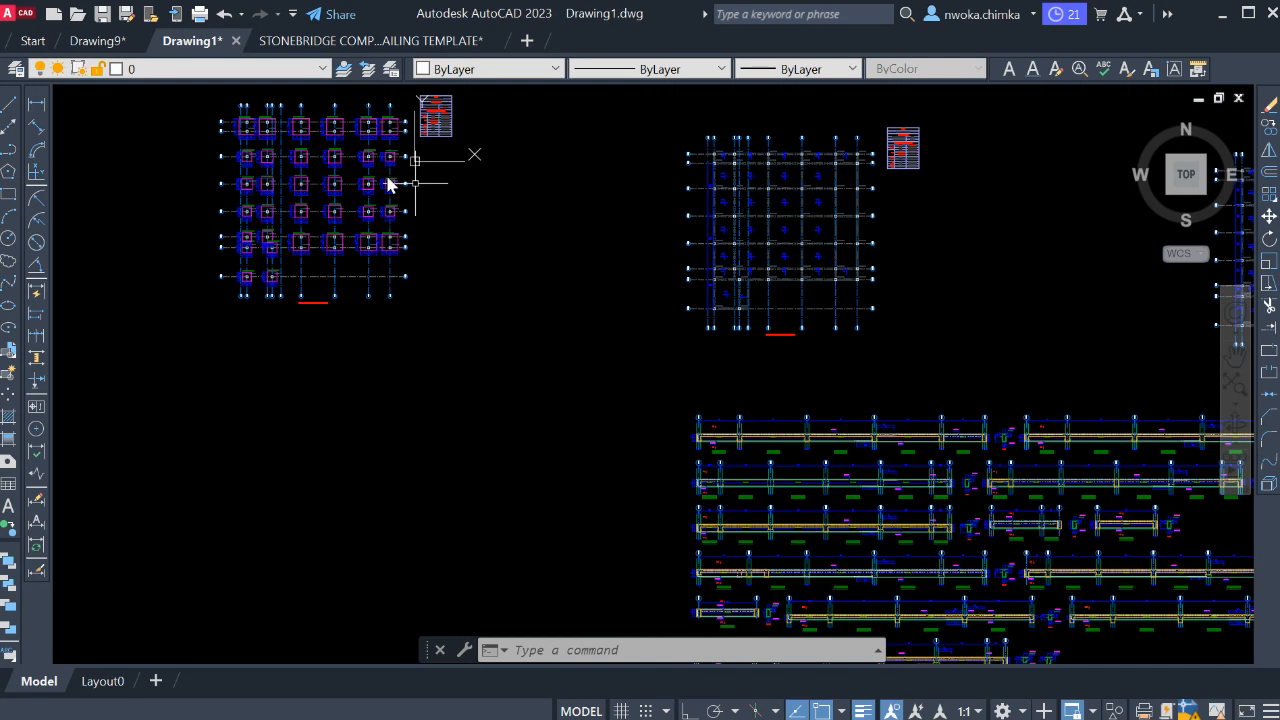
- Examine the structural plans and the first beam elevation row around beams 1B4 and 1B5
scroll(366, 171, "down", 4)
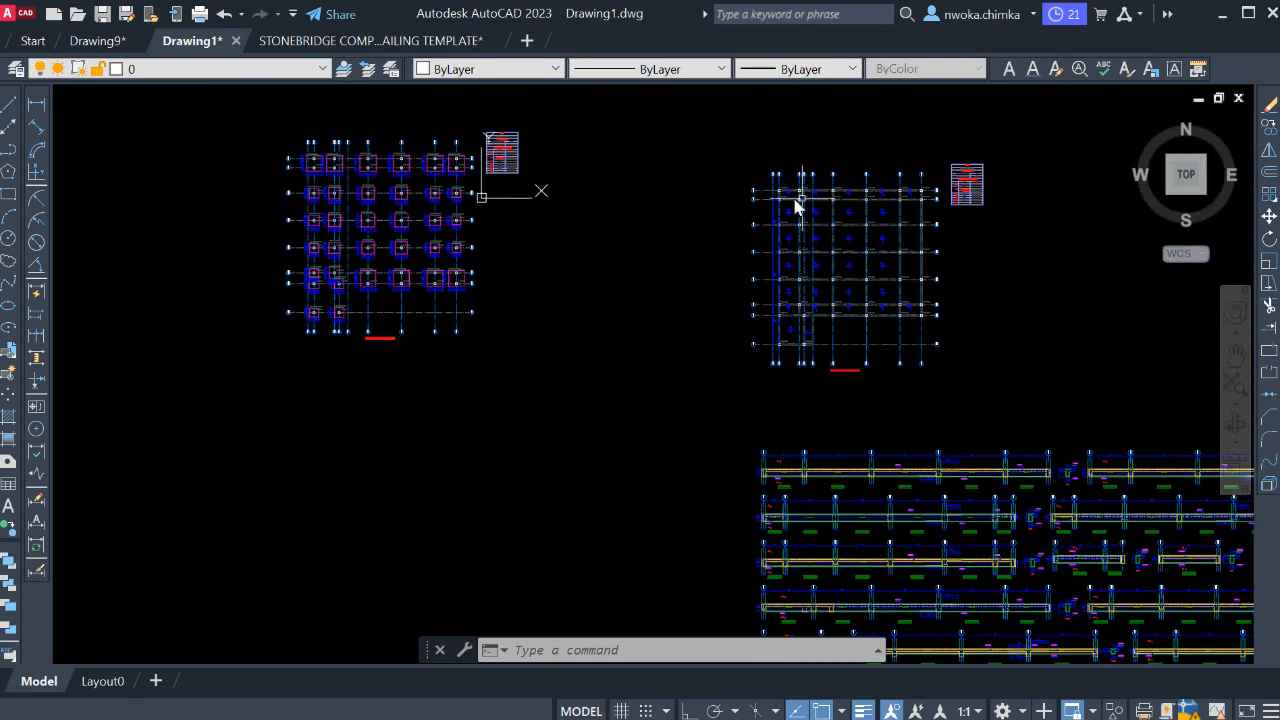
scroll(810, 205, "up", 3)
scroll(690, 198, "down", 5)
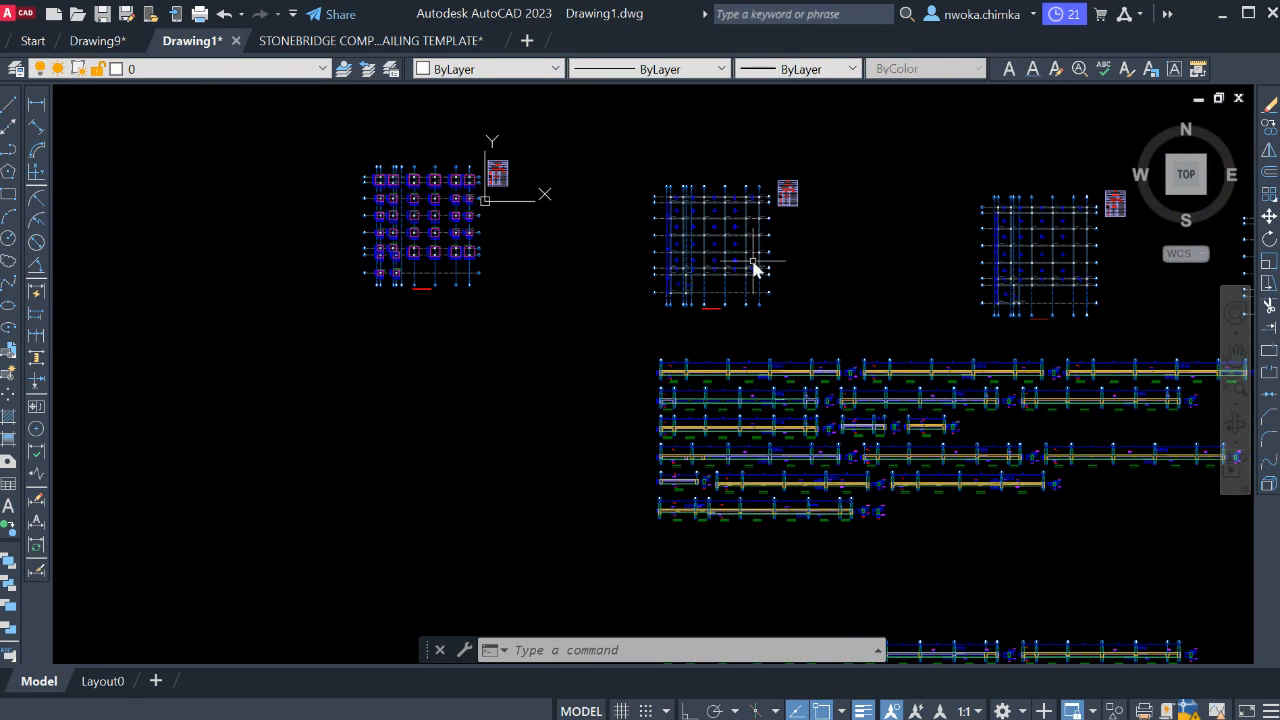
scroll(746, 420, "up", 4)
scroll(714, 297, "down", 3)
scroll(663, 312, "up", 5)
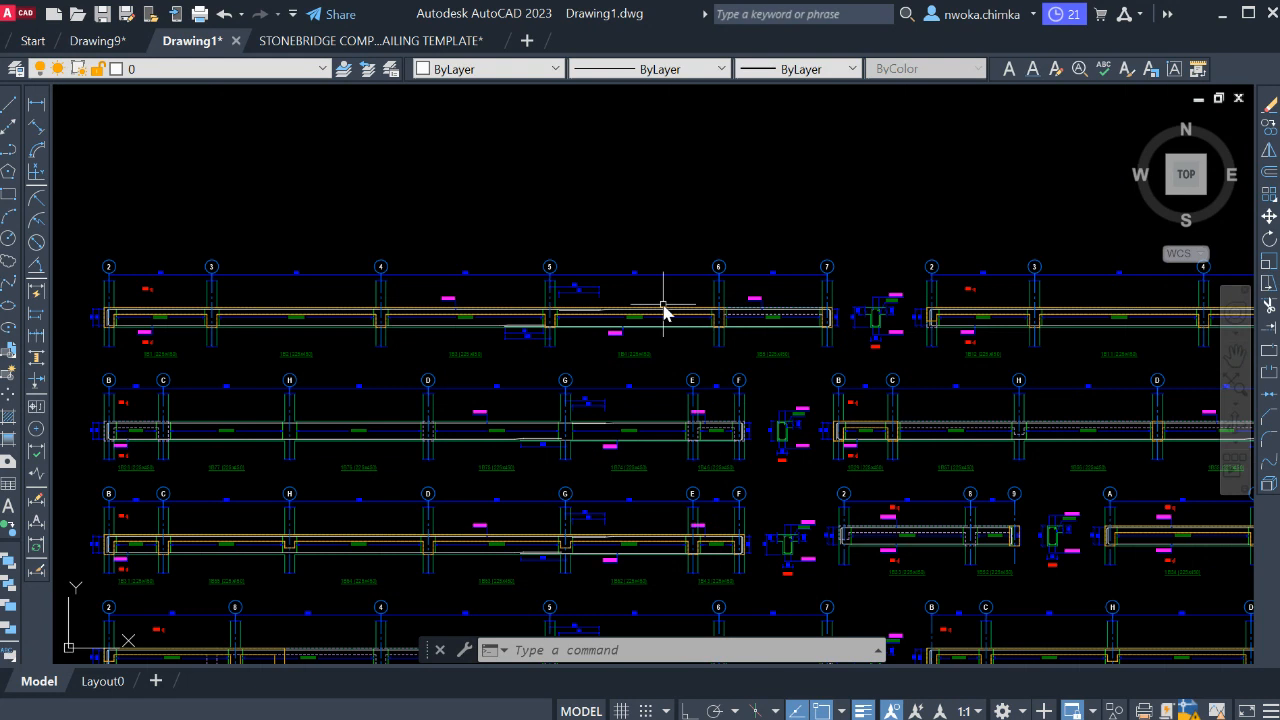
scroll(891, 320, "up", 4)
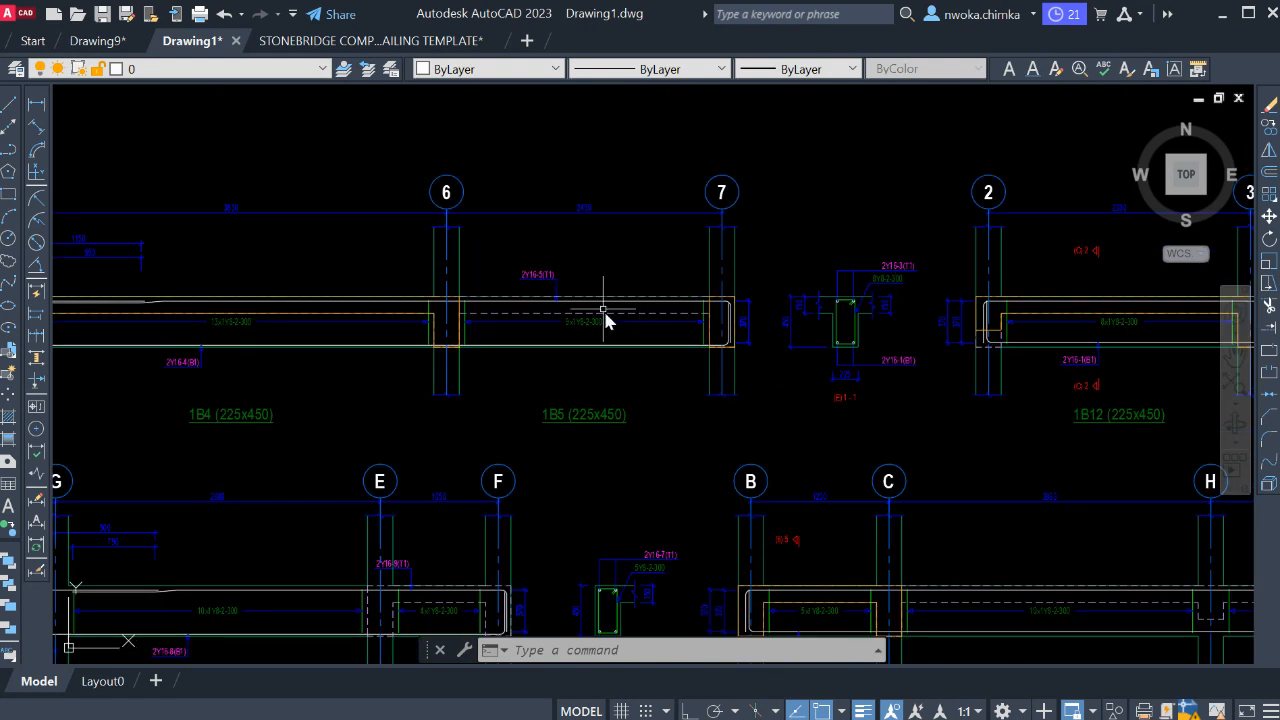
scroll(925, 300, "down", 5)
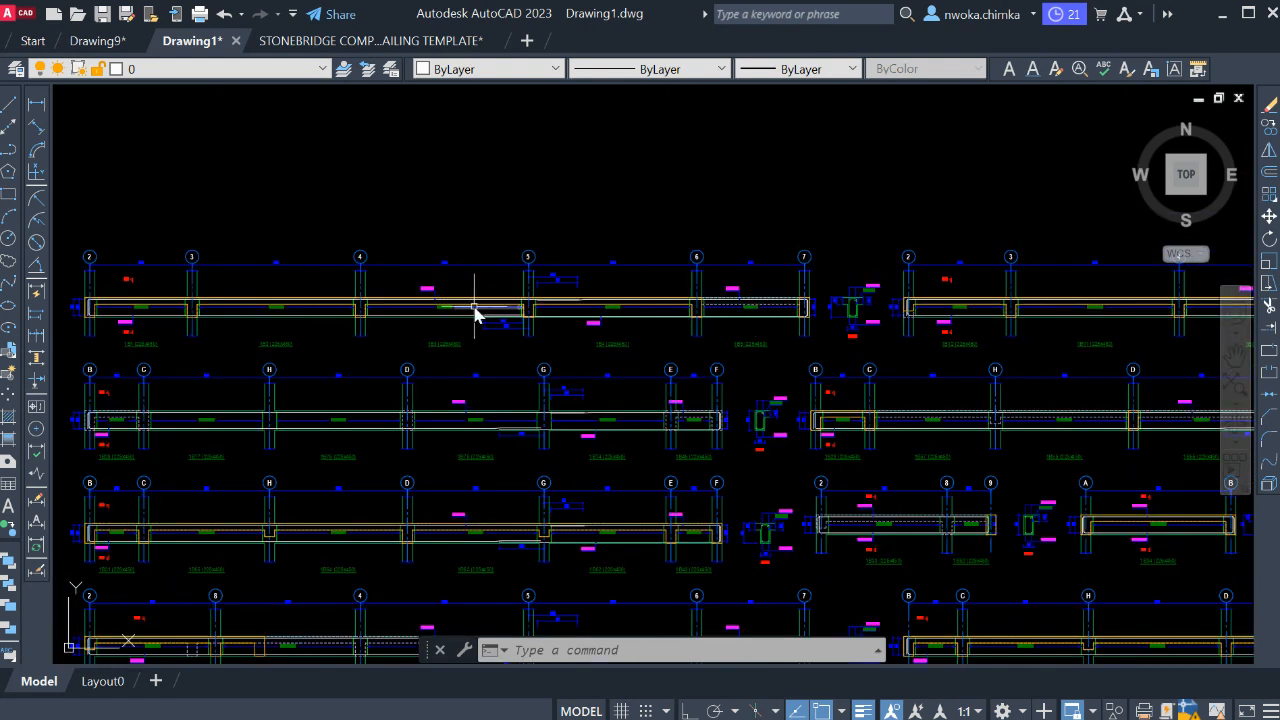
- Inspect the reinforcement, dimensions and grid bubbles of beam elevations 1B1 and 1B2
scroll(474, 306, "up", 5)
scroll(443, 314, "down", 4)
scroll(374, 306, "up", 3)
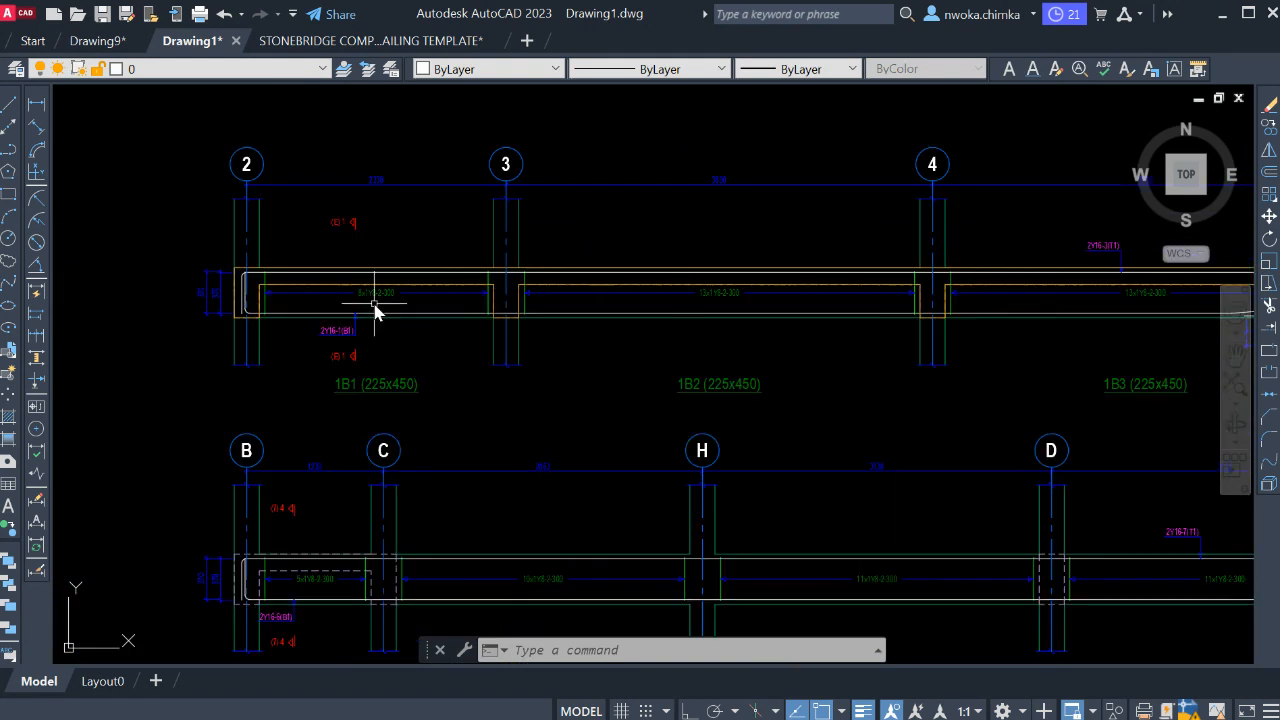
scroll(230, 283, "up", 3)
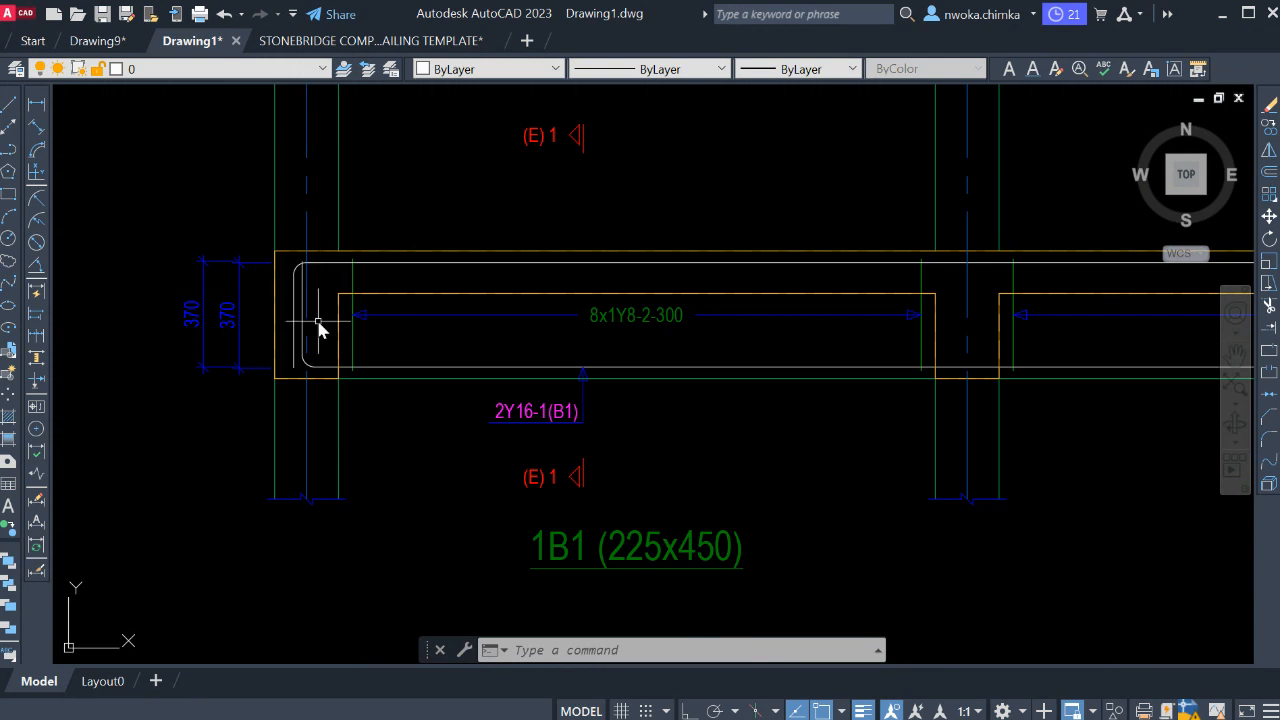
scroll(320, 330, "up", 1)
scroll(386, 334, "down", 3)
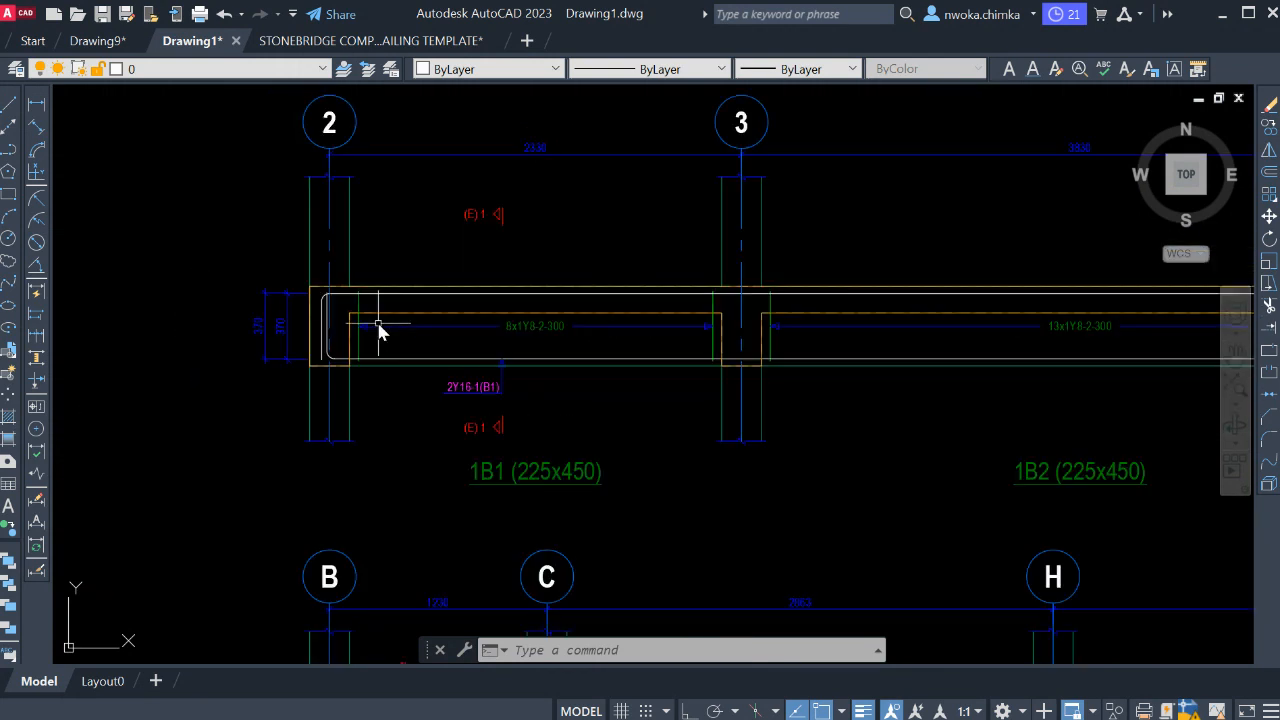
scroll(420, 326, "down", 3)
scroll(609, 257, "up", 3)
scroll(414, 243, "up", 4)
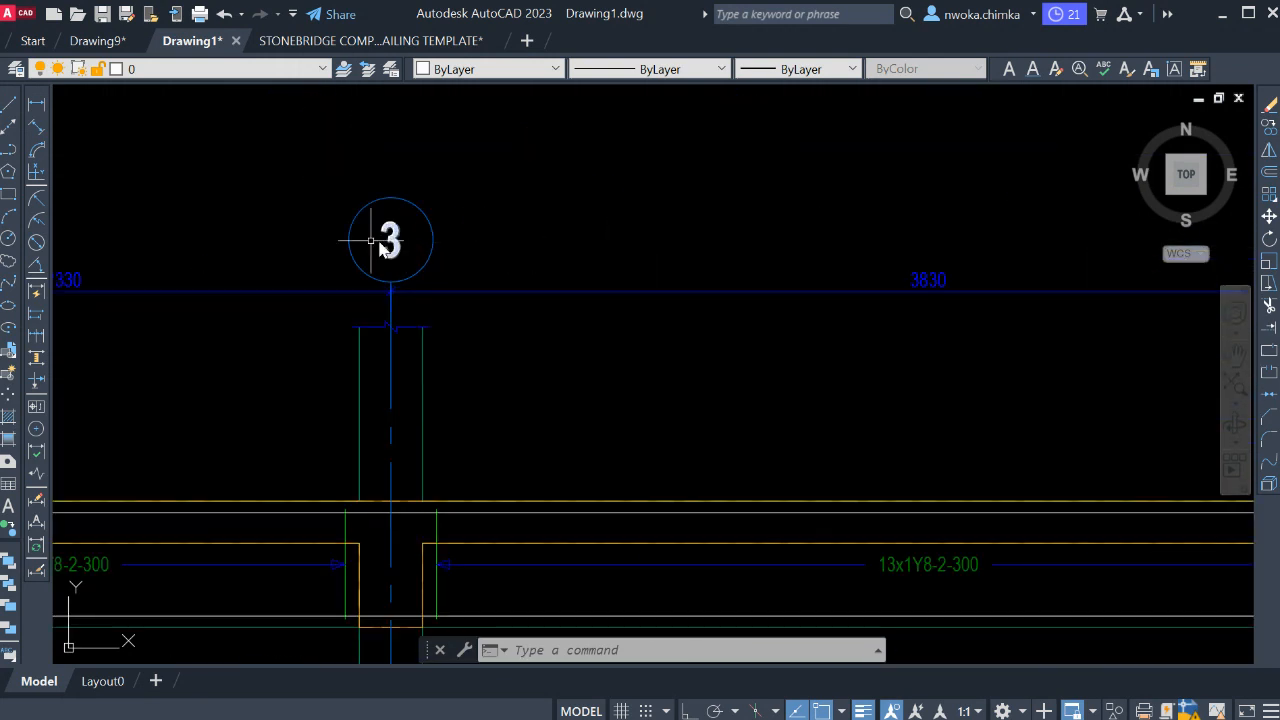
scroll(486, 243, "down", 10)
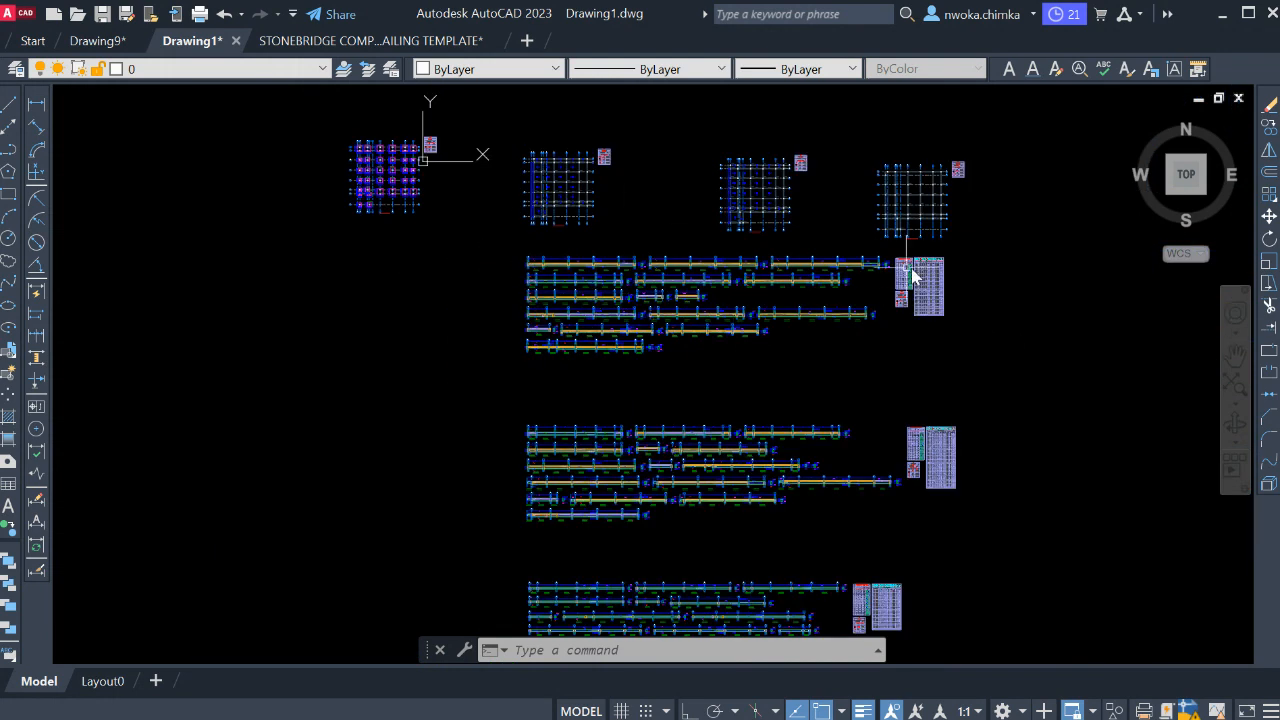
- Review the remaining beam elevations and schedules, then the bar details at the end of beam 1B46 and section 4-4
scroll(820, 260, "up", 4)
scroll(800, 262, "up", 5)
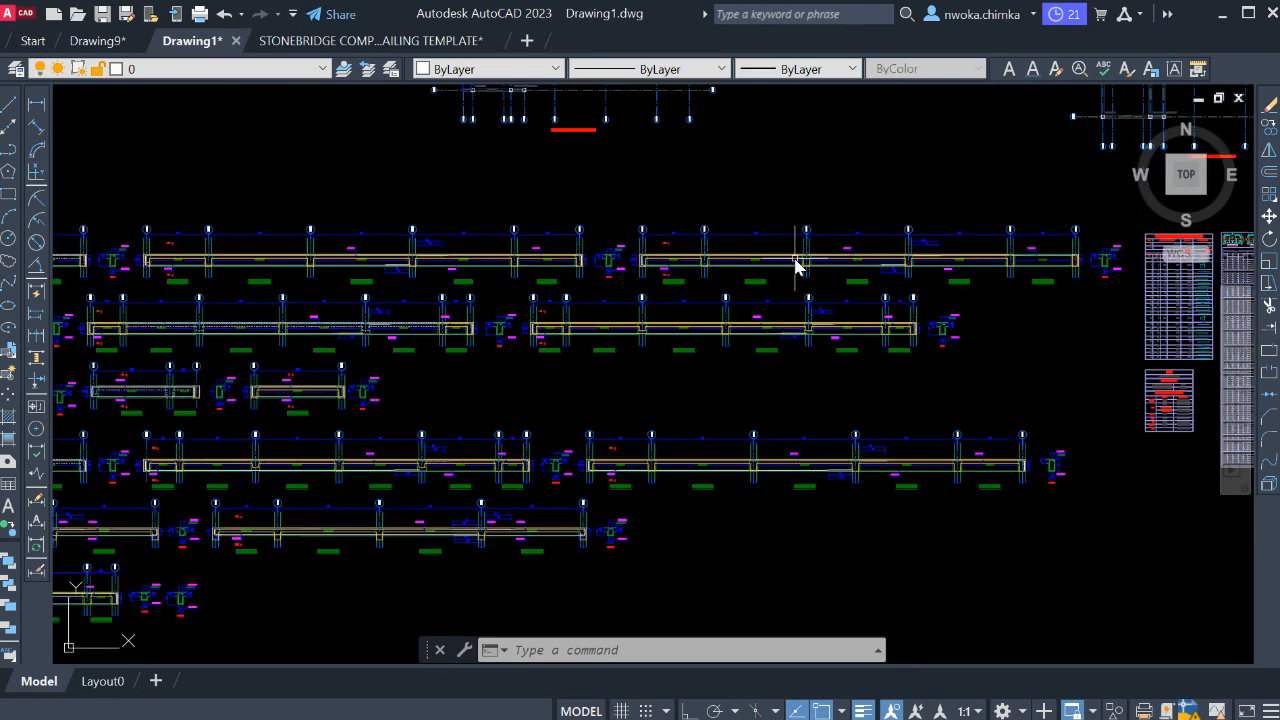
scroll(820, 260, "down", 3)
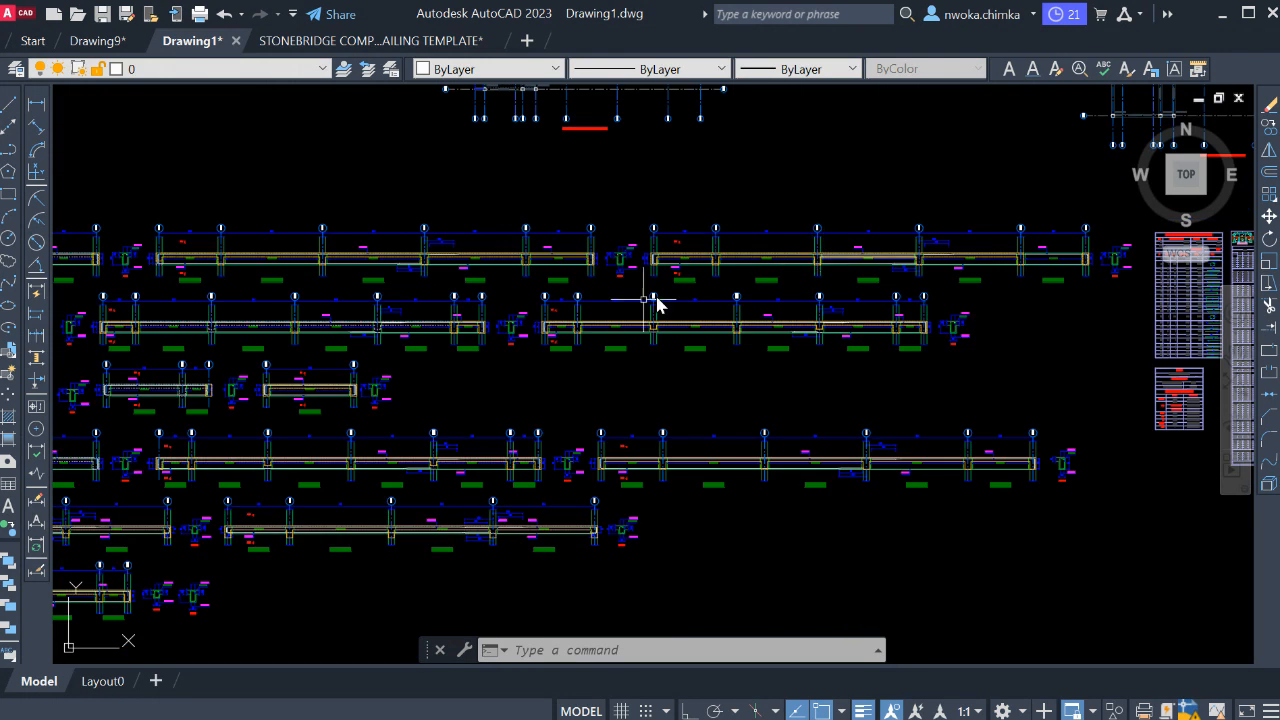
scroll(558, 306, "down", 2)
middle_click_drag(469, 316, 777, 323)
scroll(518, 323, "up", 4)
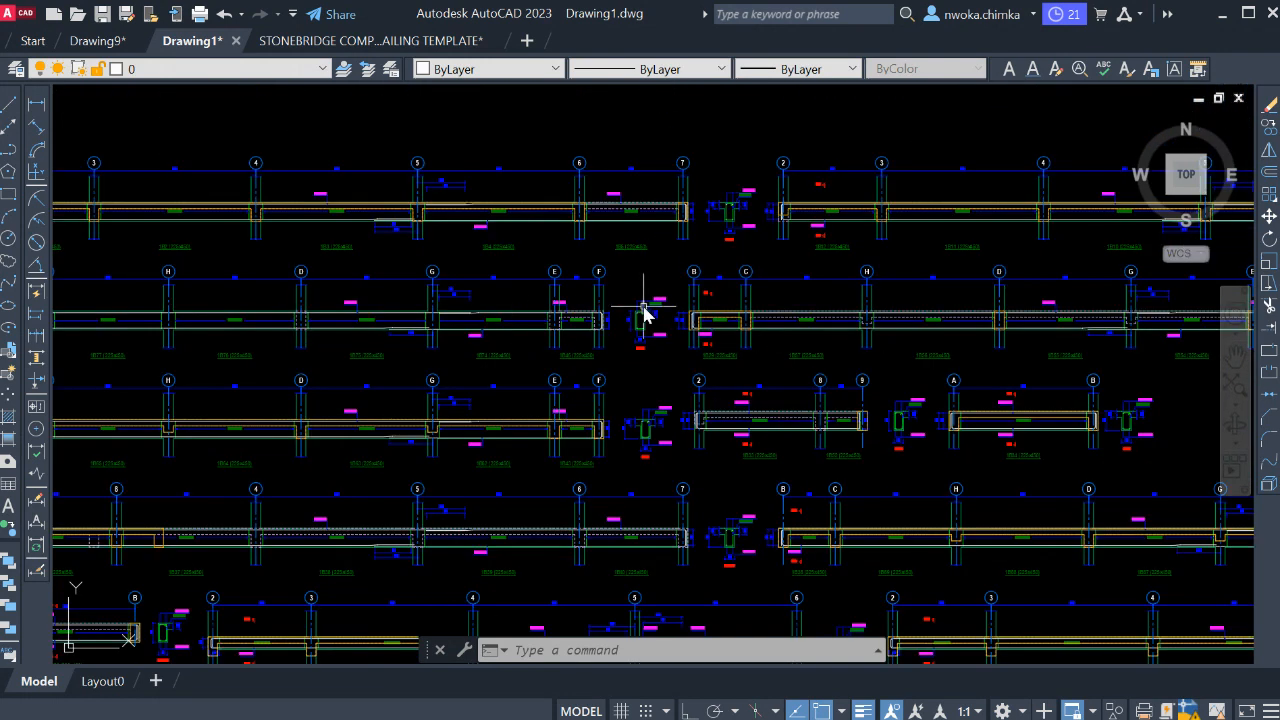
scroll(600, 320, "up", 7)
middle_click_drag(648, 331, 771, 331)
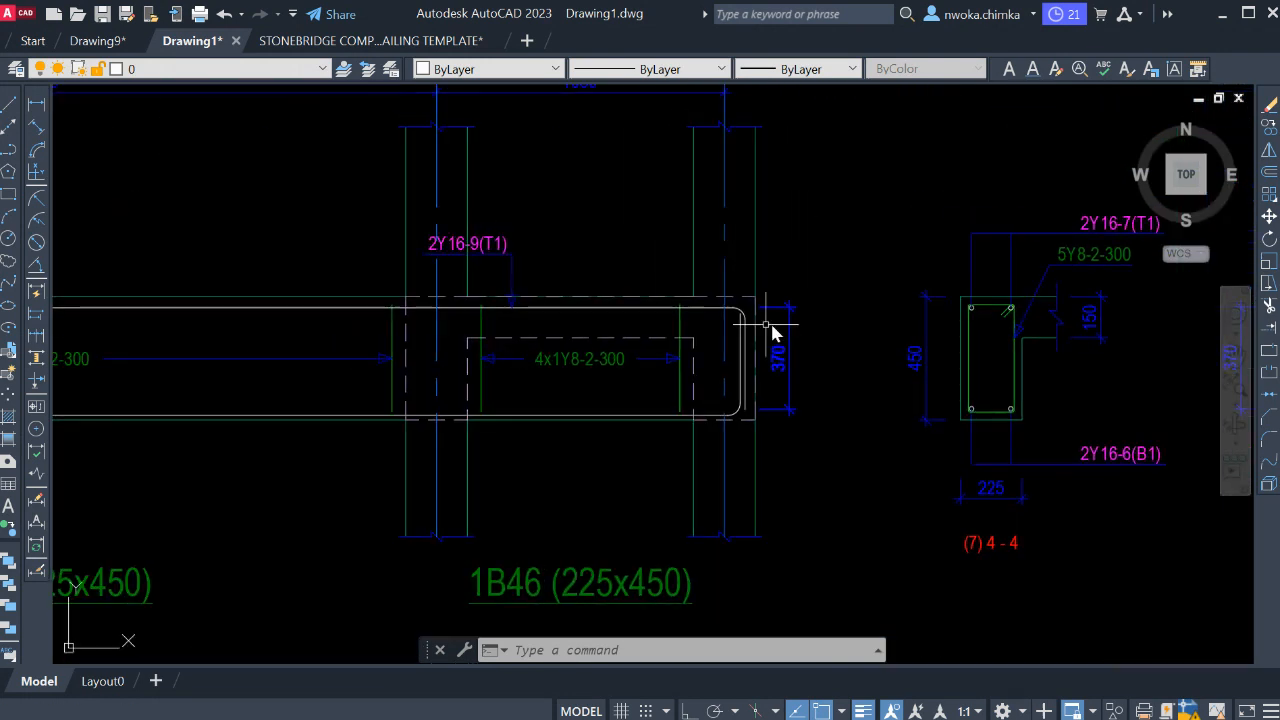
- Select the horizontal dashed line inside beam 1B46 to check its layer and linetype, and clear the selection
left_click(626, 338)
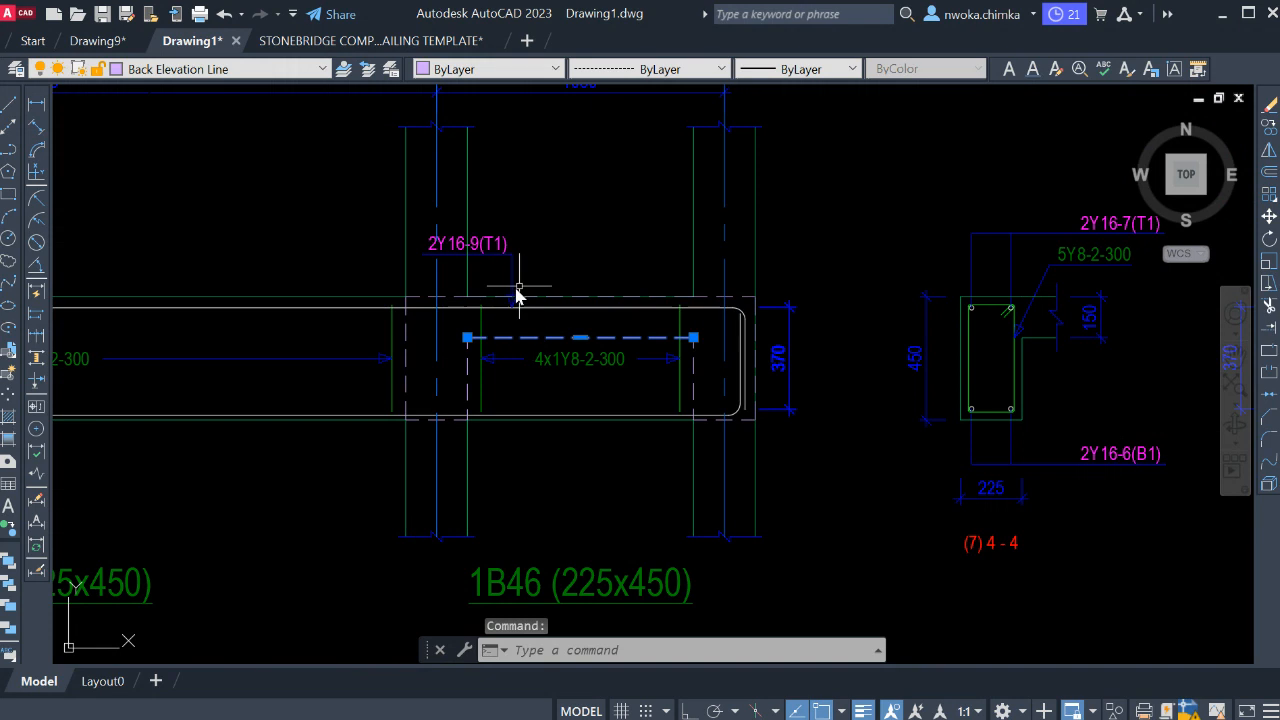
scroll(920, 250, "down", 2)
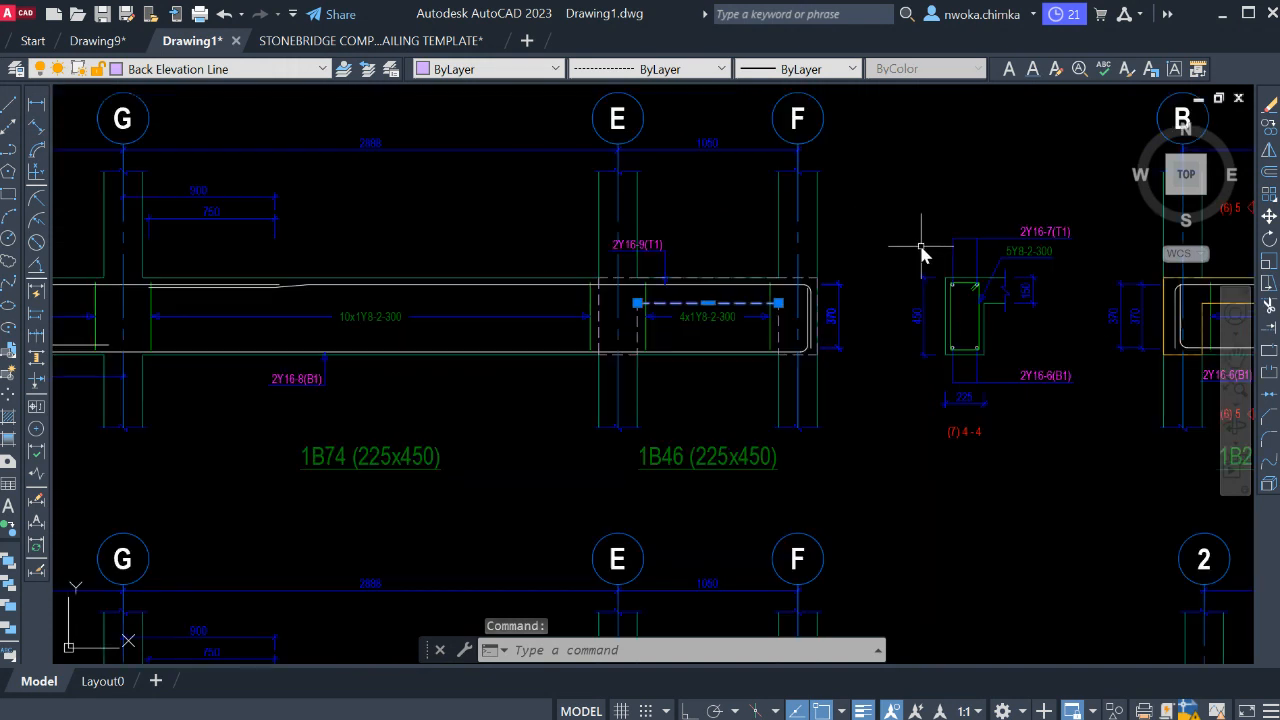
left_click(921, 247)
key("Escape")
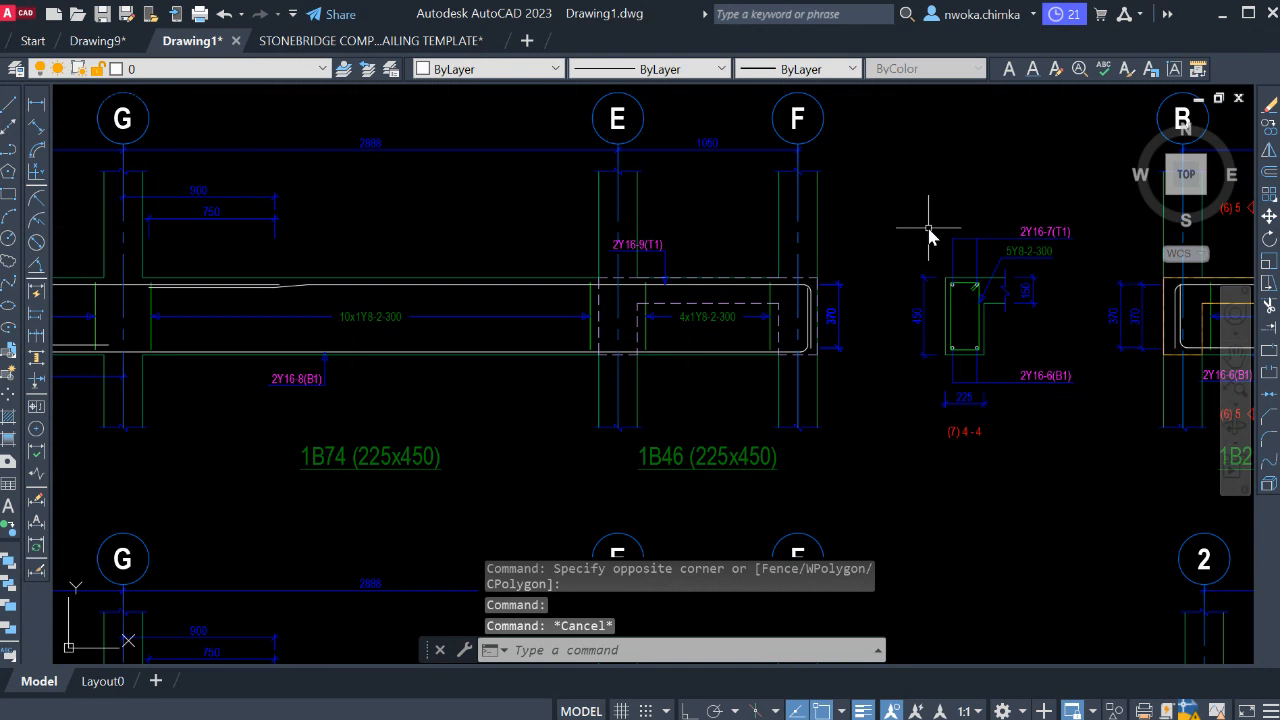
- Compare the slab line in beam 1B1 with the other elevations and look over the whole set of beam details
scroll(994, 260, "down", 4)
mouse_move(608, 300)
middle_mouse_down()
mouse_move(980, 363)
mouse_move(961, 457)
middle_mouse_up()
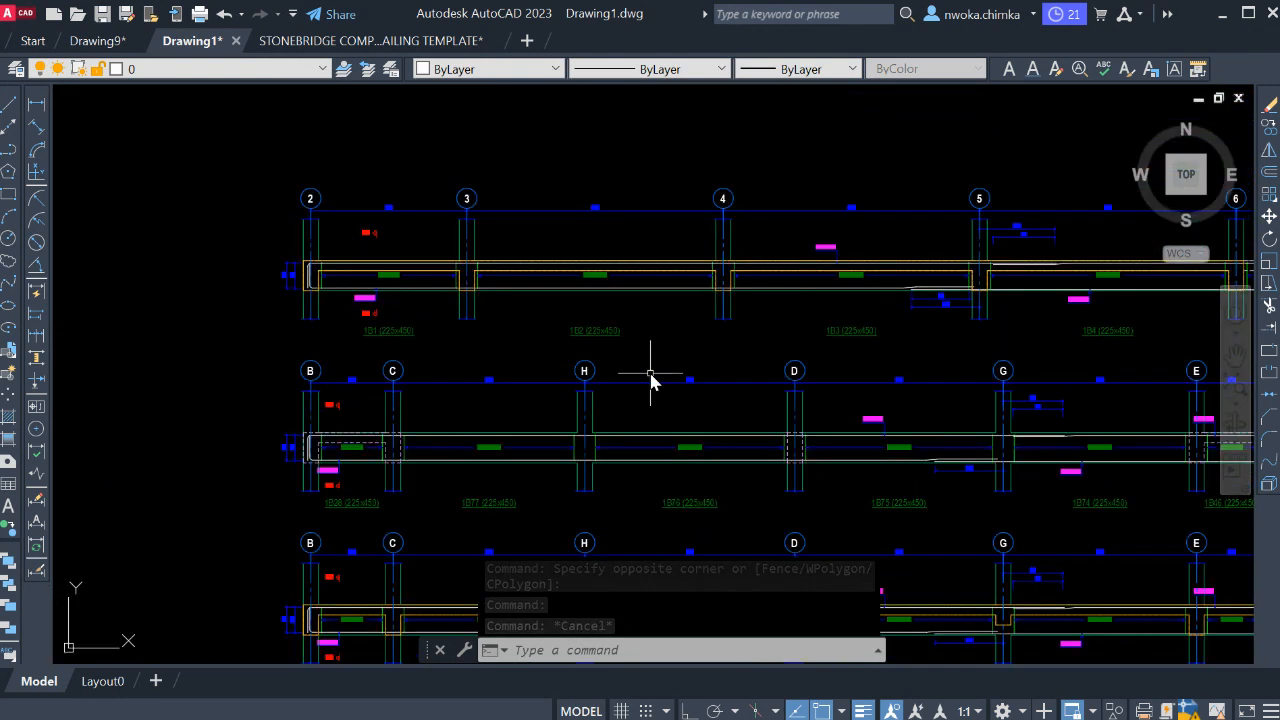
scroll(410, 275, "up", 4)
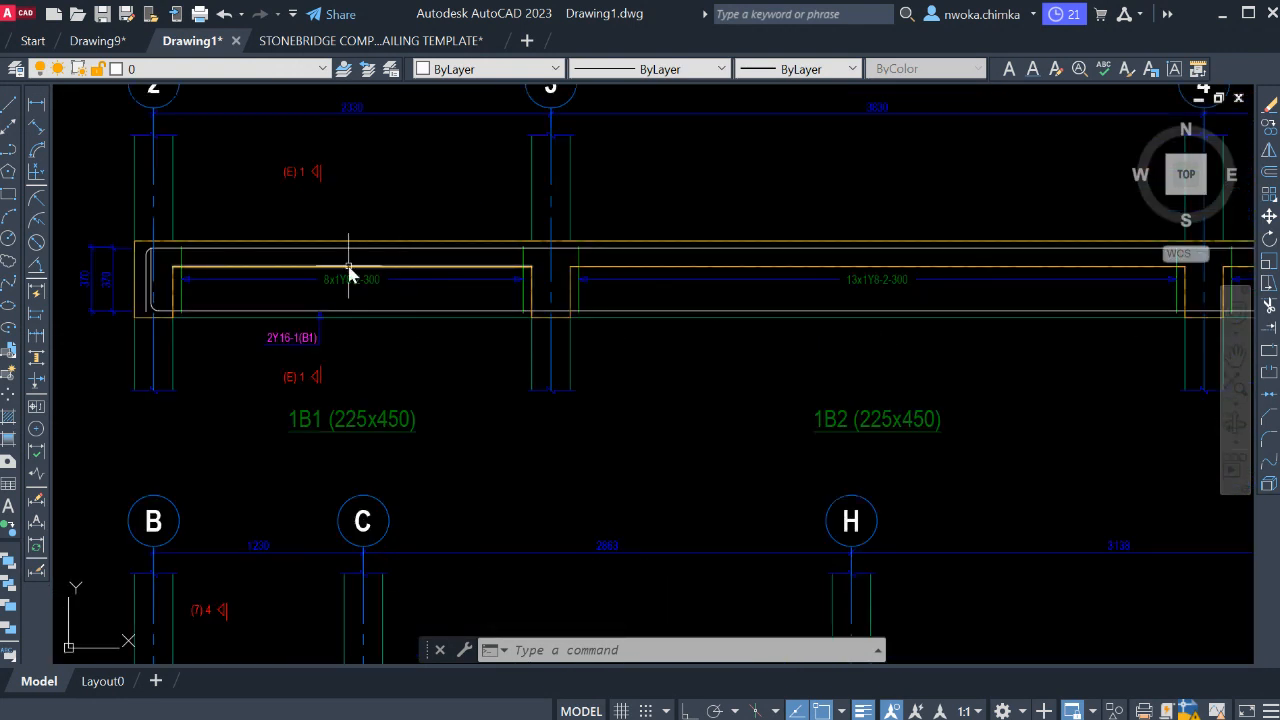
scroll(622, 250, "down", 7)
scroll(686, 251, "down", 2)
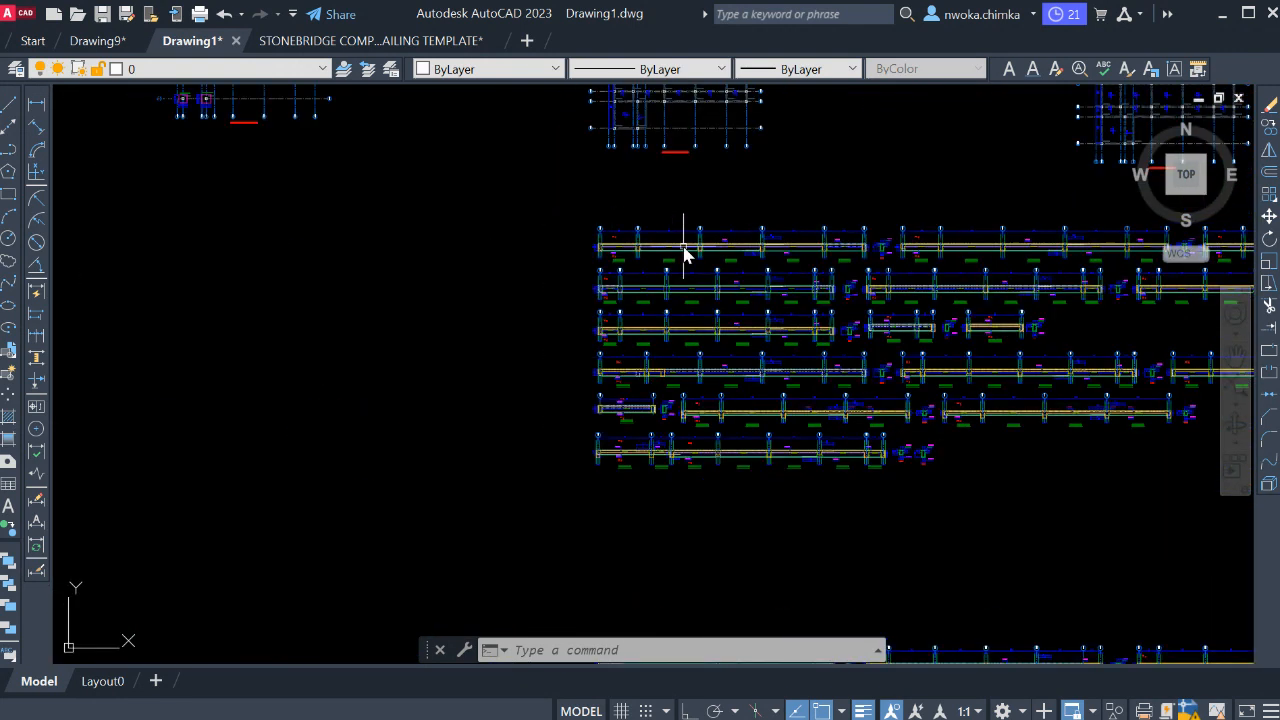
scroll(929, 291, "down", 2)
middle_click_drag(929, 291, 723, 277)
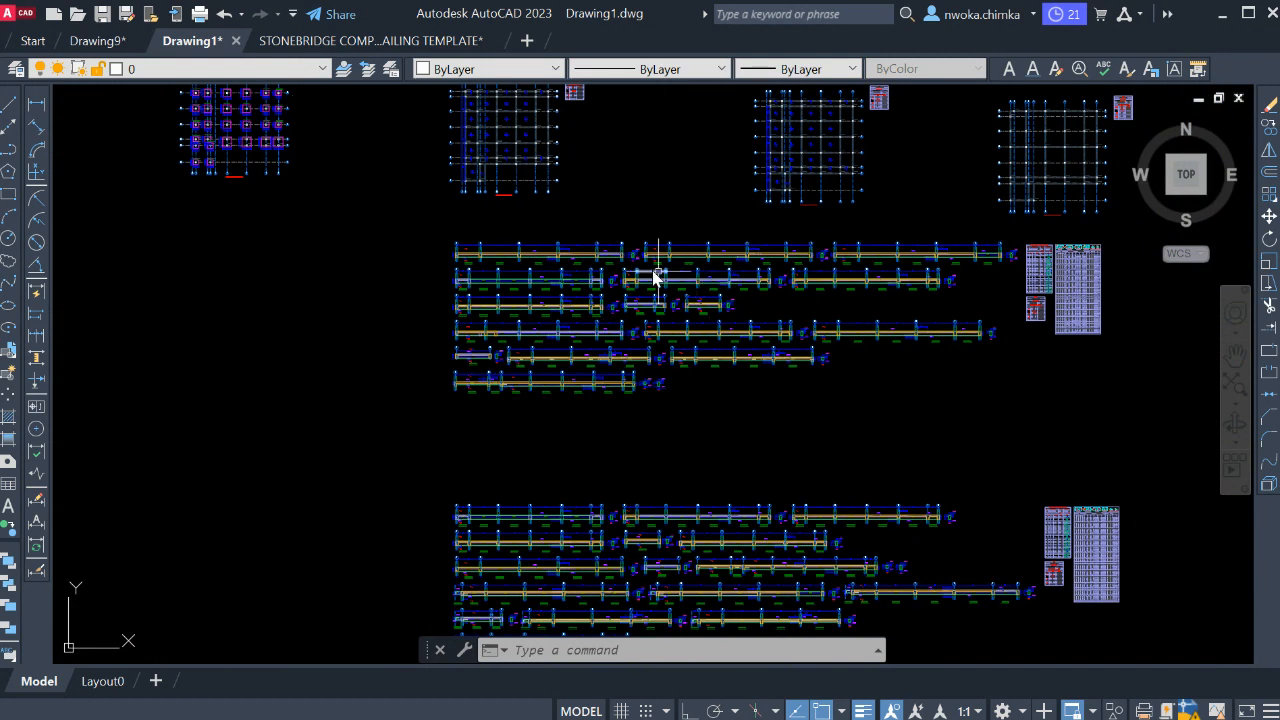
middle_click_drag(616, 300, 636, 438)
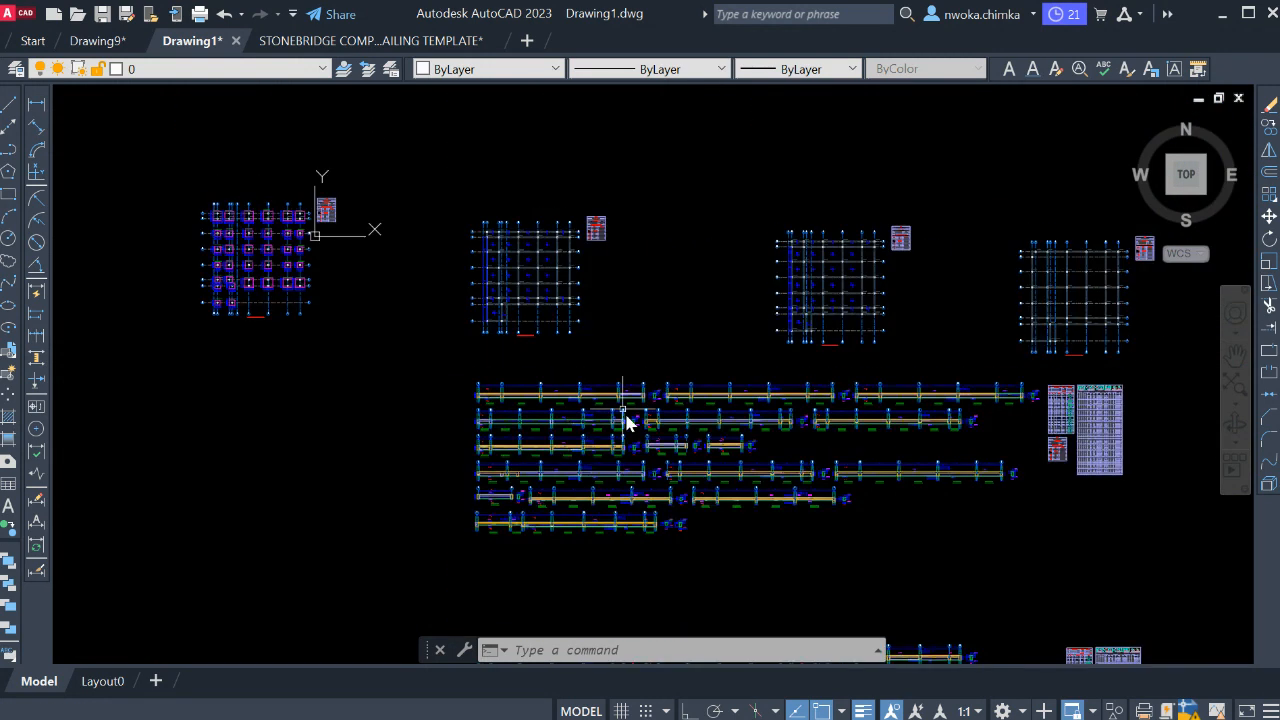
- Examine the beam, column and slab labels around beam 1B3 on the floor plan beside the foundation plan
scroll(494, 237, "up", 6)
middle_click_drag(616, 220, 617, 277)
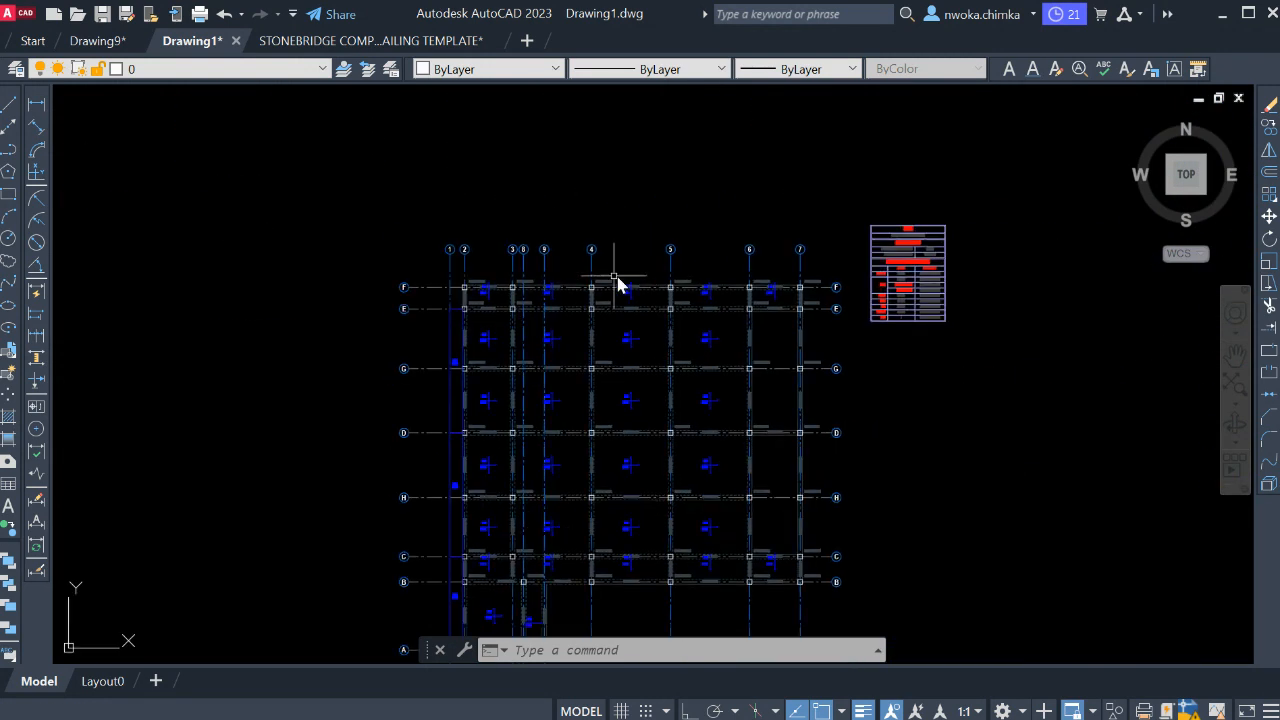
scroll(630, 320, "up", 6)
scroll(623, 277, "up", 2)
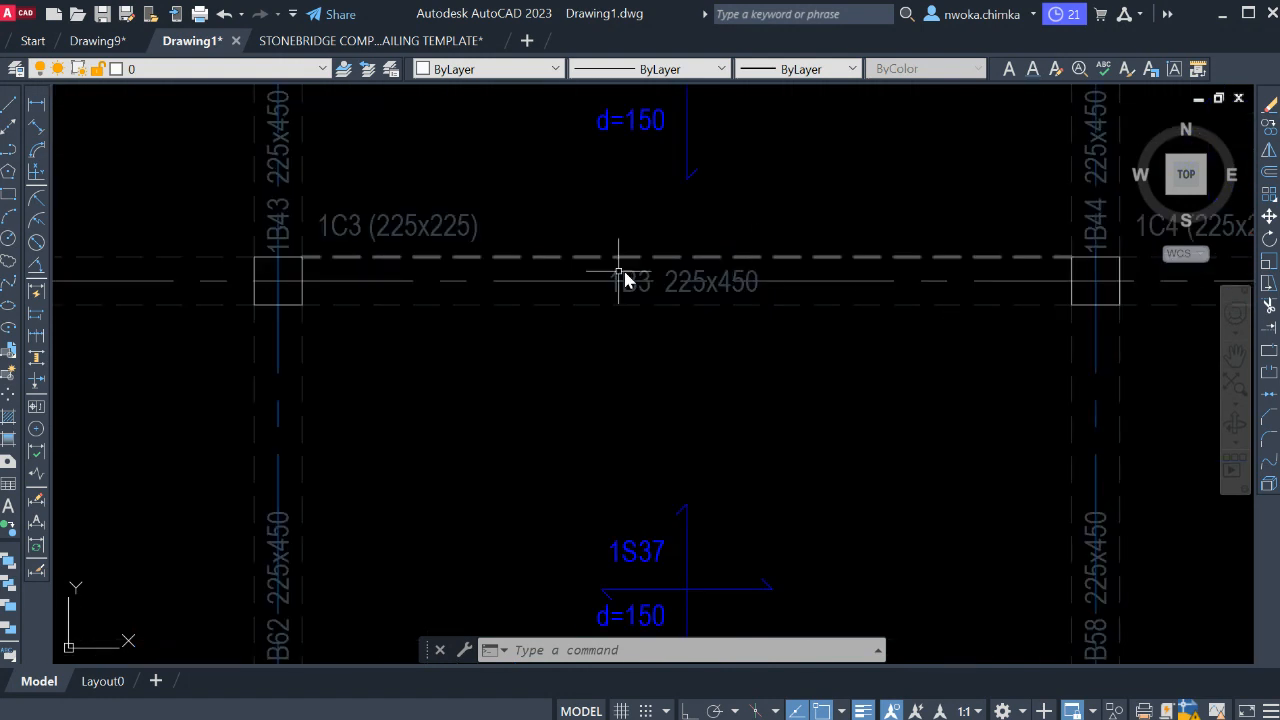
scroll(655, 195, "down", 2)
scroll(663, 198, "down", 2)
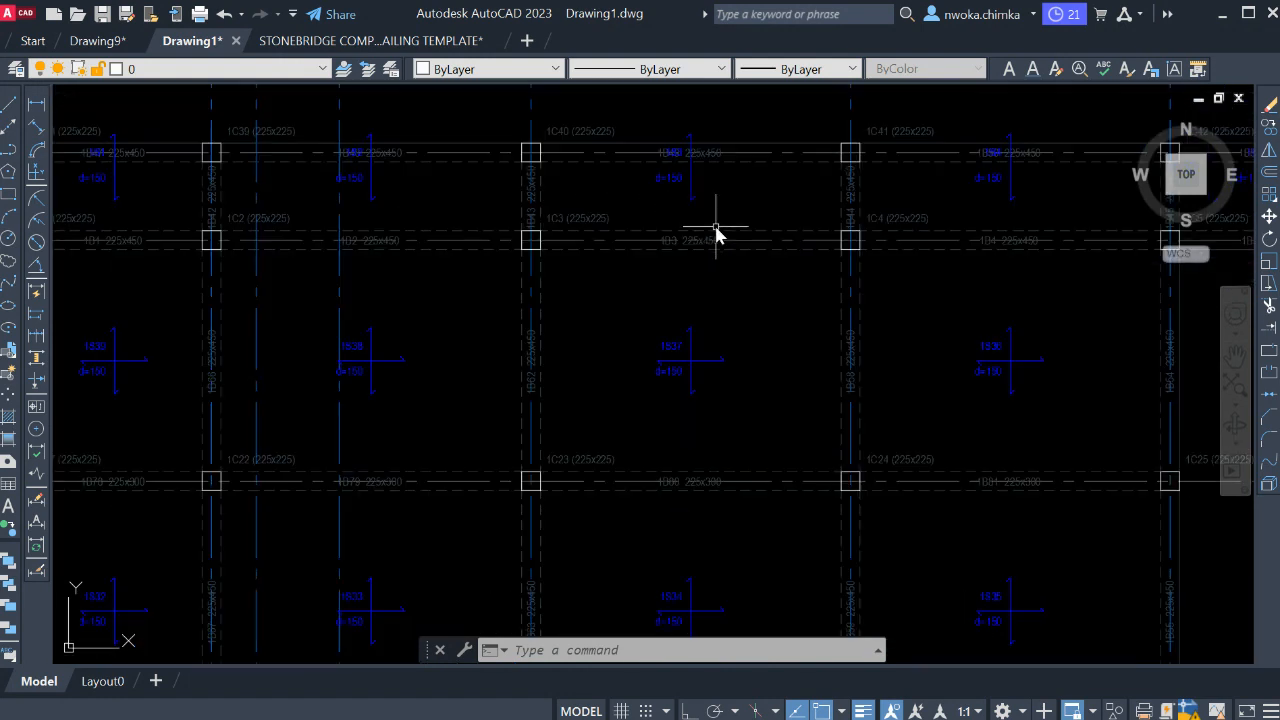
scroll(650, 255, "down", 2)
scroll(565, 253, "down", 3)
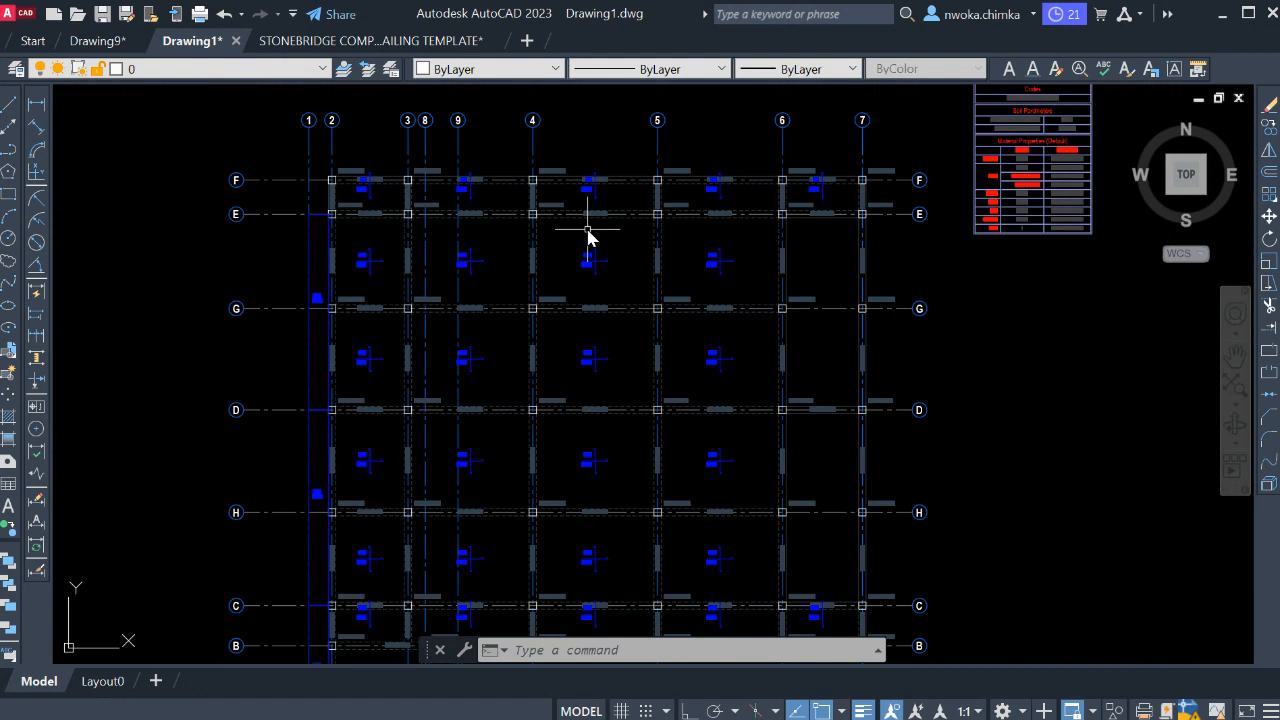
scroll(474, 266, "down", 2)
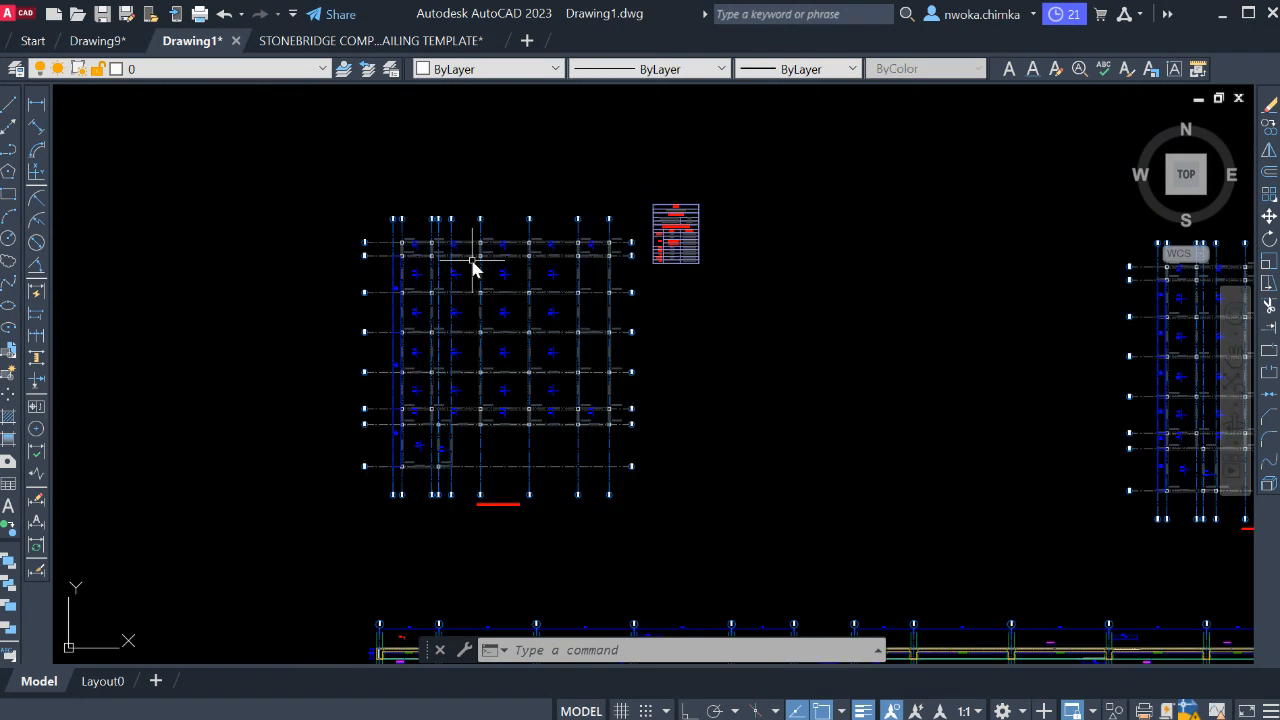
scroll(490, 282, "down", 2)
scroll(509, 277, "down", 4)
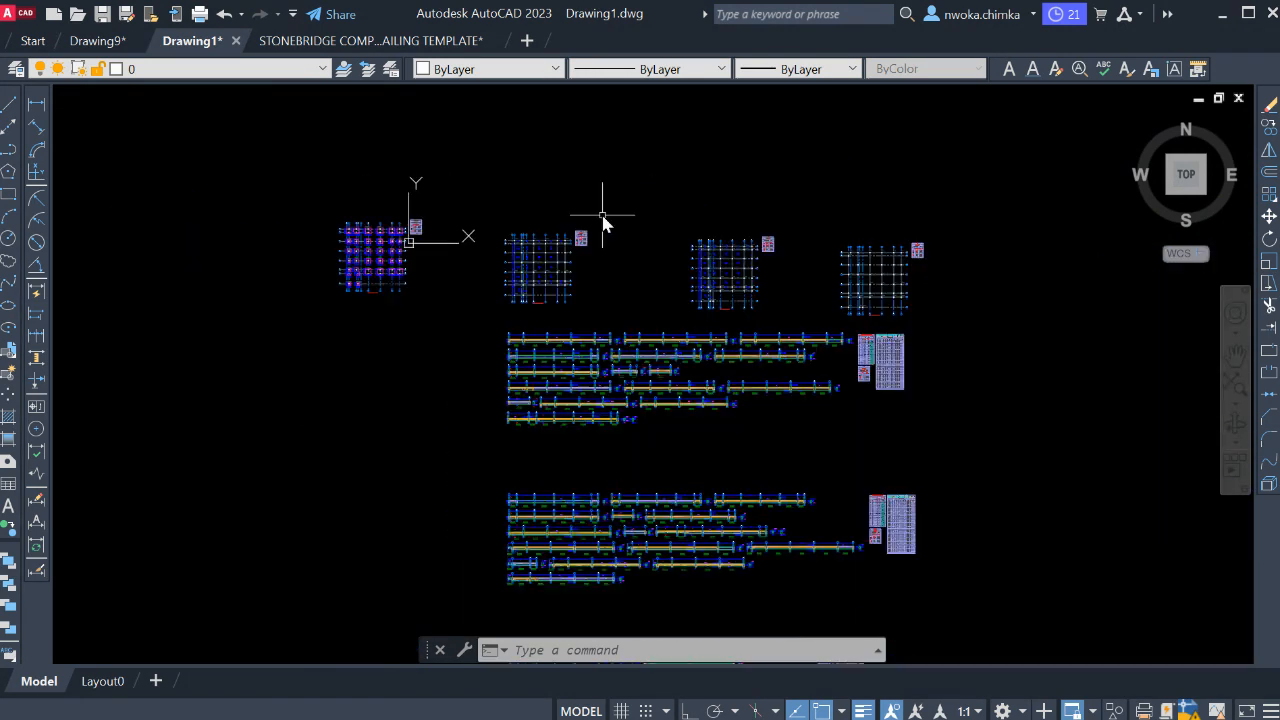
- Copy all plans, beam details and schedules to the clipboard and switch to the STONEBRIDGE structural detailing template drawing
scroll(543, 234, "up", 1)
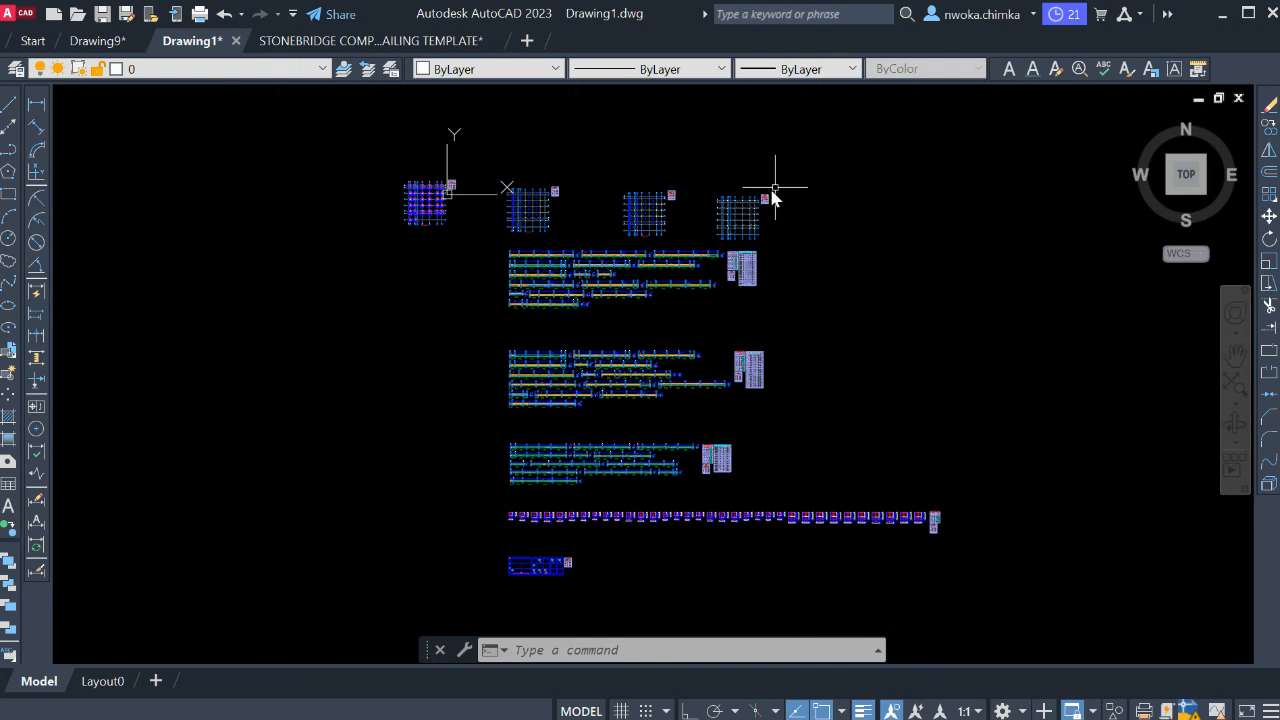
scroll(775, 190, "down", 1)
left_click(1025, 124)
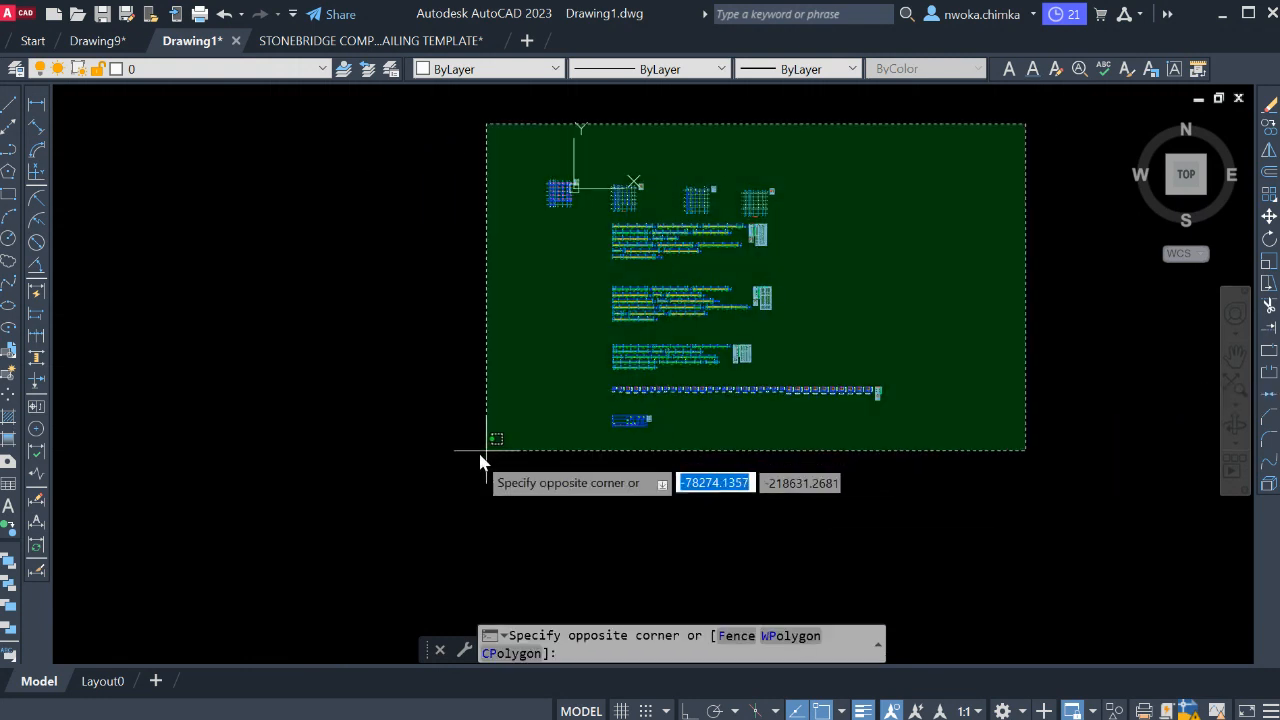
left_click(472, 457)
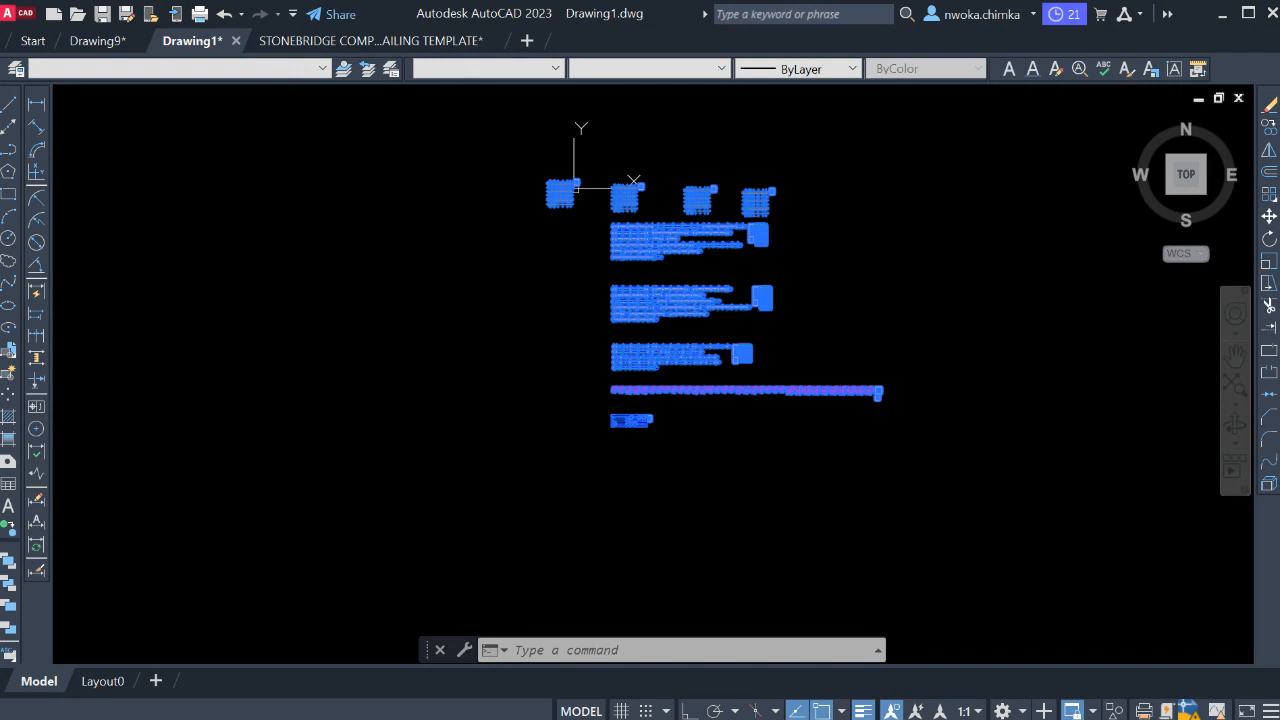
right_click(761, 286)
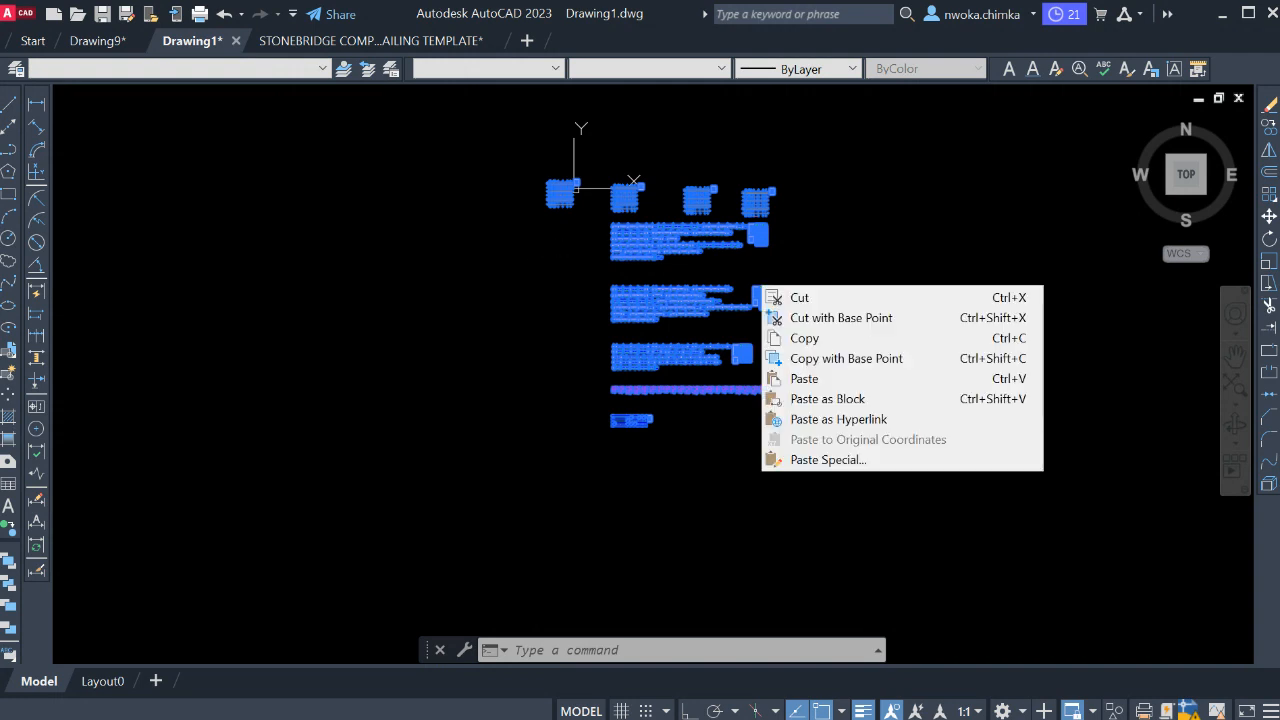
left_click(798, 340)
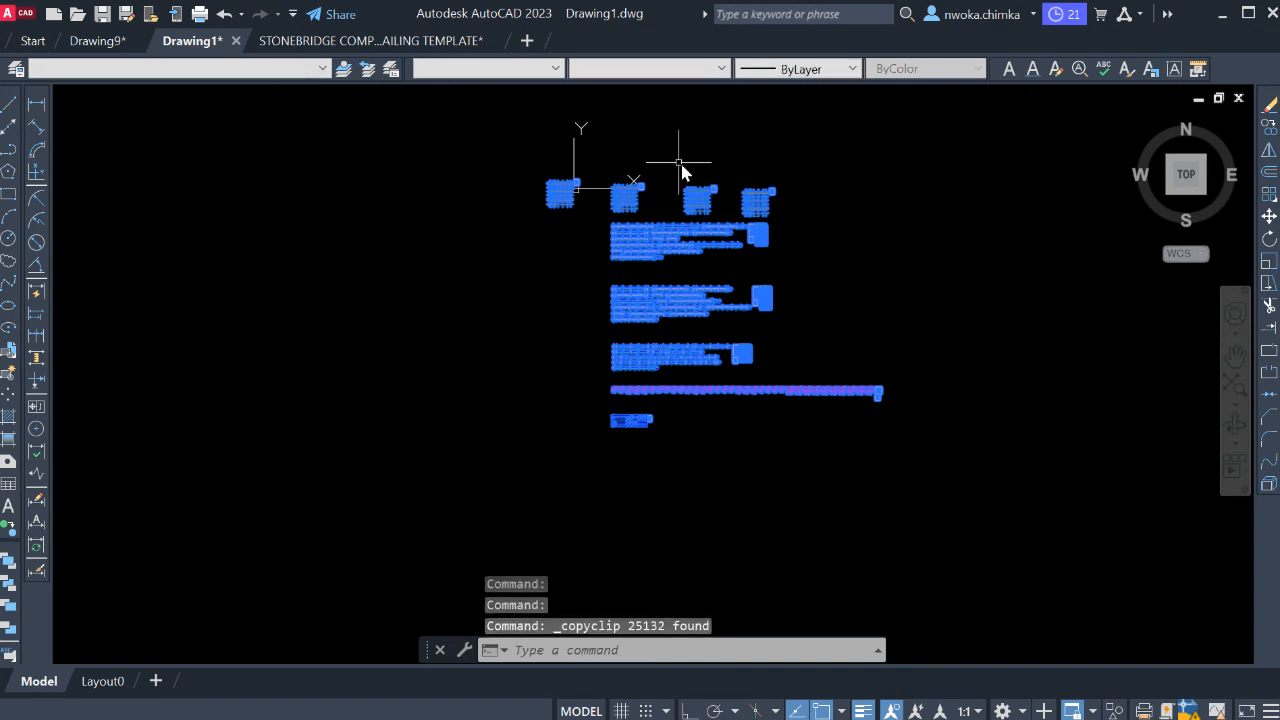
key("Escape")
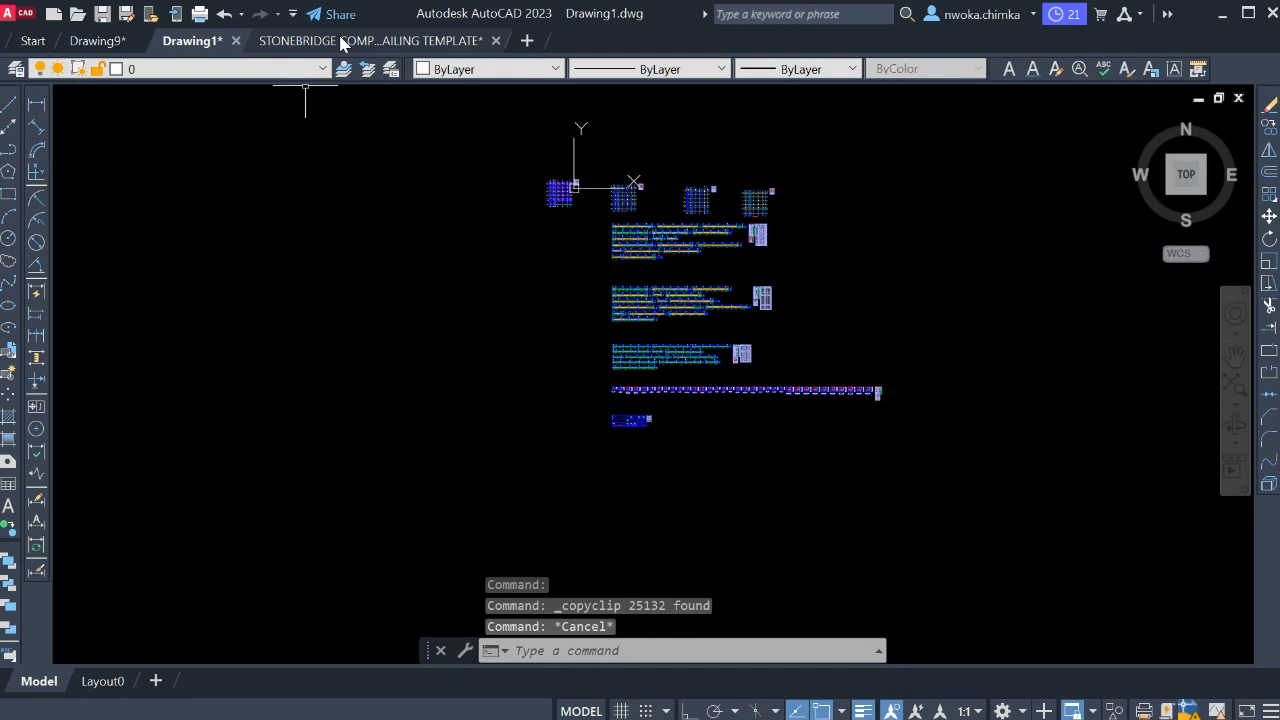
left_click(340, 38)
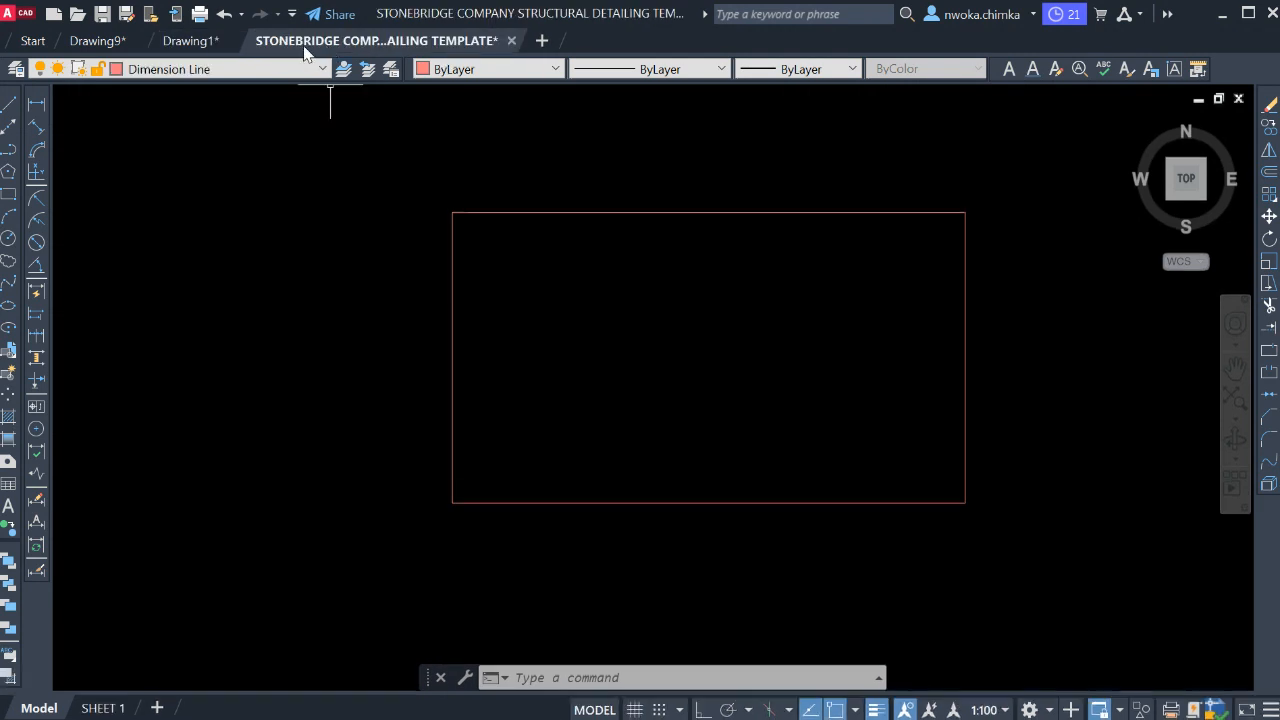
- Look over the empty rectangular frames in the template's model space
mouse_move(366, 44)
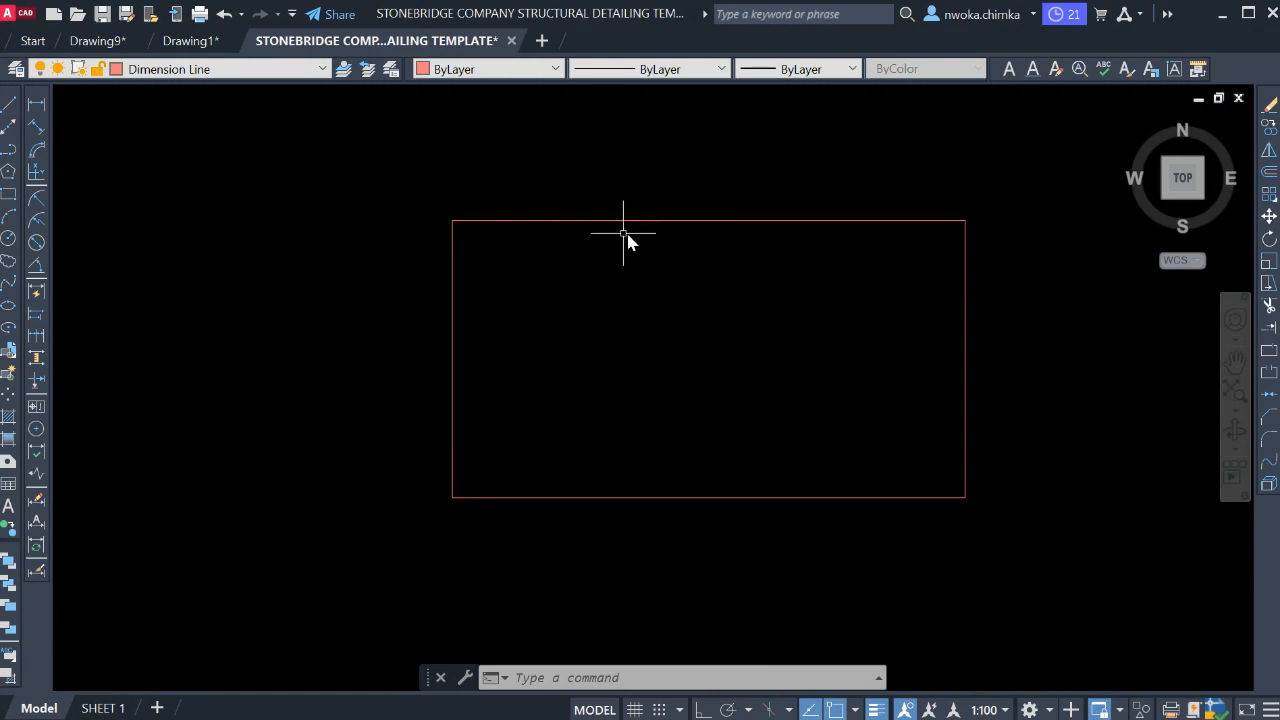
scroll(637, 206, "down", 2)
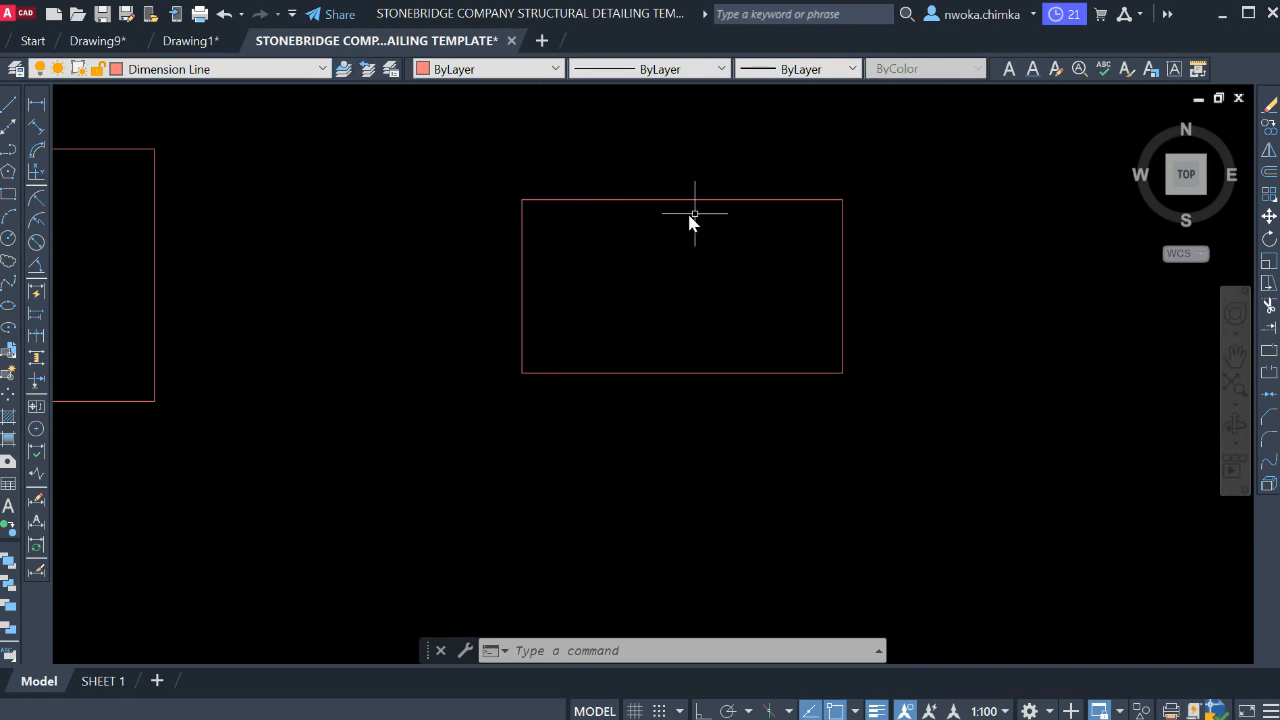
scroll(703, 209, "up", 2)
middle_click_drag(703, 209, 563, 257)
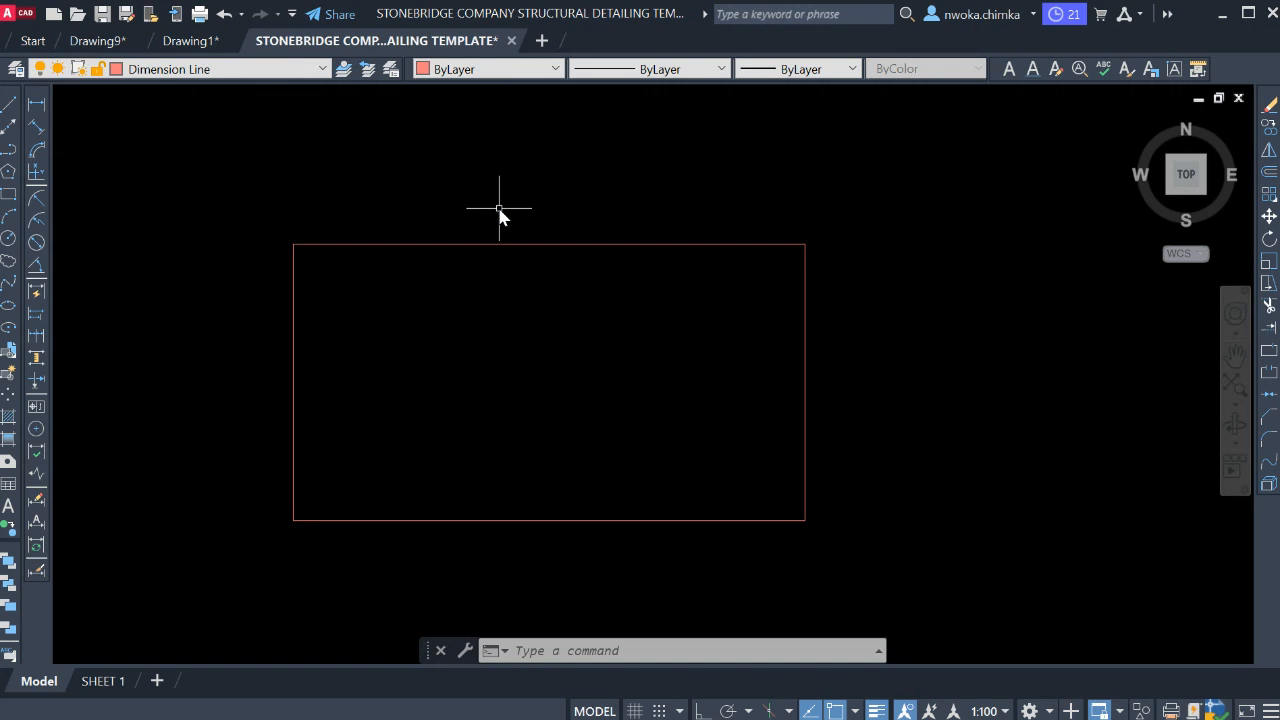
- Return to Drawing1 and examine the reinforcement labels and dimensions of footing detail F21
left_click(197, 50)
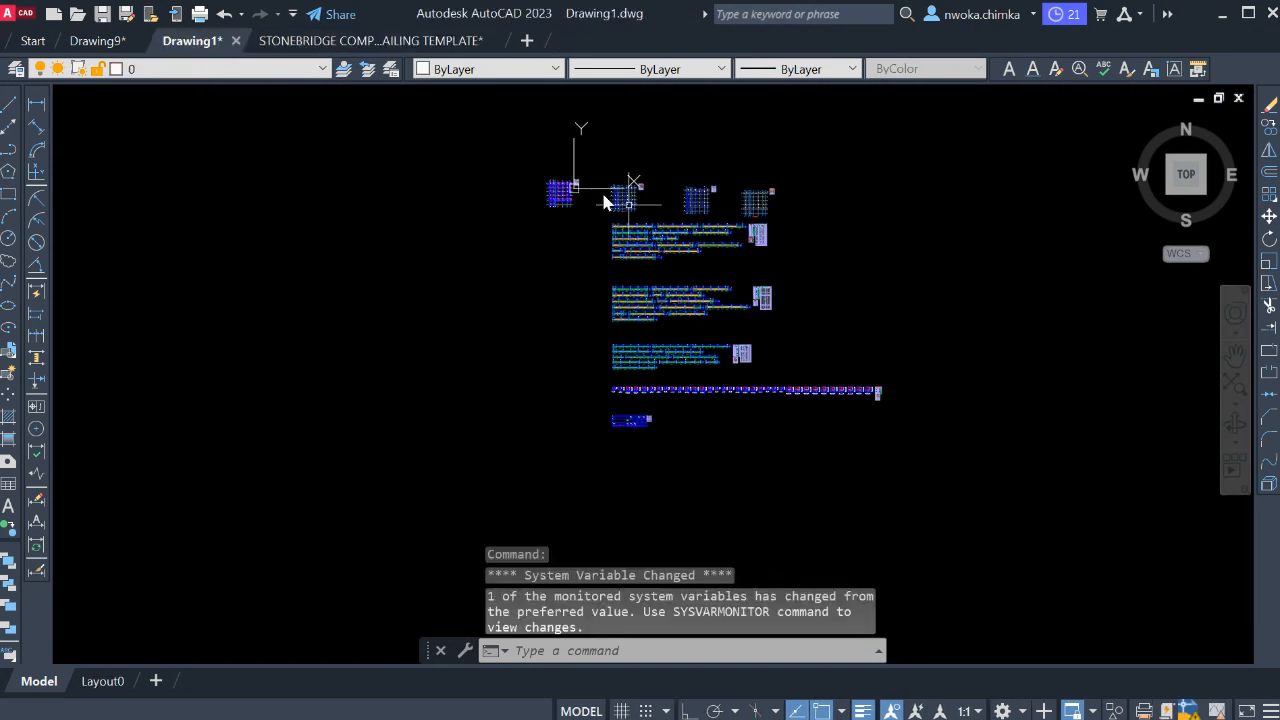
scroll(603, 200, "up", 2)
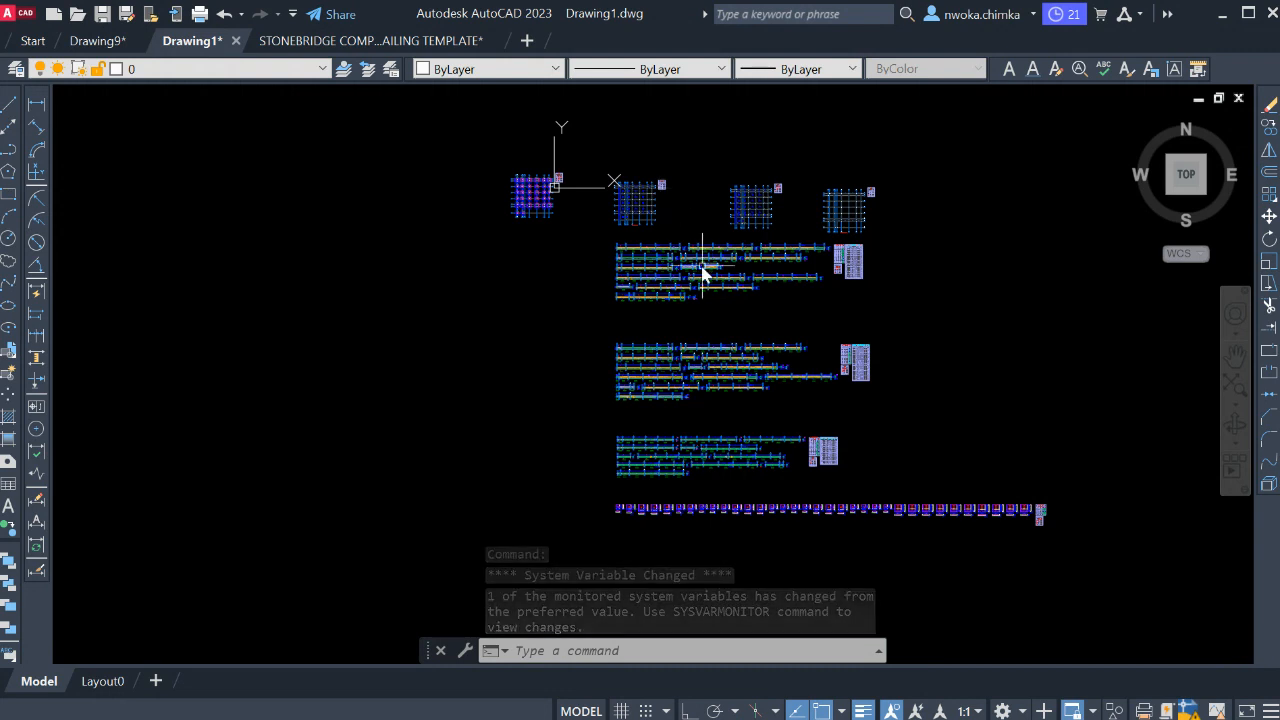
scroll(710, 512, "up", 10)
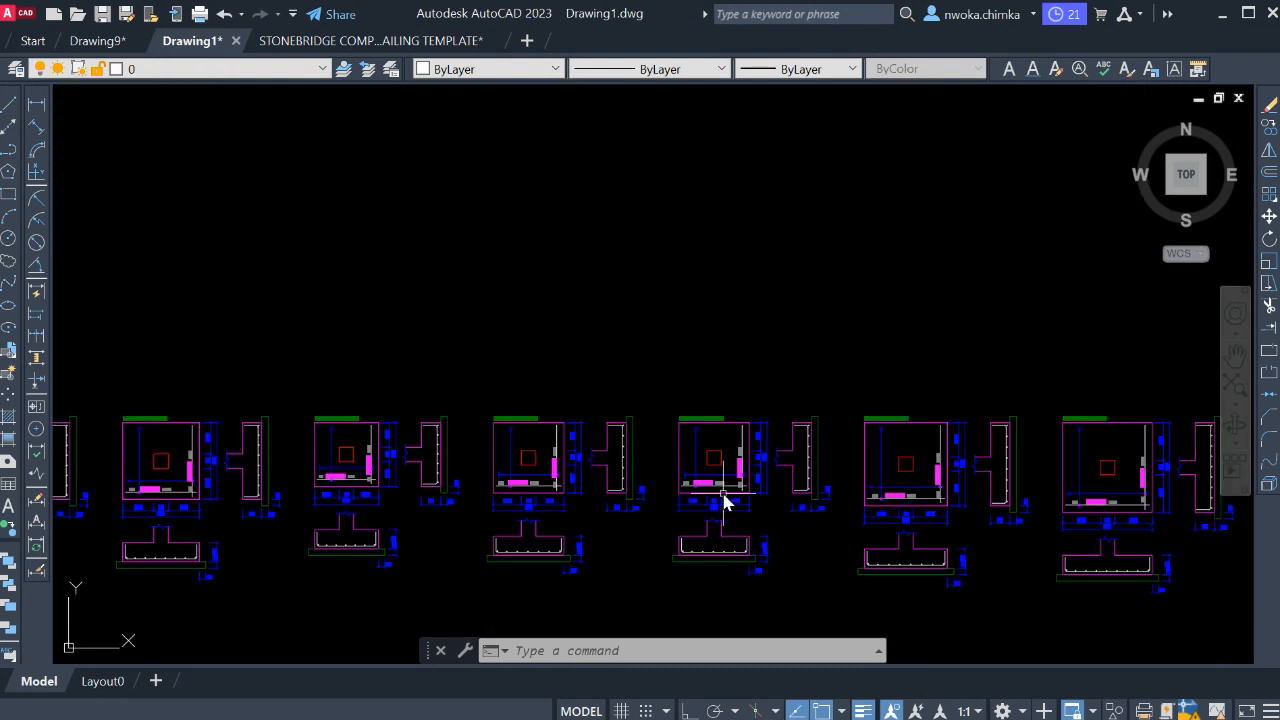
scroll(730, 495, "up", 4)
scroll(765, 460, "up", 2)
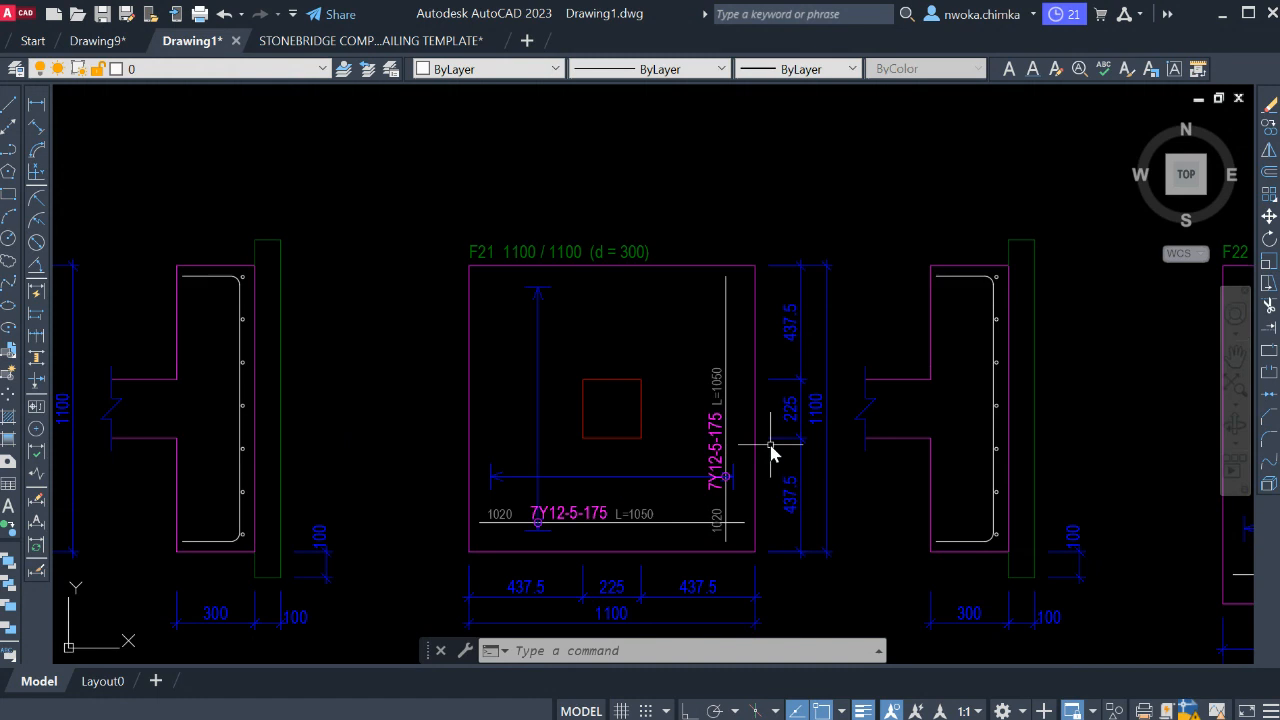
scroll(724, 476, "up", 2)
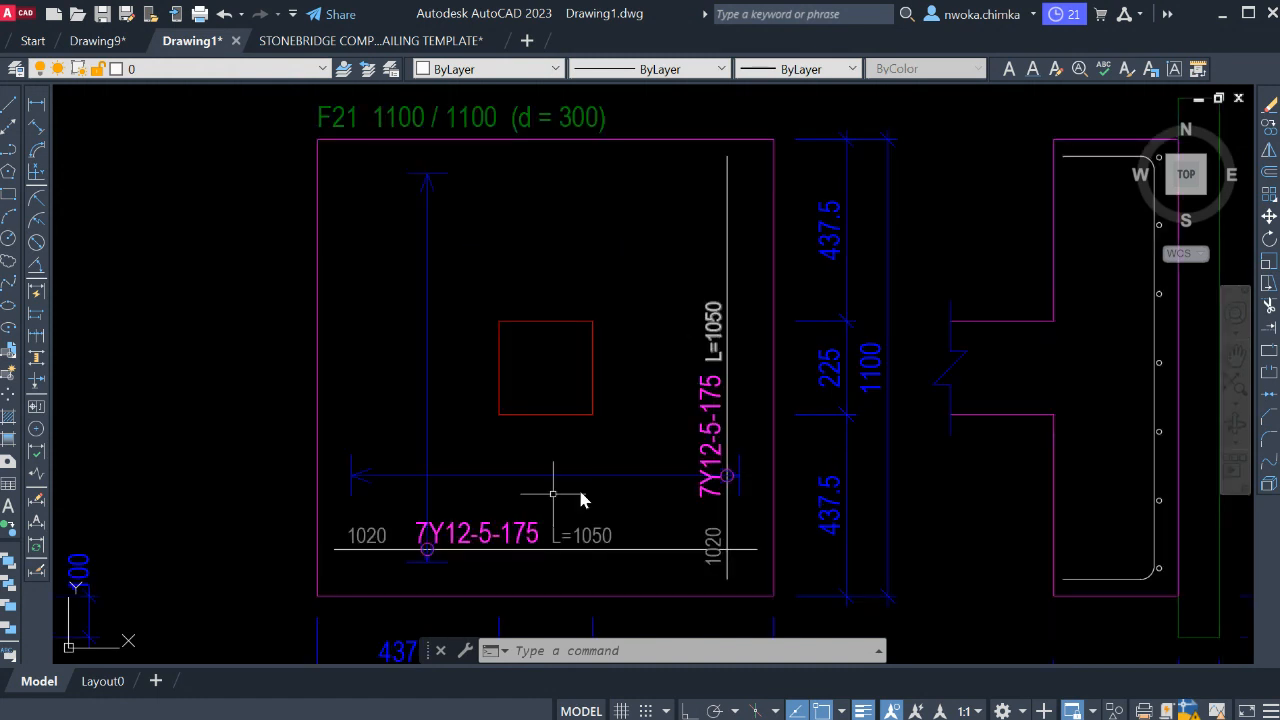
scroll(346, 257, "down", 10)
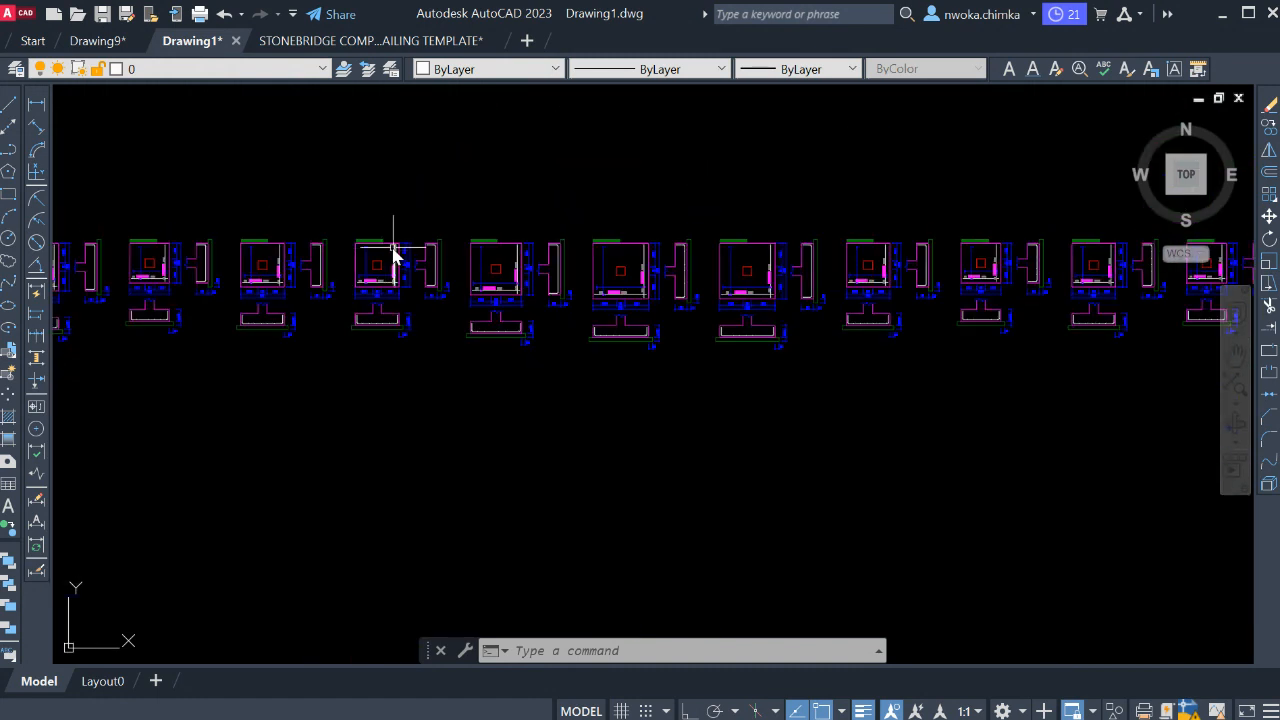
- Look along the row of footing details and over the beam elevations above it in Drawing1
scroll(817, 251, "down", 2)
middle_click_drag(817, 251, 734, 314)
scroll(663, 290, "up", 3)
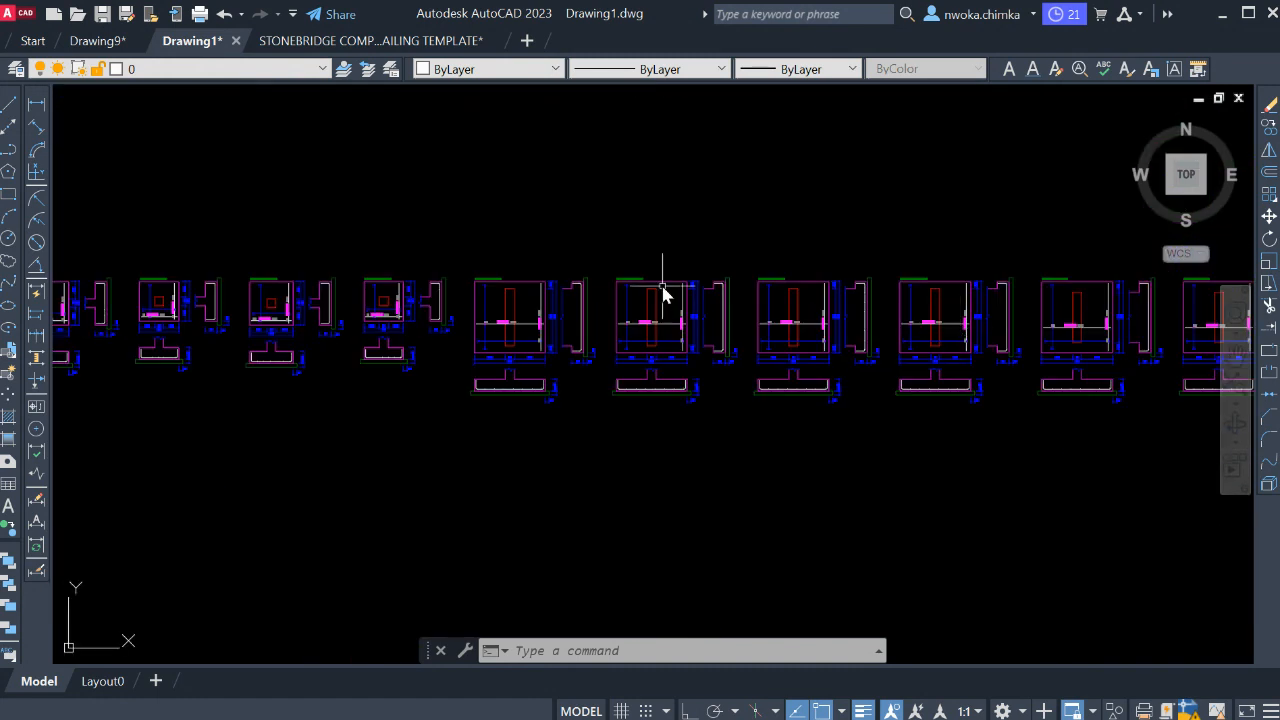
scroll(366, 277, "down", 3)
middle_click_drag(366, 277, 677, 423)
scroll(691, 366, "up", 2)
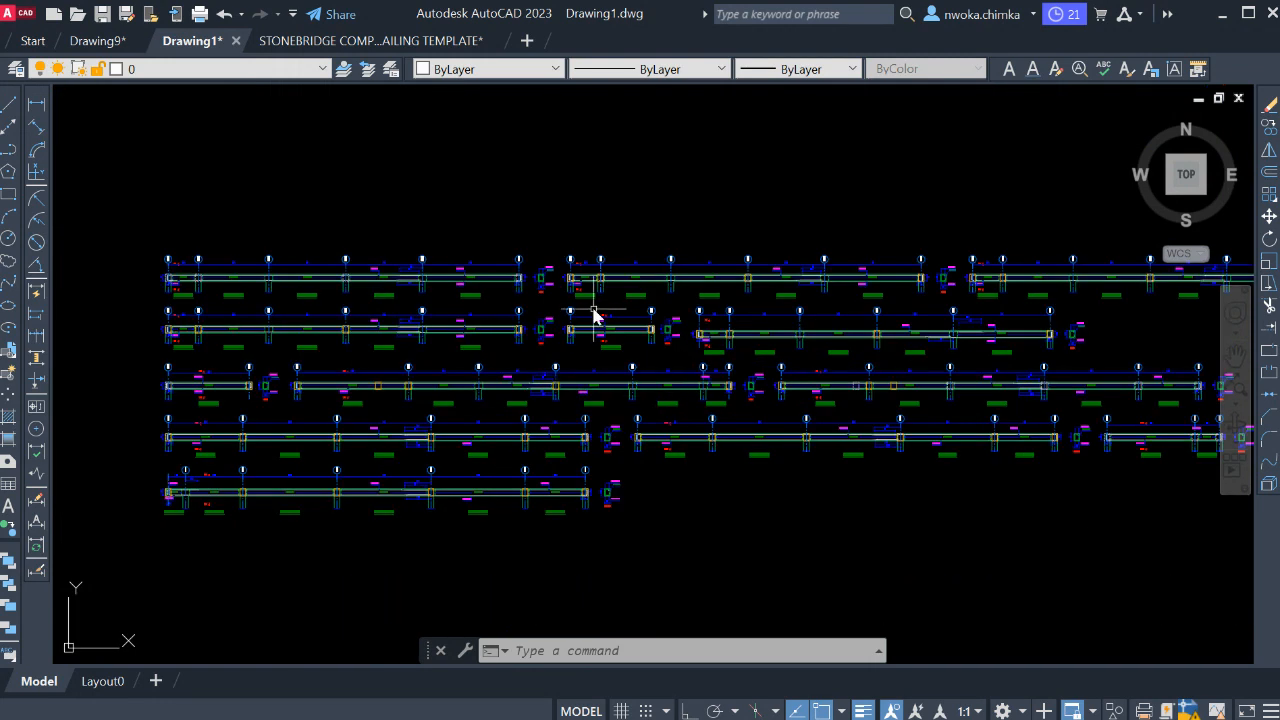
middle_click_drag(540, 283, 625, 296)
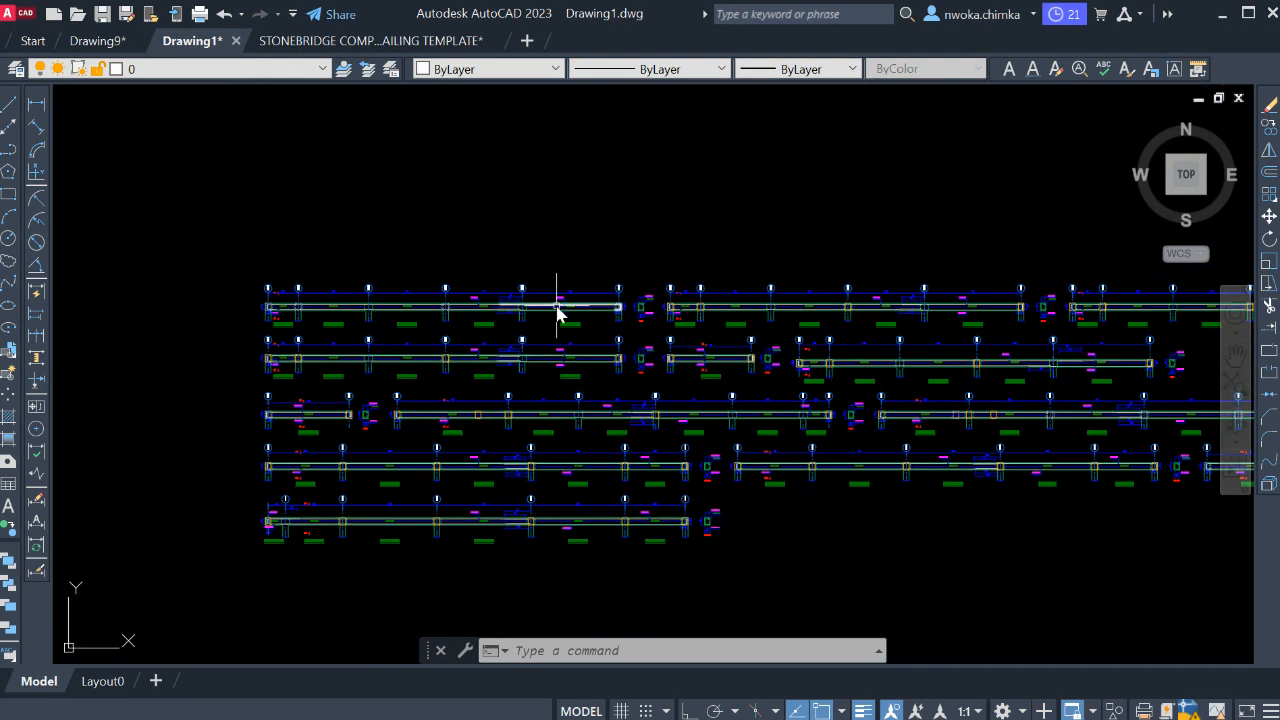
- Return to the STONEBRIDGE template and paste the copied plans, beam and footing details and schedules inside the rectangular frame in model space
left_click(370, 40)
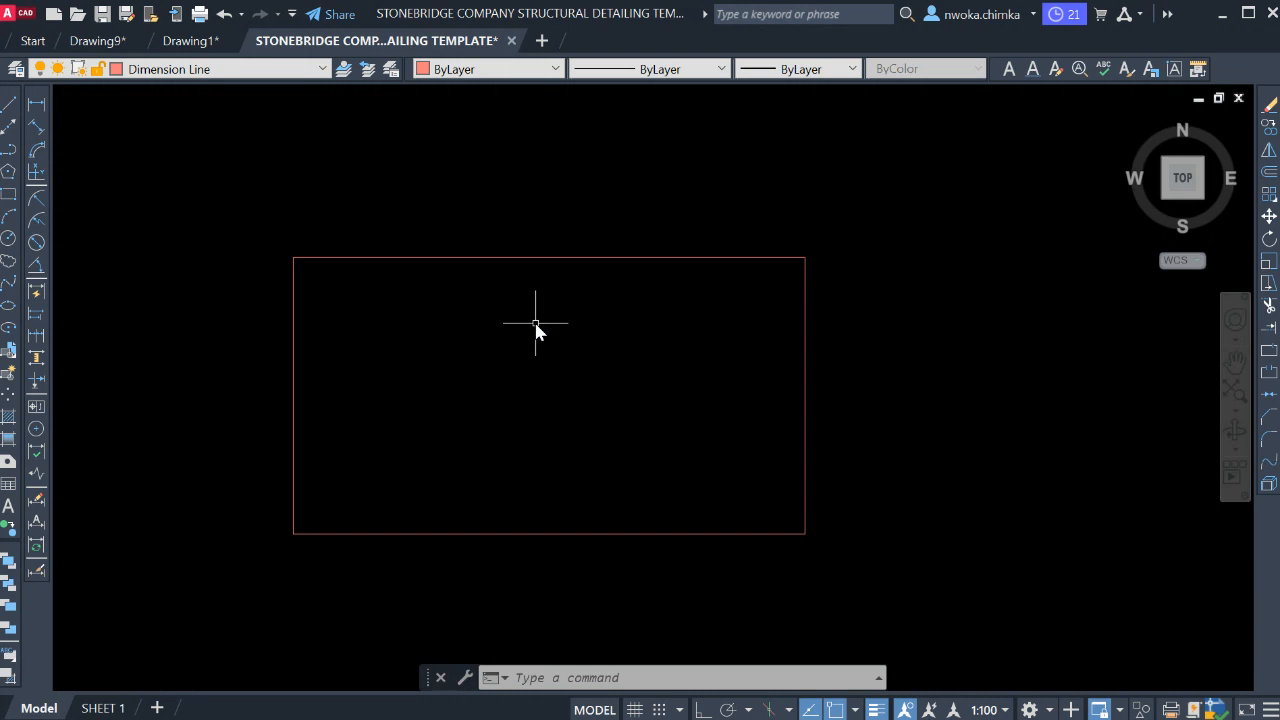
left_click(192, 42)
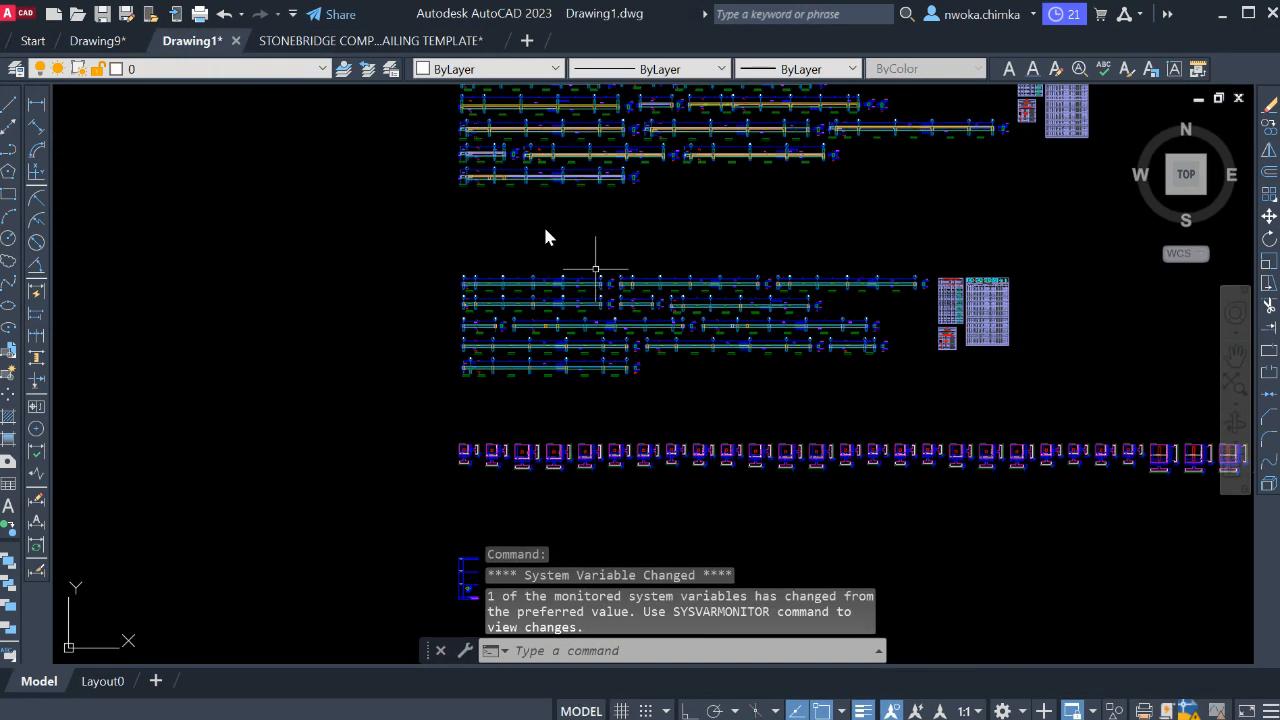
scroll(545, 237, "down", 5)
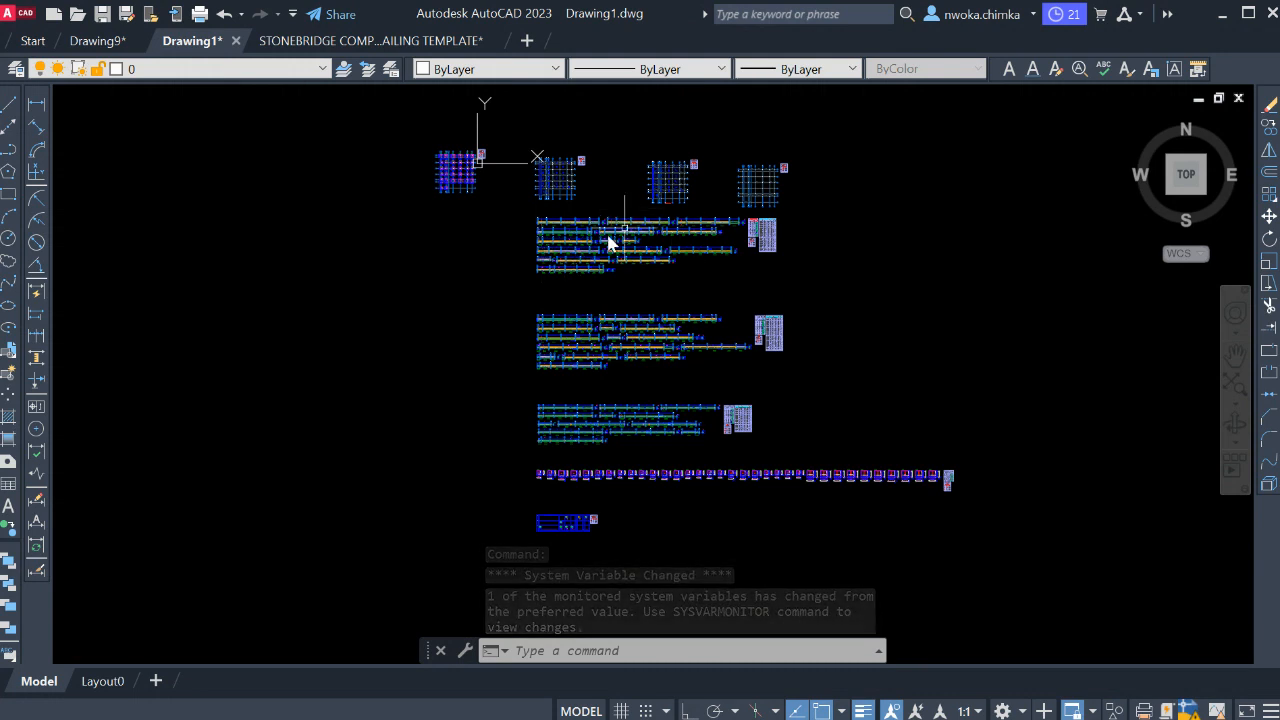
left_click(362, 42)
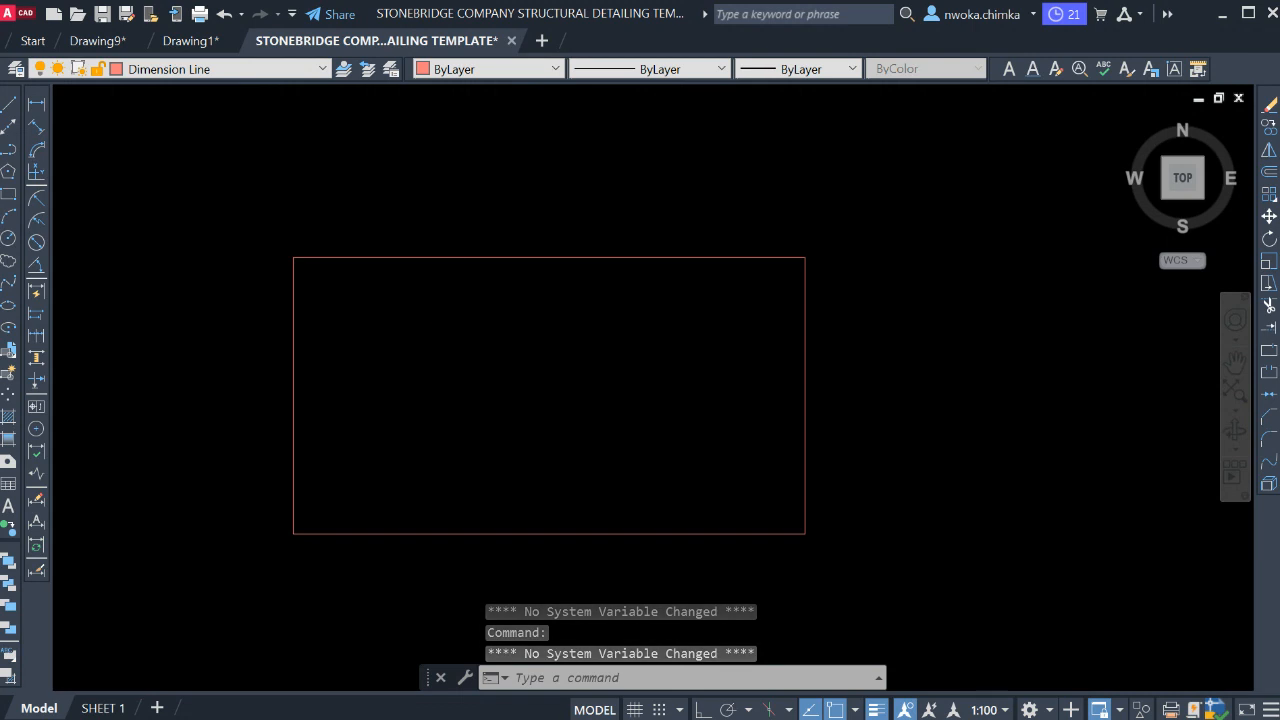
right_click(674, 360)
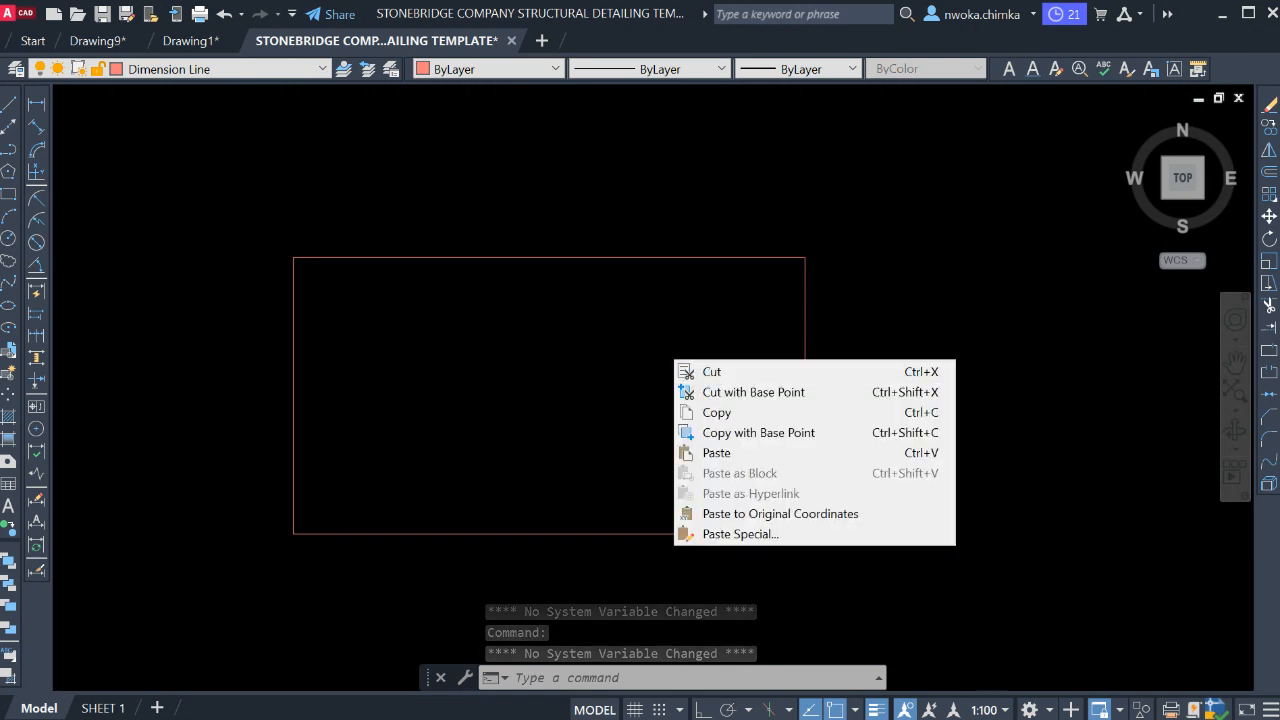
left_click(718, 458)
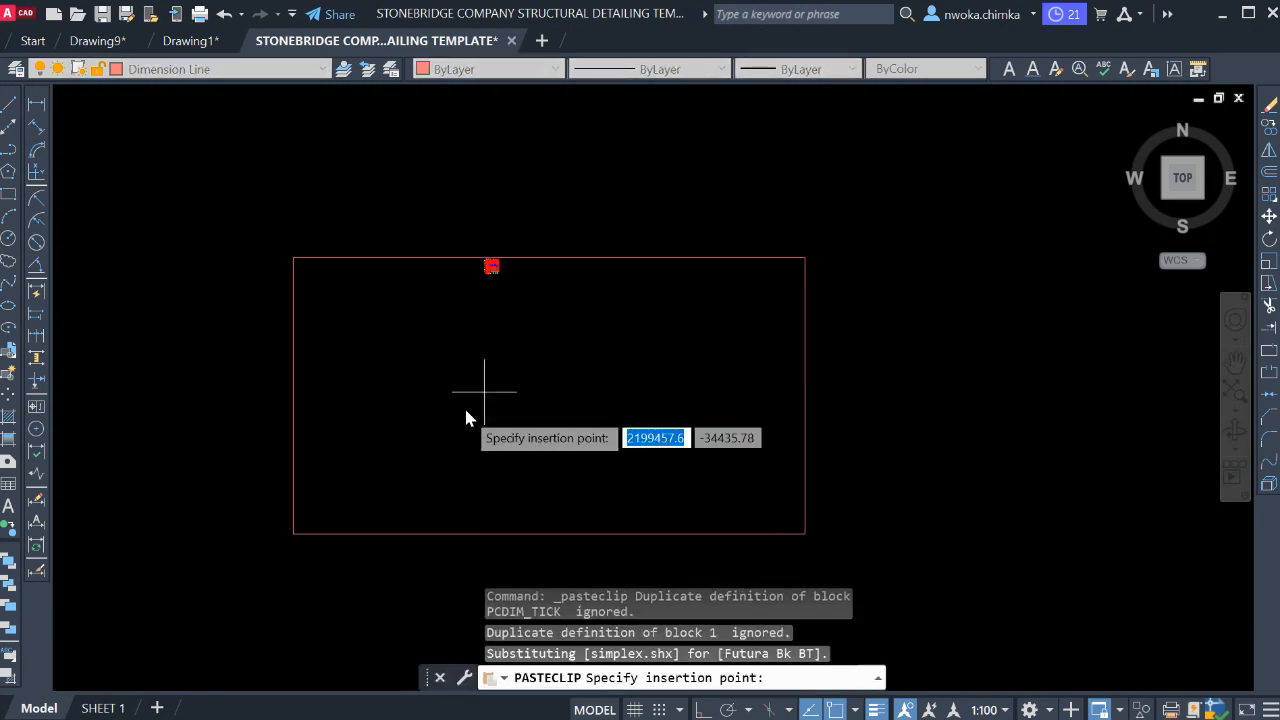
left_click(436, 430)
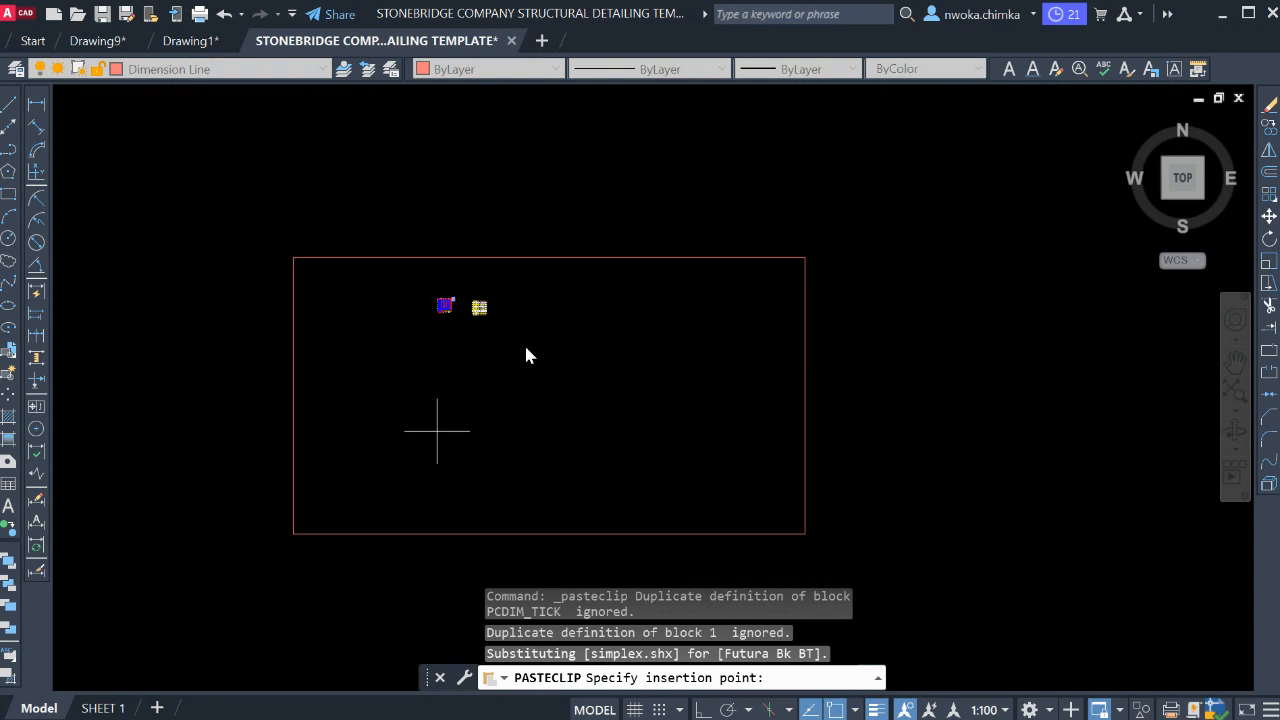
left_click(437, 431)
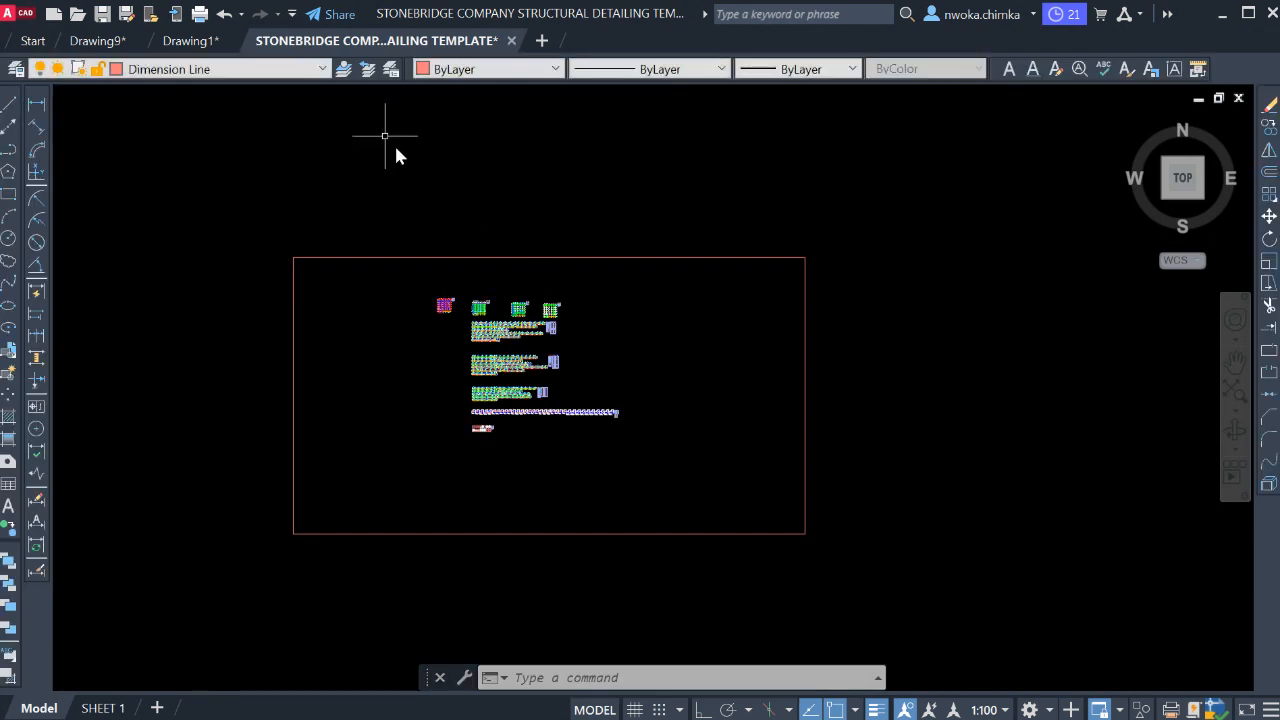
- Examine the grid lines, footings, columns and beam labels on the pasted foundation plan and first floor plan
scroll(473, 308, "up", 4)
scroll(373, 242, "up", 2)
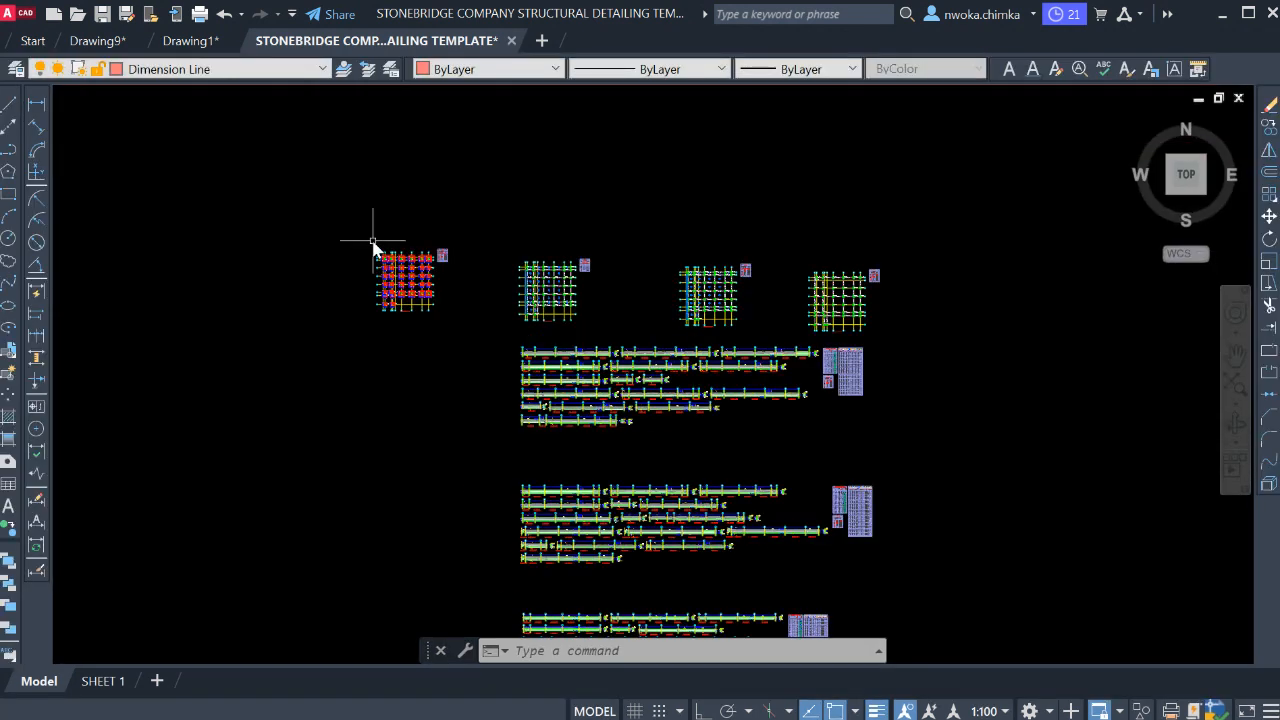
scroll(373, 242, "up", 12)
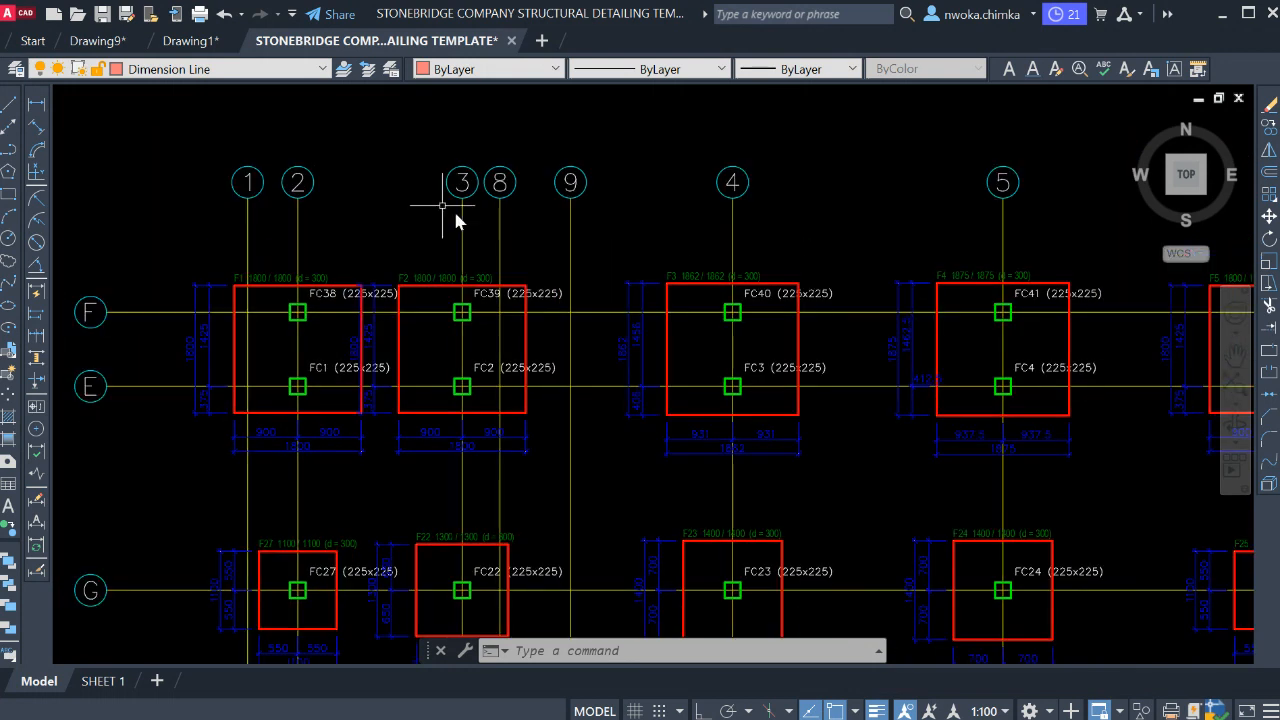
scroll(472, 143, "down", 10)
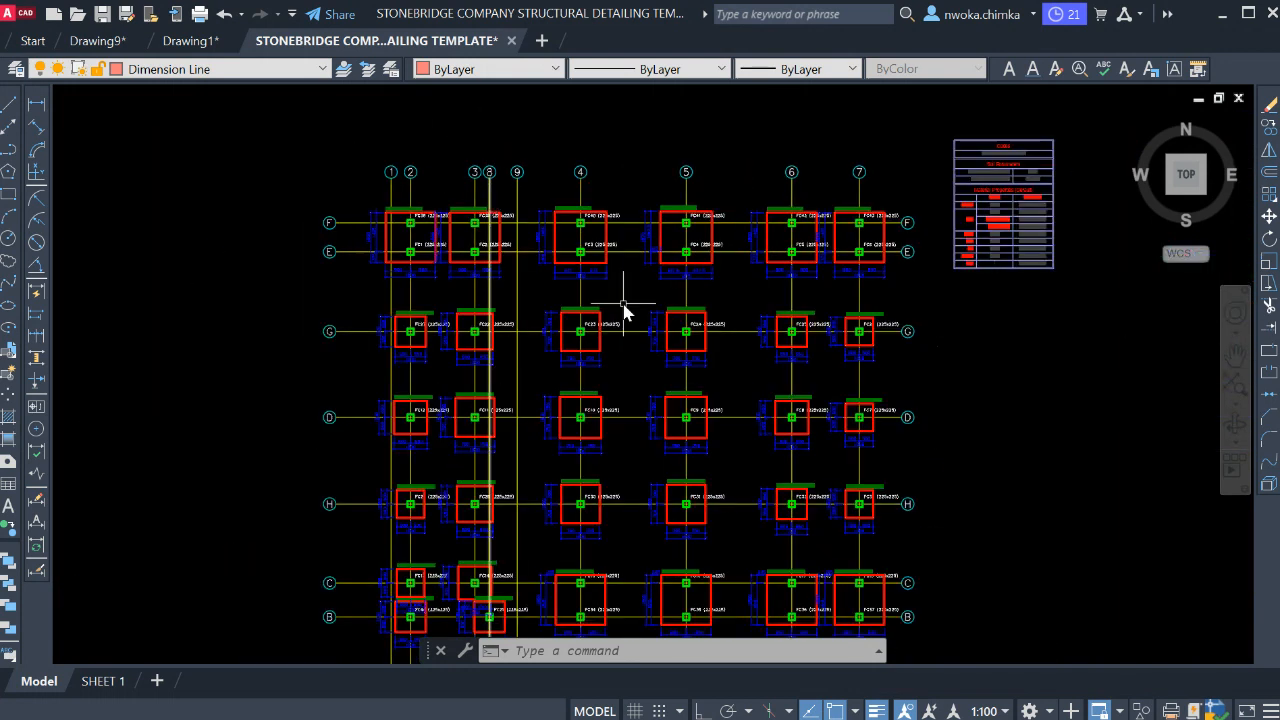
scroll(680, 260, "up", 8)
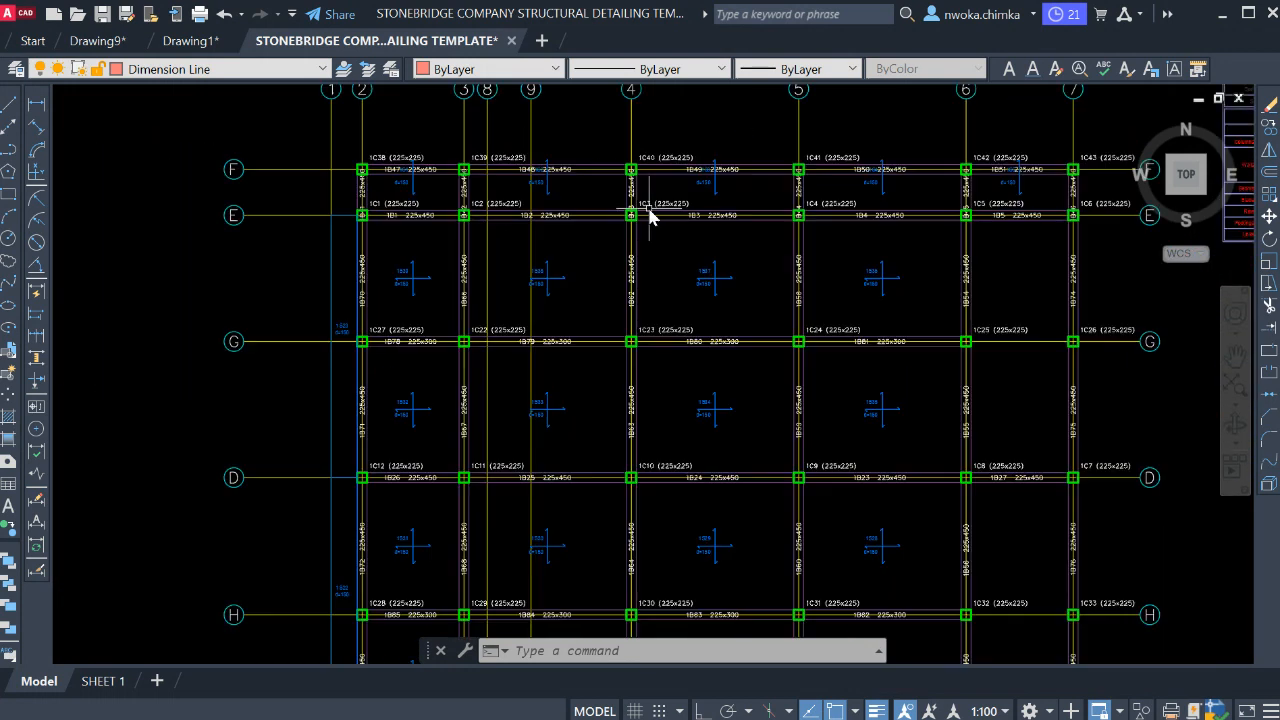
scroll(622, 200, "down", 8)
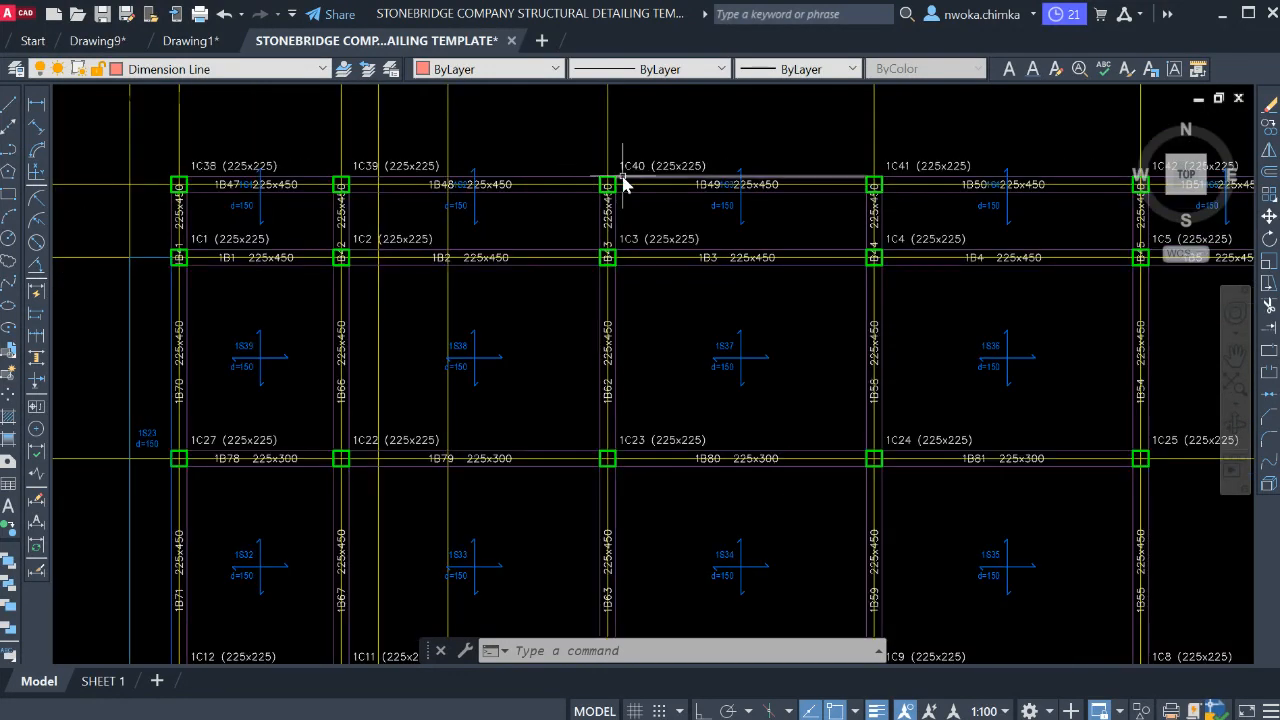
middle_click_drag(595, 285, 586, 200)
scroll(600, 257, "down", 2)
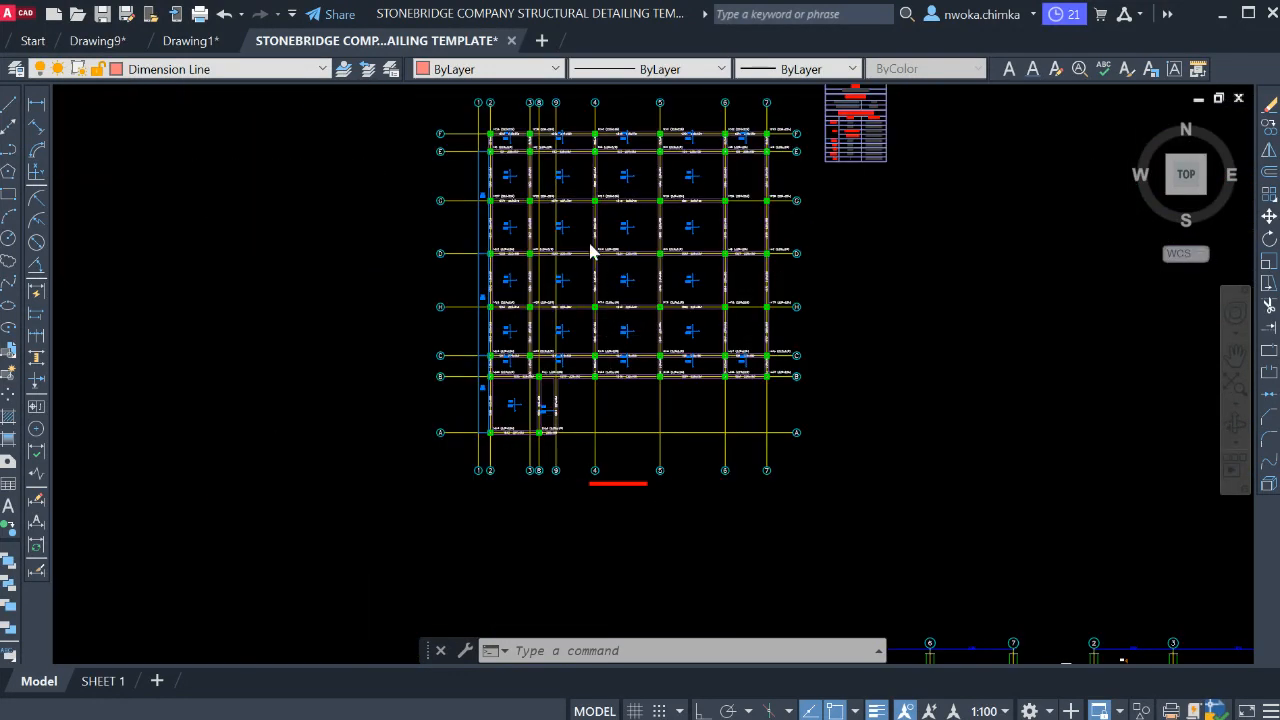
- Compare the pasted beam 1B28 elevation with beam 1B1 in Drawing1, and look over the other pasted beam elevations
scroll(591, 251, "down", 3)
scroll(594, 452, "up", 5)
scroll(437, 351, "up", 6)
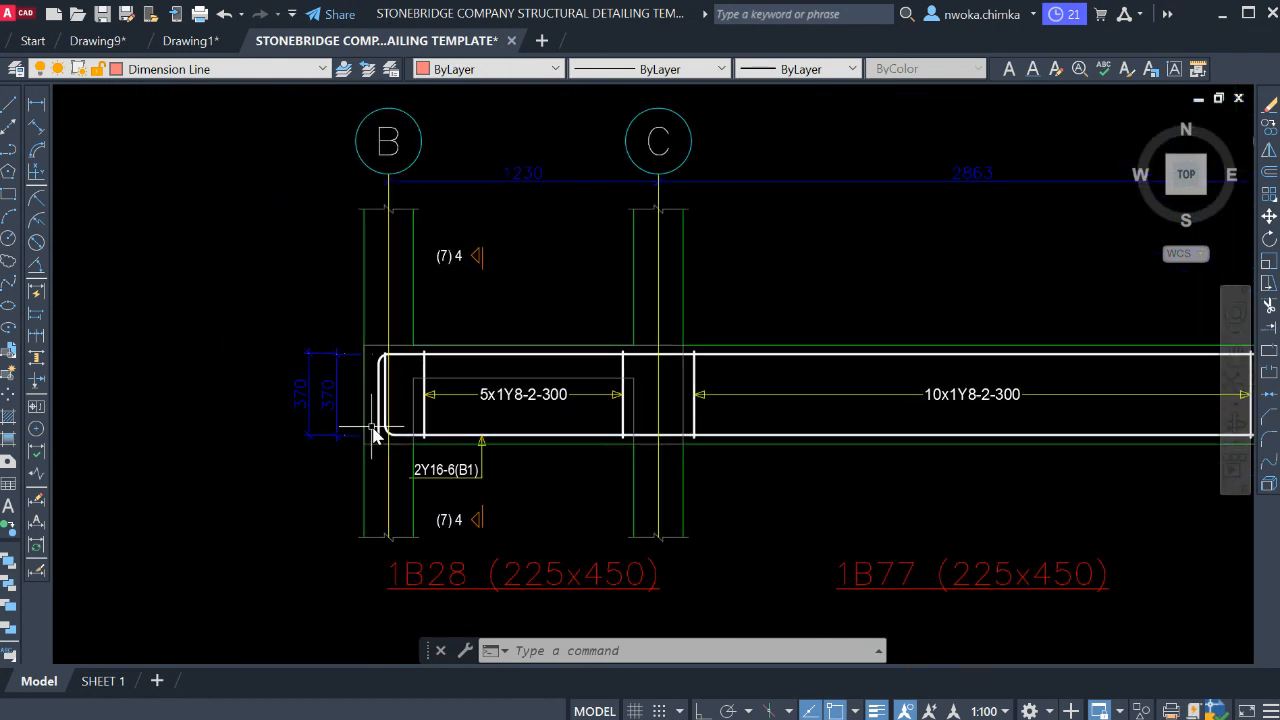
left_click(192, 41)
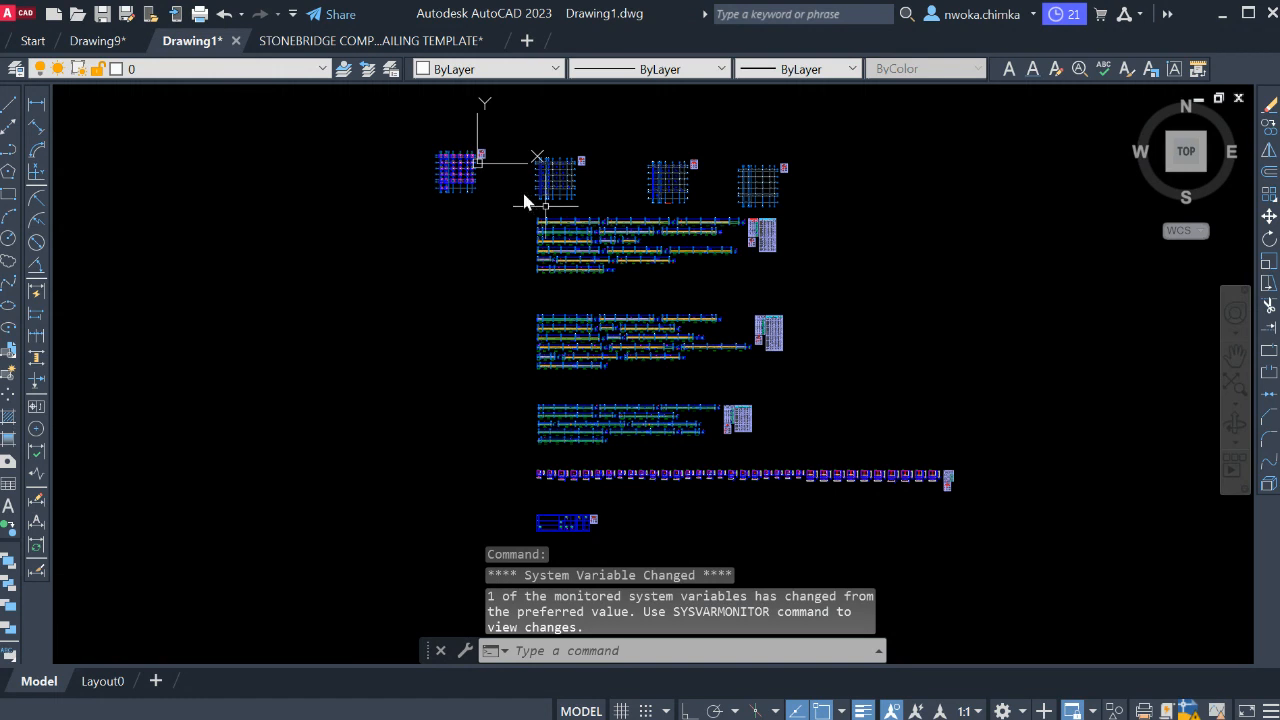
scroll(522, 195, "up", 8)
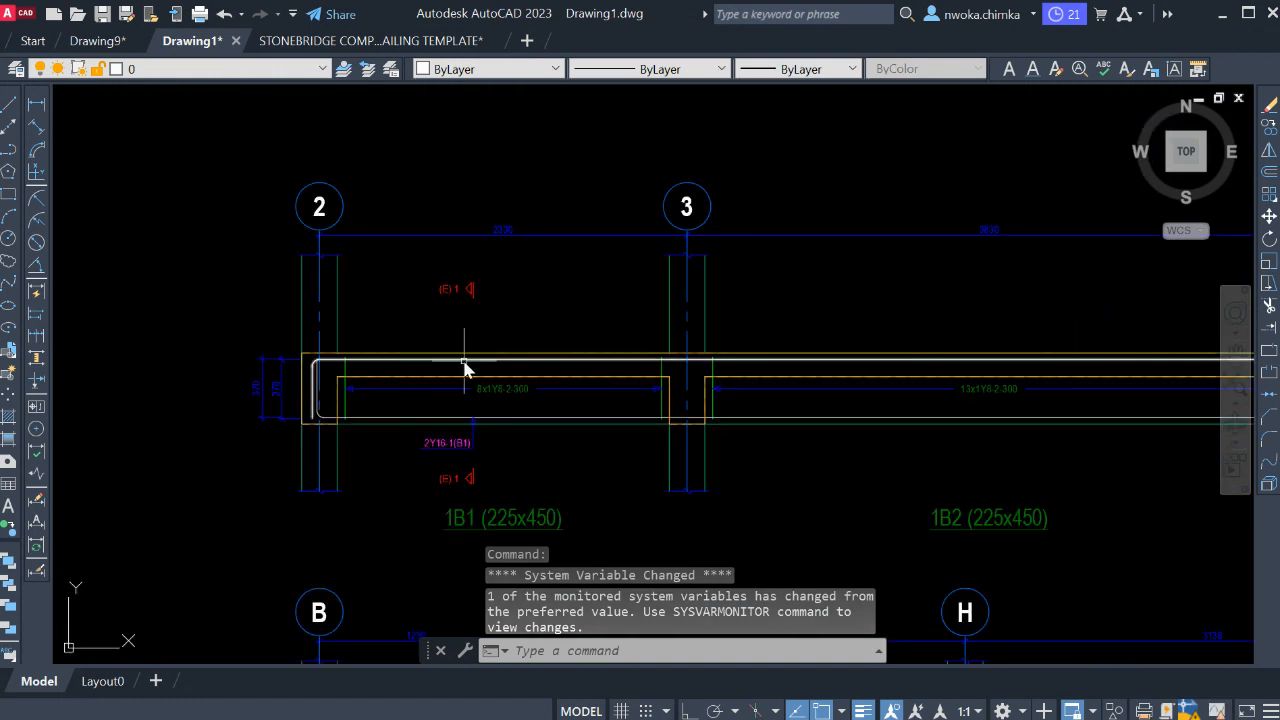
left_click(408, 41)
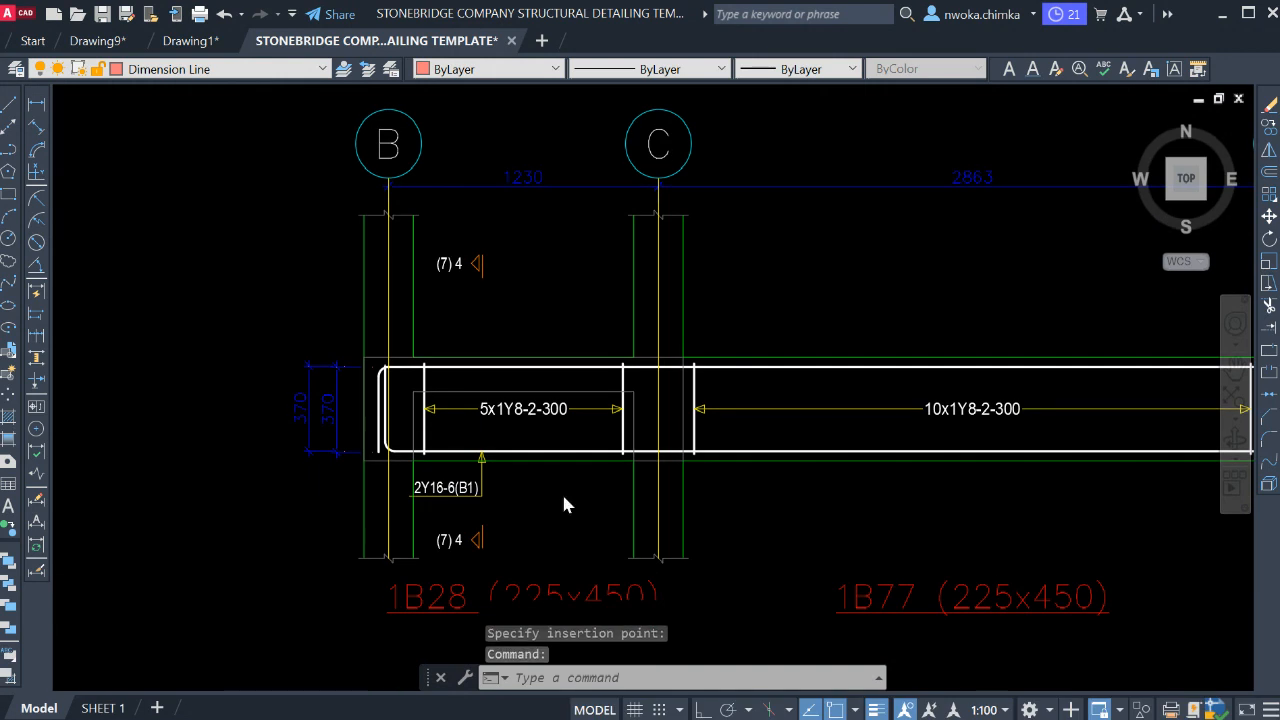
scroll(577, 497, "down", 2)
middle_click_drag(611, 440, 567, 423)
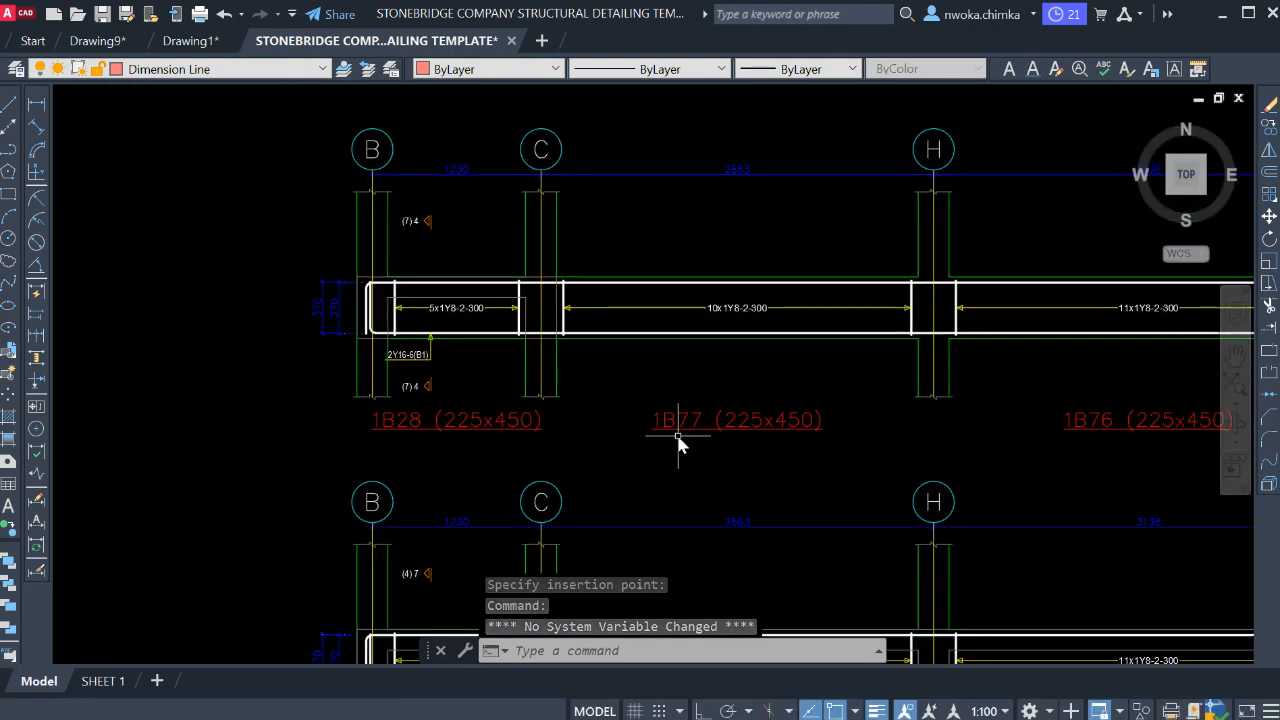
middle_click_drag(692, 428, 590, 396)
scroll(626, 378, "down", 2)
scroll(674, 386, "down", 2)
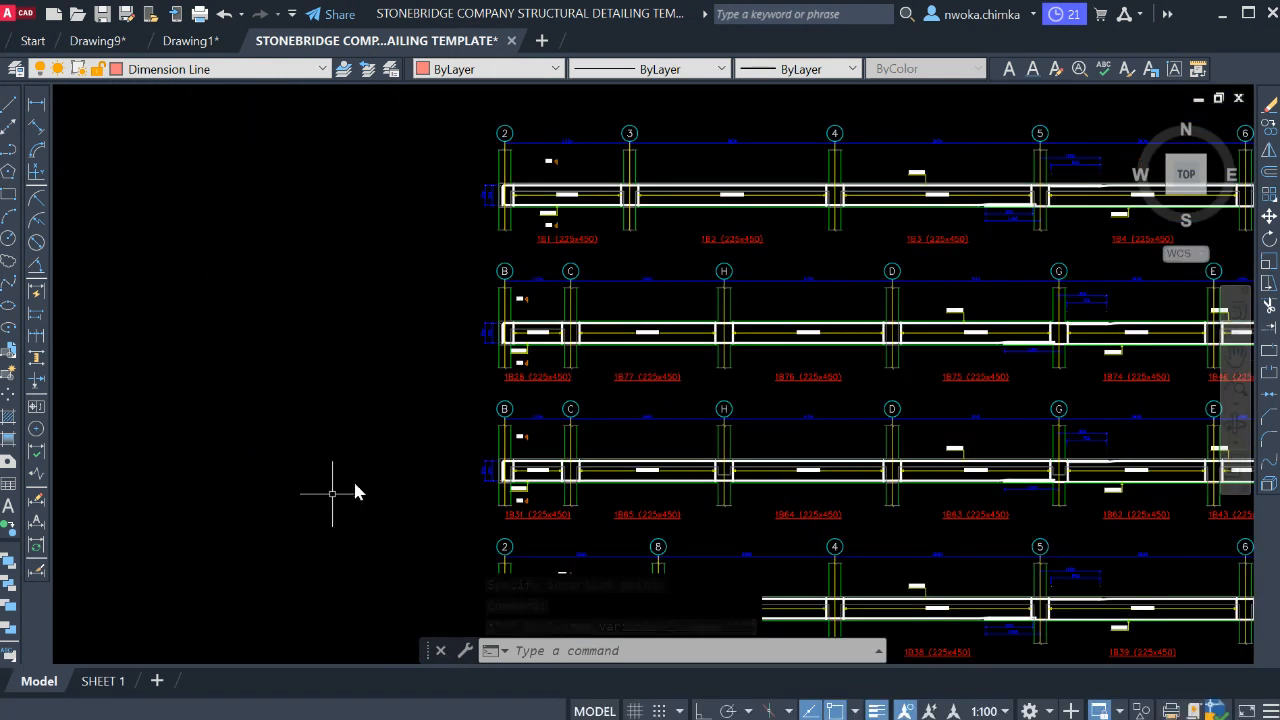
- Open the SHEET 1 layout and inspect its title block with the client, notes, project and drawing title fields
left_click(104, 681)
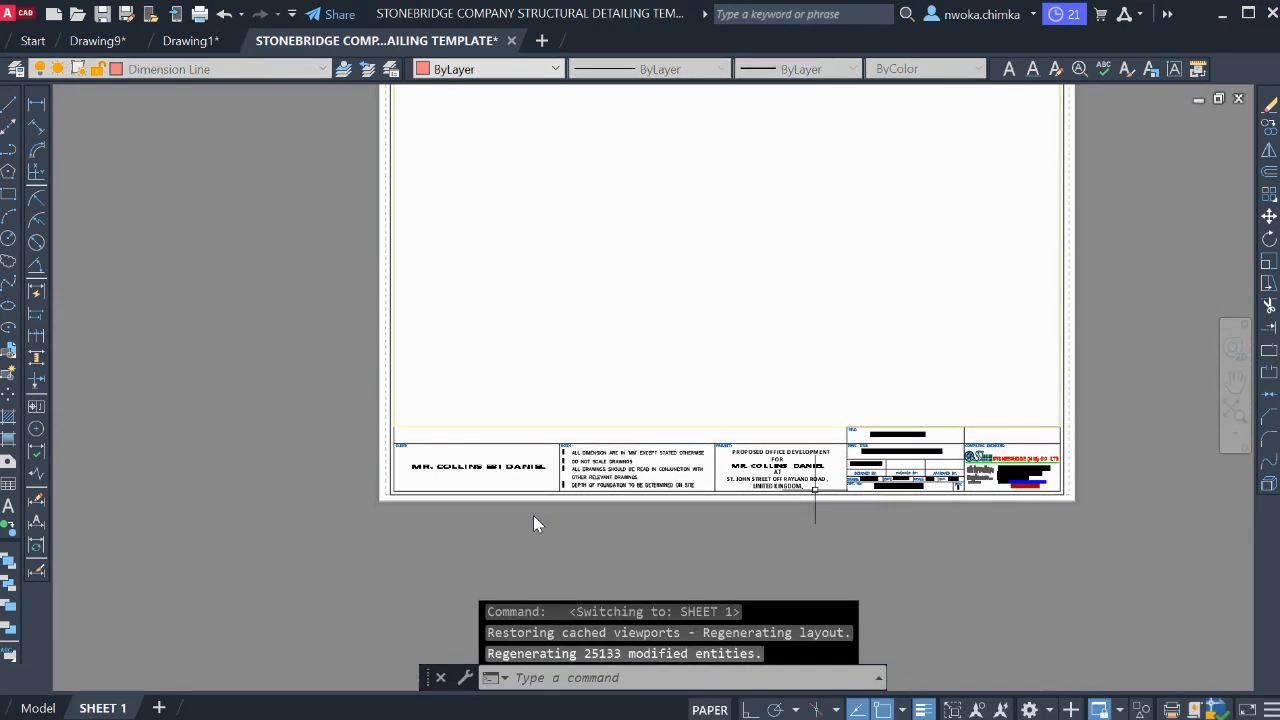
scroll(495, 416, "down", 2)
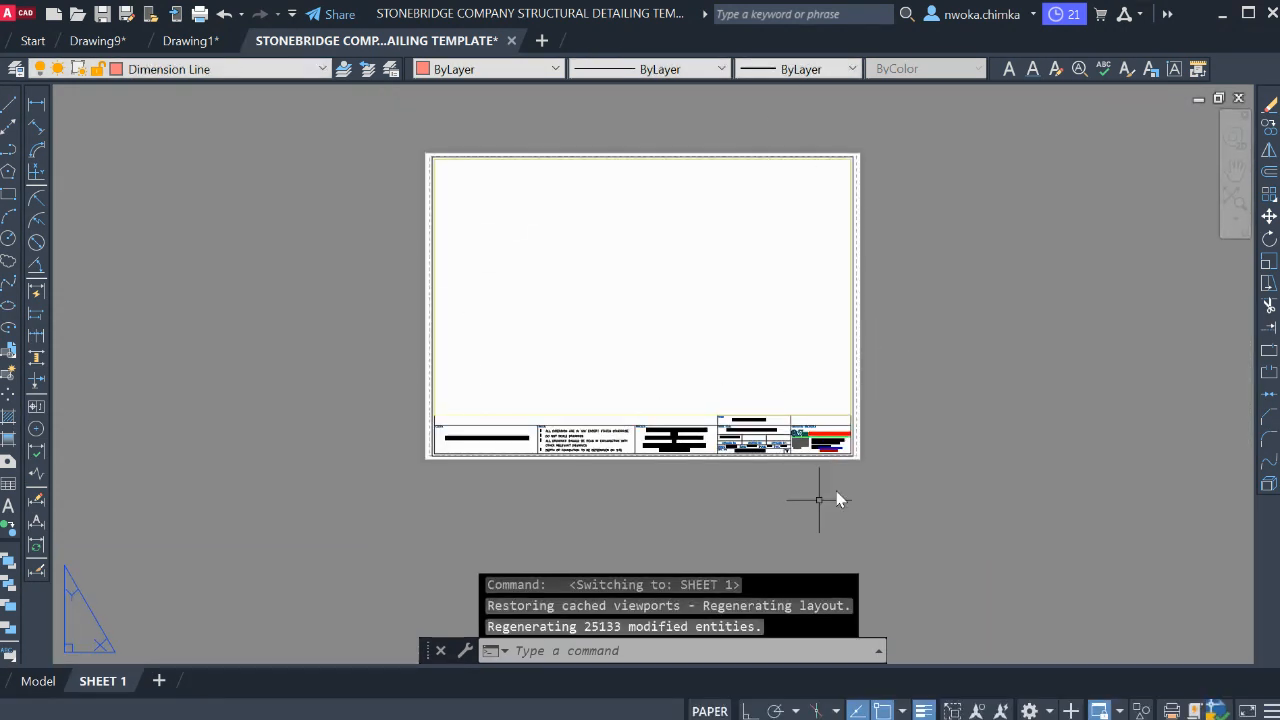
scroll(732, 460, "up", 4)
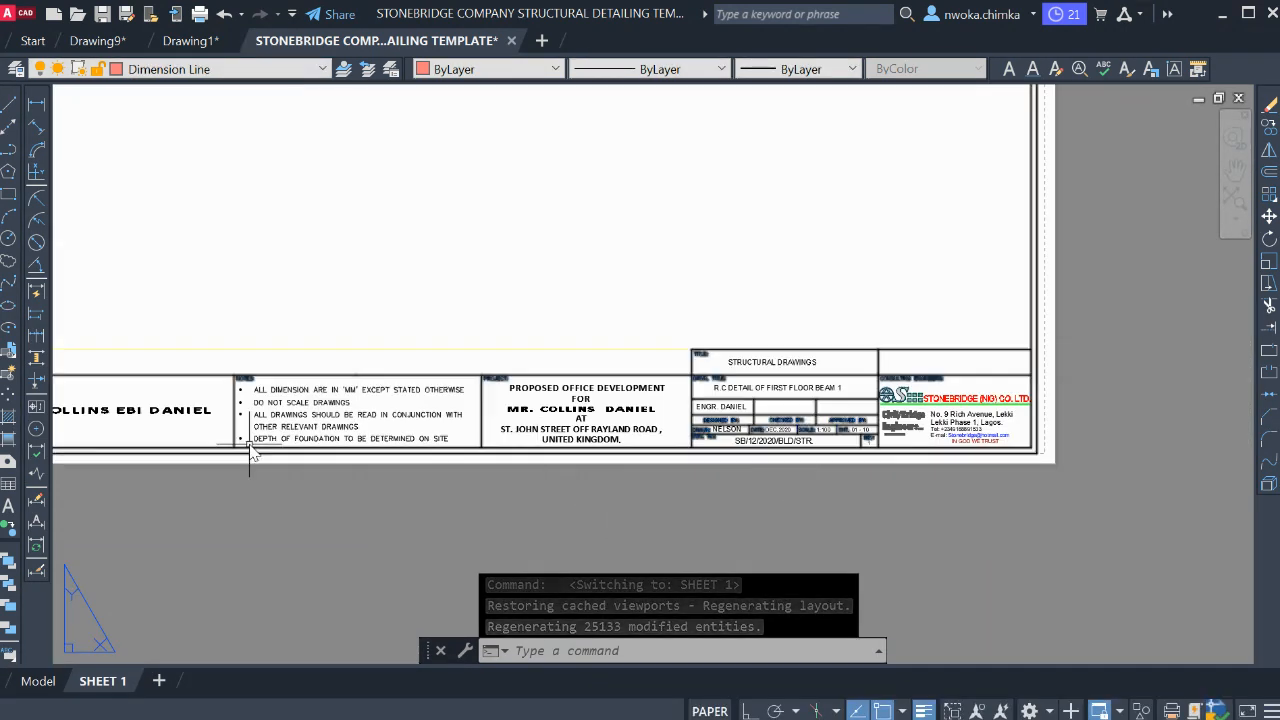
- Inspect the title block's client field, opening the client's name in the text editor and closing the editor
middle_click_drag(249, 444, 618, 437)
scroll(470, 402, "up", 4)
scroll(250, 397, "down", 2)
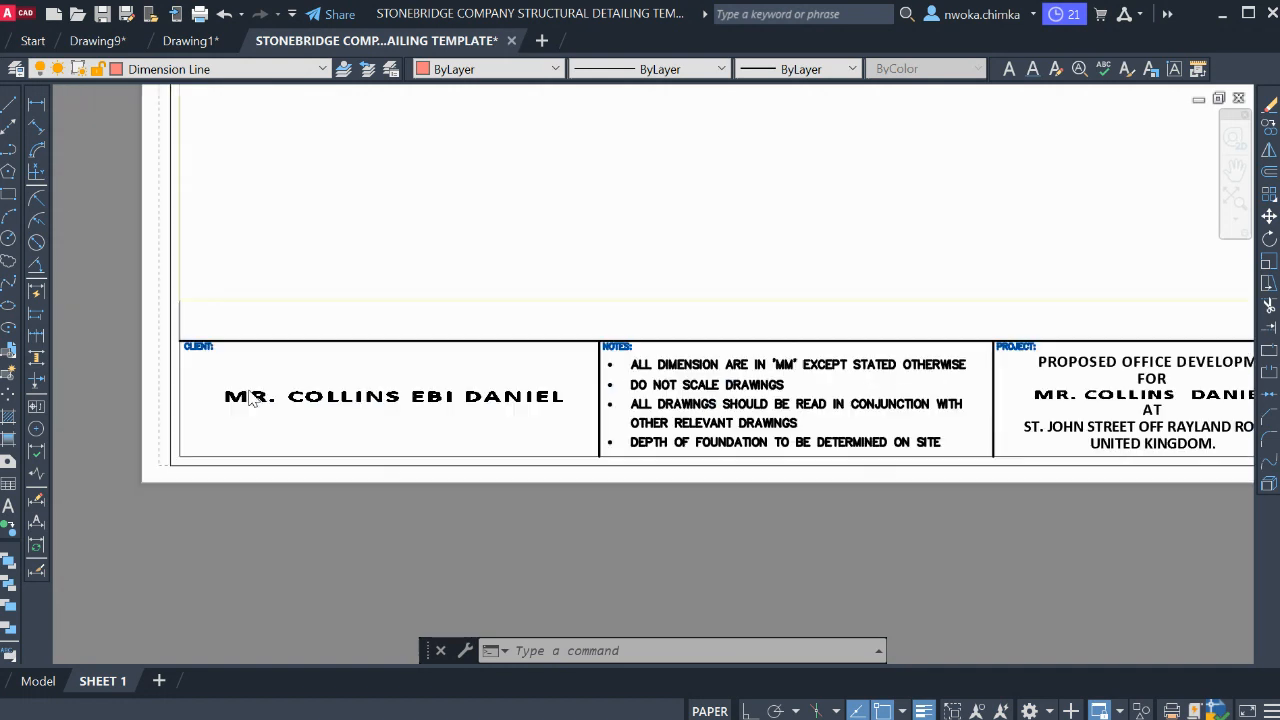
scroll(250, 397, "down", 3)
scroll(297, 391, "up", 4)
scroll(194, 343, "up", 2)
scroll(300, 435, "up", 2)
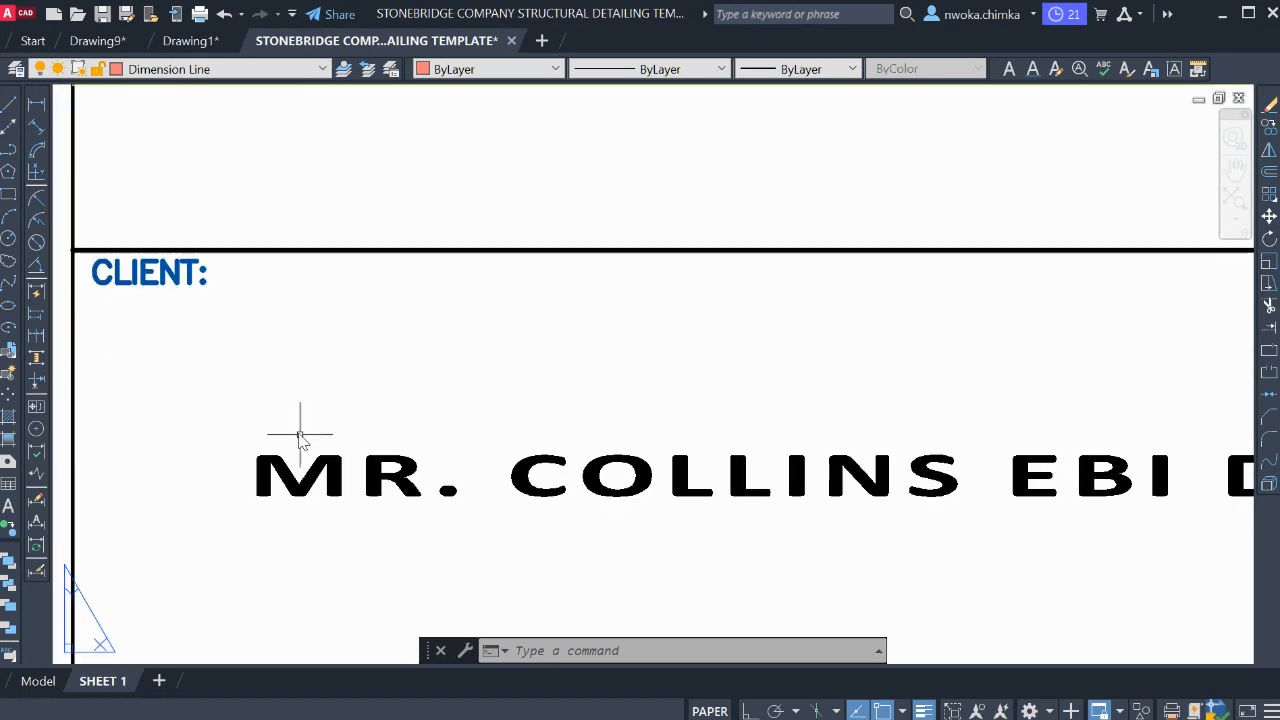
left_click(327, 458)
scroll(326, 462, "down", 3)
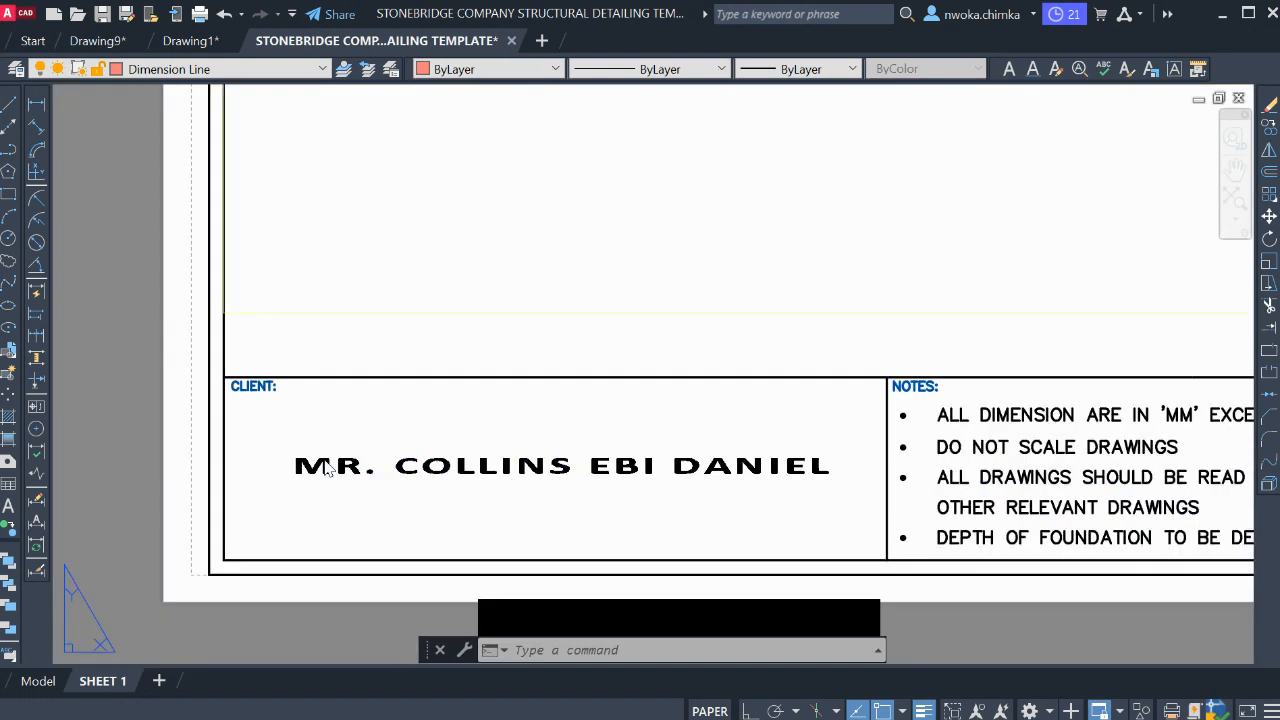
left_click(325, 468)
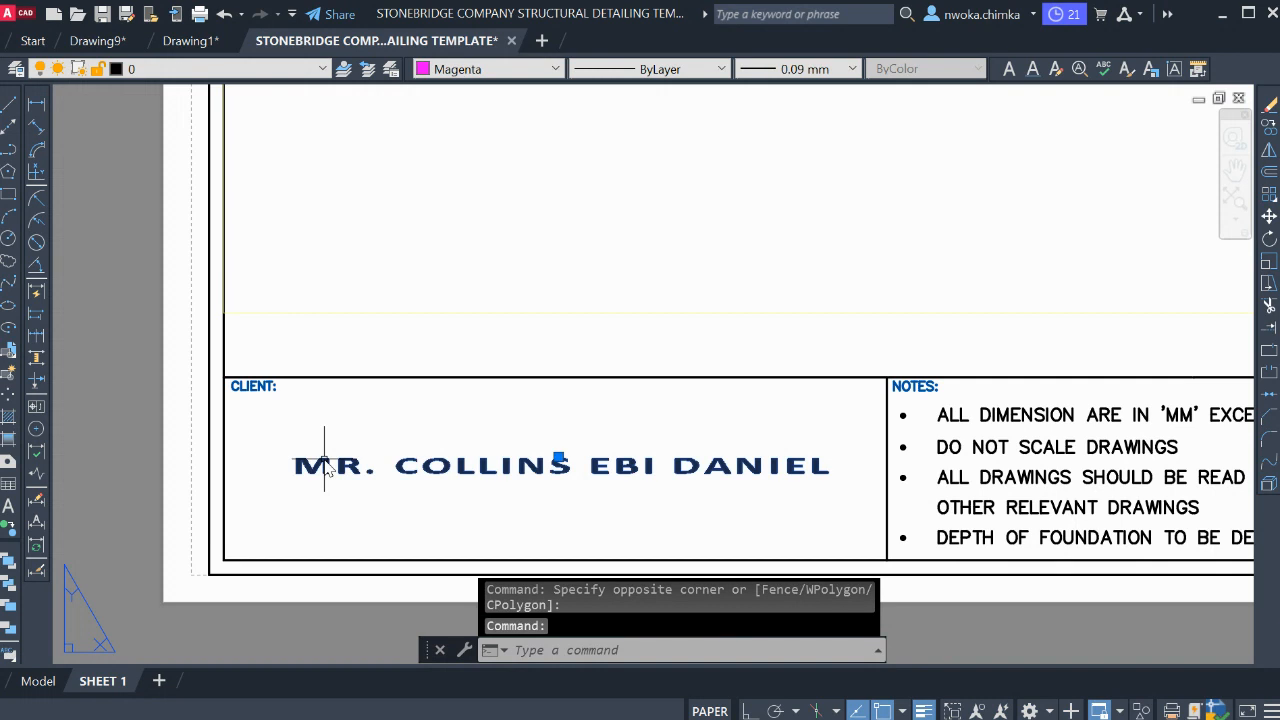
double_click(550, 449)
left_click(866, 345)
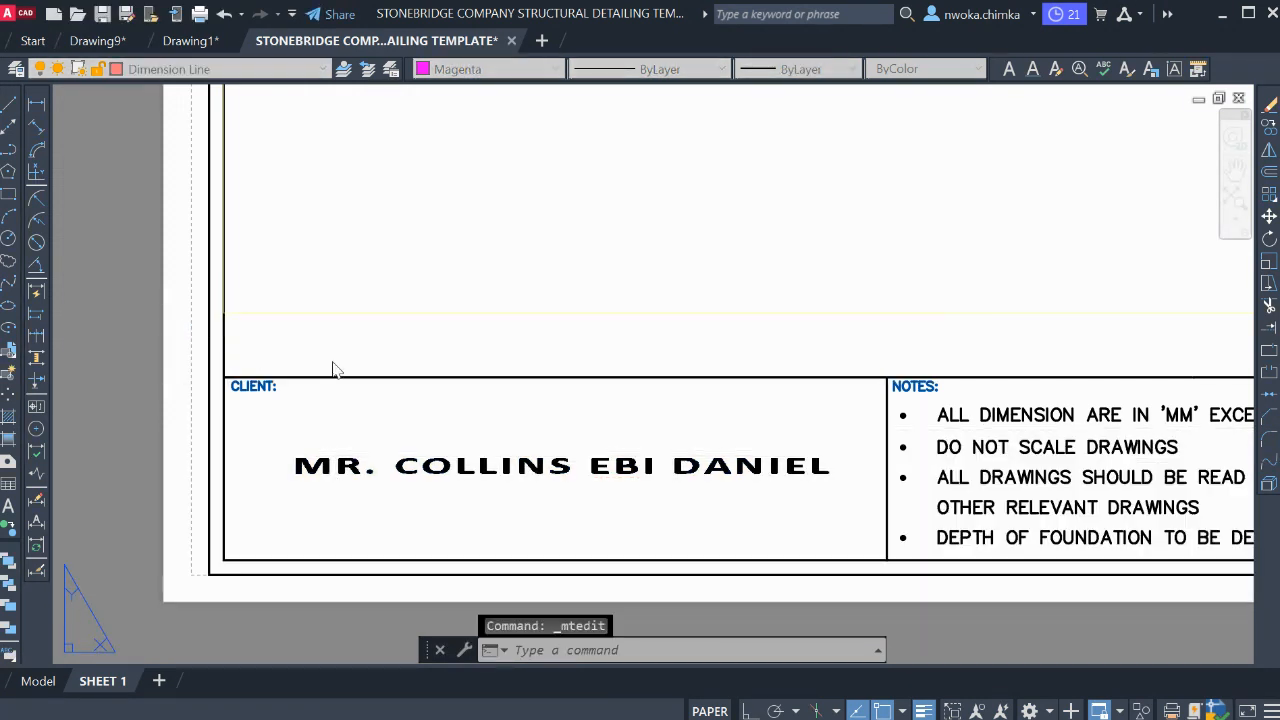
- Try erasing the Stonebridge logo and address block from the consulting engineers field, and undo the erasure
scroll(306, 357, "down", 5)
scroll(765, 410, "up", 5)
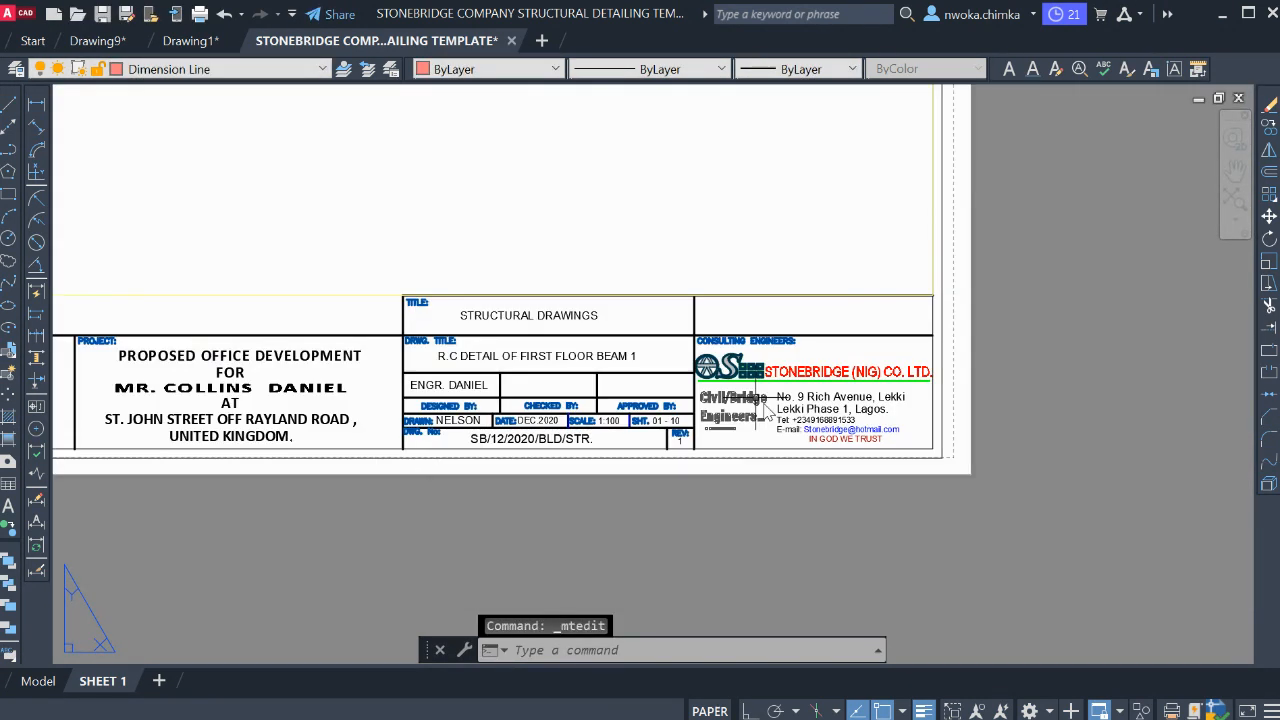
left_click(768, 408)
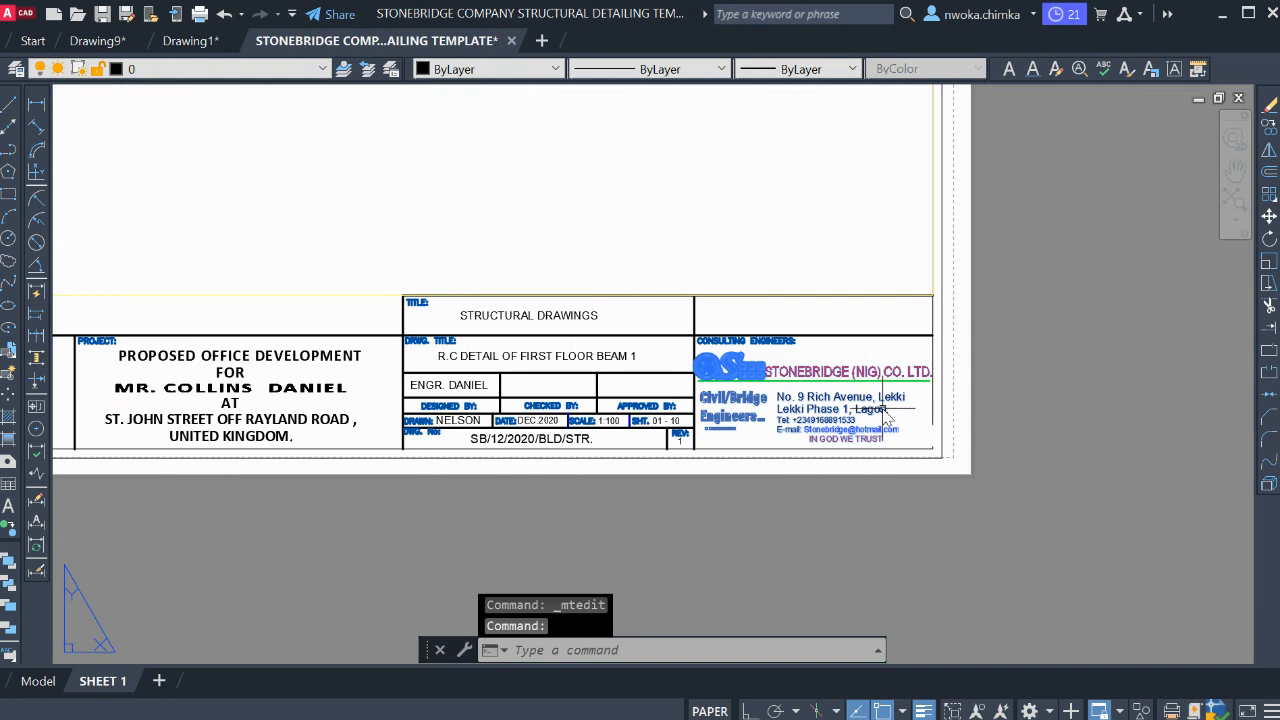
type("E")
key("Return")
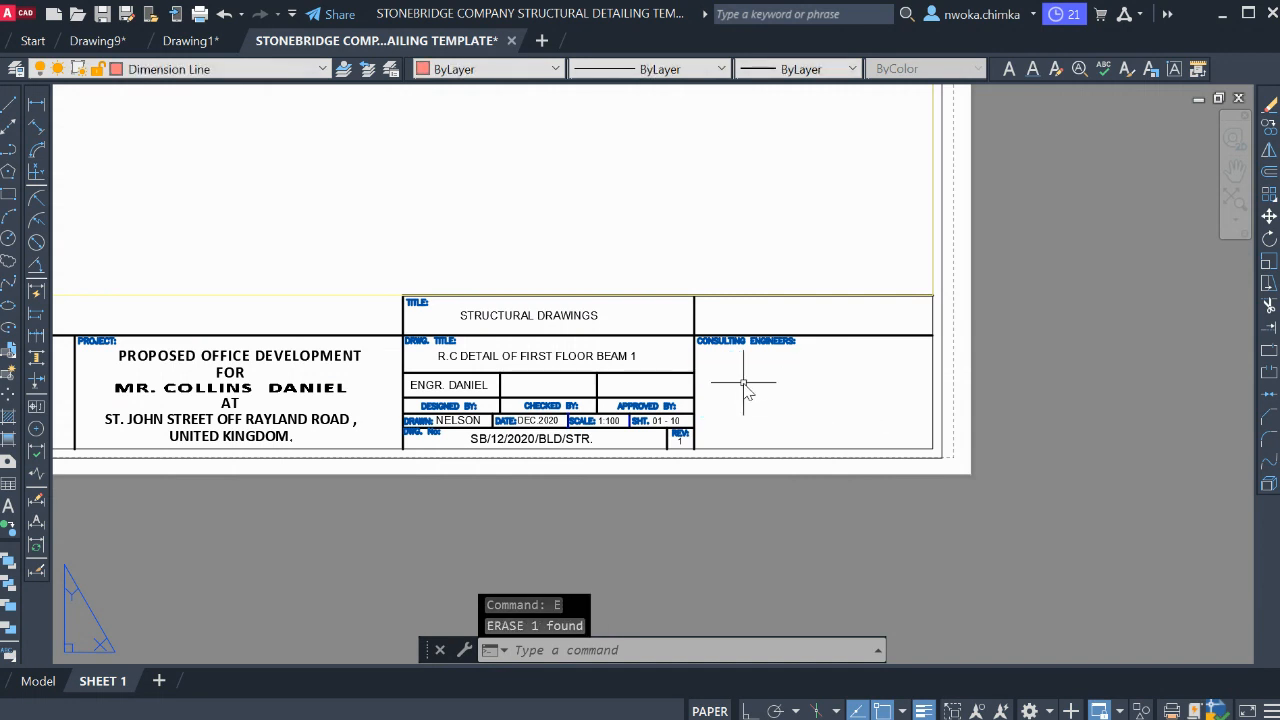
key("ctrl+z")
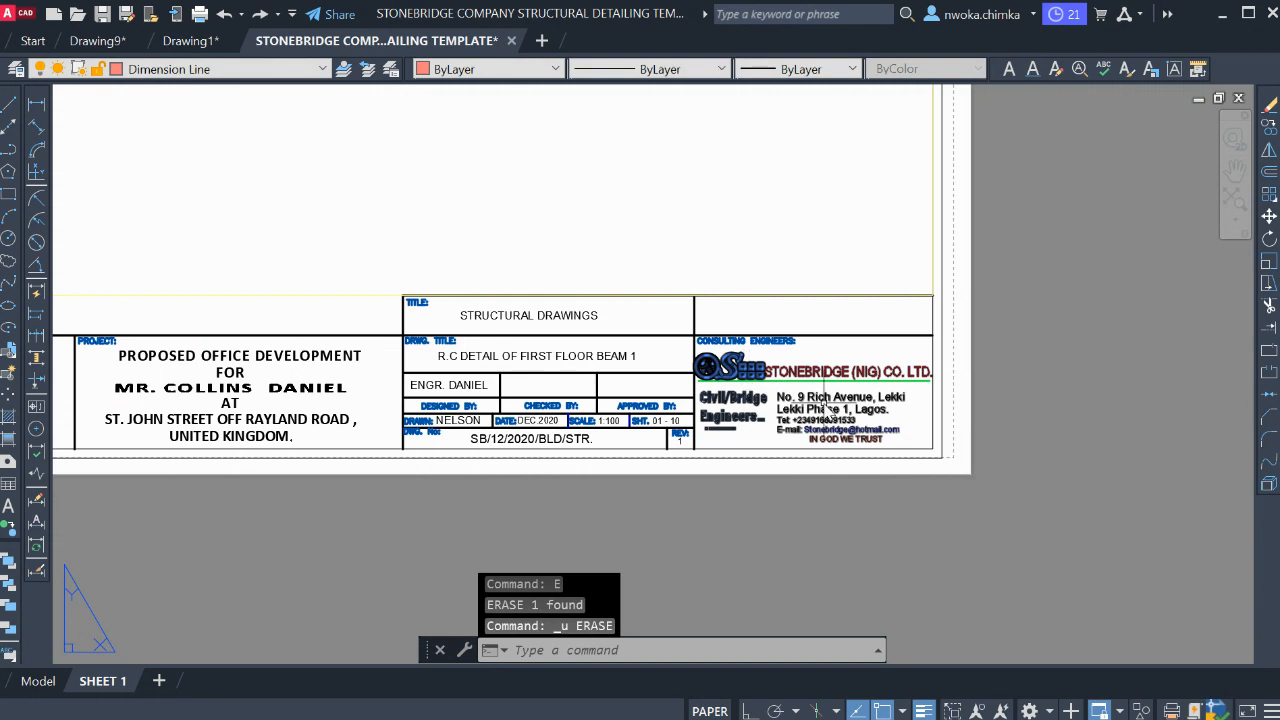
- Open the project description in the title block's PROJECT field in the text editor and close the editor
middle_click_drag(733, 422, 1171, 423)
scroll(645, 364, "up", 2)
scroll(506, 364, "up", 2)
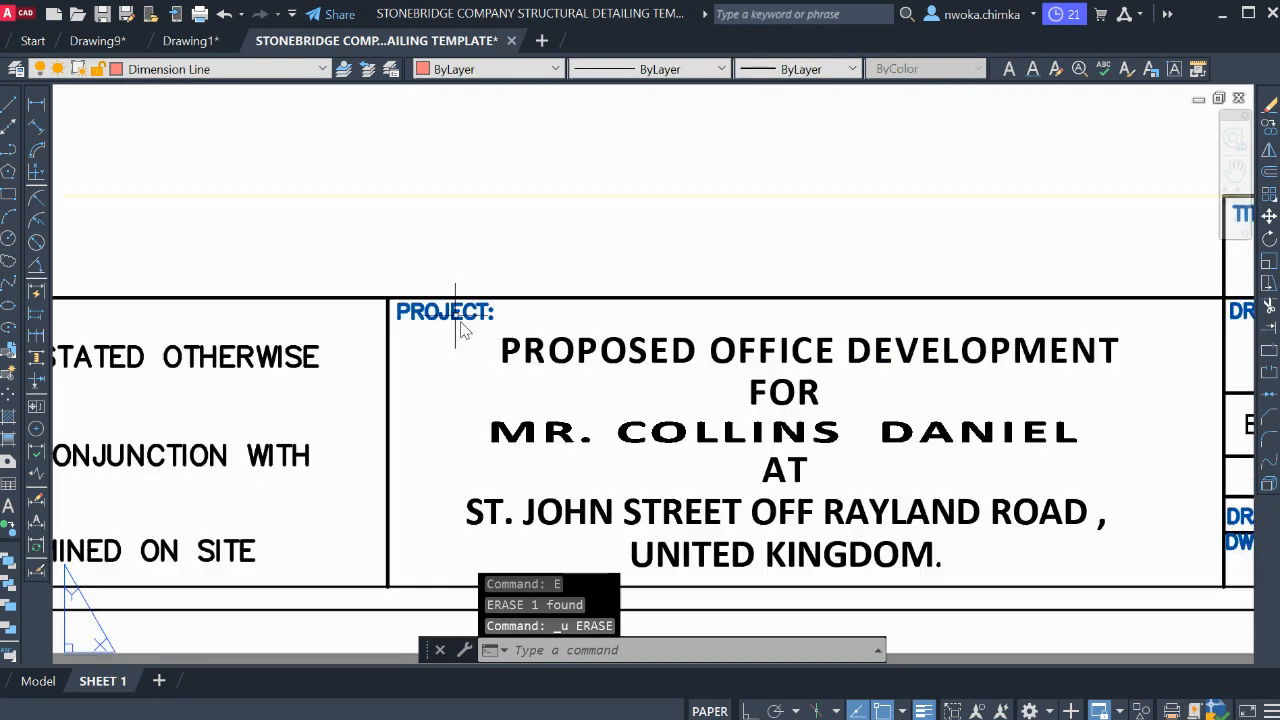
left_click(567, 345)
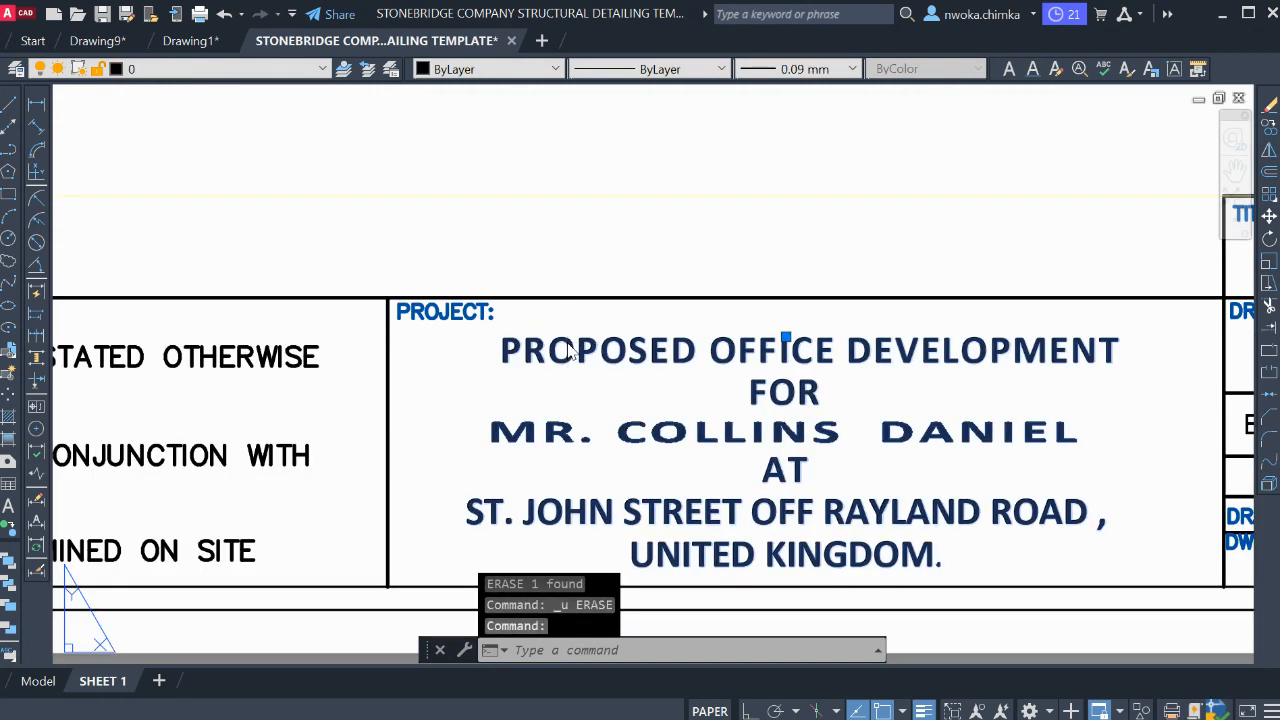
double_click(578, 348)
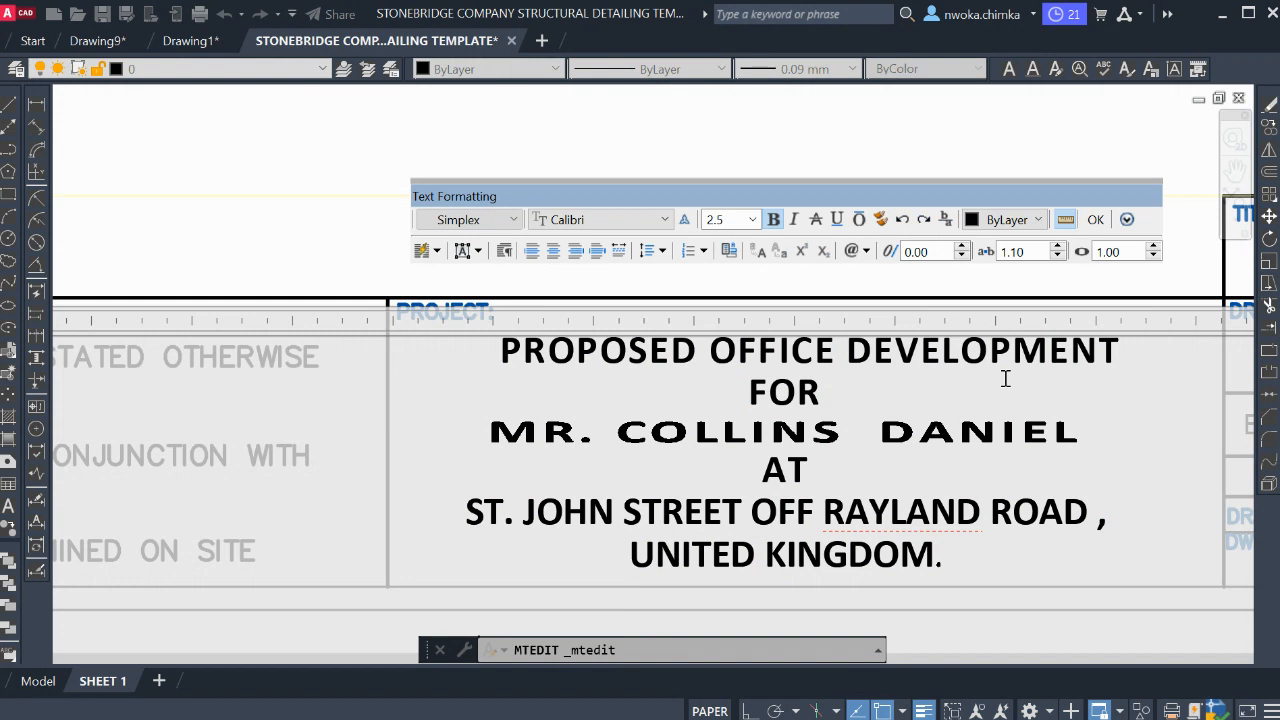
left_click(1096, 220)
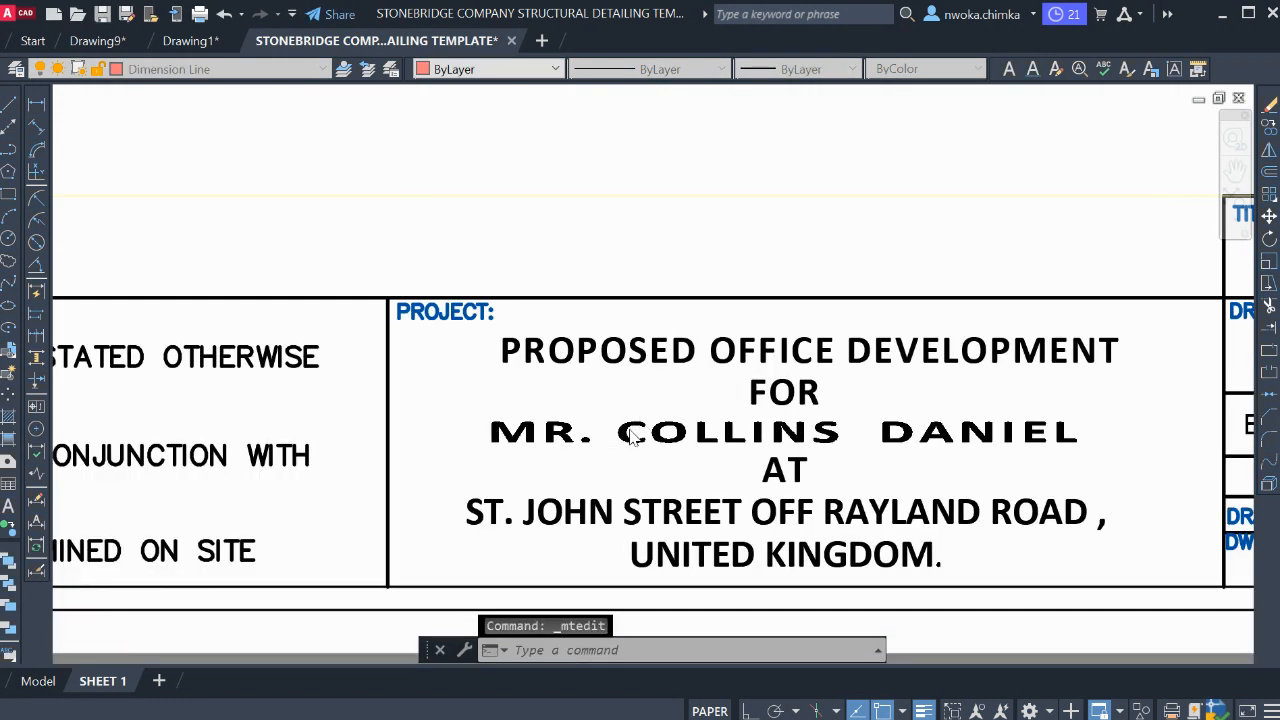
- Return to model space and review the pasted plans, beam elevations, footing details and schedules inside the rectangular frame
scroll(632, 440, "down", 6)
scroll(630, 435, "down", 1)
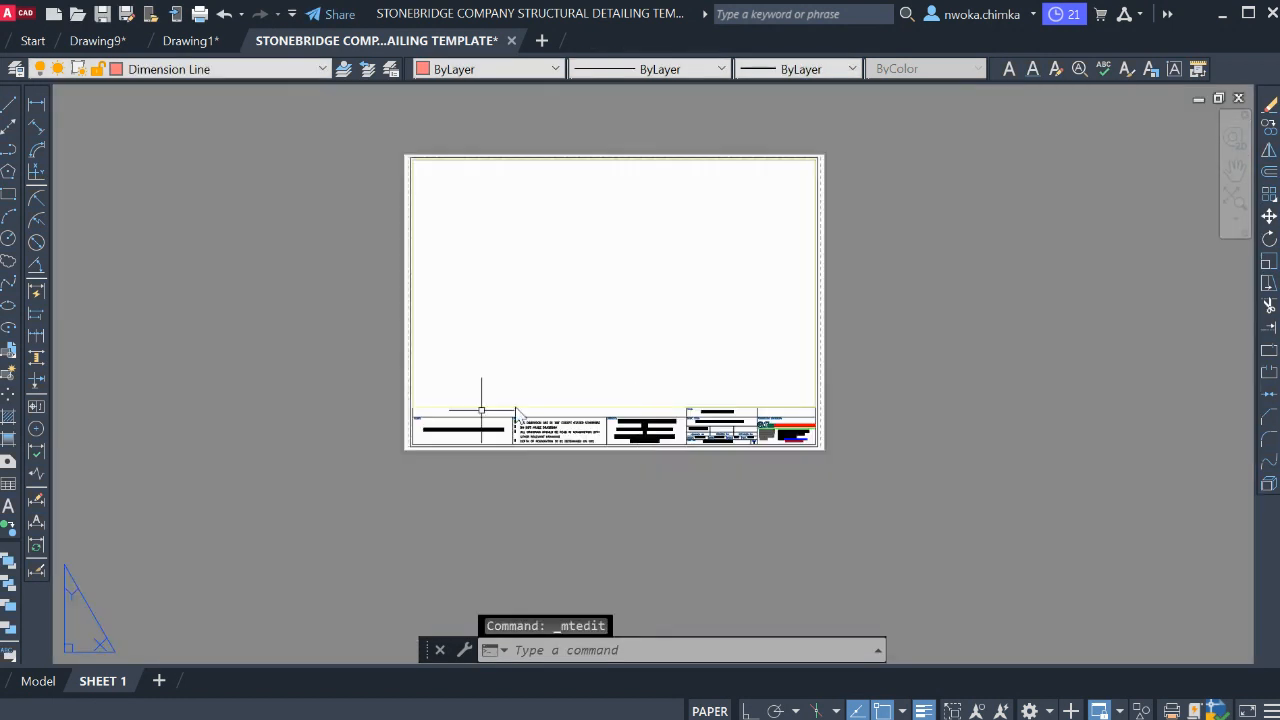
left_click(38, 681)
scroll(575, 318, "down", 2)
scroll(575, 318, "down", 2)
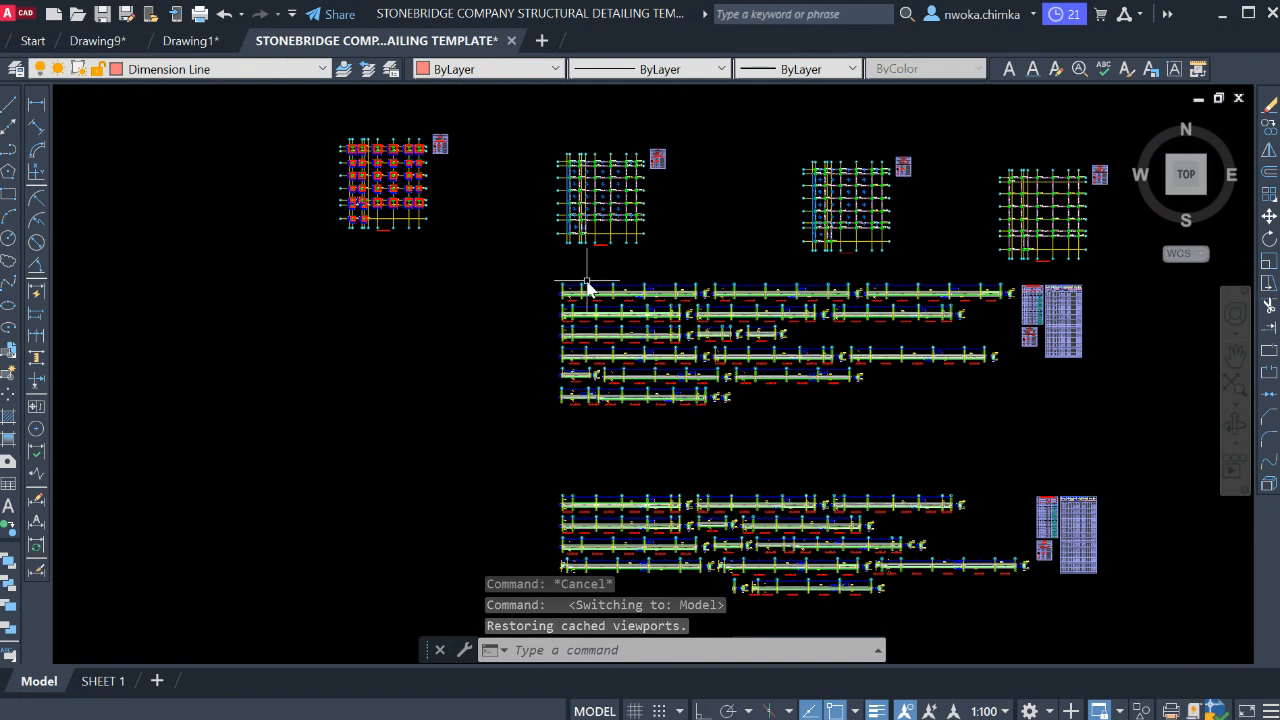
scroll(588, 298, "down", 2)
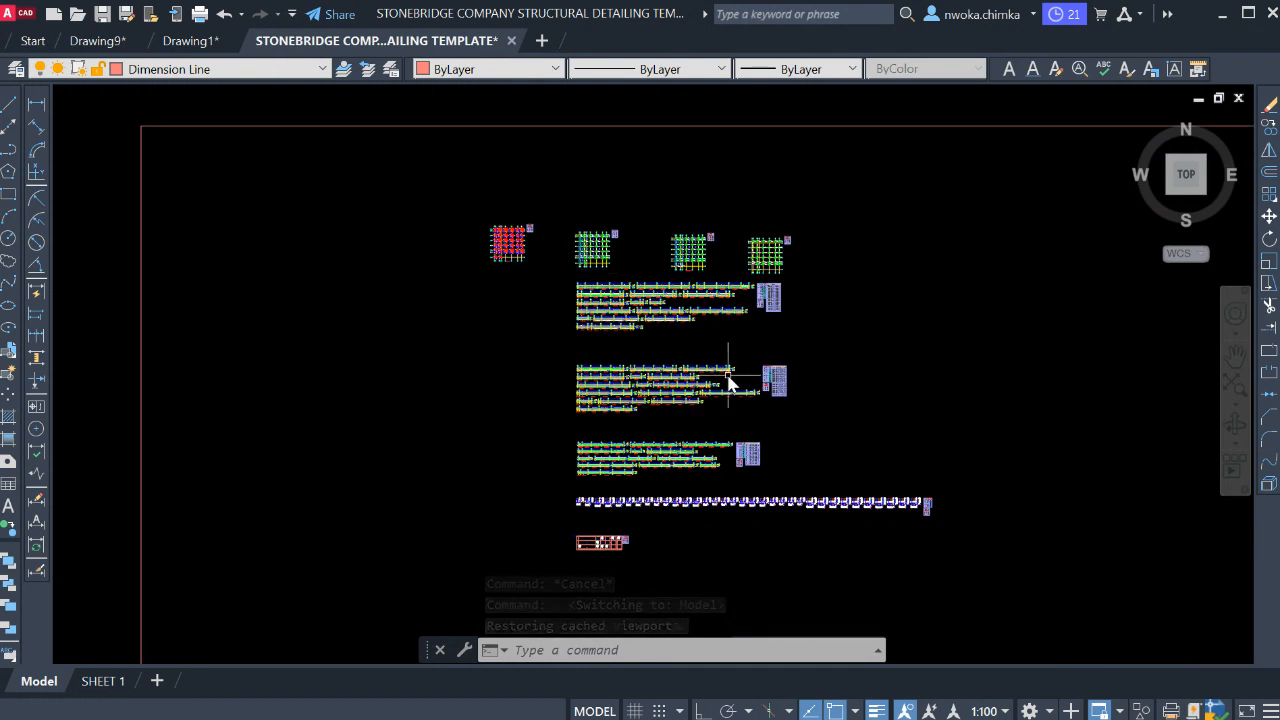
middle_click_drag(728, 376, 700, 364)
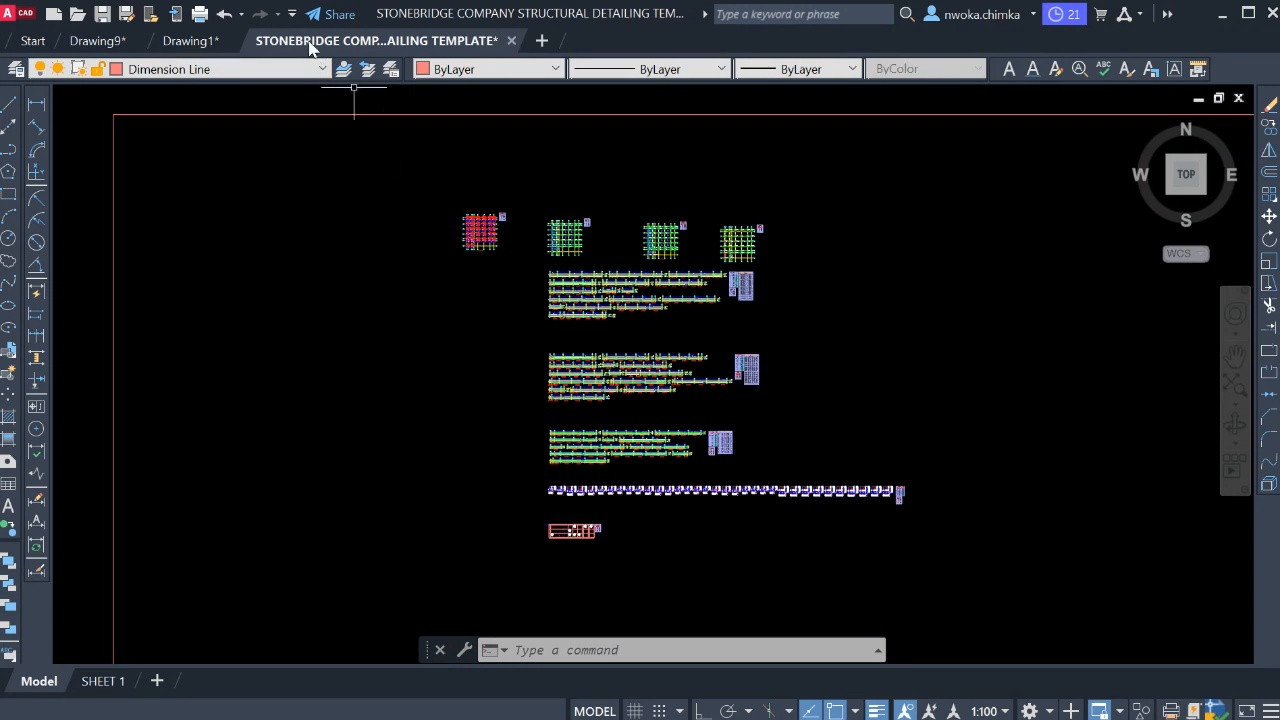
mouse_move(309, 47)
scroll(635, 248, "up", 6)
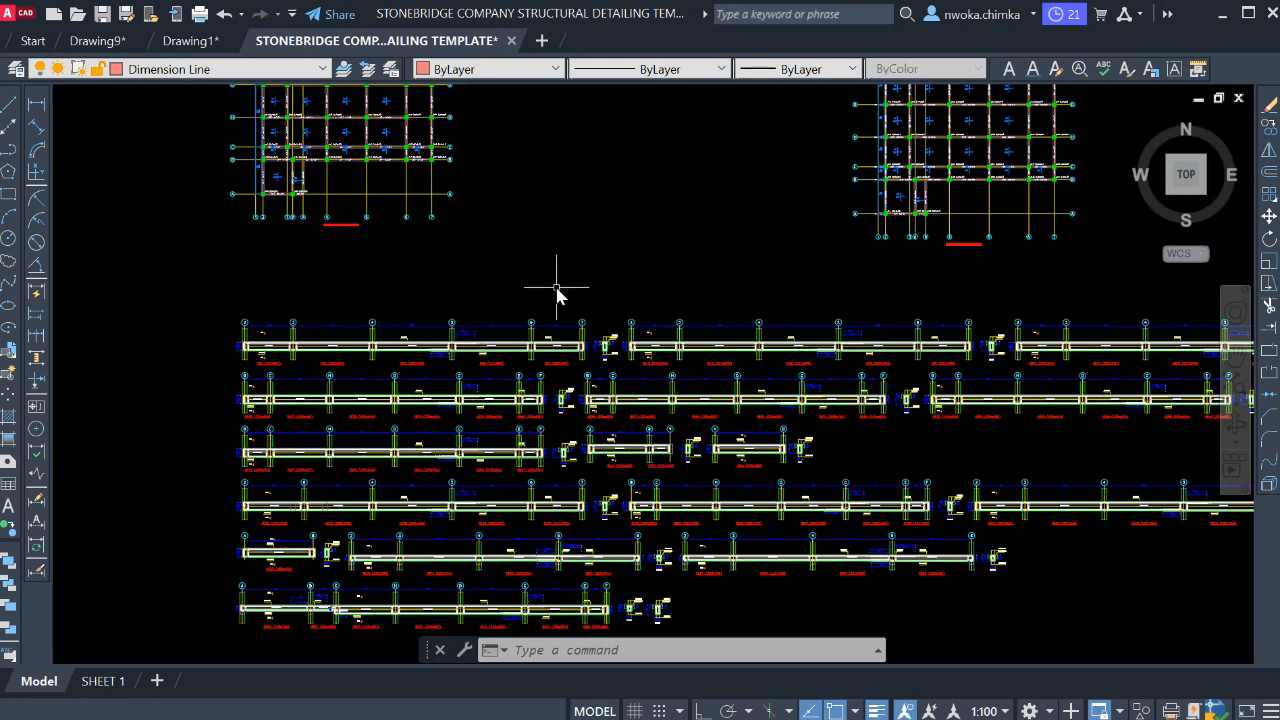
scroll(569, 288, "down", 3)
scroll(557, 271, "up", 1)
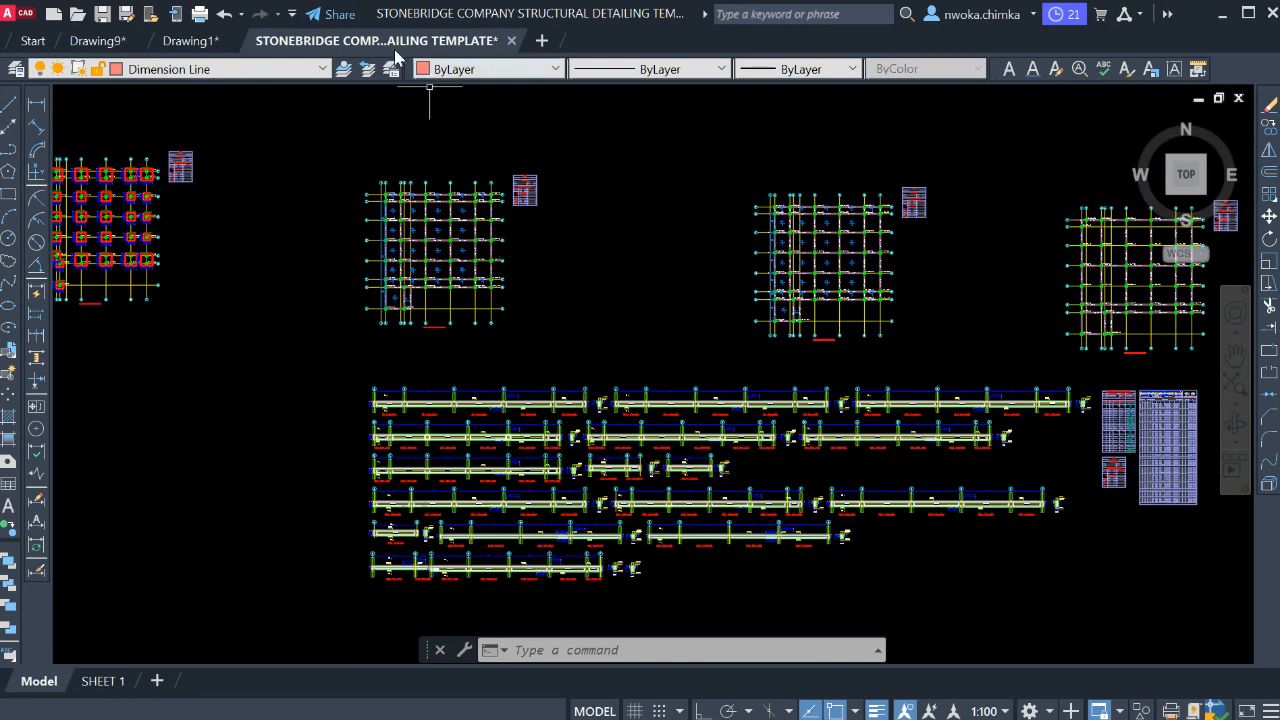
mouse_move(397, 48)
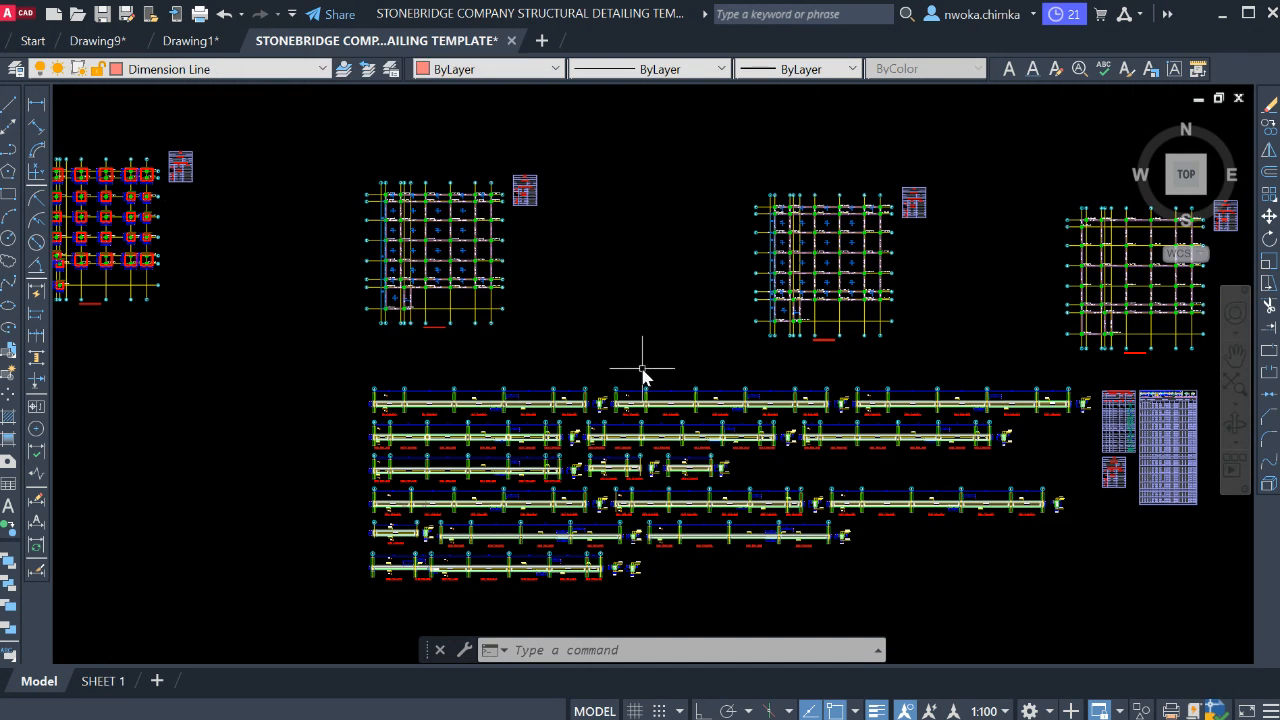
scroll(643, 370, "down", 3)
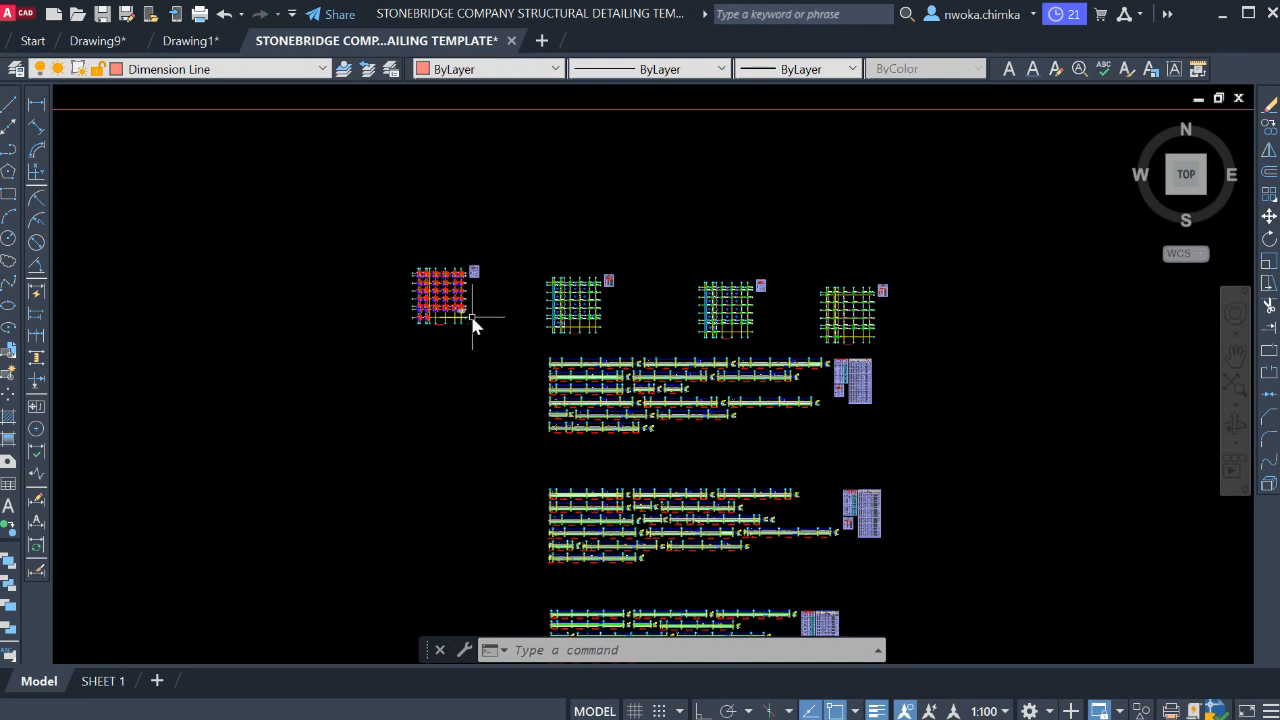
- Switch to Drawing1 and look over the original plans, beam elevations, footing details and schedules
left_click(195, 41)
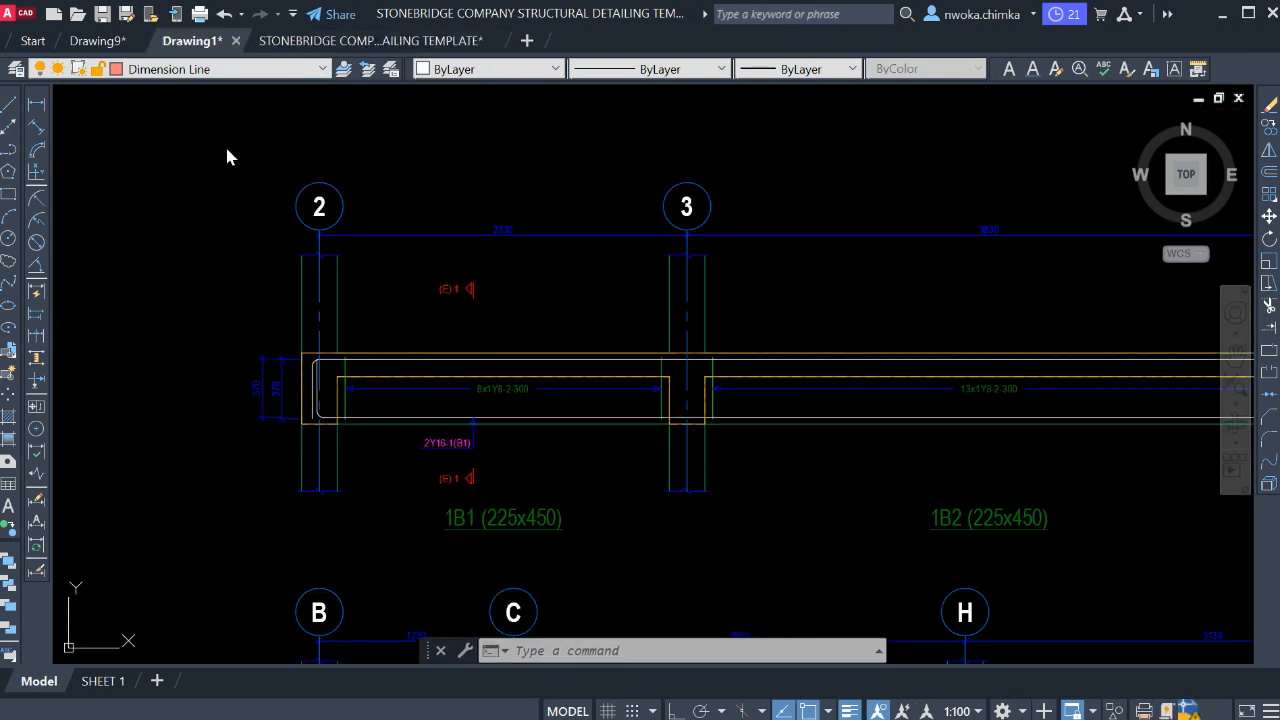
scroll(400, 245, "down", 2)
scroll(437, 220, "down", 4)
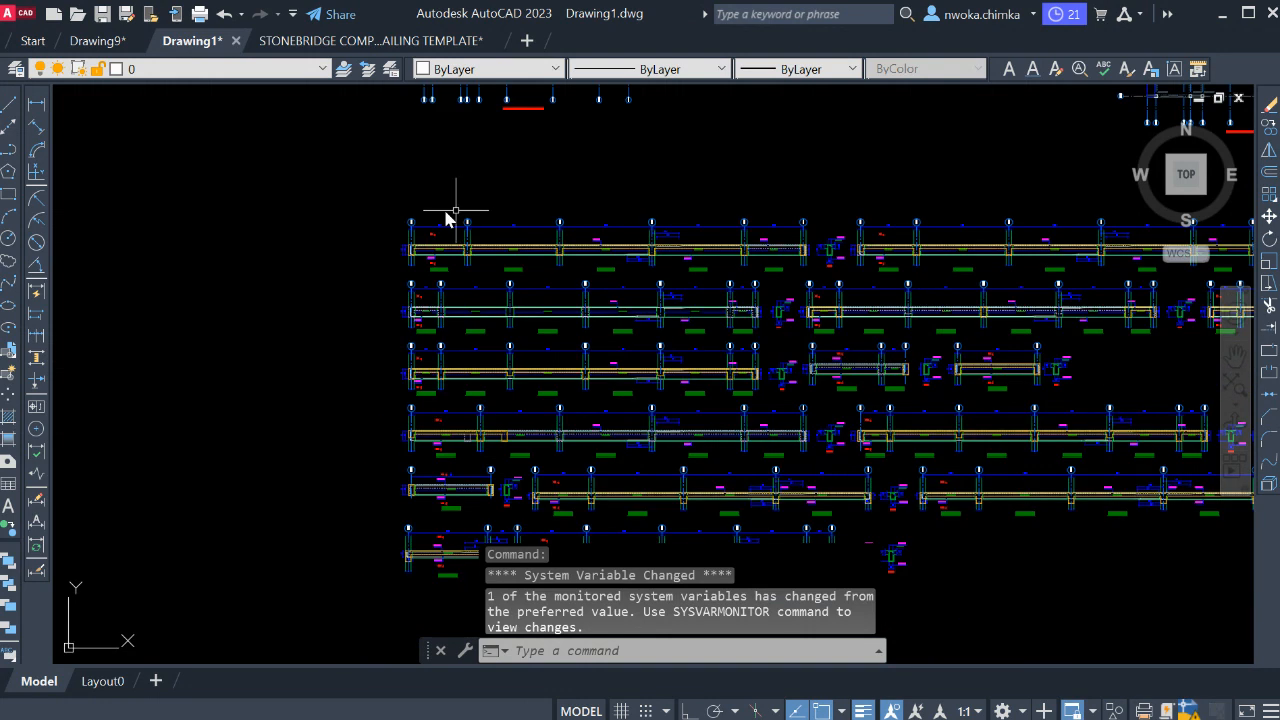
scroll(410, 264, "down", 2)
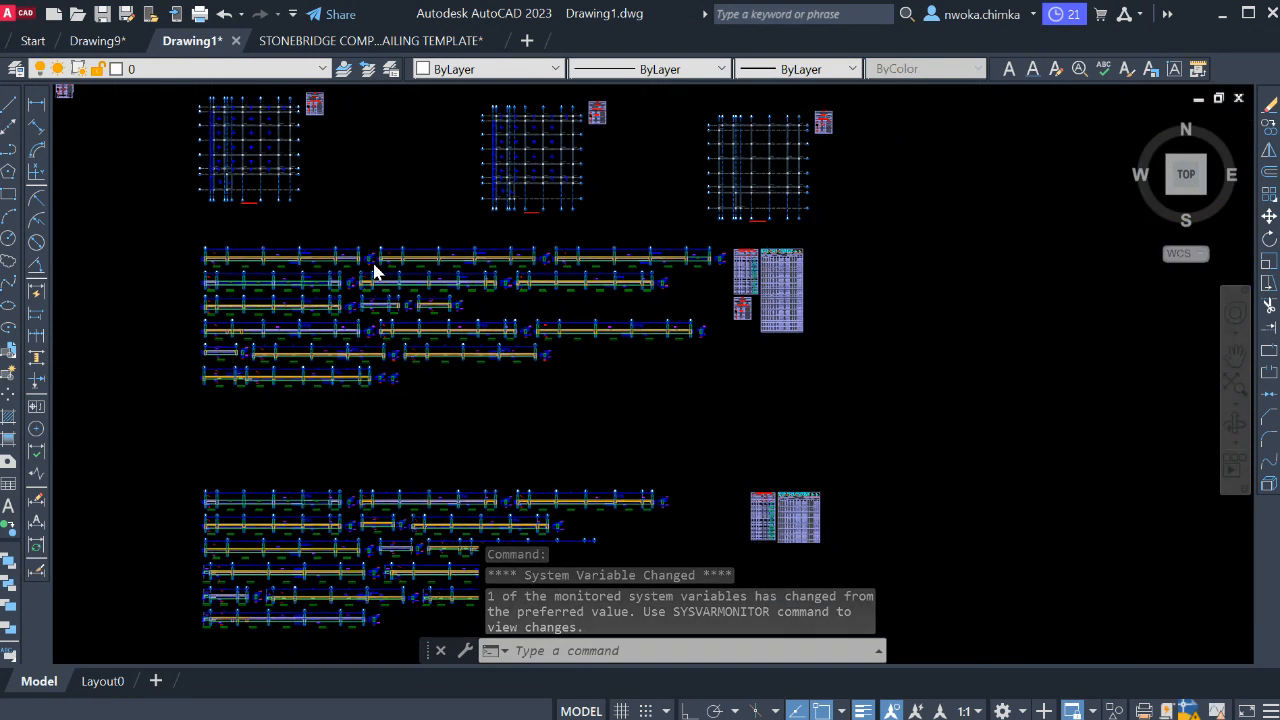
scroll(472, 246, "down", 2)
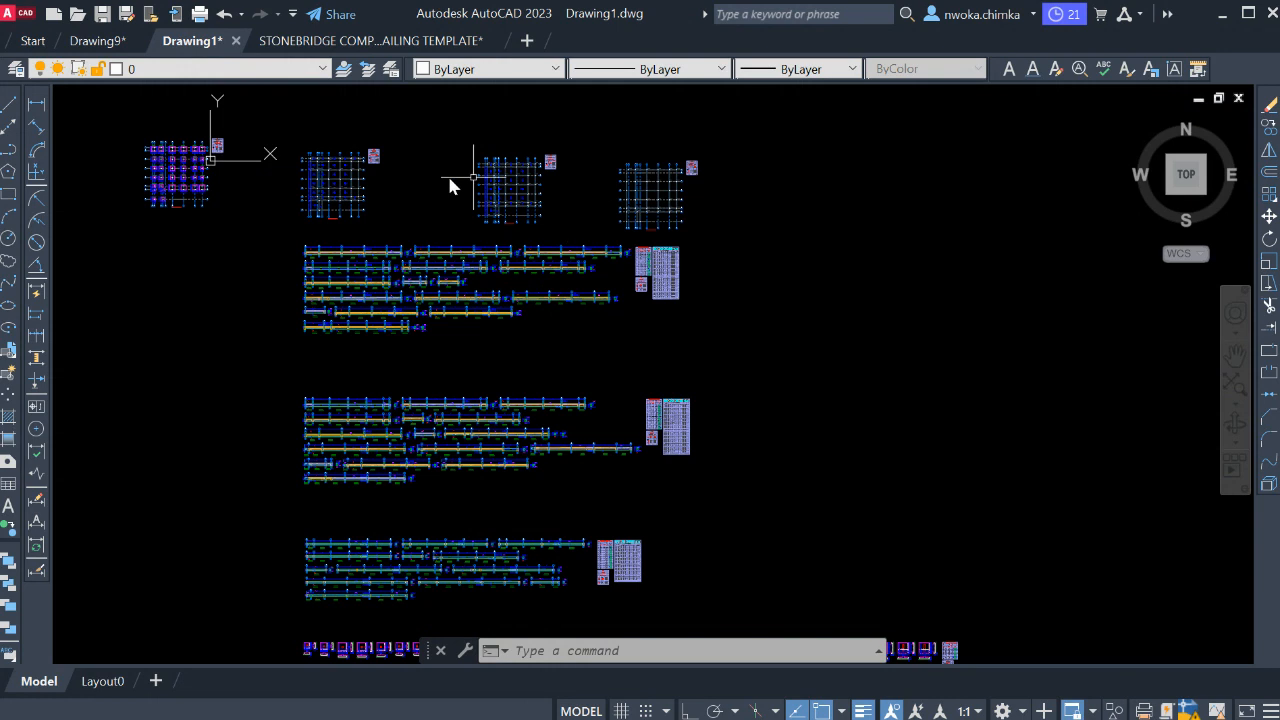
scroll(449, 180, "down", 2)
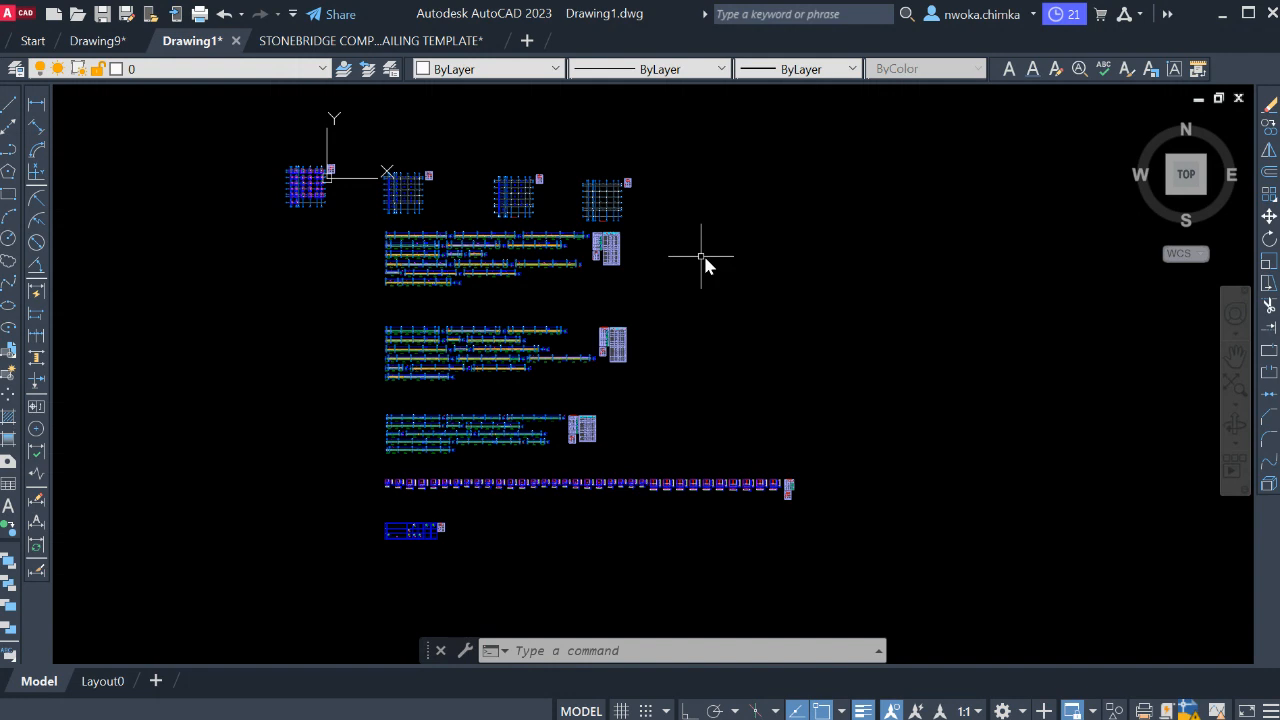
- Return to the STONEBRIDGE template and compare its pasted plans and beam details with the originals
left_click(385, 40)
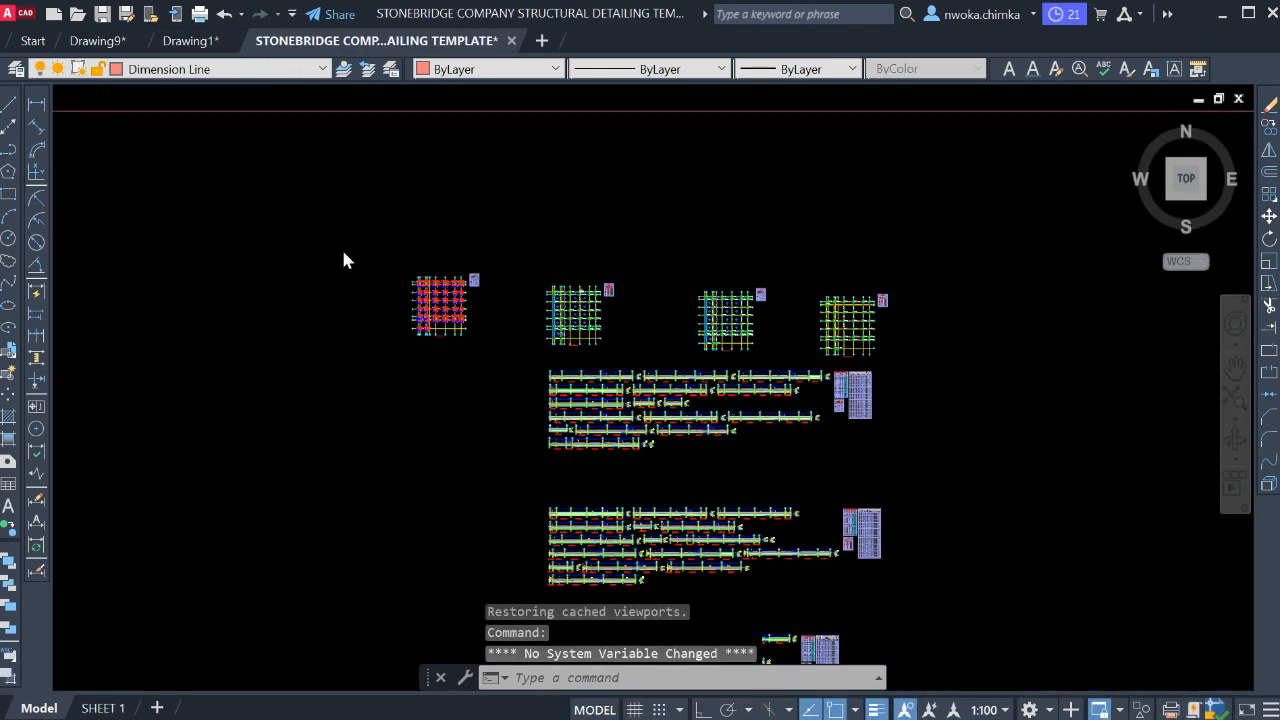
scroll(400, 242, "down", 2)
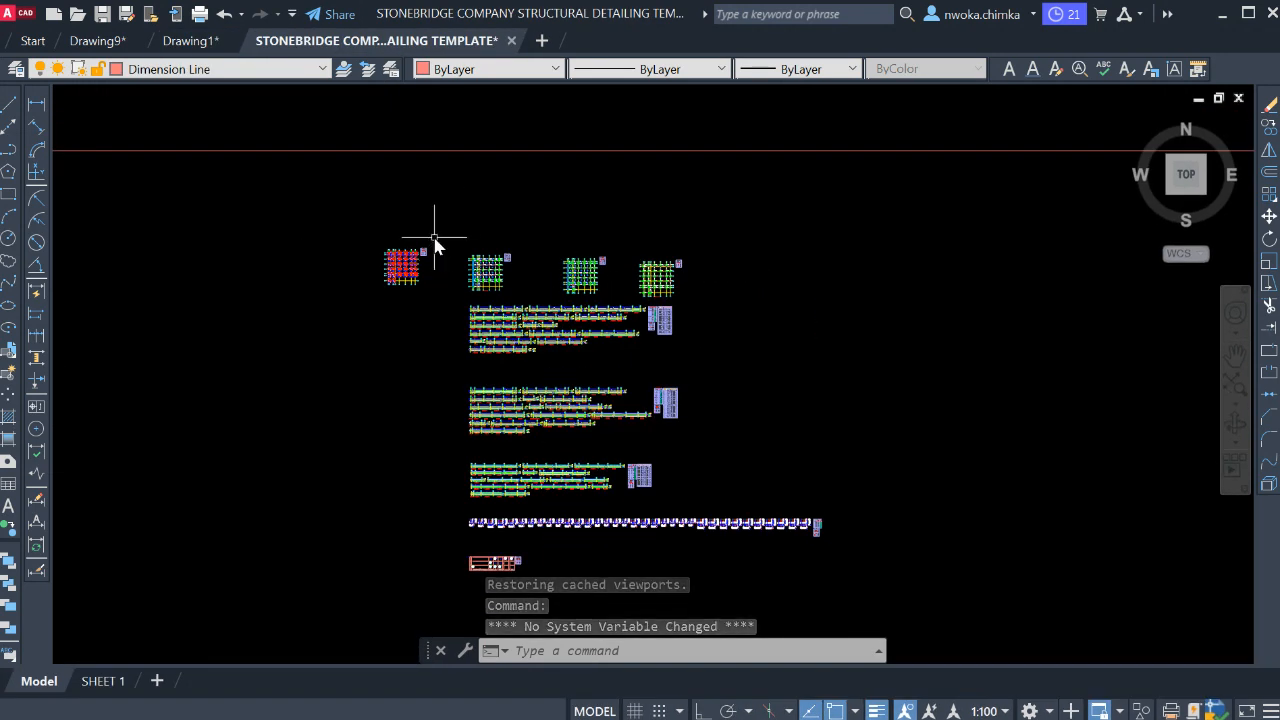
scroll(434, 243, "up", 4)
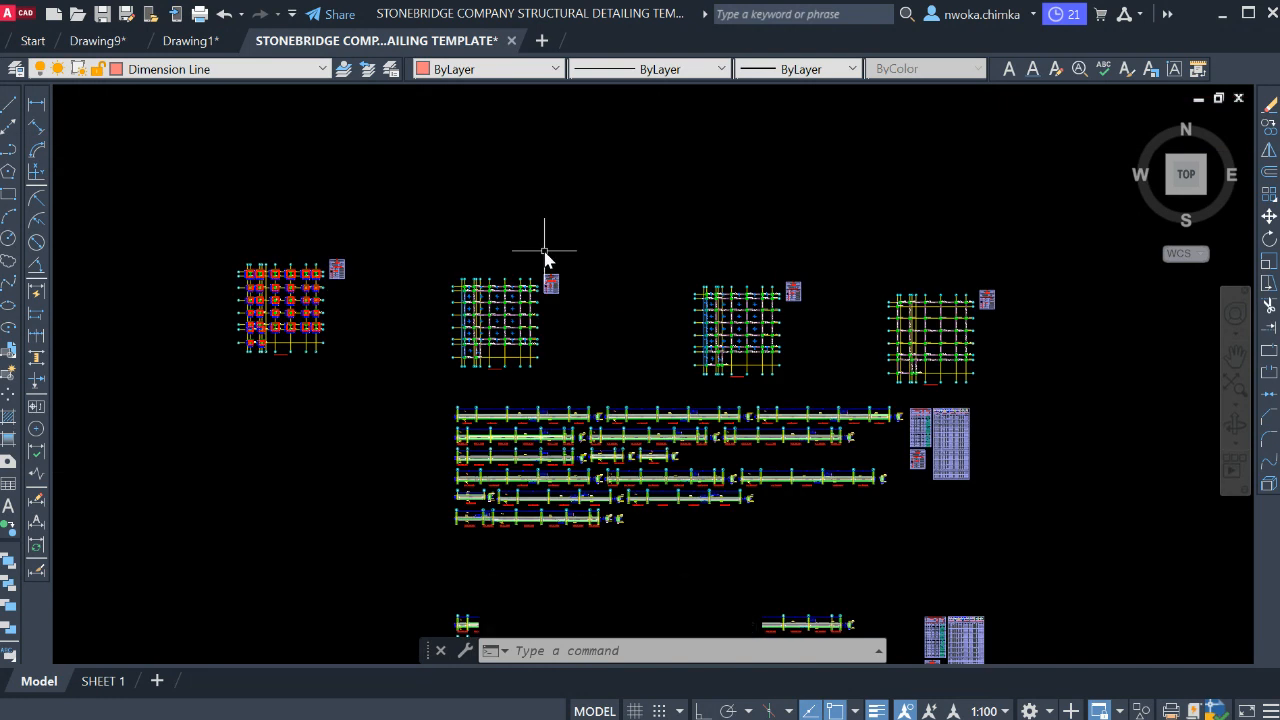
scroll(552, 245, "down", 2)
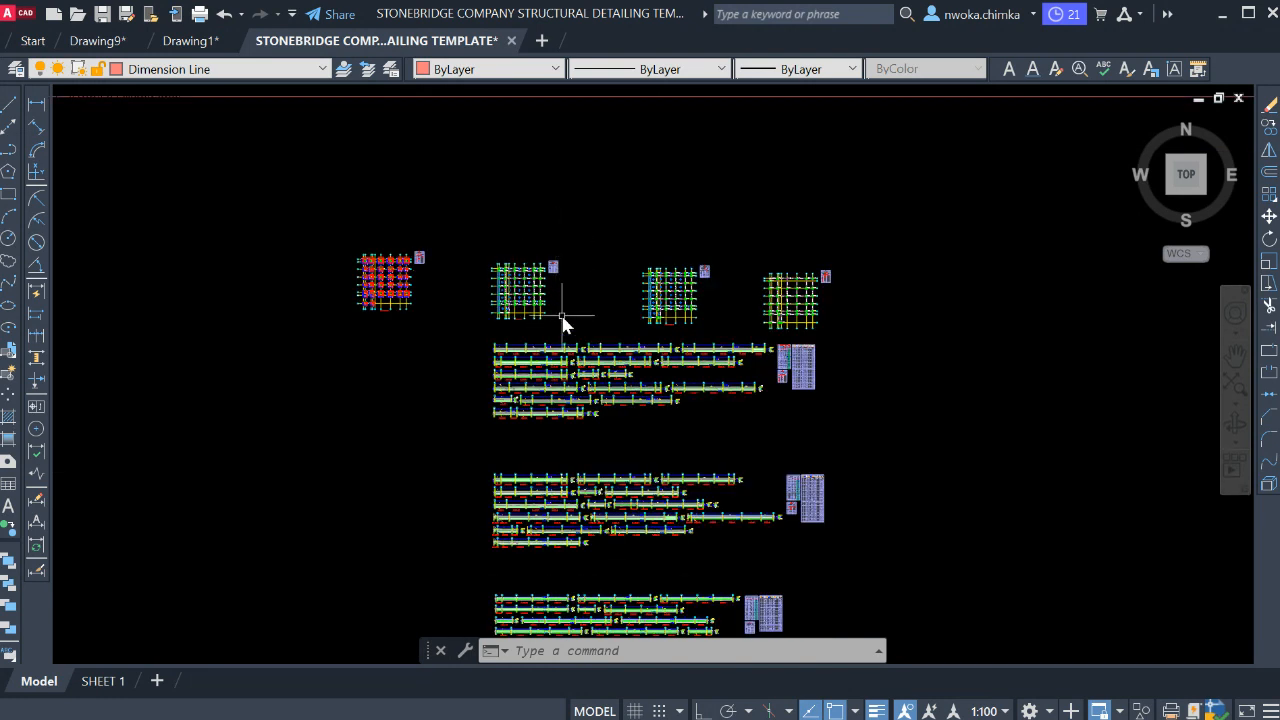
- Examine the template's existing sample sheets, with beam details and floor plans framed in company title blocks
scroll(562, 322, "down", 7)
mouse_move(437, 350)
middle_mouse_down()
mouse_move(673, 355)
mouse_move(280, 286)
middle_mouse_up()
scroll(673, 352, "up", 4)
scroll(648, 398, "up", 5)
scroll(287, 295, "down", 2)
middle_click_drag(660, 378, 426, 362)
scroll(385, 422, "up", 6)
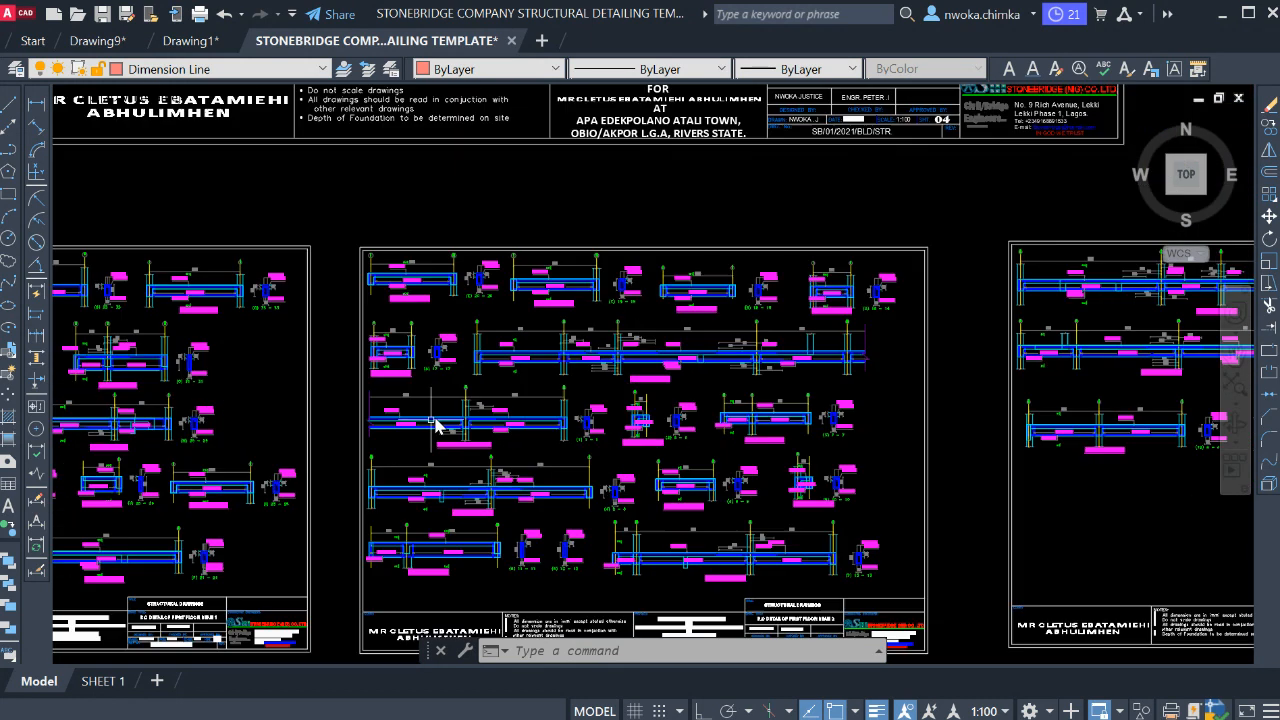
scroll(700, 355, "down", 8)
scroll(780, 380, "up", 2)
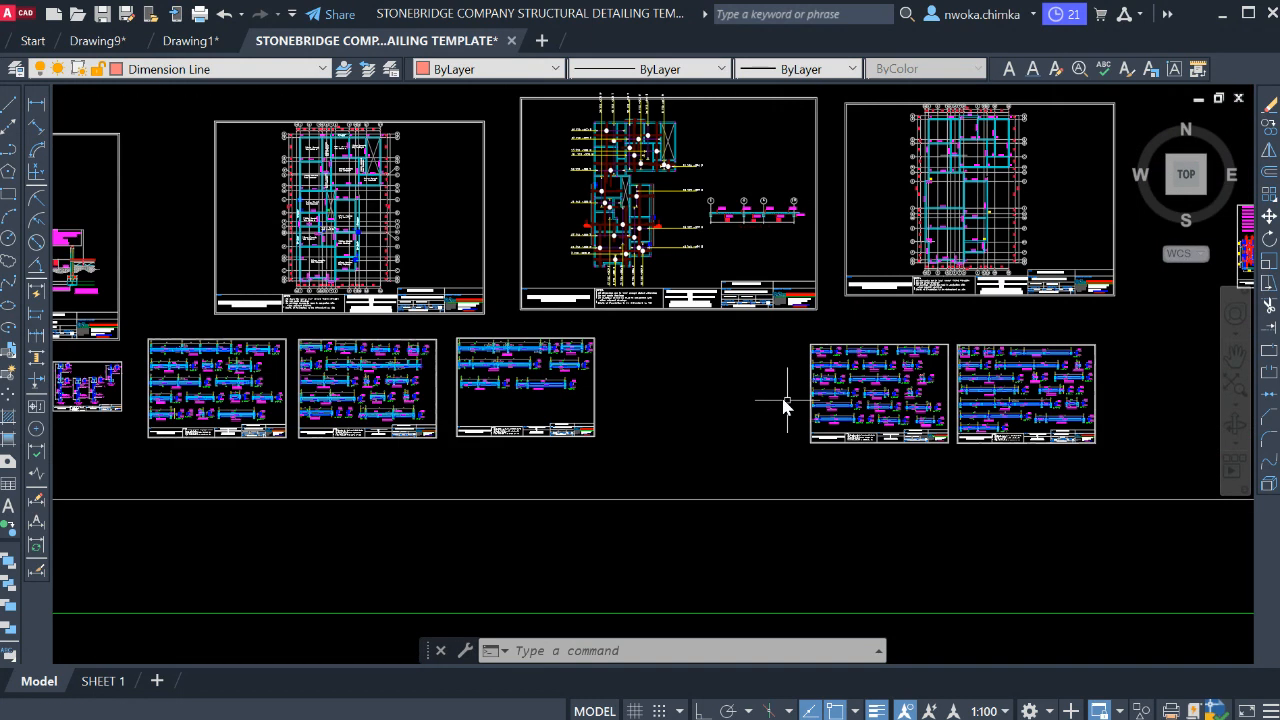
- Examine the template's other sample drawings in green frames, including the framing plans, column and foundation details
scroll(787, 400, "down", 4)
middle_click_drag(690, 324, 729, 613)
scroll(423, 211, "up", 7)
scroll(696, 271, "down", 5)
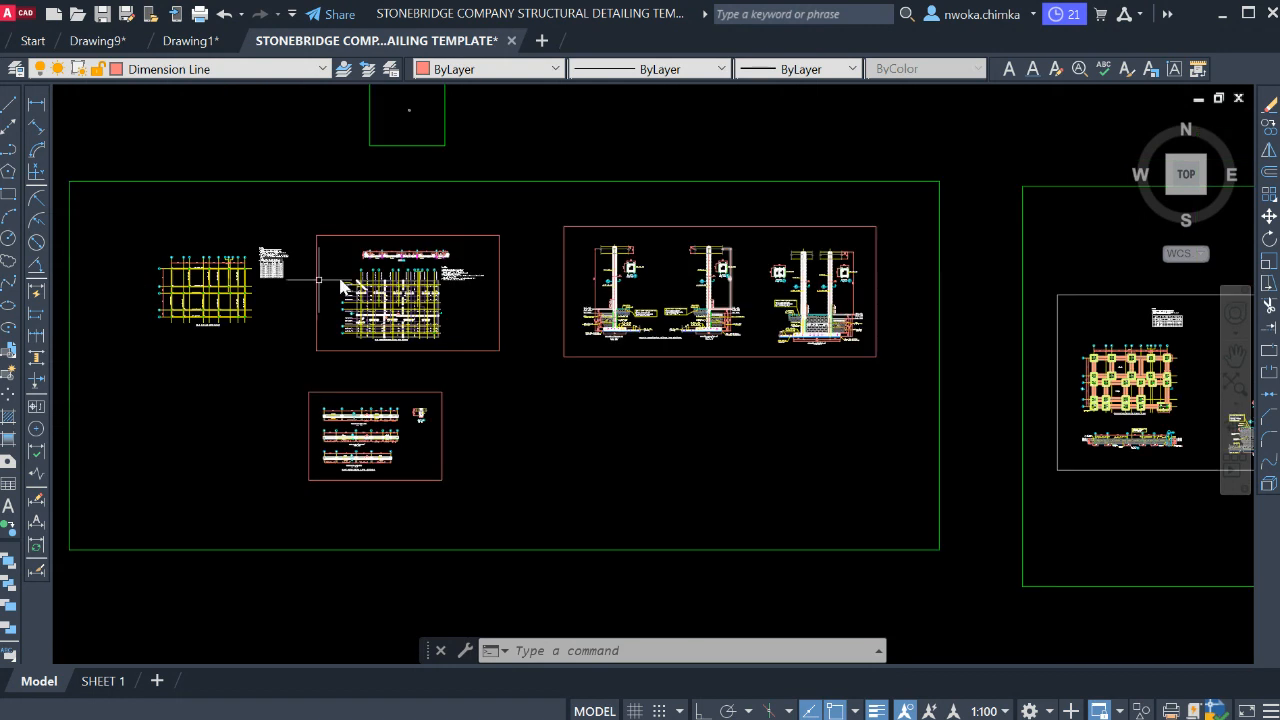
scroll(272, 280, "up", 4)
scroll(372, 245, "down", 6)
scroll(287, 246, "down", 4)
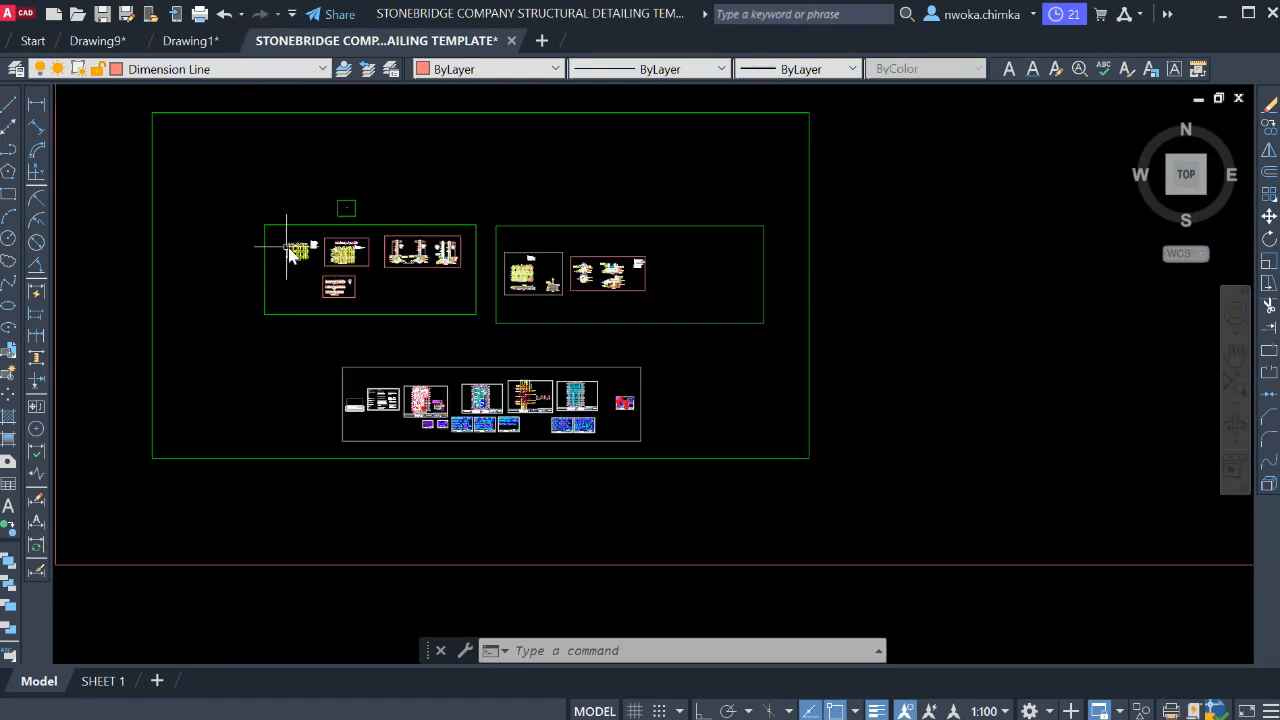
- Go back to the rectangular frame that holds the pasted plans, beam details and schedules
middle_click_drag(673, 296, 373, 305)
scroll(369, 281, "down", 2)
middle_click_drag(583, 289, 422, 357)
scroll(456, 334, "down", 2)
scroll(662, 313, "down", 2)
scroll(912, 347, "up", 4)
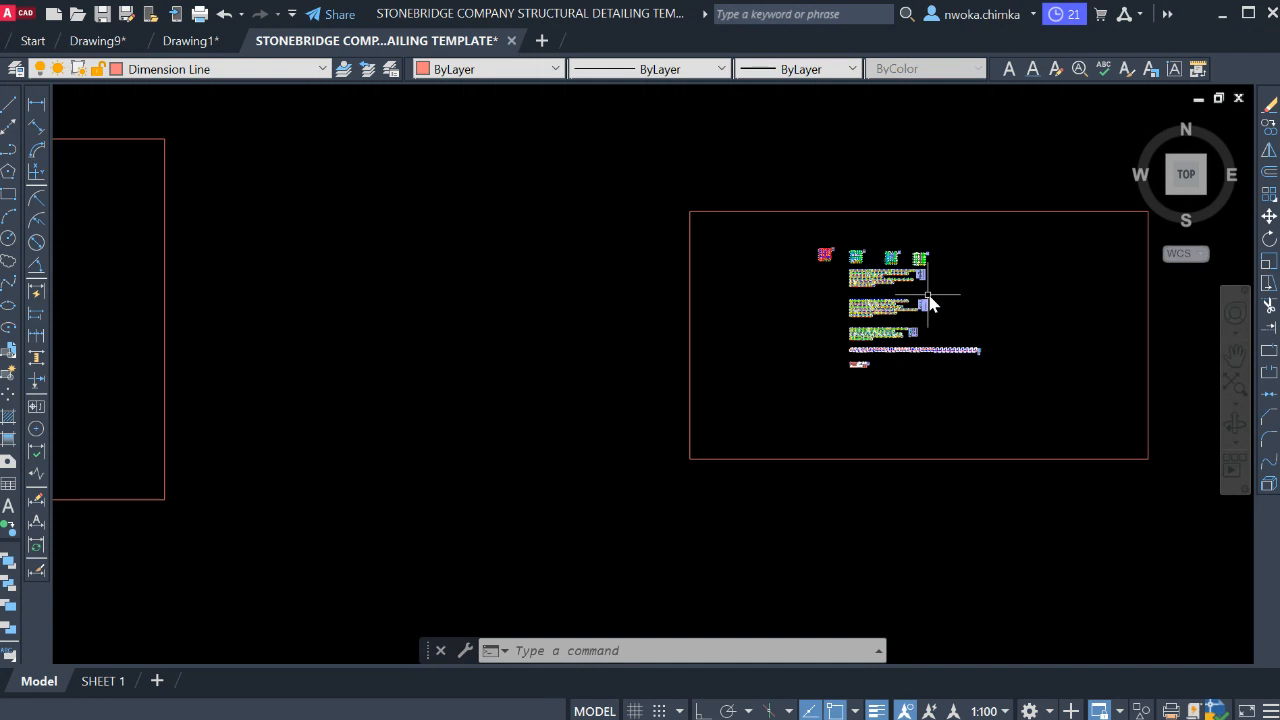
- Compare the plans, beam details and schedules pasted in the template frame with the originals in Drawing1, ending in the template
middle_click_drag(929, 303, 662, 301)
scroll(640, 260, "up", 2)
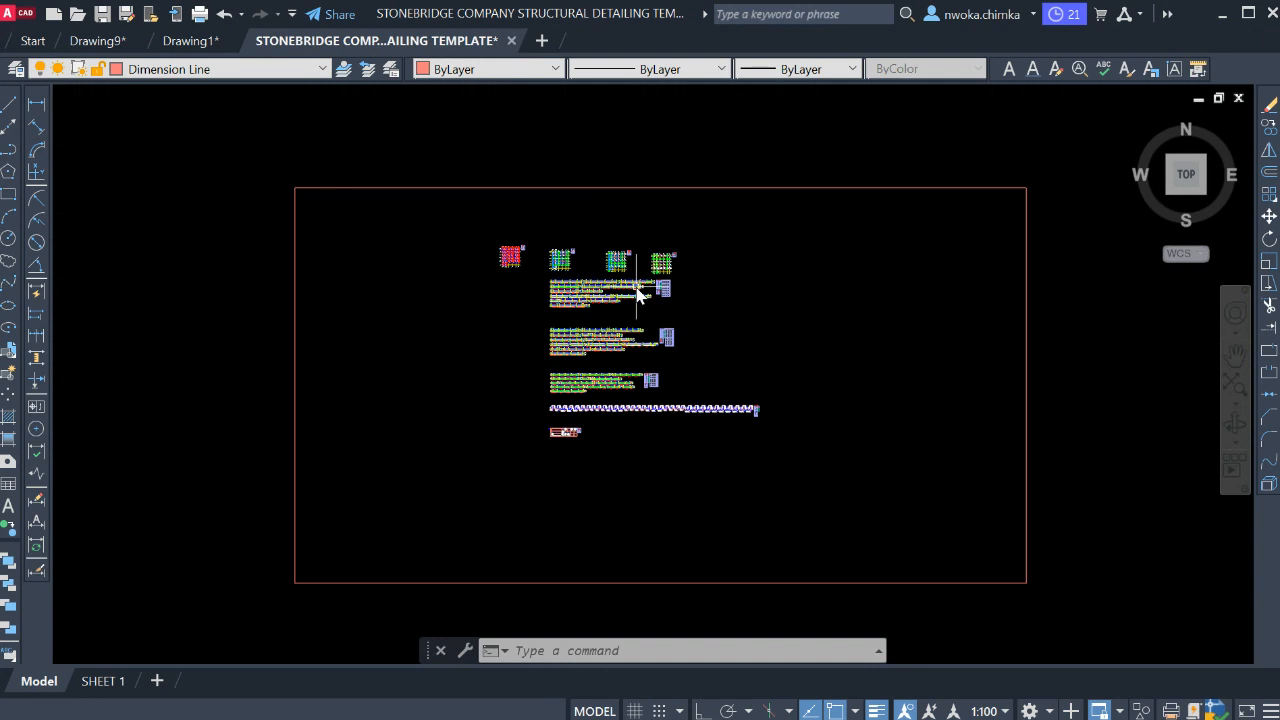
scroll(572, 289, "up", 2)
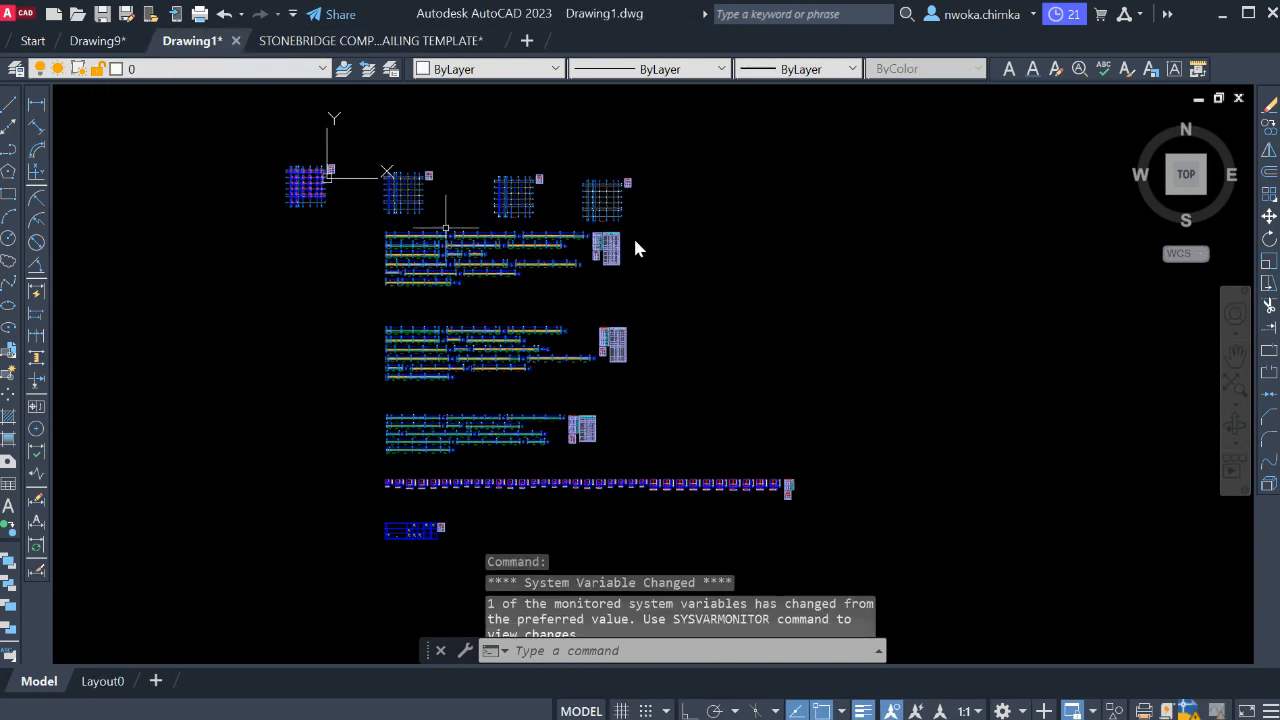
middle_click_drag(547, 223, 561, 265)
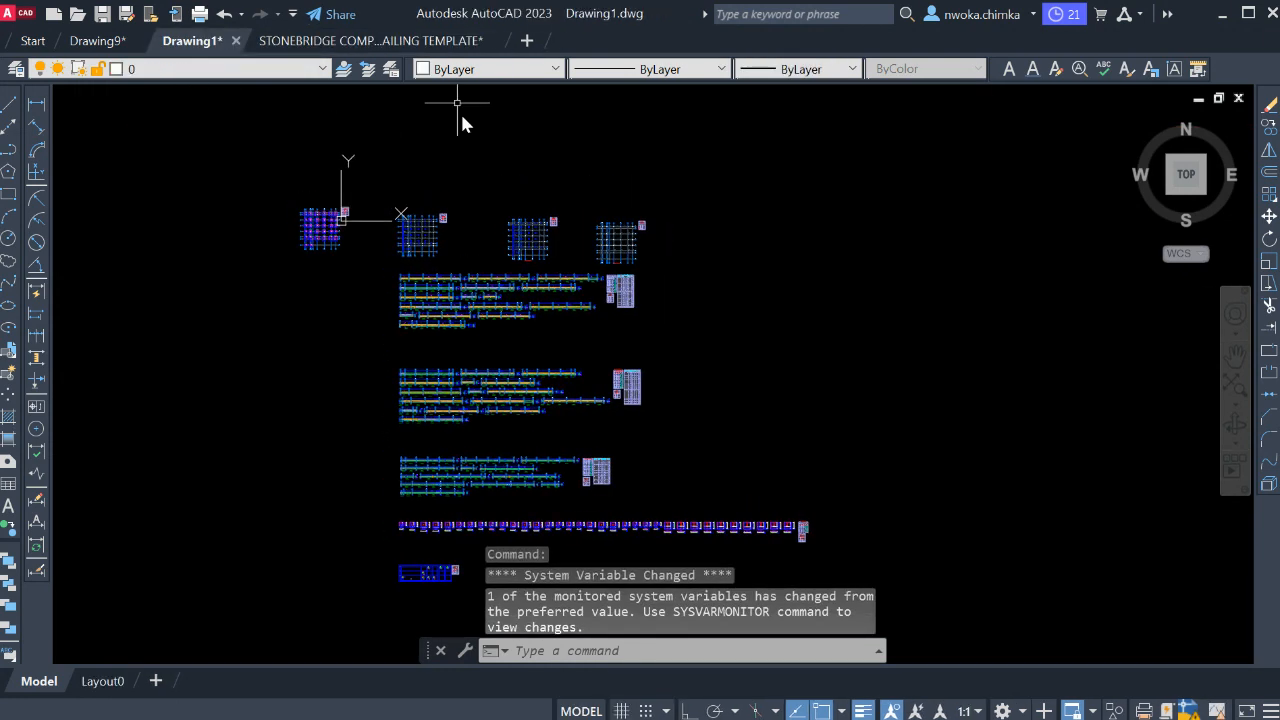
left_click(431, 45)
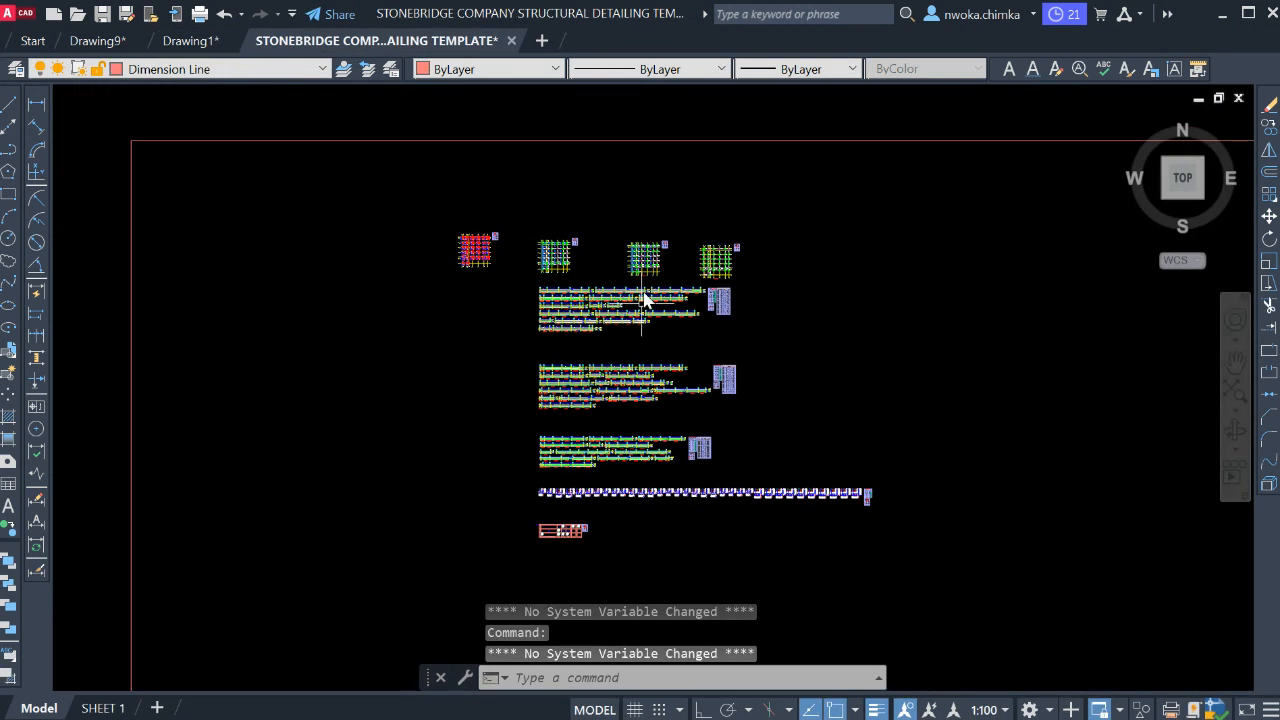
scroll(625, 282, "up", 4)
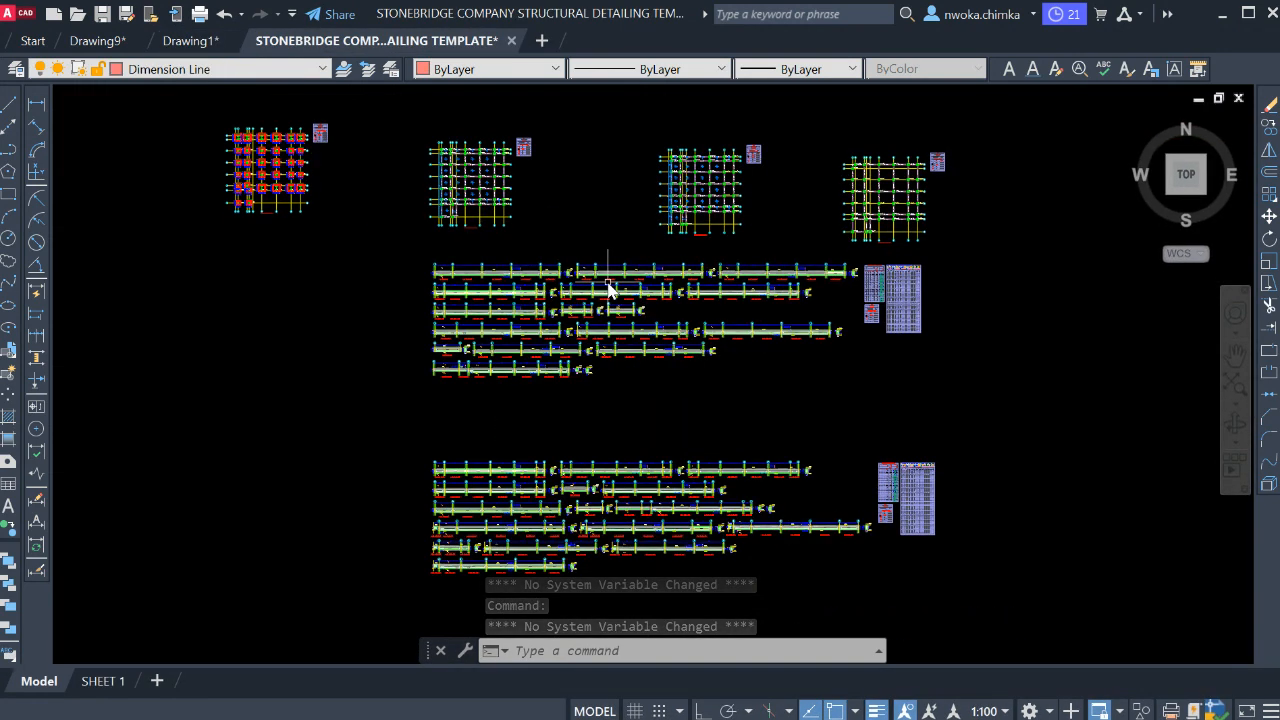
scroll(537, 278, "down", 2)
scroll(548, 255, "down", 2)
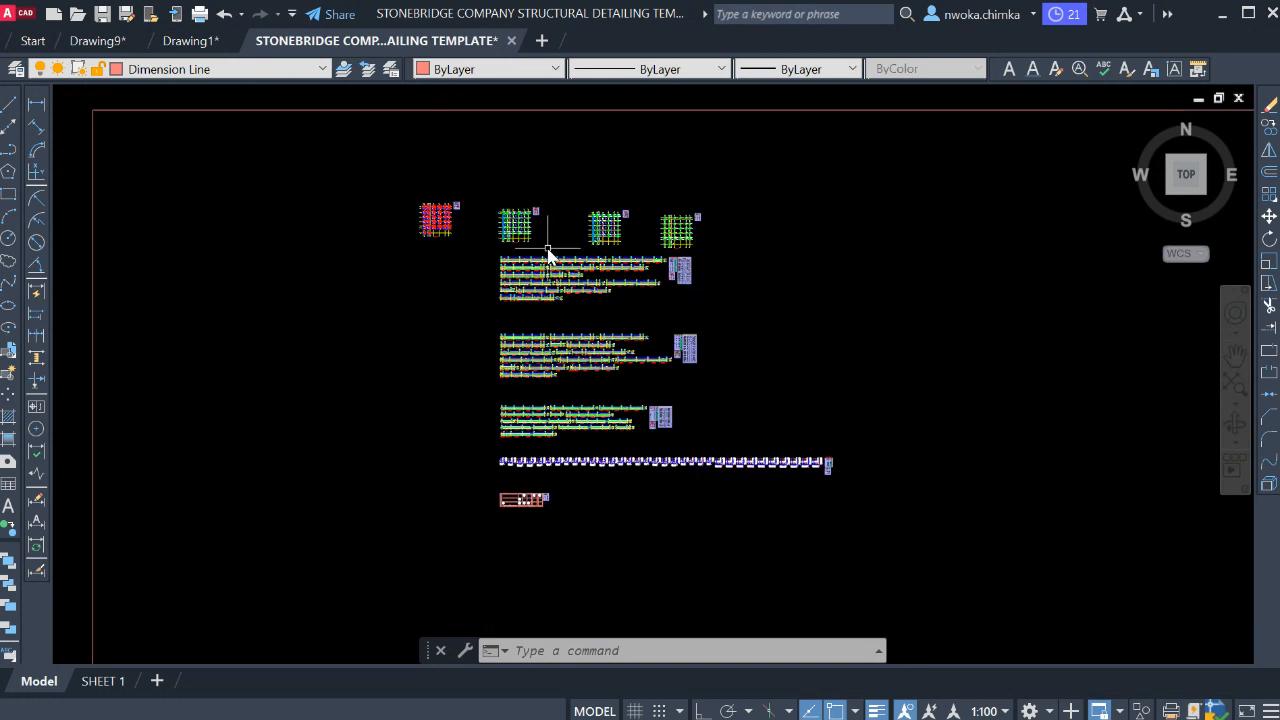
- Examine the Storey 1 floor plan's title, grids and labels in the template, check the SHEET 1 layout, and return to model space
scroll(537, 232, "up", 6)
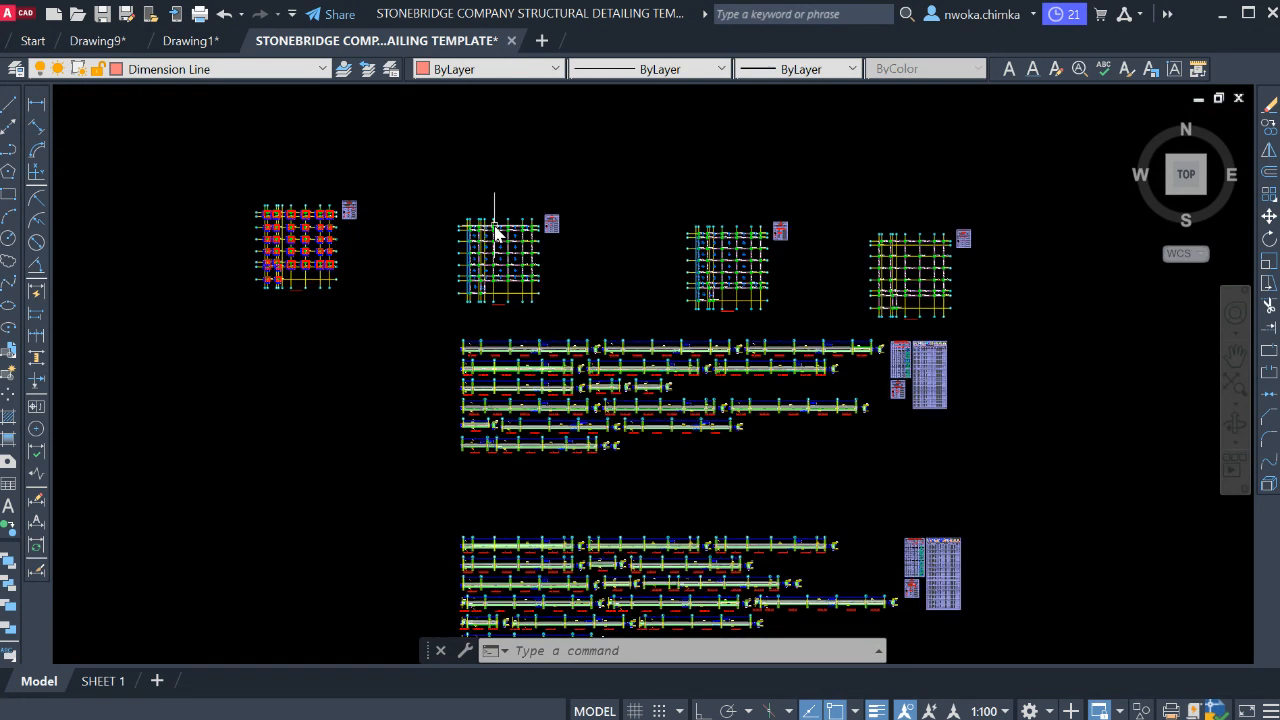
scroll(493, 345, "up", 10)
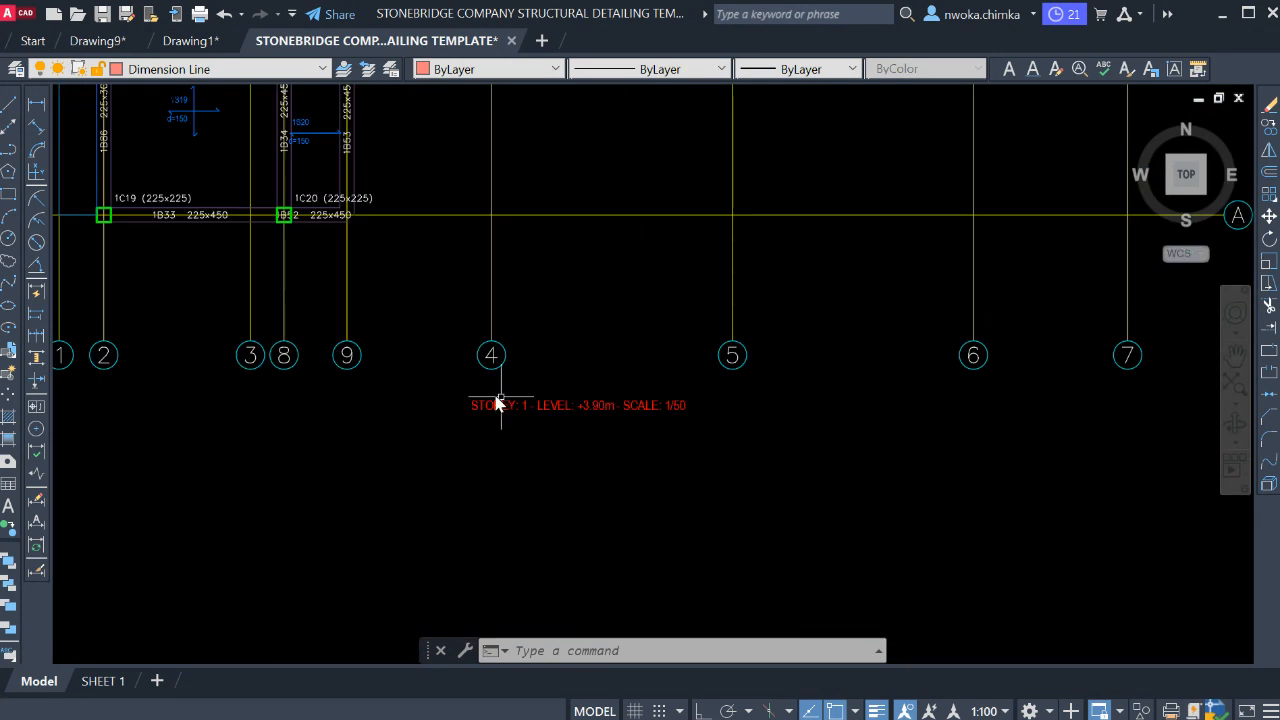
scroll(530, 370, "down", 6)
scroll(486, 309, "up", 1)
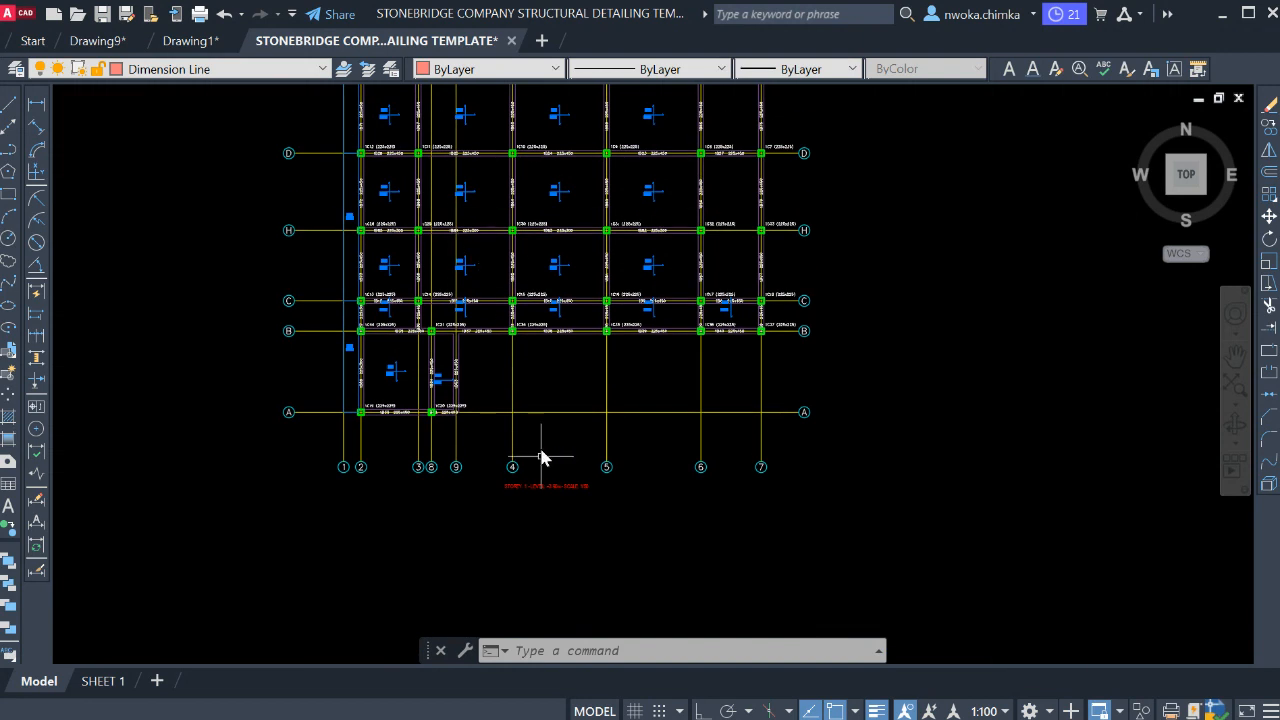
scroll(508, 494, "up", 5)
scroll(434, 394, "down", 4)
scroll(489, 397, "up", 2)
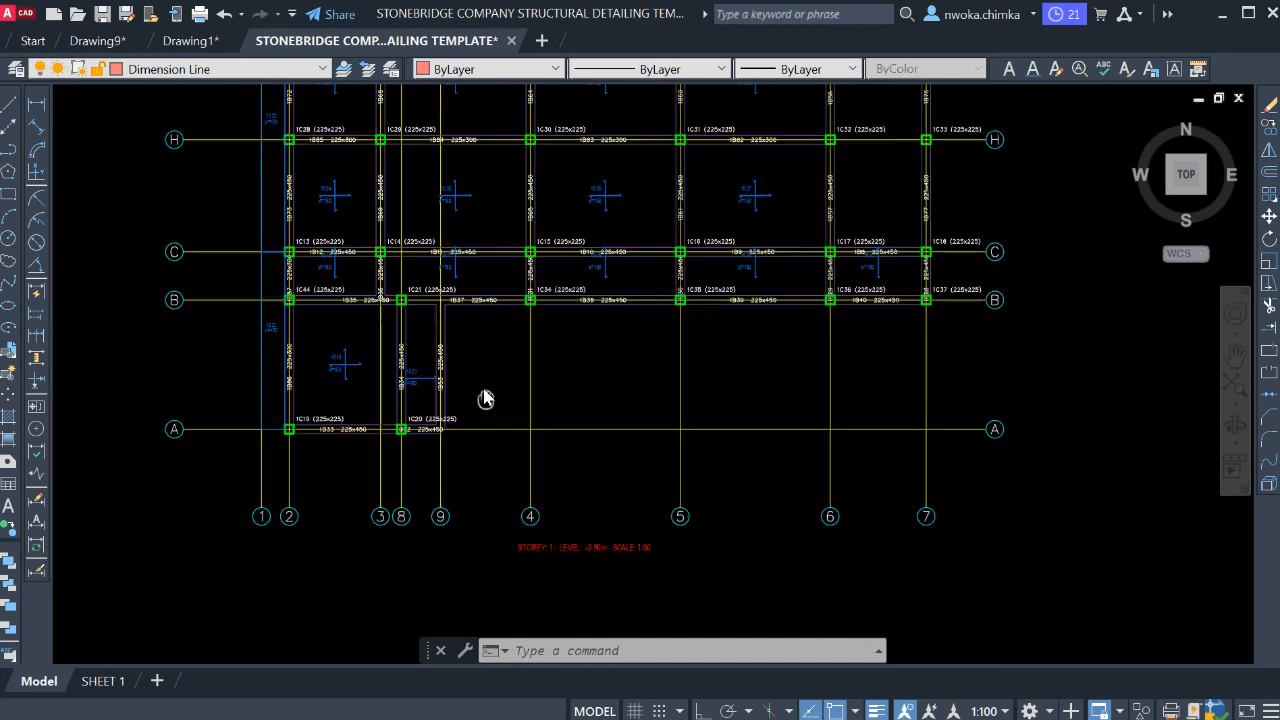
middle_click_drag(496, 424, 498, 446)
middle_click_drag(485, 348, 479, 433)
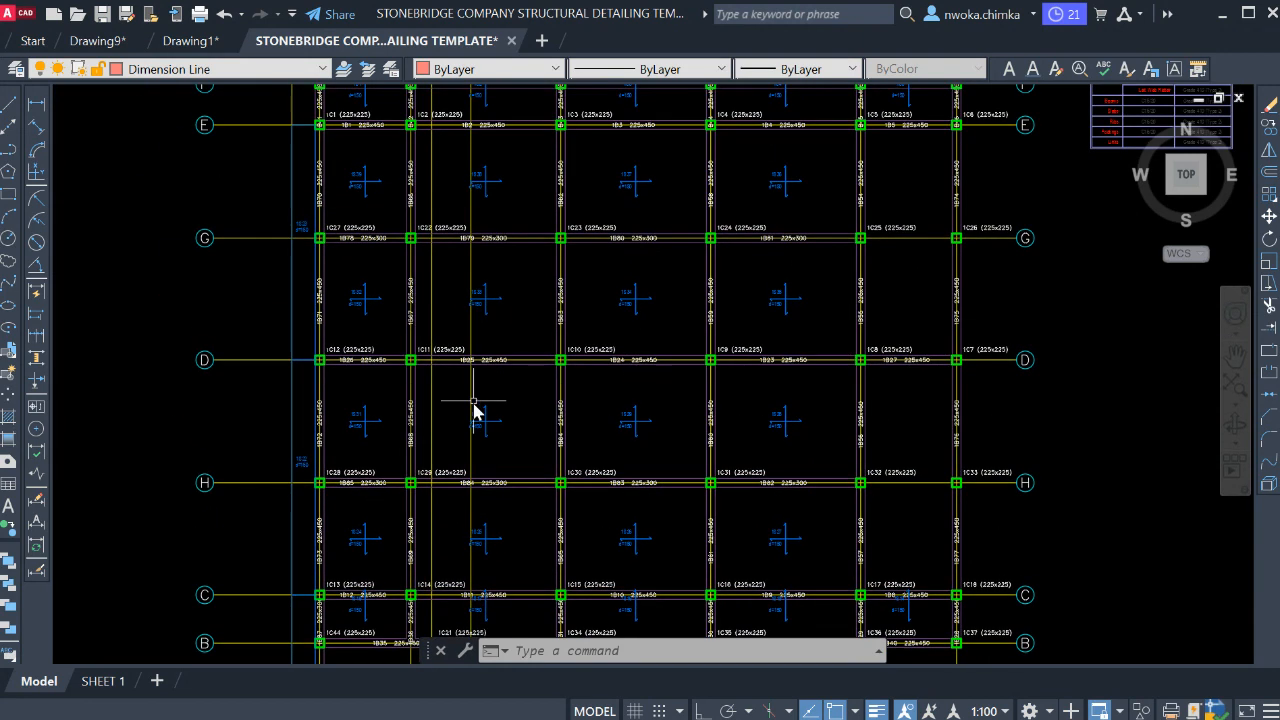
scroll(476, 355, "down", 2)
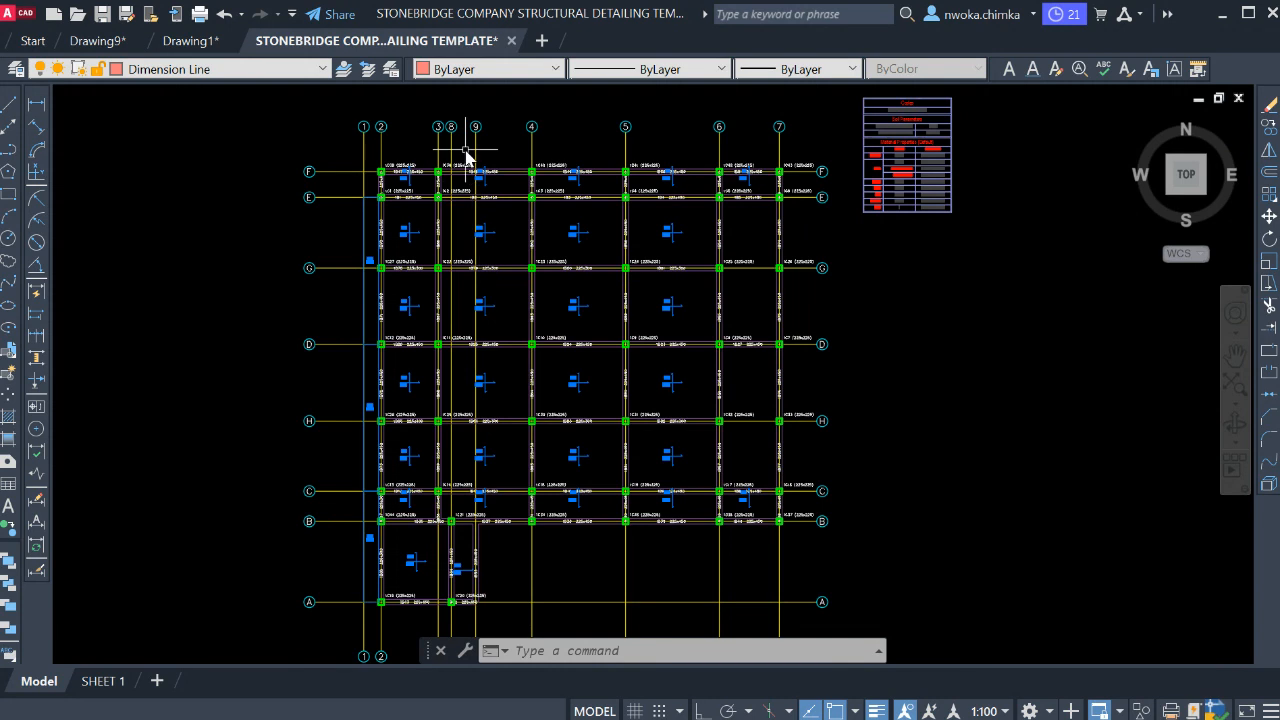
left_click(115, 681)
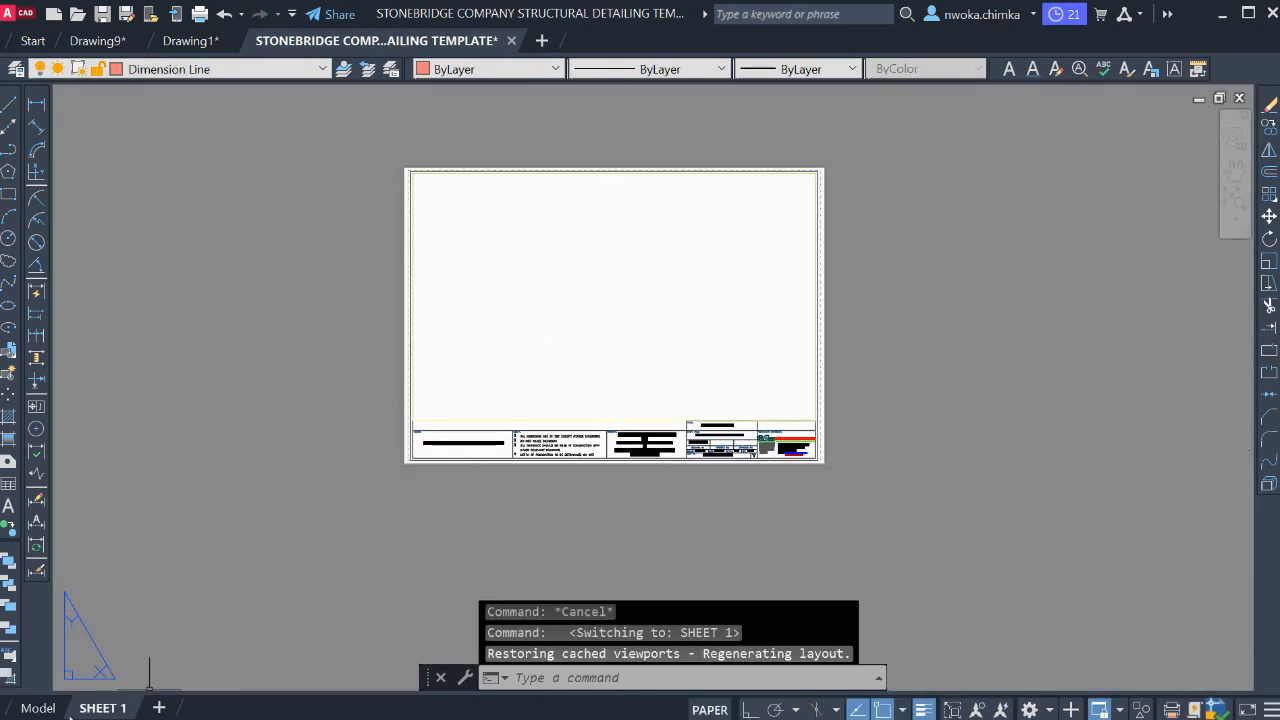
left_click(38, 708)
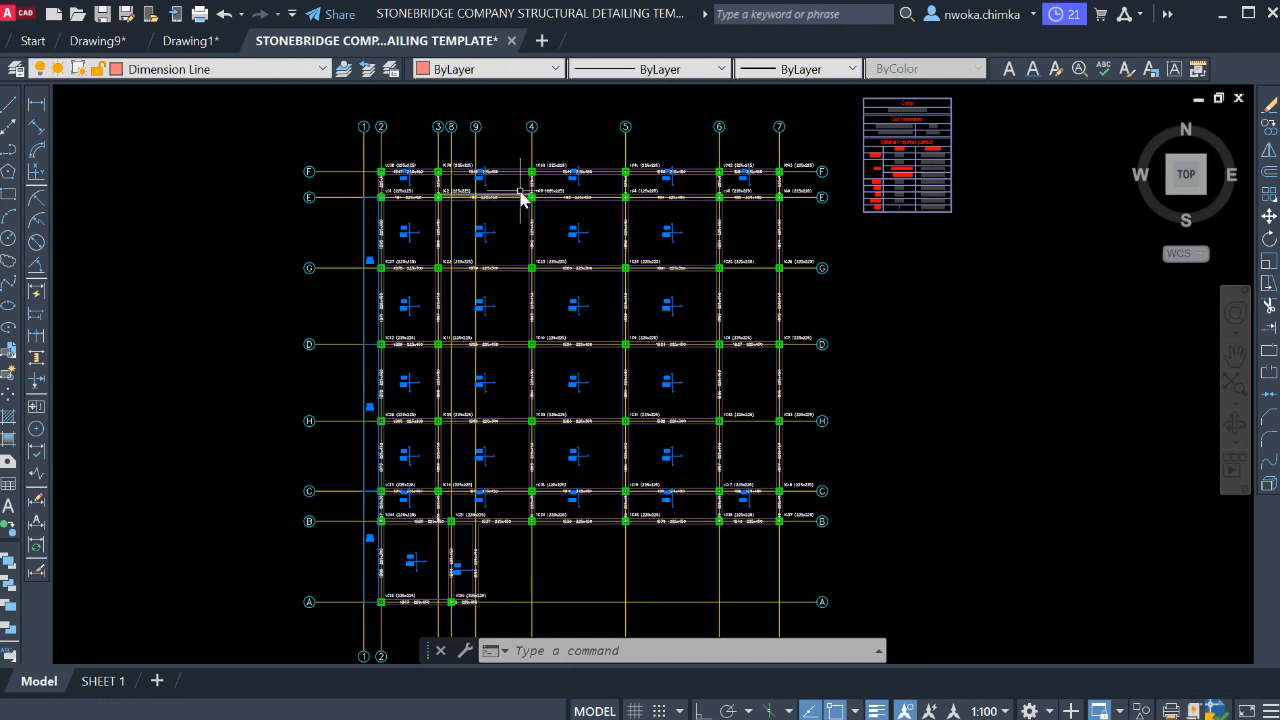
- Move the Storey 1 plan with its properties table and the uppermost group of beam details to the frame's empty right-hand area
scroll(522, 195, "down", 6)
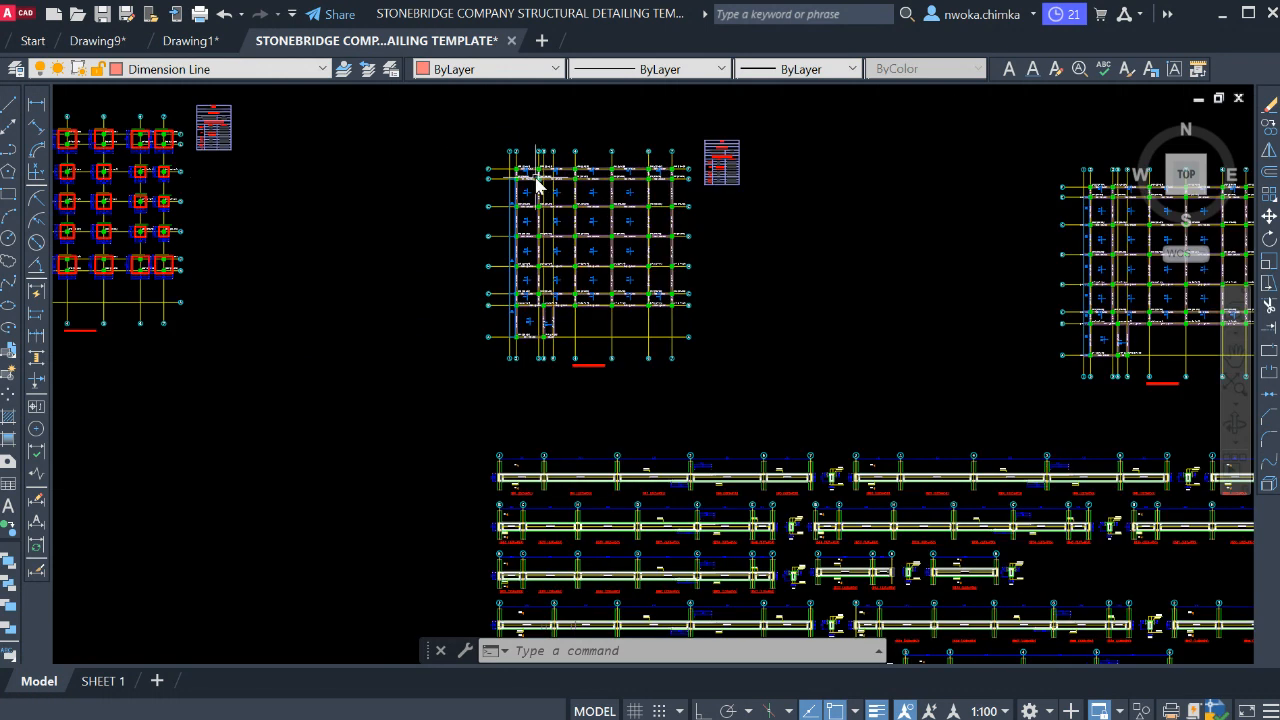
middle_click_drag(557, 206, 620, 181)
left_click(774, 114)
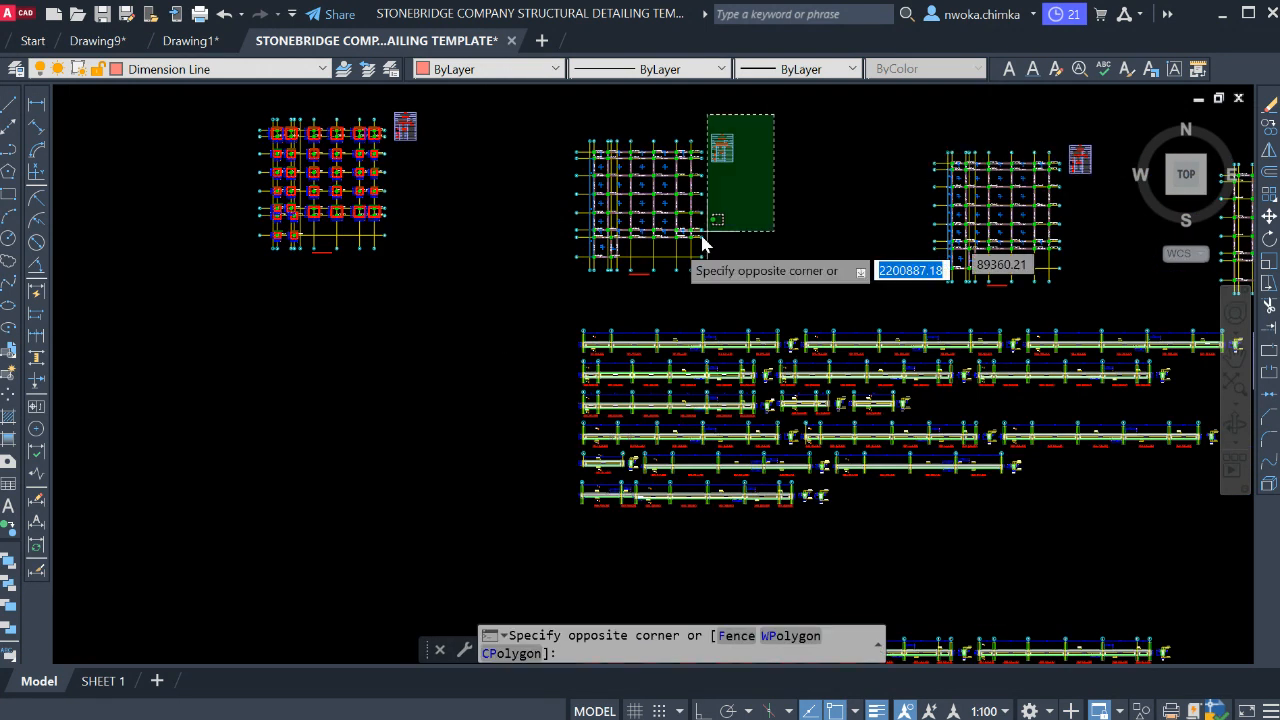
left_click(547, 288)
scroll(660, 277, "up", 10)
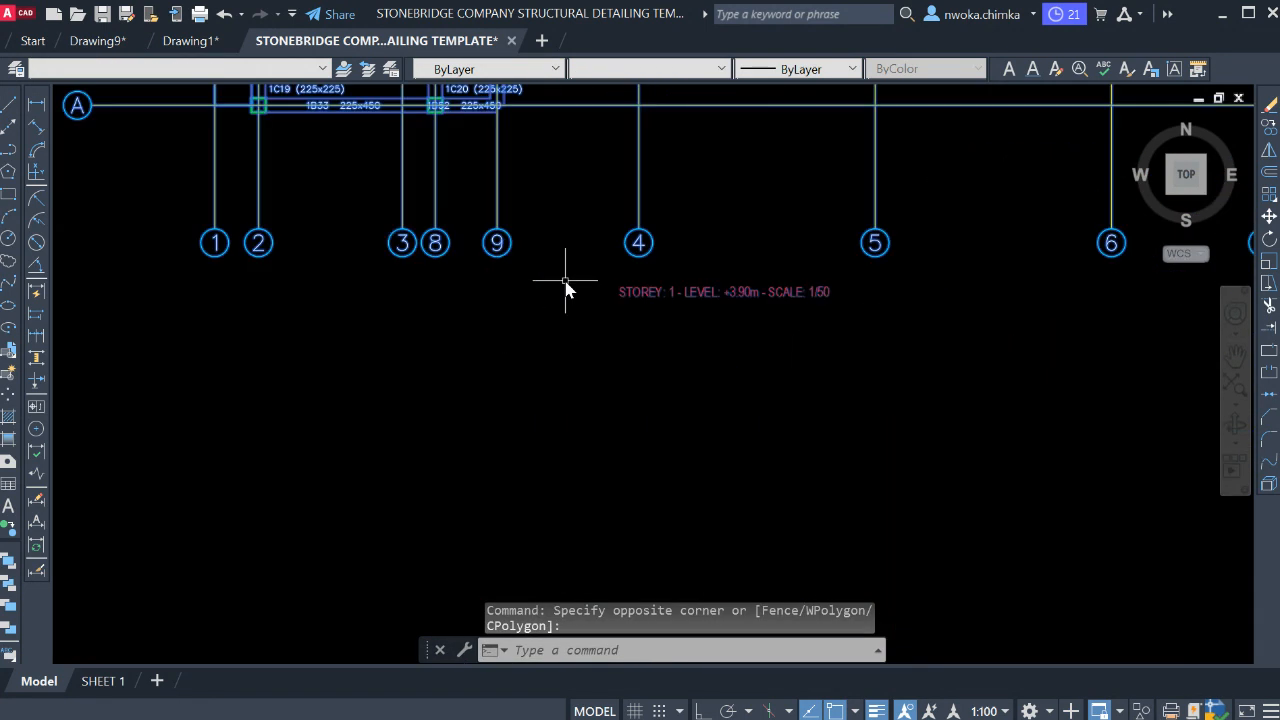
scroll(404, 356, "down", 2)
scroll(547, 364, "down", 2)
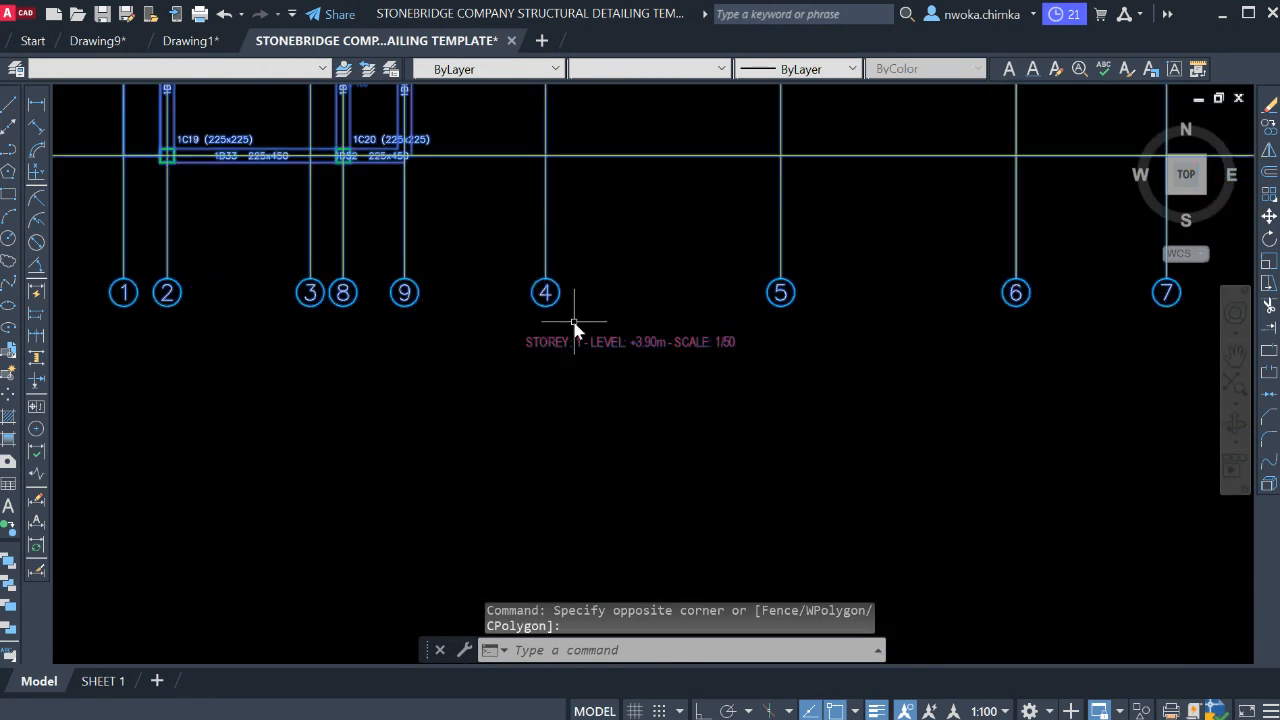
middle_click_drag(572, 320, 523, 526)
scroll(485, 249, "down", 2)
scroll(486, 140, "down", 2)
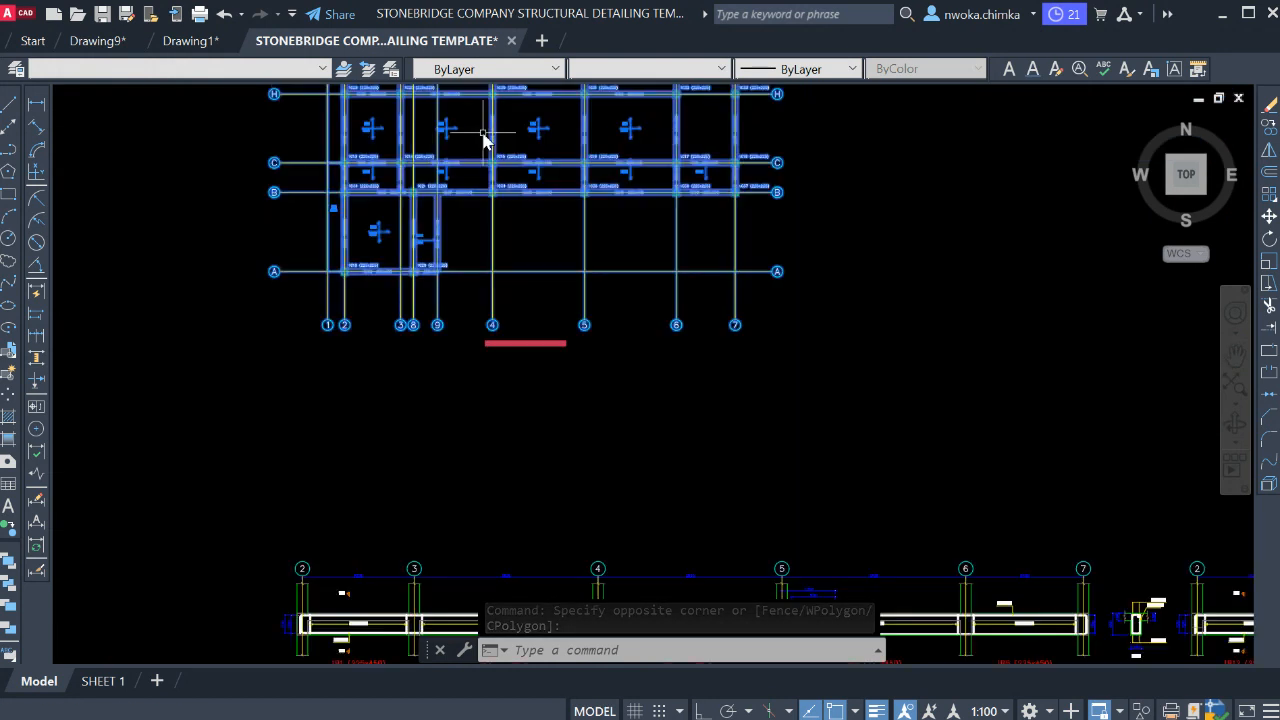
scroll(510, 330, "up", 2)
scroll(466, 350, "down", 3)
scroll(483, 258, "down", 3)
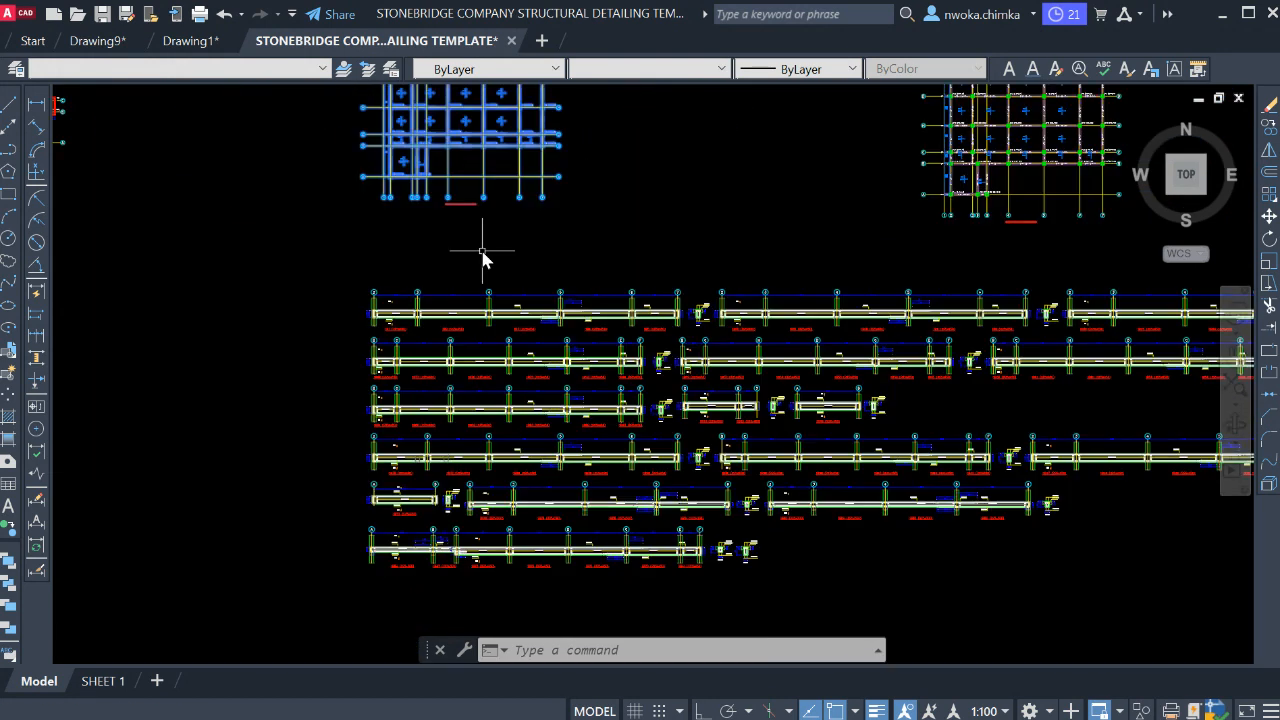
left_click(337, 269)
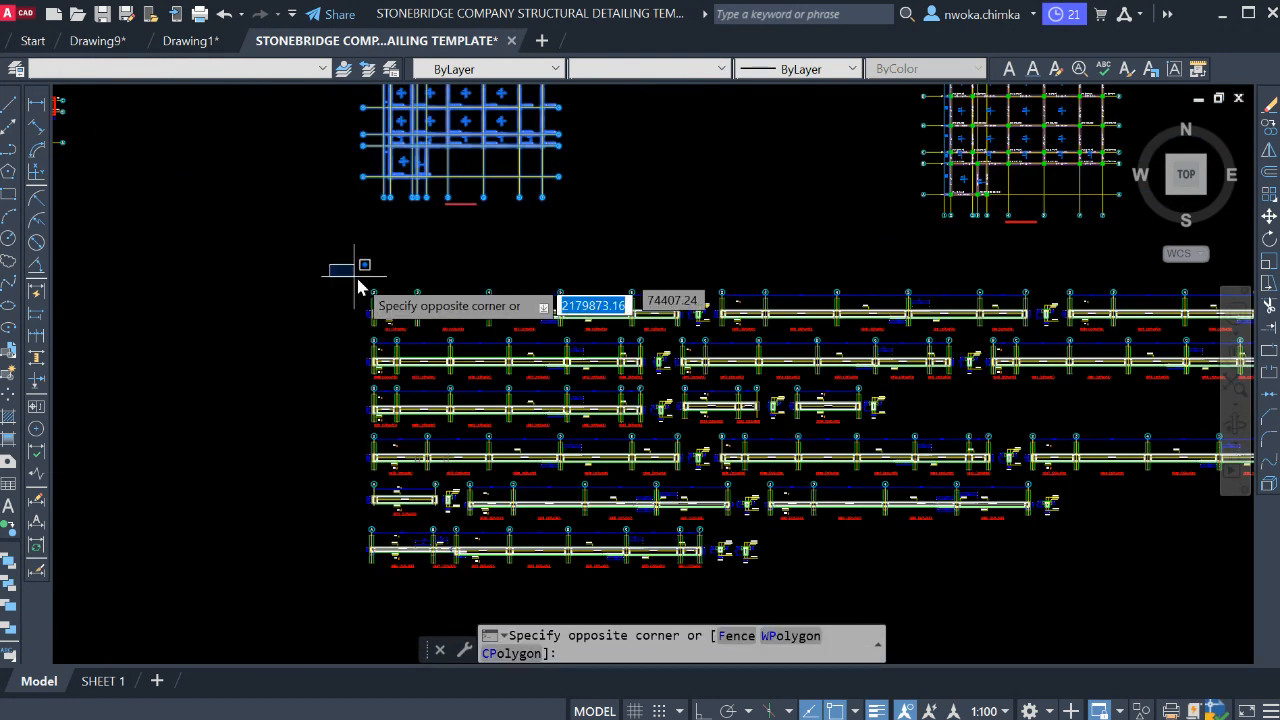
scroll(362, 288, "down", 2)
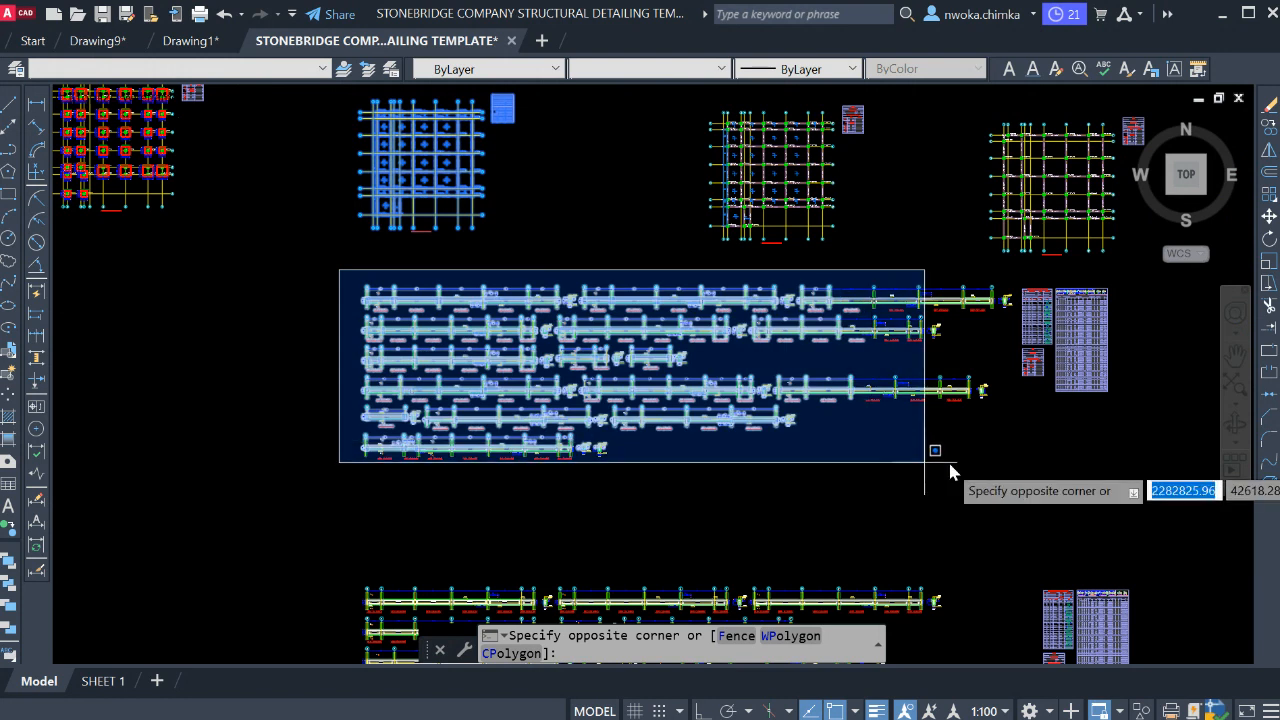
left_click(1015, 480)
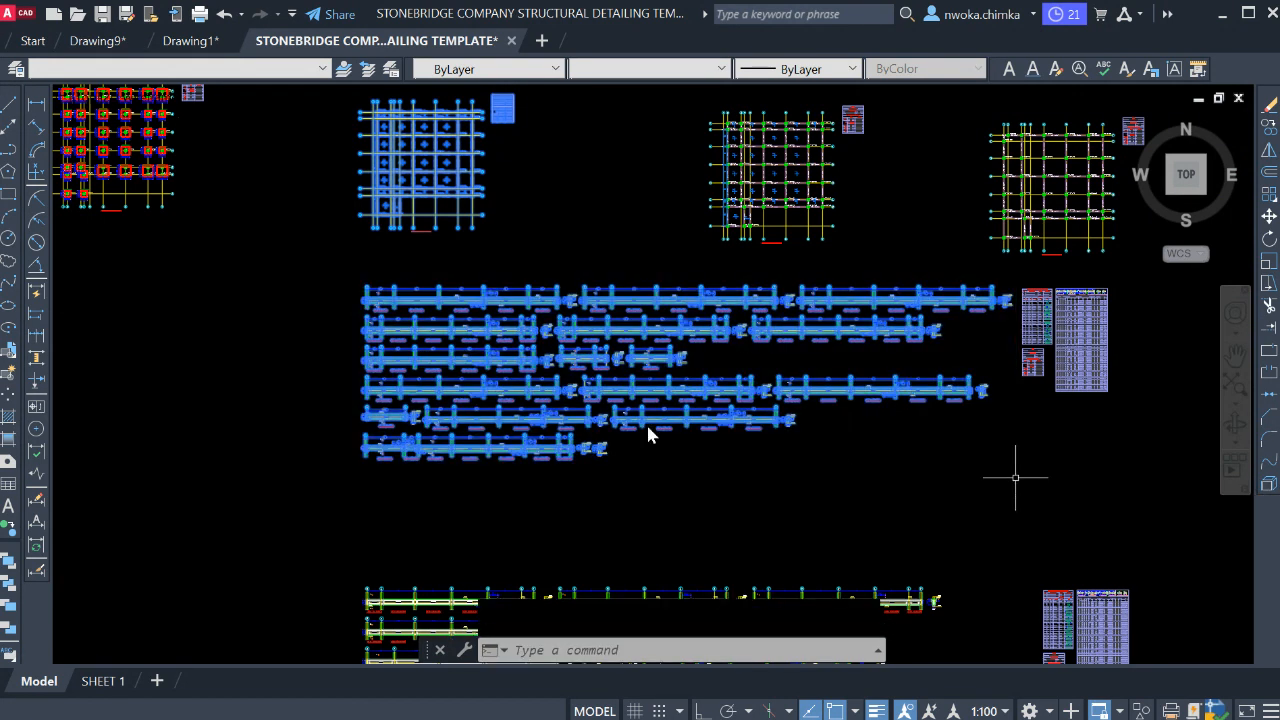
scroll(408, 365, "down", 2)
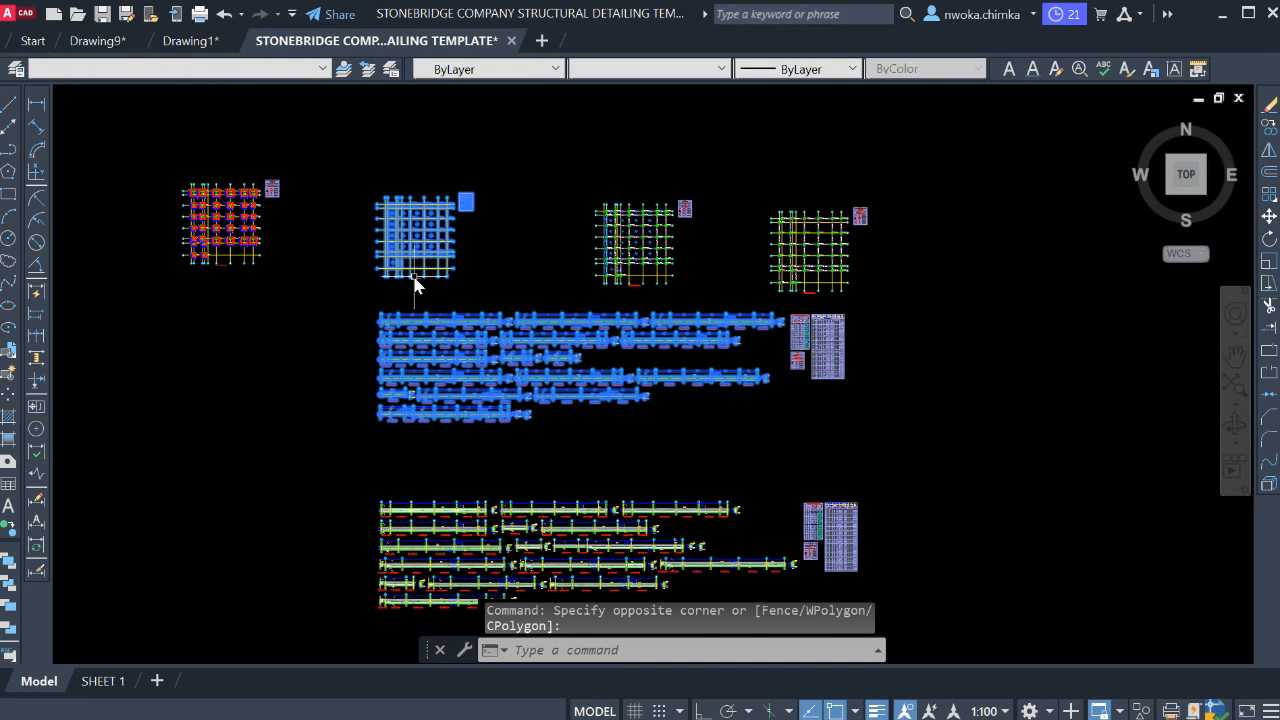
type("m")
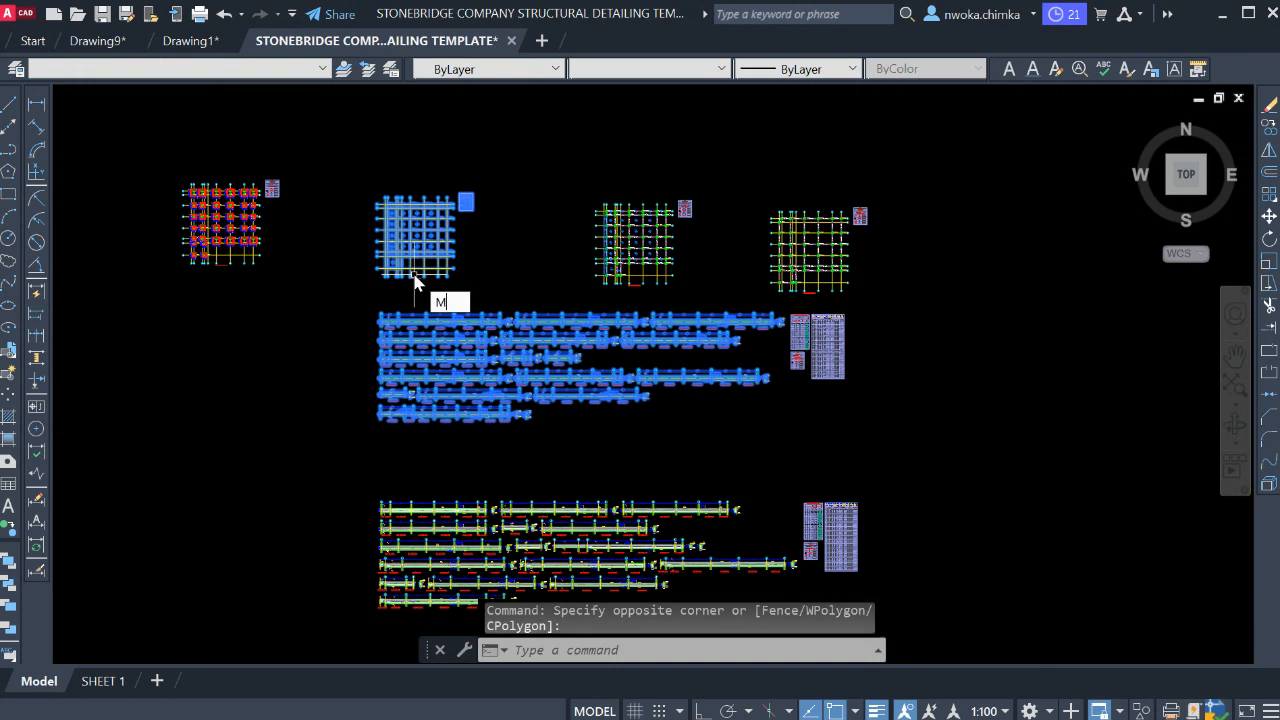
key("Return")
left_click(414, 275)
scroll(135, 278, "down", 3)
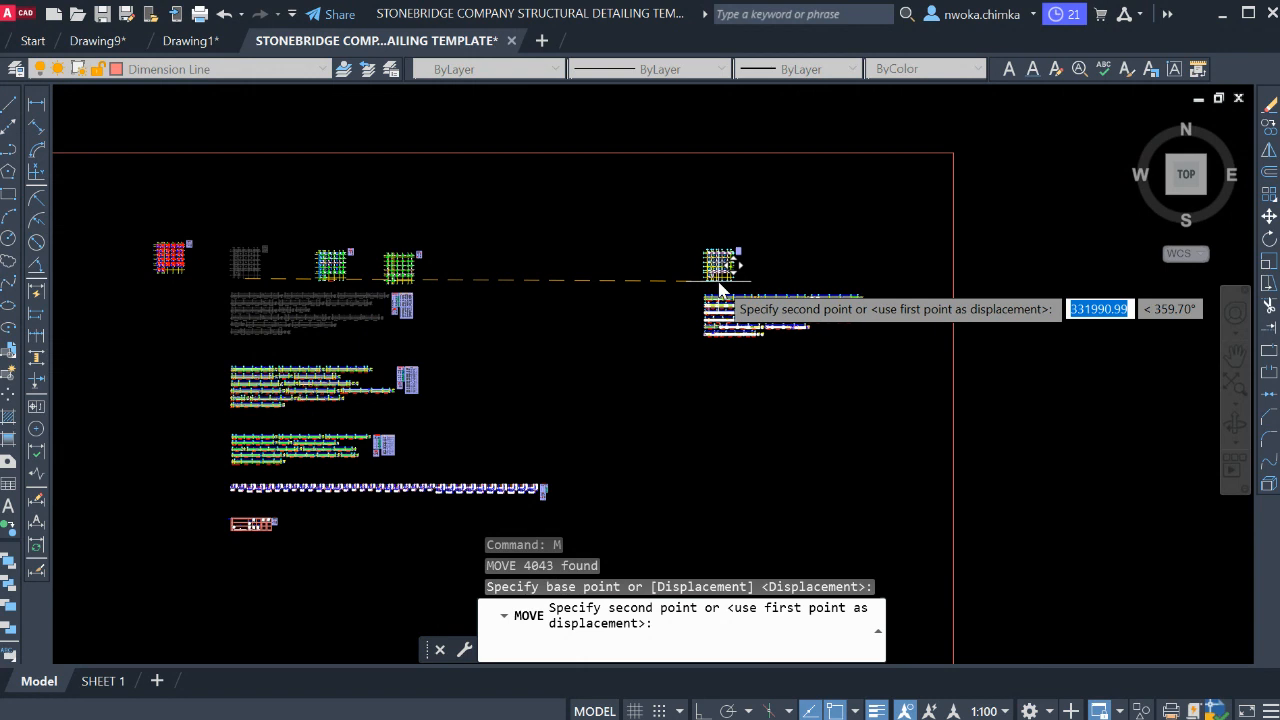
left_click(720, 248)
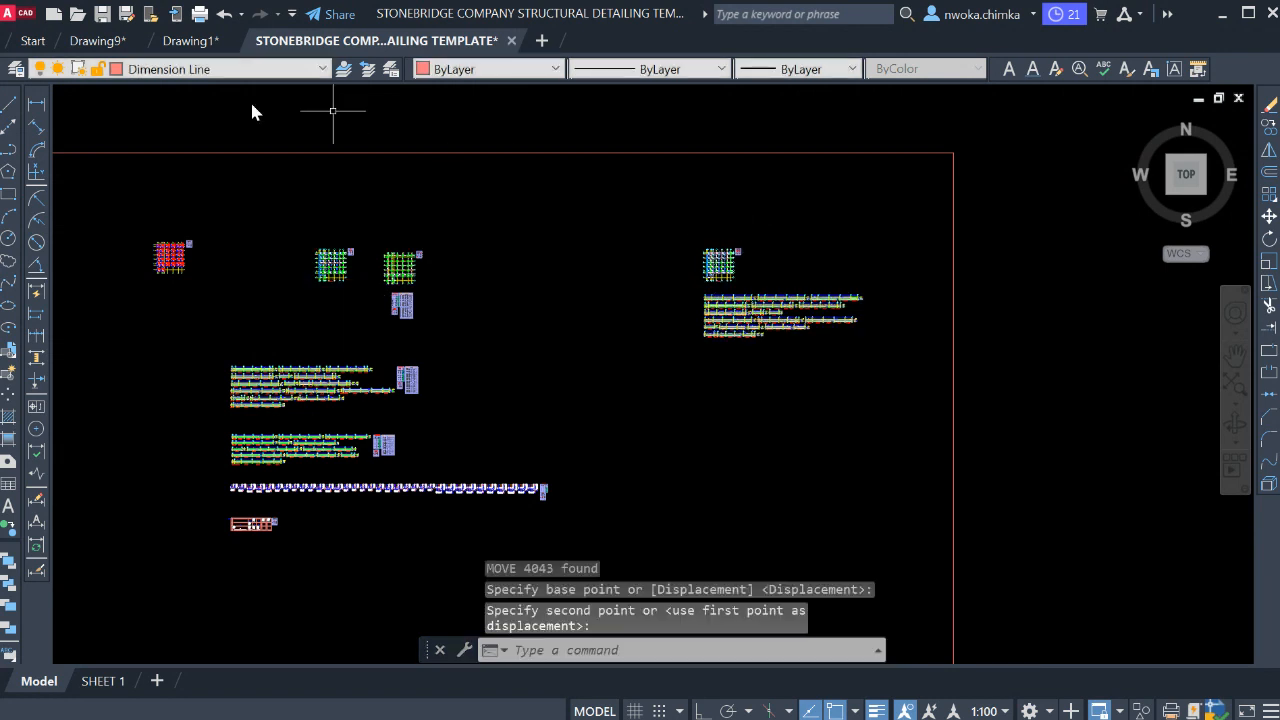
- Draw a rectangle enclosing the relocated Storey 1 plan and its beam details
left_click(9, 194)
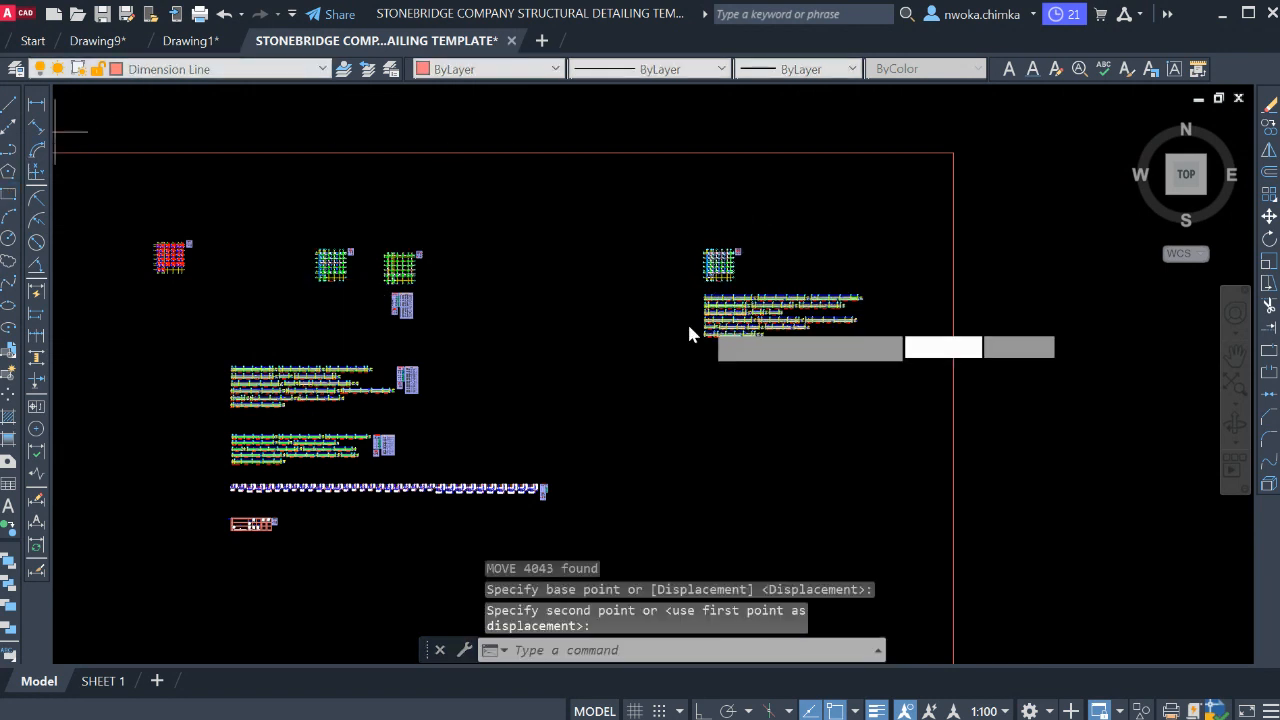
left_click(607, 203)
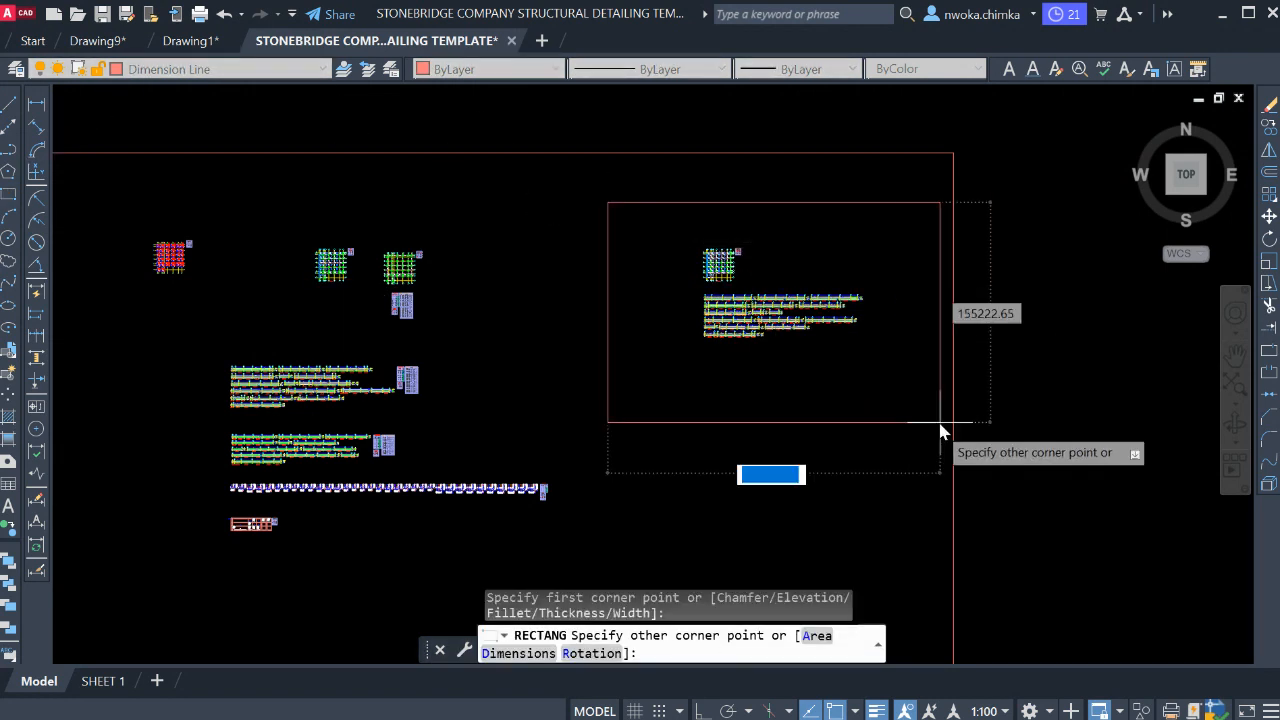
left_click(914, 440)
- Examine the column, beam and slab labels on the relocated Storey 1 plan
scroll(699, 242, "up", 2)
scroll(699, 242, "up", 6)
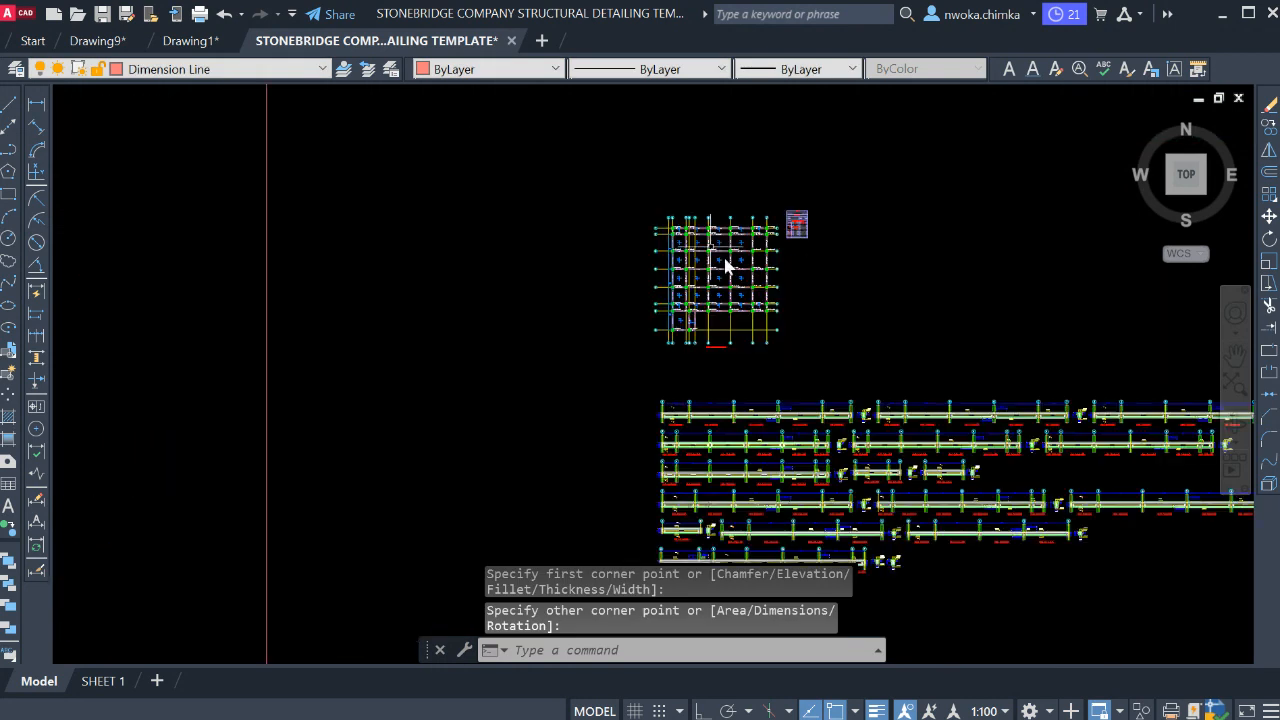
middle_click_drag(607, 334, 537, 207)
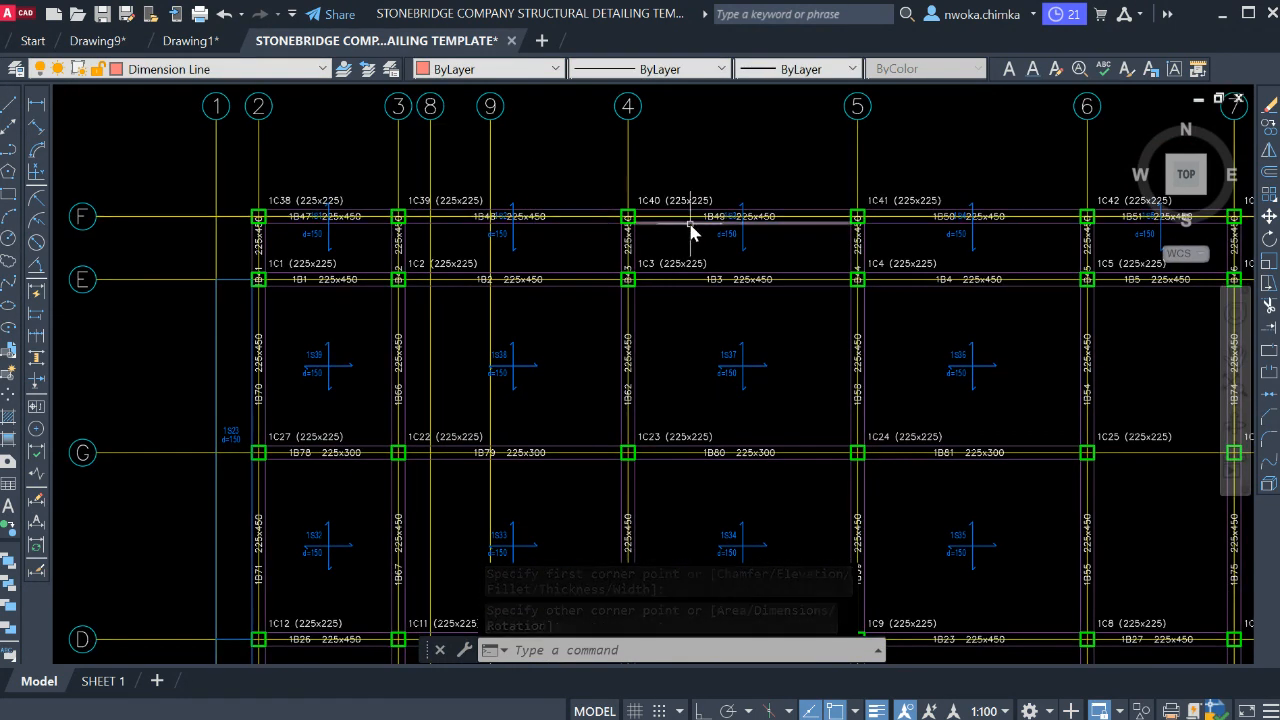
middle_click_drag(756, 277, 682, 282)
scroll(553, 227, "down", 4)
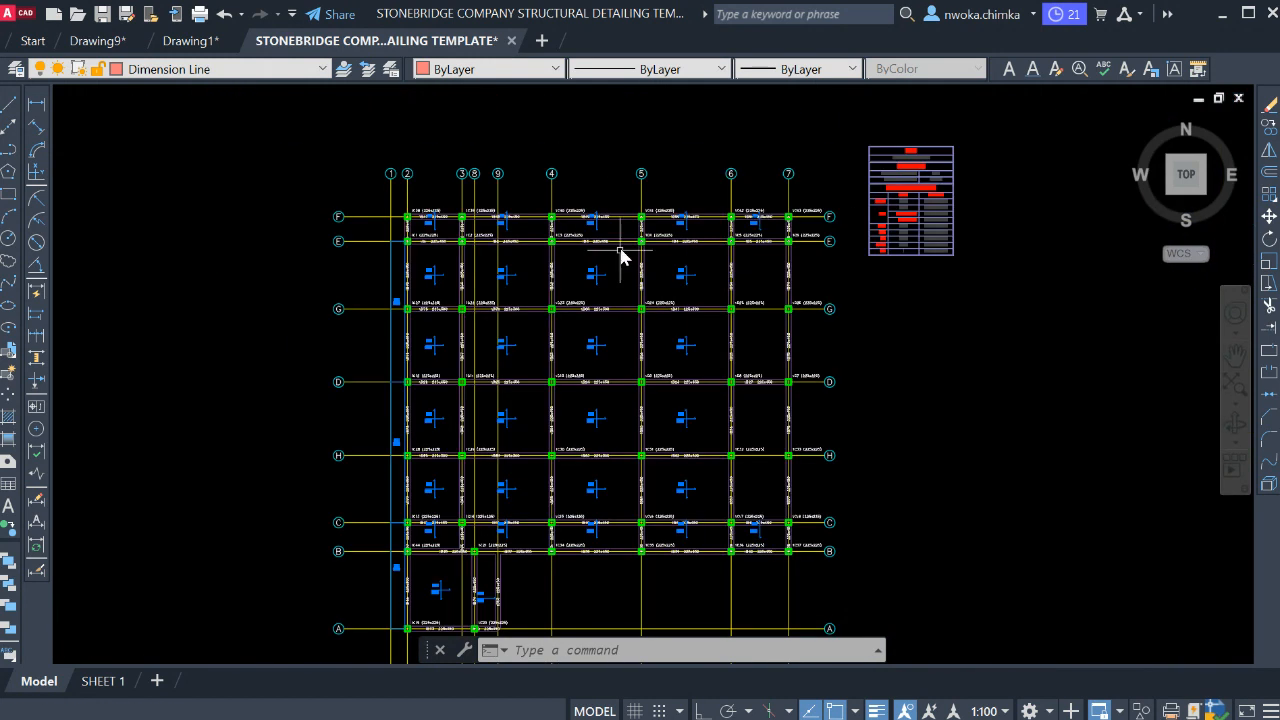
middle_click_drag(607, 399, 602, 291)
middle_click_drag(574, 373, 606, 459)
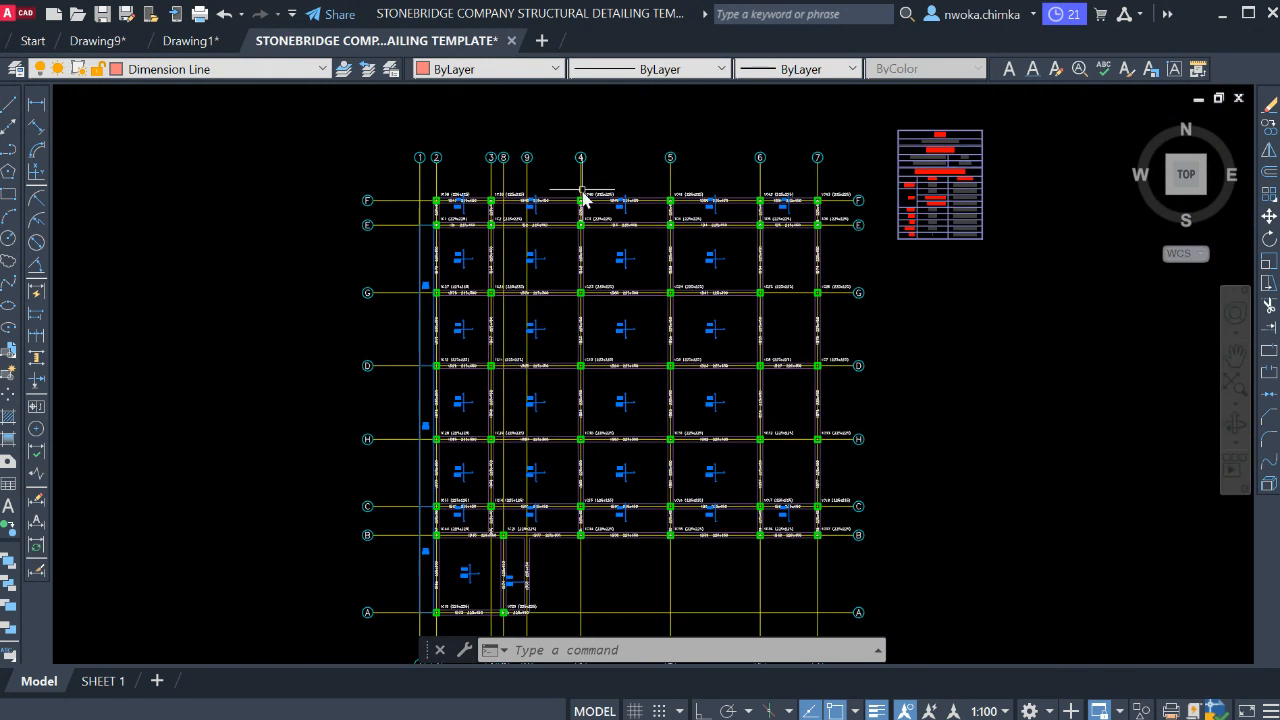
scroll(581, 177, "up", 2)
scroll(630, 213, "up", 4)
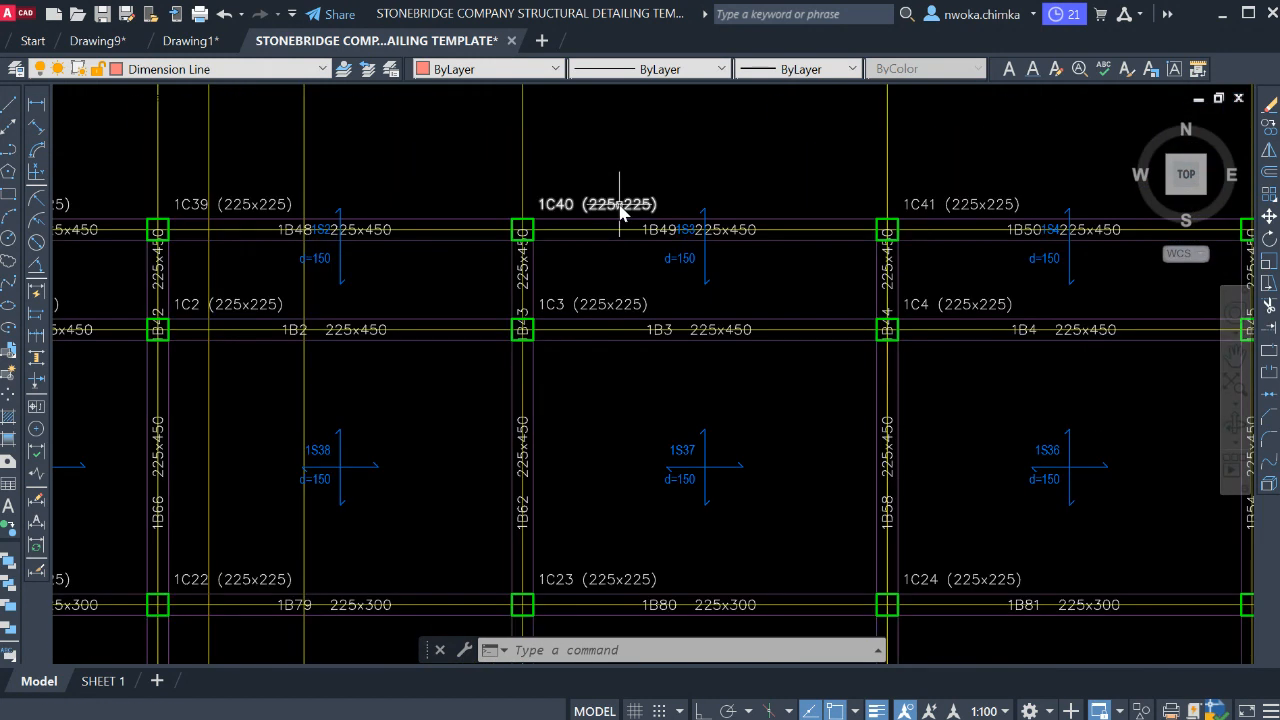
scroll(663, 217, "down", 2)
middle_click_drag(563, 234, 663, 251)
scroll(635, 303, "down", 2)
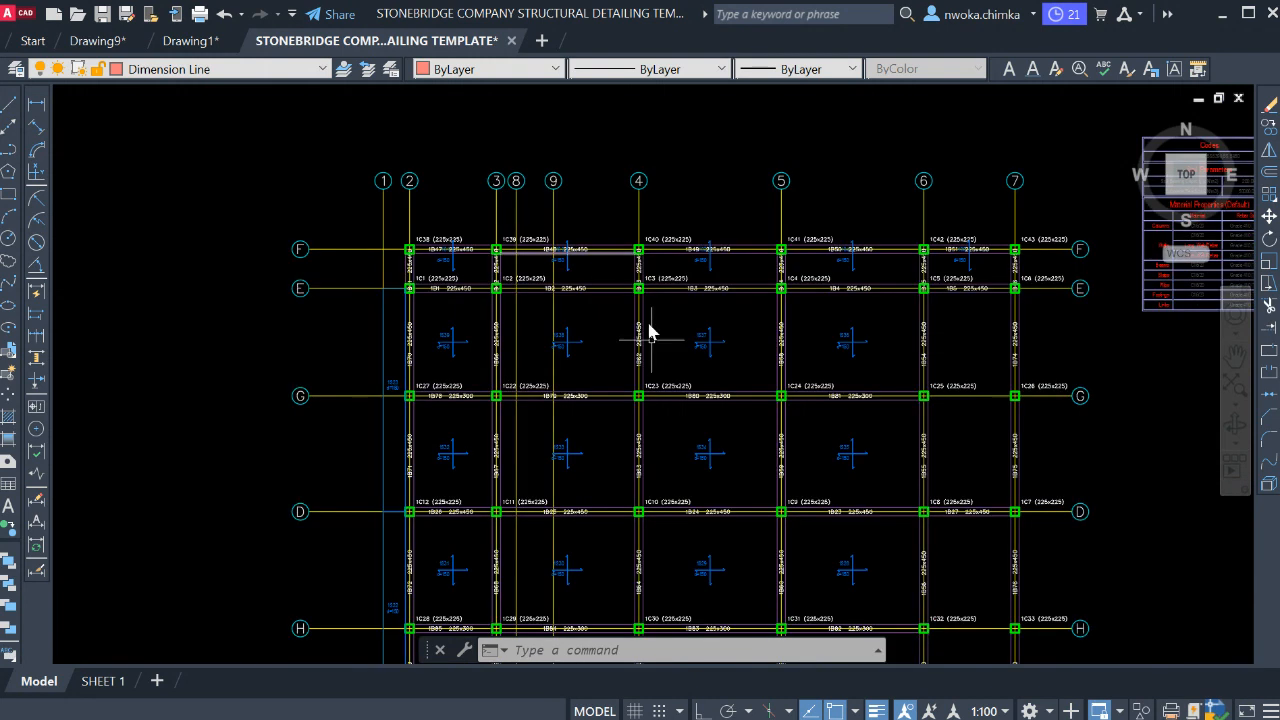
- Make STB HIDDEN DETAIL the current layer for marking the unslabbed bays on the relocated Storey 1 plan
middle_click_drag(646, 331, 549, 260)
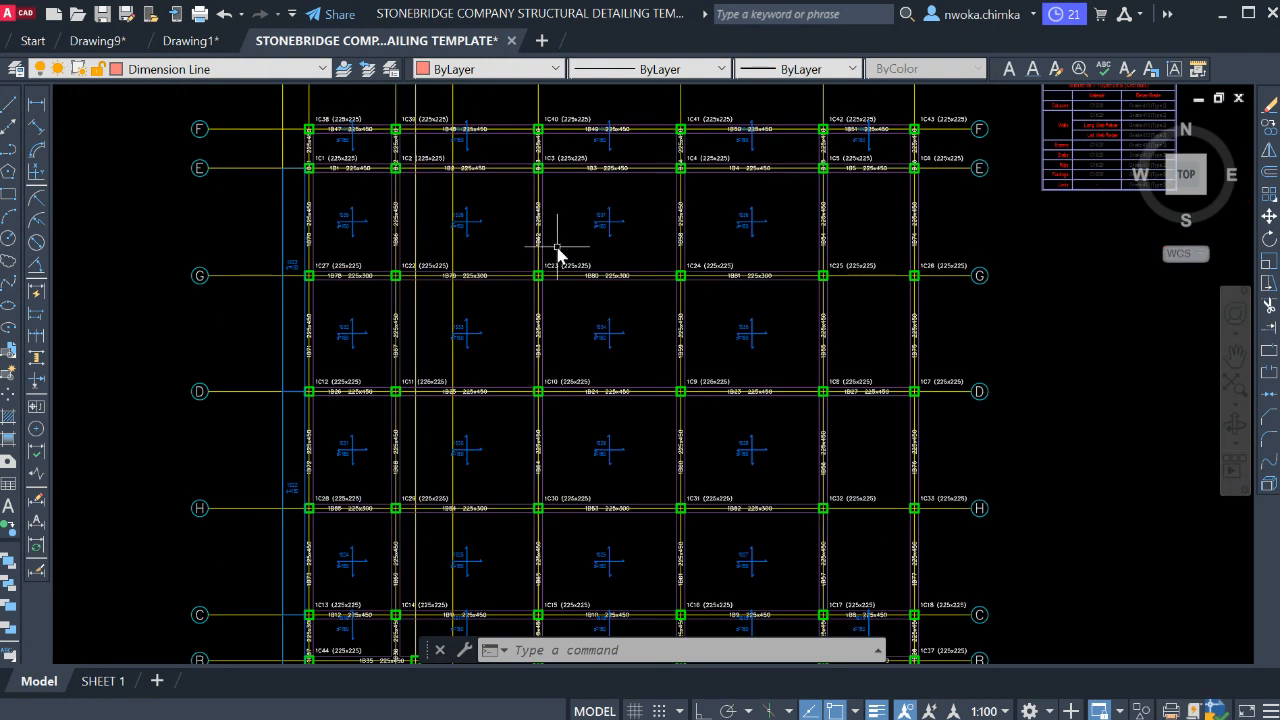
scroll(541, 245, "down", 1)
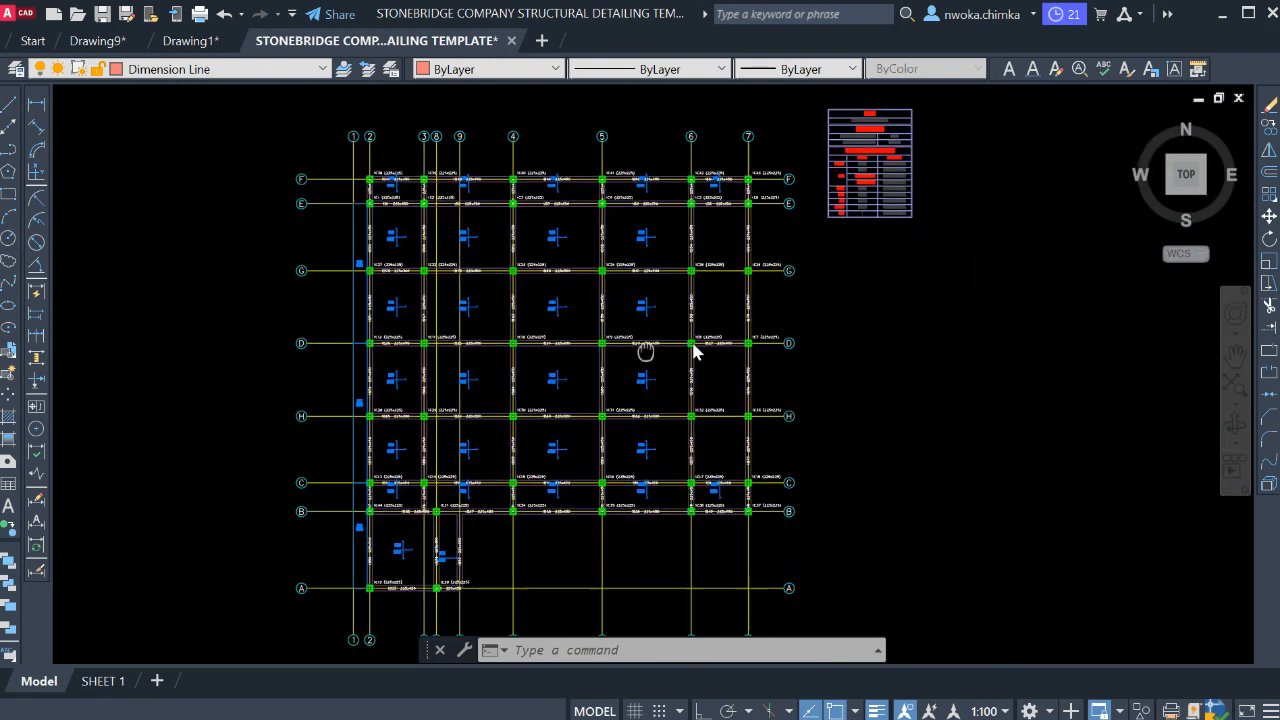
scroll(535, 383, "down", 1)
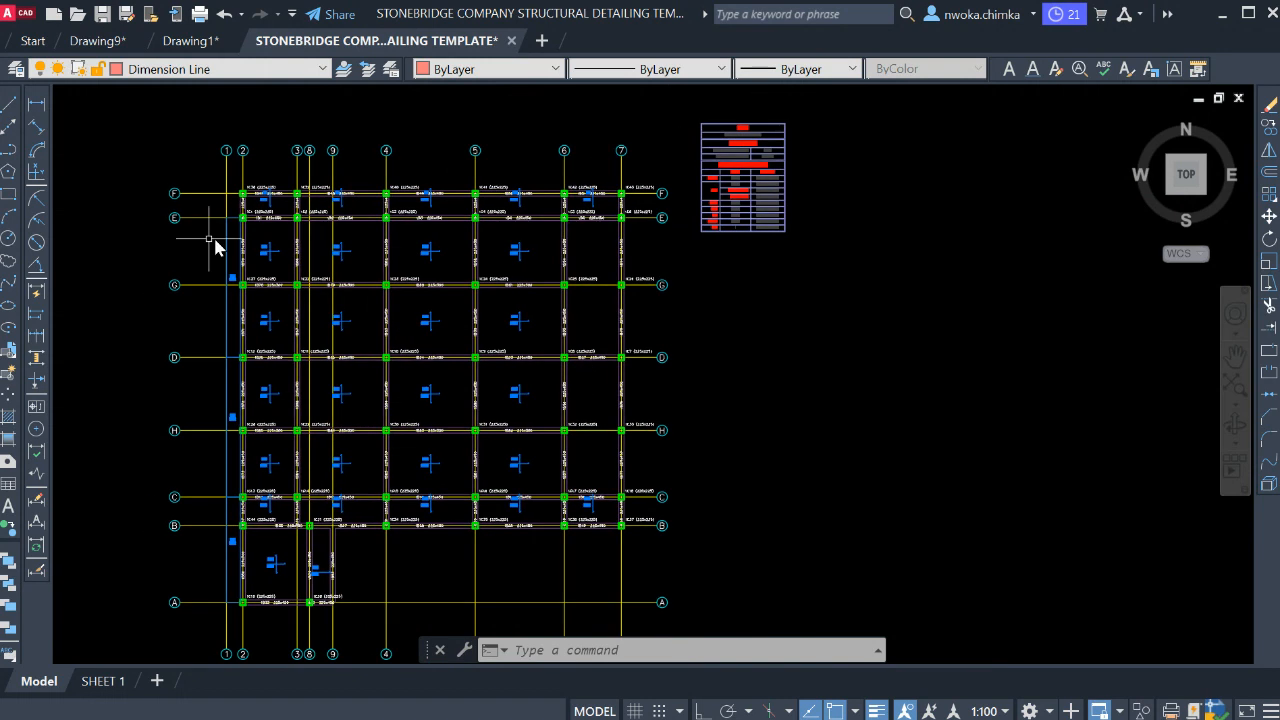
scroll(603, 240, "up", 4)
scroll(588, 180, "down", 2)
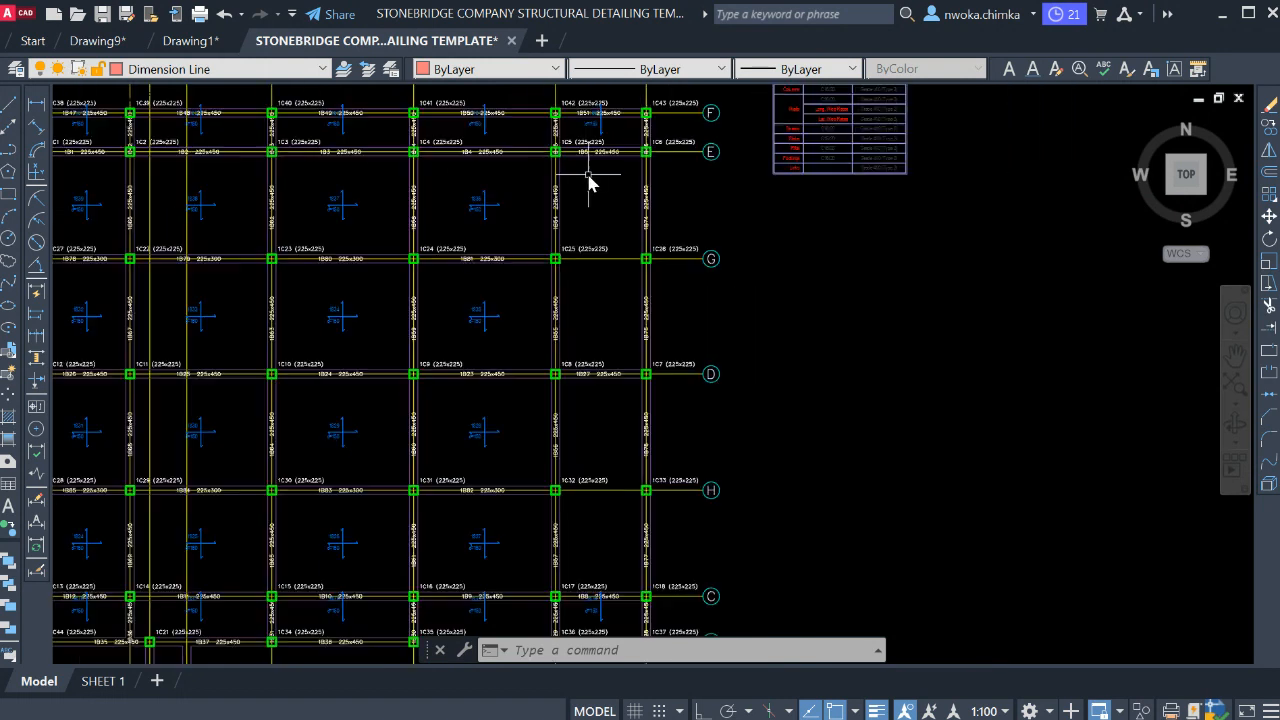
middle_click_drag(592, 393, 651, 363)
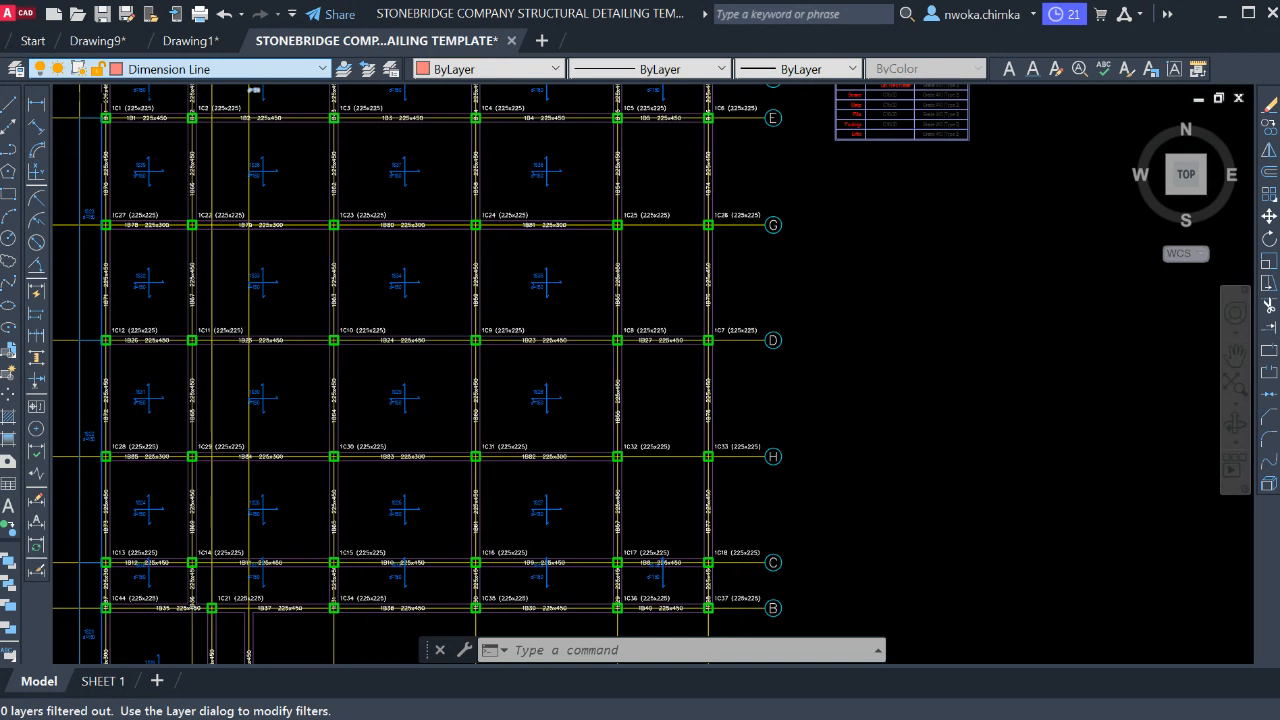
left_click(194, 281)
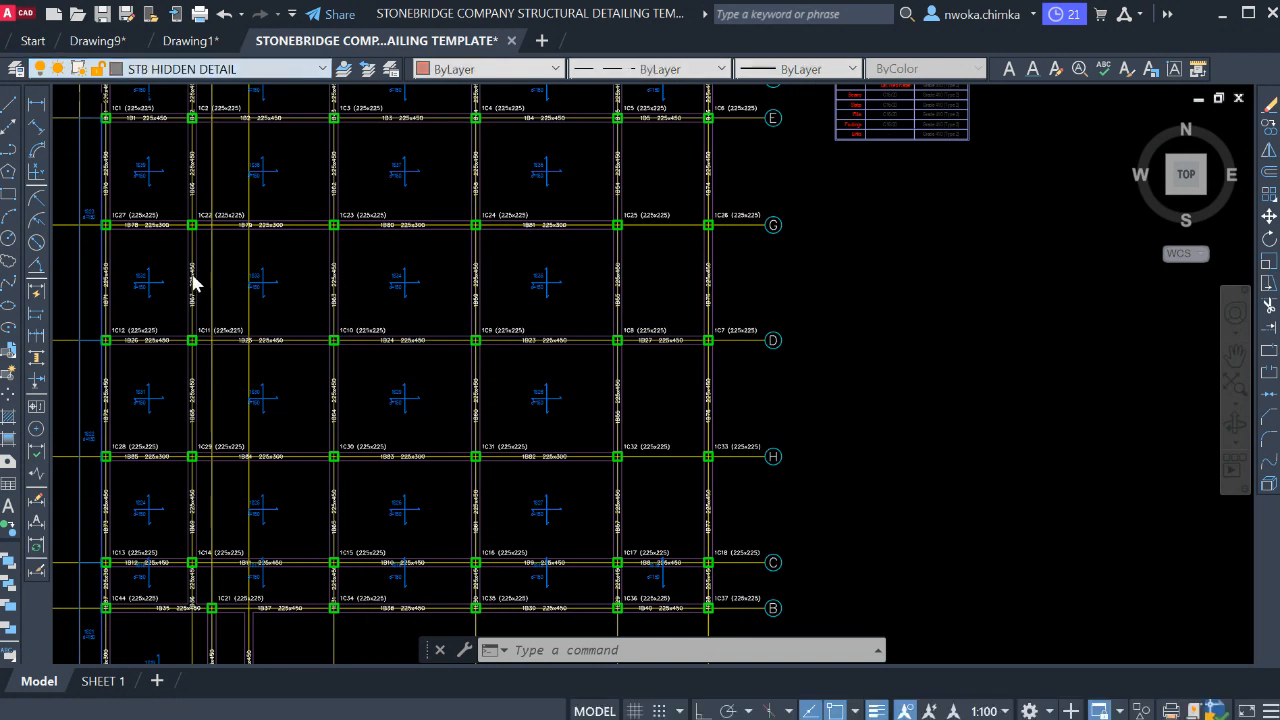
- Draw a diagonal line from column 1C5 to column 1C7 across the opening between grids E and D
left_click(9, 104)
scroll(726, 334, "down", 2)
scroll(663, 227, "up", 10)
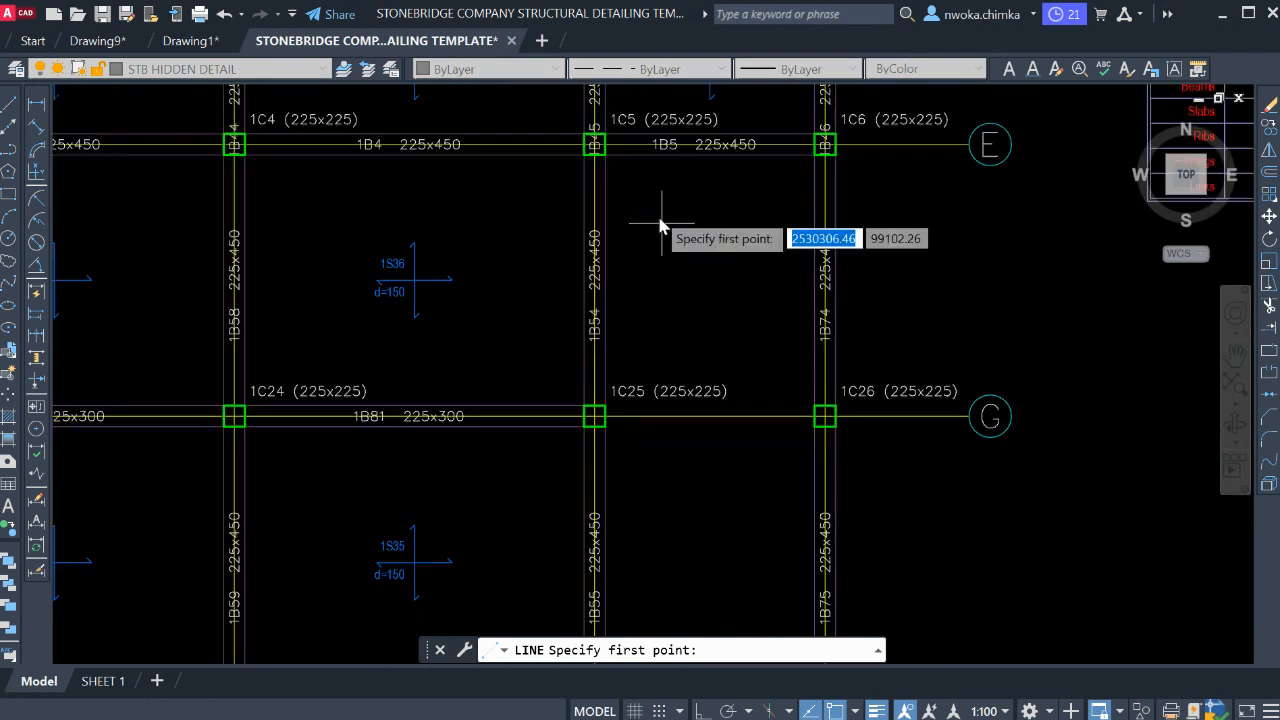
middle_click_drag(617, 167, 626, 374)
left_click(538, 273)
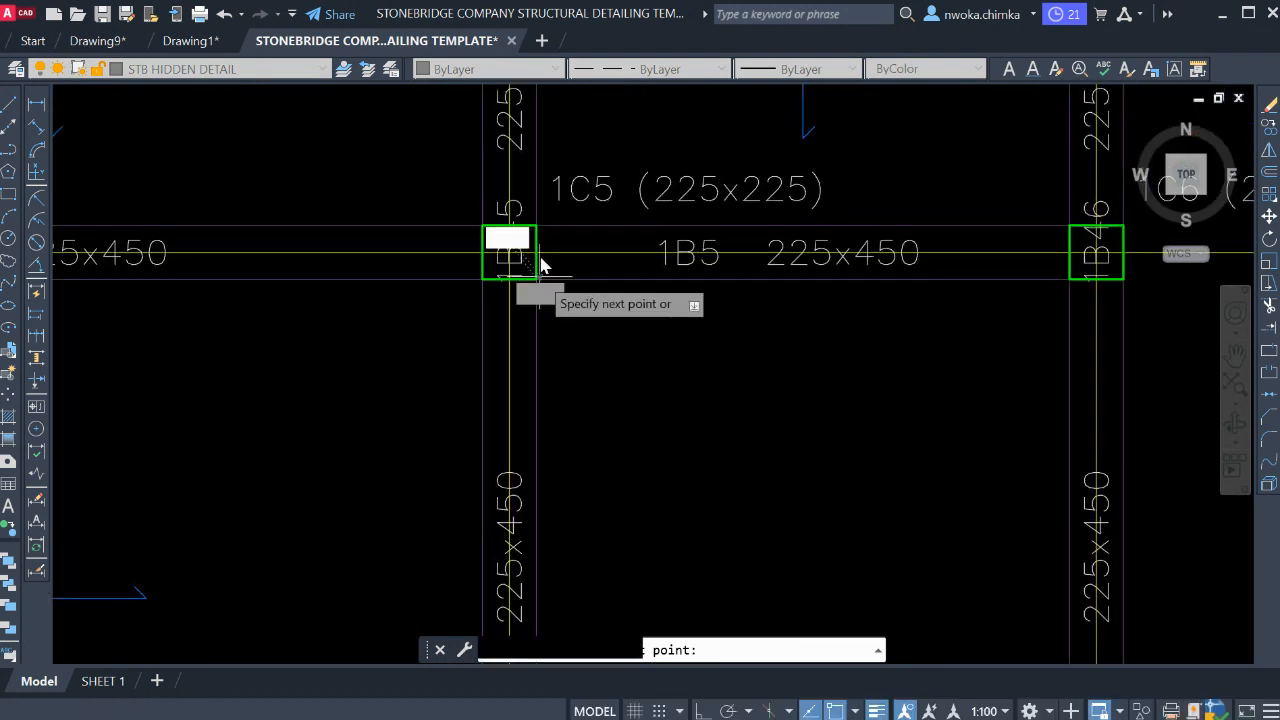
scroll(538, 273, "down", 3)
scroll(713, 300, "up", 4)
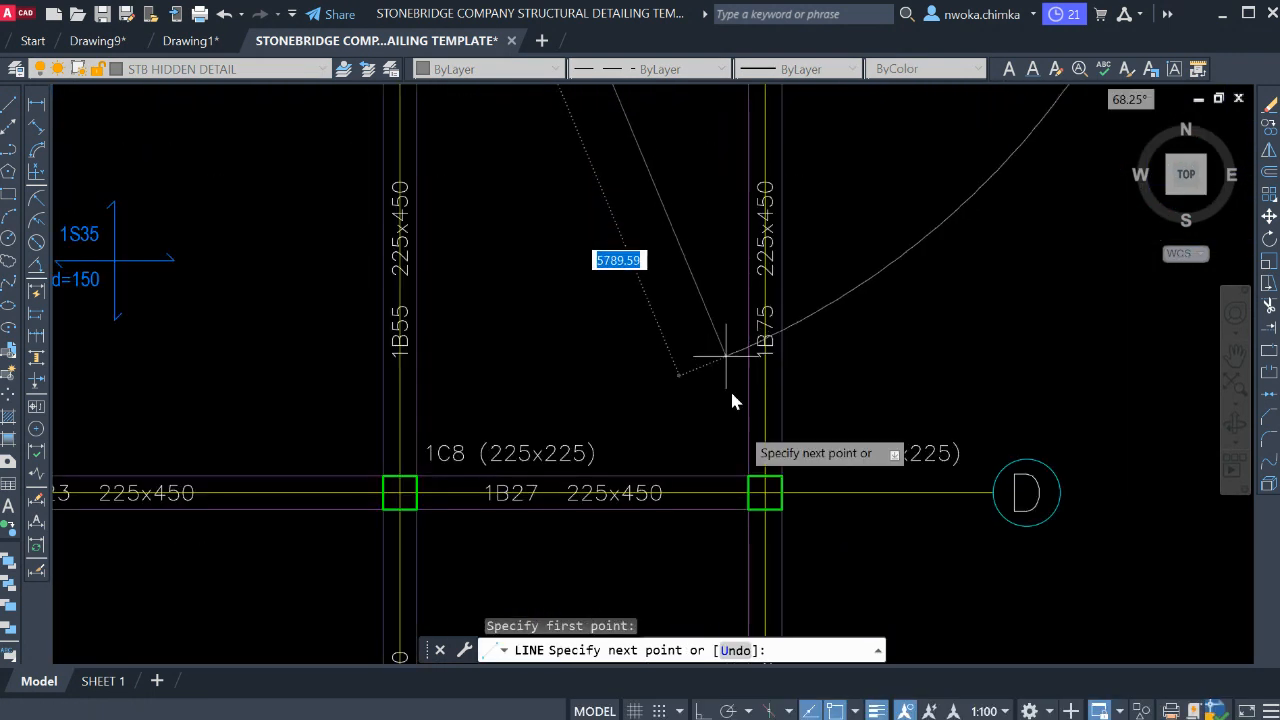
left_click(728, 372)
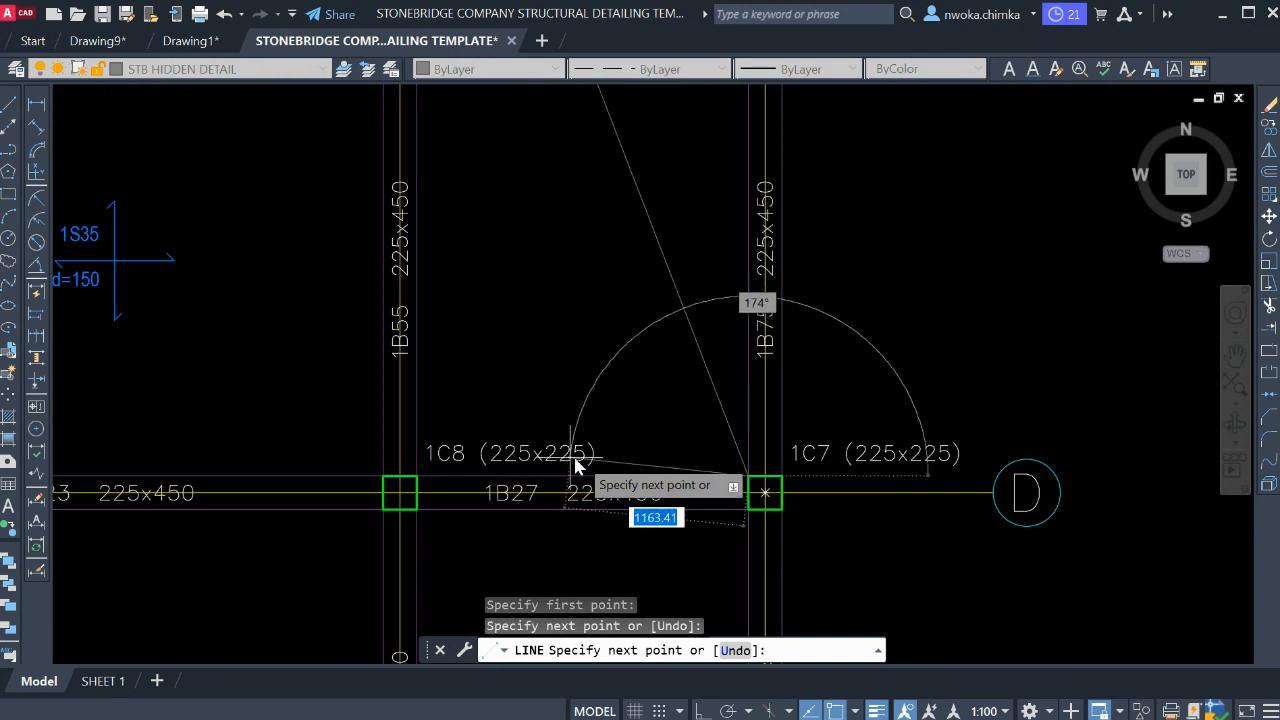
key("Escape")
- Draw the opposite diagonal from column 1C8 to column 1C6 to complete the cross between grids D and E
key("Return")
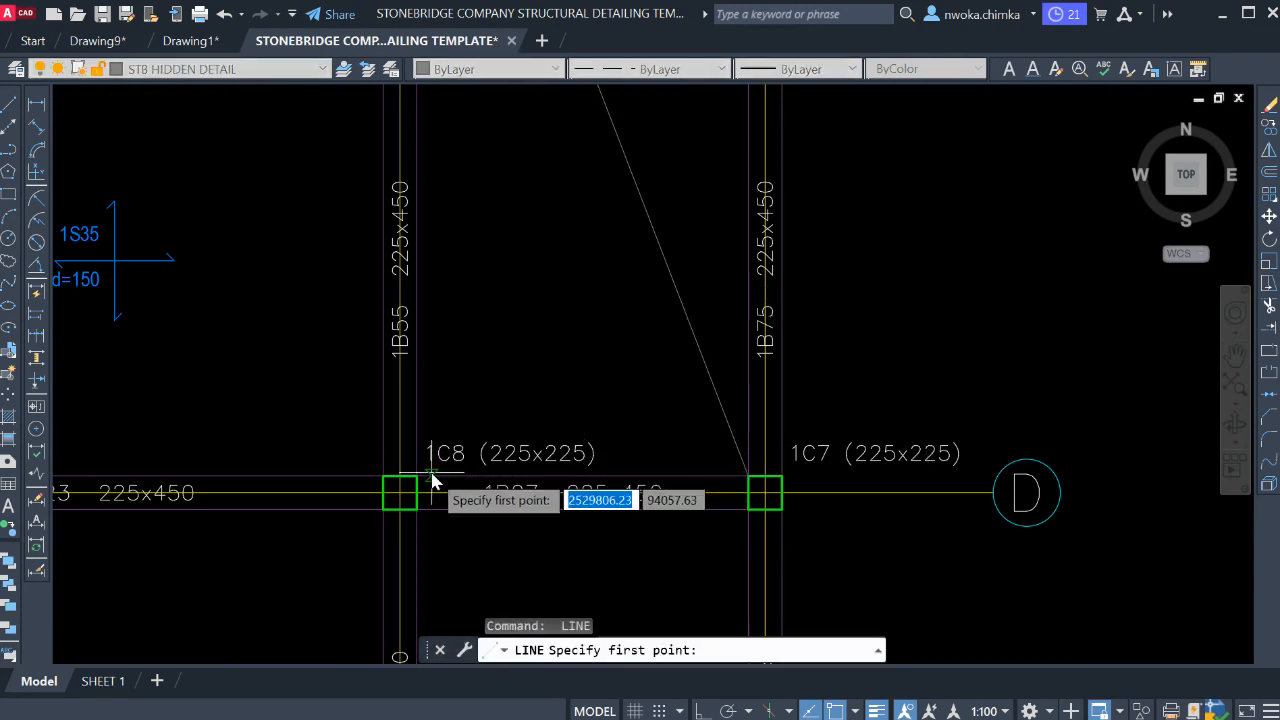
left_click(400, 491)
scroll(480, 490, "down", 3)
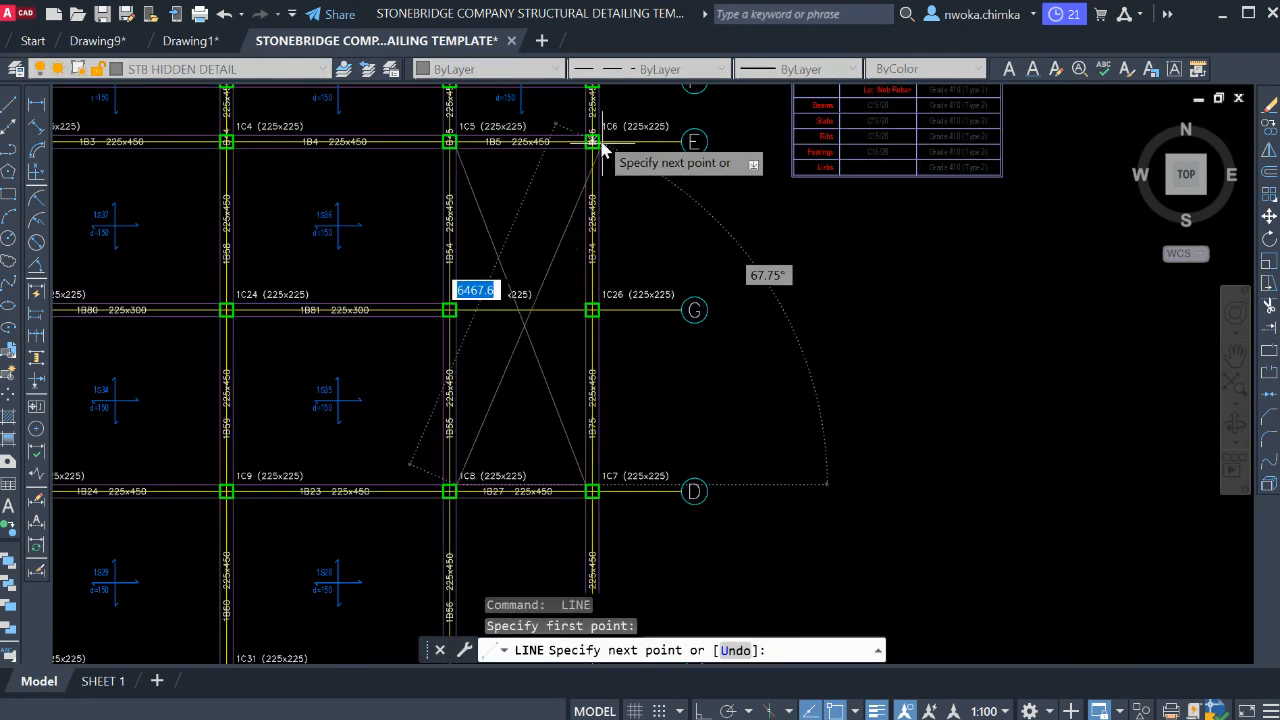
scroll(593, 140, "up", 4)
left_click(573, 165)
scroll(600, 180, "down", 5)
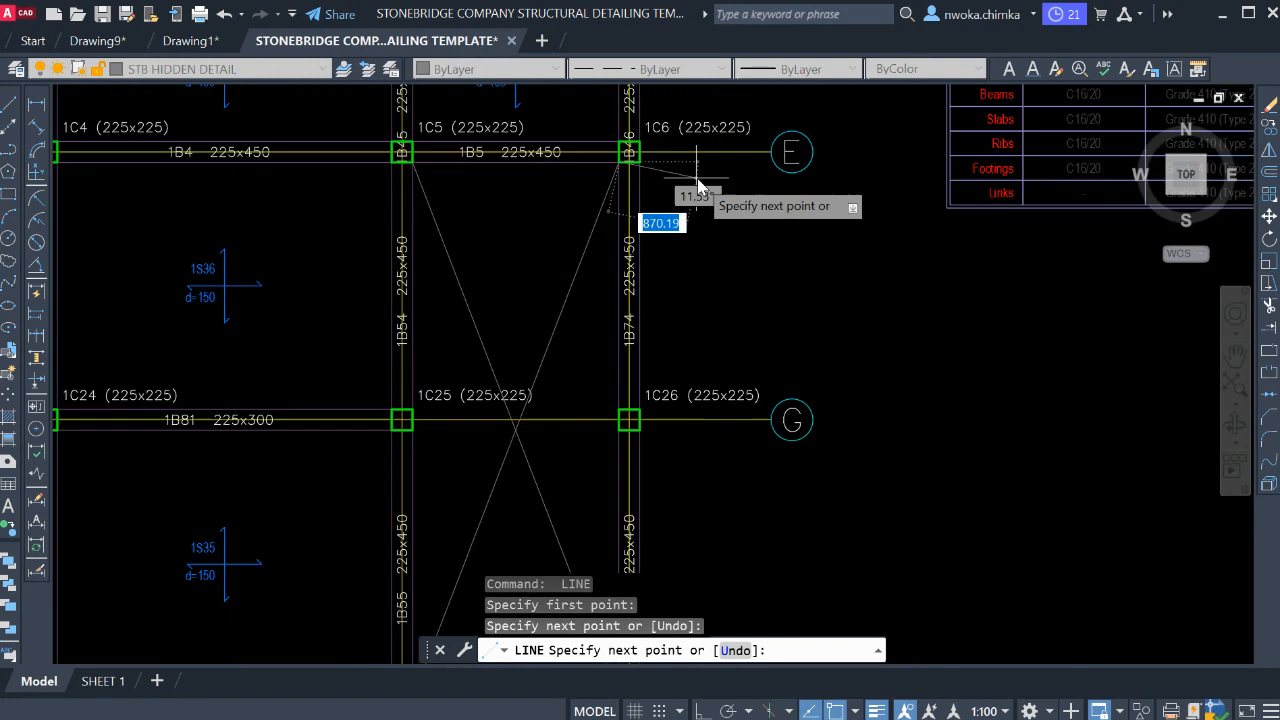
key("Escape")
- Draw a diagonal line from column 1C8 to column 1C18 across the opening between grids D and C
key("Return")
scroll(614, 408, "down", 4)
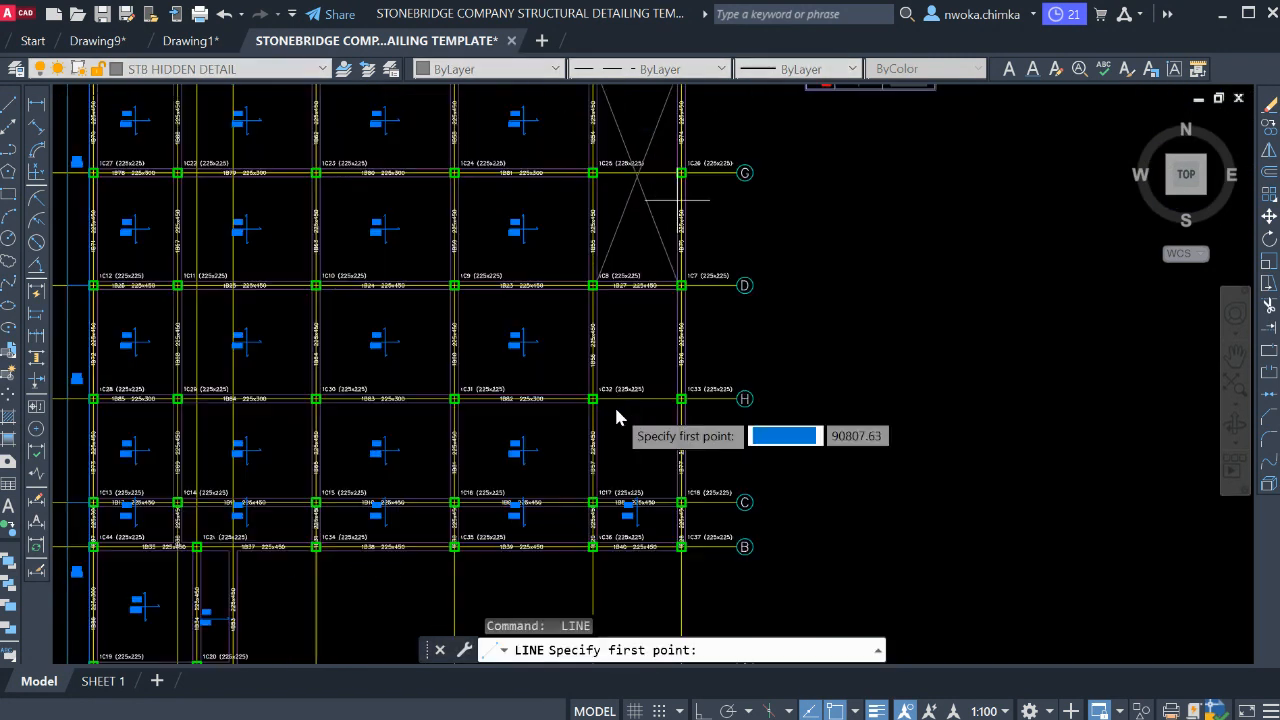
scroll(622, 325, "up", 4)
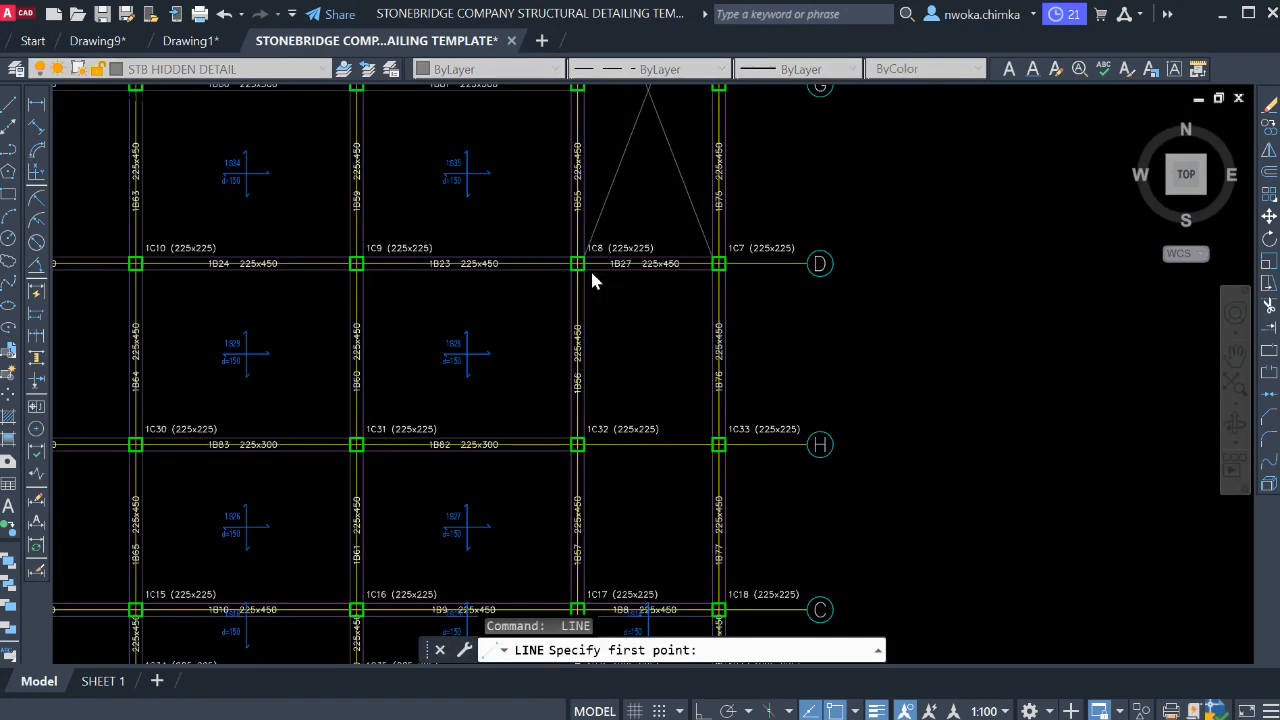
left_click(588, 267)
scroll(600, 271, "down", 3)
scroll(650, 450, "up", 3)
scroll(660, 480, "up", 3)
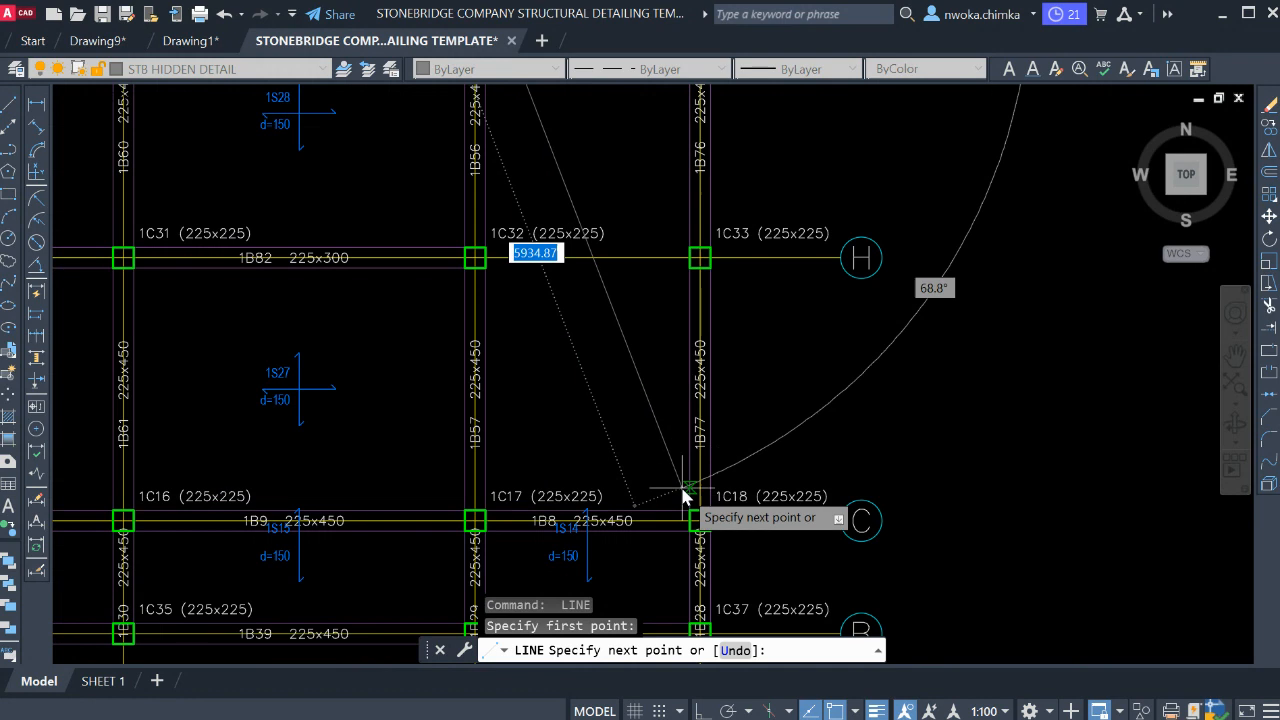
left_click(688, 510)
key("Escape")
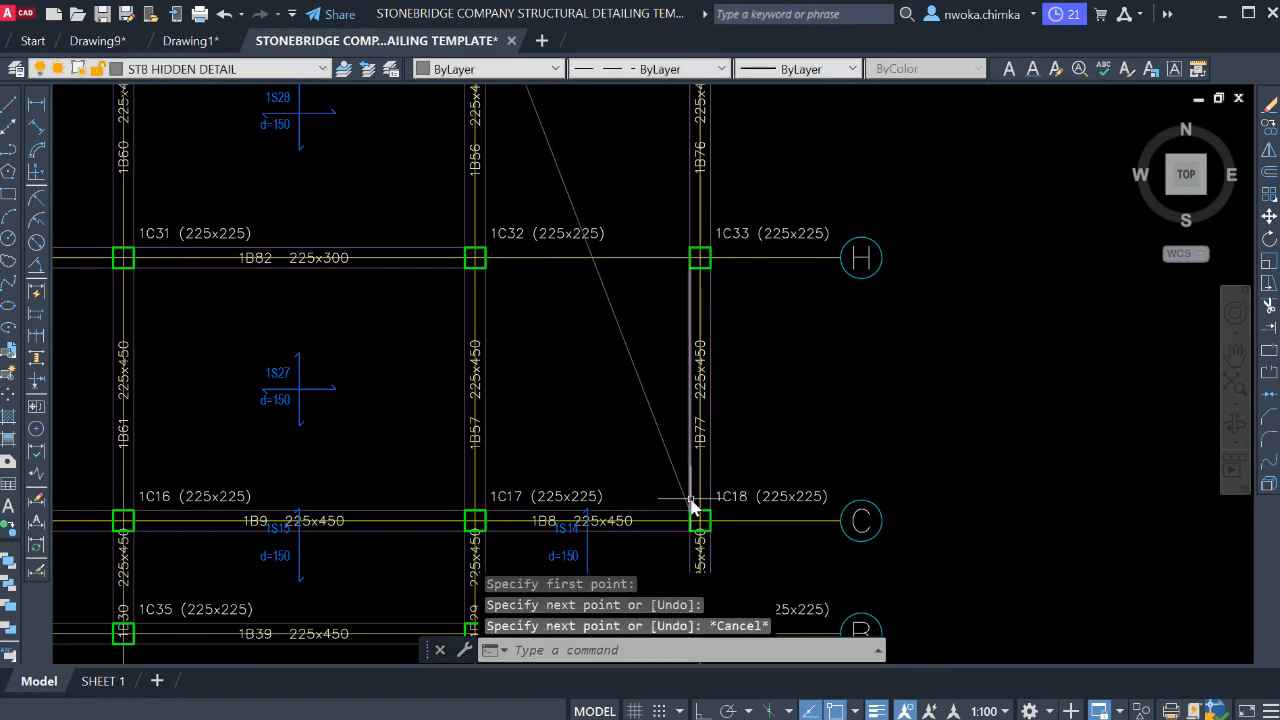
- Draw the opposite diagonal from column 1C17 to column 1C7 to complete the cross between grids C and D
key("Return")
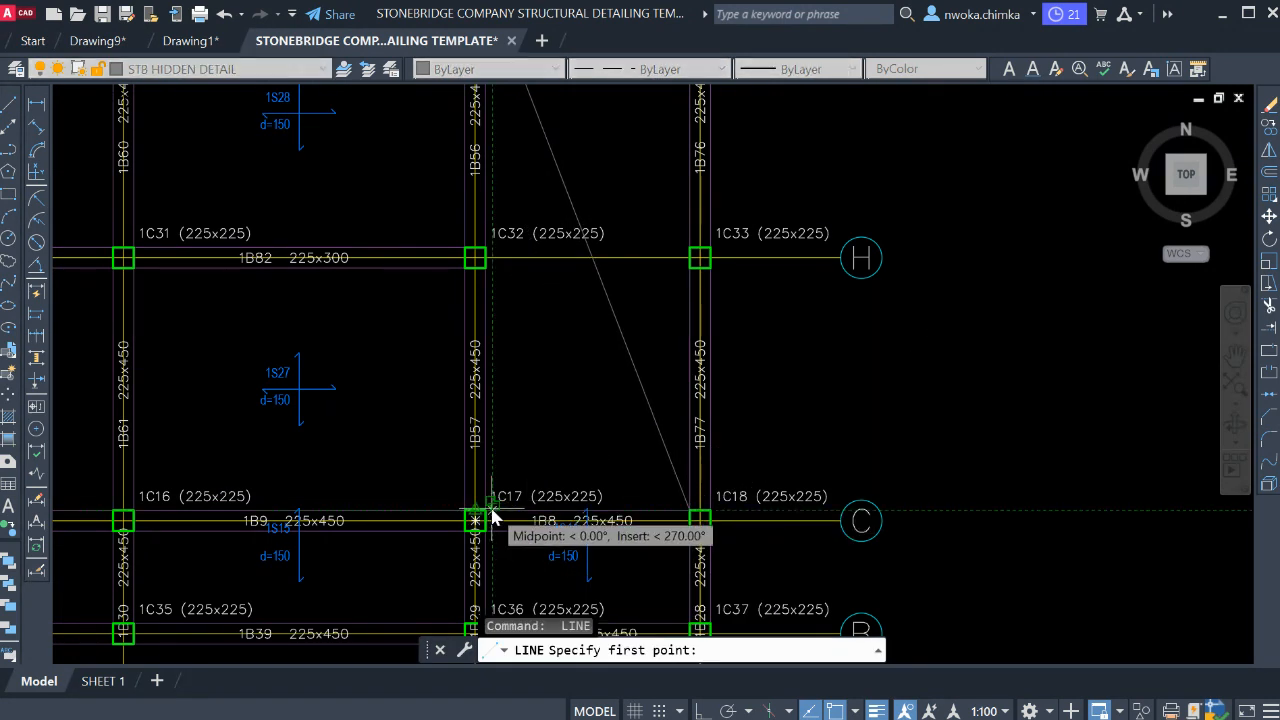
left_click(490, 516)
scroll(490, 518, "up", 4)
scroll(520, 560, "down", 6)
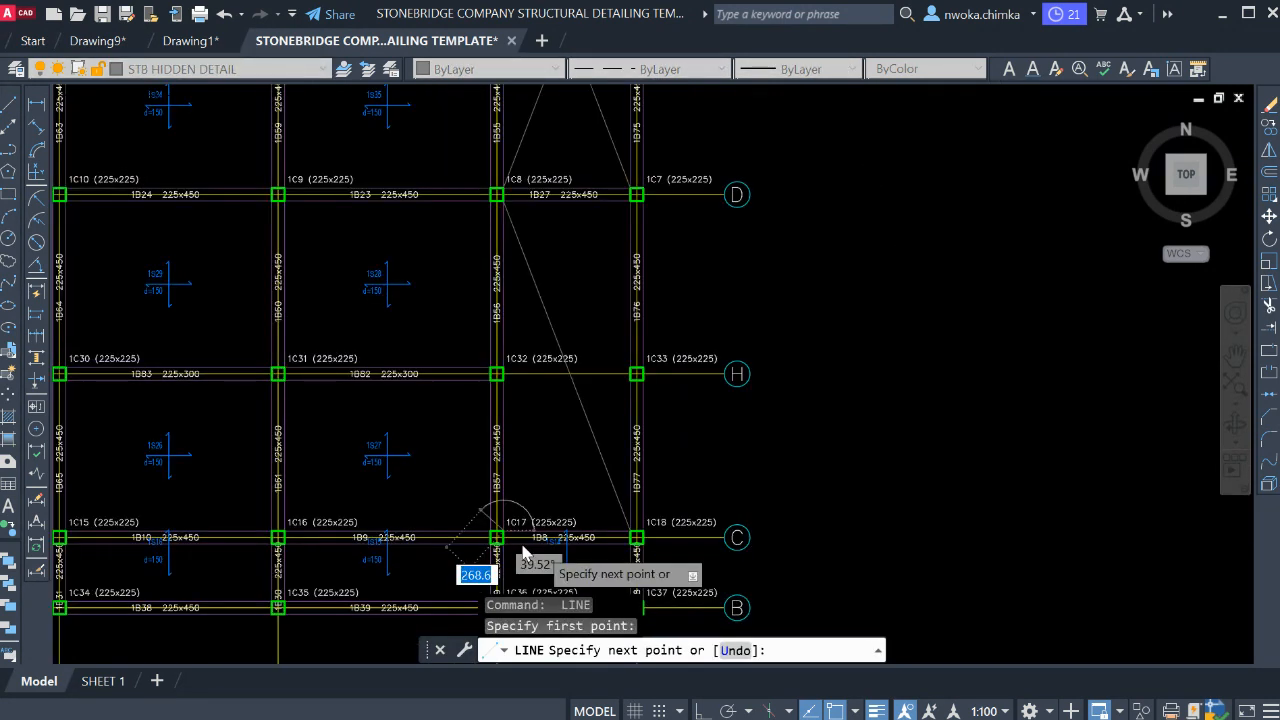
scroll(592, 345, "up", 4)
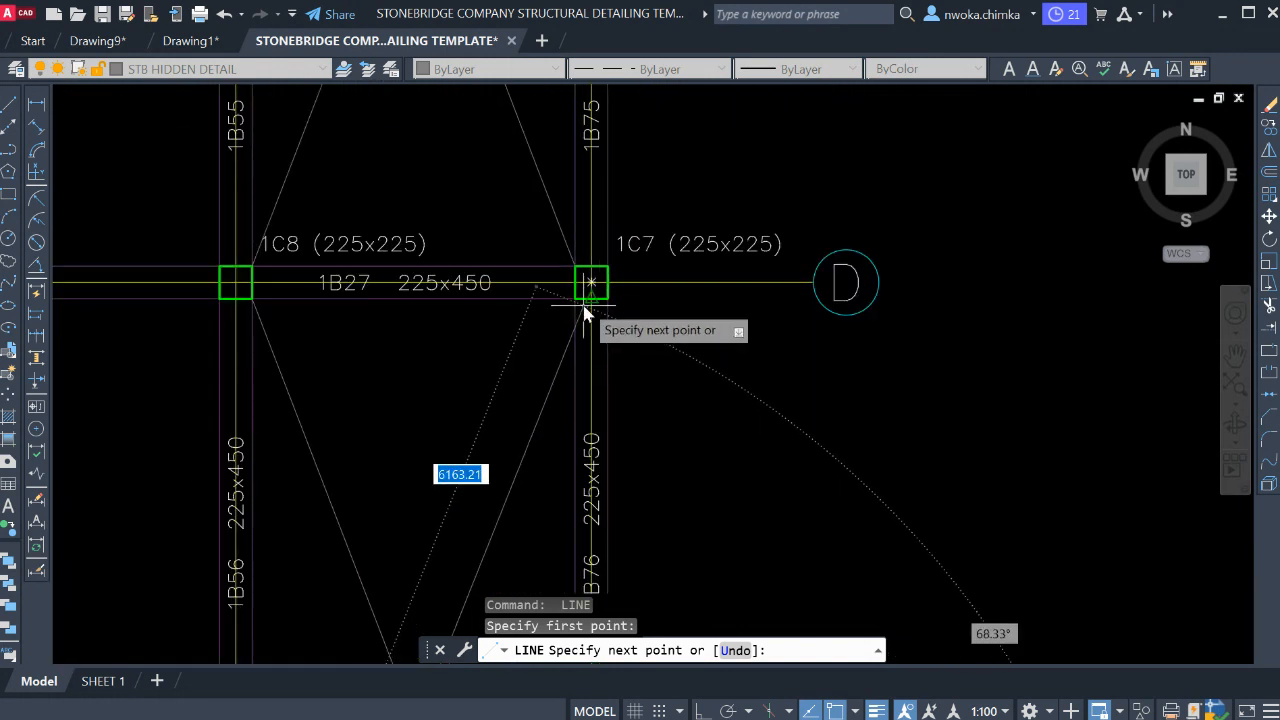
left_click(592, 285)
scroll(607, 307, "down", 6)
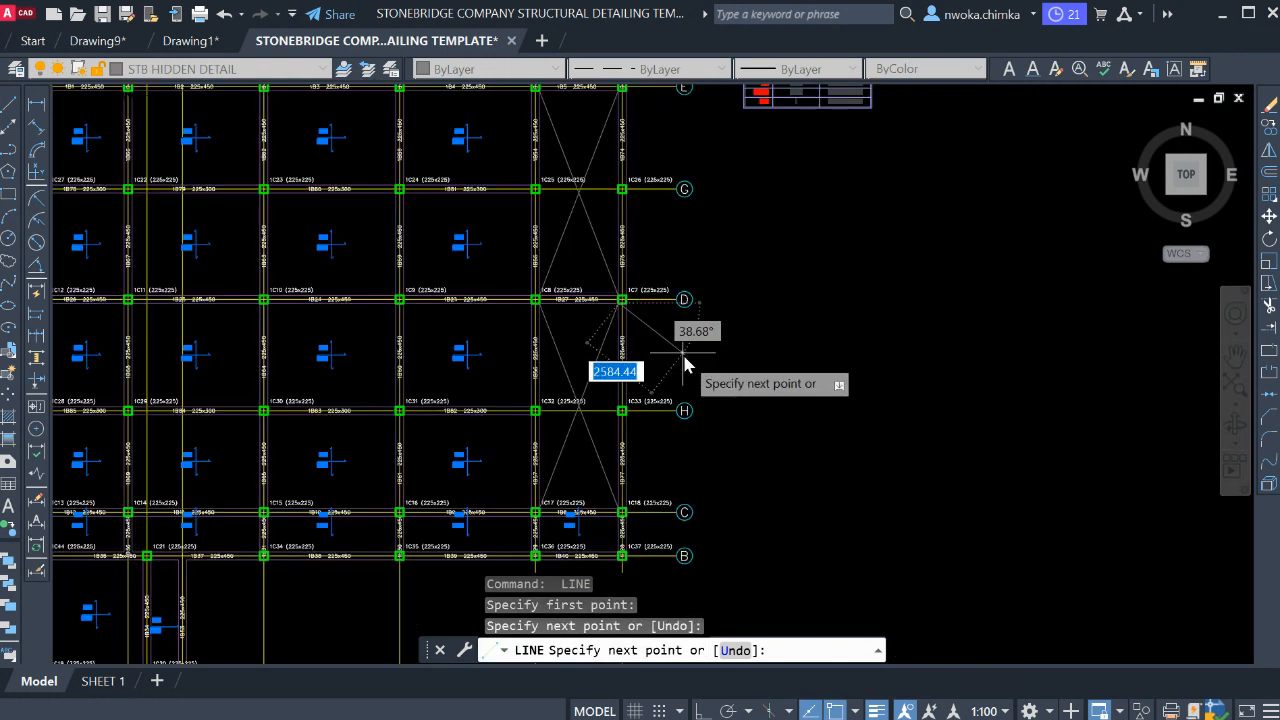
key("Escape")
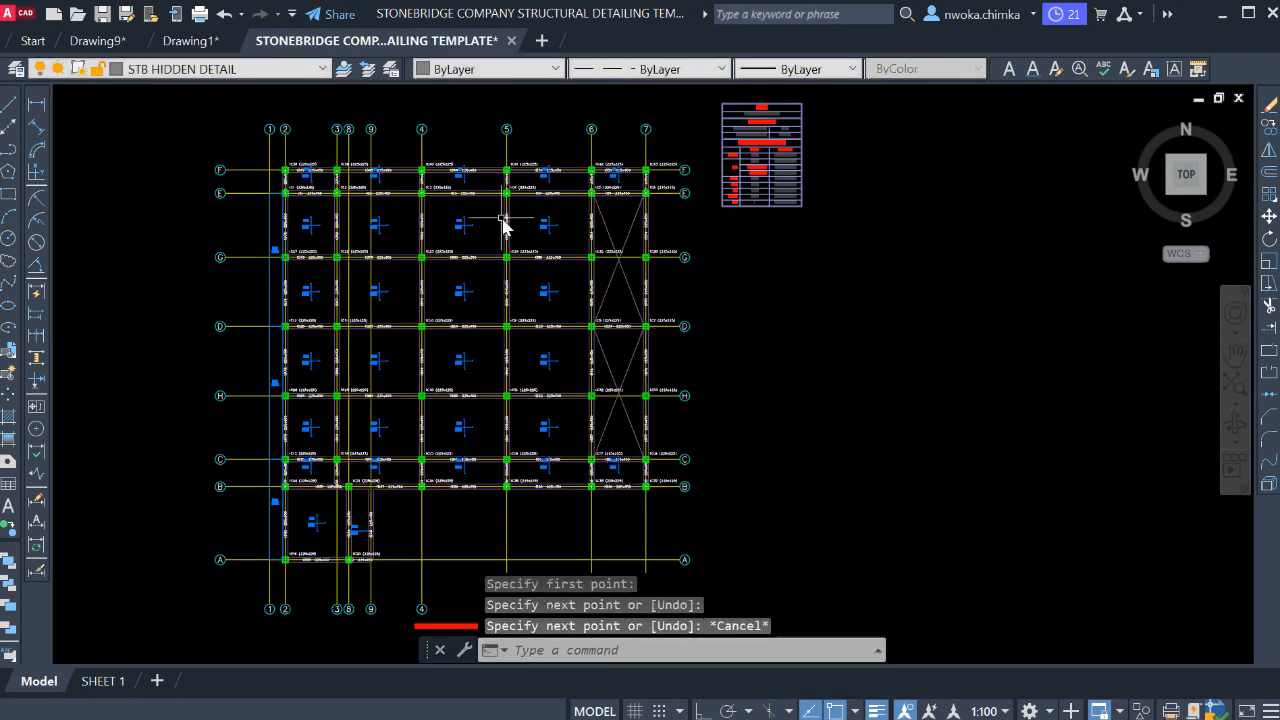
- Examine the Storey 1 plan's slab bays and the crossed openings between grids 6 and 7
scroll(503, 220, "up", 7)
scroll(590, 243, "down", 4)
scroll(603, 252, "down", 2)
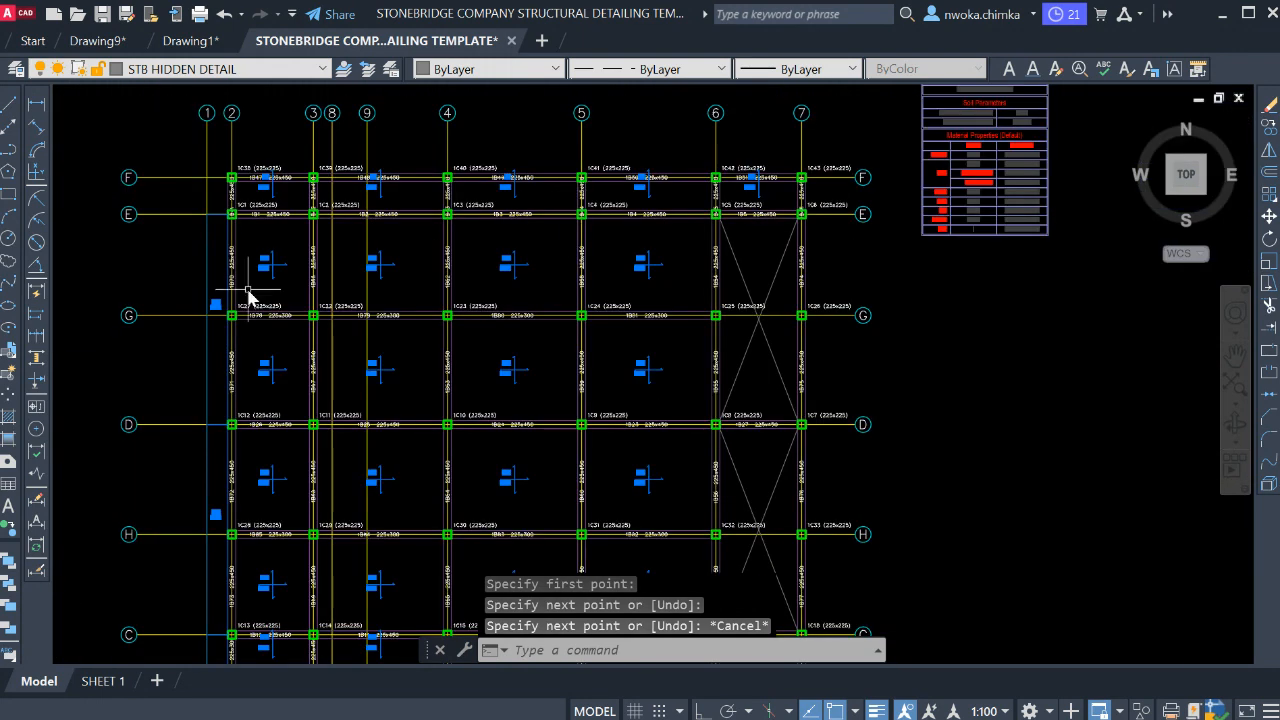
scroll(452, 348, "down", 2)
middle_click_drag(654, 322, 643, 286)
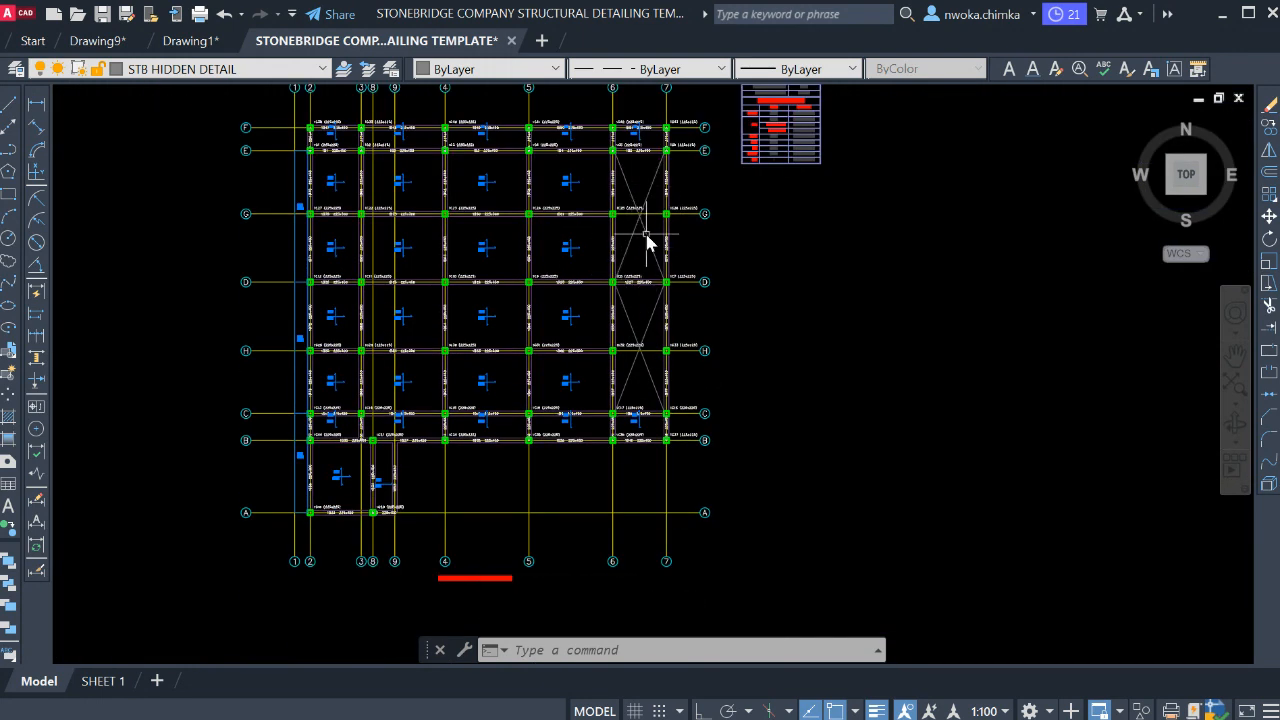
middle_click_drag(640, 300, 646, 323)
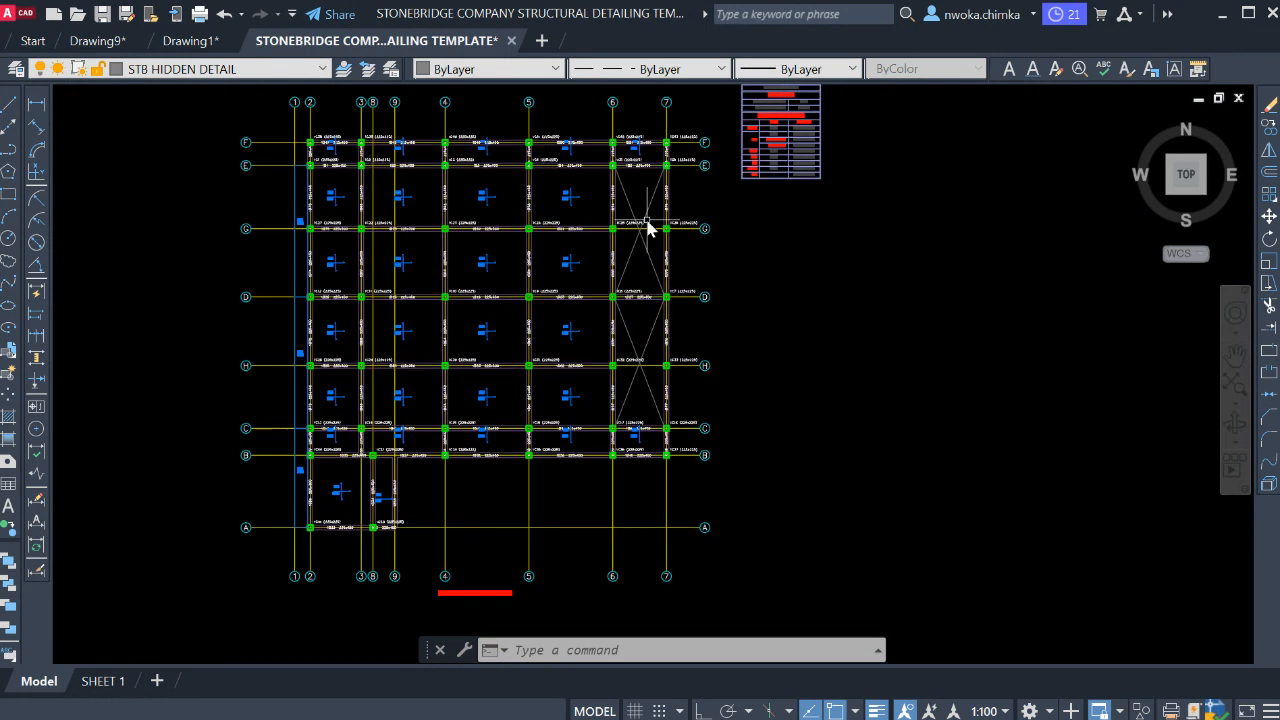
scroll(630, 172, "up", 4)
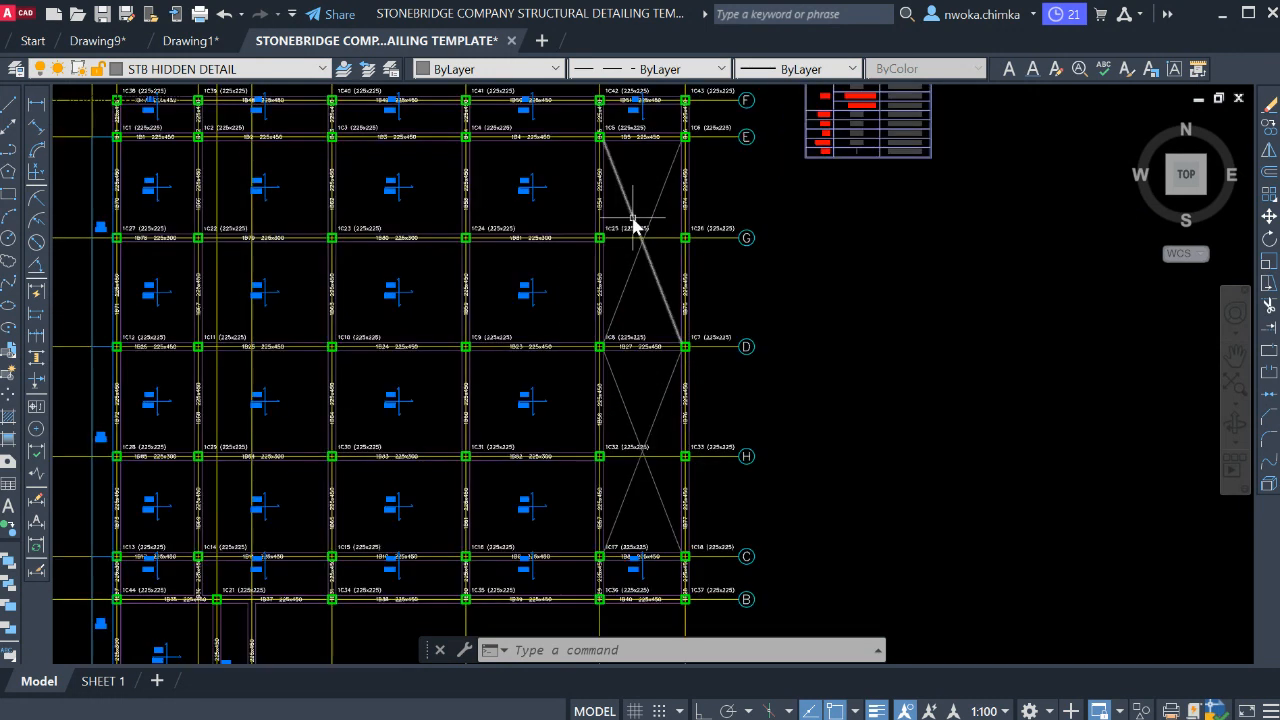
scroll(605, 320, "down", 6)
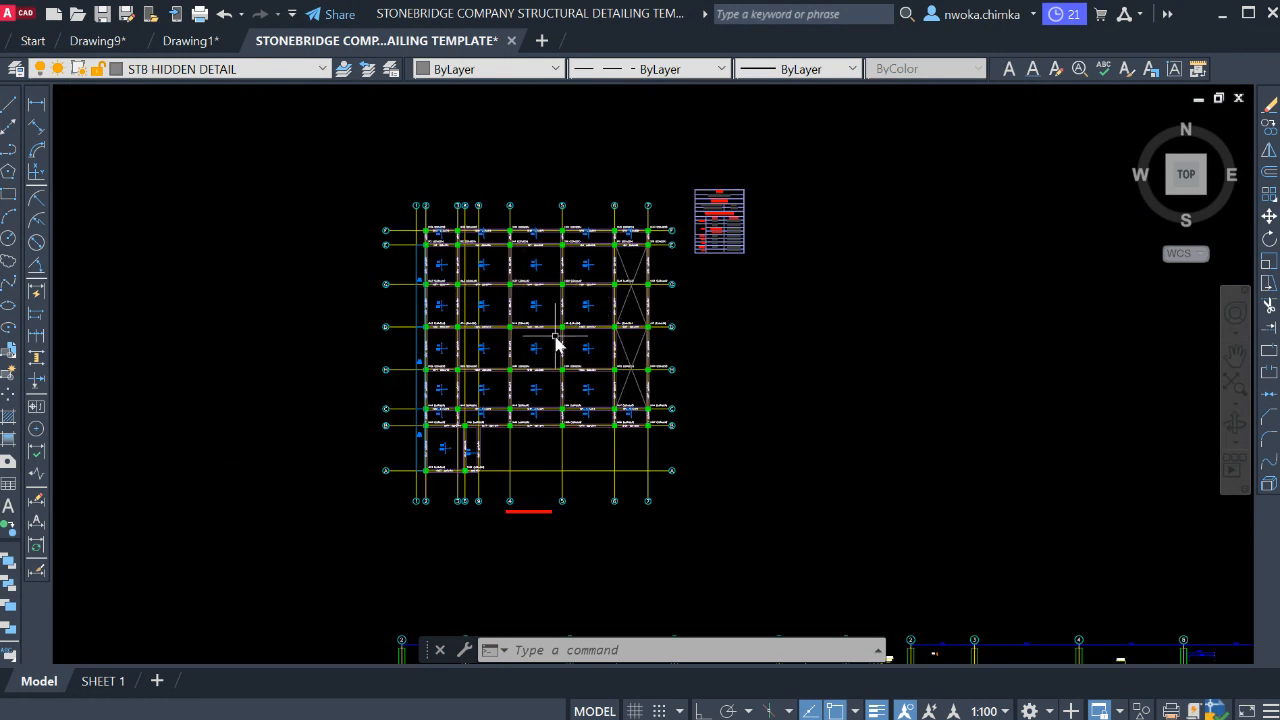
- Check the titles beneath the relocated Storey 1 plan and the Storey 2 plan, and compare their positions in the template
scroll(556, 343, "down", 7)
mouse_move(566, 371)
middle_mouse_down()
mouse_move(820, 370)
mouse_move(766, 354)
middle_mouse_up()
scroll(814, 337, "up", 8)
scroll(923, 330, "down", 2)
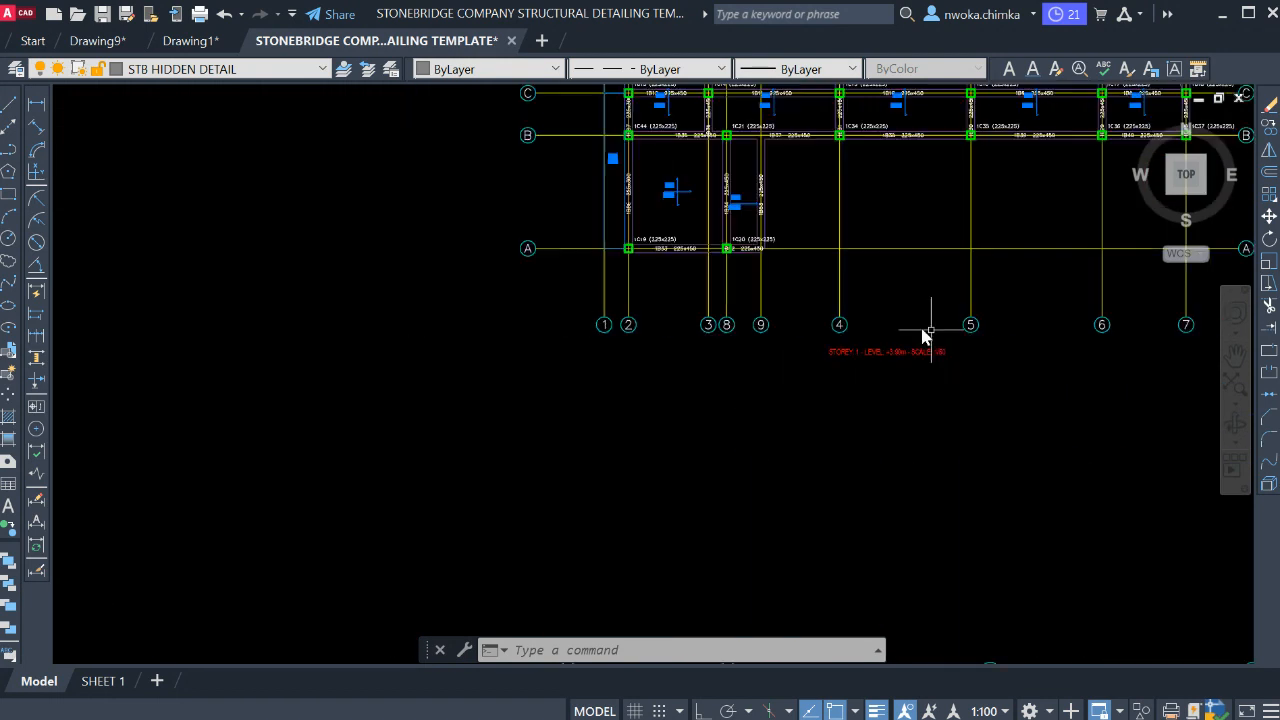
scroll(923, 336, "down", 5)
scroll(590, 343, "down", 2)
scroll(409, 340, "up", 8)
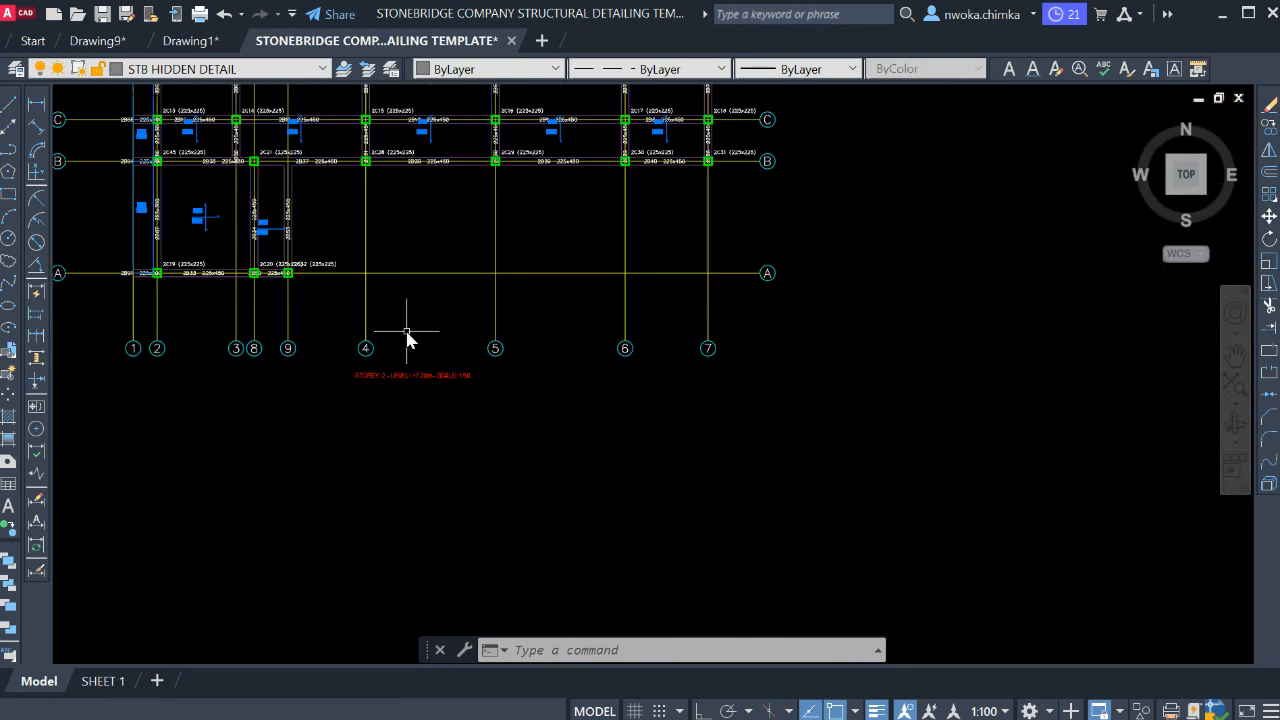
scroll(674, 349, "down", 5)
scroll(657, 357, "up", 4)
scroll(533, 395, "down", 5)
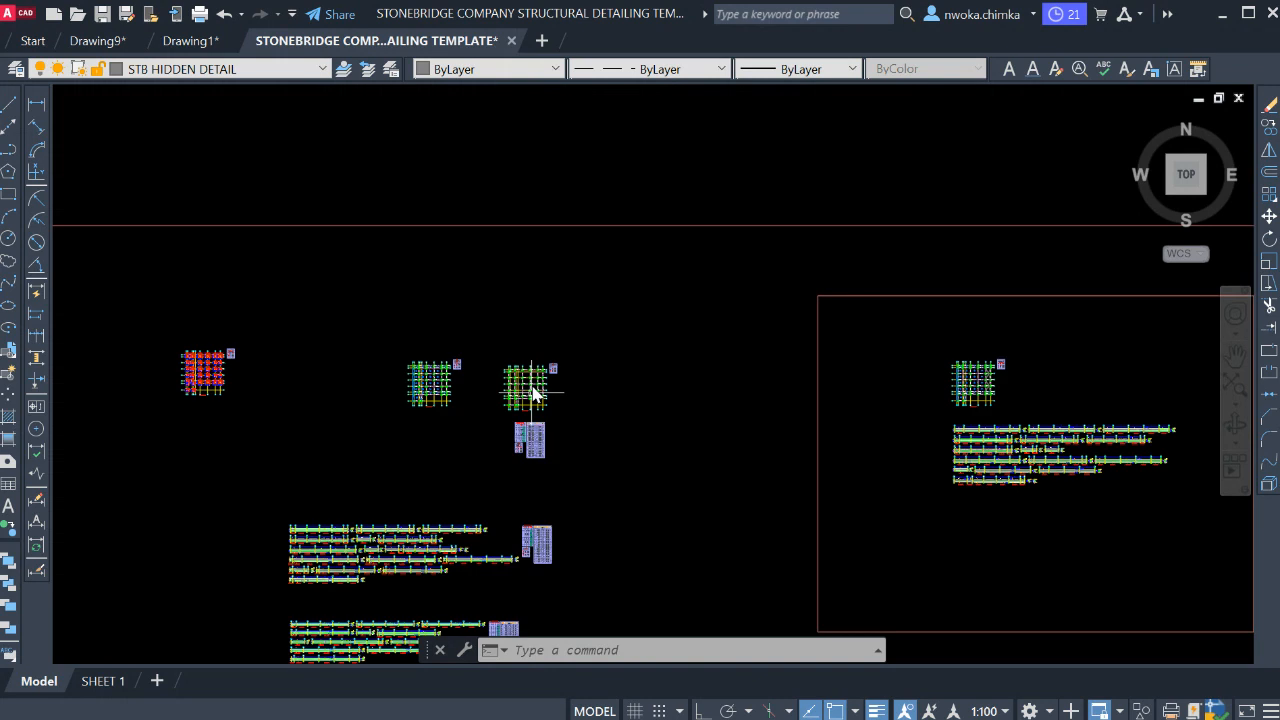
middle_click_drag(988, 510, 723, 374)
scroll(714, 374, "up", 4)
scroll(751, 386, "down", 3)
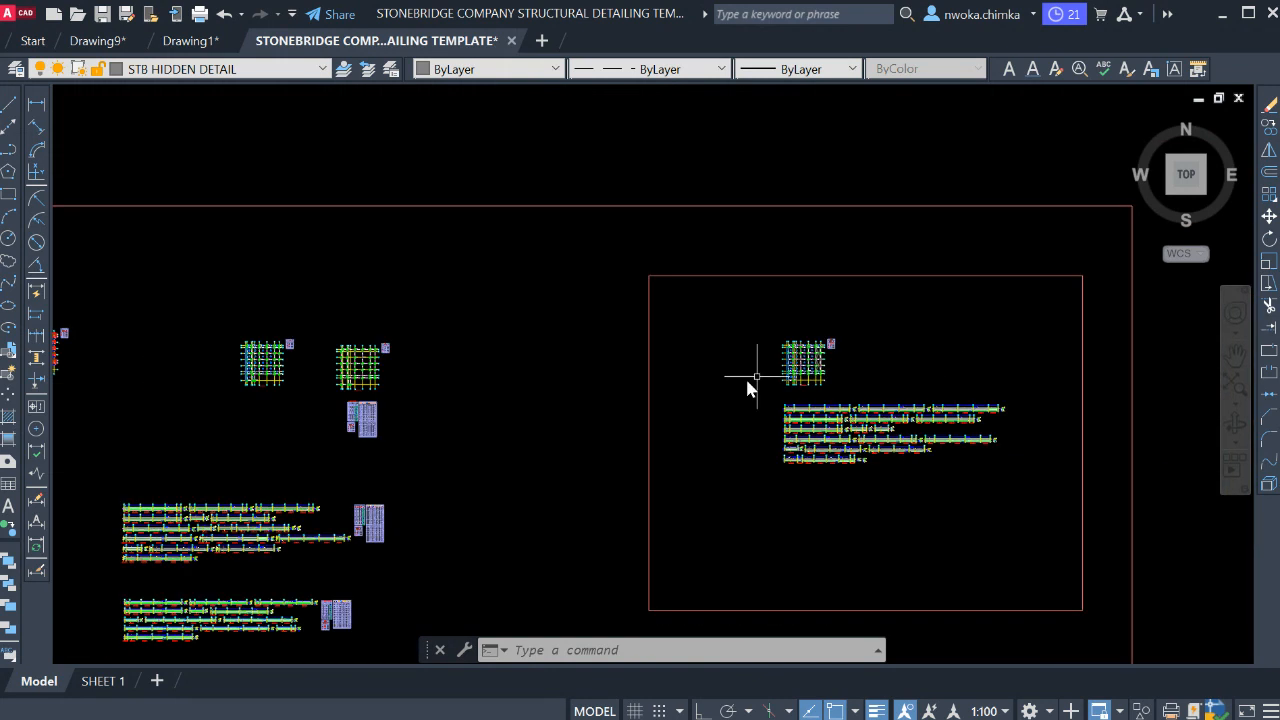
- Check the Storey 3 plan's title and the foundation plan, and review them alongside the framed Storey 1 group
scroll(784, 376, "up", 5)
scroll(1040, 368, "down", 4)
scroll(609, 400, "up", 2)
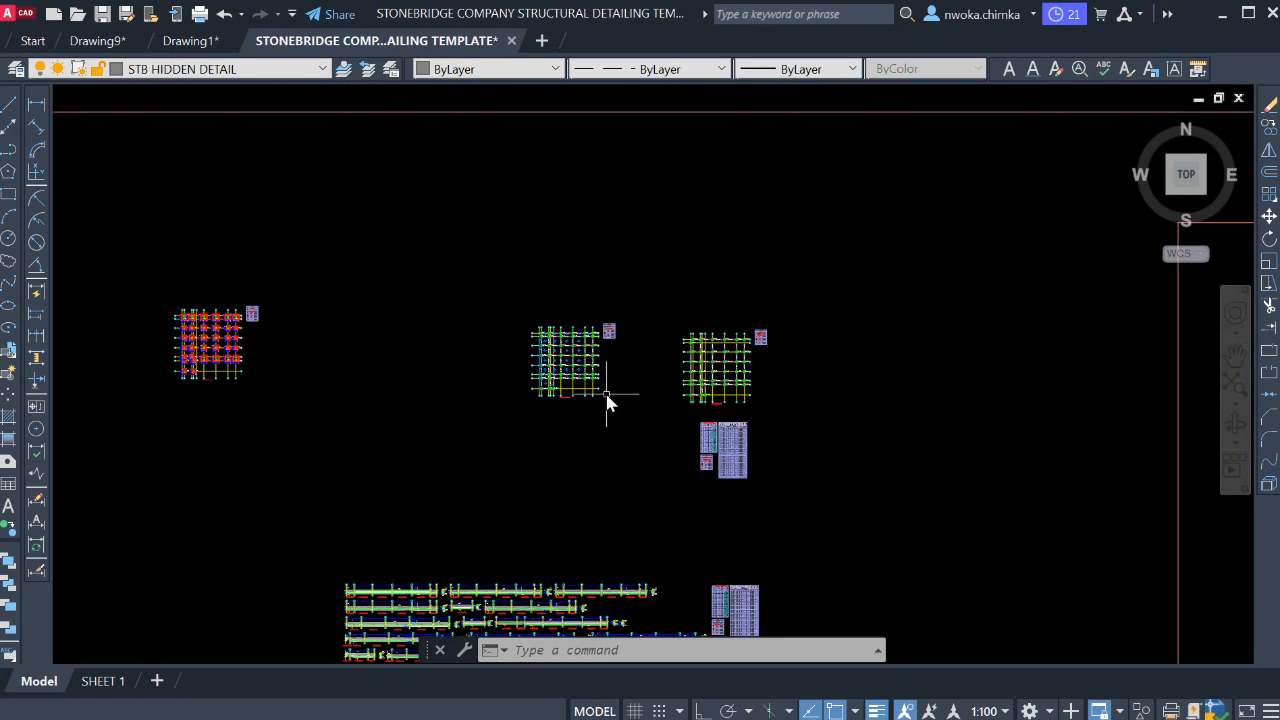
scroll(677, 394, "up", 2)
scroll(749, 409, "up", 2)
scroll(645, 352, "up", 3)
scroll(645, 350, "up", 5)
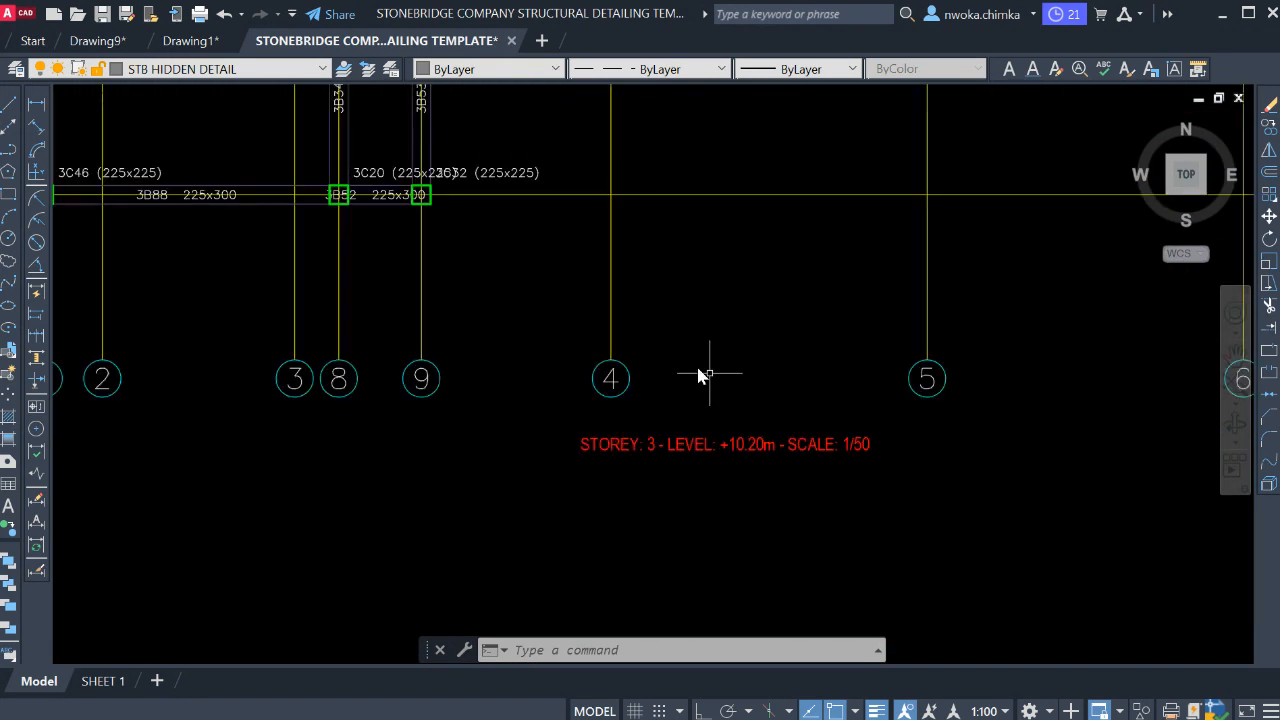
scroll(931, 414, "down", 3)
scroll(391, 380, "down", 4)
scroll(429, 337, "up", 2)
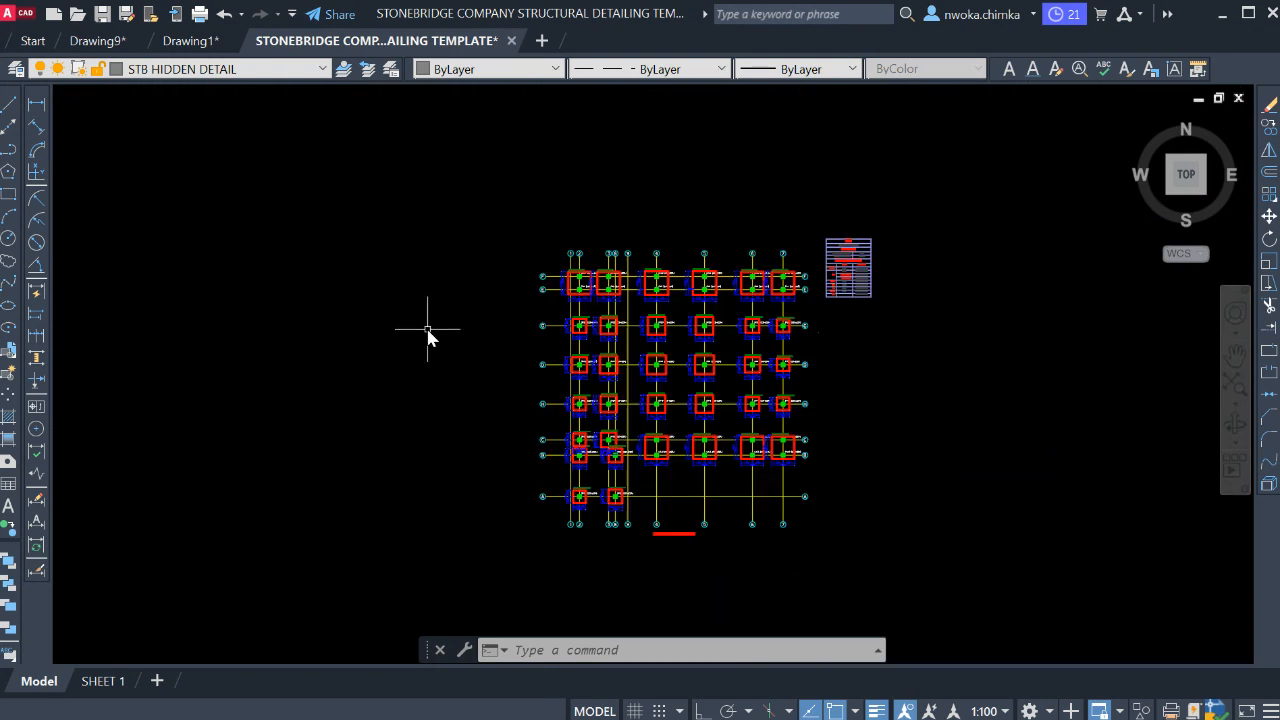
scroll(690, 393, "up", 3)
scroll(466, 343, "down", 3)
scroll(540, 371, "down", 2)
scroll(857, 366, "down", 2)
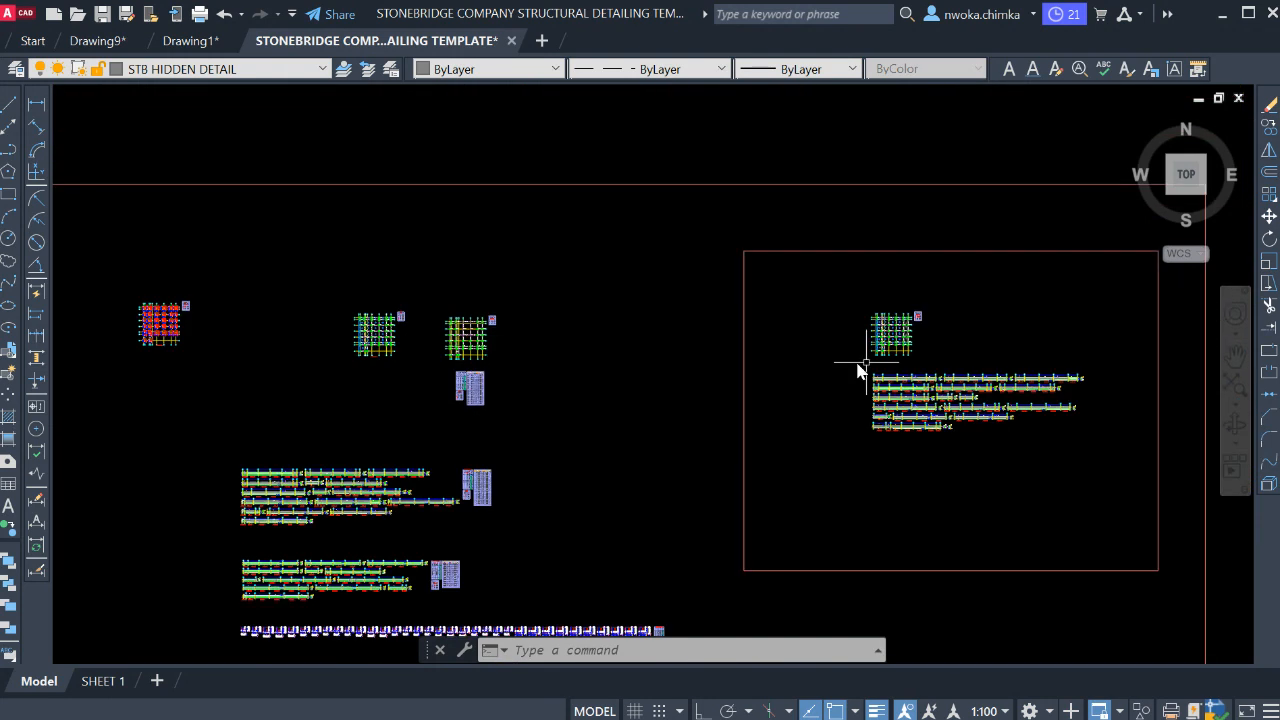
- Examine the framed Storey 1 plan and the rows of beam details beneath it
scroll(631, 337, "up", 3)
scroll(631, 336, "up", 3)
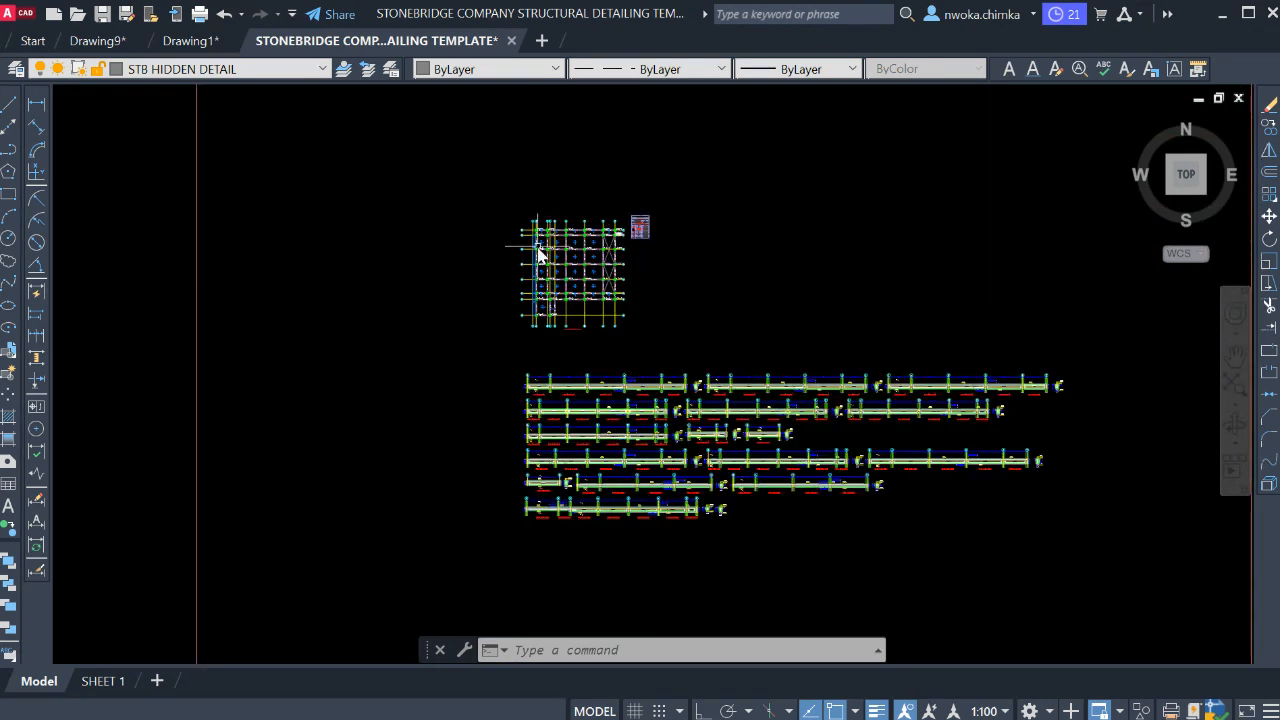
scroll(545, 243, "up", 4)
scroll(640, 282, "down", 4)
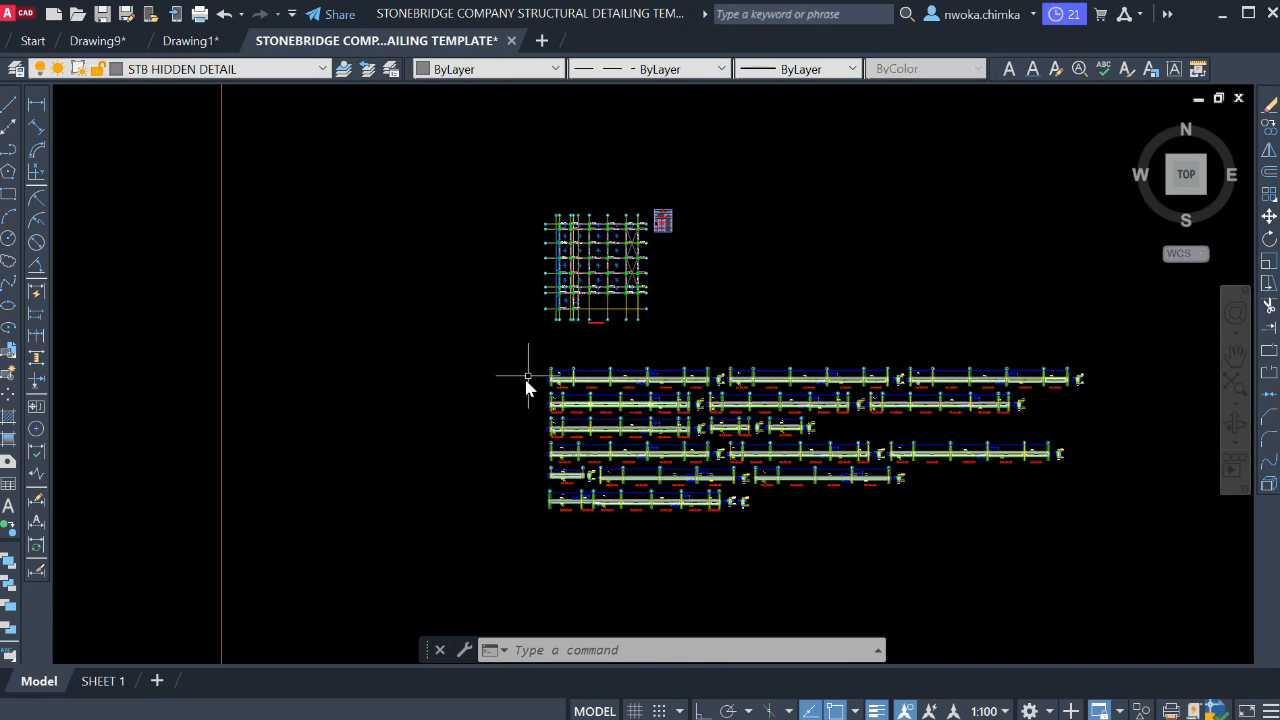
scroll(683, 432, "up", 3)
scroll(600, 360, "down", 1)
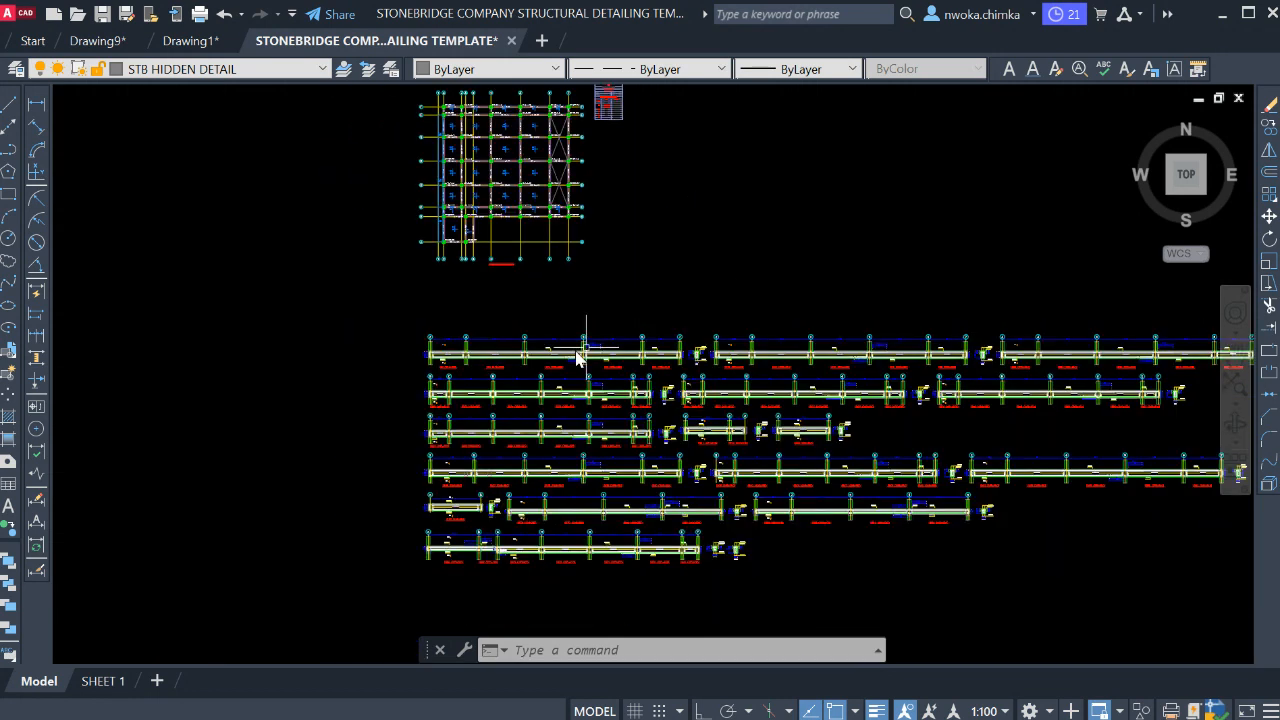
scroll(585, 350, "down", 2)
scroll(600, 366, "up", 3)
scroll(588, 420, "down", 3)
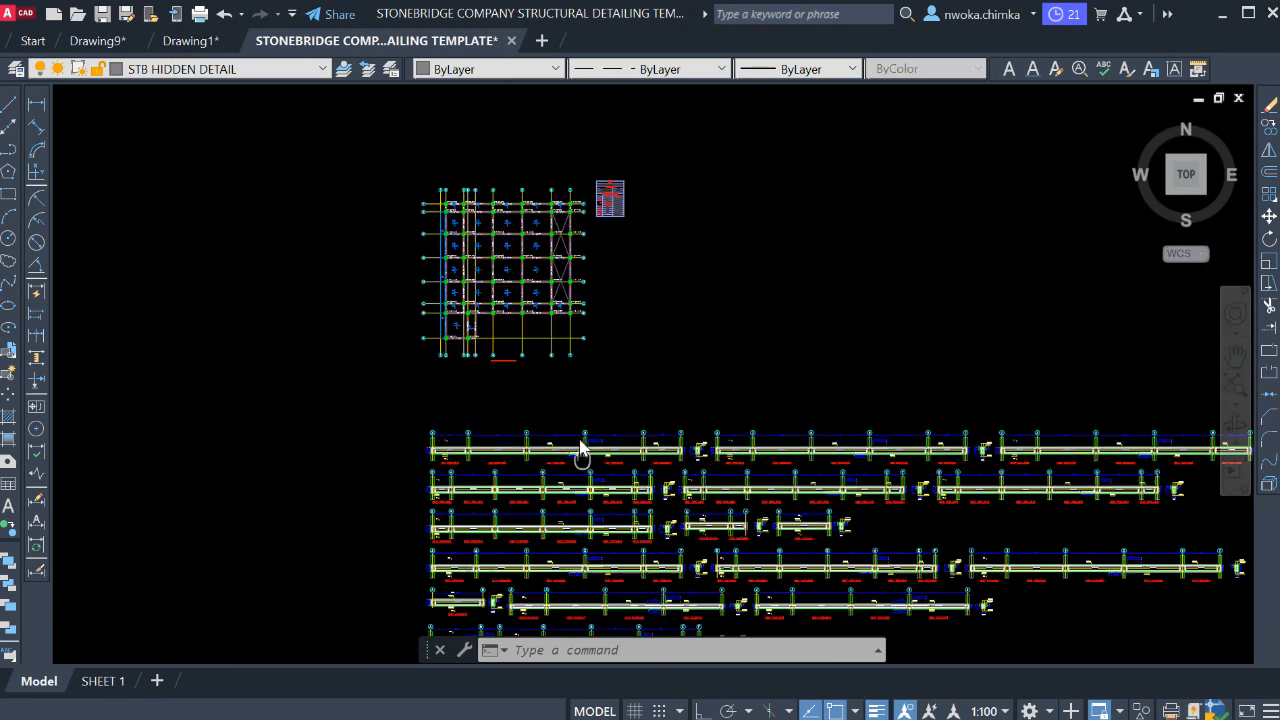
scroll(567, 423, "up", 1)
middle_click_drag(602, 509, 579, 381)
scroll(536, 352, "up", 4)
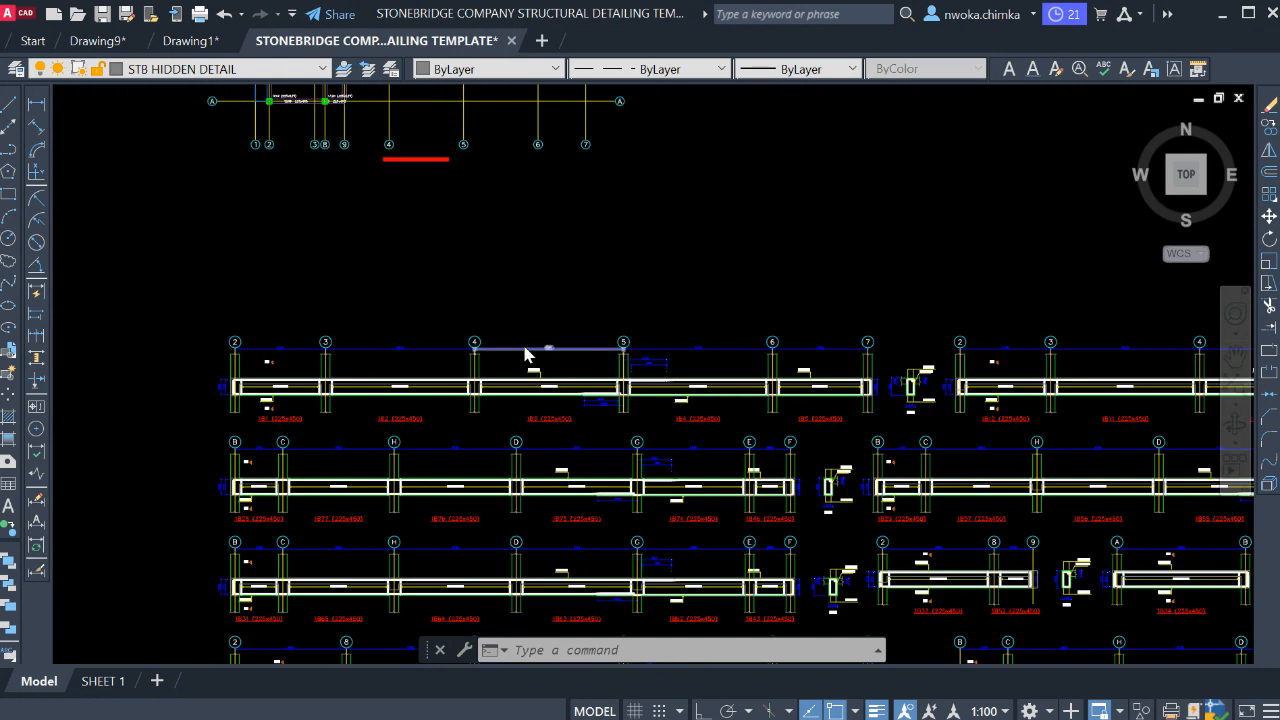
- Select the dimension between grids 2 and 3 above beam 1B1 together with all similar dimensions in the drawing
scroll(657, 360, "up", 4)
middle_click_drag(333, 333, 592, 348)
scroll(380, 345, "up", 2)
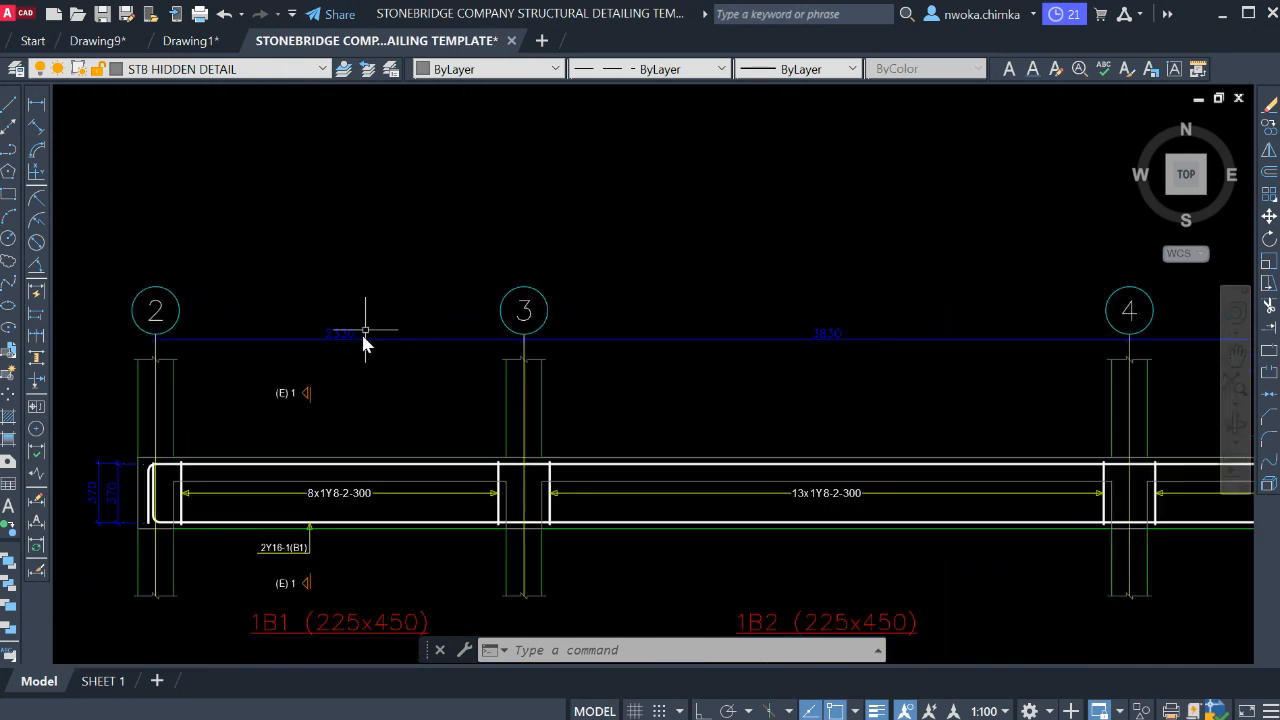
scroll(314, 343, "up", 2)
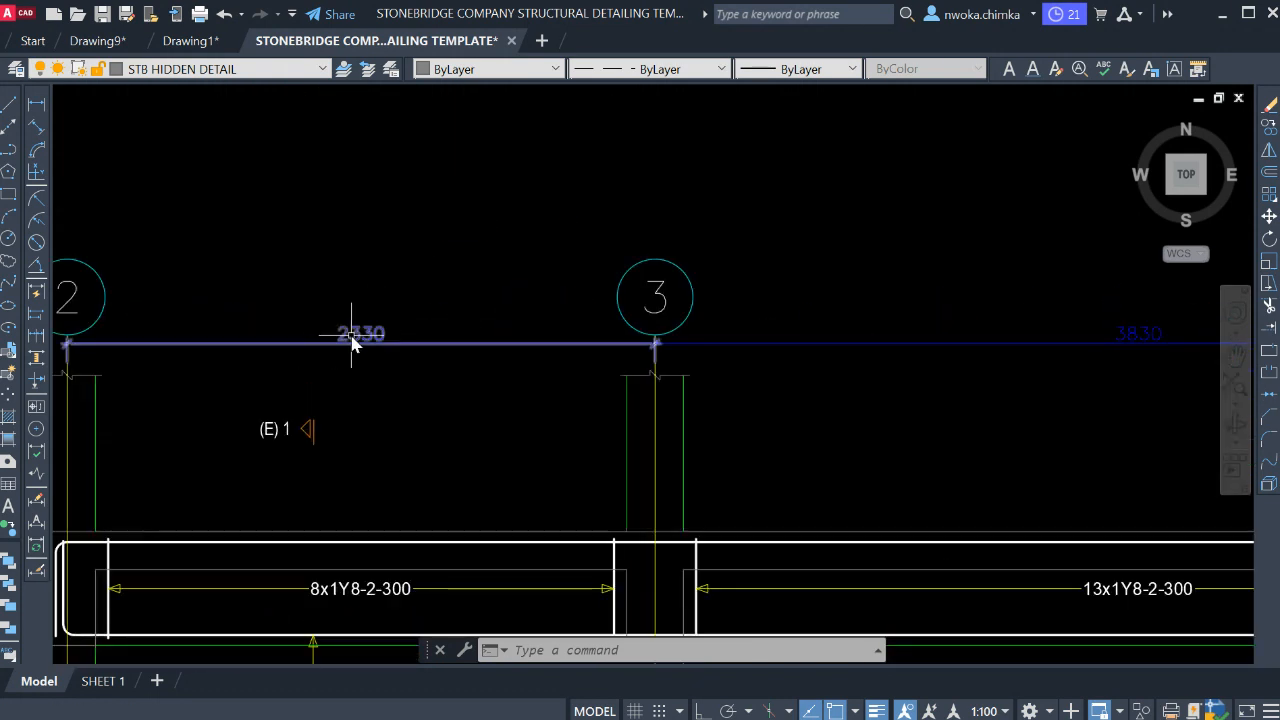
scroll(437, 334, "down", 4)
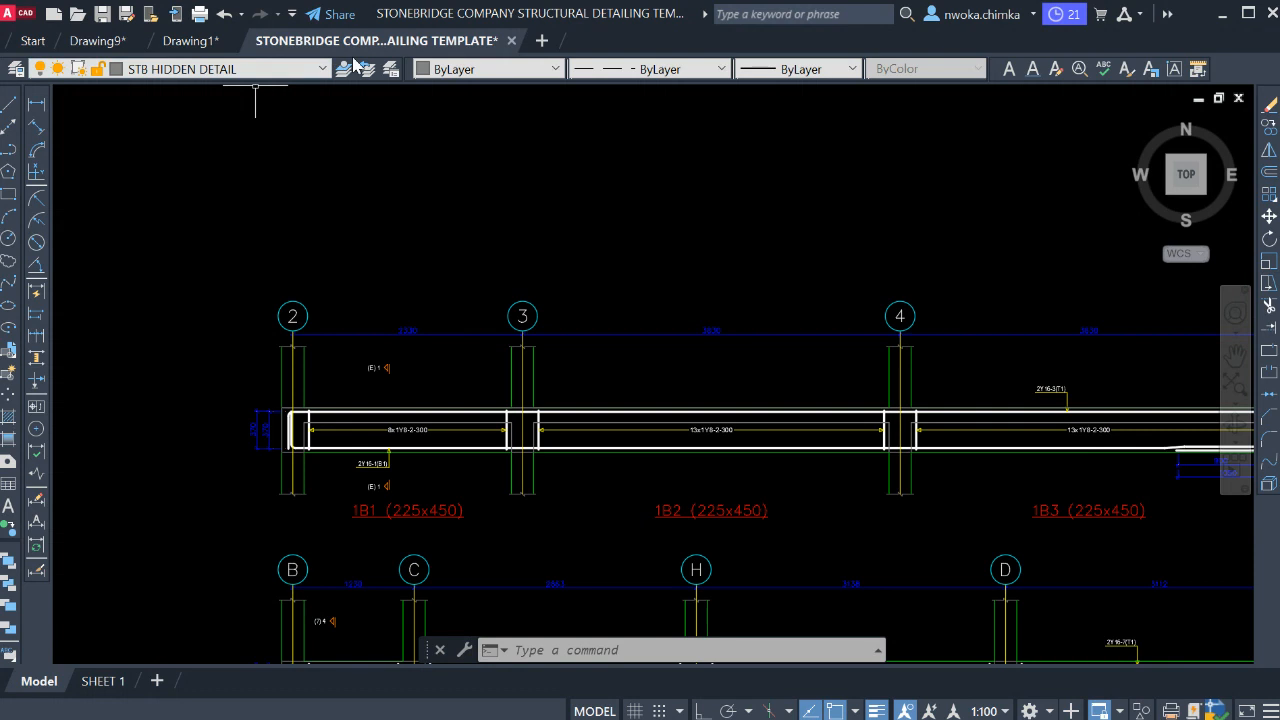
scroll(414, 334, "up", 2)
scroll(500, 310, "up", 3)
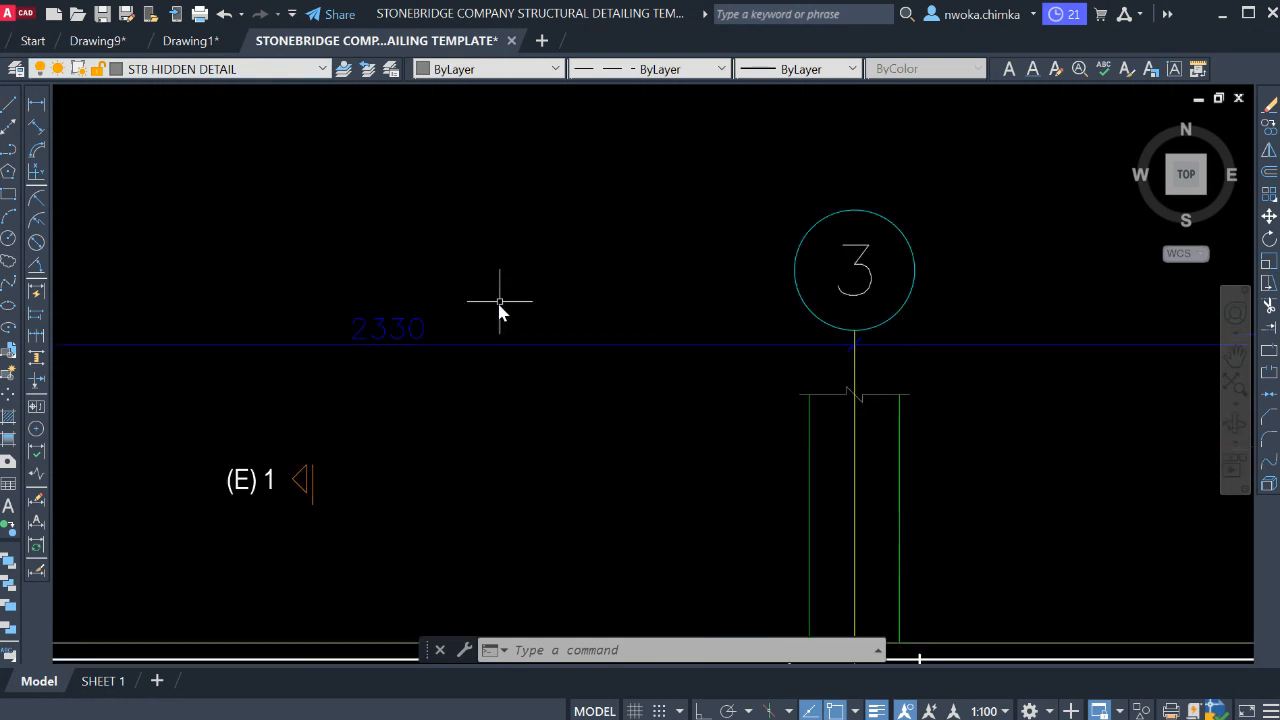
left_click(538, 345)
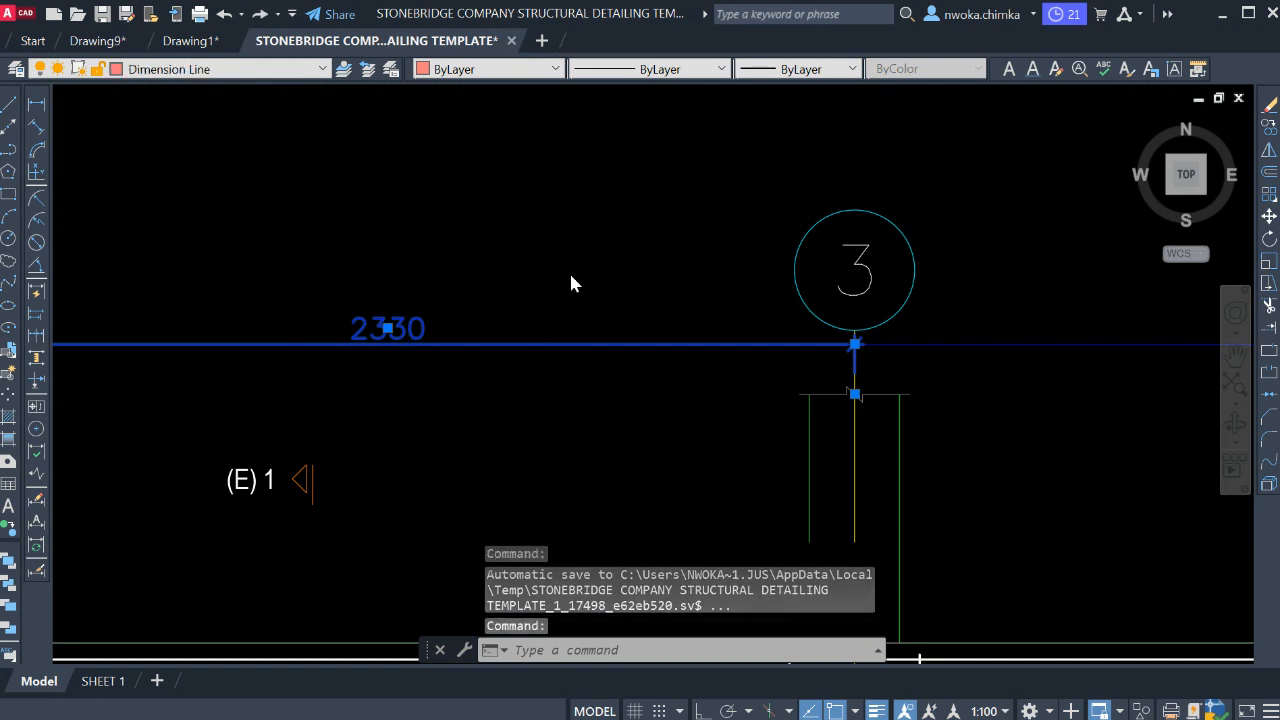
scroll(571, 279, "down", 6)
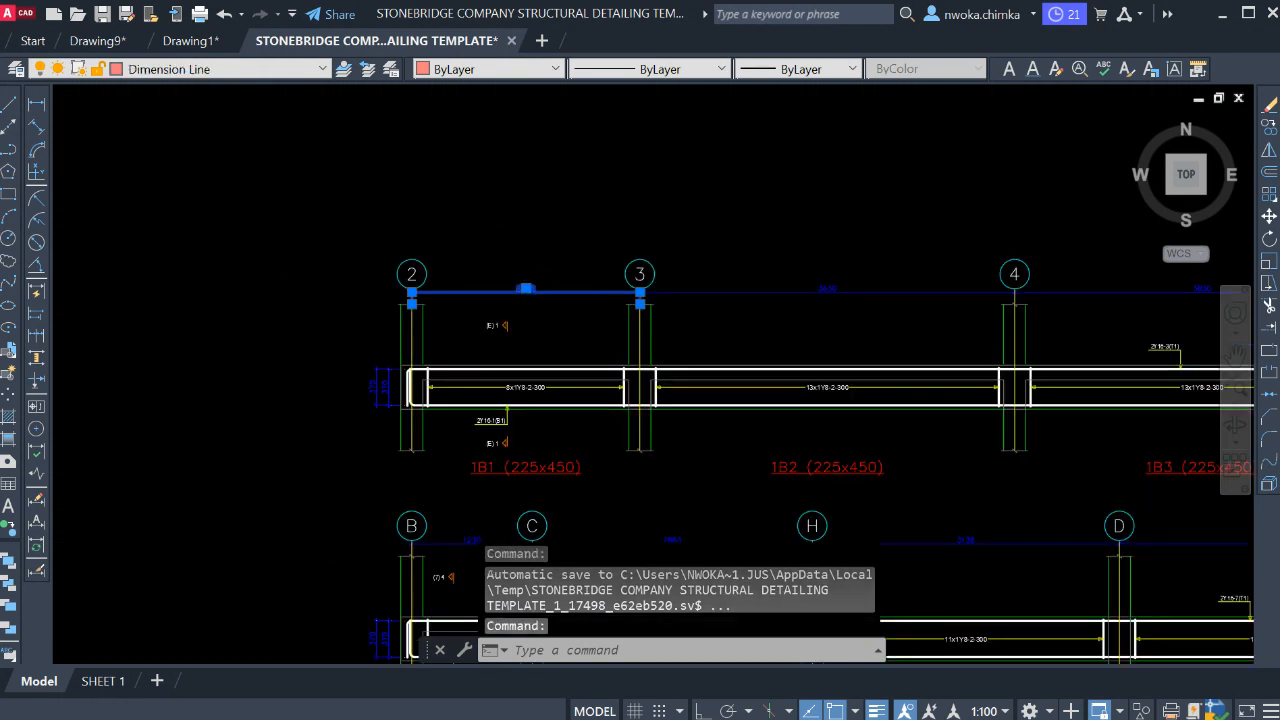
left_click(558, 540)
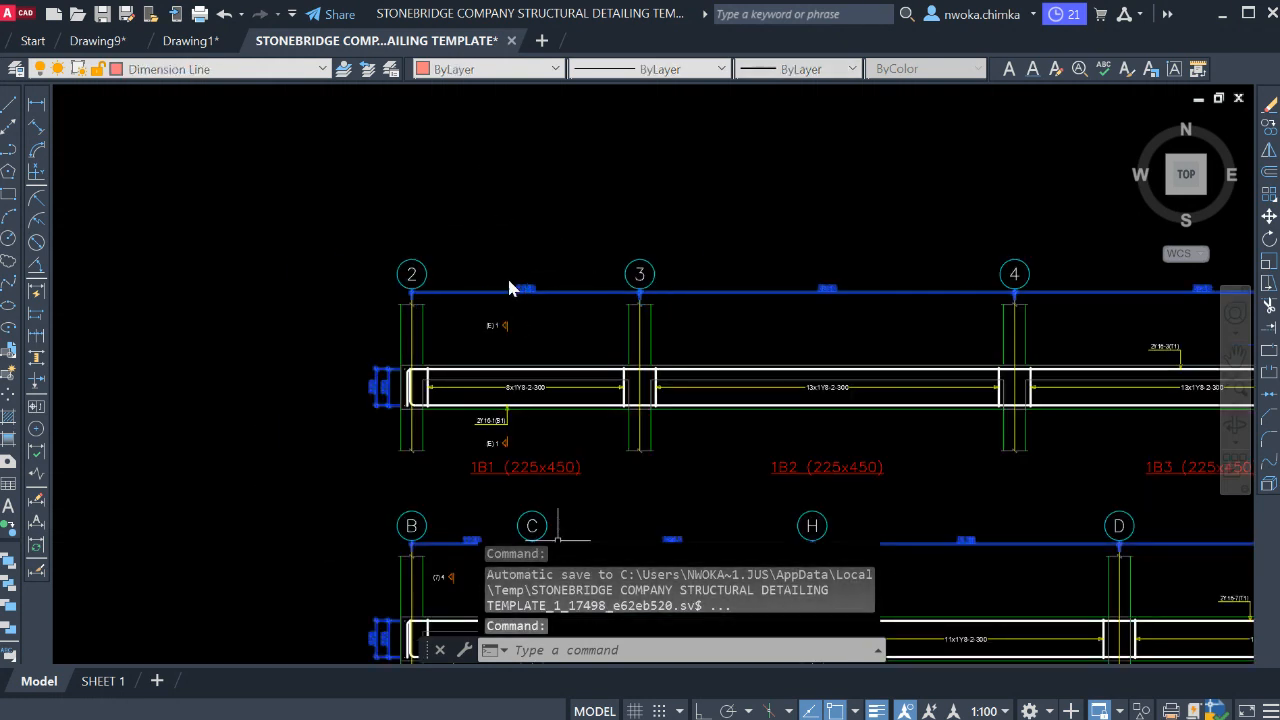
scroll(634, 251, "down", 3)
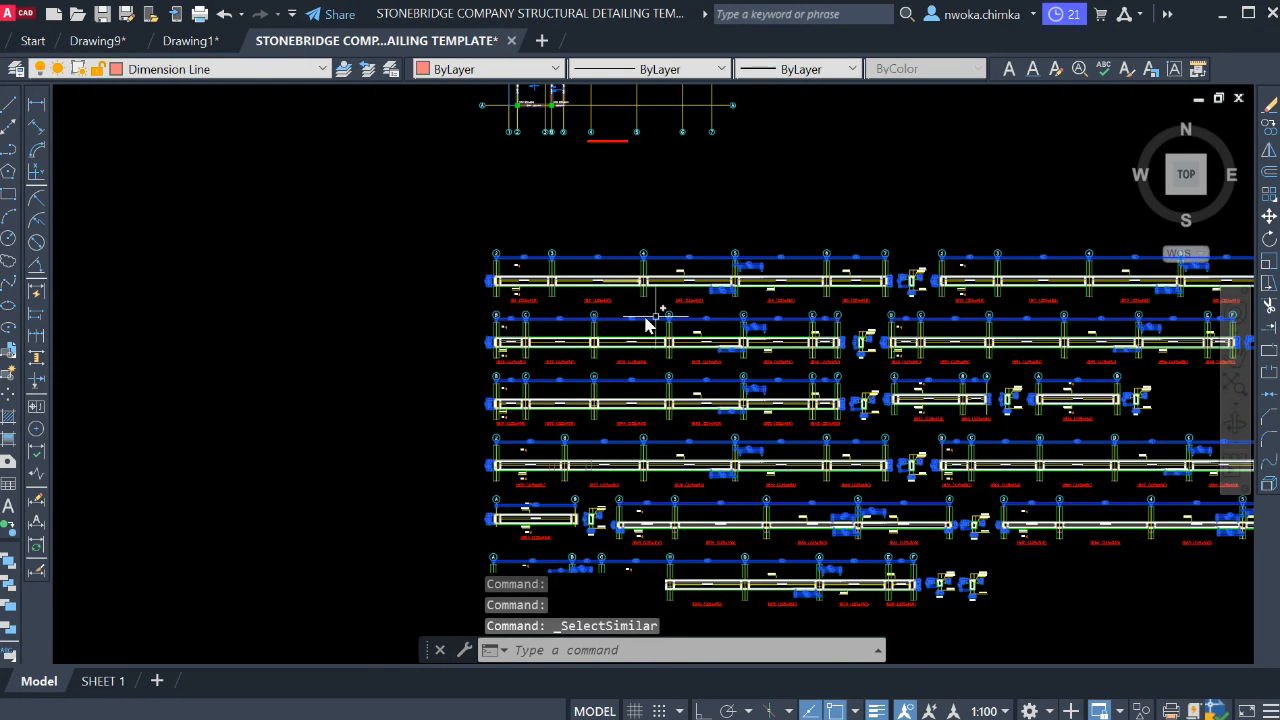
- Review the selected dimensions across the Storey 1 beam details and the other beam groups in the template
scroll(771, 329, "up", 8)
scroll(838, 311, "down", 8)
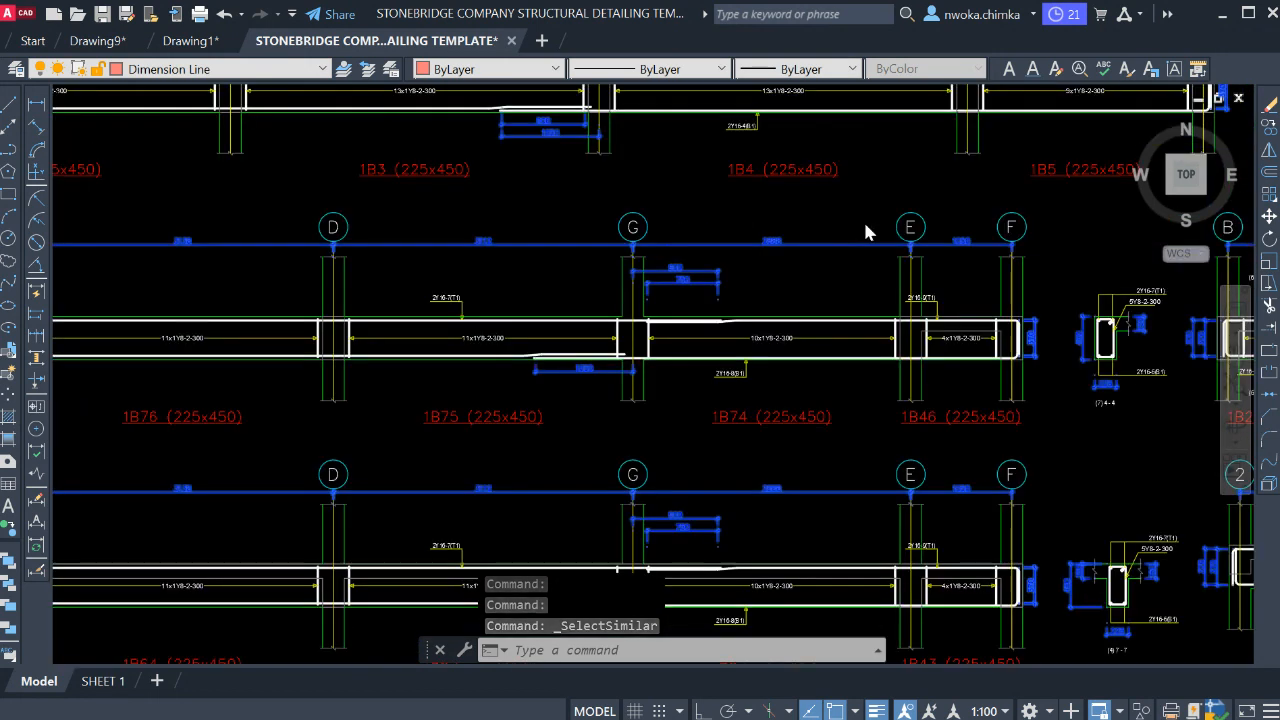
middle_click_drag(337, 370, 870, 361)
scroll(494, 371, "up", 8)
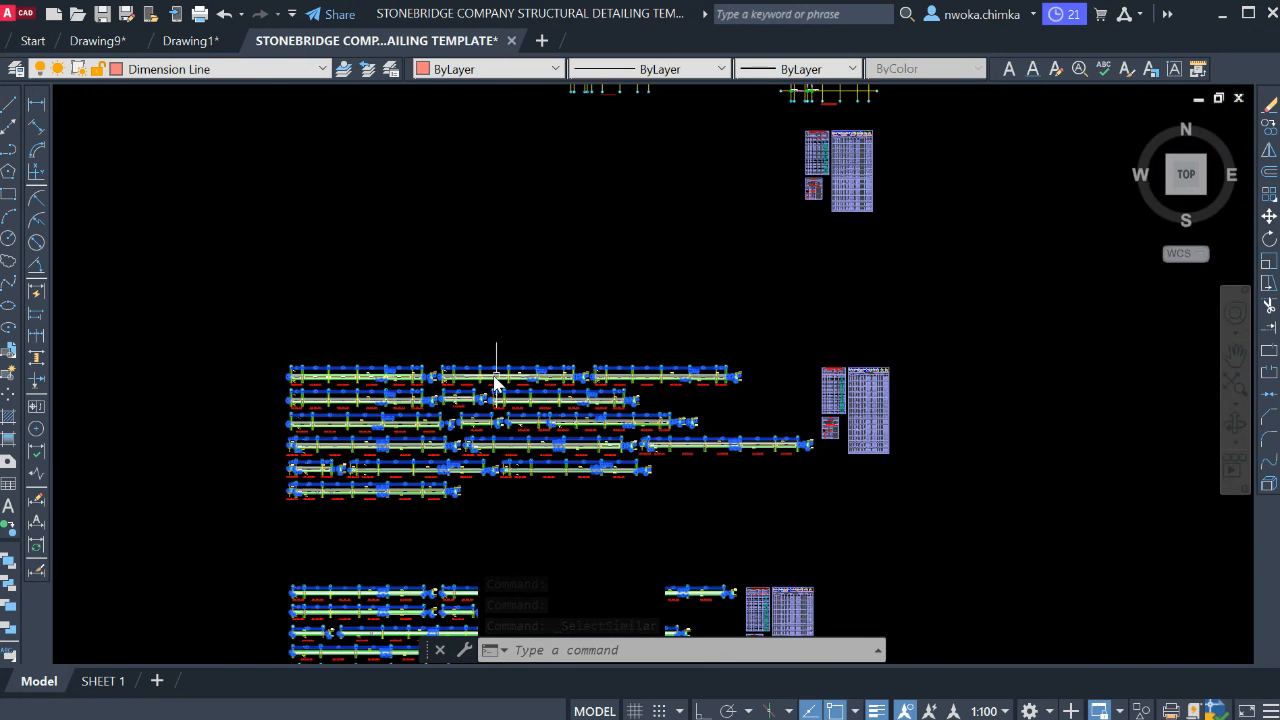
scroll(425, 315, "down", 6)
scroll(433, 303, "down", 6)
middle_click_drag(642, 303, 468, 303)
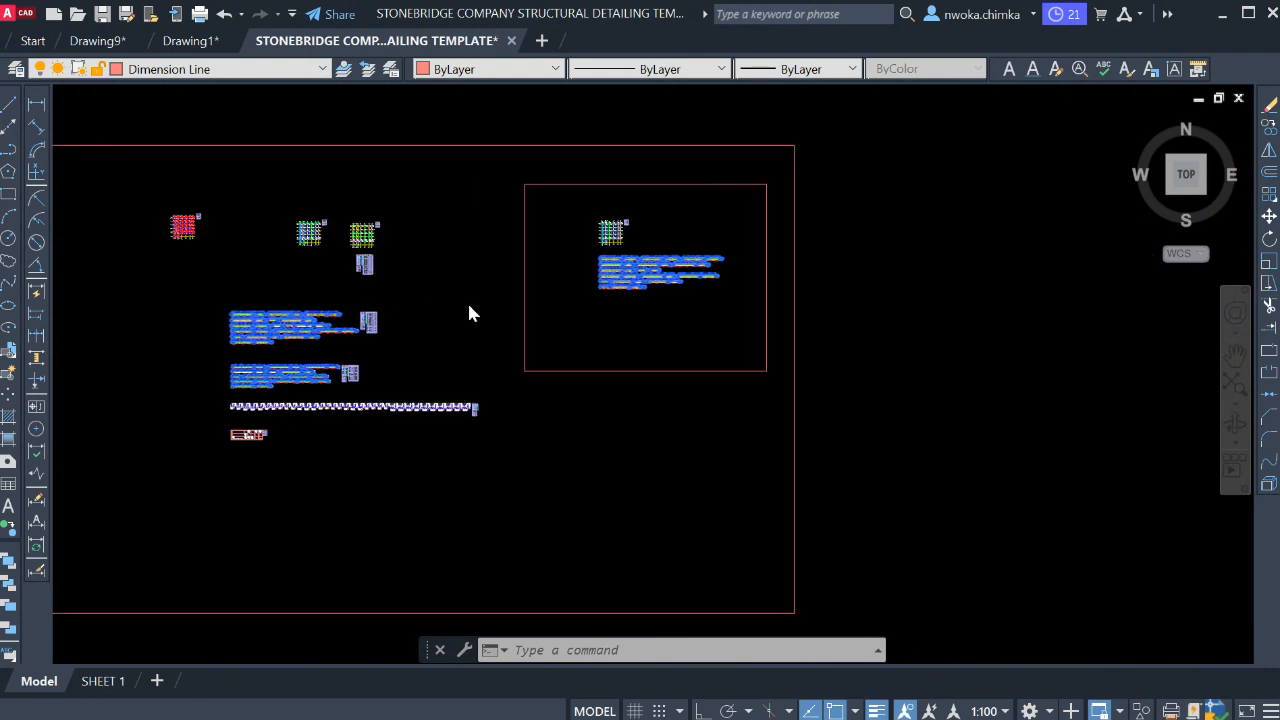
scroll(583, 297, "up", 4)
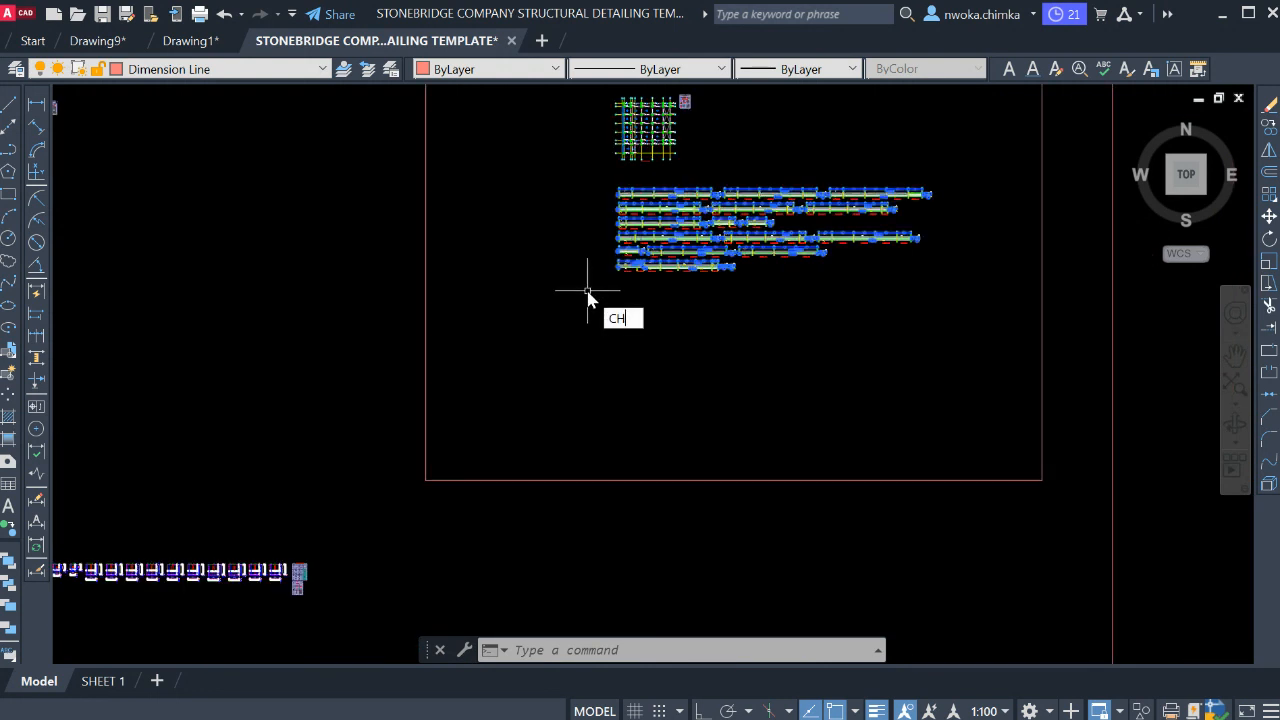
- Reapply the BEAM dimension style to all the selected beam dimensions, check them on the beams and clear the selection
key("Return")
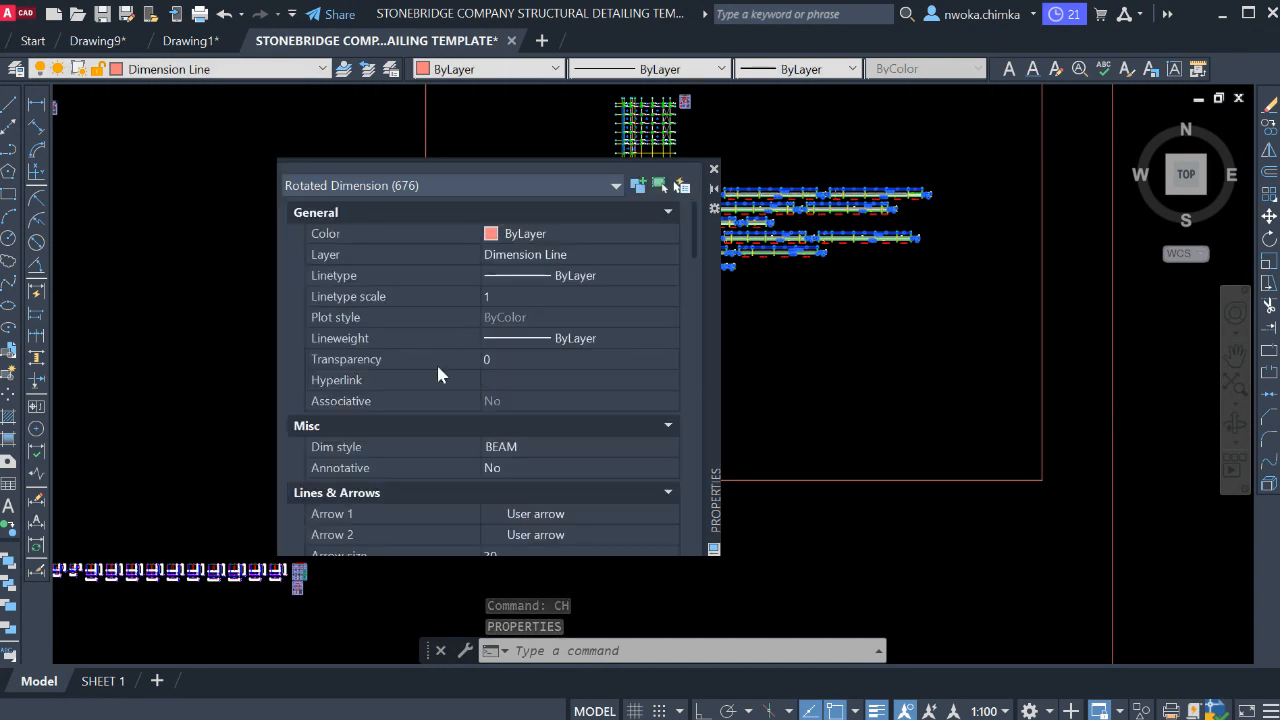
left_click(549, 456)
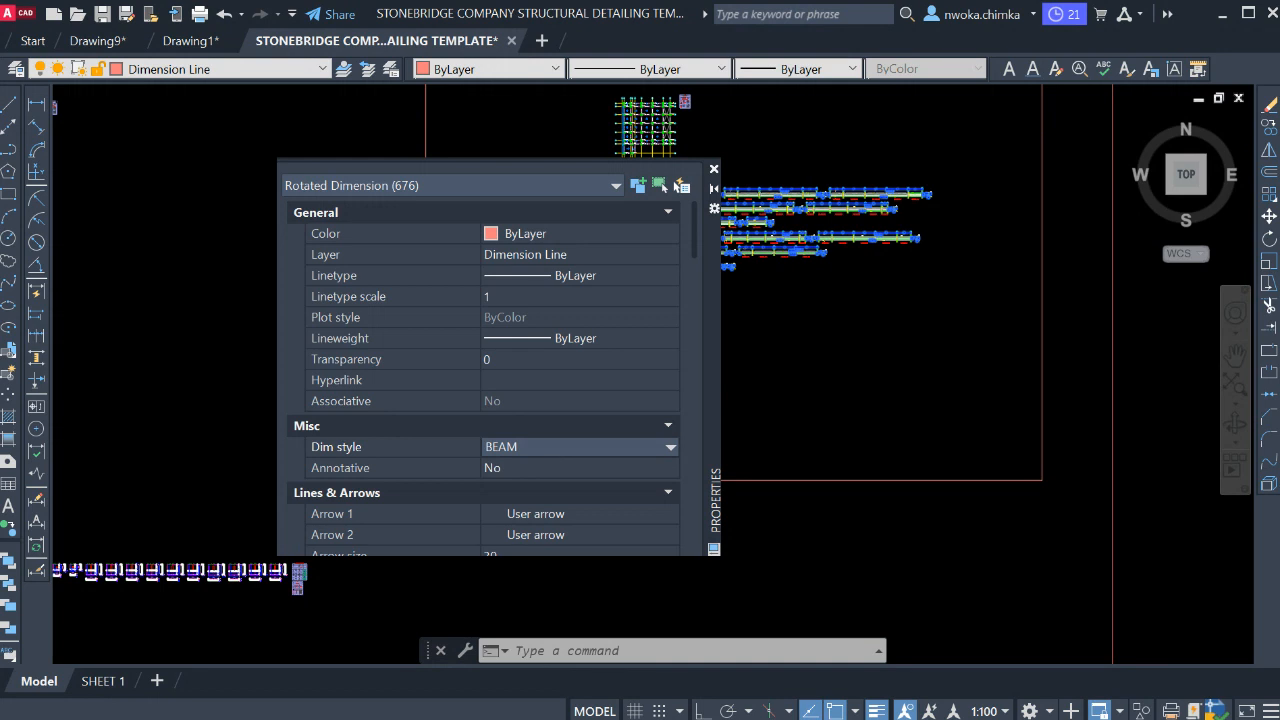
key("Escape")
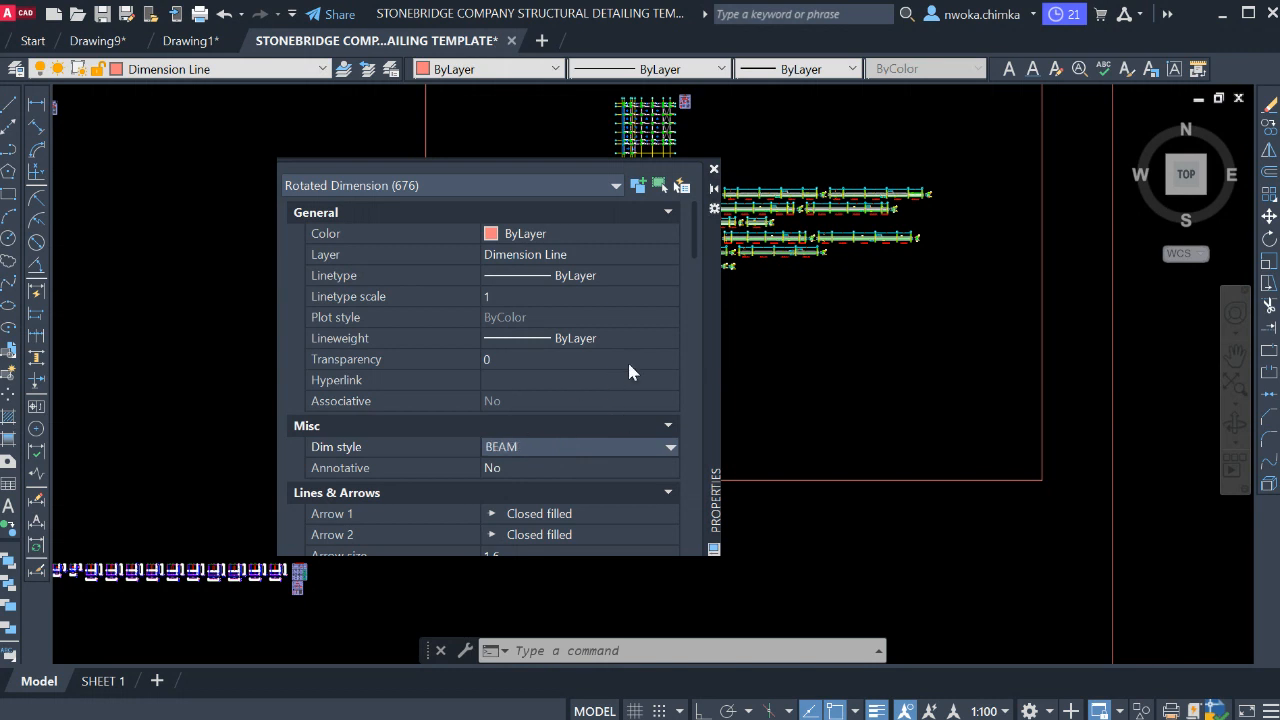
scroll(845, 190, "up", 6)
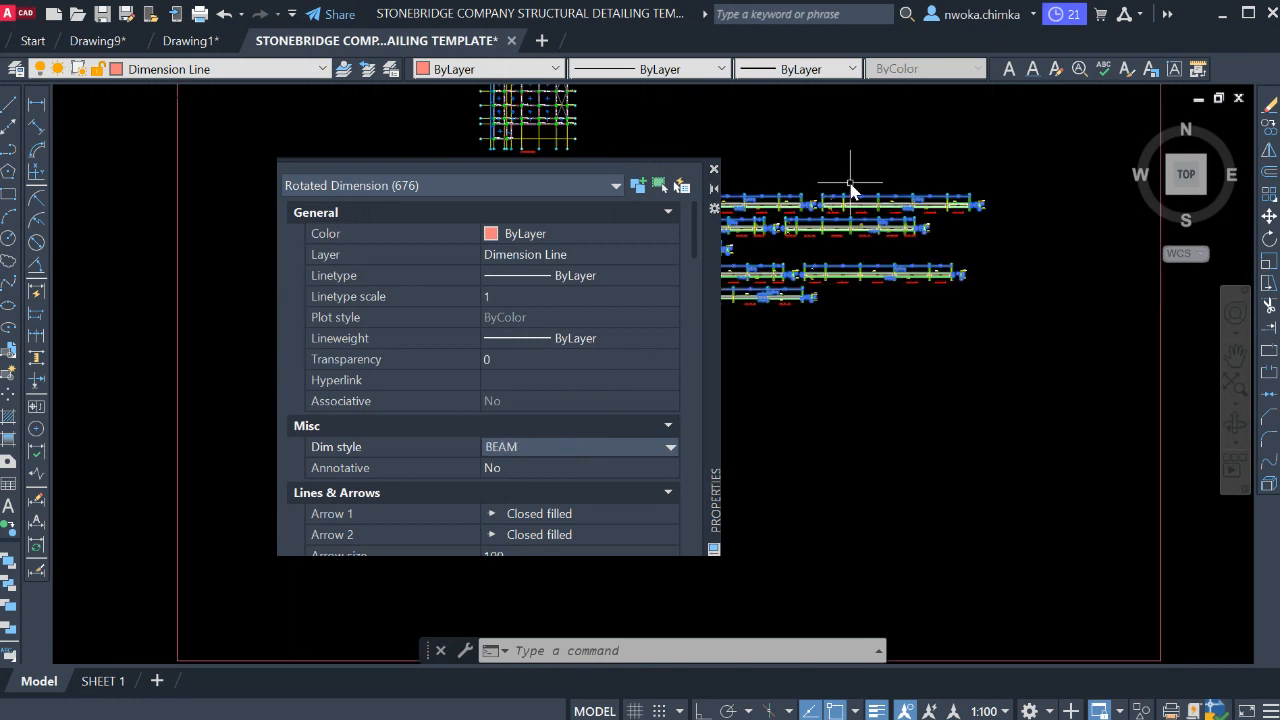
scroll(897, 279, "up", 4)
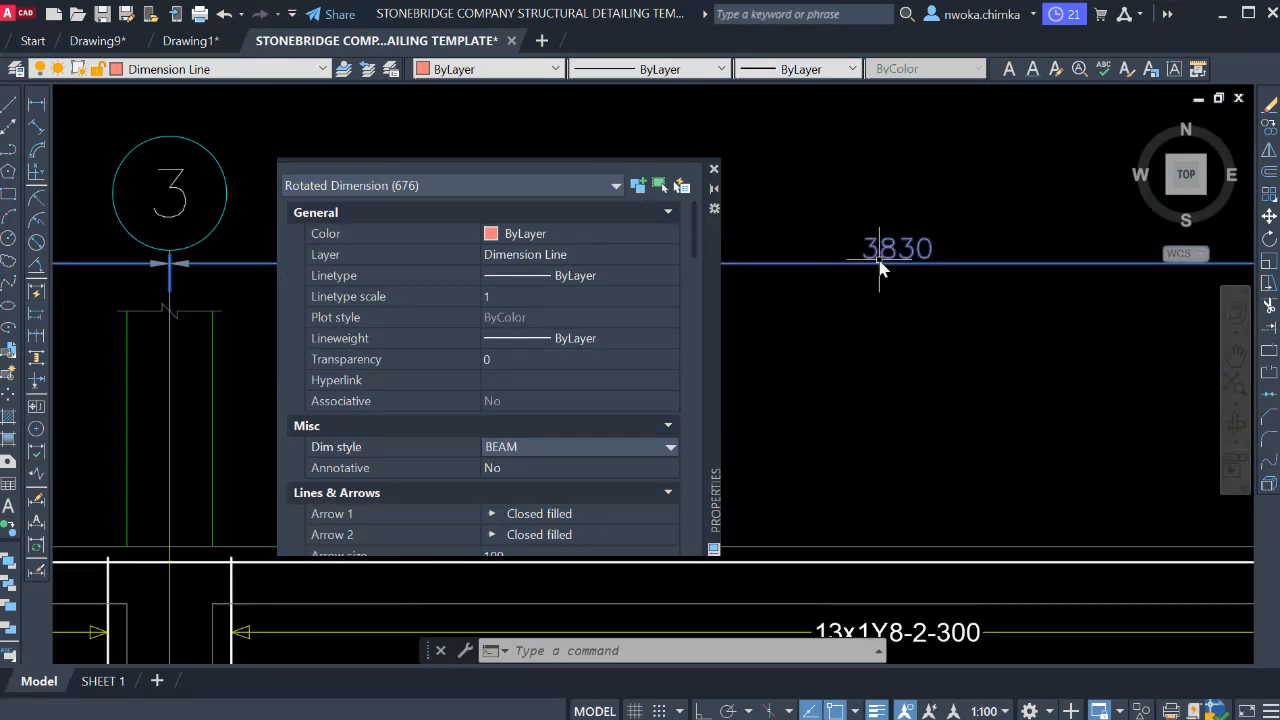
scroll(924, 253, "down", 10)
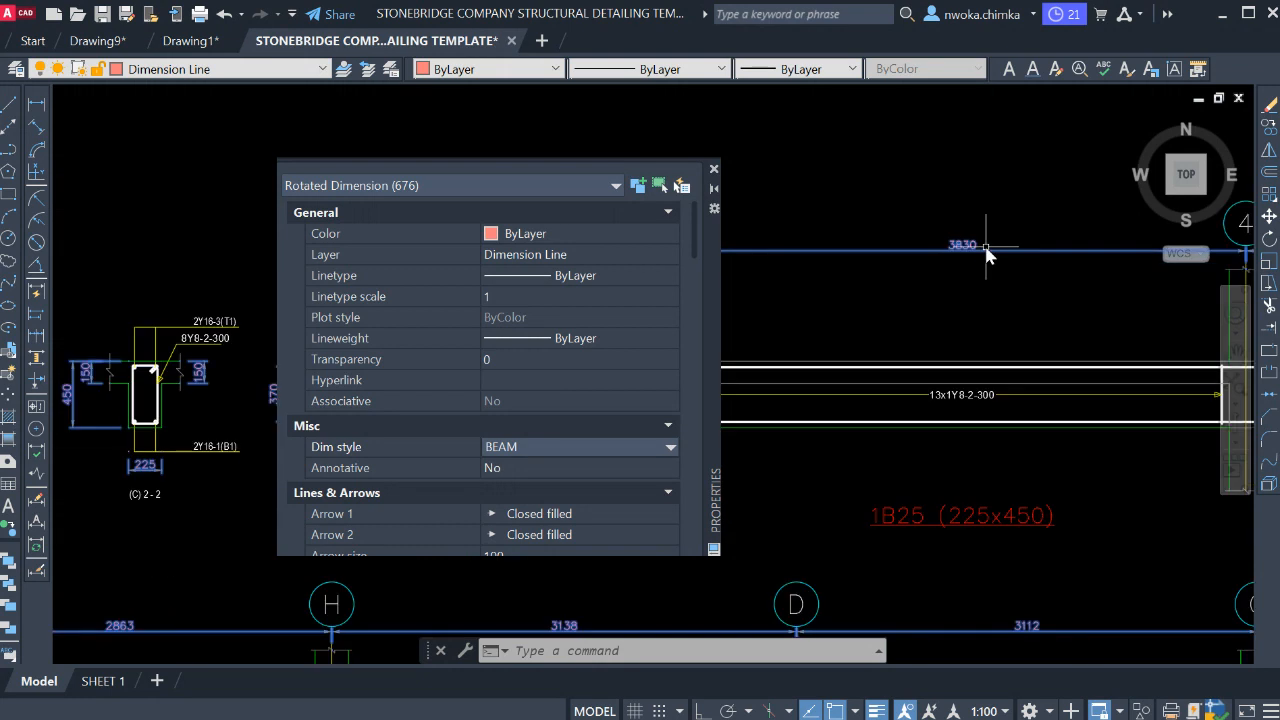
scroll(876, 309, "up", 8)
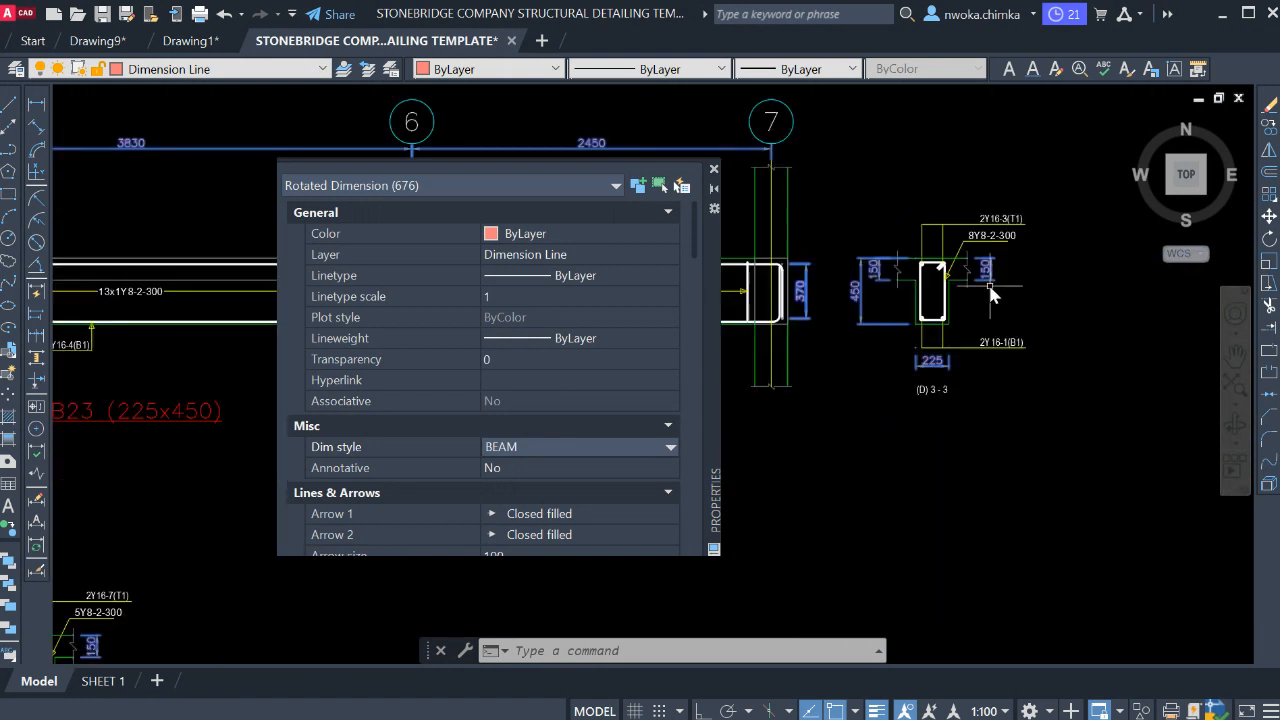
left_click(714, 170)
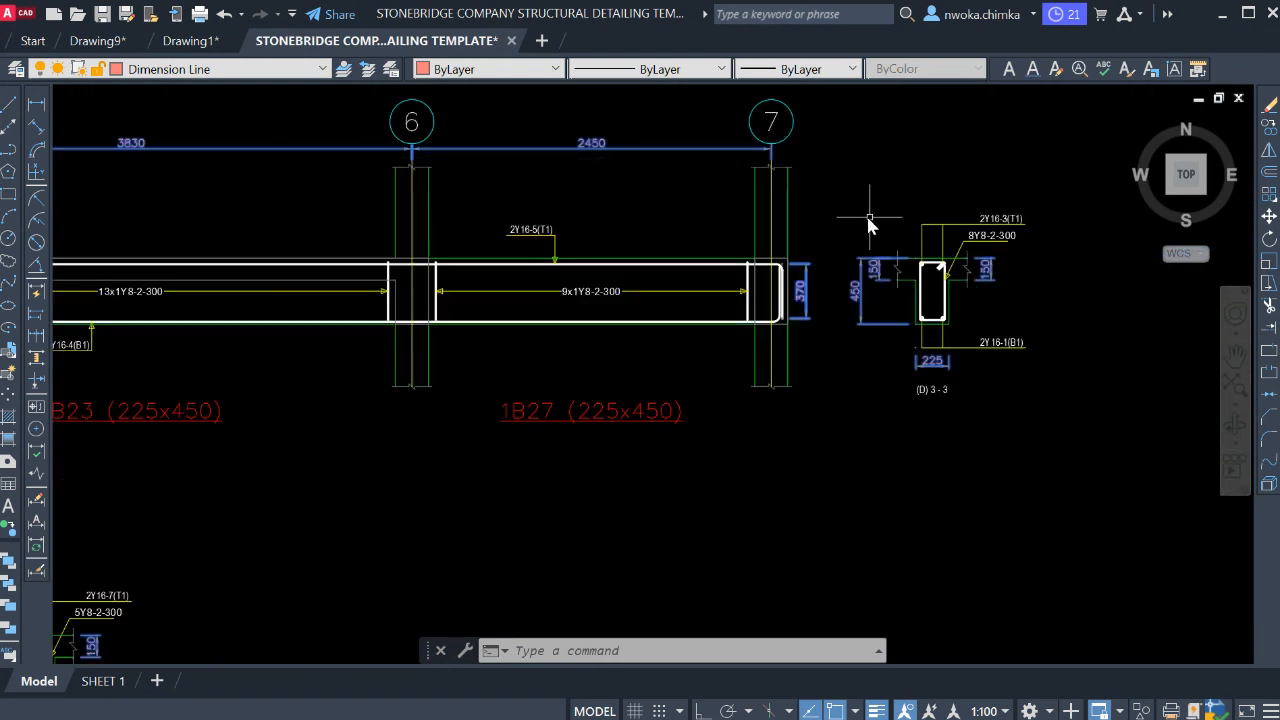
key("Escape")
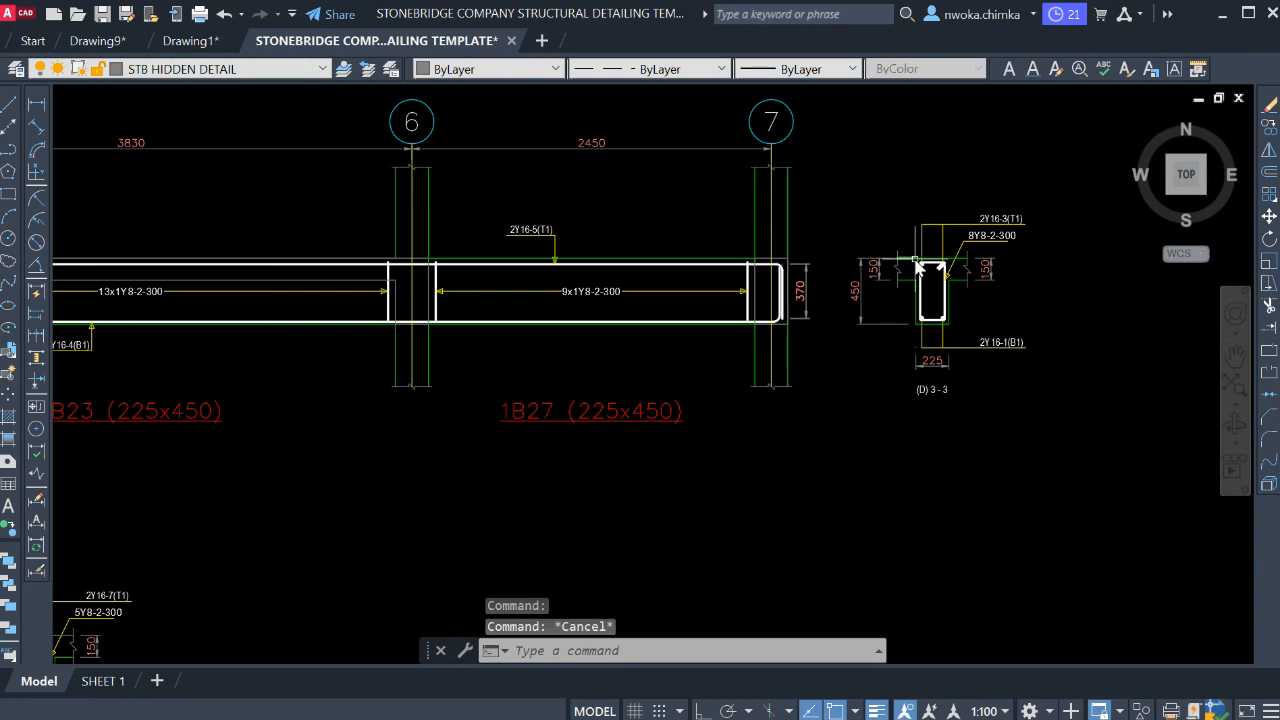
- Check the restyled dimensions along the Storey 1 beam details, from the end spans back to grids 2 and 3 above beam 1B1
scroll(737, 283, "down", 4)
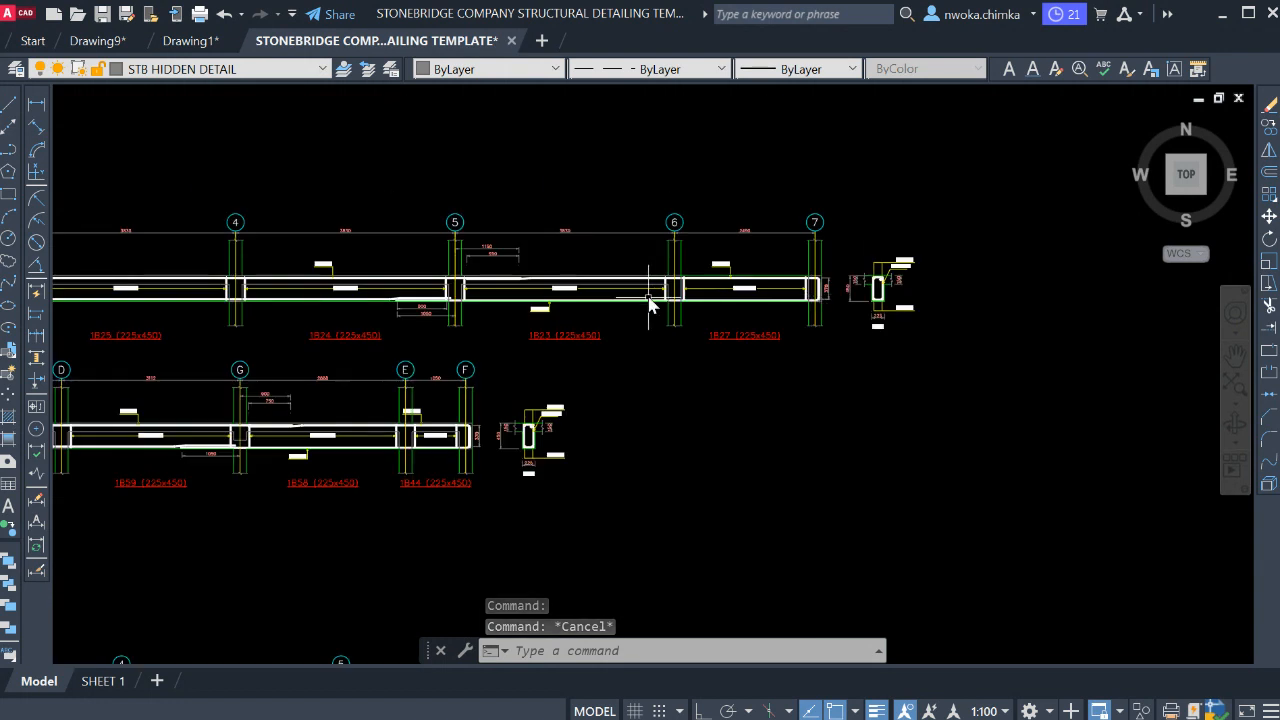
scroll(742, 315, "down", 2)
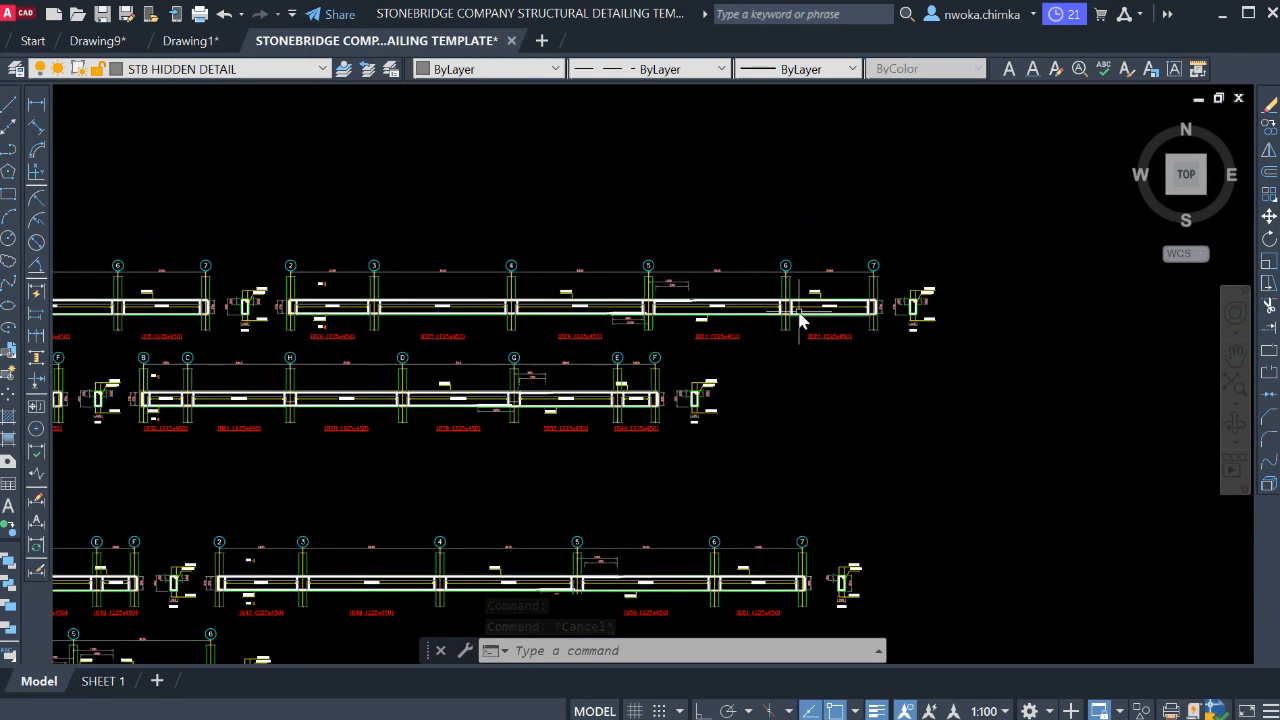
middle_click_drag(471, 306, 864, 317)
scroll(508, 271, "up", 8)
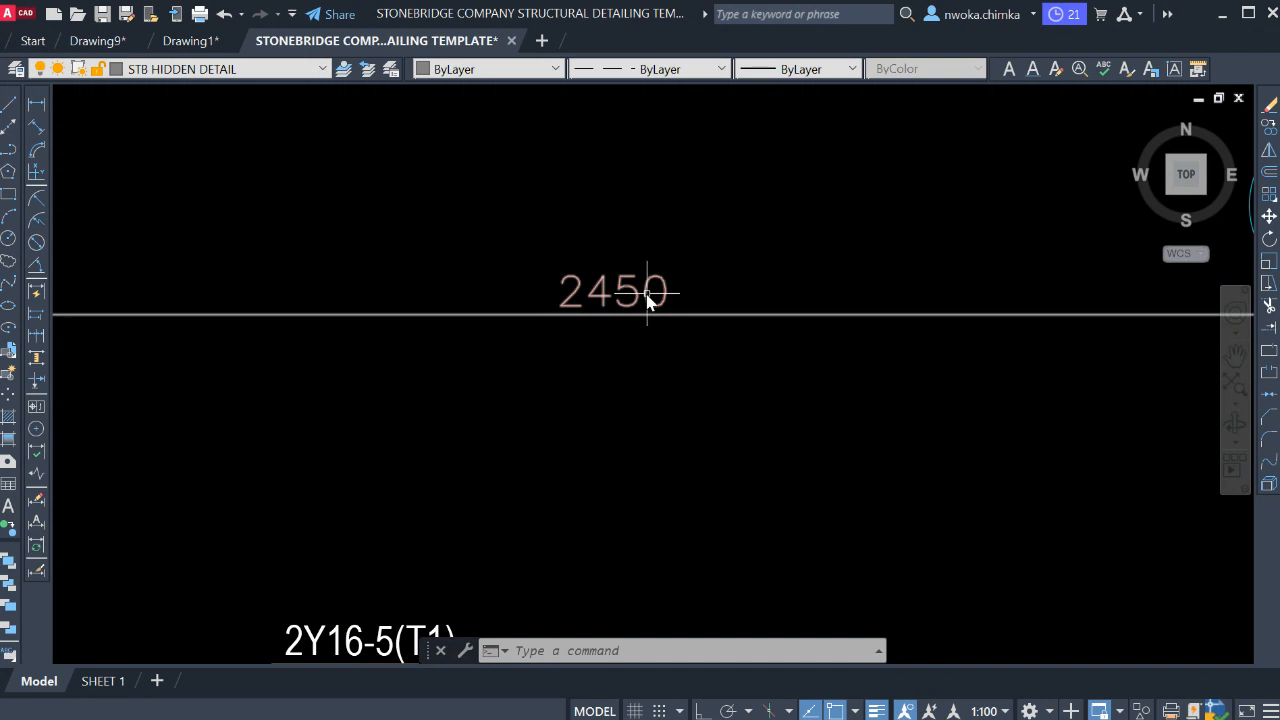
scroll(798, 330, "down", 6)
mouse_move(752, 345)
middle_mouse_down()
mouse_move(983, 366)
mouse_move(1214, 357)
middle_mouse_up()
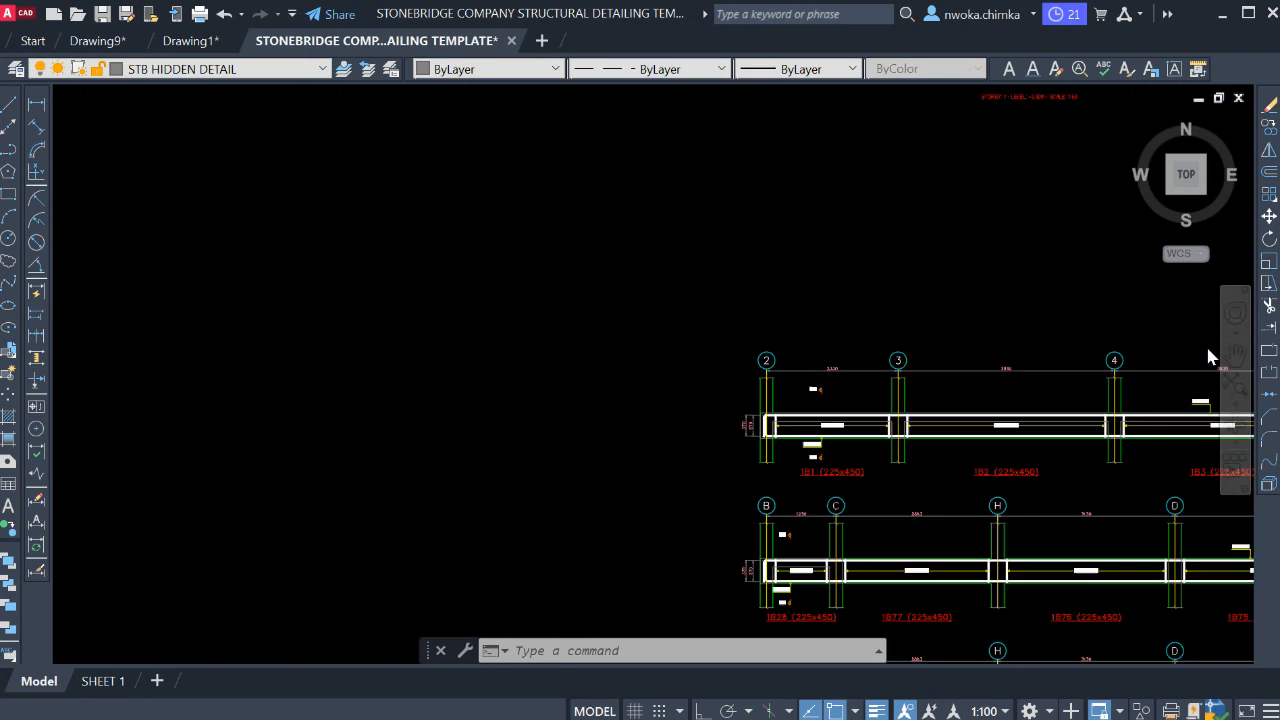
scroll(899, 363, "up", 4)
scroll(899, 363, "up", 4)
scroll(797, 386, "up", 2)
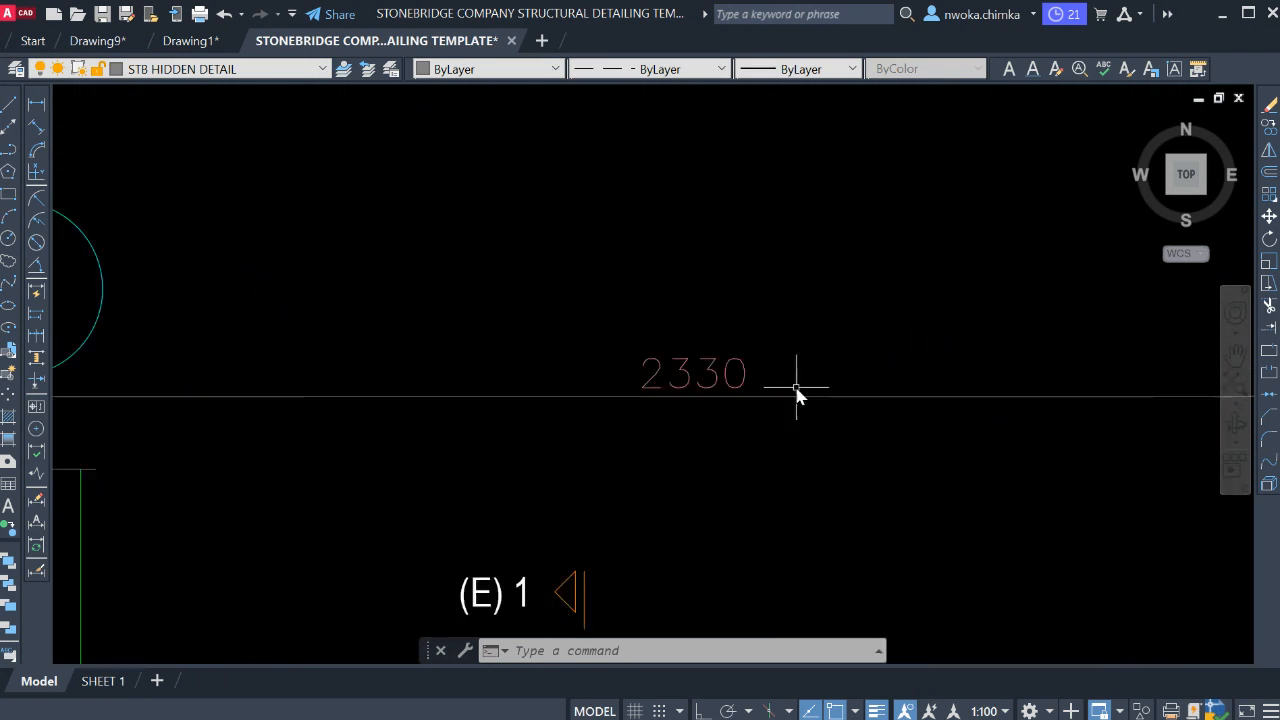
scroll(762, 372, "down", 2)
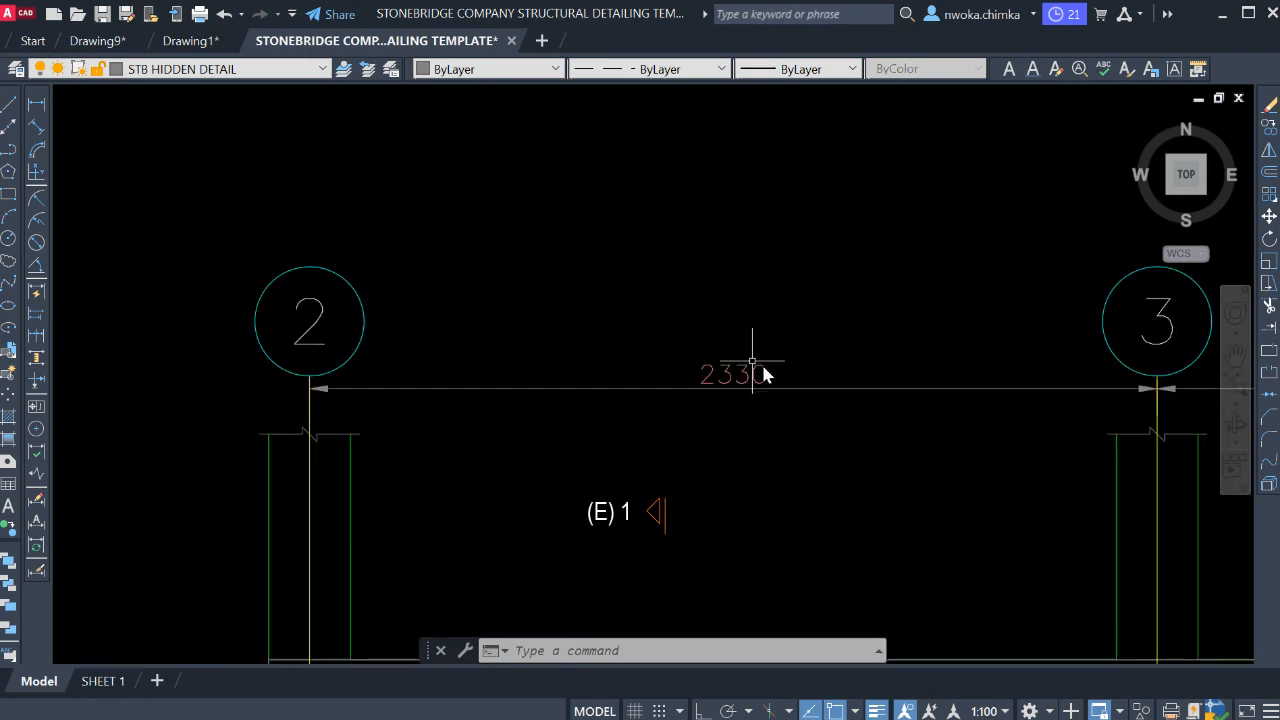
- Switch to Drawing1 and examine the original dimension between grids 2 and 3 above beam 1B1 for comparison
left_click(215, 44)
scroll(412, 280, "up", 4)
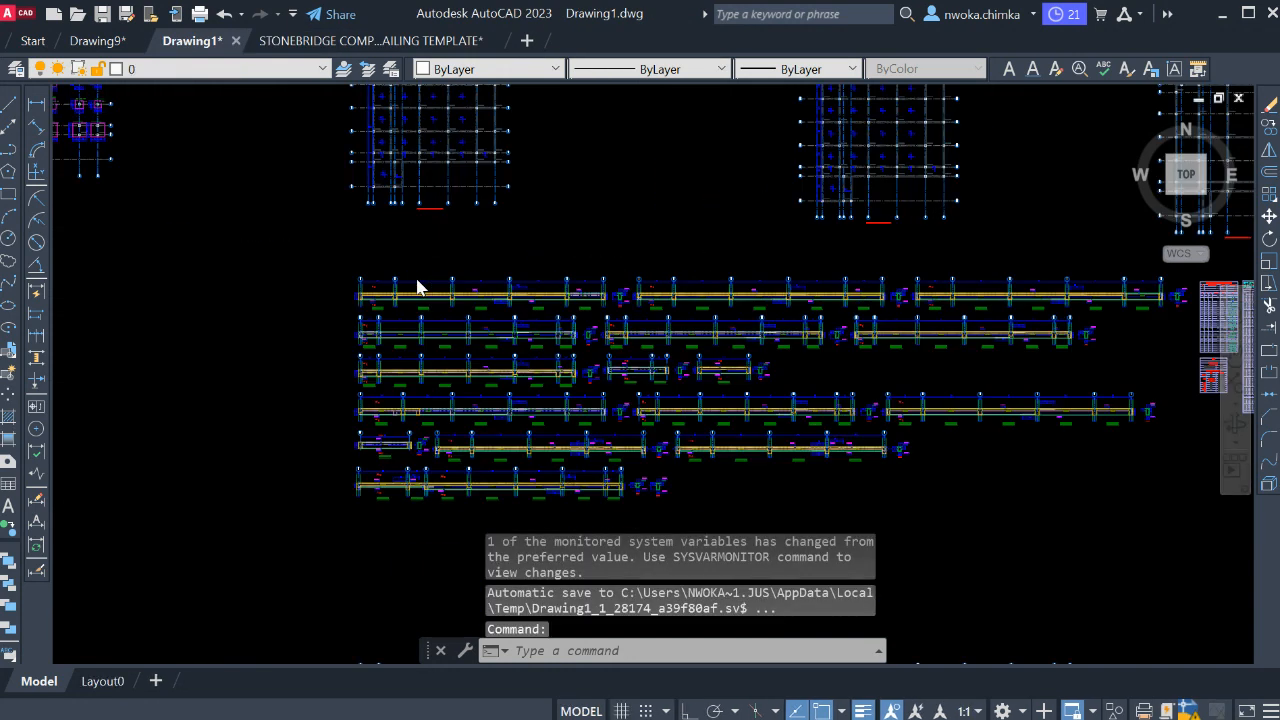
scroll(409, 293, "up", 10)
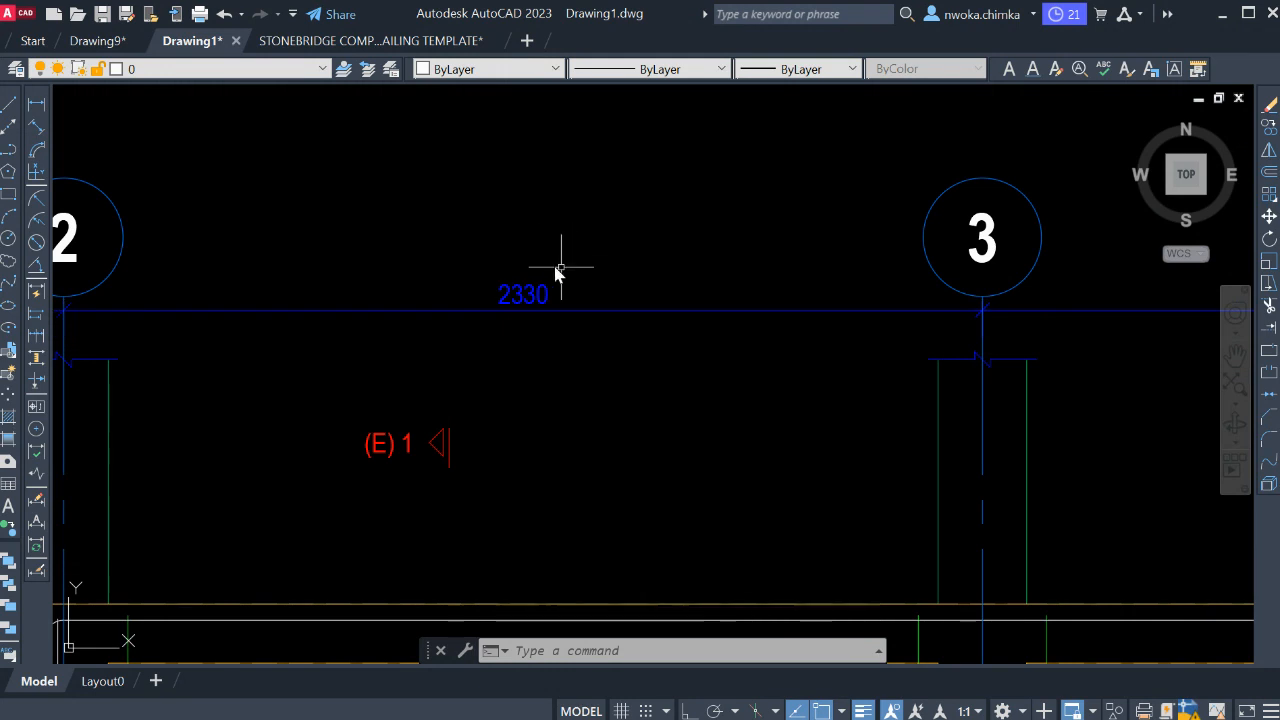
scroll(558, 271, "down", 4)
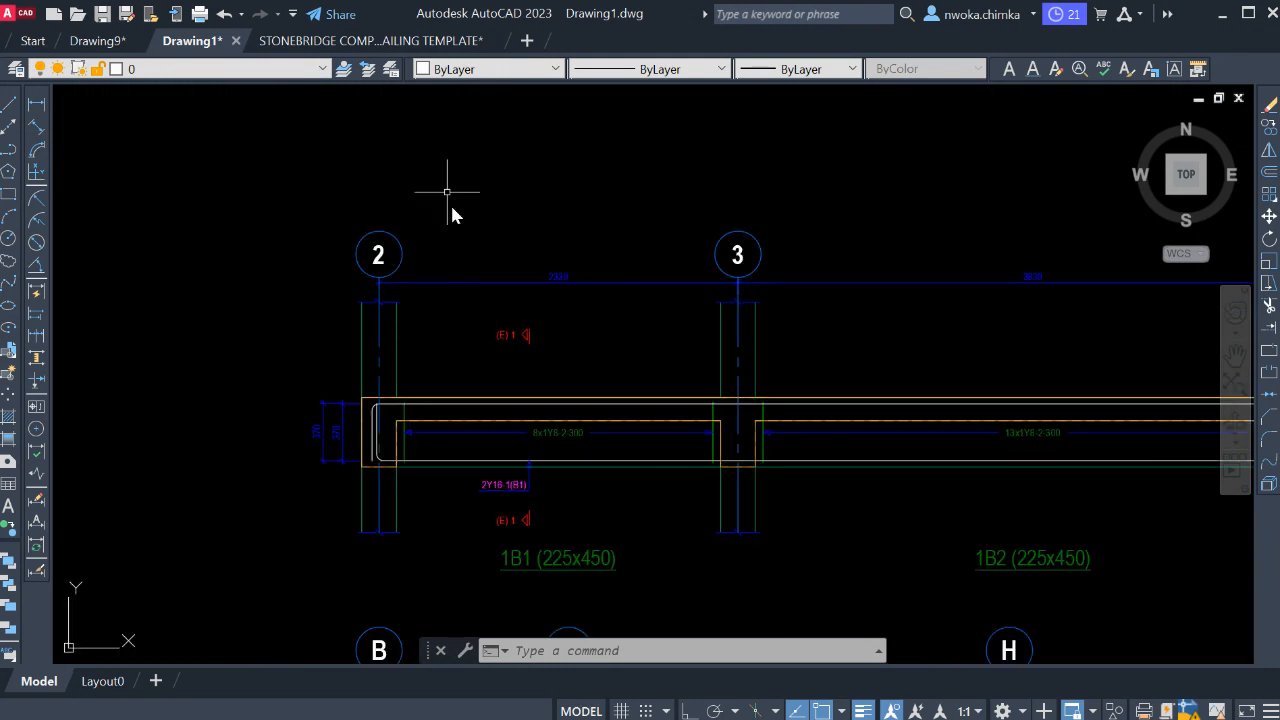
- Compare the dimension between grids 2 and 3 above beam 1B1 in the Stonebridge template with the original in Drawing1
left_click(391, 40)
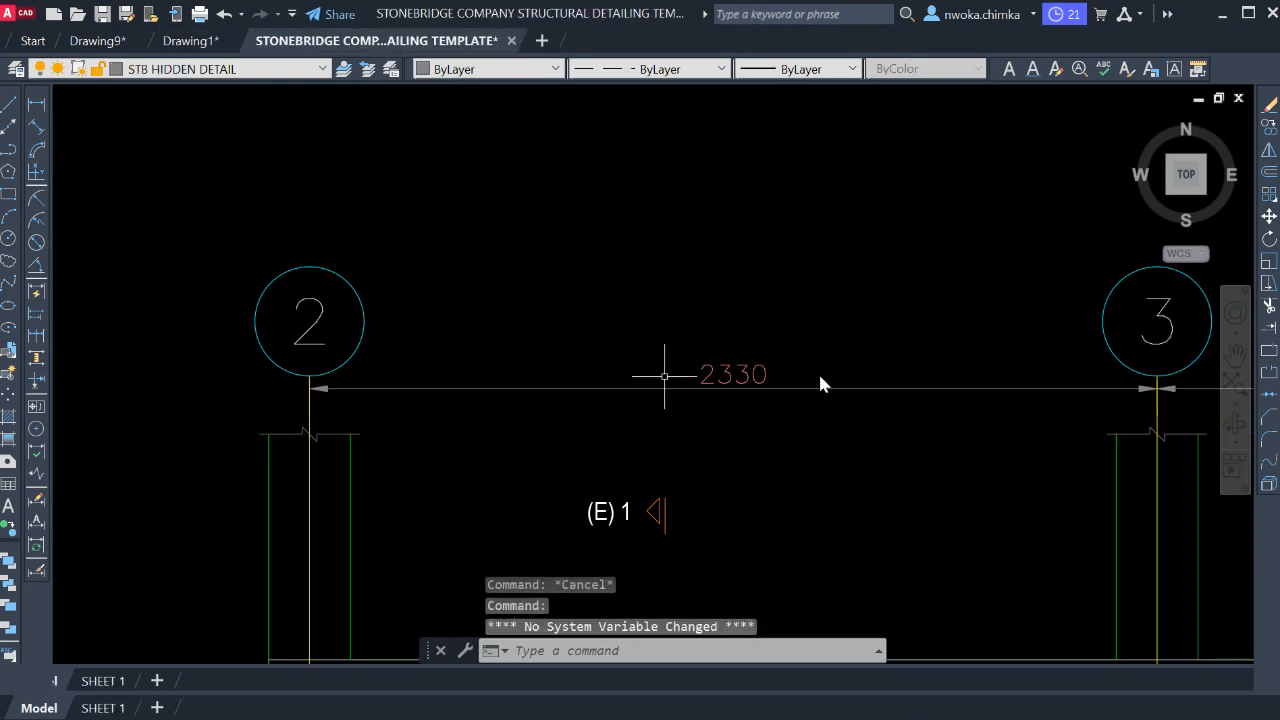
scroll(818, 371, "up", 2)
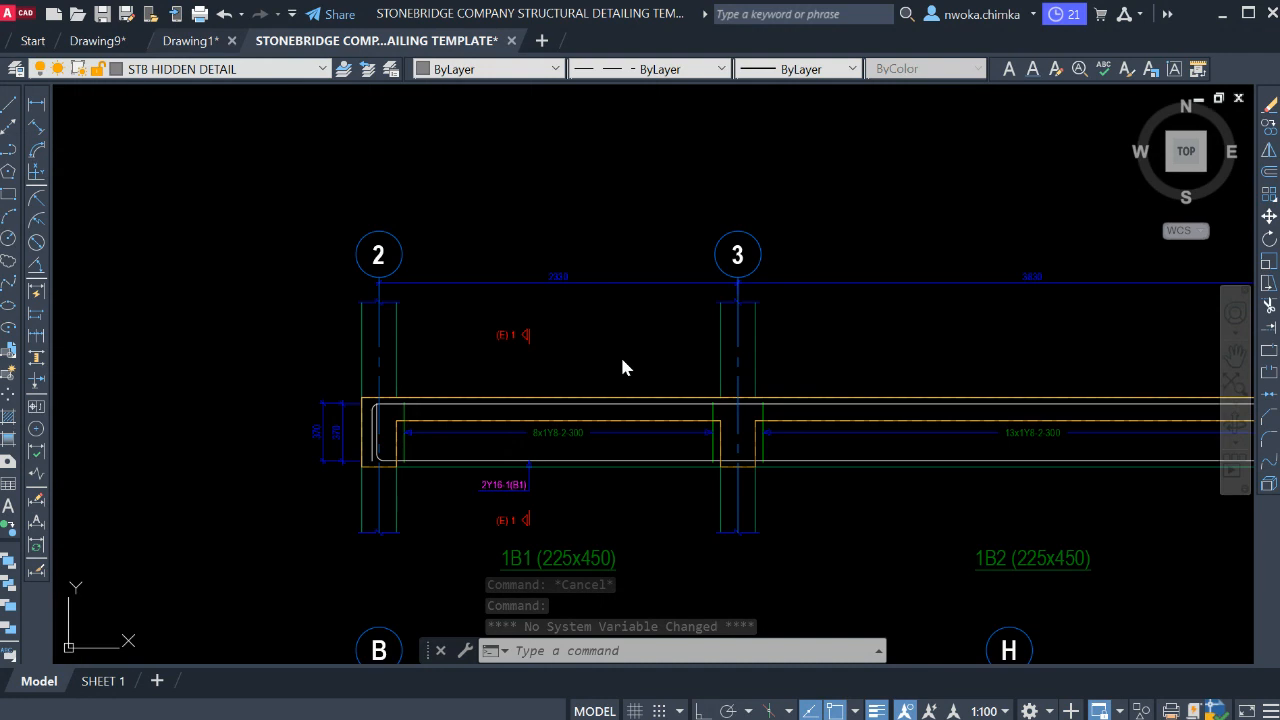
scroll(557, 270, "up", 2)
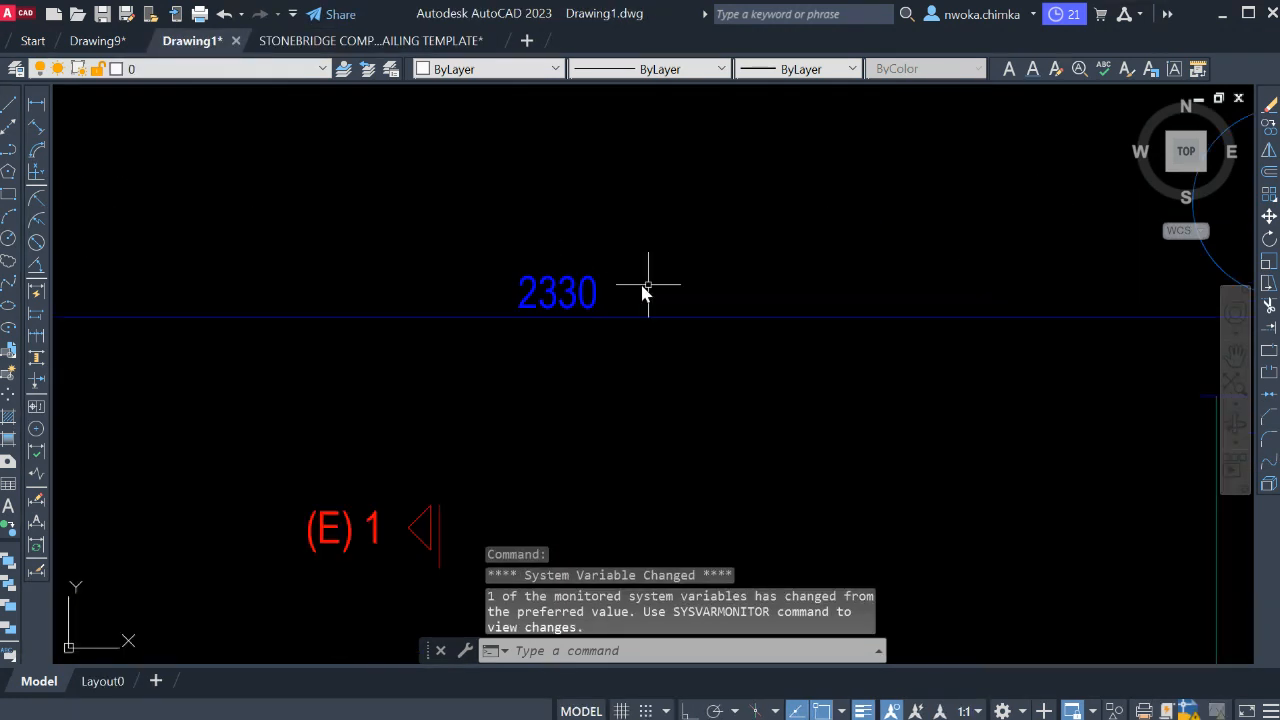
scroll(571, 330, "down", 2)
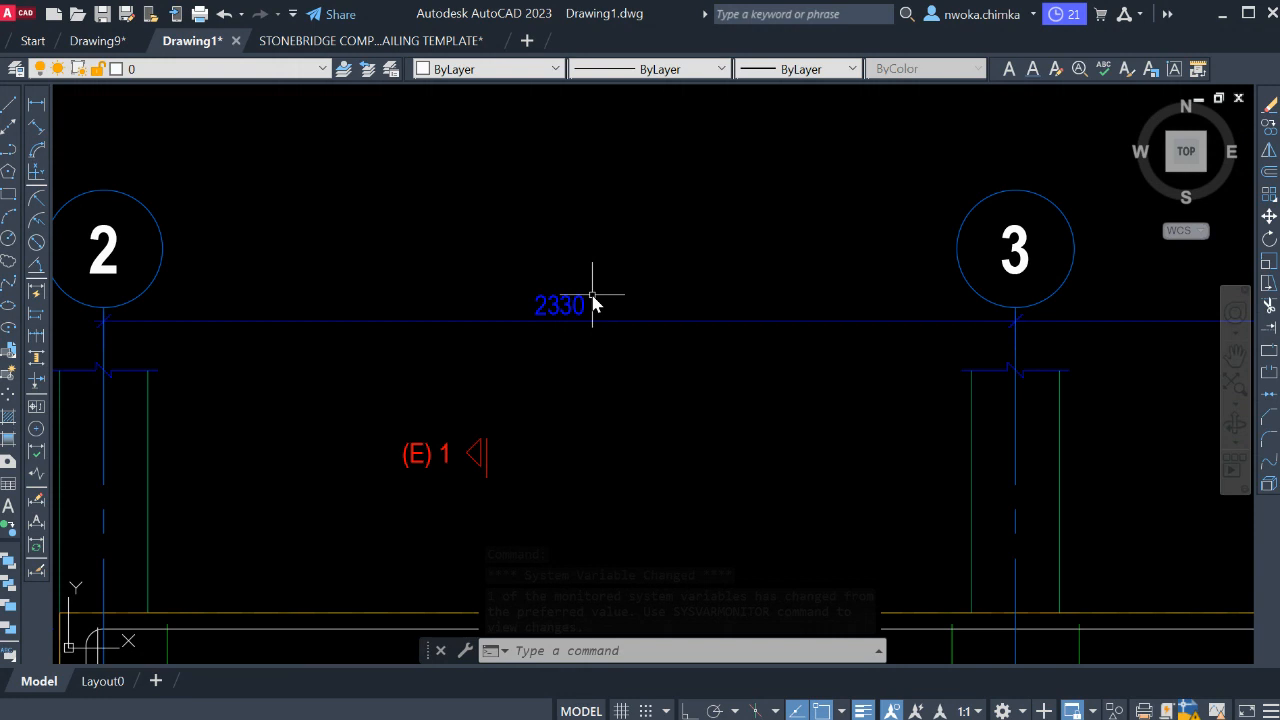
scroll(592, 295, "down", 2)
left_click(389, 43)
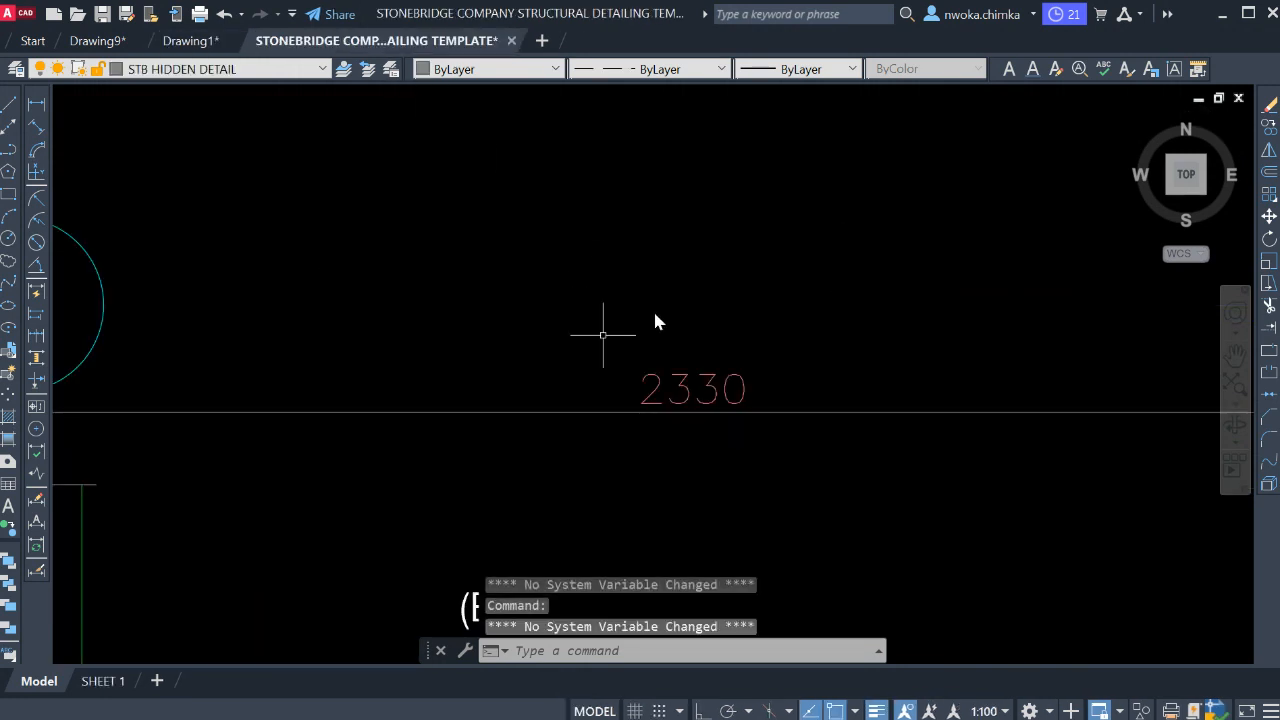
scroll(680, 310, "down", 5)
scroll(590, 318, "up", 4)
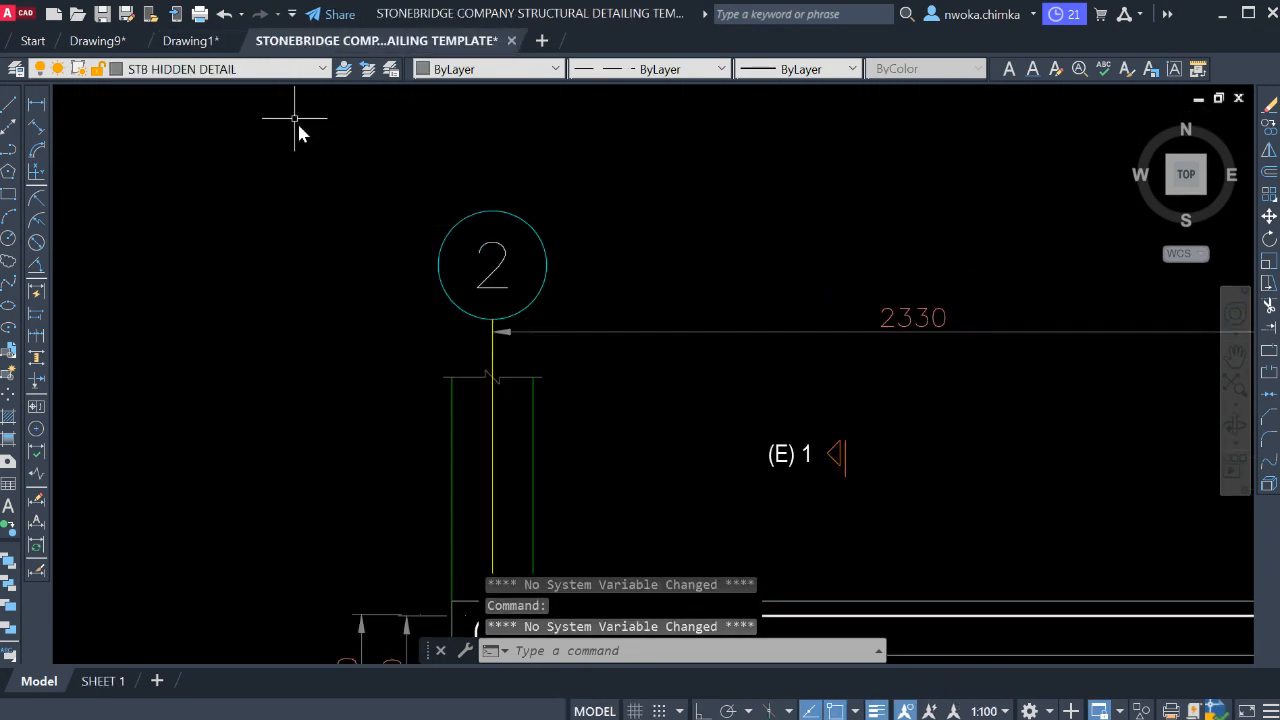
left_click(180, 43)
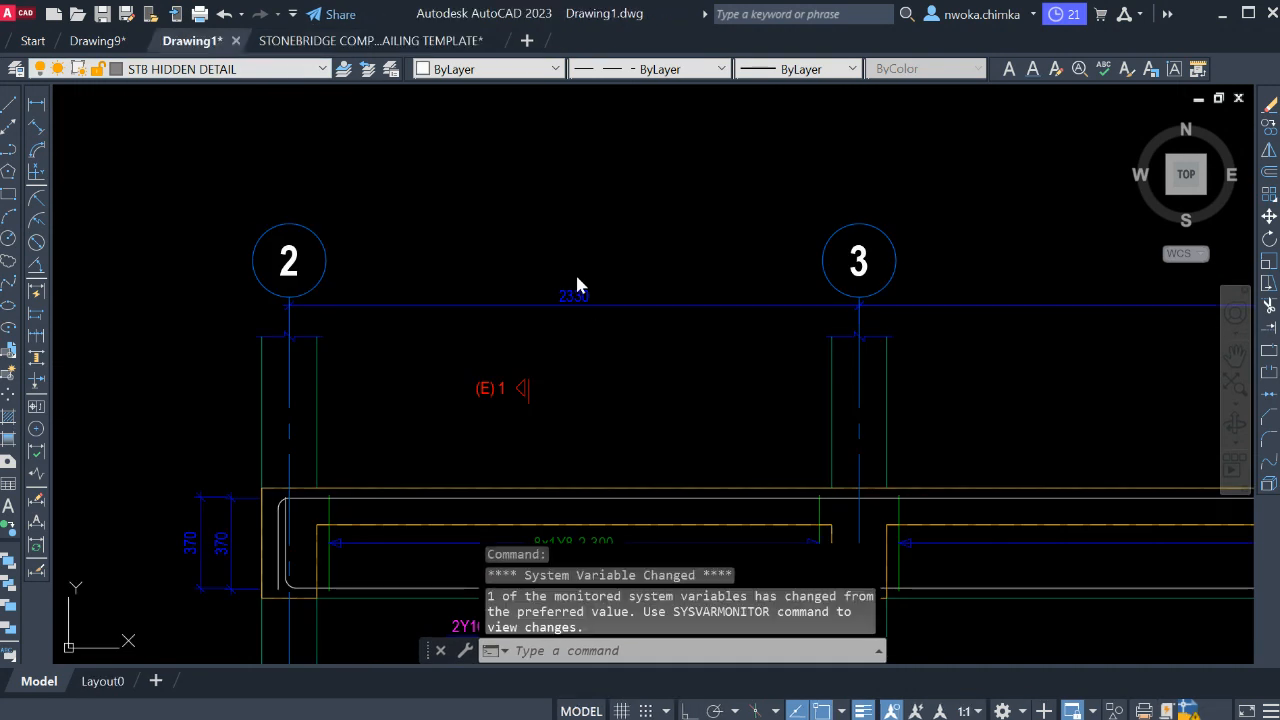
scroll(600, 316, "up", 2)
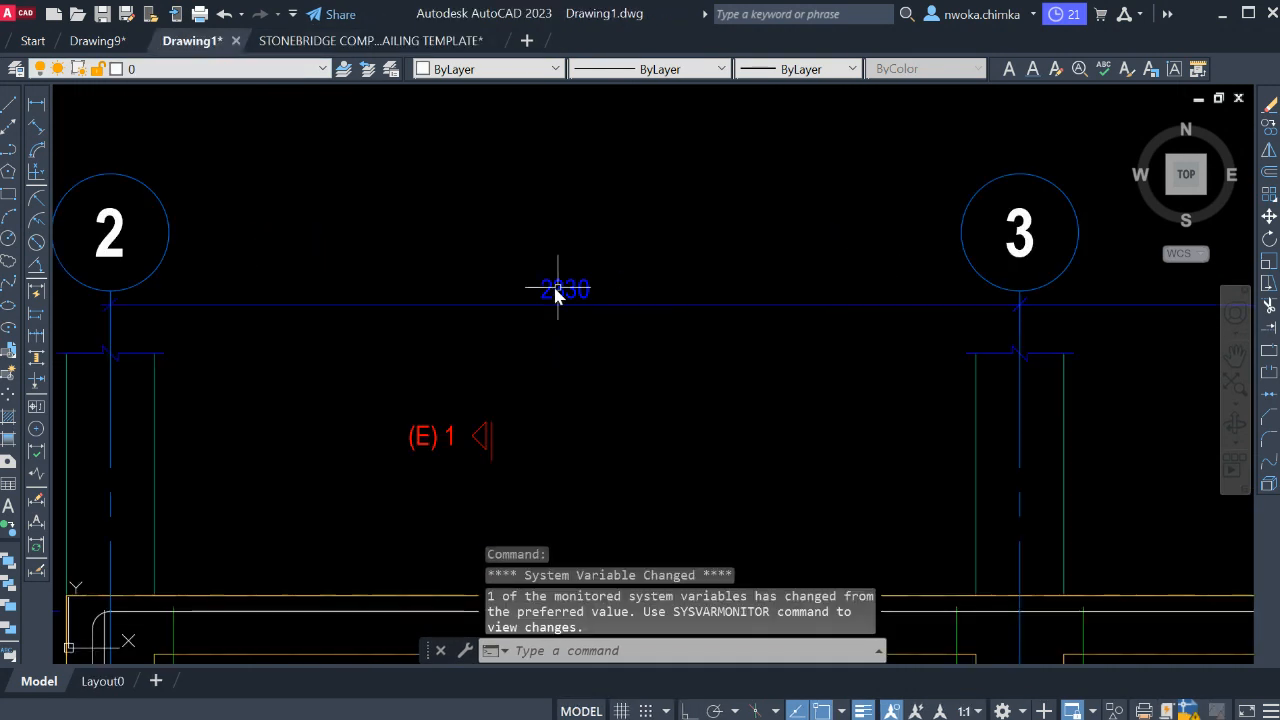
left_click(400, 41)
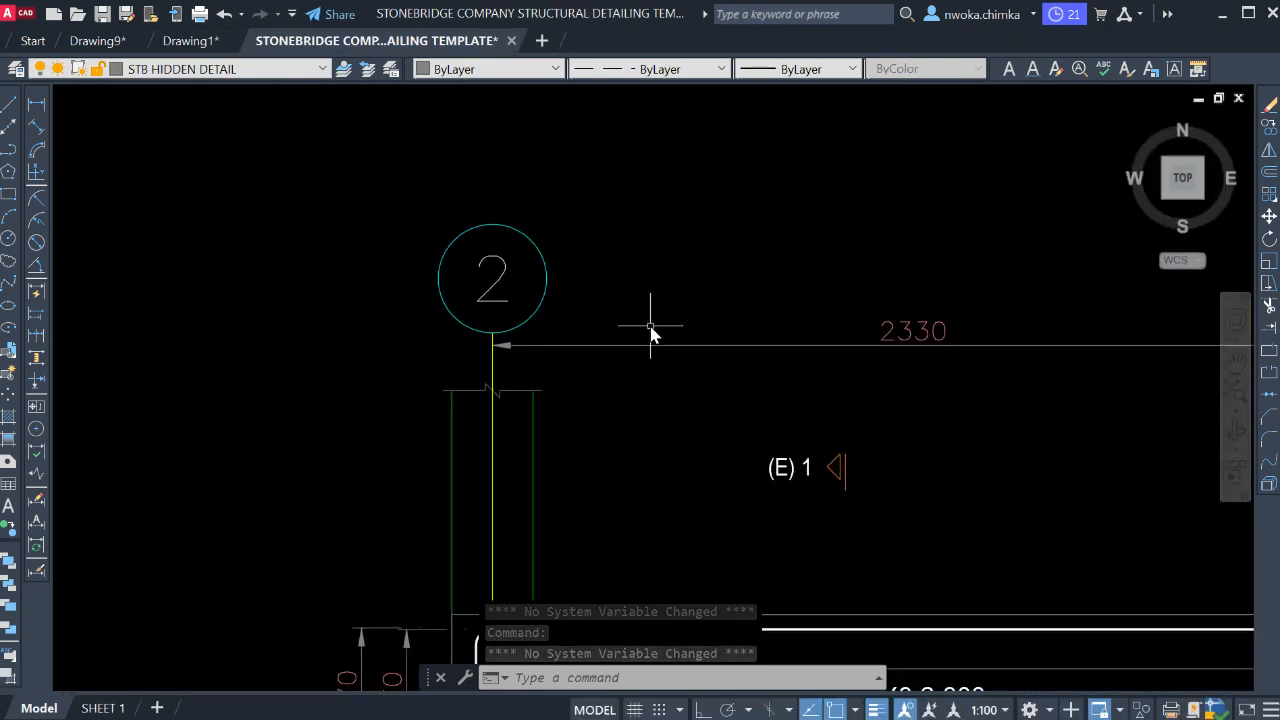
- Review the restyled dimensions on the Storey 1 beams around grid 5 and on the Storey 2 beams around grid G
scroll(586, 345, "down", 10)
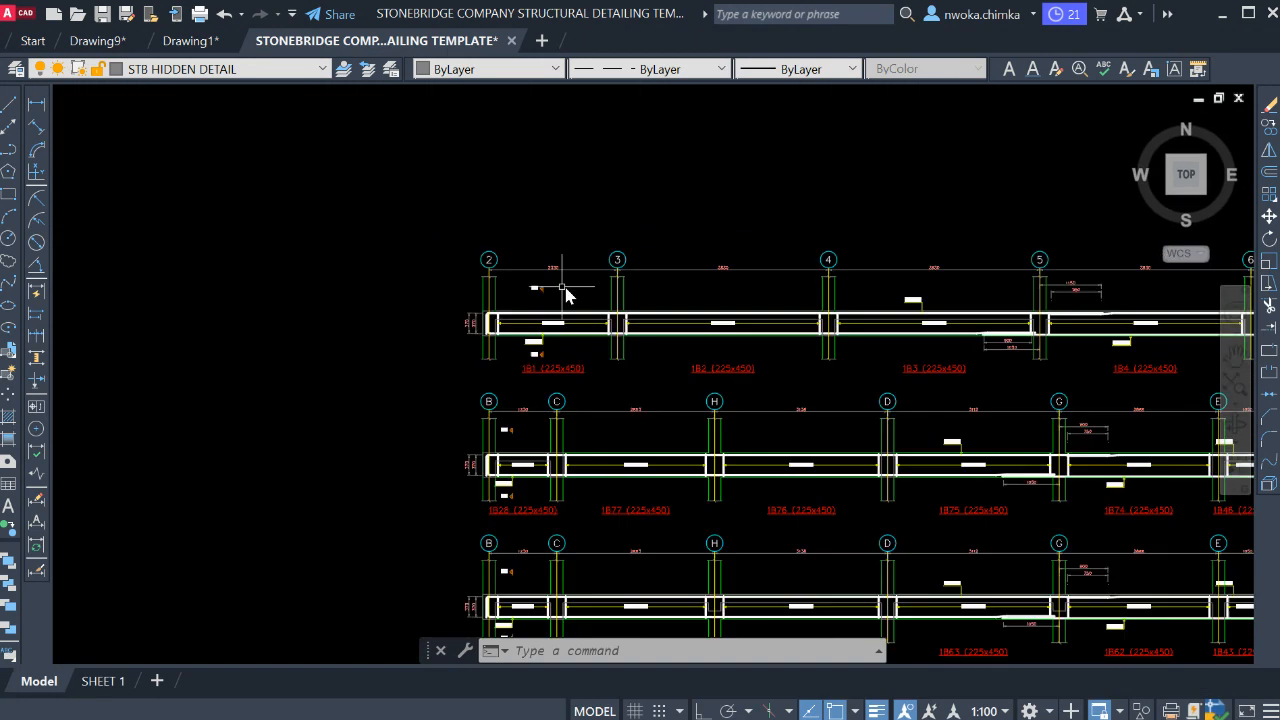
scroll(600, 330, "down", 4)
scroll(543, 335, "up", 7)
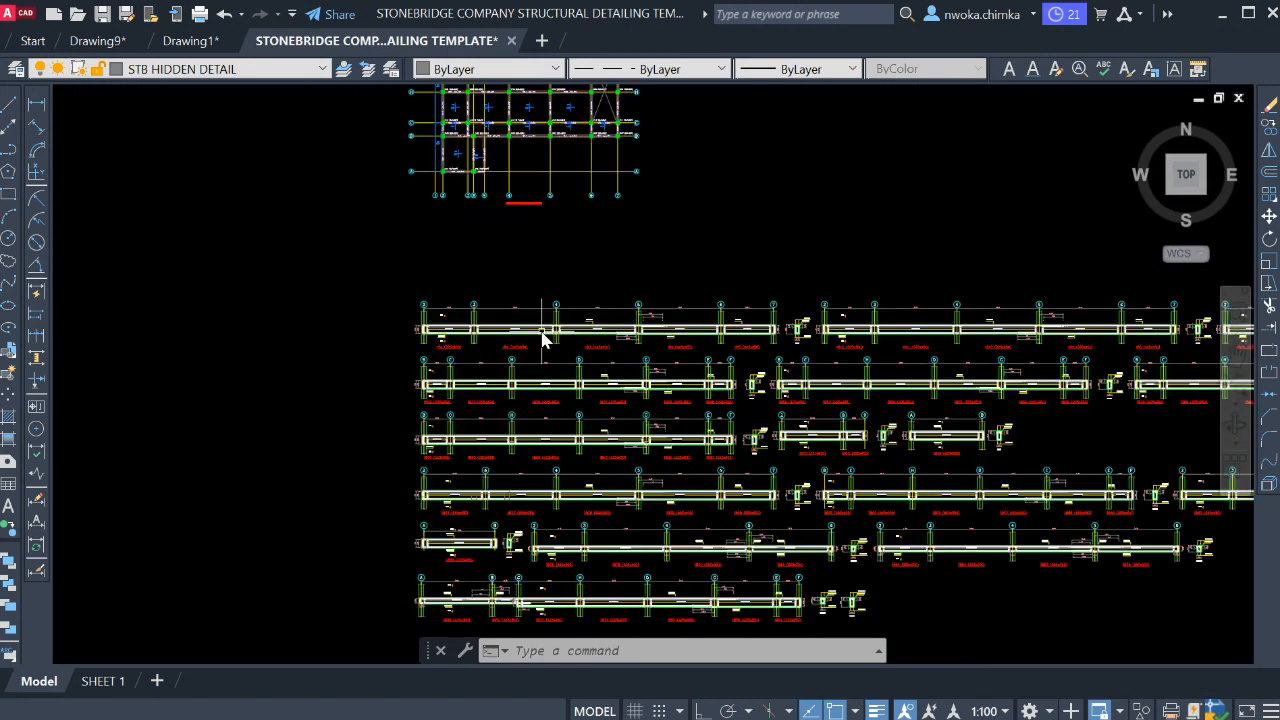
scroll(805, 290, "up", 6)
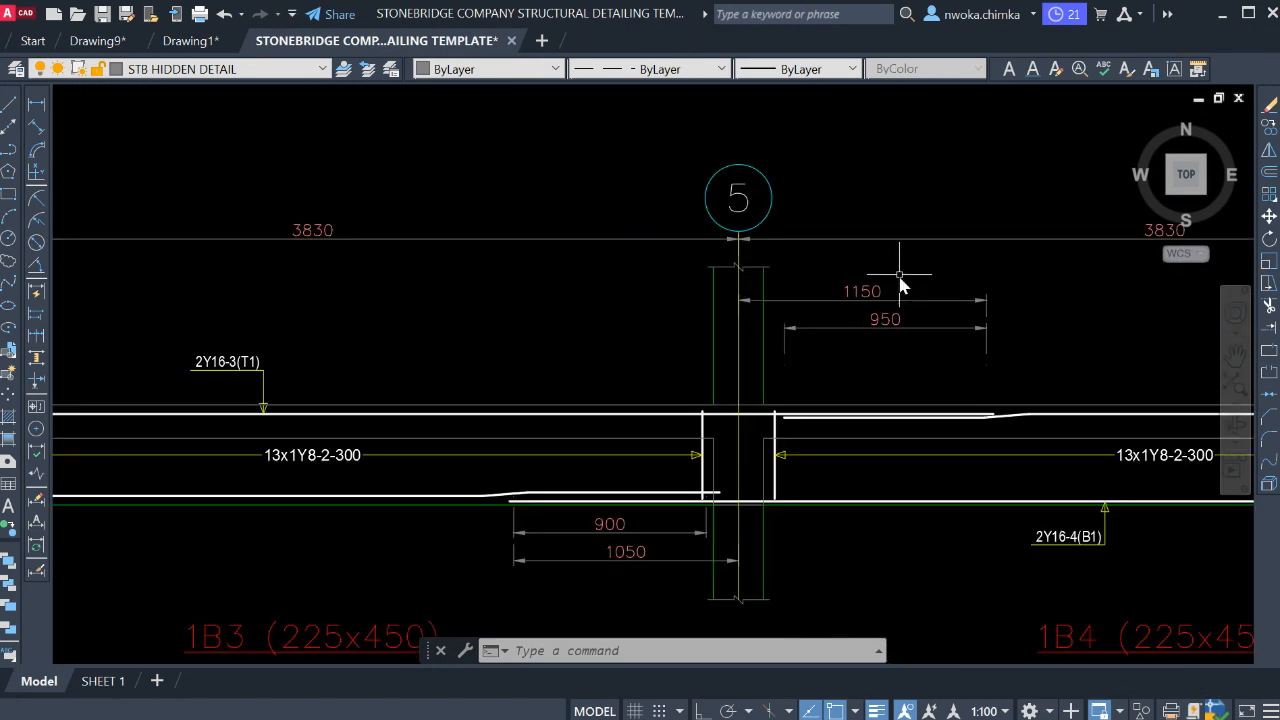
scroll(1140, 312, "down", 8)
middle_click_drag(748, 362, 946, 330)
scroll(946, 330, "down", 2)
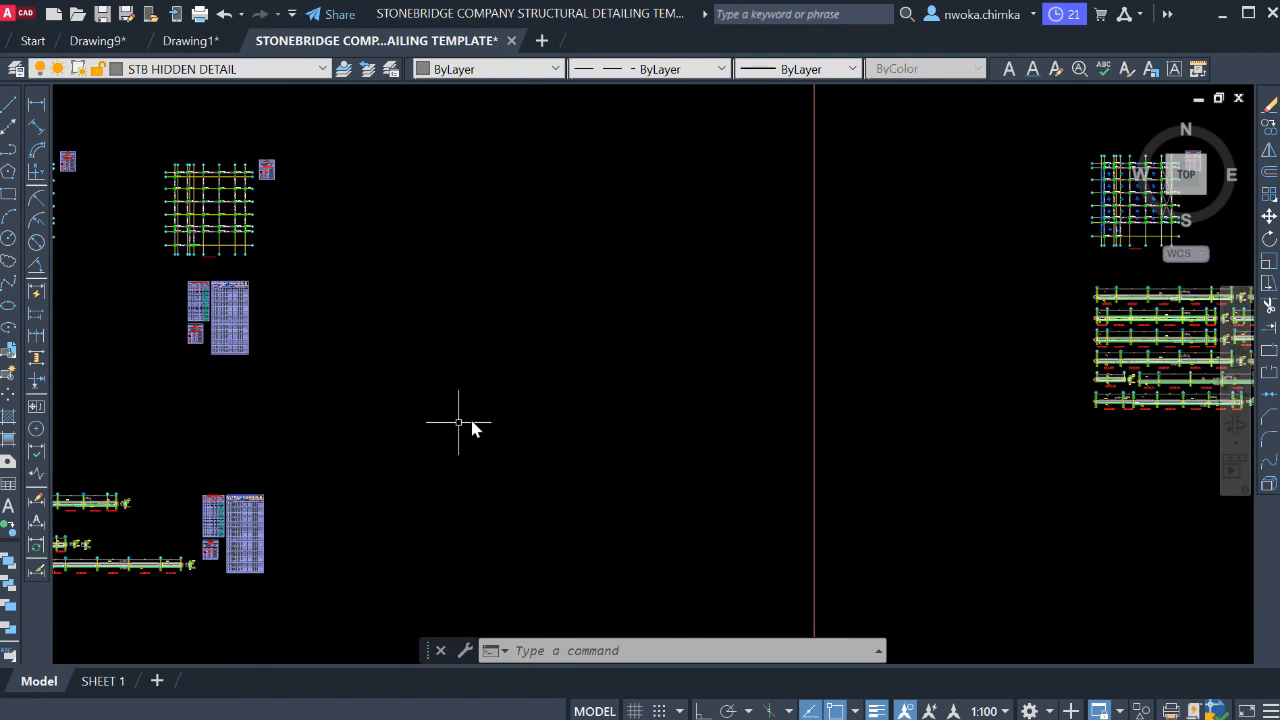
middle_click_drag(265, 440, 1061, 357)
scroll(685, 412, "up", 6)
scroll(440, 415, "up", 4)
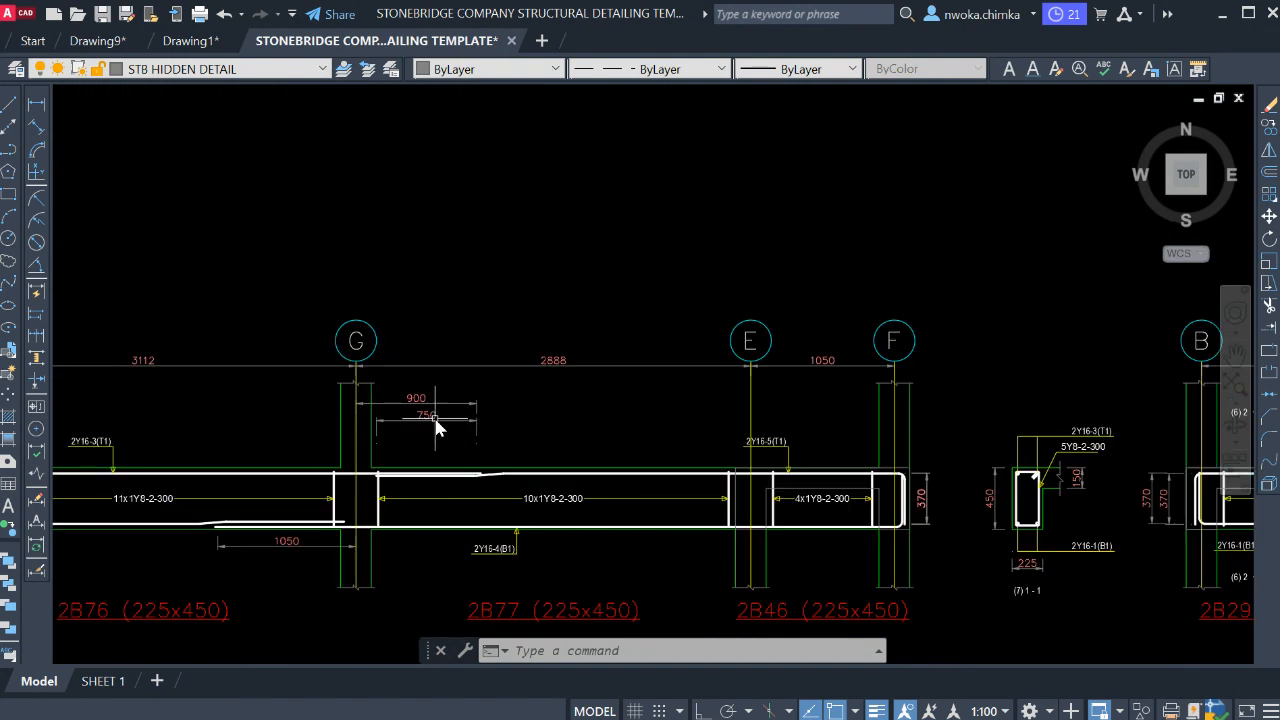
scroll(423, 408, "down", 8)
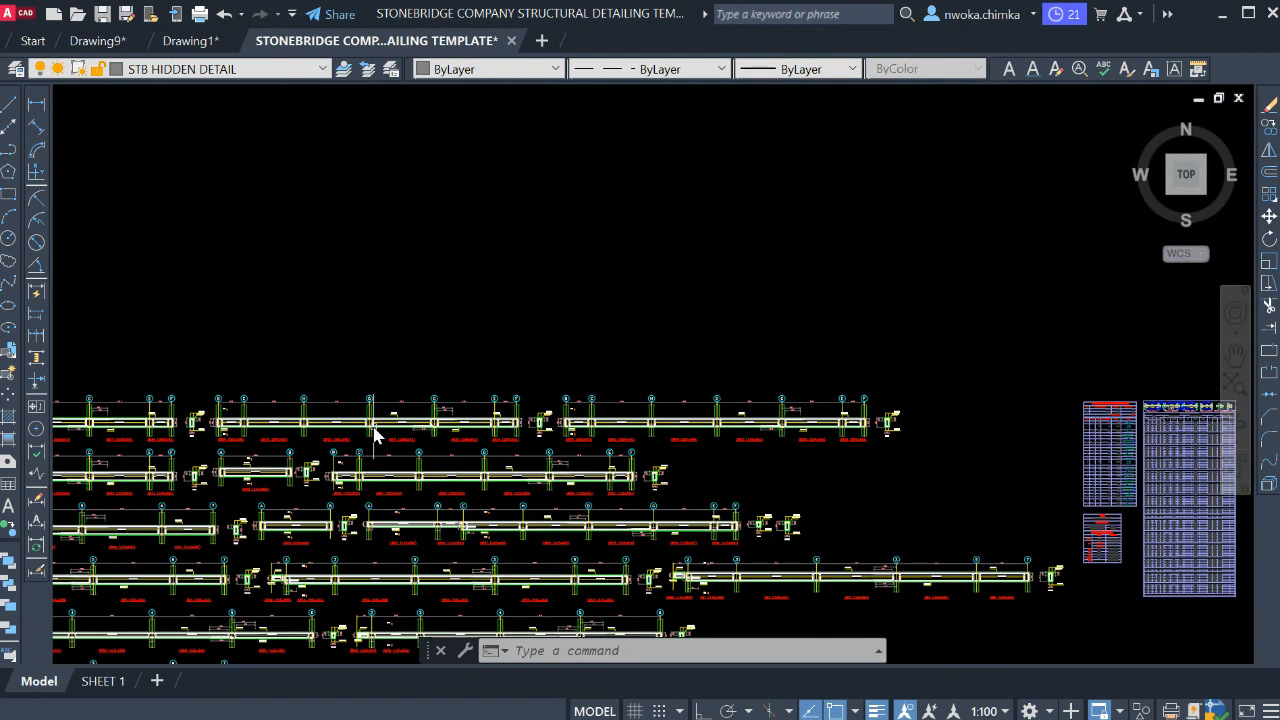
- Examine the beam, column and slab labels along gridlines F and E on the Storey 1 structural plan
scroll(820, 424, "down", 2)
mouse_move(820, 424)
middle_mouse_down()
mouse_move(535, 464)
mouse_move(279, 451)
middle_mouse_up()
scroll(279, 451, "down", 2)
mouse_move(670, 446)
middle_mouse_down()
mouse_move(746, 444)
mouse_move(671, 448)
middle_mouse_up()
scroll(693, 305, "up", 12)
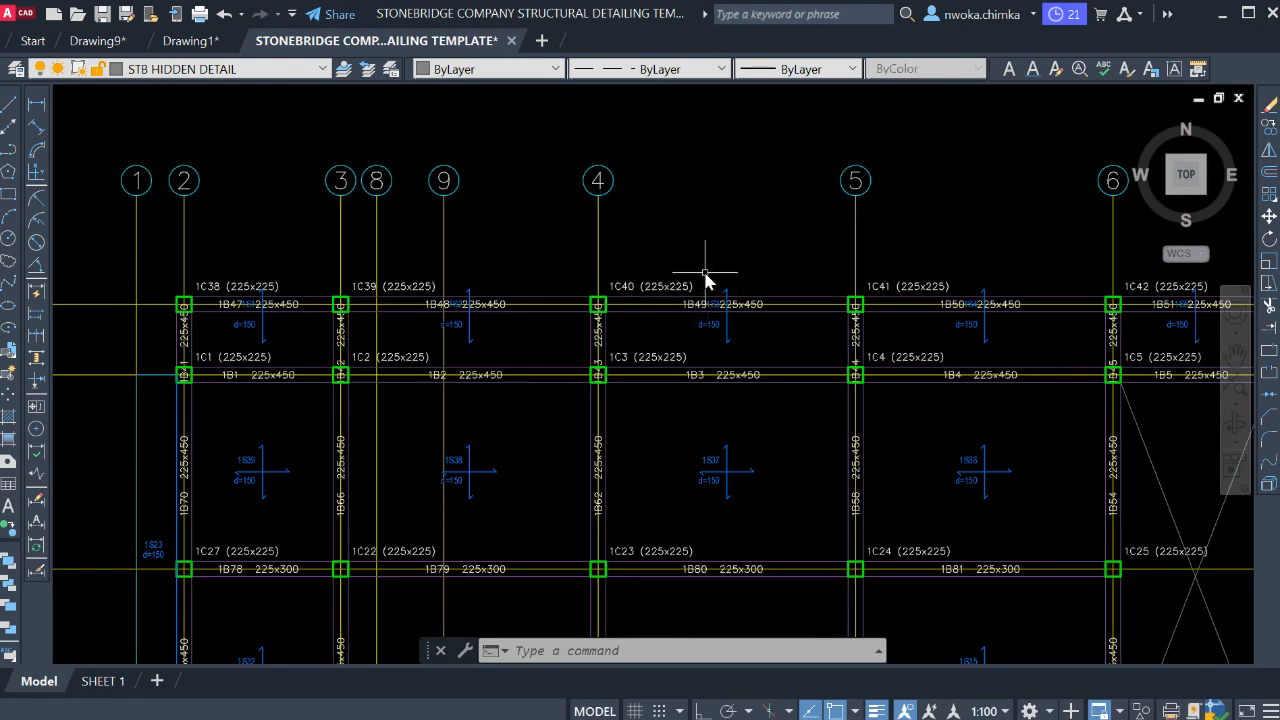
scroll(603, 323, "down", 2)
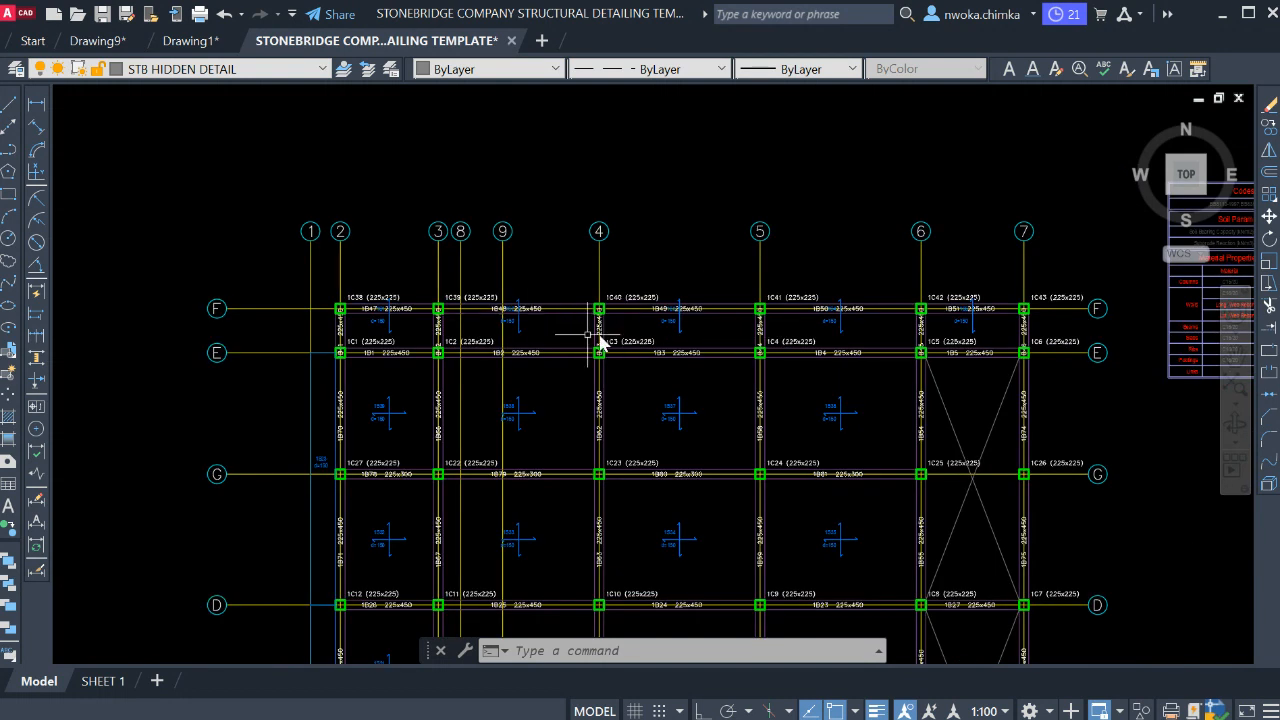
scroll(411, 340, "up", 2)
scroll(314, 294, "up", 2)
middle_click_drag(413, 301, 257, 327)
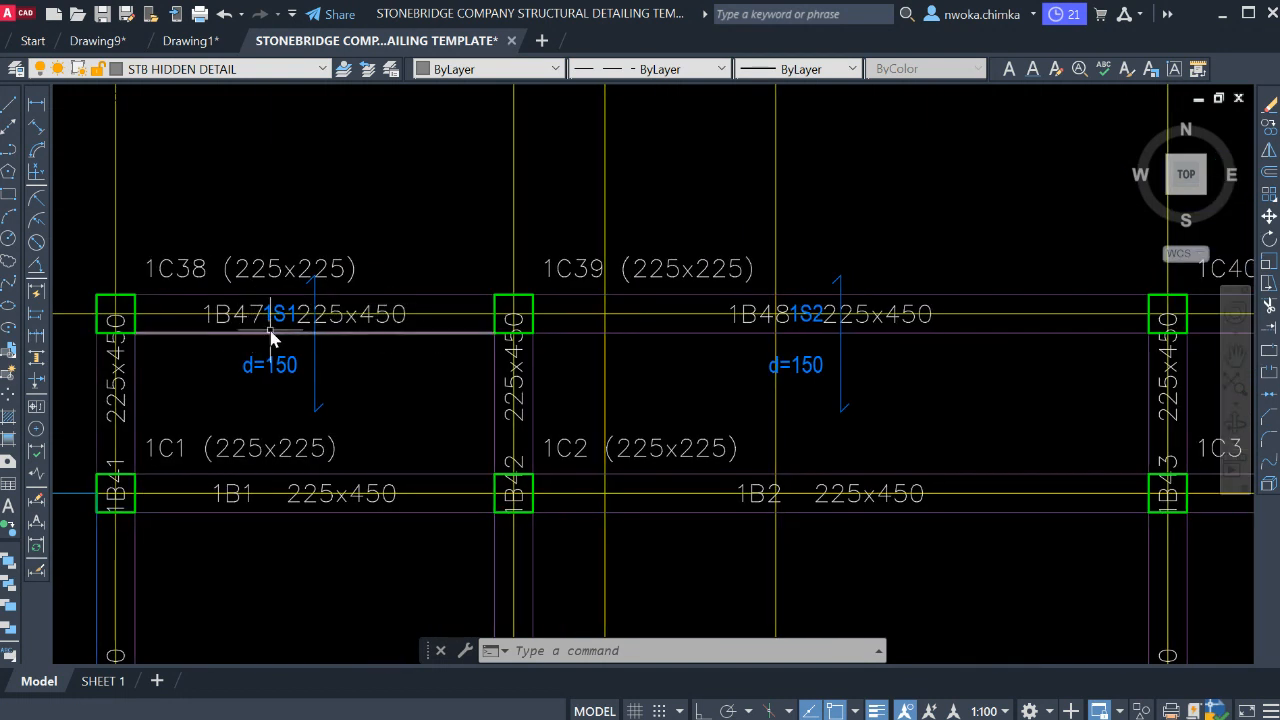
scroll(286, 316, "down", 1)
middle_click_drag(643, 286, 491, 323)
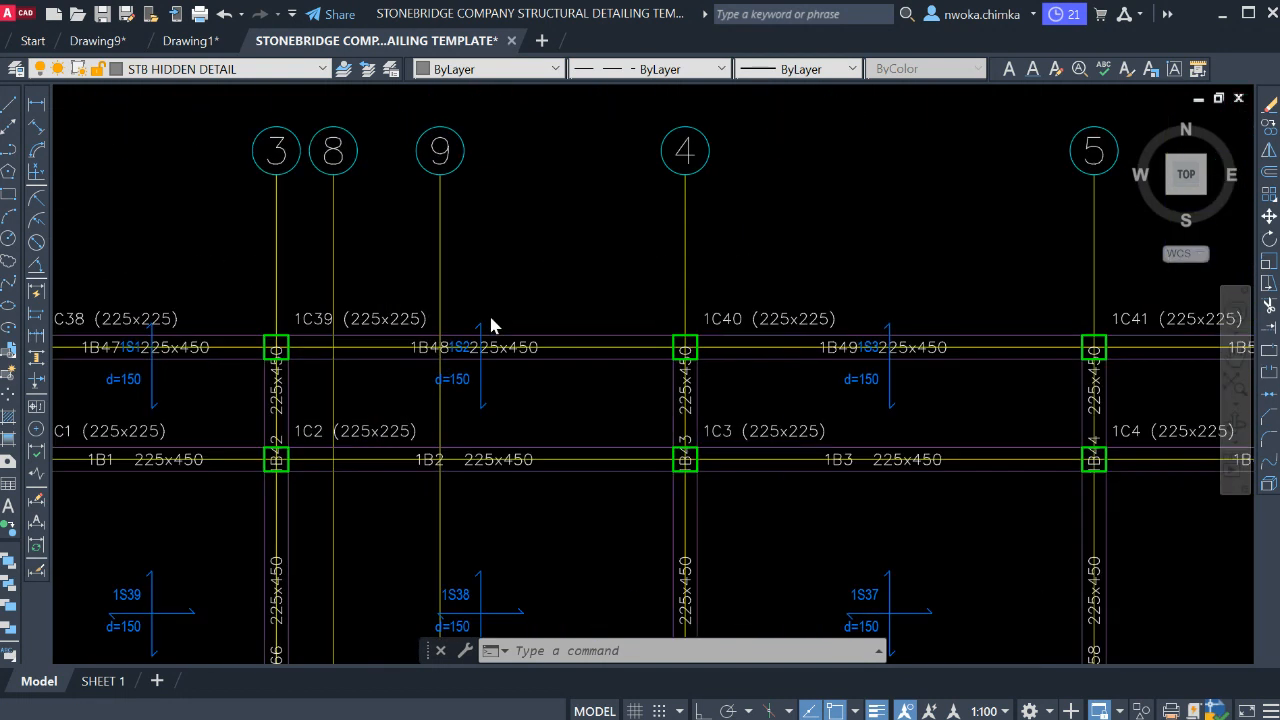
scroll(491, 323, "down", 2)
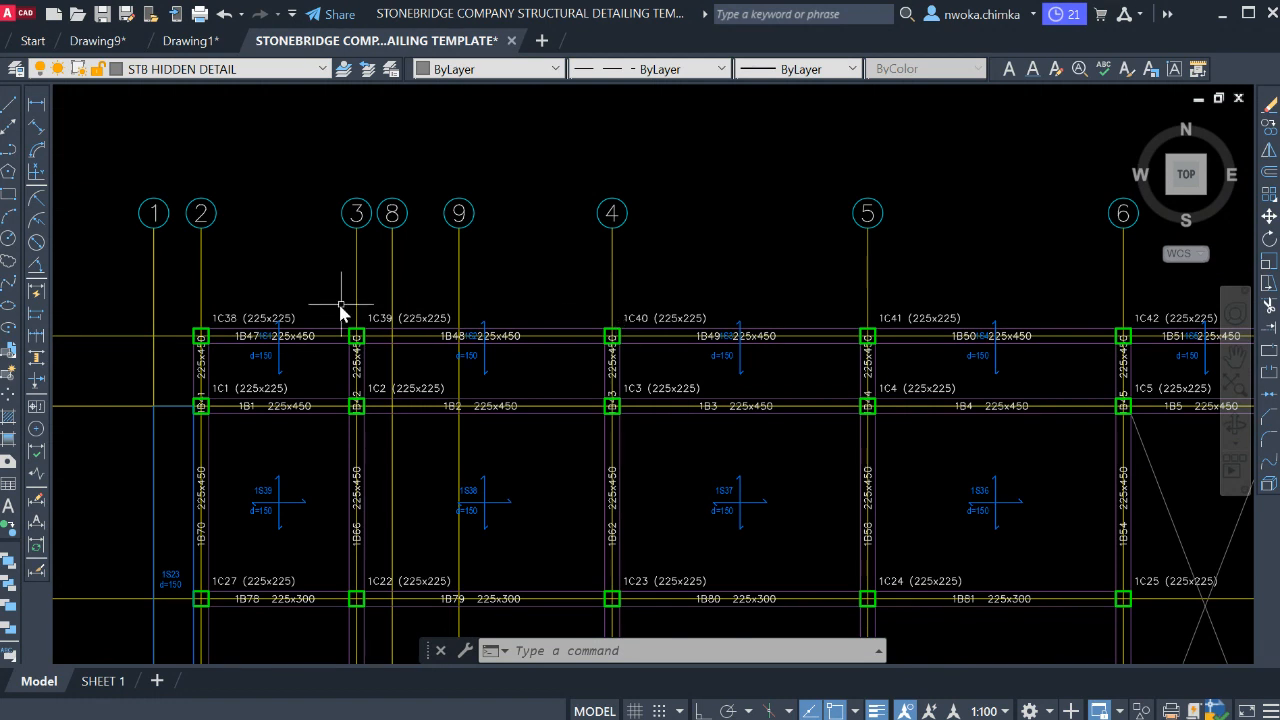
scroll(340, 312, "down", 1)
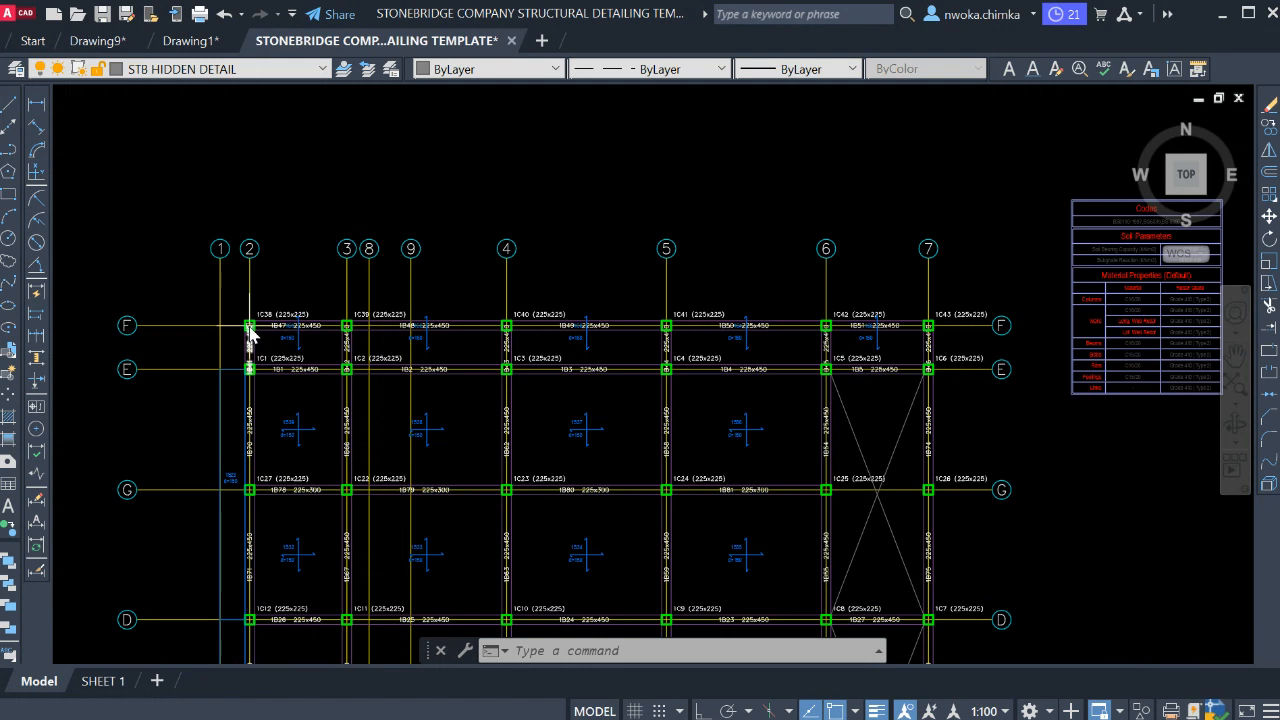
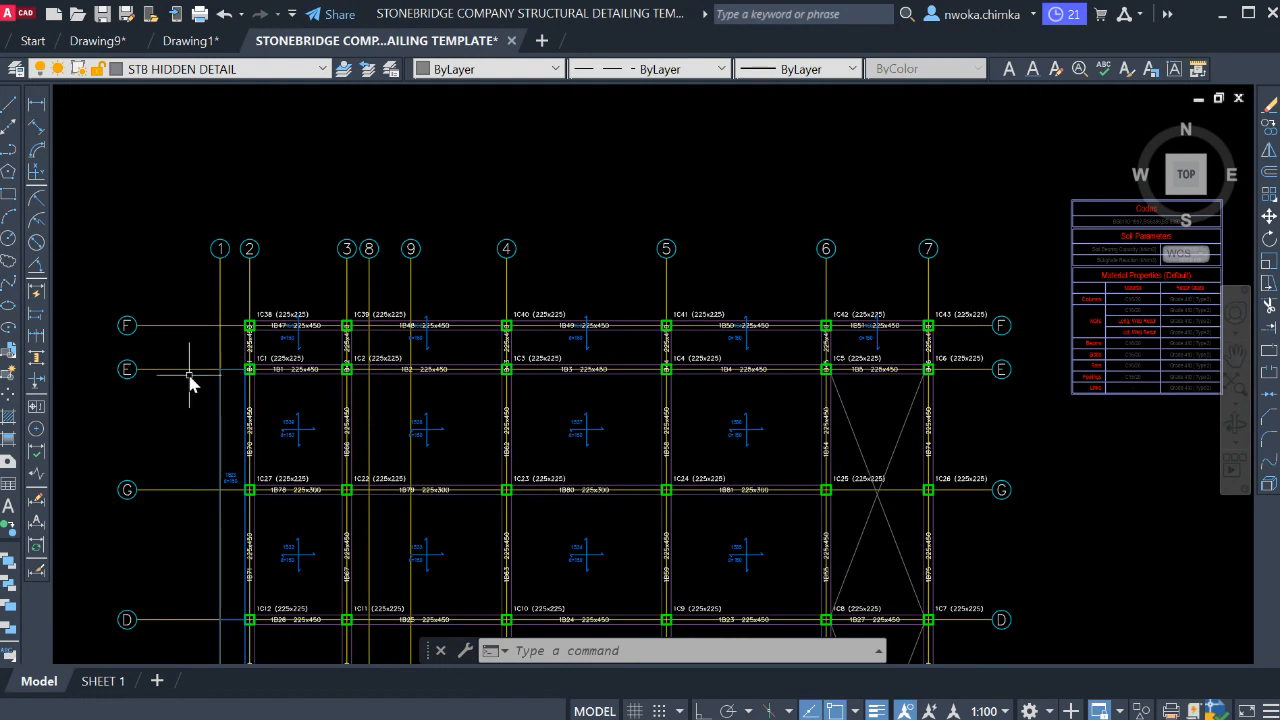
- Examine the remaining beam, column and slab labels on the Storey 1 plan from gridline G to A, including the plan title
middle_click_drag(926, 372, 890, 164)
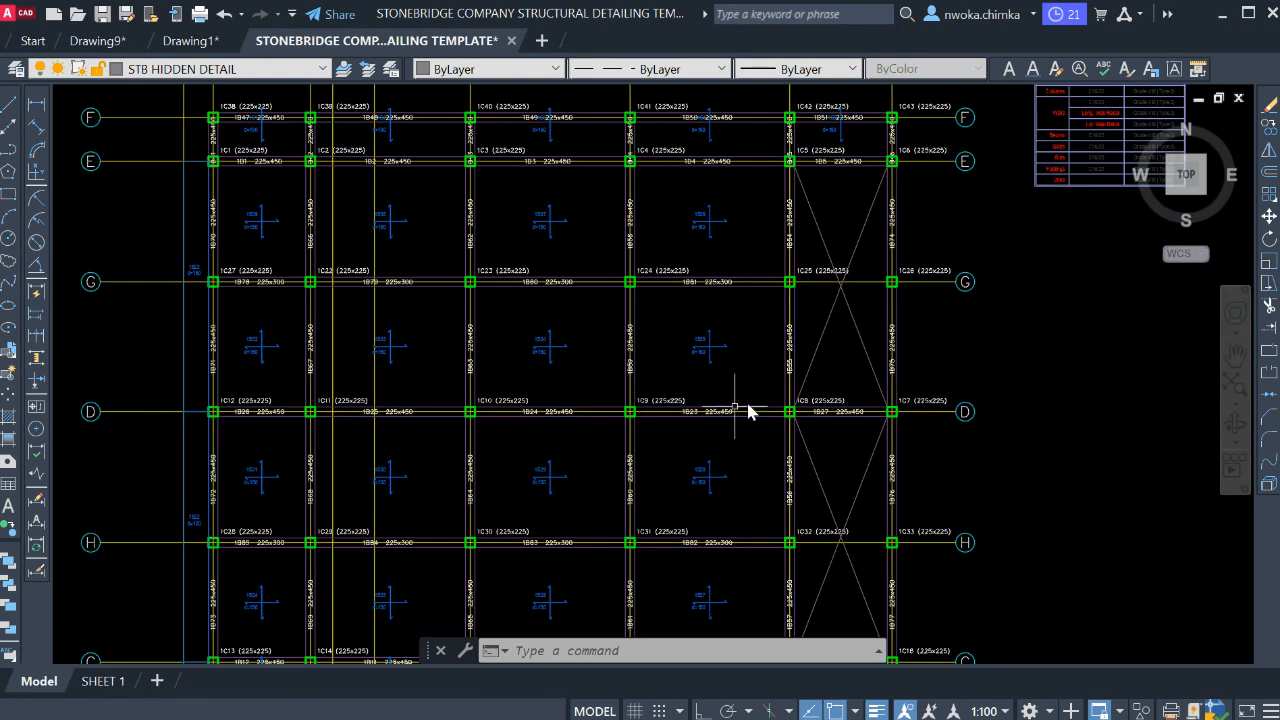
middle_click_drag(583, 410, 586, 275)
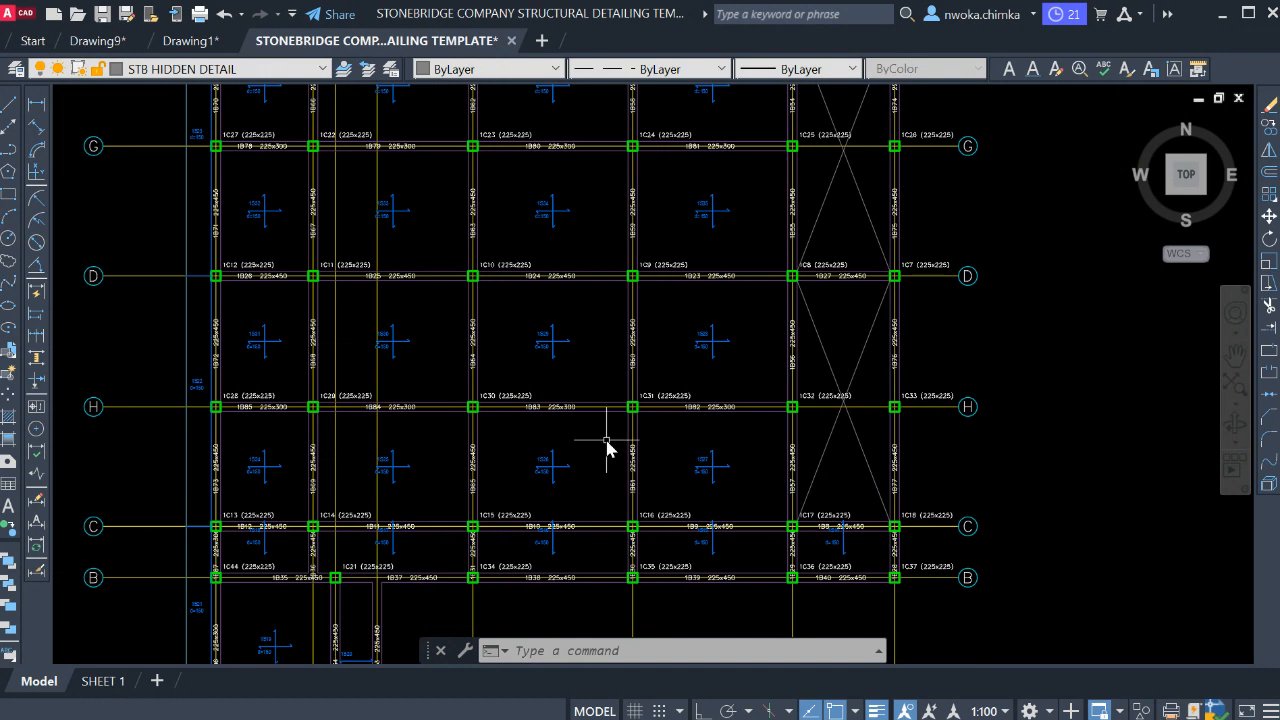
scroll(607, 441, "down", 2)
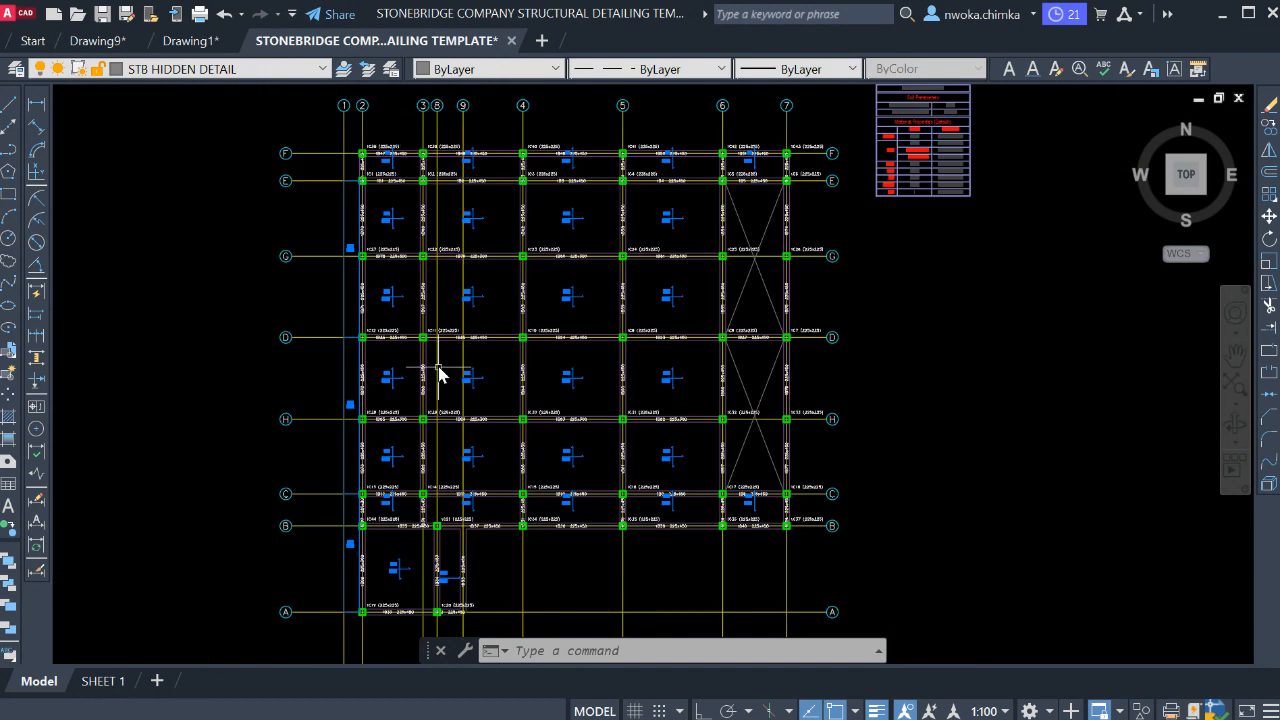
scroll(543, 243, "up", 10)
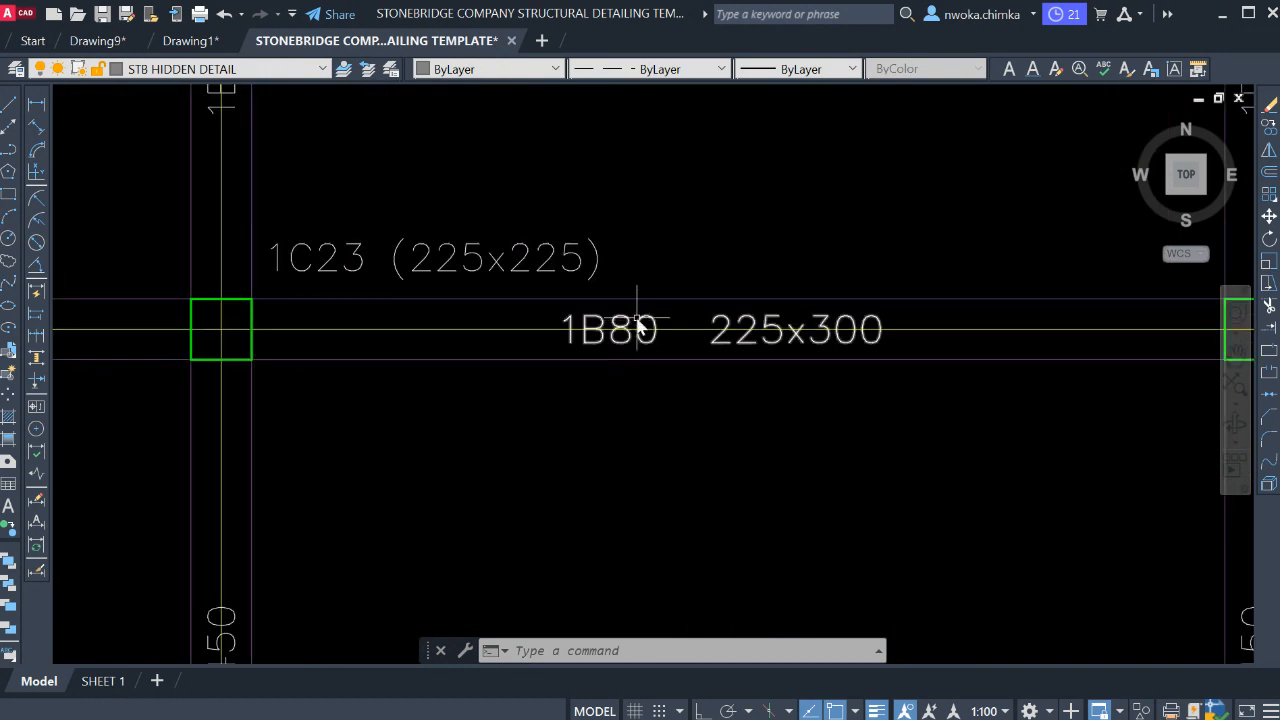
scroll(646, 323, "down", 6)
scroll(674, 491, "up", 4)
scroll(608, 402, "down", 4)
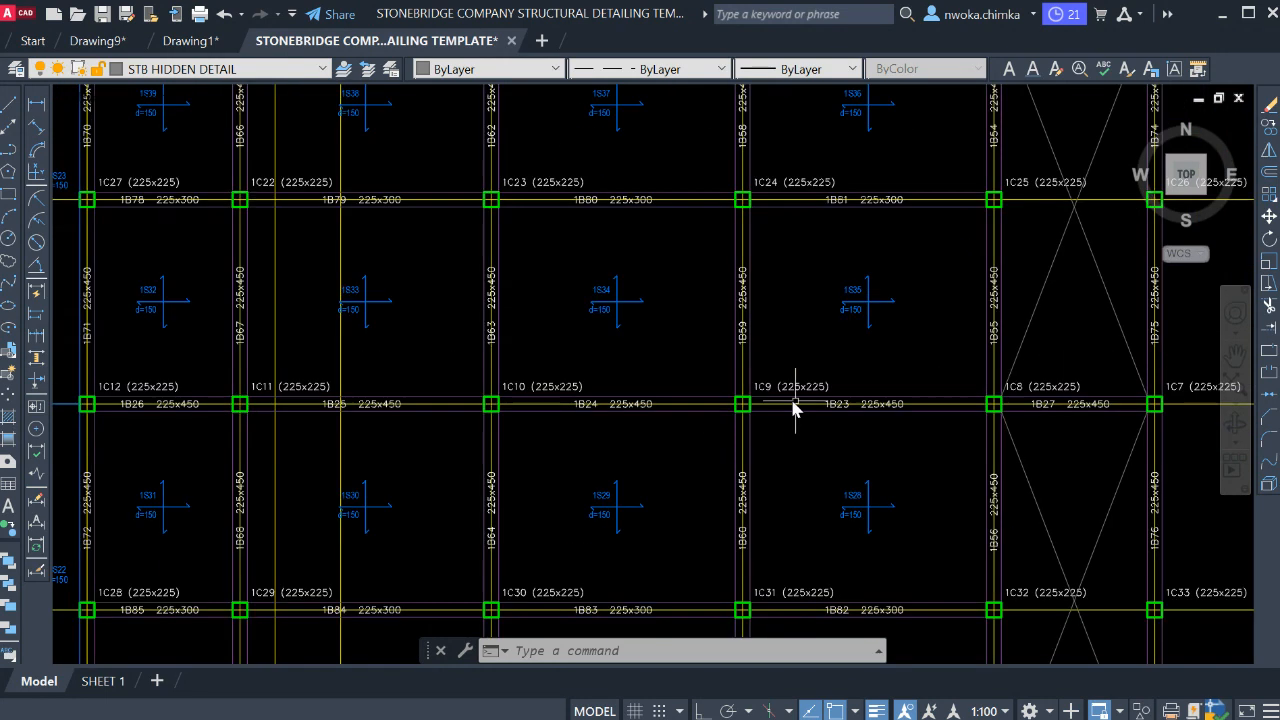
middle_click_drag(842, 402, 730, 419)
scroll(752, 482, "down", 2)
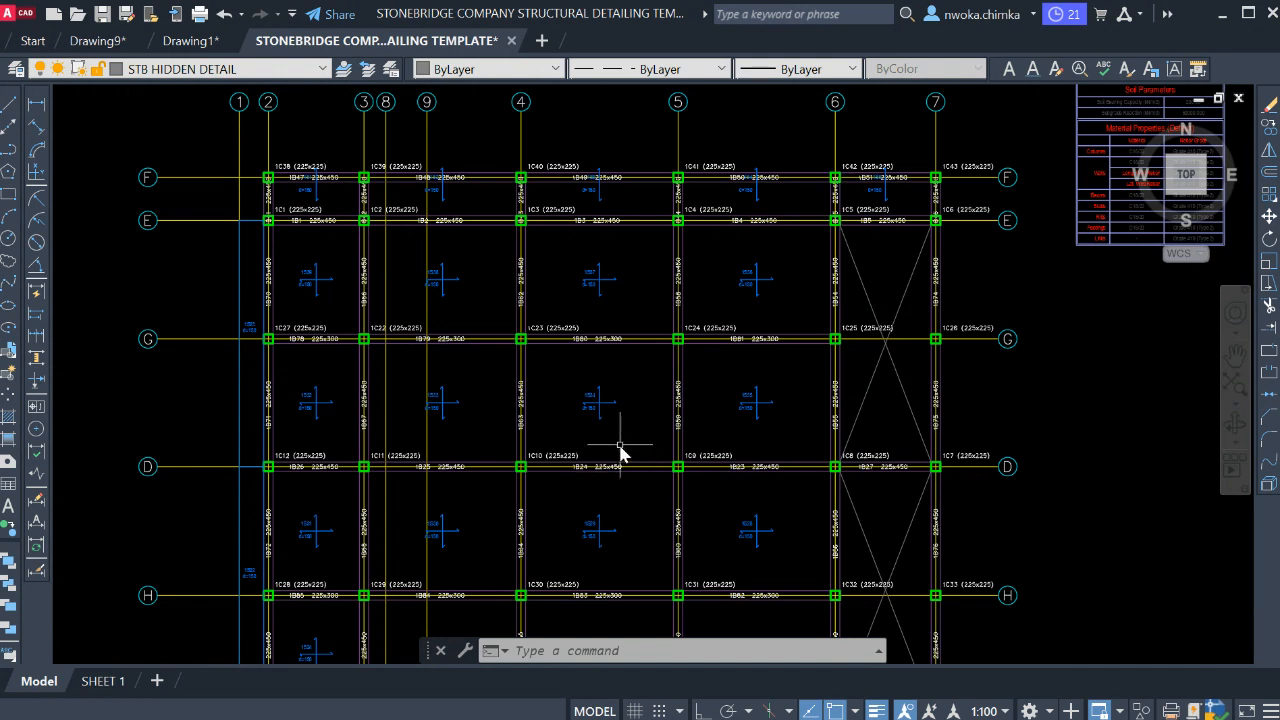
scroll(643, 449, "down", 2)
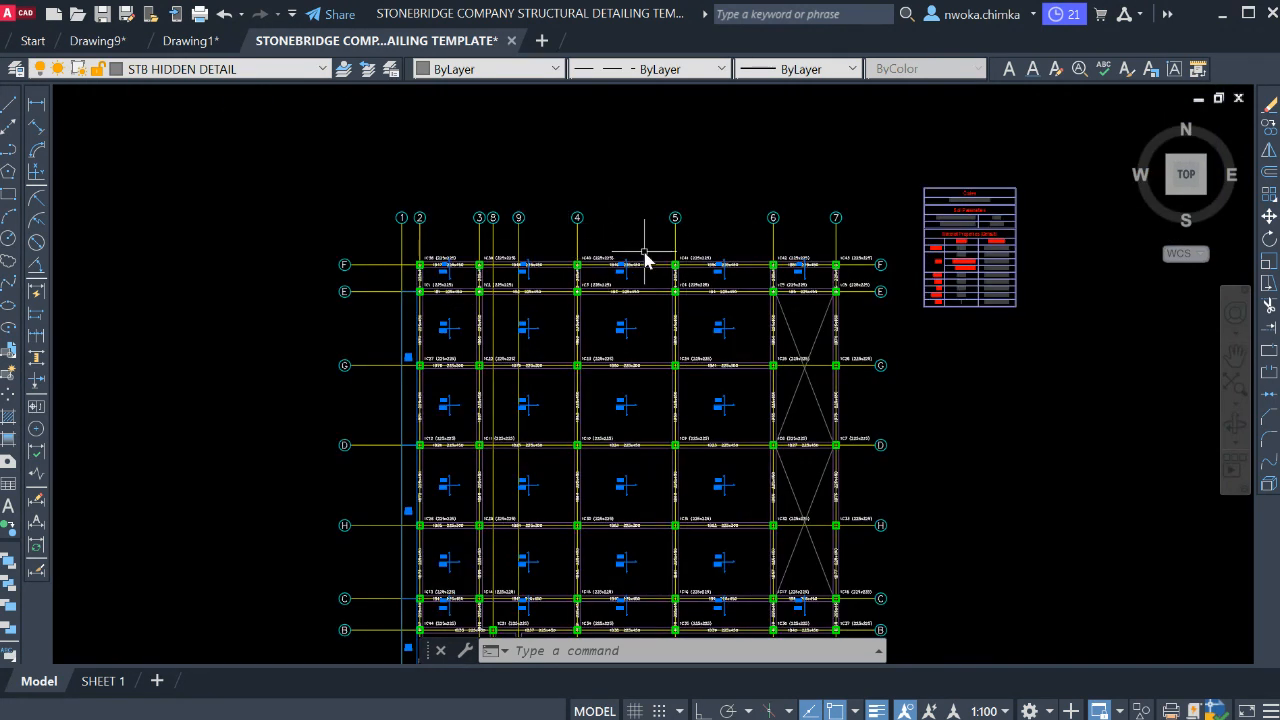
scroll(645, 258, "down", 2)
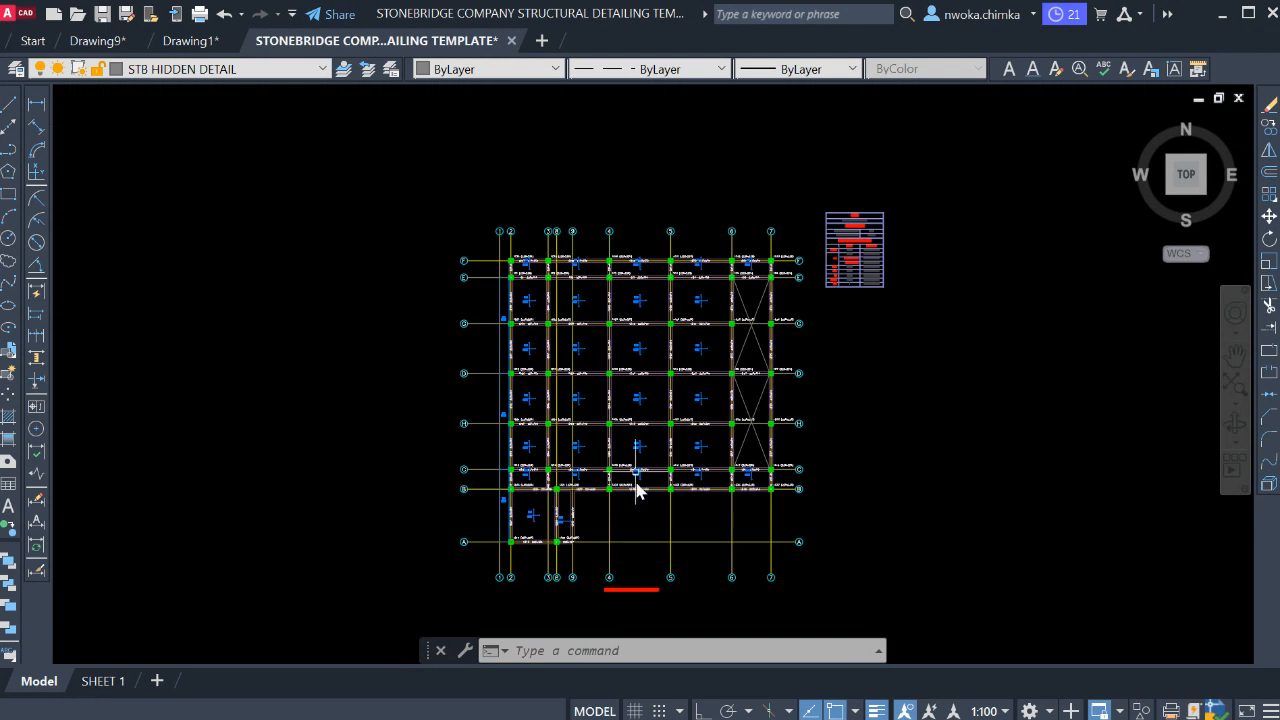
scroll(609, 329, "up", 2)
scroll(614, 257, "down", 3)
scroll(621, 580, "up", 3)
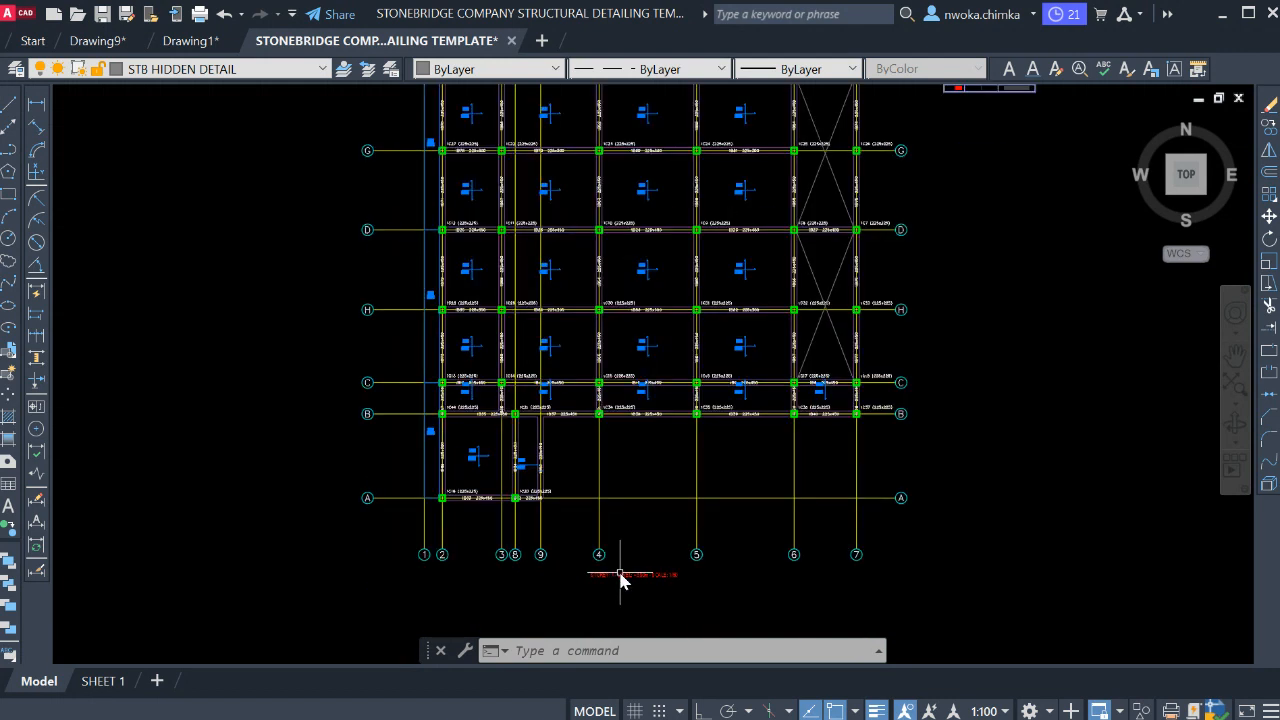
scroll(591, 482, "down", 2)
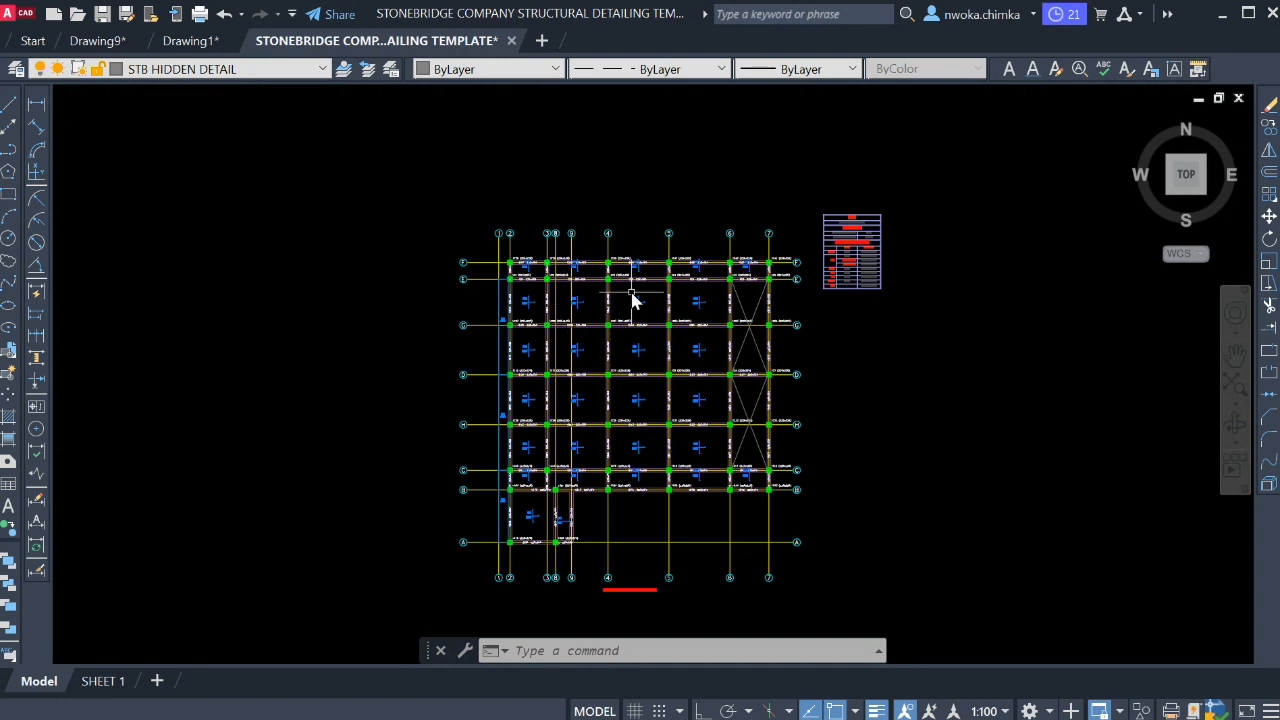
- Inspect the beam 1B50 label overlapping slab label 1S4 between grids 5 and 6, selecting the beam label and then clearing the selection
scroll(630, 278, "up", 6)
scroll(914, 362, "up", 4)
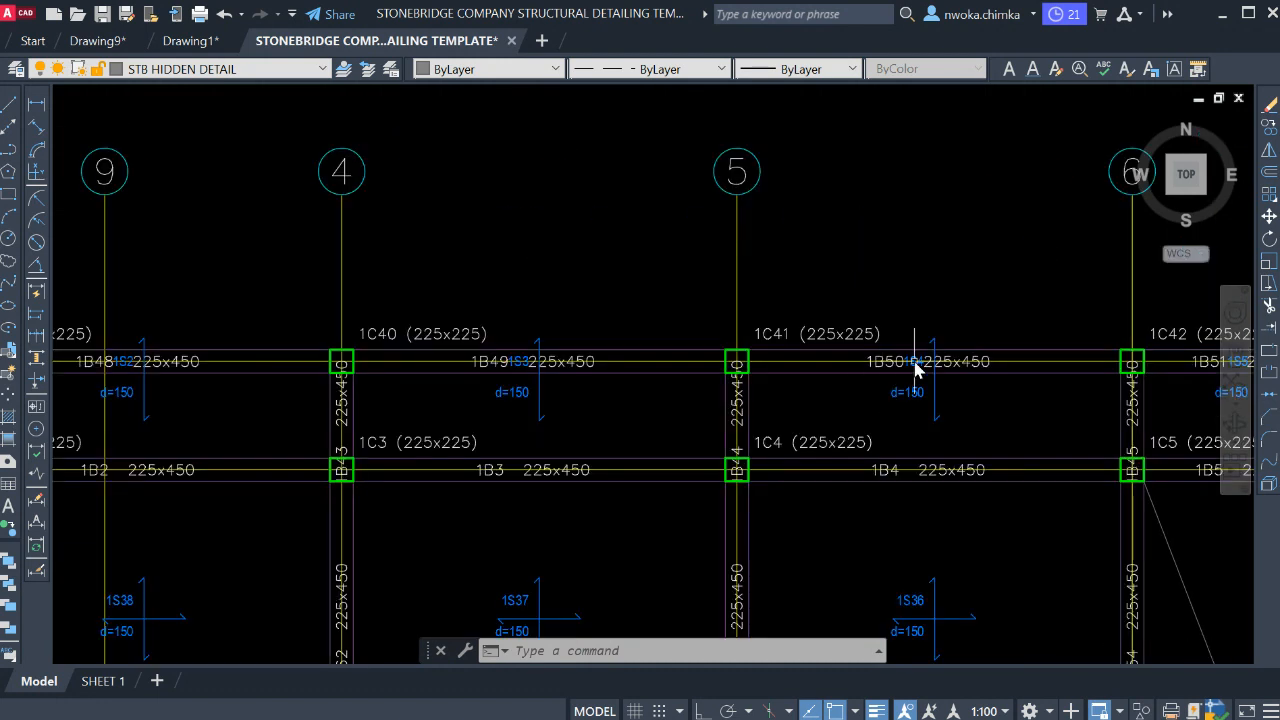
scroll(888, 364, "up", 2)
left_click(890, 362)
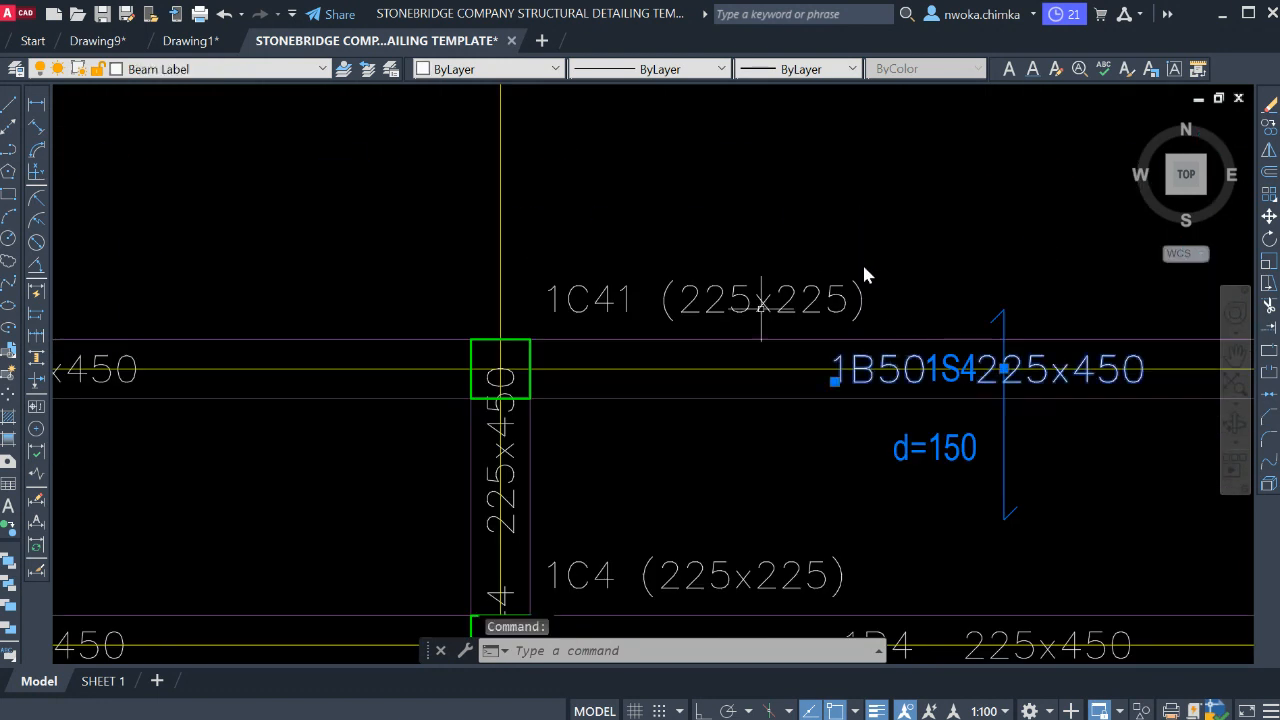
key("Escape")
scroll(1000, 280, "down", 12)
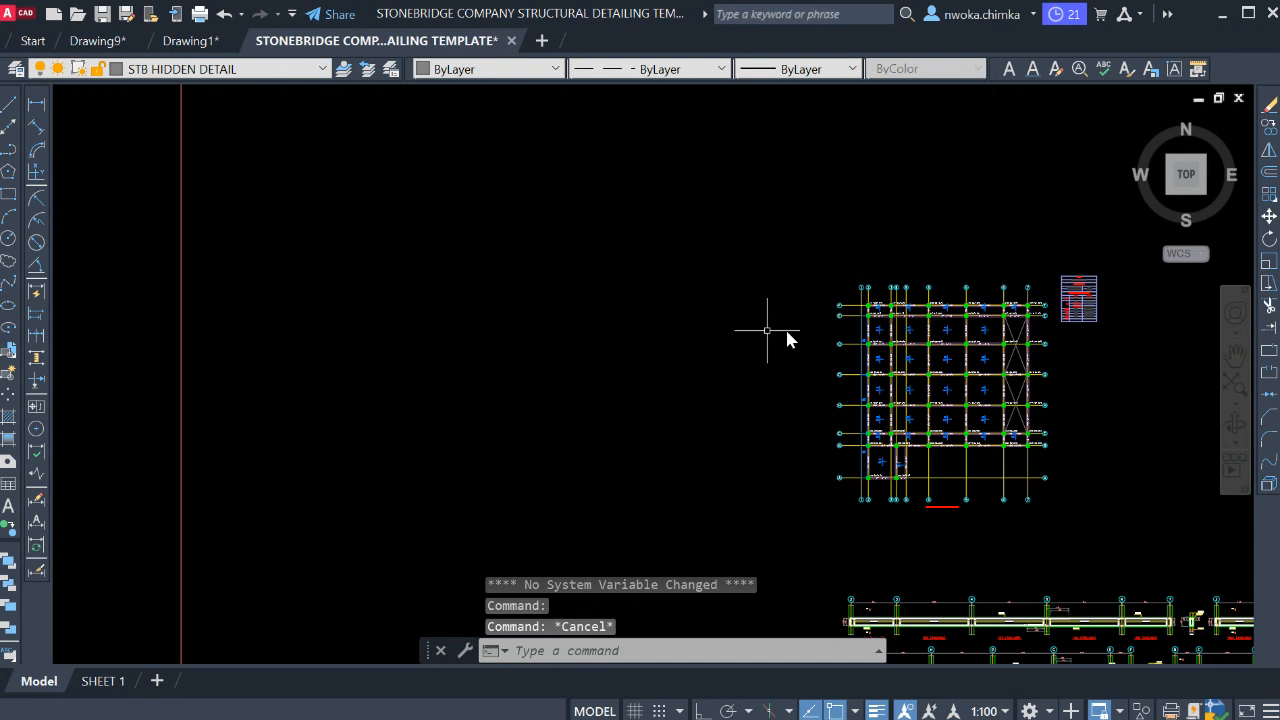
- Copy the BEAM 1 (225 x 450) label from the reference beam plan to above the Storey 1 plan, between grids 4 and 5
middle_click_drag(653, 336, 1052, 436)
scroll(1046, 434, "down", 6)
middle_click_drag(646, 374, 929, 366)
middle_click_drag(700, 389, 949, 328)
scroll(916, 337, "down", 2)
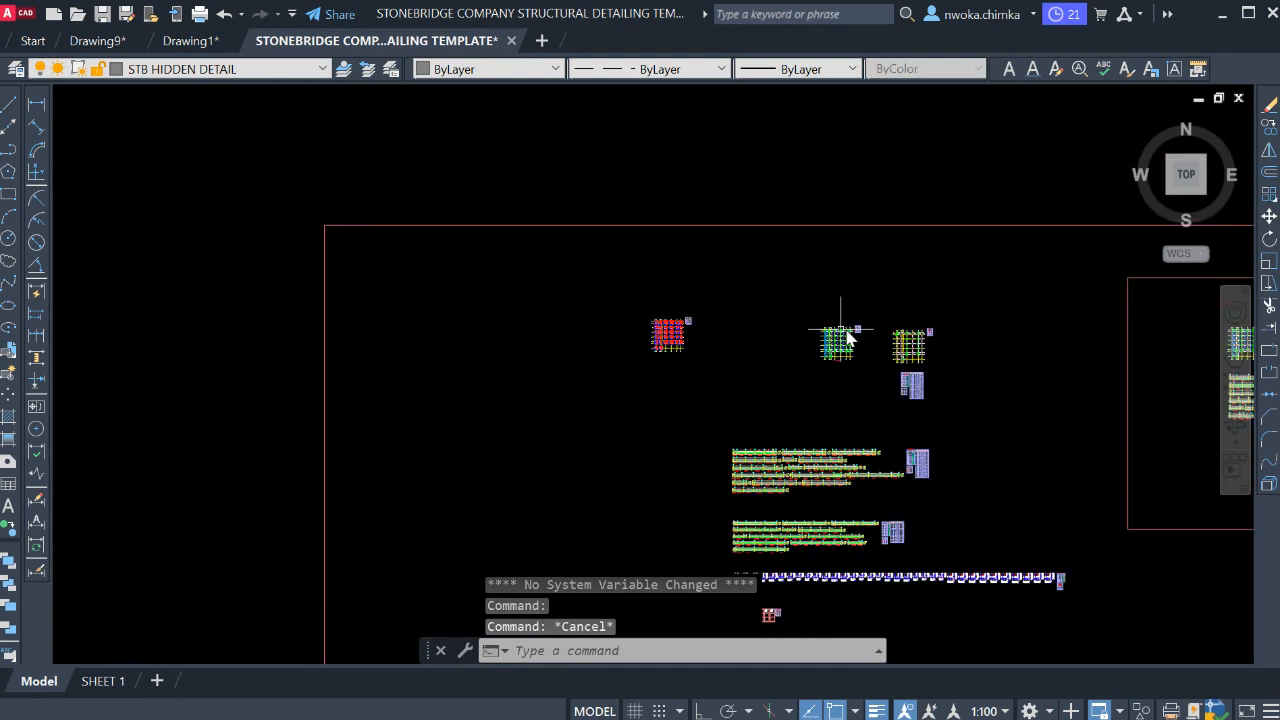
scroll(780, 348, "down", 2)
scroll(780, 341, "down", 2)
middle_click_drag(511, 369, 1045, 397)
middle_click_drag(592, 367, 954, 333)
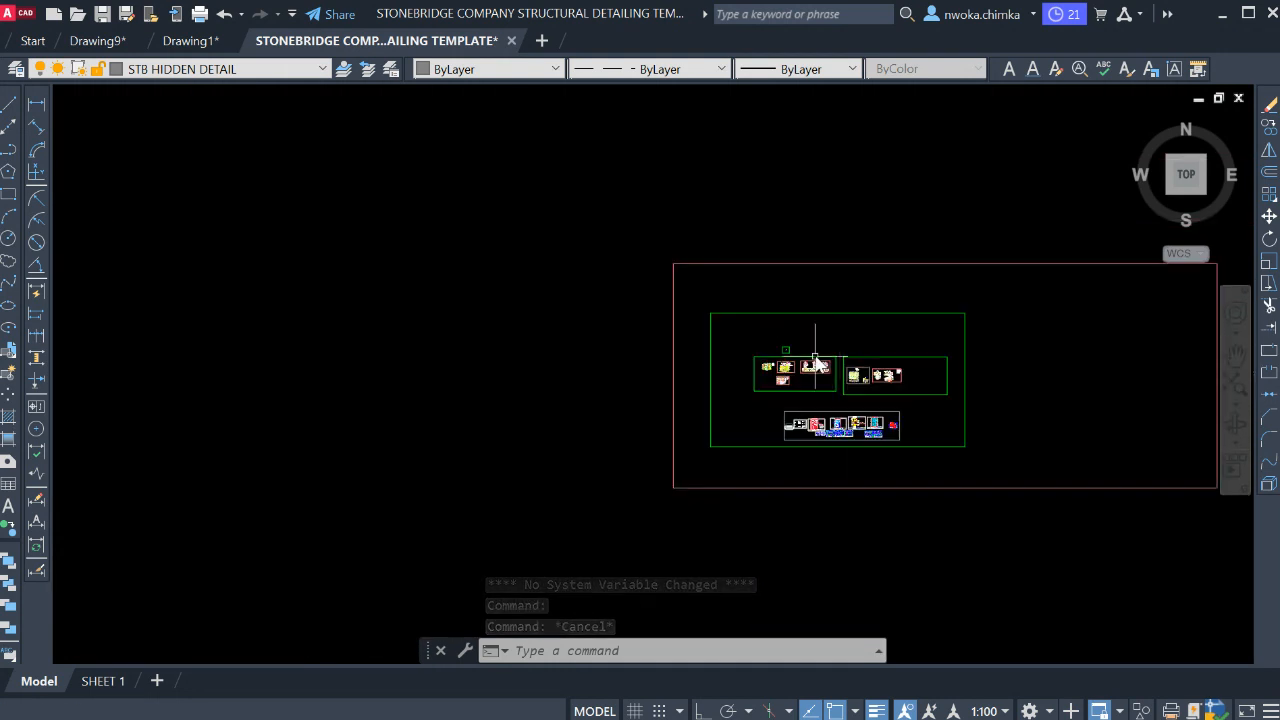
scroll(805, 362, "up", 3)
scroll(760, 380, "up", 10)
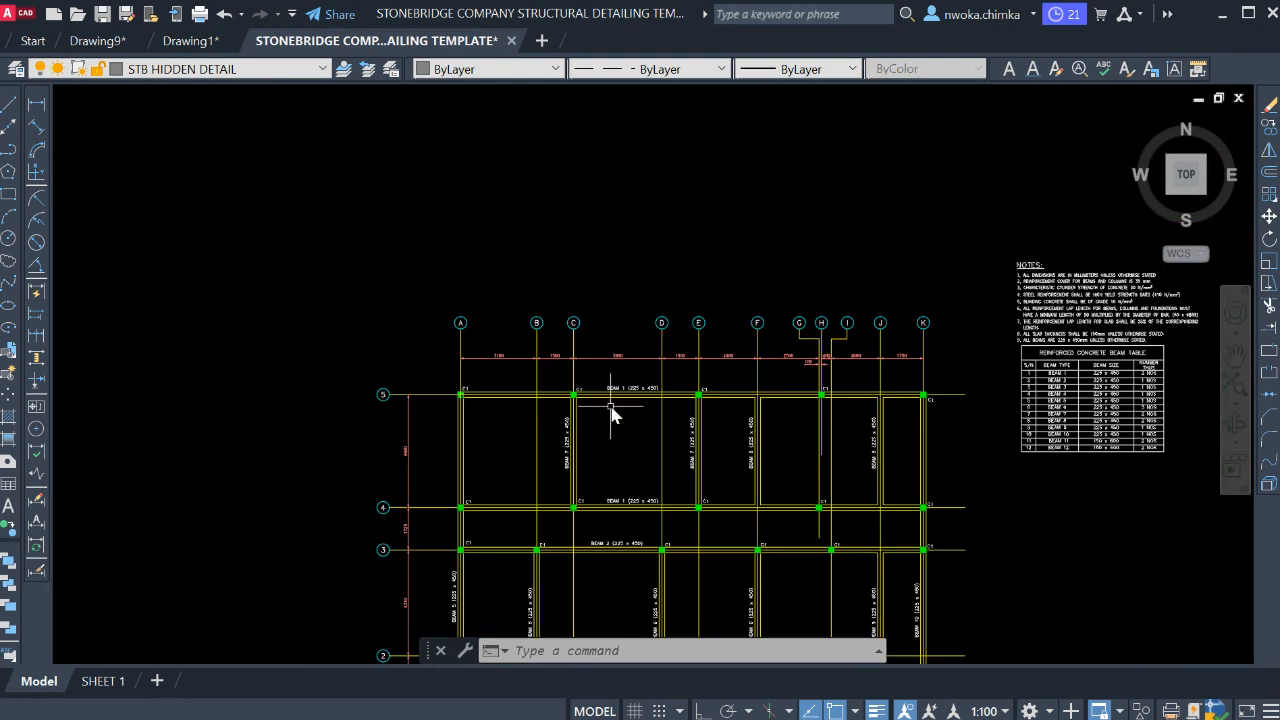
scroll(718, 352, "up", 2)
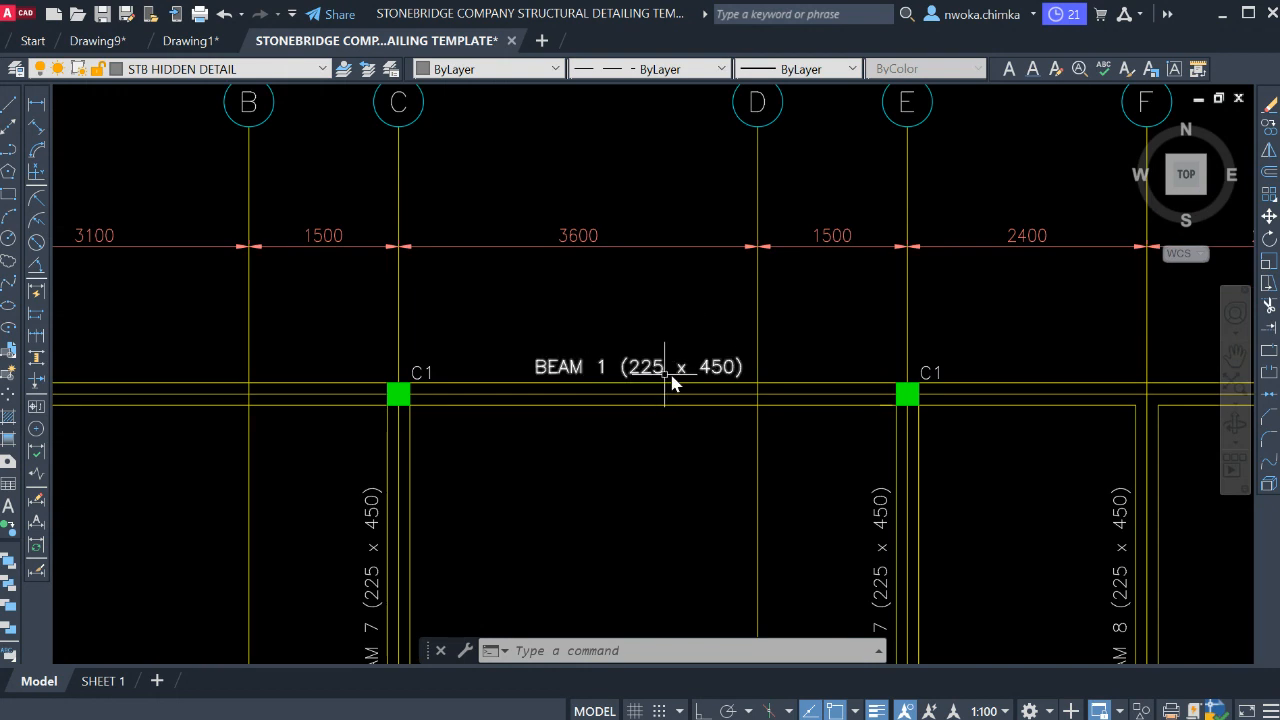
left_click(634, 368)
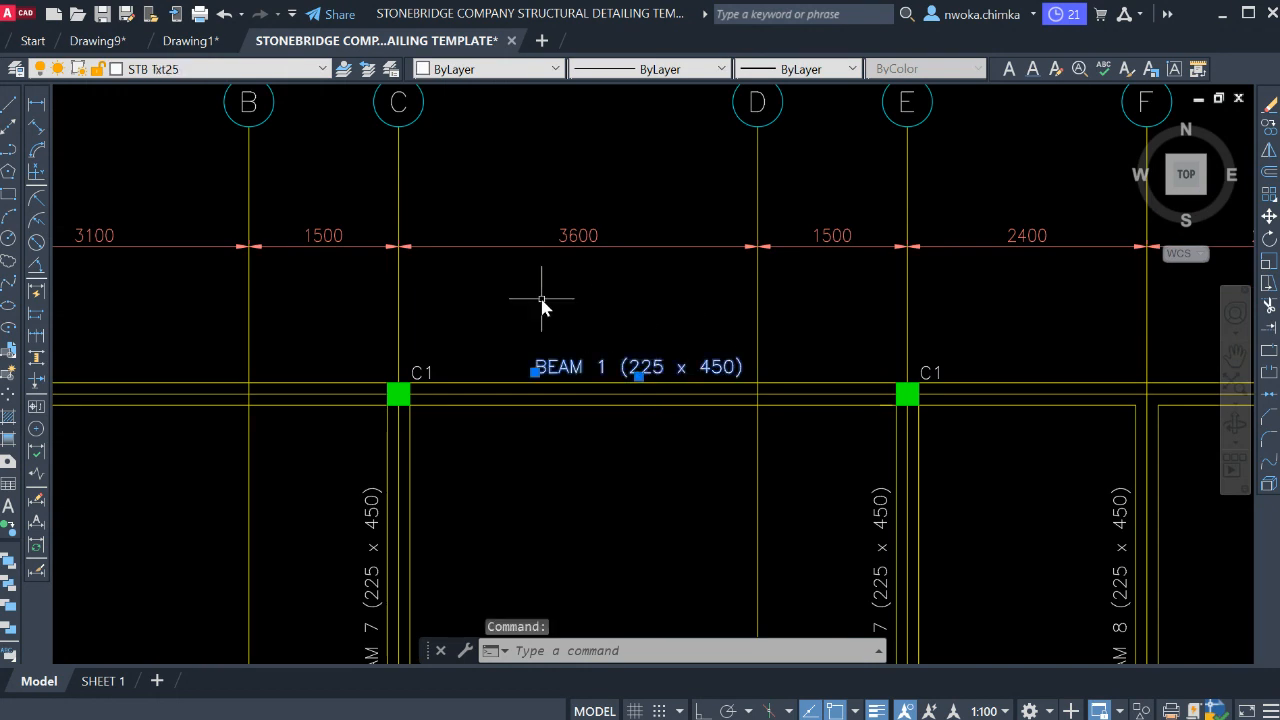
type("Co")
key("Return")
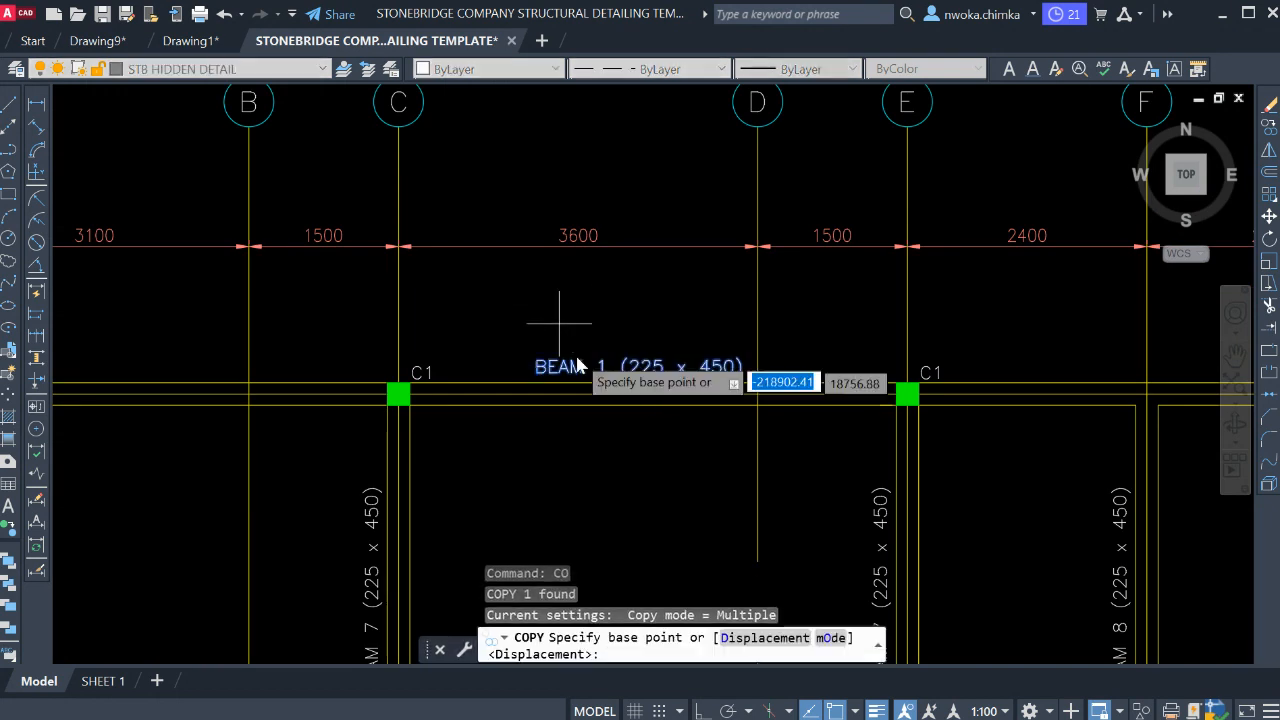
left_click(535, 371)
scroll(103, 290, "down", 8)
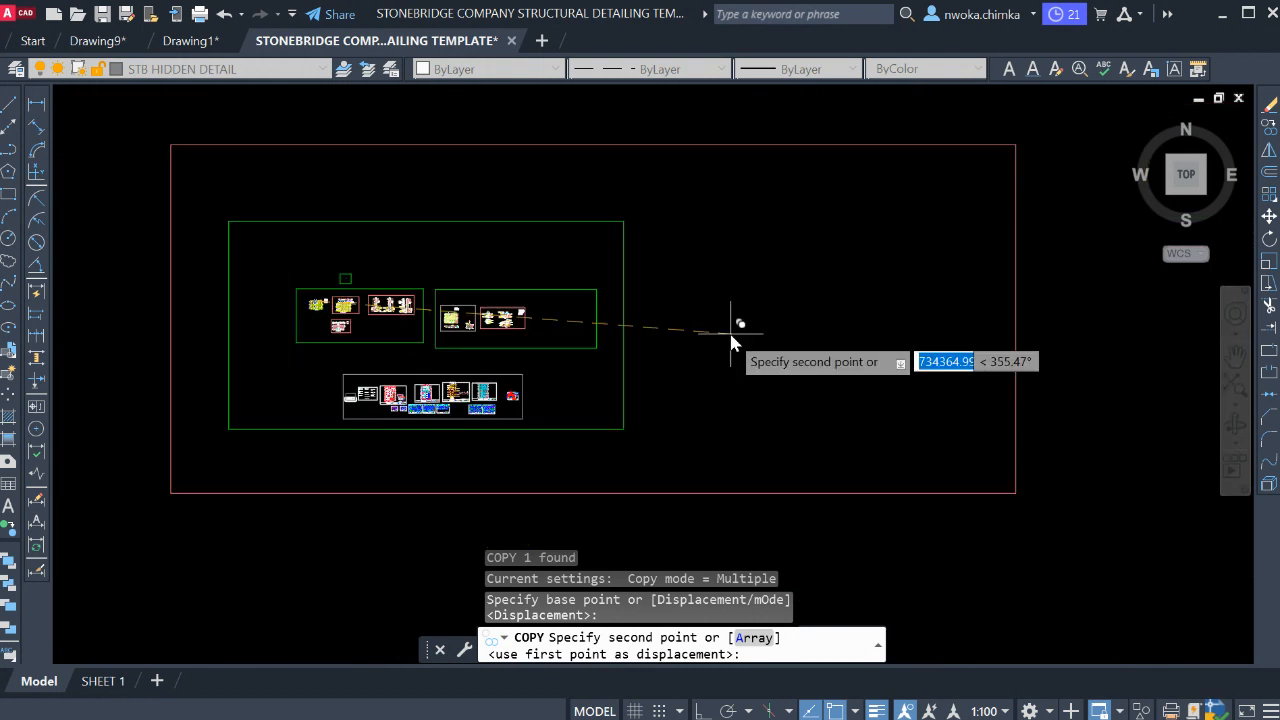
scroll(562, 312, "up", 5)
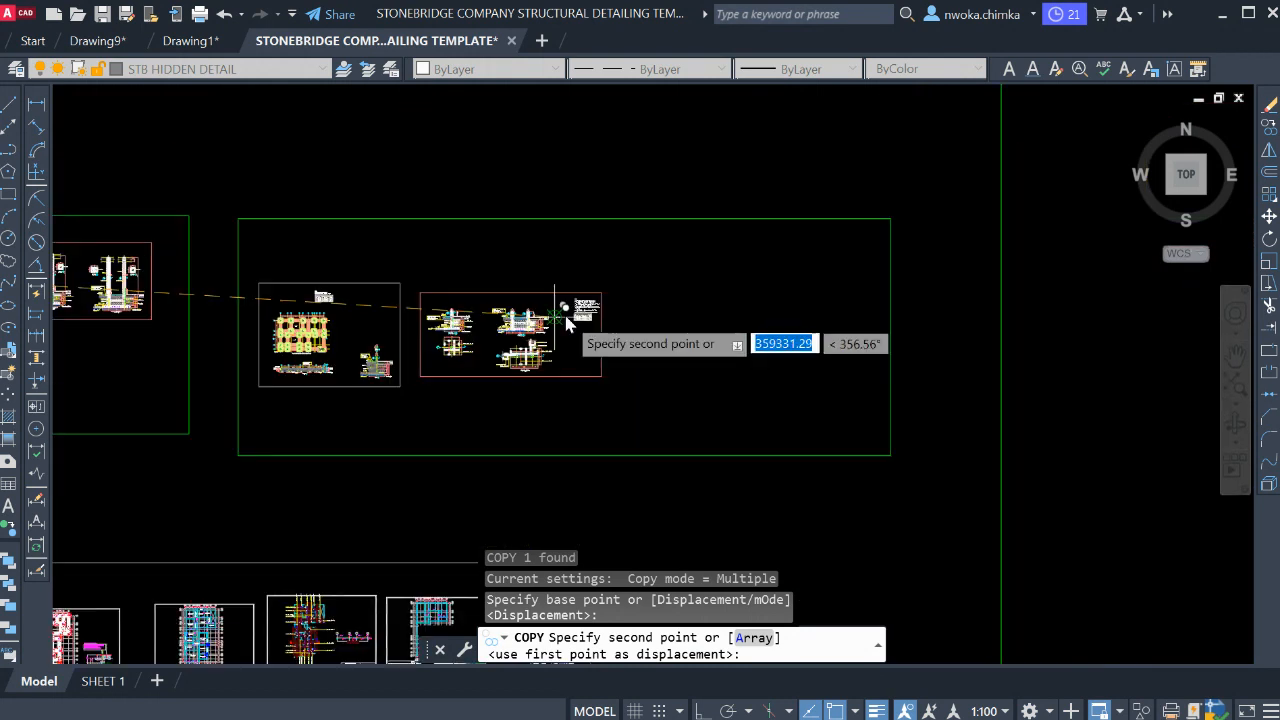
scroll(503, 332, "down", 5)
middle_click_drag(943, 336, 395, 348)
scroll(805, 285, "up", 10)
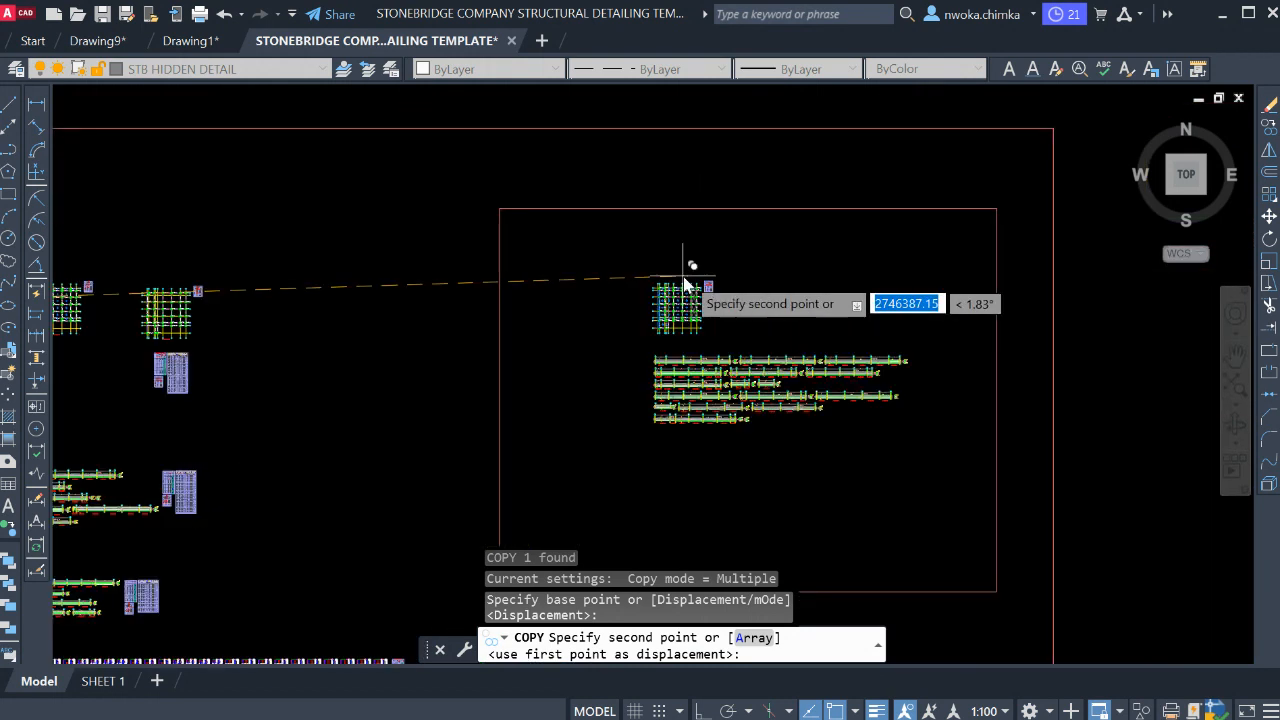
scroll(588, 316, "up", 3)
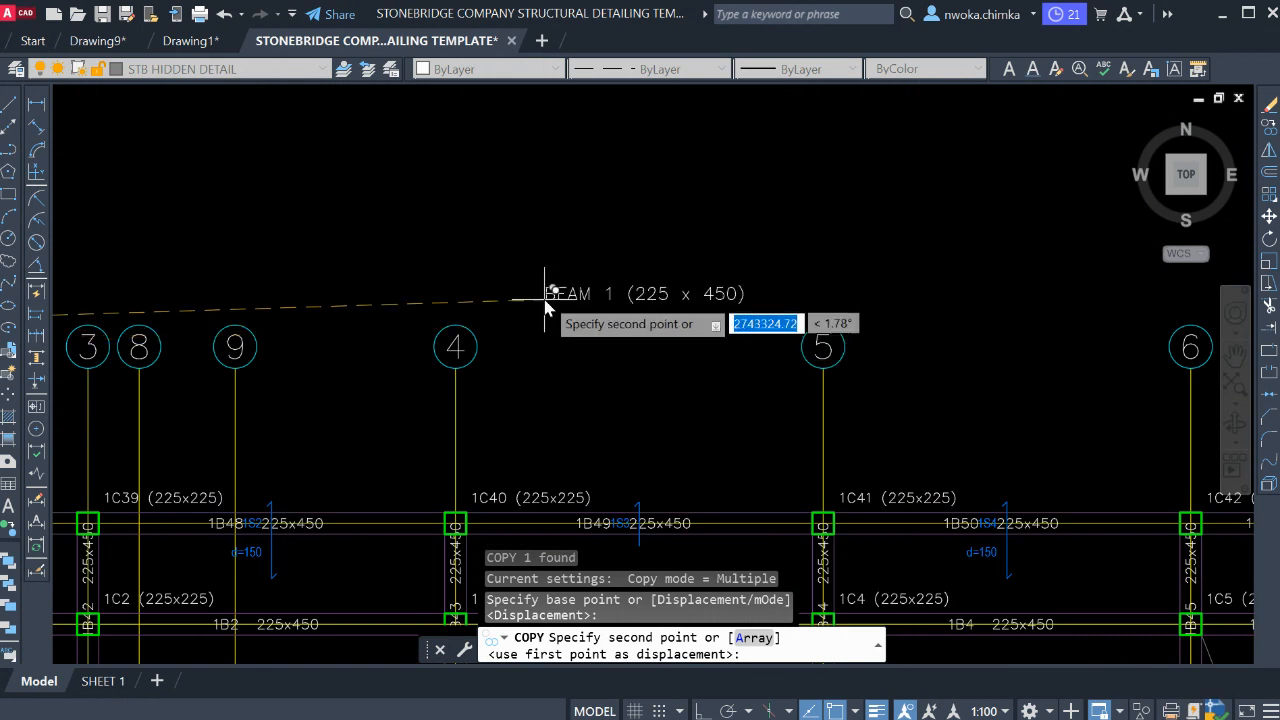
left_click(568, 306)
key("Escape")
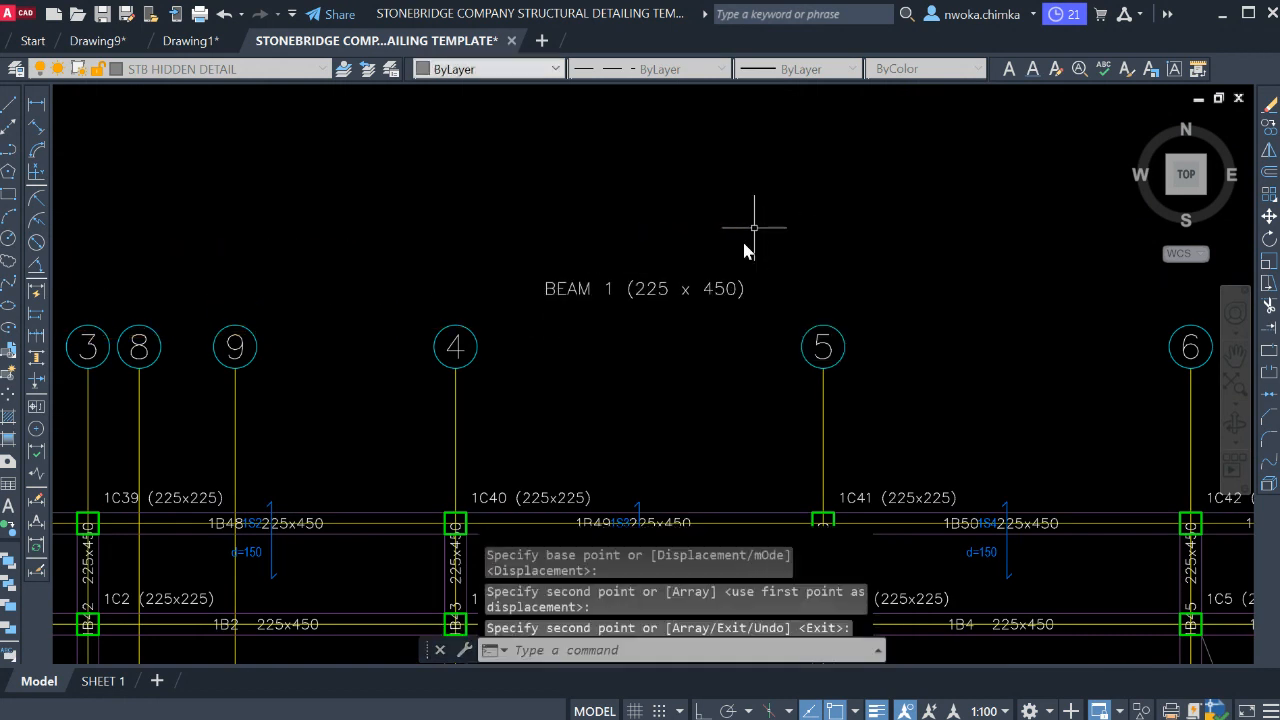
- Compare the copied BEAM 1 label with the 1B49 beam and 1S3 slab labels between grids 4 and 5
middle_click_drag(719, 289, 759, 241)
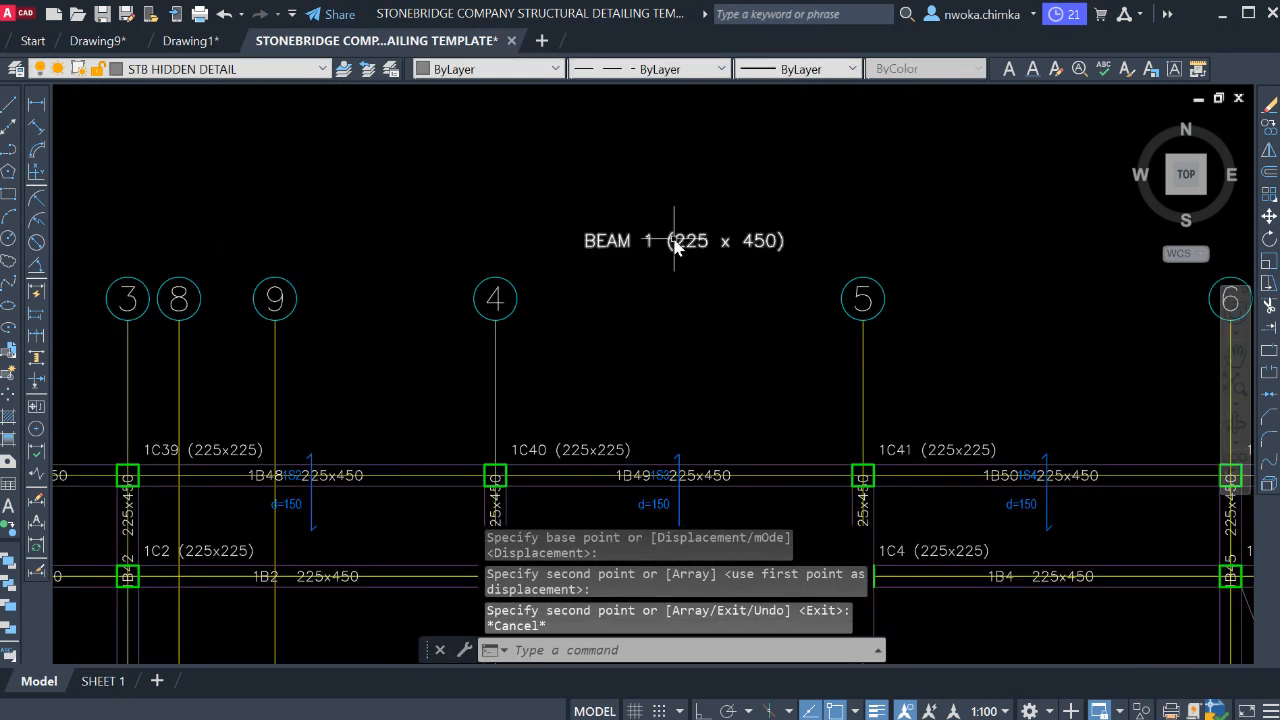
scroll(677, 243, "up", 2)
scroll(671, 243, "down", 4)
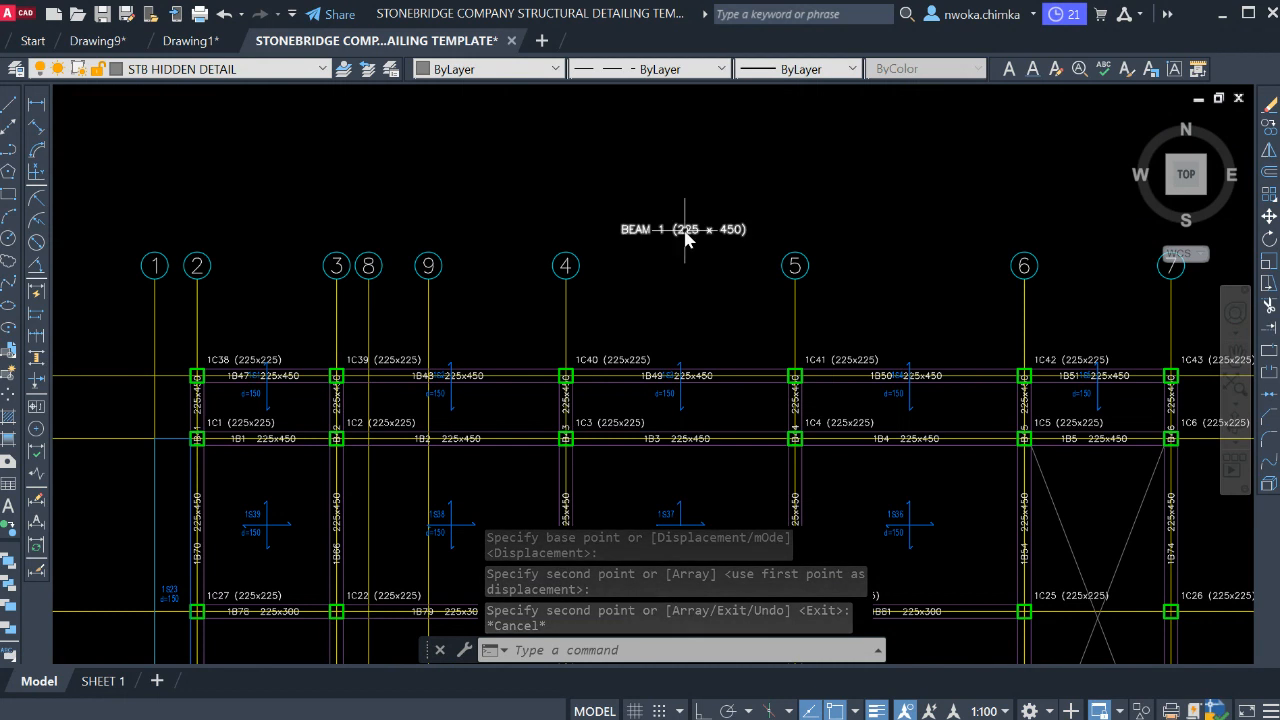
scroll(694, 371, "up", 8)
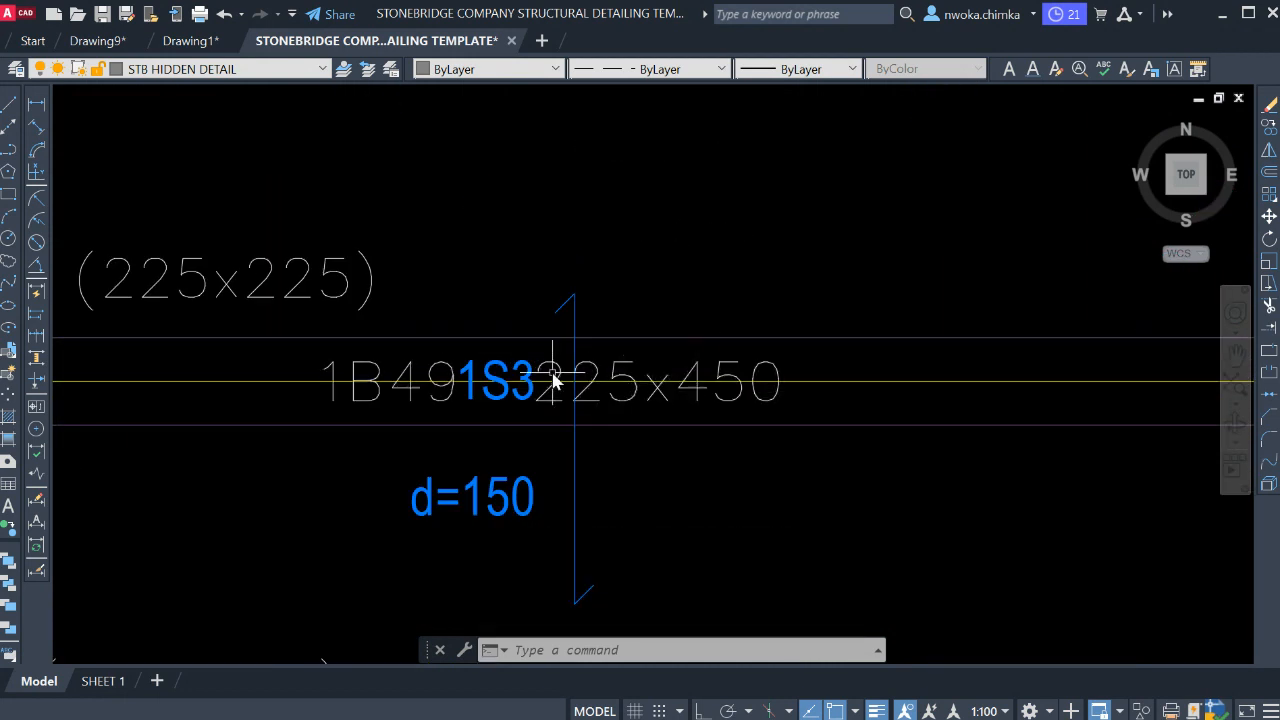
scroll(557, 362, "down", 2)
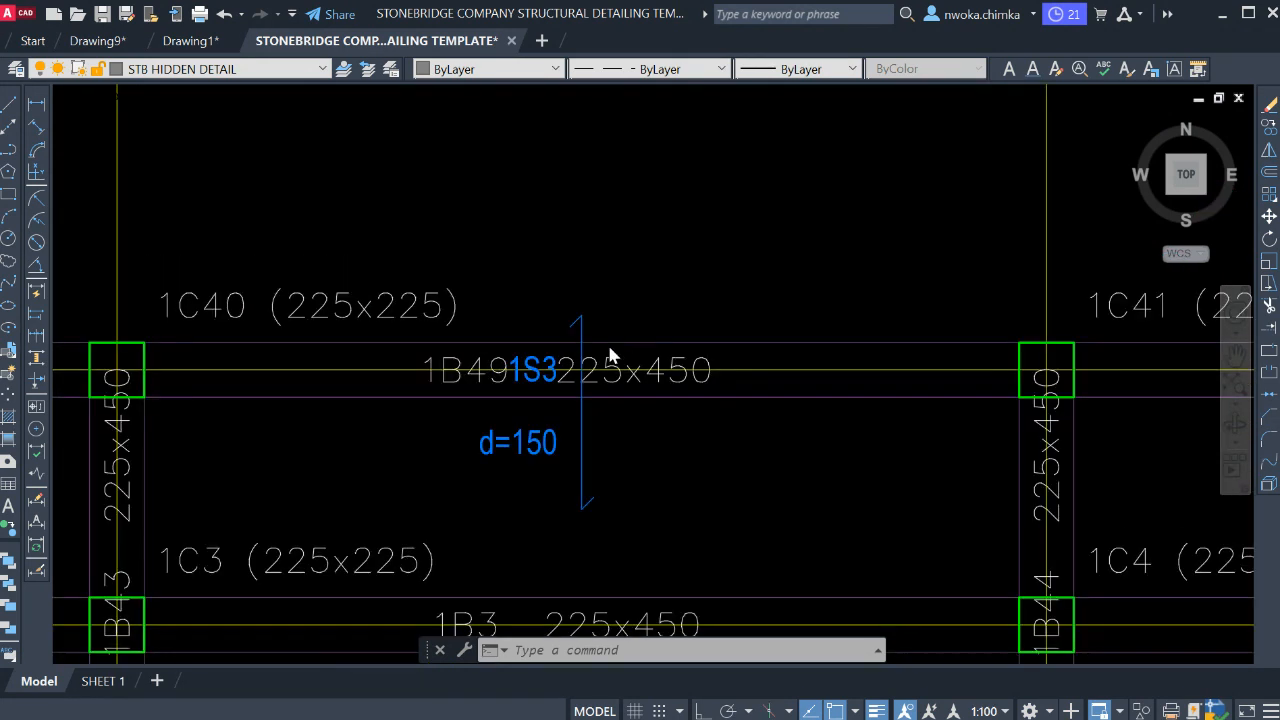
scroll(710, 356, "down", 2)
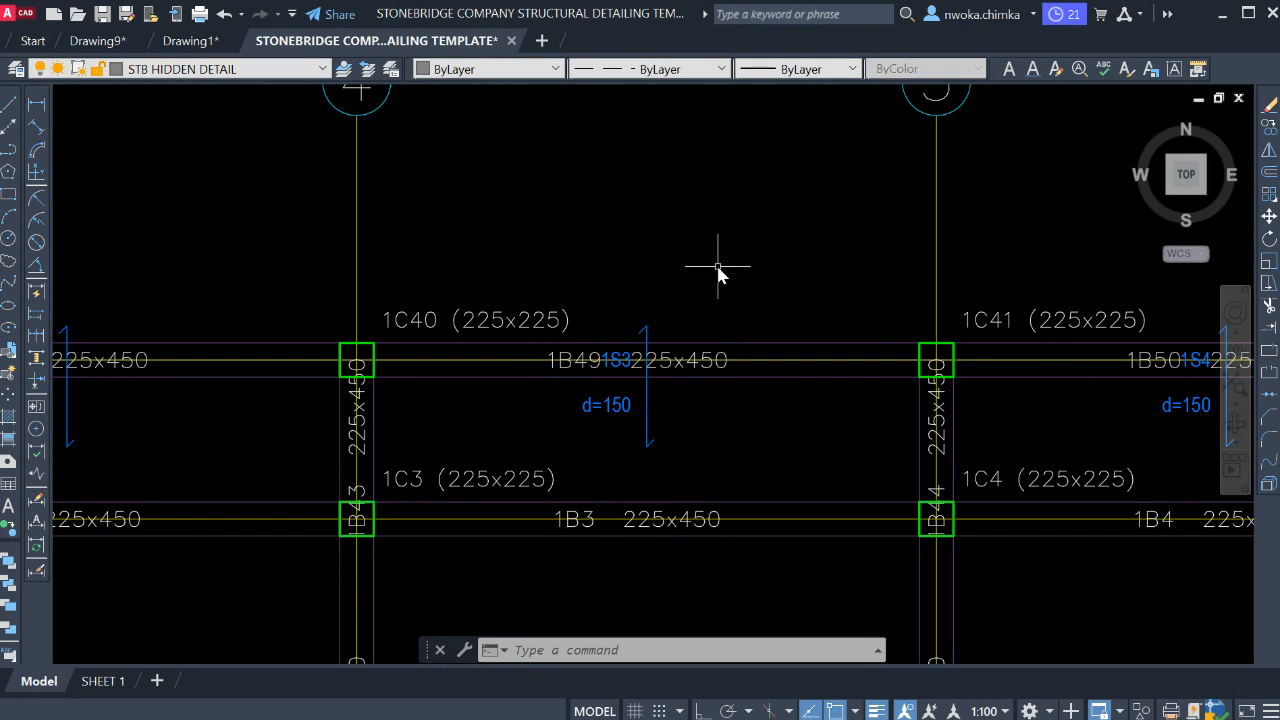
- Re-enter the size 225 x 450 in the copied BEAM 1 label and finish the text edit
middle_click_drag(718, 142, 710, 492)
left_click(680, 346)
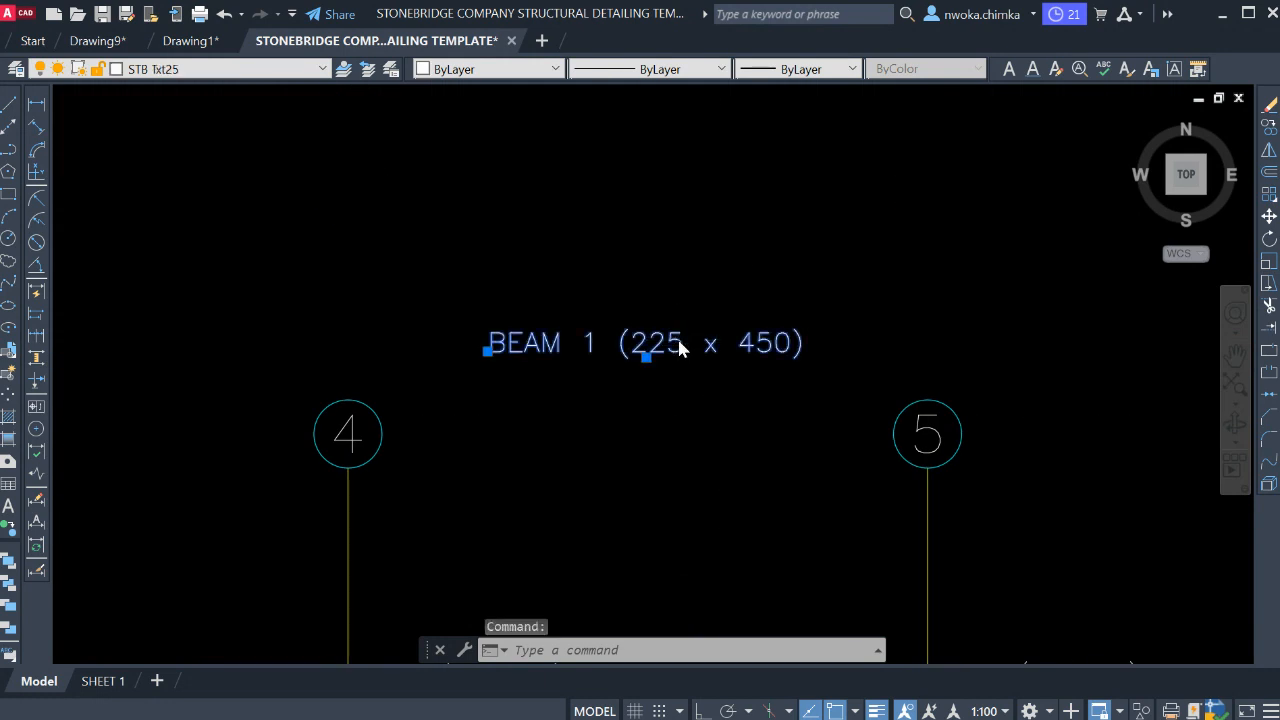
double_click(680, 346)
scroll(683, 343, "up", 2)
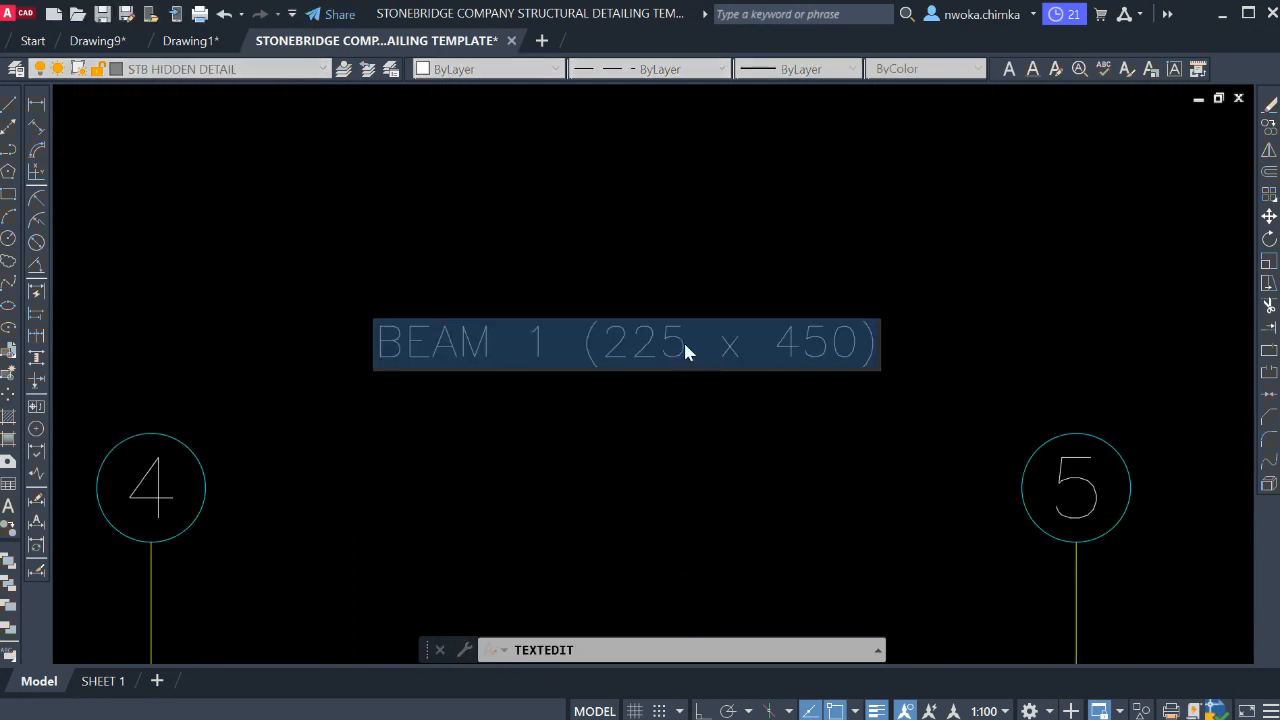
double_click(625, 357)
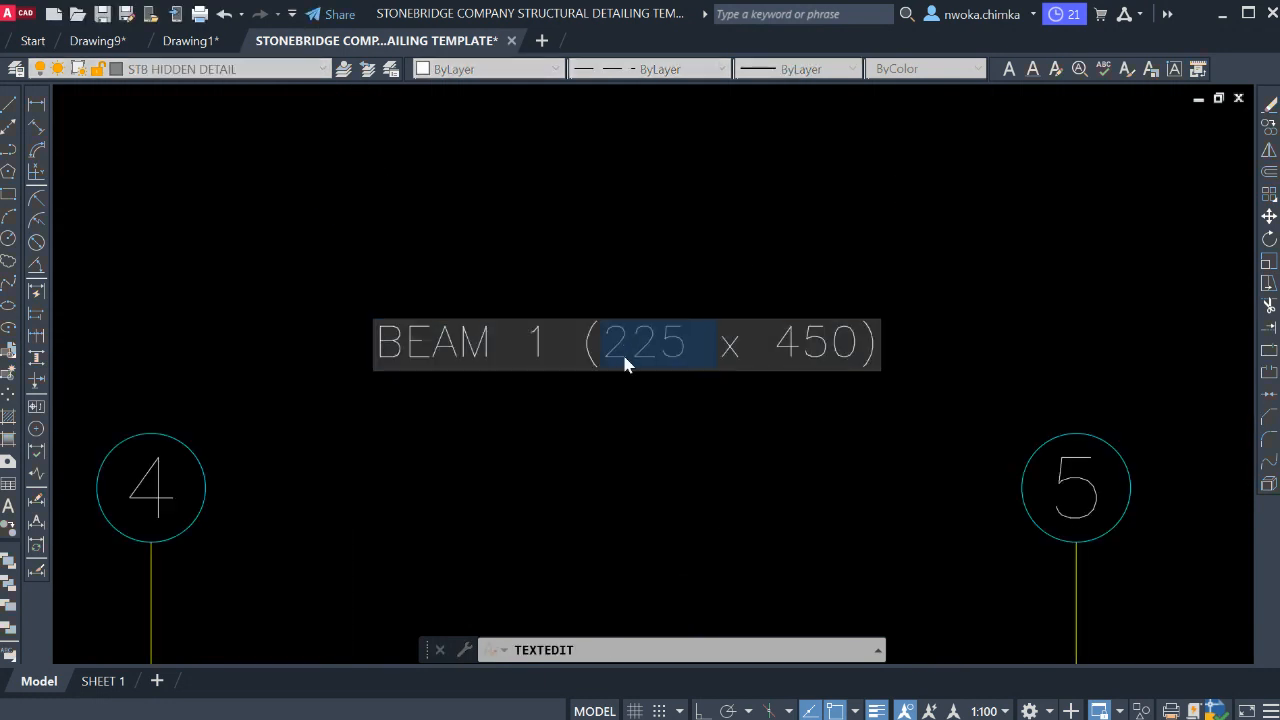
type("225 x ")
type("450")
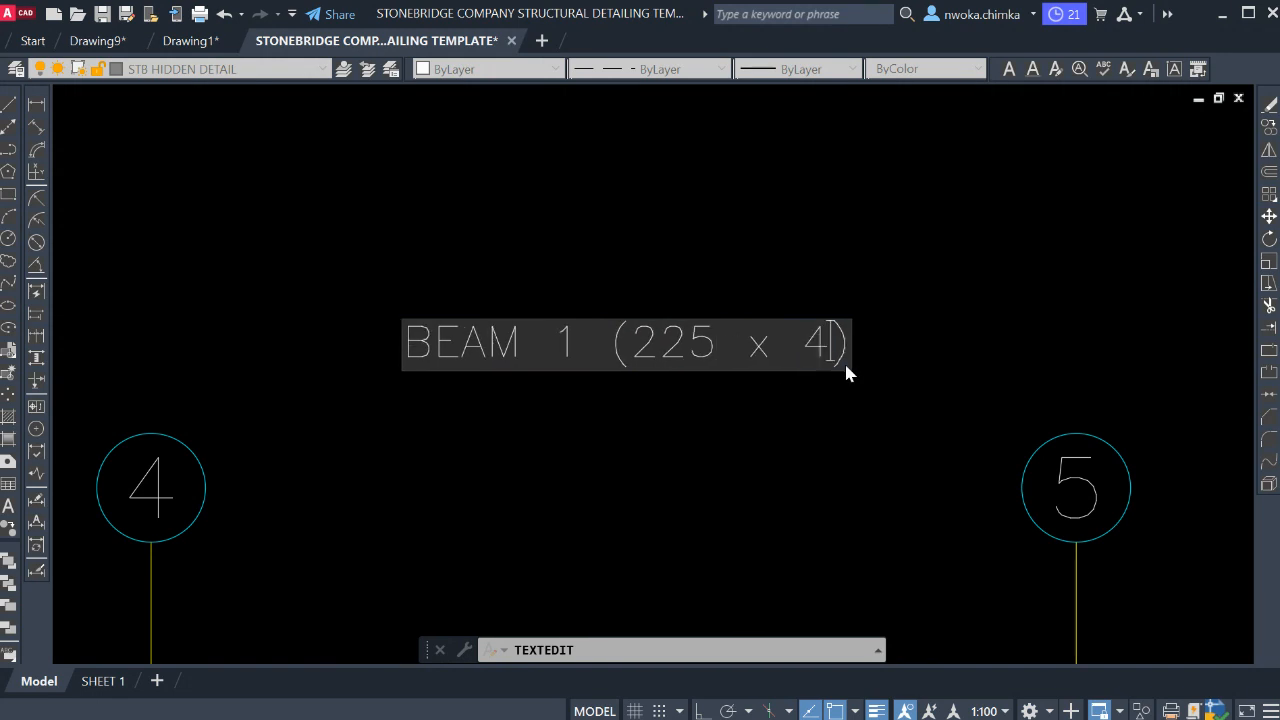
left_click(714, 271)
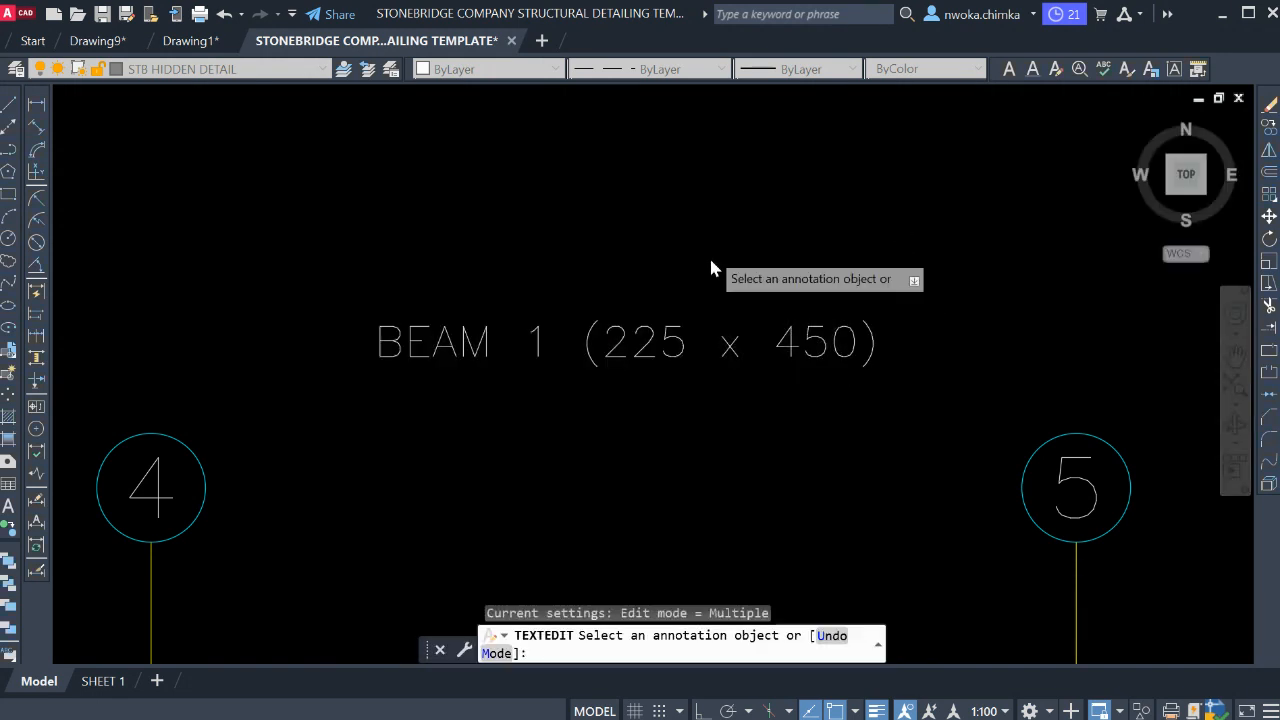
scroll(760, 250, "down", 5)
key("Escape")
- Move the copied BEAM 1 label down to just above beam 1B49 between grids 4 and 5, with object snap turned off
scroll(741, 285, "down", 2)
scroll(741, 285, "up", 2)
left_click(762, 246)
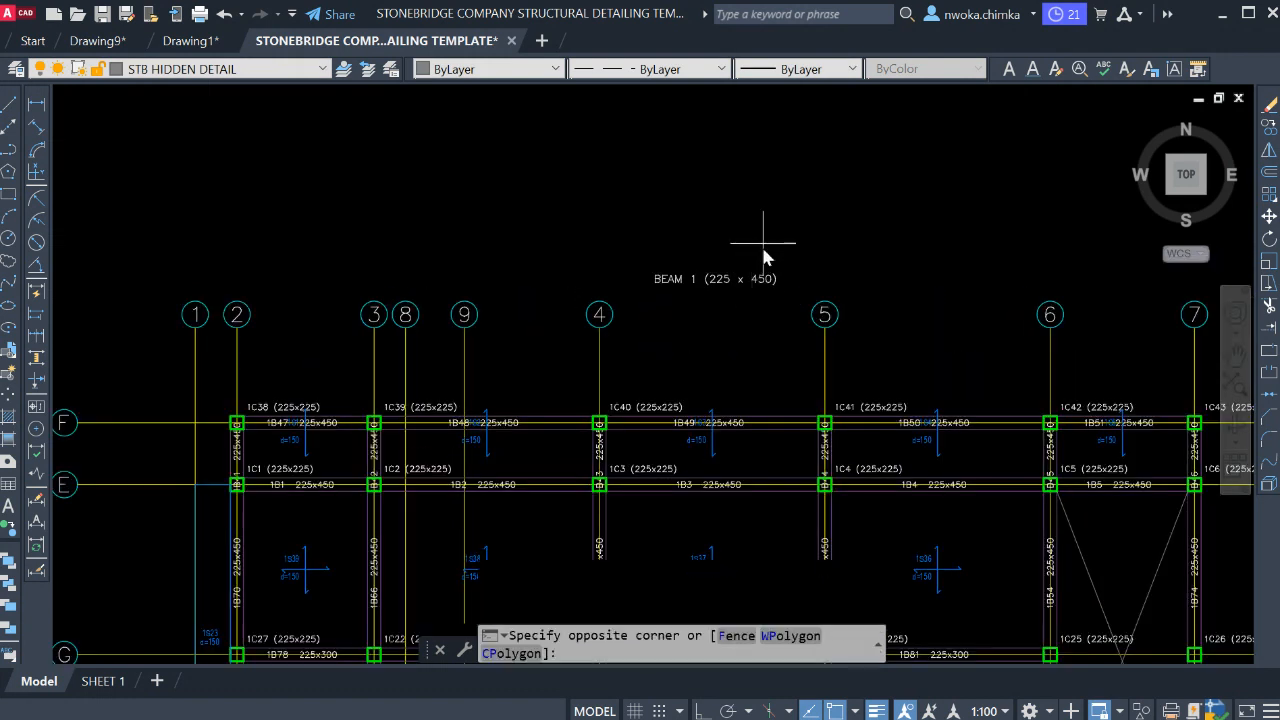
left_click(709, 322)
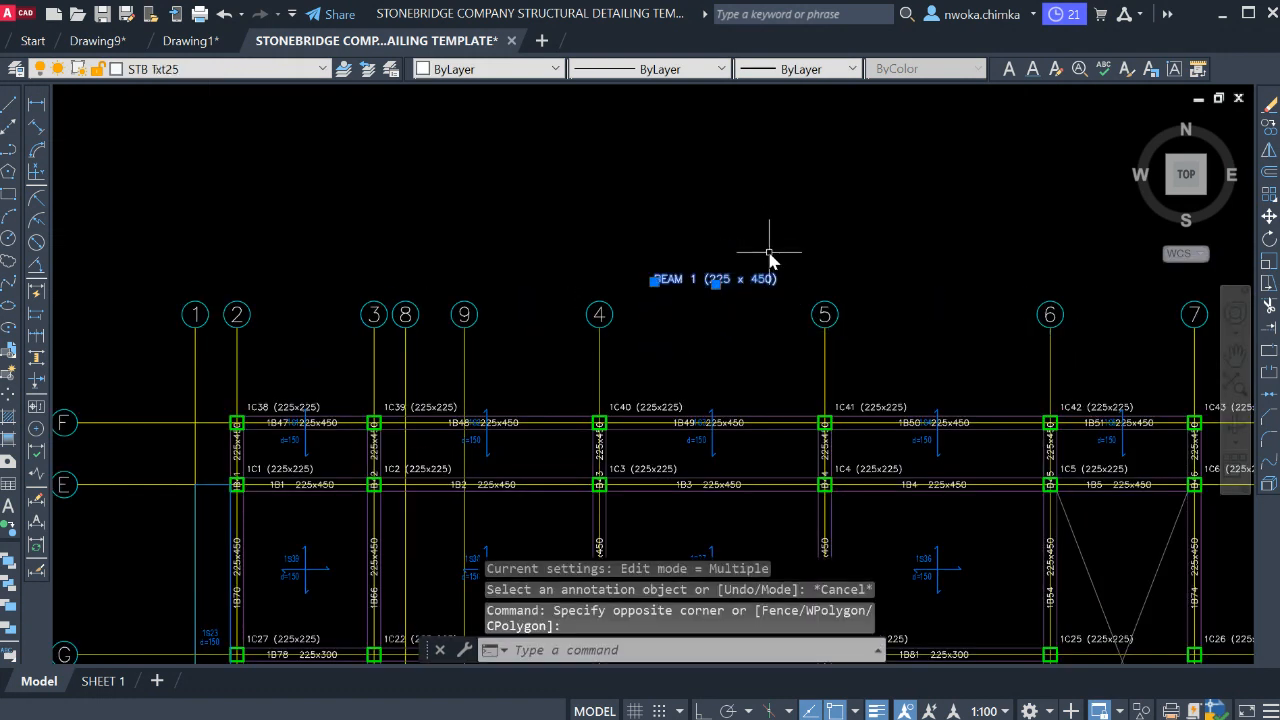
type("m")
key("Return")
left_click(745, 176)
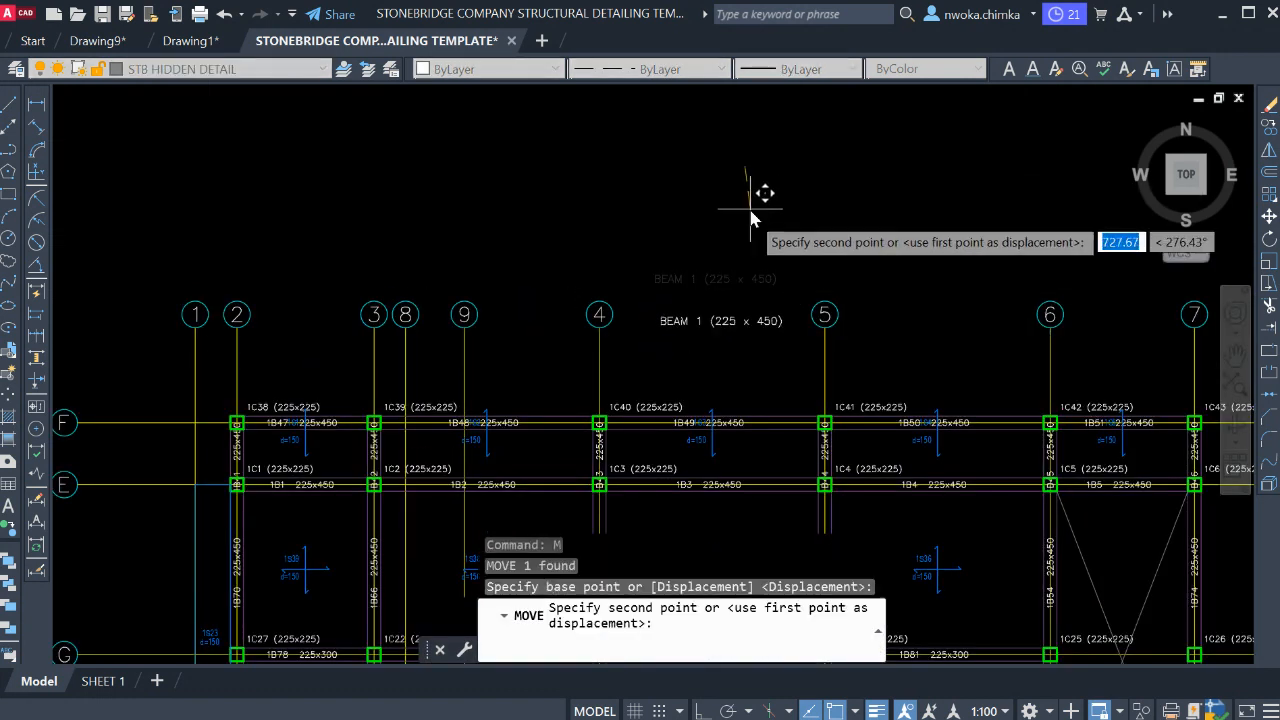
scroll(775, 284, "up", 2)
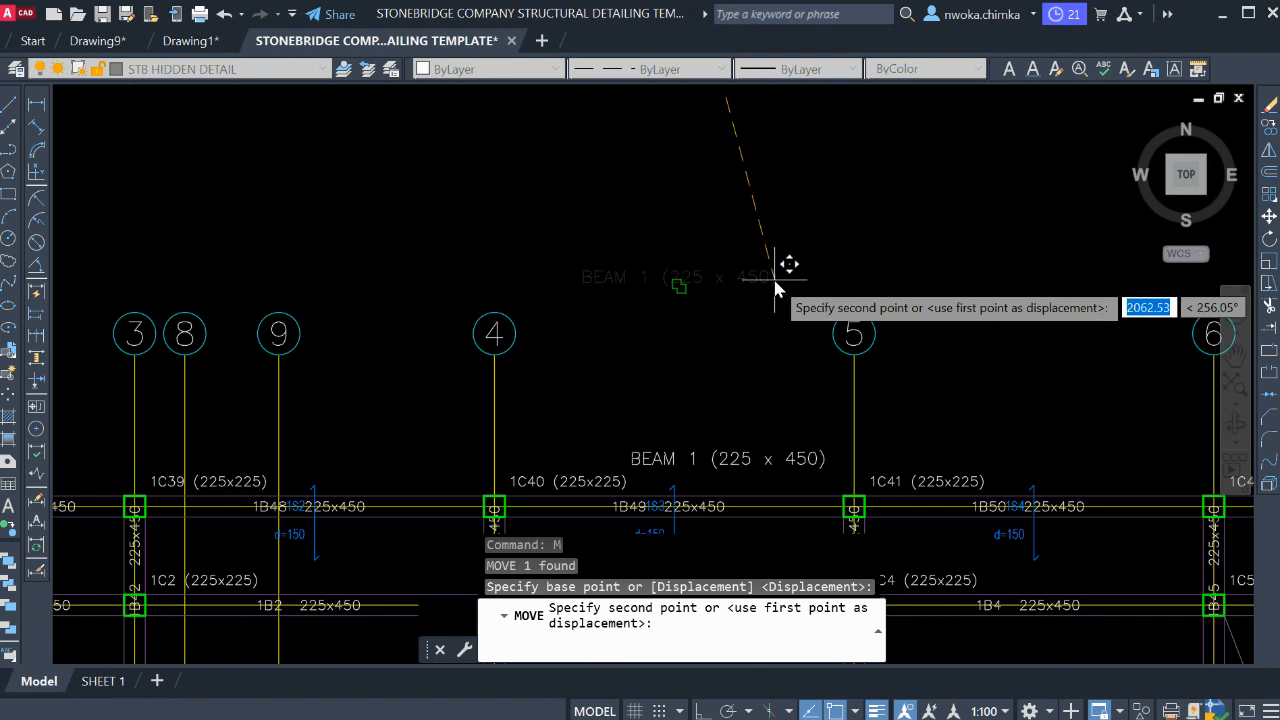
key("F3")
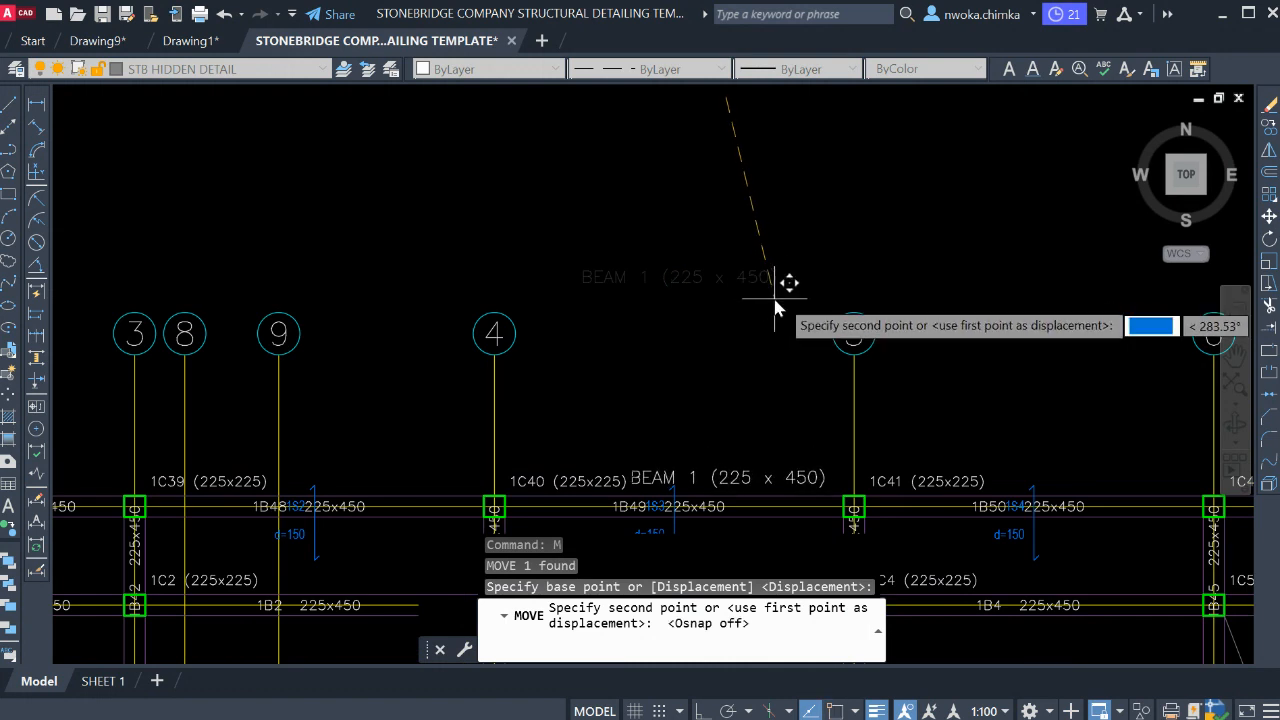
left_click(778, 298)
- Change the colour of the copied BEAM 1 (225 x 450) label to Red and clear the selection
scroll(660, 200, "down", 2)
scroll(737, 393, "up", 2)
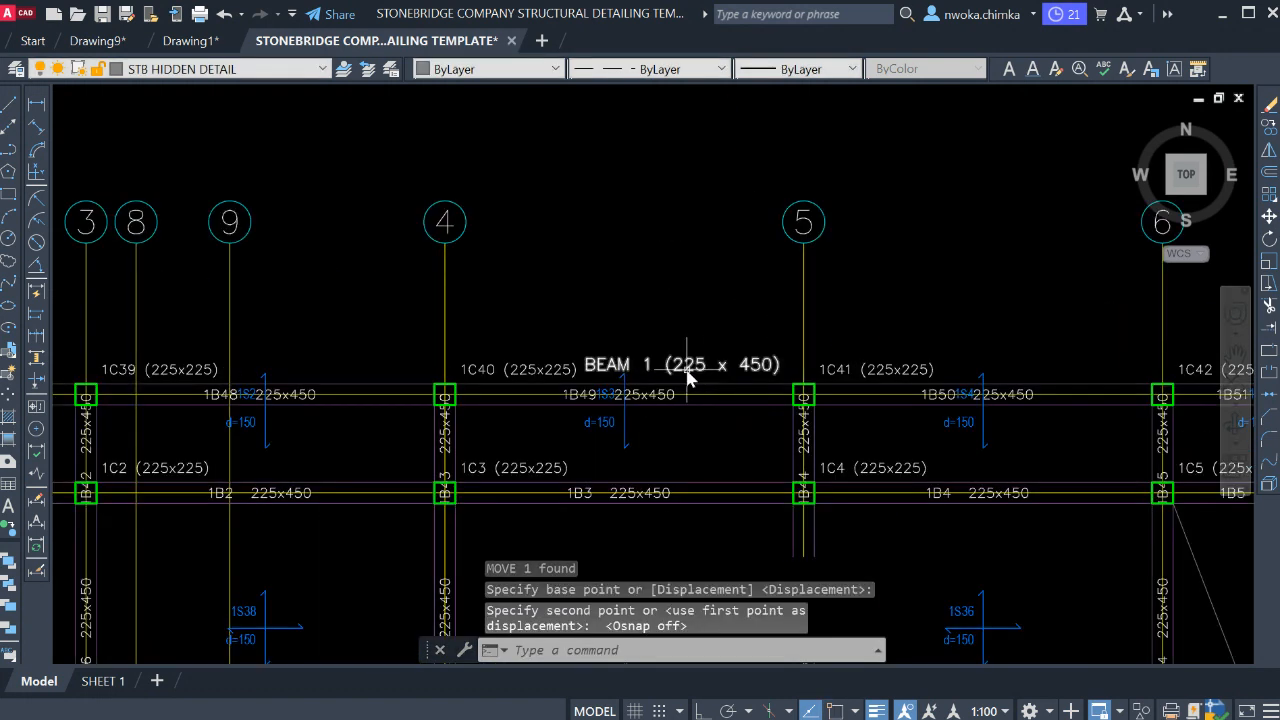
left_click(687, 376)
scroll(763, 262, "down", 2)
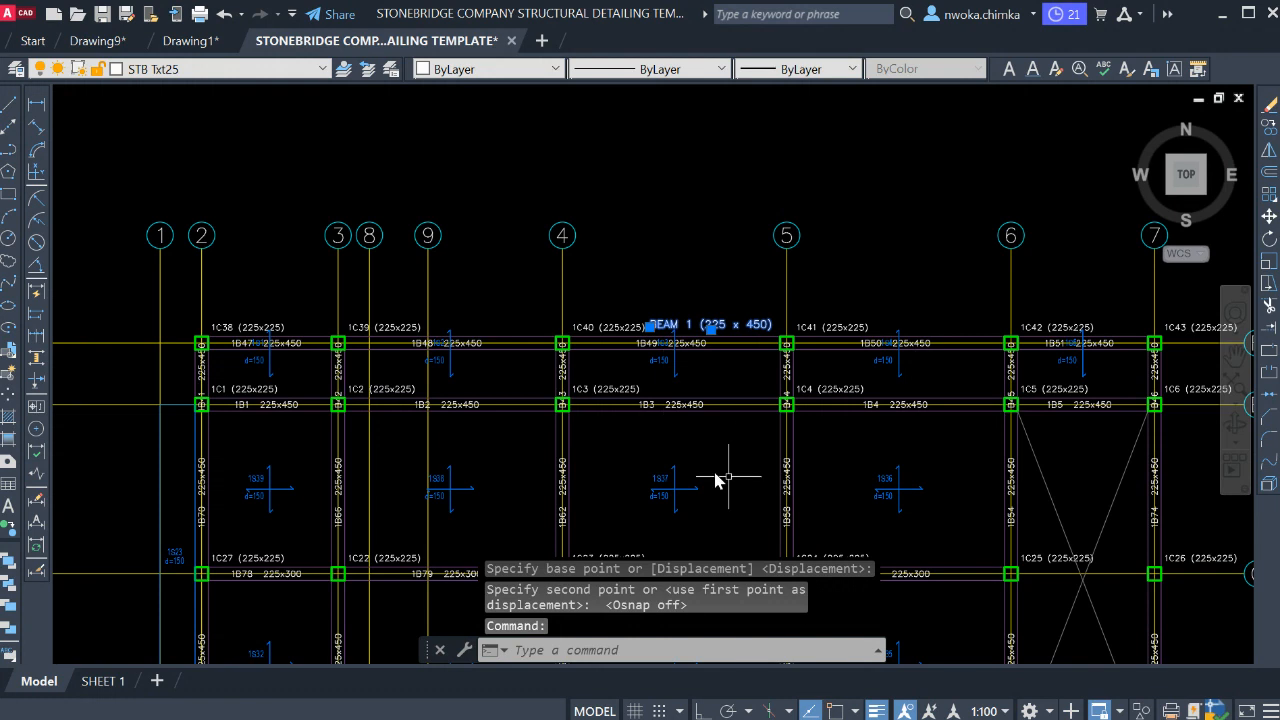
middle_click_drag(786, 513, 800, 442)
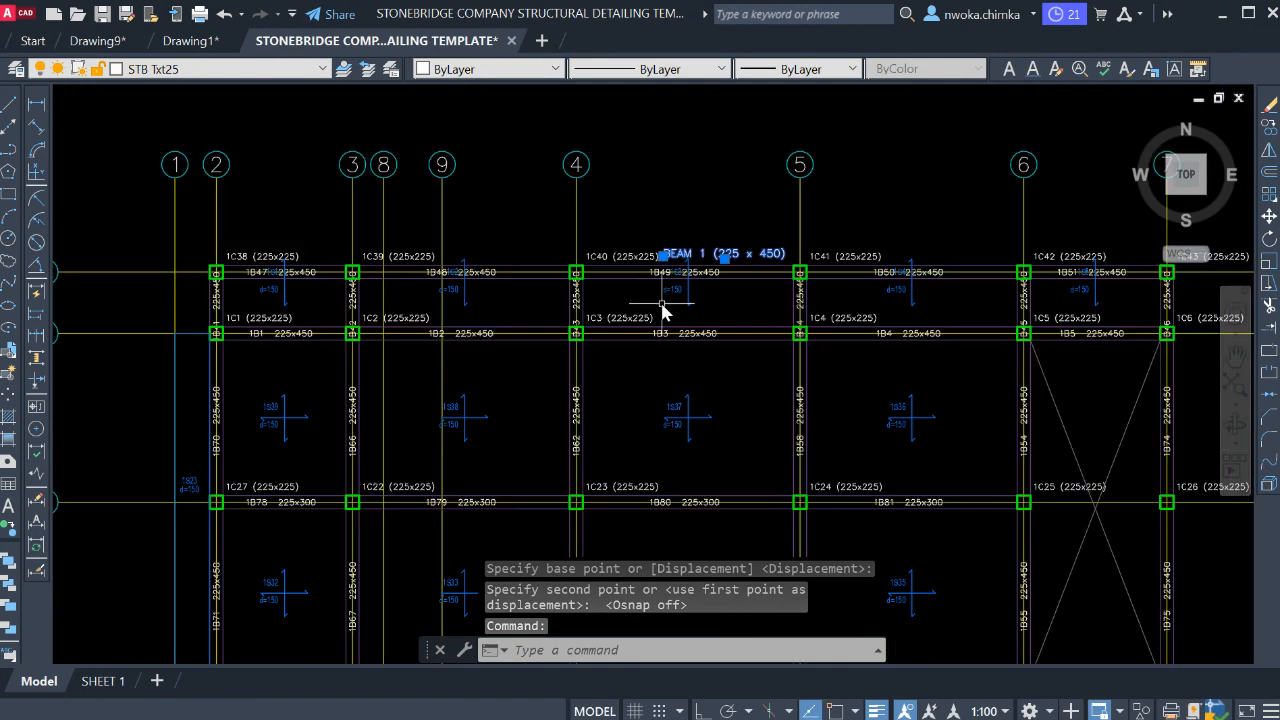
left_click(506, 69)
left_click(480, 124)
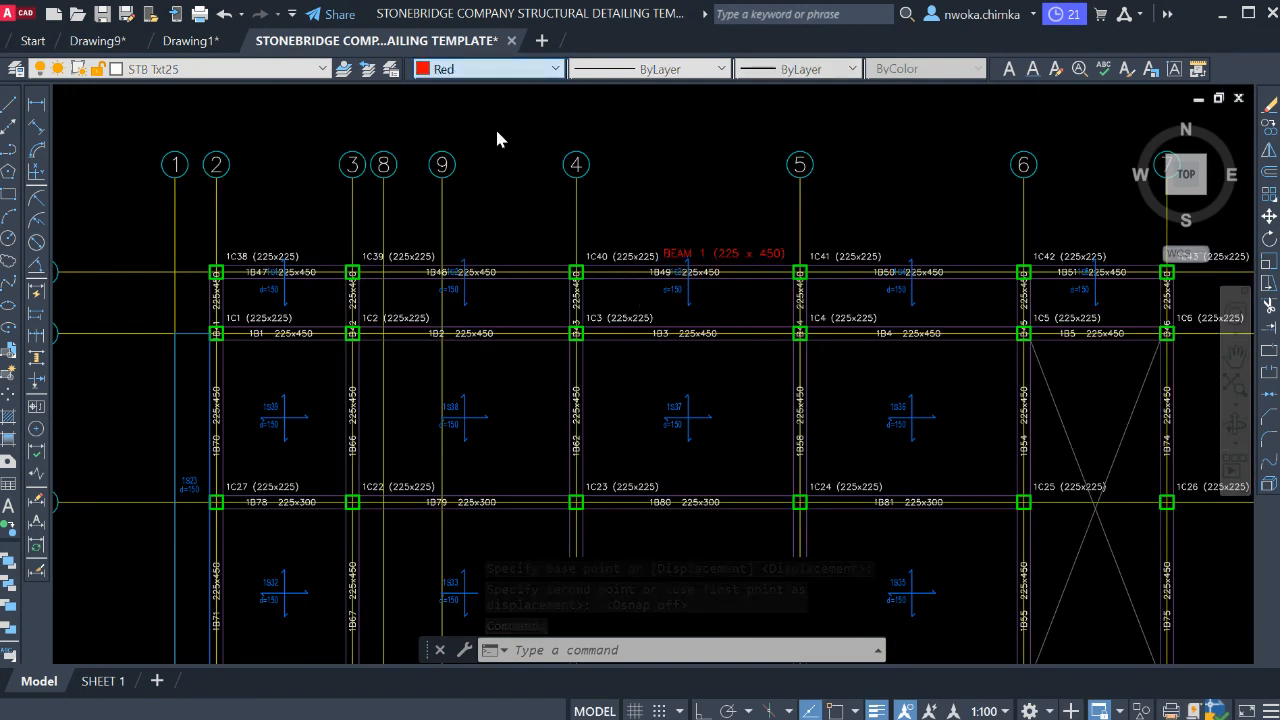
key("Escape")
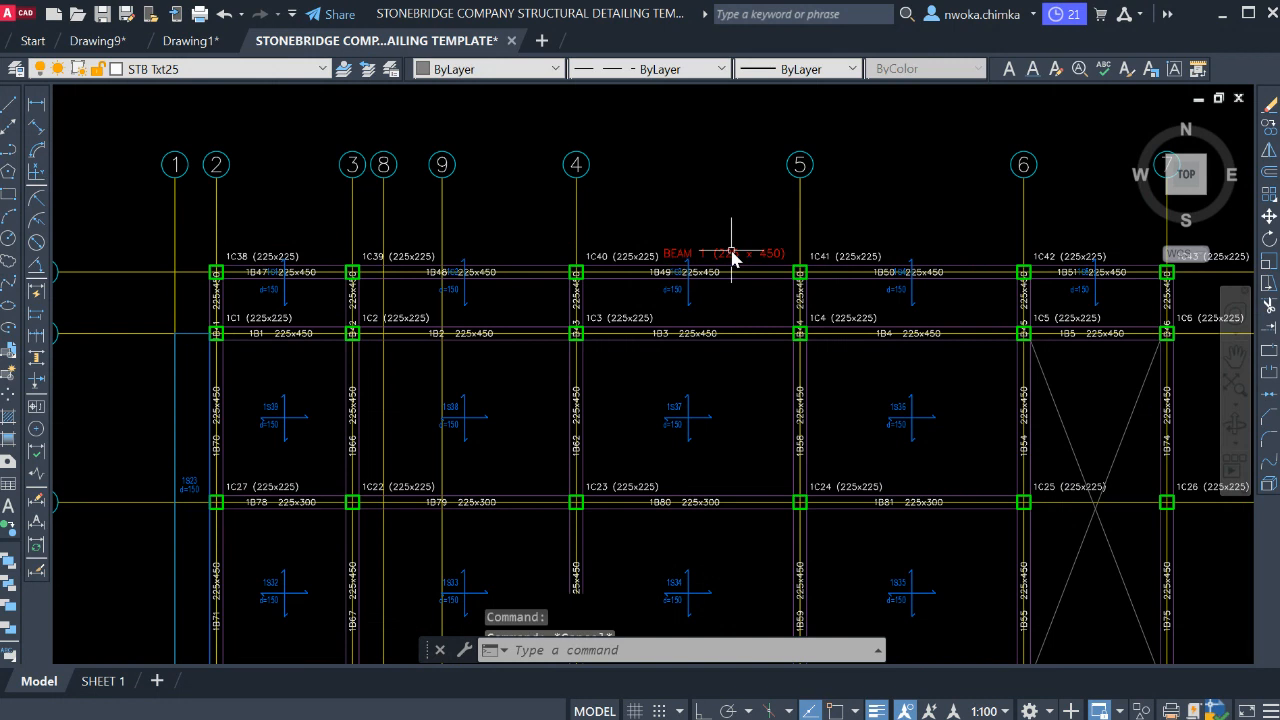
- Move the red BEAM 1 label slightly closer to beam 1B49, between column labels 1C40 and 1C41
scroll(730, 260, "up", 6)
left_click(747, 210)
left_click(670, 278)
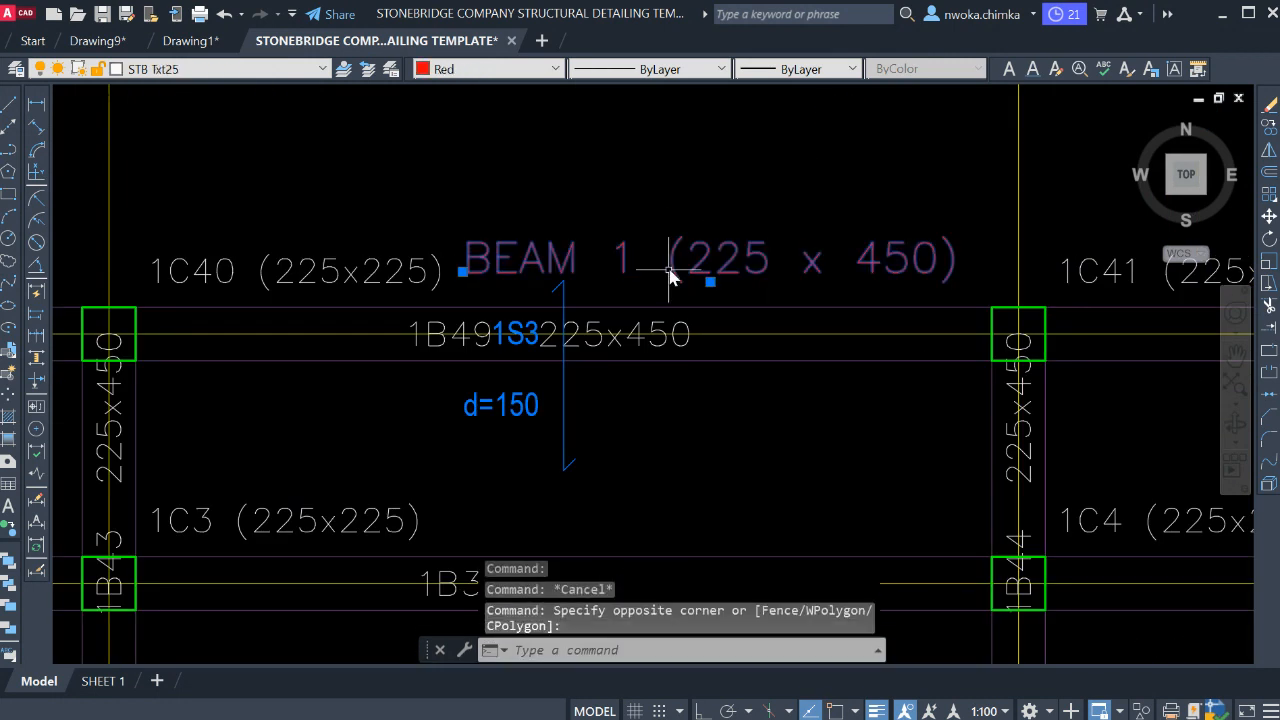
type("m")
key("Return")
left_click(723, 163)
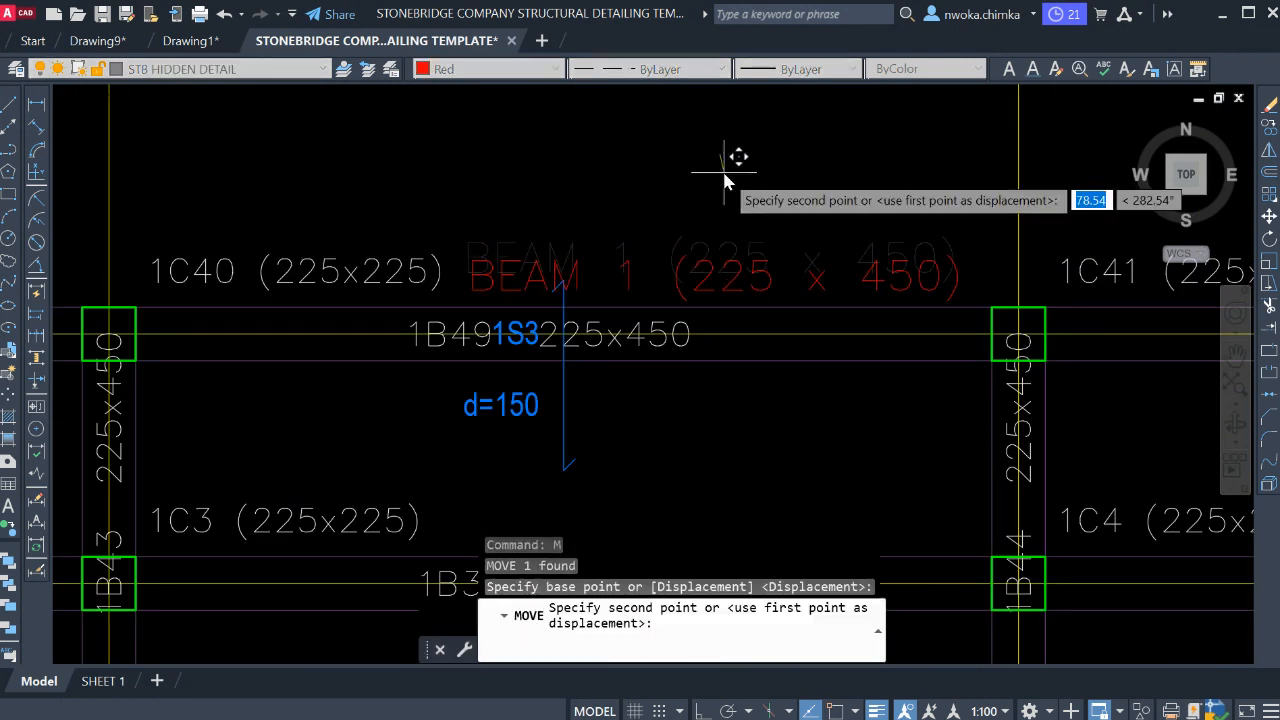
left_click(718, 176)
scroll(640, 157, "down", 4)
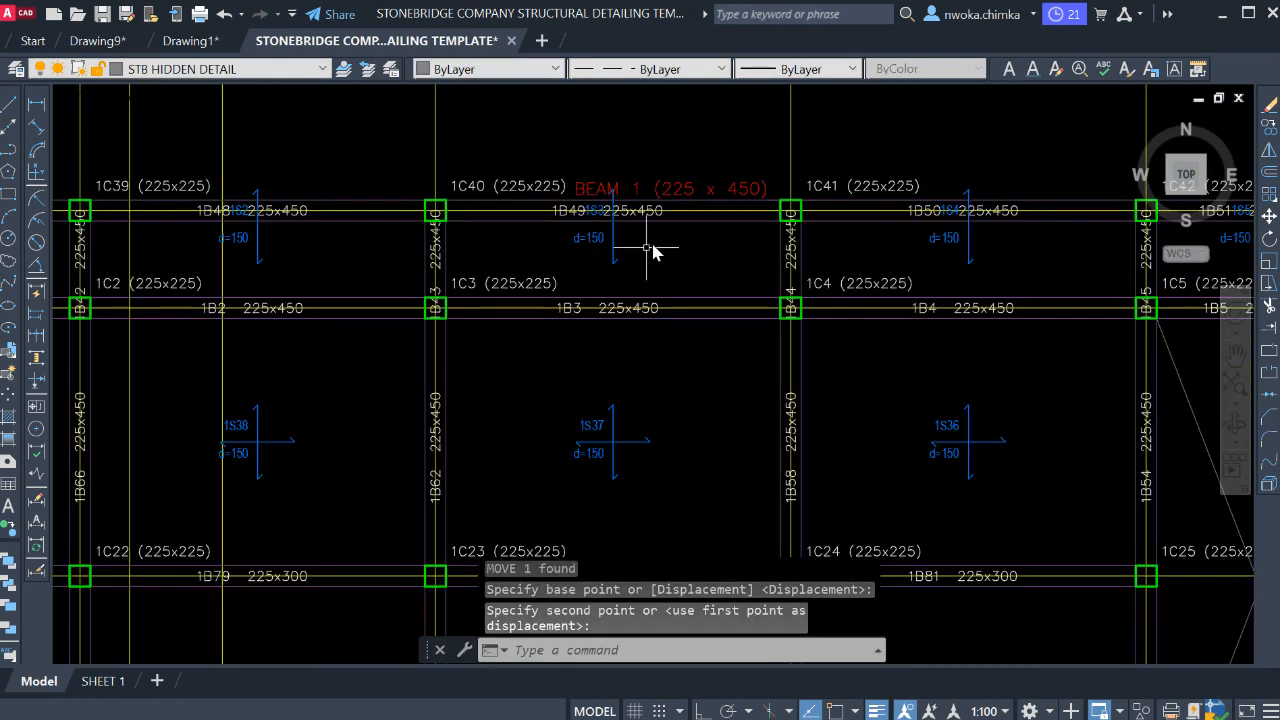
middle_click_drag(650, 303, 692, 169)
scroll(669, 299, "down", 2)
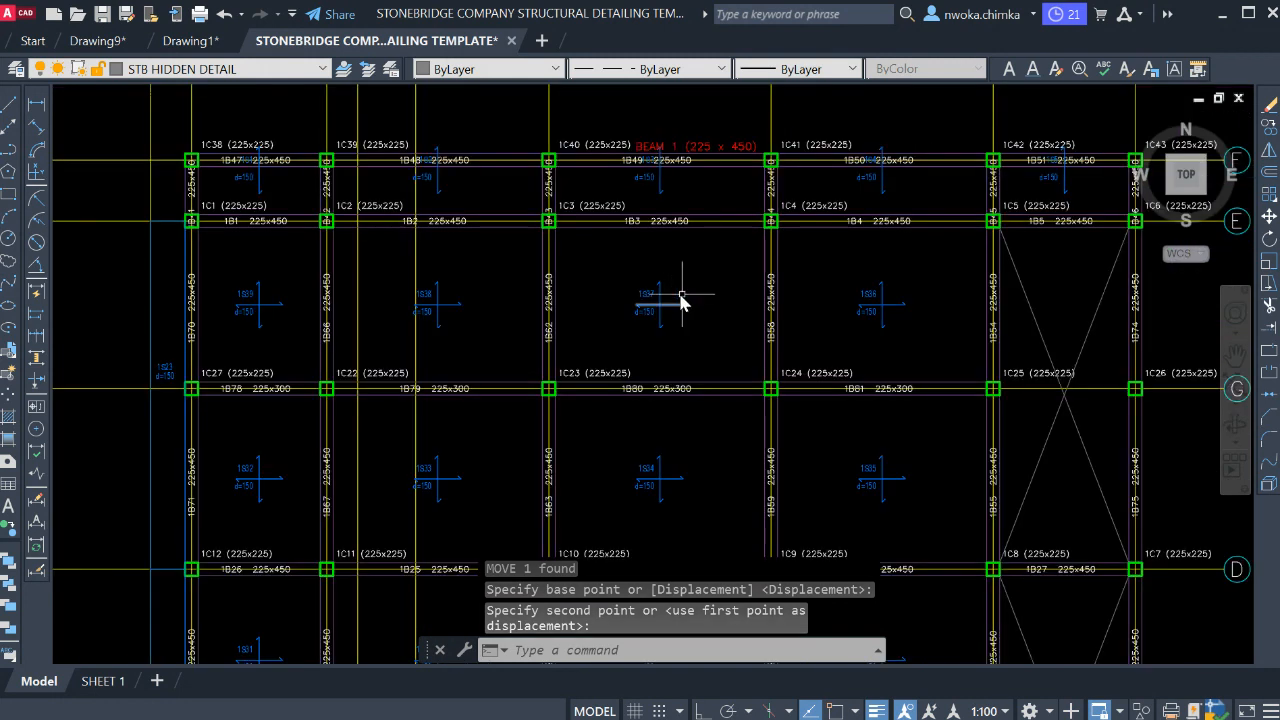
- Erase all slab span-direction arrows on the plan by selecting one near slab label 1S38 and all objects similar to it
scroll(649, 294, "down", 3)
scroll(471, 294, "up", 7)
scroll(533, 281, "down", 4)
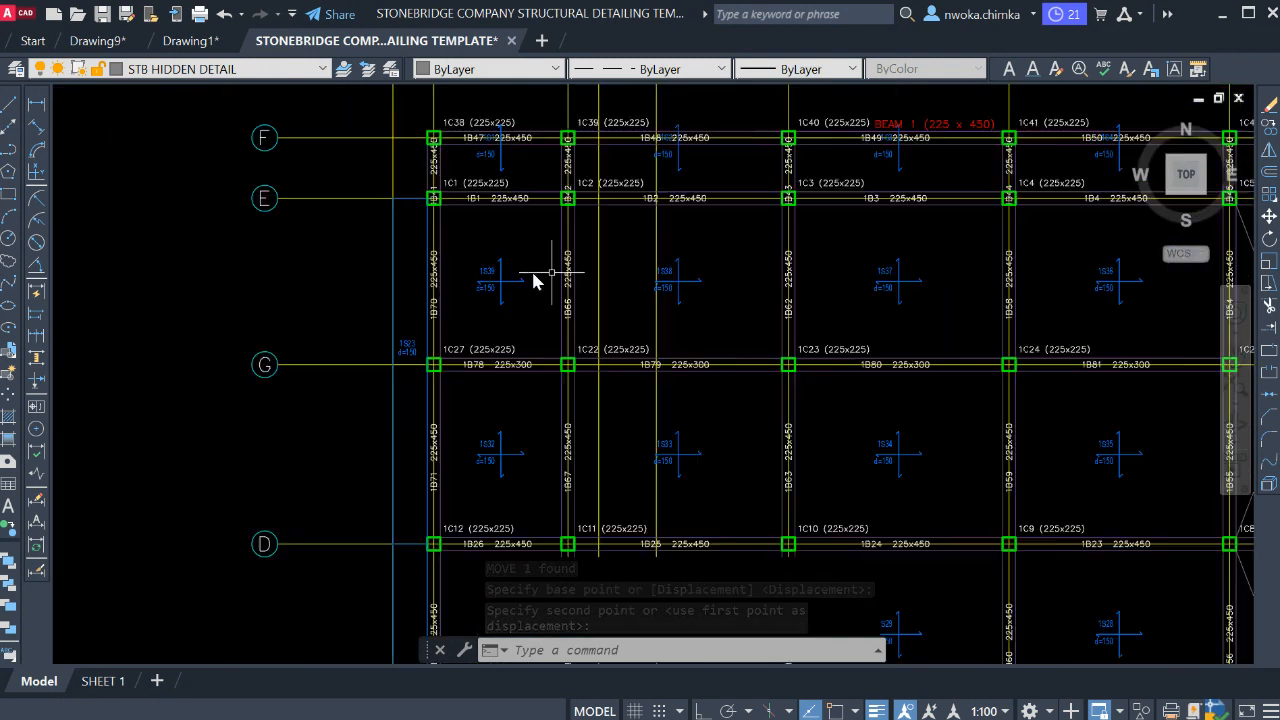
scroll(726, 291, "up", 2)
scroll(677, 286, "up", 1)
scroll(640, 305, "down", 3)
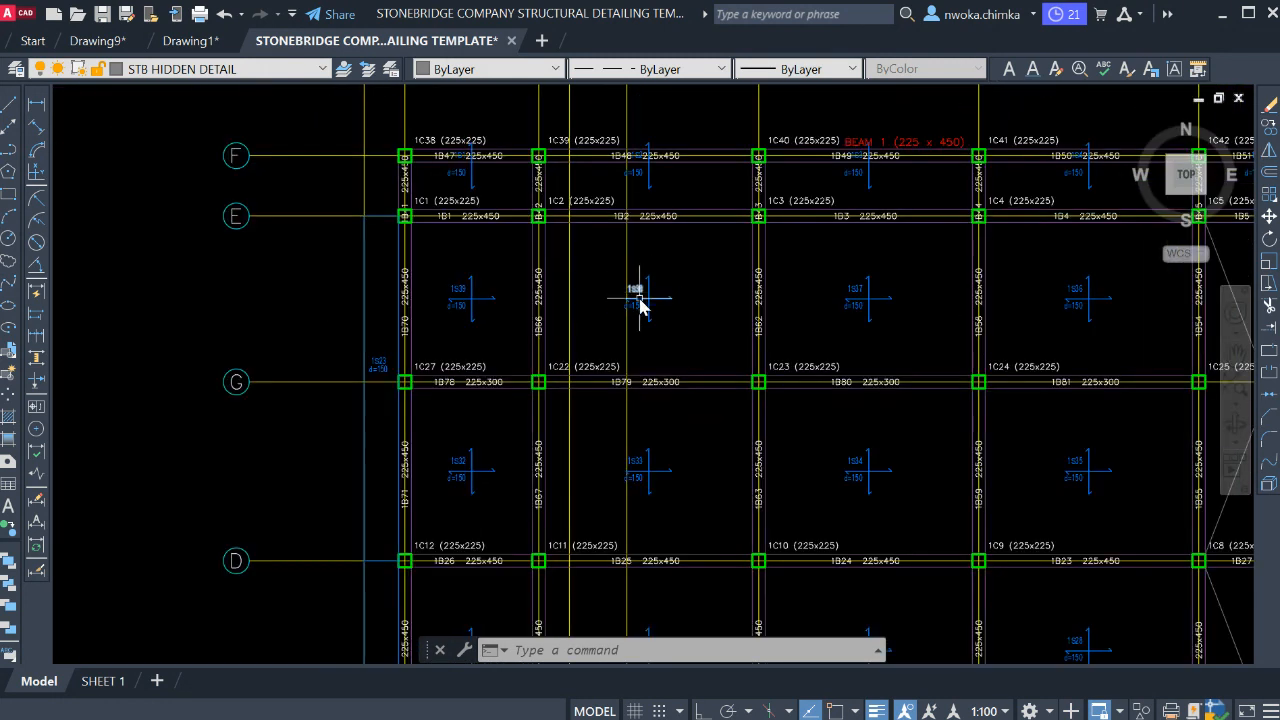
scroll(640, 305, "up", 2)
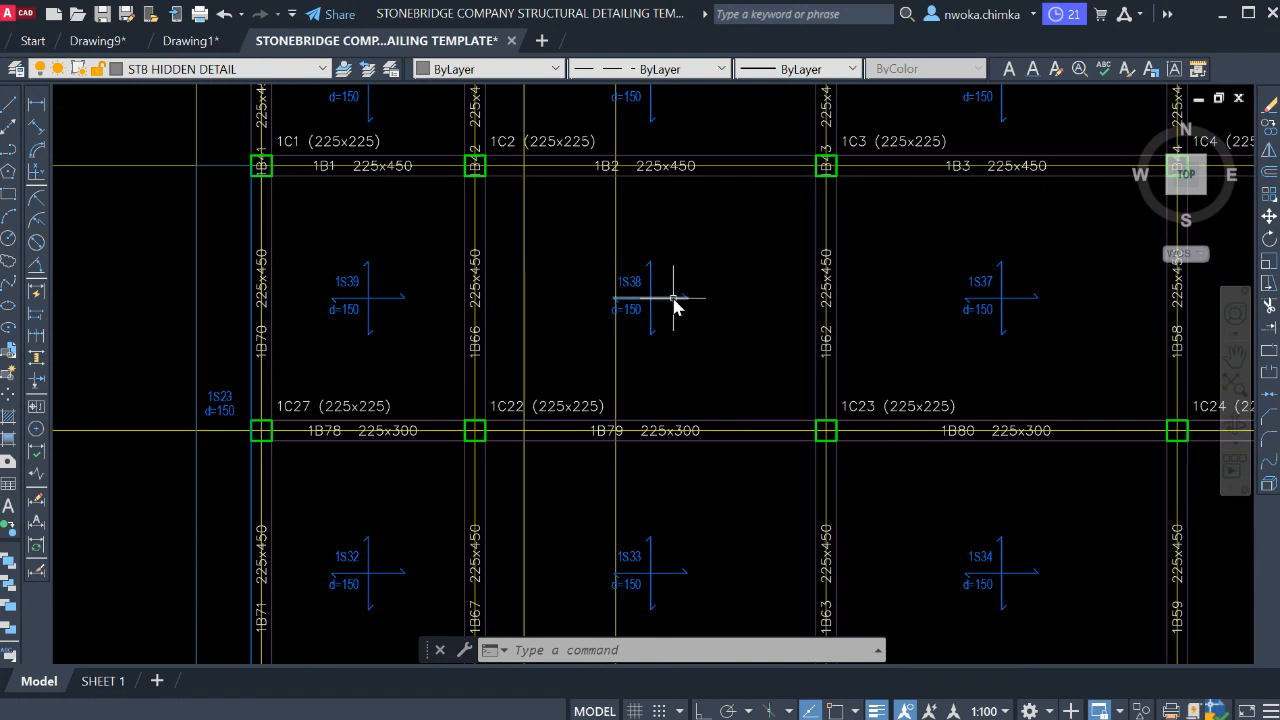
left_click(674, 298)
scroll(675, 290, "down", 4)
scroll(666, 289, "up", 4)
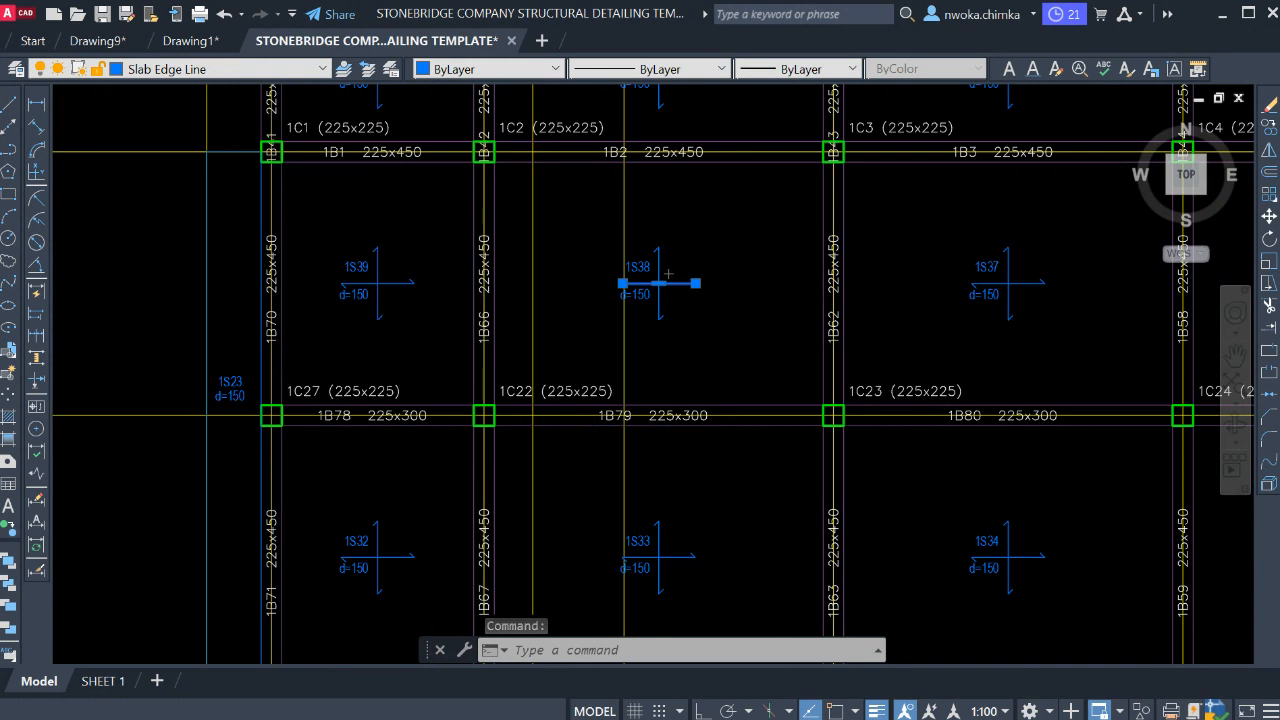
left_click(792, 529)
scroll(606, 310, "down", 4)
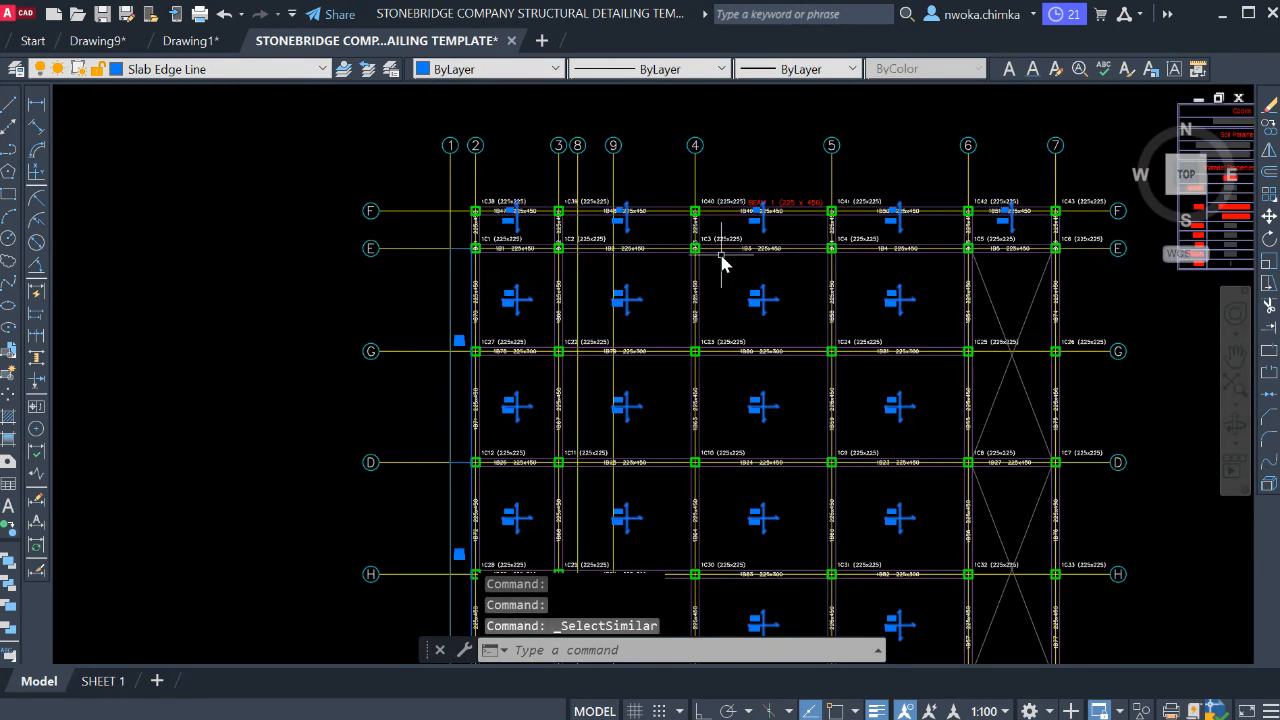
type("E")
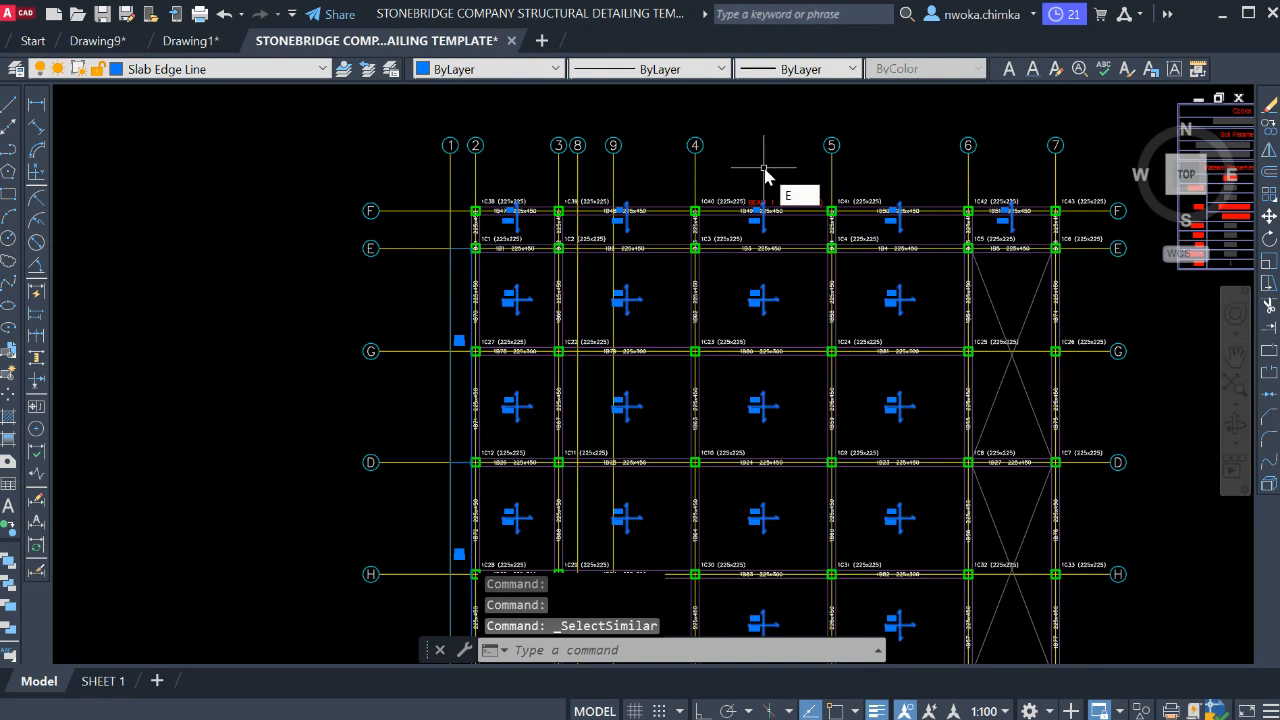
key("Return")
- Erase all slab mark and d=150 labels by selecting the 1S37 label and every similar text
scroll(757, 290, "up", 5)
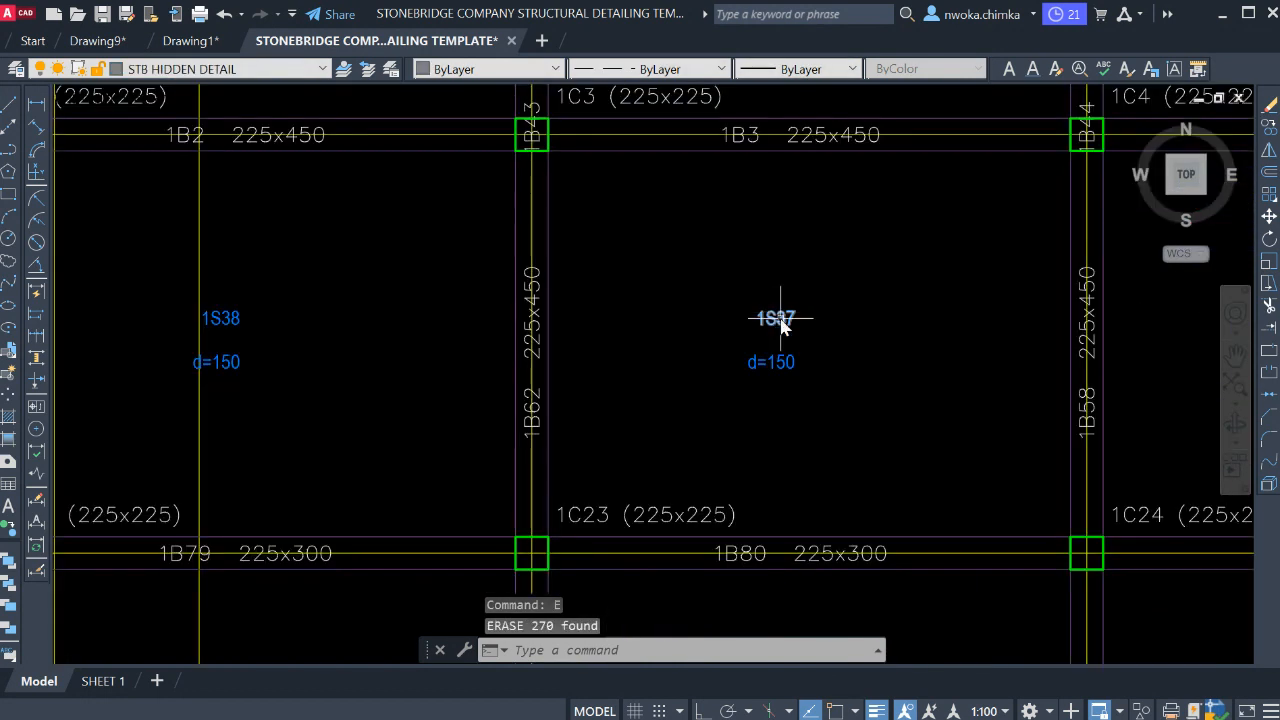
left_click(781, 322)
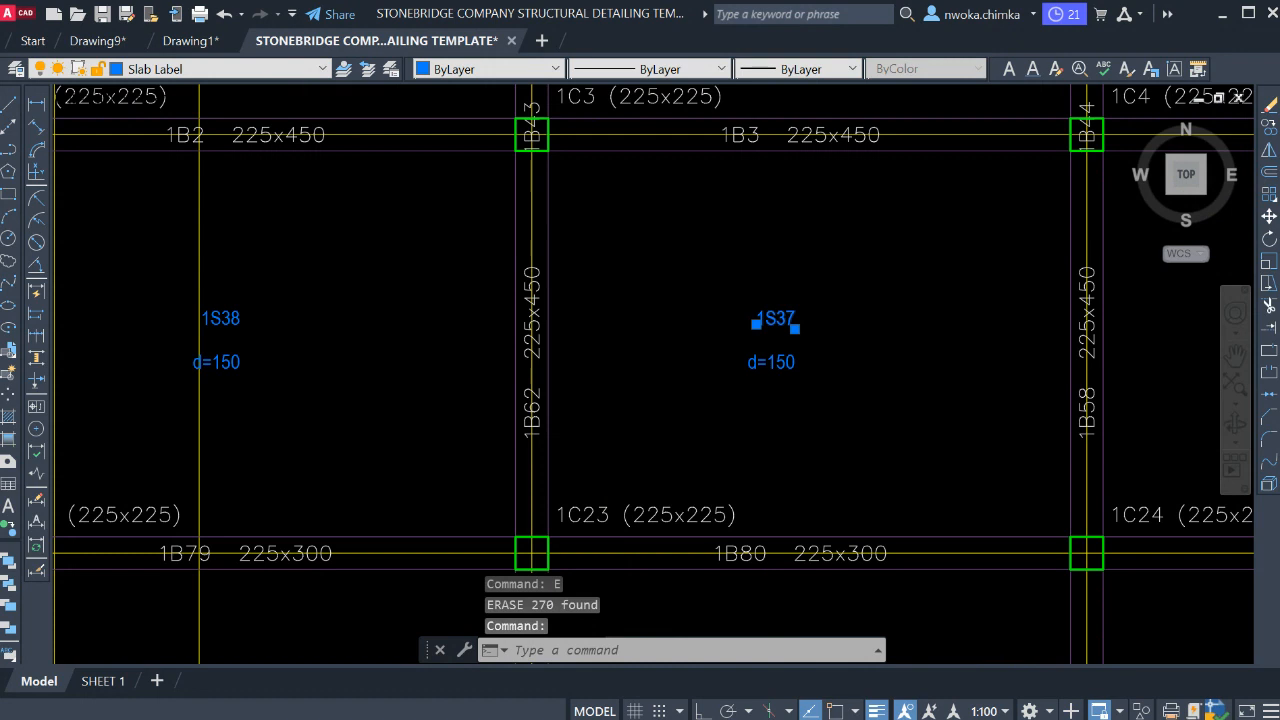
left_click(766, 543)
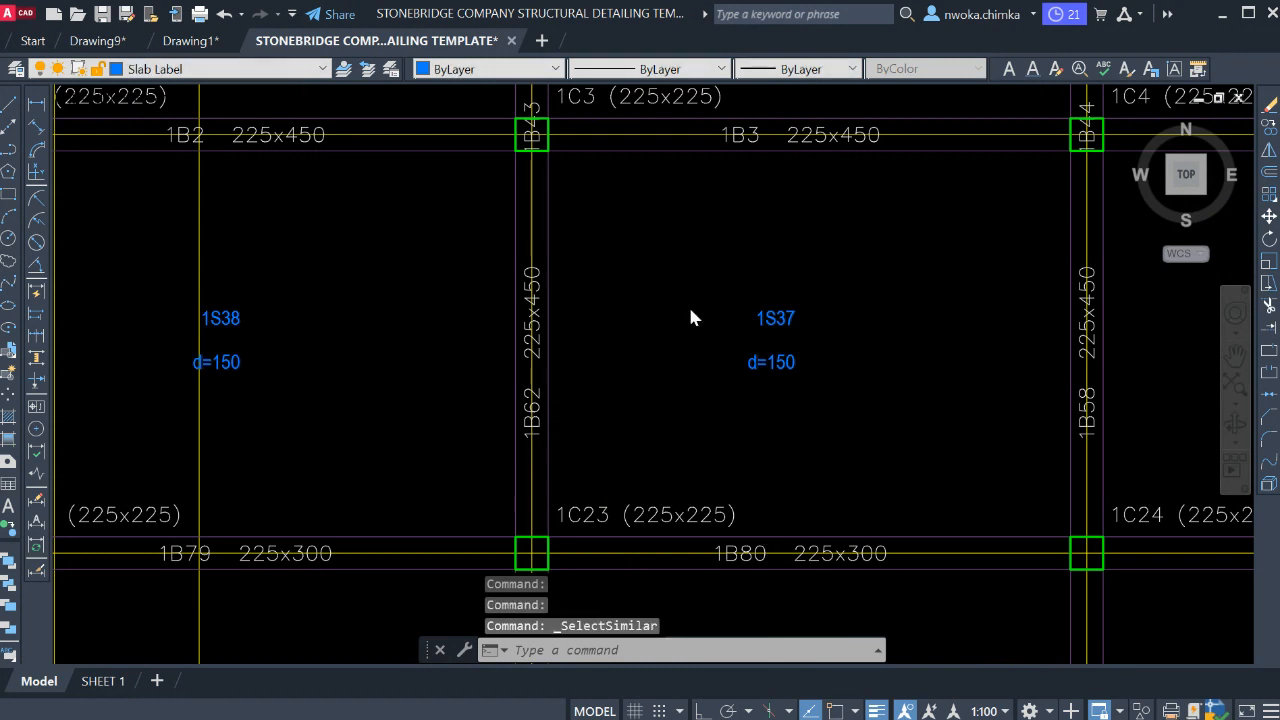
scroll(690, 305, "down", 3)
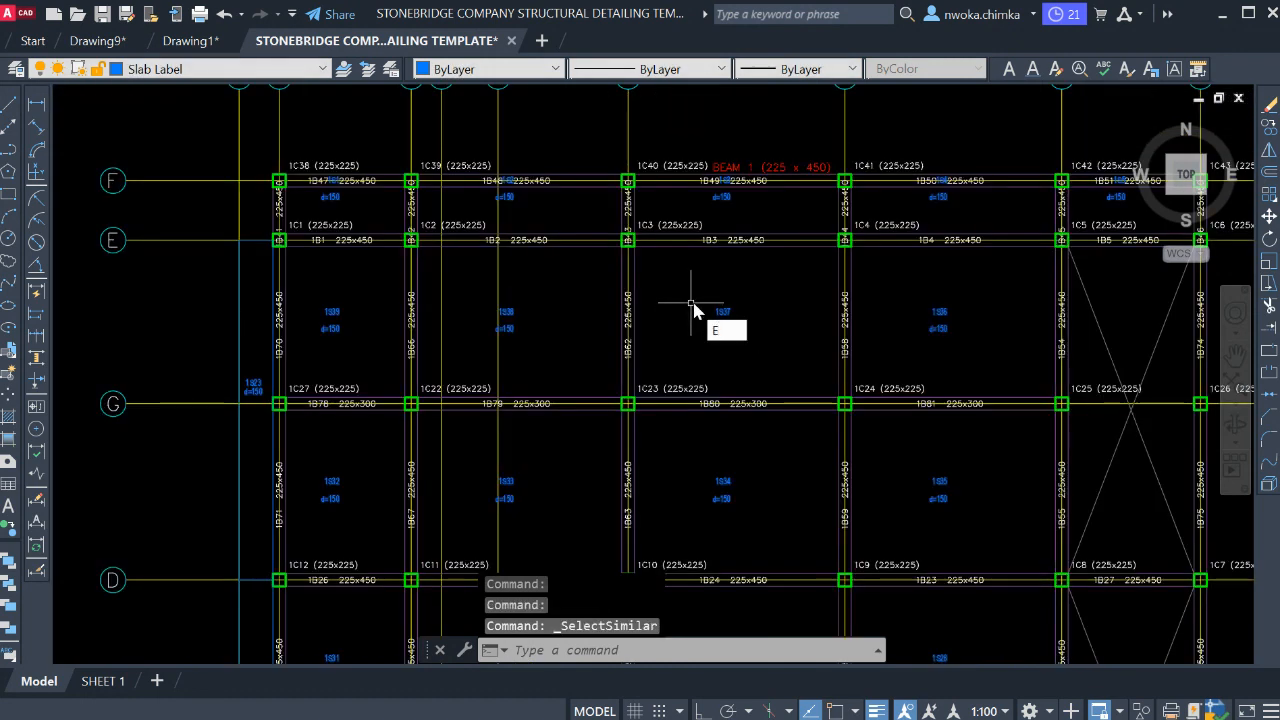
key("Return")
- Start copying the two-line "150mm Concrete Slab Thickness" note from the reference floor plan's bay above BEAM 2, beside BEAM 28
scroll(800, 297, "down", 10)
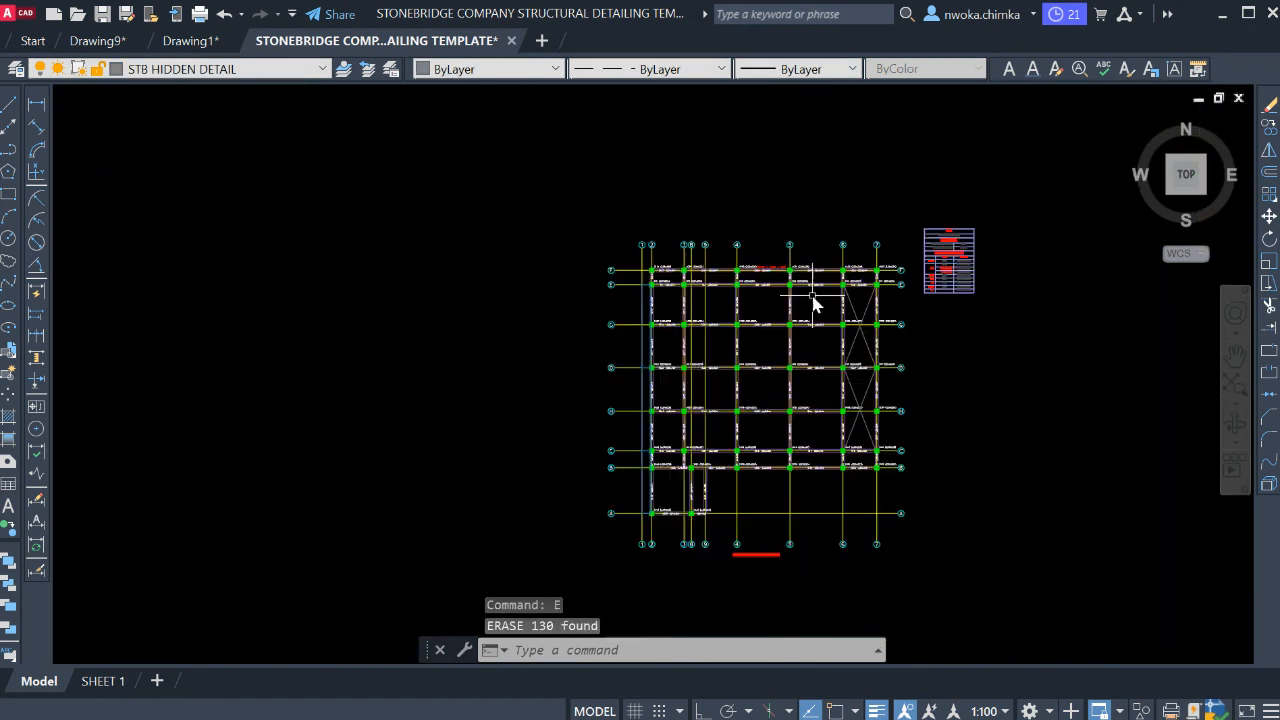
scroll(480, 340, "down", 2)
middle_click_drag(275, 341, 720, 337)
middle_click_drag(643, 342, 919, 258)
scroll(834, 287, "down", 2)
middle_click_drag(531, 375, 622, 243)
middle_click_drag(647, 408, 636, 348)
scroll(570, 338, "down", 4)
middle_click_drag(238, 357, 691, 322)
scroll(691, 322, "down", 2)
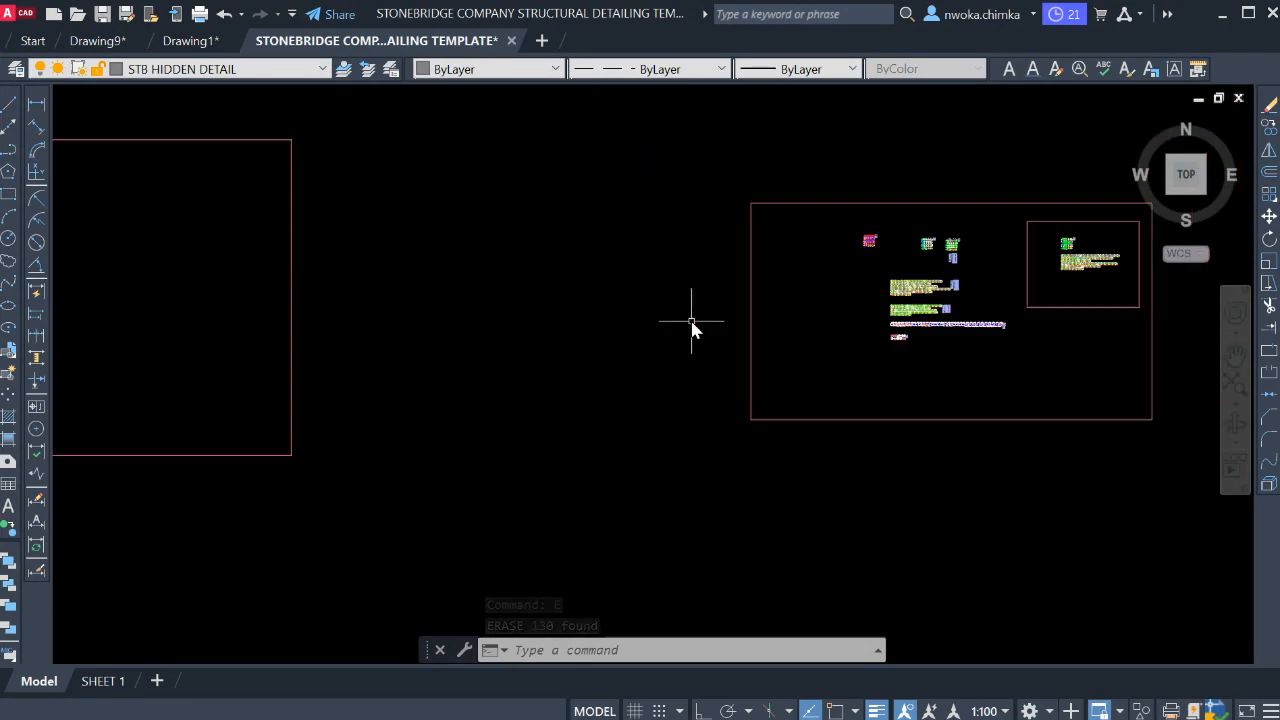
middle_click_drag(424, 360, 900, 319)
middle_click_drag(550, 318, 945, 363)
scroll(599, 368, "up", 6)
scroll(600, 372, "up", 2)
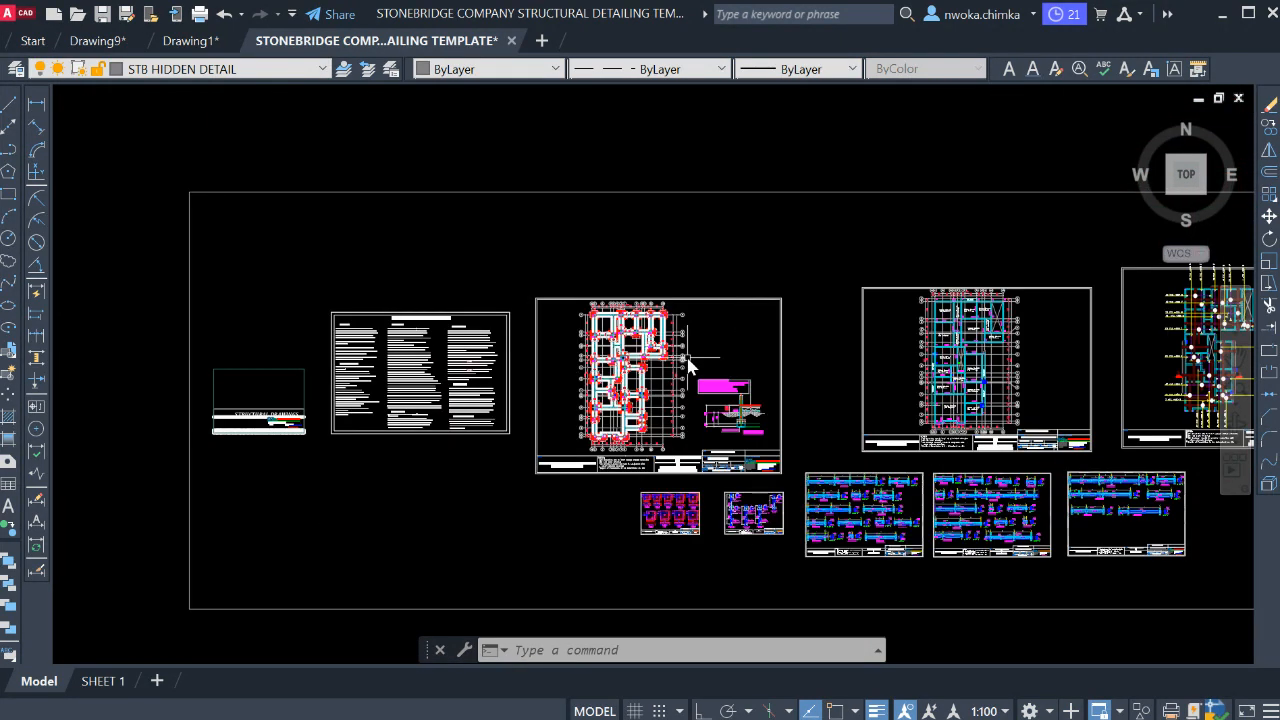
scroll(700, 350, "down", 2)
scroll(715, 345, "up", 1)
scroll(720, 340, "up", 3)
scroll(720, 340, "up", 5)
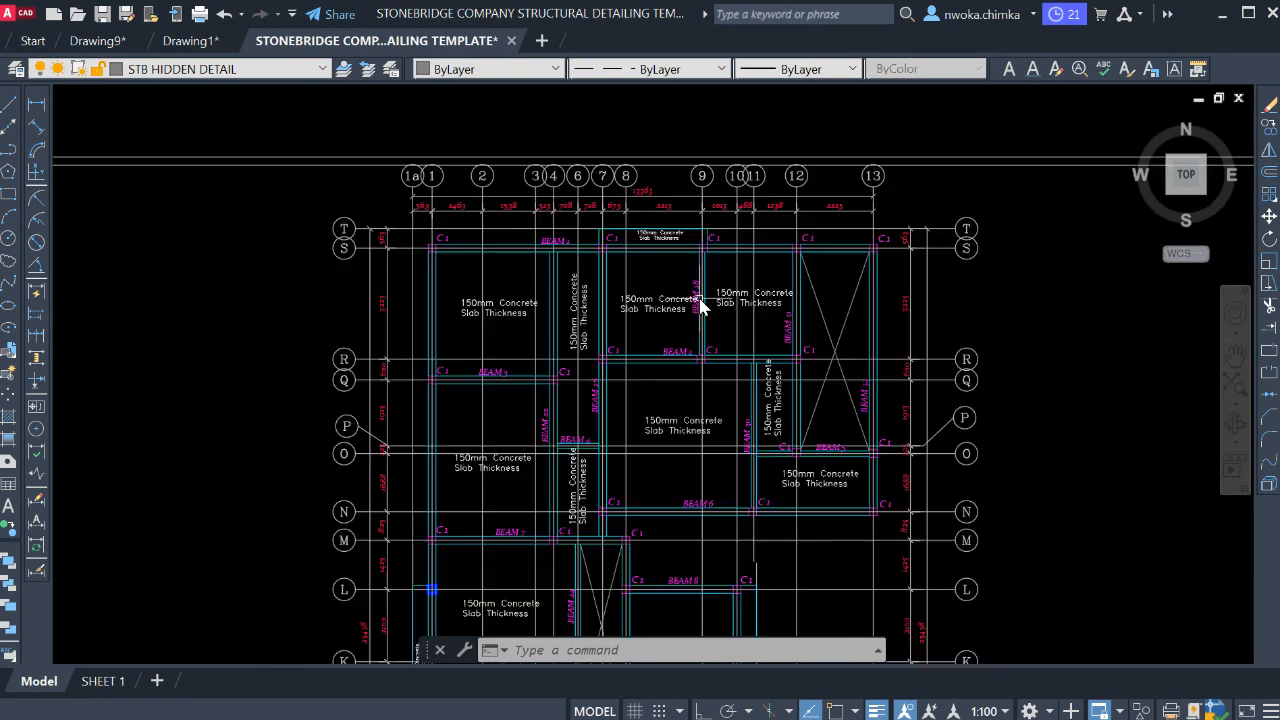
left_click(639, 287)
left_click(593, 358)
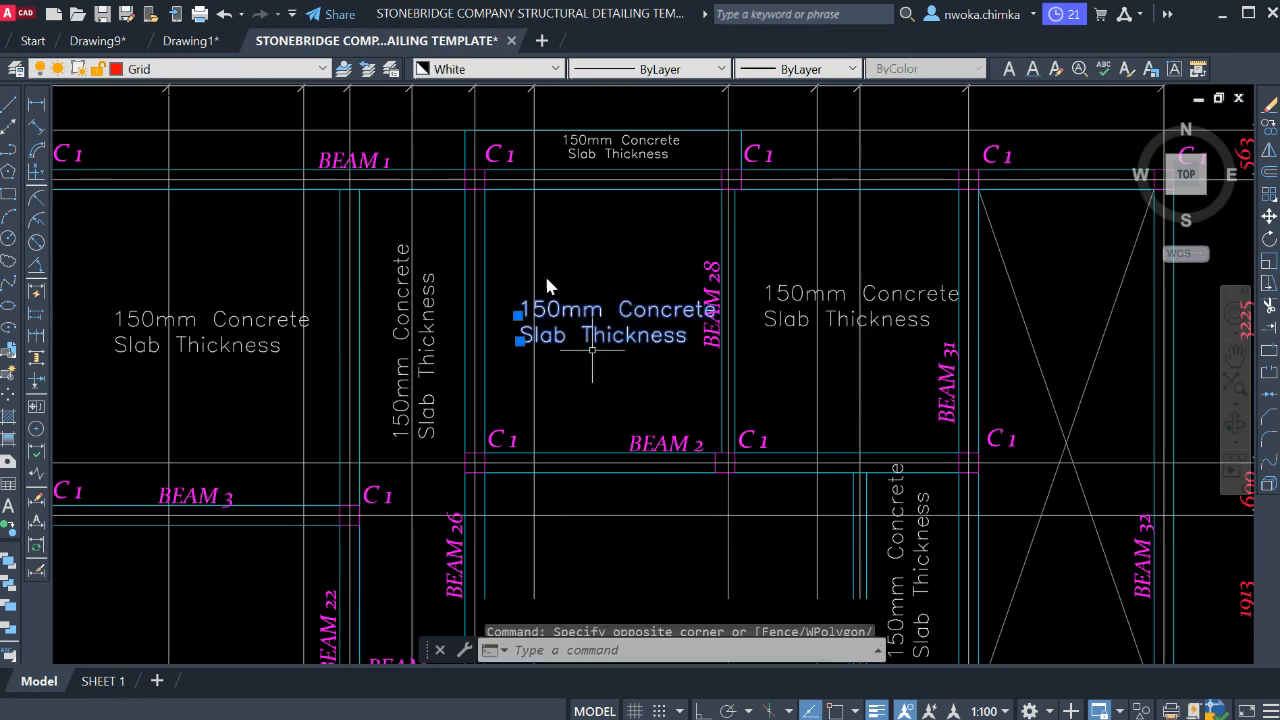
scroll(565, 298, "up", 2)
type("c")
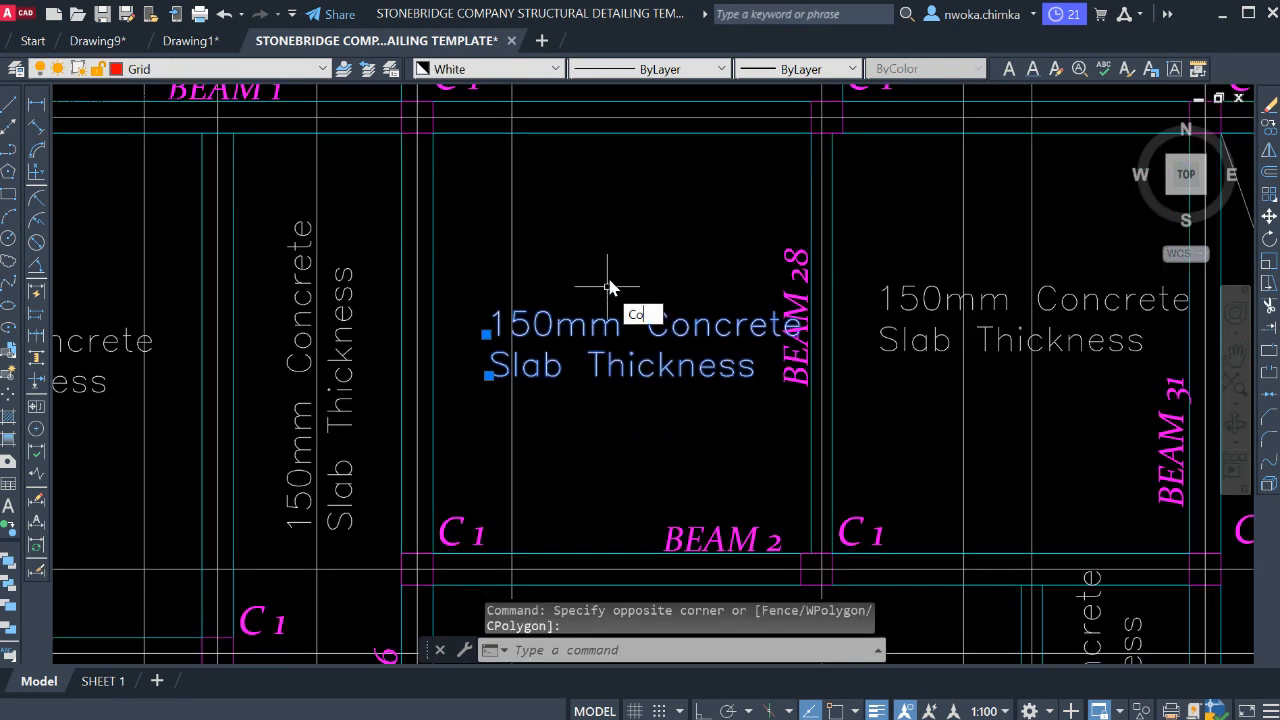
type("o")
key("Return")
left_click(612, 325)
- Place the copied "150mm Concrete Slab Thickness" note in the first-floor bay between beams 1B3 and 1B80
scroll(388, 268, "down", 6)
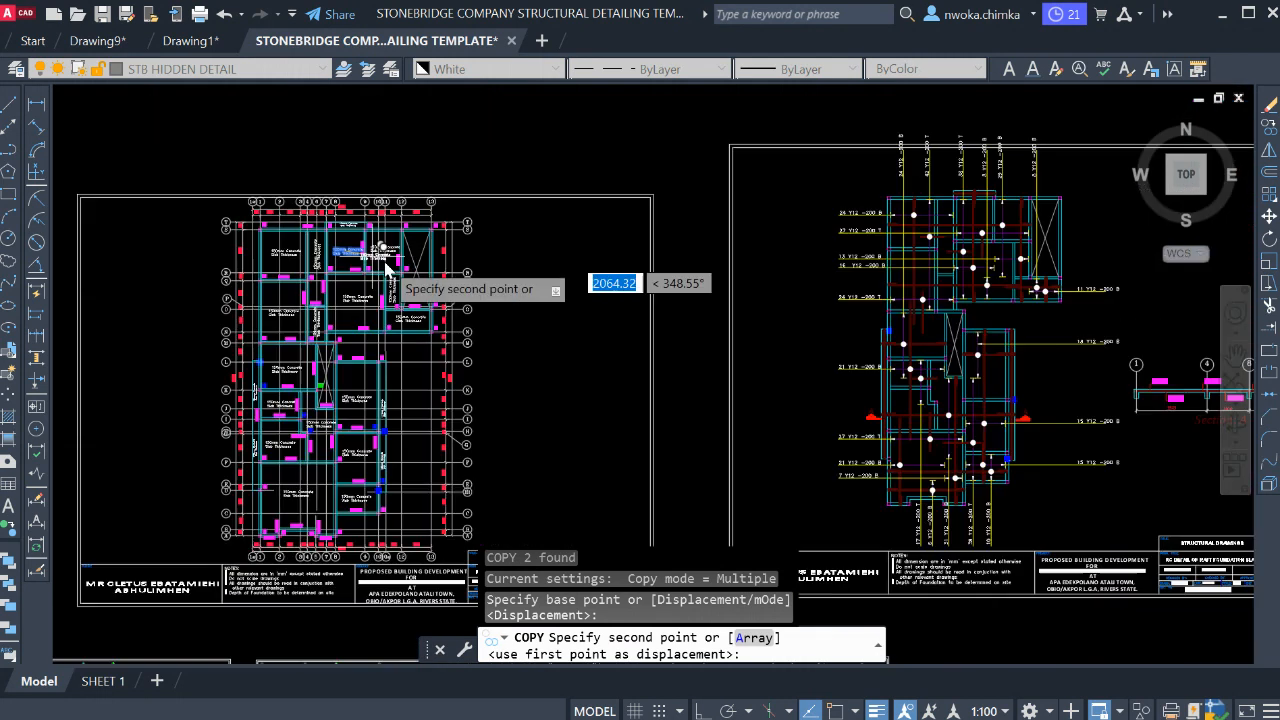
scroll(388, 264, "down", 4)
middle_click_drag(760, 268, 382, 319)
scroll(500, 294, "down", 6)
middle_click_drag(742, 303, 389, 420)
scroll(550, 376, "down", 2)
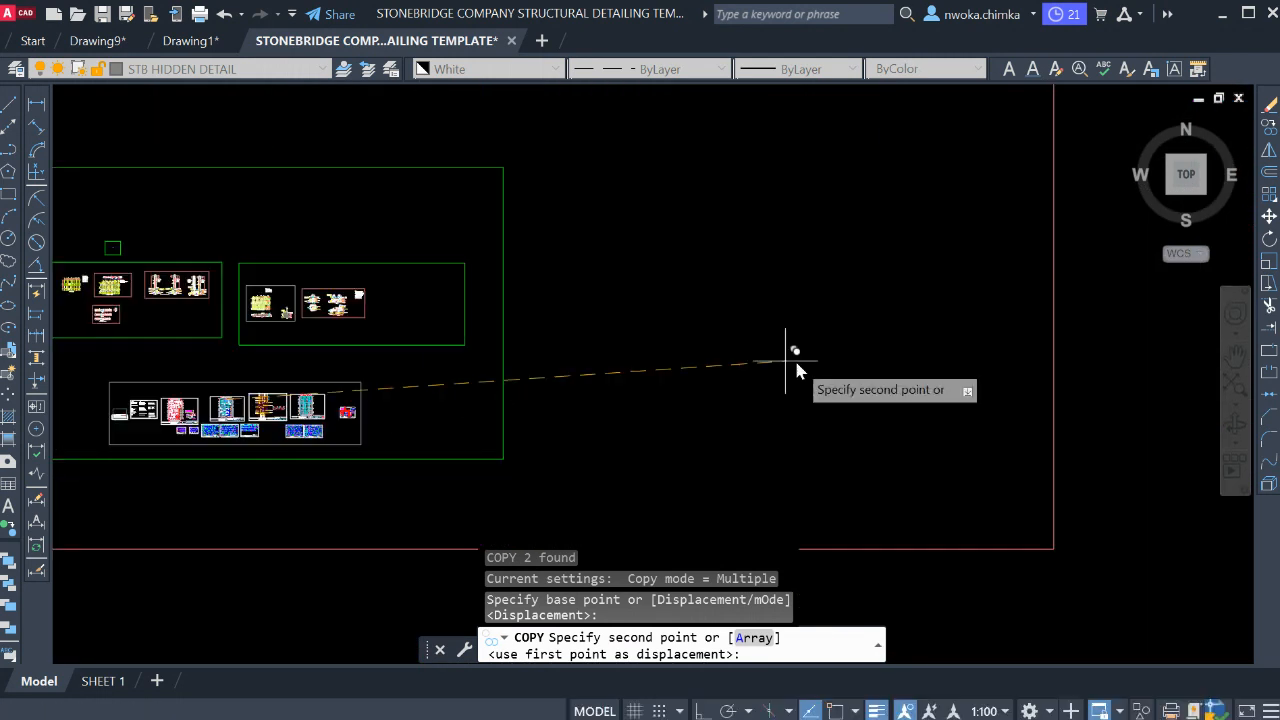
middle_click_drag(797, 360, 493, 377)
scroll(500, 344, "down", 5)
middle_click_drag(862, 356, 507, 357)
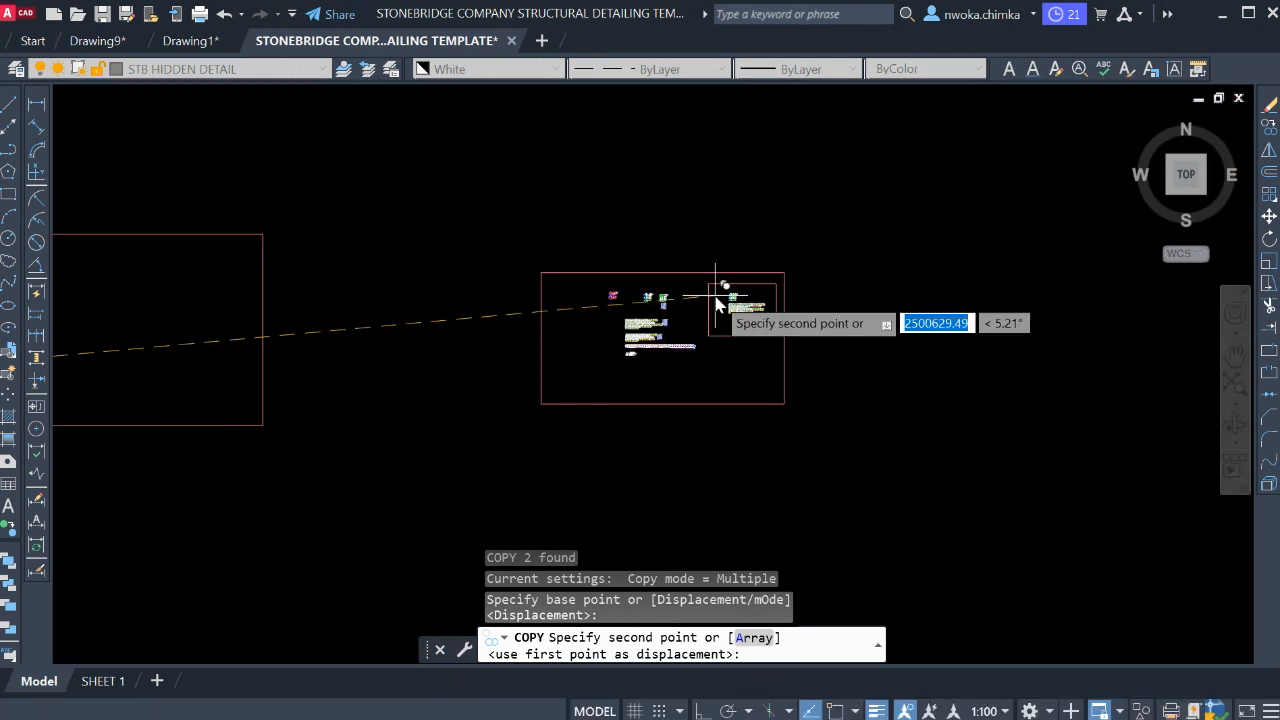
scroll(716, 300, "up", 15)
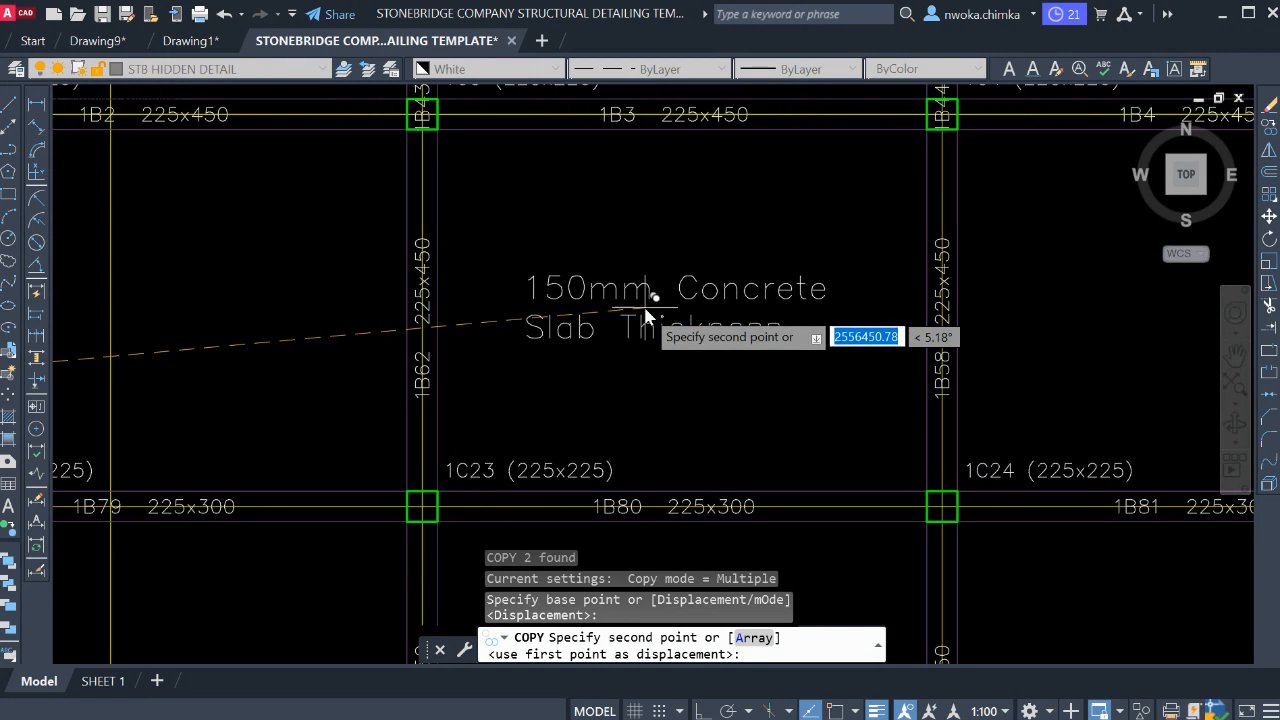
left_click(645, 313)
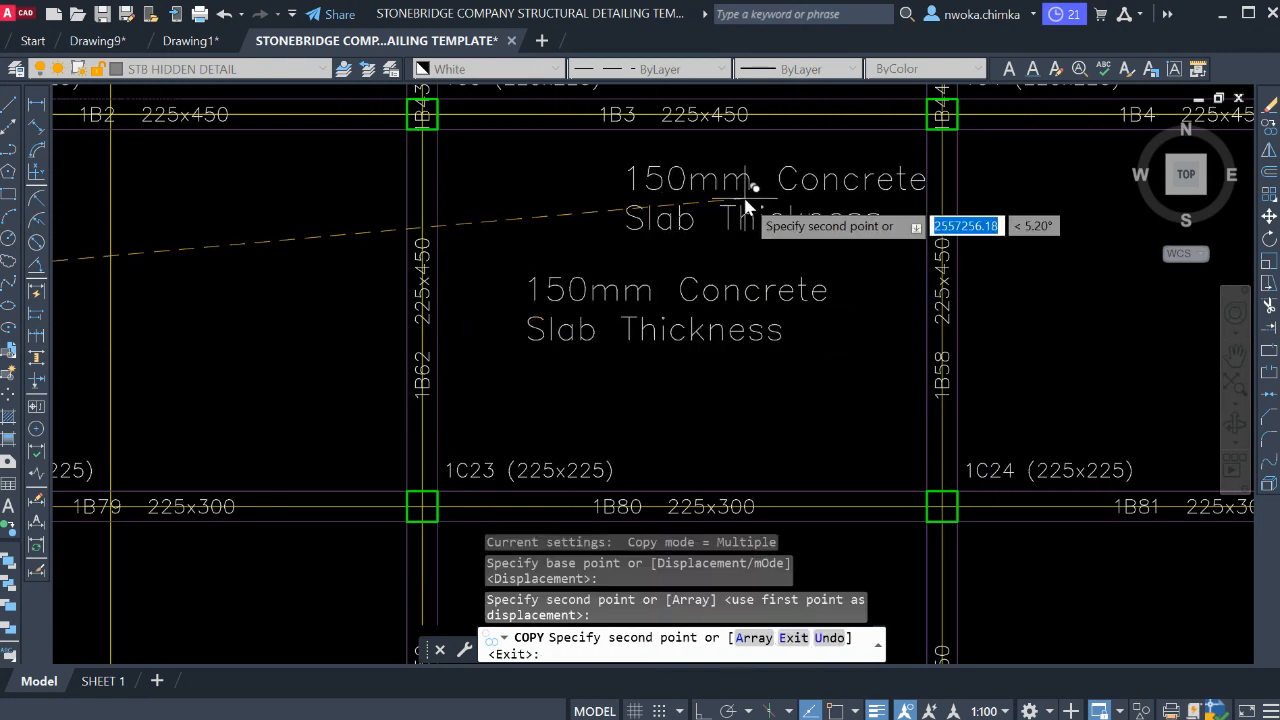
key("Escape")
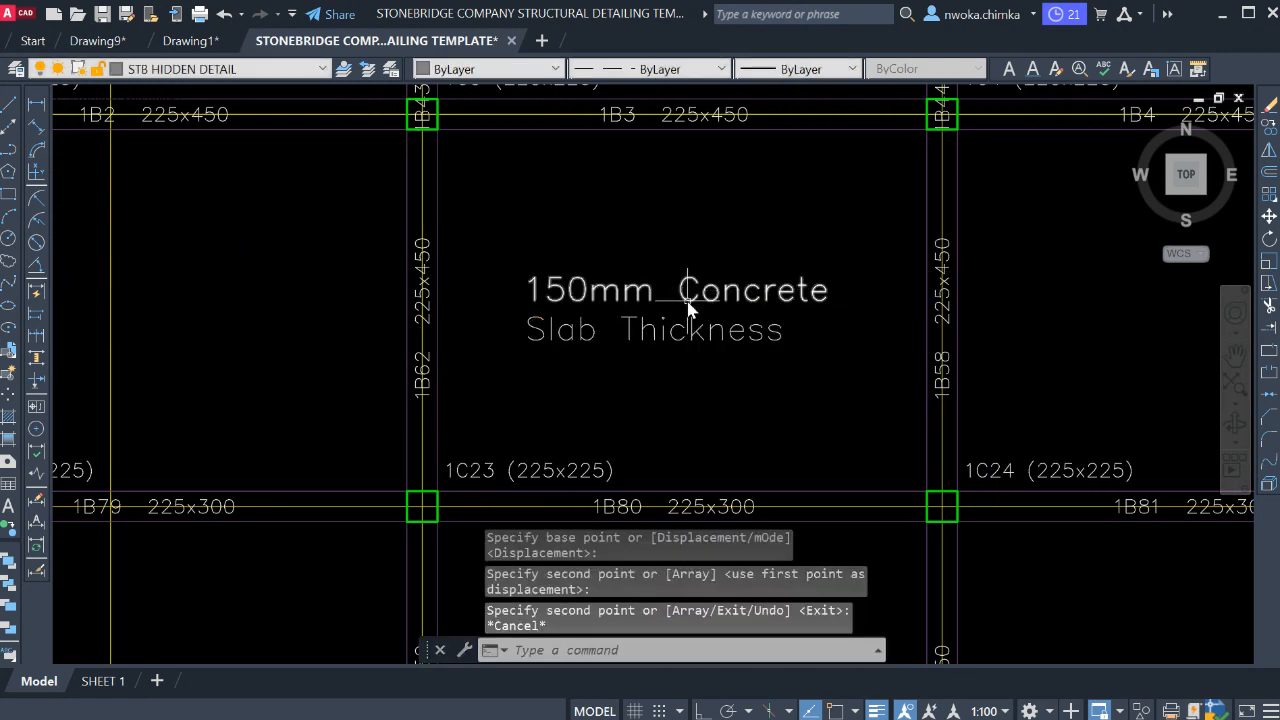
left_click(698, 290)
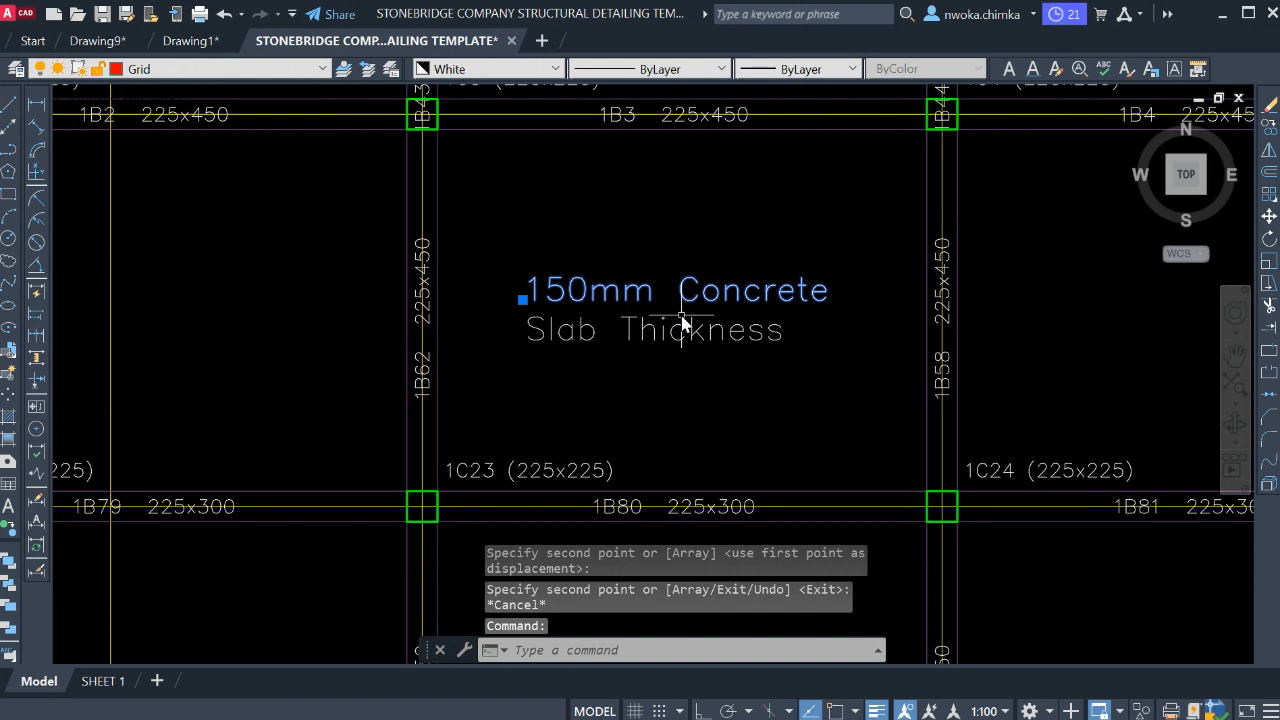
left_click(693, 362)
key("Escape")
key("Escape")
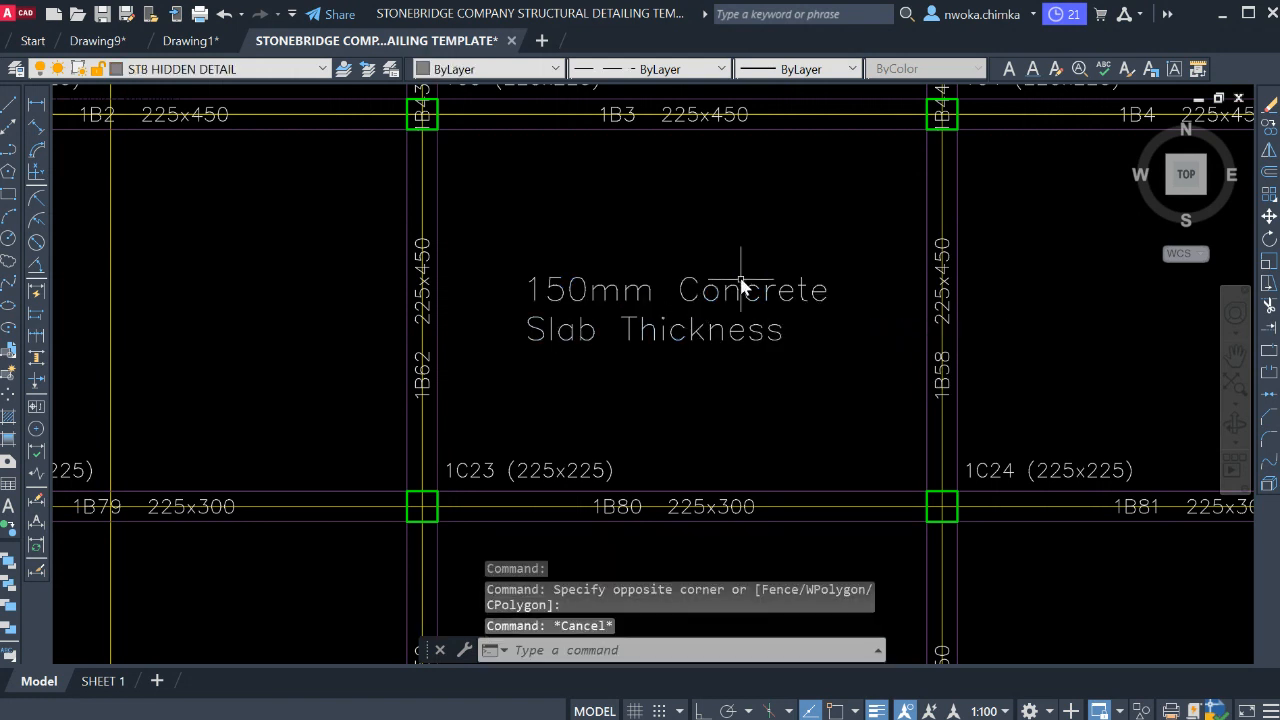
- Copy both lines of the slab thickness note from the 1B3–1B80 bay to the bay between beams 1B4 and 1B81
scroll(585, 315, "down", 2)
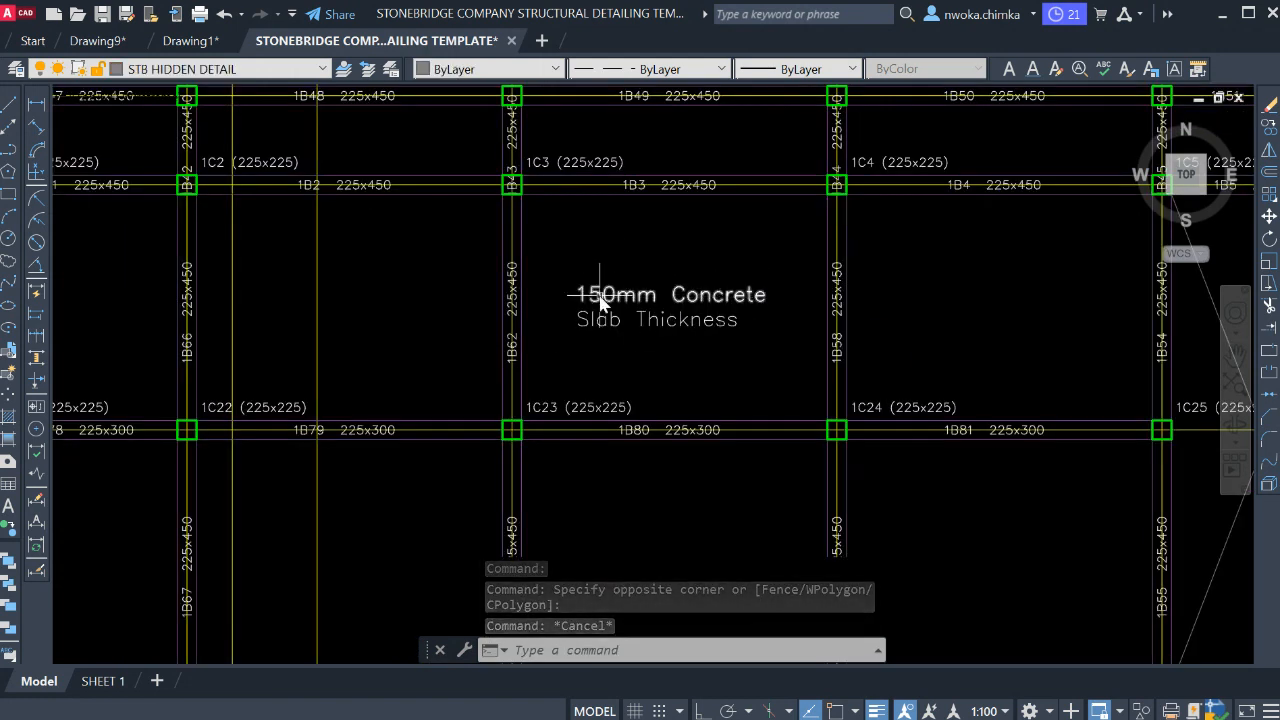
left_click(726, 252)
left_click(660, 350)
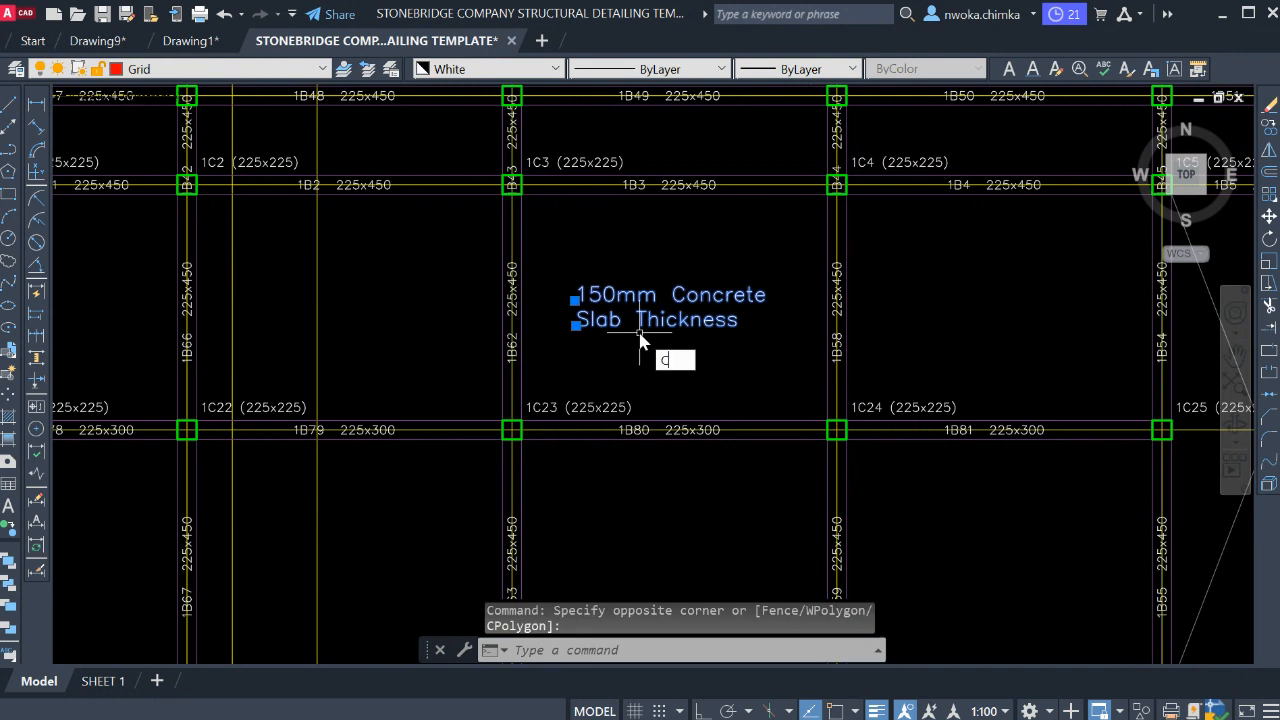
type("co")
key("Return")
left_click(650, 303)
scroll(710, 276, "down", 2)
scroll(858, 300, "up", 2)
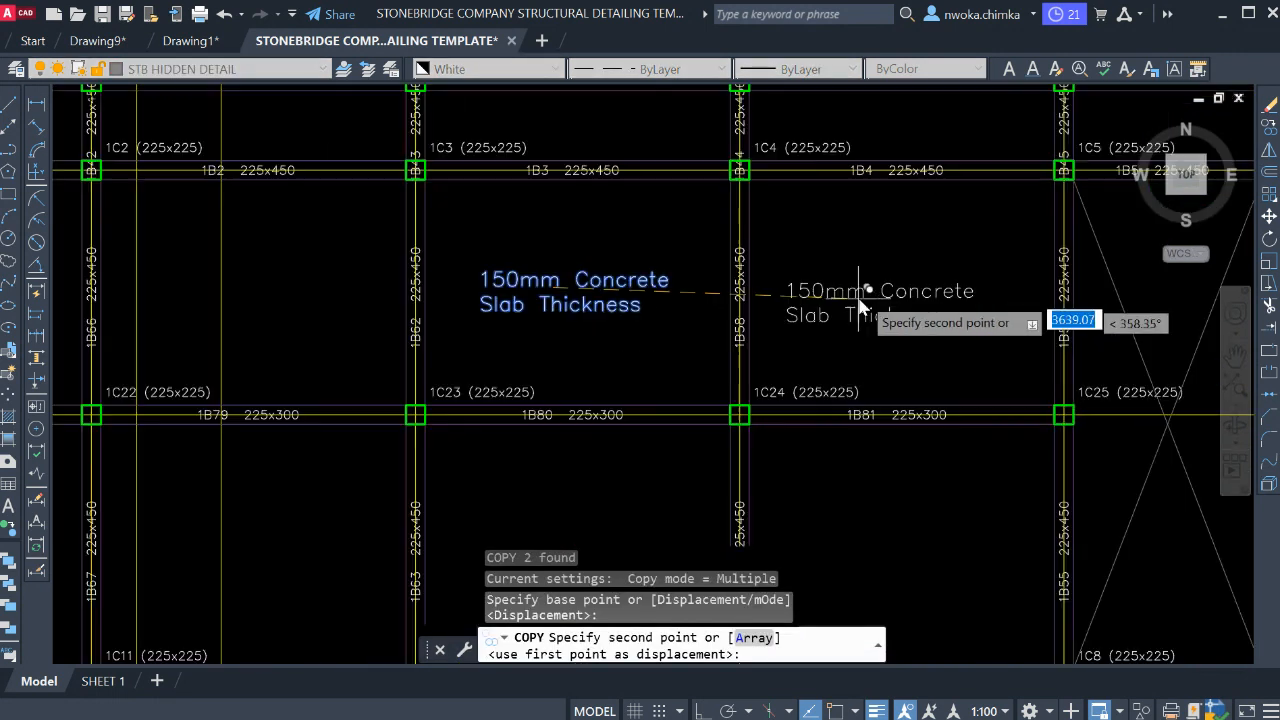
left_click(871, 290)
- Place slab thickness note copies in the three bays between grids G and D, from grids 3 to 6, and in the 1B2–1B79 bay
scroll(871, 296, "down", 2)
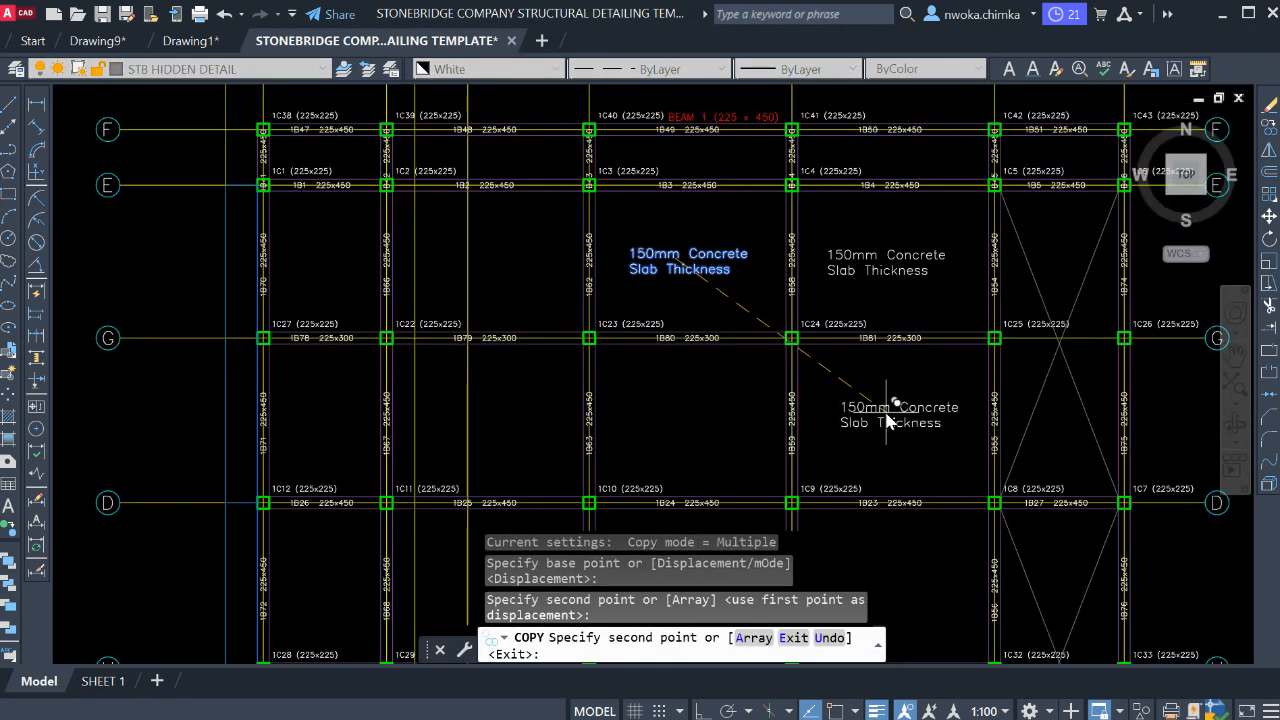
left_click(884, 420)
left_click(678, 423)
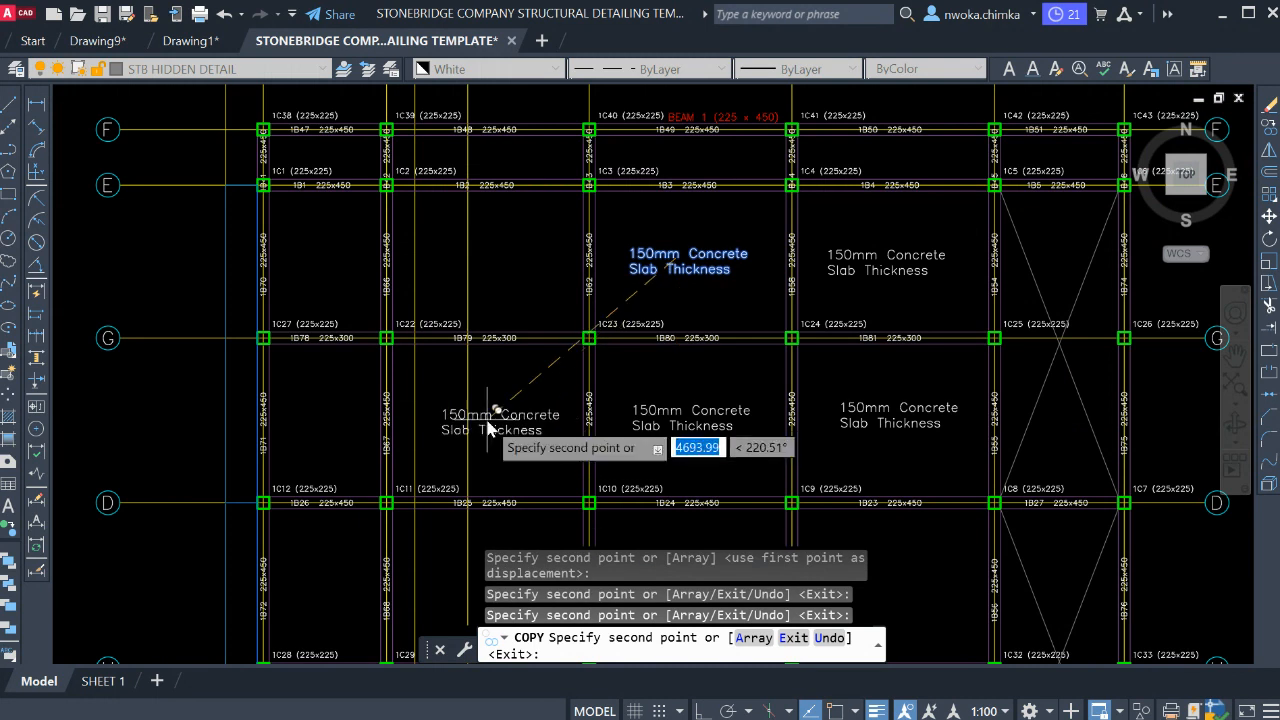
left_click(484, 425)
scroll(530, 380, "down", 2)
scroll(575, 322, "up", 2)
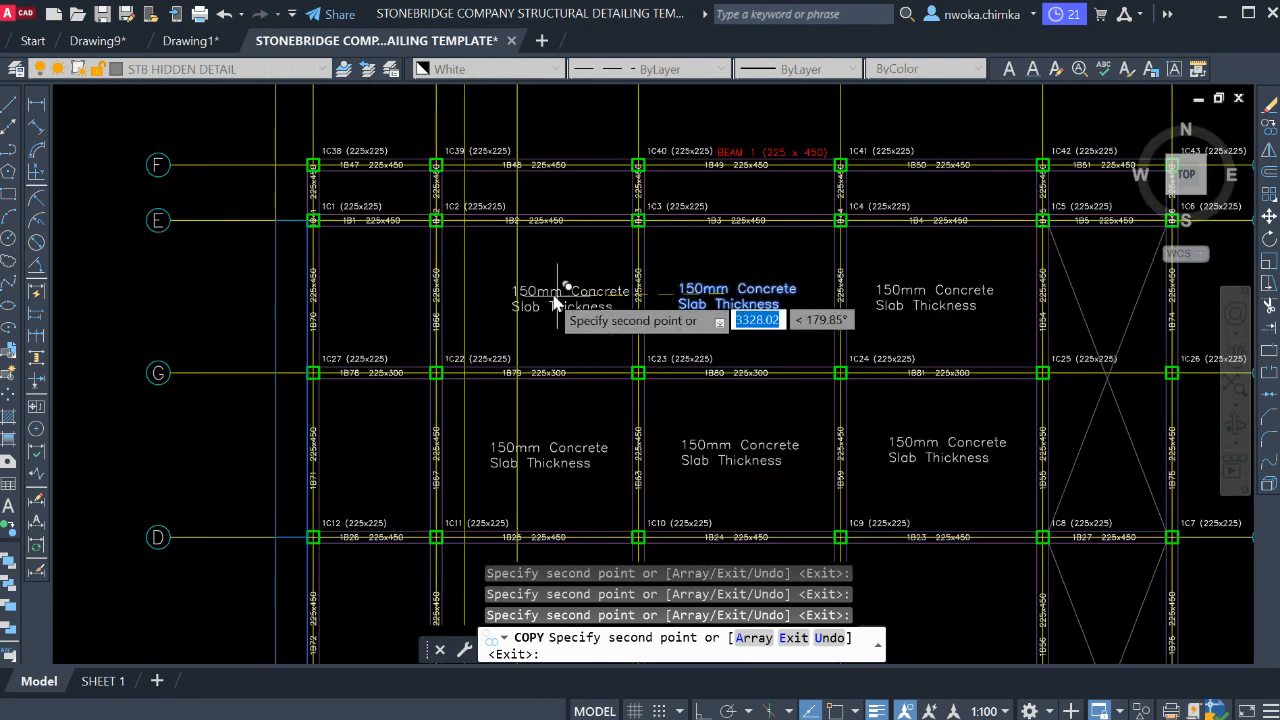
scroll(540, 288, "down", 2)
scroll(460, 300, "up", 2)
scroll(630, 230, "down", 2)
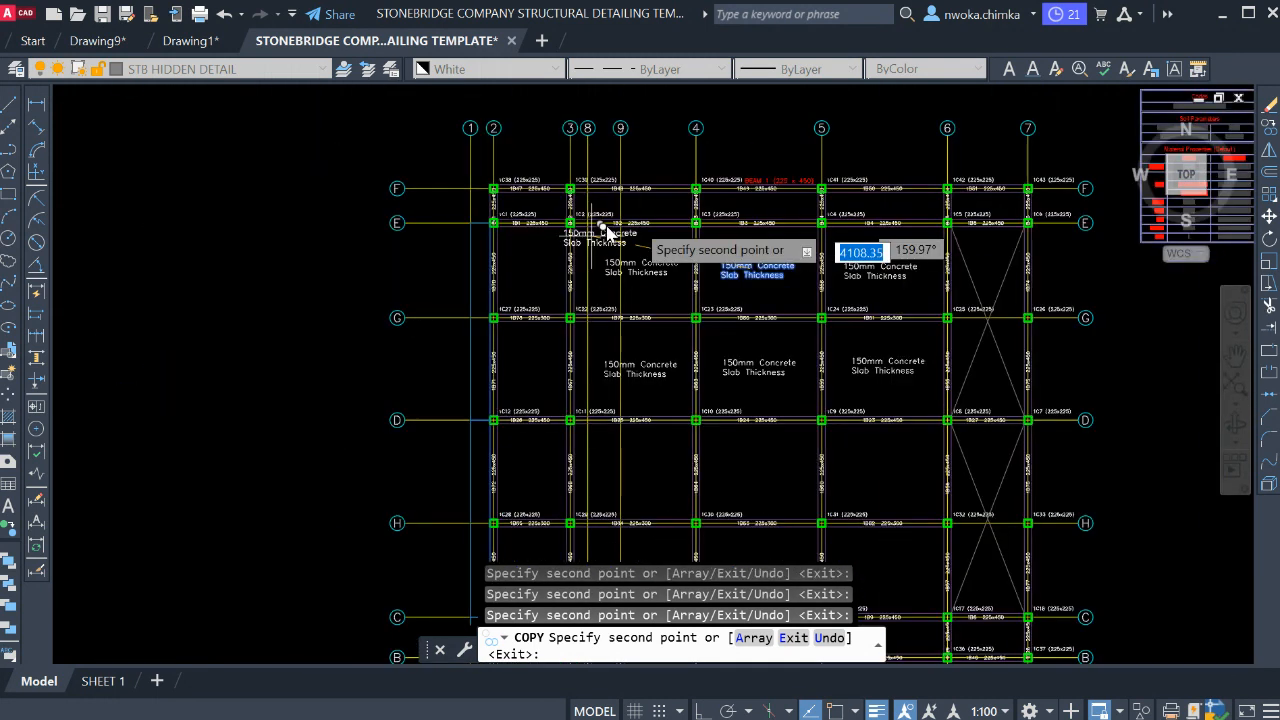
- Place six slab thickness note copies in the bays between grids D and H and grids H and C, from grids 3 to 6
scroll(724, 289, "up", 1)
scroll(724, 289, "up", 2)
left_click(720, 293)
left_click(608, 290)
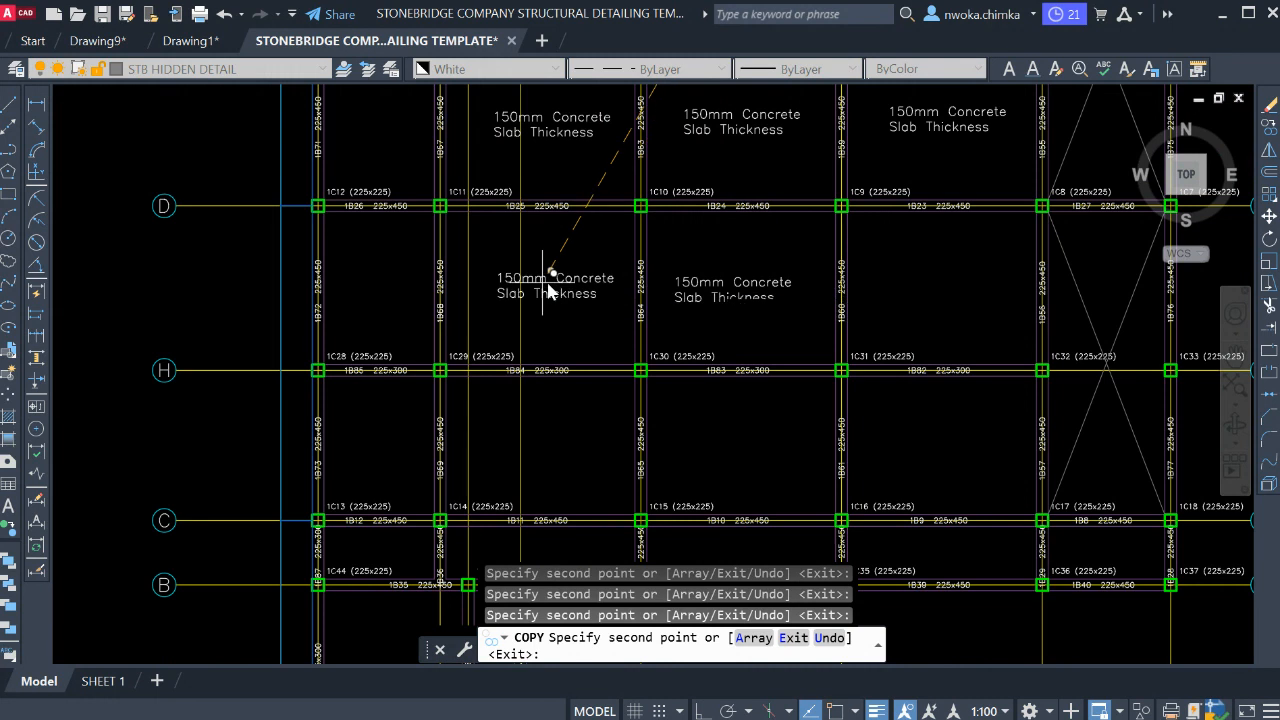
left_click(934, 302)
left_click(937, 452)
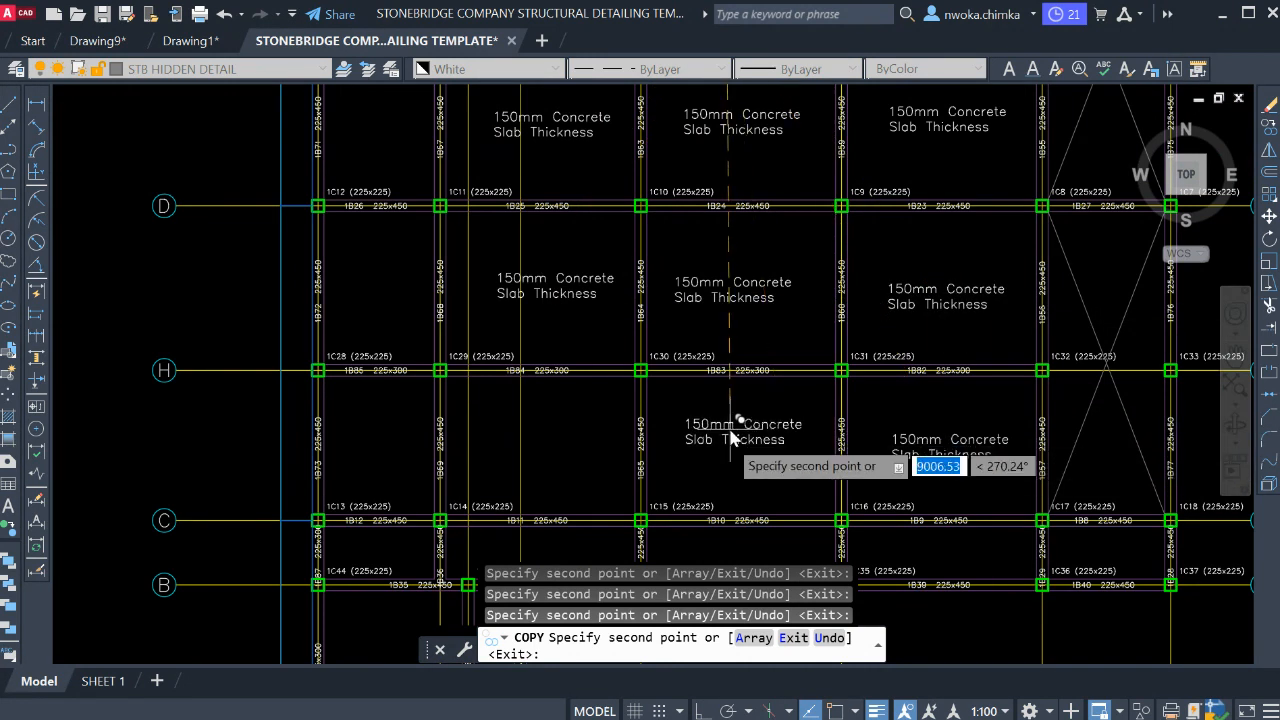
left_click(727, 450)
left_click(534, 449)
- Place slab thickness note copies in the three bays between grids C and B, from grids 3 to 6
scroll(540, 400, "down", 2)
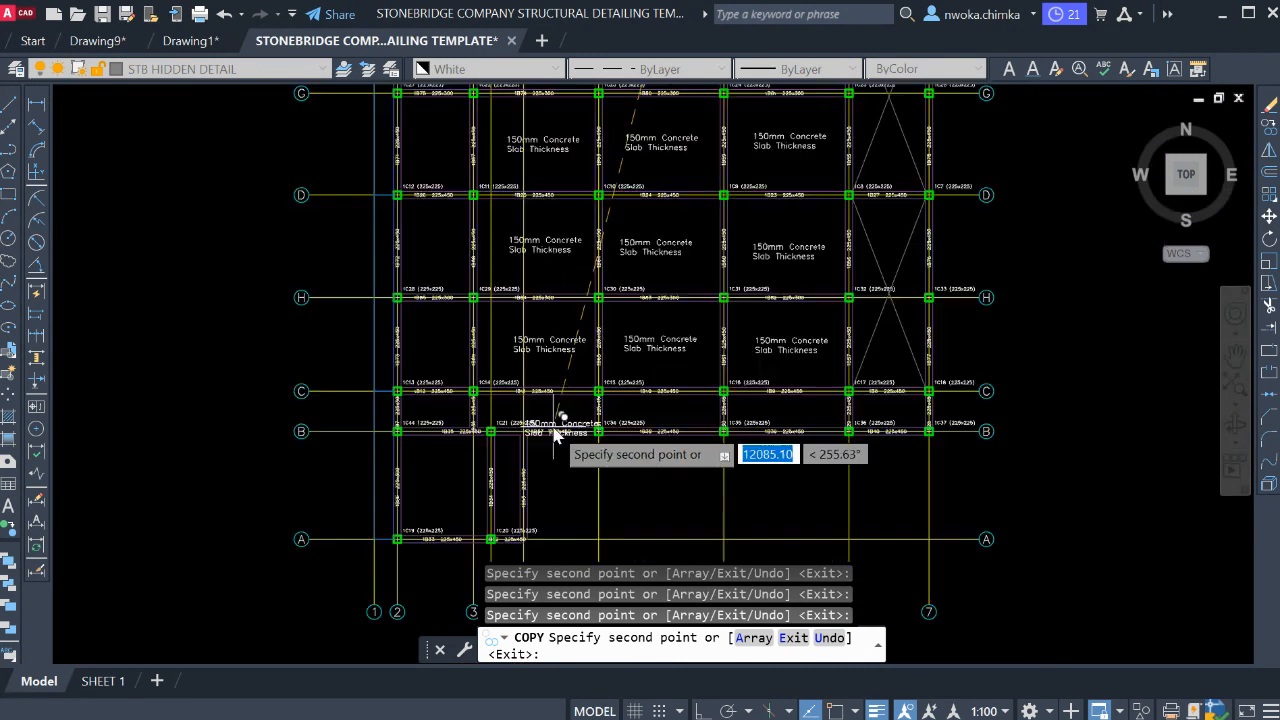
scroll(516, 397, "up", 4)
scroll(517, 395, "up", 2)
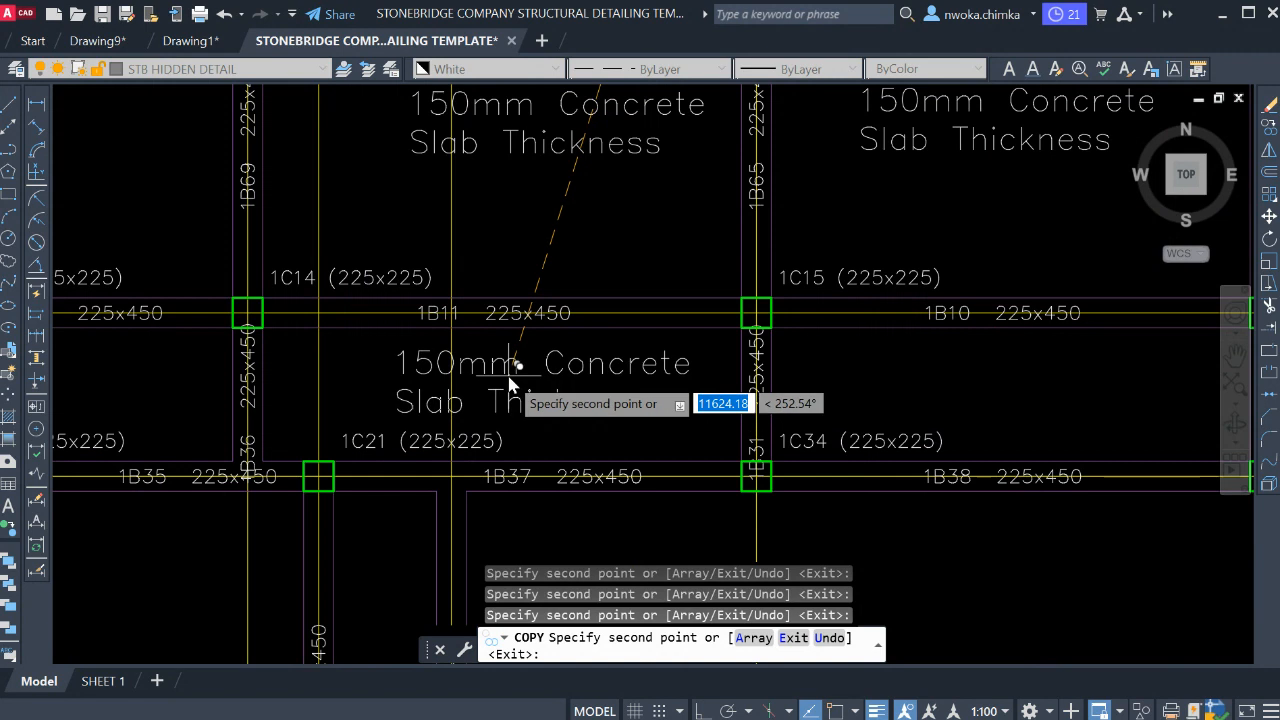
scroll(500, 372, "down", 5)
scroll(610, 375, "up", 4)
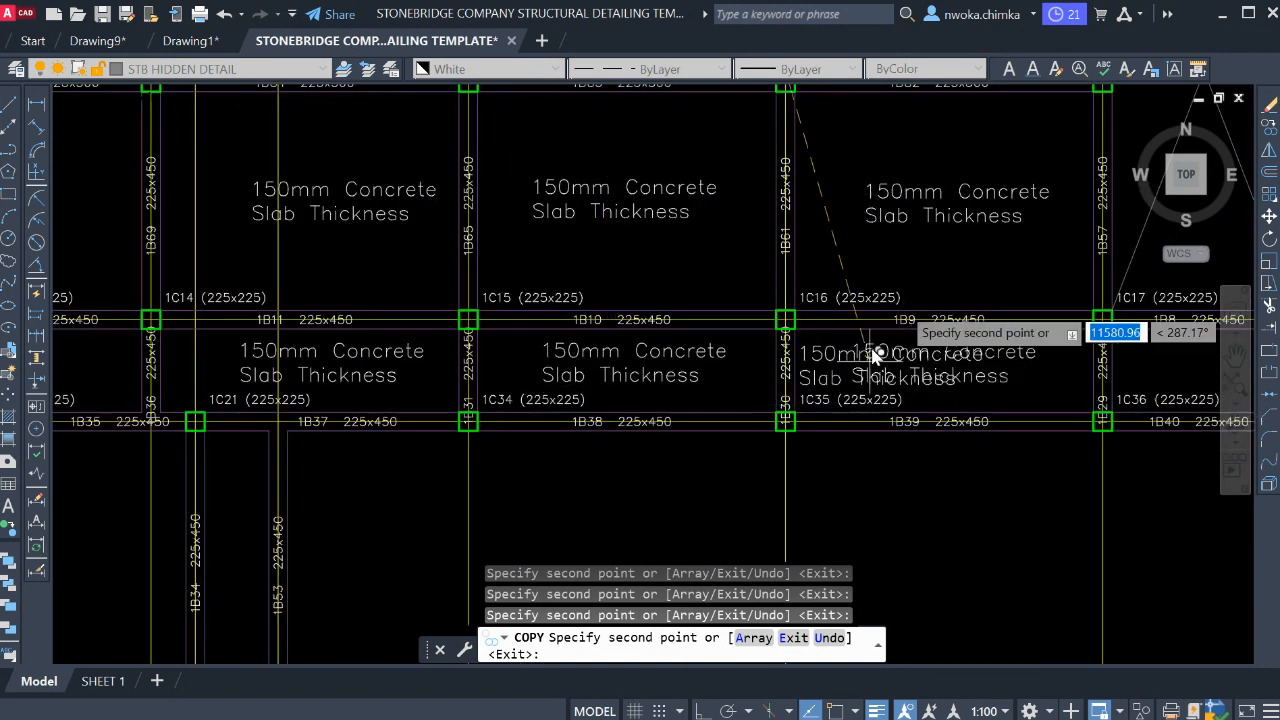
- Place a slab thickness note copy between grids B and A, in the bay between beams 1B86 and 1B34
scroll(858, 320, "down", 4)
scroll(858, 320, "up", 8)
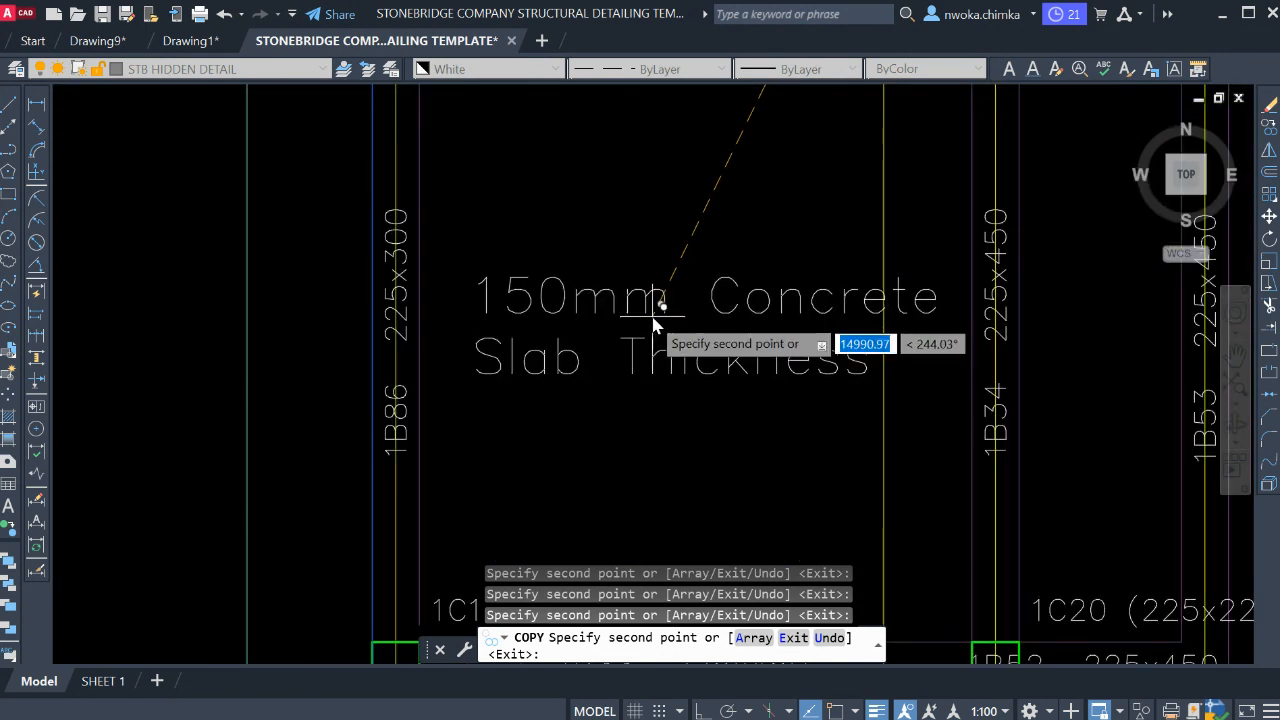
scroll(638, 319, "down", 6)
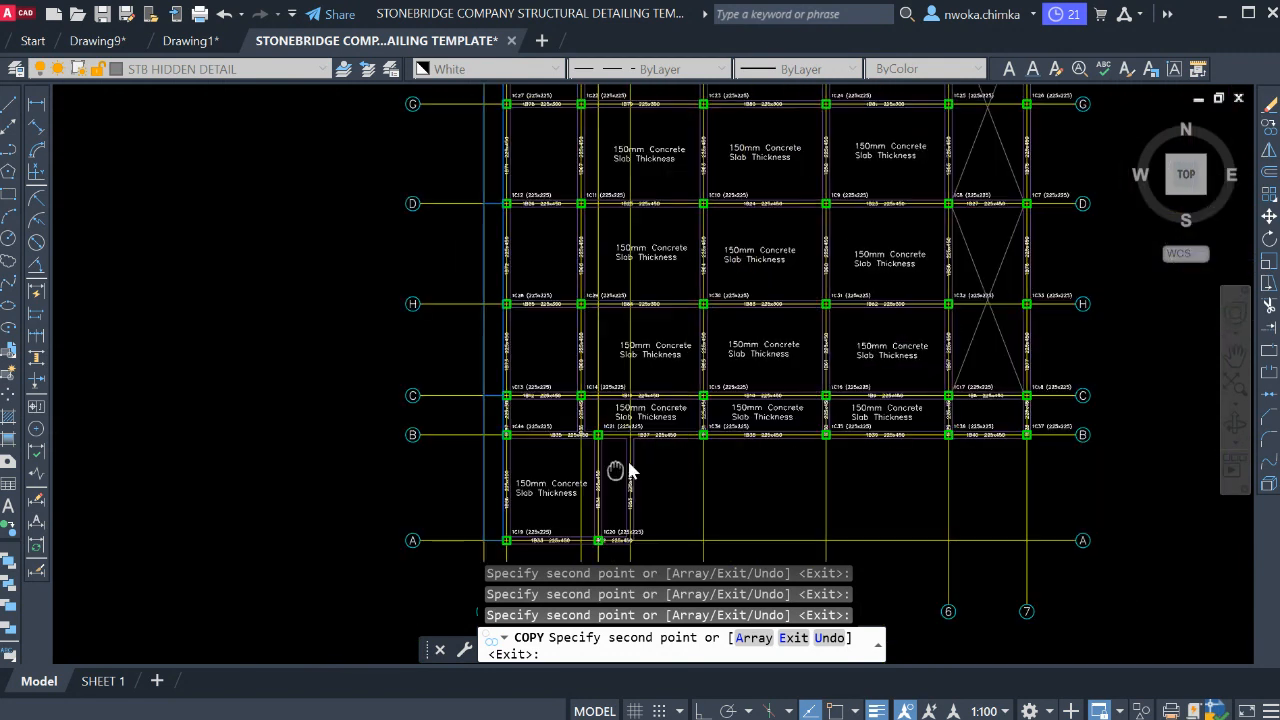
middle_click_drag(758, 385, 732, 449)
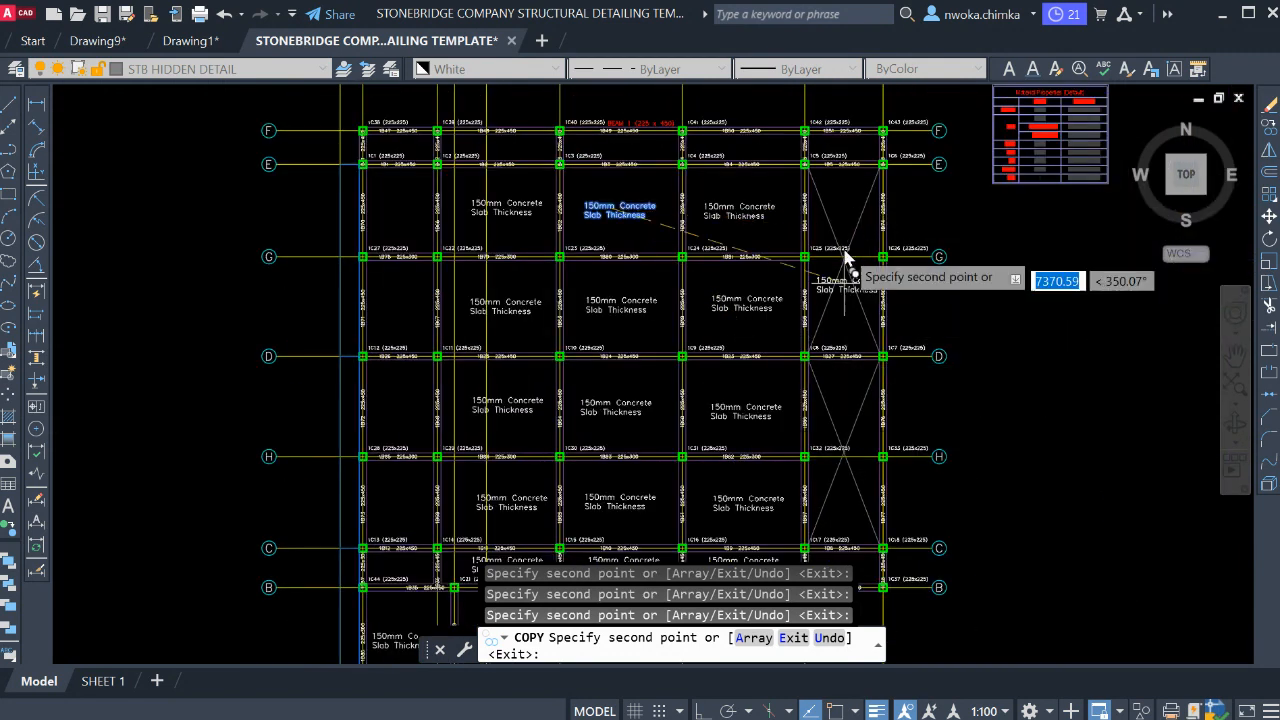
- Place slab thickness note copies in the 1B49–1B3 and 1B48–1B2 bays between grids F and E, and end the copying
scroll(855, 395, "up", 5)
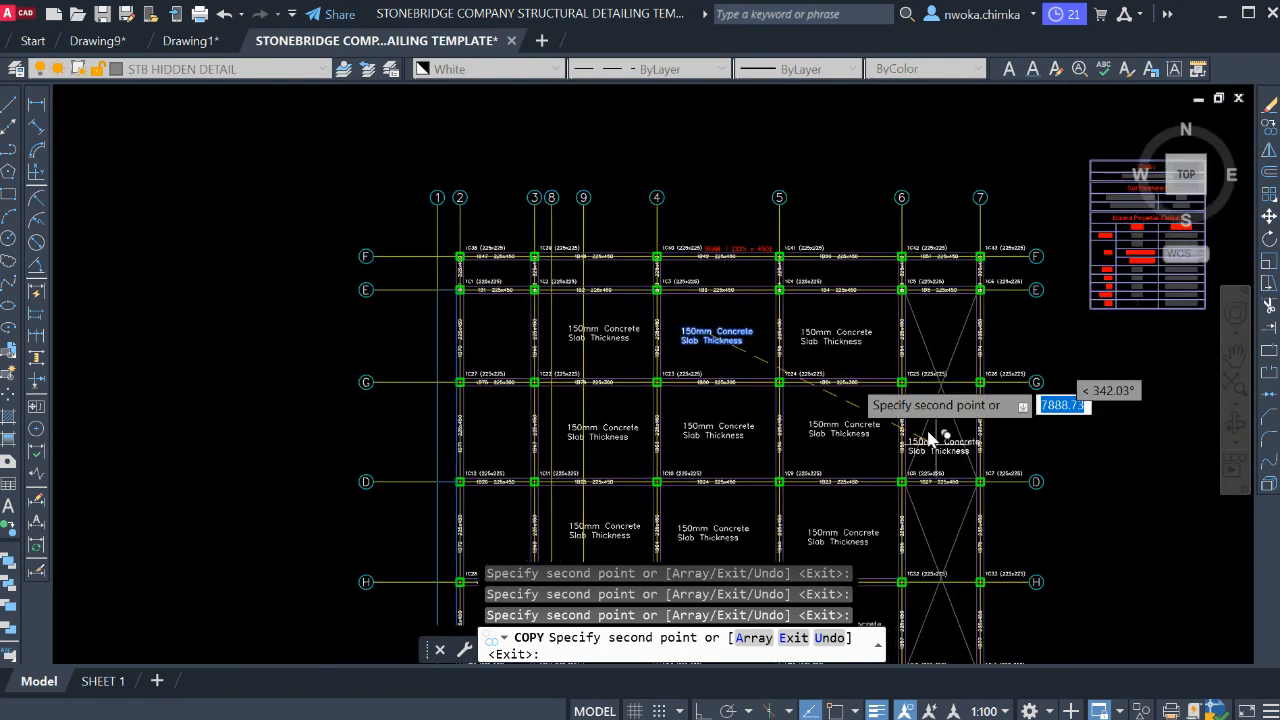
scroll(724, 284, "up", 4)
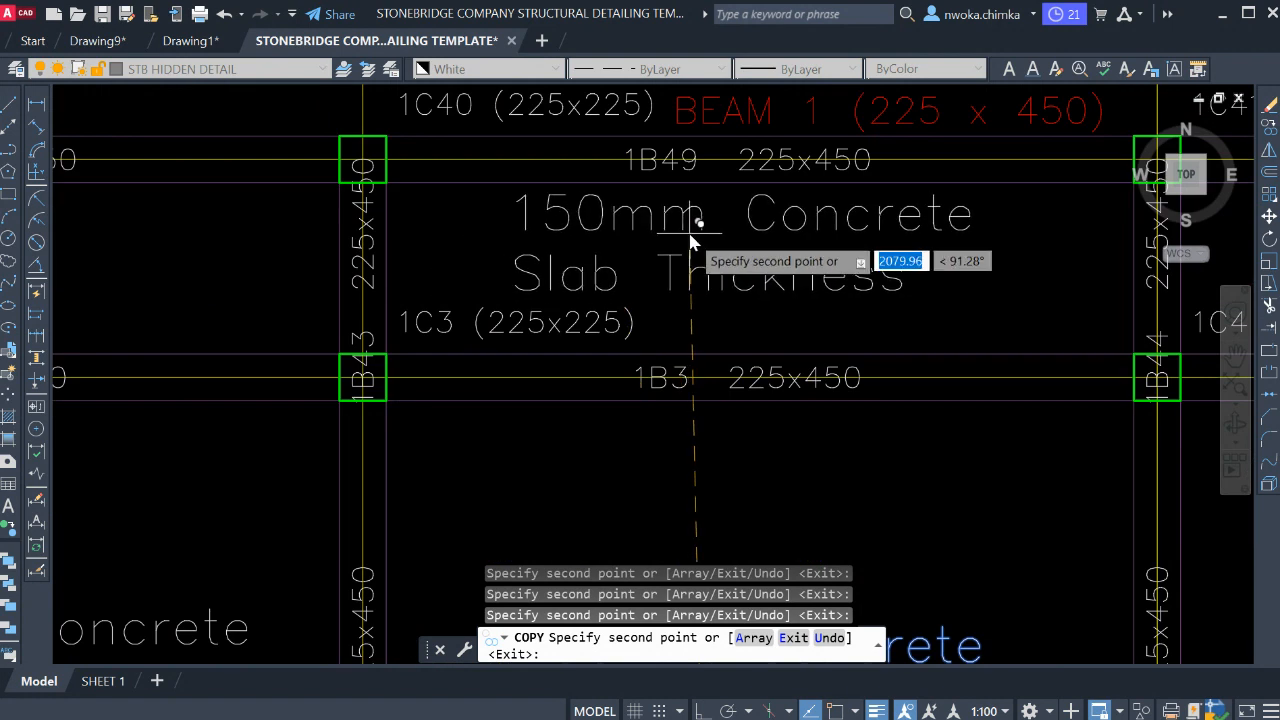
scroll(690, 243, "down", 6)
scroll(503, 251, "up", 4)
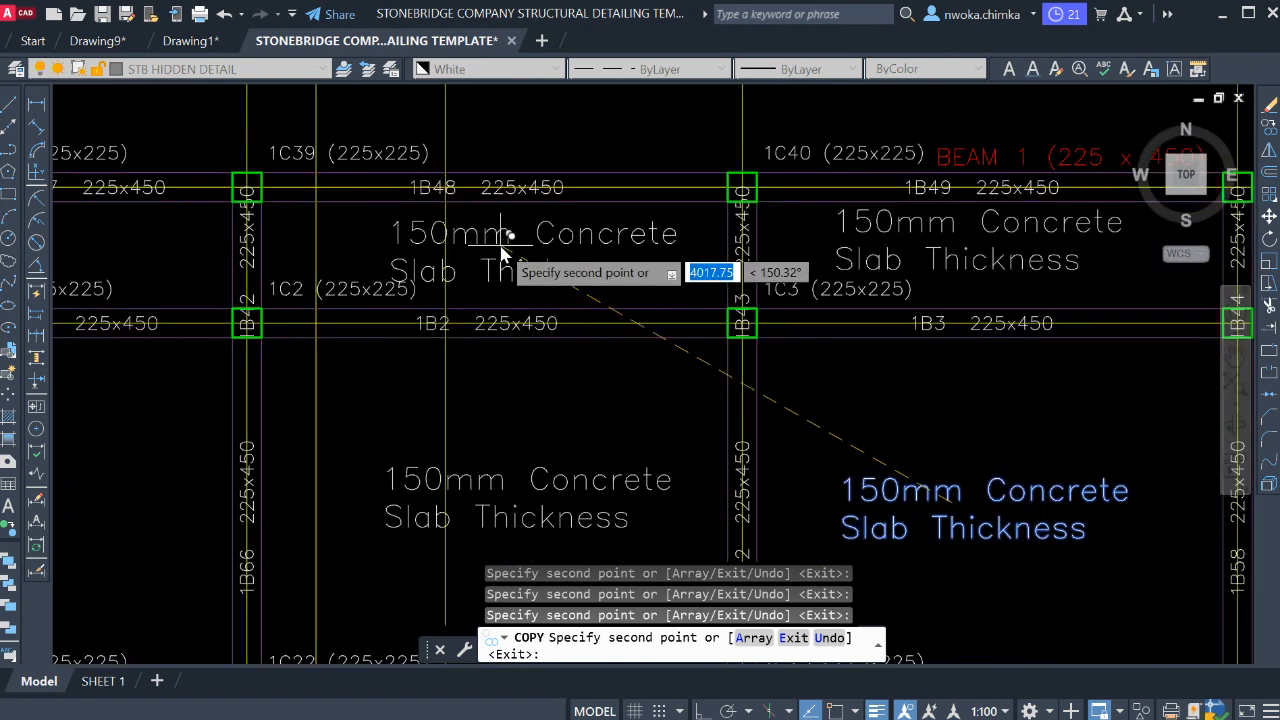
scroll(560, 270, "down", 5)
scroll(480, 355, "up", 5)
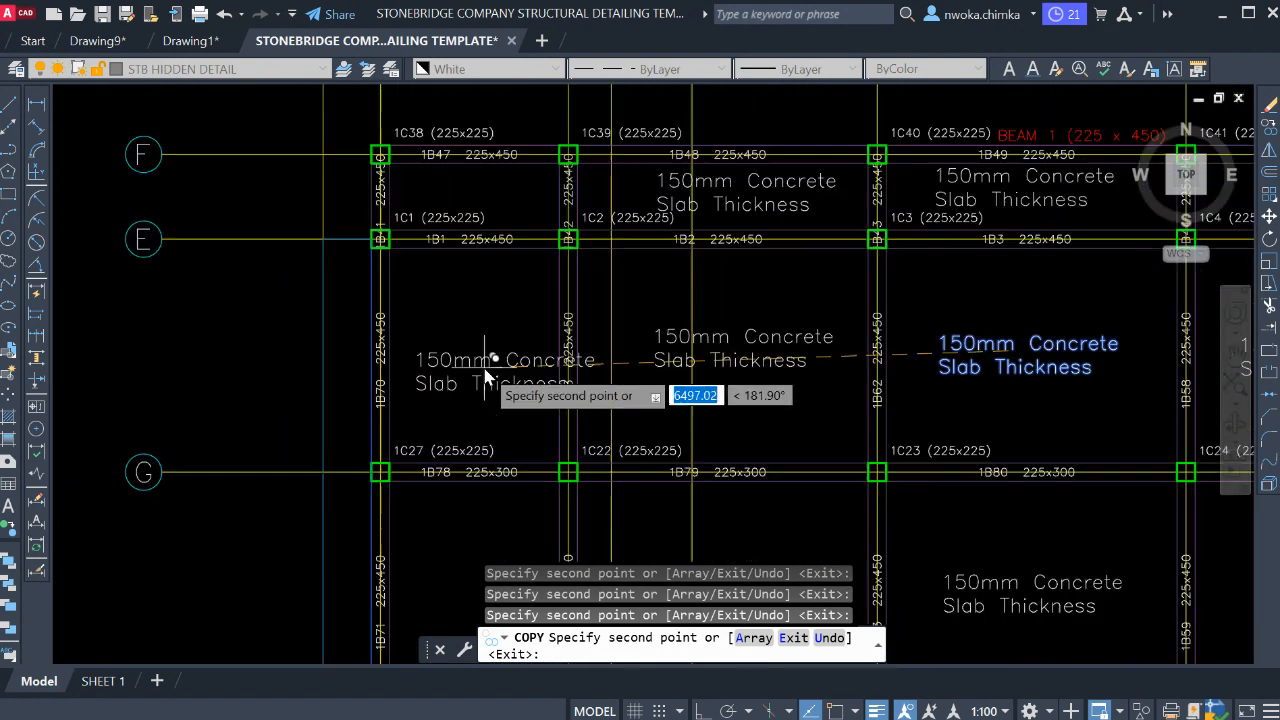
key("Escape")
- Check the text height in the properties of the "150mm Concrete" line in the 1B2–1B79 bay
scroll(640, 334, "down", 3)
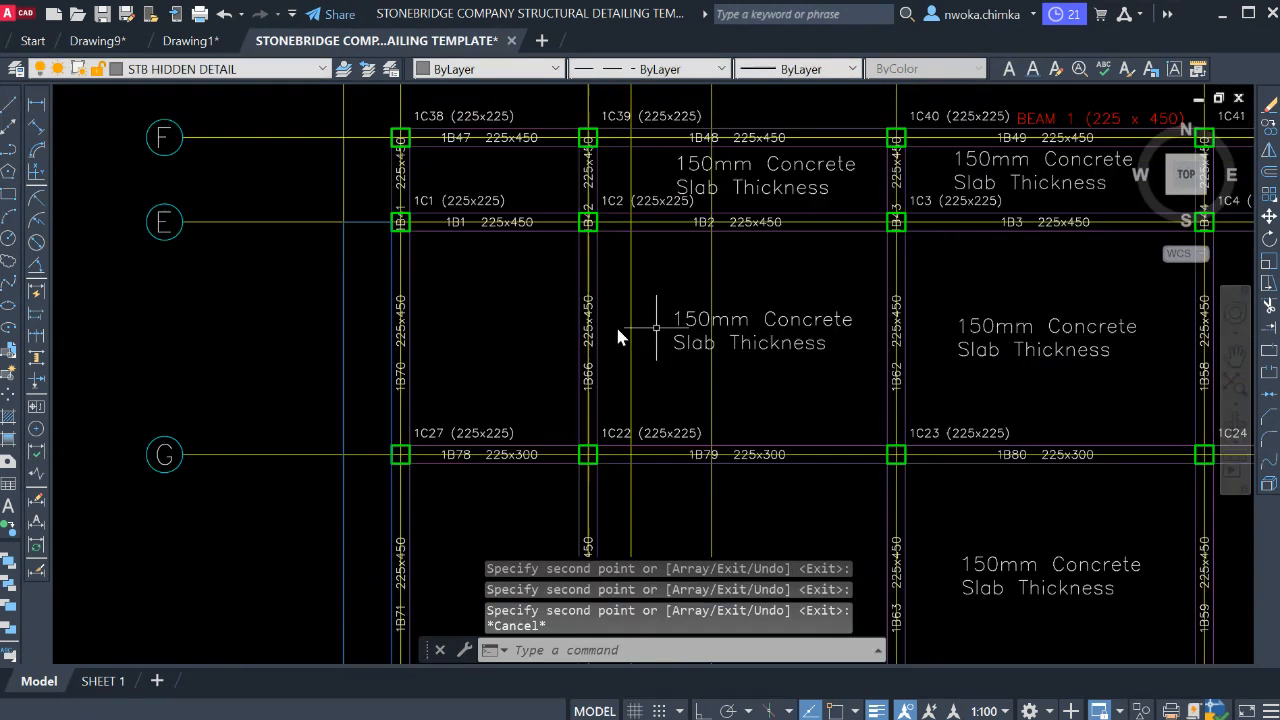
scroll(663, 358, "up", 2)
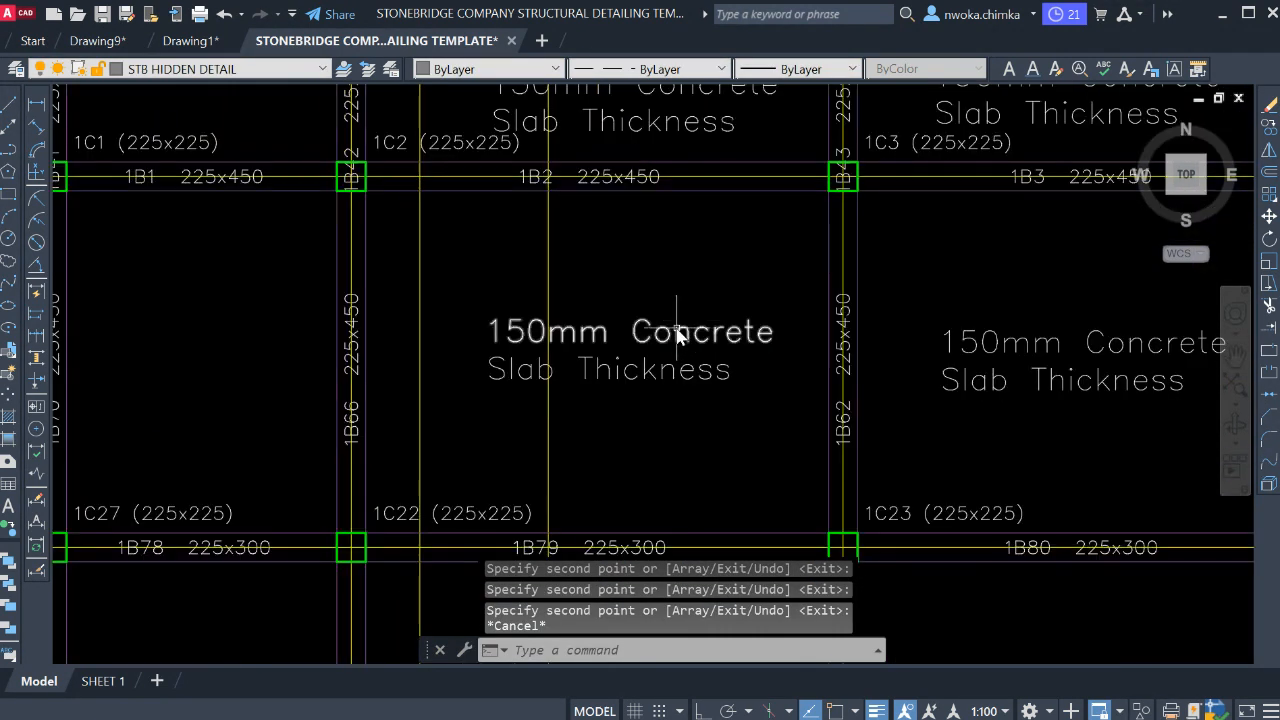
left_click(677, 336)
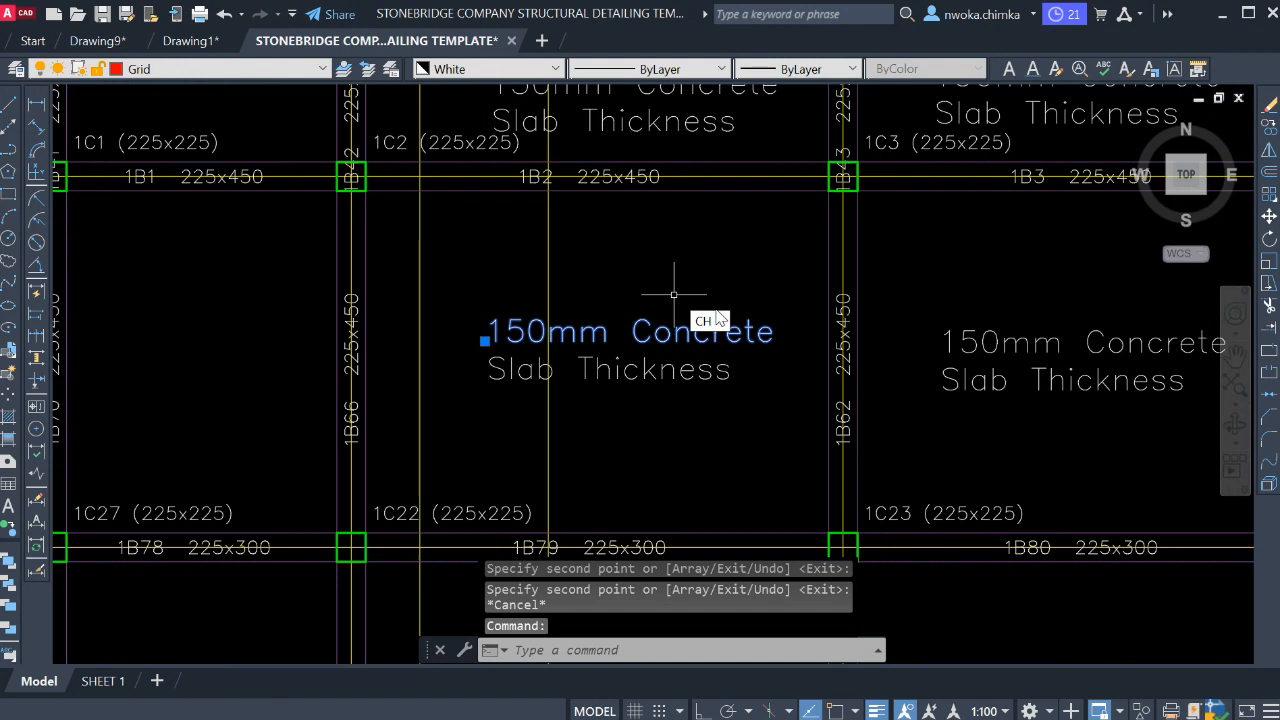
key("Return")
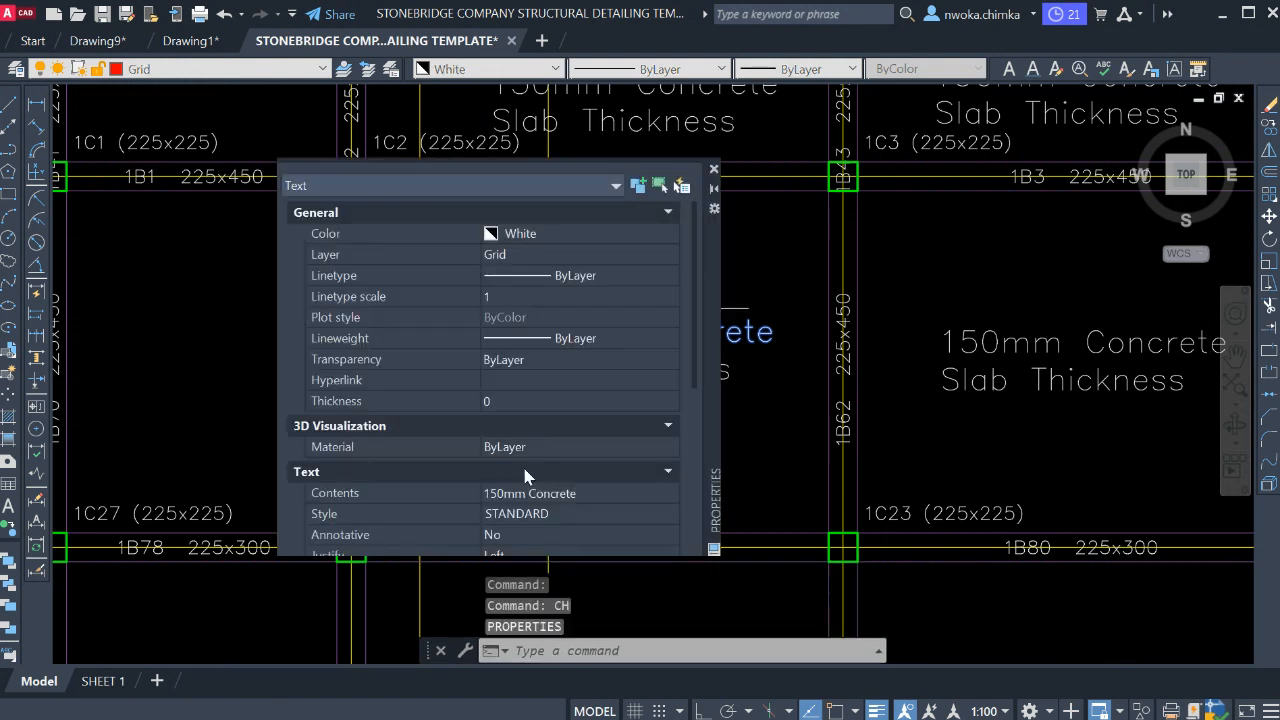
scroll(560, 430, "down", 3)
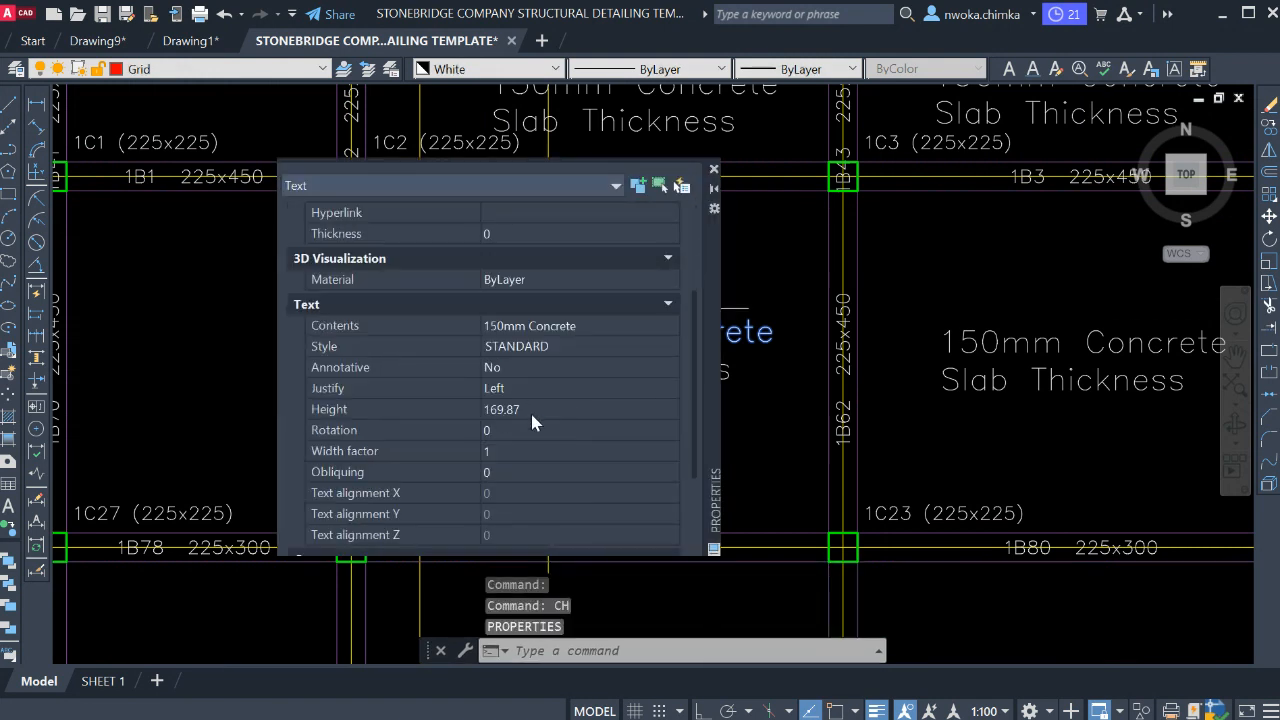
scroll(1045, 365, "down", 4)
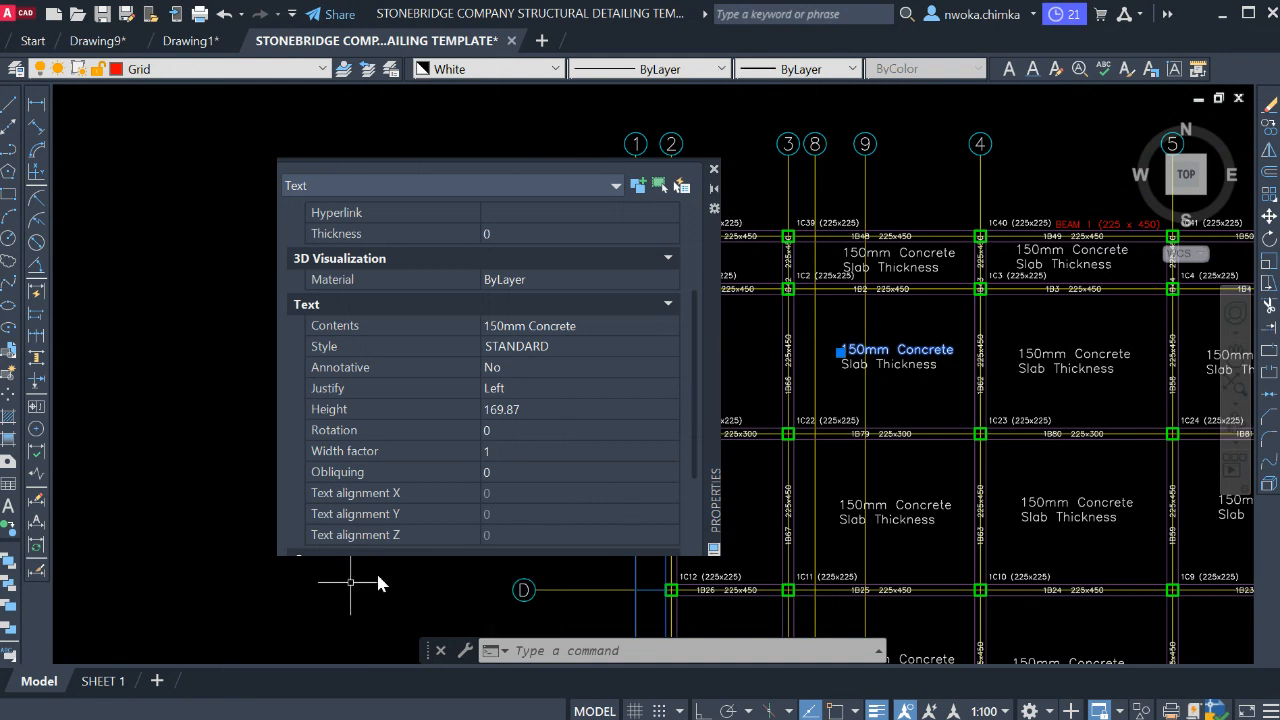
- Close the properties and examine the drawing scale in the title block of SHEET 1
left_click(103, 681)
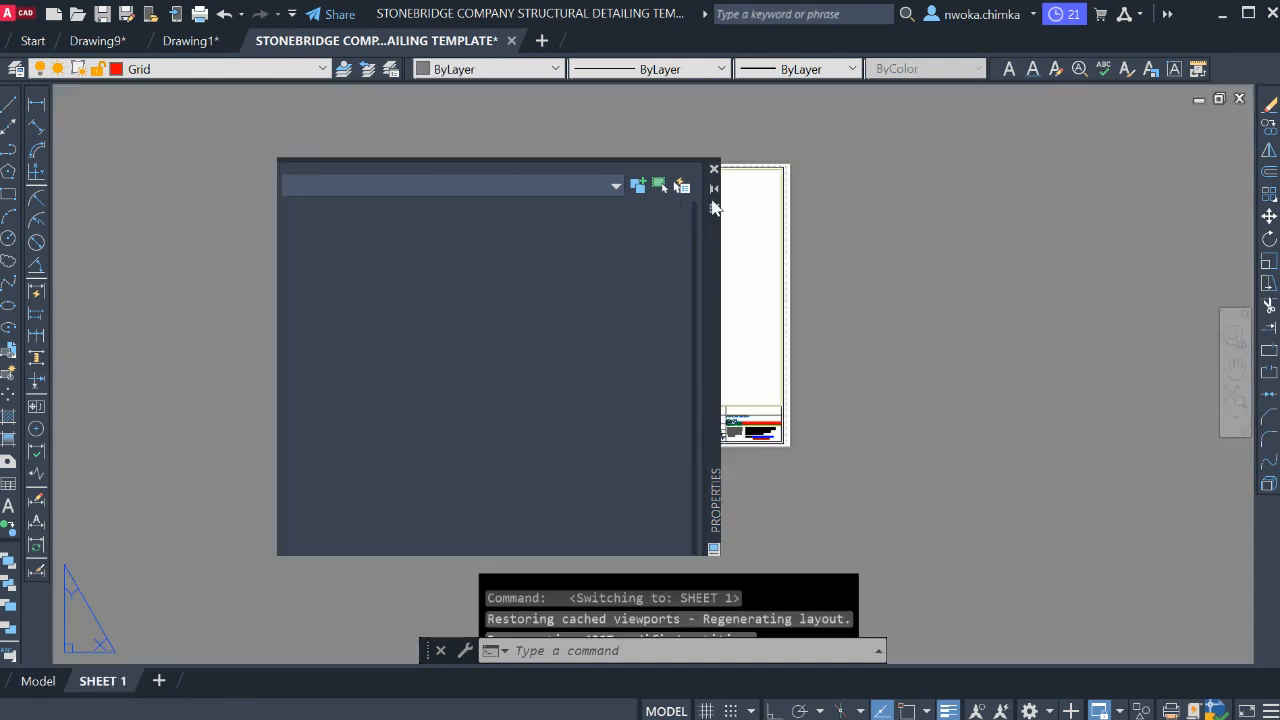
left_click(713, 168)
scroll(655, 475, "up", 5)
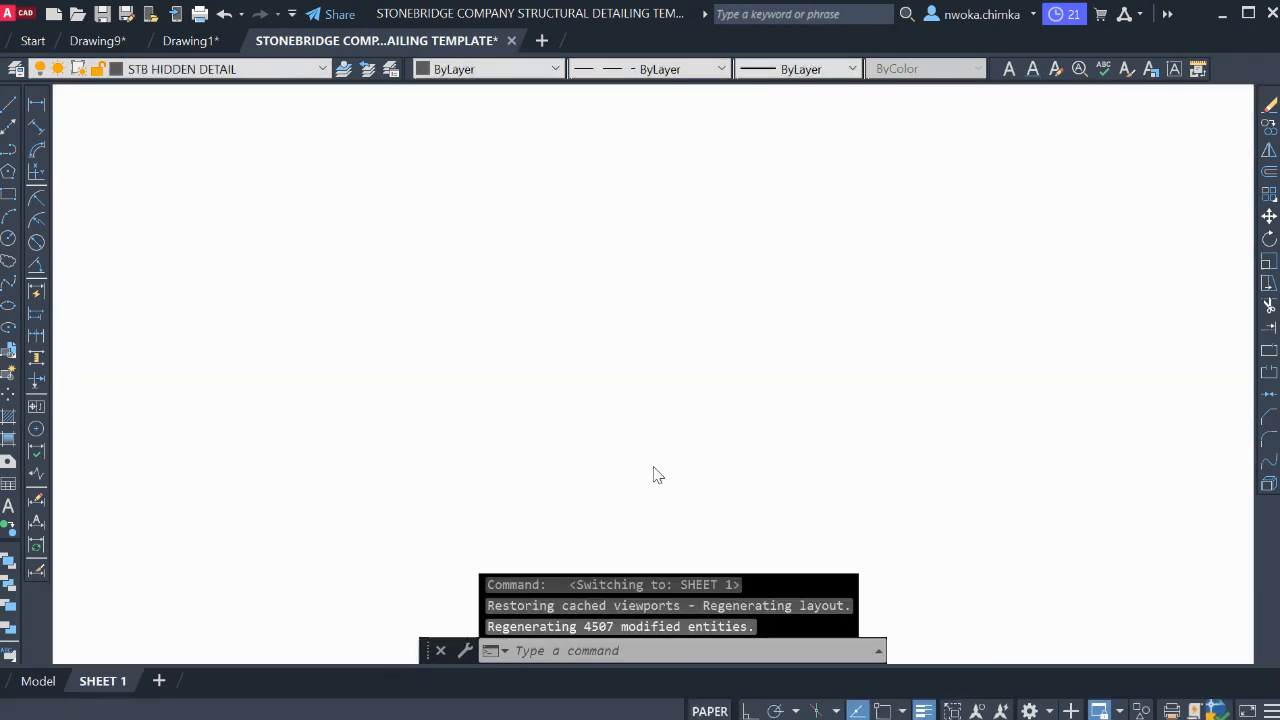
middle_click_drag(975, 307, 859, 341)
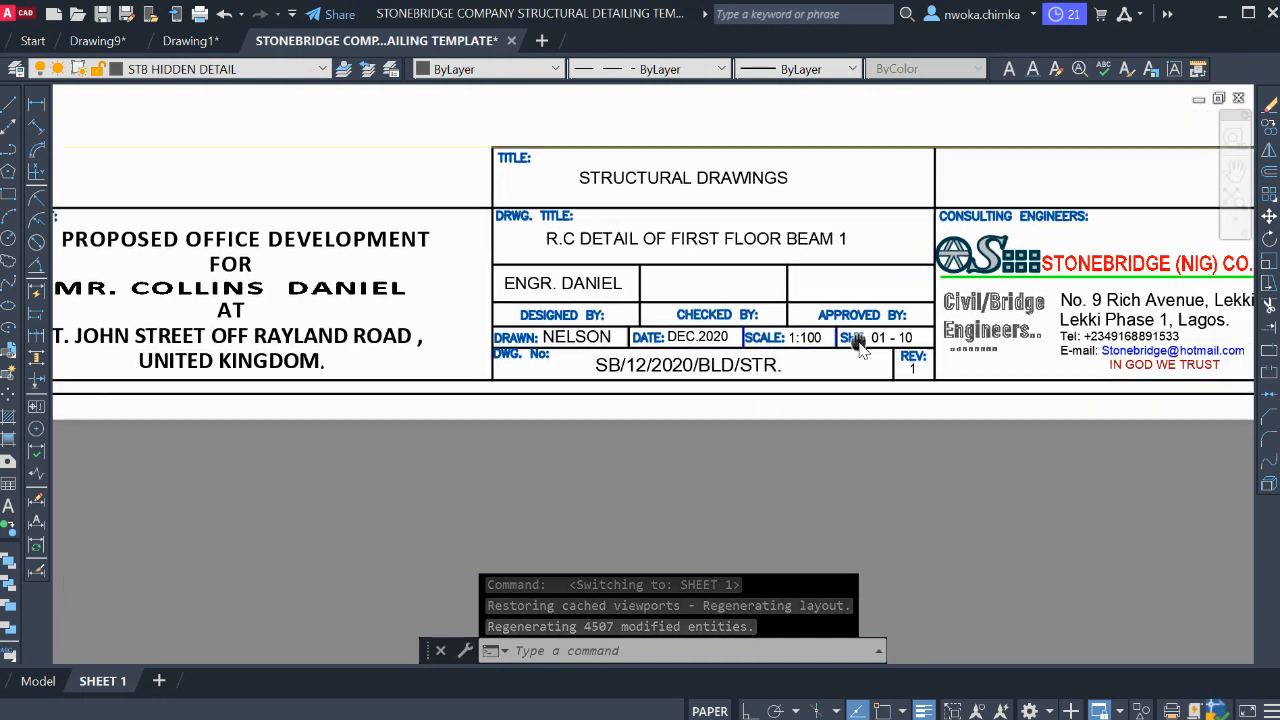
scroll(820, 345, "up", 4)
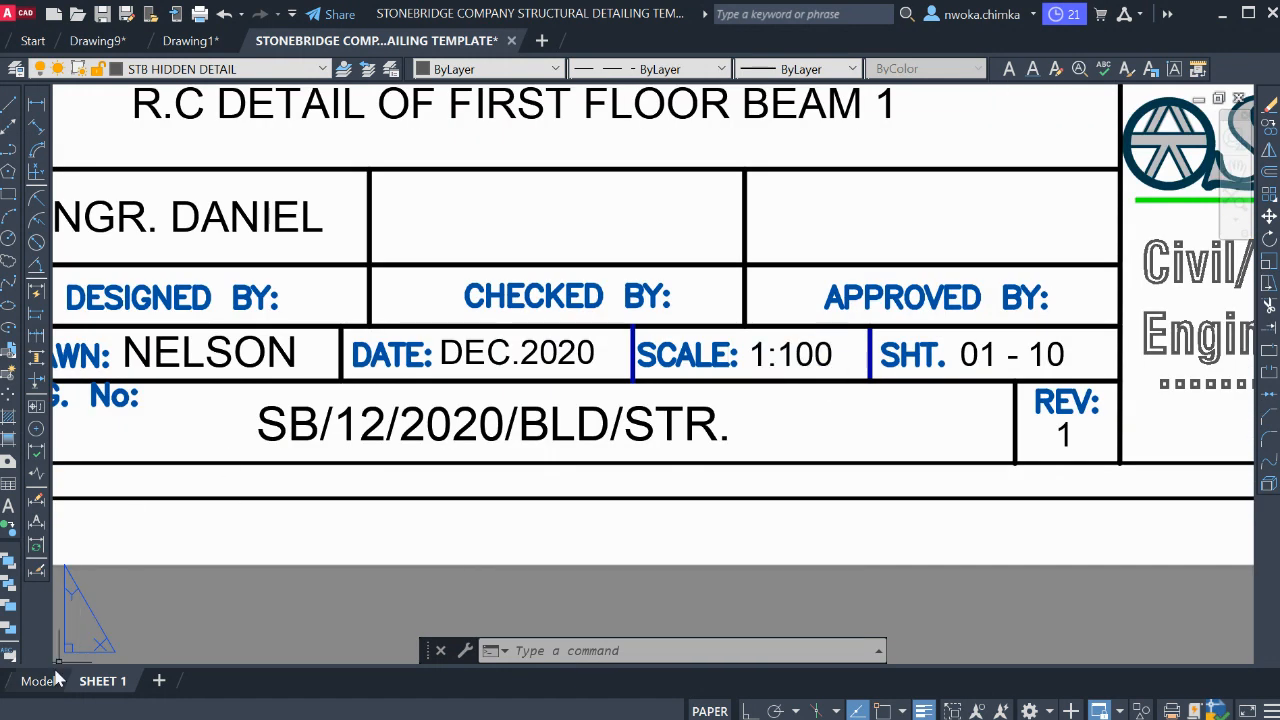
left_click(56, 678)
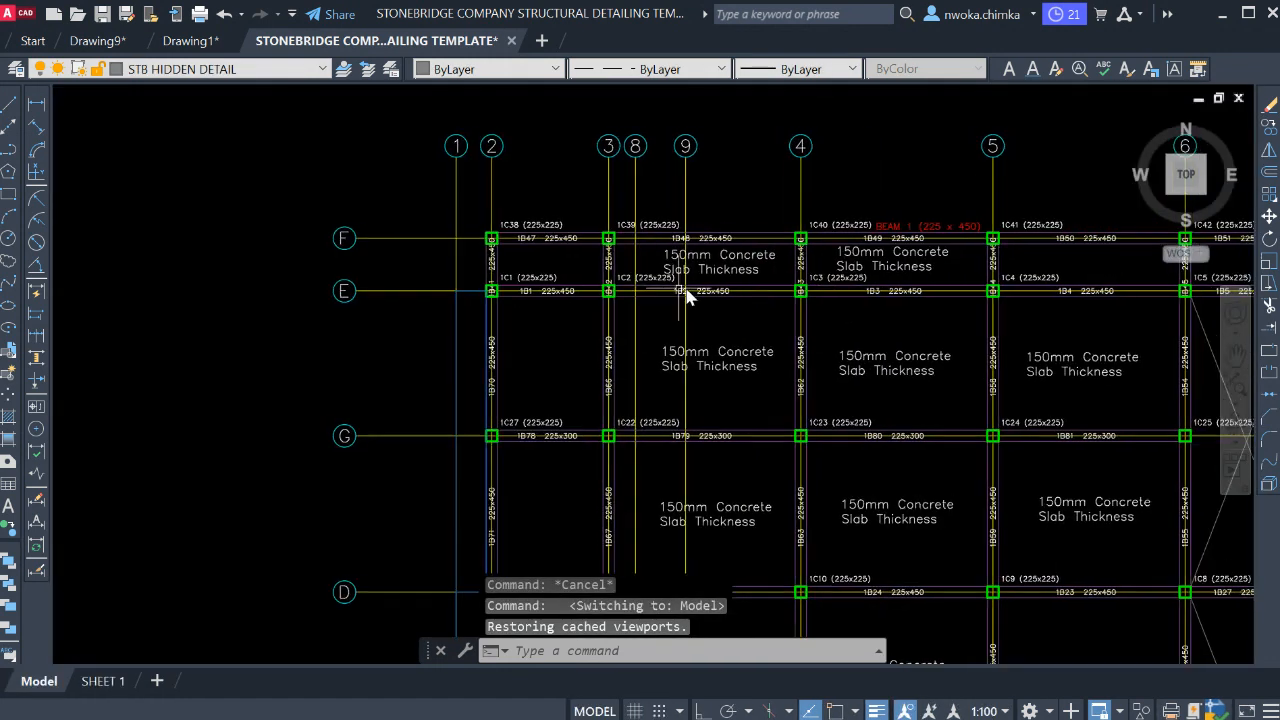
scroll(730, 265, "up", 3)
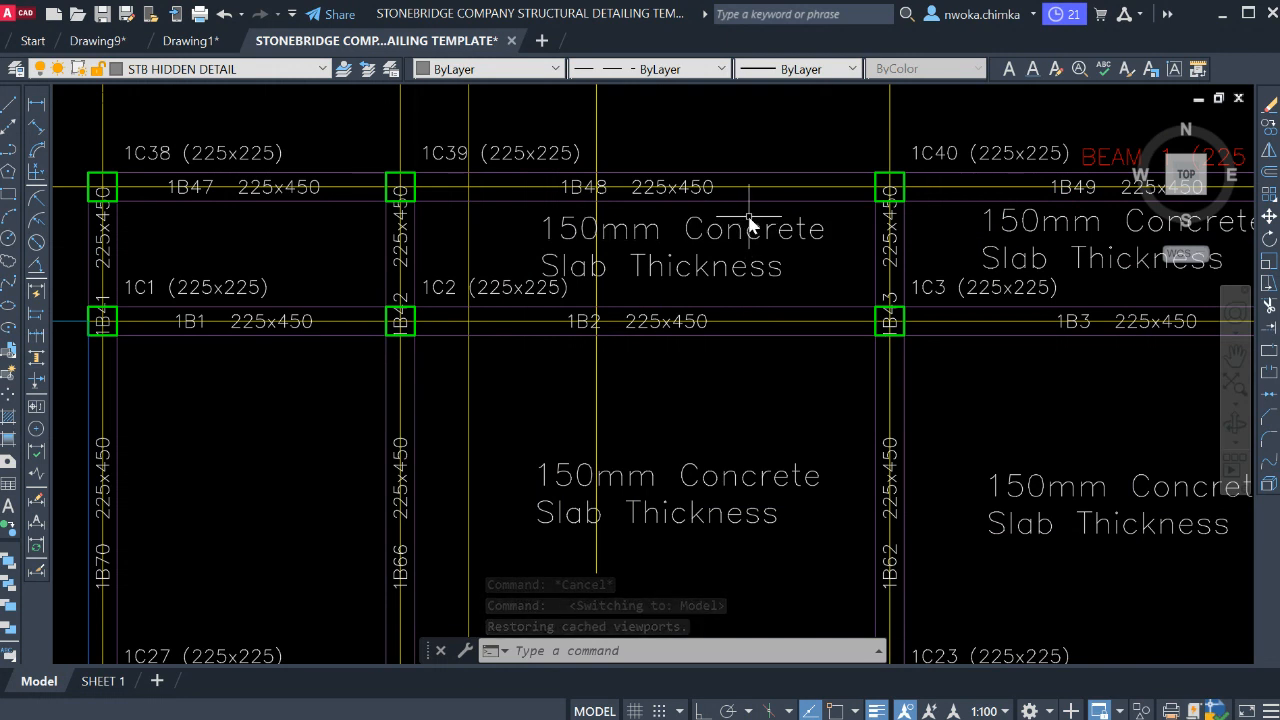
left_click(733, 235)
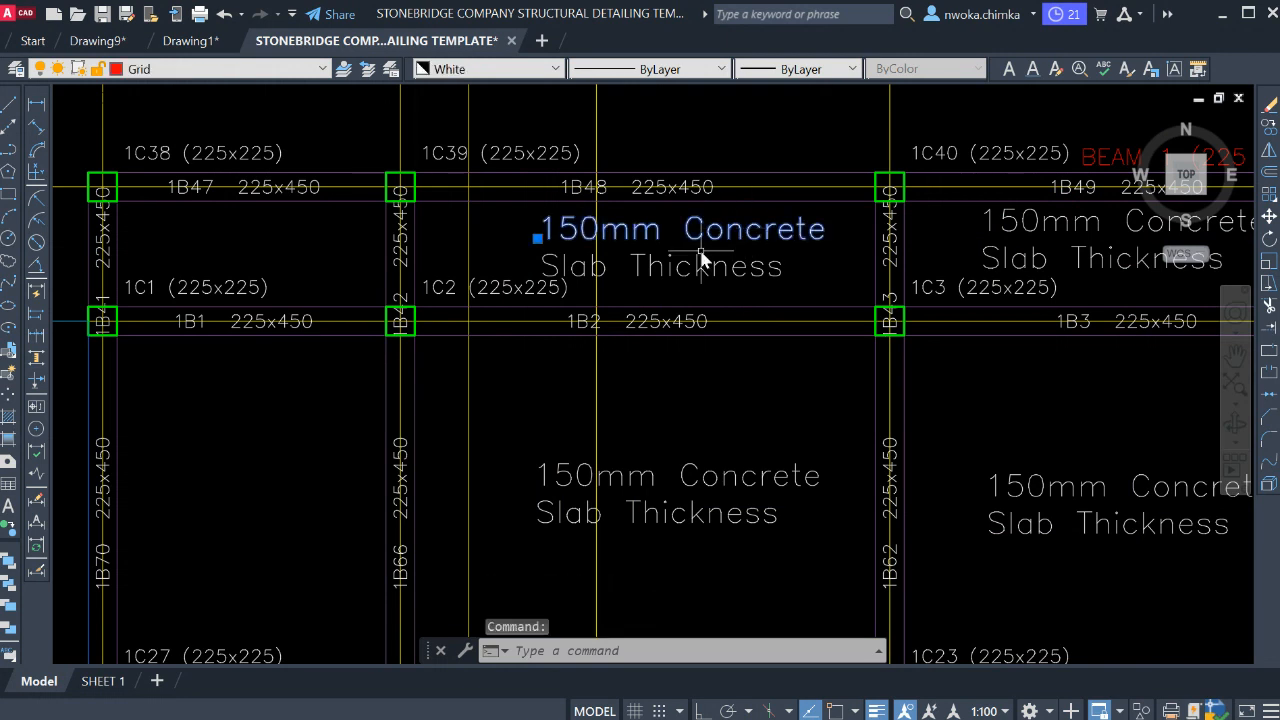
left_click(698, 266)
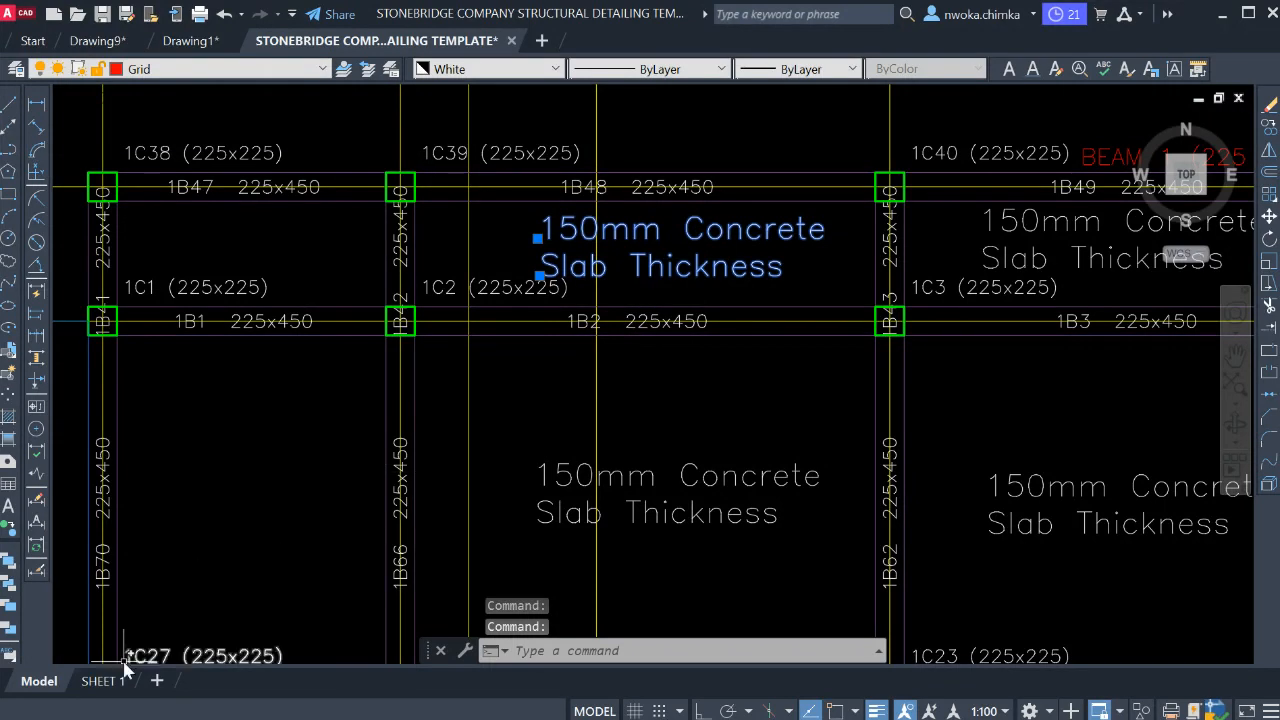
- Set the scale in the SHEET 1 title block to 1:50
left_click(97, 680)
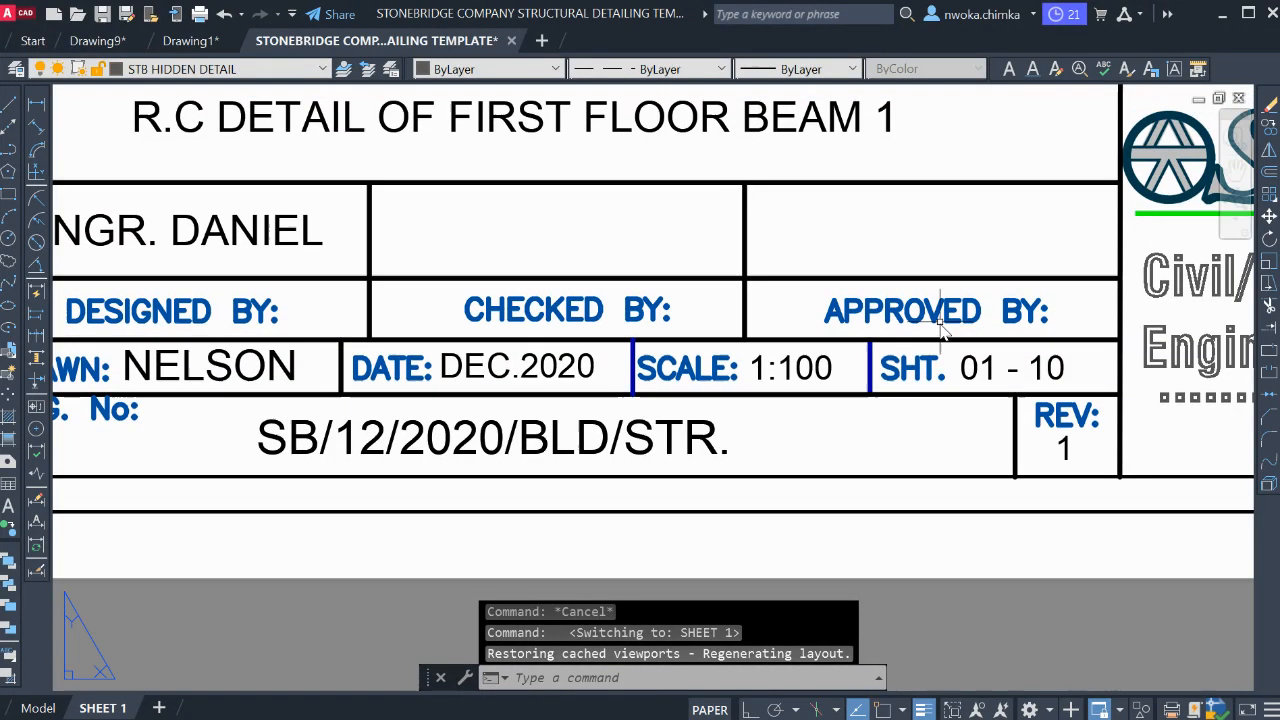
key("Escape")
left_click(836, 370)
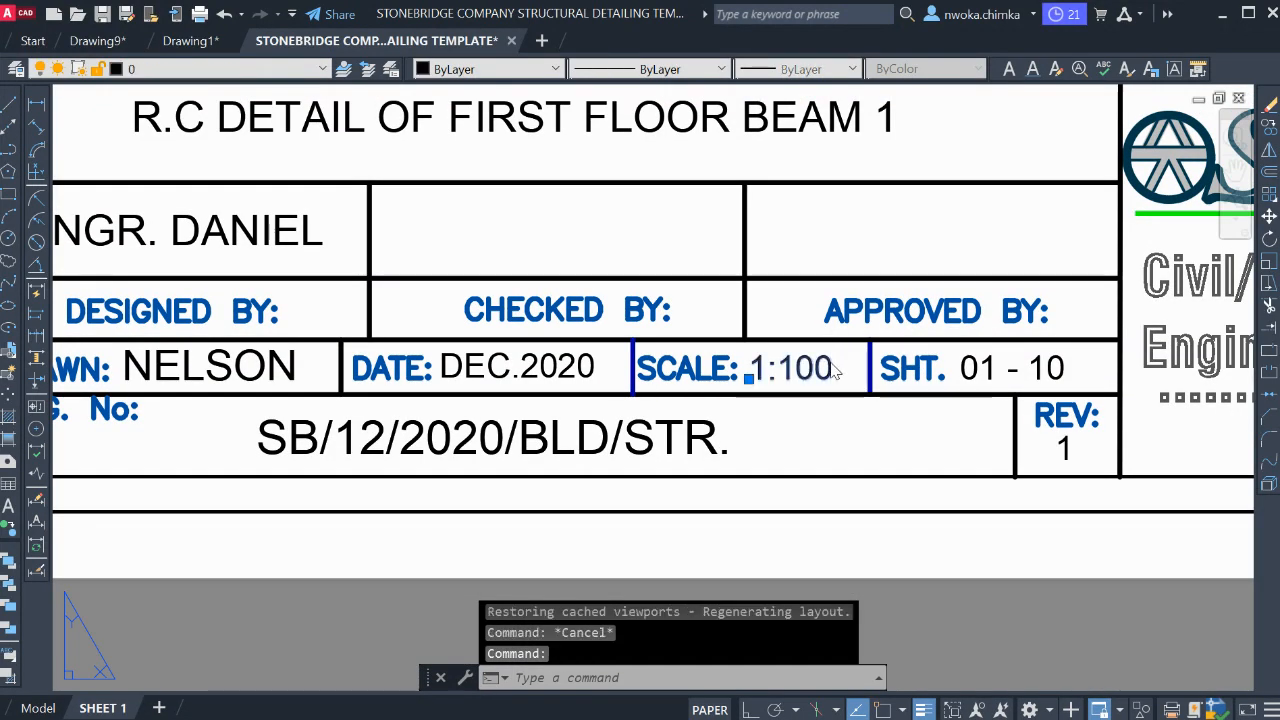
double_click(790, 372)
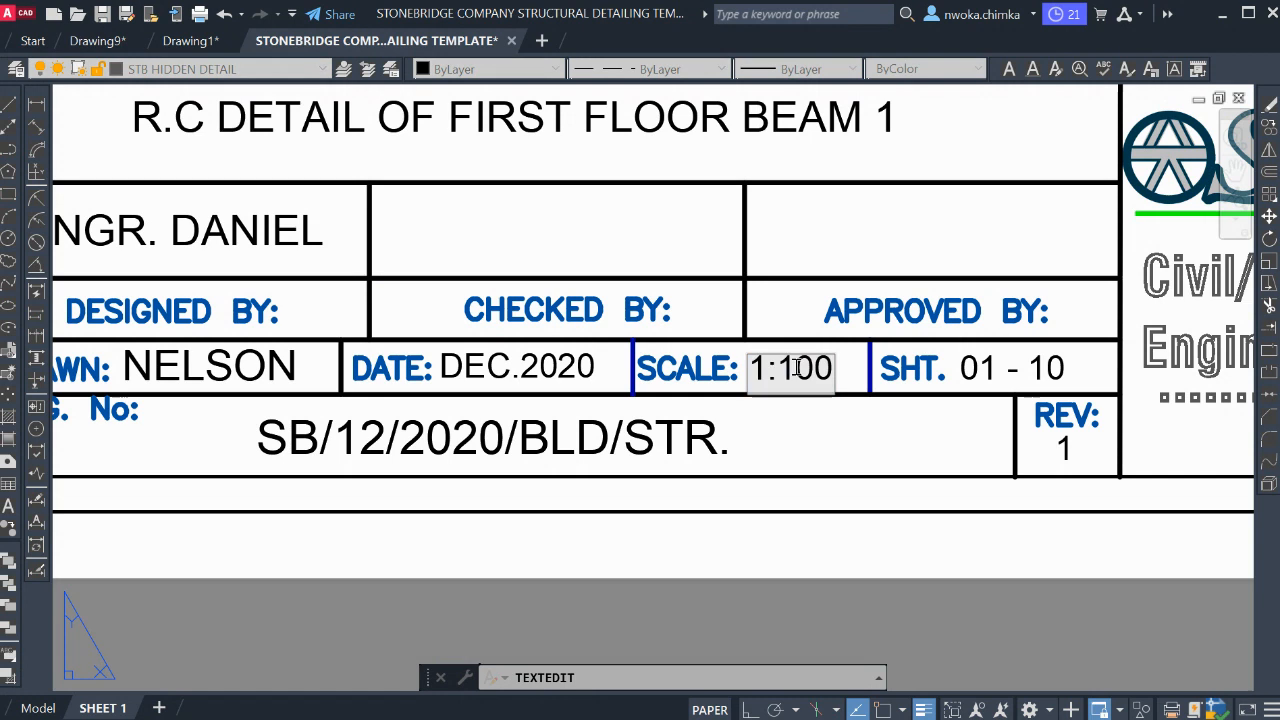
type("5")
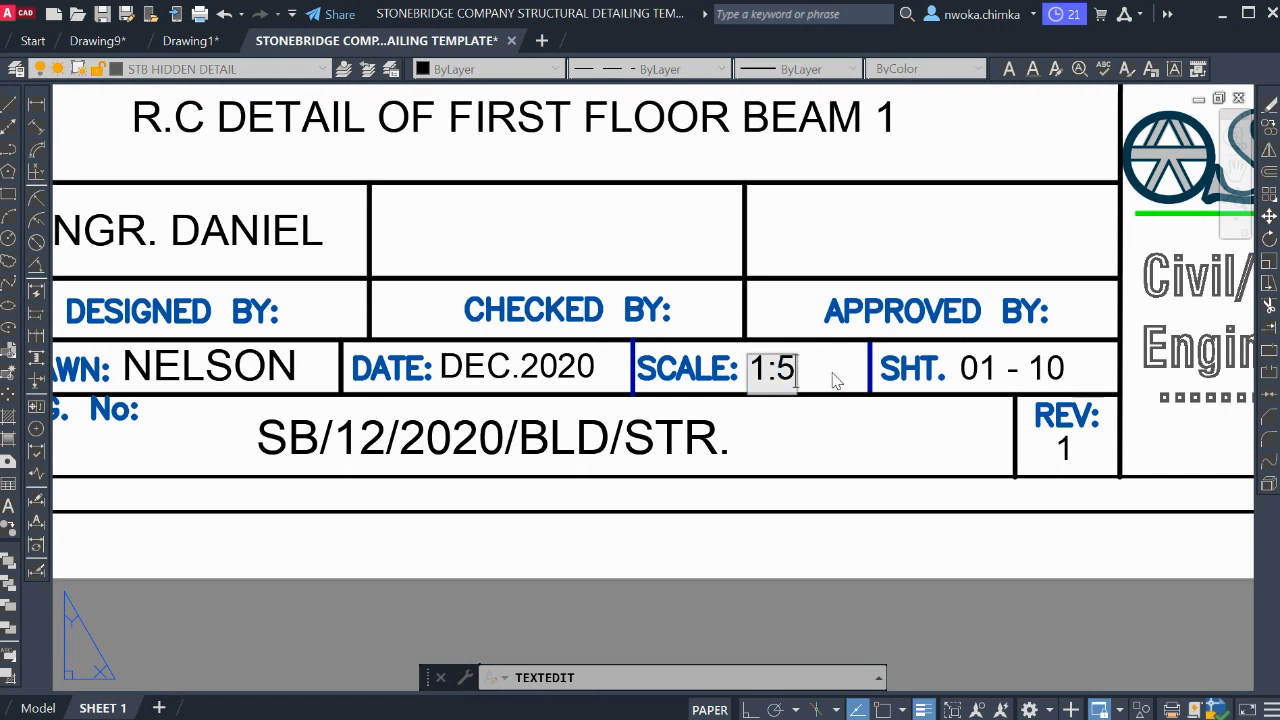
left_click(849, 393)
key("Escape")
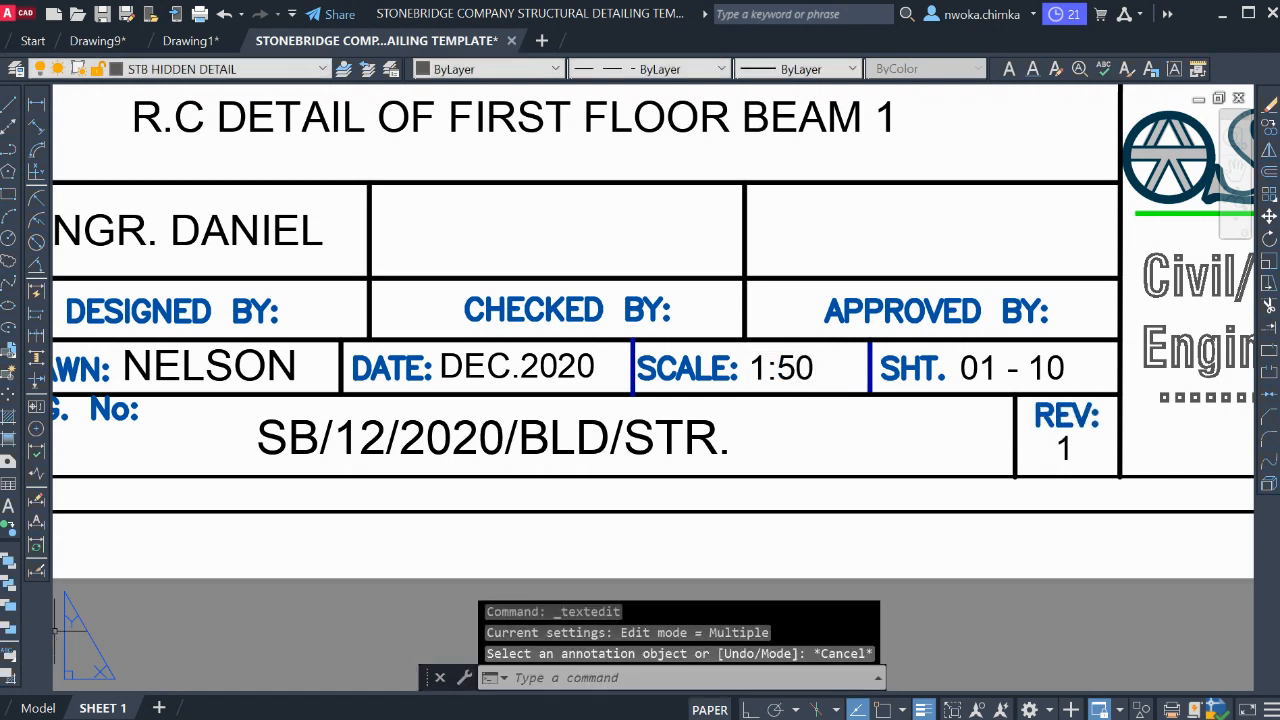
- Return to model space and calculate 50*2 with the quick calculator to work out the slab note text height
left_click(22, 707)
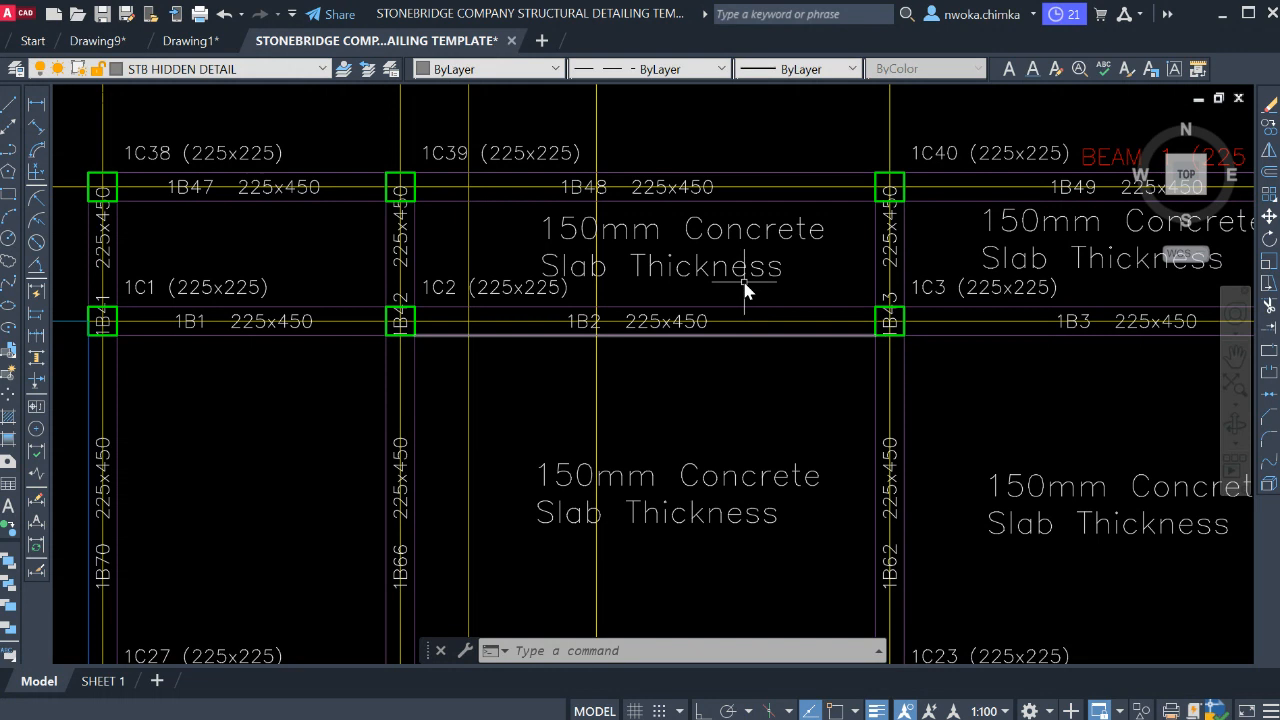
scroll(766, 243, "down", 3)
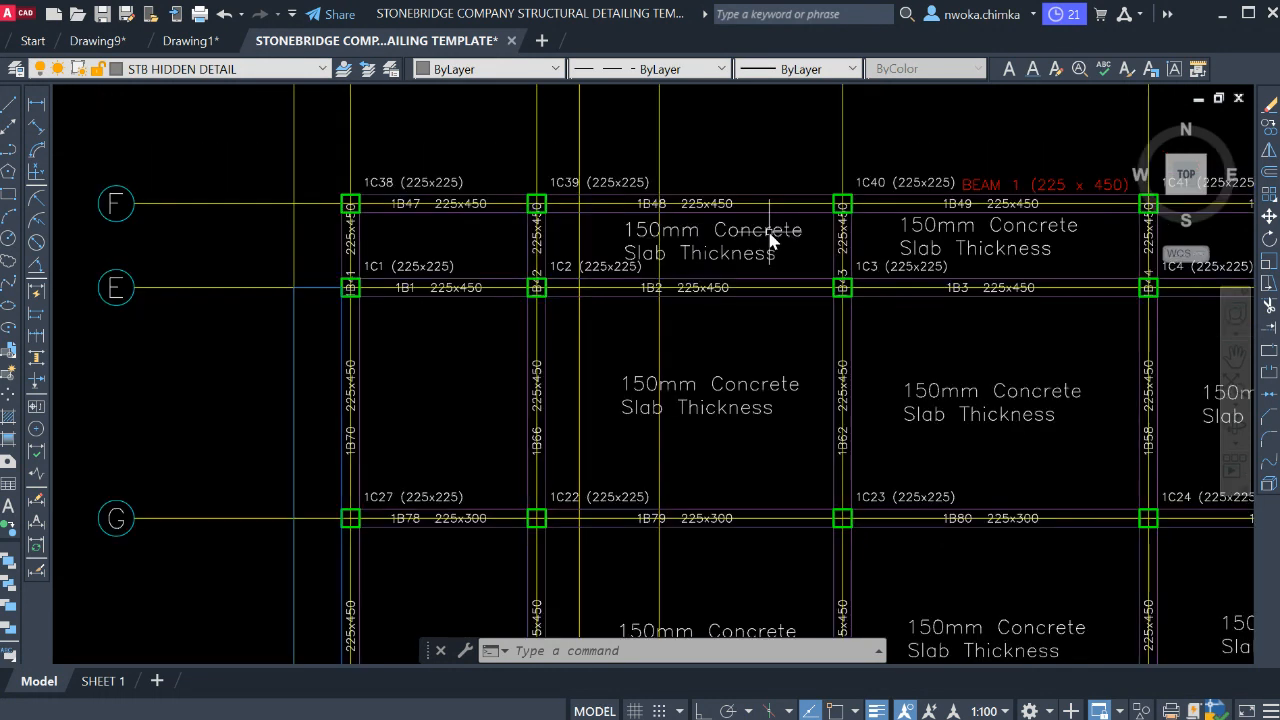
scroll(747, 275, "up", 5)
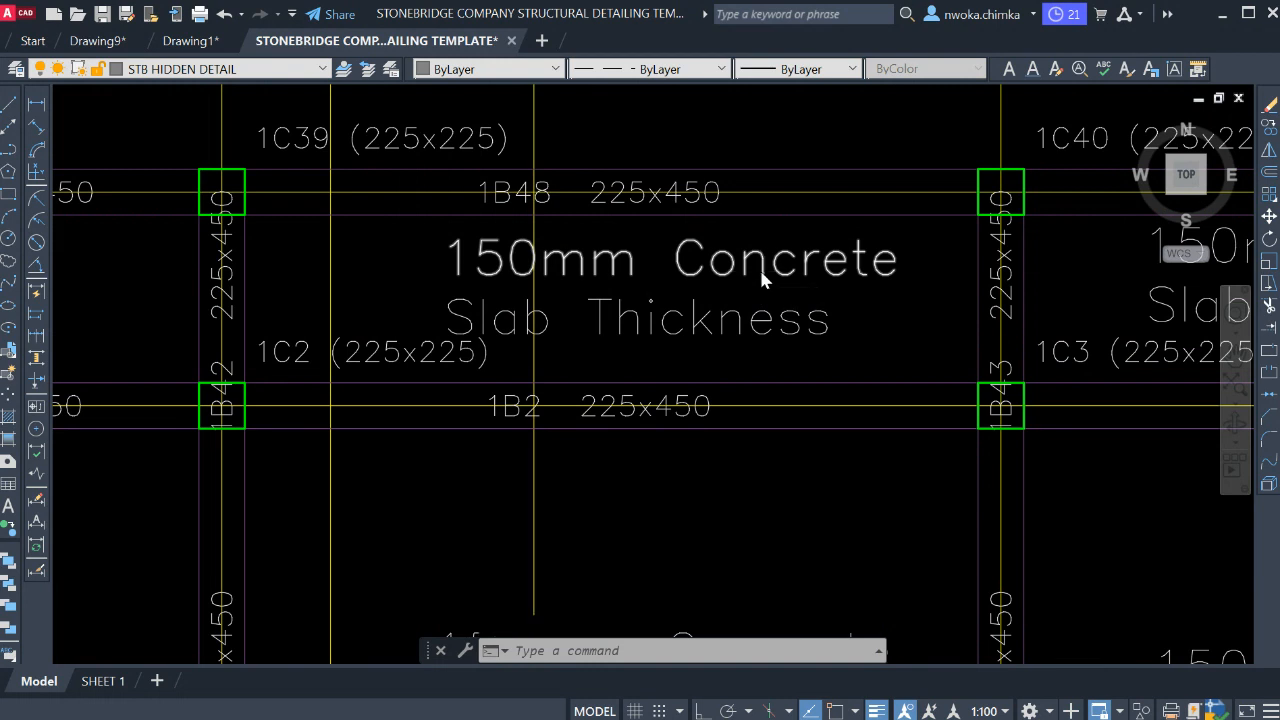
double_click(762, 272)
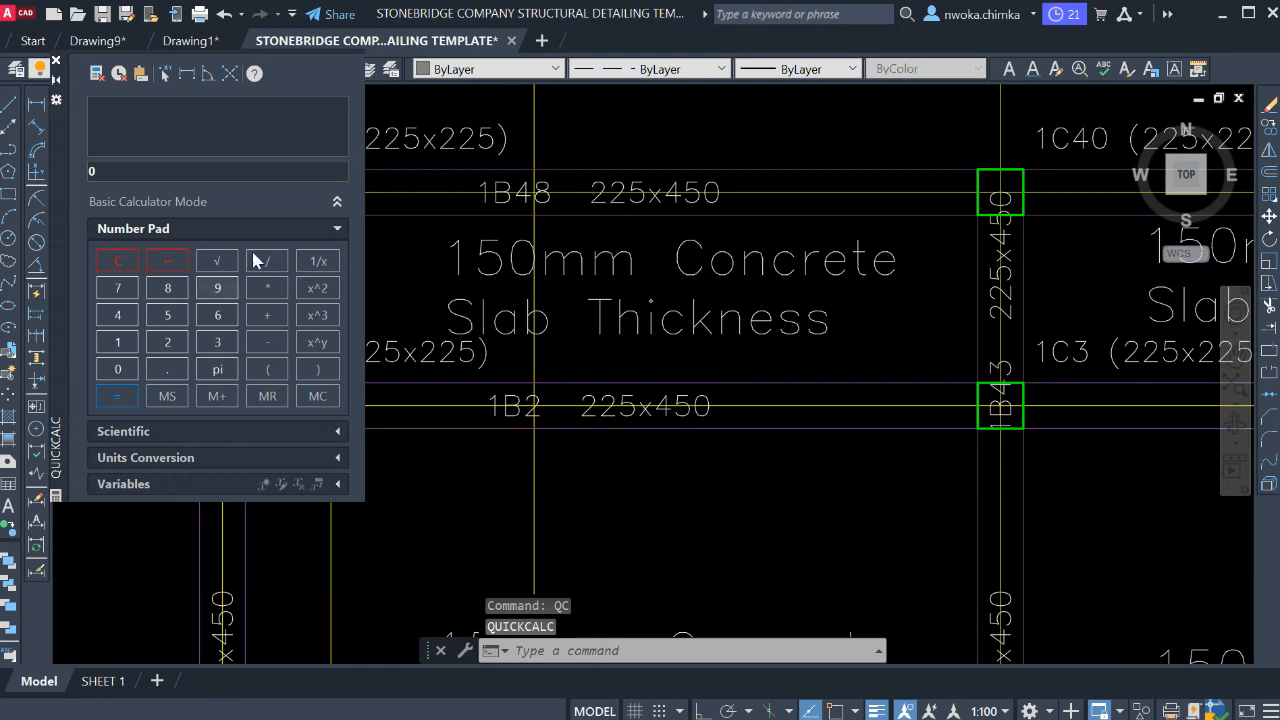
left_click(162, 320)
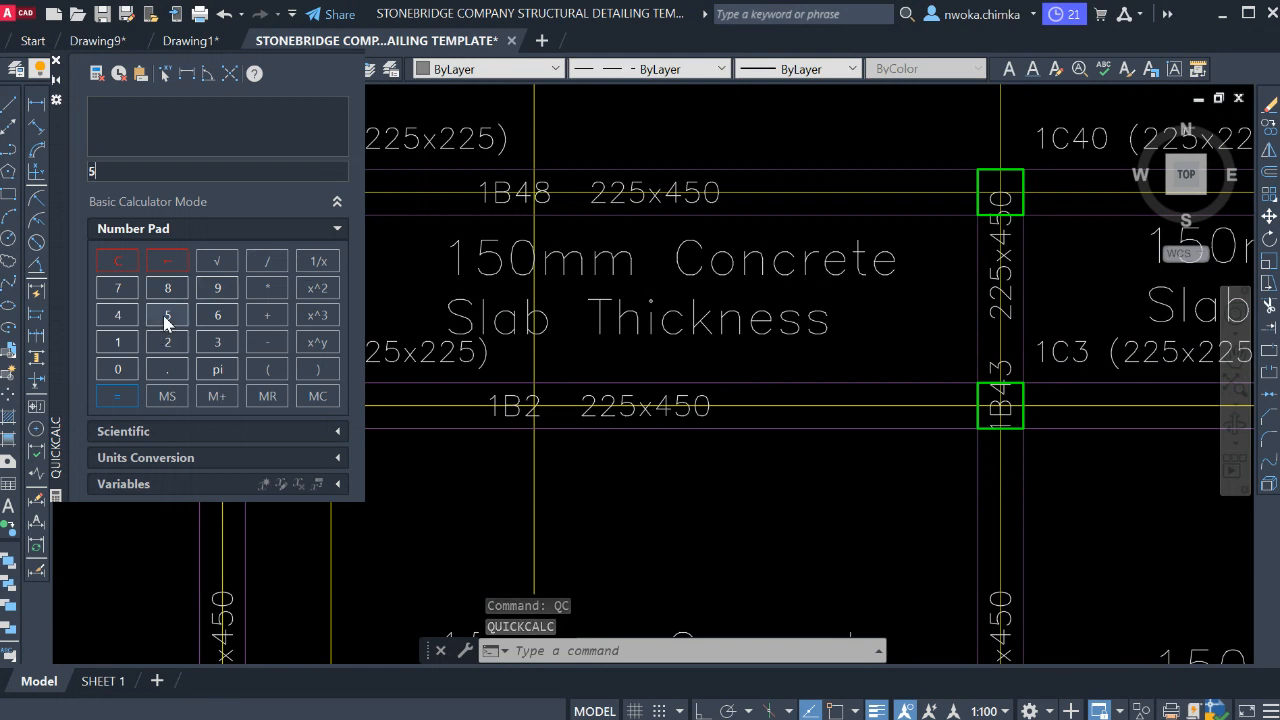
left_click(124, 369)
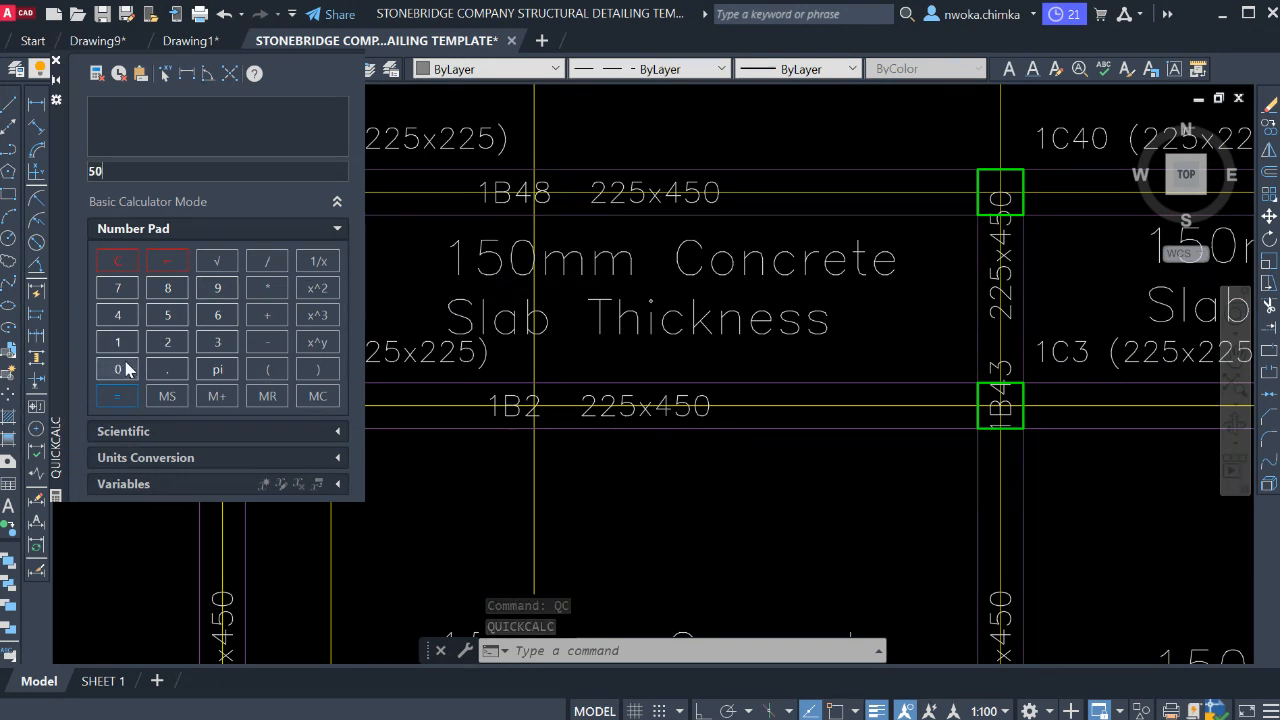
left_click(270, 284)
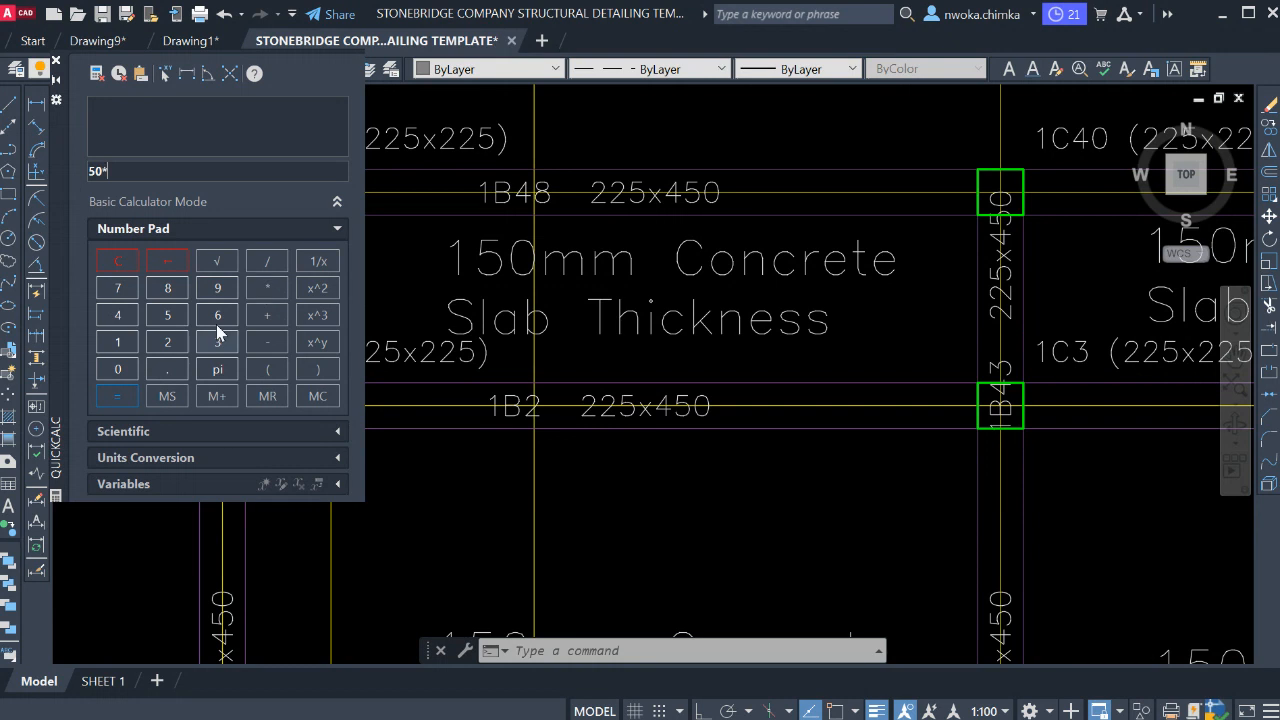
left_click(121, 396)
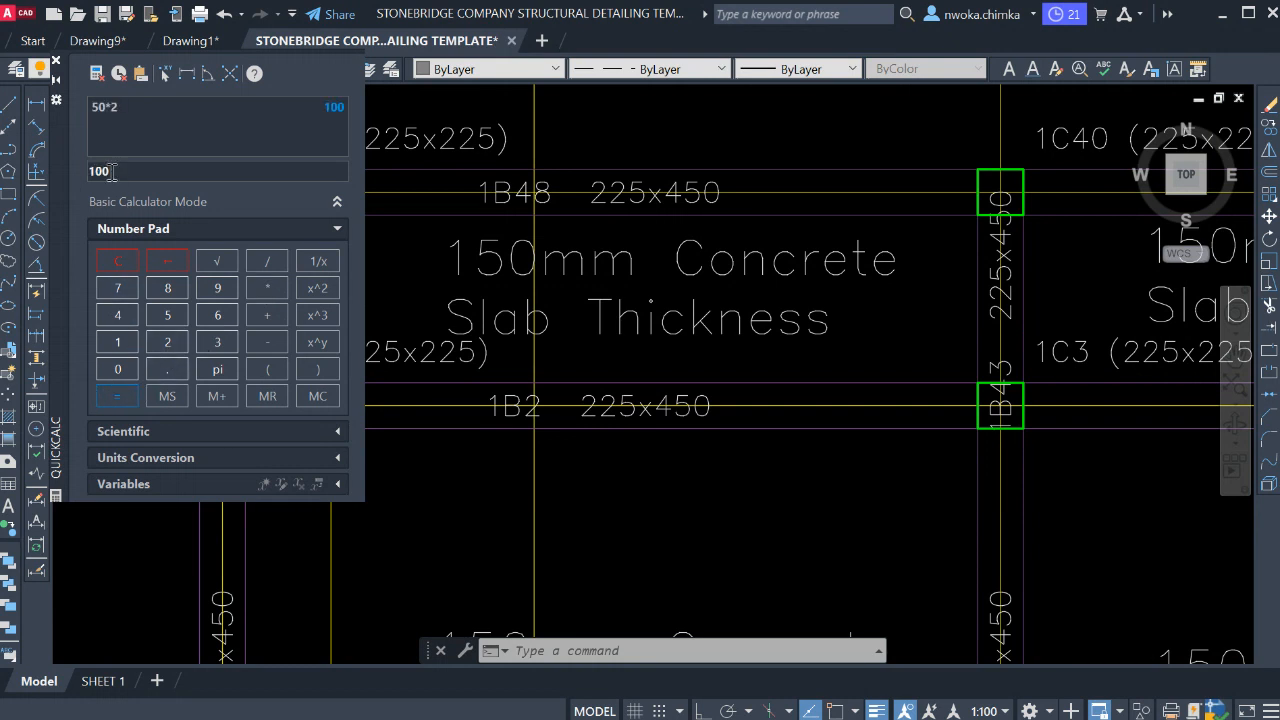
left_click(56, 61)
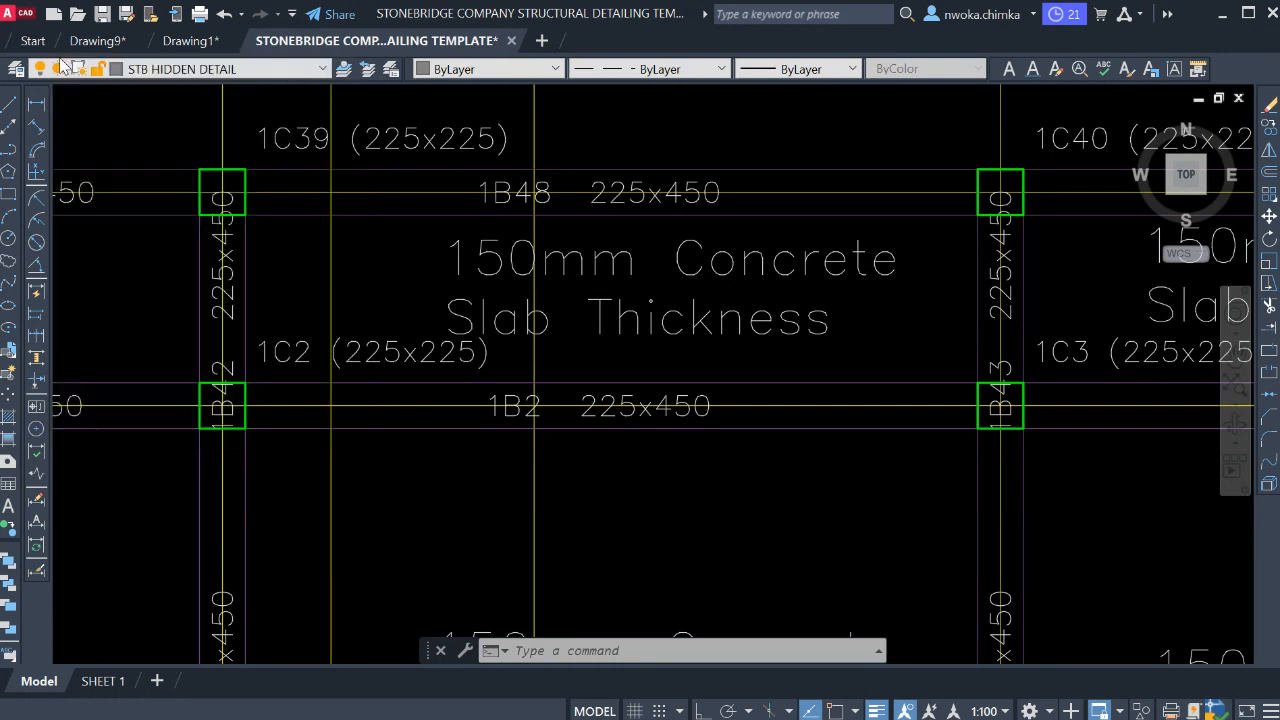
- Select all text similar to the "150mm Concrete" line in the 1B48–1B2 bay and set its height to 100
left_click(720, 260)
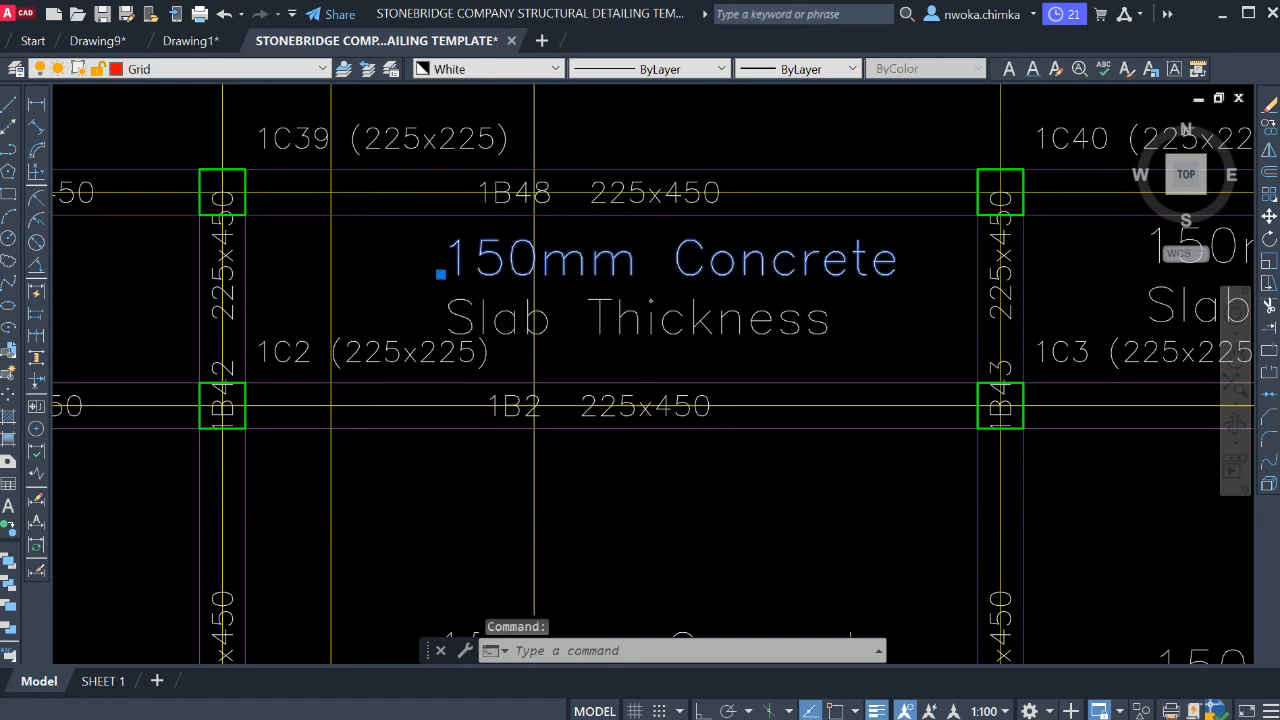
left_click(762, 550)
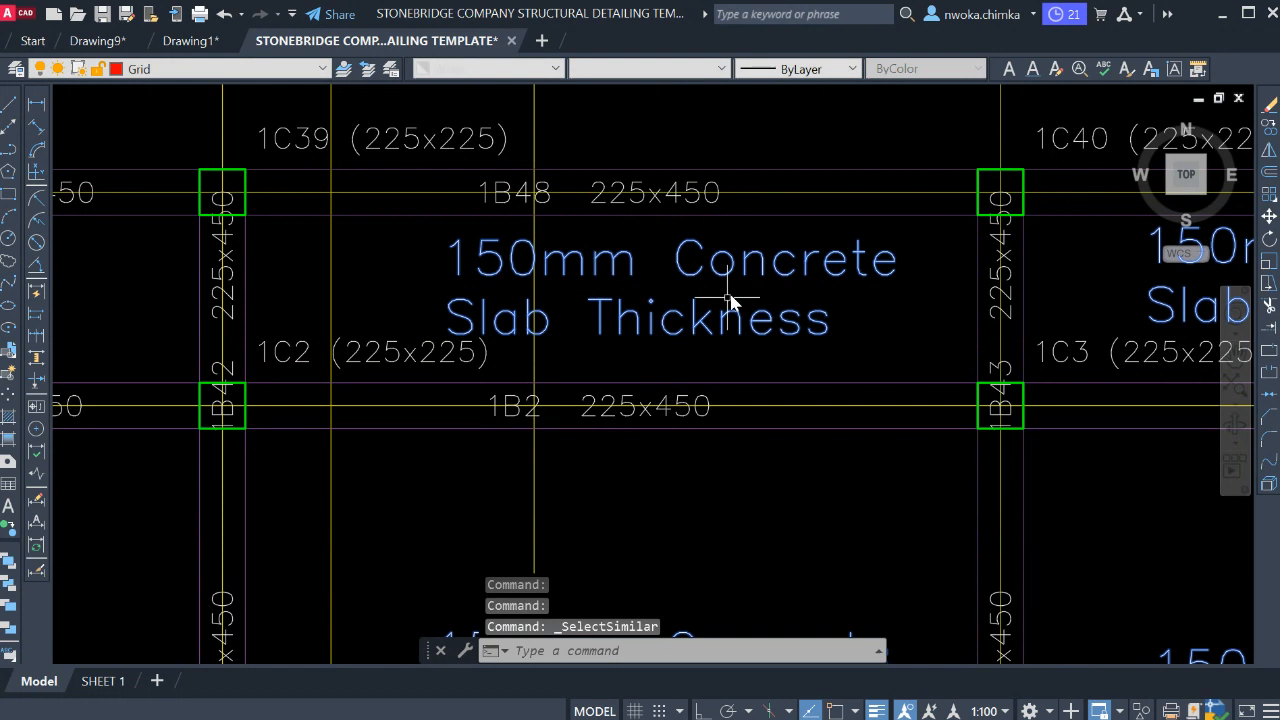
scroll(758, 244, "down", 6)
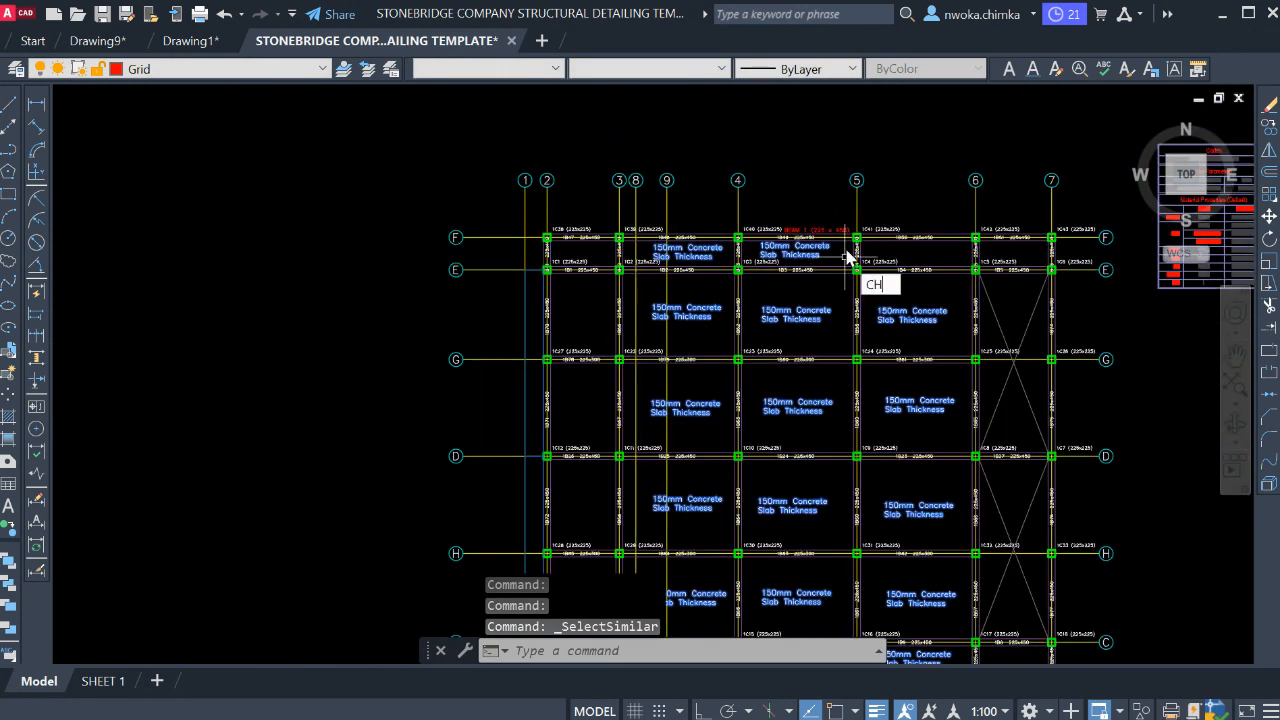
key("Return")
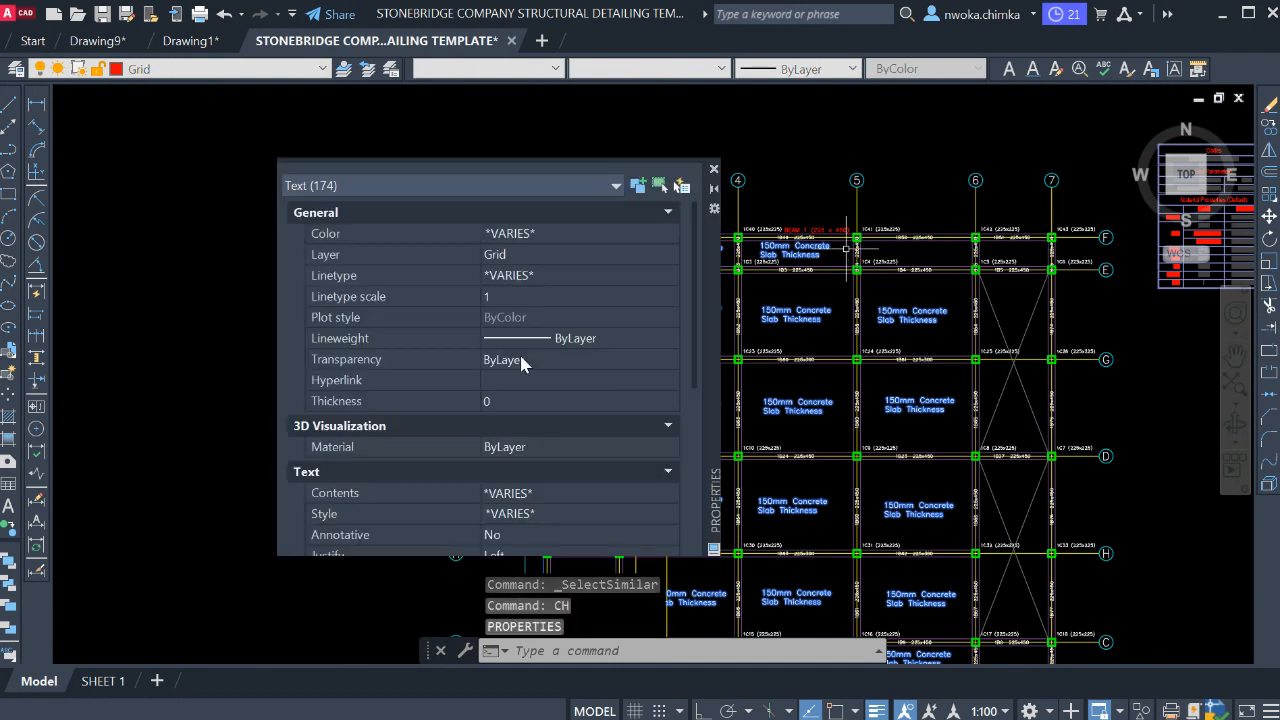
scroll(522, 370, "down", 2)
scroll(529, 391, "down", 4)
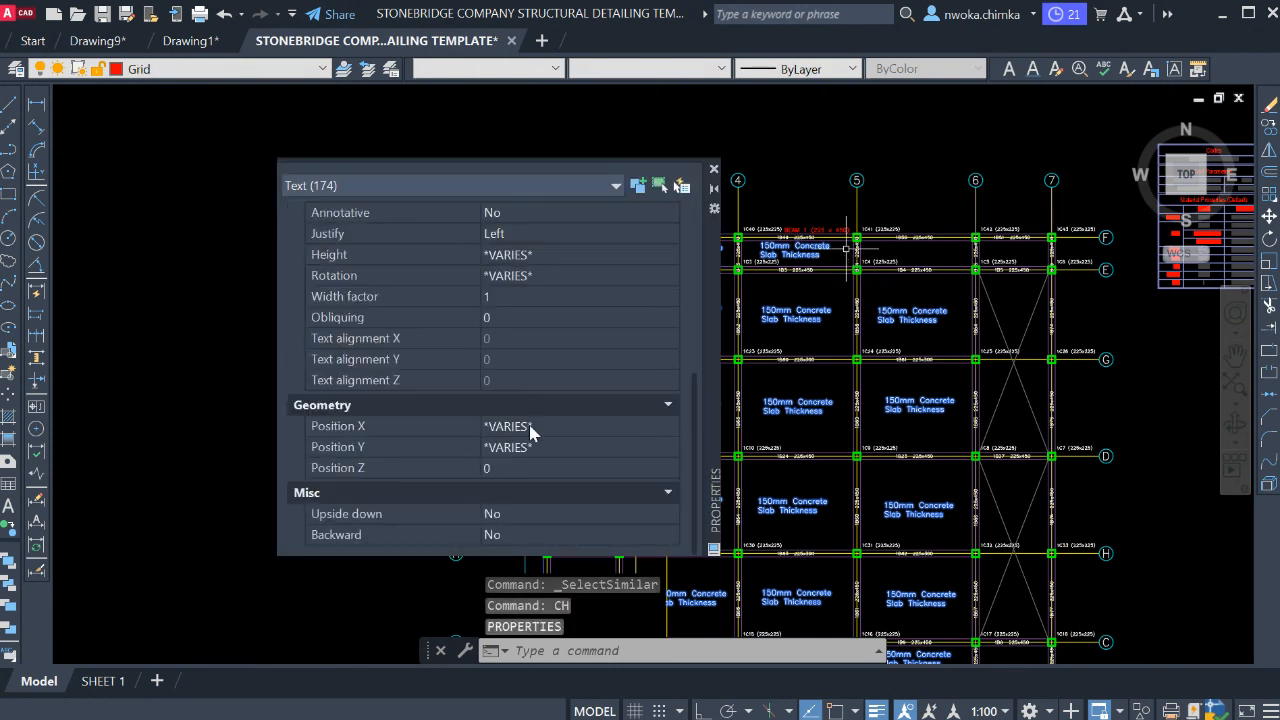
scroll(535, 445, "up", 3)
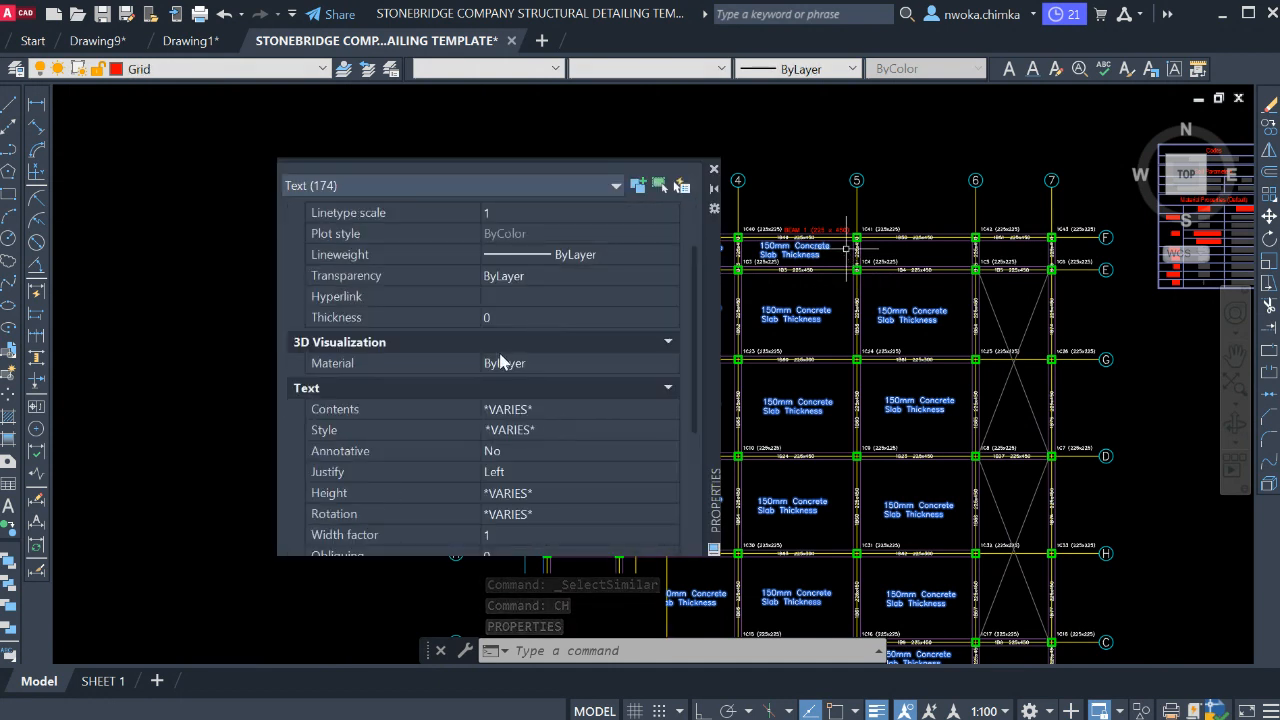
left_click(510, 493)
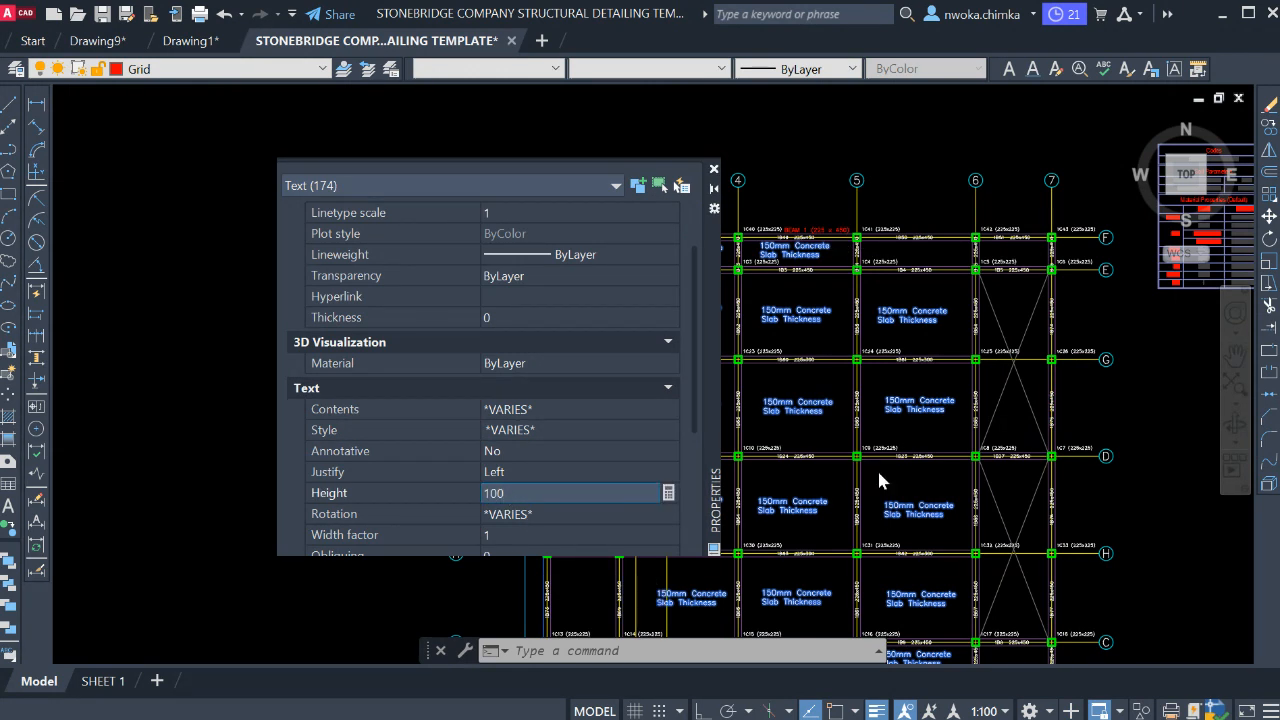
key("Return")
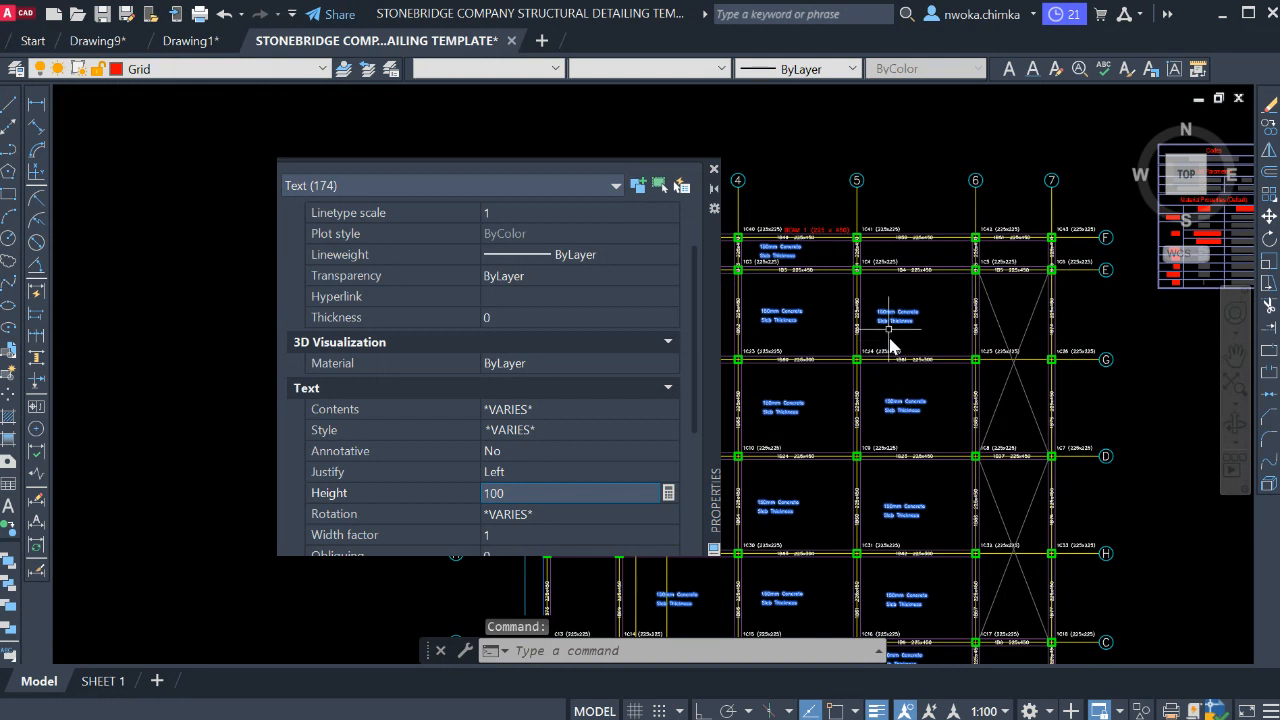
left_click(714, 171)
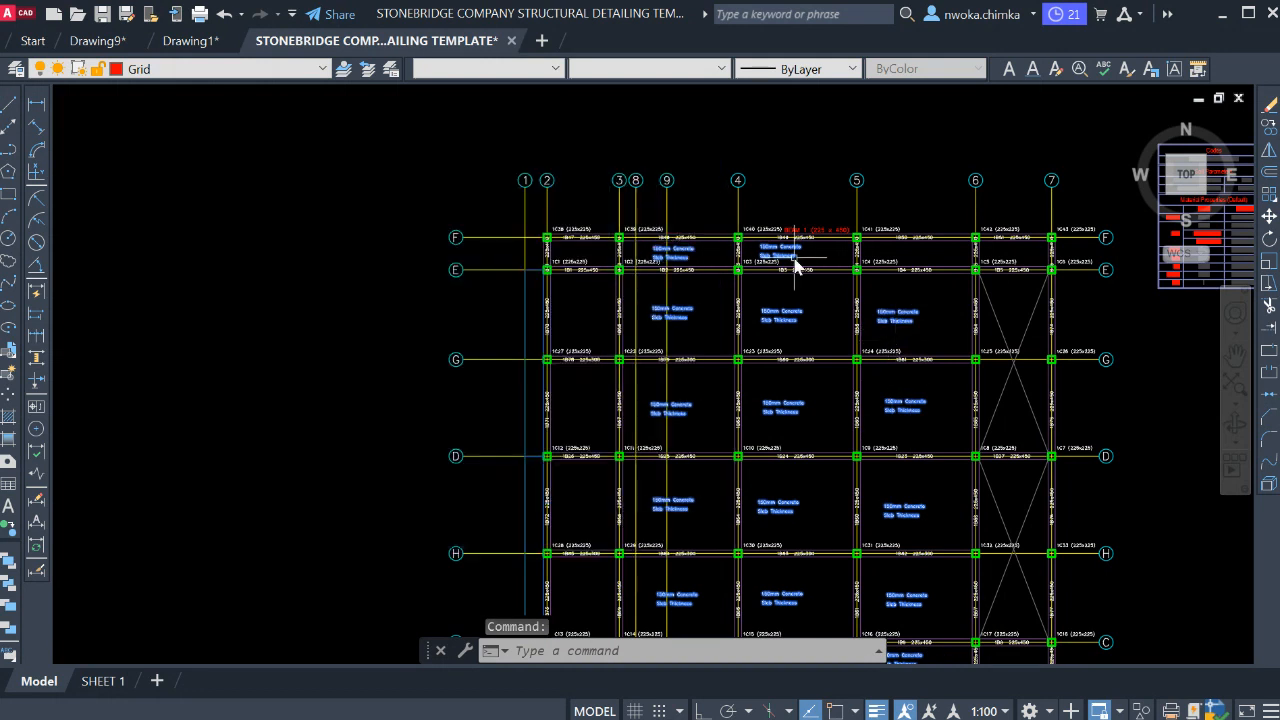
scroll(690, 258, "up", 3)
key("Escape")
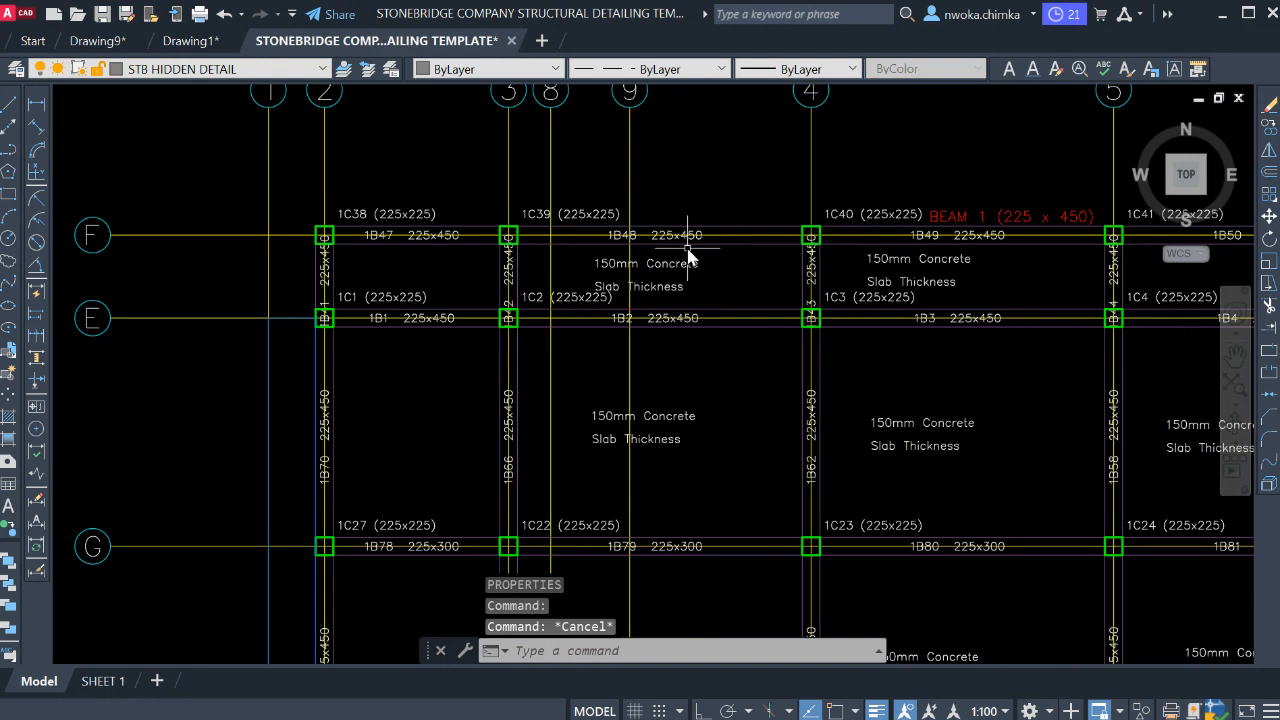
- Copy the two-line slab thickness note from the 1B48–1B2 bay into the 1B1–1B78 and 1B47–1B1 bays between grids 2 and 3
scroll(668, 232, "up", 2)
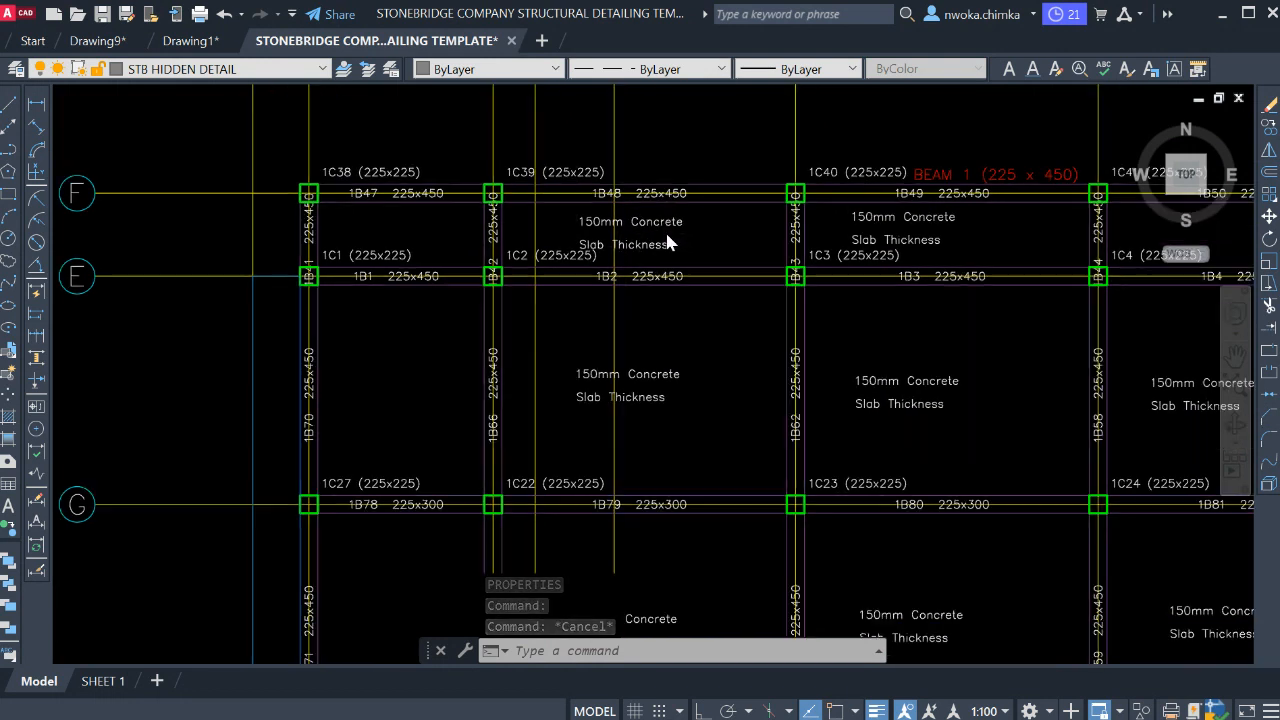
left_click(709, 205)
left_click(652, 263)
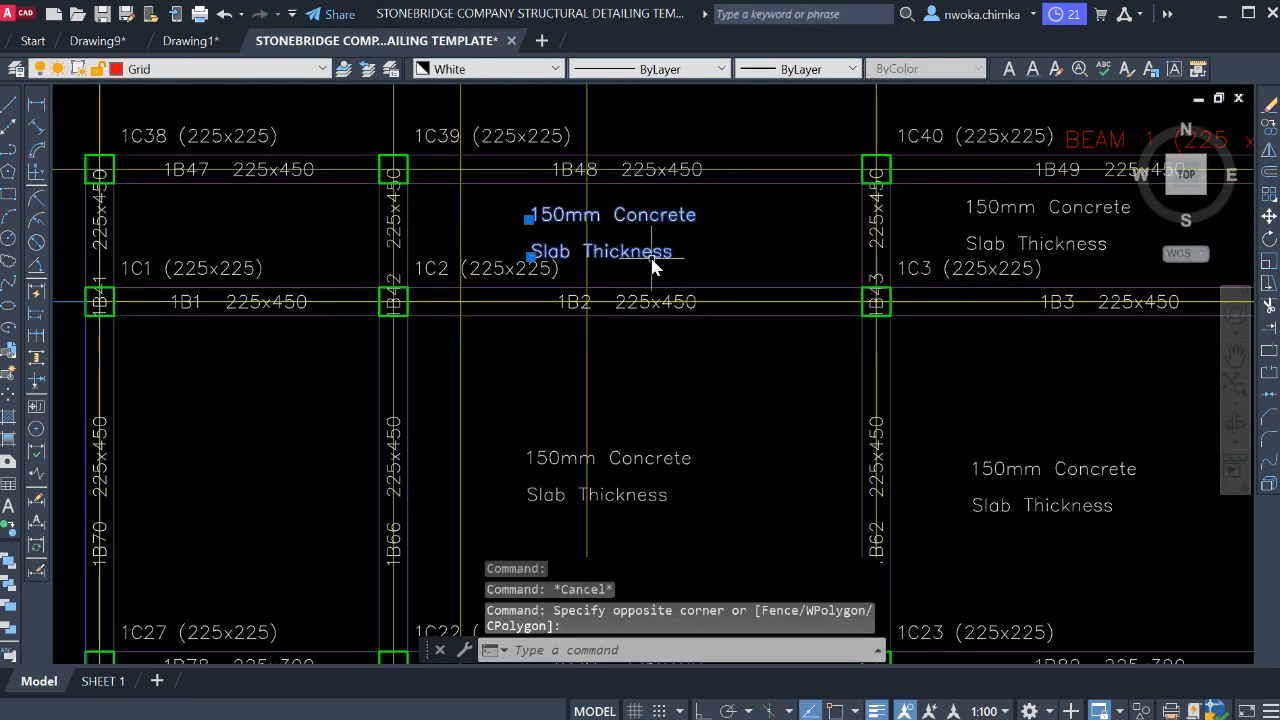
key("Return")
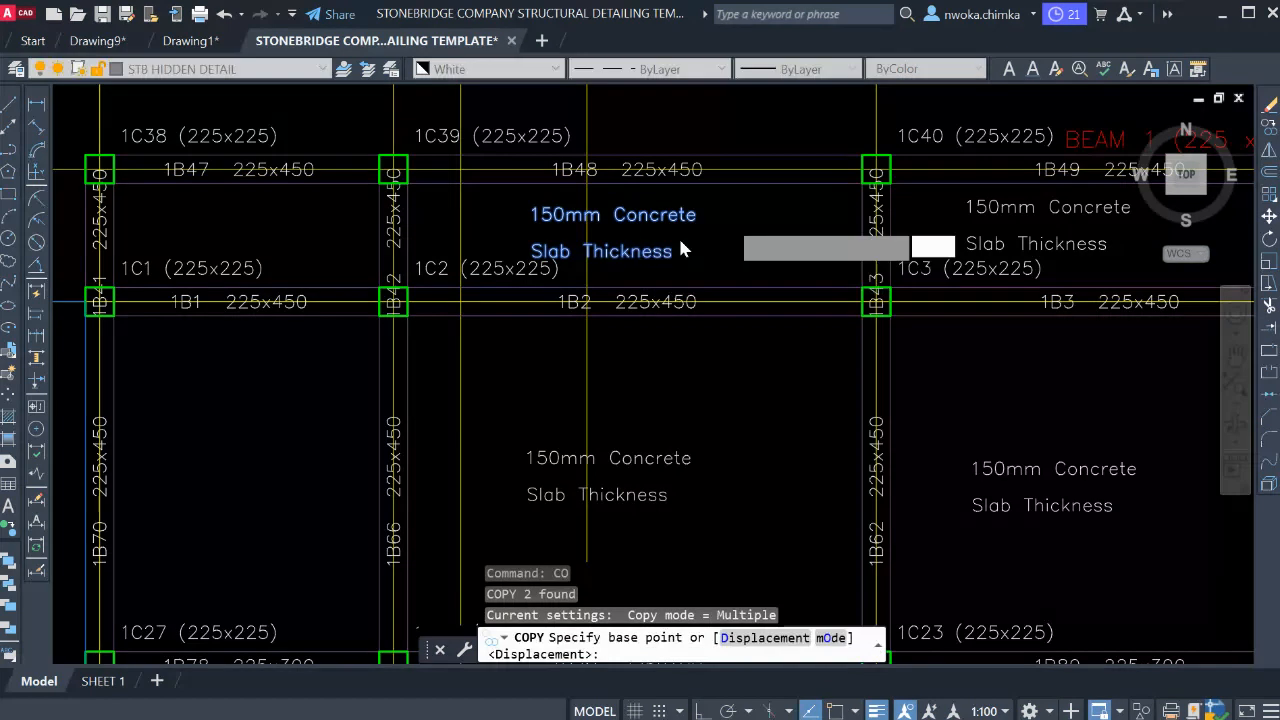
scroll(678, 235, "down", 2)
left_click(700, 232)
scroll(434, 393, "up", 2)
left_click(460, 375)
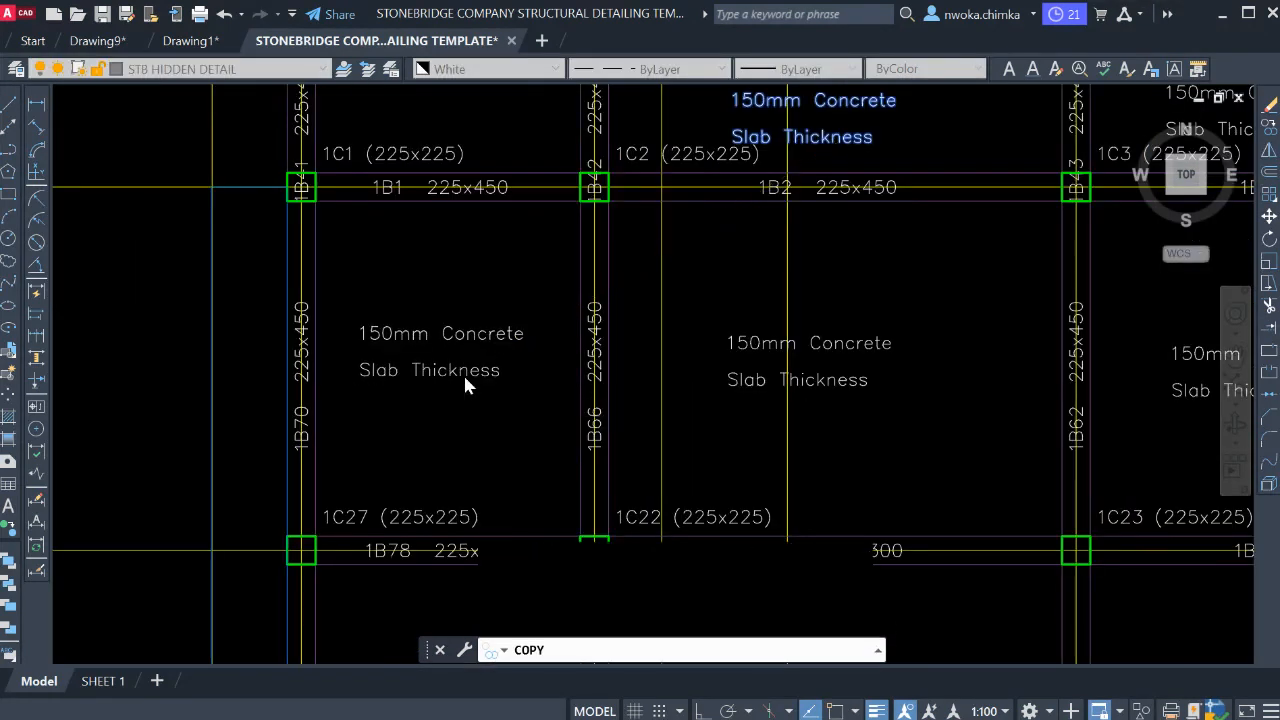
scroll(460, 375, "down", 2)
scroll(500, 245, "up", 2)
left_click(479, 229)
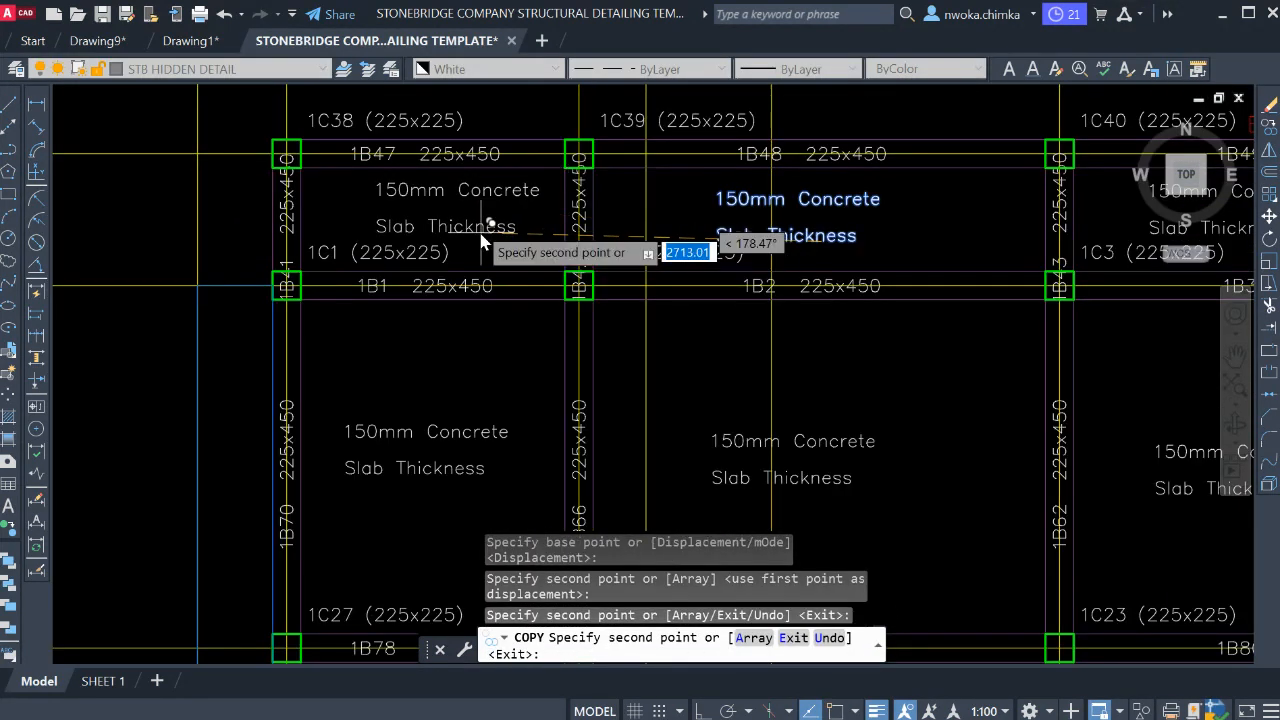
- Place further slab thickness note copies between grids 2 and 3 in the G–D and D–H bays
scroll(480, 230, "down", 2)
scroll(483, 437, "up", 2)
left_click(482, 437)
middle_click_drag(489, 328, 491, 82)
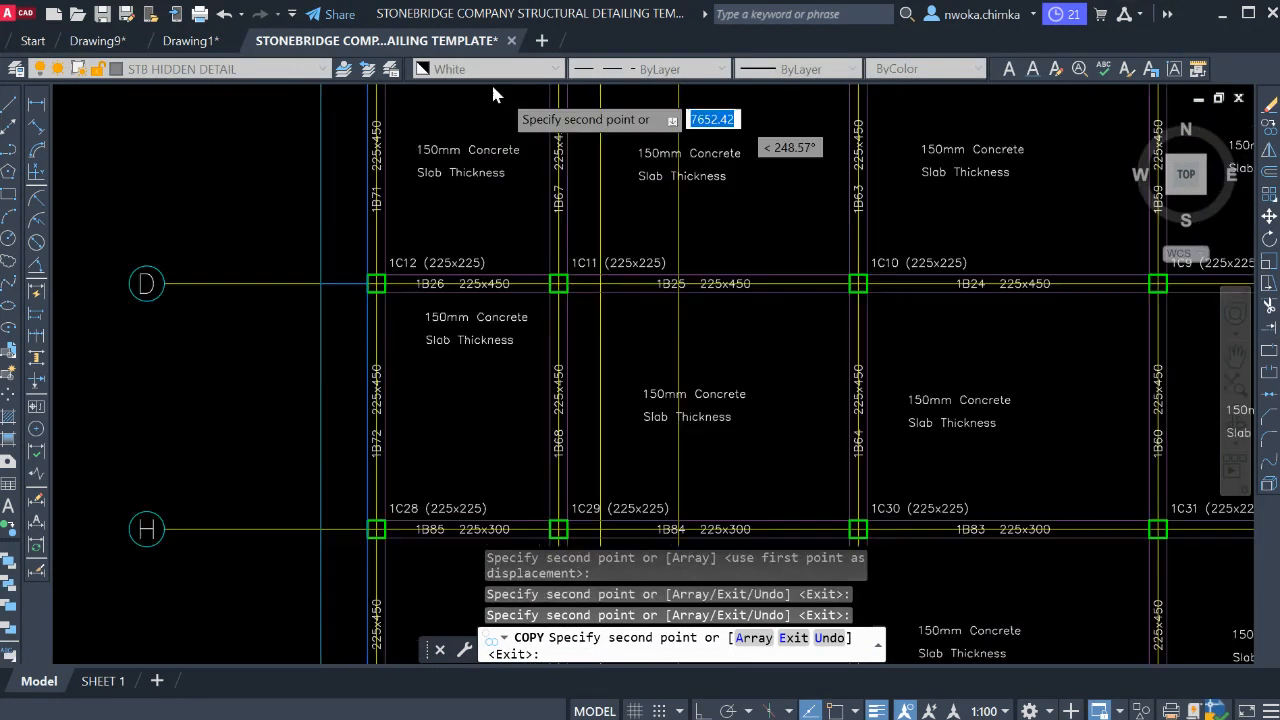
left_click(489, 402)
scroll(489, 402, "down", 3)
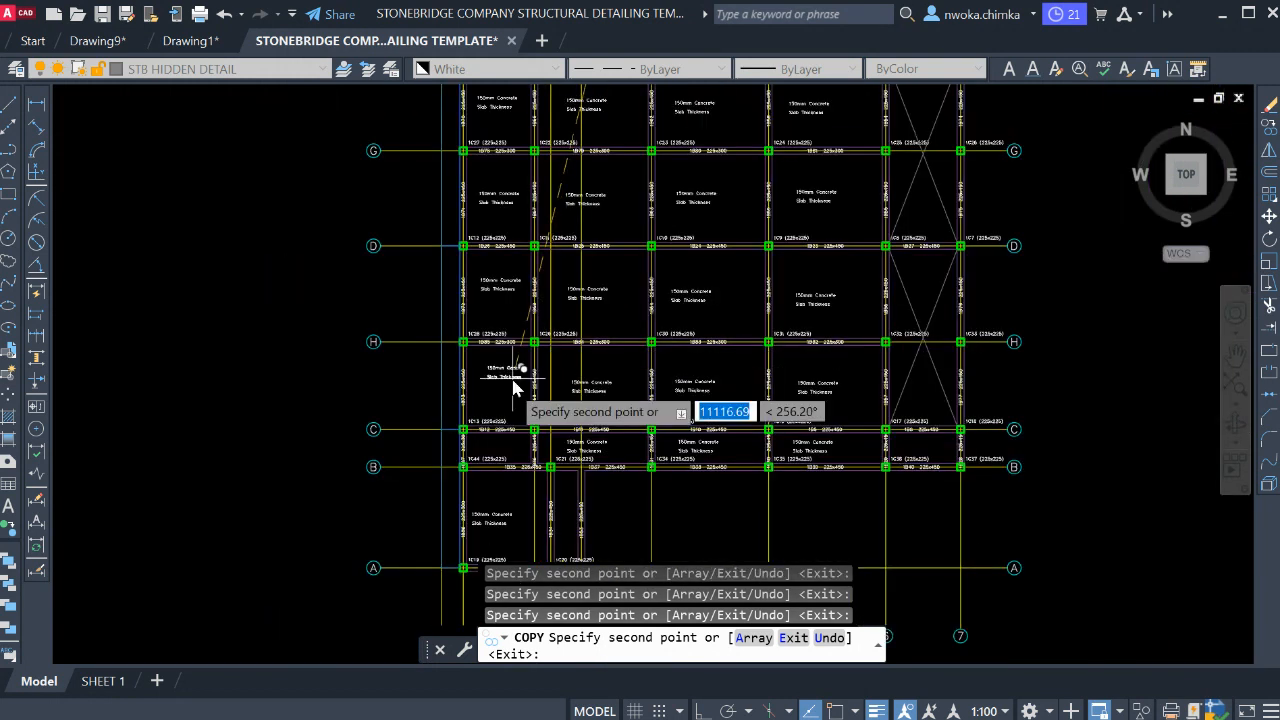
- Place copies of the 150mm Concrete Slab Thickness label in the 2–3 and 6–7 panels between grid lines B and C
scroll(509, 405, "up", 2)
scroll(490, 360, "down", 2)
scroll(495, 412, "up", 4)
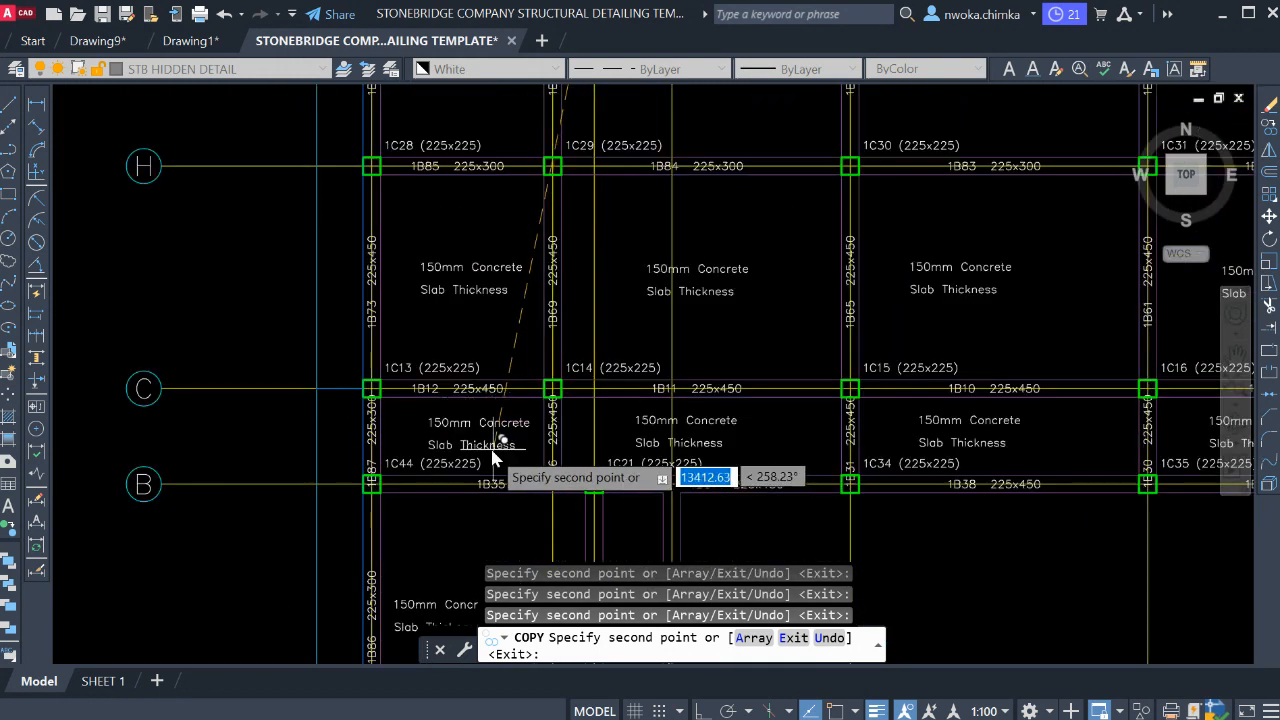
left_click(489, 447)
scroll(517, 310, "down", 4)
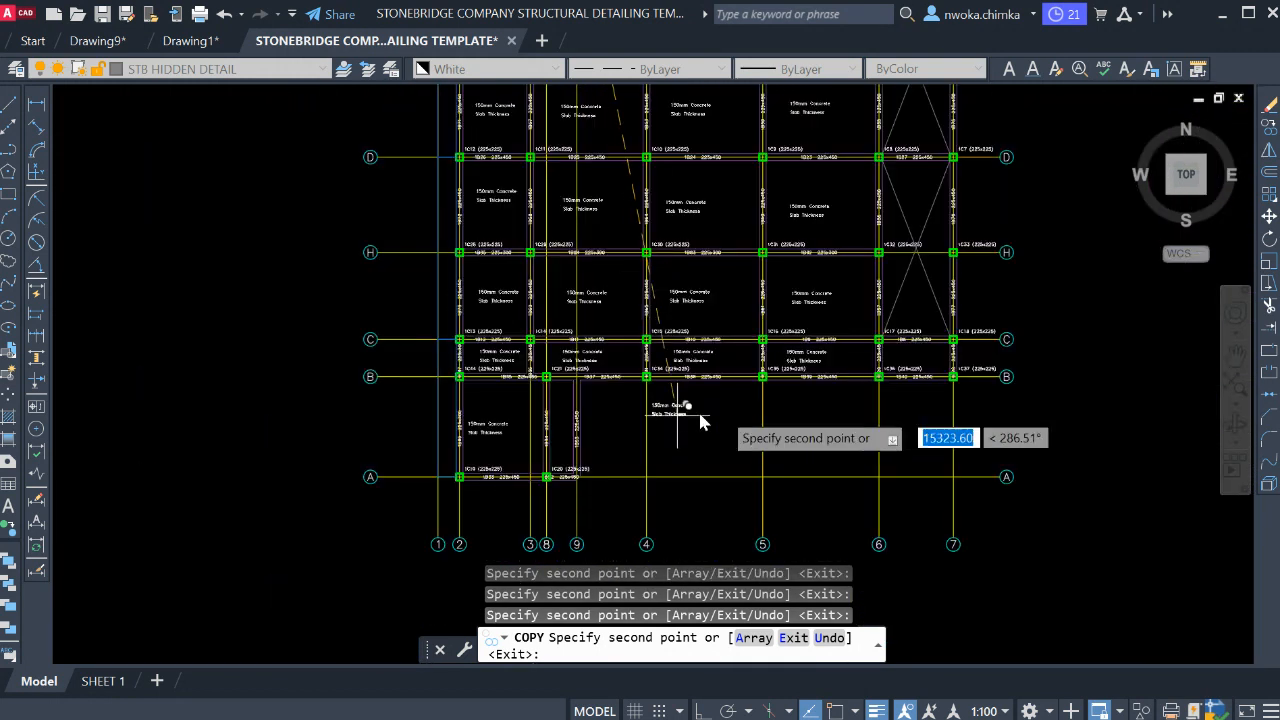
middle_click_drag(760, 410, 717, 496)
scroll(882, 450, "up", 5)
left_click(897, 437)
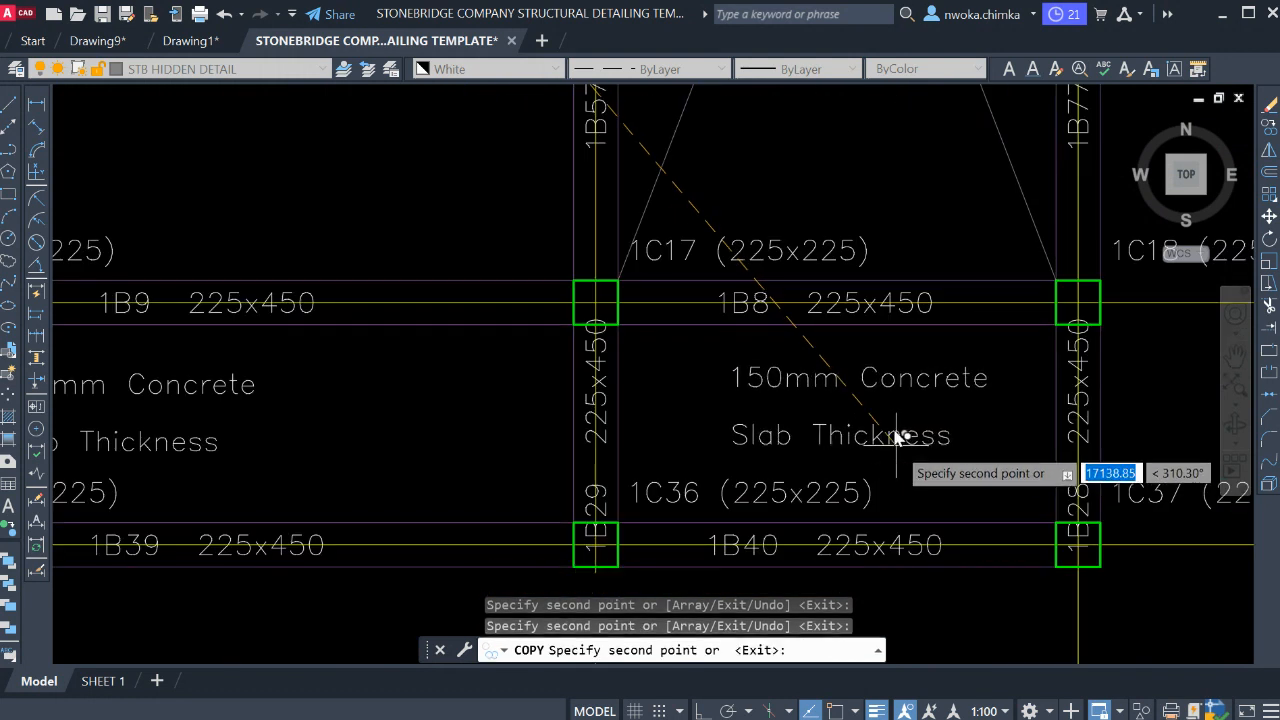
- Place further slab thickness label copies in the 5–6 and 6–7 panels between grid lines E and F
scroll(897, 425, "down", 5)
middle_click_drag(774, 368, 779, 539)
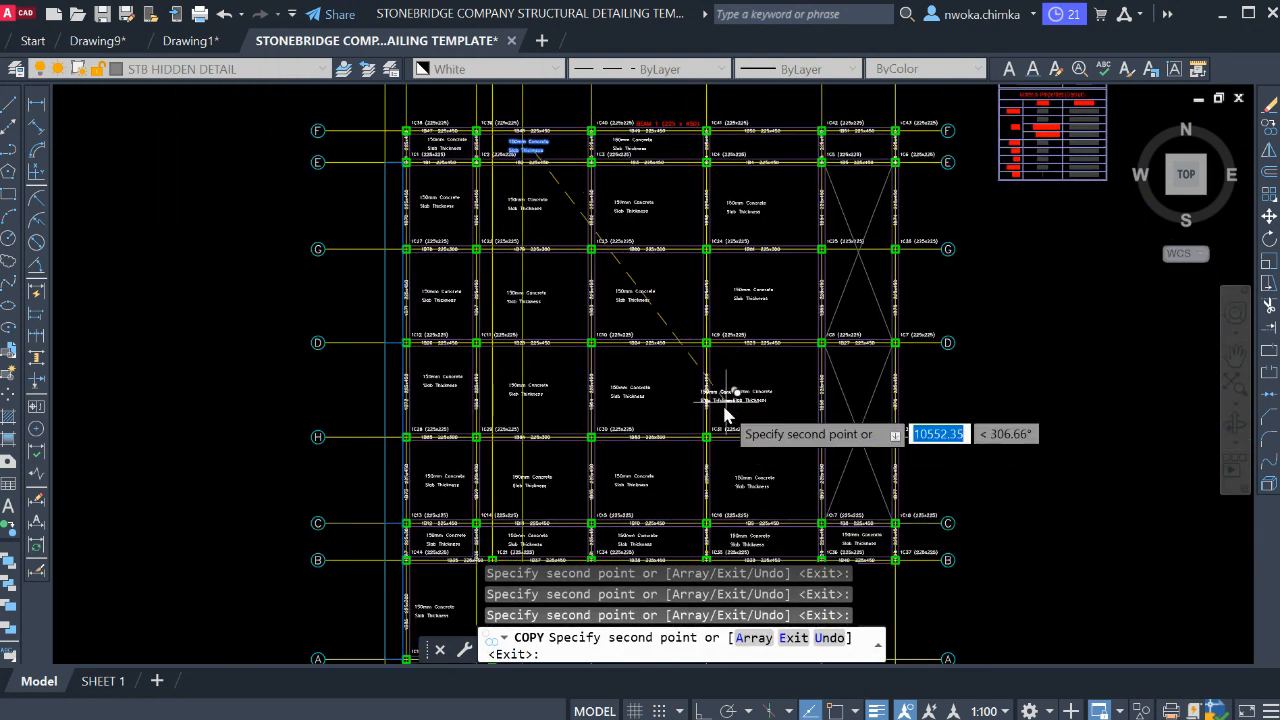
scroll(798, 145, "up", 4)
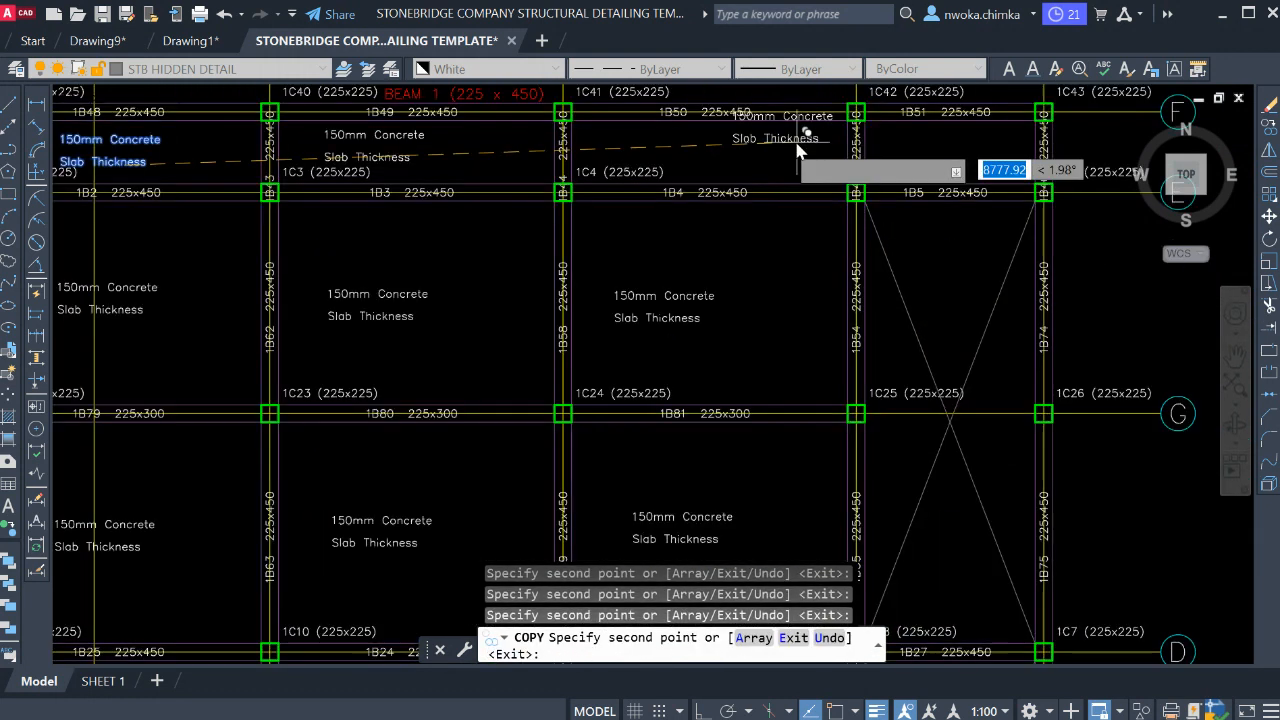
left_click(743, 166)
middle_click_drag(974, 159, 776, 270)
scroll(776, 272, "up", 3)
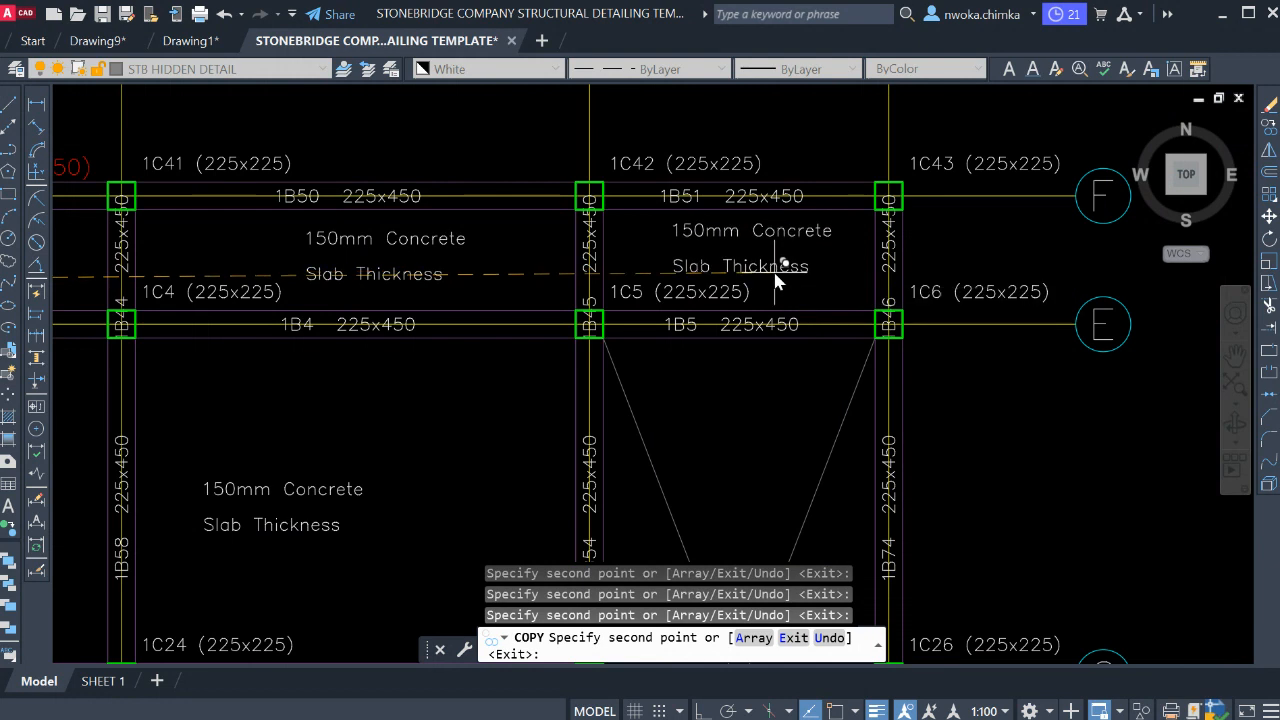
scroll(893, 226, "down", 8)
scroll(684, 250, "up", 4)
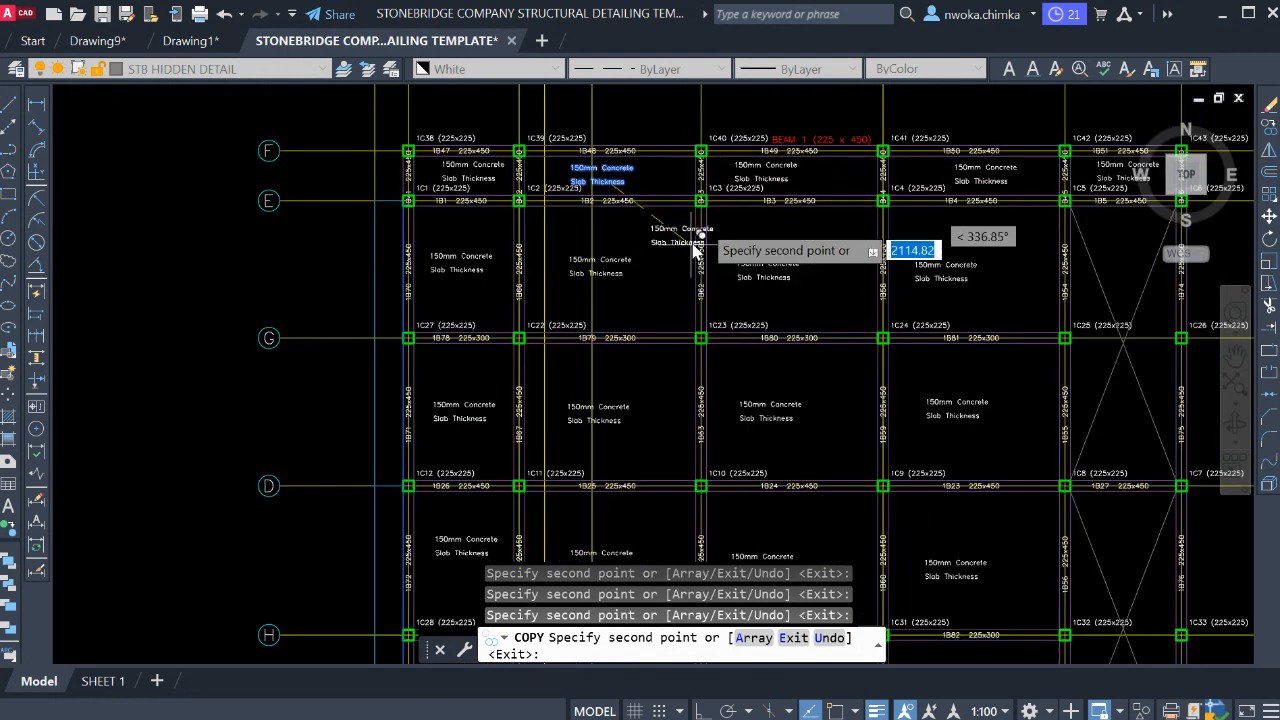
- Place a last slab thickness label copy just outside beam 1B53 between grid lines A and B, and end copying
scroll(738, 136, "down", 2)
middle_click_drag(702, 374, 675, 136)
scroll(600, 380, "up", 4)
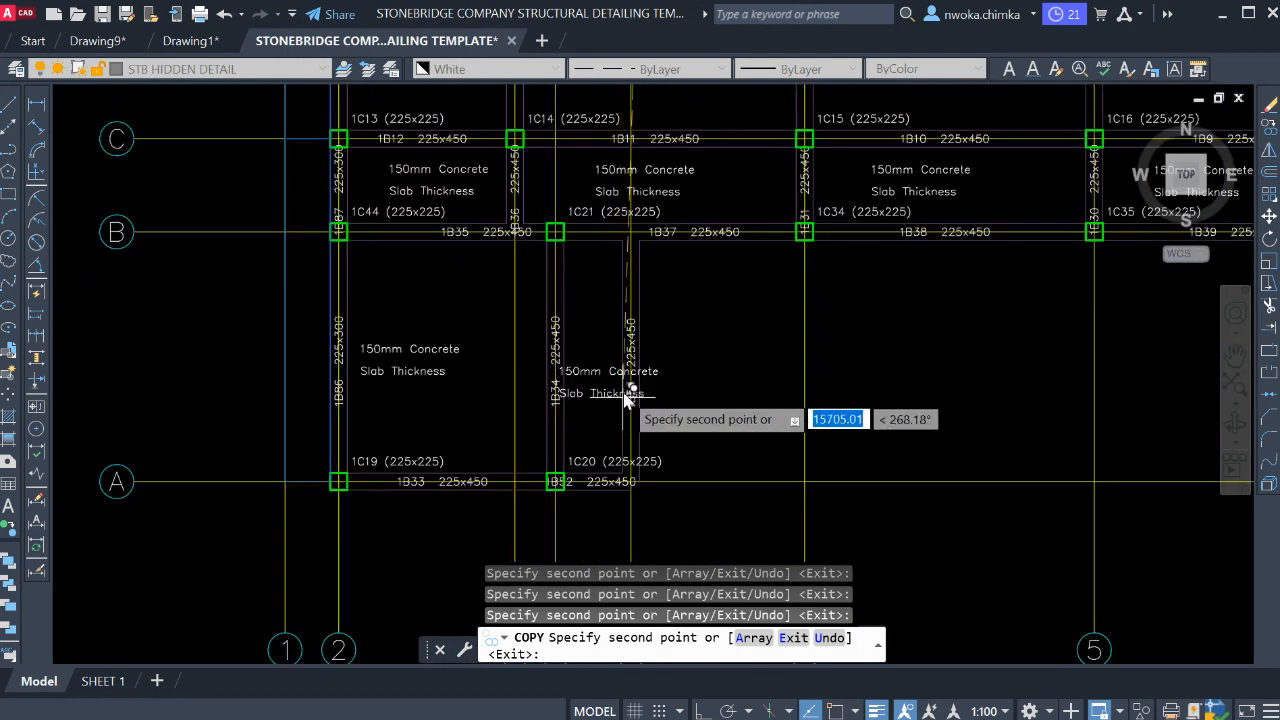
key("Escape")
- Rotate the slab thickness label beside beam 1B53 by 90° with Ortho on so it reads vertically
left_click(748, 318)
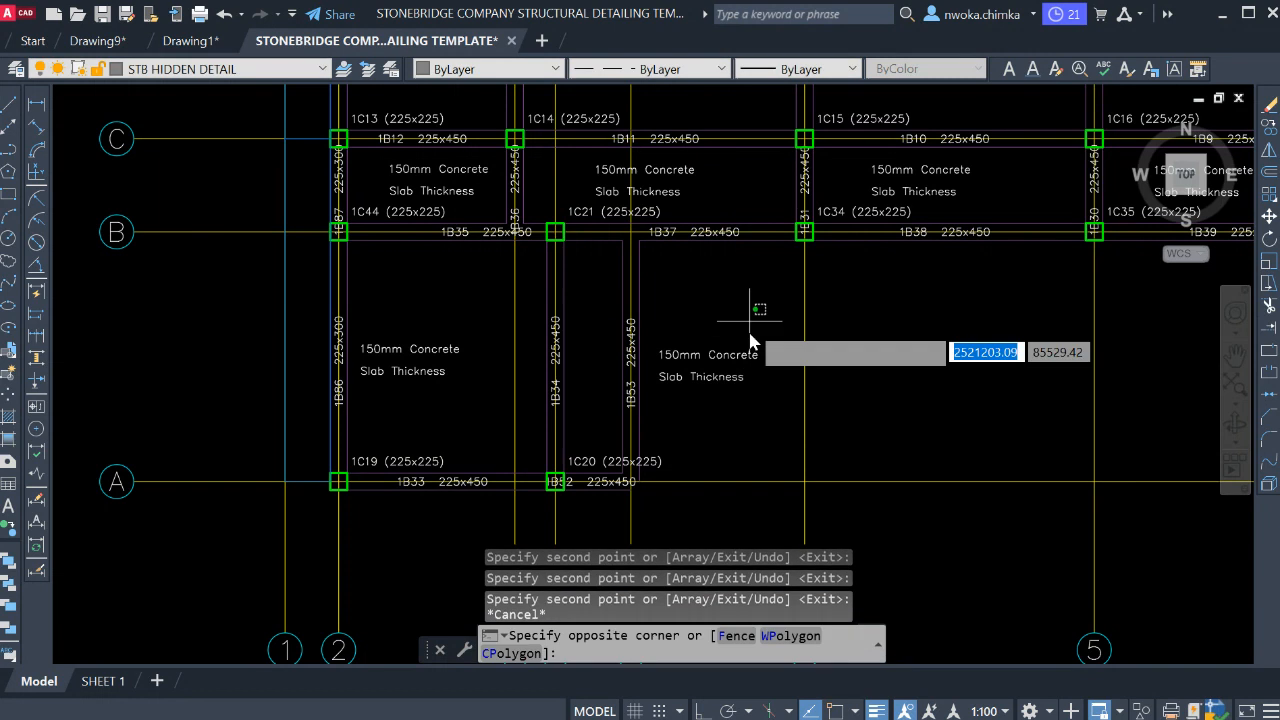
left_click(710, 412)
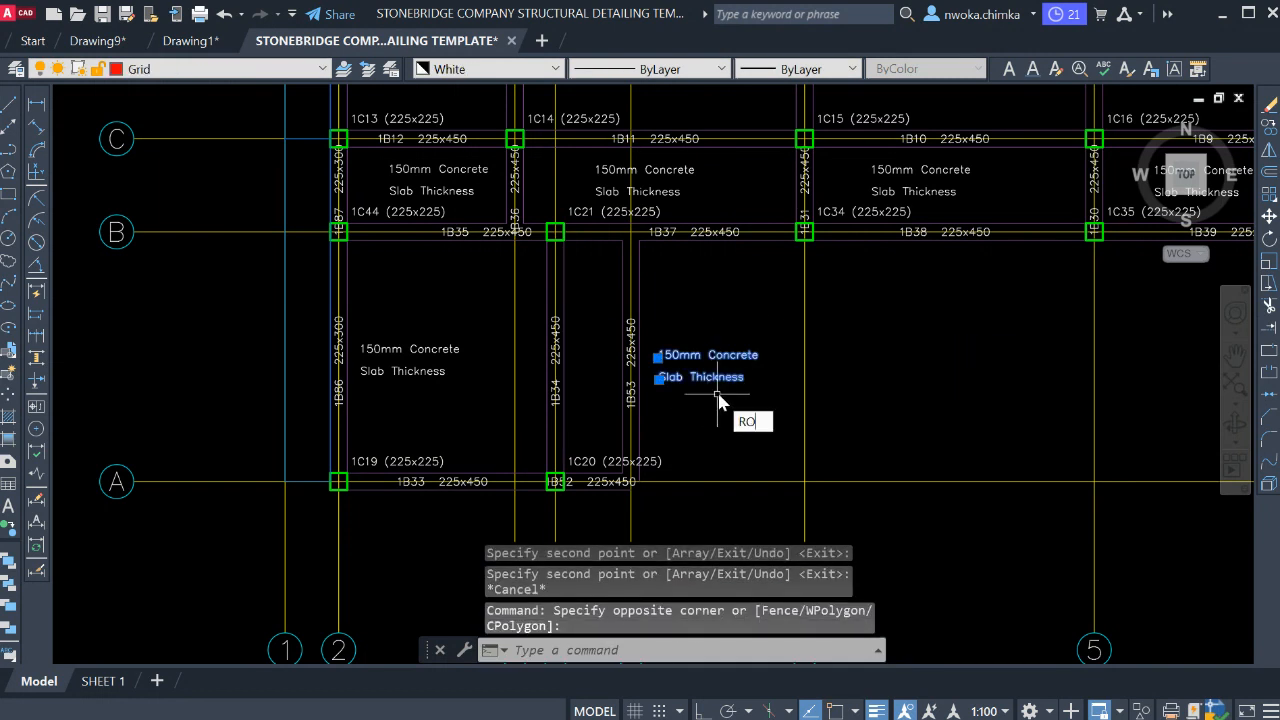
type("RO")
key("Return")
left_click(710, 392)
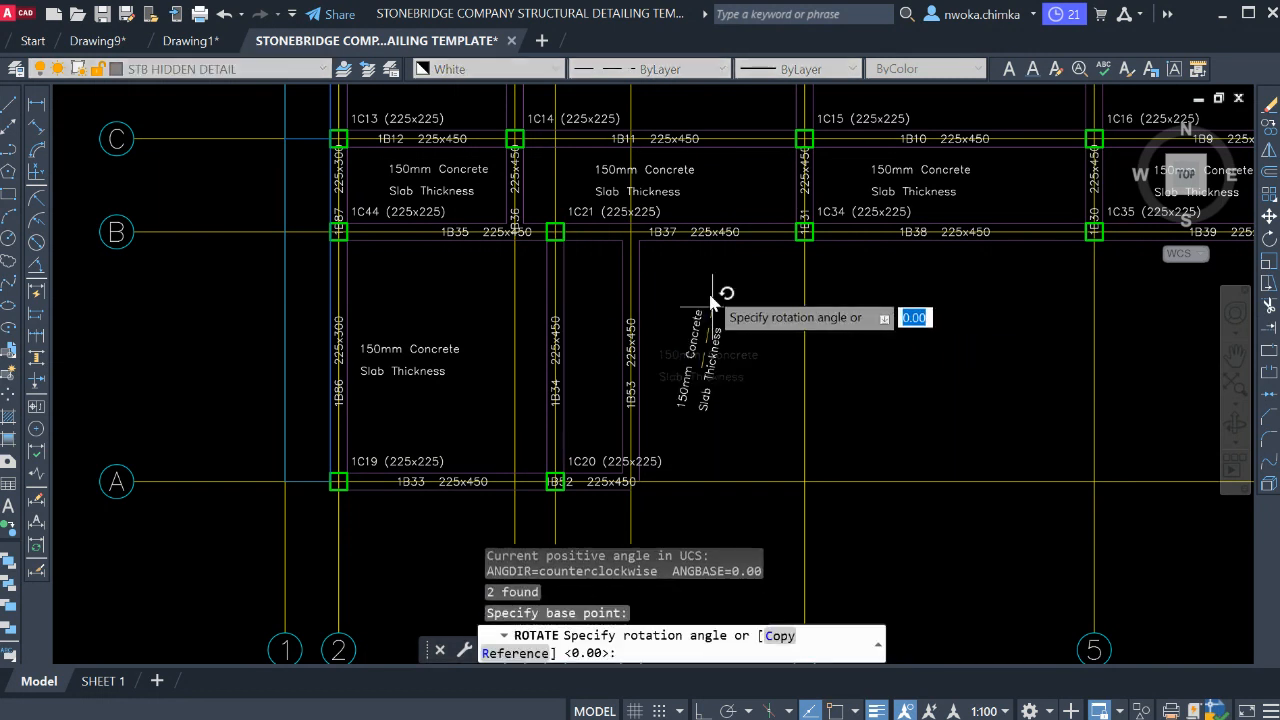
key("F8")
left_click(712, 300)
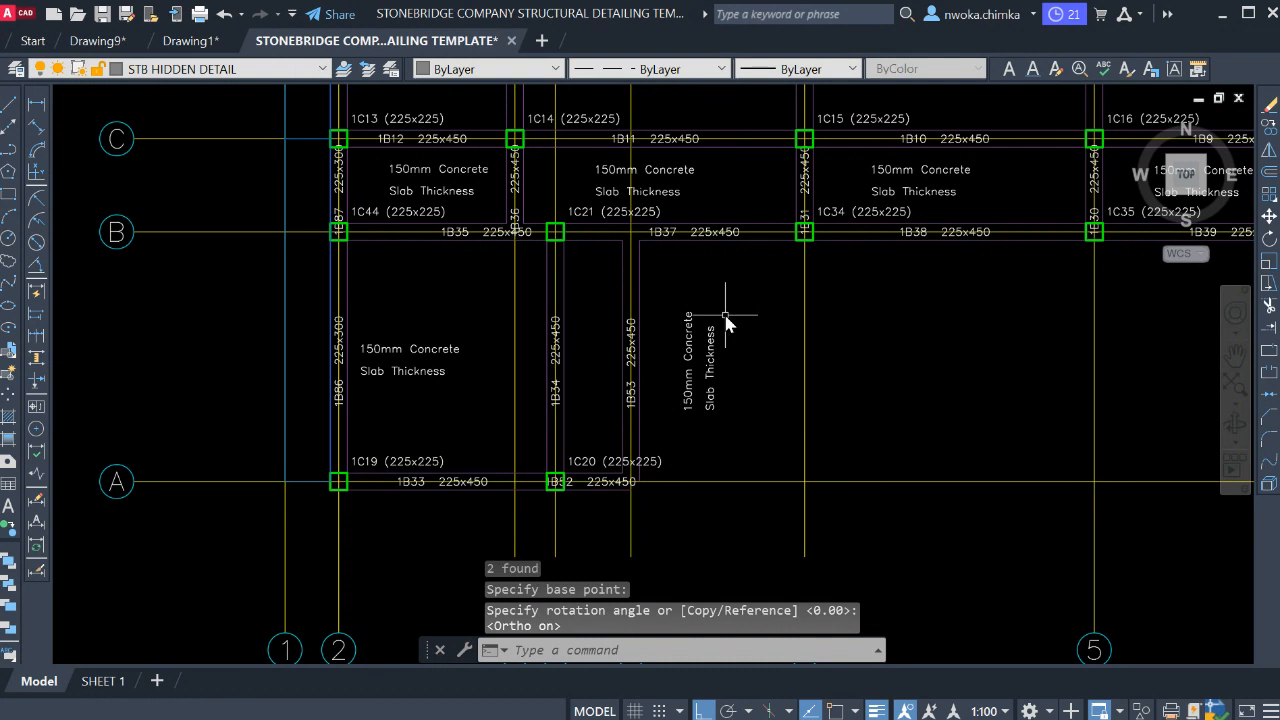
- Move the vertical slab thickness label into the narrow panel between beams 1B34 and 1B53
left_click(728, 300)
left_click(683, 373)
type("M")
key("Return")
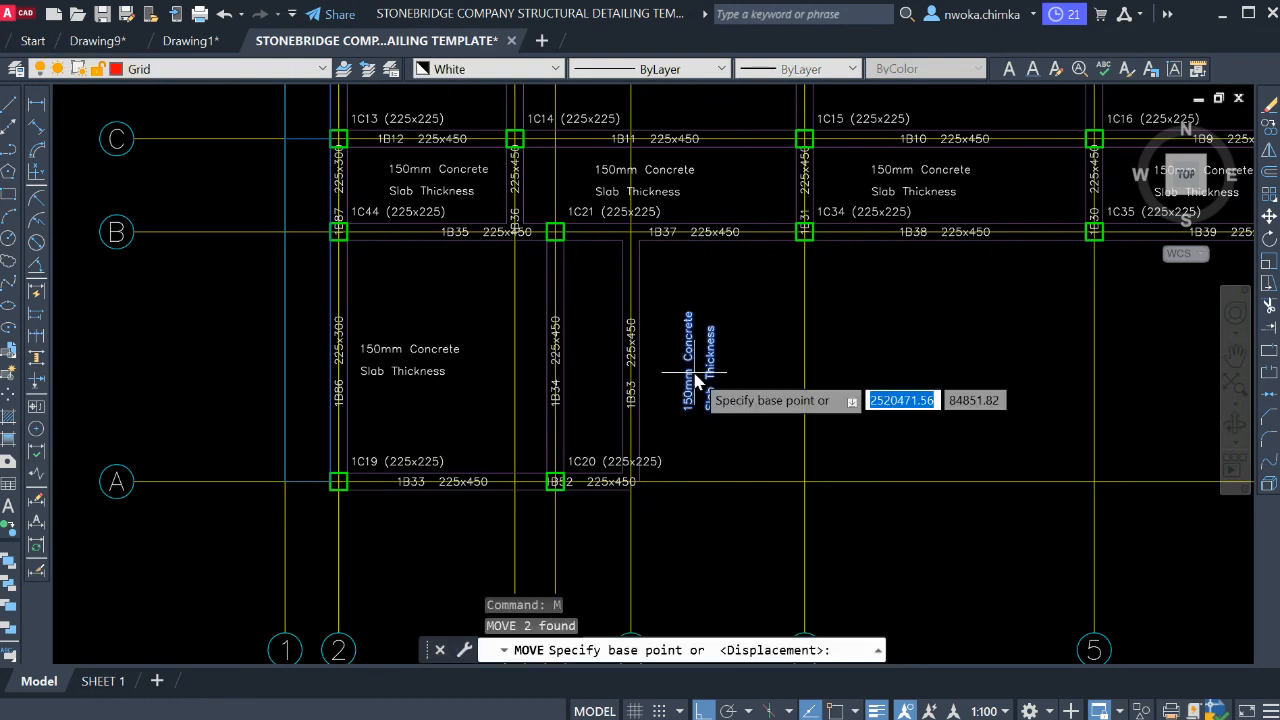
left_click(695, 376)
scroll(596, 380, "up", 4)
left_click(580, 350)
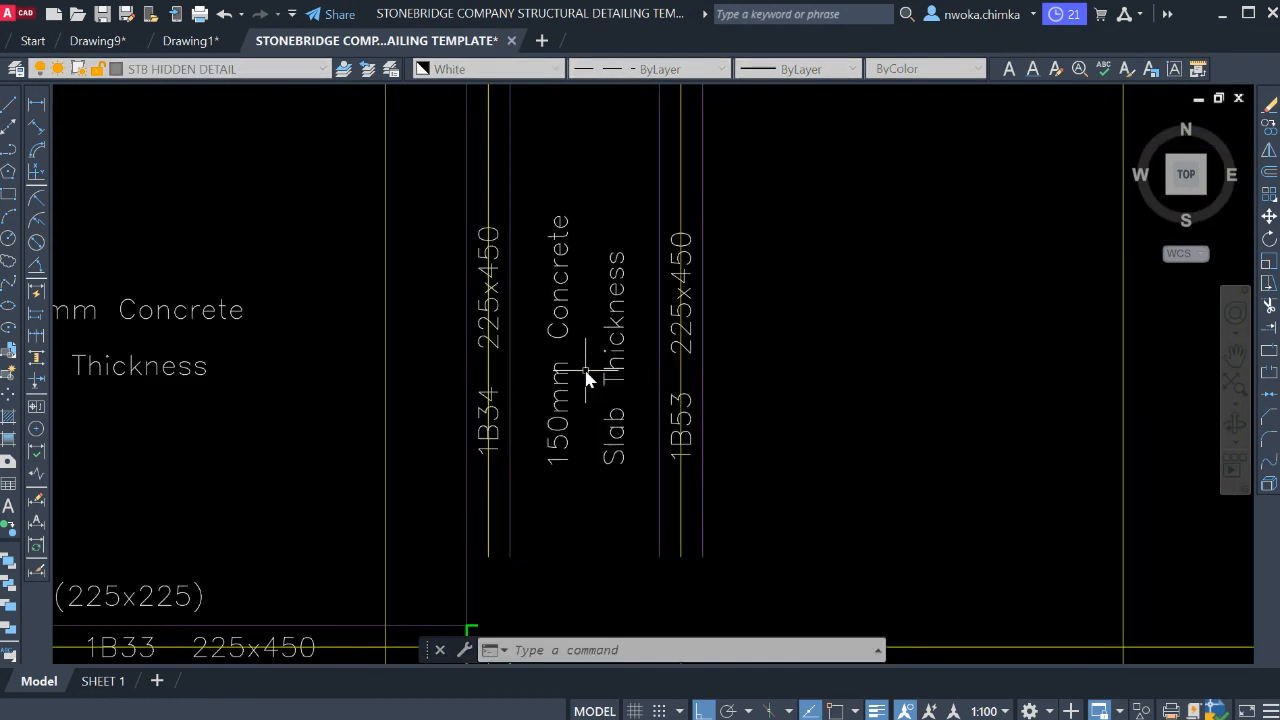
- Examine the slab thickness labels in all panels of the floor plan and the beam labels along grid line F
scroll(748, 363, "down", 5)
scroll(652, 460, "down", 1)
middle_click_drag(656, 384, 551, 449)
middle_click_drag(575, 291, 543, 347)
middle_click_drag(660, 230, 631, 327)
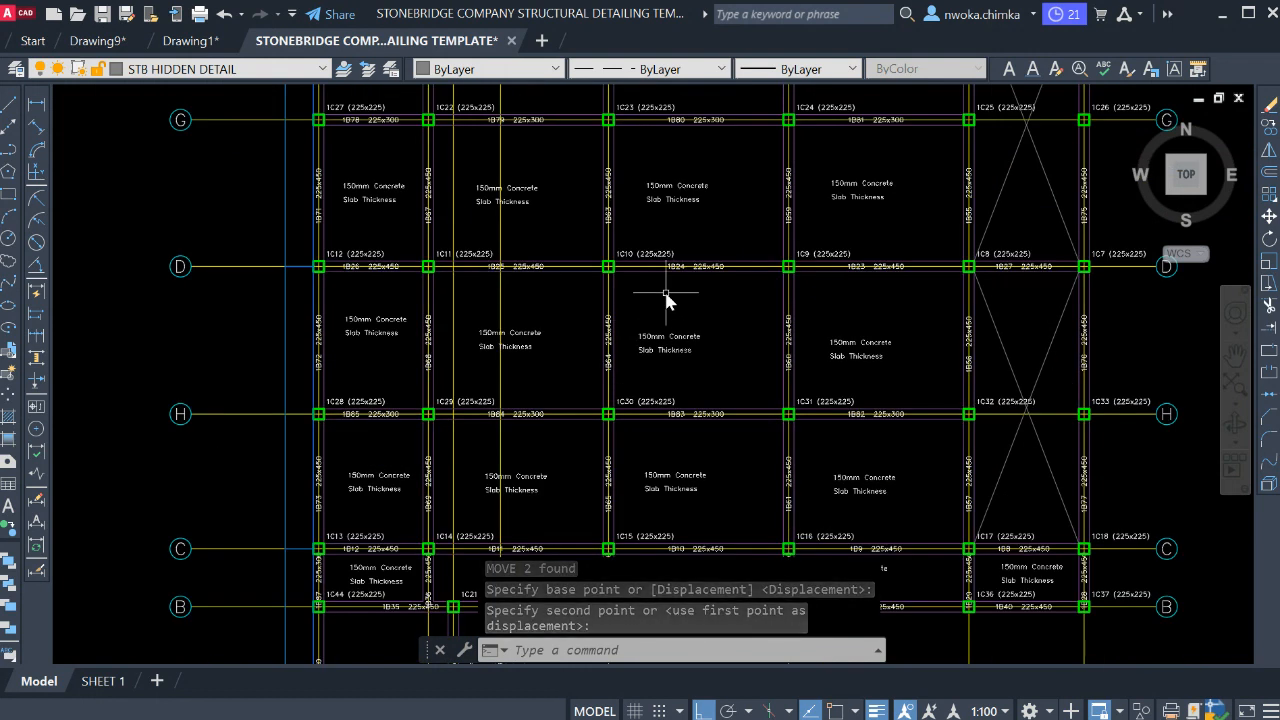
middle_click_drag(697, 215, 661, 311)
scroll(660, 310, "up", 4)
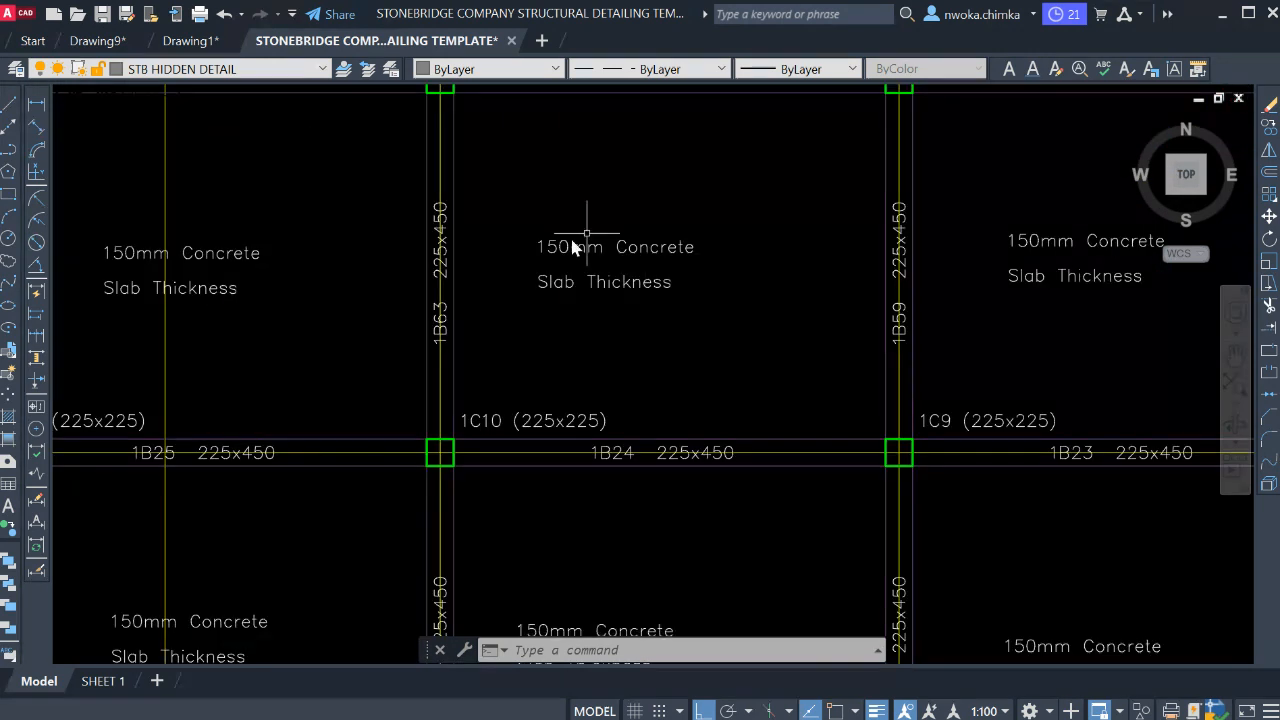
scroll(660, 260, "down", 4)
middle_click_drag(610, 155, 599, 210)
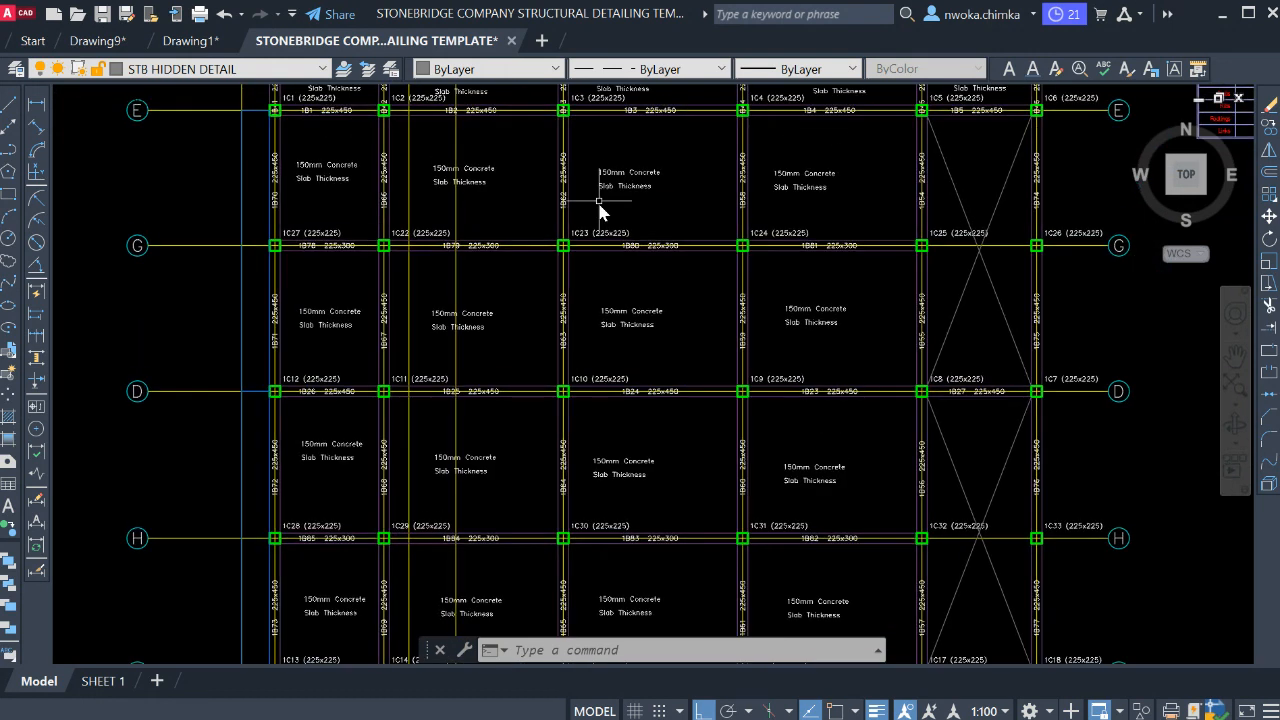
scroll(815, 205, "down", 3)
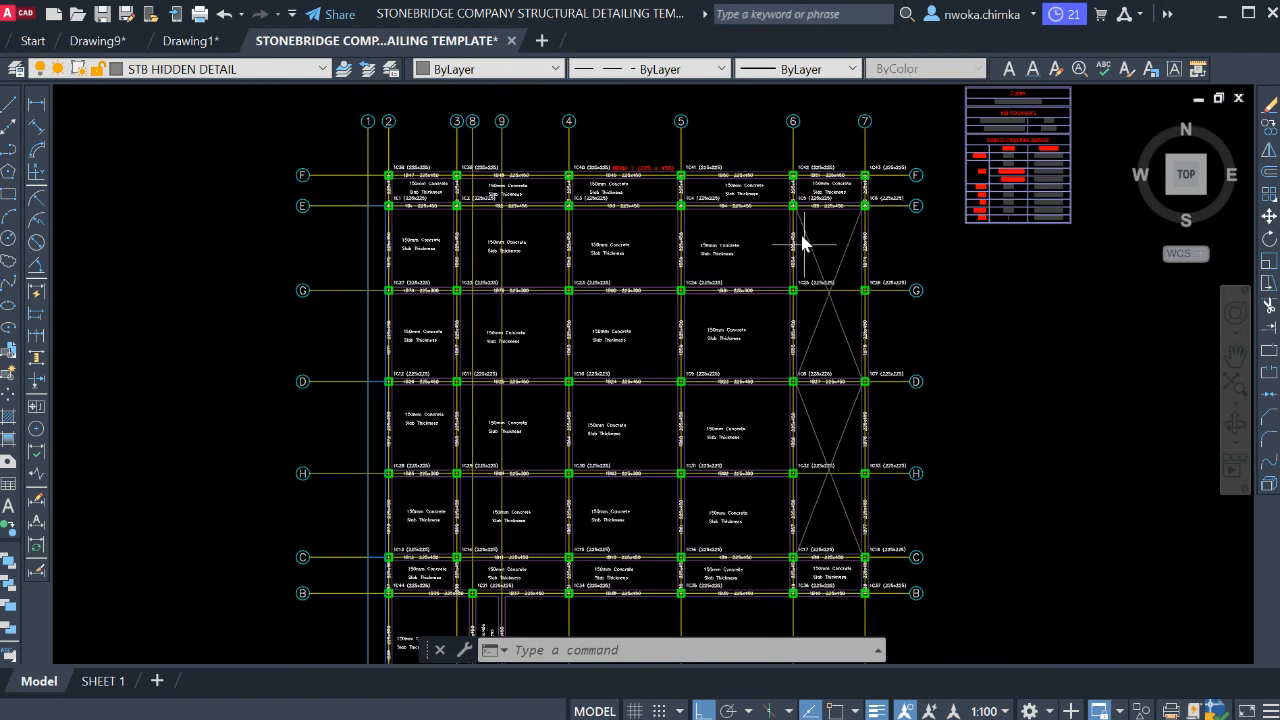
mouse_move(837, 296)
middle_mouse_down()
mouse_move(802, 325)
mouse_move(802, 238)
middle_mouse_up()
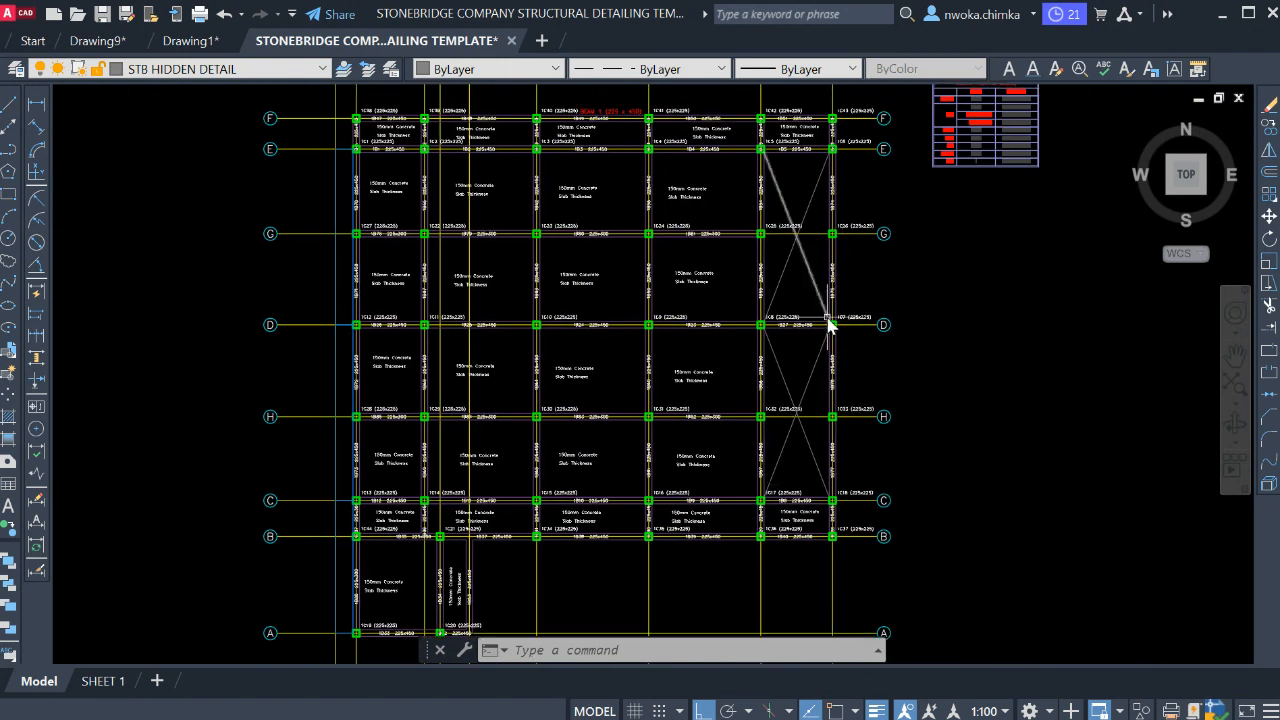
scroll(829, 320, "down", 2)
scroll(723, 286, "up", 4)
scroll(663, 214, "up", 2)
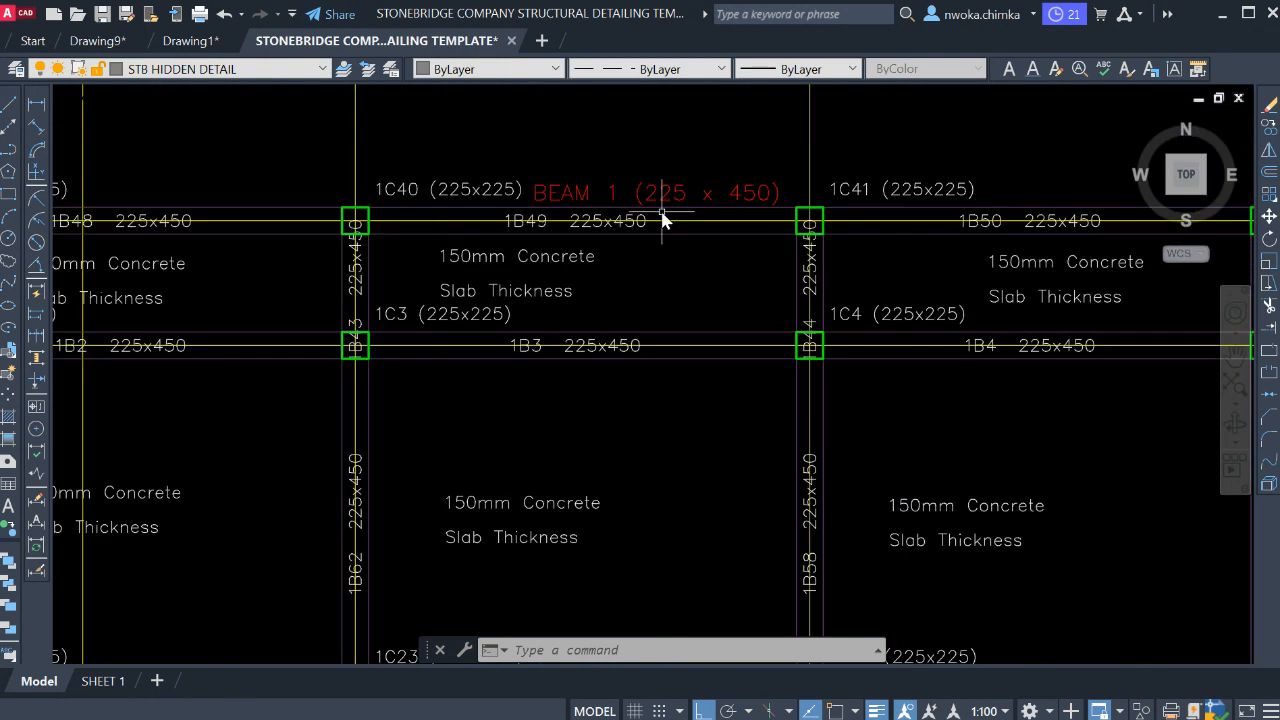
middle_click_drag(663, 213, 757, 272)
scroll(690, 267, "down", 1)
middle_click_drag(436, 295, 498, 289)
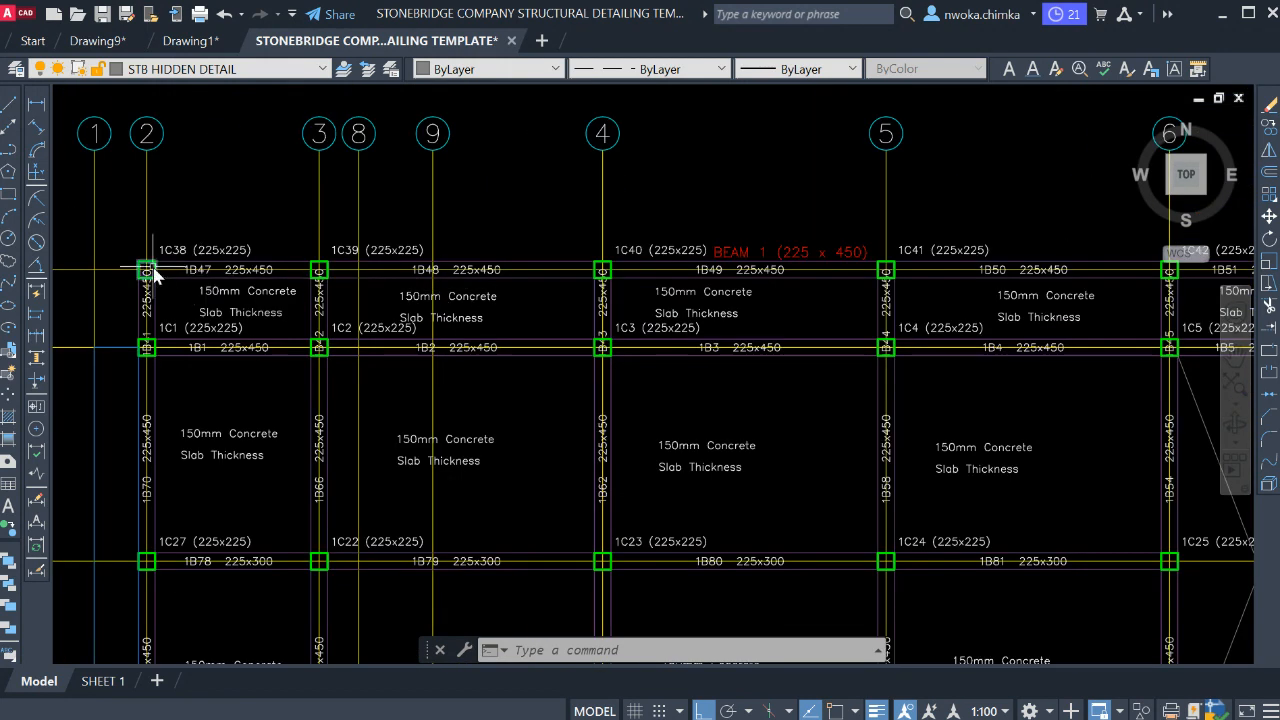
scroll(175, 268, "down", 2)
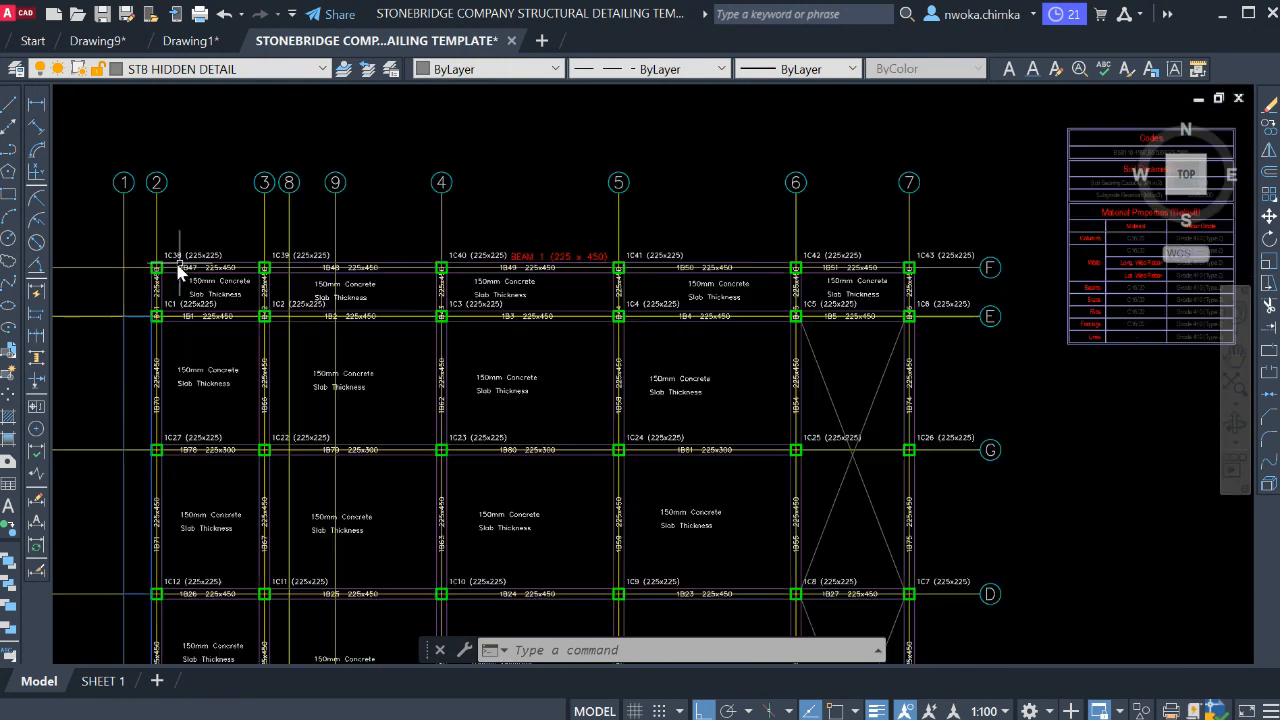
- Copy the red BEAM 1 (225 x 450) label, with Ortho off, to just above beam 1B3 on grid line E
scroll(537, 262, "up", 4)
left_click(567, 254)
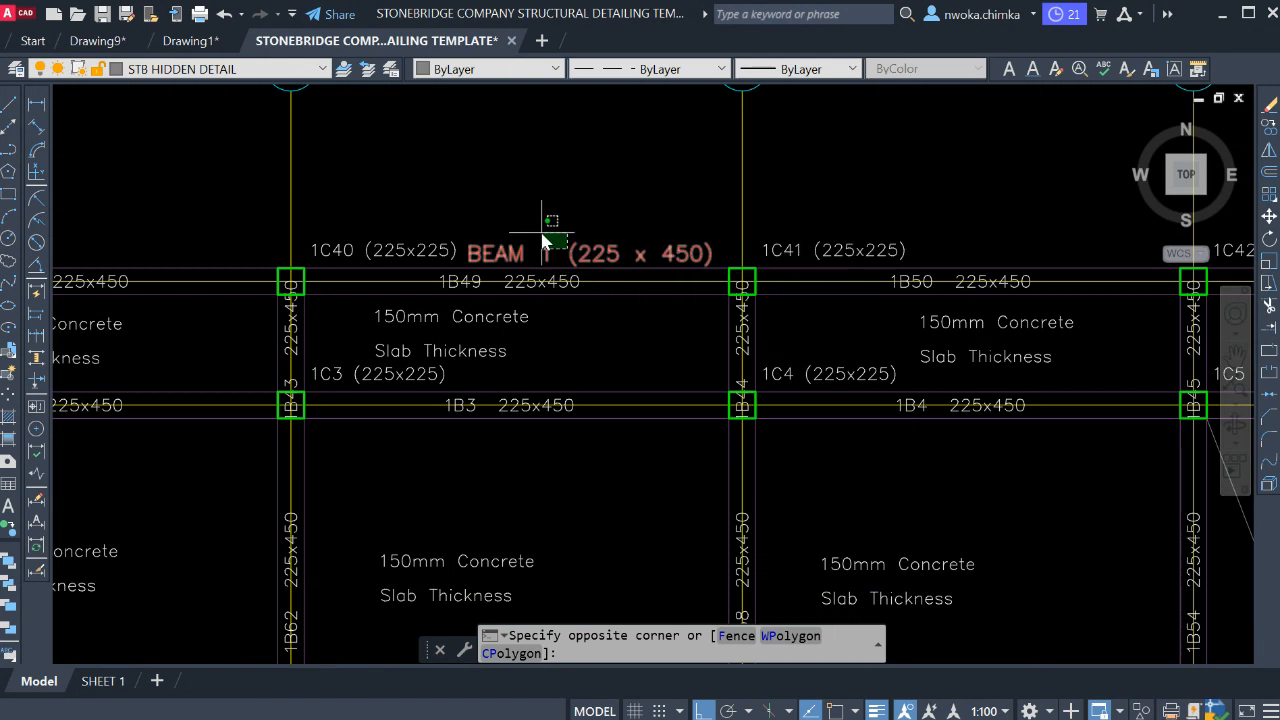
left_click(574, 203)
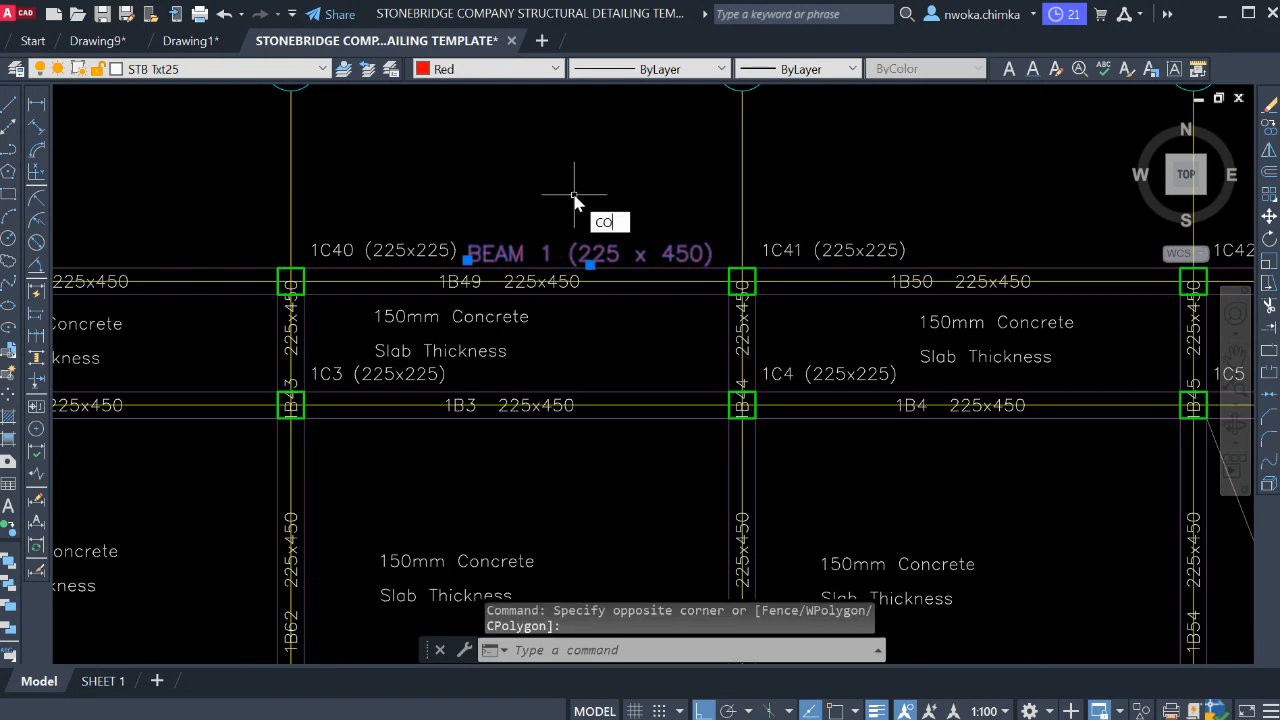
key("Return")
left_click(578, 254)
scroll(616, 317, "down", 2)
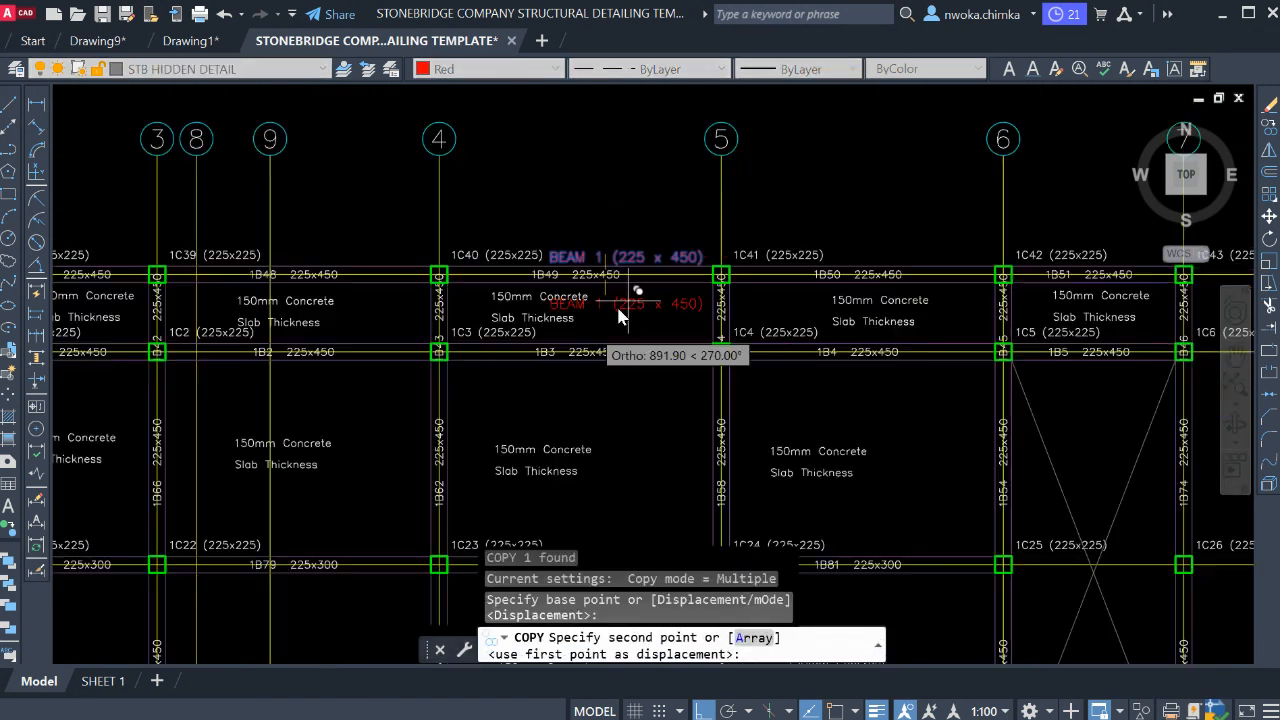
scroll(535, 371, "up", 4)
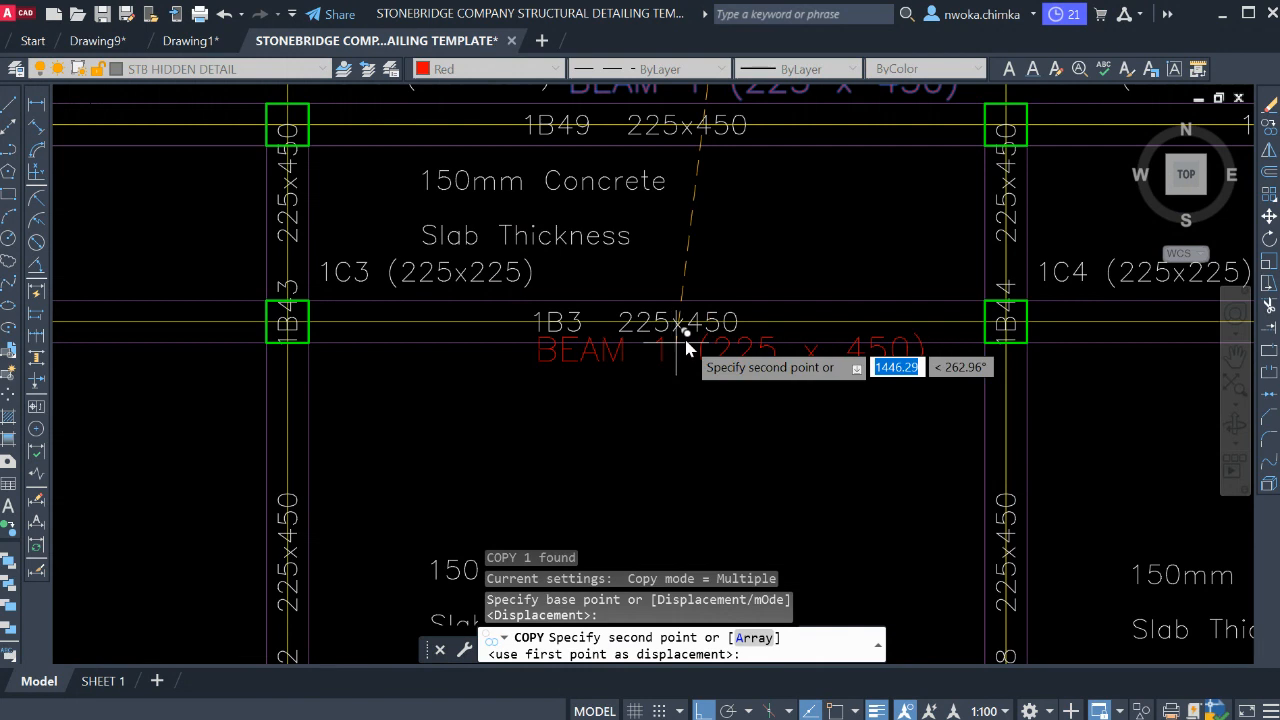
key("F8")
scroll(666, 326, "down", 3)
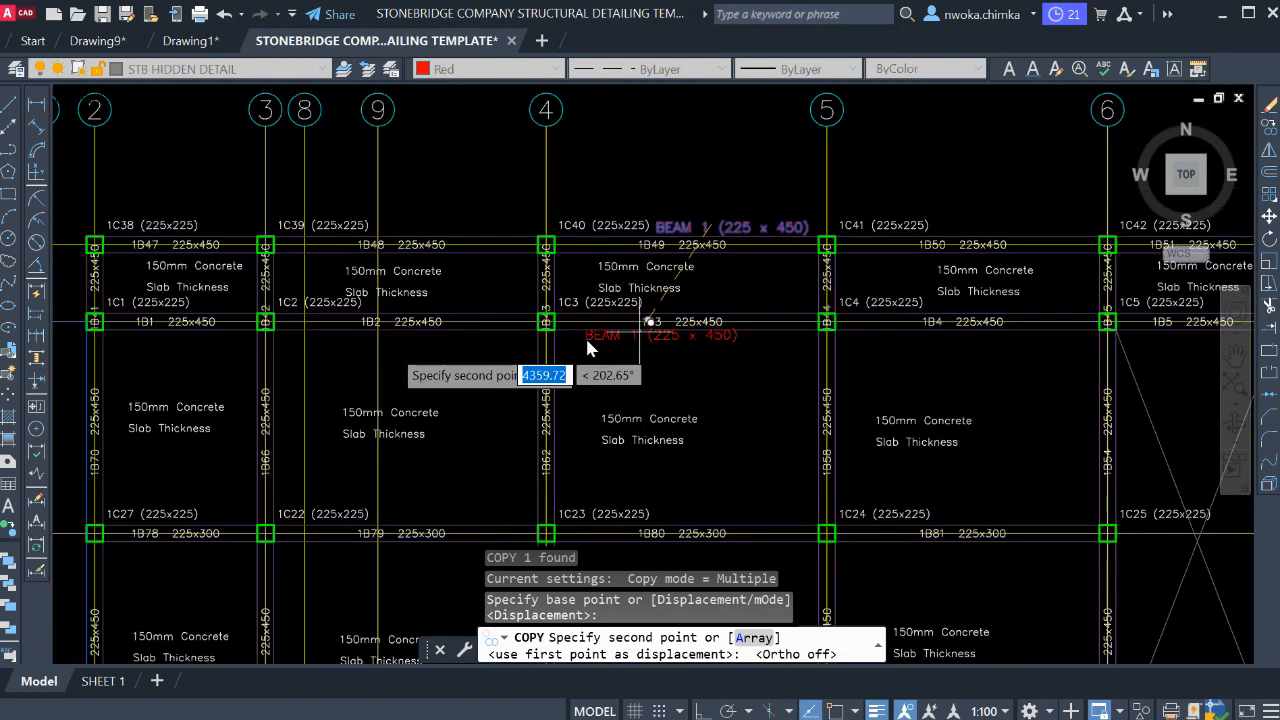
scroll(164, 335, "up", 2)
scroll(168, 335, "down", 2)
middle_click_drag(923, 332, 607, 336)
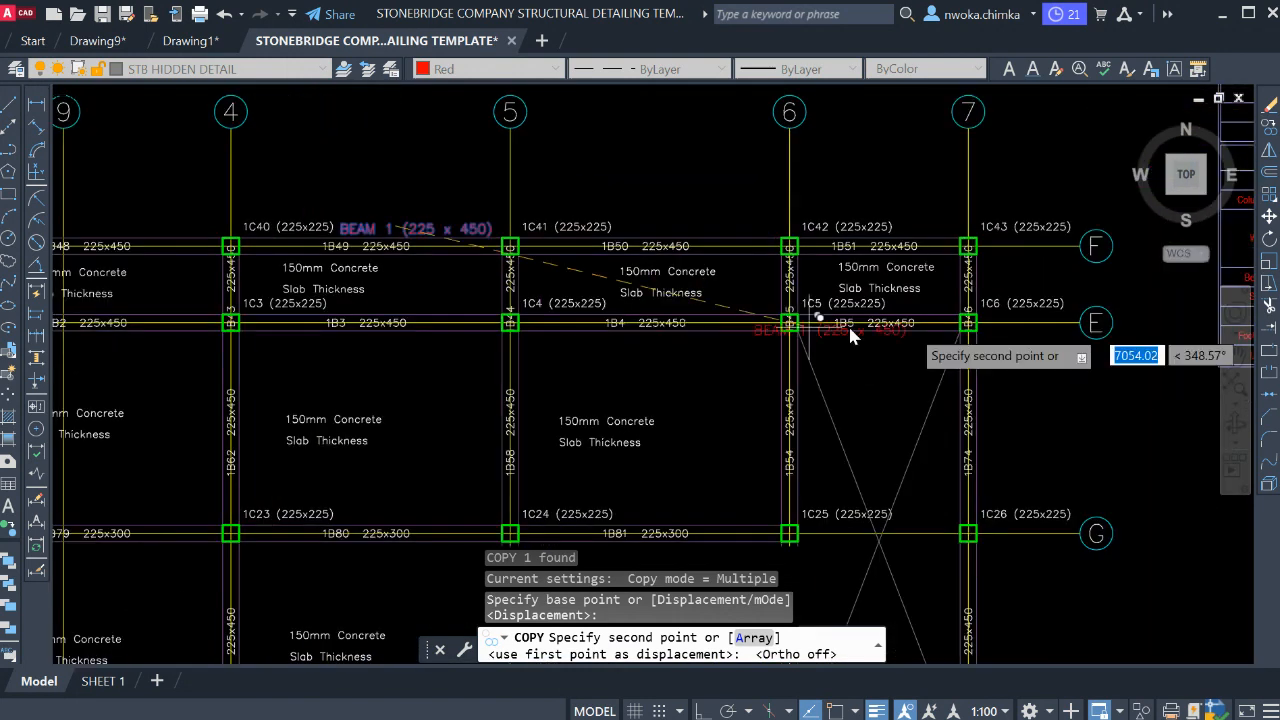
scroll(940, 325, "up", 2)
scroll(951, 322, "down", 2)
scroll(578, 296, "up", 4)
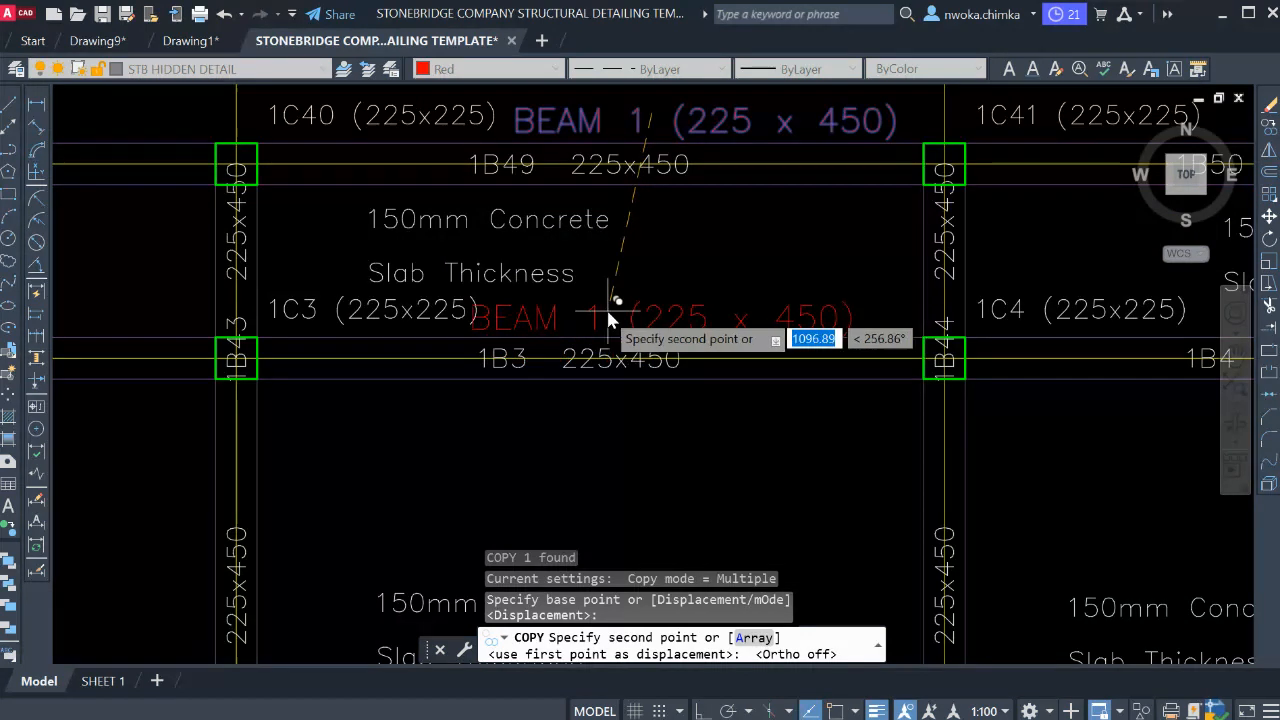
left_click(593, 312)
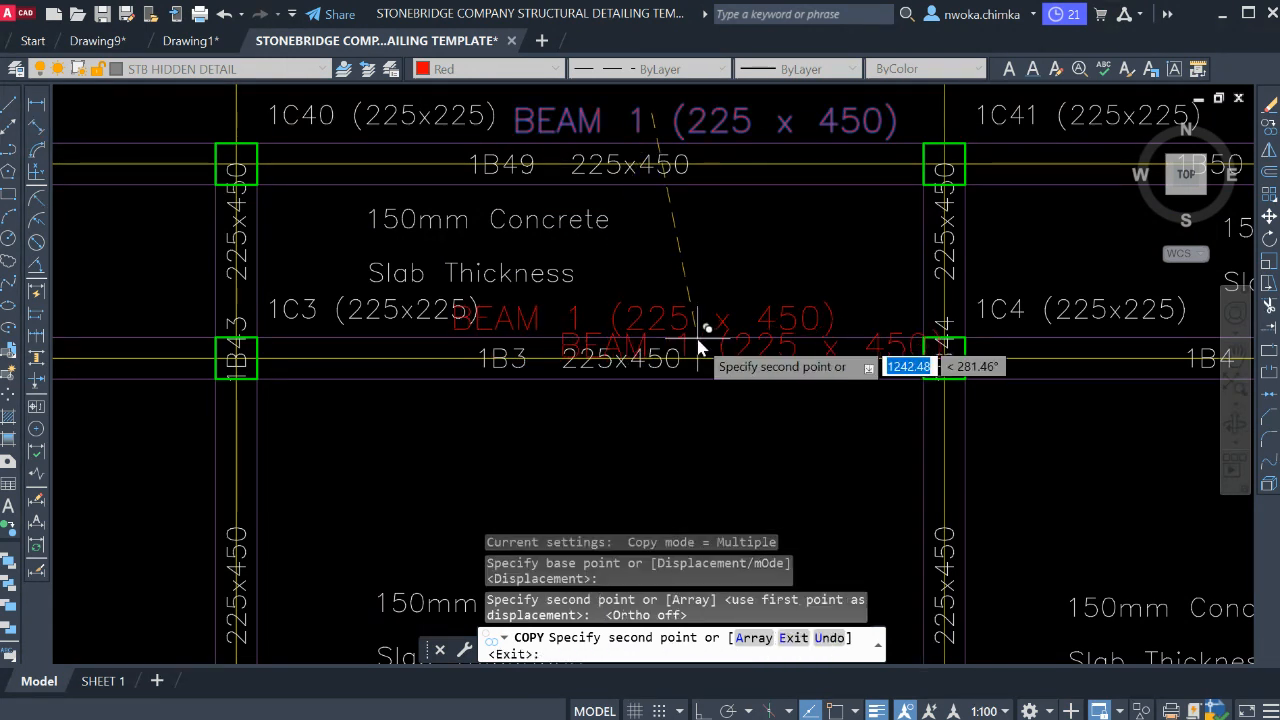
key("Escape")
- Edit the copied label above beam 1B3 to read BEAM 2 (225 x 450)
left_click(621, 315)
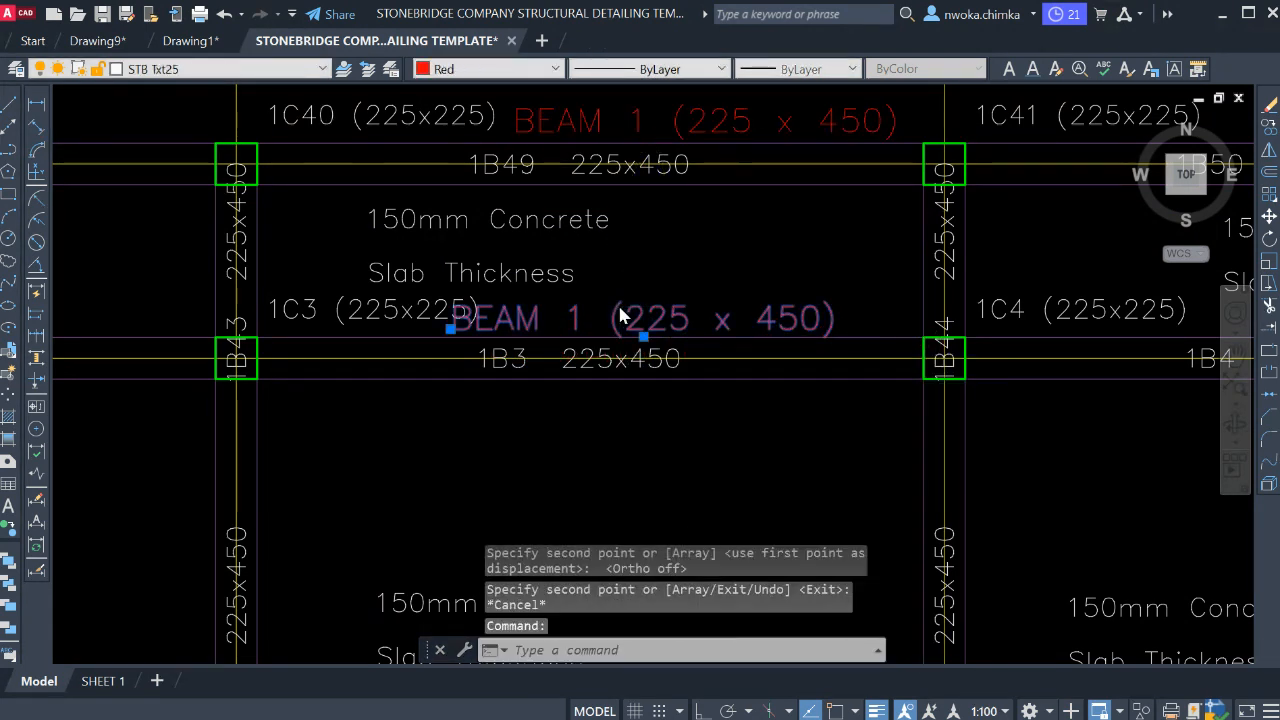
double_click(576, 312)
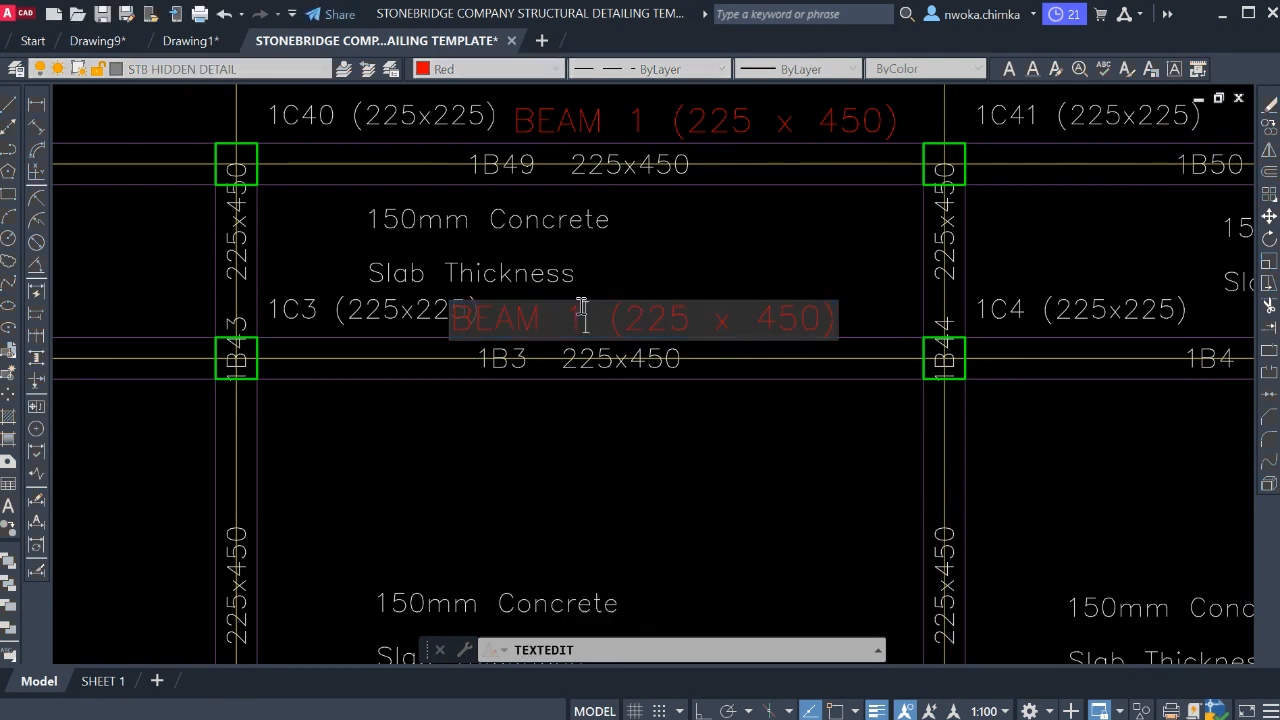
double_click(576, 316)
type("2")
left_click(560, 413)
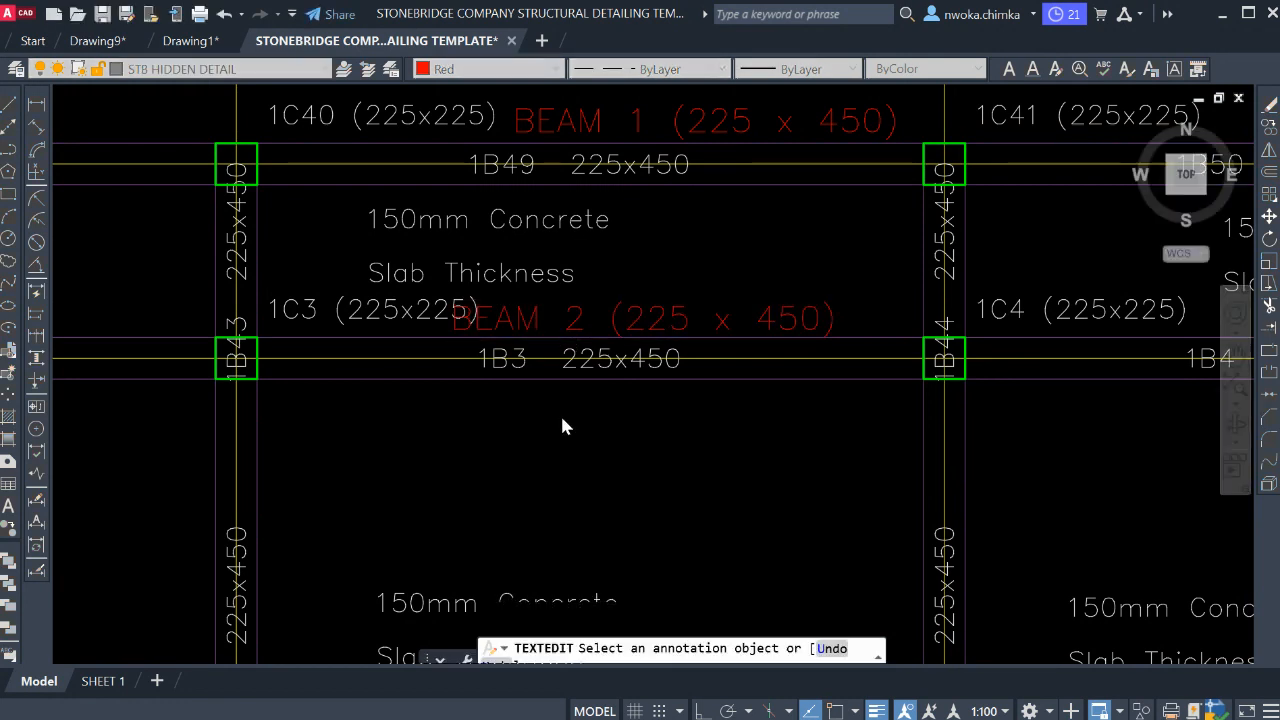
key("Escape")
- Copy the red BEAM 2 (225 x 450) label to just above beam 1B80 on grid line G
left_click(645, 320)
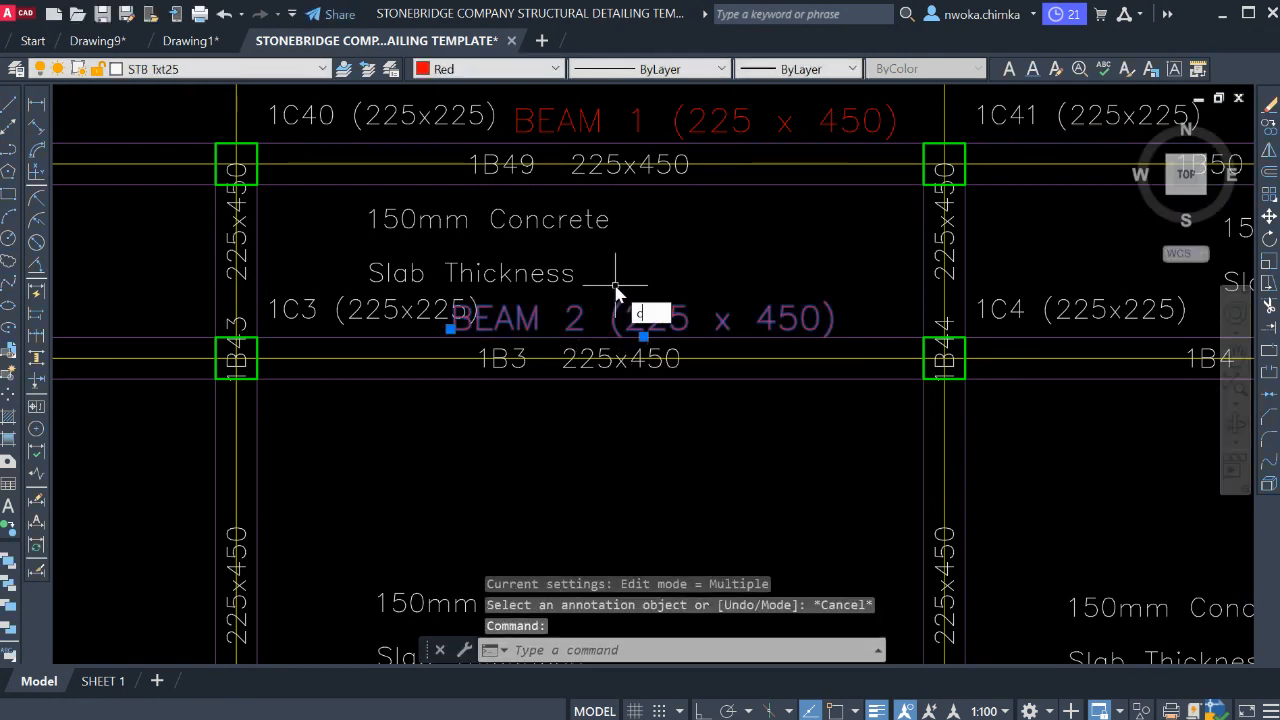
type("co")
key("Return")
left_click(620, 287)
scroll(623, 286, "down", 4)
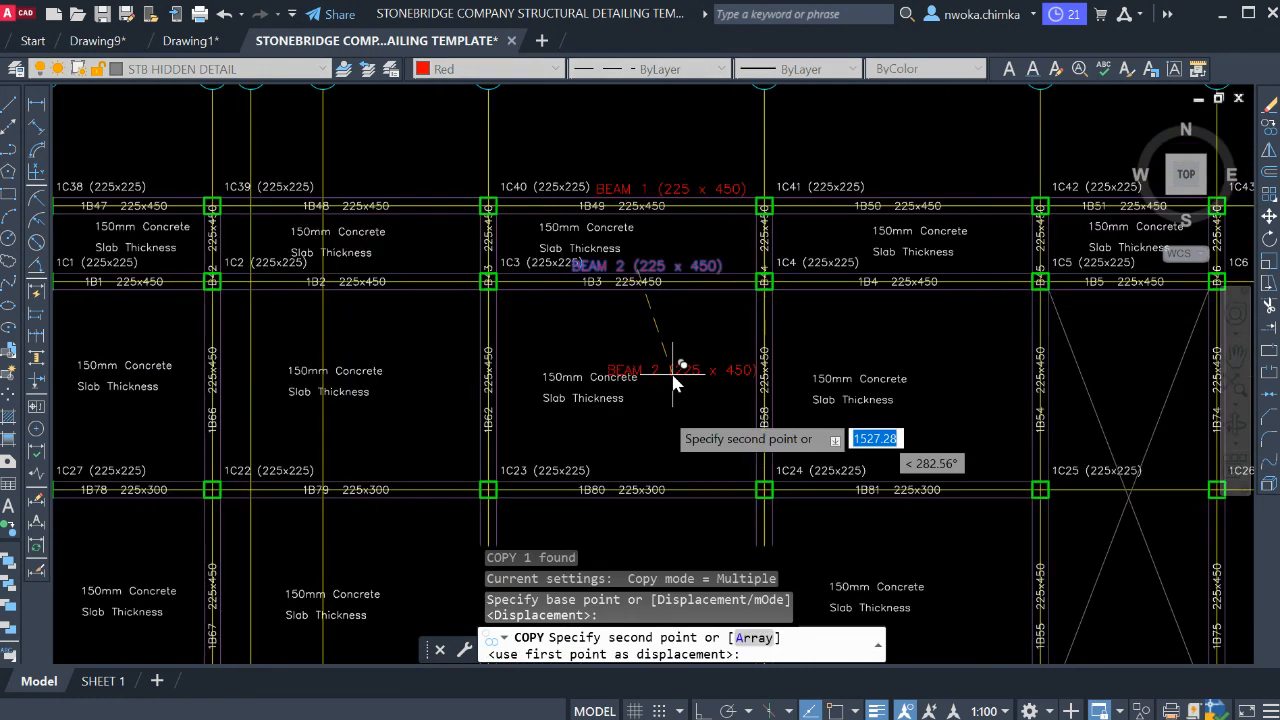
scroll(605, 480, "up", 5)
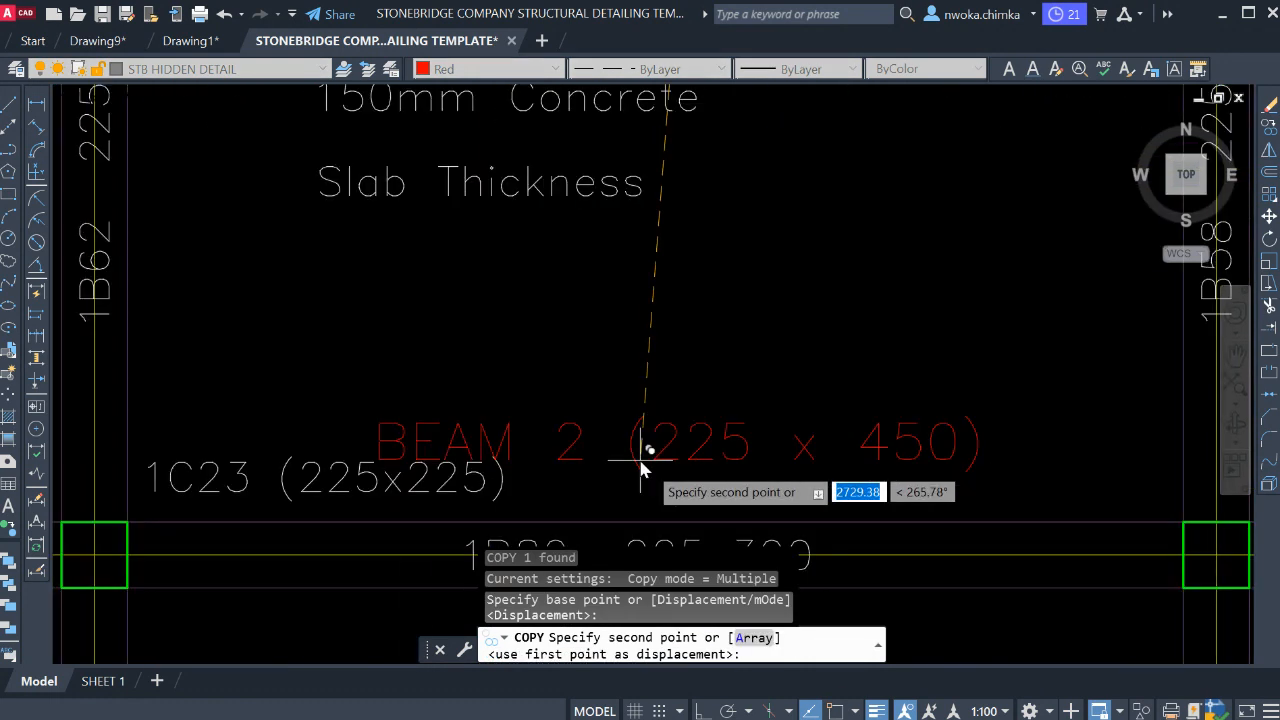
left_click(677, 503)
- Place another copy of the BEAM 2 label just above beam 1B24 on grid line D and finish copying
scroll(735, 272, "down", 2)
scroll(745, 290, "down", 3)
scroll(779, 332, "up", 2)
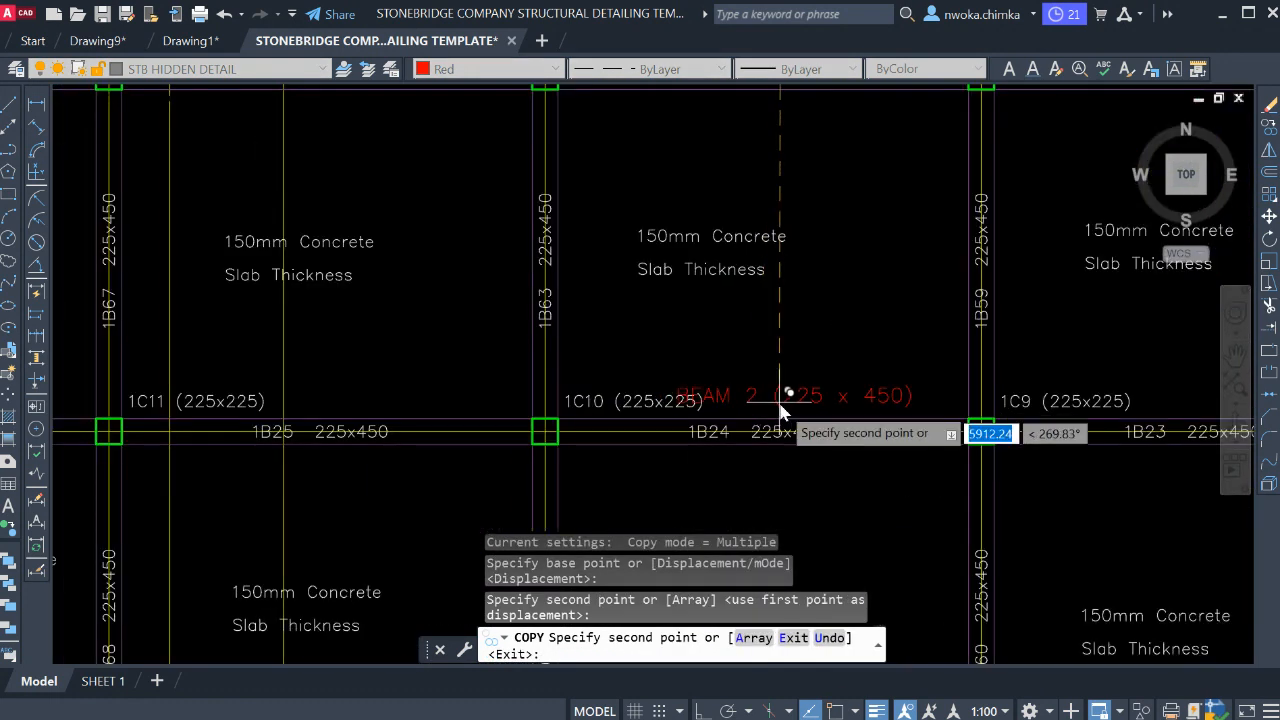
left_click(780, 413)
scroll(770, 330, "down", 3)
scroll(725, 330, "up", 4)
key("Escape")
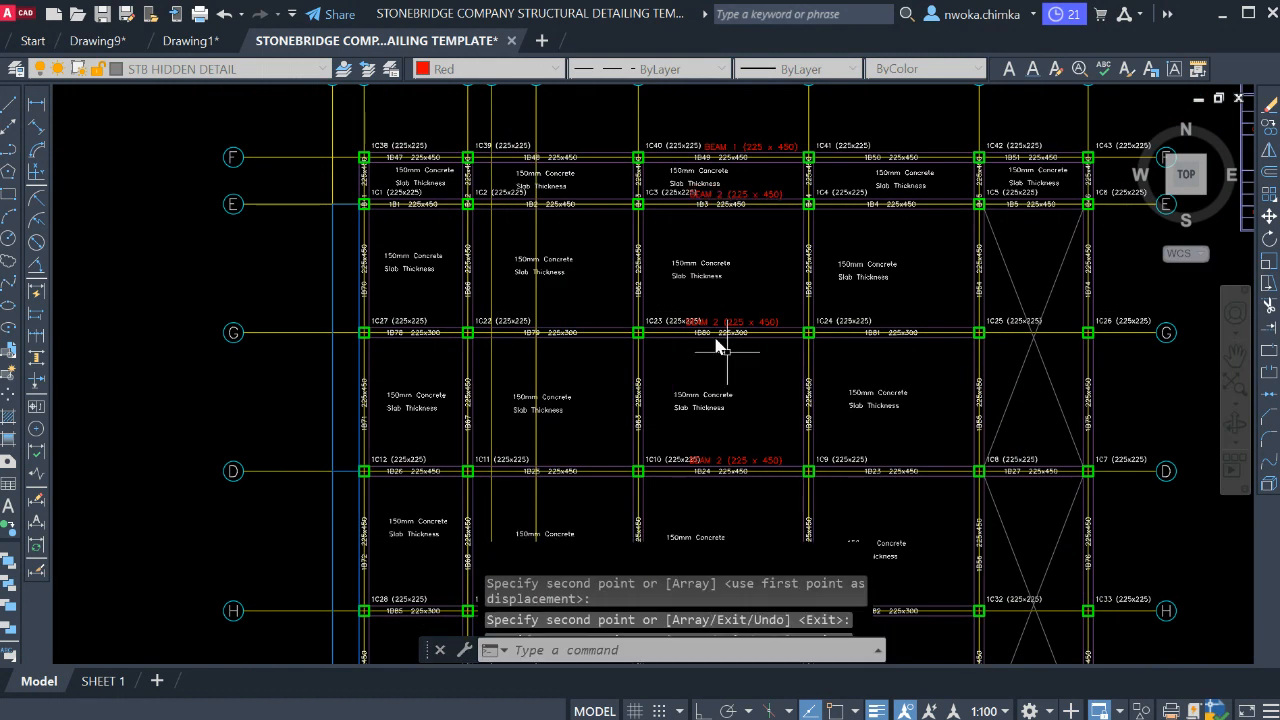
- Edit the copied label above beam 1B80 to read BEAM 3 (225 x 450)
scroll(712, 302, "up", 2)
left_click(712, 302)
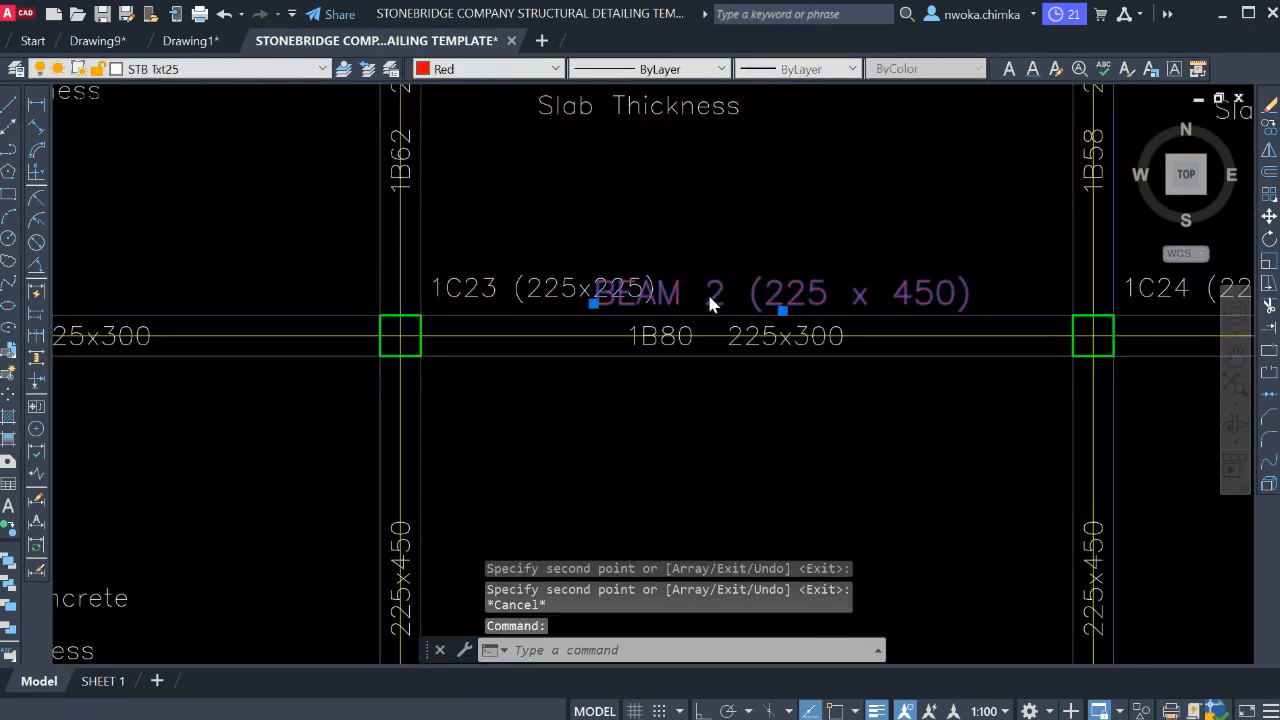
double_click(707, 291)
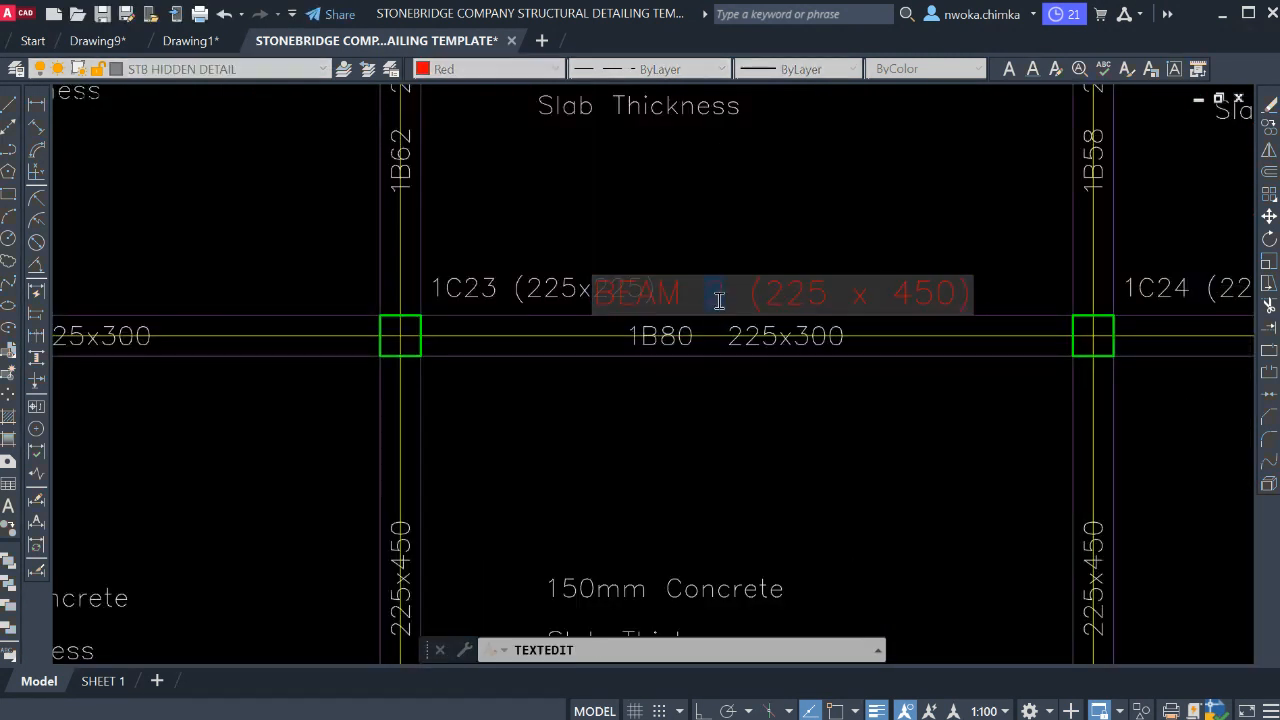
left_click(773, 378)
- Edit the copied label above beam 1B24 to read BEAM 4 (225 x 450) and end text editing
scroll(757, 290, "down", 3)
scroll(740, 470, "up", 3)
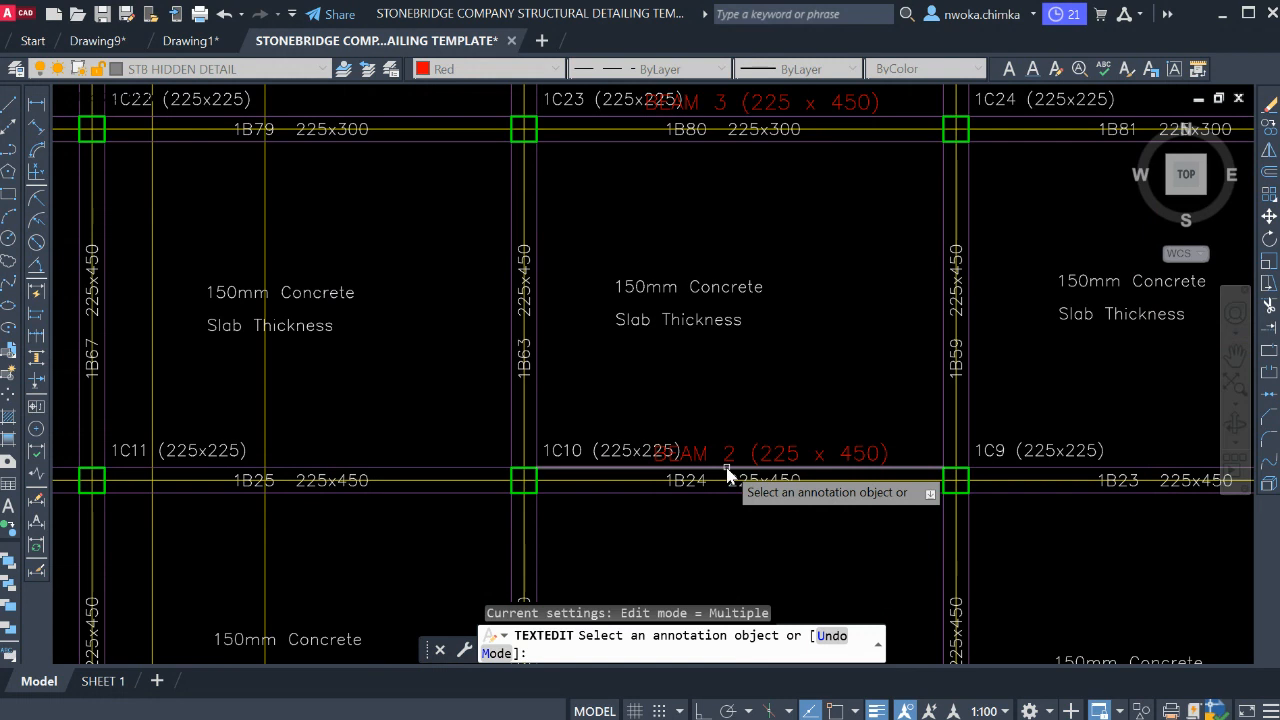
scroll(729, 456, "up", 2)
left_click(728, 455)
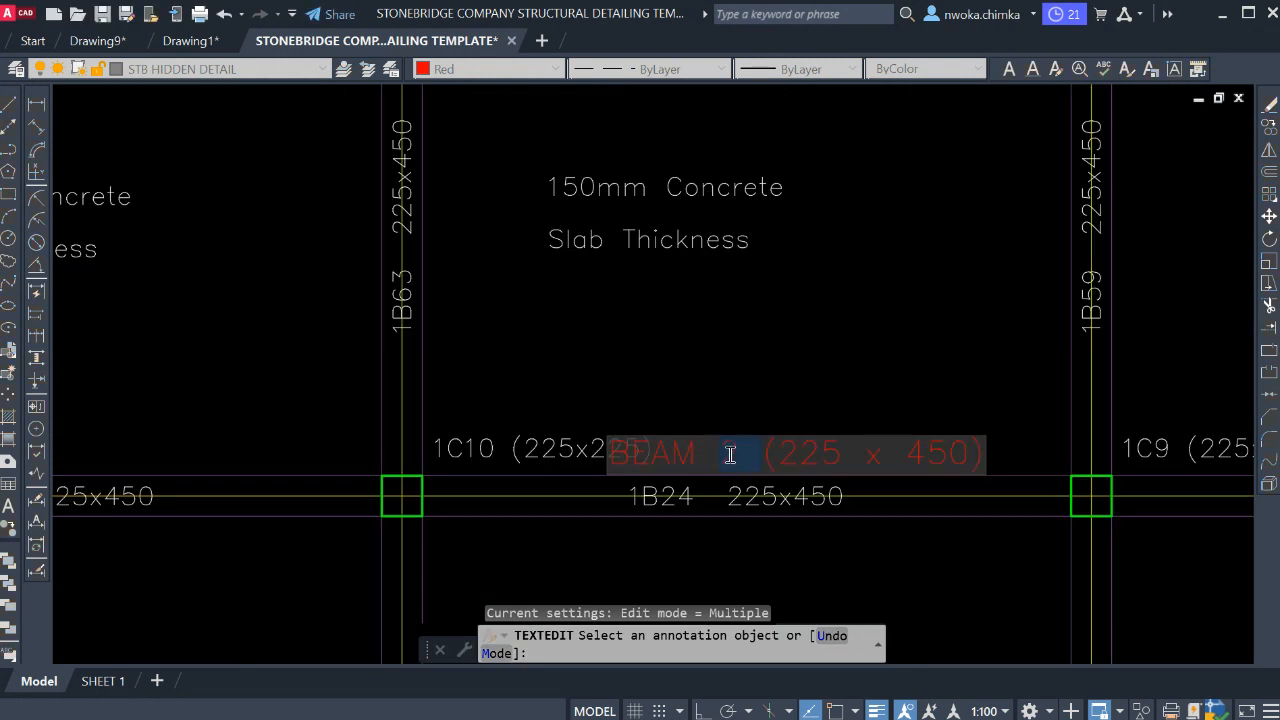
left_click_drag(739, 453, 724, 465)
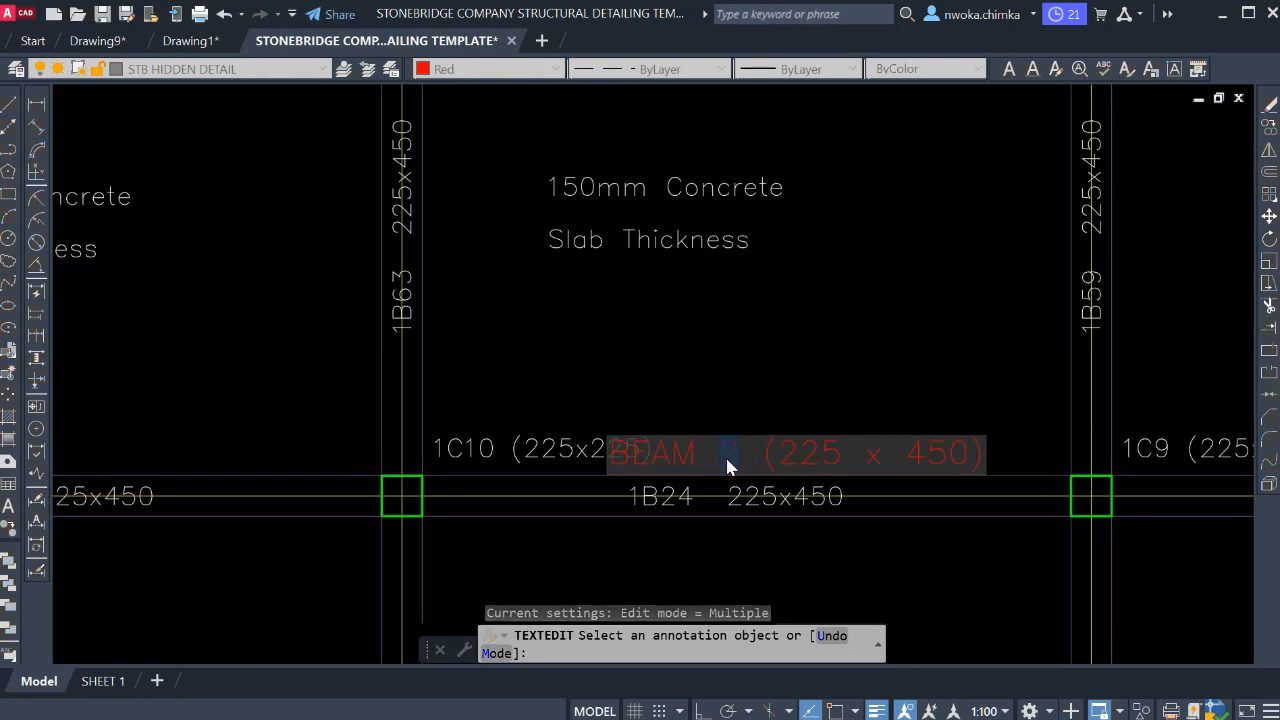
type("4")
left_click(734, 360)
scroll(738, 301, "down", 2)
key("Escape")
- Copy the BEAM 4 (225 x 450) label to just above beam 1B83 on grid line H
left_click(783, 386)
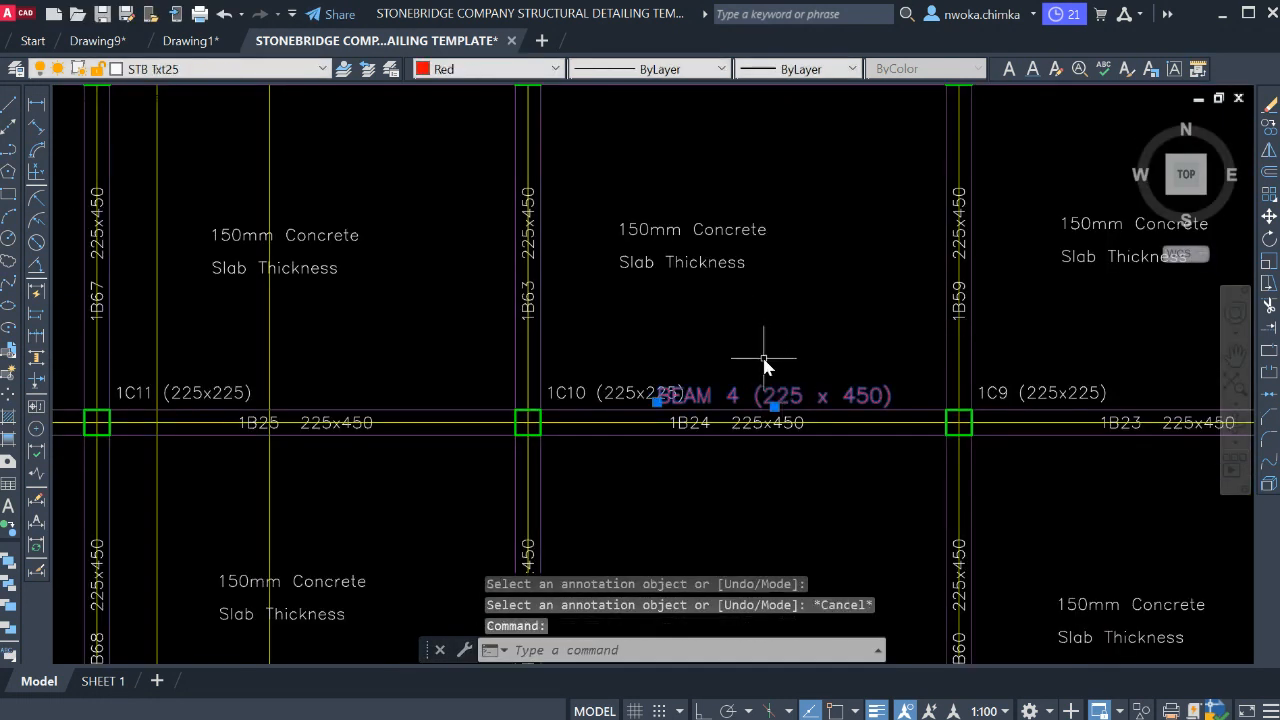
key("Return")
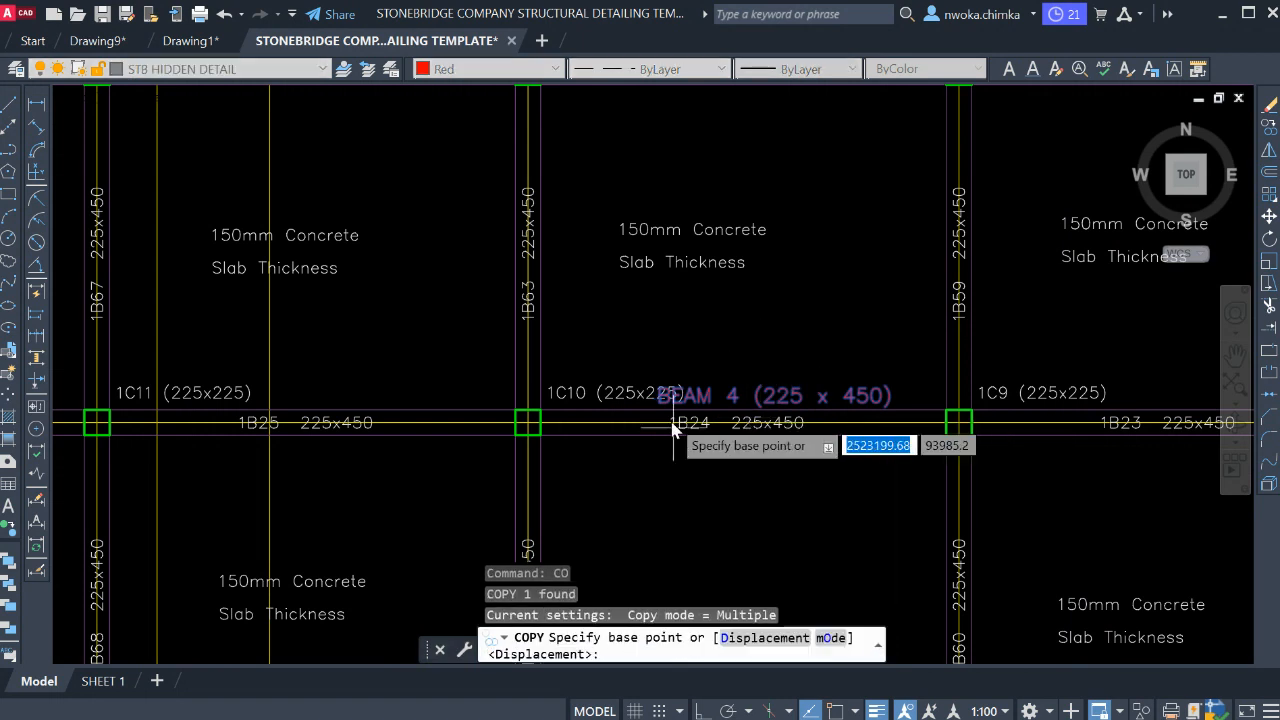
scroll(343, 432, "up", 2)
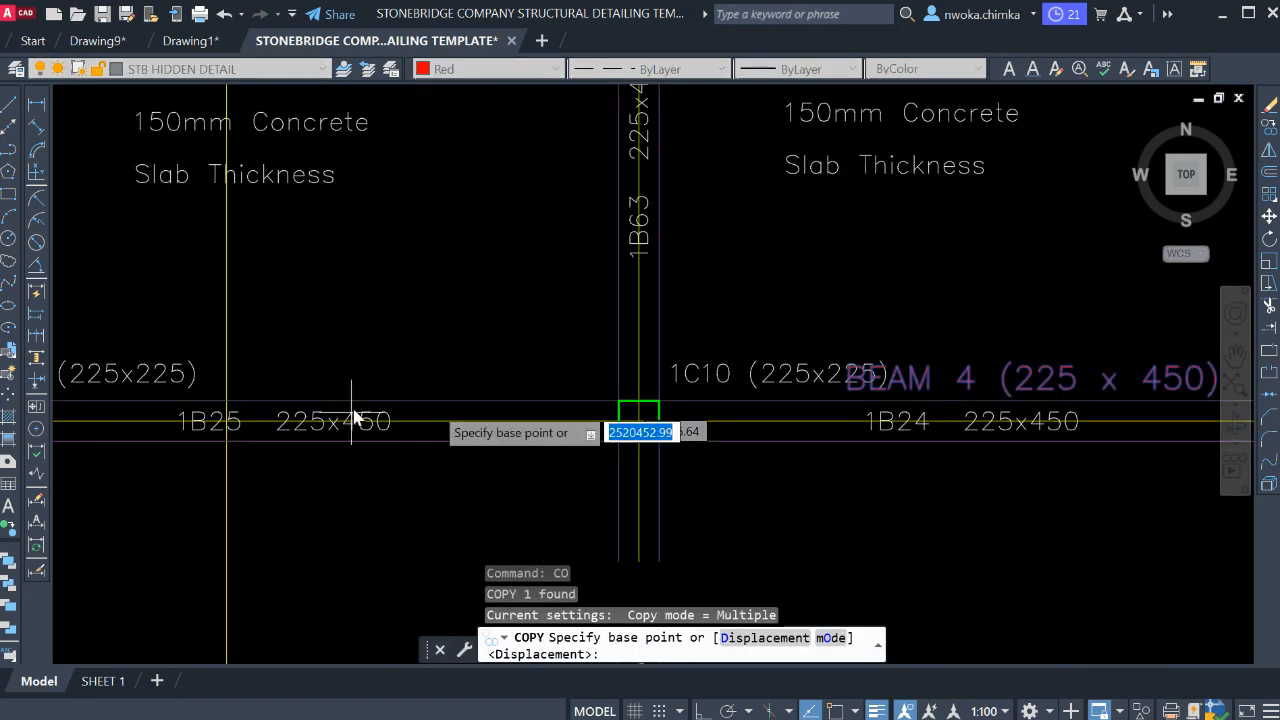
scroll(435, 385, "down", 2)
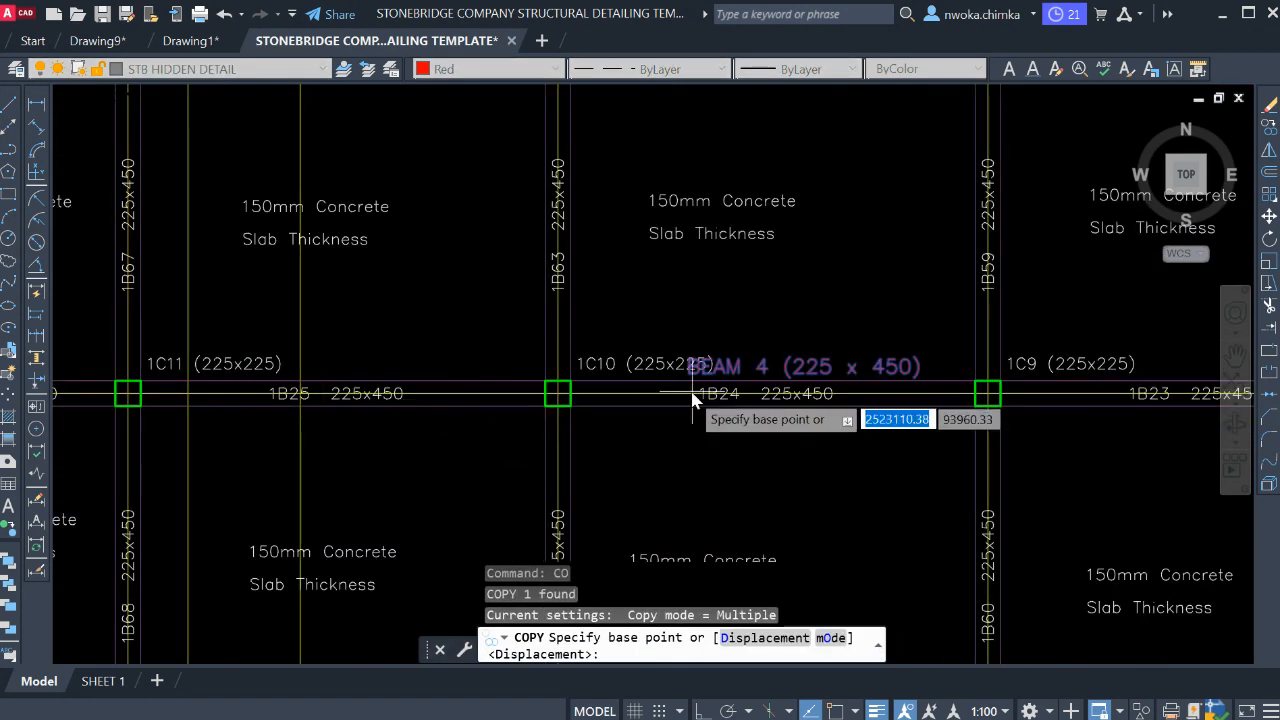
scroll(700, 395, "down", 2)
scroll(760, 400, "up", 2)
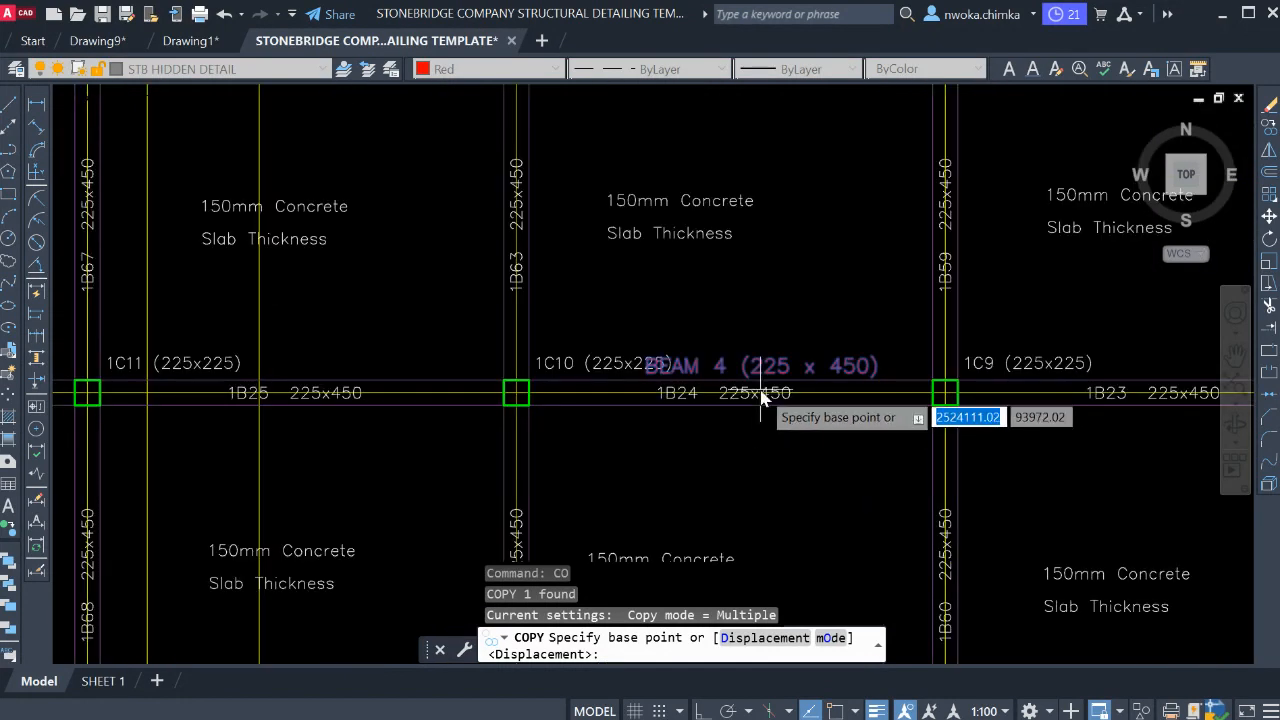
left_click(786, 382)
scroll(785, 226, "down", 3)
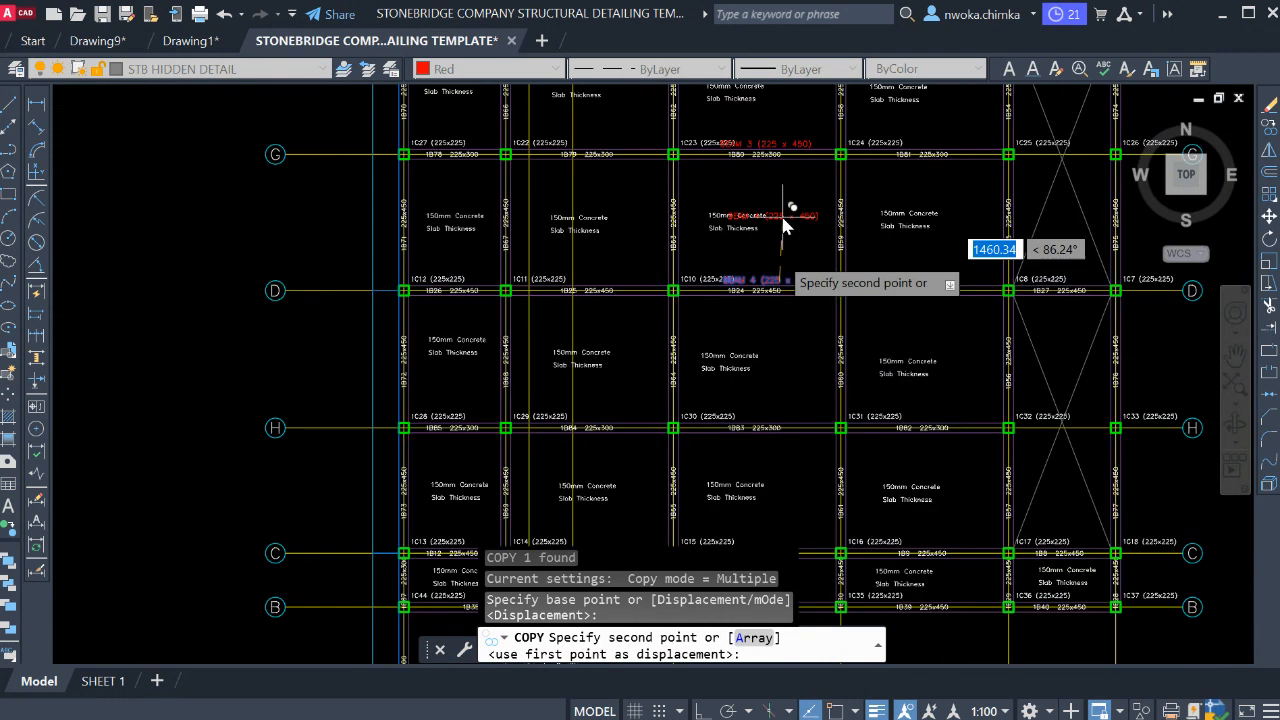
scroll(767, 400, "up", 3)
left_click(794, 438)
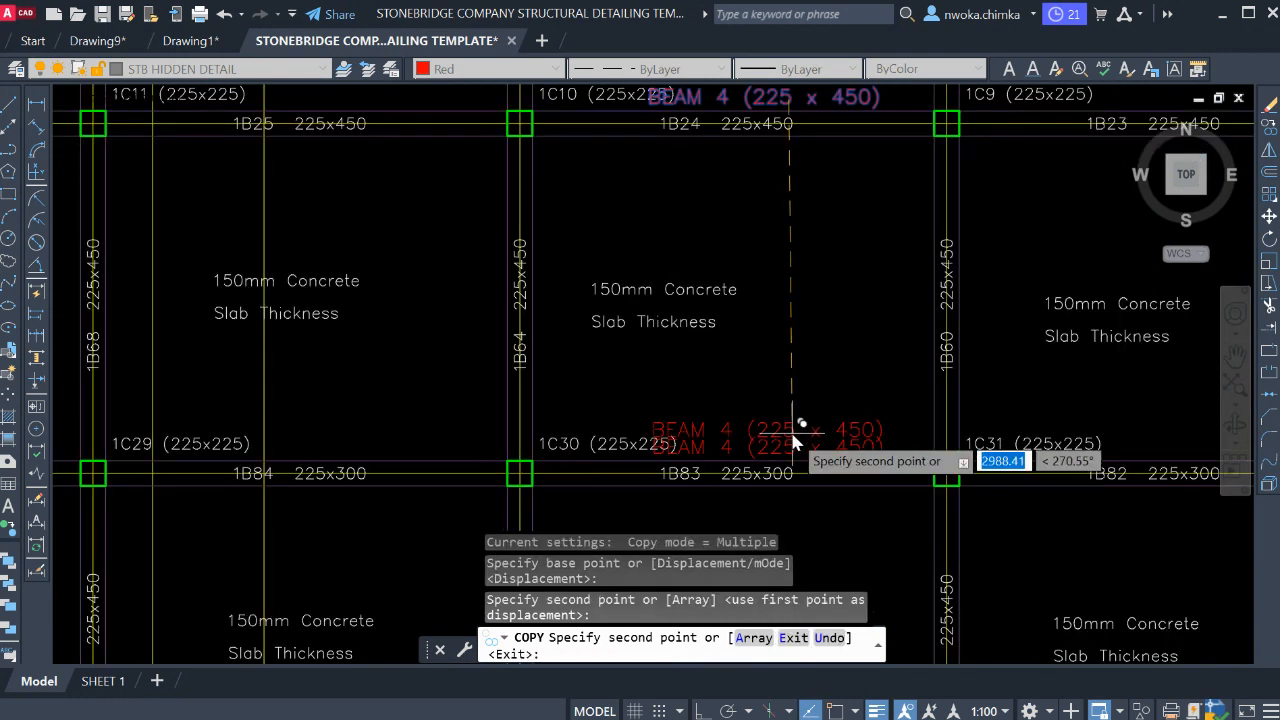
key("Escape")
- Edit the copied label above beam 1B83 to read BEAM 5 (225 x 450)
left_click(763, 447)
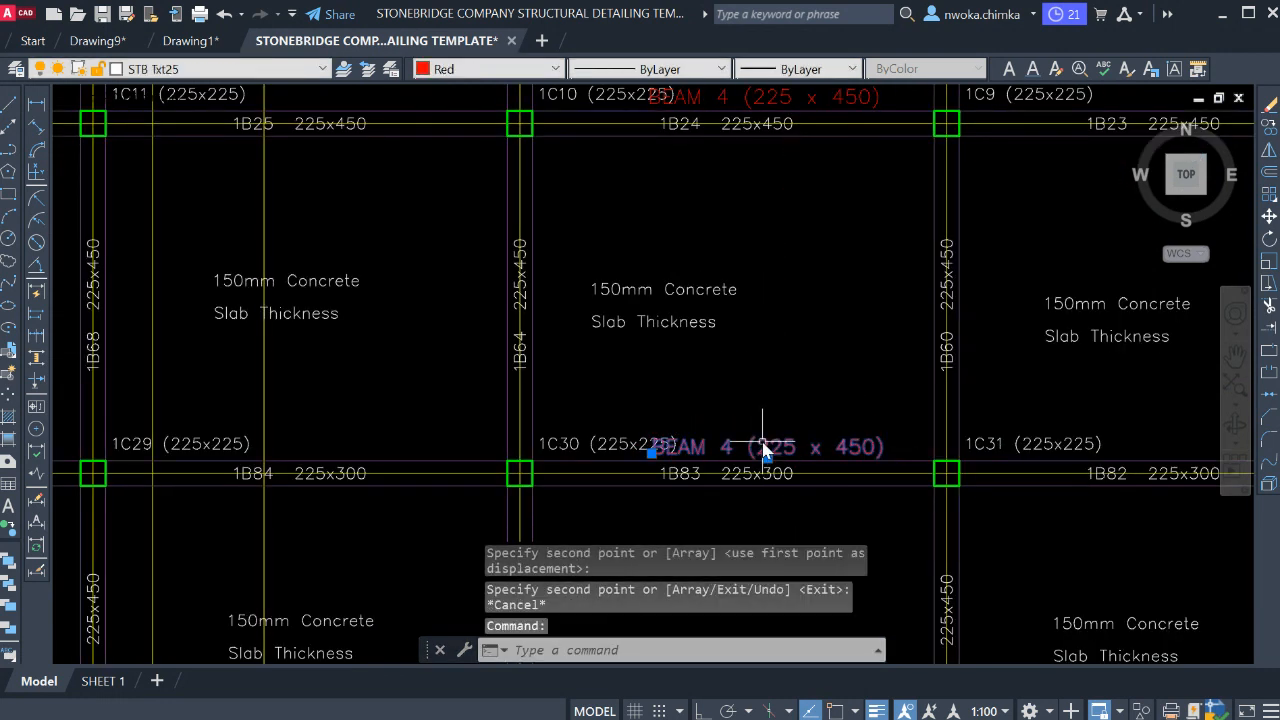
double_click(725, 460)
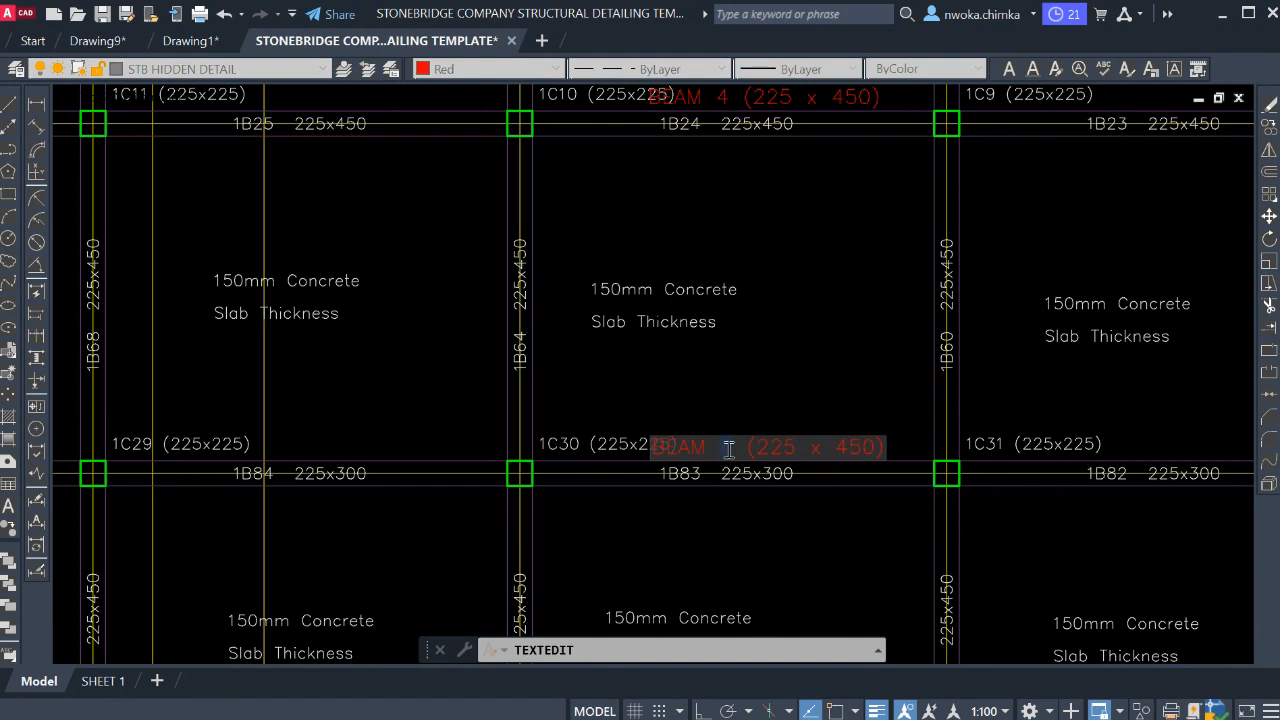
left_click(757, 412)
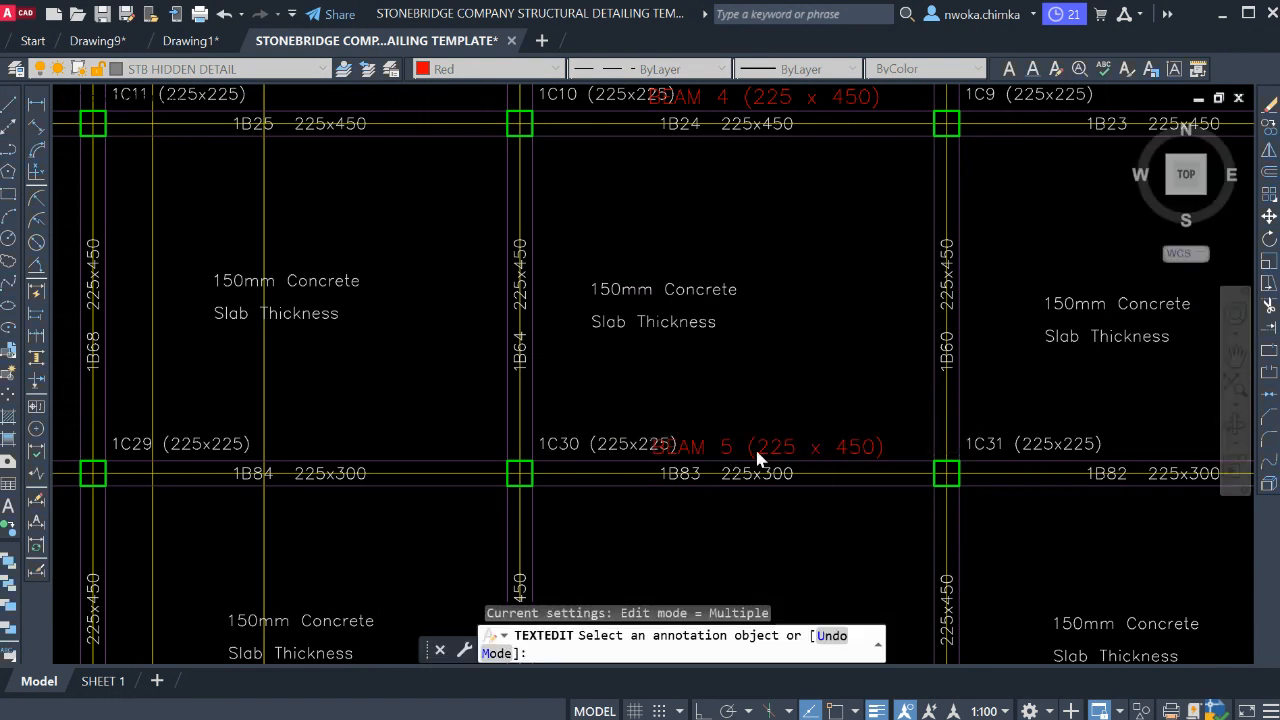
key("Escape")
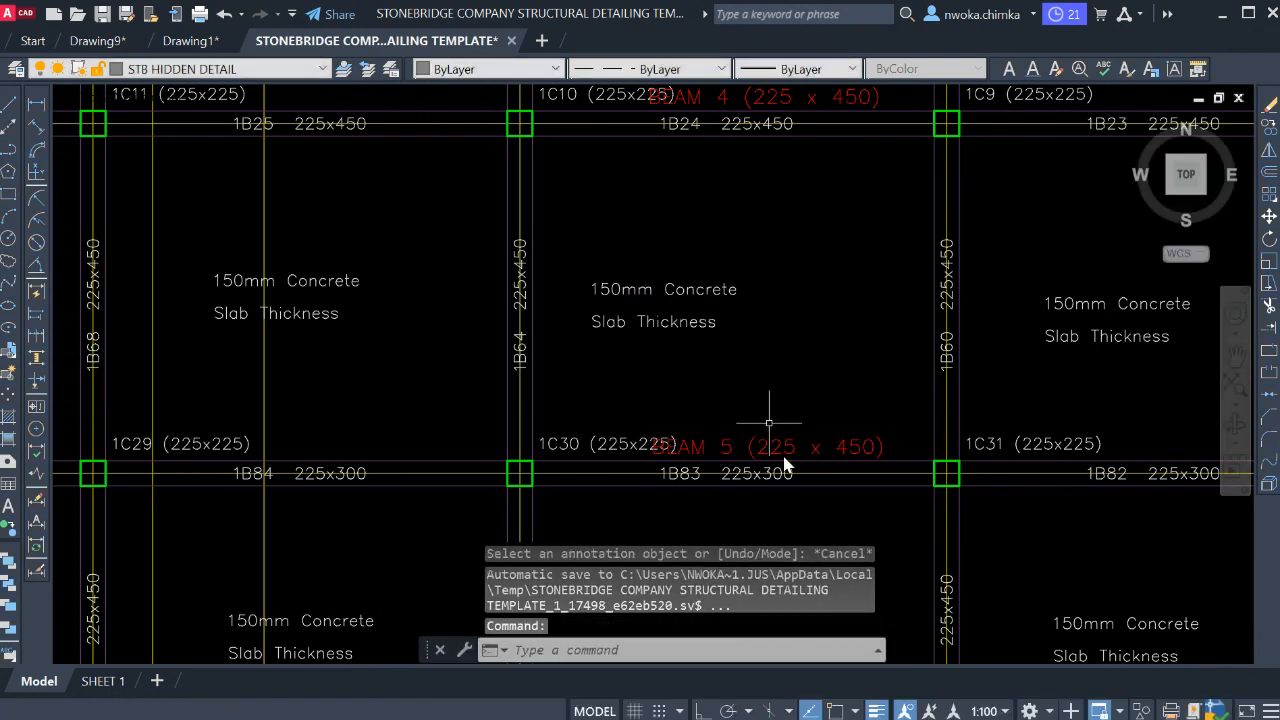
- Copy the BEAM 5 (225 x 450) label to just above beam 1B10 on grid line C
left_click(783, 452)
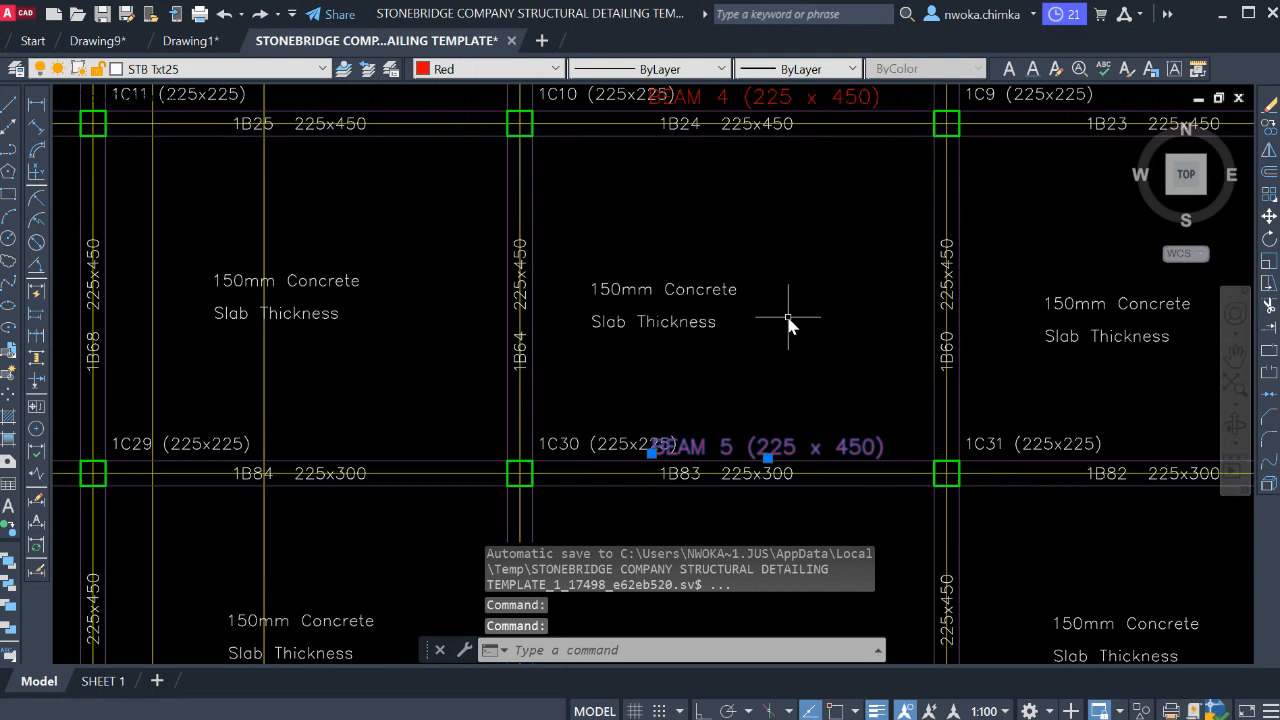
key("Return")
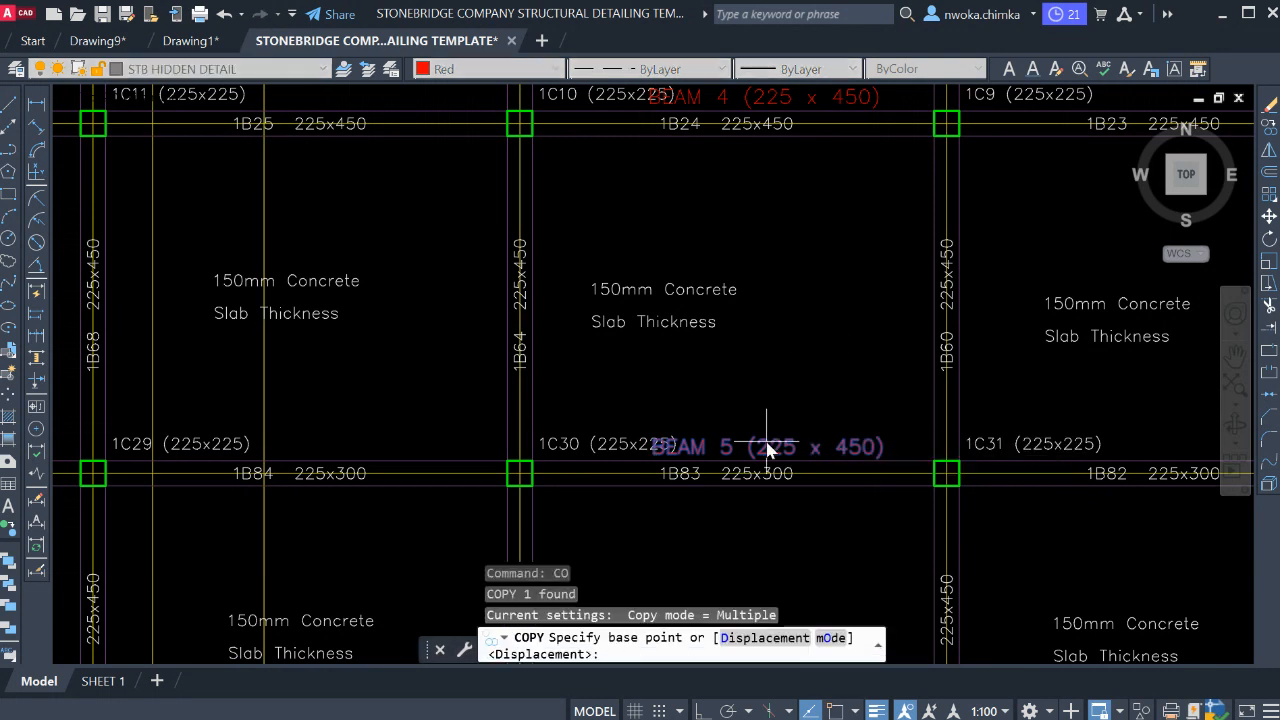
left_click(767, 454)
scroll(760, 175, "down", 3)
scroll(766, 369, "down", 2)
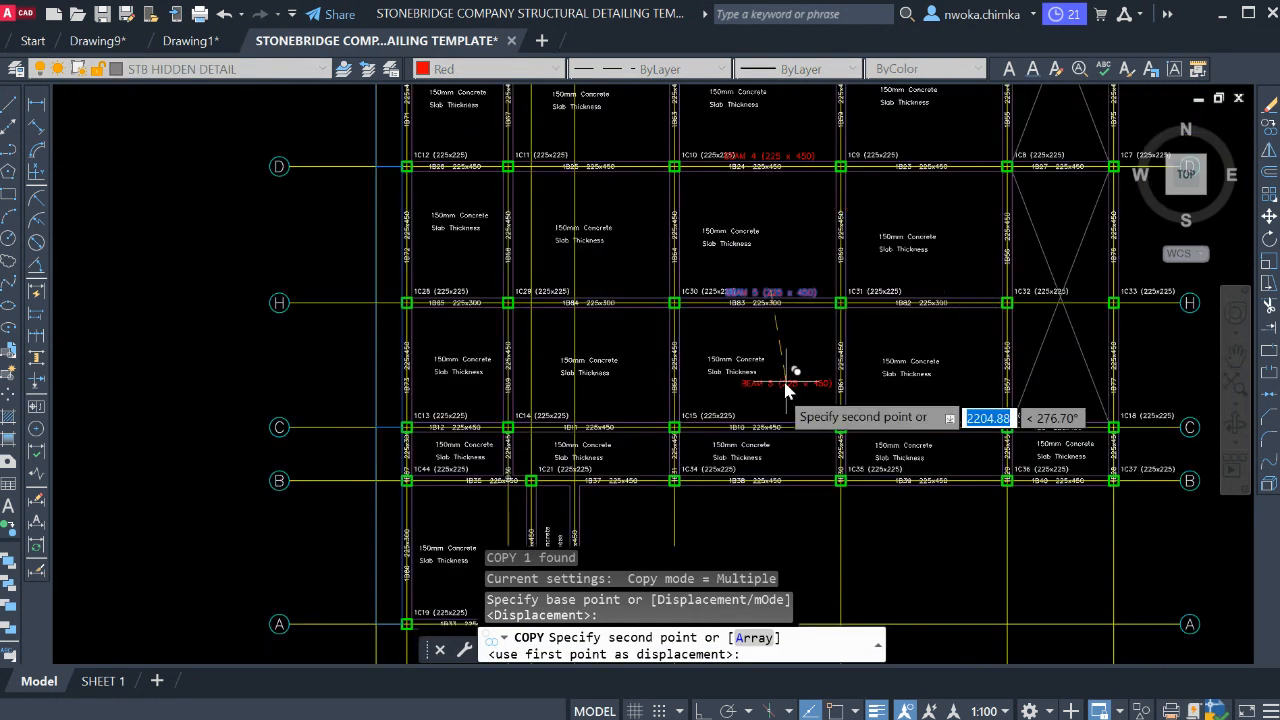
scroll(768, 400, "up", 4)
left_click(785, 422)
- Place another copy of the BEAM 5 label just above beam 1B38 on grid line B and finish copying
scroll(788, 275, "down", 2)
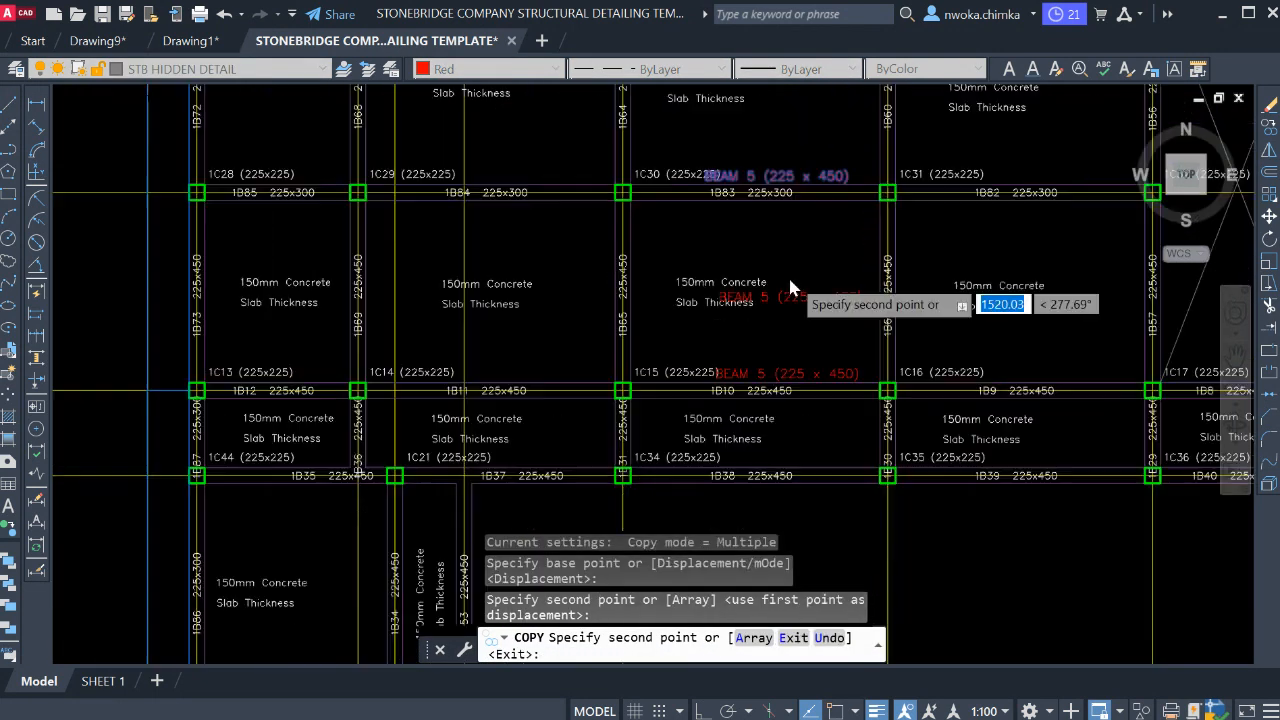
scroll(815, 462, "up", 4)
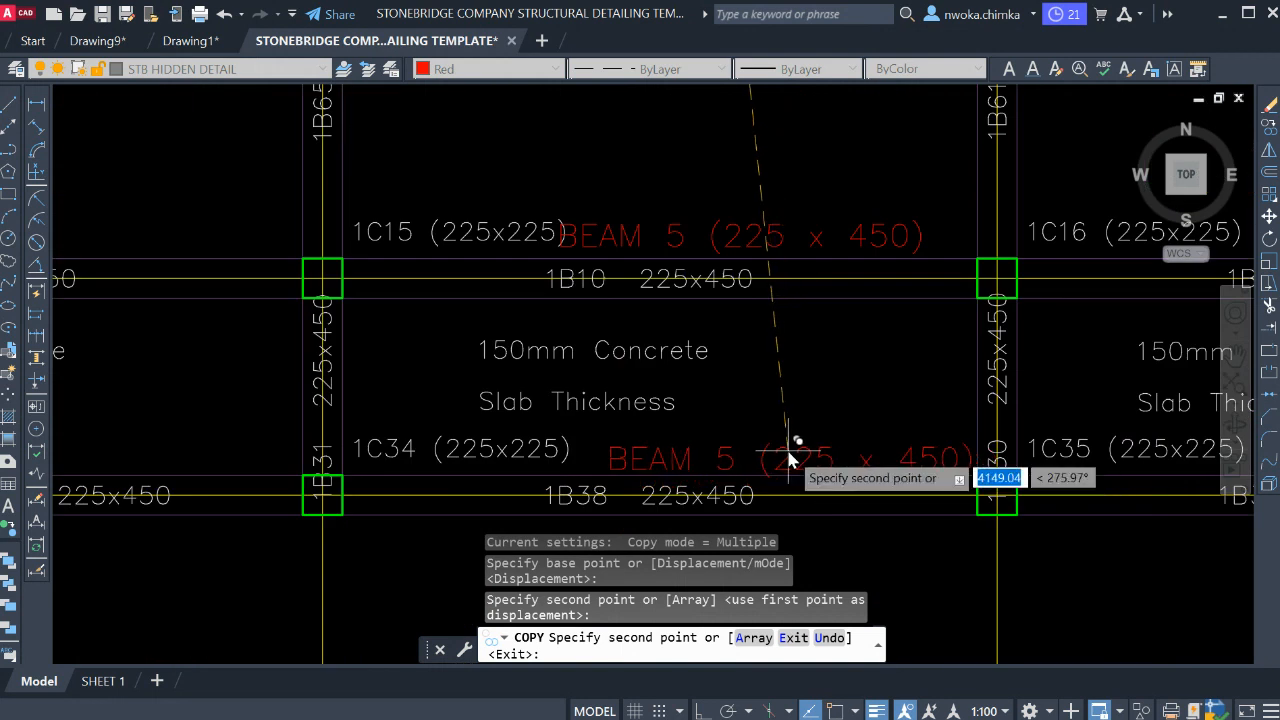
left_click(777, 449)
key("Escape")
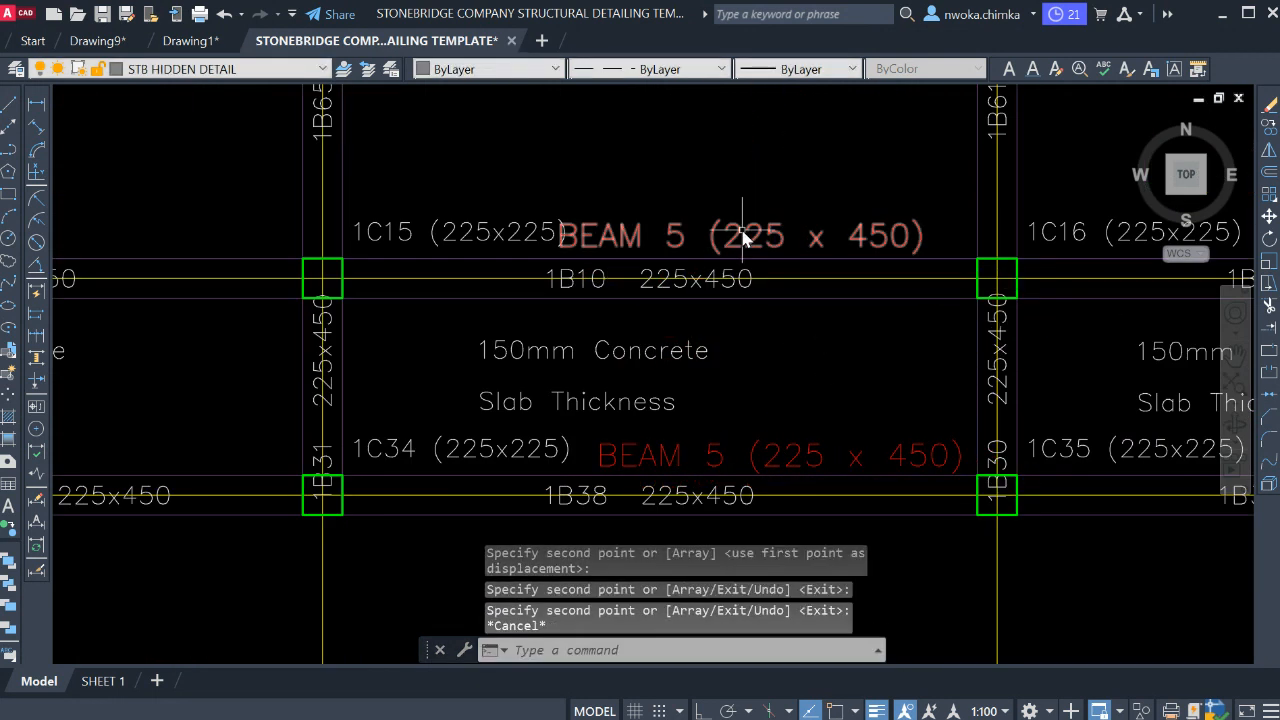
- Edit the copied label above beam 1B10 to read BEAM 6 (225 x 450)
left_click(733, 228)
left_click(686, 240)
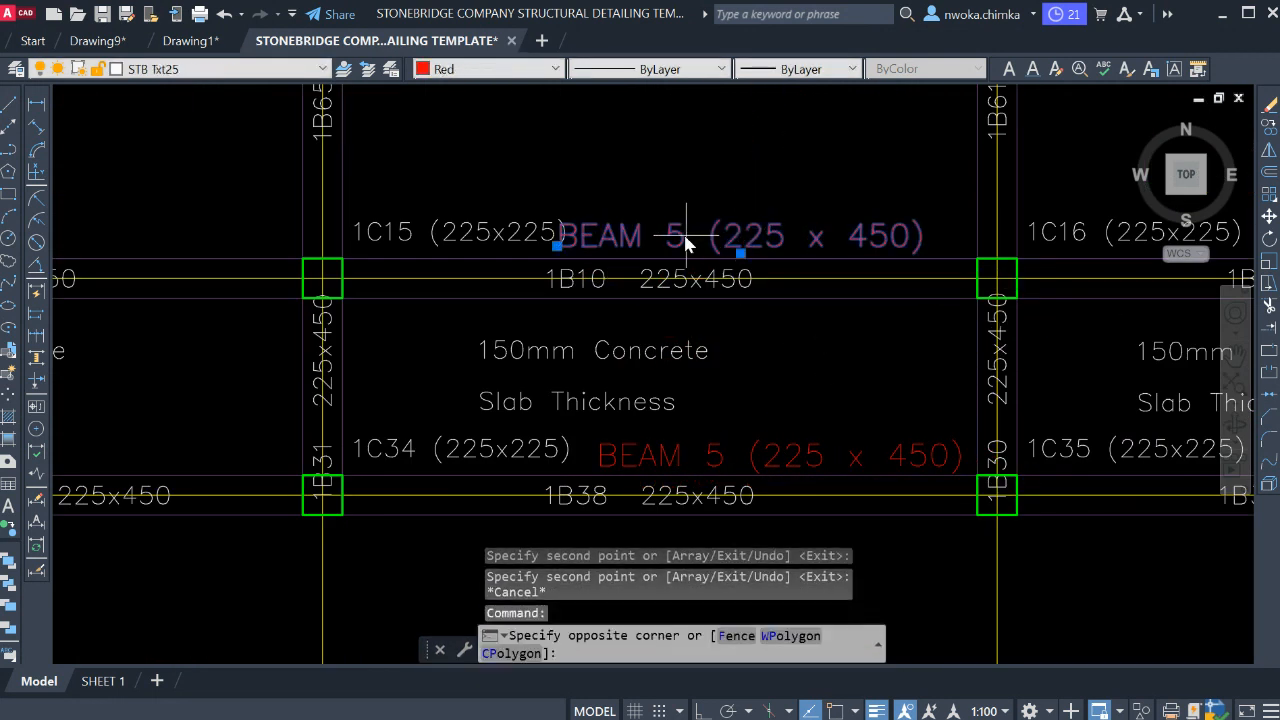
key("Escape")
double_click(657, 237)
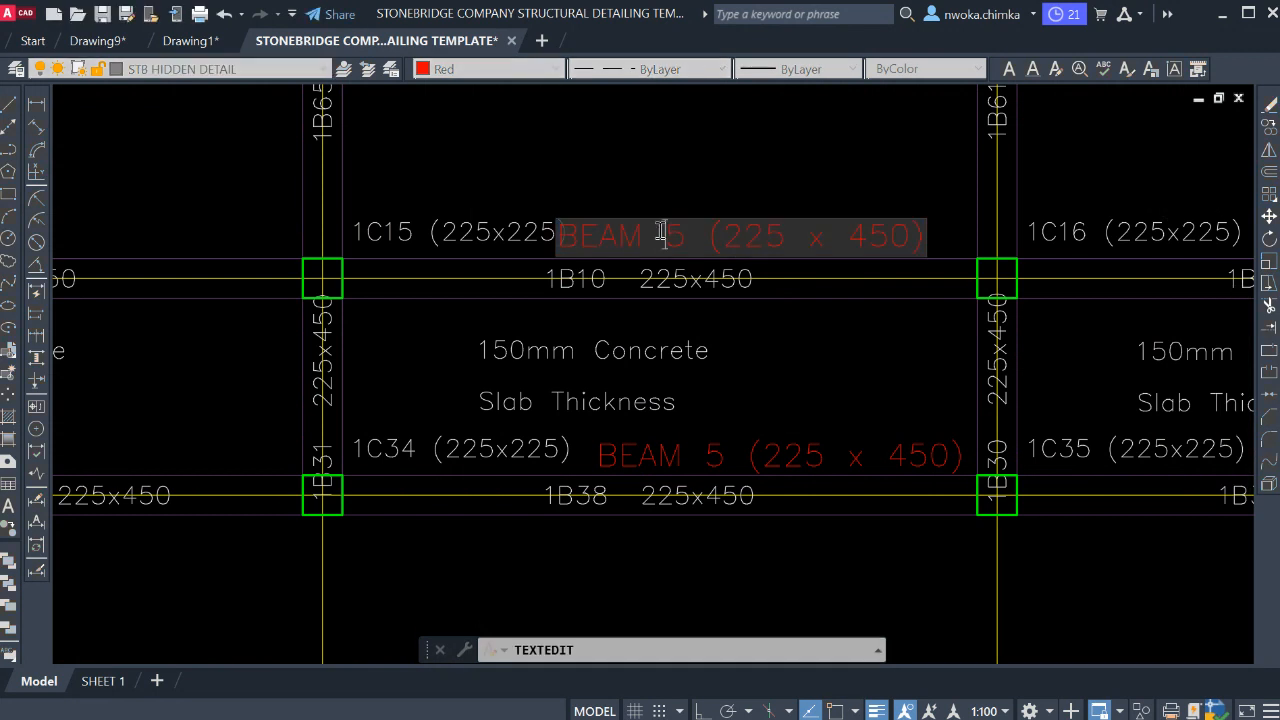
double_click(678, 238)
left_click(711, 339)
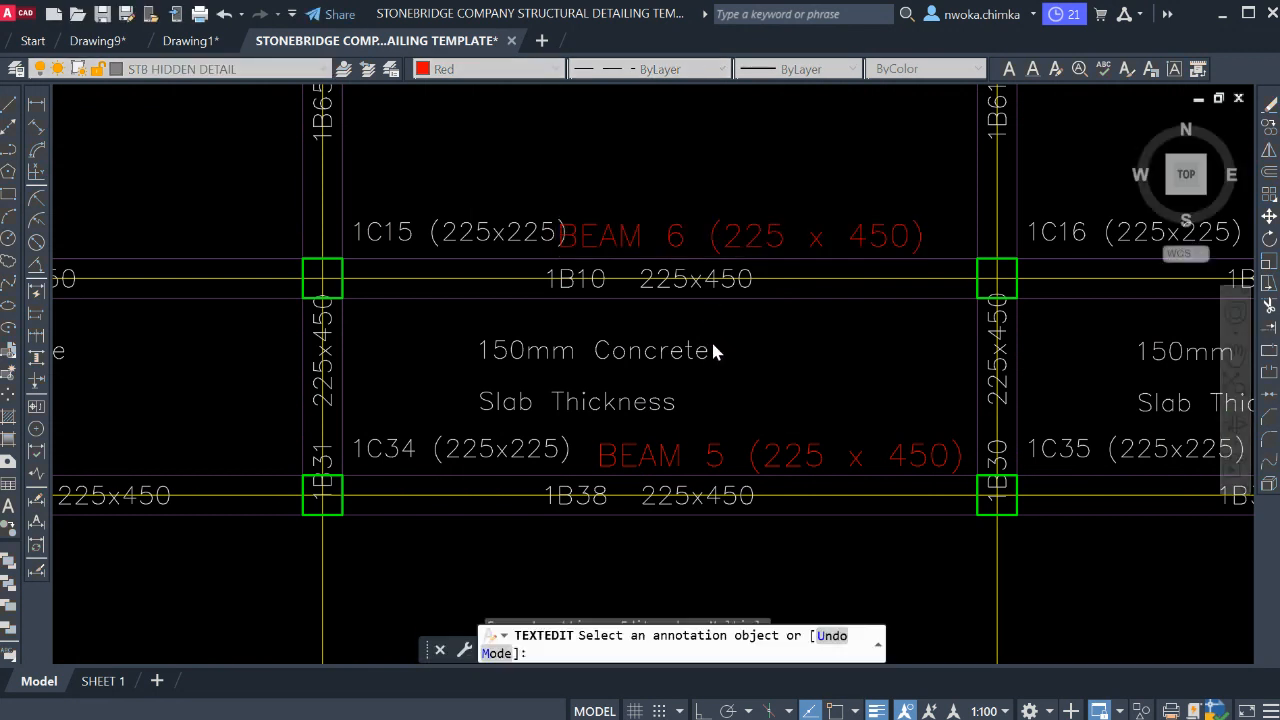
- Edit the copied label above beam 1B38 to read BEAM 7 (225 x 450) and end text editing
left_click(714, 452)
left_click(706, 456)
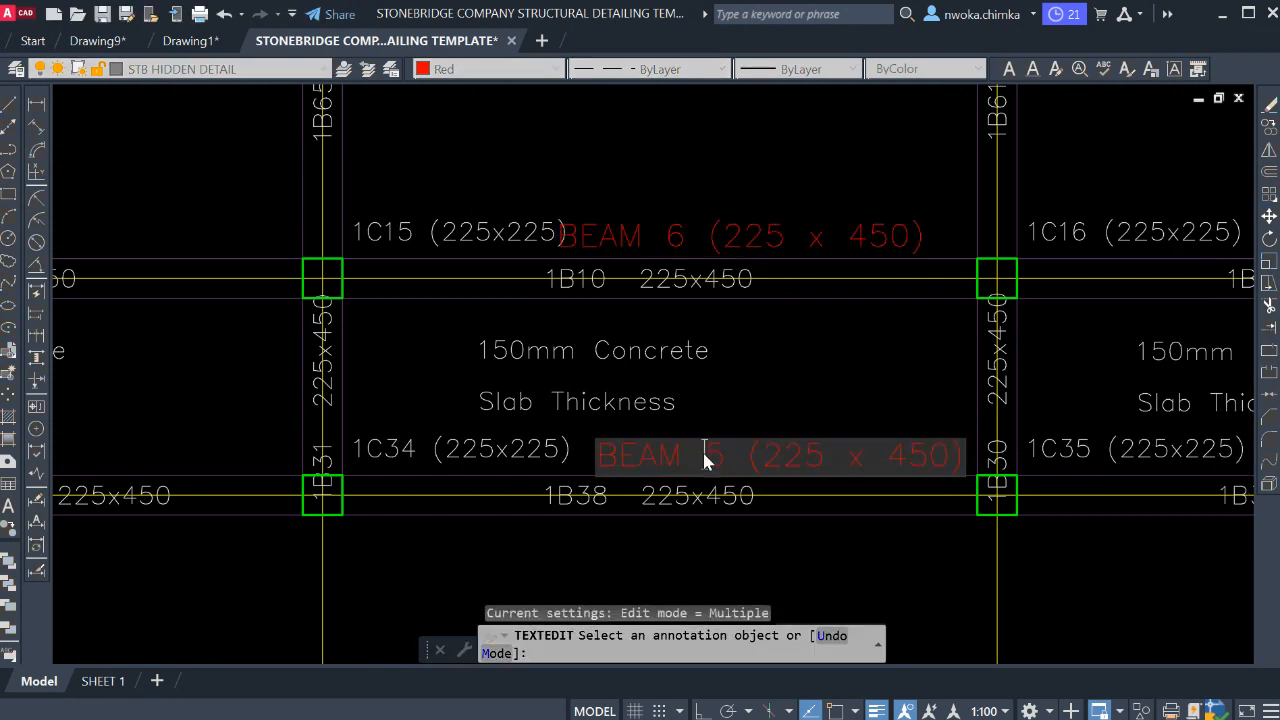
left_click(714, 405)
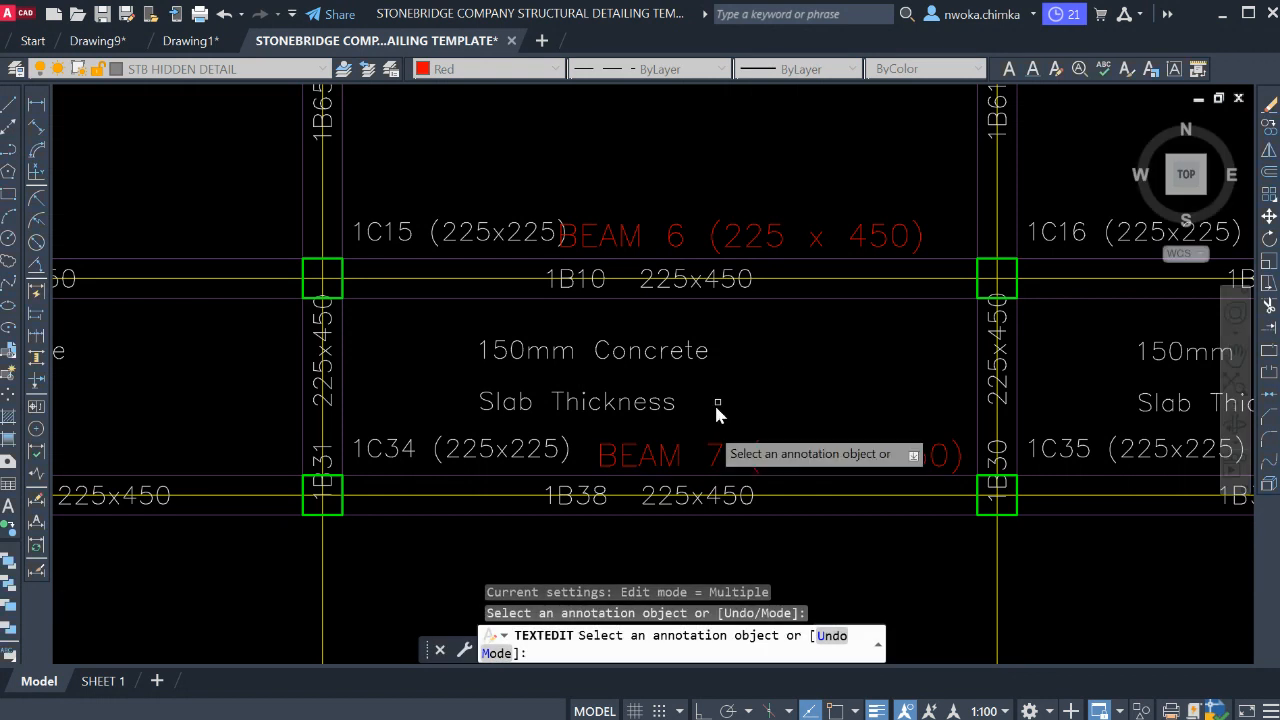
key("Escape")
left_click(686, 490)
scroll(808, 452, "down", 2)
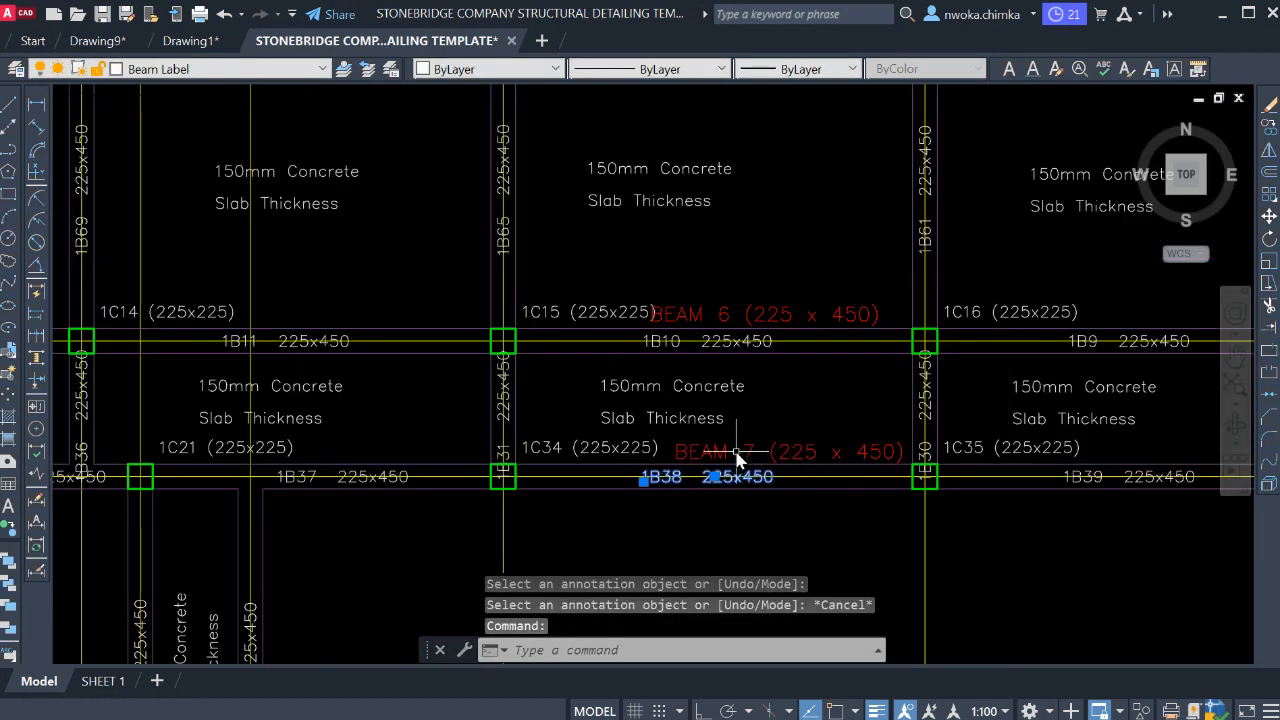
key("Escape")
scroll(660, 338, "down", 2)
scroll(656, 340, "up", 4)
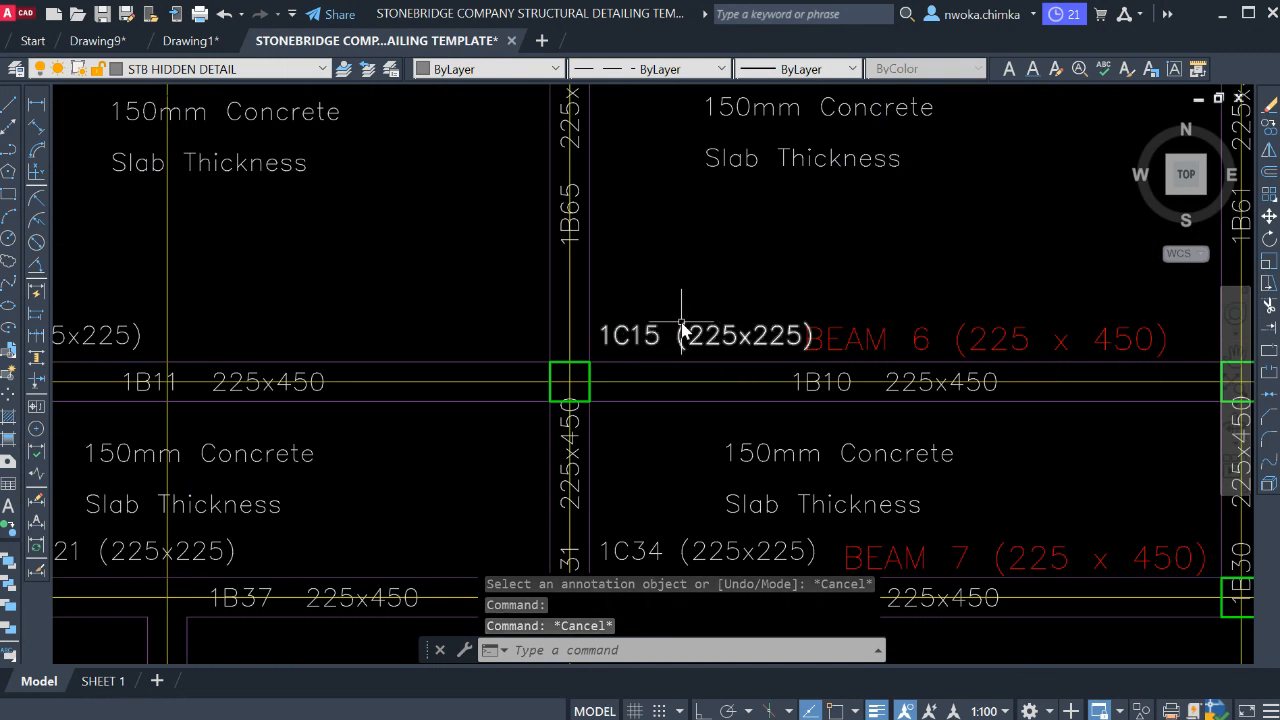
scroll(672, 340, "down", 2)
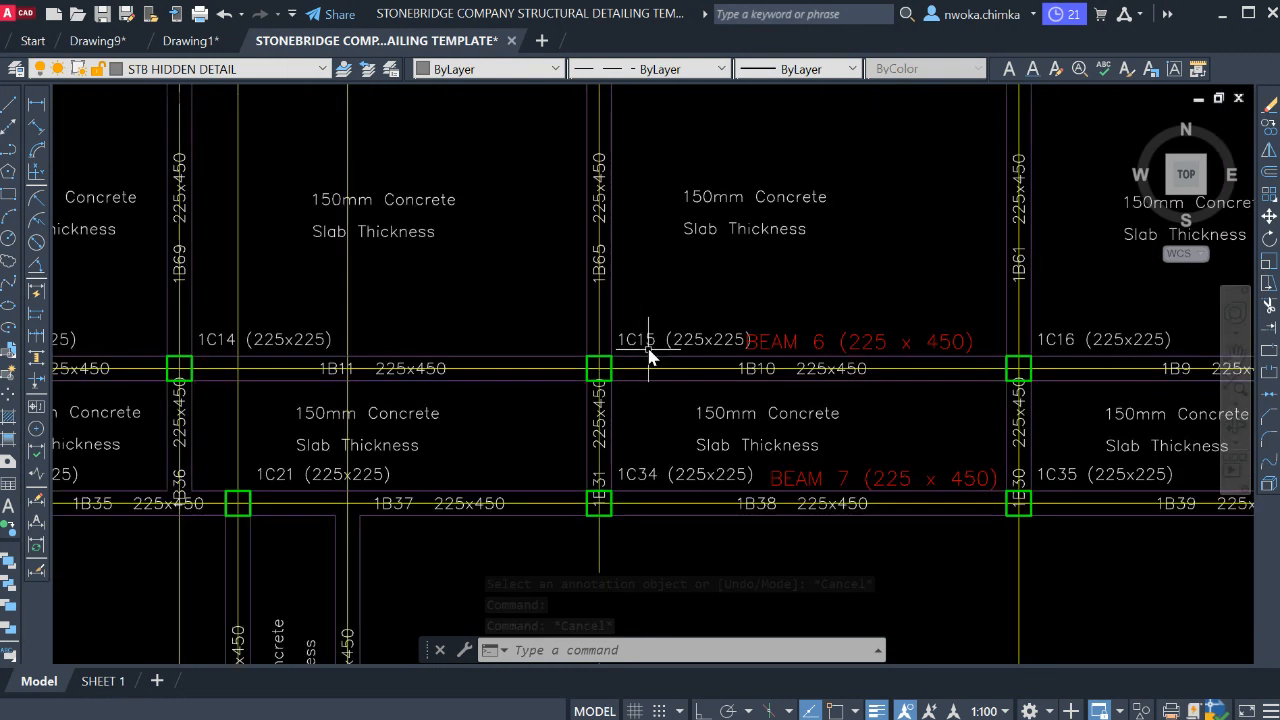
scroll(650, 360, "down", 2)
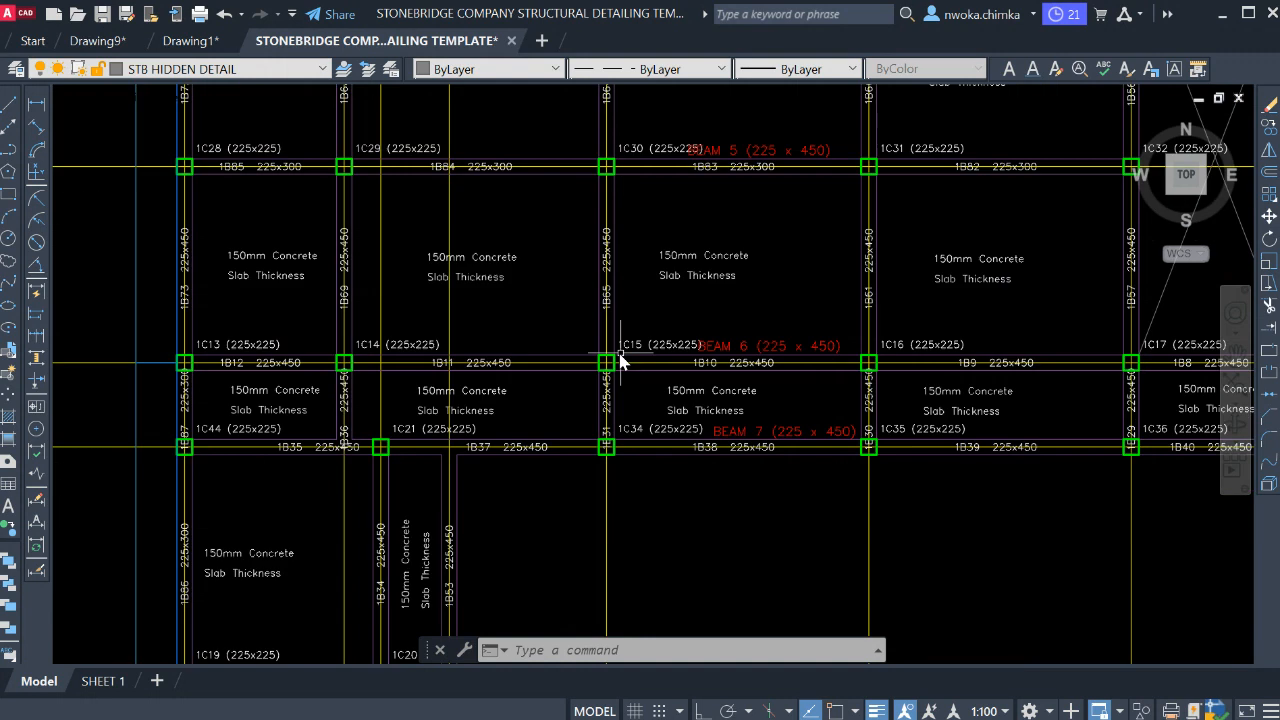
mouse_move(650, 360)
middle_mouse_down()
mouse_move(690, 380)
mouse_move(680, 556)
middle_mouse_up()
middle_click_drag(566, 354, 685, 600)
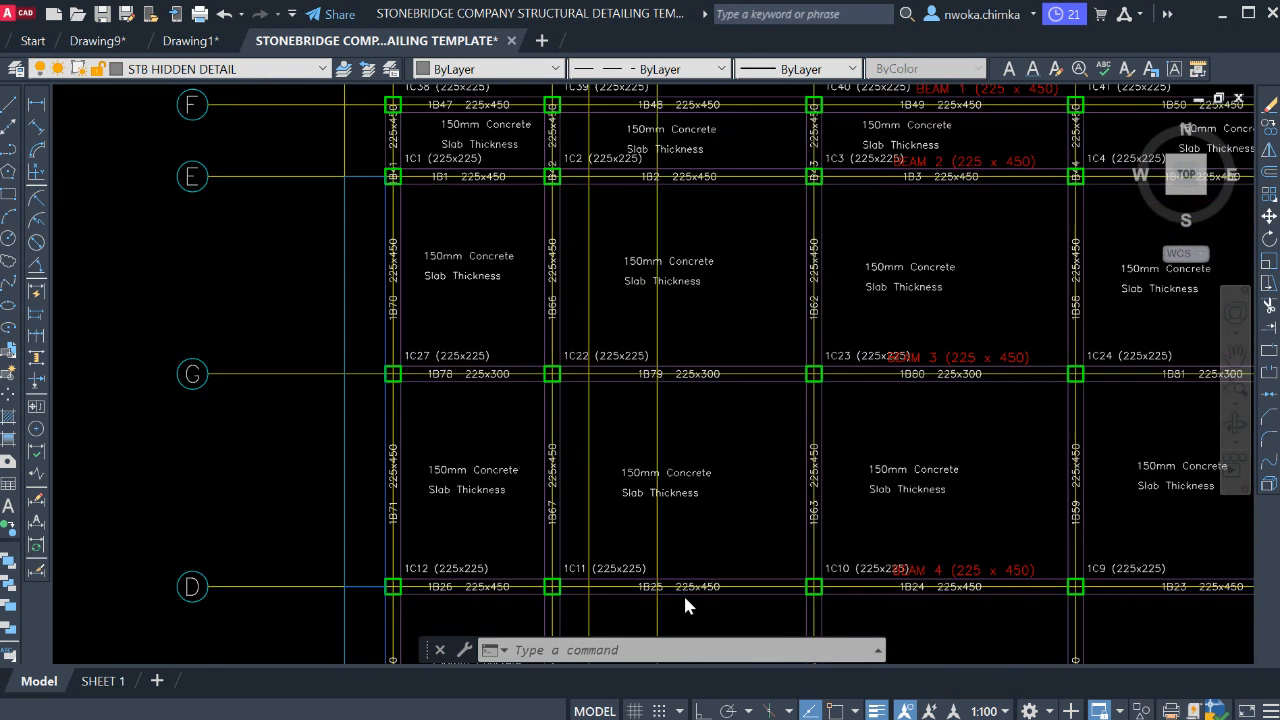
middle_click_drag(505, 276, 588, 538)
scroll(506, 320, "up", 4)
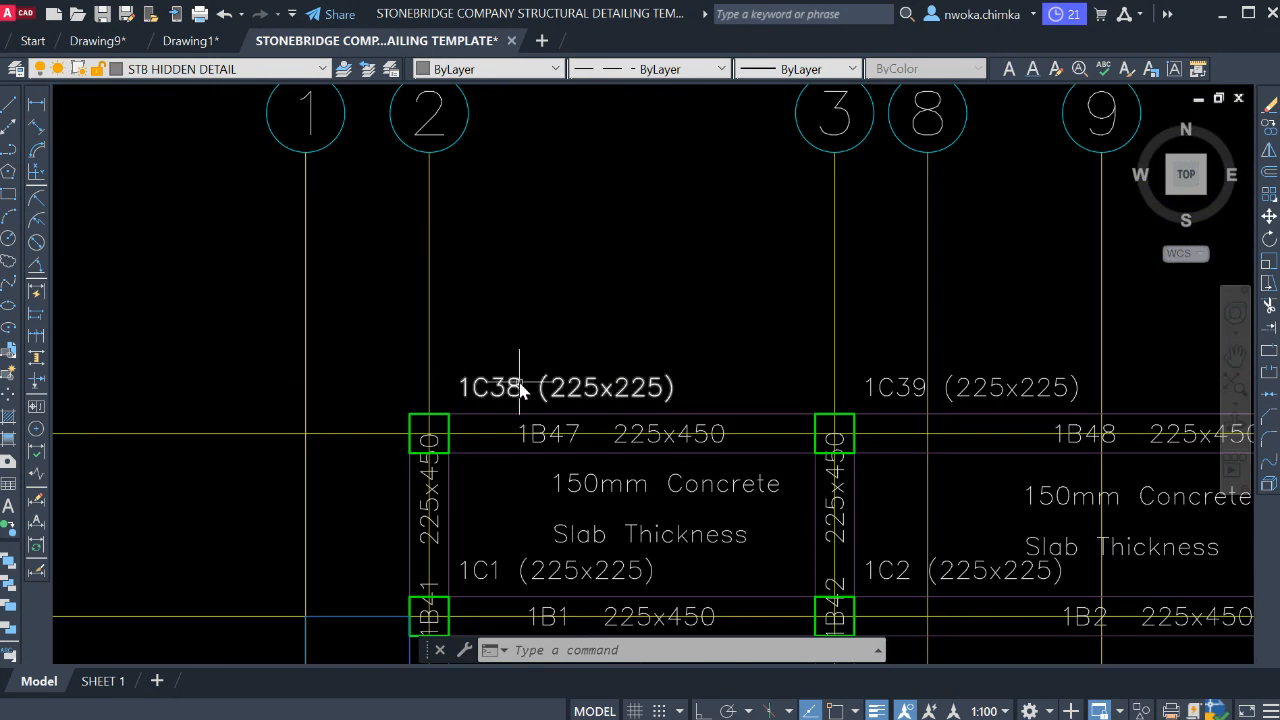
left_click(520, 390)
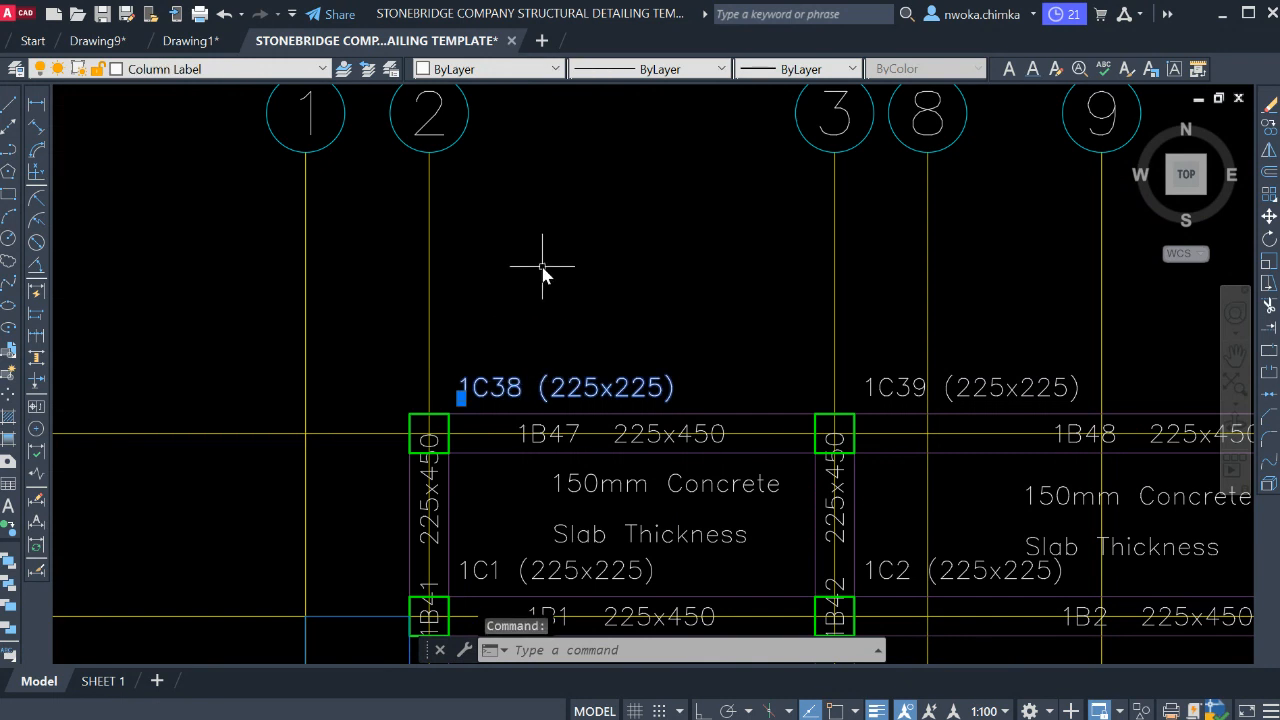
scroll(543, 270, "down", 4)
scroll(732, 226, "down", 9)
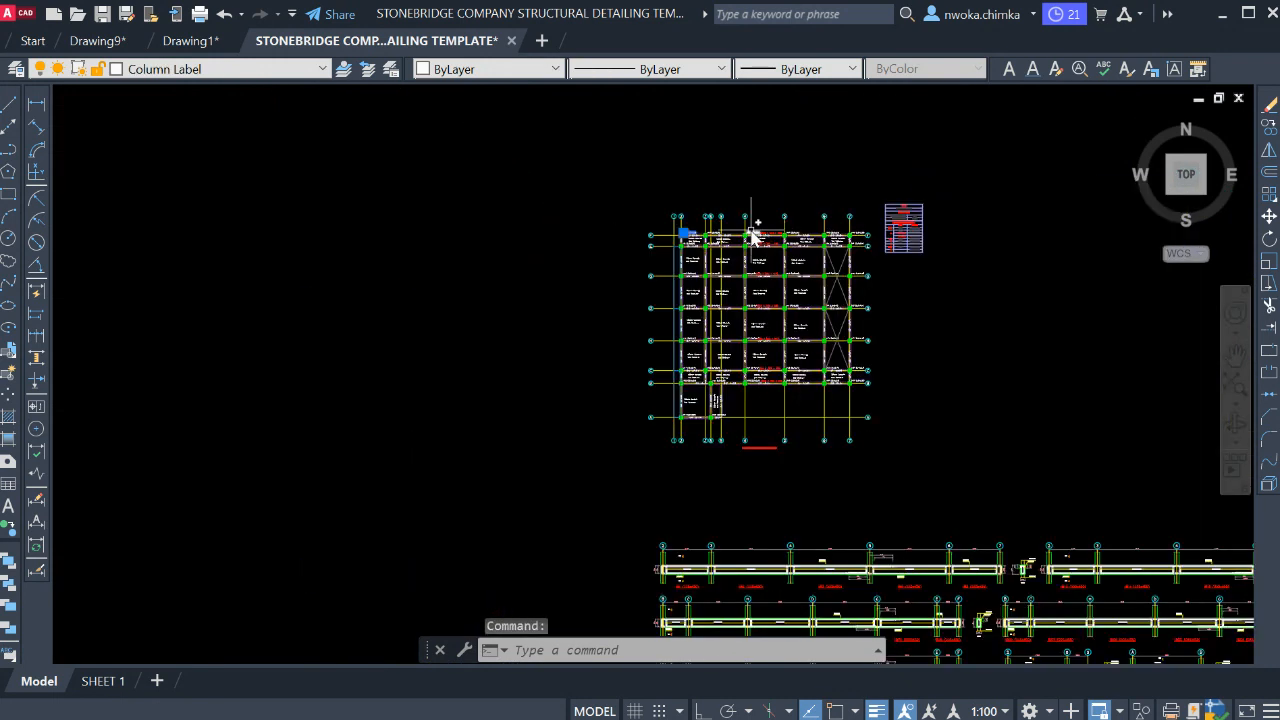
middle_click_drag(412, 280, 1038, 311)
scroll(886, 297, "down", 2)
scroll(470, 346, "down", 2)
middle_click_drag(851, 335, 695, 351)
scroll(779, 325, "up", 4)
key("Escape")
key("Escape")
- Copy the whole annotated floor plan with its adjacent table to the empty space above the red frame
left_click(668, 284)
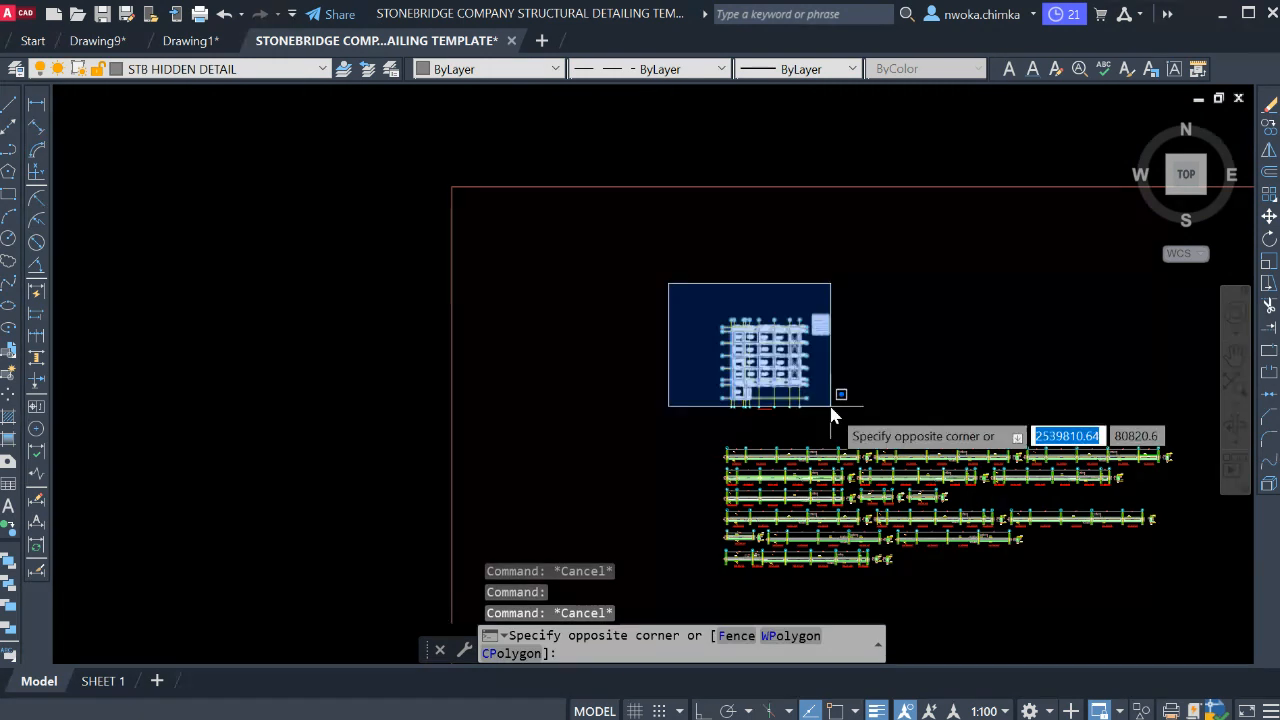
left_click(846, 421)
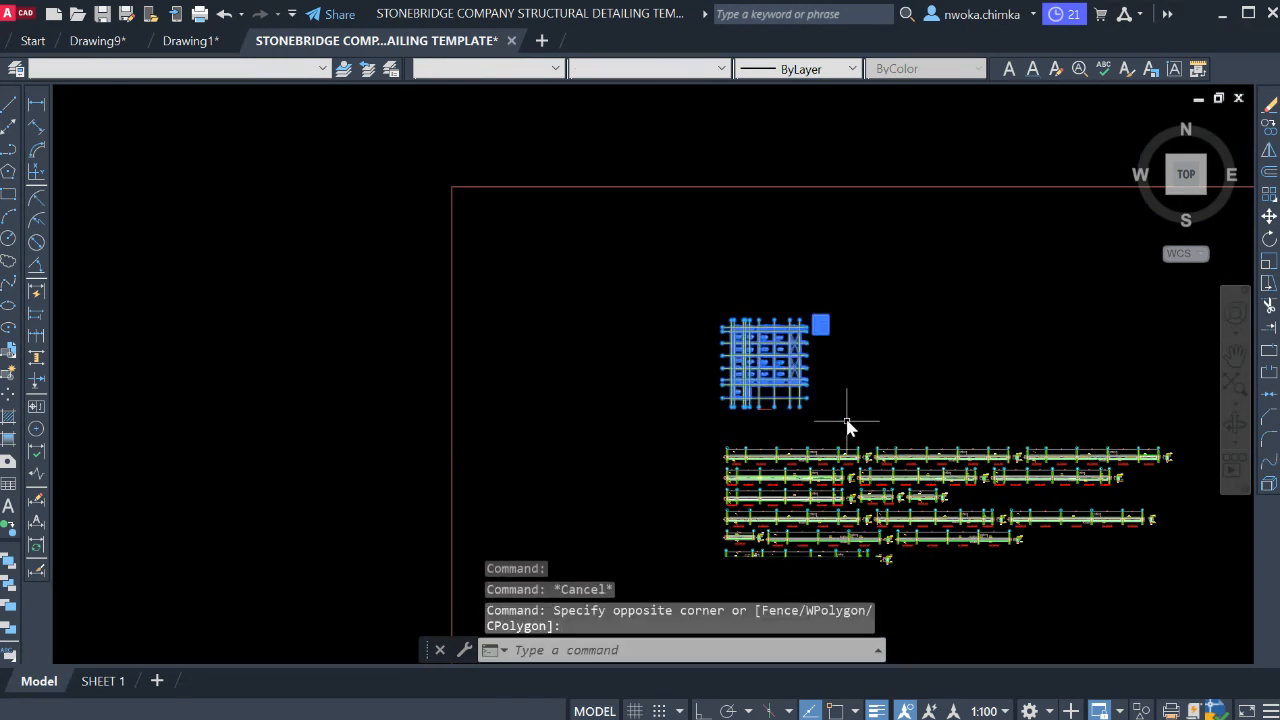
type("co")
key("Return")
left_click(783, 403)
scroll(781, 398, "down", 2)
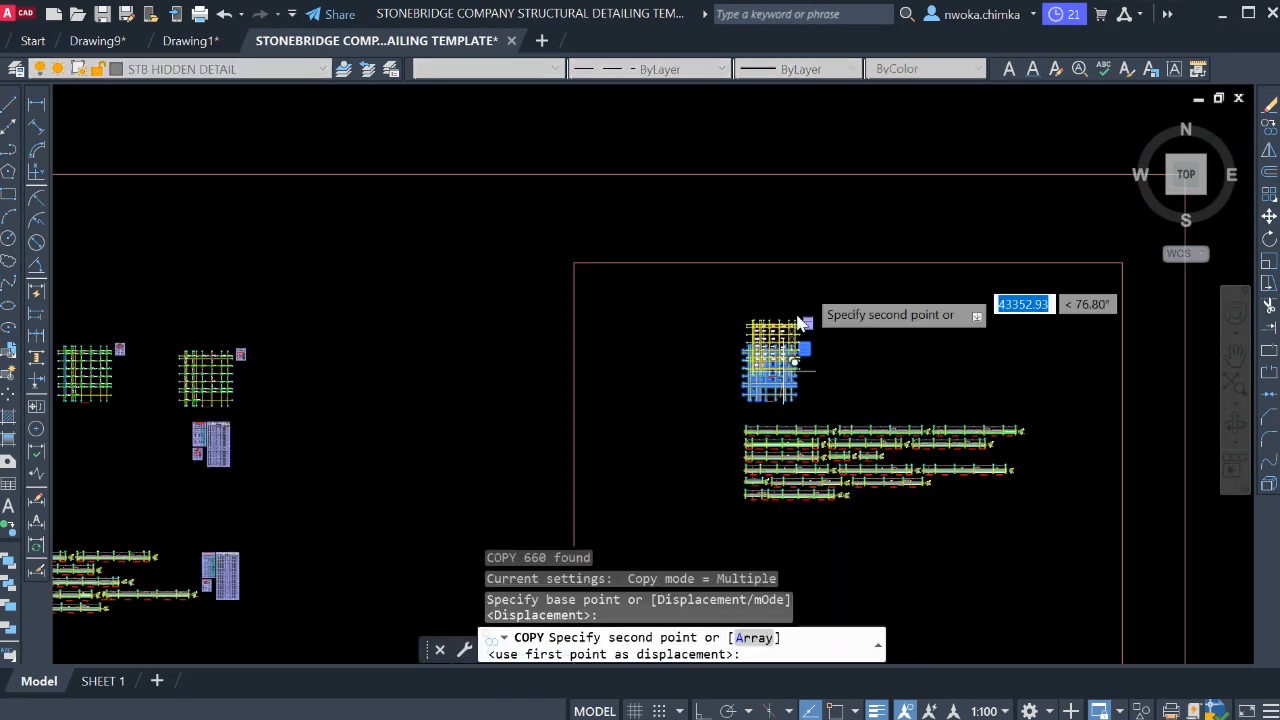
left_click(818, 252)
key("Escape")
- Select all column labels similar to 1C38 (225x225) across the floor plans
scroll(783, 380, "up", 6)
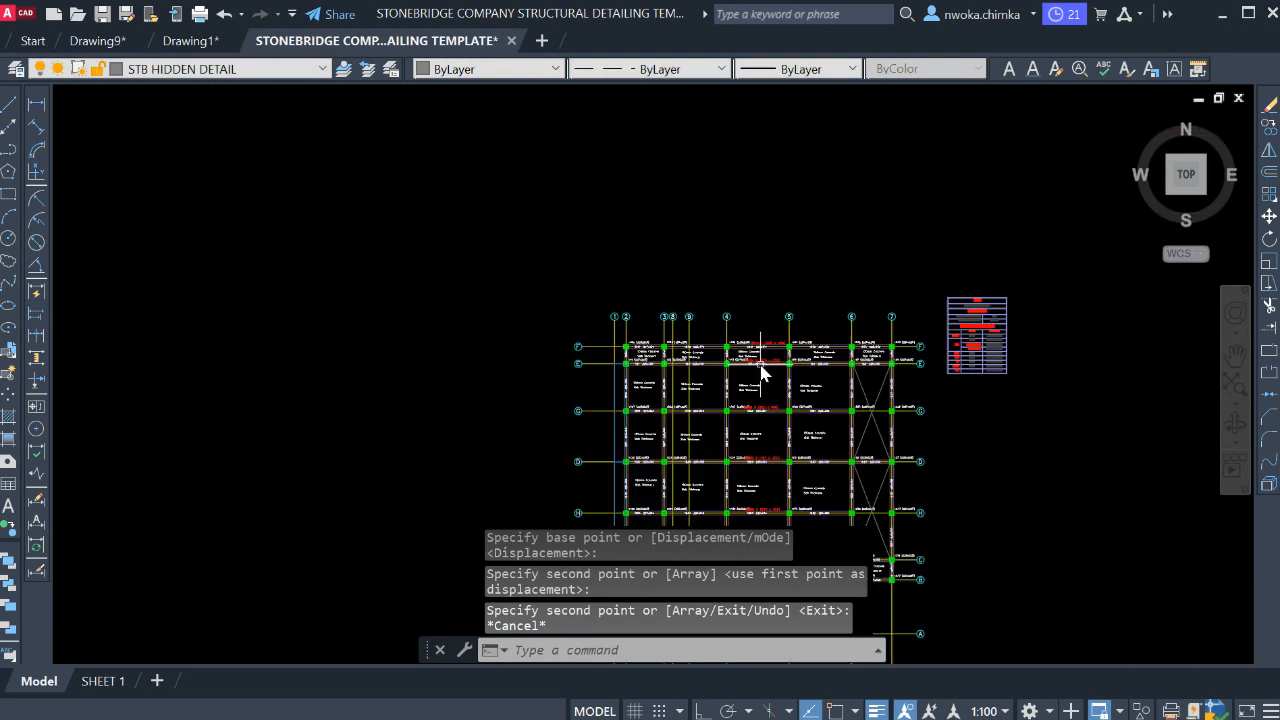
scroll(705, 326, "up", 4)
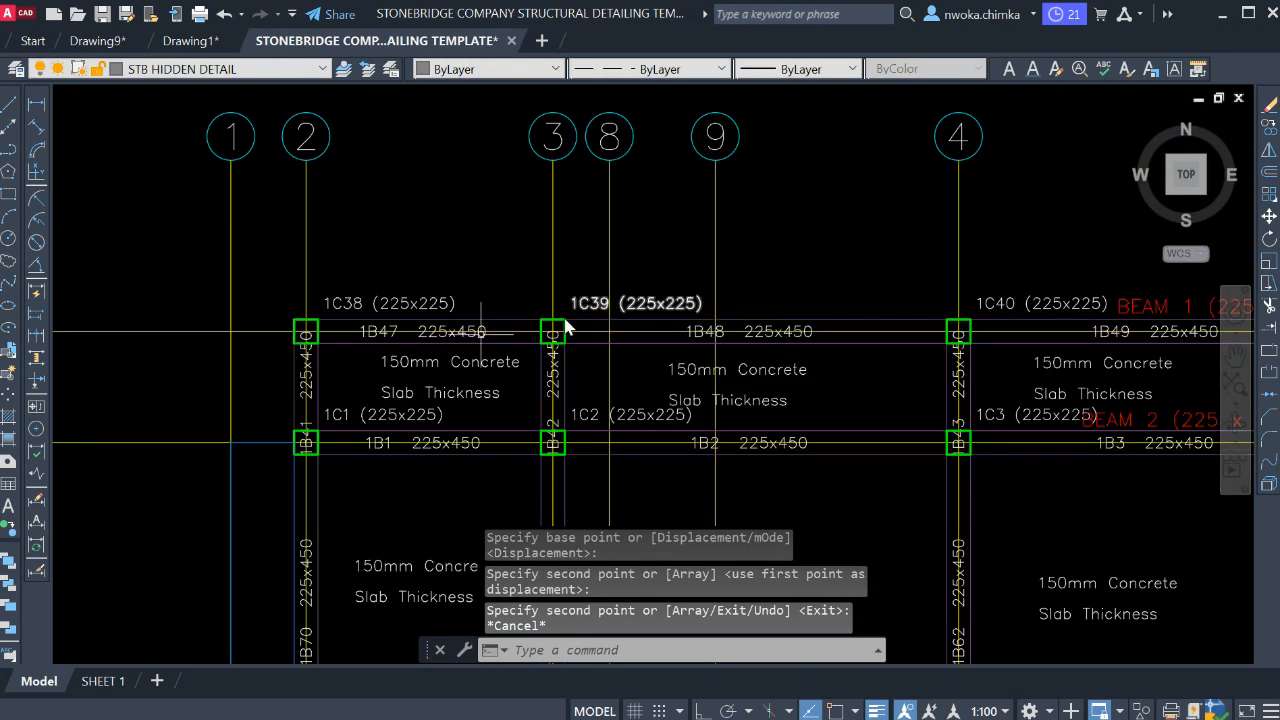
left_click(417, 298)
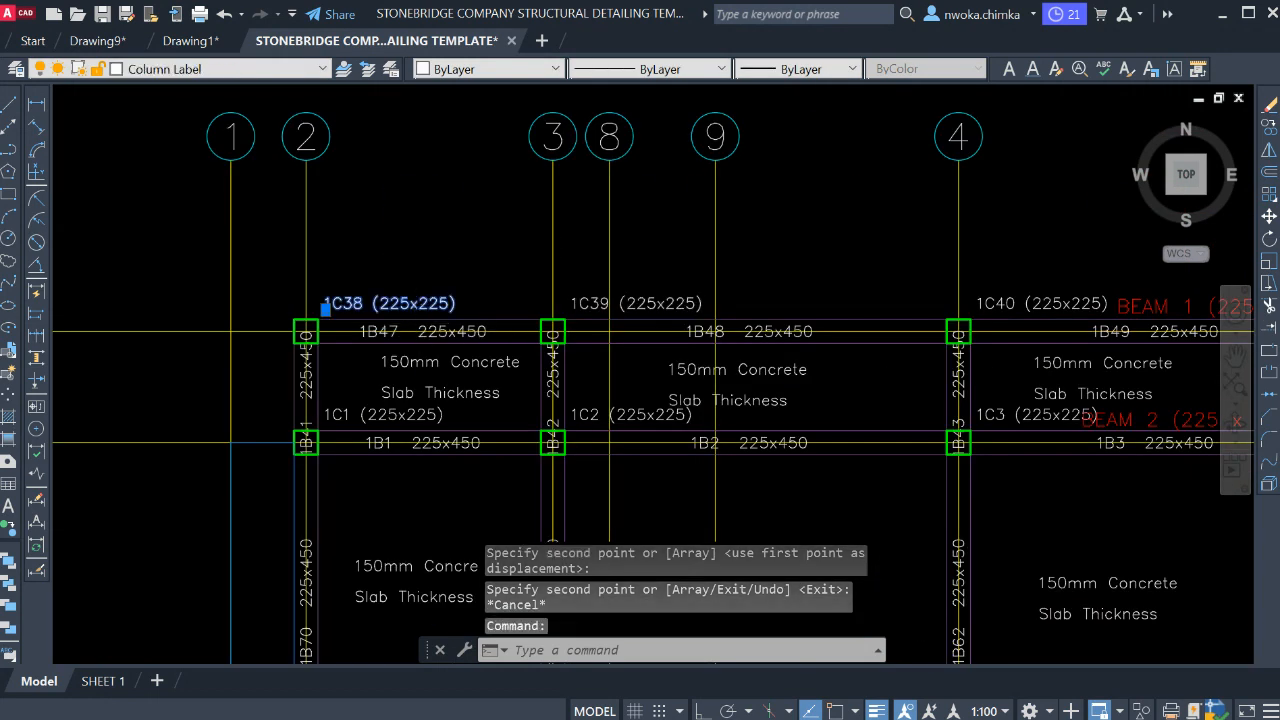
left_click(486, 542)
scroll(433, 364, "down", 8)
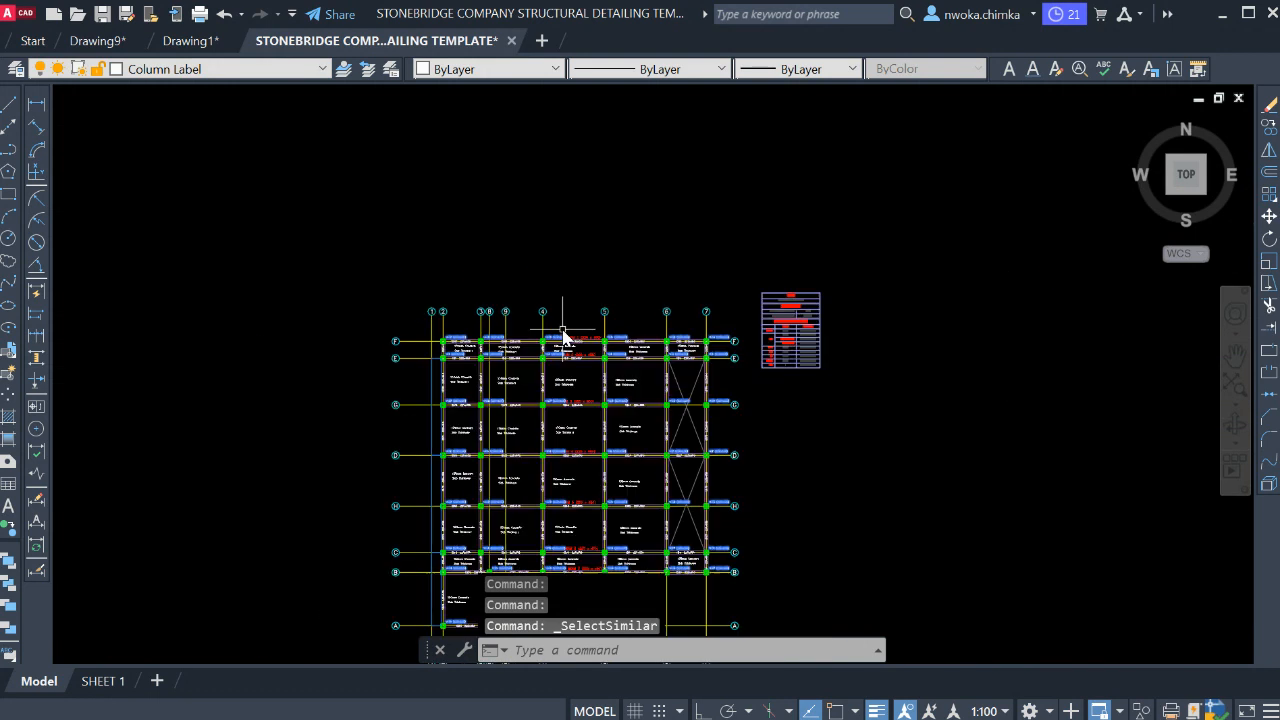
middle_click_drag(576, 325, 579, 371)
scroll(579, 371, "down", 2)
middle_click_drag(620, 306, 598, 417)
scroll(589, 388, "down", 2)
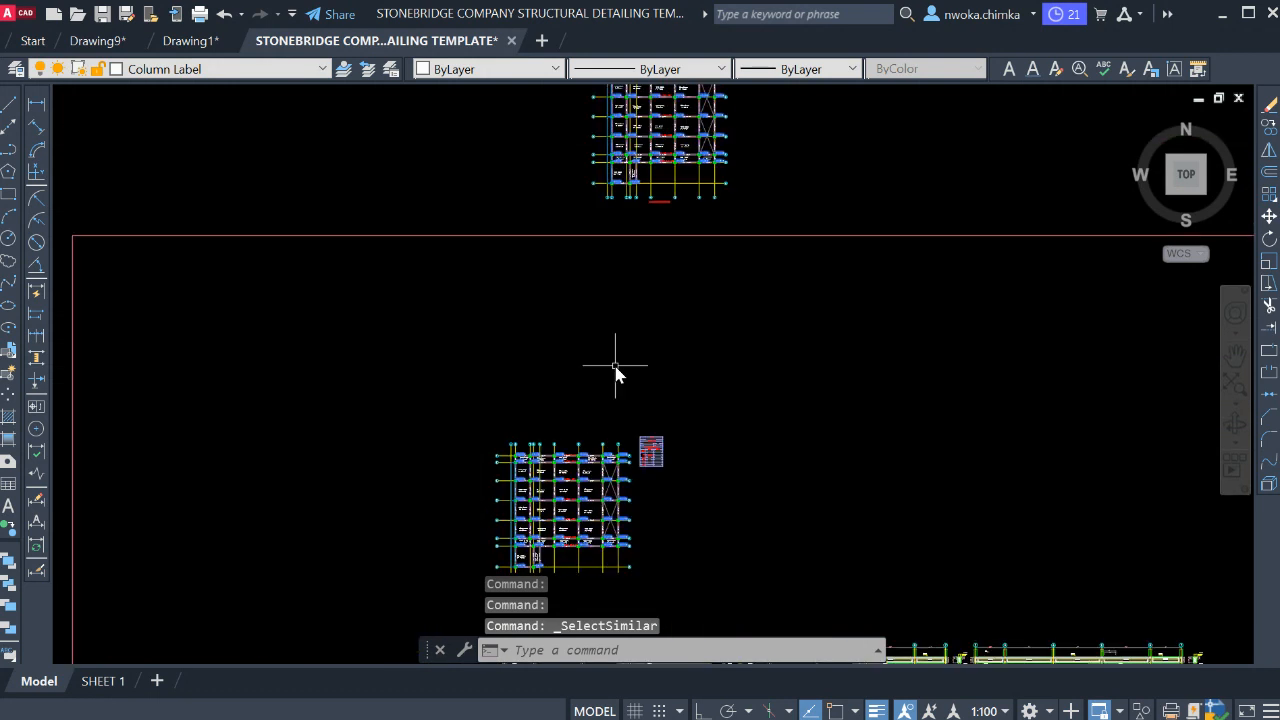
middle_click_drag(618, 212, 591, 319)
scroll(623, 186, "up", 7)
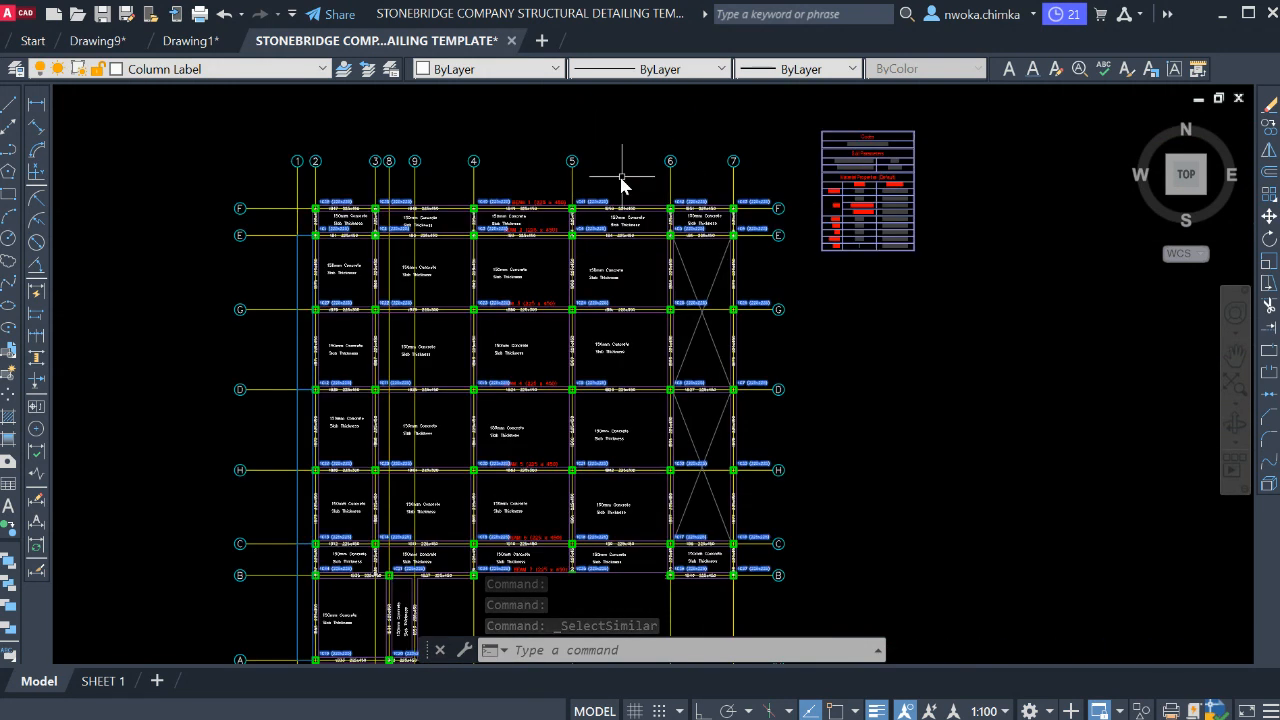
scroll(634, 178, "down", 4)
- Remove the column labels of the copied upper floor plan from the selection
left_click(438, 162)
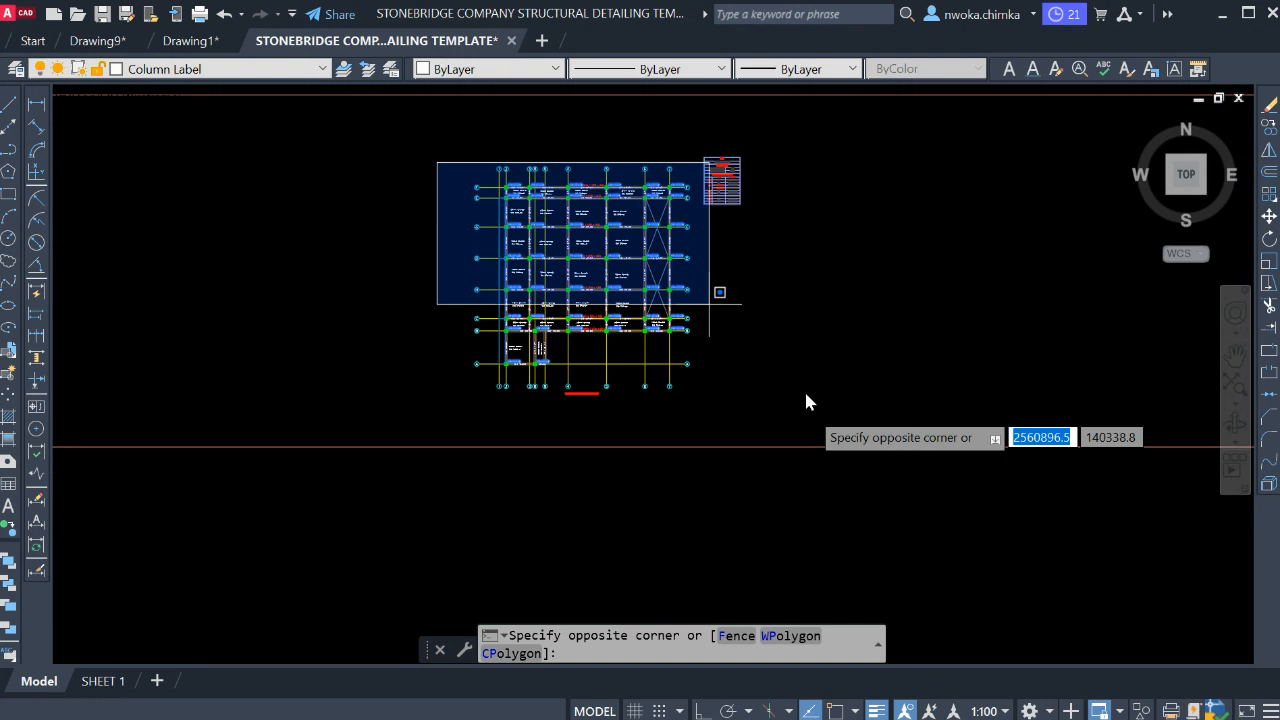
left_click(806, 425)
scroll(562, 196, "up", 10)
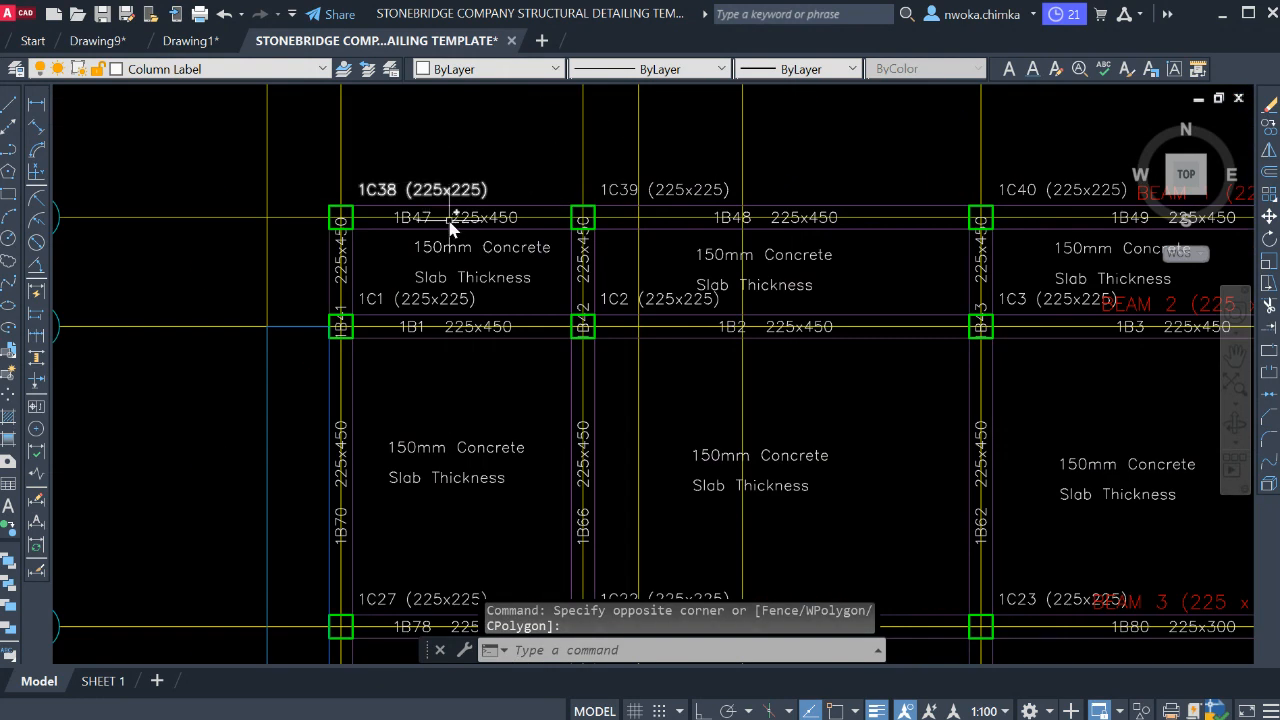
scroll(640, 275, "down", 12)
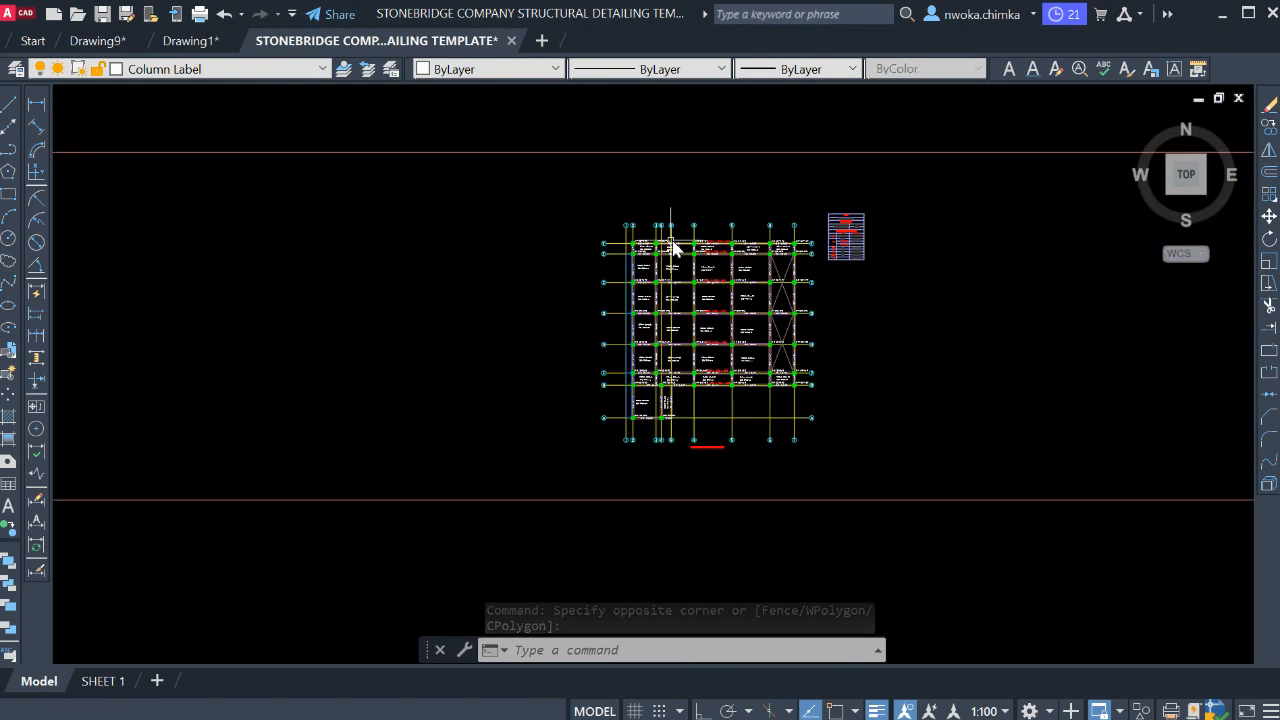
- Erase the column labels that remain selected, including those on the original lower floor plan
scroll(671, 240, "down", 4)
middle_click_drag(640, 485, 637, 328)
scroll(637, 328, "up", 8)
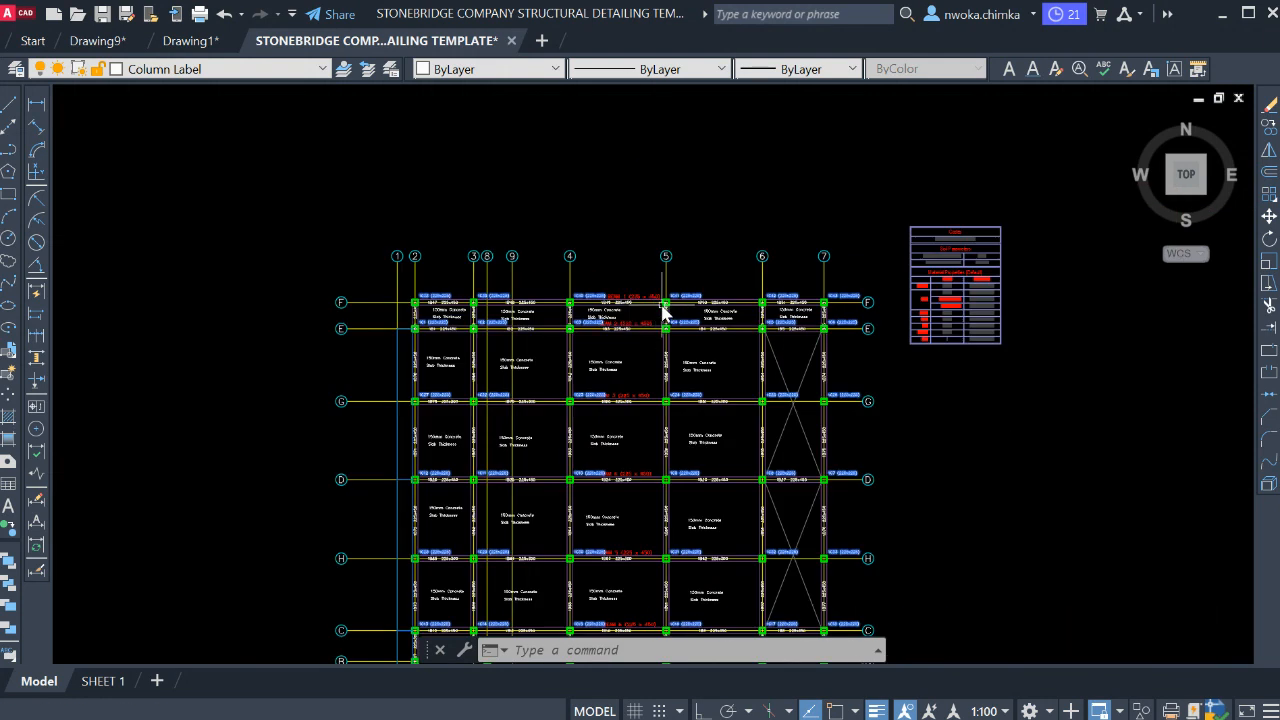
left_click(1268, 108)
- Examine the beam and slab labels across the plan from grid line F down to grid line A
scroll(351, 337, "up", 5)
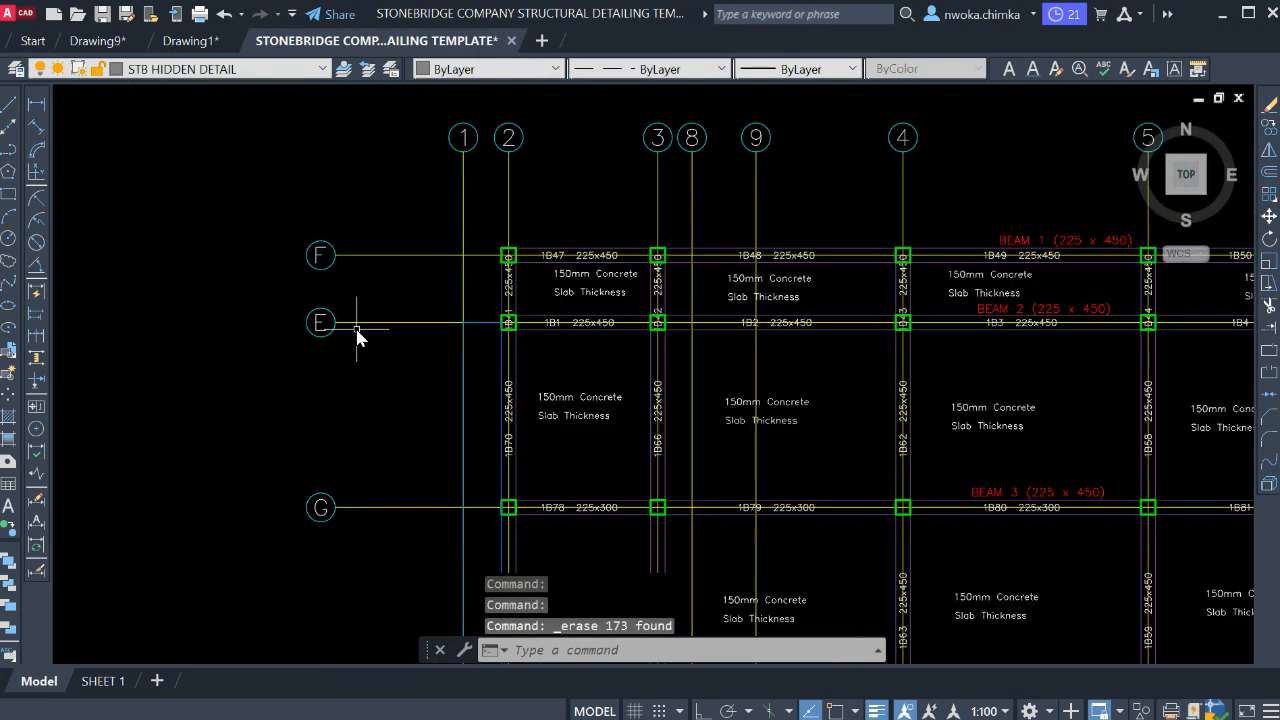
scroll(357, 337, "up", 2)
scroll(557, 543, "down", 2)
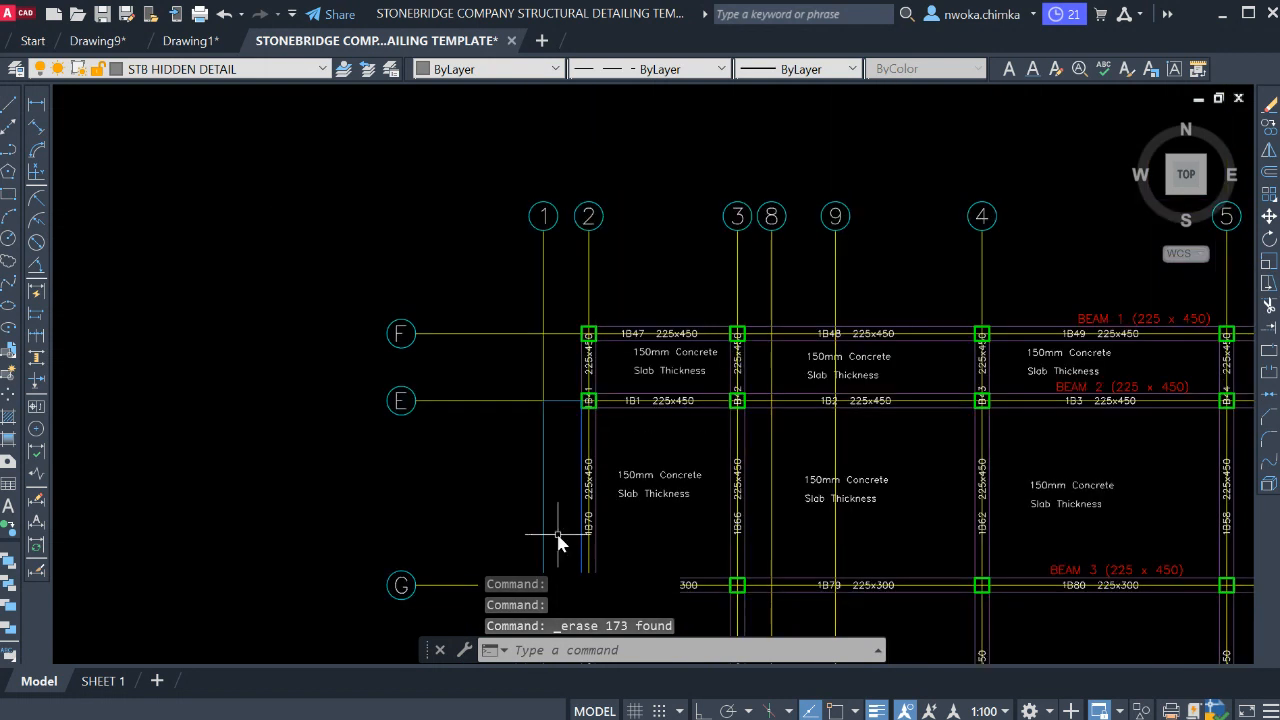
scroll(729, 349, "down", 2)
scroll(920, 230, "up", 4)
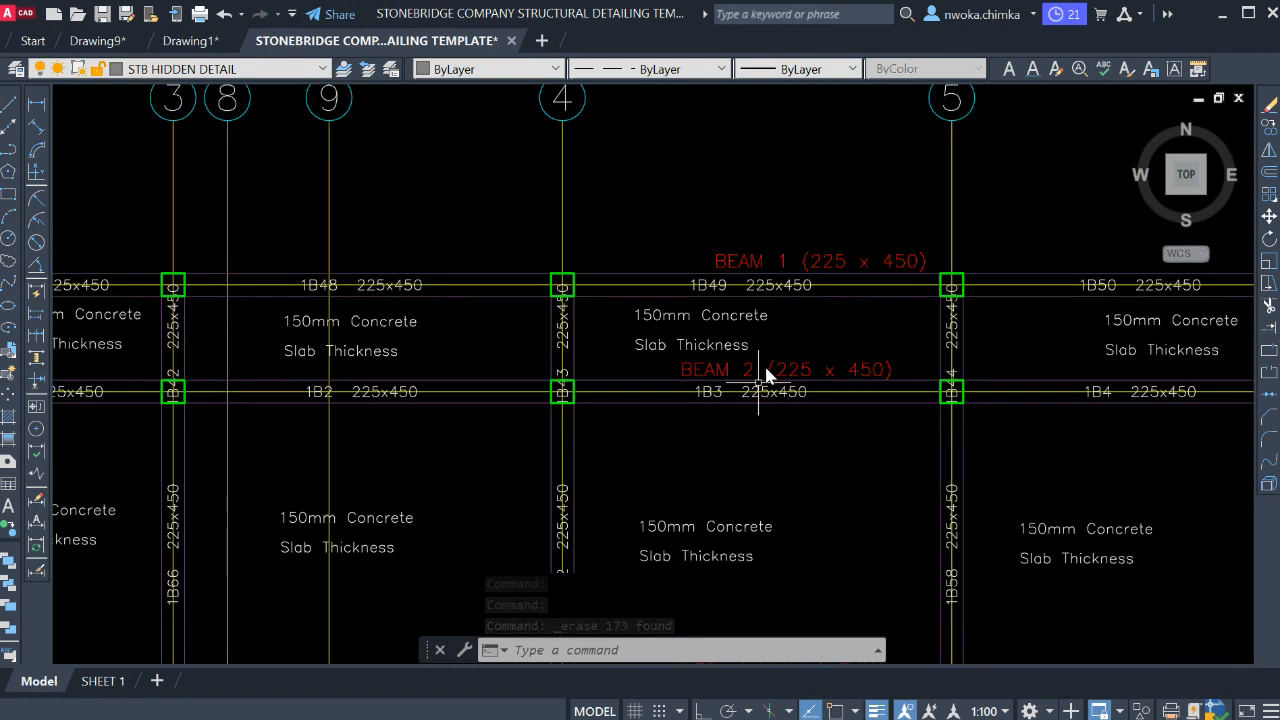
middle_click_drag(754, 372, 727, 120)
scroll(727, 120, "down", 2)
scroll(725, 302, "down", 2)
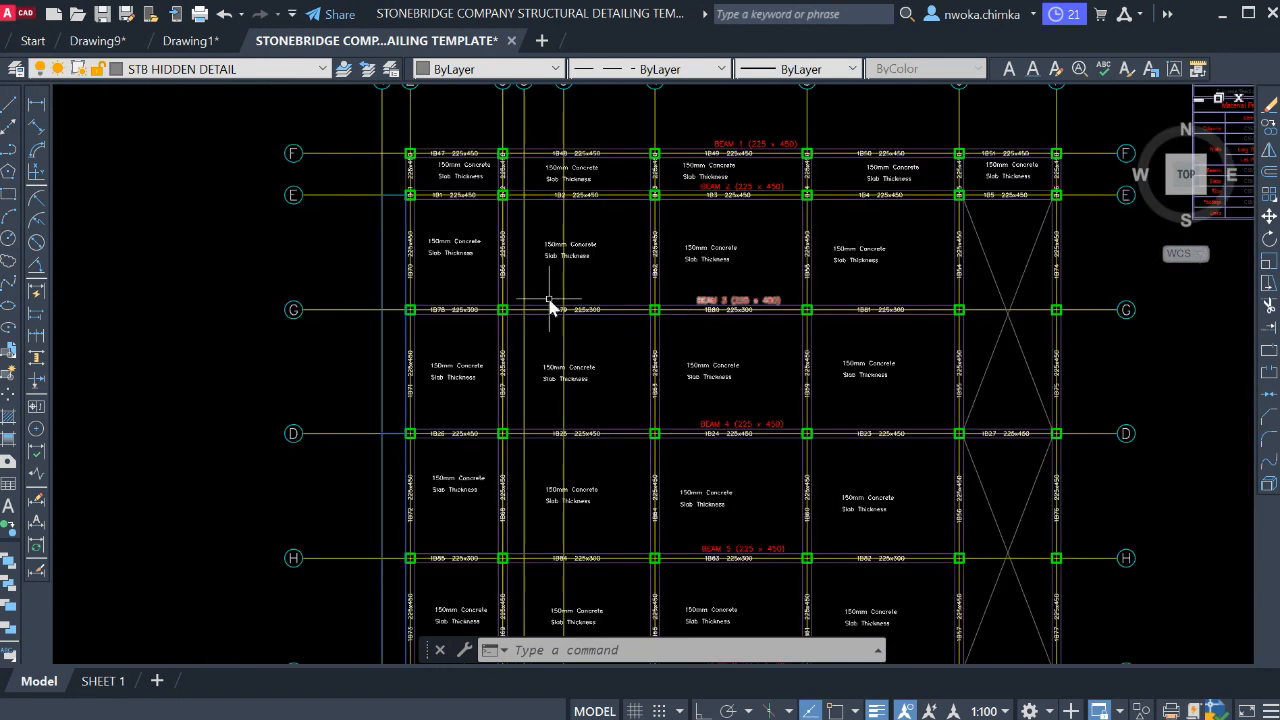
middle_click_drag(886, 365, 872, 231)
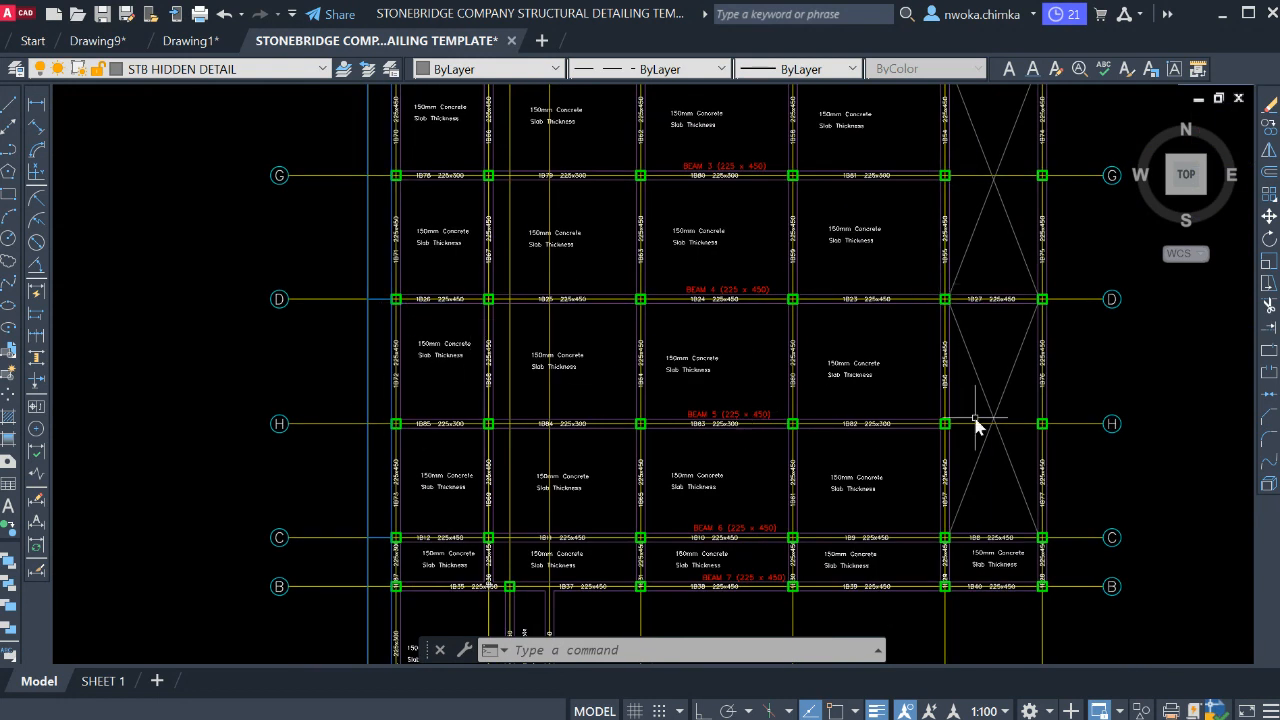
middle_click_drag(786, 477, 790, 360)
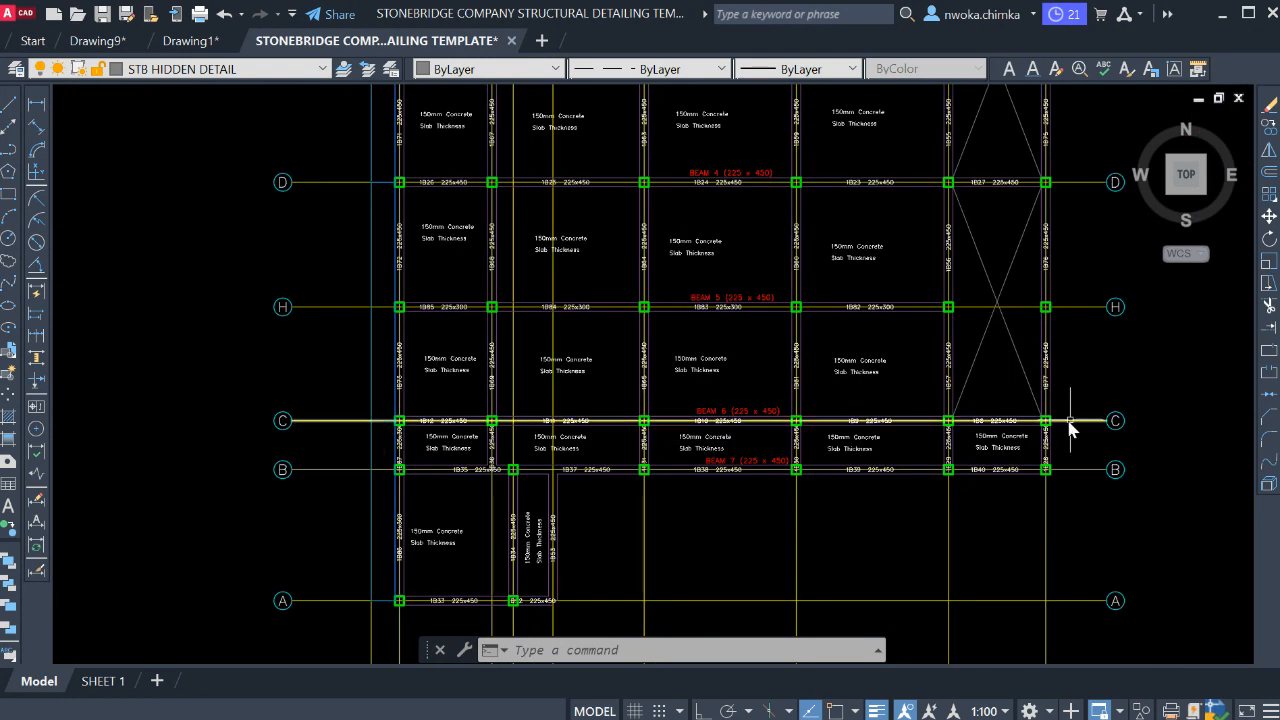
- Copy the BEAM 7 (225 x 450) label to just above beam 1B33 on grid line A
scroll(990, 487, "up", 4)
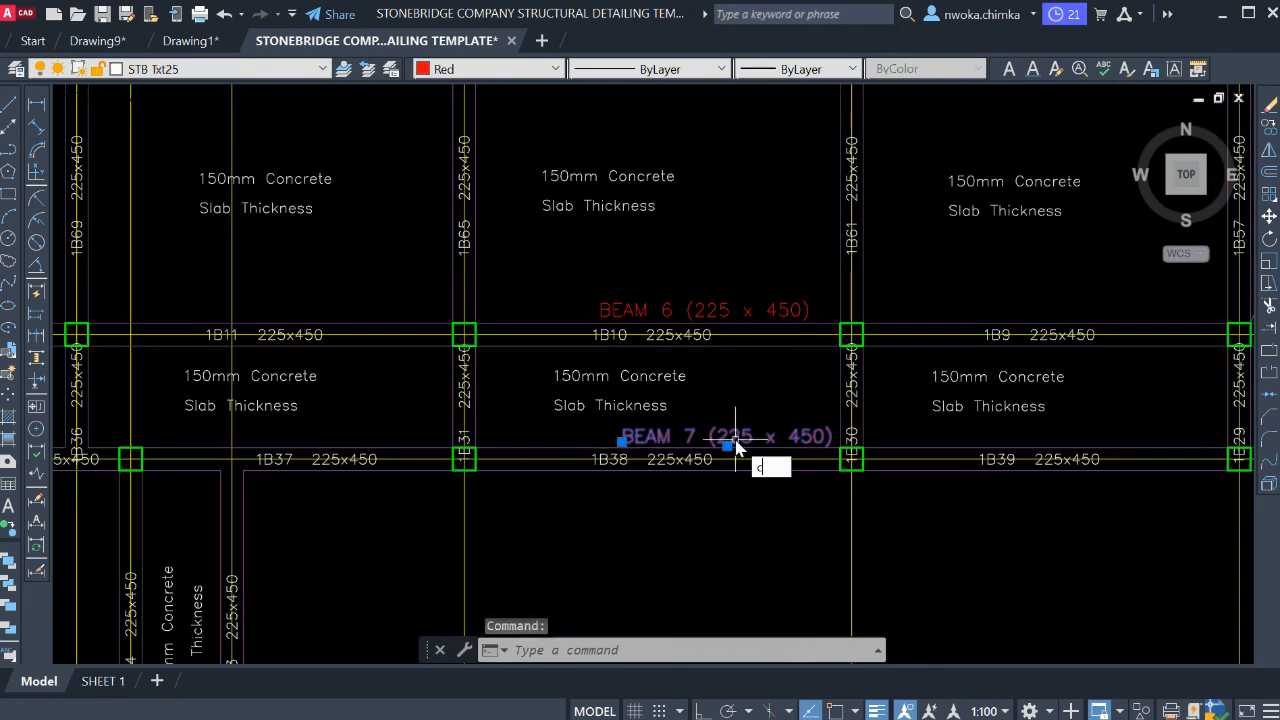
key("Return")
left_click(724, 429)
scroll(846, 362, "down", 3)
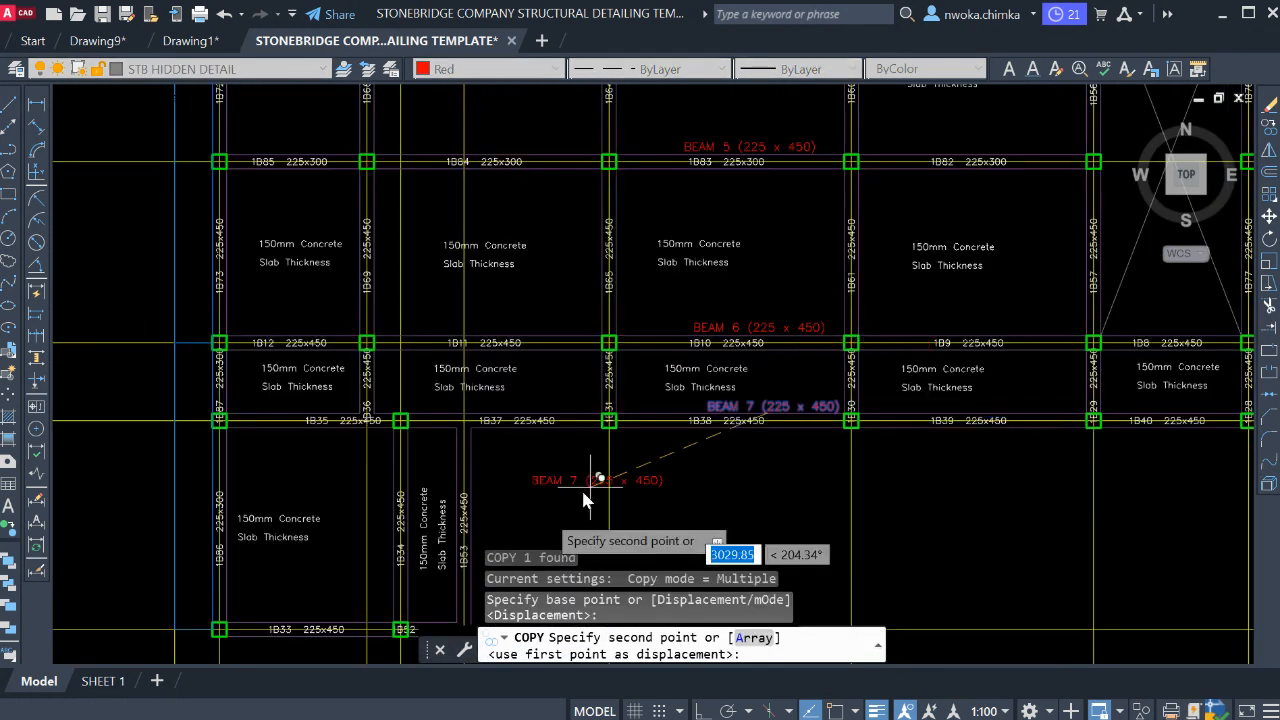
scroll(772, 390, "down", 2)
scroll(512, 518, "up", 6)
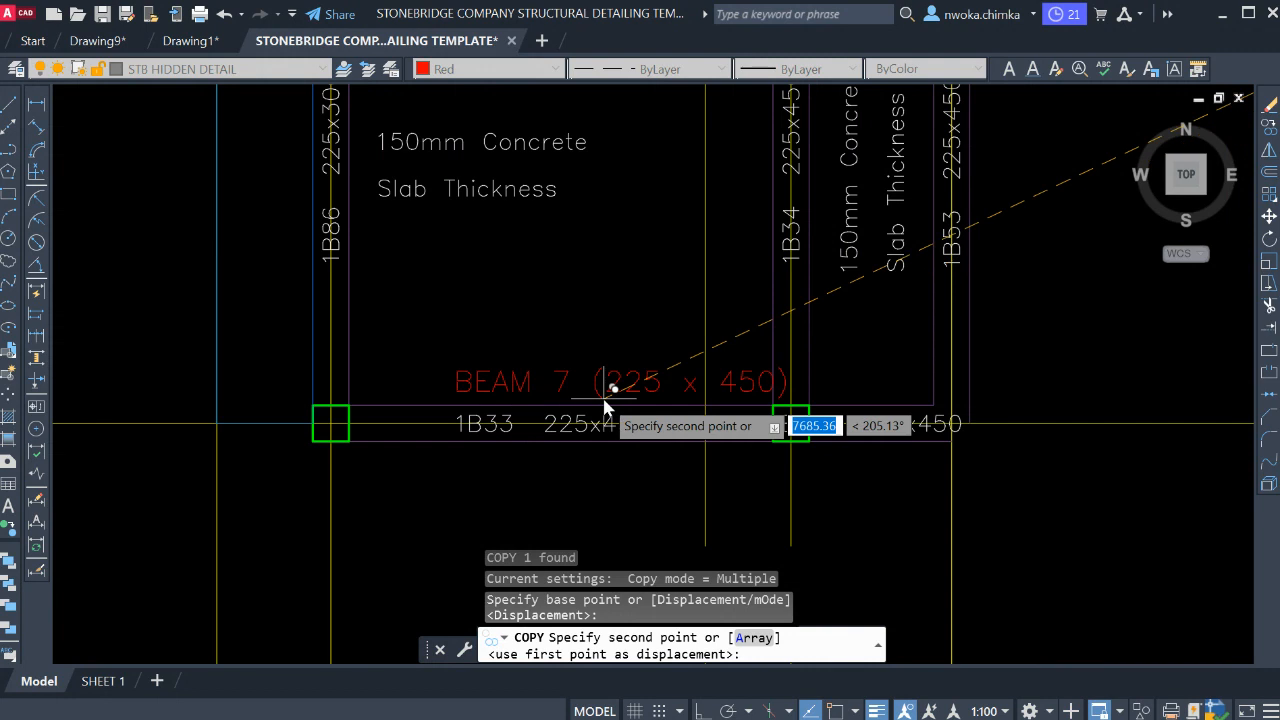
left_click(581, 401)
key("Escape")
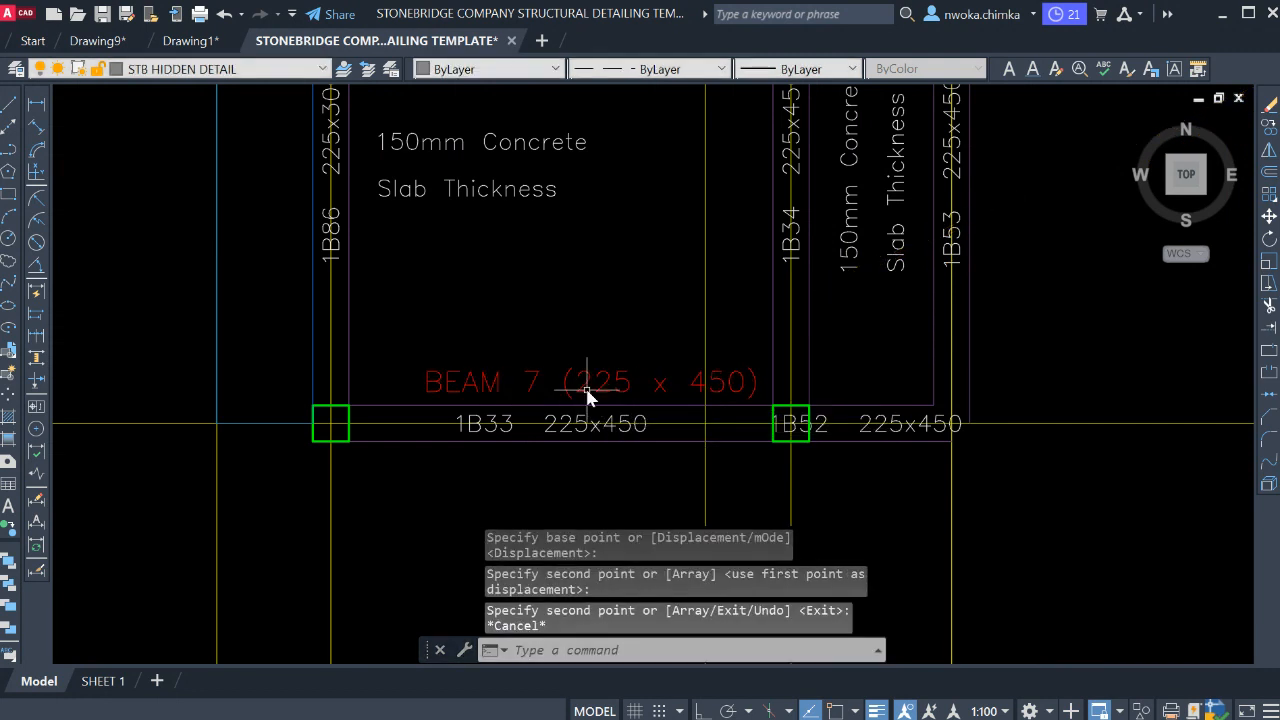
- Edit the copied label above beam 1B33 to read BEAM 8 (225 x 450) and end text editing
double_click(553, 391)
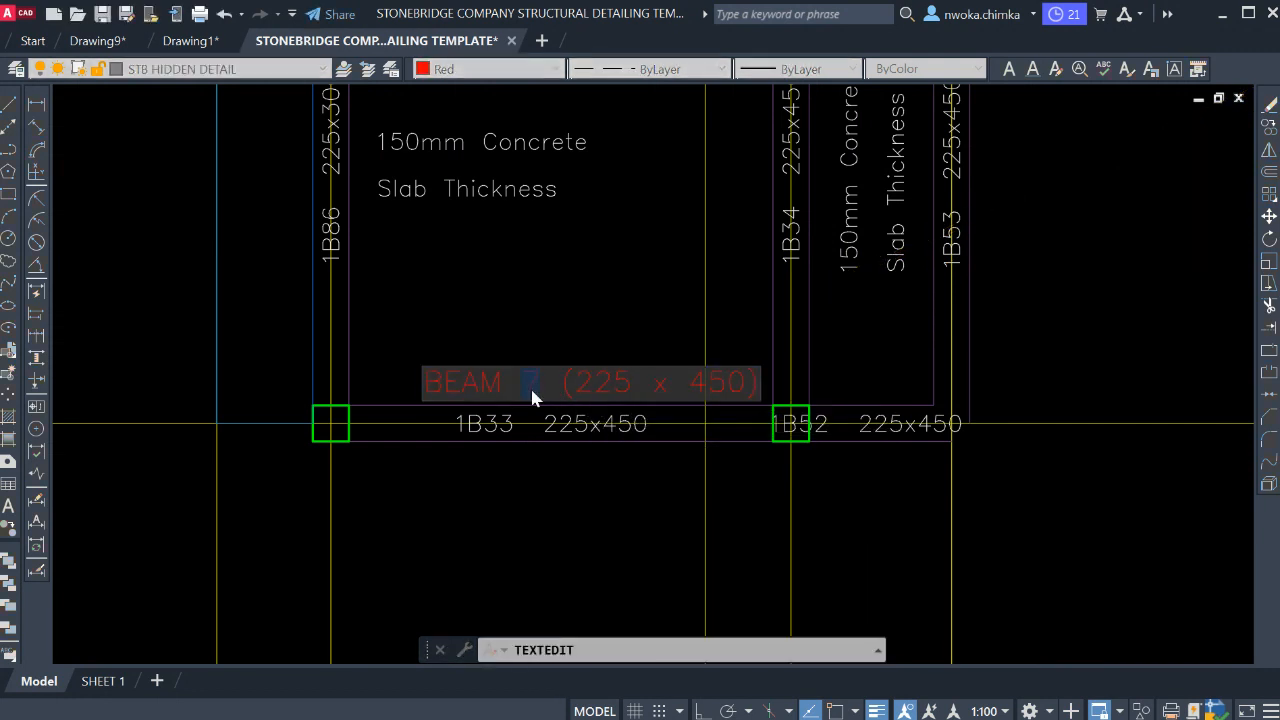
key("Return")
key("Escape")
scroll(612, 383, "down", 4)
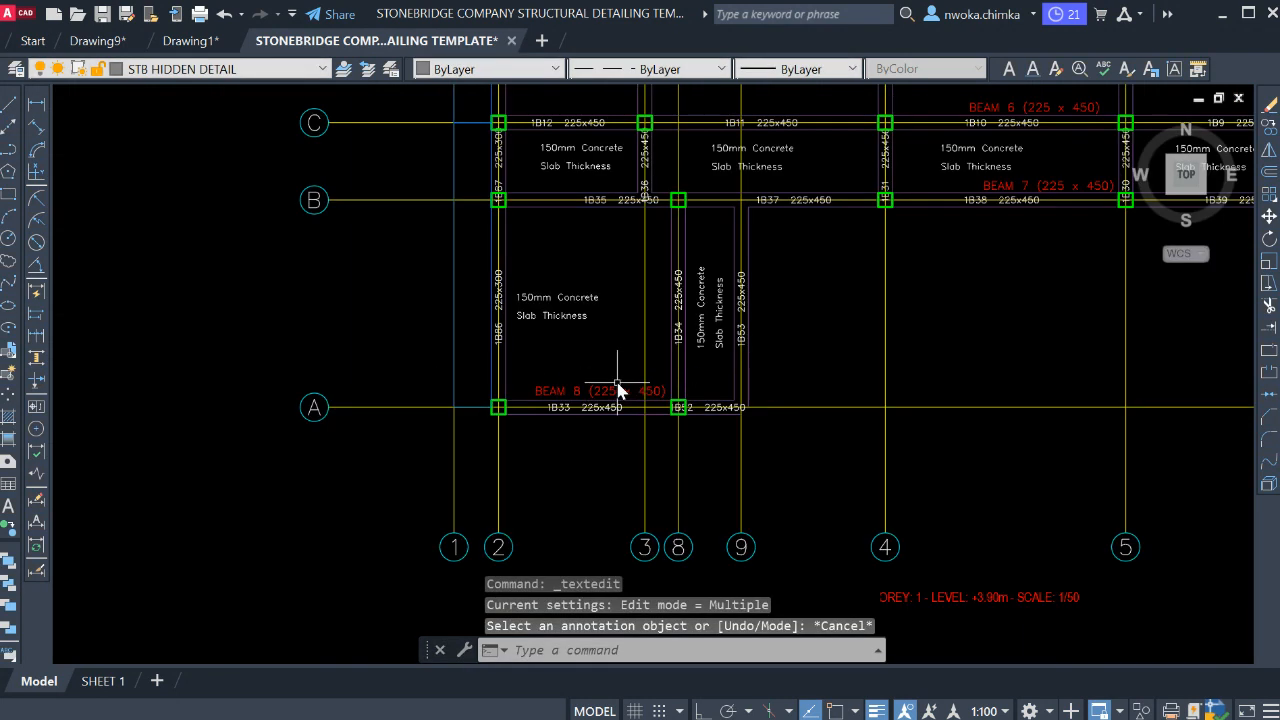
- Copy the BEAM 8 (225 x 450) label into the empty space outside the plan, west of grid bubble C
left_click(610, 393)
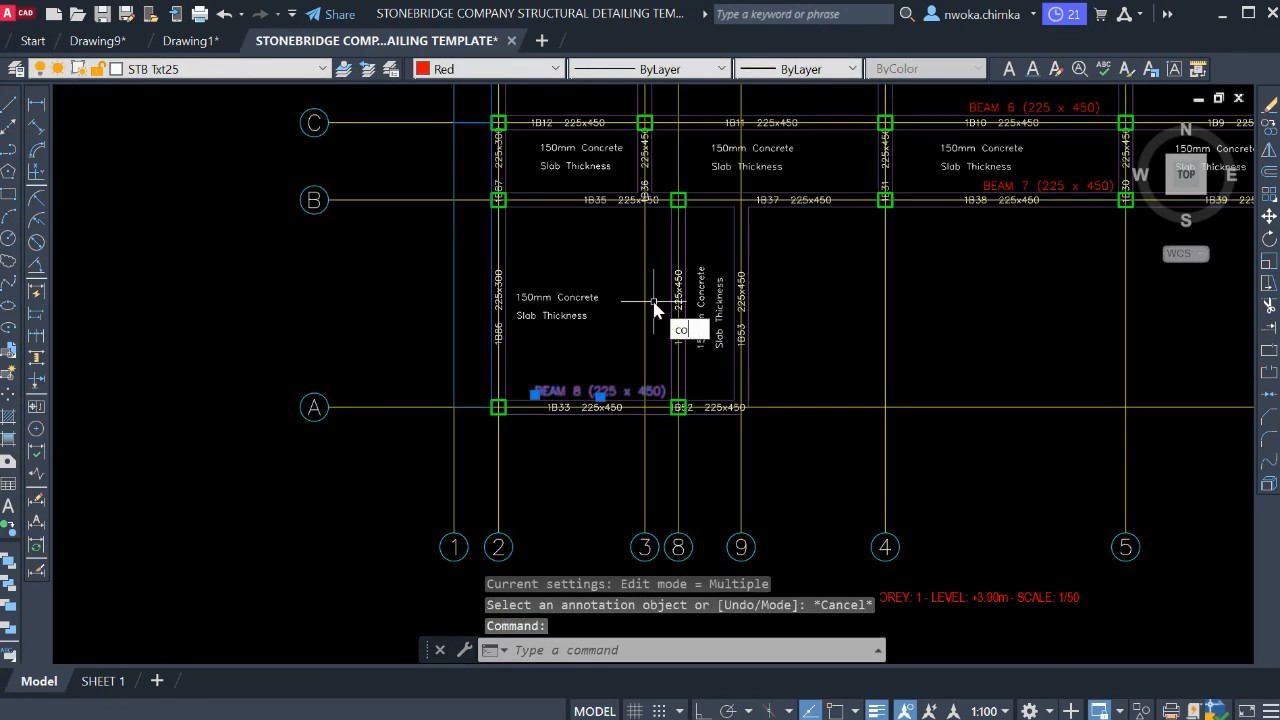
type("co")
key("Return")
scroll(660, 420, "down", 3)
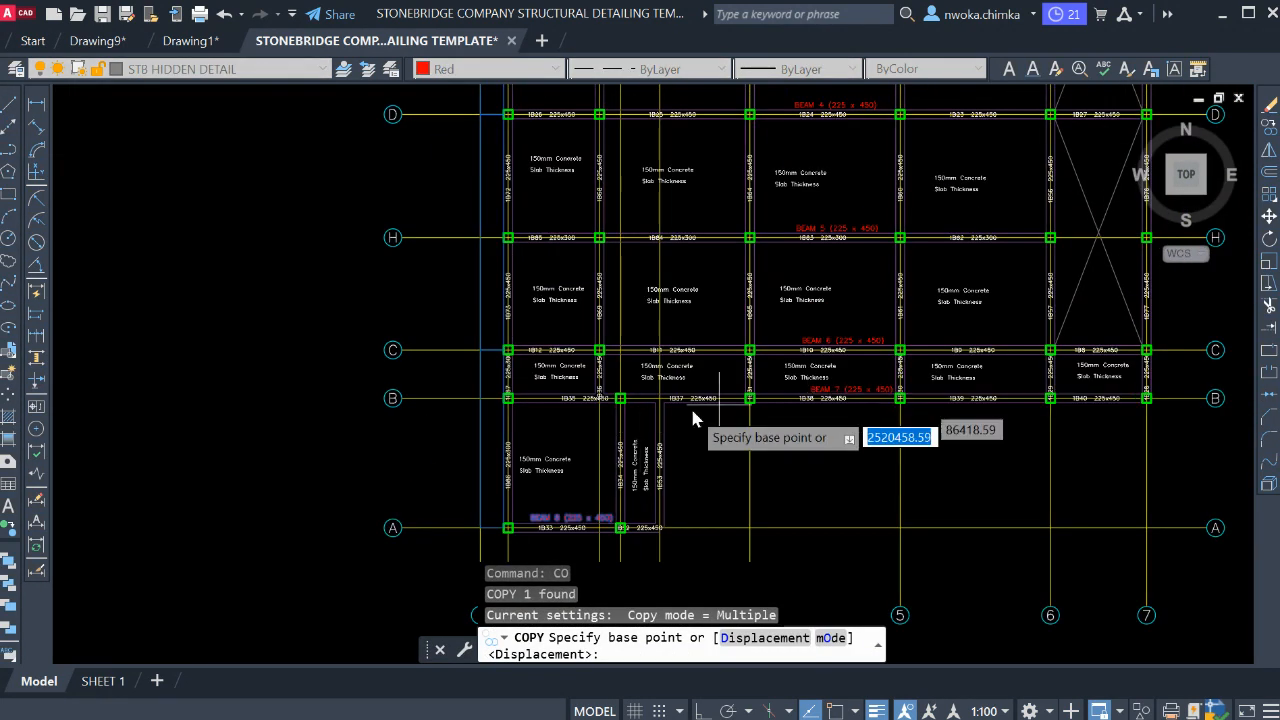
scroll(693, 411, "down", 2)
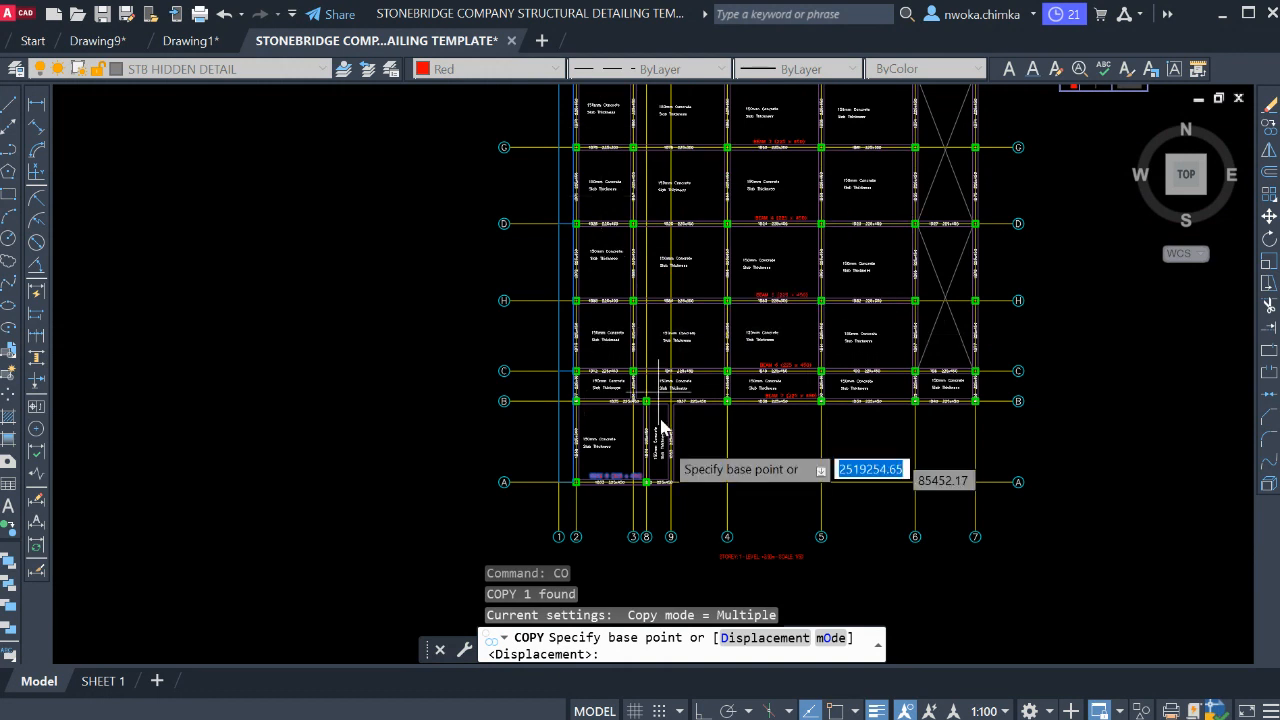
scroll(660, 430, "up", 3)
left_click(588, 508)
scroll(580, 486, "down", 3)
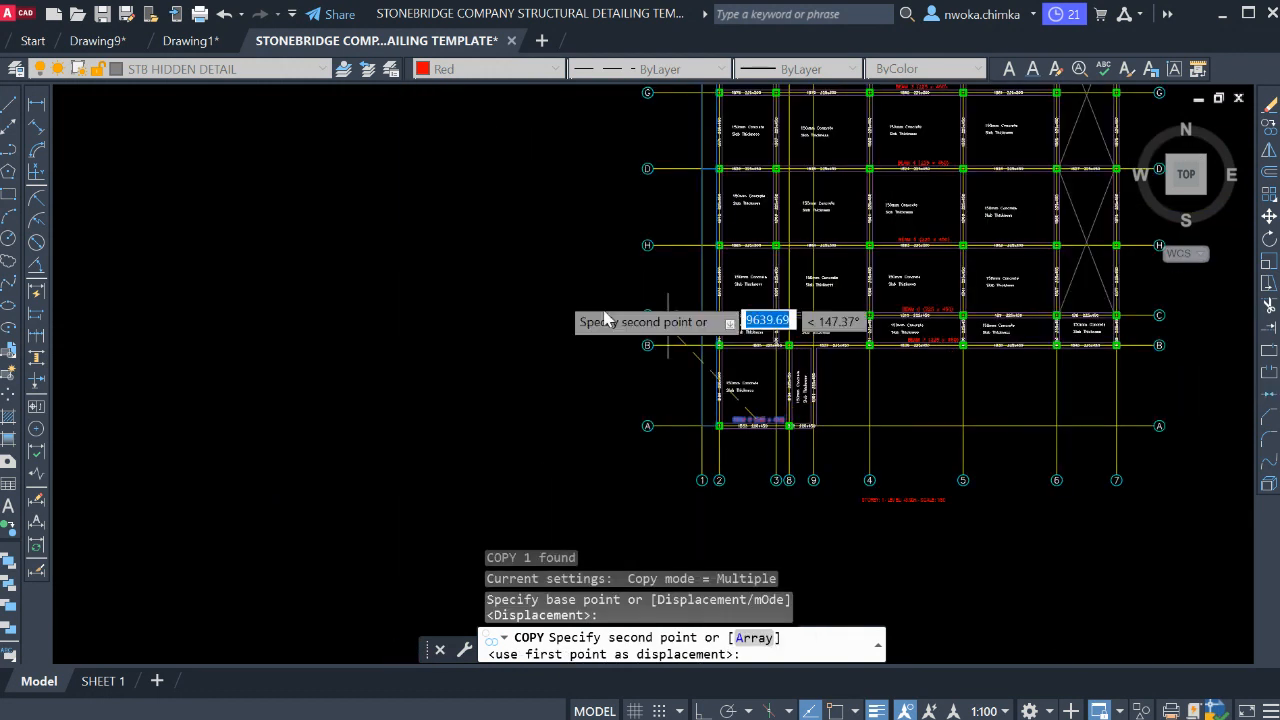
left_click(552, 290)
key("Escape")
- Edit the label copied outside the plan to read BEAM 9 (225 x 450) and end text editing
scroll(560, 292, "up", 6)
left_click(537, 287)
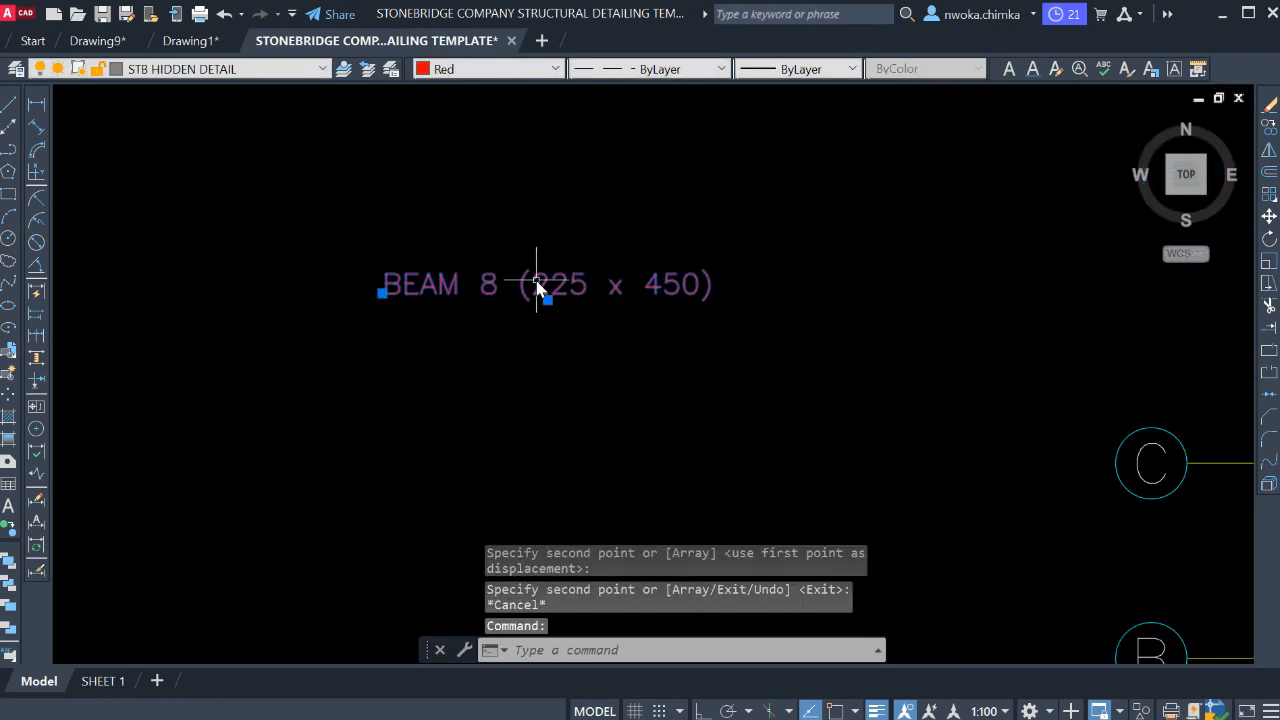
double_click(501, 287)
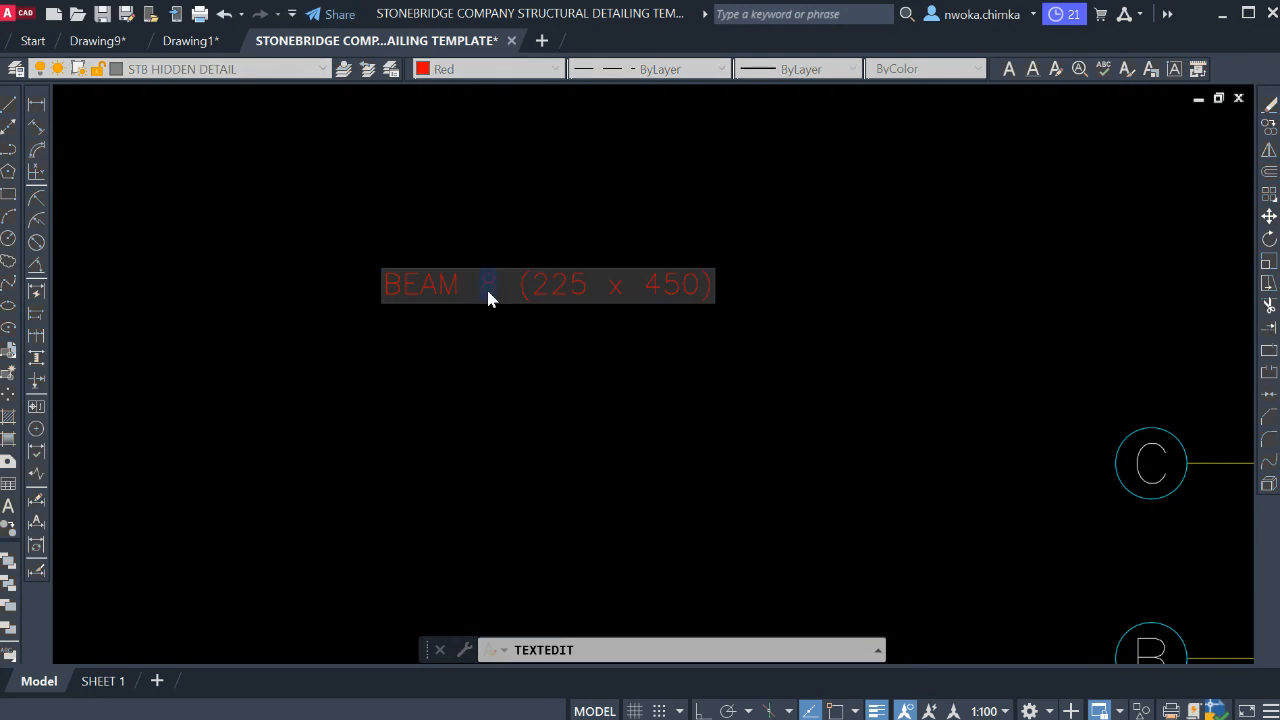
type("9")
key("Return")
key("Escape")
- Rotate the BEAM 9 (225 x 450) label 90 degrees so it reads vertically
left_click(676, 213)
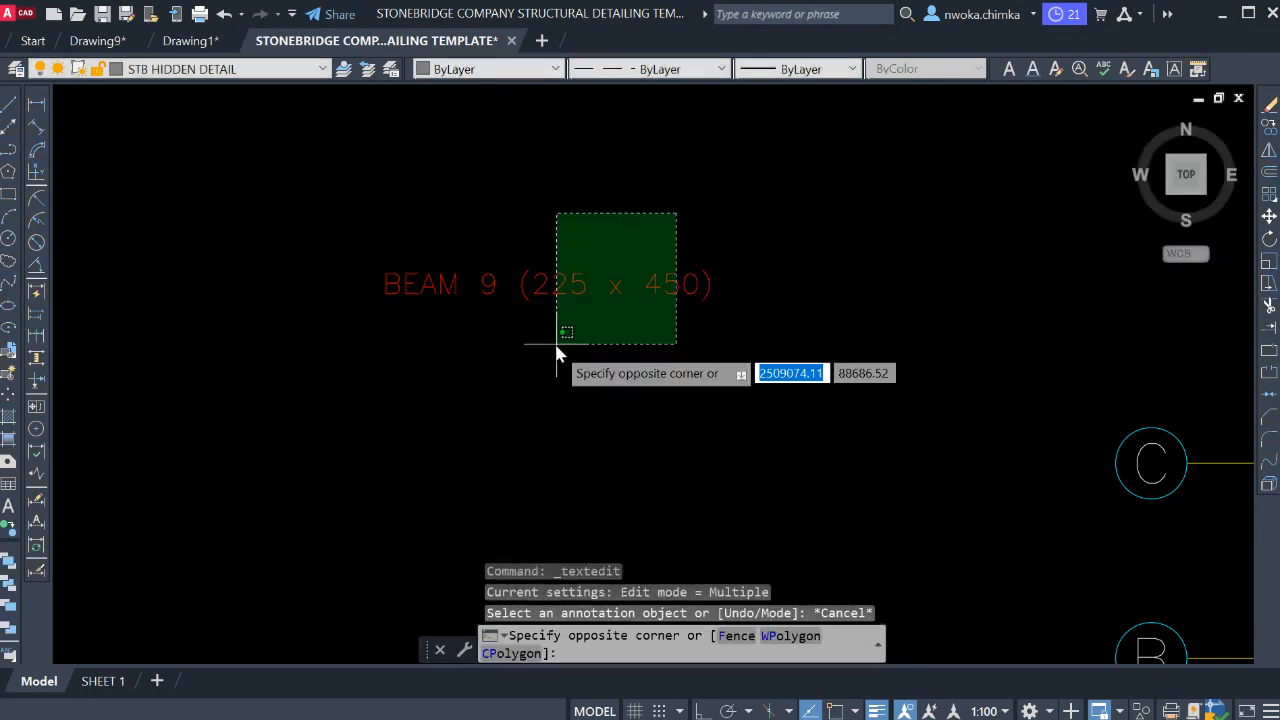
left_click(558, 344)
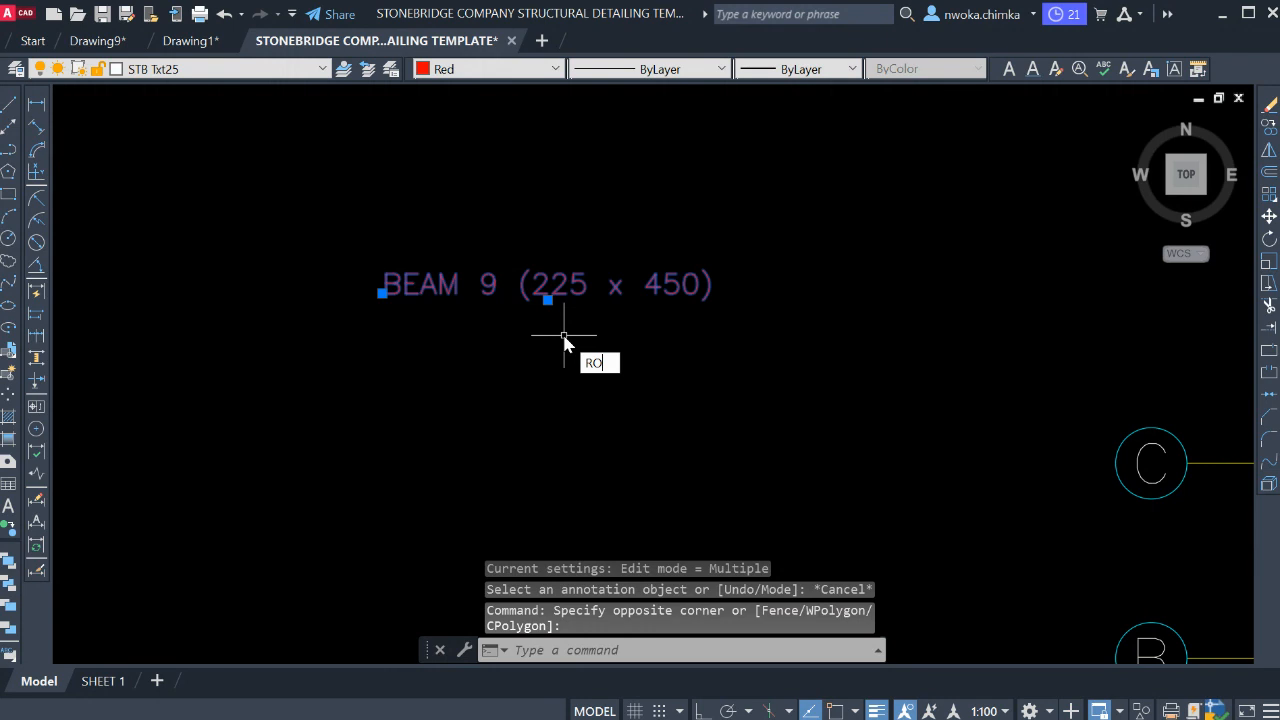
key("Return")
left_click(402, 278)
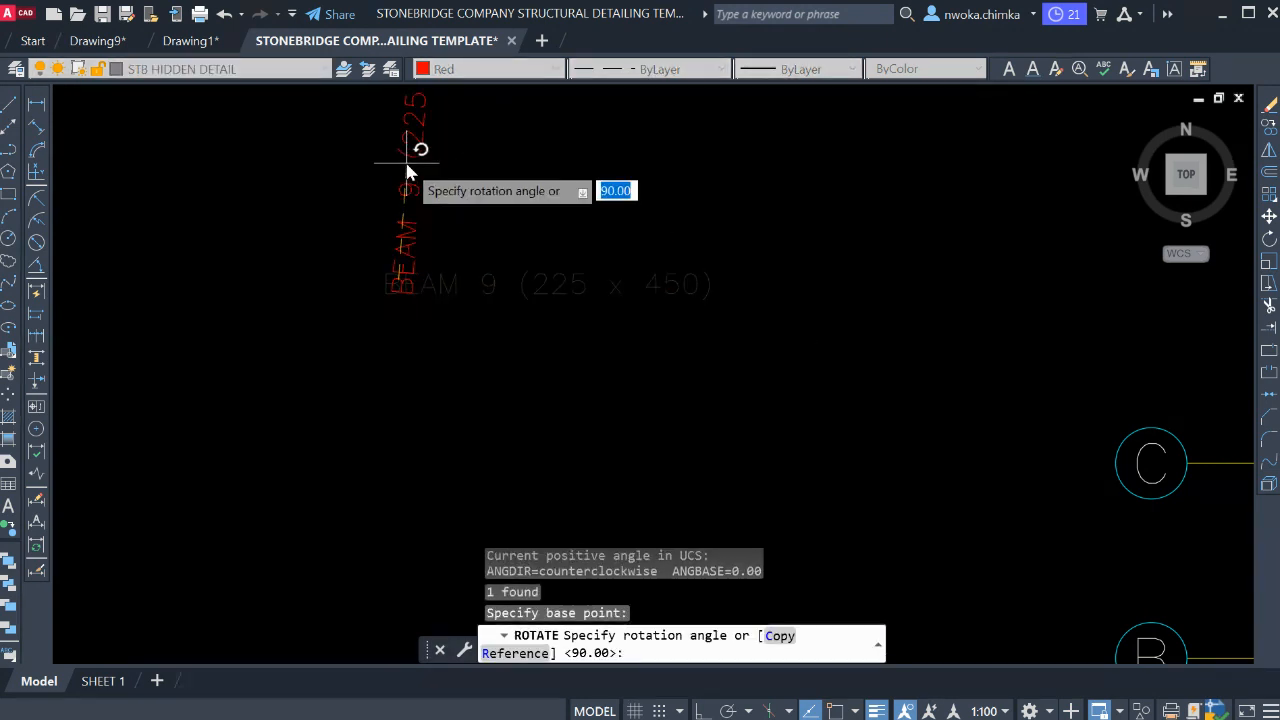
key("F8")
scroll(451, 331, "down", 2)
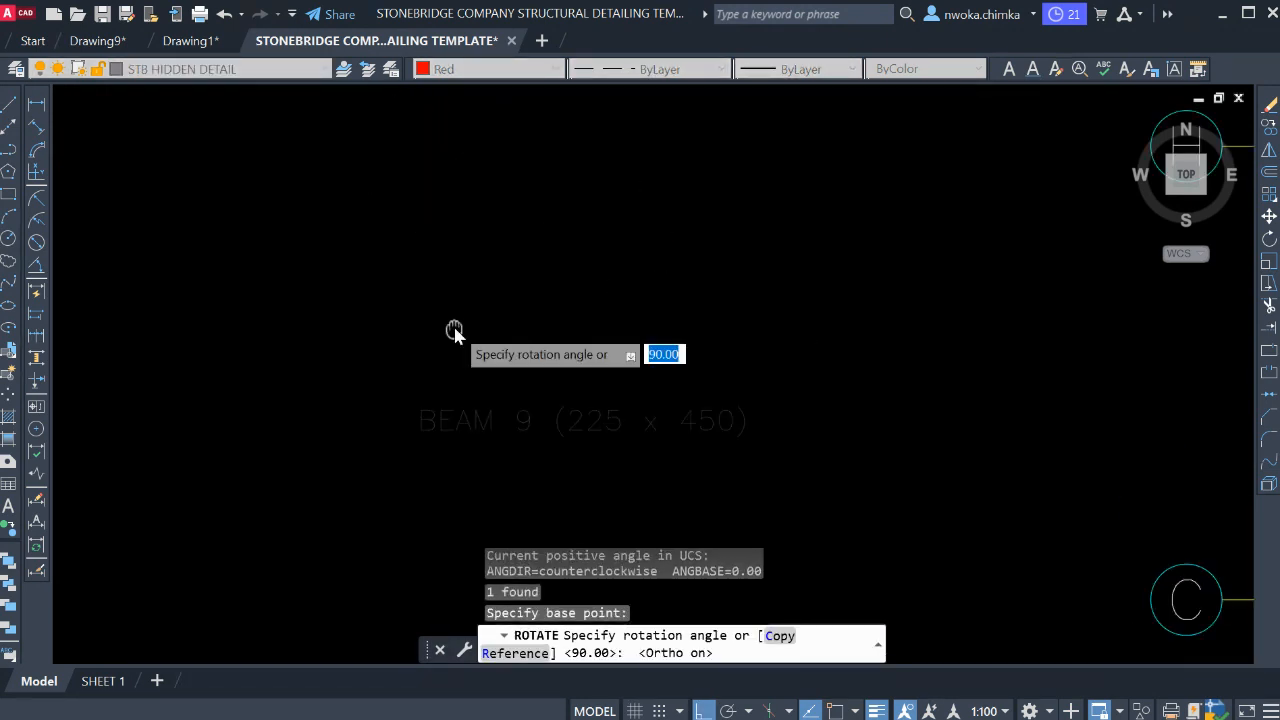
left_click(476, 296)
- Move the vertical BEAM 9 (225 x 450) label to just west of beam 1B72, between grid lines D and H
left_click(506, 206)
left_click(405, 398)
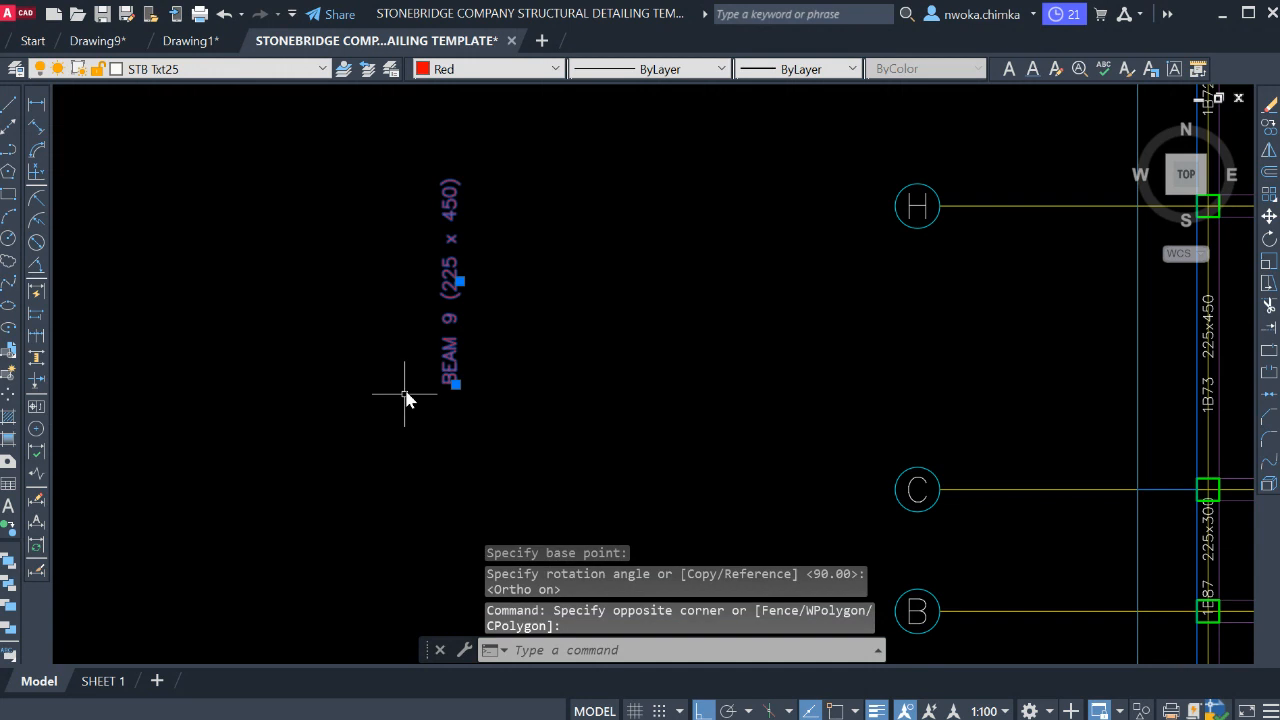
key("F8")
type("m")
key("Return")
left_click(456, 323)
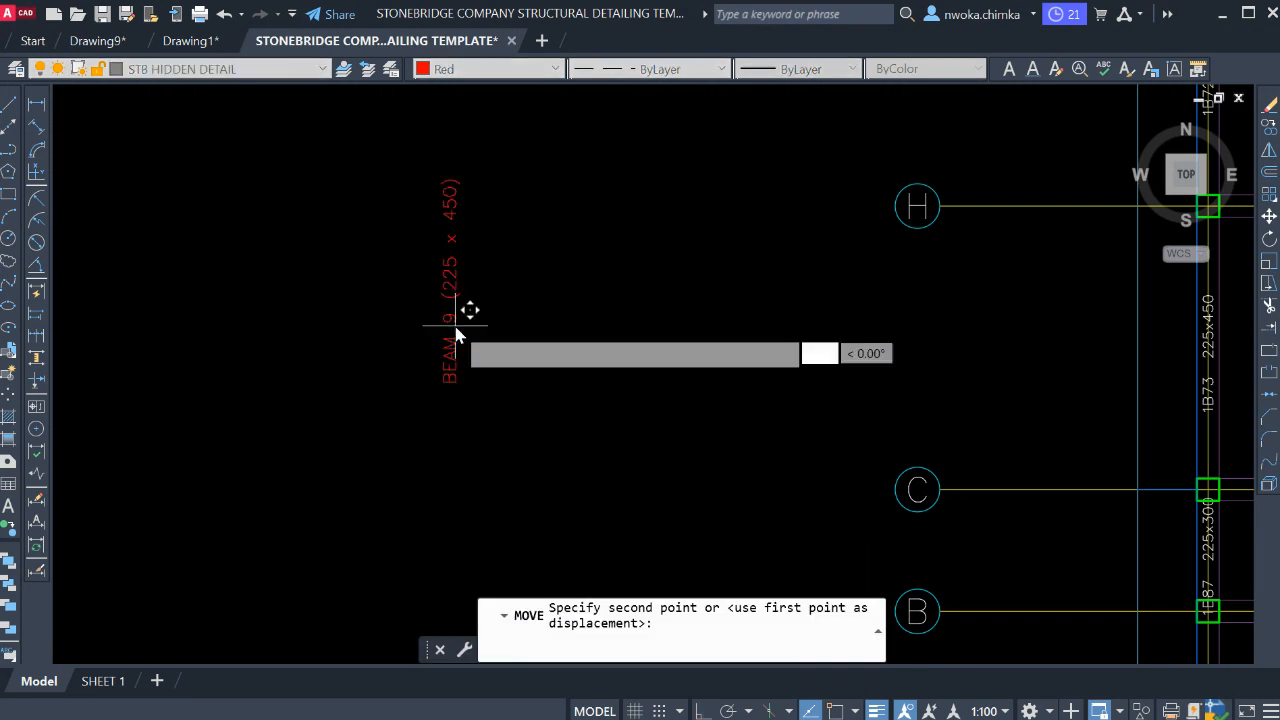
scroll(503, 247, "down", 3)
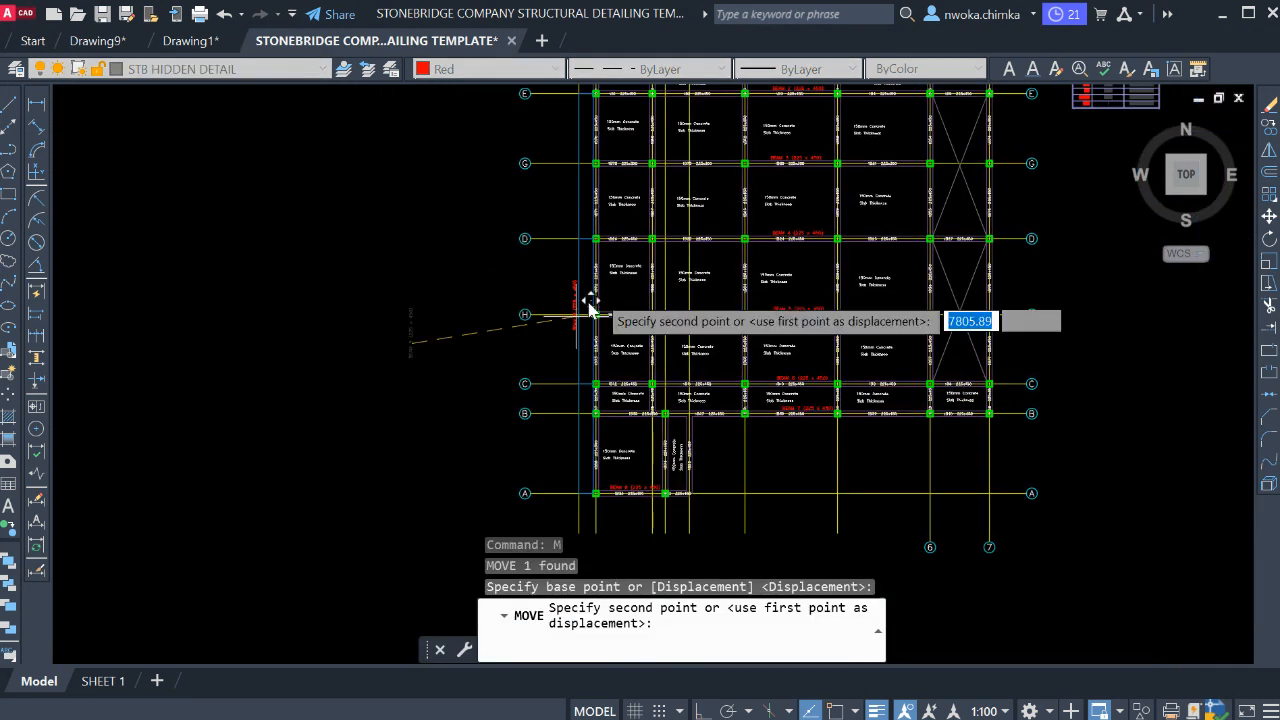
scroll(593, 272, "up", 3)
scroll(593, 272, "up", 5)
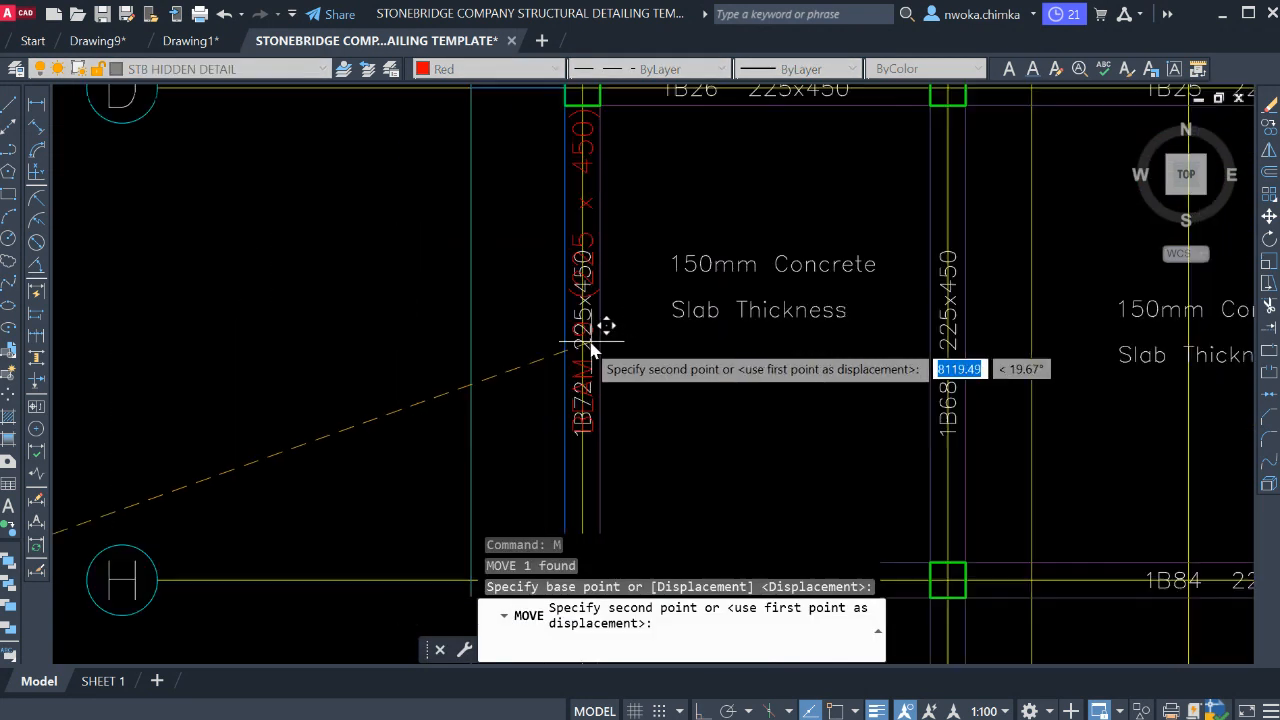
left_click(556, 386)
- Copy the vertical BEAM 9 label to just west of beam 1B68 on grid line 3
scroll(560, 370, "down", 5)
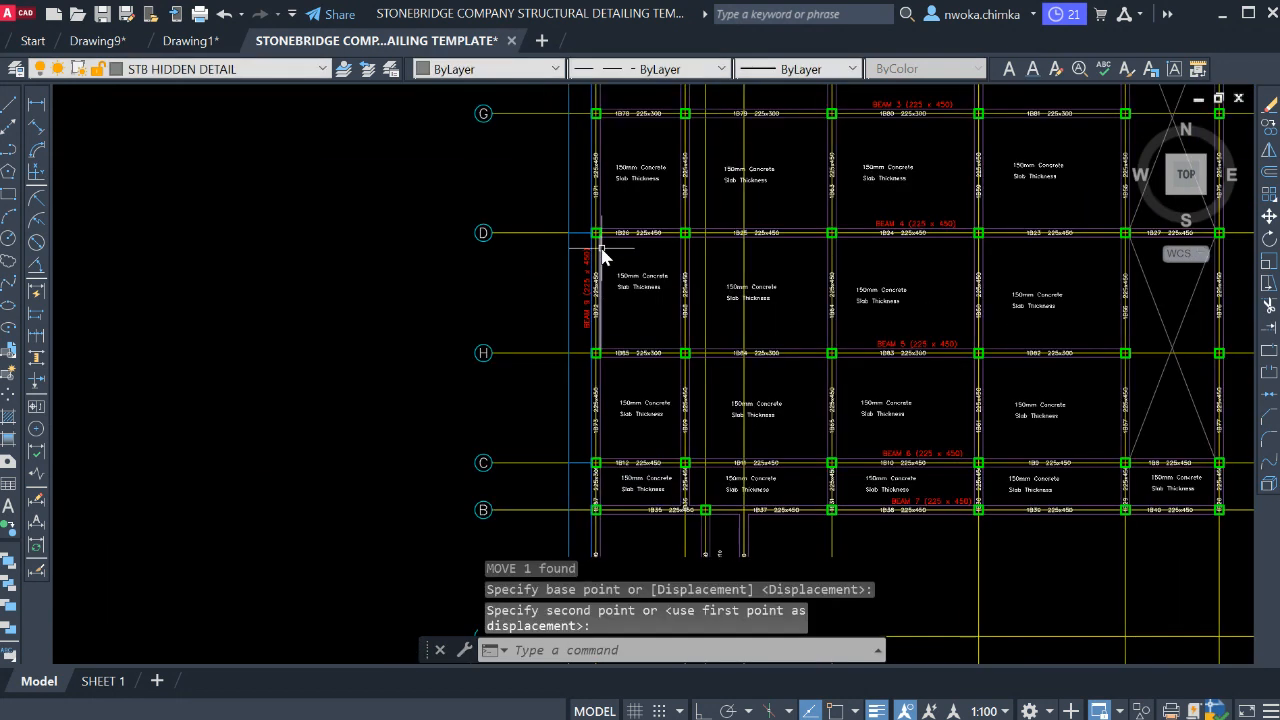
scroll(590, 290, "up", 4)
left_click(570, 280)
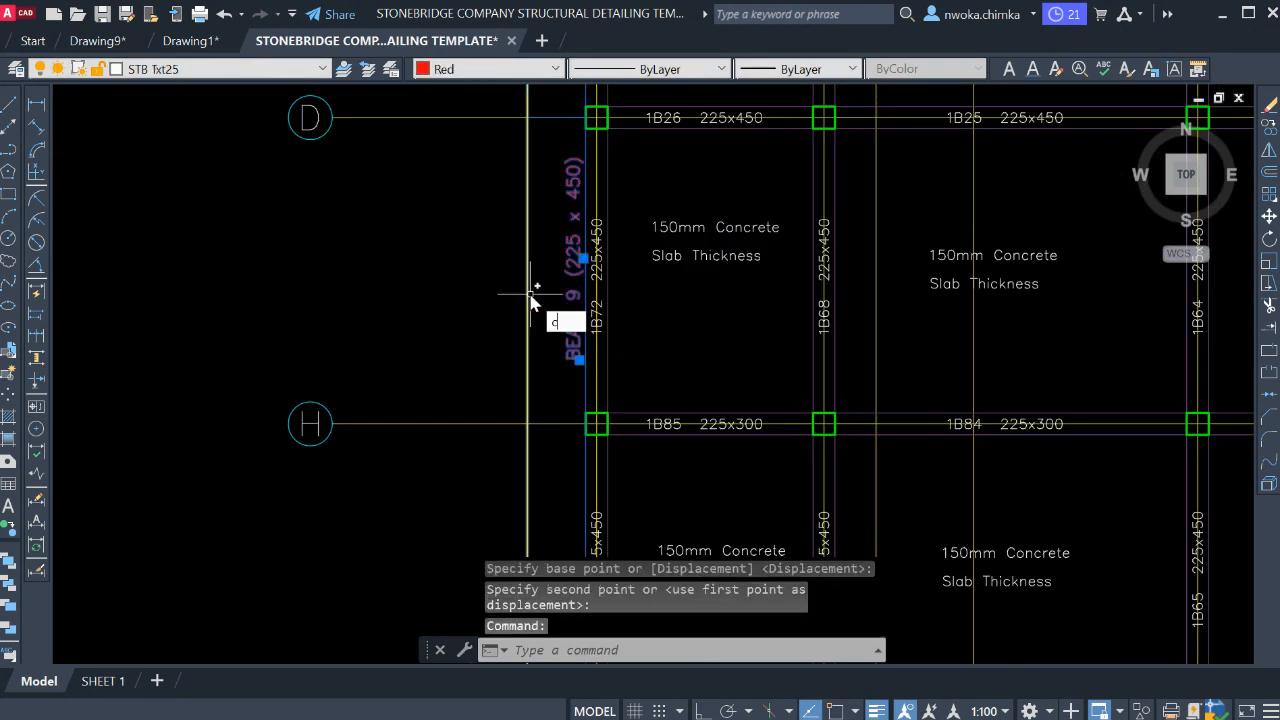
key("Return")
left_click(576, 300)
scroll(591, 365, "down", 4)
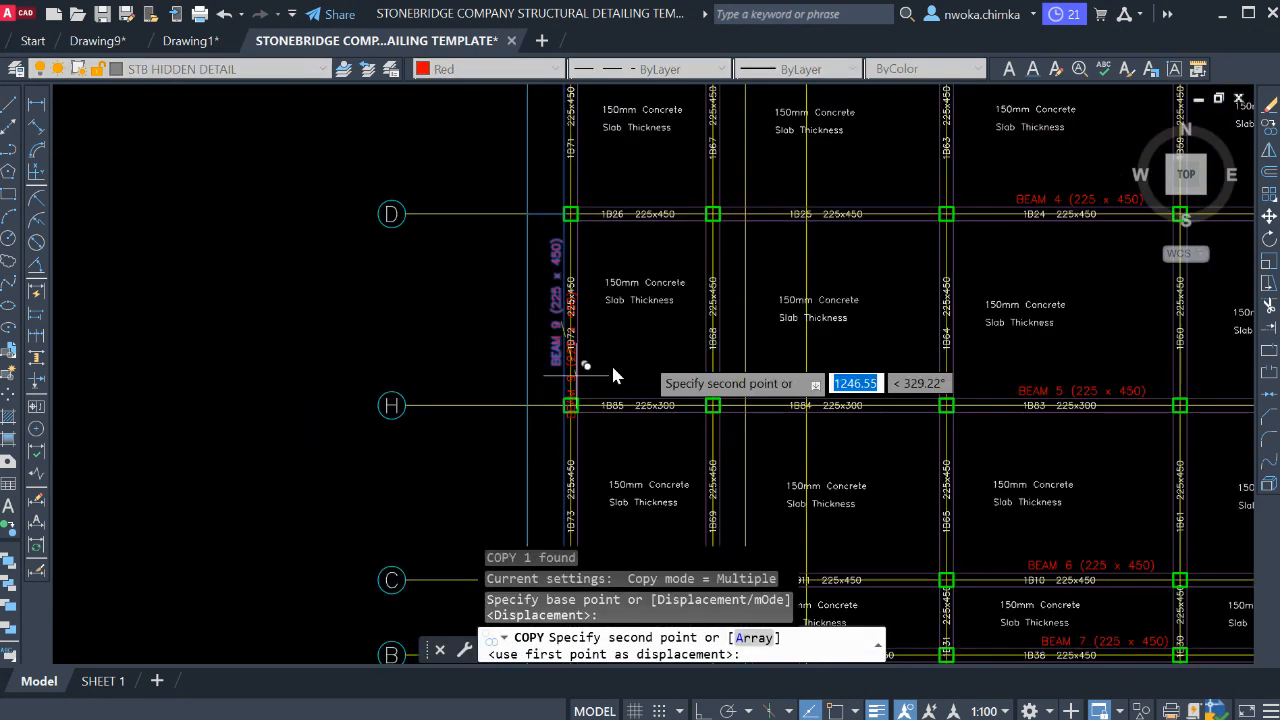
scroll(715, 318, "up", 4)
scroll(685, 318, "up", 4)
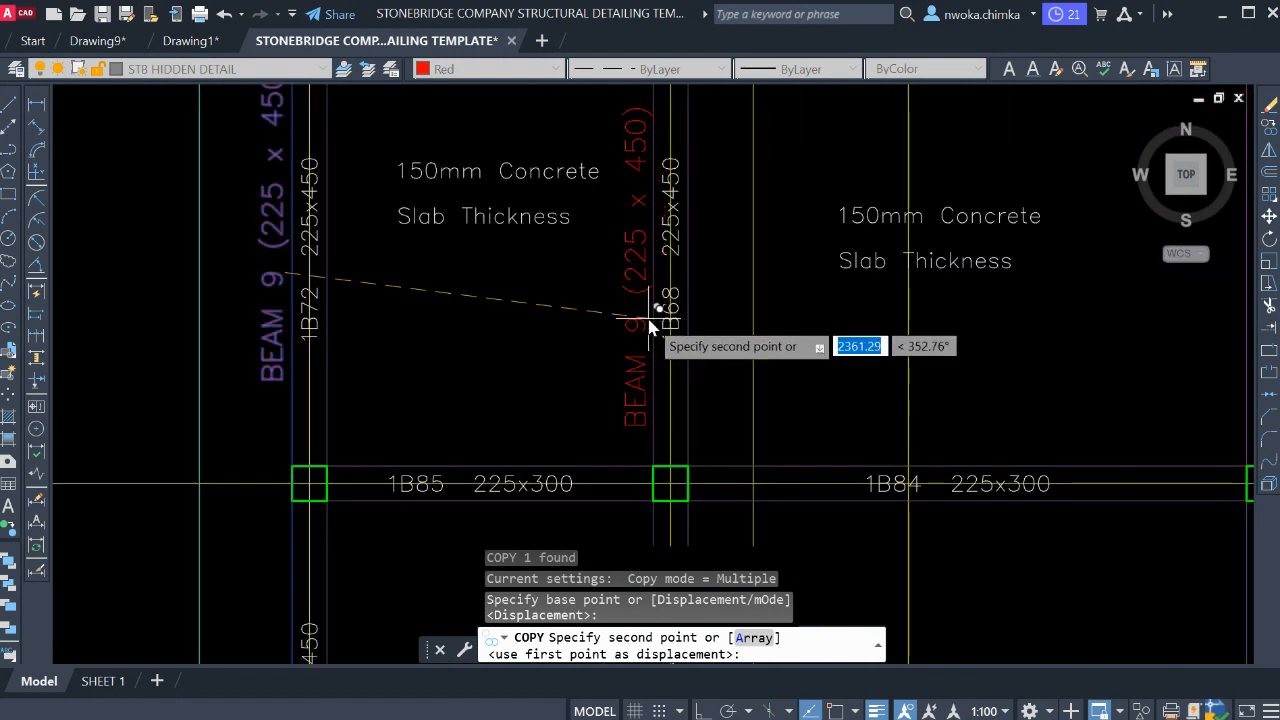
left_click(646, 324)
- Place further copies of the BEAM 9 label just west of beam 1B34 and just east of beam 1B53
scroll(646, 324, "down", 4)
scroll(836, 305, "up", 4)
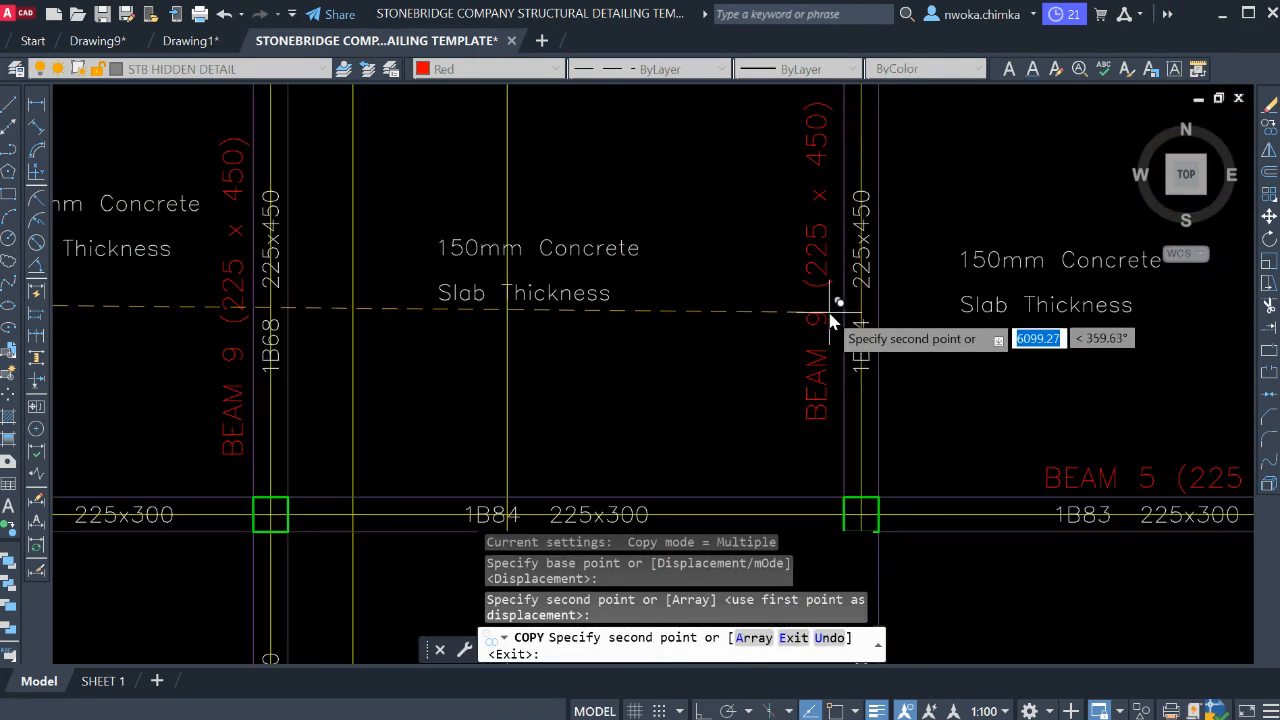
scroll(836, 312, "down", 5)
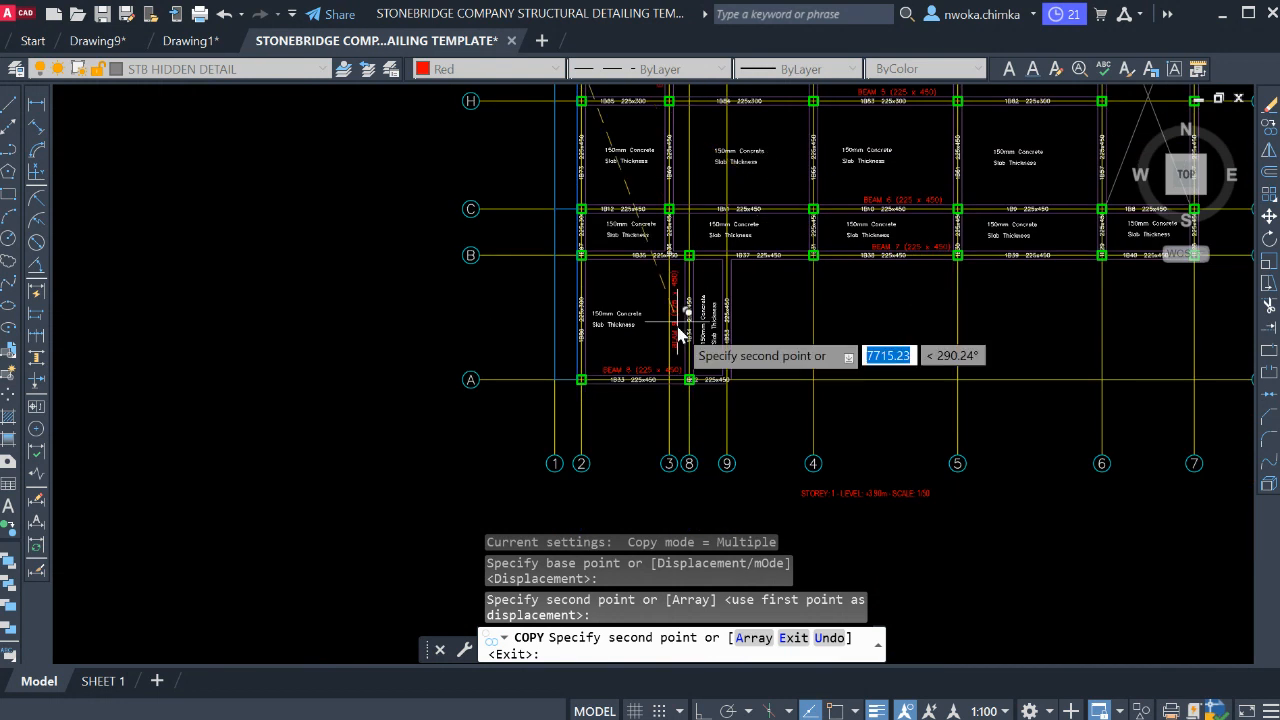
scroll(690, 338, "up", 5)
left_click(700, 291)
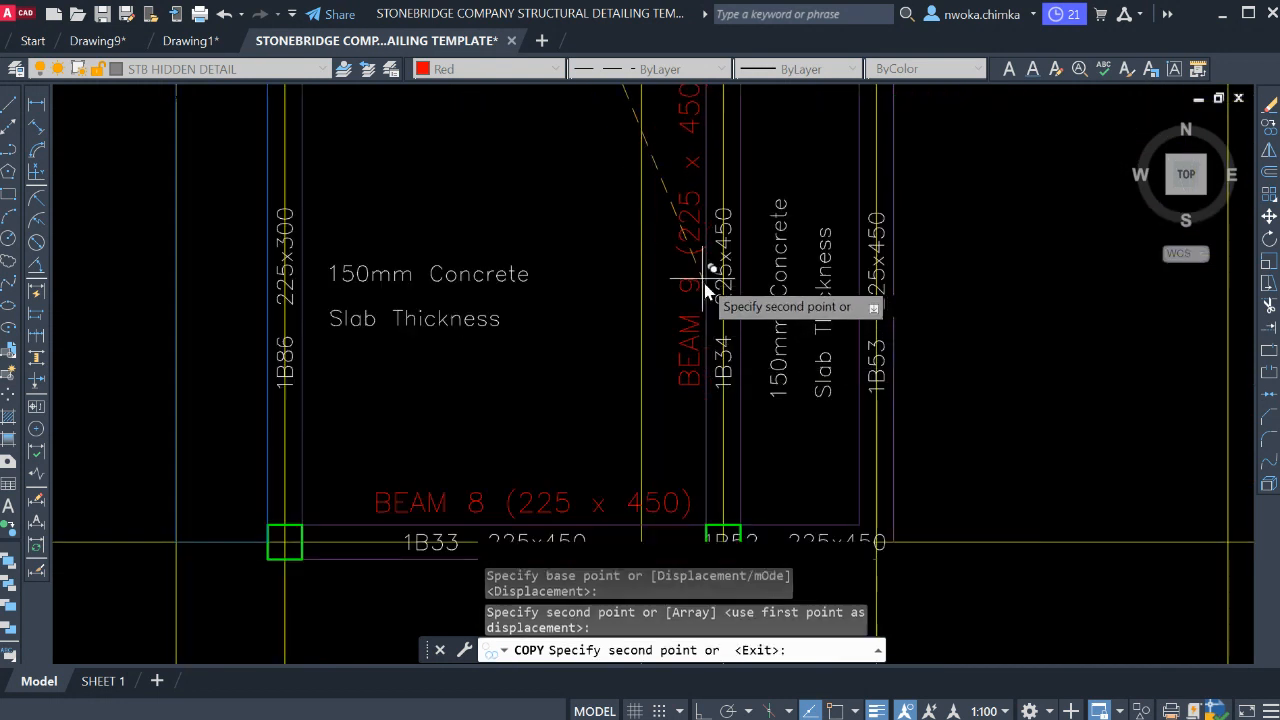
middle_click_drag(993, 363, 892, 410)
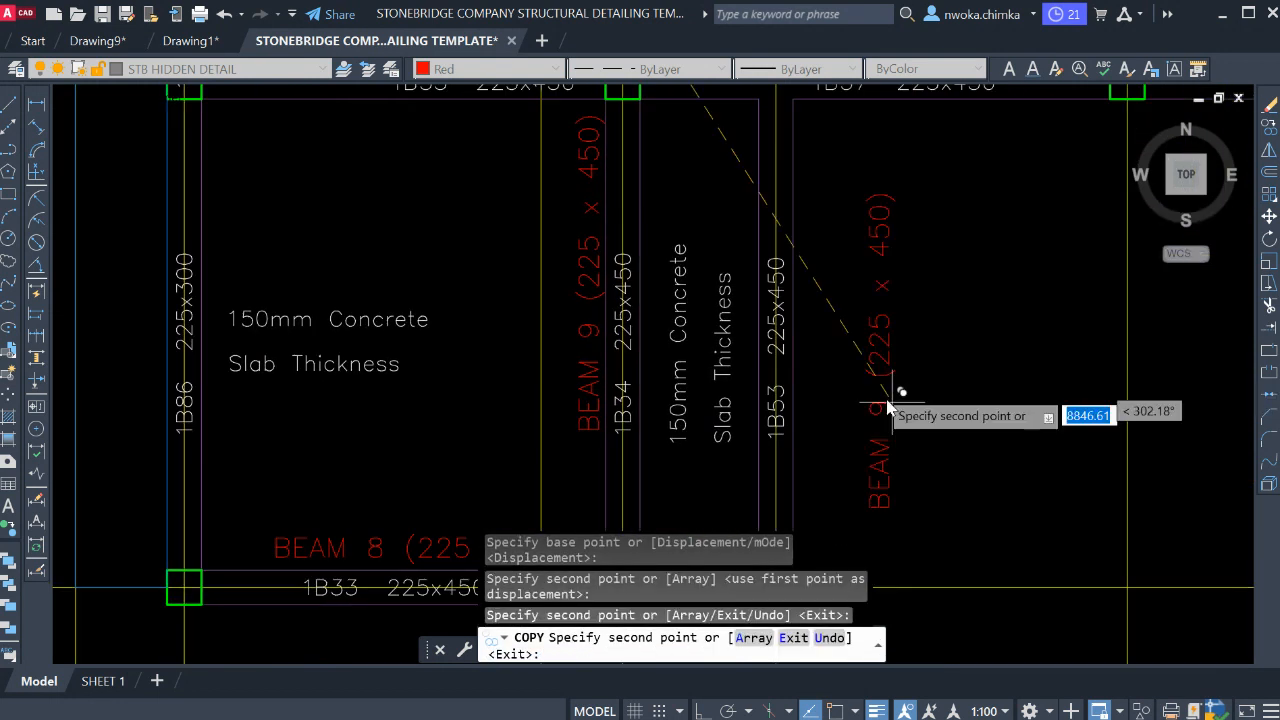
left_click(826, 386)
- Place copies of the BEAM 9 label just west of beams 1B64 and 1B60, between grid lines D and H
scroll(829, 380, "down", 5)
scroll(814, 349, "up", 3)
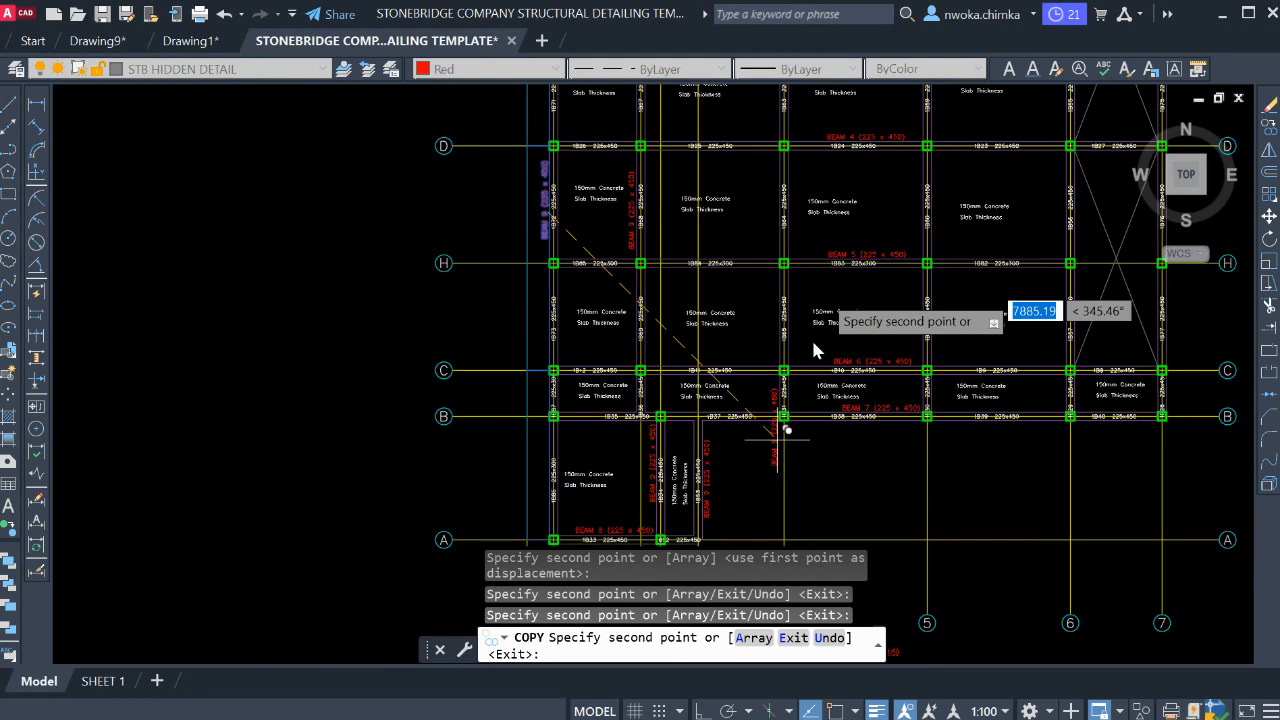
scroll(773, 366, "up", 4)
left_click(764, 357)
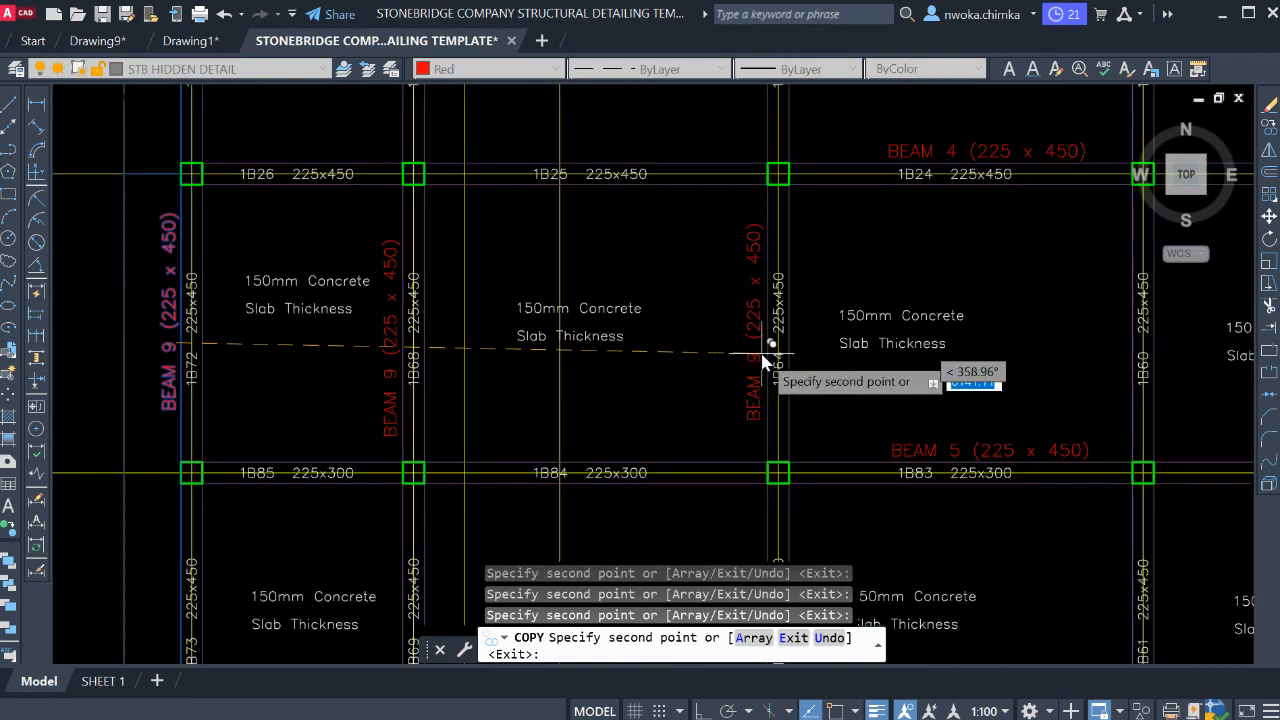
scroll(790, 370, "down", 4)
scroll(780, 360, "up", 4)
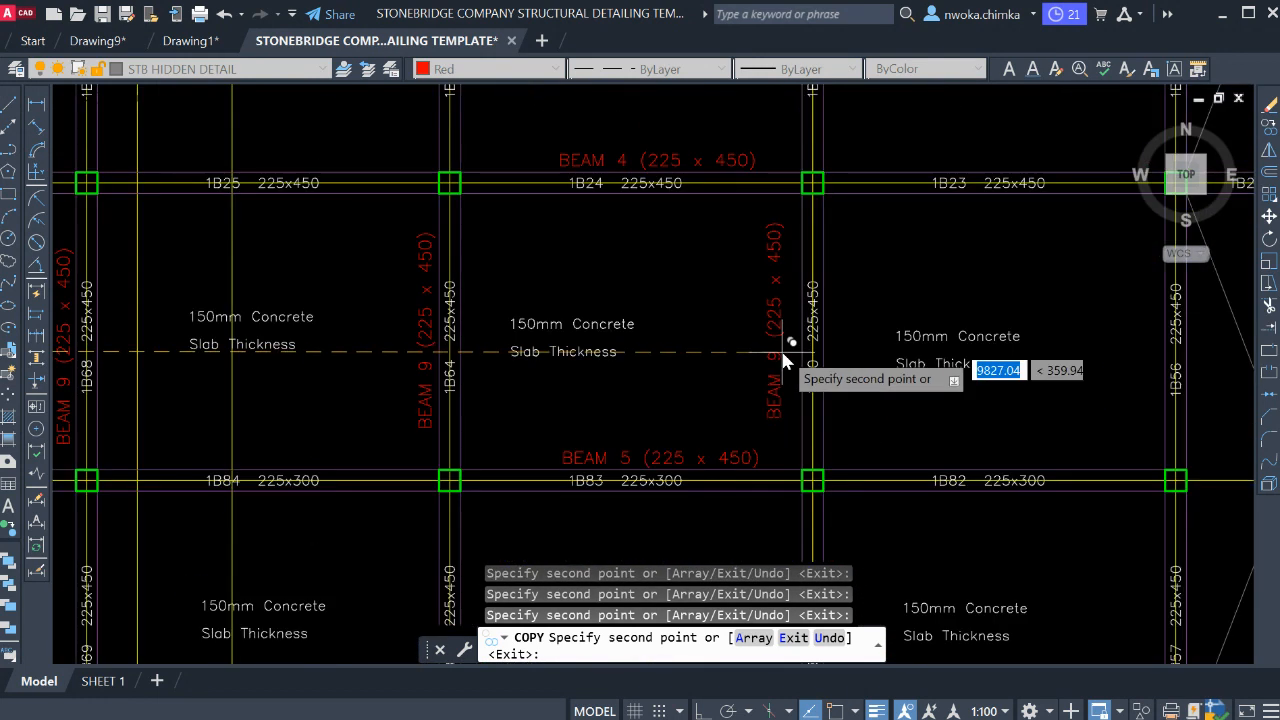
- Place copies of the BEAM 9 label west of beam 1B56 and east of beam 1B76, and end the copying
scroll(797, 349, "down", 7)
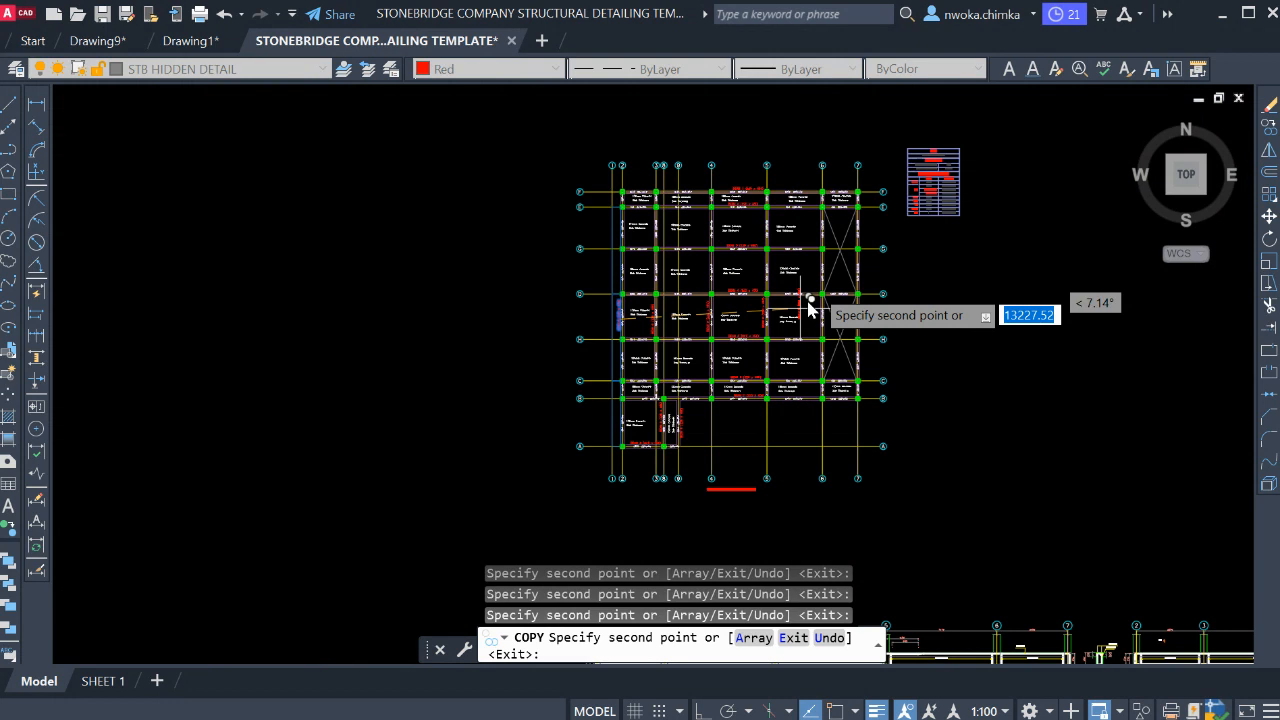
scroll(813, 316, "up", 4)
scroll(814, 316, "up", 4)
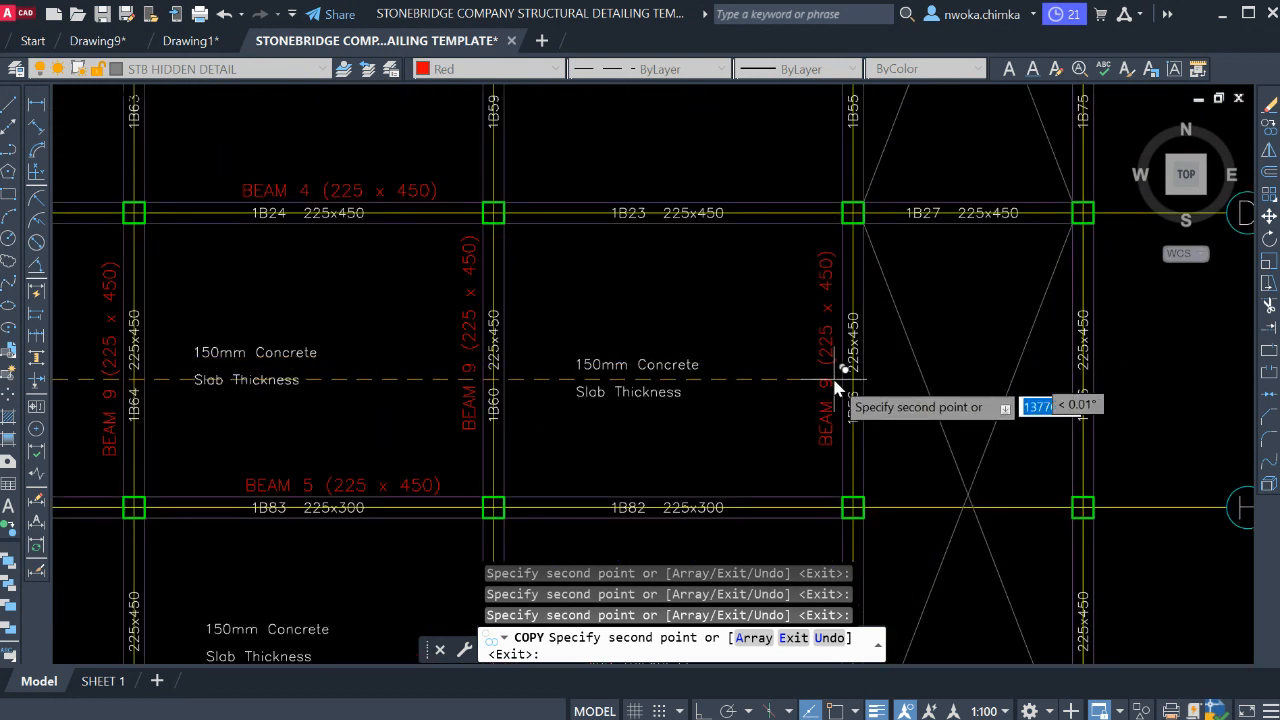
scroll(920, 398, "down", 4)
scroll(914, 420, "up", 4)
scroll(910, 395, "down", 2)
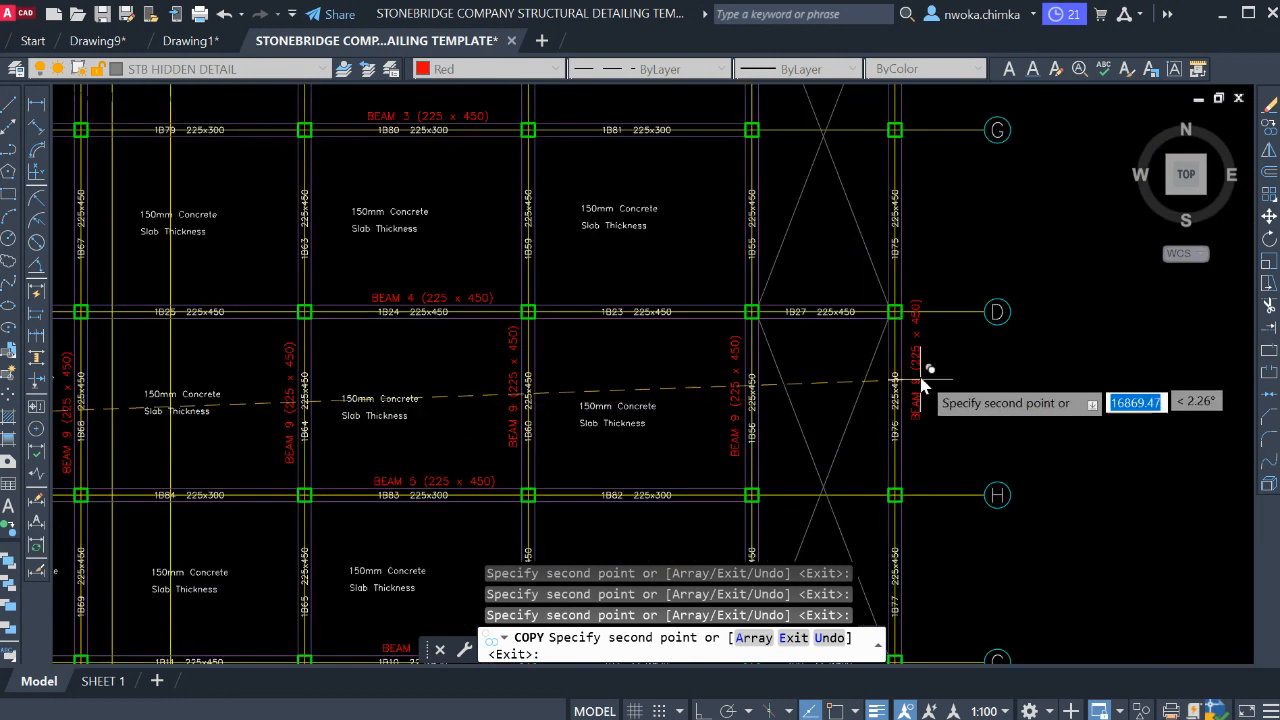
scroll(918, 400, "up", 2)
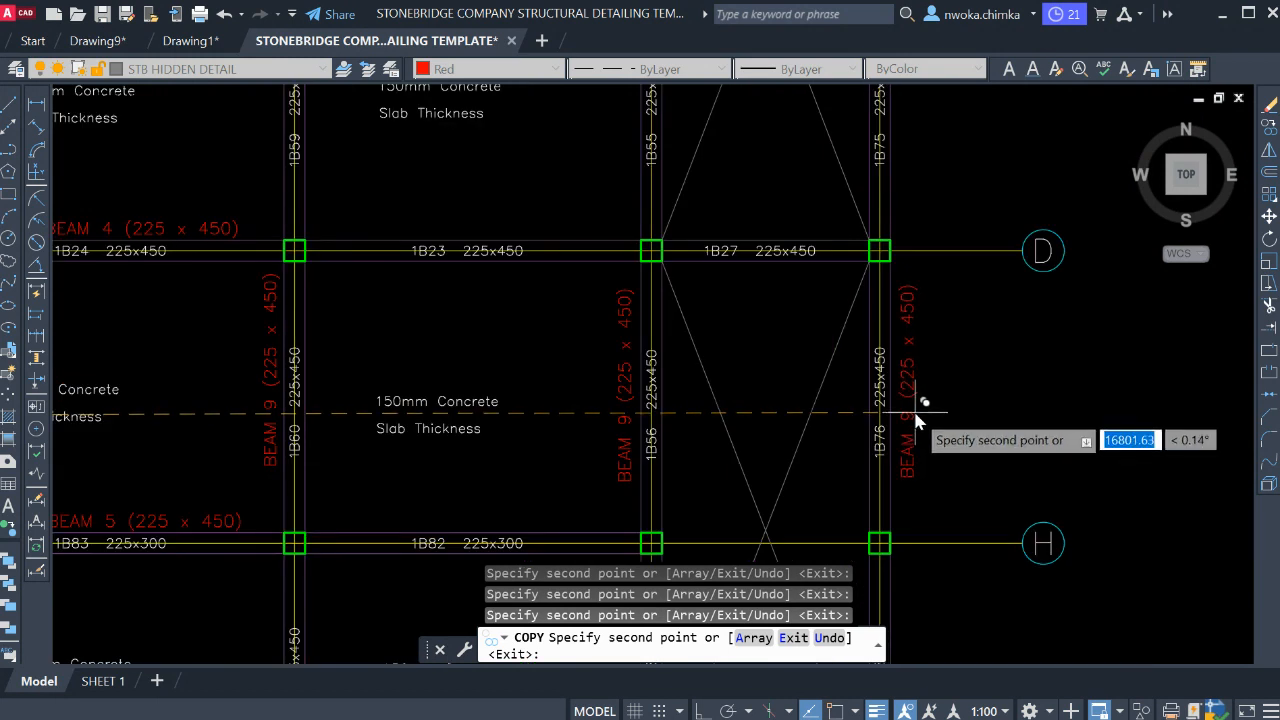
scroll(1051, 354, "down", 4)
key("Escape")
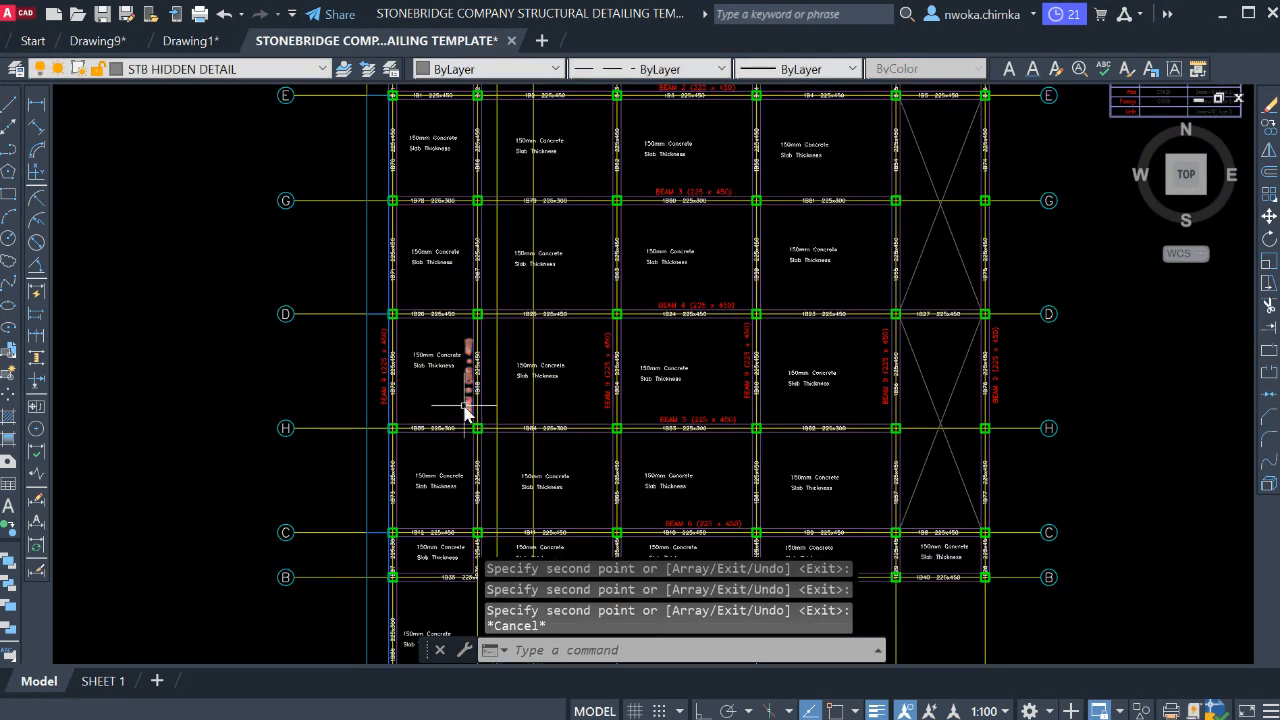
- Examine the numbering of the beam labels from grid line D down to grid line A
scroll(470, 405, "up", 6)
scroll(544, 362, "down", 2)
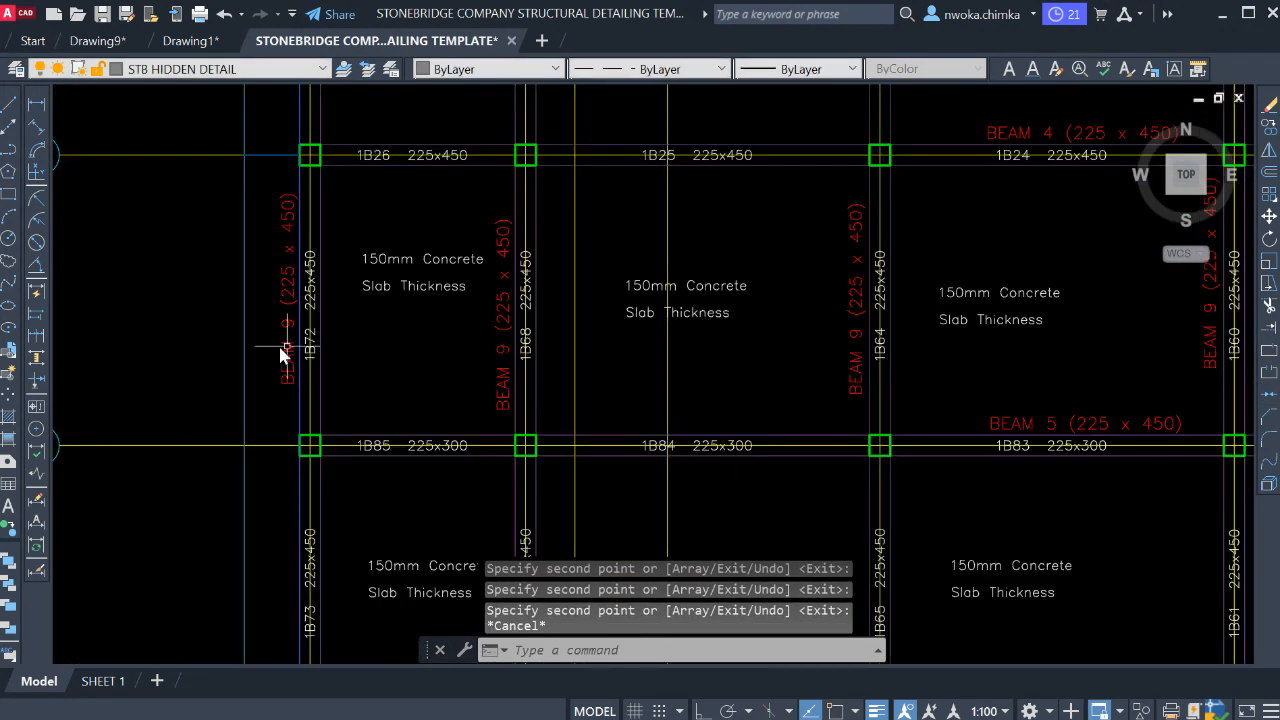
scroll(380, 302, "up", 2)
scroll(490, 268, "down", 6)
middle_click_drag(692, 406, 728, 249)
scroll(530, 428, "up", 4)
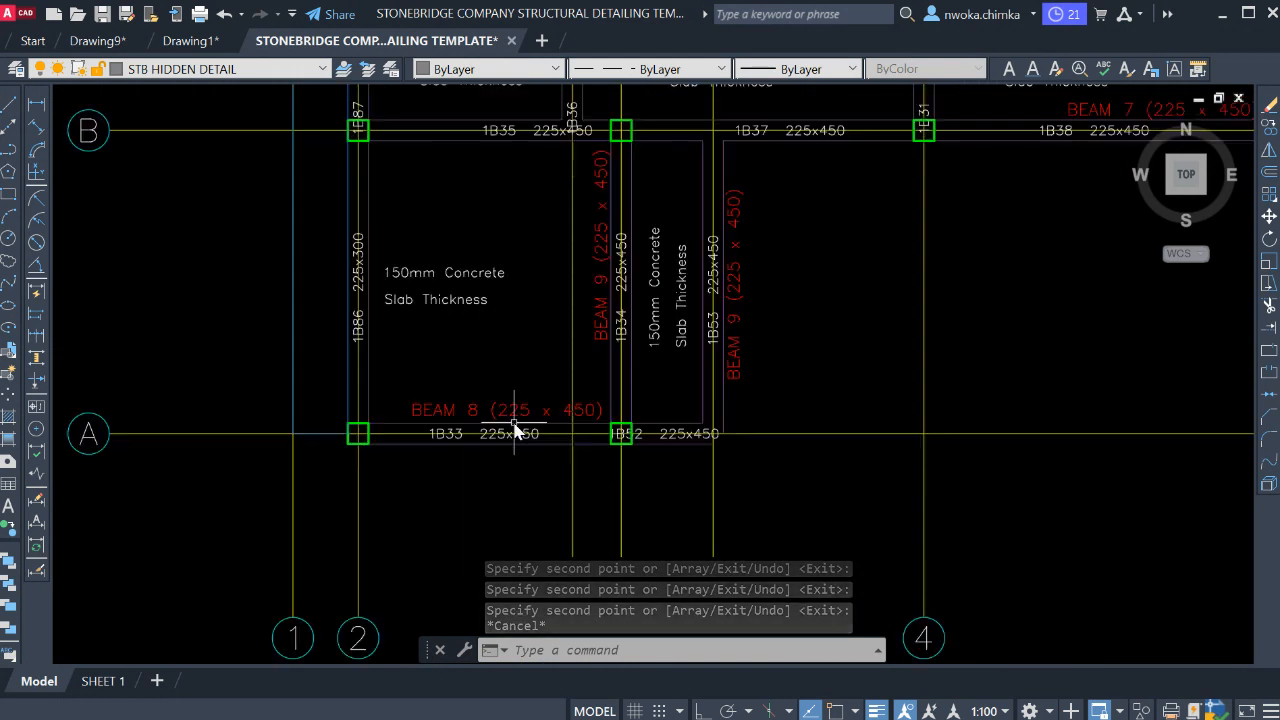
scroll(514, 422, "up", 2)
scroll(741, 400, "down", 4)
middle_click_drag(704, 295, 687, 478)
middle_click_drag(590, 215, 590, 380)
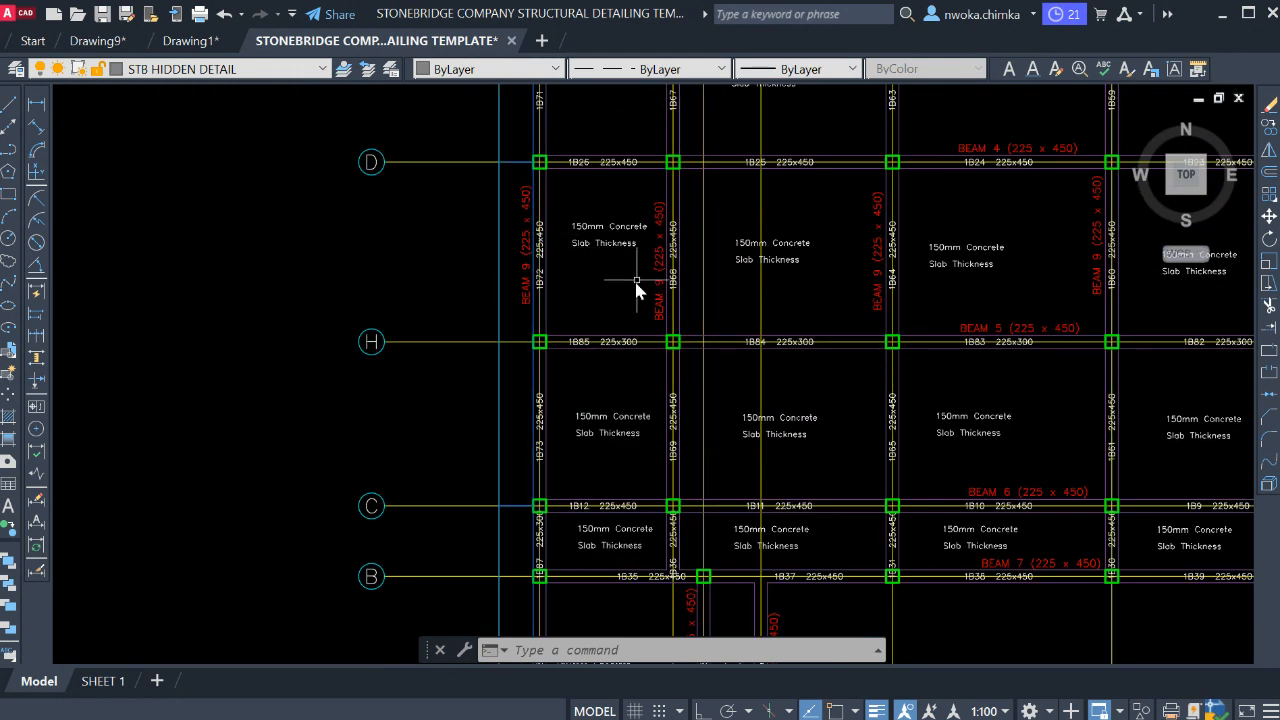
- Edit the vertical label beside beam 1B68 to read BEAM 10 (225 x 450)
scroll(637, 285, "up", 3)
left_click(691, 243)
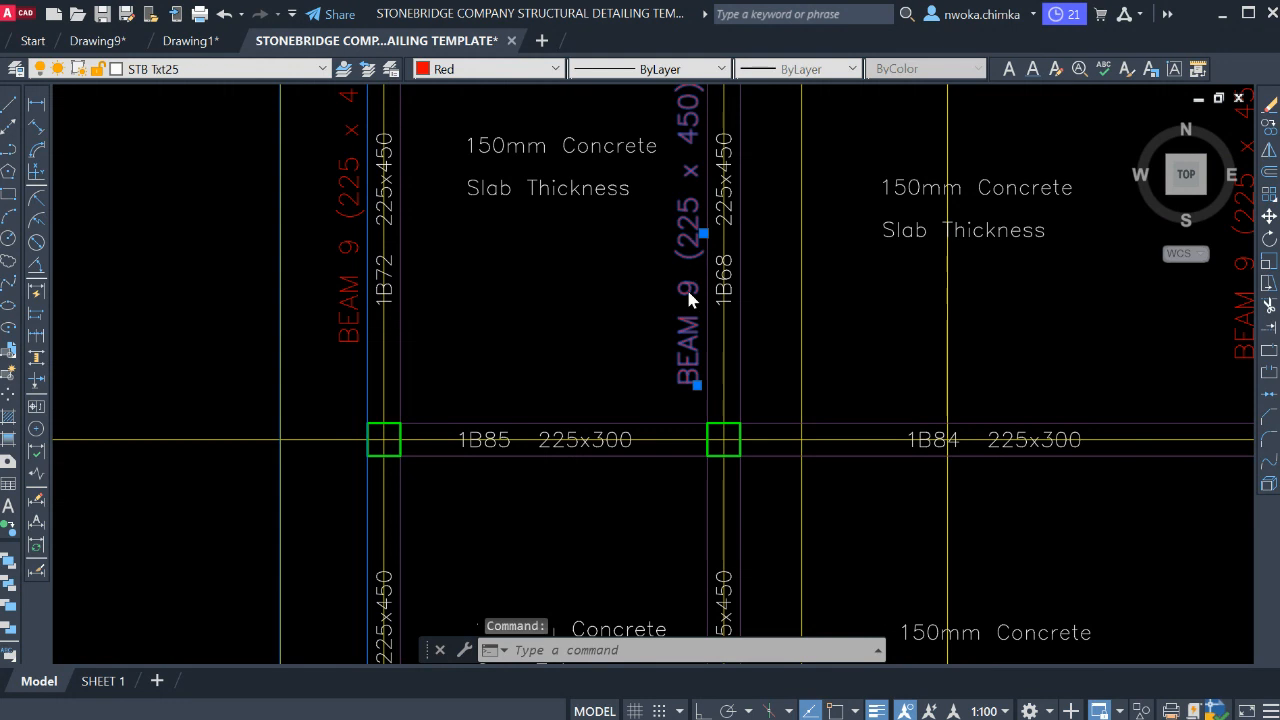
double_click(688, 288)
left_click(661, 220)
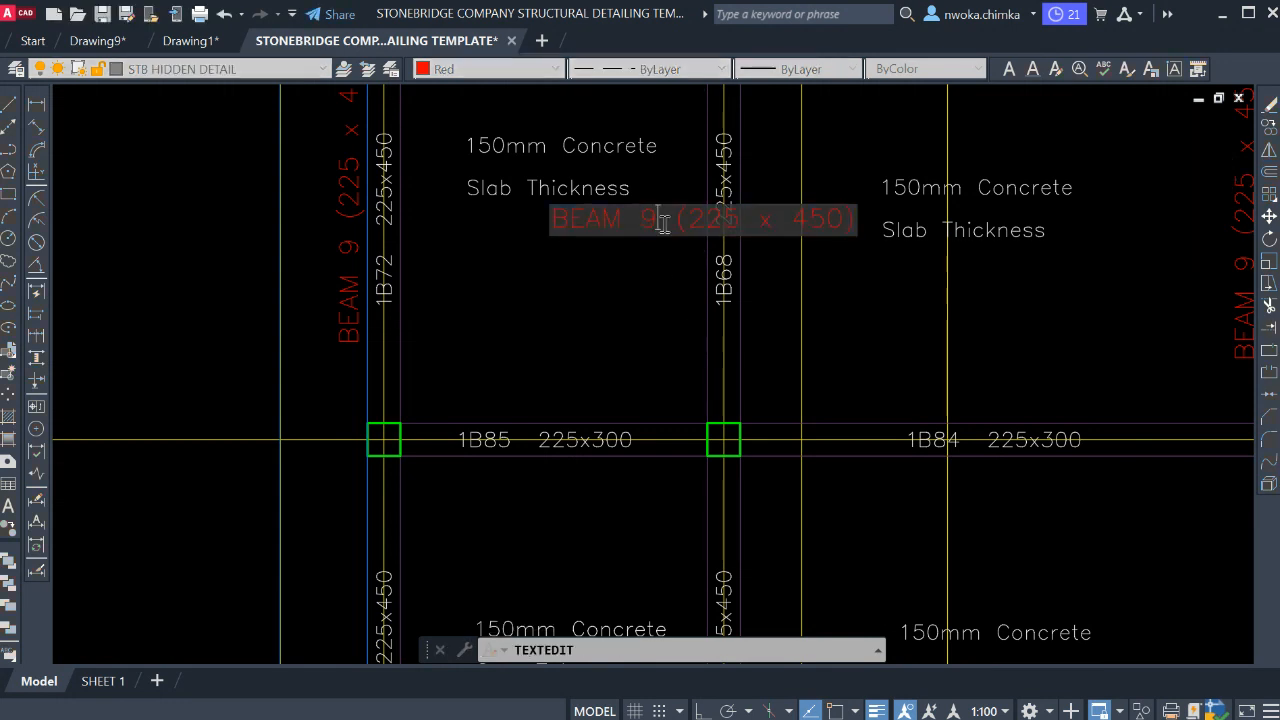
type("10")
left_click(632, 354)
- Edit the vertical label beside beam 1B34 to read BEAM 11 (225 x 450)
scroll(617, 257, "down", 6)
scroll(663, 354, "up", 4)
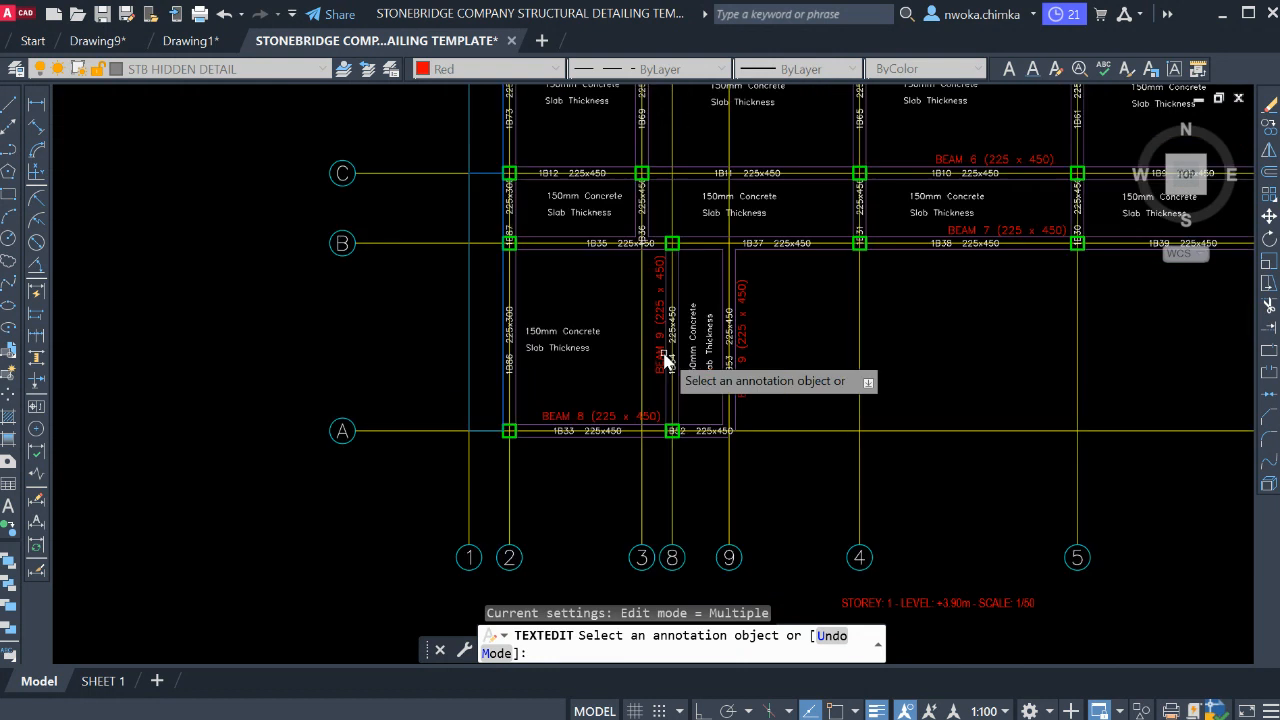
left_click(662, 310)
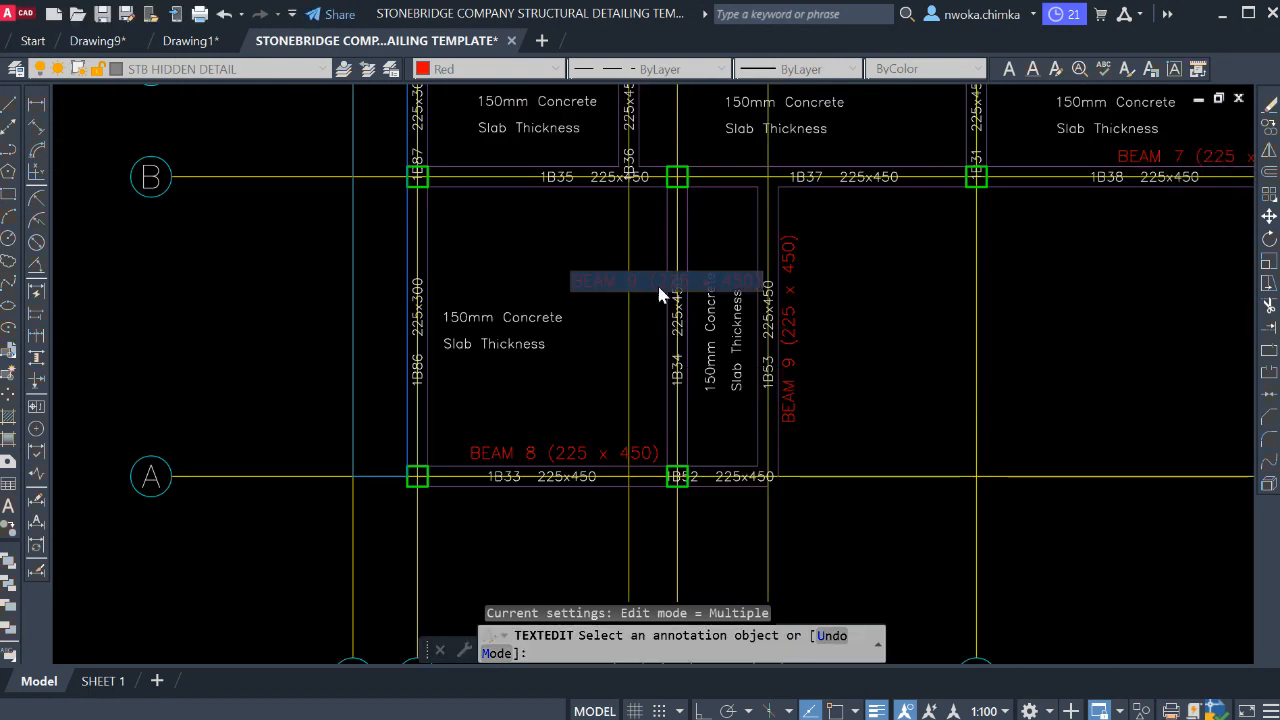
scroll(640, 290, "up", 2)
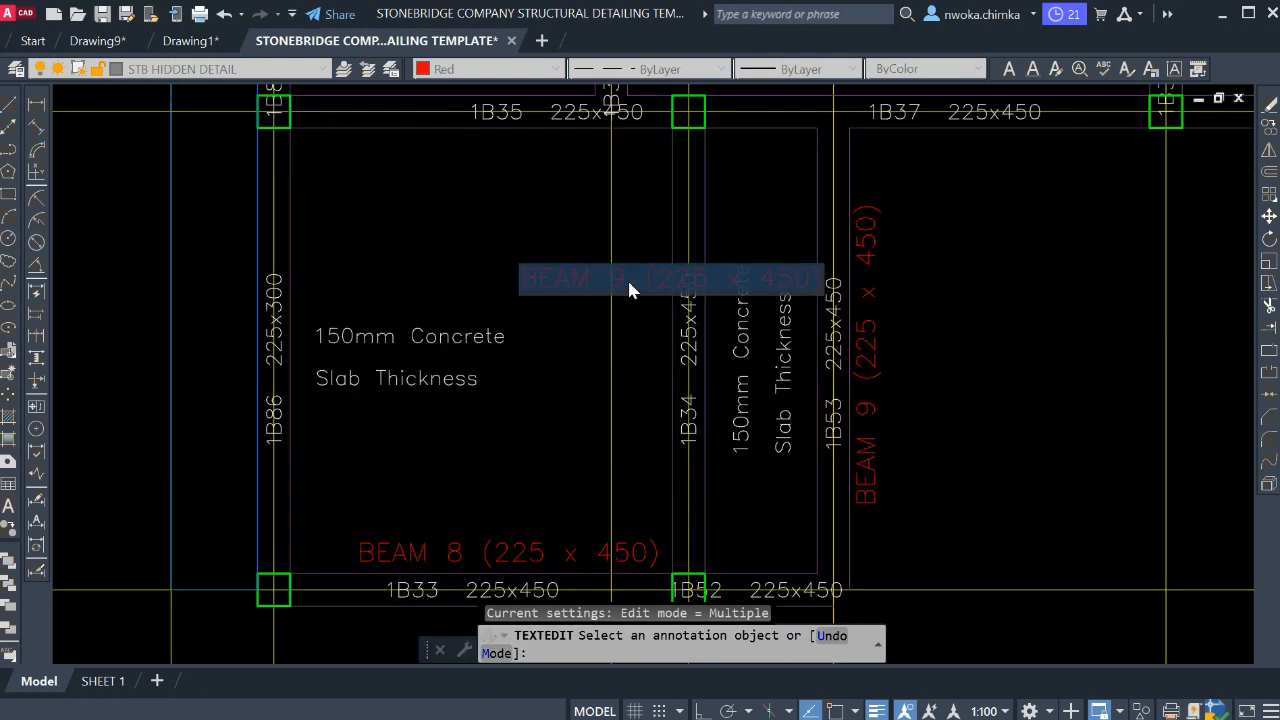
left_click(694, 451)
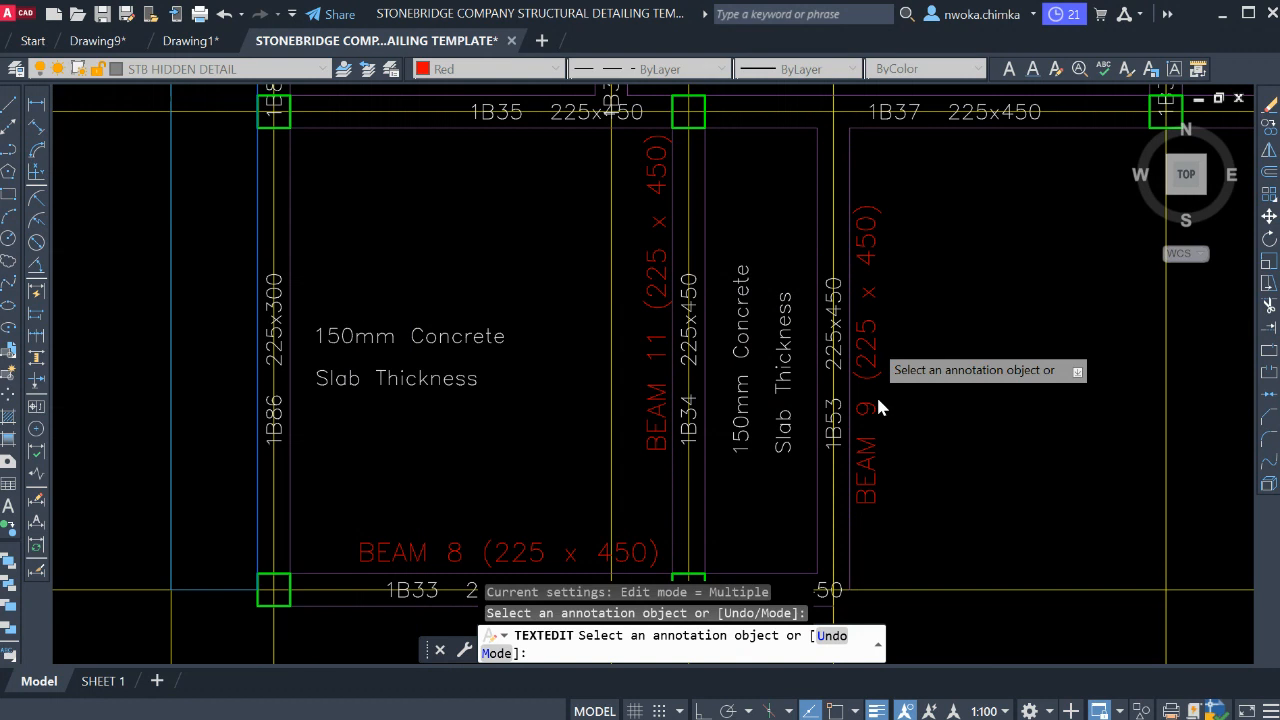
- Edit the vertical label beside beam 1B53 to read BEAM 12 (225 x 450) and end the text editing
left_click(858, 432)
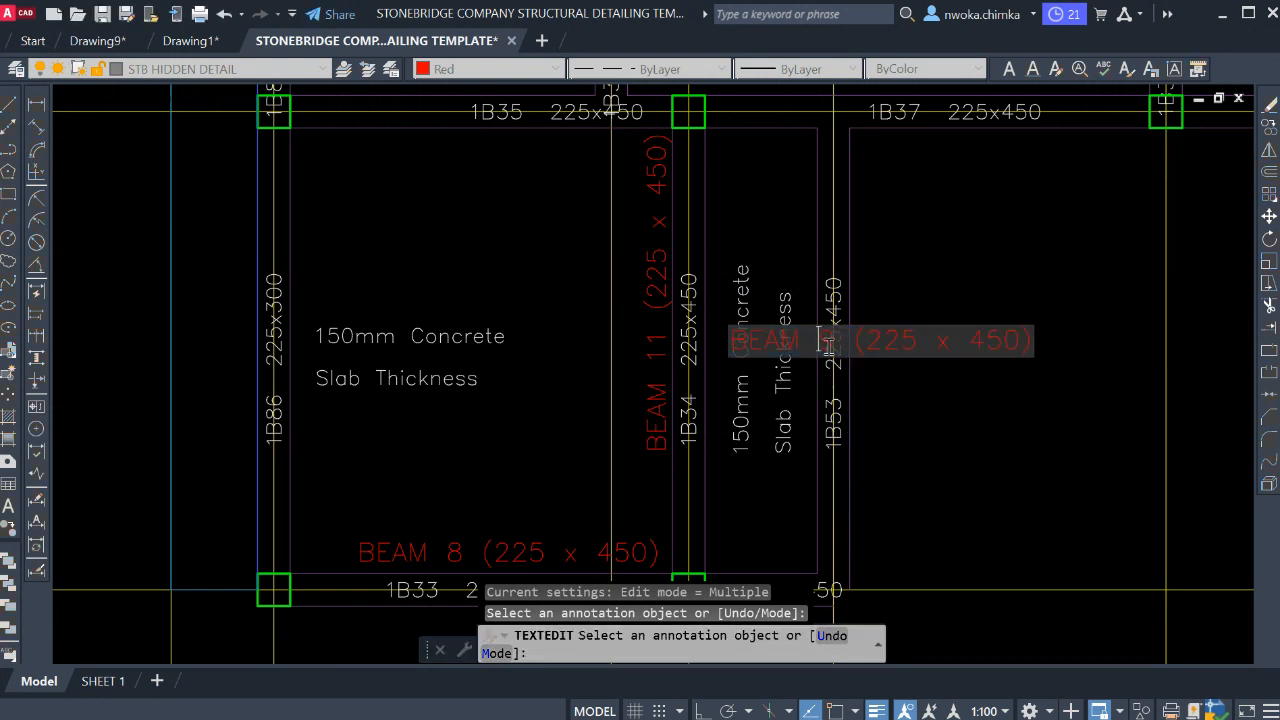
type("12")
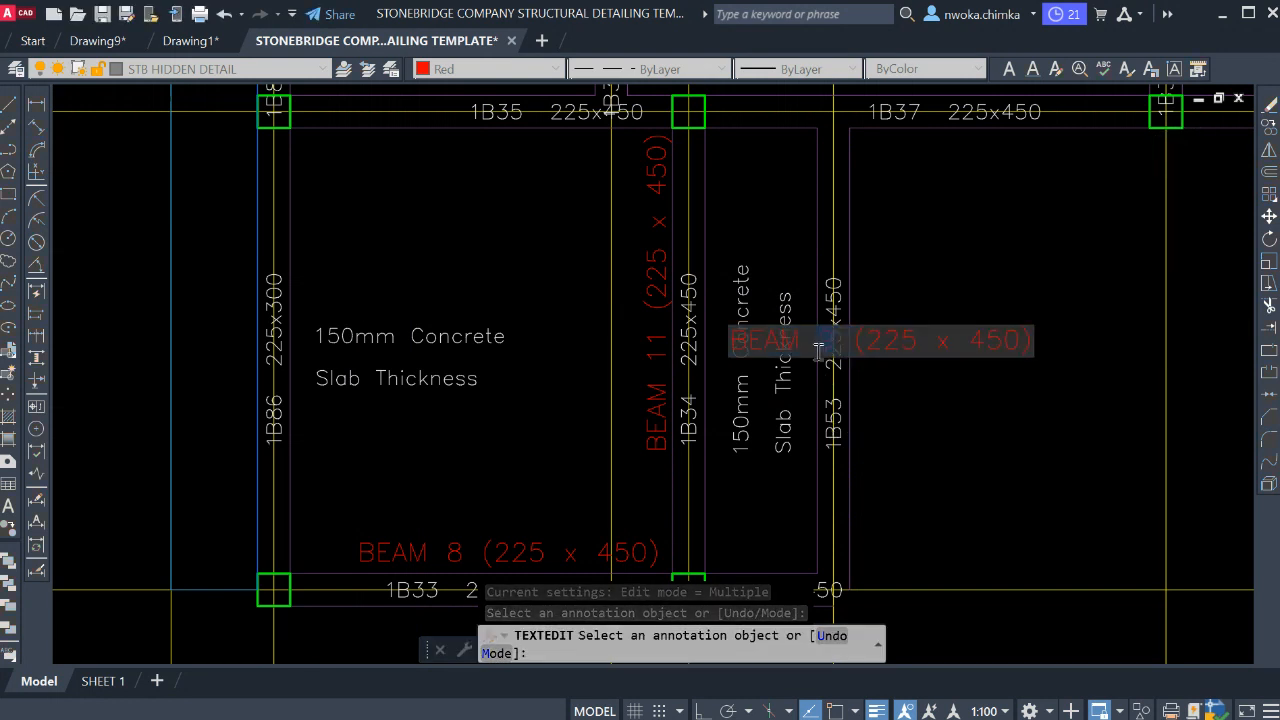
left_click(922, 418)
scroll(857, 343, "down", 5)
key("Escape")
- Move the BEAM 8 (225 x 450) label to just below beam 1B33 on grid line A
scroll(794, 414, "up", 5)
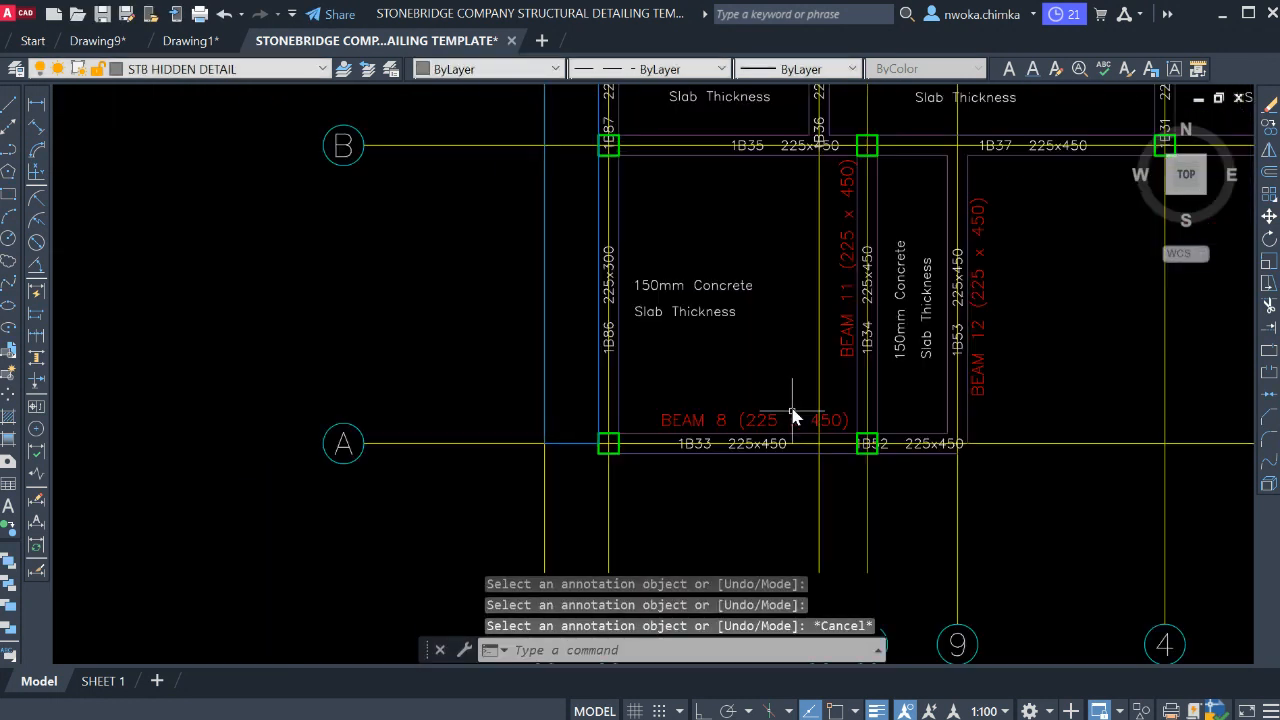
left_click(755, 418)
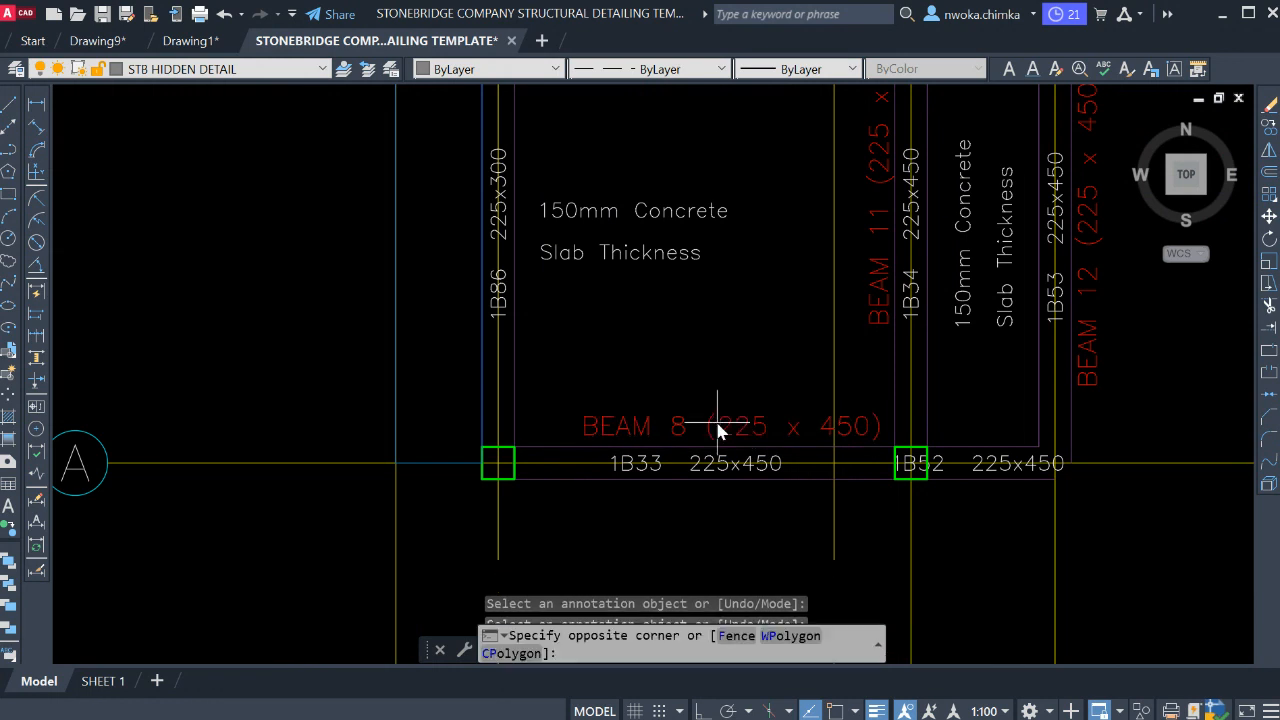
left_click(672, 368)
type("m")
key("Return")
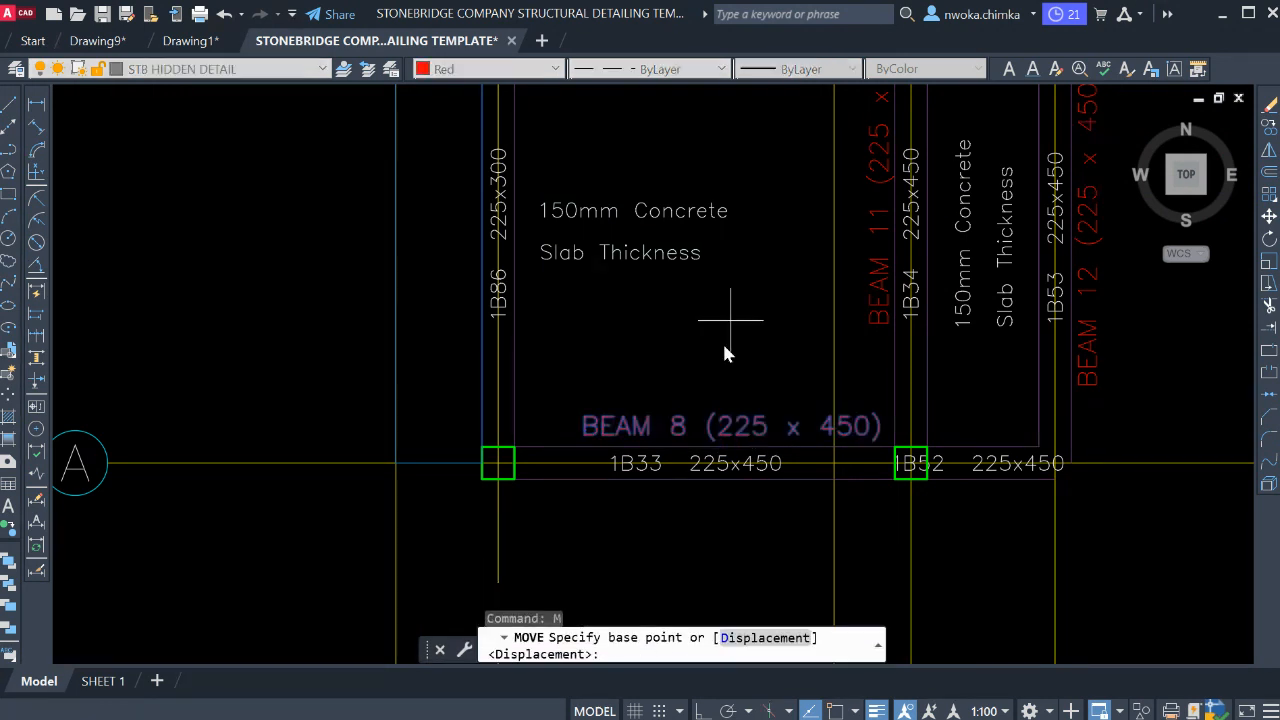
left_click(726, 330)
left_click(698, 392)
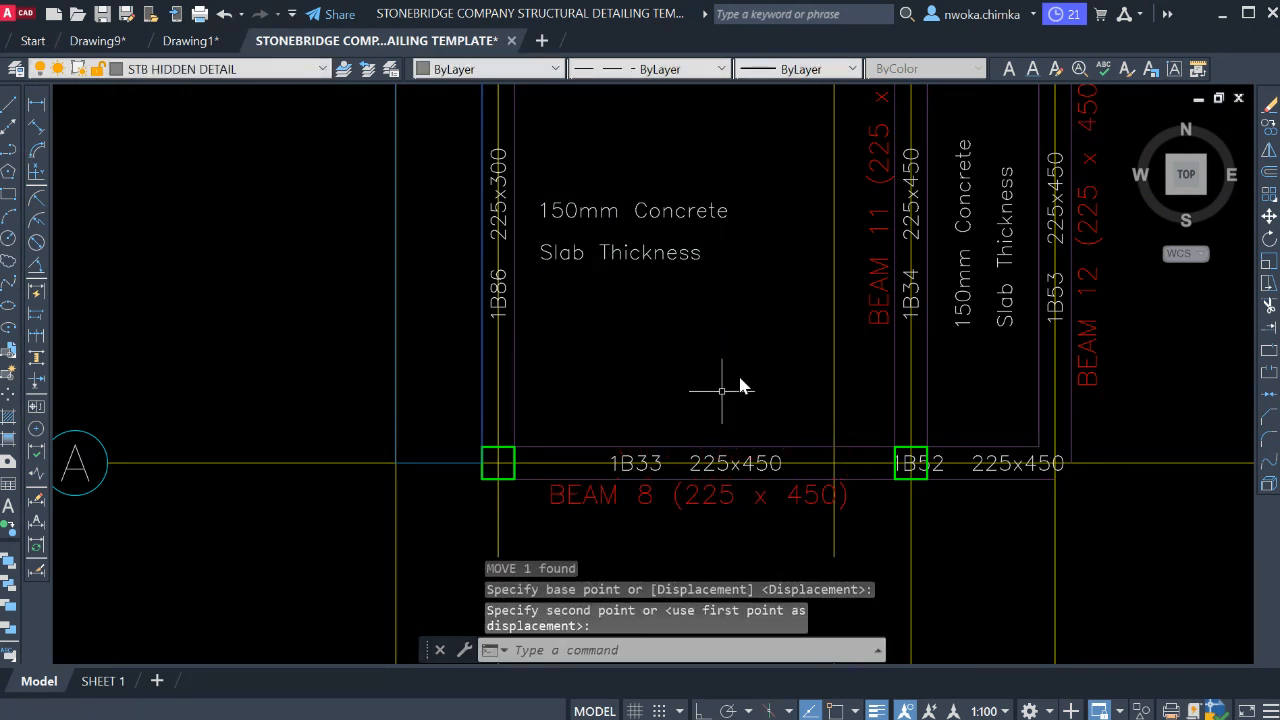
- Move the vertical BEAM 11 label slightly south along beam 1B34 and a little farther from the beam edge
scroll(737, 383, "down", 2)
left_click(803, 330)
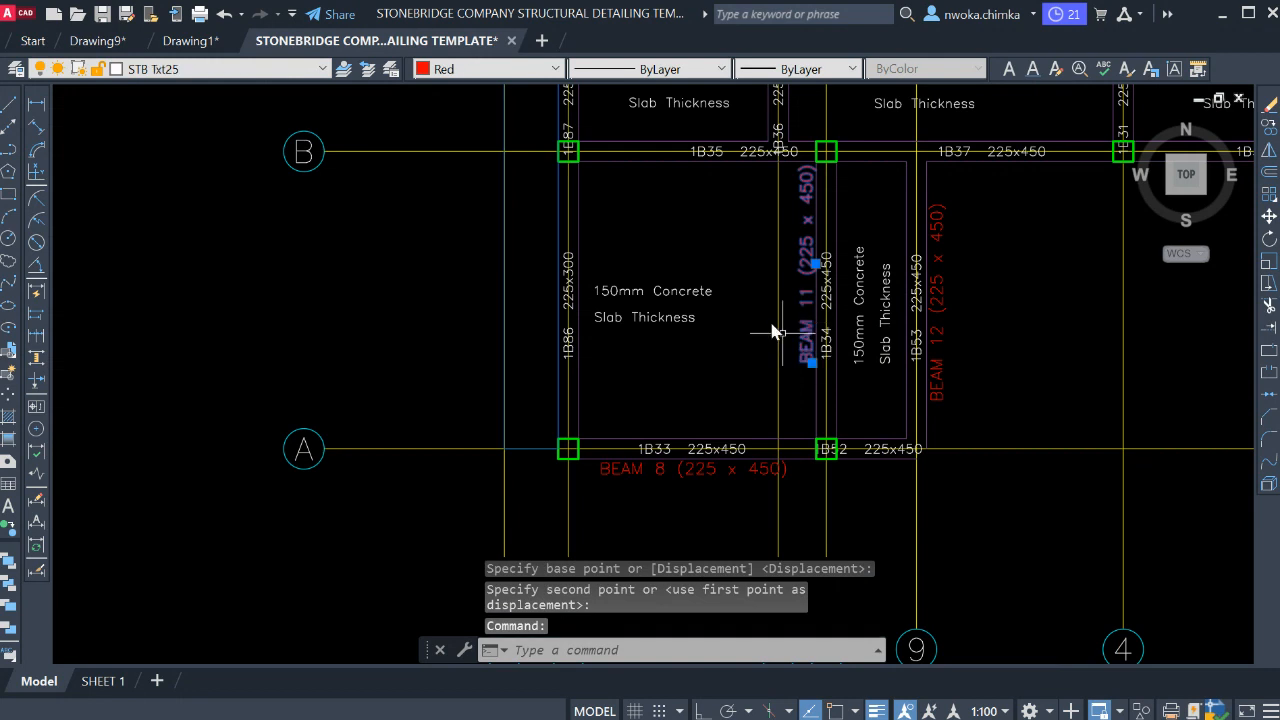
type("m")
key("Return")
scroll(821, 164, "up", 2)
left_click(699, 245)
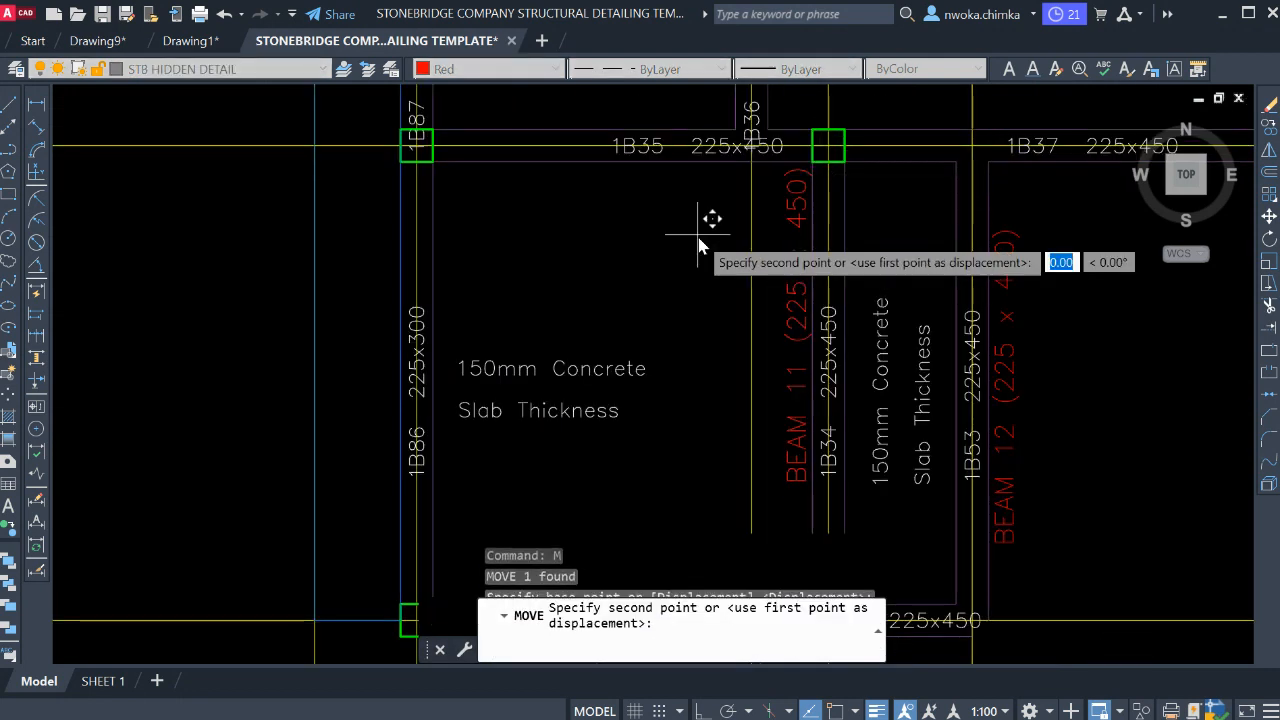
left_click(691, 280)
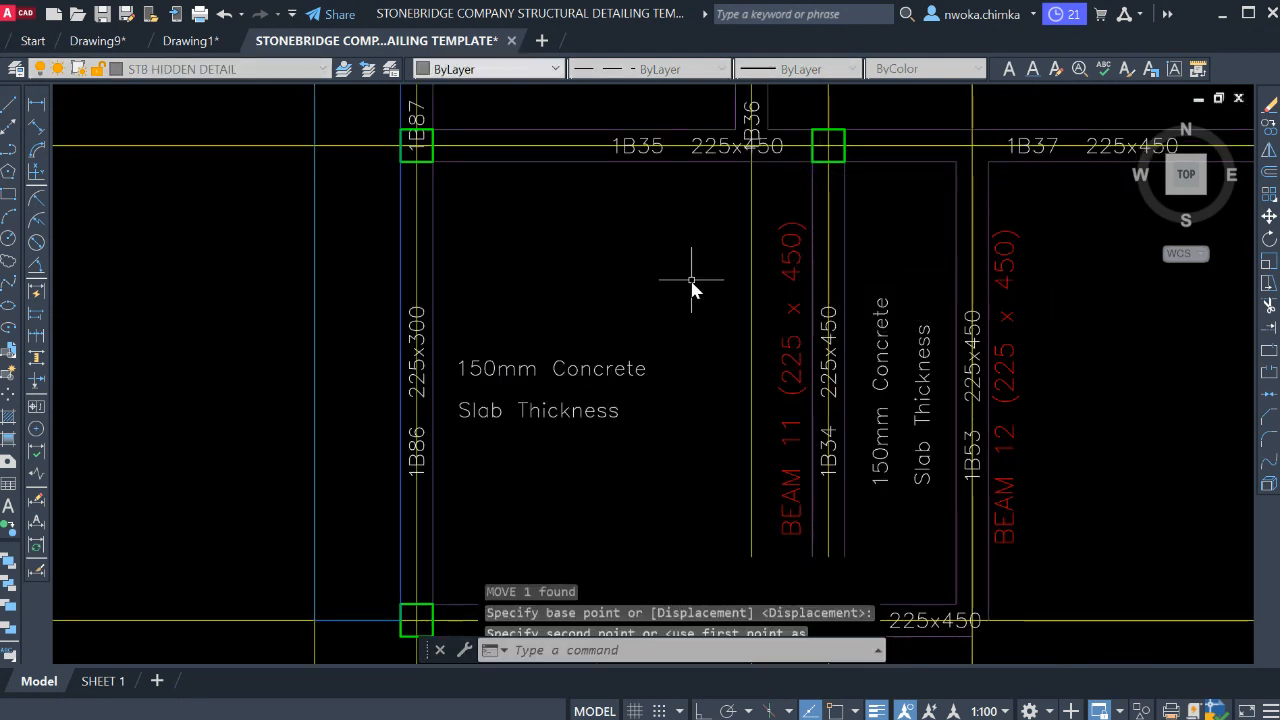
- Edit the vertical label beside beam 1B64 to read BEAM 13 (225 x 450)
scroll(691, 282, "down", 3)
scroll(914, 371, "up", 3)
scroll(924, 343, "down", 5)
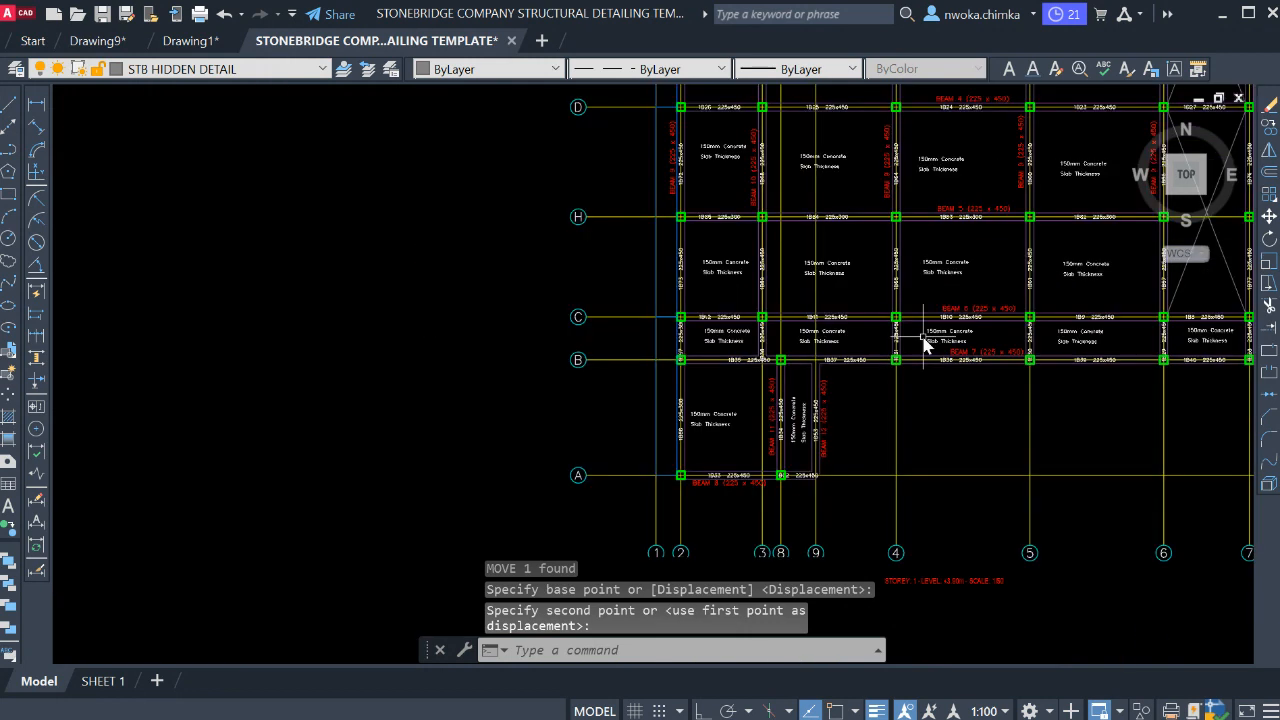
middle_click_drag(923, 337, 815, 477)
scroll(811, 294, "up", 4)
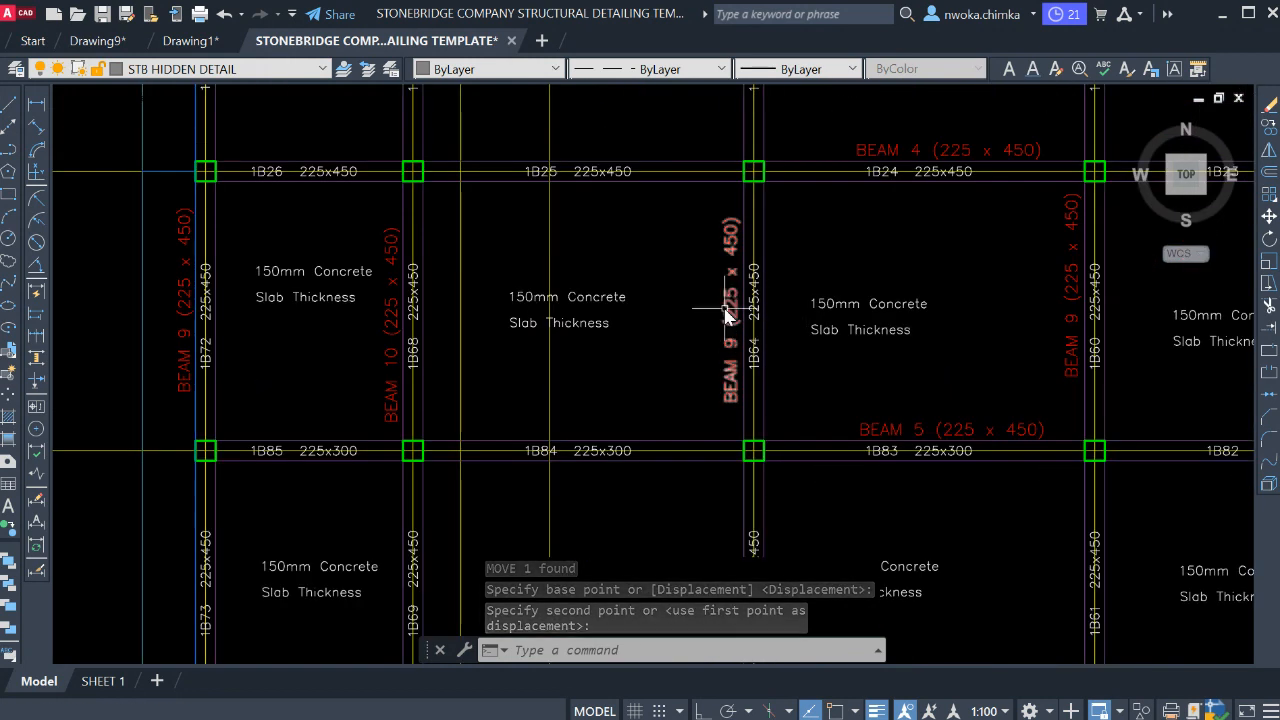
double_click(739, 352)
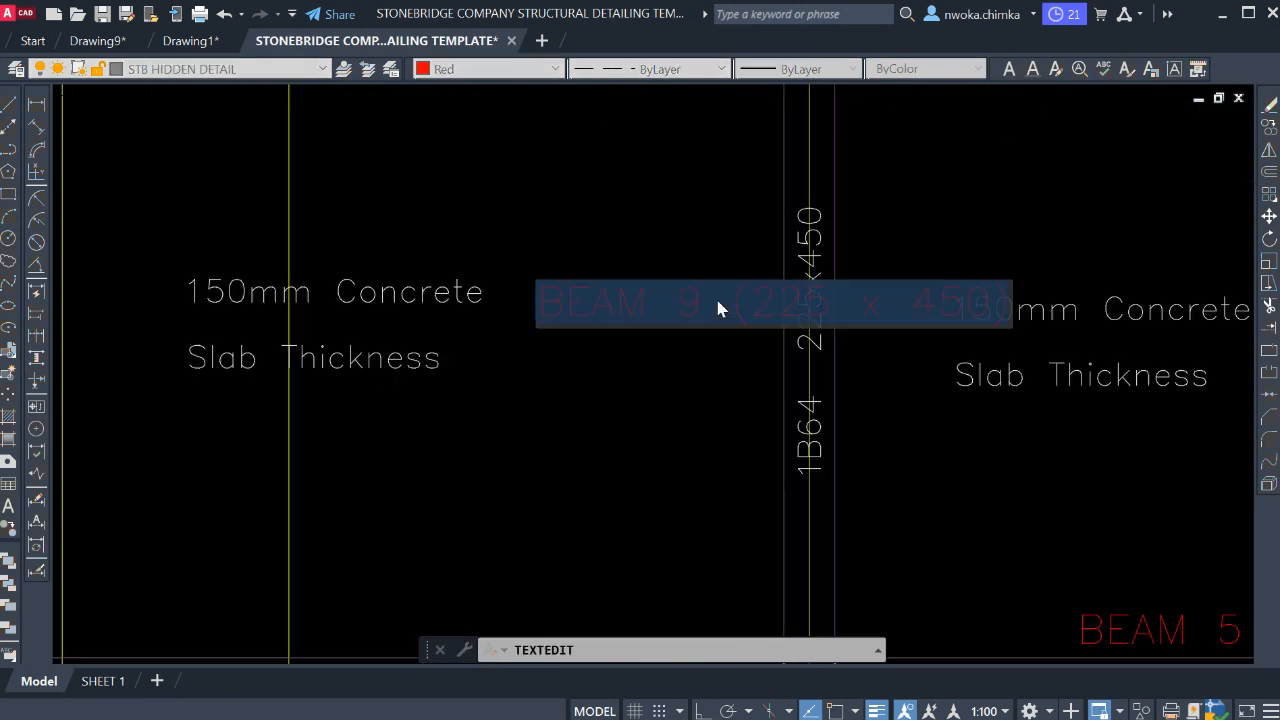
type("13")
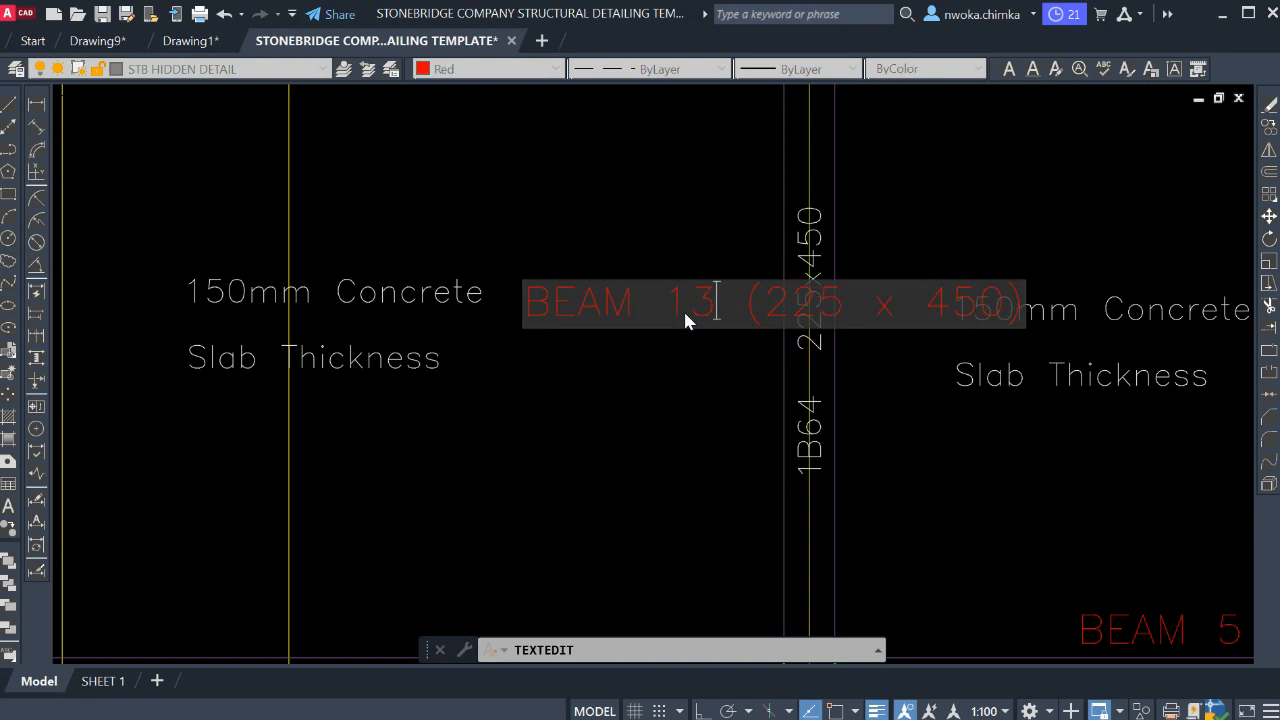
left_click(631, 389)
- Edit the vertical label beside beam 1B60 to read BEAM 14 (225 x 450)
scroll(701, 357, "down", 5)
scroll(703, 354, "down", 2)
mouse_move(781, 374)
middle_mouse_down()
mouse_move(754, 428)
mouse_move(746, 370)
mouse_move(758, 516)
mouse_move(756, 396)
middle_mouse_up()
scroll(757, 382, "up", 4)
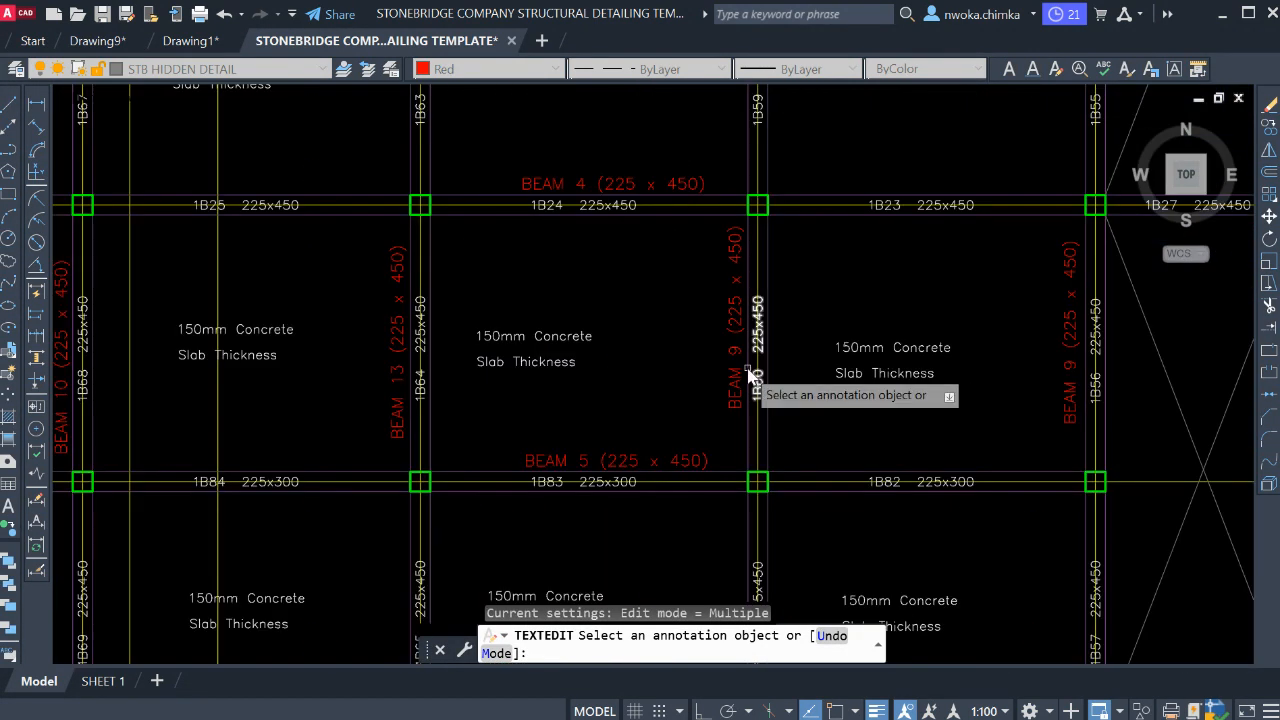
left_click(737, 372)
scroll(735, 373, "up", 4)
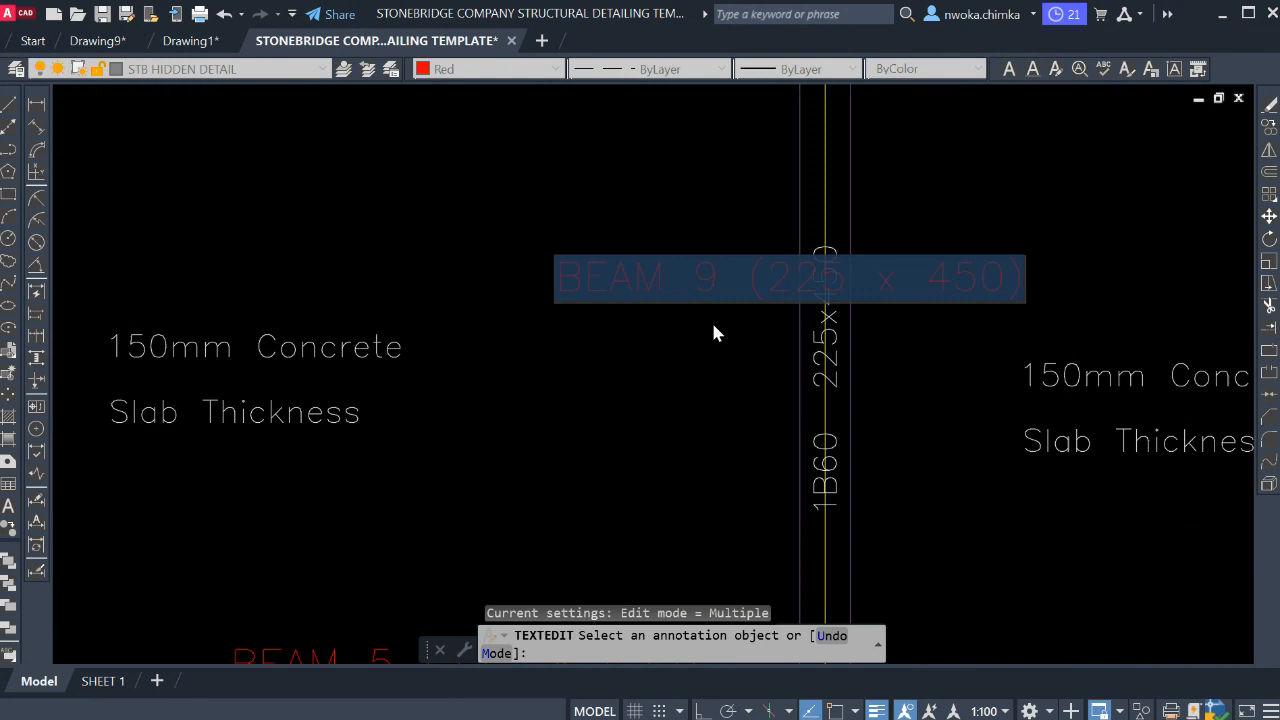
left_click(694, 277)
double_click(711, 287)
type("14")
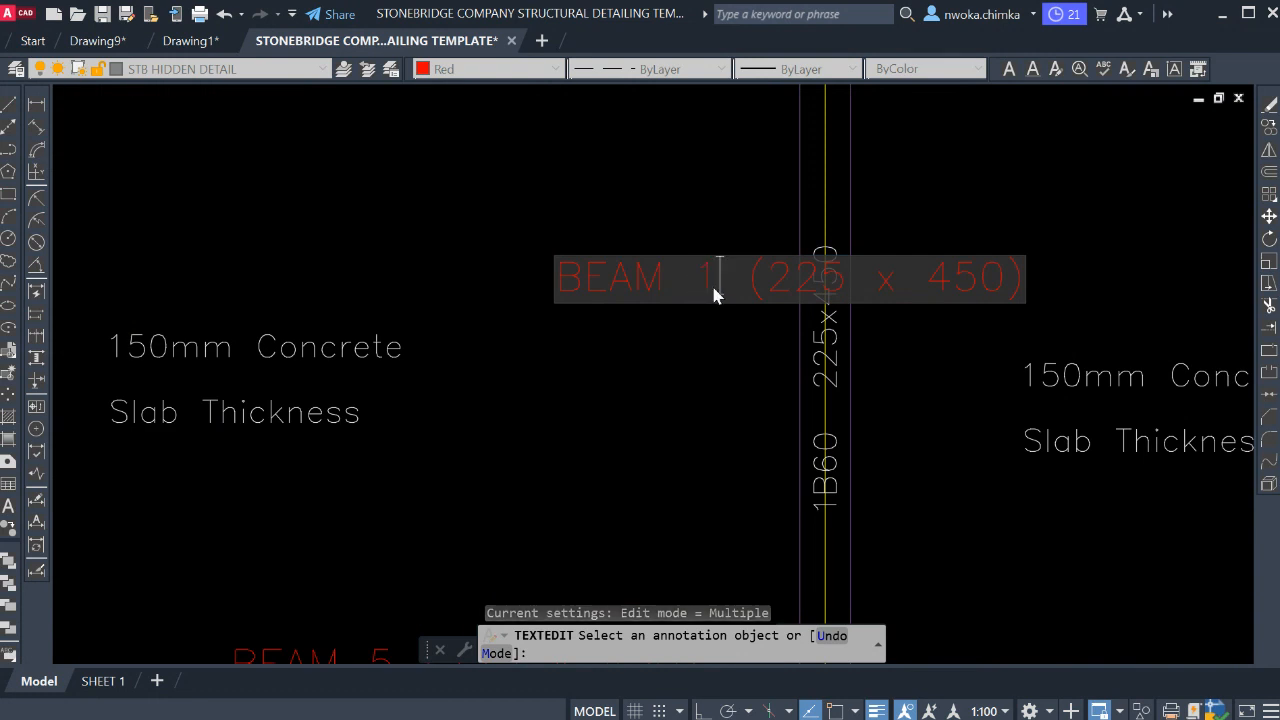
key("Return")
- Edit the vertical label beside beam 1B56 to read BEAM 15 (225 x 450)
scroll(721, 389, "down", 4)
middle_click_drag(748, 339, 698, 353)
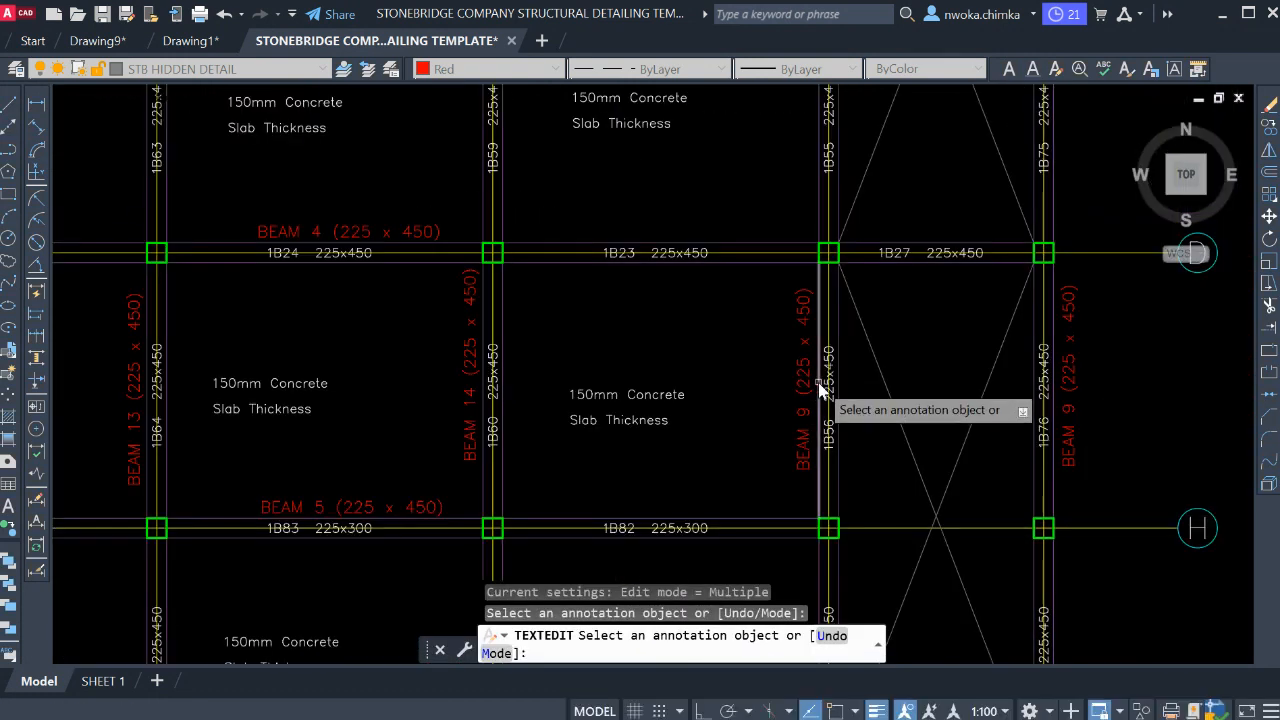
left_click(797, 409)
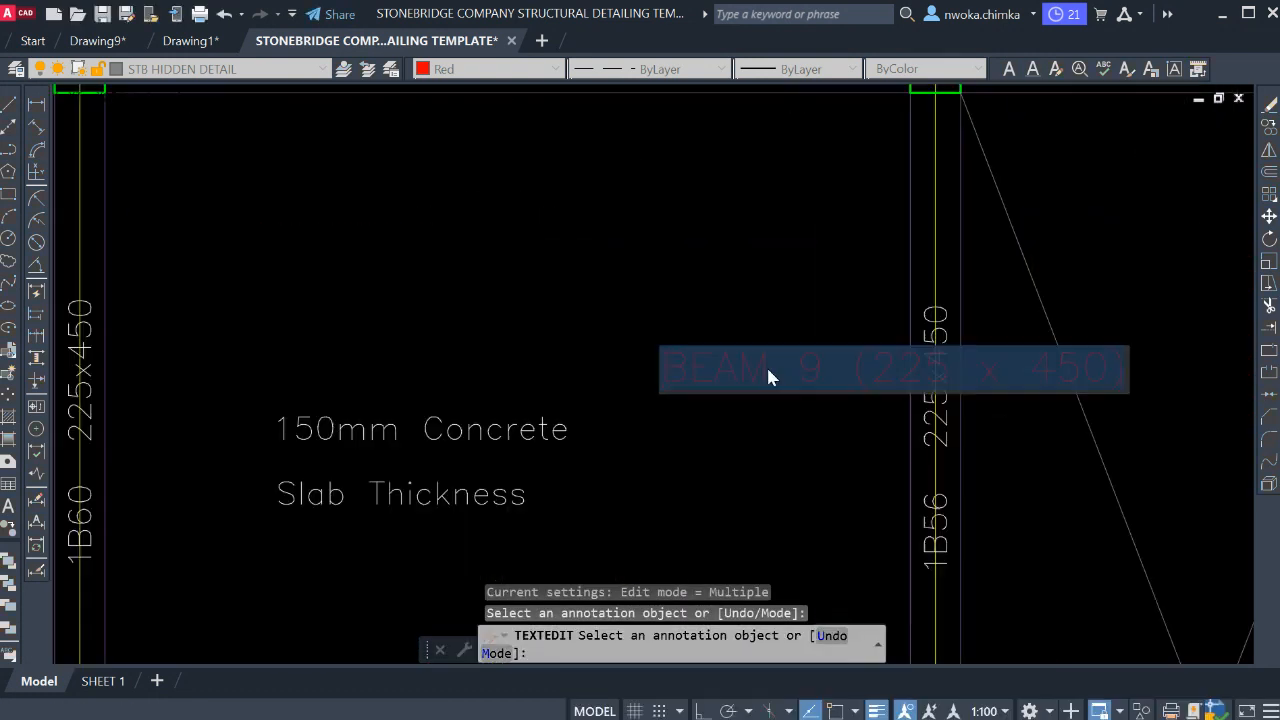
double_click(810, 370)
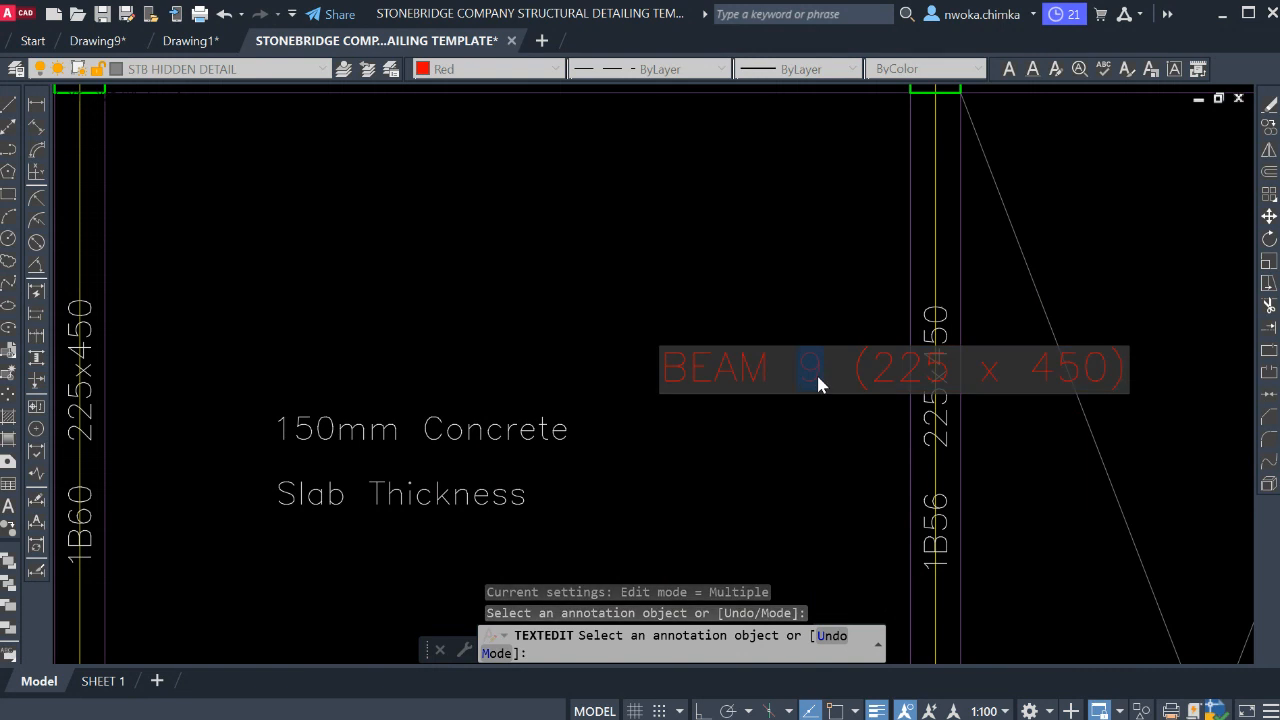
type("15")
key("Return")
- Edit the vertical label beside beam 1B76 to read BEAM 16 (225 x 450) and end the text editing
scroll(823, 337, "up", 3)
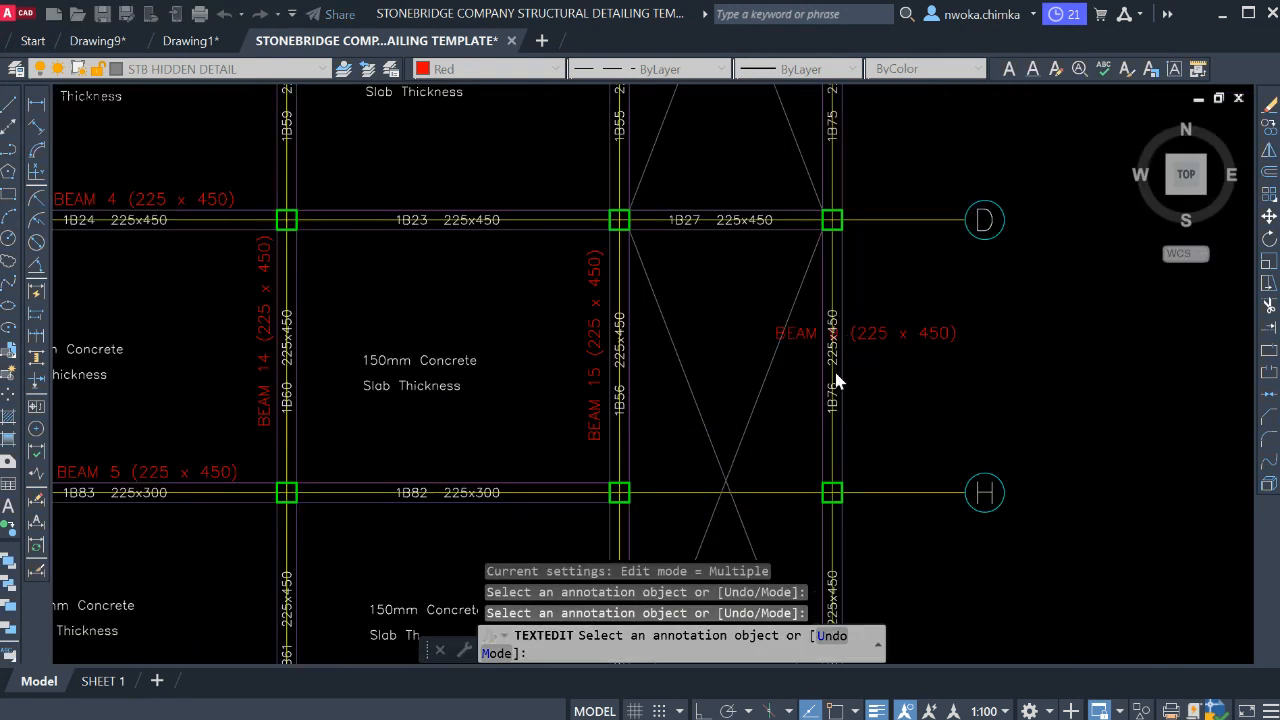
left_click(852, 372)
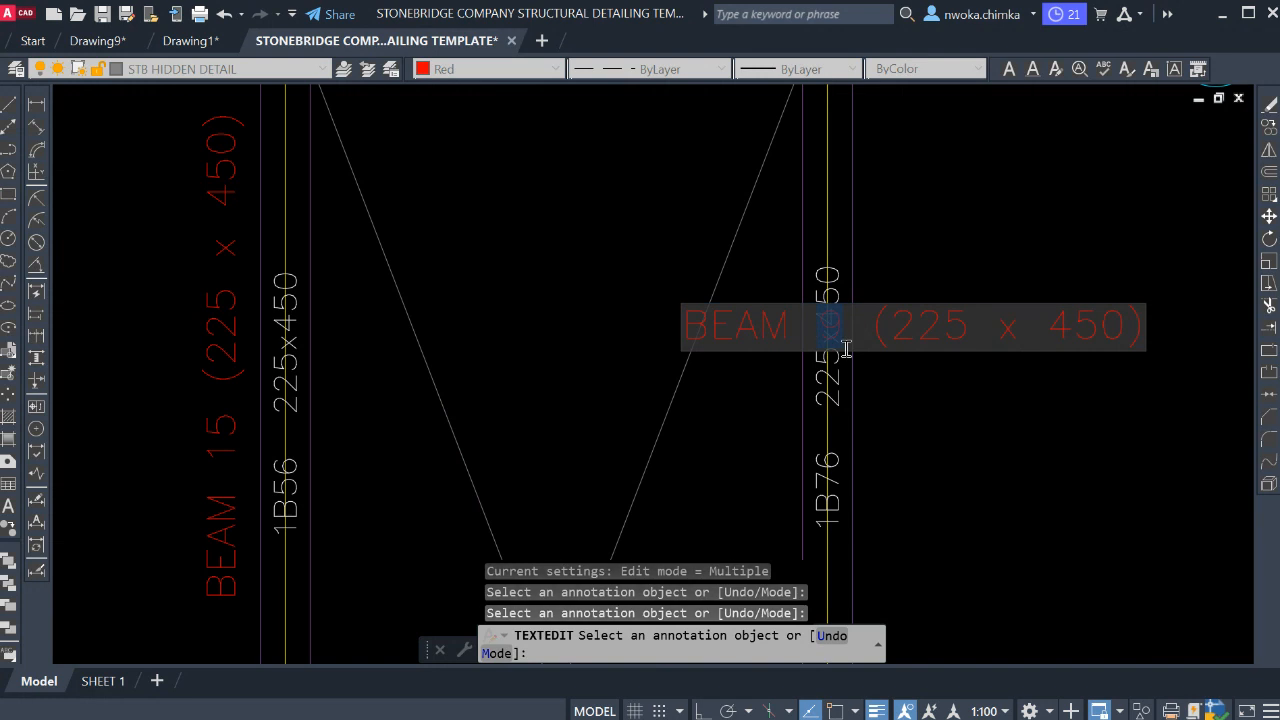
type("16")
key("Return")
key("Escape")
- Review the numbered red beam labels across the whole floor plan, checking both the horizontal and vertical ones
scroll(905, 368, "down", 5)
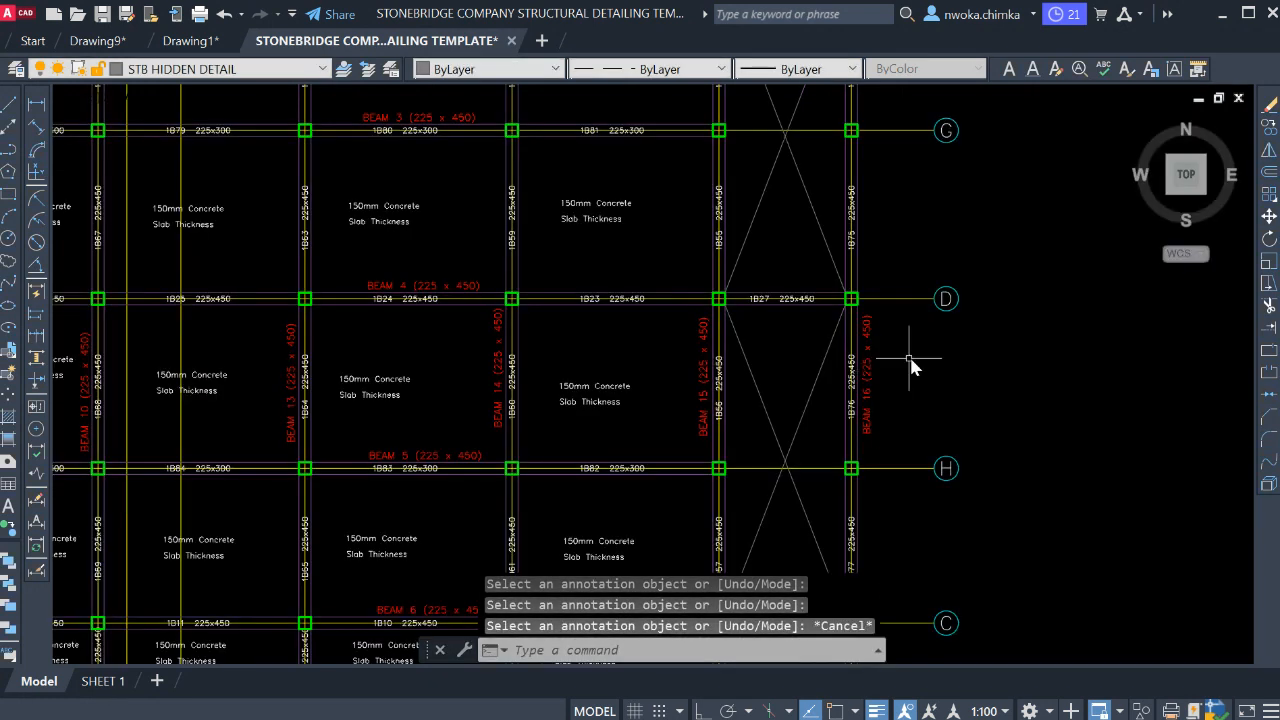
scroll(912, 362, "down", 4)
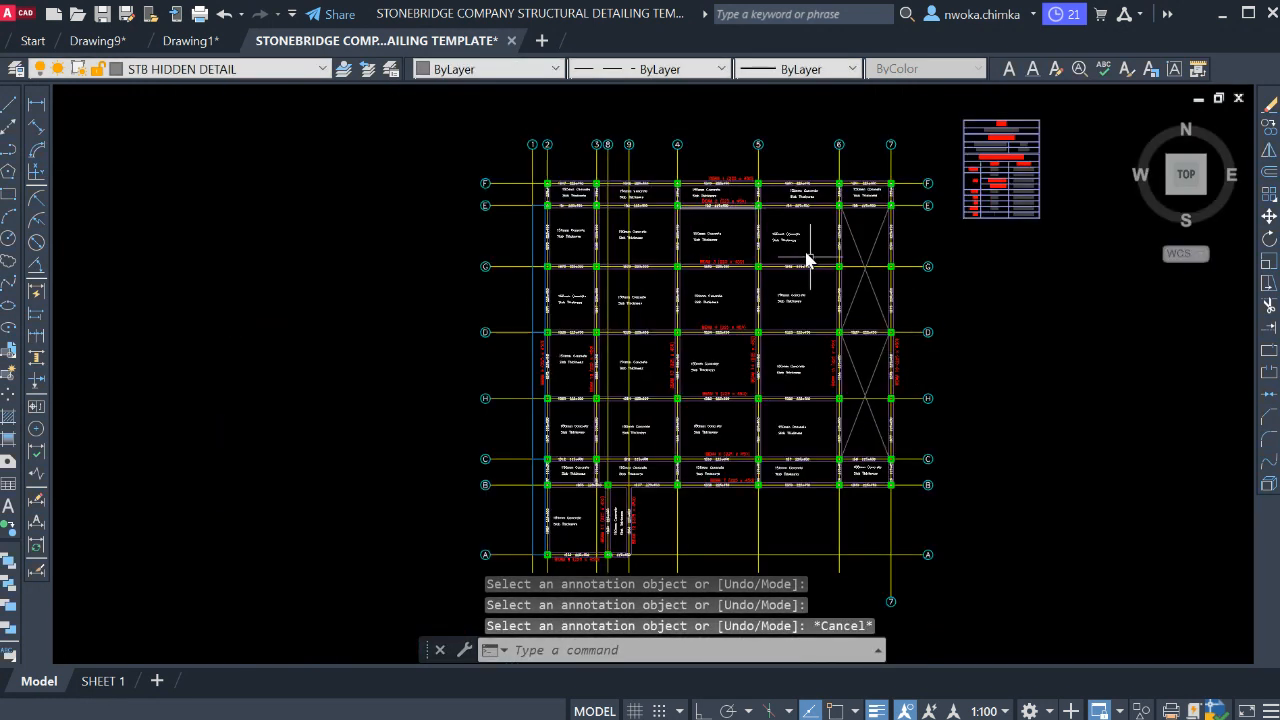
scroll(894, 366, "up", 8)
scroll(911, 371, "down", 6)
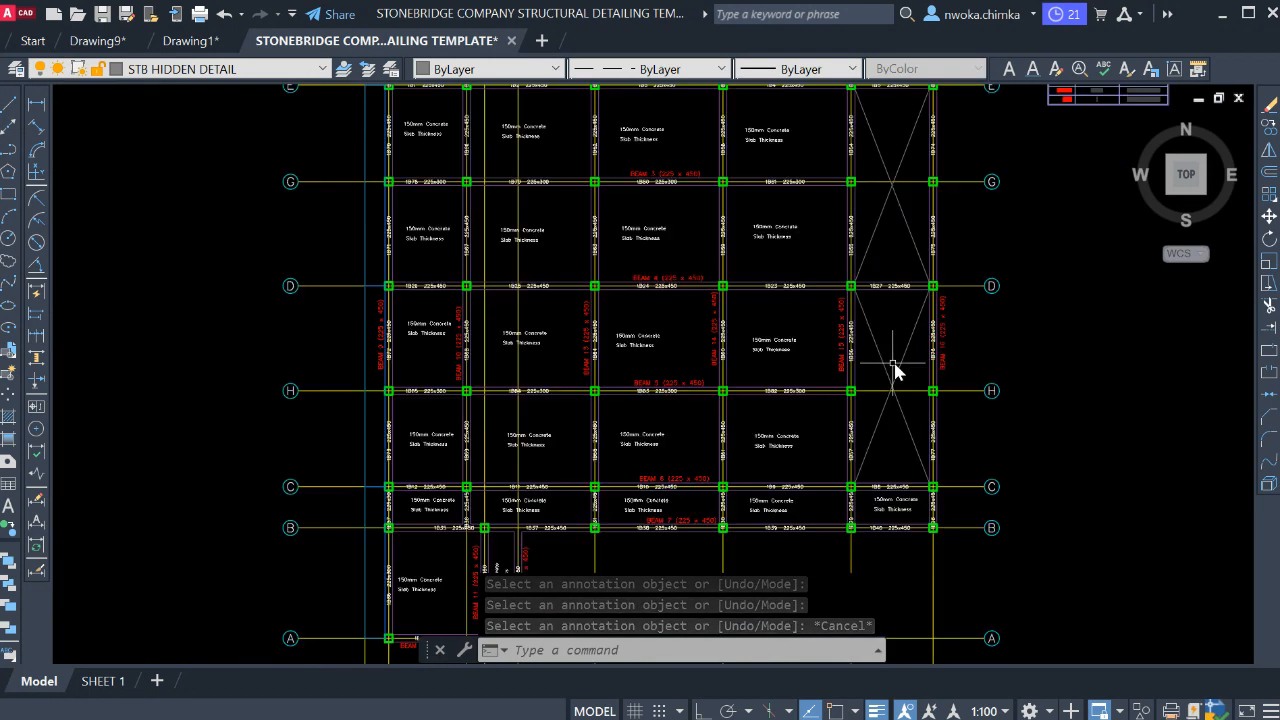
scroll(789, 400, "up", 10)
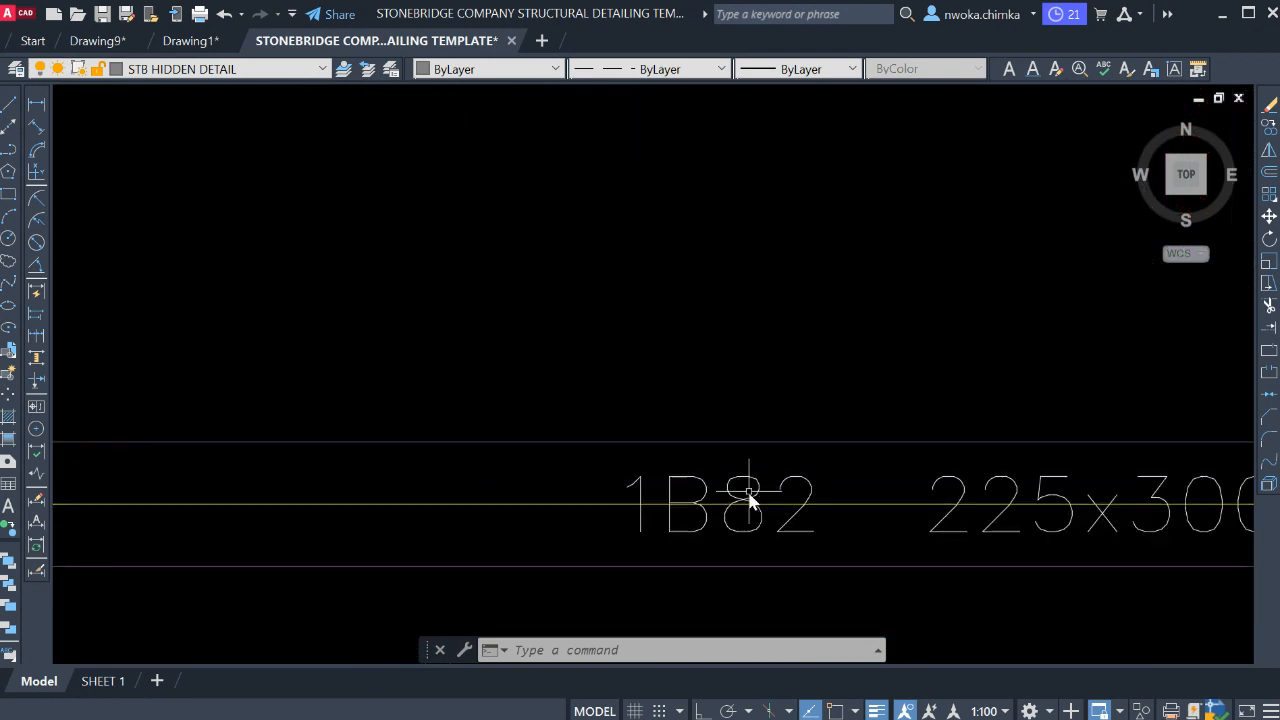
scroll(745, 495, "down", 7)
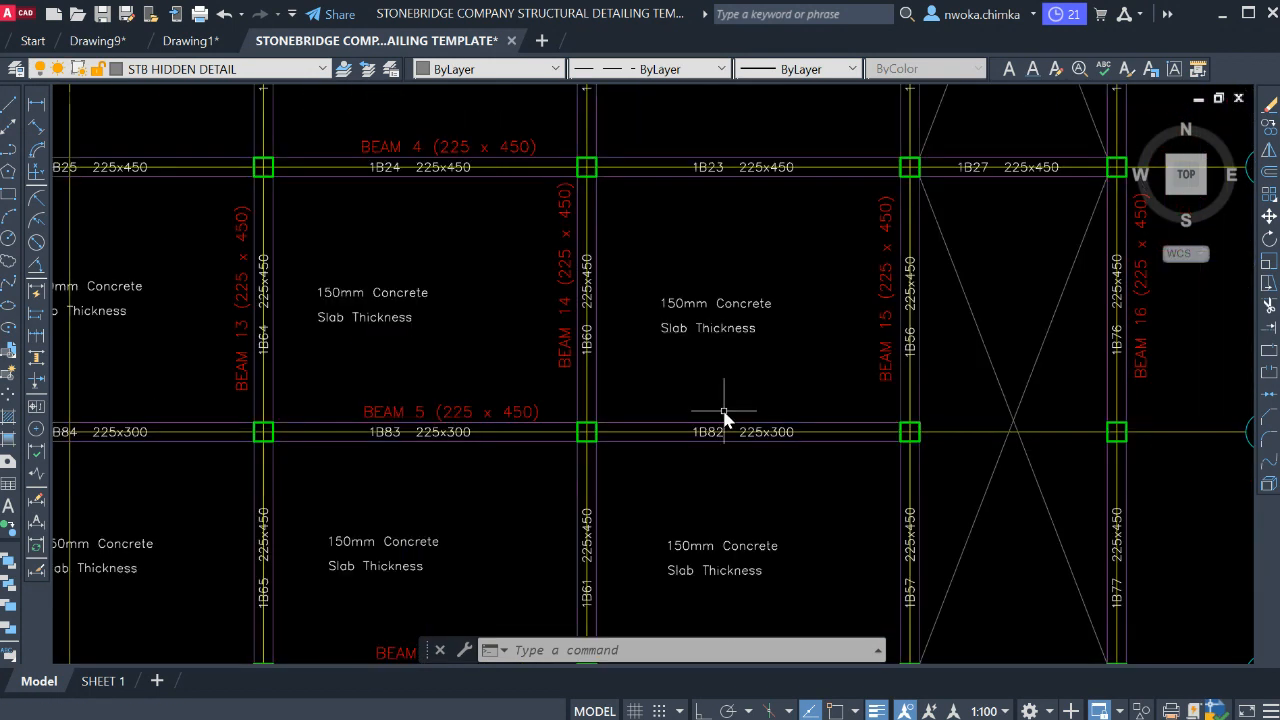
scroll(724, 416, "down", 2)
scroll(1017, 358, "up", 4)
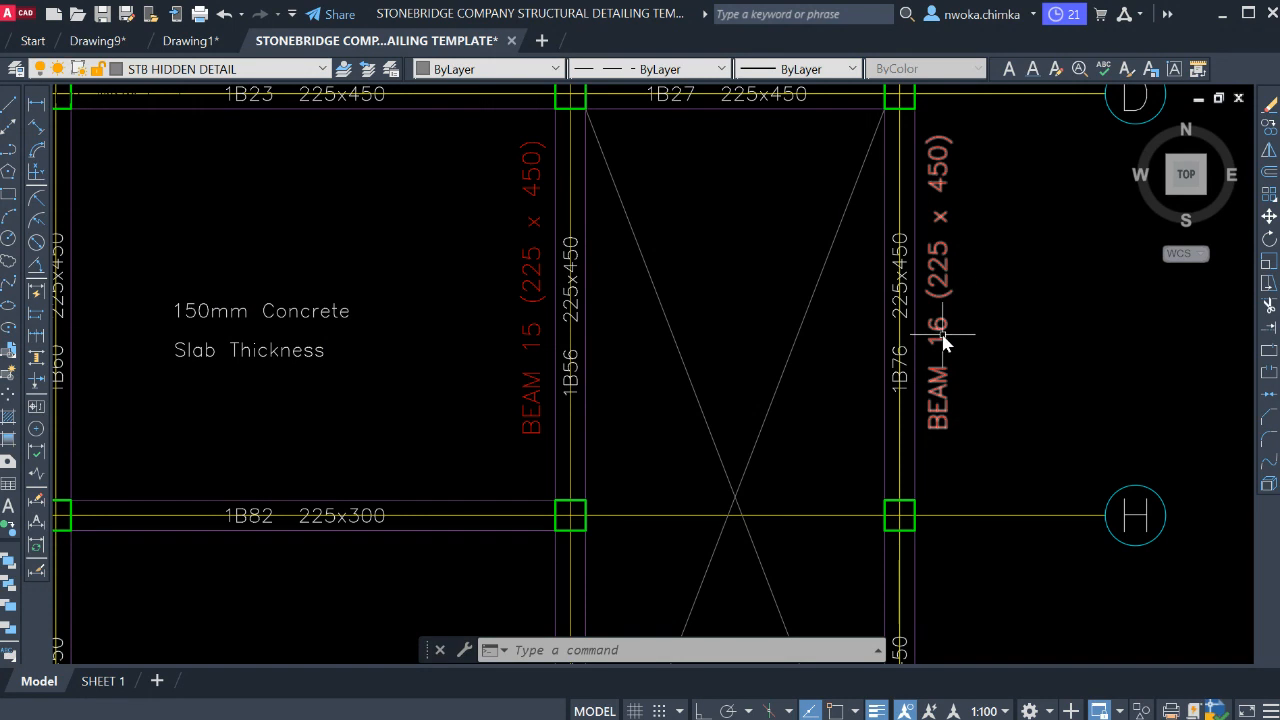
scroll(865, 330, "down", 6)
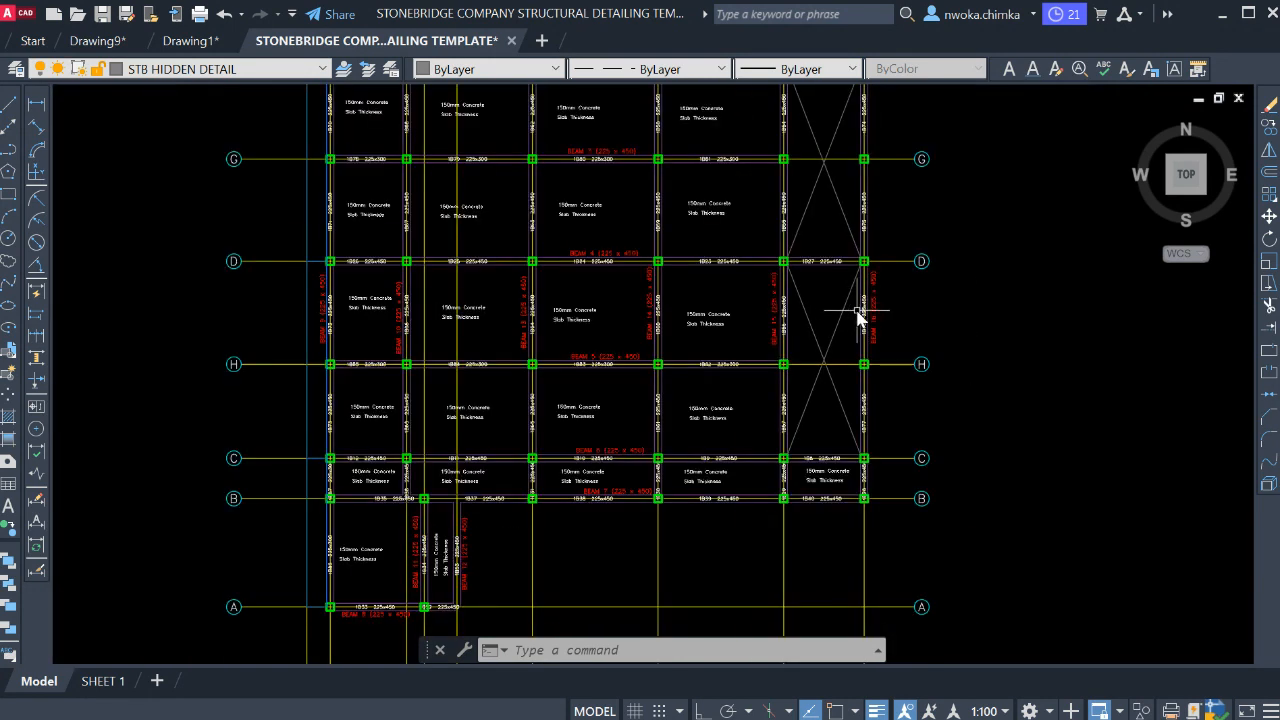
scroll(857, 316, "down", 2)
scroll(723, 366, "down", 2)
scroll(628, 274, "up", 5)
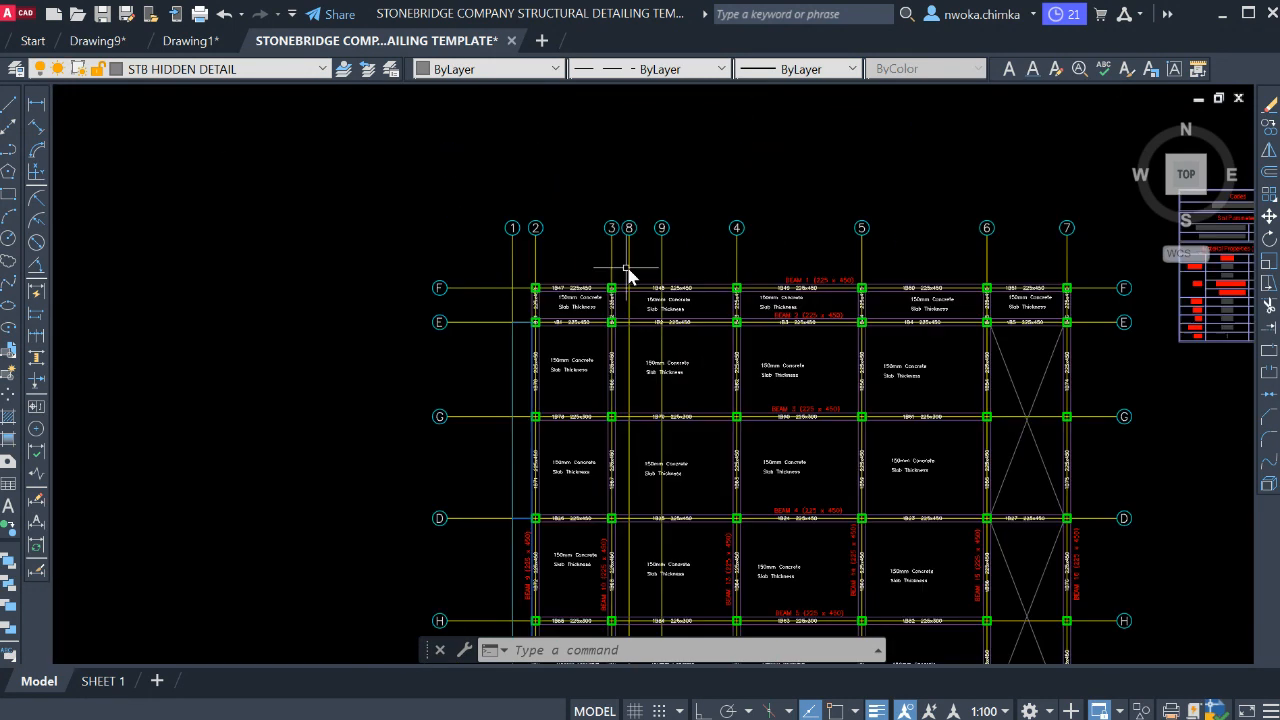
scroll(560, 286, "up", 2)
scroll(571, 243, "down", 5)
scroll(655, 305, "down", 2)
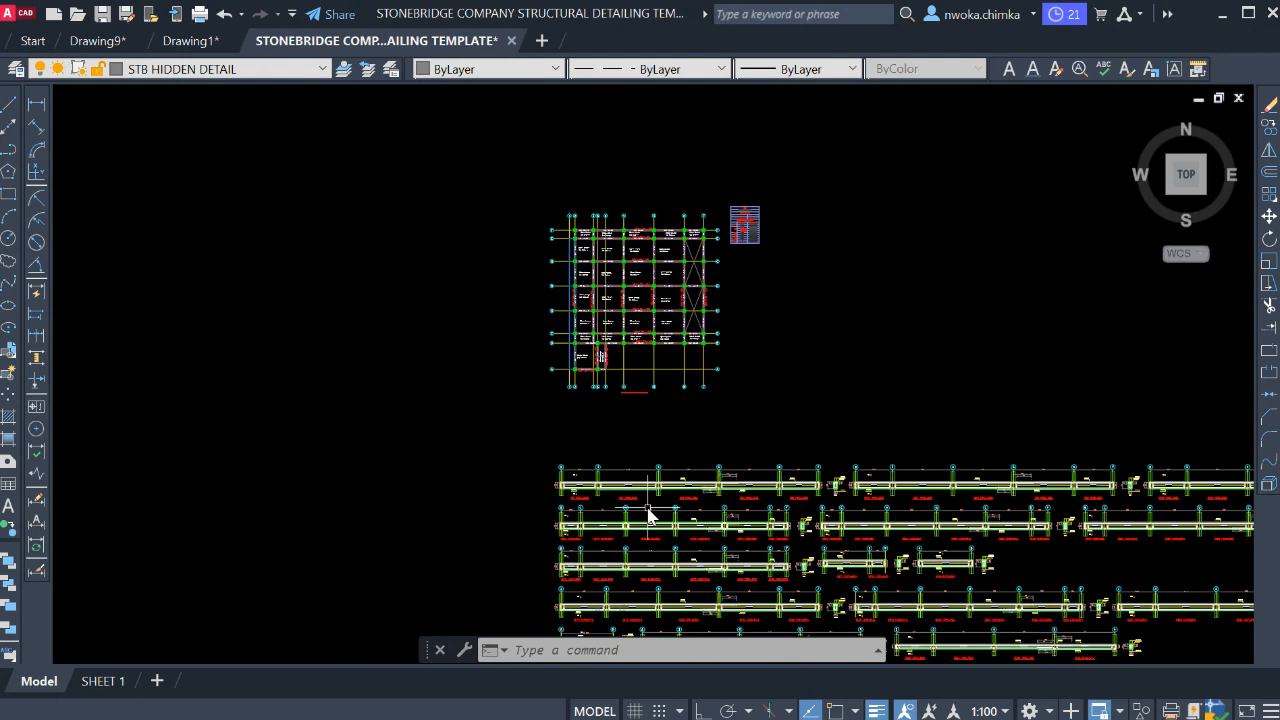
- Examine the beam marks and sizes along grid line F, from 1B47 through to 1B51
middle_click_drag(590, 373, 596, 385)
scroll(583, 279, "up", 4)
middle_click_drag(695, 229, 689, 339)
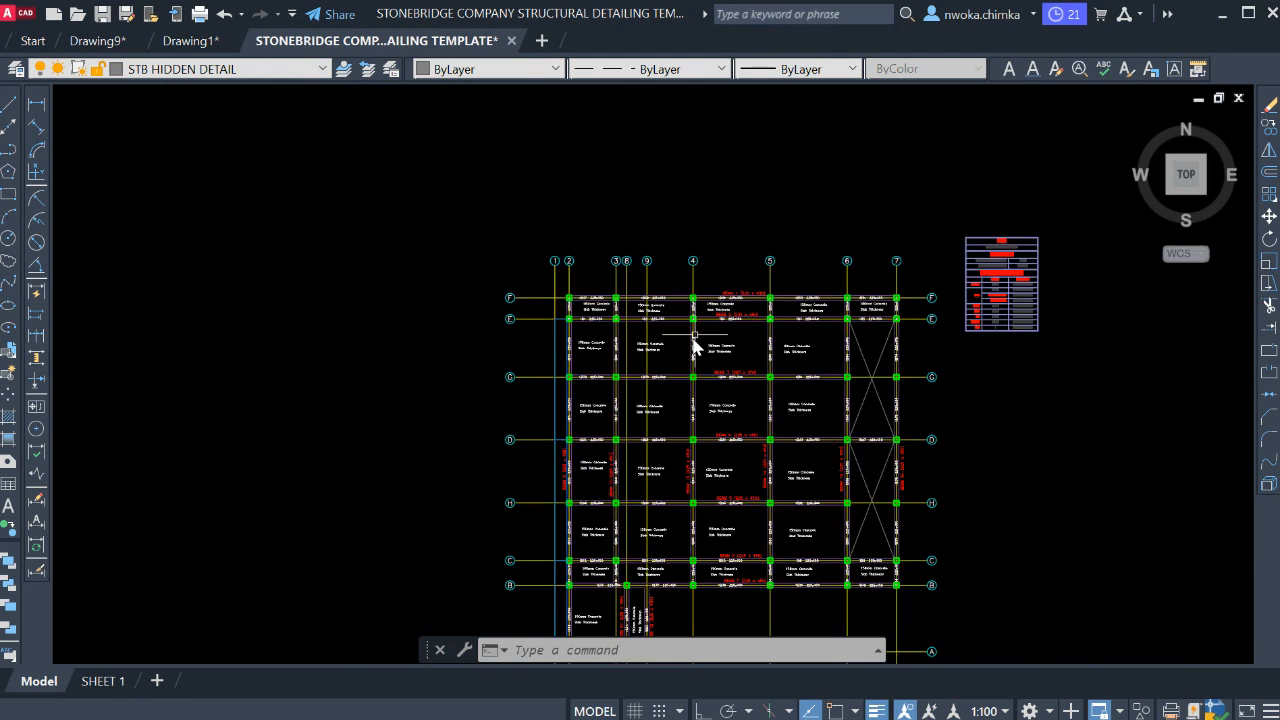
scroll(730, 264, "up", 4)
scroll(728, 347, "up", 4)
scroll(820, 334, "down", 4)
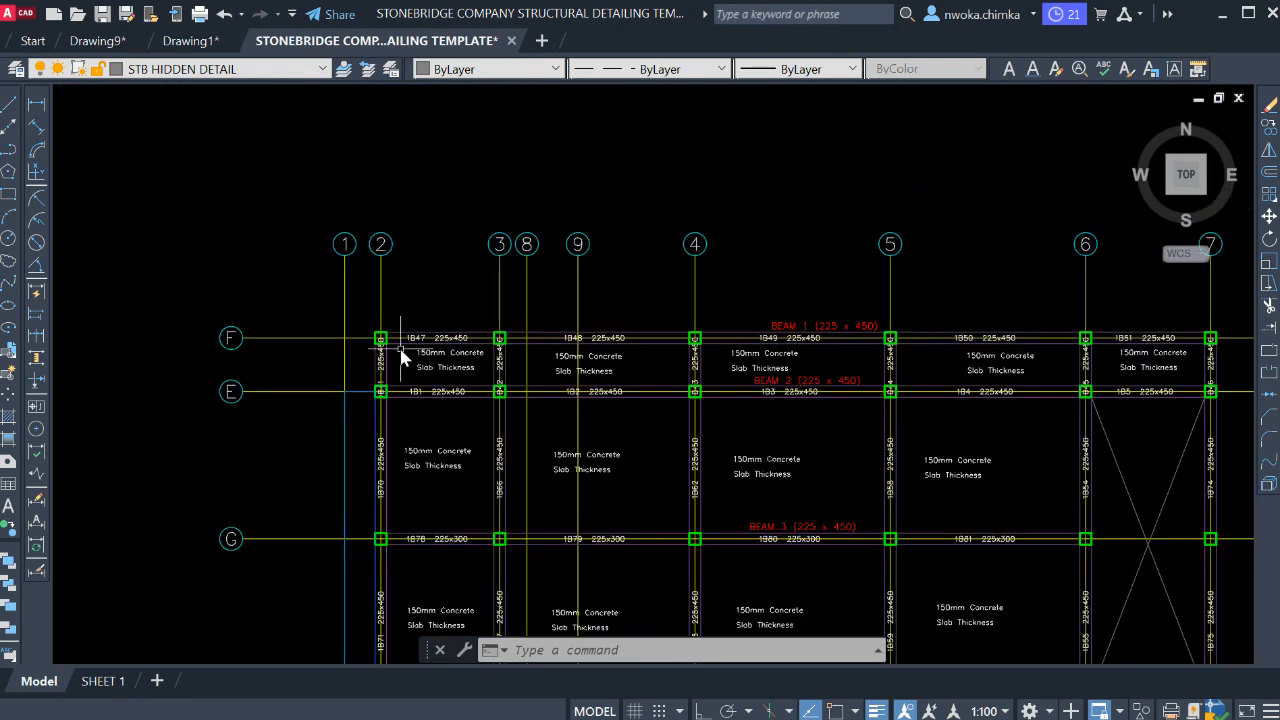
scroll(401, 345, "up", 4)
scroll(437, 333, "up", 4)
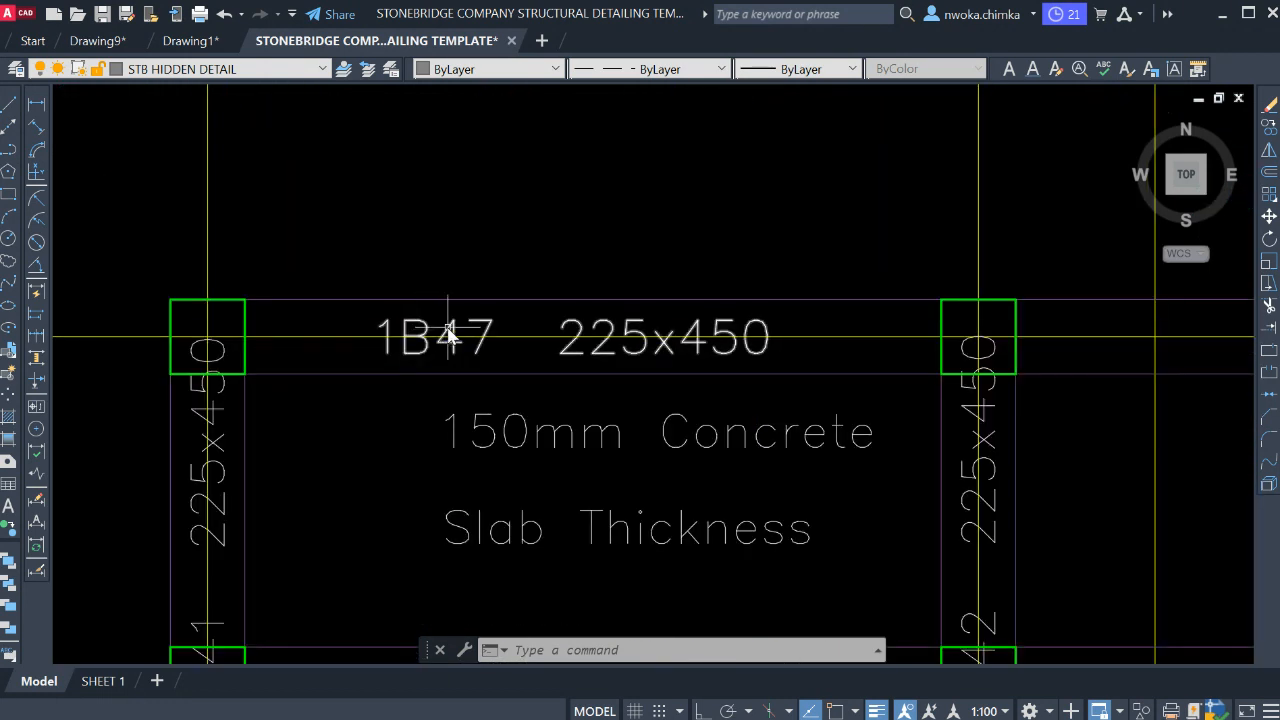
scroll(379, 326, "down", 4)
scroll(376, 320, "up", 6)
scroll(431, 326, "down", 6)
middle_click_drag(431, 326, 317, 320)
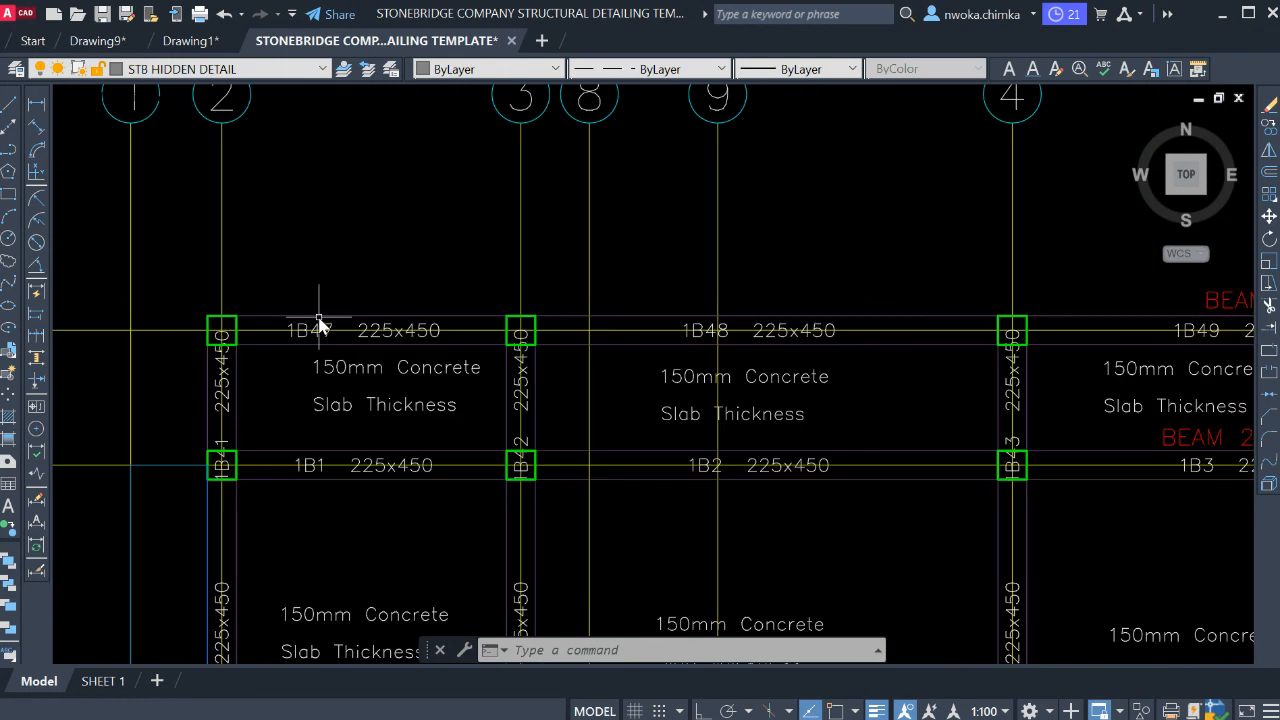
scroll(317, 320, "down", 2)
middle_click_drag(720, 301, 343, 348)
scroll(566, 340, "down", 2)
scroll(905, 368, "up", 6)
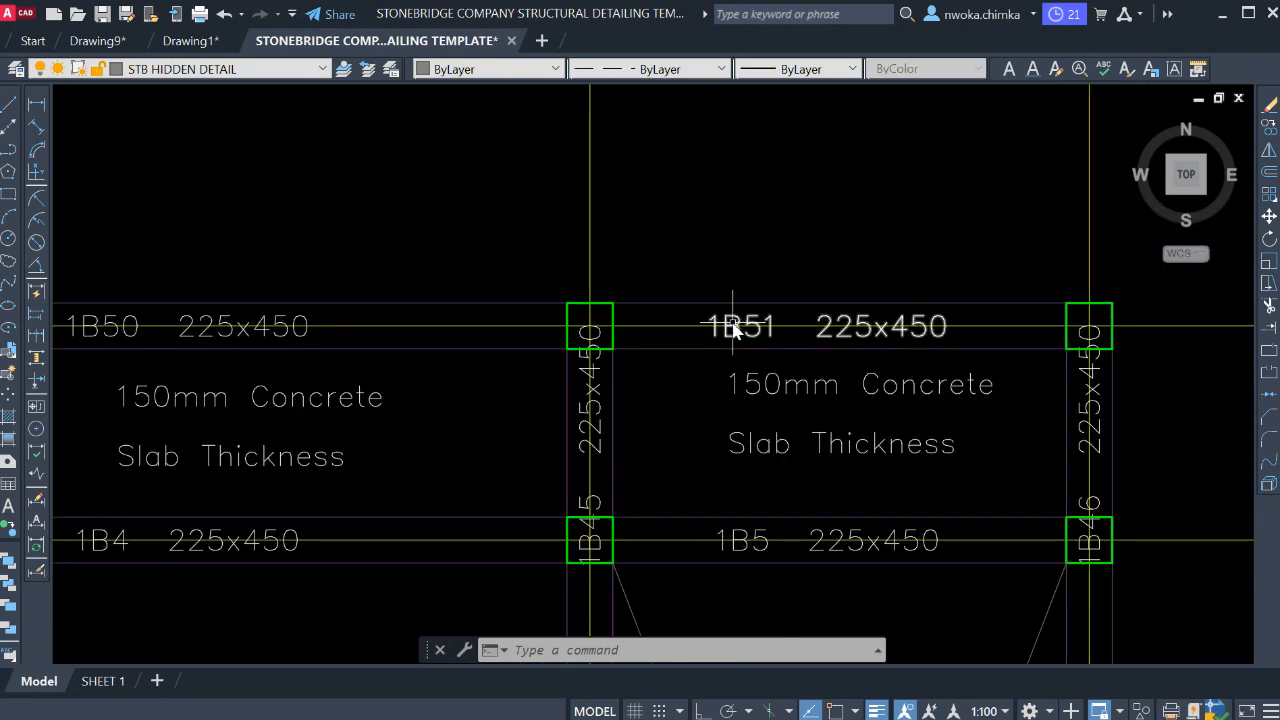
- Pick the red BEAM 1 (225 x 450) label above 1B49 for copying and check the beam marks along grid line F
scroll(799, 308, "down", 2)
middle_click_drag(750, 327, 917, 336)
middle_click_drag(450, 353, 849, 377)
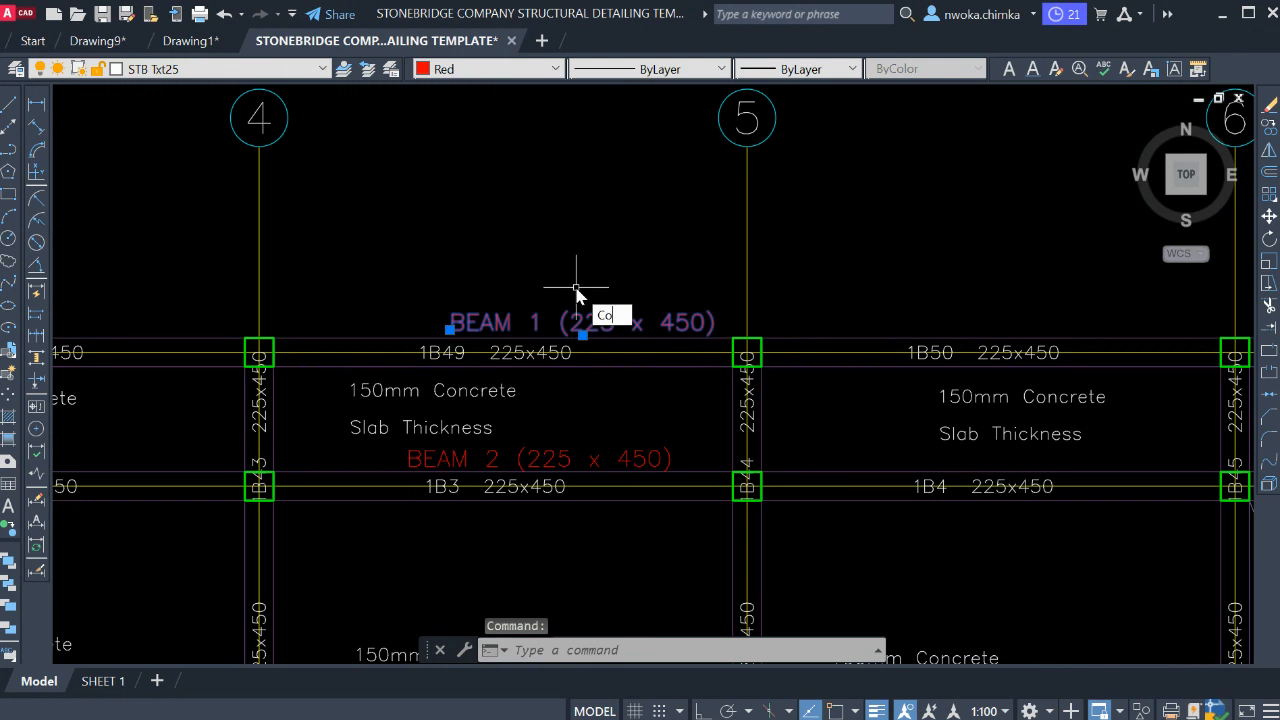
type("co")
key("space")
left_click(564, 325)
scroll(822, 297, "down", 4)
scroll(331, 320, "up", 6)
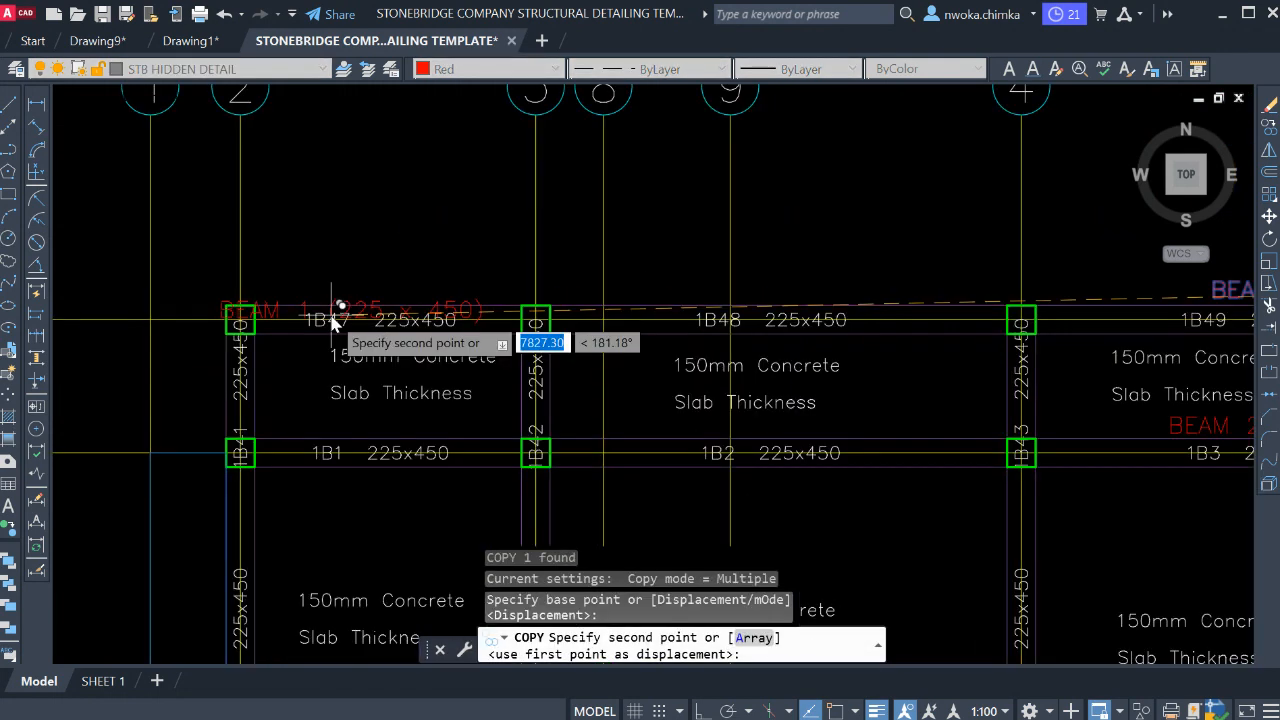
scroll(183, 309, "down", 7)
scroll(734, 314, "down", 3)
scroll(777, 320, "up", 9)
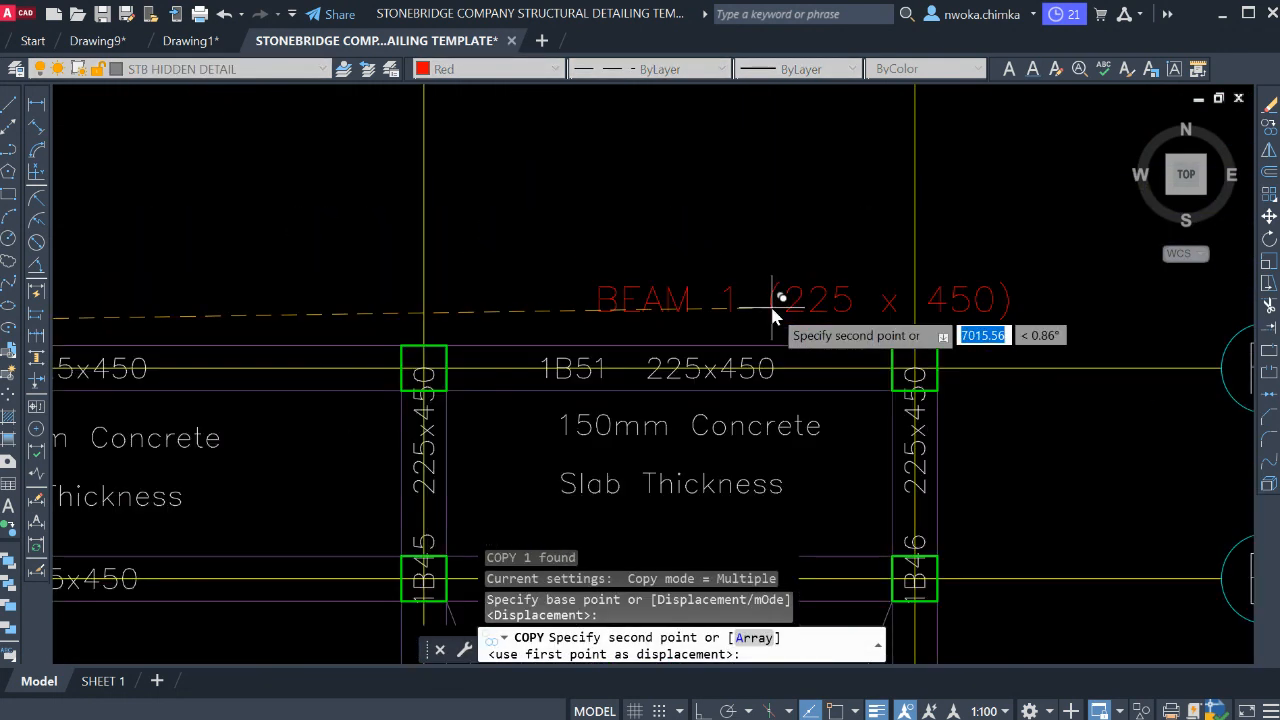
scroll(743, 228, "down", 8)
scroll(743, 228, "down", 5)
scroll(694, 300, "up", 4)
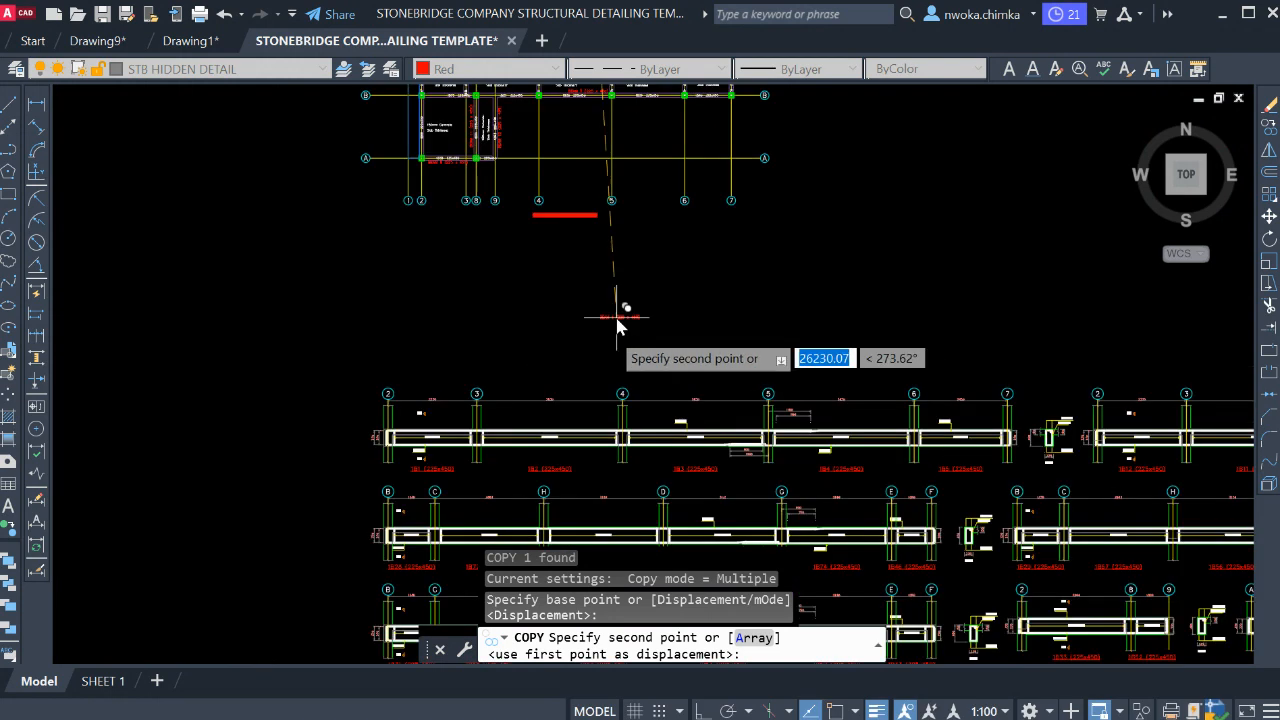
- Look through the beam details below the floor plan for the one carrying marks 1B47 to 1B51
scroll(475, 497, "up", 6)
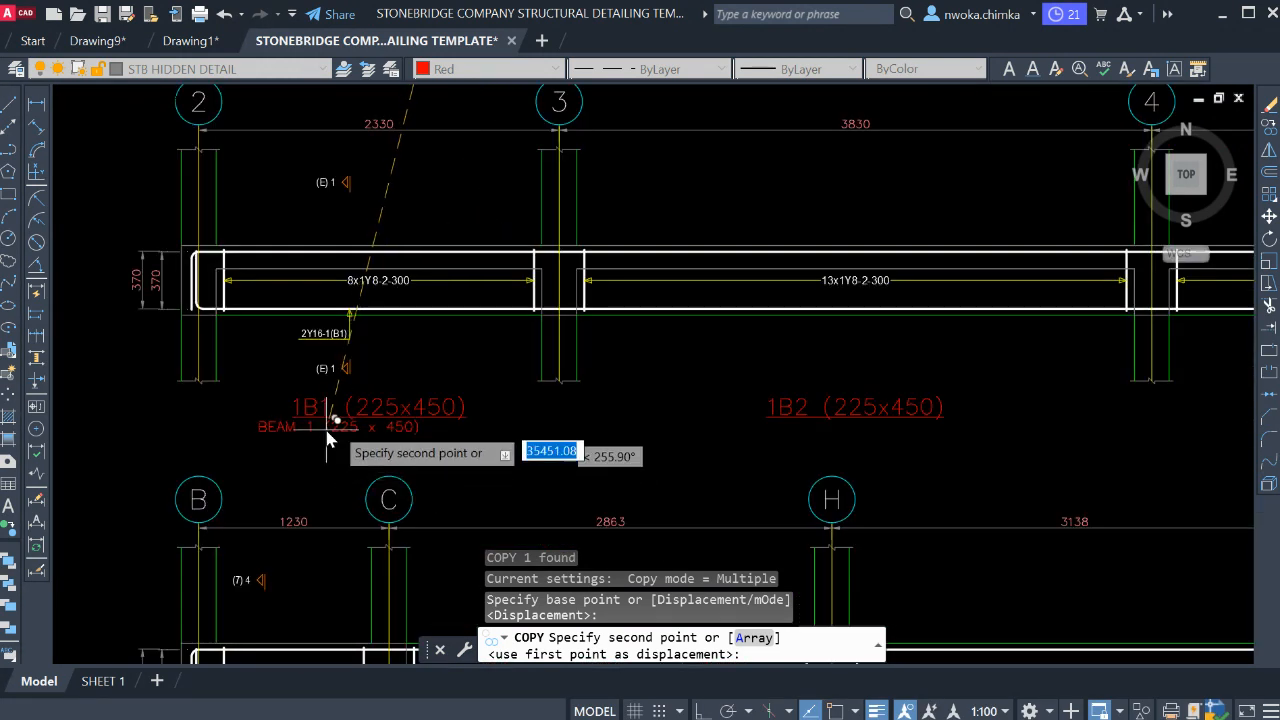
scroll(327, 437, "down", 6)
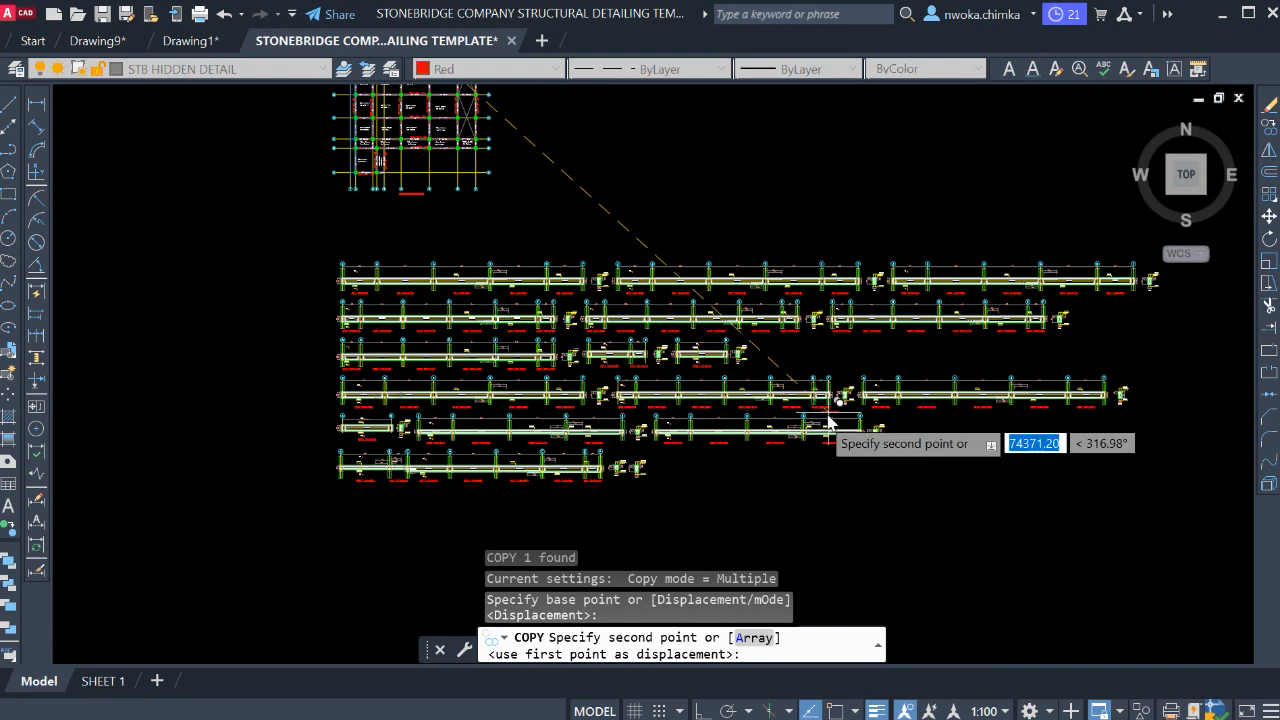
scroll(375, 485, "up", 6)
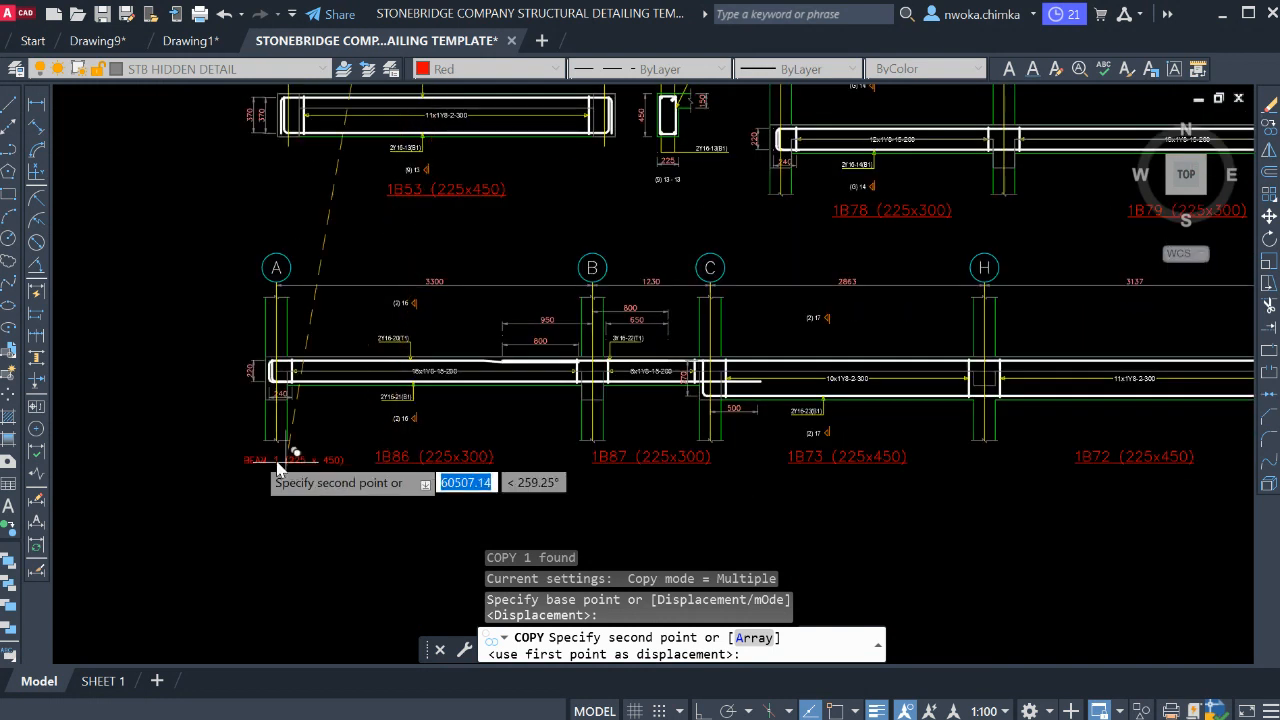
scroll(279, 468, "down", 5)
scroll(739, 426, "up", 5)
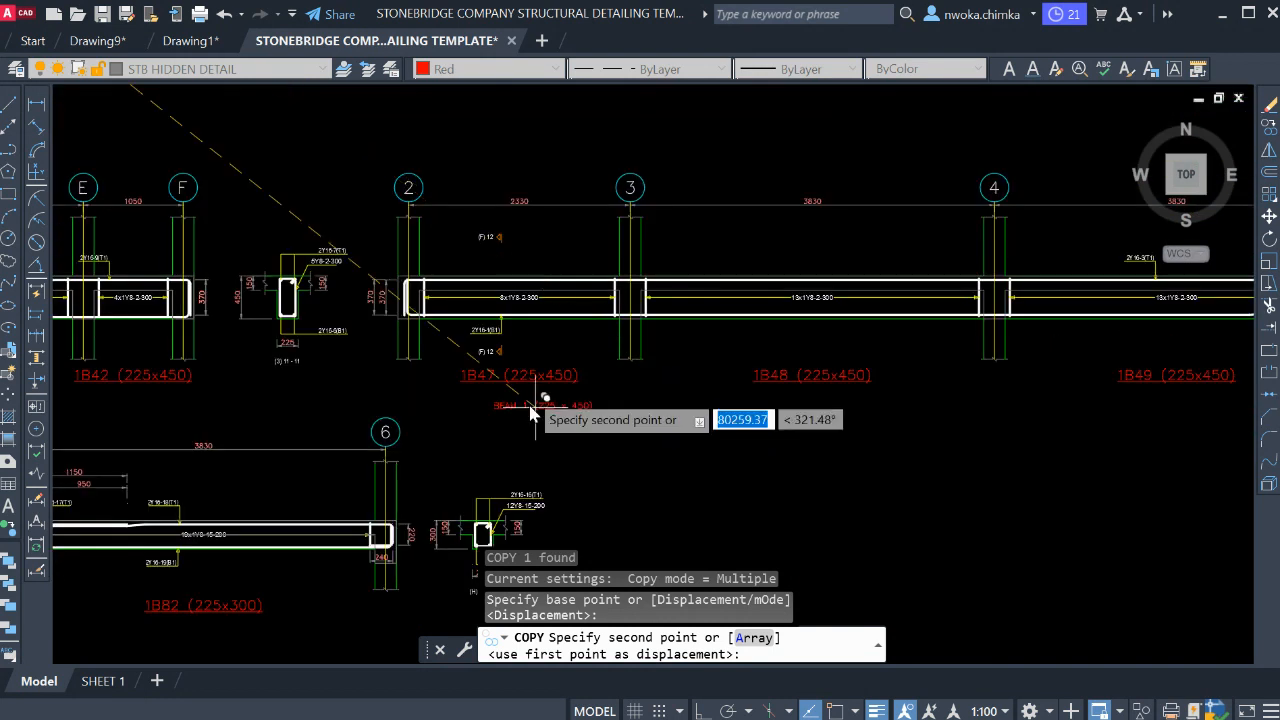
scroll(505, 402, "up", 4)
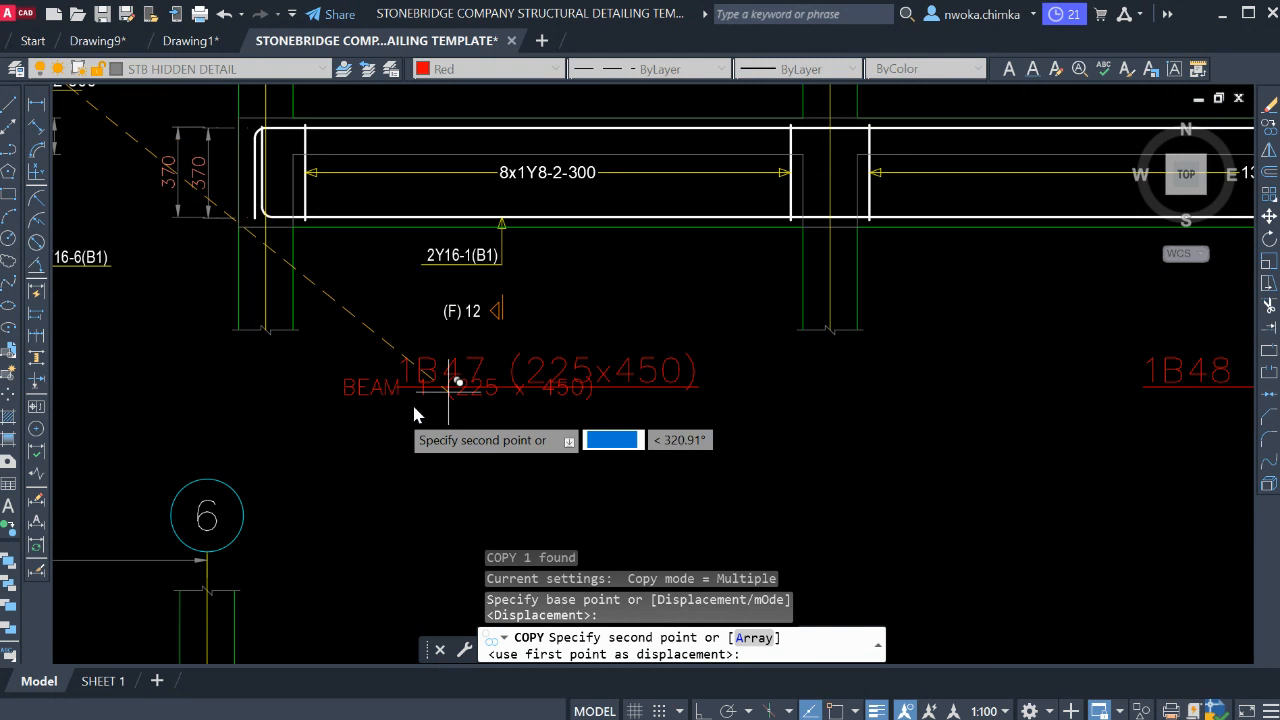
scroll(418, 415, "down", 5)
scroll(903, 414, "up", 6)
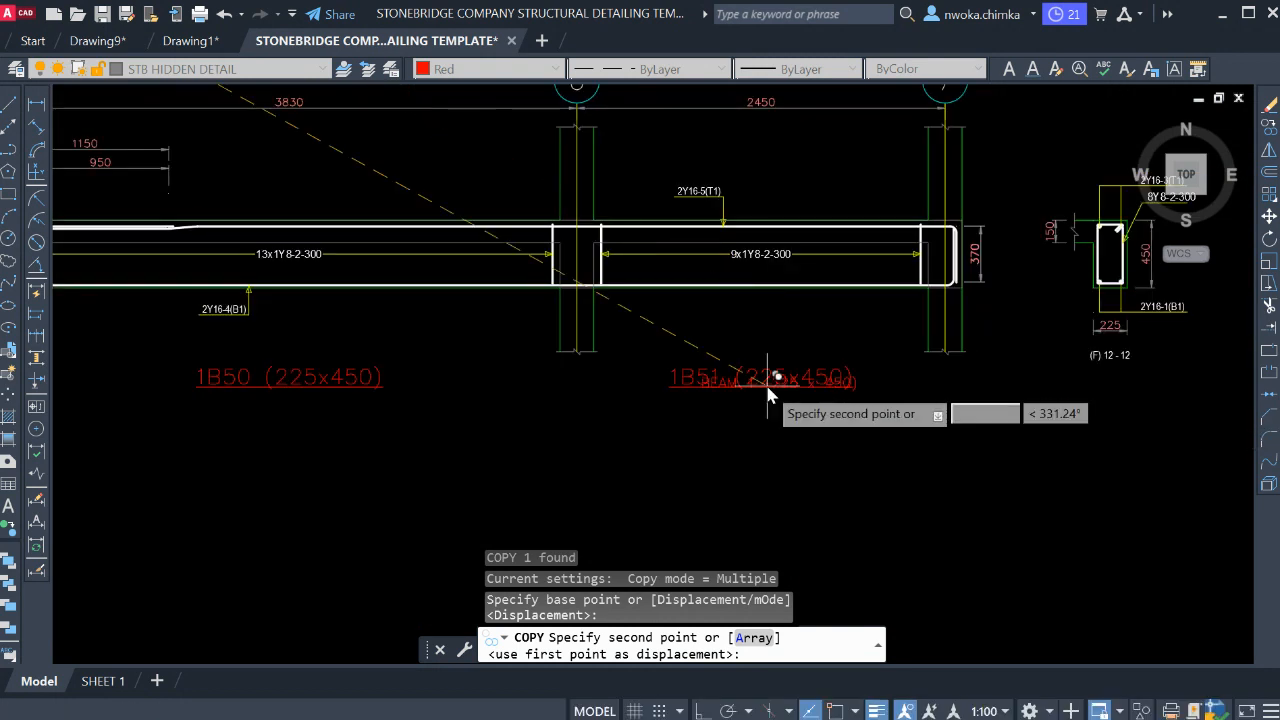
scroll(768, 395, "down", 5)
- Recheck the marks from 1B47 to 1B51 along grid line F on the floor plan
scroll(268, 270, "up", 5)
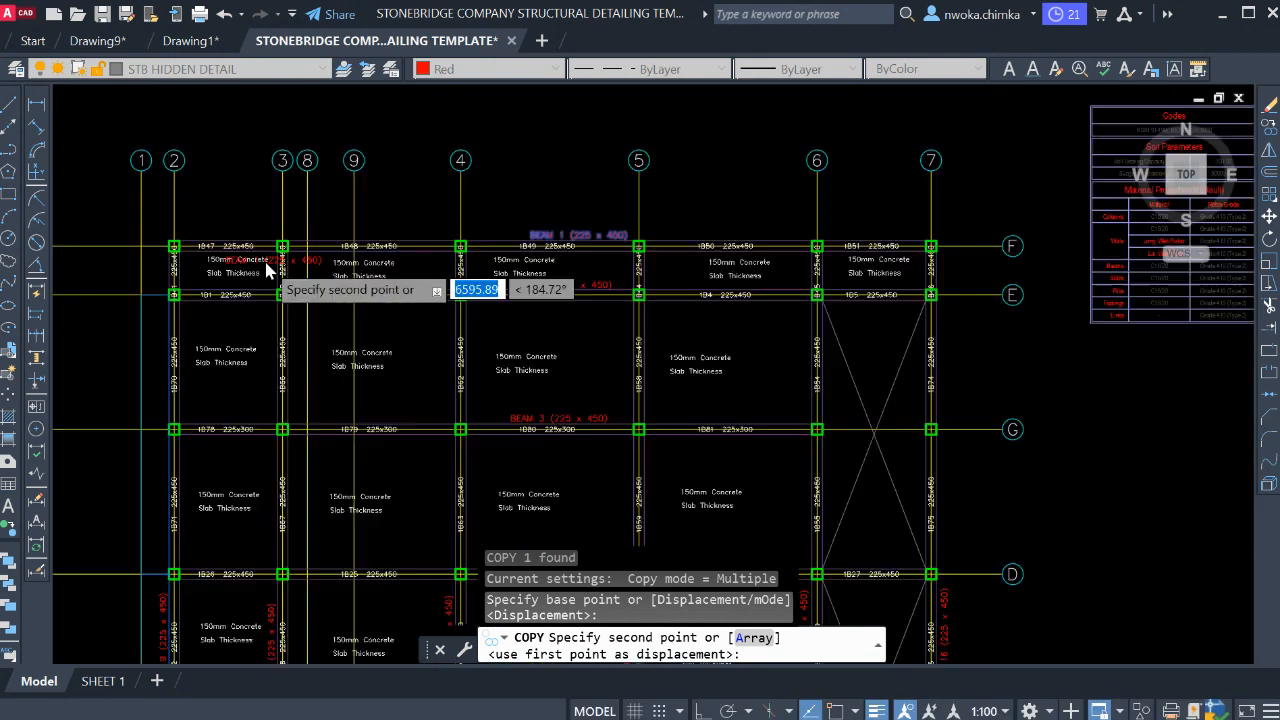
scroll(262, 276, "up", 5)
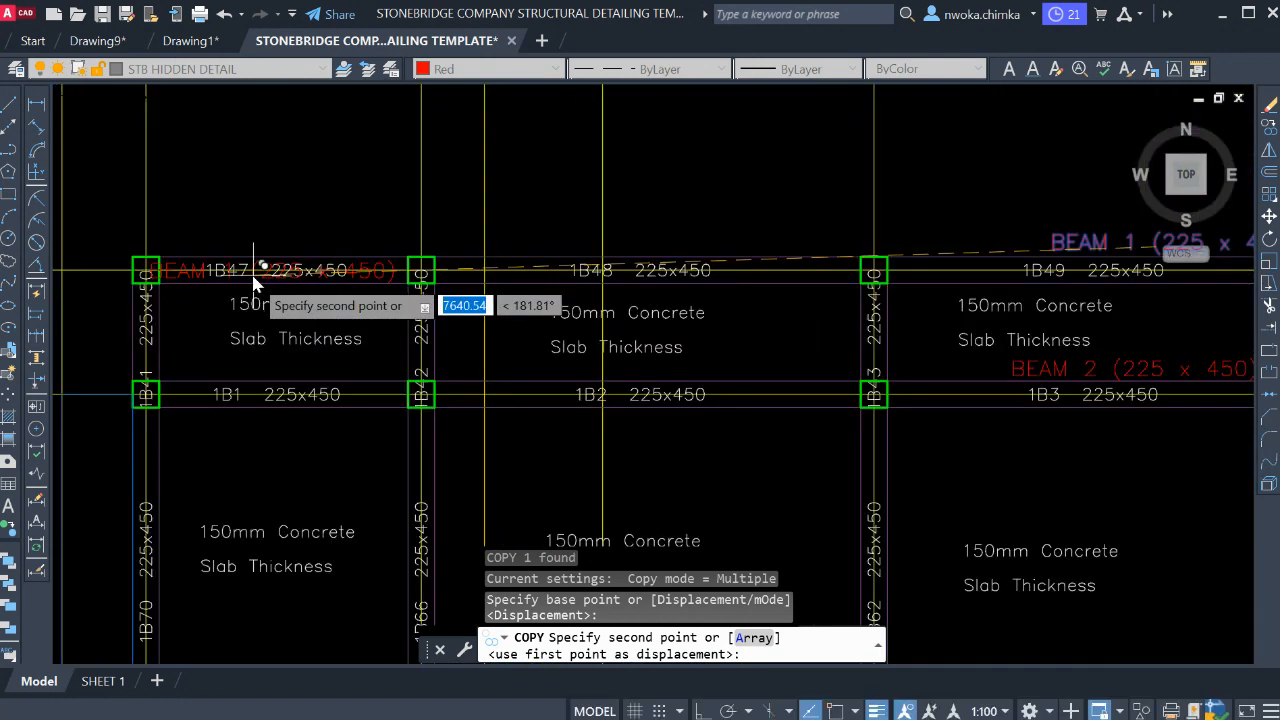
scroll(255, 283, "down", 5)
scroll(860, 290, "up", 4)
scroll(690, 295, "down", 3)
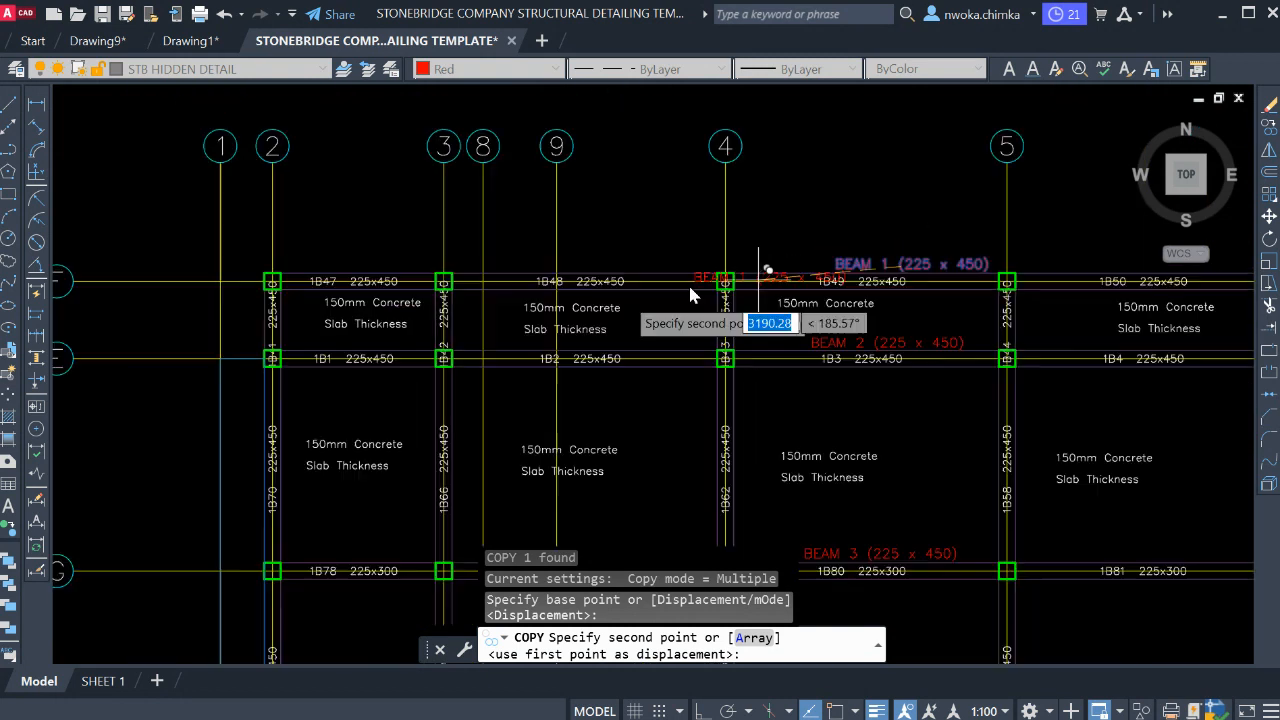
scroll(343, 277, "up", 2)
scroll(472, 302, "down", 6)
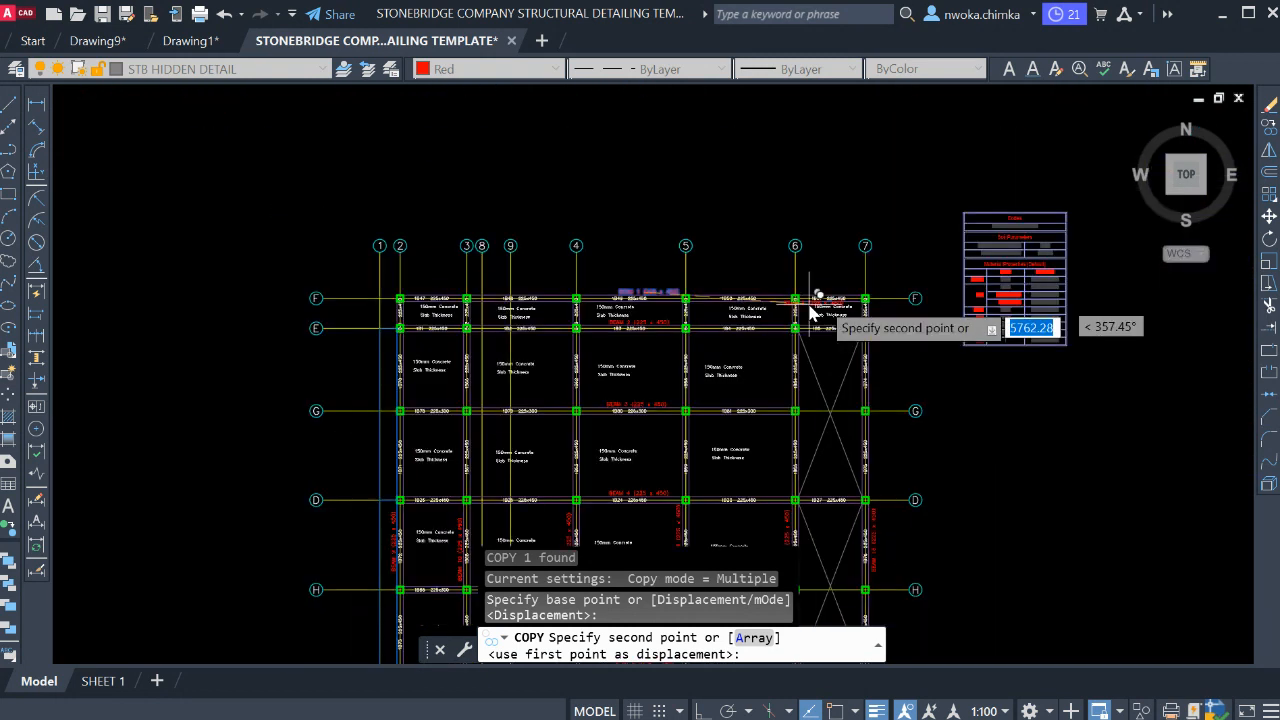
scroll(812, 312, "up", 5)
scroll(543, 286, "down", 4)
scroll(613, 246, "up", 4)
scroll(596, 255, "down", 4)
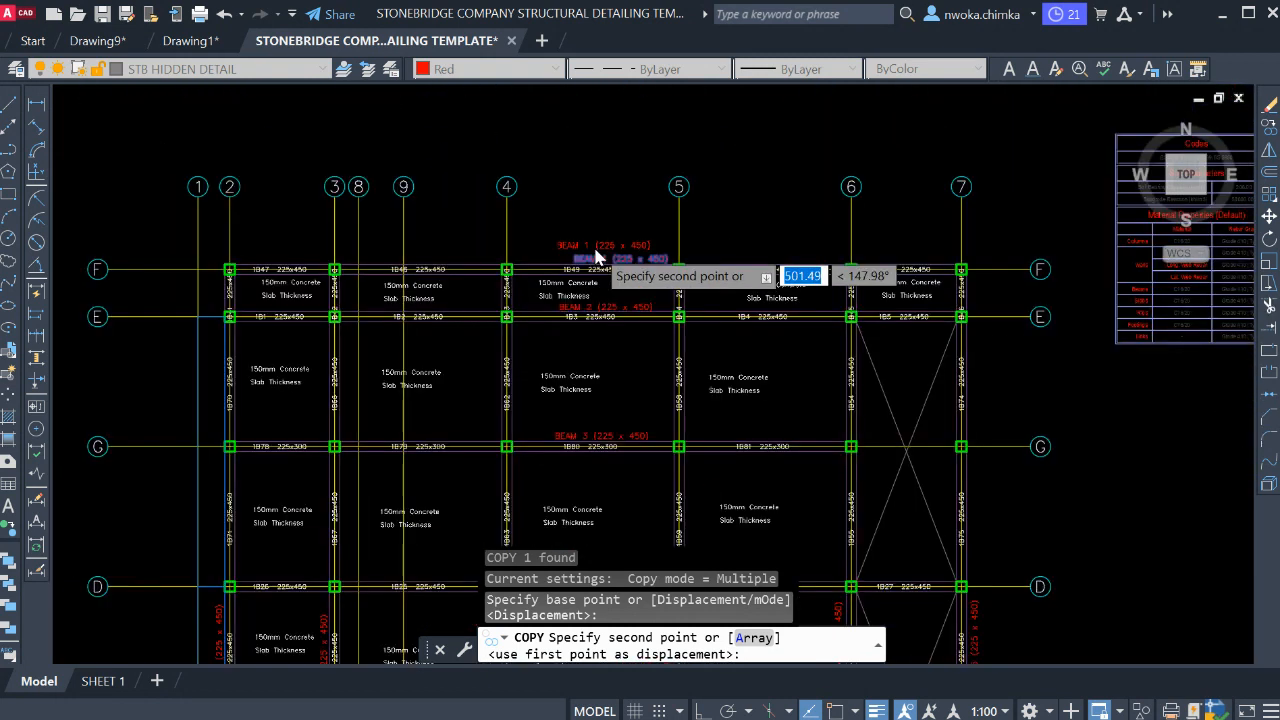
- Place the copy of the BEAM 1 (225 x 450) label below its beam detail, between marks 1B48 and 1B49
scroll(650, 268, "down", 5)
scroll(943, 423, "up", 2)
scroll(1035, 505, "up", 2)
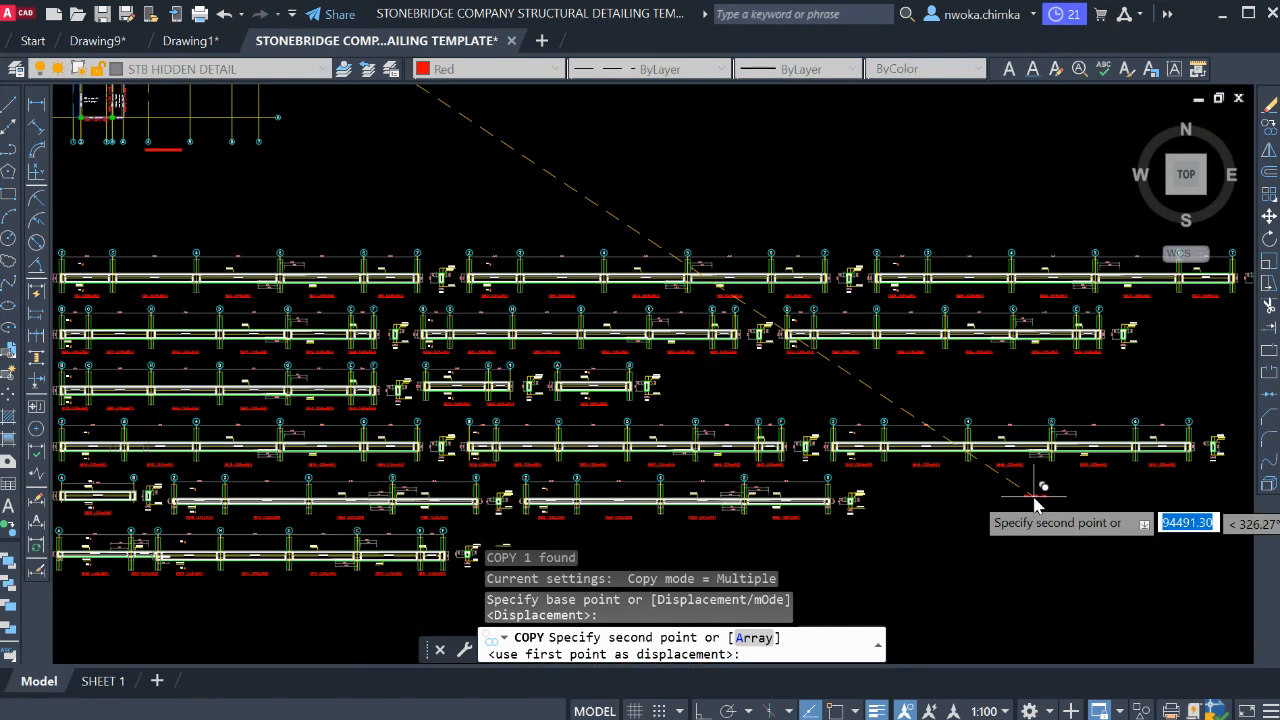
scroll(1035, 505, "up", 6)
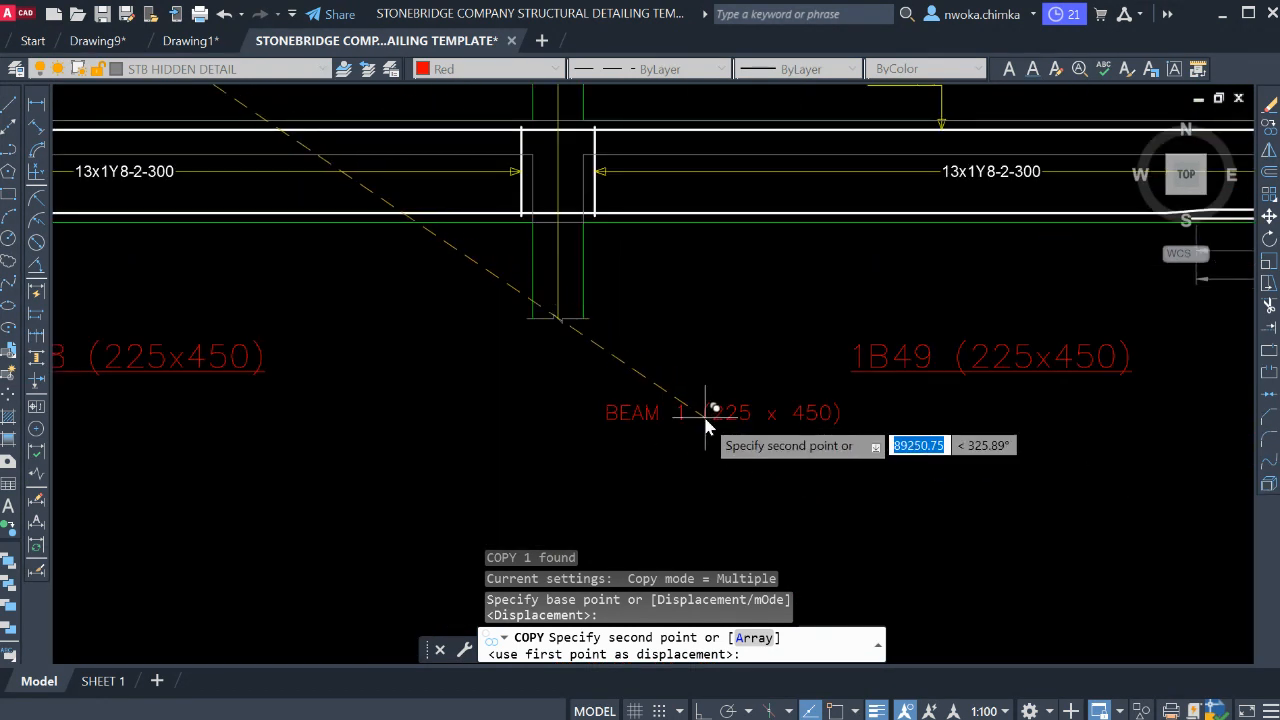
left_click(703, 414)
key("Escape")
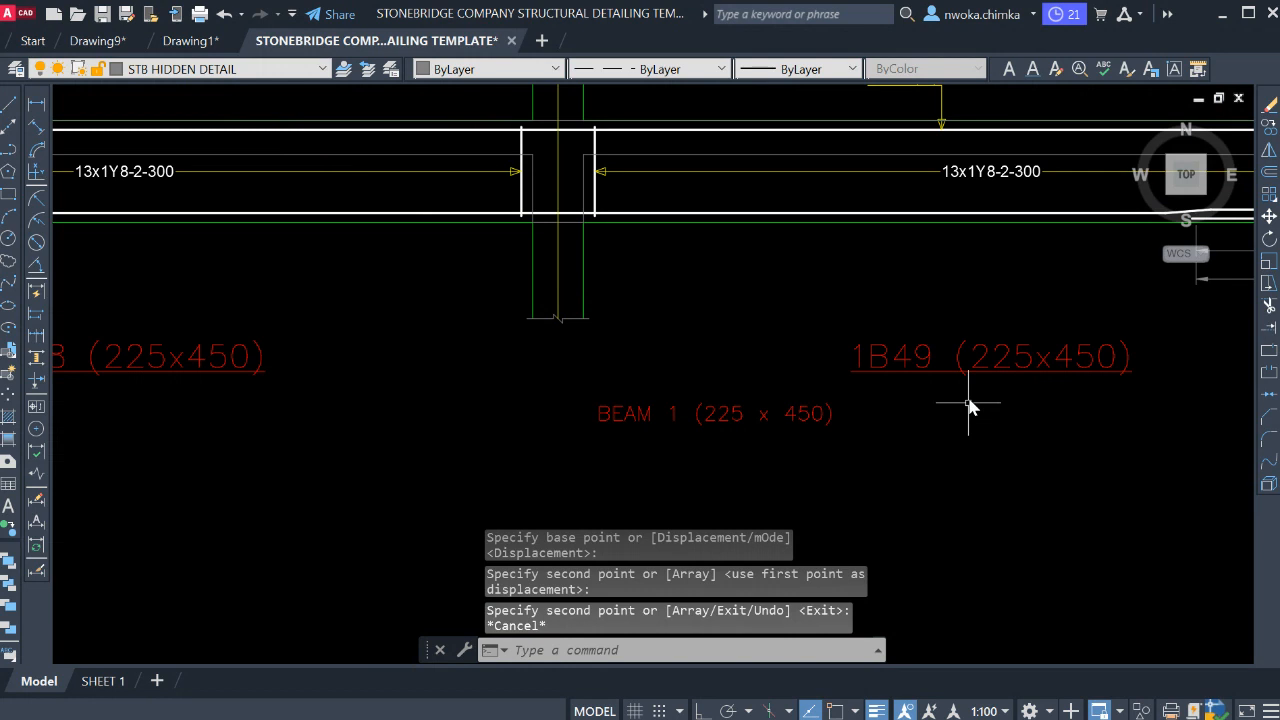
- Match the properties of the 1B49 (225x450) detail label onto the copied BEAM 1 label
type("ma")
key("Return")
left_click(975, 370)
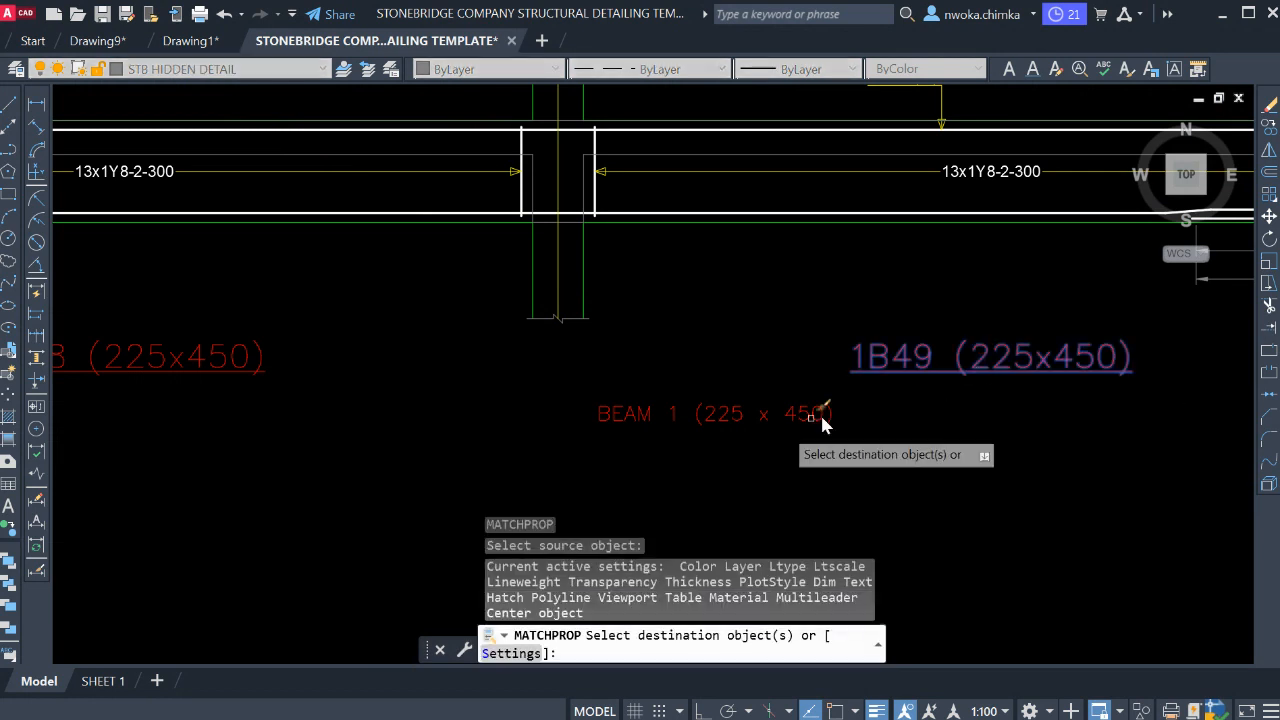
left_click(752, 410)
key("Escape")
- Underline the whole text of the copied BEAM 1 (225 x 450) label and end the text editing
left_click(752, 410)
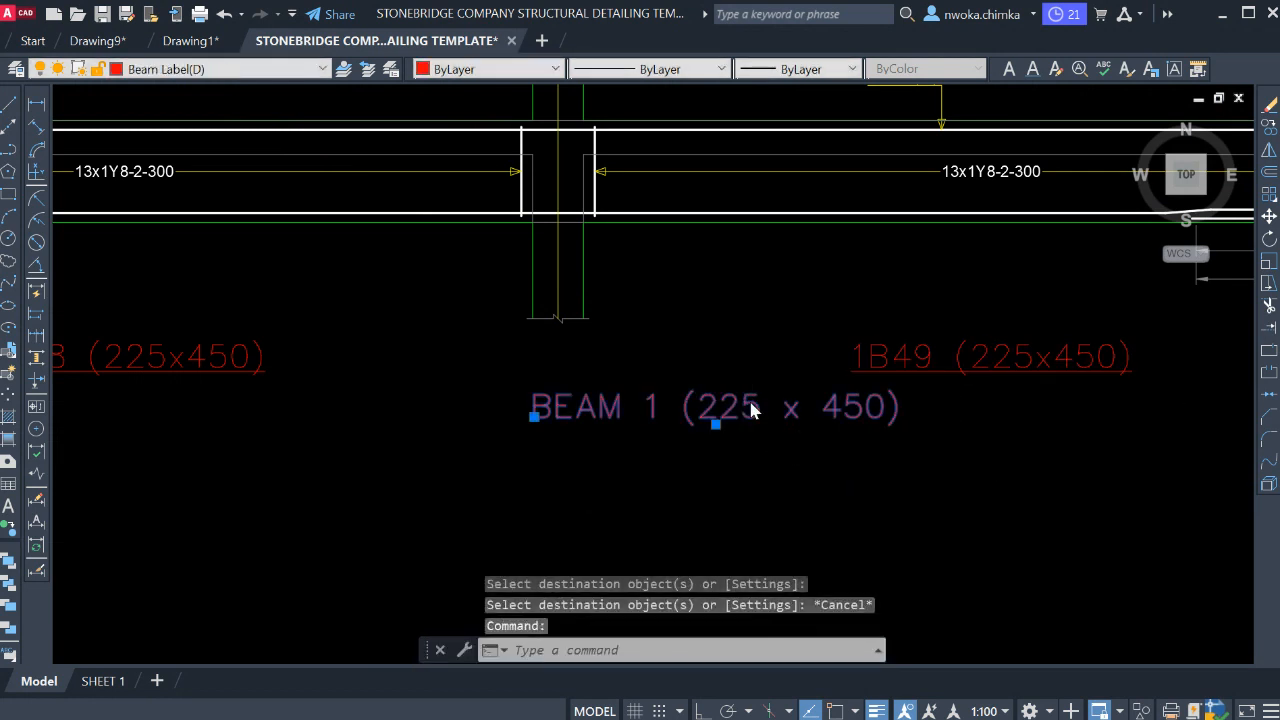
double_click(752, 410)
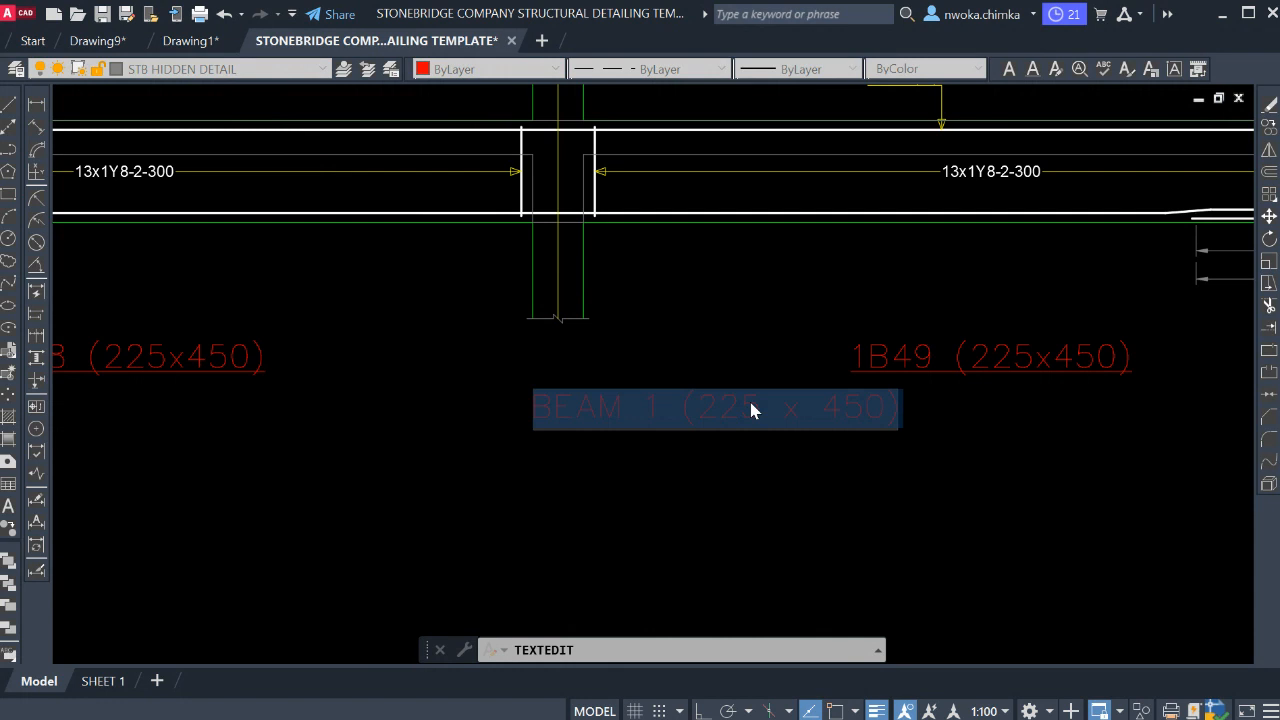
left_click(754, 460)
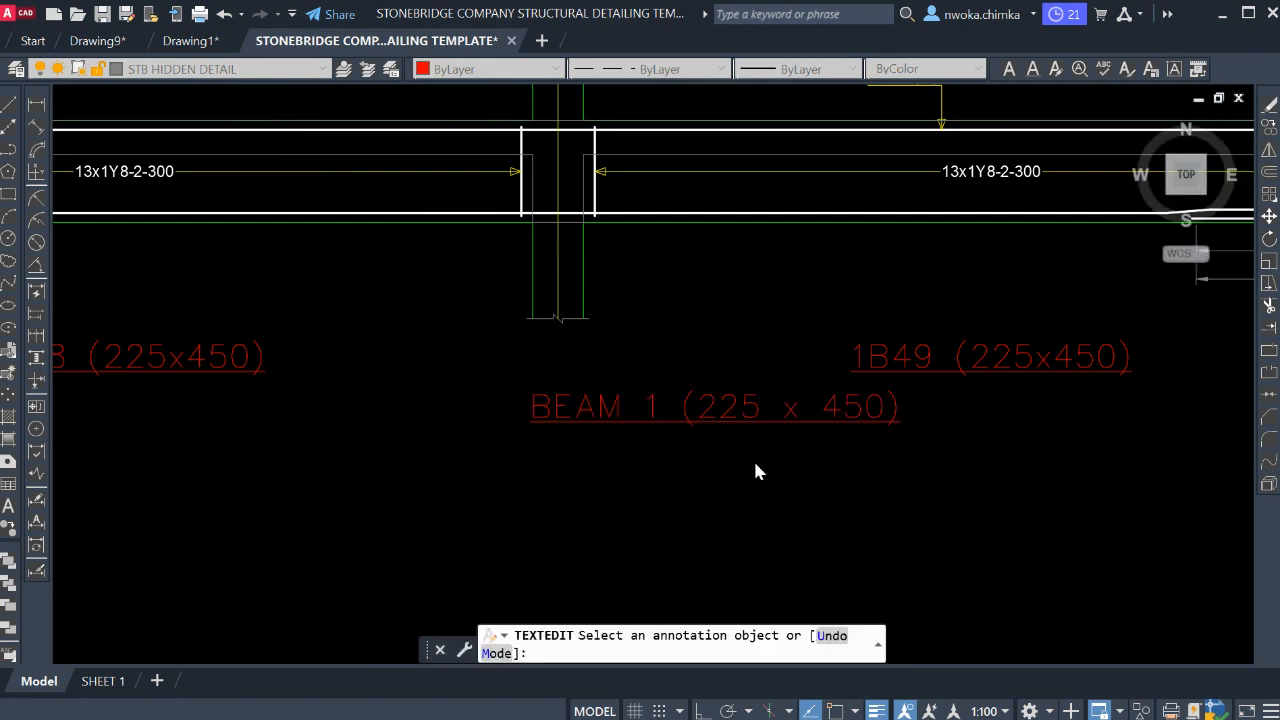
key("Escape")
- Erase the five span labels 1B47, 1B48, 1B49, 1B50 and 1B51 below the BEAM 1 detail
scroll(930, 412, "down", 4)
left_click(1009, 394)
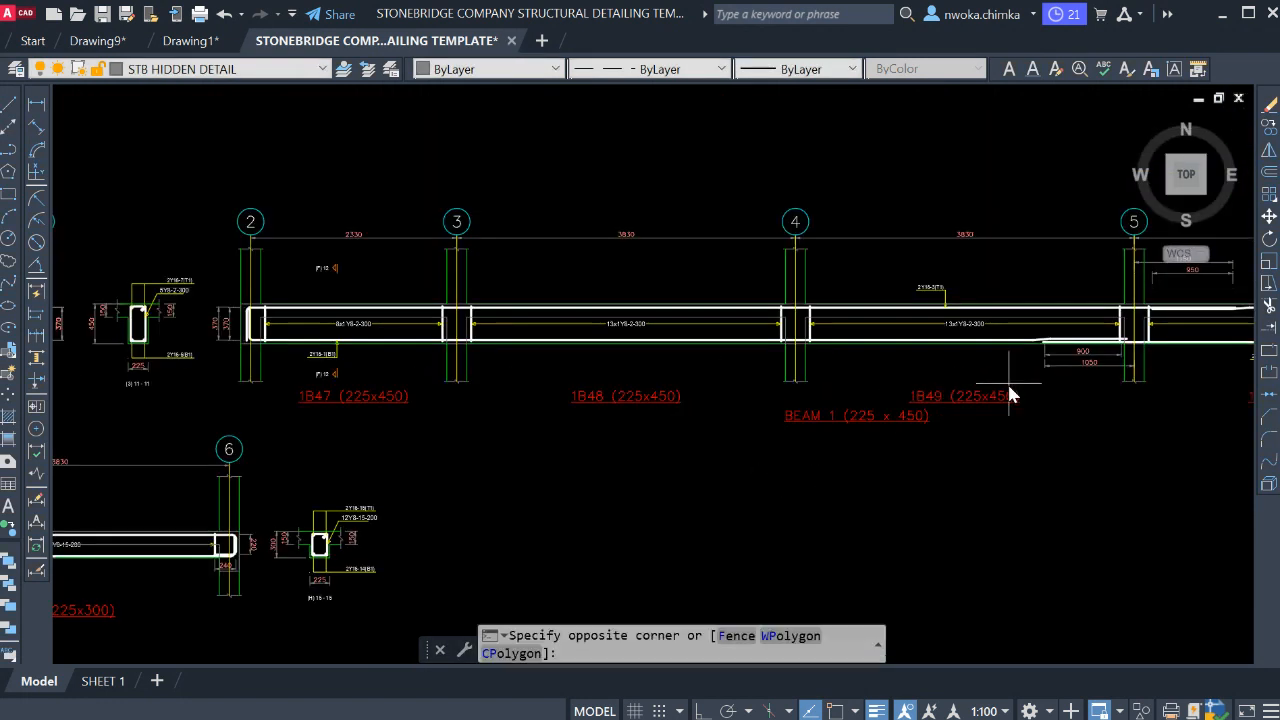
left_click(991, 423)
left_click(662, 405)
left_click(624, 384)
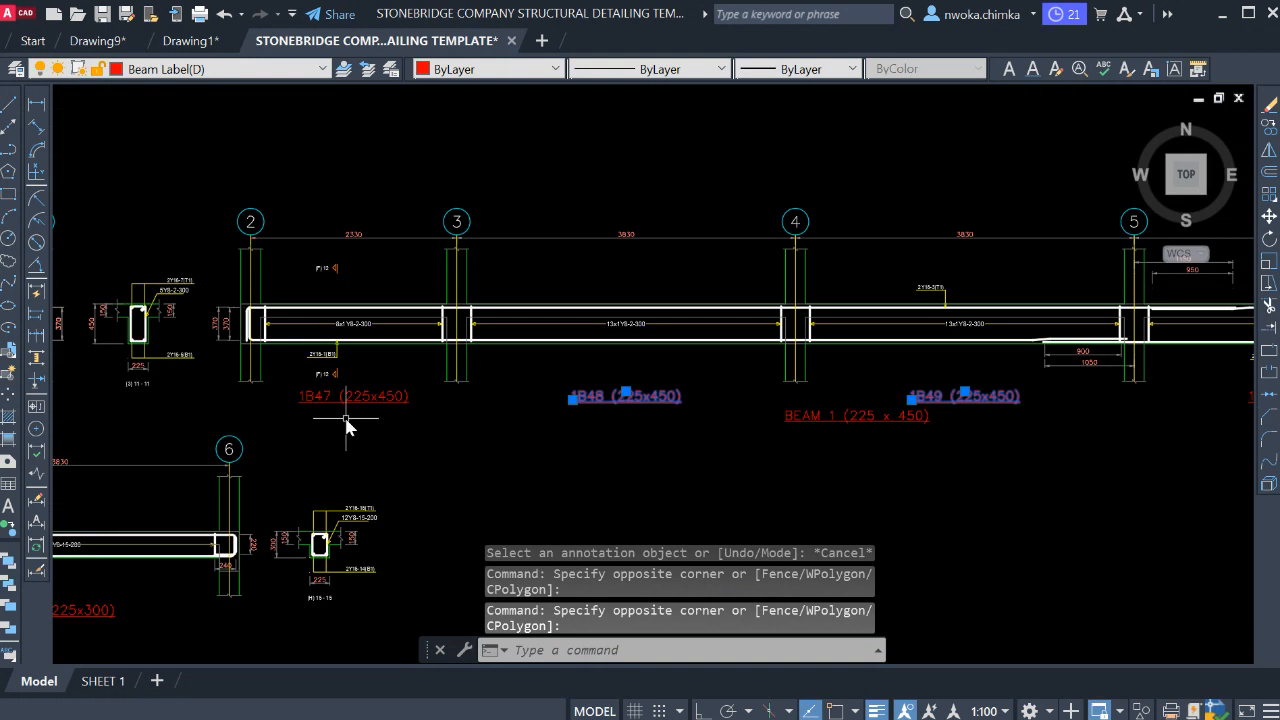
left_click(359, 402)
scroll(320, 419, "down", 4)
scroll(700, 418, "up", 2)
left_click(706, 410)
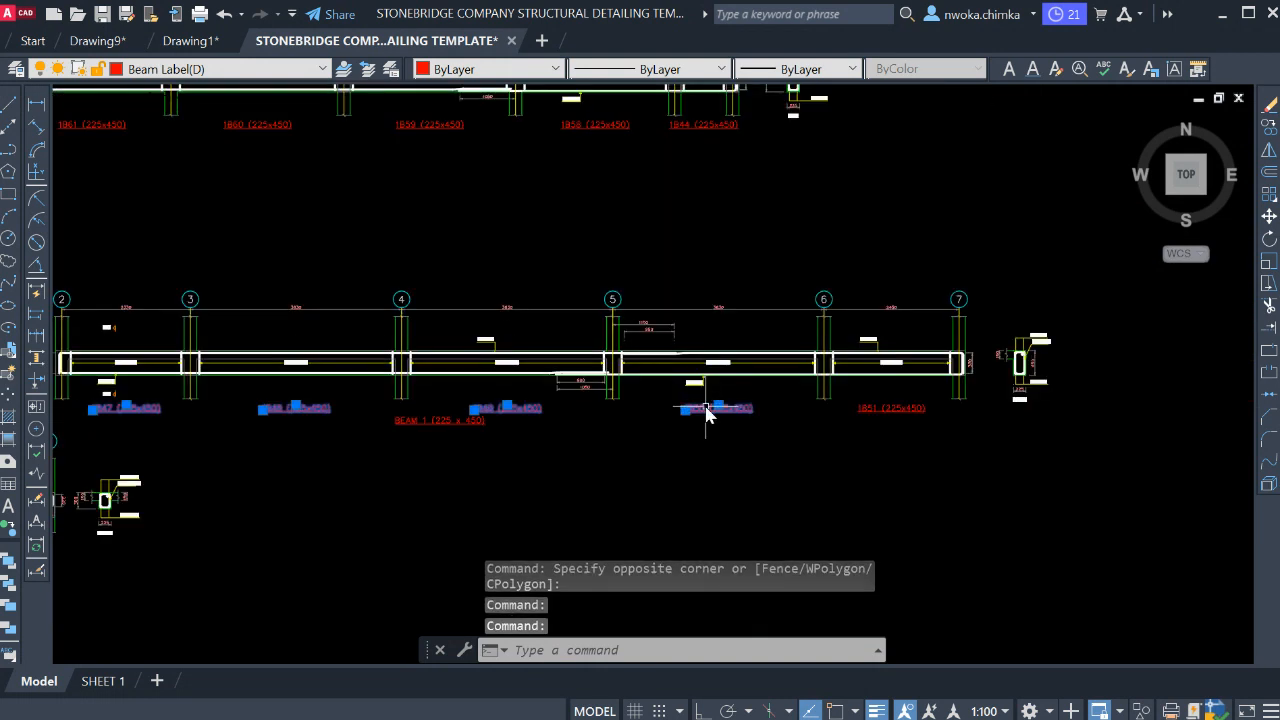
left_click(904, 423)
left_click(723, 409)
scroll(760, 405, "down", 2)
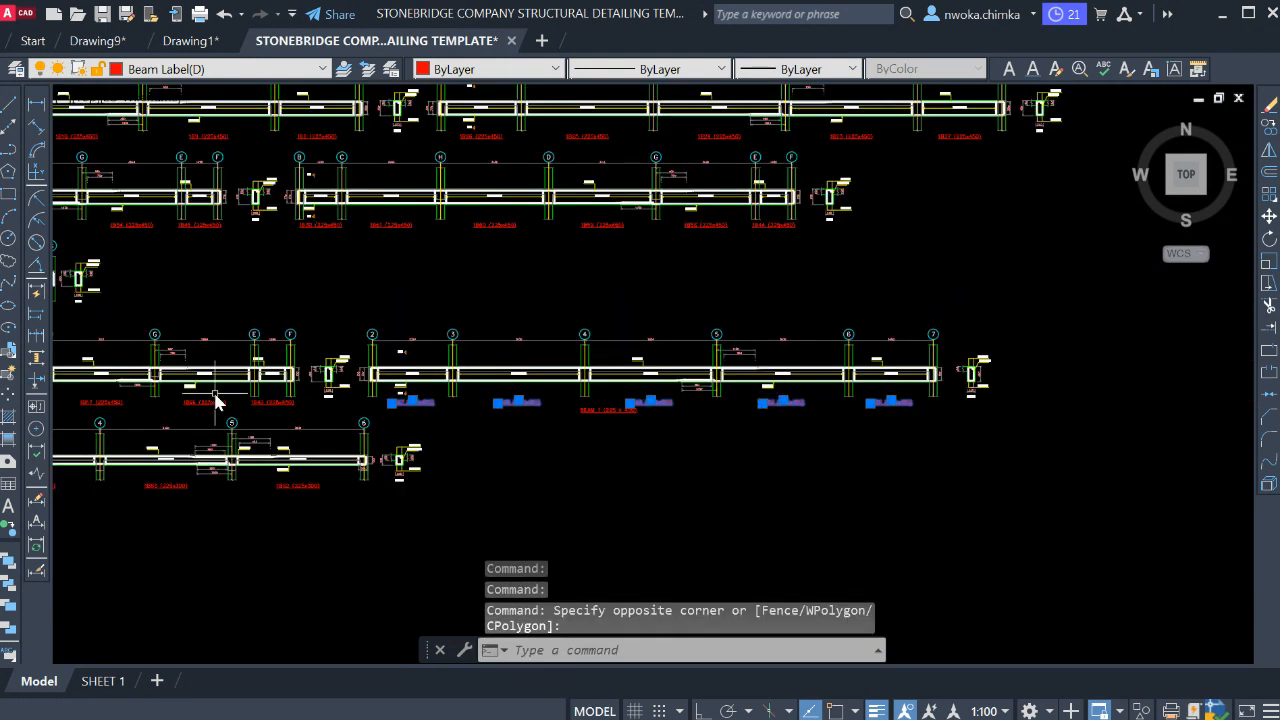
left_click(855, 402)
type("e")
key("Return")
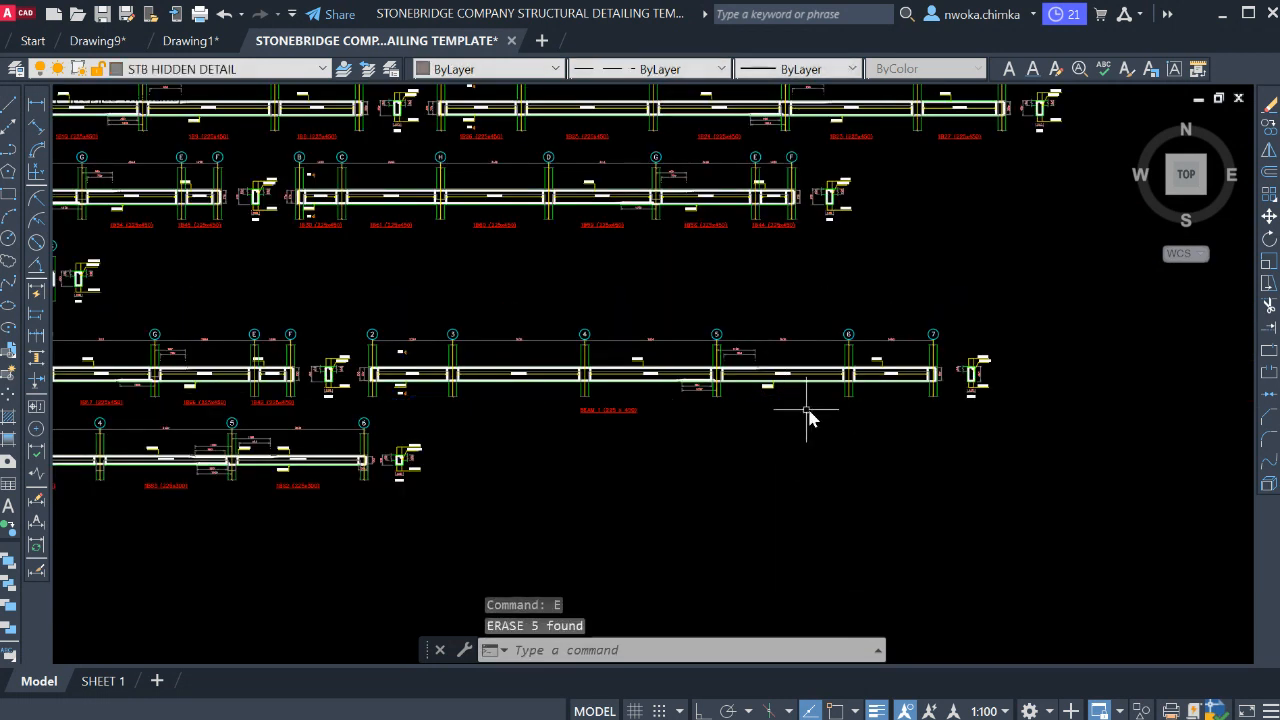
- Move the BEAM 1 (225 x 450) label slightly lower and closer to grid line 4 beneath the beam detail
scroll(808, 418, "up", 3)
left_click(660, 412)
left_click(641, 459)
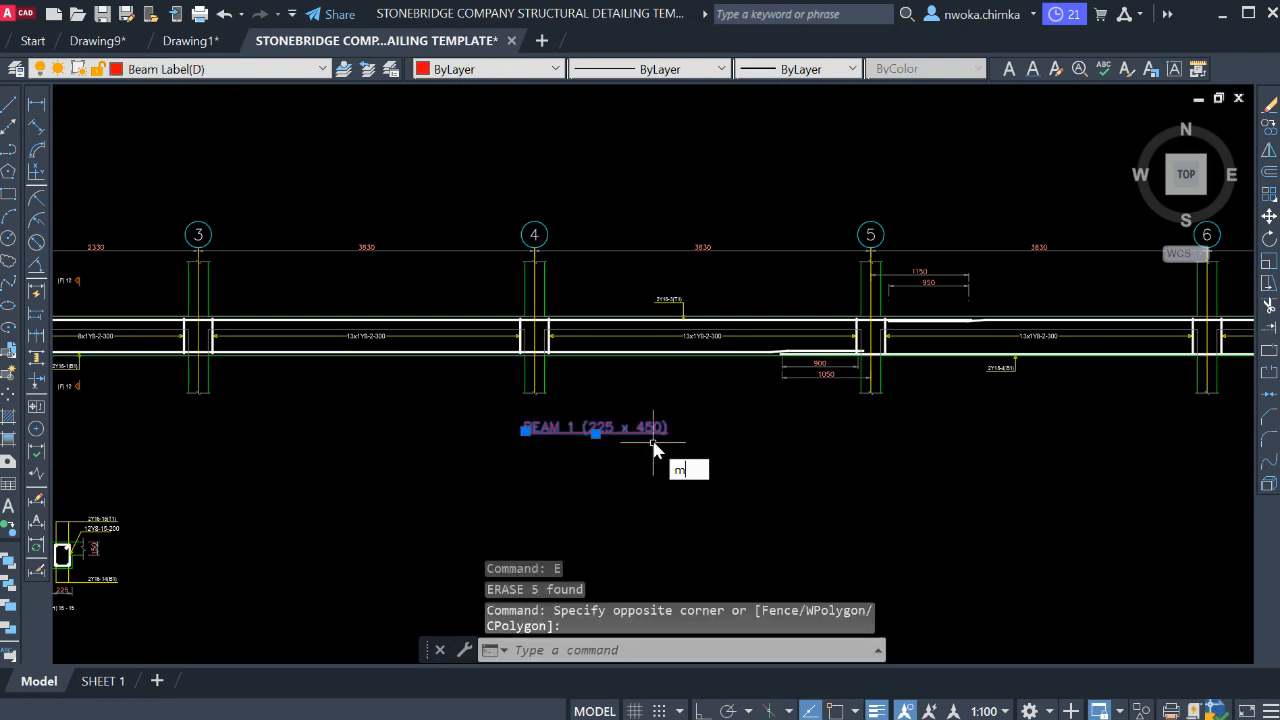
type("m")
key("Return")
left_click(660, 458)
left_click(623, 477)
- Erase the beam marks 1B47, 1B48, 1B49, 1B50 and 1B51 along grid line F on the floor plan
scroll(641, 413, "down", 6)
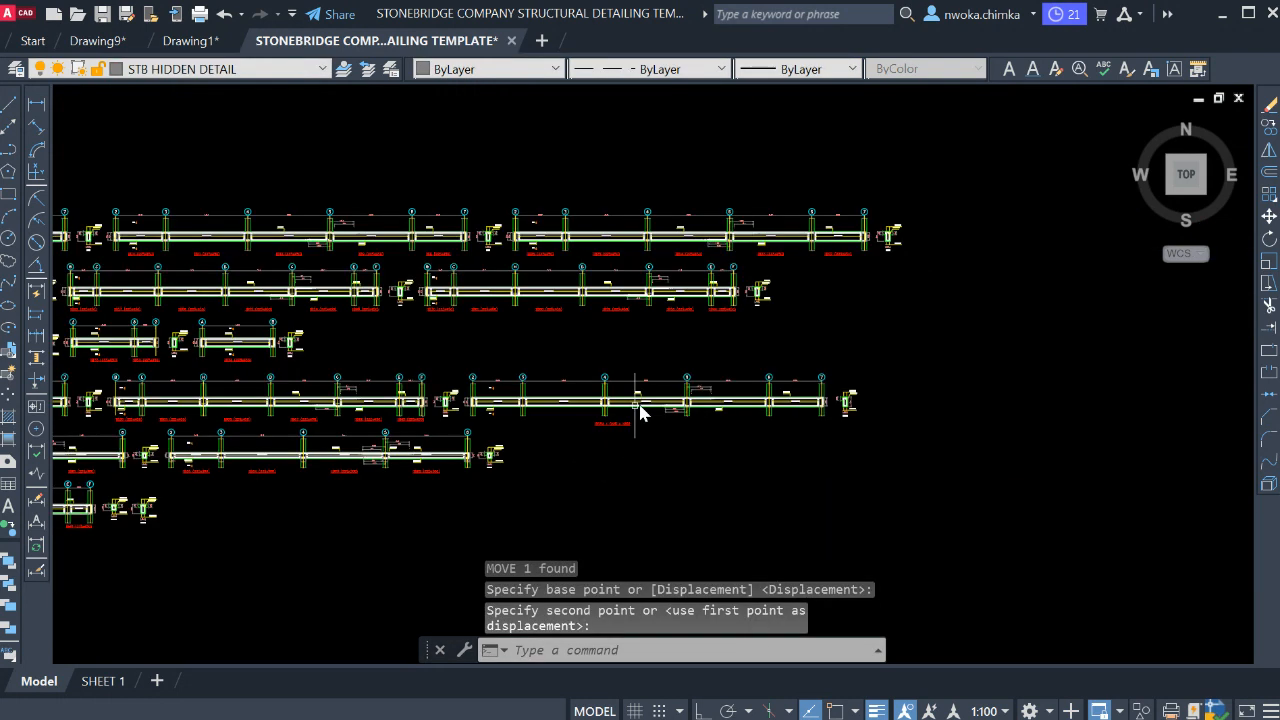
middle_click_drag(638, 400, 539, 384)
scroll(540, 378, "down", 2)
middle_click_drag(667, 371, 1040, 482)
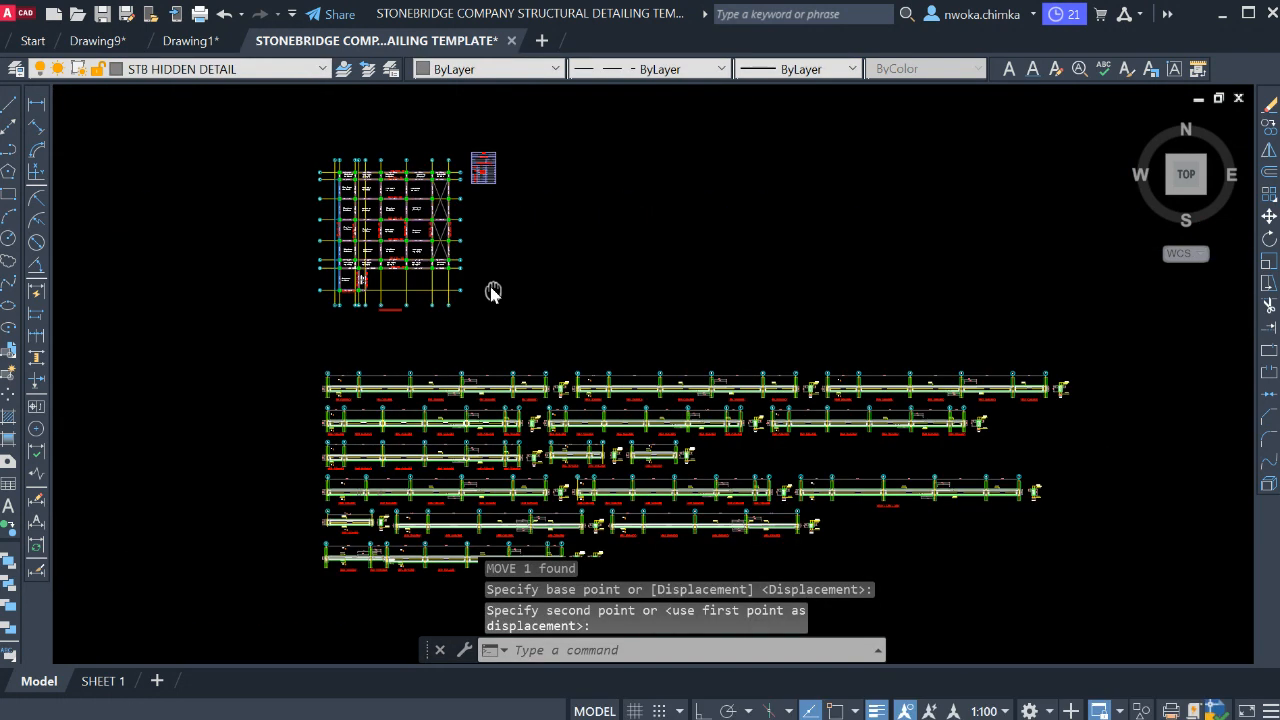
middle_click_drag(491, 291, 560, 388)
scroll(424, 272, "up", 10)
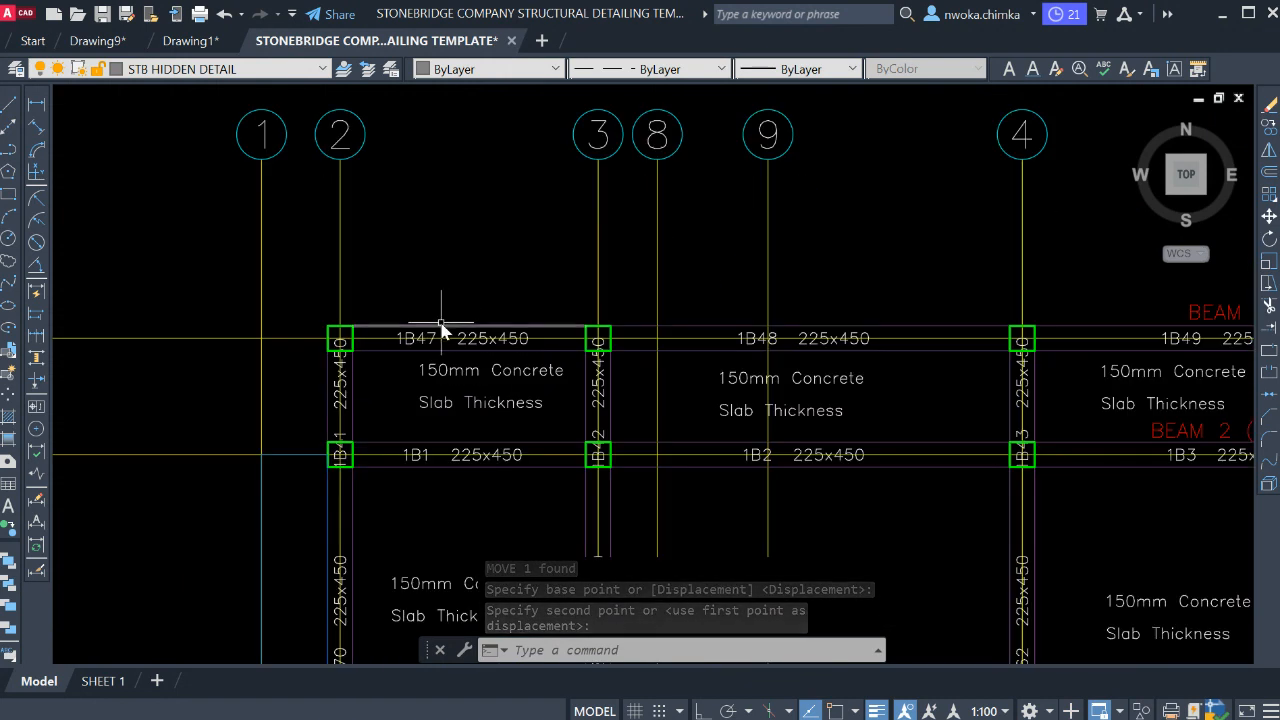
left_click(425, 331)
left_click(680, 206)
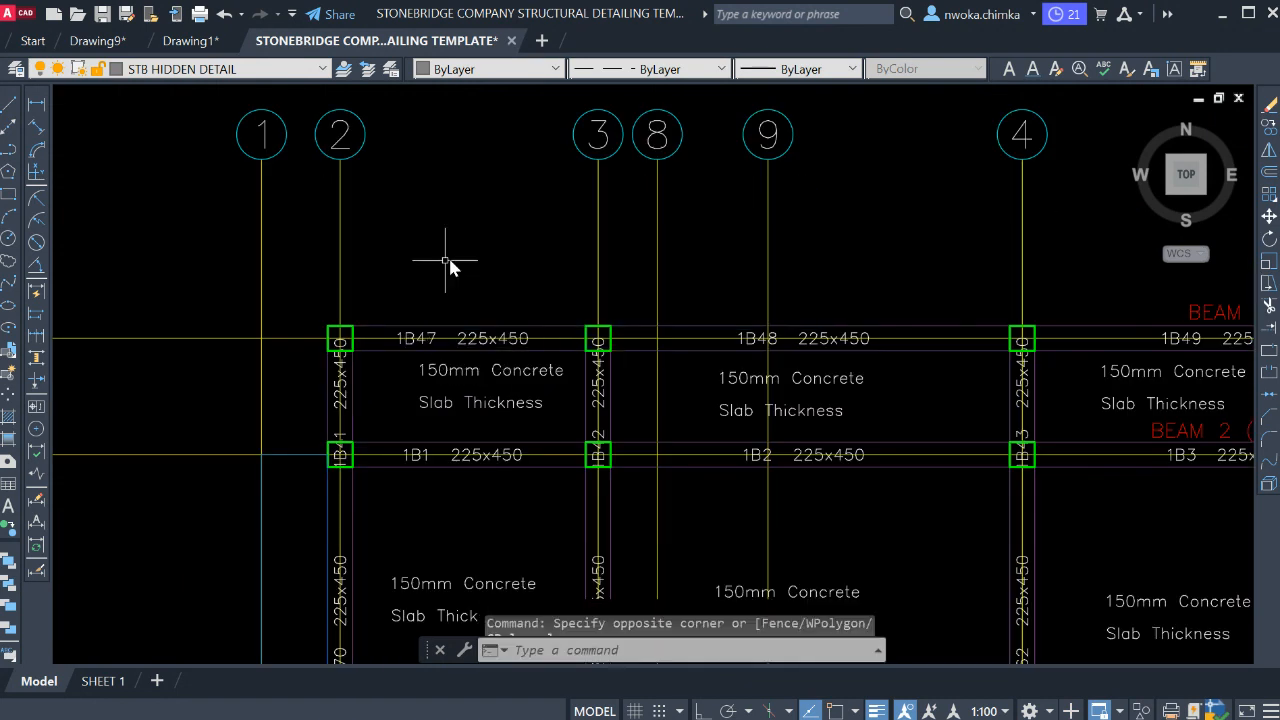
left_click(386, 289)
left_click(560, 350)
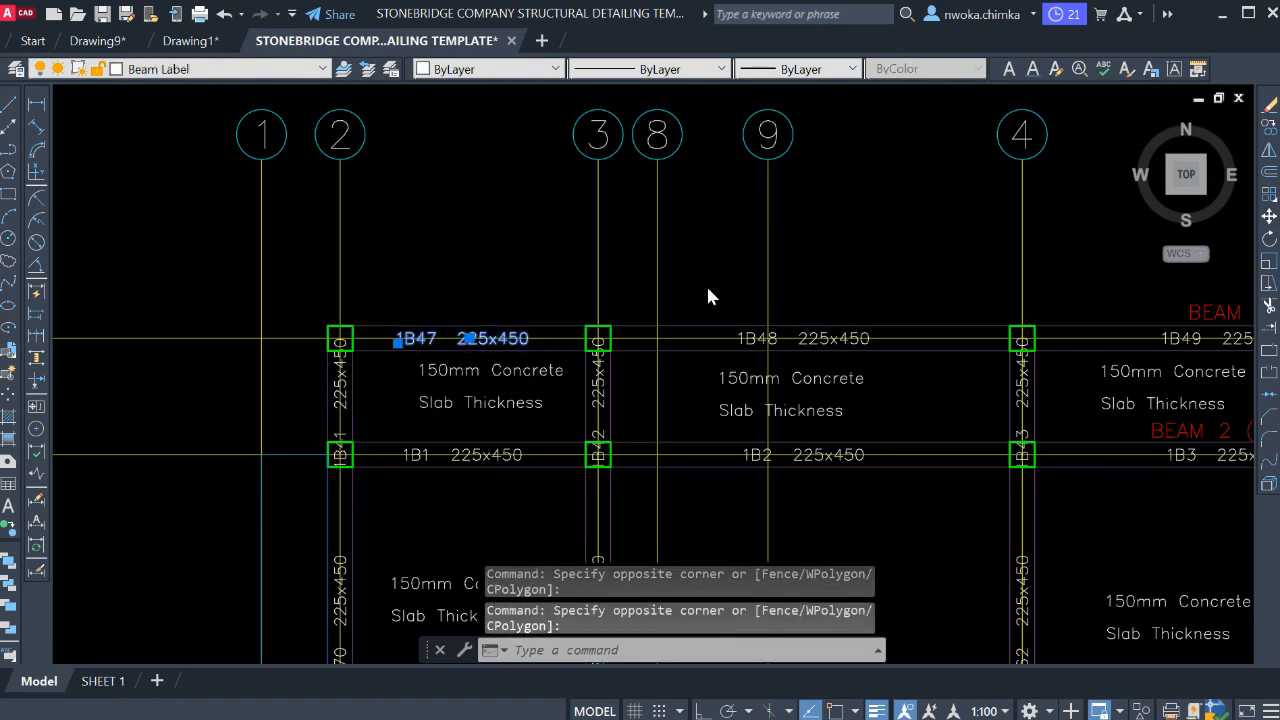
left_click(707, 288)
left_click(888, 352)
middle_click_drag(888, 352, 290, 305)
scroll(808, 328, "up", 4)
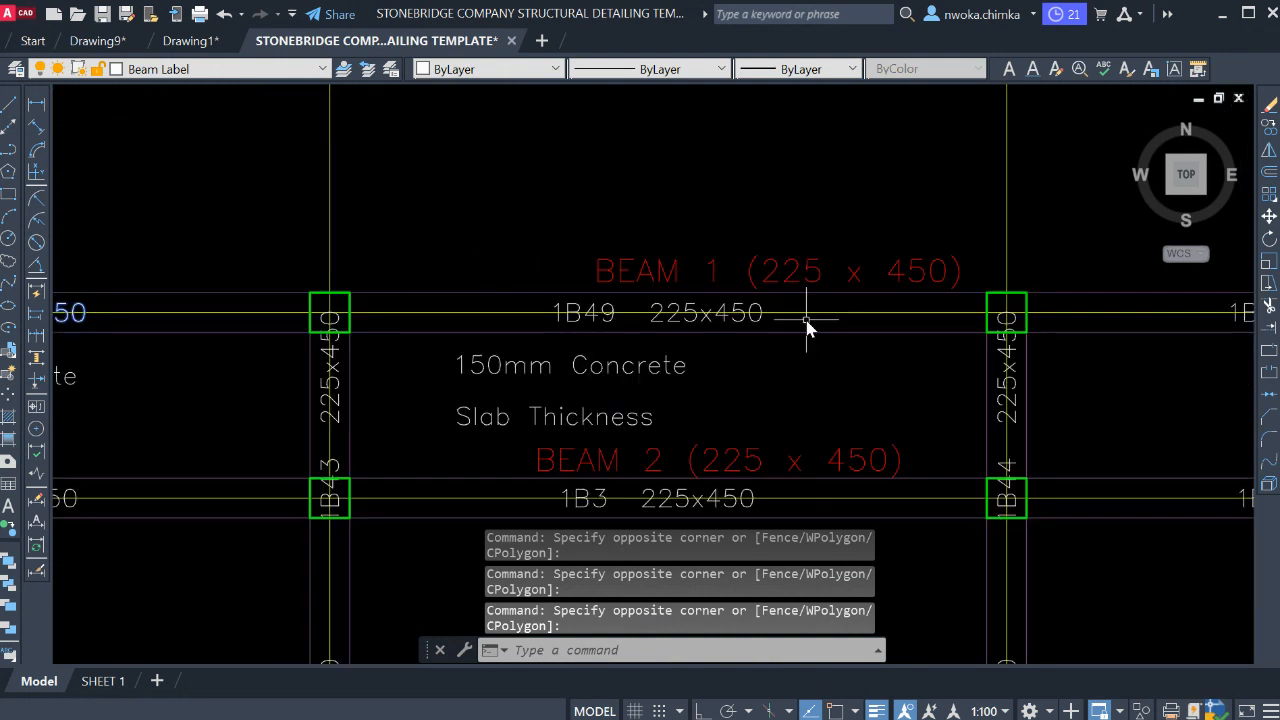
left_click(525, 289)
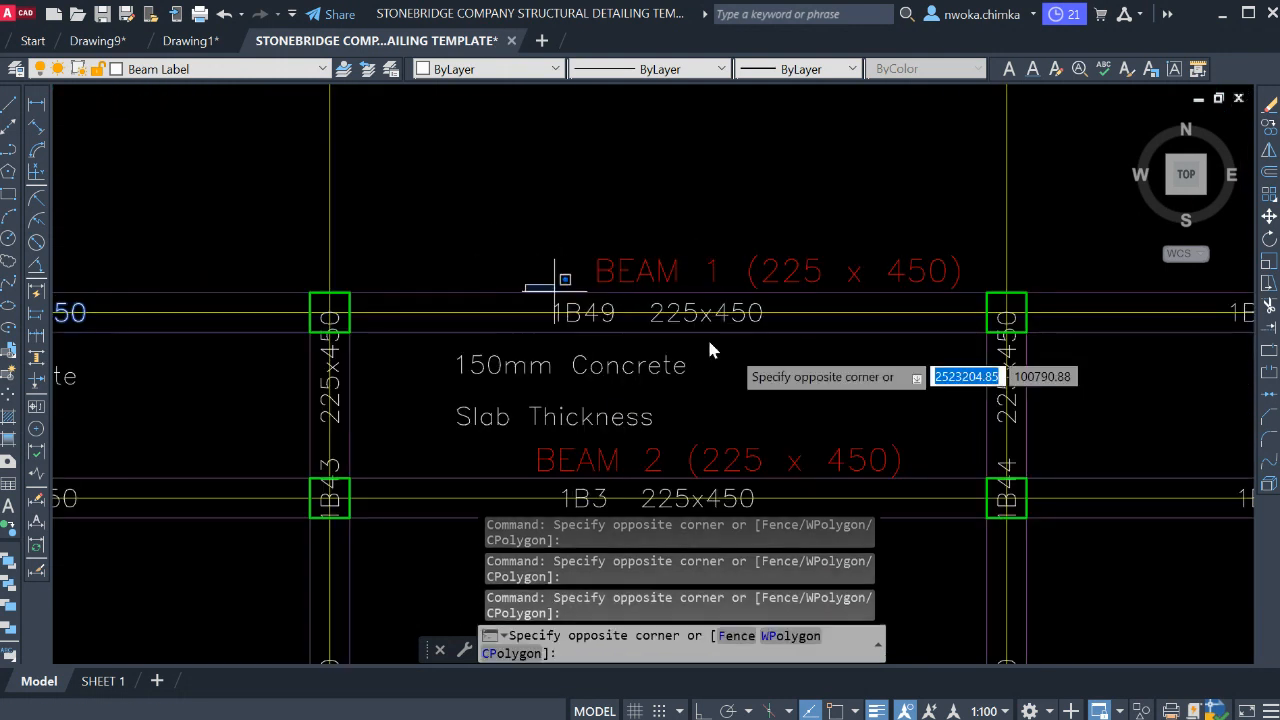
left_click(780, 346)
scroll(595, 300, "down", 4)
middle_click_drag(863, 318, 595, 318)
scroll(595, 318, "up", 2)
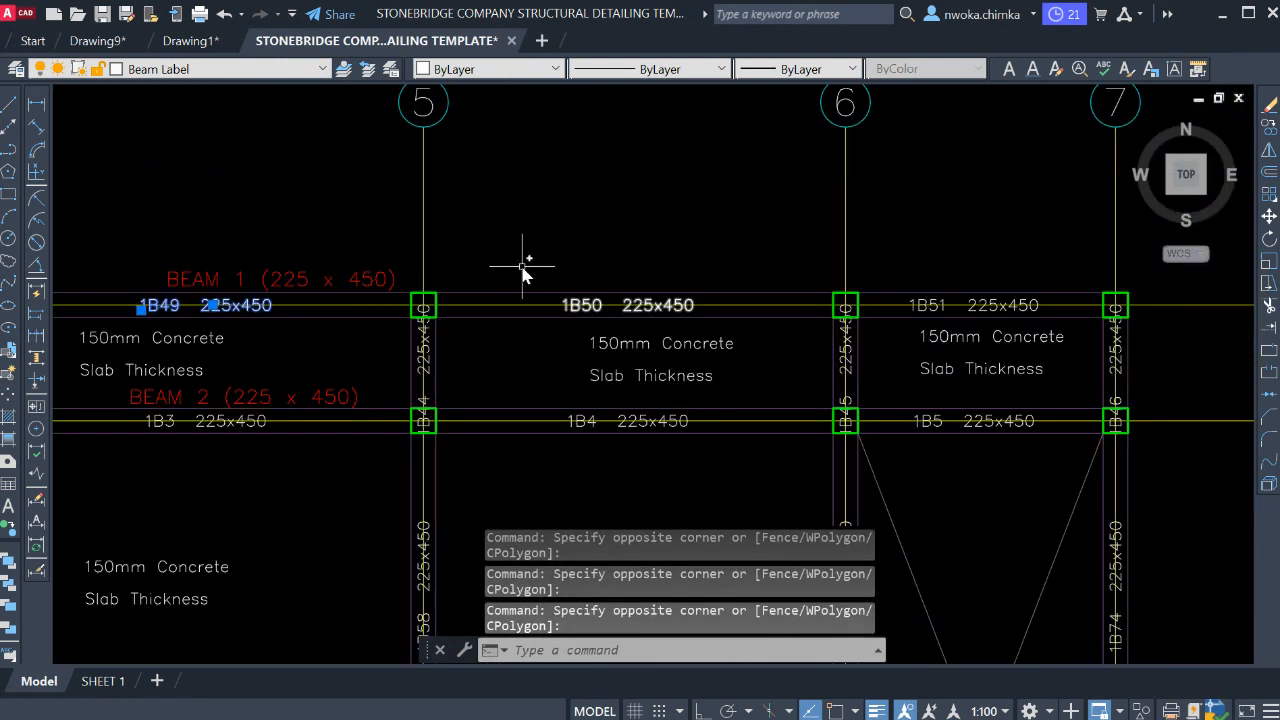
left_click(521, 266)
left_click(693, 316)
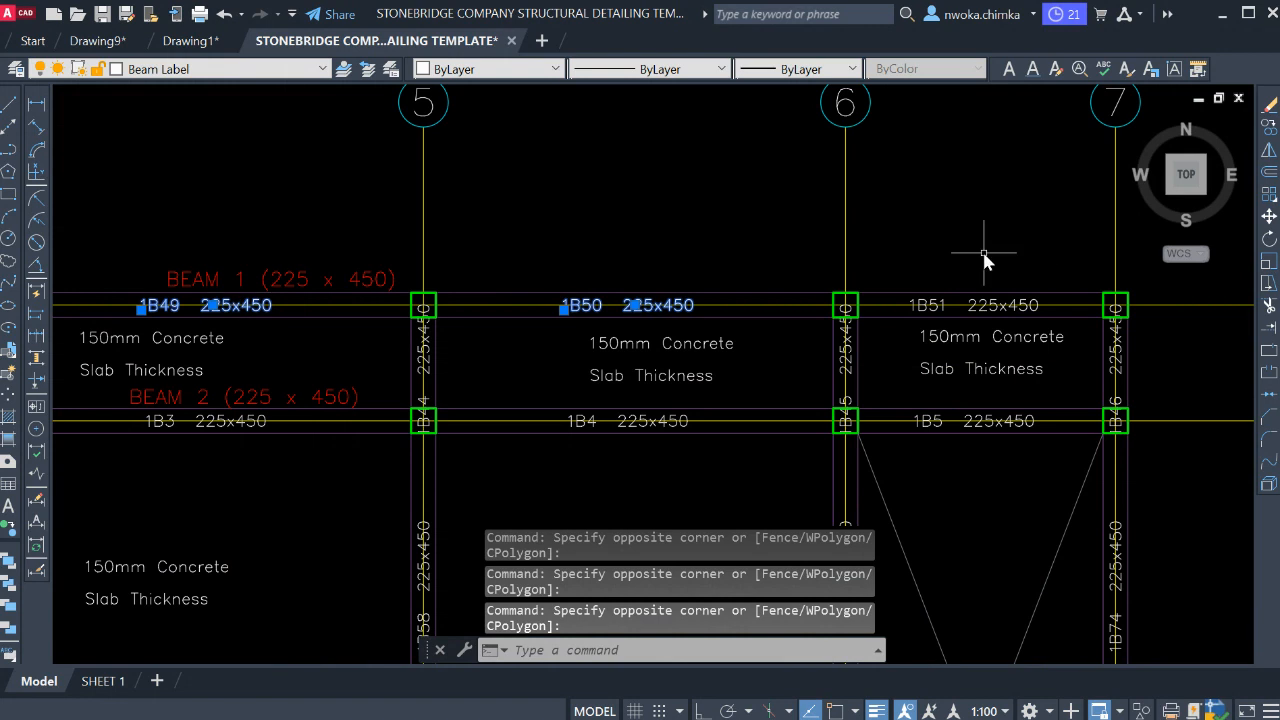
left_click(893, 268)
left_click(1066, 318)
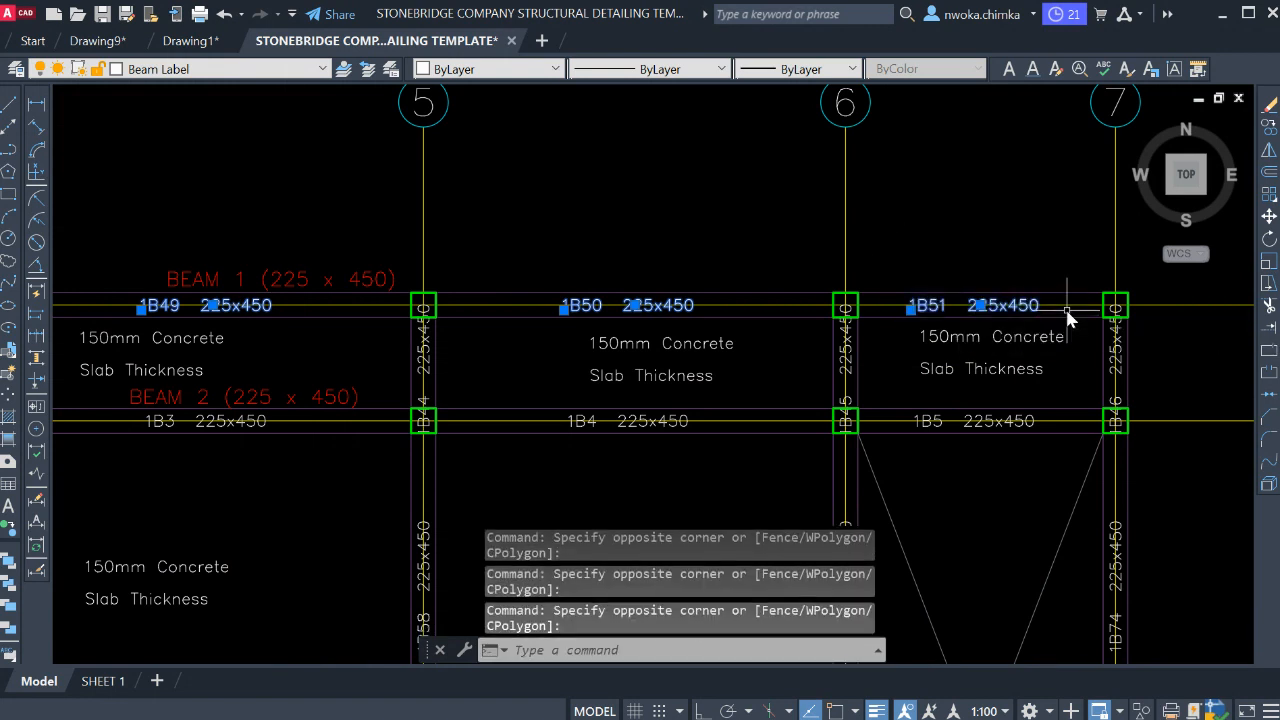
key("Return")
scroll(1066, 318, "down", 5)
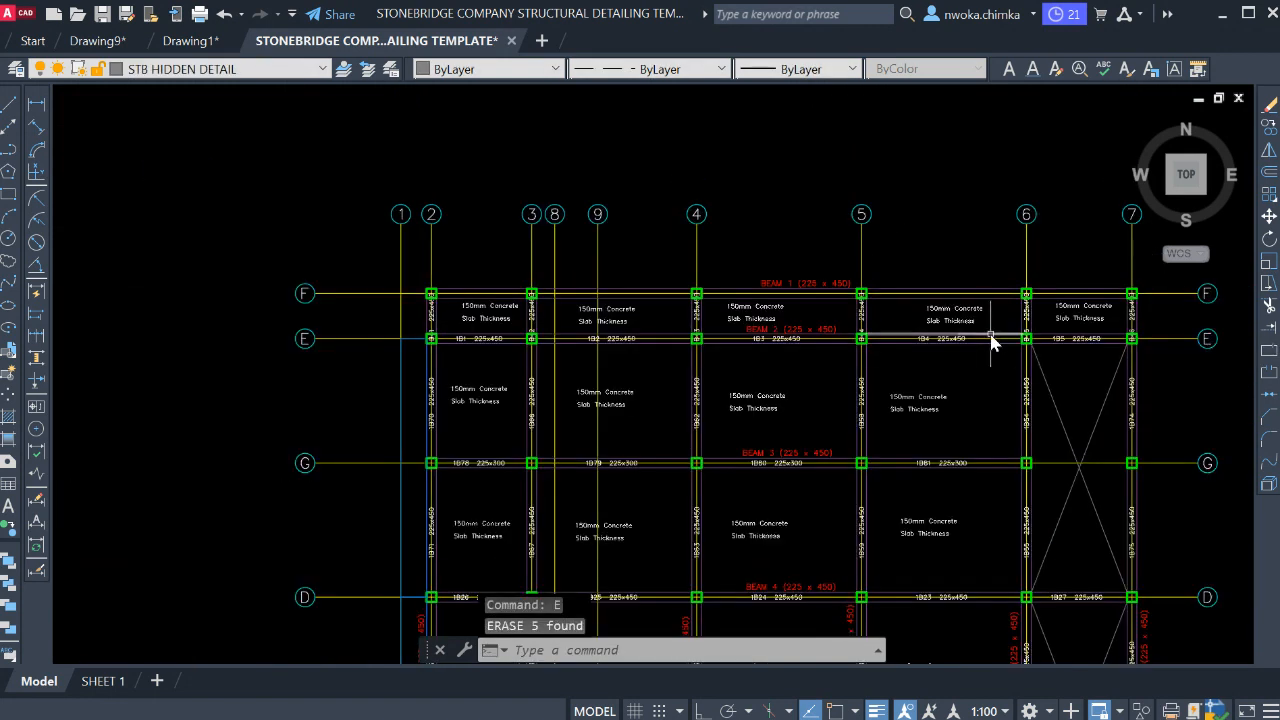
- Adjust the position of the BEAM 1 (225 x 450) label slightly beneath its beam detail near grid line 4
middle_click_drag(991, 334, 929, 345)
middle_click_drag(368, 310, 297, 305)
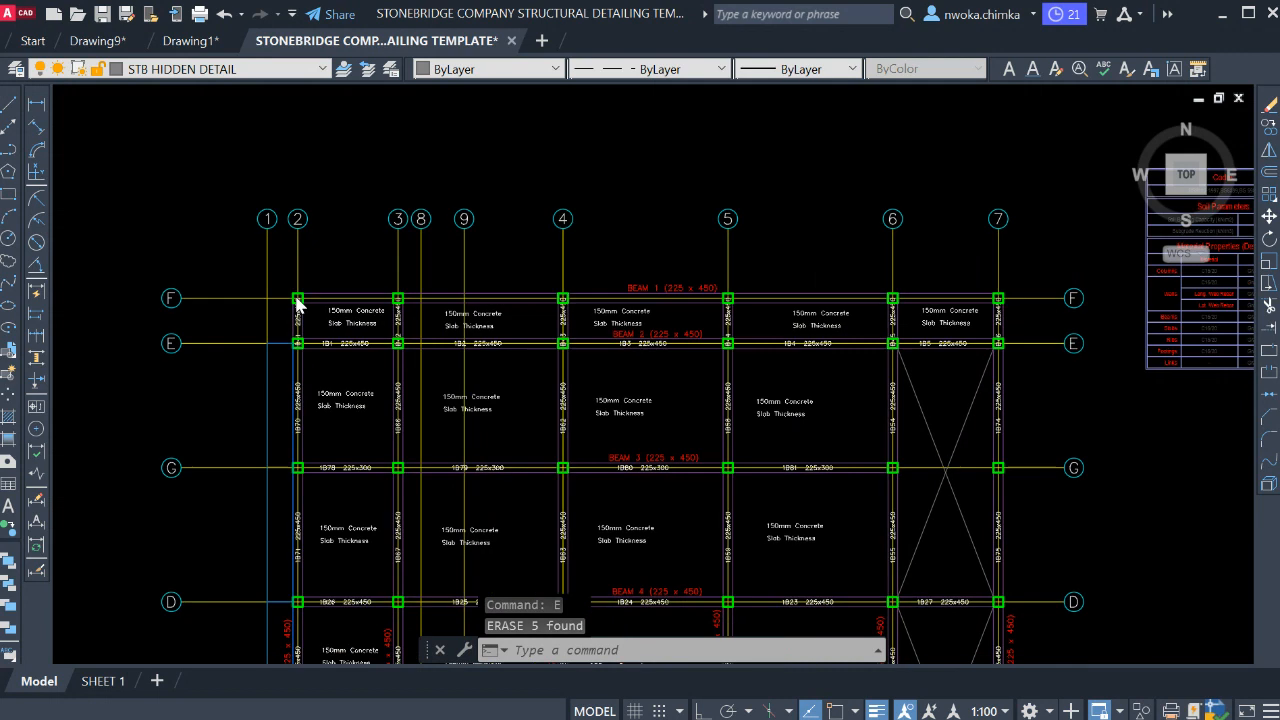
scroll(646, 277, "up", 2)
scroll(658, 290, "down", 2)
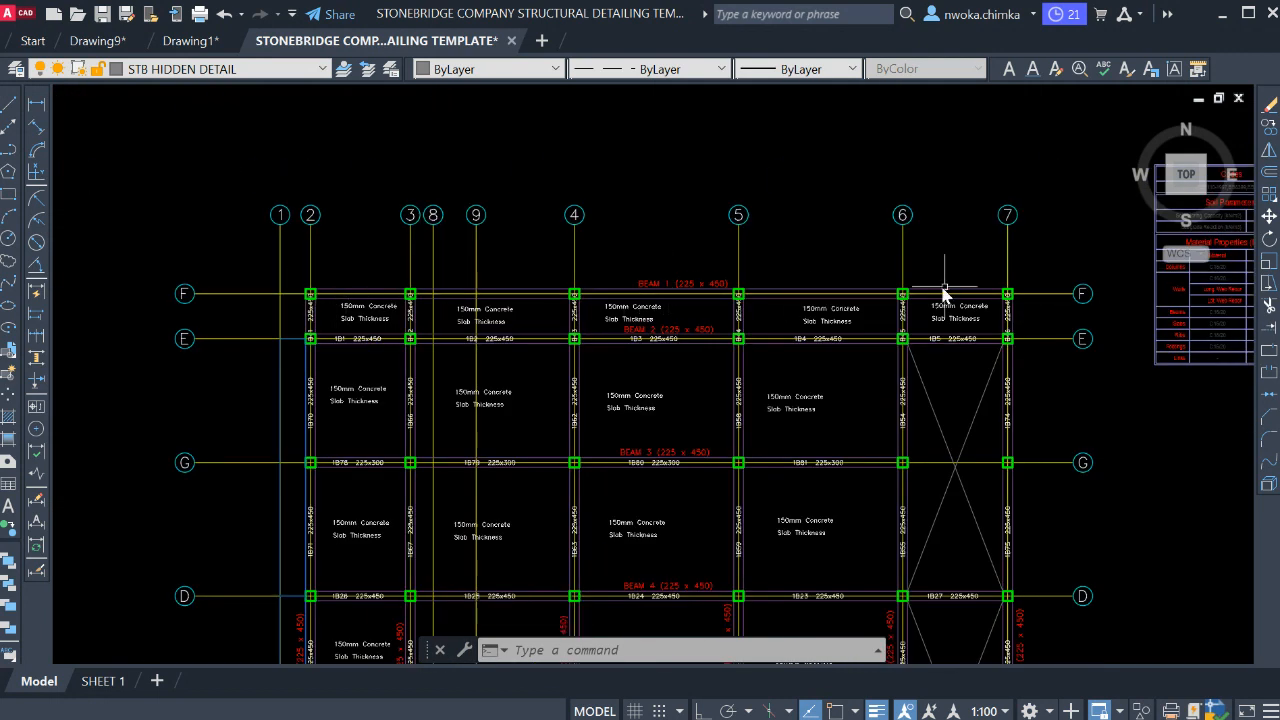
scroll(606, 246, "down", 8)
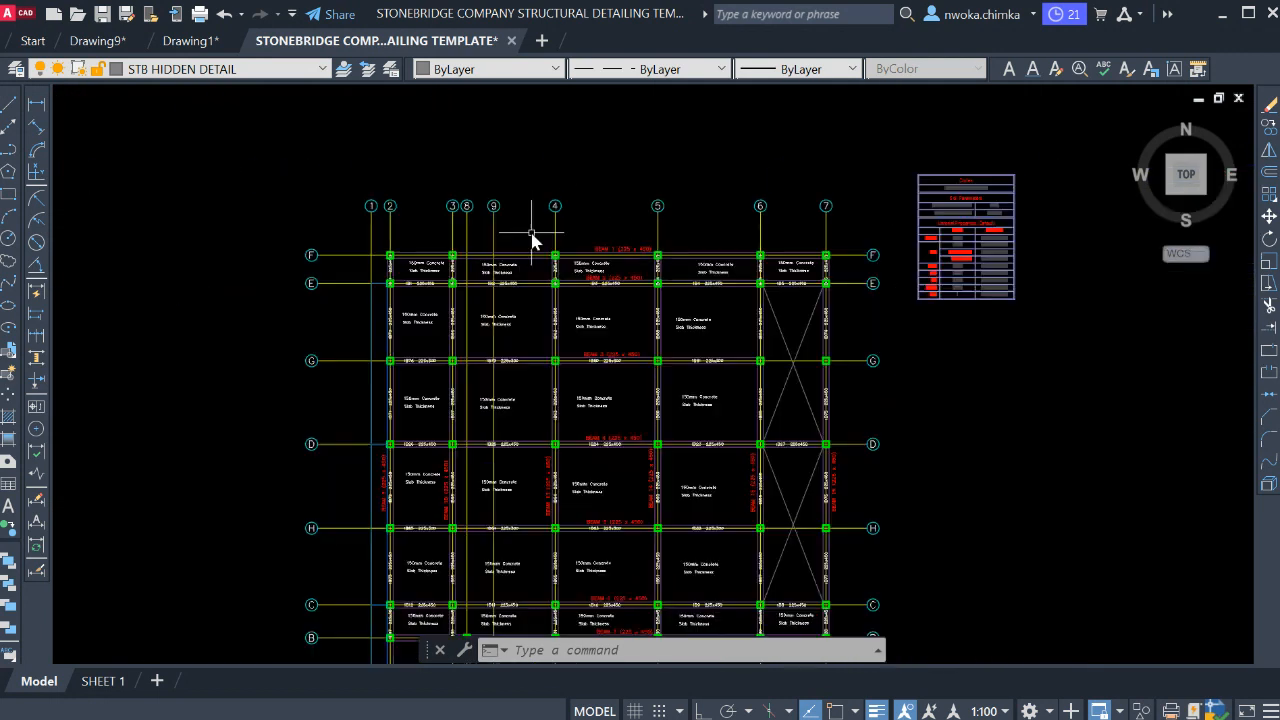
scroll(924, 420, "up", 10)
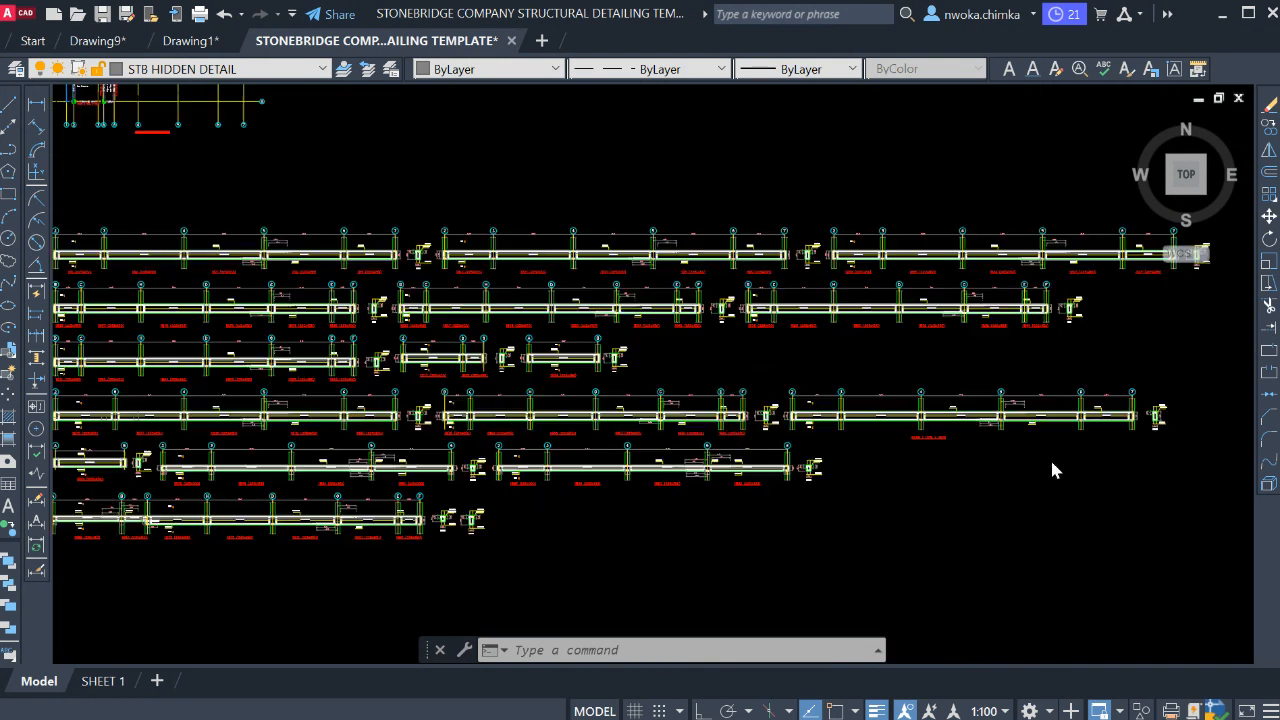
scroll(636, 388, "down", 5)
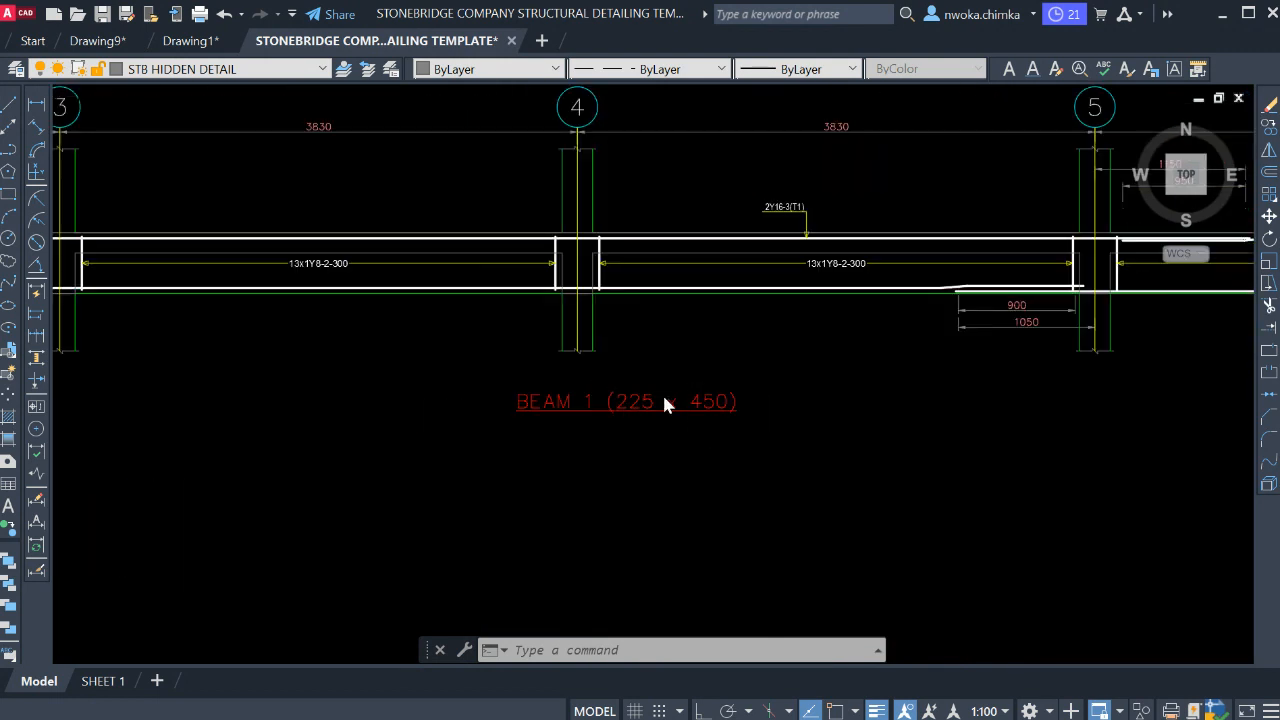
left_click(718, 402)
left_click(676, 408)
key("m")
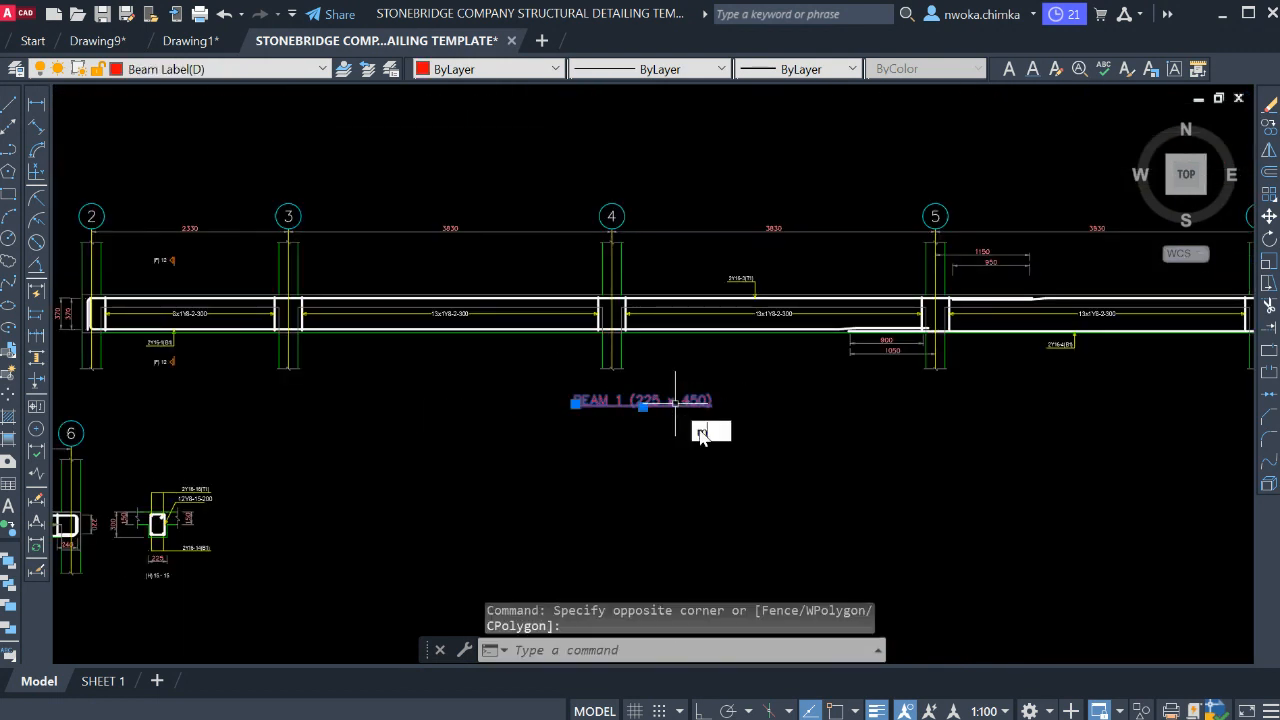
key("Return")
left_click(690, 480)
- Move the whole BEAM 1 detail with its label and cross-section into the empty space below the other beam details
scroll(666, 440, "down", 4)
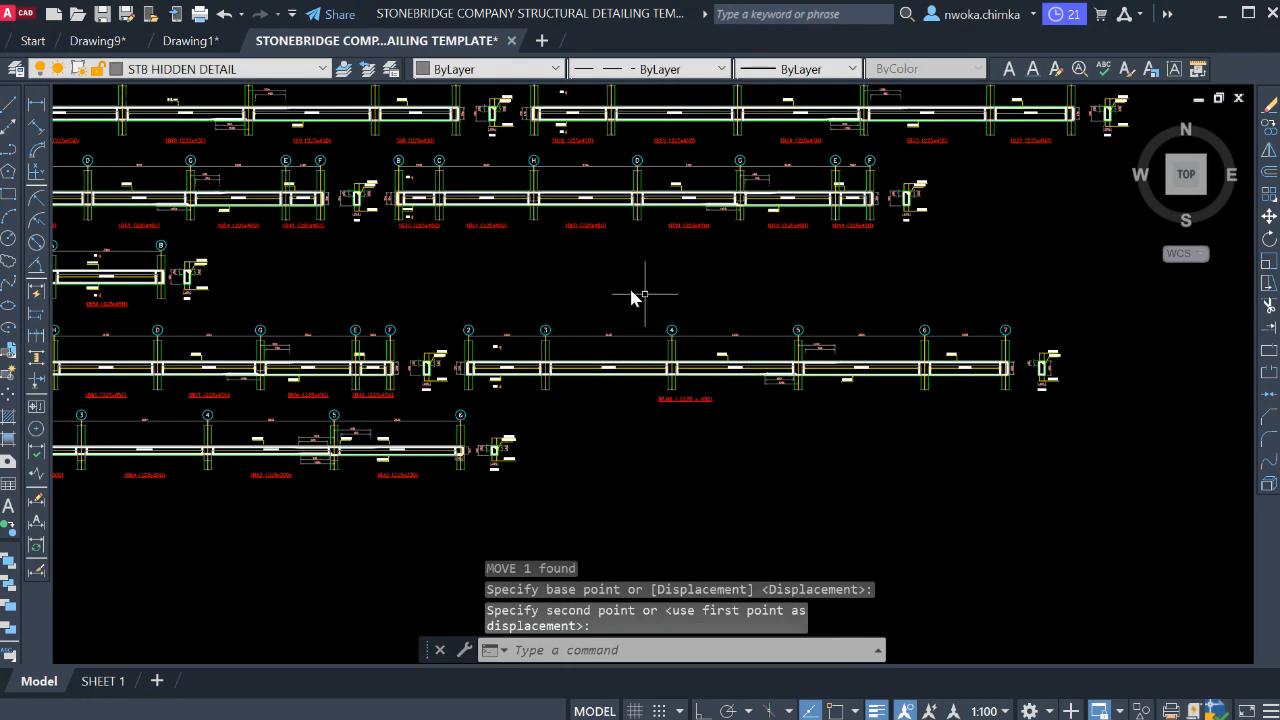
middle_click_drag(505, 388, 491, 358)
scroll(442, 310, "up", 2)
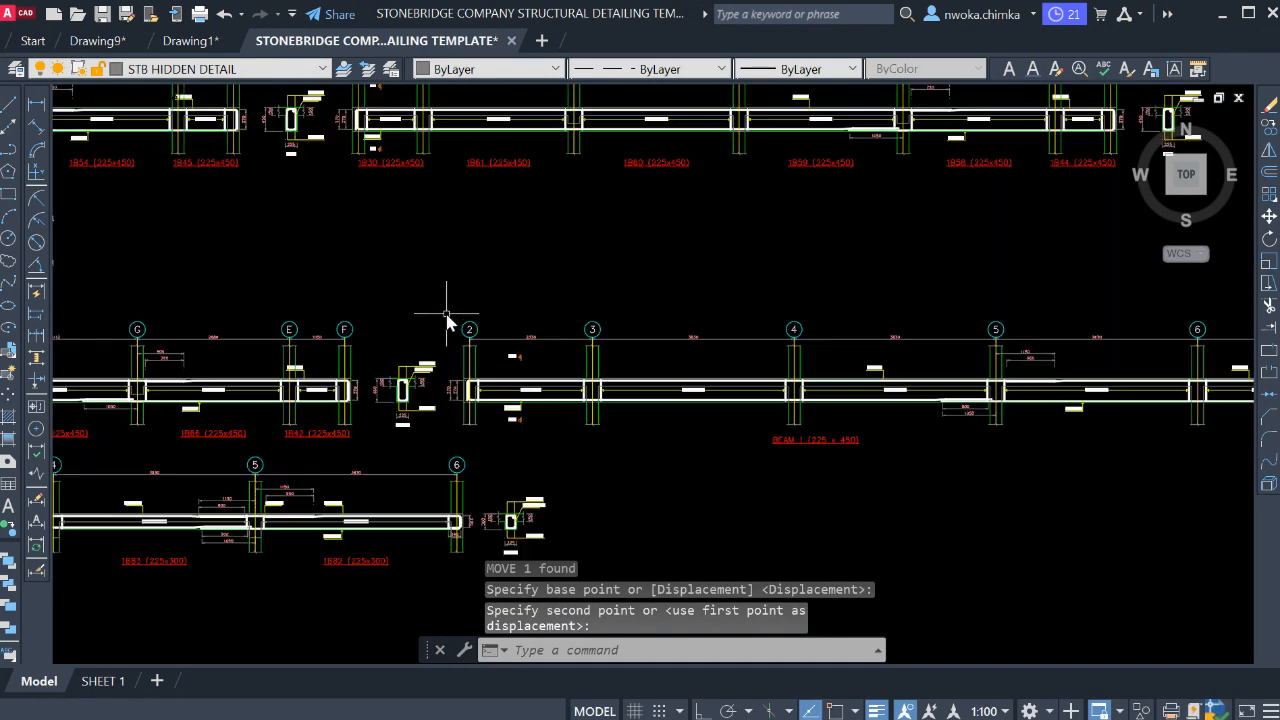
left_click(441, 300)
scroll(443, 305, "down", 3)
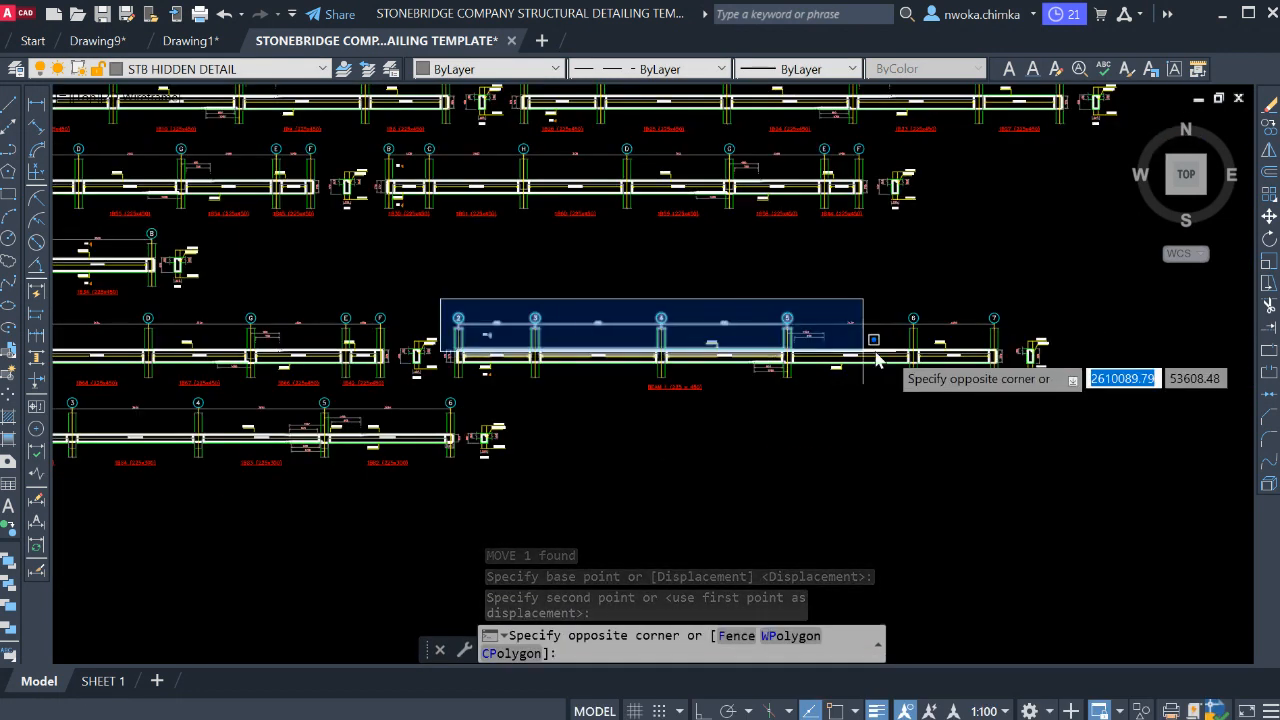
left_click(997, 379)
scroll(870, 440, "down", 2)
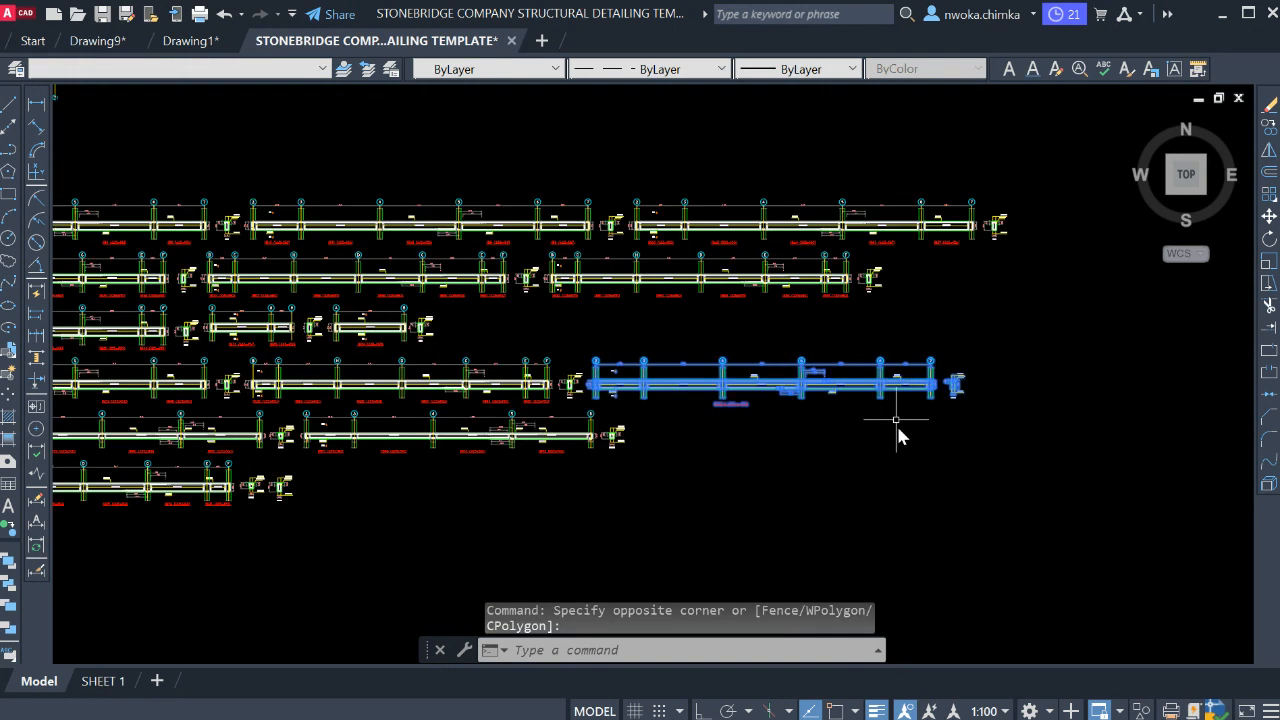
middle_click_drag(472, 263, 591, 256)
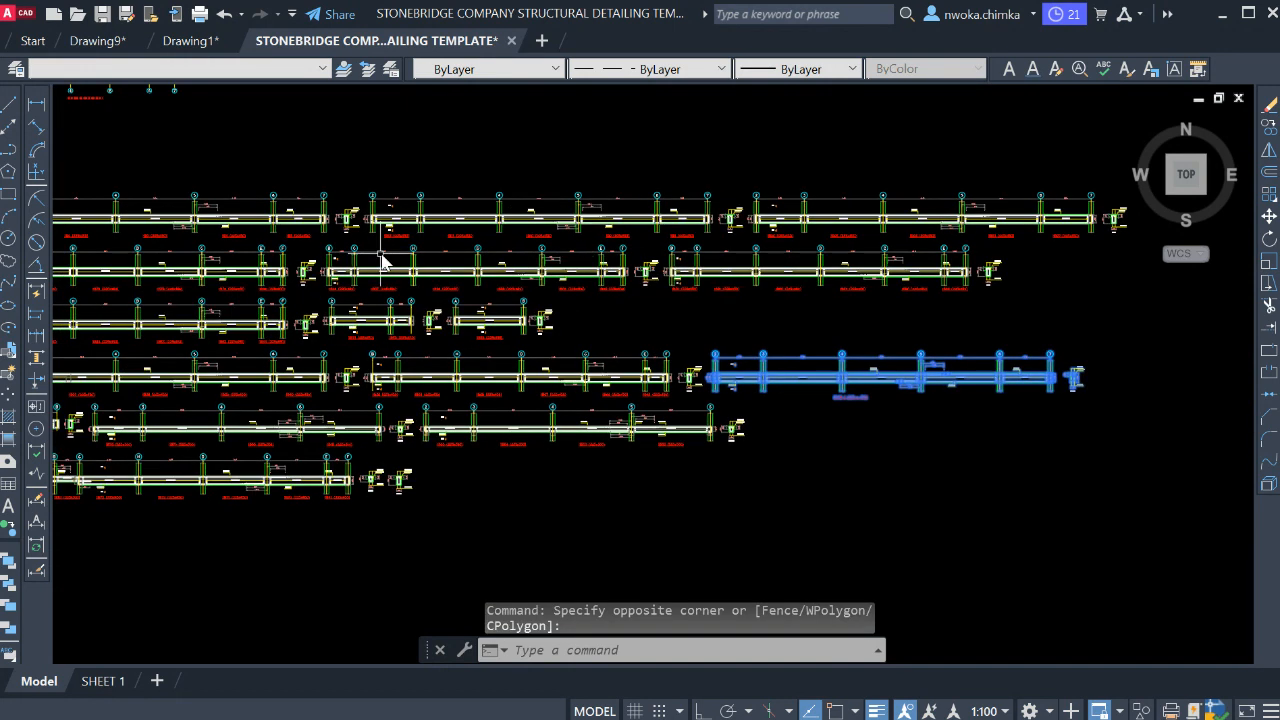
type("M")
key("Return")
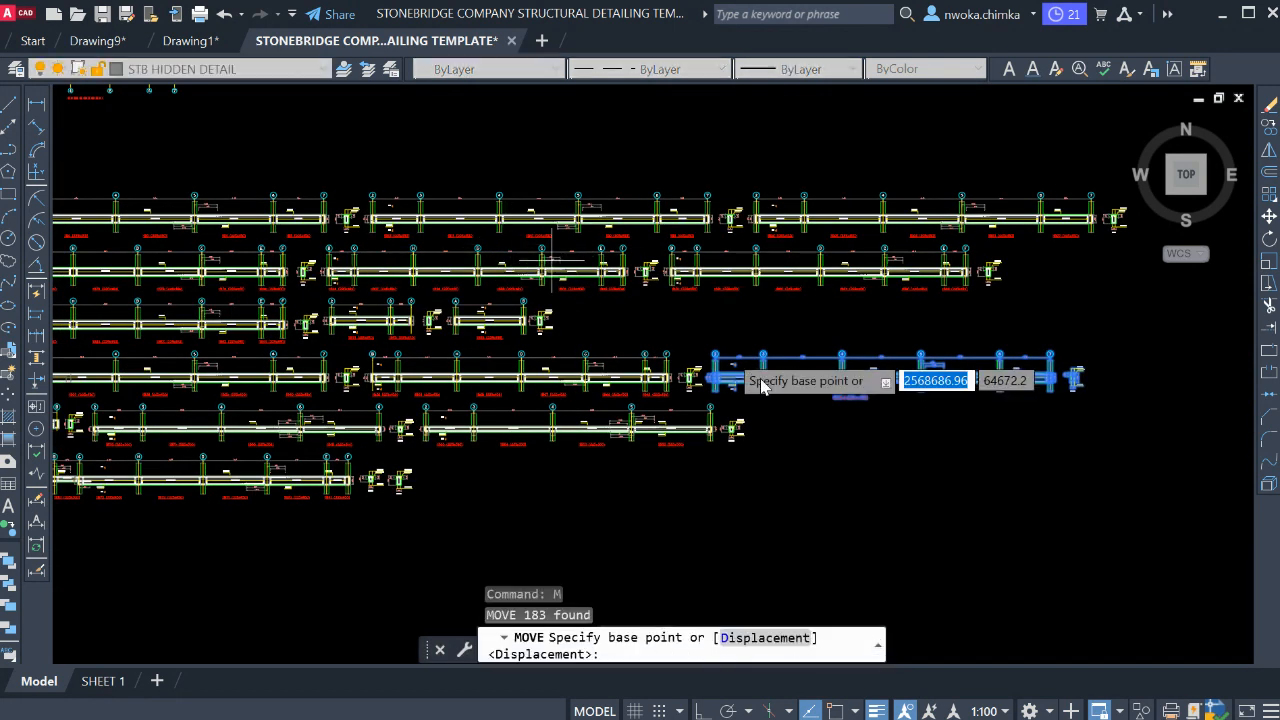
left_click(729, 363)
scroll(423, 280, "down", 3)
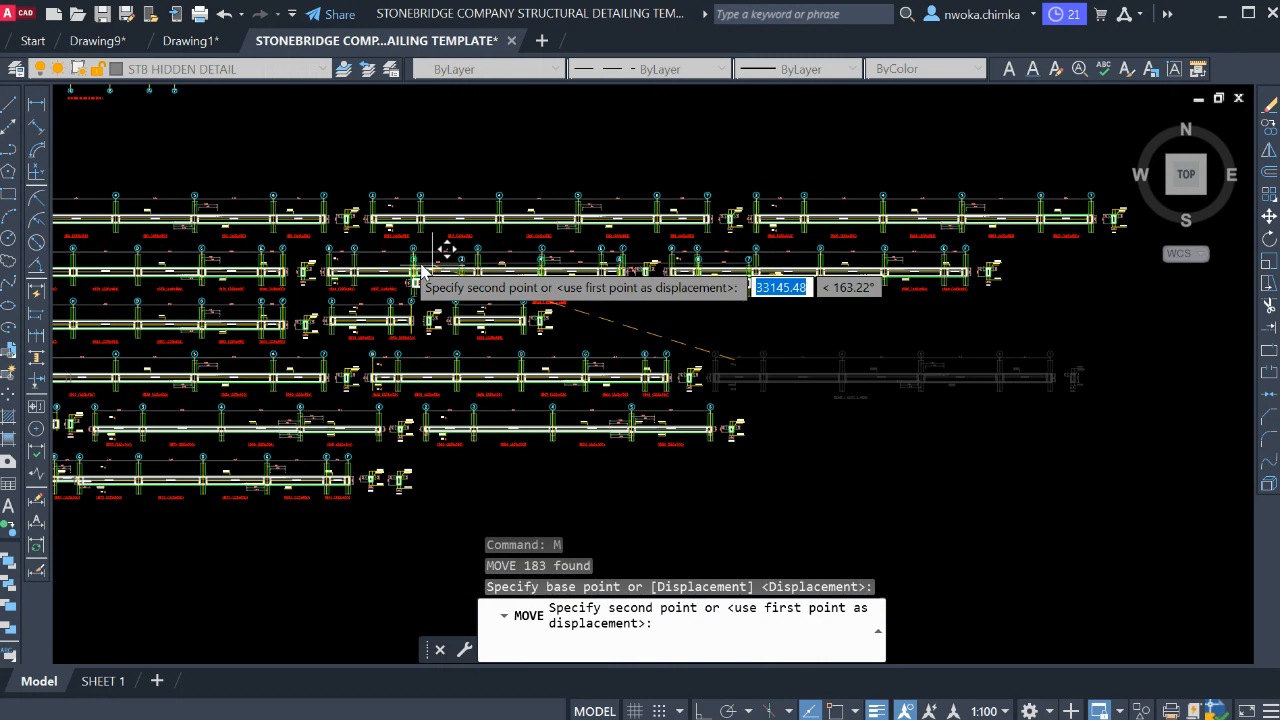
scroll(565, 370, "down", 3)
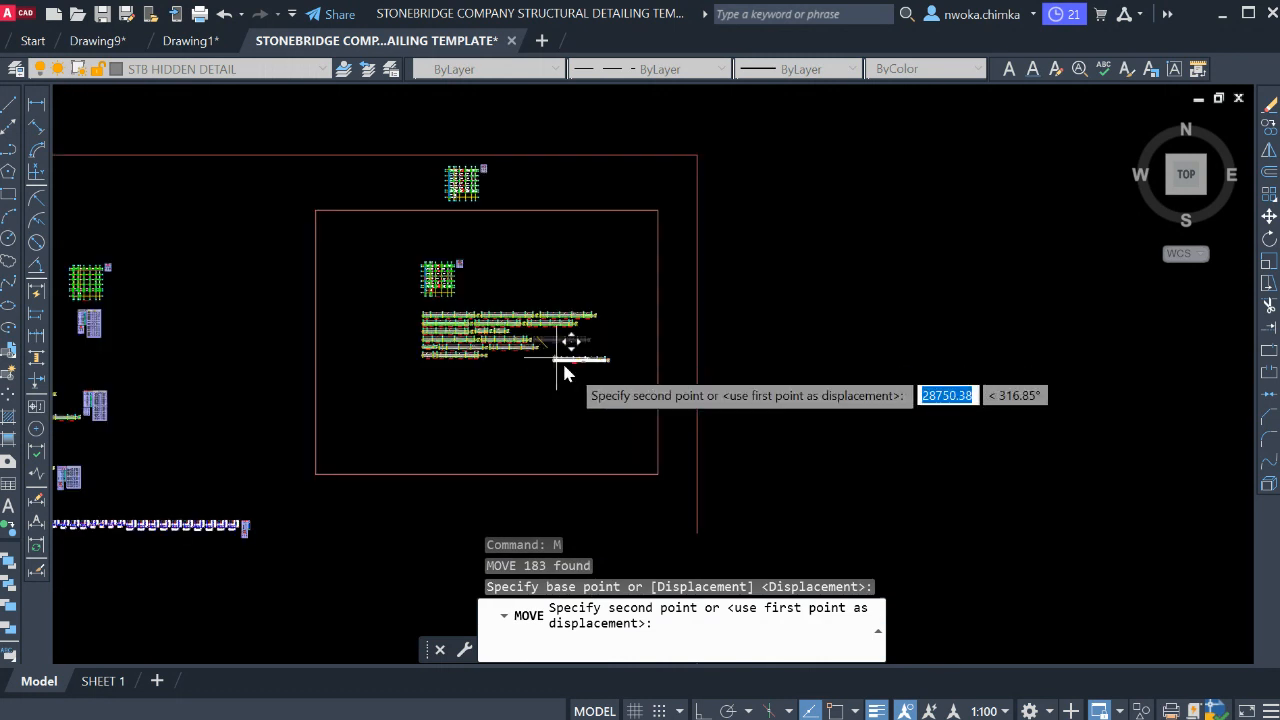
left_click(568, 398)
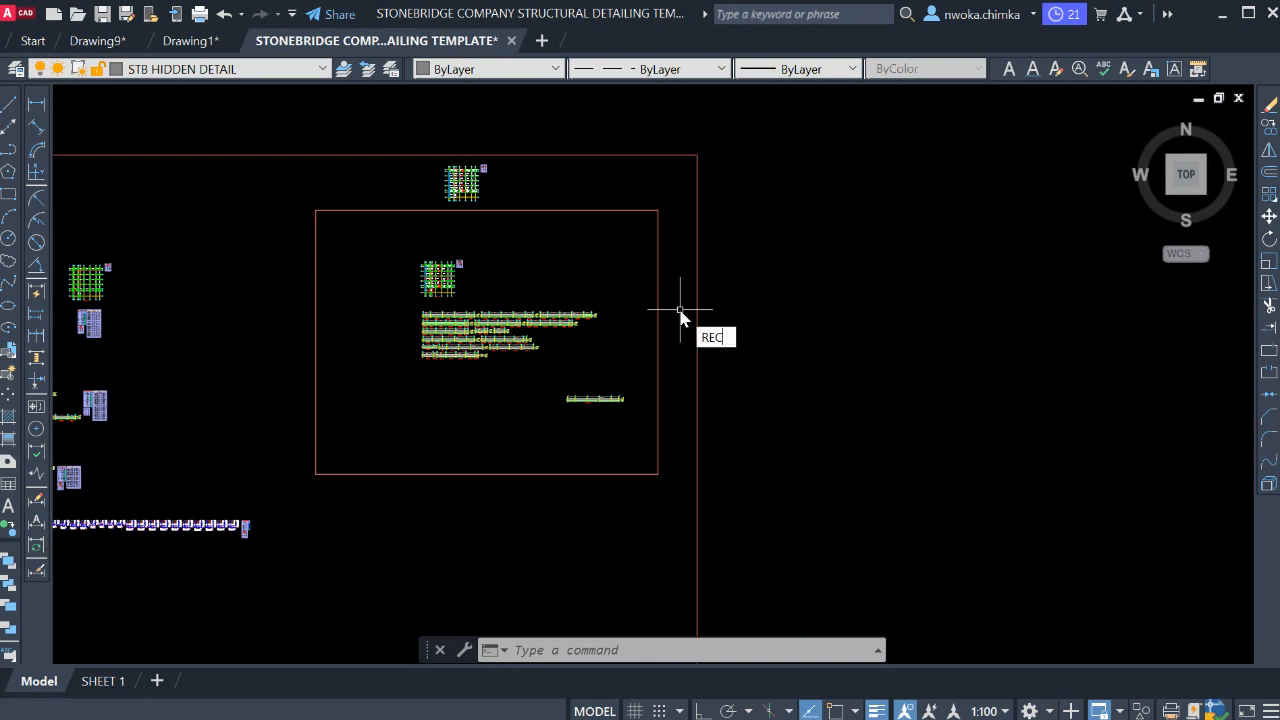
- Draw a 420 x 297 rectangle in the empty space to the right of the outer frame
type("rec")
key("Return")
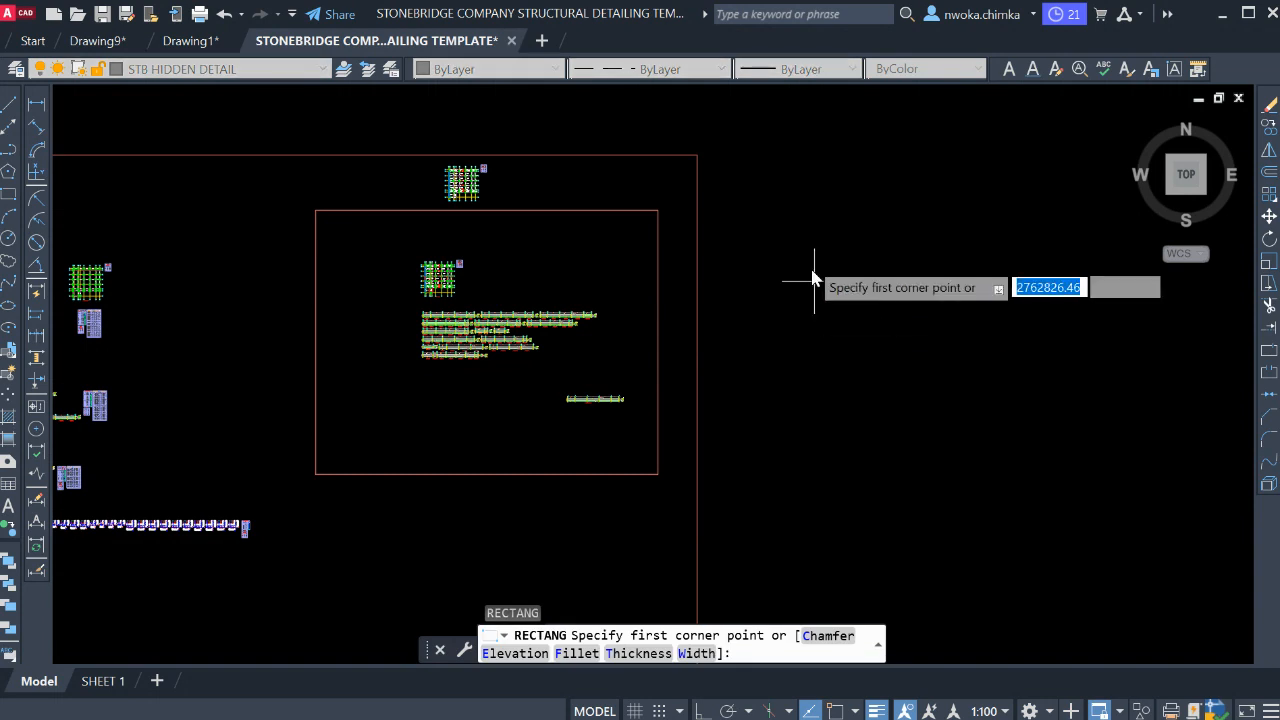
left_click(754, 238)
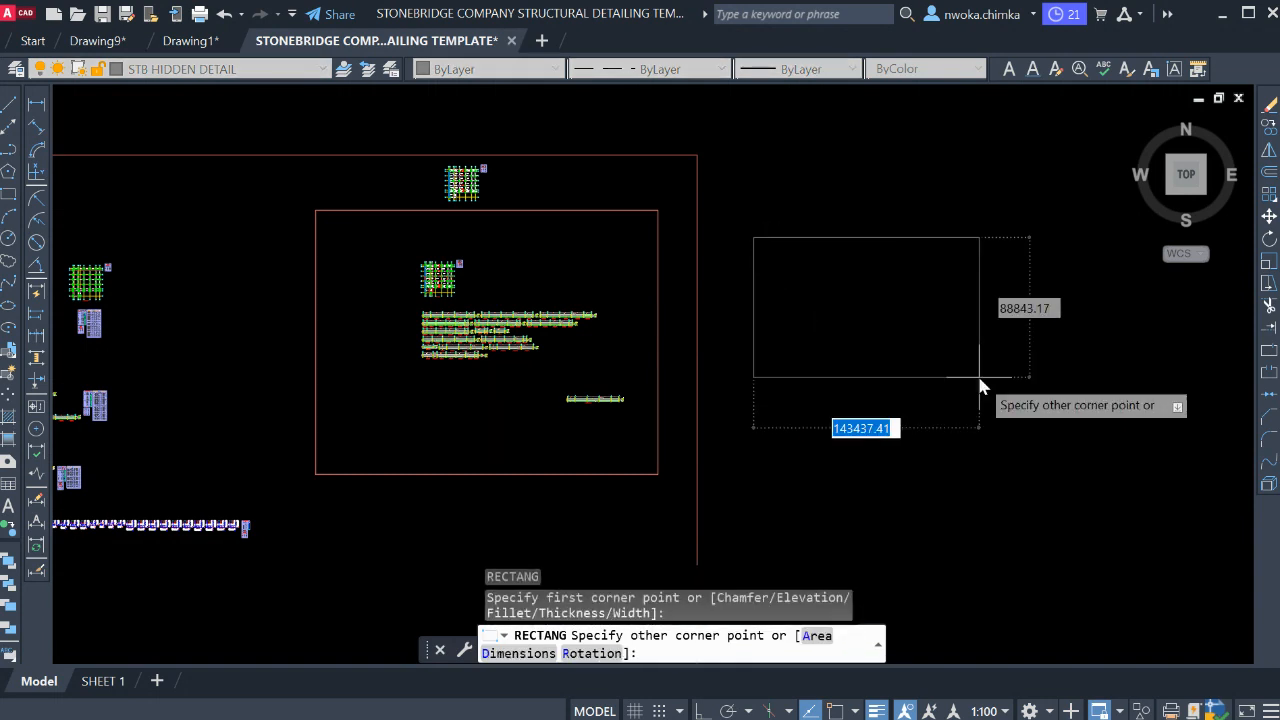
type("420")
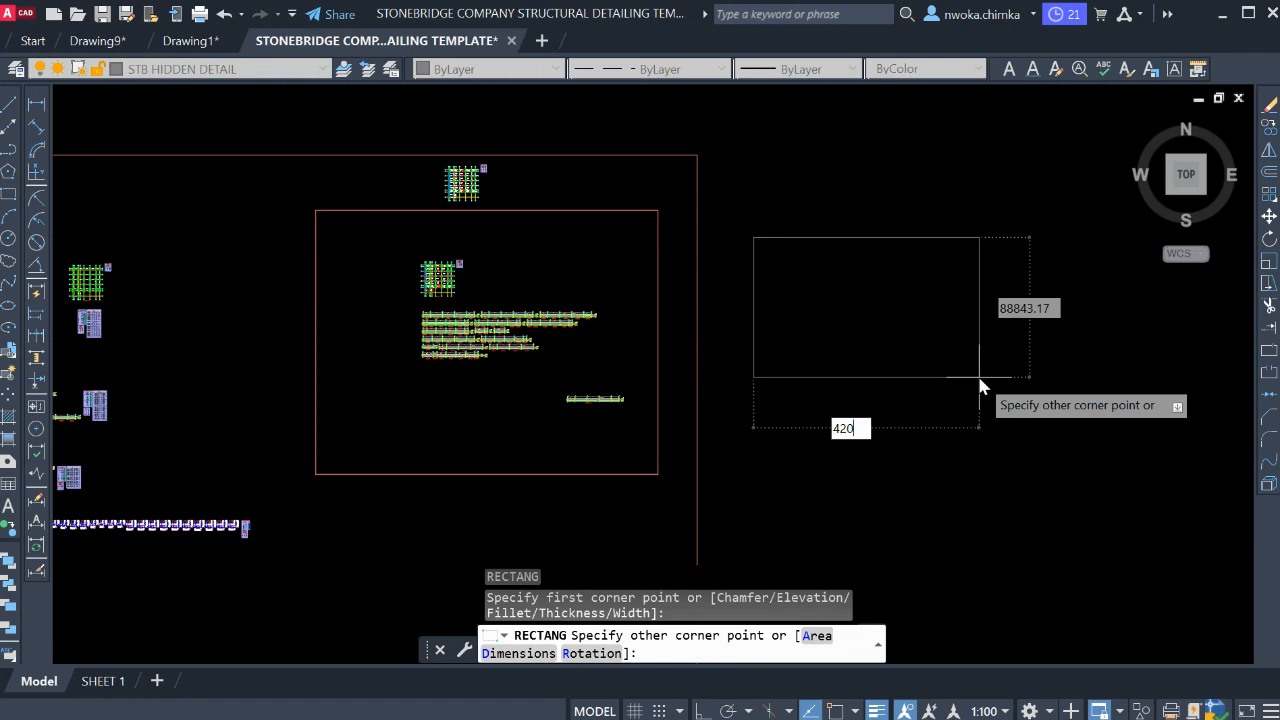
key("Tab")
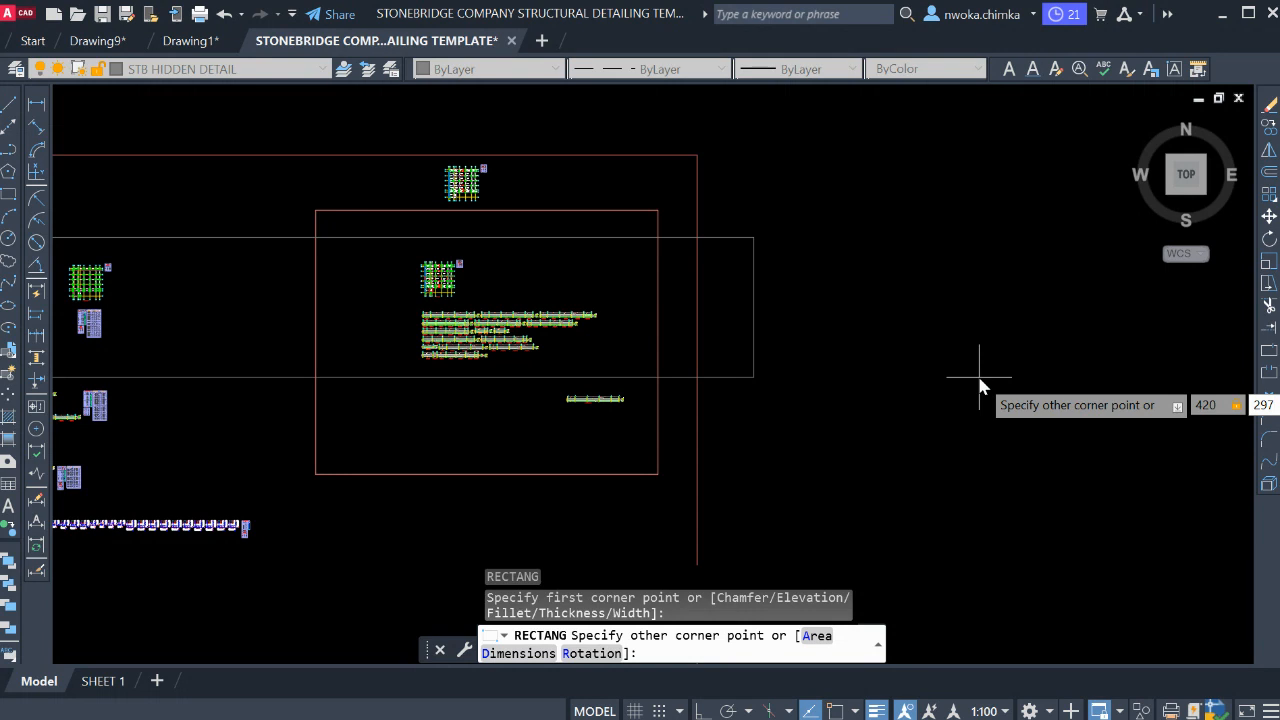
type("297")
key("Return")
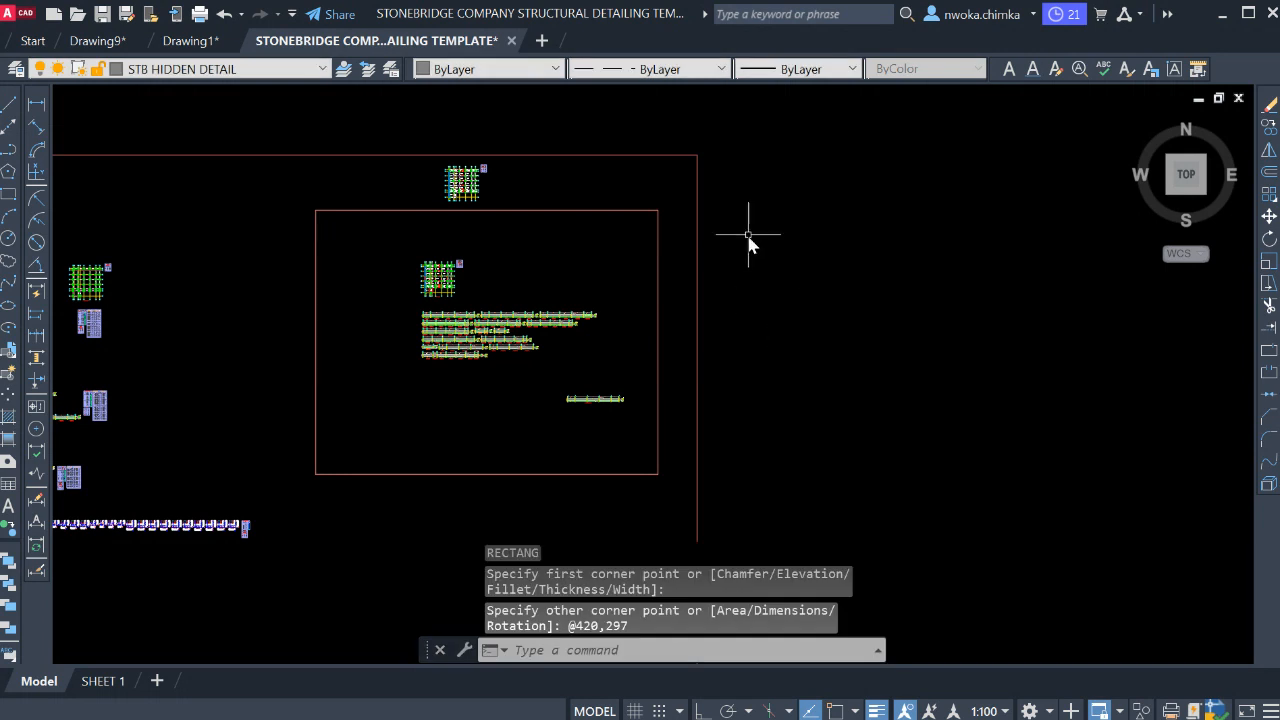
- Scale the 420 x 297 rectangle up by a factor of 50
left_click(742, 210)
left_click(792, 282)
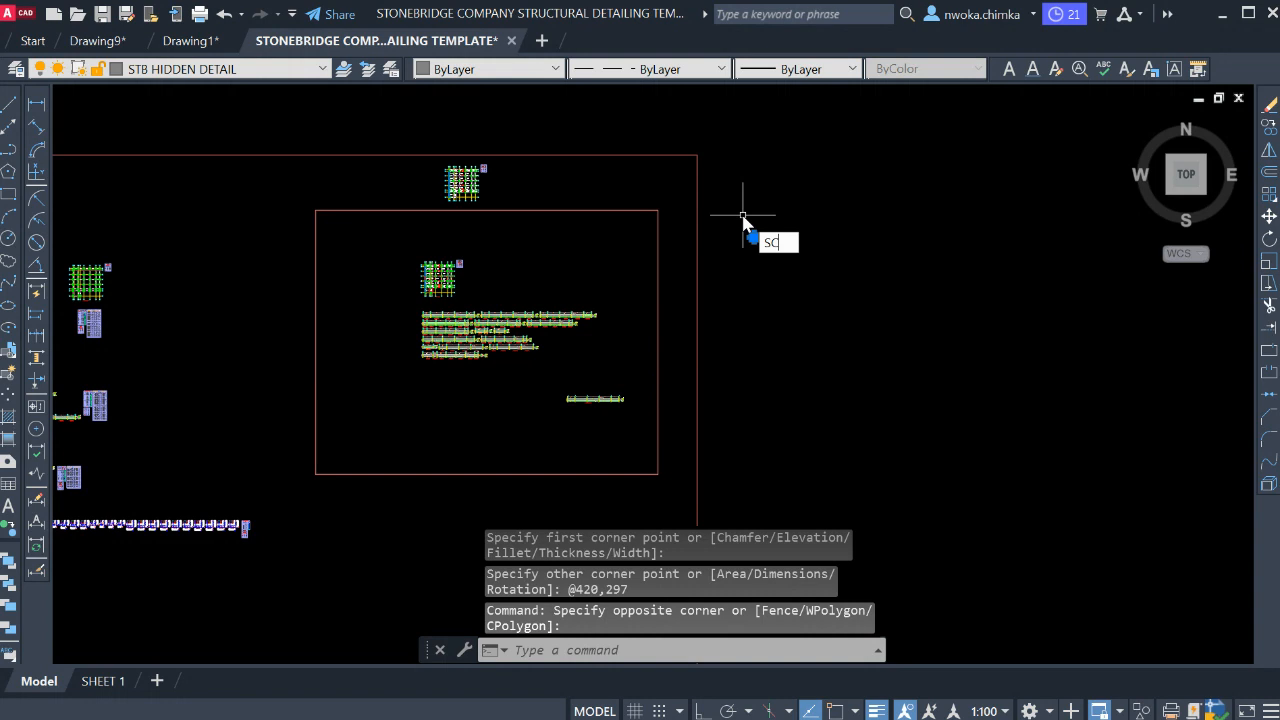
type("sc")
key("Return")
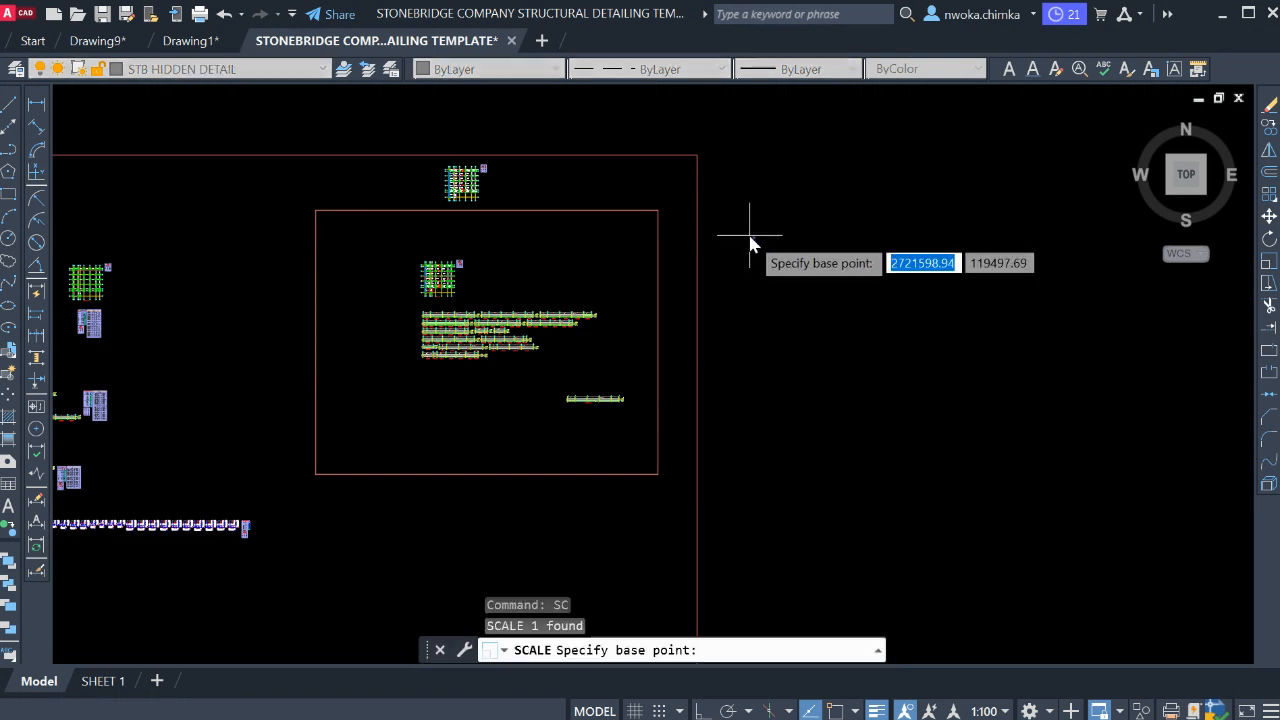
left_click(750, 240)
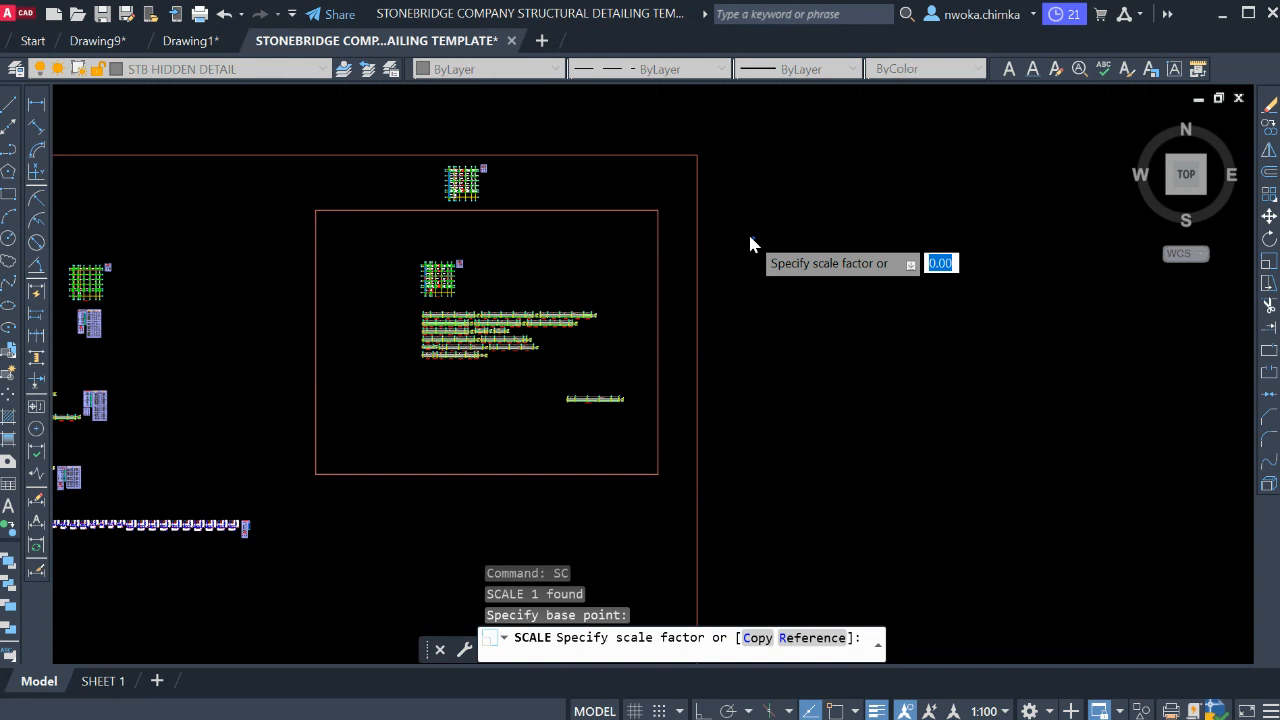
type("50")
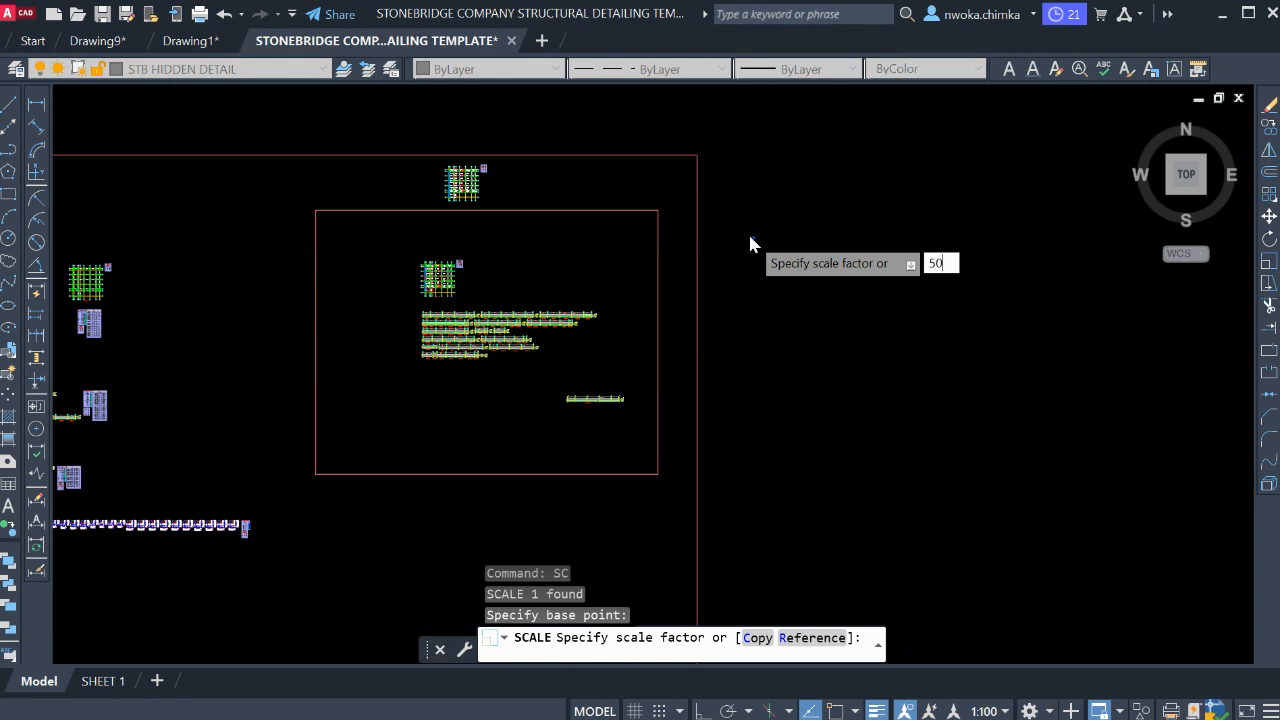
key("Return")
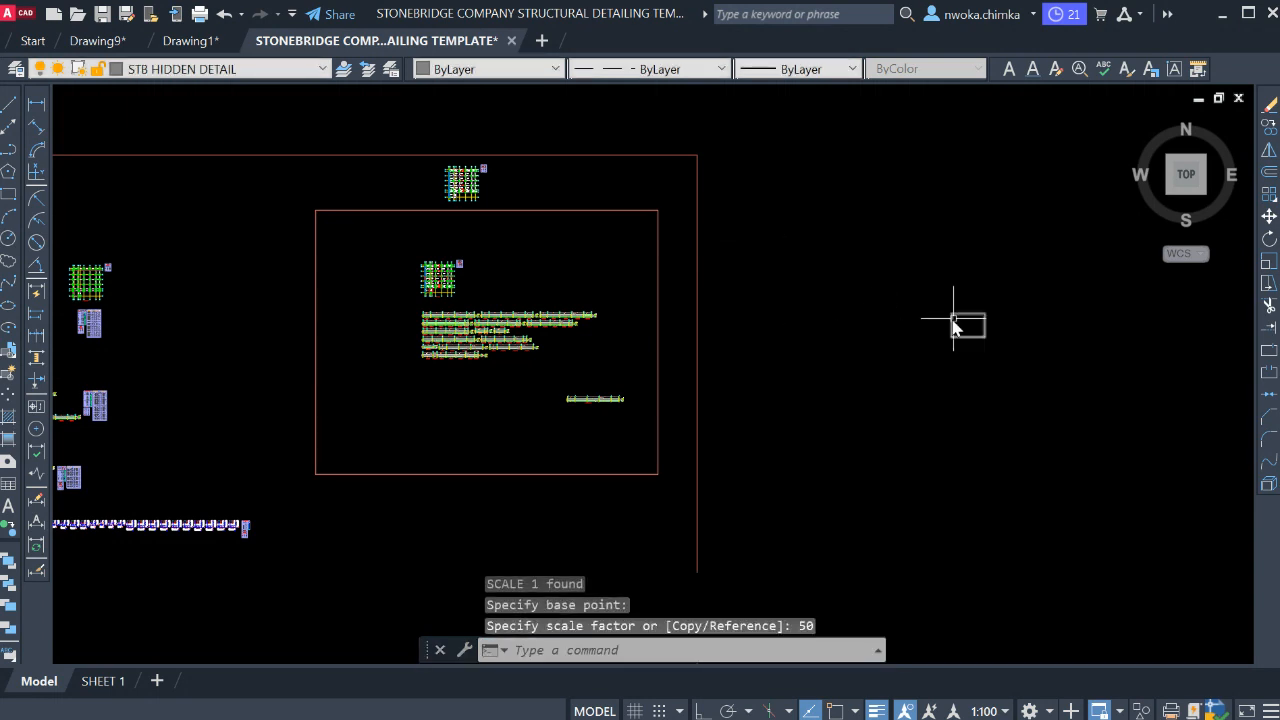
- Move the scaled rectangle into the empty space just below and to the left of the separated BEAM 1 detail
left_click(953, 285)
left_click(868, 371)
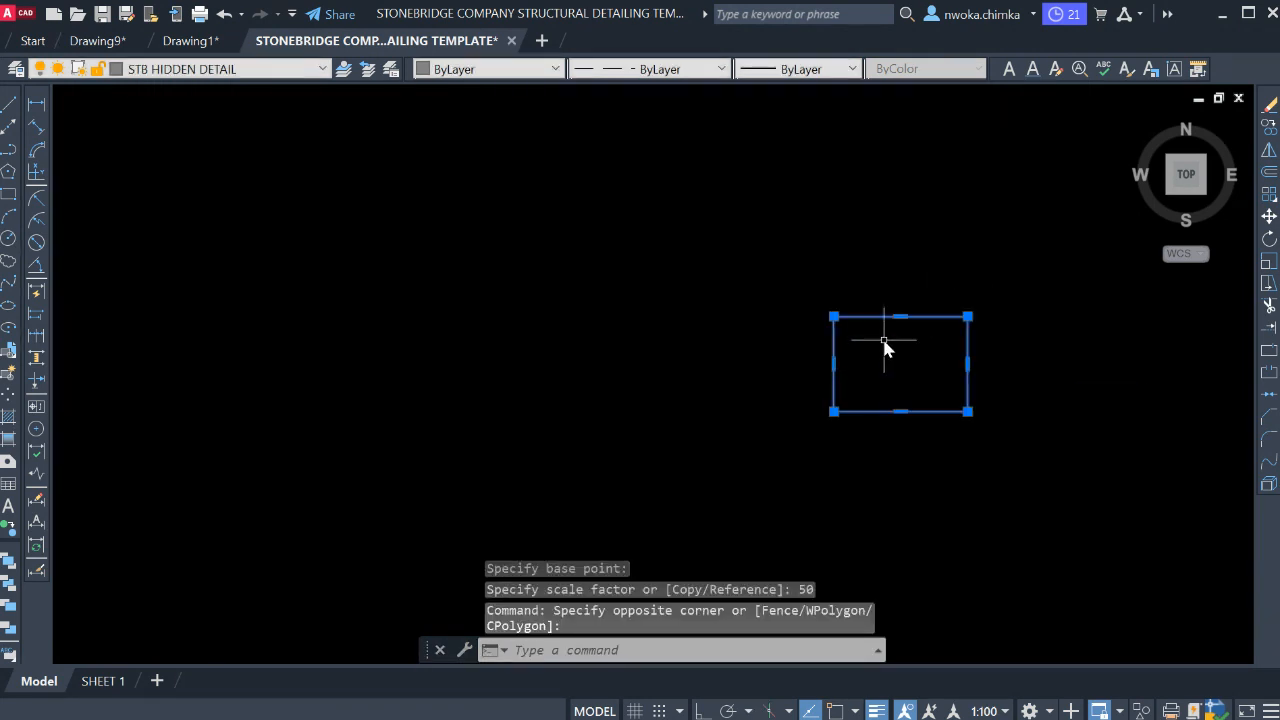
key("Return")
left_click(912, 336)
scroll(1050, 220, "down", 4)
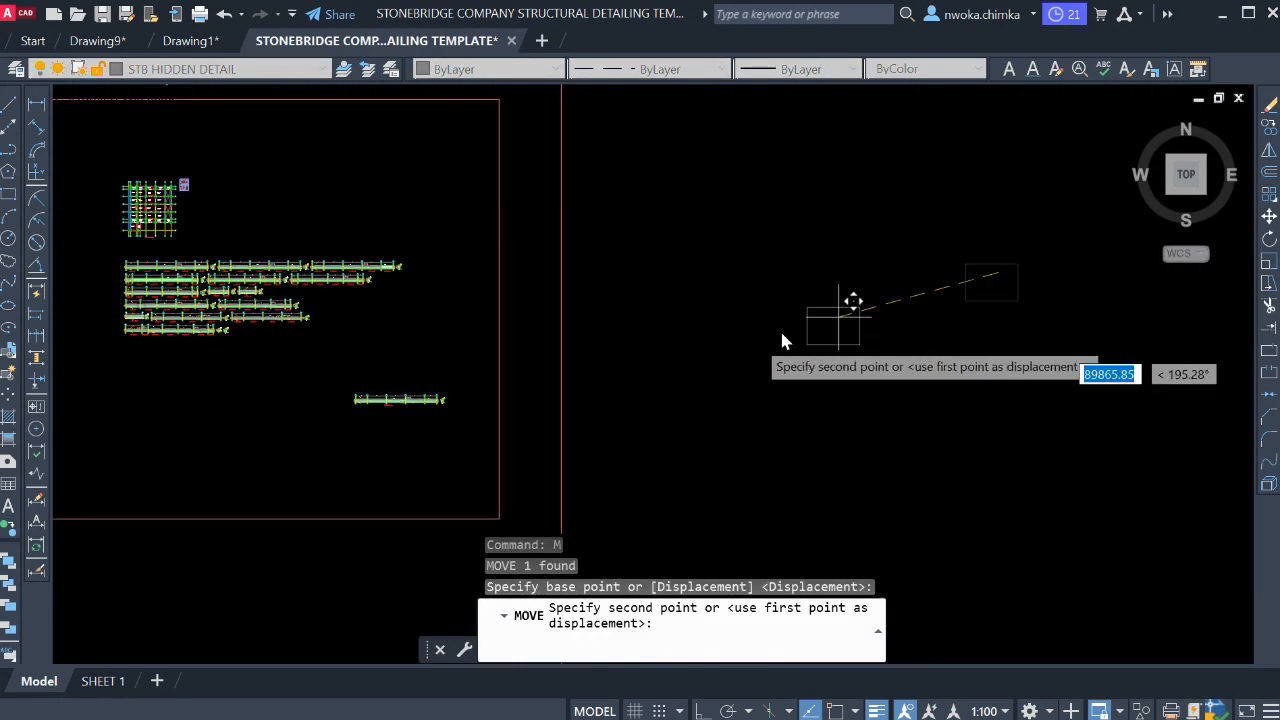
middle_click_drag(610, 373, 754, 339)
left_click(455, 399)
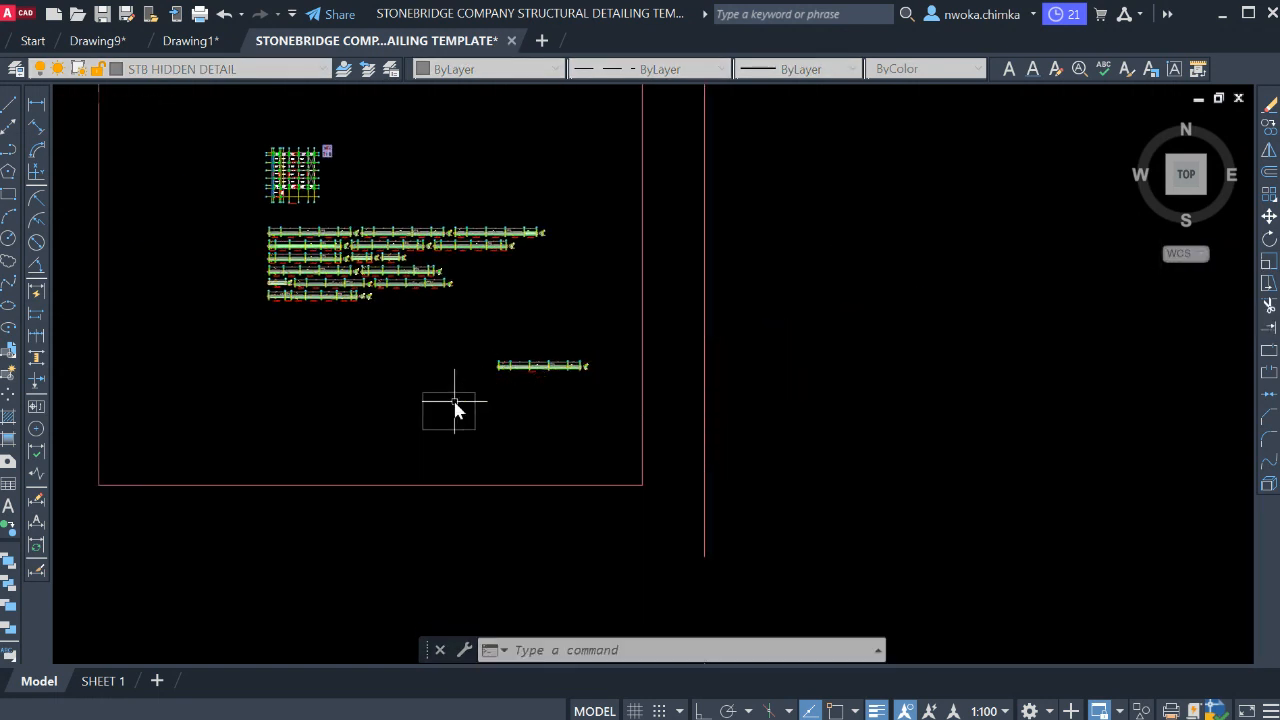
- Move the whole BEAM 1 detail so that its grid line 2 end sits inside the rectangle's upper left corner
scroll(489, 360, "up", 2)
scroll(489, 365, "up", 2)
left_click(466, 323)
left_click(810, 437)
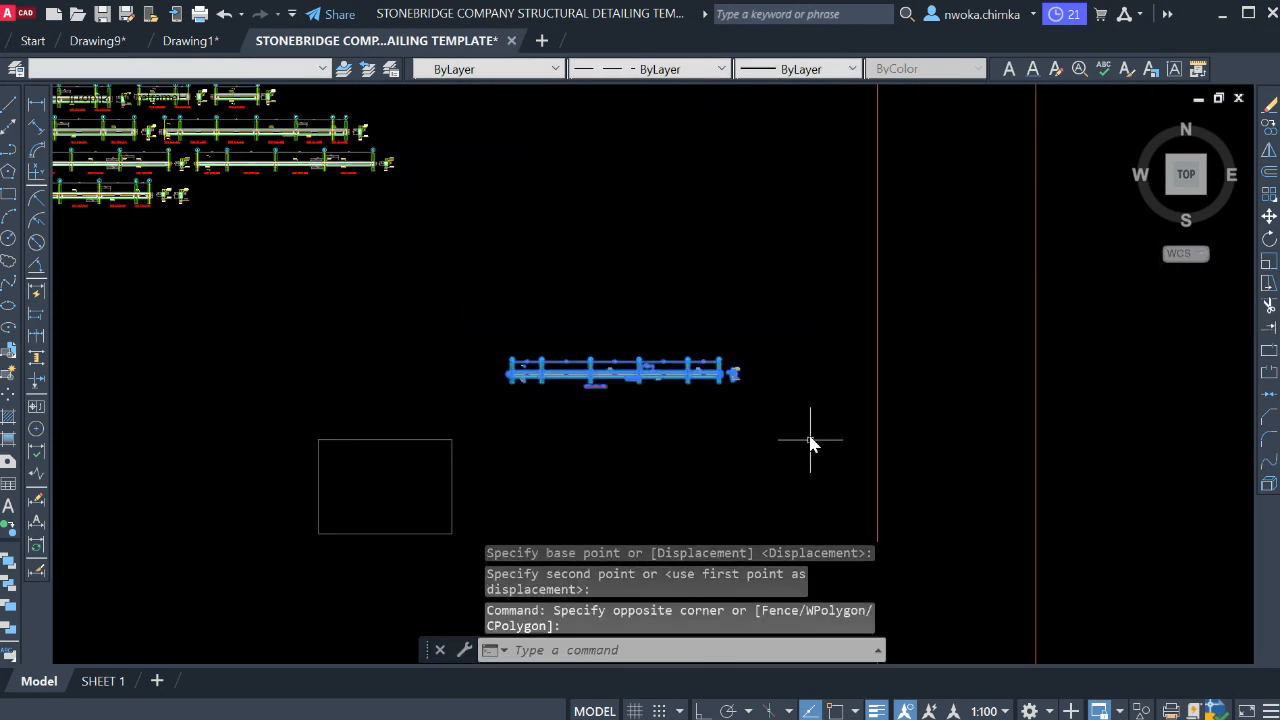
type("m")
key("Return")
left_click(507, 376)
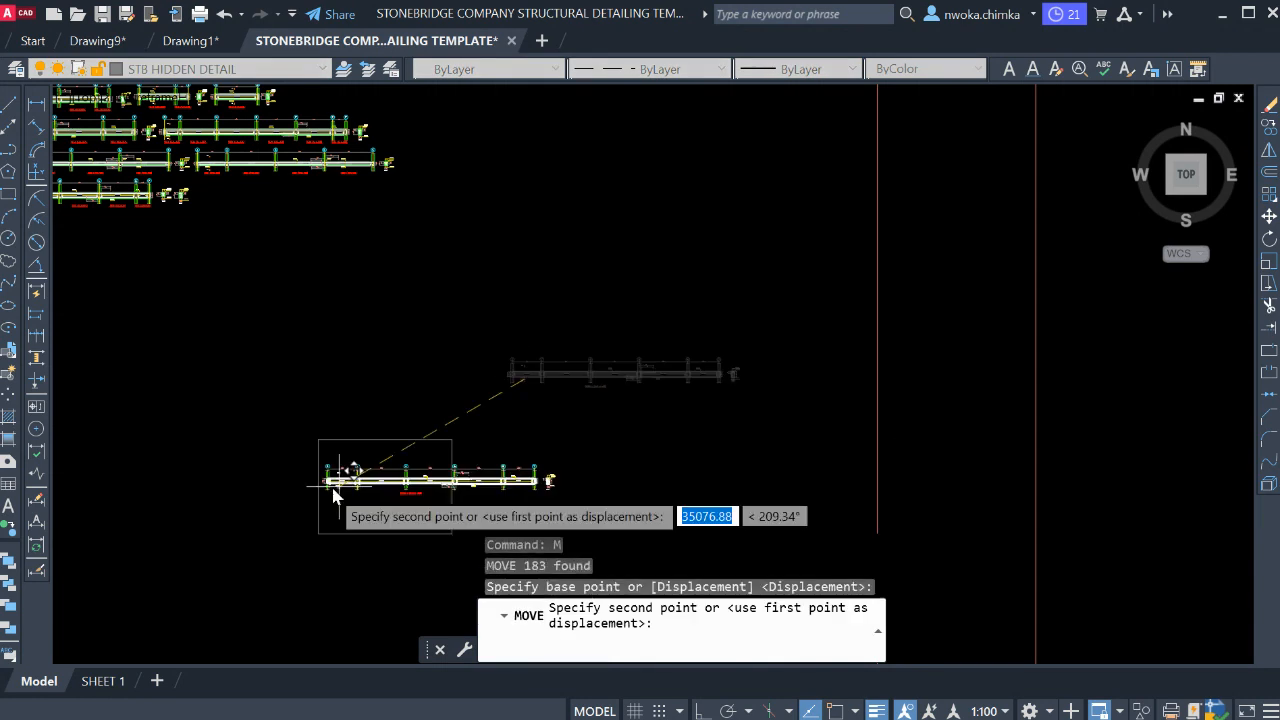
scroll(335, 485, "up", 3)
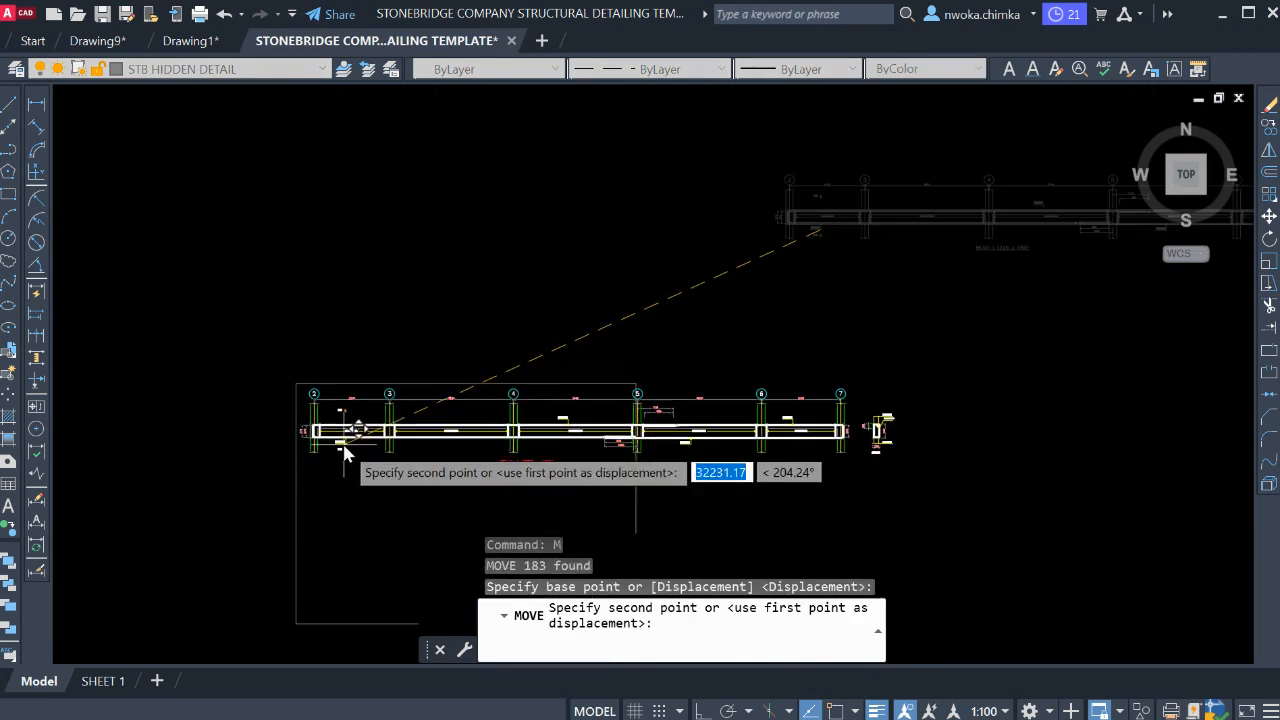
left_click(346, 452)
scroll(655, 300, "down", 2)
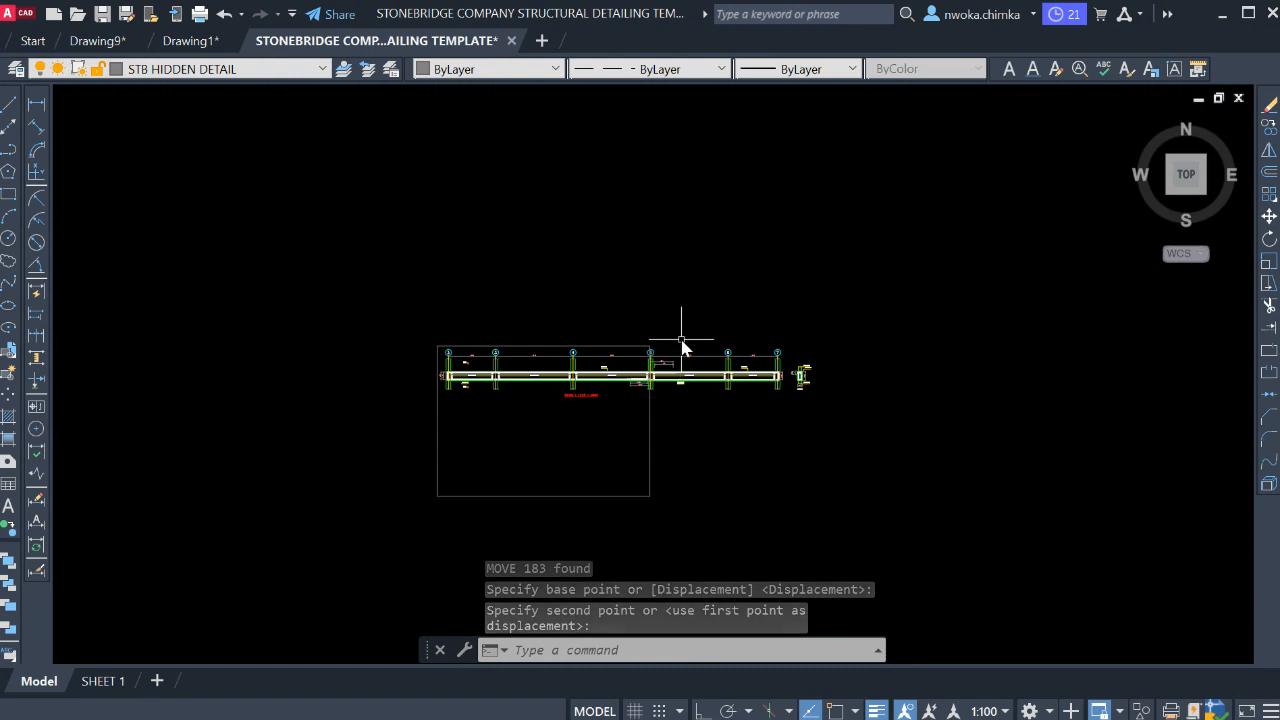
- Scale the sheet frame around the BEAM 1 detail by a factor of 2
left_click(667, 427)
left_click(630, 438)
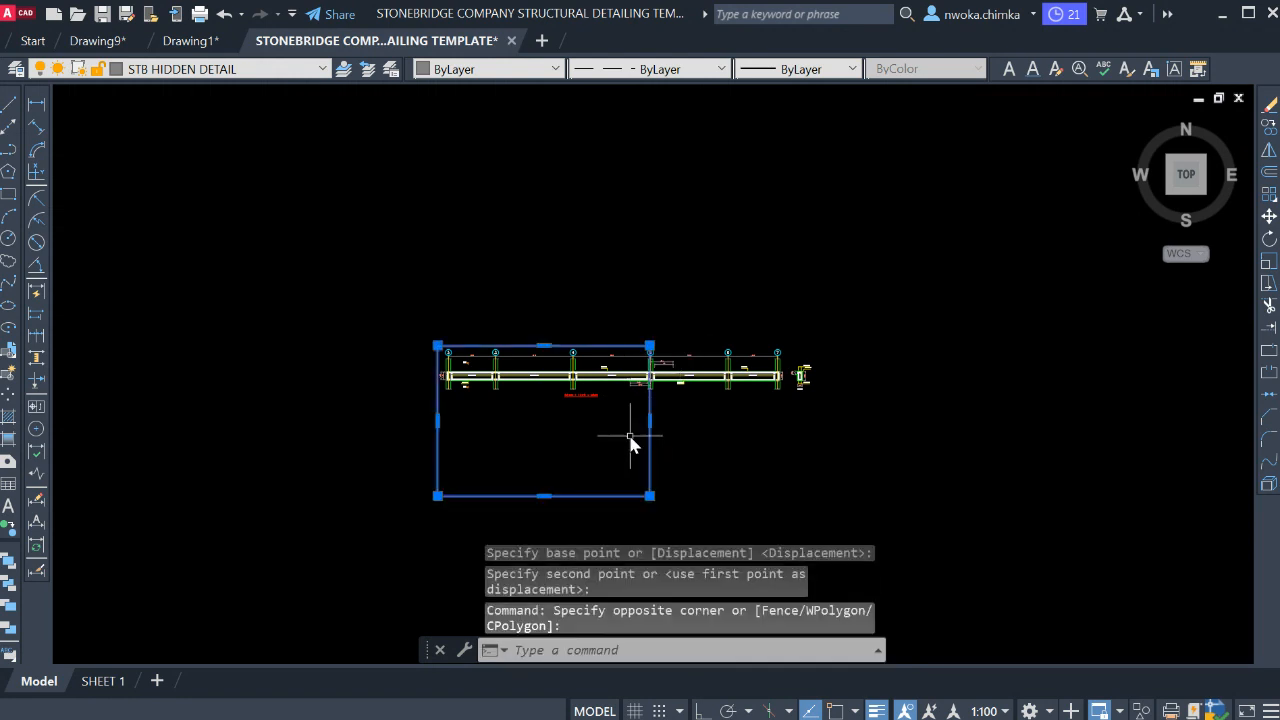
type("sc")
key("Return")
left_click(588, 431)
type("2")
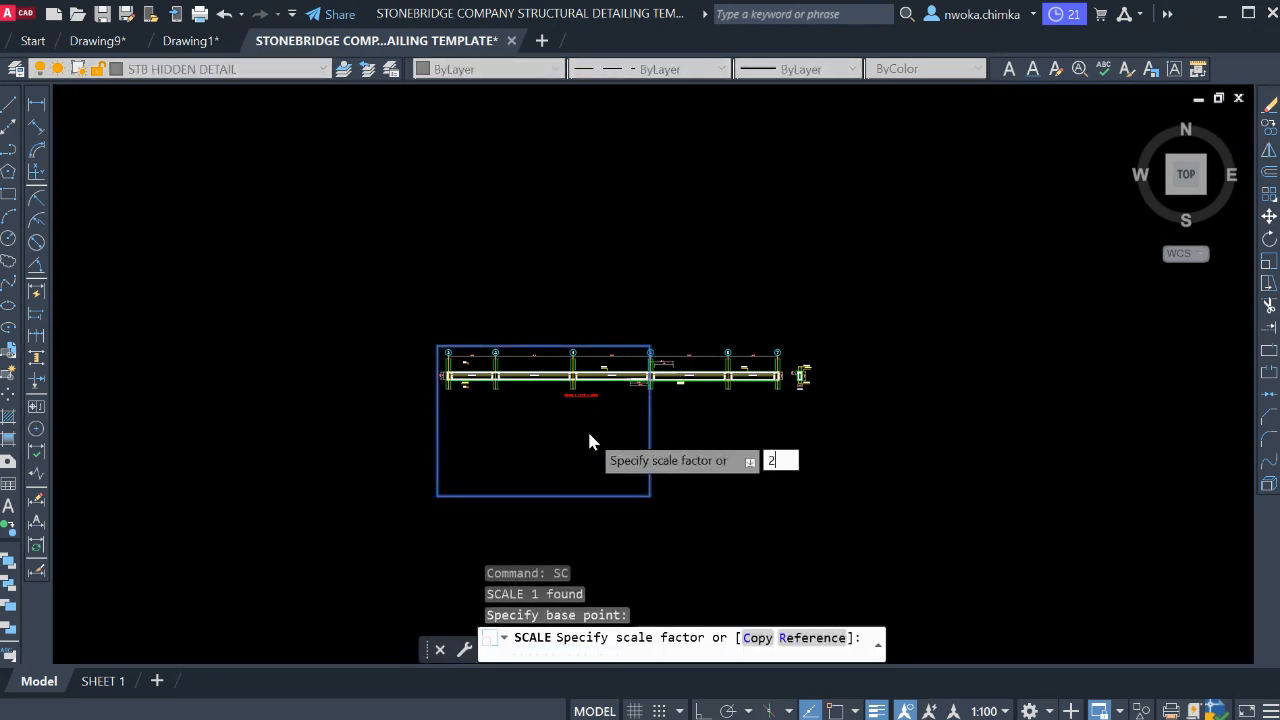
key("Return")
type("2")
key("Return")
- Move the enlarged frame so it encloses the entire BEAM 1 detail and its cross-section
left_click(702, 412)
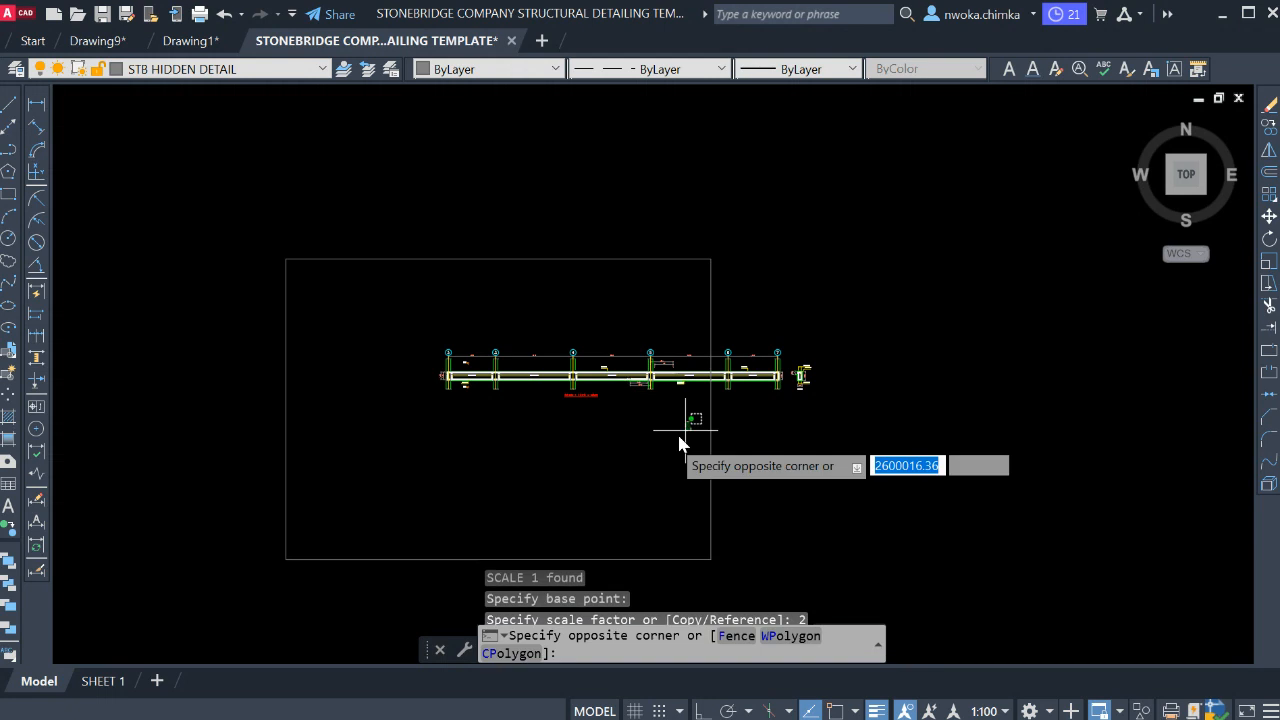
left_click(686, 429)
left_click(766, 426)
left_click(660, 441)
type("m")
key("Return")
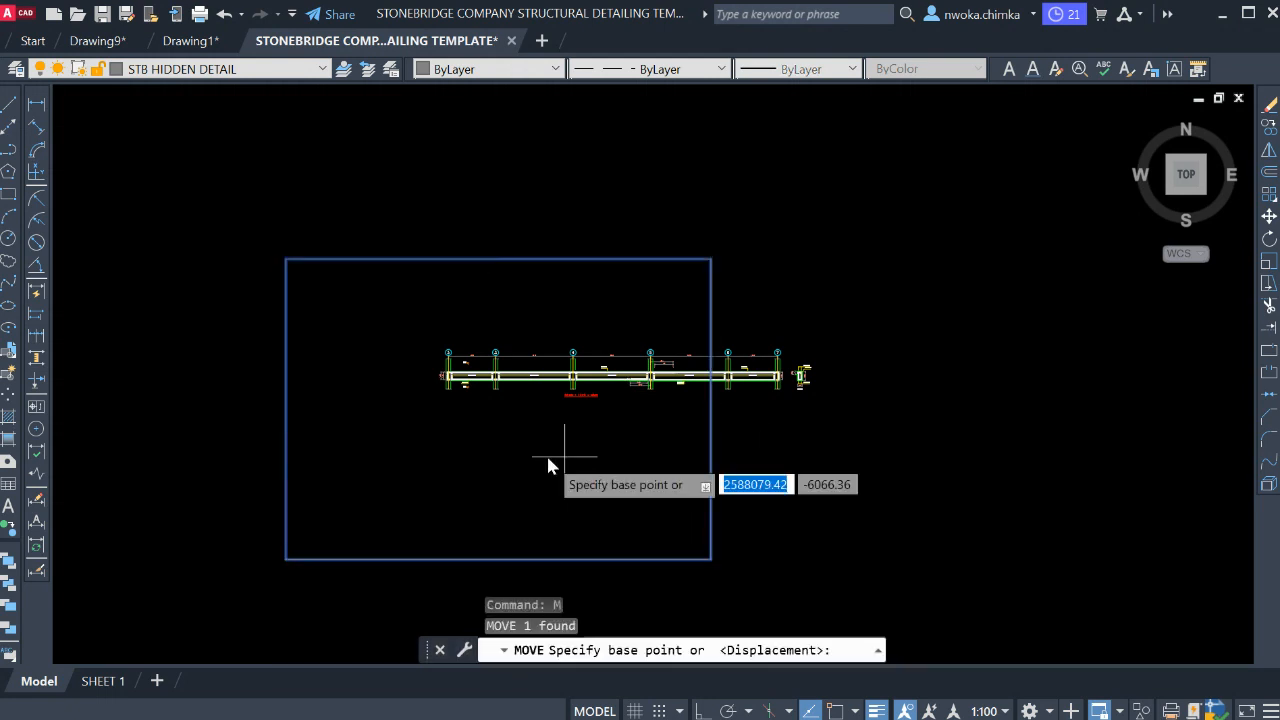
left_click(547, 456)
left_click(673, 478)
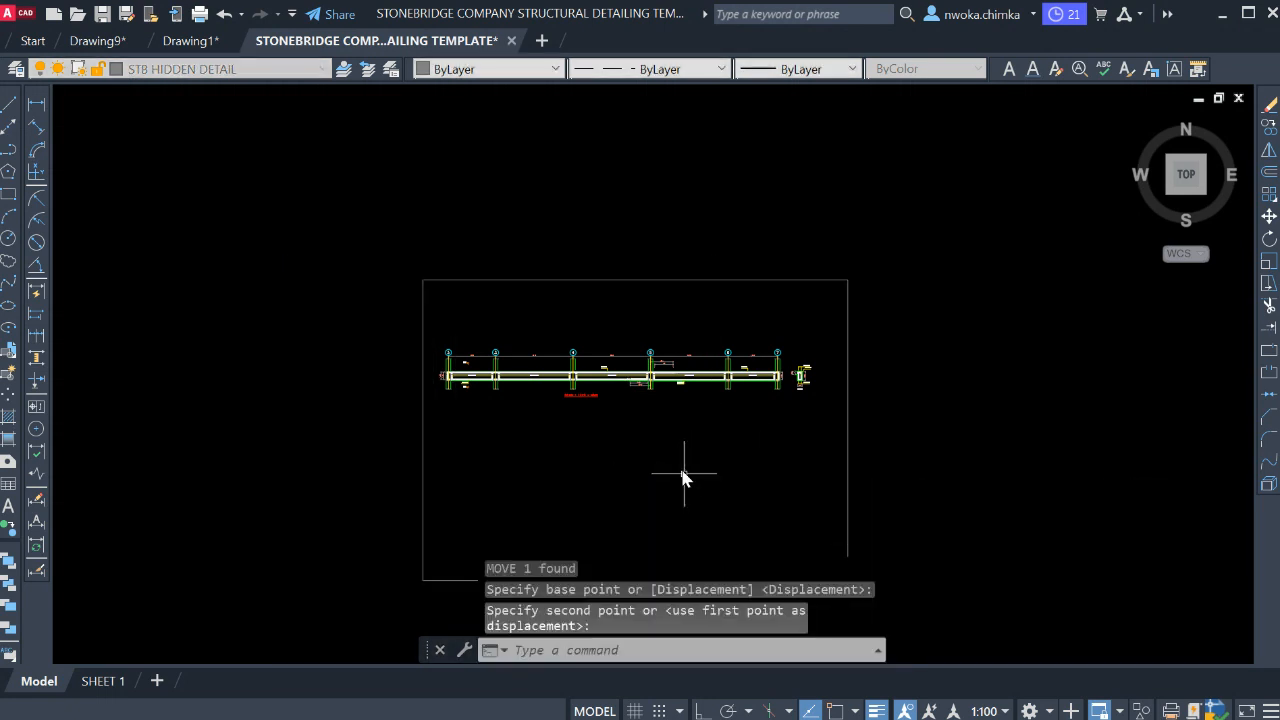
- Move the BEAM 1 detail with its label and cross-section up to the top edge inside the frame
left_click(391, 311)
left_click(855, 448)
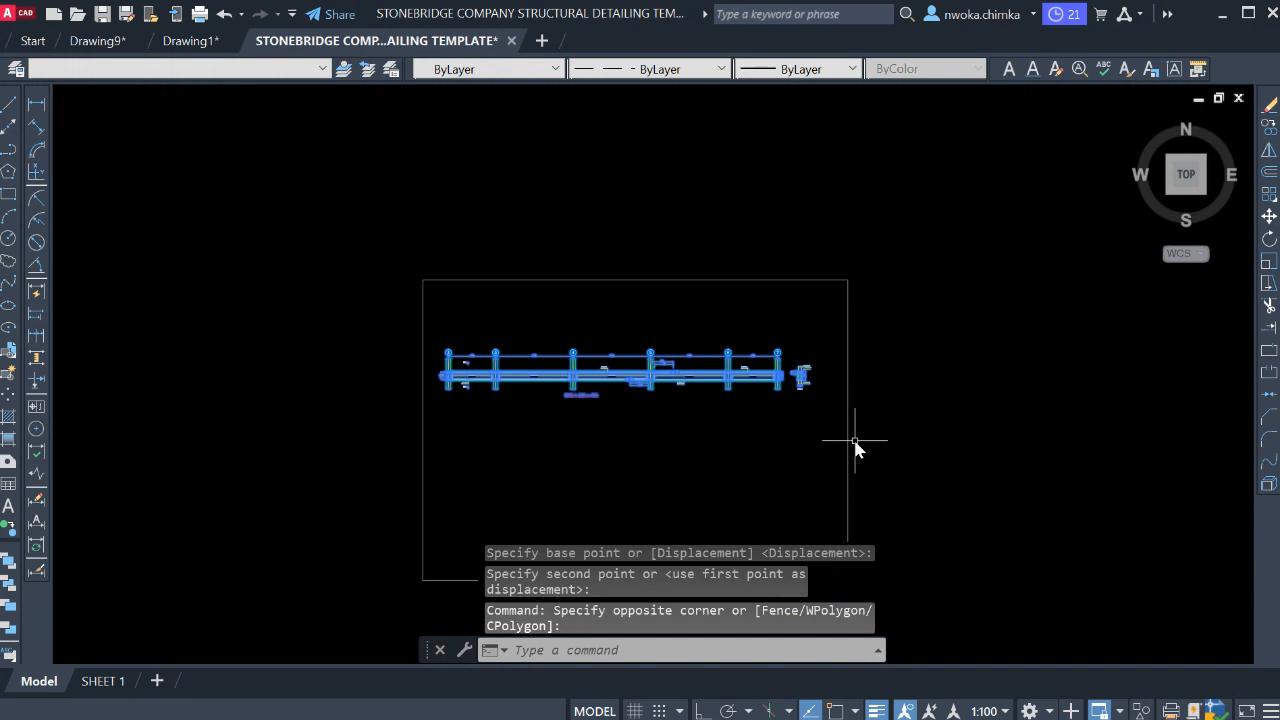
type("m")
key("Return")
left_click(571, 372)
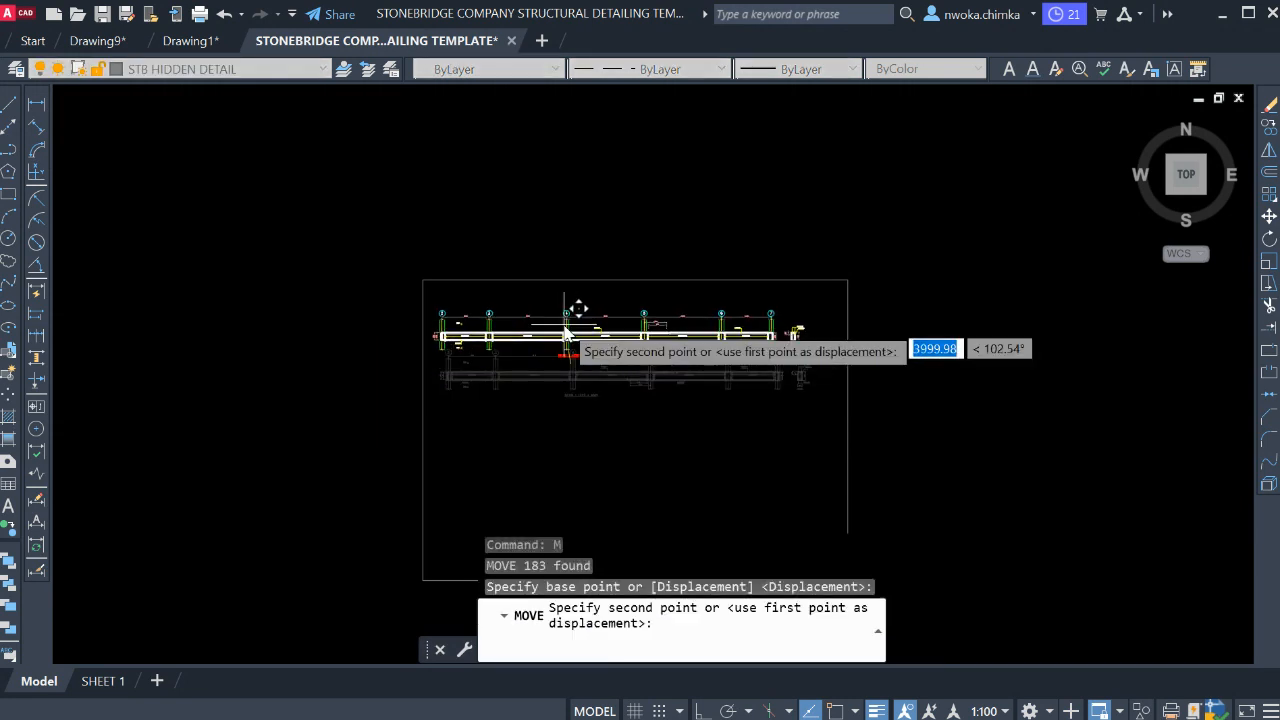
left_click(547, 288)
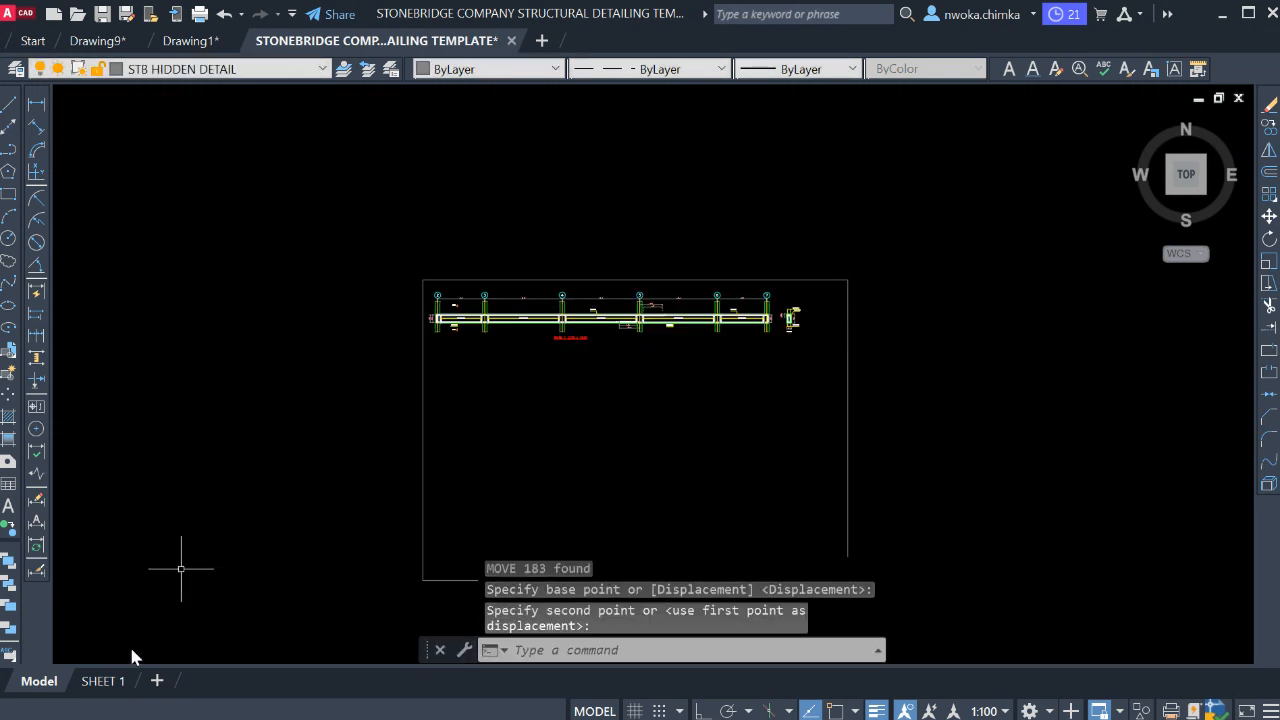
- Check the drawing area and title block on the SHEET 1 layout, and return to model space
left_click(103, 681)
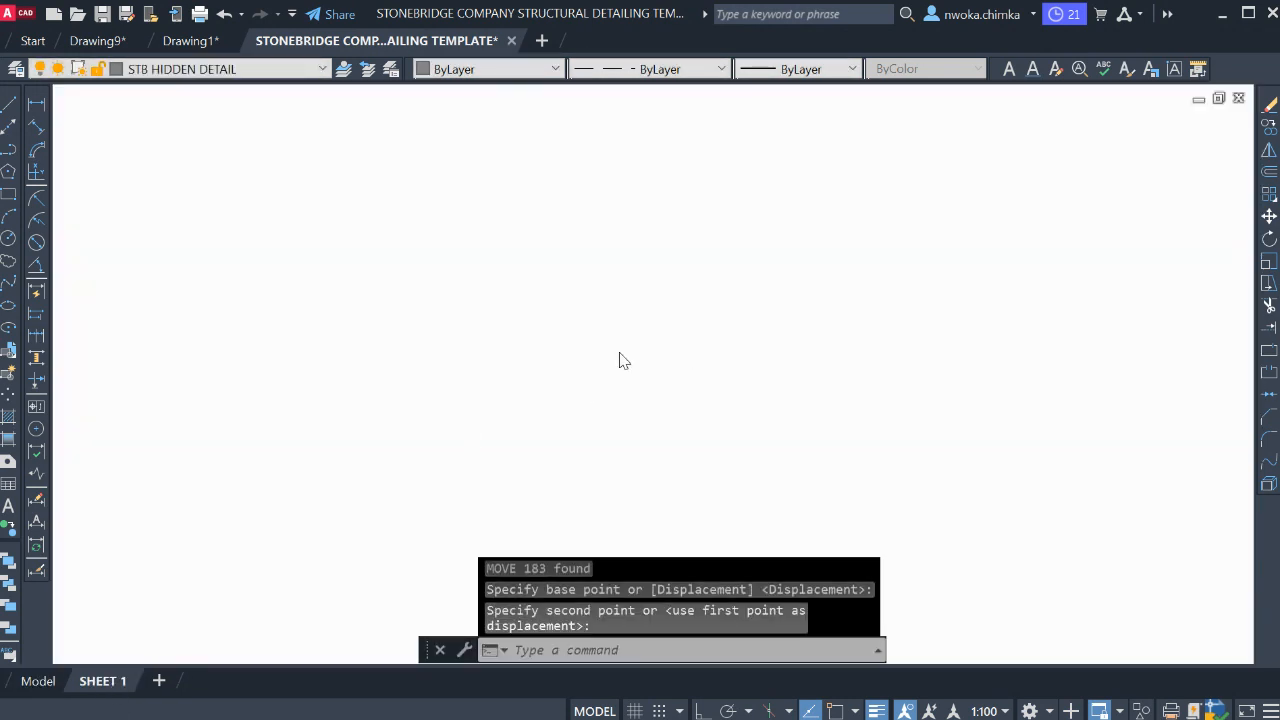
scroll(583, 305, "down", 6)
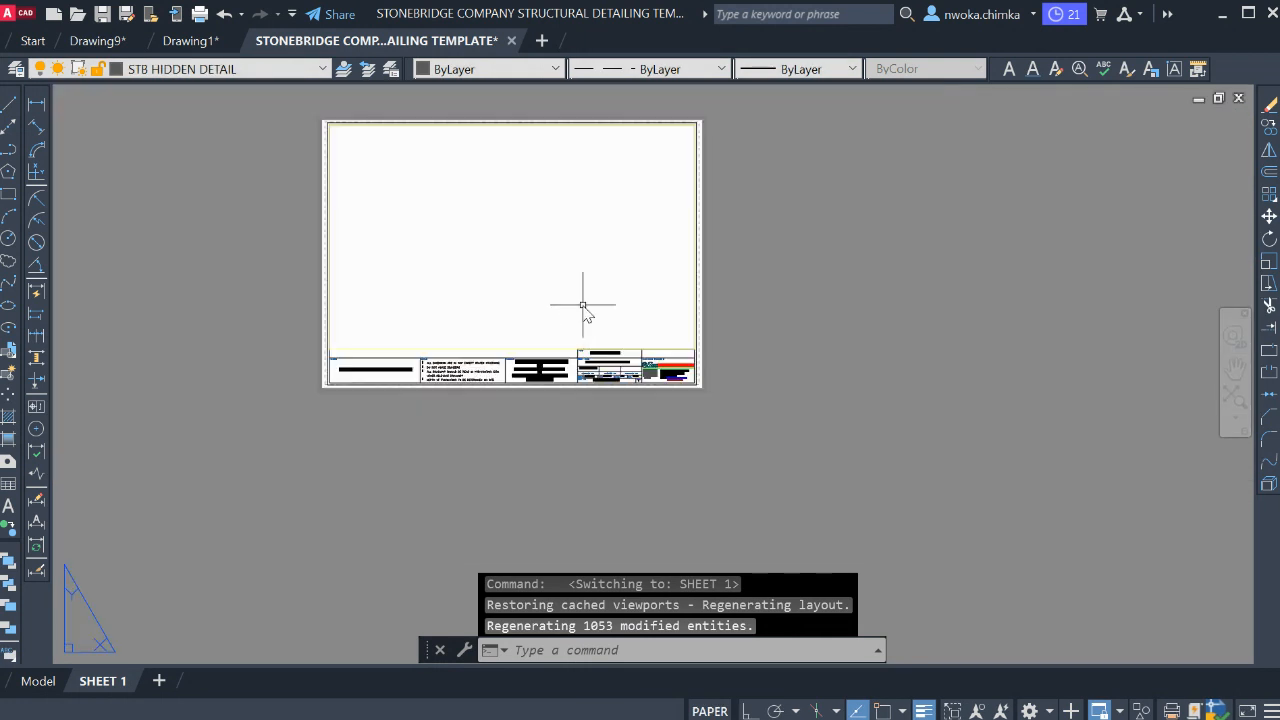
middle_click_drag(331, 218, 357, 275)
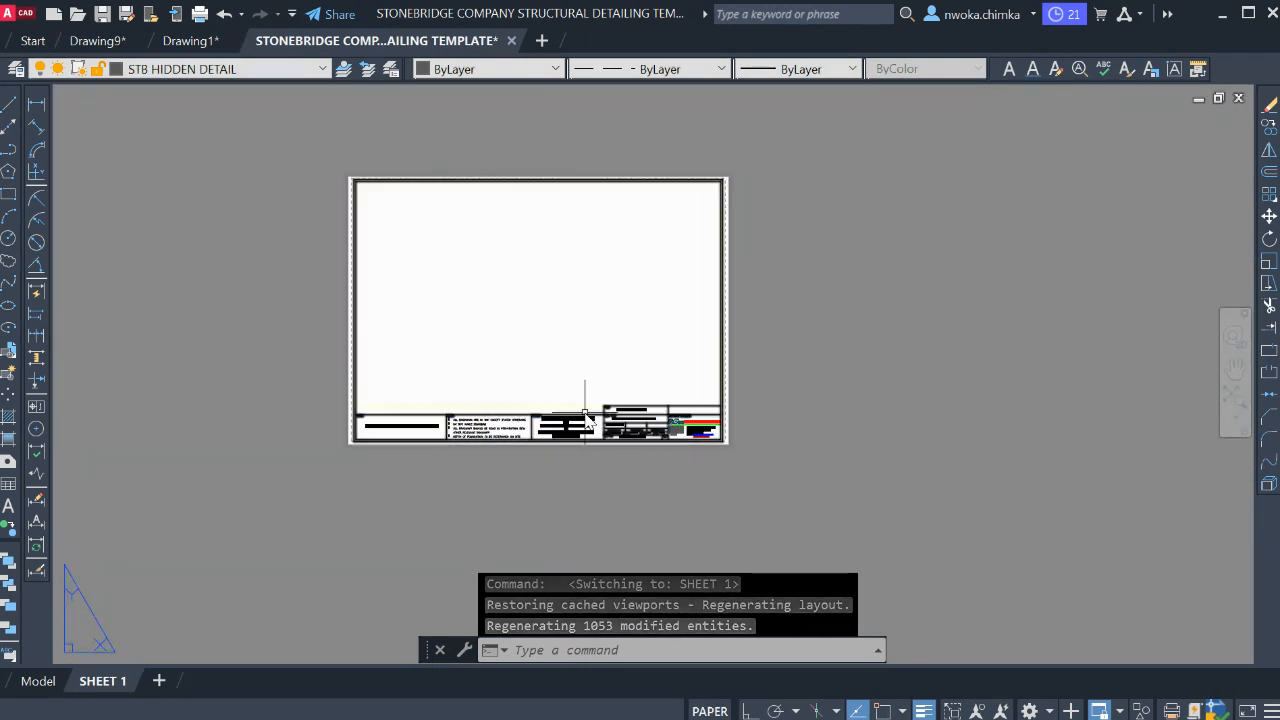
left_click(30, 681)
- Shift the BEAM 1 (225 x 450) label slightly up and to the right beneath its beam near grid line 4
scroll(567, 313, "up", 6)
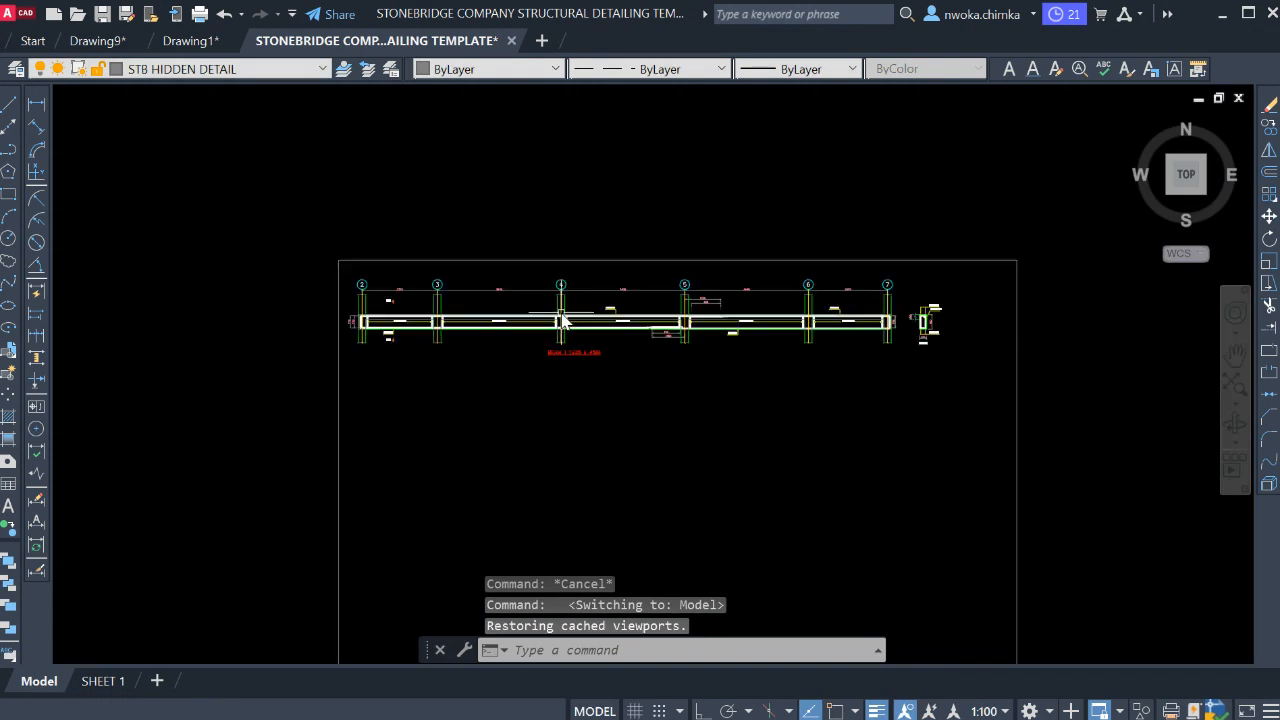
scroll(540, 415, "up", 2)
left_click(546, 440)
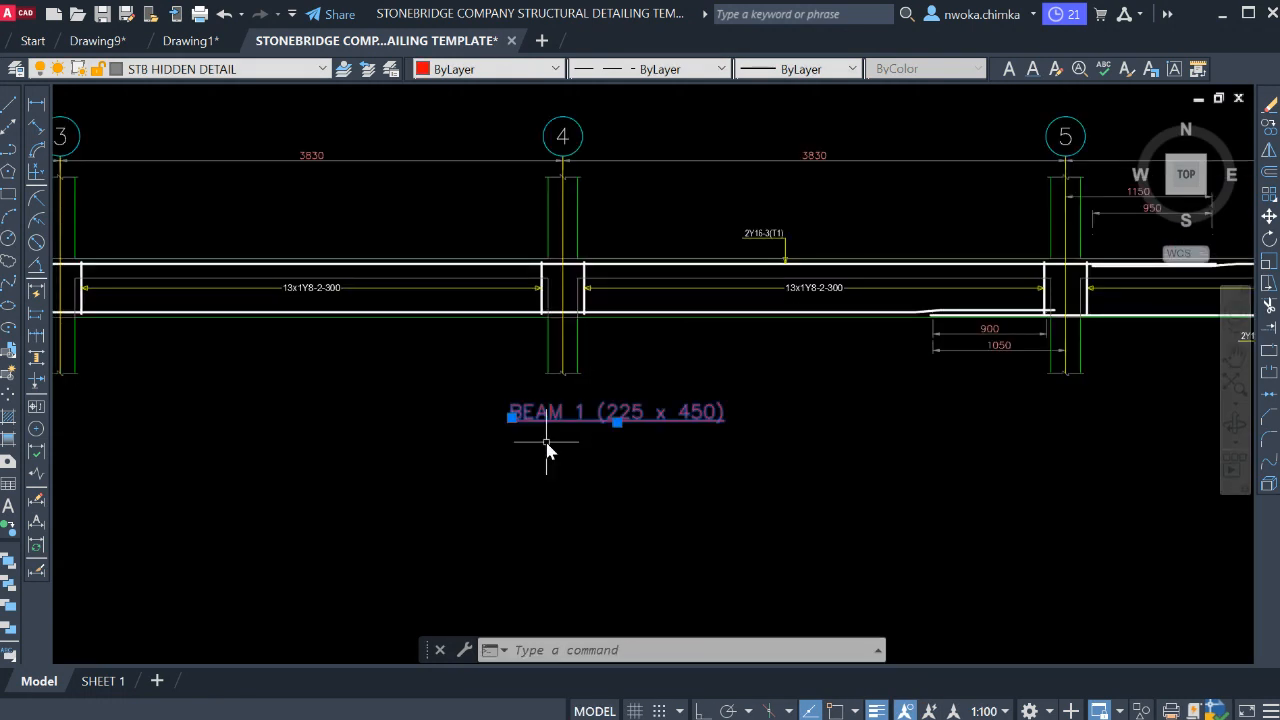
type("m")
key("space")
left_click(589, 507)
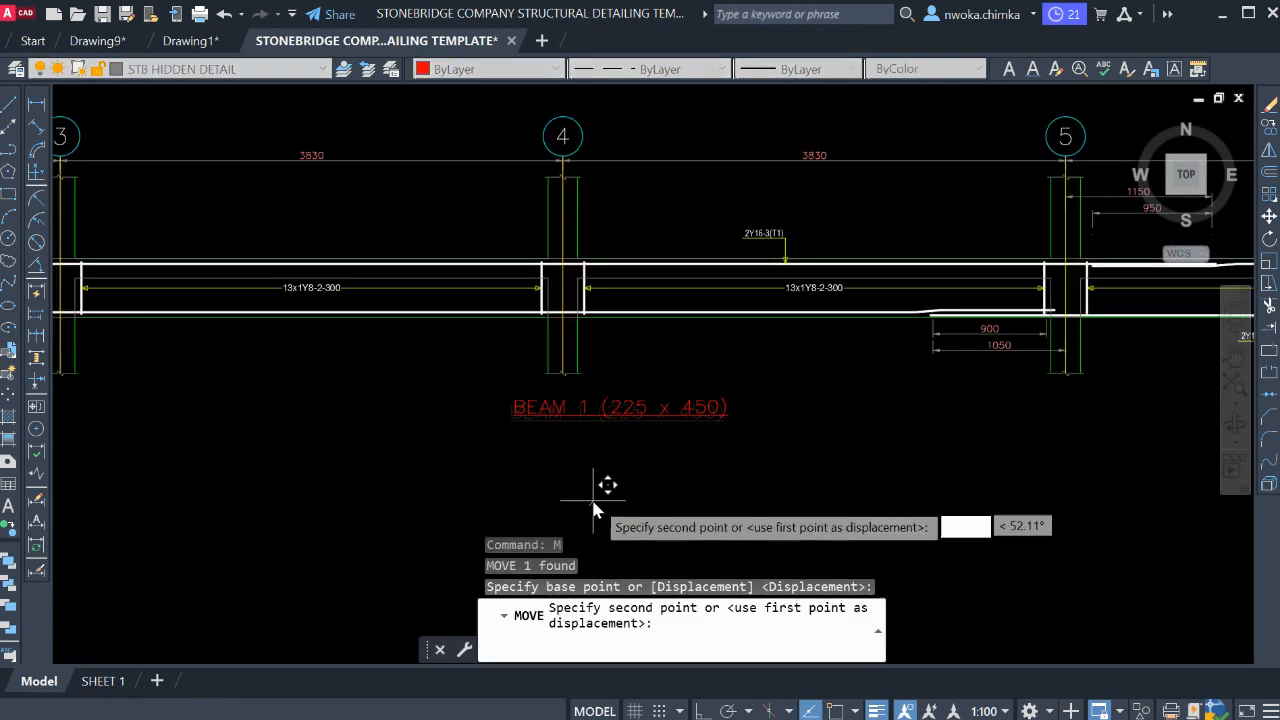
left_click(595, 499)
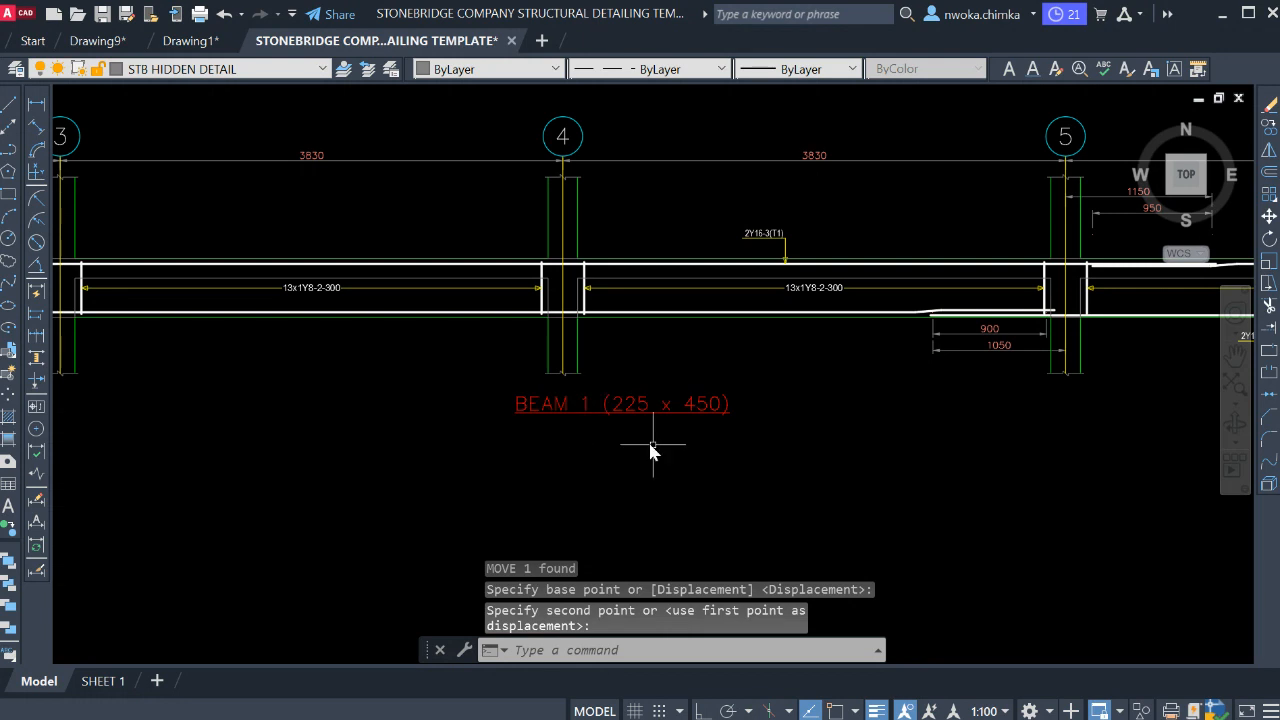
- Examine the floor plan's beam marks along grid line E, from 1B1 to 1B5, against the BEAM 2 (225 x 450) label
scroll(650, 450, "down", 12)
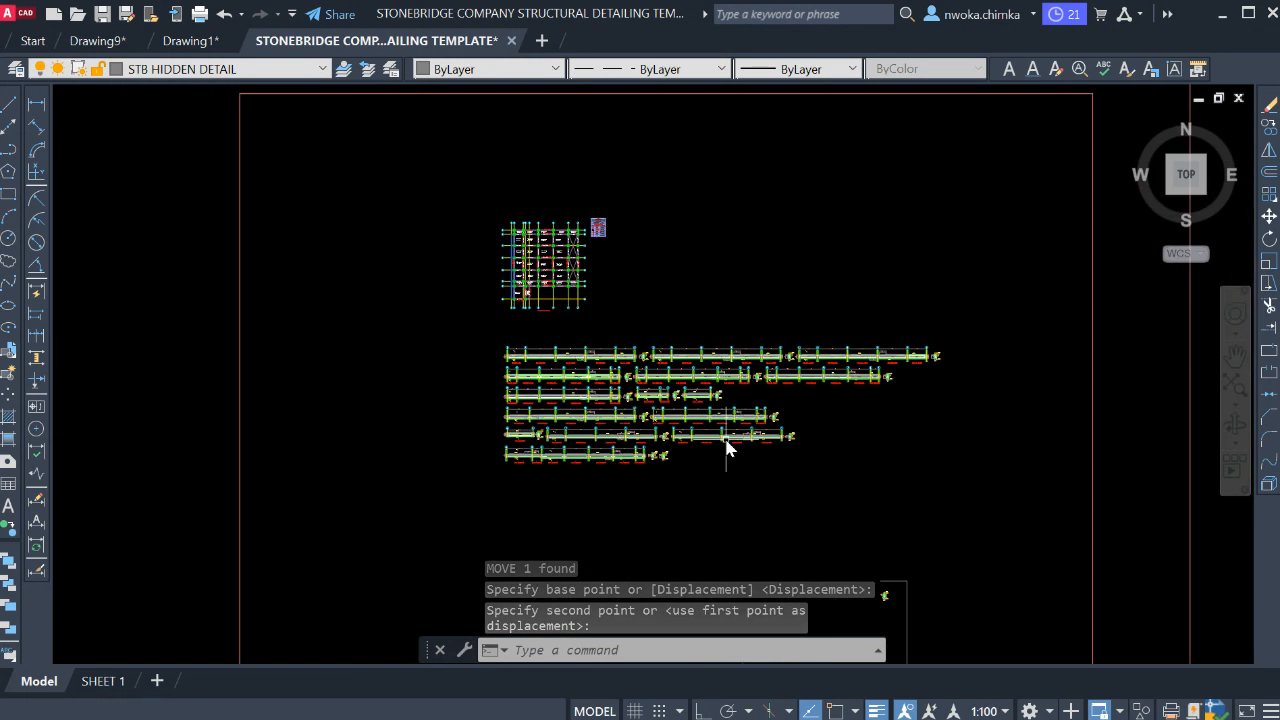
scroll(580, 300, "up", 15)
middle_click_drag(580, 320, 655, 285)
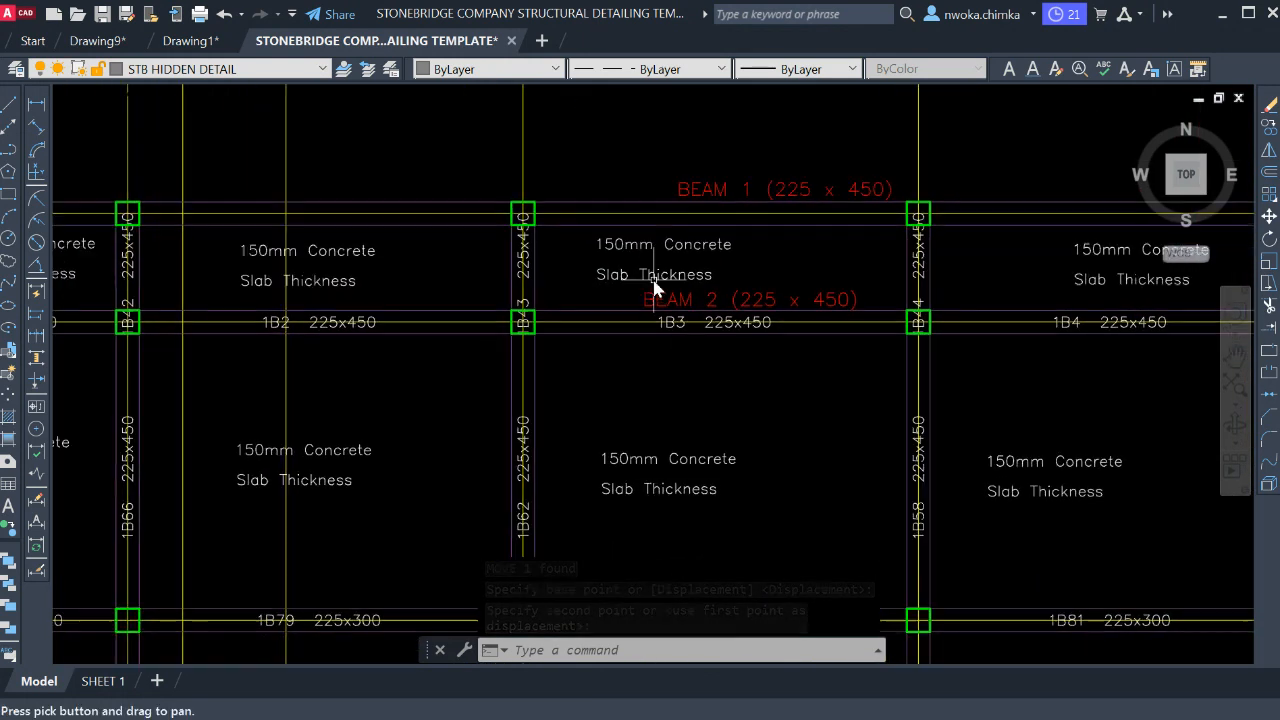
scroll(655, 290, "down", 4)
scroll(286, 325, "up", 6)
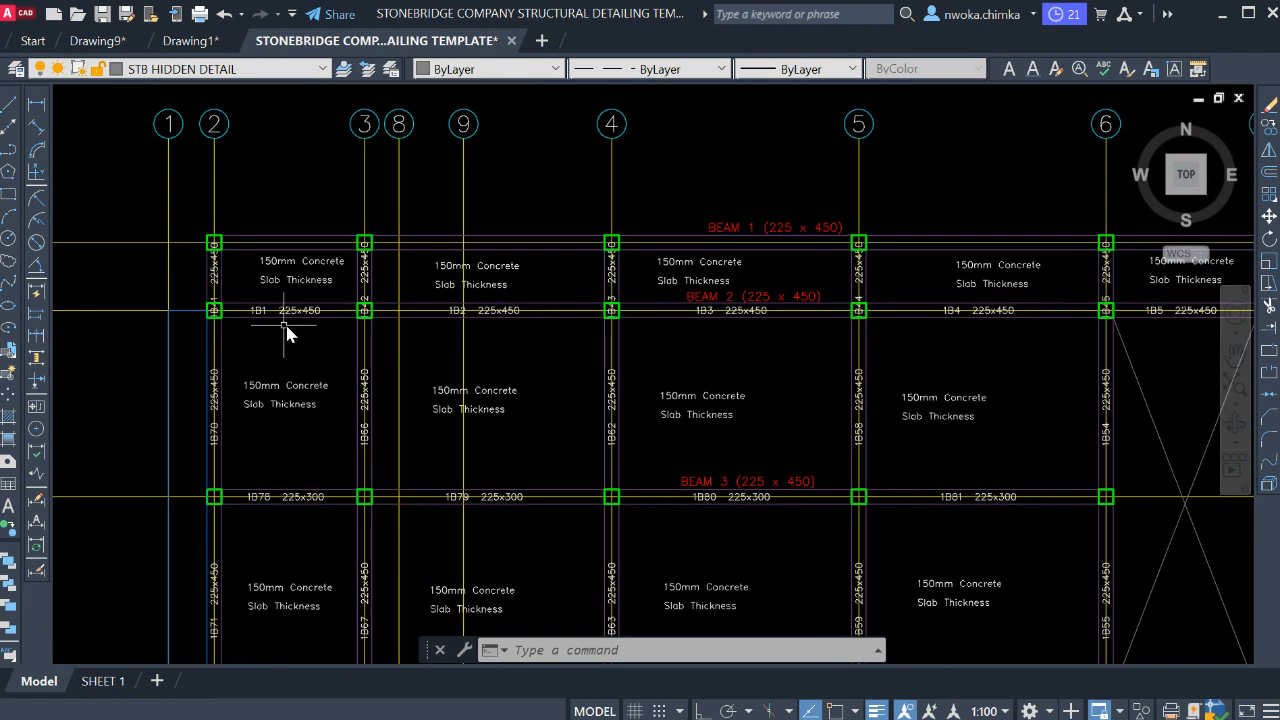
middle_click_drag(688, 310, 652, 314)
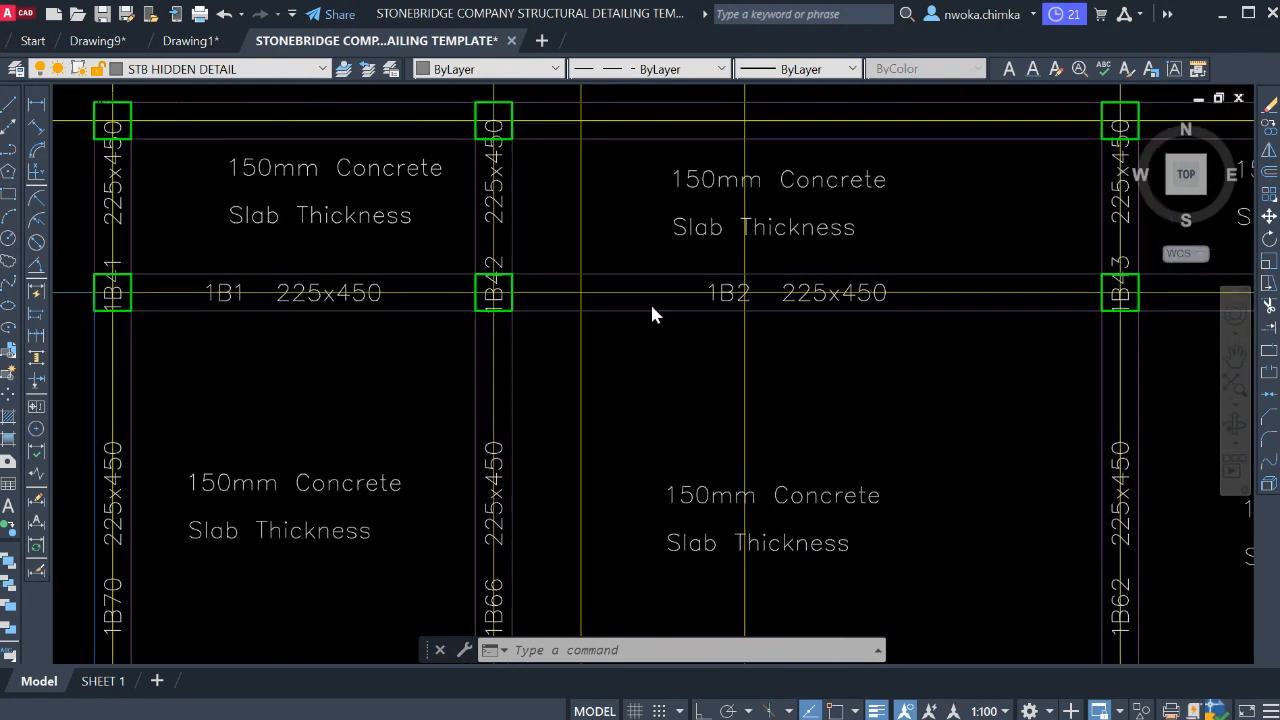
scroll(240, 305, "up", 4)
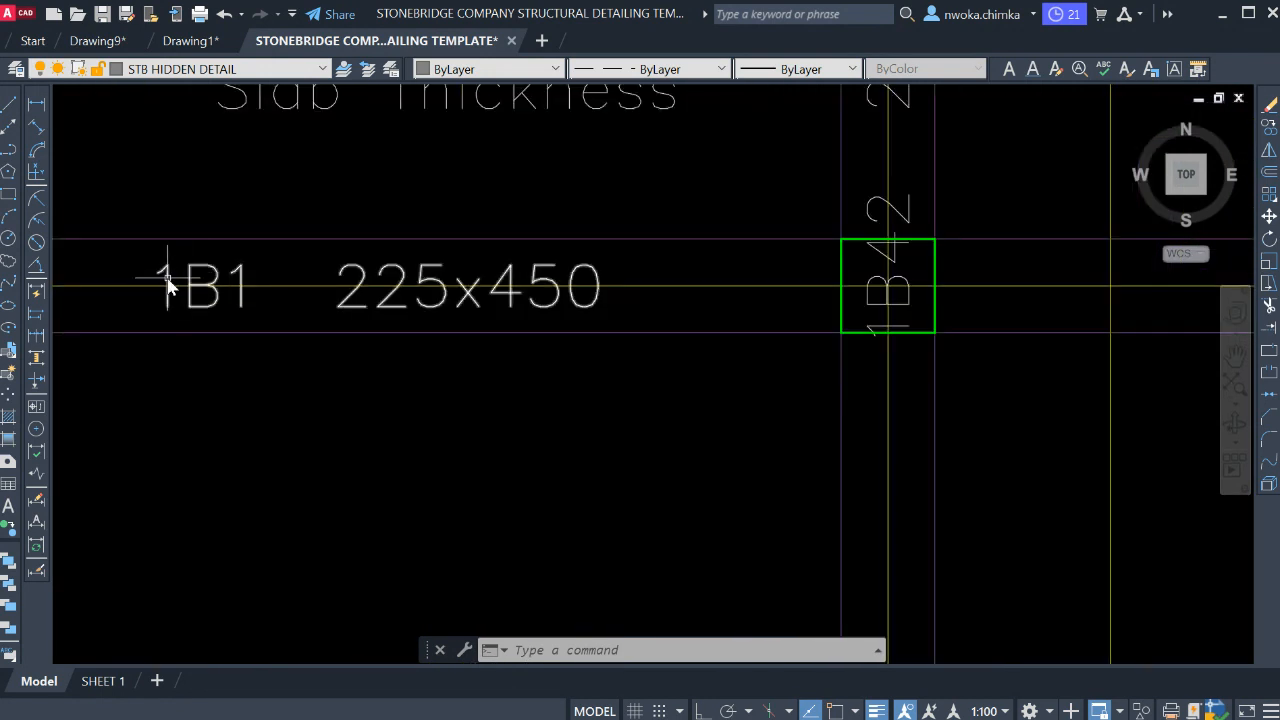
scroll(234, 286, "down", 8)
middle_click_drag(685, 305, 331, 297)
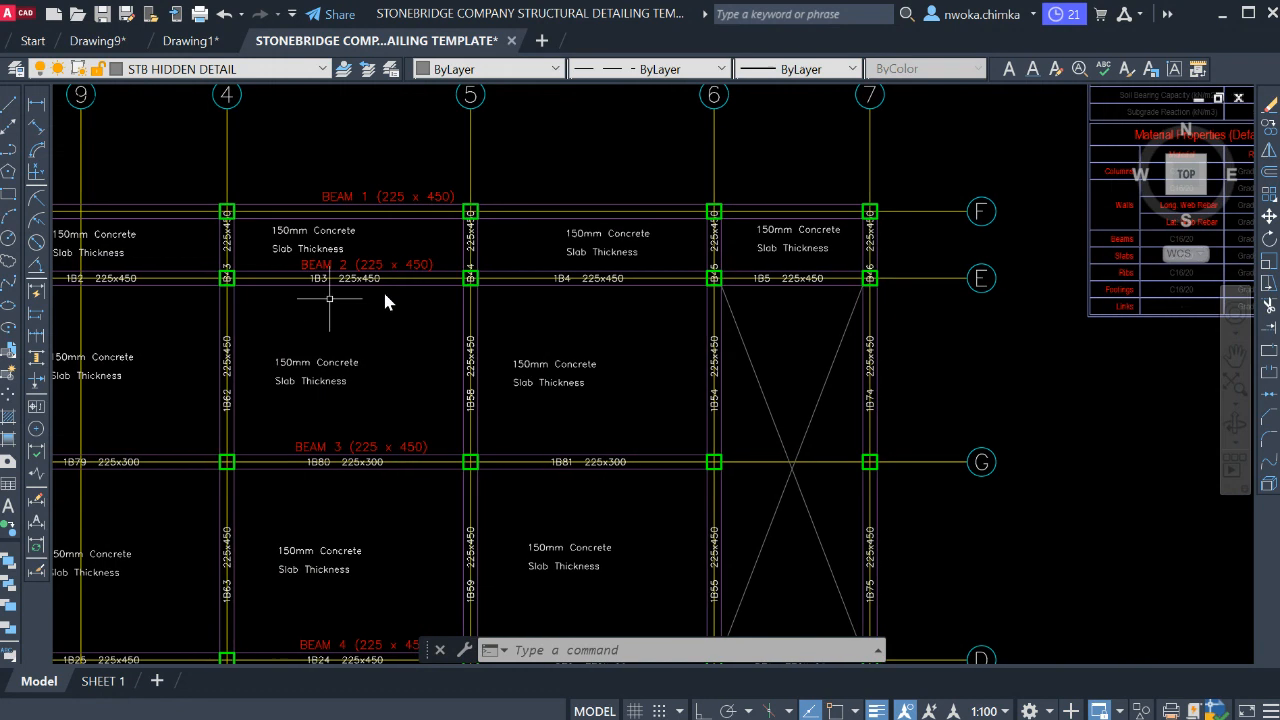
scroll(835, 268, "up", 2)
scroll(752, 288, "up", 3)
scroll(646, 314, "down", 5)
scroll(674, 311, "down", 2)
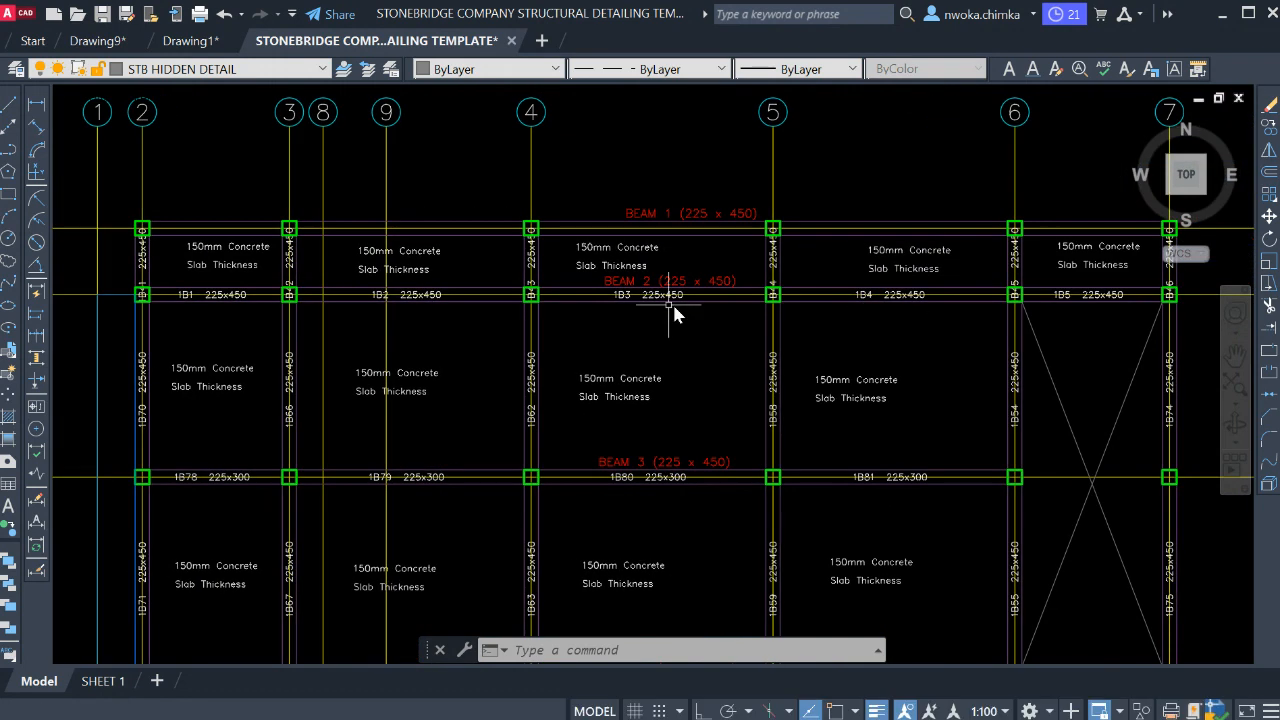
scroll(648, 288, "up", 6)
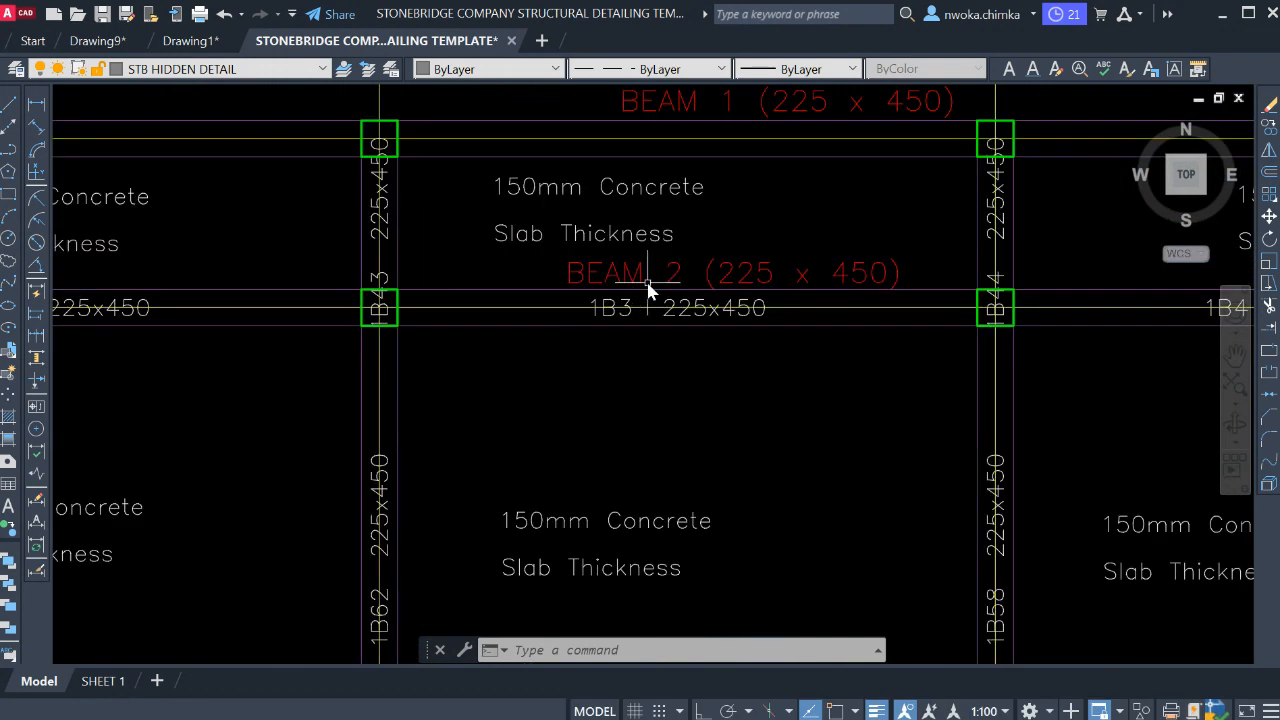
- Copy the BEAM 2 (225 x 450) label from the floor plan to the beam detail, between the 1B2 and 1B3 labels
left_click(697, 270)
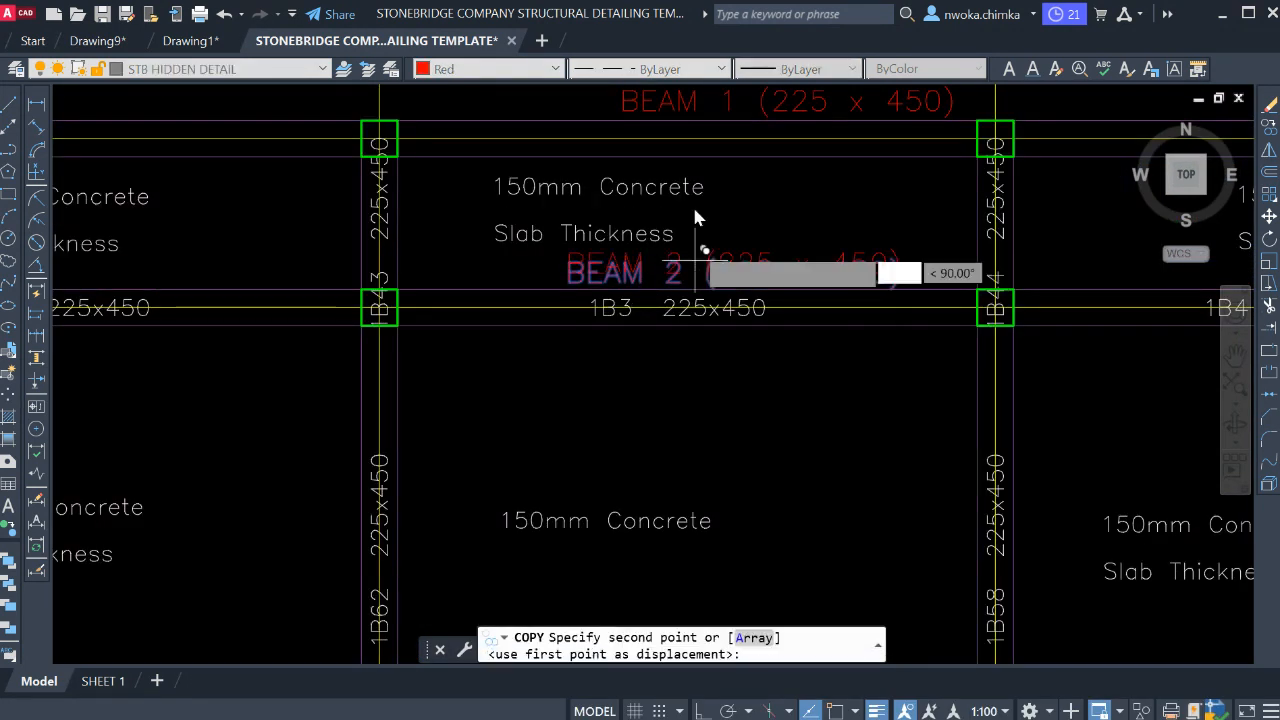
scroll(690, 180, "down", 8)
scroll(795, 380, "up", 1)
scroll(660, 315, "up", 6)
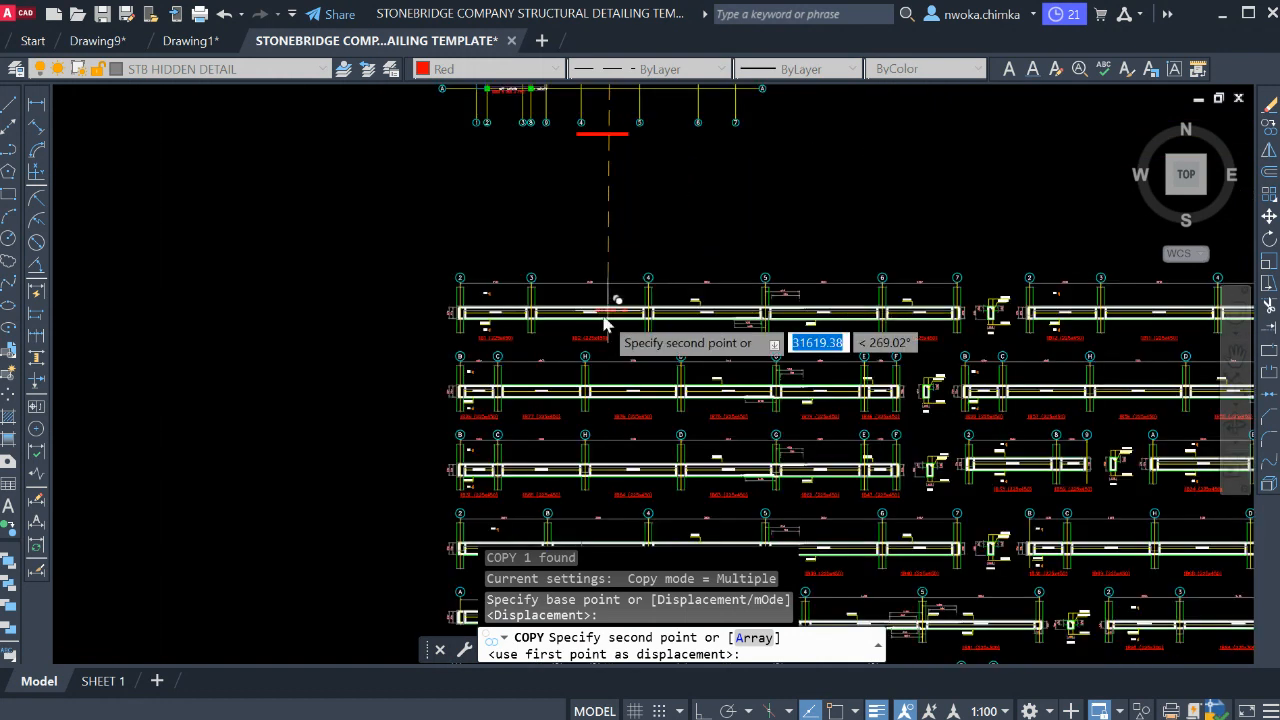
scroll(690, 355, "down", 2)
scroll(430, 365, "up", 4)
scroll(267, 377, "up", 4)
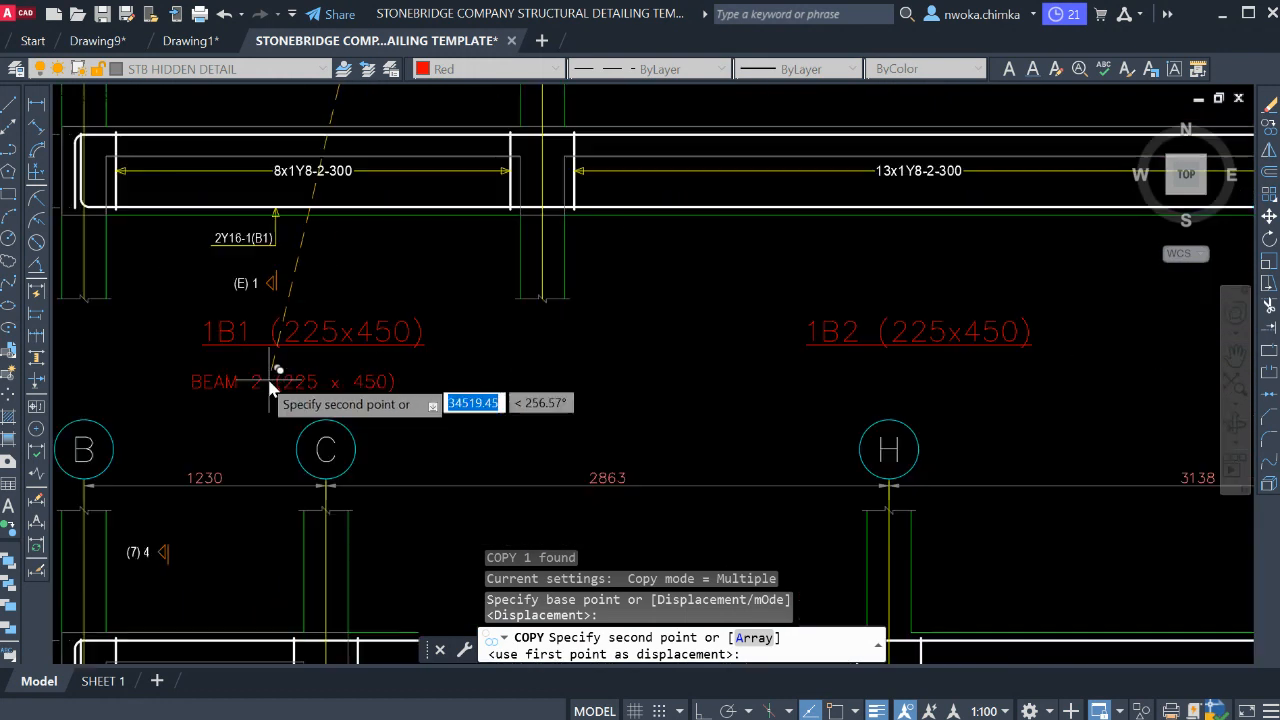
middle_click_drag(262, 360, 365, 375)
scroll(300, 358, "down", 2)
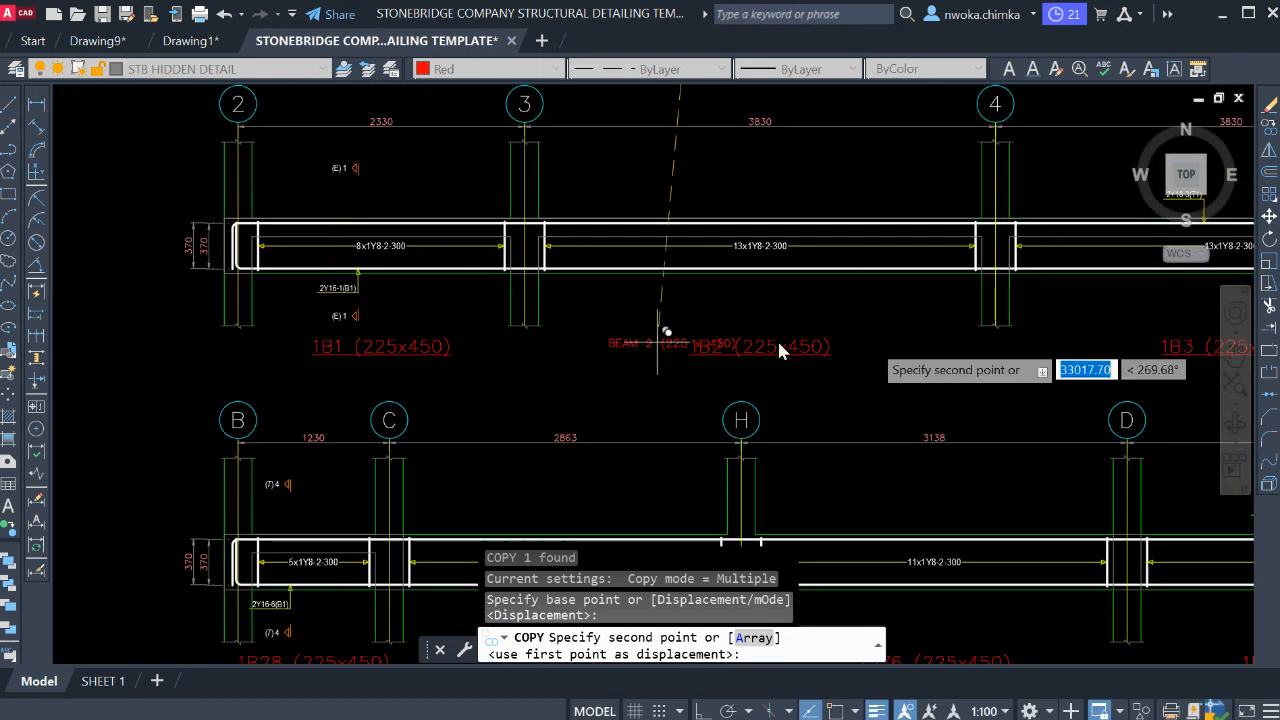
scroll(414, 330, "down", 3)
scroll(918, 355, "up", 1)
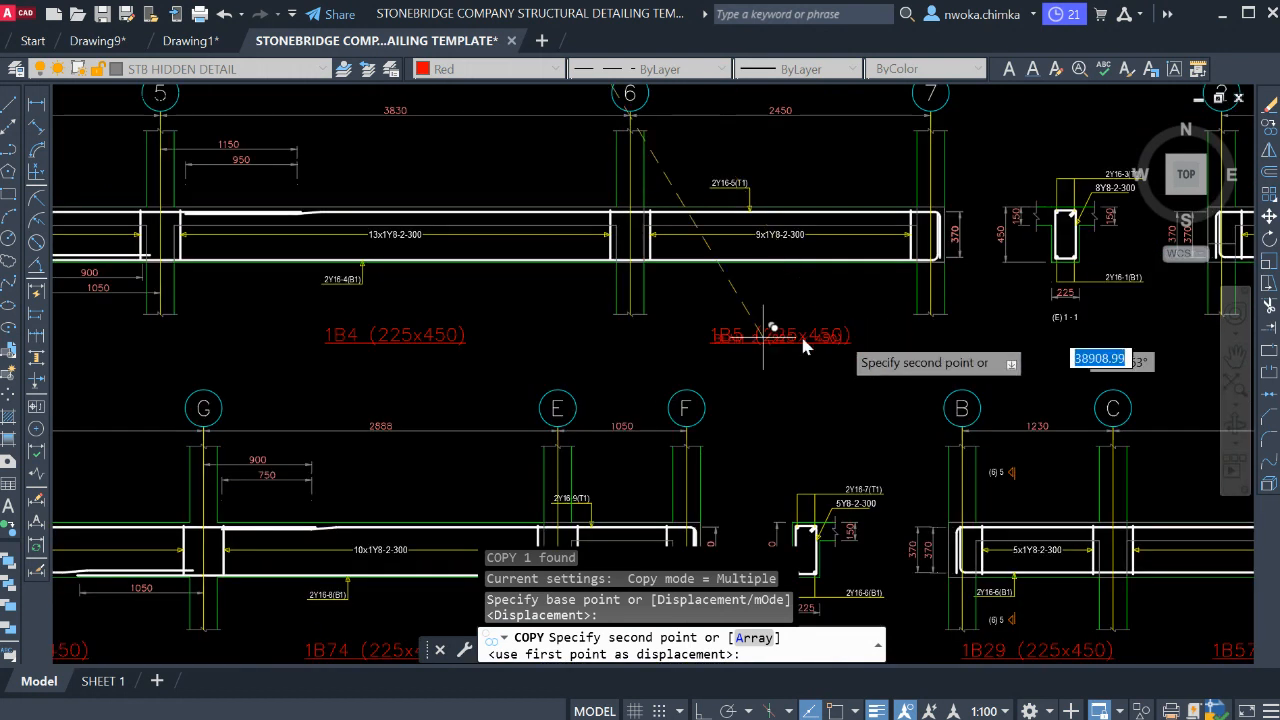
scroll(766, 320, "down", 3)
scroll(640, 360, "up", 4)
left_click(488, 316)
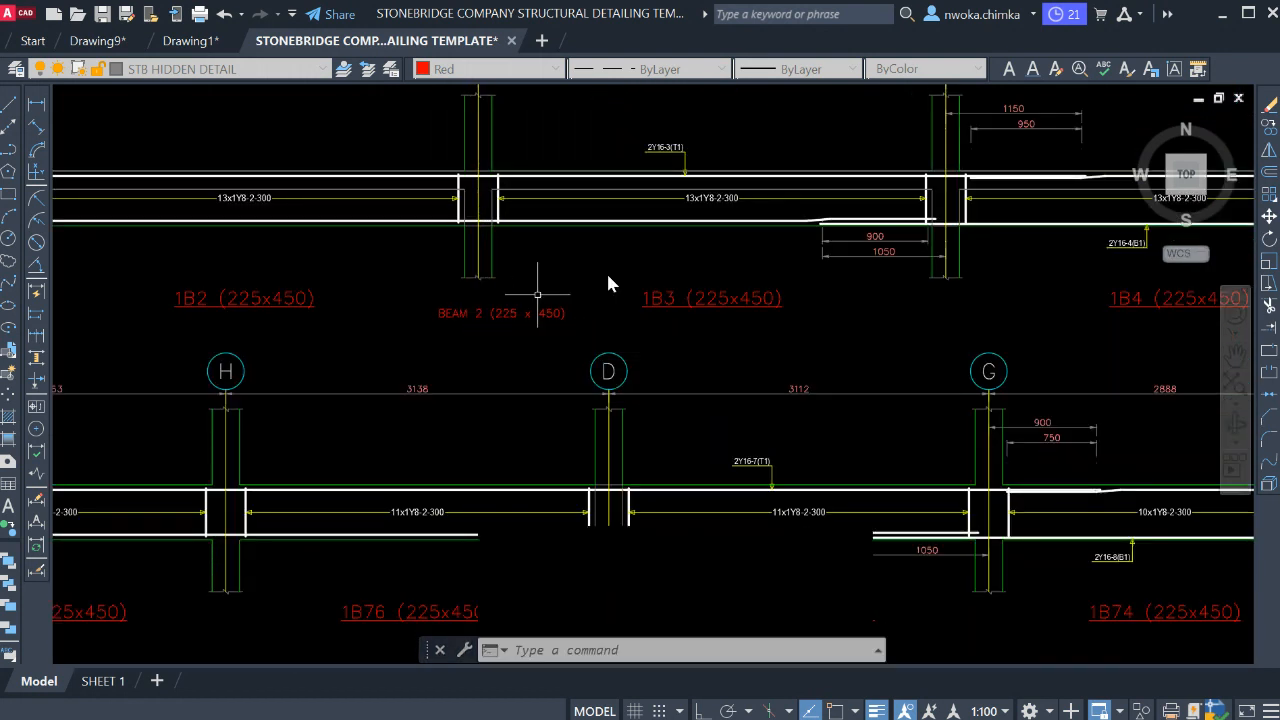
key("Escape")
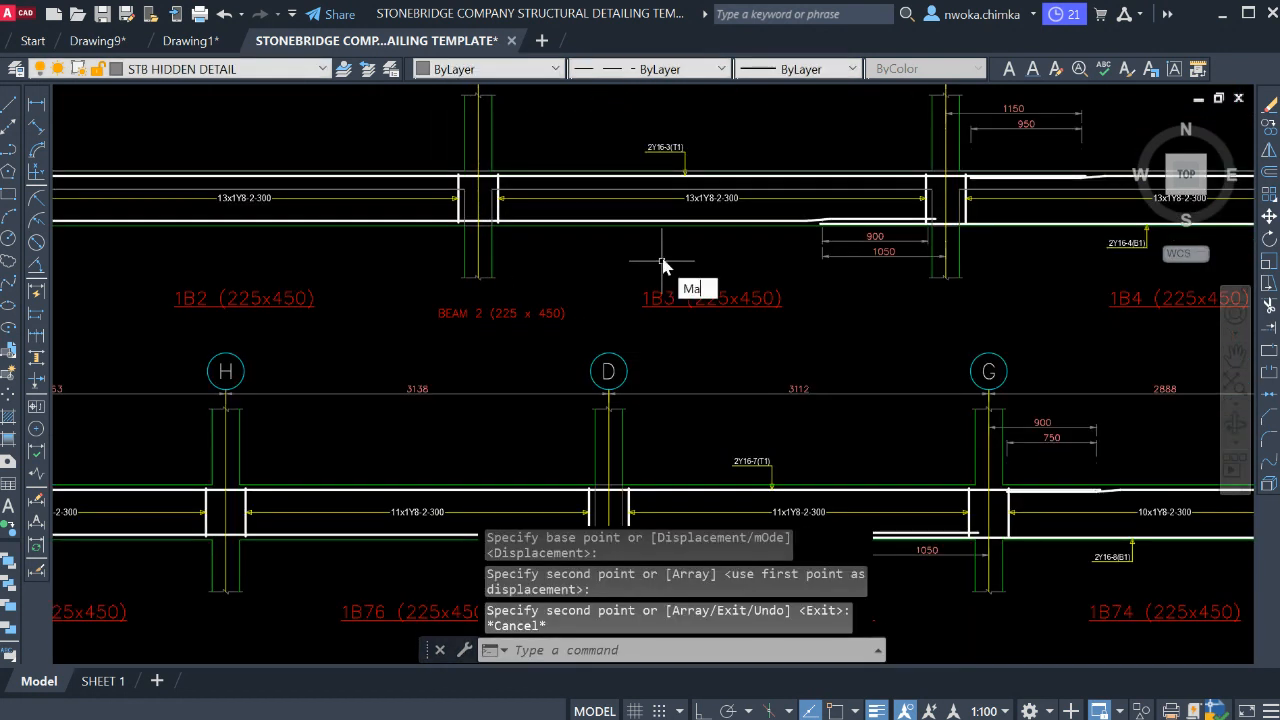
- Match the copied BEAM 2 label's properties to the 1B3 (225x450) label on the detail
key("Return")
left_click(672, 304)
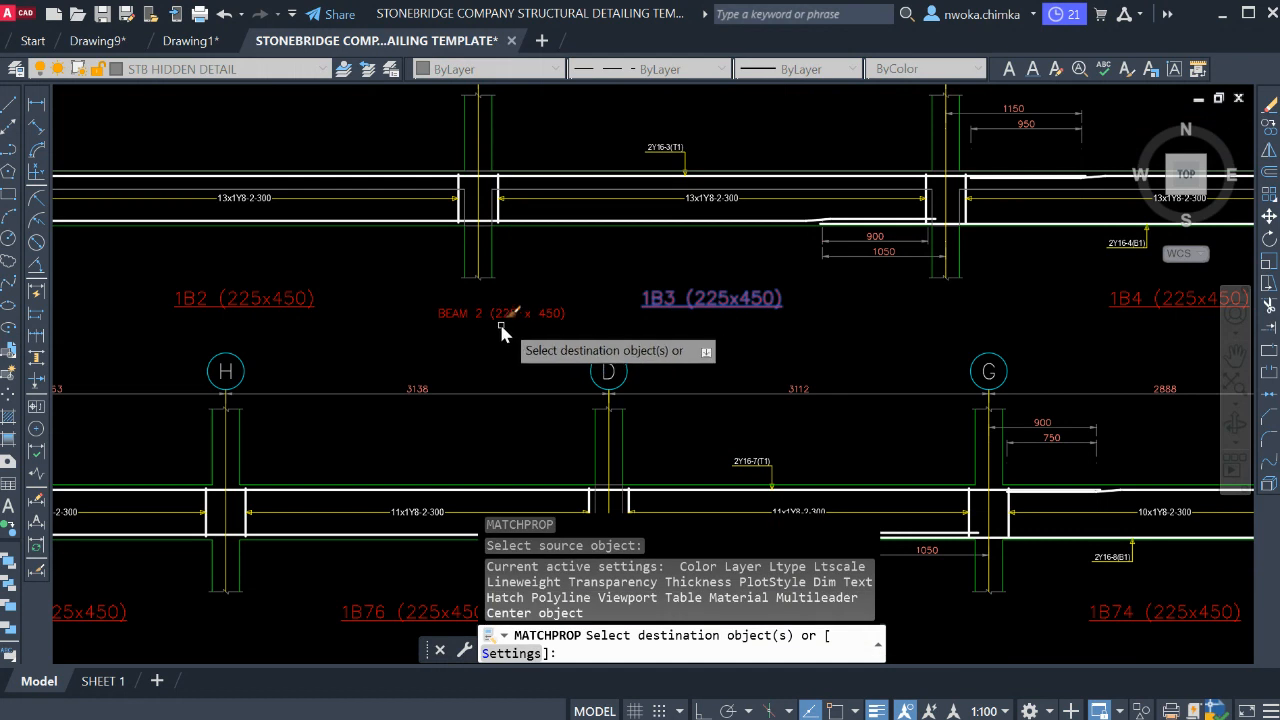
left_click(508, 318)
key("Escape")
- Underline the BEAM 2 (225 x 450) label text on the beam detail
left_click(506, 316)
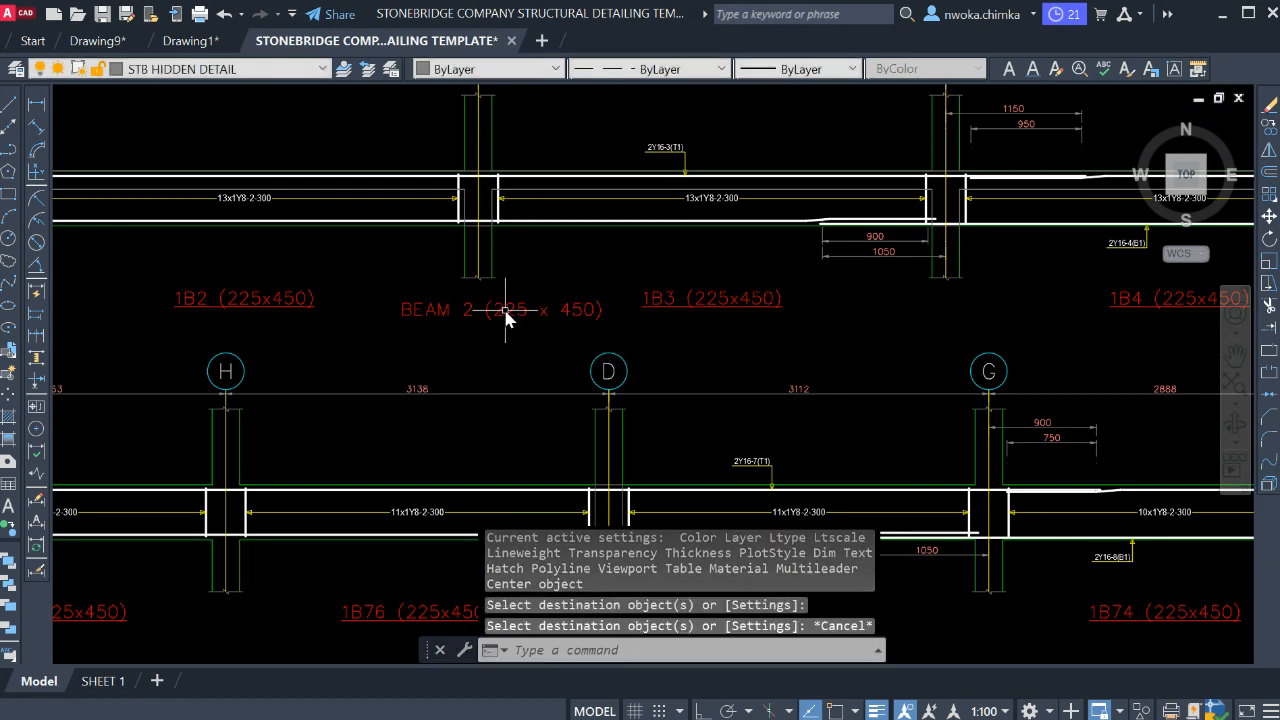
double_click(506, 316)
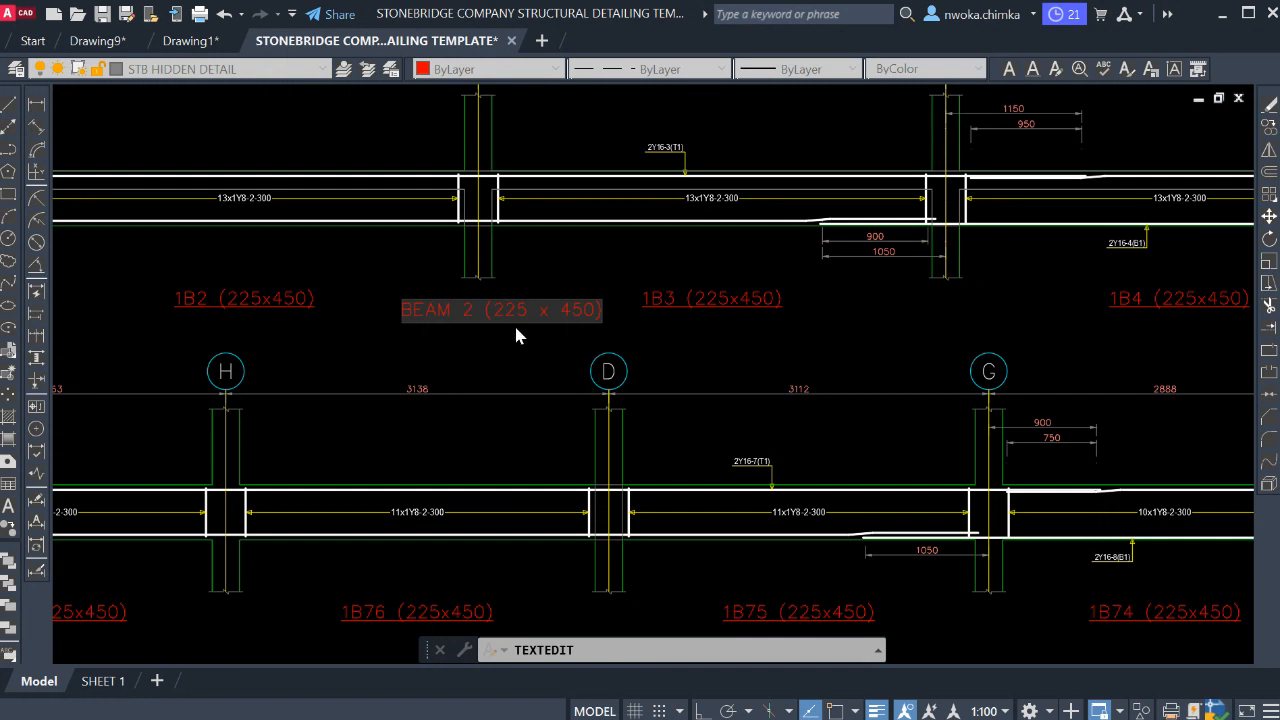
left_click(531, 350)
key("Escape")
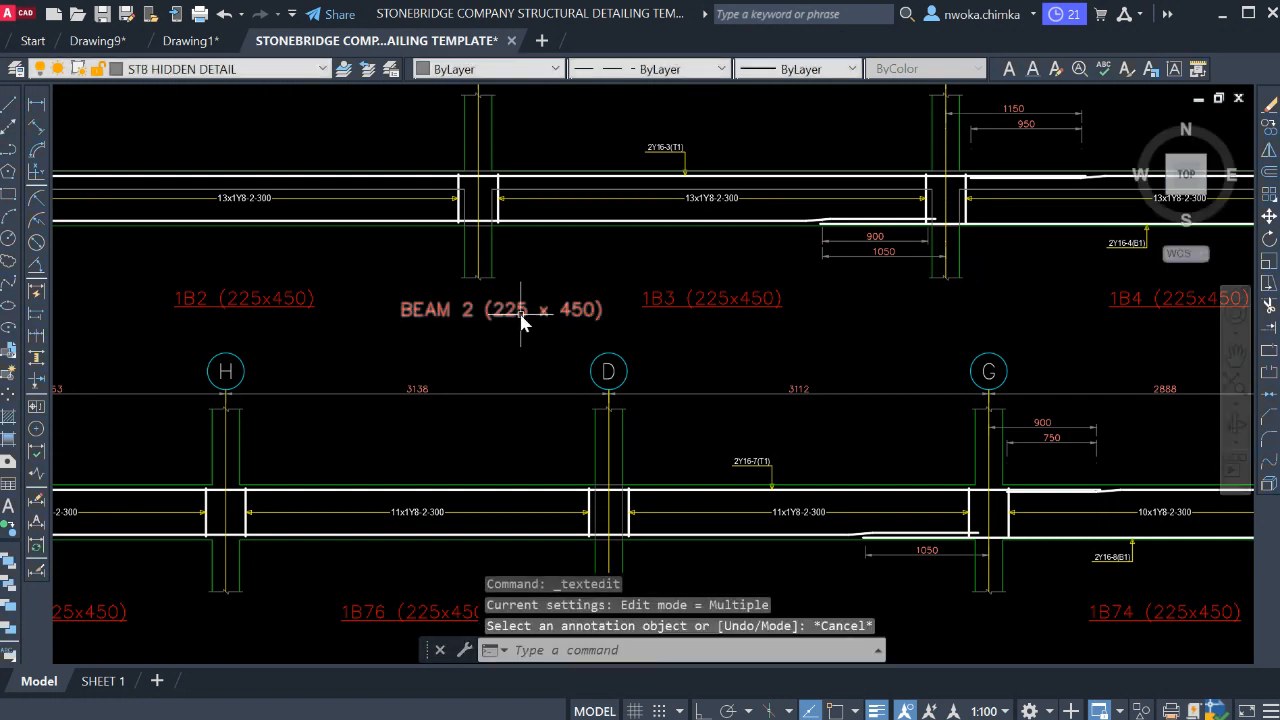
left_click(520, 315)
double_click(520, 315)
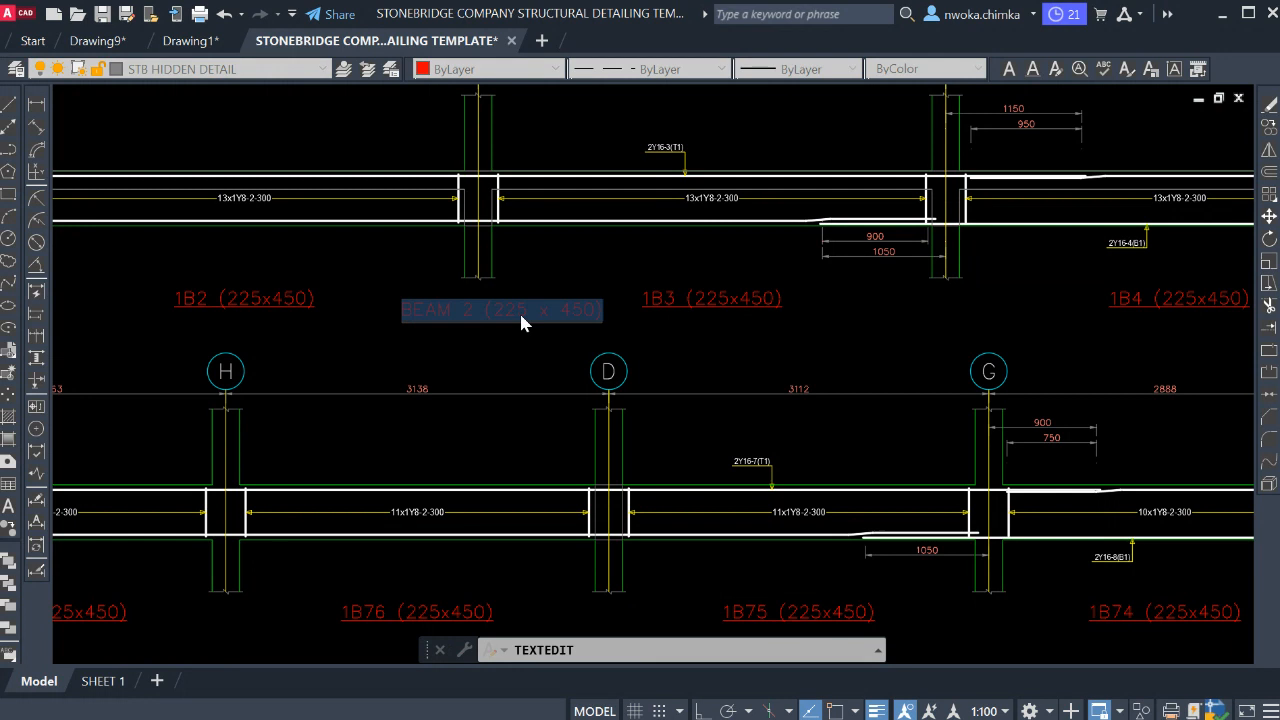
left_click(511, 342)
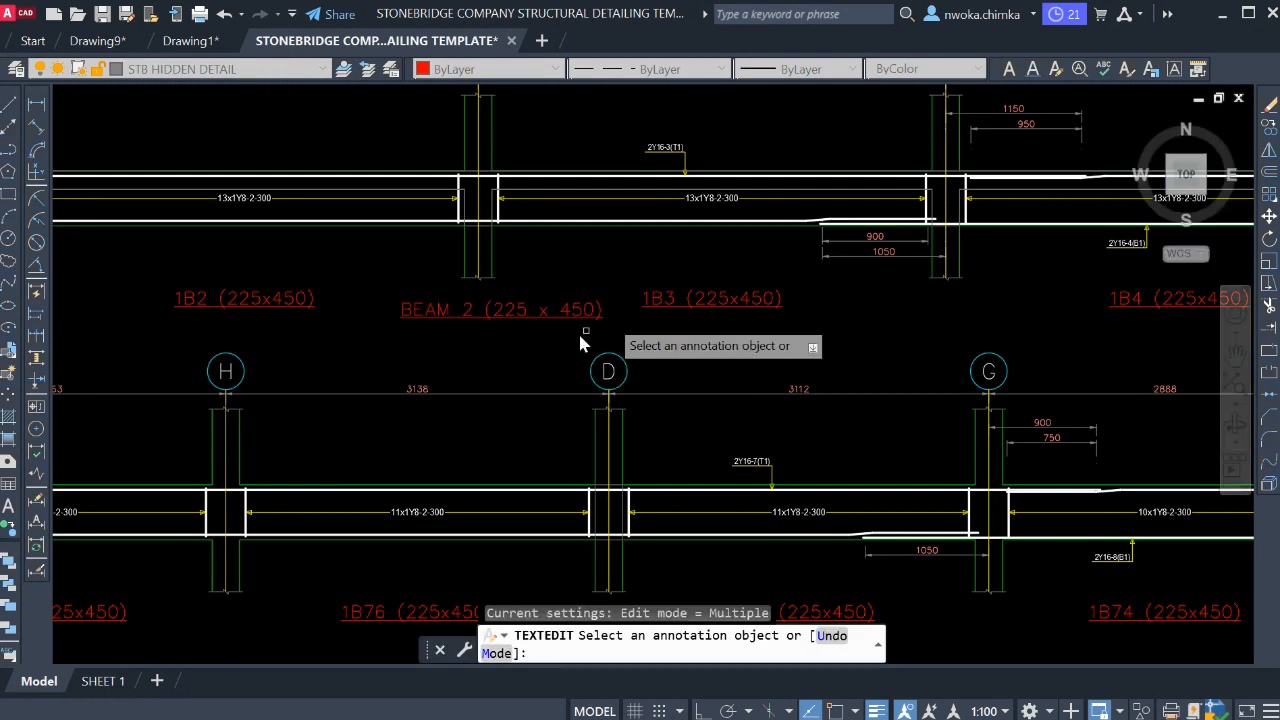
key("Escape")
- Erase the old 1B1 to 1B5 (225x450) labels beneath the BEAM 2 detail
left_click(714, 287)
left_click(685, 319)
scroll(865, 295, "down", 2)
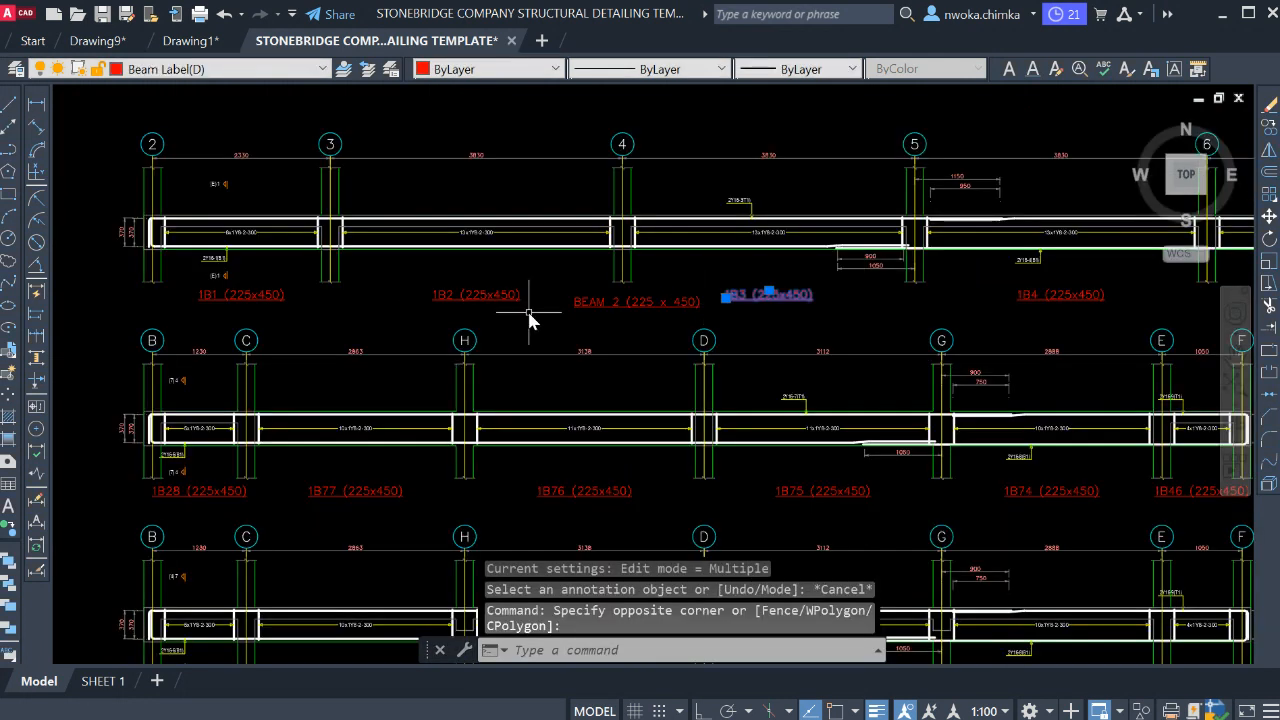
left_click(473, 301)
left_click(390, 288)
left_click(279, 303)
left_click(252, 308)
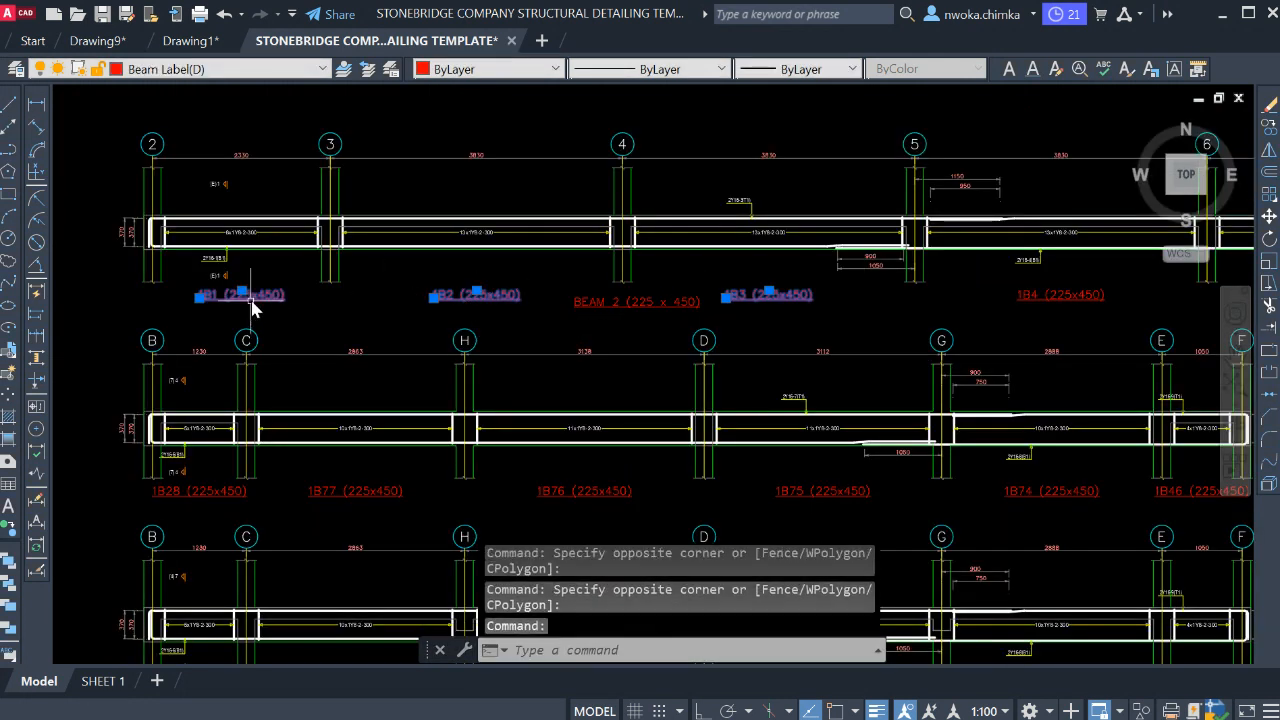
middle_click_drag(1066, 292, 703, 295)
left_click(707, 303)
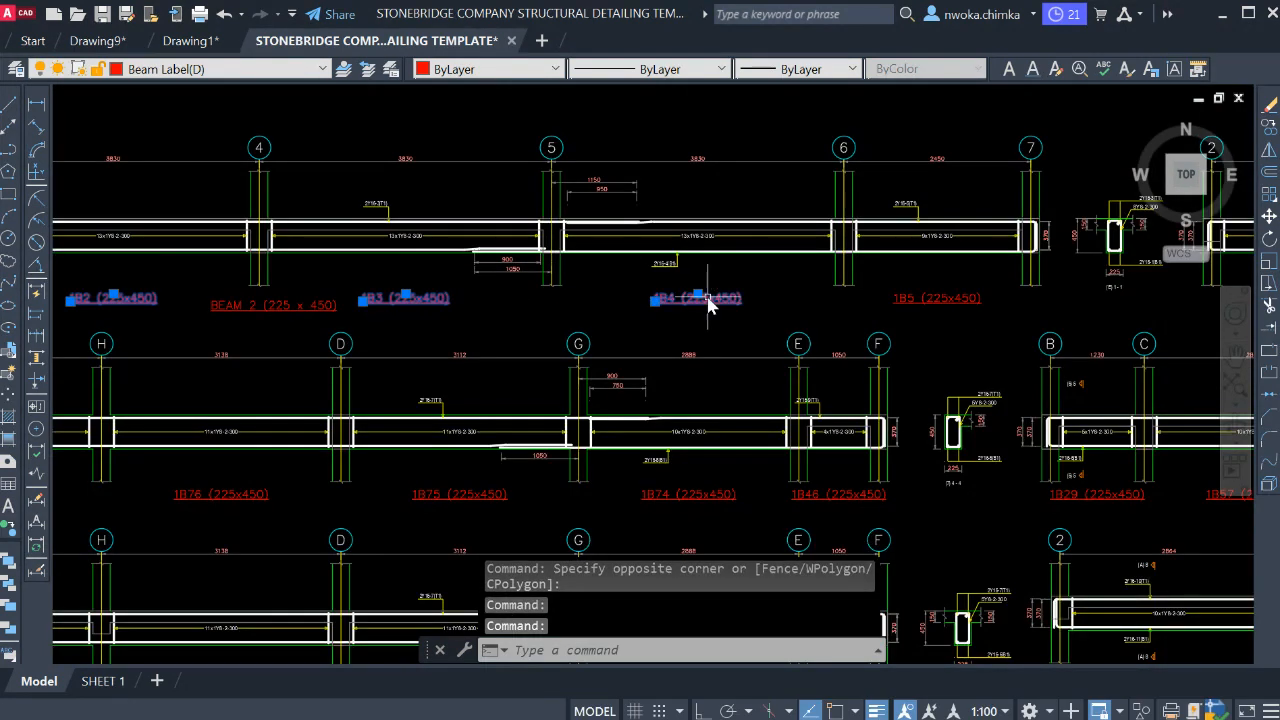
left_click(914, 304)
key("Return")
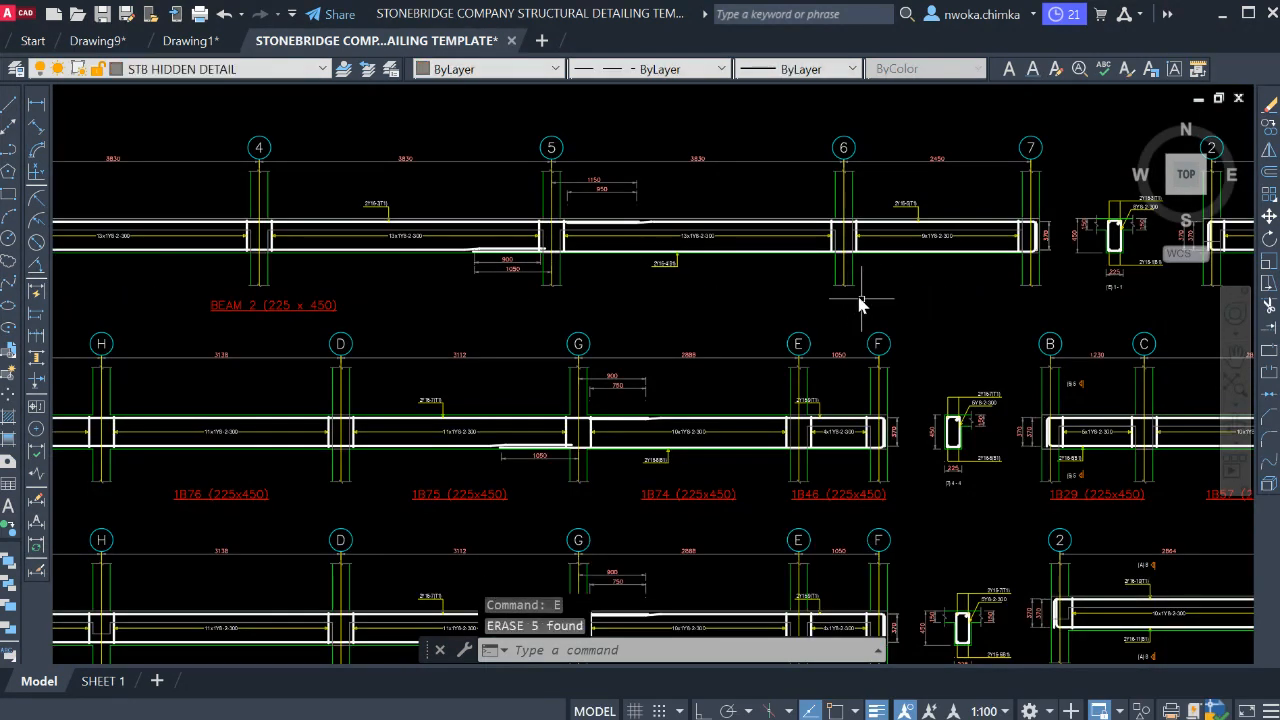
- Move the BEAM 2 detail with its label and cross-section into the sheet frame, directly below the BEAM 1 detail
scroll(860, 305, "down", 2)
left_click(138, 188)
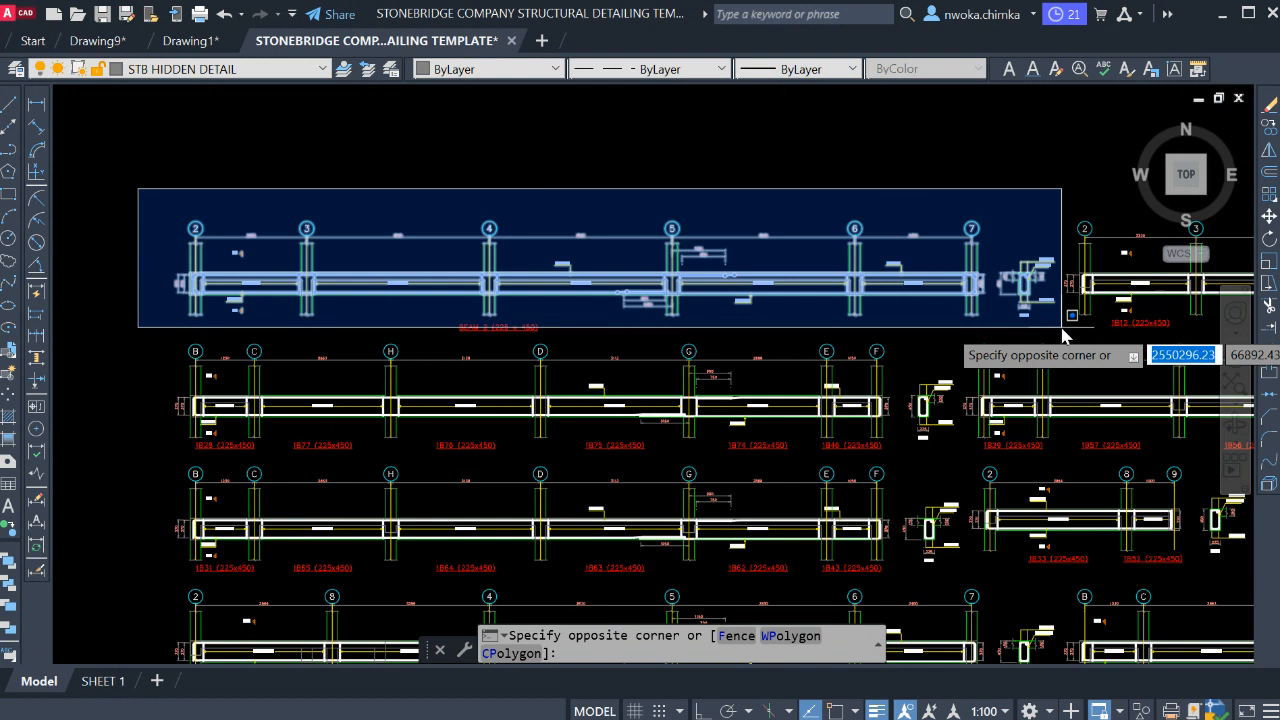
left_click(1062, 327)
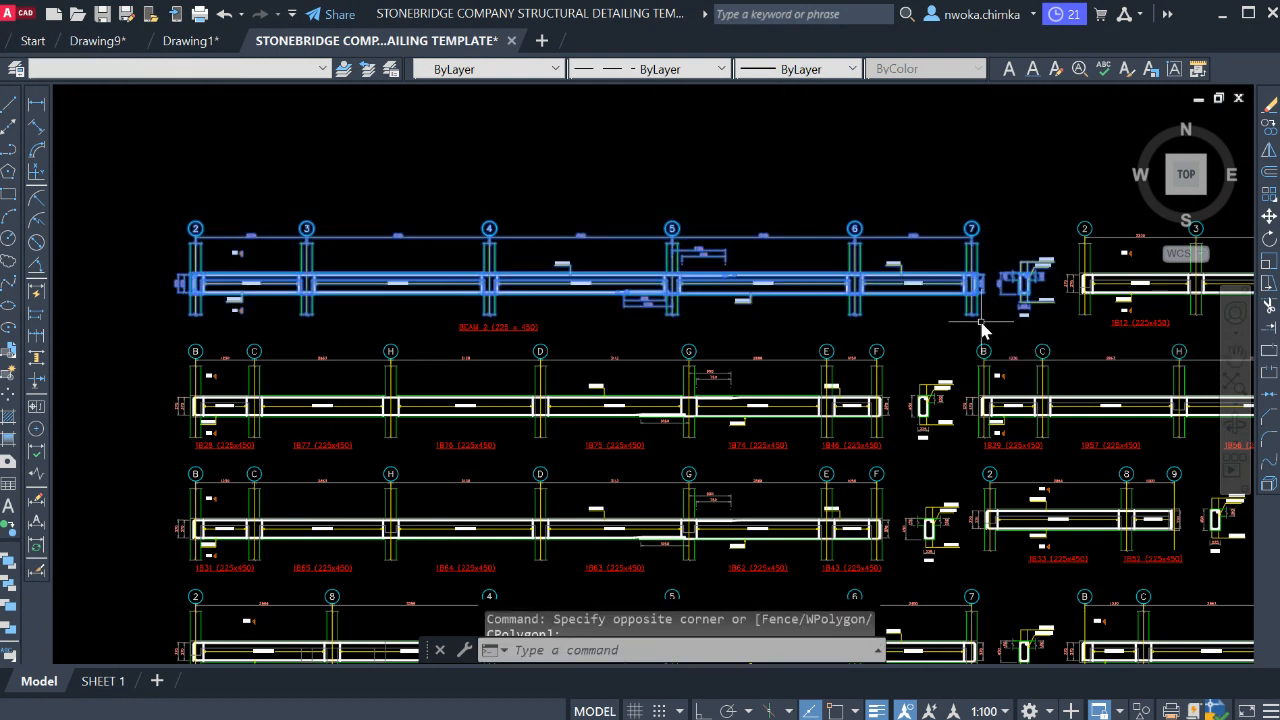
left_click(491, 333)
key("Return")
left_click(580, 268)
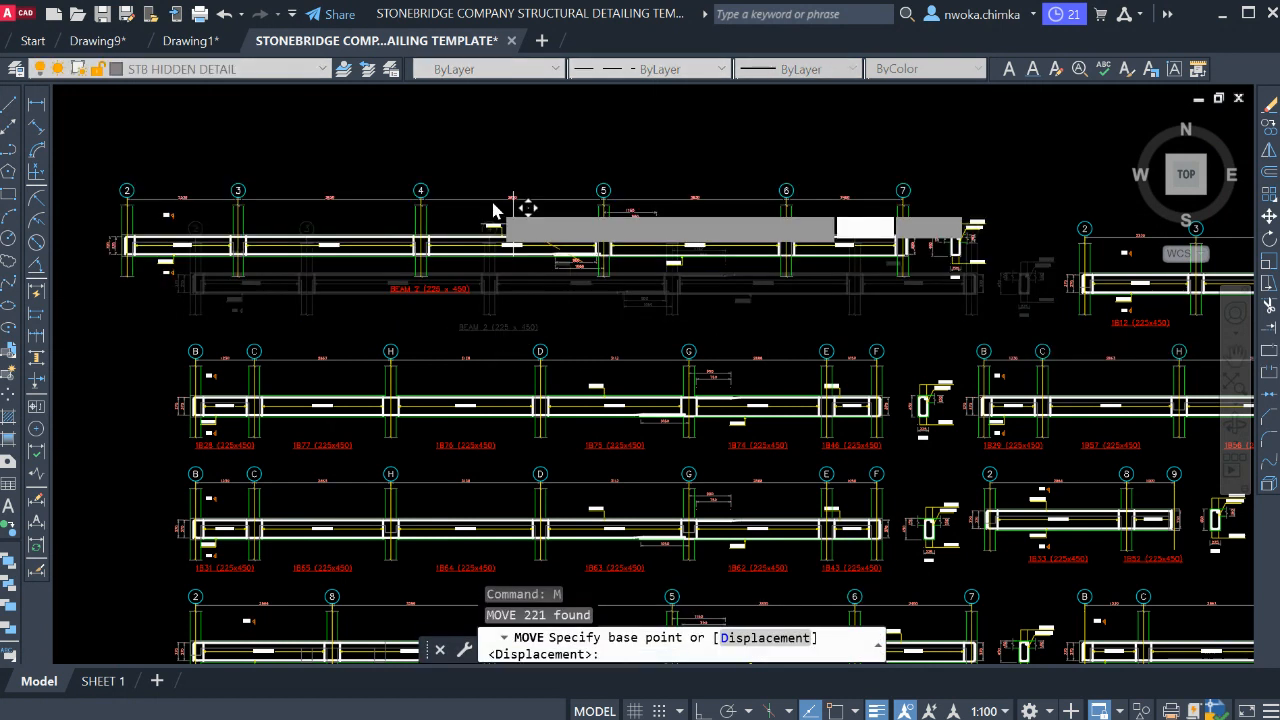
scroll(474, 166, "down", 6)
middle_click_drag(757, 400, 729, 286)
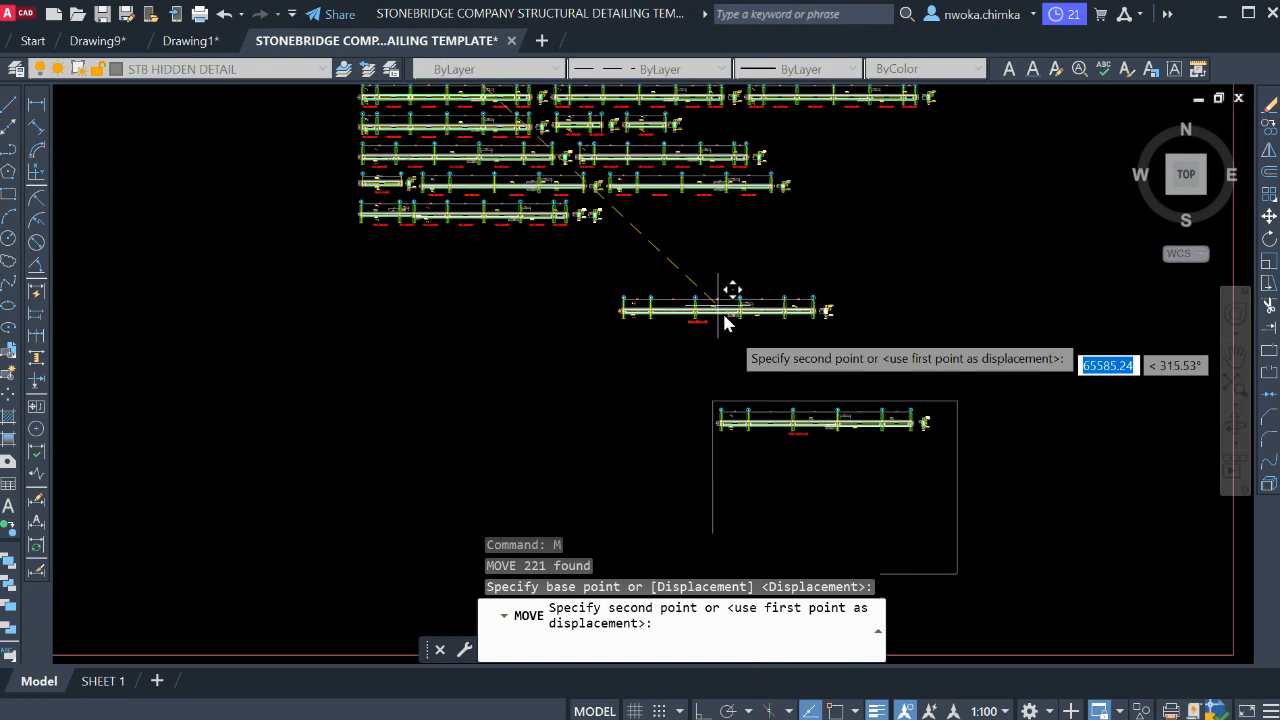
scroll(800, 450, "up", 4)
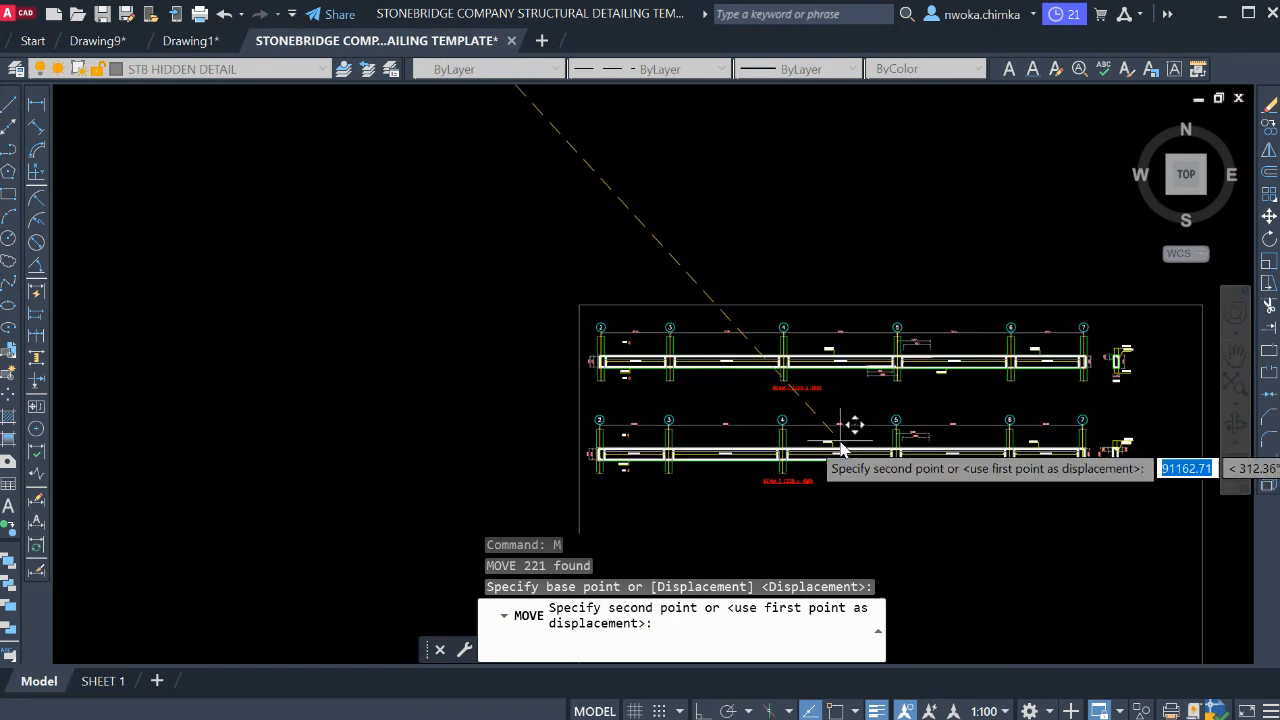
left_click(840, 437)
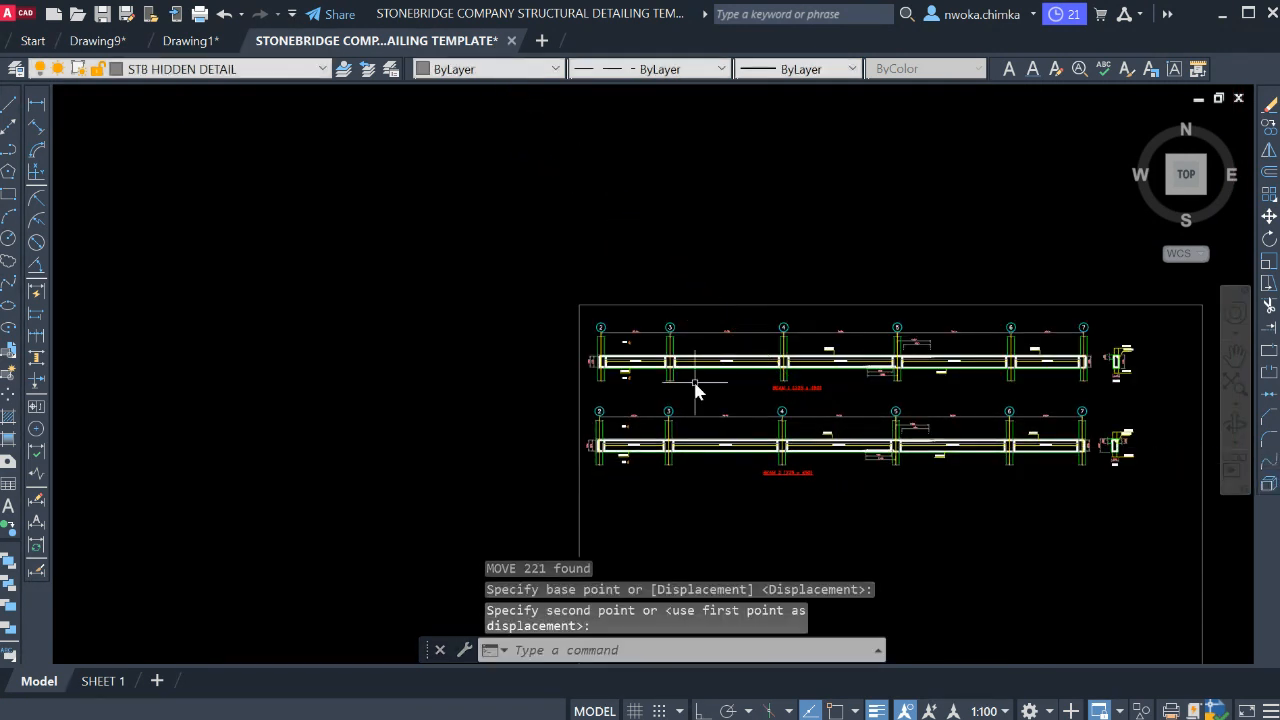
- Erase the duplicate 370 dimensions at the grid 2 ends of the BEAM 1 and BEAM 2 details
scroll(640, 367, "up", 10)
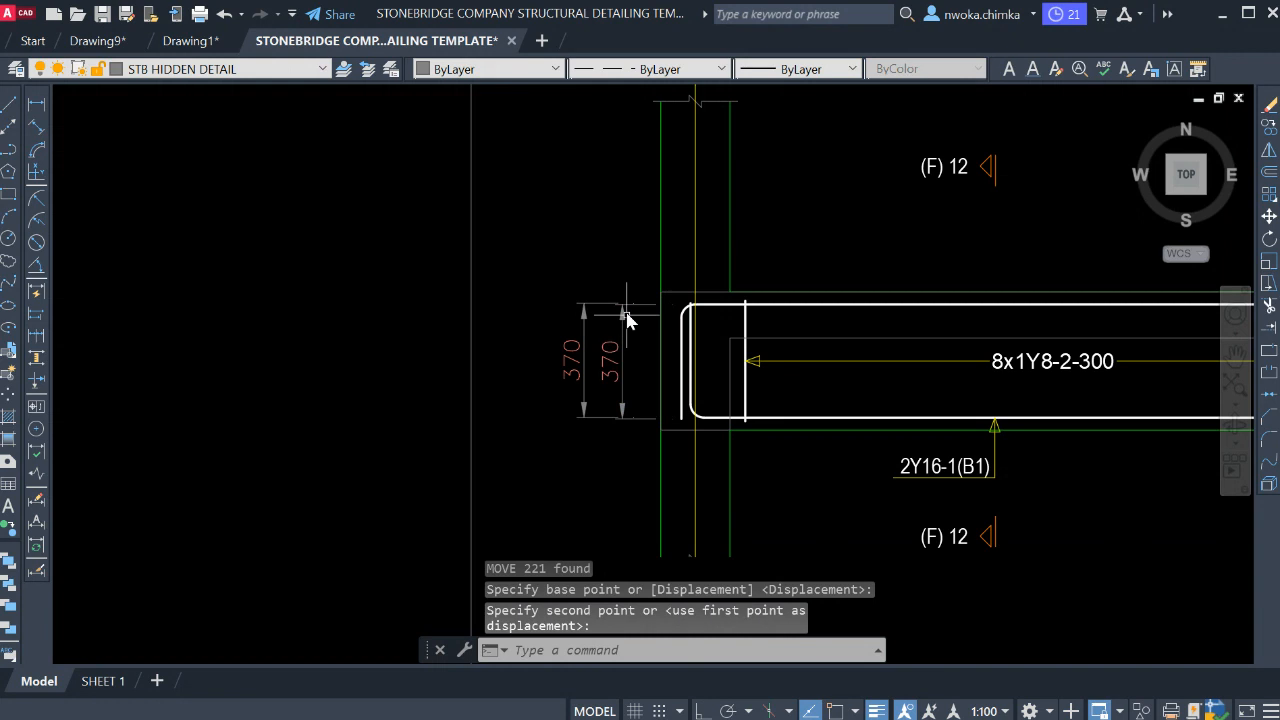
left_click(635, 287)
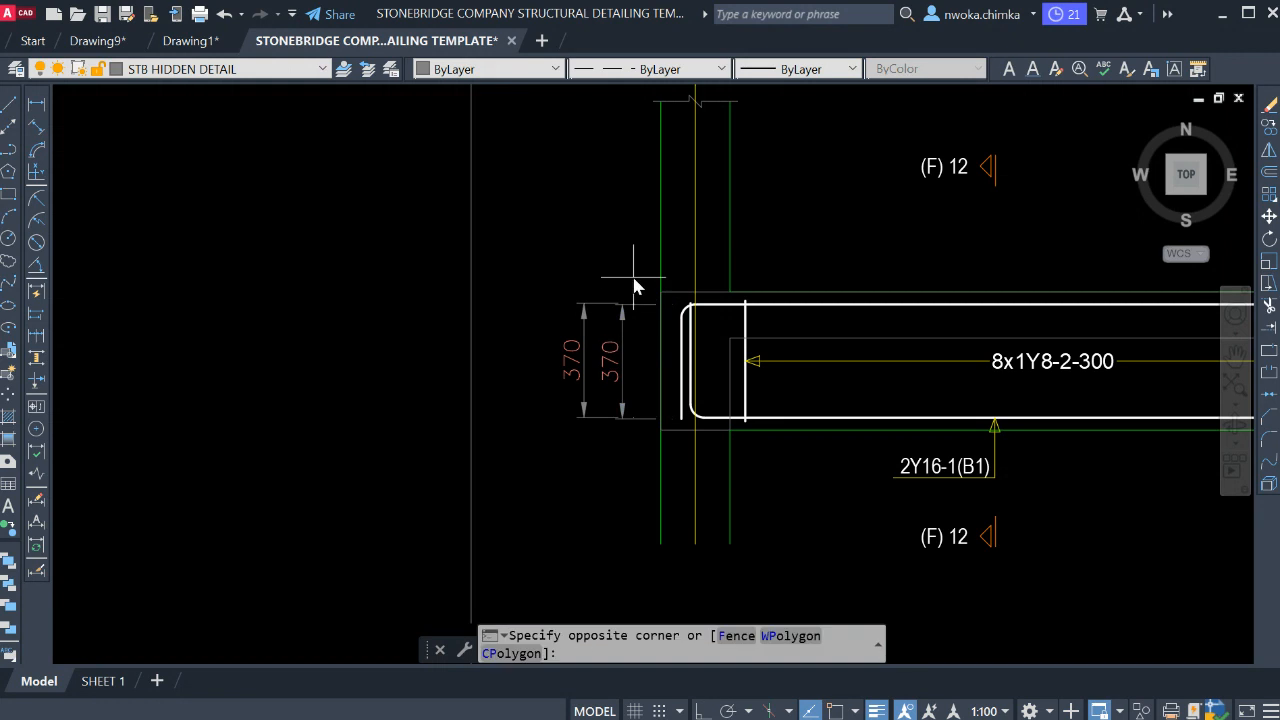
left_click(540, 342)
scroll(630, 150, "down", 6)
scroll(625, 395, "up", 5)
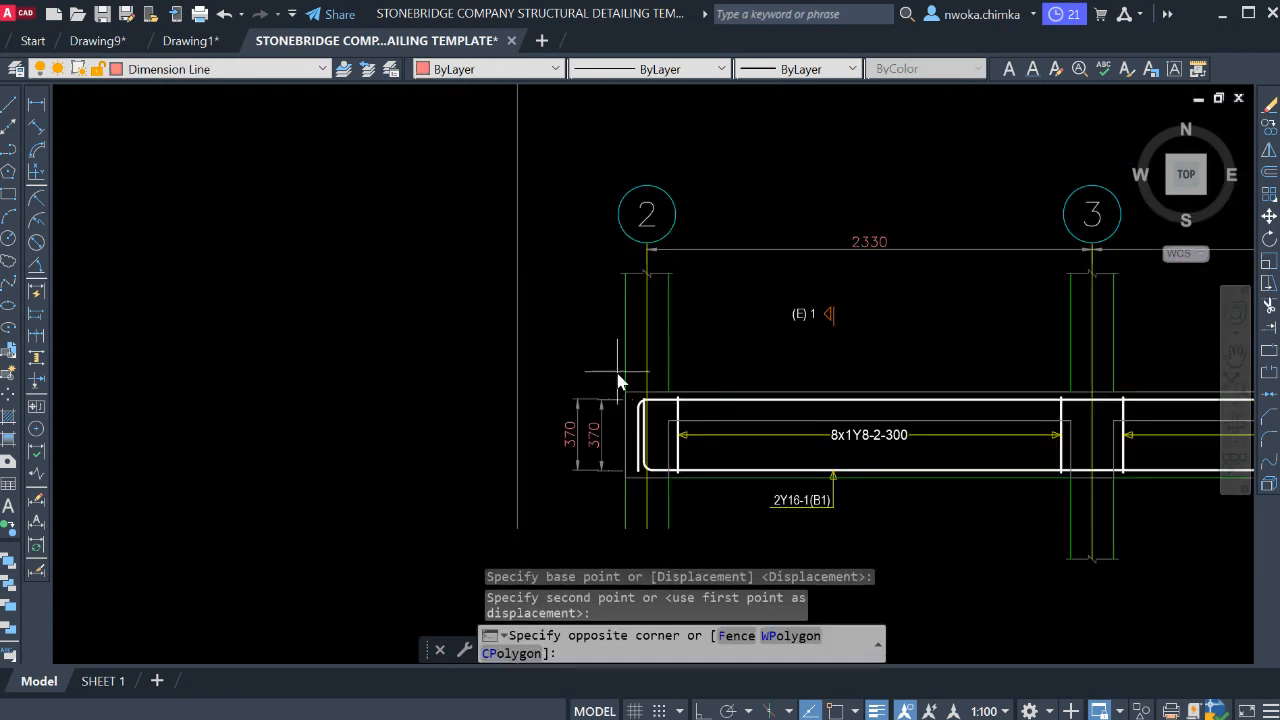
left_click(571, 443)
type("e")
key("Return")
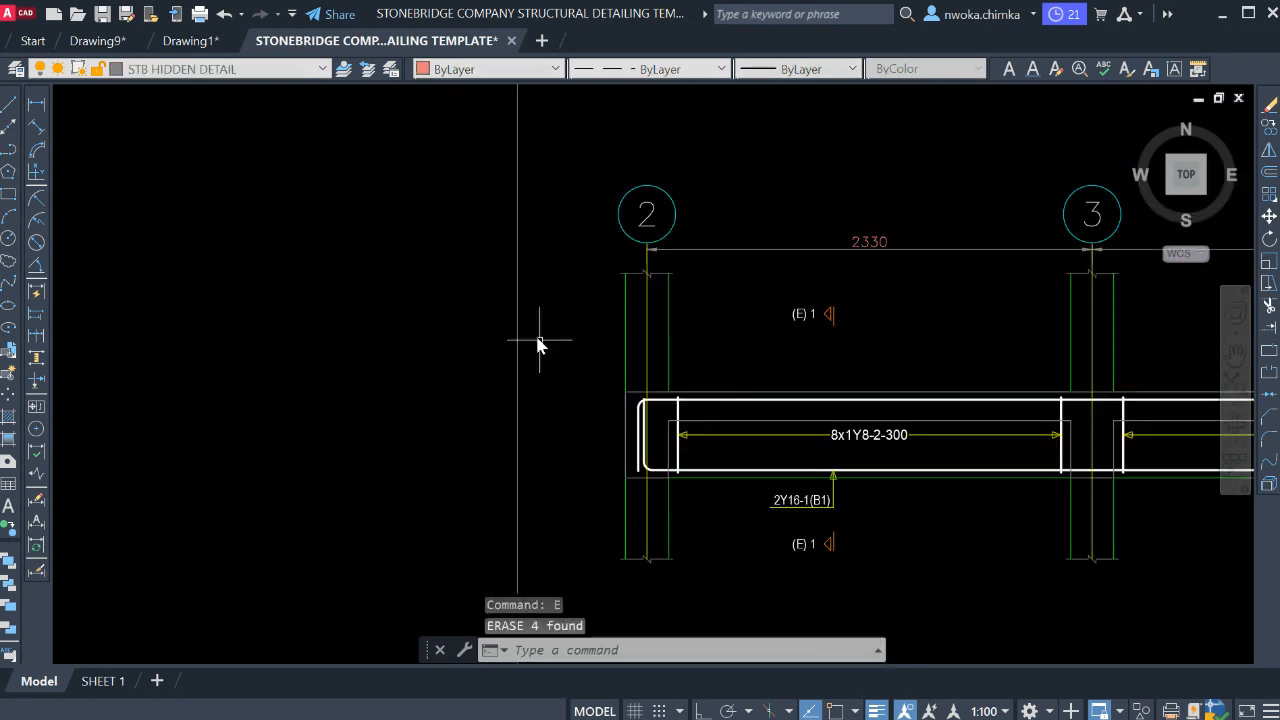
- Erase the 370 dimensions at the grid 7 ends of the BEAM 1 and BEAM 2 details
scroll(537, 337, "down", 5)
middle_click_drag(706, 363, 460, 389)
middle_click_drag(1010, 375, 615, 373)
scroll(616, 373, "up", 4)
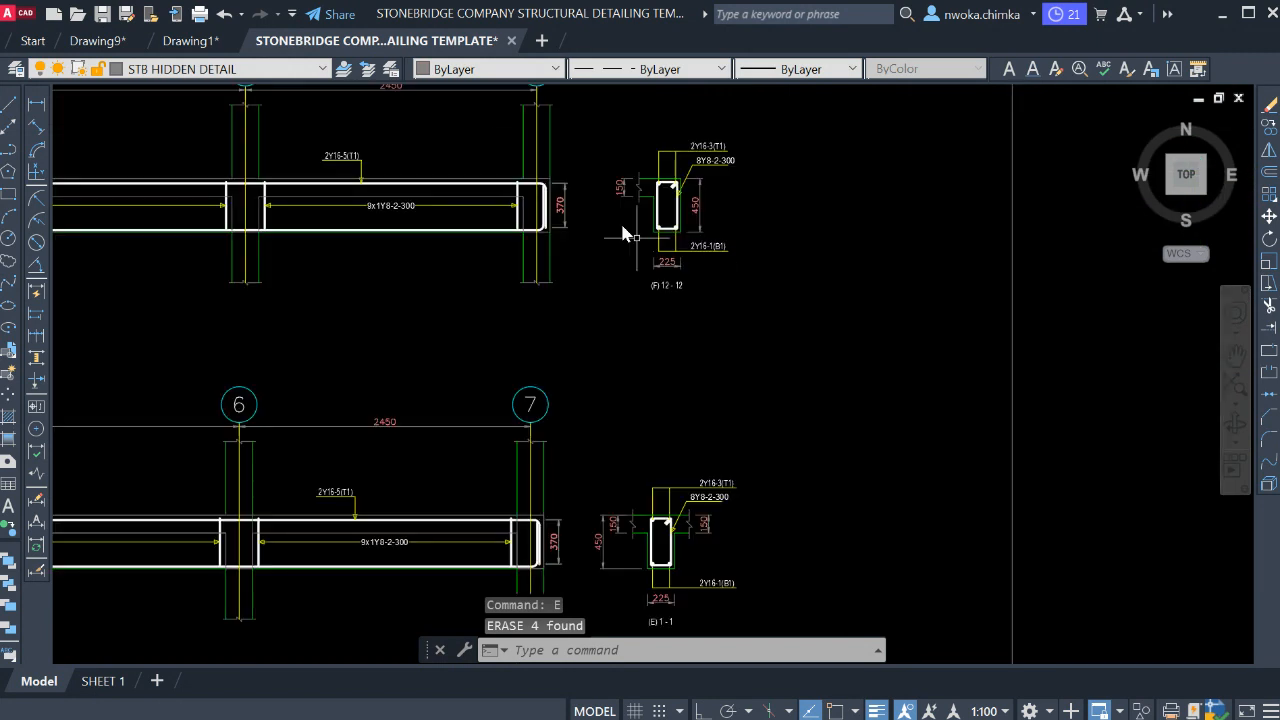
scroll(628, 228, "up", 3)
left_click(551, 200)
scroll(556, 198, "down", 3)
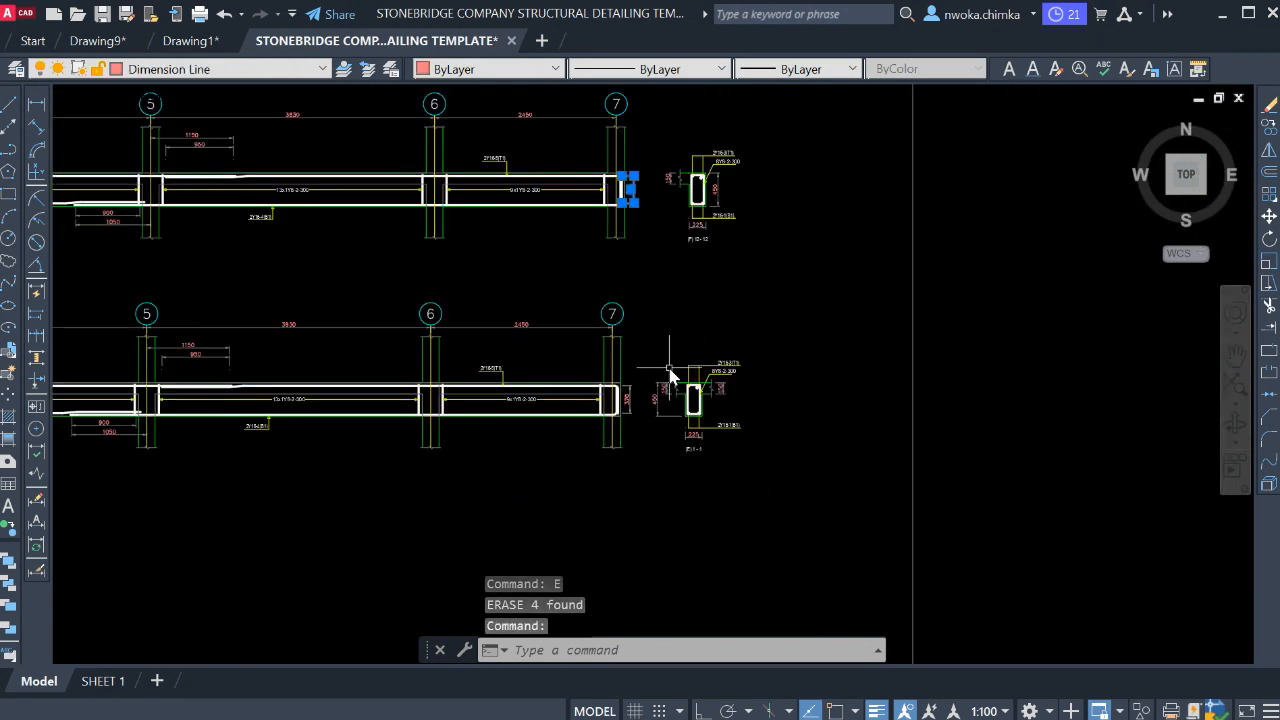
scroll(610, 415, "up", 2)
scroll(910, 300, "down", 4)
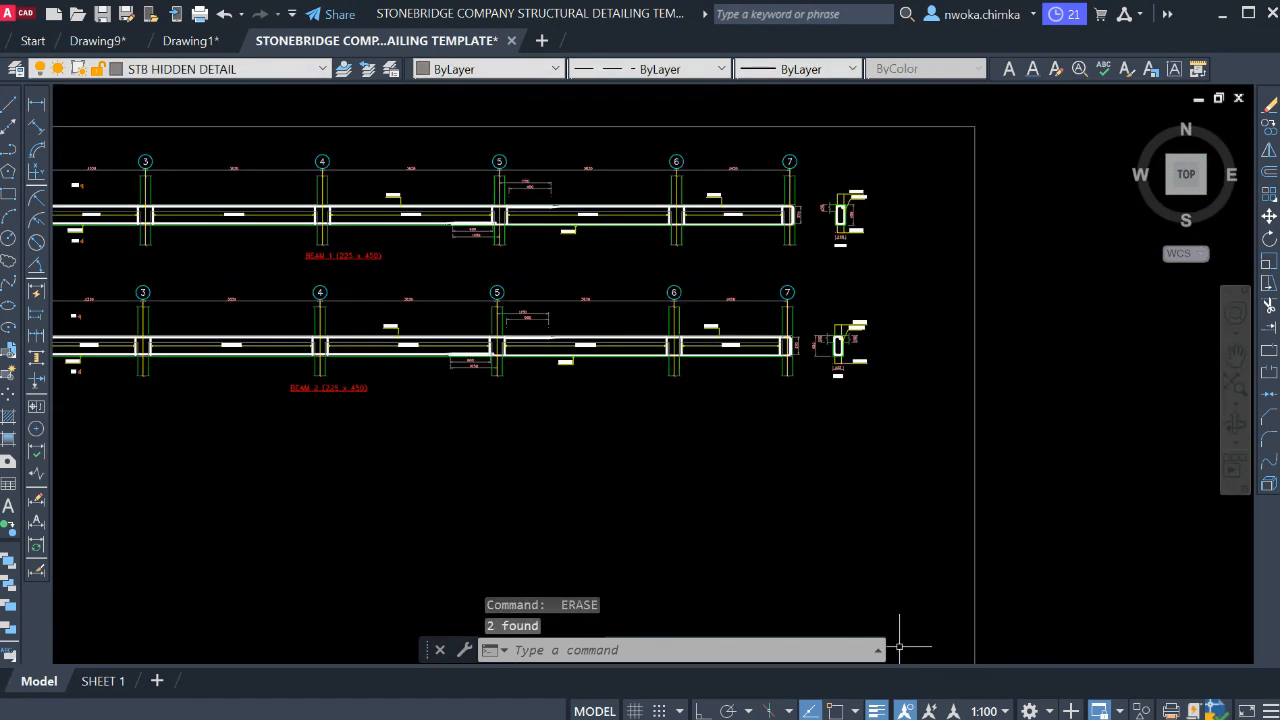
- Move the BEAM 2 (225 x 450) label to the right, beneath the middle of its beam between grids 4 and 5
scroll(850, 500, "down", 2)
scroll(512, 340, "up", 4)
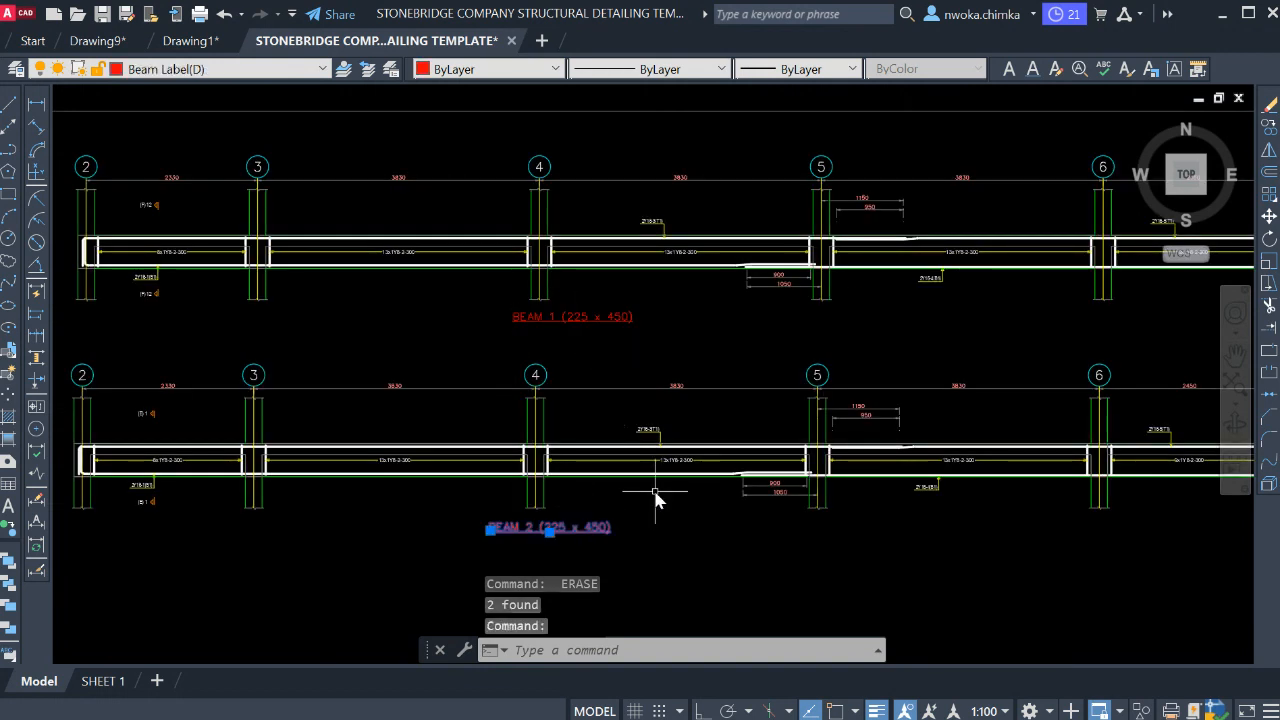
type("m")
key("Return")
left_click(620, 564)
left_click(756, 559)
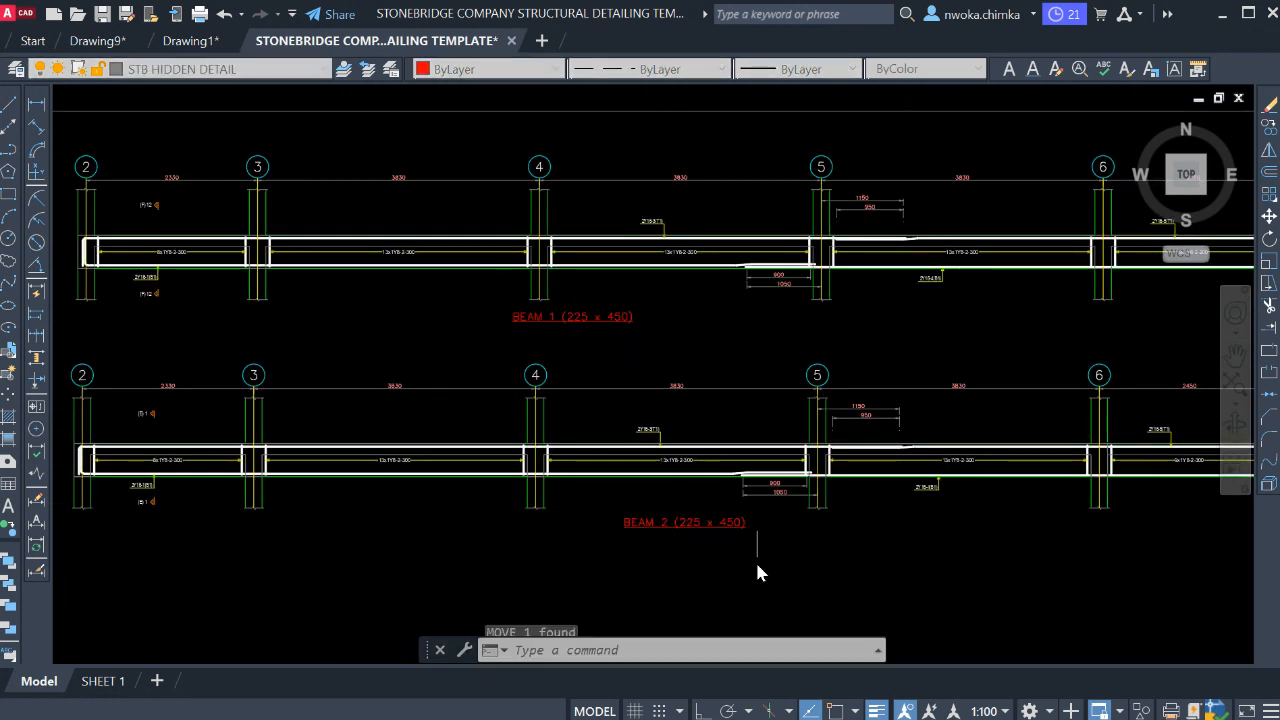
- Move the BEAM 1 (225 x 450) label to the right between grids 4 and 5, roughly in line with the BEAM 2 label
left_click(620, 321)
type("m")
key("Return")
left_click(618, 346)
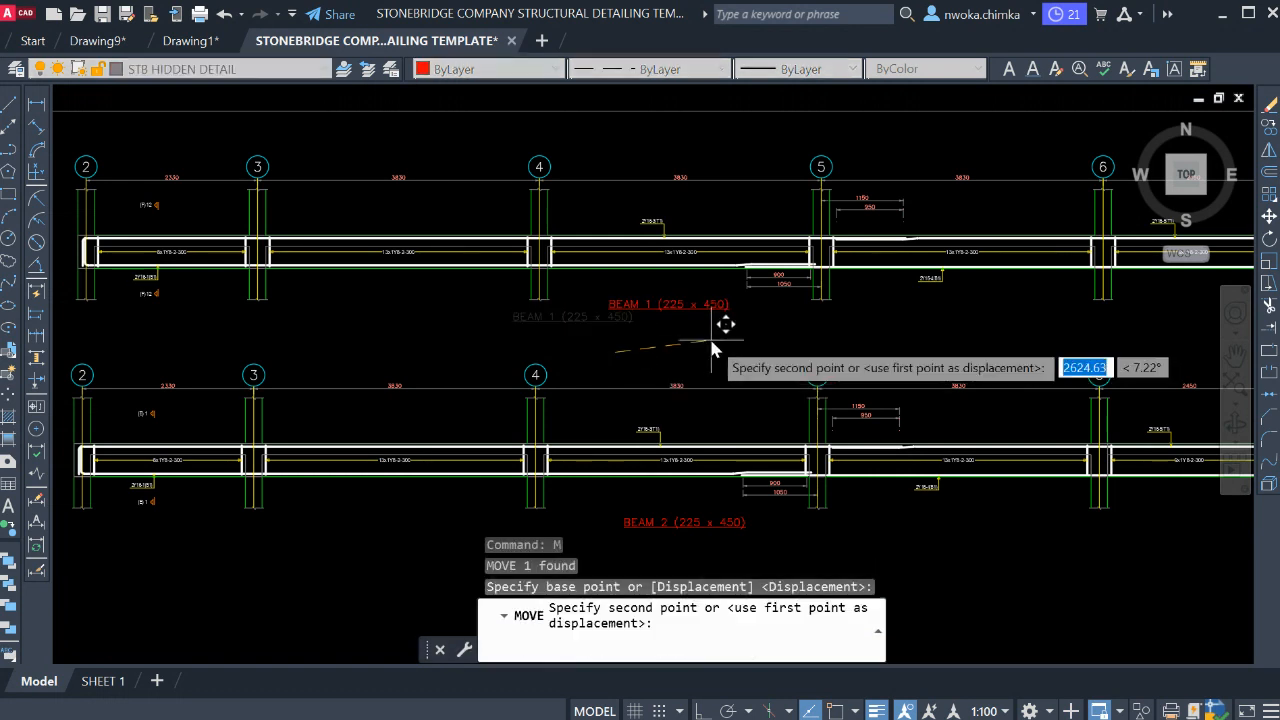
left_click(693, 340)
scroll(704, 370, "down", 5)
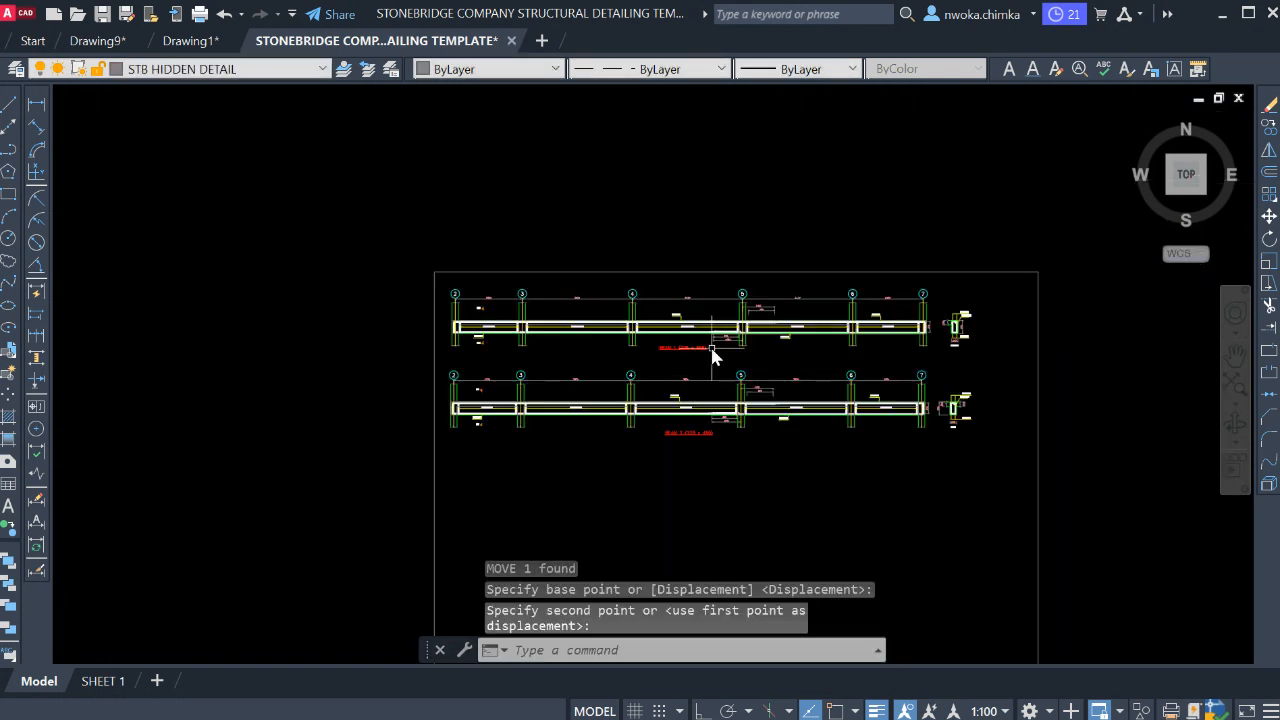
scroll(700, 360, "up", 3)
scroll(700, 310, "down", 2)
scroll(714, 424, "up", 4)
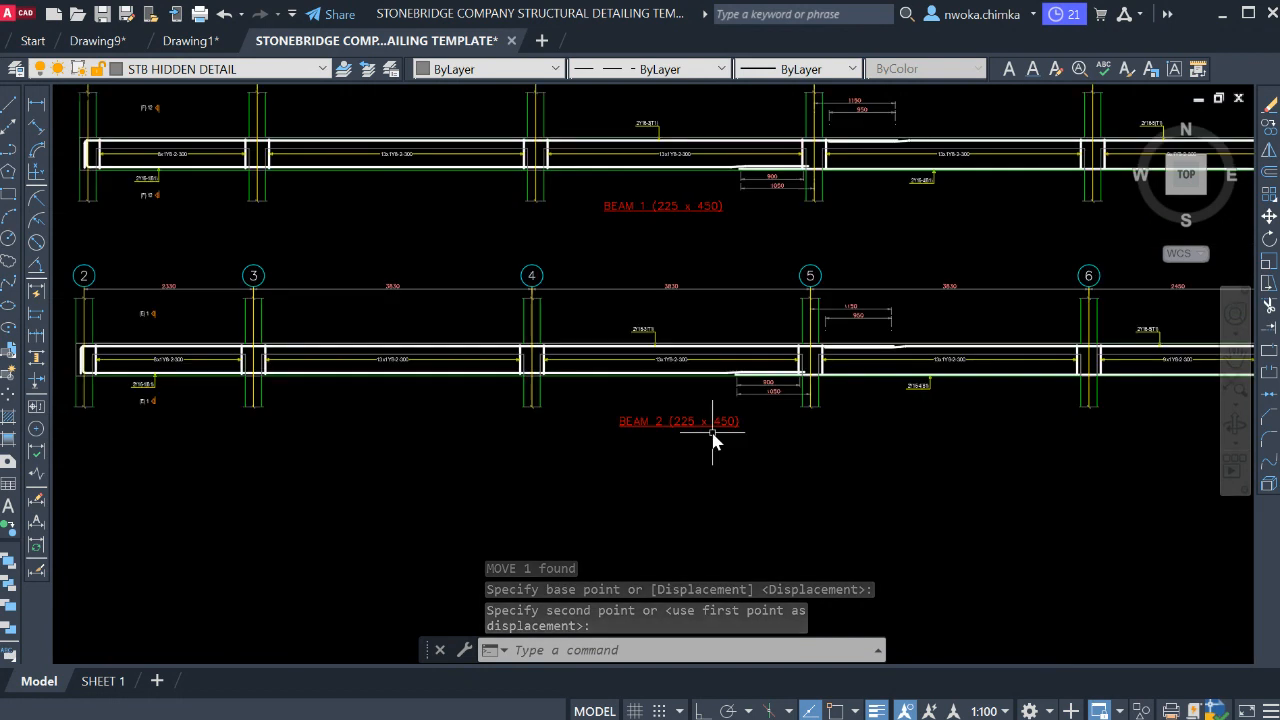
- Erase the old 1B1, 1B2, 1B3, 1B4 and 1B5 225x450 labels along grid E on the plan
scroll(714, 425, "down", 4)
scroll(706, 330, "down", 4)
middle_click_drag(704, 316, 751, 523)
middle_click_drag(672, 362, 774, 567)
scroll(510, 330, "up", 12)
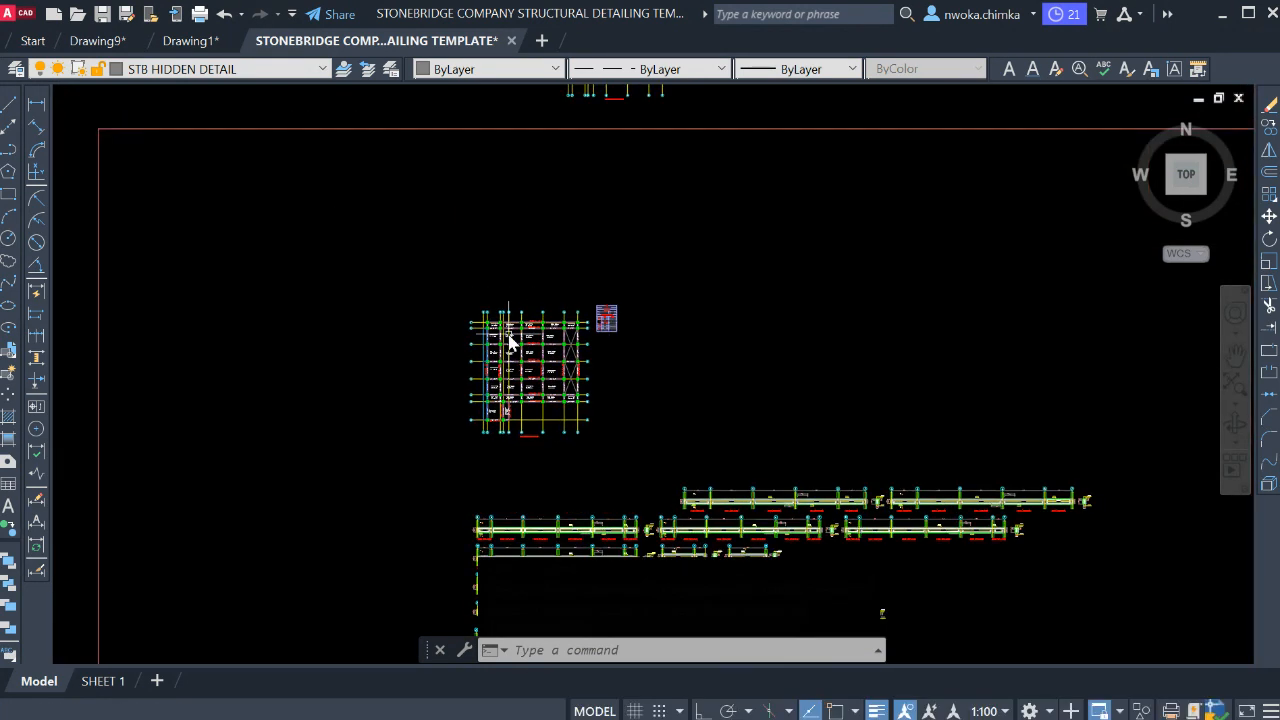
left_click(244, 370)
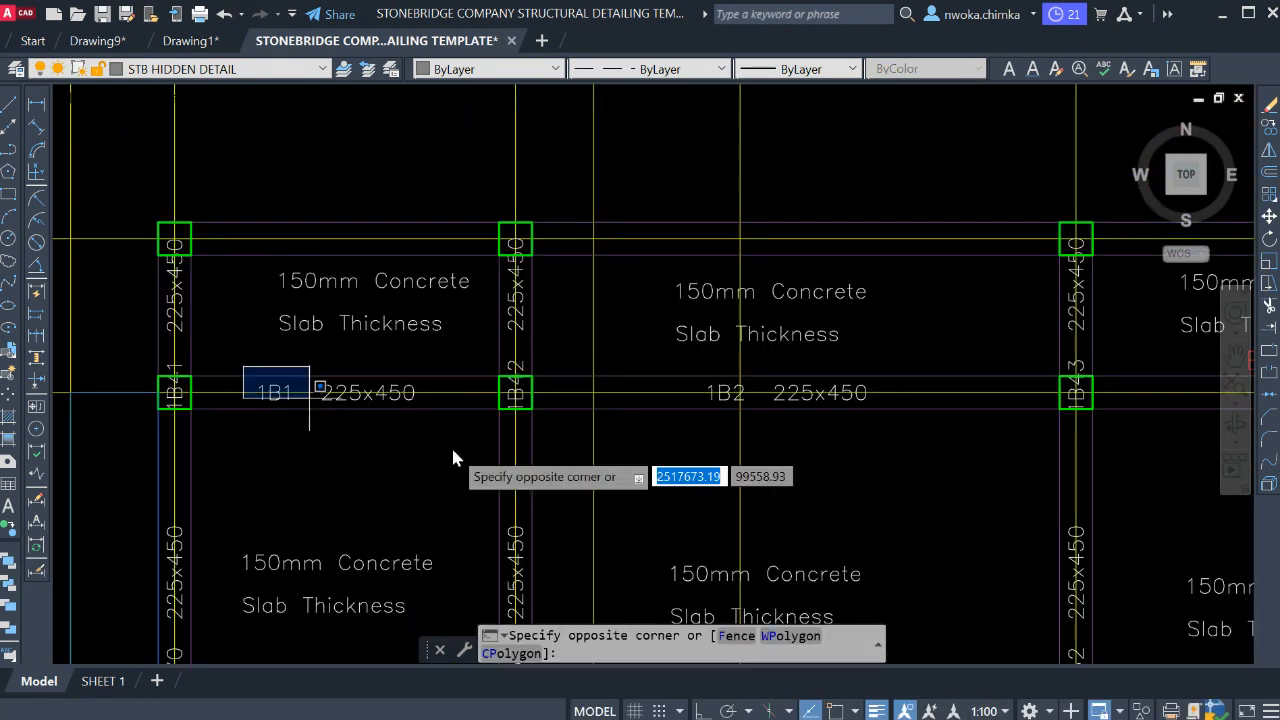
left_click(460, 448)
left_click(657, 359)
left_click(920, 447)
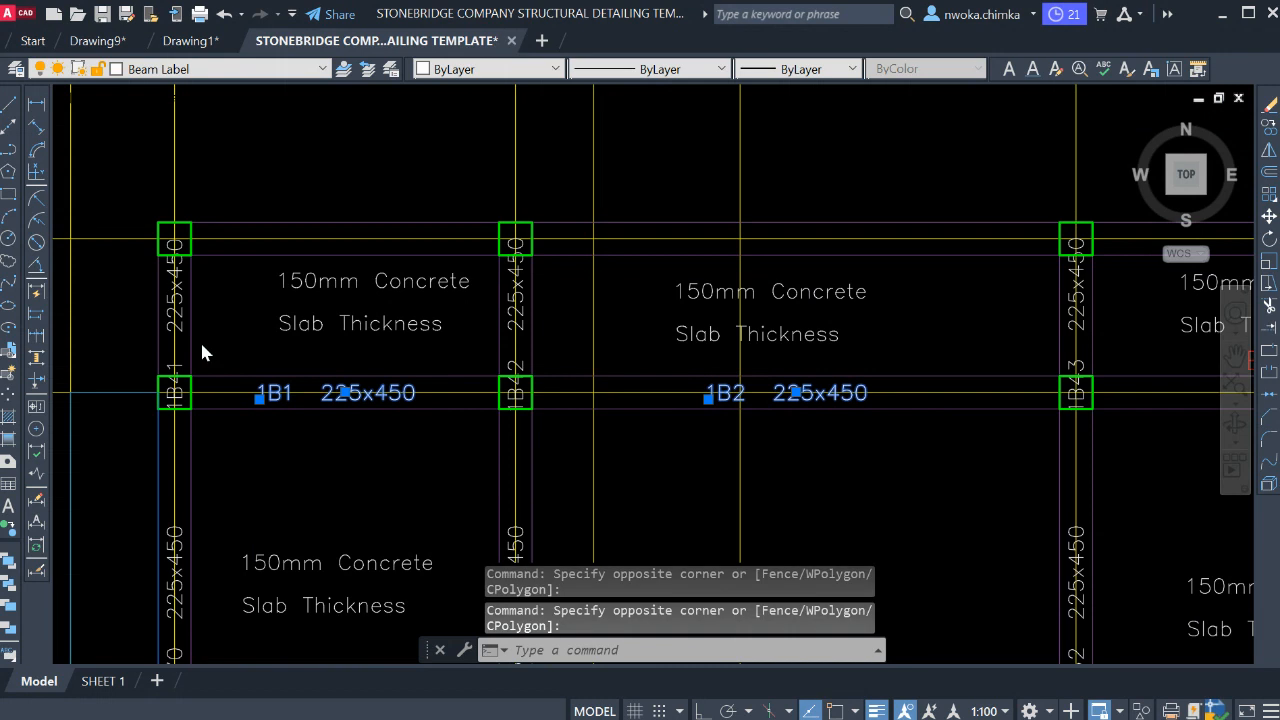
scroll(500, 343, "down", 5)
scroll(775, 420, "up", 3)
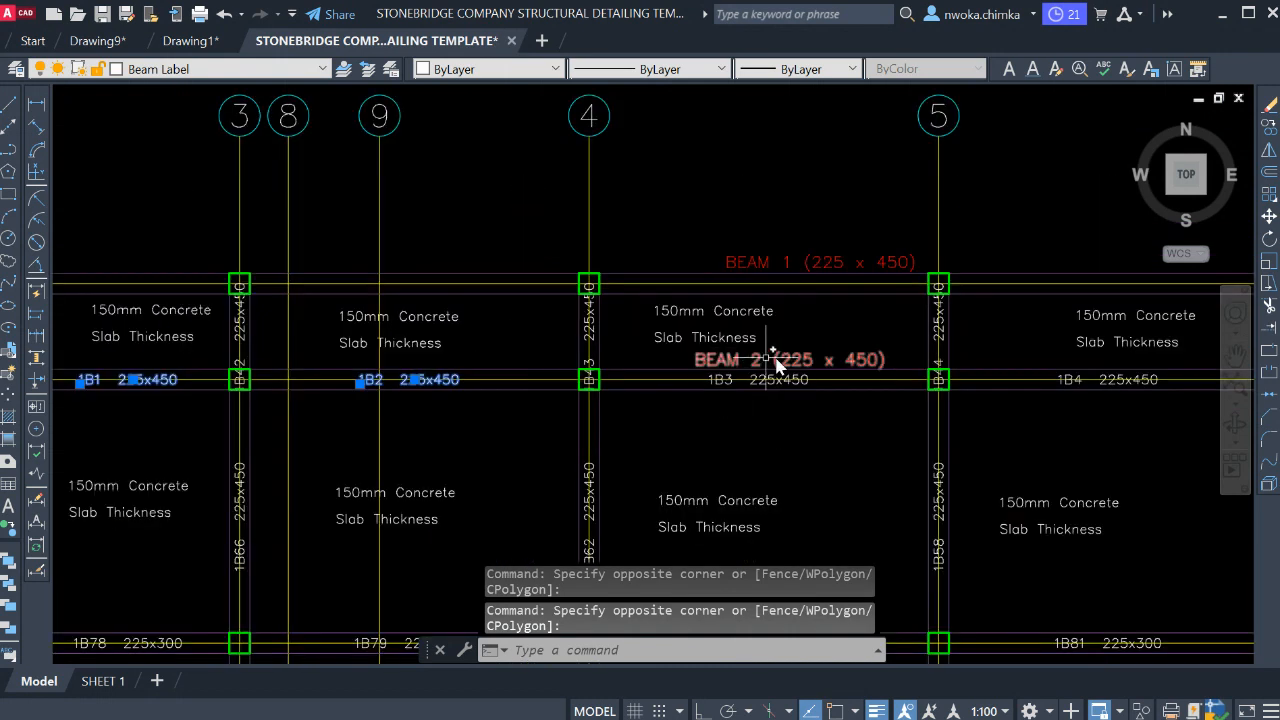
scroll(697, 374, "up", 2)
left_click(668, 357)
left_click(943, 457)
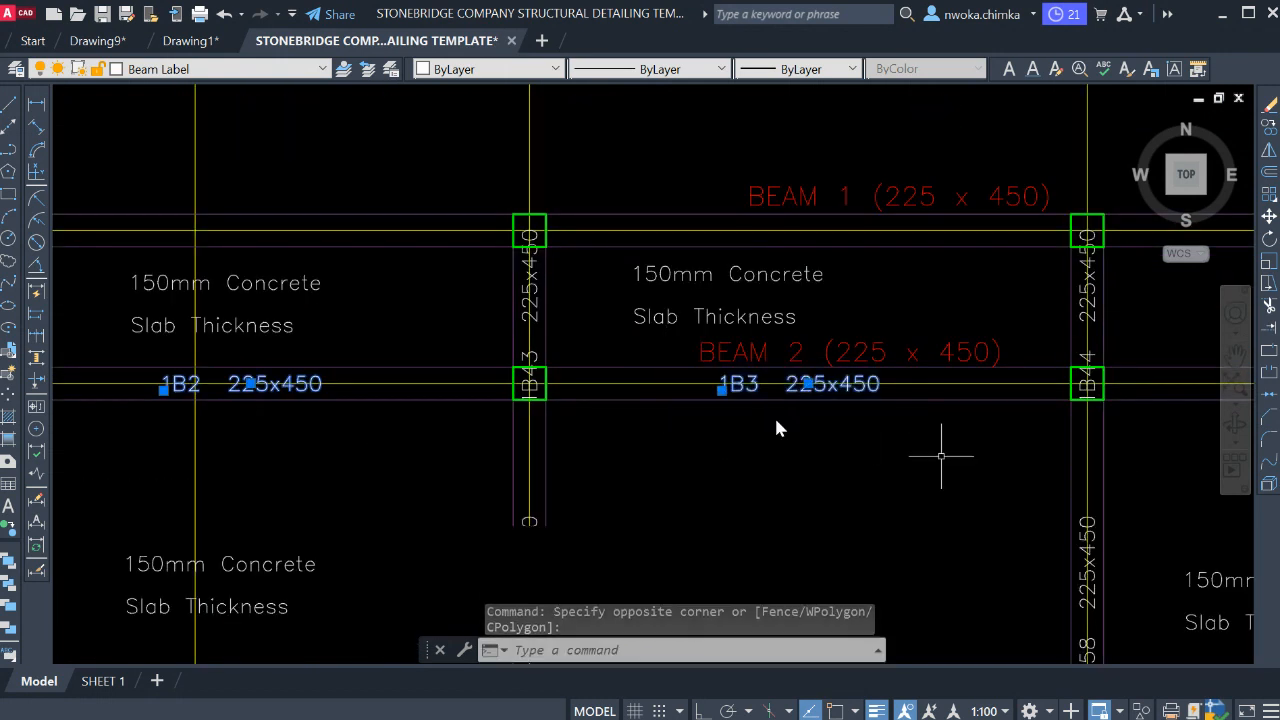
scroll(768, 357, "down", 2)
middle_click_drag(768, 357, 485, 341)
scroll(737, 331, "up", 2)
left_click(737, 323)
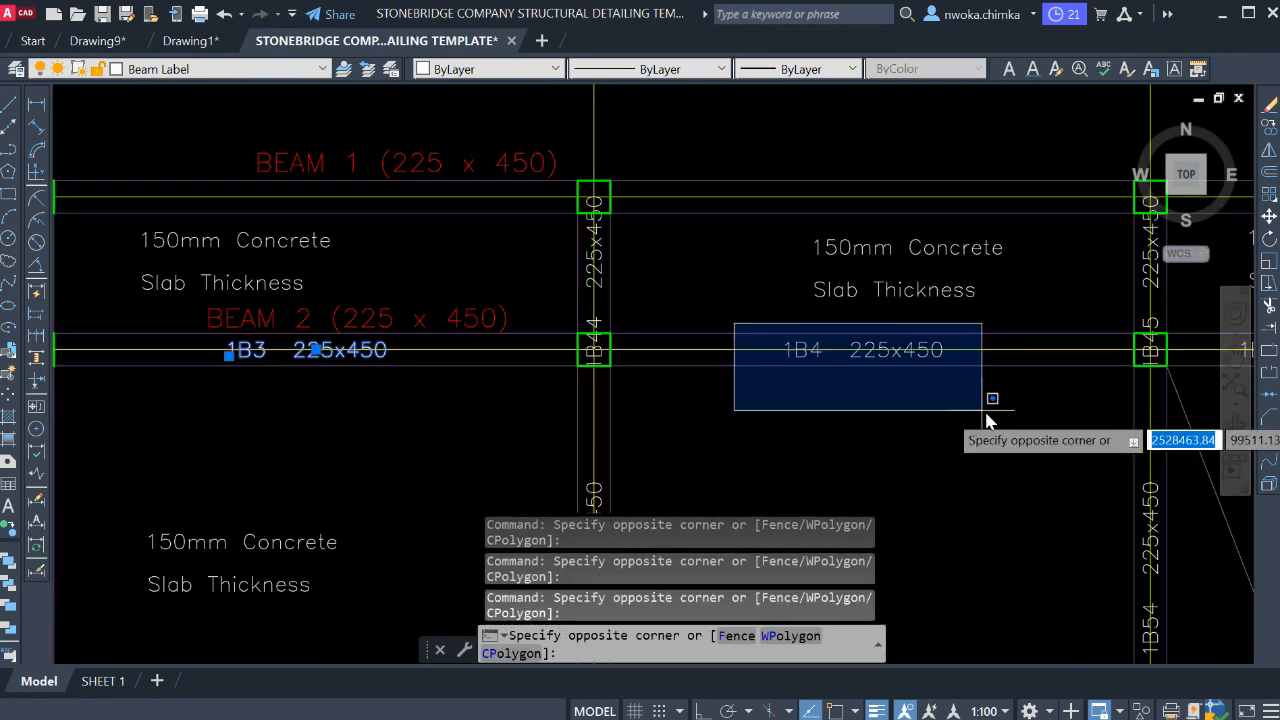
left_click(986, 400)
middle_click_drag(986, 400, 508, 385)
left_click(777, 278)
left_click(985, 372)
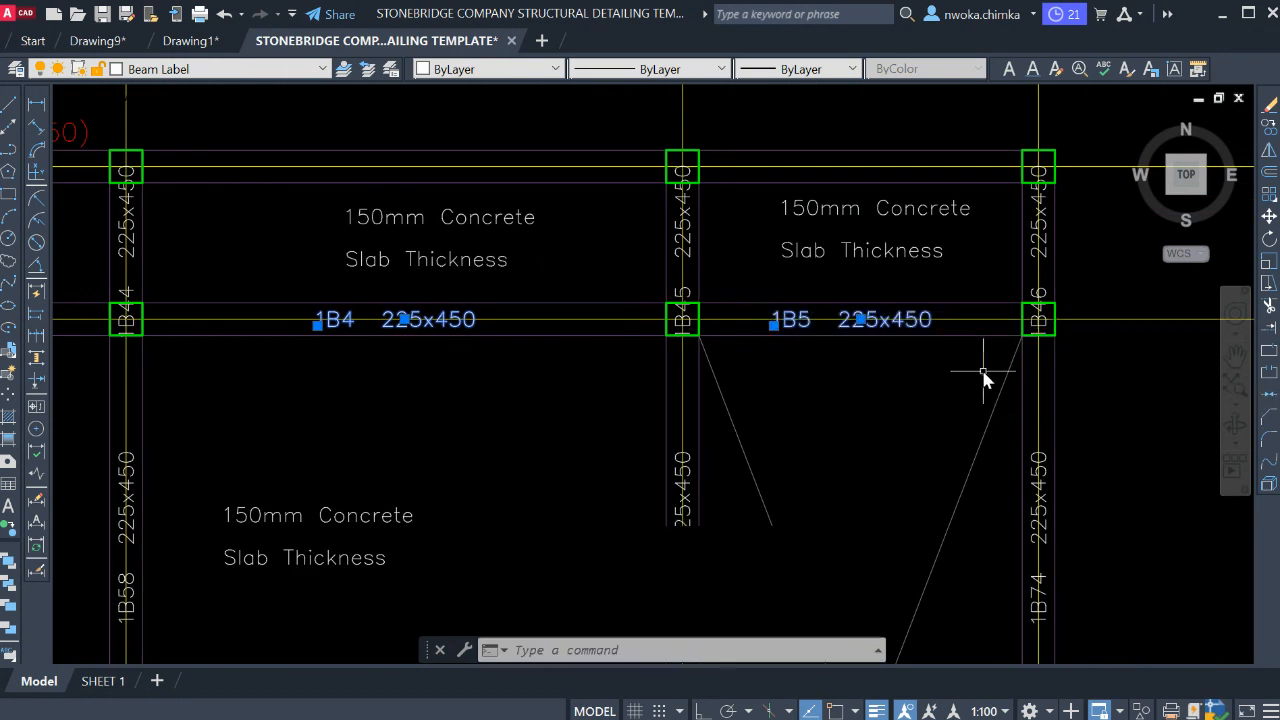
type("e")
key("Return")
- Move the Slab Thickness text line between grids 4 and 5 slightly upward, clear of the BEAM 2 label
scroll(926, 320, "down", 2)
scroll(546, 377, "down", 2)
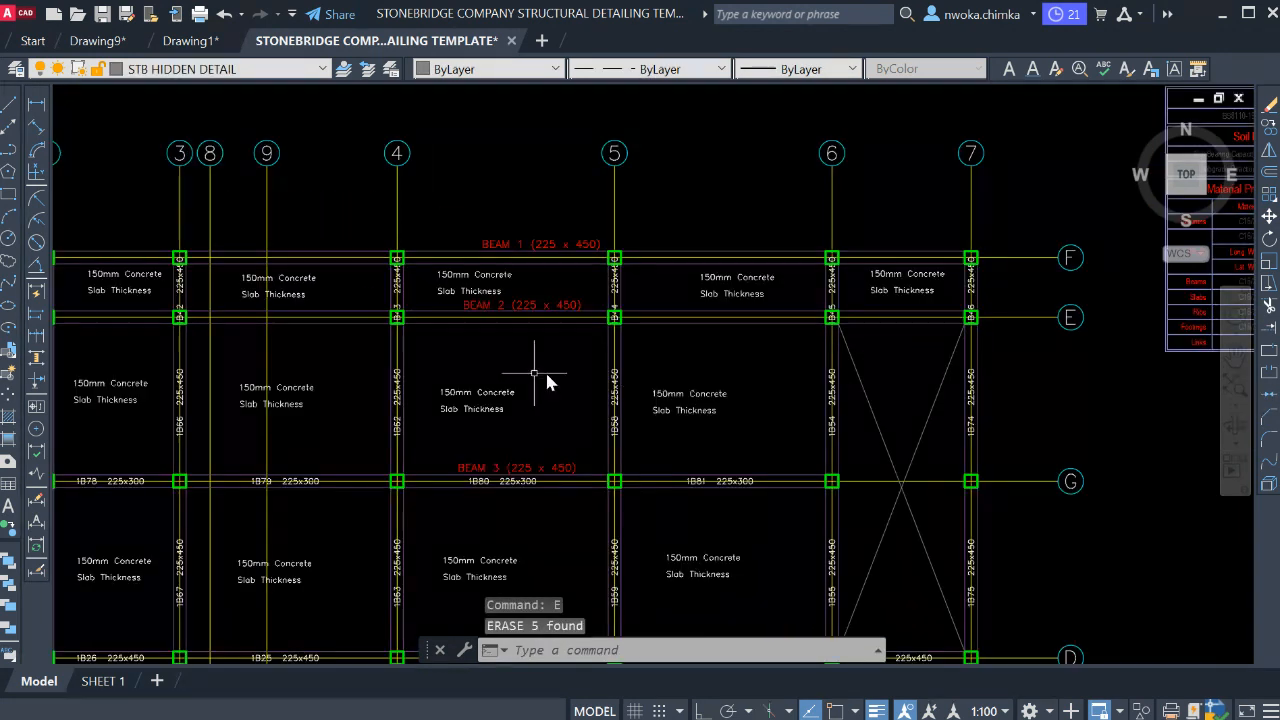
scroll(546, 363, "down", 2)
scroll(535, 327, "up", 2)
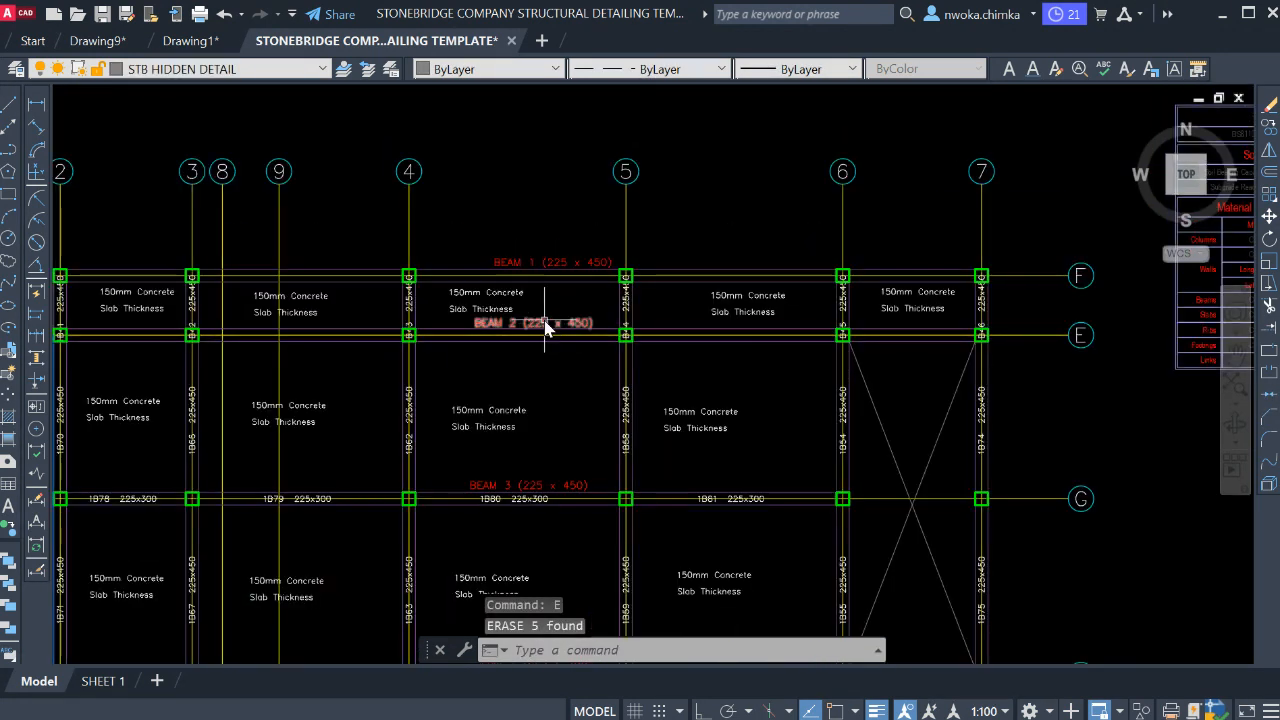
scroll(545, 328, "up", 4)
scroll(586, 294, "down", 2)
scroll(508, 277, "up", 4)
left_click(527, 328)
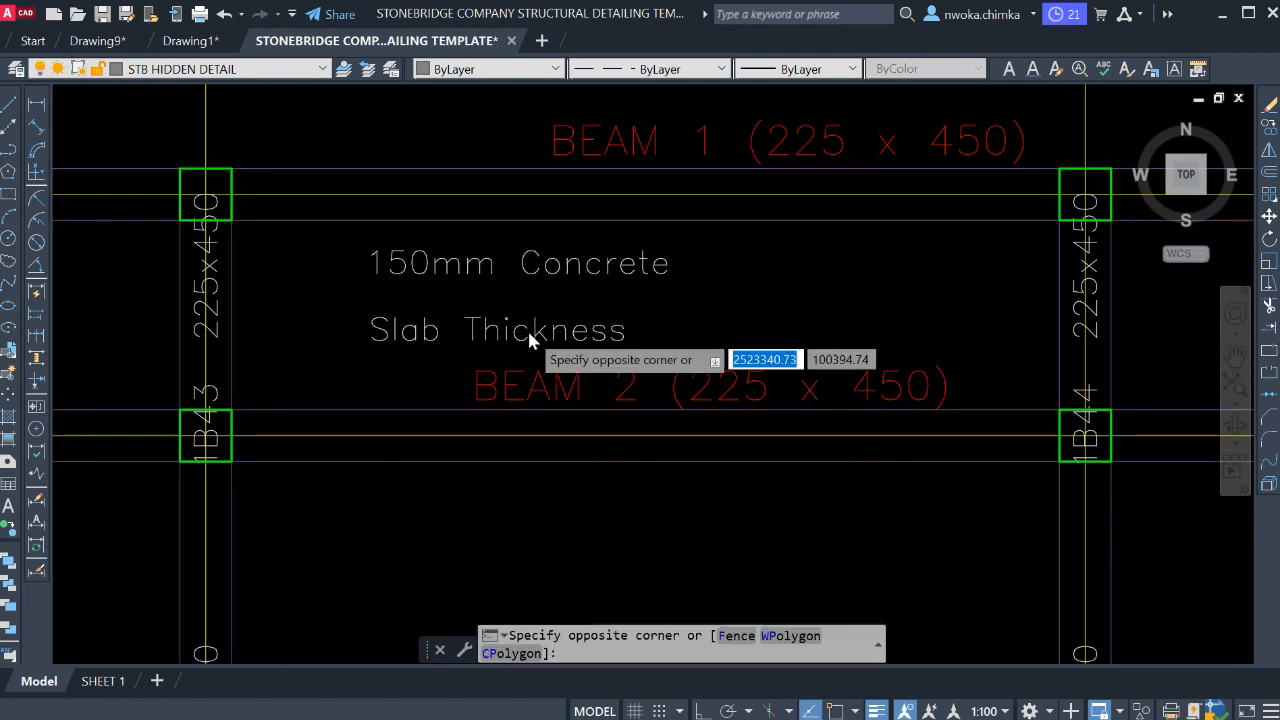
left_click(528, 306)
type("m")
key("Return")
left_click(760, 329)
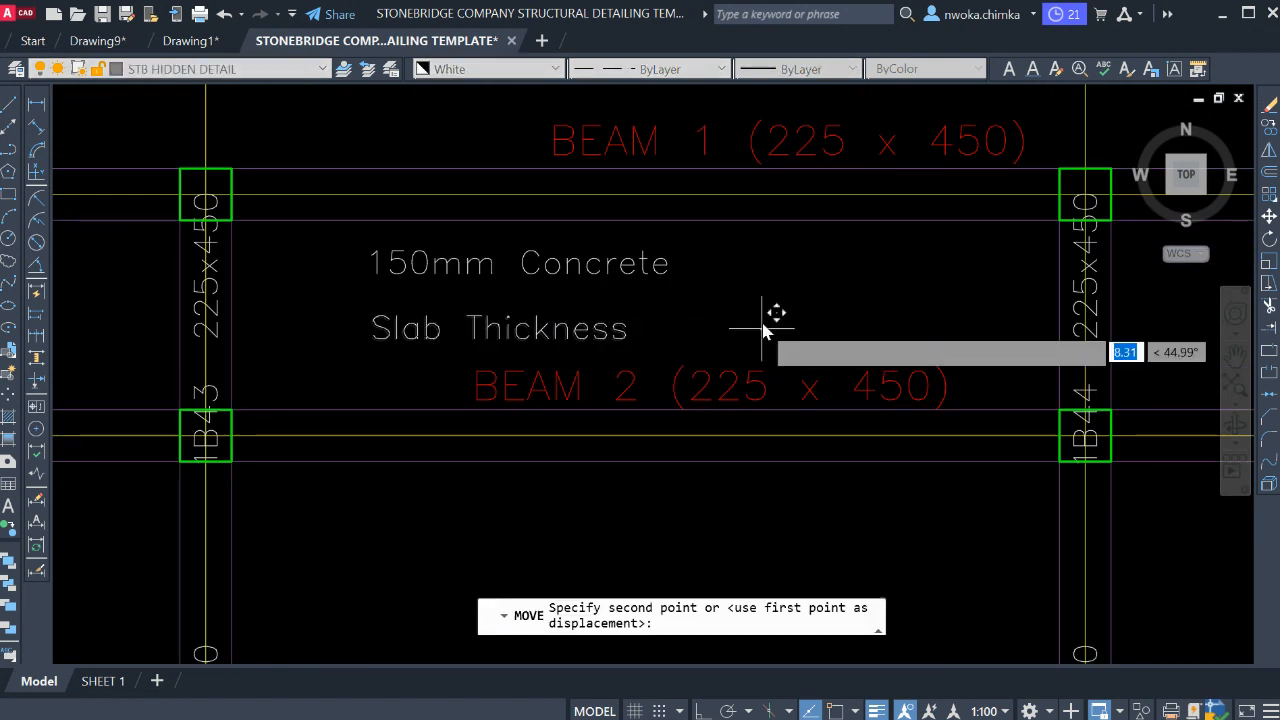
left_click(764, 294)
- Examine the old beam labels along grid G to compare their section sizes with the BEAM 3 label
scroll(709, 277, "down", 4)
scroll(711, 280, "down", 2)
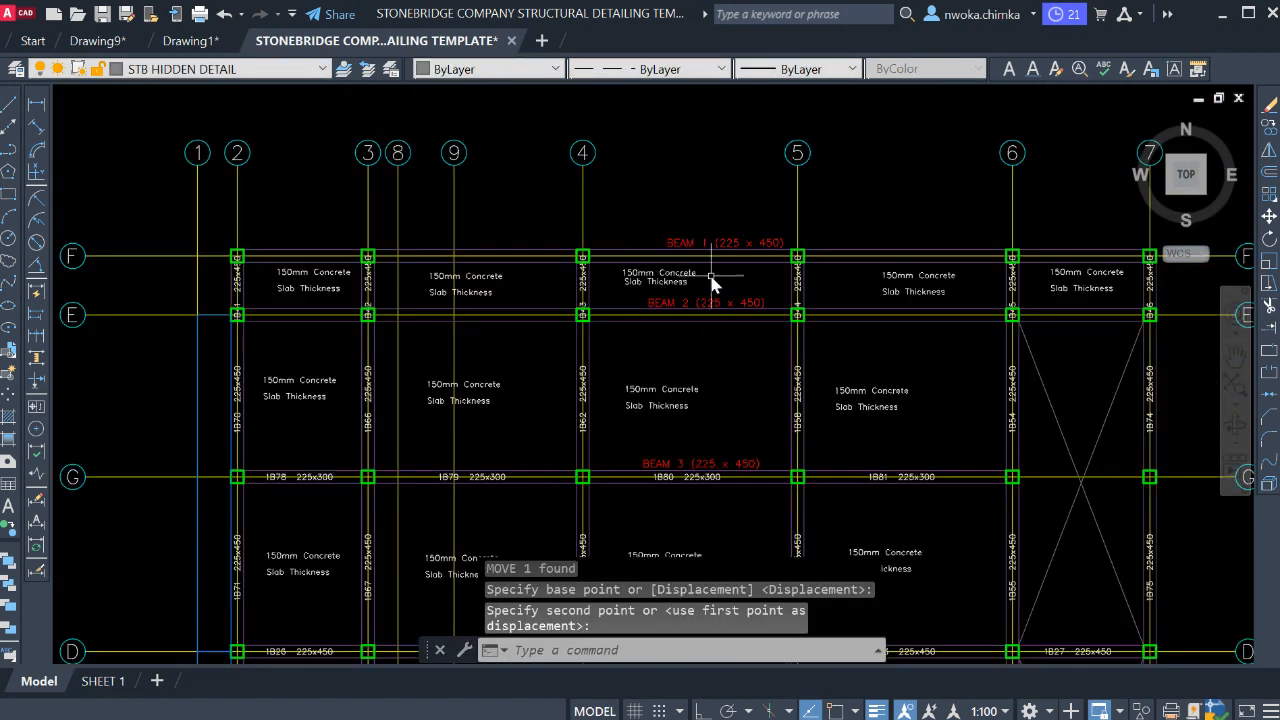
scroll(662, 300, "up", 3)
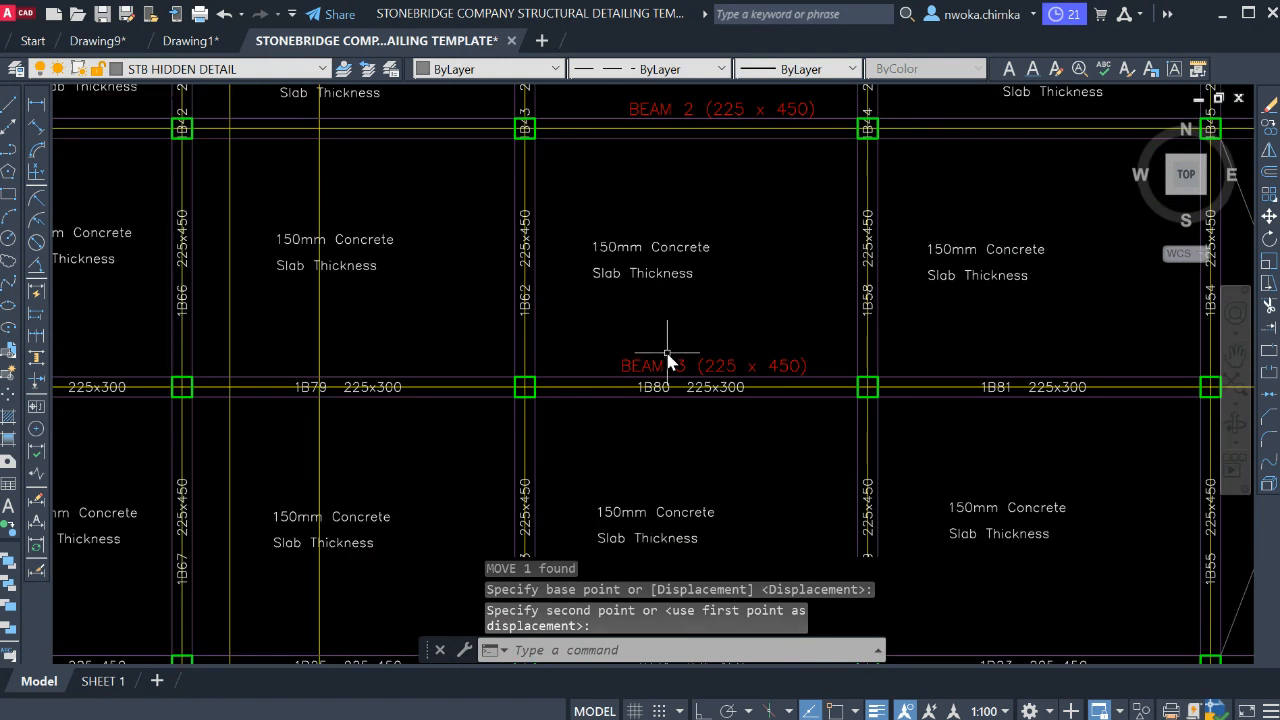
scroll(780, 335, "down", 3)
scroll(491, 349, "up", 5)
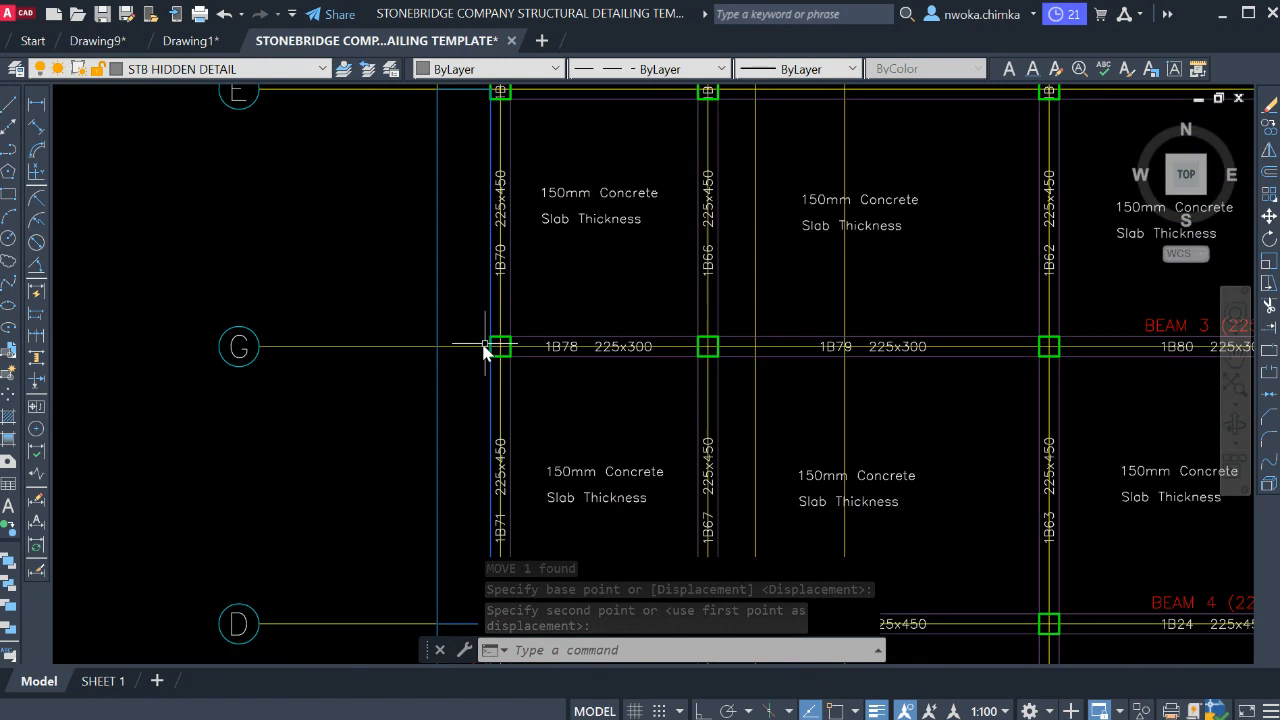
left_click(610, 355)
scroll(445, 348, "down", 3)
scroll(474, 346, "up", 3)
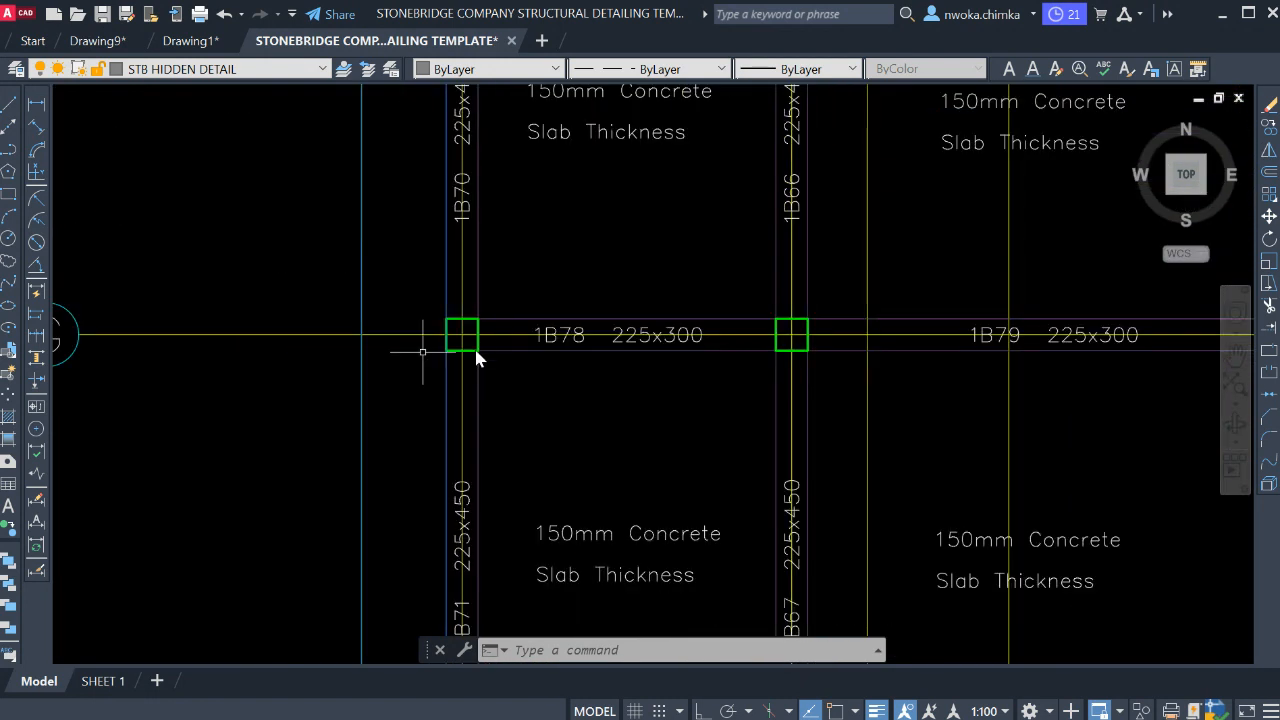
scroll(474, 346, "down", 3)
middle_click_drag(762, 430, 320, 425)
scroll(620, 350, "up", 2)
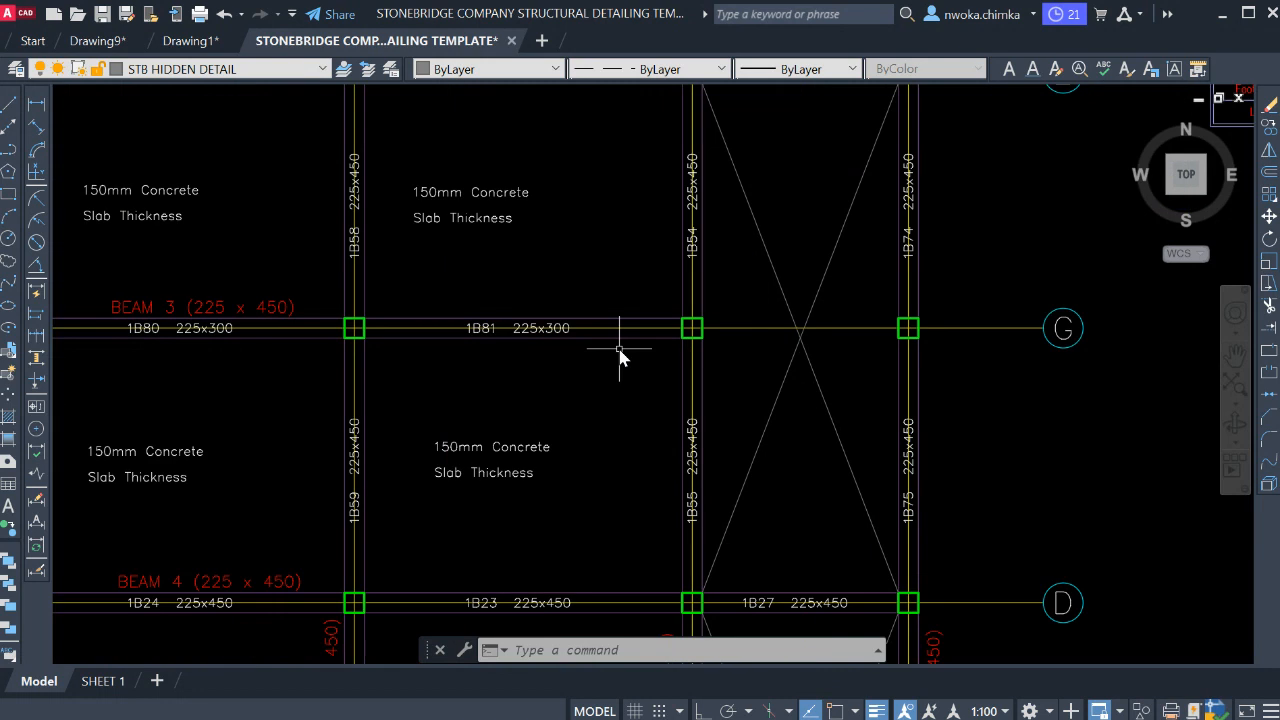
middle_click_drag(620, 350, 835, 372)
scroll(491, 334, "up", 2)
middle_click_drag(489, 334, 616, 334)
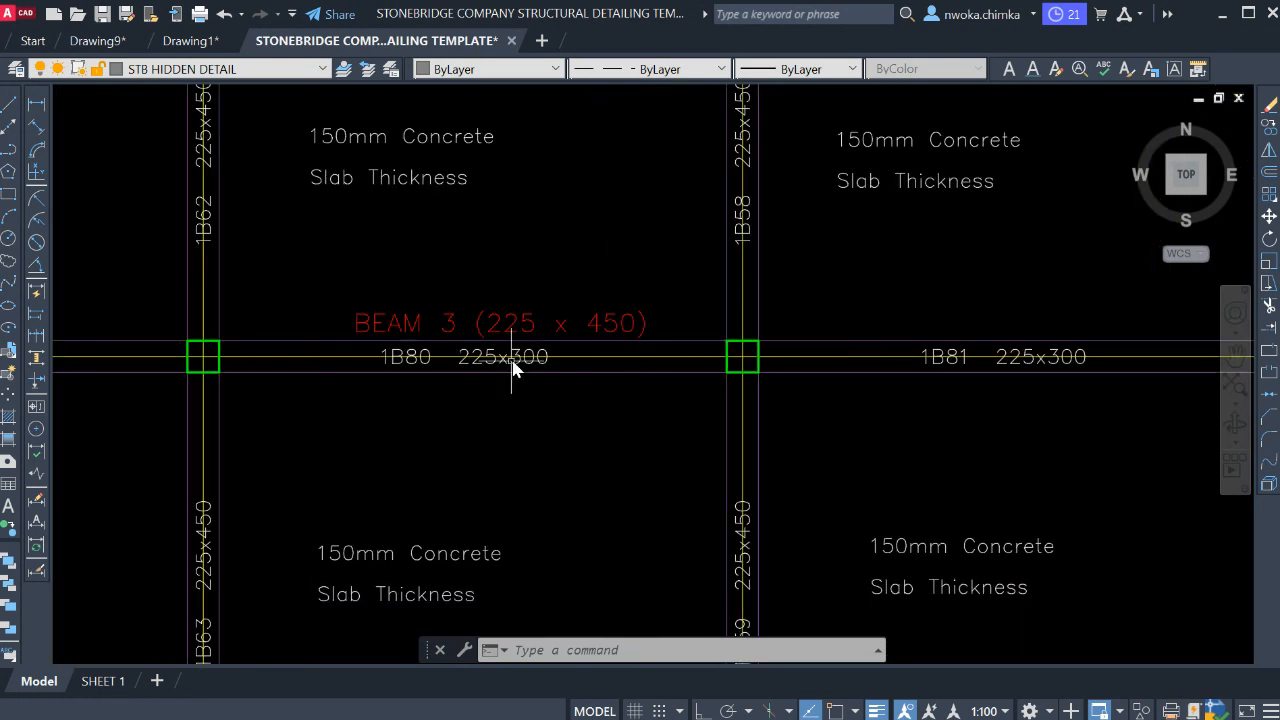
scroll(476, 368, "up", 2)
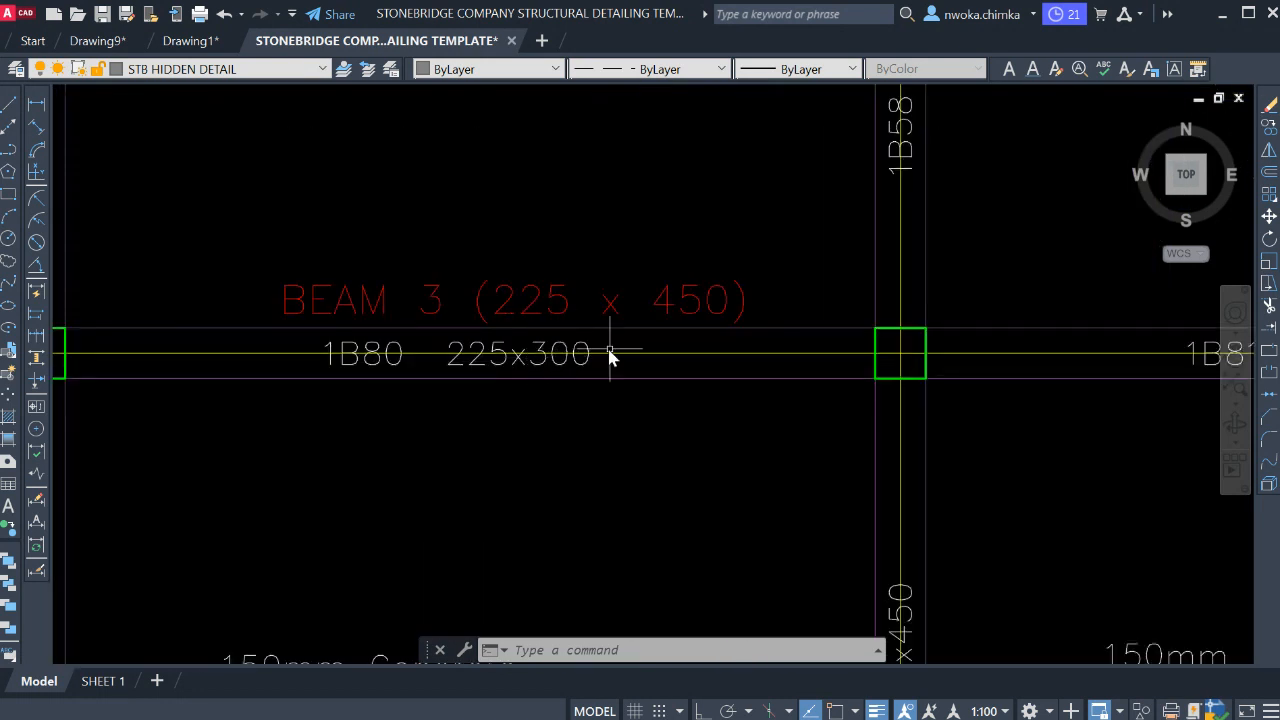
scroll(694, 300, "down", 5)
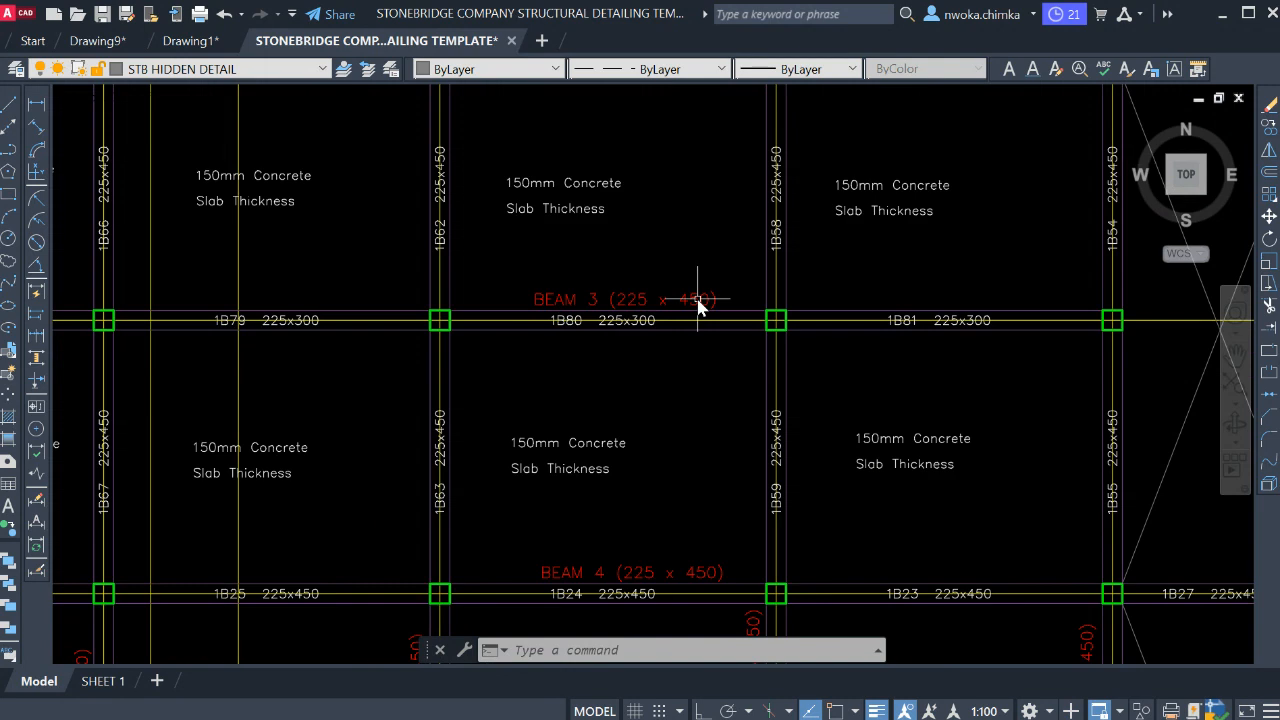
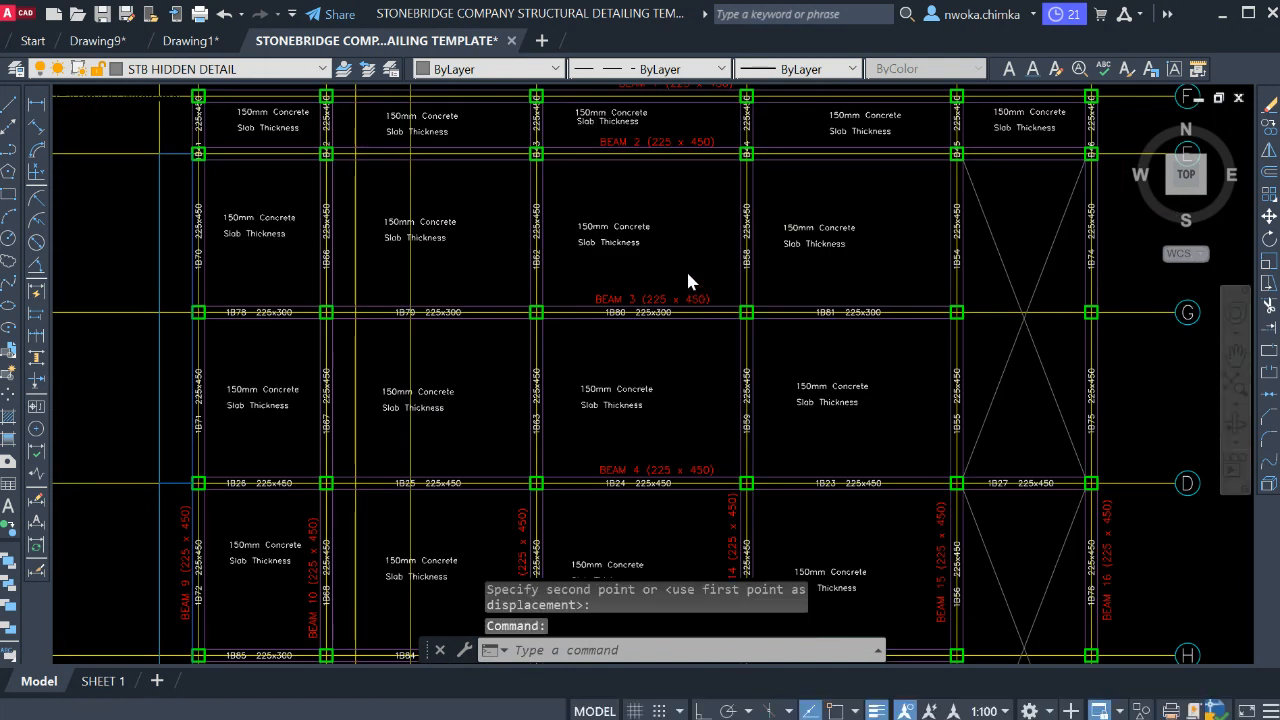
- Change the BEAM 3 label on the plan to read BEAM 3 (225 x 300)
scroll(690, 285, "up", 6)
scroll(694, 330, "down", 2)
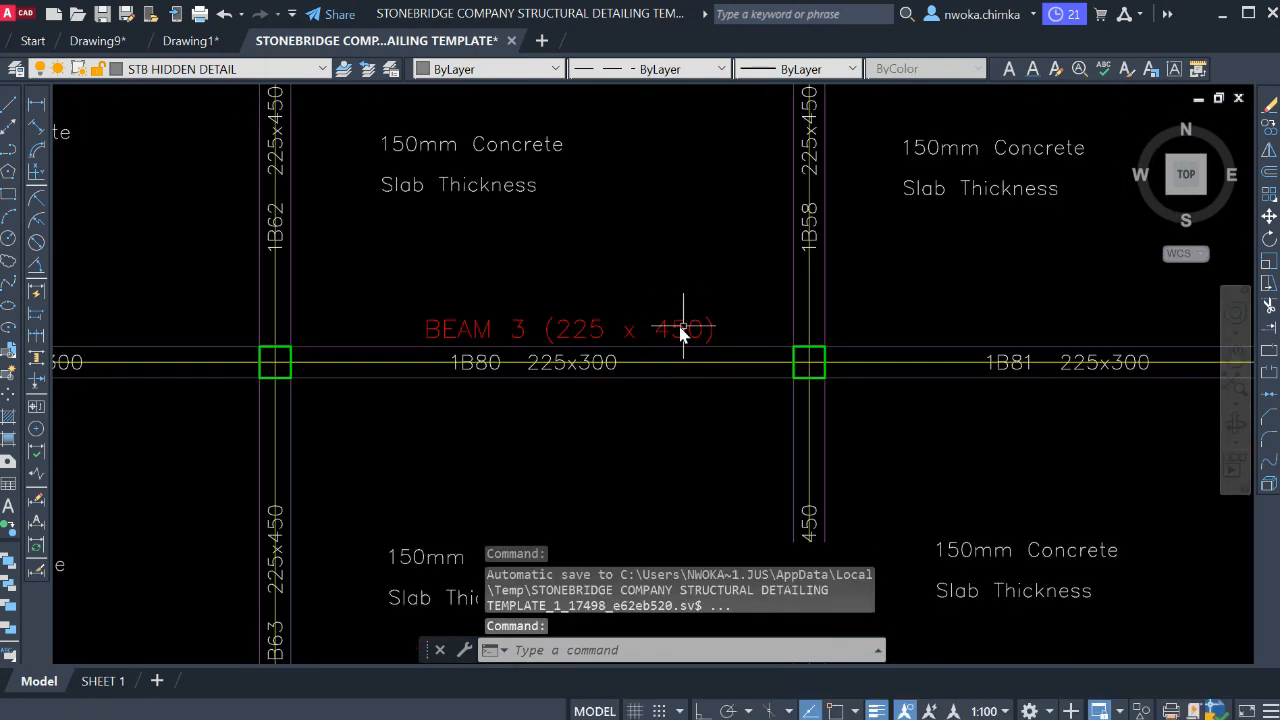
scroll(693, 335, "up", 2)
left_click(686, 338)
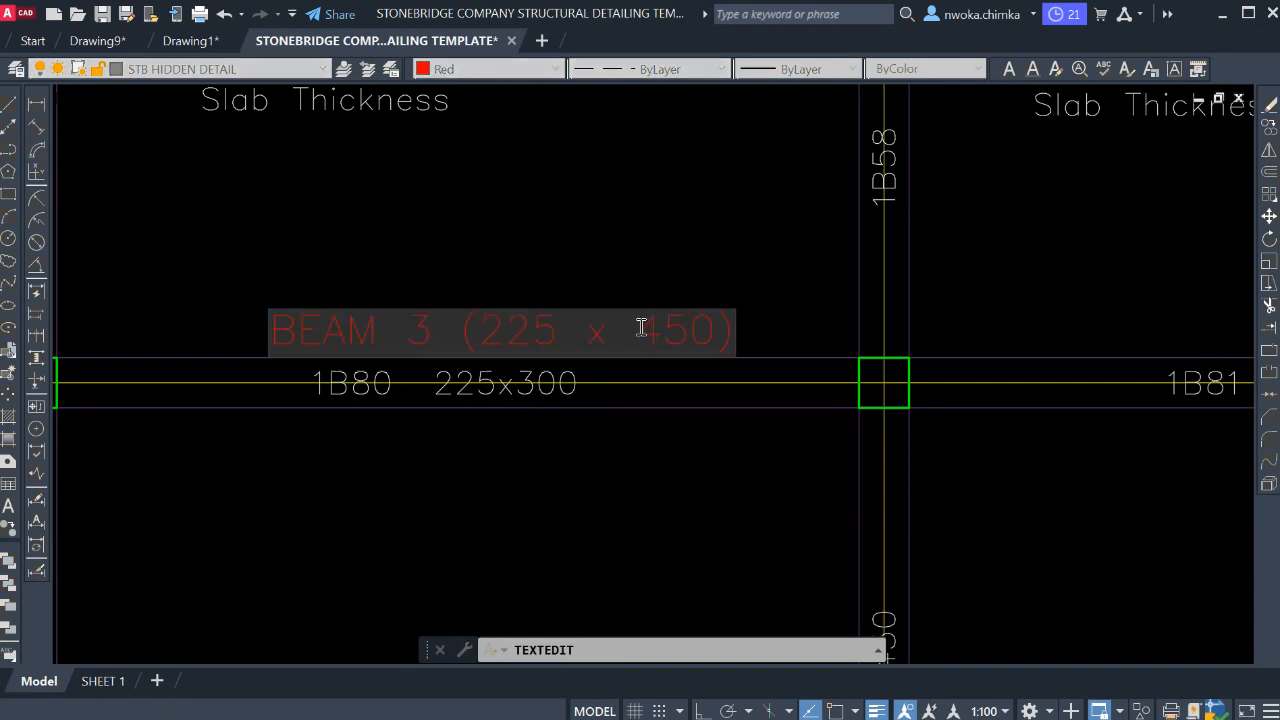
type("30")
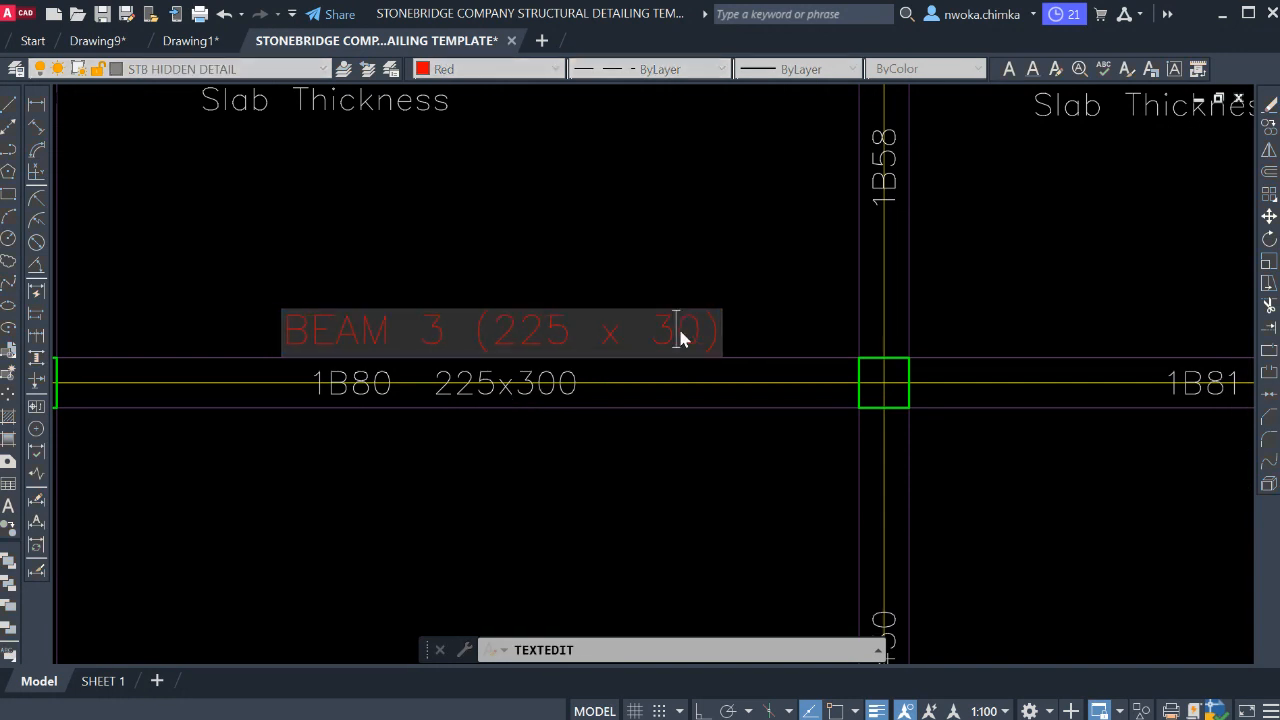
left_click(725, 229)
scroll(838, 300, "down", 3)
scroll(838, 300, "down", 2)
key("Escape")
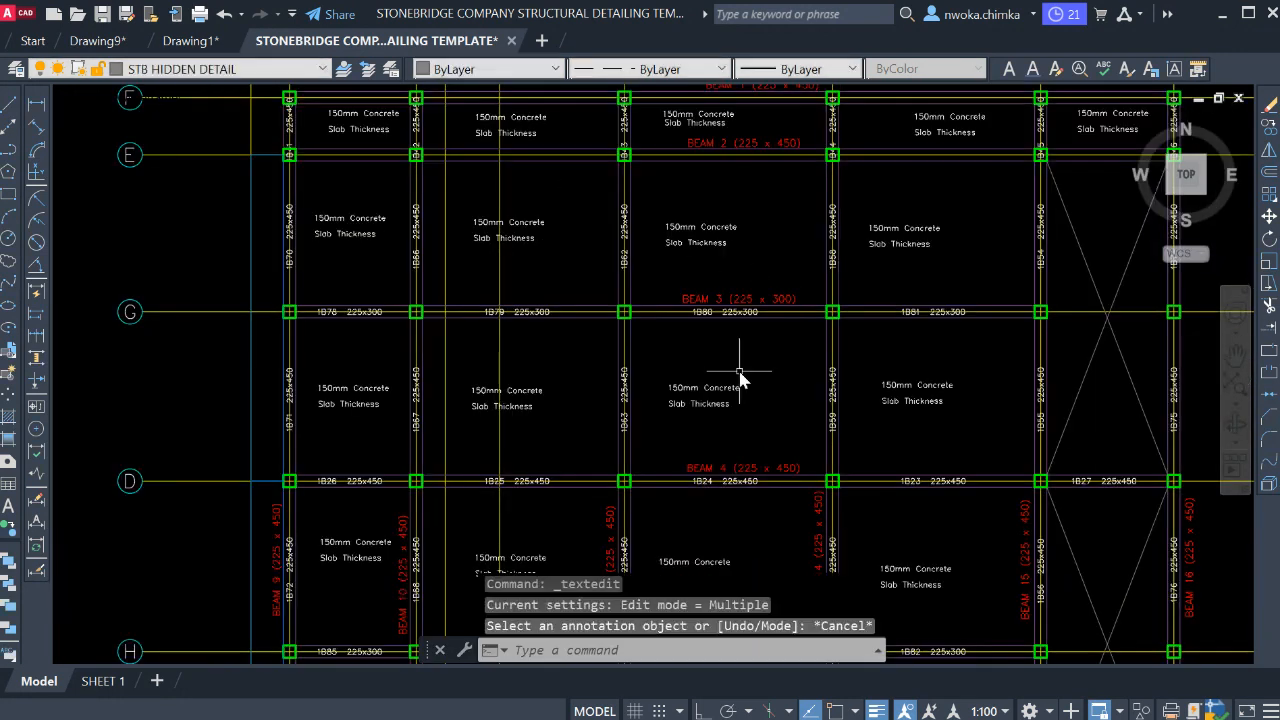
- Start copying the BEAM 3 (225 x 300) label on grid G of the plan, taking a base point on its text
scroll(338, 322, "up", 5)
scroll(307, 290, "down", 5)
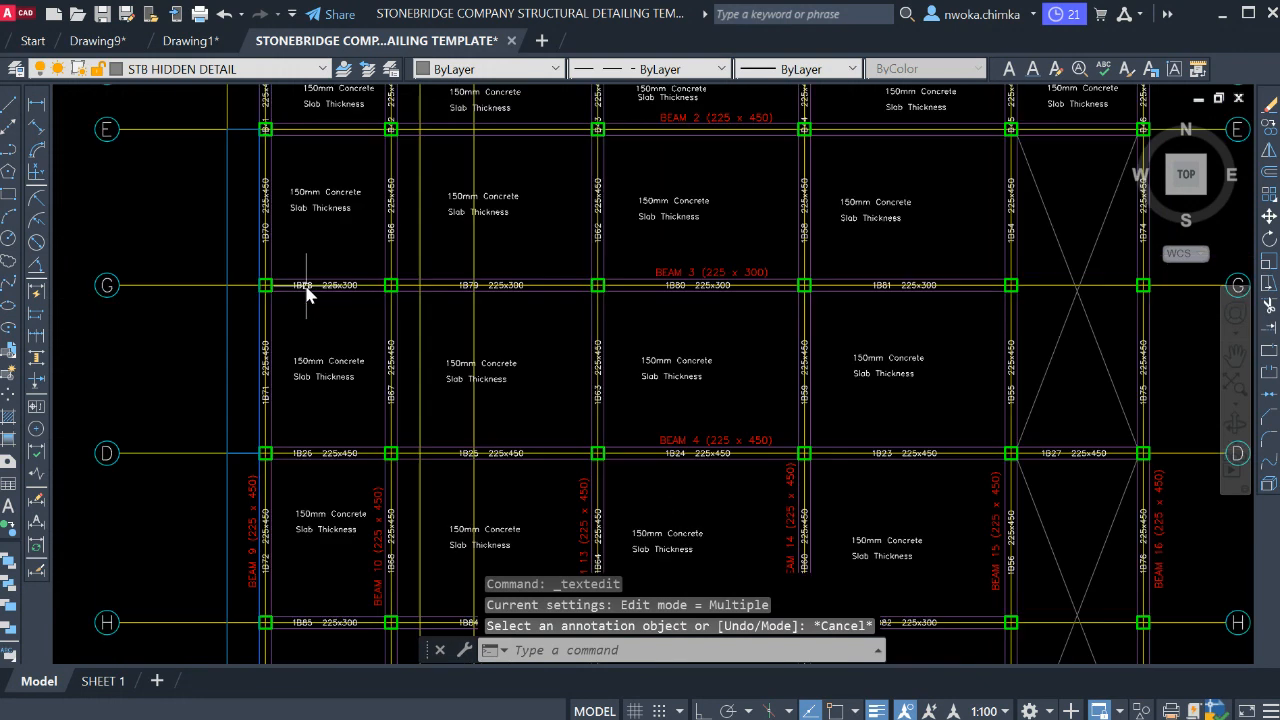
scroll(922, 285, "up", 6)
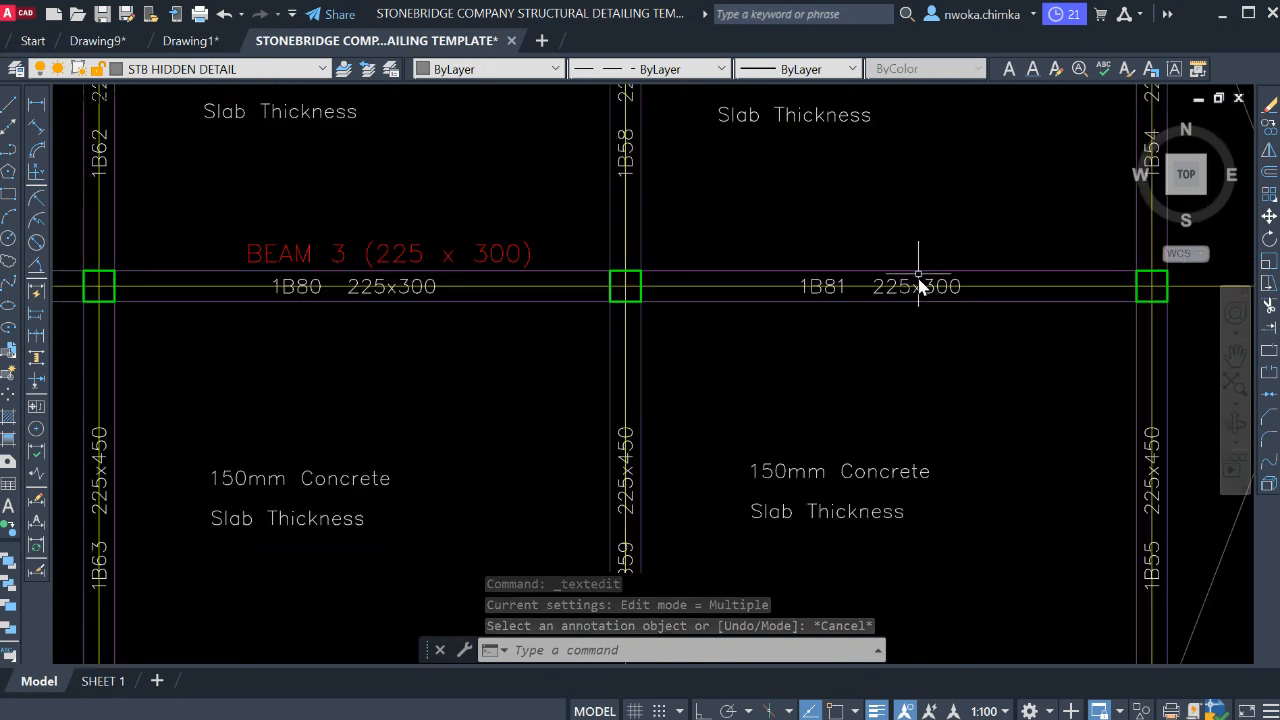
scroll(851, 290, "down", 5)
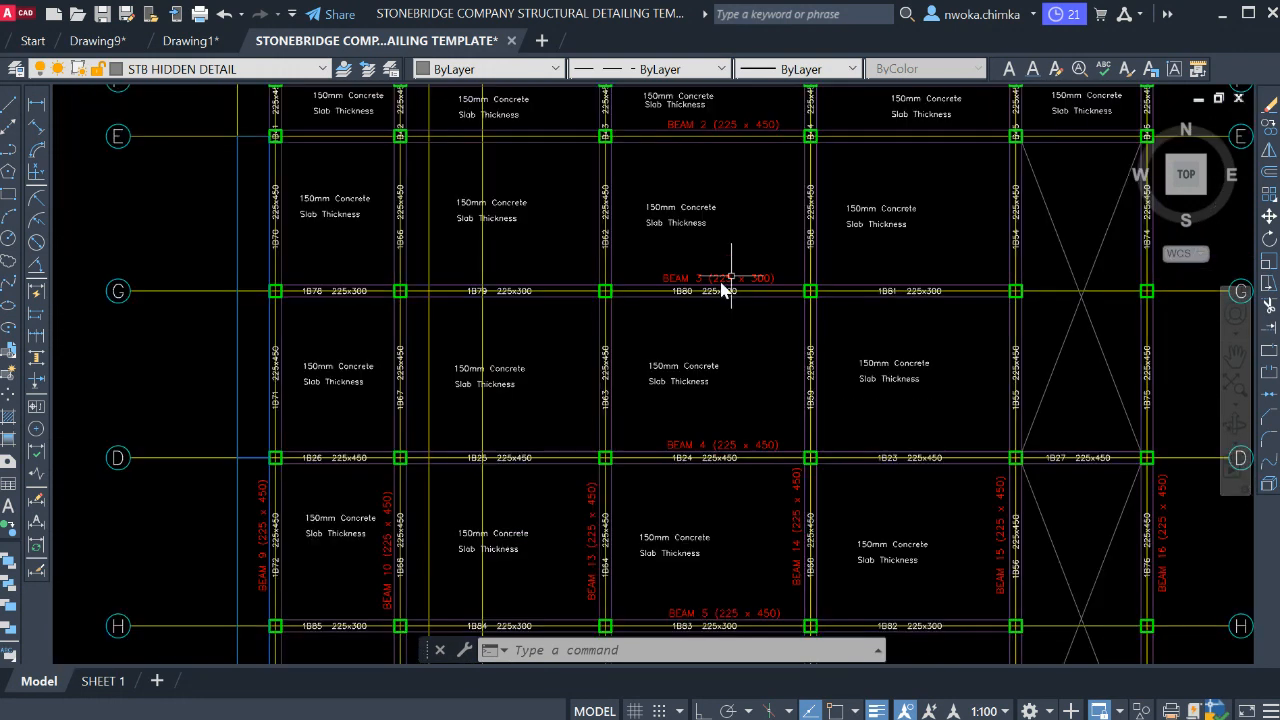
scroll(726, 286, "up", 2)
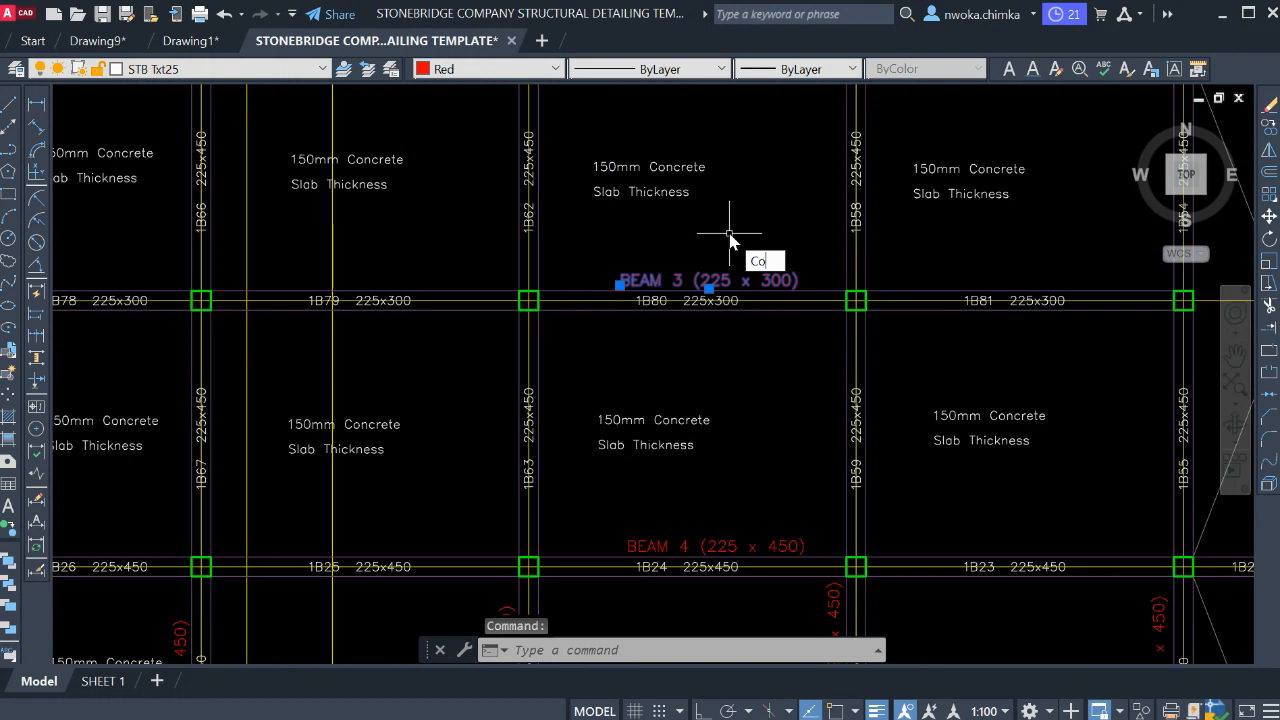
type("co")
key("Return")
left_click(652, 282)
scroll(806, 267, "down", 2)
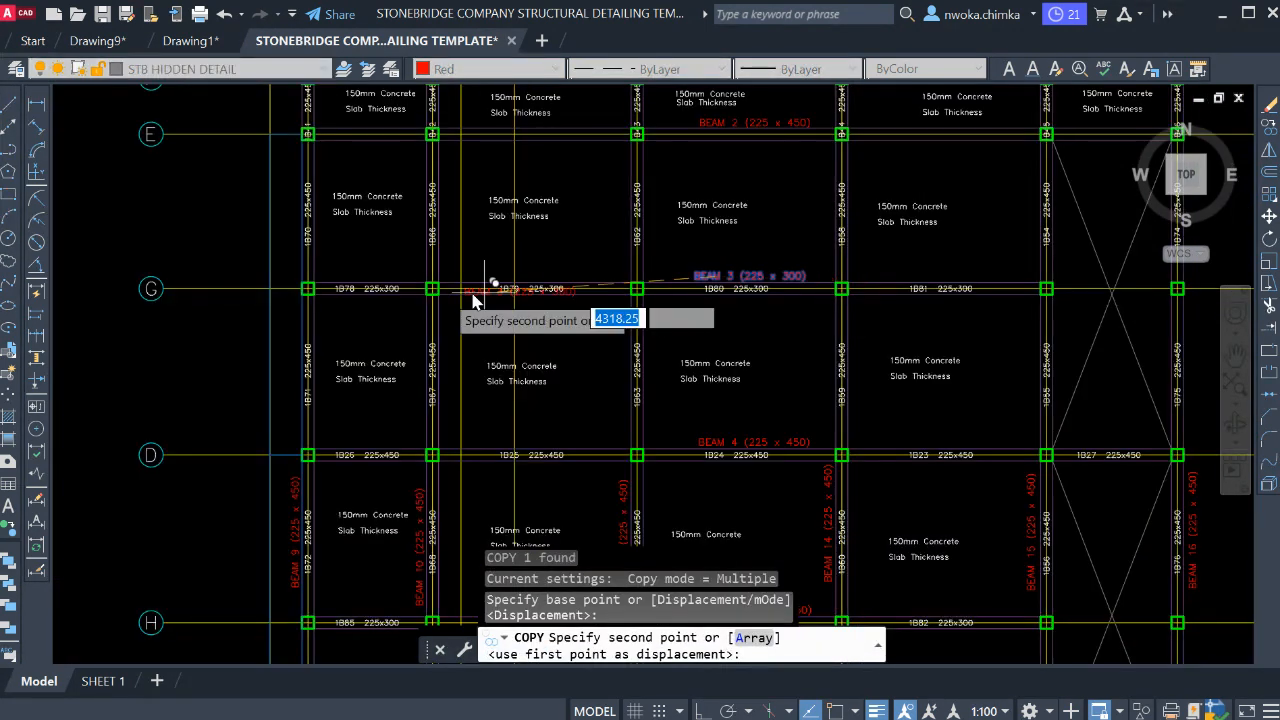
- Search the beam details for the grid G beam carrying the old labels 1B78 to 1B81 (225x300)
scroll(335, 288, "up", 4)
scroll(809, 280, "down", 4)
scroll(874, 271, "up", 4)
scroll(786, 251, "down", 2)
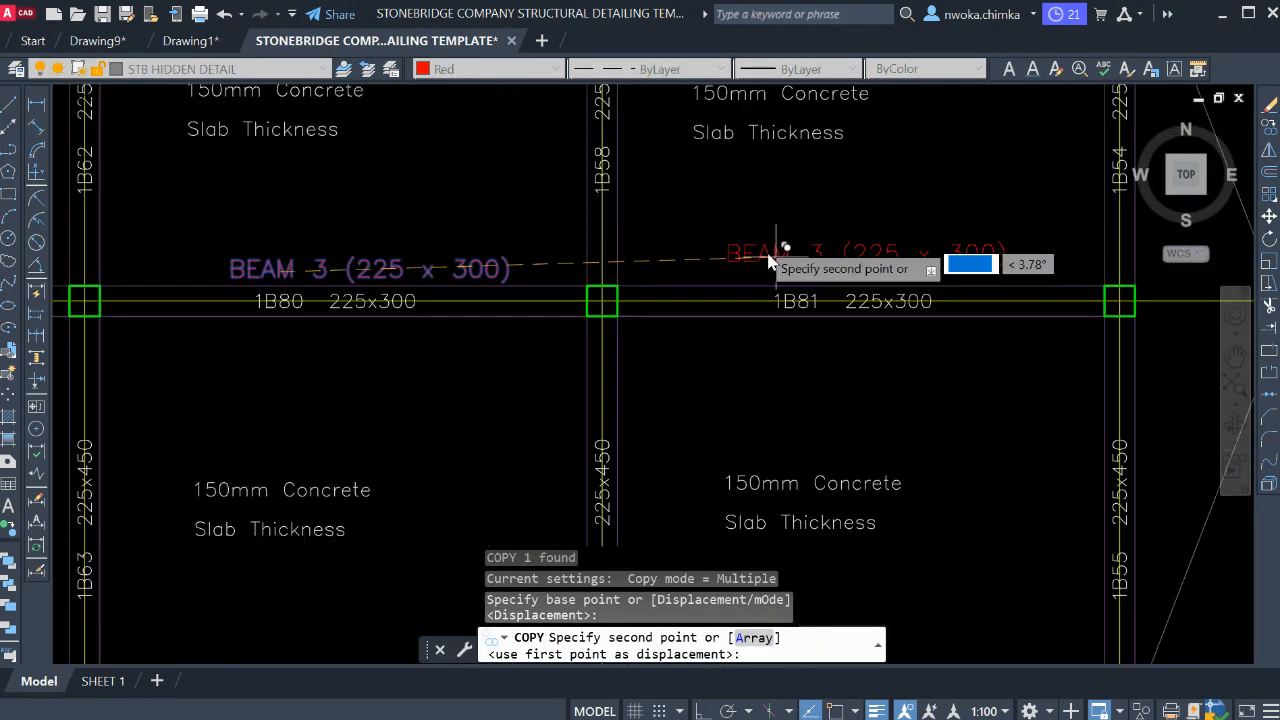
scroll(686, 205, "down", 4)
scroll(686, 205, "down", 3)
scroll(843, 366, "up", 2)
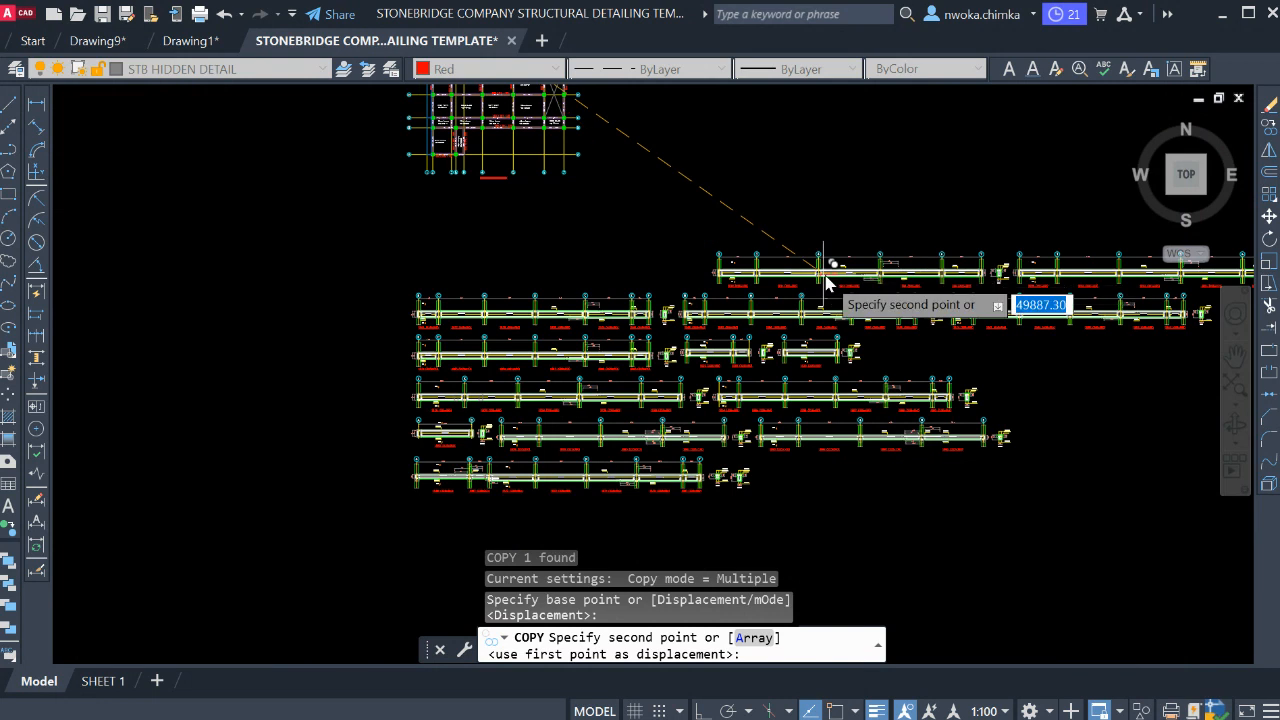
scroll(686, 341, "up", 3)
scroll(688, 350, "up", 5)
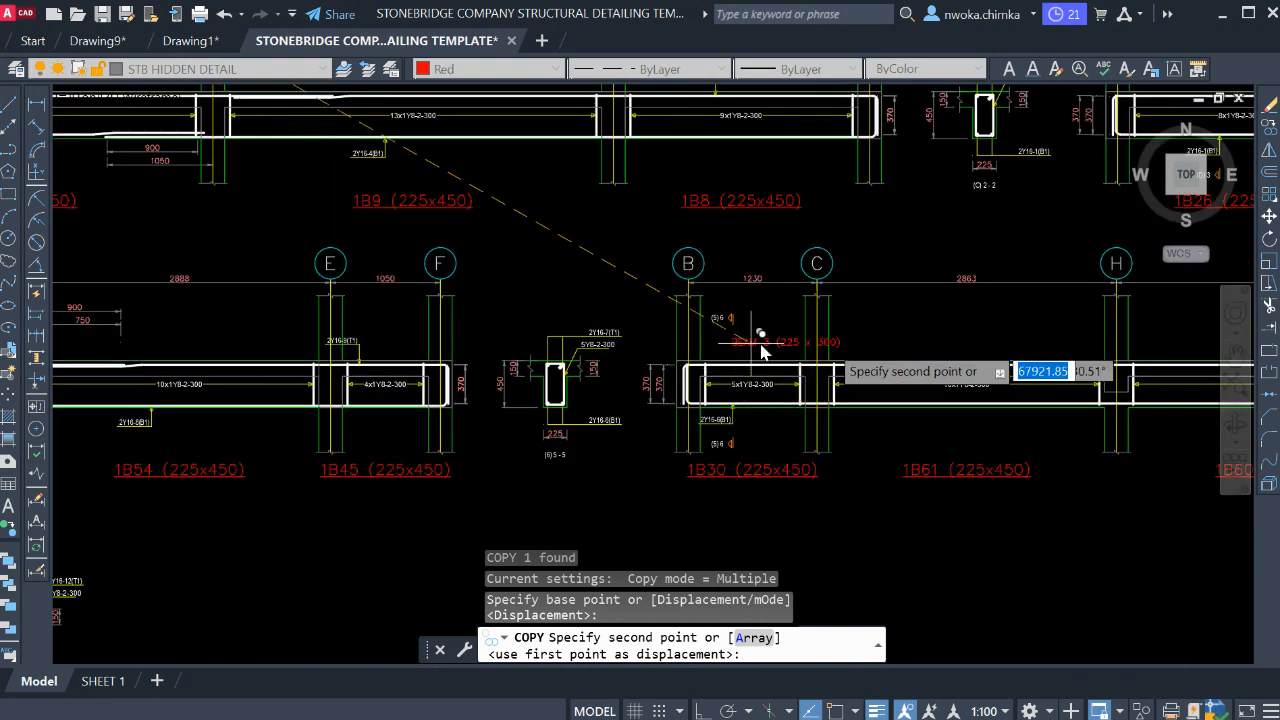
scroll(830, 342, "down", 3)
scroll(448, 316, "up", 3)
scroll(577, 290, "down", 4)
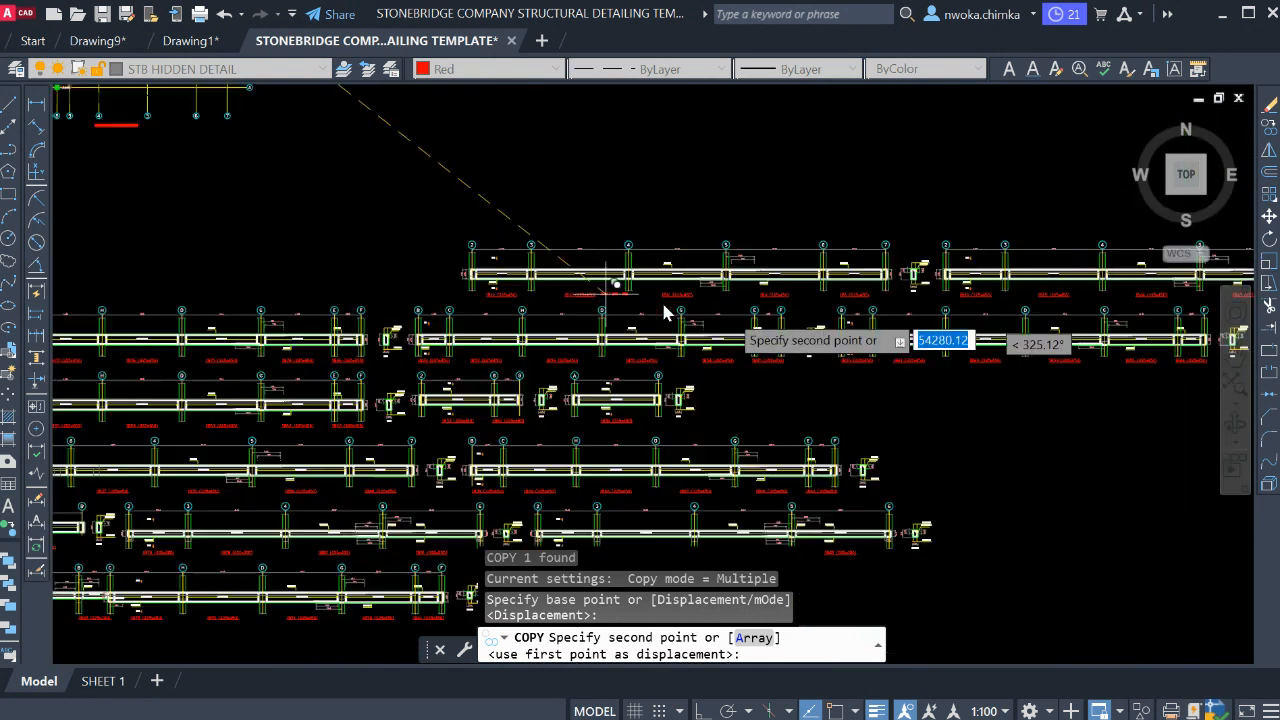
mouse_move(771, 326)
middle_mouse_down()
mouse_move(429, 357)
mouse_move(897, 237)
middle_mouse_up()
mouse_move(673, 353)
middle_mouse_down()
mouse_move(766, 303)
mouse_move(947, 263)
middle_mouse_up()
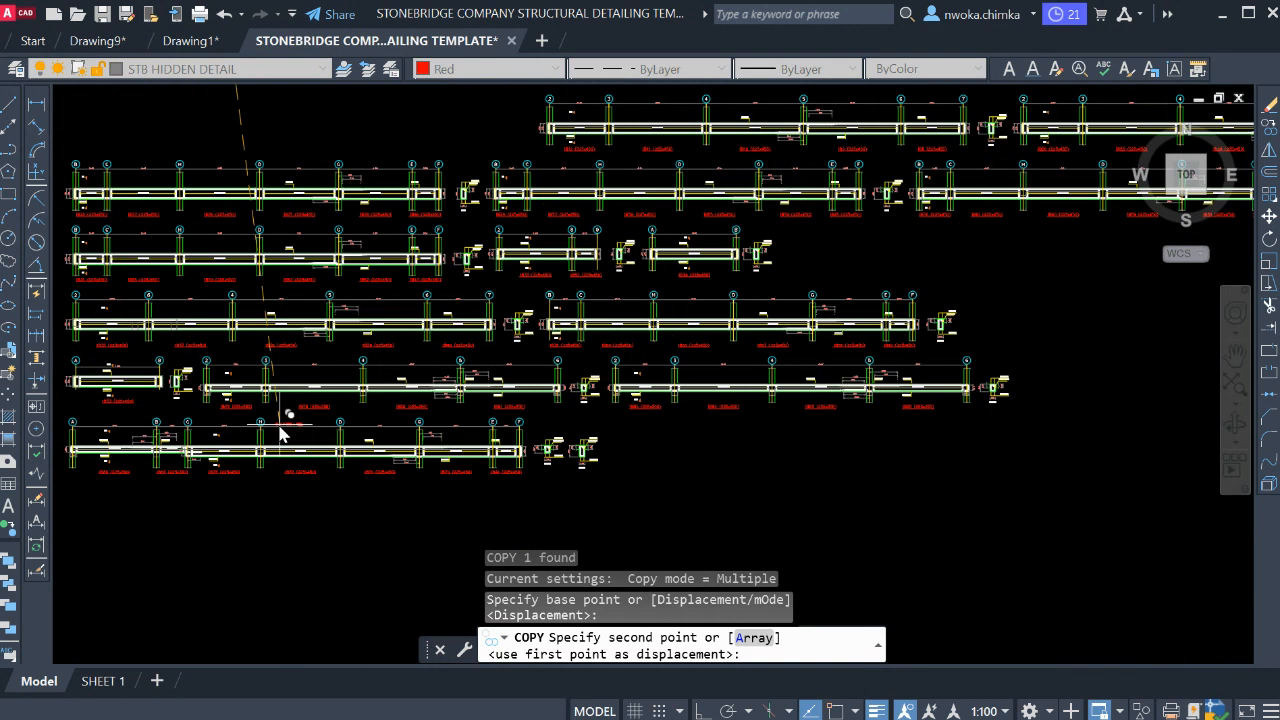
middle_click_drag(280, 430, 574, 391)
scroll(436, 432, "up", 4)
scroll(690, 430, "up", 5)
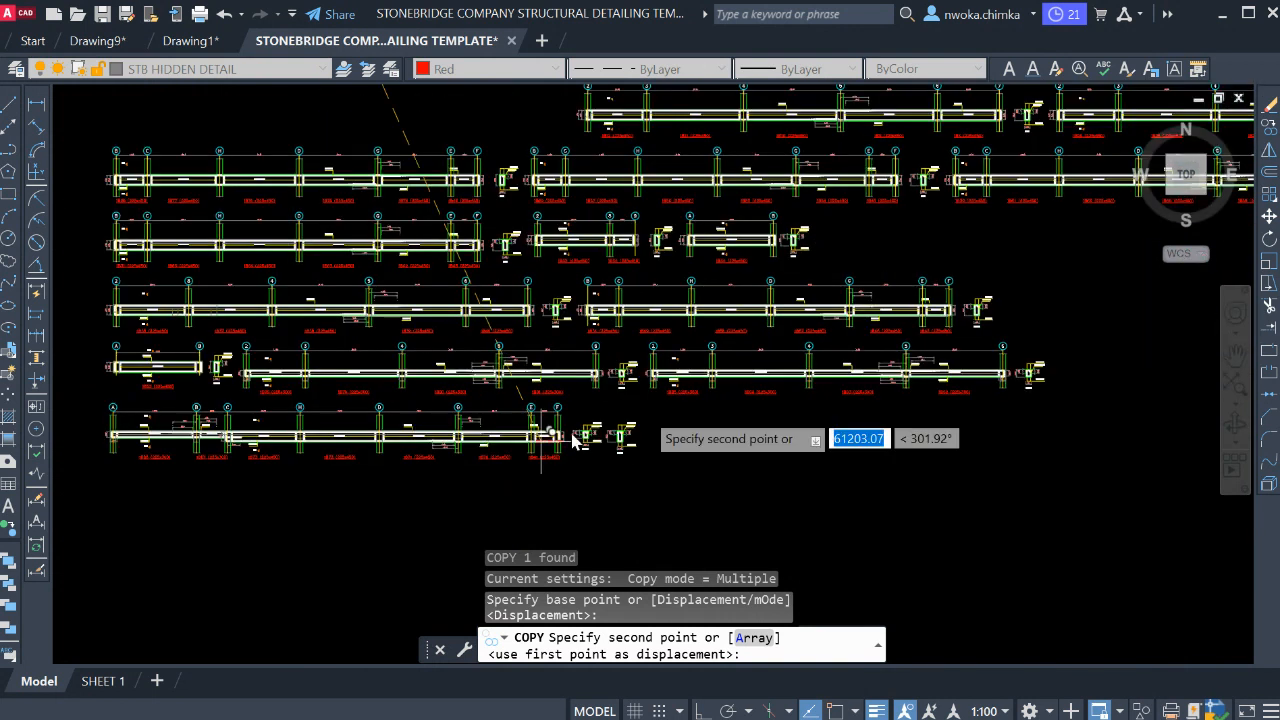
scroll(651, 406, "down", 3)
scroll(684, 375, "up", 5)
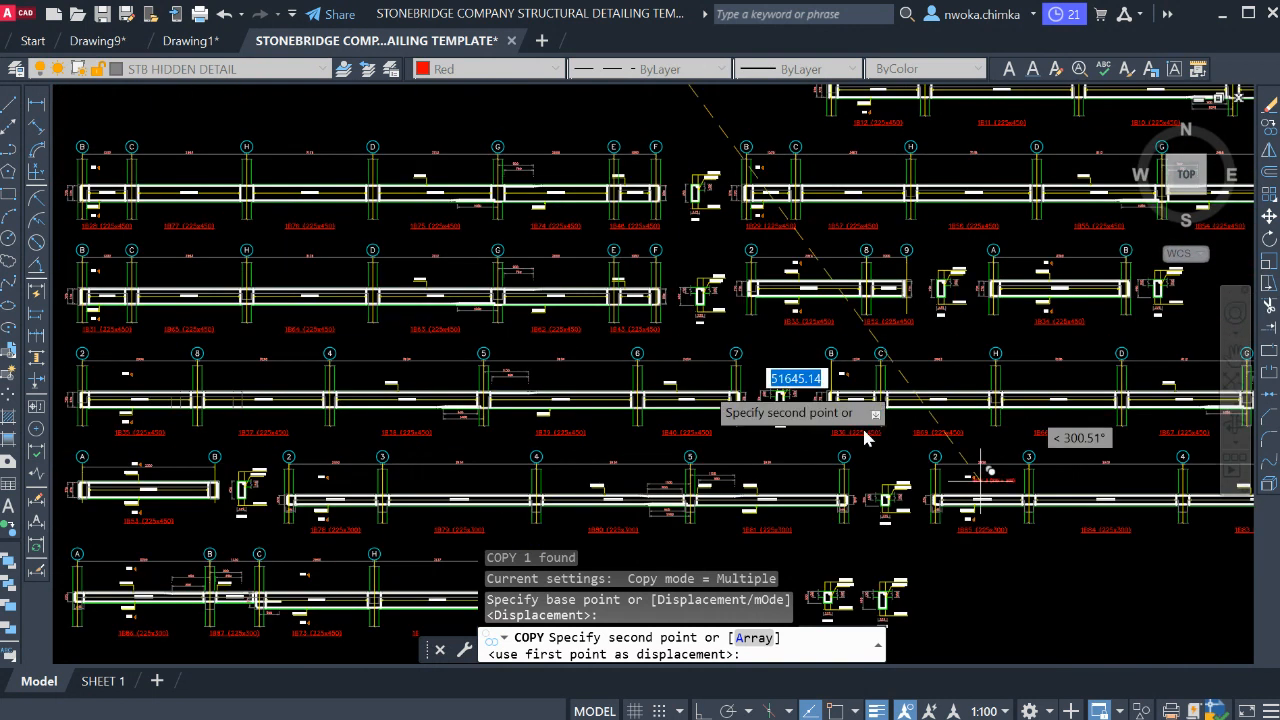
scroll(408, 310, "down", 6)
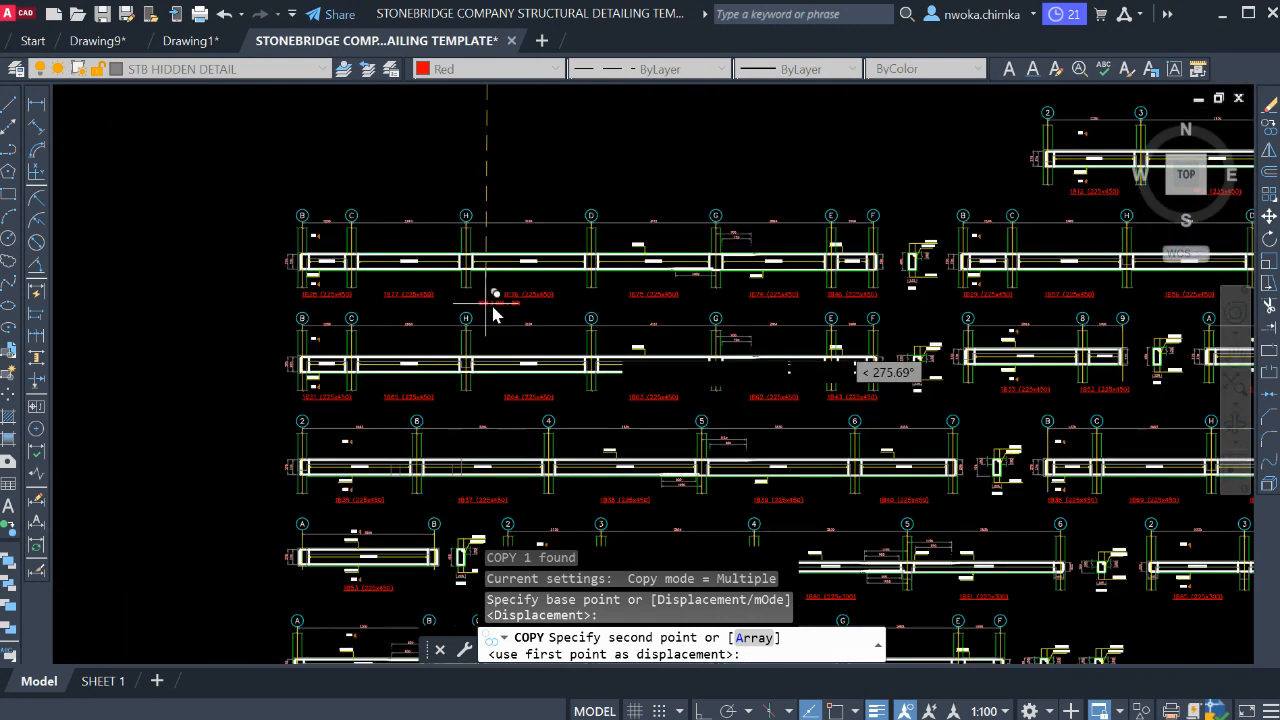
middle_click_drag(522, 382, 172, 443)
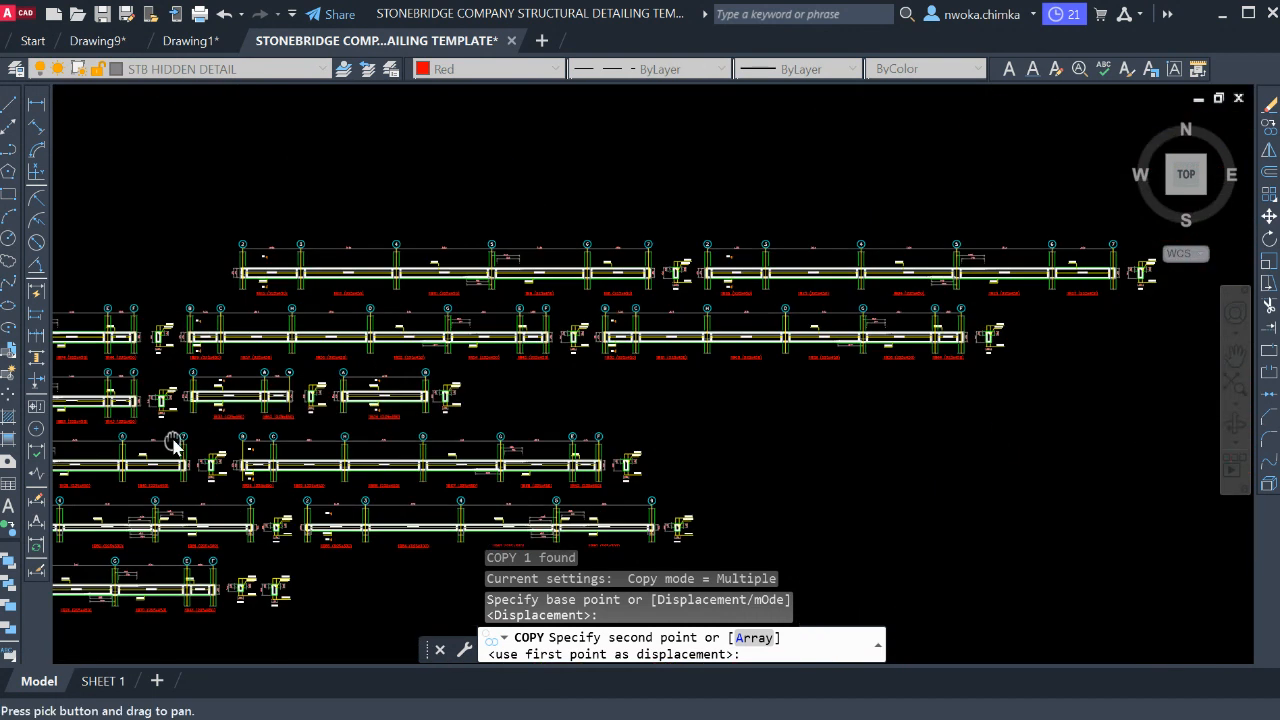
scroll(764, 322, "up", 3)
scroll(490, 312, "down", 3)
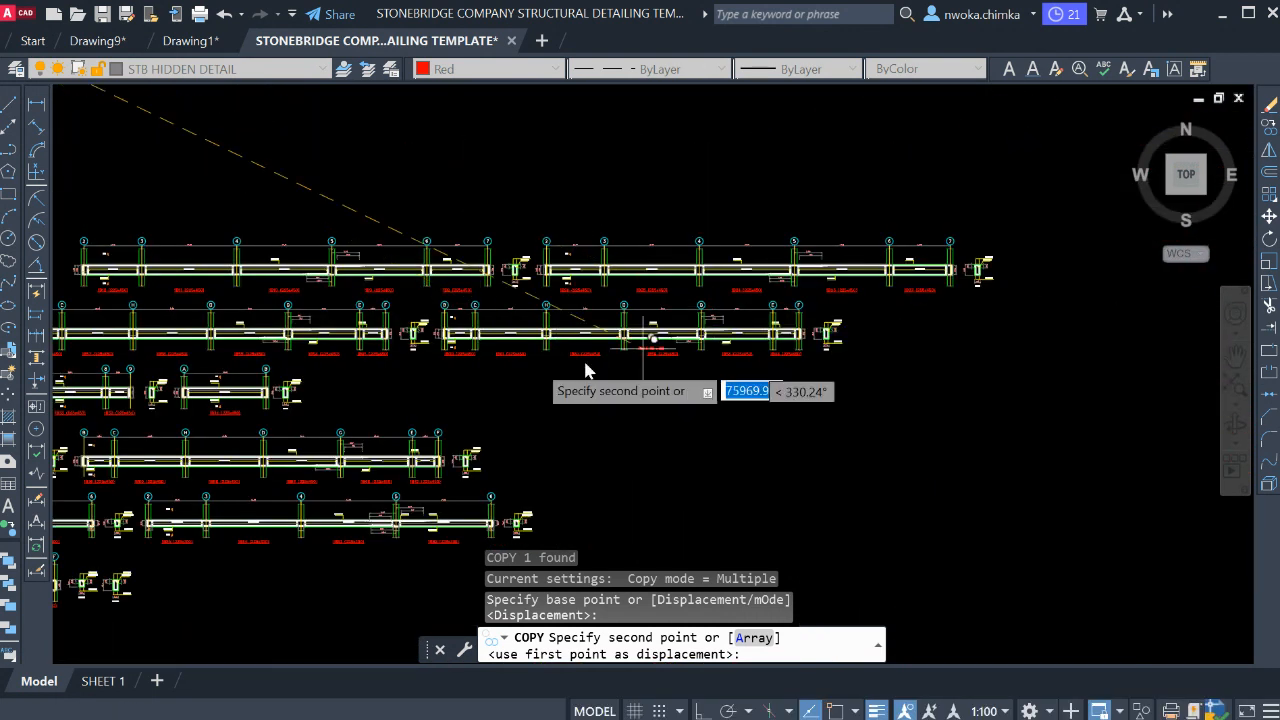
scroll(570, 370, "up", 5)
middle_click_drag(557, 377, 852, 397)
middle_click_drag(612, 400, 1023, 402)
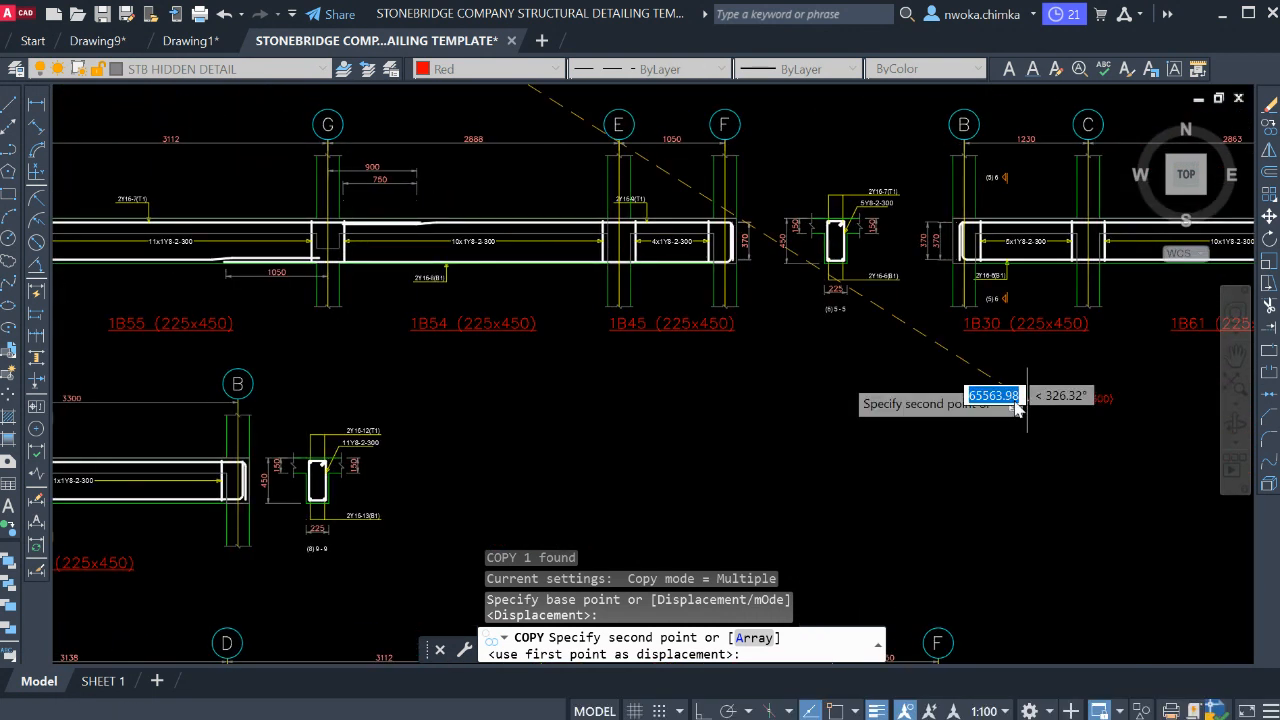
middle_click_drag(540, 345, 980, 362)
scroll(811, 418, "down", 2)
middle_click_drag(845, 300, 794, 346)
scroll(659, 376, "down", 8)
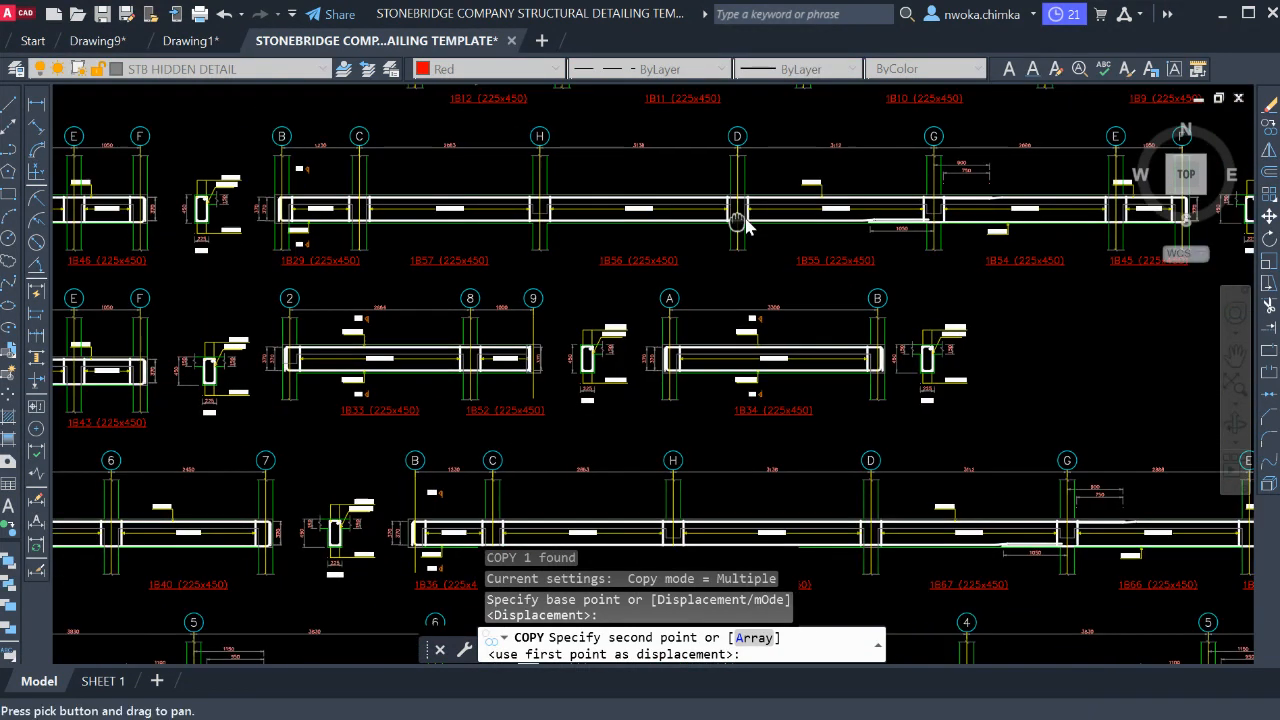
scroll(840, 390, "up", 6)
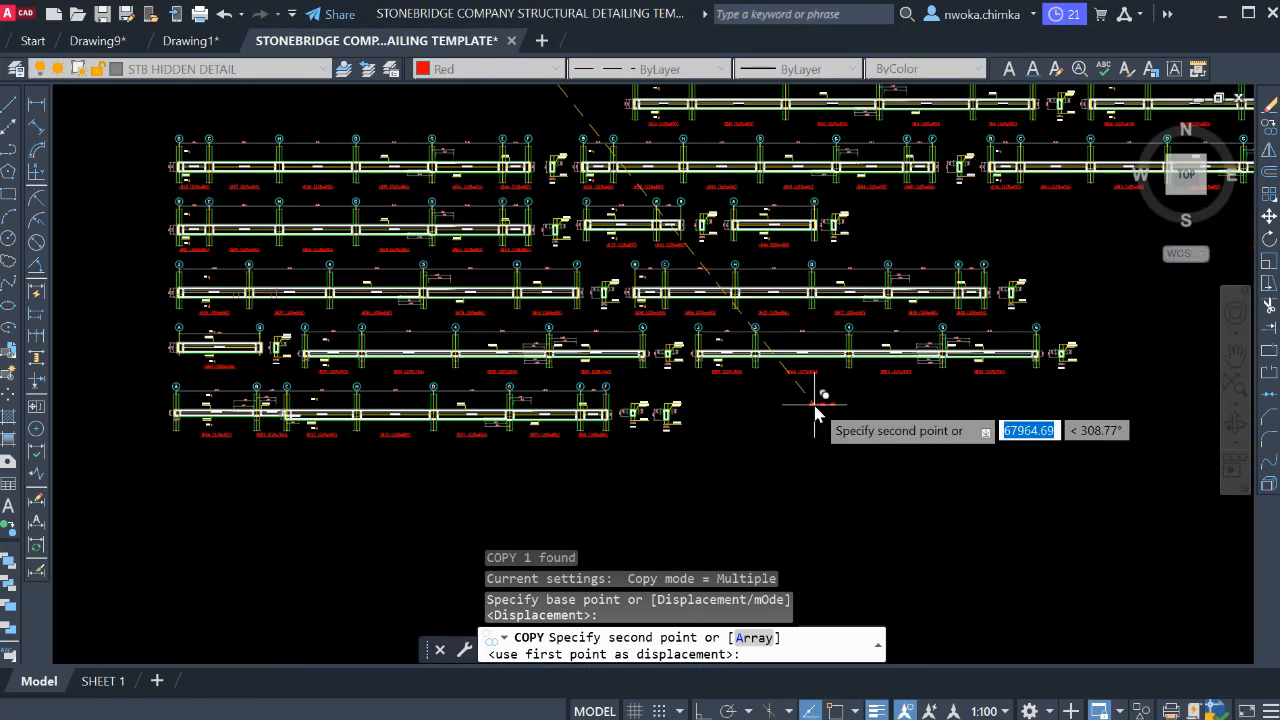
mouse_move(893, 400)
middle_mouse_down()
mouse_move(663, 383)
mouse_move(548, 400)
middle_mouse_up()
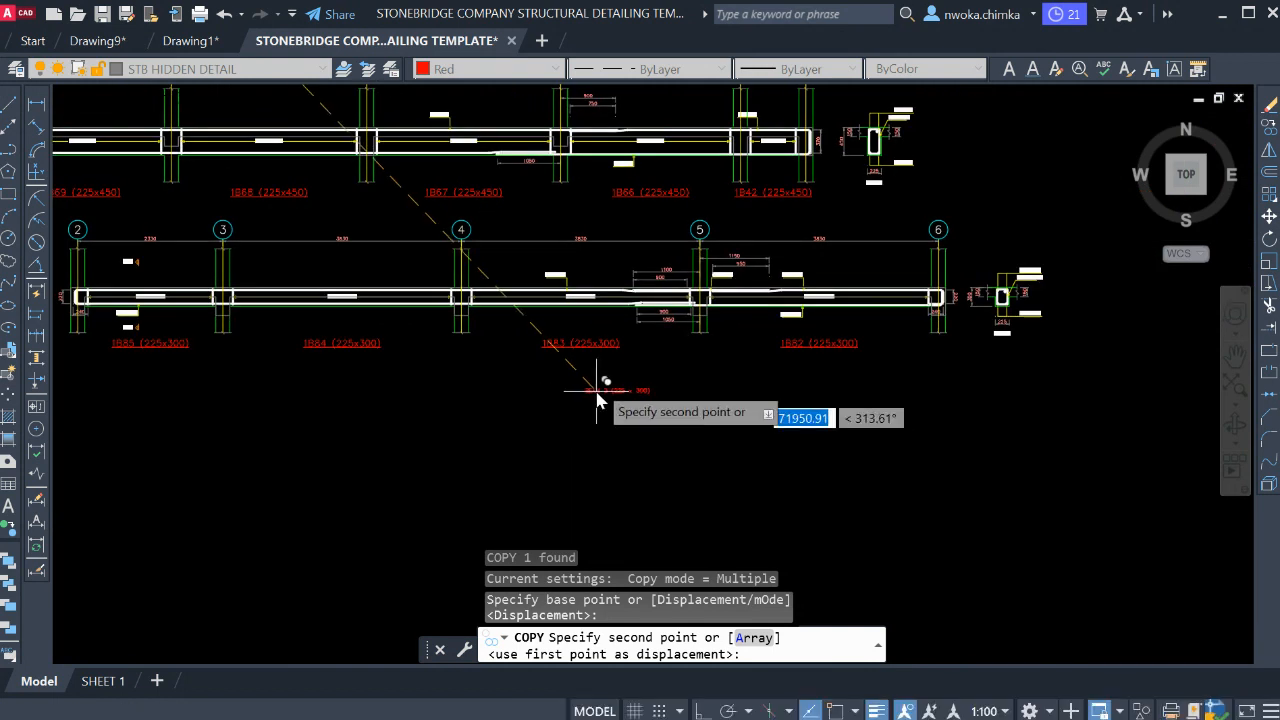
scroll(770, 374, "down", 4)
middle_click_drag(530, 298, 604, 303)
scroll(597, 292, "up", 4)
middle_click_drag(569, 252, 1131, 295)
mouse_move(693, 279)
middle_mouse_down()
mouse_move(806, 263)
mouse_move(856, 196)
middle_mouse_up()
middle_click_drag(902, 341, 880, 227)
scroll(985, 345, "down", 2)
scroll(642, 338, "up", 2)
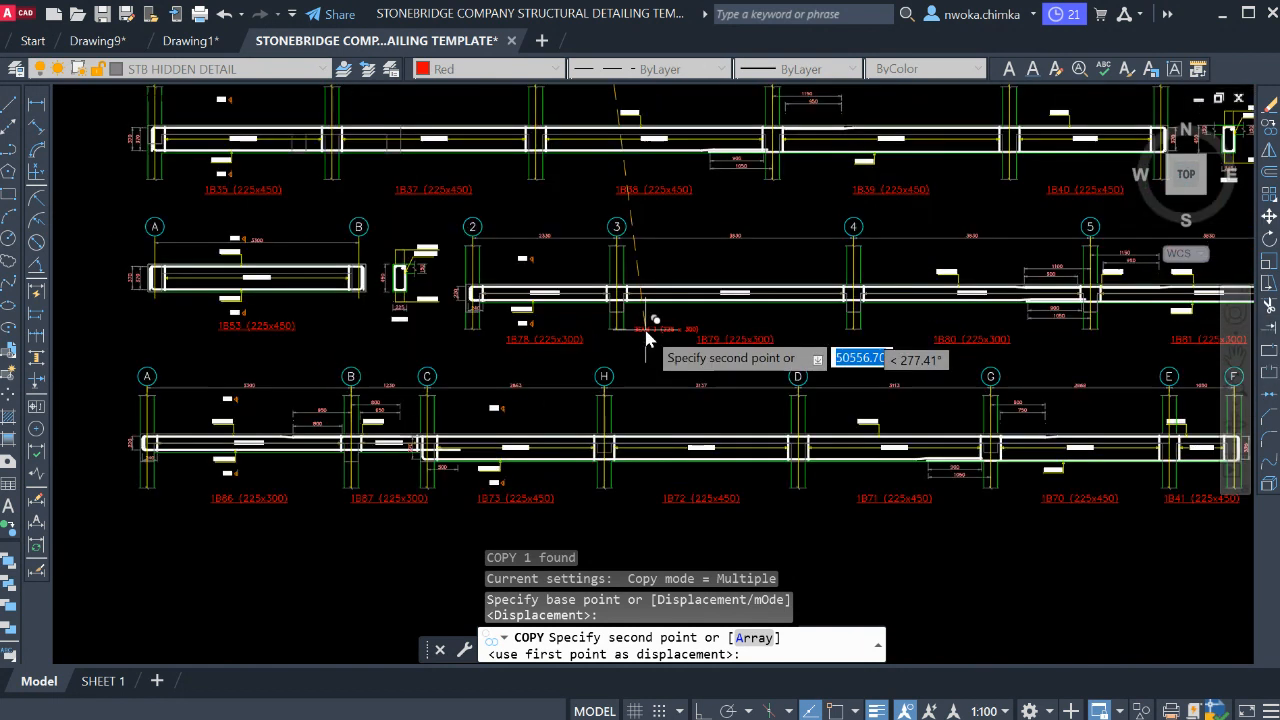
- Place the copied BEAM 3 (225 x 300) label beneath the 1B78 to 1B81 beam detail, just past grid 4, and end copying
scroll(610, 339, "up", 2)
scroll(454, 342, "down", 4)
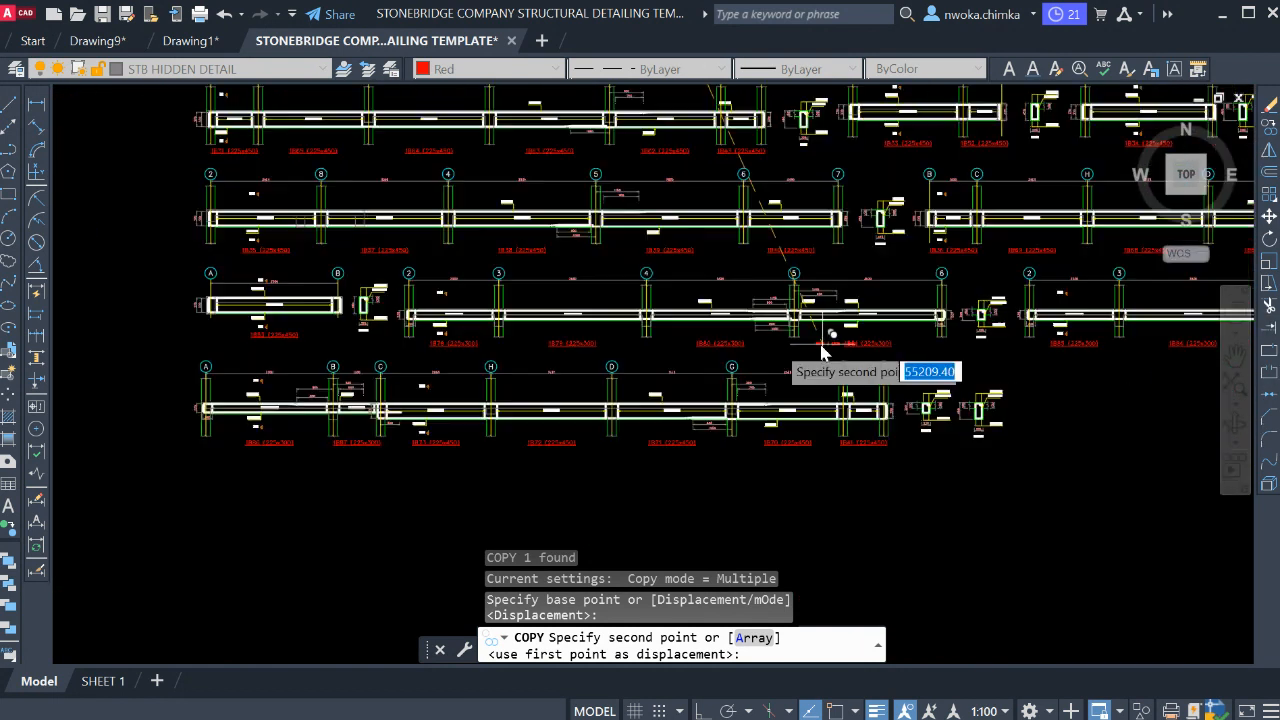
scroll(676, 340, "up", 4)
scroll(668, 367, "down", 4)
scroll(642, 352, "up", 4)
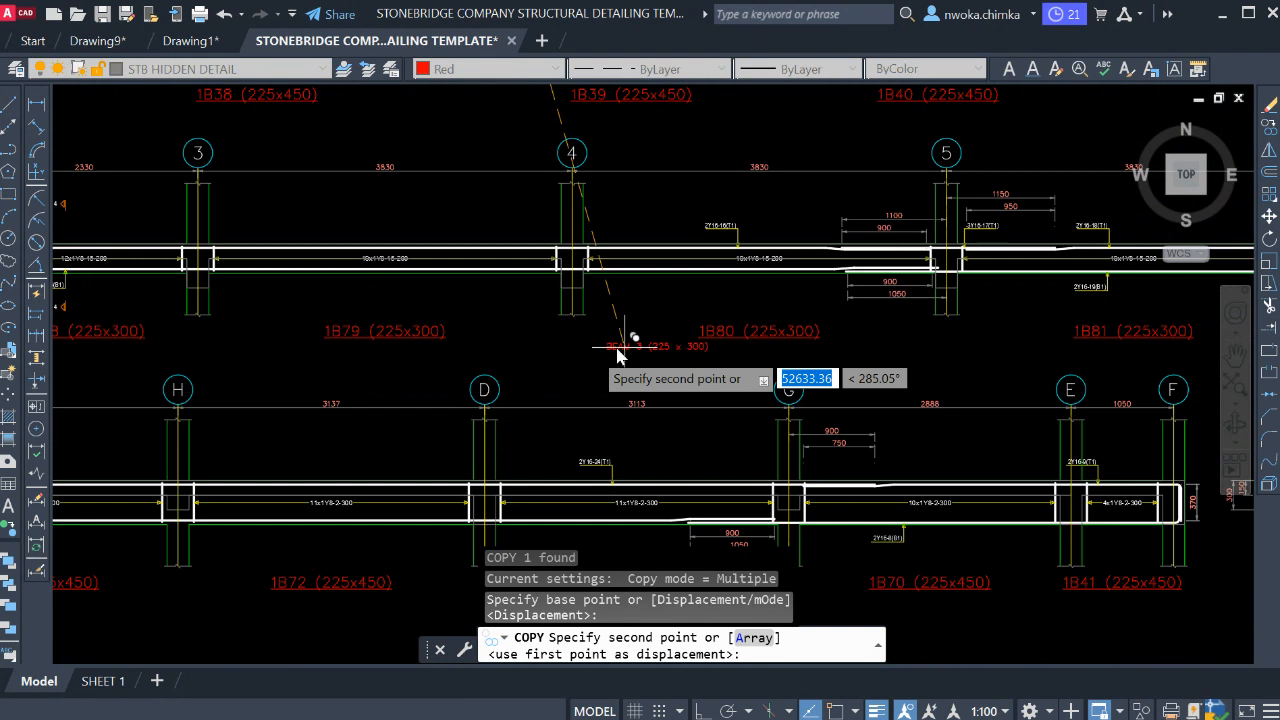
left_click(561, 342)
key("Escape")
- Erase the old 1B78, 1B79, 1B80 and 1B81 (225x300) labels beneath the BEAM 3 detail
left_click(730, 327)
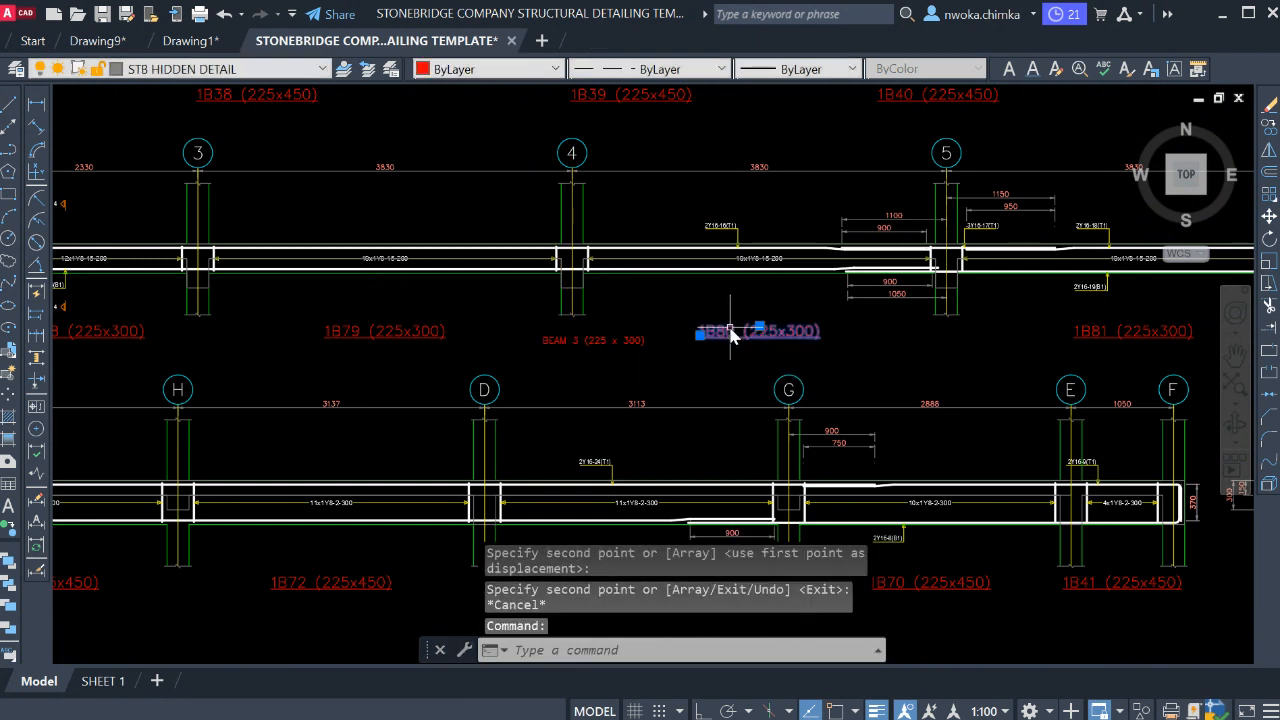
left_click(1120, 333)
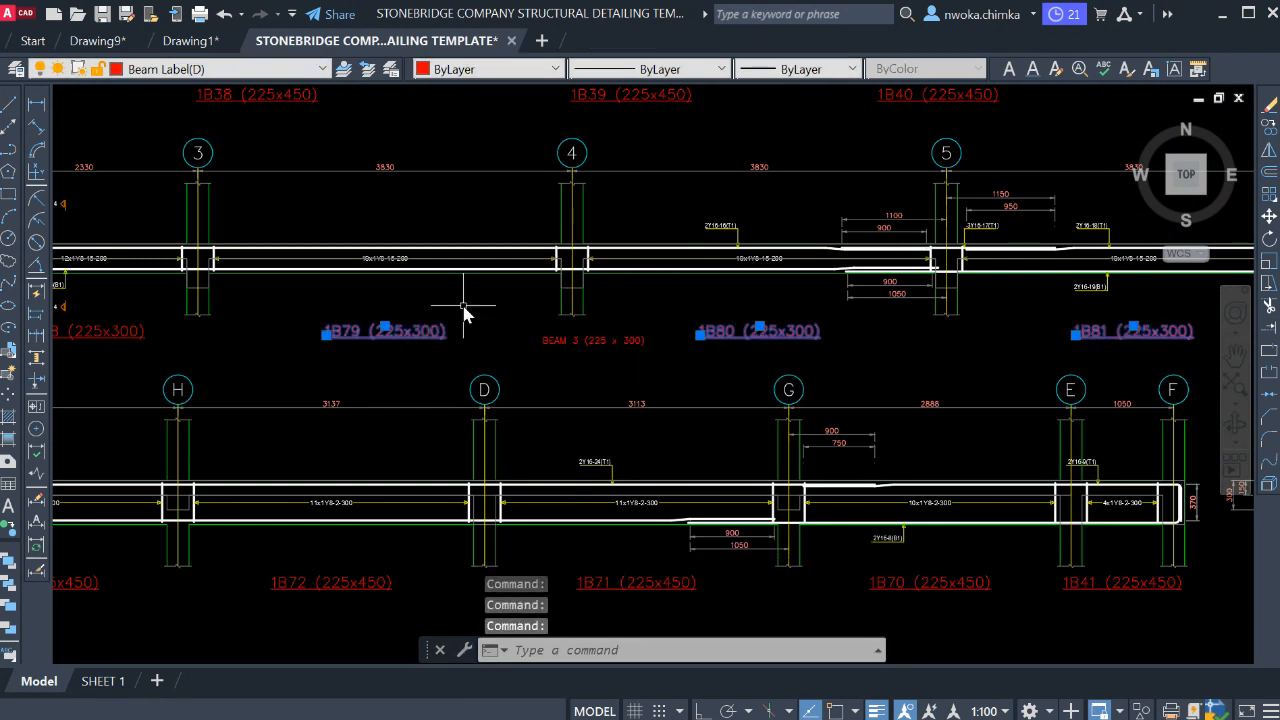
middle_click_drag(463, 305, 757, 264)
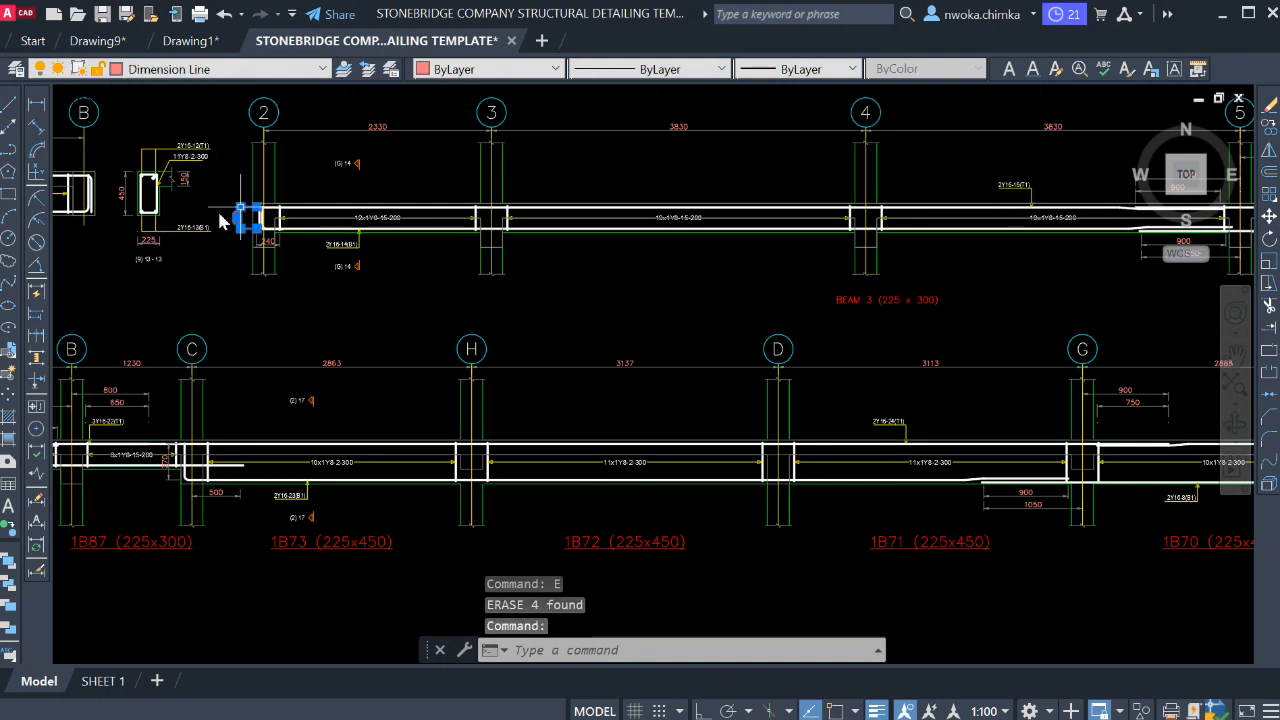
- Erase the vertical depth dimension and the 240 dimension at the grid 2 end of the BEAM 3 detail
scroll(268, 238, "up", 6)
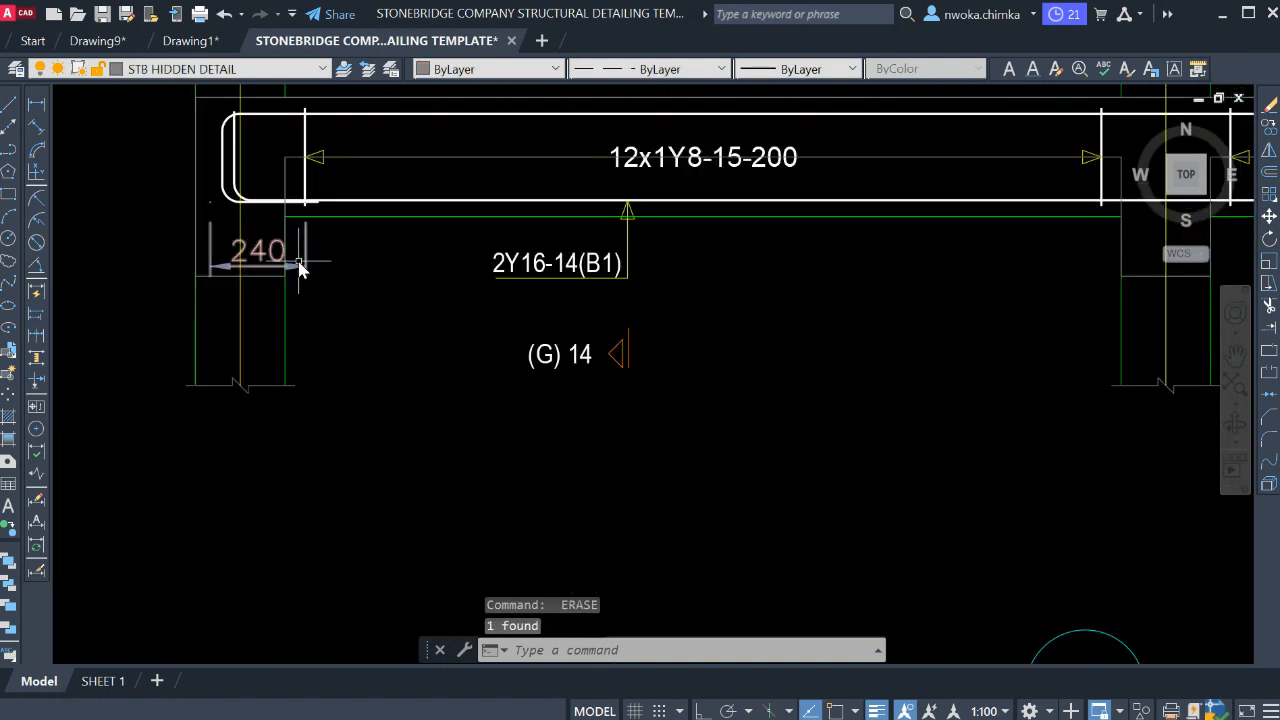
left_click(297, 258)
left_click(191, 300)
key("Delete")
scroll(191, 300, "down", 2)
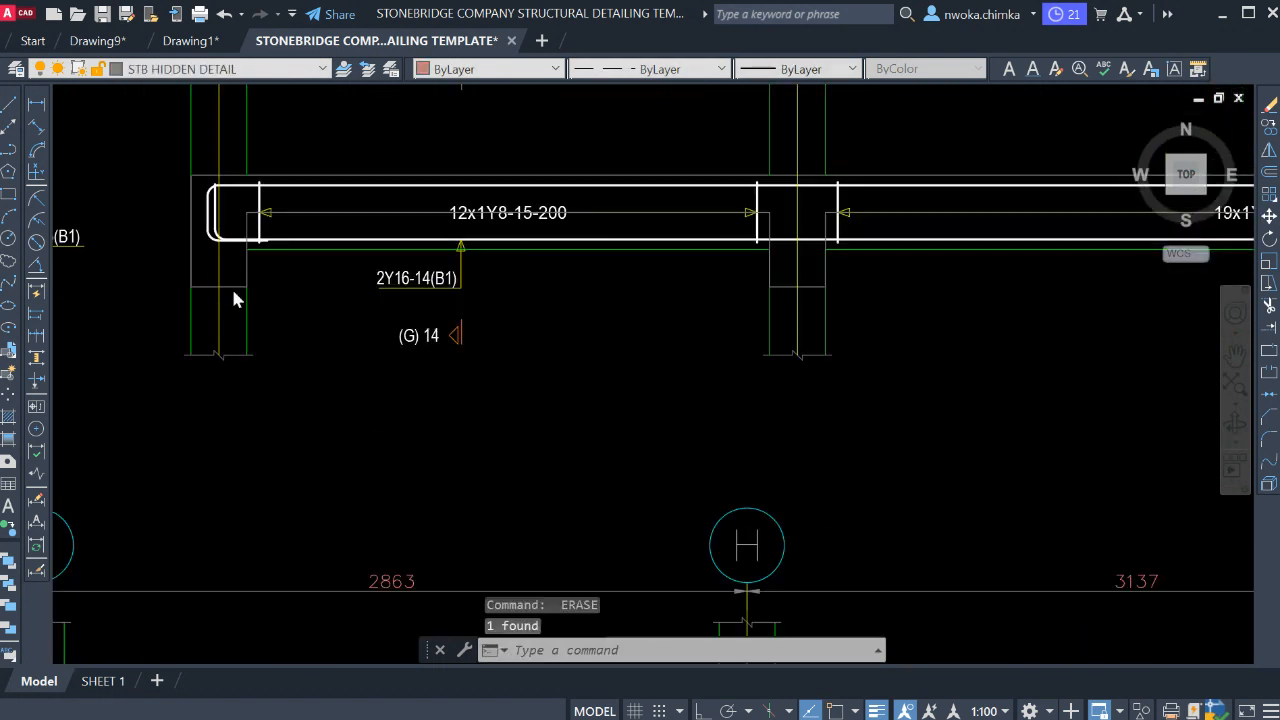
- Erase the vertical depth dimension and the 240 dimension at the grid 6 end of the BEAM 3 detail
scroll(231, 290, "down", 4)
scroll(690, 290, "down", 2)
middle_click_drag(968, 284, 660, 286)
middle_click_drag(922, 279, 729, 280)
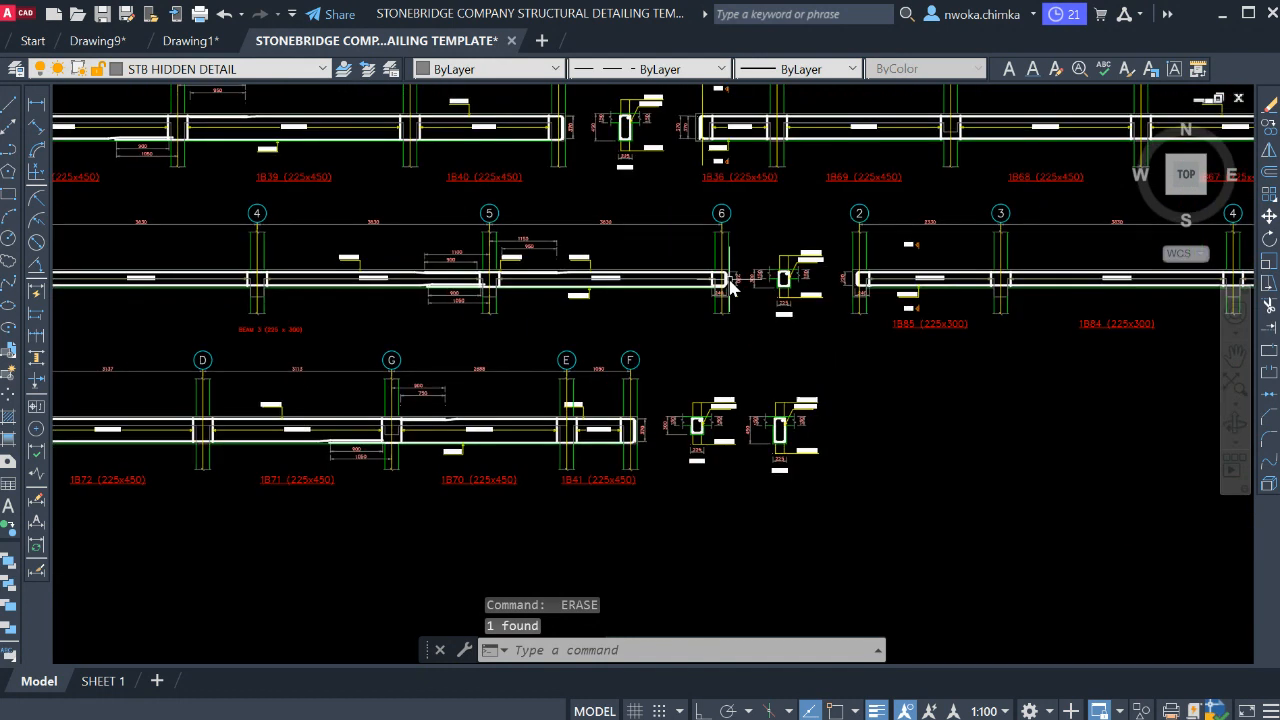
scroll(731, 287, "up", 6)
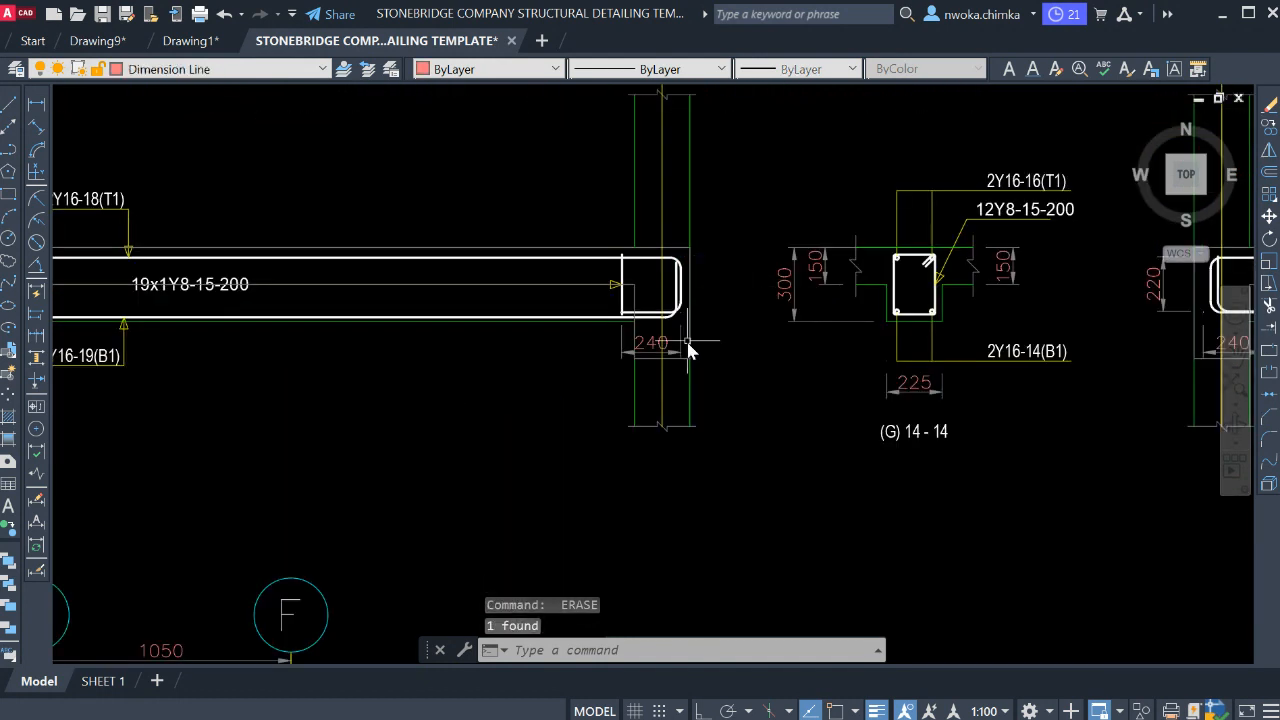
scroll(1030, 172, "down", 5)
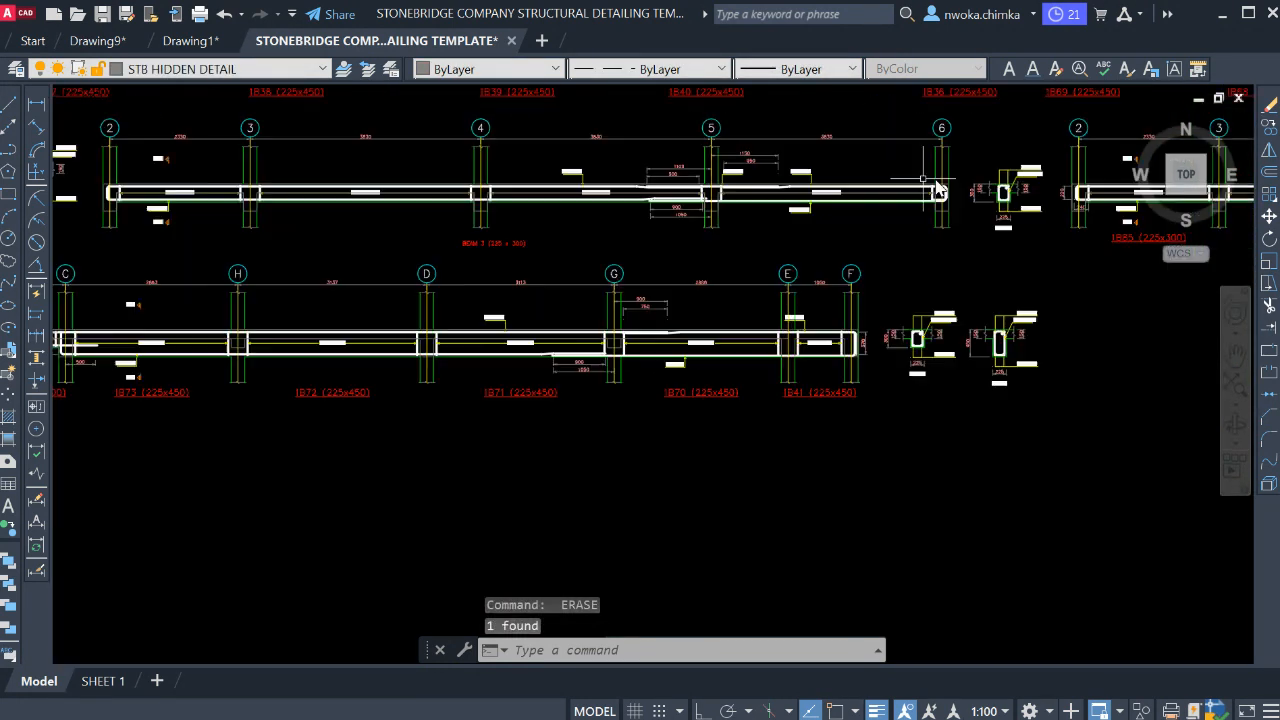
- Match the properties of the 1B71 (225x450) label onto the BEAM 3 (225 x 300) label under its detail
middle_click_drag(872, 192, 1083, 244)
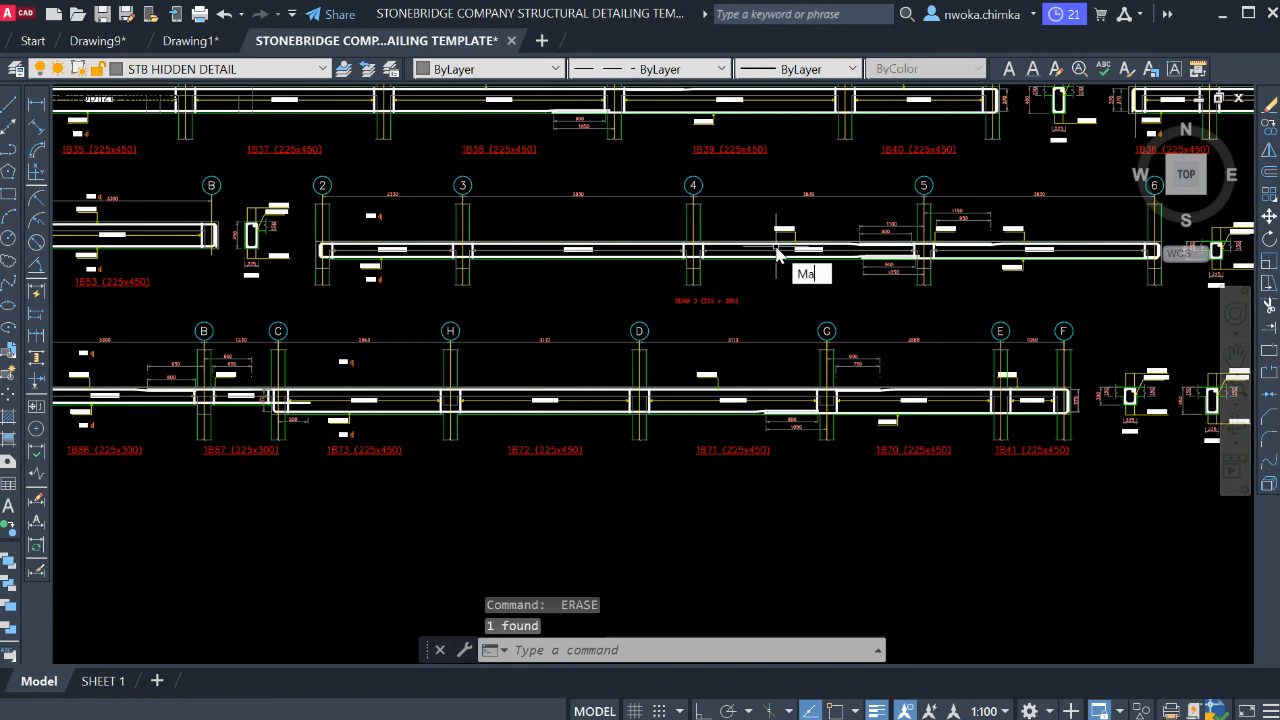
key("Return")
left_click(765, 452)
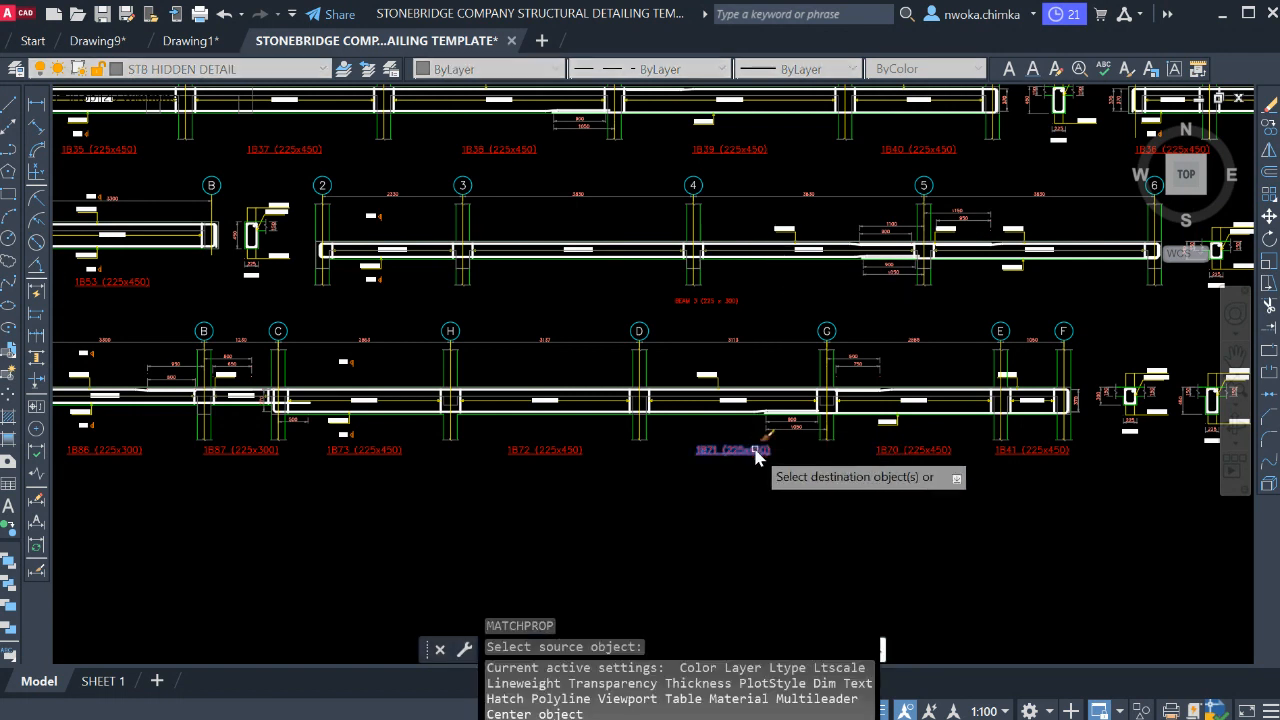
left_click(713, 300)
key("Escape")
- Underline the text of the BEAM 3 (225 x 300) label under its beam detail
left_click(714, 300)
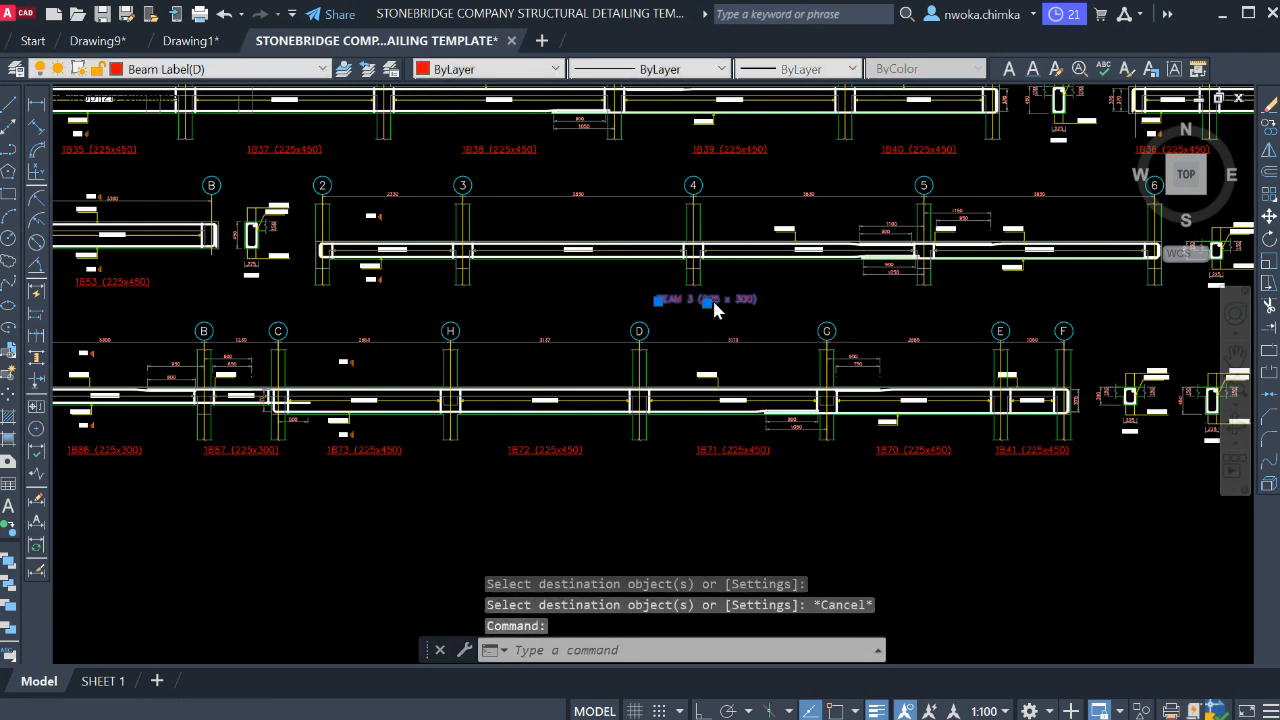
double_click(712, 300)
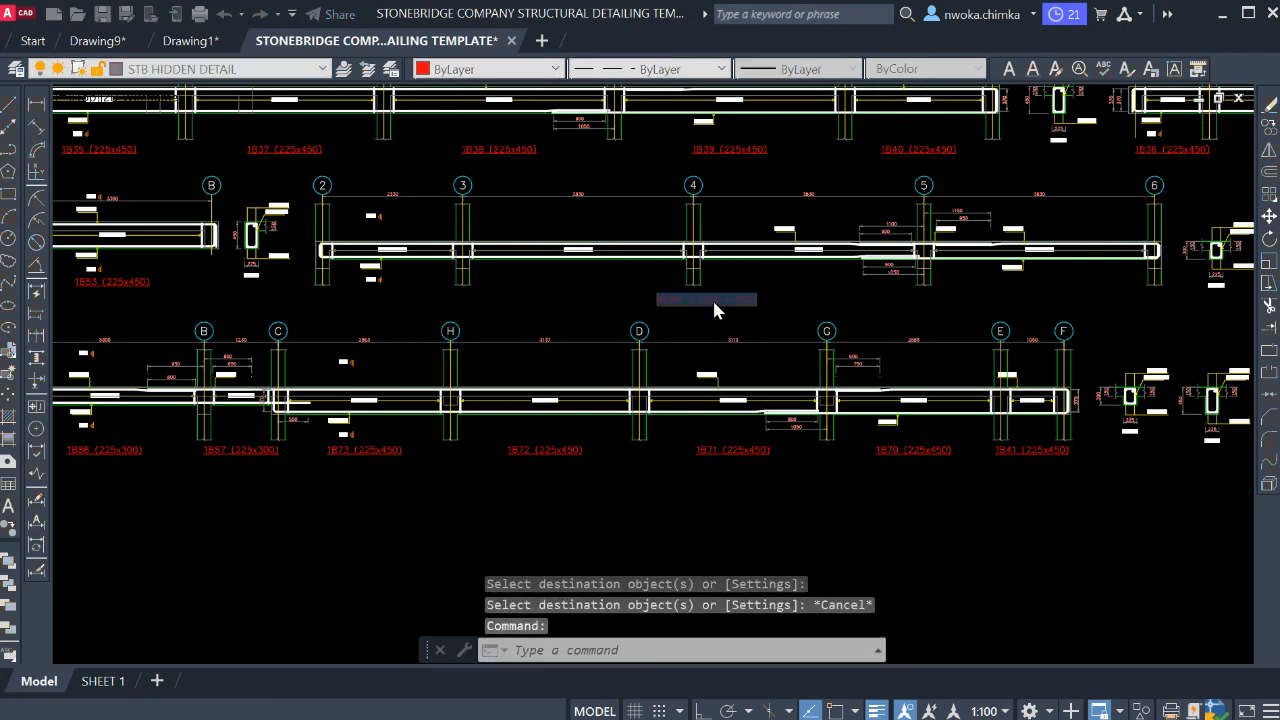
left_click(777, 315)
key("Escape")
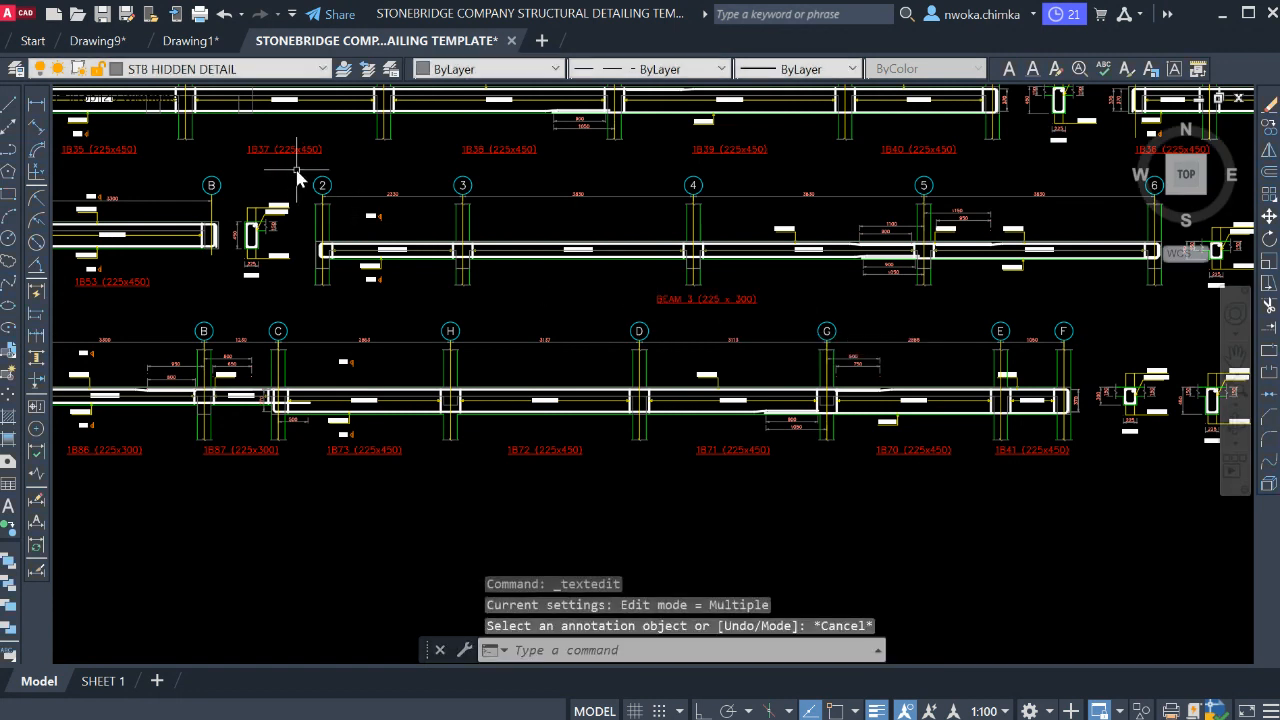
- Move the whole BEAM 3 detail with its section and label into the sheet frame, directly below the BEAM 2 detail
left_click(296, 168)
scroll(484, 201, "down", 2)
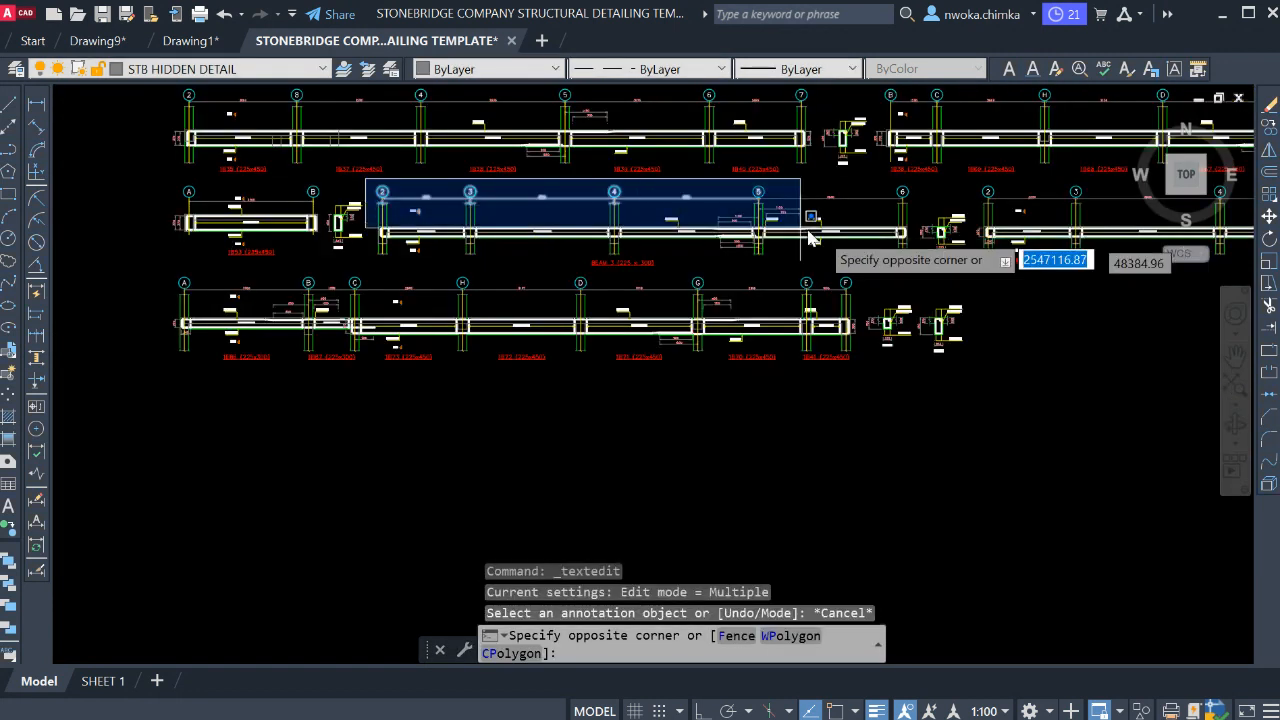
left_click(975, 277)
type("m")
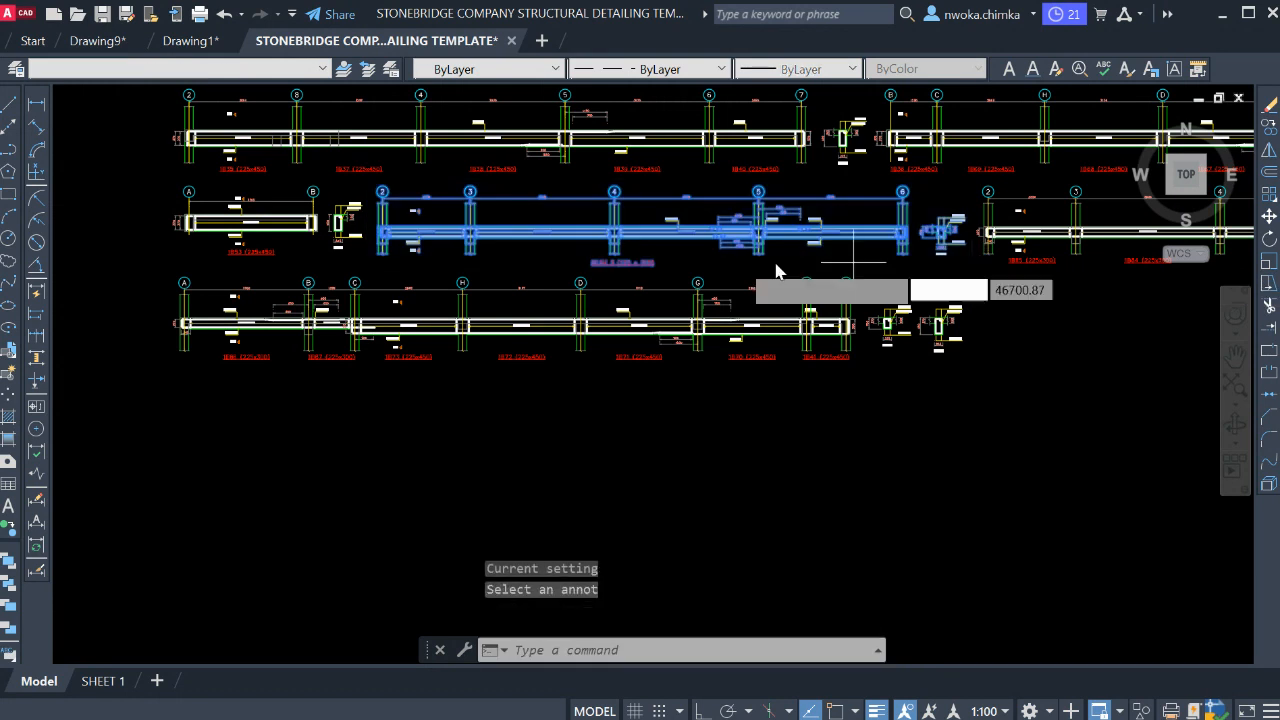
key("Return")
left_click(643, 248)
scroll(670, 210, "down", 4)
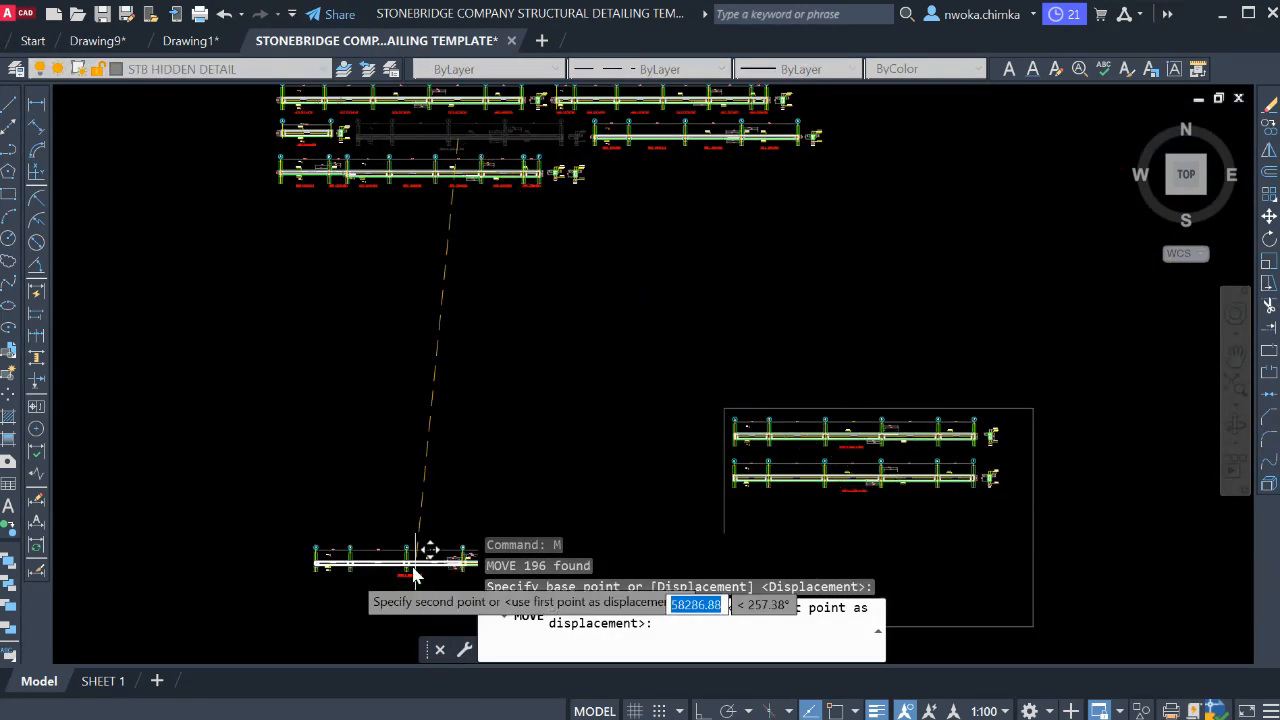
scroll(895, 545, "up", 3)
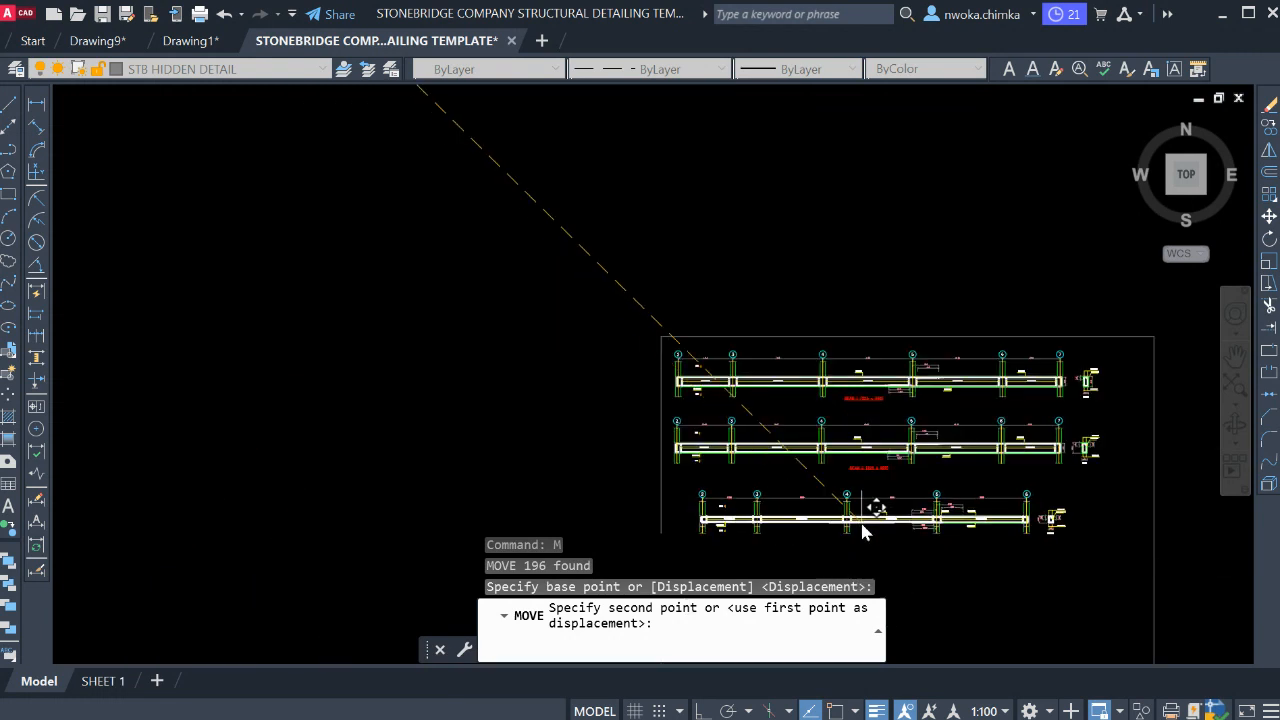
scroll(765, 438, "up", 2)
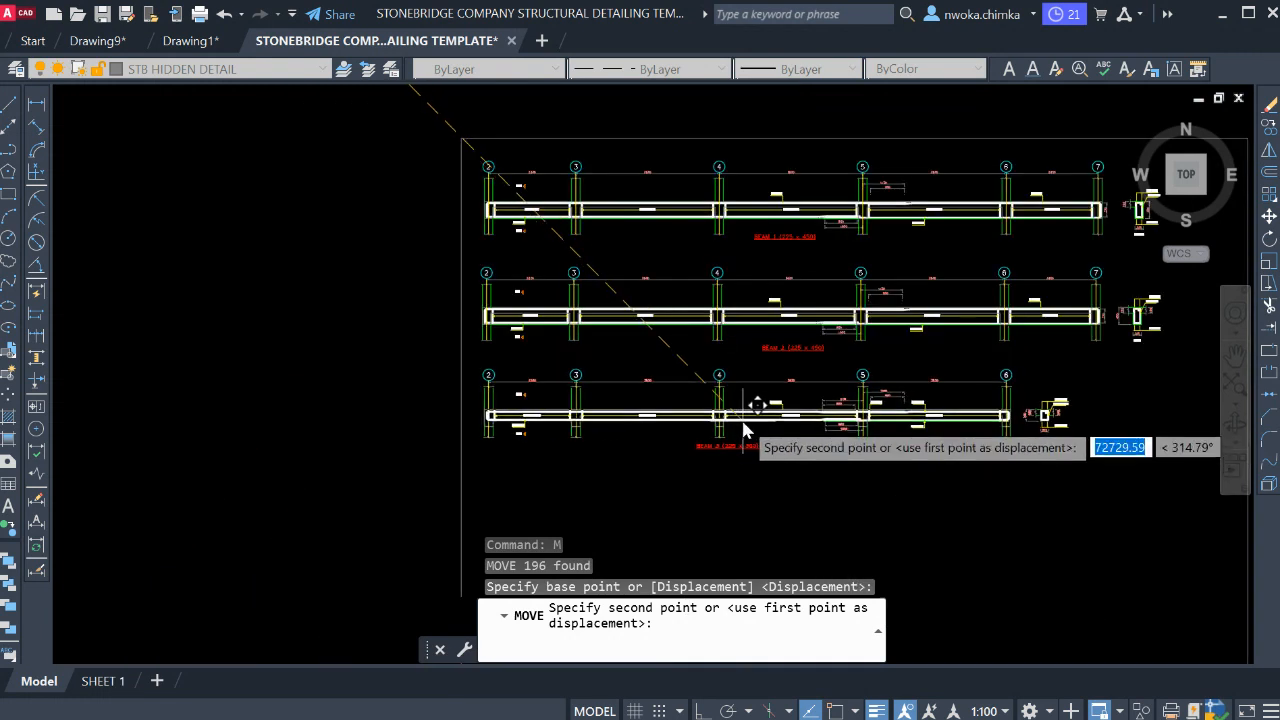
left_click(798, 424)
- Move the BEAM 3 (225 x 300) label sideways under its detail so it sits between grids 4 and 5, roughly beneath the BEAM 2 label
left_click(760, 444)
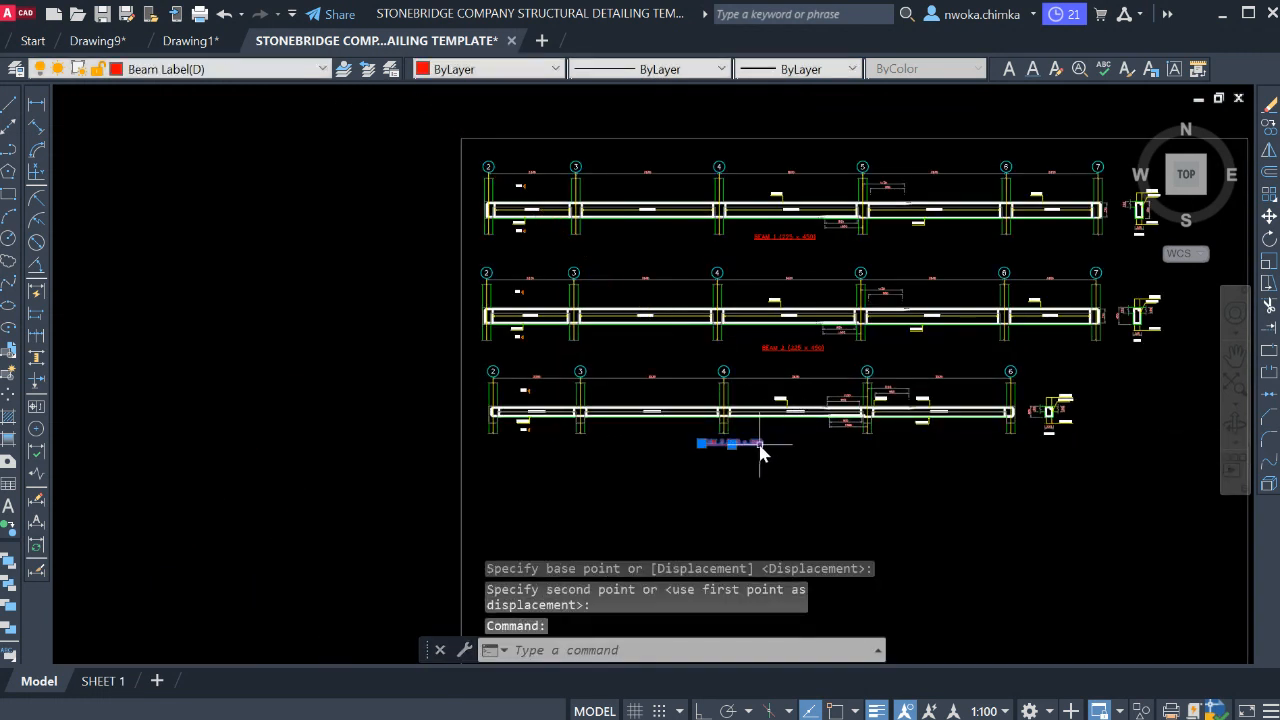
type("m")
key("space")
scroll(733, 463, "up", 2)
left_click(733, 463)
left_click(798, 457)
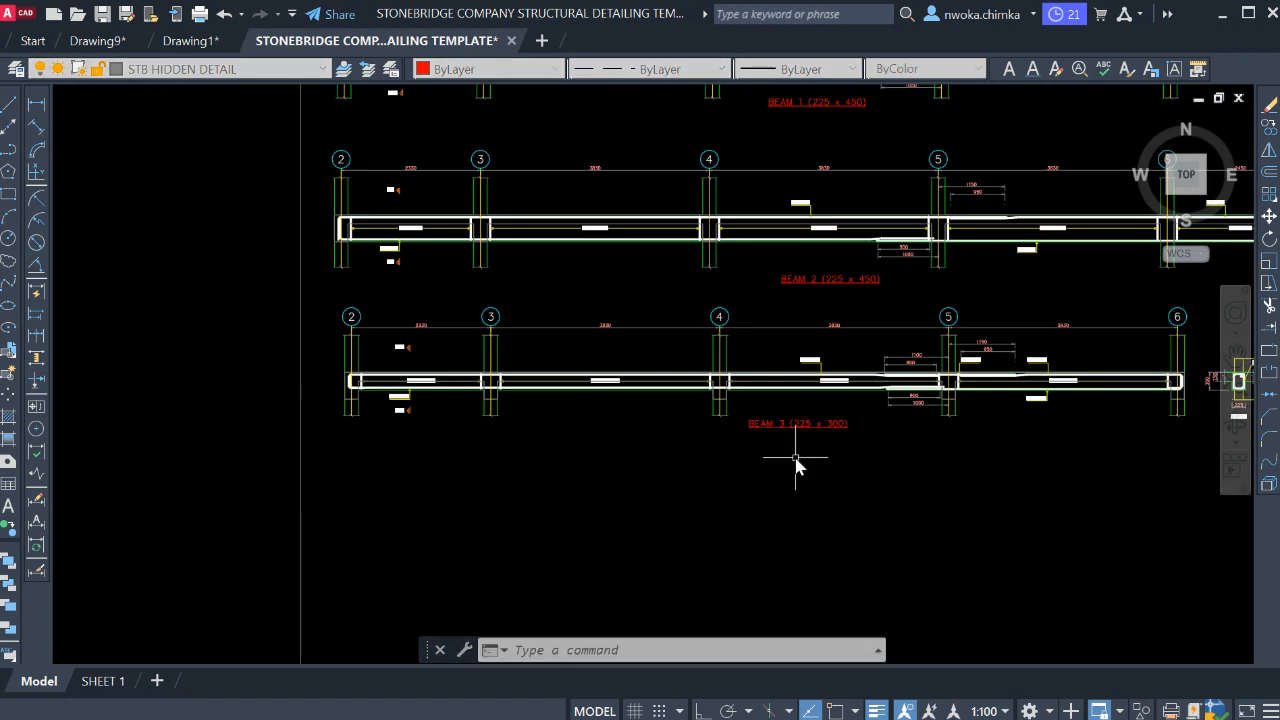
scroll(828, 430, "up", 6)
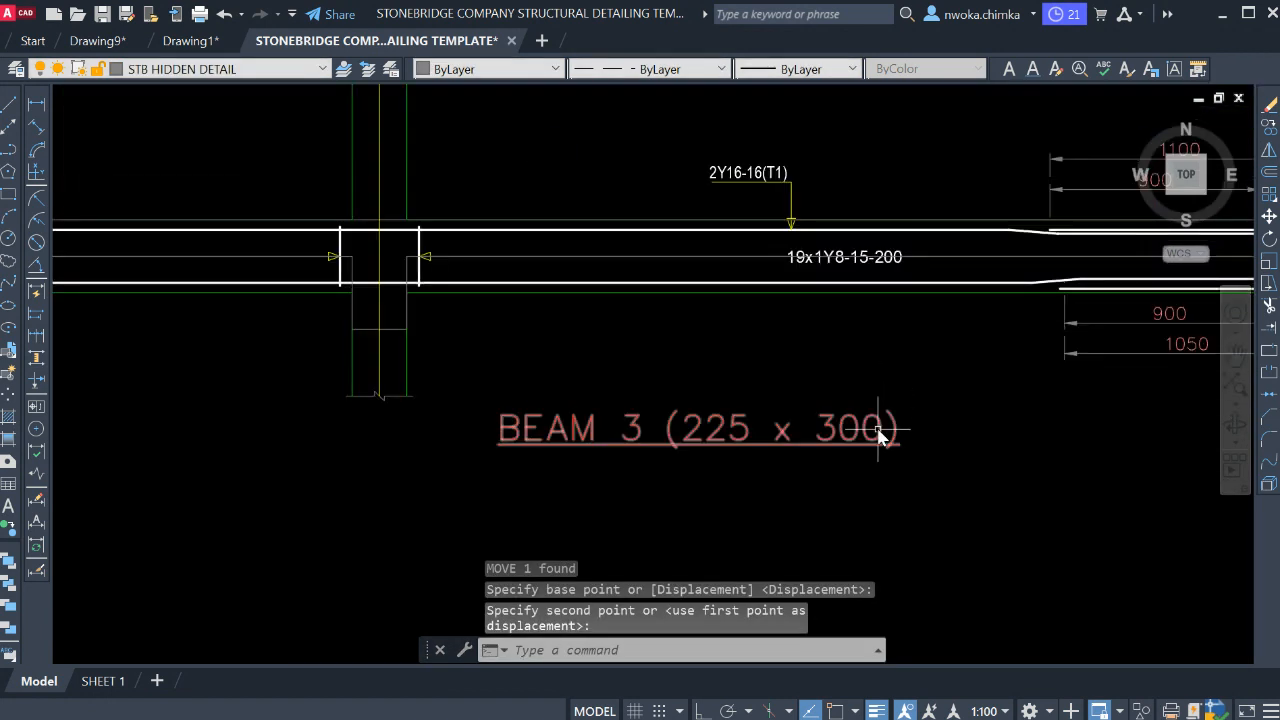
- Review the Beam 2 and Beam 3 elevations, titles and cross-sections arranged inside the sheet frame
scroll(878, 432, "down", 6)
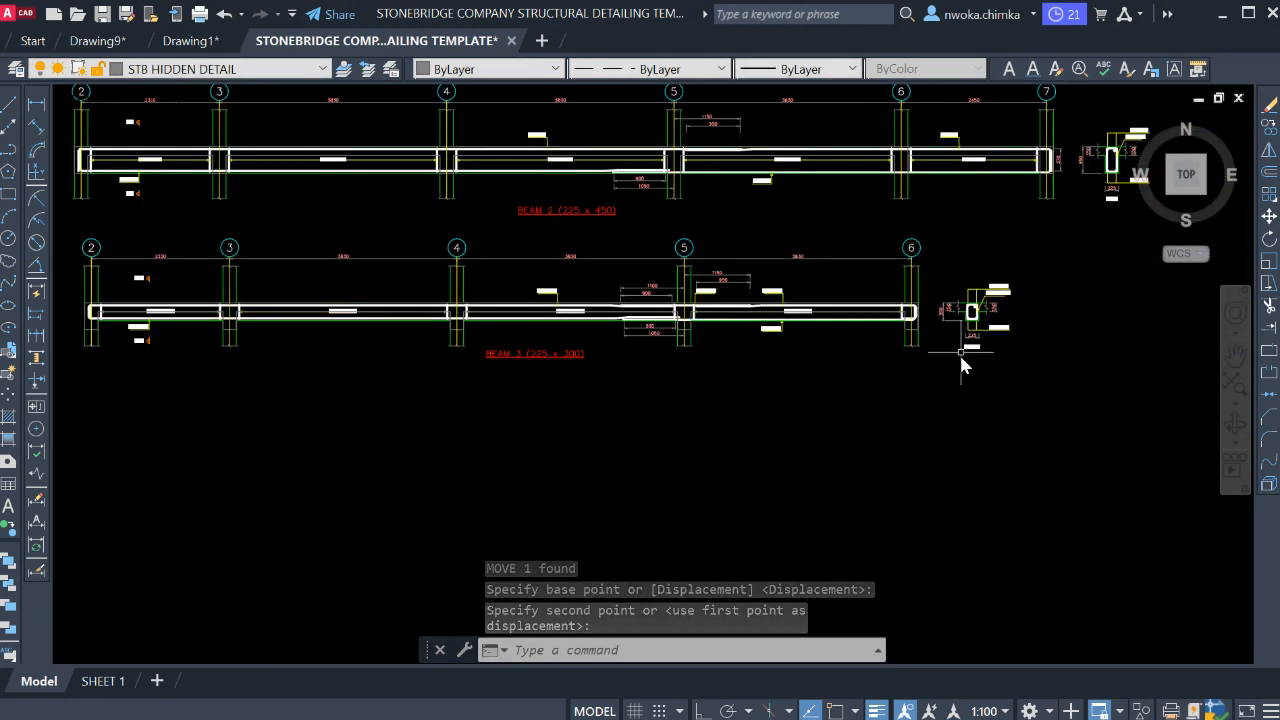
scroll(959, 352, "up", 6)
scroll(985, 340, "down", 5)
scroll(1011, 322, "up", 1)
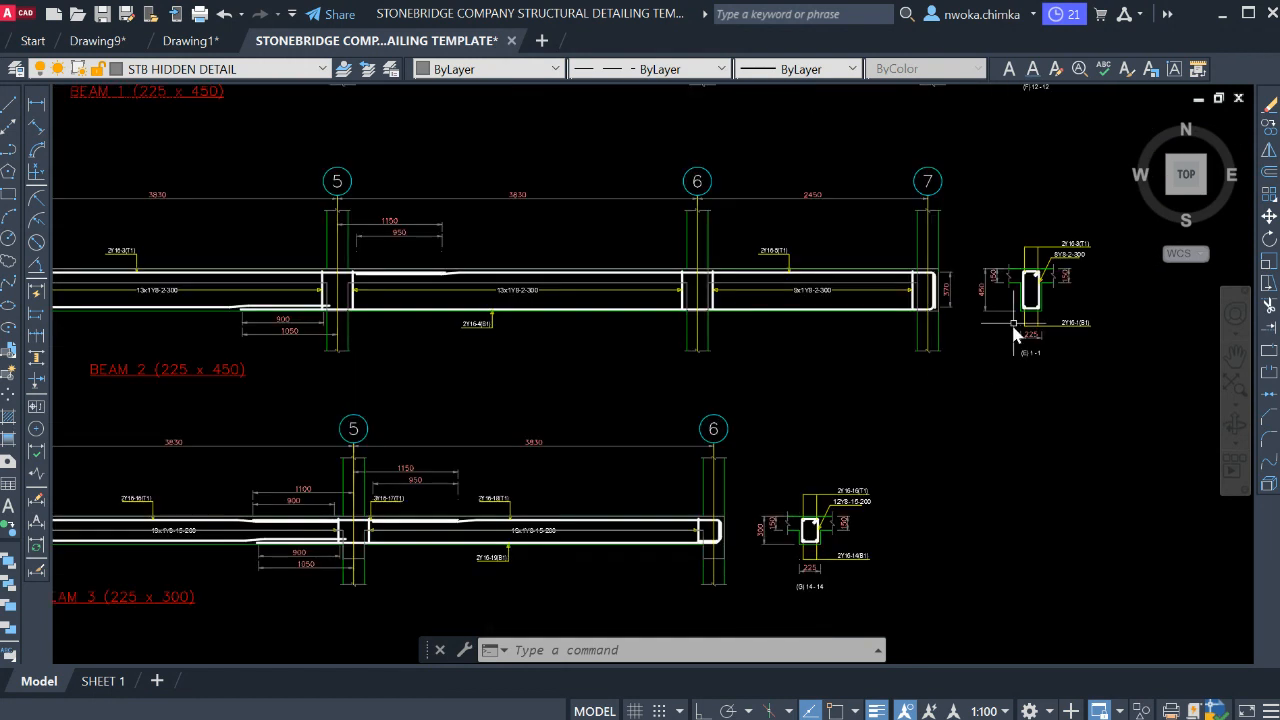
scroll(1030, 278, "up", 4)
scroll(1000, 301, "down", 4)
middle_click_drag(196, 396, 555, 396)
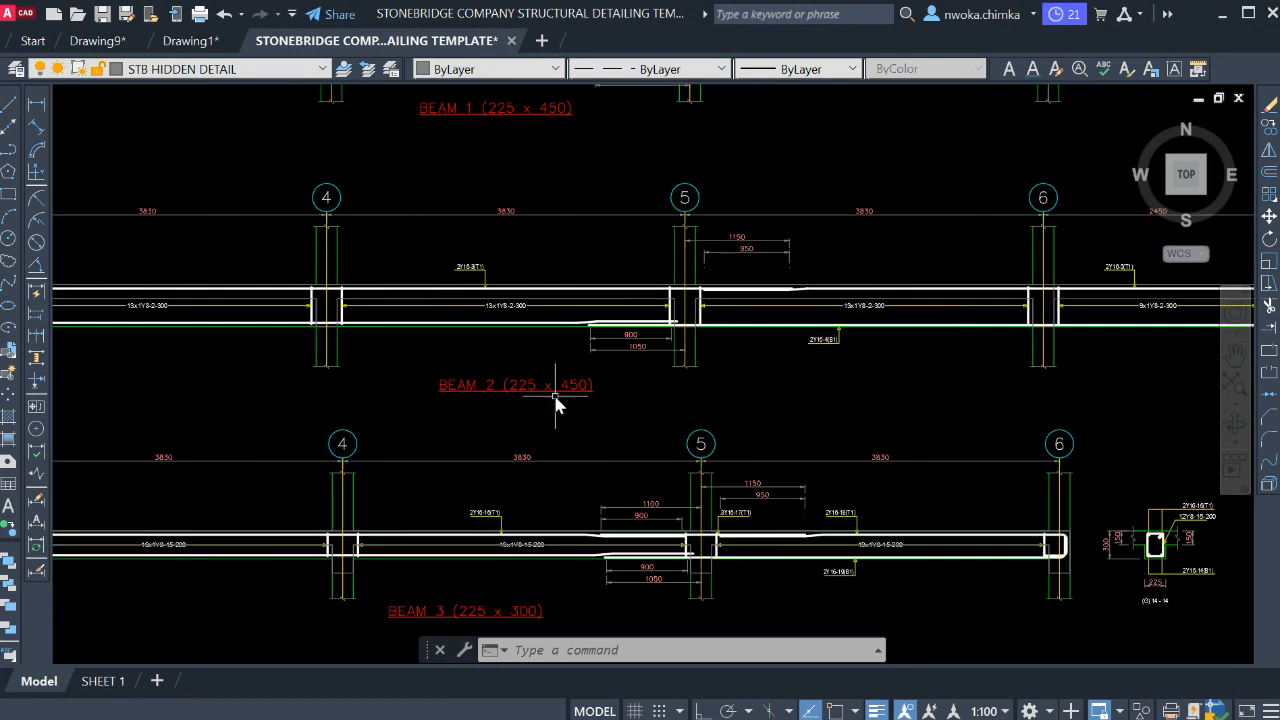
scroll(556, 402, "up", 3)
scroll(806, 357, "down", 6)
scroll(858, 444, "down", 2)
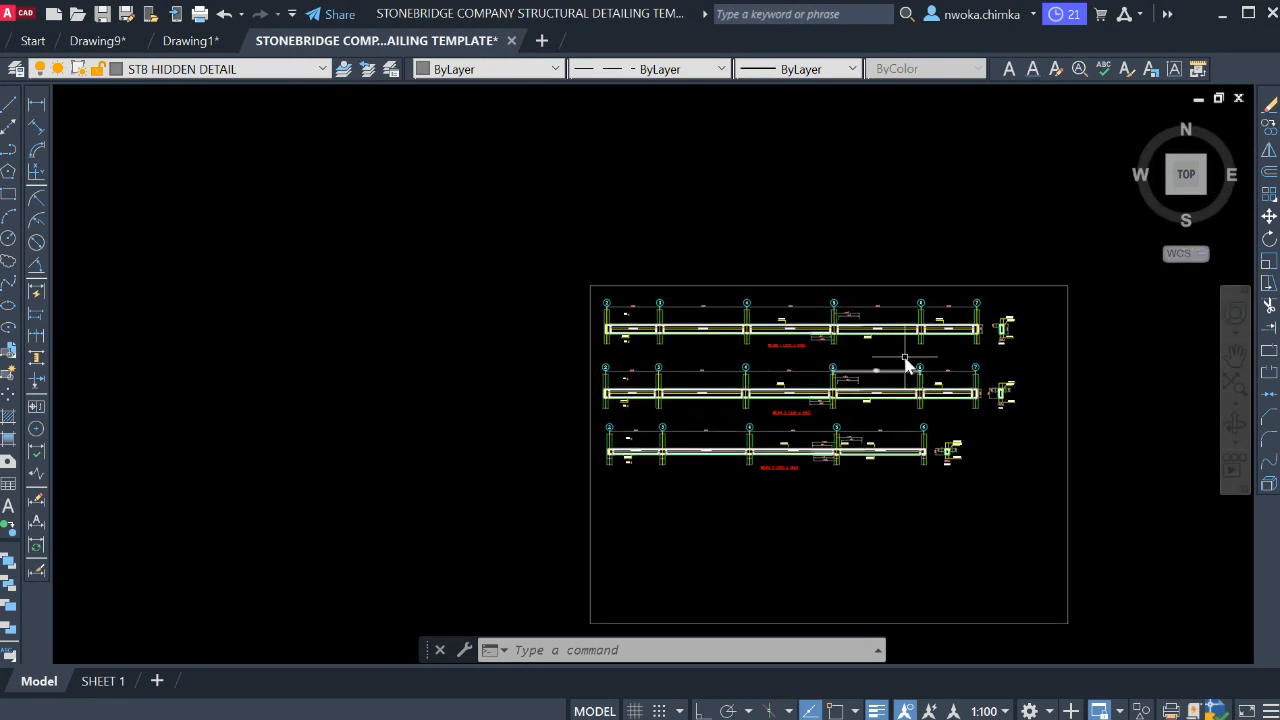
- Erase the span labels 1B78, 1B79, 1B80 and 1B81 along grid line G of the floor plan, keeping the Beam 3 title
scroll(905, 357, "down", 2)
middle_click_drag(718, 305, 856, 655)
middle_click_drag(637, 346, 713, 580)
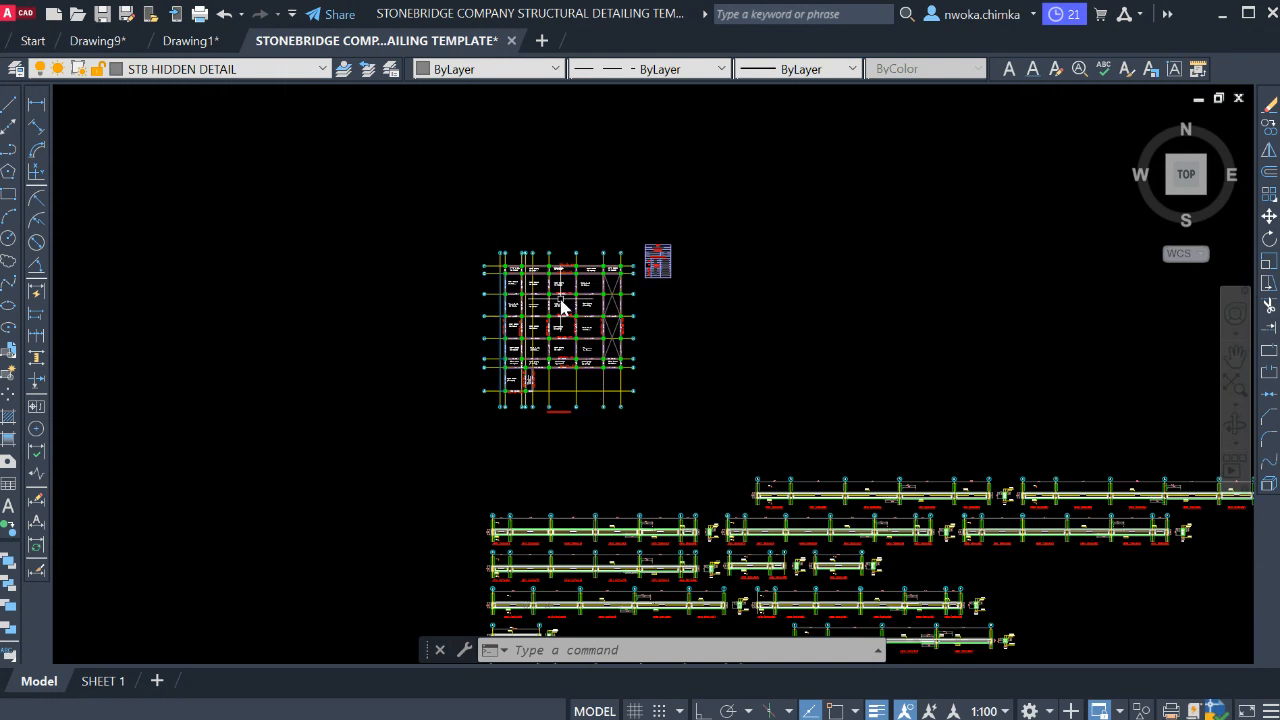
scroll(561, 307, "up", 10)
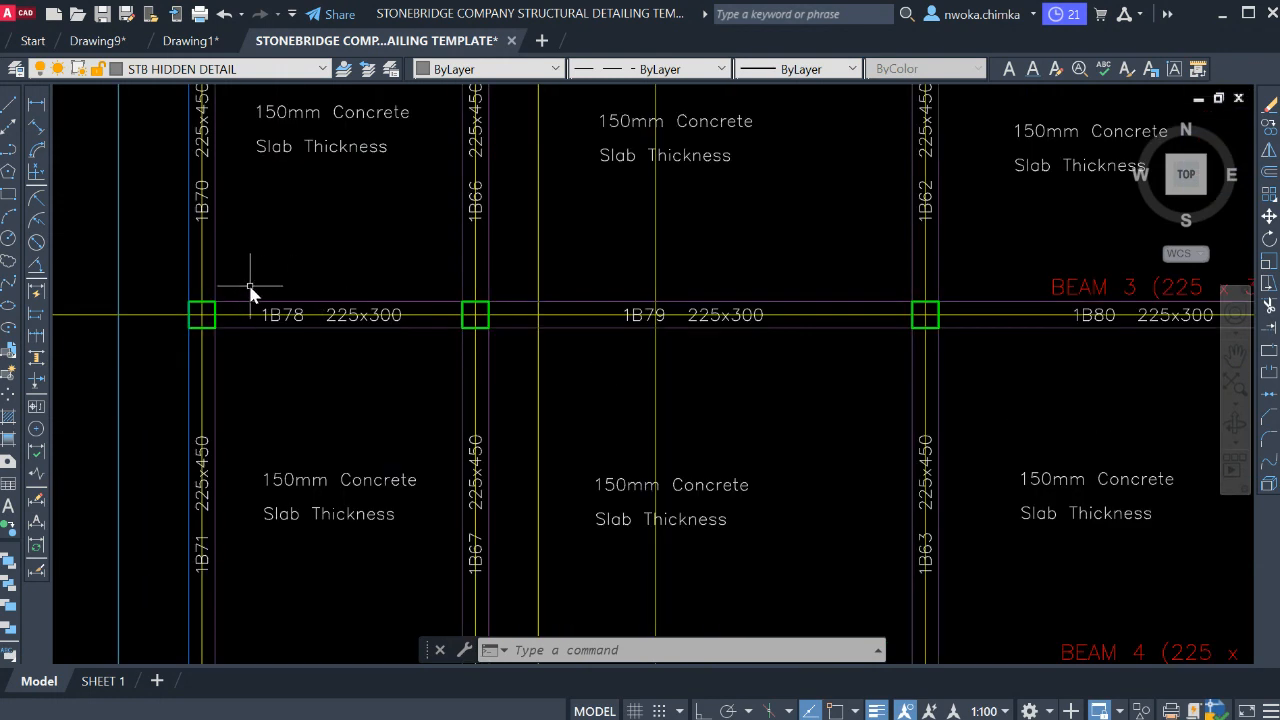
left_click(384, 342)
left_click(571, 277)
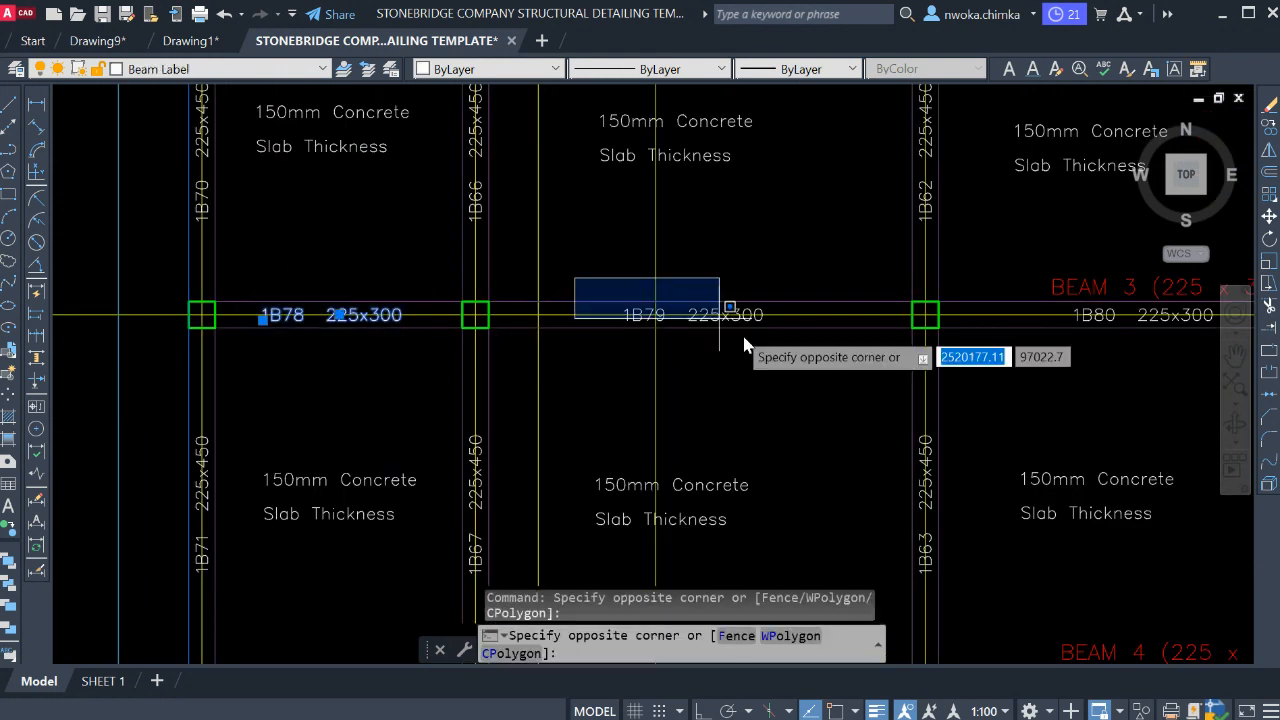
left_click(715, 330)
middle_click_drag(829, 357, 277, 357)
scroll(735, 295, "up", 2)
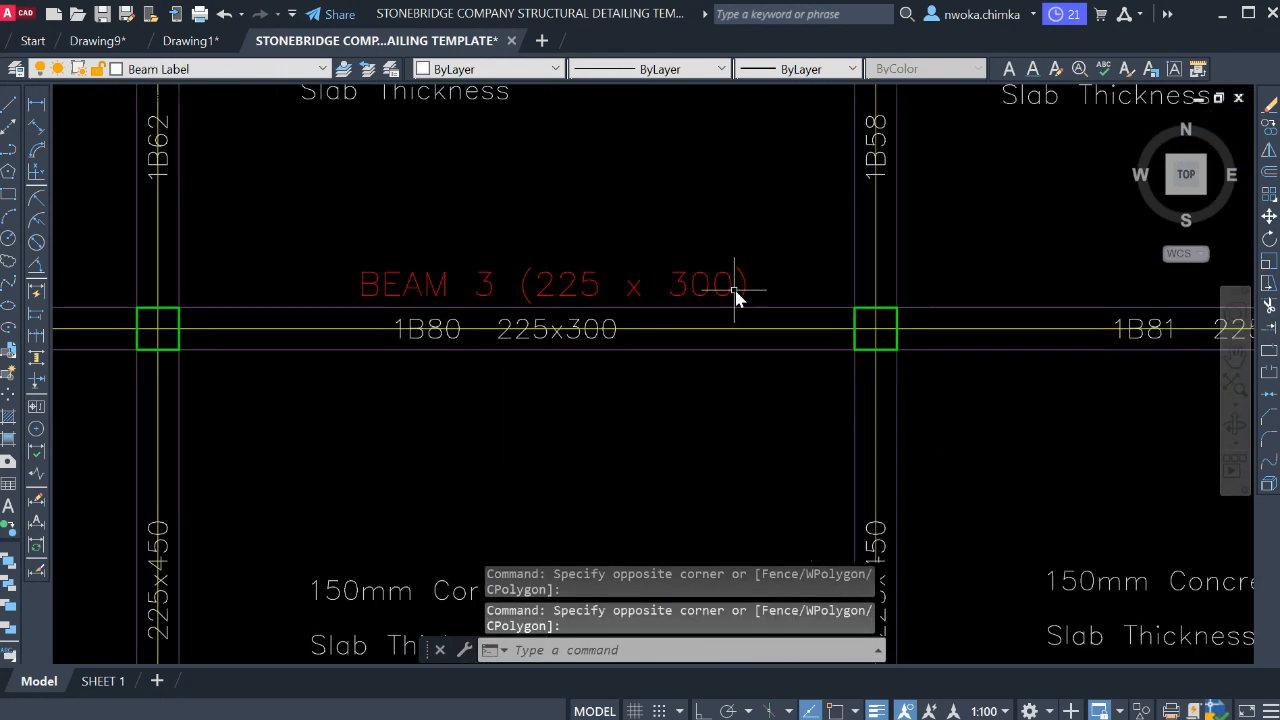
left_click(351, 294)
left_click(671, 395)
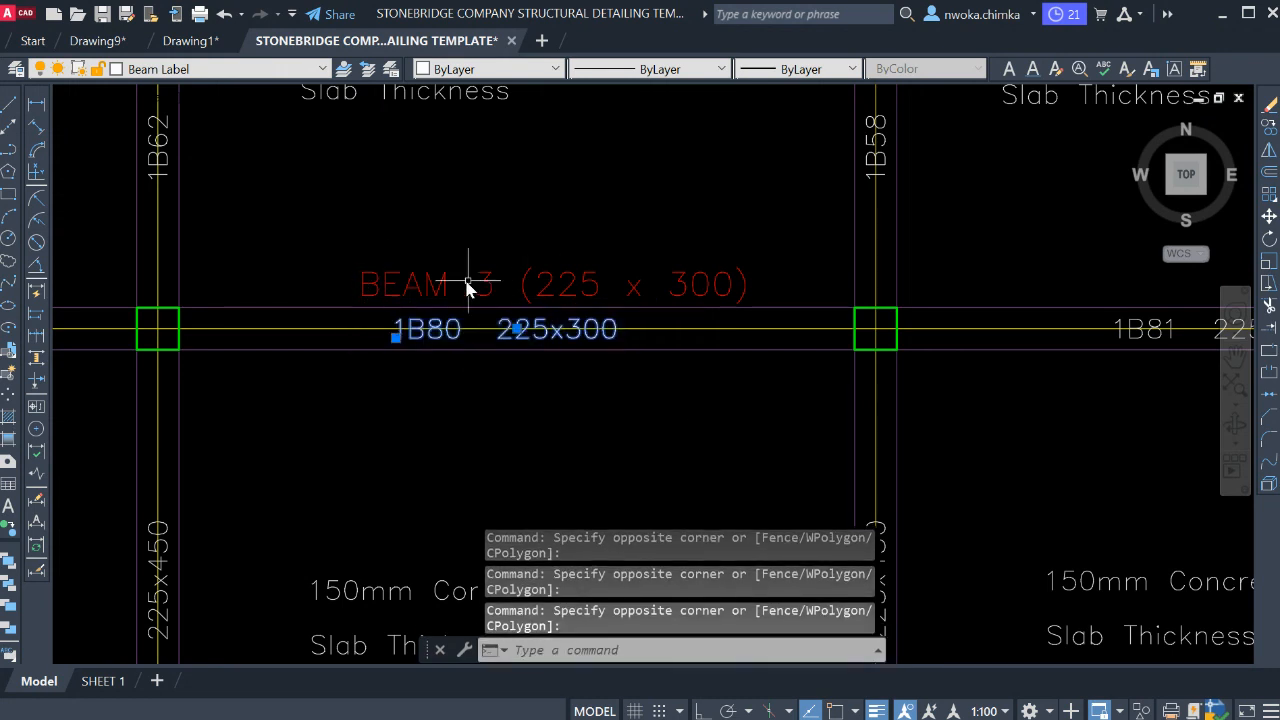
scroll(483, 268, "down", 2)
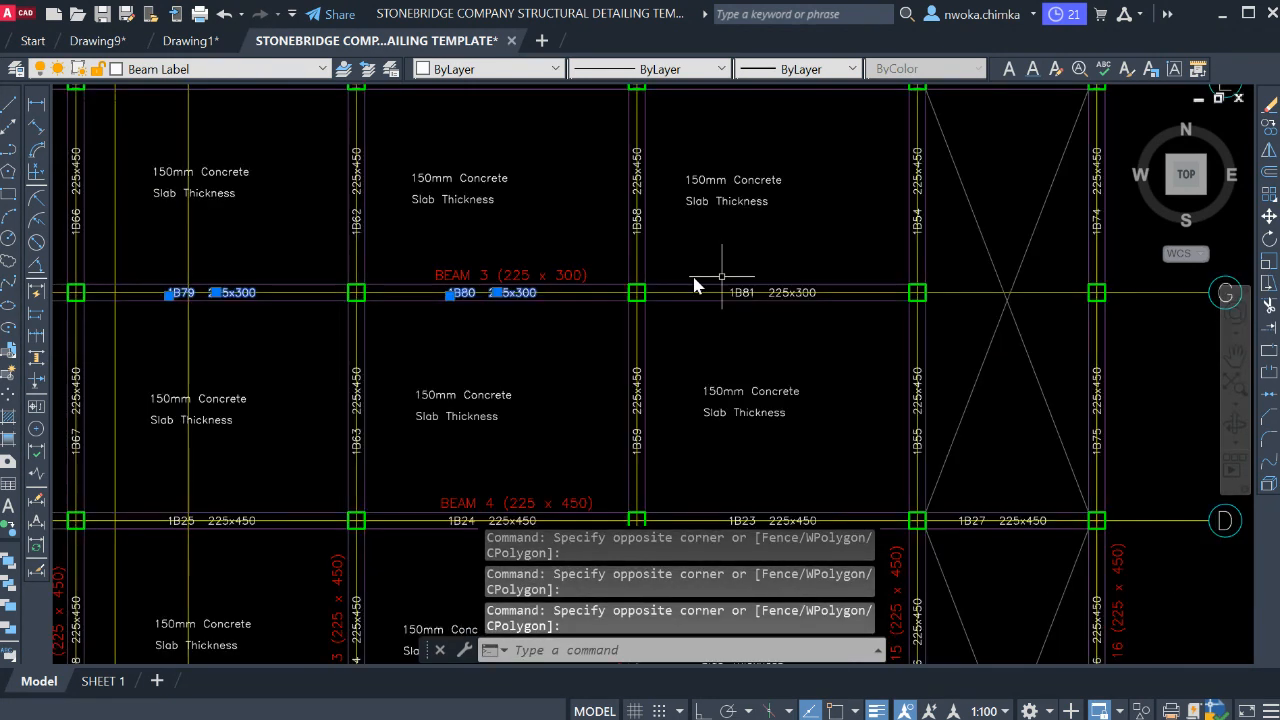
scroll(730, 290, "down", 2)
left_click(712, 290)
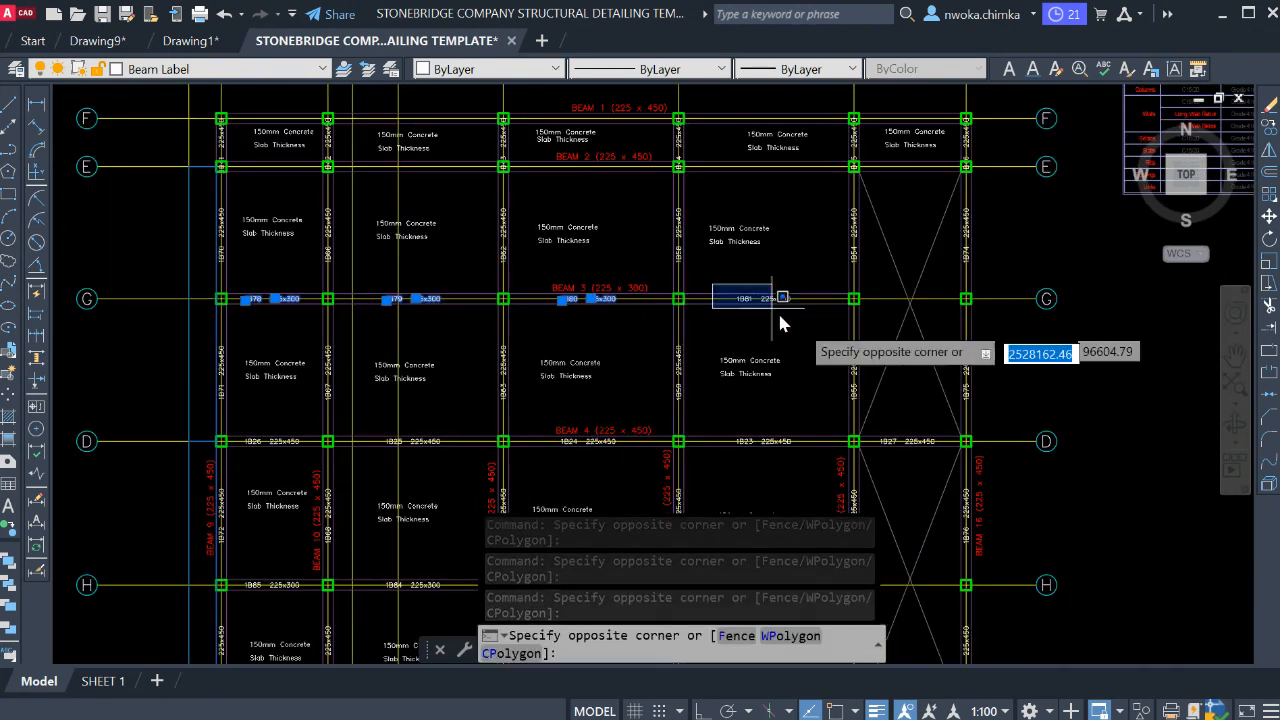
left_click(795, 320)
type("e")
key("Return")
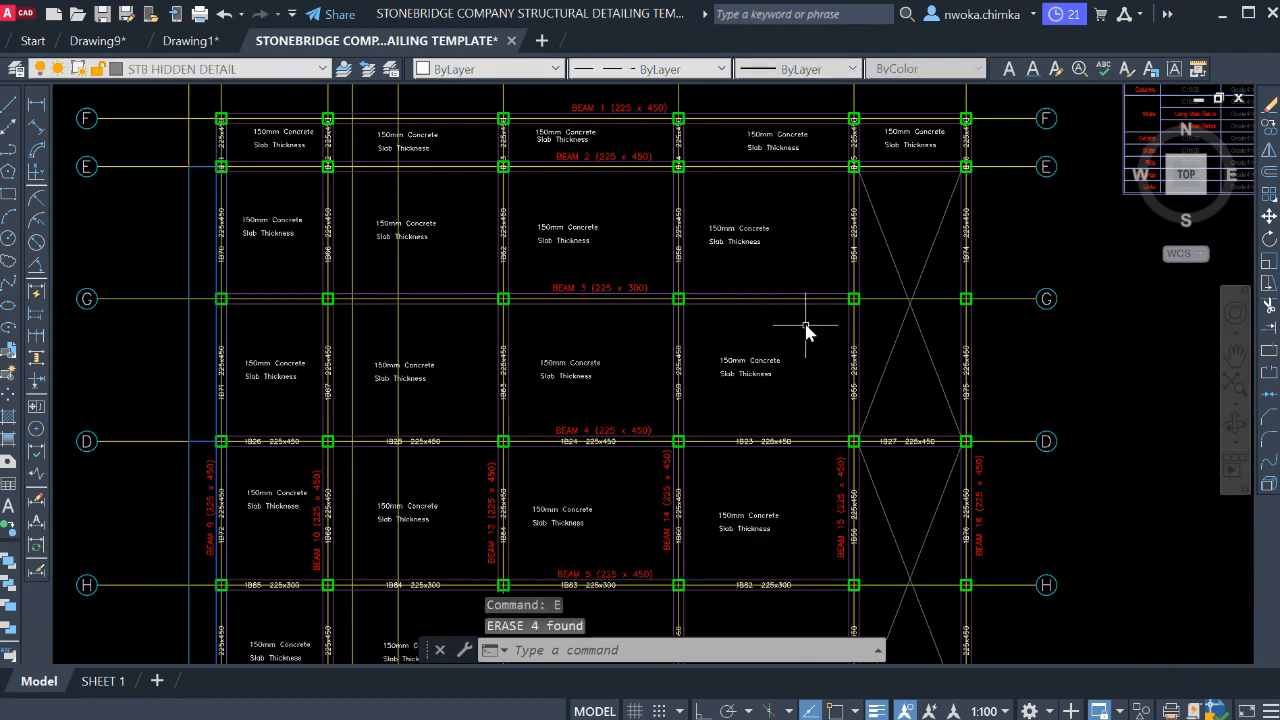
- Examine the Beam 4 title and its span labels from 1B26 to 1B27 along grid line D of the plan
middle_click_drag(637, 303, 687, 406)
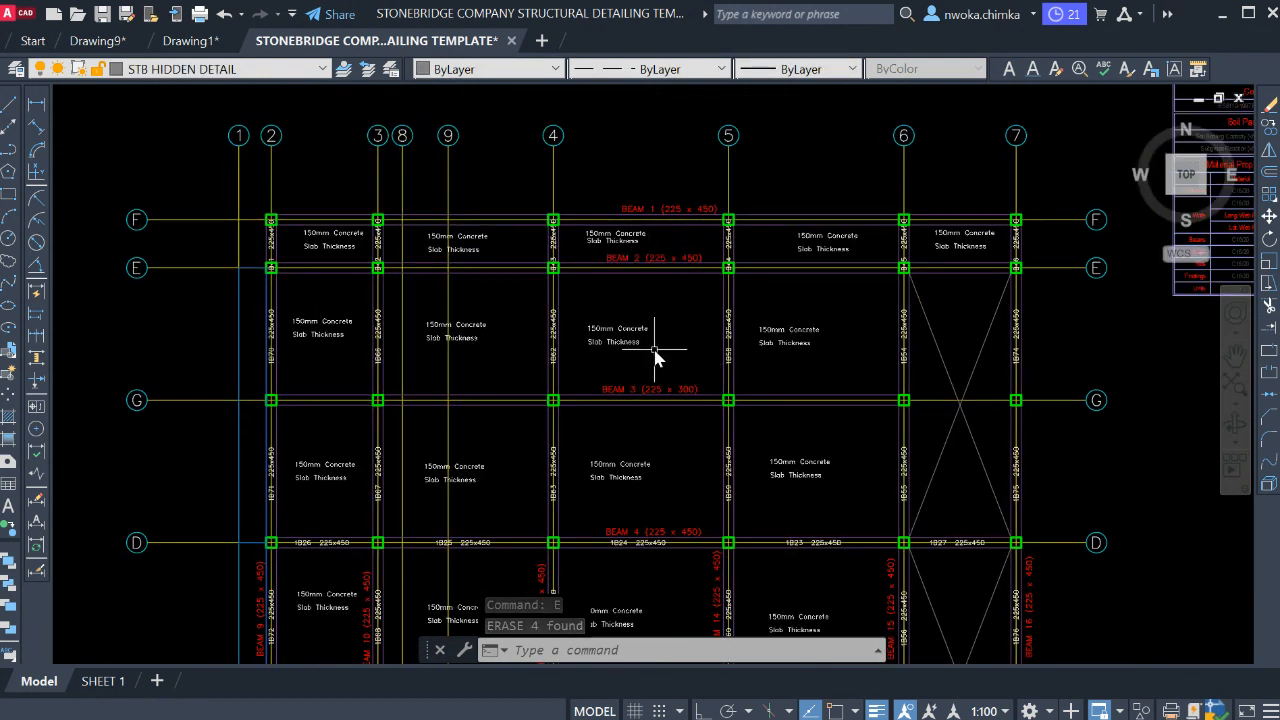
scroll(620, 440, "up", 1)
scroll(534, 391, "up", 1)
scroll(366, 357, "up", 2)
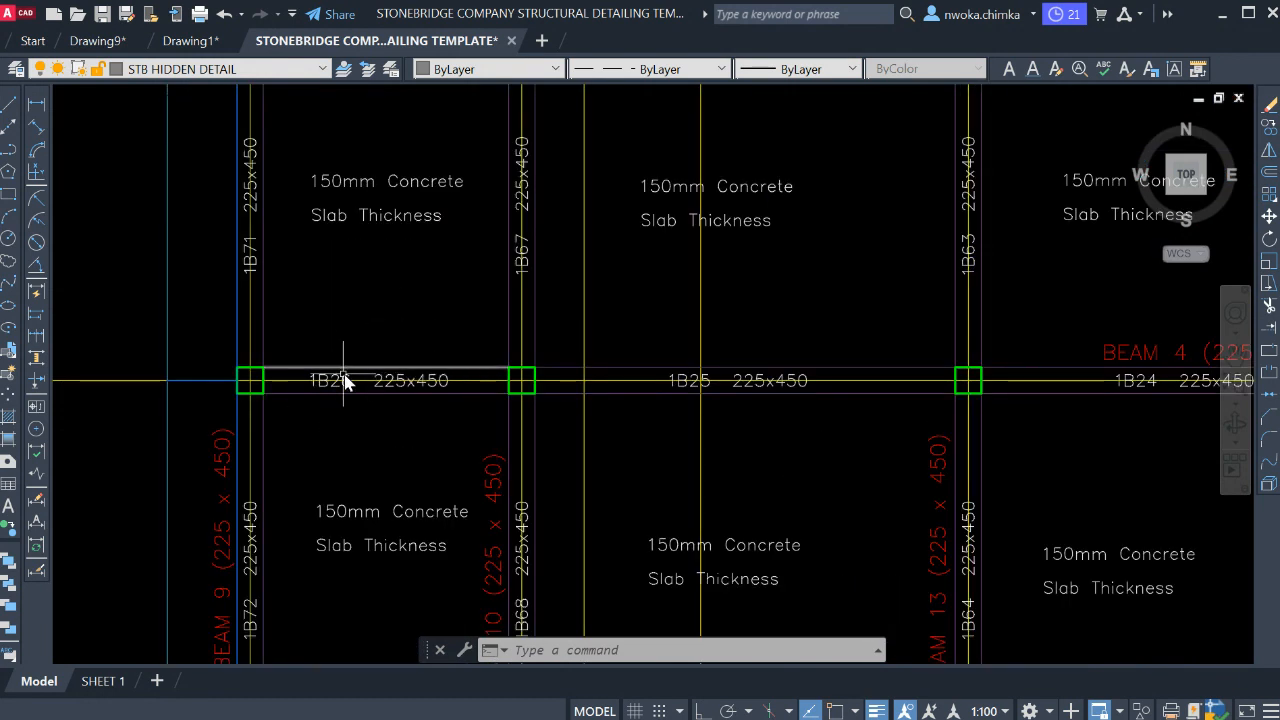
scroll(336, 380, "up", 1)
scroll(843, 357, "down", 2)
scroll(860, 350, "up", 1)
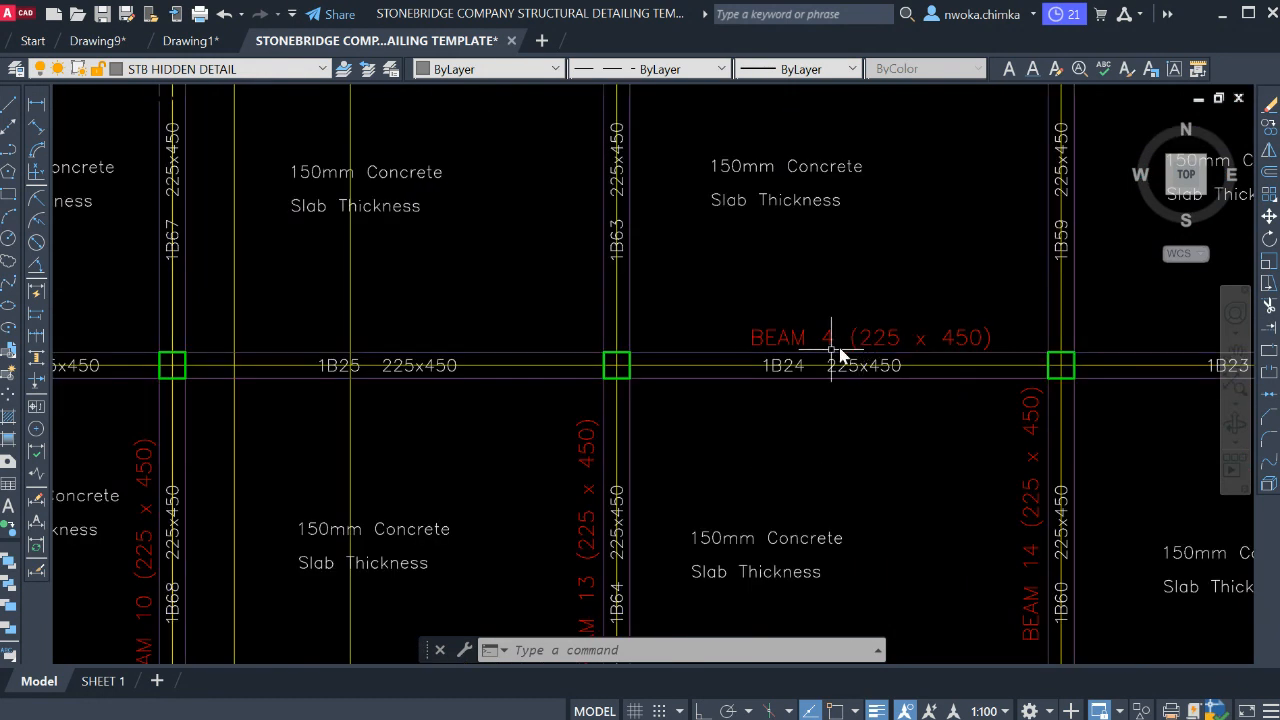
scroll(873, 400, "up", 2)
scroll(1001, 309, "down", 1)
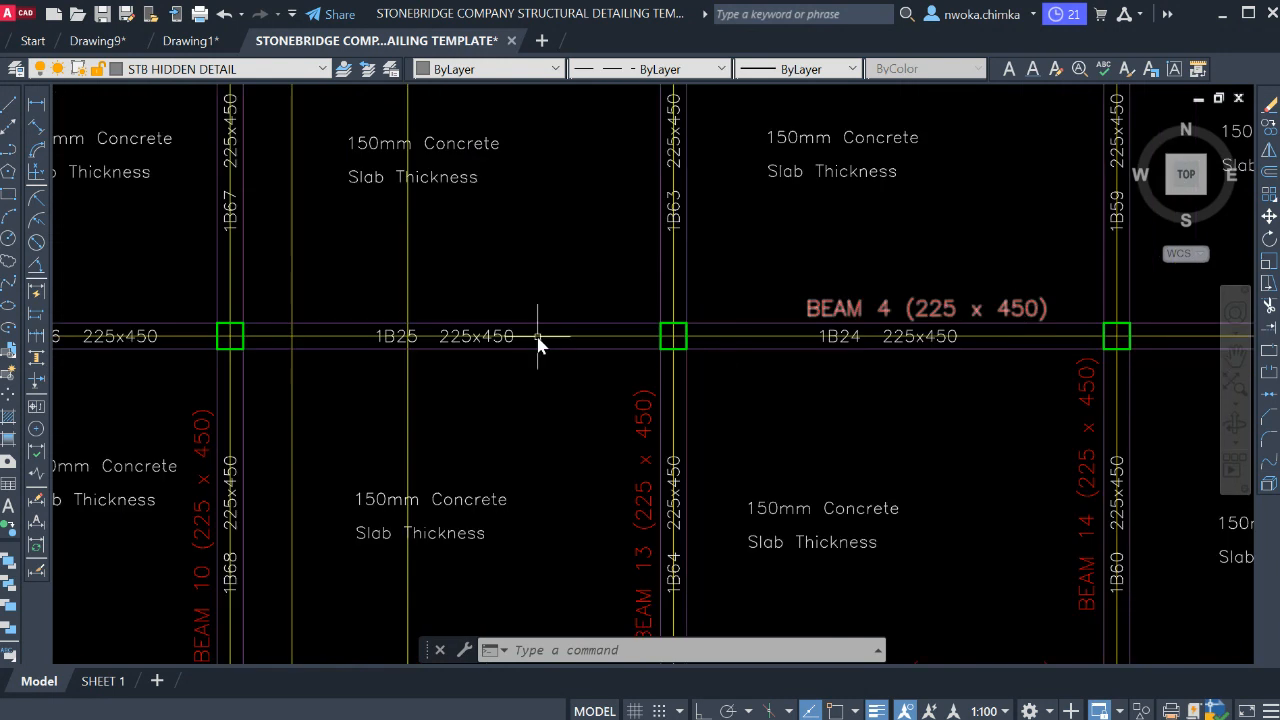
middle_click_drag(538, 337, 778, 360)
scroll(298, 351, "up", 2)
scroll(250, 362, "down", 3)
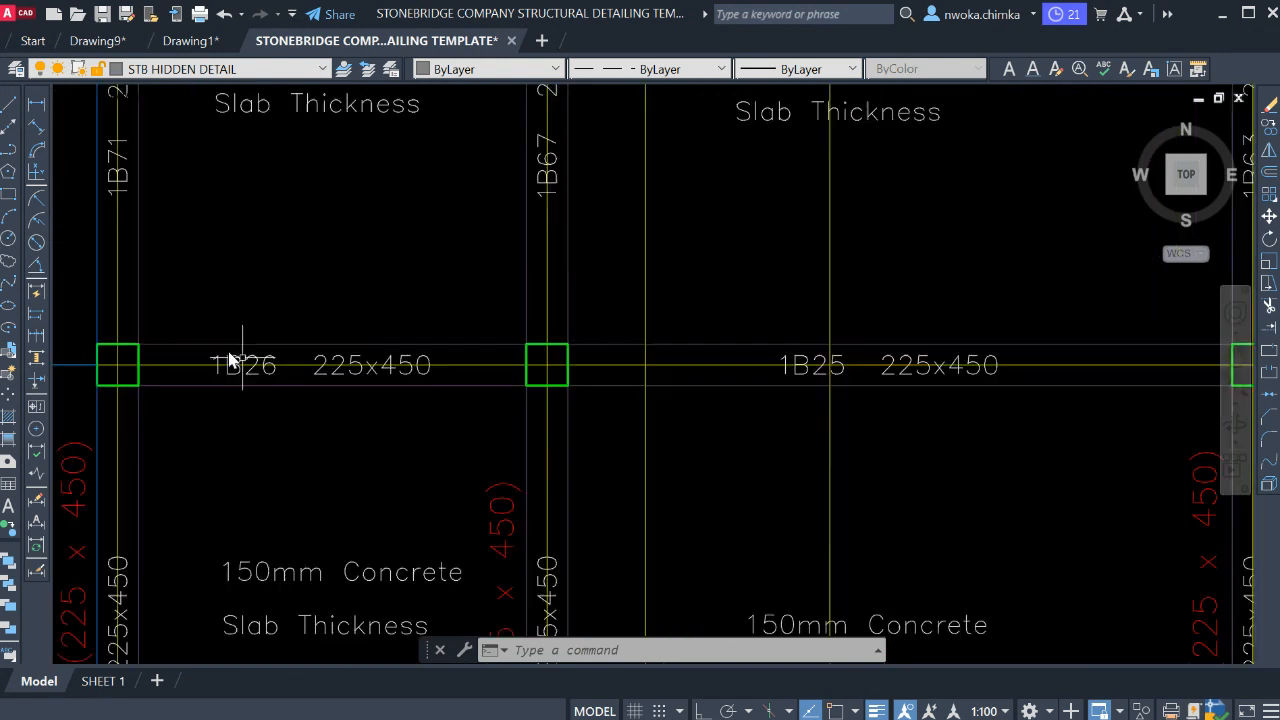
scroll(650, 365, "up", 1)
scroll(885, 370, "up", 2)
scroll(890, 370, "up", 2)
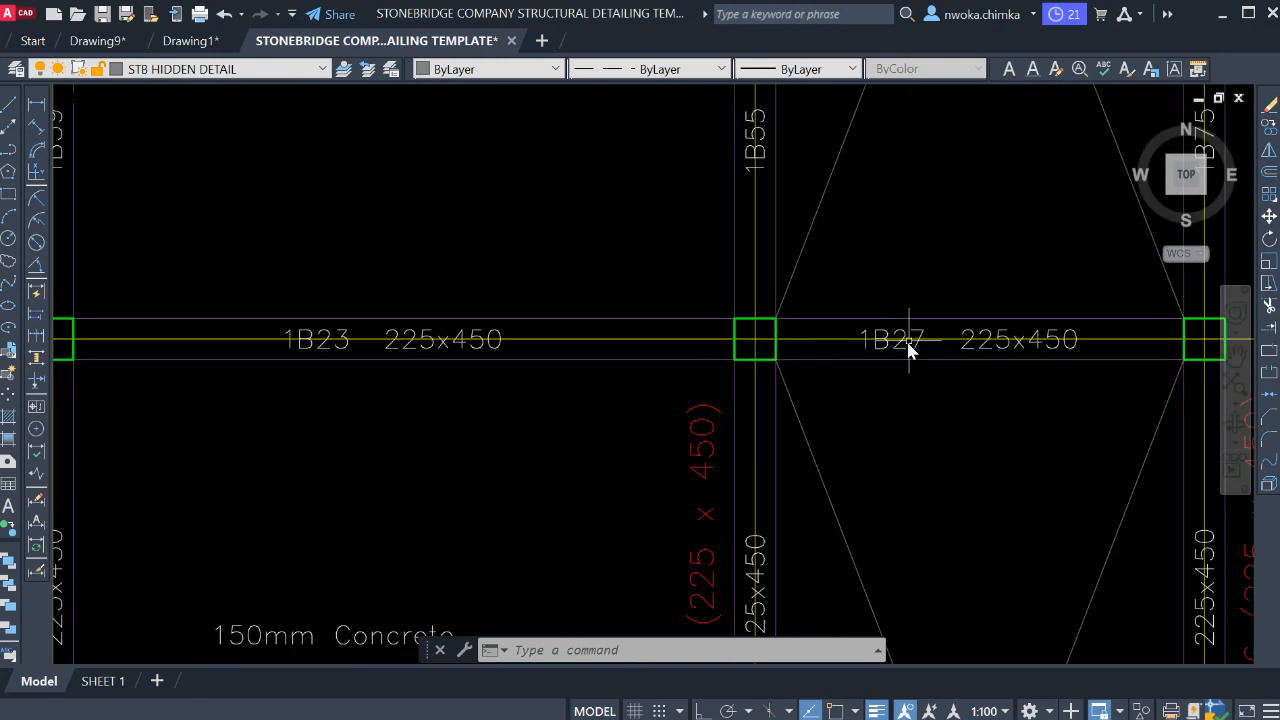
scroll(854, 380, "down", 2)
scroll(503, 349, "down", 1)
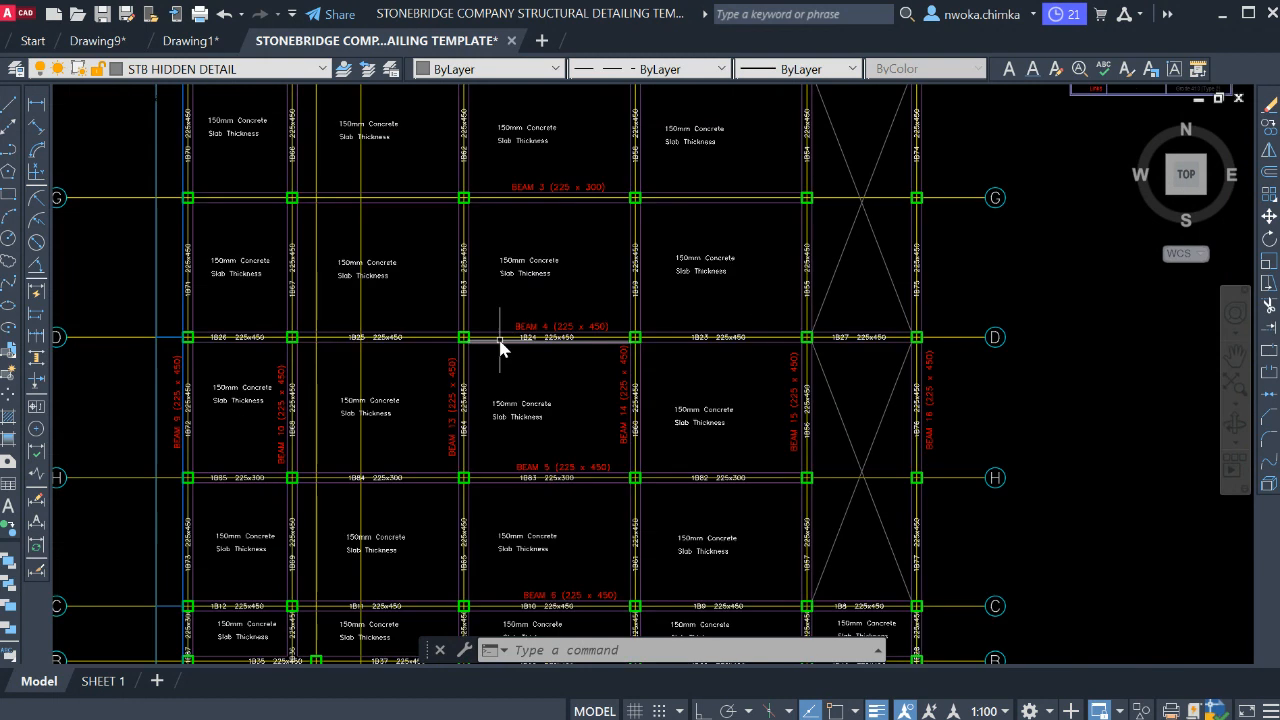
scroll(623, 343, "up", 3)
scroll(627, 318, "down", 2)
scroll(630, 302, "up", 2)
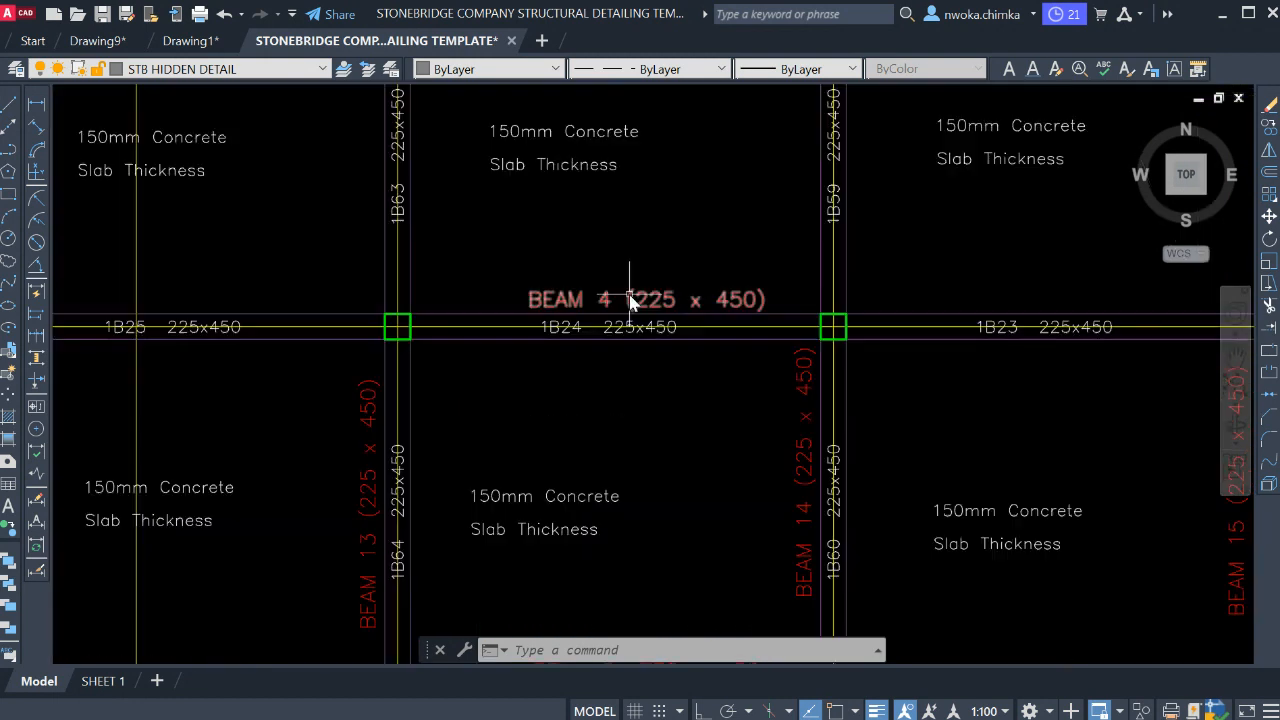
scroll(658, 312, "down", 4)
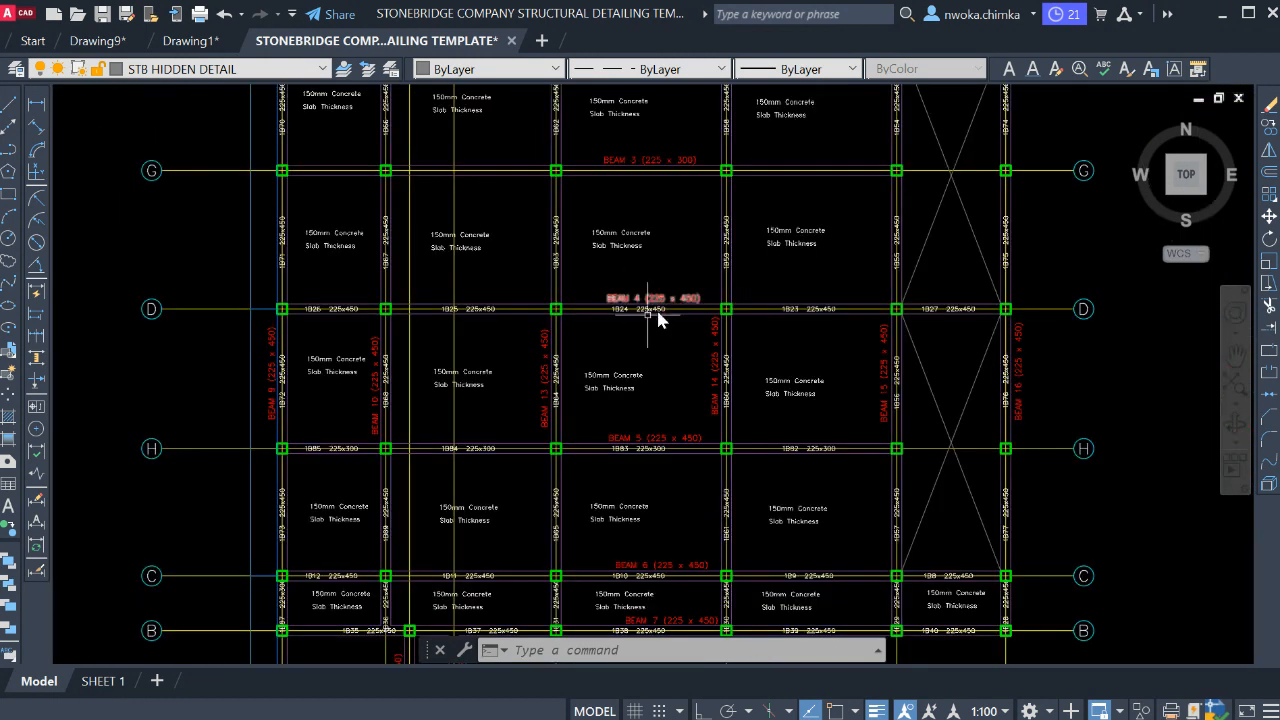
scroll(305, 310, "up", 6)
scroll(769, 323, "down", 5)
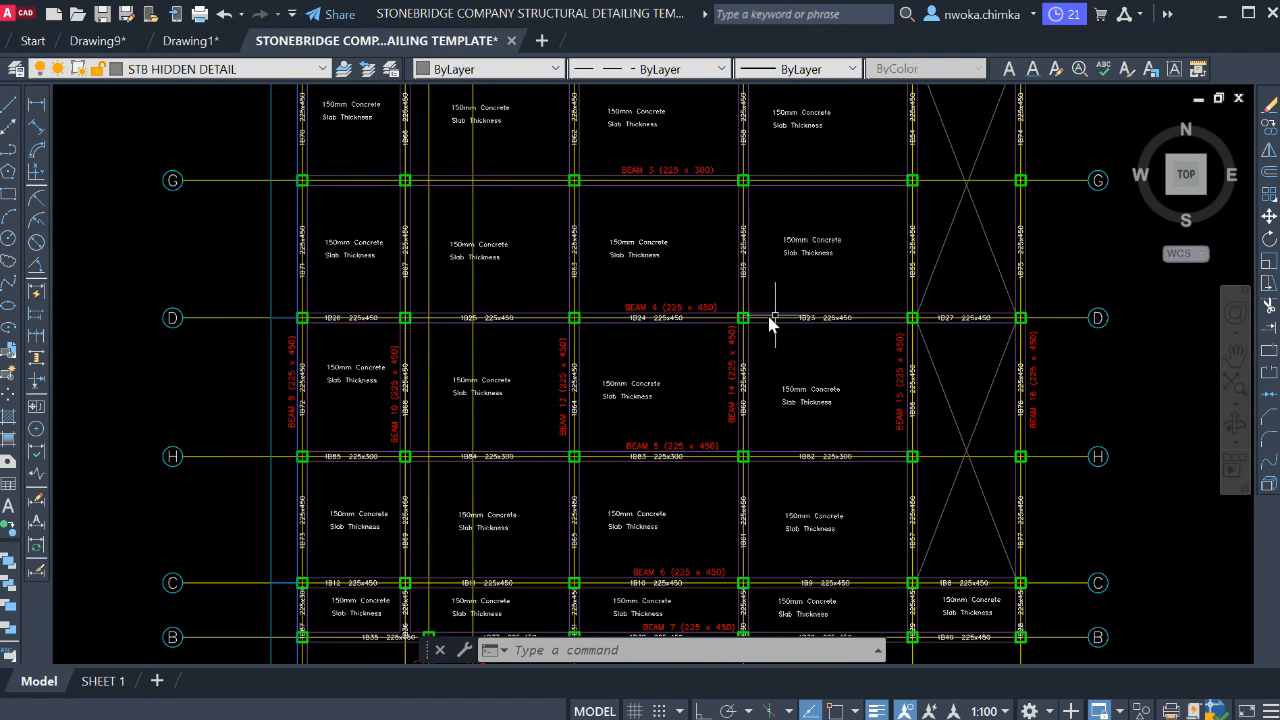
scroll(984, 330, "up", 5)
scroll(857, 258, "down", 3)
- Search the rows of beam details below the plan for the elevation containing the Beam 4 spans
scroll(858, 251, "down", 5)
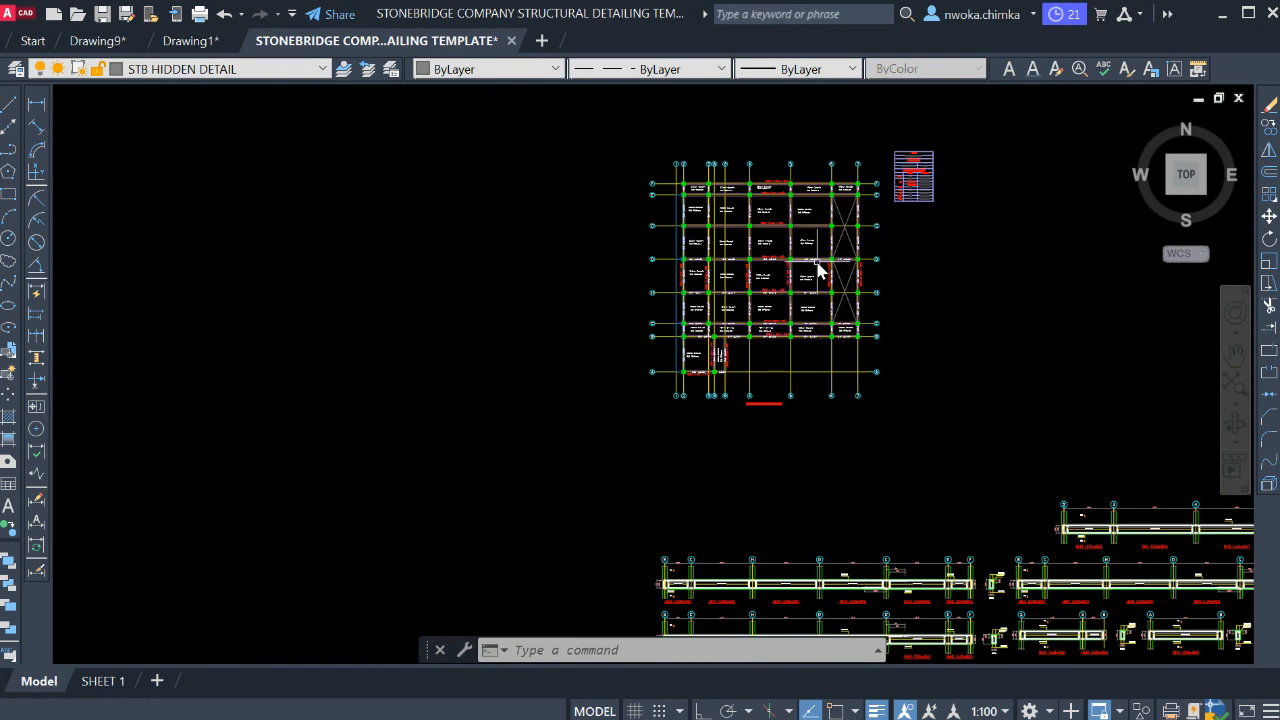
middle_click_drag(834, 406, 745, 318)
scroll(723, 361, "up", 3)
scroll(527, 463, "up", 2)
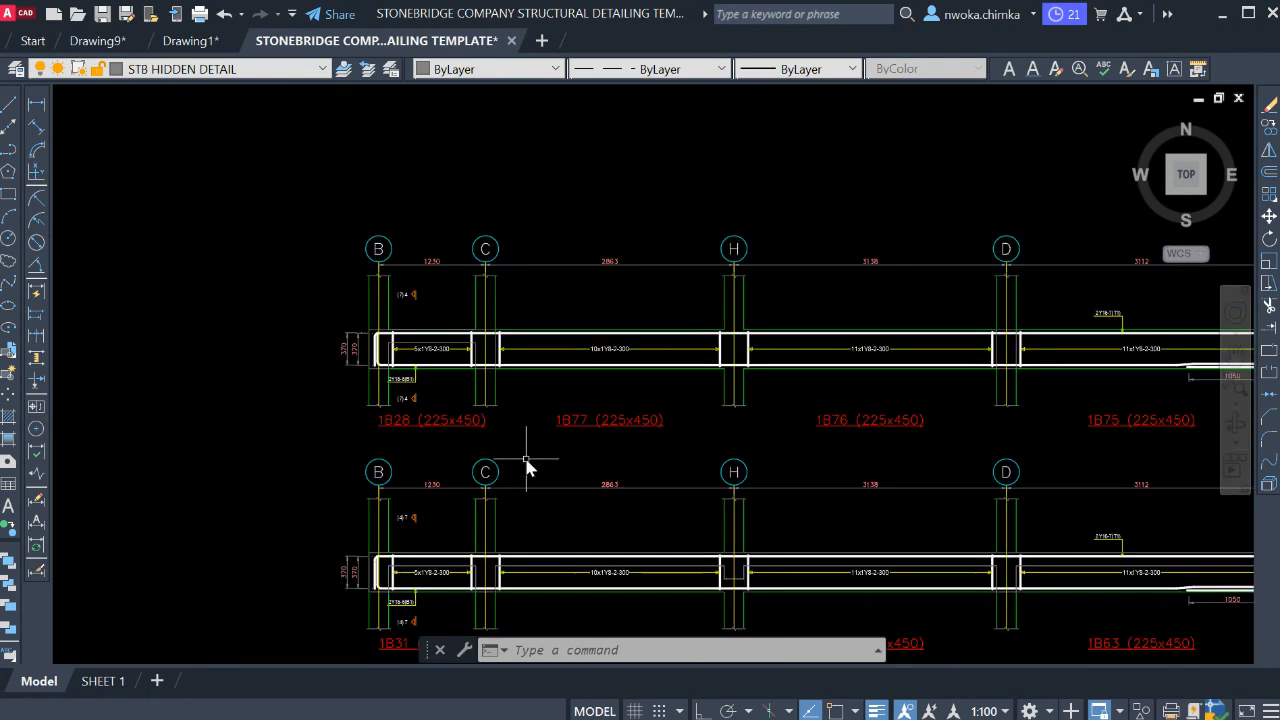
scroll(432, 250, "down", 4)
scroll(422, 418, "up", 4)
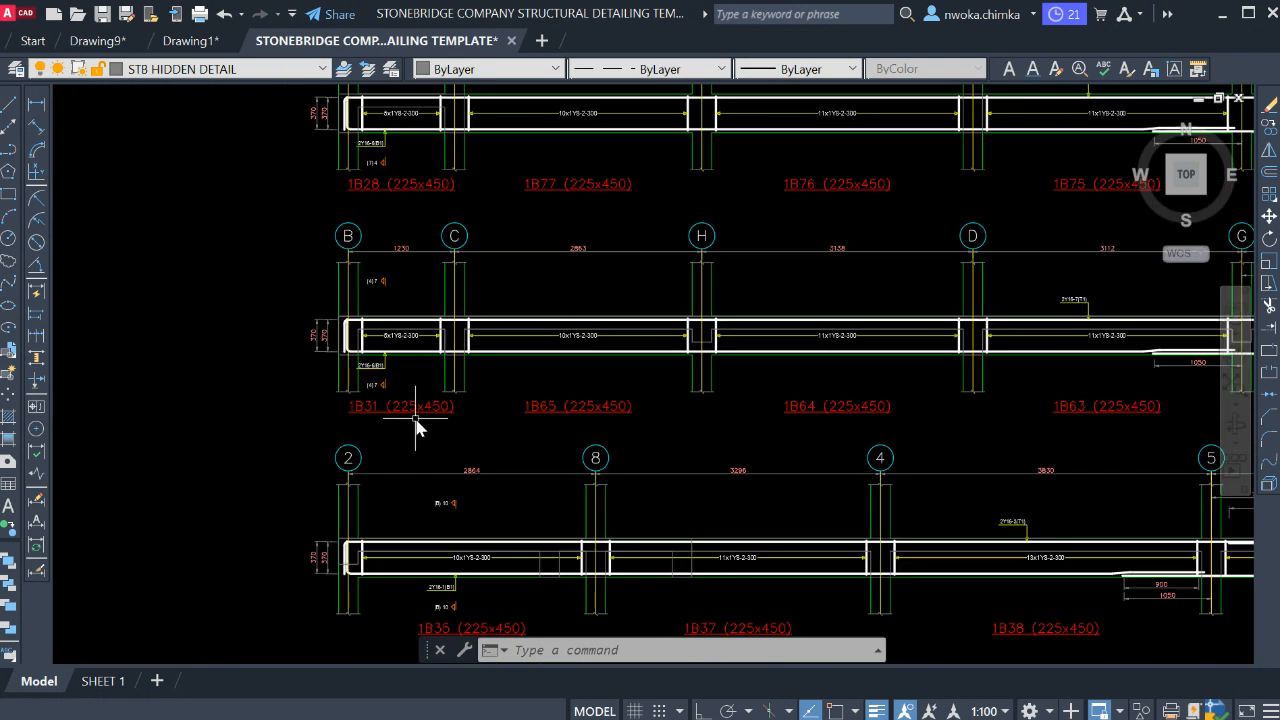
scroll(405, 290, "down", 2)
scroll(366, 409, "down", 2)
scroll(666, 434, "down", 1)
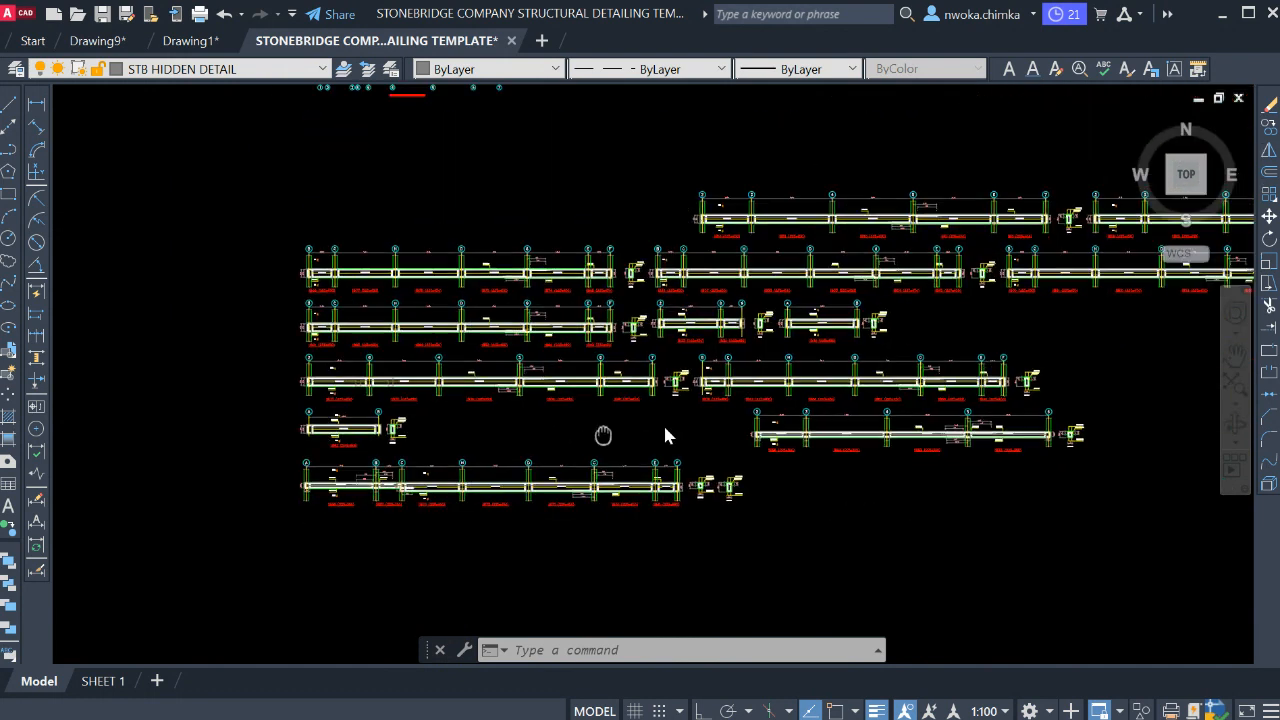
scroll(490, 462, "up", 4)
middle_click_drag(428, 460, 532, 605)
mouse_move(553, 455)
middle_mouse_down()
mouse_move(619, 602)
mouse_move(703, 612)
middle_mouse_up()
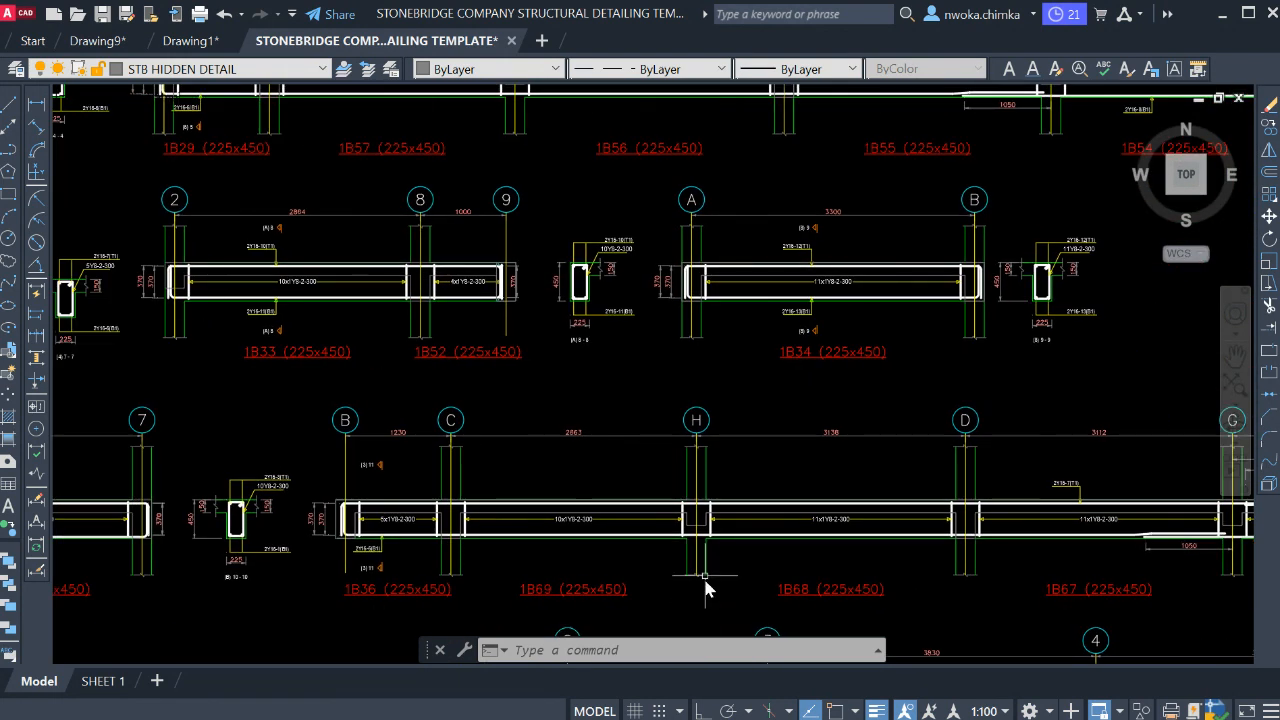
scroll(705, 588, "down", 1)
scroll(815, 540, "down", 2)
scroll(415, 435, "up", 1)
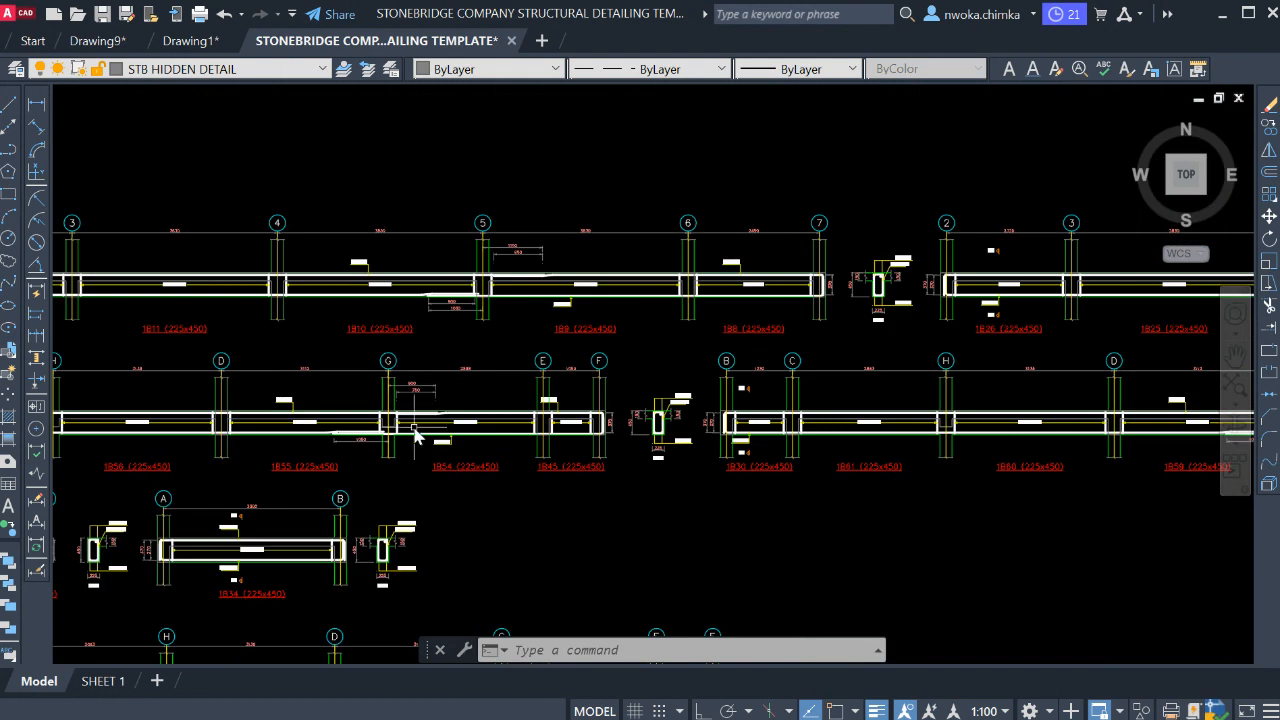
scroll(425, 400, "down", 1)
scroll(642, 400, "up", 1)
scroll(517, 392, "down", 2)
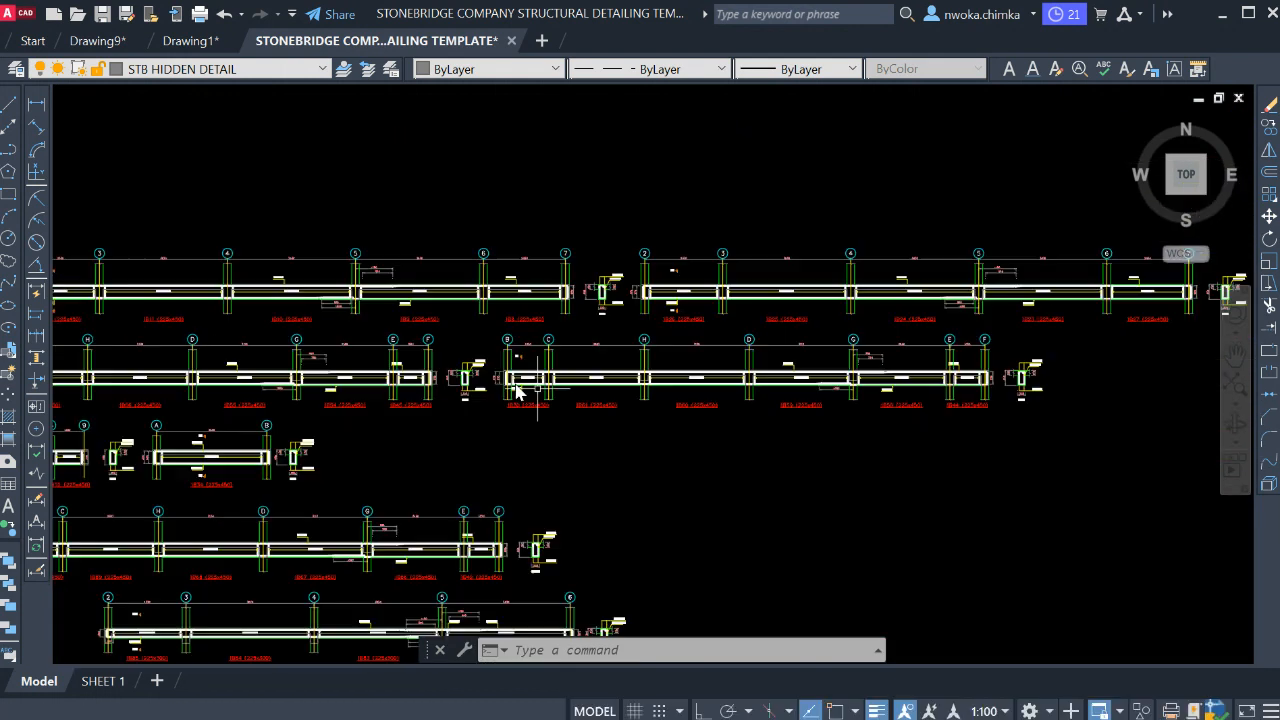
- Examine the beam elevation with spans 1B26, 1B25, 1B24, 1B23 and 1B27 between grids 2 and 7
scroll(656, 410, "up", 4)
scroll(420, 417, "down", 2)
middle_click_drag(694, 400, 448, 430)
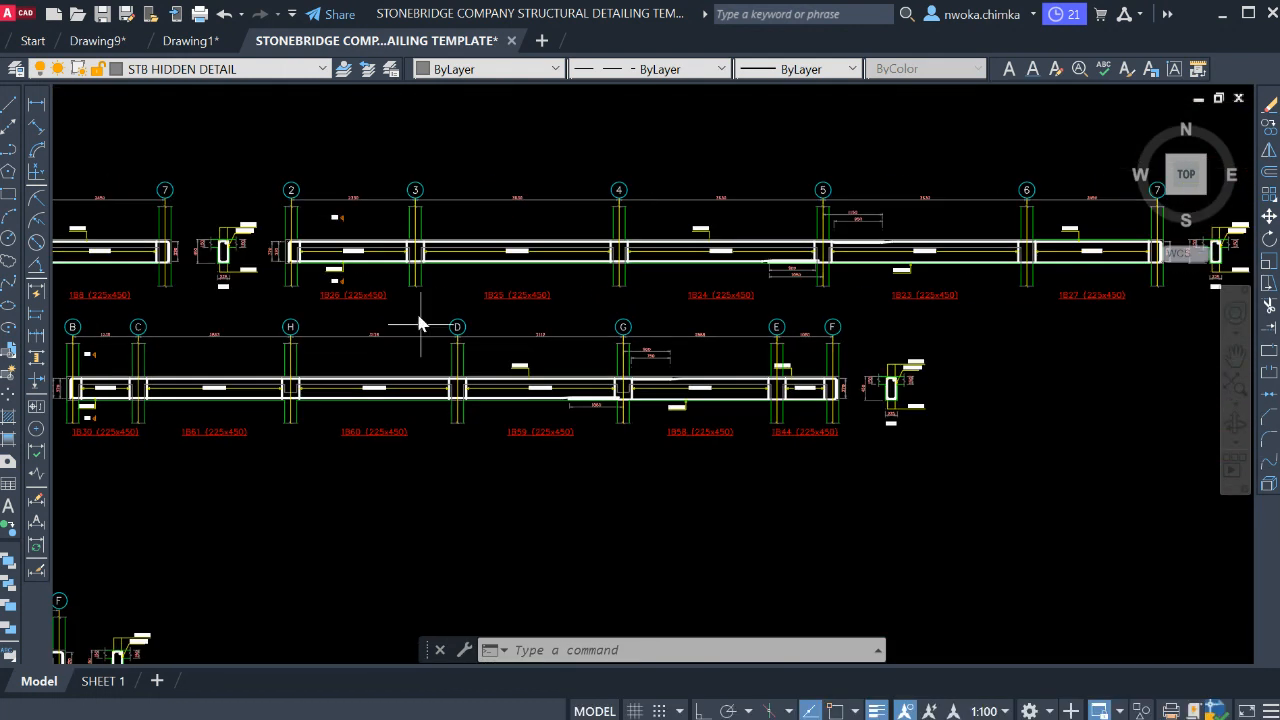
scroll(395, 285, "up", 4)
scroll(353, 324, "down", 2)
middle_click_drag(347, 338, 345, 412)
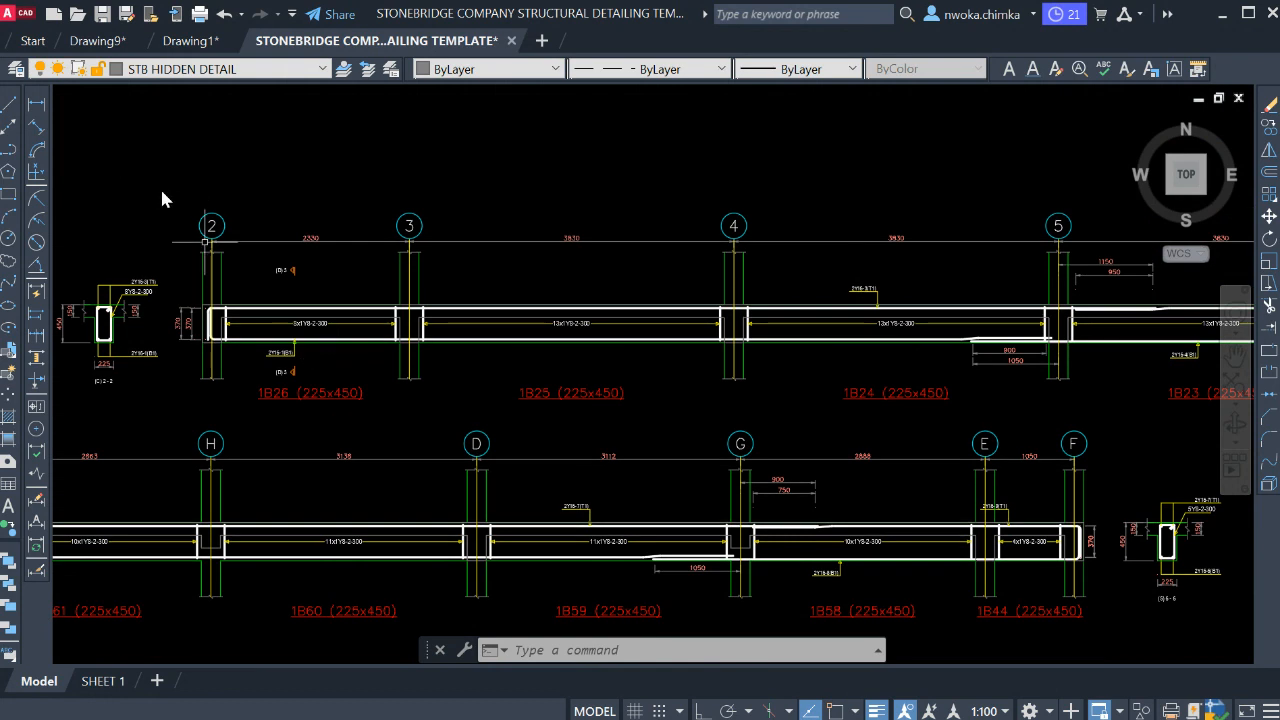
scroll(278, 398, "up", 4)
scroll(280, 396, "down", 2)
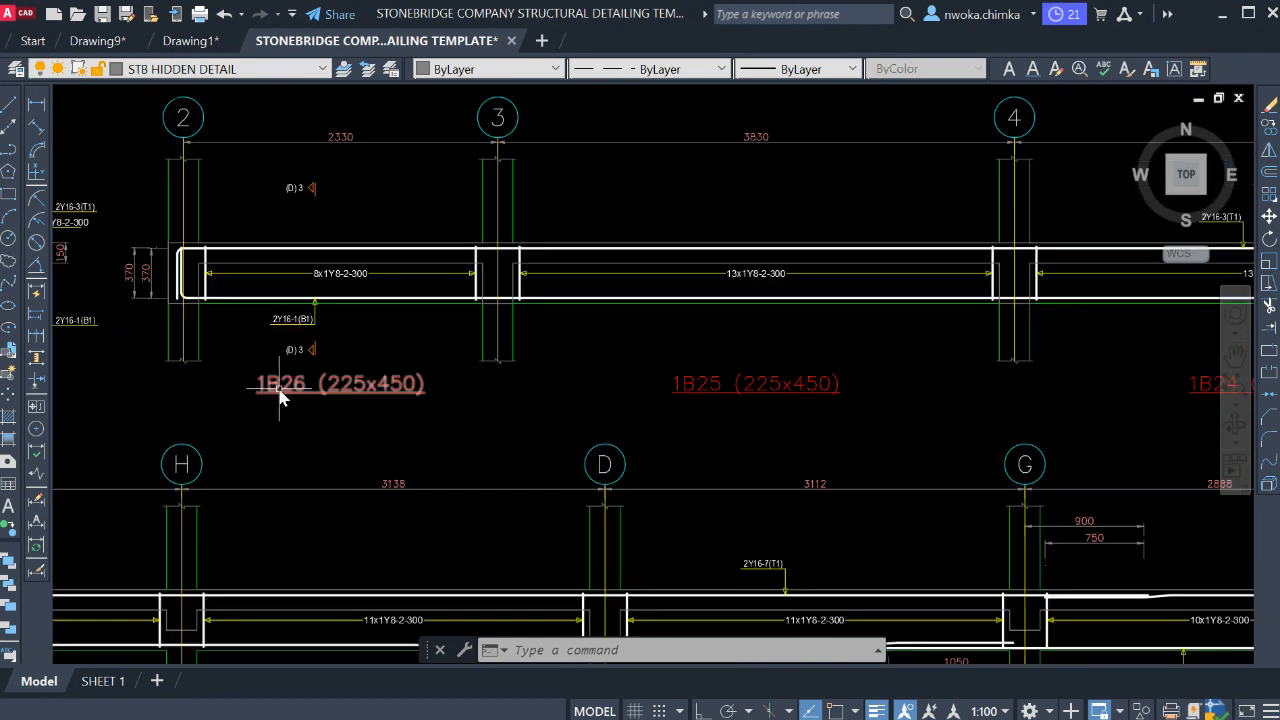
scroll(671, 375, "down", 3)
scroll(760, 402, "up", 5)
scroll(891, 440, "down", 8)
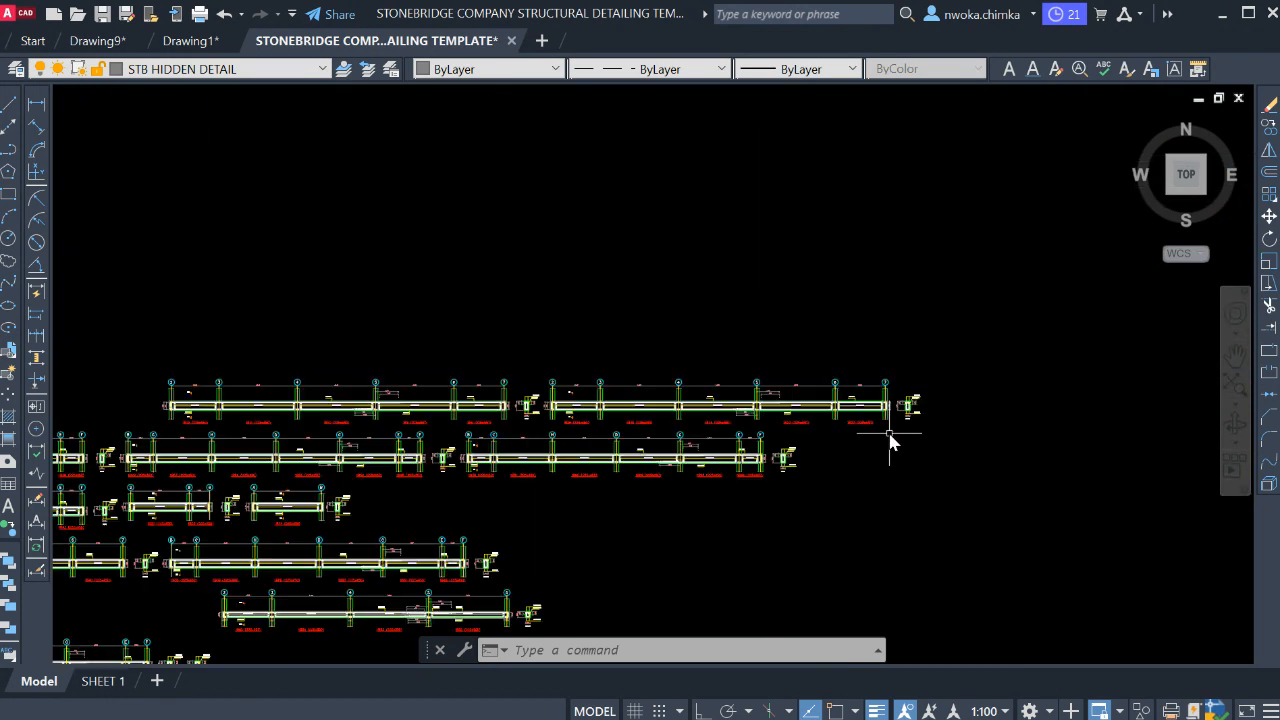
- Examine the Beam 4 title and span labels 1B26, 1B25, 1B24, 1B23 and 1B27 along grid line D of the floor plan
scroll(623, 423, "down", 6)
scroll(575, 382, "up", 4)
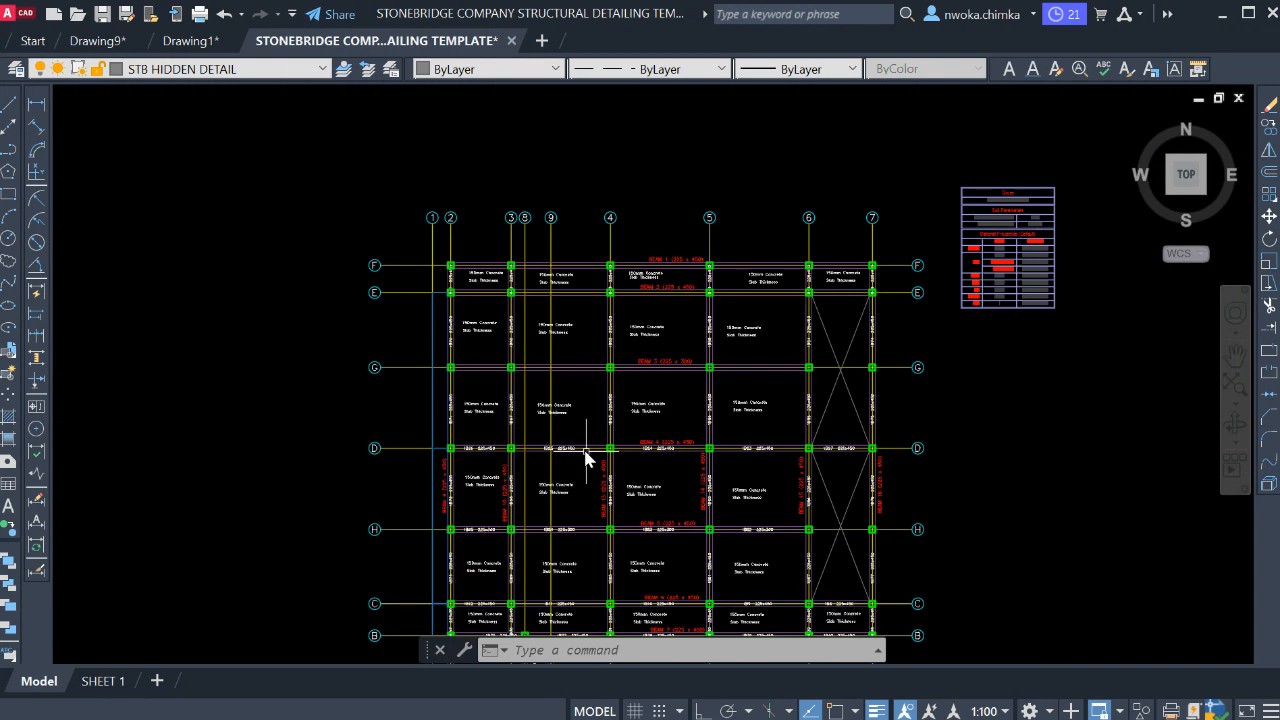
scroll(586, 451, "up", 4)
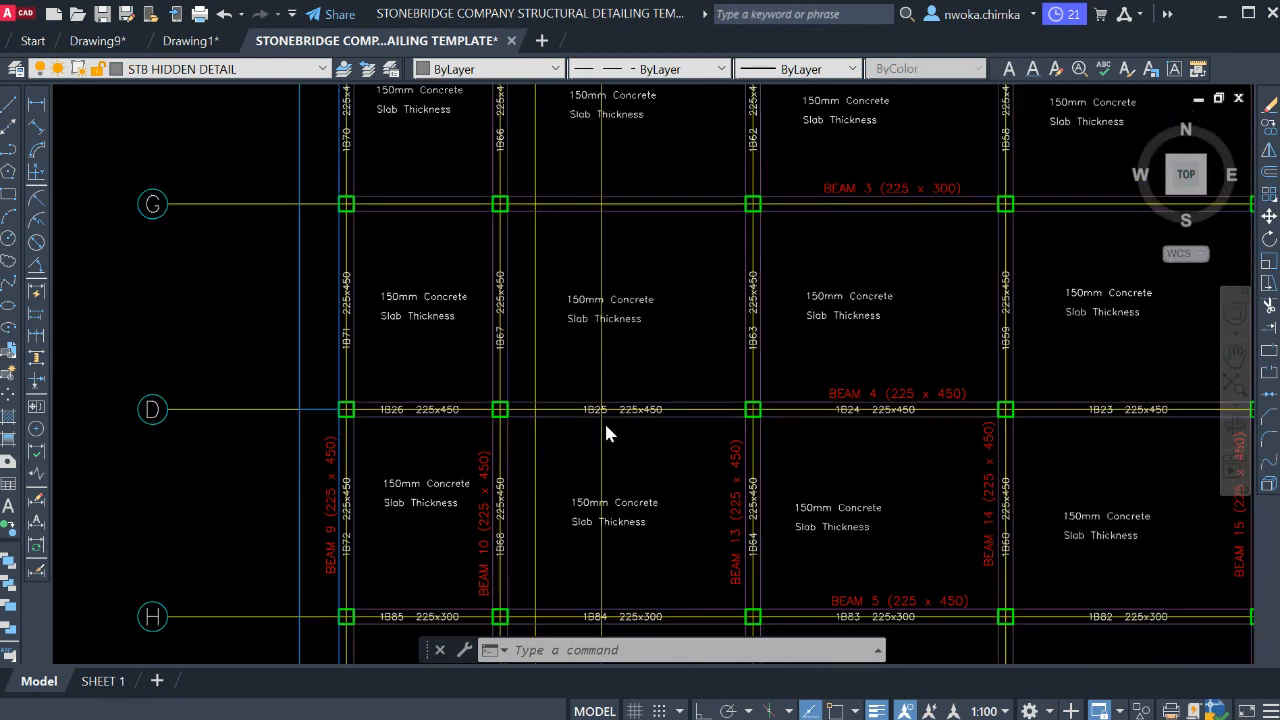
scroll(371, 420, "up", 6)
scroll(843, 409, "down", 6)
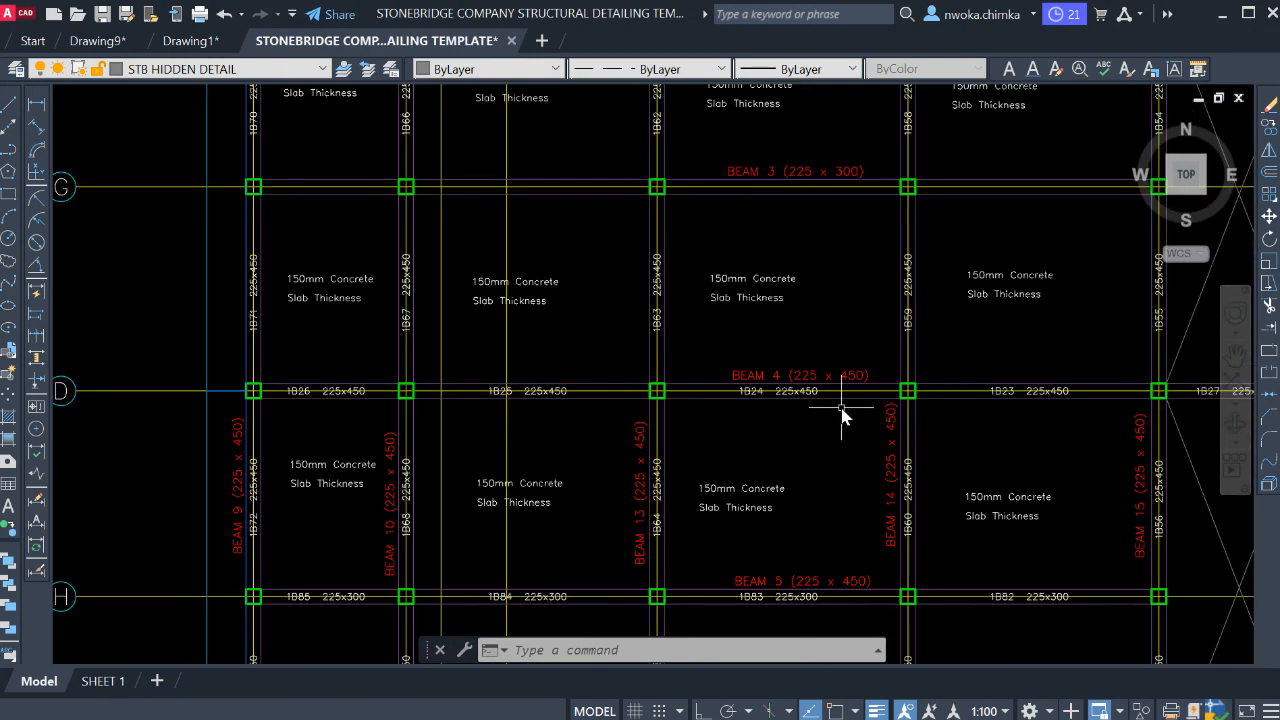
scroll(1011, 391, "up", 4)
scroll(580, 380, "down", 3)
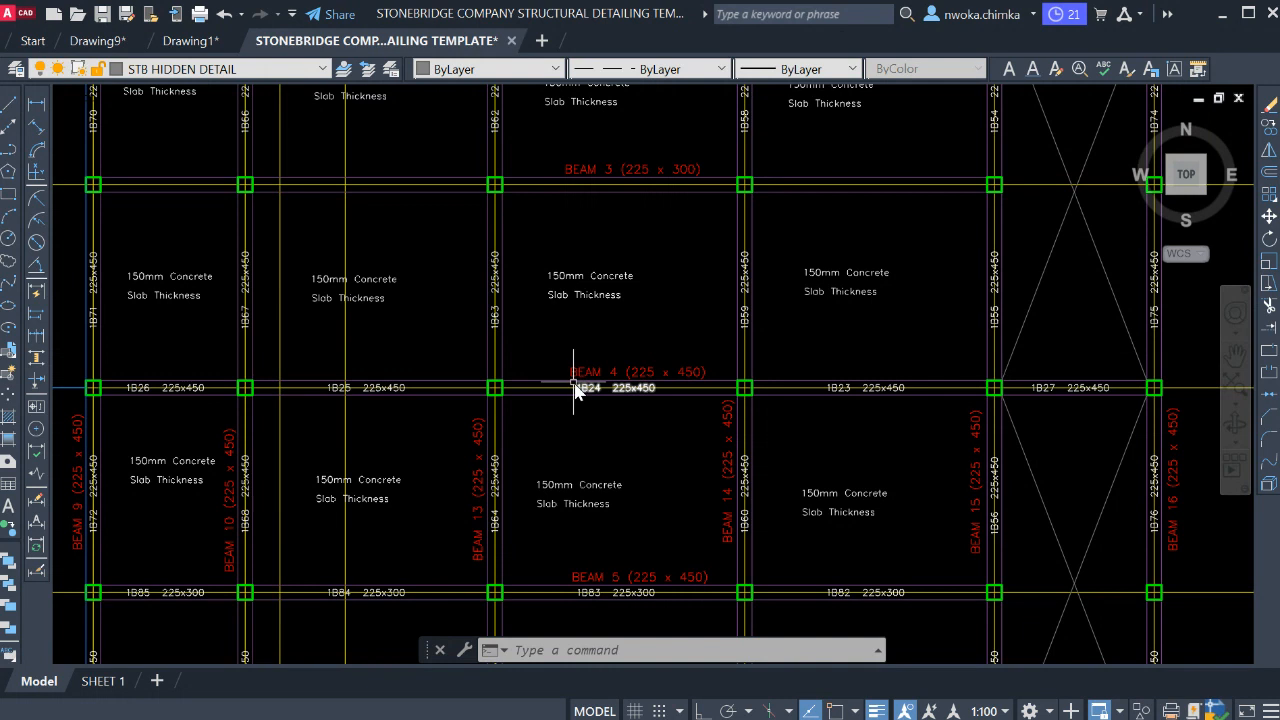
scroll(600, 366, "up", 3)
scroll(586, 337, "down", 8)
- Move the elevation with spans 1B26 to 1B27 and its cross-section into the sheet frame, directly beneath the Beam 3 detail
middle_click_drag(846, 460, 457, 428)
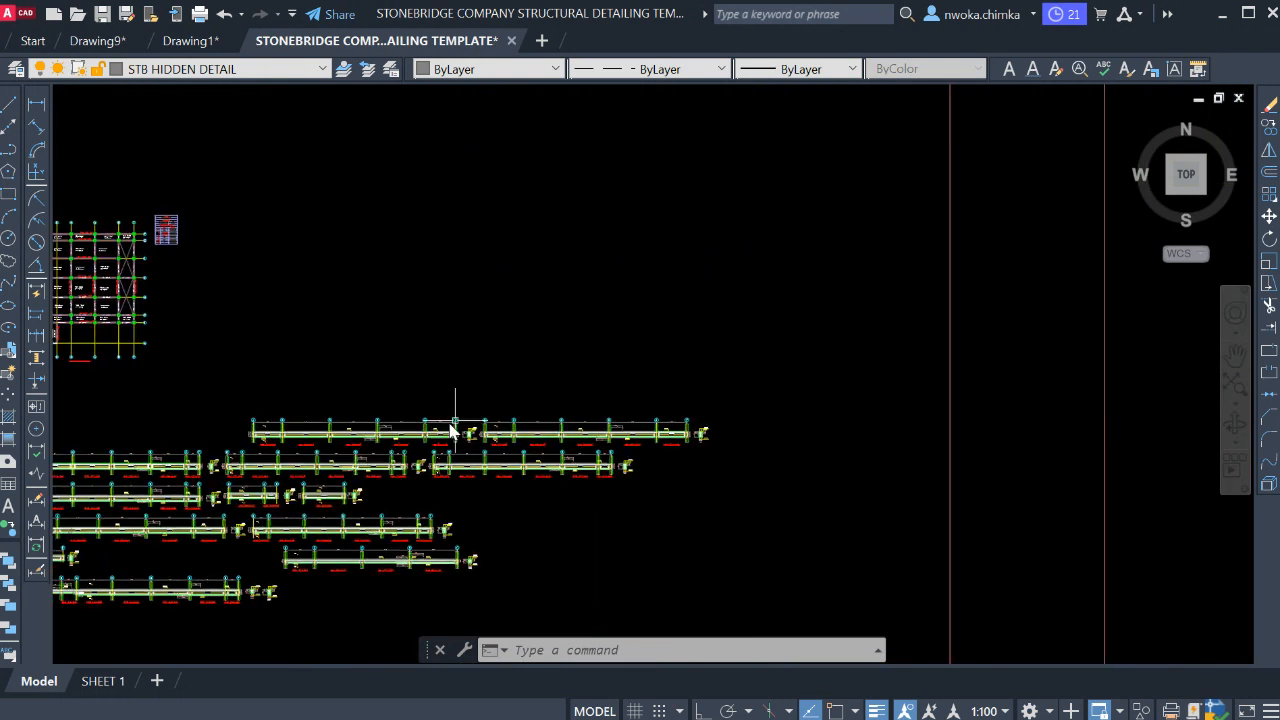
scroll(420, 440, "up", 6)
scroll(390, 438, "up", 2)
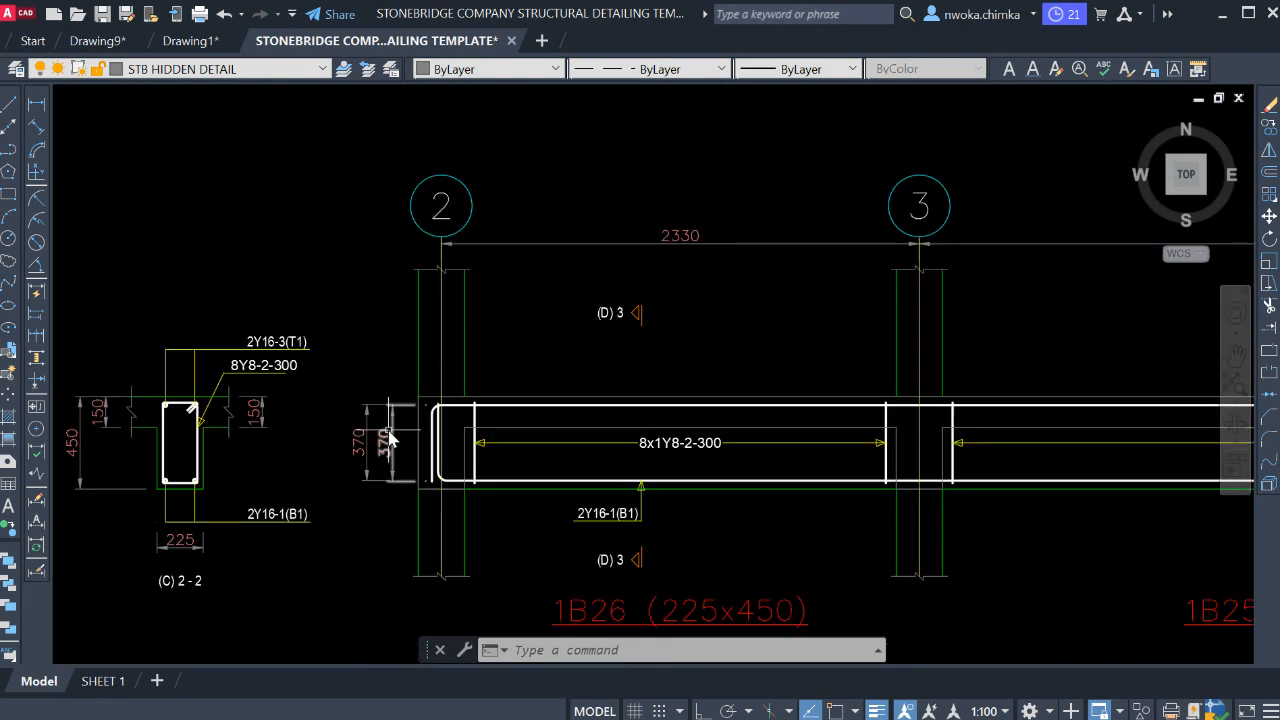
scroll(412, 410, "down", 2)
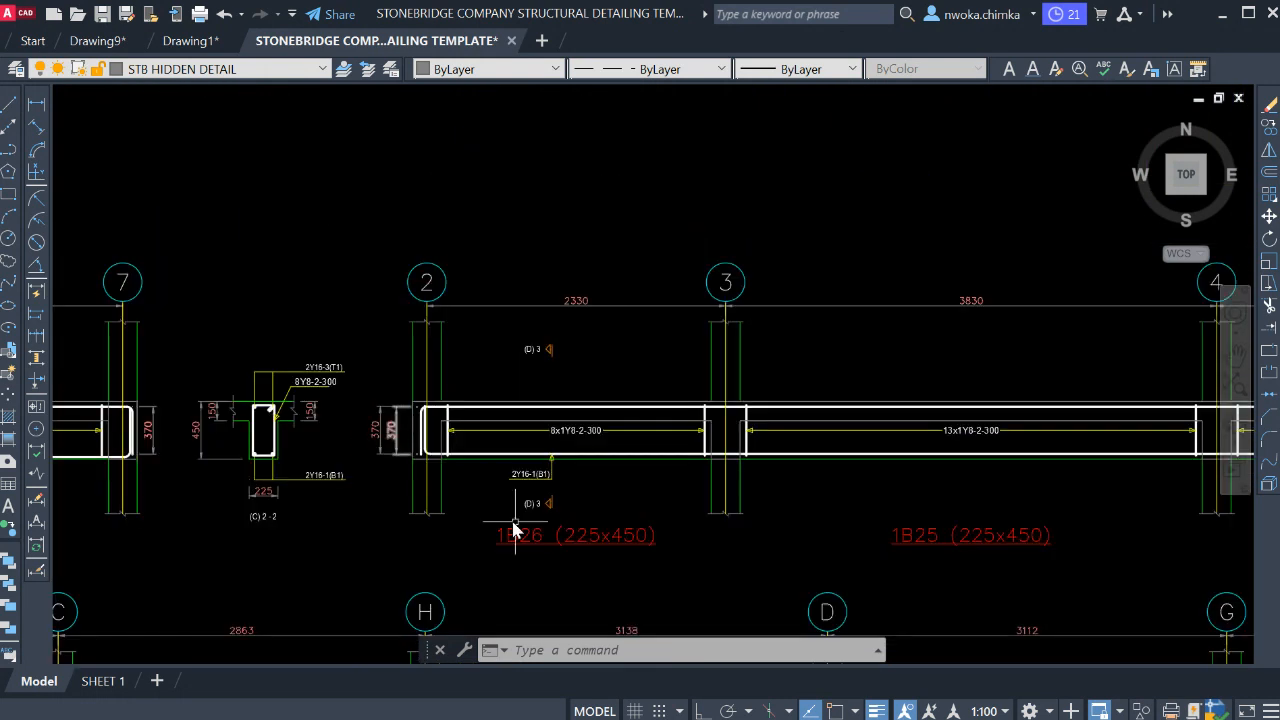
left_click(355, 196)
scroll(360, 340, "down", 5)
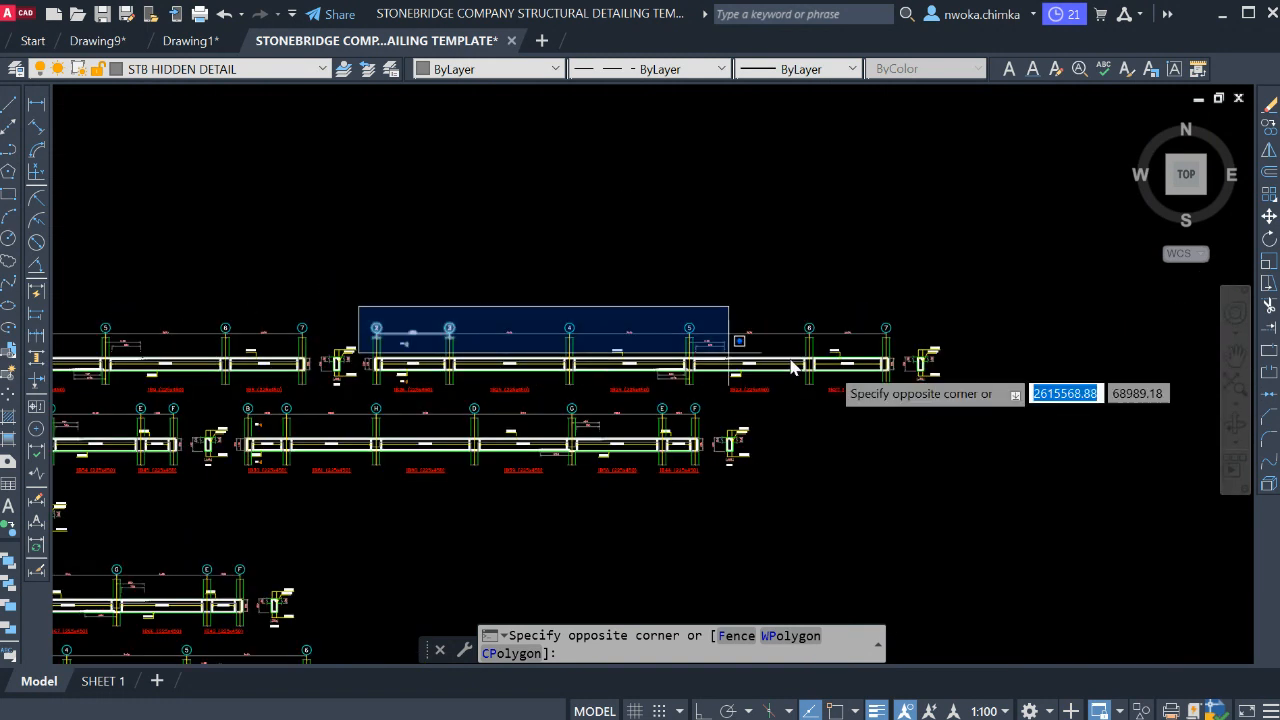
left_click(966, 410)
scroll(860, 395, "up", 6)
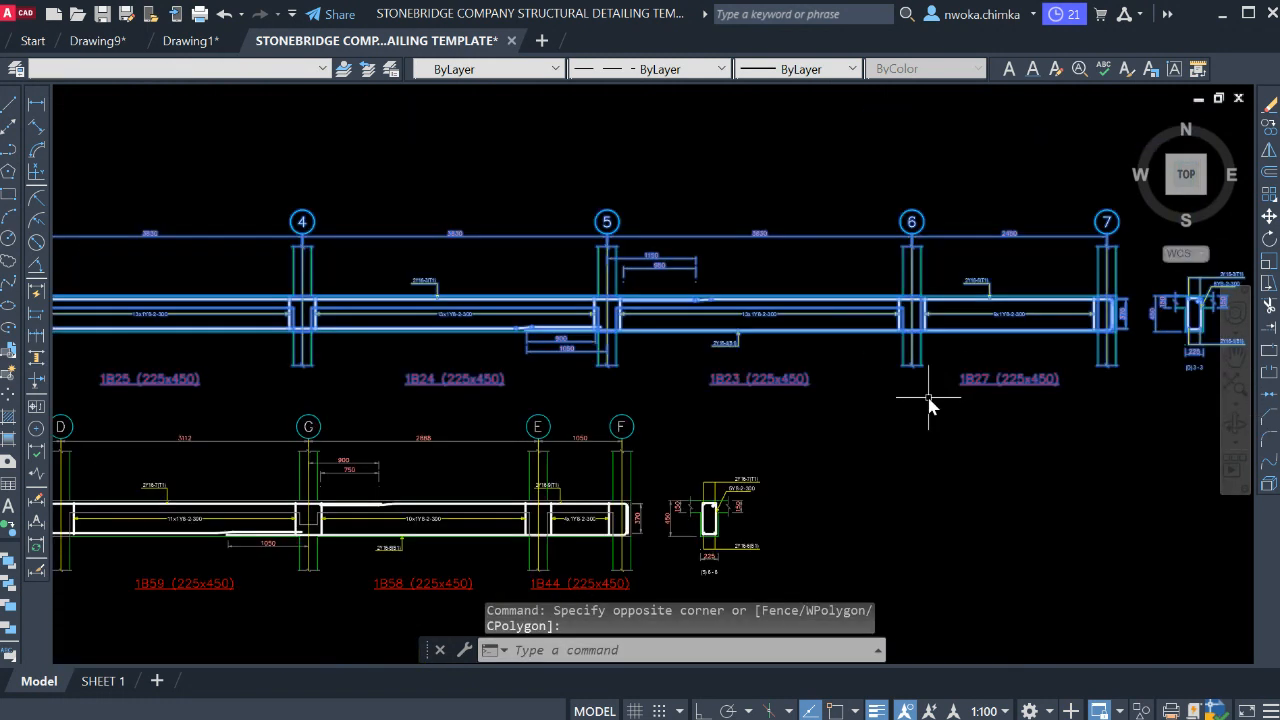
type("m")
key("Return")
left_click(544, 349)
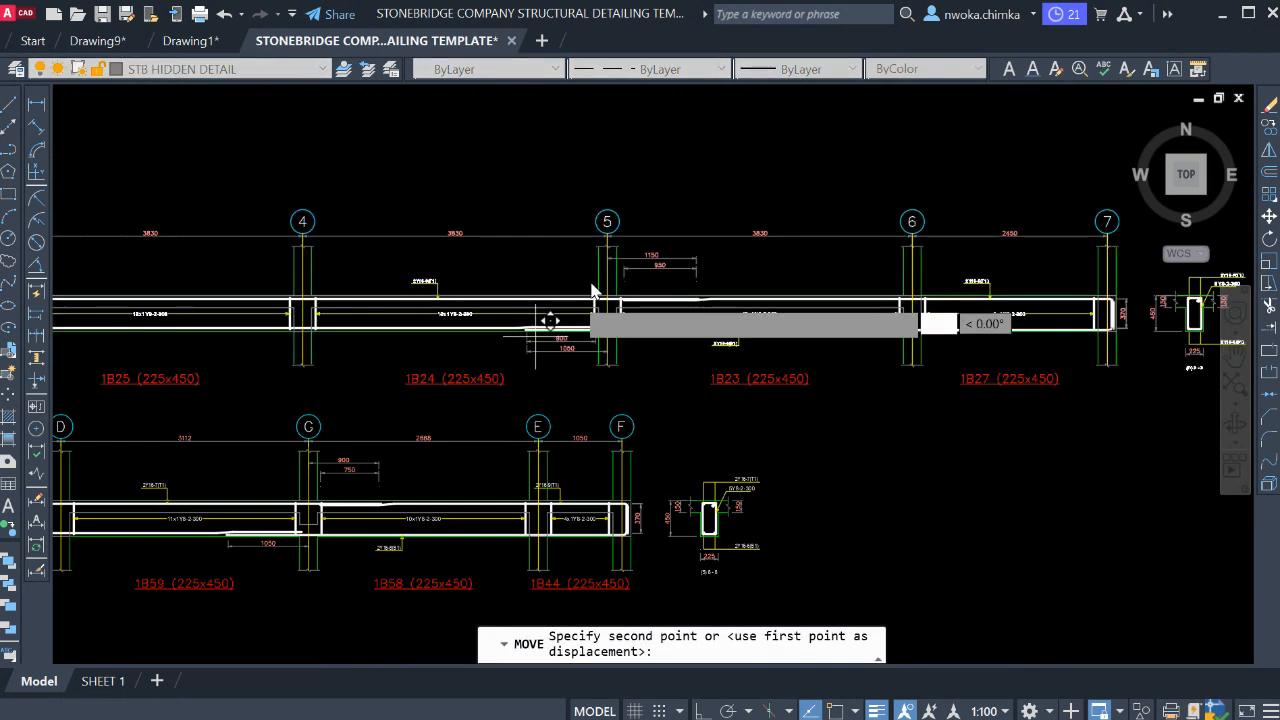
scroll(760, 300, "down", 8)
middle_click_drag(735, 461, 711, 315)
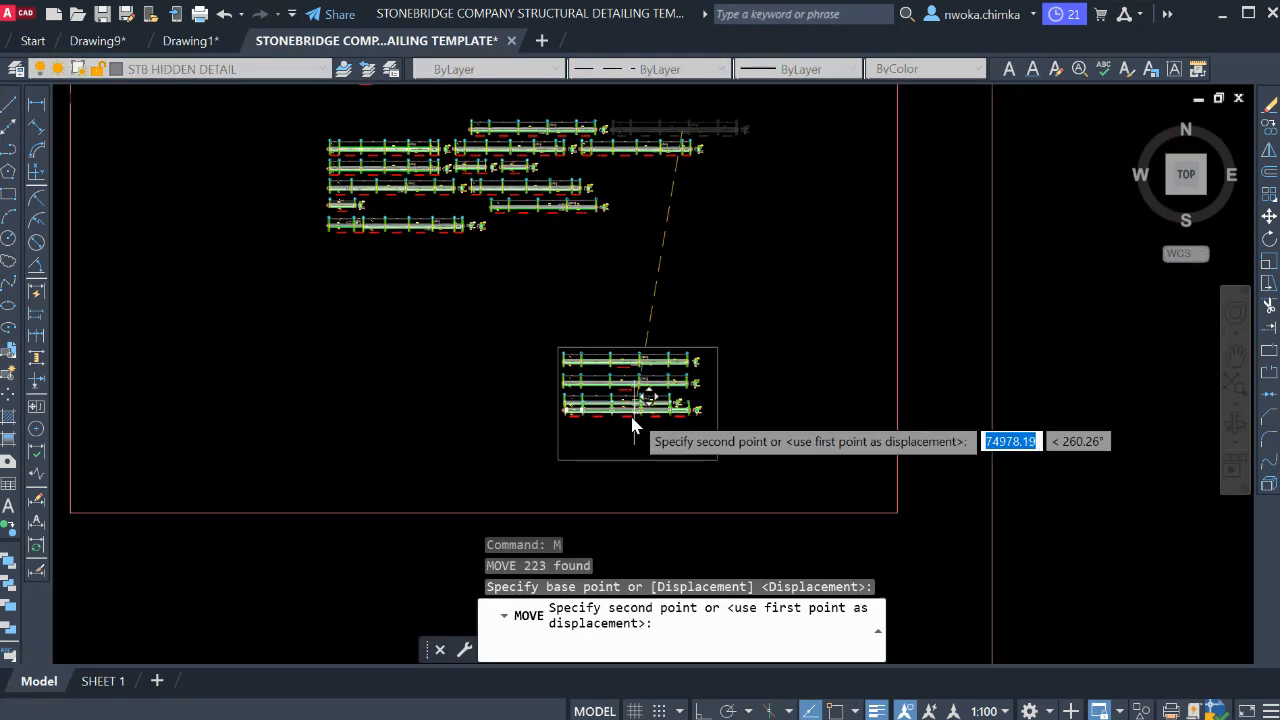
scroll(629, 425, "up", 6)
middle_click_drag(637, 438, 641, 424)
key("Escape")
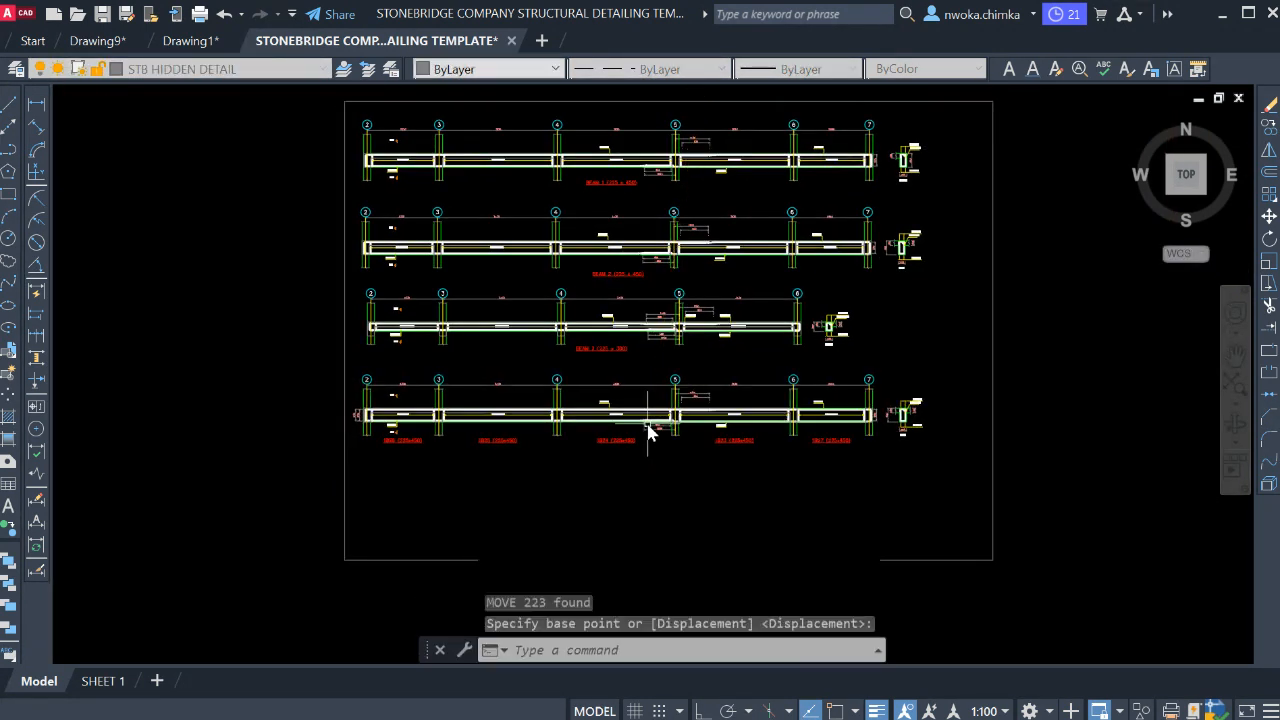
- Erase the span labels 1B26, 1B25, 1B24, 1B23 and 1B27 beneath the fourth elevation in the sheet frame
scroll(415, 443, "up", 2)
left_click(425, 423)
left_click(402, 455)
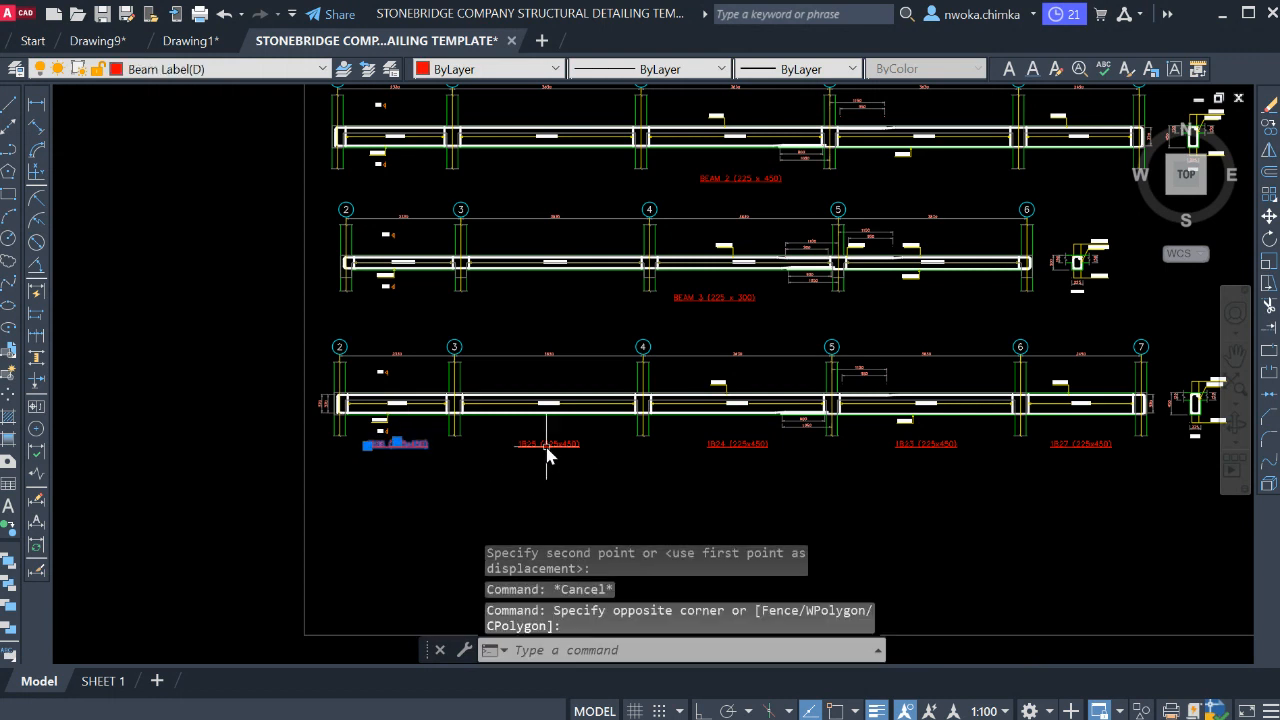
left_click(549, 442)
left_click(724, 443)
left_click(926, 442)
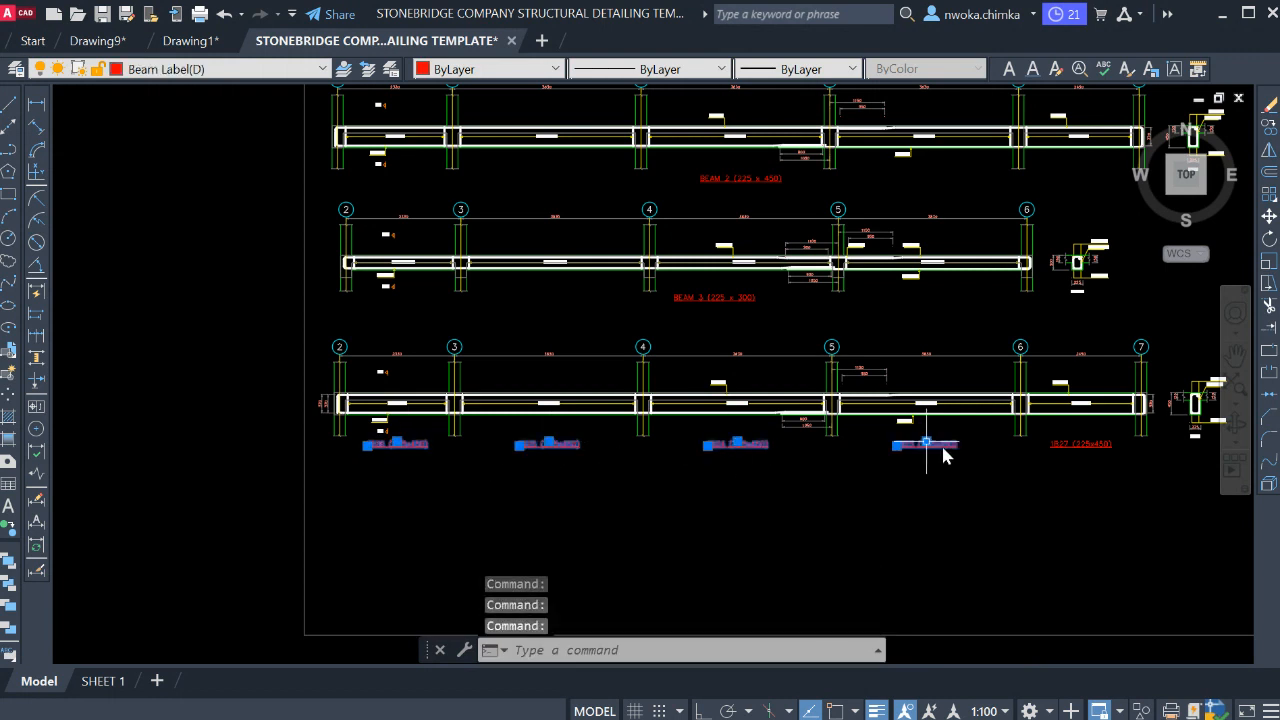
scroll(1097, 447, "up", 5)
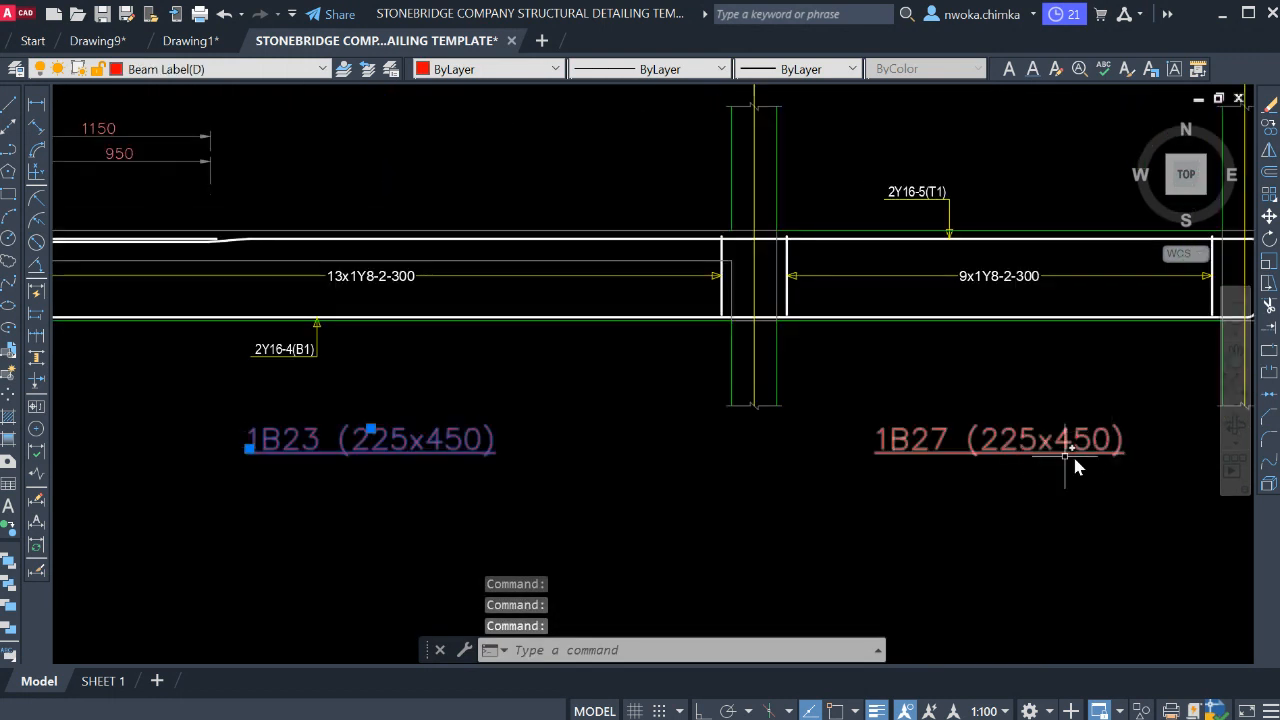
left_click(1047, 452)
left_click(1023, 482)
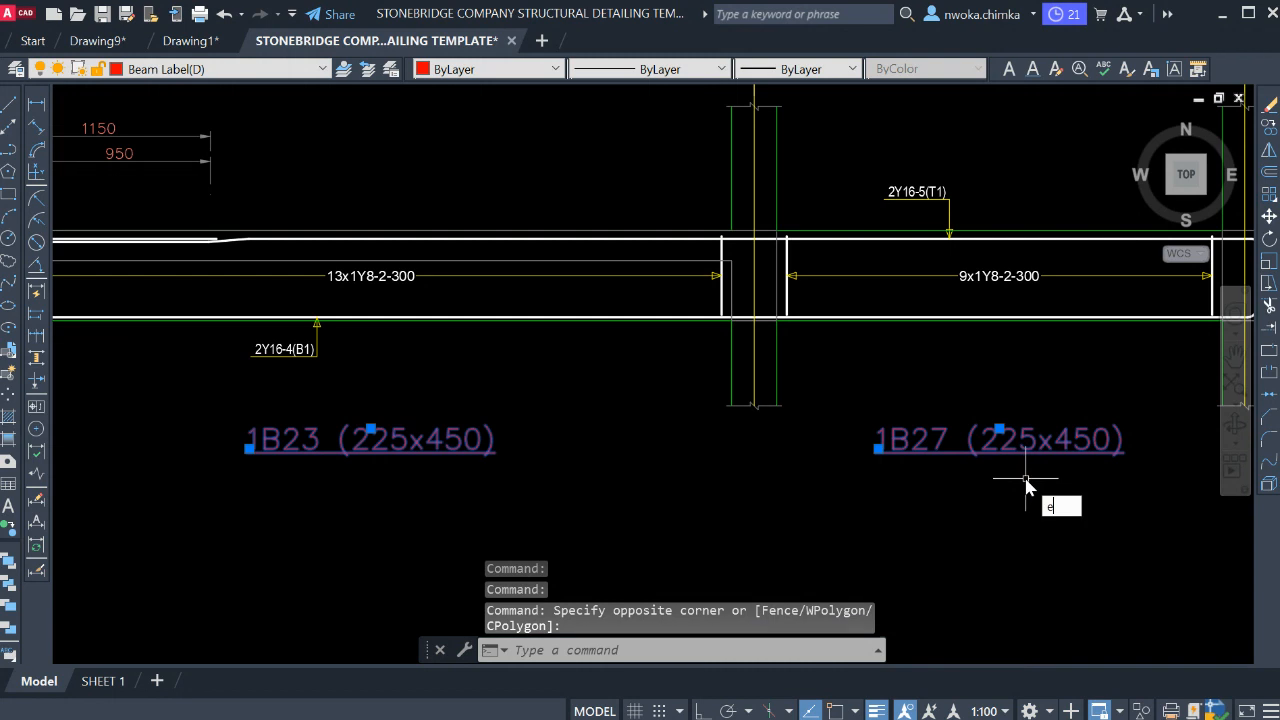
type("e")
key("Return")
- Erase both 370 dimensions at the grid 2 end of the fourth elevation and one at its grid 7 end
scroll(1083, 428, "down", 5)
scroll(330, 380, "up", 4)
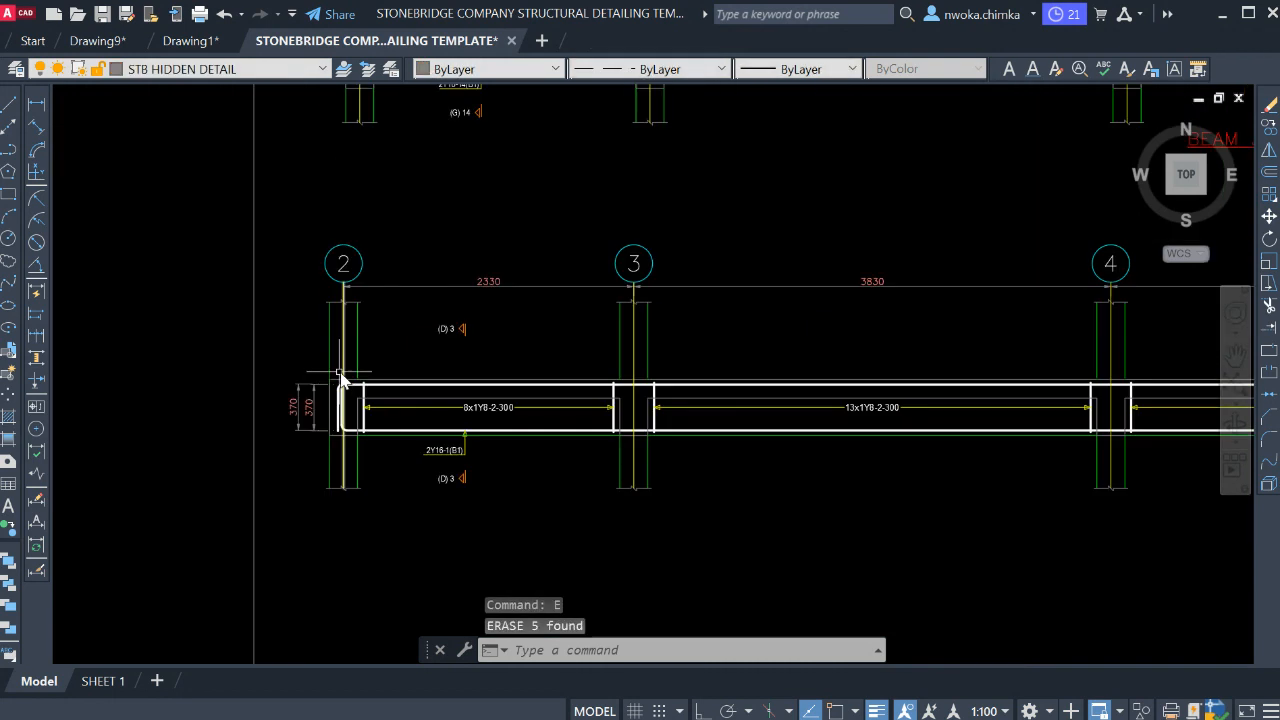
left_click(320, 380)
left_click(282, 424)
scroll(552, 380, "down", 5)
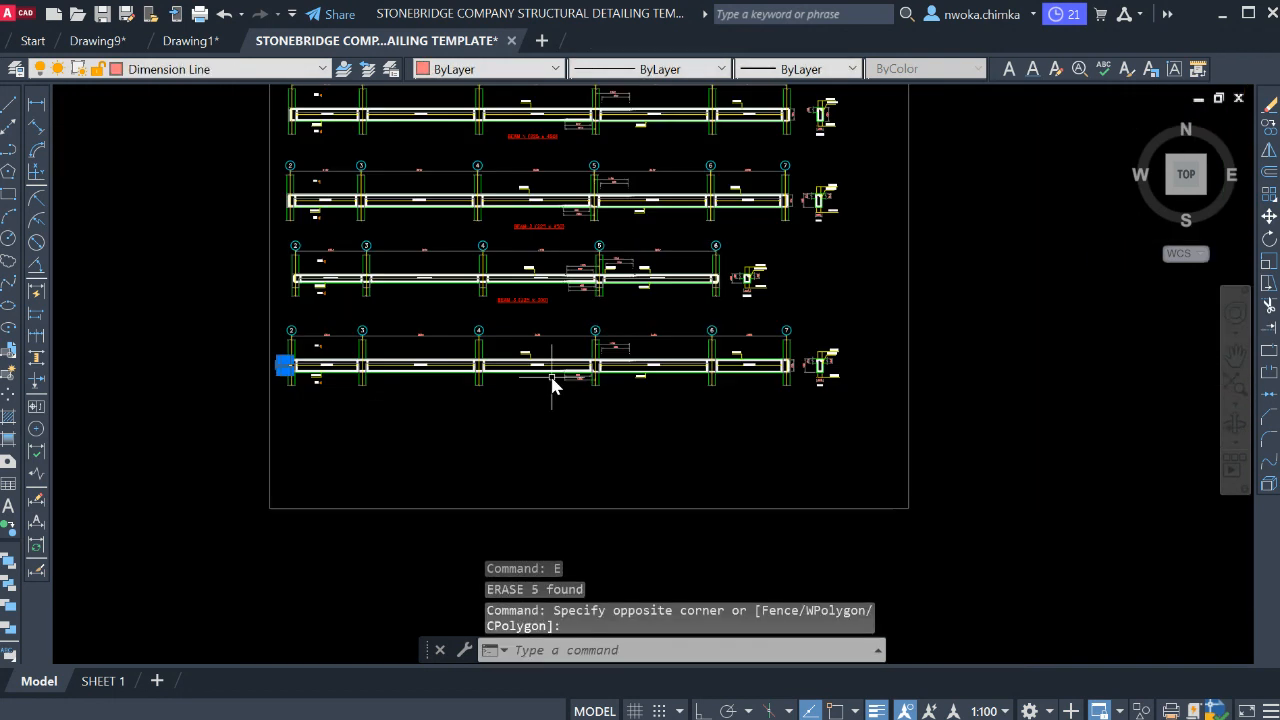
scroll(785, 360, "up", 5)
scroll(836, 396, "up", 2)
left_click(785, 410)
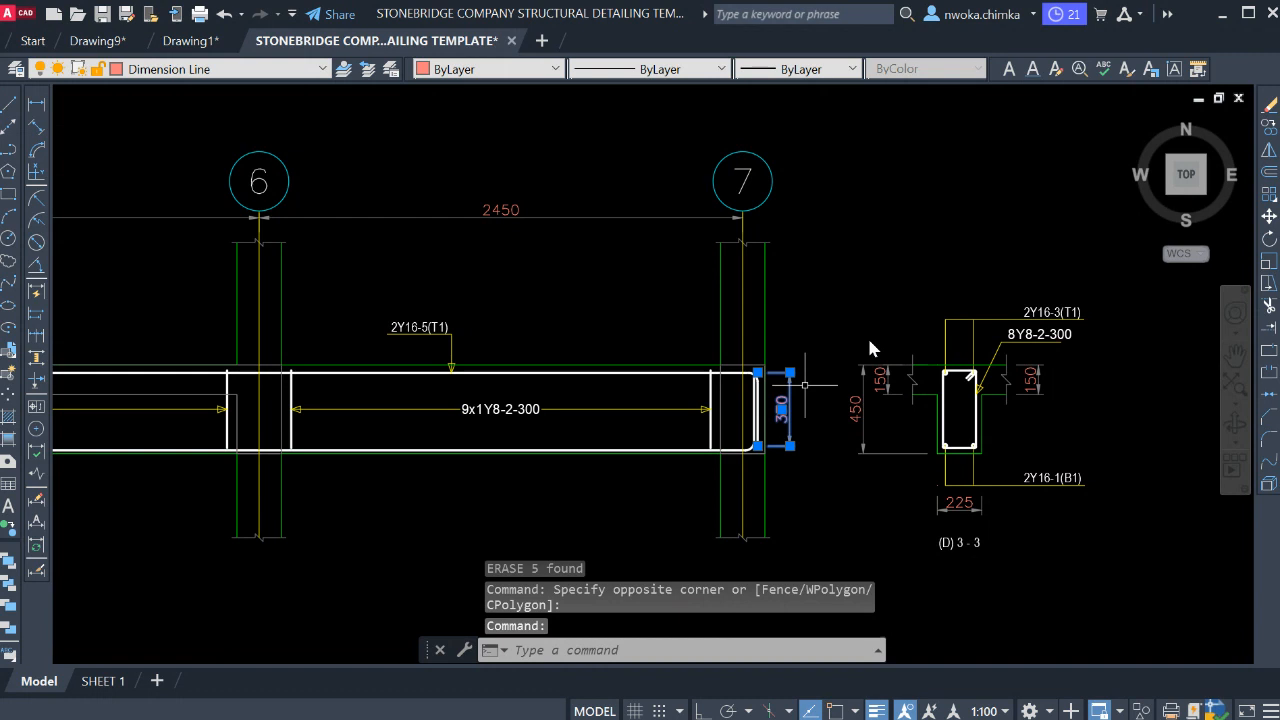
key("space")
- Erase the remaining 370 dimension beside grid 7 of the fourth elevation
scroll(941, 364, "down", 4)
scroll(906, 402, "up", 4)
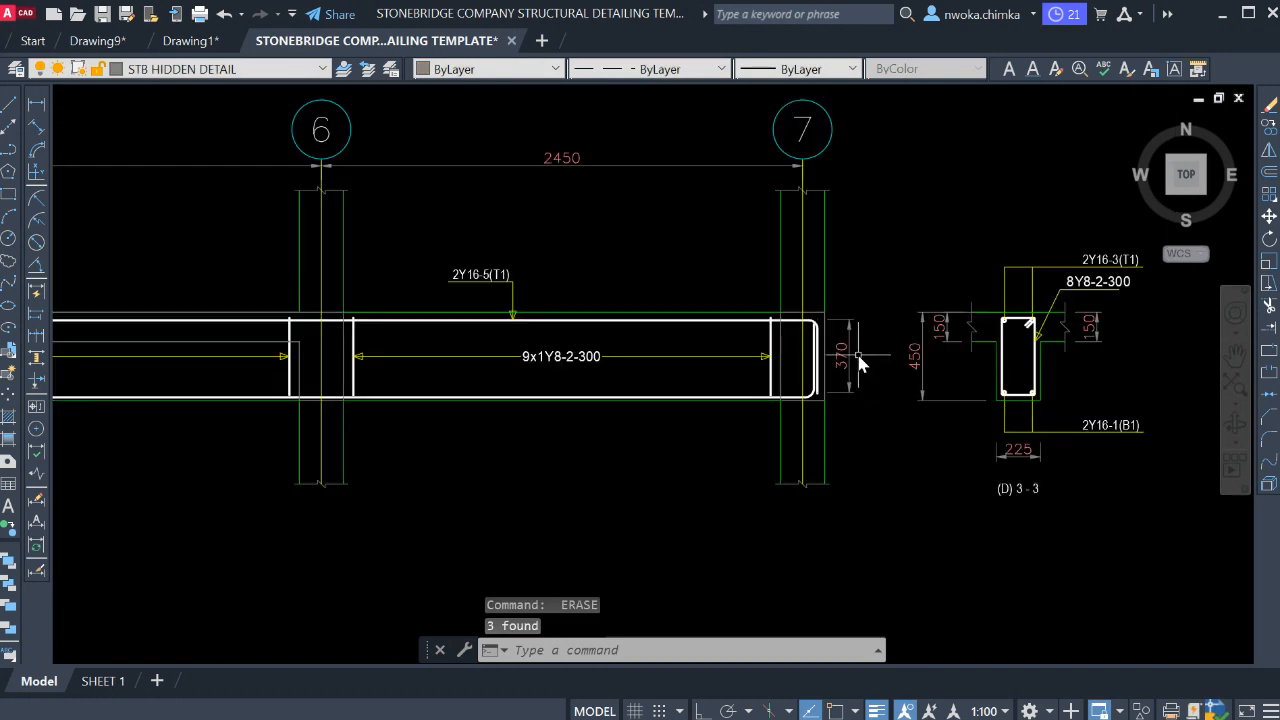
left_click(851, 355)
left_click(915, 333)
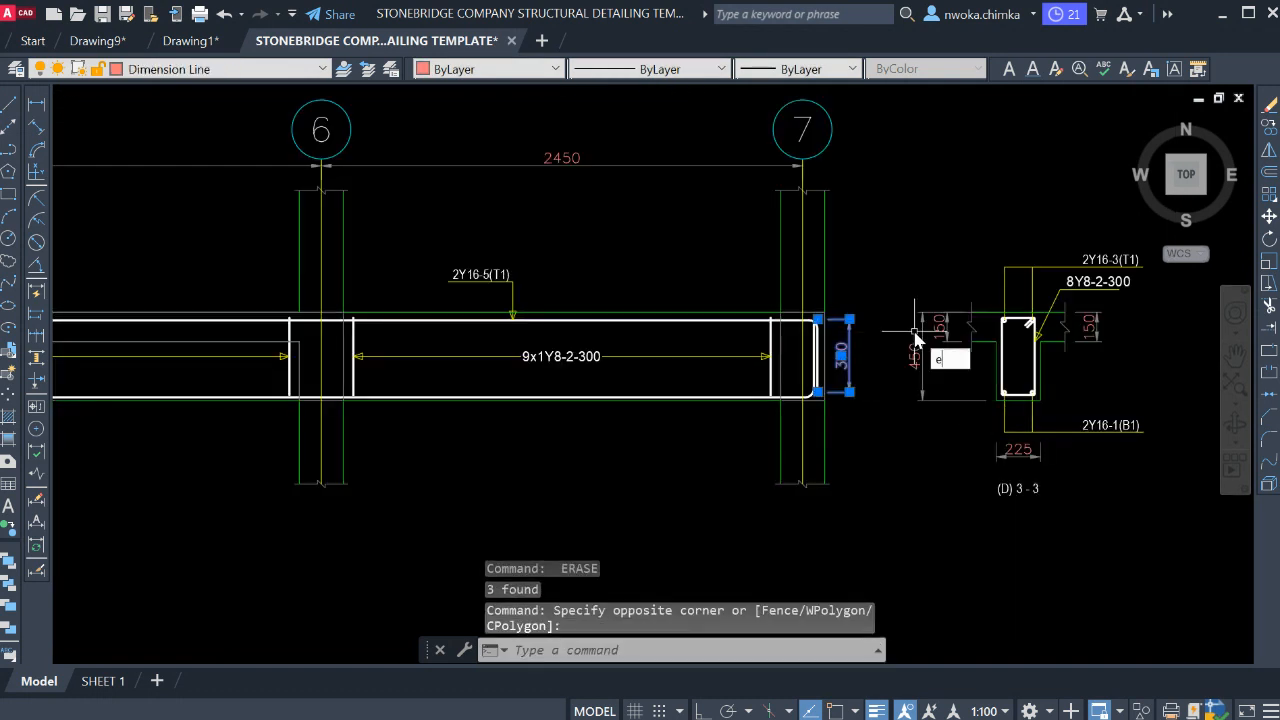
type("e")
key("Return")
- Copy the BEAM 2 (225 x 450) title to beneath the fourth elevation, between grids 4 and 5
scroll(1020, 357, "down", 5)
scroll(586, 371, "up", 3)
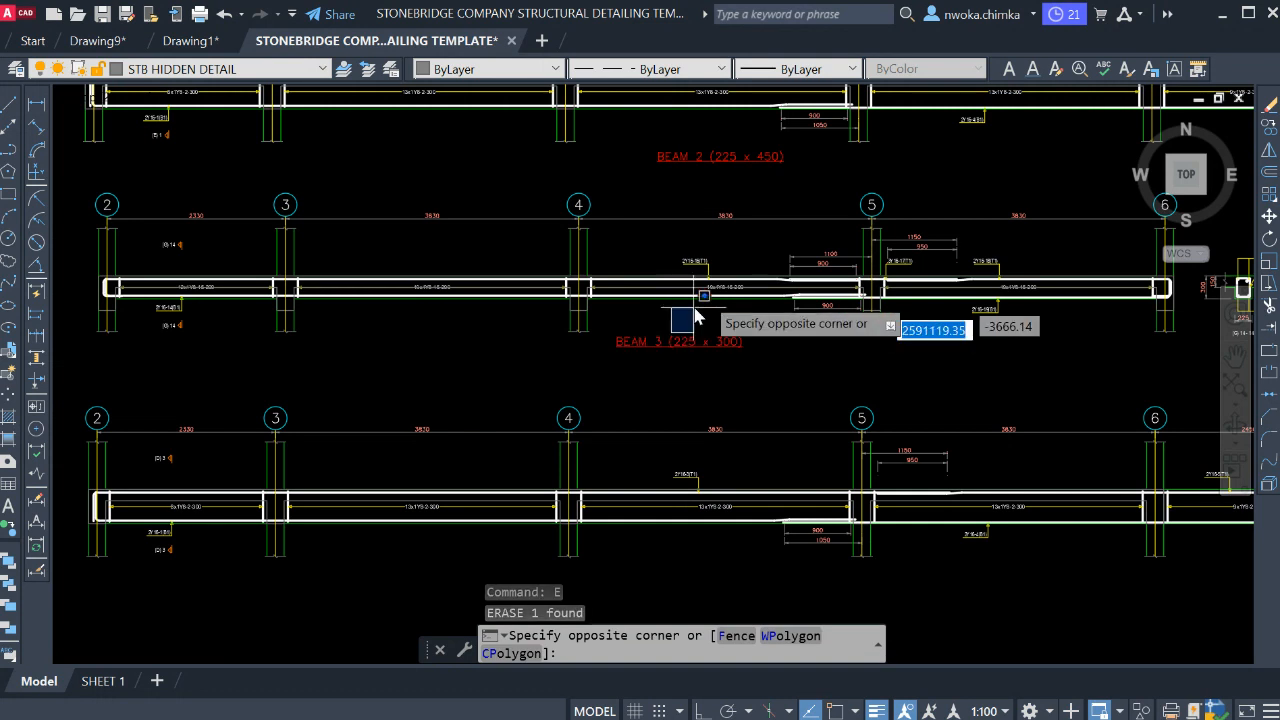
key("Escape")
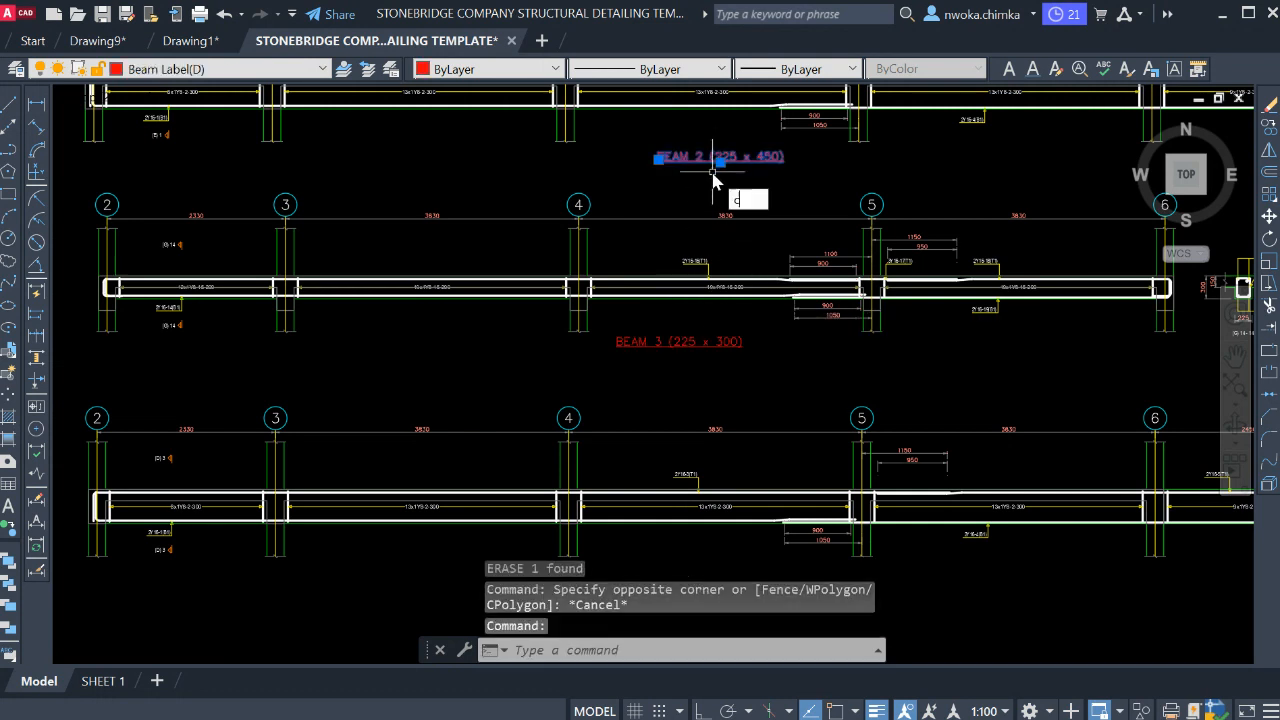
key("Return")
left_click(712, 180)
middle_click_drag(695, 367, 657, 266)
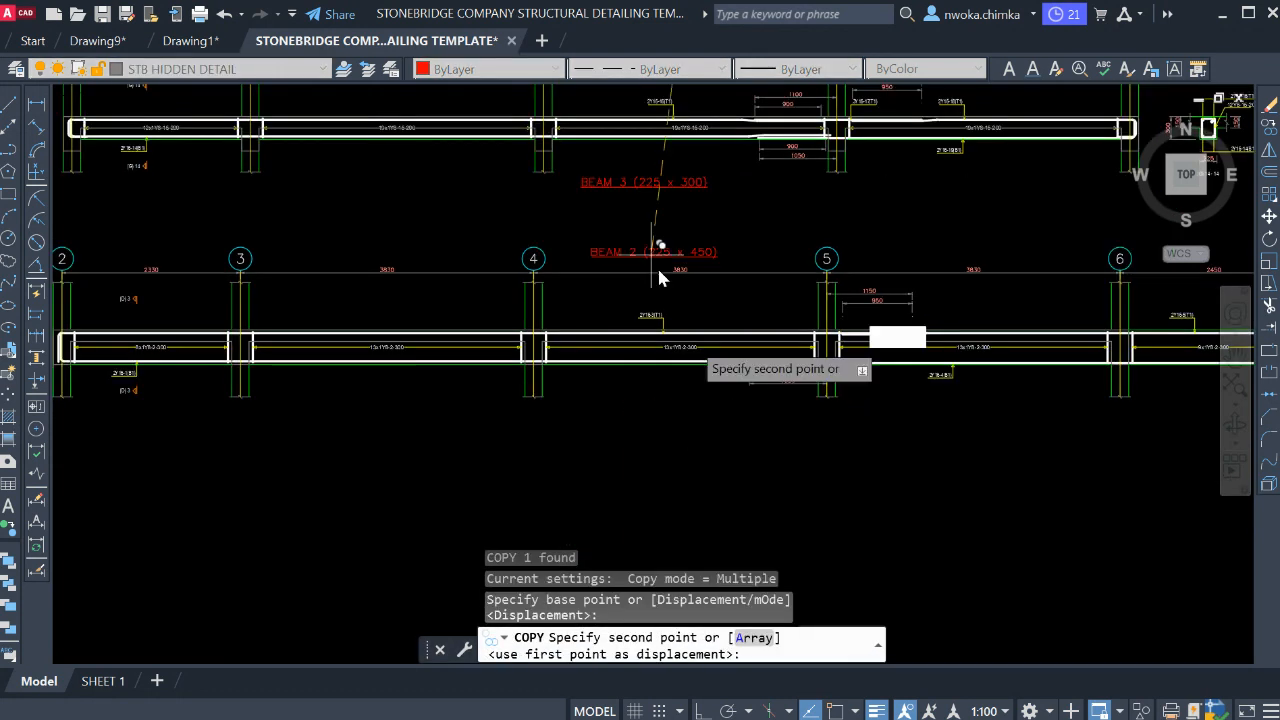
left_click(658, 399)
scroll(657, 398, "up", 2)
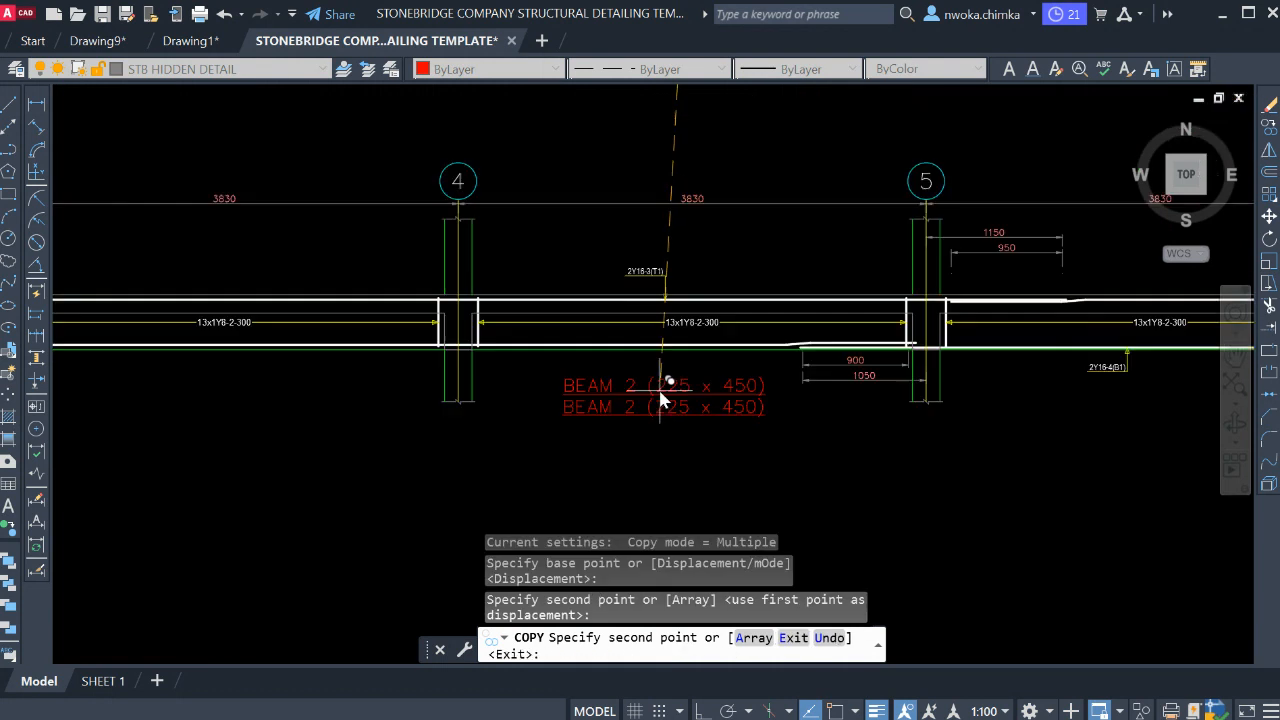
key("Escape")
- Change the copied title's beam number to 4 so it reads BEAM 4 (225 x 450)
left_click(630, 410)
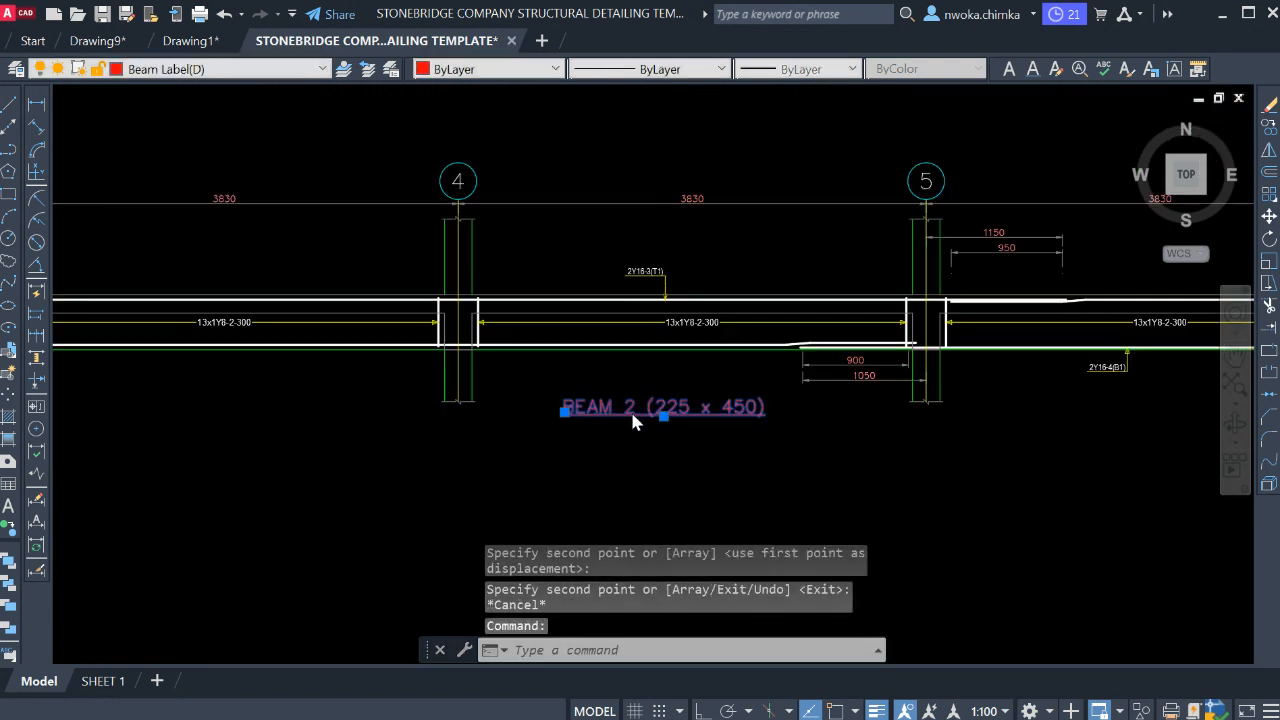
double_click(631, 412)
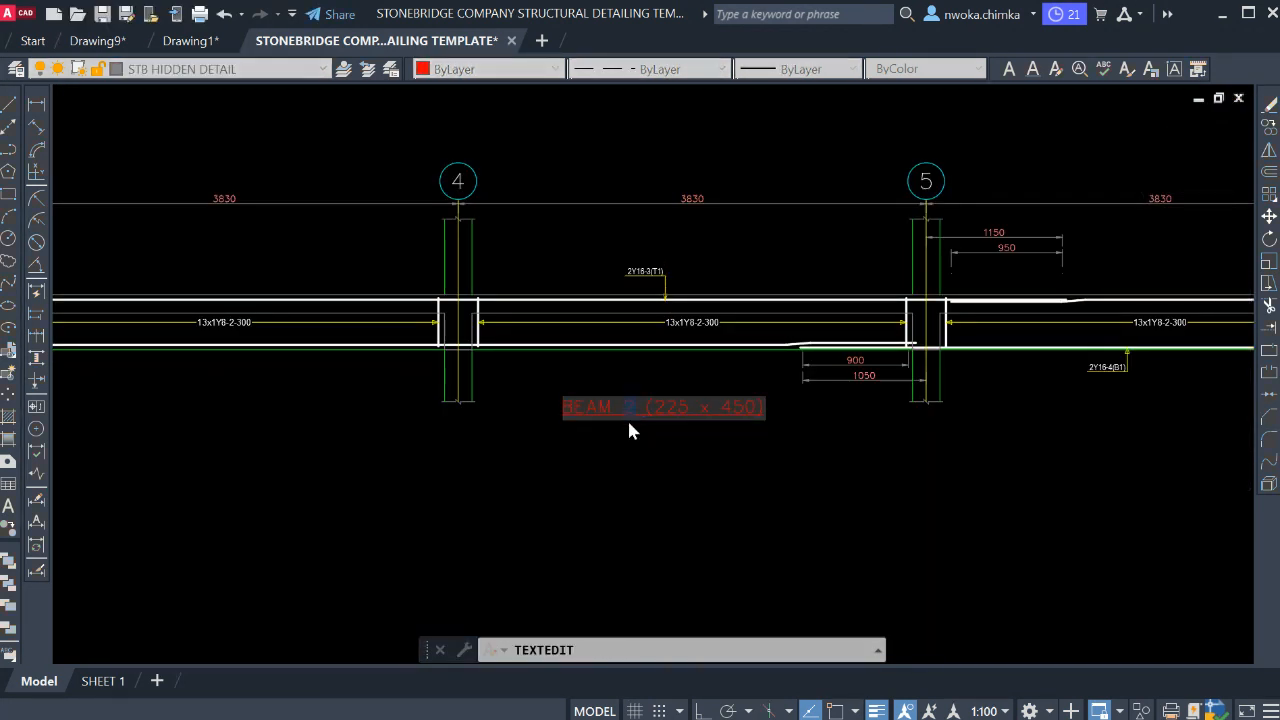
type("4")
left_click(643, 490)
- Examine the Beam 4 elevation and its cross-section (D) 3-3 in the sheet frame, ending text editing, and view the remaining beam details
scroll(650, 487, "down", 5)
middle_click_drag(825, 465, 566, 437)
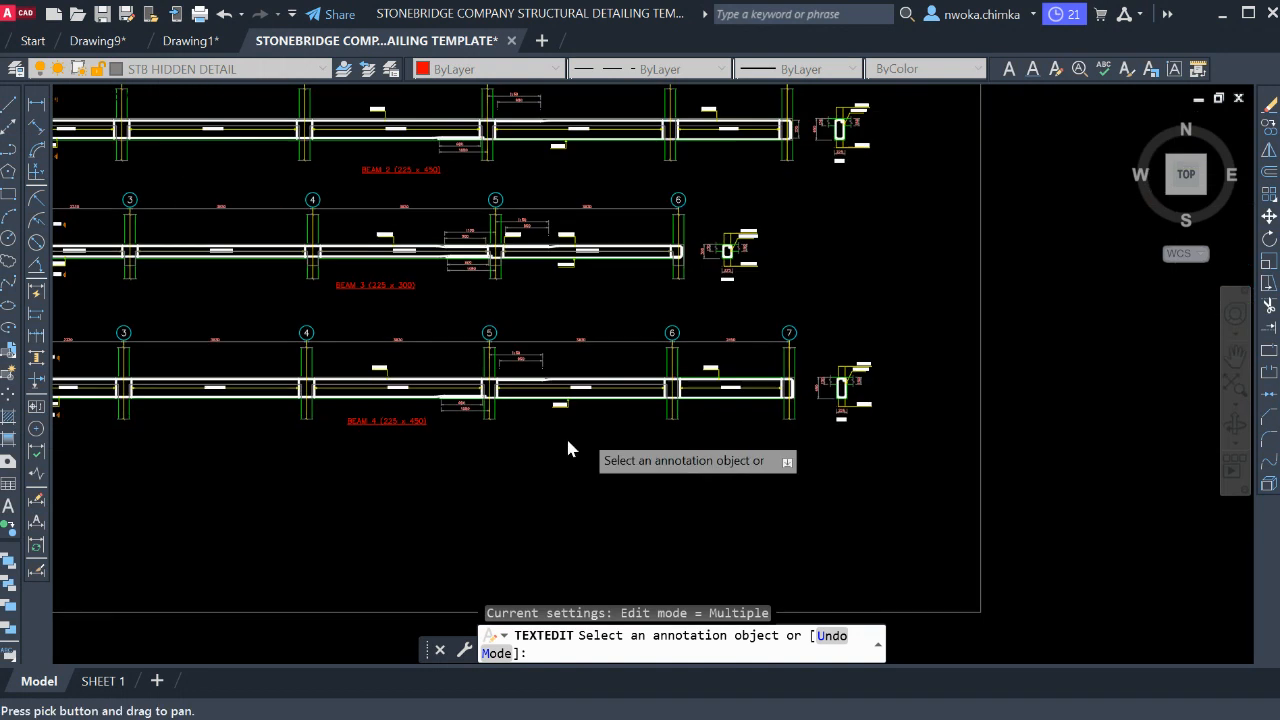
scroll(852, 420, "up", 10)
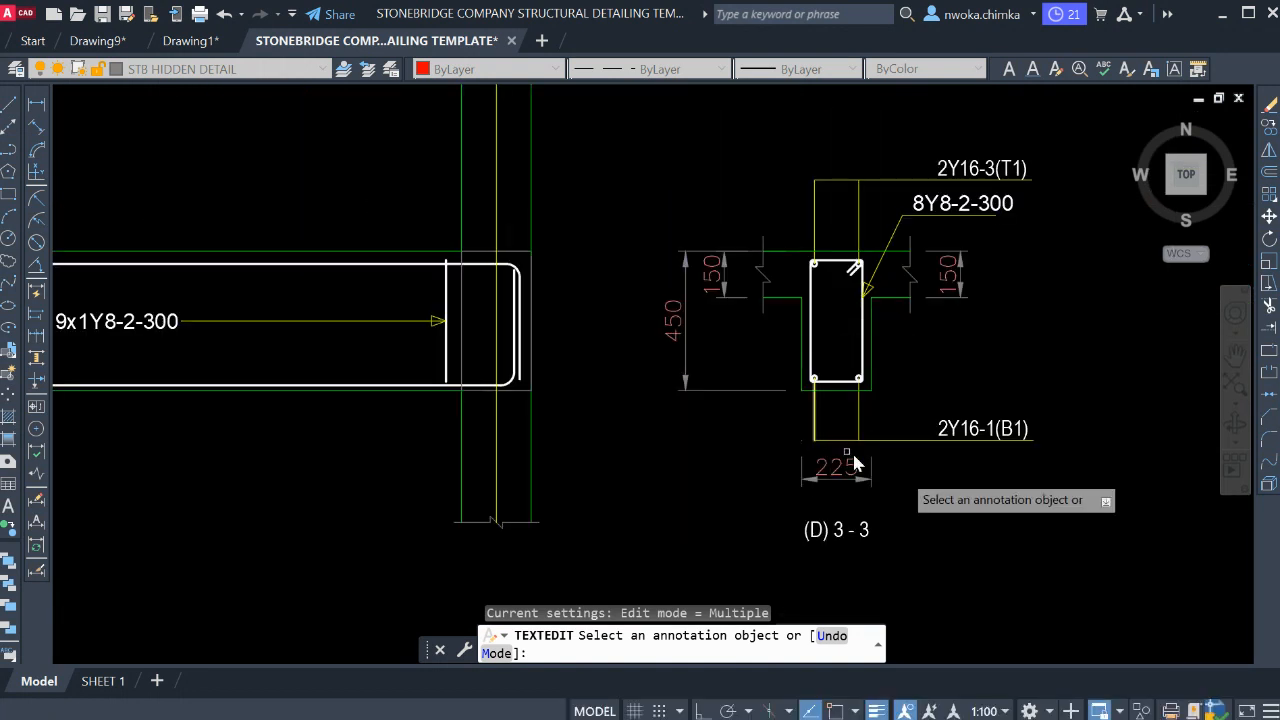
scroll(880, 465, "down", 4)
middle_click_drag(882, 464, 1066, 414)
middle_click_drag(450, 423, 956, 384)
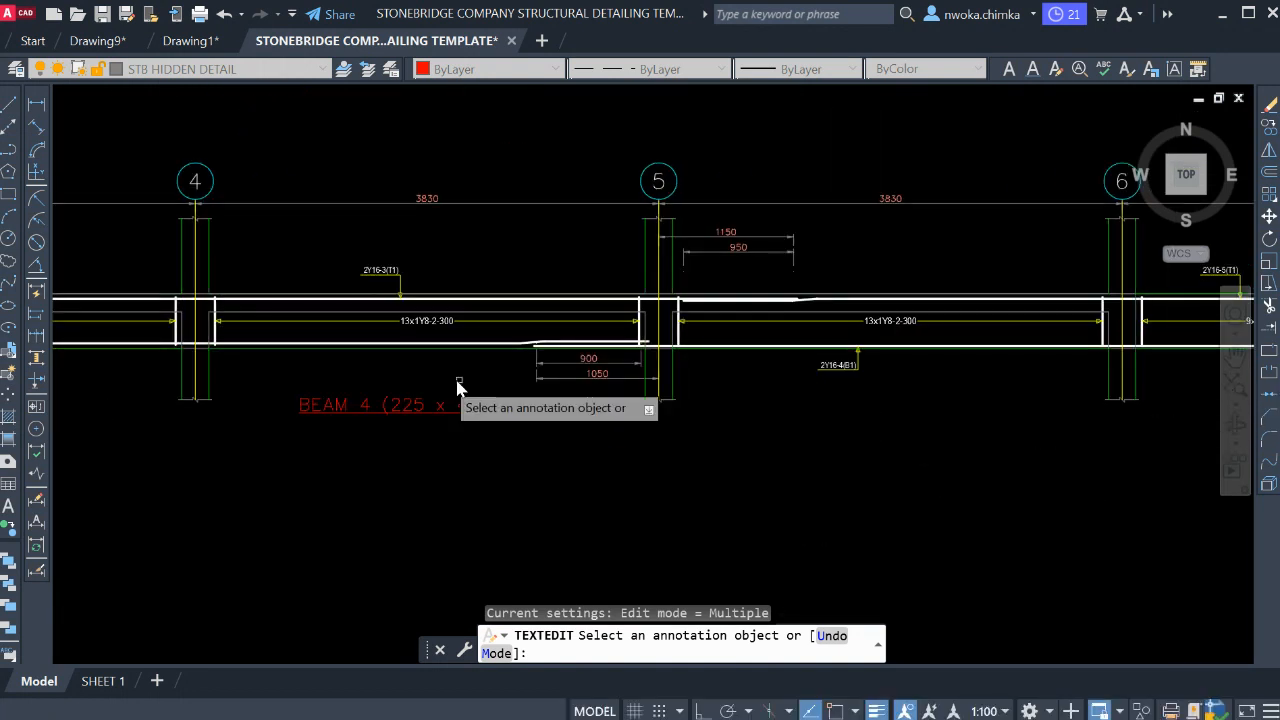
scroll(424, 380, "up", 2)
scroll(391, 427, "down", 4)
middle_click_drag(896, 416, 425, 396)
scroll(647, 367, "up", 5)
scroll(480, 340, "up", 4)
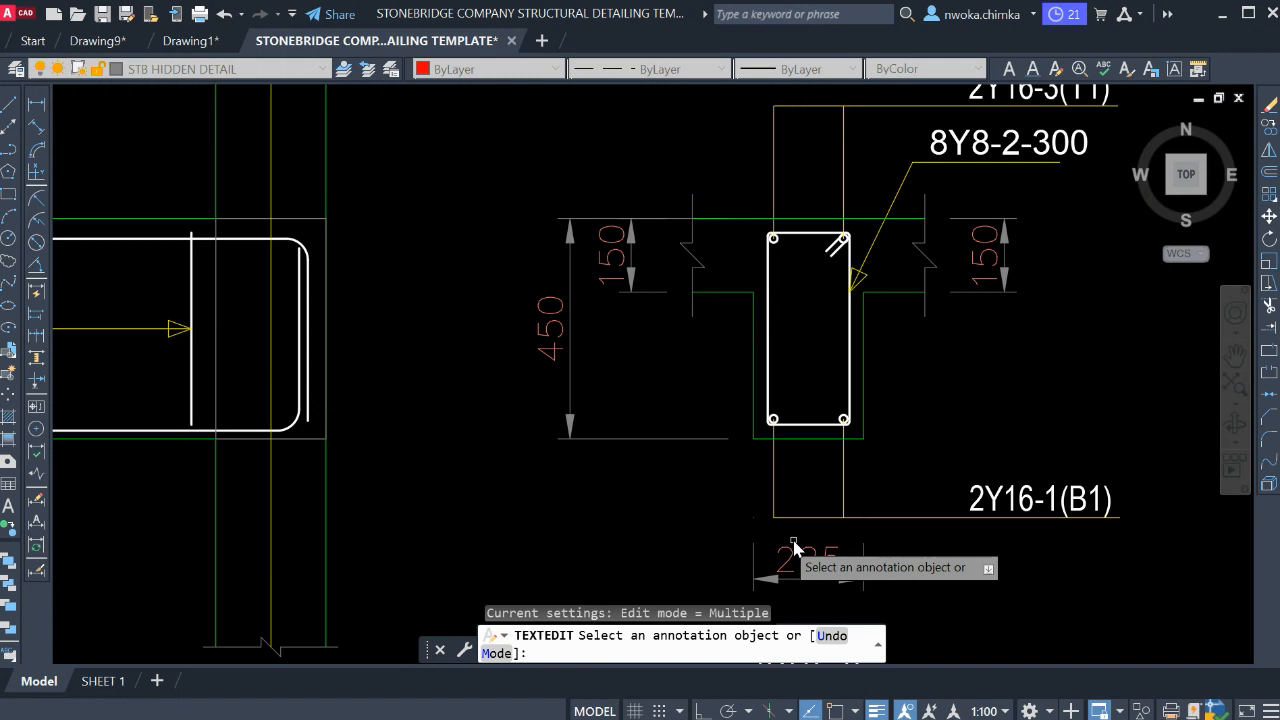
scroll(943, 394, "down", 5)
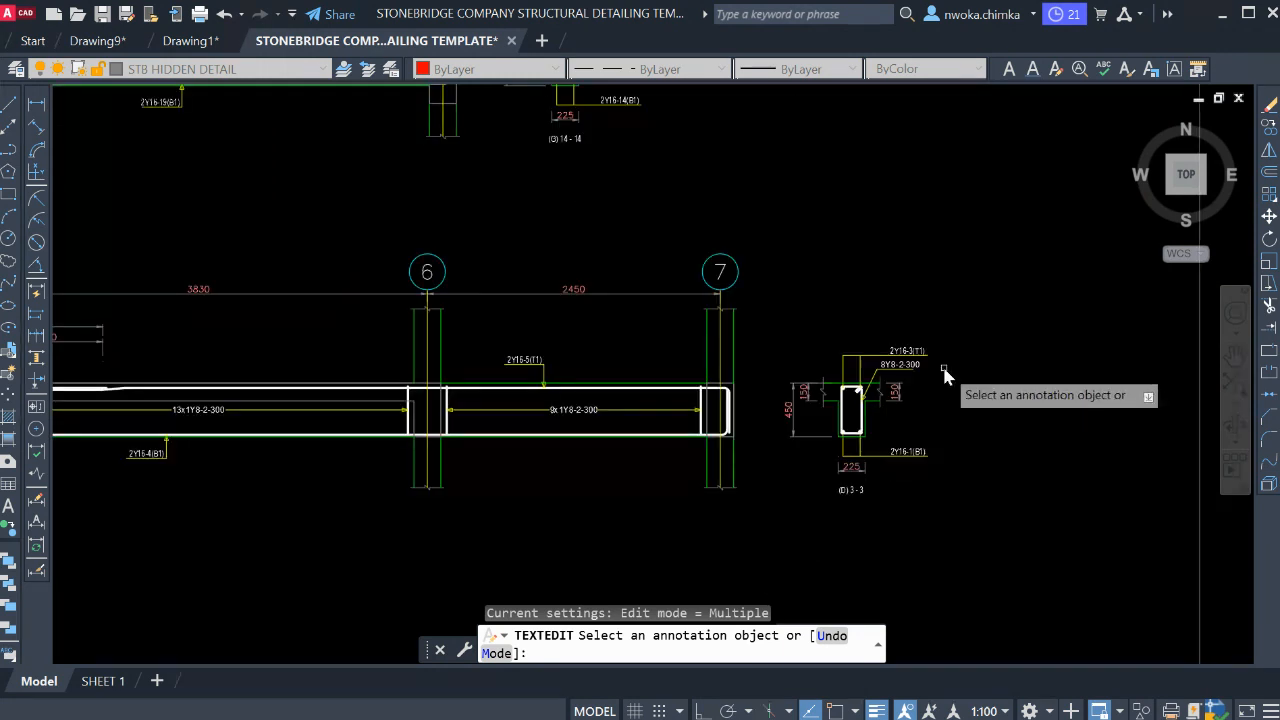
scroll(929, 368, "up", 4)
scroll(880, 365, "up", 2)
scroll(930, 345, "down", 4)
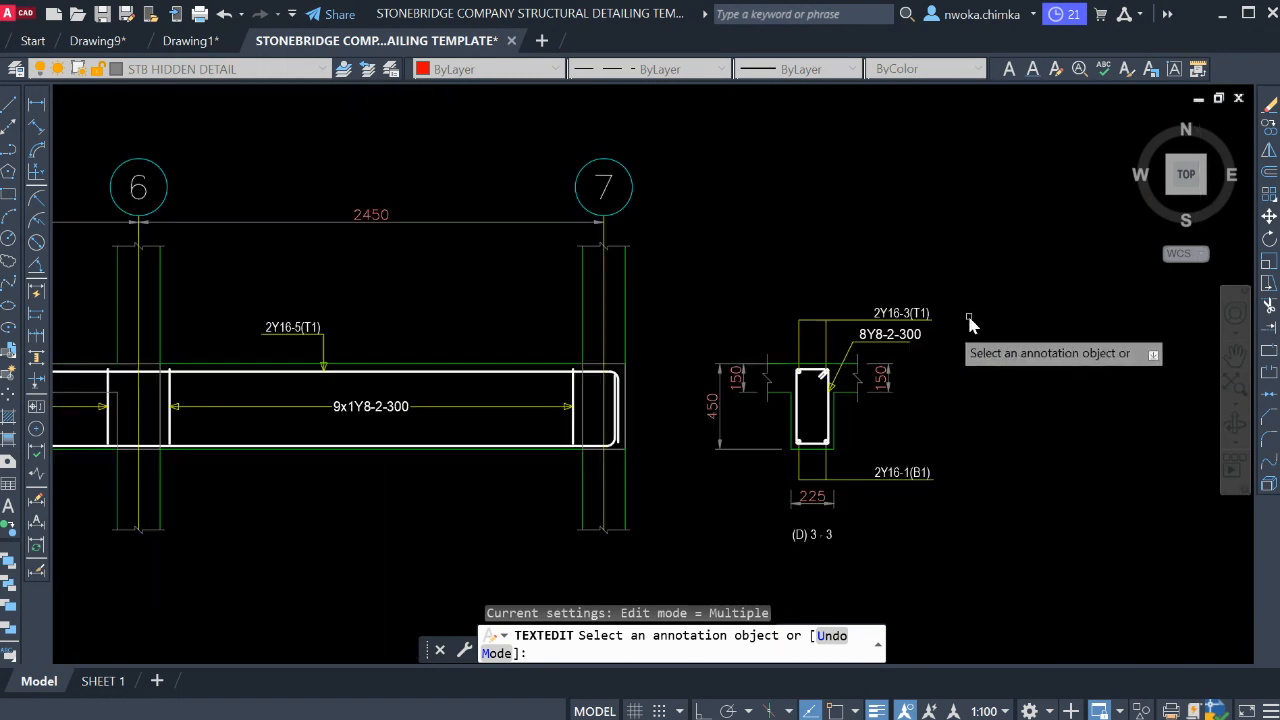
scroll(960, 335, "down", 2)
key("Escape")
scroll(745, 375, "down", 3)
scroll(383, 386, "up", 3)
scroll(609, 394, "down", 5)
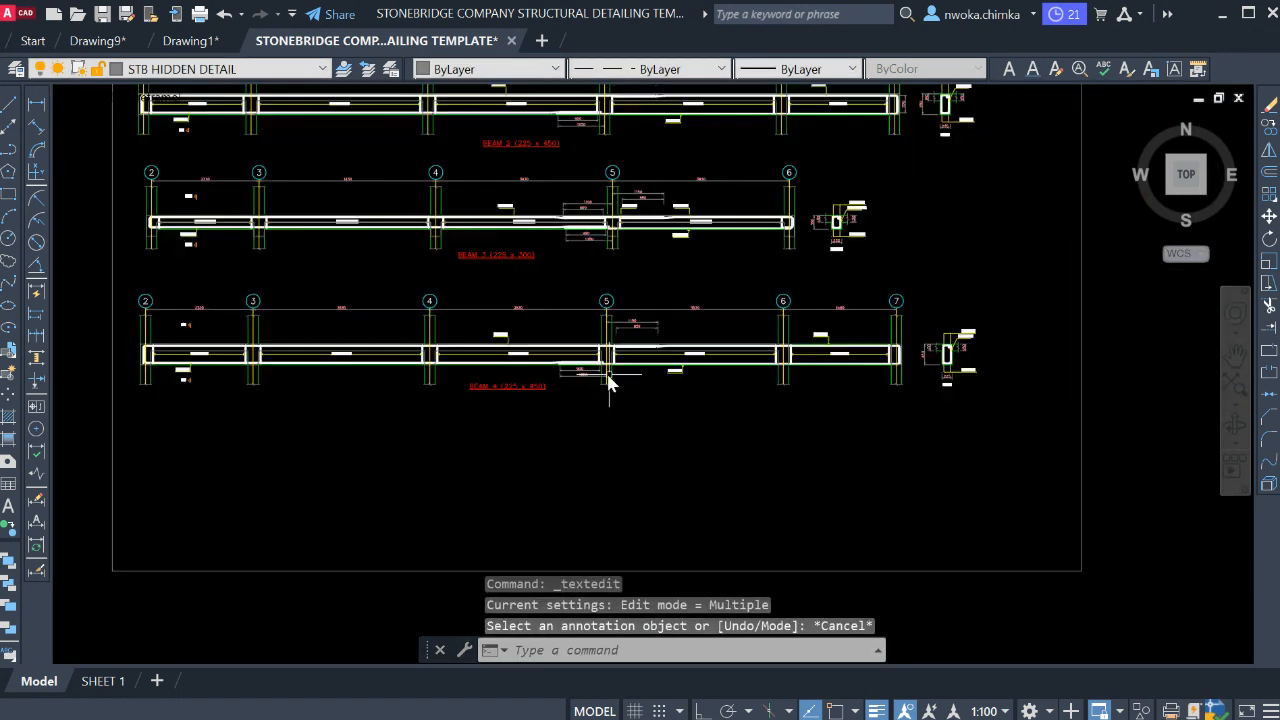
scroll(706, 497, "down", 4)
scroll(609, 366, "up", 3)
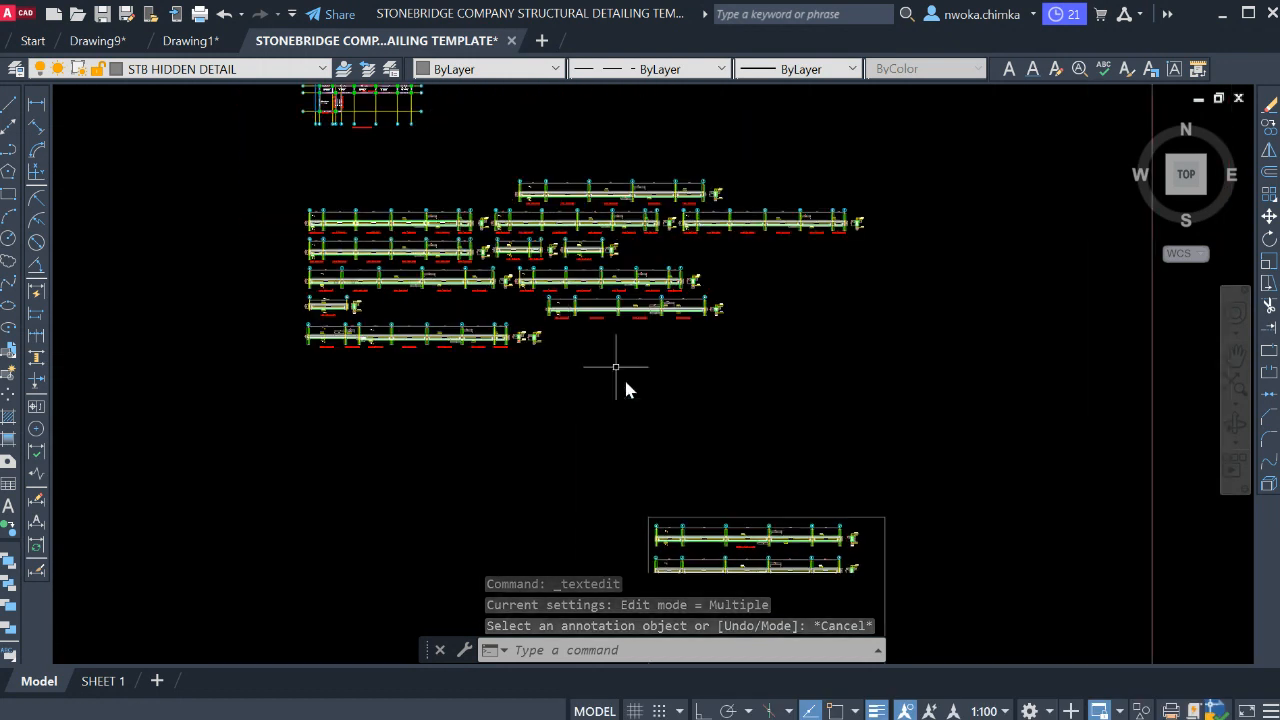
- Erase the span labels 1B26, 1B25, 1B24, 1B23 and 1B27 along grid D on the floor plan
scroll(495, 350, "up", 3)
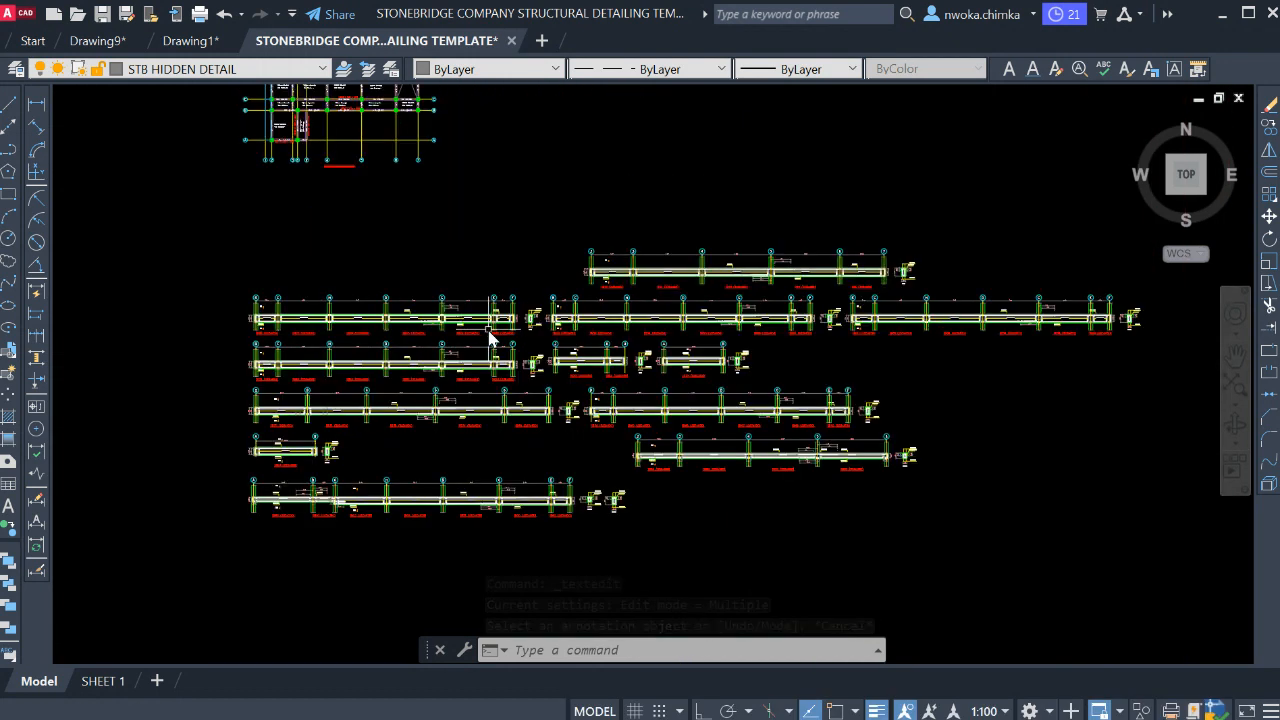
scroll(450, 228, "up", 6)
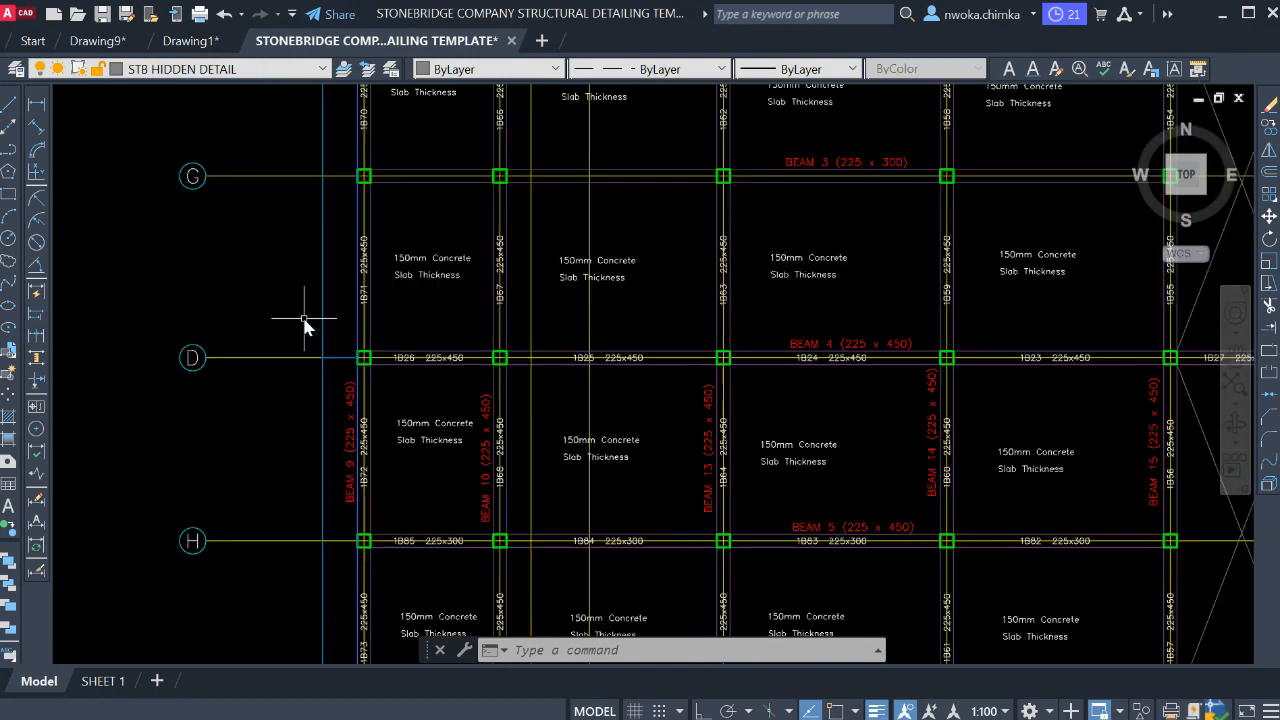
left_click(400, 314)
left_click(612, 392)
scroll(612, 392, "down", 2)
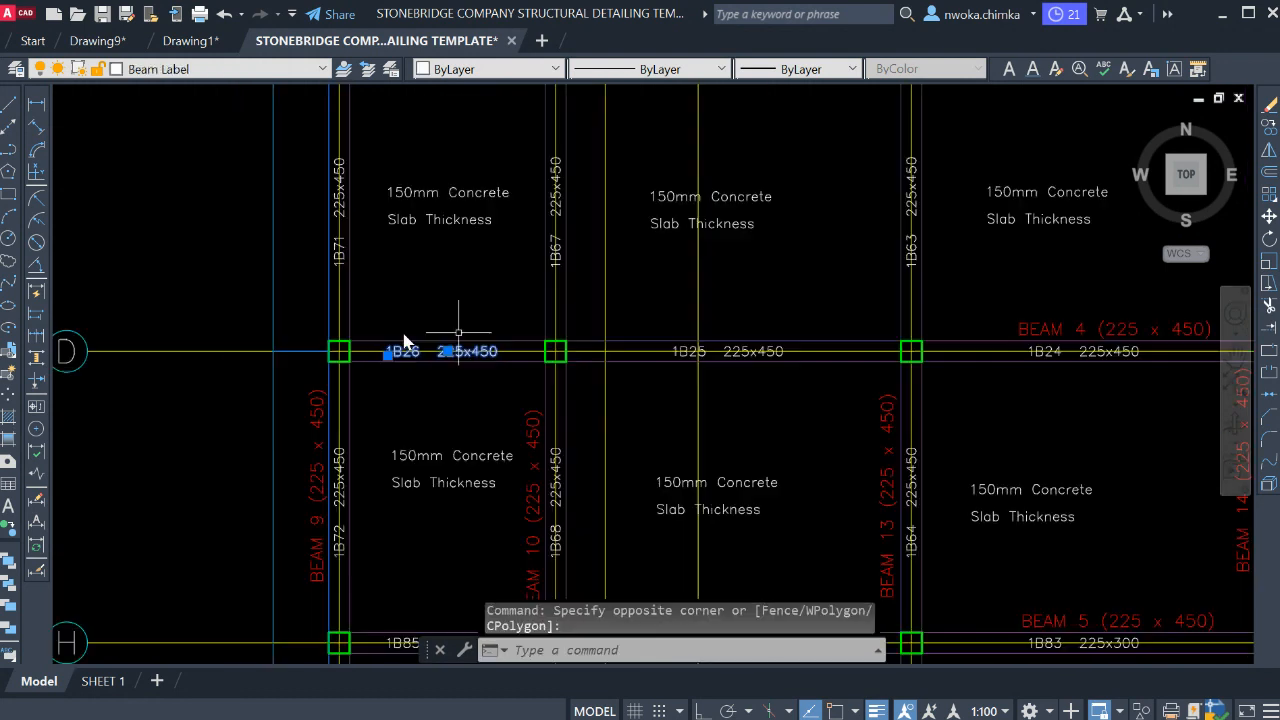
middle_click_drag(706, 337, 383, 340)
scroll(800, 348, "up", 2)
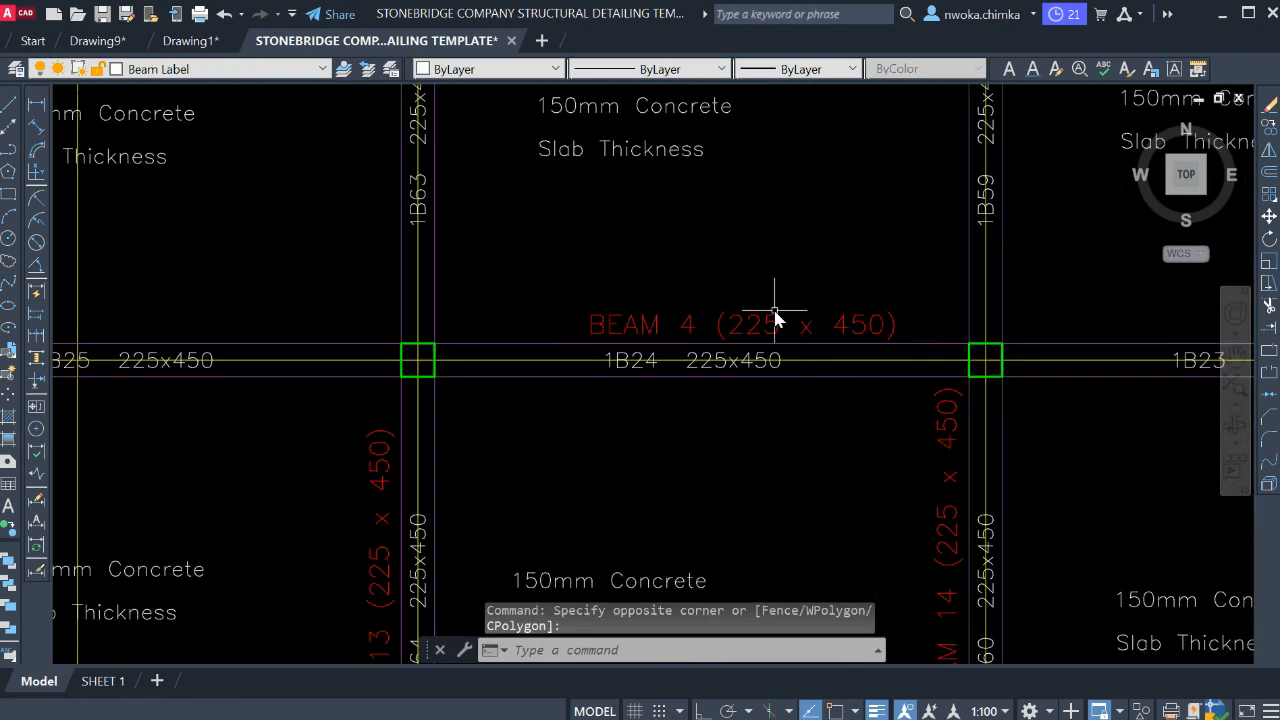
middle_click_drag(731, 320, 806, 323)
scroll(580, 337, "down", 2)
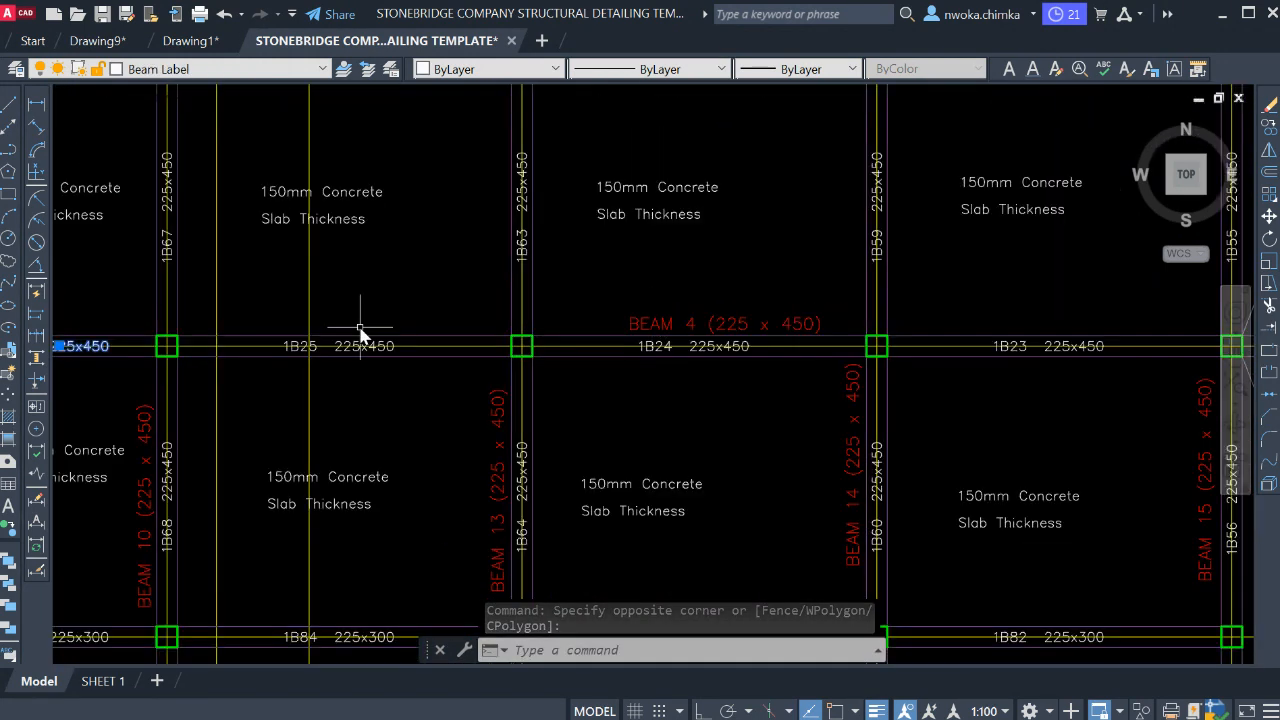
left_click(270, 316)
left_click(400, 357)
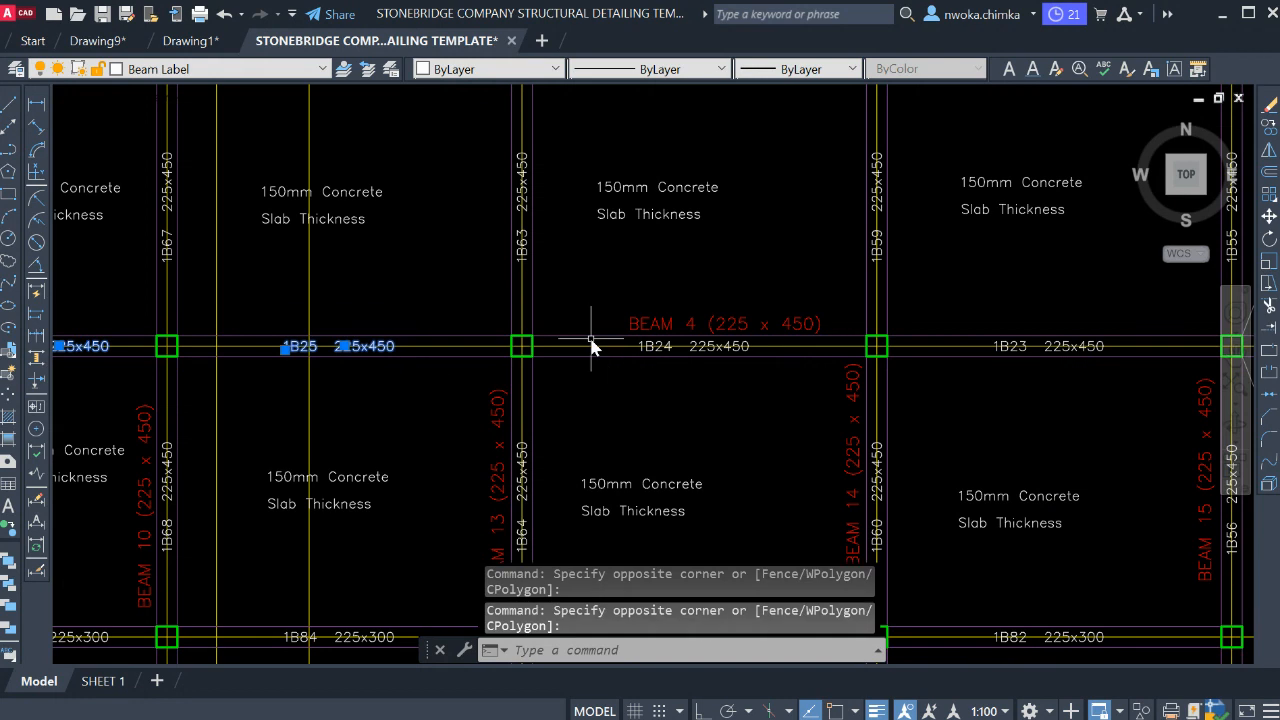
left_click(592, 330)
left_click(786, 383)
middle_click_drag(786, 383, 286, 390)
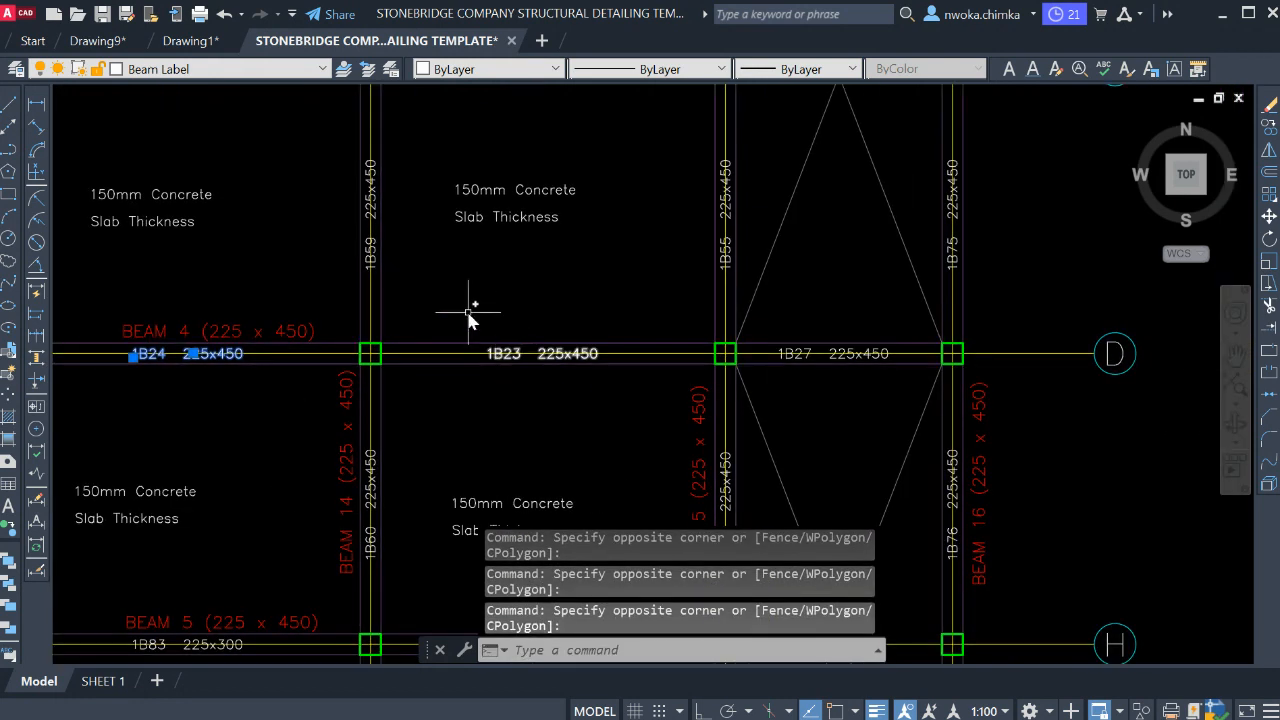
left_click(468, 315)
left_click(602, 366)
left_click(766, 322)
left_click(930, 408)
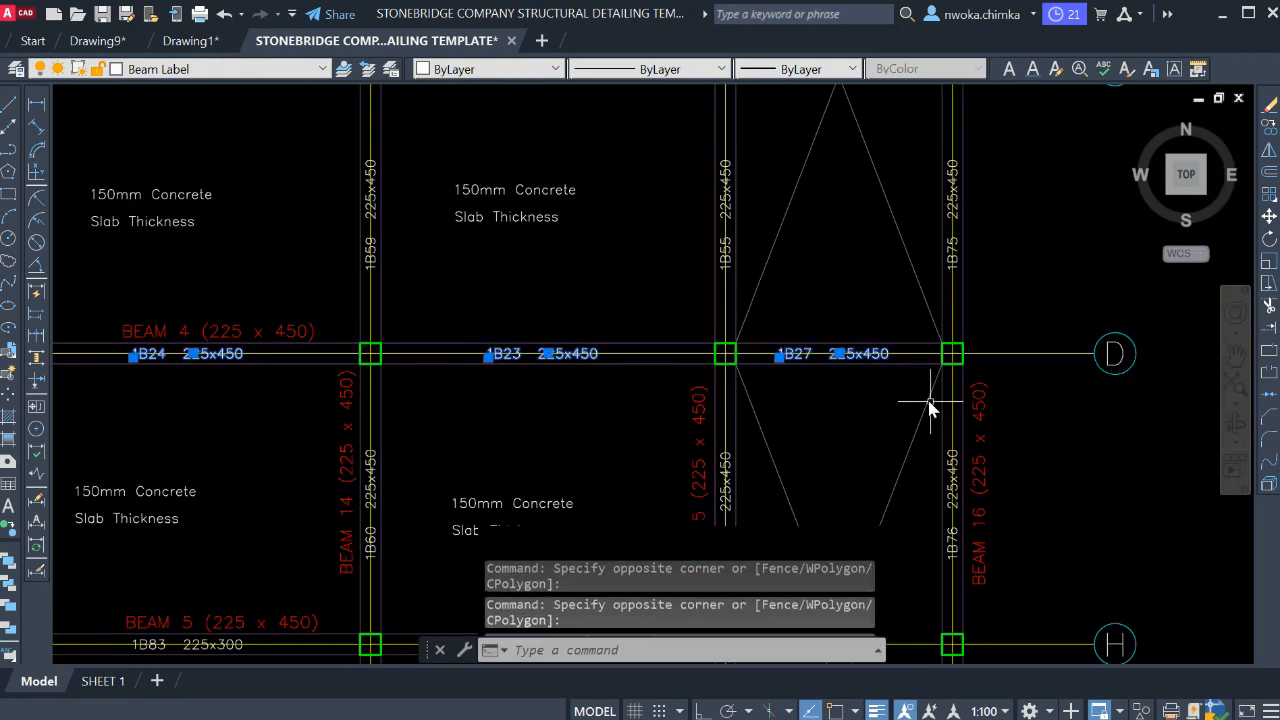
key("Return")
- Change the size in the plan's BEAM 5 title on grid H so it reads BEAM 5 (225 x 300)
scroll(905, 355, "down", 5)
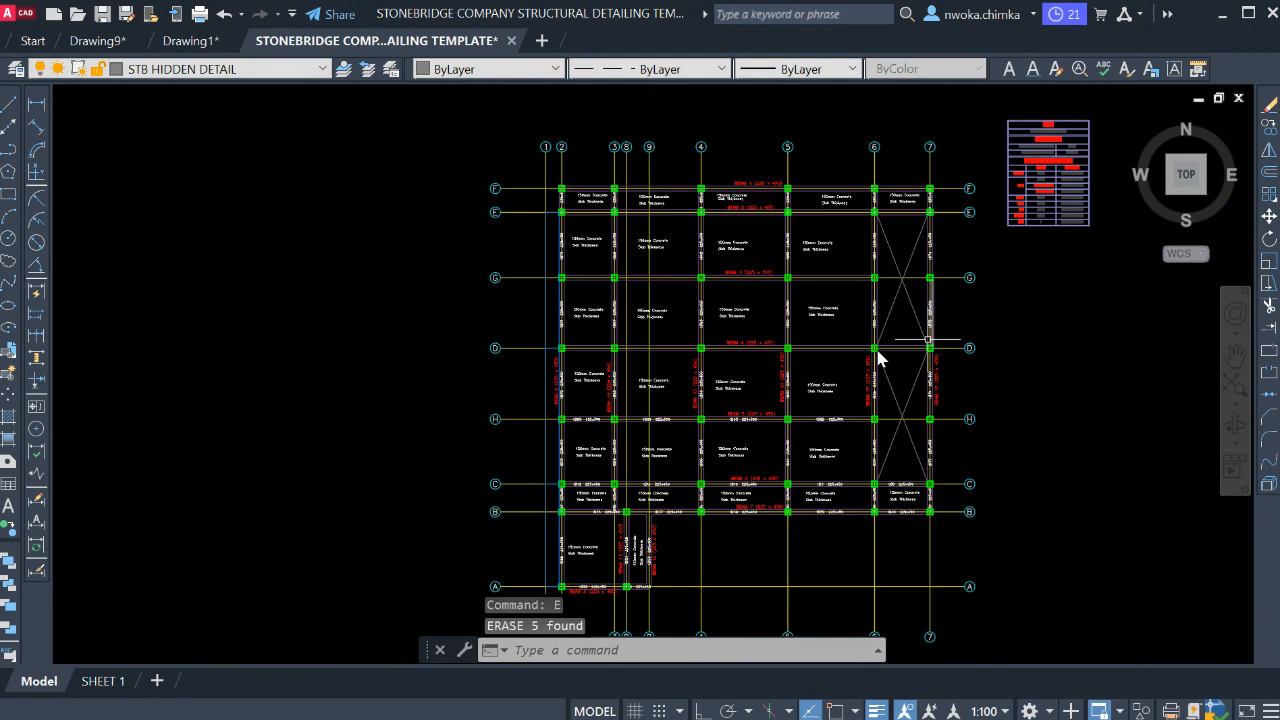
scroll(729, 341, "up", 2)
scroll(543, 371, "up", 2)
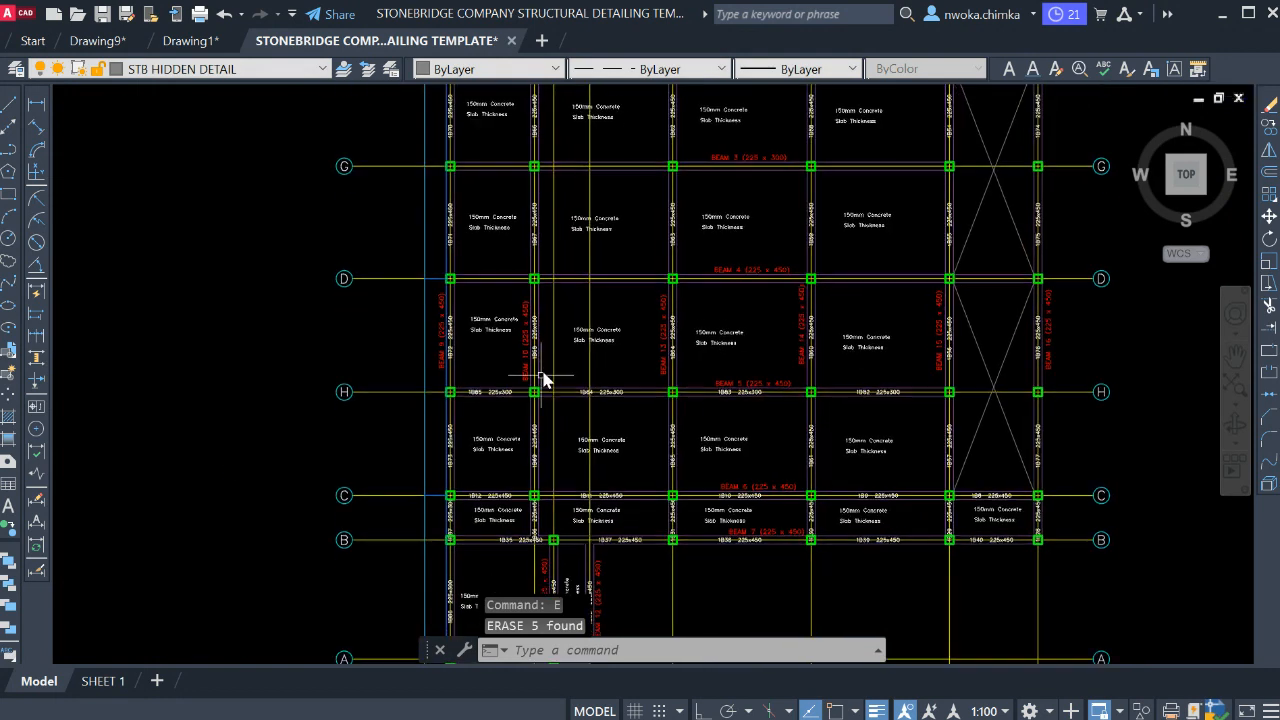
scroll(763, 380, "up", 2)
scroll(755, 393, "up", 2)
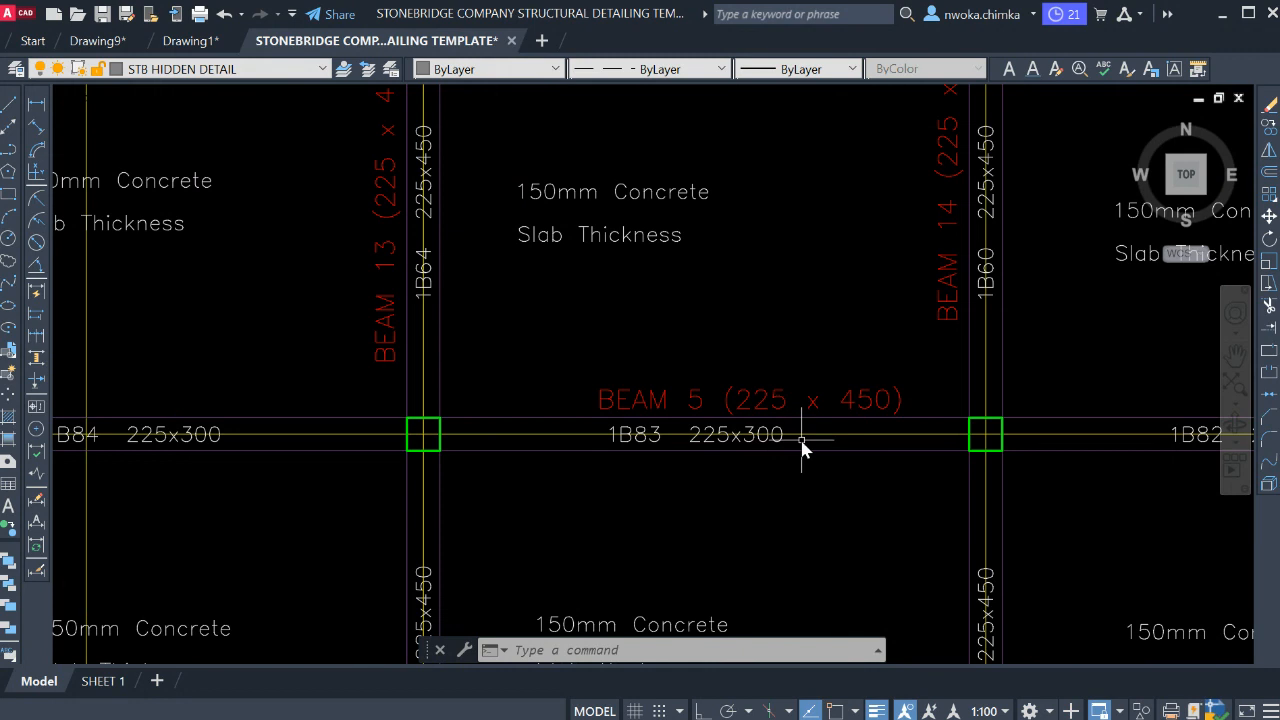
middle_click_drag(886, 436, 780, 440)
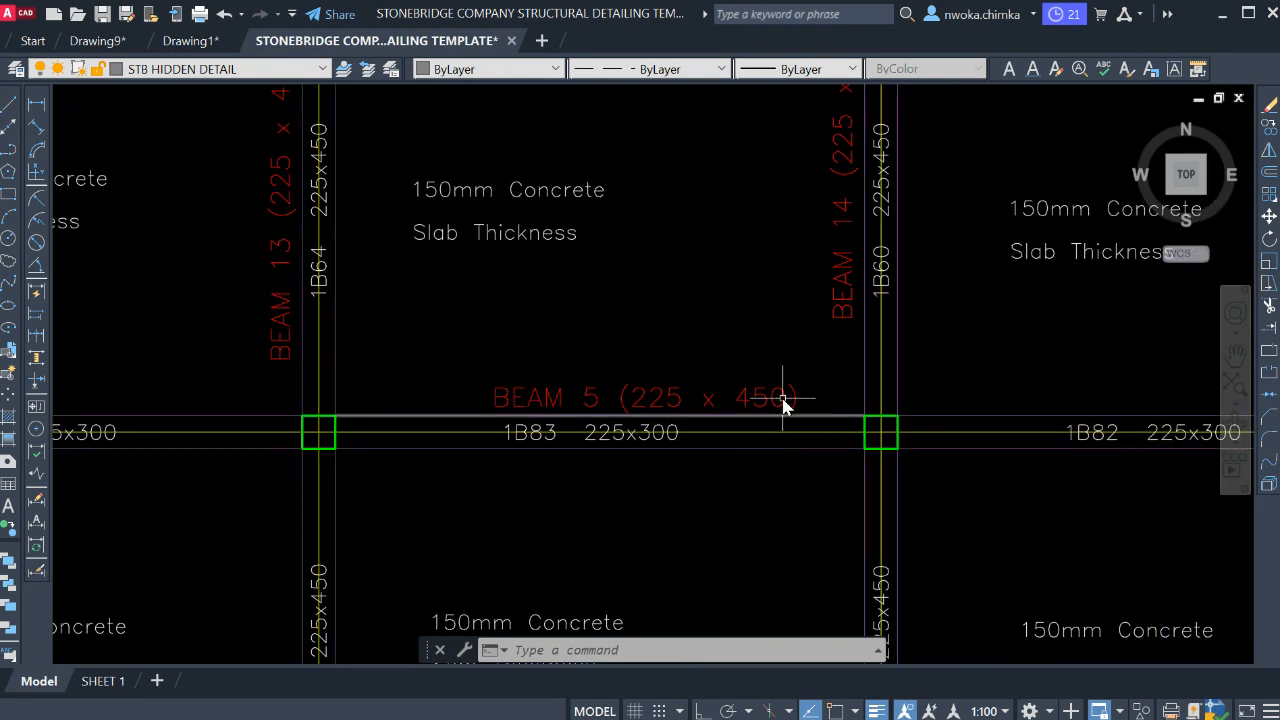
double_click(768, 395)
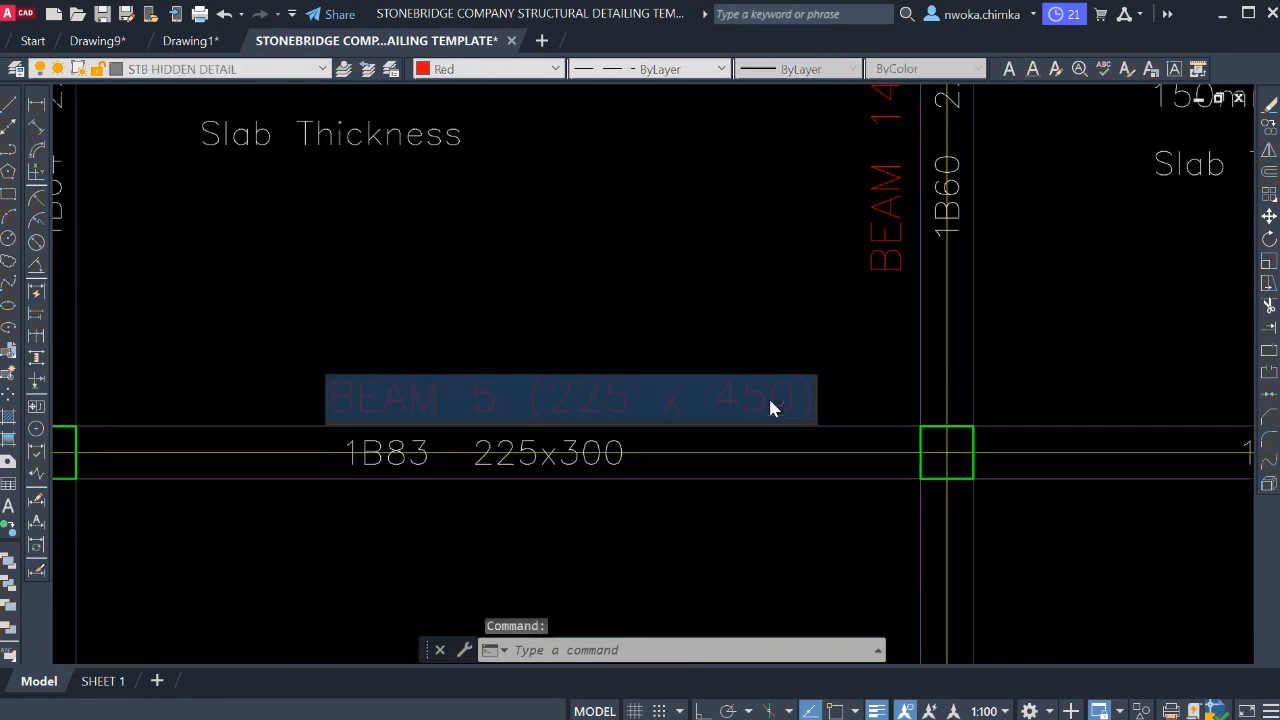
left_click_drag(767, 396, 731, 407)
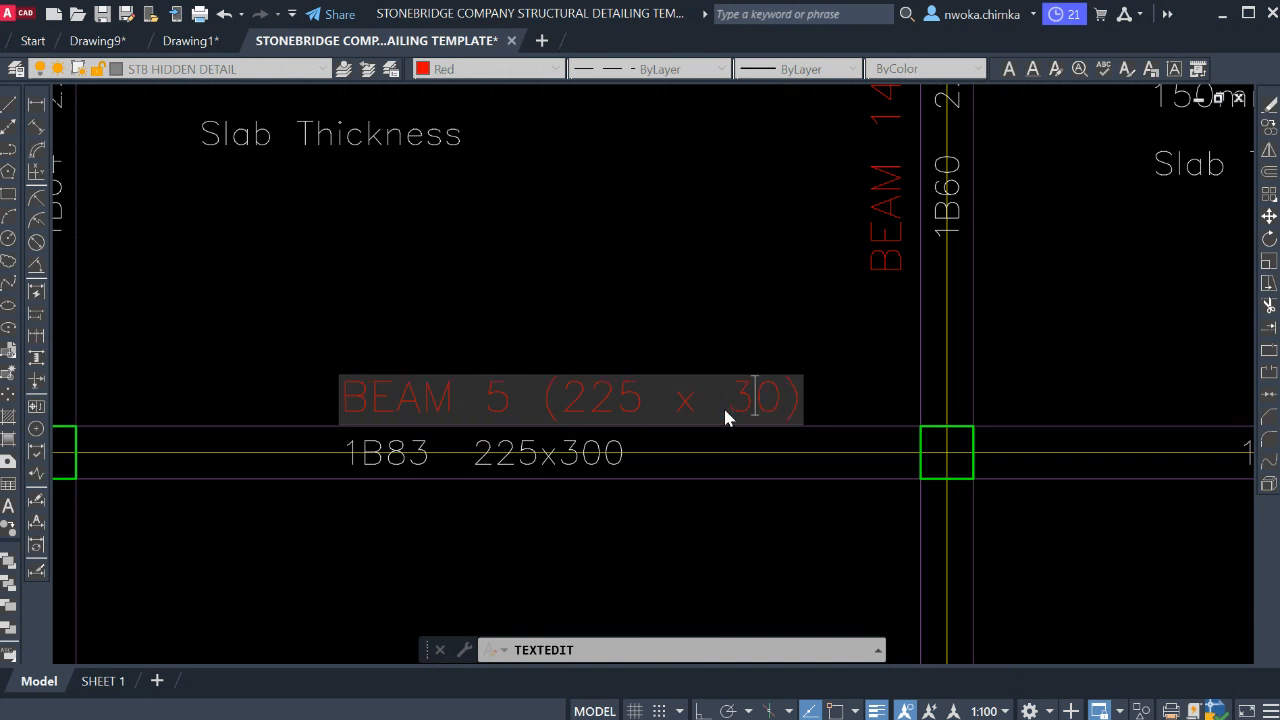
left_click(733, 346)
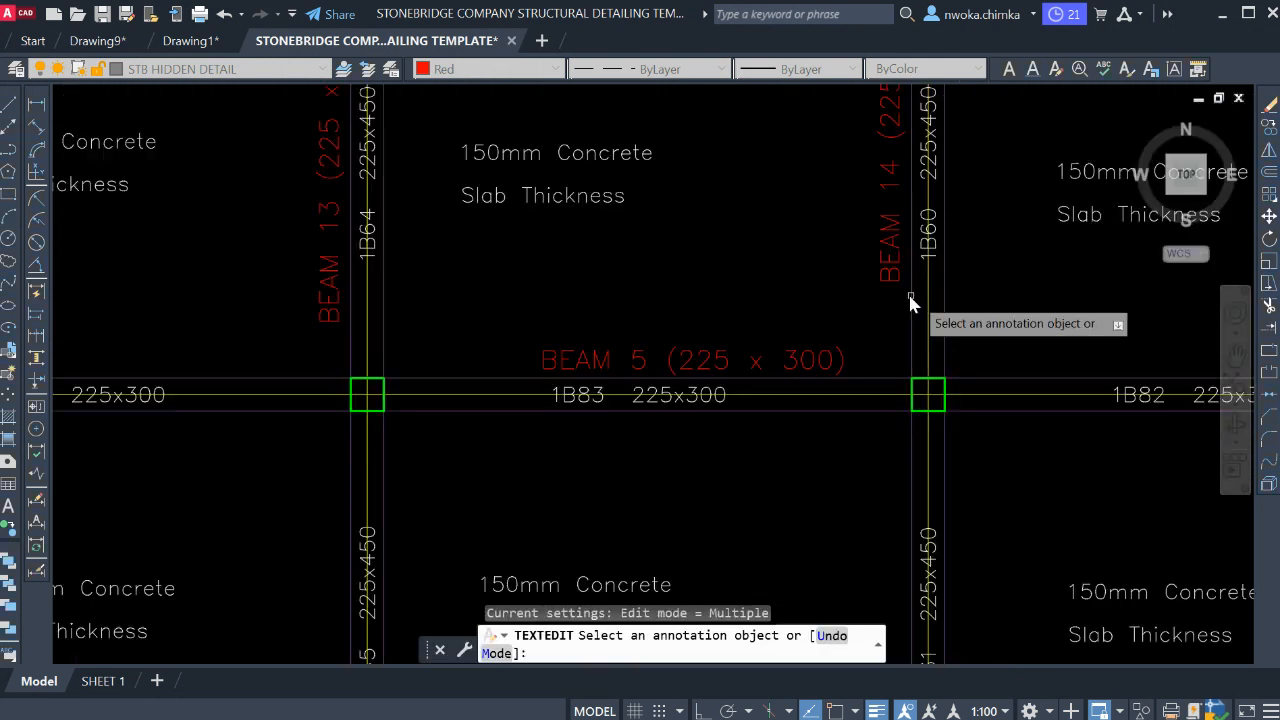
key("Escape")
- Examine the span labels along grid H on the floor plan, checking their numbers and sizes from grid 2 to grid 6
scroll(767, 317, "up", 2)
scroll(828, 346, "down", 2)
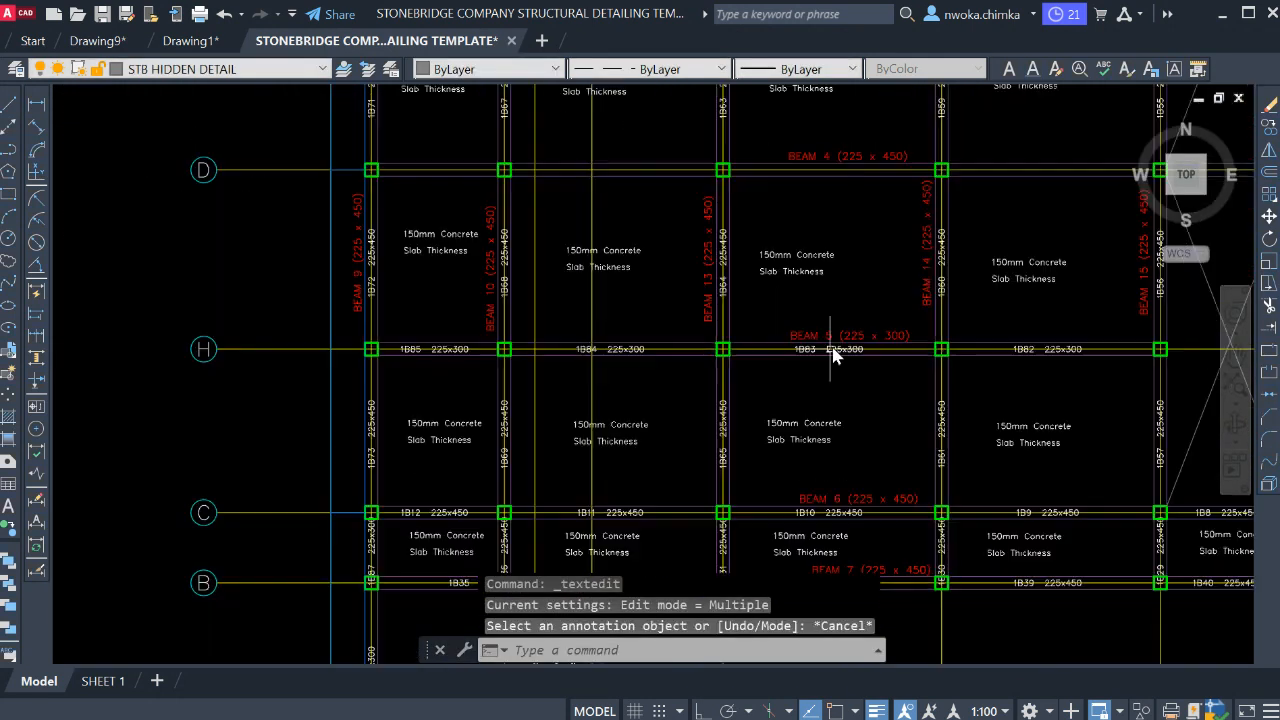
scroll(407, 355, "up", 6)
scroll(443, 366, "down", 7)
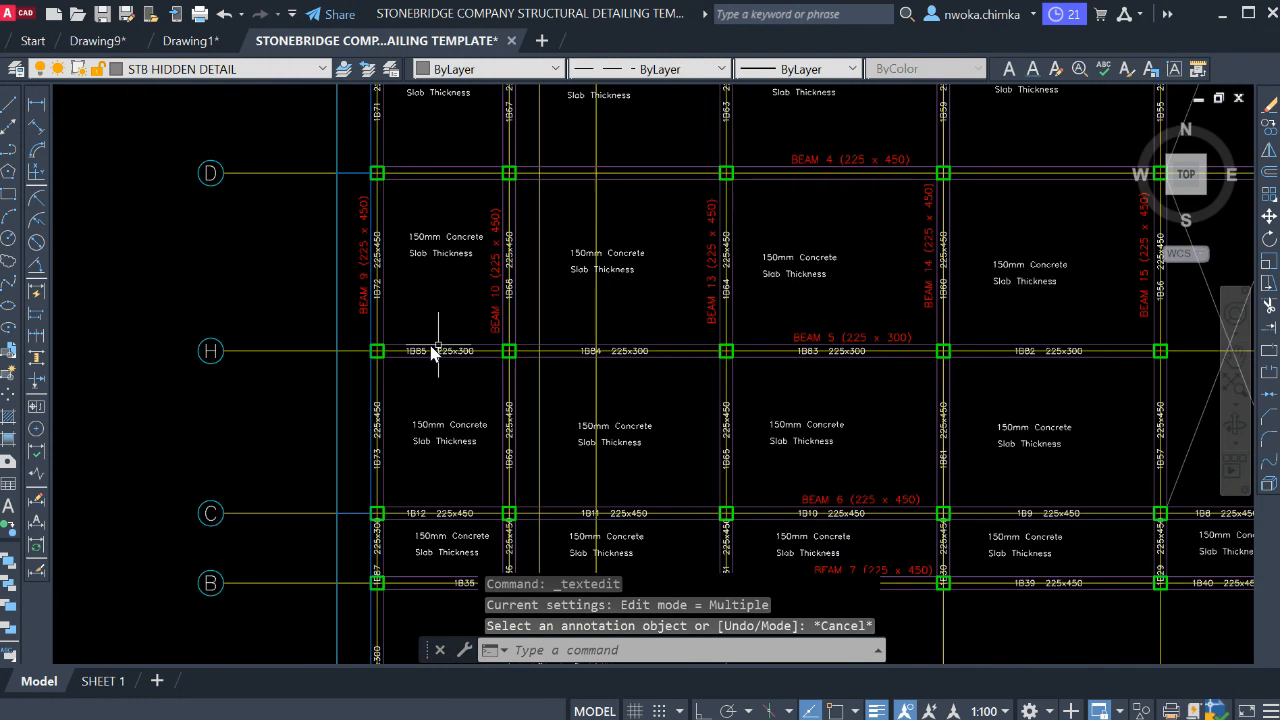
scroll(762, 355, "up", 5)
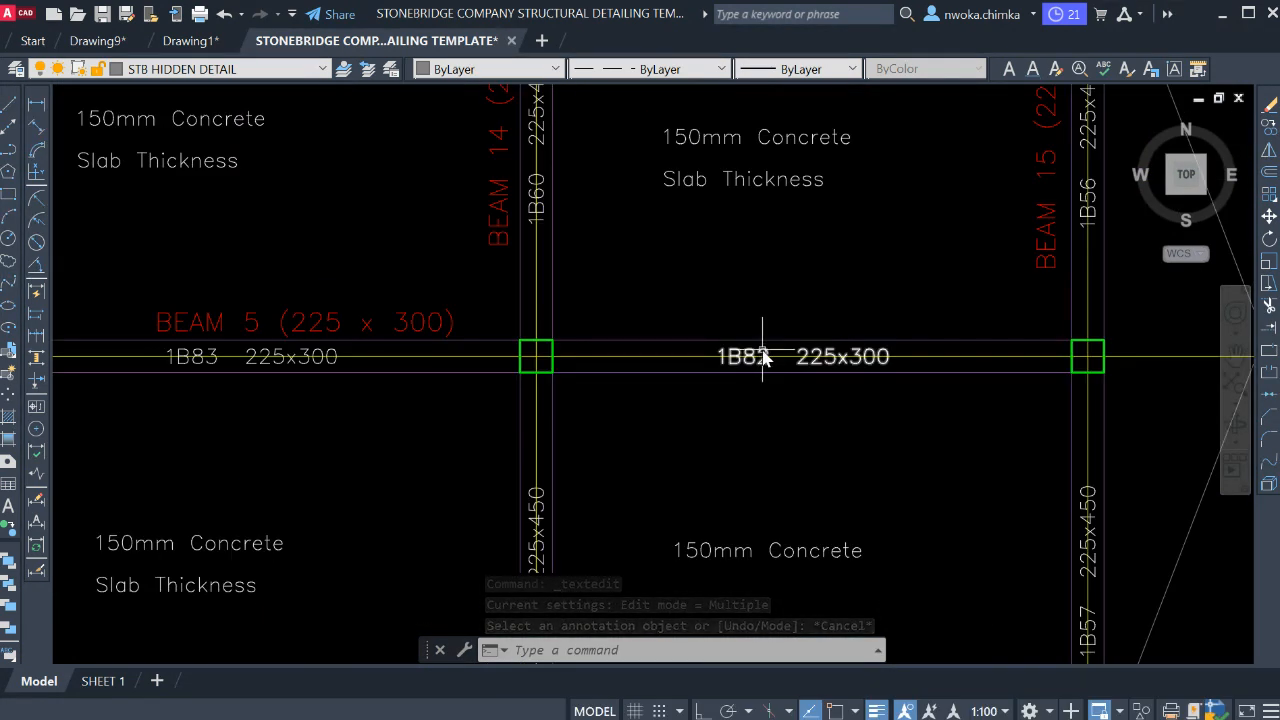
scroll(789, 266, "down", 5)
scroll(407, 360, "up", 3)
scroll(407, 361, "up", 3)
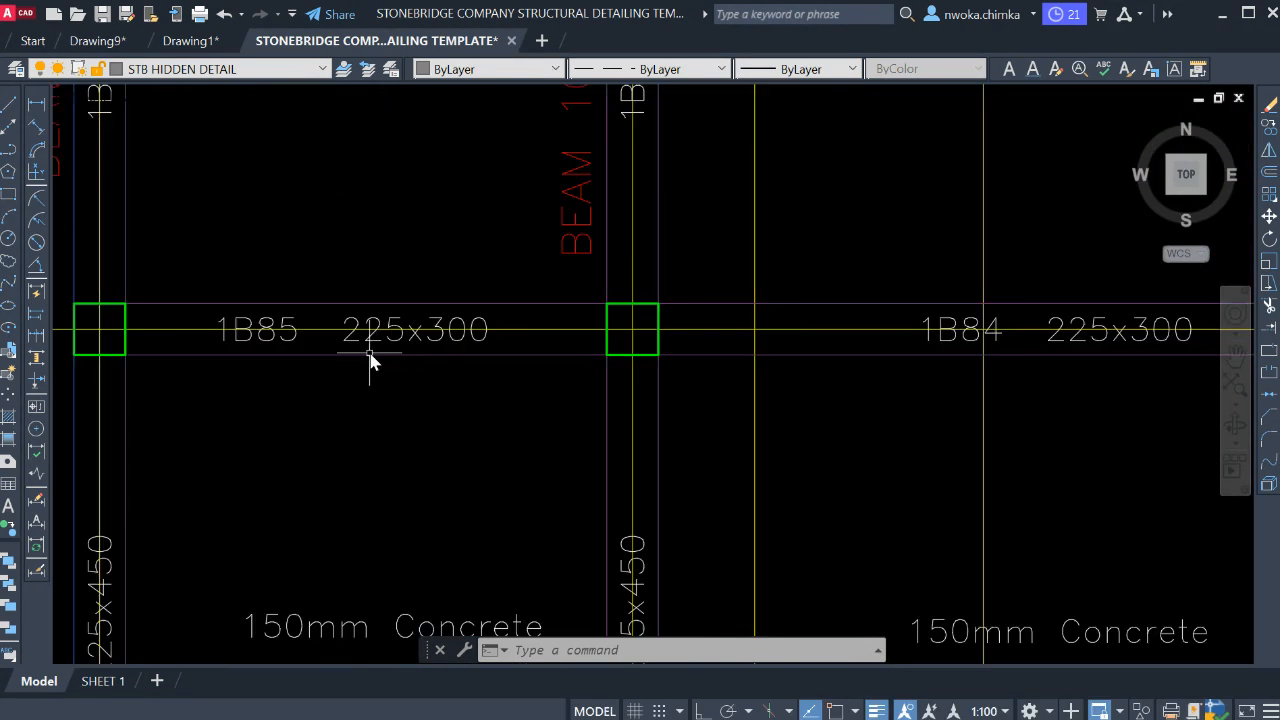
scroll(650, 380, "down", 5)
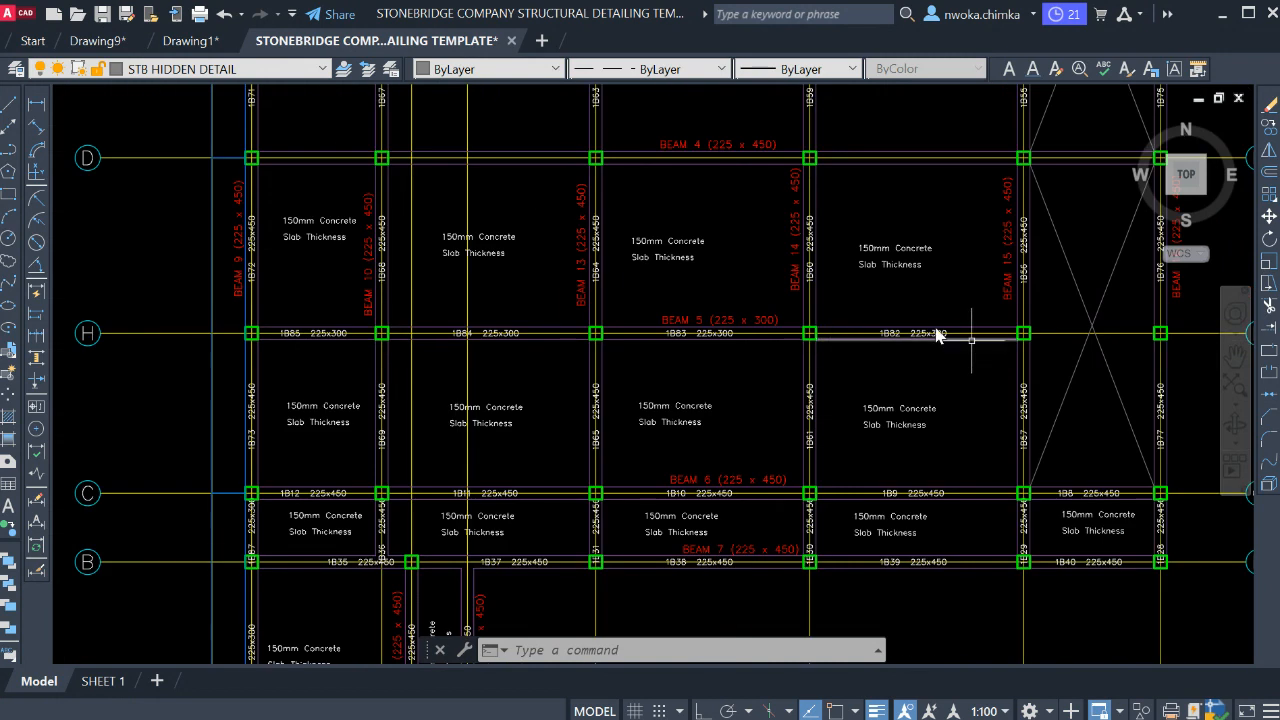
scroll(938, 336, "up", 3)
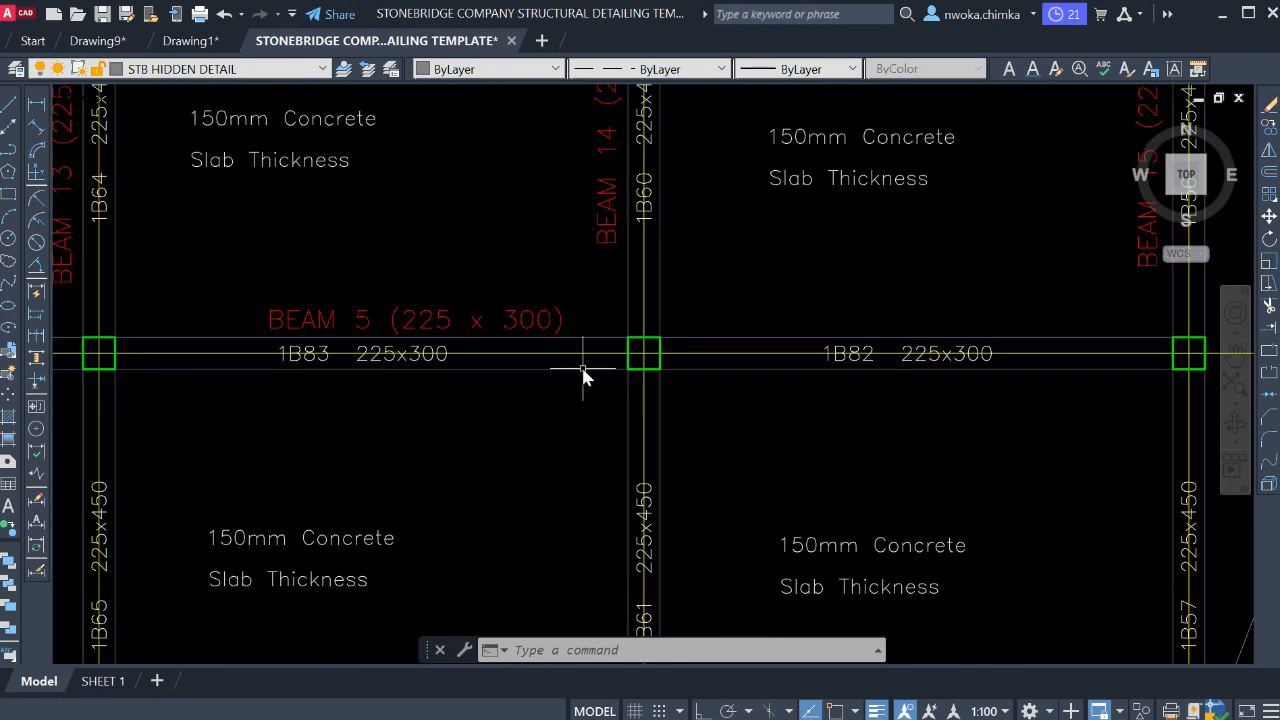
- Copy the BEAM 5 (225 x 300) title from the plan to just beneath the 1B84 (225x300) label of the matching elevation
type("co")
key("Return")
left_click(470, 312)
scroll(620, 260, "down", 8)
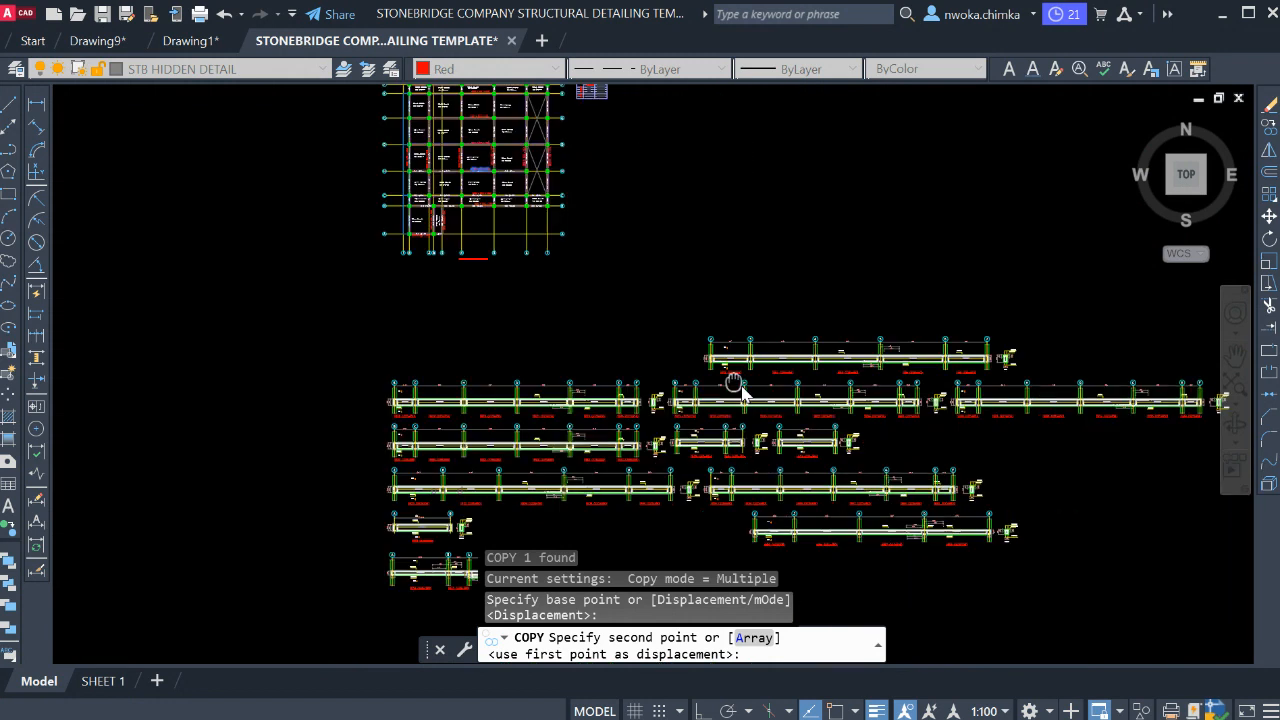
scroll(740, 389, "up", 8)
scroll(646, 349, "down", 6)
scroll(749, 263, "up", 2)
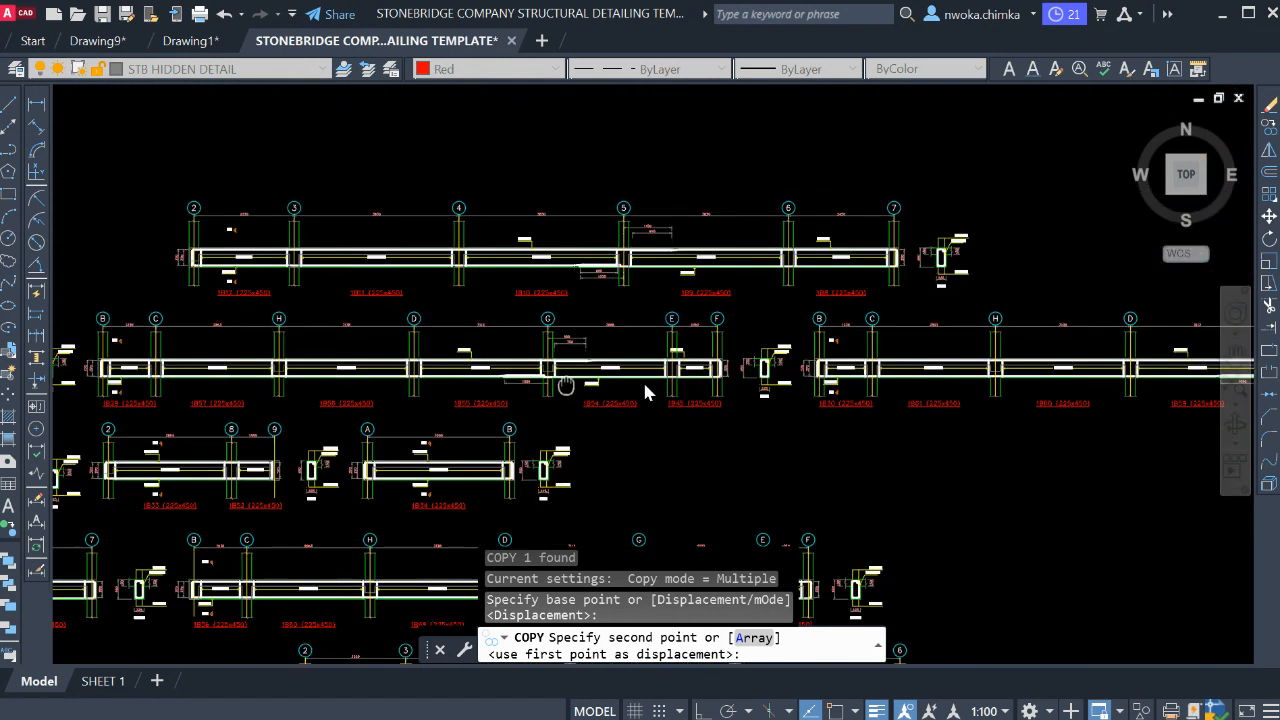
middle_click_drag(644, 383, 80, 382)
scroll(382, 387, "up", 4)
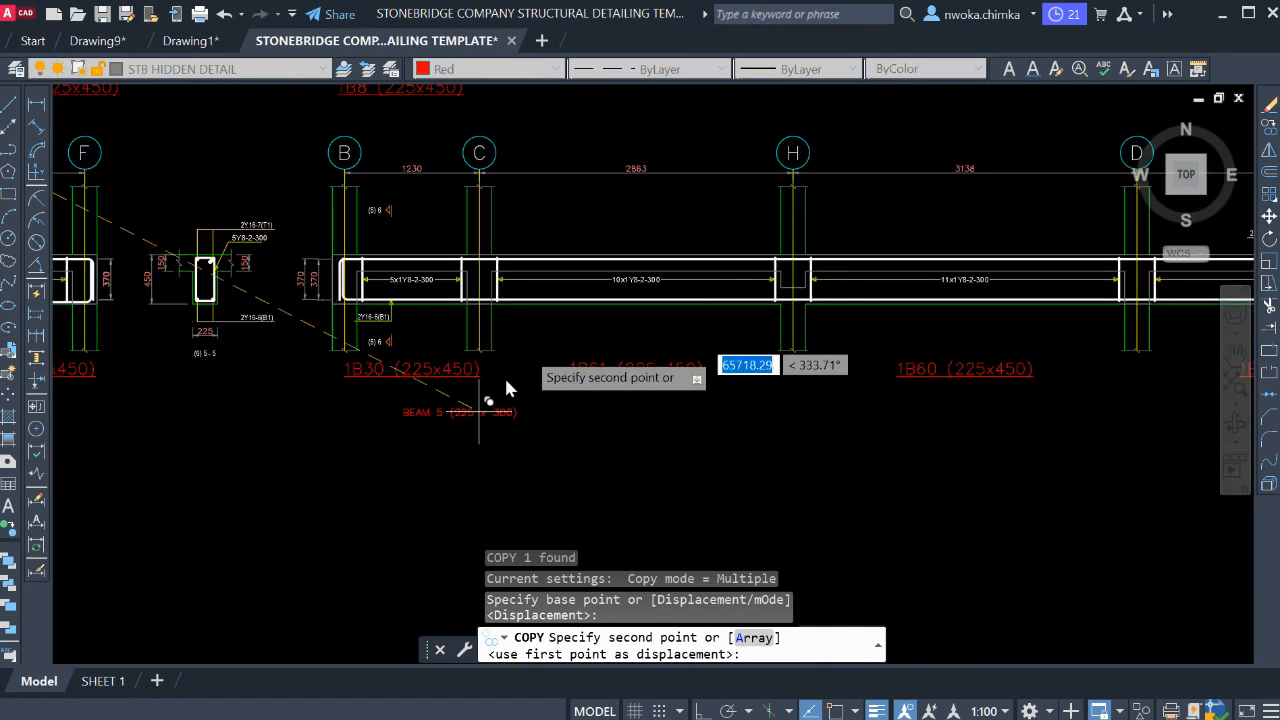
scroll(505, 386, "down", 5)
scroll(196, 310, "up", 4)
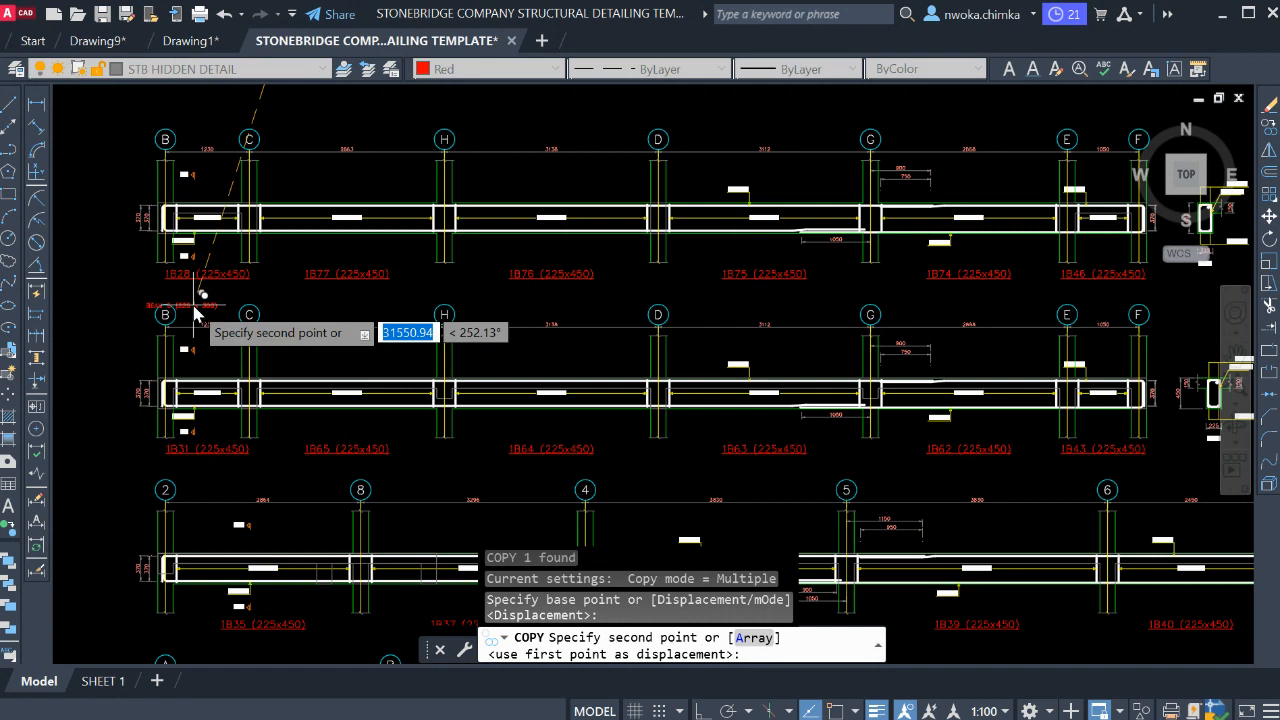
middle_click_drag(204, 300, 248, 205)
middle_click_drag(409, 403, 368, 256)
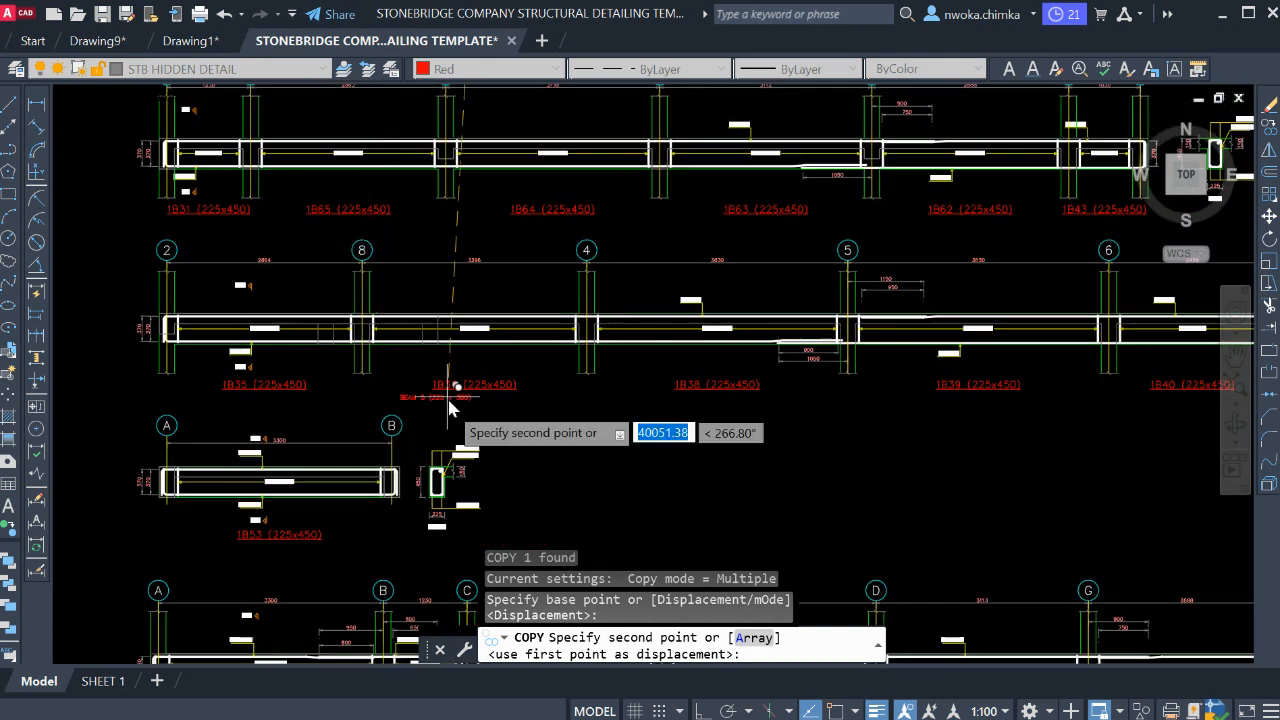
mouse_move(449, 407)
middle_mouse_down()
mouse_move(406, 258)
mouse_move(421, 399)
mouse_move(448, 318)
middle_mouse_up()
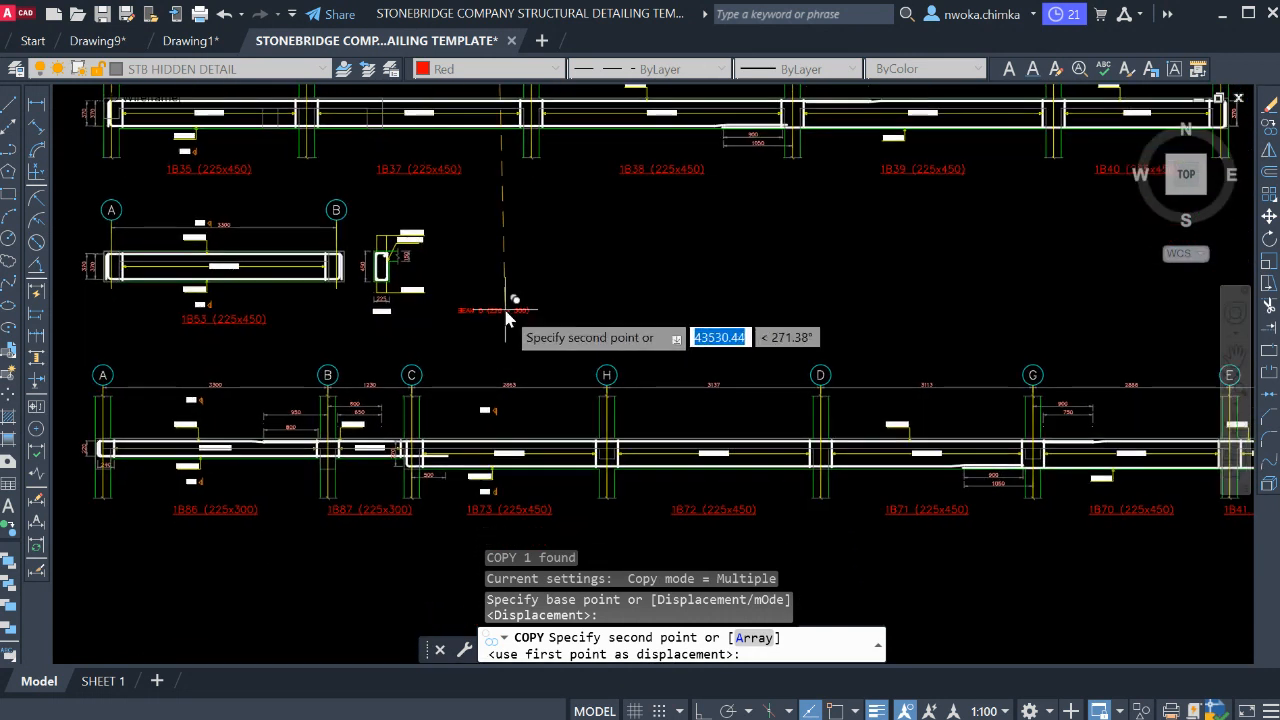
scroll(515, 295, "down", 2)
scroll(778, 438, "up", 1)
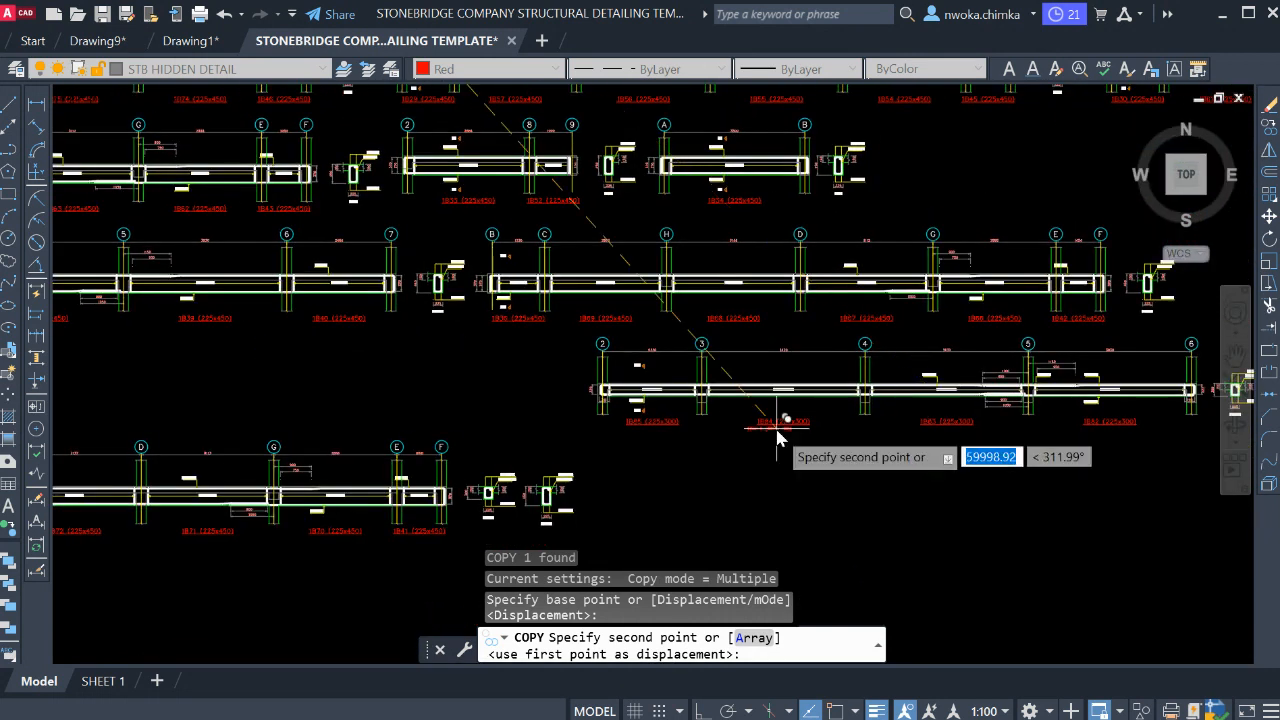
scroll(778, 438, "up", 2)
middle_click_drag(777, 423, 354, 377)
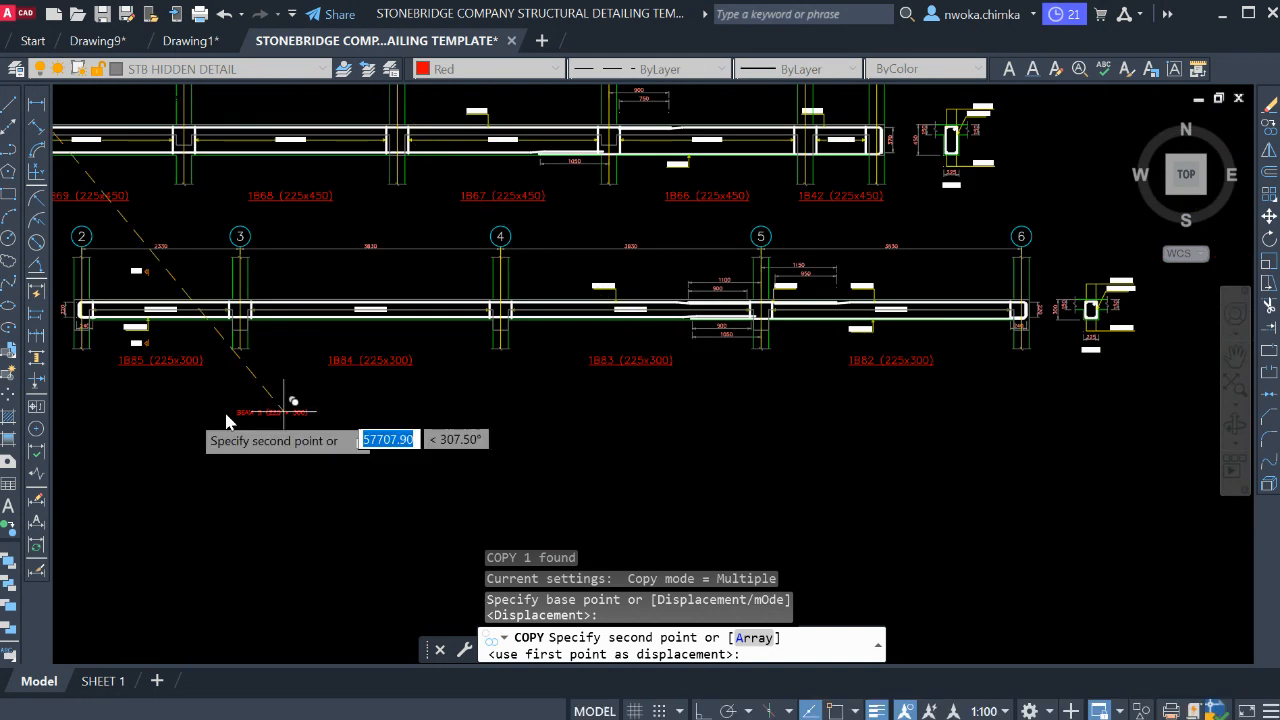
scroll(101, 363, "up", 2)
scroll(928, 371, "down", 2)
scroll(955, 375, "up", 3)
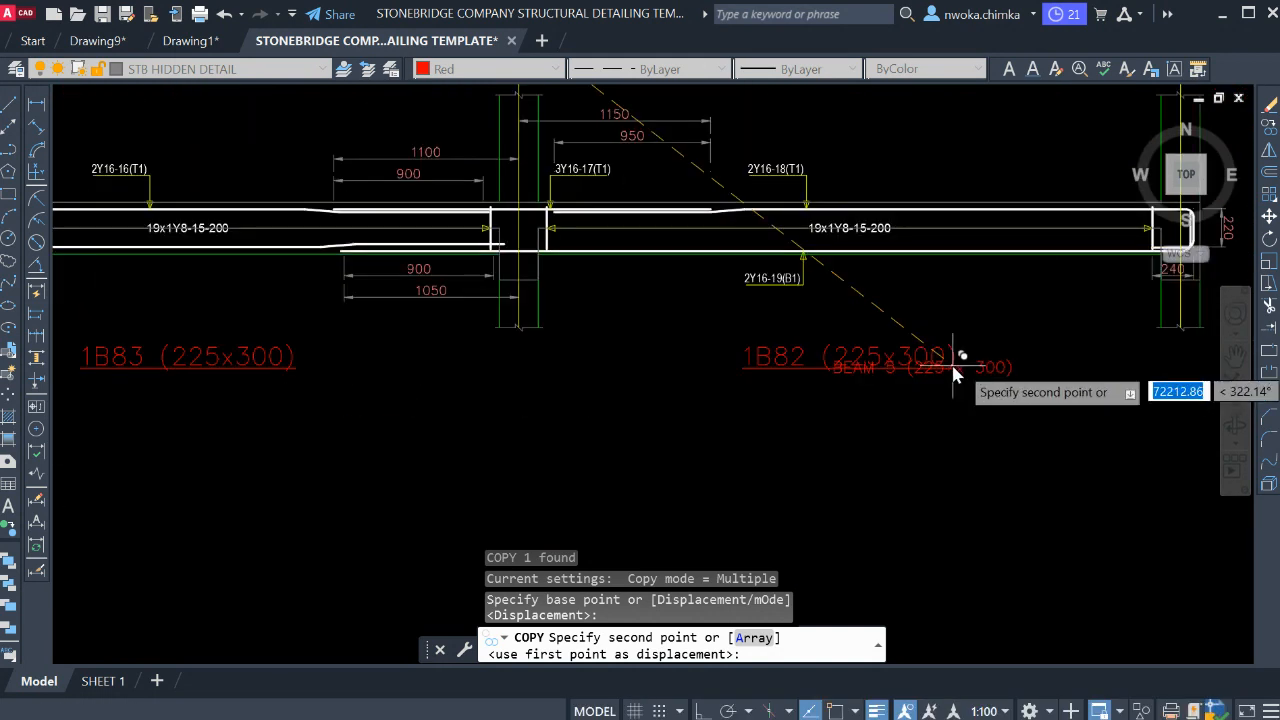
scroll(643, 371, "down", 2)
scroll(380, 371, "up", 2)
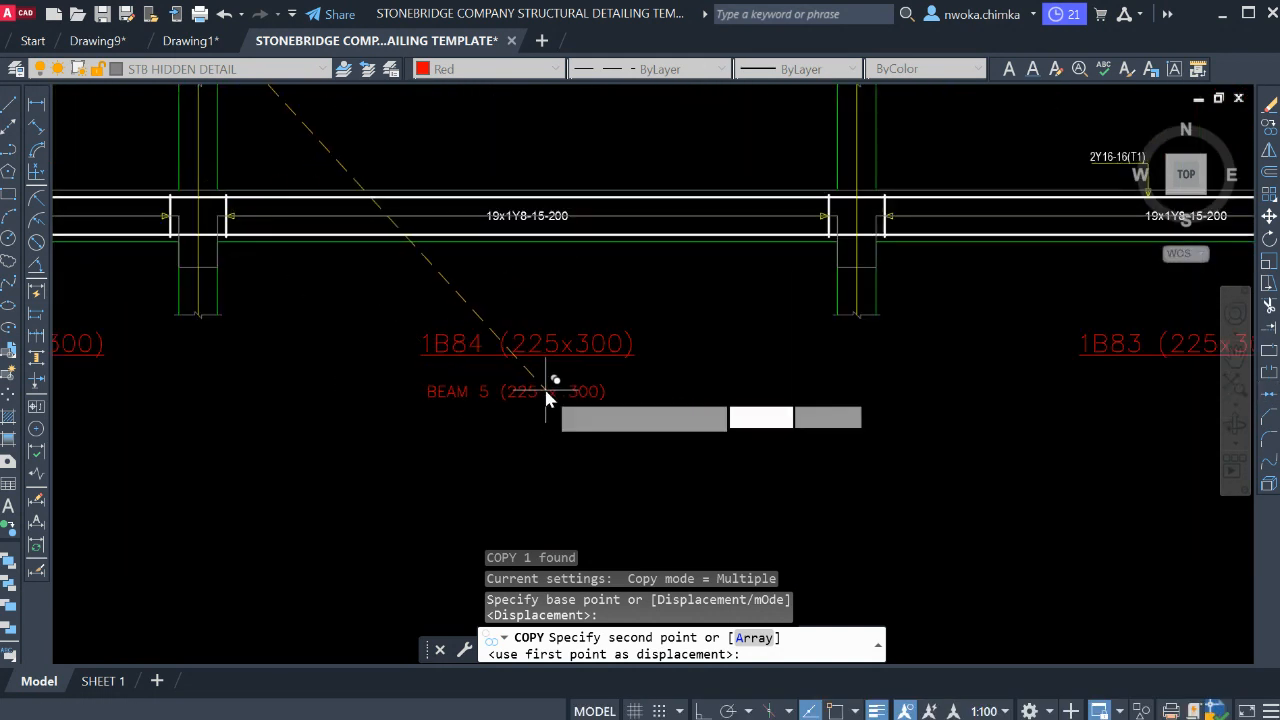
left_click(545, 390)
key("Escape")
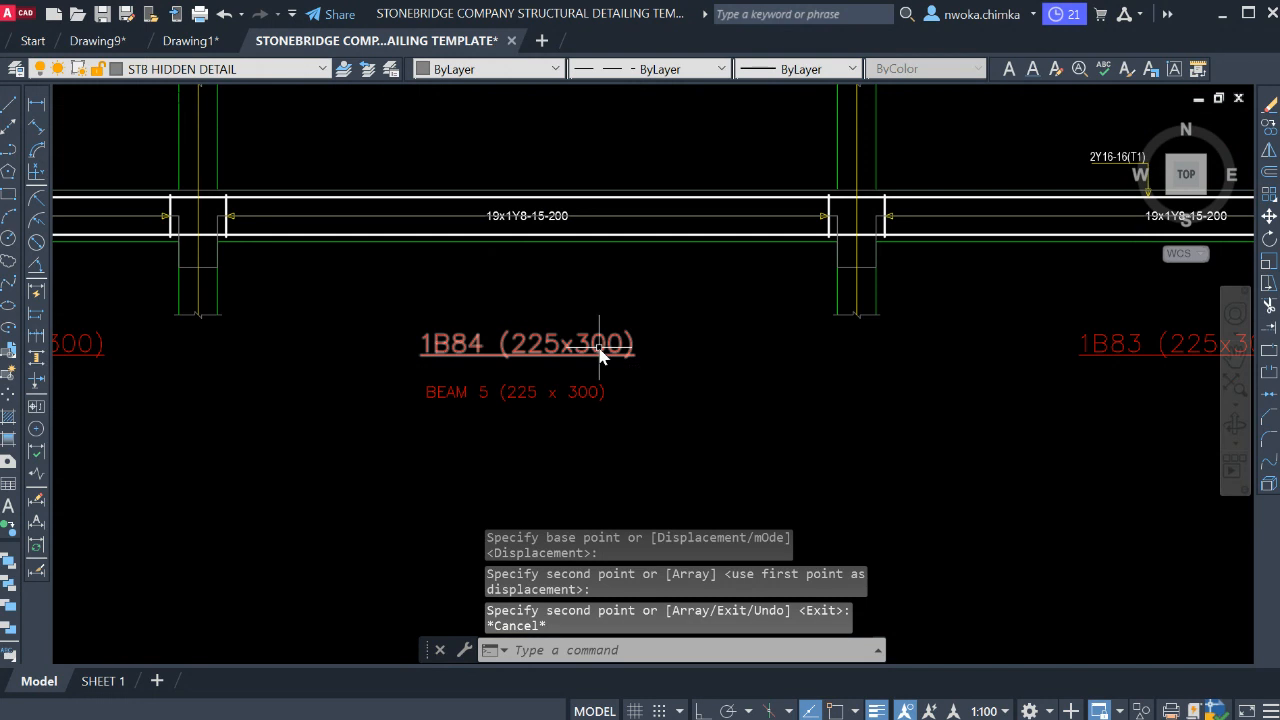
- Match the copied BEAM 5 title's properties to the 1B84 (225x300) label, and erase that label
type("ma")
key("Return")
left_click(585, 352)
left_click(529, 390)
key("Escape")
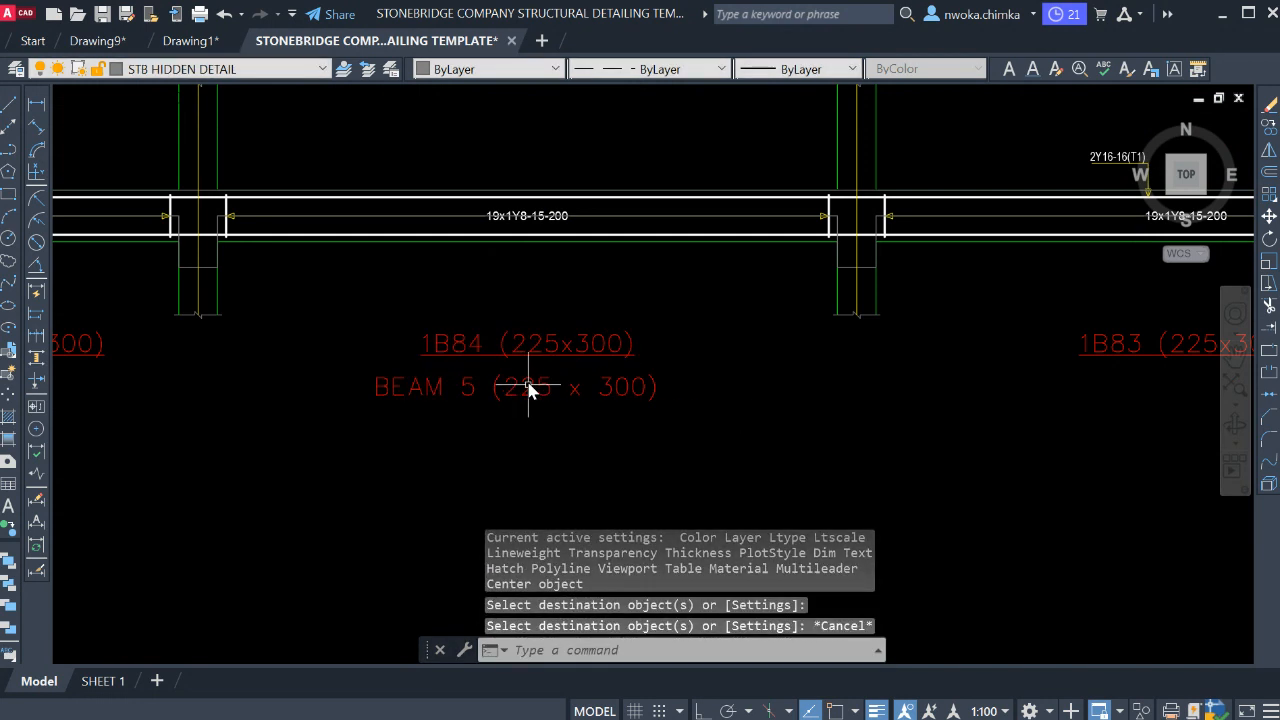
left_click(503, 336)
type("e")
key("Return")
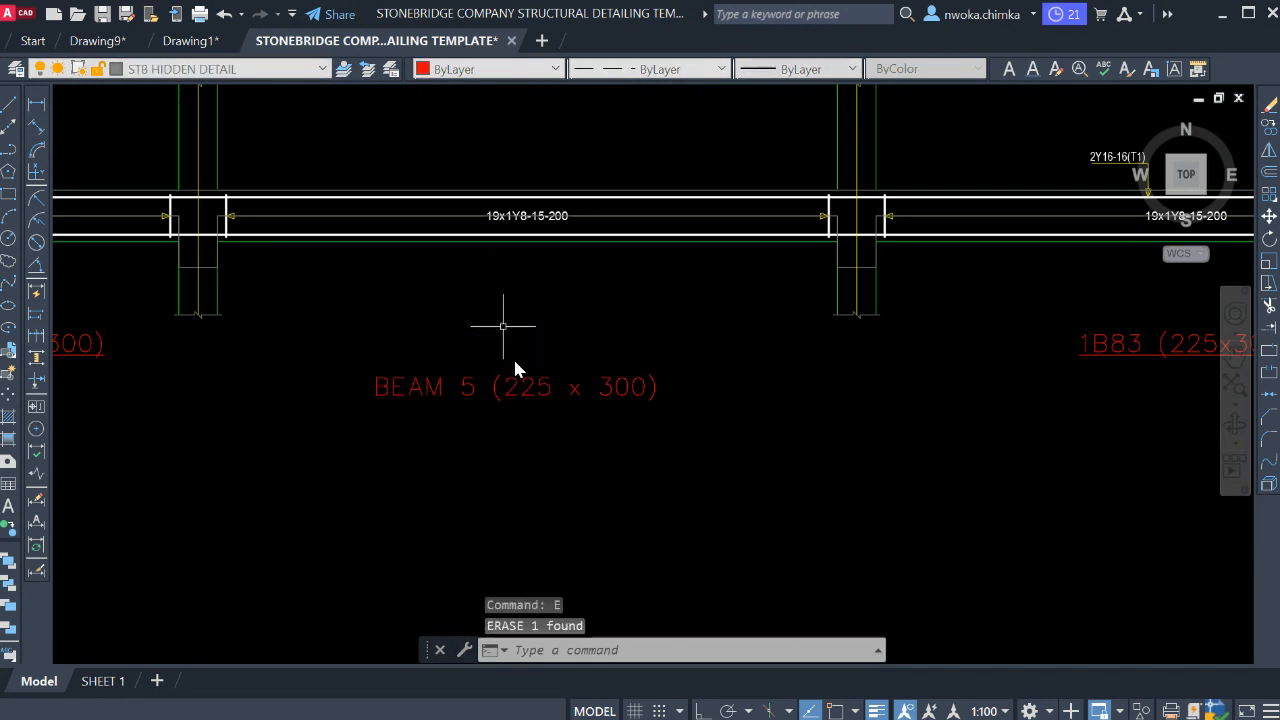
- Underline the whole BEAM 5 (225 x 300) title beneath the elevation
left_click(468, 390)
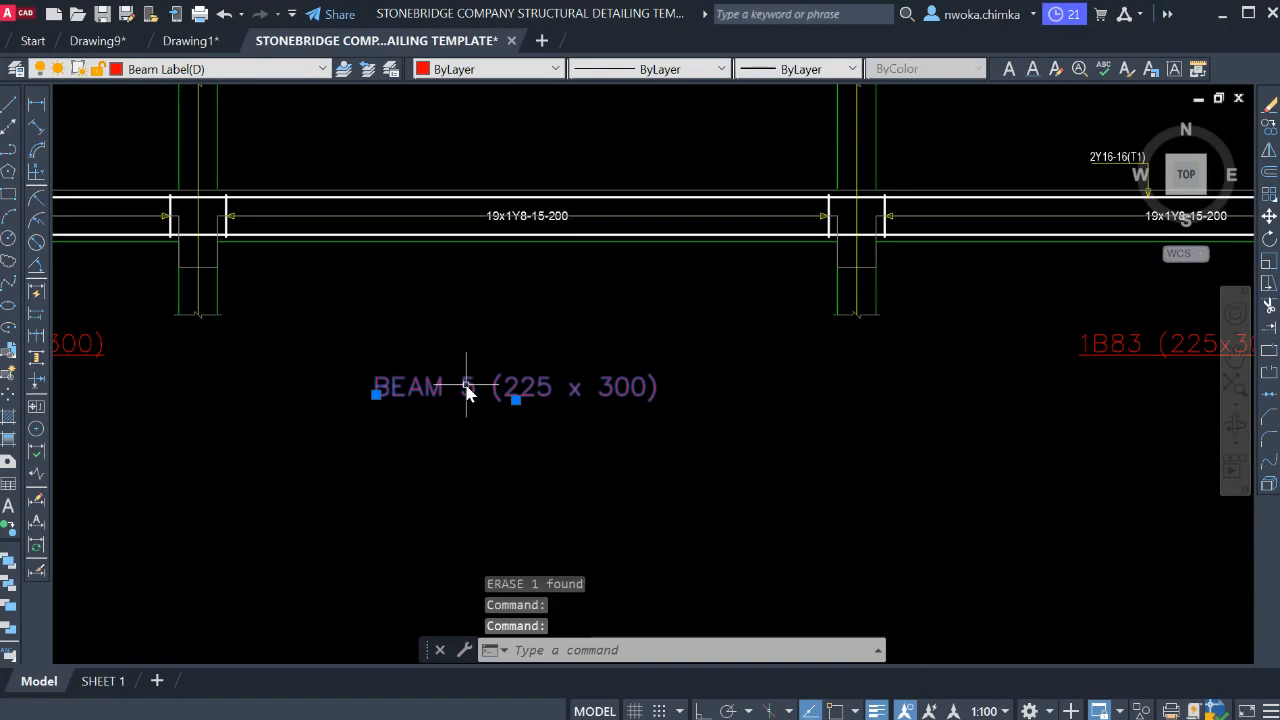
double_click(466, 391)
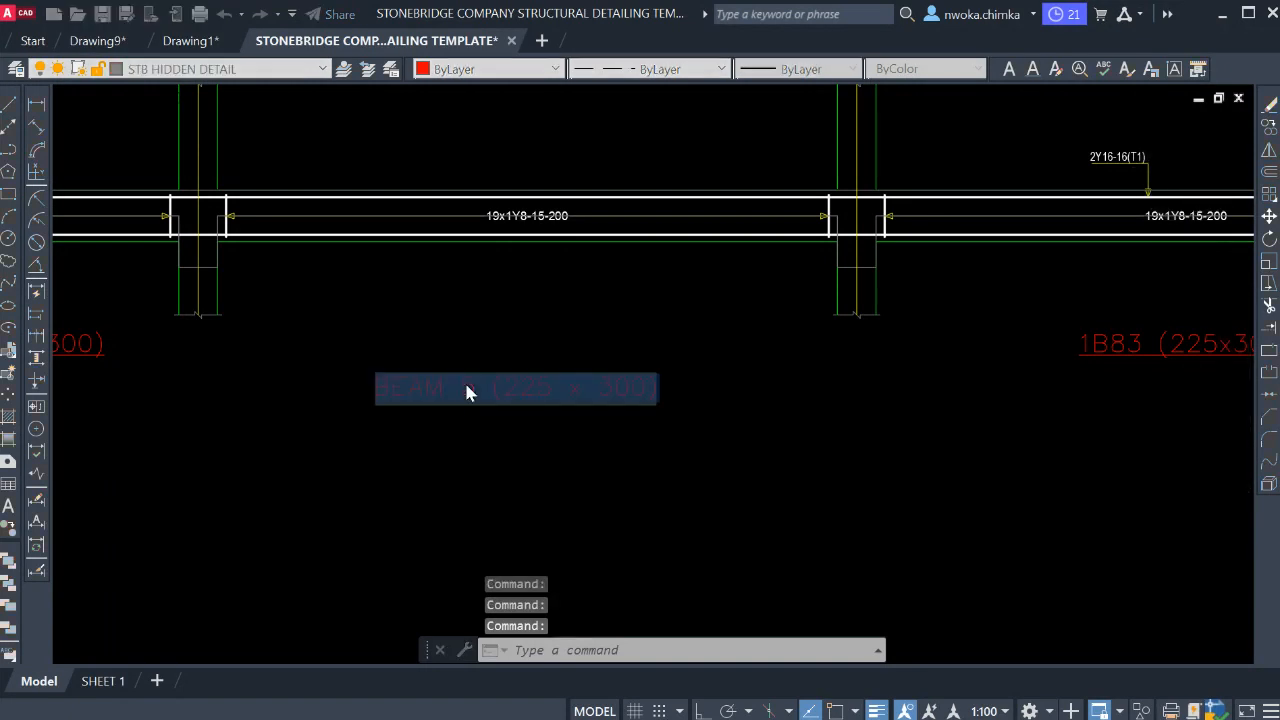
left_click(710, 348)
scroll(878, 376, "down", 2)
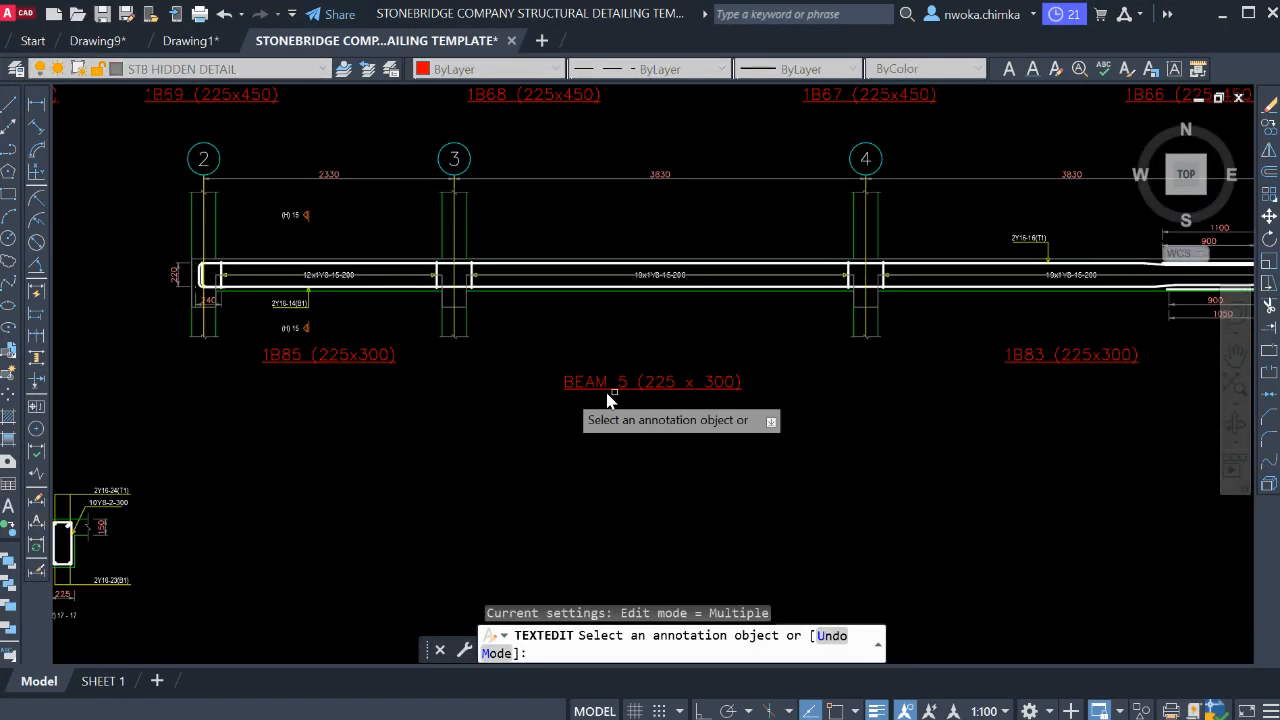
key("Escape")
- Erase the 1B85, 1B83 and 1B82 labels beneath the BEAM 5 elevation, together with the two bar-end dimensions at grid 2
left_click(360, 358)
left_click(1030, 356)
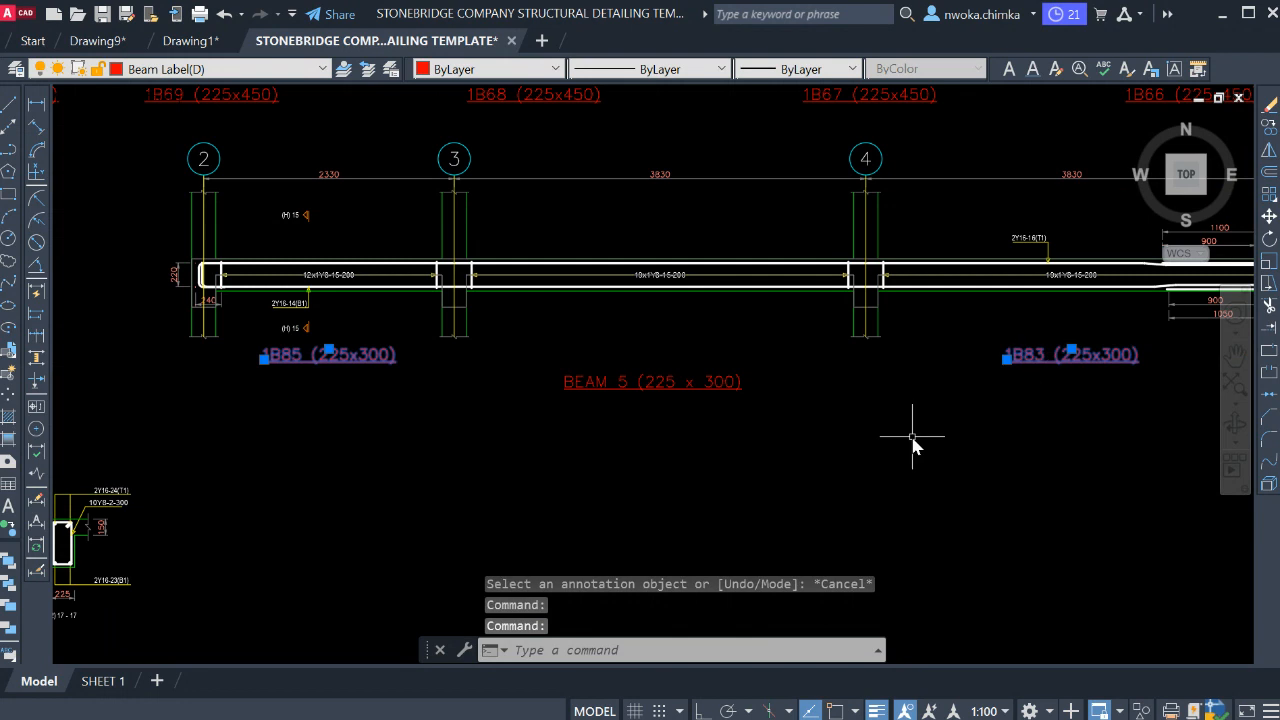
left_click(177, 272)
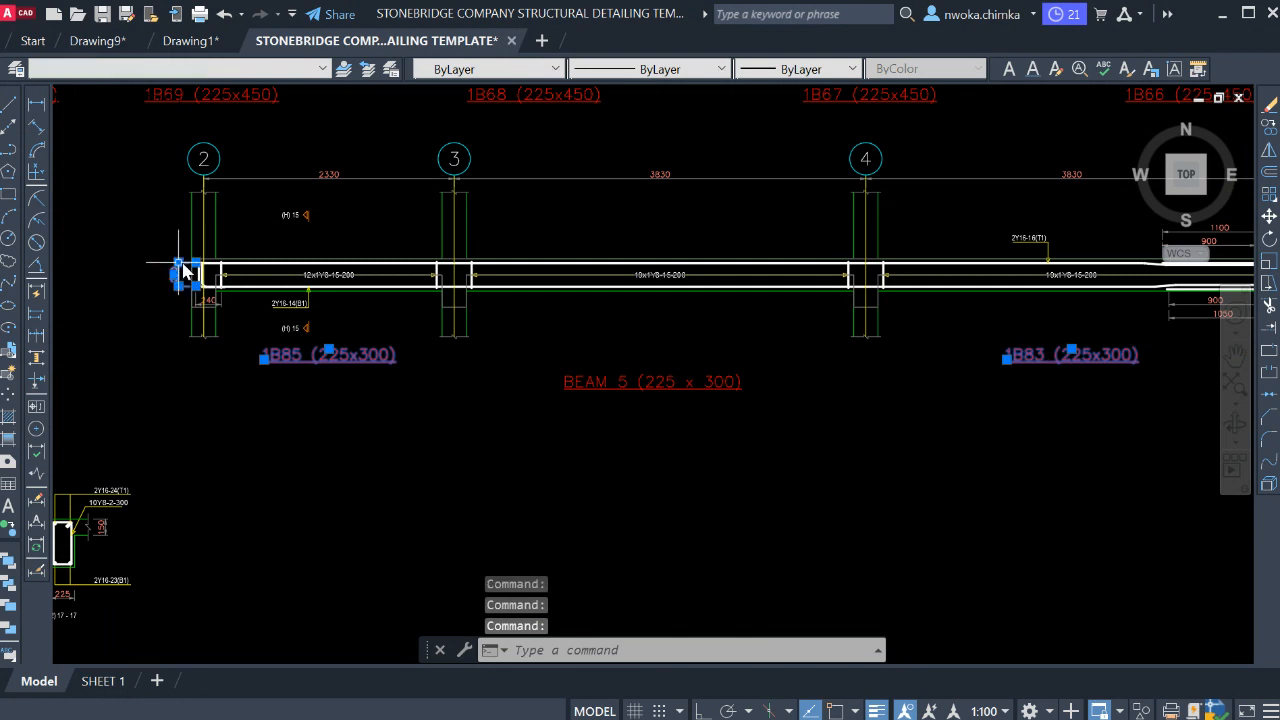
scroll(220, 306, "up", 4)
left_click(222, 305)
scroll(221, 303, "down", 5)
scroll(250, 282, "up", 2)
middle_click_drag(655, 323, 534, 337)
scroll(534, 337, "down", 2)
middle_click_drag(874, 351, 570, 353)
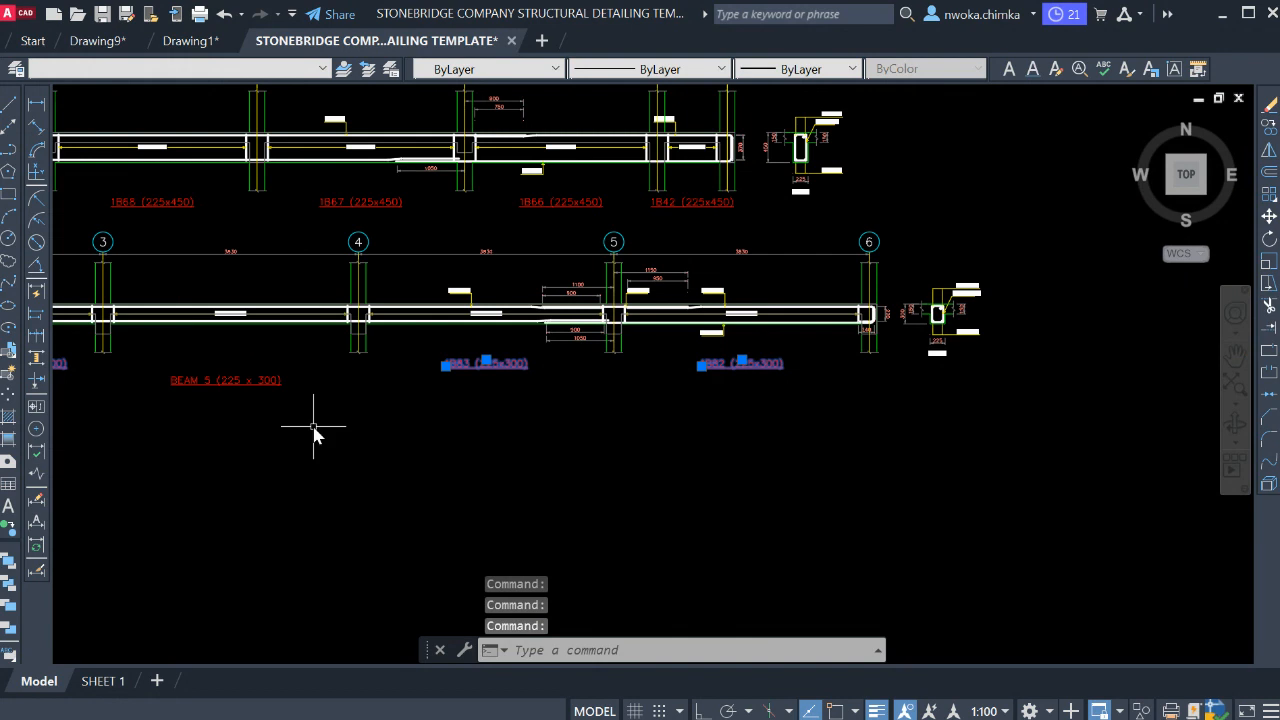
middle_click_drag(214, 390, 360, 388)
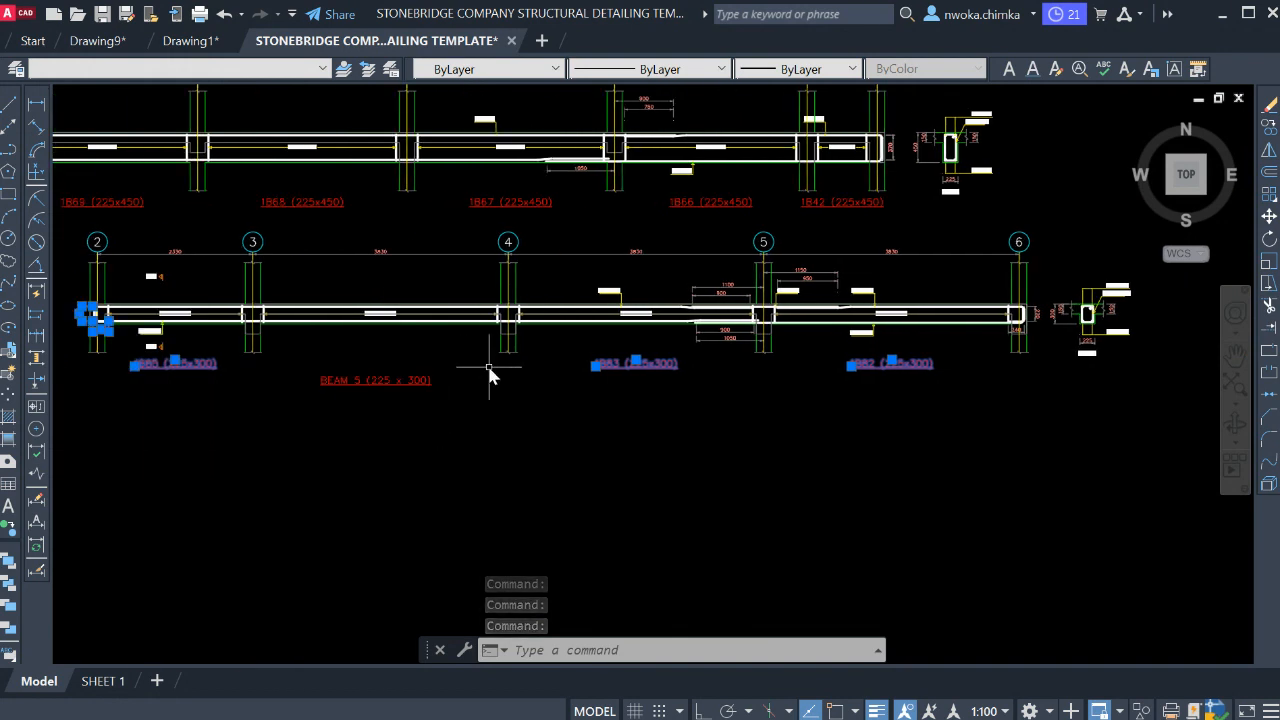
key("Return")
- Erase the 220 and 240 bar-end dimensions at grid 6 of the BEAM 5 elevation
scroll(958, 345, "up", 8)
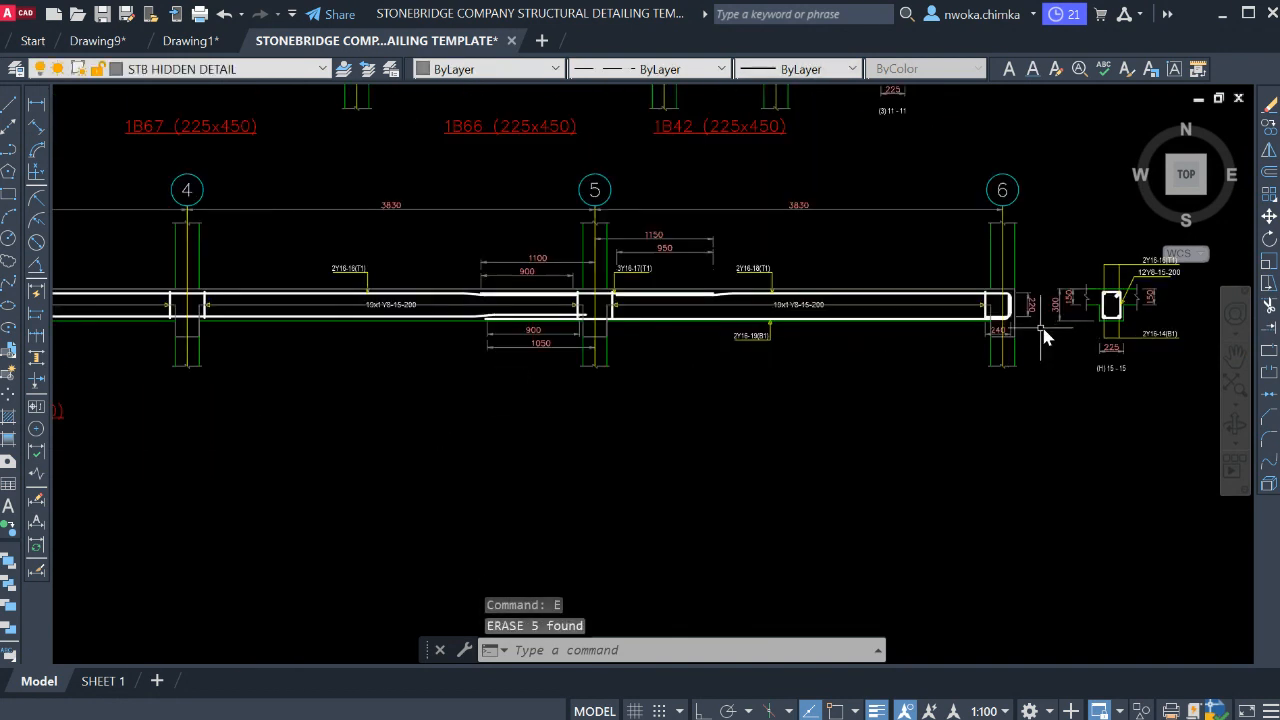
left_click(1022, 296)
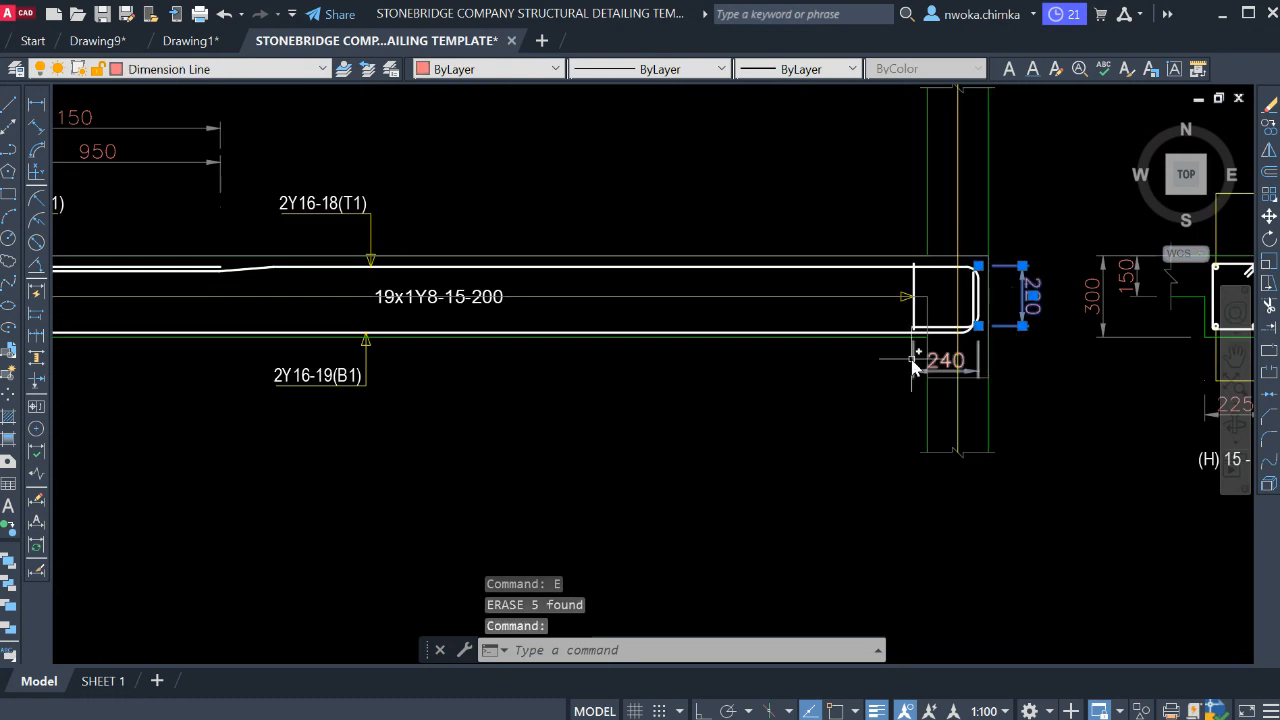
type("E")
key("Return")
scroll(980, 350, "down", 5)
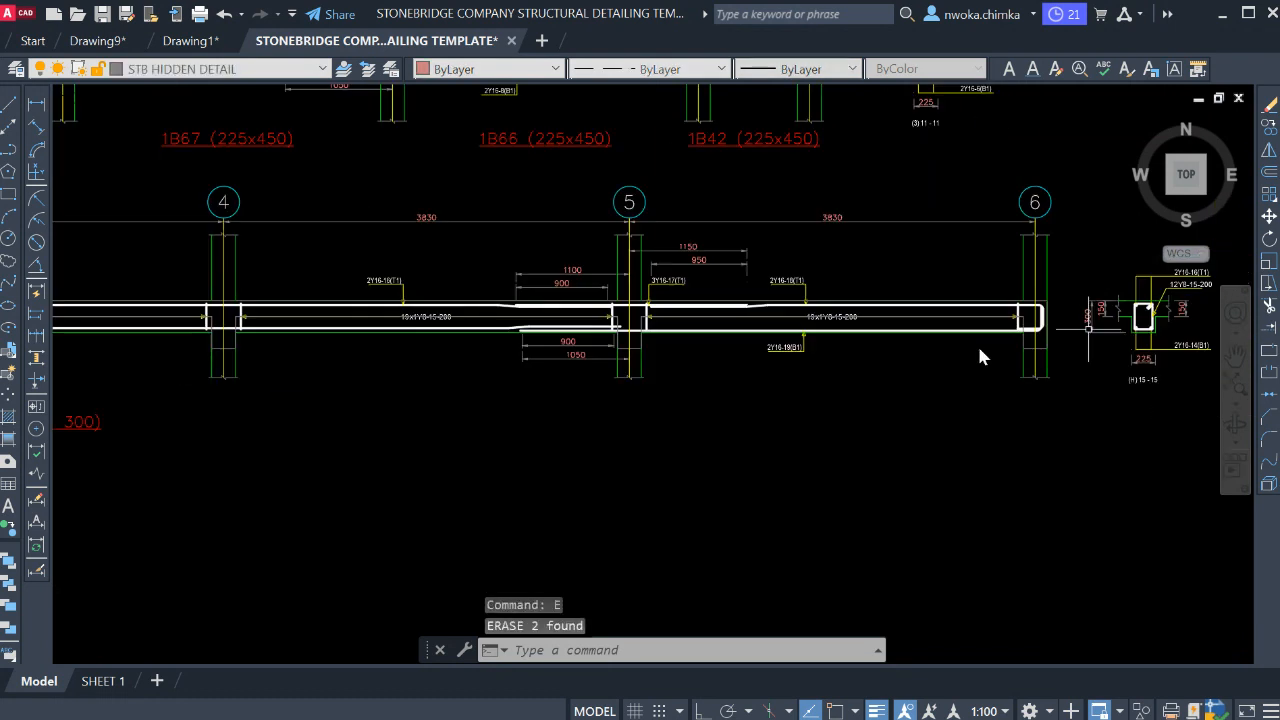
- Move the BEAM 5 (225 x 300) title along beneath its elevation to between grids 4 and 5
scroll(450, 365, "down", 4)
scroll(308, 362, "up", 4)
scroll(304, 353, "up", 2)
scroll(288, 341, "down", 2)
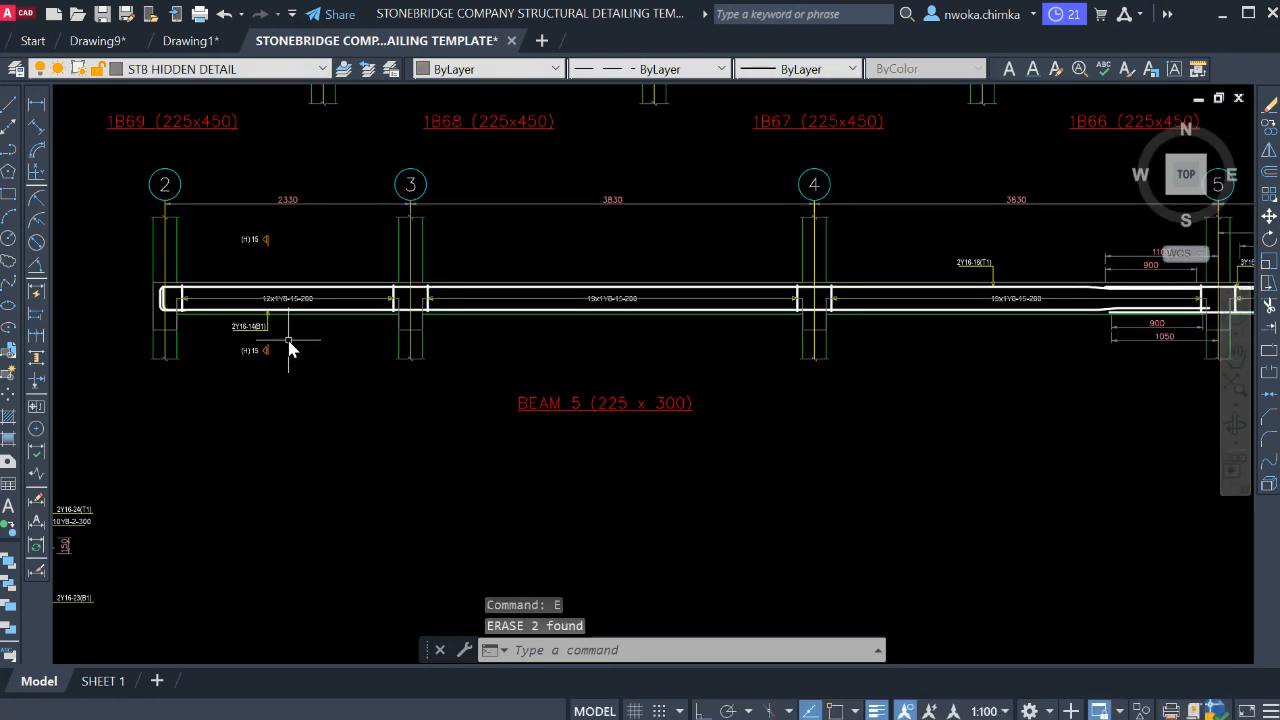
left_click(628, 425)
left_click(603, 403)
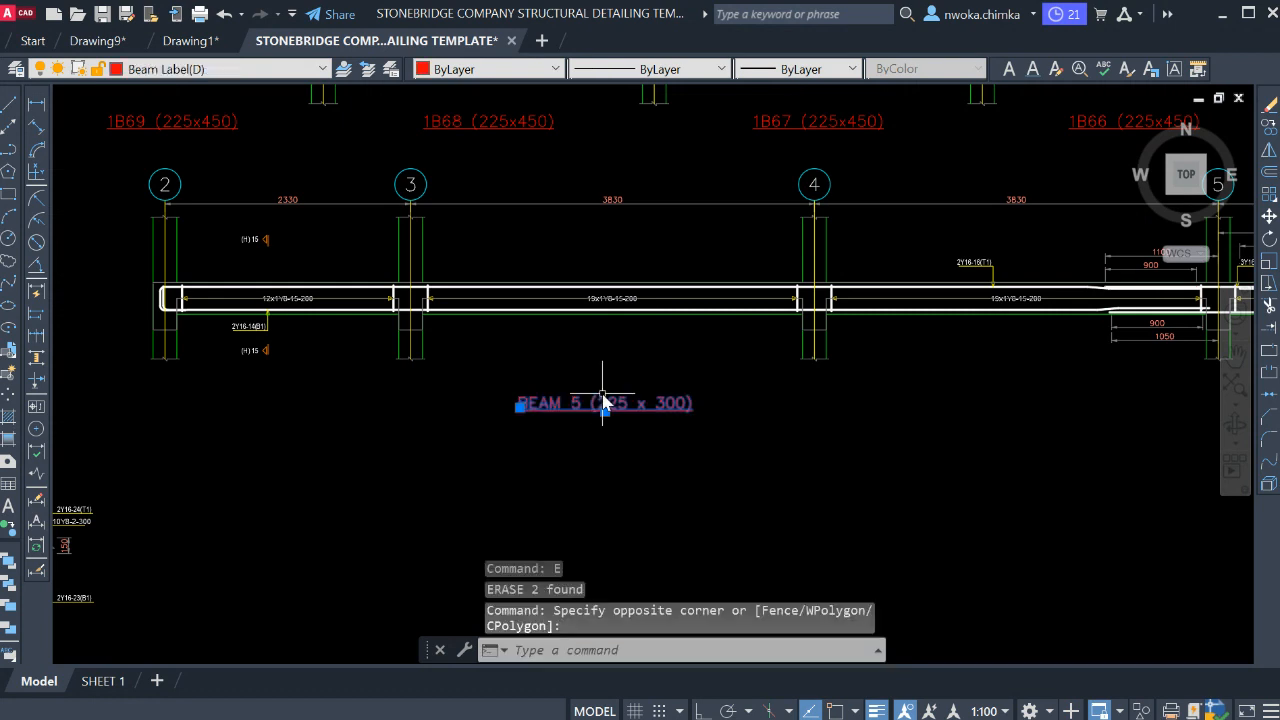
type("m")
key("Return")
left_click(628, 454)
scroll(855, 423, "down", 2)
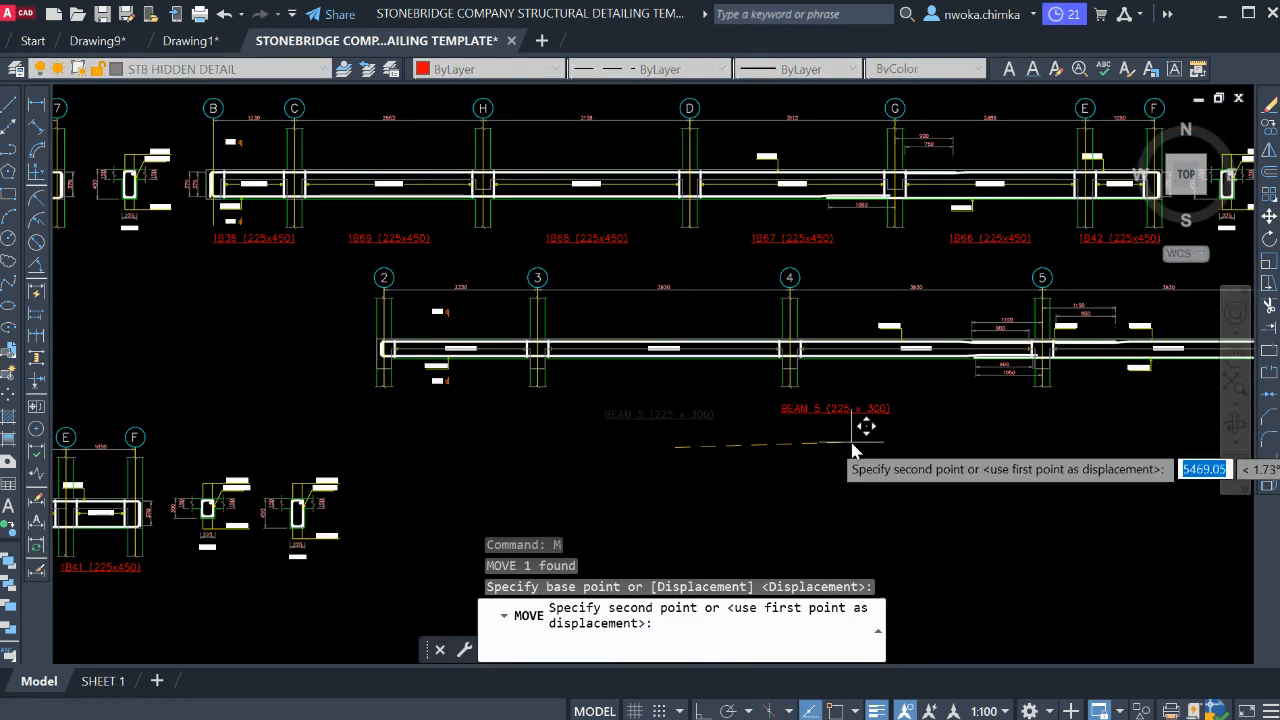
left_click(875, 437)
scroll(510, 415, "down", 2)
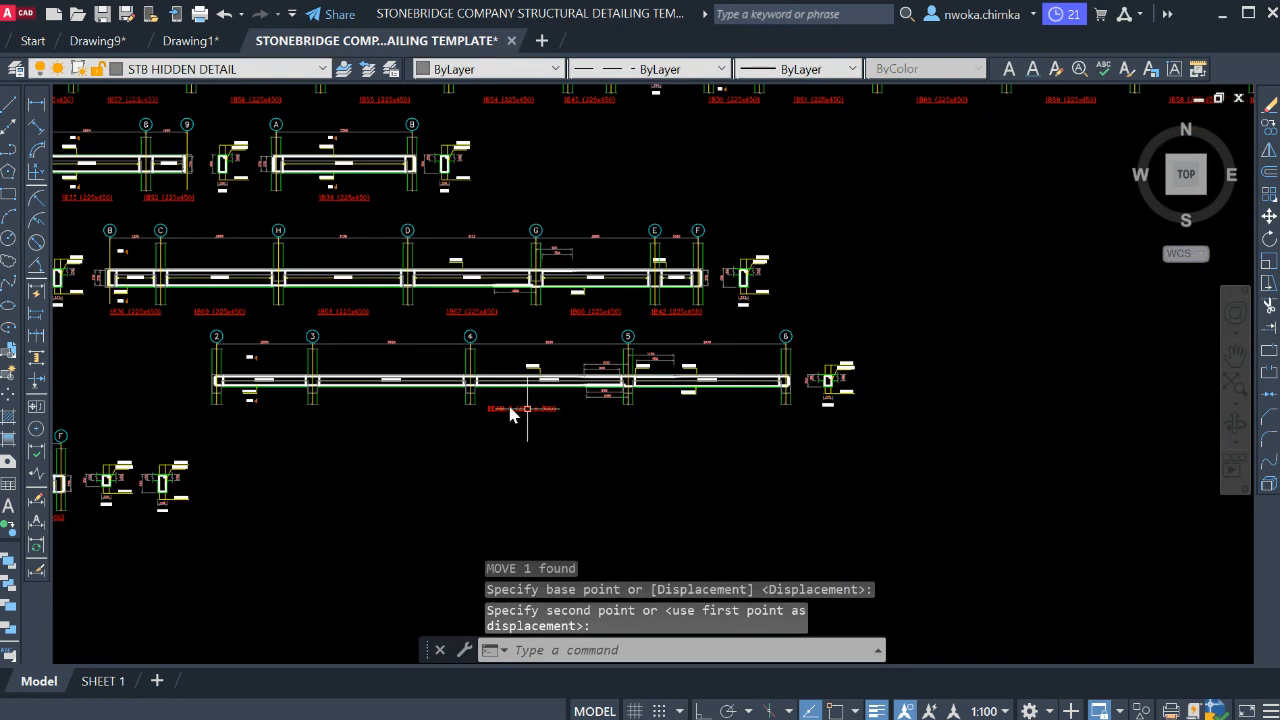
- Move the complete BEAM 5 elevation, with its title and cross-section, into the sheet frame as the fifth row beneath the four beam details
left_click(190, 327)
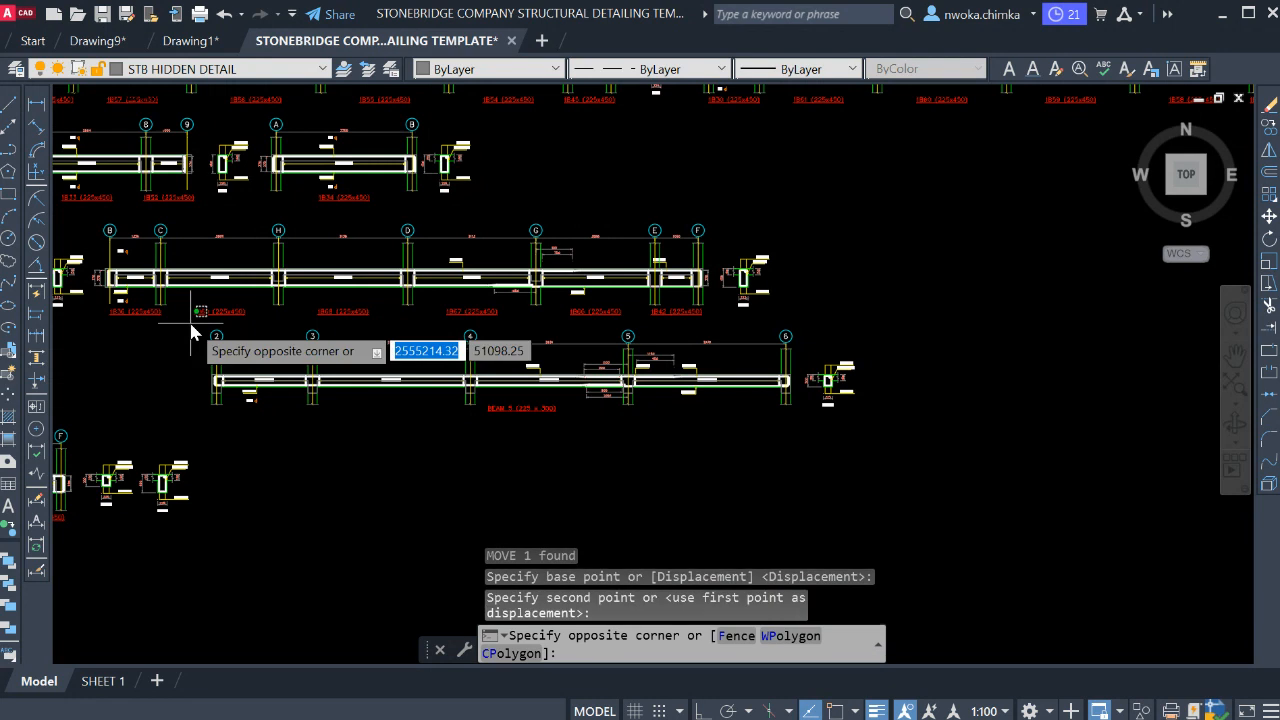
left_click(887, 447)
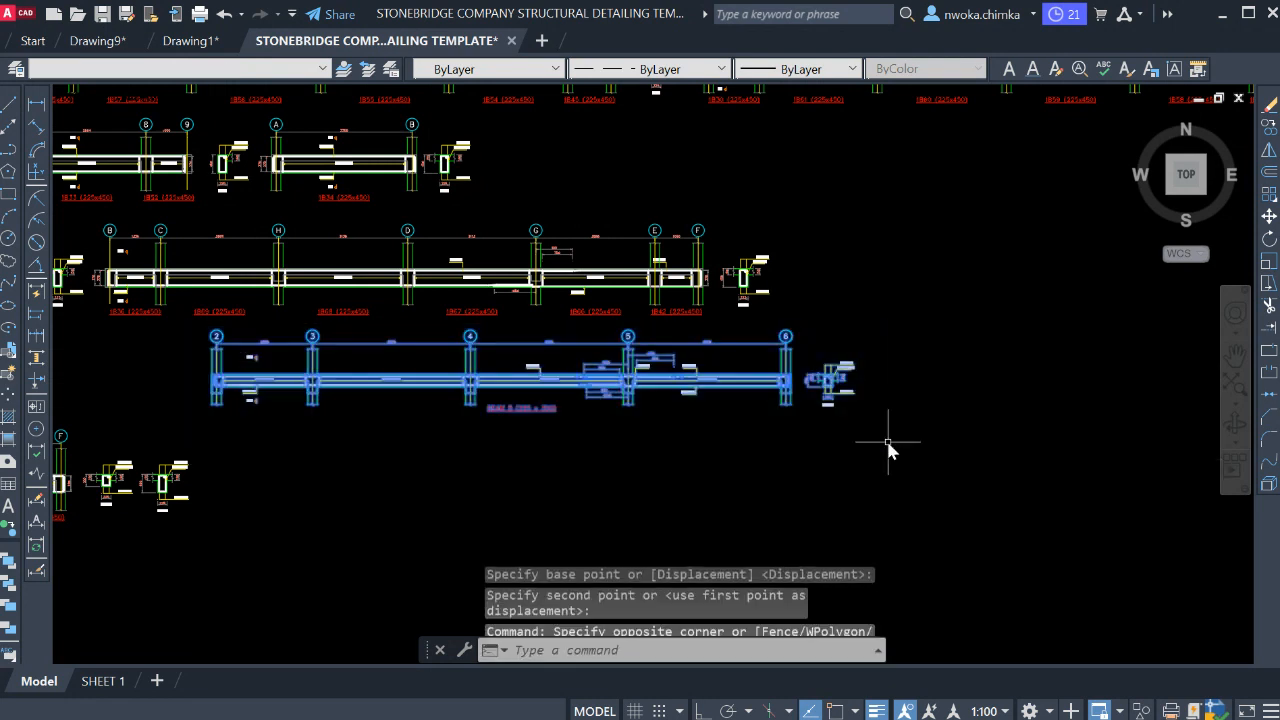
type("m")
key("Return")
left_click(308, 390)
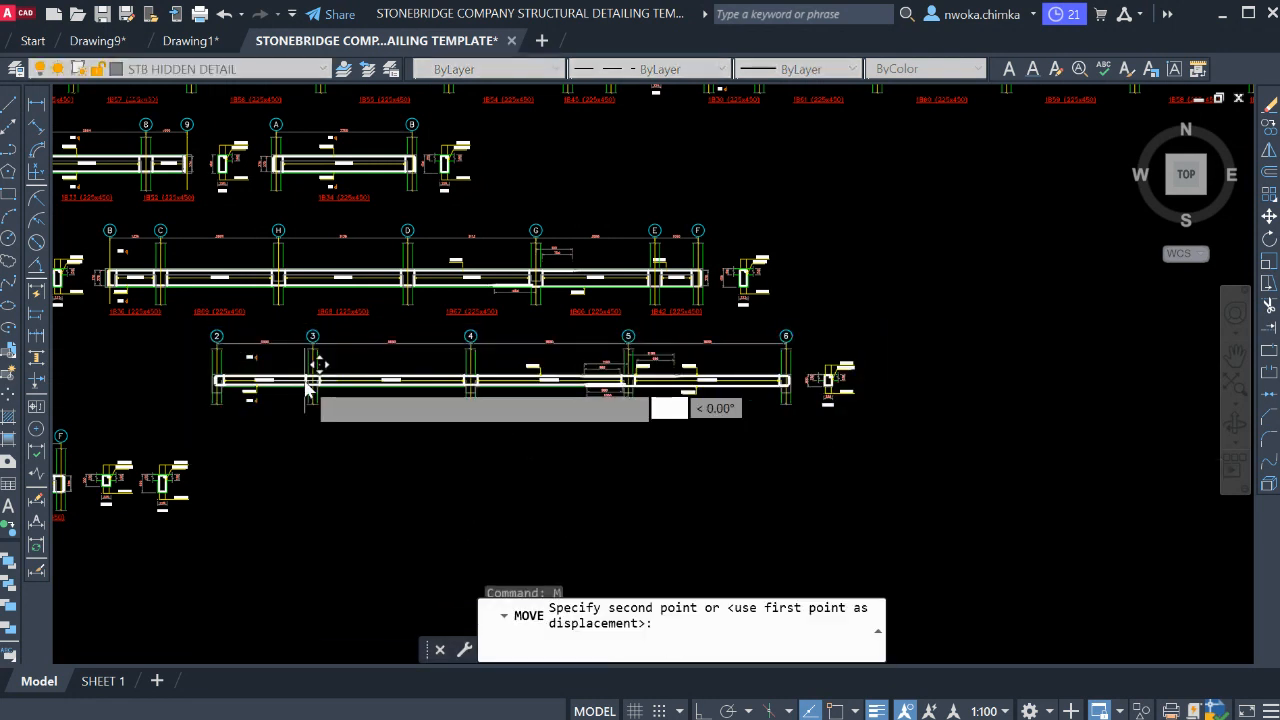
scroll(586, 290, "down", 5)
scroll(580, 380, "up", 5)
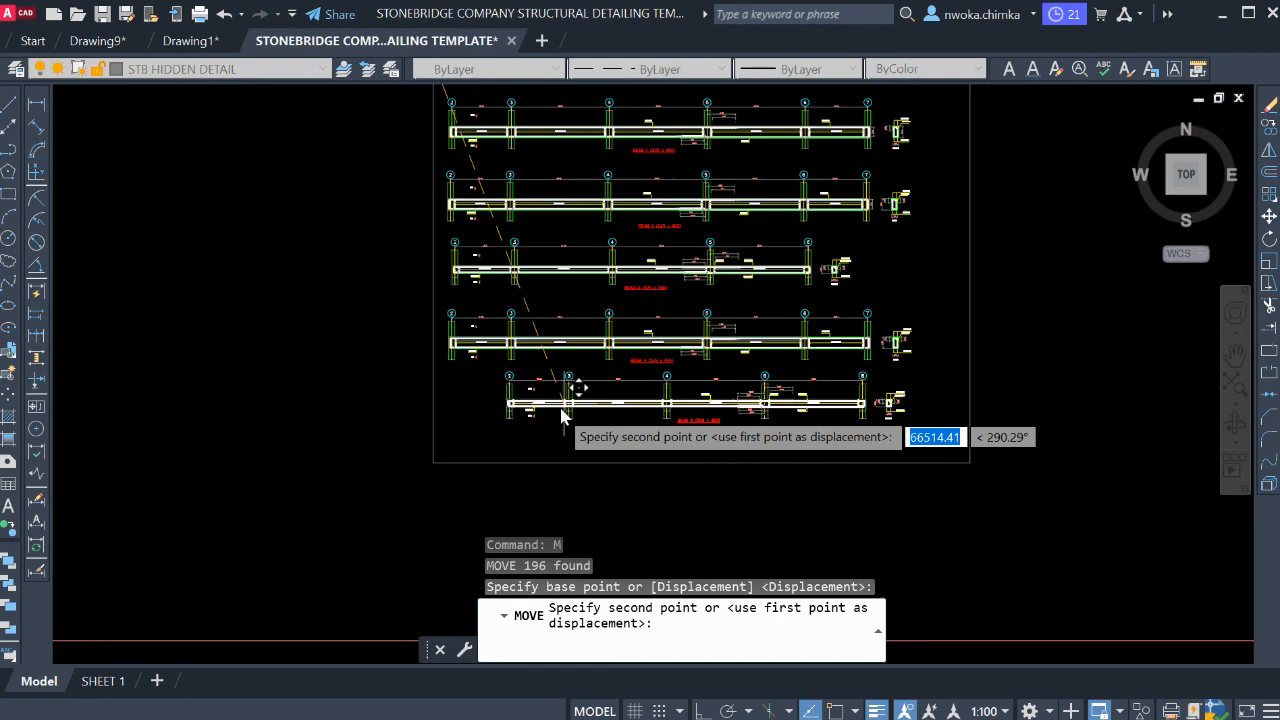
left_click(512, 425)
scroll(543, 400, "down", 2)
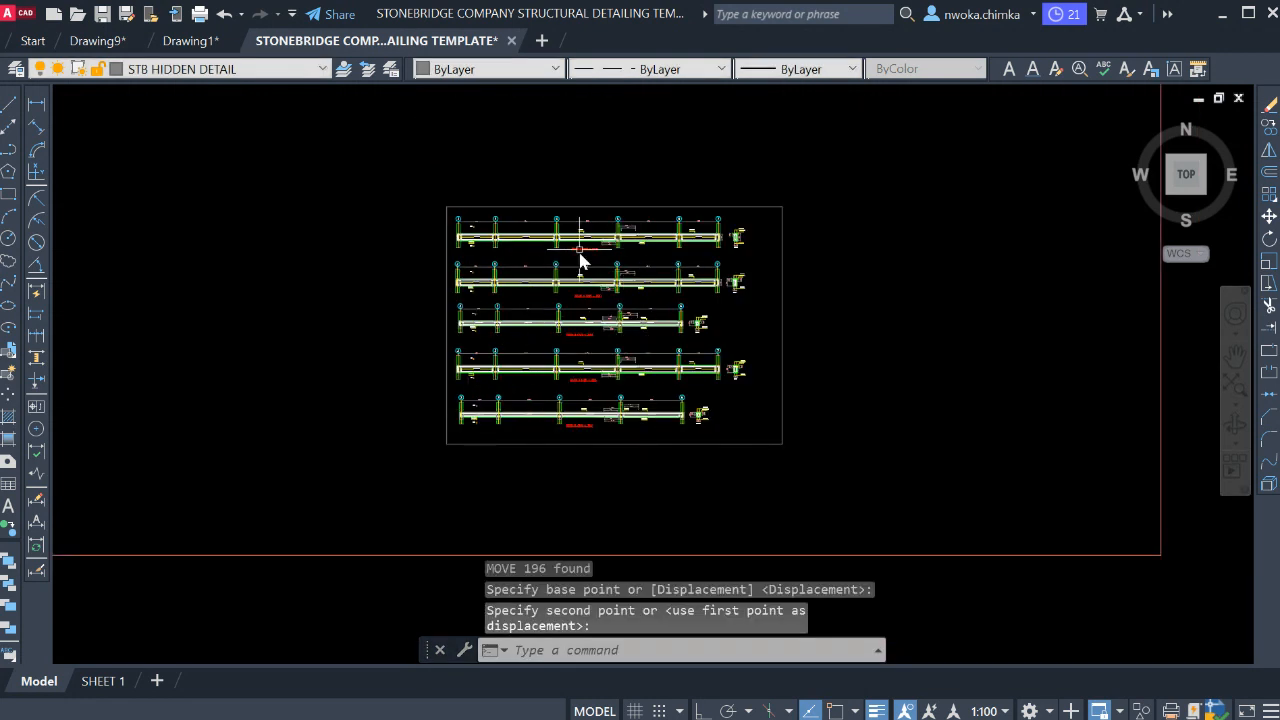
- Copy the rectangular sheet frame to the empty space just right of the one holding the five beam details
left_click(591, 199)
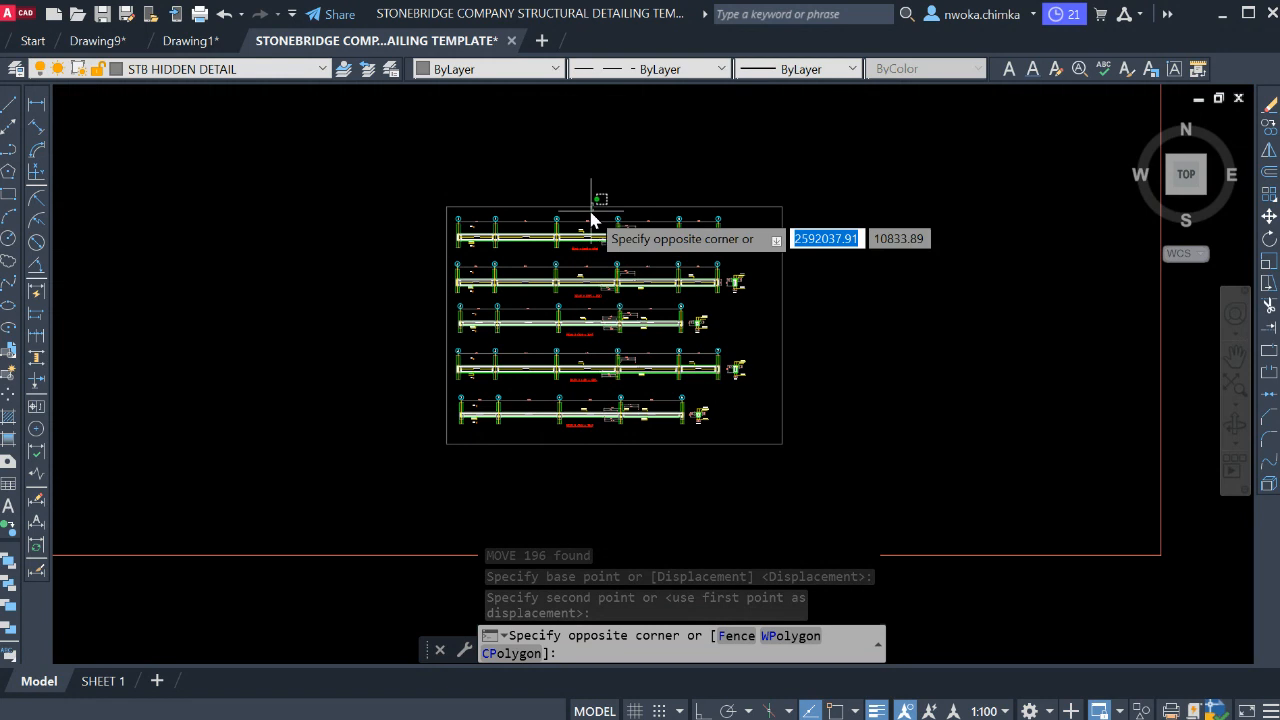
left_click(591, 214)
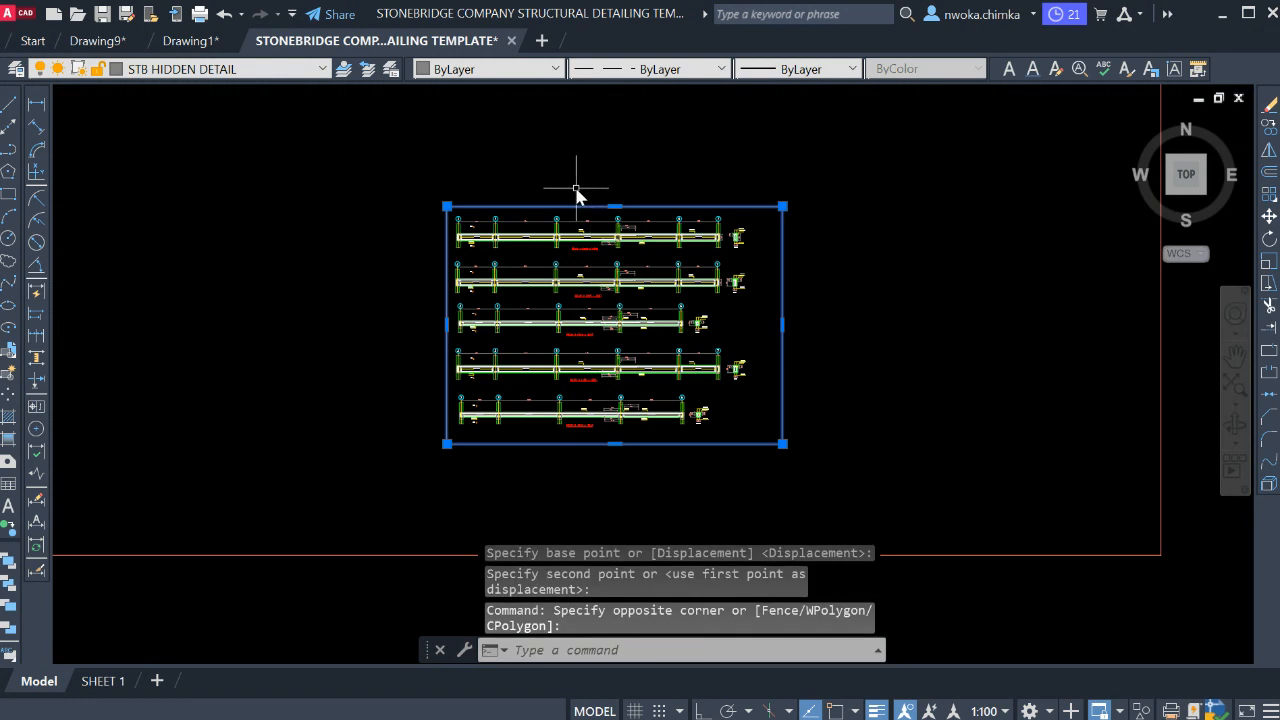
type("co")
key("space")
left_click(447, 207)
scroll(189, 234, "down", 2)
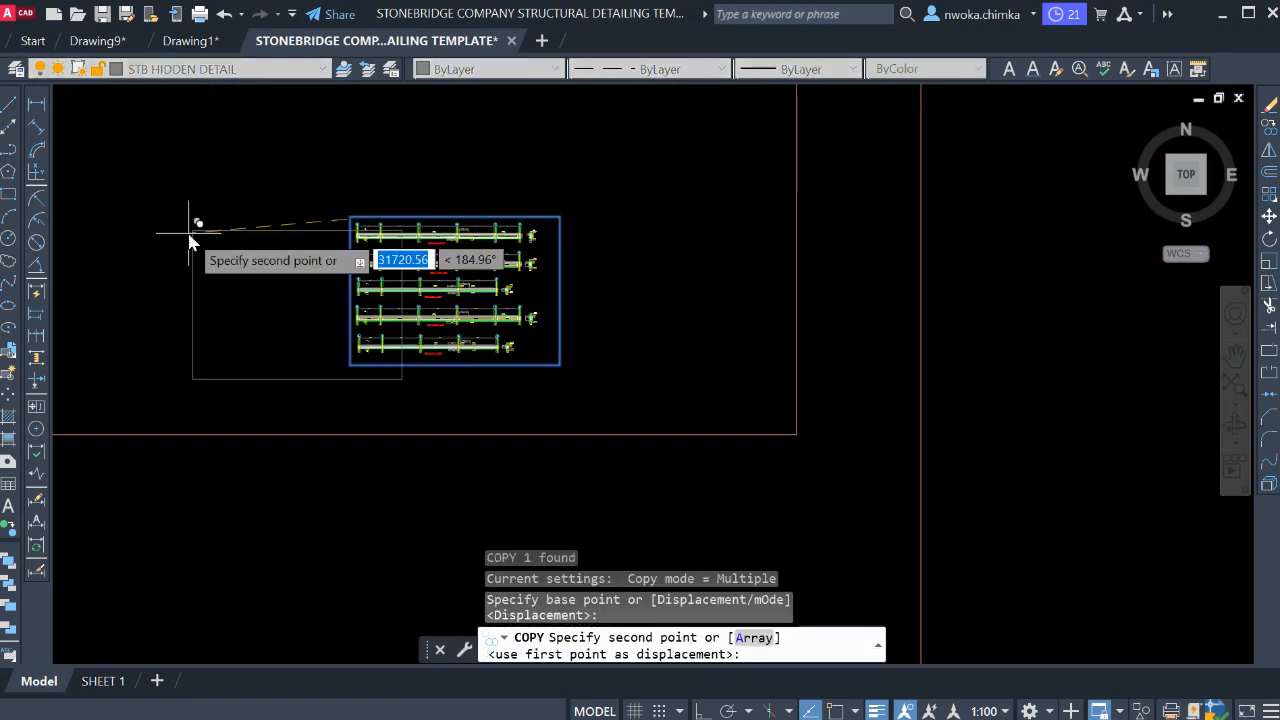
middle_click_drag(508, 223, 434, 223)
scroll(491, 226, "up", 2)
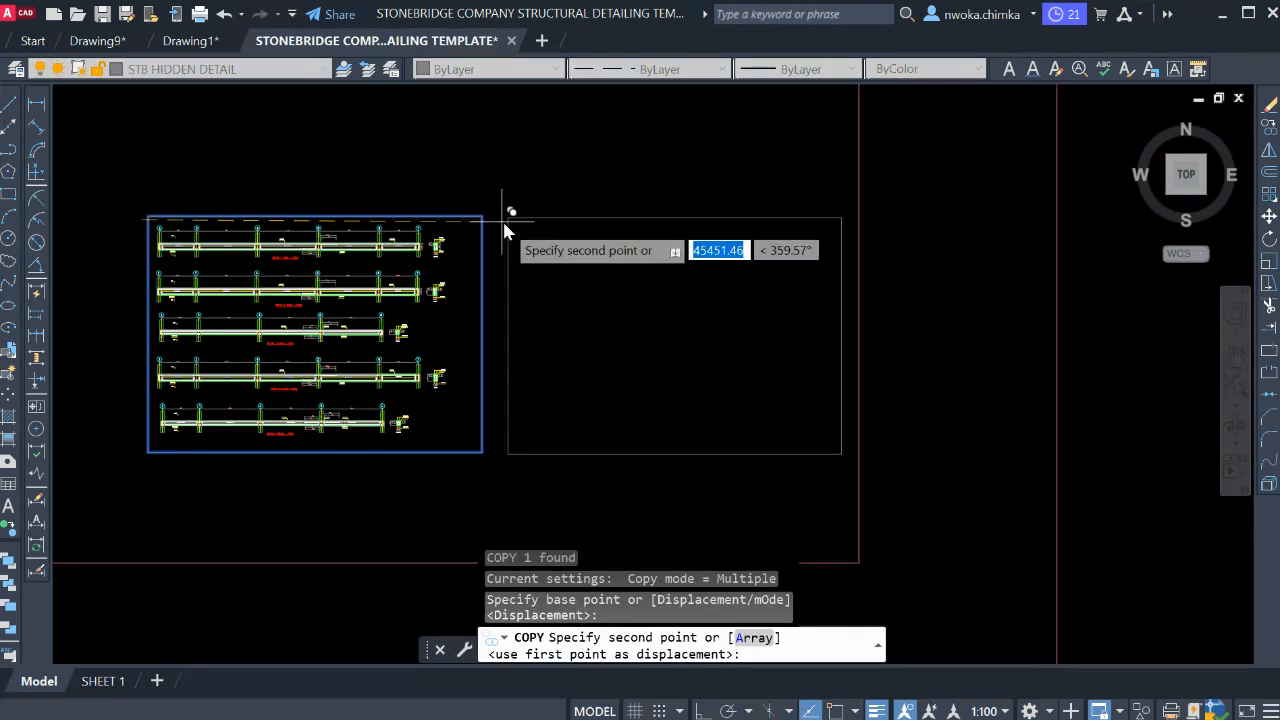
left_click(505, 221)
key("Escape")
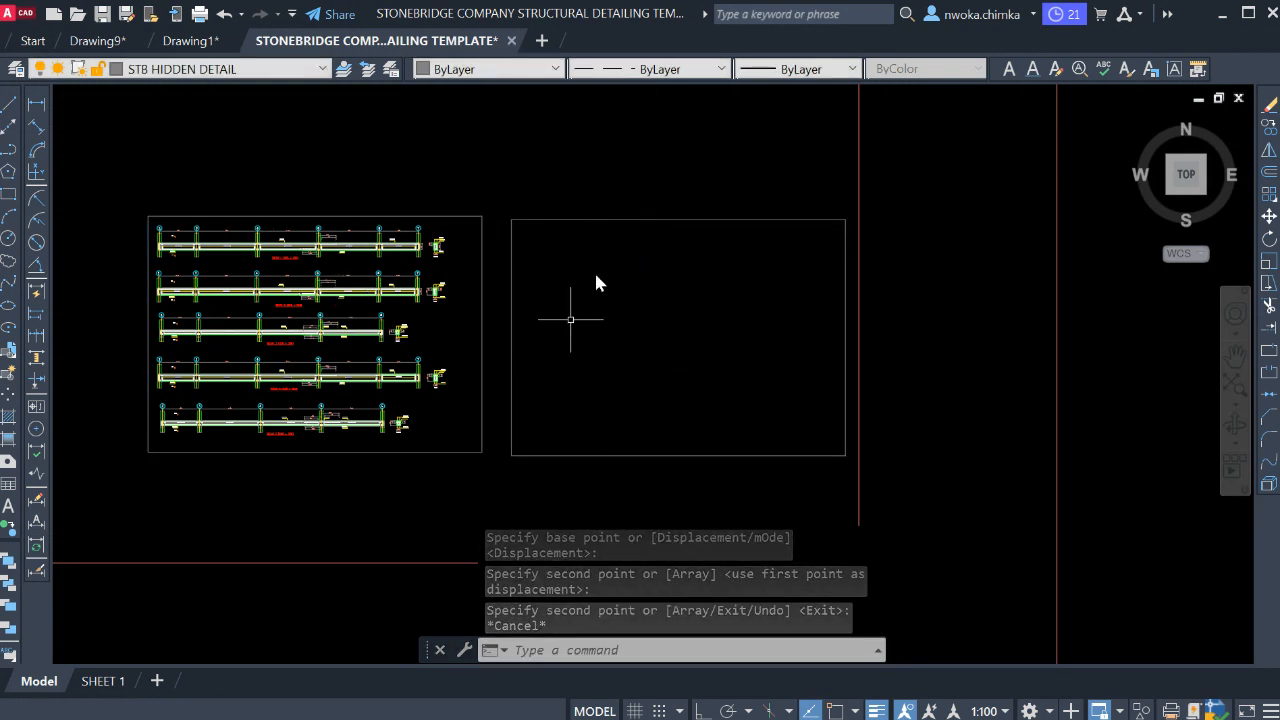
- Check the SHEET 1 layout and return to model space
left_click(125, 683)
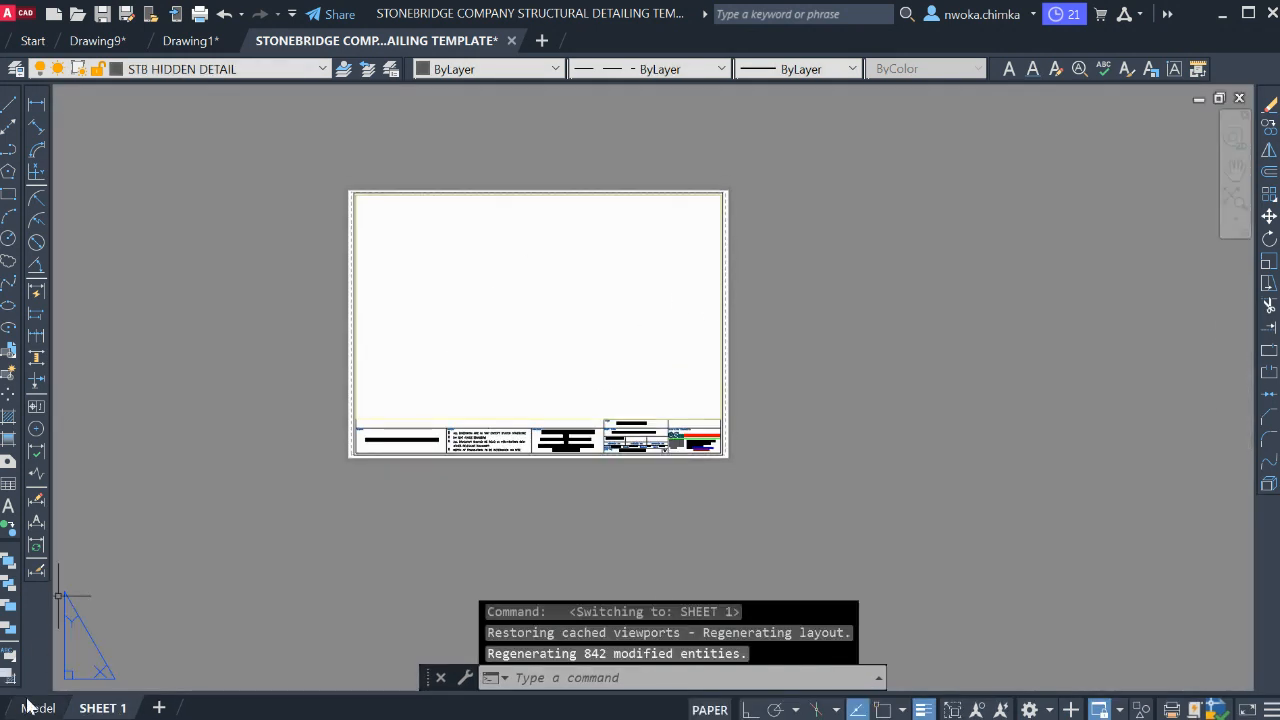
left_click(30, 707)
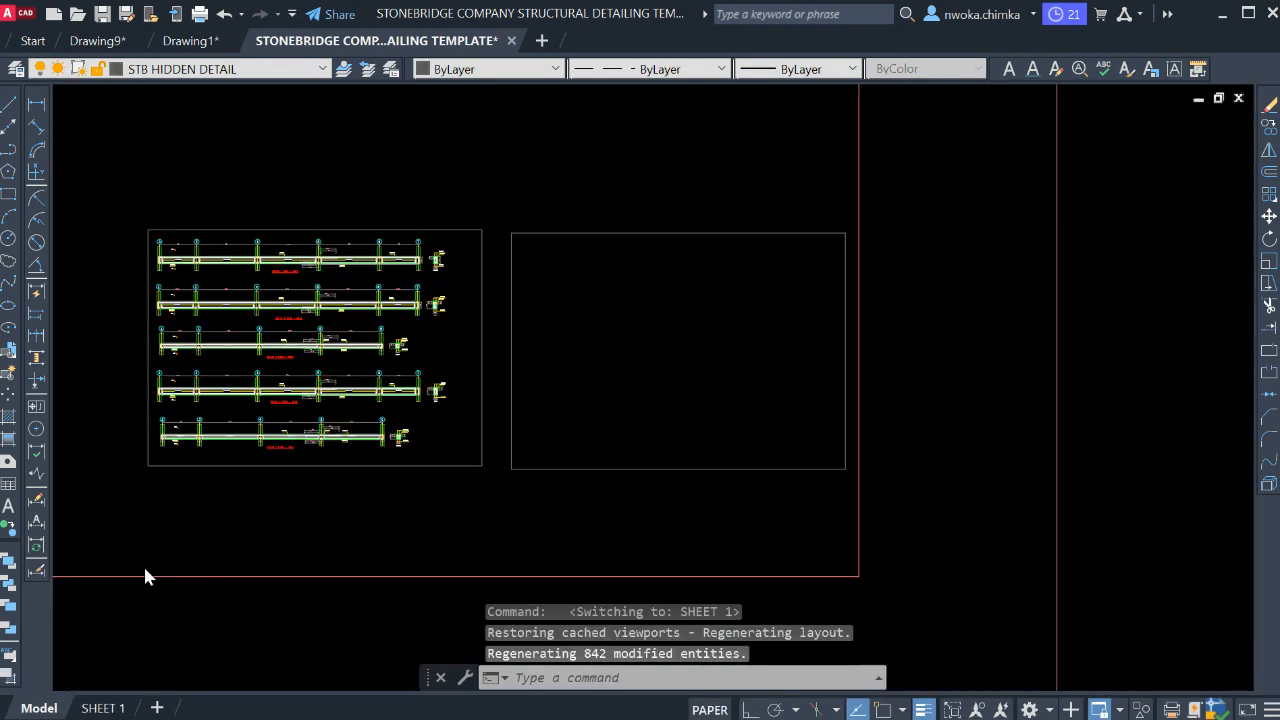
- Erase the 1B85, 1B84, 1B83 and 1B82 span labels along grid H on the floor plan
scroll(663, 380, "down", 3)
middle_click_drag(663, 380, 760, 454)
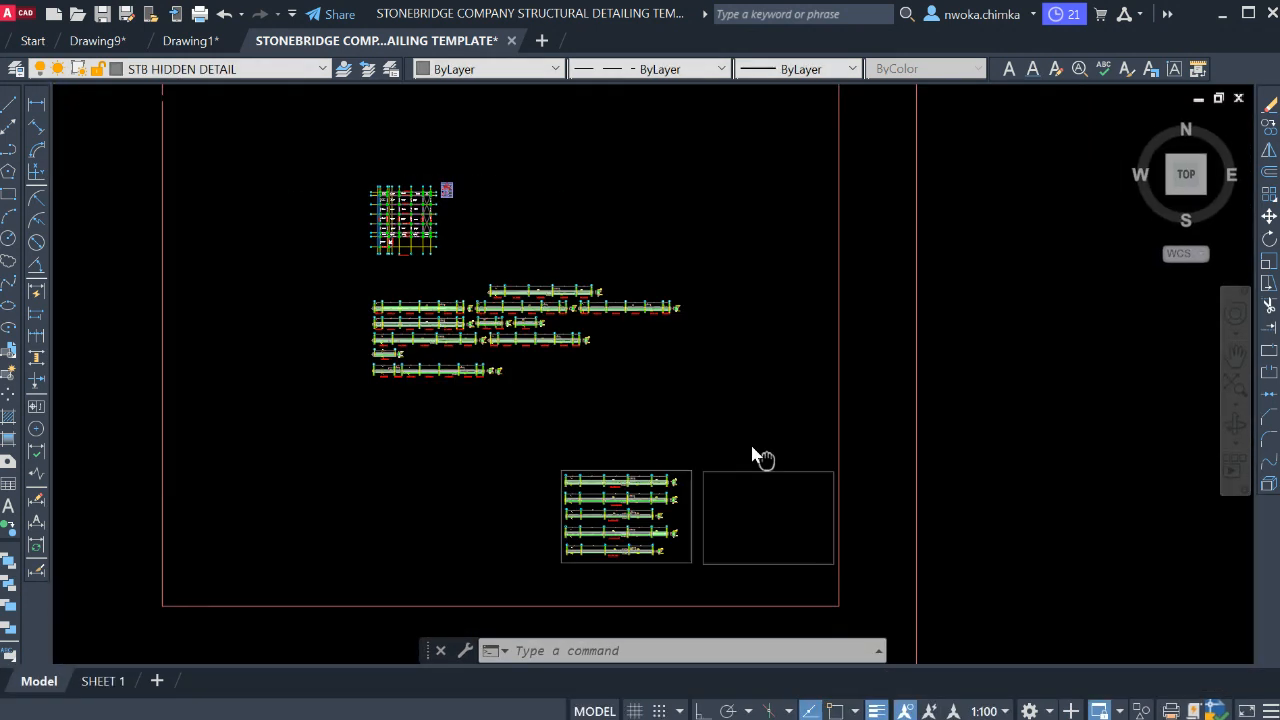
scroll(543, 334, "down", 2)
scroll(543, 320, "up", 6)
scroll(519, 275, "up", 2)
middle_click_drag(519, 275, 967, 322)
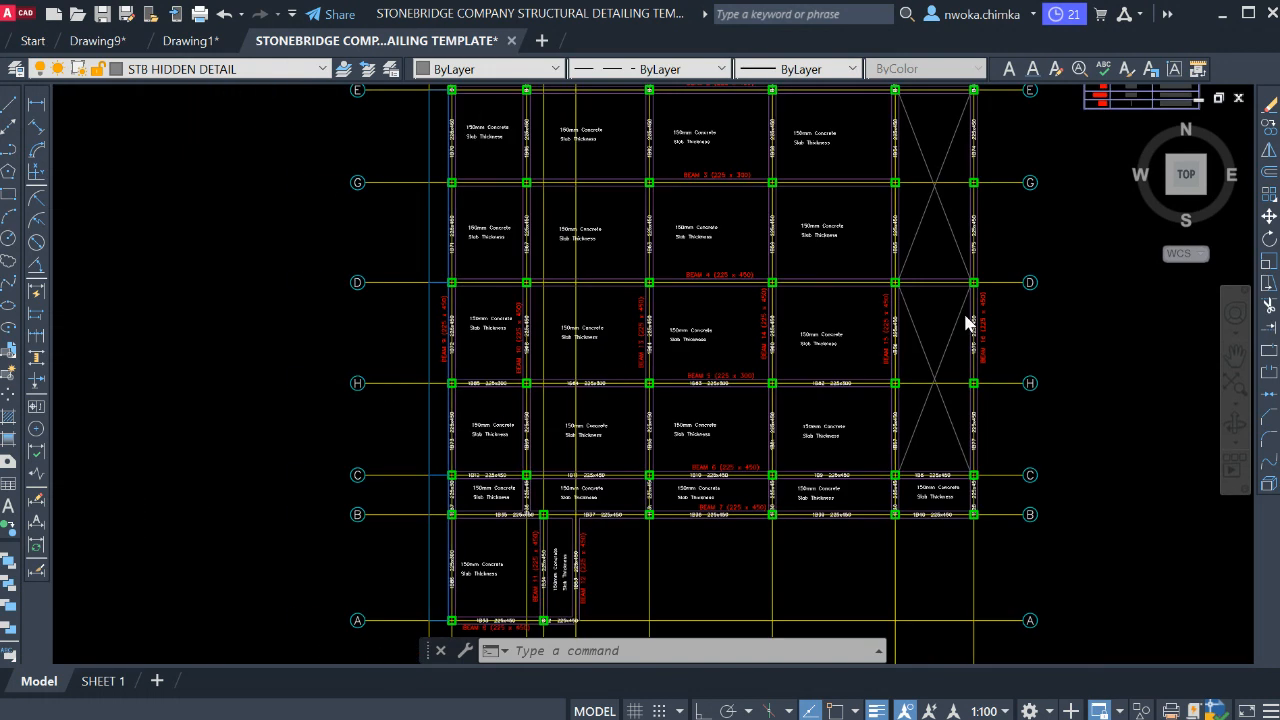
scroll(519, 385, "up", 6)
left_click(339, 361)
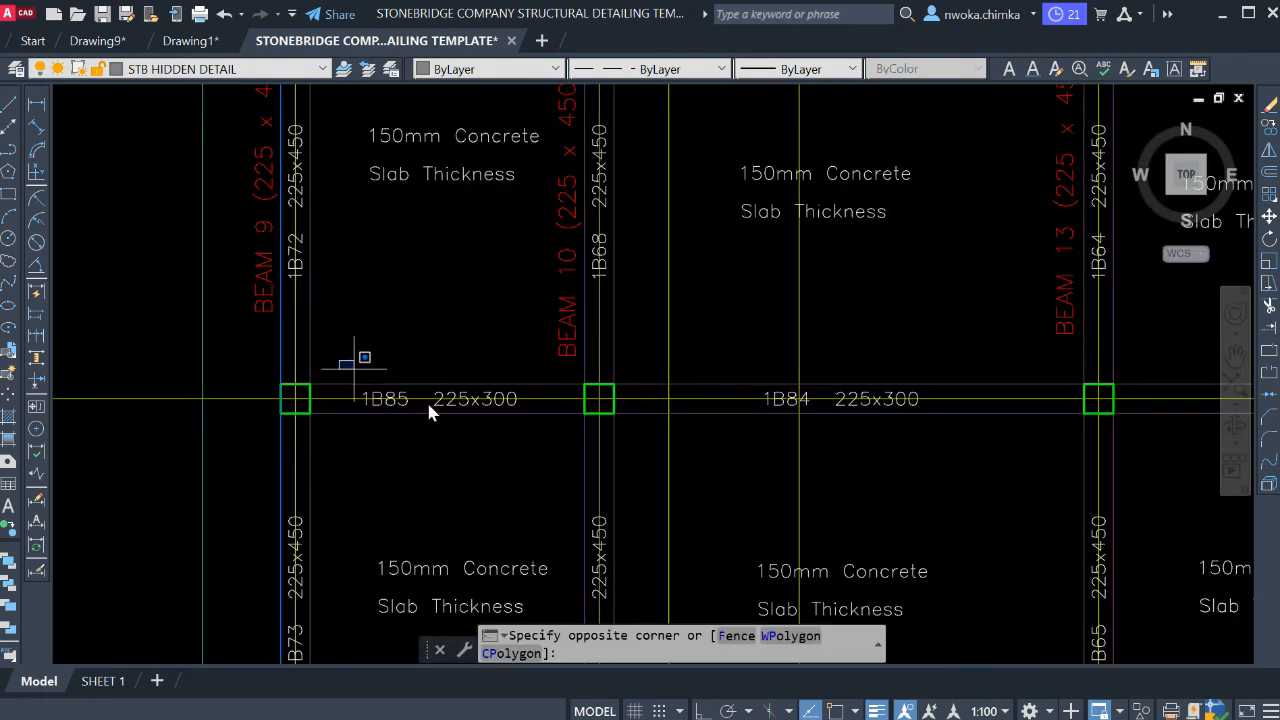
left_click(518, 454)
scroll(369, 403, "down", 4)
middle_click_drag(717, 396, 525, 384)
scroll(433, 385, "up", 2)
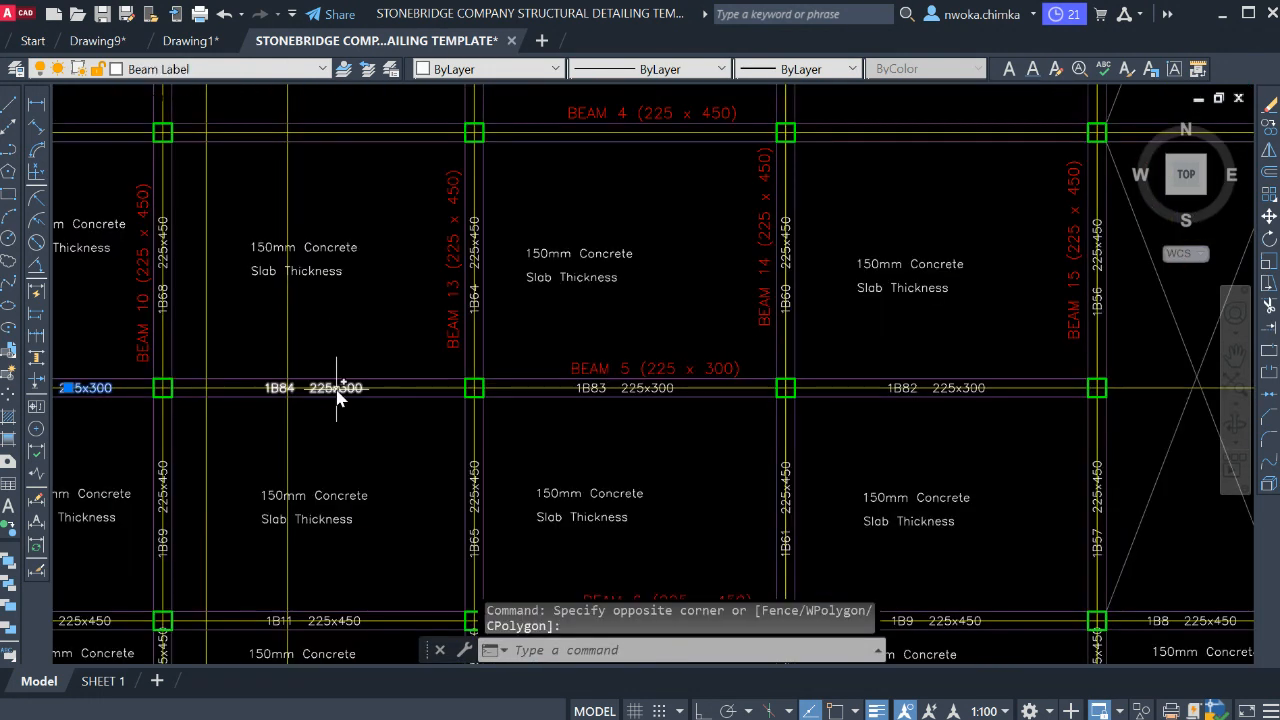
left_click(242, 350)
left_click(521, 408)
scroll(560, 392, "up", 2)
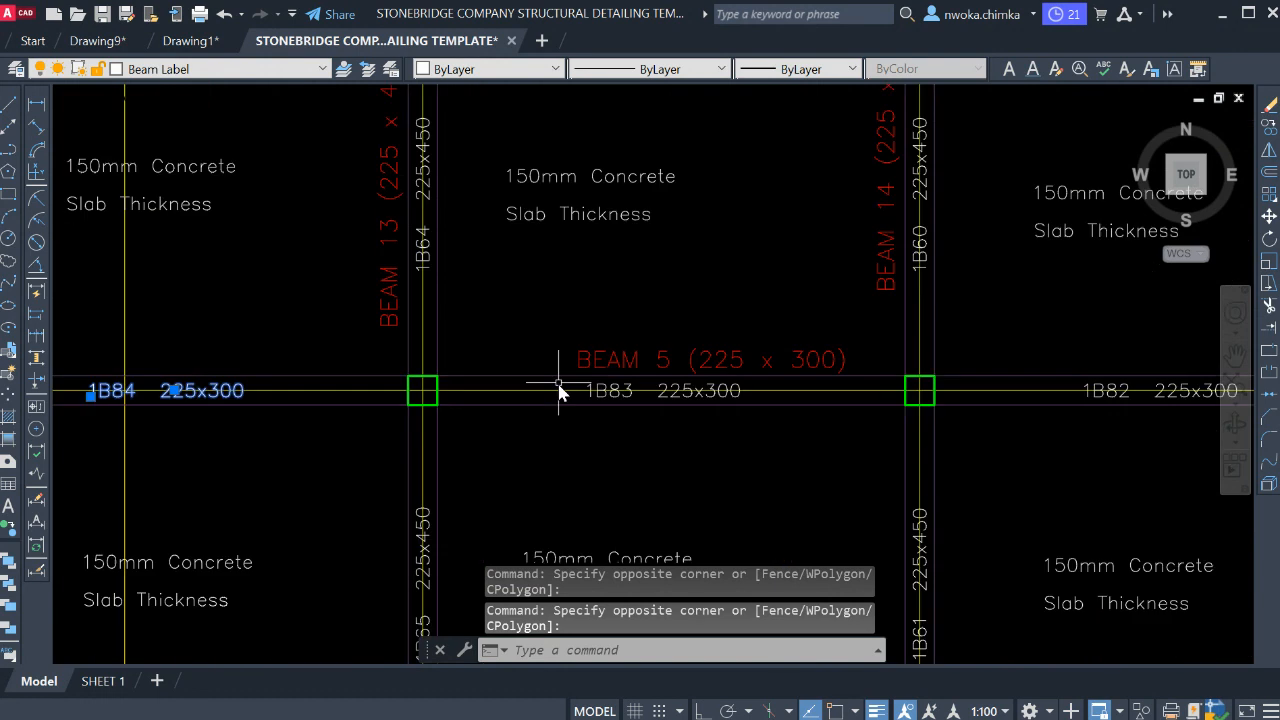
left_click(558, 370)
left_click(839, 457)
middle_click_drag(839, 457, 443, 400)
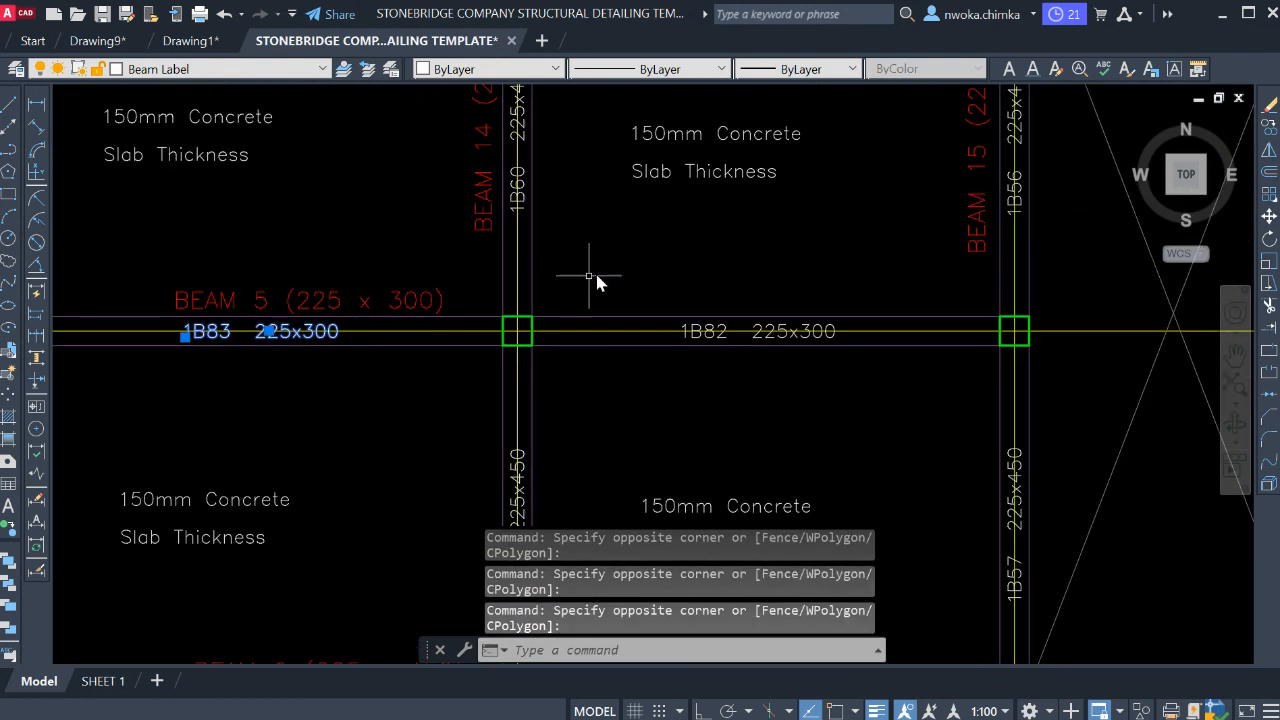
left_click(630, 270)
left_click(864, 380)
middle_click_drag(286, 292, 533, 318)
key("Return")
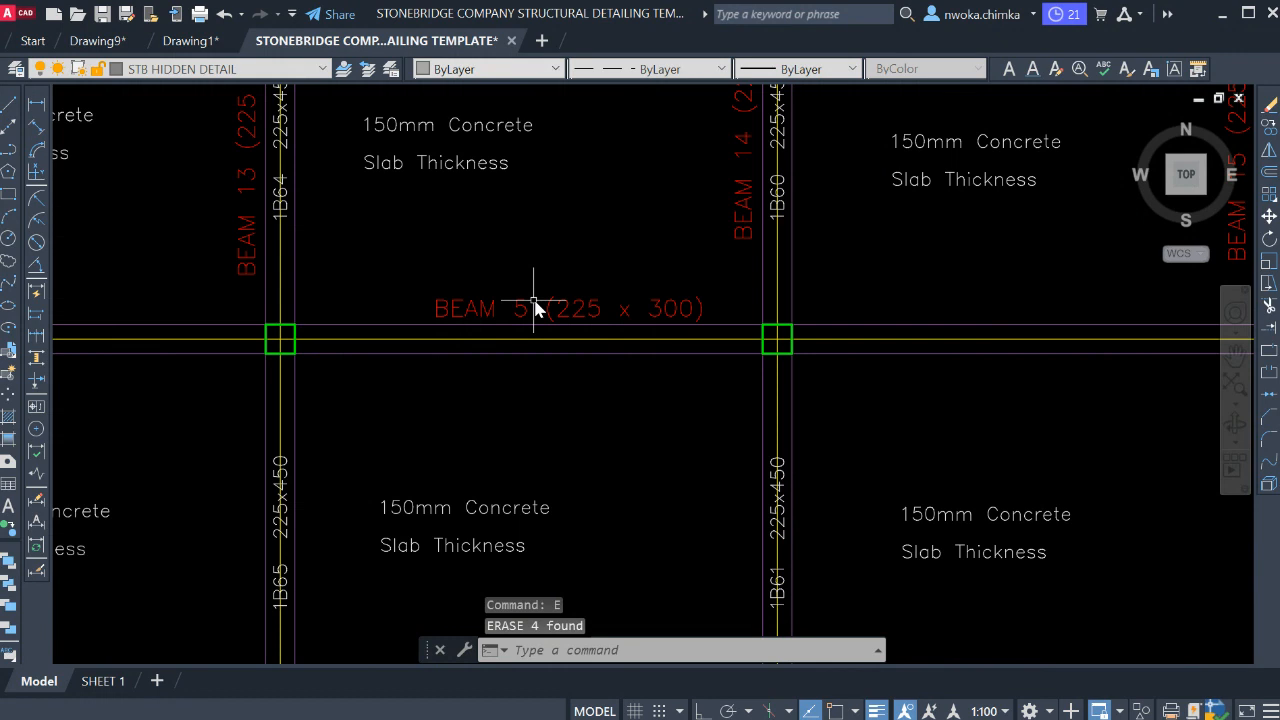
- Examine the BEAM 6 run along grid C on the floor plan and its span labels from 1B12 to 1B8
scroll(537, 294, "down", 5)
mouse_move(700, 309)
middle_mouse_down()
mouse_move(663, 349)
mouse_move(659, 288)
middle_mouse_up()
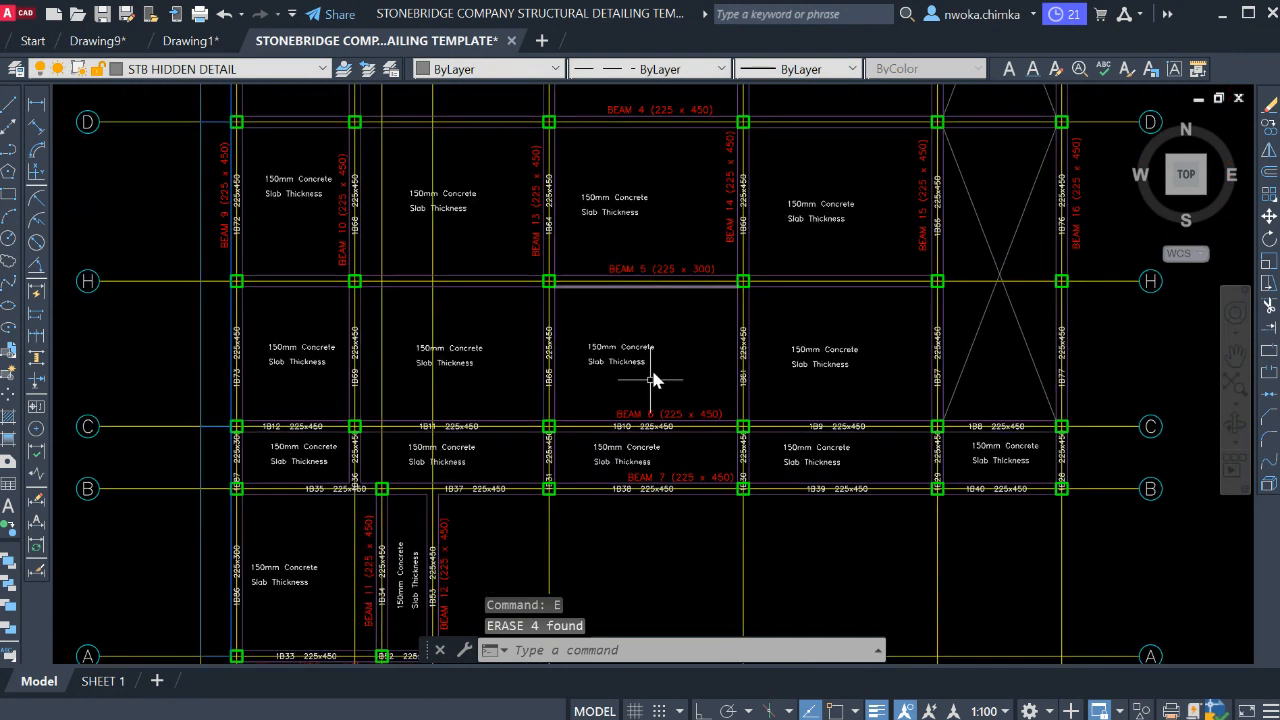
middle_click_drag(643, 373, 837, 306)
scroll(663, 376, "up", 4)
scroll(766, 332, "down", 2)
scroll(729, 338, "up", 2)
scroll(832, 306, "down", 2)
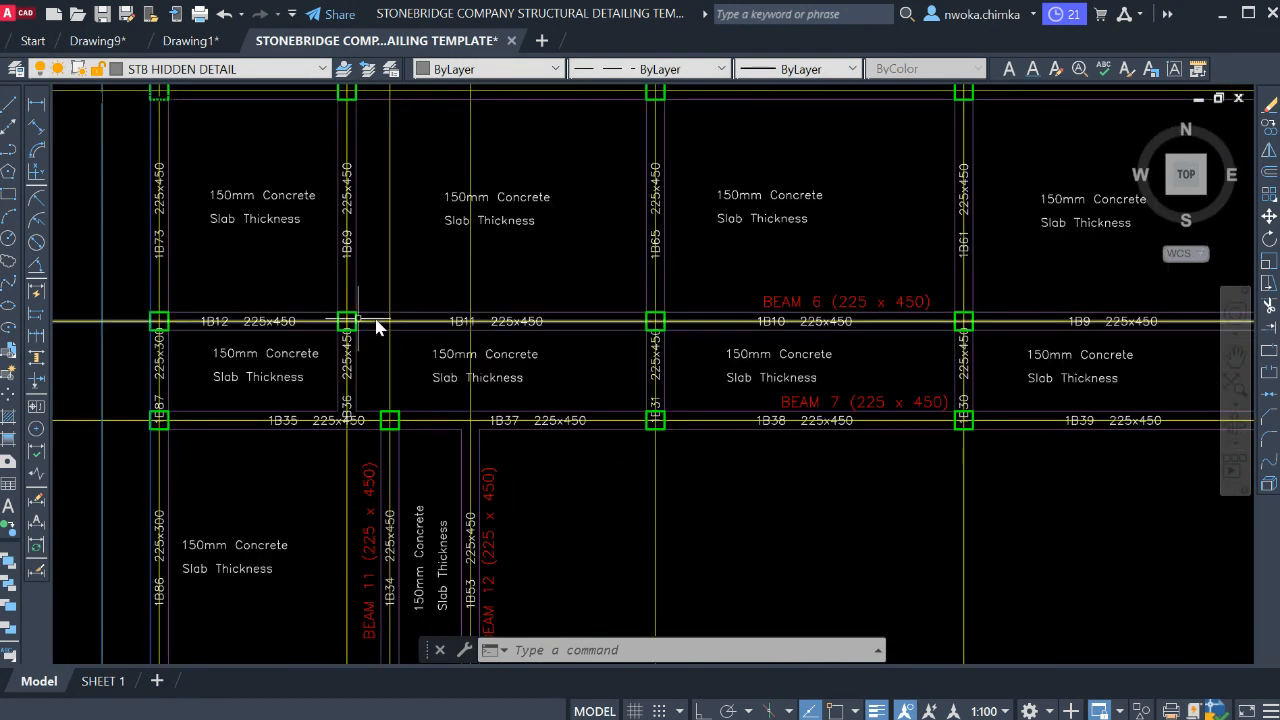
scroll(262, 323, "up", 4)
mouse_move(155, 341)
middle_mouse_down()
mouse_move(222, 337)
mouse_move(174, 340)
middle_mouse_up()
scroll(221, 333, "down", 2)
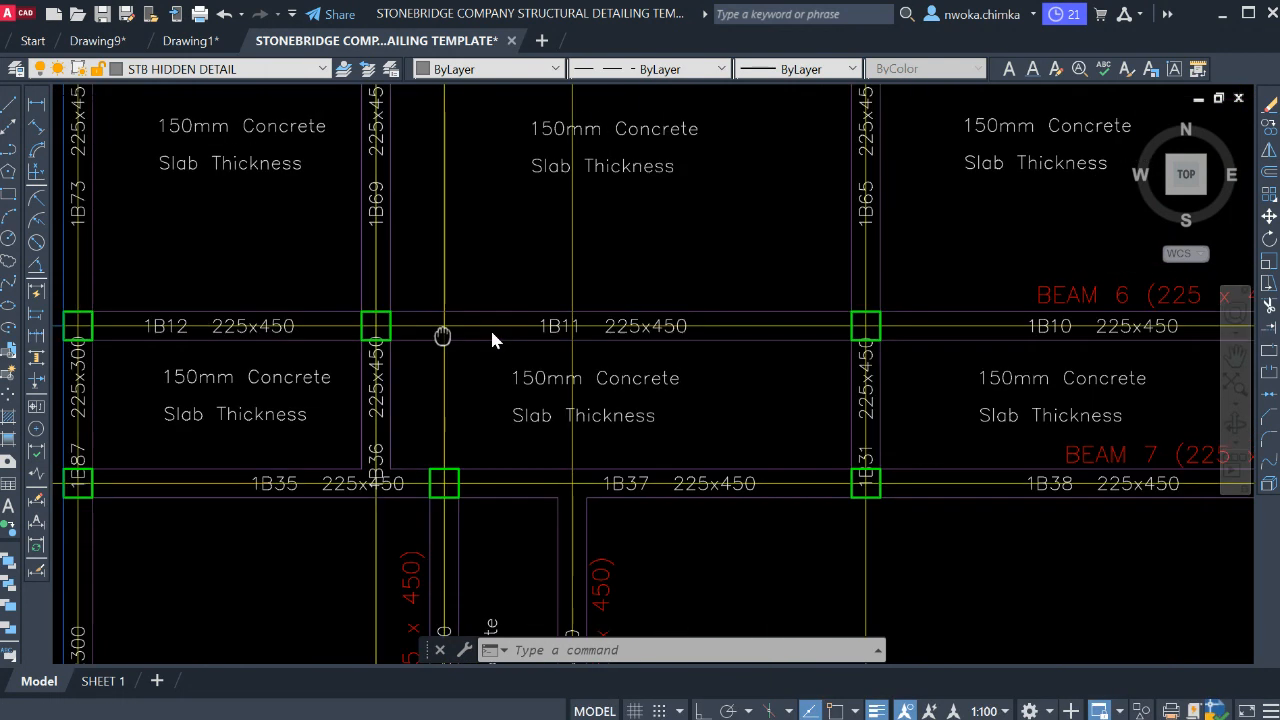
middle_click_drag(990, 318, 277, 317)
middle_click_drag(788, 349, 621, 389)
scroll(859, 369, "down", 2)
middle_click_drag(1013, 366, 874, 366)
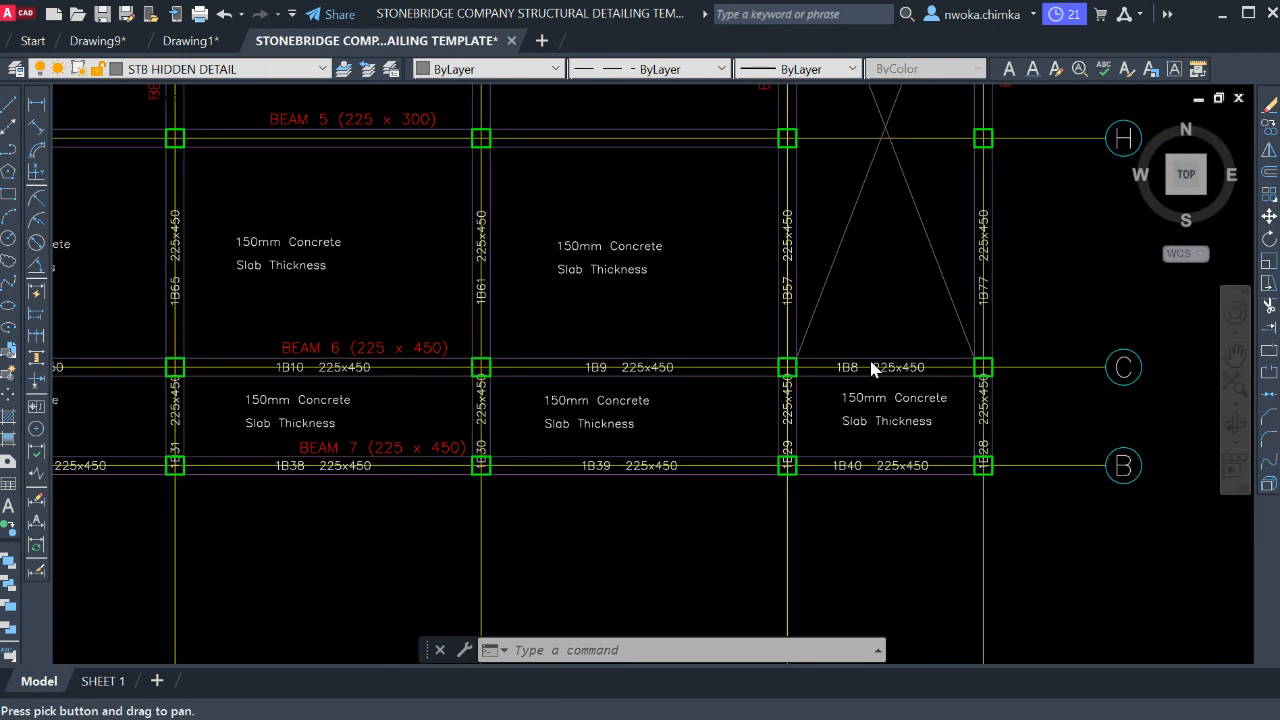
scroll(880, 363, "up", 6)
scroll(887, 366, "down", 4)
scroll(449, 363, "down", 2)
scroll(460, 336, "up", 6)
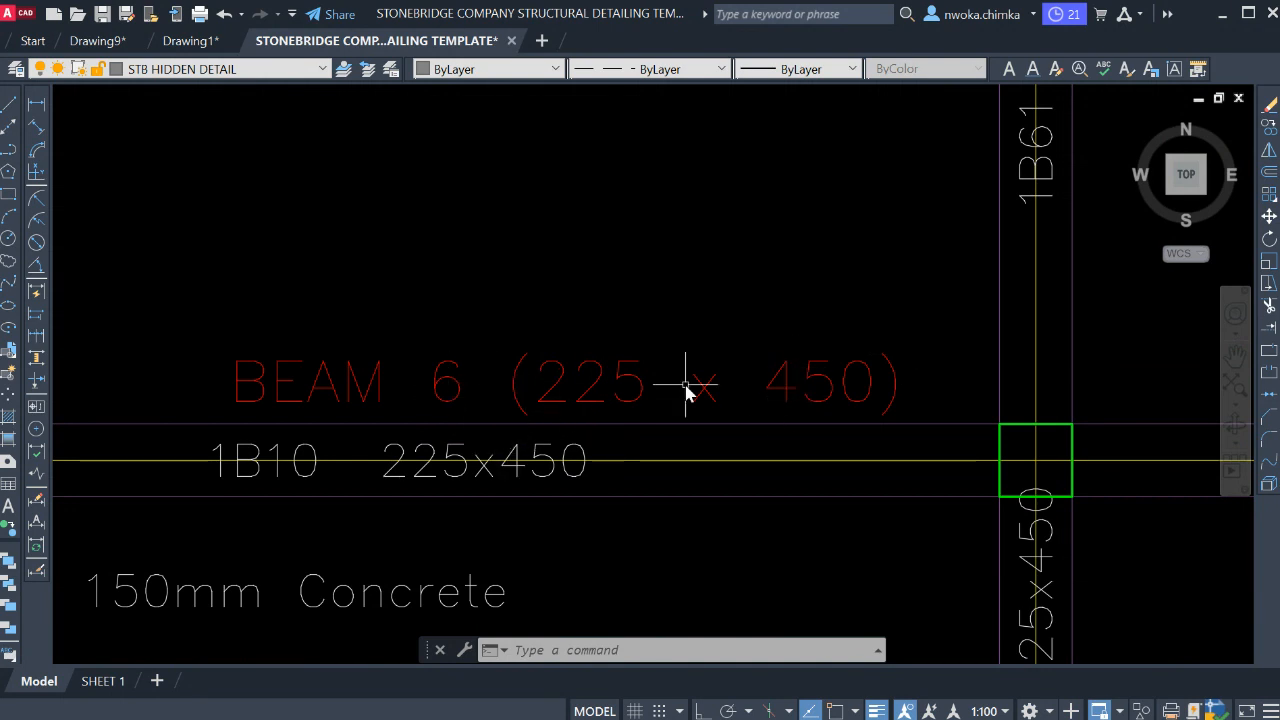
scroll(685, 385, "down", 4)
middle_click_drag(400, 403, 632, 396)
middle_click_drag(464, 401, 535, 386)
middle_click_drag(583, 369, 653, 369)
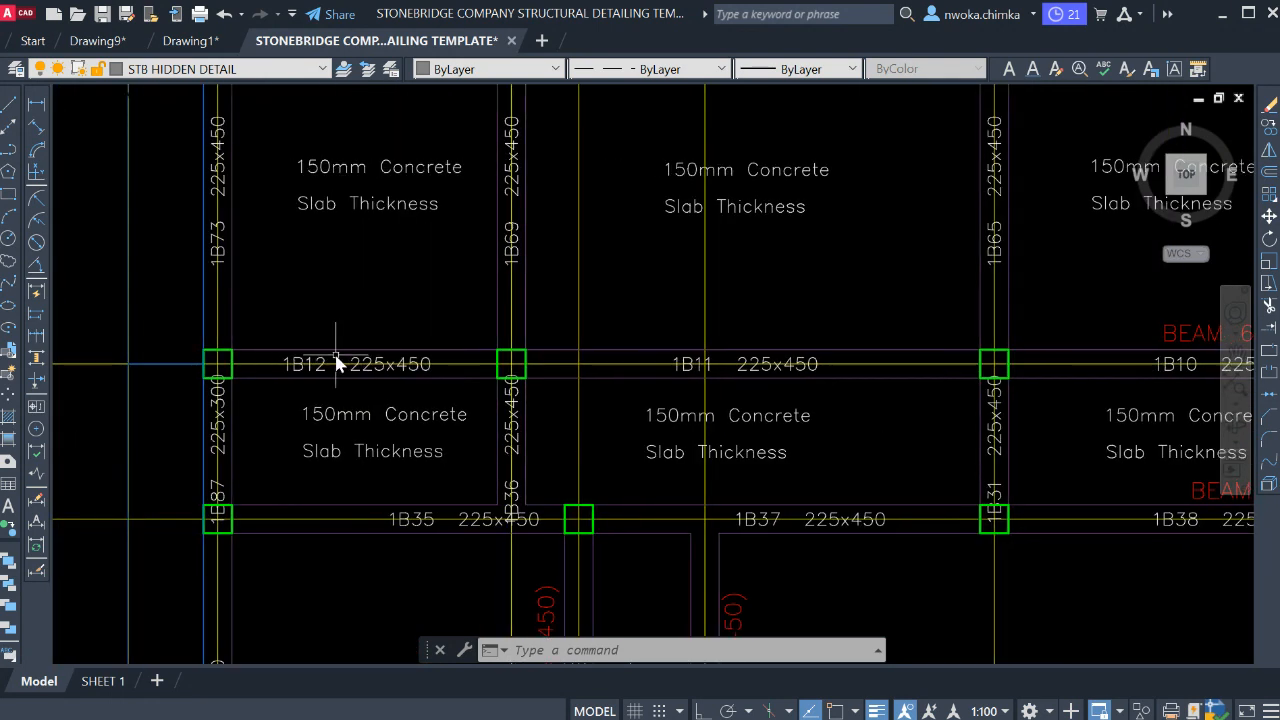
scroll(500, 354, "down", 4)
scroll(766, 334, "up", 6)
scroll(771, 329, "down", 6)
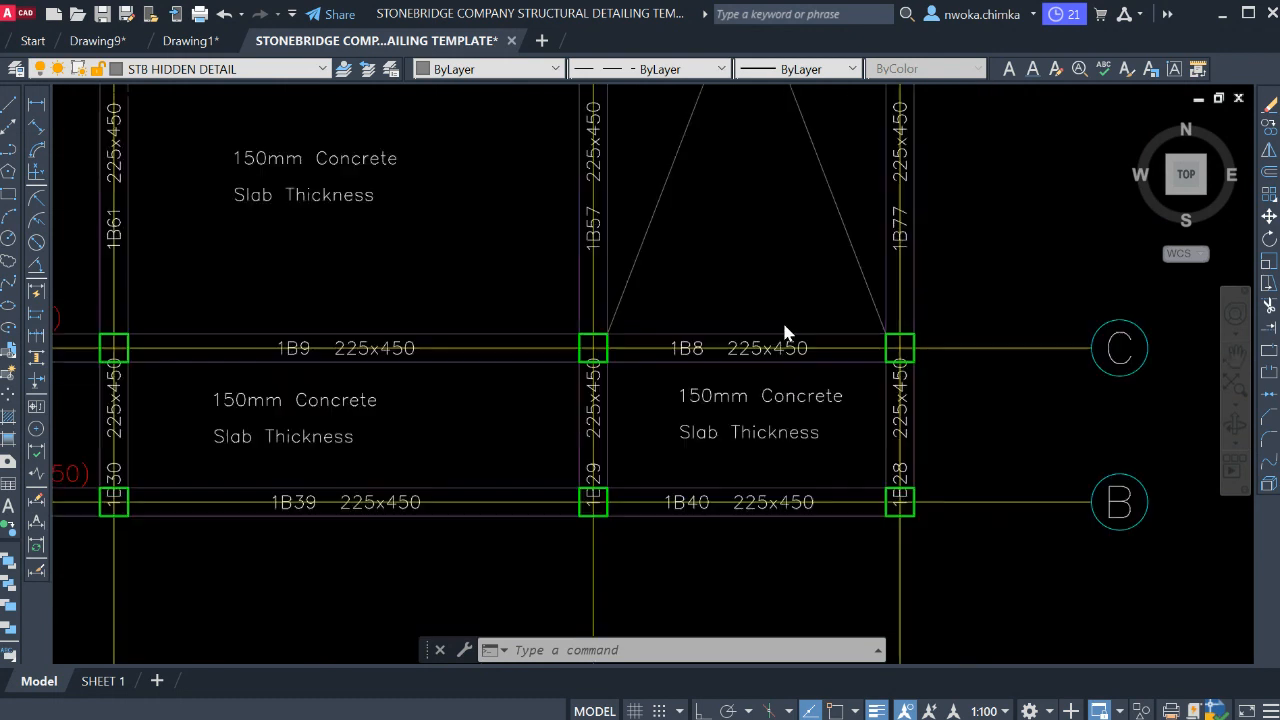
mouse_move(763, 329)
middle_mouse_down()
mouse_move(394, 116)
mouse_move(429, 315)
middle_mouse_up()
- Check the reinforcement elevation spanning grids 2 to 7 against the 1B12 to 1B8 spans
scroll(322, 330, "up", 8)
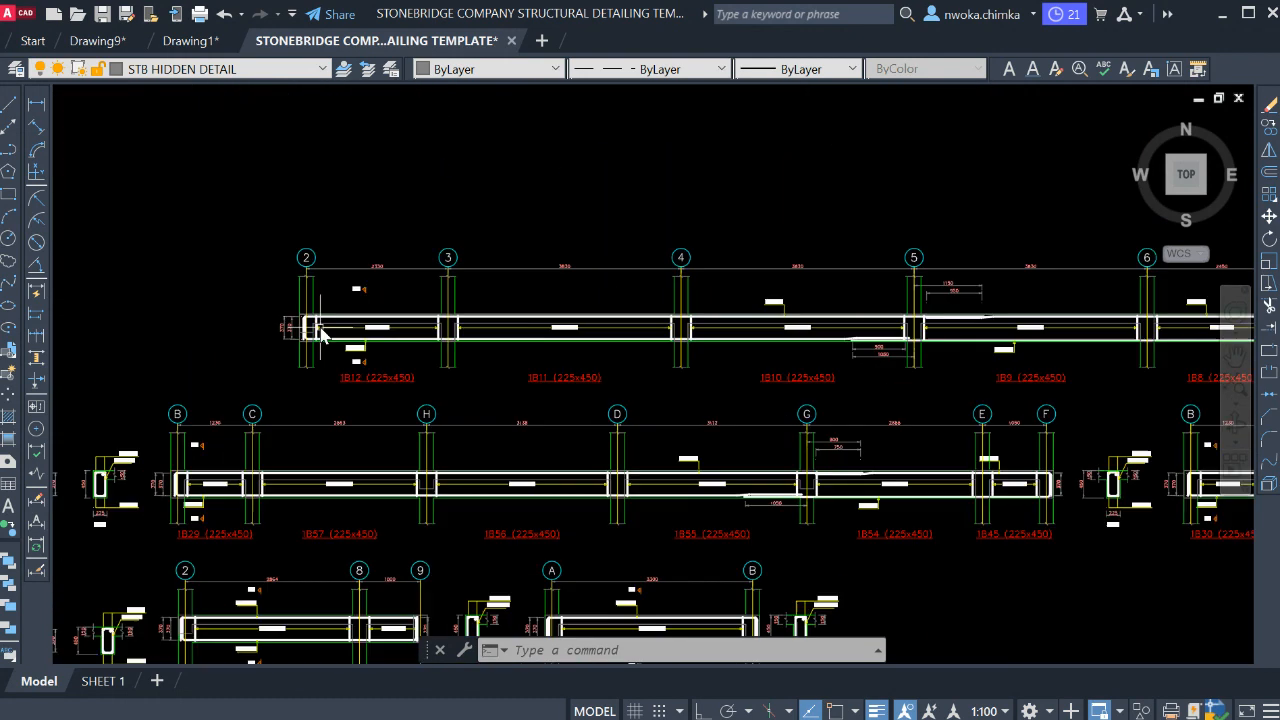
scroll(360, 388, "down", 5)
scroll(381, 377, "down", 2)
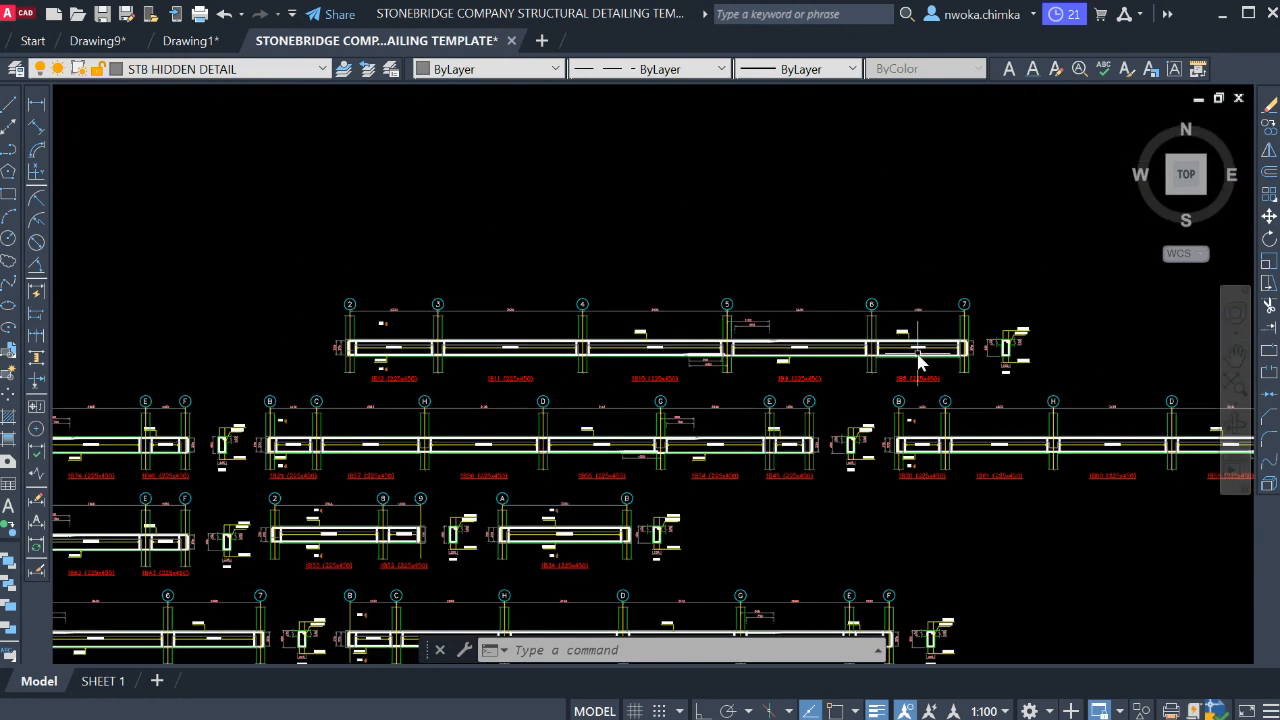
scroll(886, 371, "up", 5)
scroll(886, 371, "down", 5)
scroll(617, 338, "down", 5)
- Recheck the BEAM 6 title and the span labels along grid C on the floor plan against the elevation
scroll(763, 366, "up", 10)
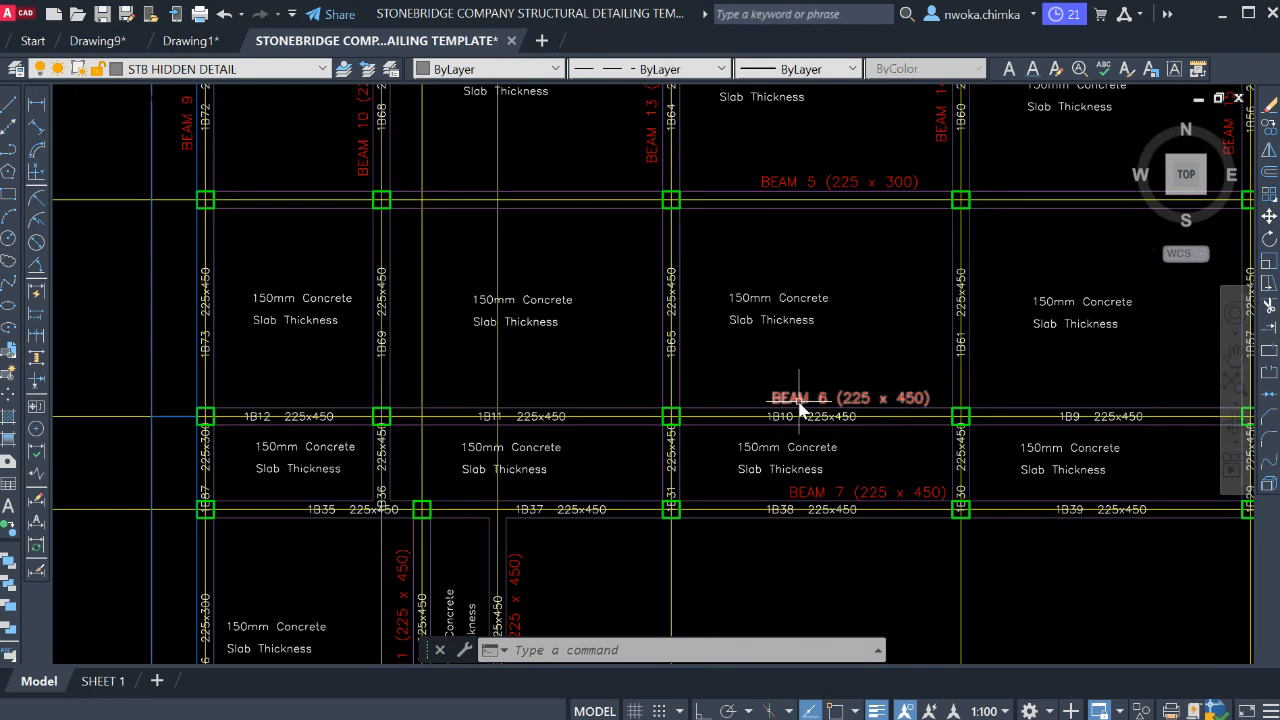
scroll(309, 400, "up", 4)
scroll(285, 385, "down", 5)
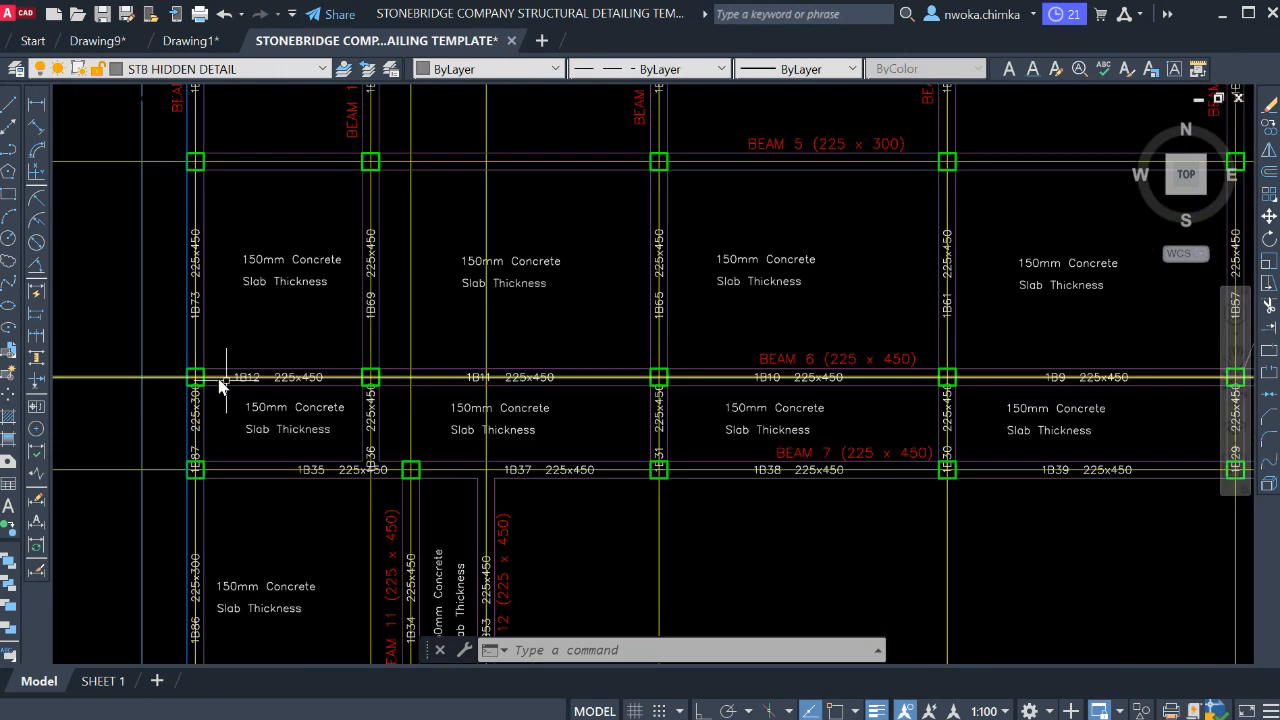
scroll(972, 385, "up", 4)
scroll(405, 385, "down", 5)
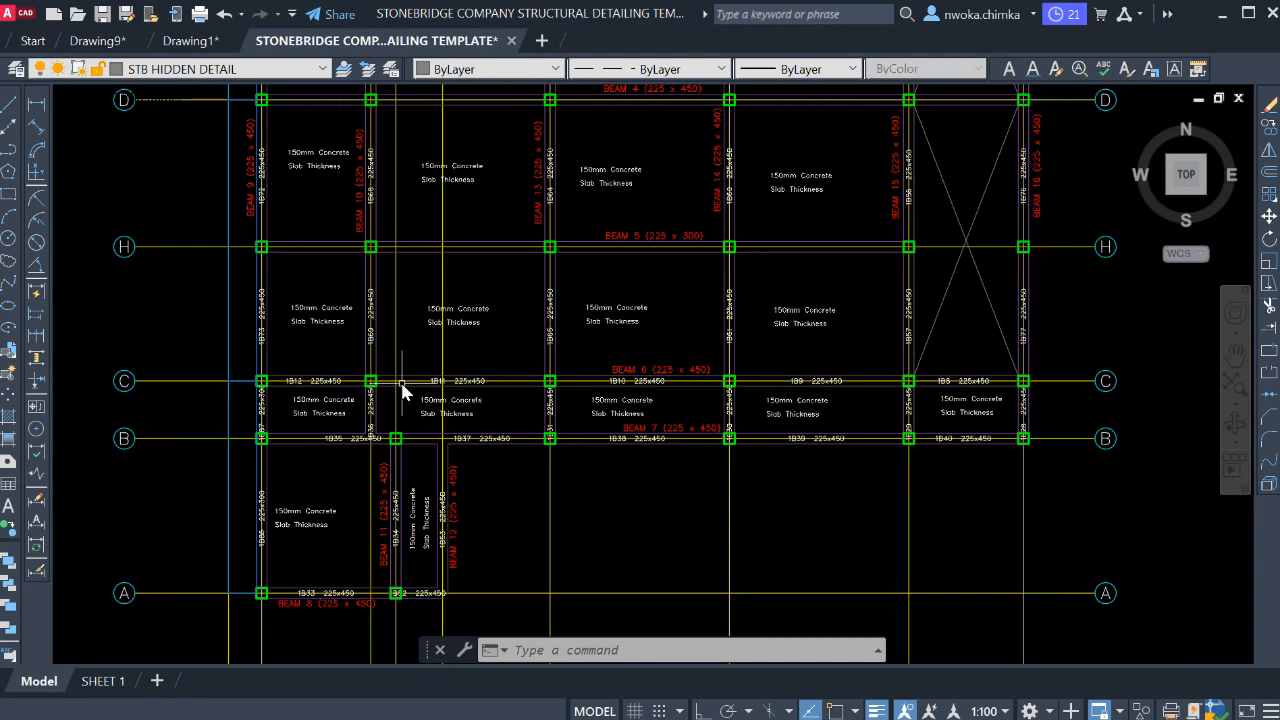
scroll(314, 380, "up", 4)
scroll(292, 395, "down", 2)
scroll(1045, 372, "up", 4)
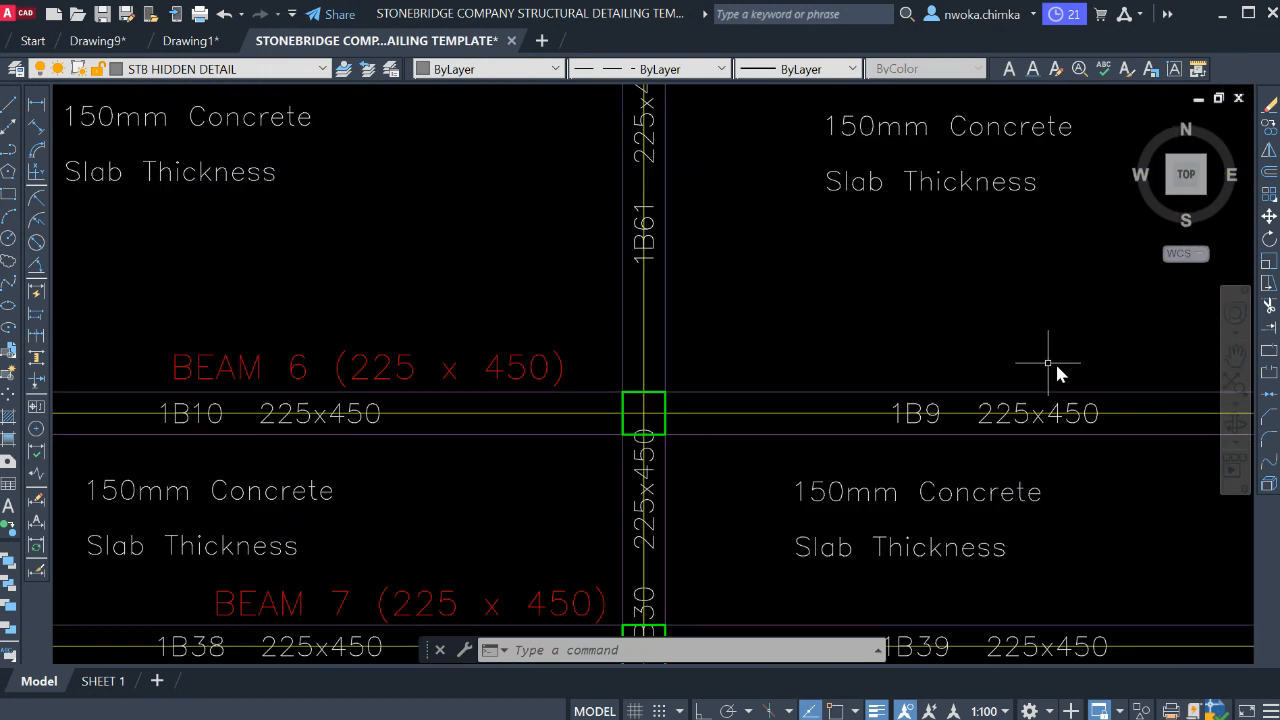
scroll(900, 355, "down", 5)
scroll(985, 385, "up", 6)
scroll(993, 355, "down", 5)
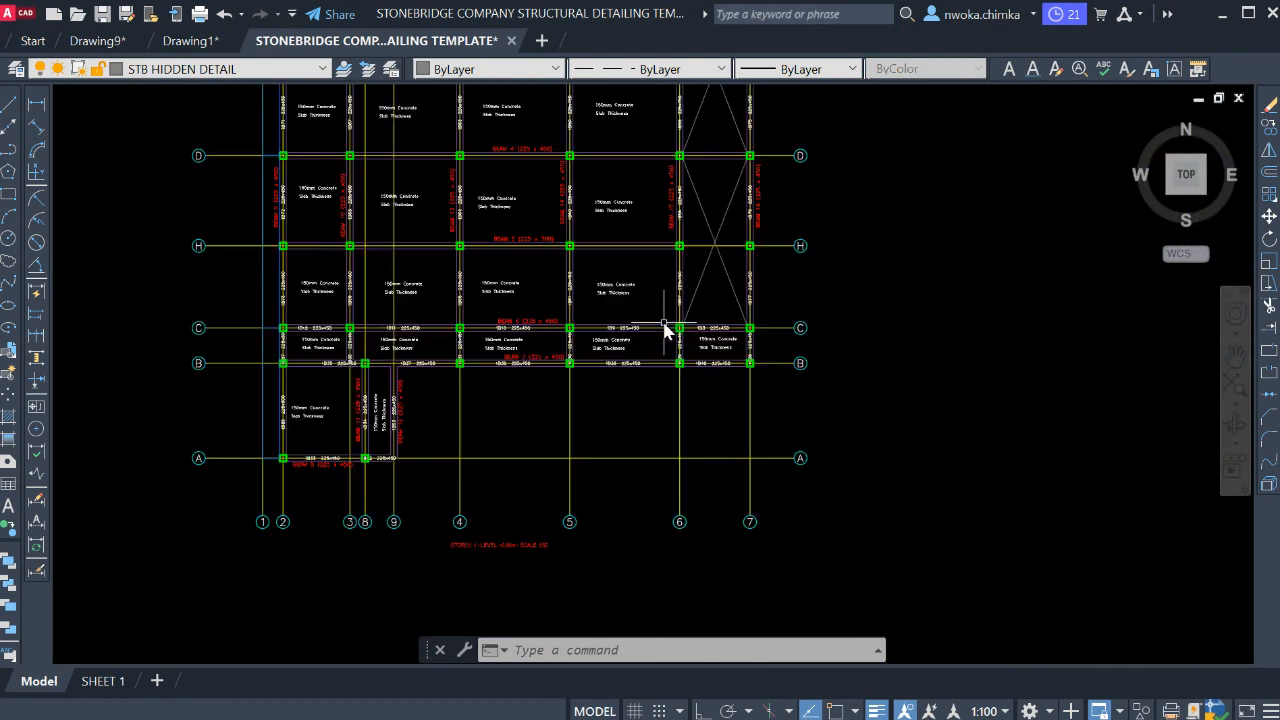
scroll(558, 337, "up", 4)
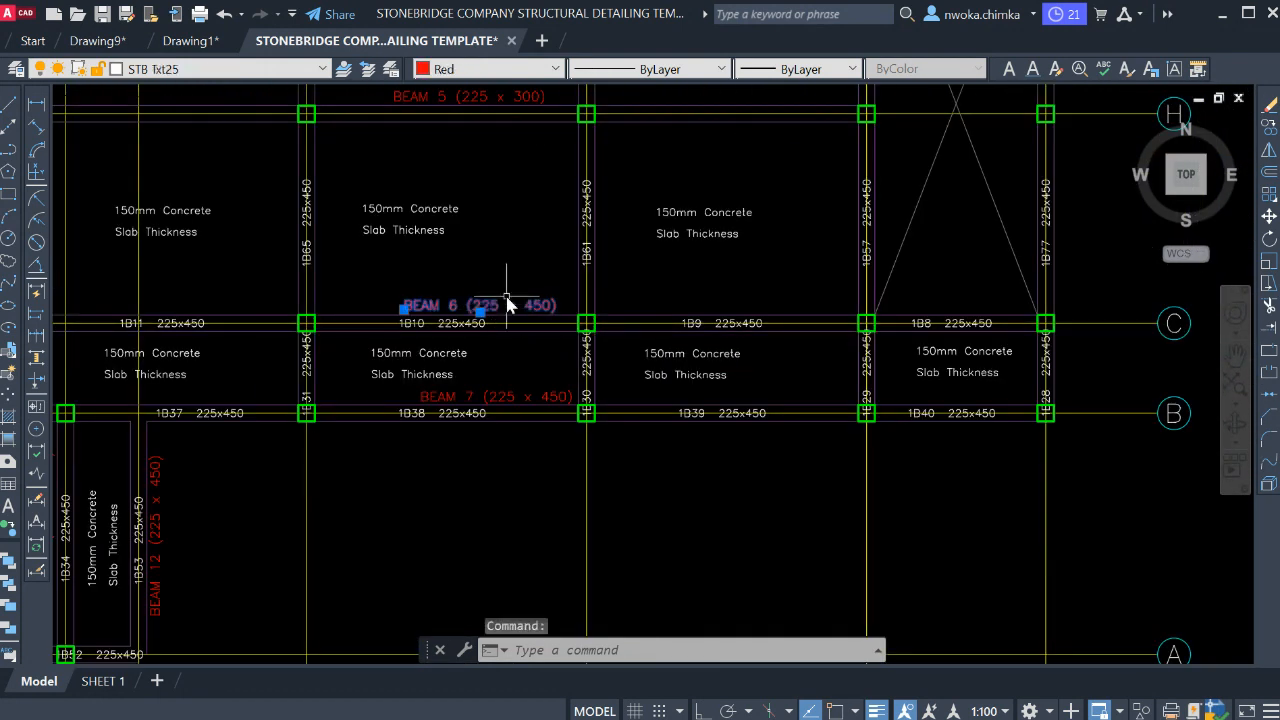
- Copy the BEAM 6 (225 x 450) title from the floor plan to beneath the matching elevation, between the 1B10 and 1B9 labels
key("Return")
left_click(506, 293)
scroll(455, 226, "down", 6)
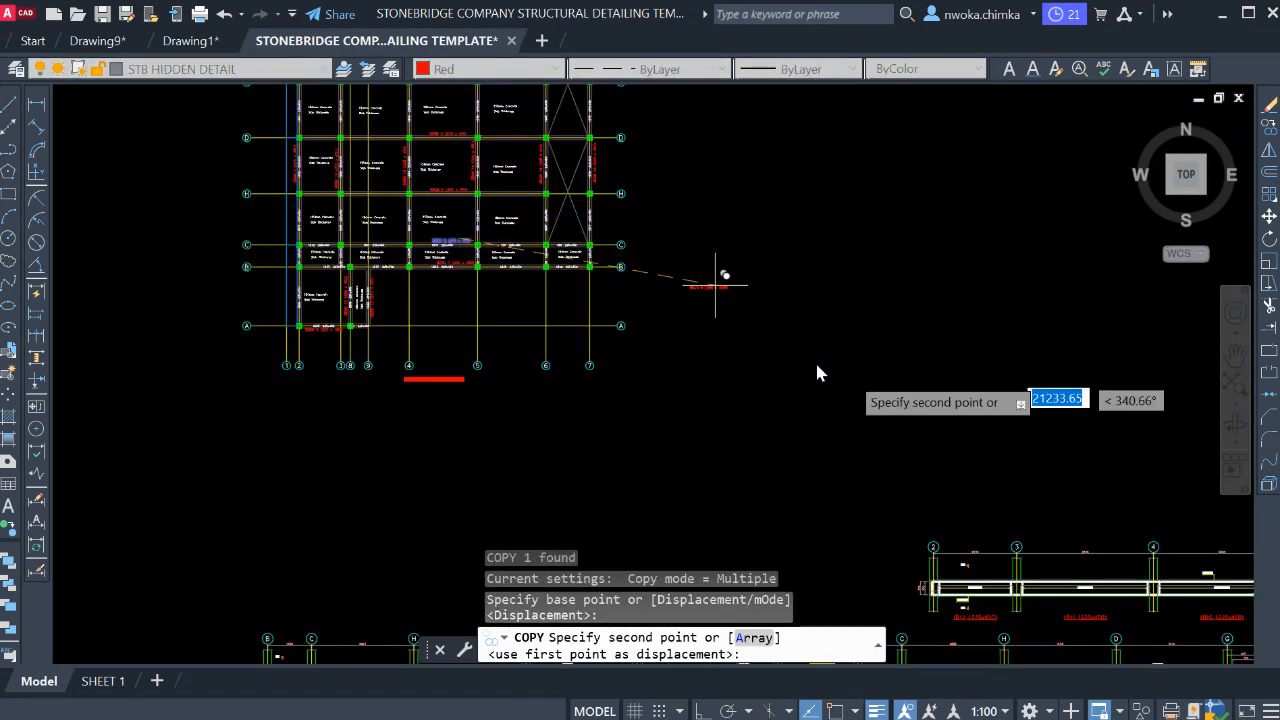
middle_click_drag(792, 324, 501, 164)
scroll(501, 164, "down", 2)
scroll(798, 333, "up", 4)
scroll(418, 394, "up", 4)
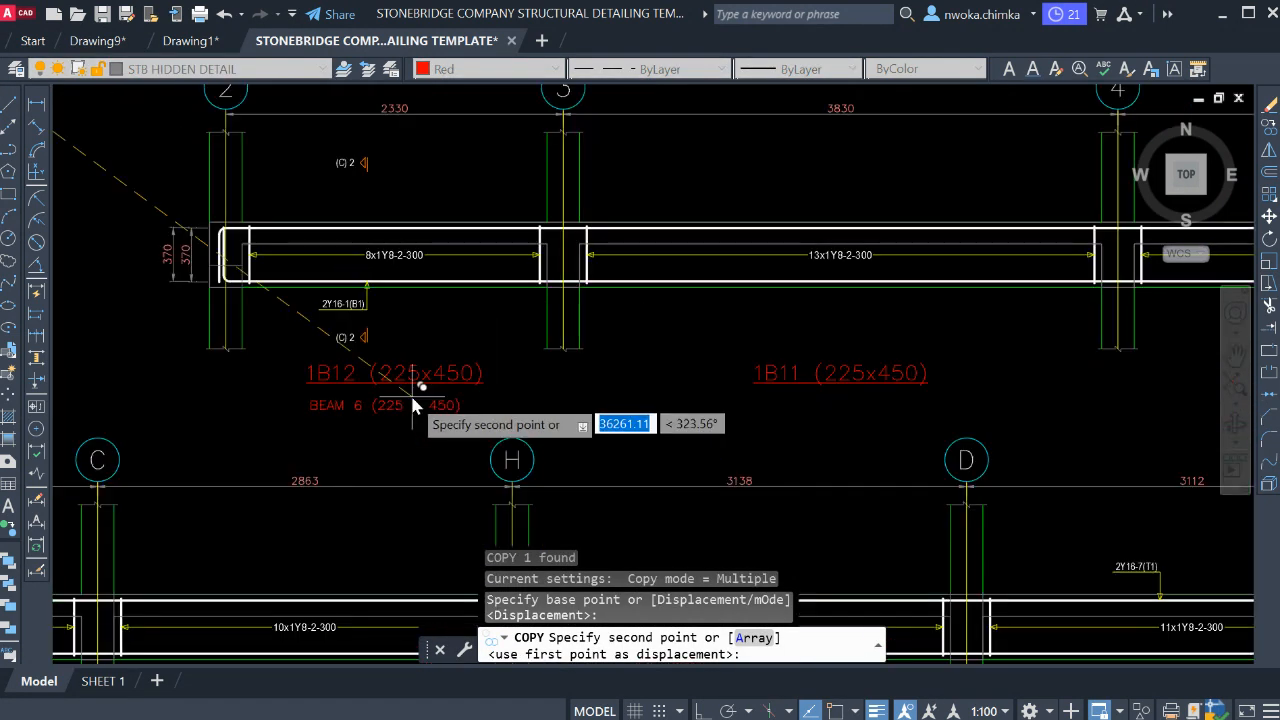
scroll(410, 393, "down", 6)
scroll(560, 405, "up", 2)
scroll(1120, 370, "up", 5)
scroll(1051, 366, "down", 4)
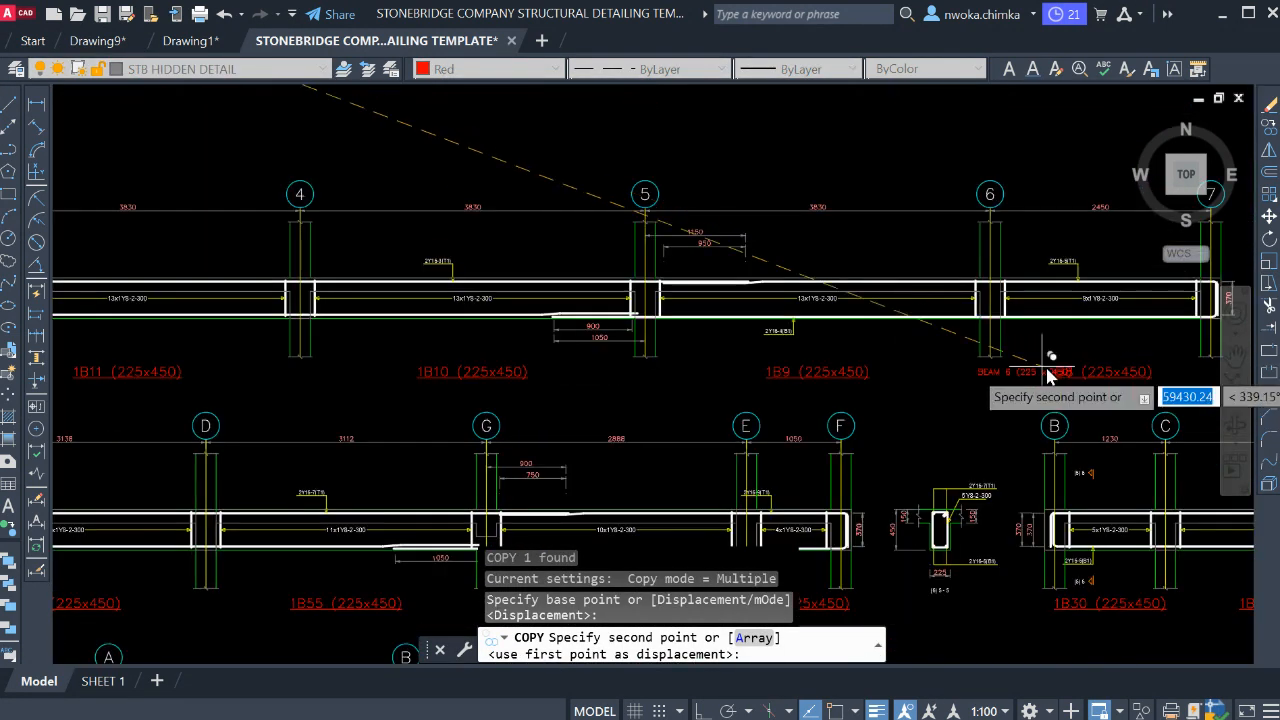
scroll(1050, 378, "up", 4)
scroll(700, 385, "down", 5)
scroll(579, 373, "up", 5)
left_click(594, 372)
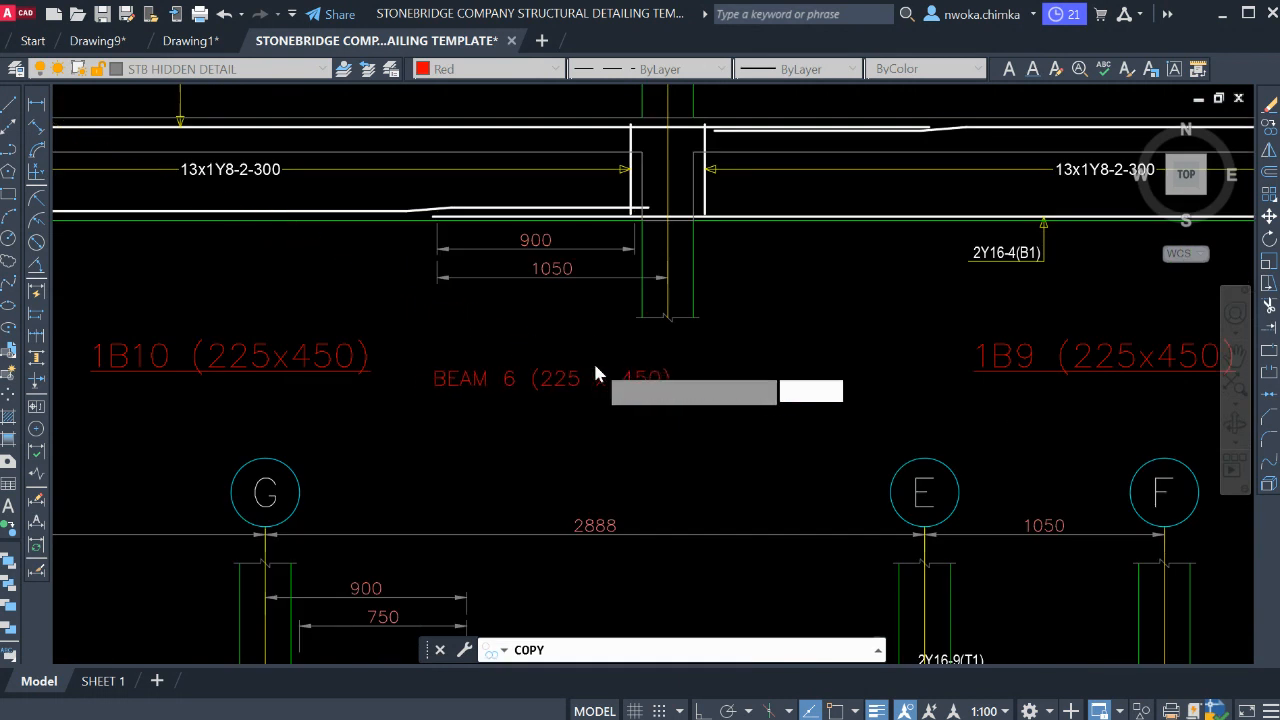
key("Return")
- Match the copied BEAM 6 title's properties to those of the 1B10 (225x450) label
type("ma")
key("Return")
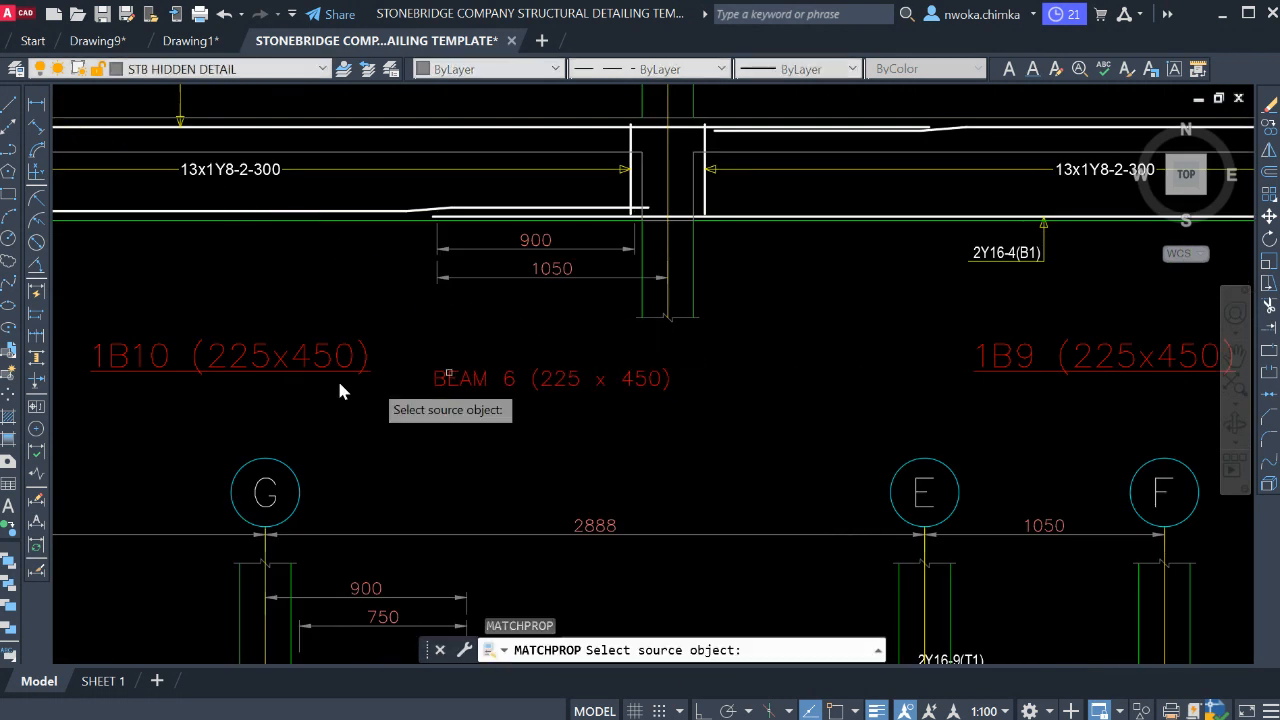
left_click(335, 367)
left_click(488, 372)
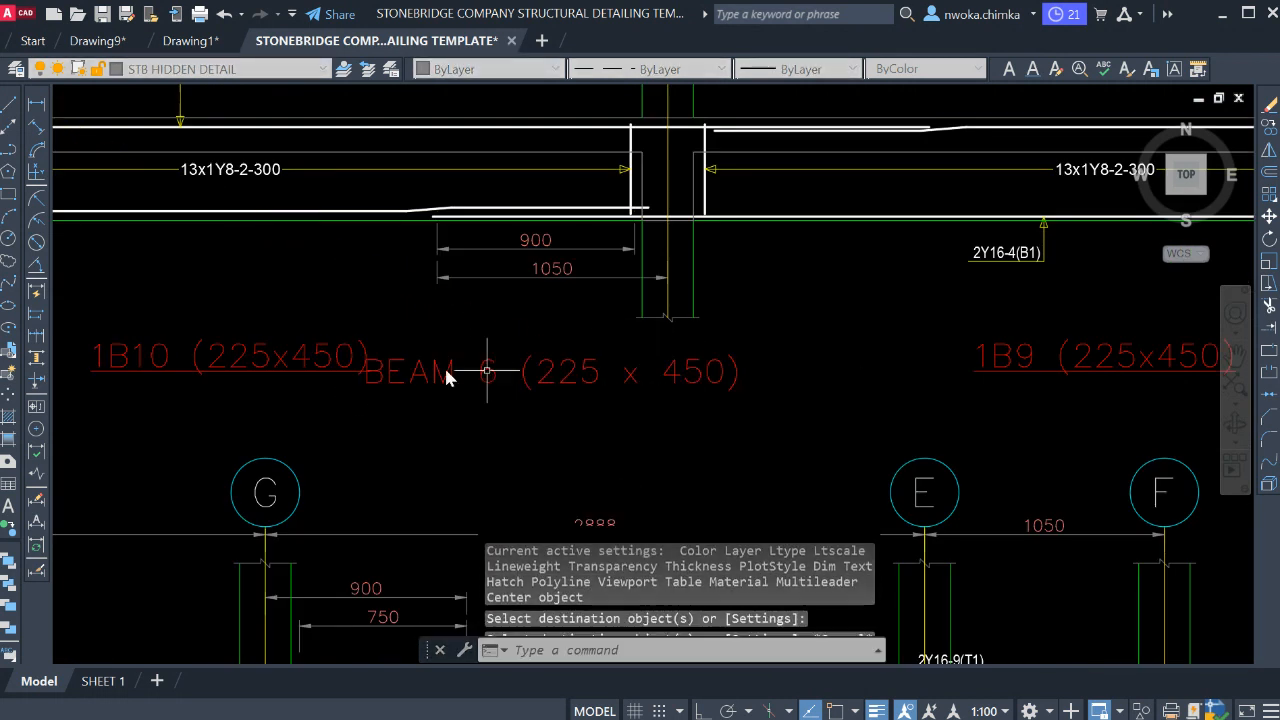
- Erase the 1B12, 1B11, 1B10, 1B9 and 1B8 span labels beneath the BEAM 6 elevation
left_click(343, 351)
left_click(329, 325)
scroll(377, 308, "down", 2)
left_click(758, 333)
left_click(716, 346)
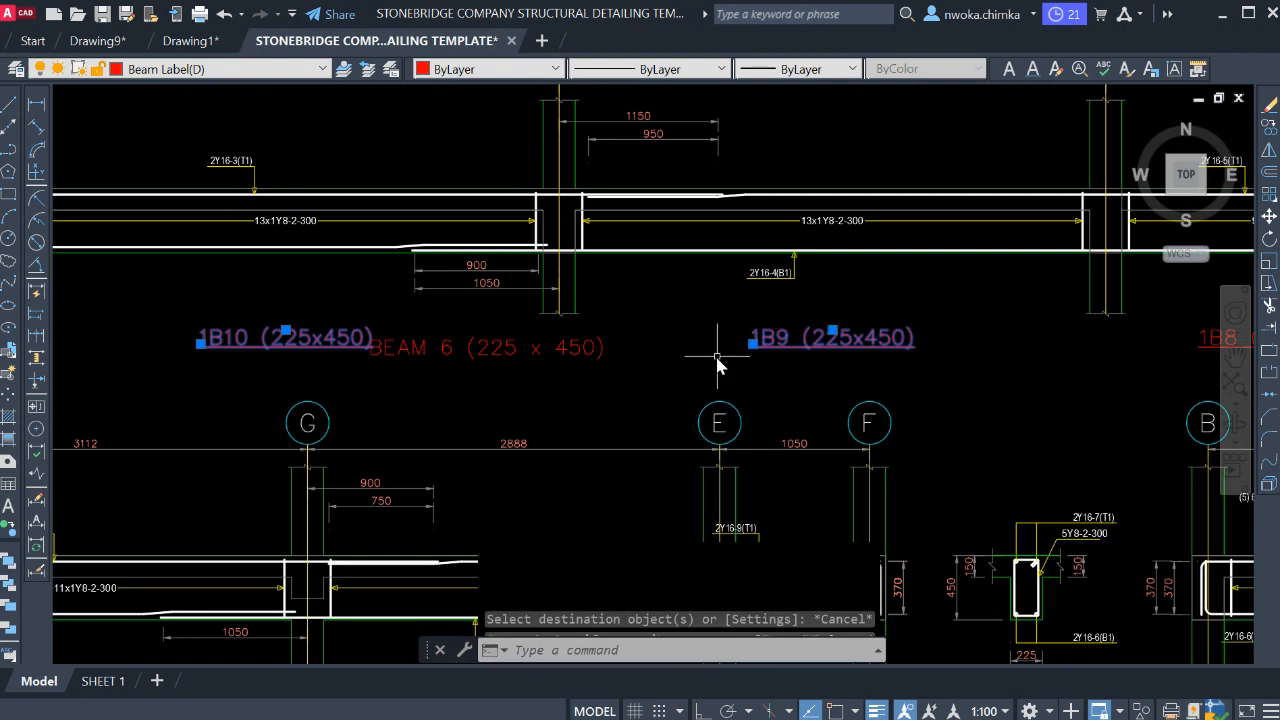
scroll(631, 318, "down", 2)
left_click(978, 328)
left_click(1030, 334)
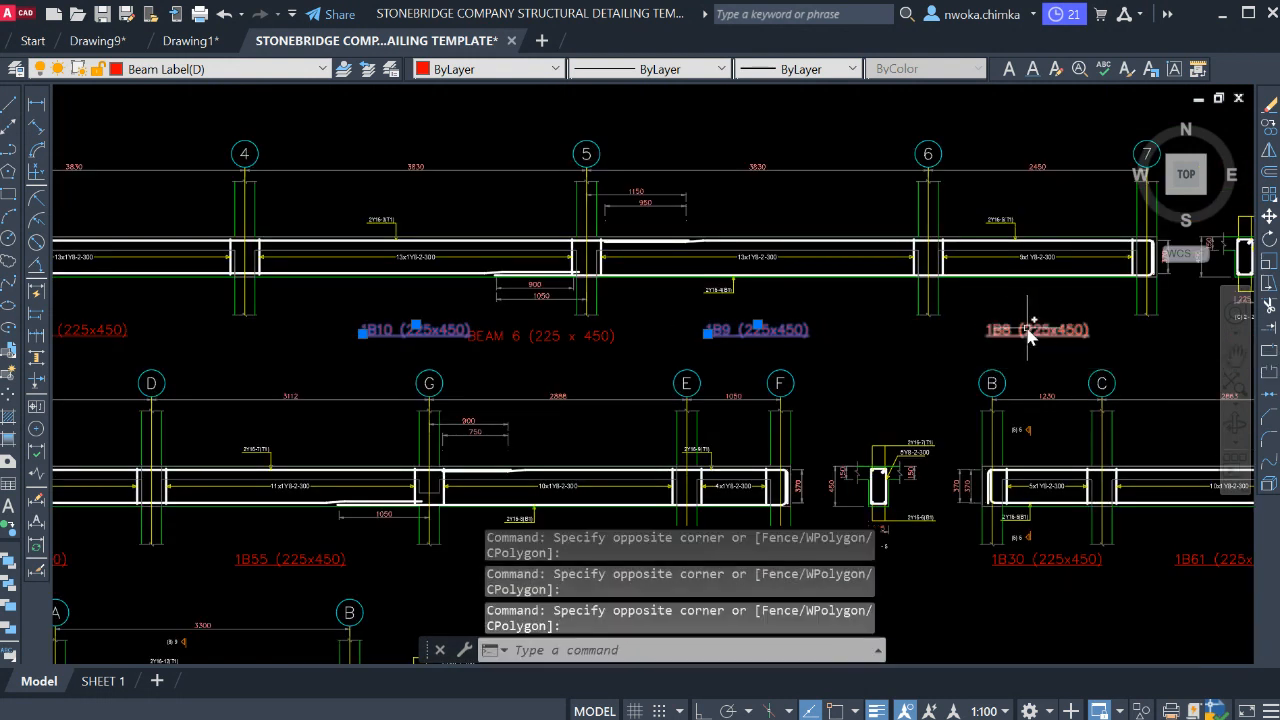
key("ctrl+shift+p")
scroll(740, 310, "down", 2)
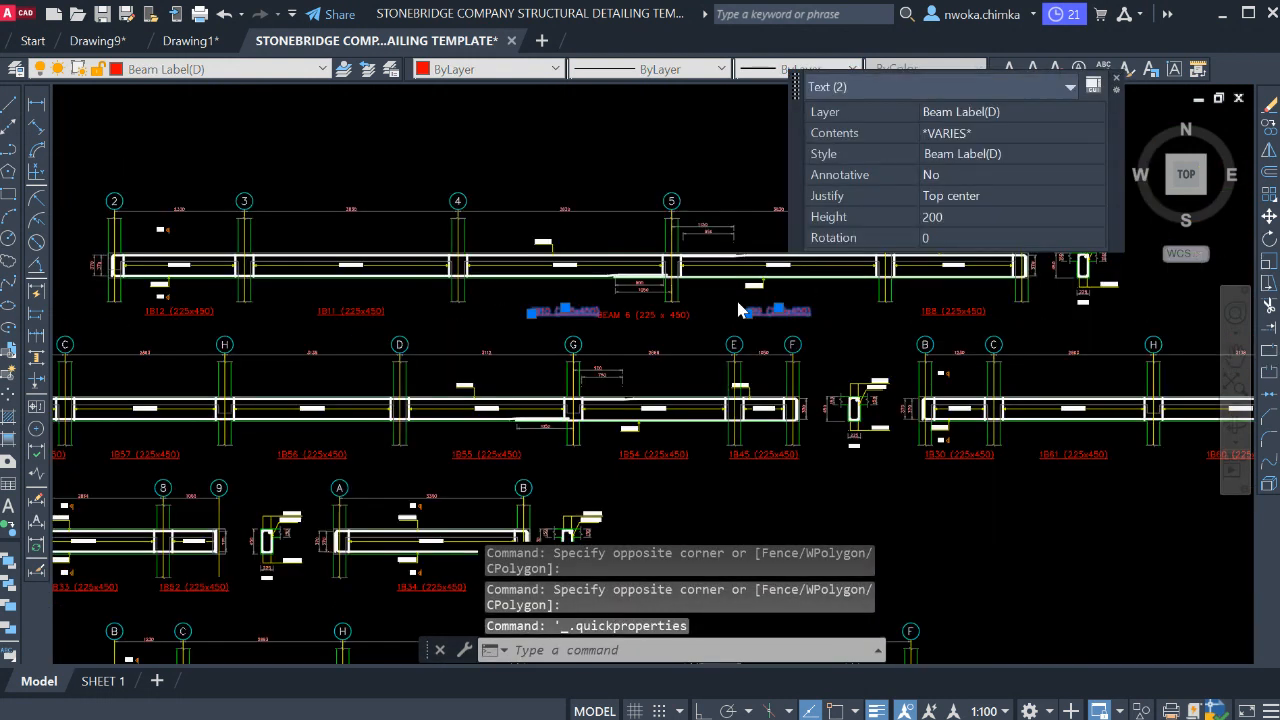
left_click(1117, 79)
left_click(960, 313)
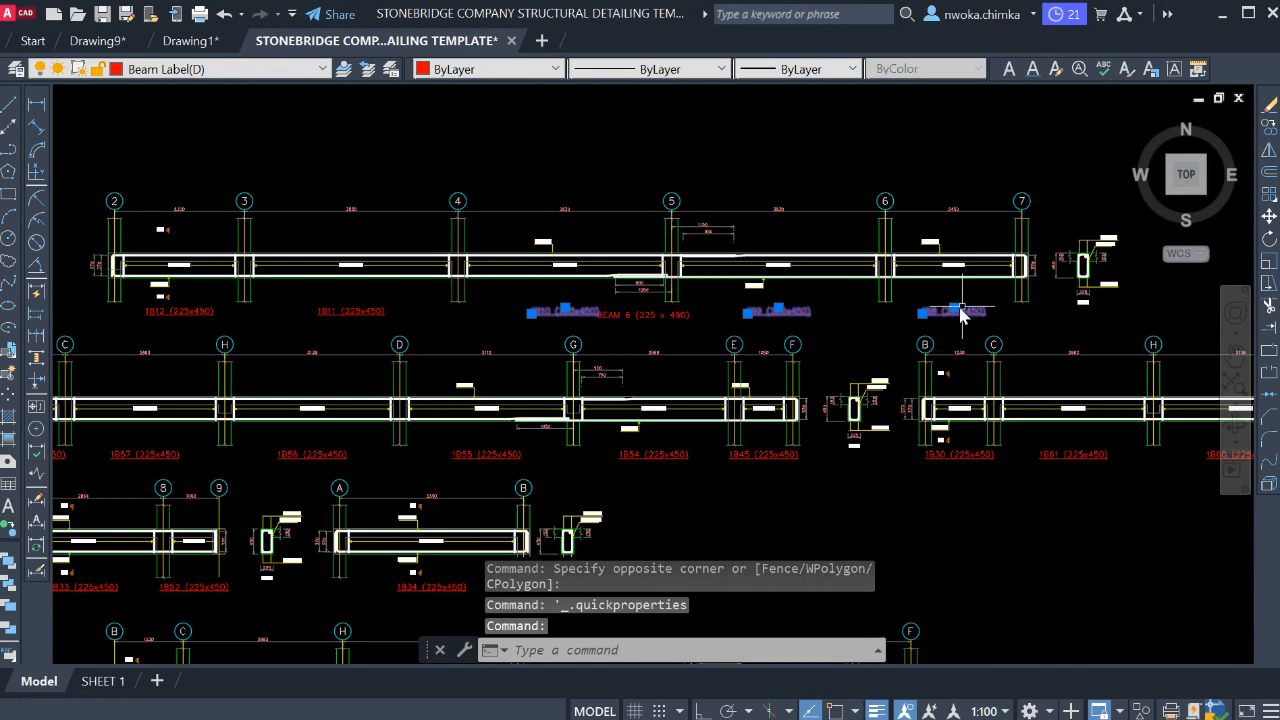
left_click(354, 312)
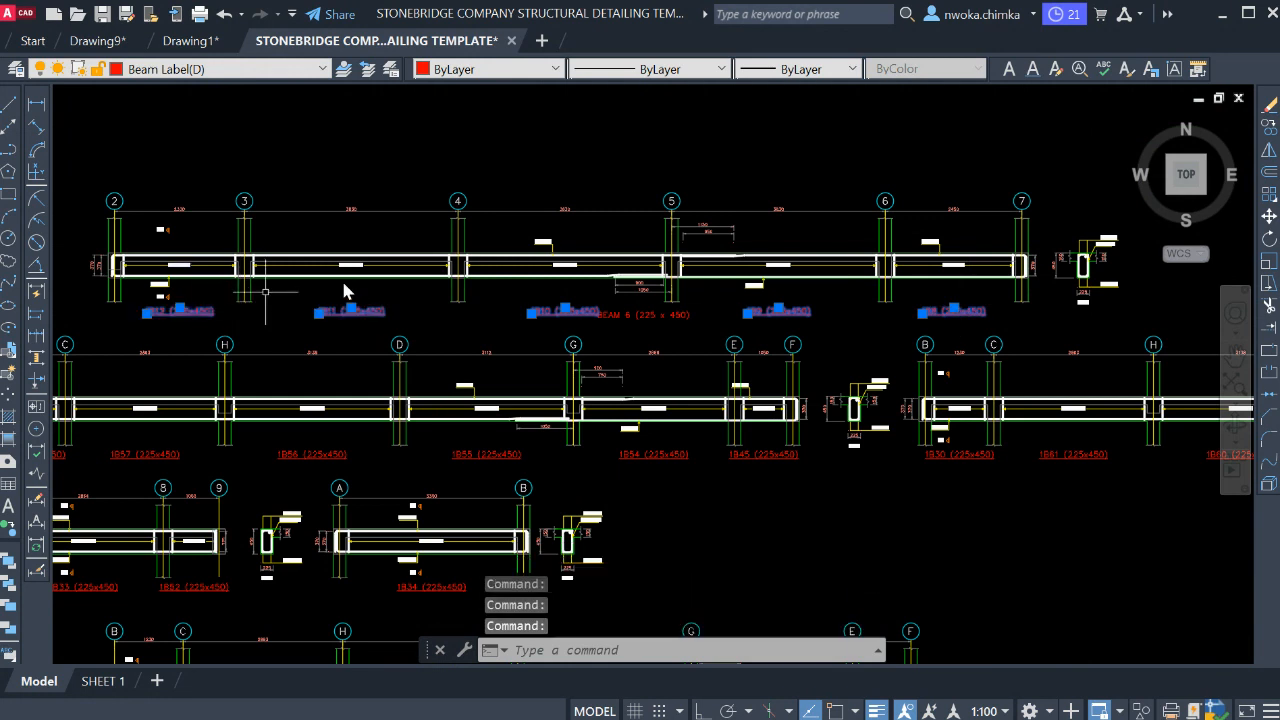
type("e")
key("Return")
- Underline the BEAM 6 (225 x 450) title beneath its elevation
scroll(720, 322, "up", 6)
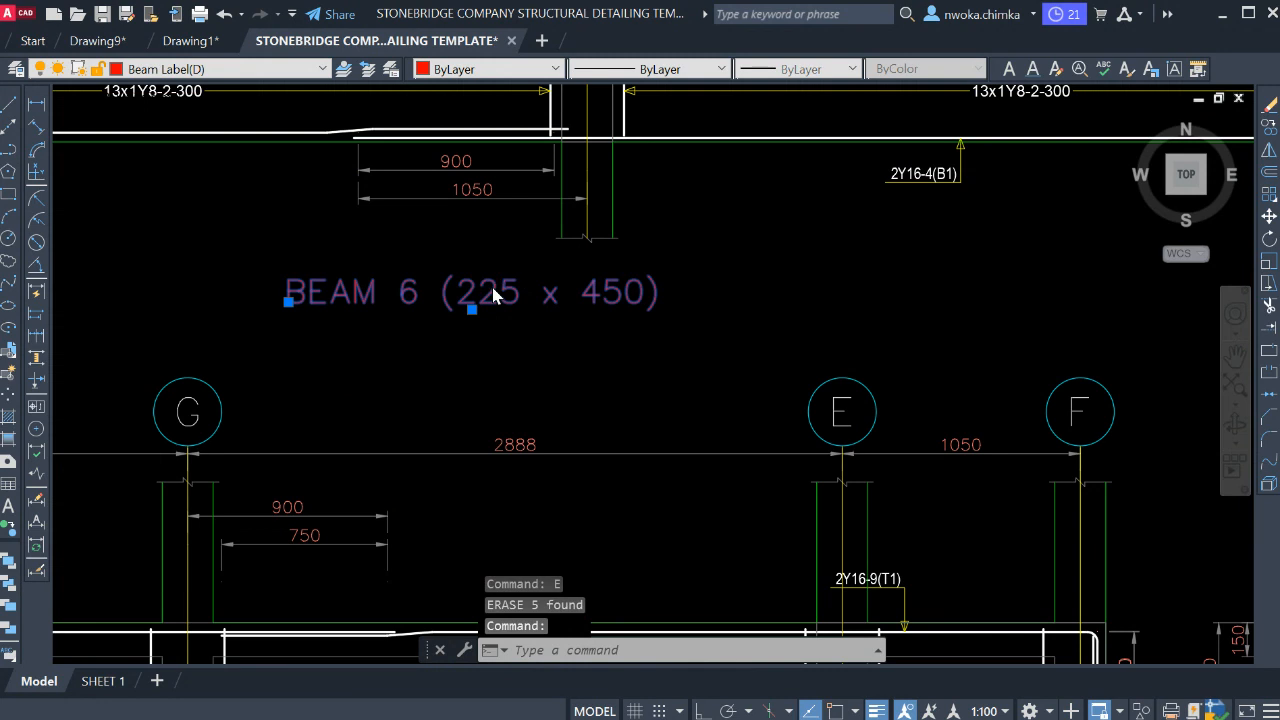
double_click(491, 283)
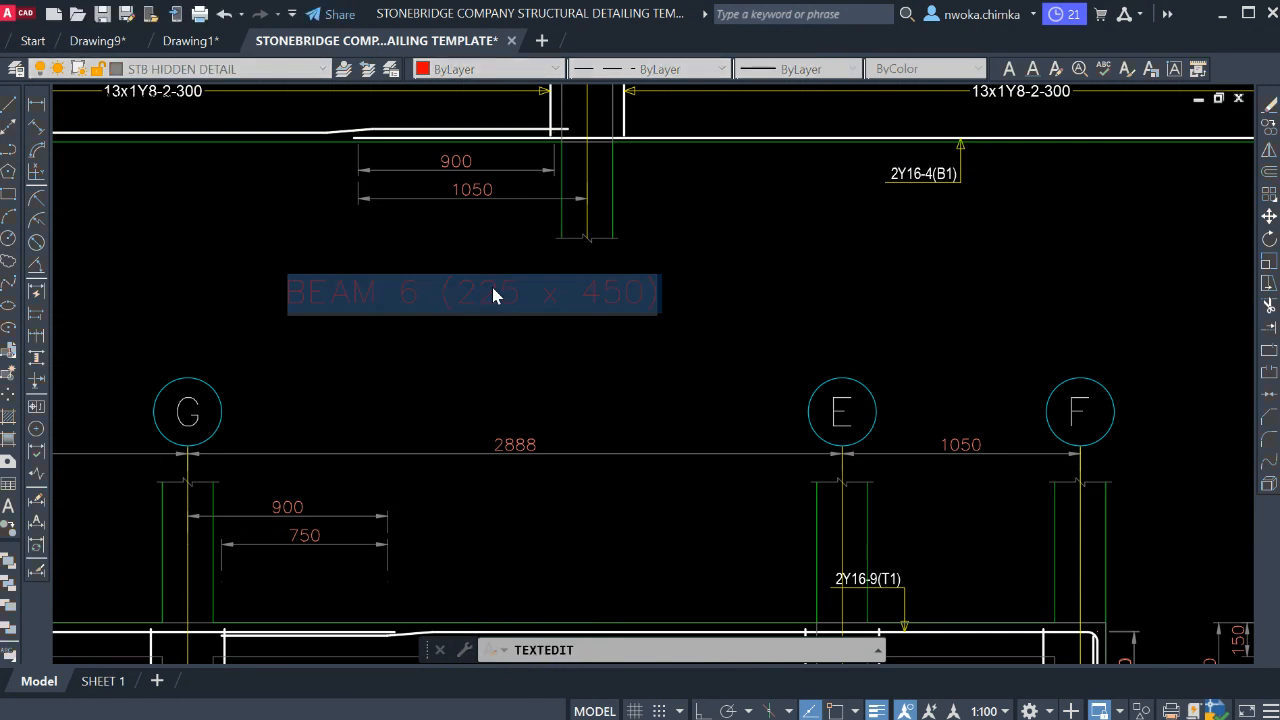
left_click(554, 337)
scroll(750, 315, "down", 5)
key("Escape")
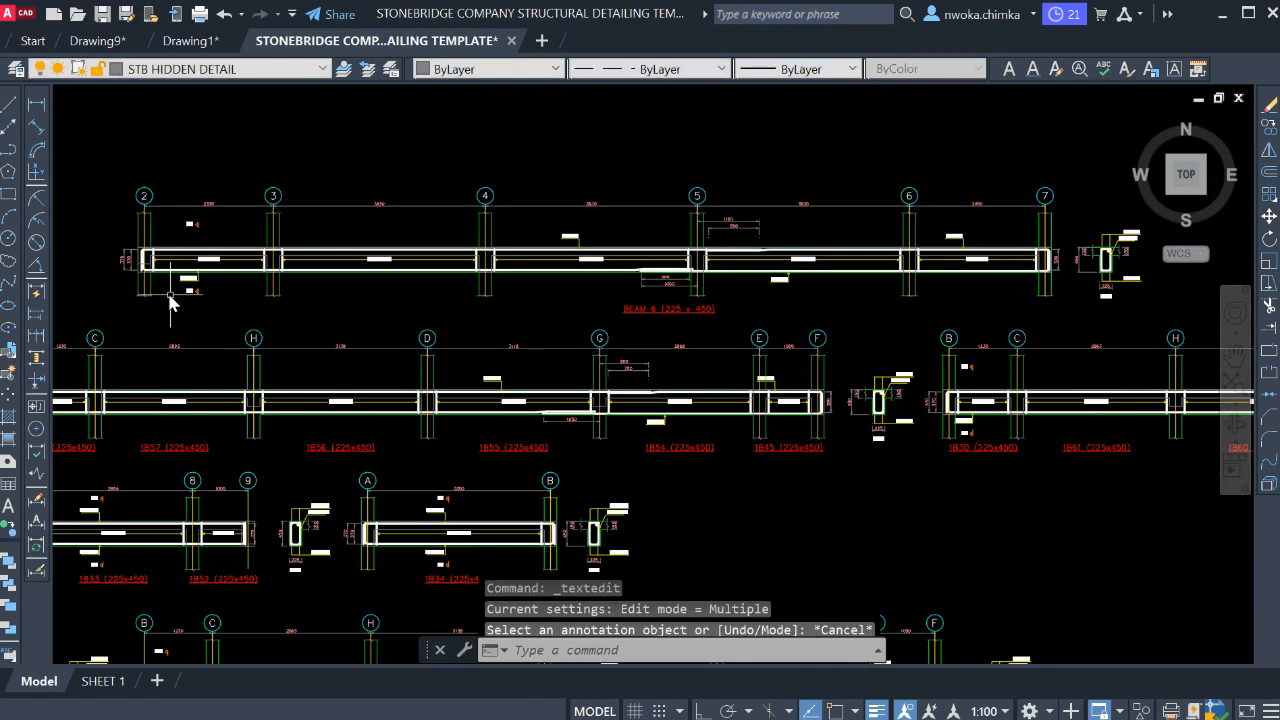
- Erase the 370 depth dimensions at both ends of the BEAM 6 elevation
scroll(130, 262, "up", 4)
left_click(139, 216)
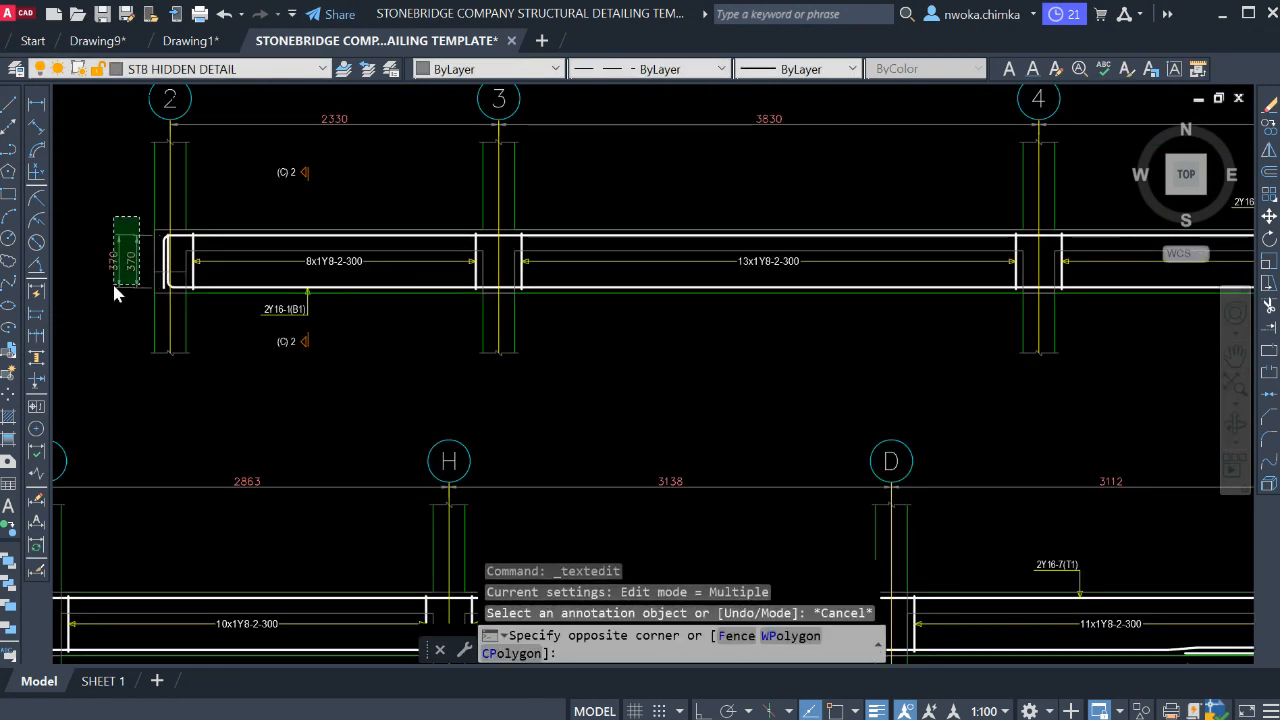
left_click(112, 284)
scroll(122, 277, "down", 4)
middle_click_drag(628, 284, 408, 304)
scroll(744, 297, "up", 2)
scroll(877, 290, "up", 2)
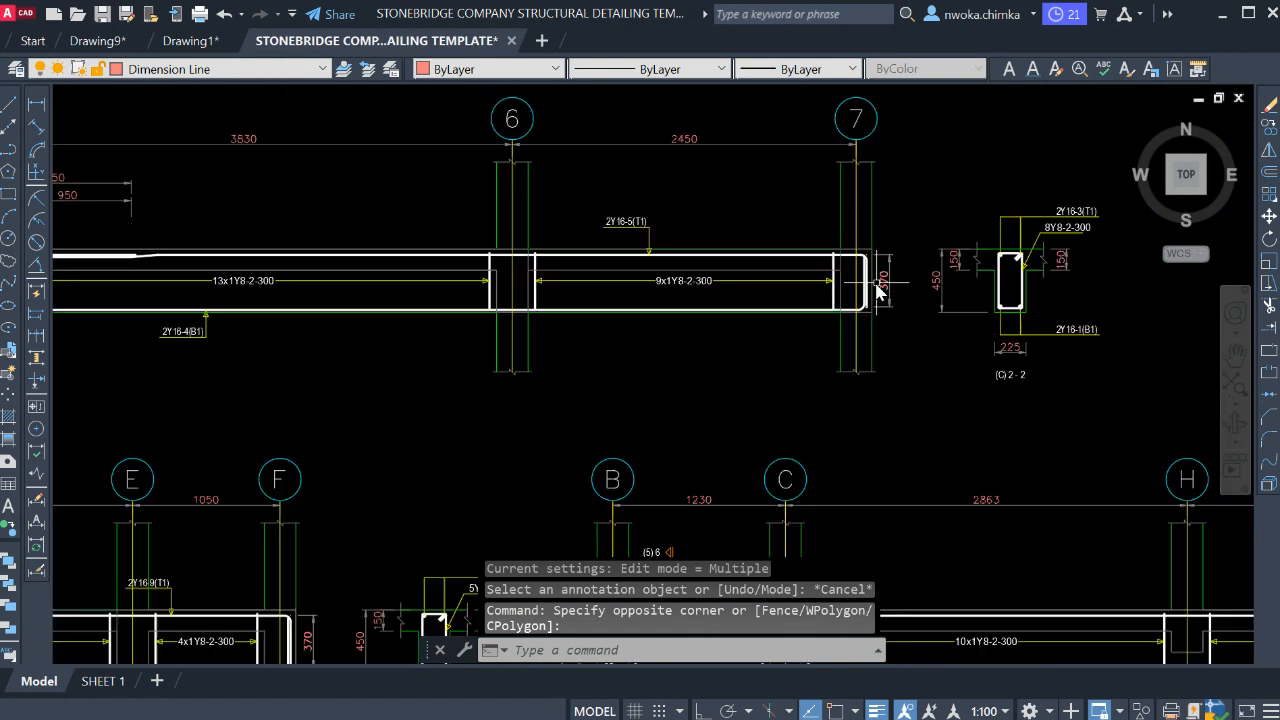
left_click(889, 270)
type("e")
key("Return")
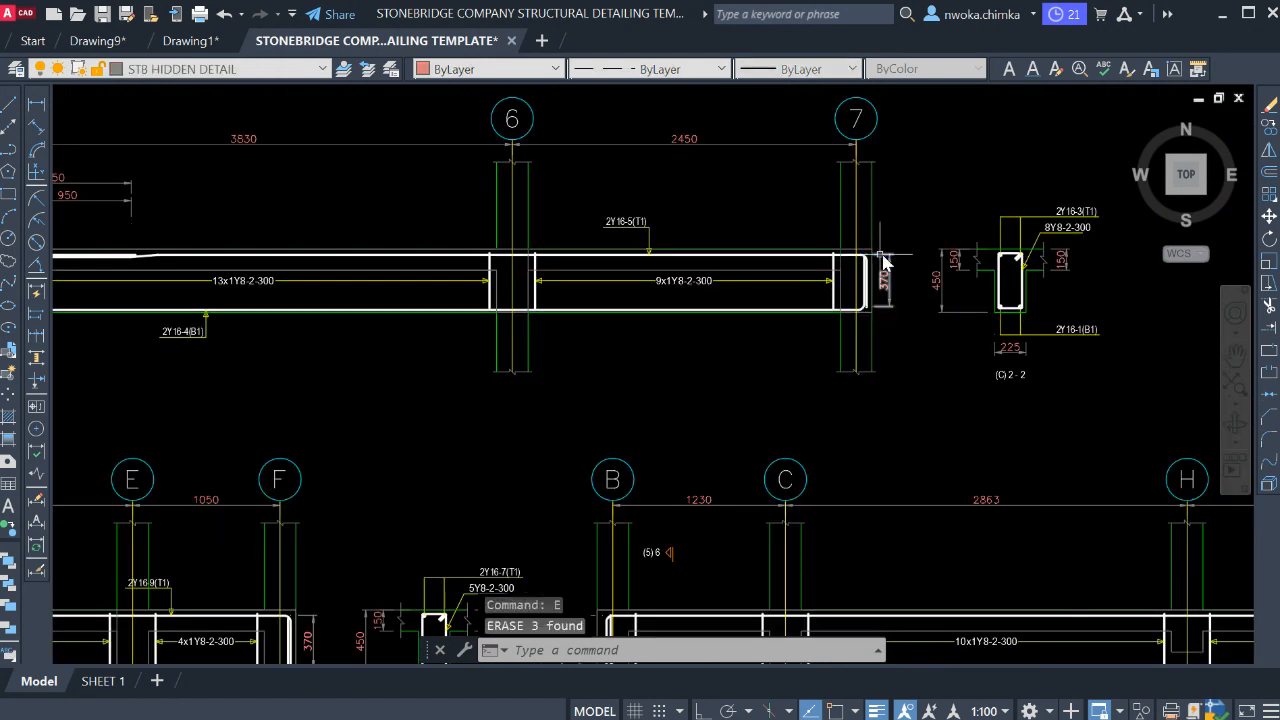
scroll(883, 271, "down", 3)
scroll(880, 270, "up", 3)
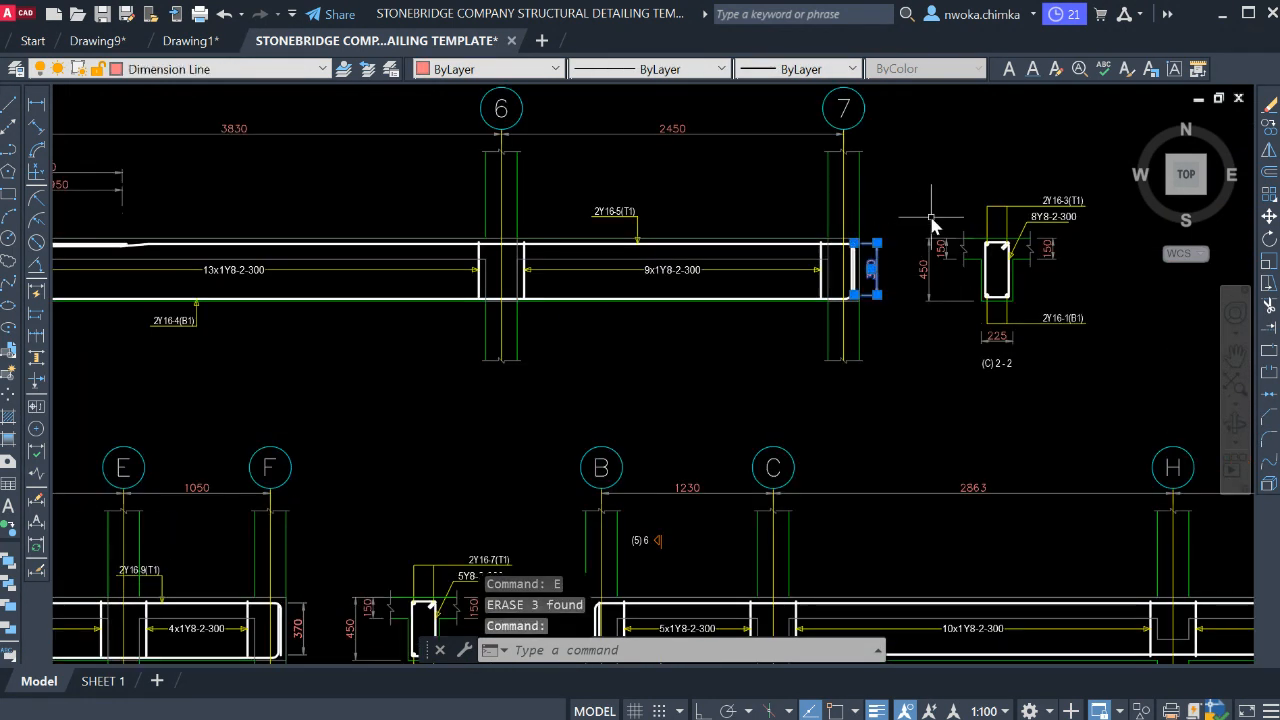
- Move the complete BEAM 6 elevation and its cross-section into the upper part of the empty sheet frame beside the filled one
scroll(931, 224, "down", 5)
left_click(1038, 194)
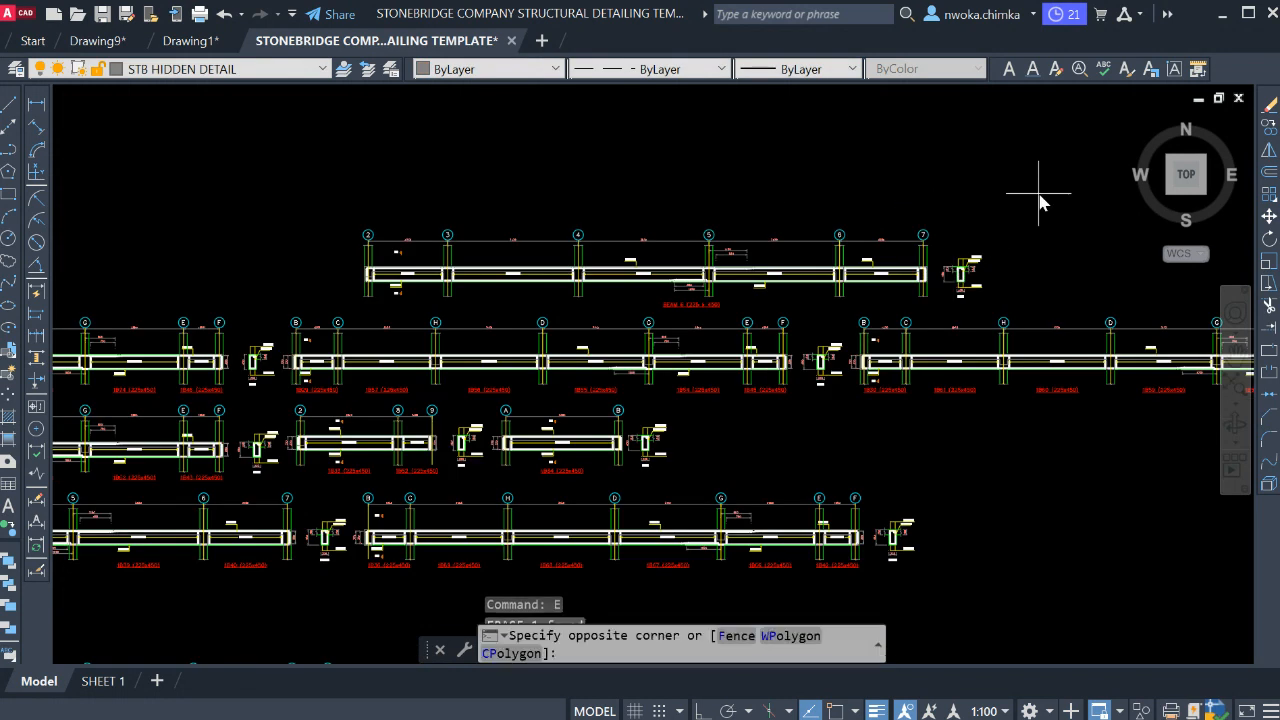
left_click(291, 311)
type("m")
key("Return")
left_click(378, 270)
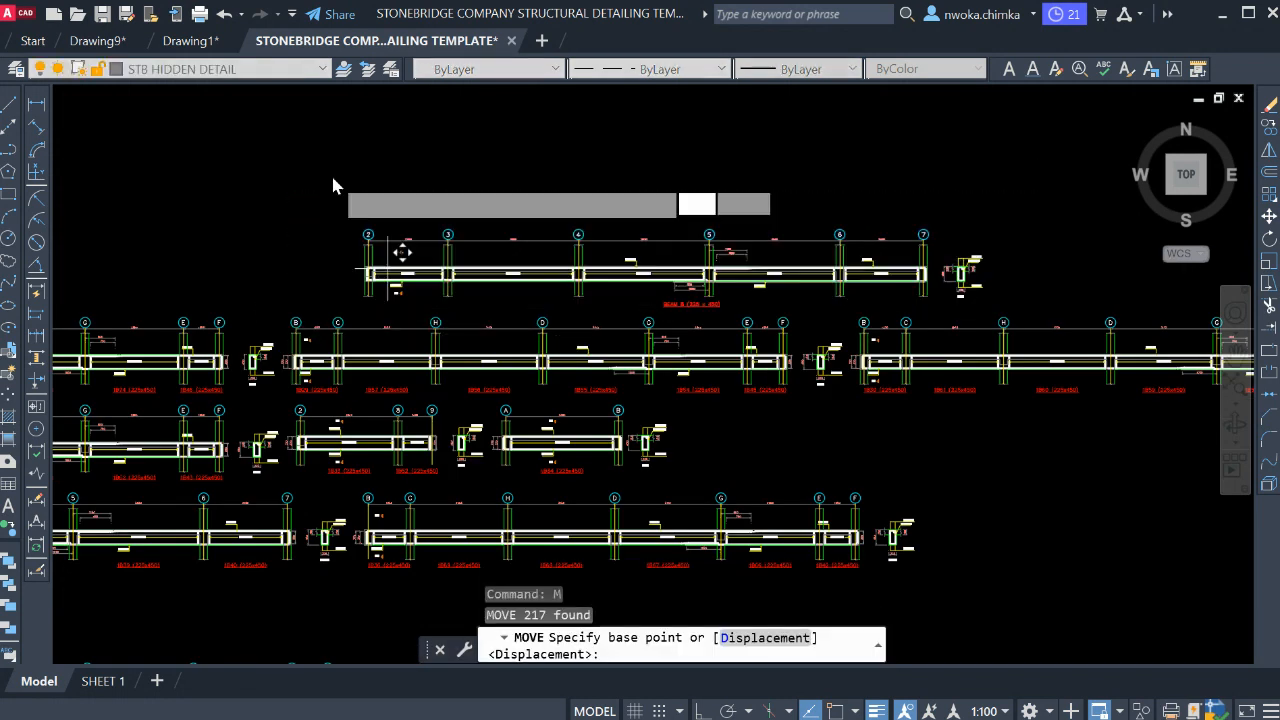
scroll(358, 135, "down", 5)
scroll(543, 294, "up", 5)
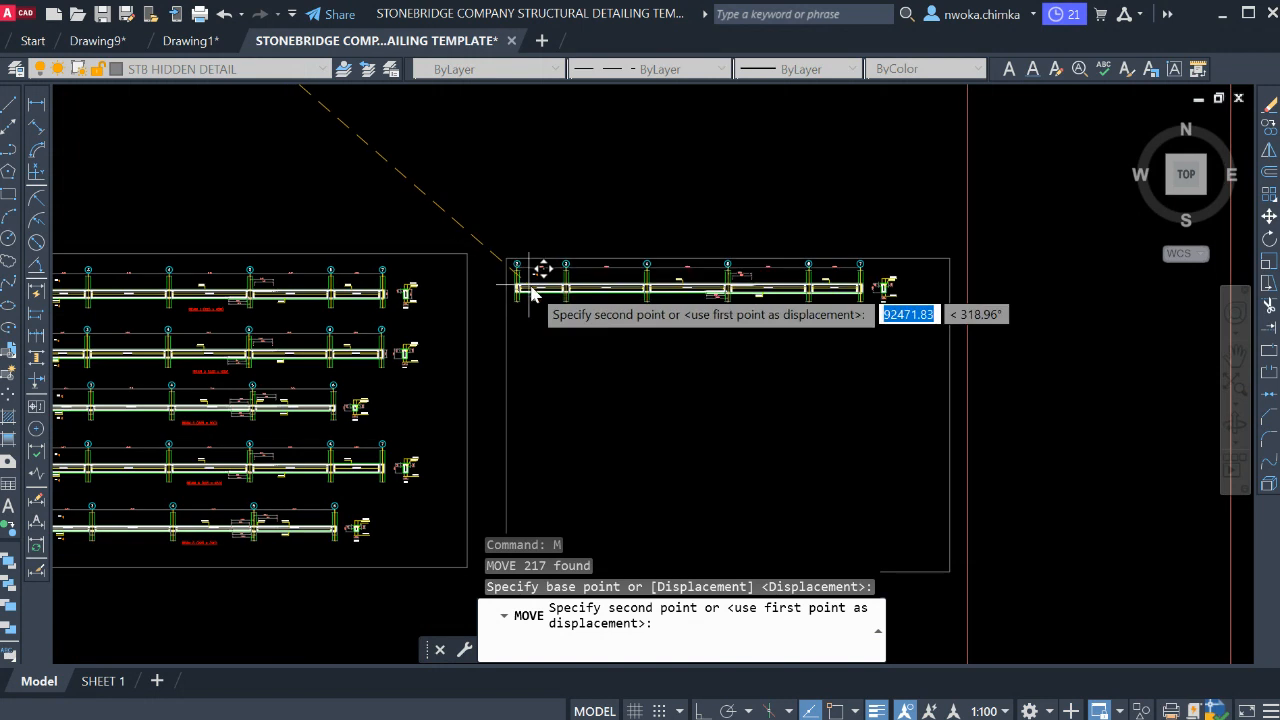
left_click(533, 297)
scroll(360, 294, "down", 2)
scroll(528, 338, "up", 5)
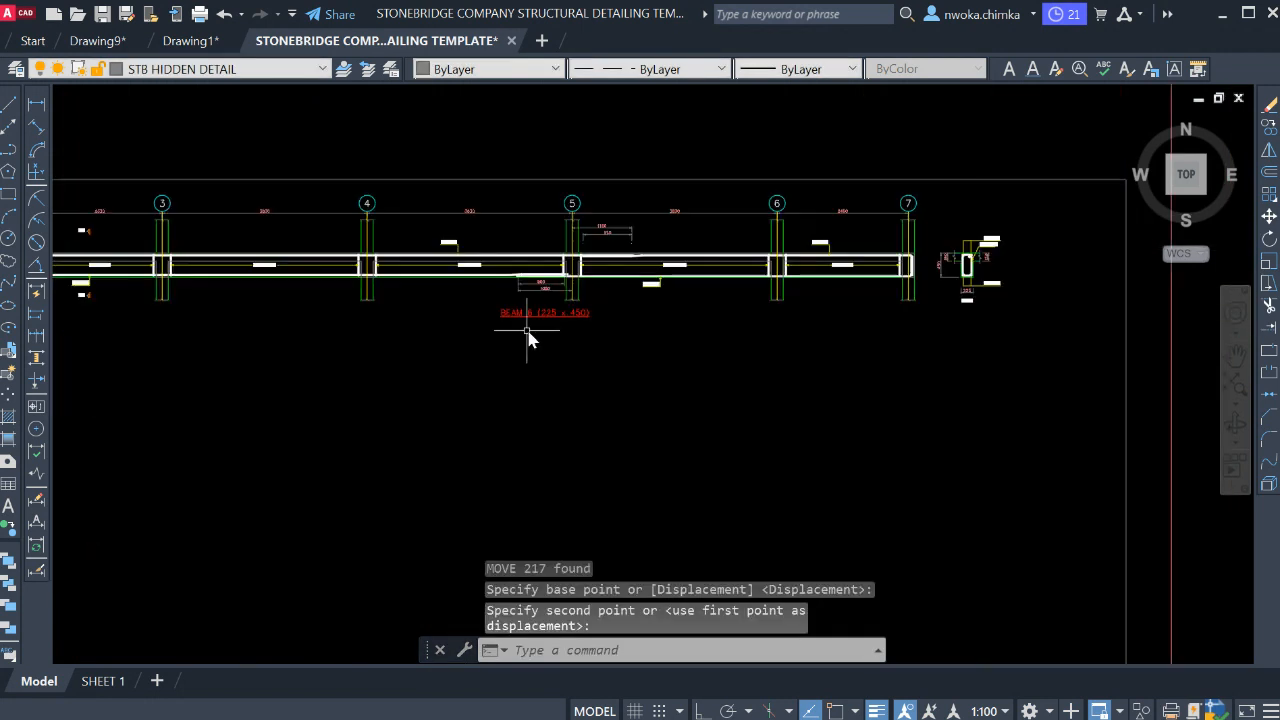
- Shift the BEAM 6 (225 x 450) title left beneath its elevation, towards the middle of the beam
left_click(554, 313)
key("Return")
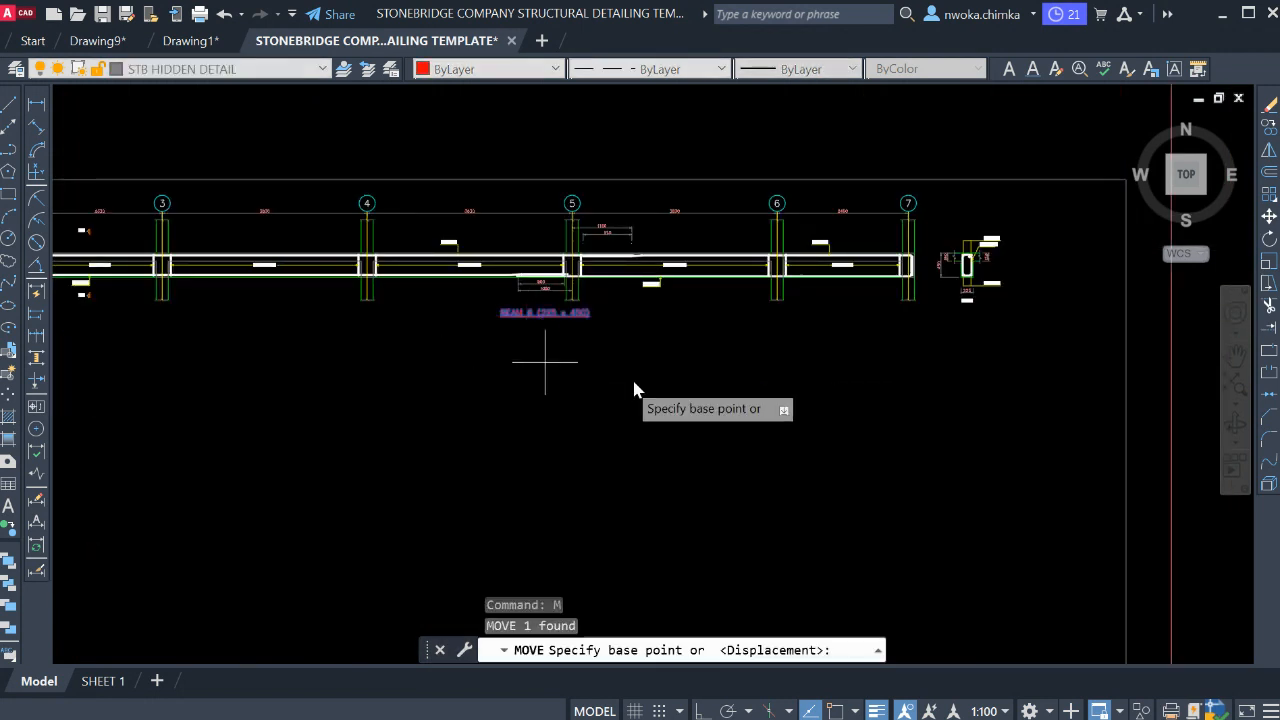
left_click(634, 379)
left_click(558, 374)
scroll(517, 347, "down", 4)
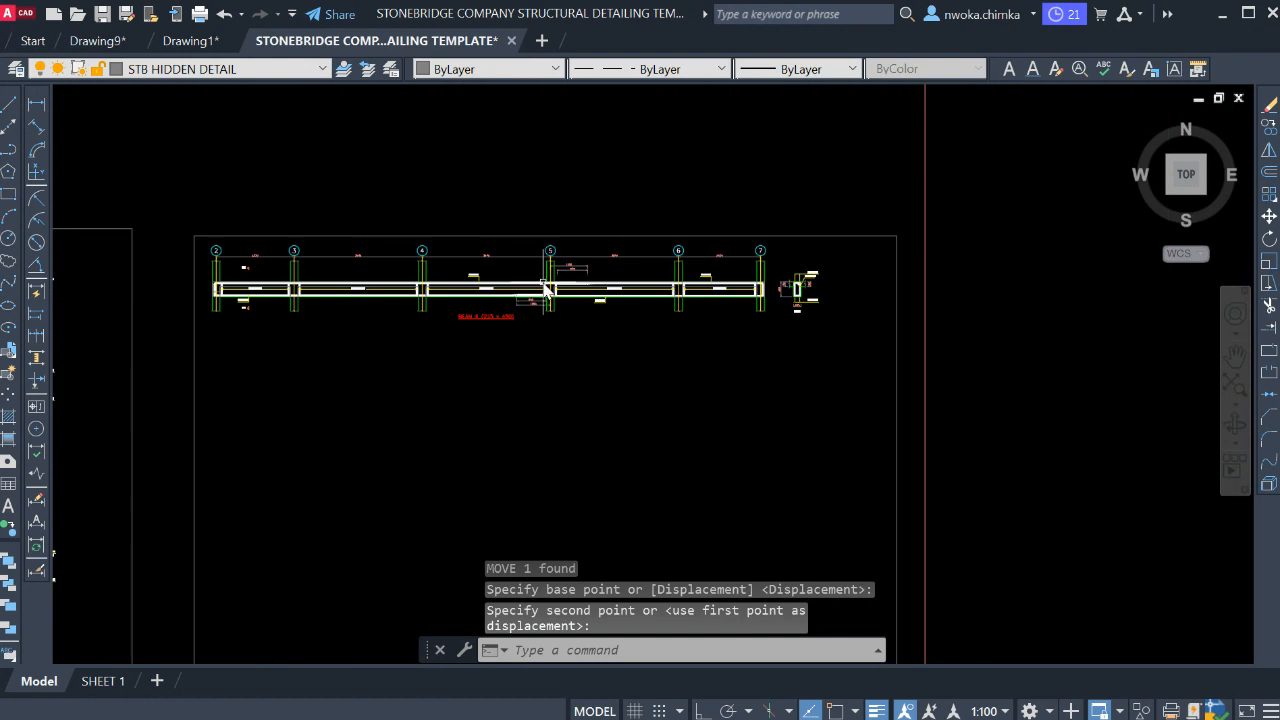
scroll(510, 314, "up", 5)
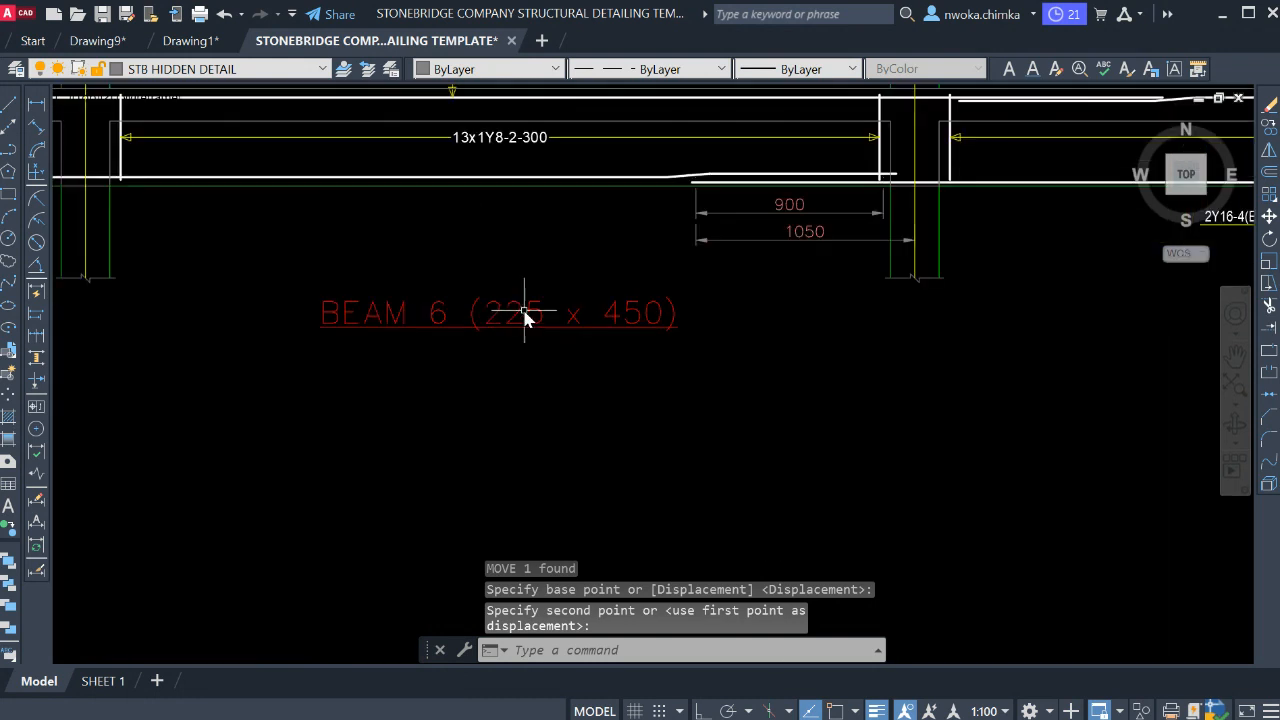
- Erase the 1B12, 1B10, 1B9 and 1B8 span labels along BEAM 6 on grid line C of the floor plan
scroll(660, 337, "down", 5)
scroll(601, 330, "down", 5)
middle_click_drag(543, 314, 623, 463)
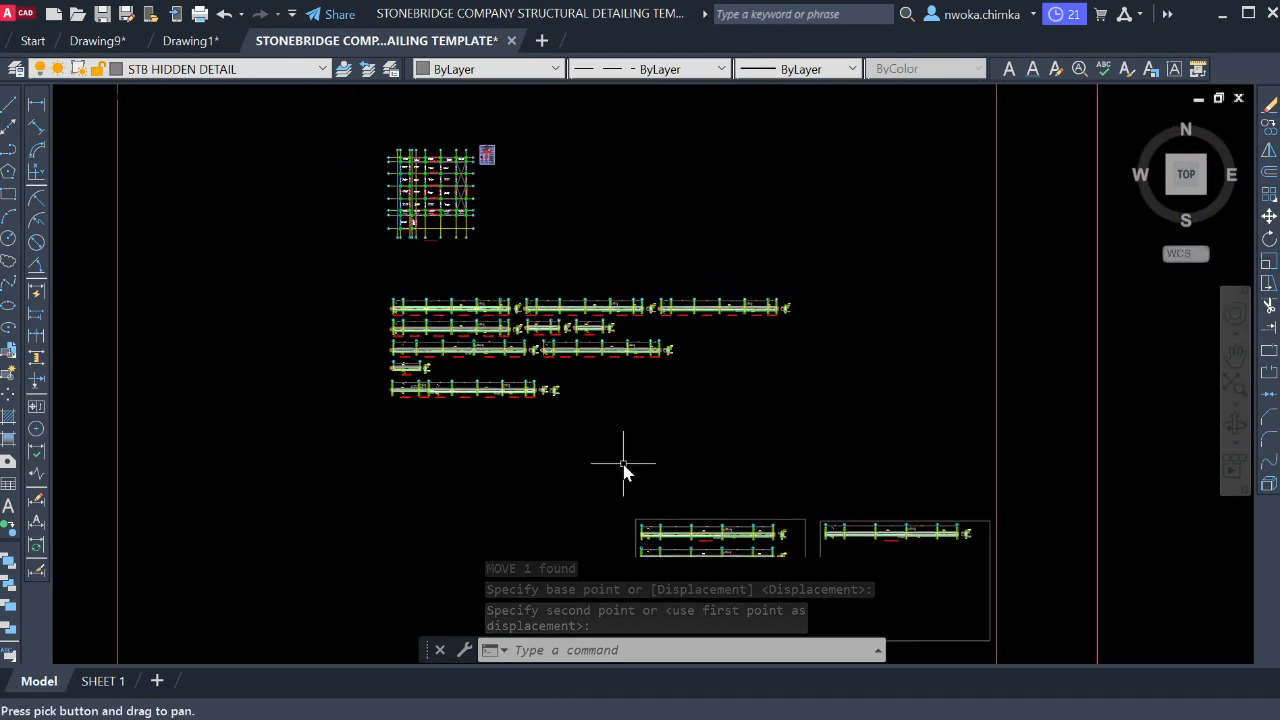
scroll(456, 224, "up", 10)
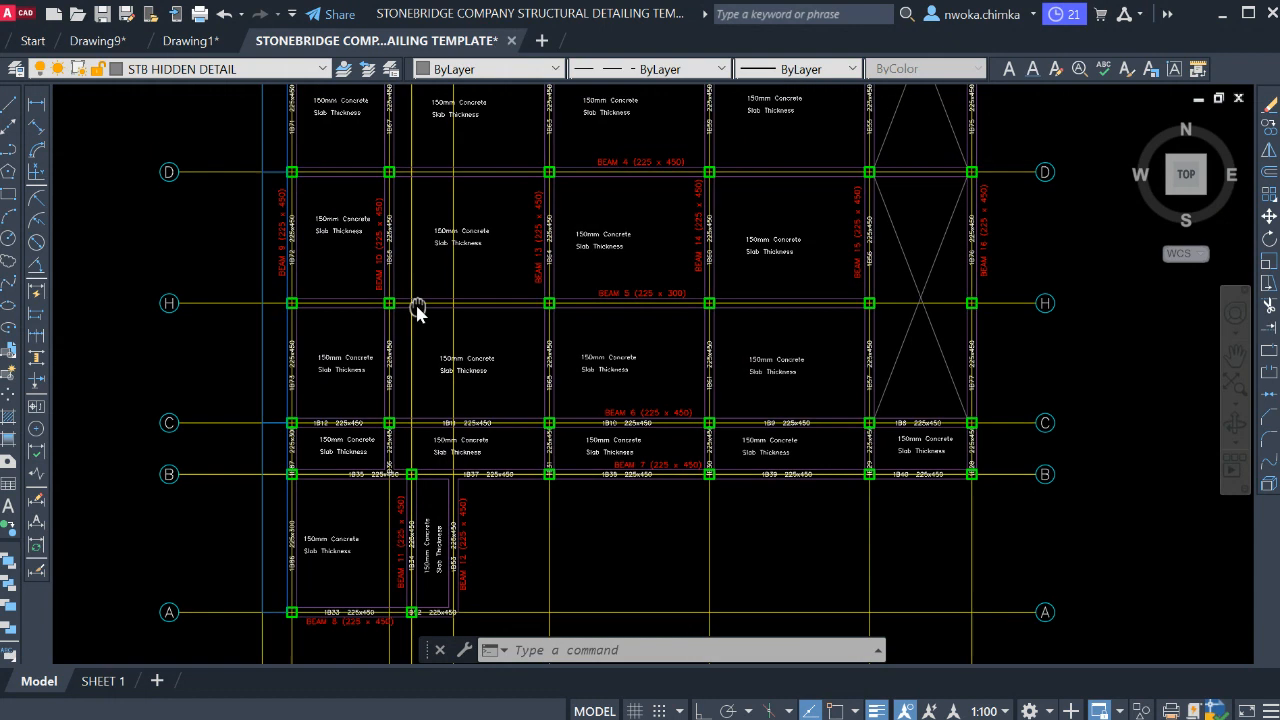
scroll(320, 440, "up", 5)
left_click(296, 367)
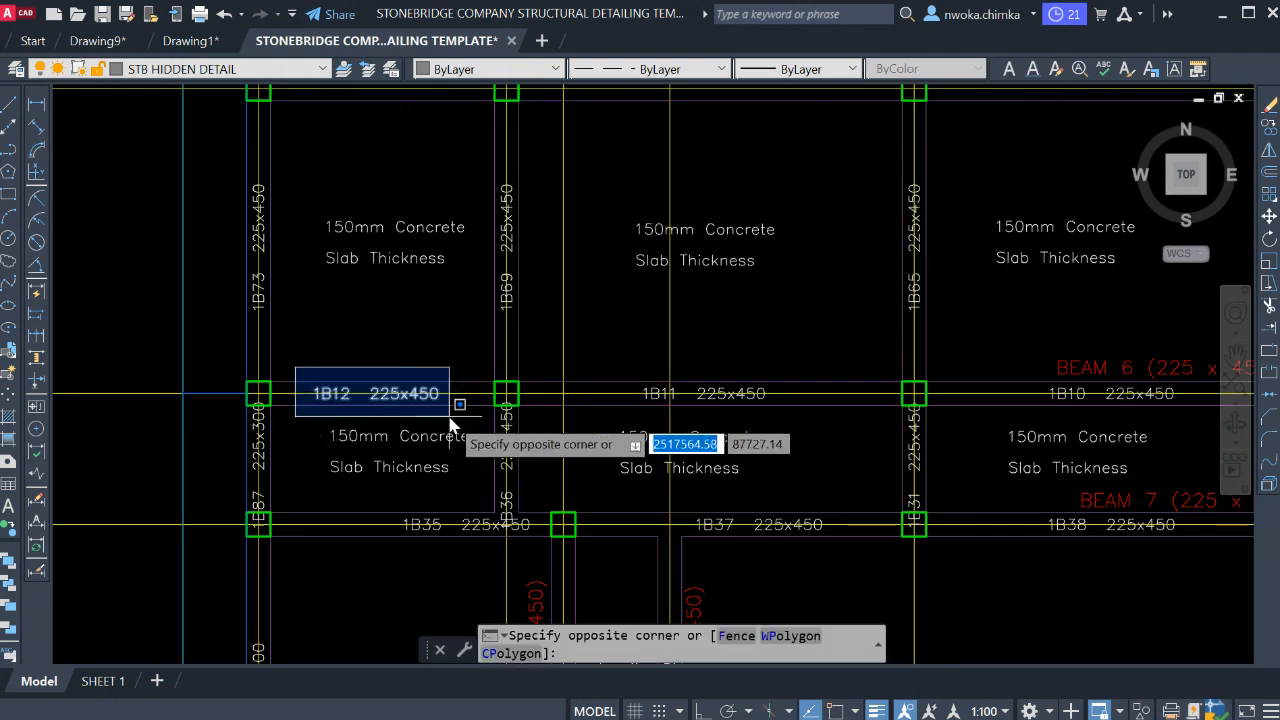
left_click(450, 430)
left_click(583, 355)
left_click(785, 396)
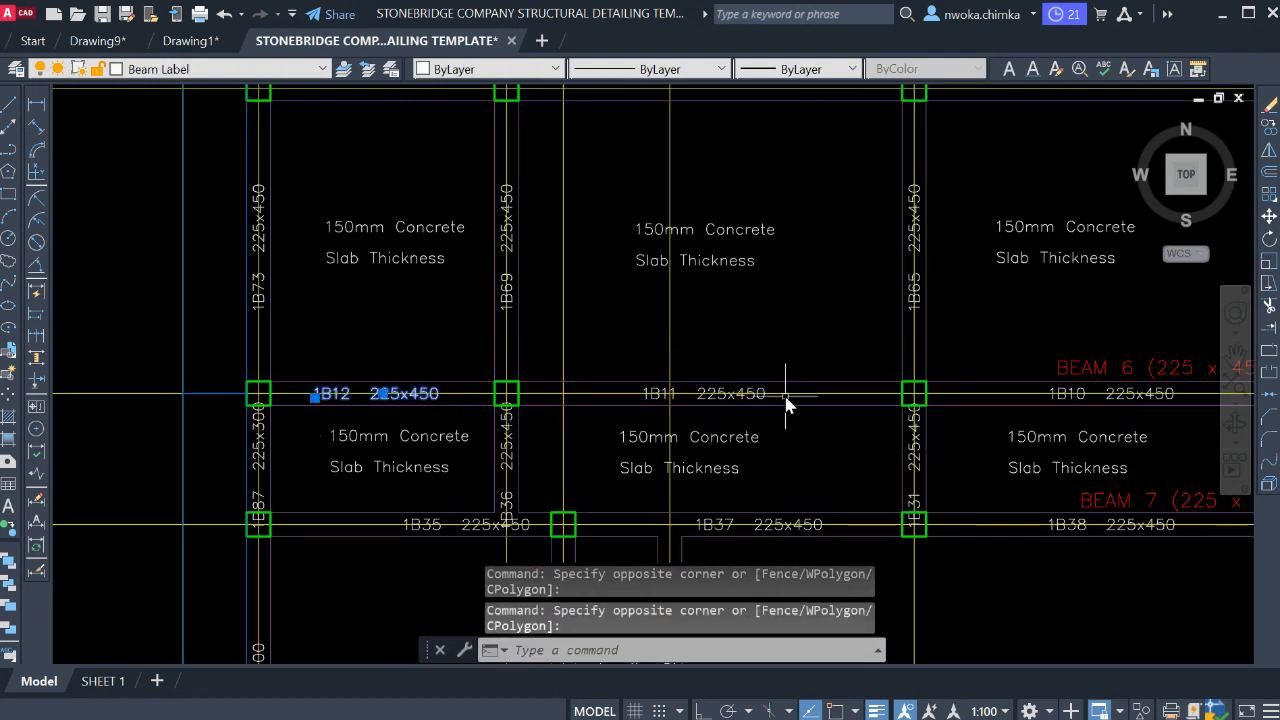
middle_click_drag(998, 415, 540, 349)
scroll(546, 322, "up", 2)
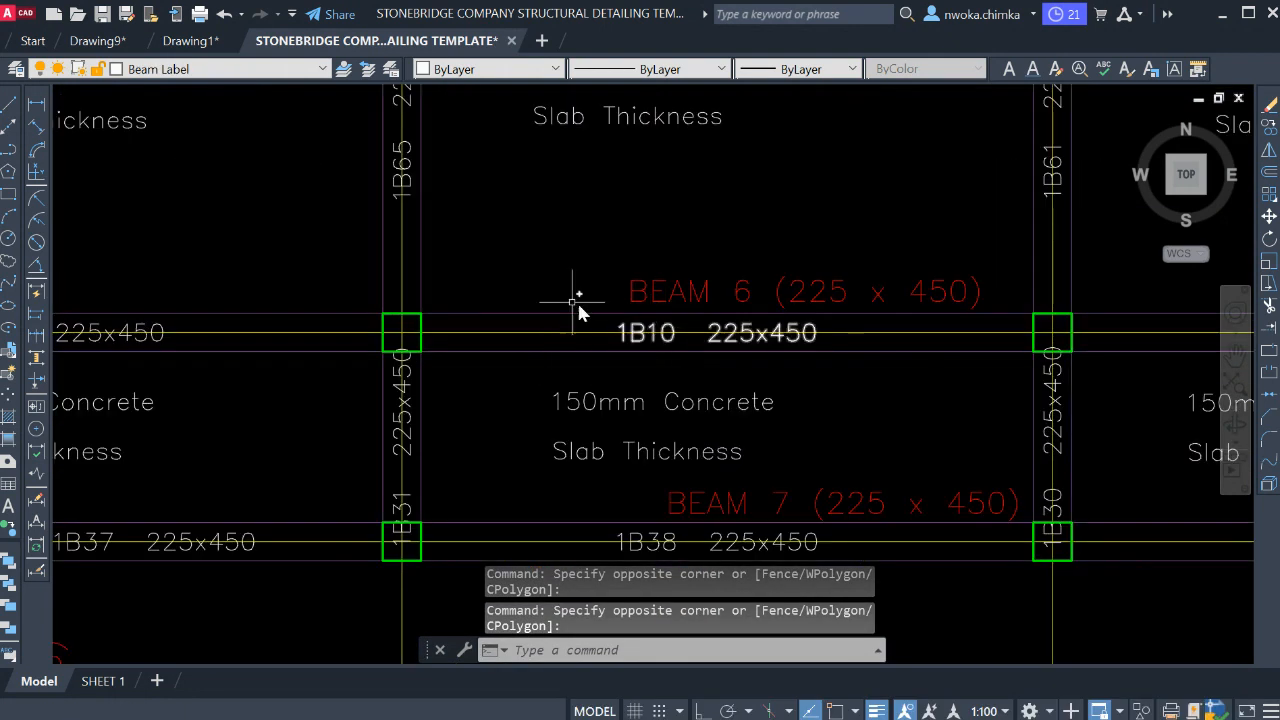
left_click(566, 315)
left_click(829, 365)
middle_click_drag(873, 323, 291, 302)
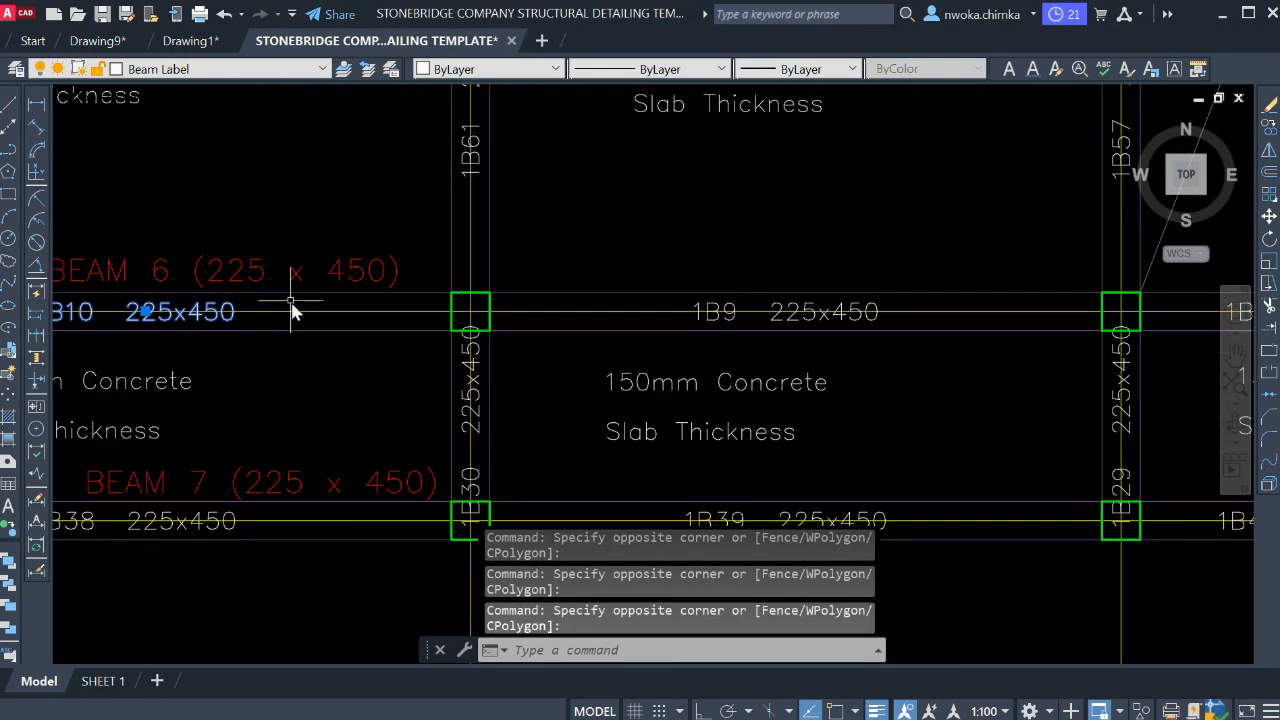
left_click(591, 259)
left_click(934, 360)
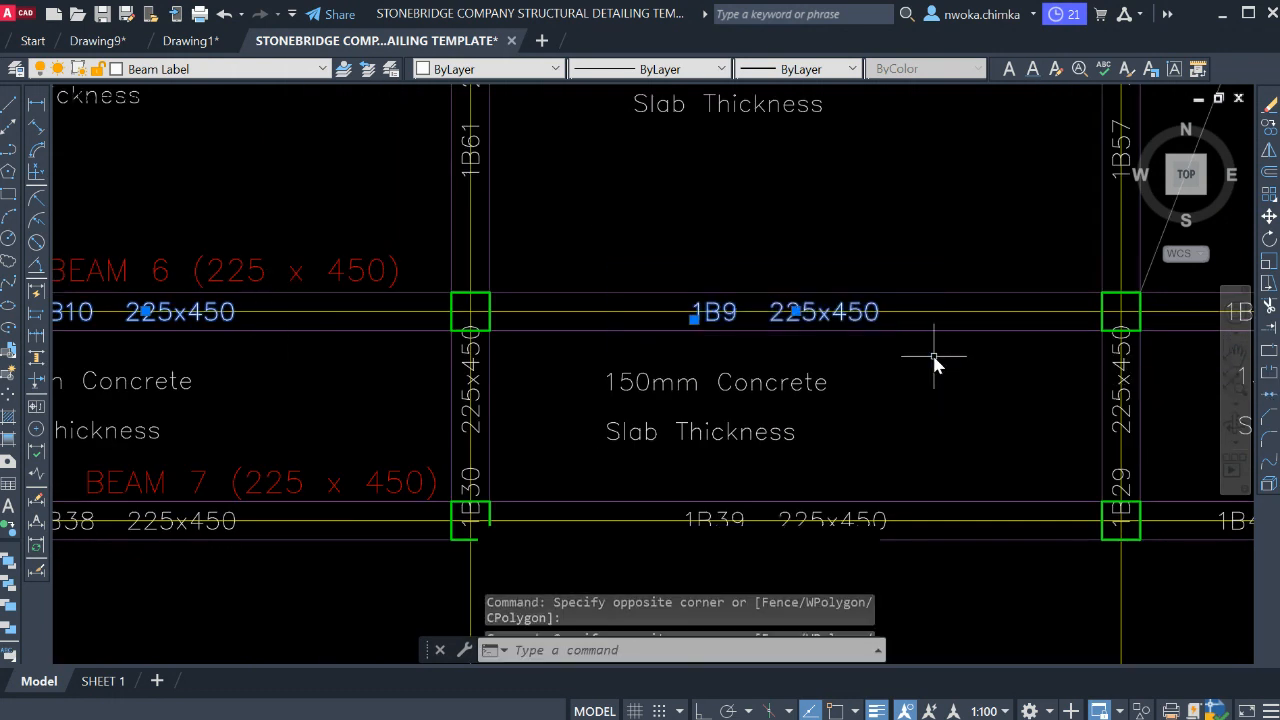
middle_click_drag(934, 360, 497, 374)
left_click(790, 278)
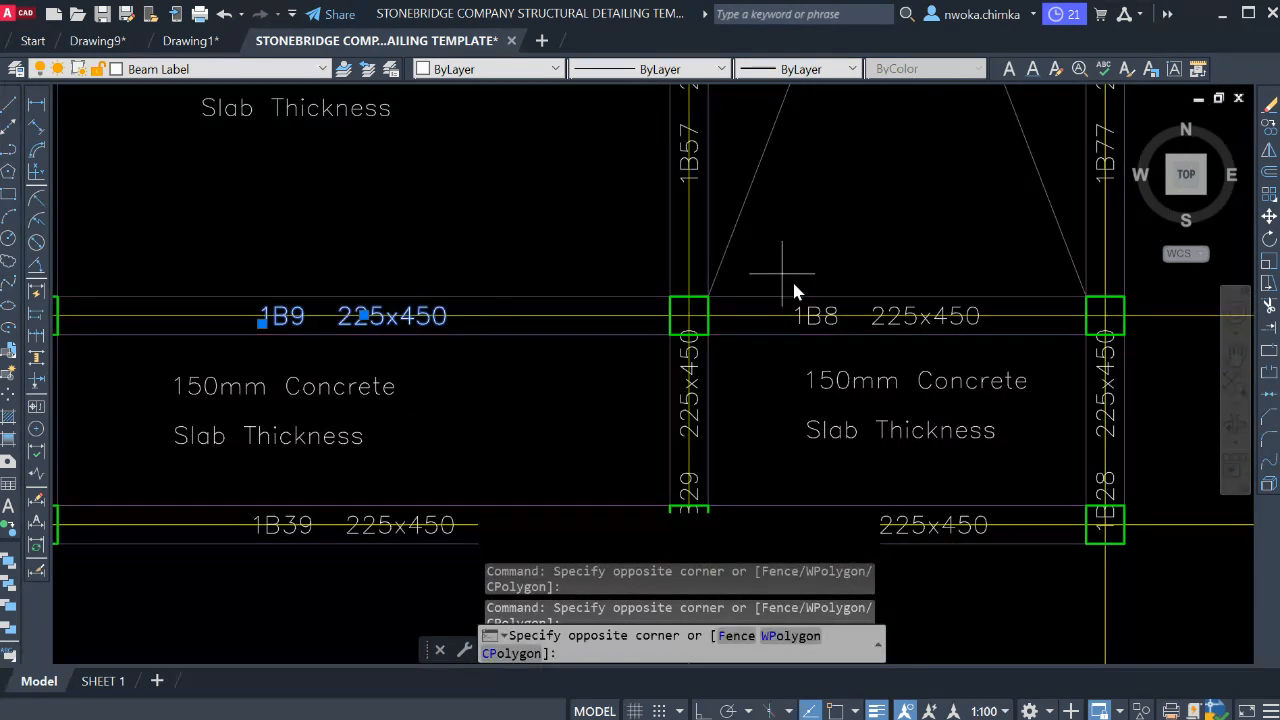
left_click(1005, 334)
type("e")
key("Return")
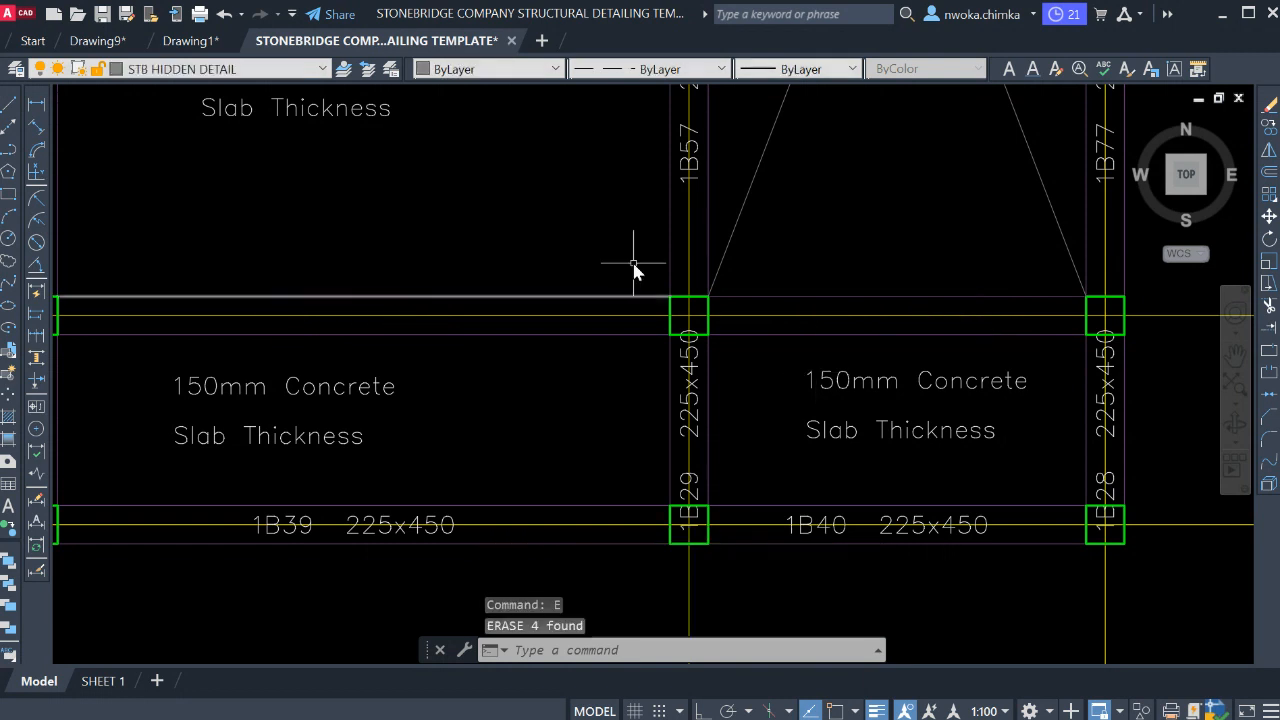
- Examine the span labels along BEAM 7 on grid line B of the floor plan
scroll(920, 466, "down", 5)
scroll(829, 320, "up", 5)
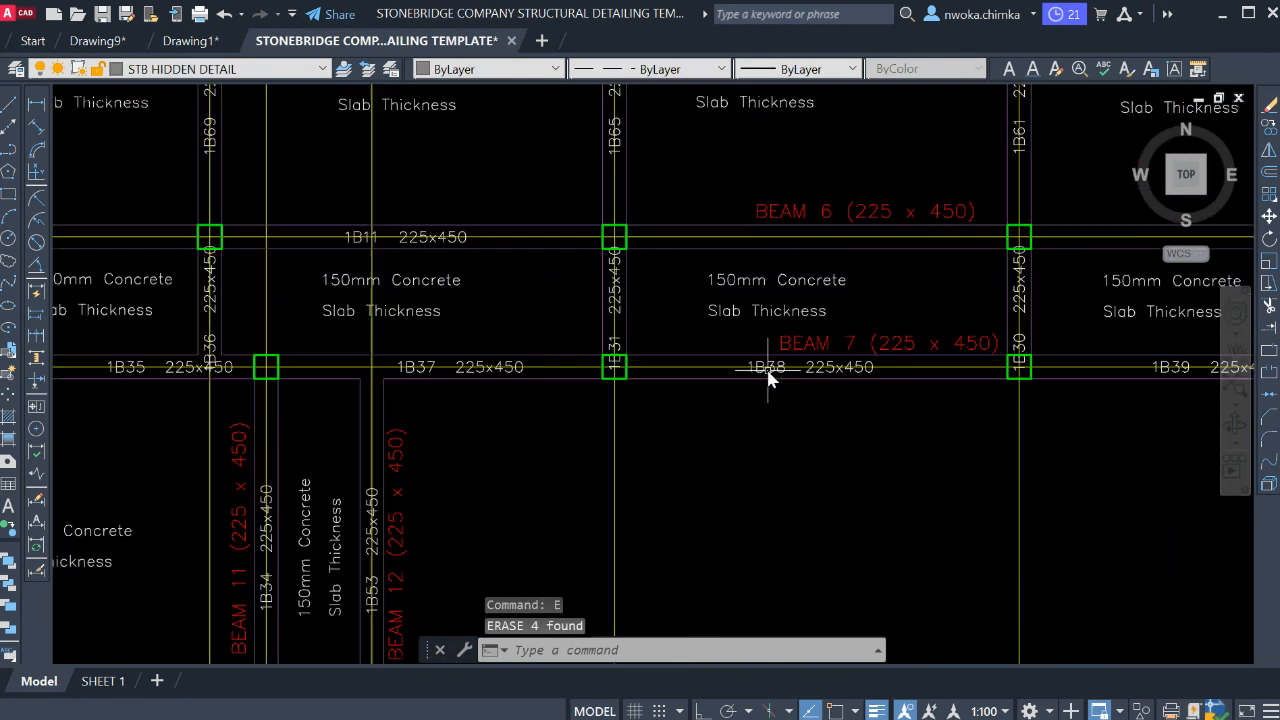
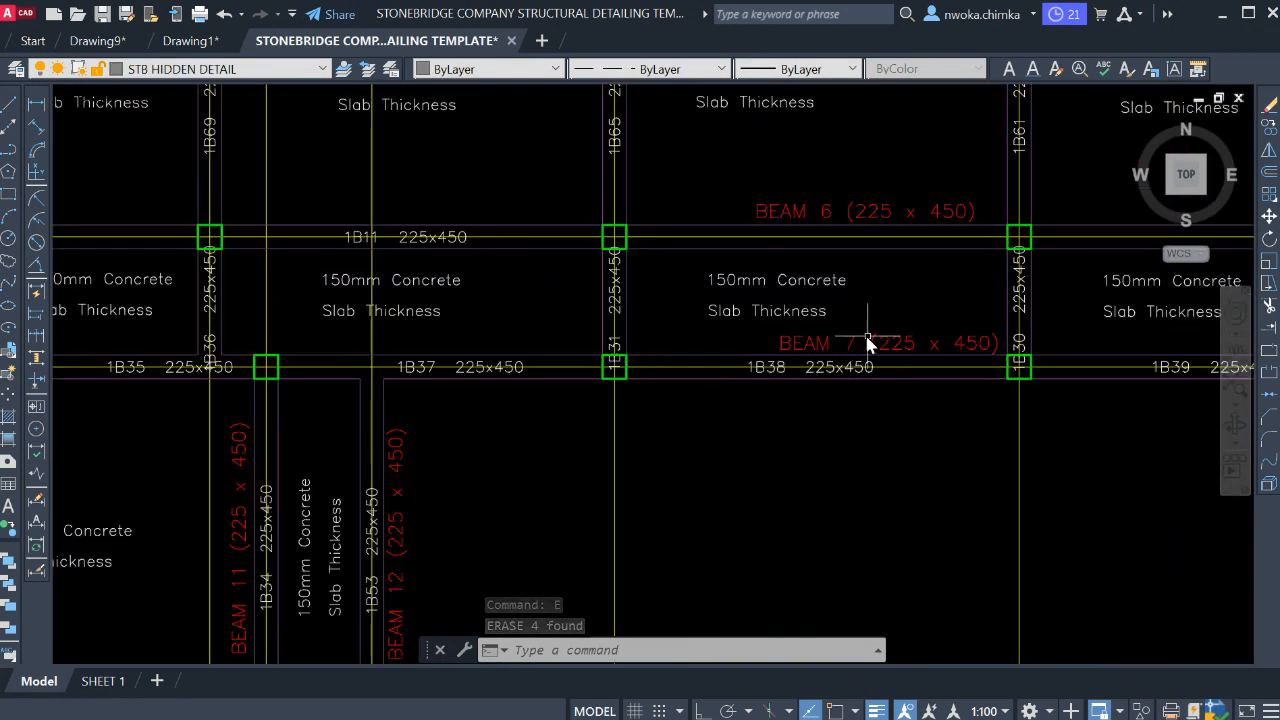
scroll(983, 337, "down", 2)
scroll(440, 368, "up", 6)
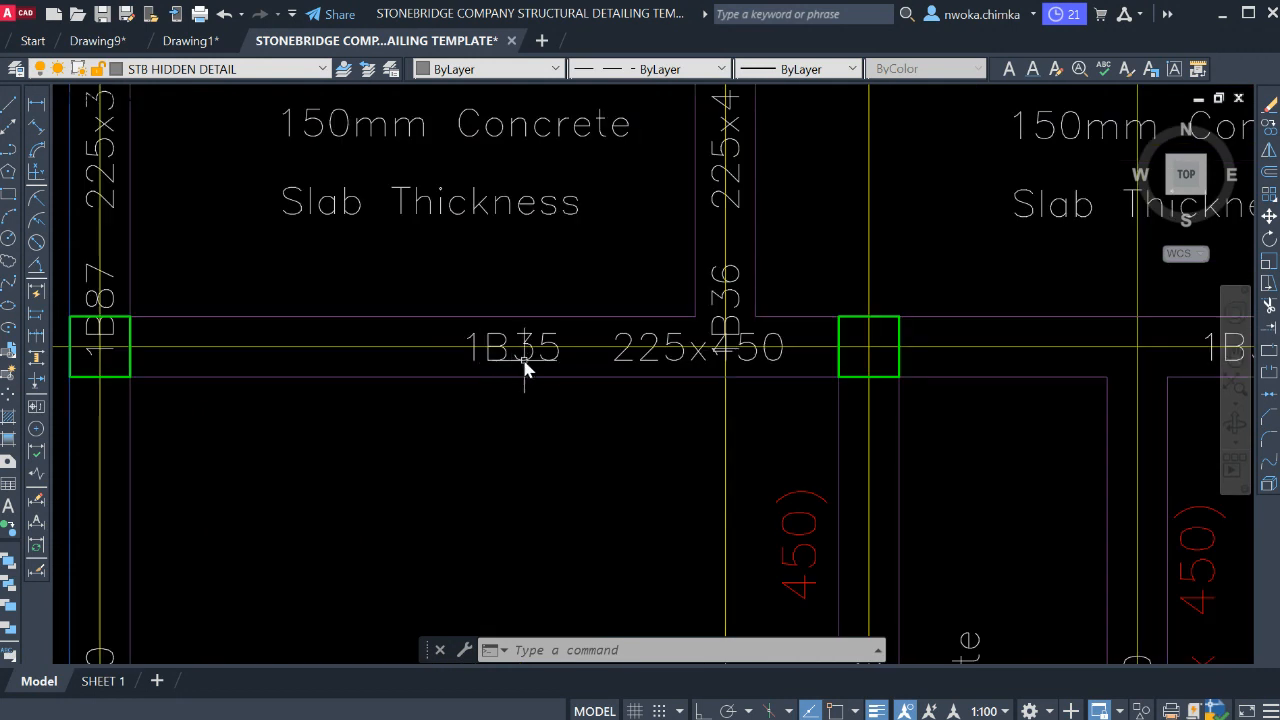
scroll(323, 343, "down", 8)
scroll(741, 340, "up", 6)
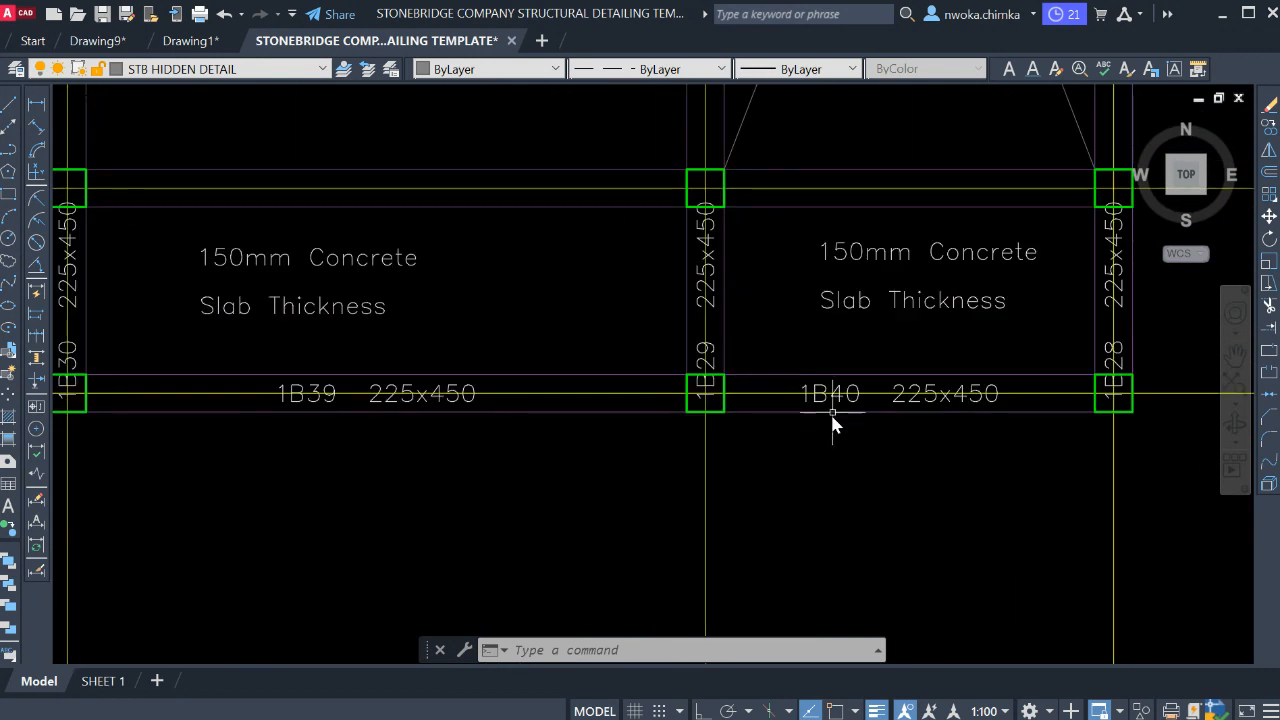
scroll(834, 420, "down", 6)
scroll(316, 375, "up", 4)
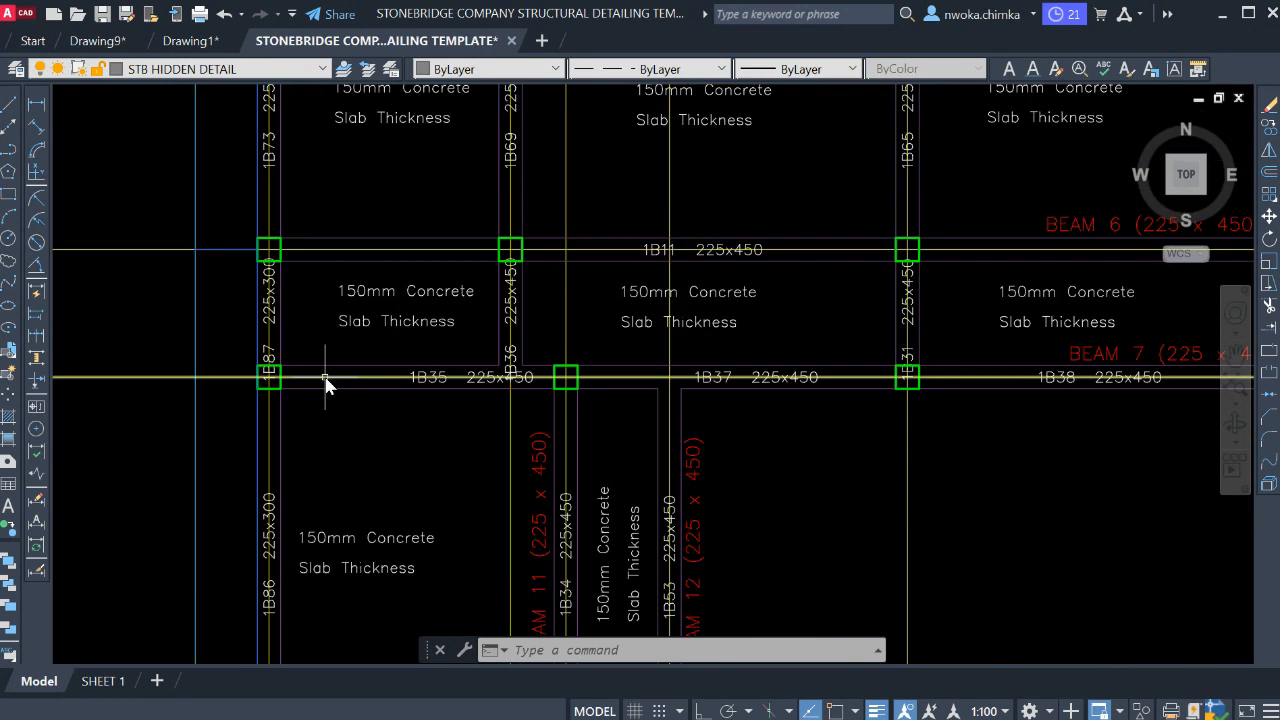
scroll(388, 362, "down", 2)
middle_click_drag(1030, 359, 380, 346)
middle_click_drag(192, 319, 397, 298)
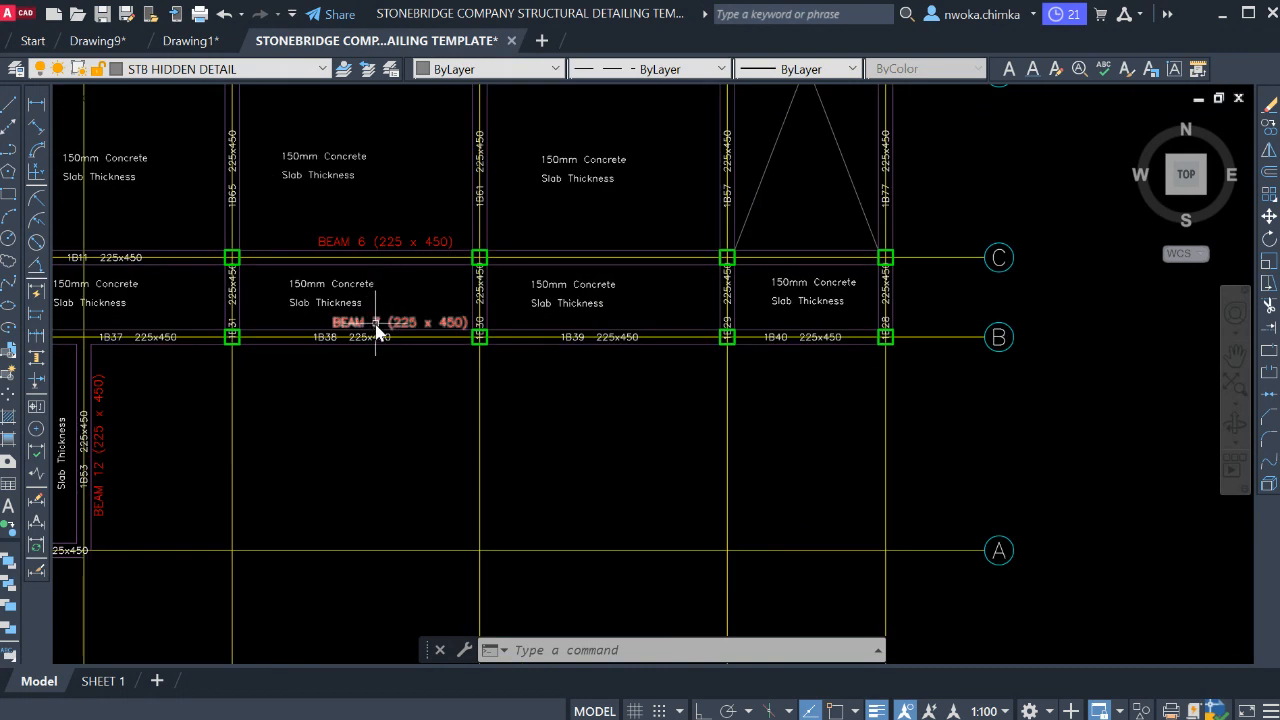
scroll(376, 327, "up", 3)
scroll(506, 313, "down", 3)
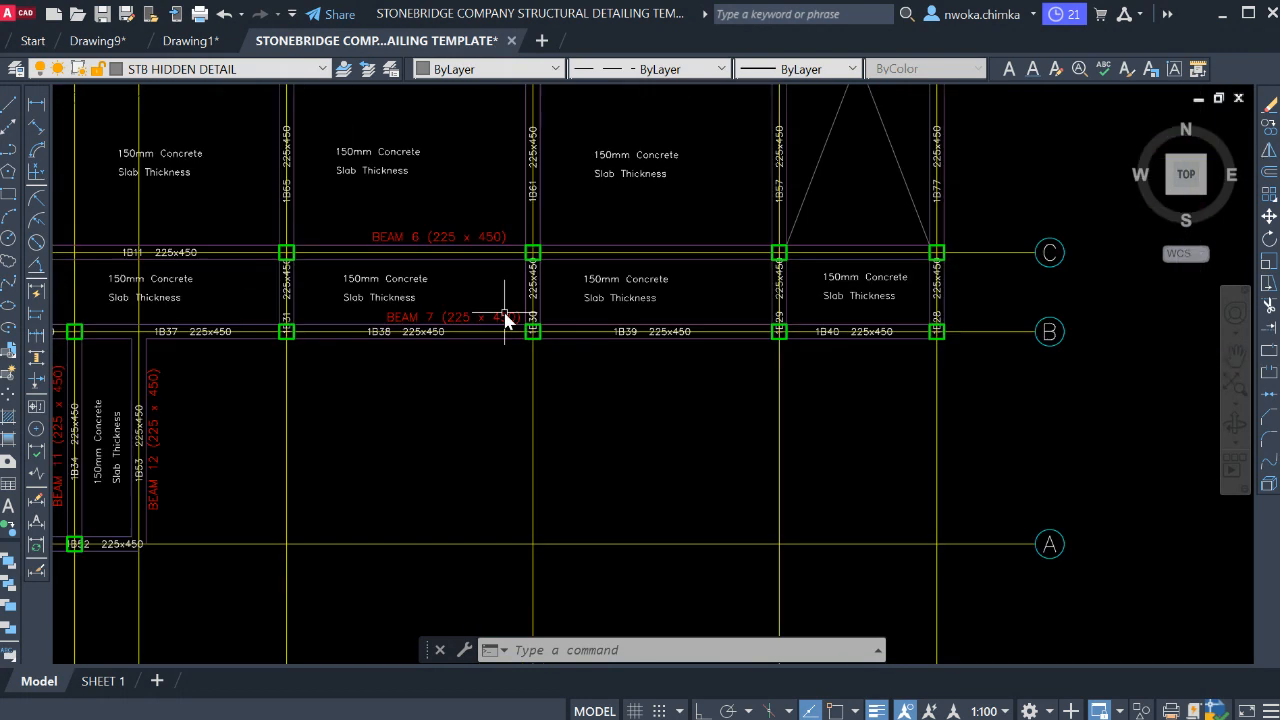
middle_click_drag(261, 338, 639, 352)
scroll(362, 341, "up", 7)
scroll(362, 345, "down", 10)
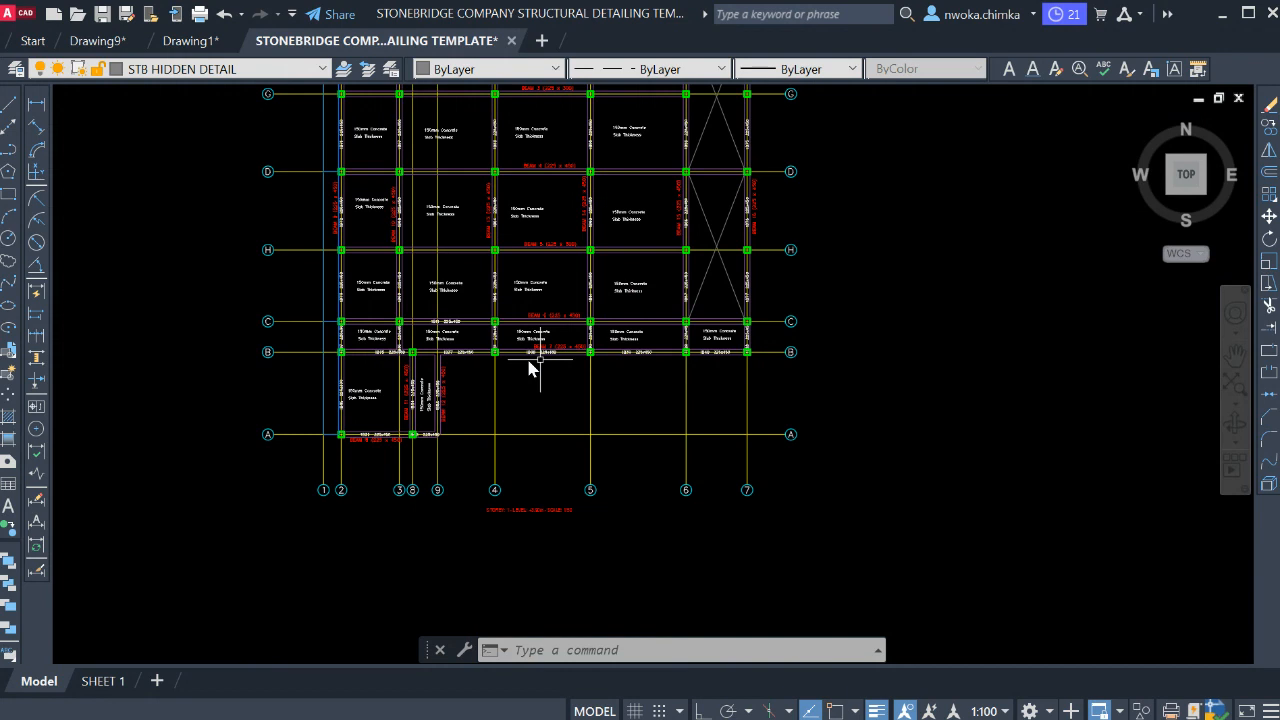
scroll(737, 349, "up", 9)
scroll(631, 336, "down", 5)
scroll(600, 290, "down", 6)
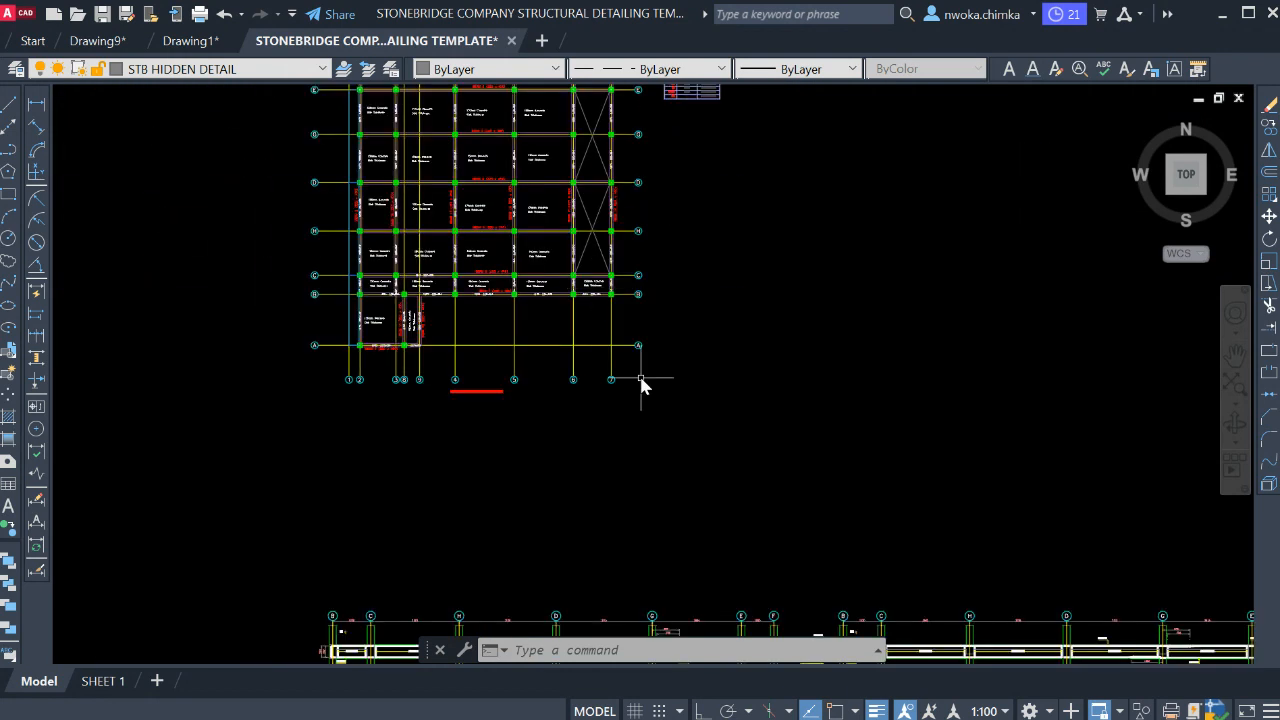
- Look through the remaining beam details for the elevation containing spans 1B35, 1B37, 1B38, 1B39 and 1B40
middle_click_drag(645, 385, 580, 254)
scroll(597, 346, "down", 2)
mouse_move(662, 347)
middle_mouse_down()
mouse_move(604, 296)
mouse_move(608, 257)
middle_mouse_up()
middle_click_drag(956, 340, 694, 336)
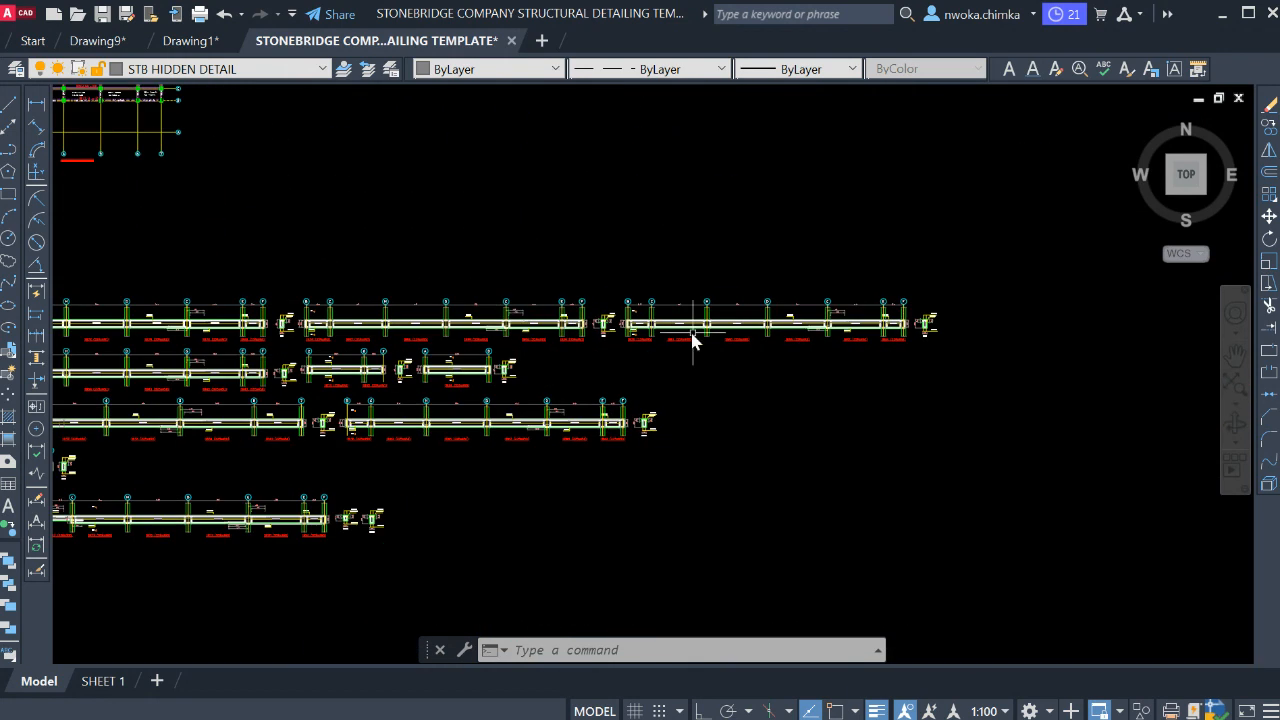
scroll(696, 335, "up", 4)
scroll(494, 355, "up", 4)
scroll(507, 354, "down", 3)
scroll(883, 297, "down", 3)
scroll(882, 308, "down", 2)
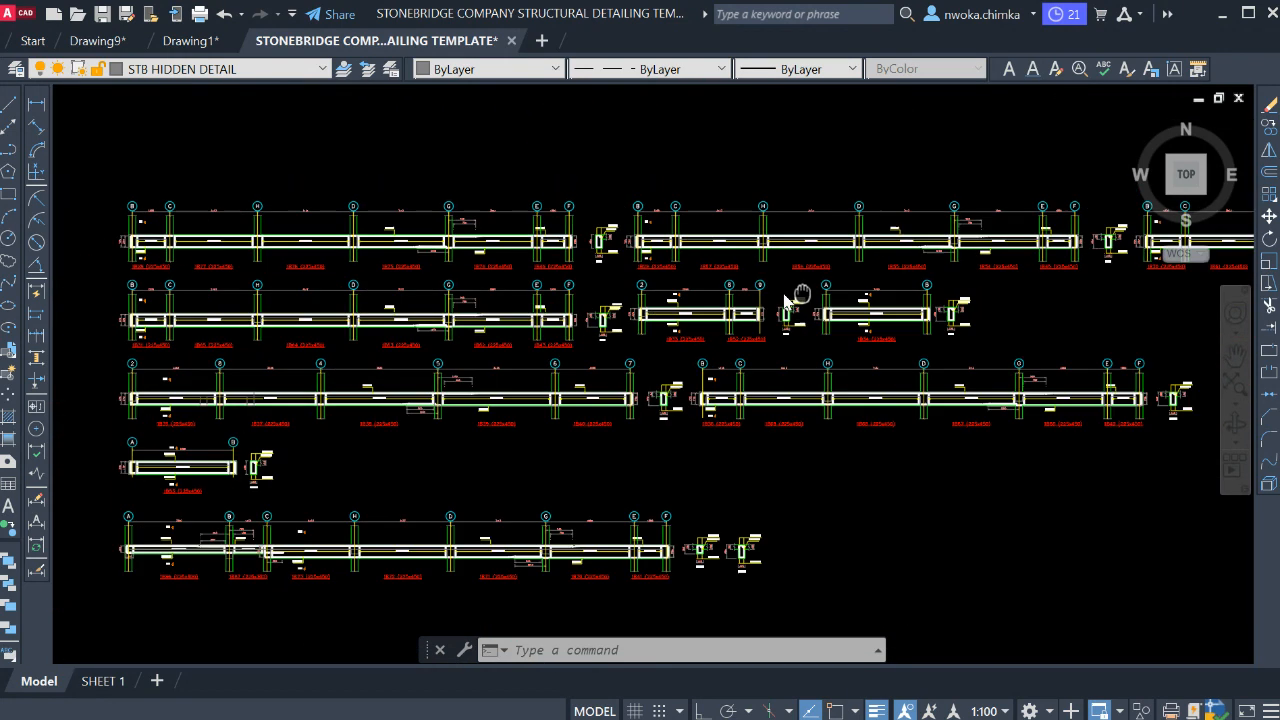
scroll(594, 351, "up", 7)
scroll(332, 403, "down", 4)
middle_click_drag(355, 346, 369, 532)
middle_click_drag(338, 316, 324, 466)
scroll(327, 269, "up", 2)
middle_click_drag(325, 336, 310, 238)
middle_click_drag(351, 427, 320, 367)
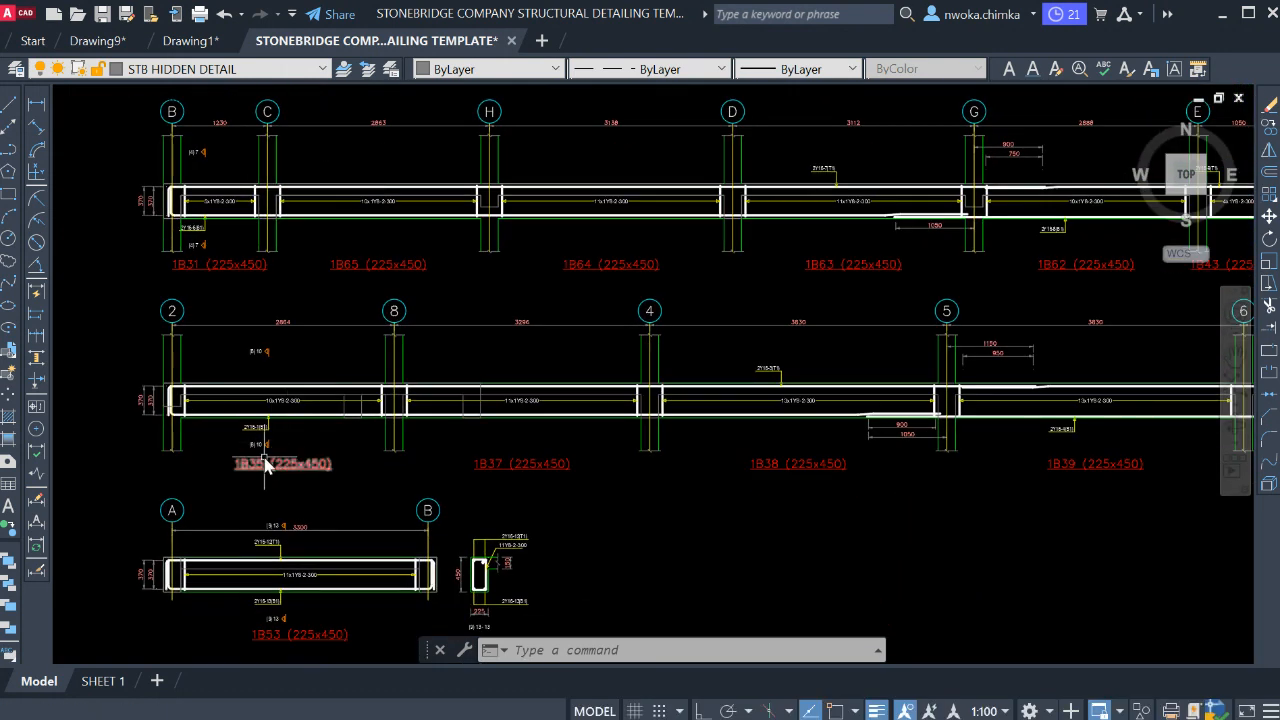
middle_click_drag(266, 466, 214, 434)
scroll(866, 437, "down", 2)
scroll(780, 434, "down", 1)
scroll(780, 425, "up", 4)
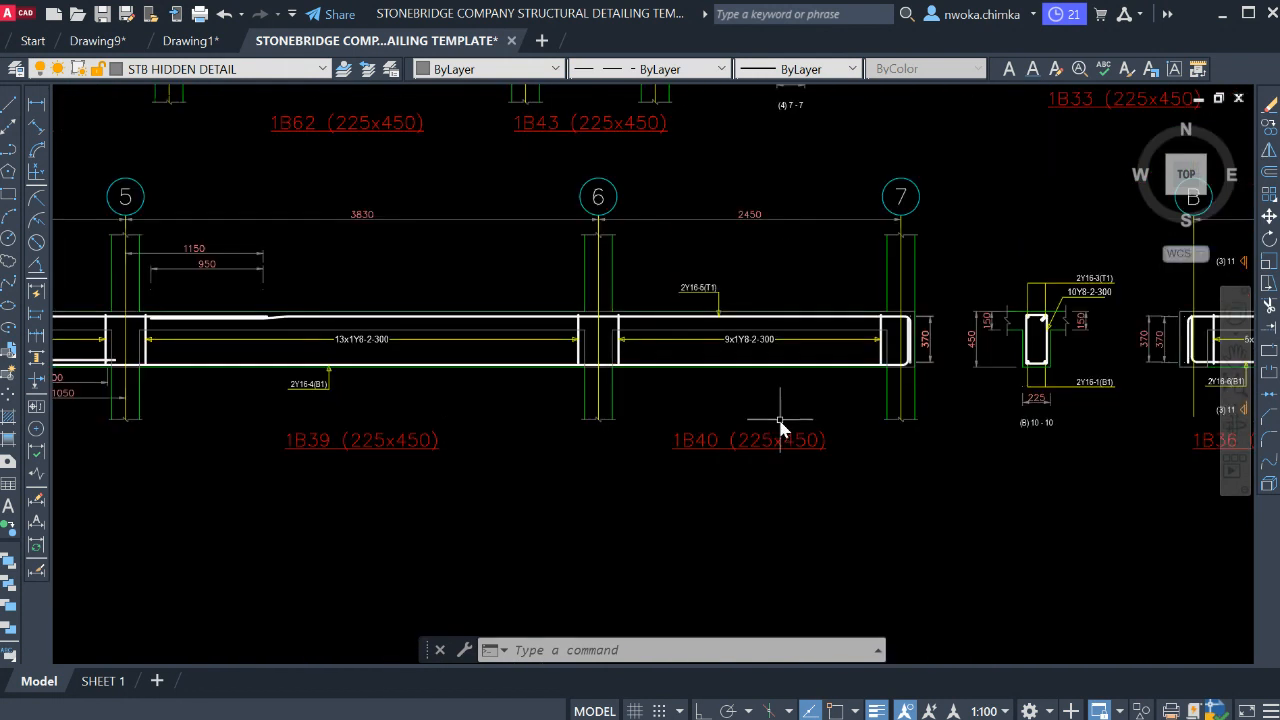
scroll(815, 417, "down", 3)
middle_click_drag(250, 384, 394, 383)
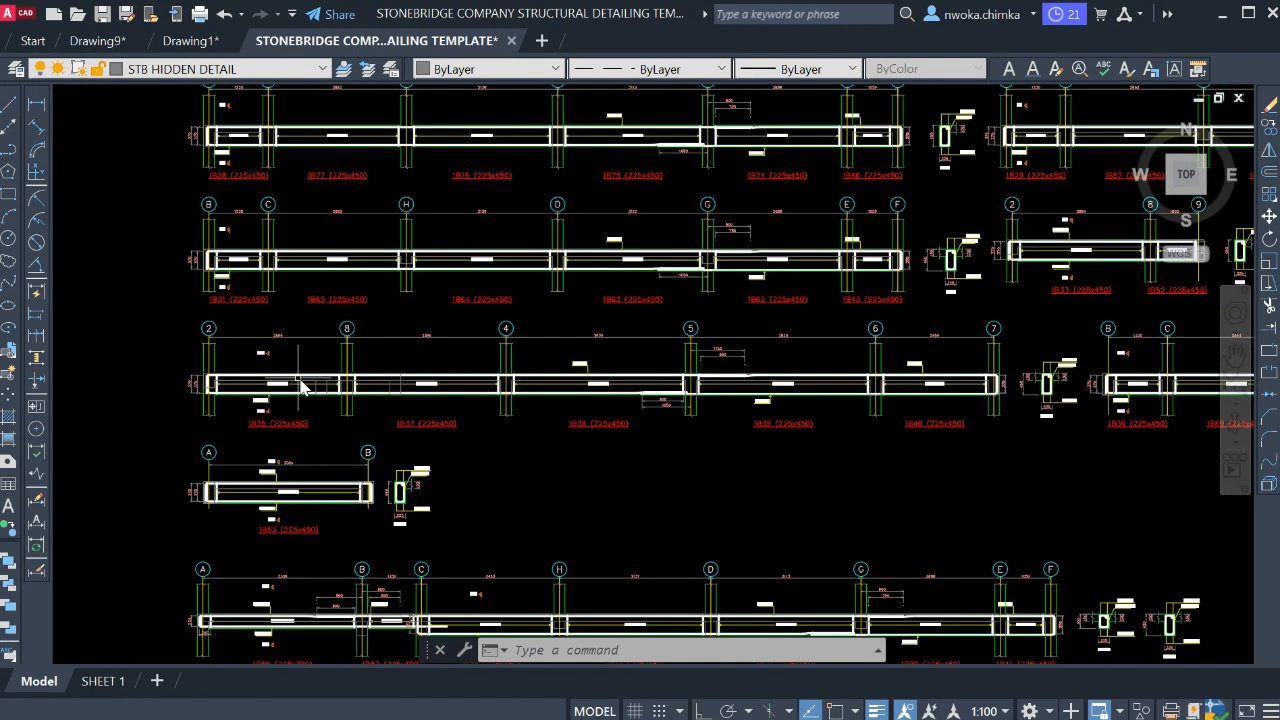
- Move the 1B35 to 1B40 beam elevation with its cross-section into the second sheet frame, directly below the BEAM 6 detail
left_click(152, 311)
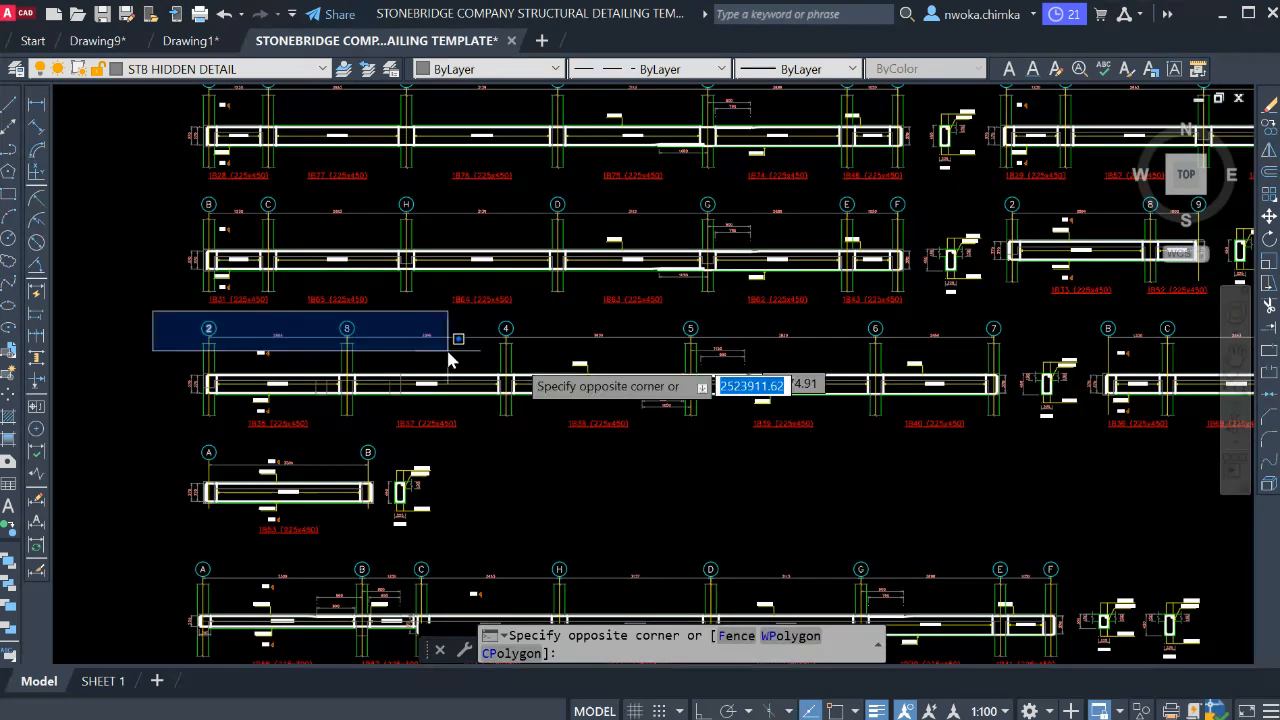
left_click(1076, 442)
left_click(1076, 350)
left_click(1025, 455)
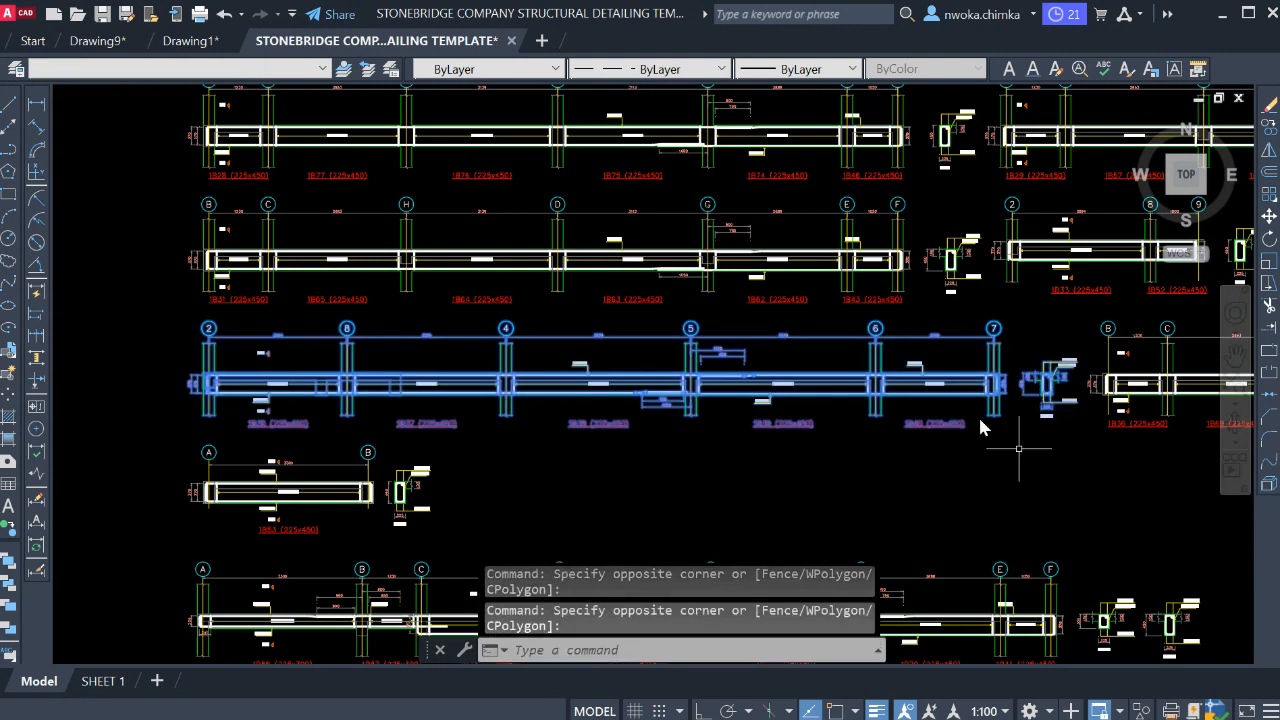
key("Return")
left_click(346, 378)
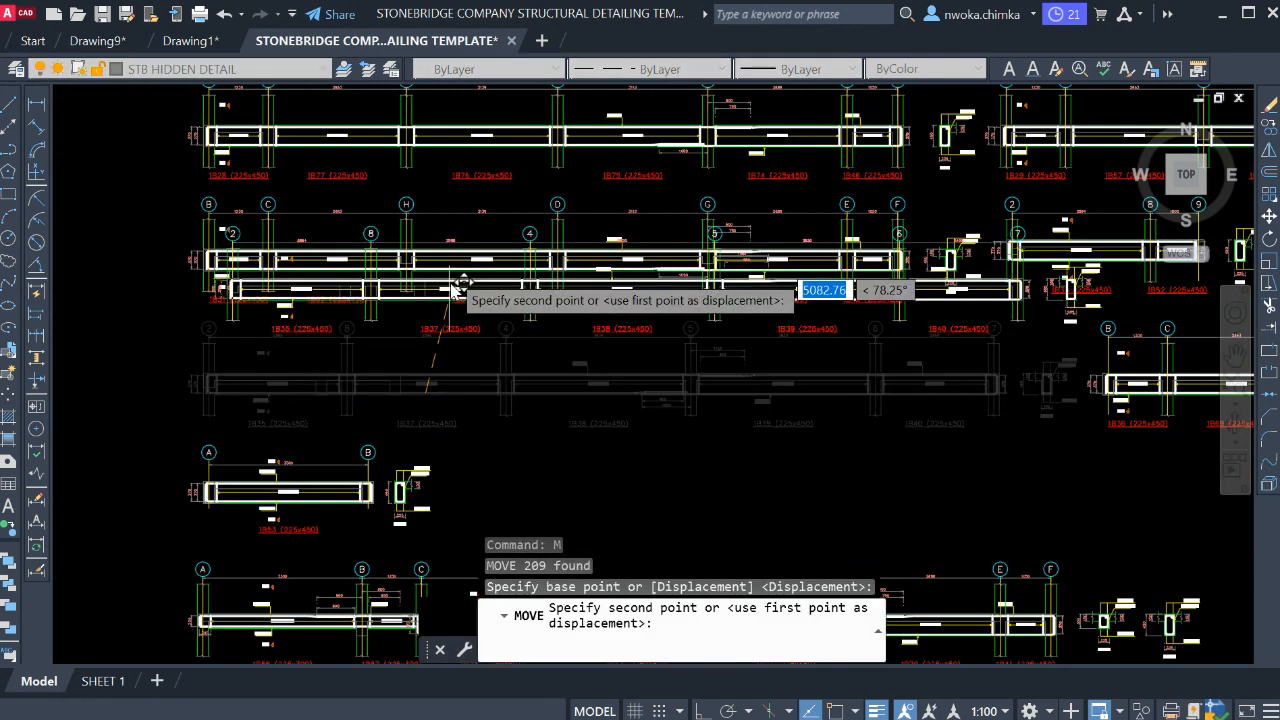
scroll(465, 302, "down", 4)
scroll(255, 292, "down", 2)
scroll(490, 300, "down", 2)
scroll(824, 516, "up", 6)
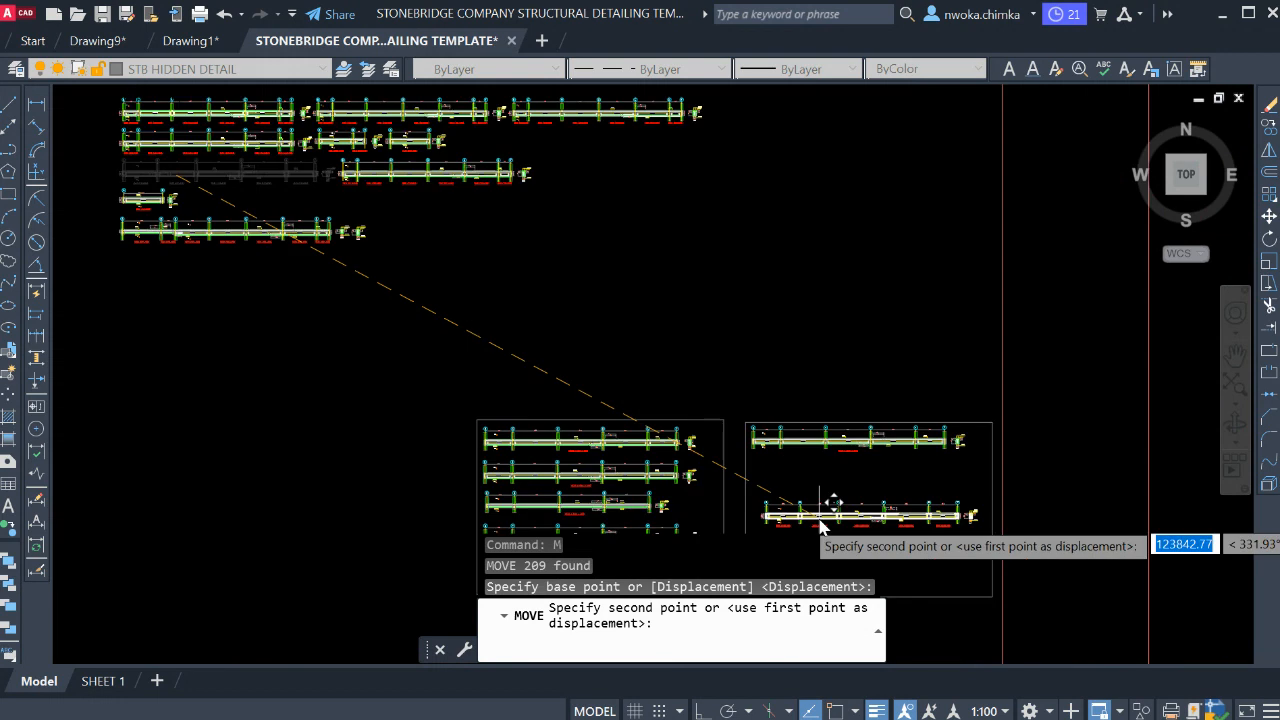
left_click(806, 445)
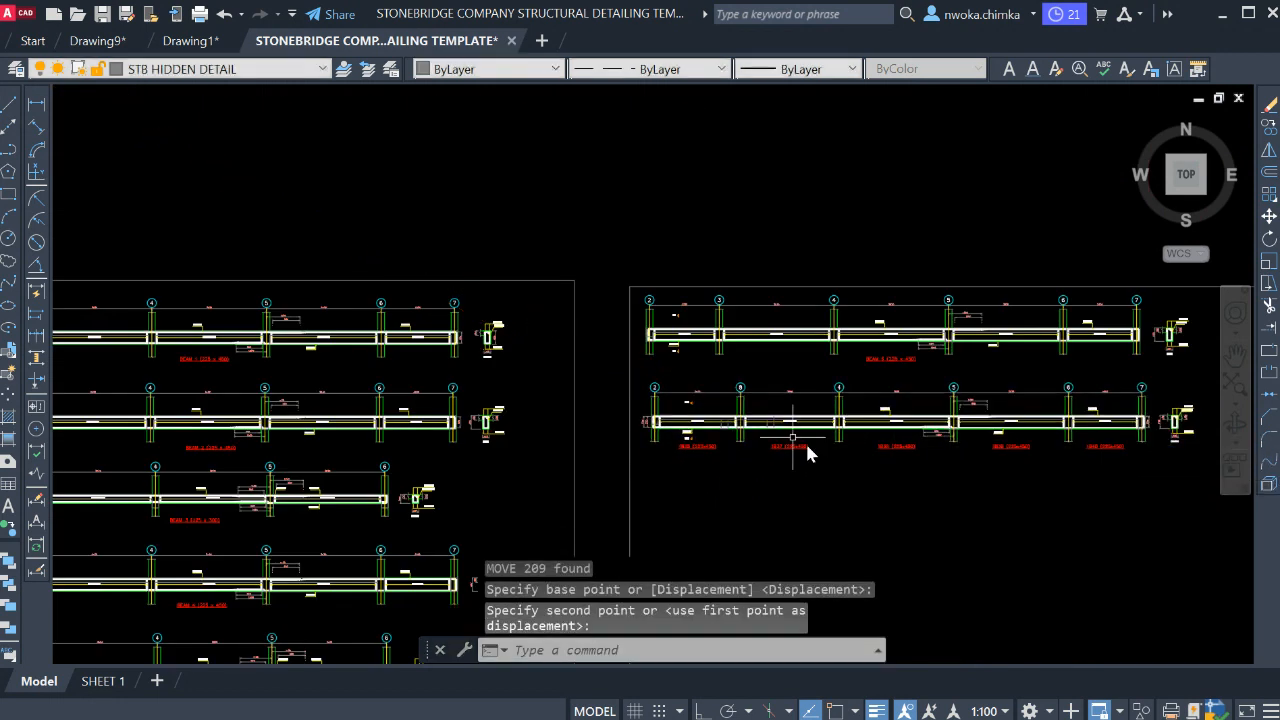
- Erase the 1B35, 1B37, 1B38, 1B39 and 1B40 span labels below the second elevation in the second sheet frame
middle_click_drag(808, 449, 655, 390)
scroll(860, 380, "up", 2)
left_click(990, 340)
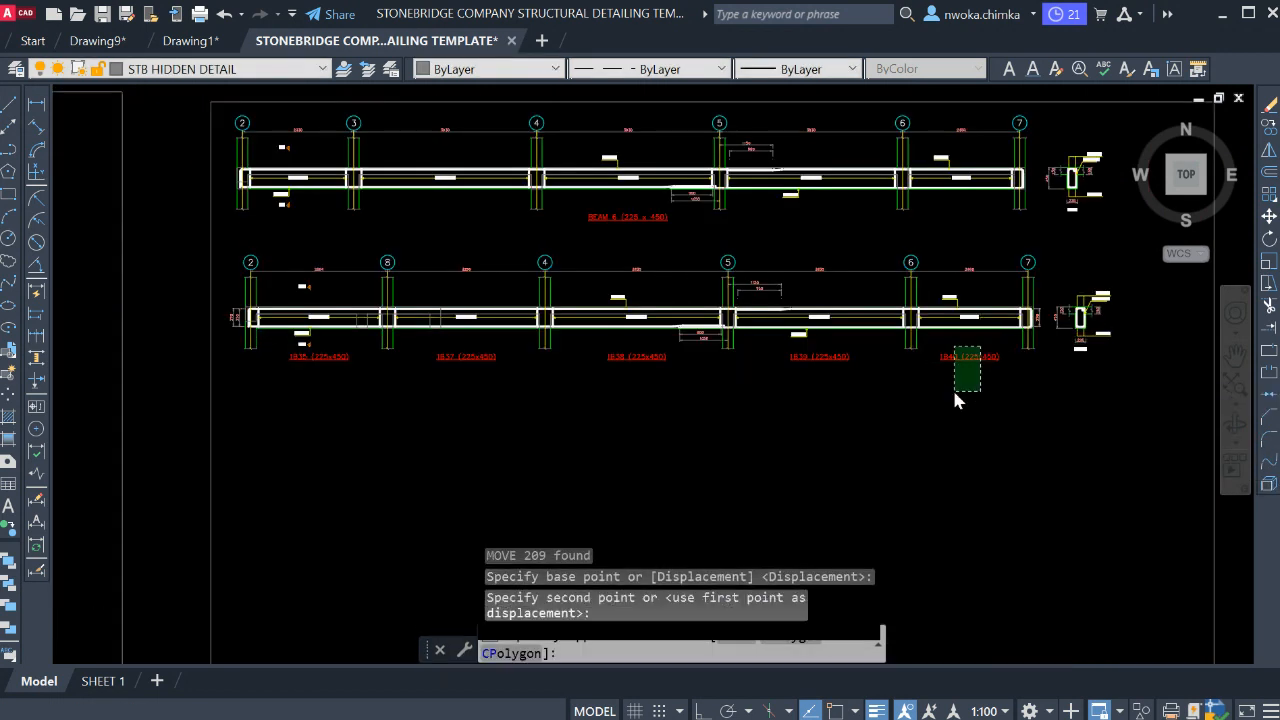
left_click(952, 387)
left_click(848, 346)
left_click(785, 368)
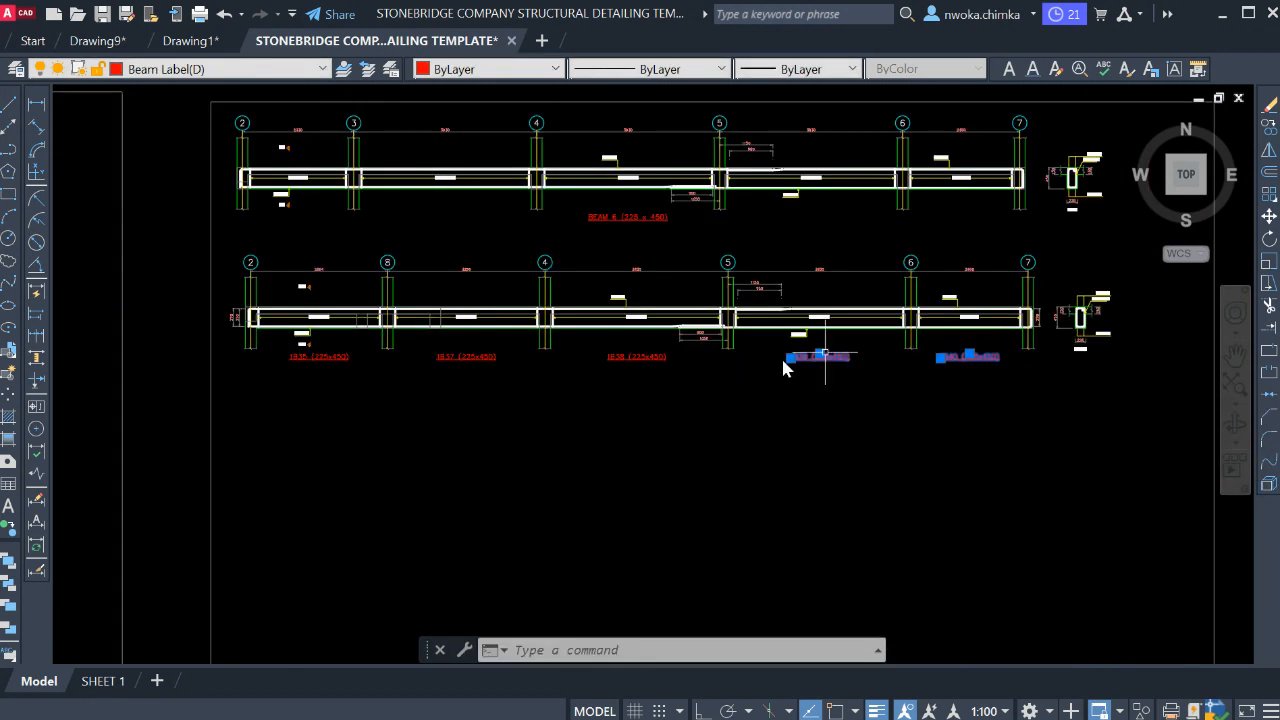
left_click(643, 349)
left_click(606, 386)
left_click(482, 348)
left_click(454, 360)
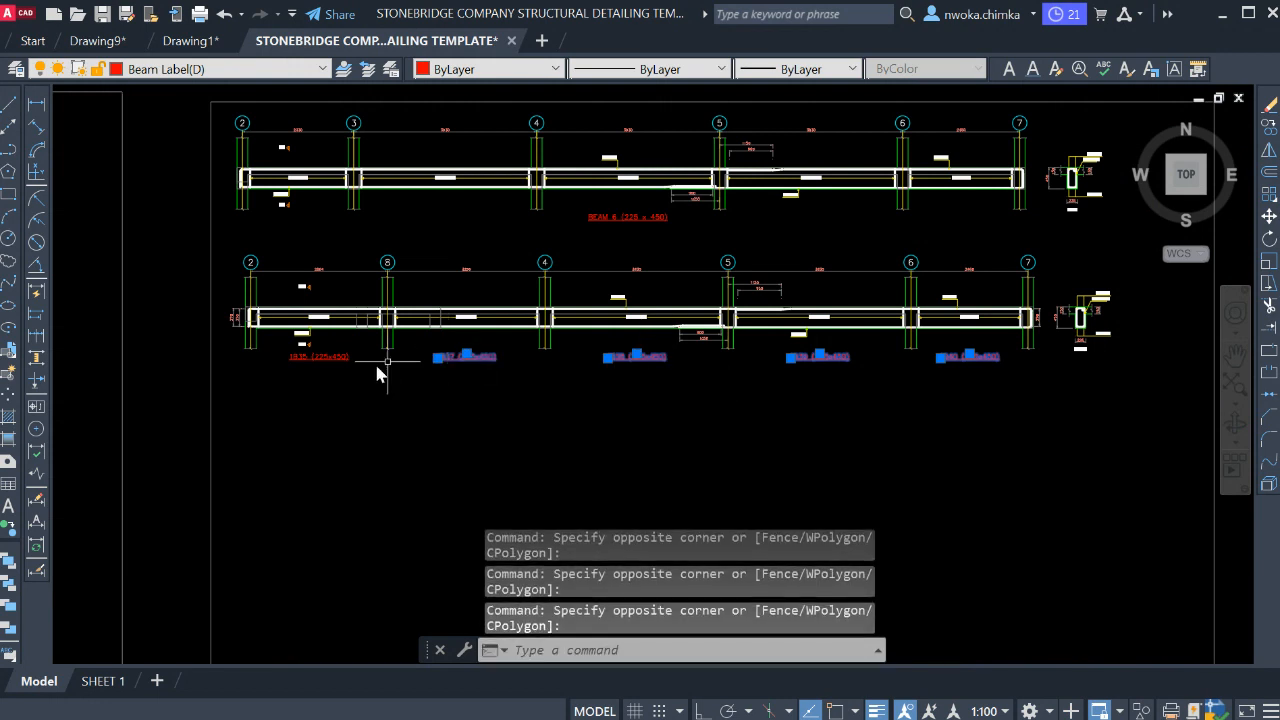
left_click(344, 357)
left_click(336, 376)
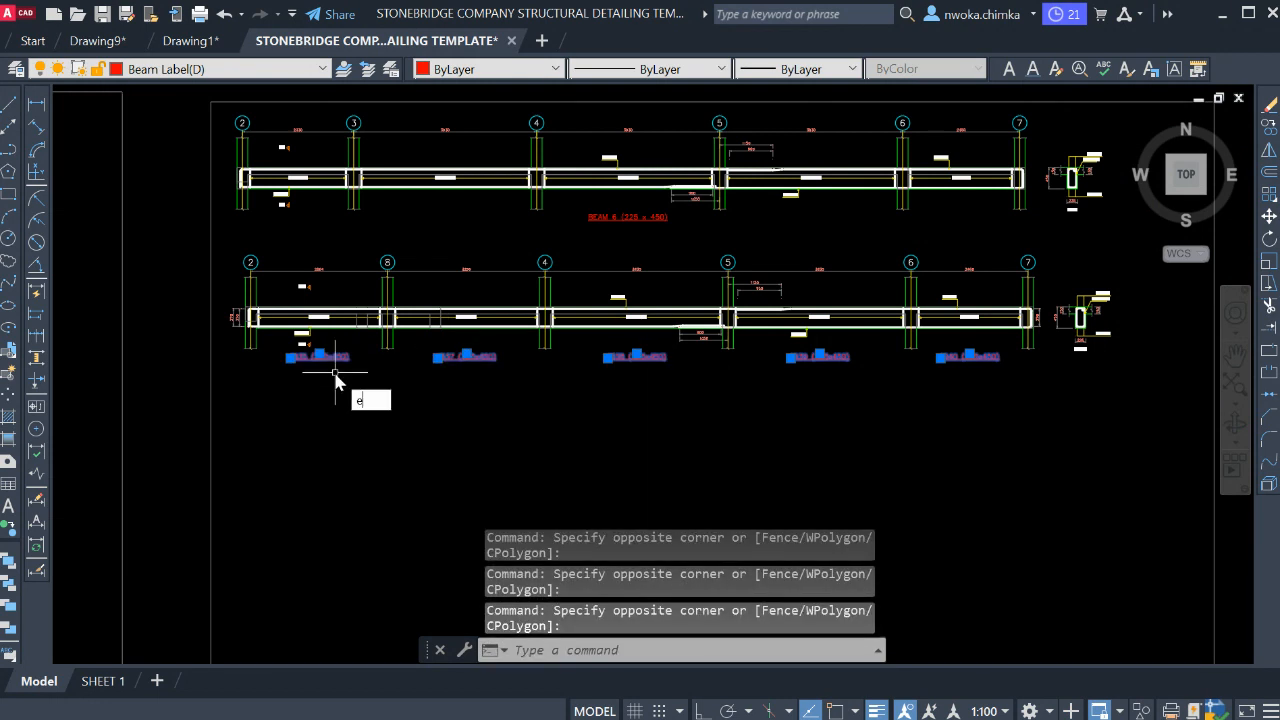
type("e")
key("Return")
- Erase the 370 depth dimensions at both ends of the second beam elevation
scroll(255, 290, "up", 4)
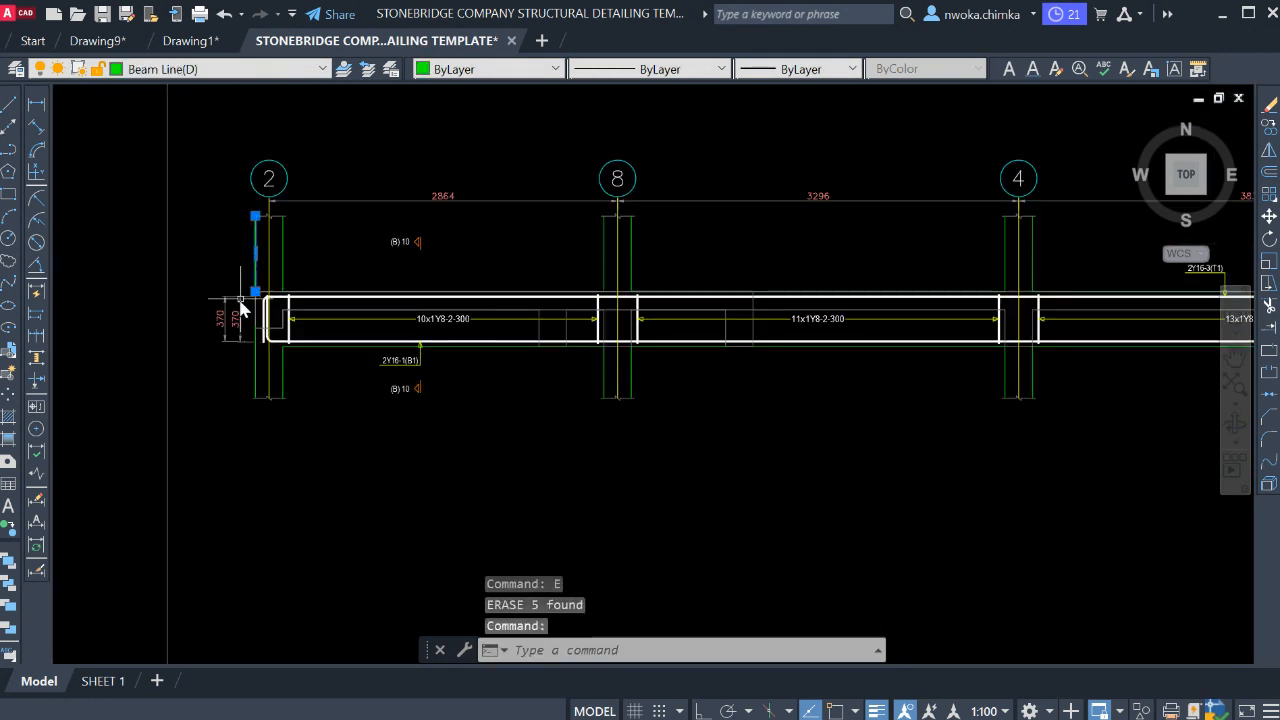
left_click(243, 293)
left_click(210, 355)
scroll(224, 318, "down", 4)
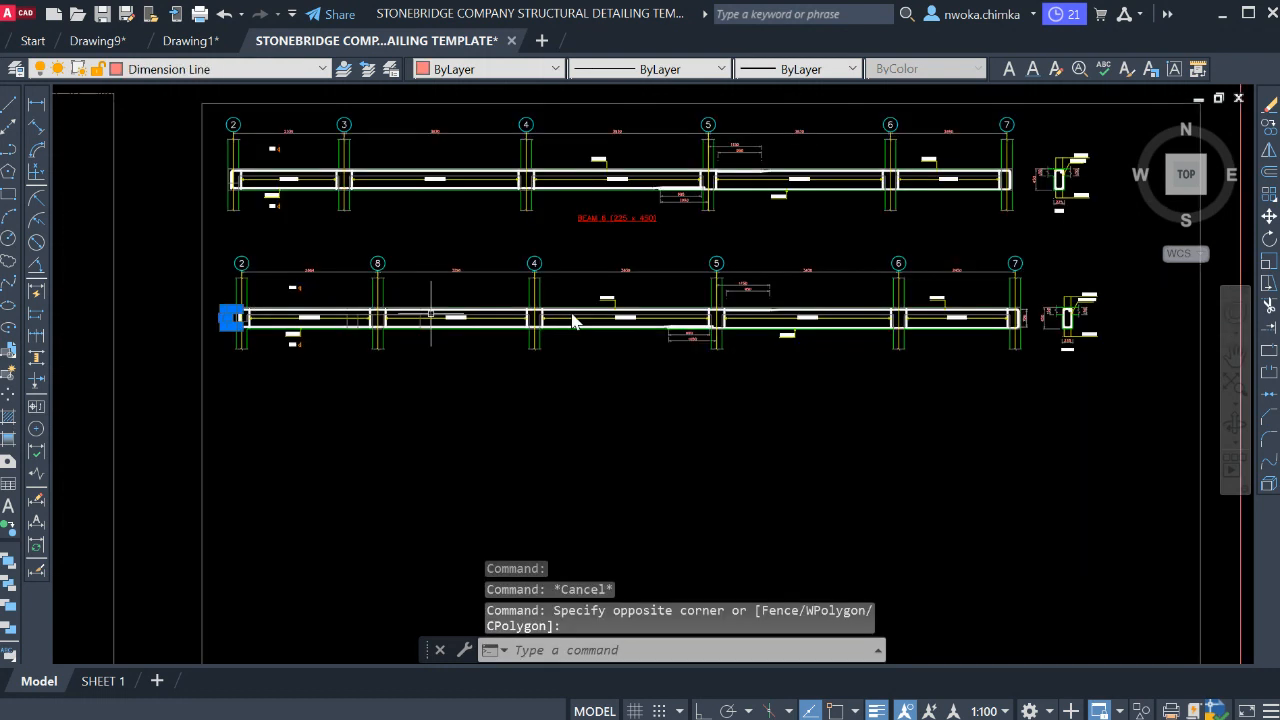
scroll(1021, 324, "up", 6)
left_click(1057, 294)
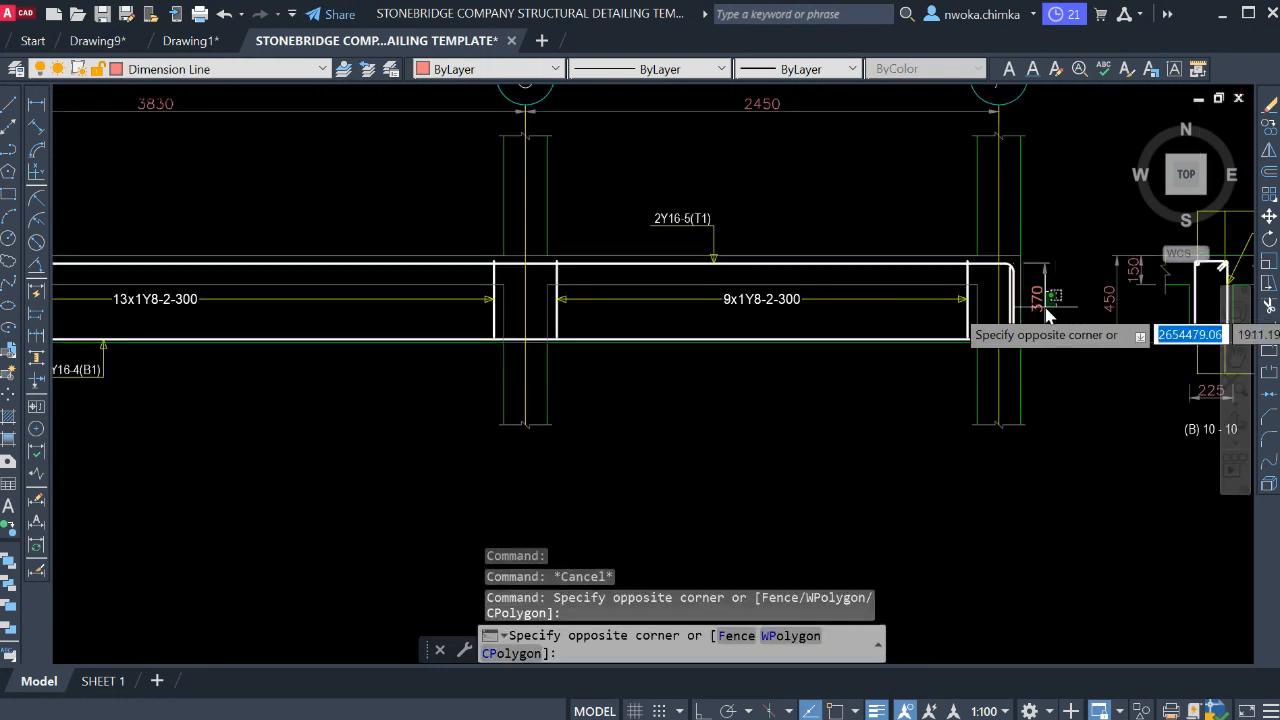
left_click(1032, 318)
key("Return")
scroll(1034, 298, "down", 5)
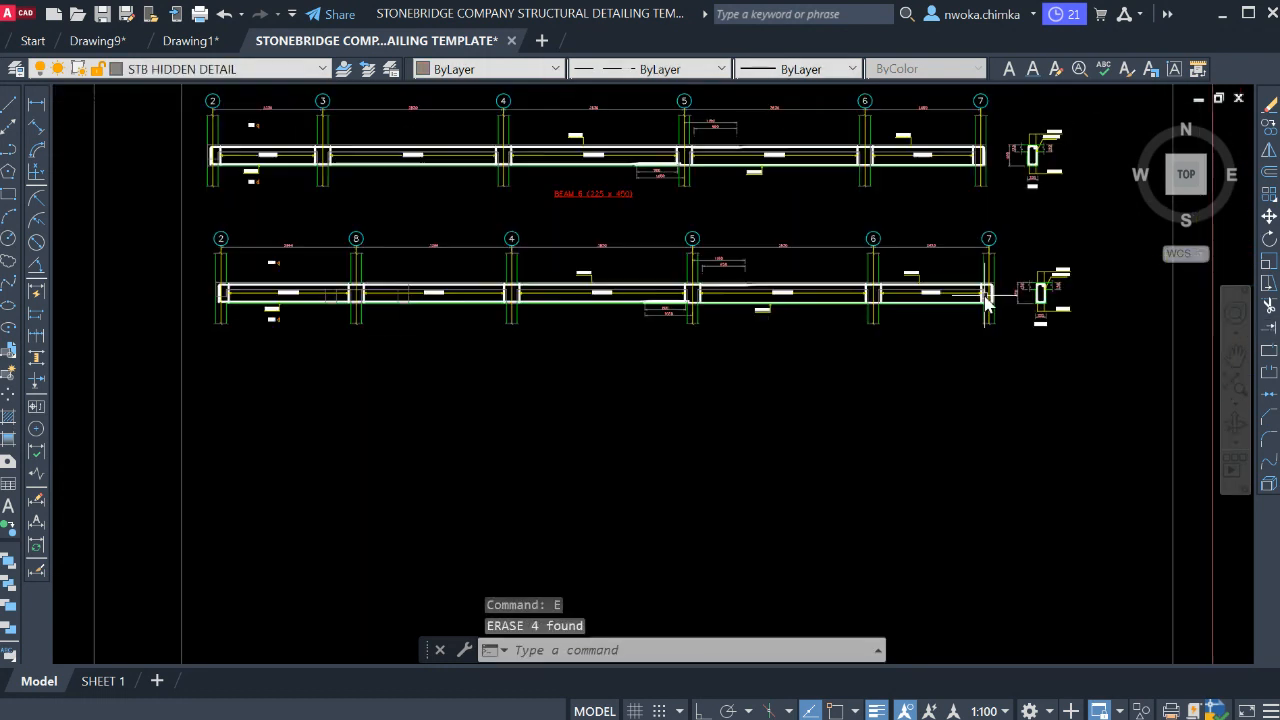
- Copy the BEAM 6 (225 x 450) title to below the second elevation, between grid lines 4 and 5
scroll(990, 300, "up", 6)
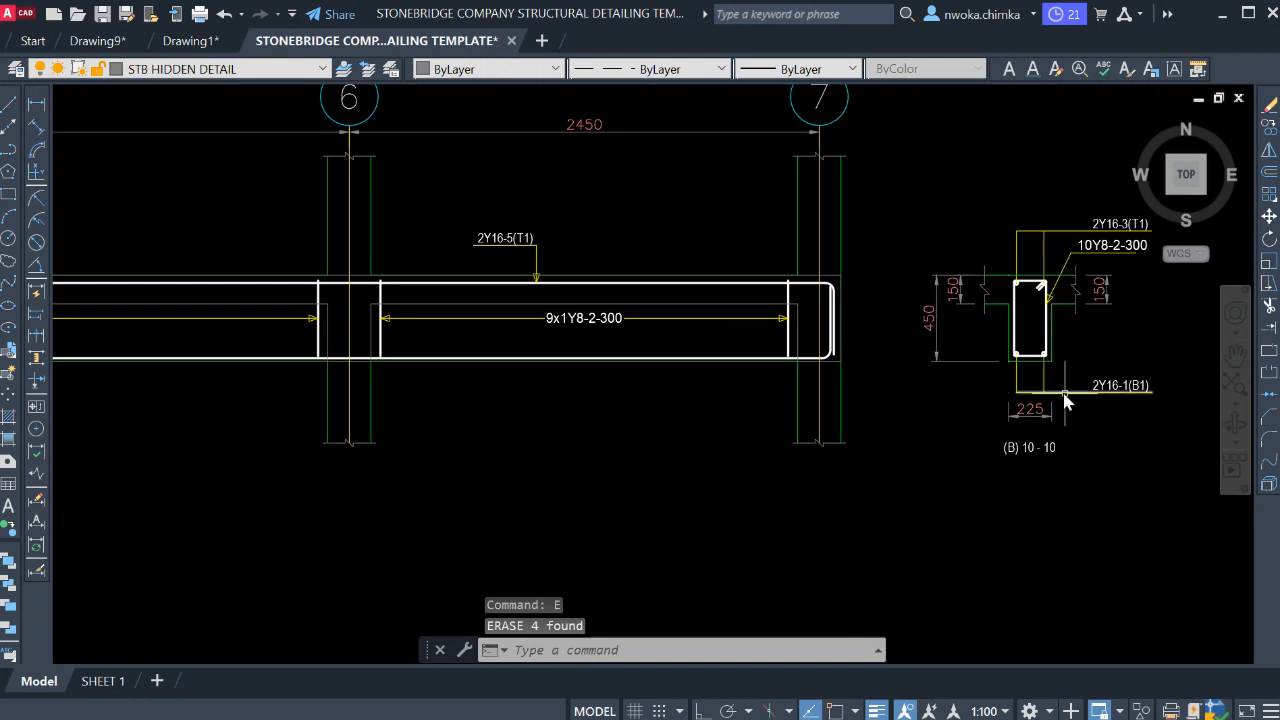
scroll(1060, 420, "down", 3)
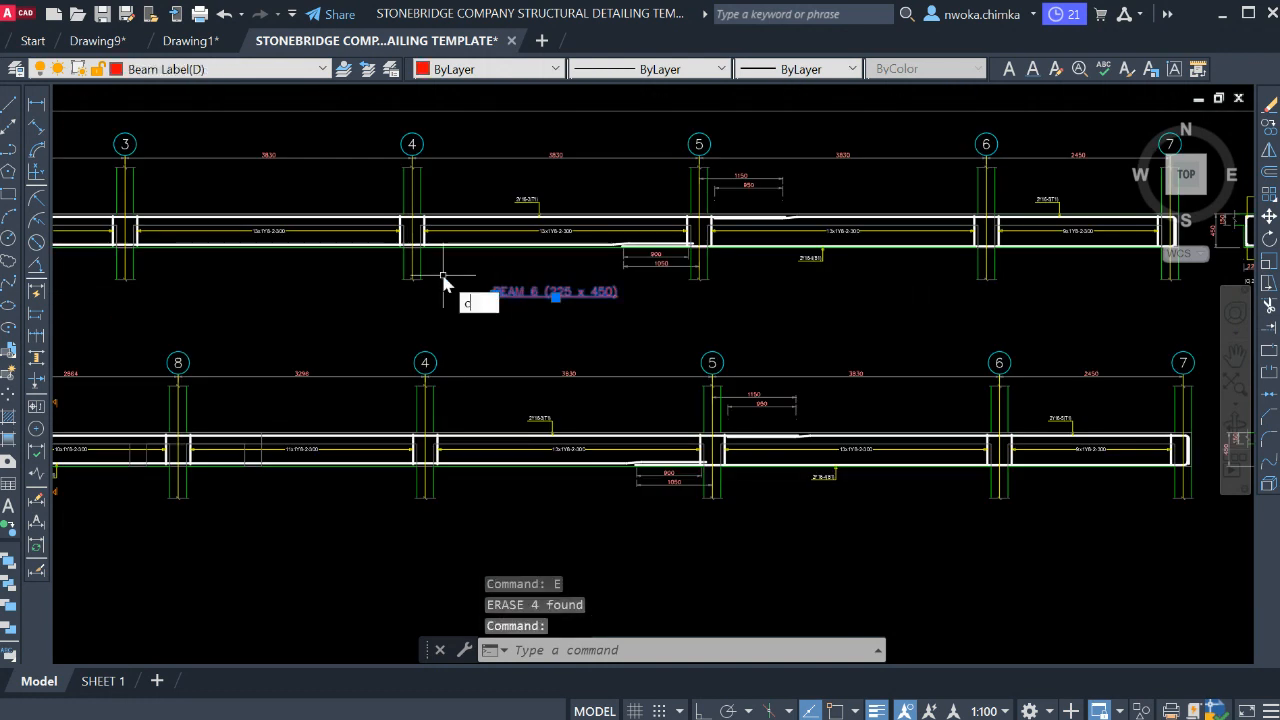
left_click(515, 291)
middle_click_drag(386, 498, 514, 349)
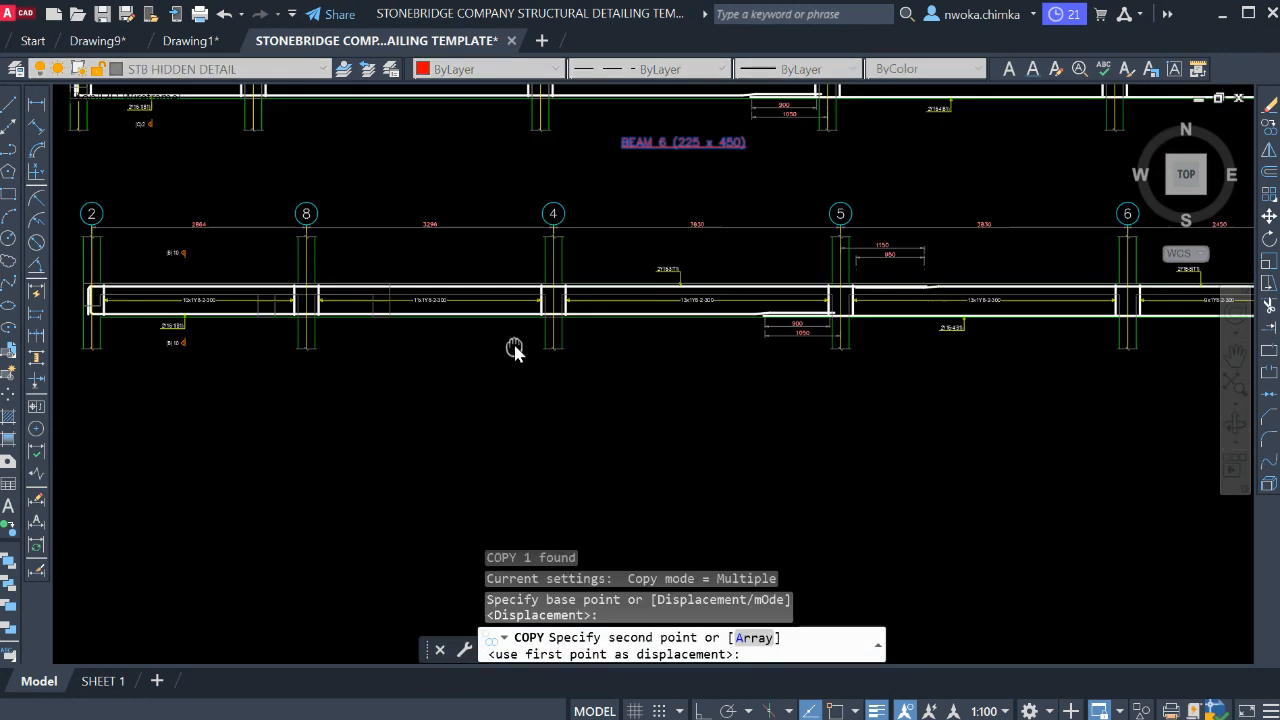
scroll(515, 353, "down", 2)
left_click(572, 358)
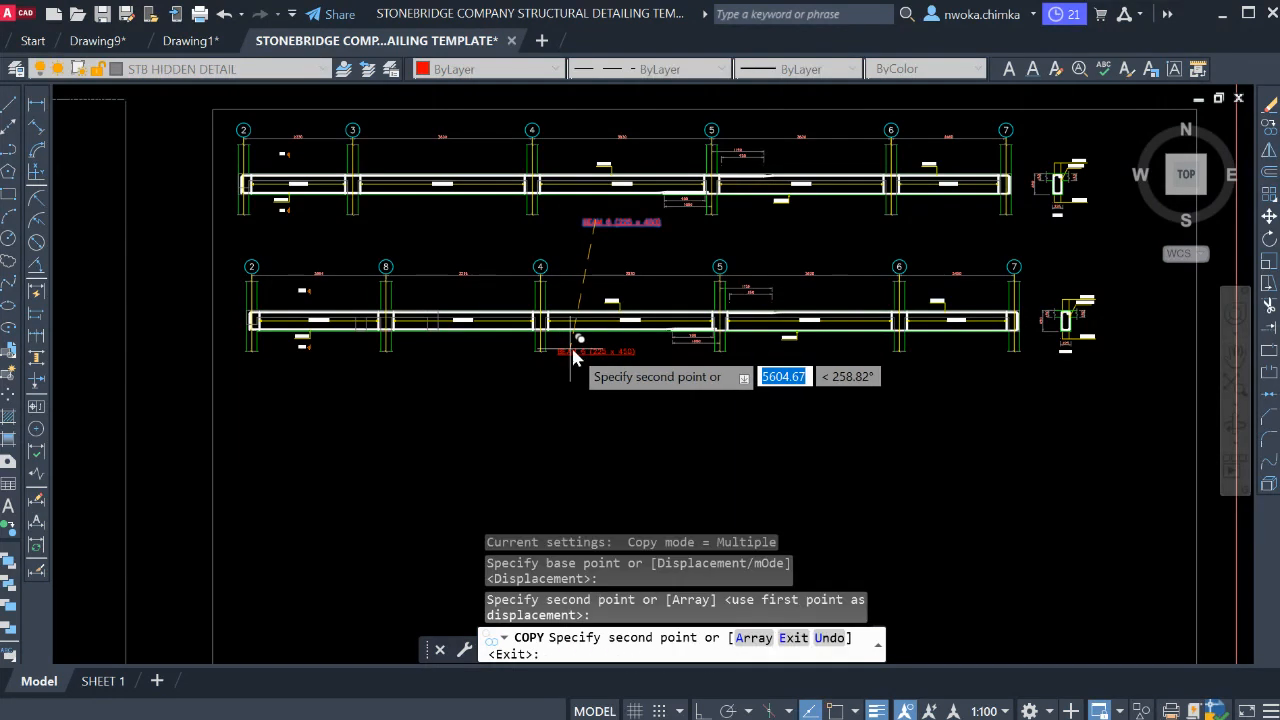
key("Escape")
- Change the copied title to BEAM 7 (225 x 450)
scroll(574, 359, "up", 4)
left_click(590, 364)
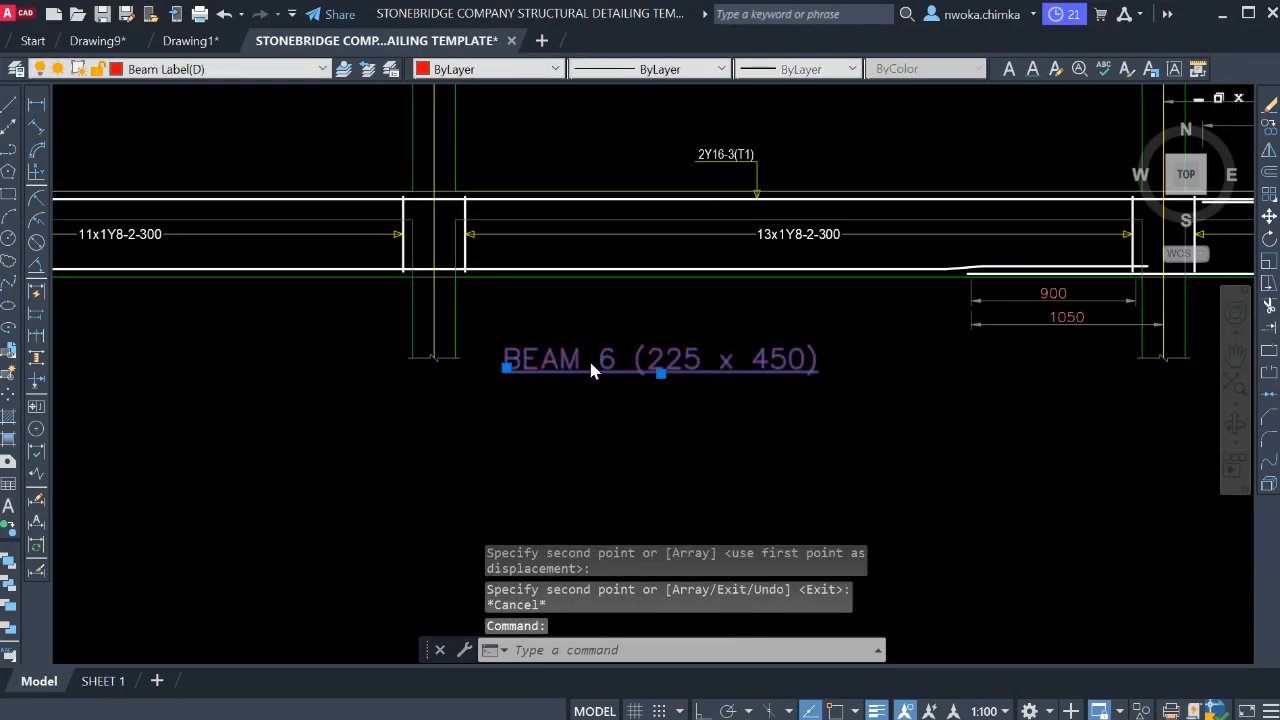
double_click(600, 371)
double_click(605, 362)
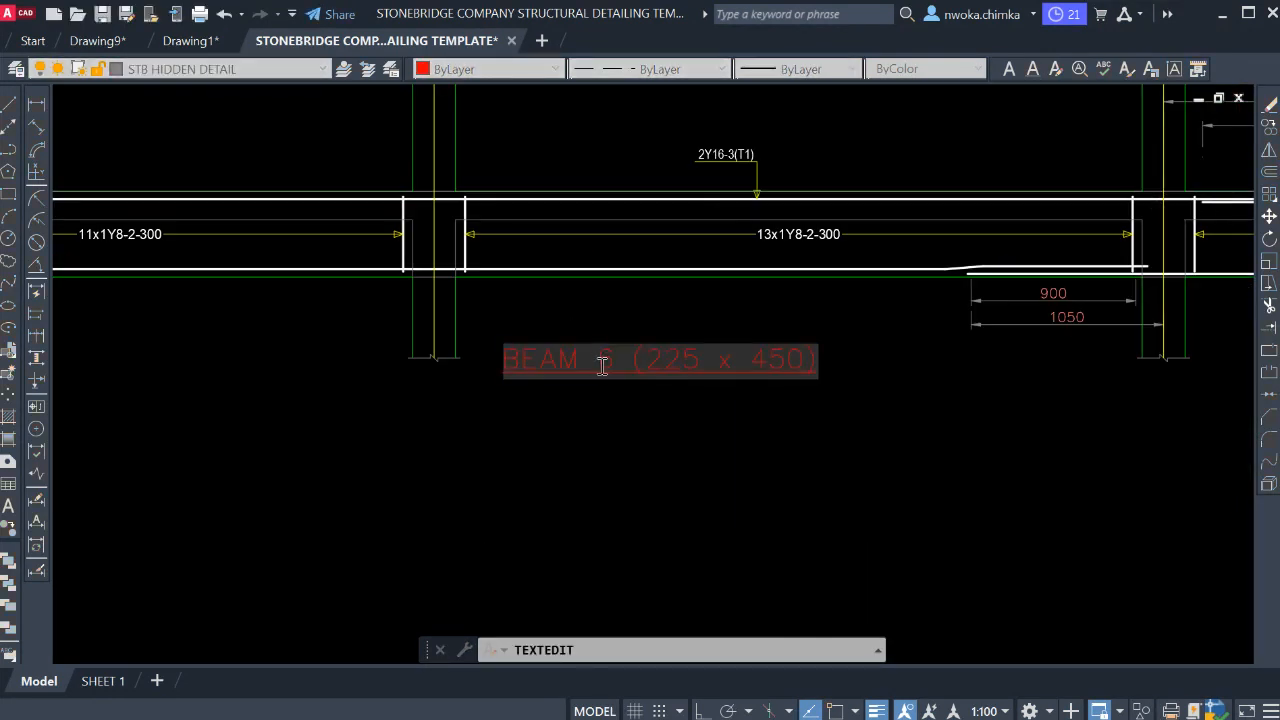
type("7")
key("Return")
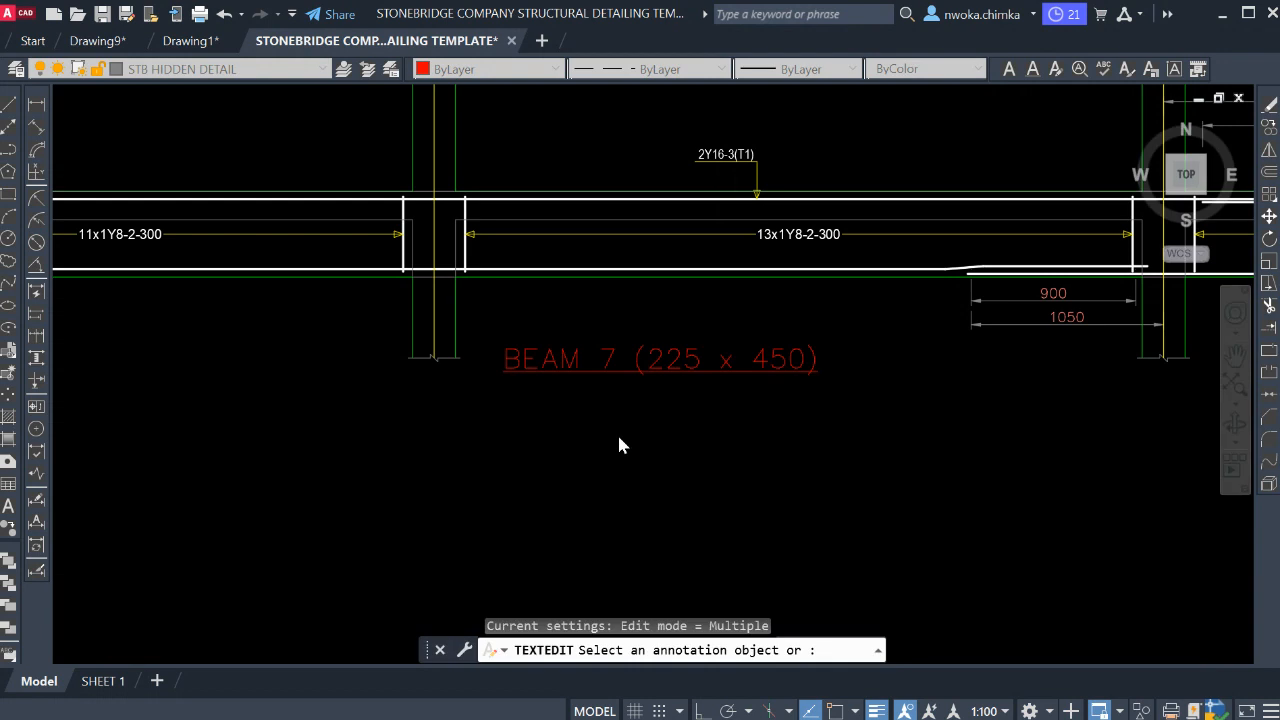
key("Escape")
- Erase the 1B35, 1B37, 1B38, 1B39 and 1B40 span labels along BEAM 7 on grid line B of the floor plan
scroll(657, 383, "down", 4)
scroll(686, 393, "down", 6)
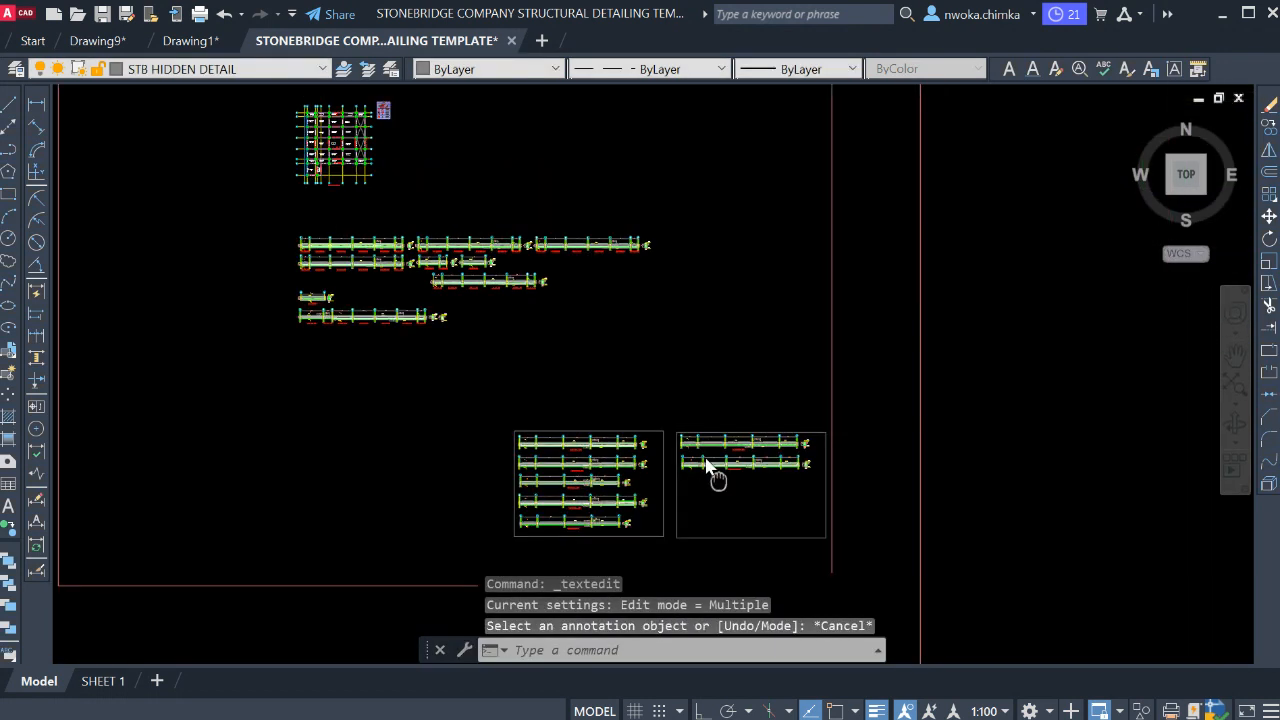
scroll(405, 230, "up", 3)
scroll(360, 217, "up", 6)
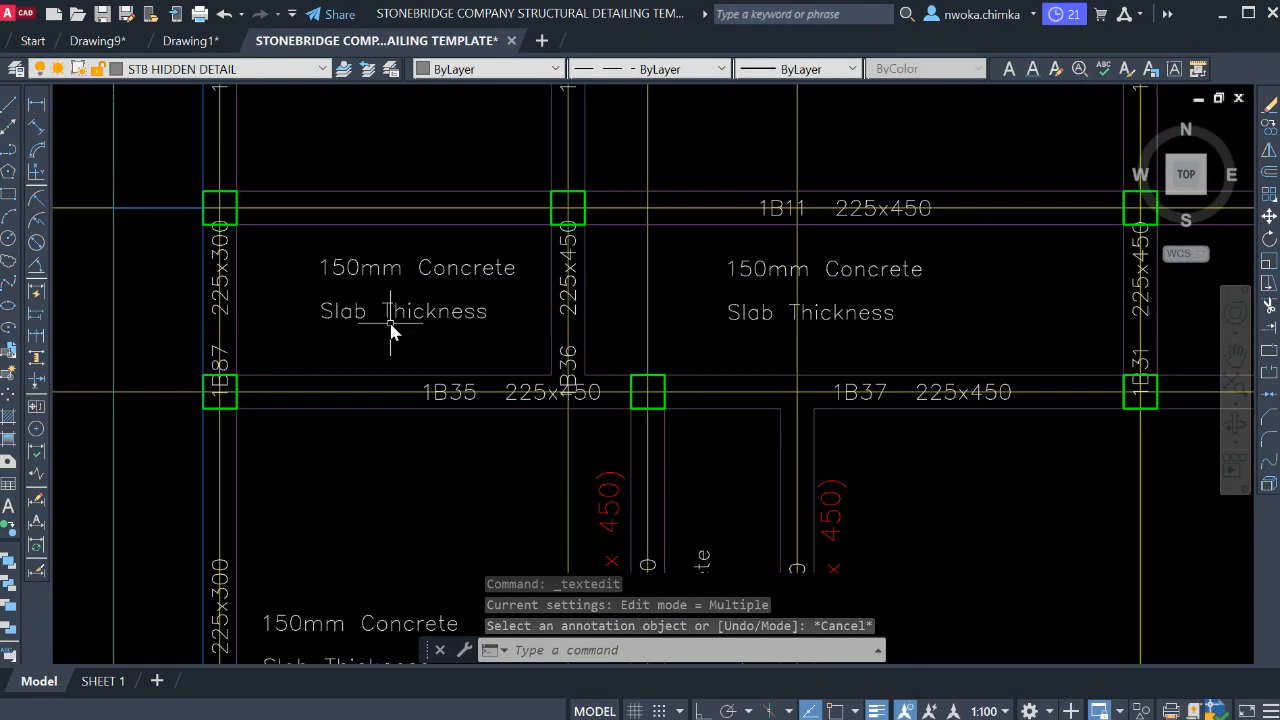
left_click(416, 392)
left_click(745, 505)
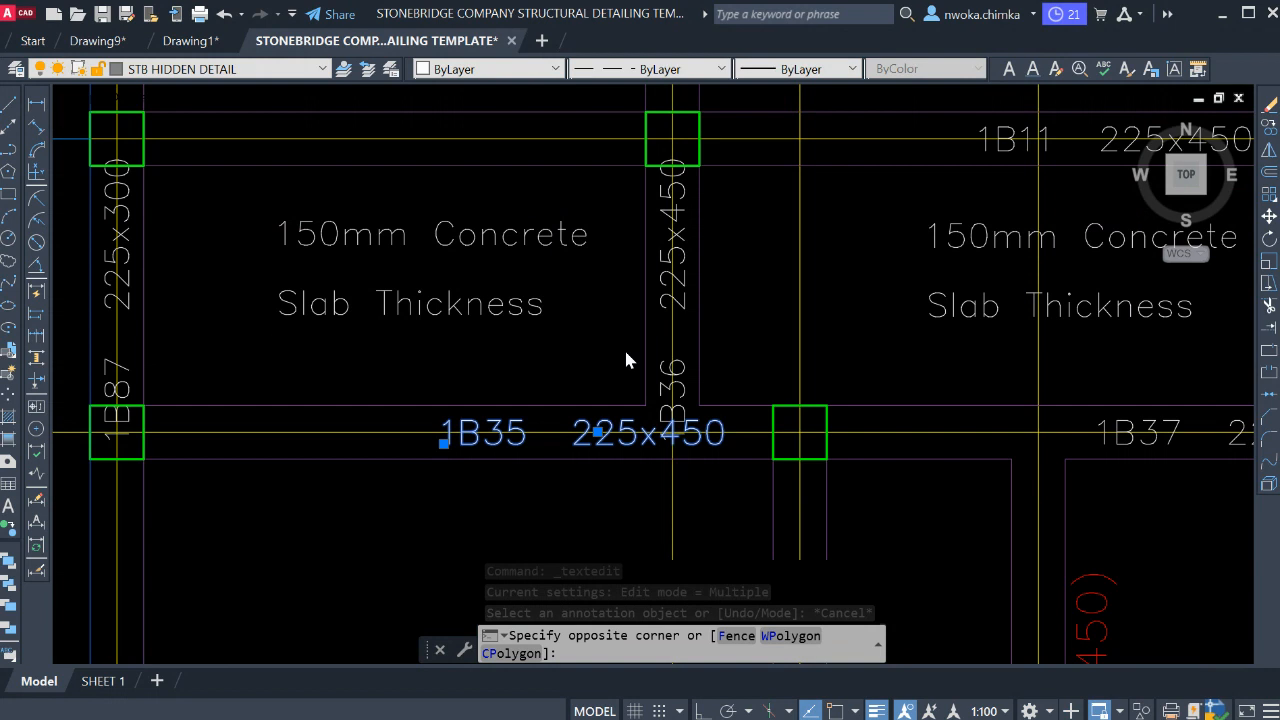
middle_click_drag(628, 448, 147, 353)
scroll(160, 340, "down", 3)
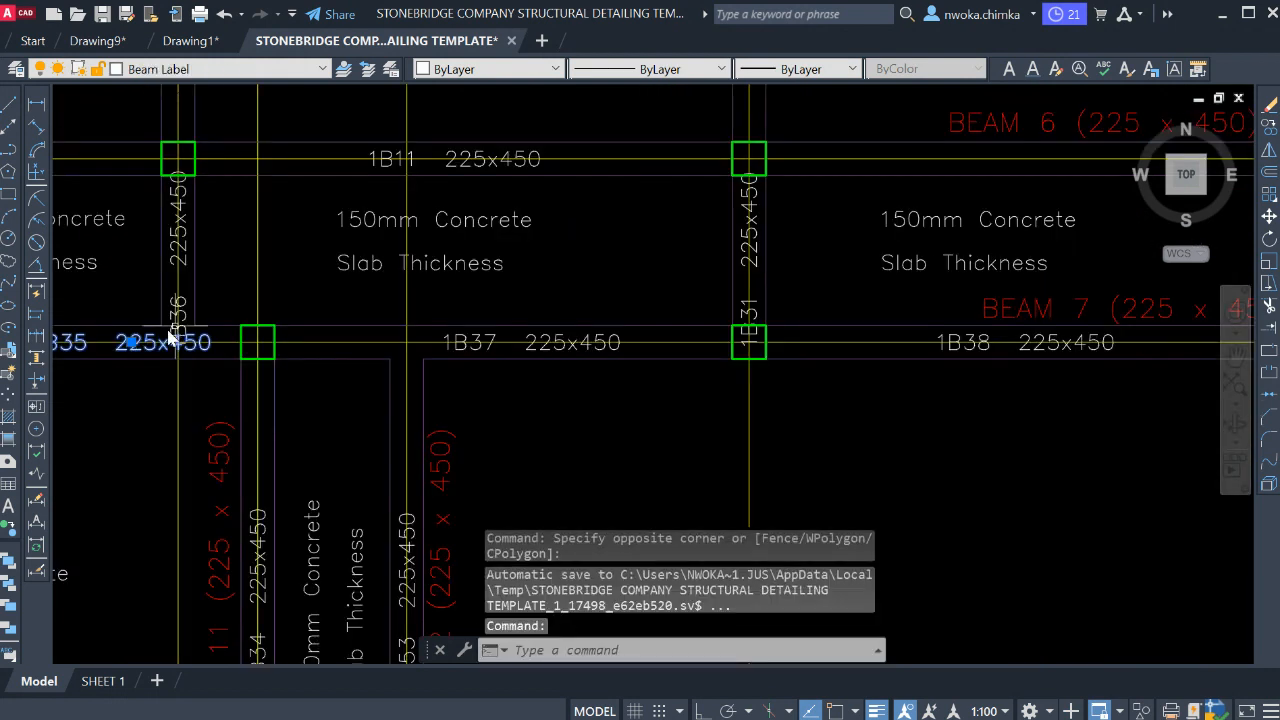
scroll(300, 310, "down", 3)
scroll(383, 314, "up", 3)
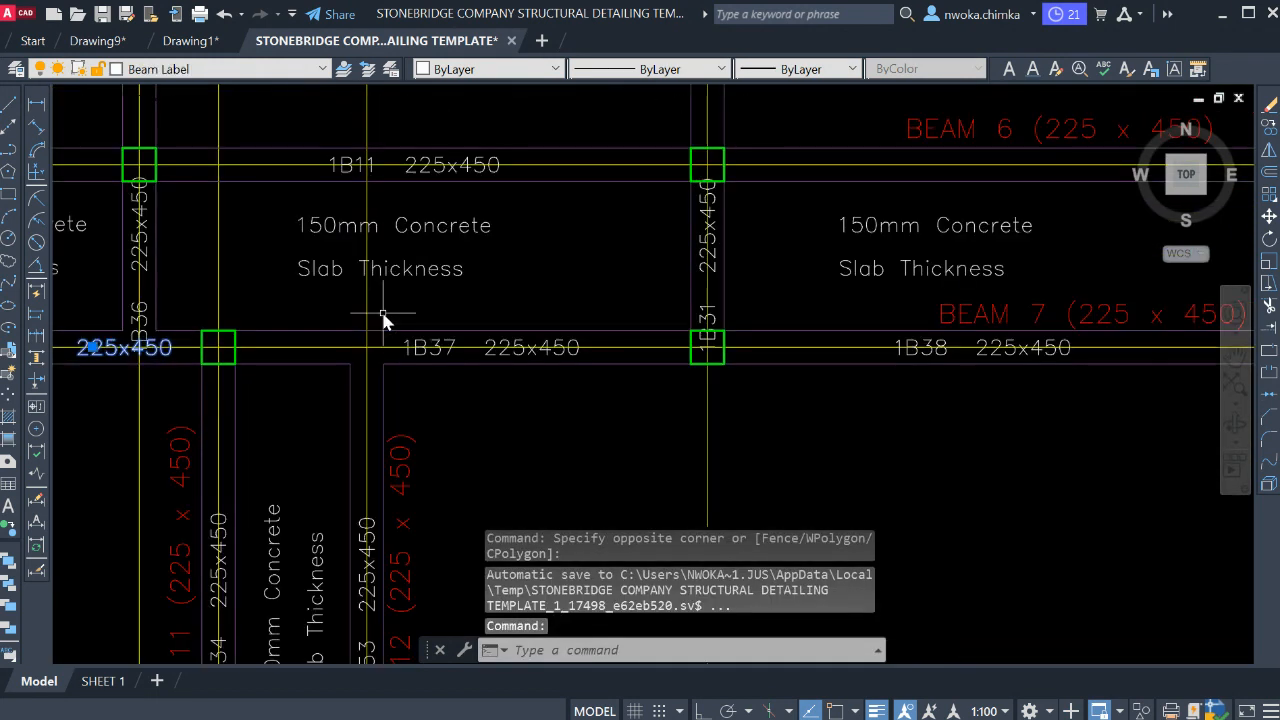
left_click(383, 314)
left_click(586, 390)
scroll(530, 340, "down", 3)
scroll(720, 334, "up", 3)
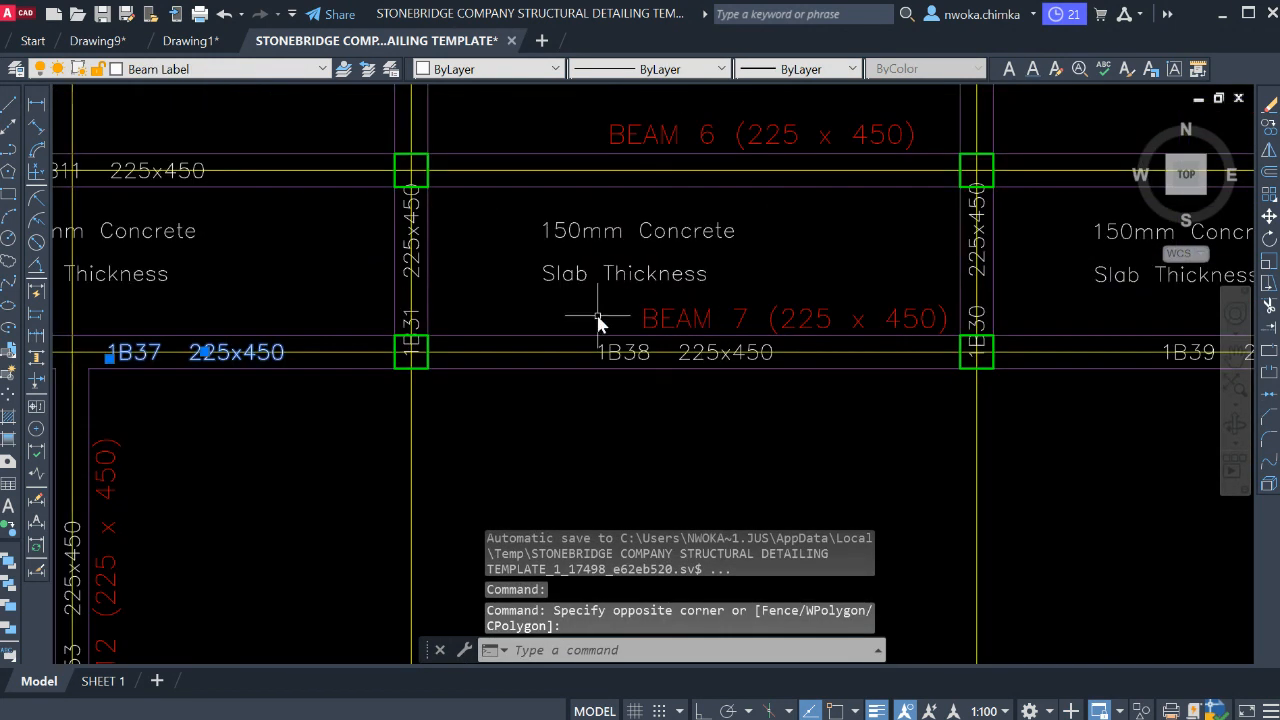
left_click(783, 395)
middle_click_drag(794, 394, 190, 414)
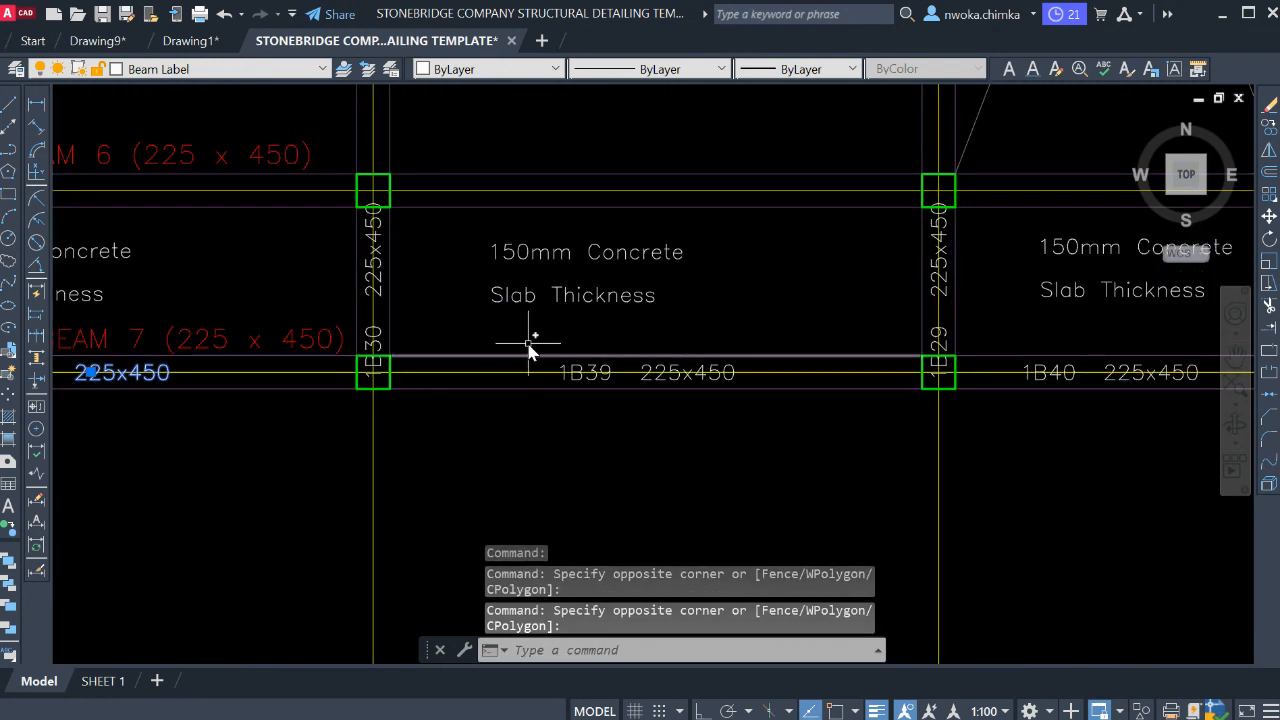
left_click(531, 342)
left_click(805, 420)
middle_click_drag(820, 423, 531, 334)
left_click(534, 299)
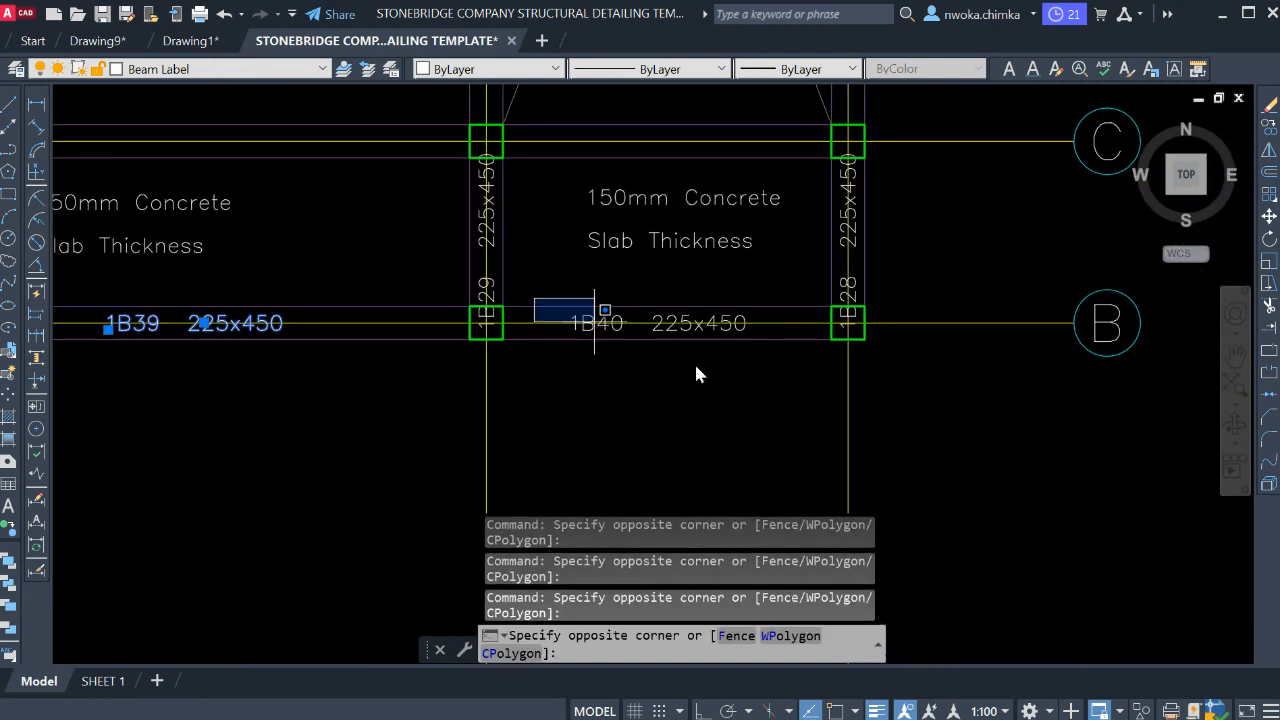
left_click(792, 390)
key("Return")
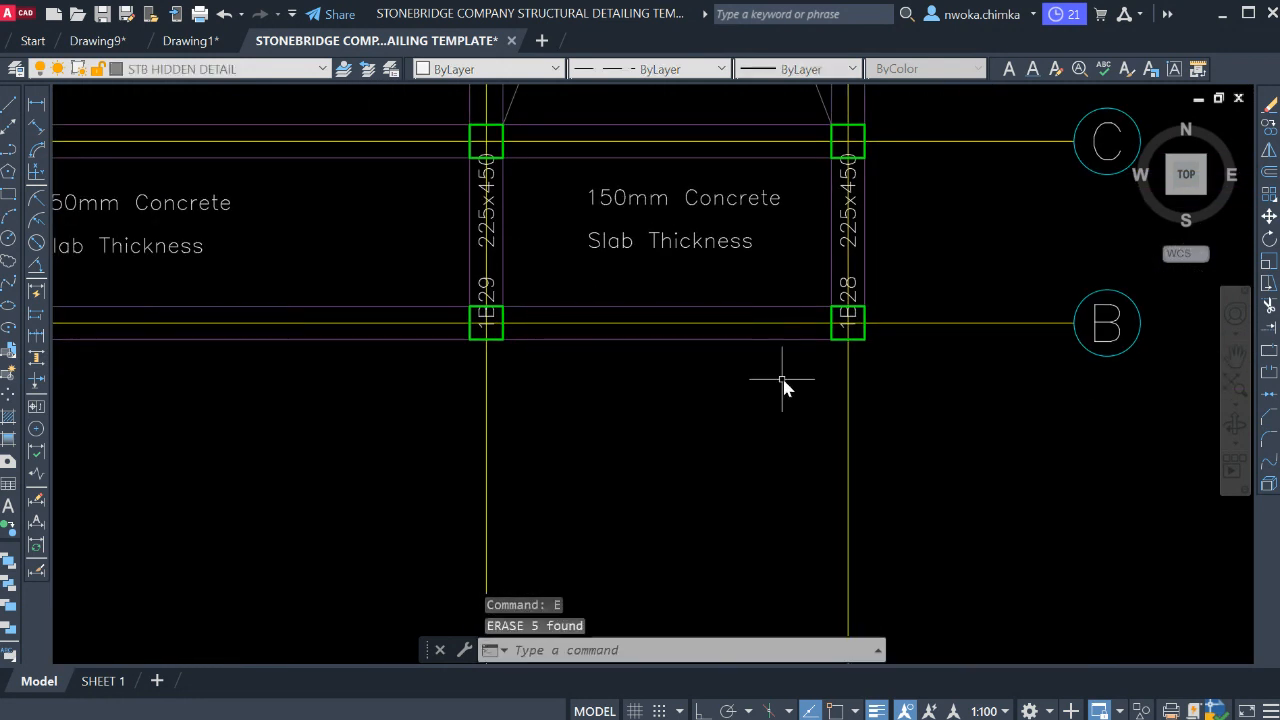
- Fillet the two outer beam edge lines at the open corner of grid lines A and 9, beside span 1B52
scroll(357, 380, "down", 10)
scroll(414, 495, "up", 5)
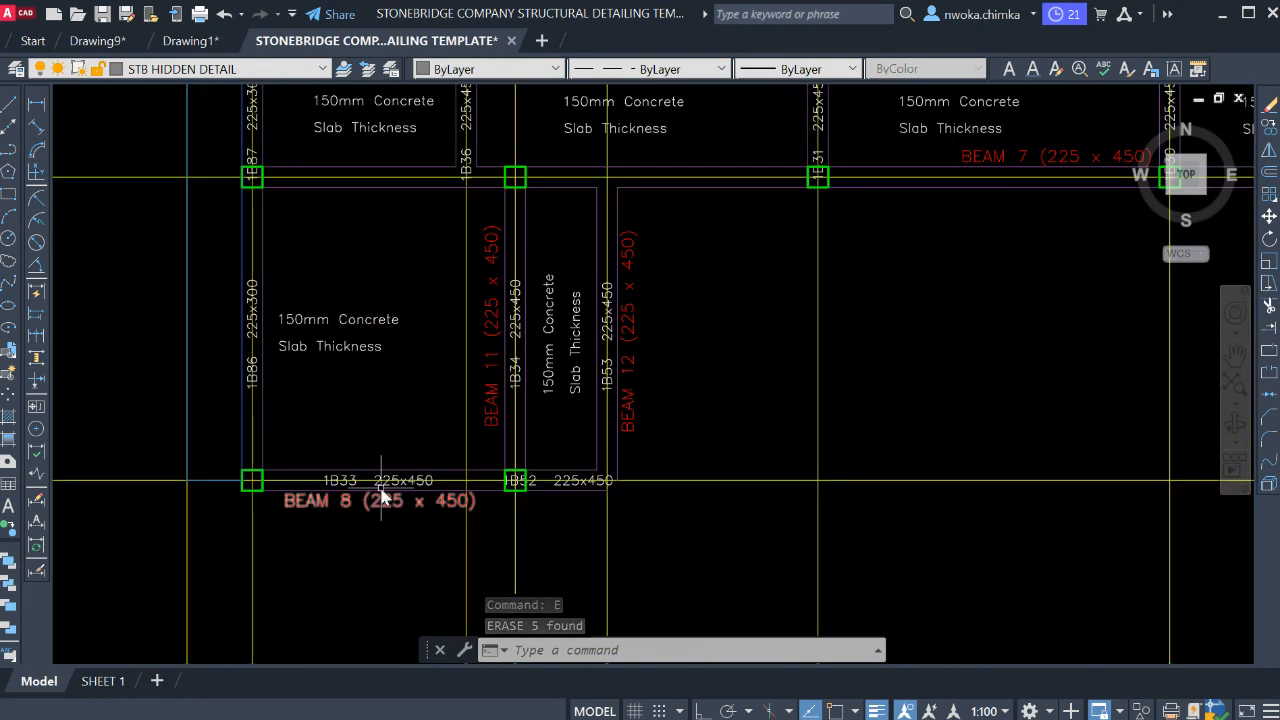
scroll(452, 515, "up", 2)
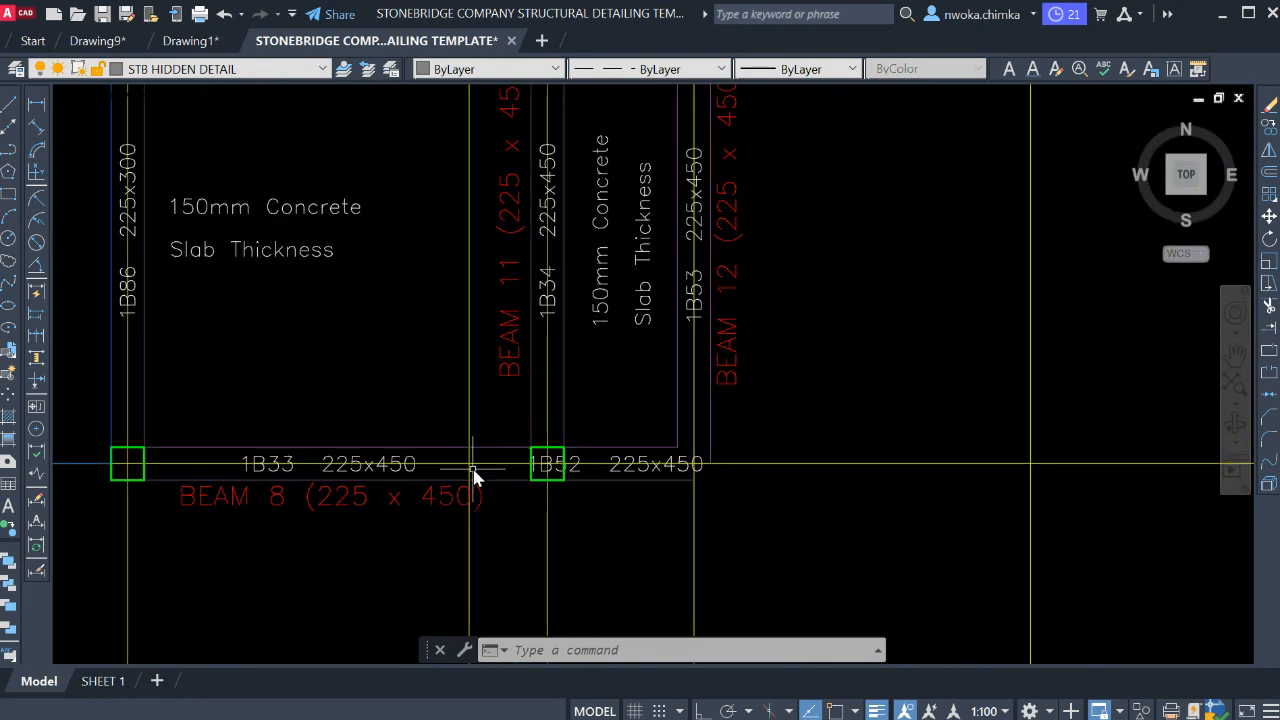
type("f")
key("Return")
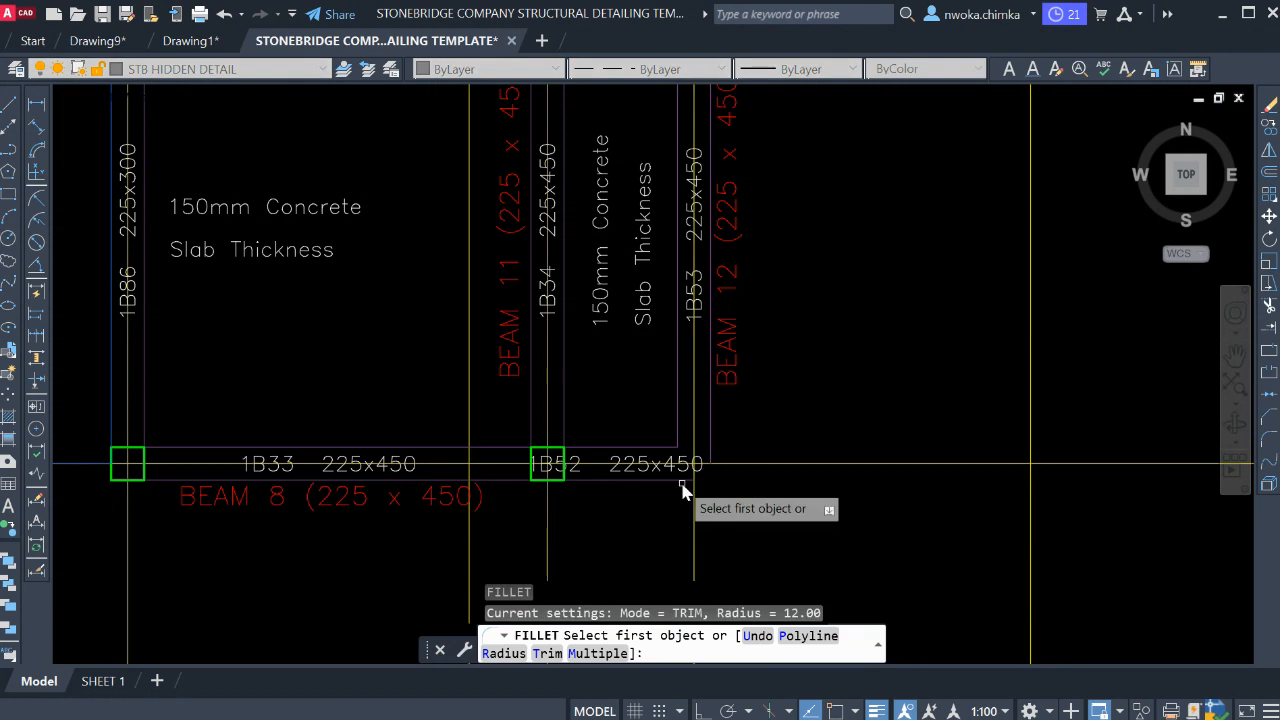
left_click(682, 486)
key("Escape")
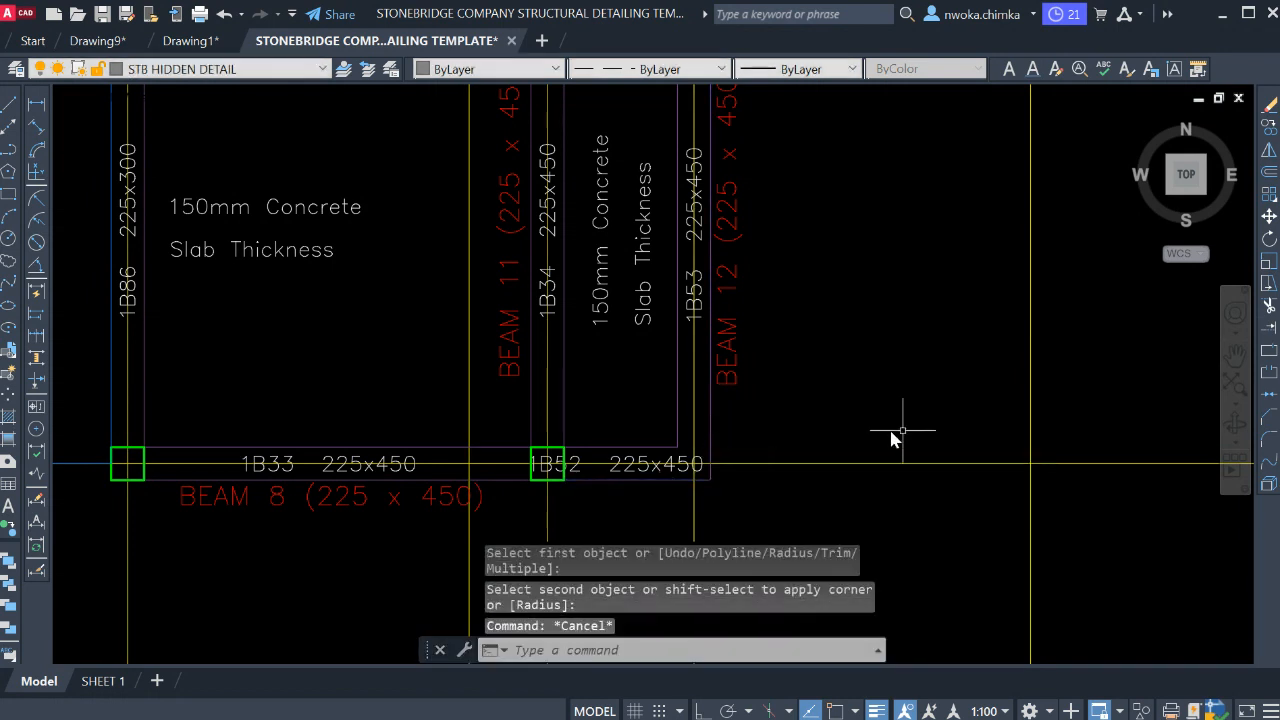
- Examine the span labels along BEAM 8 on grid line A of the floor plan
scroll(892, 437, "down", 2)
scroll(470, 490, "up", 2)
scroll(515, 455, "up", 2)
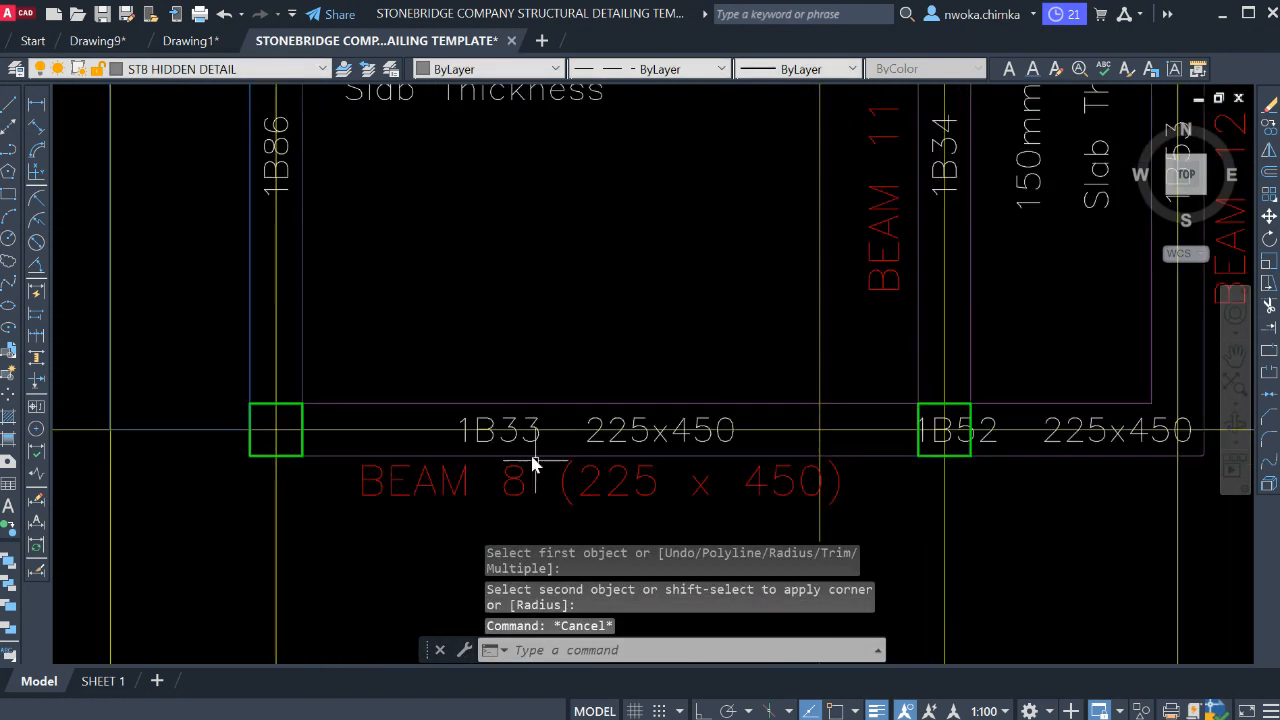
scroll(515, 443, "down", 2)
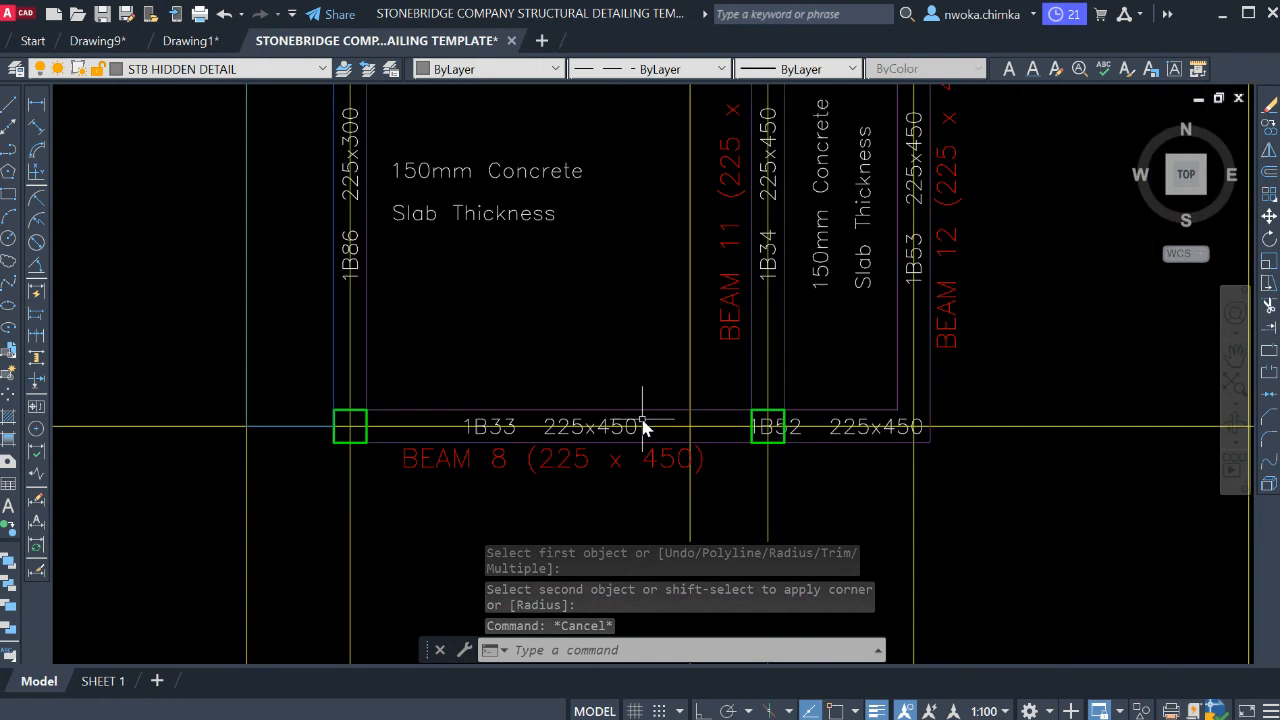
scroll(806, 449, "up", 4)
scroll(778, 424, "down", 6)
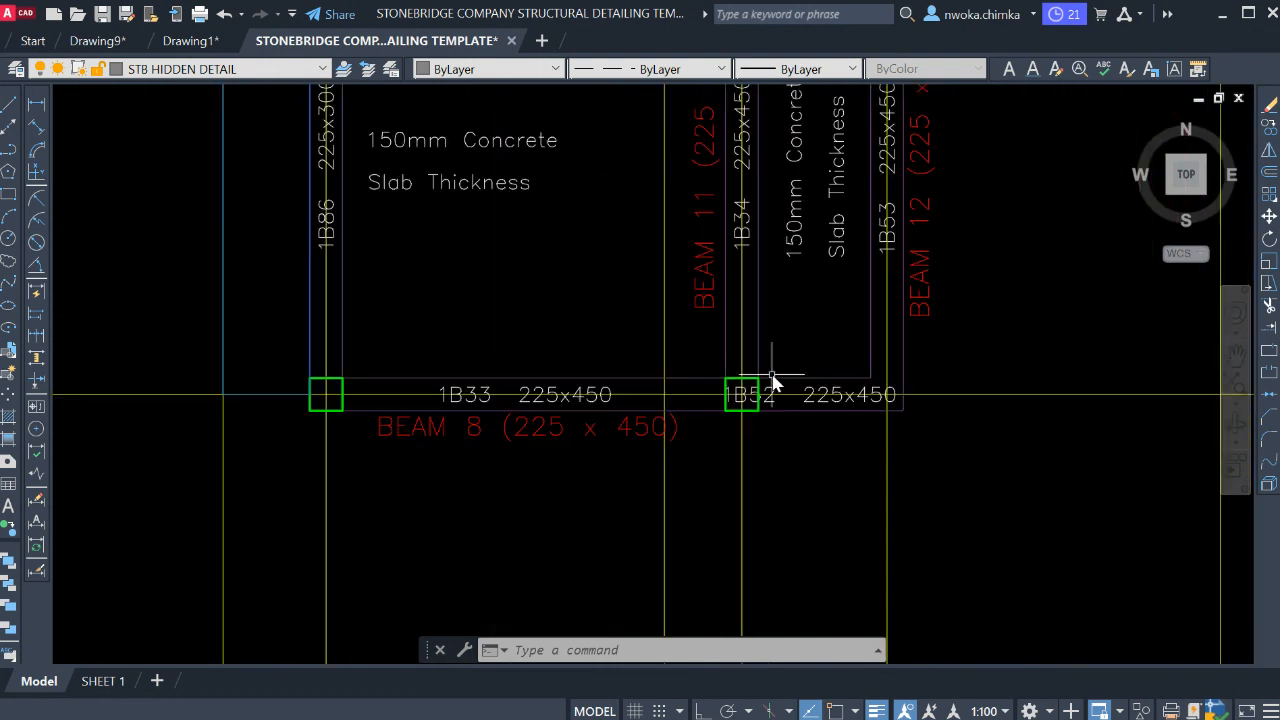
scroll(531, 354, "down", 2)
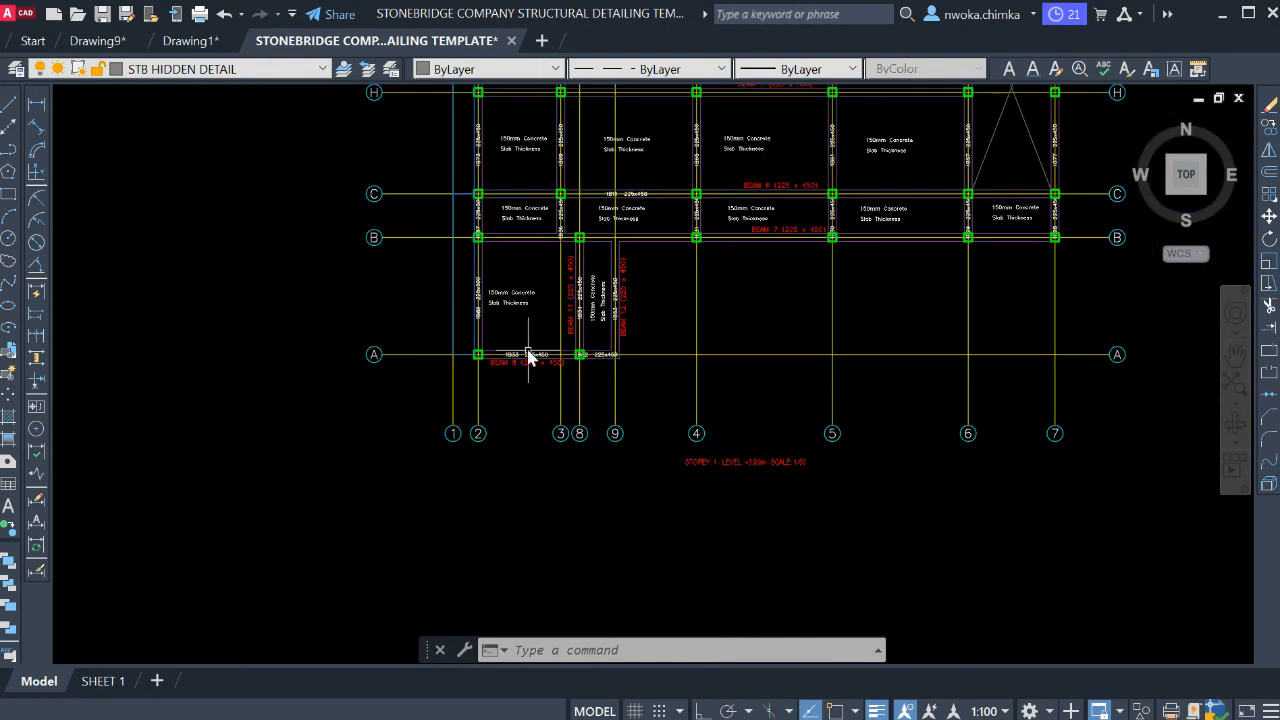
scroll(529, 363, "up", 4)
- Look through the remaining beam details for the elevation containing spans 1B33 and 1B52
scroll(518, 312, "down", 8)
scroll(568, 398, "up", 10)
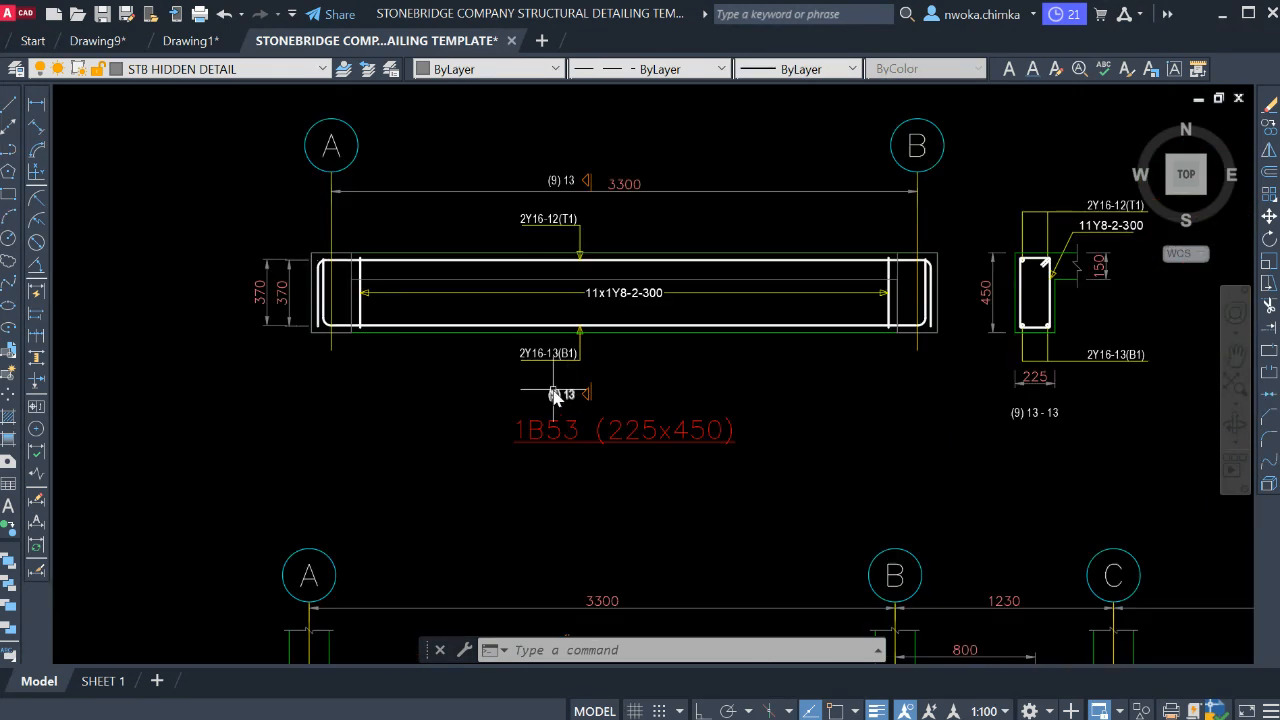
scroll(387, 396, "down", 8)
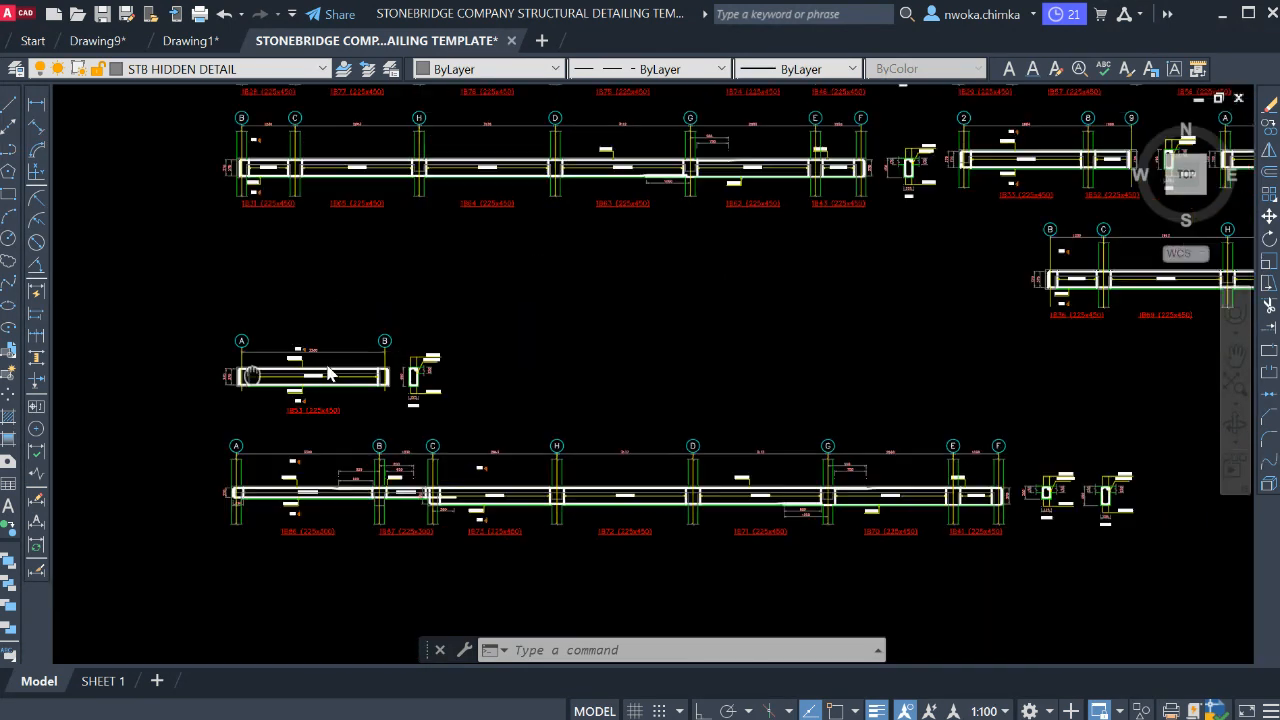
scroll(732, 322, "up", 8)
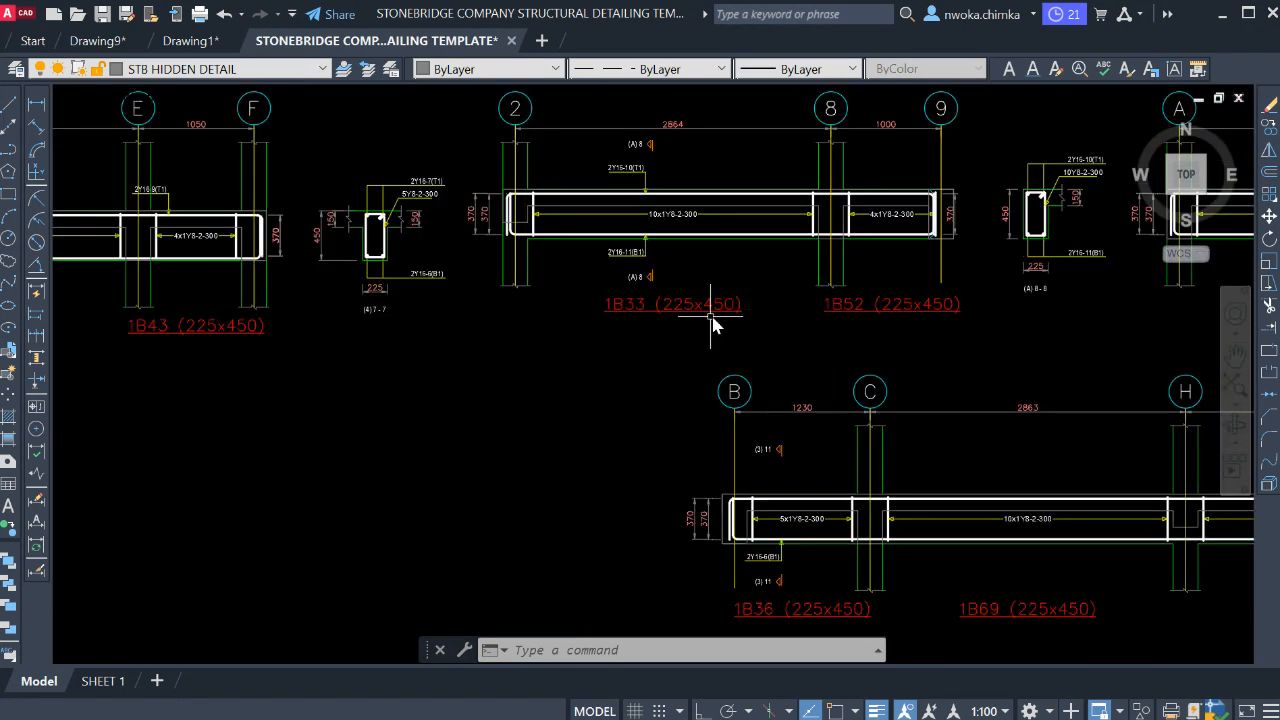
- Move the 1B33 and 1B52 beam elevation with section 8-8 into the second sheet frame, below the BEAM 7 detail
middle_click_drag(765, 367, 761, 428)
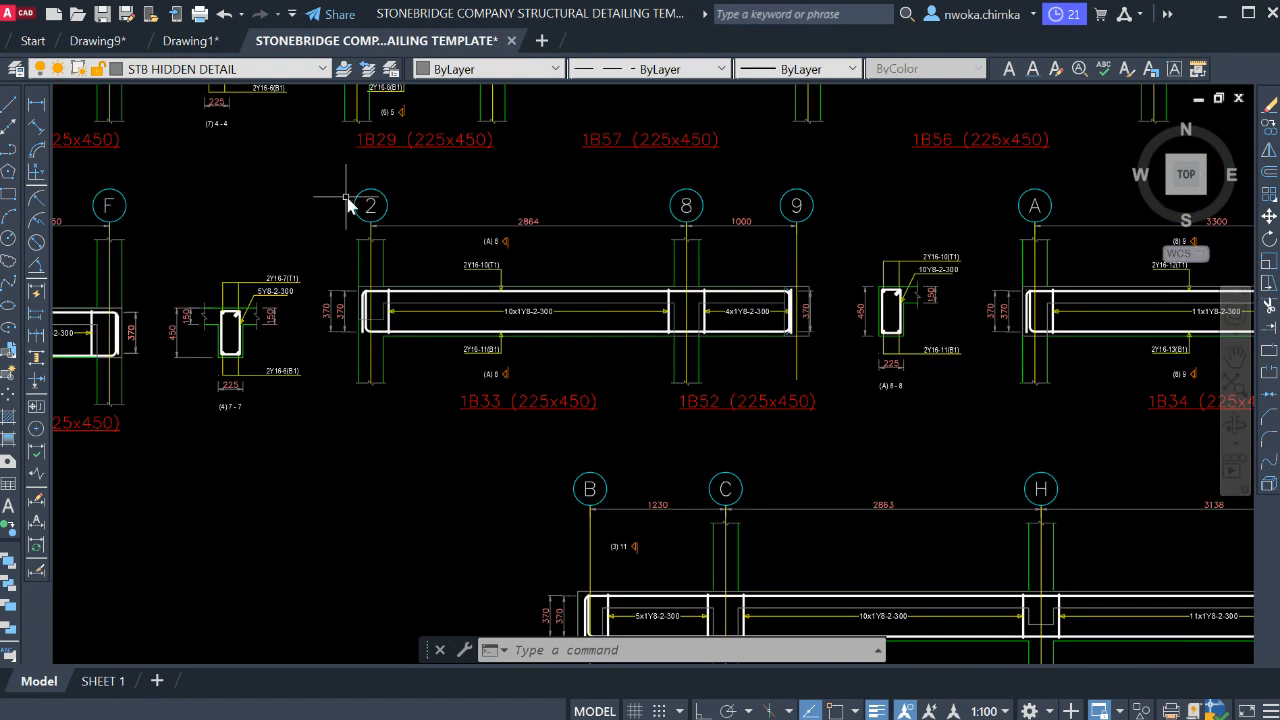
left_click(312, 167)
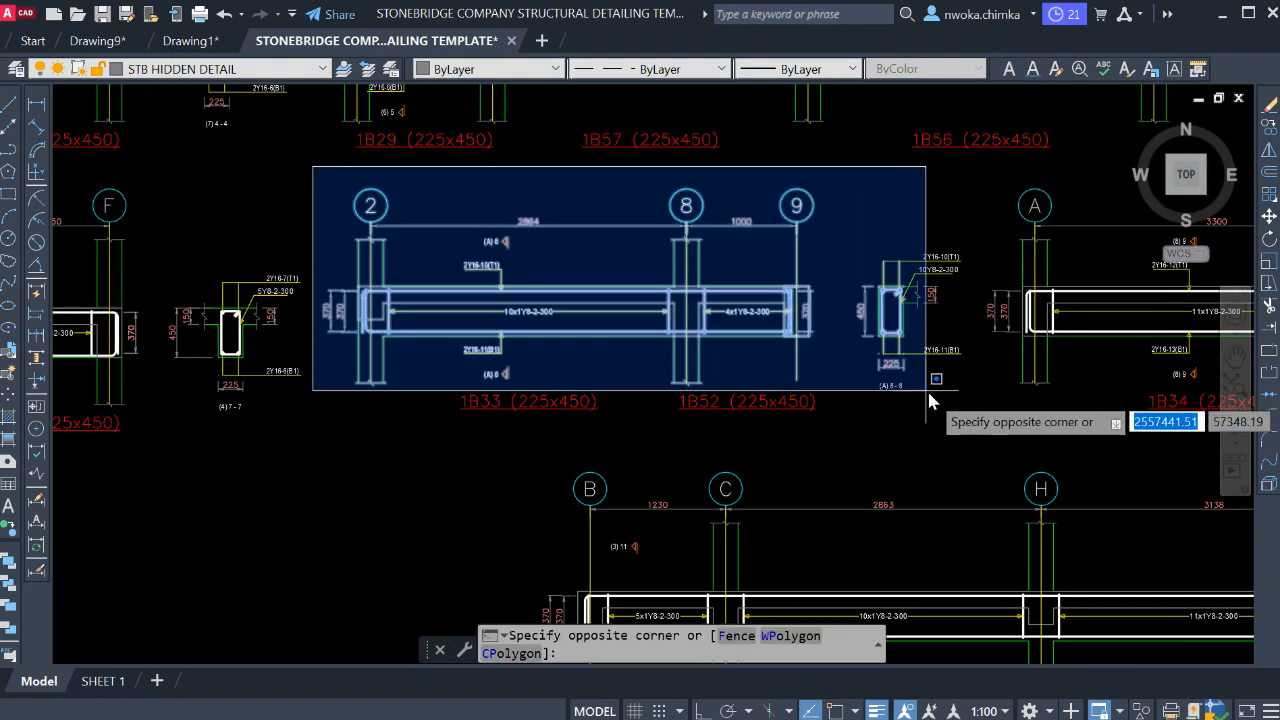
left_click(968, 432)
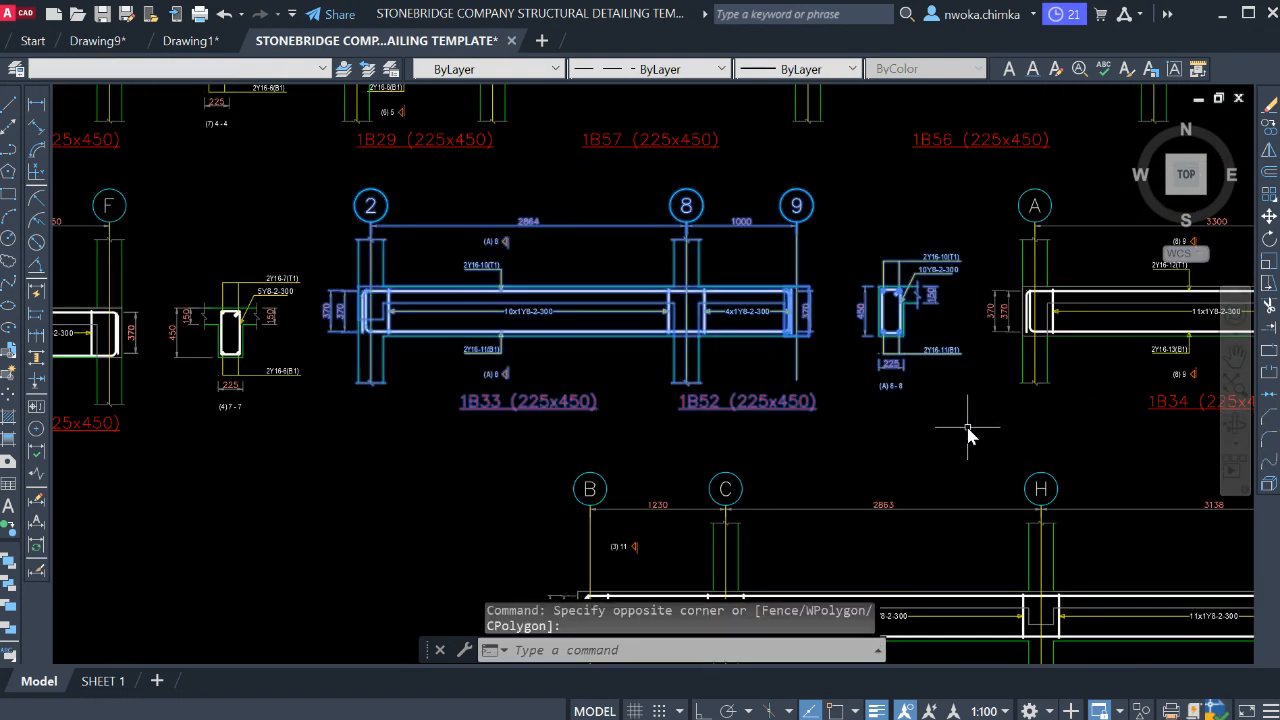
type("m")
key("Return")
left_click(609, 214)
scroll(580, 120, "down", 3)
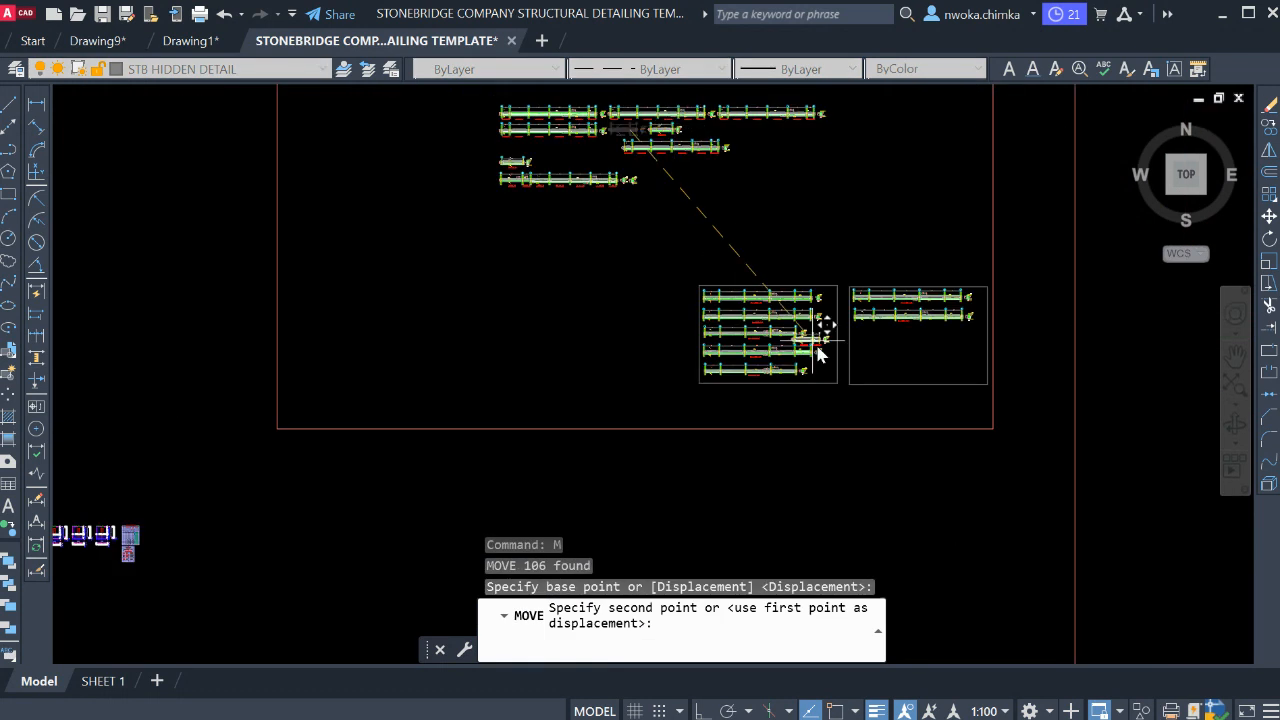
scroll(818, 352, "up", 5)
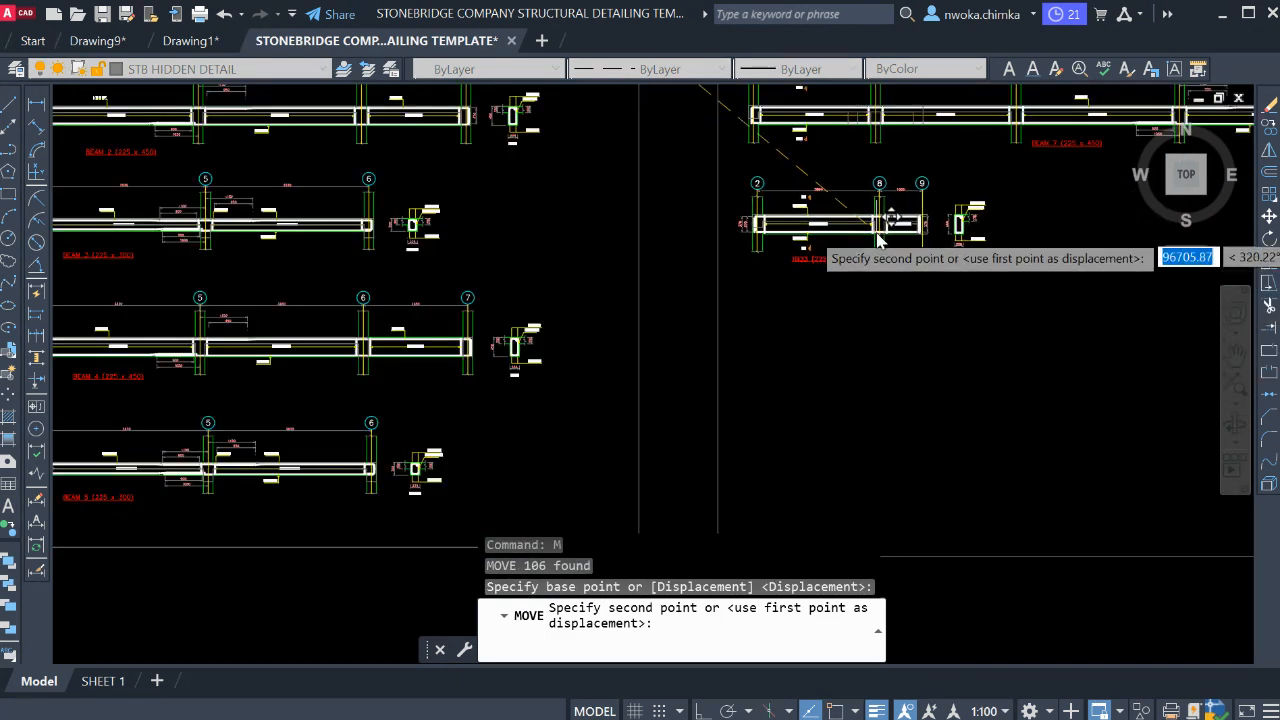
left_click(878, 240)
- Try to erase the 370 dimensions at both ends together with the 1B33 and 1B52 labels, and undo the erase
scroll(748, 234, "up", 6)
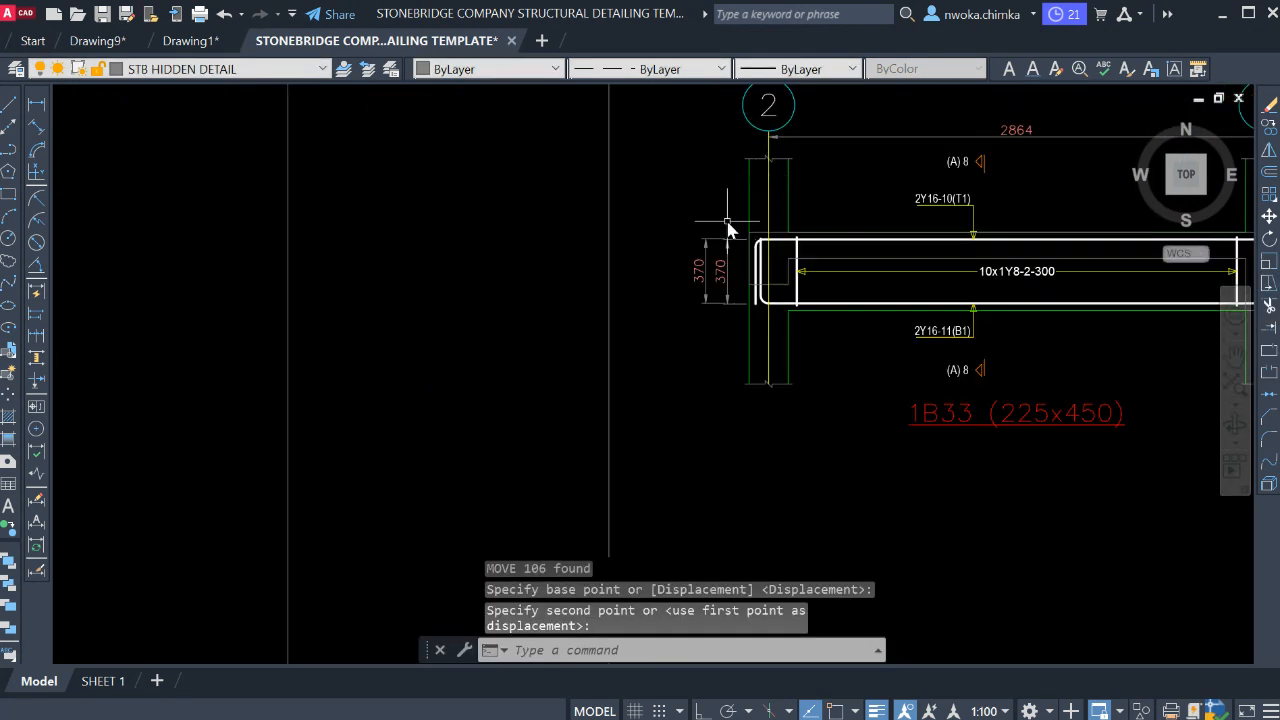
left_click(727, 228)
left_click(688, 266)
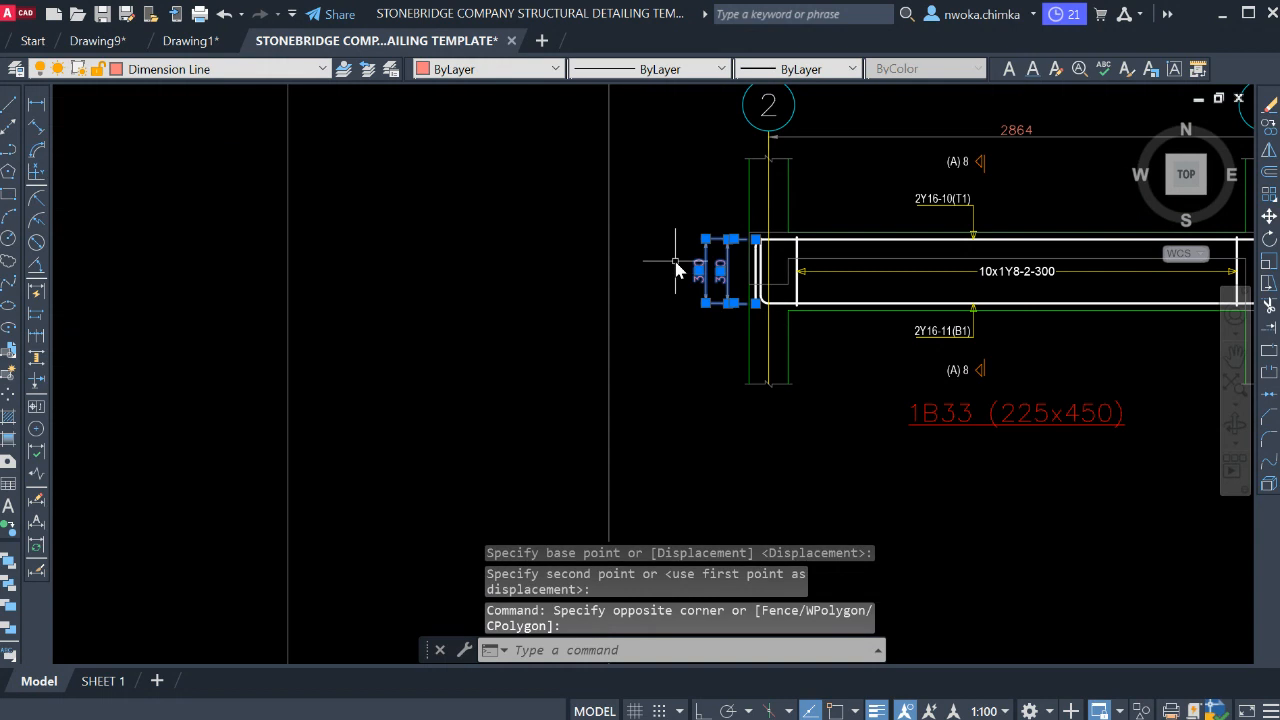
scroll(605, 252, "down", 2)
middle_click_drag(899, 297, 487, 282)
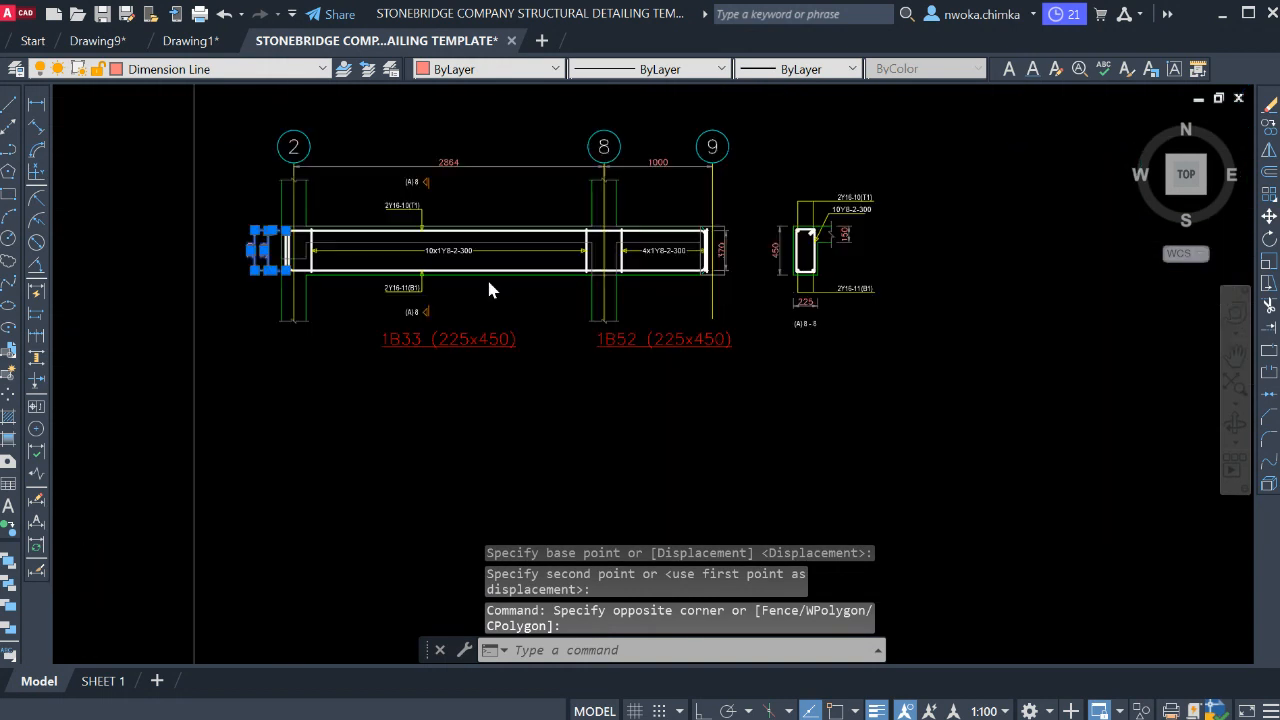
left_click(642, 364)
left_click(652, 336)
left_click(494, 362)
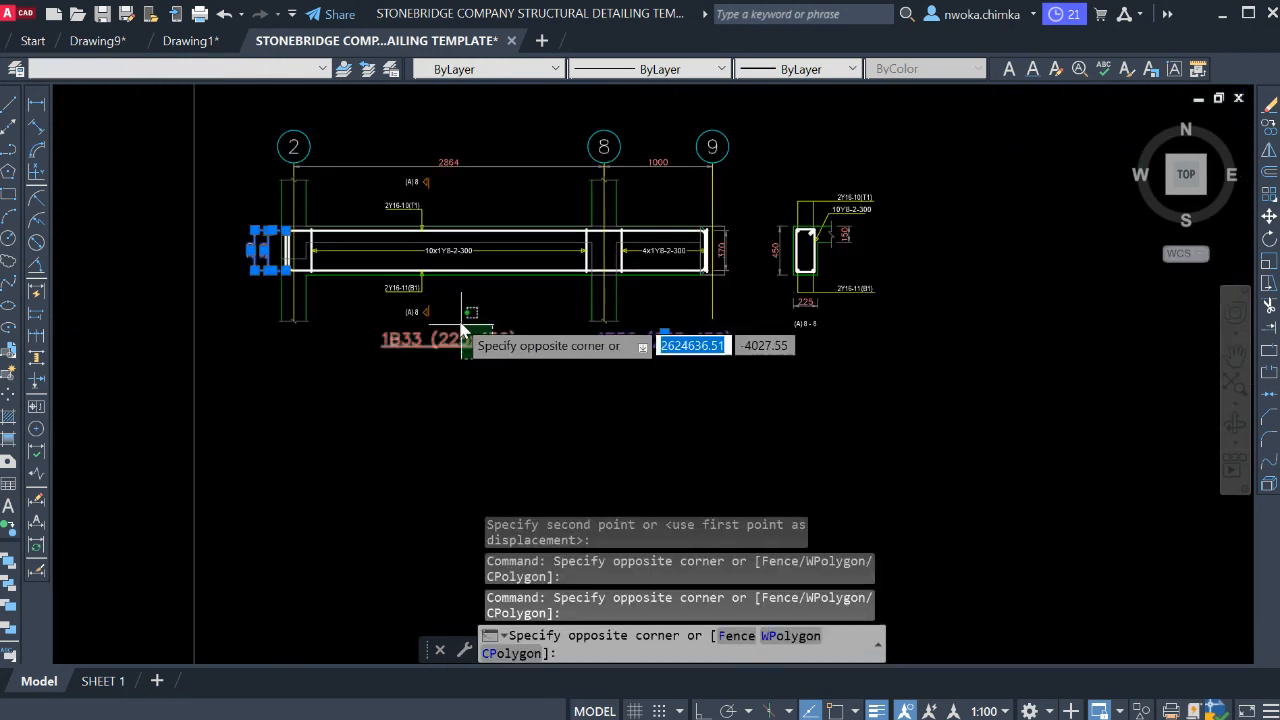
left_click(462, 328)
scroll(755, 228, "up", 4)
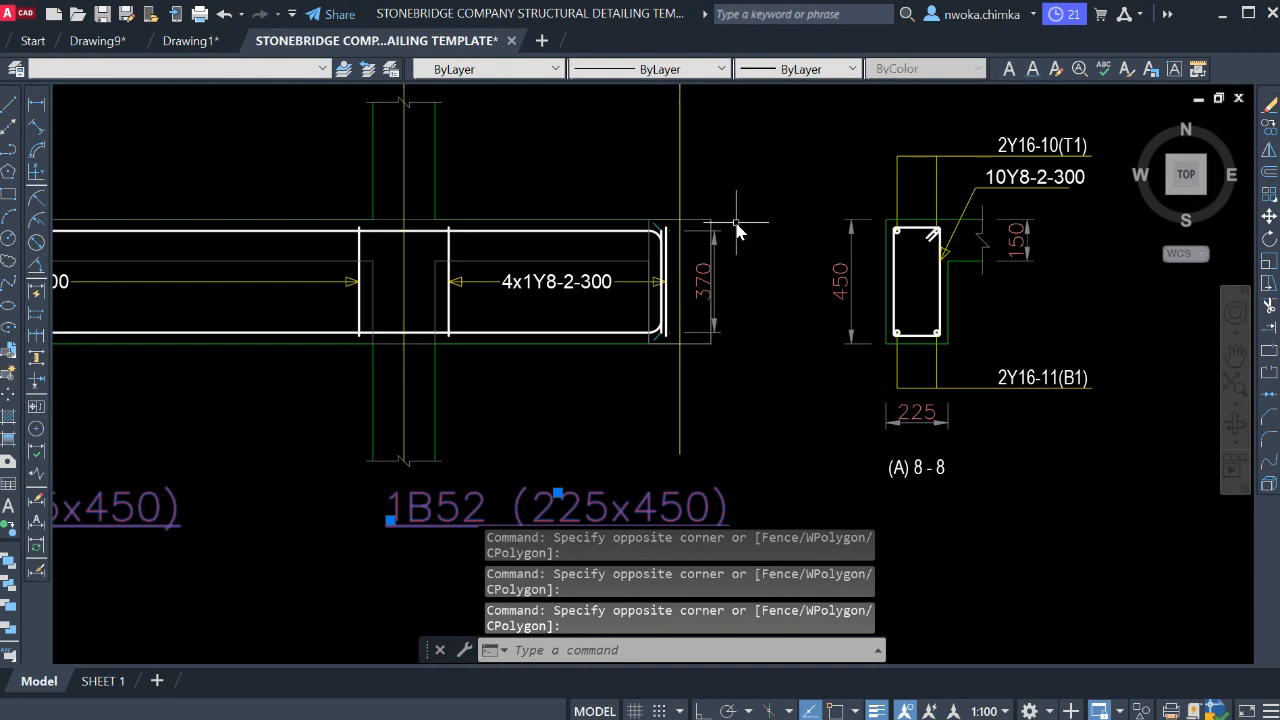
left_click(749, 229)
left_click(708, 274)
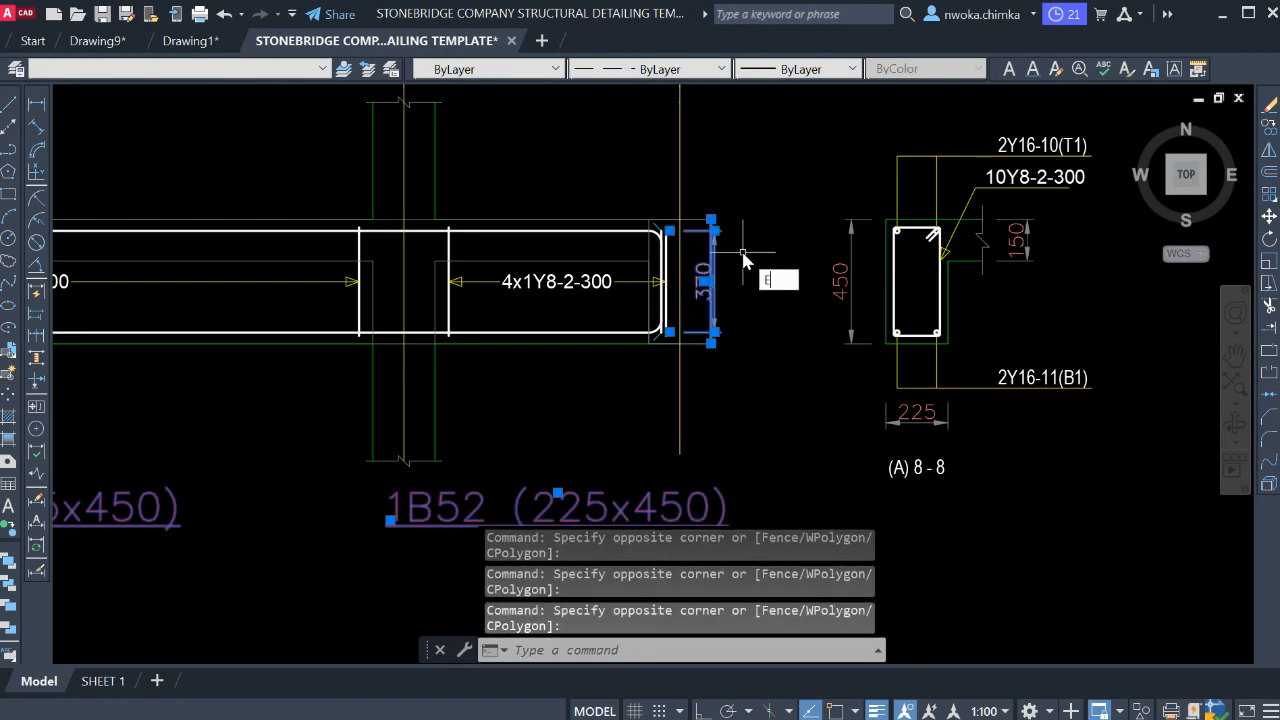
key("Return")
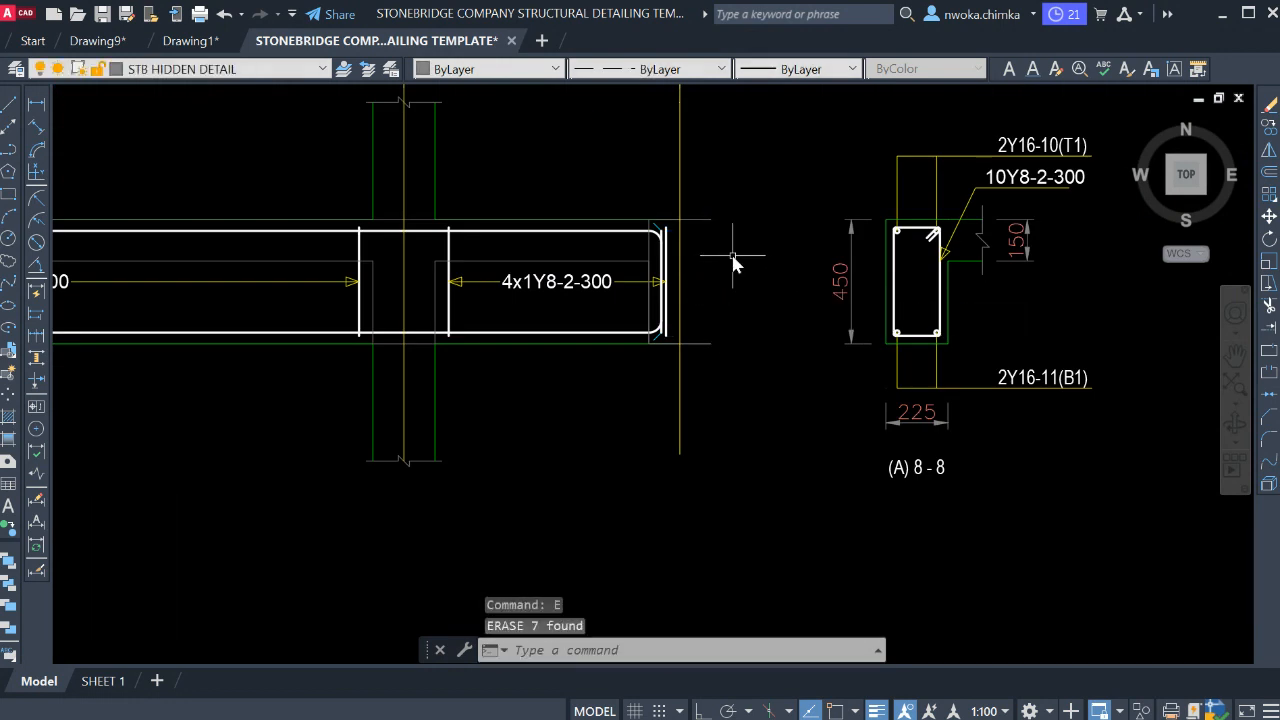
key("ctrl+z")
- Erase the 370 dimension at the grid line 9 end of the relocated beam elevation
scroll(713, 263, "up", 2)
left_click(717, 235)
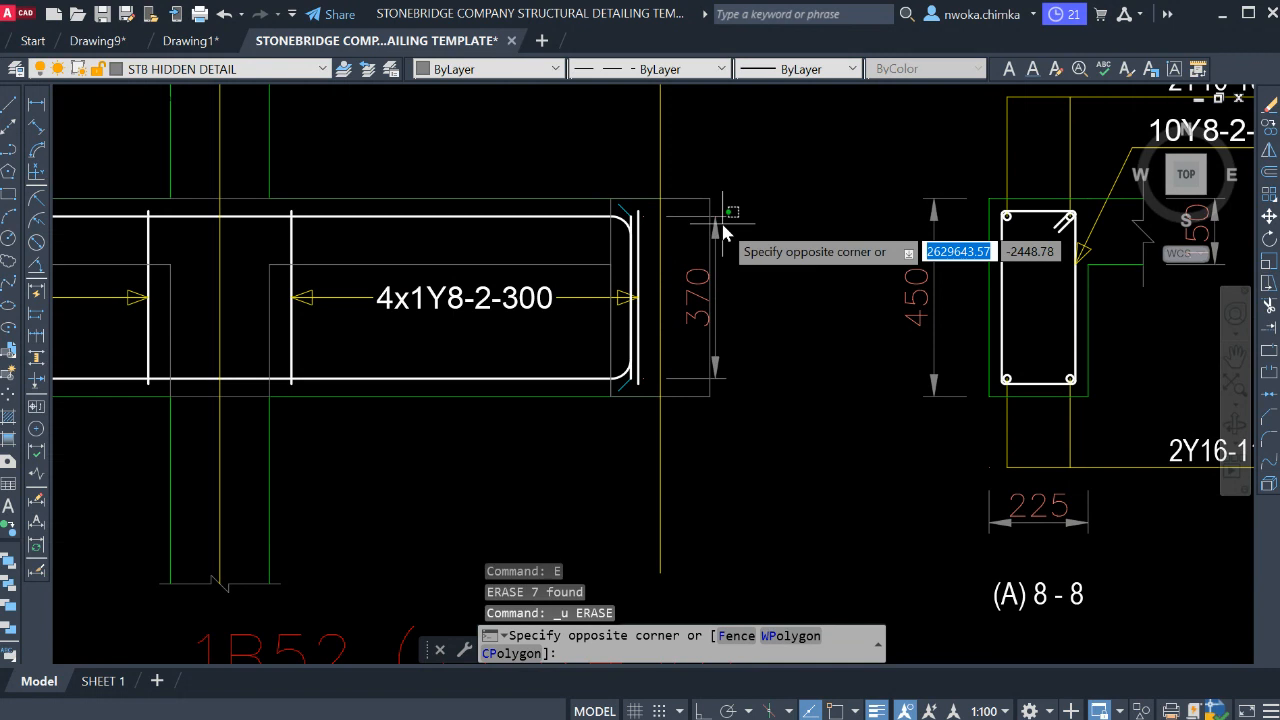
left_click(720, 212)
key("e")
key("Return")
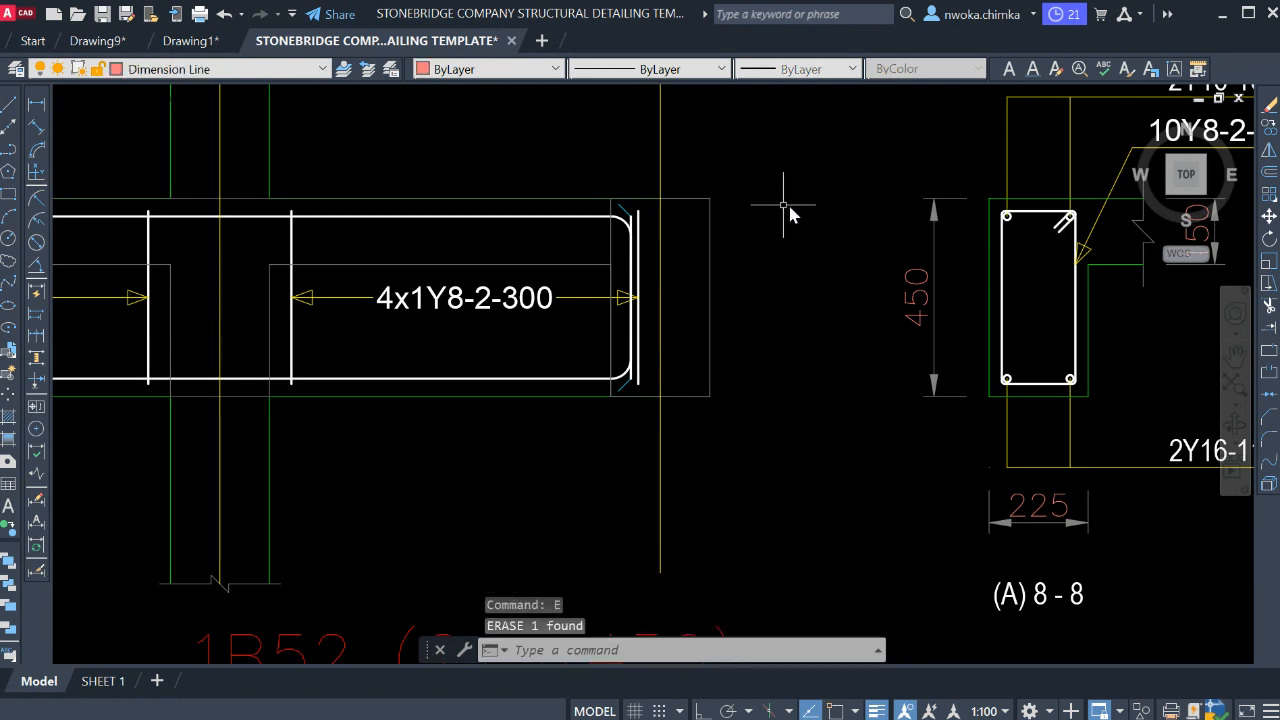
- Erase the 1B33 and 1B52 titles under the elevation and the two 370 dimensions at its grid line 2 end
scroll(872, 250, "down", 5)
left_click(811, 286)
left_click(770, 331)
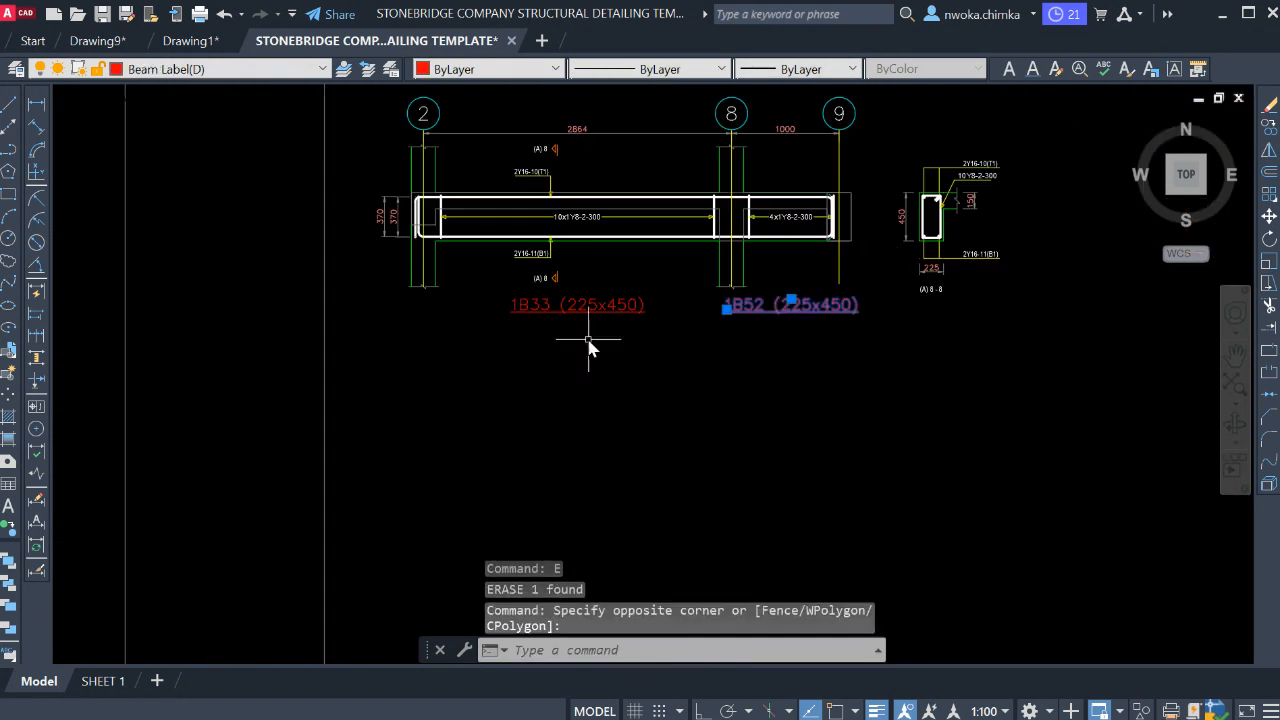
left_click(585, 305)
key("e")
key("Return")
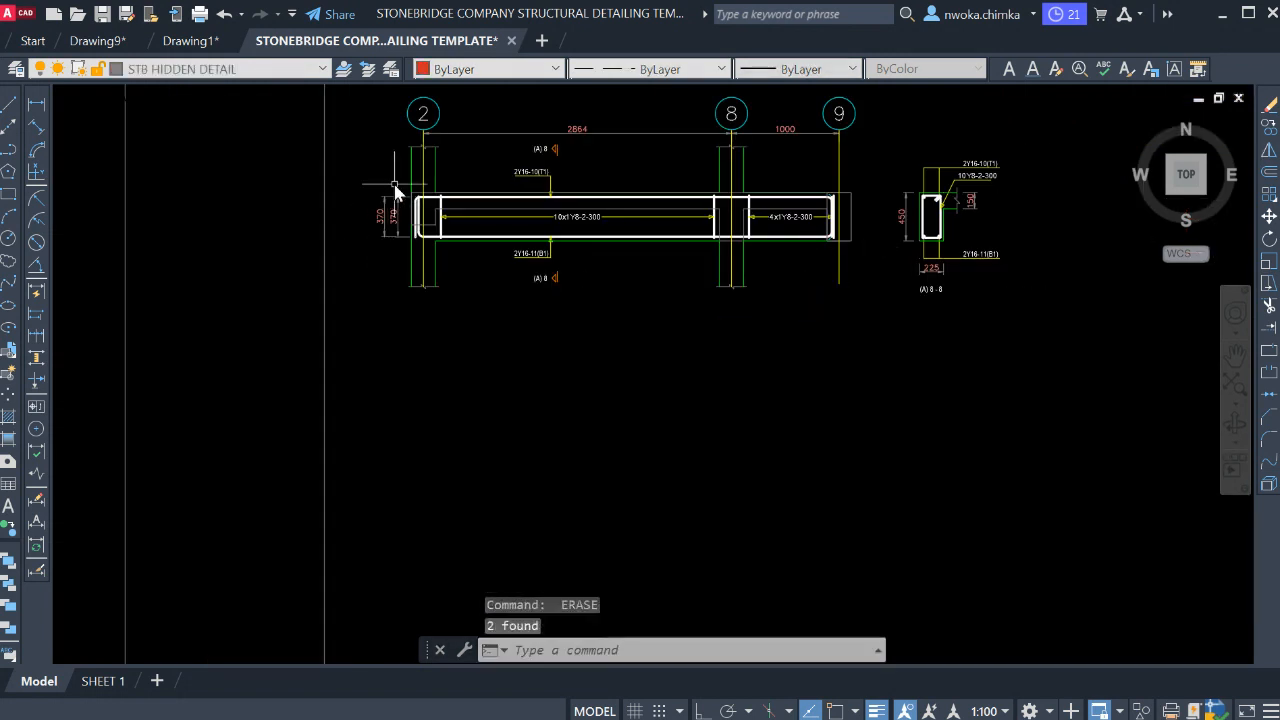
left_click(396, 190)
left_click(371, 243)
key("Return")
- Copy the BEAM 7 (225 x 450) title to below the short elevation between grid lines 2 and 9
scroll(804, 345, "down", 5)
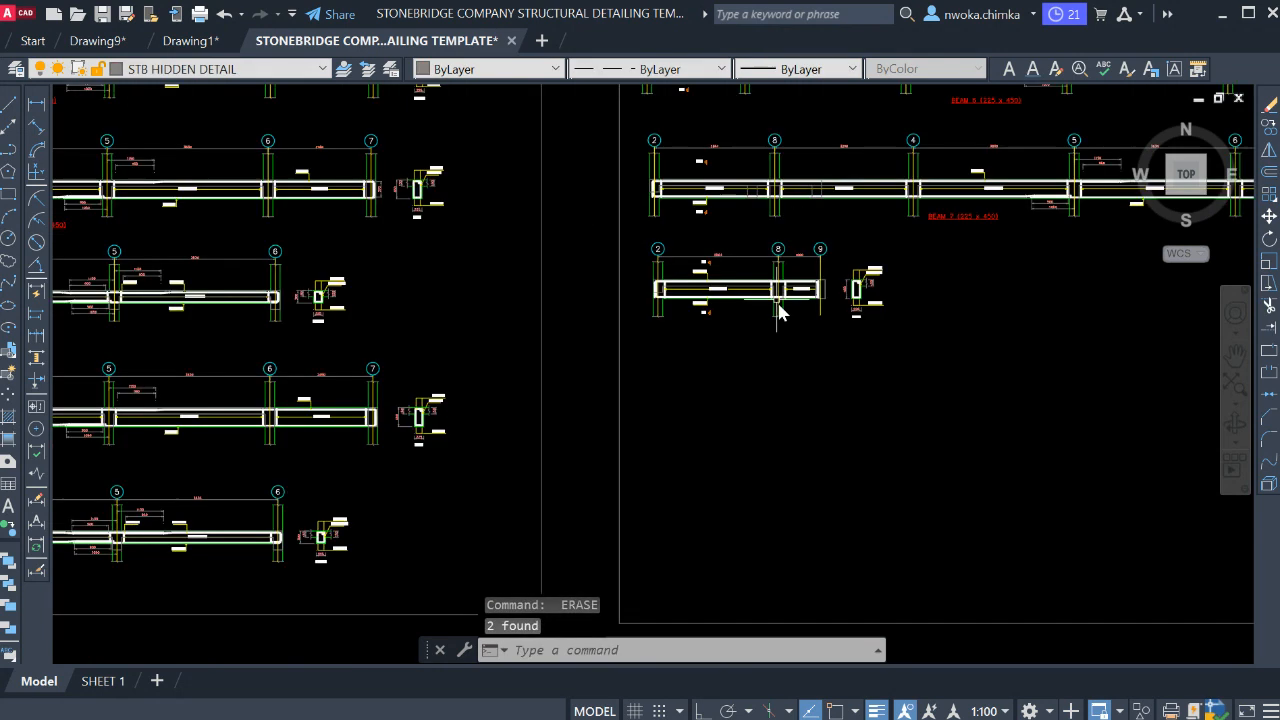
middle_click_drag(783, 312, 690, 412)
scroll(916, 342, "up", 2)
left_click(840, 294)
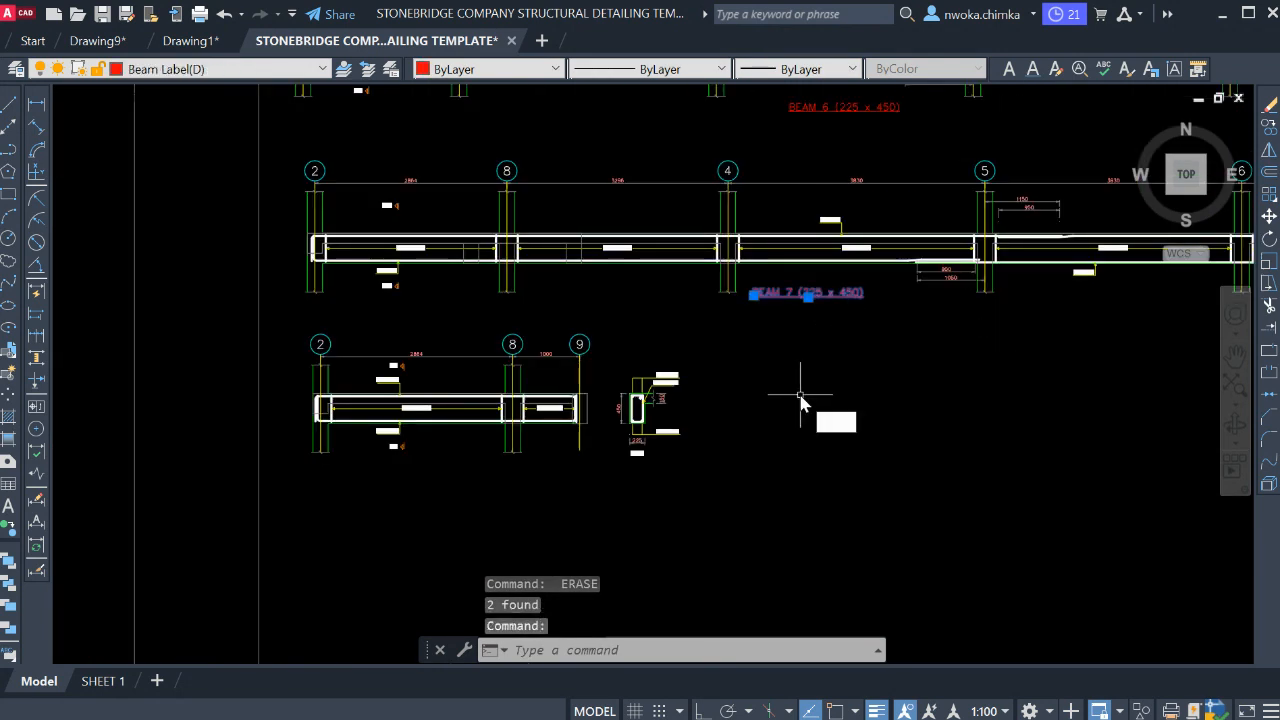
type("co")
key("Return")
left_click(755, 295)
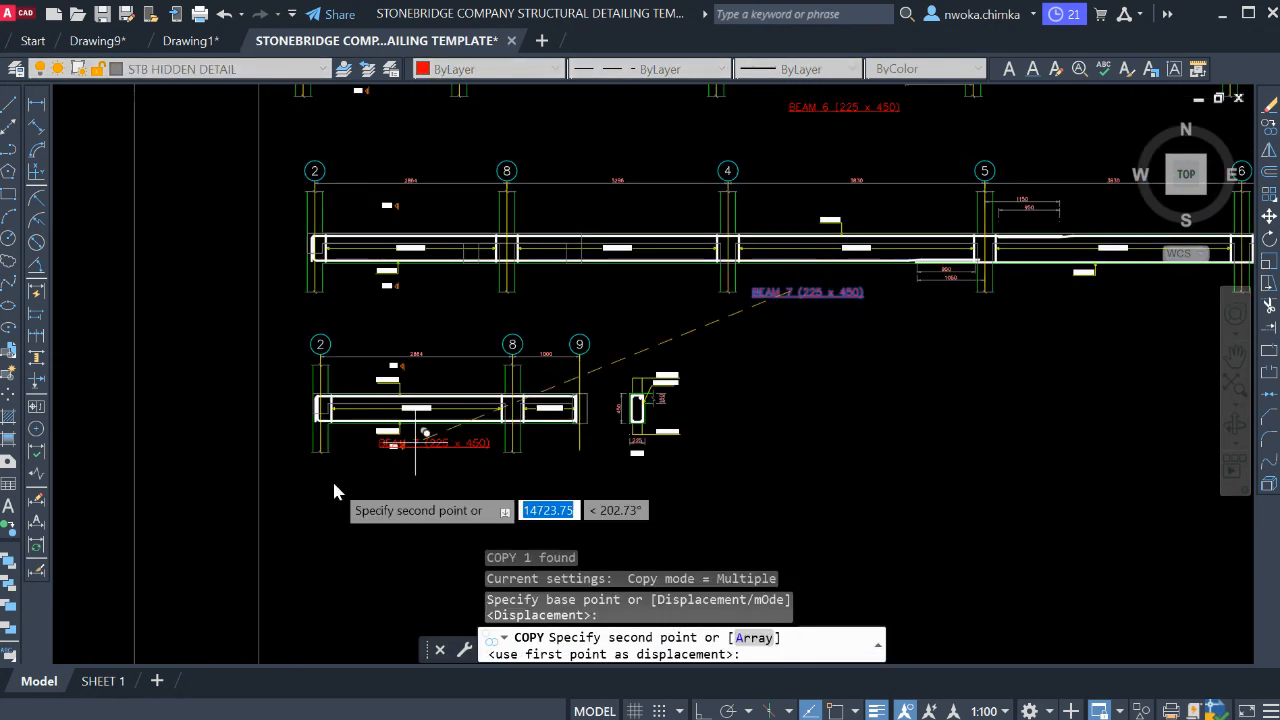
scroll(400, 453, "up", 4)
scroll(435, 455, "up", 2)
left_click(437, 459)
key("Escape")
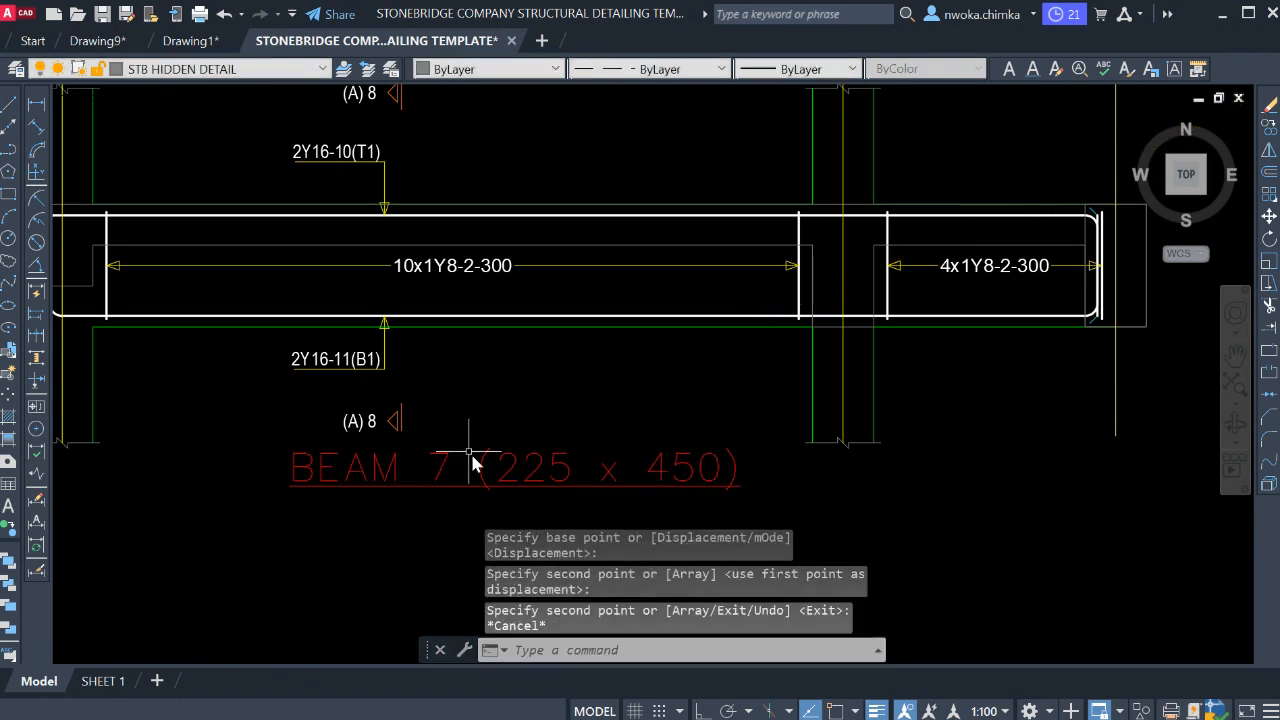
- Change the copied title's beam number to 8 so that it reads BEAM 8 (225 x 450)
middle_click_drag(453, 453, 515, 327)
left_click(512, 330)
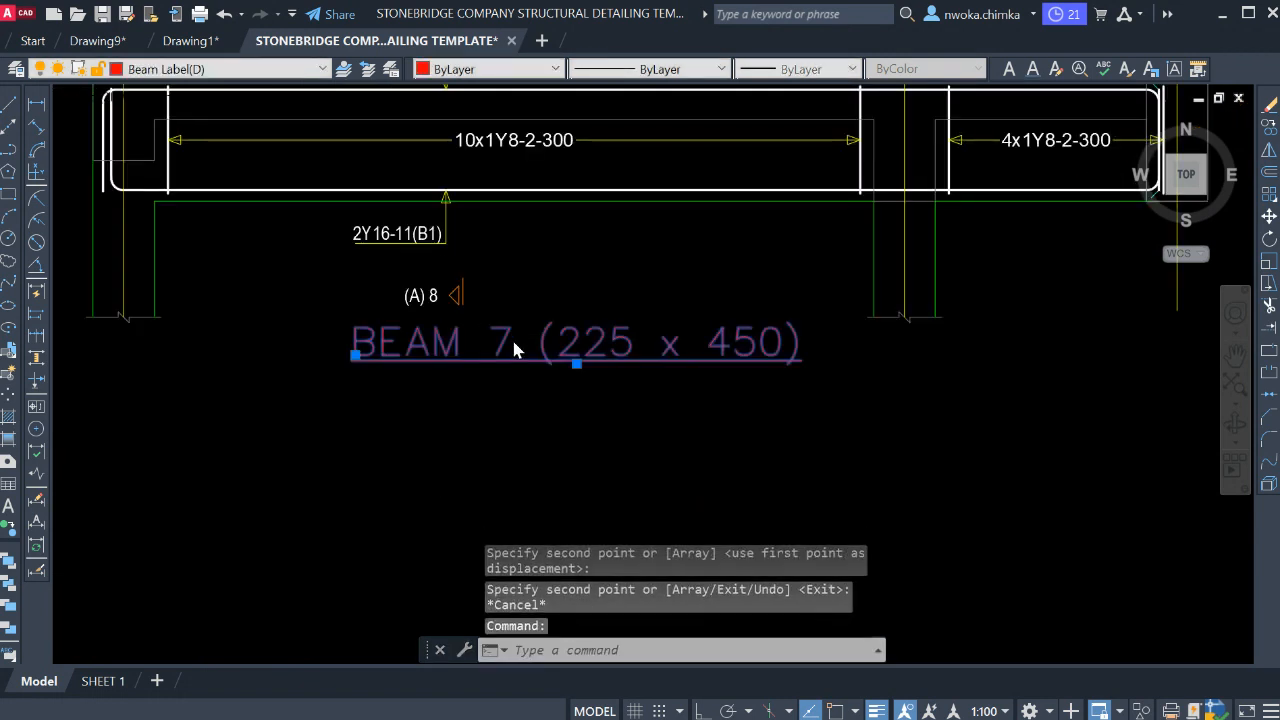
double_click(511, 336)
double_click(494, 344)
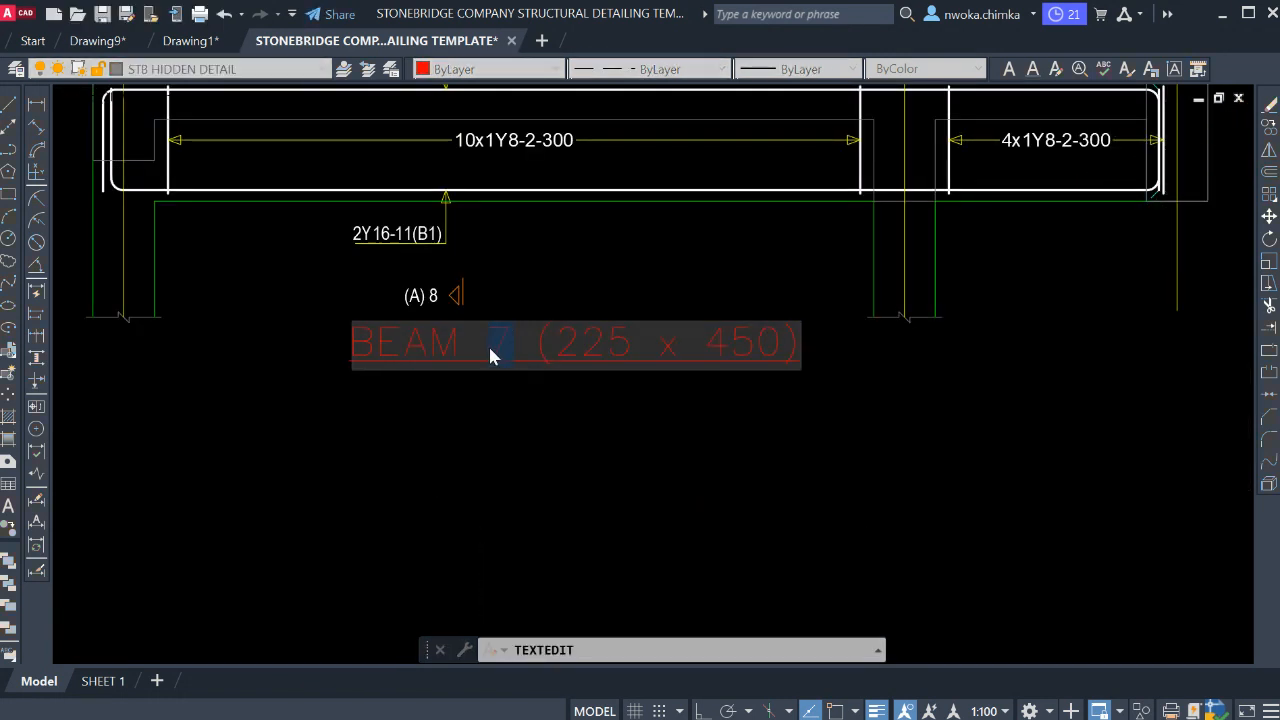
type("8")
left_click(501, 475)
scroll(640, 390, "down", 8)
key("Escape")
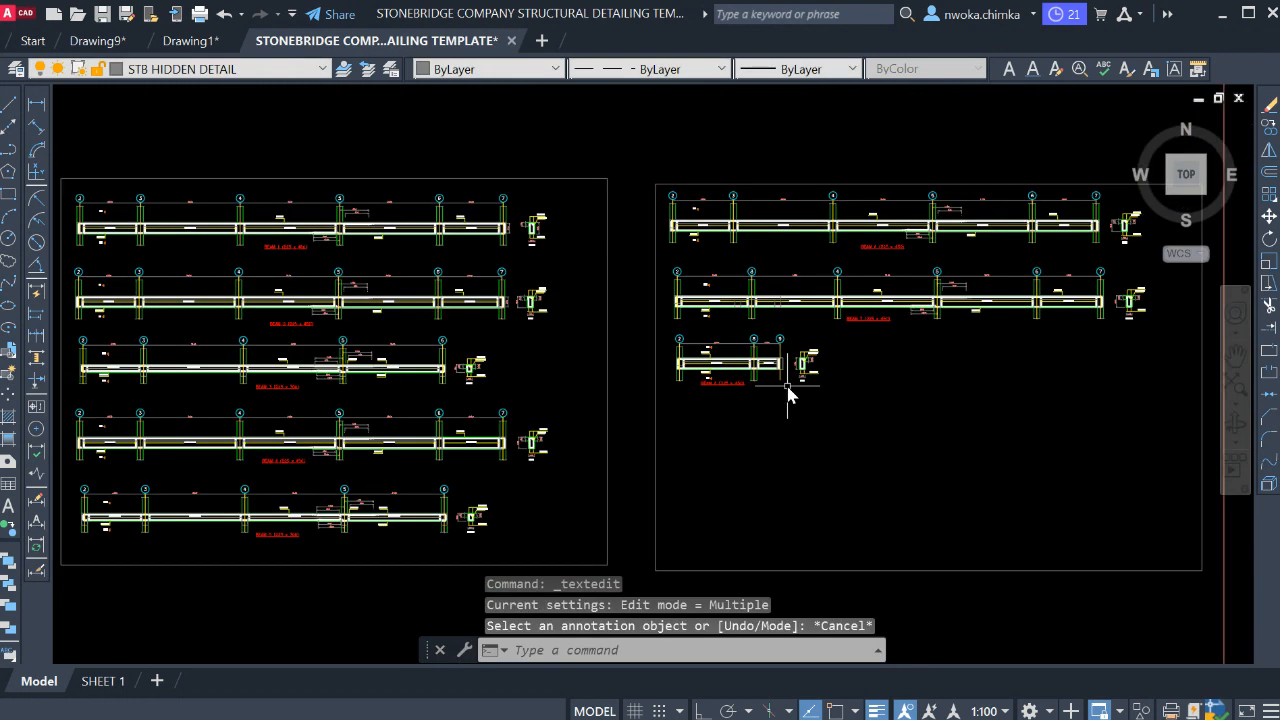
- Erase the 1B33 and 1B52 span labels along BEAM 8 on grid line A of the floor plan
scroll(787, 386, "down", 2)
middle_click_drag(509, 388, 692, 432)
scroll(690, 432, "down", 2)
middle_click_drag(602, 374, 752, 604)
middle_click_drag(480, 344, 526, 434)
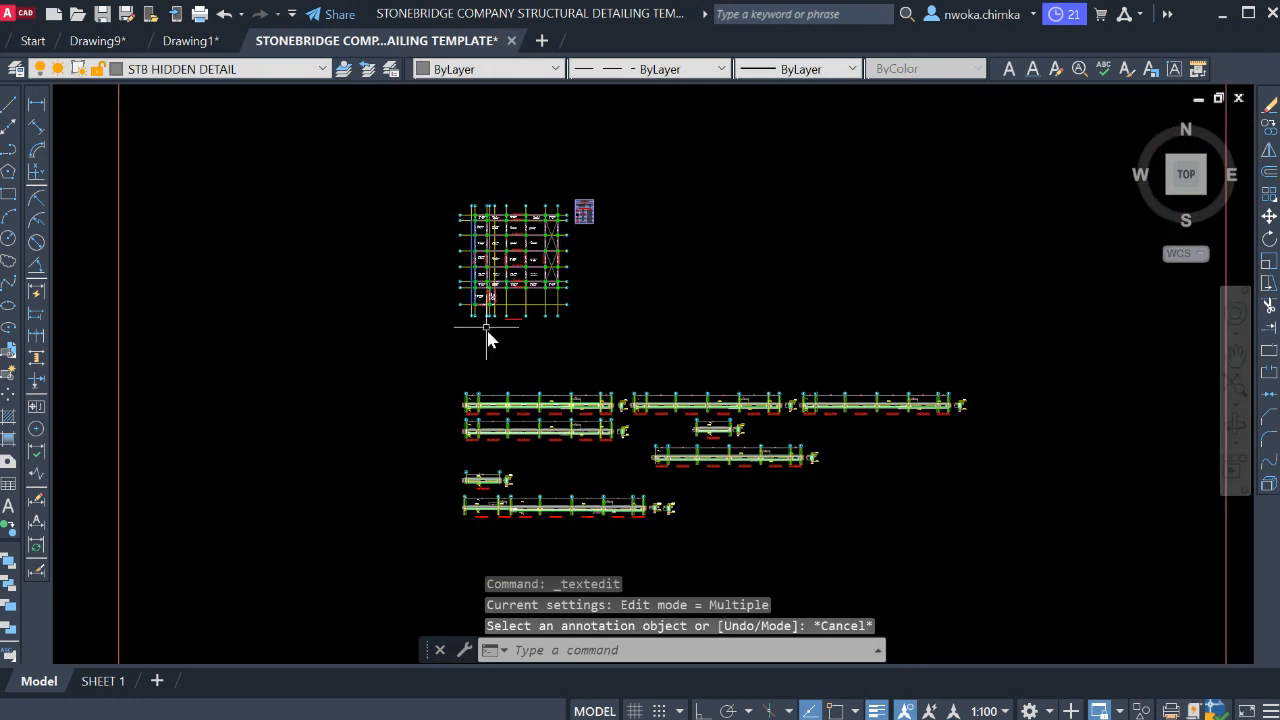
scroll(487, 340, "up", 8)
left_click(259, 297)
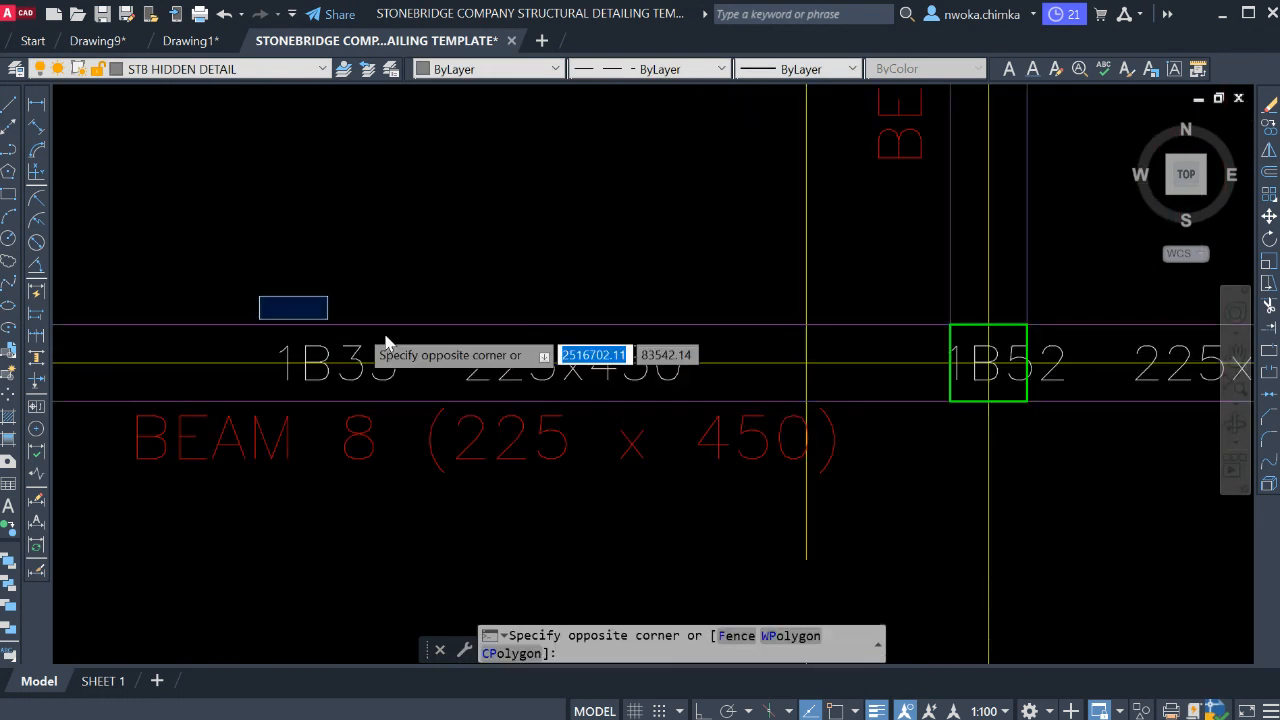
left_click(748, 443)
scroll(444, 331, "down", 3)
scroll(722, 329, "up", 3)
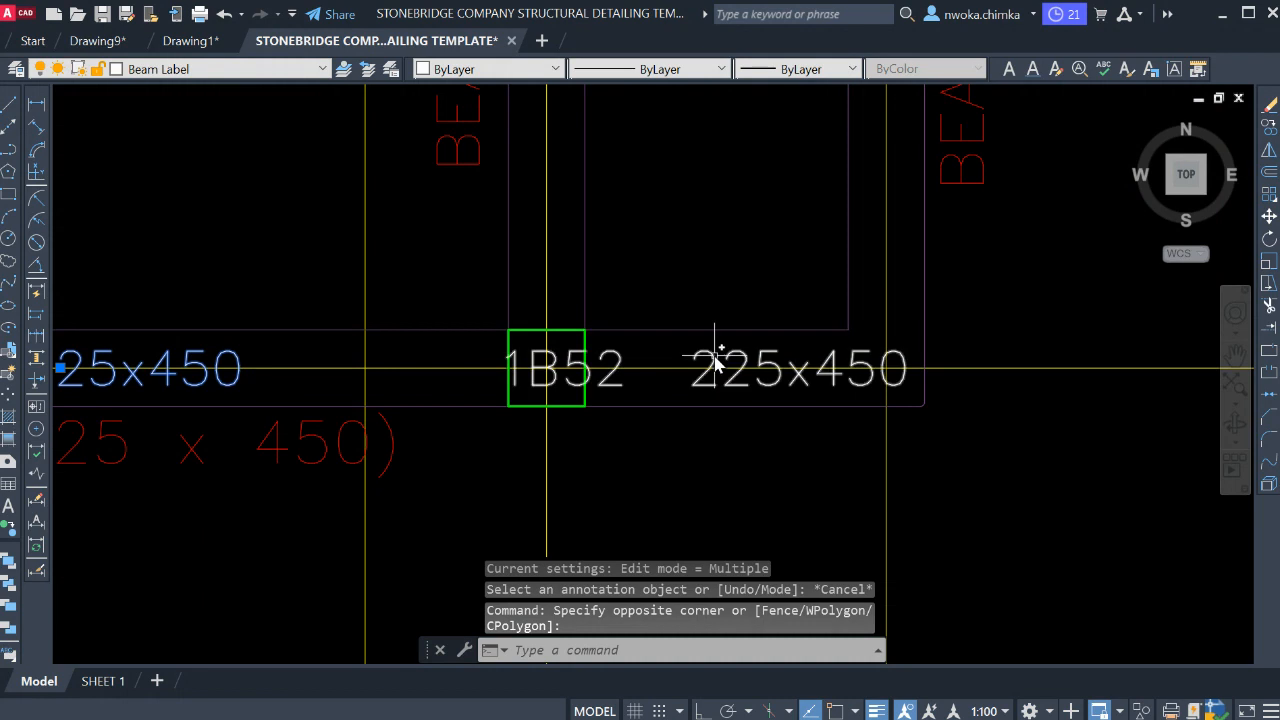
left_click(717, 357)
key("Return")
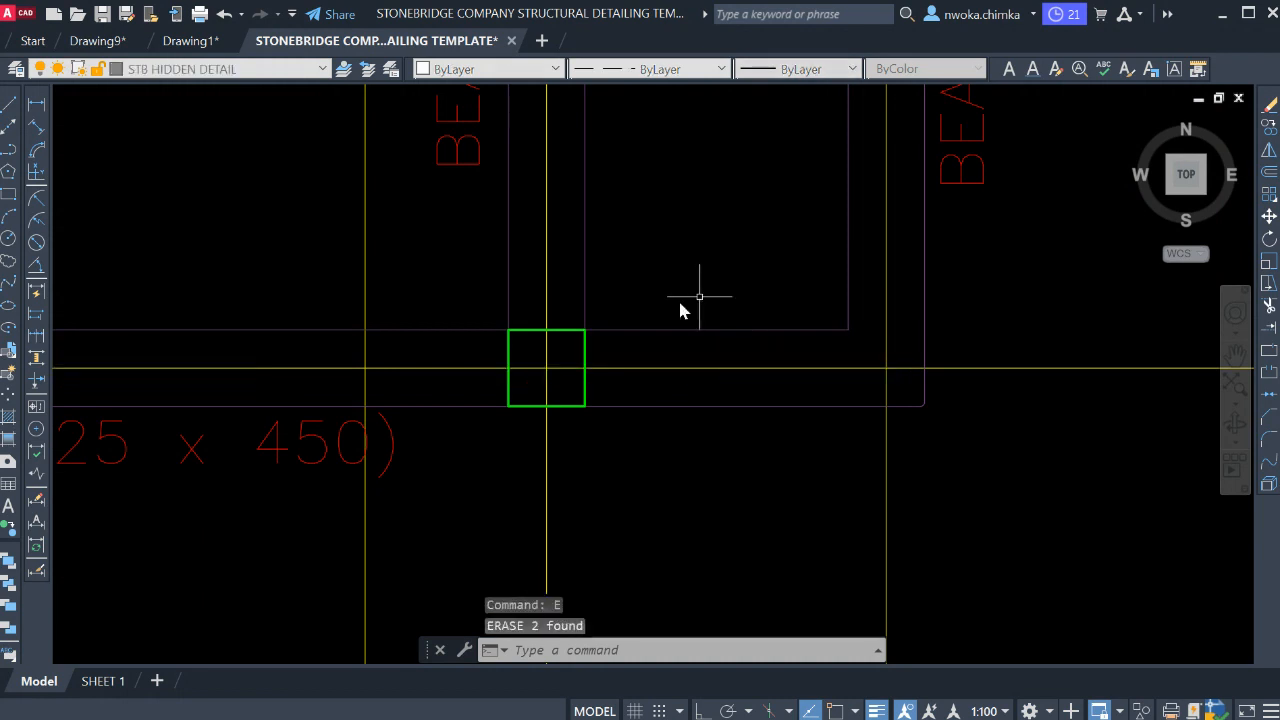
- Review the titles of the horizontal beams on the floor plan, from grid line A up to grid line F
scroll(506, 423, "down", 8)
middle_click_drag(534, 404, 536, 516)
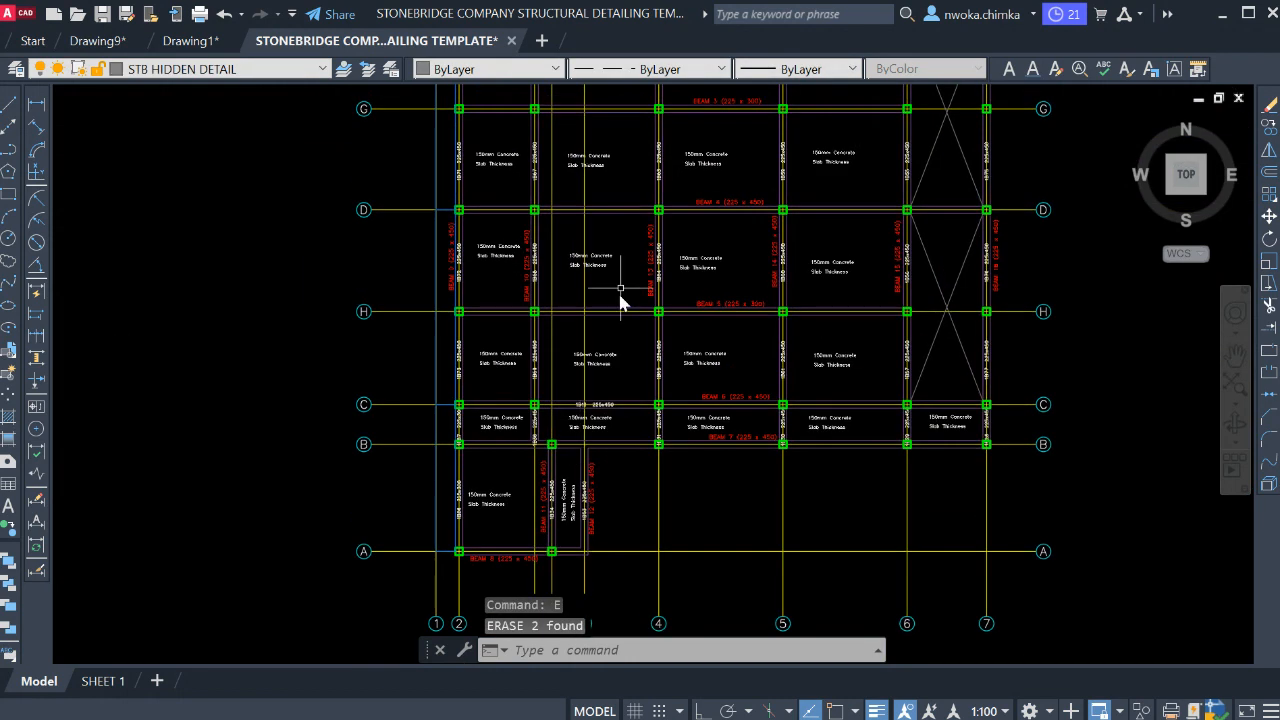
middle_click_drag(635, 243, 637, 320)
middle_click_drag(691, 205, 686, 267)
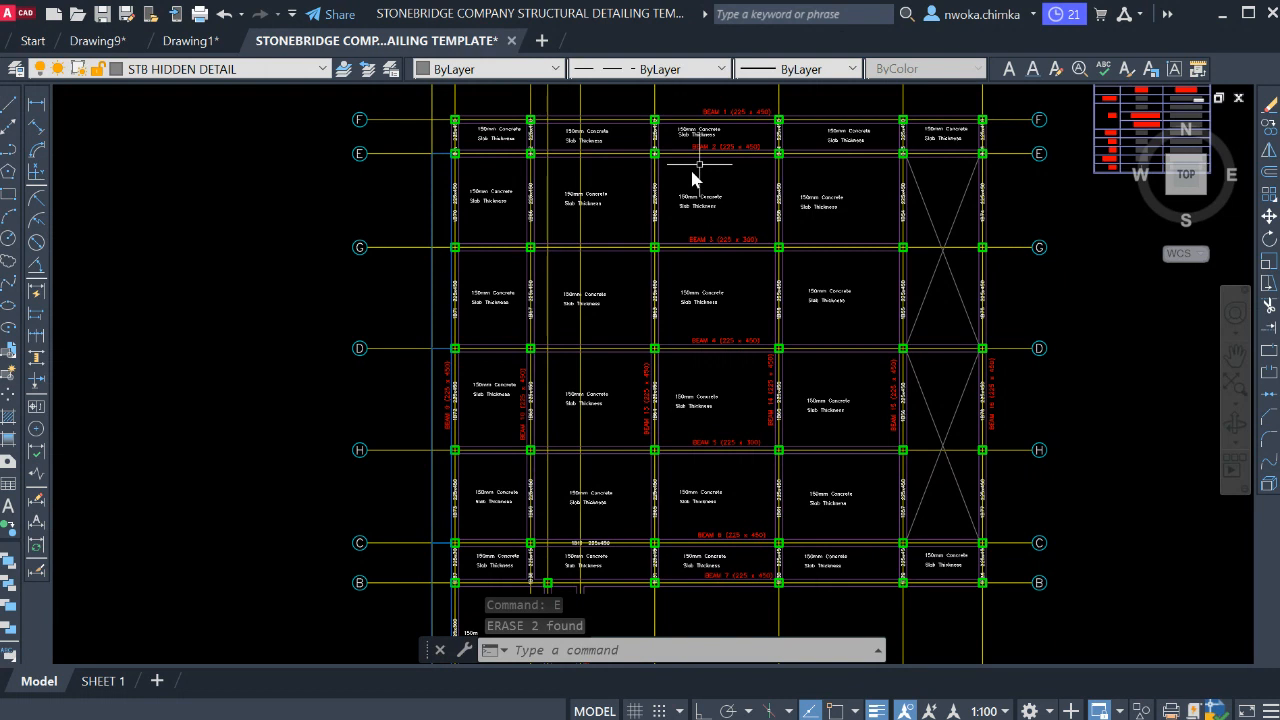
scroll(708, 125, "up", 6)
middle_click_drag(709, 126, 783, 293)
scroll(664, 279, "down", 4)
scroll(560, 243, "down", 2)
- Examine the span labels along BEAM 9 on grid line 2 of the floor plan, down to span 1B86
middle_click_drag(427, 390, 425, 233)
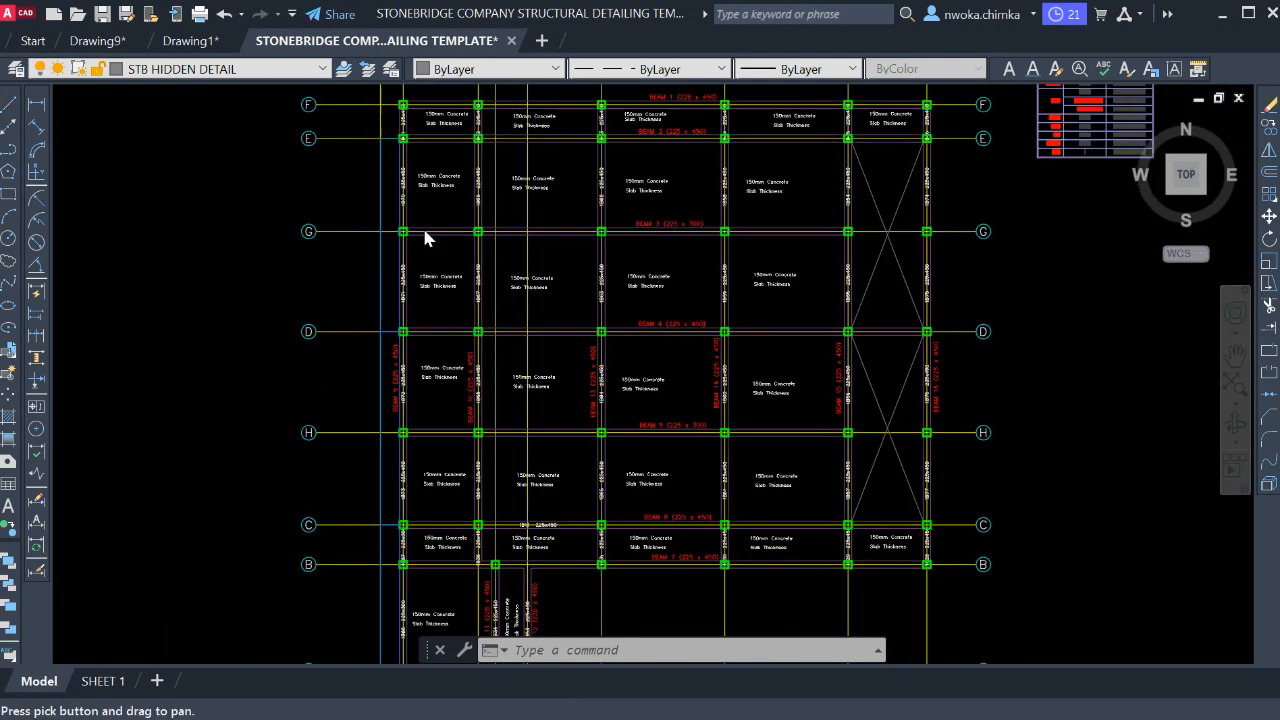
scroll(409, 391, "up", 5)
scroll(394, 286, "down", 5)
scroll(390, 423, "down", 2)
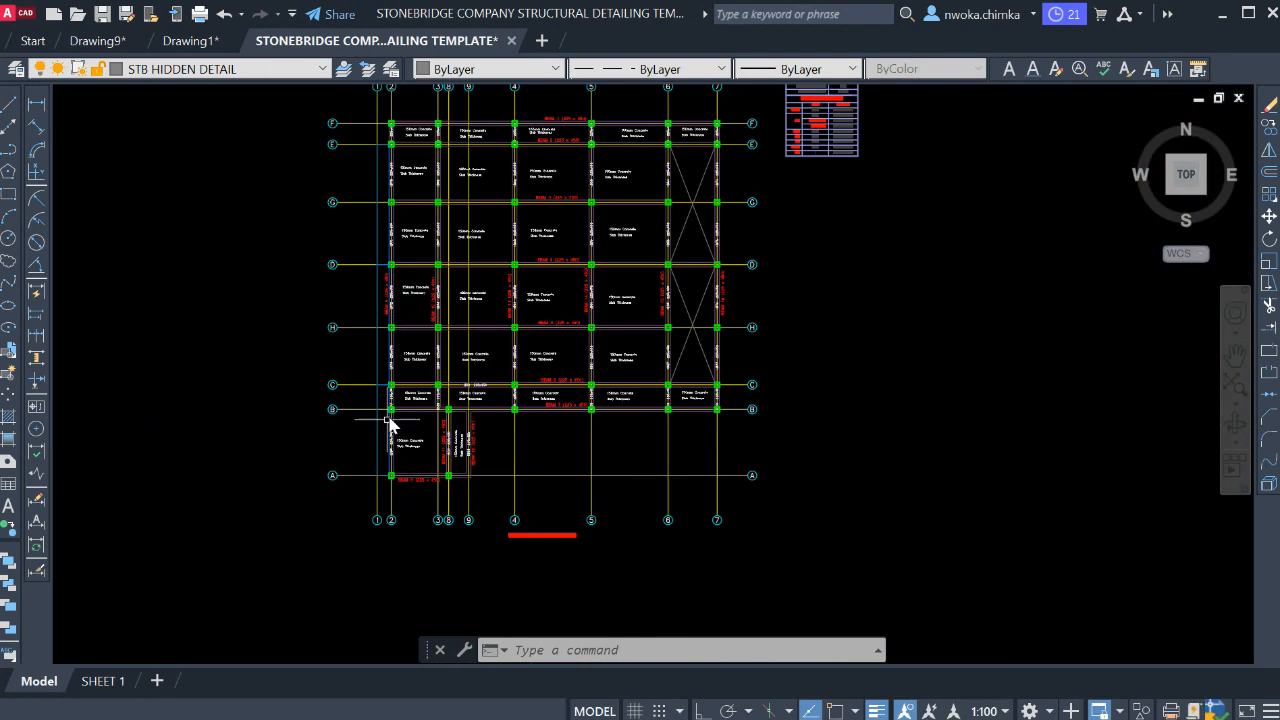
scroll(368, 340, "up", 5)
scroll(380, 278, "up", 1)
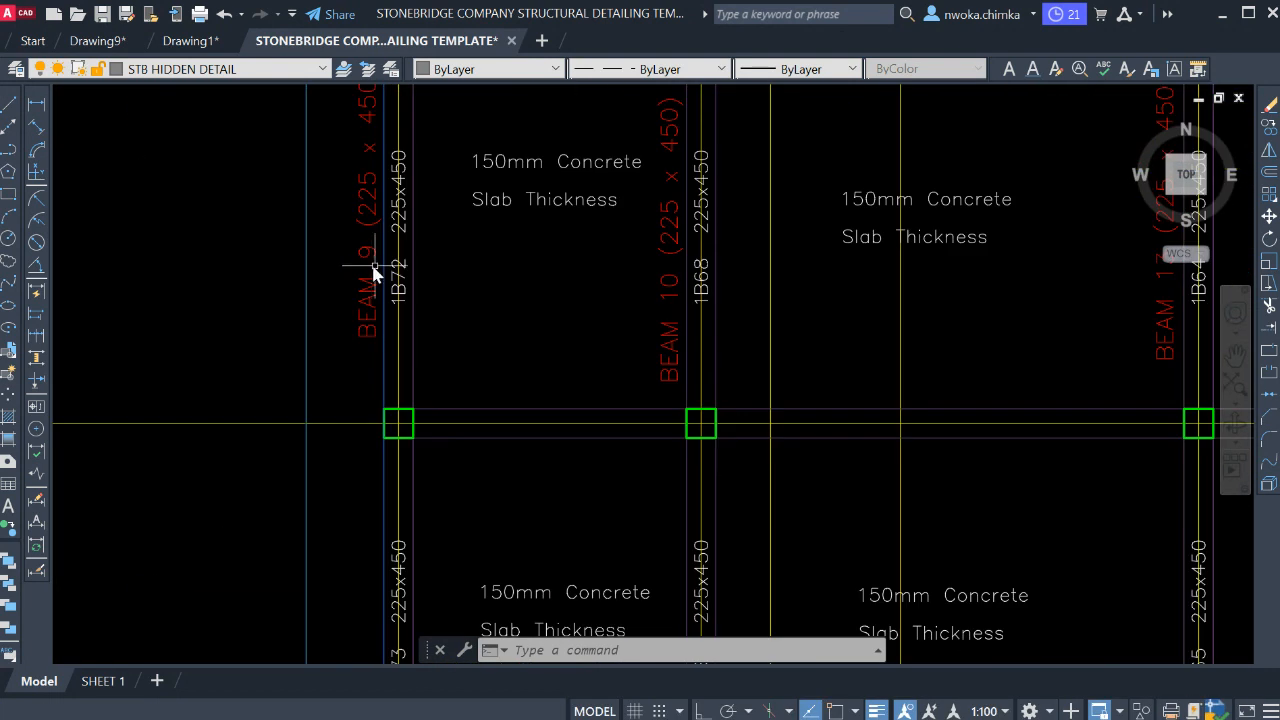
scroll(400, 320, "down", 3)
scroll(400, 457, "down", 1)
scroll(366, 500, "up", 4)
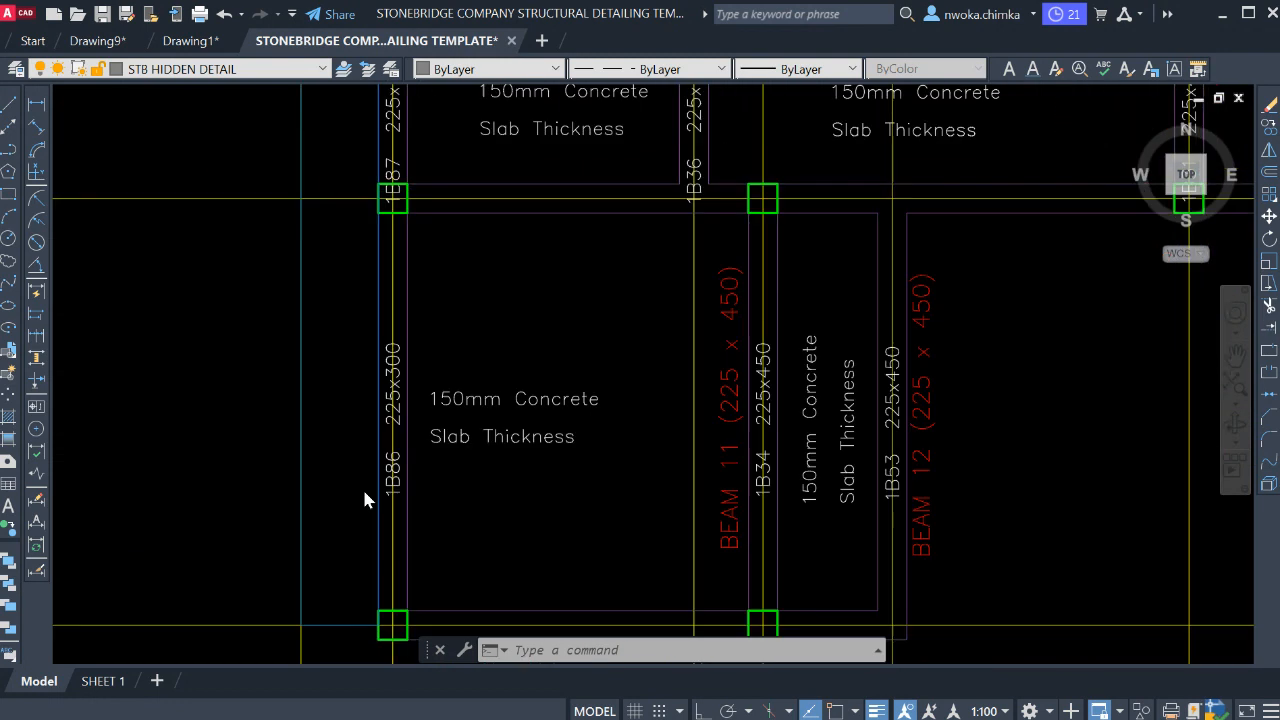
scroll(410, 485, "up", 2)
scroll(422, 458, "up", 2)
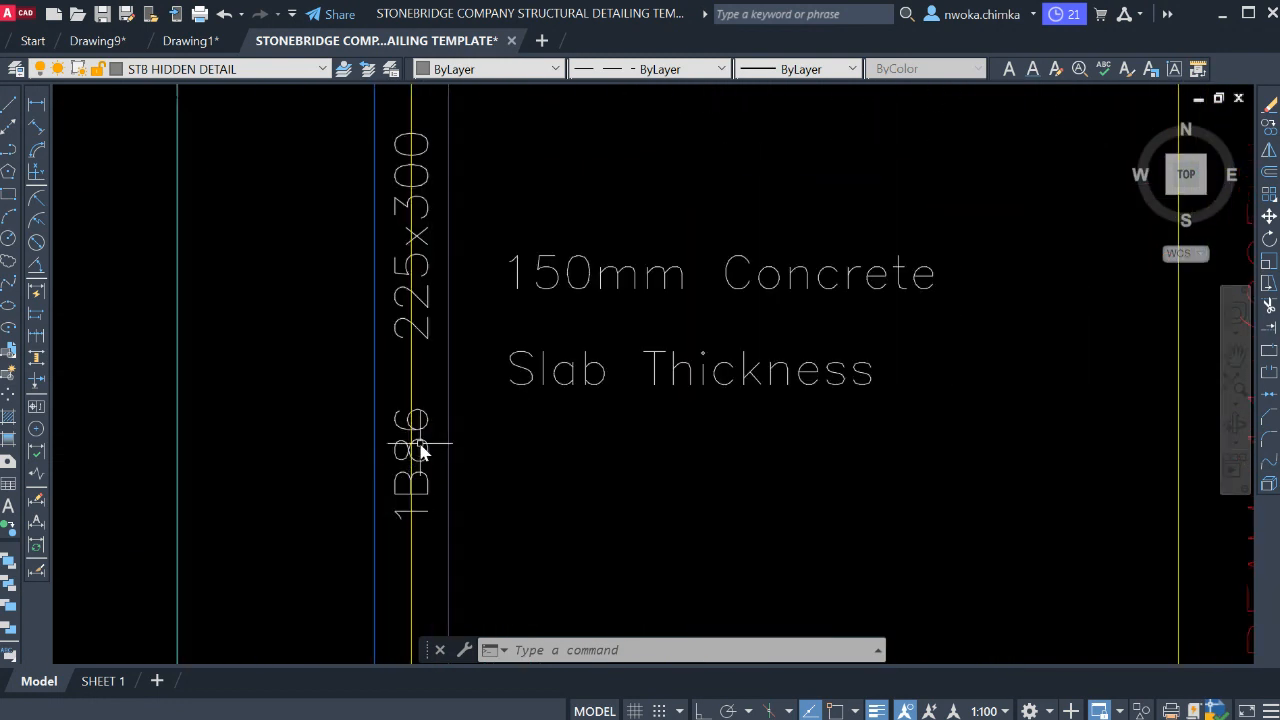
scroll(416, 442, "down", 4)
scroll(422, 588, "up", 4)
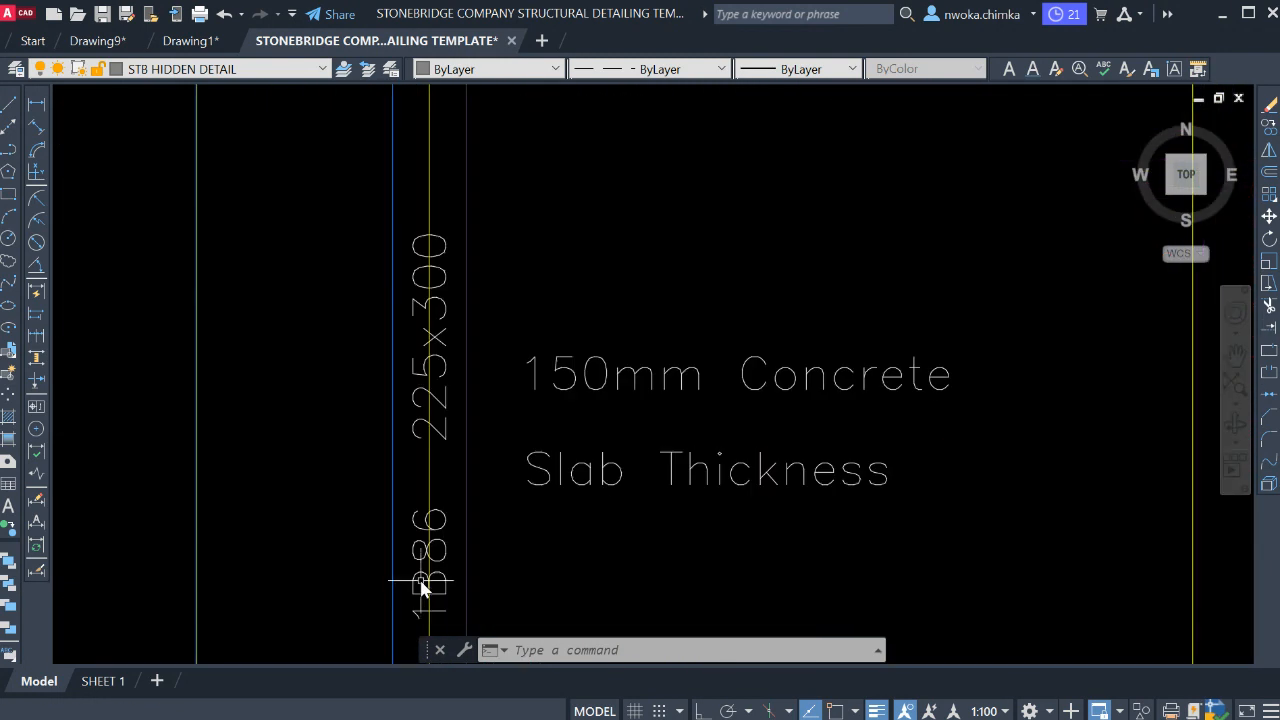
- Follow the span labels of BEAM 9 along grid line 2 of the floor plan, from 1B86 up to 1B41
scroll(422, 565, "down", 4)
middle_click_drag(446, 212, 480, 603)
middle_click_drag(486, 290, 477, 584)
middle_click_drag(477, 336, 516, 592)
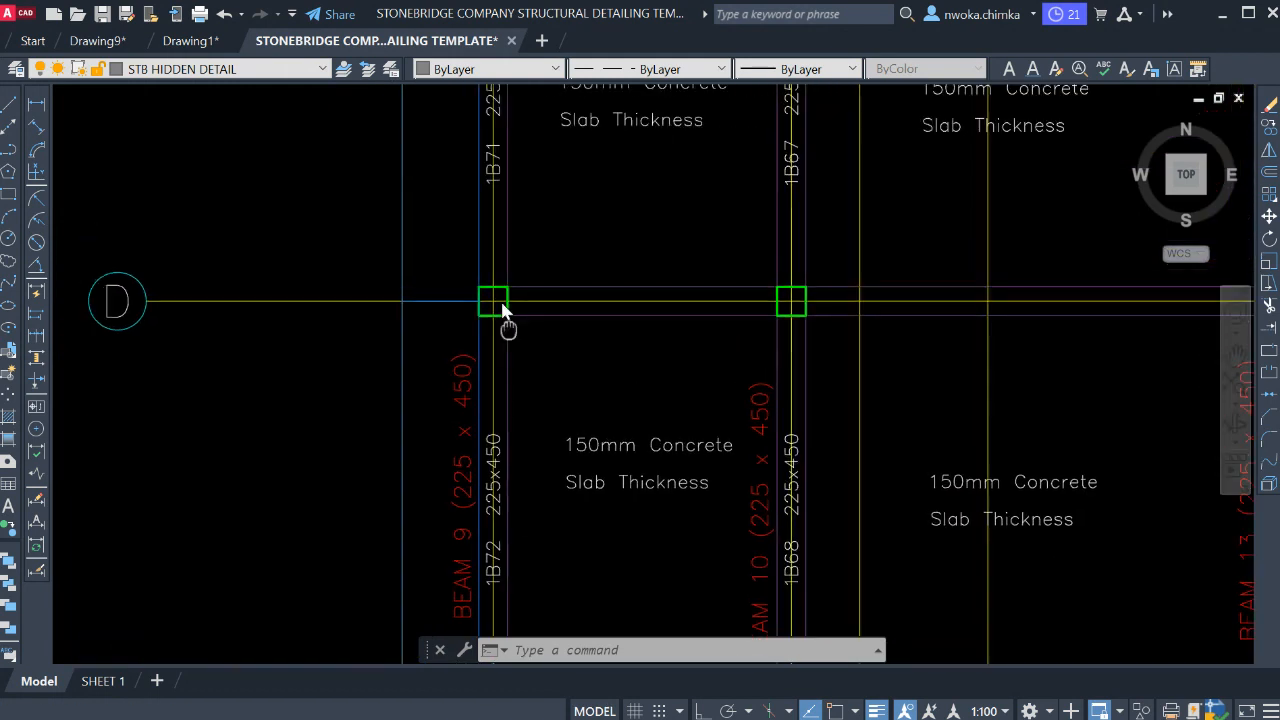
middle_click_drag(502, 305, 507, 609)
middle_click_drag(514, 224, 506, 514)
scroll(509, 290, "up", 4)
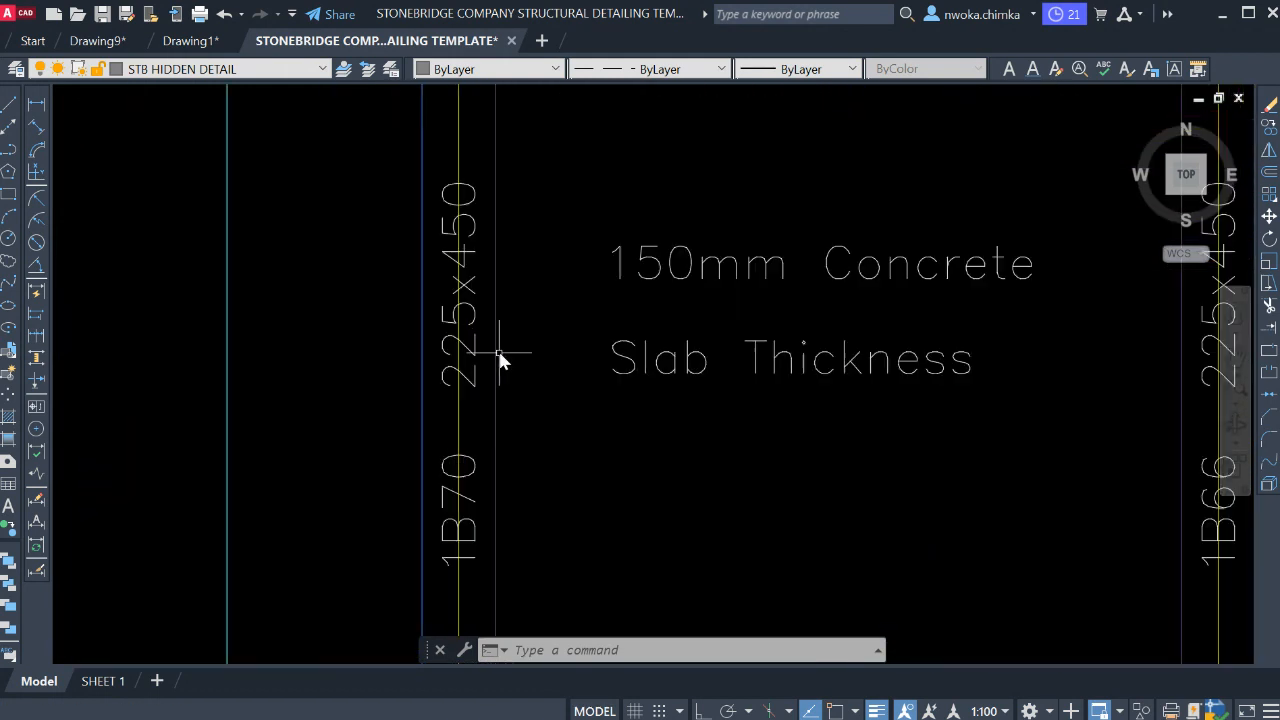
scroll(500, 360, "down", 4)
scroll(510, 277, "up", 4)
scroll(510, 405, "up", 2)
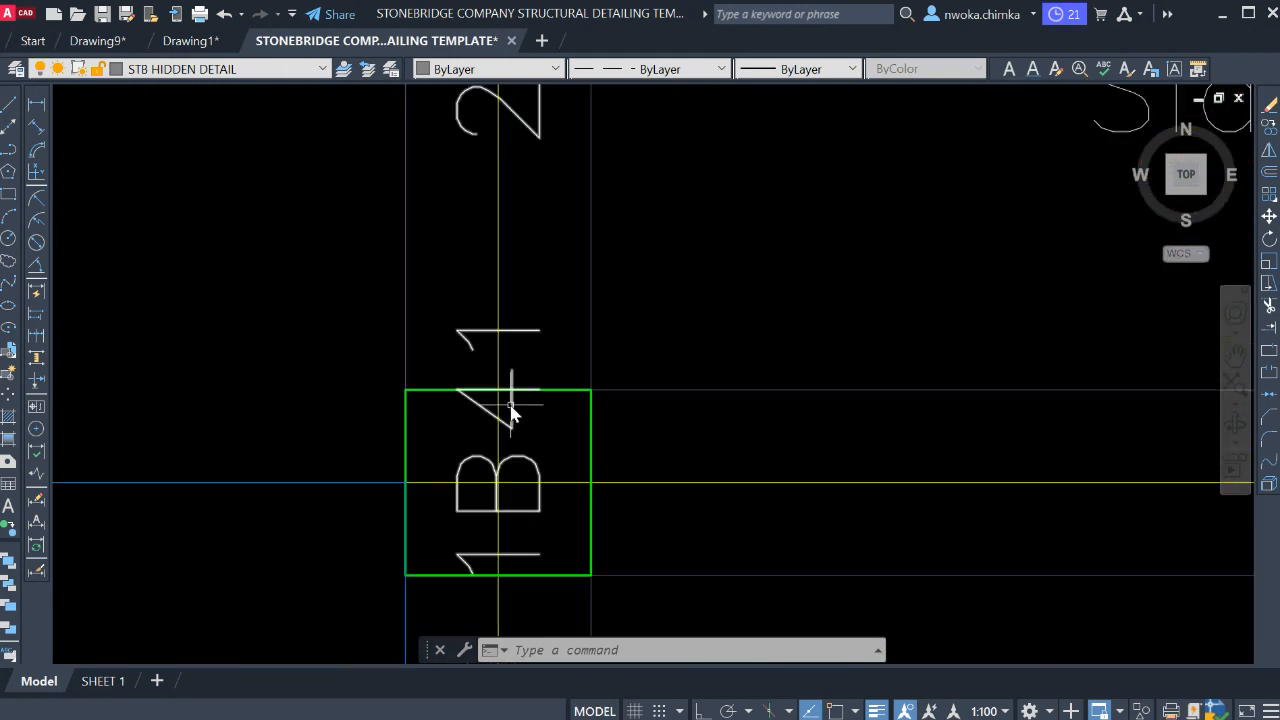
- Recheck the extent of BEAM 9 and its span labels along grid line 2, between grid lines A and F
scroll(546, 256, "down", 8)
middle_click_drag(541, 462, 534, 217)
scroll(534, 217, "down", 2)
scroll(571, 286, "up", 4)
scroll(575, 278, "down", 2)
scroll(575, 278, "down", 2)
middle_click_drag(519, 478, 528, 317)
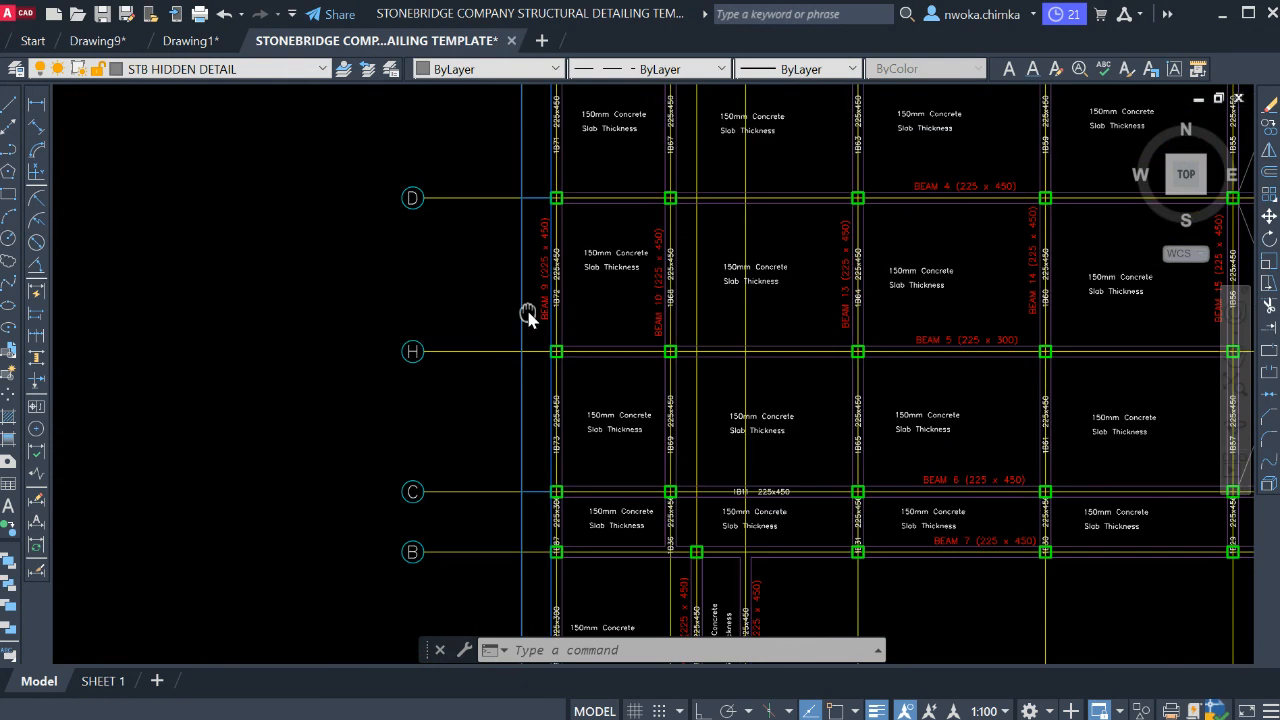
scroll(535, 240, "up", 2)
scroll(535, 243, "up", 4)
scroll(555, 220, "down", 1)
scroll(568, 310, "up", 1)
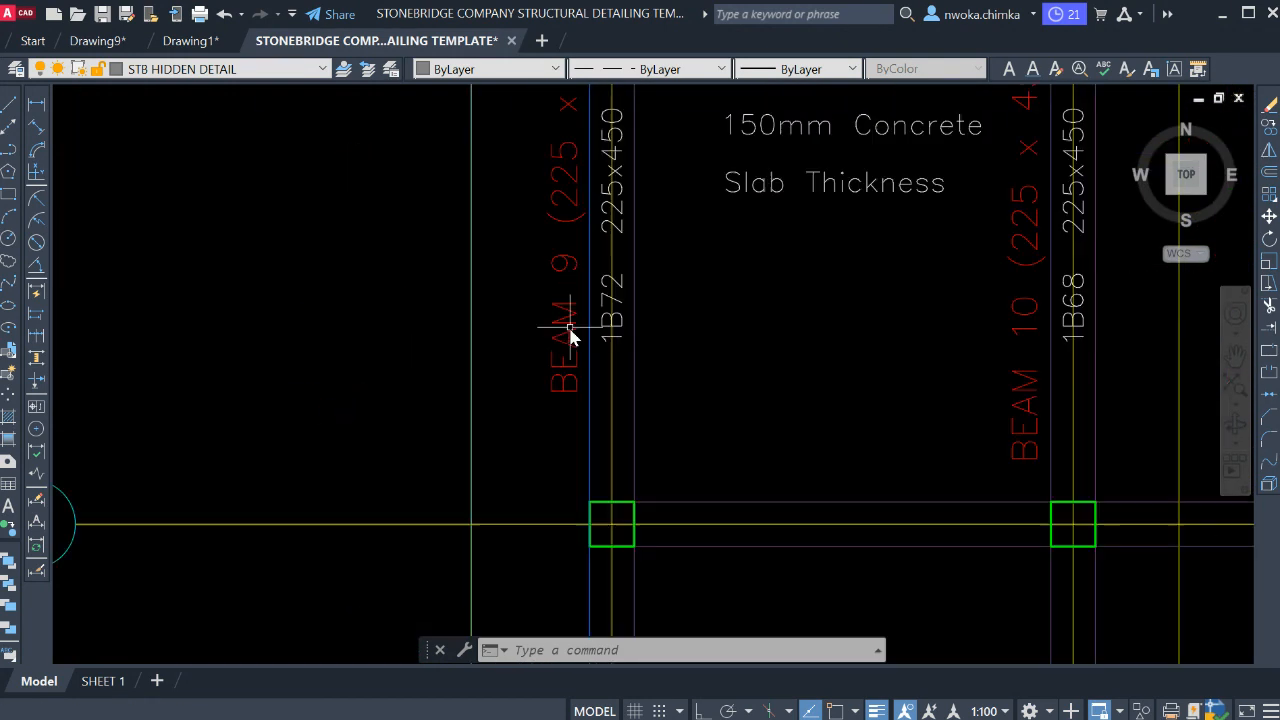
scroll(545, 270, "down", 3)
middle_click_drag(561, 195, 535, 643)
scroll(535, 354, "up", 4)
scroll(530, 418, "up", 4)
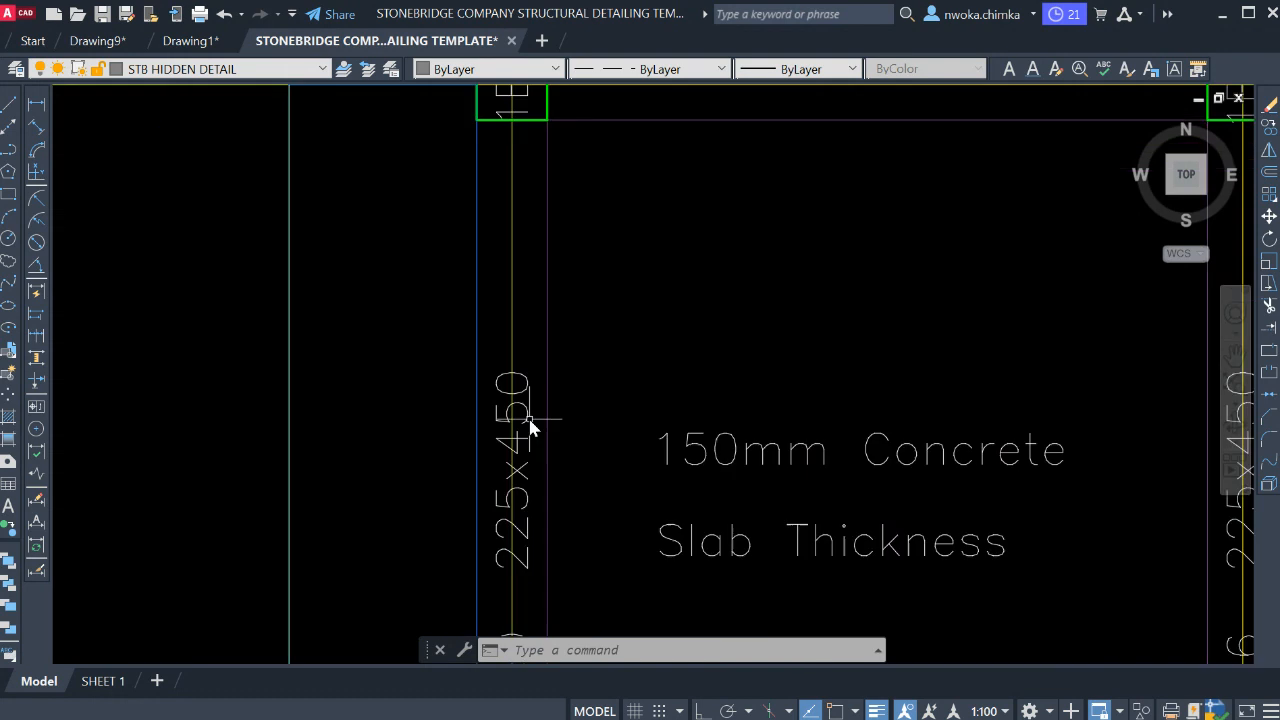
scroll(498, 250, "down", 8)
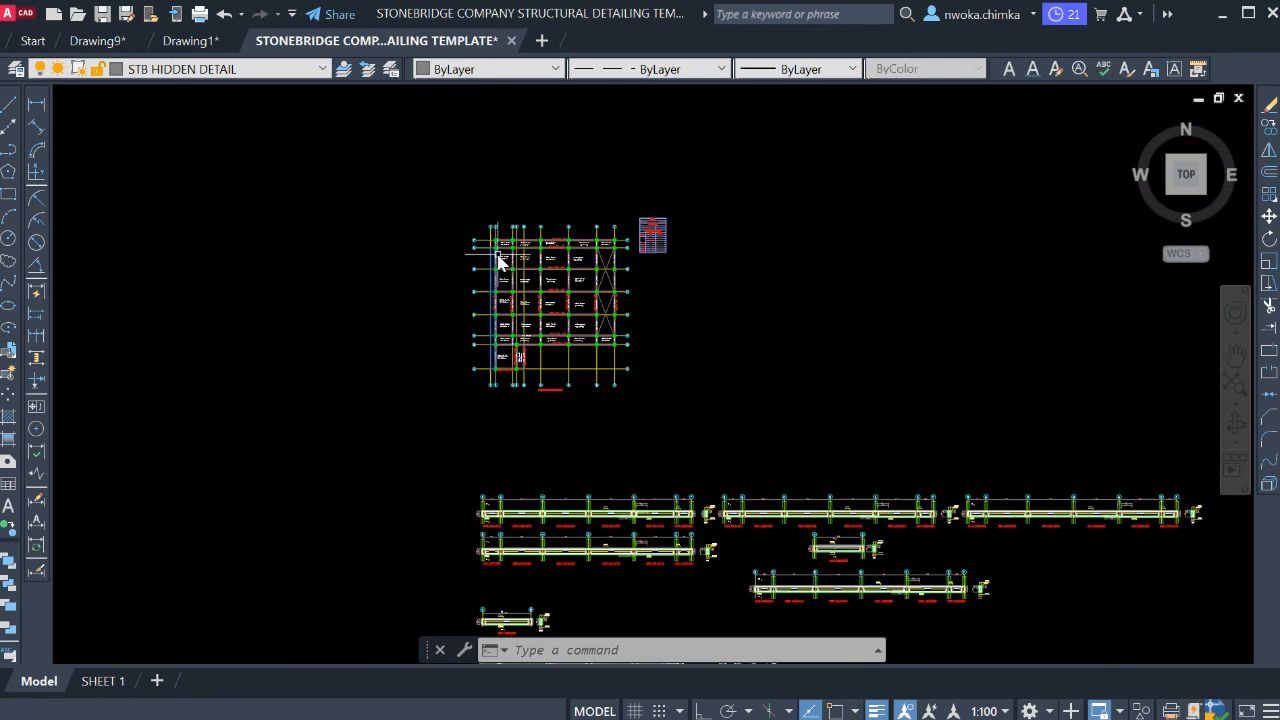
scroll(524, 366, "up", 10)
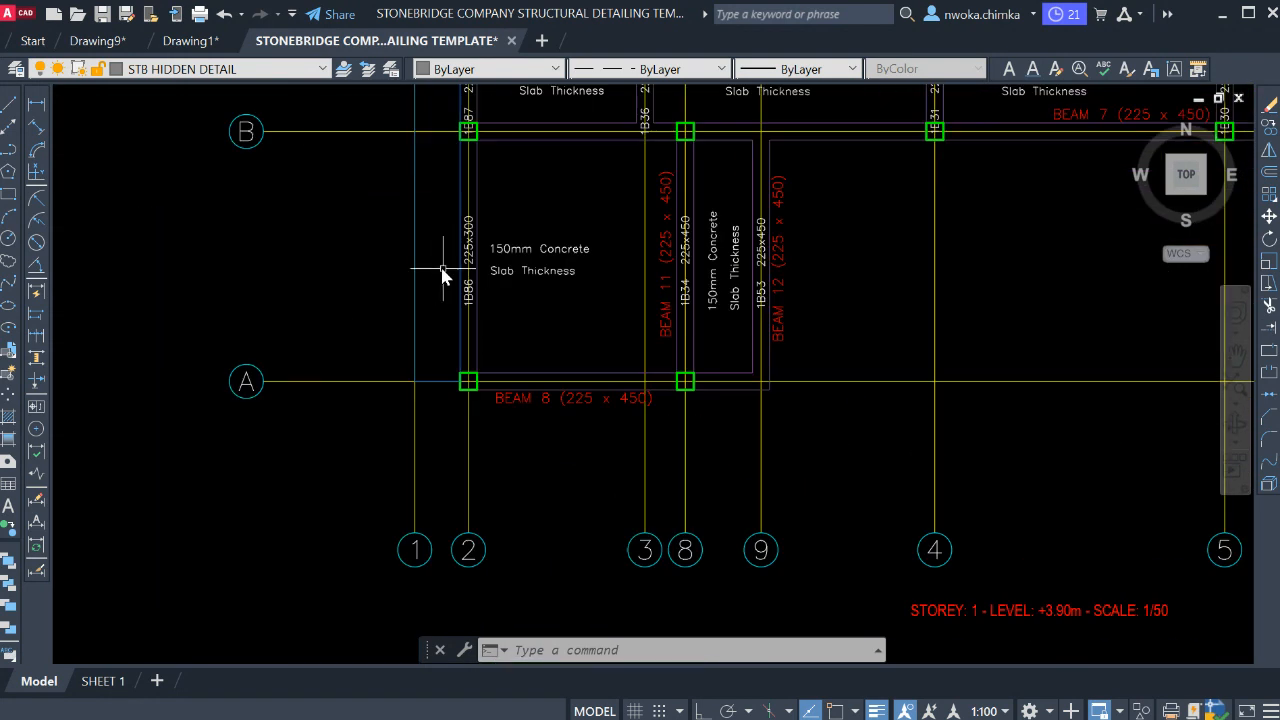
scroll(509, 266, "down", 8)
scroll(580, 243, "up", 12)
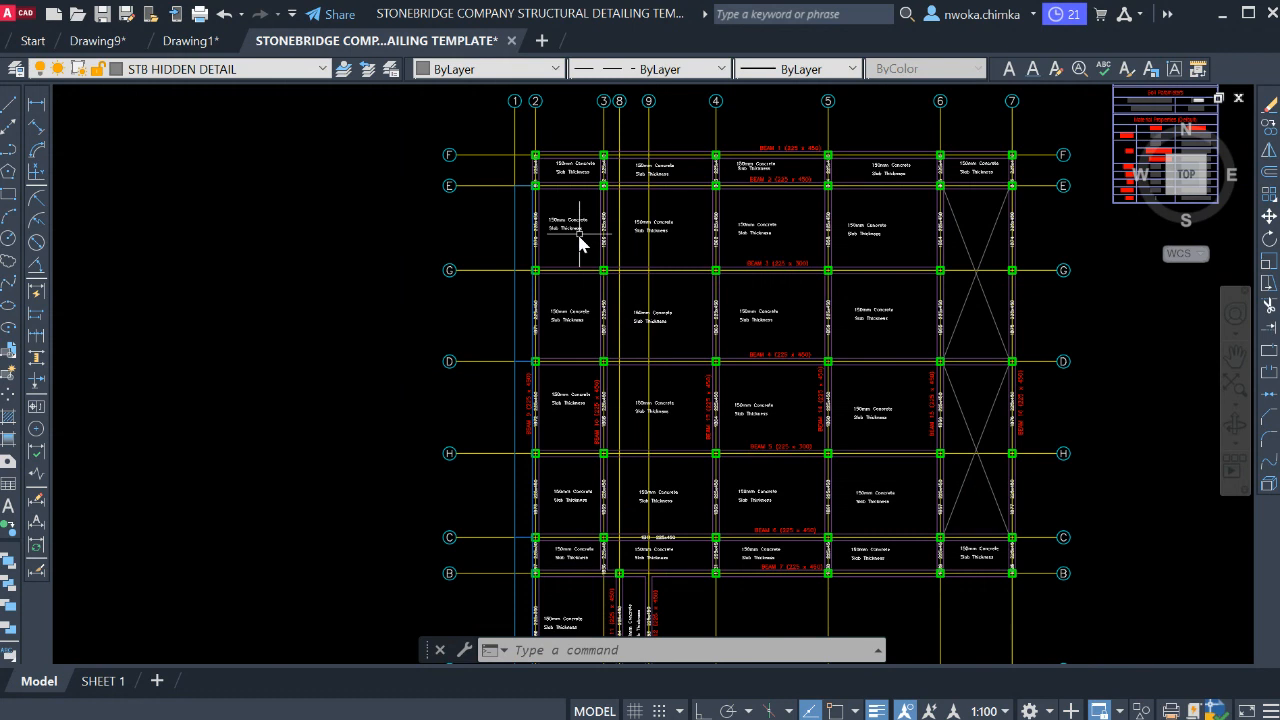
scroll(470, 117, "down", 8)
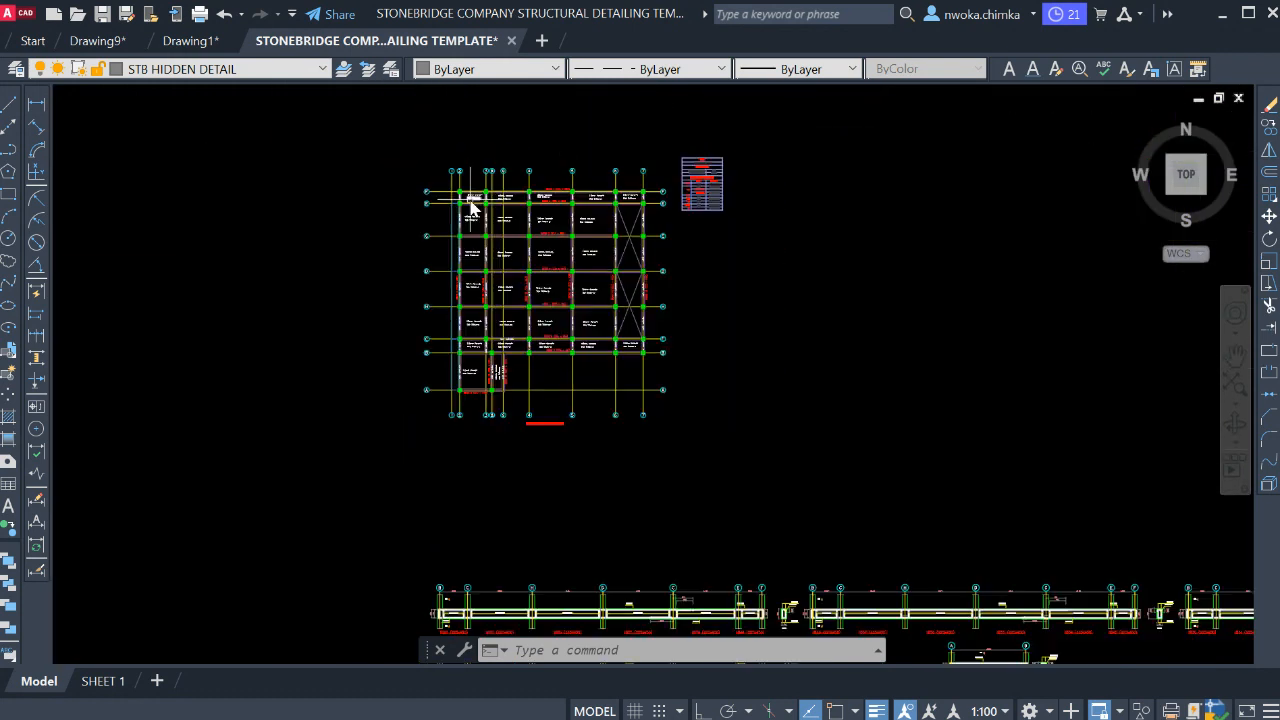
scroll(449, 297, "up", 6)
scroll(486, 325, "up", 4)
scroll(492, 290, "down", 12)
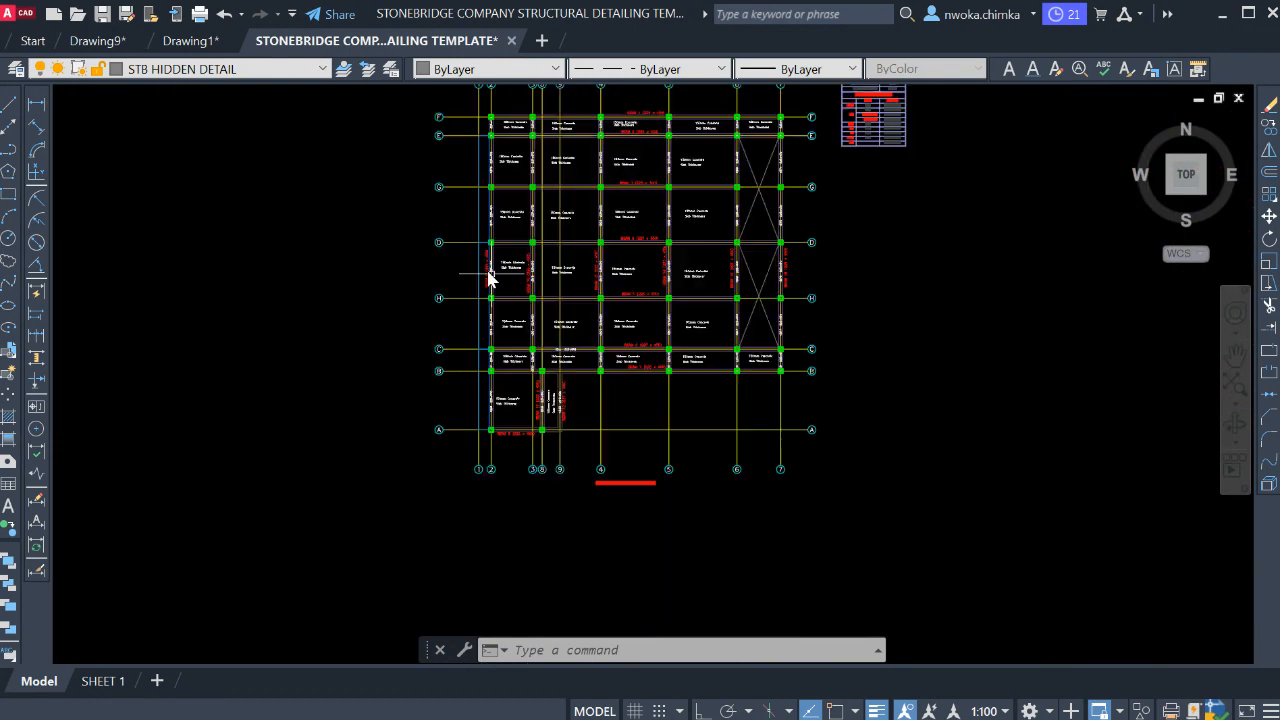
- Search the loose beam details below the floor plan for the continuous beam that starts with span 1B86
middle_click_drag(690, 446, 606, 286)
middle_click_drag(577, 438, 538, 323)
scroll(393, 327, "up", 6)
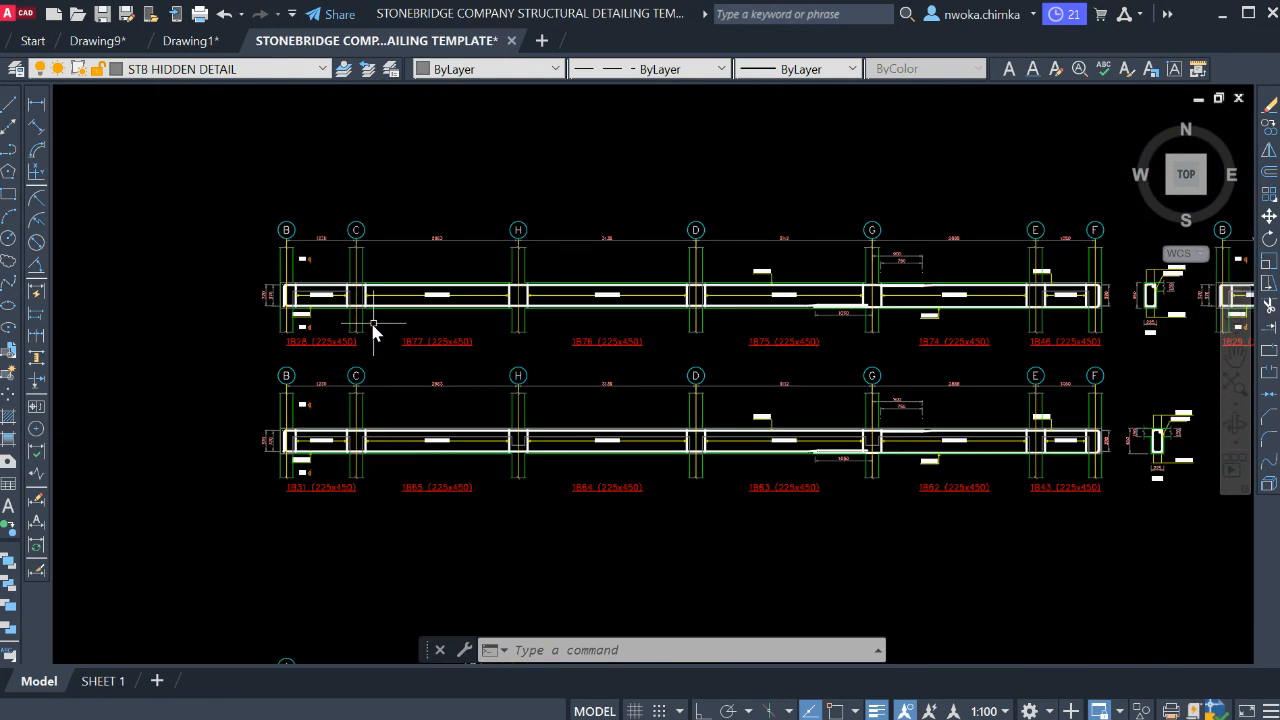
scroll(580, 351, "down", 5)
scroll(666, 320, "up", 8)
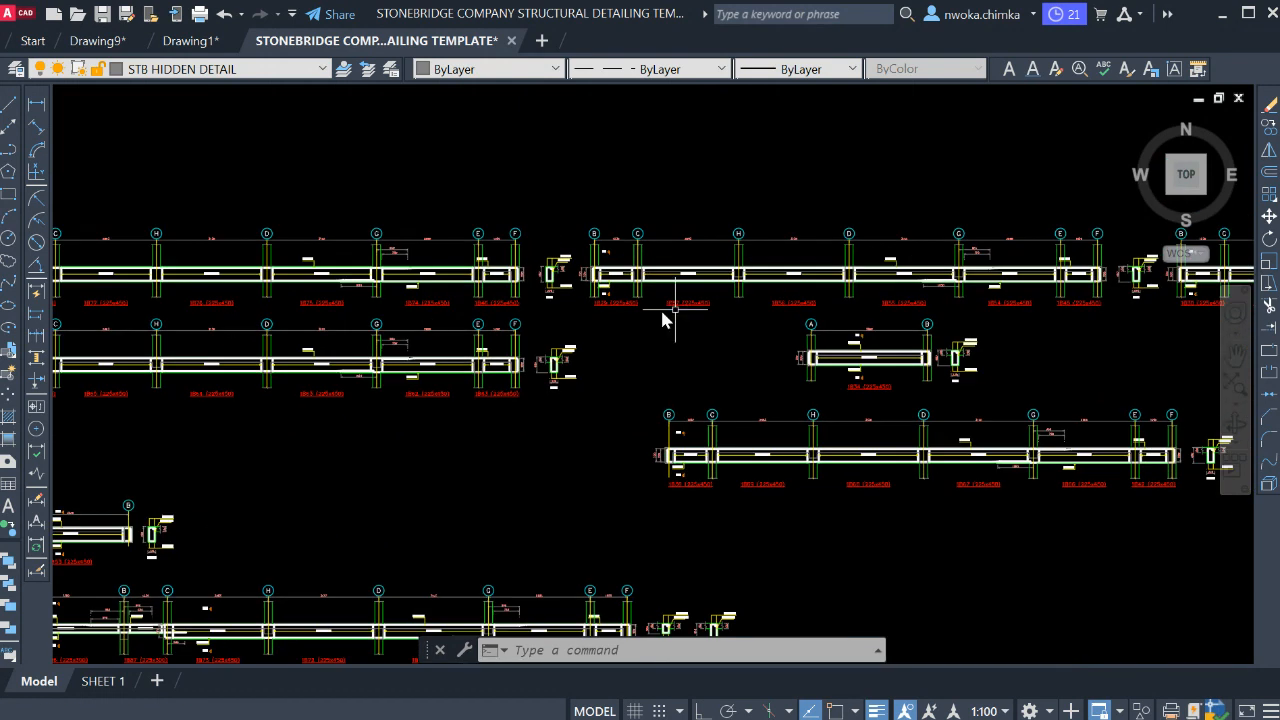
scroll(605, 288, "down", 5)
scroll(543, 517, "up", 4)
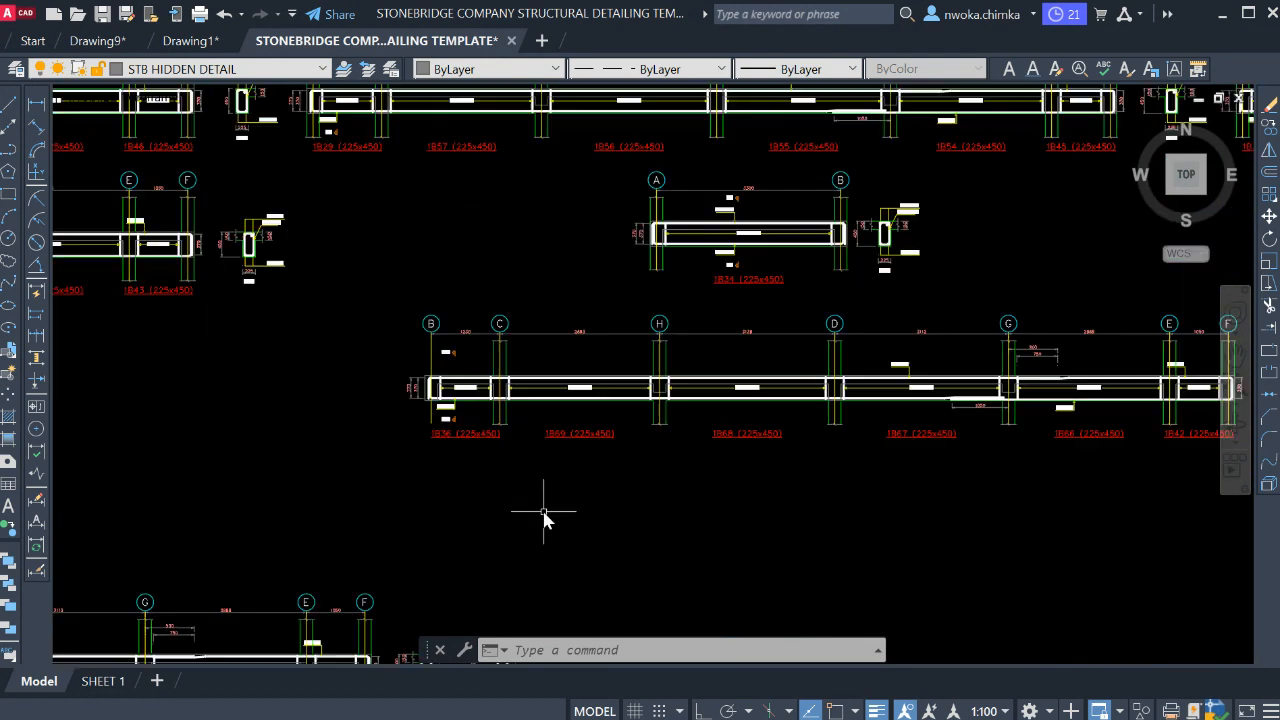
scroll(520, 455, "down", 4)
middle_click_drag(545, 453, 860, 320)
scroll(226, 381, "up", 4)
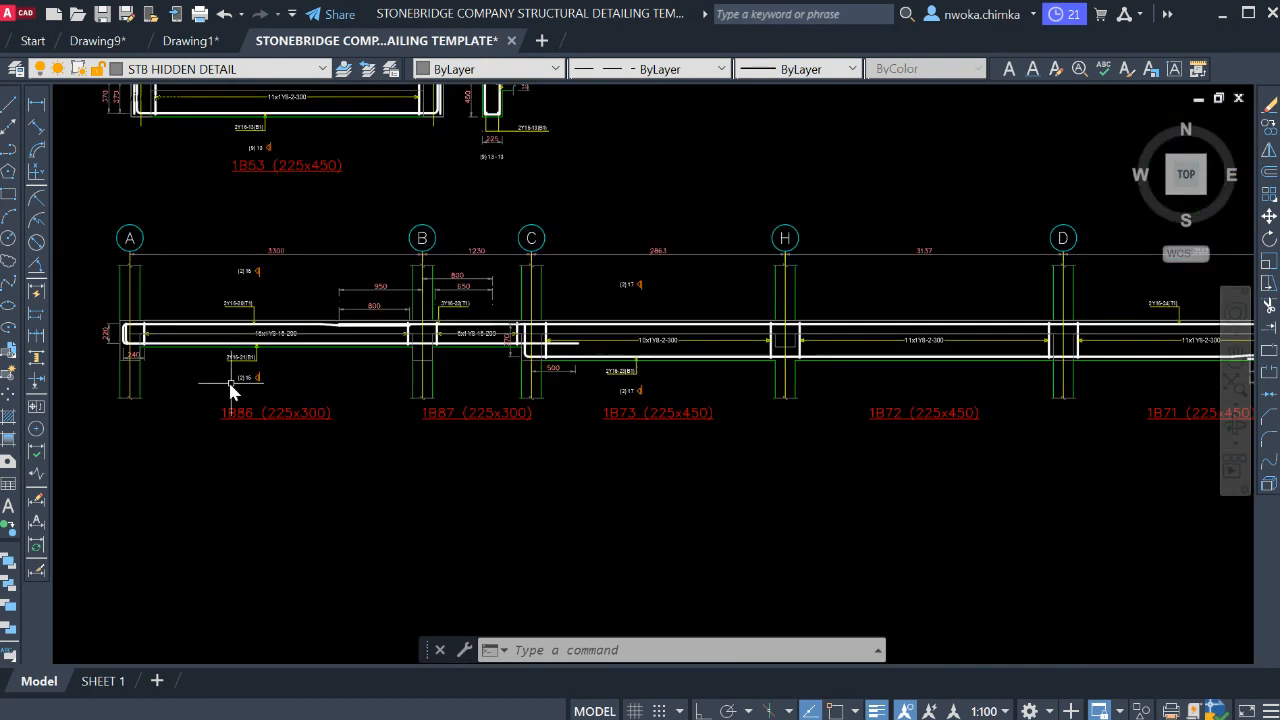
- Move the 1B86 to 1B41 beam detail with its two cross-sections into the second sheet frame, below the BEAM 8 detail
scroll(343, 370, "down", 2)
left_click(159, 278)
scroll(160, 272, "down", 2)
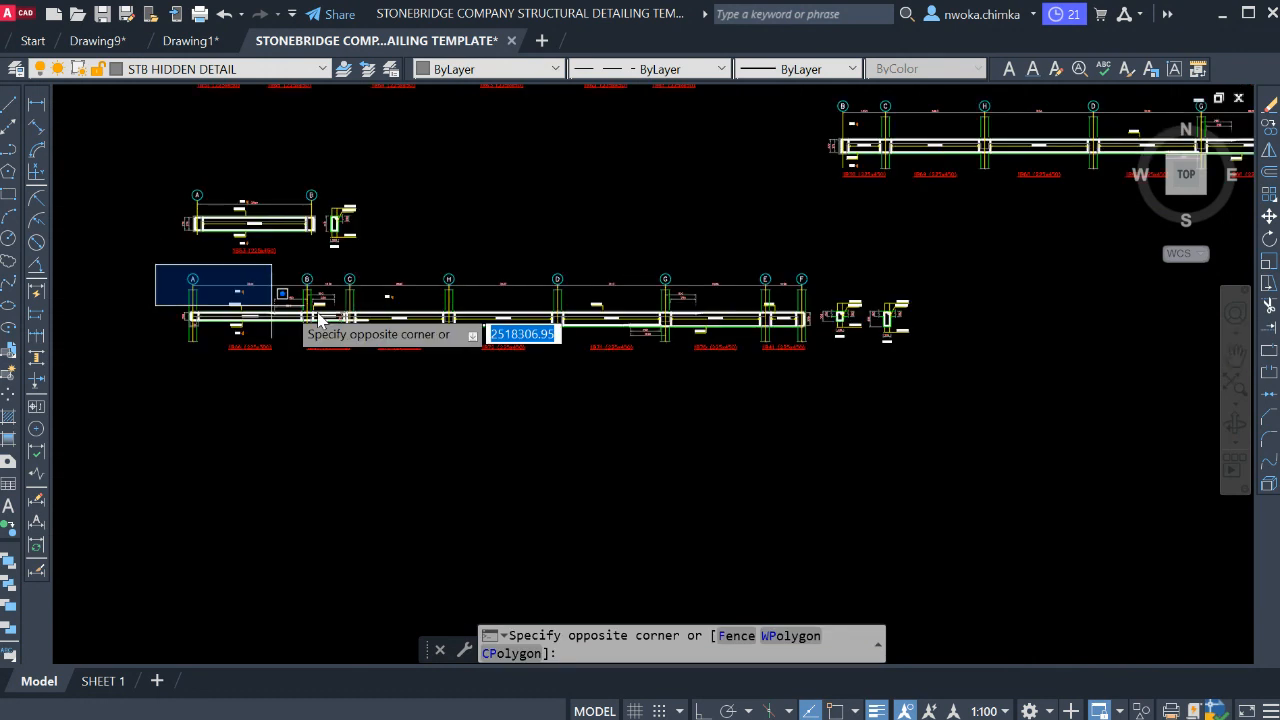
left_click(996, 402)
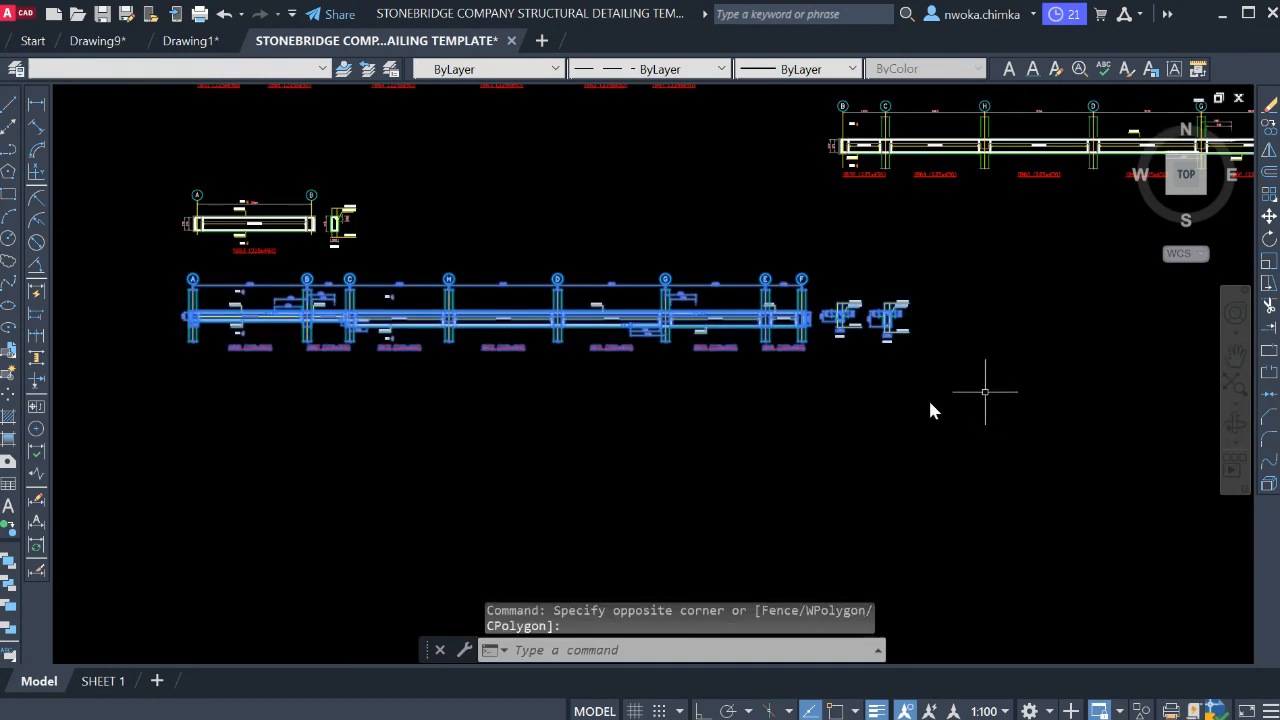
type("m")
key("Return")
left_click(340, 325)
scroll(494, 194, "down", 5)
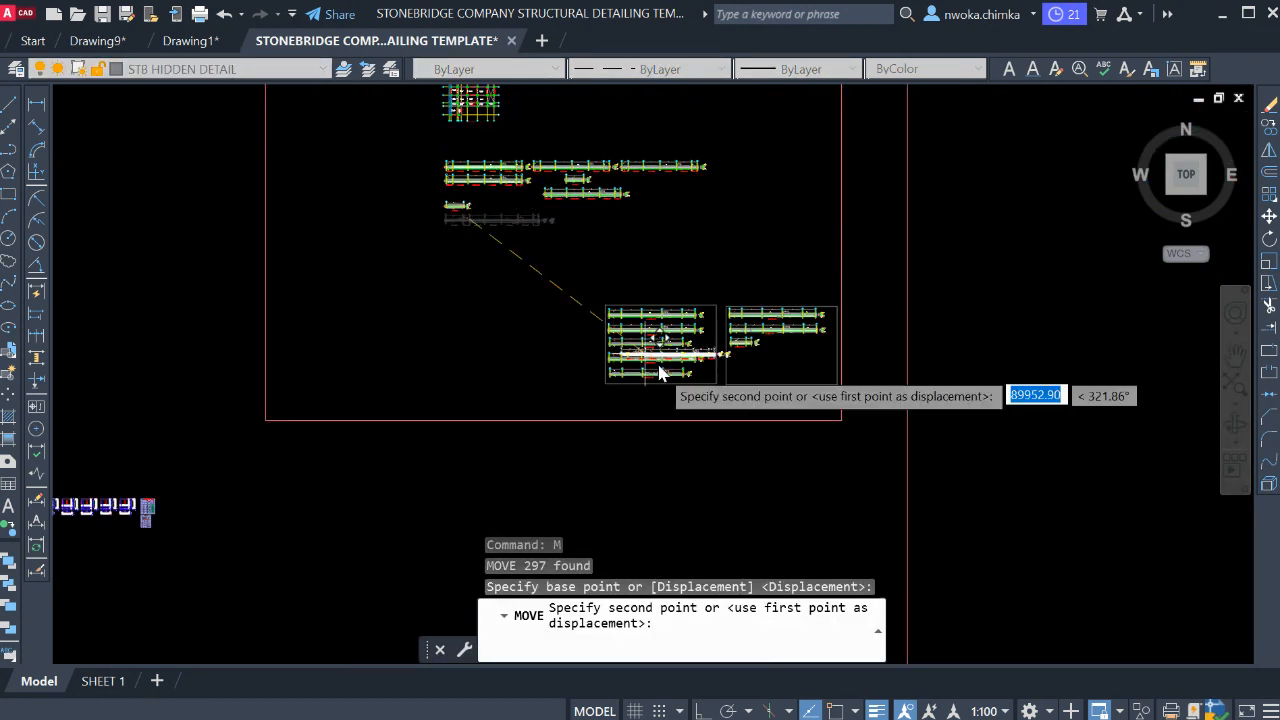
scroll(659, 373, "up", 6)
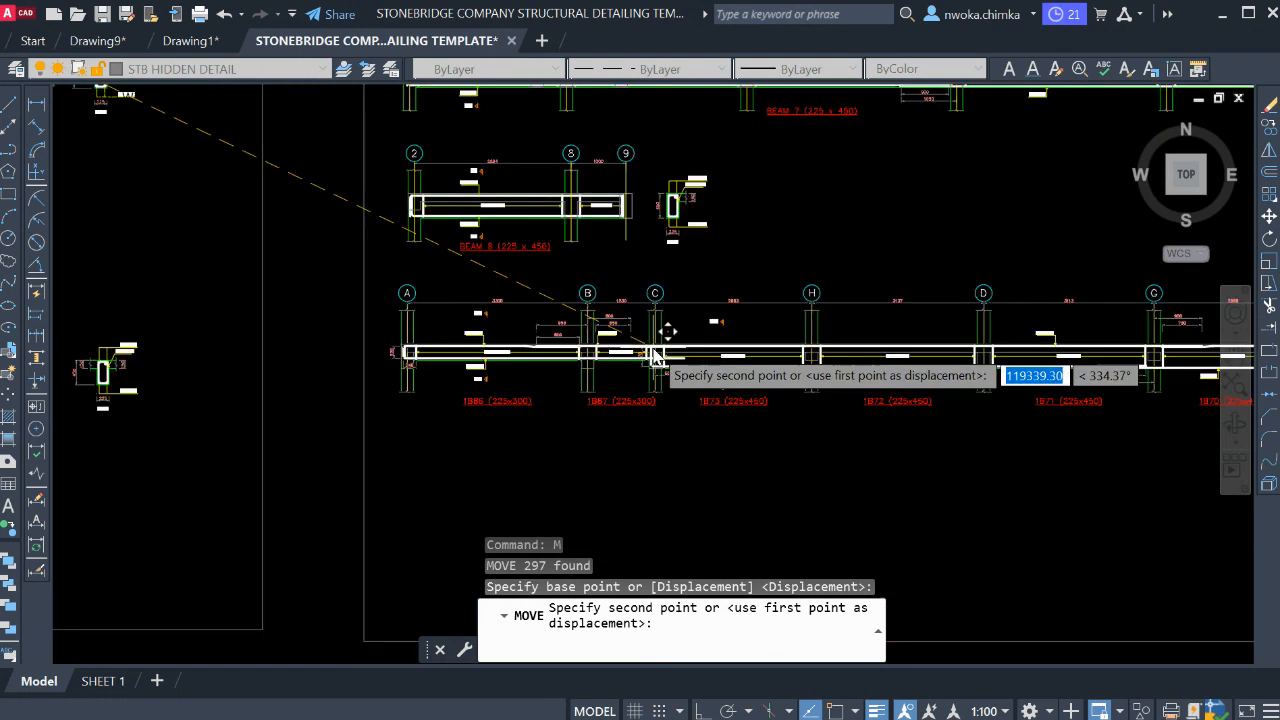
left_click(586, 363)
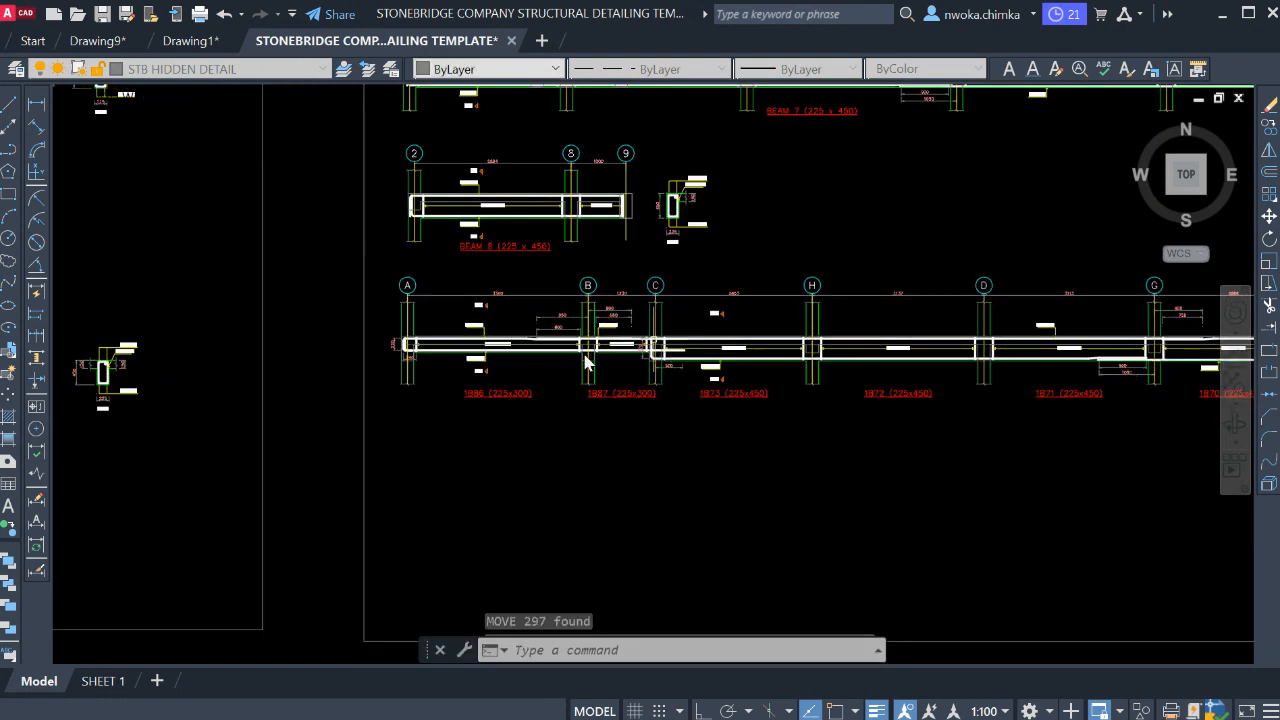
- Erase the 220 and 240 bar dimensions at the grid A end of the moved beam detail
scroll(398, 333, "up", 6)
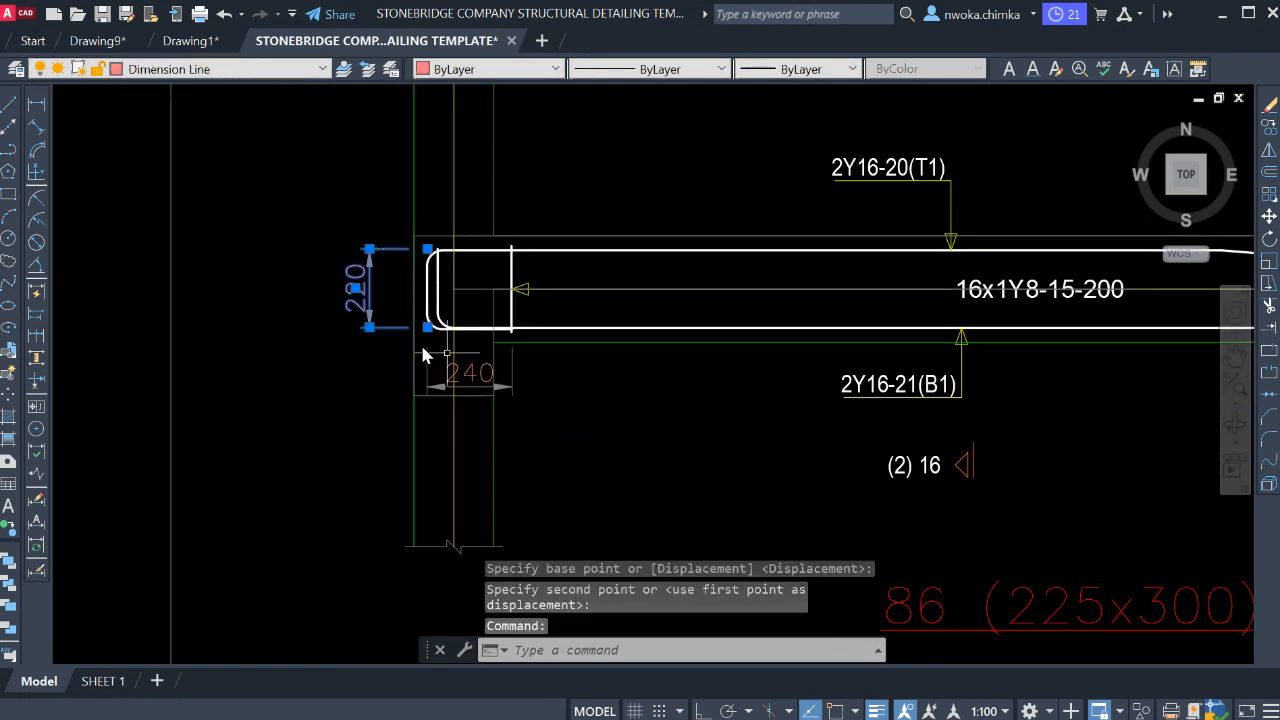
left_click(476, 374)
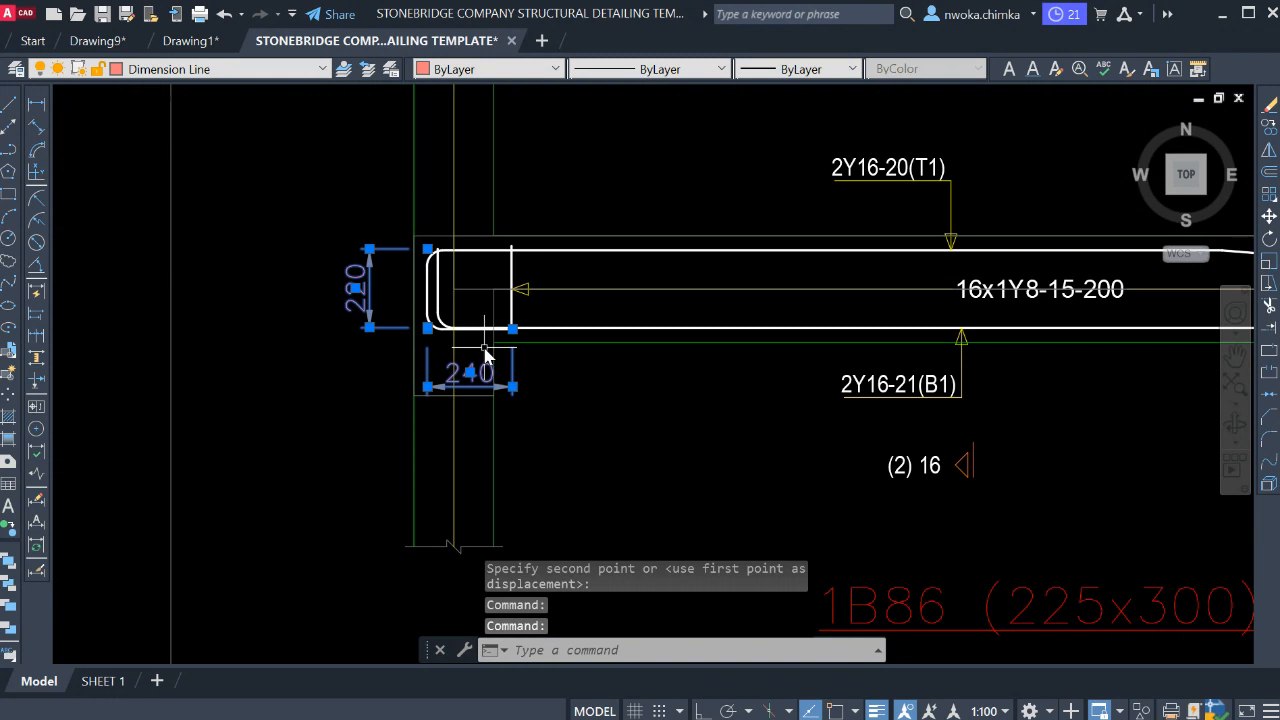
type("e")
key("Return")
- Erase the 1B86, 1B87, 1B73 and 1B72 span labels below the moved beam detail
scroll(484, 355, "down", 8)
left_click(775, 374)
left_click(731, 416)
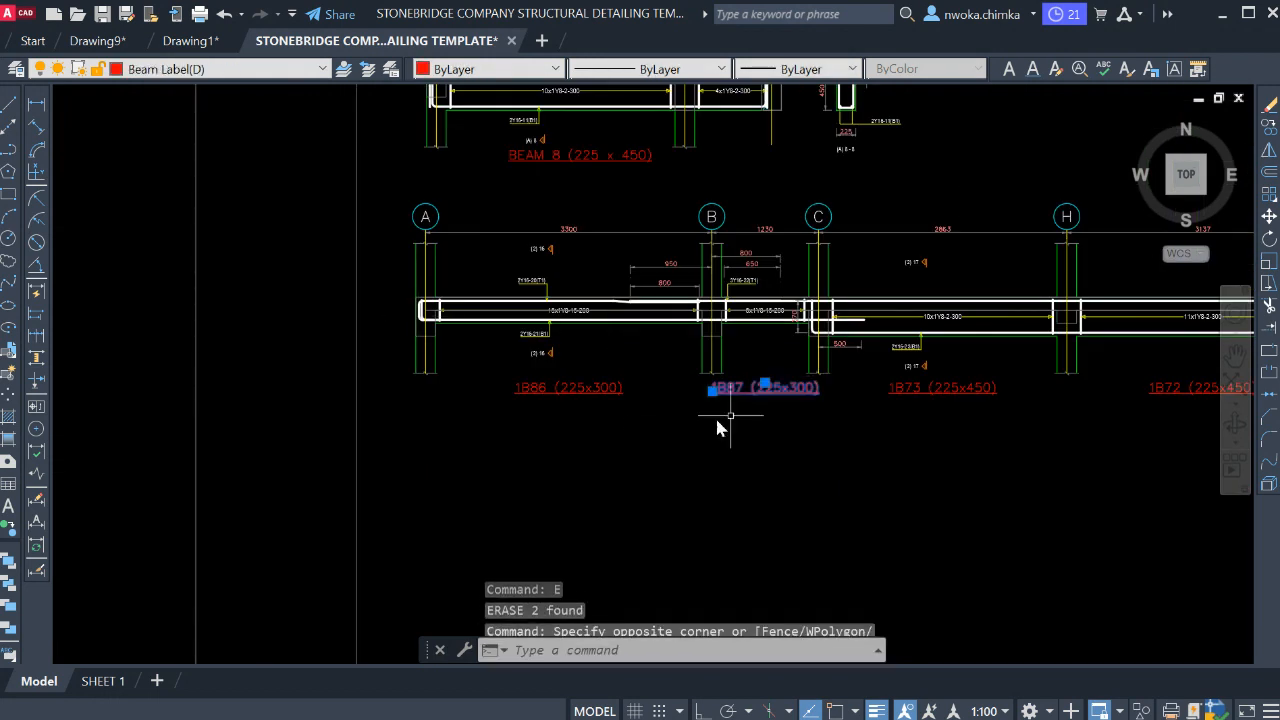
left_click(626, 414)
left_click(600, 383)
middle_click_drag(986, 398, 480, 420)
left_click(478, 411)
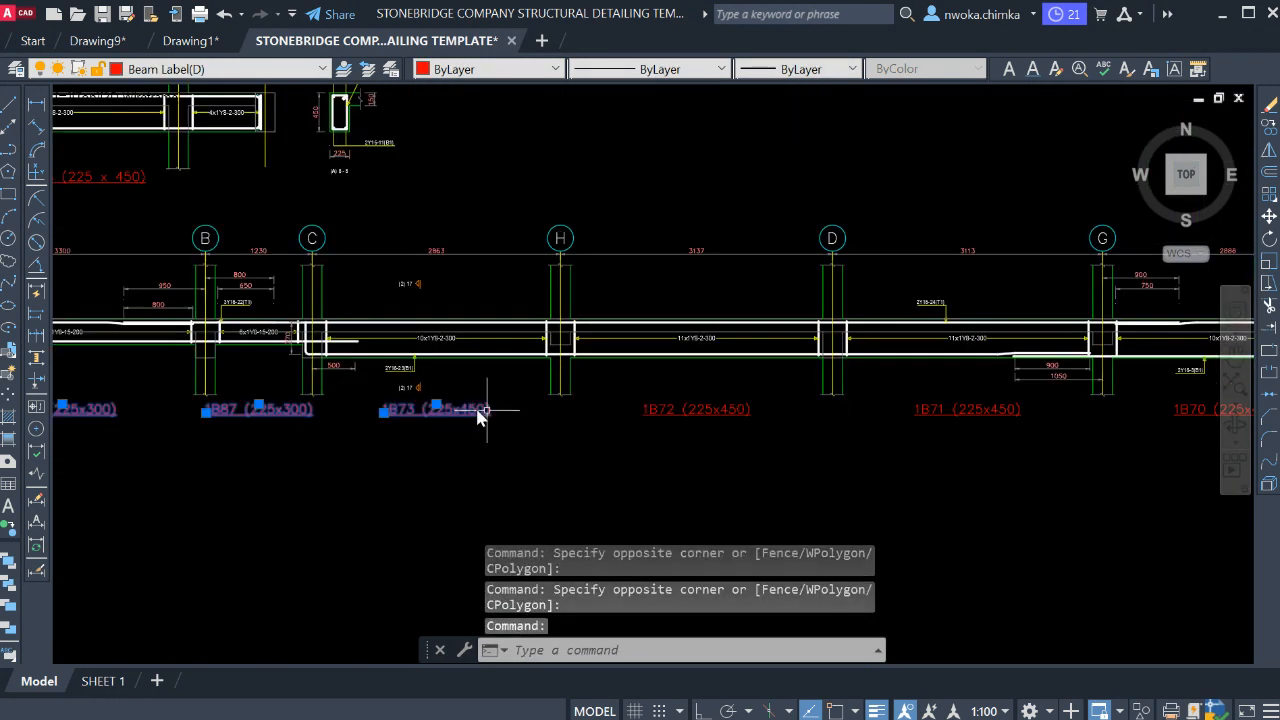
left_click(688, 413)
type("e")
key("Return")
- Erase the 370 and 500 bar dimensions at grid C of the moved beam detail
scroll(305, 357, "up", 7)
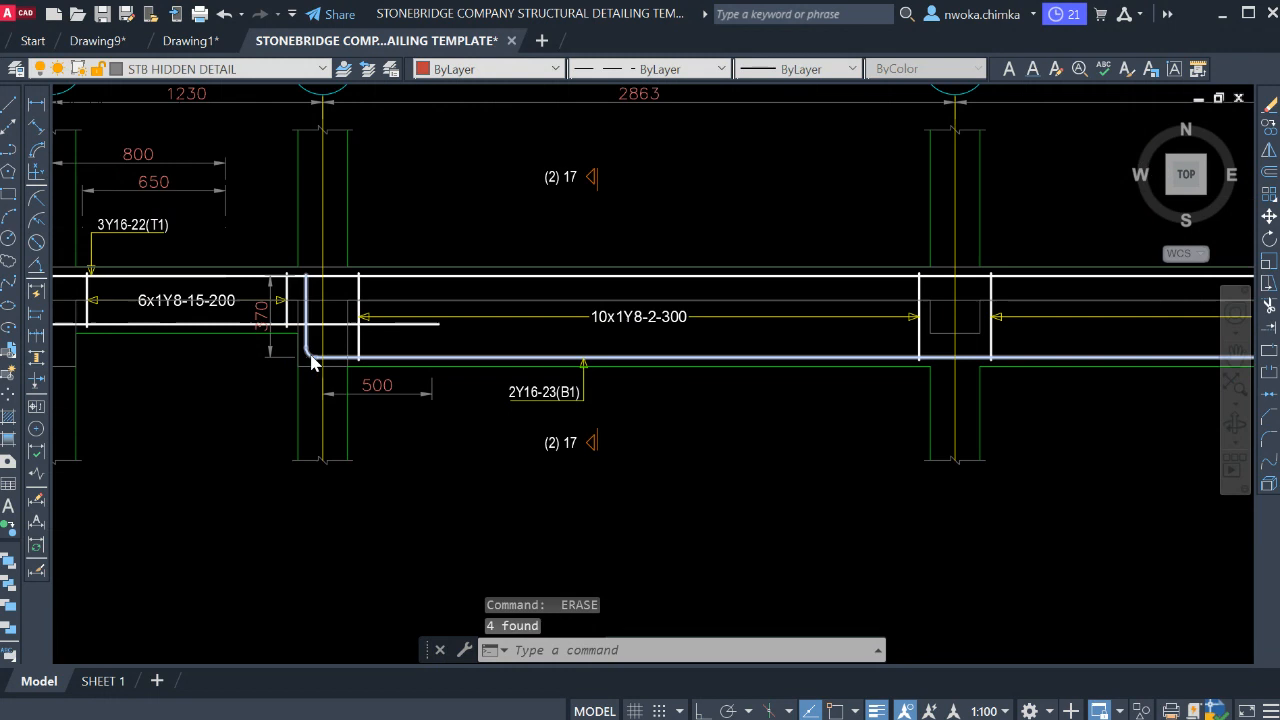
left_click(297, 366)
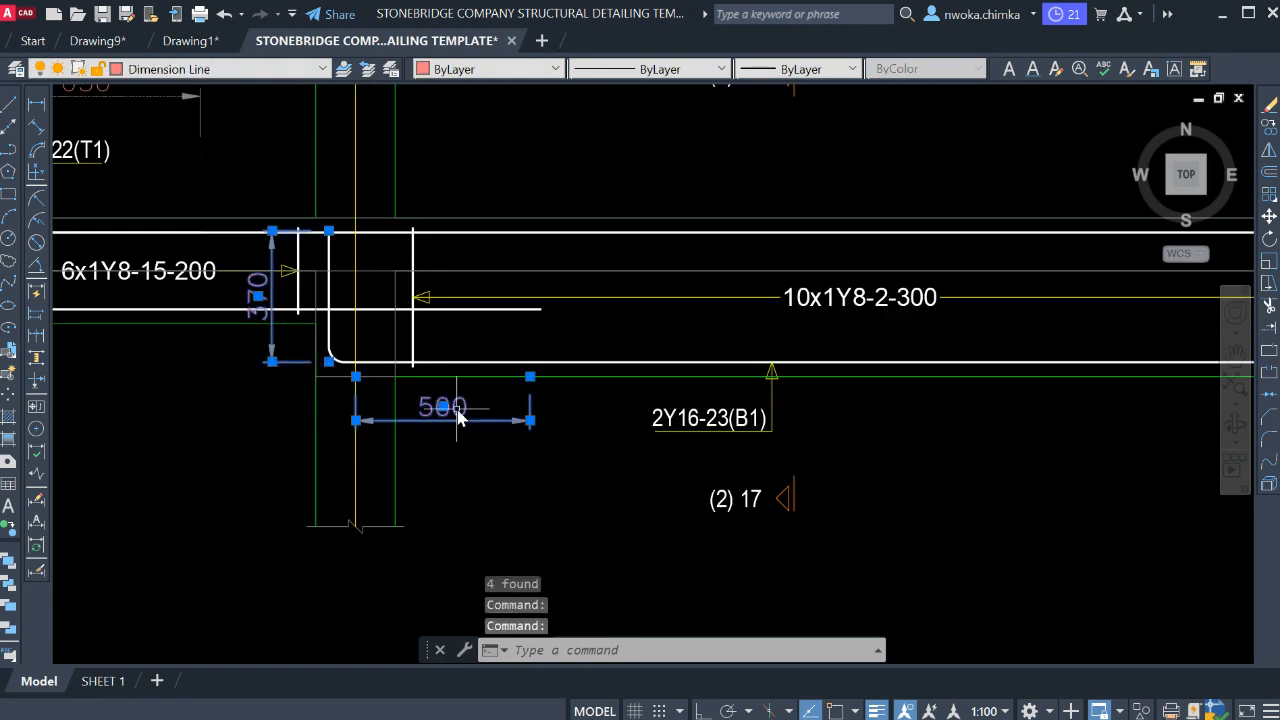
type("e")
key("Return")
- Erase the remaining 1B71, 1B70 and 1B41 span labels below the moved beam detail
scroll(720, 309, "down", 6)
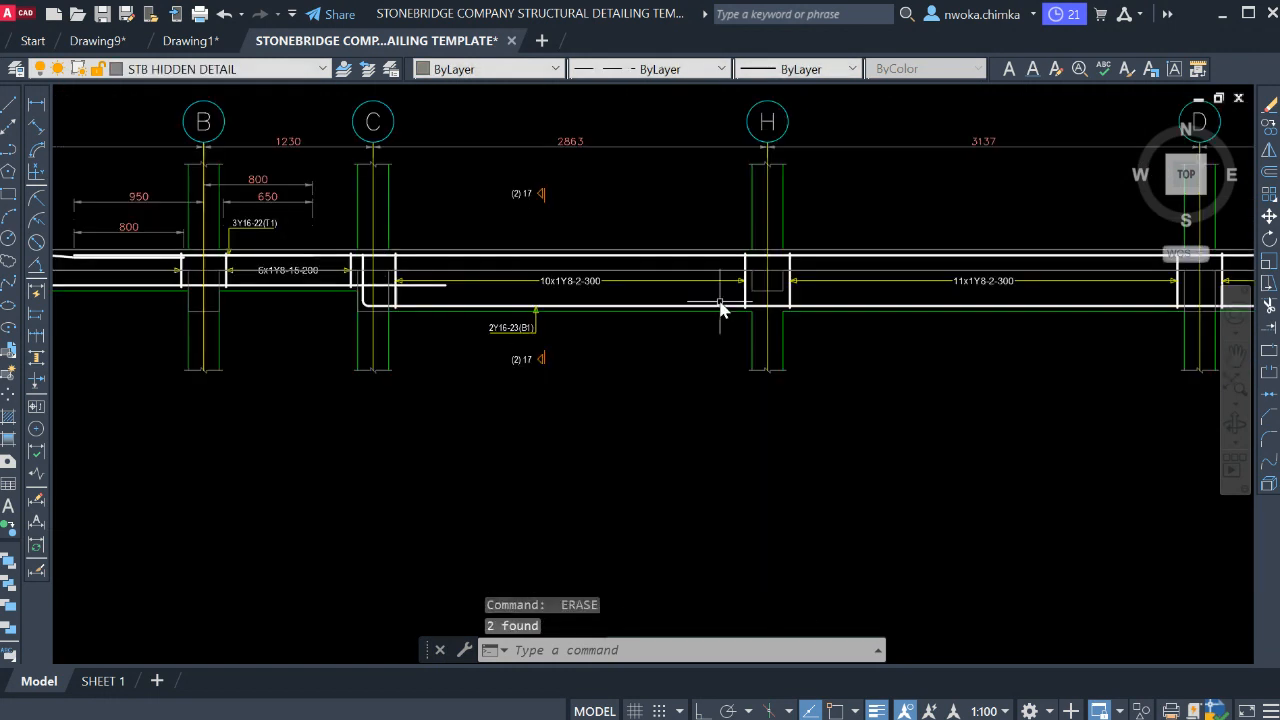
left_click(808, 383)
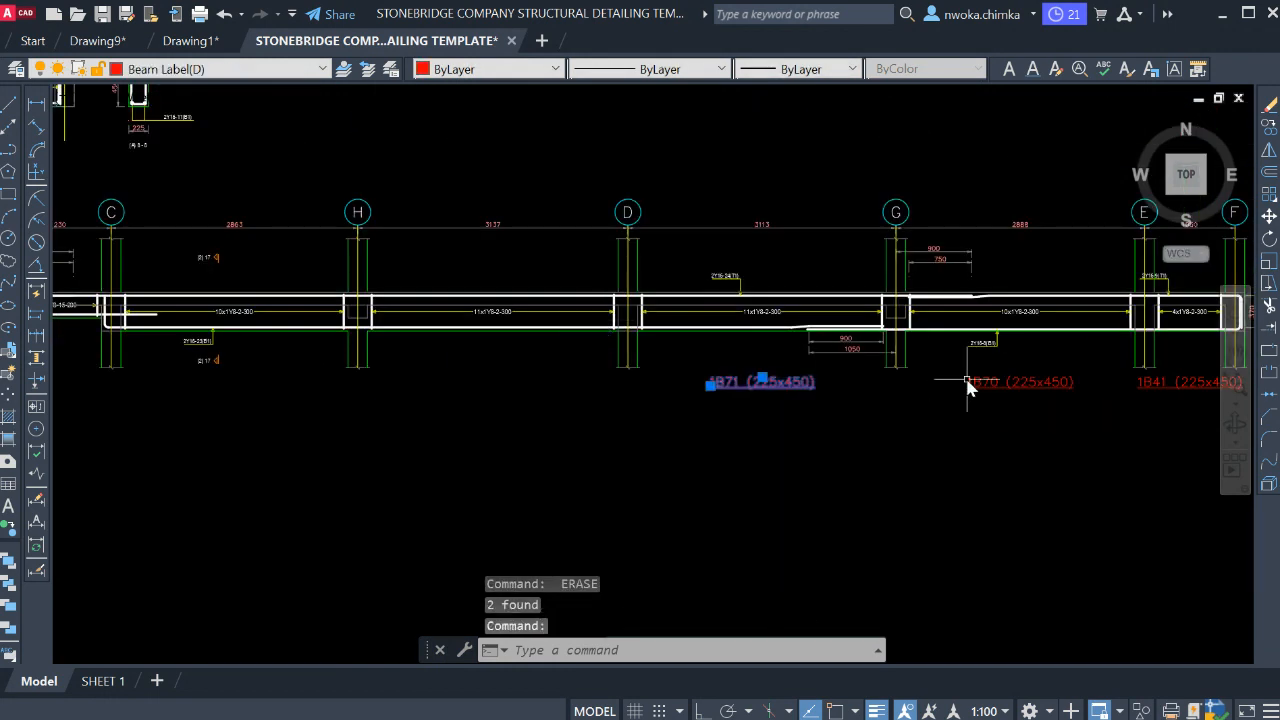
middle_click_drag(978, 393, 303, 416)
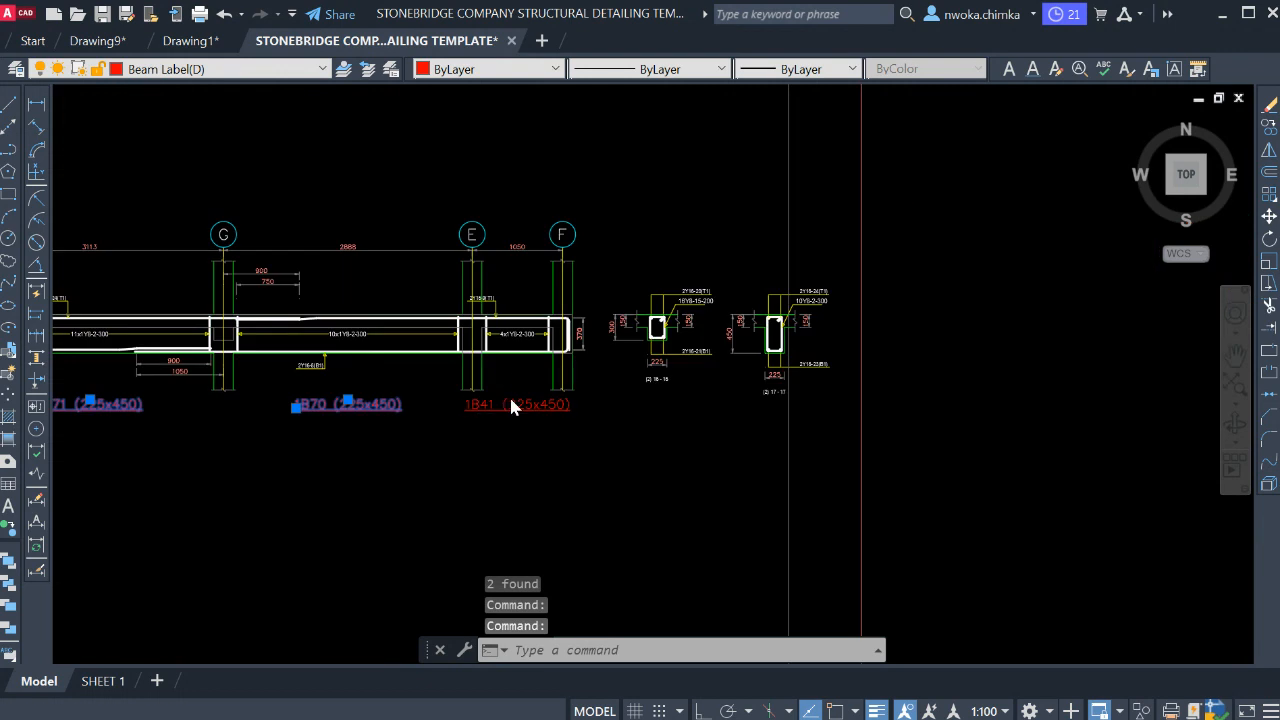
key("Return")
- Erase the two overlapping vertical bar dimensions at the grid F end of the moved beam detail
scroll(560, 340, "up", 5)
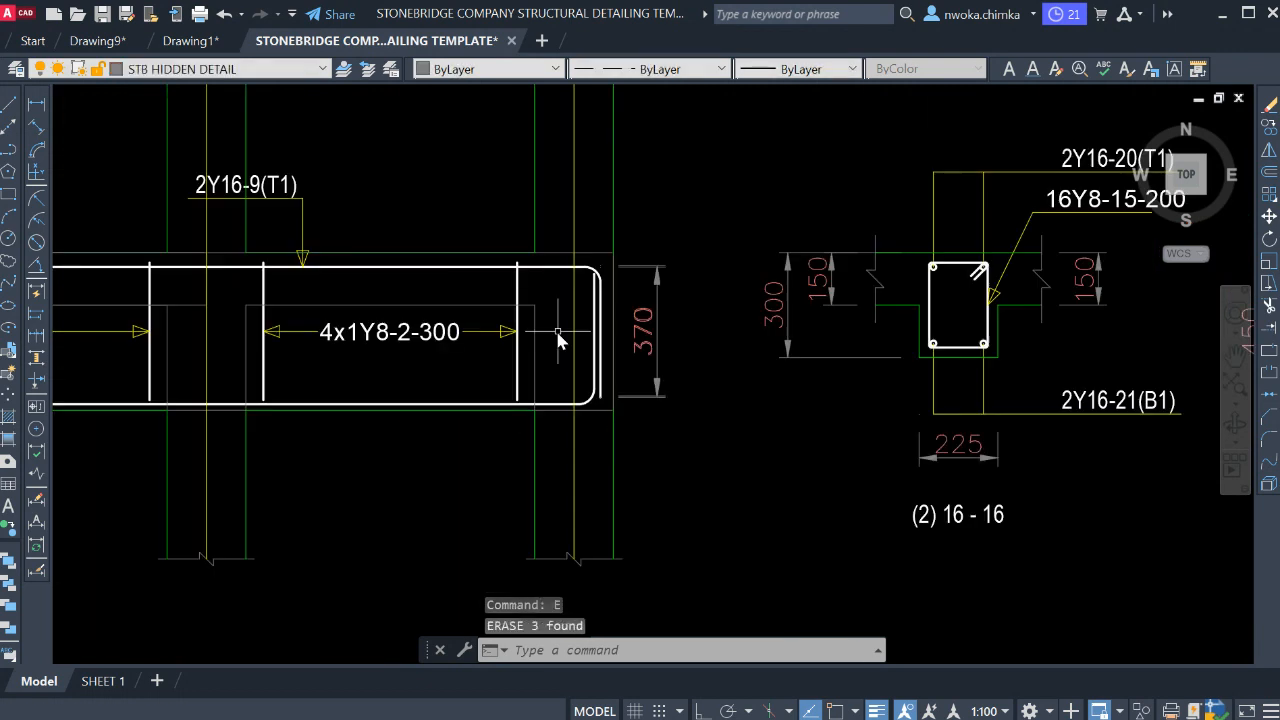
left_click(656, 272)
scroll(755, 262, "down", 5)
middle_click_drag(735, 262, 532, 264)
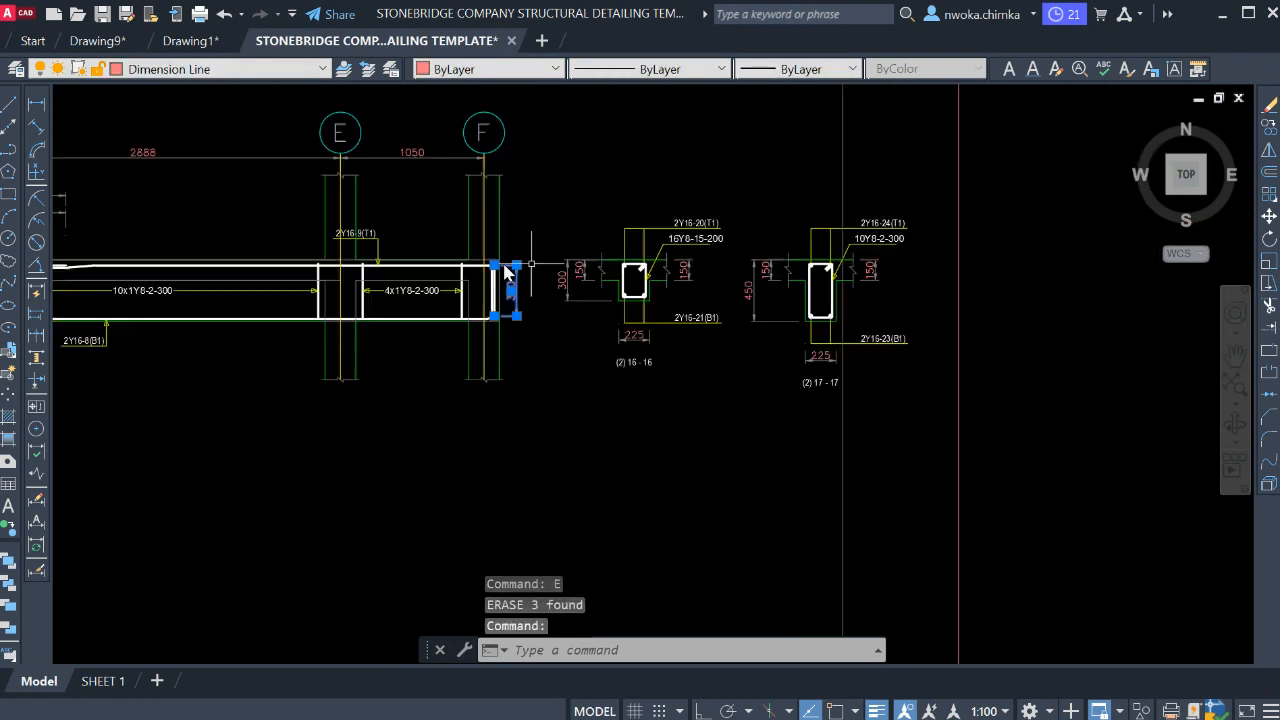
key("space")
scroll(543, 286, "up", 2)
left_click(507, 279)
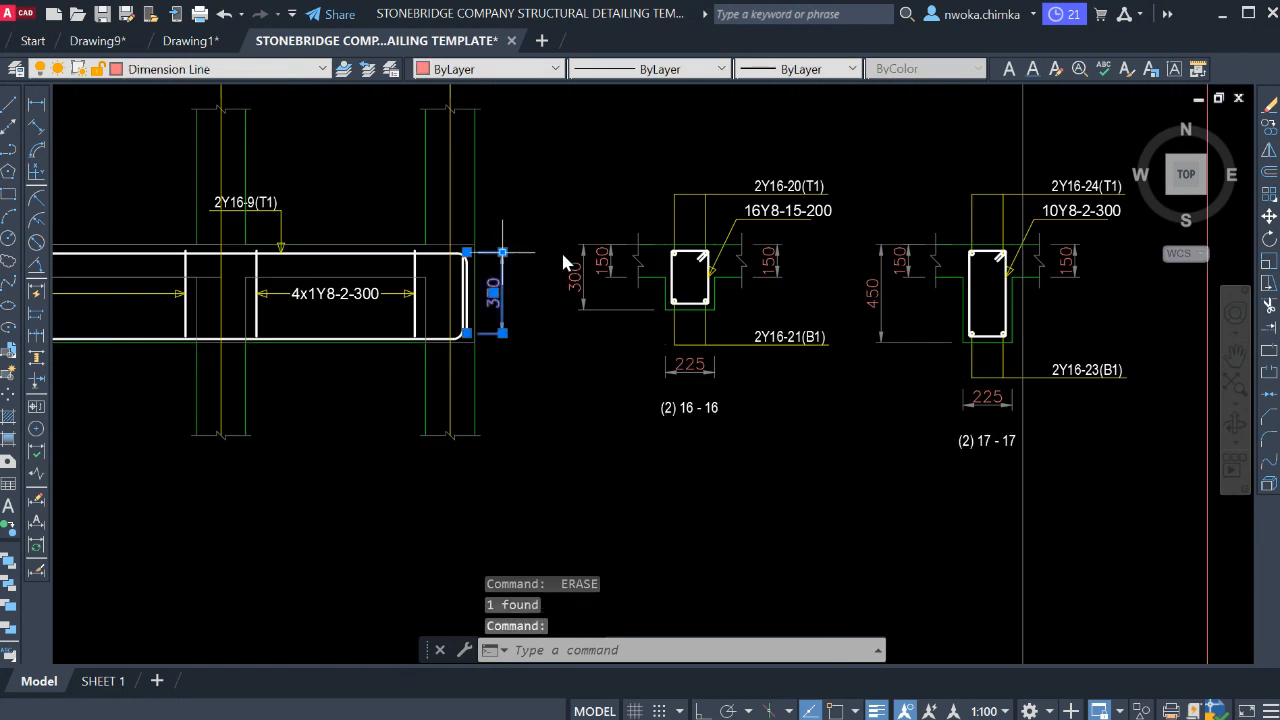
key("space")
- Copy the BEAM 8 (225 x 450) title to below the beam detail on grids A to F, near grid H
scroll(915, 345, "down", 5)
middle_click_drag(662, 333, 969, 379)
scroll(240, 231, "up", 2)
middle_click_drag(240, 231, 493, 281)
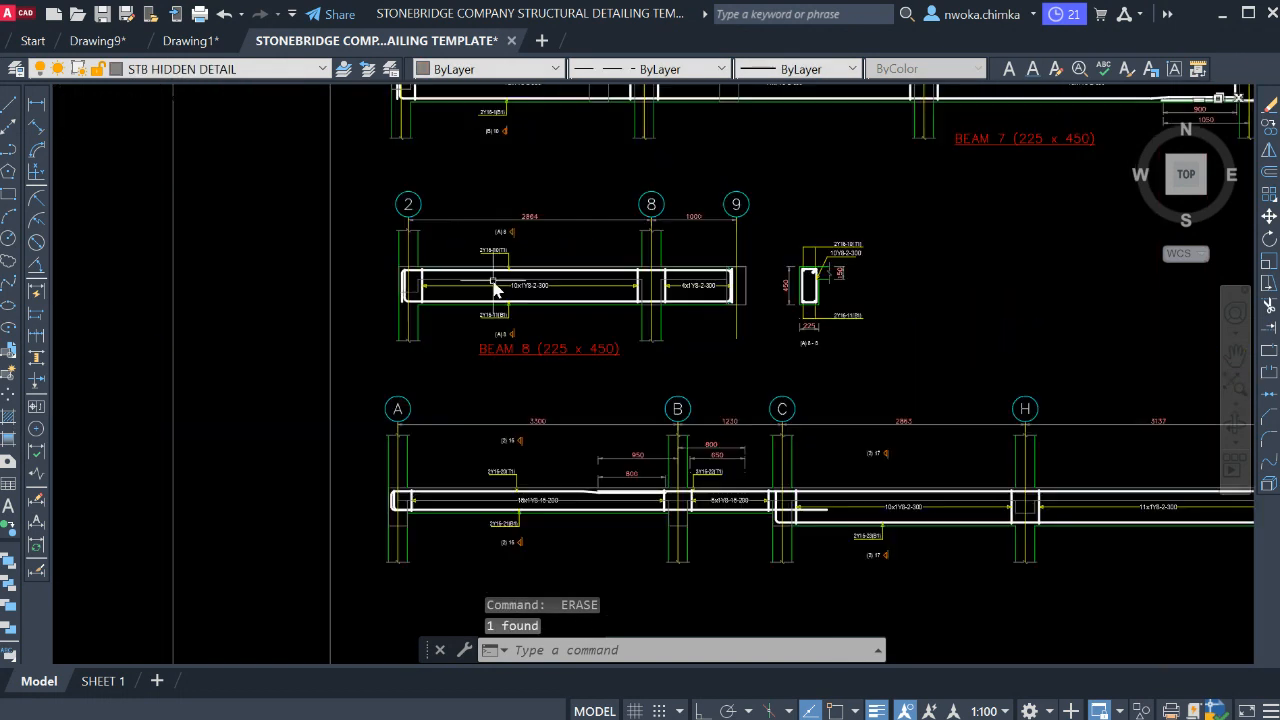
left_click(541, 352)
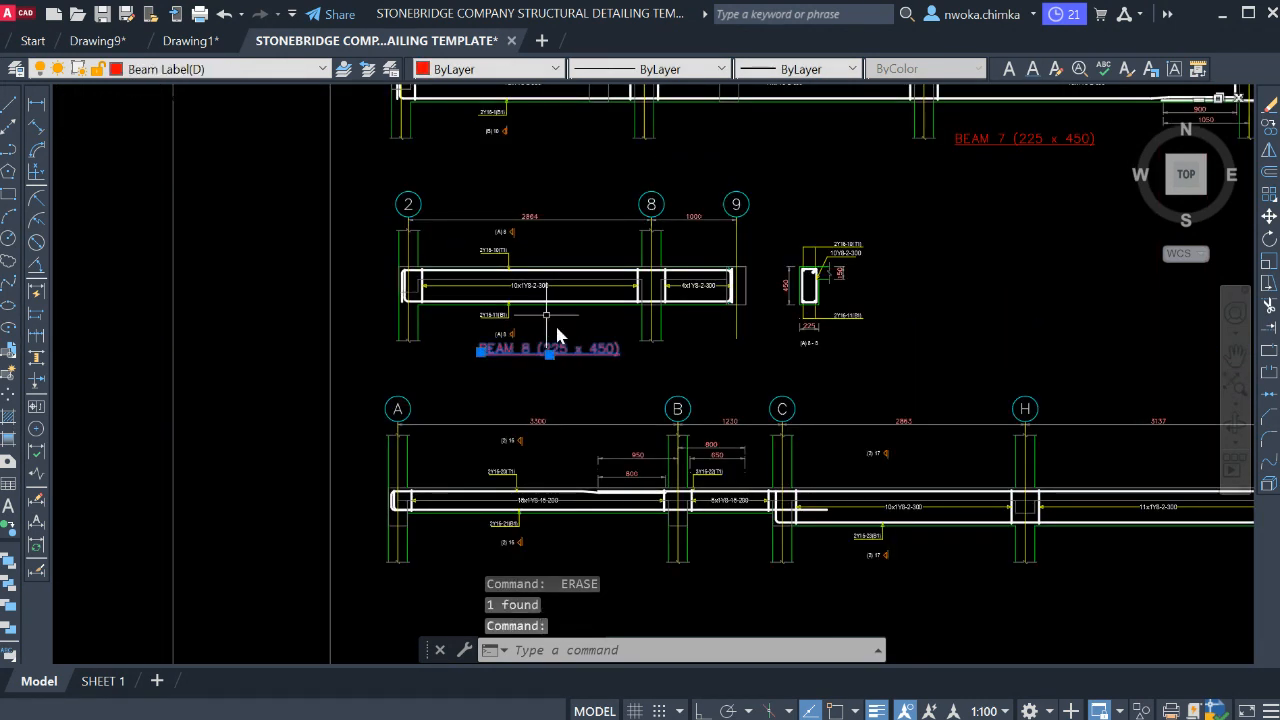
type("co")
key("space")
left_click(559, 349)
scroll(352, 138, "down", 2)
middle_click_drag(751, 405, 539, 388)
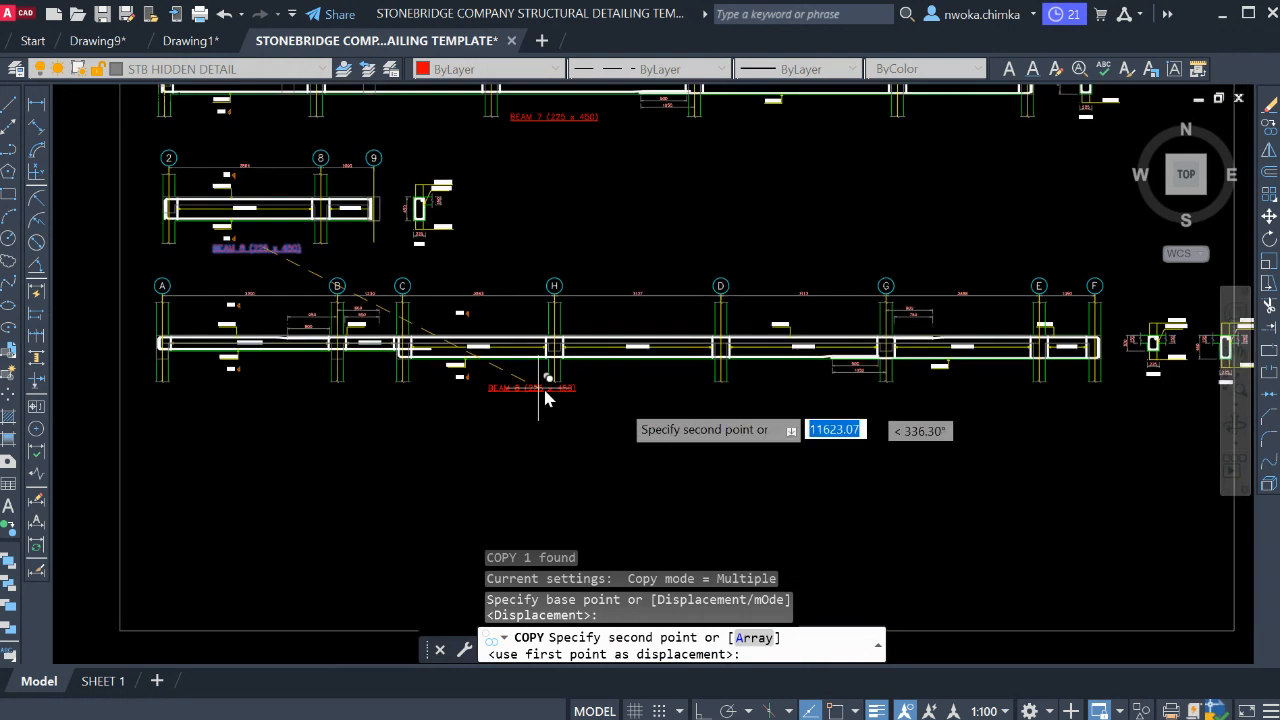
scroll(588, 374, "up", 4)
left_click(577, 360)
scroll(477, 372, "down", 4)
scroll(487, 380, "up", 2)
key("Escape")
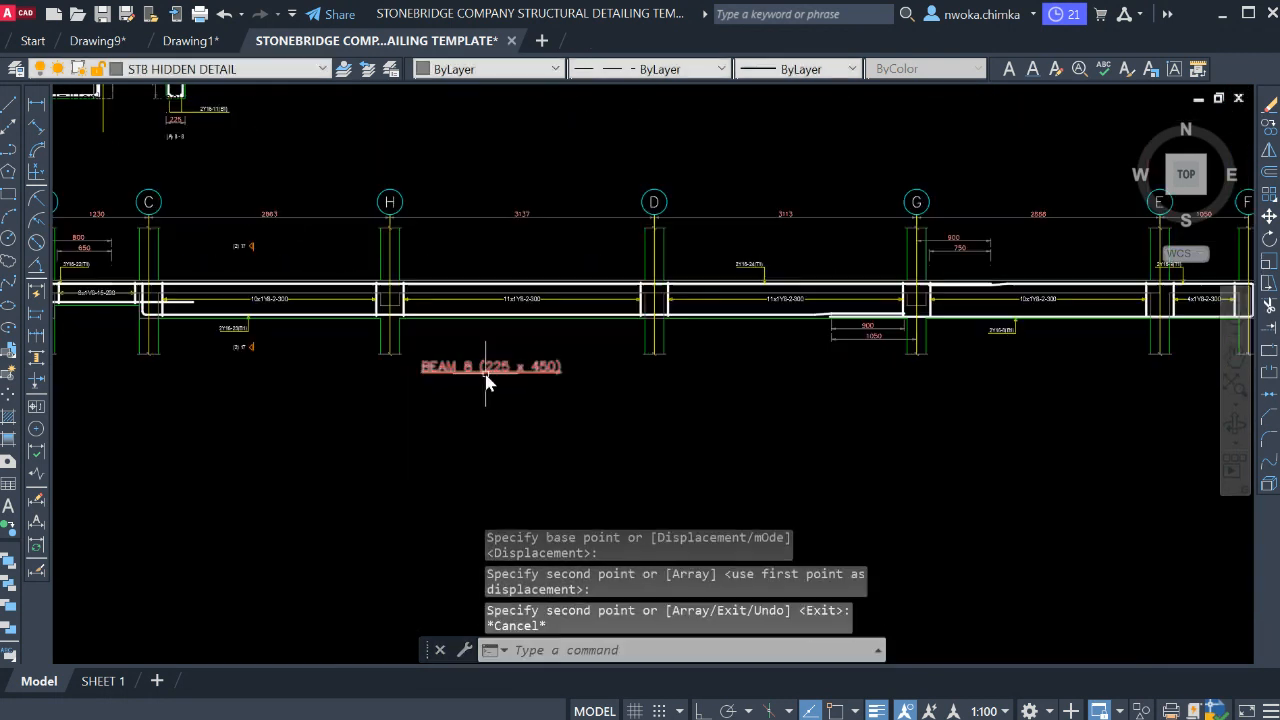
- Change the beam number in the copied title so it reads BEAM 9 (225 x 450)
left_click(486, 370)
double_click(486, 368)
scroll(487, 368, "up", 2)
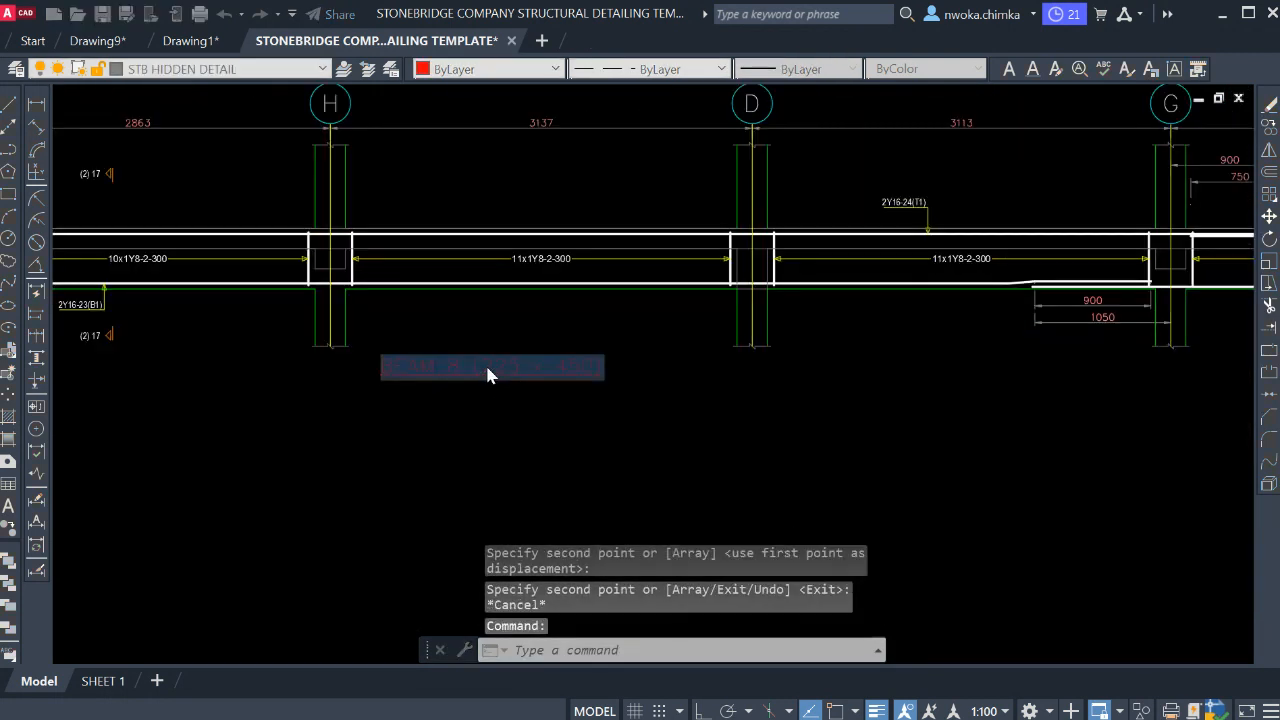
scroll(488, 370, "up", 2)
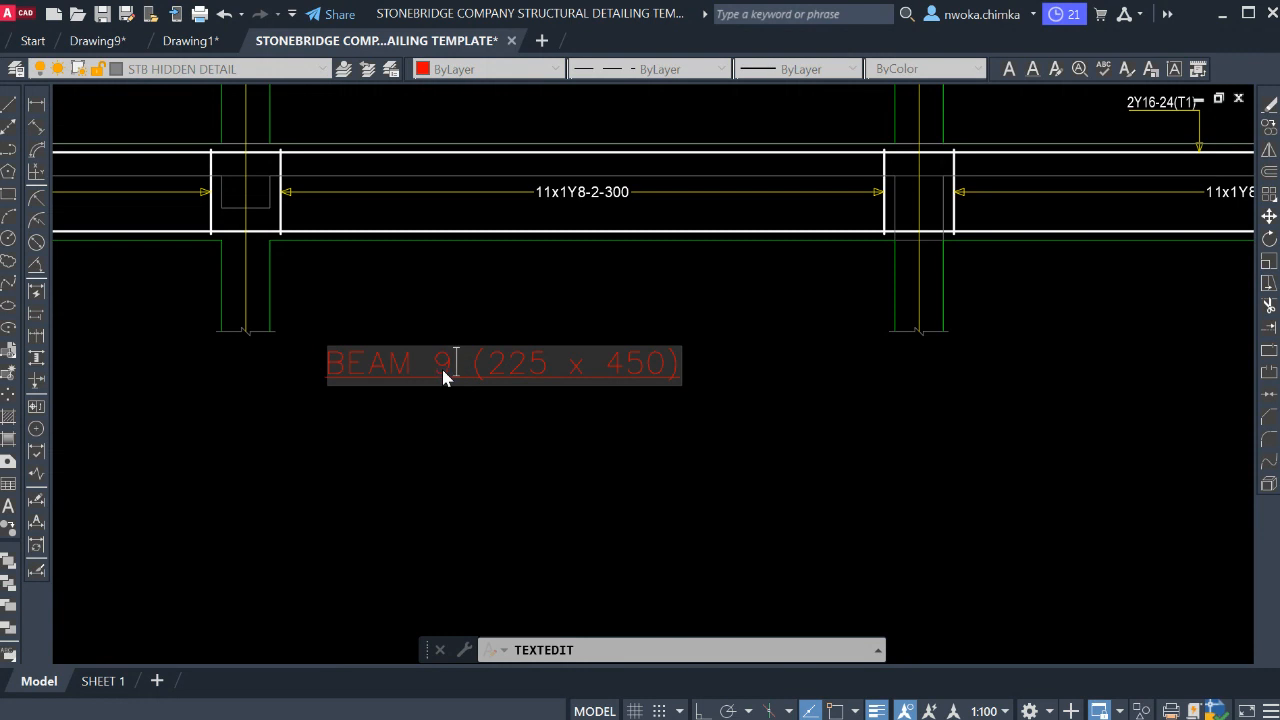
left_click(437, 482)
key("Escape")
scroll(498, 380, "down", 5)
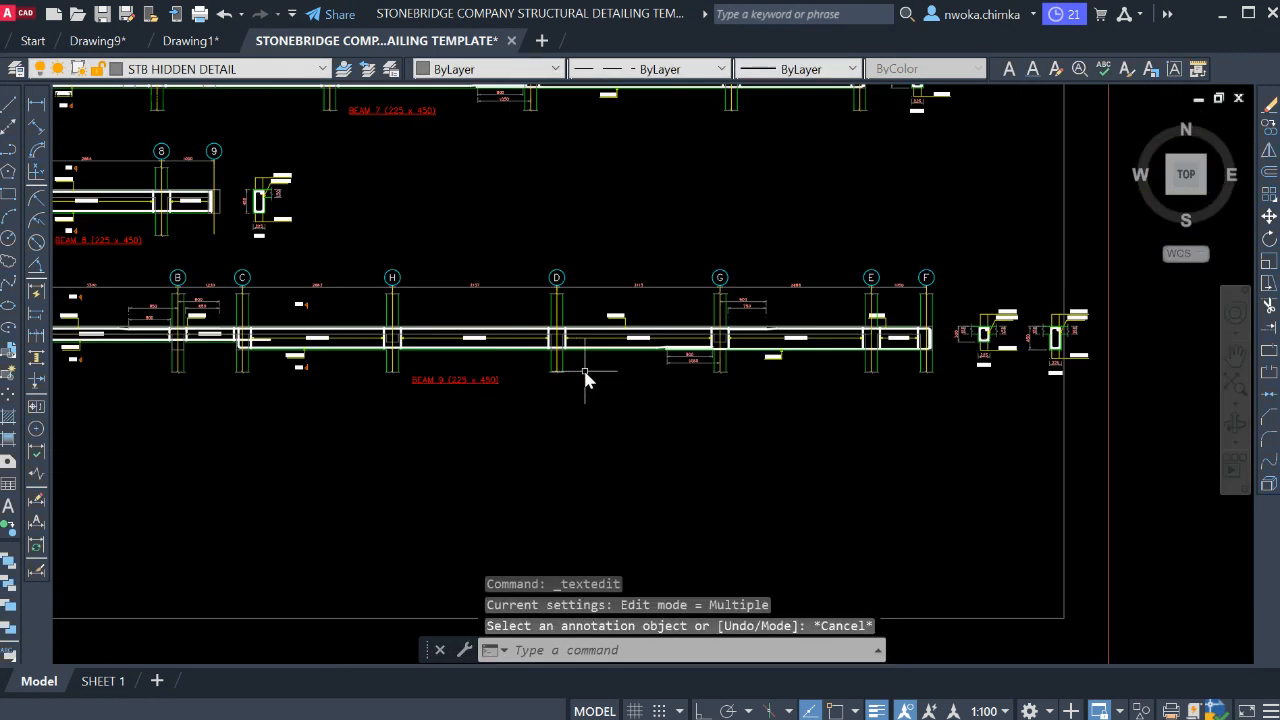
- Examine the 16-16 and 17-17 cross-sections and the spans of the A to F beam detail to compare the beam depths
middle_click_drag(779, 378, 768, 386)
middle_click_drag(629, 366, 655, 377)
middle_click_drag(955, 373, 757, 375)
scroll(790, 375, "up", 4)
scroll(785, 360, "up", 2)
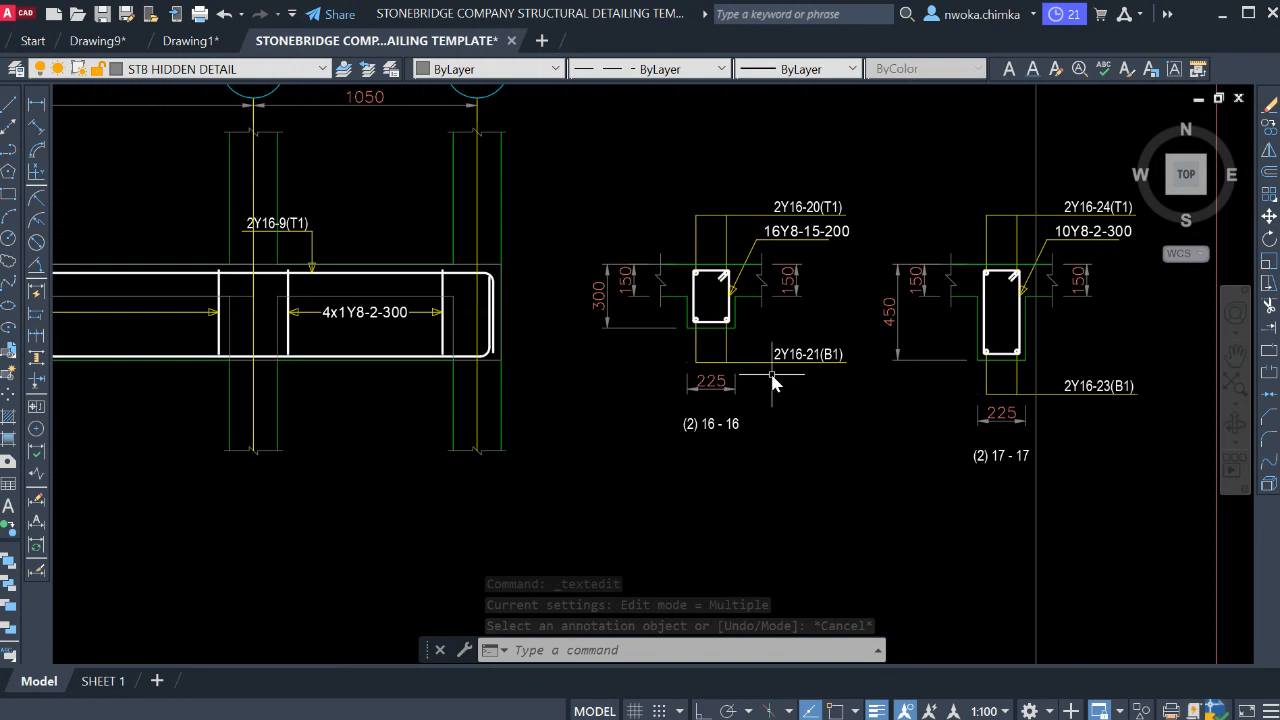
middle_click_drag(844, 310, 810, 308)
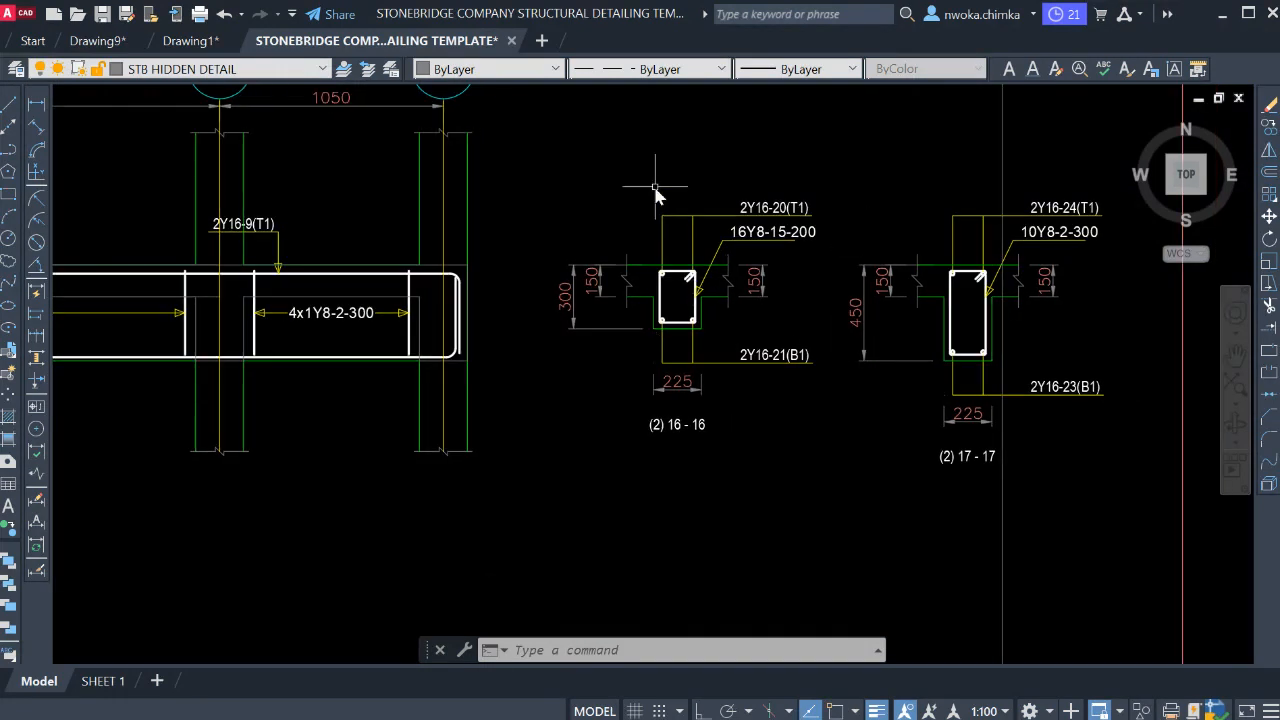
scroll(771, 338, "down", 2)
middle_click_drag(590, 385, 1003, 392)
middle_click_drag(645, 420, 1247, 410)
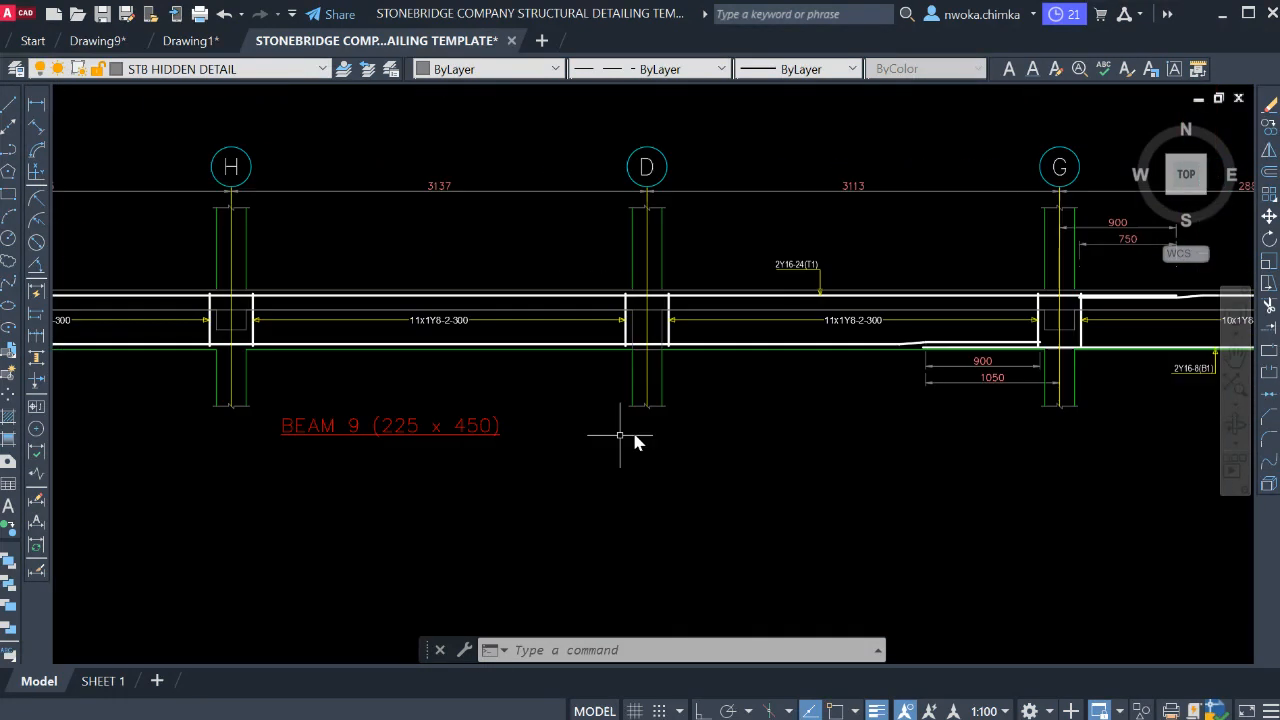
scroll(835, 408, "down", 2)
middle_click_drag(592, 421, 788, 410)
scroll(406, 340, "up", 2)
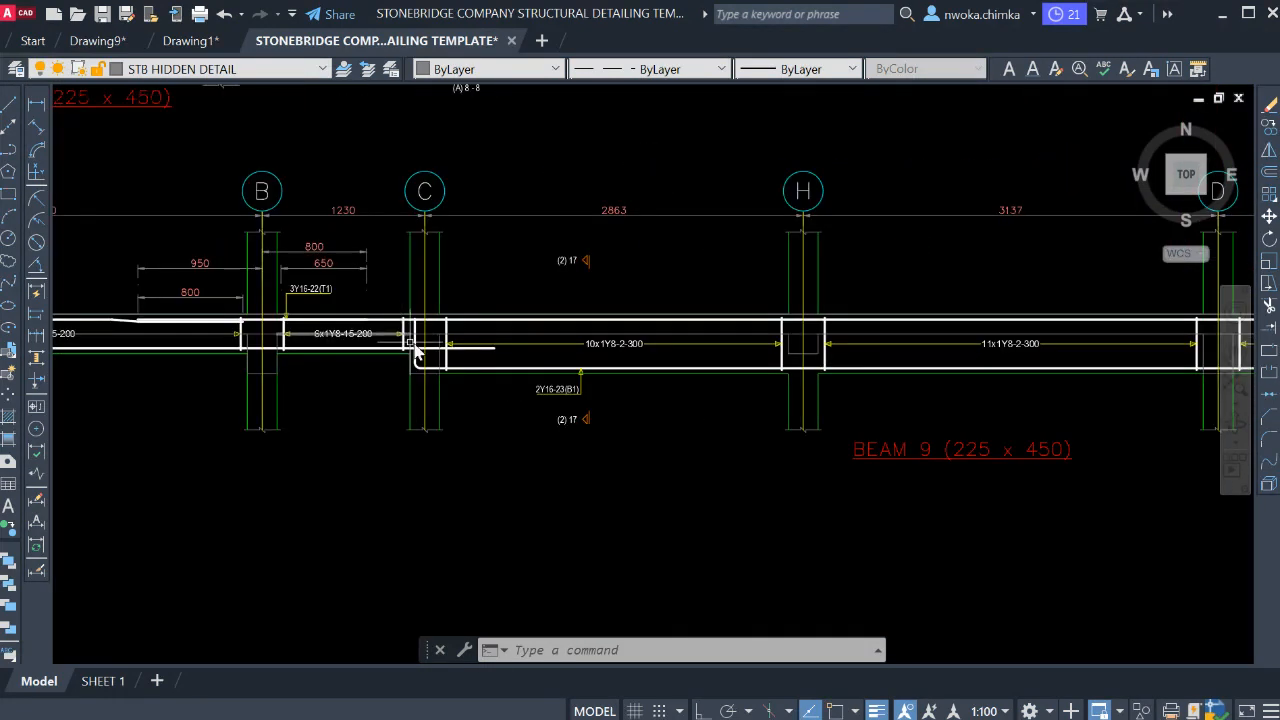
mouse_move(433, 323)
middle_mouse_down()
mouse_move(547, 324)
mouse_move(332, 366)
middle_mouse_up()
scroll(548, 330, "down", 2)
scroll(237, 335, "up", 2)
middle_click_drag(887, 355, 612, 334)
- Move the BEAM 9 (225 x 450) title sideways to sit midway below the span between grids H and D
scroll(612, 334, "down", 2)
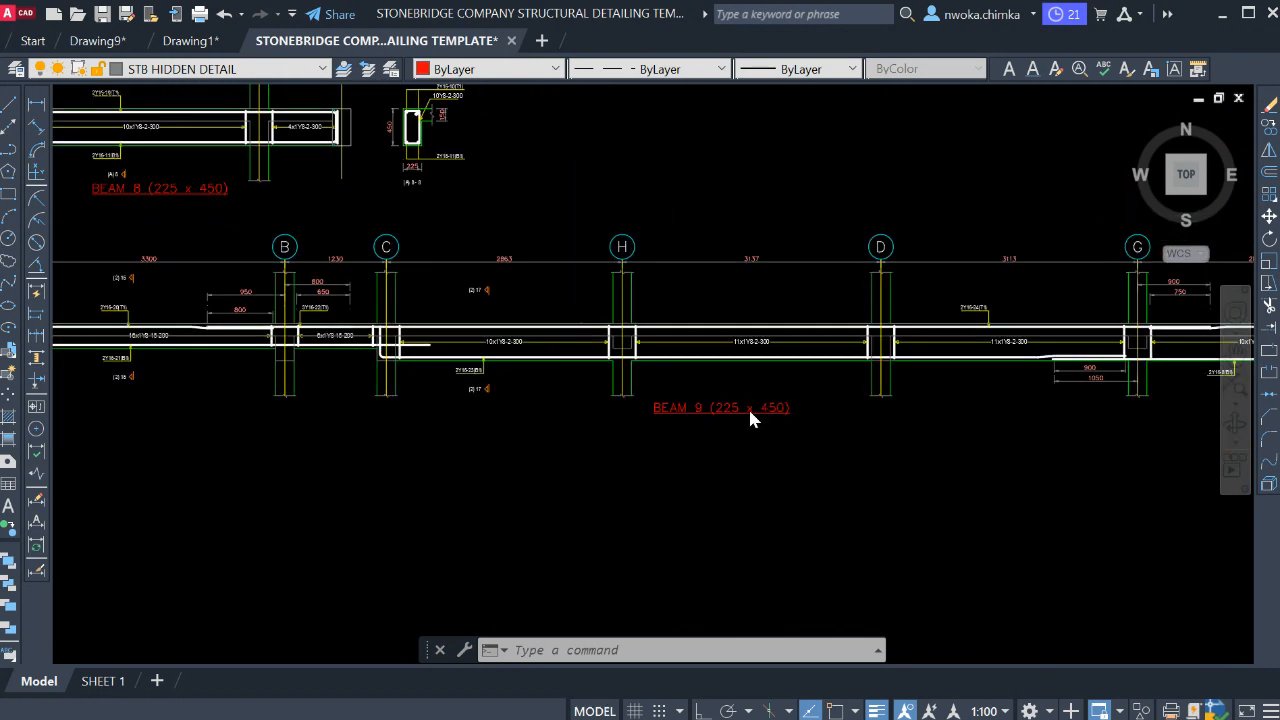
type("m")
key("space")
left_click(716, 497)
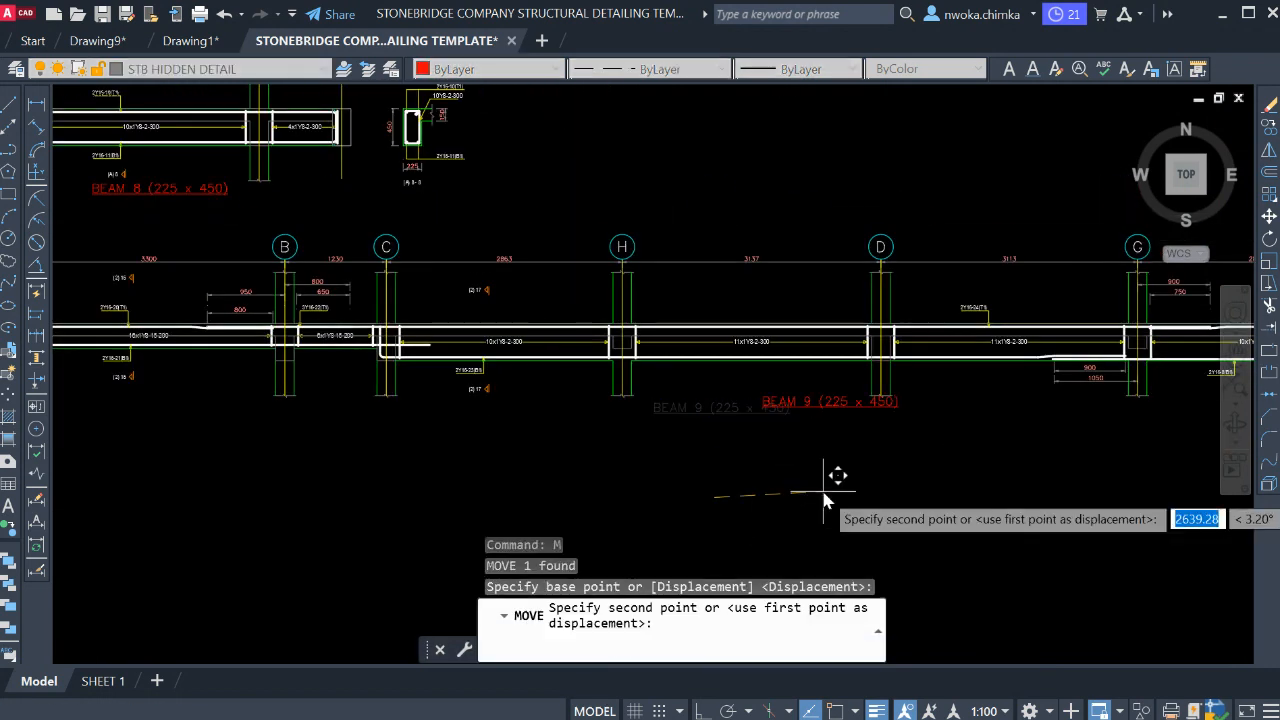
left_click(777, 496)
- Copy the BEAM 9 (225 x 450) title to below the shallower span between grids A and B
scroll(812, 406, "up", 4)
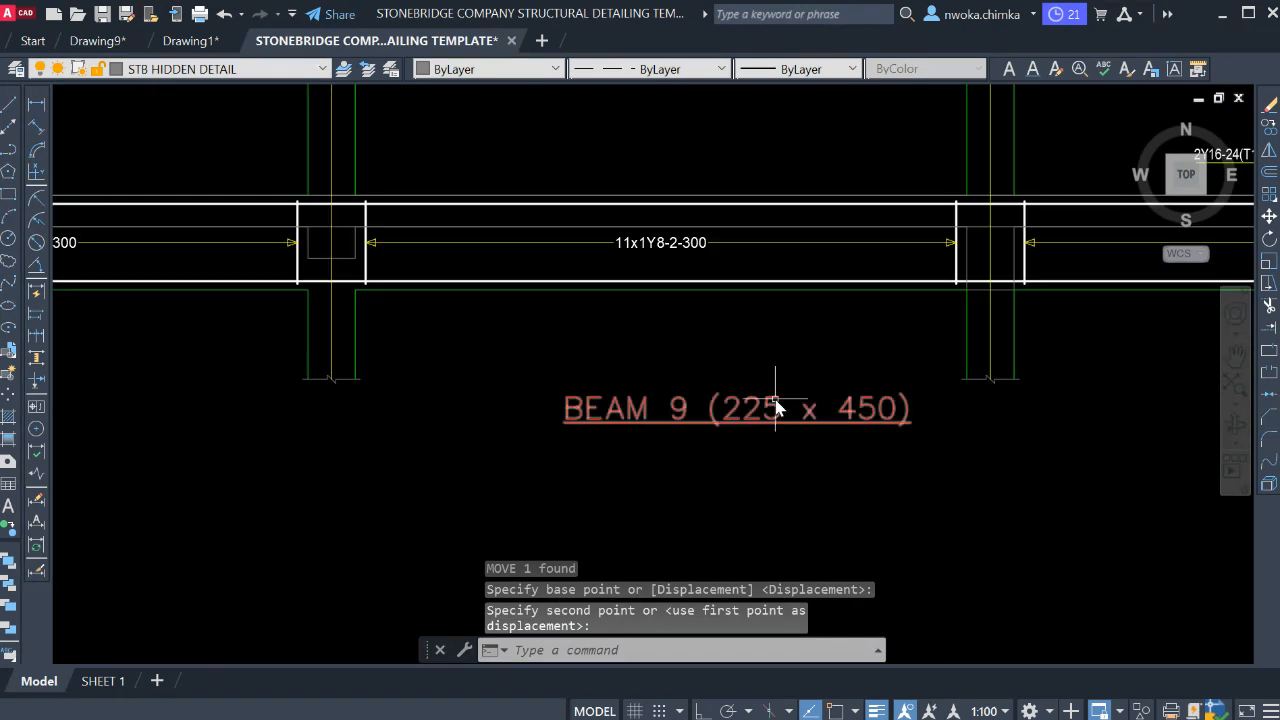
left_click(775, 407)
type("co")
key("space")
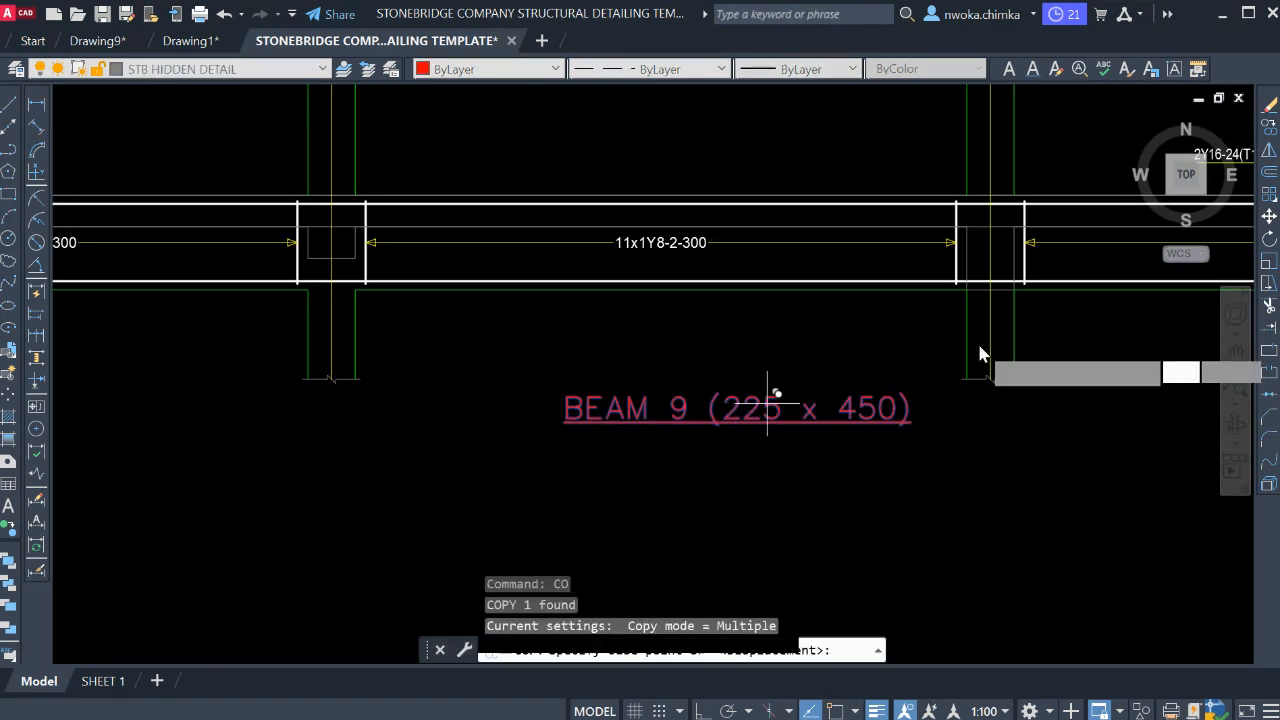
scroll(980, 348, "down", 4)
left_click(900, 374)
scroll(303, 368, "up", 3)
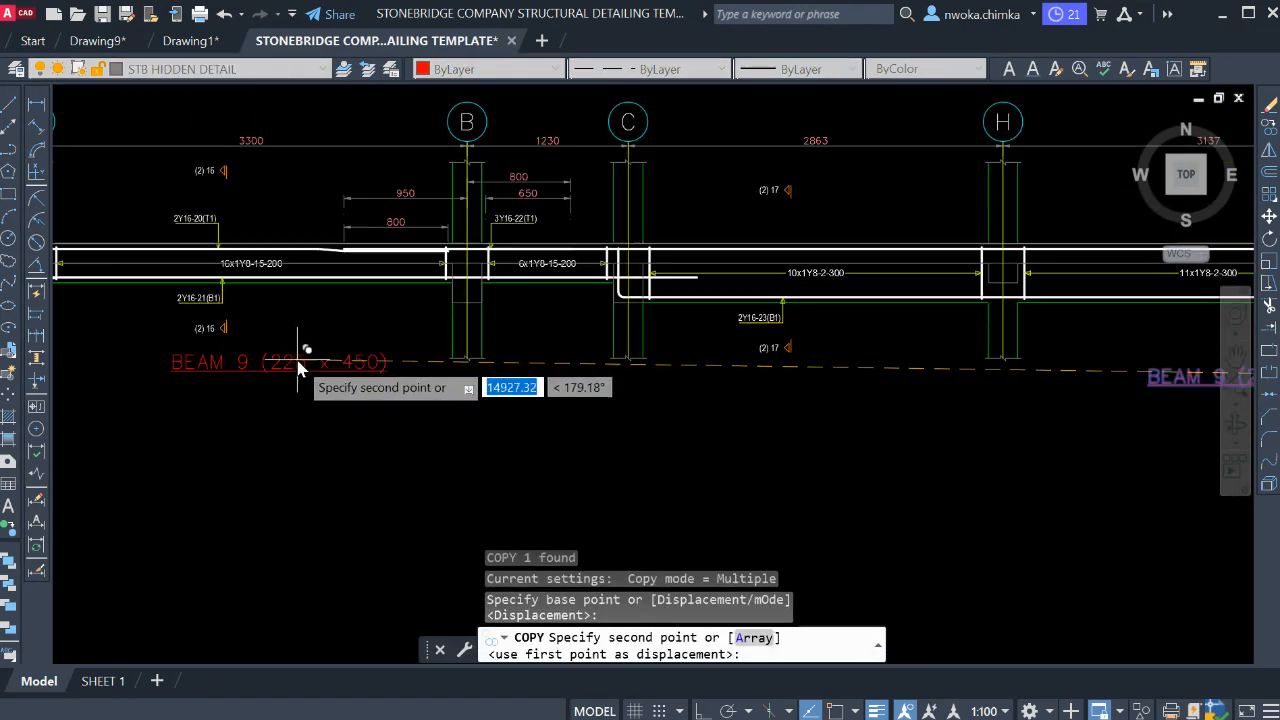
left_click(310, 367)
key("Escape")
- Change the depth in the title below span A–B so it reads BEAM 9 (225 x 300)
left_click(376, 370)
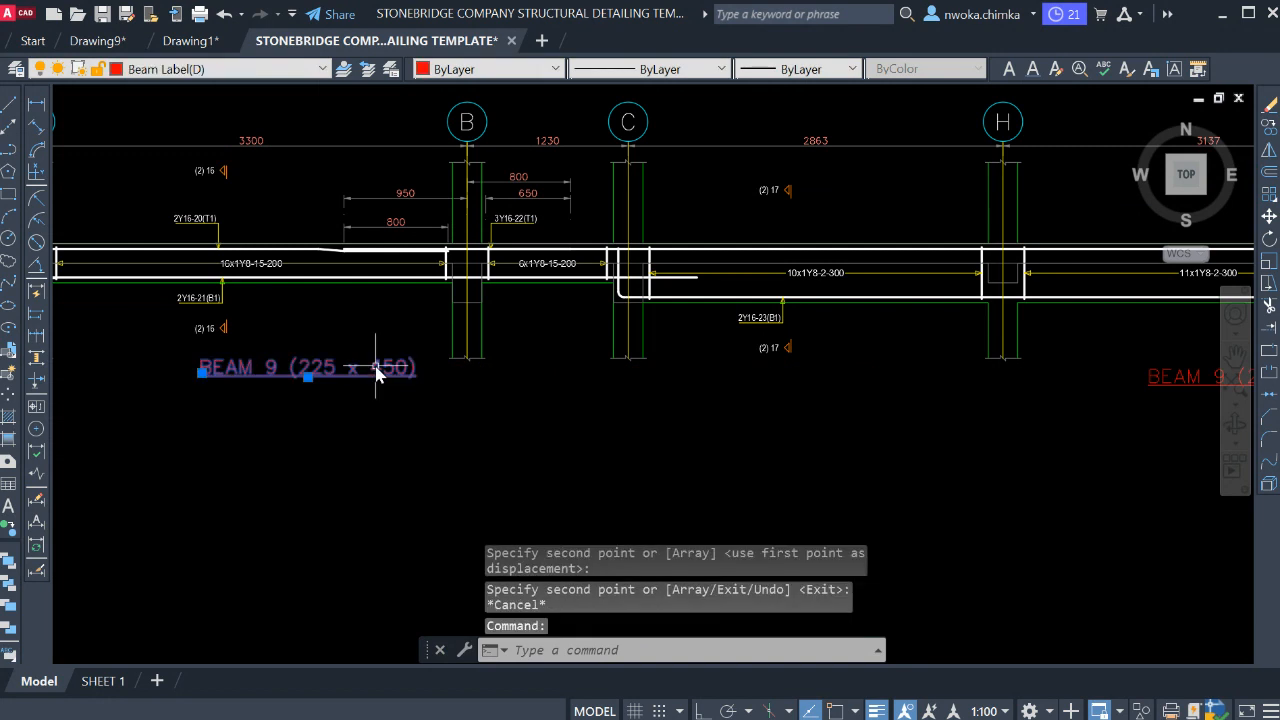
double_click(376, 370)
left_click(371, 370)
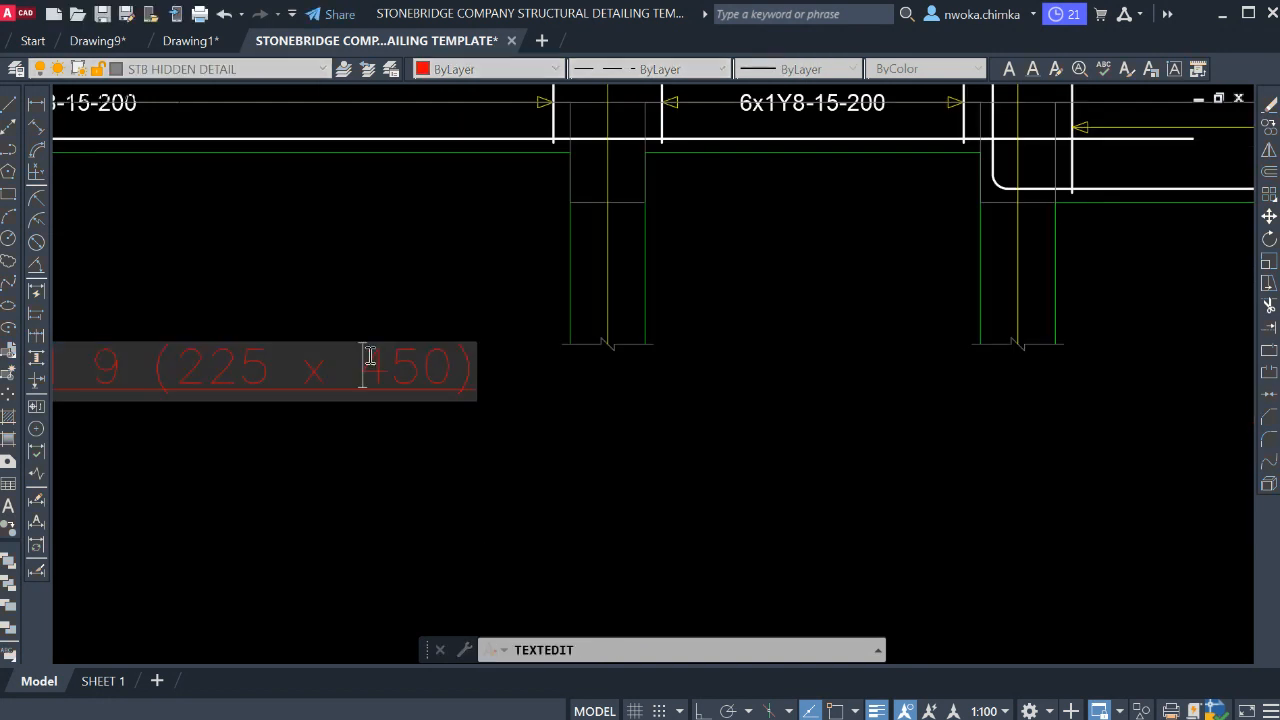
left_click_drag(364, 372, 445, 377)
type("300")
left_click(426, 440)
key("Escape")
- Review both BEAM 9 titles against the spans and depths along the beam detail from grid A to F
scroll(480, 397, "down", 2)
scroll(292, 346, "up", 2)
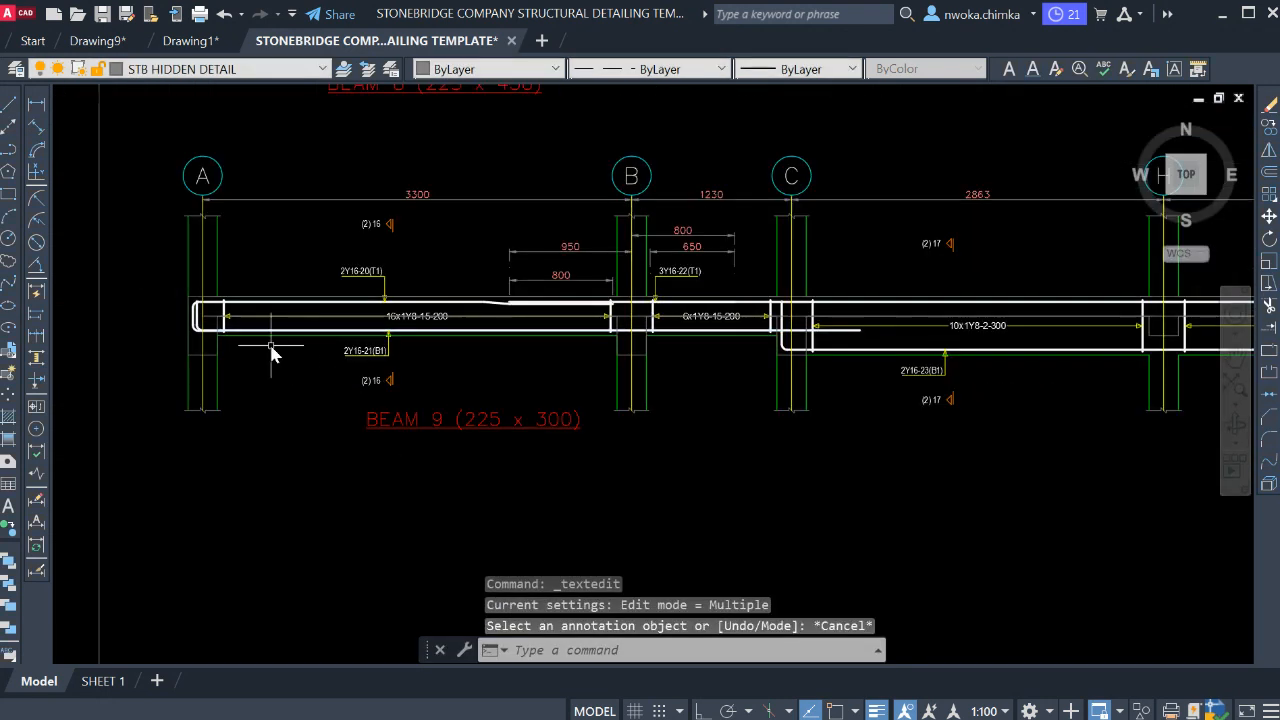
scroll(775, 325, "up", 2)
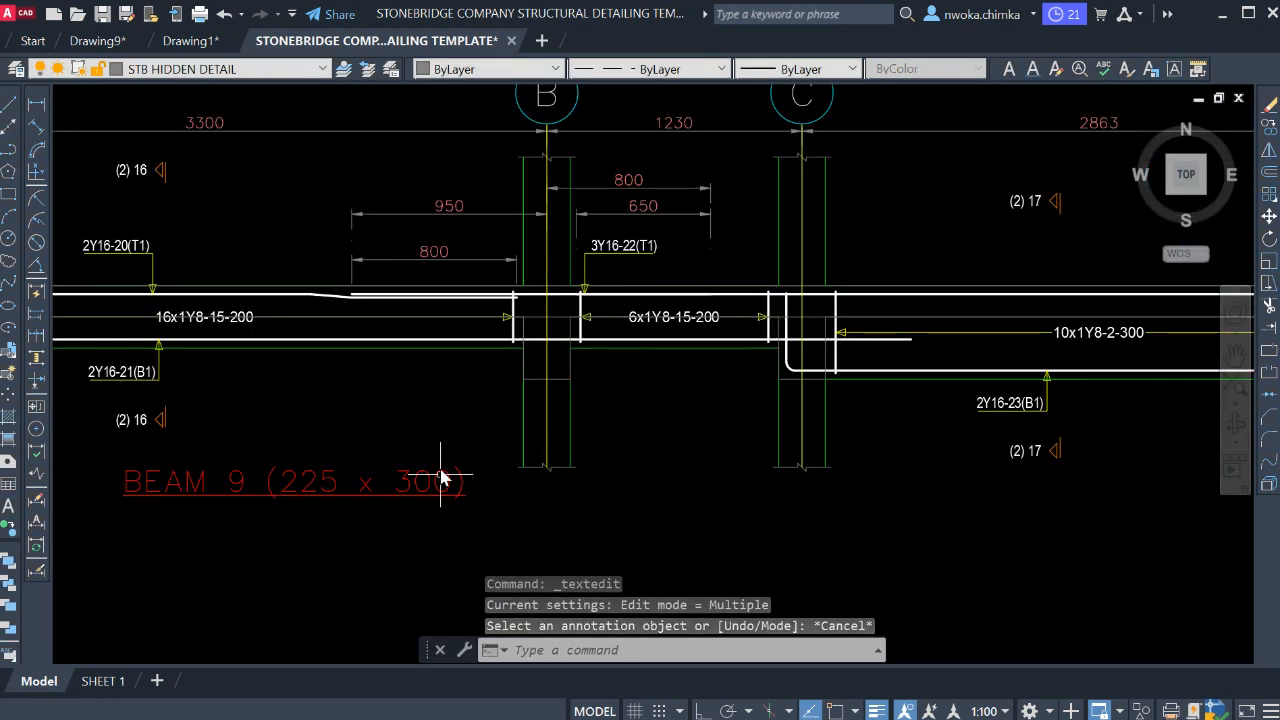
scroll(449, 494, "down", 4)
middle_click_drag(684, 416, 554, 415)
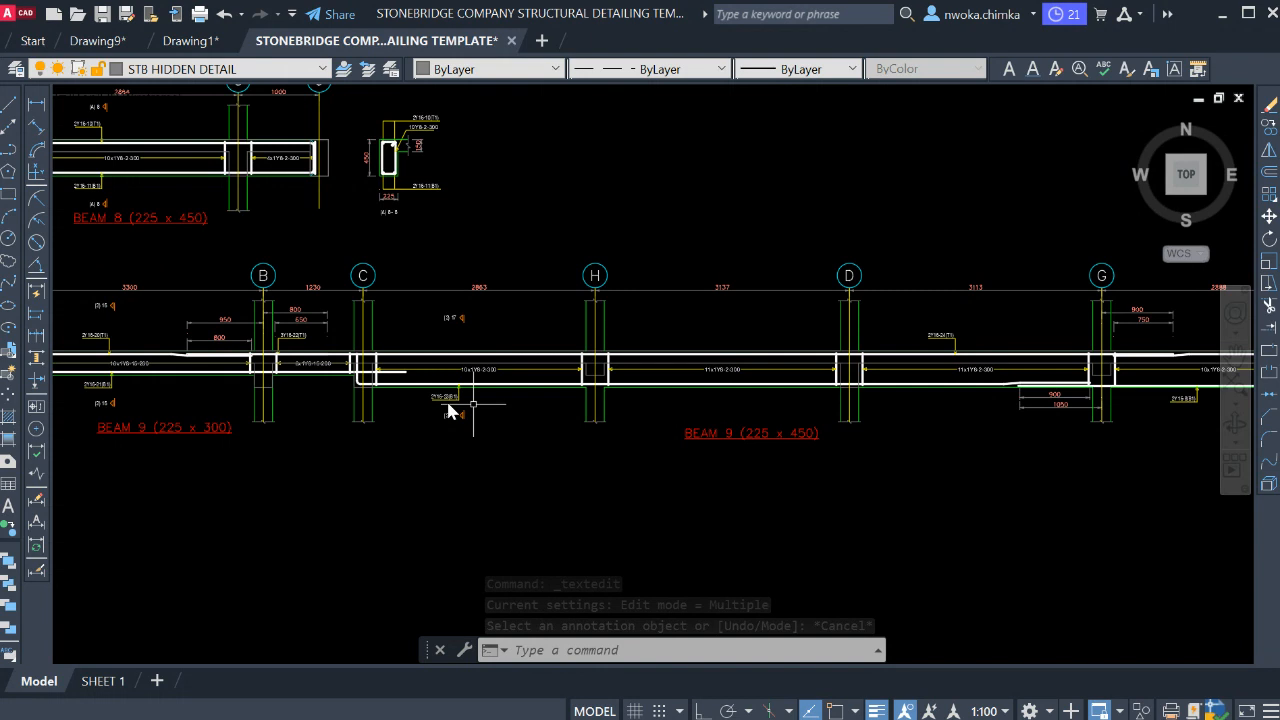
scroll(359, 376, "down", 2)
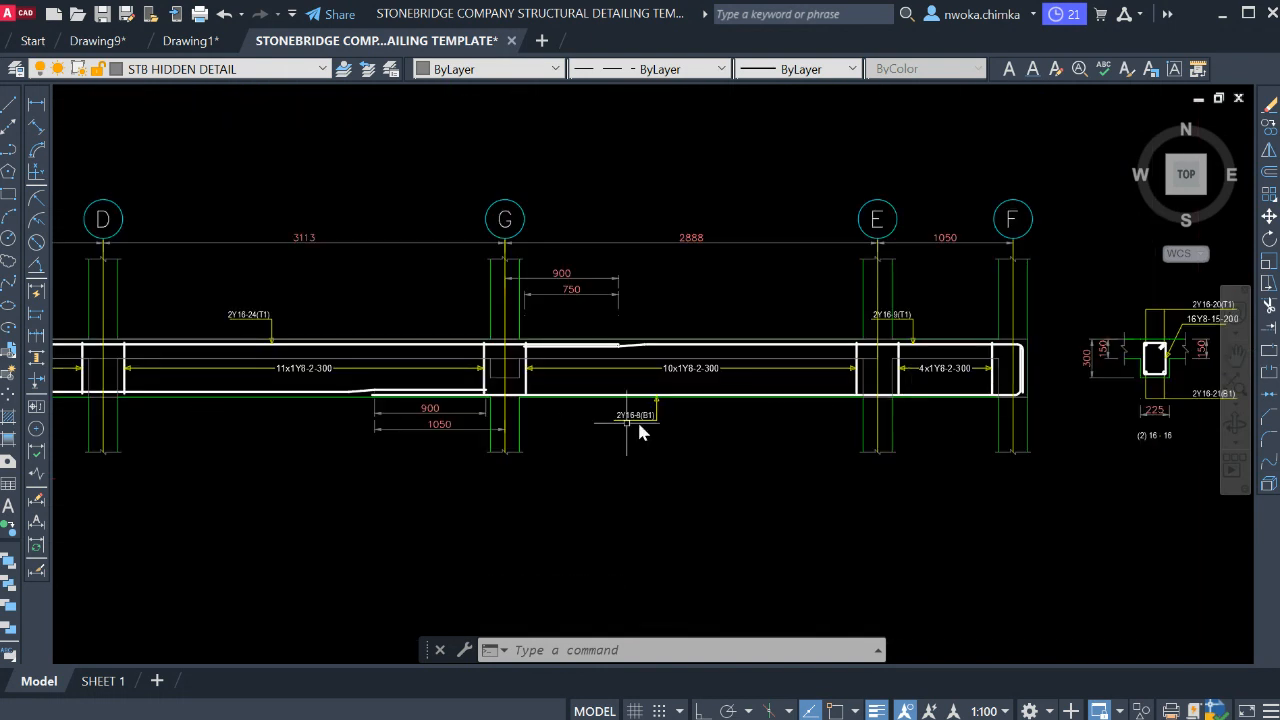
middle_click_drag(422, 428, 806, 439)
scroll(394, 475, "down", 2)
middle_click_drag(315, 448, 856, 444)
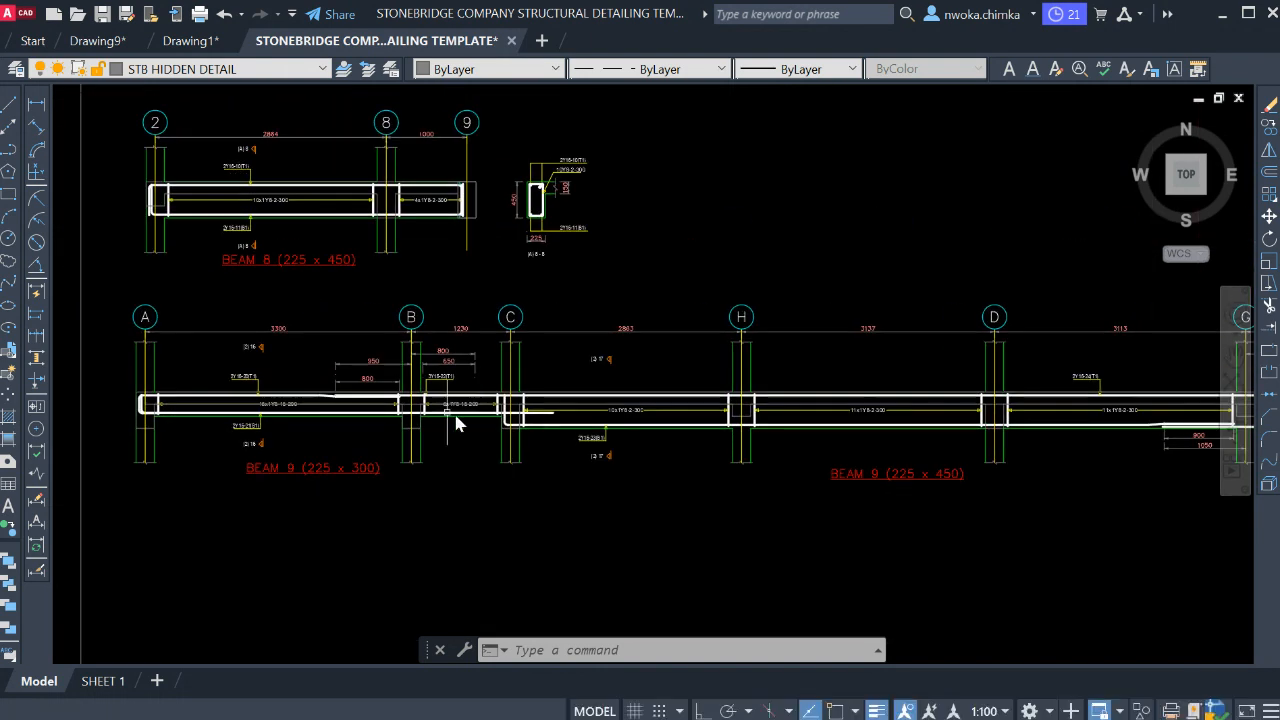
scroll(470, 425, "up", 3)
scroll(500, 429, "down", 5)
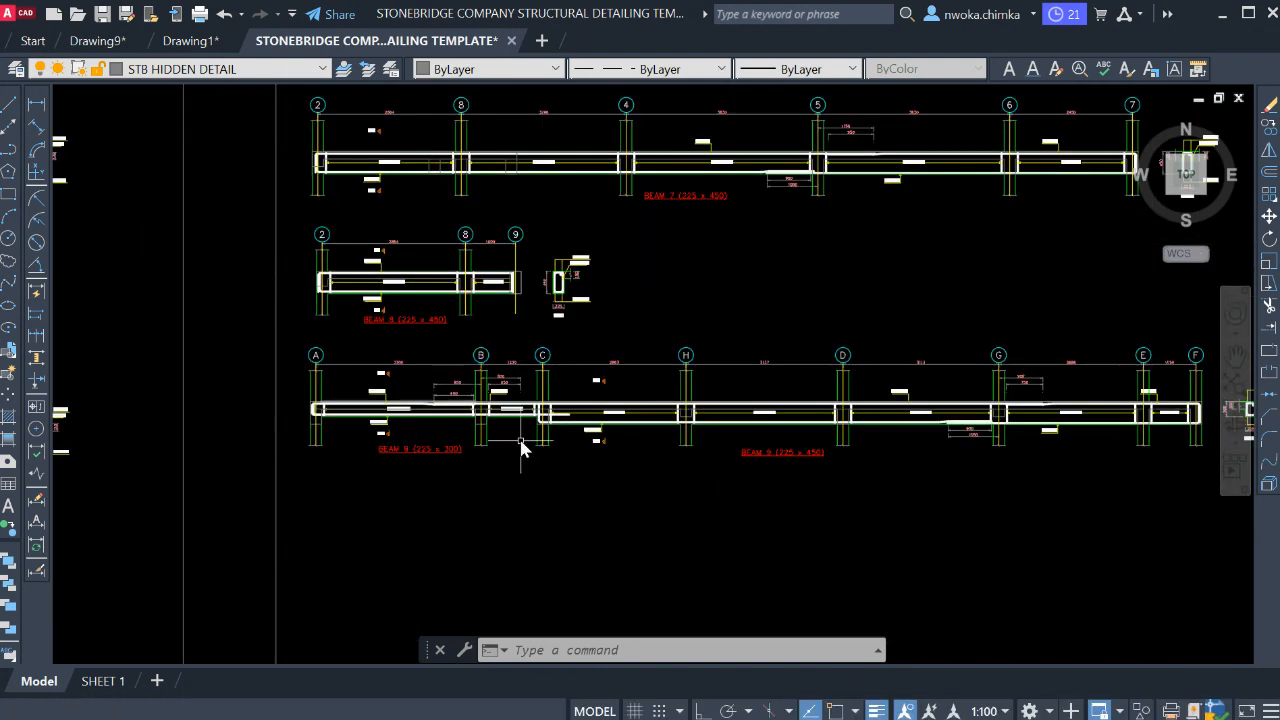
- Erase the 1B86, 1B87, 1B73 and 1B72 span labels along the BEAM 9 line on the floor plan
scroll(520, 448, "down", 5)
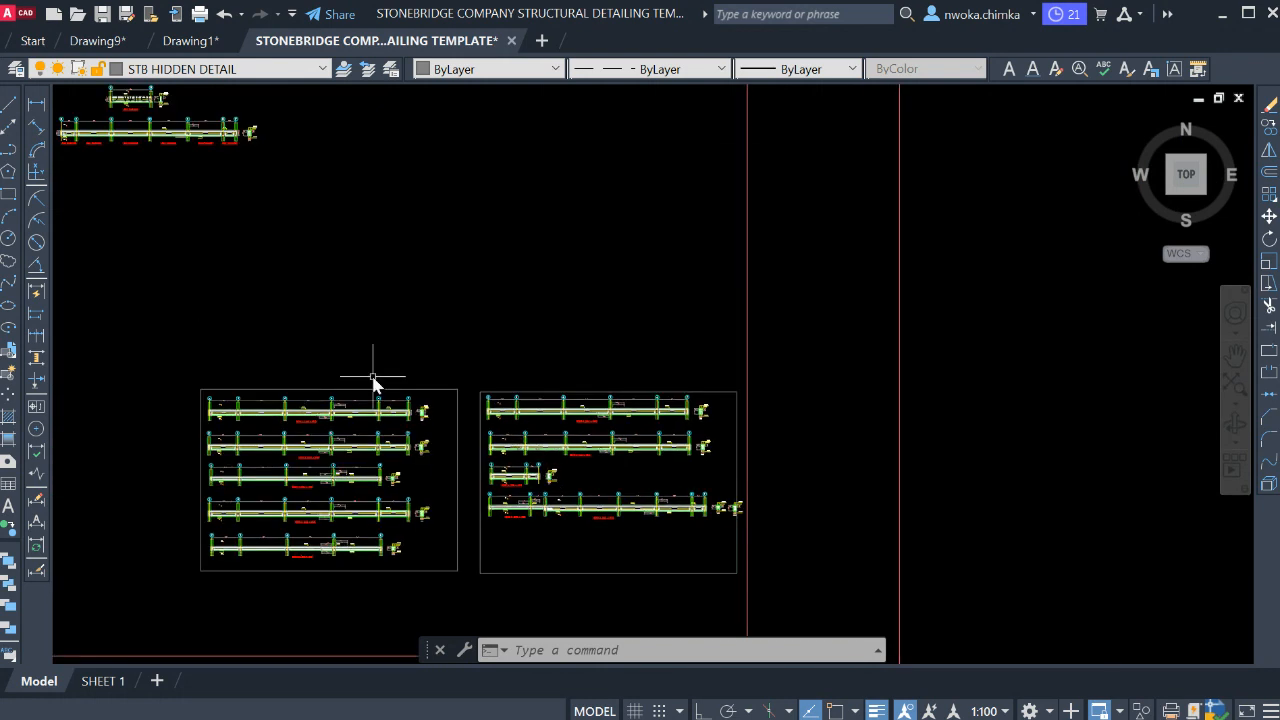
scroll(405, 340, "down", 2)
scroll(609, 363, "down", 4)
scroll(417, 266, "up", 2)
scroll(385, 290, "up", 3)
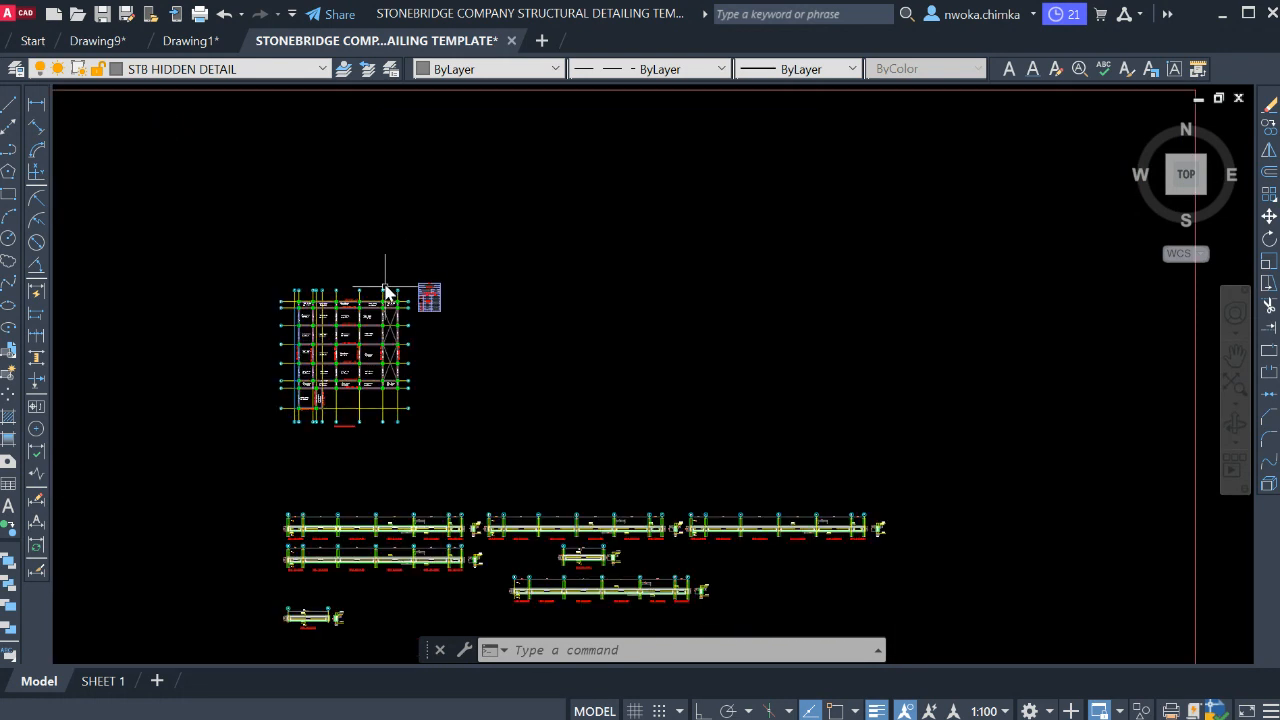
scroll(343, 449, "up", 10)
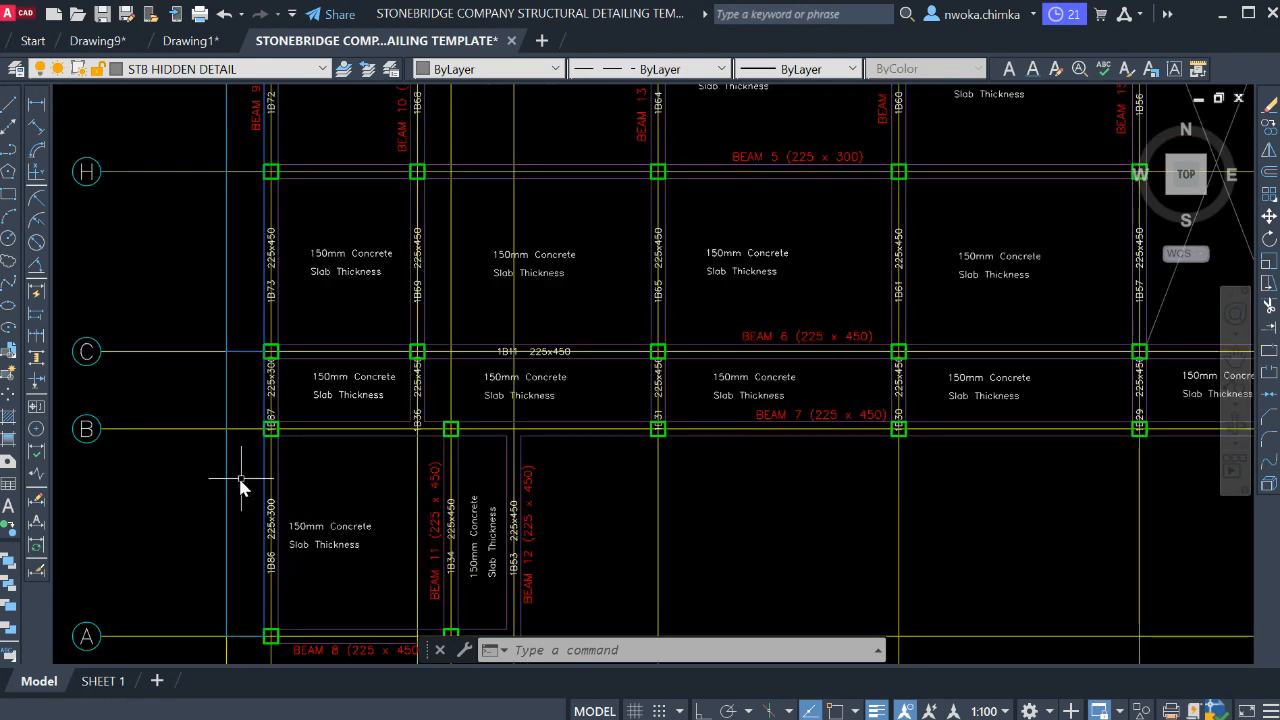
left_click(245, 475)
left_click(289, 567)
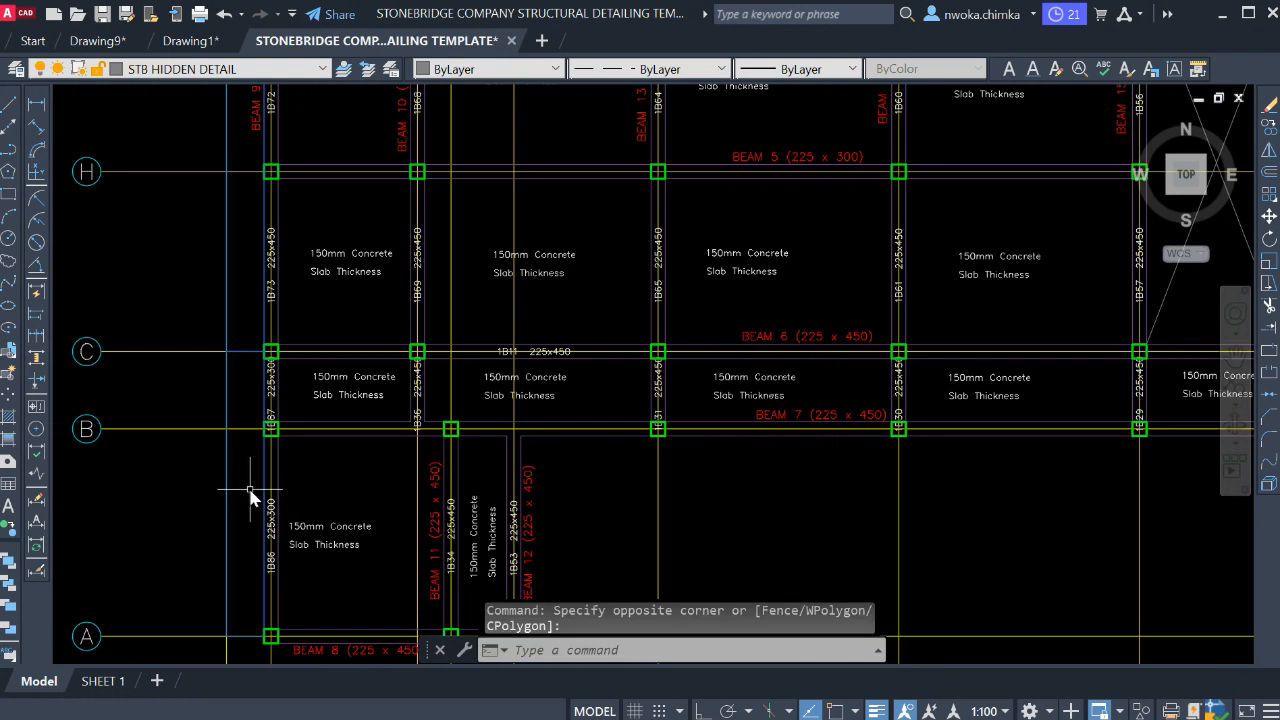
left_click(250, 490)
left_click(301, 578)
middle_click_drag(270, 378, 364, 475)
scroll(364, 474, "up", 2)
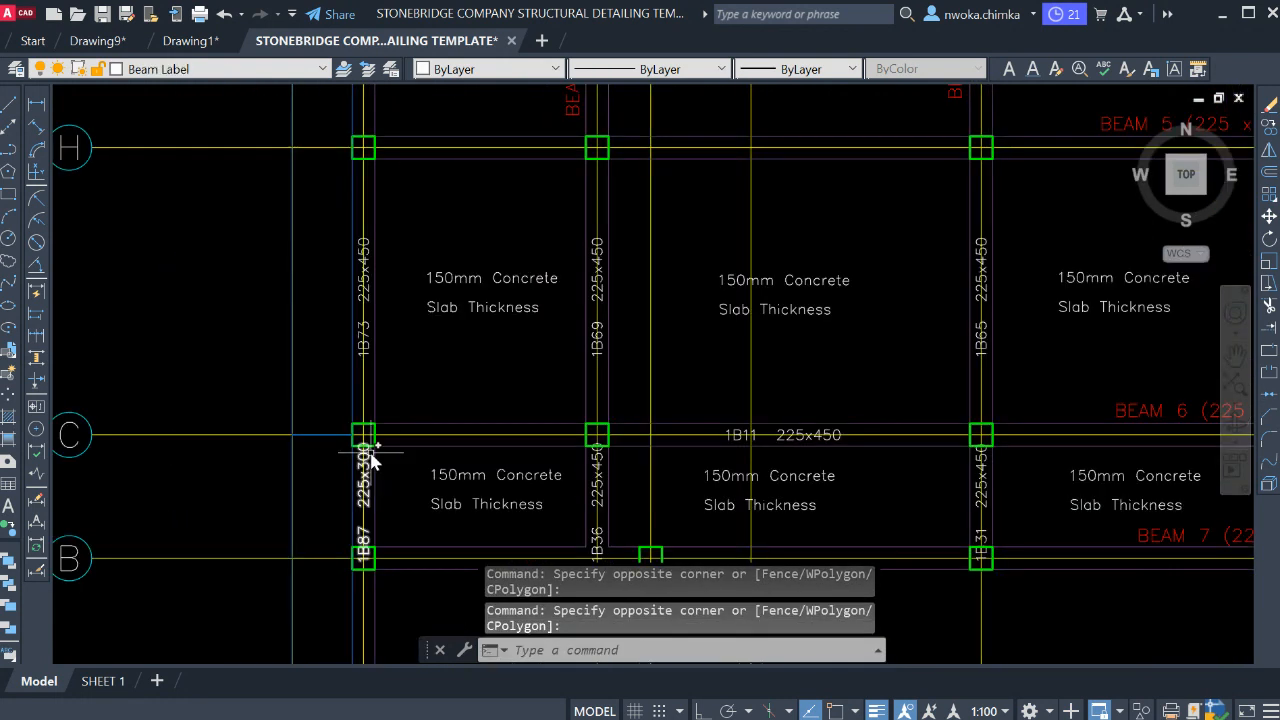
left_click(366, 456)
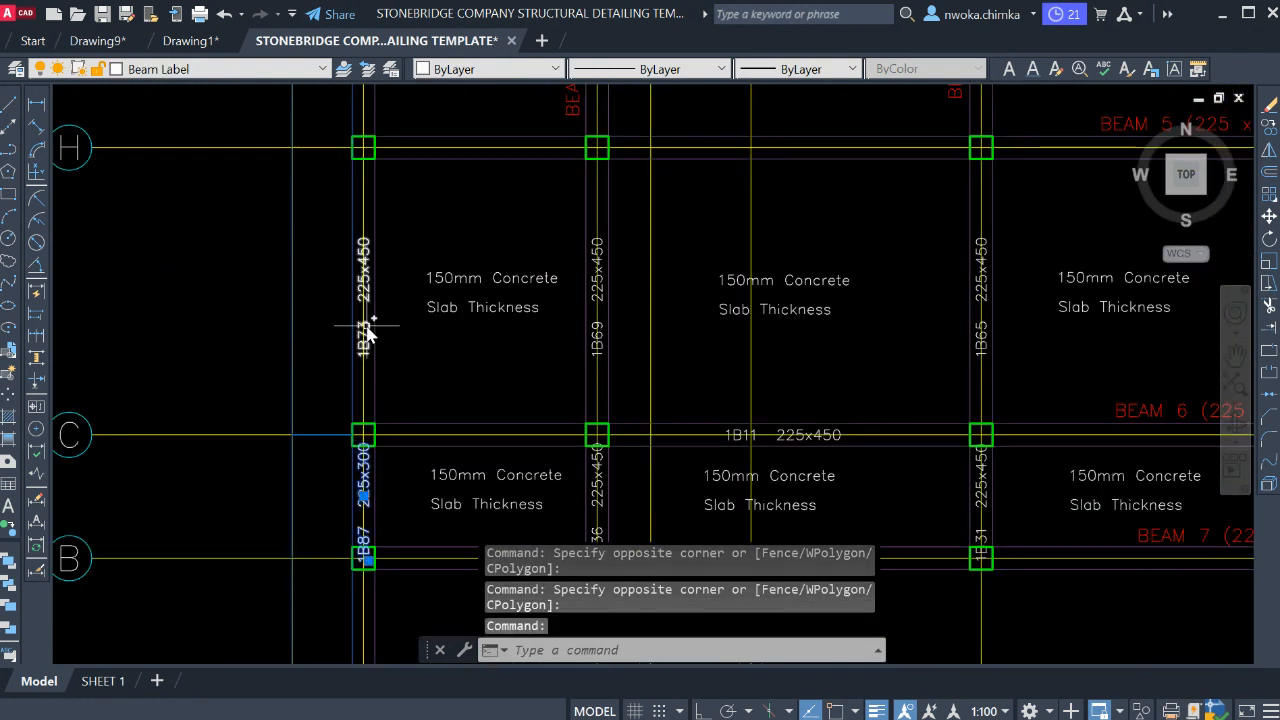
left_click(366, 326)
middle_click_drag(427, 290, 463, 614)
scroll(417, 260, "up", 2)
left_click(304, 234)
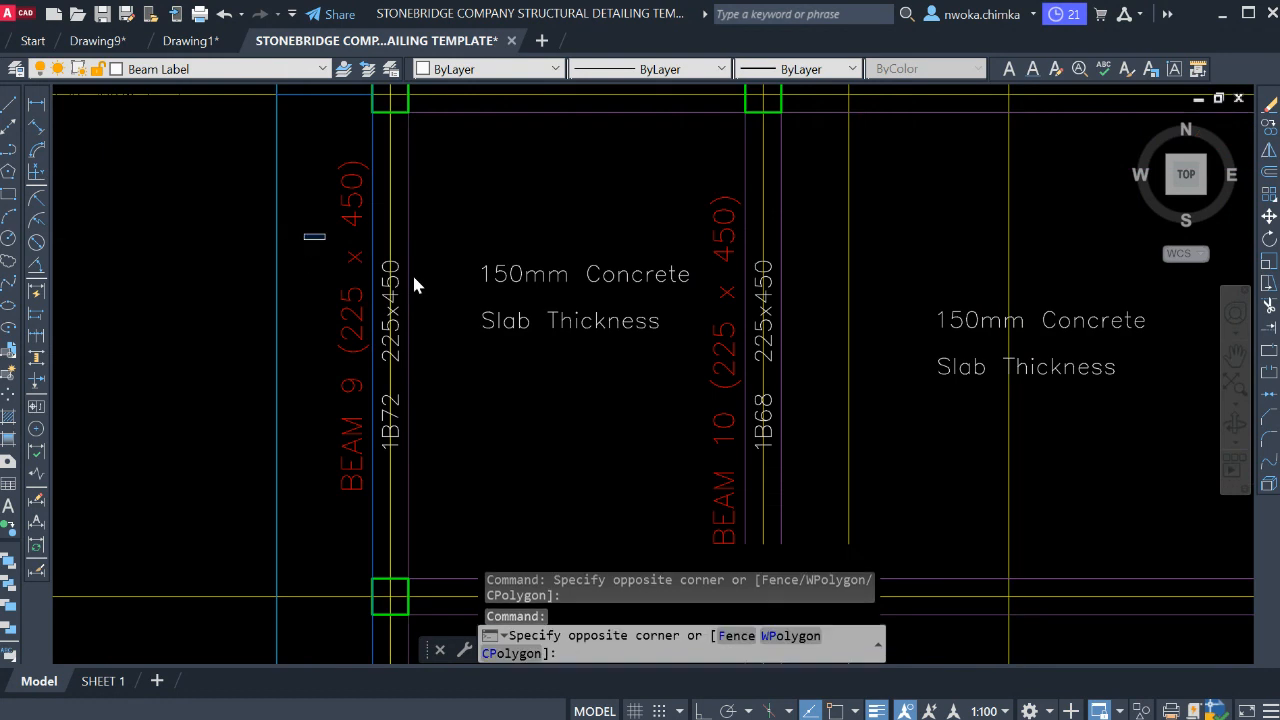
left_click(492, 470)
key("space")
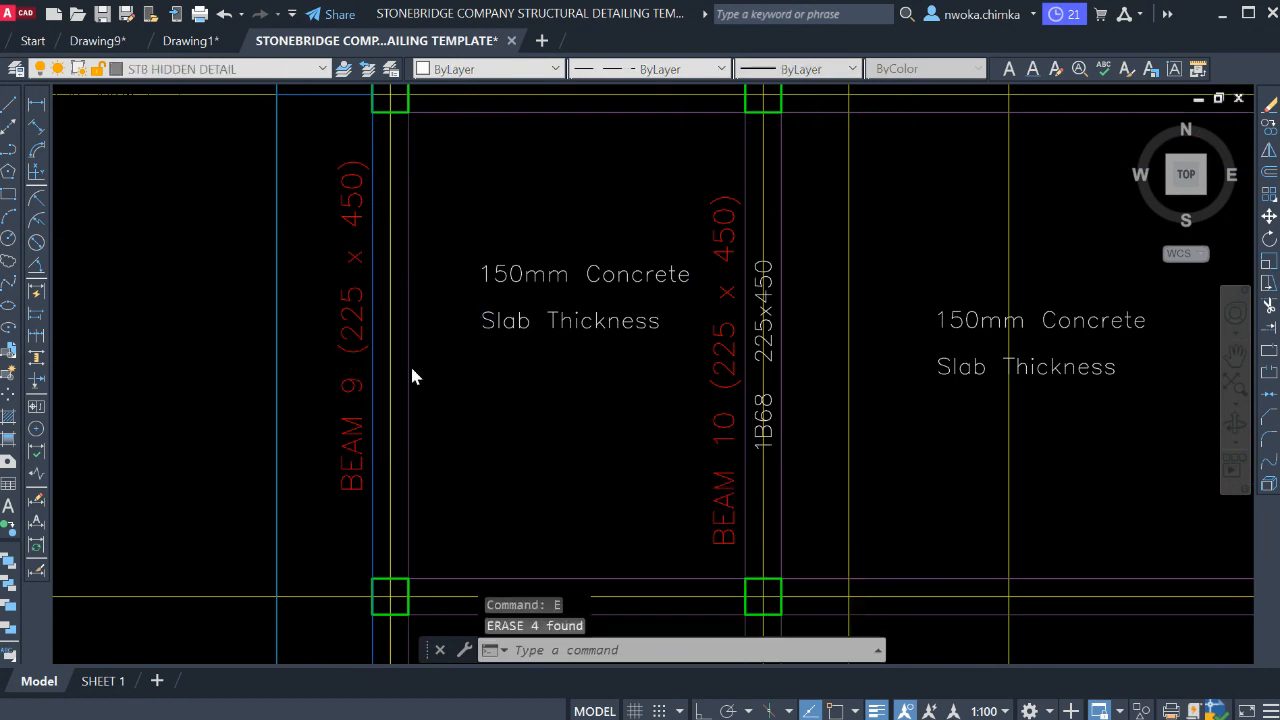
- Erase the 1B71 225x450 span label between grids D and G on the floor plan's BEAM 9 line
scroll(420, 352, "down", 4)
middle_click_drag(438, 325, 484, 512)
scroll(431, 314, "up", 4)
left_click(445, 294)
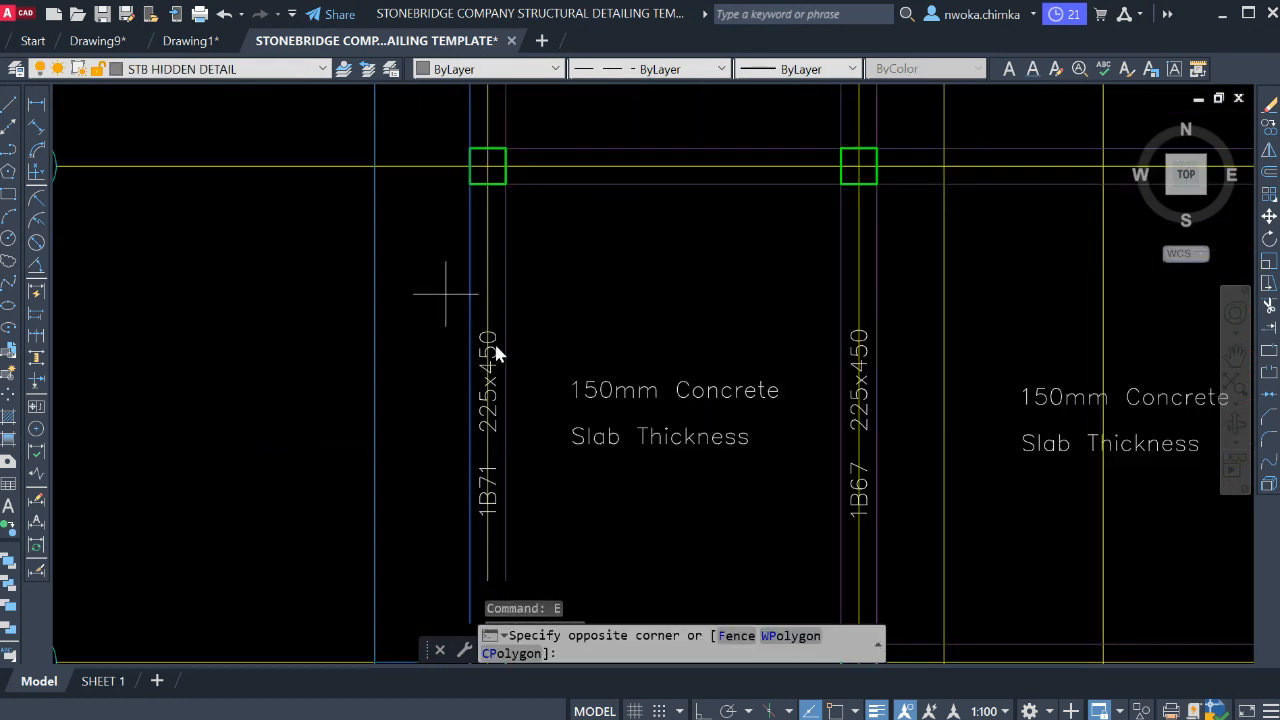
left_click(556, 498)
scroll(431, 303, "down", 2)
left_click(433, 302)
left_click(516, 443)
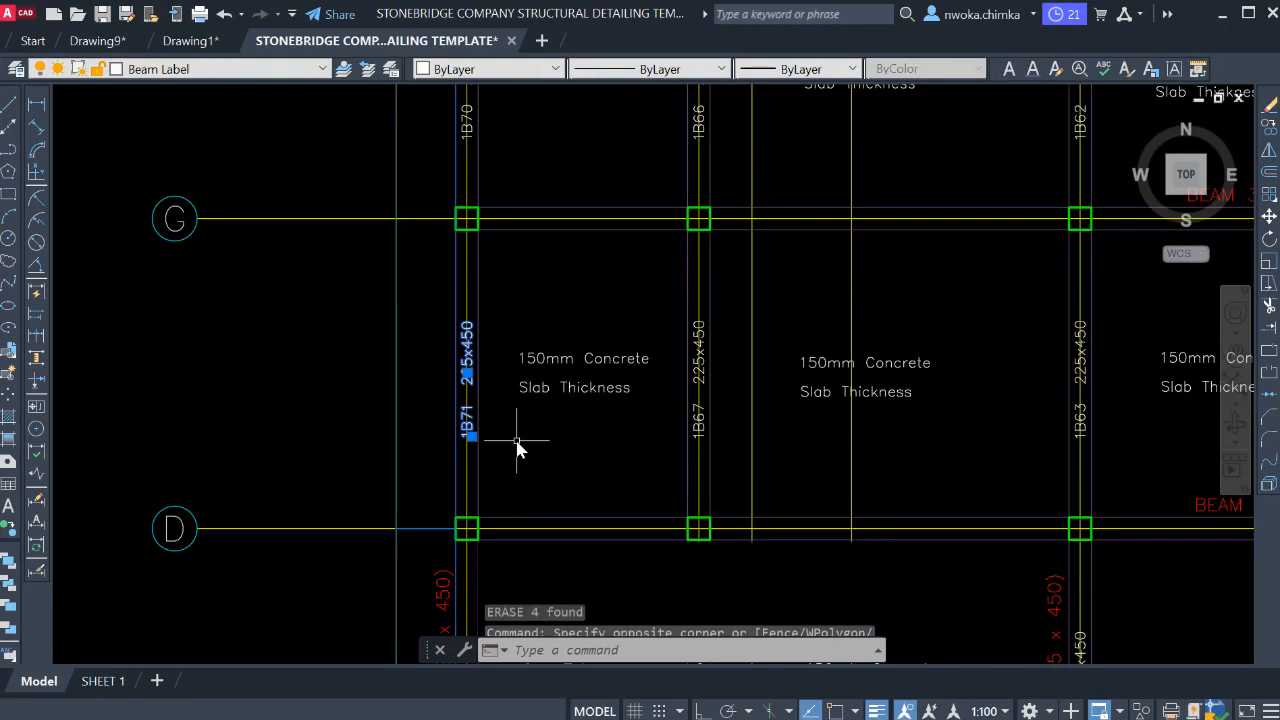
middle_click_drag(520, 331, 539, 513)
key("space")
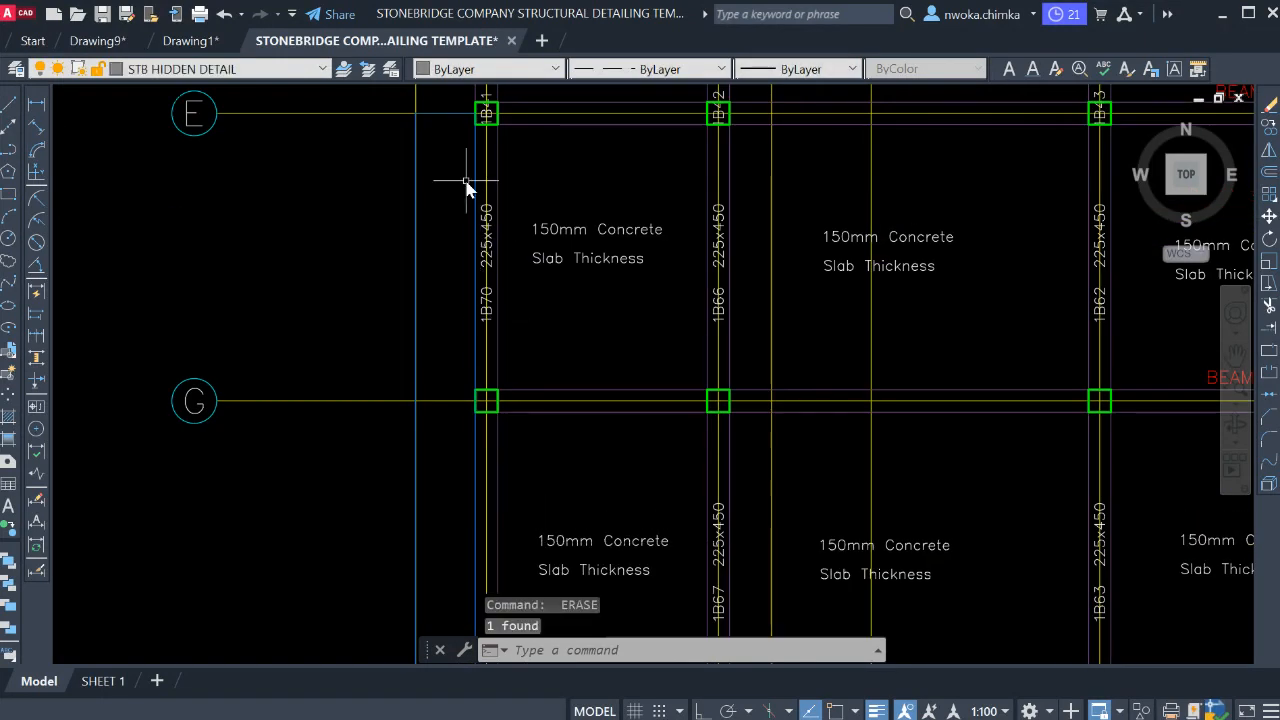
- Erase the 1B70 and 1B41 span labels between grids G and F along the BEAM 9 line on the floor plan
left_click(466, 183)
left_click(521, 330)
type("e")
key("space")
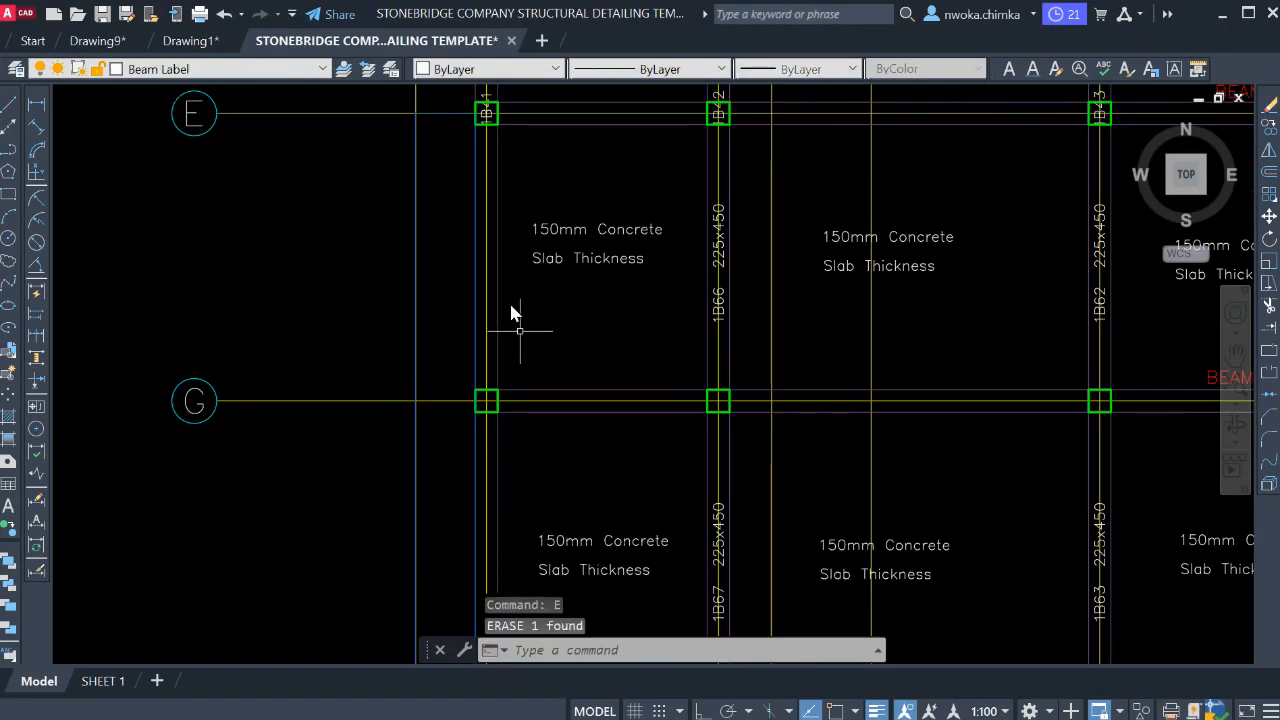
middle_click_drag(512, 248, 534, 486)
scroll(512, 305, "up", 2)
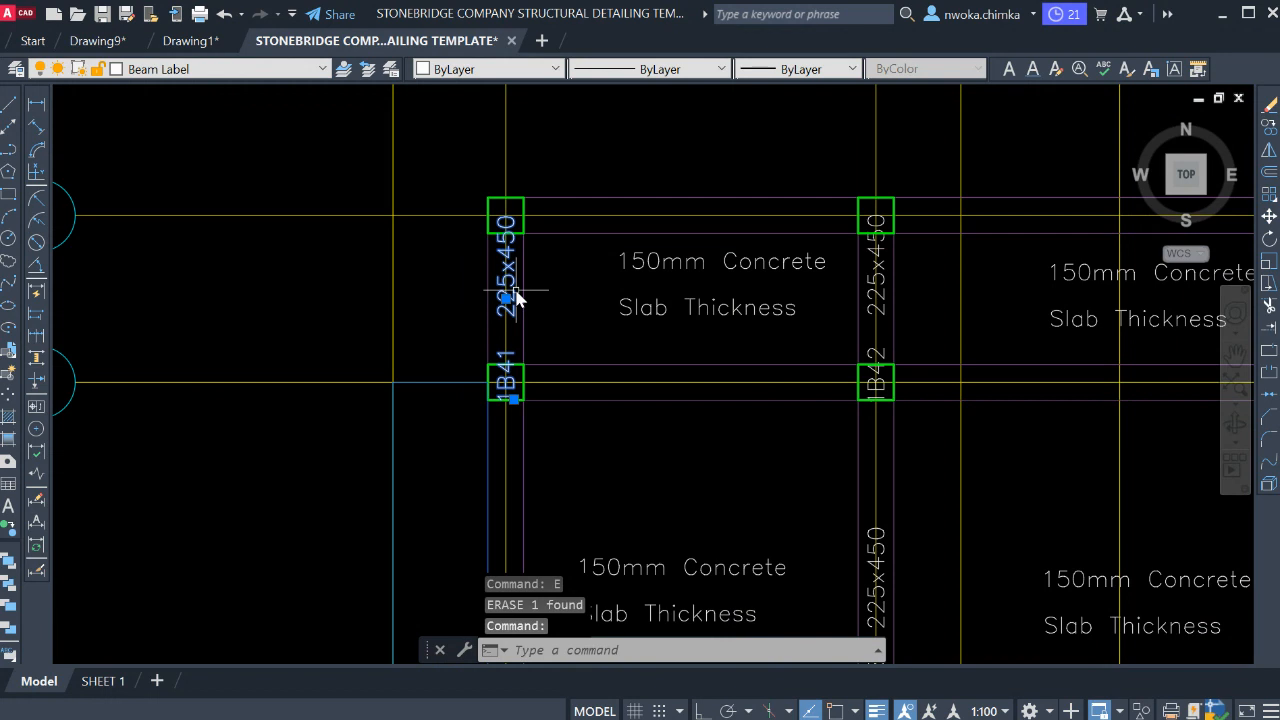
scroll(502, 224, "down", 2)
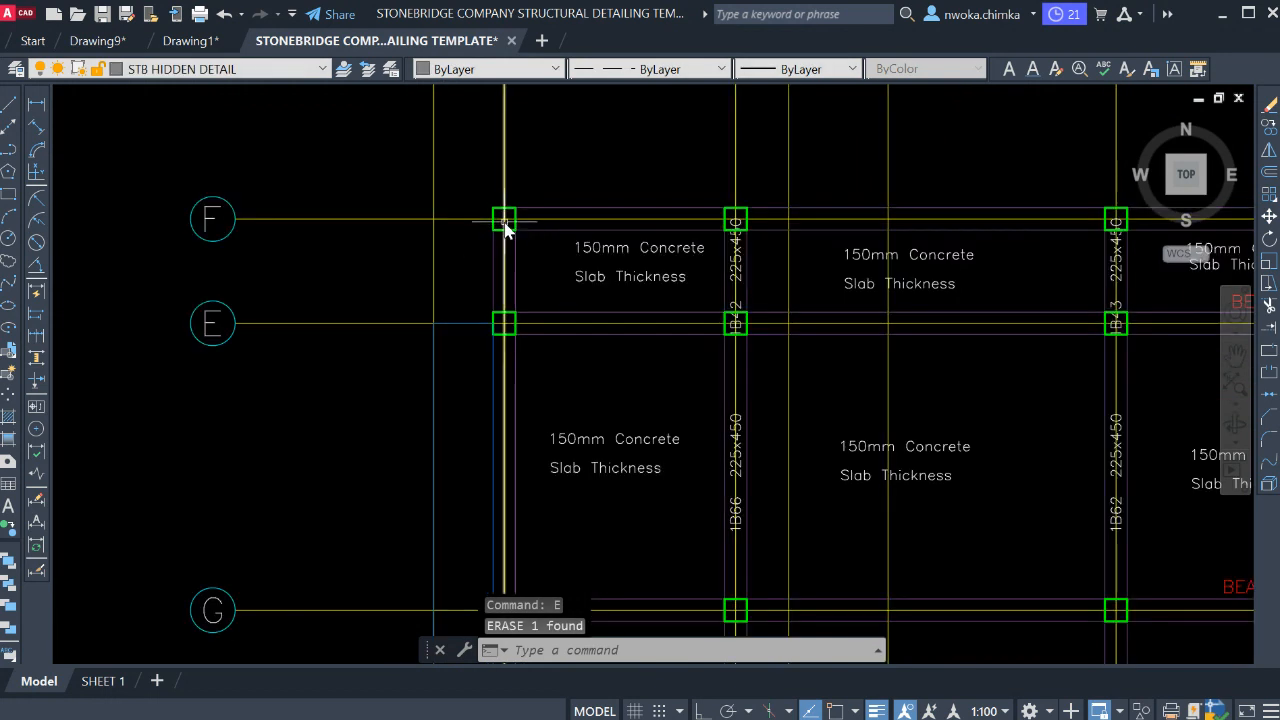
- Review the span labels along the BEAM 10 line on the floor plan, from grid B up to grid F
scroll(500, 248, "down", 5)
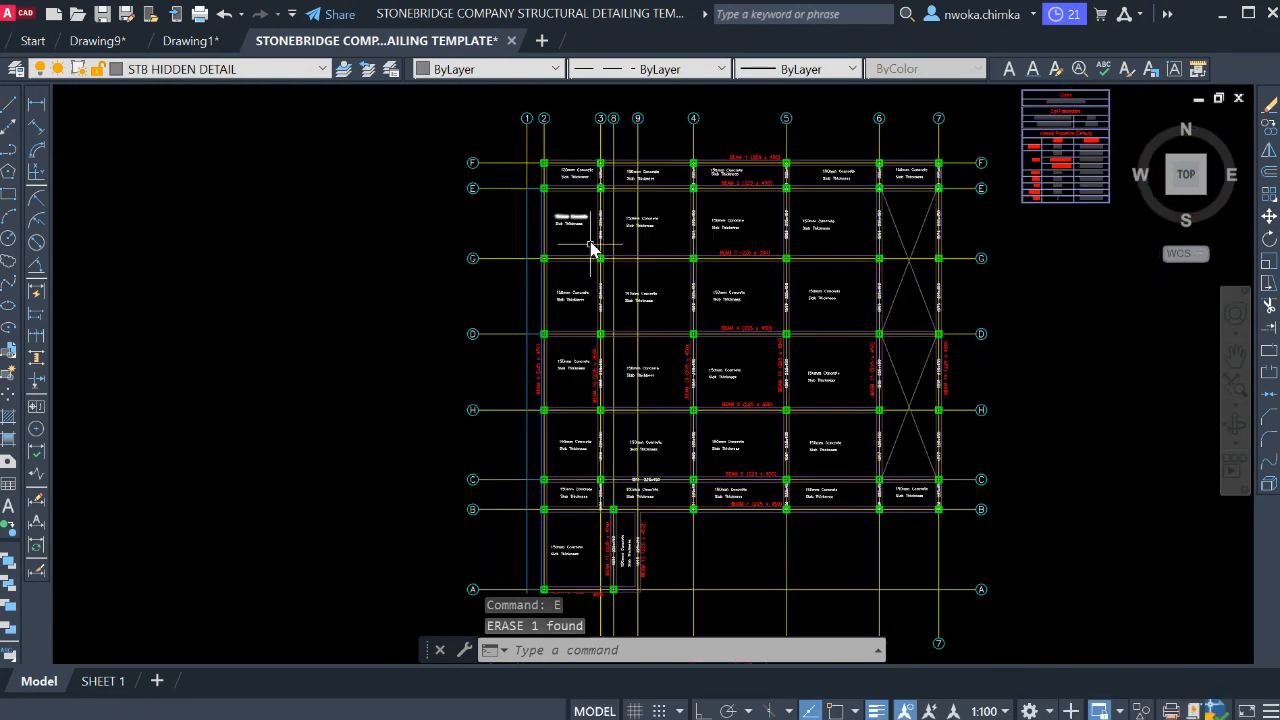
scroll(548, 376, "up", 6)
scroll(510, 366, "down", 4)
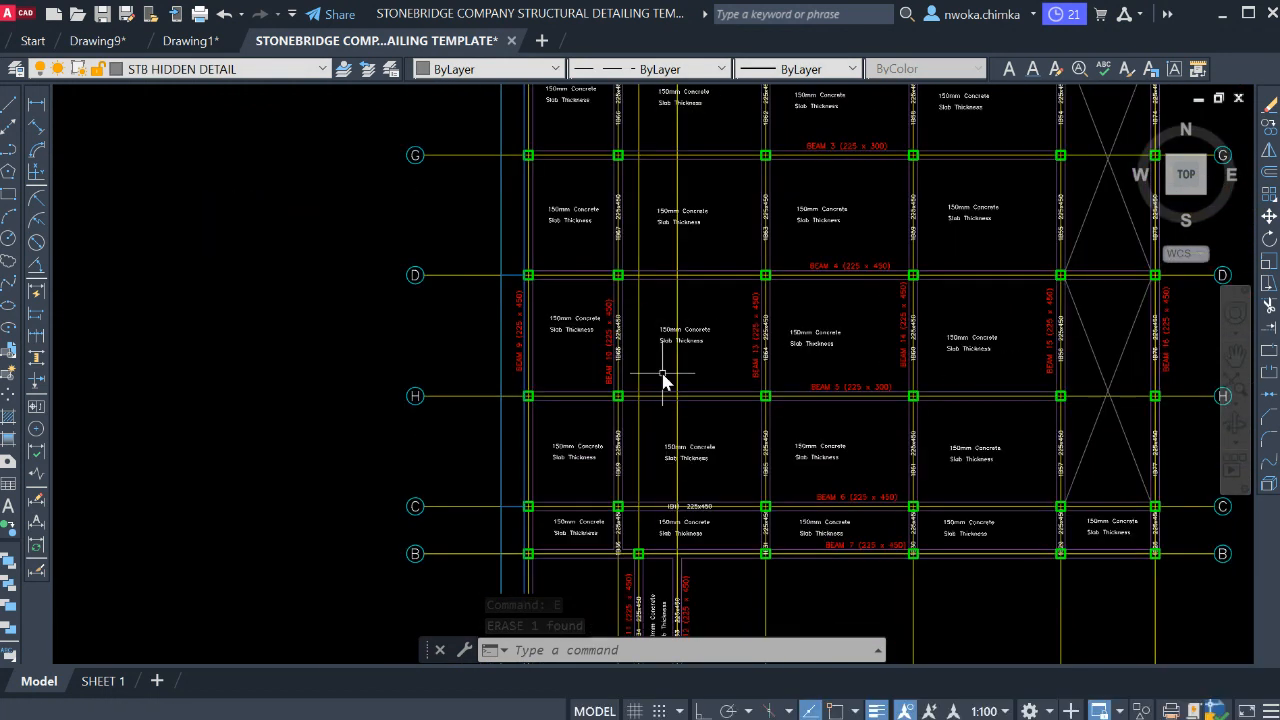
mouse_move(666, 380)
middle_mouse_down()
mouse_move(623, 320)
mouse_move(646, 249)
mouse_move(605, 345)
middle_mouse_up()
scroll(605, 345, "up", 8)
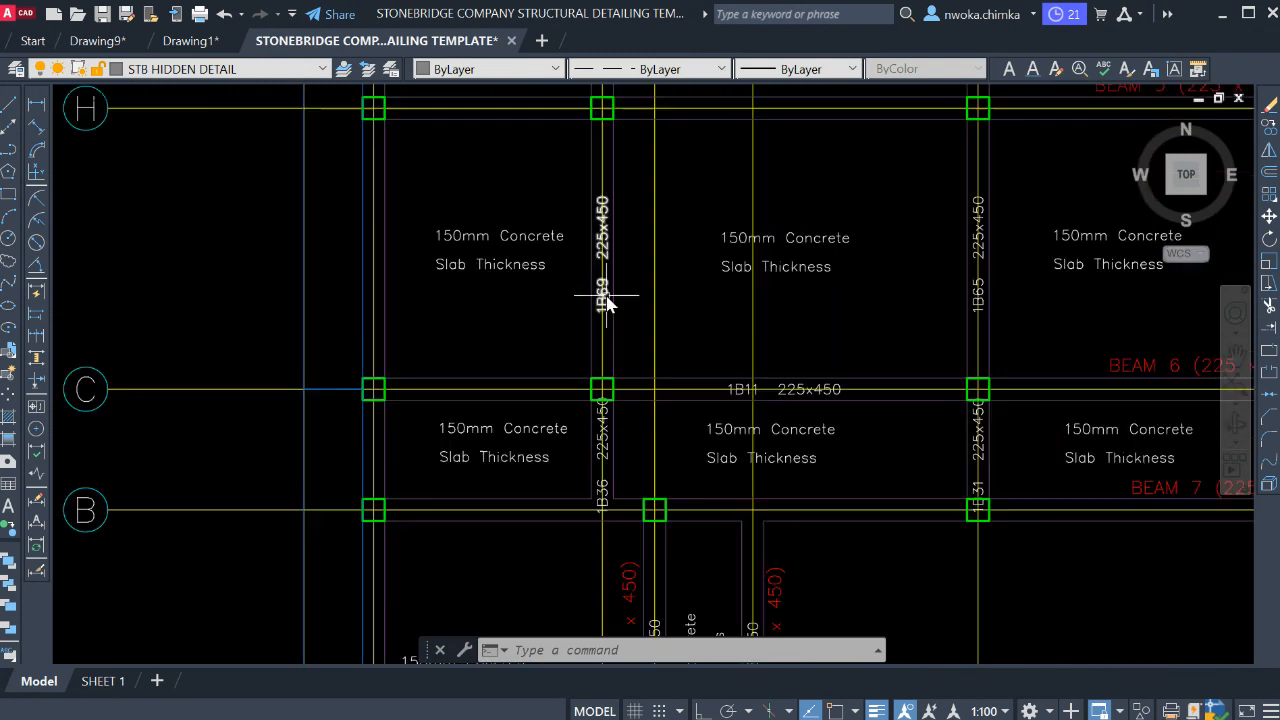
middle_click_drag(631, 606, 578, 520)
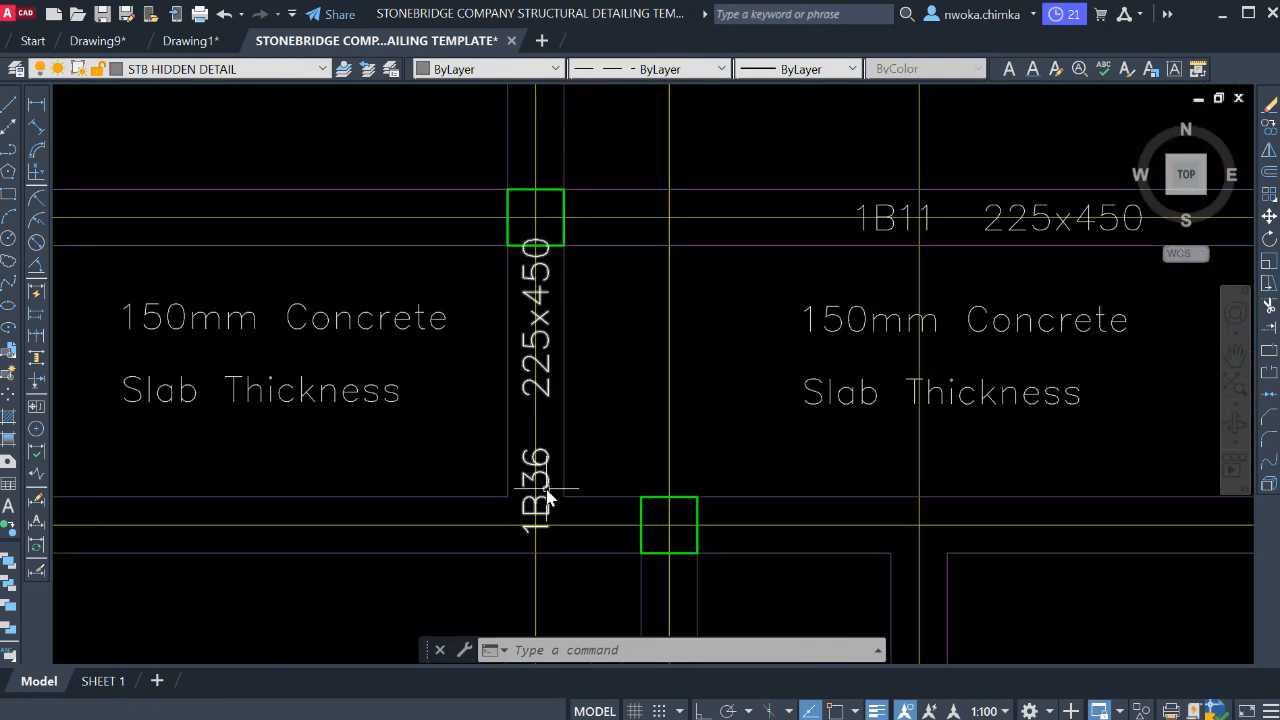
scroll(547, 489, "down", 6)
middle_click_drag(619, 220, 659, 630)
middle_click_drag(600, 303, 607, 479)
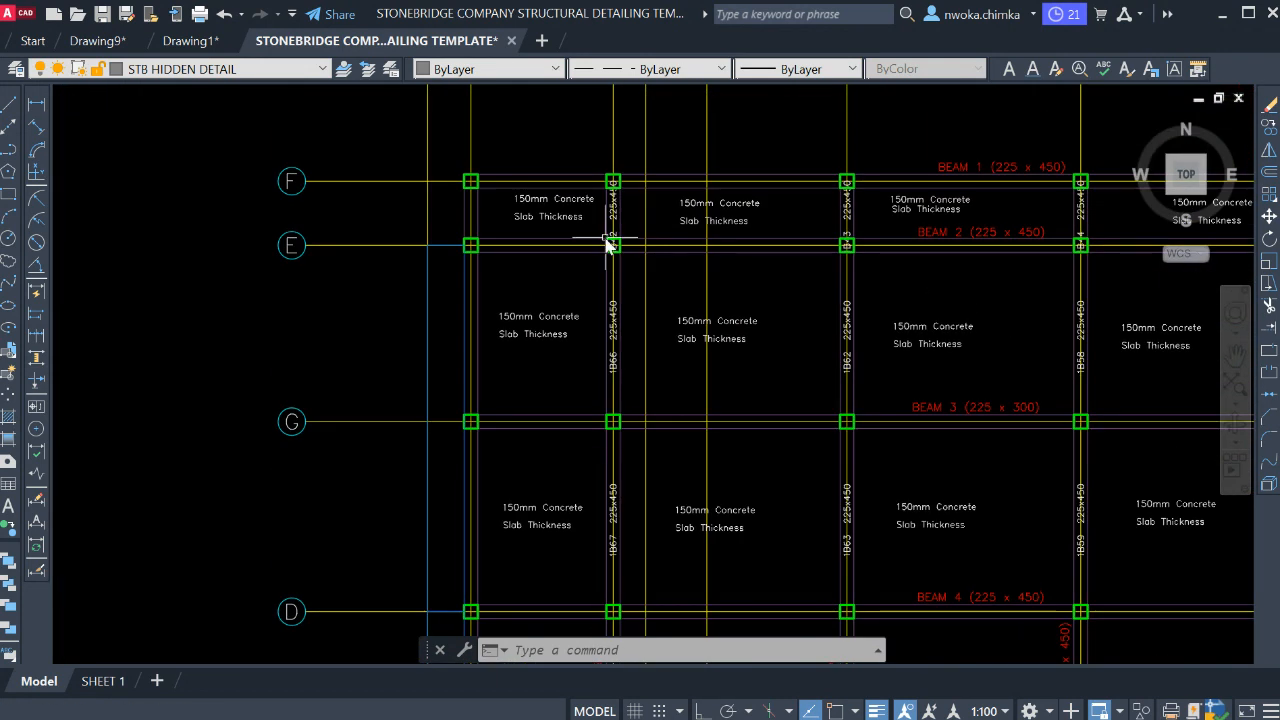
scroll(607, 243, "up", 3)
scroll(600, 252, "down", 6)
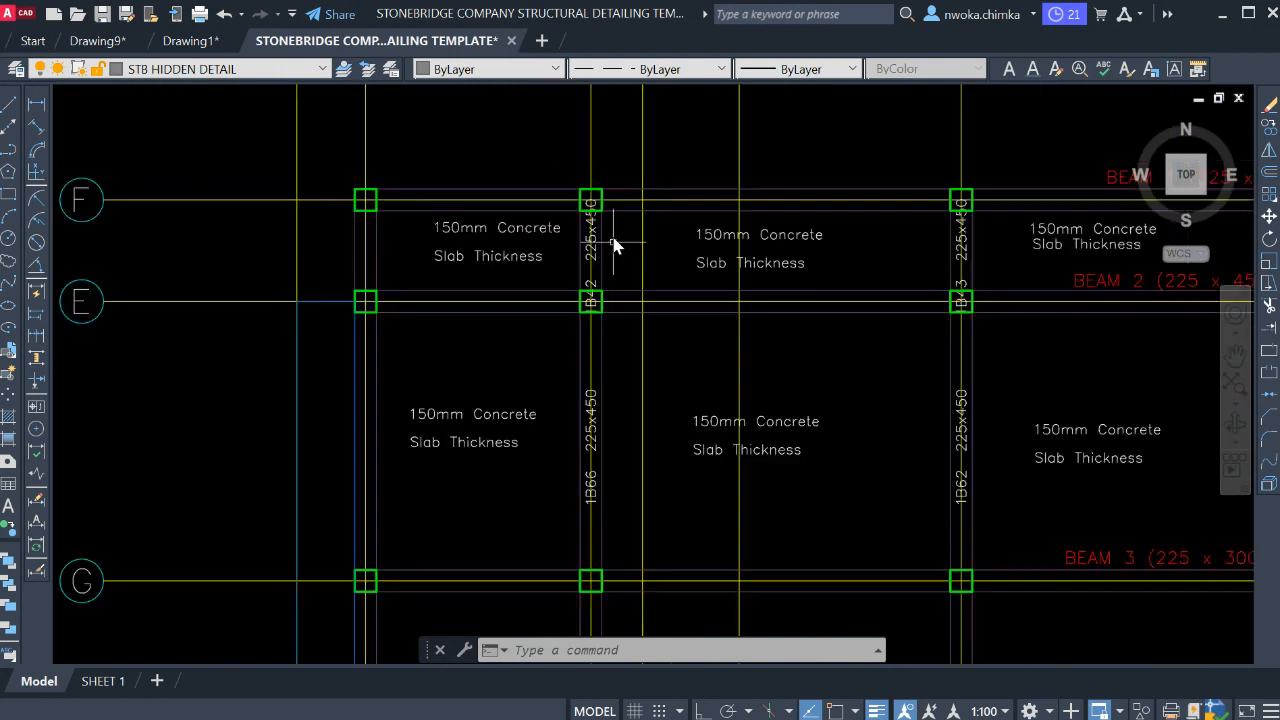
middle_click_drag(613, 410, 562, 154)
scroll(562, 154, "down", 2)
scroll(553, 505, "up", 2)
middle_click_drag(553, 513, 537, 409)
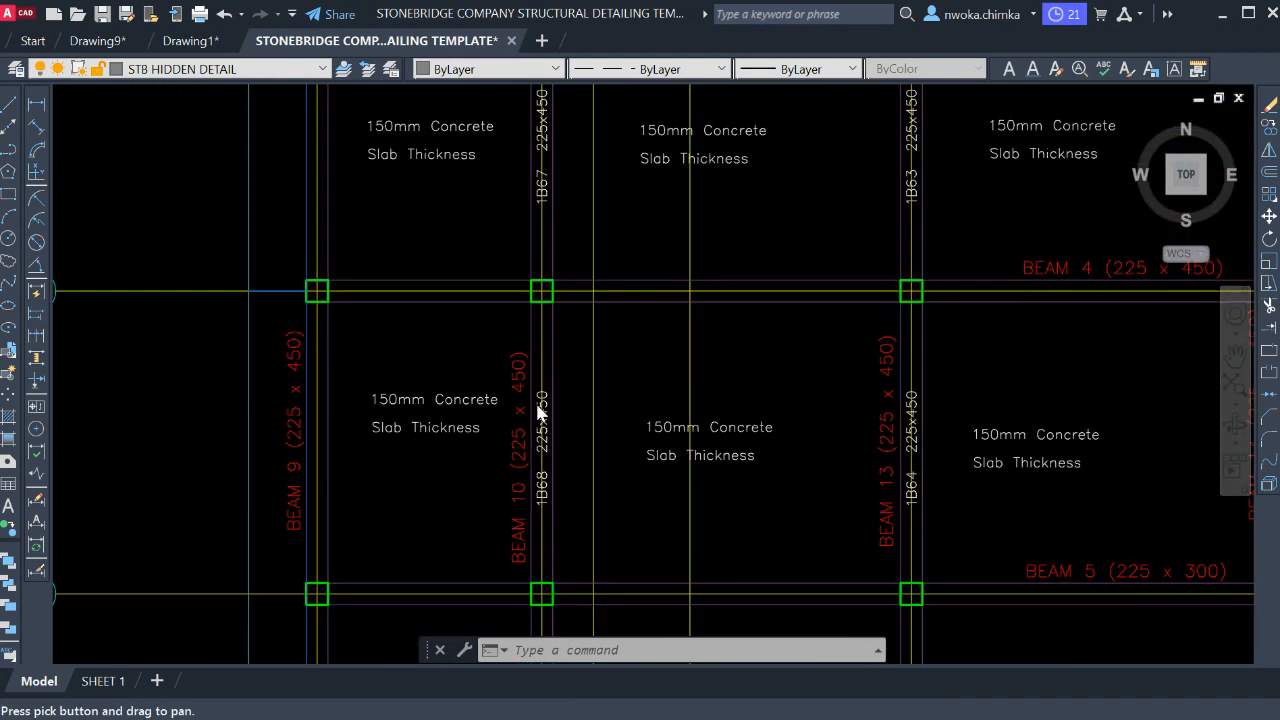
scroll(536, 380, "up", 3)
scroll(502, 330, "down", 1)
scroll(503, 257, "down", 4)
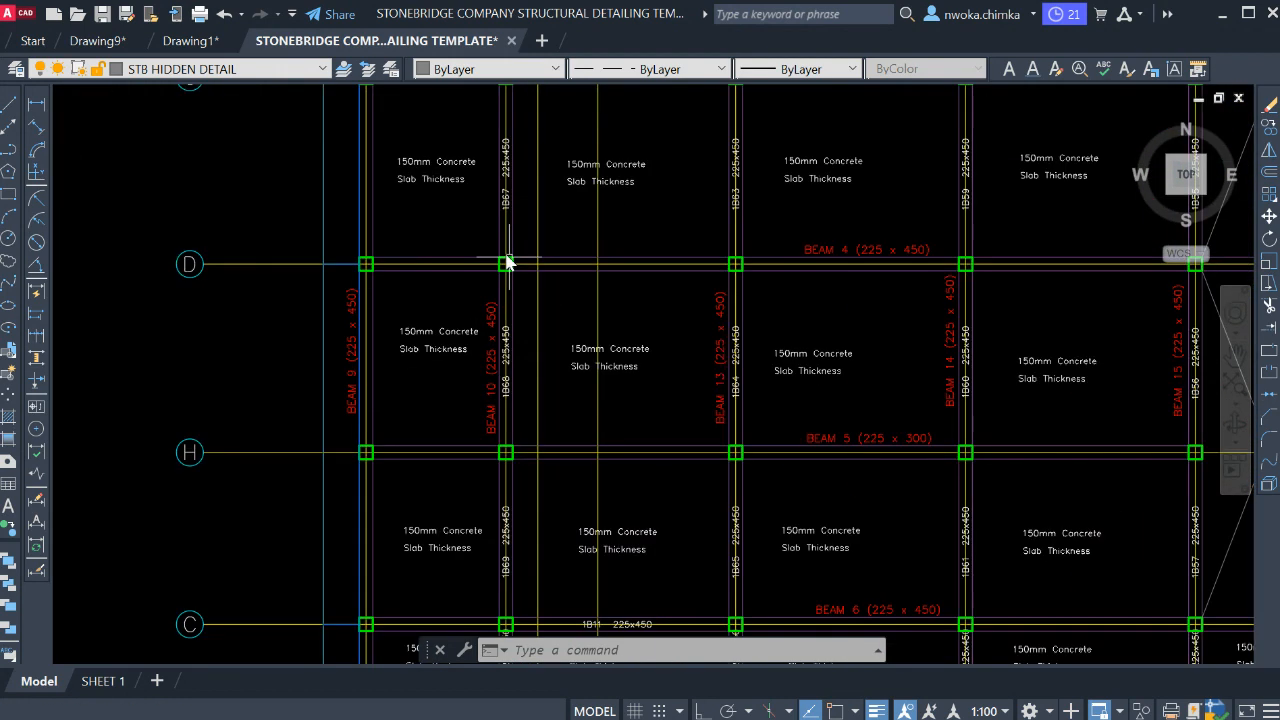
scroll(571, 360, "down", 2)
scroll(537, 346, "up", 1)
scroll(472, 362, "up", 3)
scroll(472, 362, "up", 4)
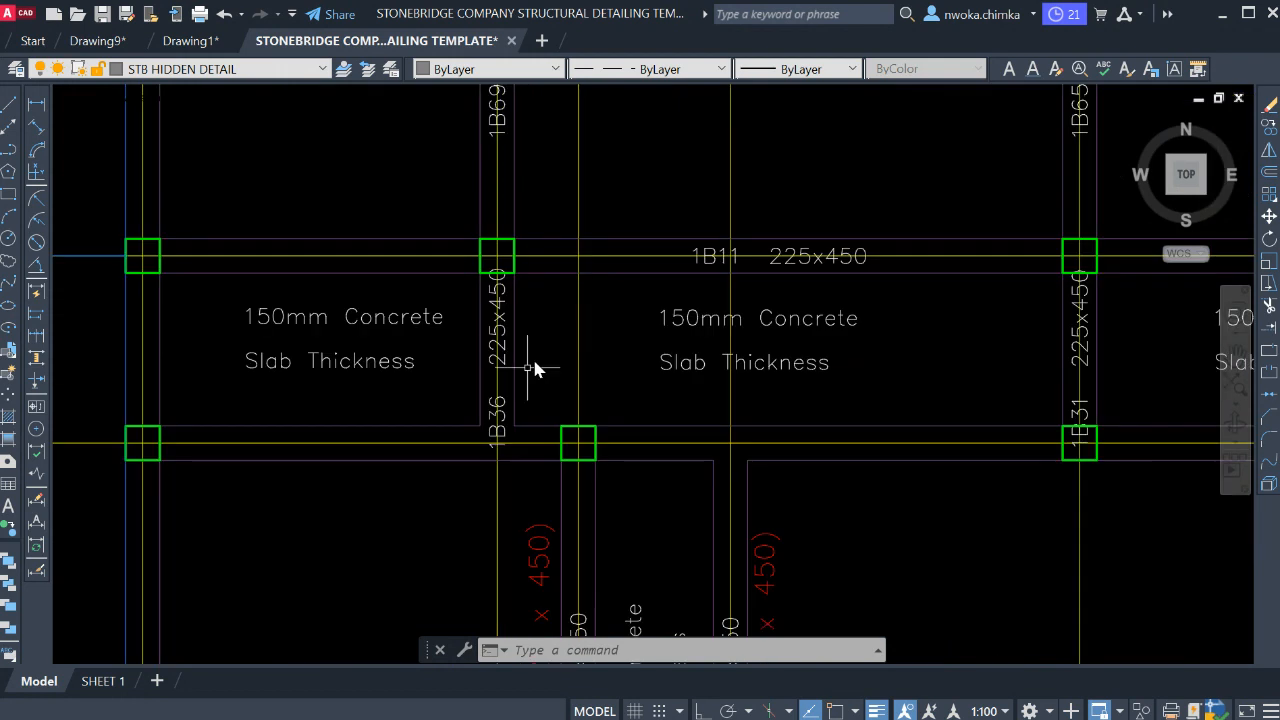
- Move the 1B36–1B42 beam detail and its cross-section into the sheet frame, below the BEAM 9 detail
scroll(580, 420, "down", 9)
scroll(636, 458, "up", 8)
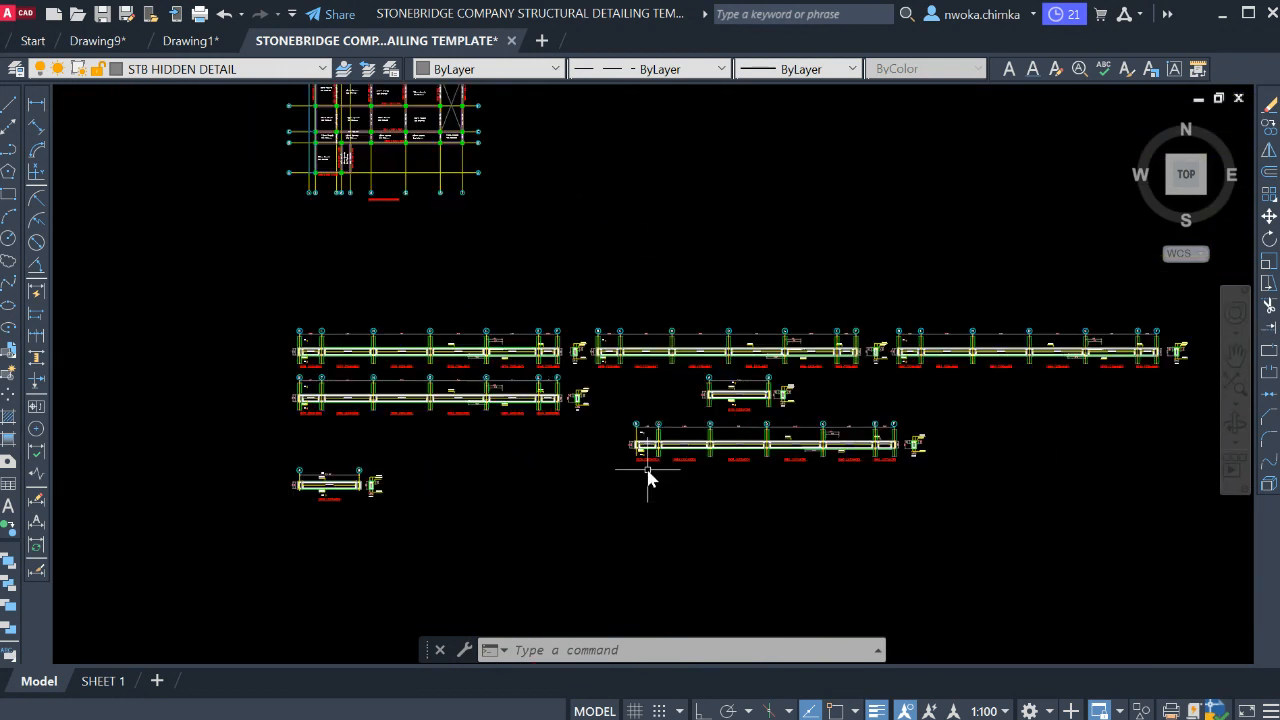
scroll(560, 400, "down", 4)
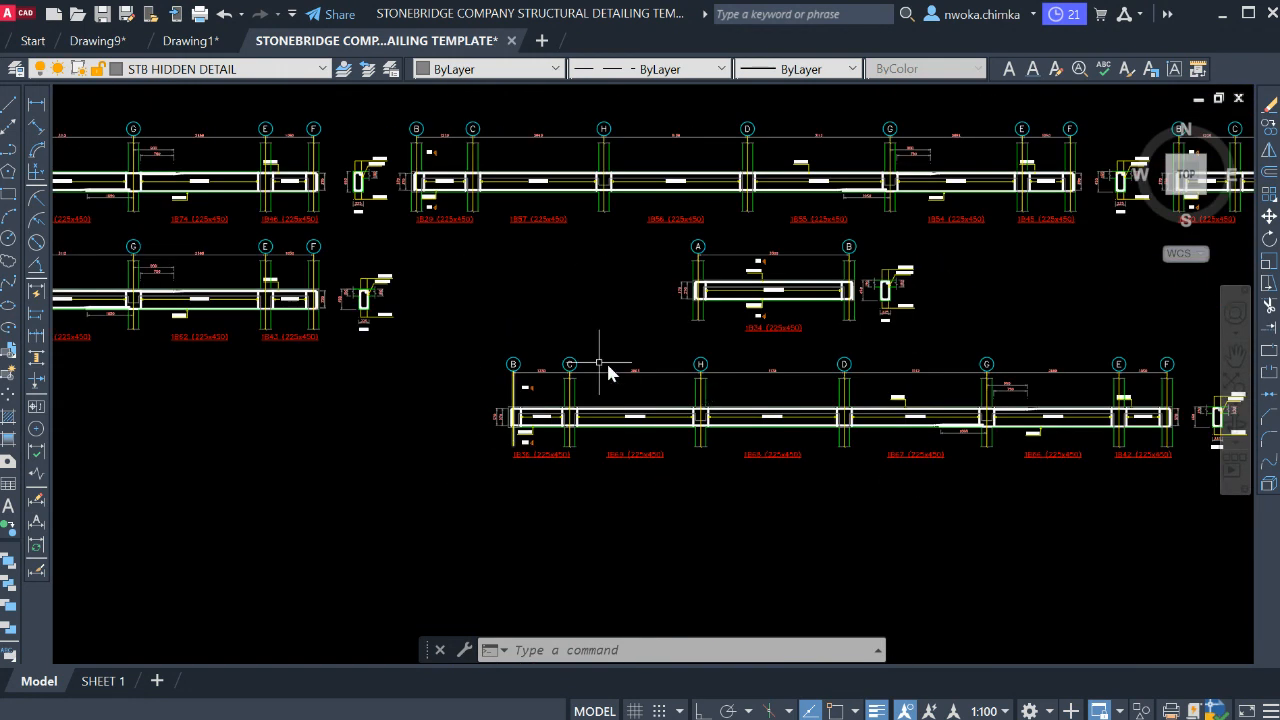
left_click(486, 348)
scroll(490, 345, "down", 4)
left_click(917, 451)
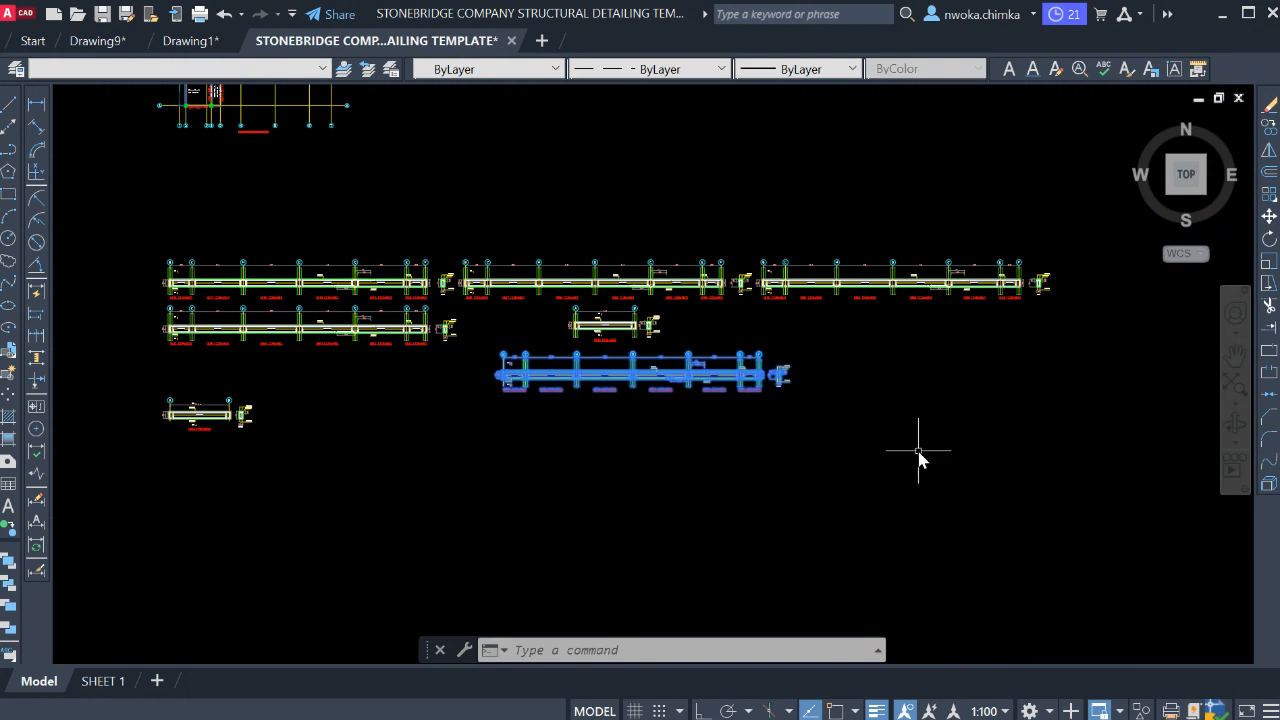
type("m")
key("Return")
left_click(543, 386)
scroll(614, 262, "down", 4)
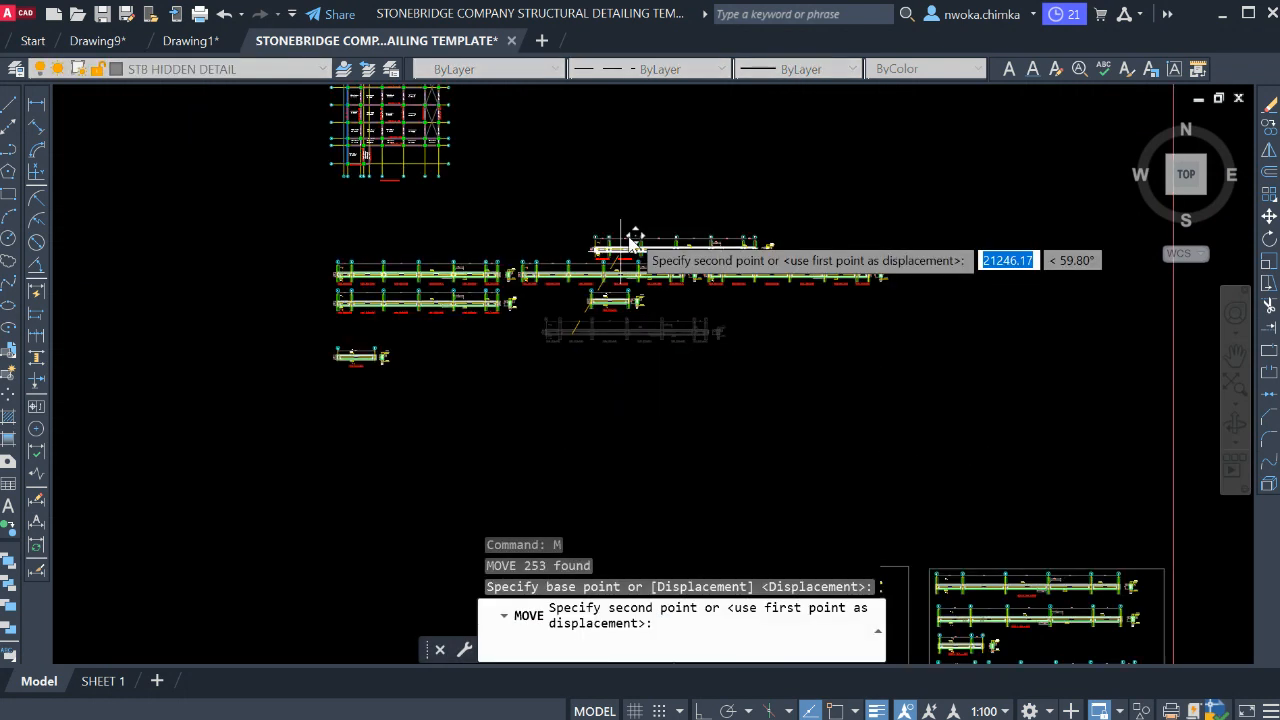
scroll(844, 555, "up", 4)
middle_click_drag(844, 553, 822, 528)
scroll(630, 450, "up", 4)
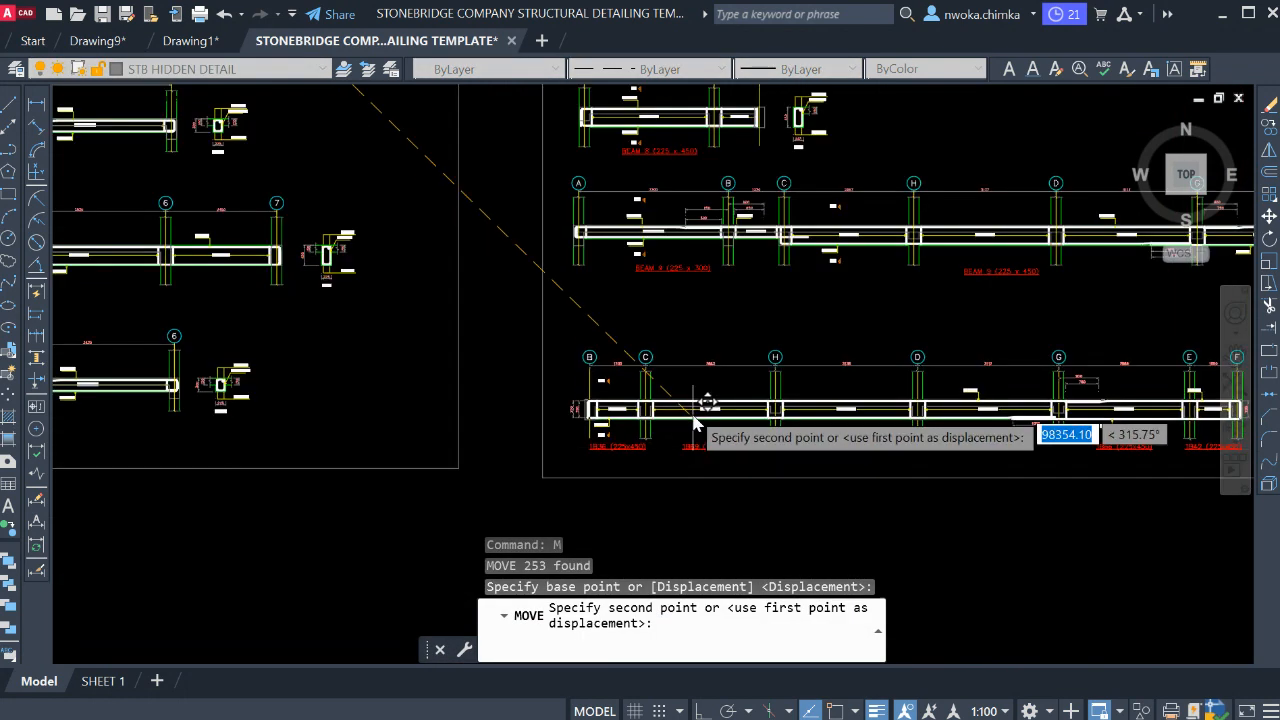
left_click(698, 390)
- Erase the individual span labels beneath the moved beam detail and the 370 depth dimensions at both of its ends
middle_click_drag(829, 406, 779, 370)
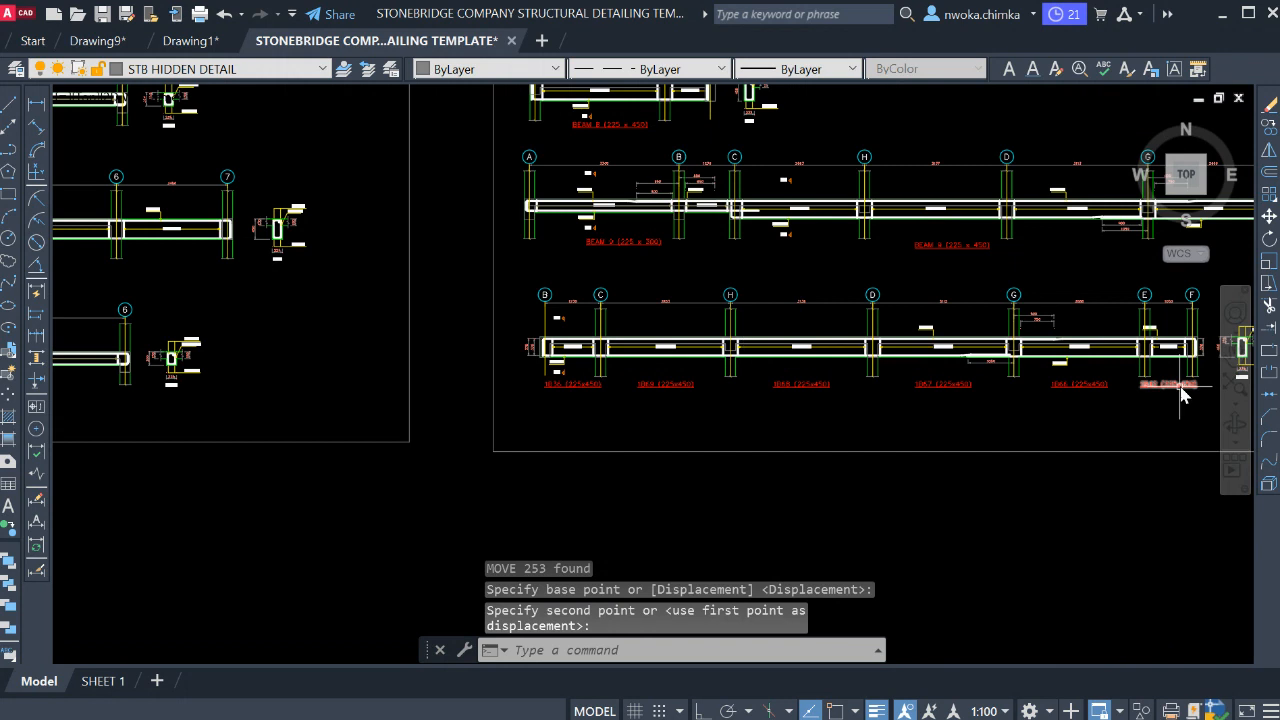
middle_click_drag(1186, 381, 1040, 385)
left_click(1052, 373)
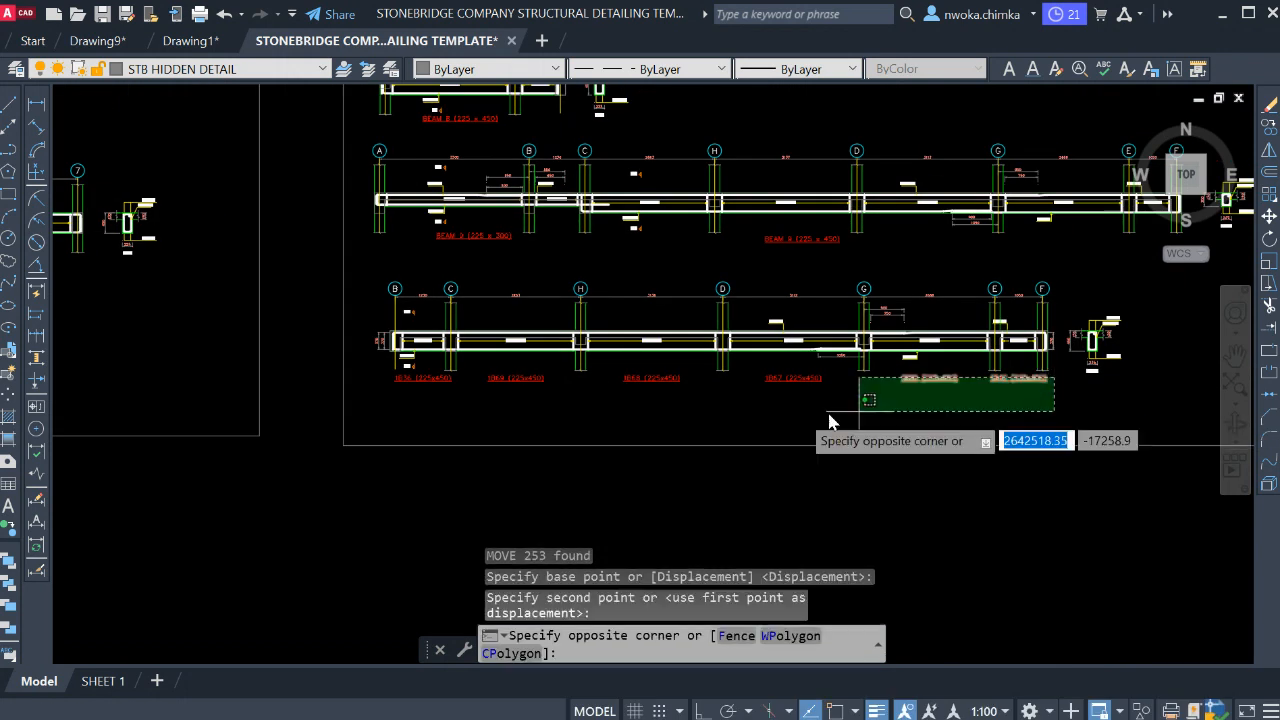
left_click(411, 440)
scroll(385, 340, "up", 4)
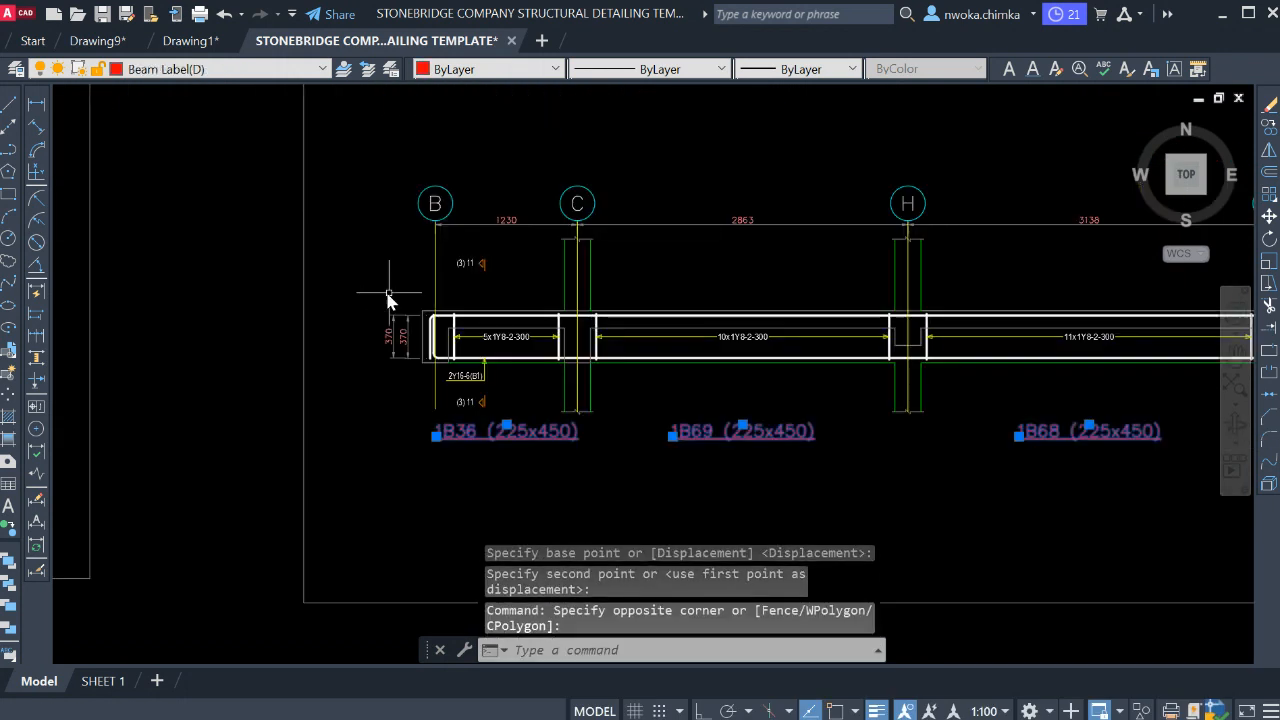
left_click(410, 300)
left_click(340, 378)
scroll(336, 378, "down", 5)
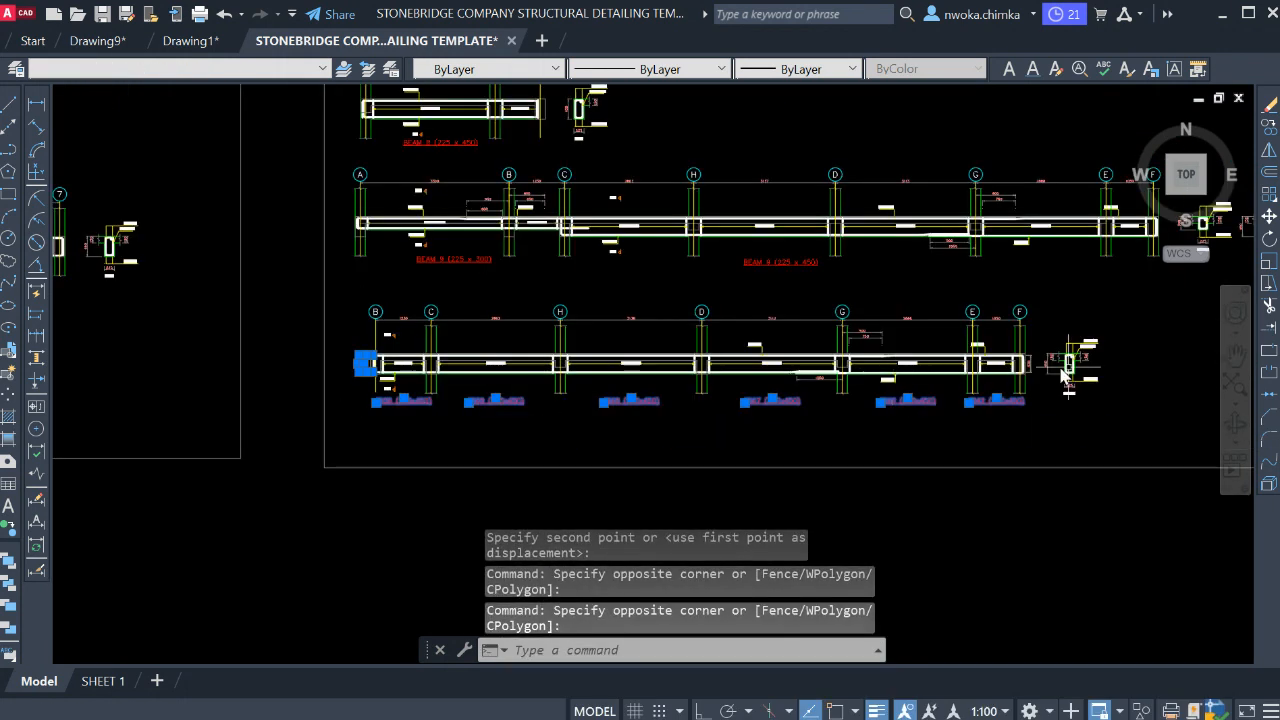
scroll(938, 335, "up", 5)
scroll(938, 335, "up", 4)
left_click(1063, 300)
left_click(1026, 366)
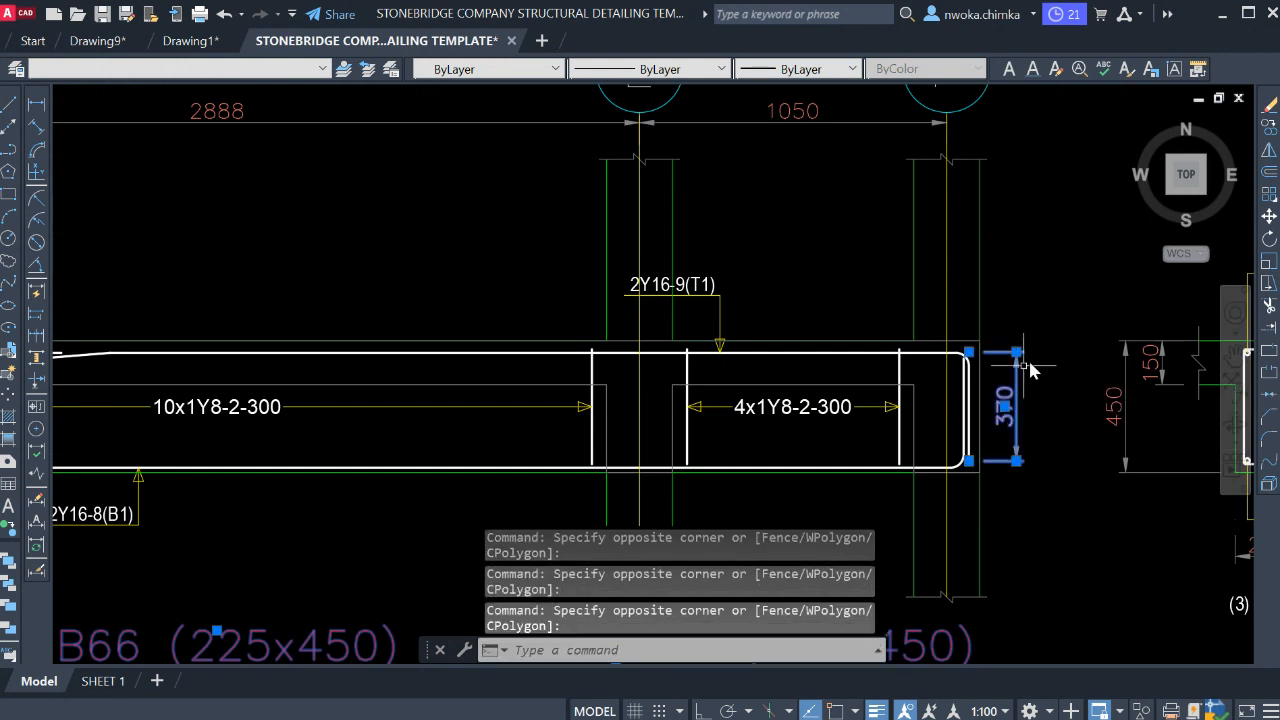
key("Return")
- Copy the BEAM 9 (225 x 450) title to below the moved beam detail, near grid D
scroll(1043, 358, "down", 6)
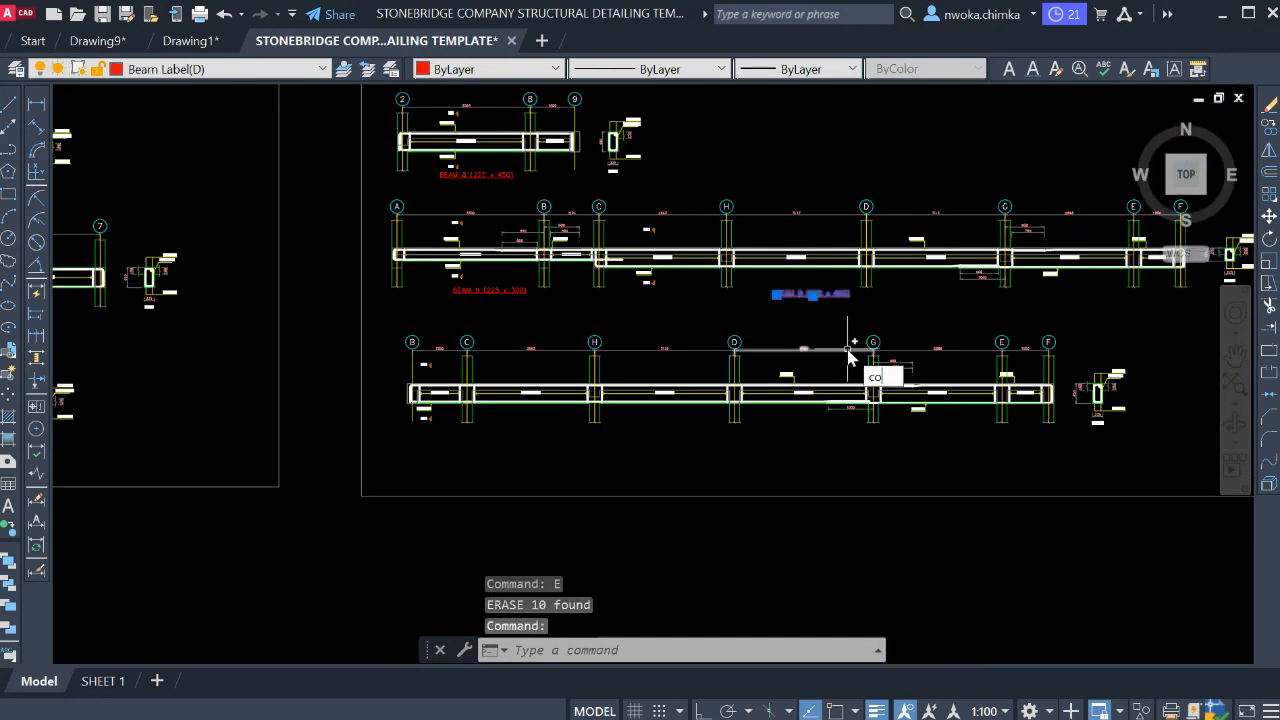
type("co")
key("Return")
left_click(812, 296)
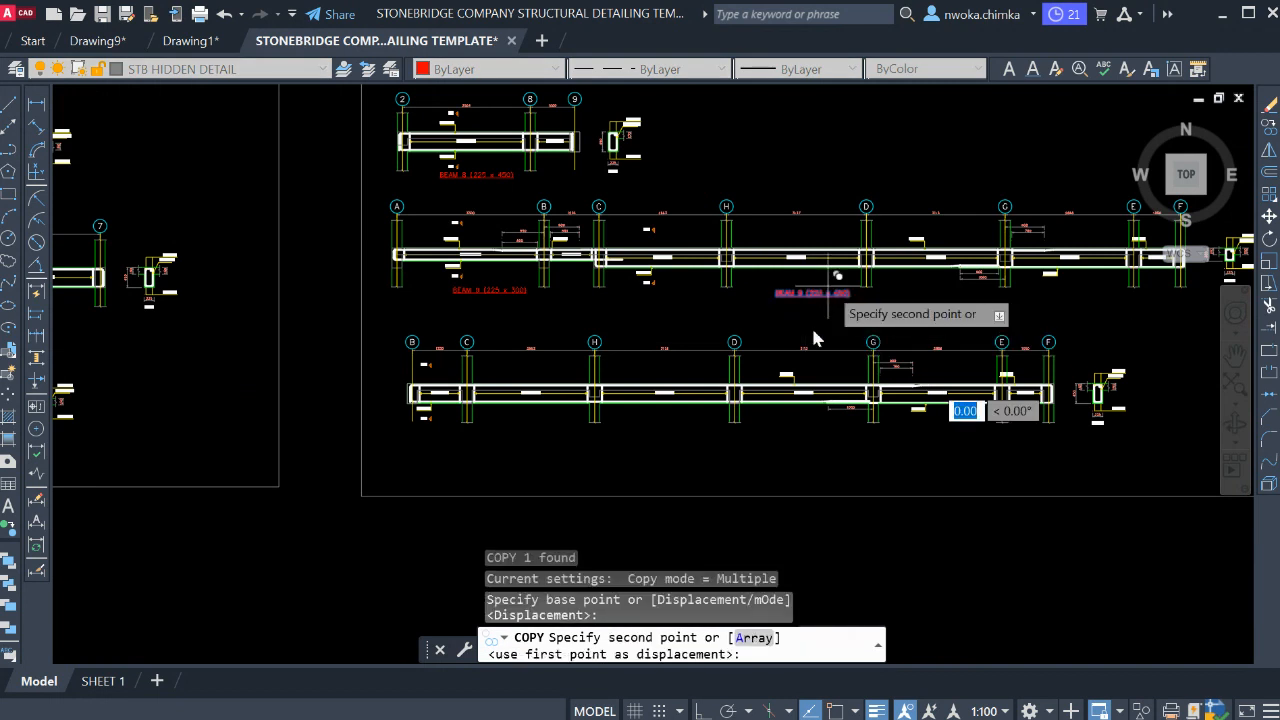
scroll(722, 425, "up", 2)
left_click(772, 434)
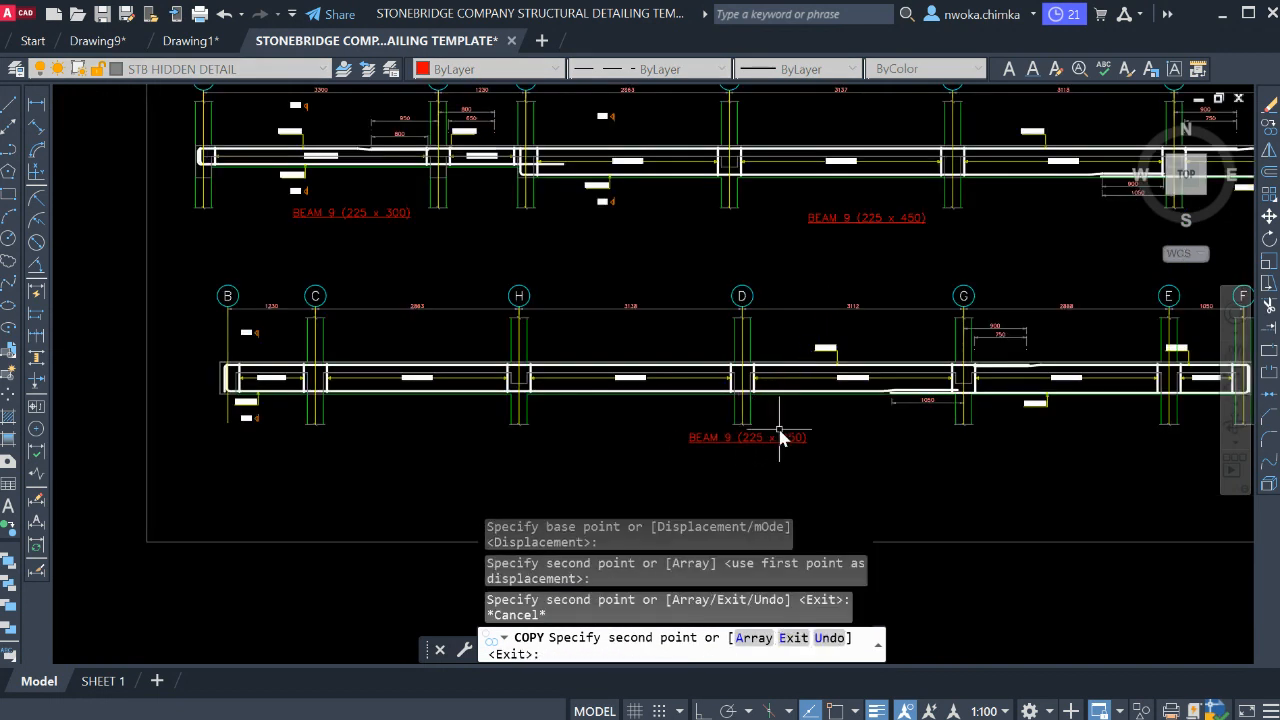
key("Escape")
- Change the beam number in the copied title so it reads BEAM 10 (225 x 450)
scroll(776, 433, "up", 3)
left_click(727, 443)
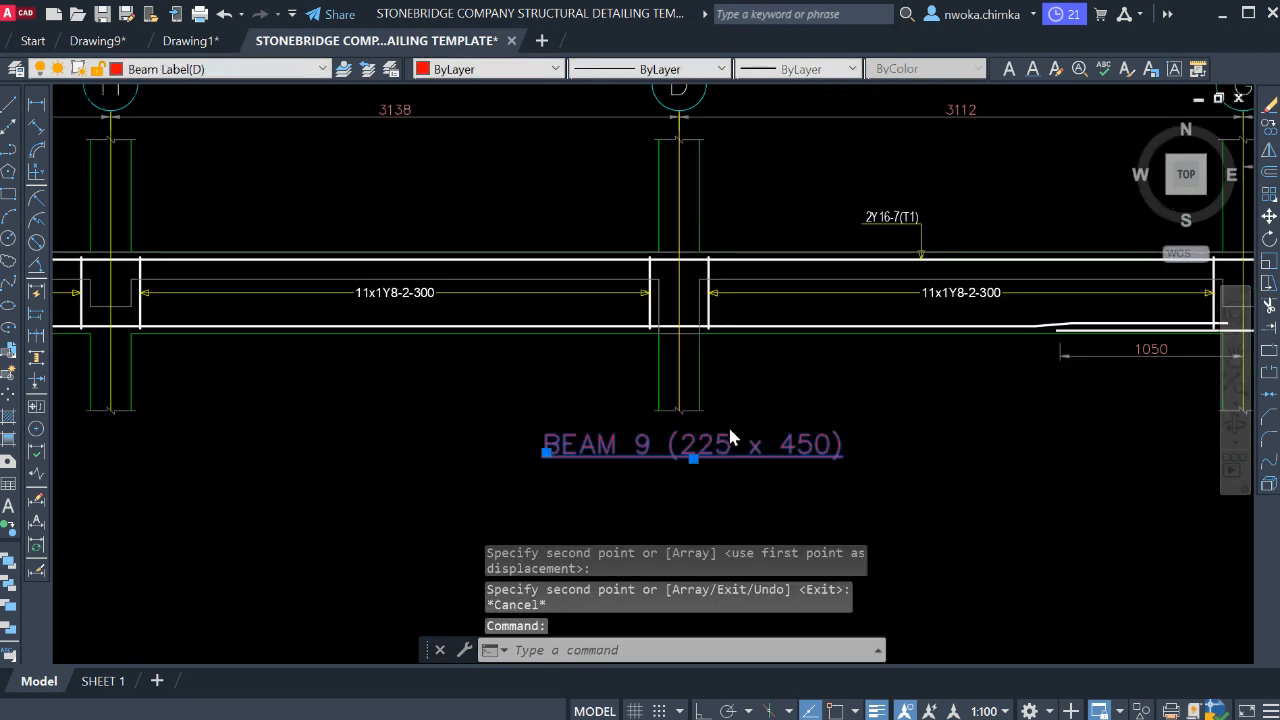
double_click(668, 449)
scroll(655, 452, "up", 2)
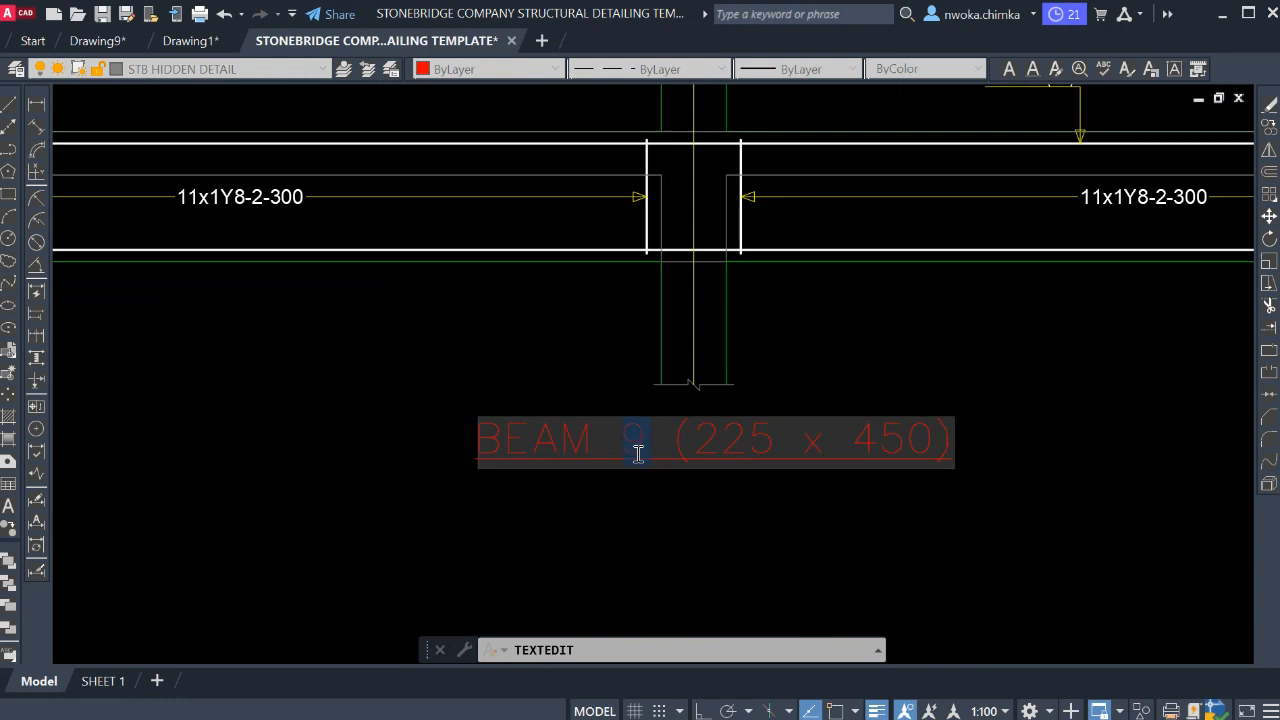
type("10")
key("Return")
key("Escape")
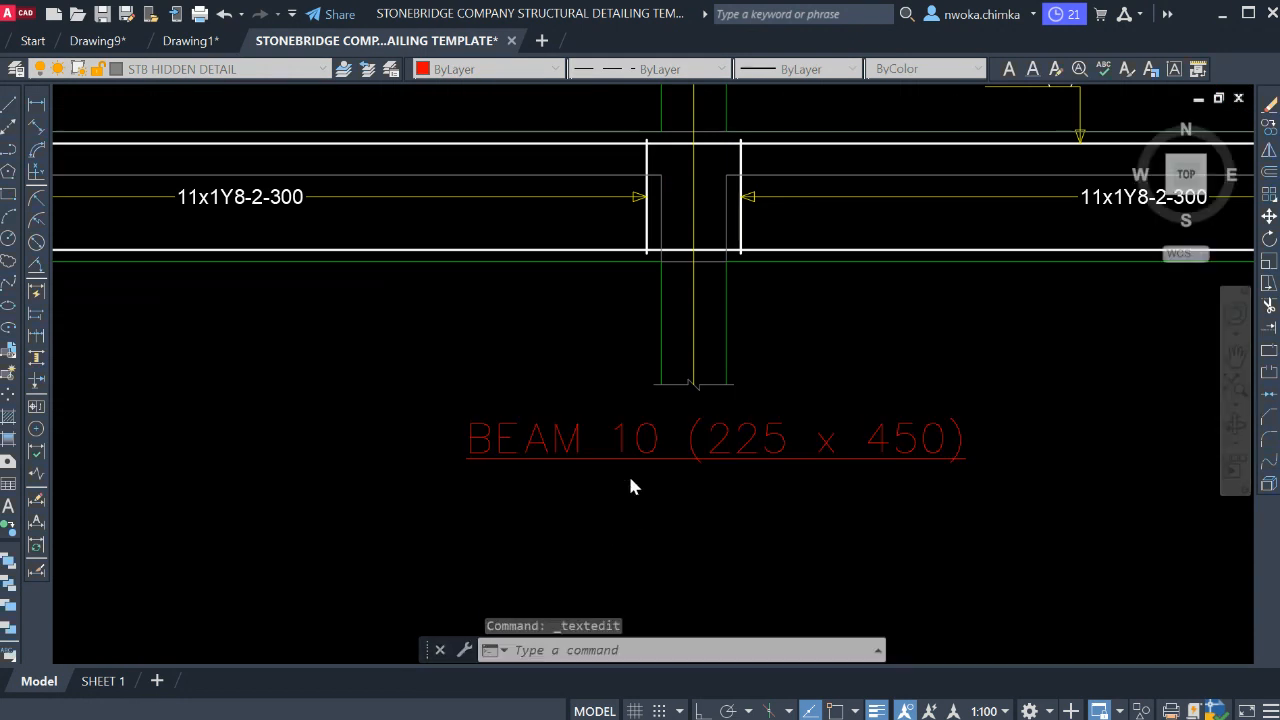
- Copy the rectangular frame around the second group of beam details to the empty space directly below the first group's frame
scroll(678, 447, "down", 5)
scroll(680, 447, "down", 2)
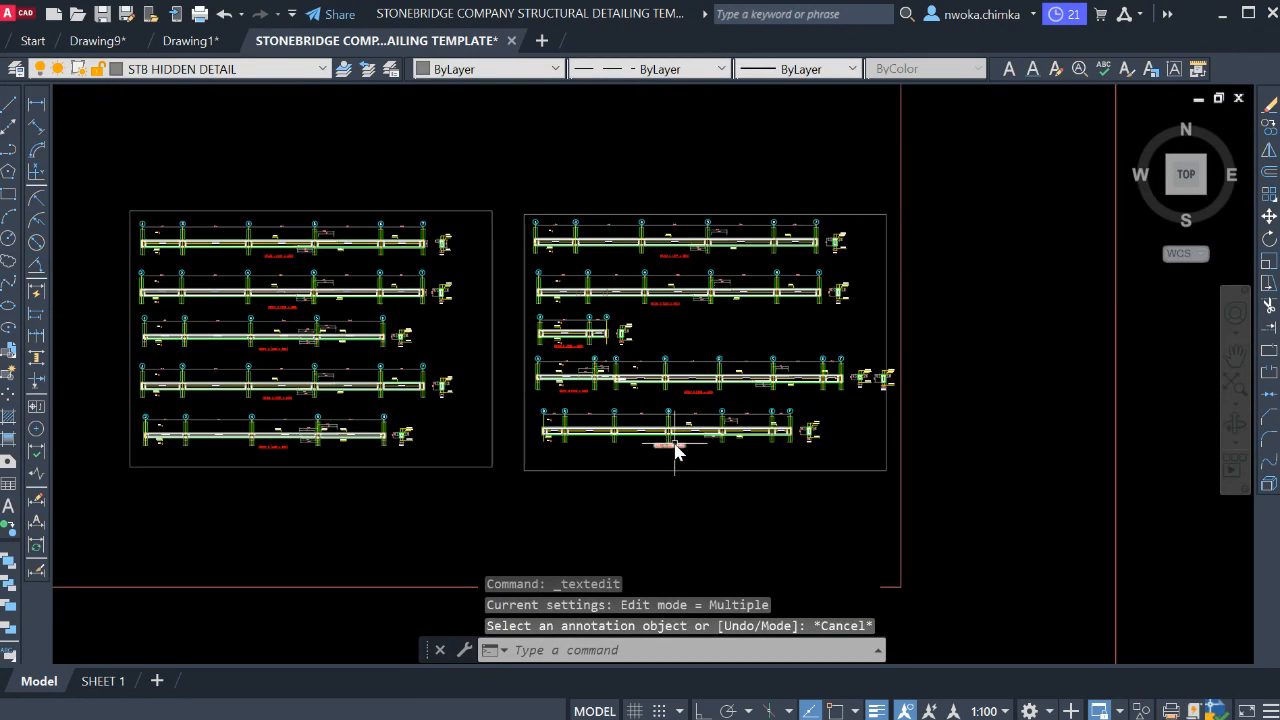
left_click(864, 228)
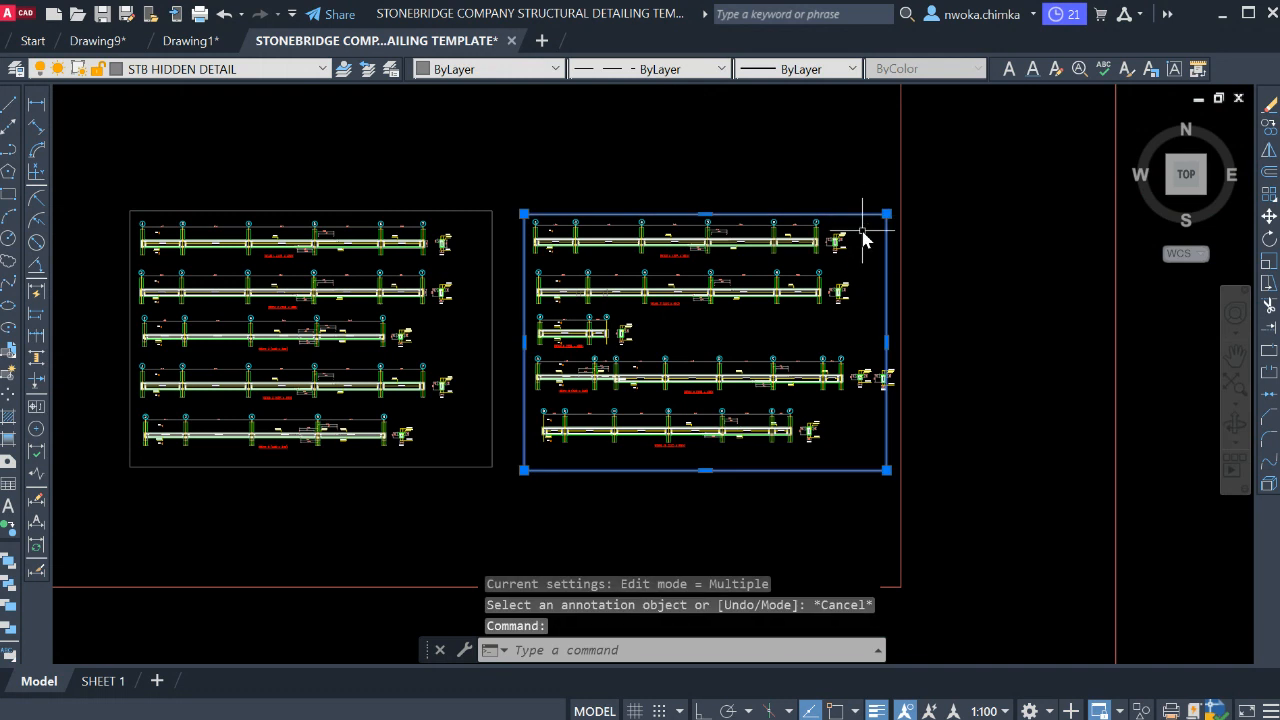
type("co")
key("space")
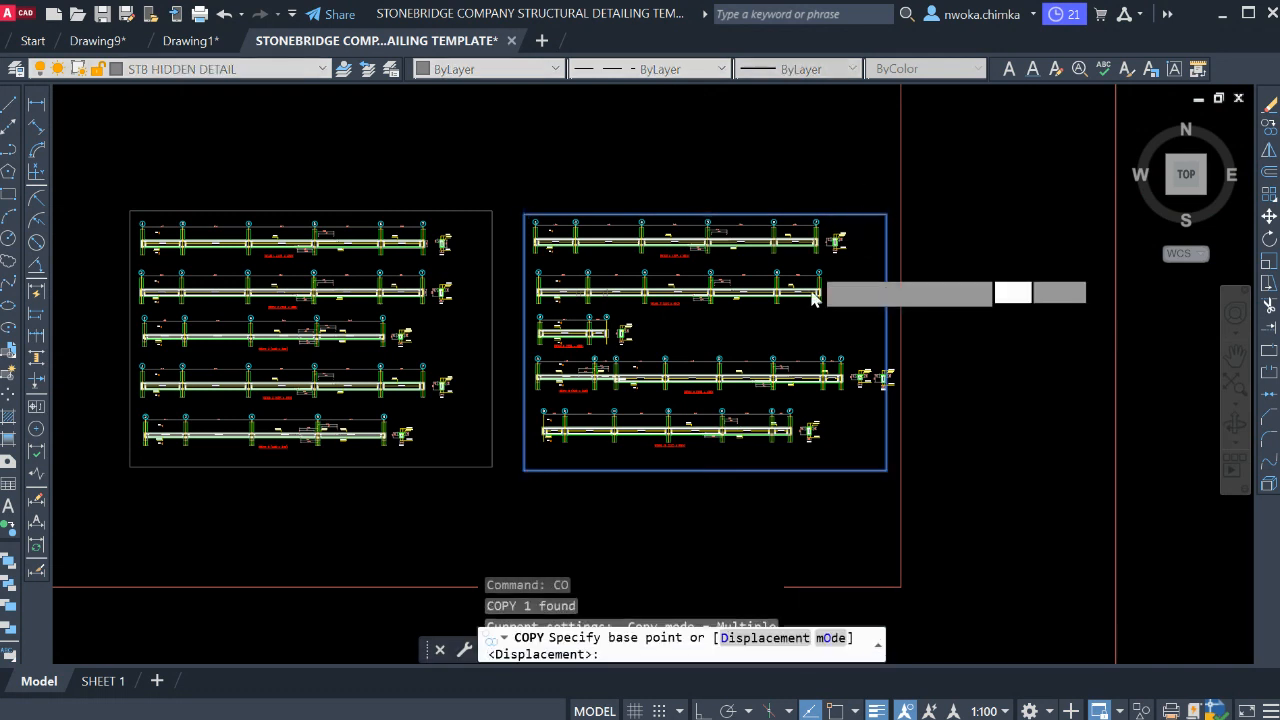
left_click(820, 307)
scroll(866, 194, "down", 3)
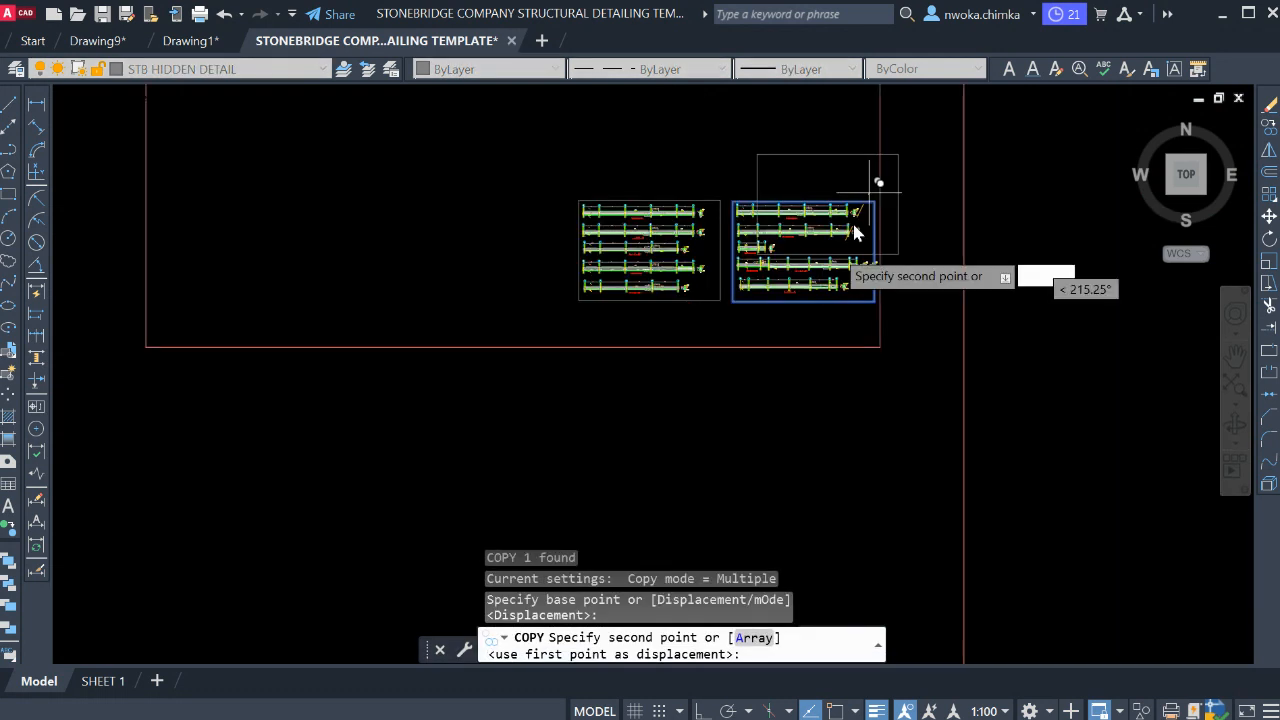
left_click(689, 352)
key("Escape")
- Stretch the lower edge of the red boundary downward so it encloses the new empty frame
left_click(525, 340)
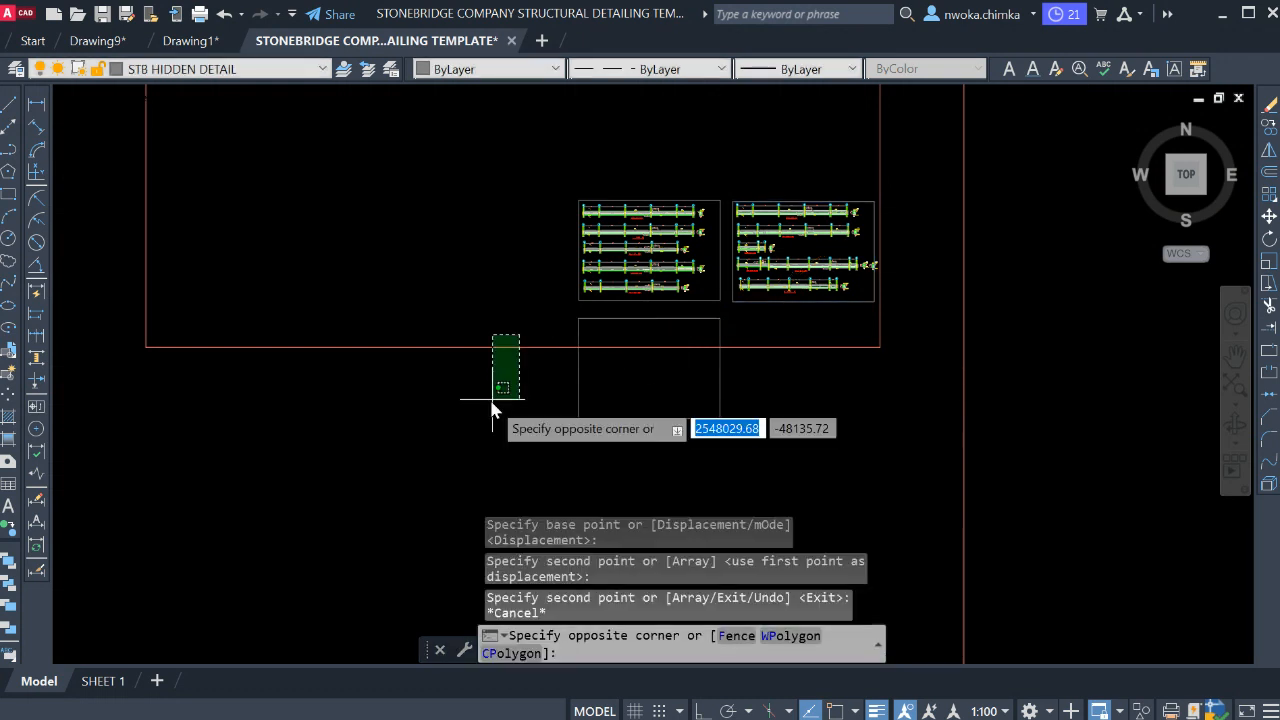
left_click(493, 400)
left_click(513, 347)
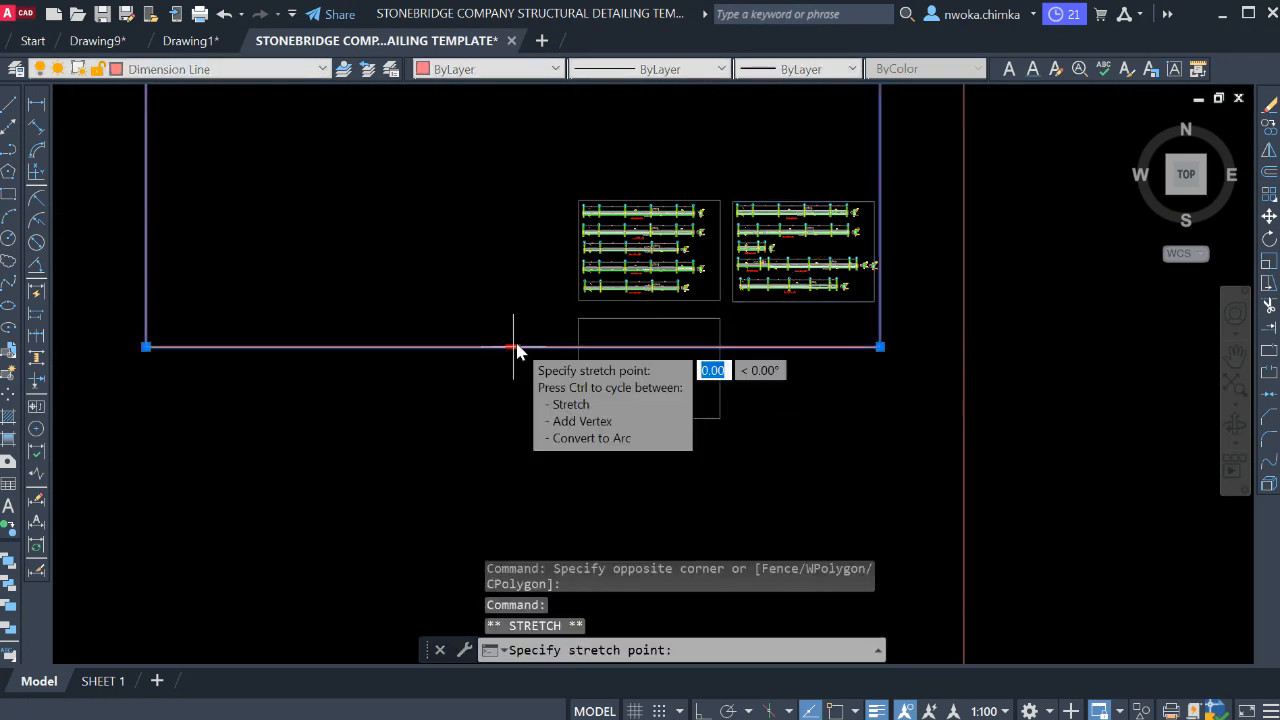
left_click(513, 425)
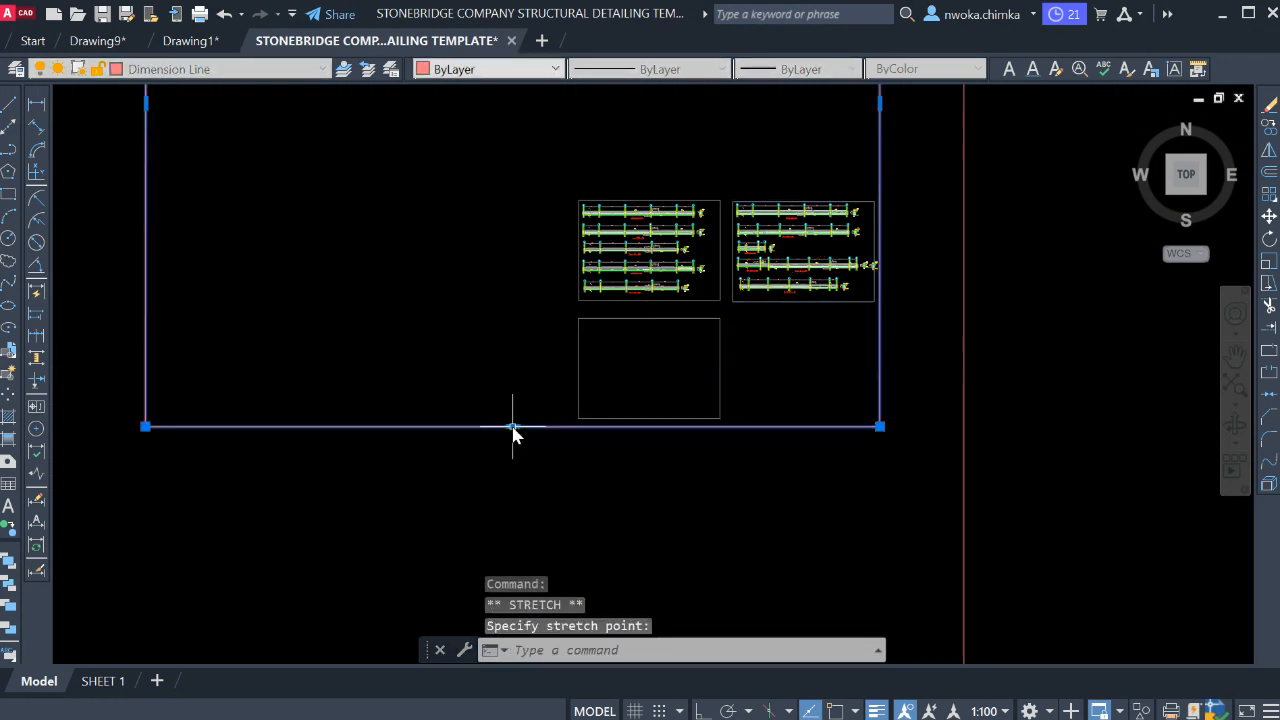
key("Escape")
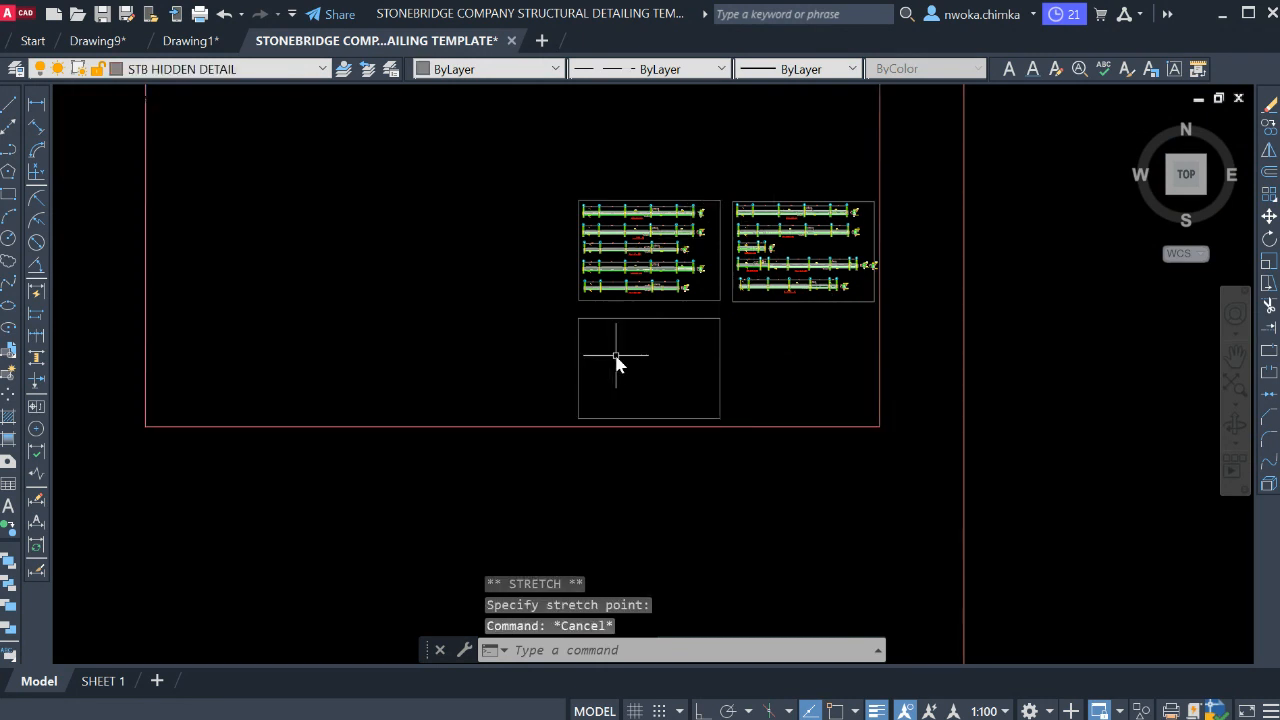
- Erase the individual beam labels 1B36, 1B69, 1B68 and 1B67 along gridline 3 of the floor plan
scroll(616, 362, "down", 3)
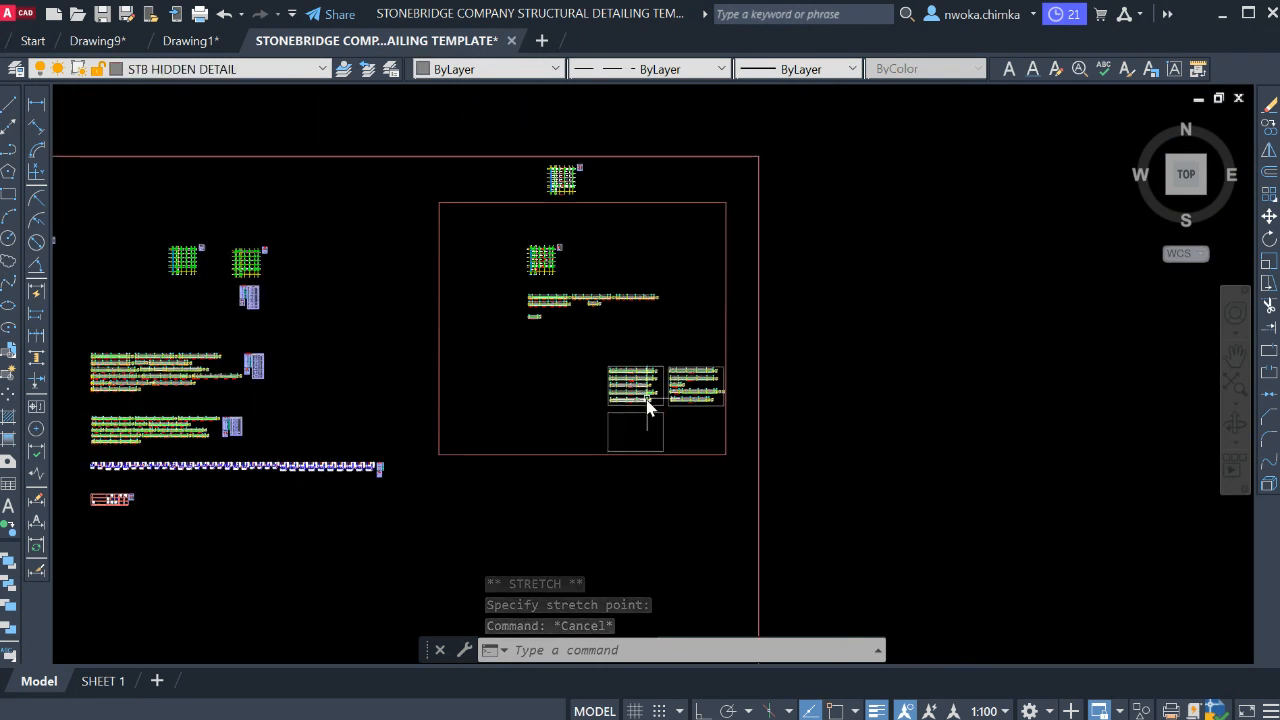
scroll(588, 314, "up", 6)
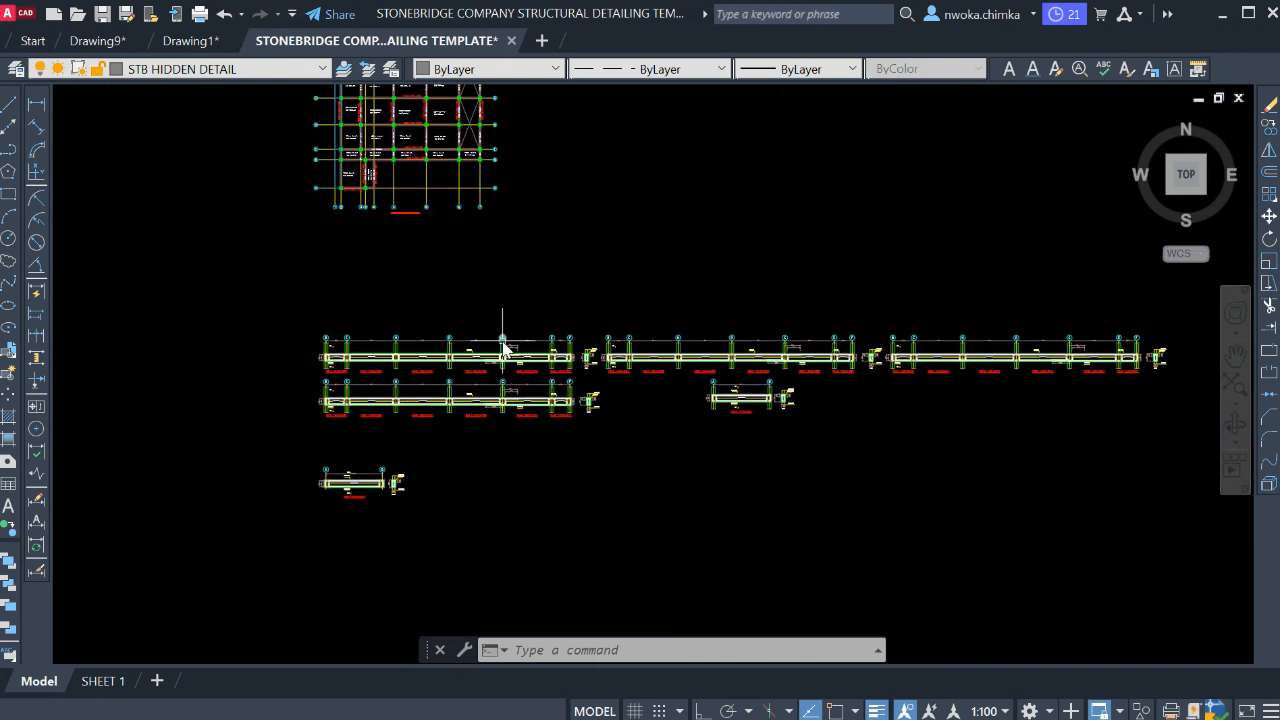
middle_click_drag(483, 313, 478, 351)
scroll(418, 278, "up", 8)
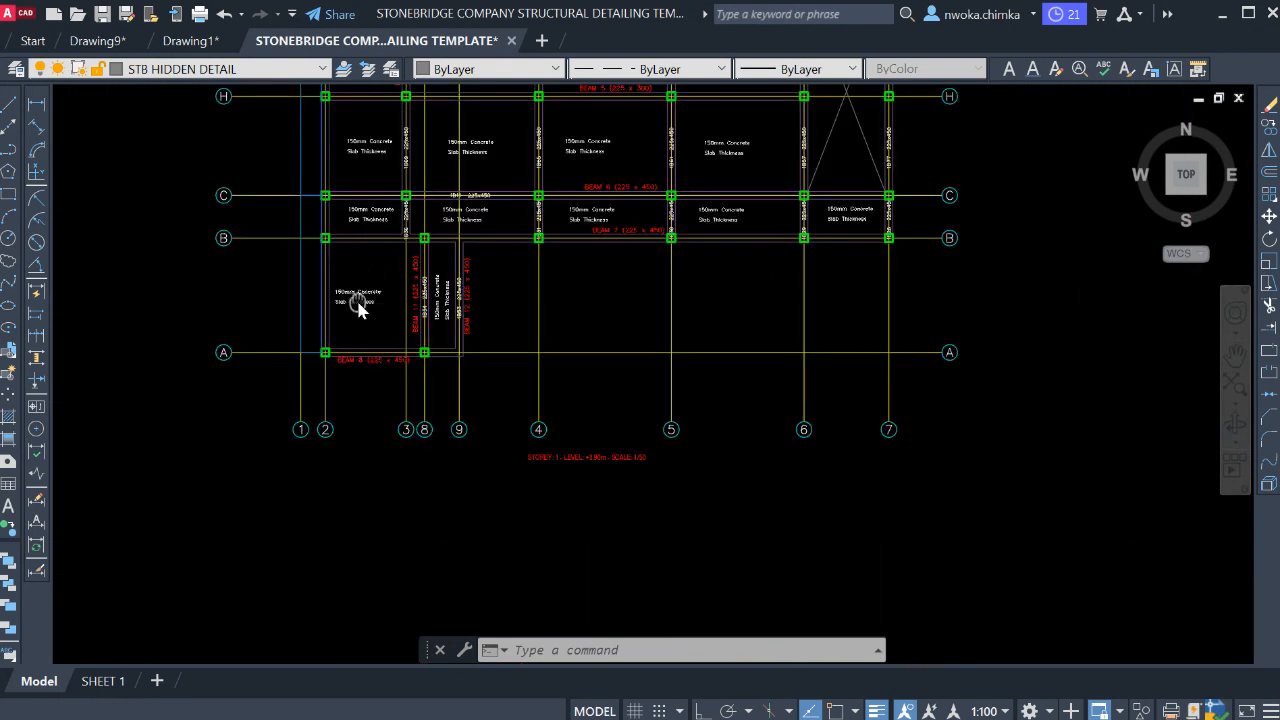
middle_click_drag(360, 309, 374, 397)
scroll(427, 265, "up", 4)
scroll(421, 414, "up", 2)
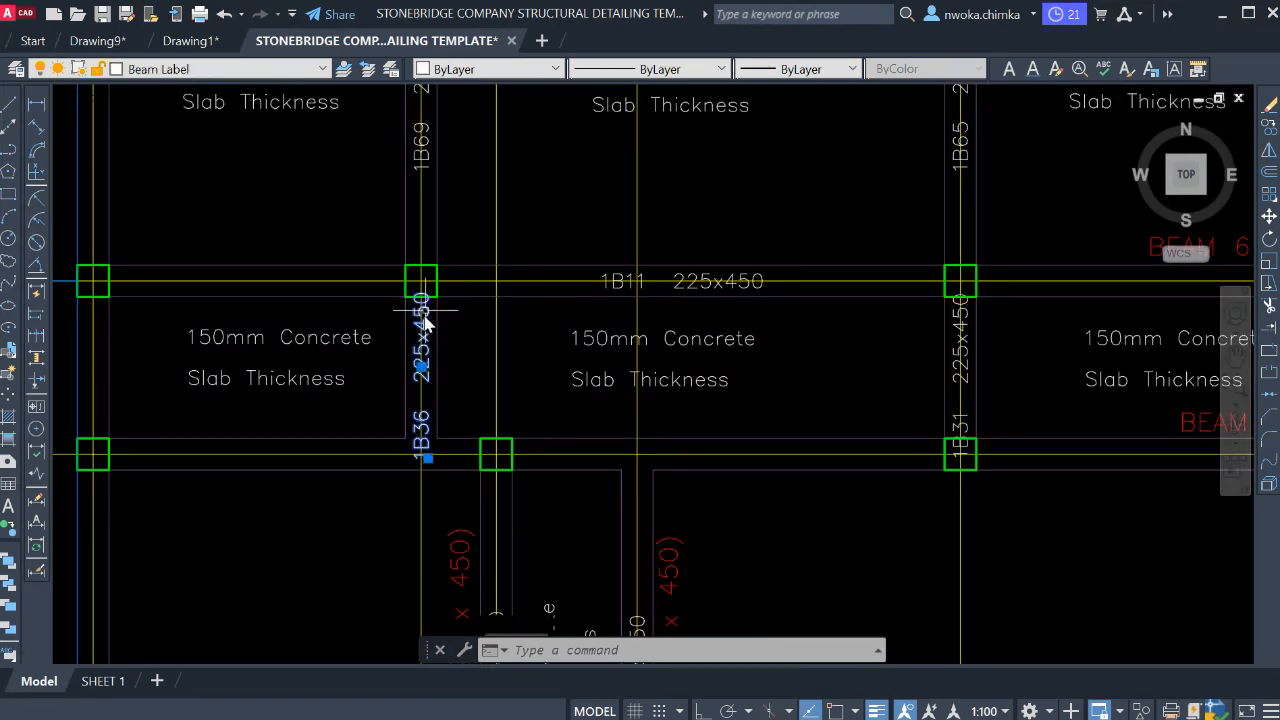
scroll(425, 318, "down", 2)
left_click(423, 275)
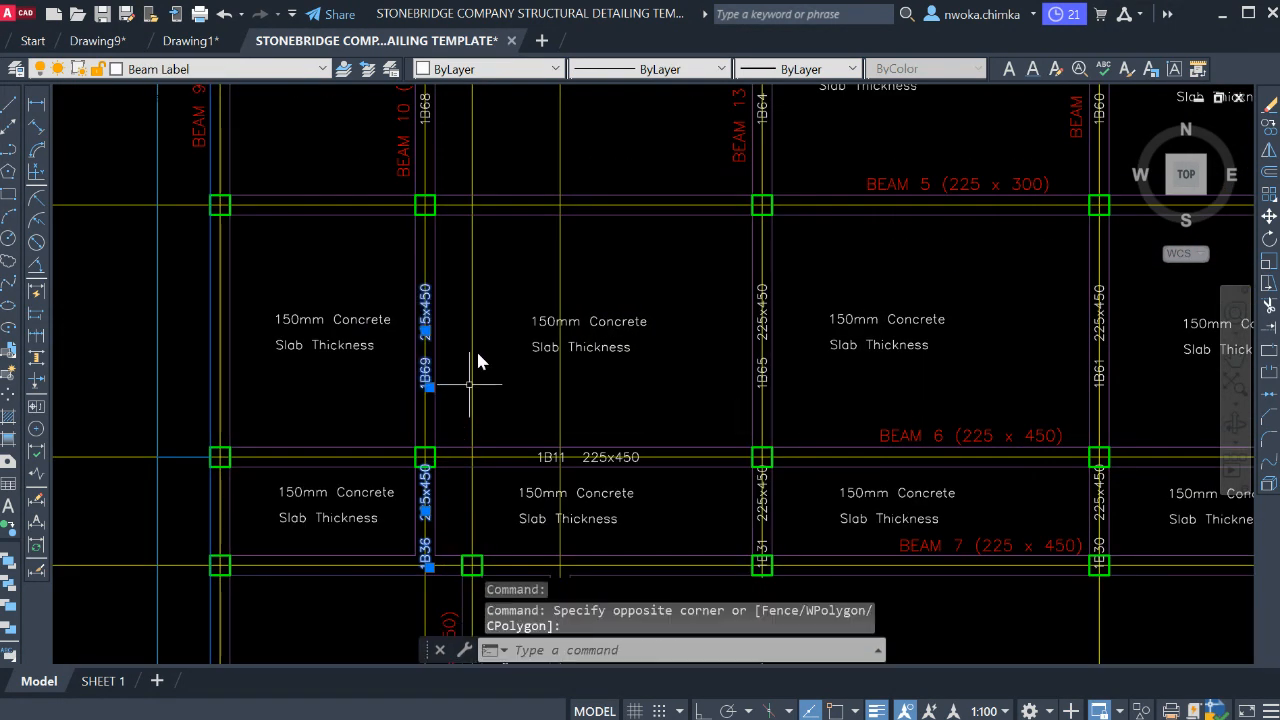
middle_click_drag(442, 193, 468, 397)
scroll(451, 309, "up", 4)
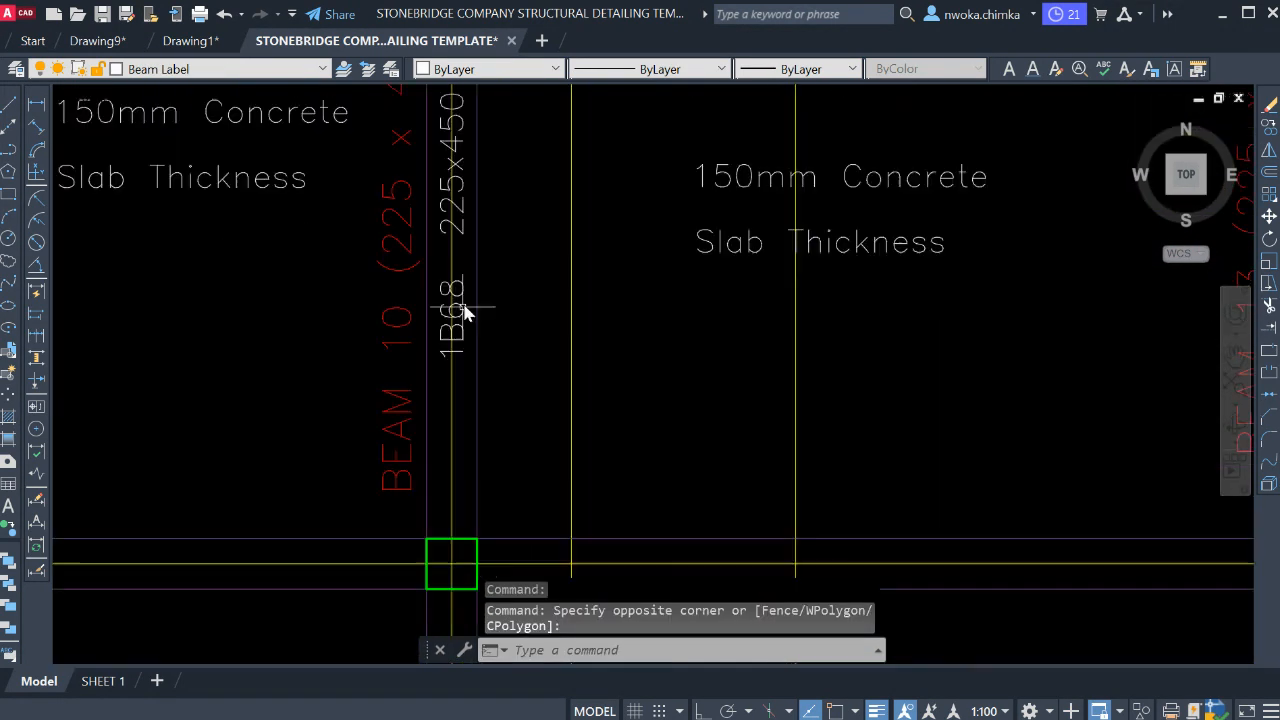
left_click(465, 219)
scroll(530, 330, "down", 4)
middle_click_drag(559, 210, 575, 460)
middle_click_drag(508, 243, 508, 323)
scroll(507, 320, "up", 2)
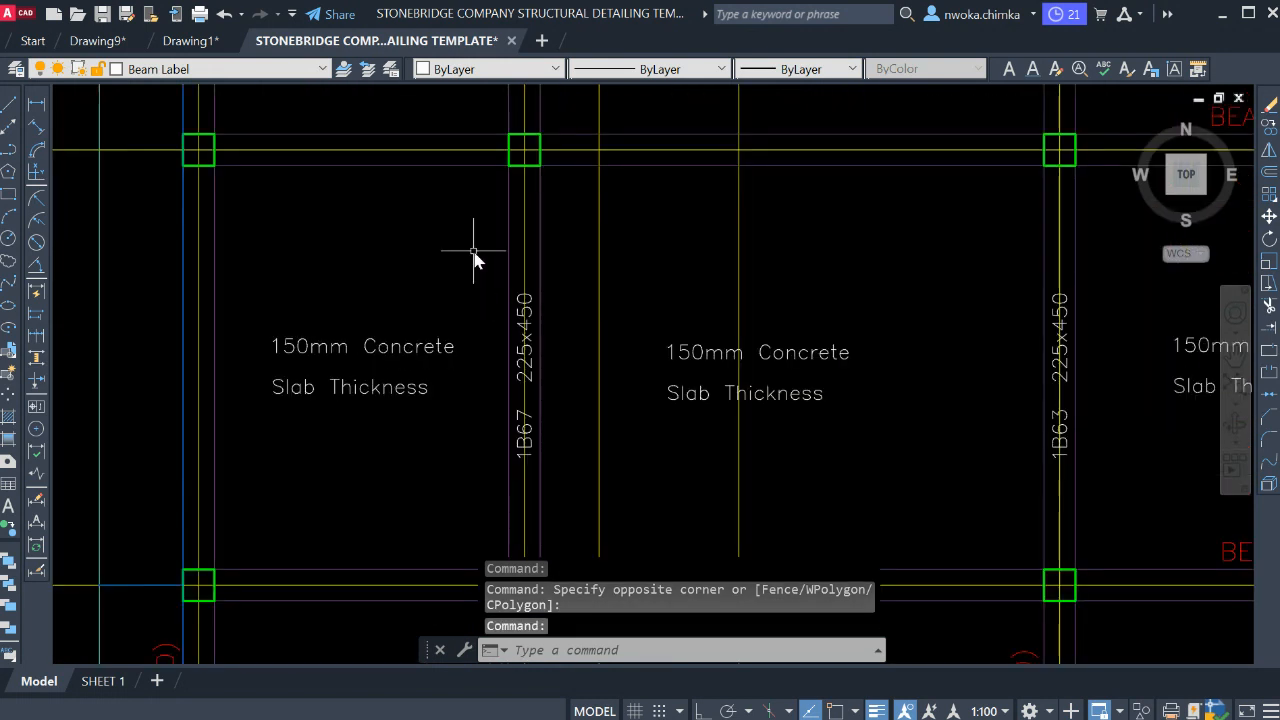
left_click(475, 252)
left_click(578, 468)
key("Return")
- Erase the 1B66 225x450 label on gridline 3 between gridlines E and G
scroll(580, 320, "down", 4)
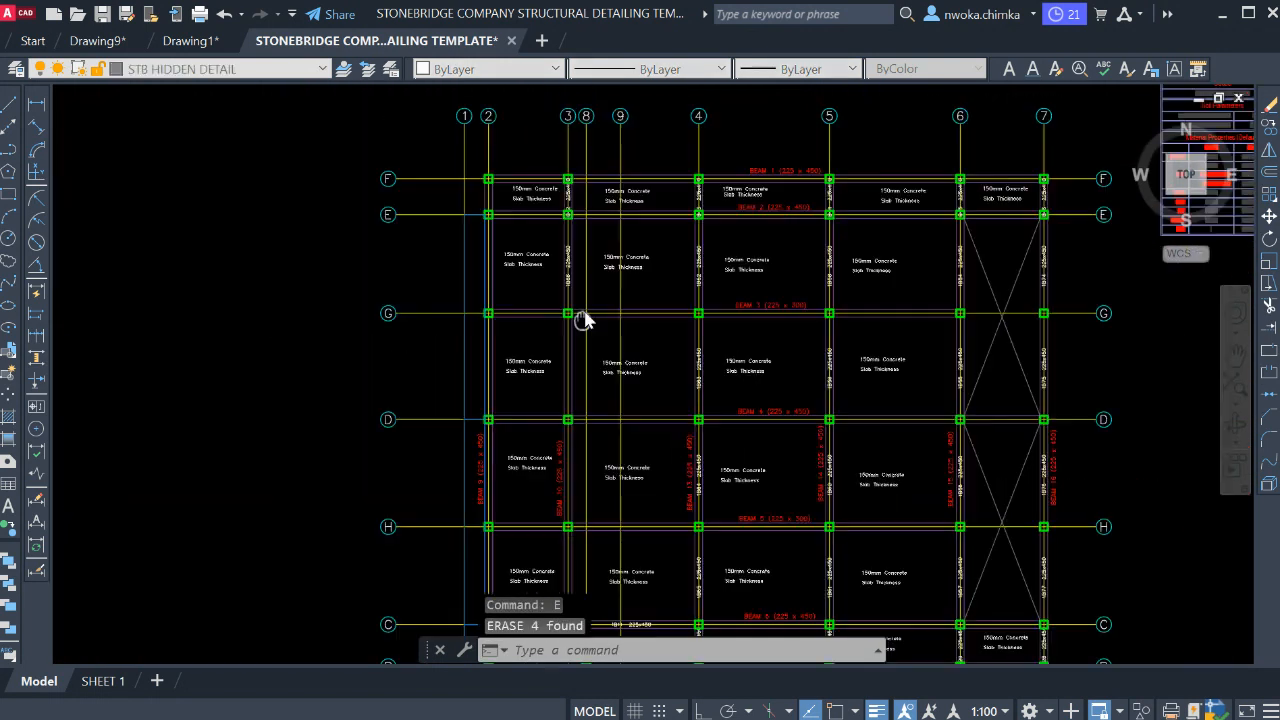
scroll(509, 371, "up", 3)
left_click(500, 378)
left_click(565, 515)
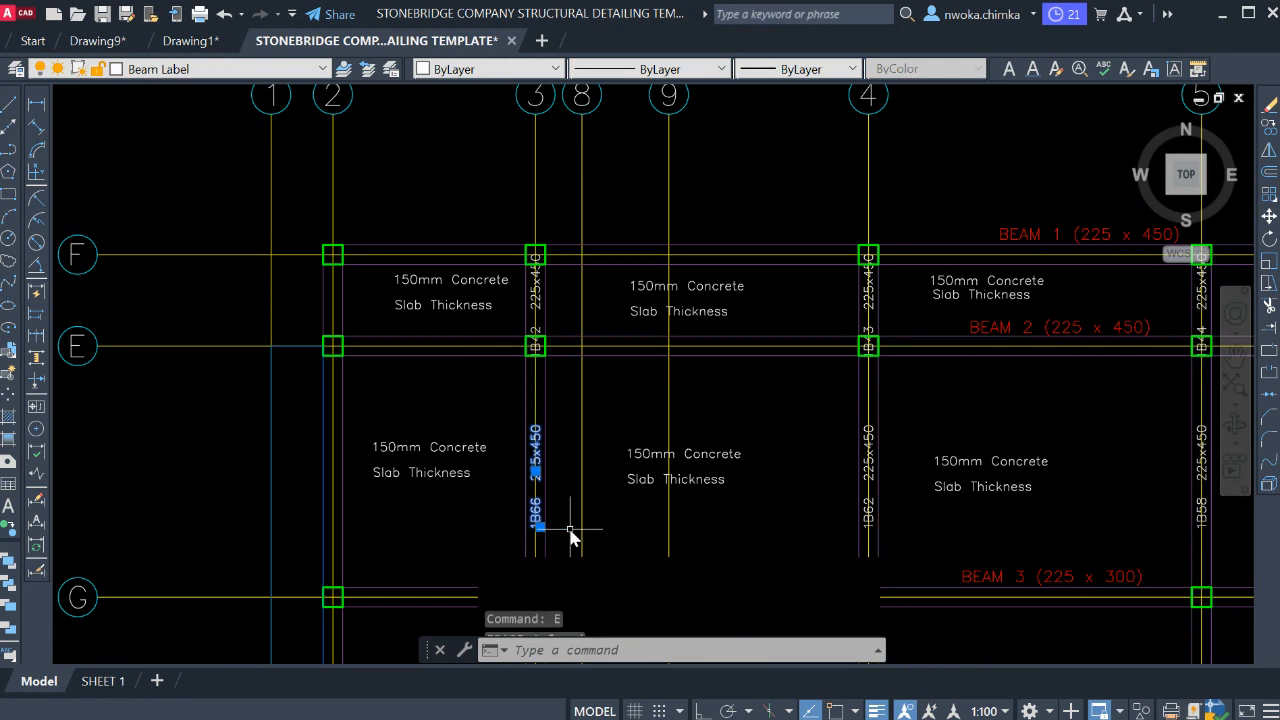
key("Return")
scroll(538, 330, "up", 2)
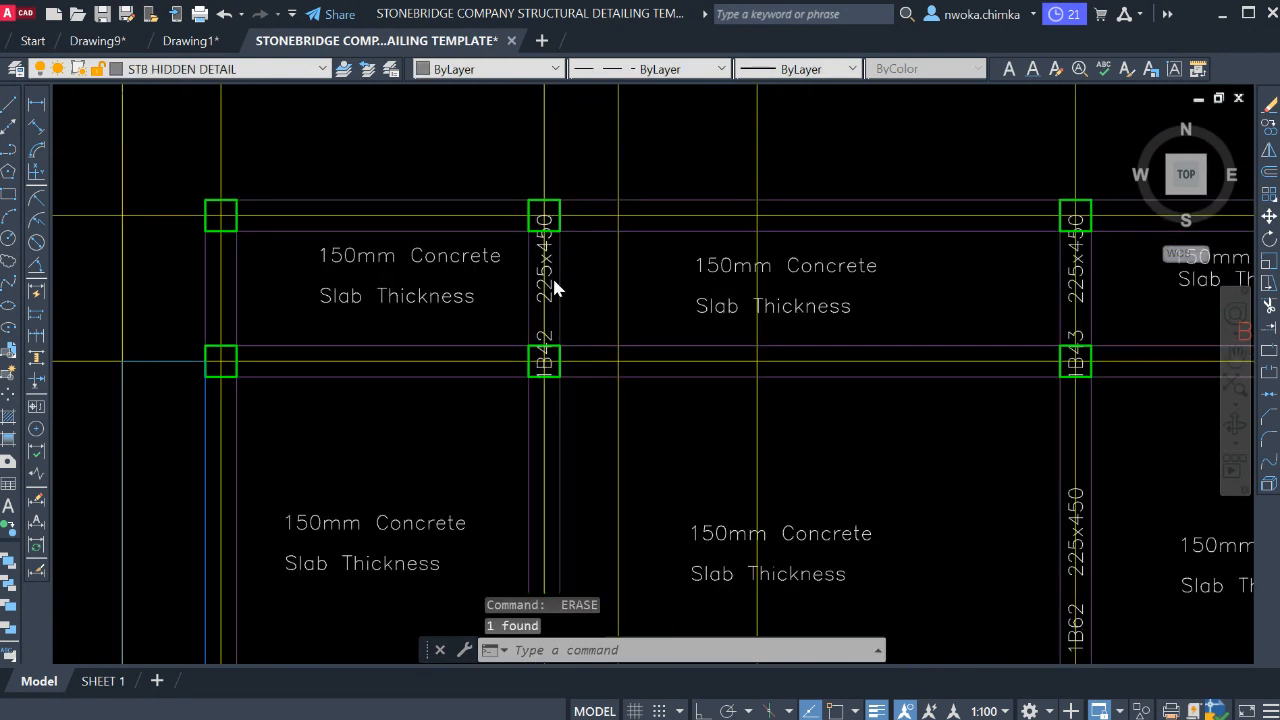
- Examine the plan between gridlines A and B to match BEAM 11 and BEAM 12 with their individual beam labels
scroll(590, 260, "down", 6)
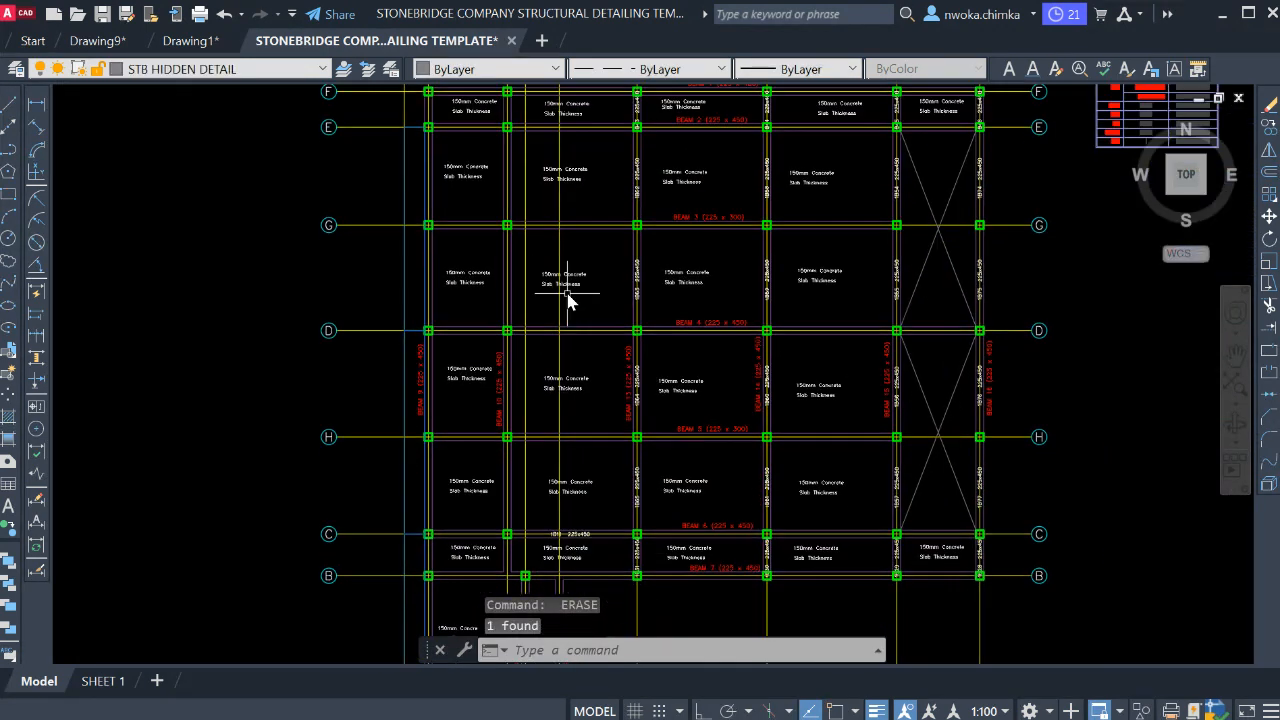
scroll(520, 373, "up", 3)
middle_click_drag(491, 400, 466, 263)
scroll(486, 337, "down", 3)
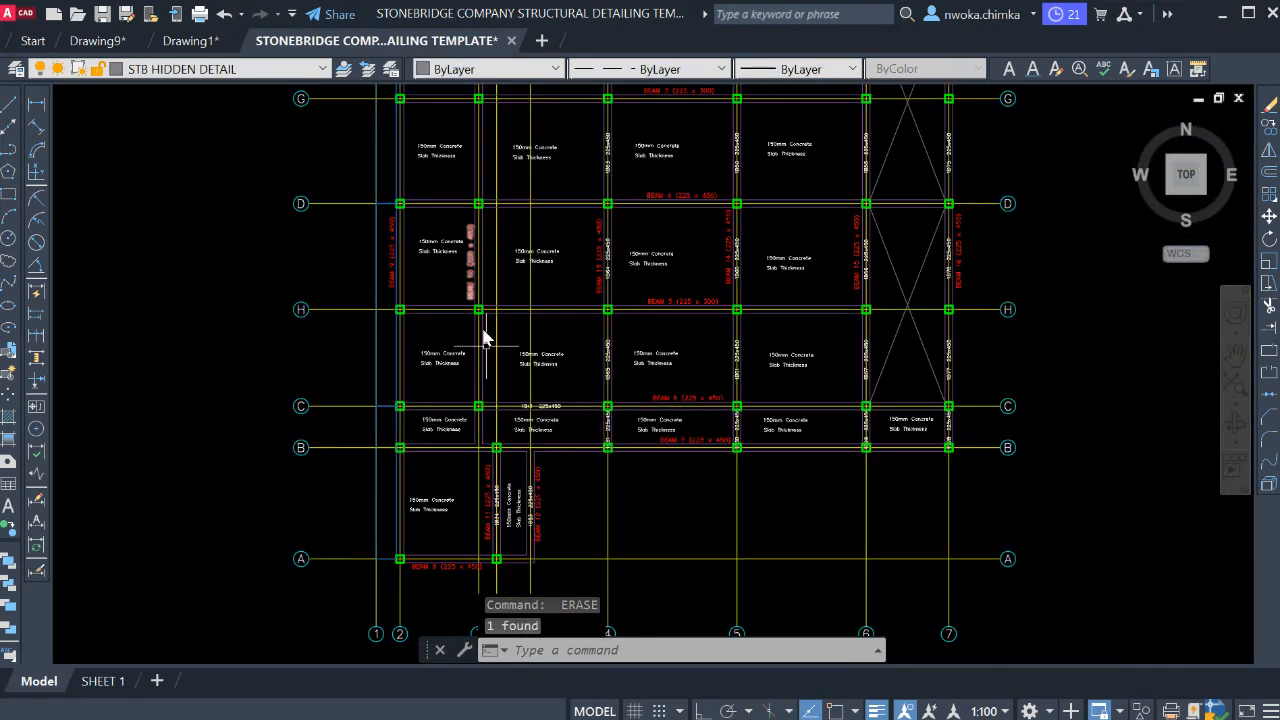
scroll(512, 417, "up", 2)
scroll(459, 569, "up", 2)
middle_click_drag(464, 547, 452, 402)
scroll(474, 338, "up", 2)
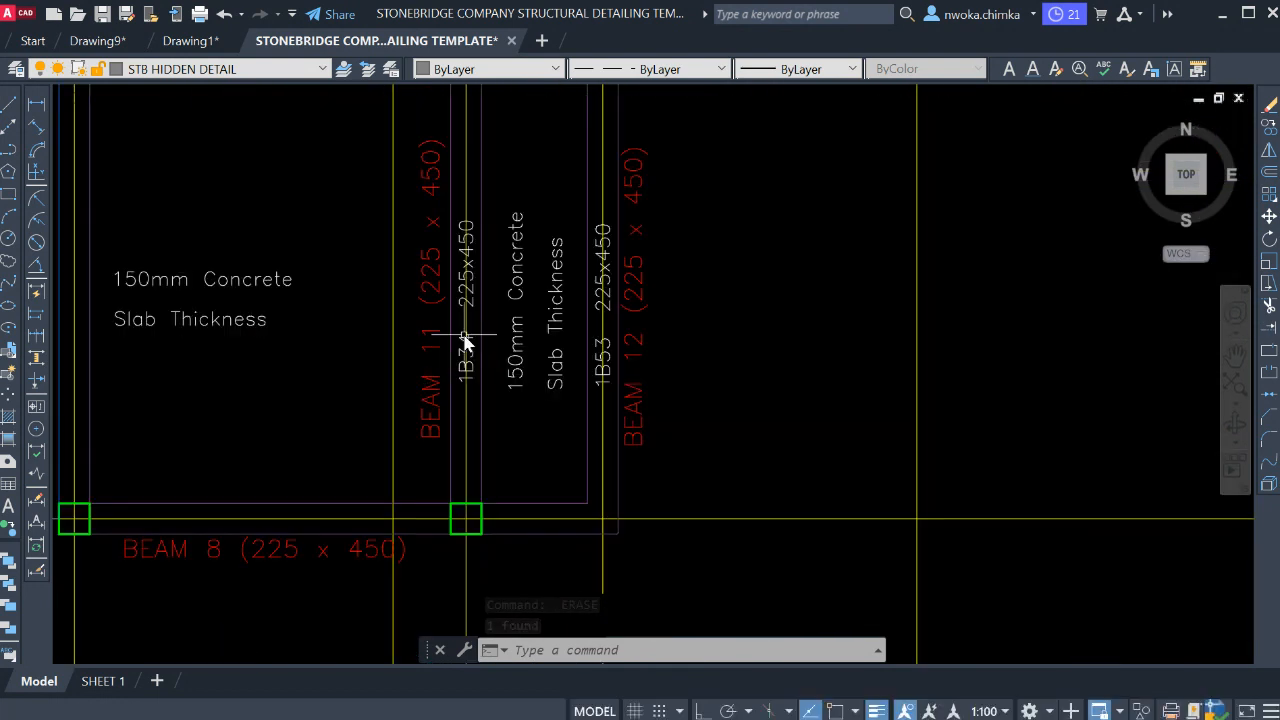
scroll(465, 345, "up", 2)
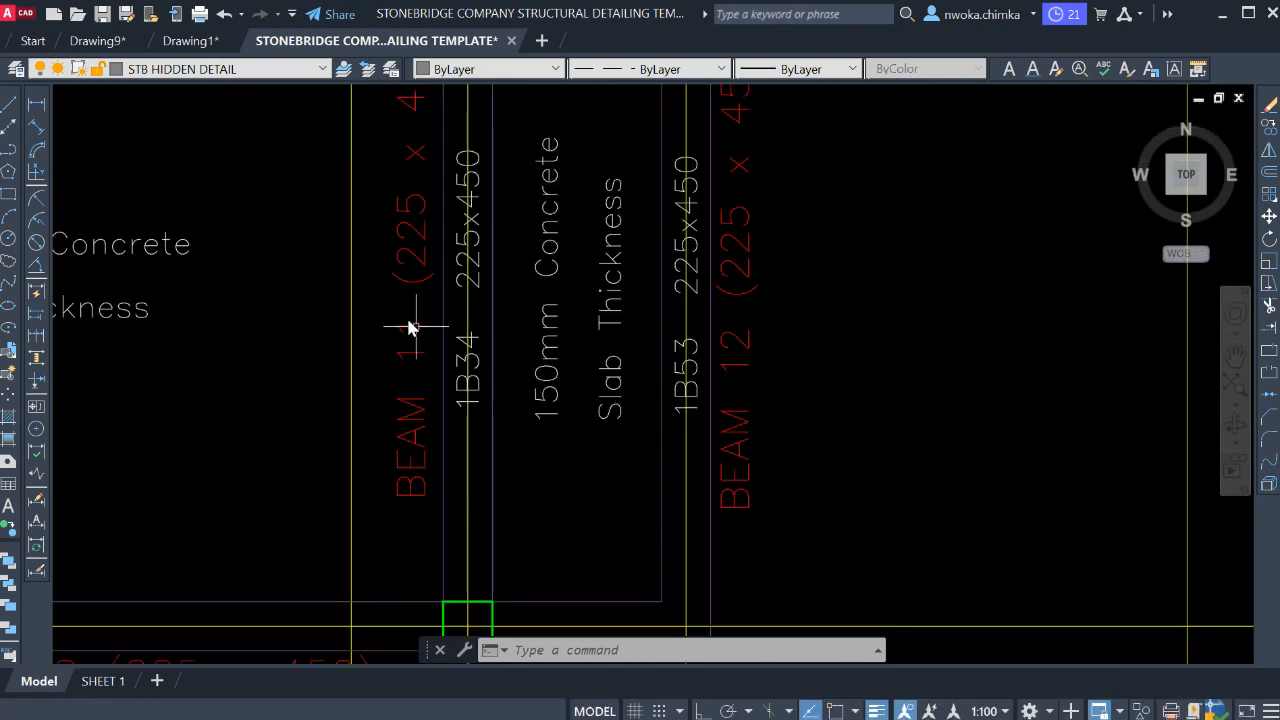
scroll(488, 343, "down", 3)
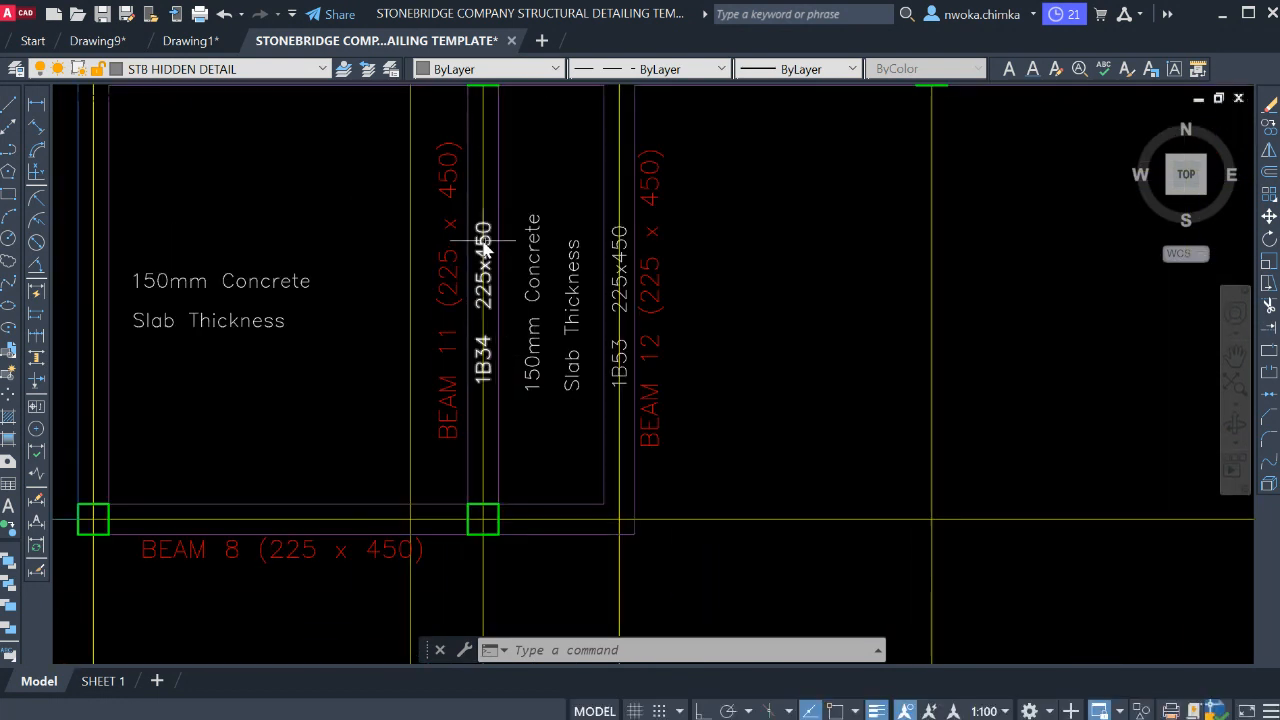
- Move the 1B34 (225x450) beam detail with its cross-section into the upper-left corner of the new empty frame
scroll(530, 295, "down", 6)
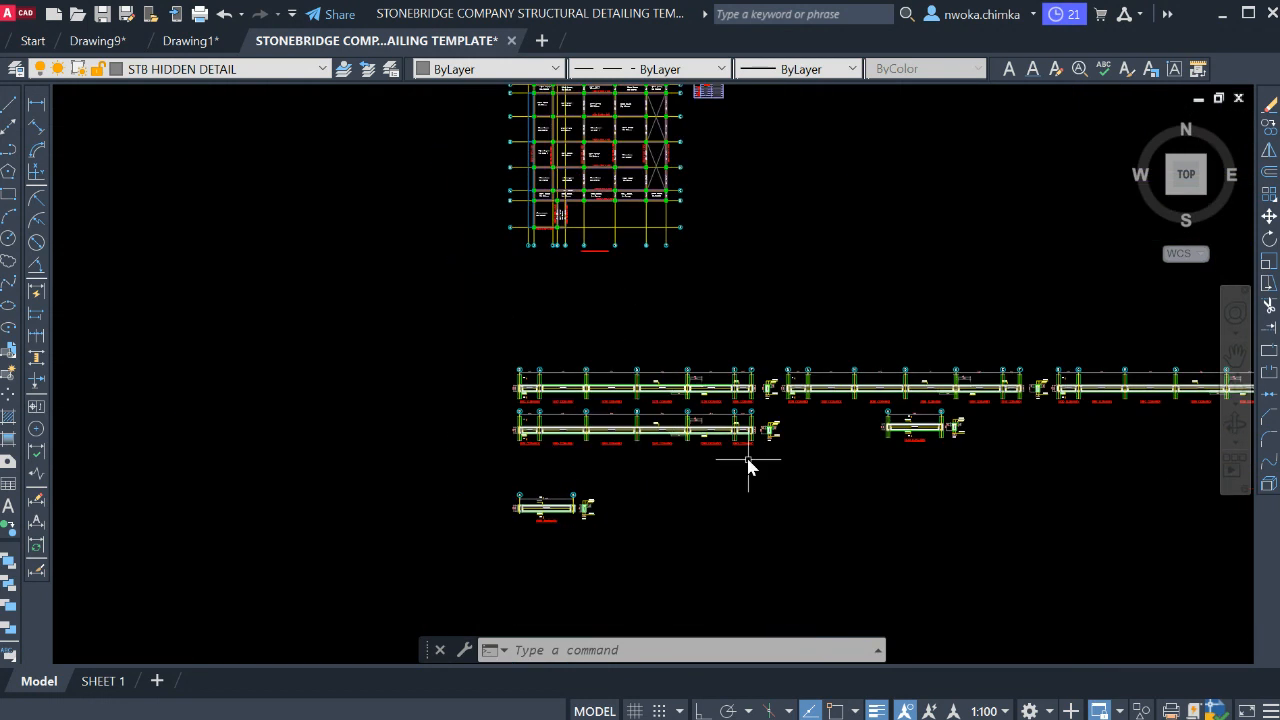
scroll(457, 466, "up", 8)
scroll(467, 468, "down", 6)
middle_click_drag(920, 358, 545, 412)
scroll(726, 370, "up", 4)
scroll(726, 371, "up", 2)
scroll(549, 357, "down", 2)
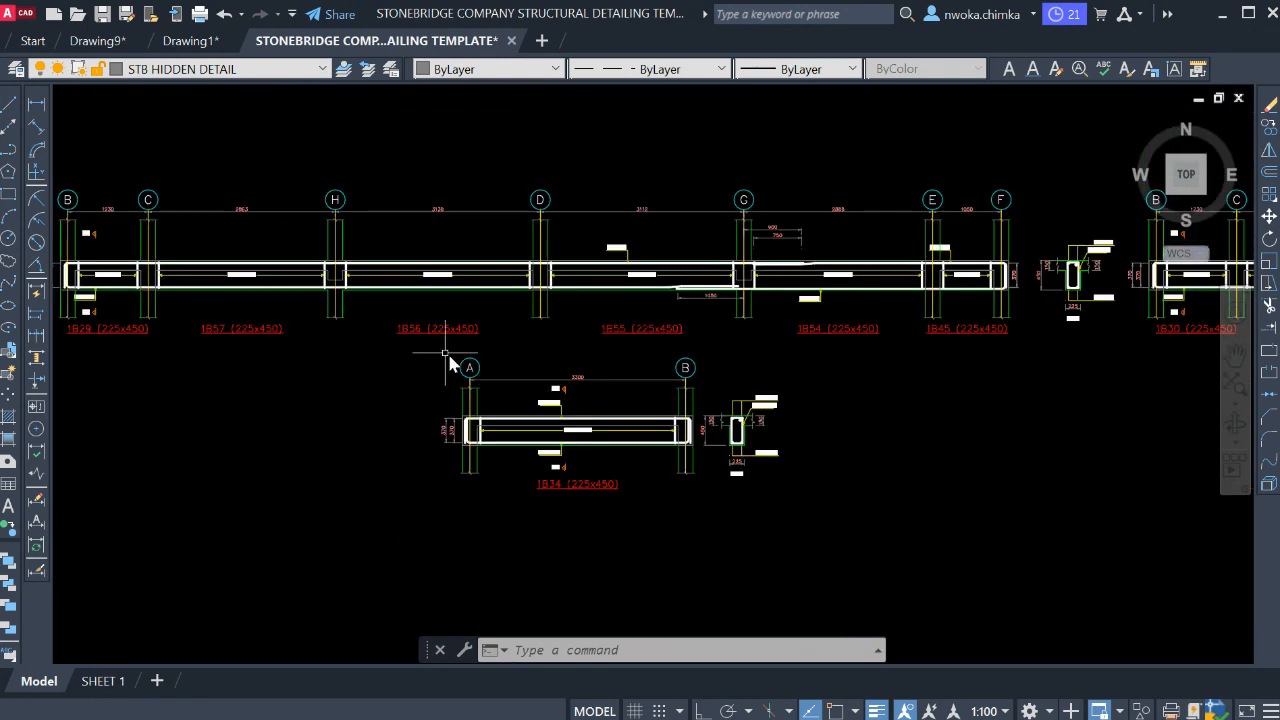
left_click(390, 354)
left_click(943, 577)
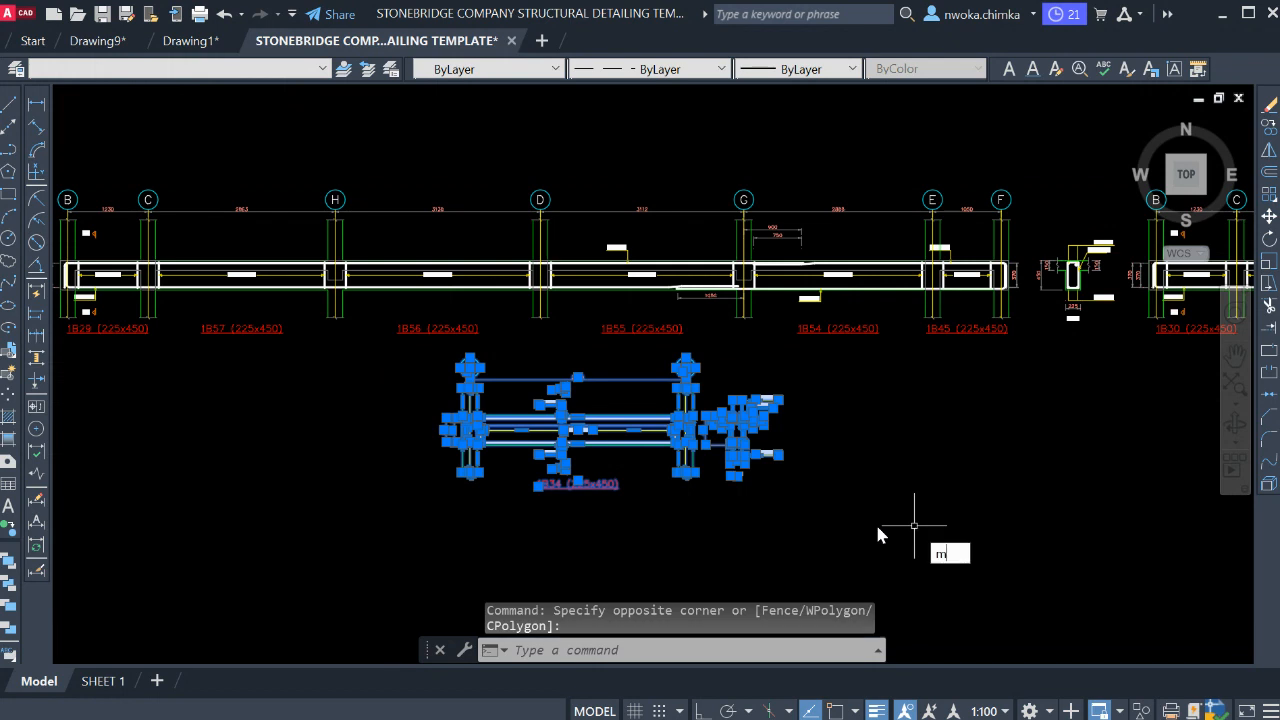
type("m")
key("Return")
left_click(682, 468)
scroll(590, 280, "down", 5)
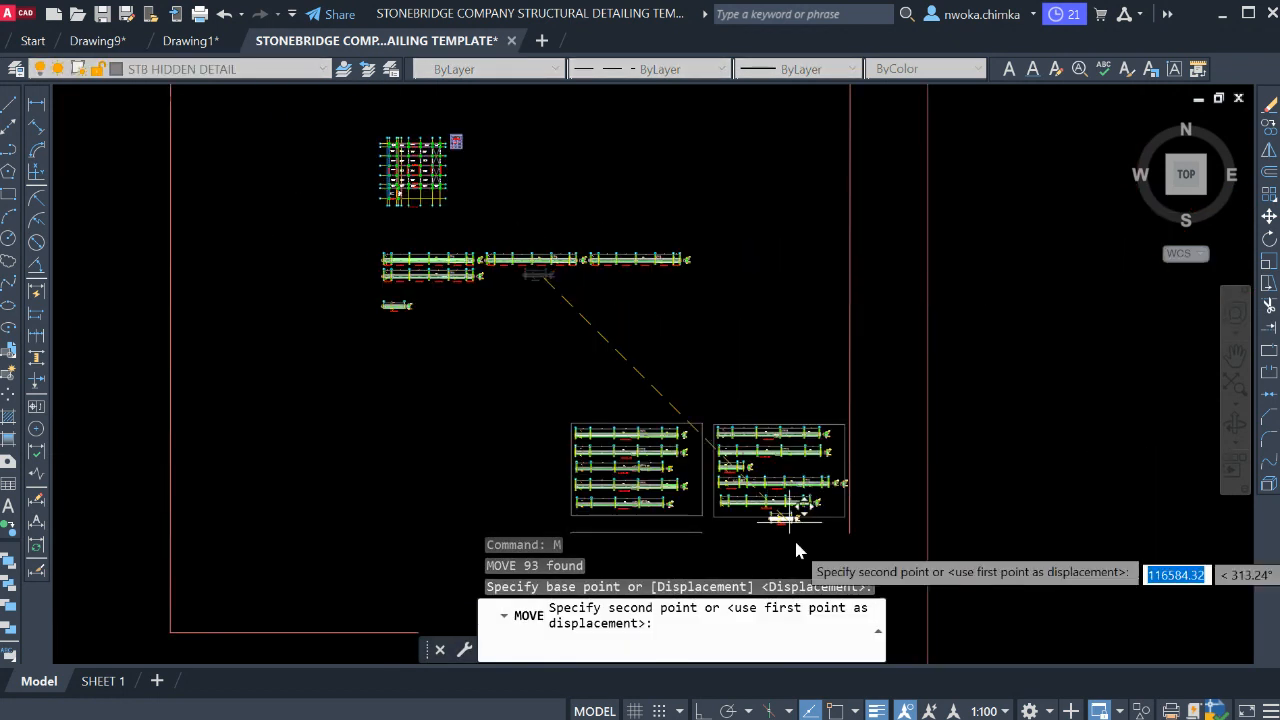
middle_click_drag(795, 547, 764, 392)
scroll(566, 398, "up", 9)
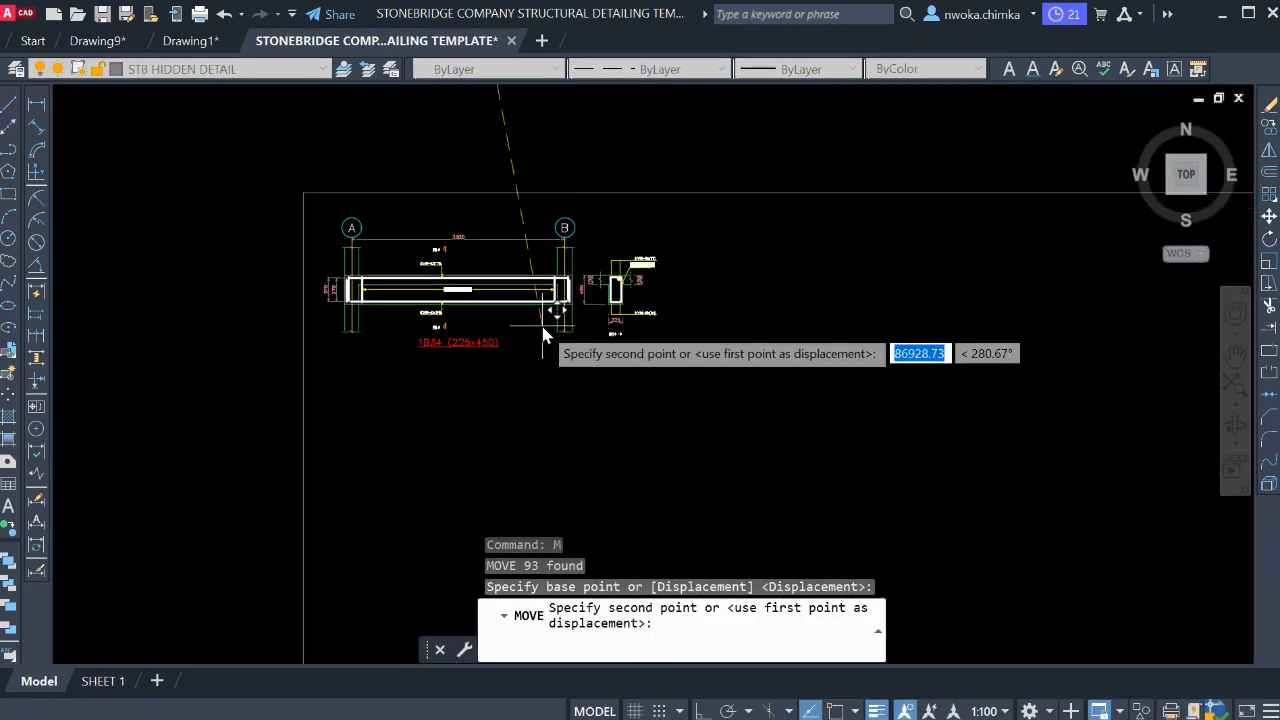
left_click(545, 336)
- Erase the two 370 dimensions at the grid A end of the moved 1B34 beam detail
scroll(306, 315, "up", 7)
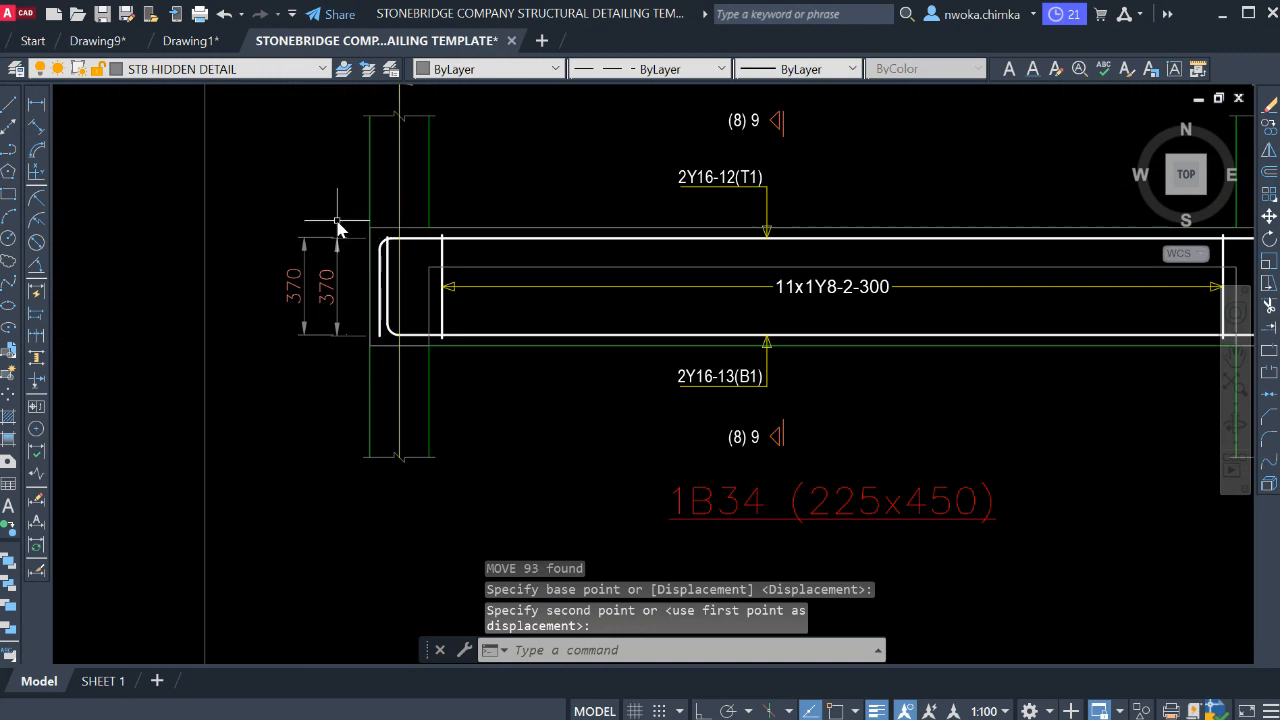
left_click(337, 221)
left_click(307, 308)
key("Return")
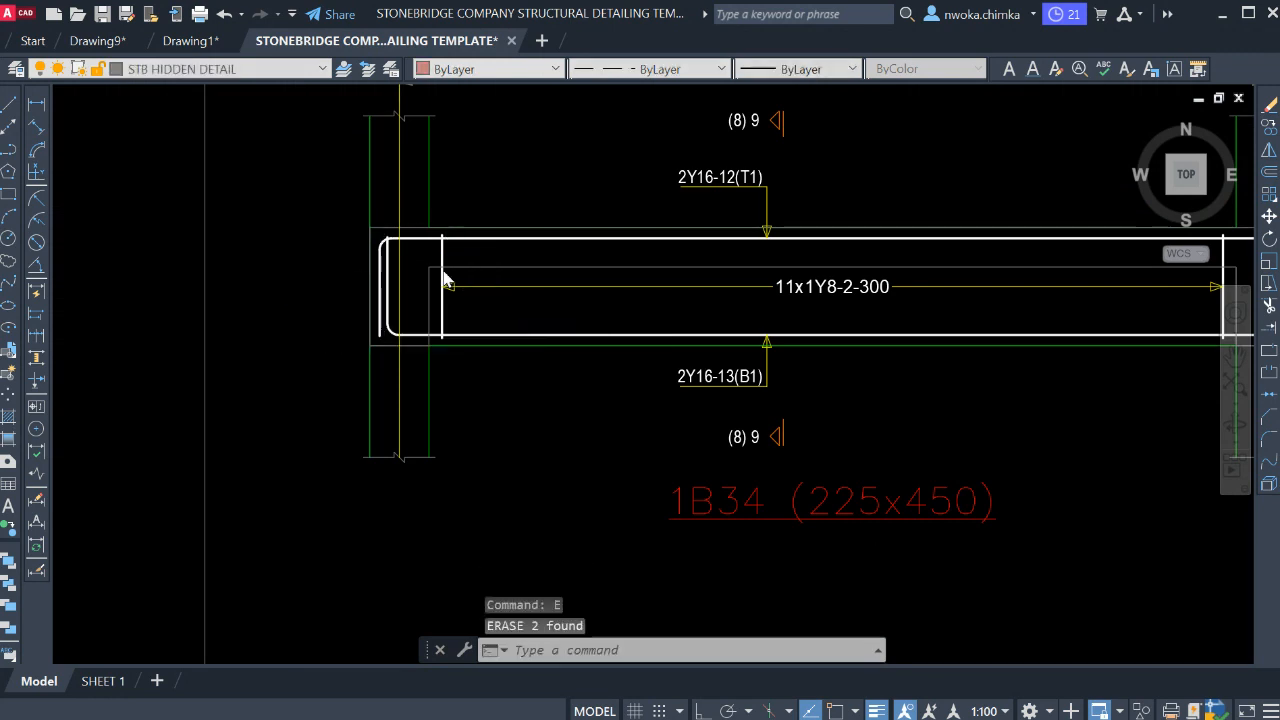
- Erase the 1B34 (225x450) title beneath the moved beam detail
scroll(443, 277, "down", 5)
scroll(837, 297, "up", 5)
middle_click_drag(444, 374, 695, 370)
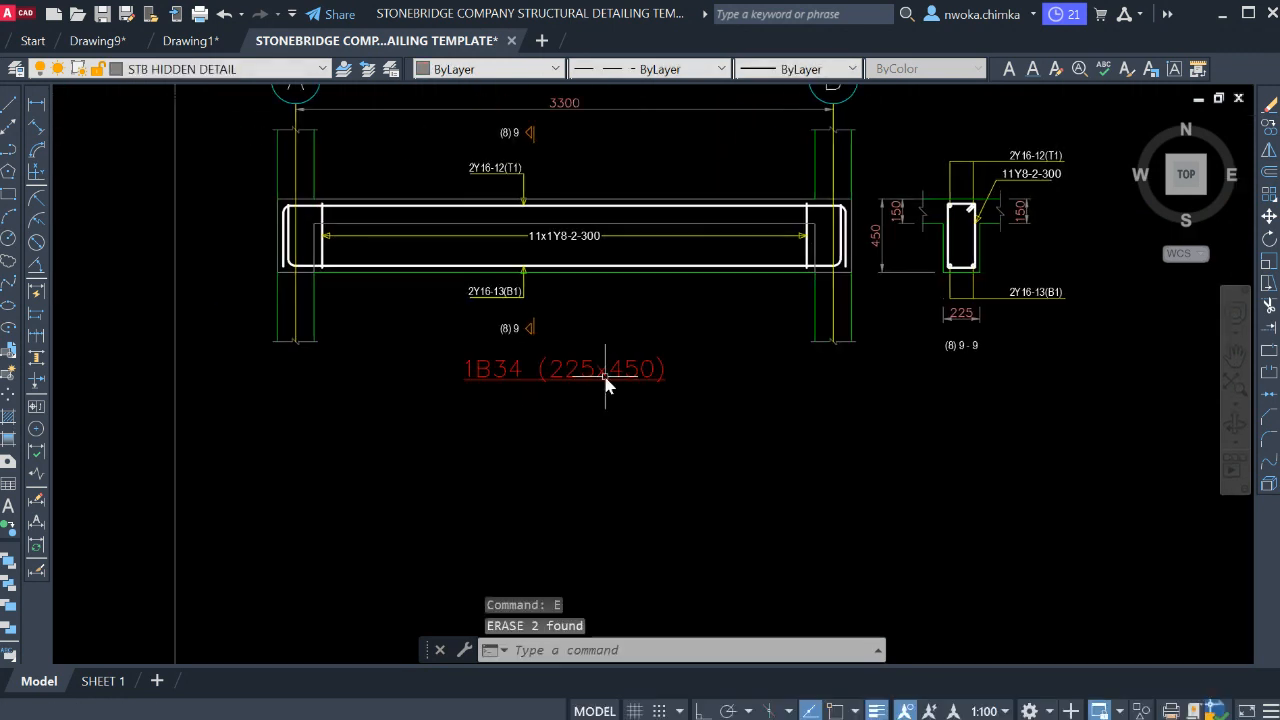
scroll(603, 376, "up", 2)
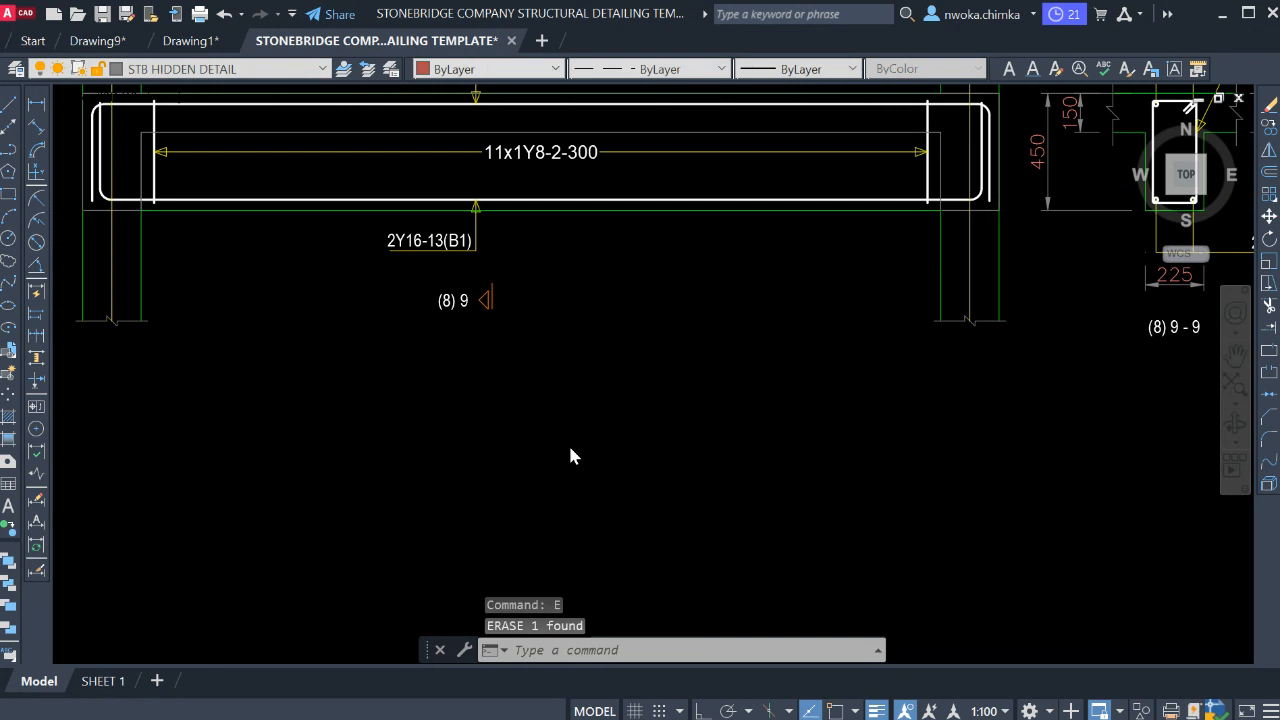
scroll(571, 456, "down", 5)
scroll(654, 277, "up", 4)
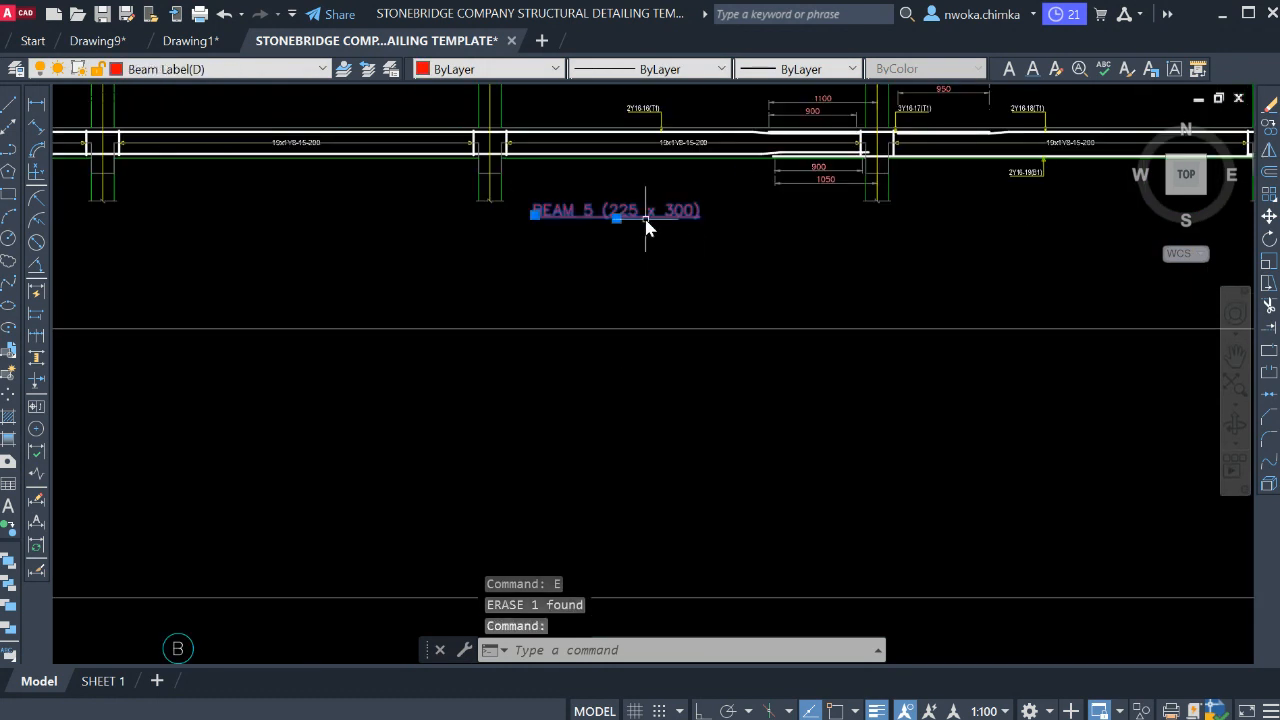
key("Return")
left_click(655, 217)
scroll(736, 208, "down", 6)
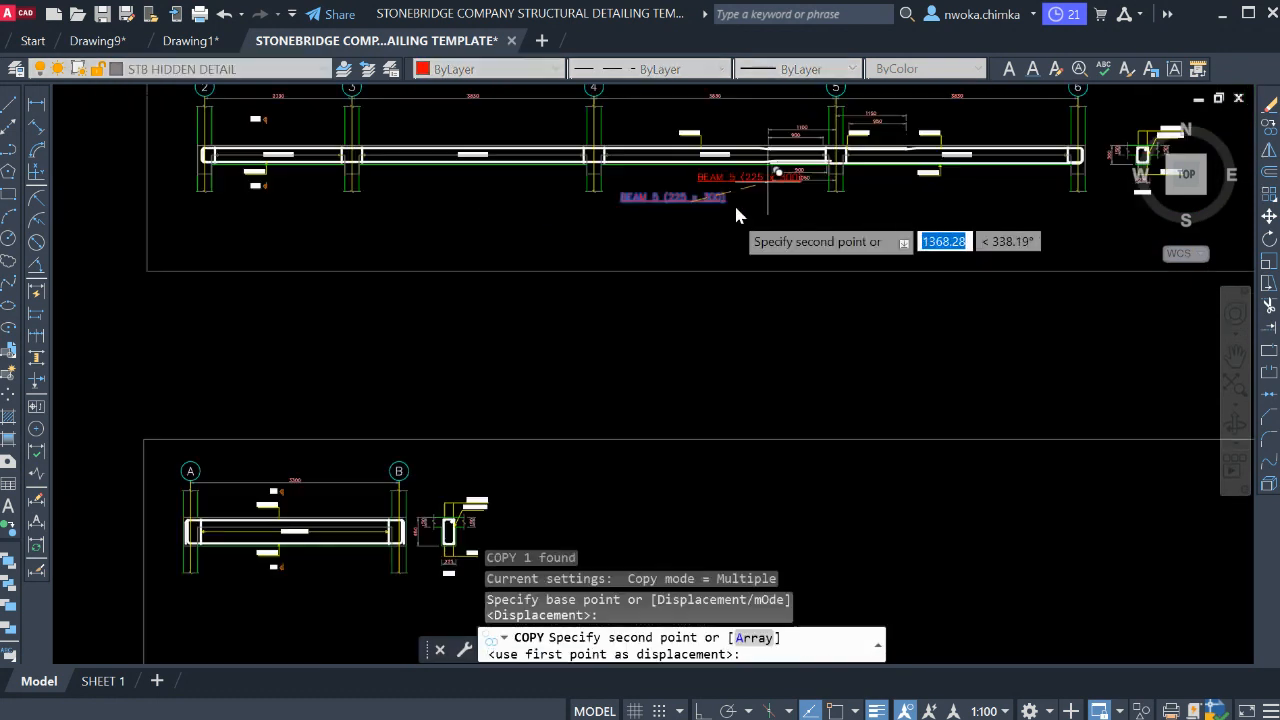
key("Escape")
- Copy the BEAM 10 (225 x 450) title beneath the A–B beam detail in the new frame
middle_click_drag(779, 282, 571, 329)
scroll(730, 335, "up", 4)
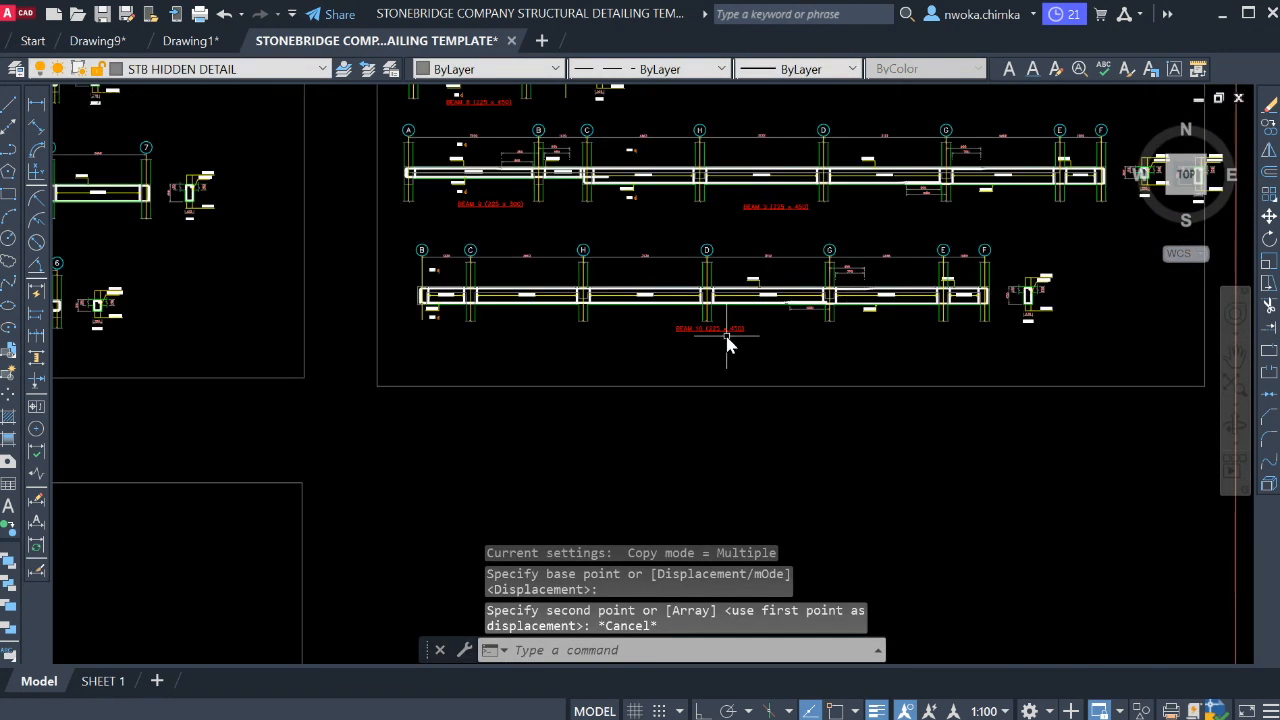
left_click(730, 330)
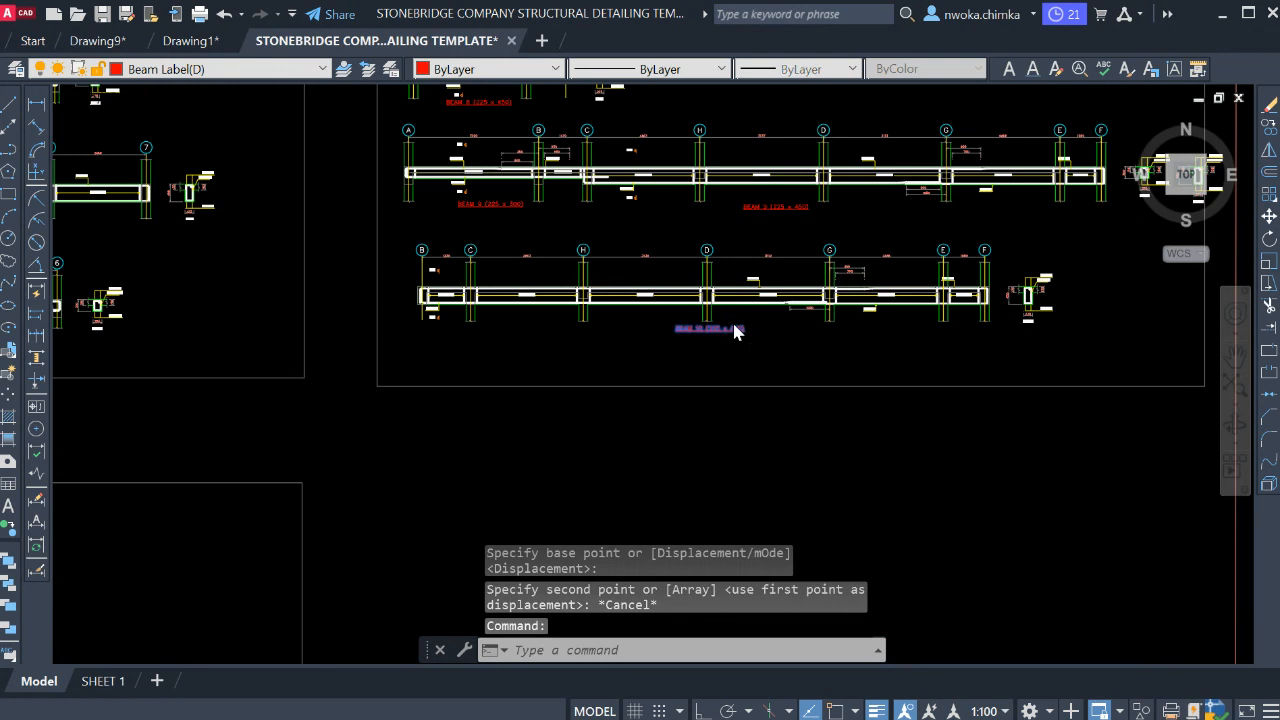
key("Return")
left_click(733, 325)
scroll(930, 240, "down", 6)
scroll(605, 337, "up", 8)
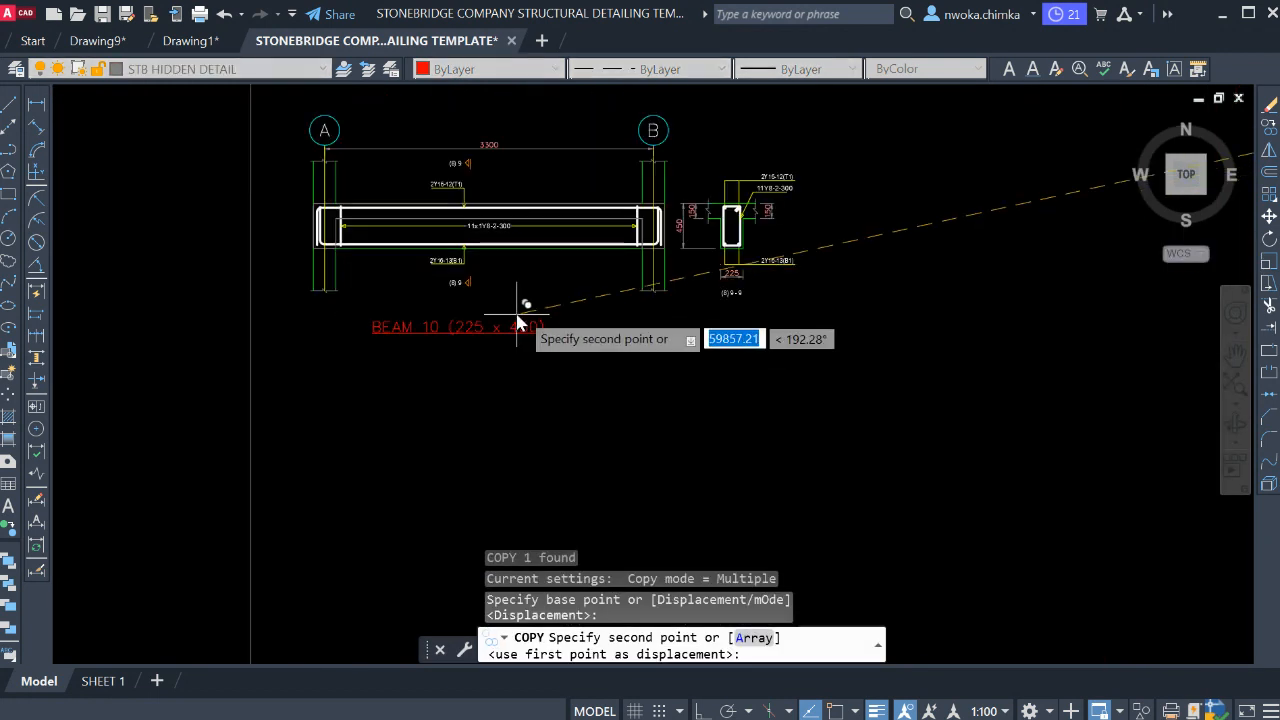
left_click(536, 308)
key("Escape")
- Change the copied title beneath the A–B beam detail to BEAM 11 (225 x 450)
left_click(464, 315)
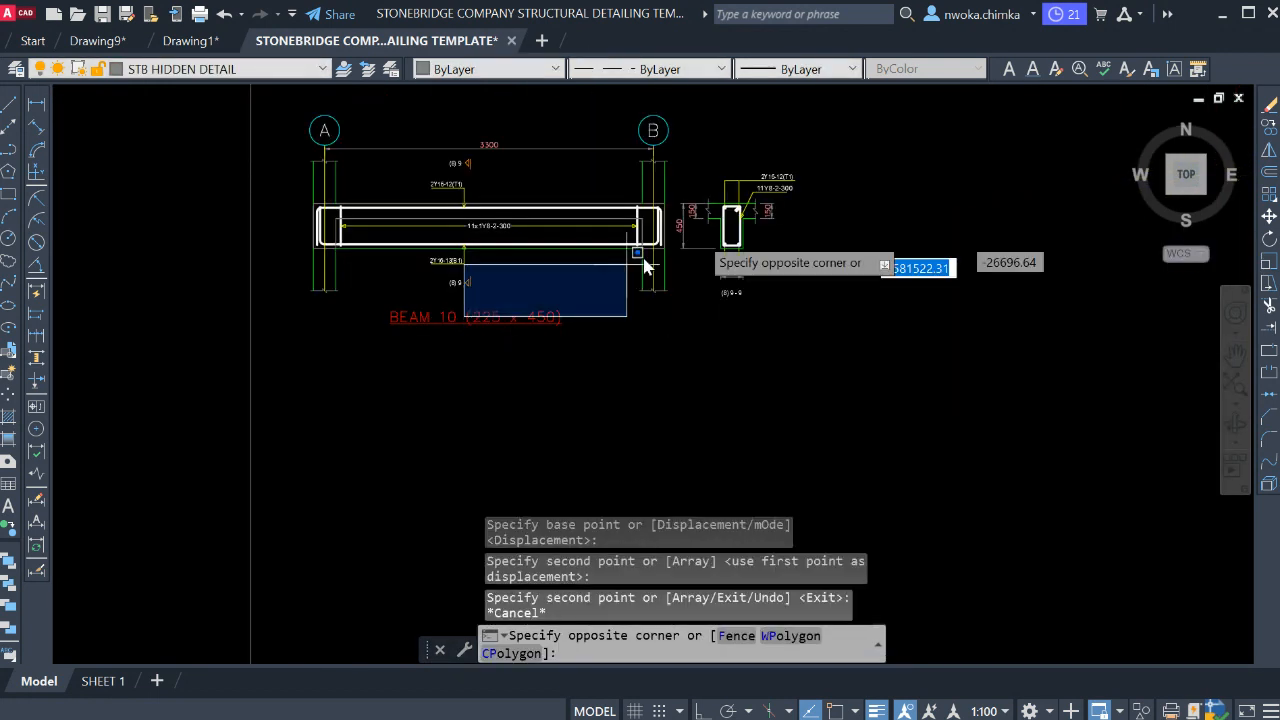
scroll(632, 268, "up", 2)
key("Escape")
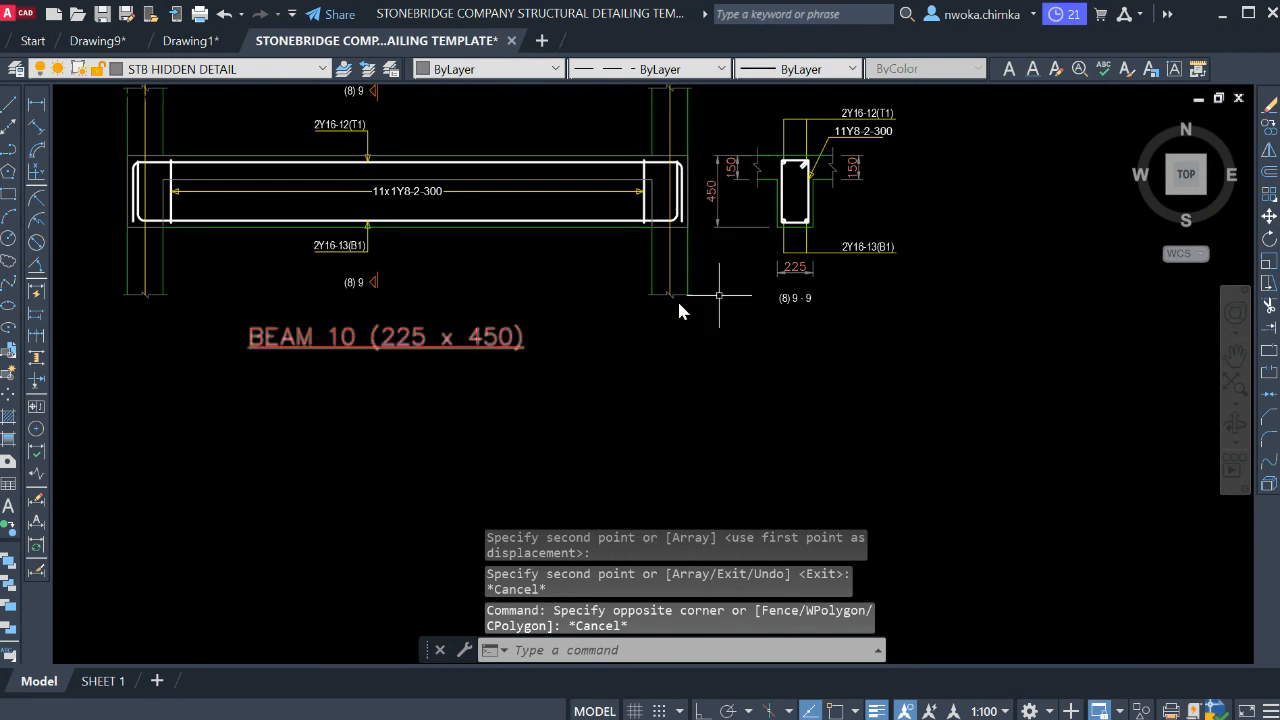
scroll(377, 353, "up", 4)
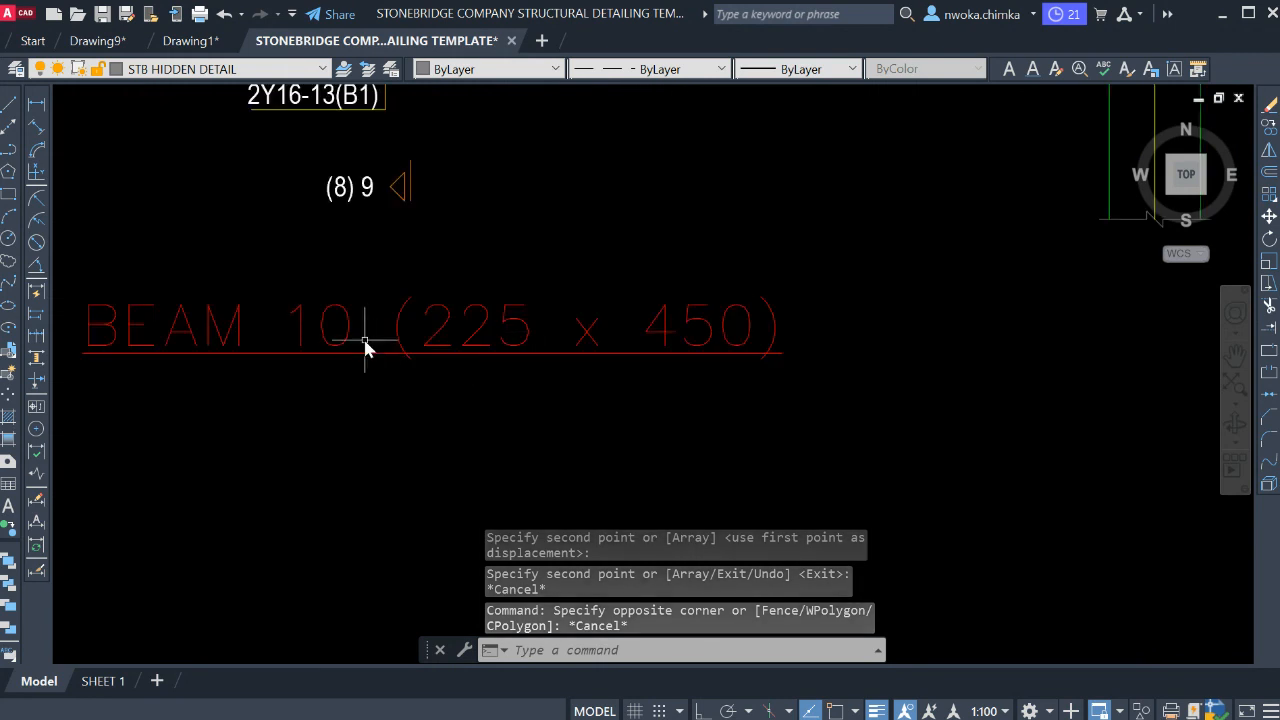
left_click(348, 329)
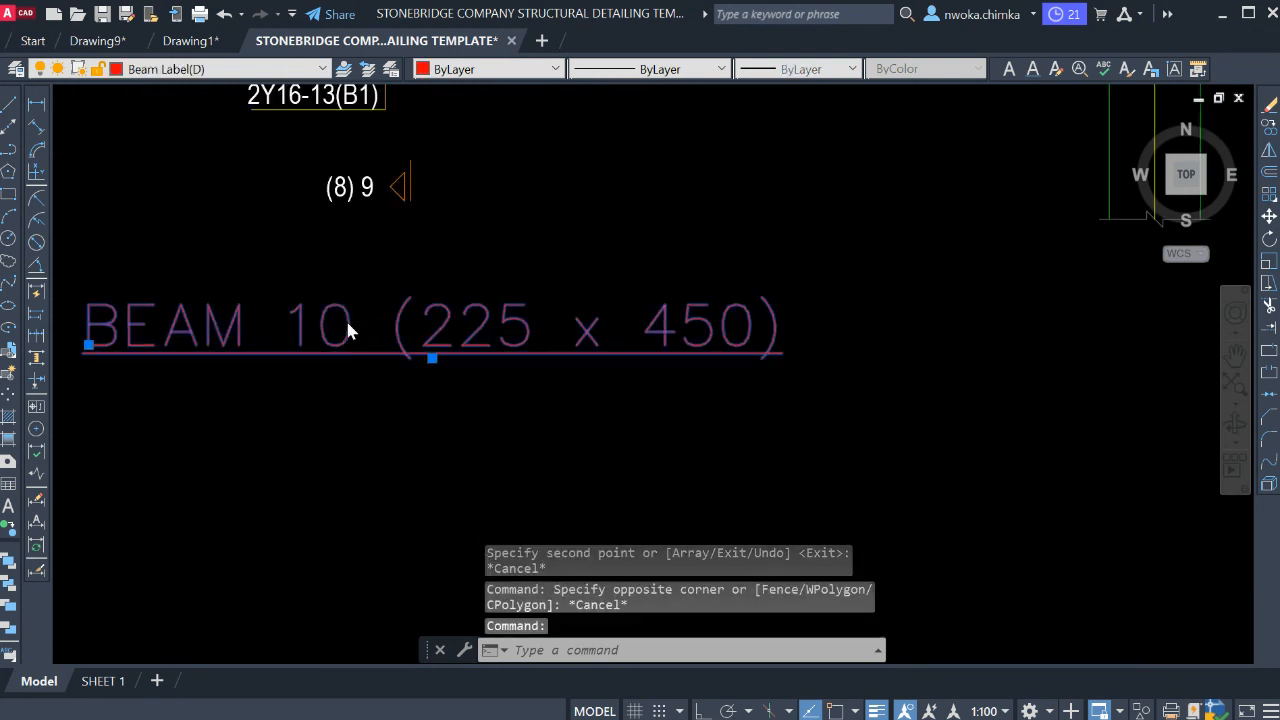
double_click(348, 329)
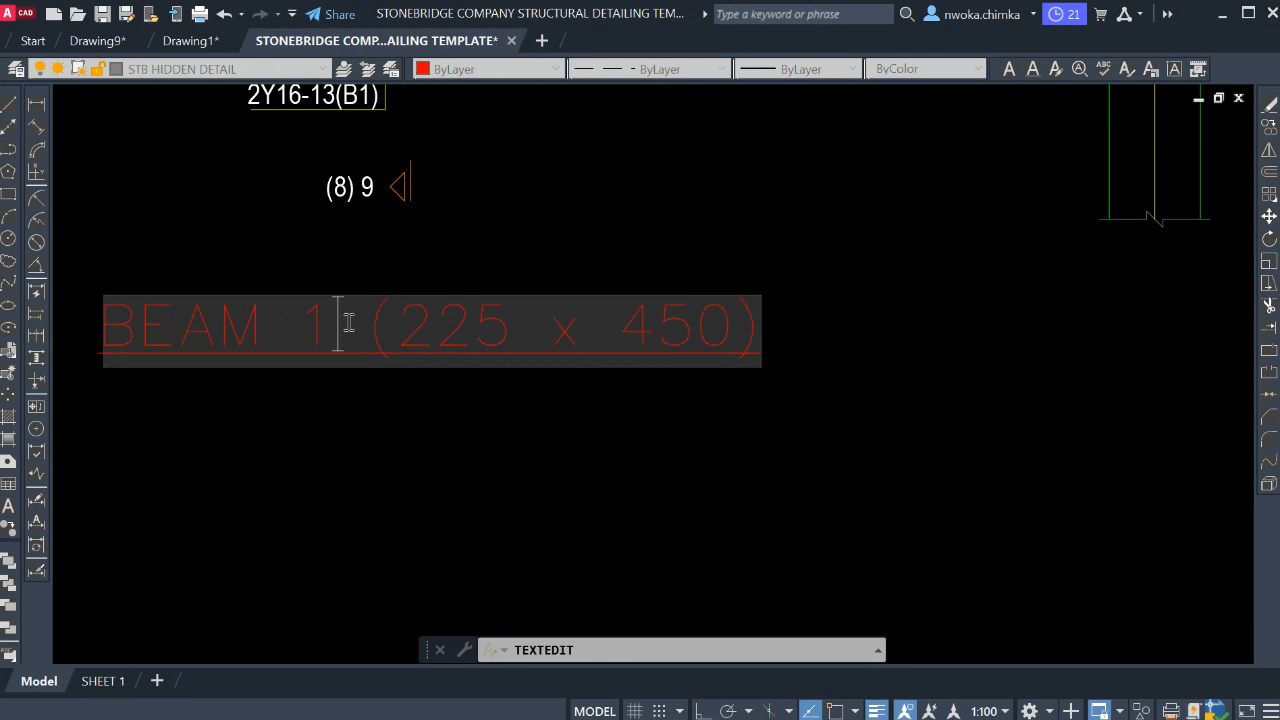
left_click(620, 429)
scroll(759, 432, "down", 4)
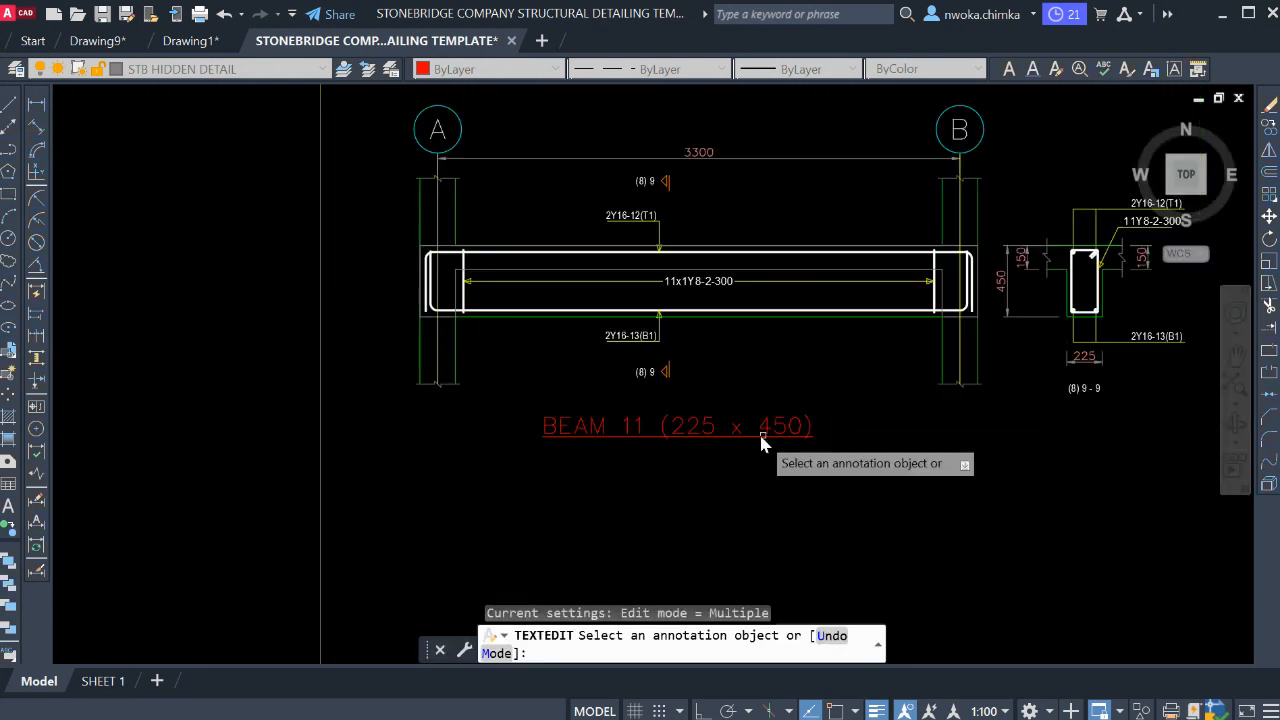
key("Escape")
- Move the BEAM 11 (225 x 450) title slightly up, closer to its beam detail
left_click(745, 423)
type("m")
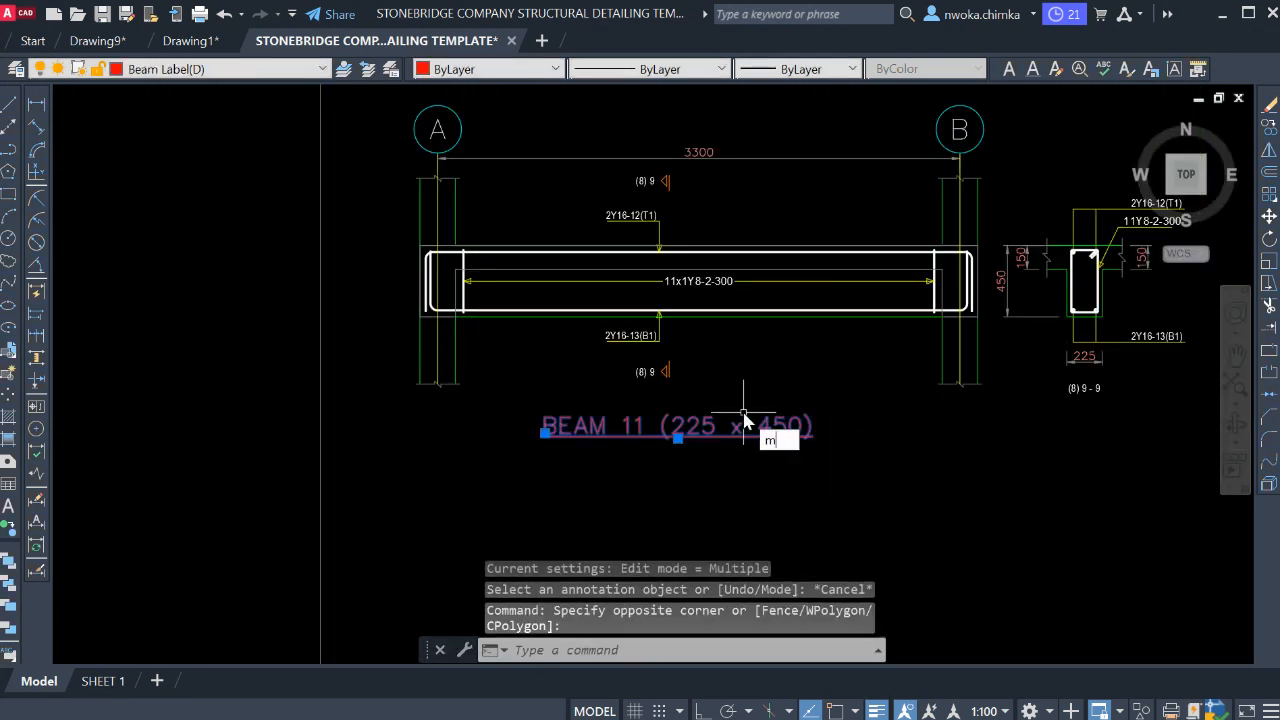
key("Return")
left_click(737, 418)
left_click(741, 394)
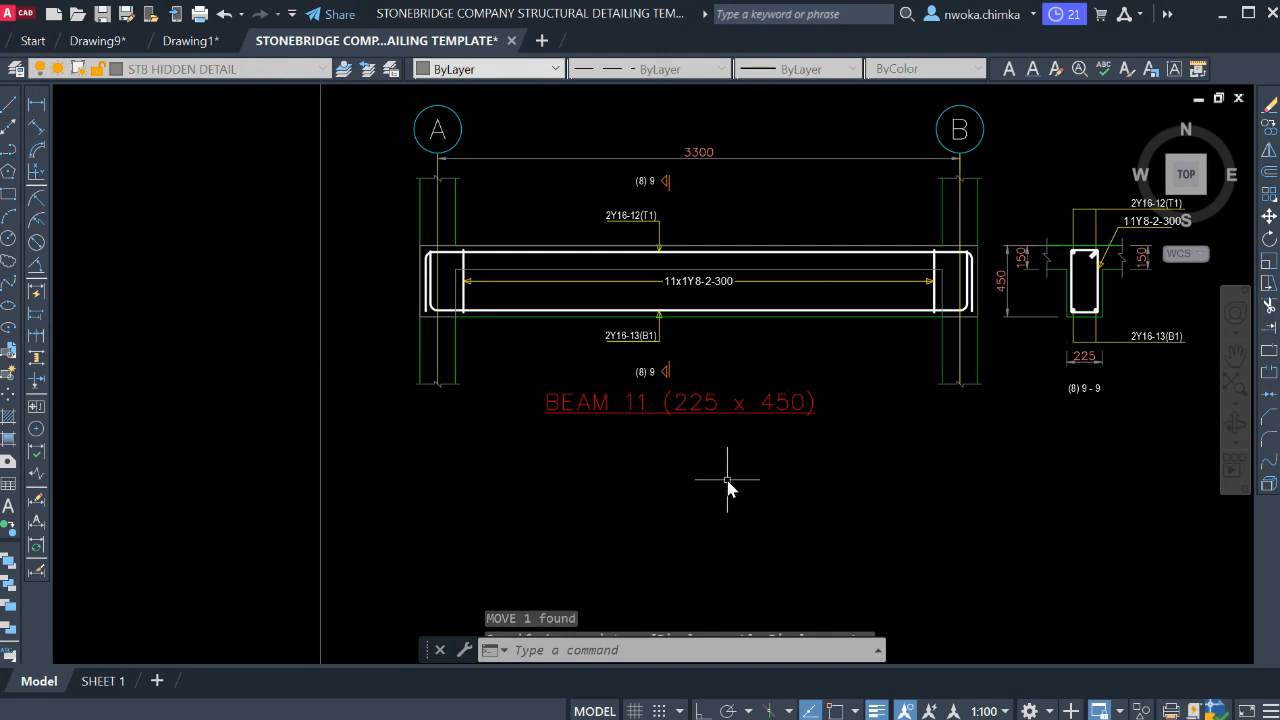
- Erase the 1B34 225x450 label beside BEAM 11 on the floor plan
scroll(656, 318, "down", 5)
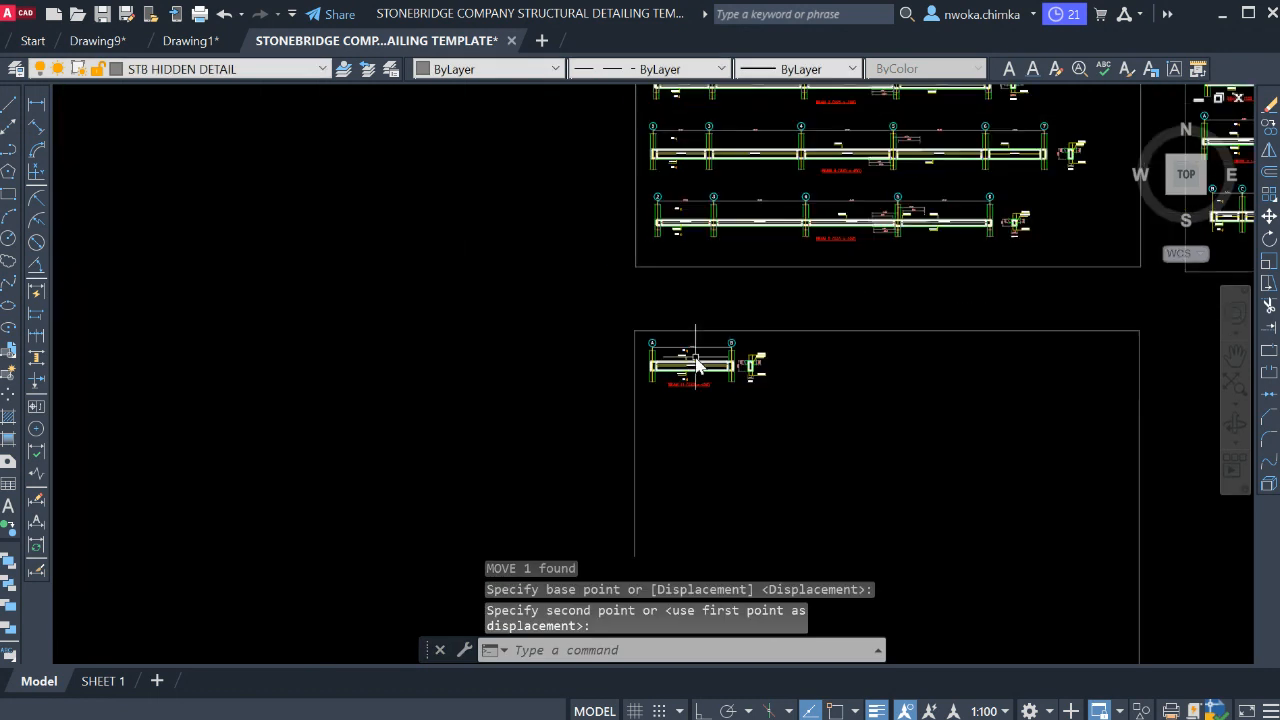
mouse_move(656, 318)
middle_mouse_down()
mouse_move(660, 410)
mouse_move(686, 430)
middle_mouse_up()
middle_click_drag(505, 205, 565, 494)
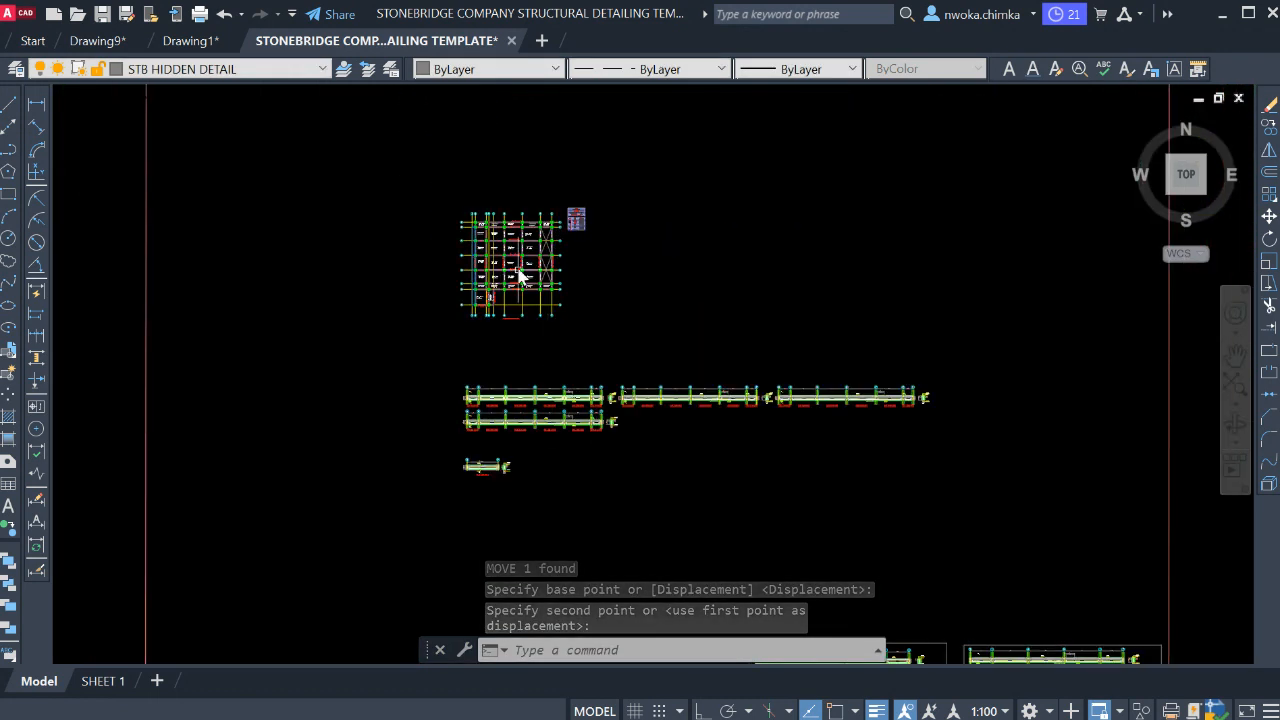
scroll(520, 277, "up", 5)
scroll(447, 424, "up", 10)
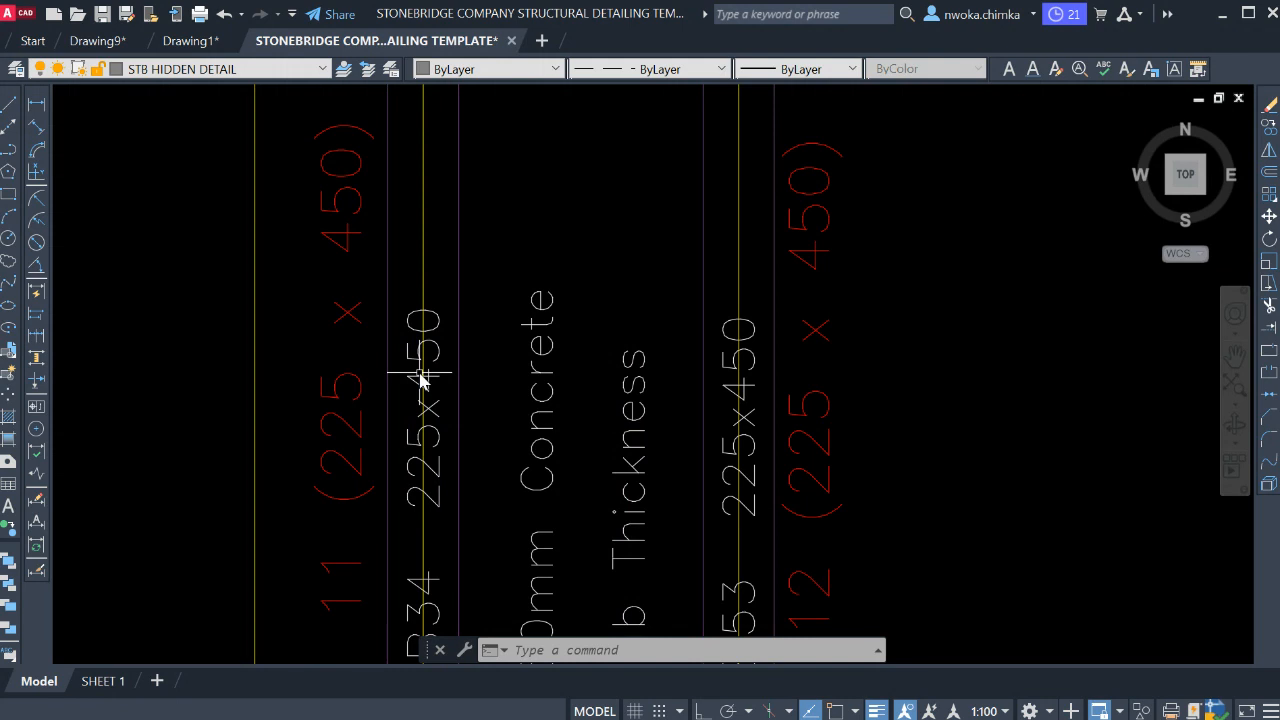
scroll(570, 245, "down", 2)
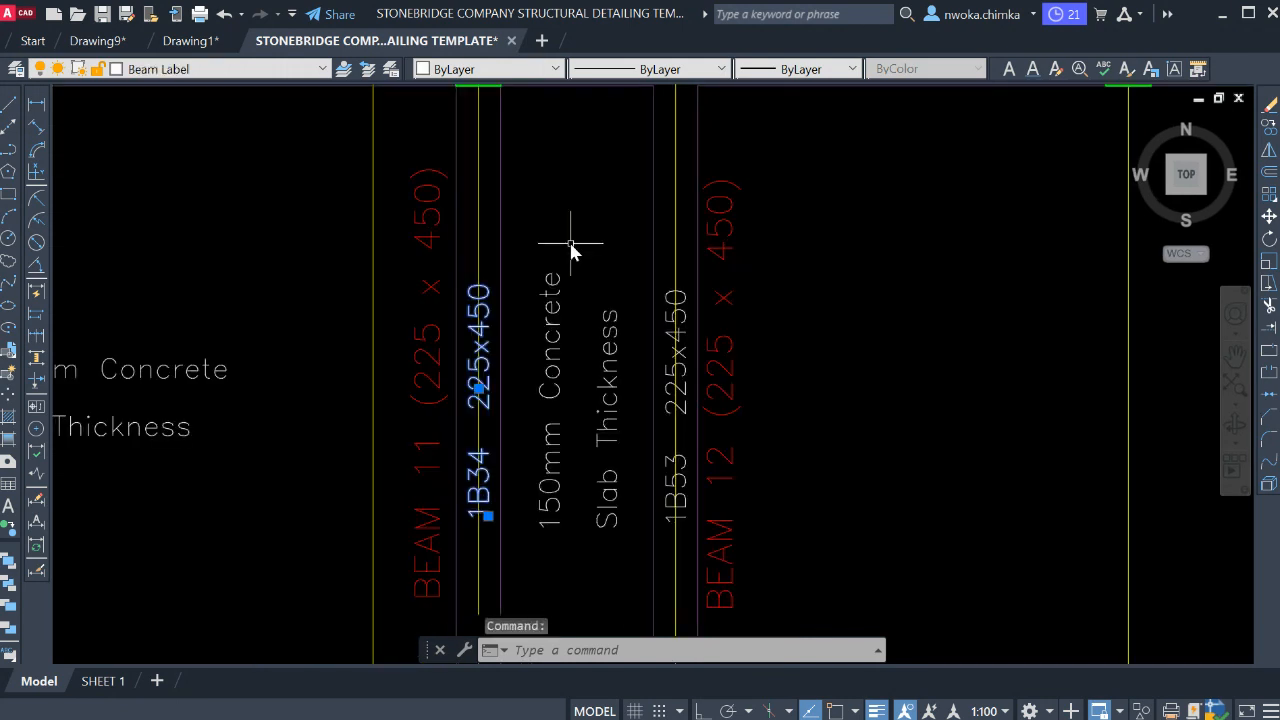
type("E")
key("Return")
- Examine the plan between gridlines A and B to match BEAM 12 with its individual beam label
scroll(557, 333, "down", 2)
scroll(551, 314, "down", 2)
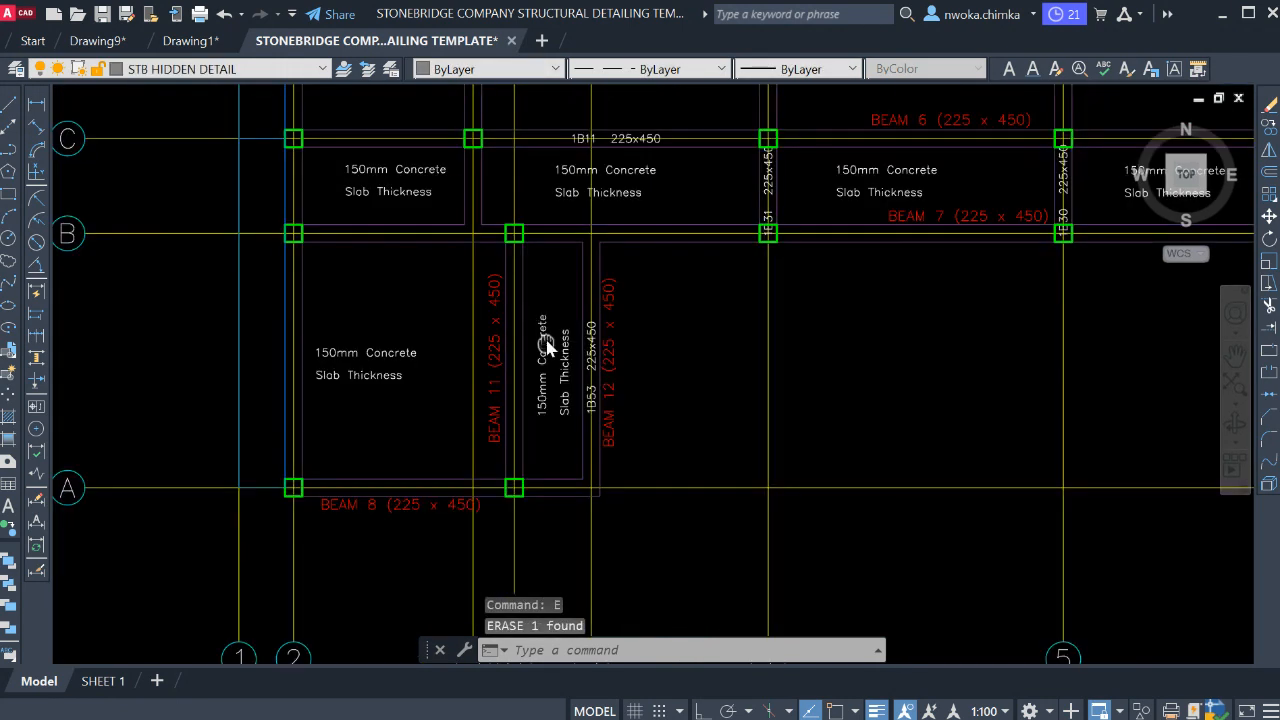
scroll(614, 391, "up", 5)
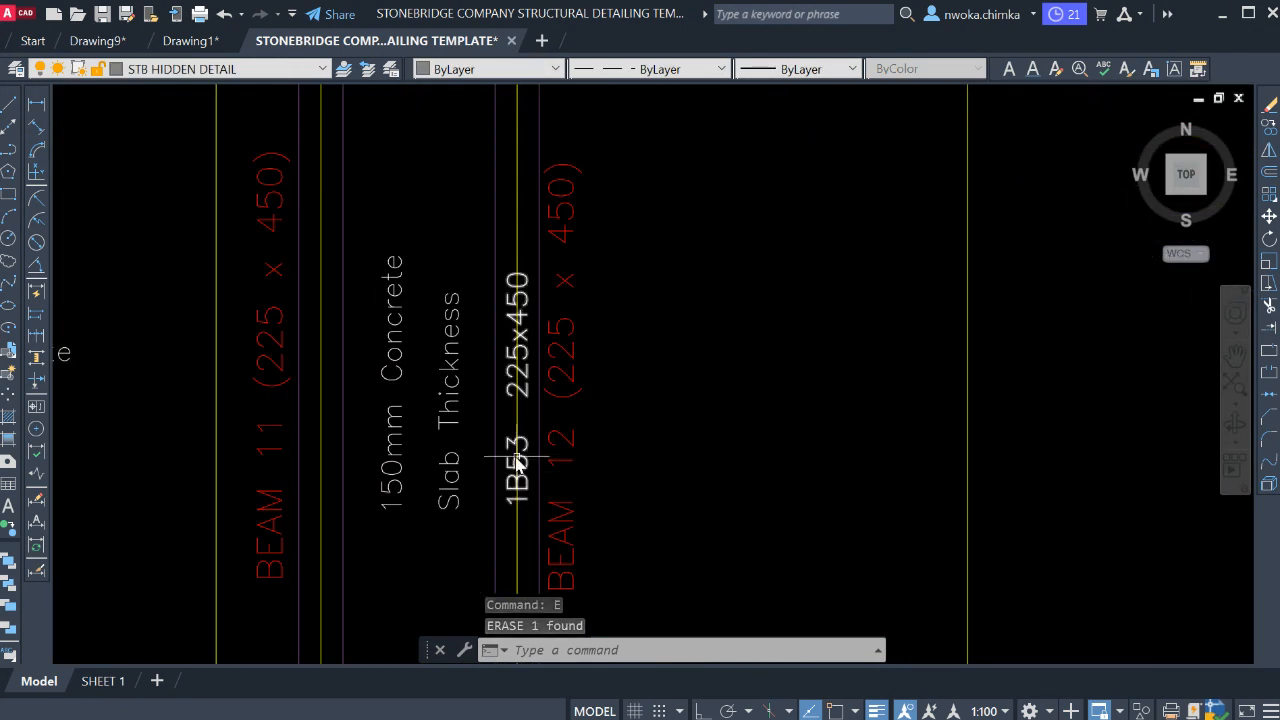
scroll(557, 333, "down", 2)
scroll(567, 410, "up", 4)
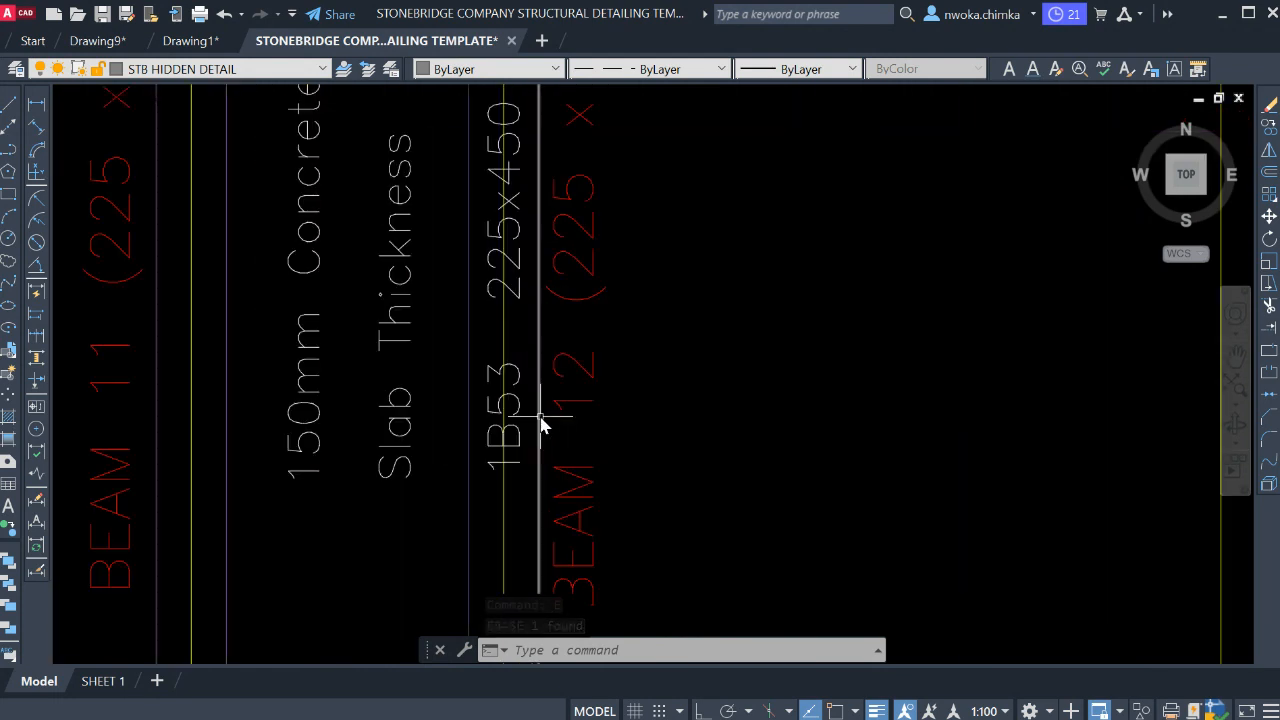
scroll(546, 340, "down", 4)
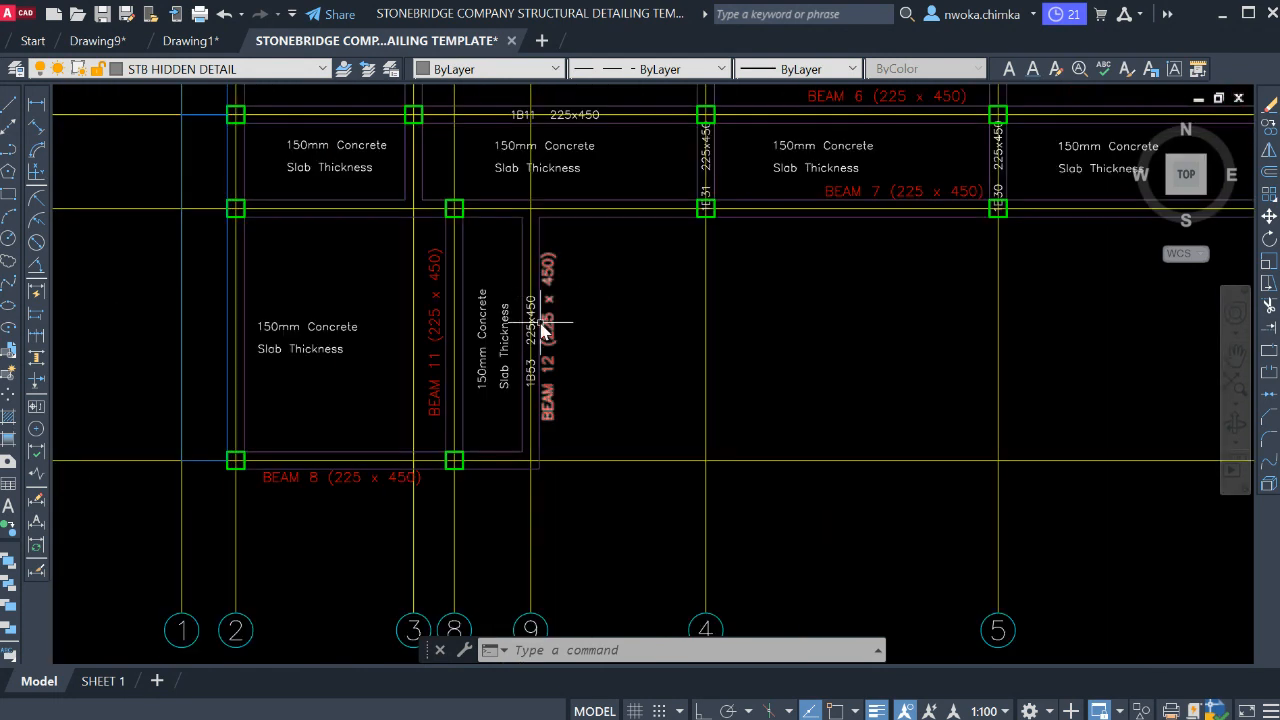
scroll(543, 300, "up", 5)
scroll(570, 286, "down", 9)
scroll(740, 374, "down", 2)
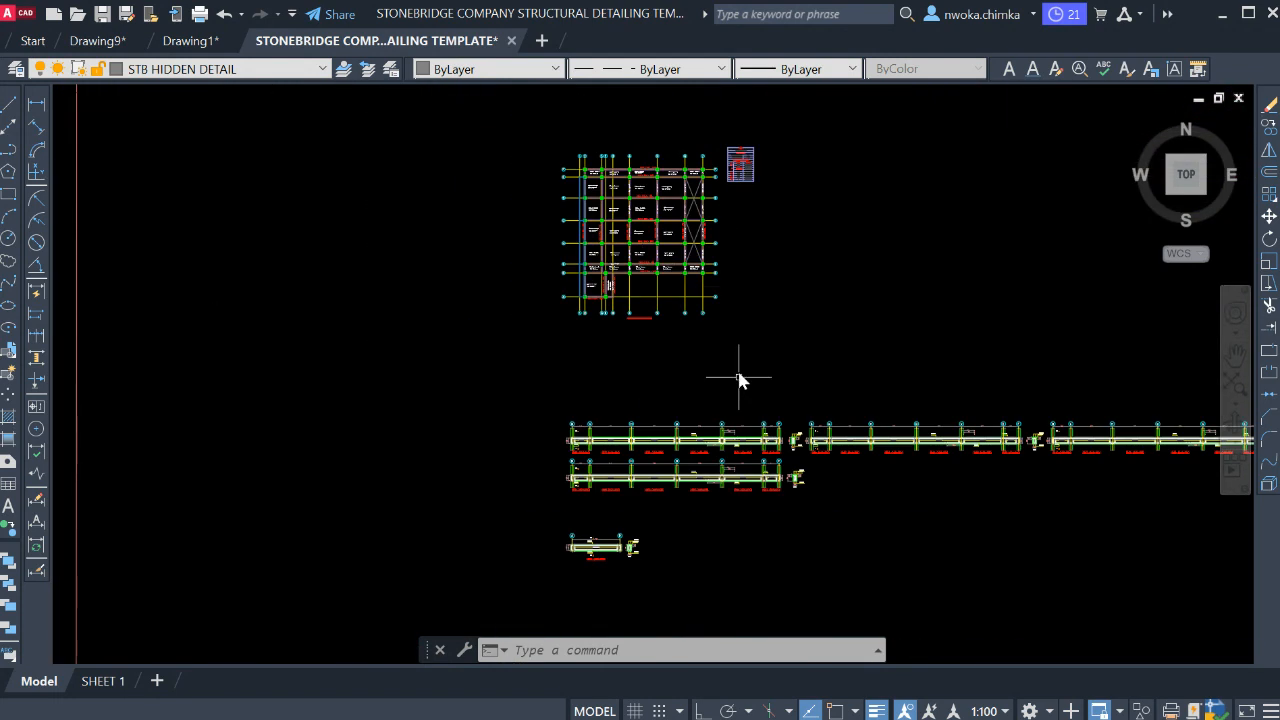
- Erase the two 370 dimensions at the grid A end of the 1B53 beam detail and its 1B53 (225x450) title
scroll(640, 389, "up", 8)
middle_click_drag(557, 423, 562, 399)
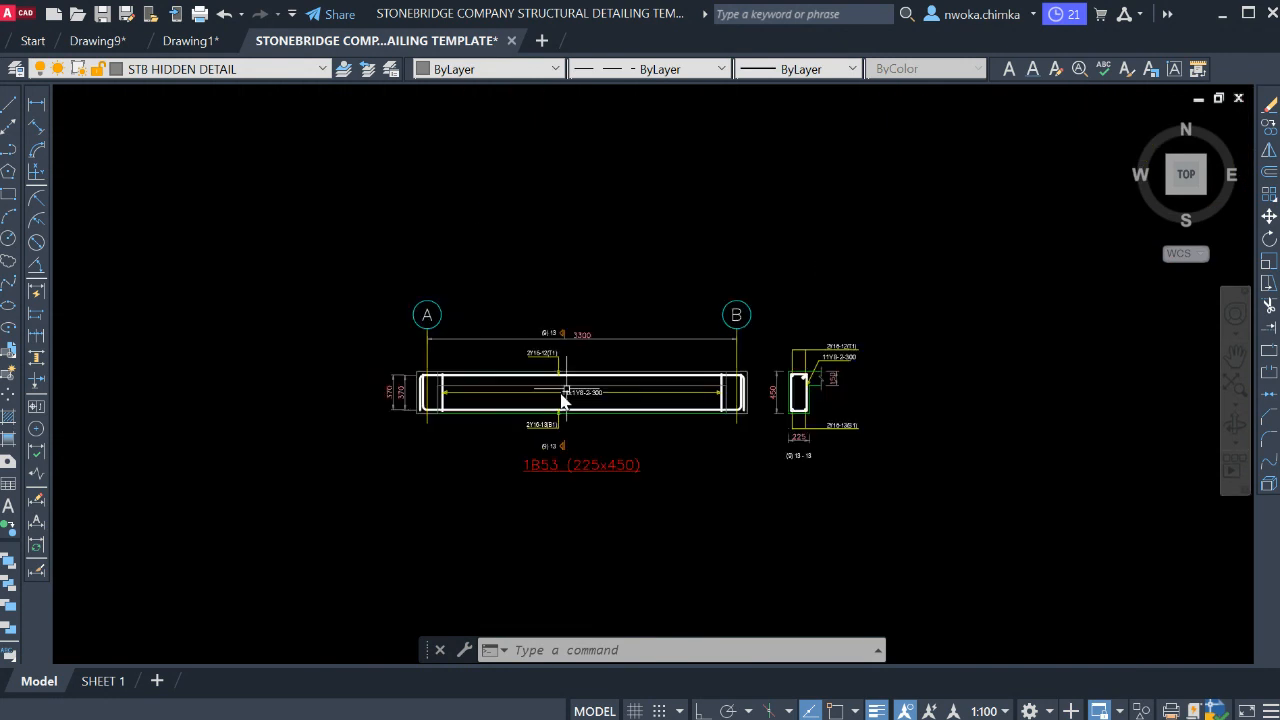
scroll(396, 376, "up", 4)
left_click_drag(425, 372, 352, 464)
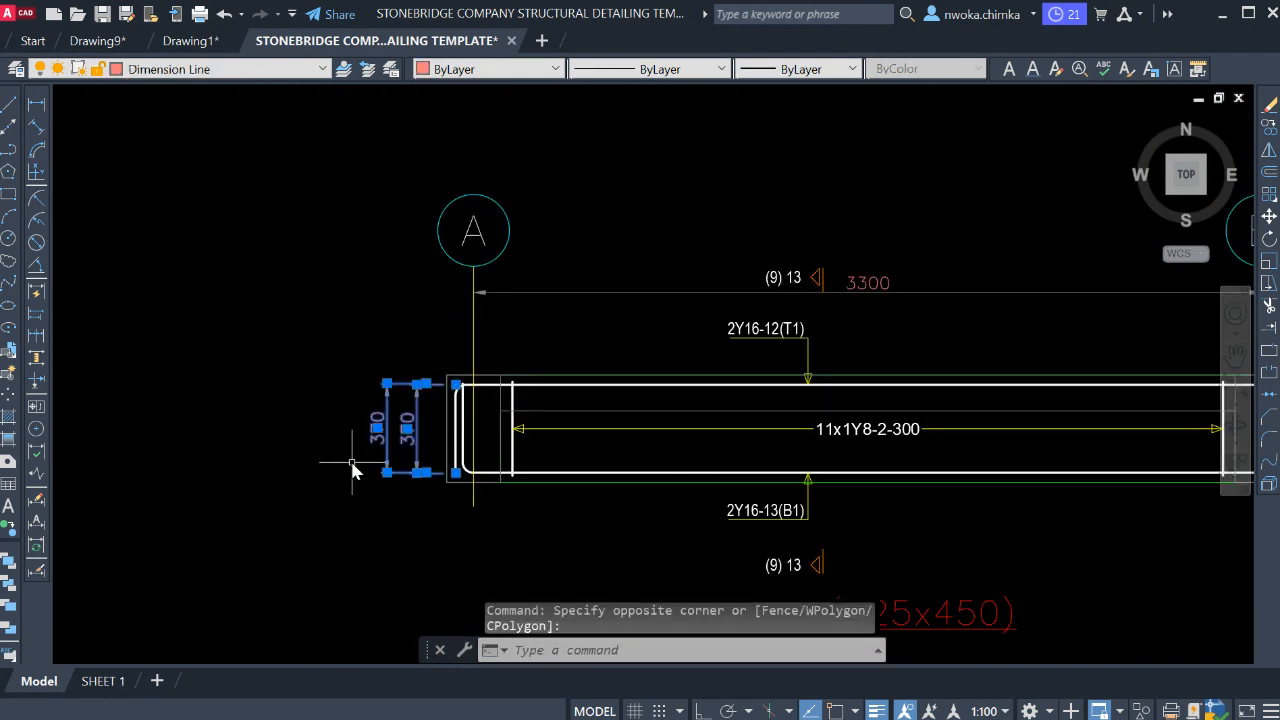
scroll(347, 453, "down", 5)
type("e")
key("Return")
scroll(535, 430, "up", 2)
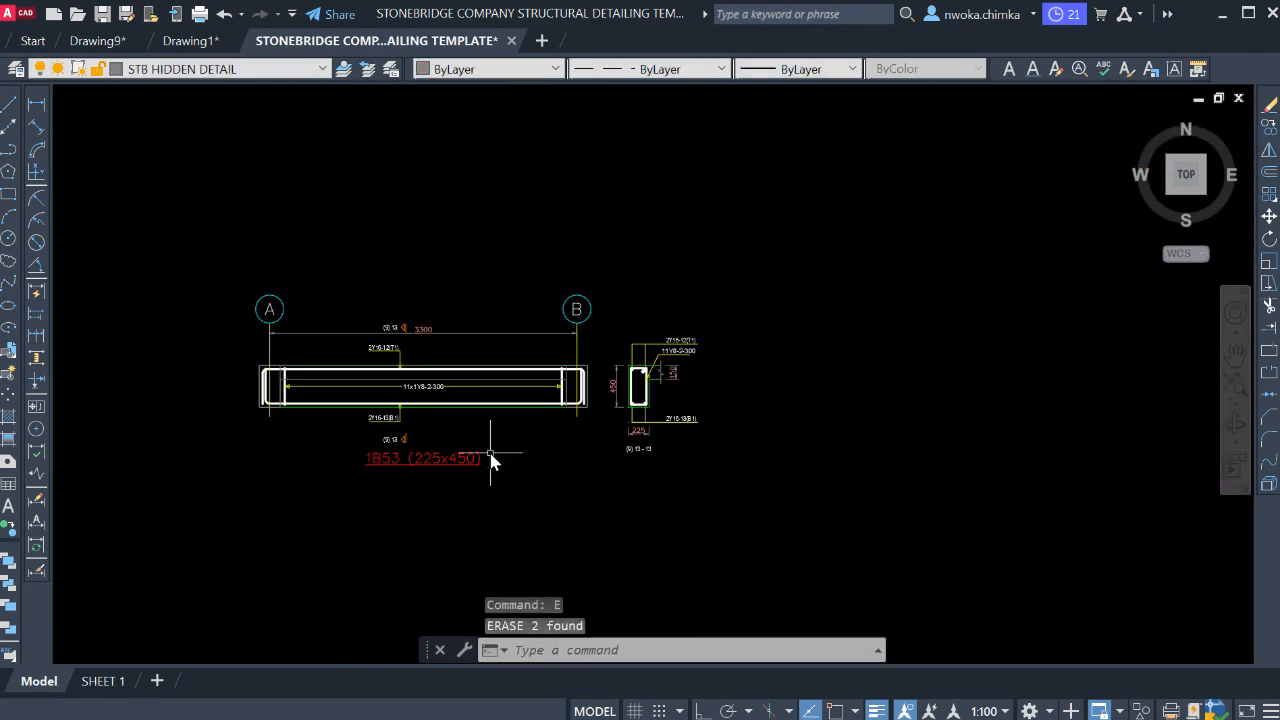
- Move the untitled A–B beam detail with its 13 - 13 cross-section into the new frame, beside the BEAM 11 detail
left_click(823, 233)
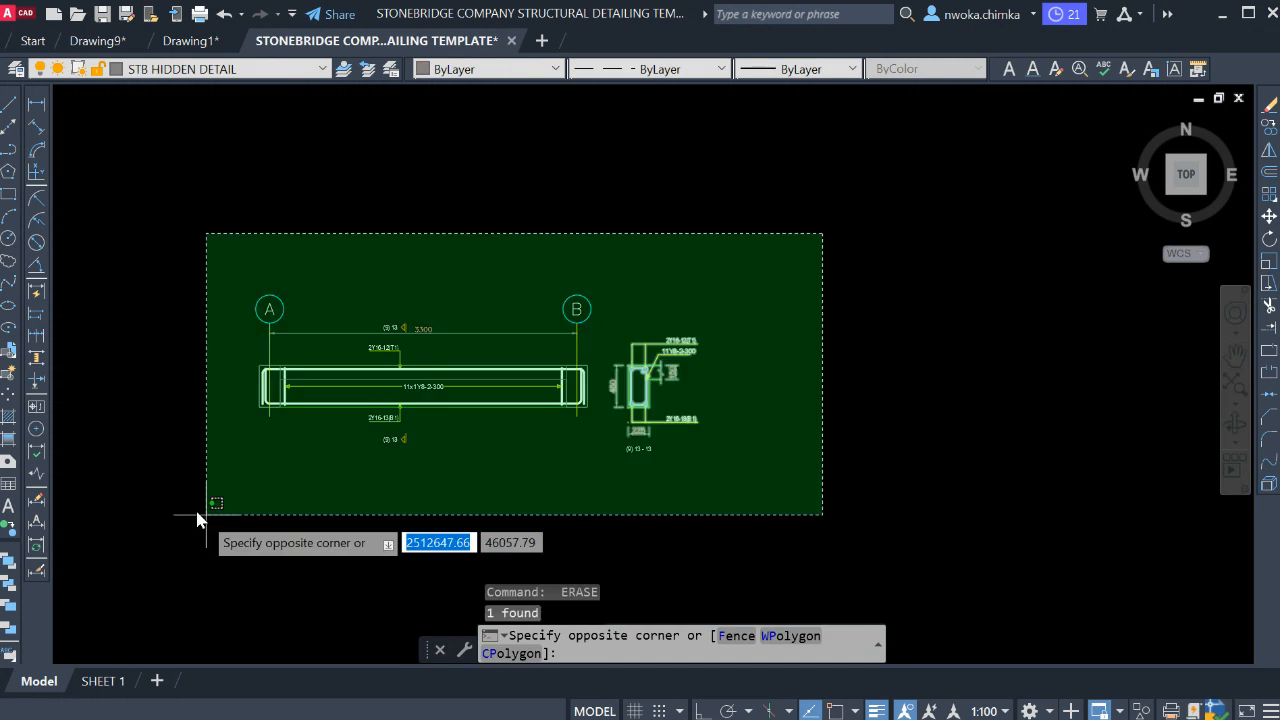
left_click(162, 497)
type("m")
key("Return")
left_click(348, 424)
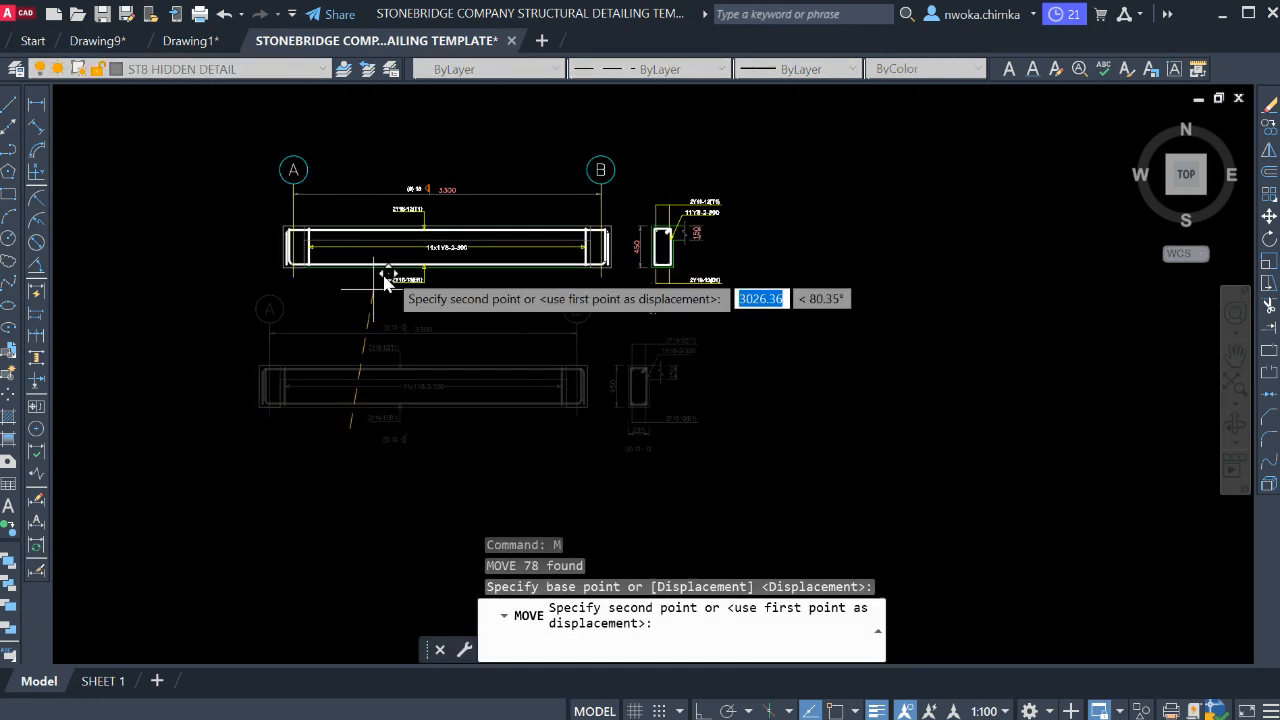
scroll(451, 251, "down", 4)
middle_click_drag(704, 419, 624, 316)
scroll(661, 501, "up", 6)
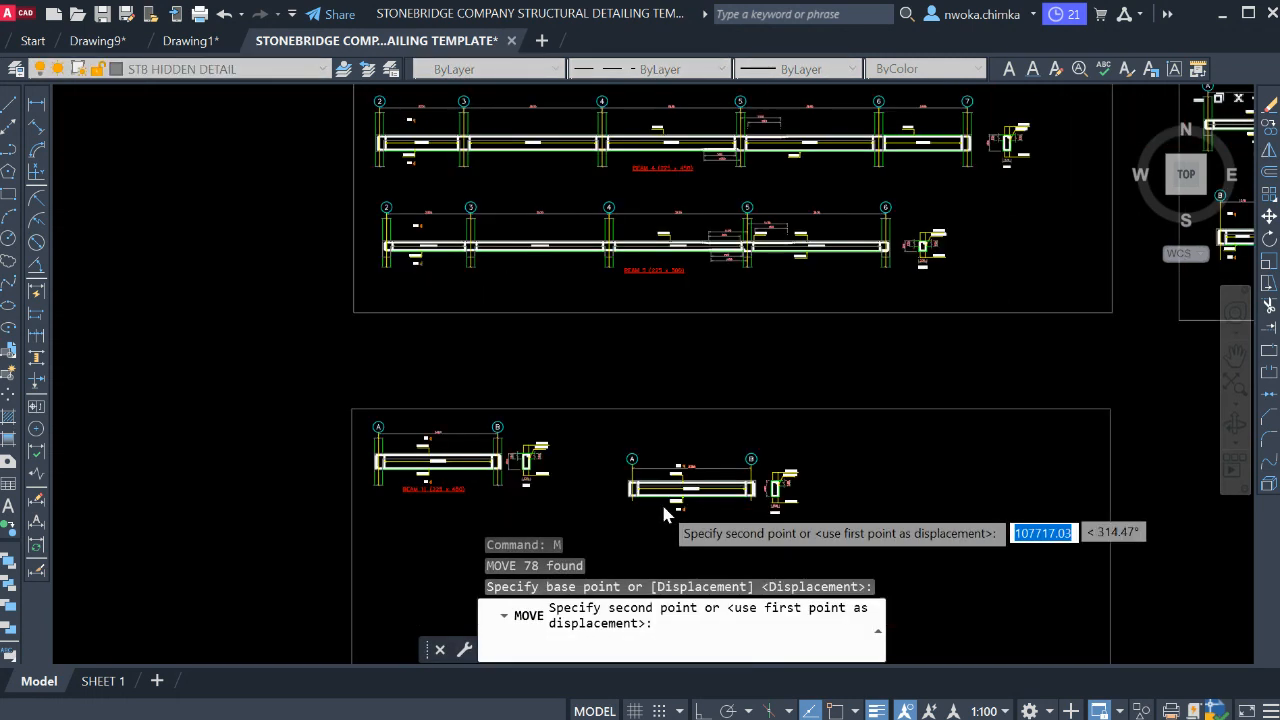
left_click(592, 482)
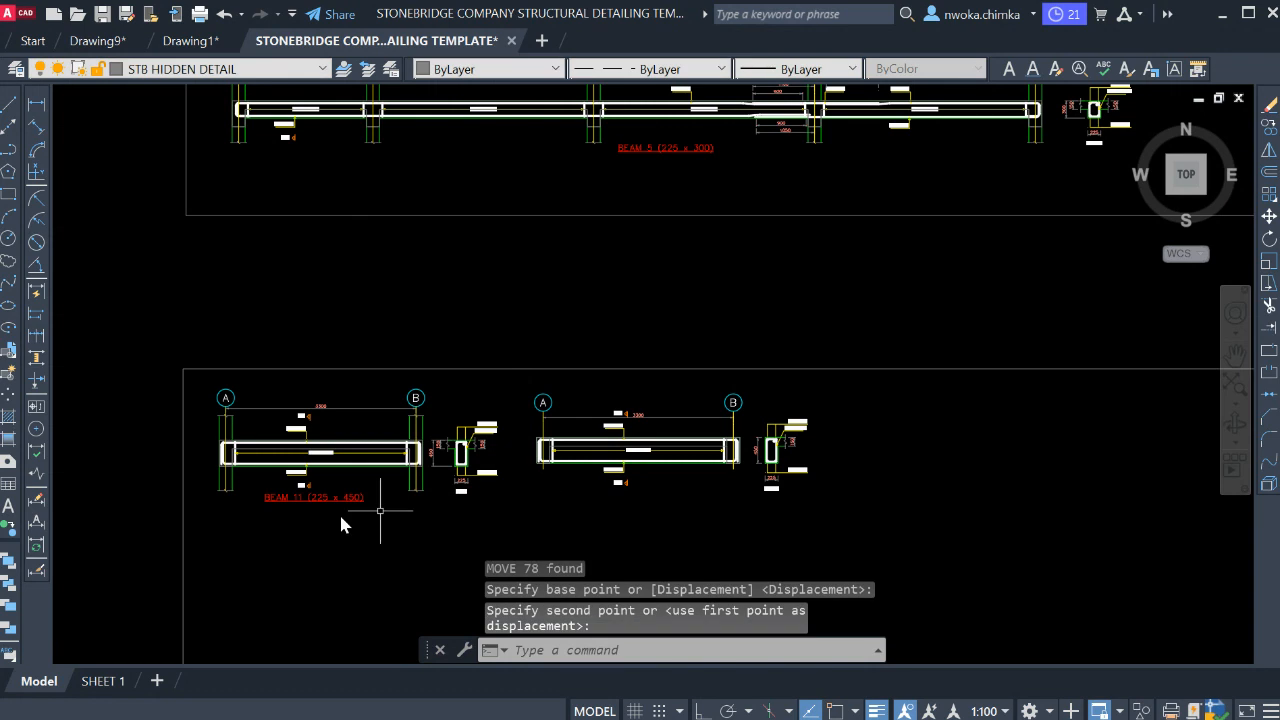
- Copy the BEAM 11 (225 x 450) title beneath the neighbouring A–B beam detail in the same frame
left_click(309, 506)
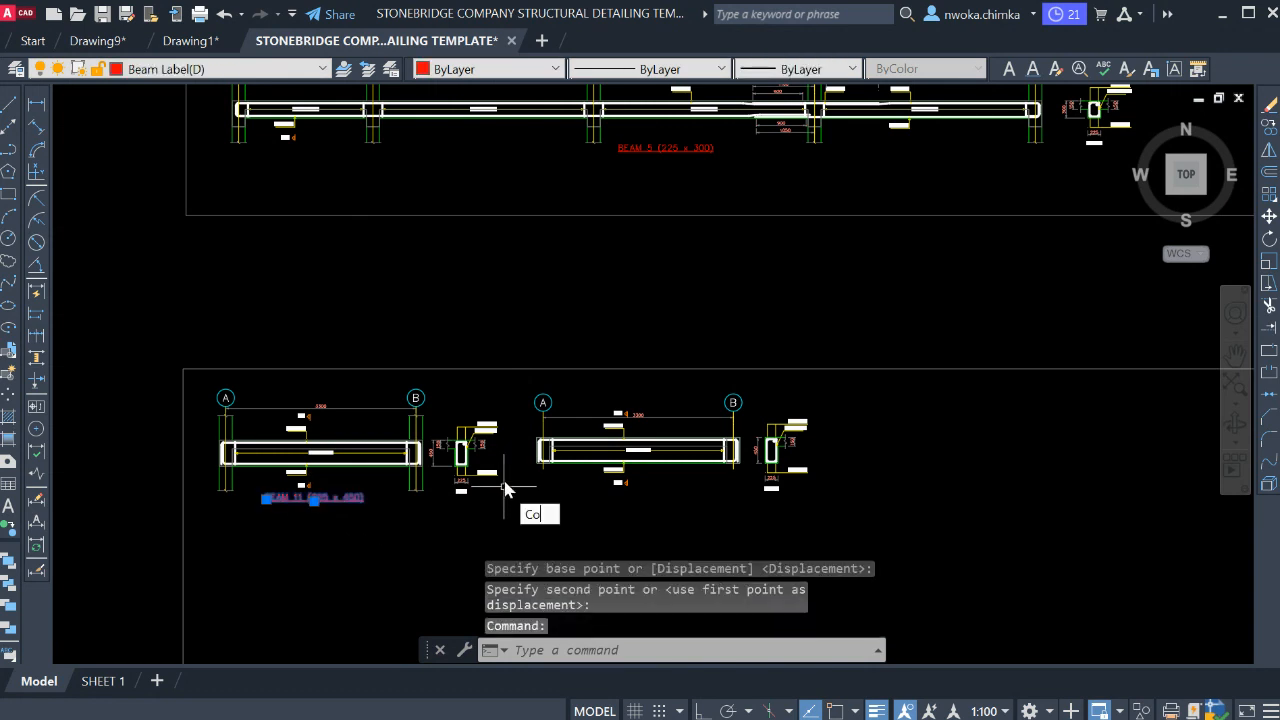
key("space")
left_click(388, 493)
scroll(670, 489, "up", 4)
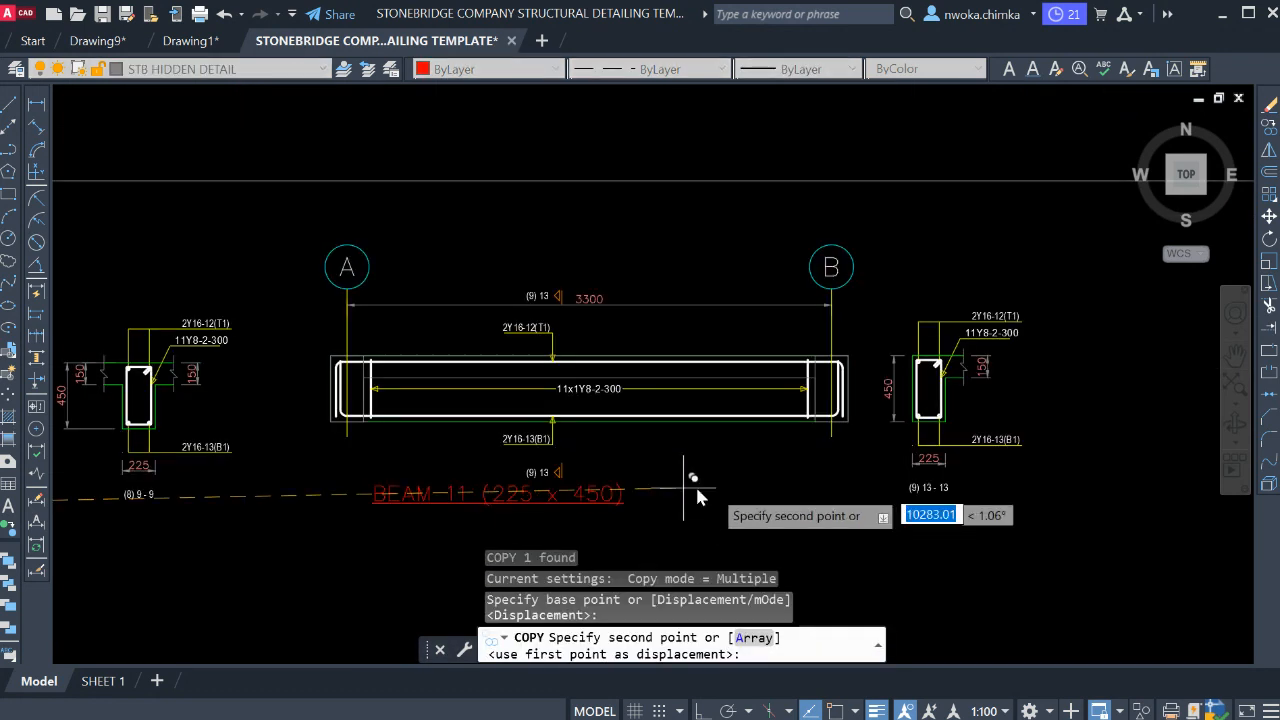
left_click(755, 486)
key("Escape")
- Change the copied title beneath the second A–B beam detail to BEAM 12 (225 x 450)
scroll(550, 507, "up", 2)
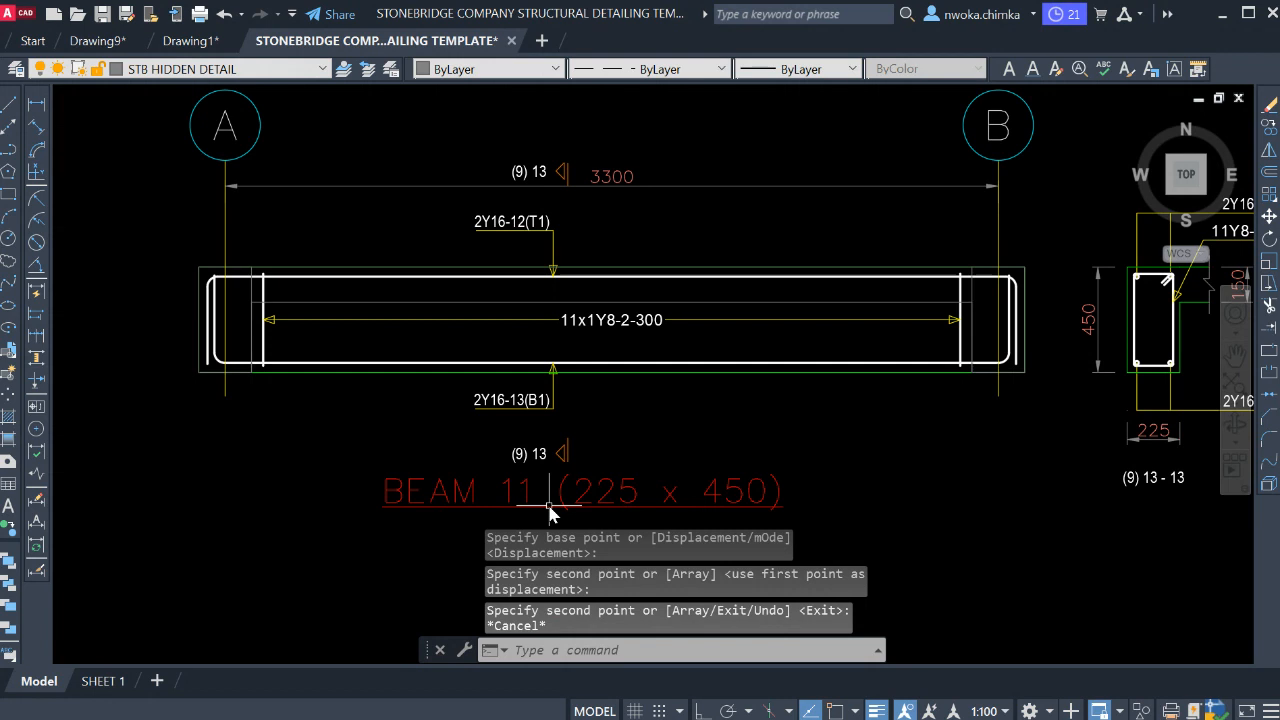
left_click(527, 503)
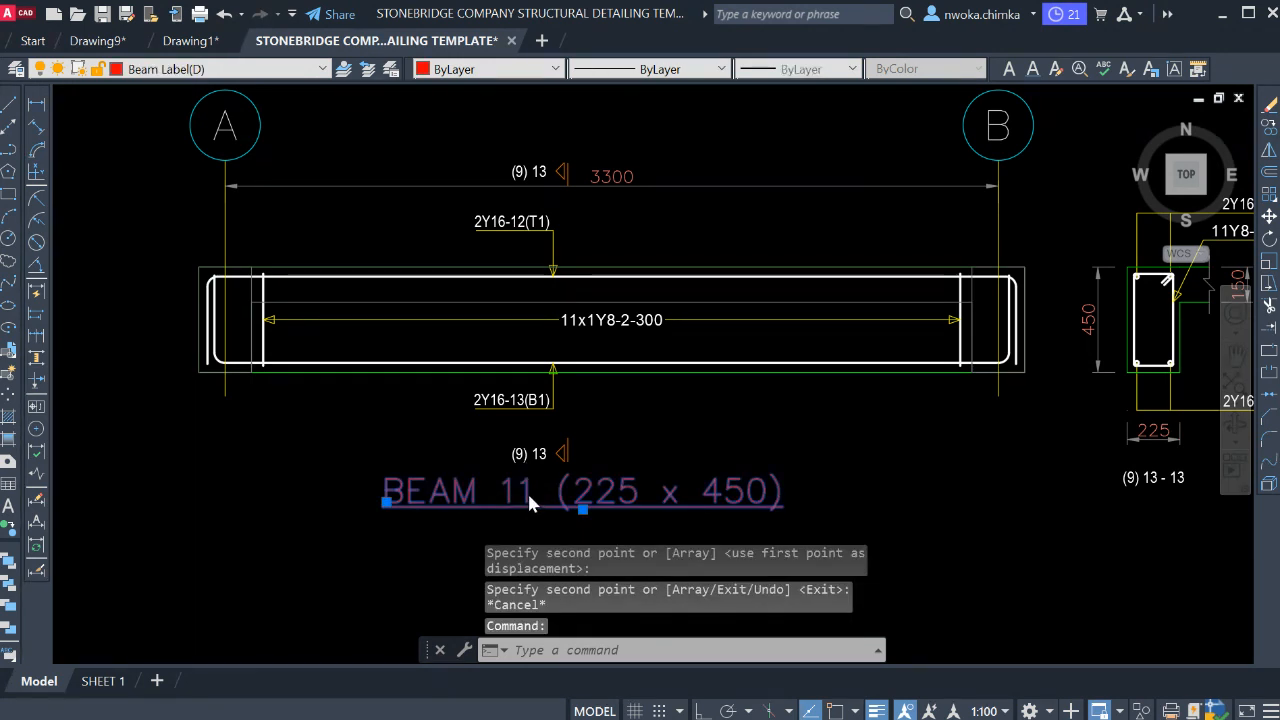
double_click(529, 497)
left_click(530, 496)
left_click_drag(533, 498, 521, 506)
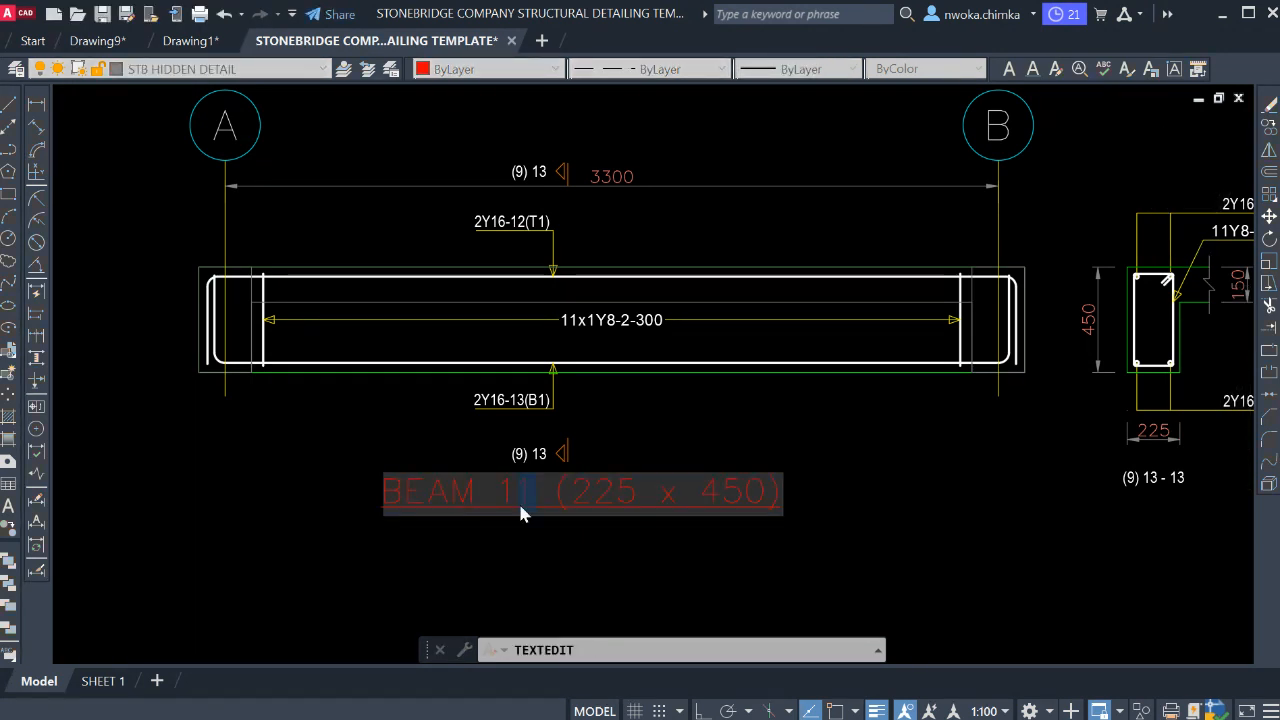
type("12")
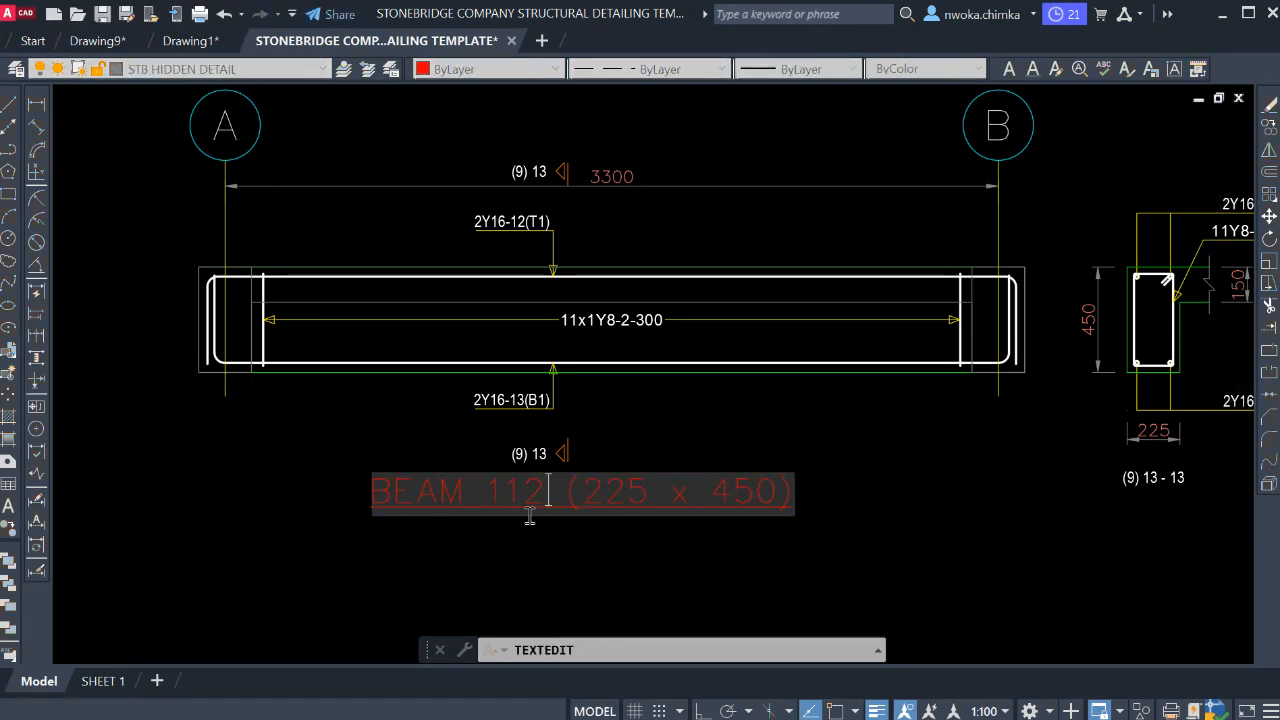
left_click(663, 431)
key("Escape")
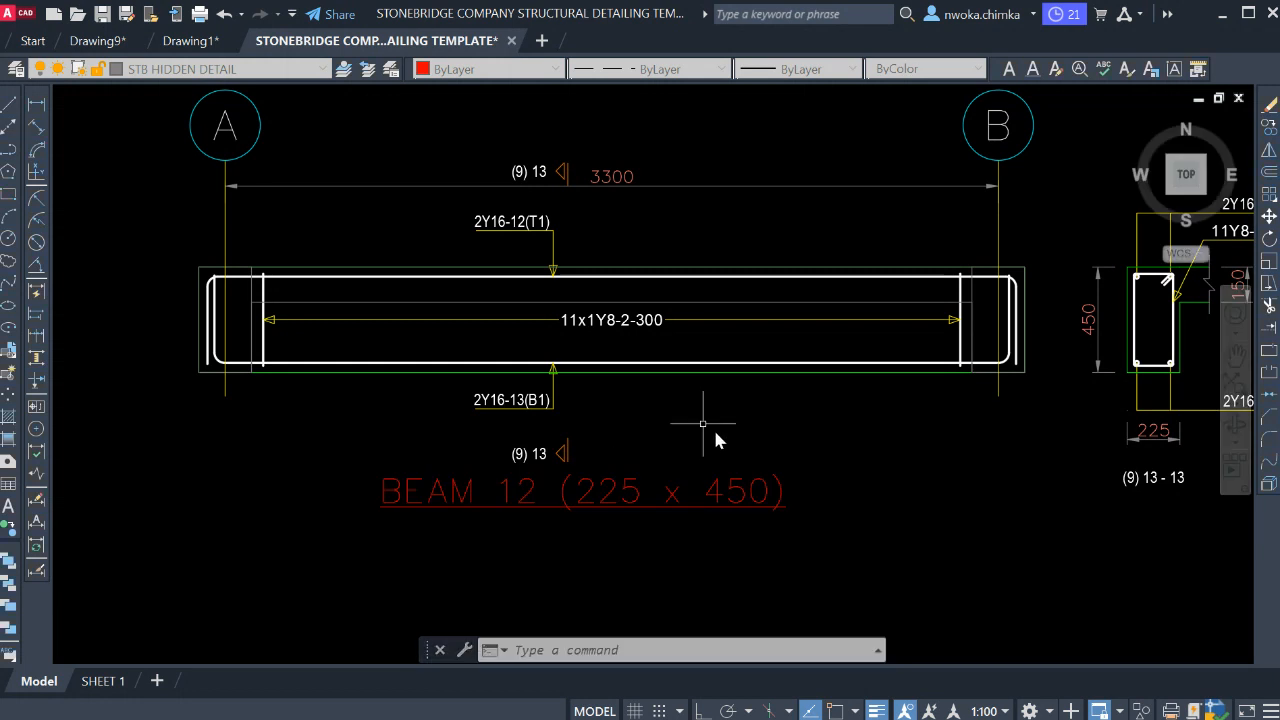
scroll(713, 430, "down", 3)
scroll(713, 470, "down", 8)
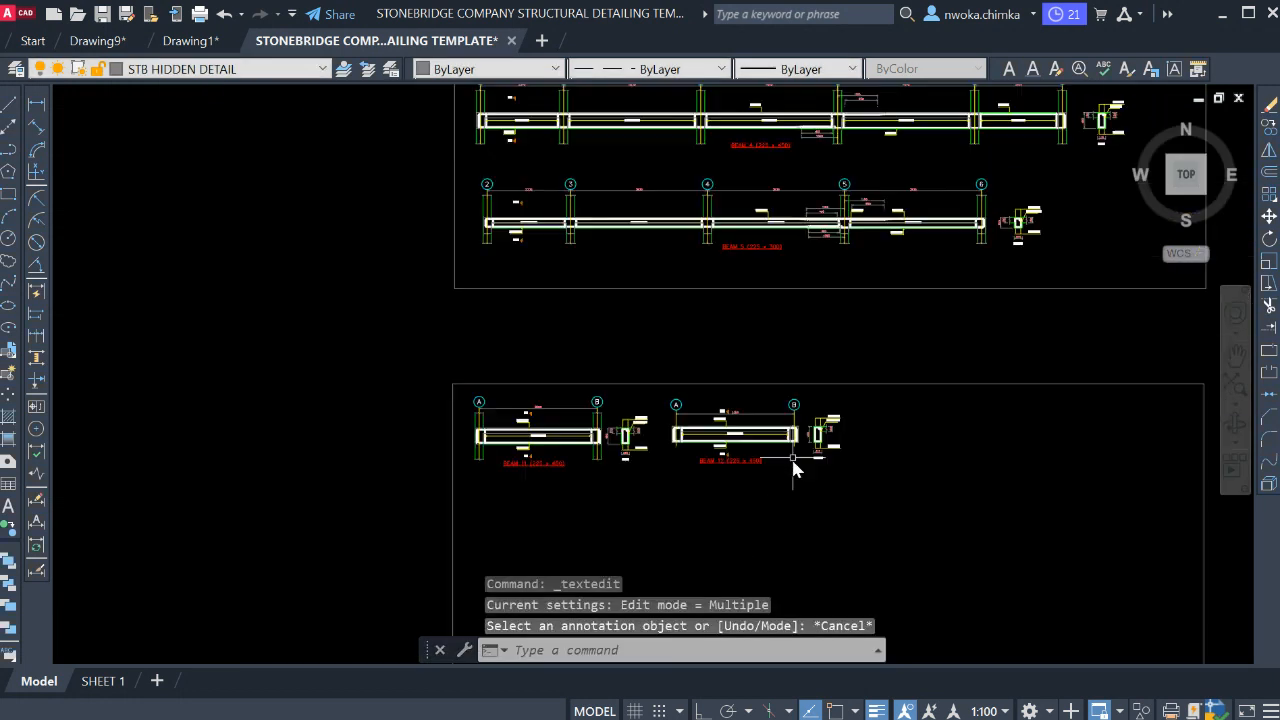
- Erase the 1B53 225x450 label beside BEAM 12 (225 x 450) on the floor plan
scroll(590, 385, "down", 3)
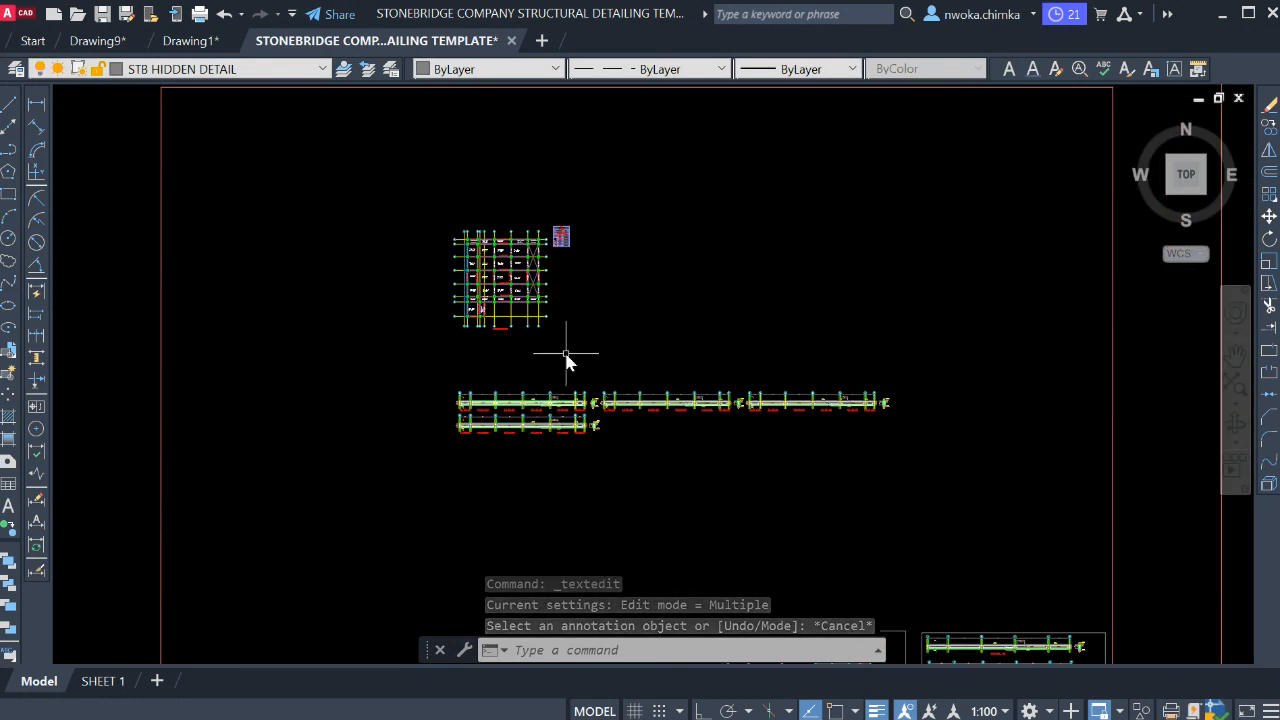
scroll(489, 263, "up", 8)
scroll(463, 400, "up", 6)
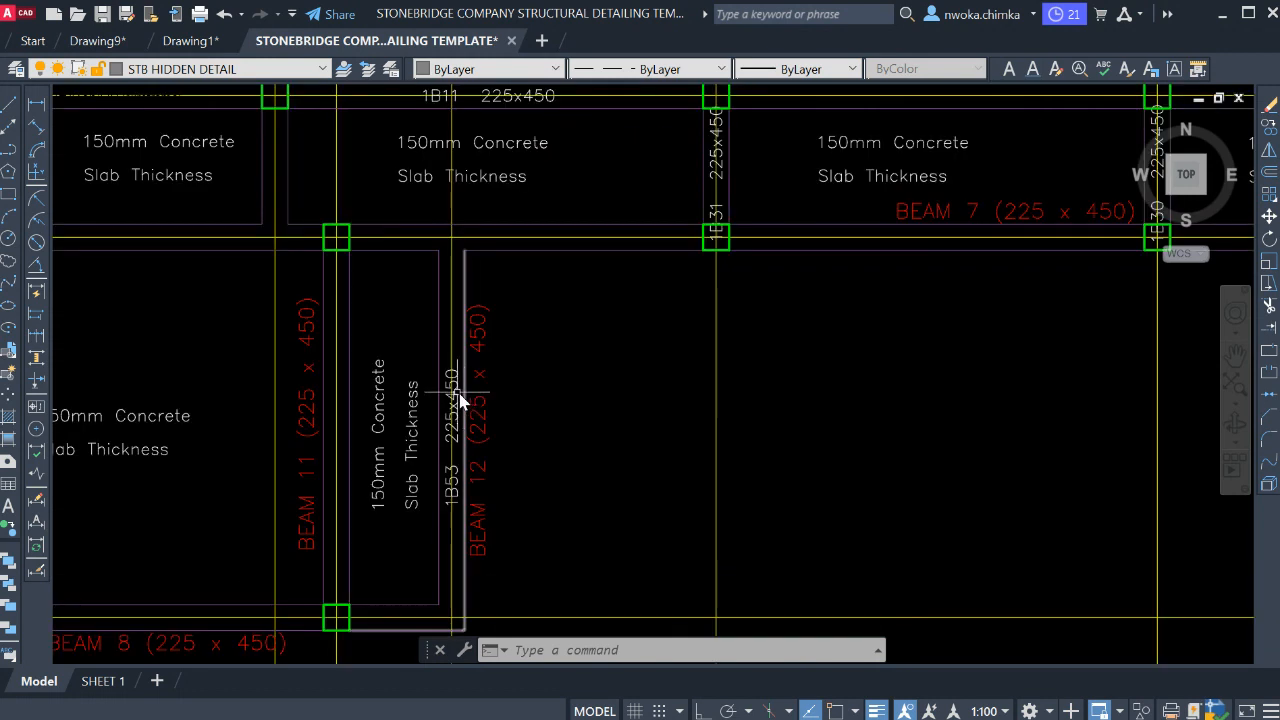
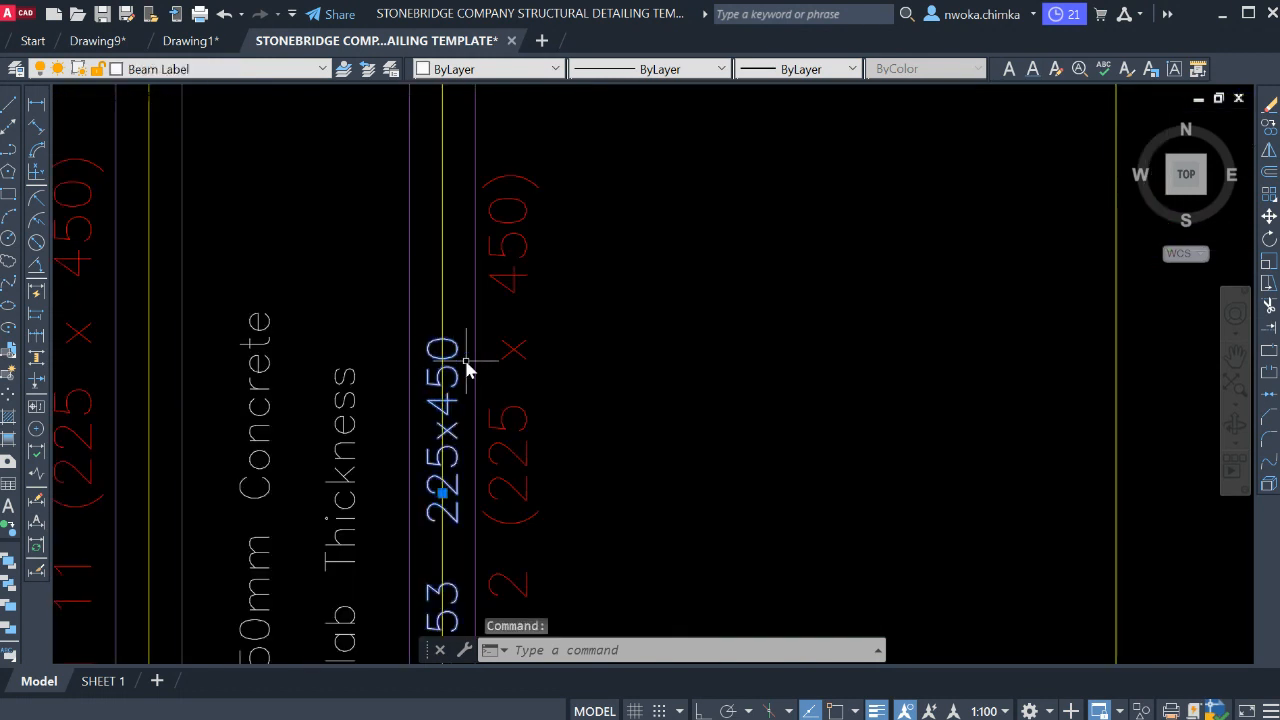
scroll(590, 343, "down", 8)
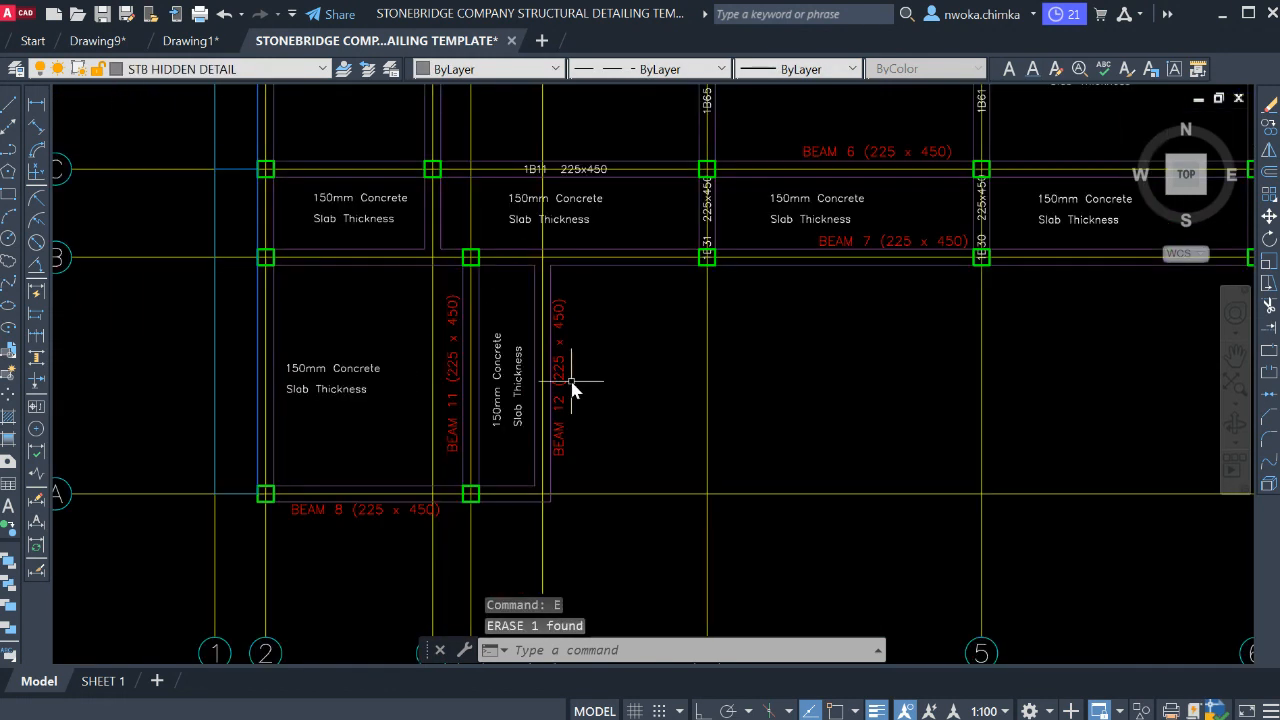
- Examine the individual beam labels along grid line 4 on the floor plan, from grid B to grid F, alongside BEAM 13
scroll(600, 320, "up", 5)
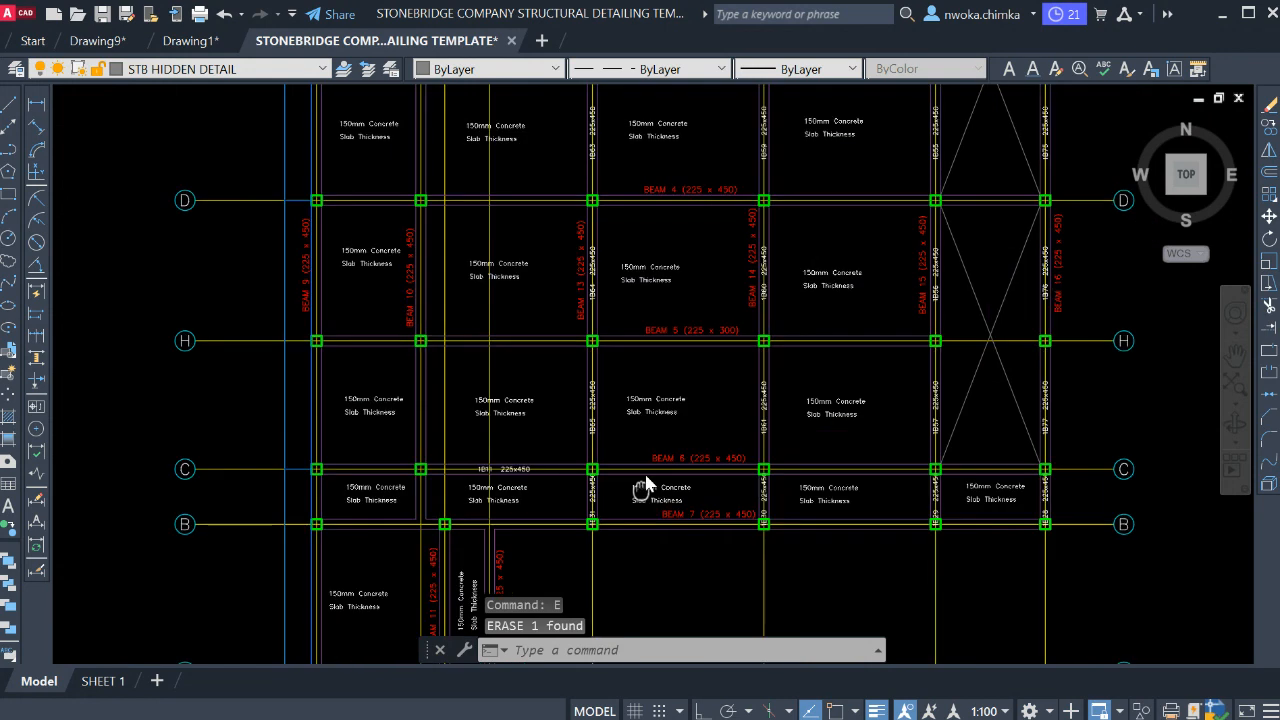
scroll(615, 311, "down", 2)
middle_click_drag(625, 328, 613, 381)
scroll(604, 357, "up", 4)
scroll(599, 320, "down", 4)
scroll(598, 494, "up", 6)
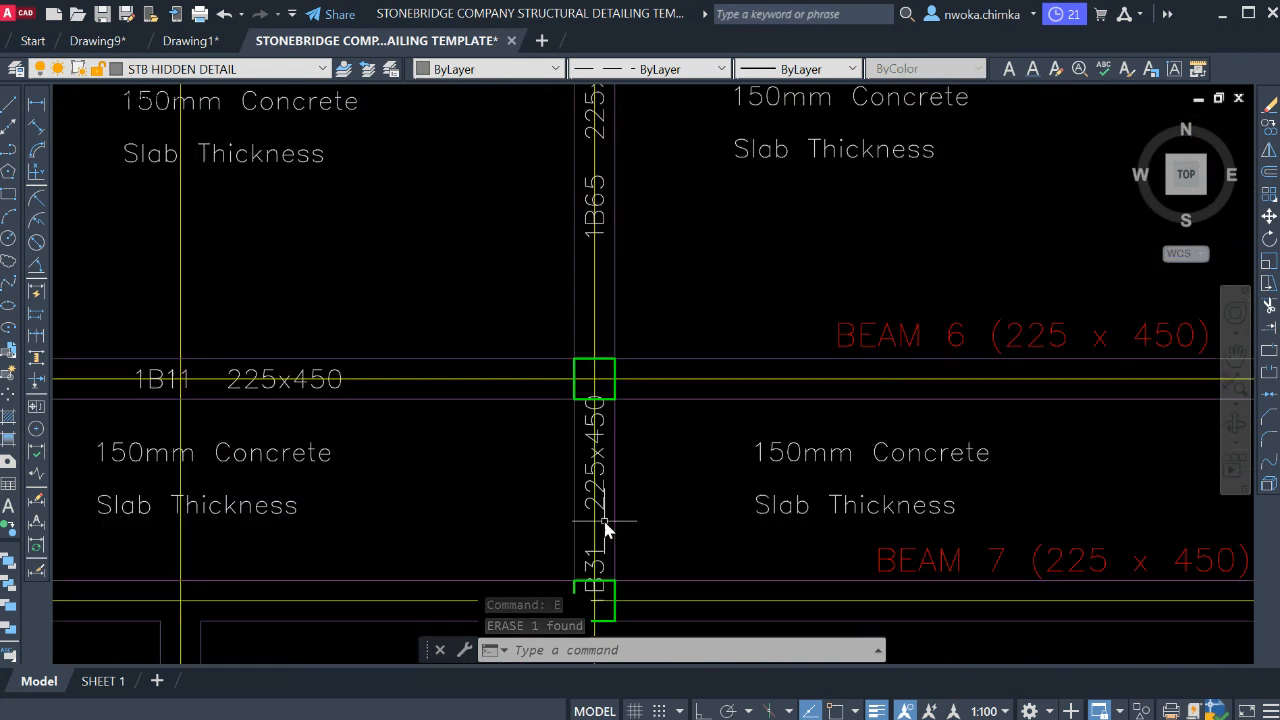
middle_click_drag(590, 477, 587, 394)
scroll(604, 485, "up", 4)
scroll(600, 500, "down", 6)
scroll(655, 377, "down", 4)
mouse_move(654, 254)
middle_mouse_down()
mouse_move(651, 497)
mouse_move(638, 505)
middle_mouse_up()
middle_click_drag(602, 244, 604, 387)
scroll(613, 238, "up", 8)
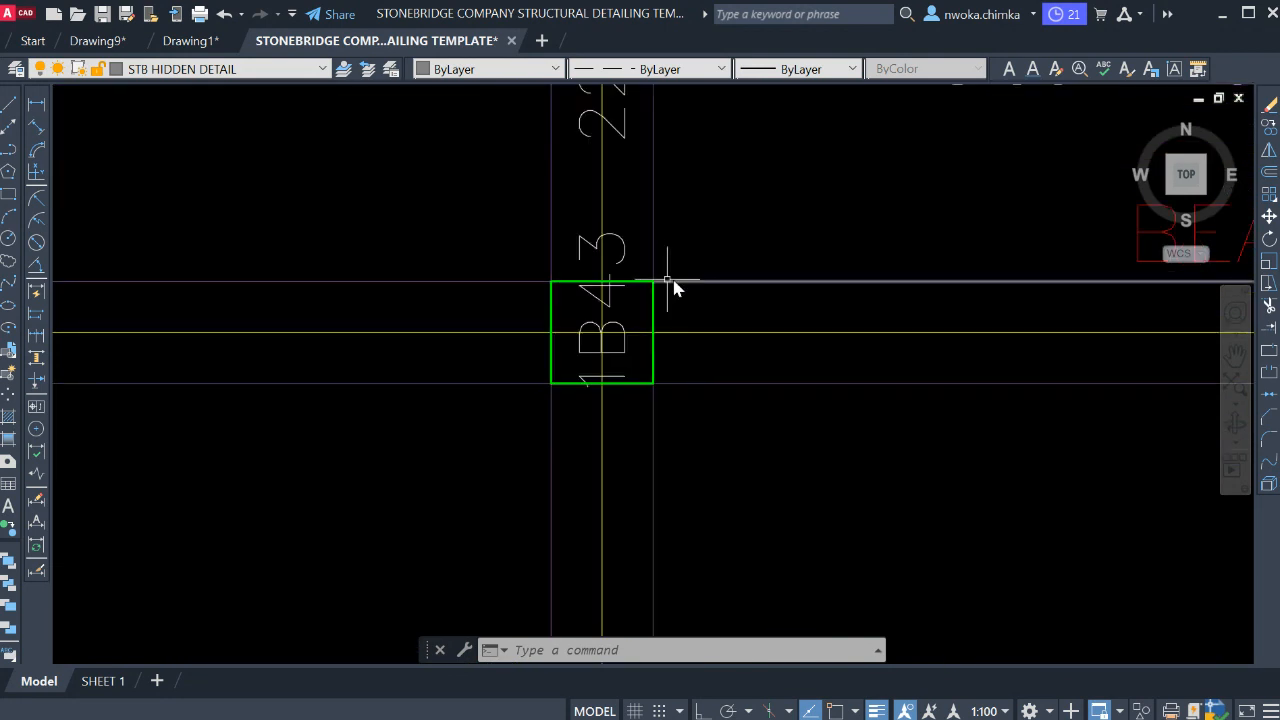
scroll(665, 275, "down", 10)
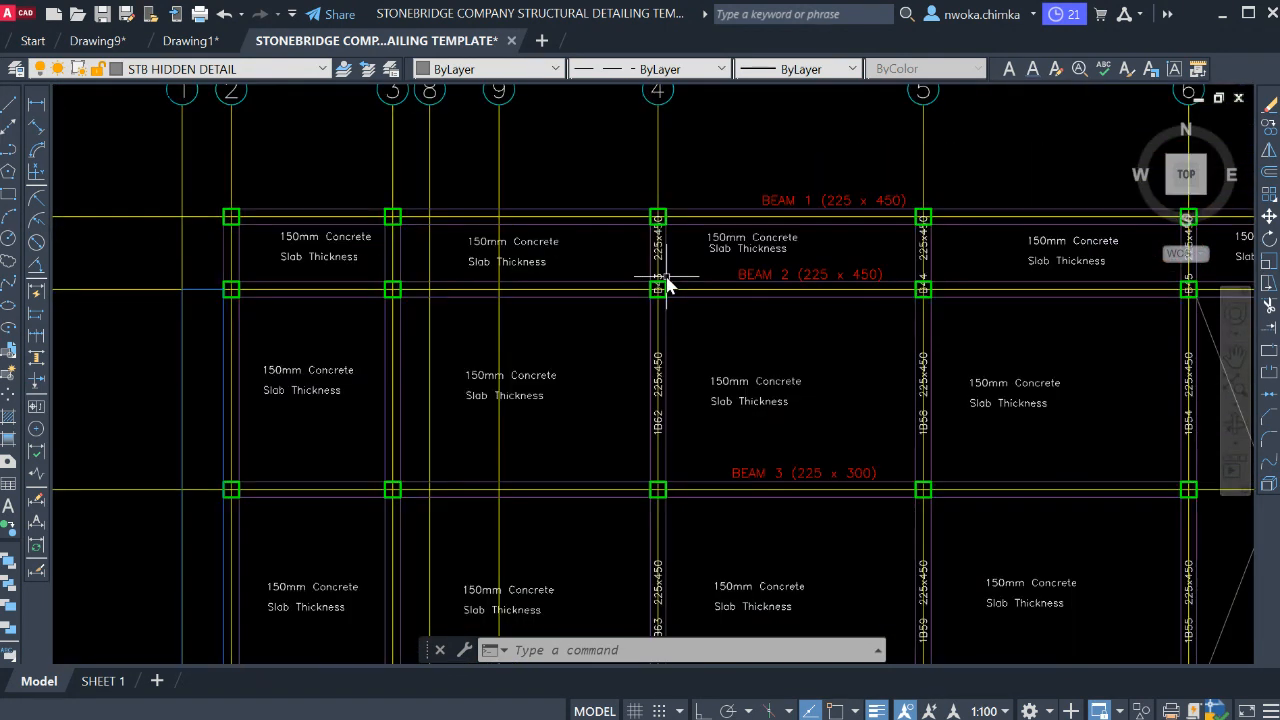
scroll(663, 400, "up", 9)
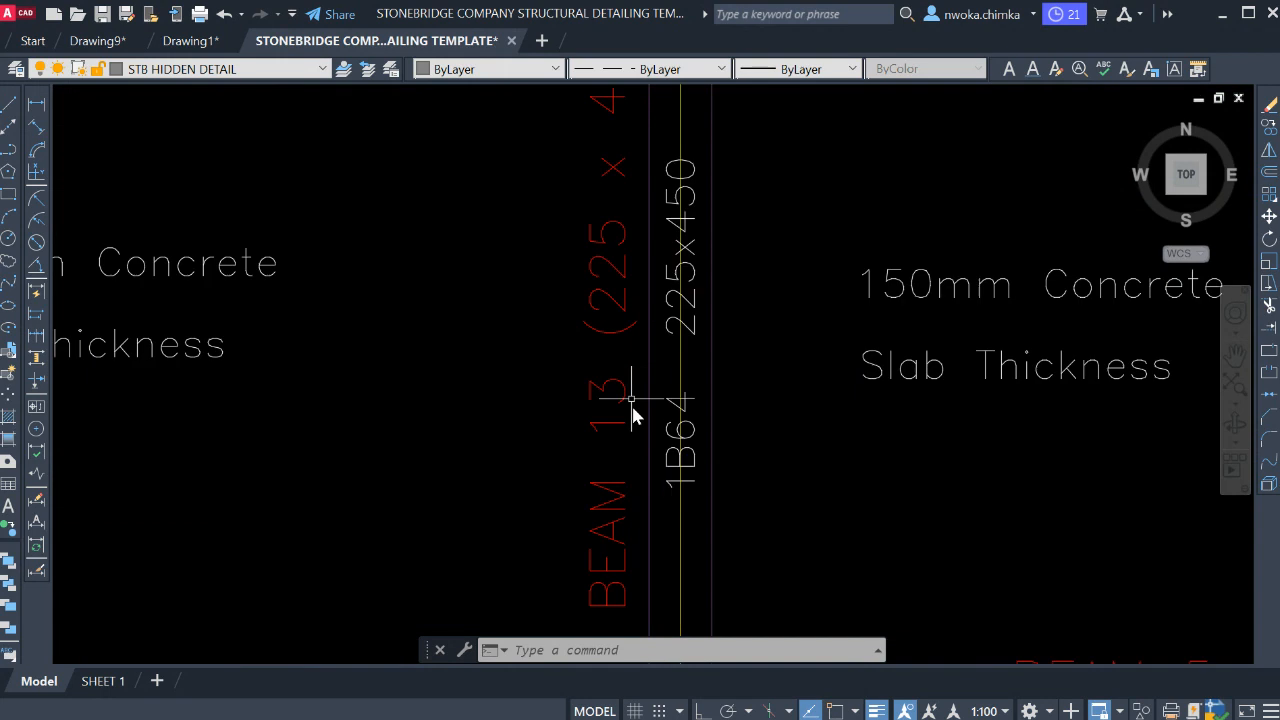
scroll(614, 252, "down", 9)
scroll(620, 340, "down", 1)
scroll(614, 294, "up", 7)
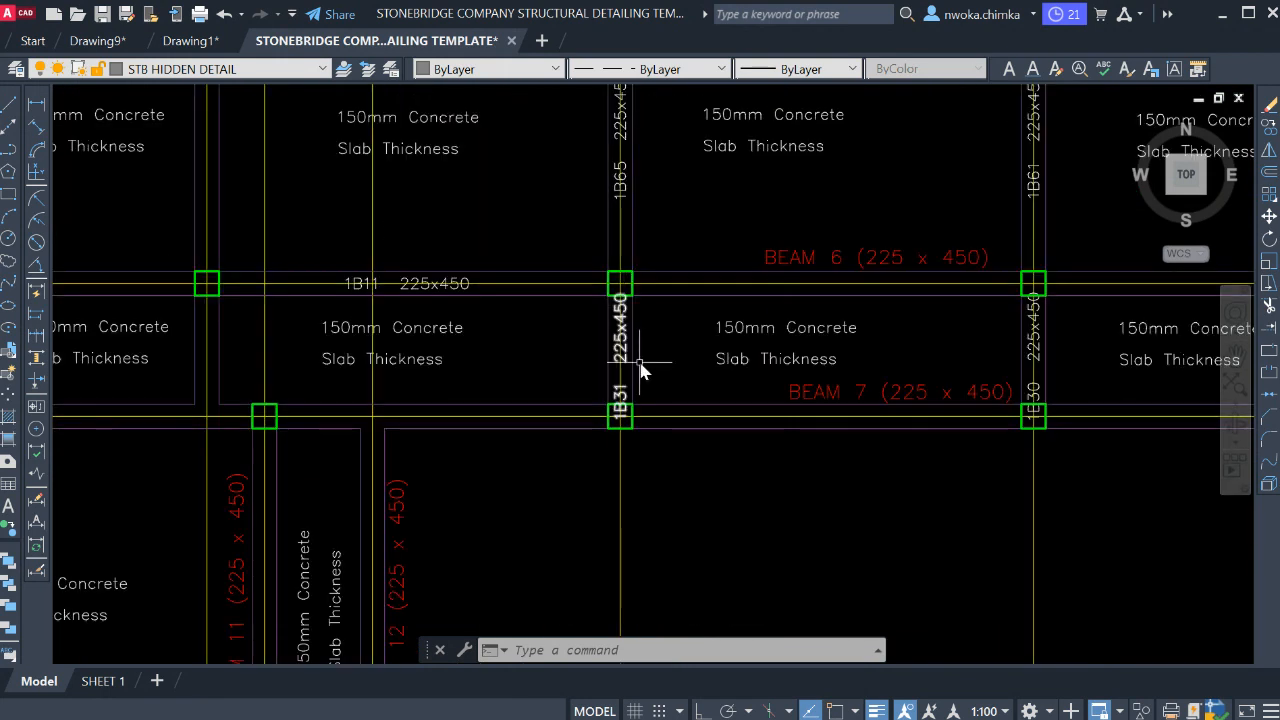
scroll(596, 300, "down", 5)
- Move the B–F beam detail starting with 1B31, together with its 7 - 7 cross-section, into the third frame beneath BEAM 11 and BEAM 12
middle_click_drag(616, 428, 594, 217)
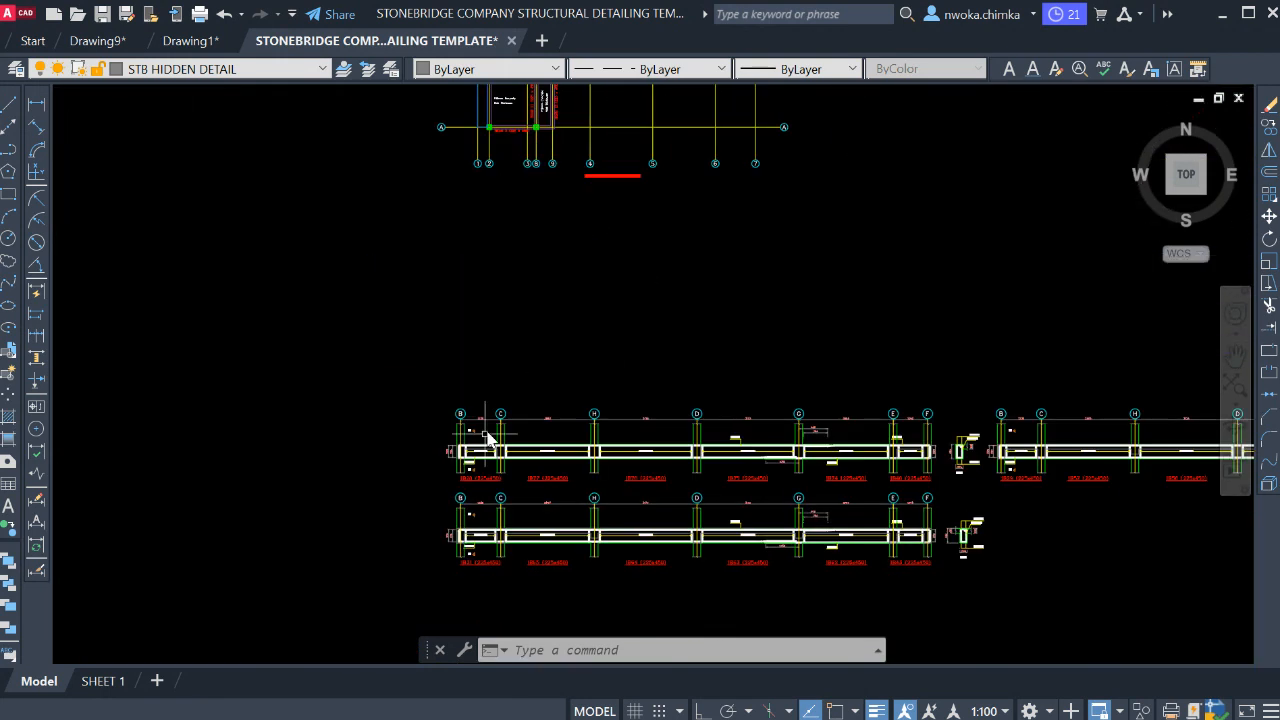
scroll(487, 438, "up", 8)
scroll(483, 455, "down", 6)
scroll(479, 470, "up", 4)
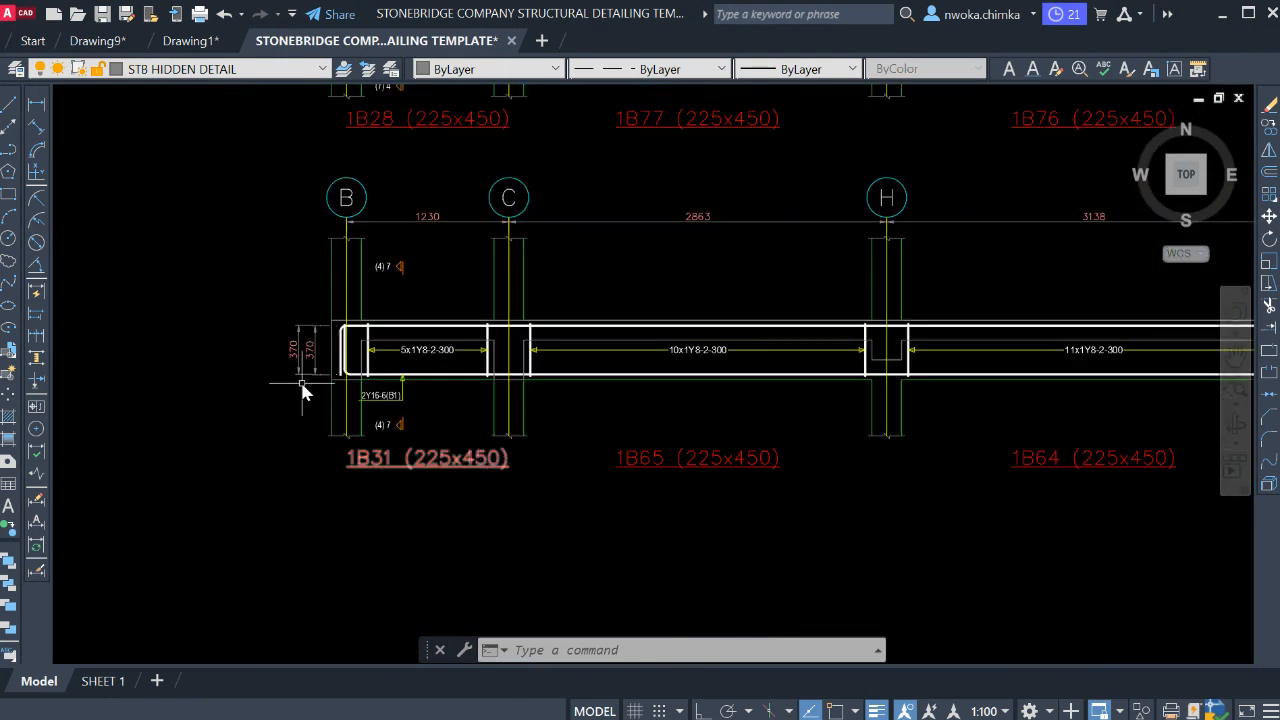
scroll(303, 390, "down", 4)
left_click(265, 300)
scroll(688, 440, "down", 2)
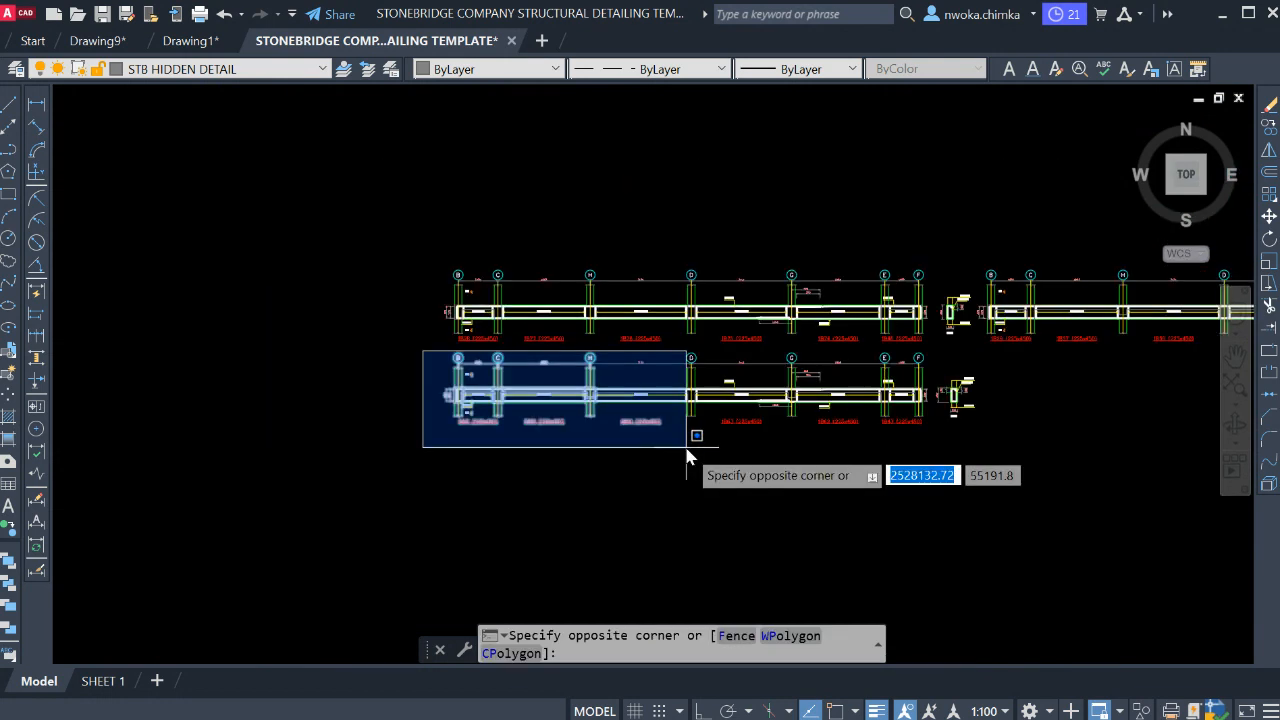
left_click(1060, 483)
left_click(1036, 470)
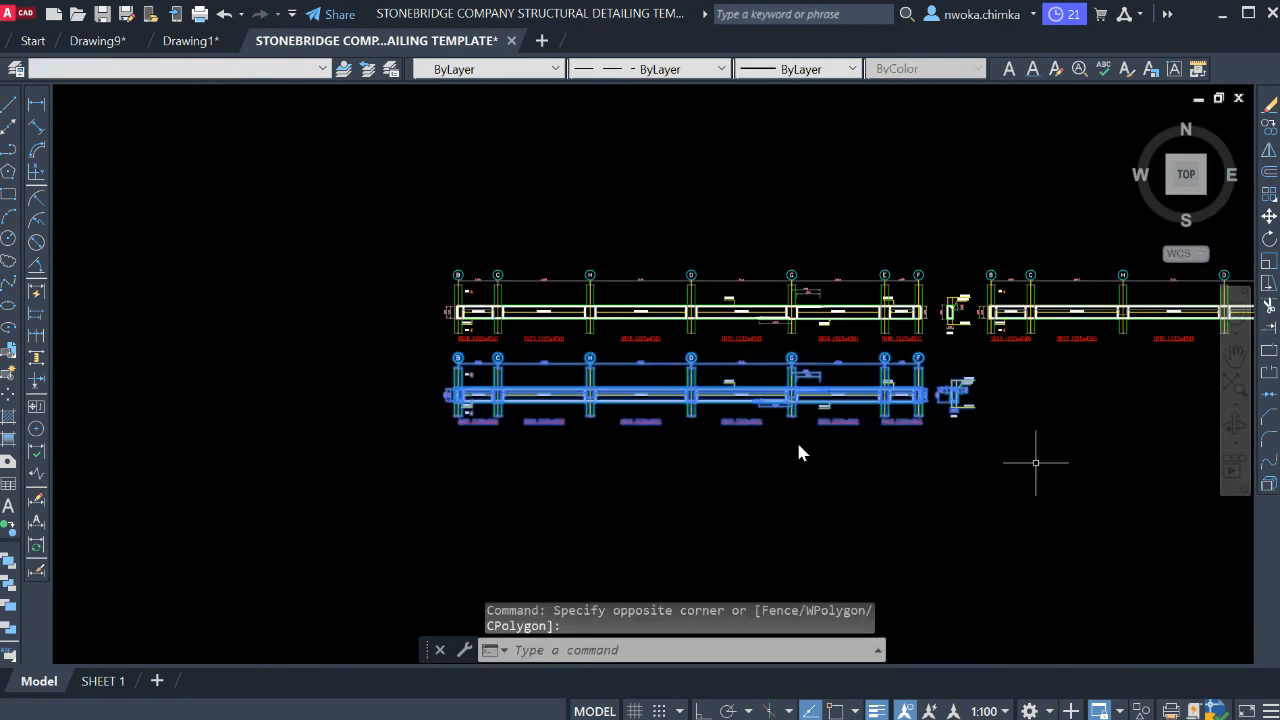
type("M")
key("Return")
left_click(607, 388)
scroll(560, 150, "down", 3)
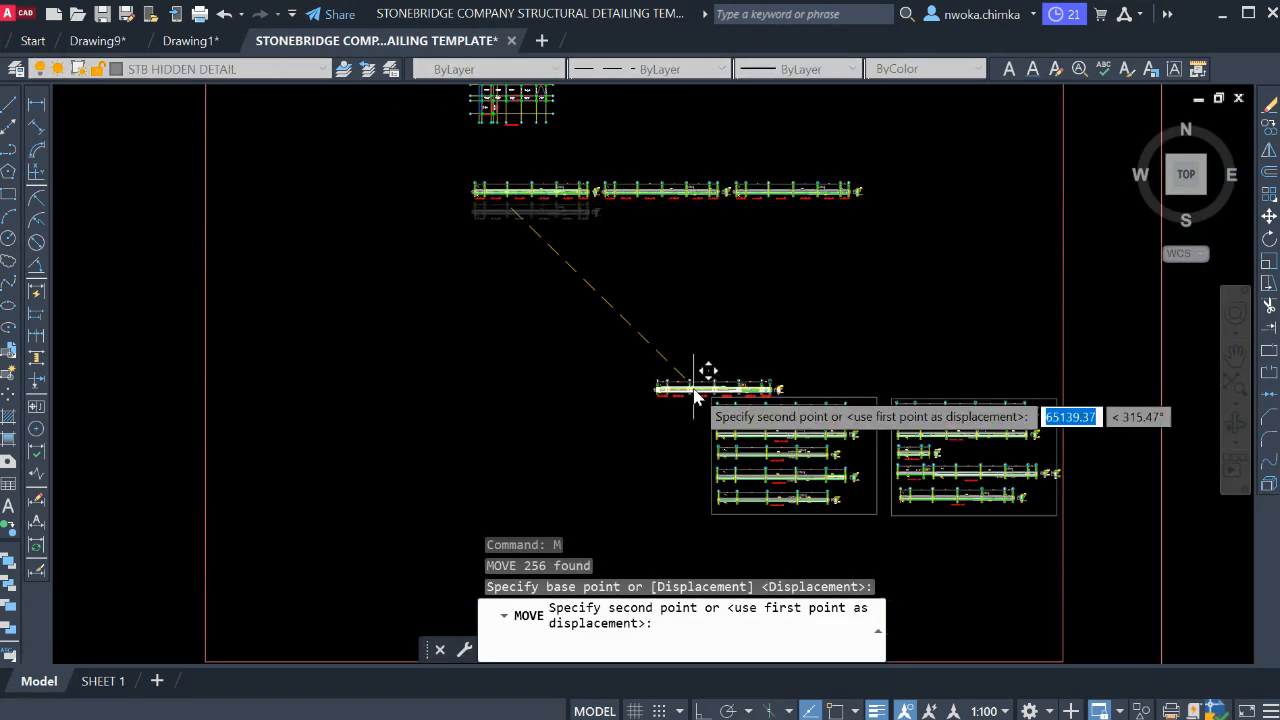
scroll(695, 392, "up", 5)
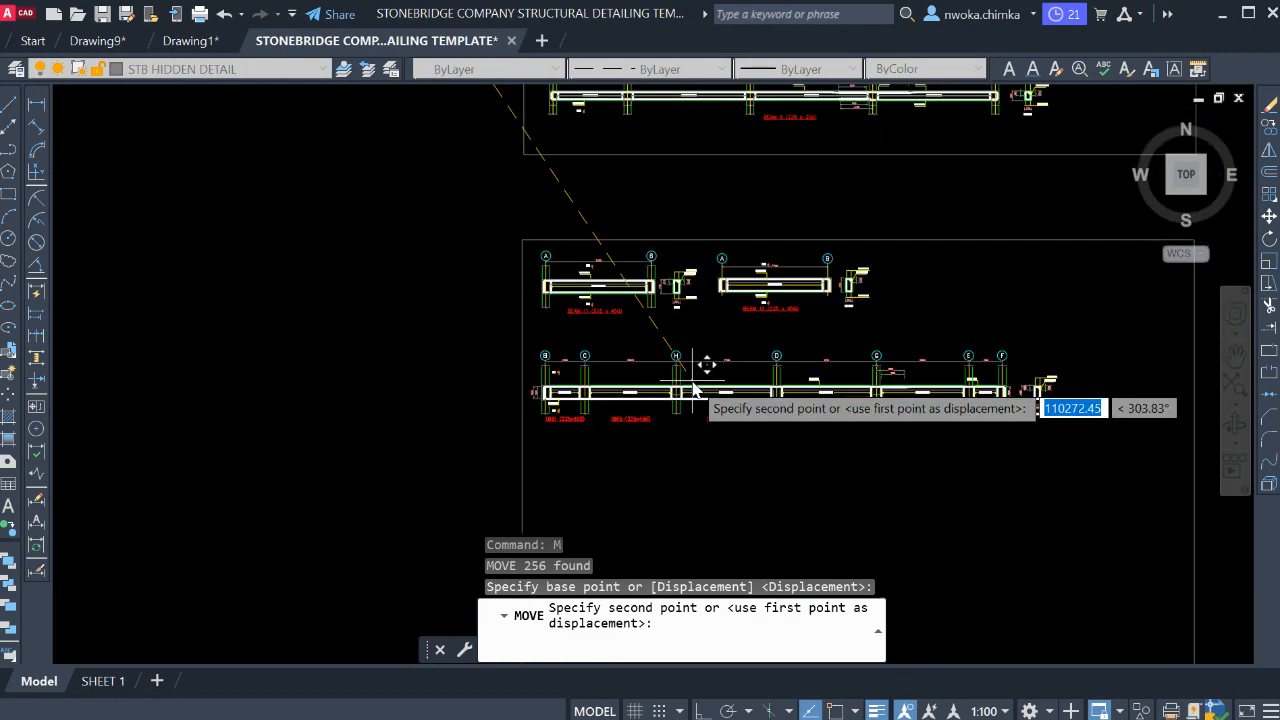
left_click(693, 388)
- Erase the 370 dimensions at the grid B and grid F ends of the moved beam detail
scroll(604, 390, "up", 4)
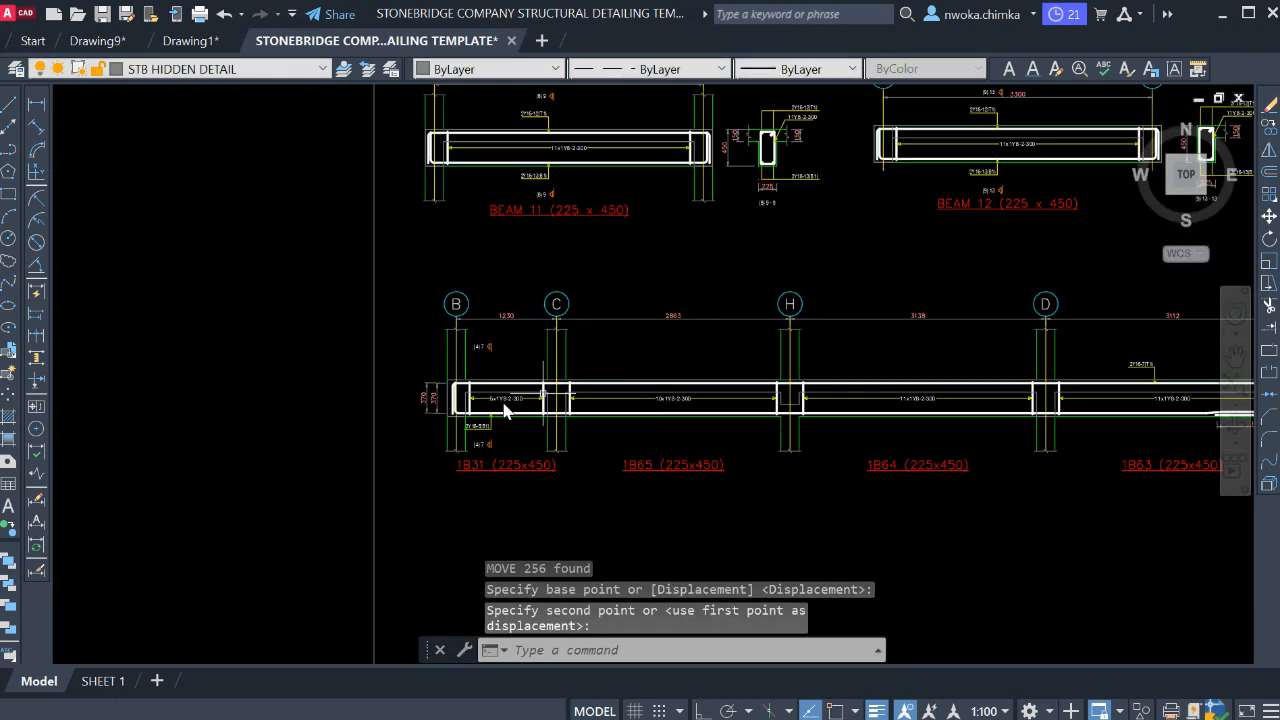
scroll(505, 410, "up", 2)
scroll(405, 357, "up", 2)
left_click(443, 322)
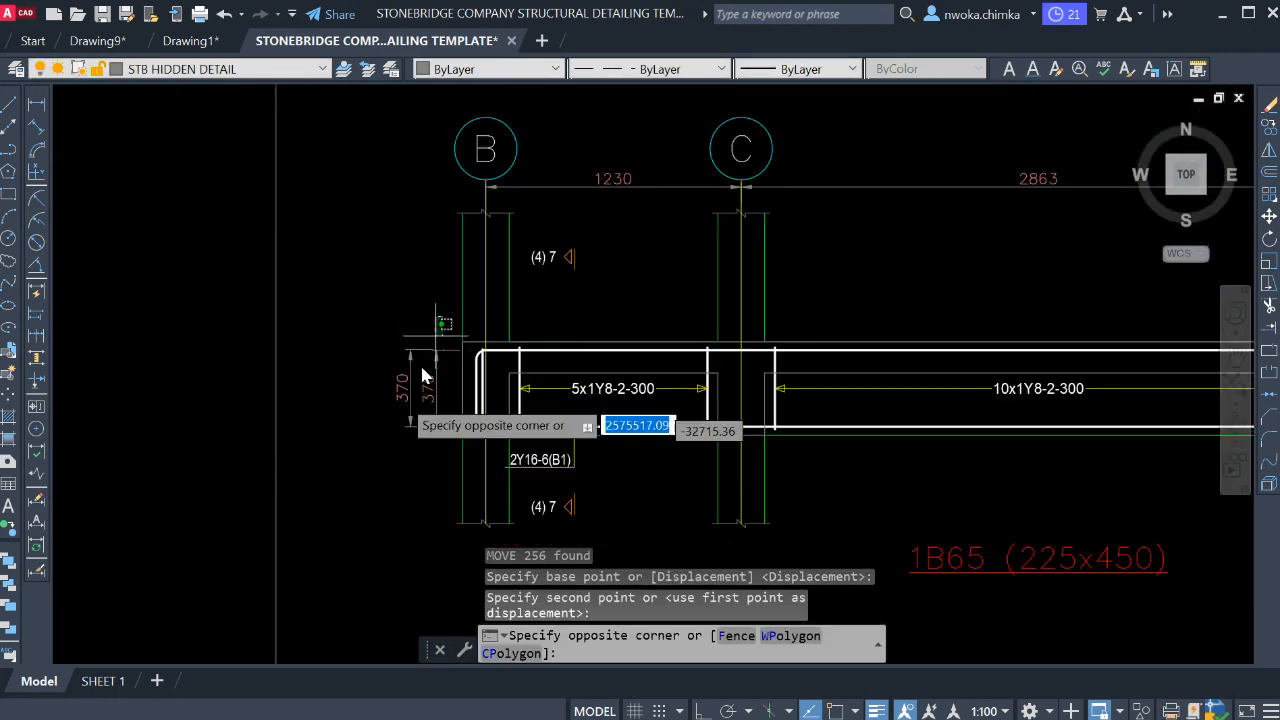
left_click(420, 364)
scroll(345, 368, "down", 8)
scroll(800, 380, "up", 6)
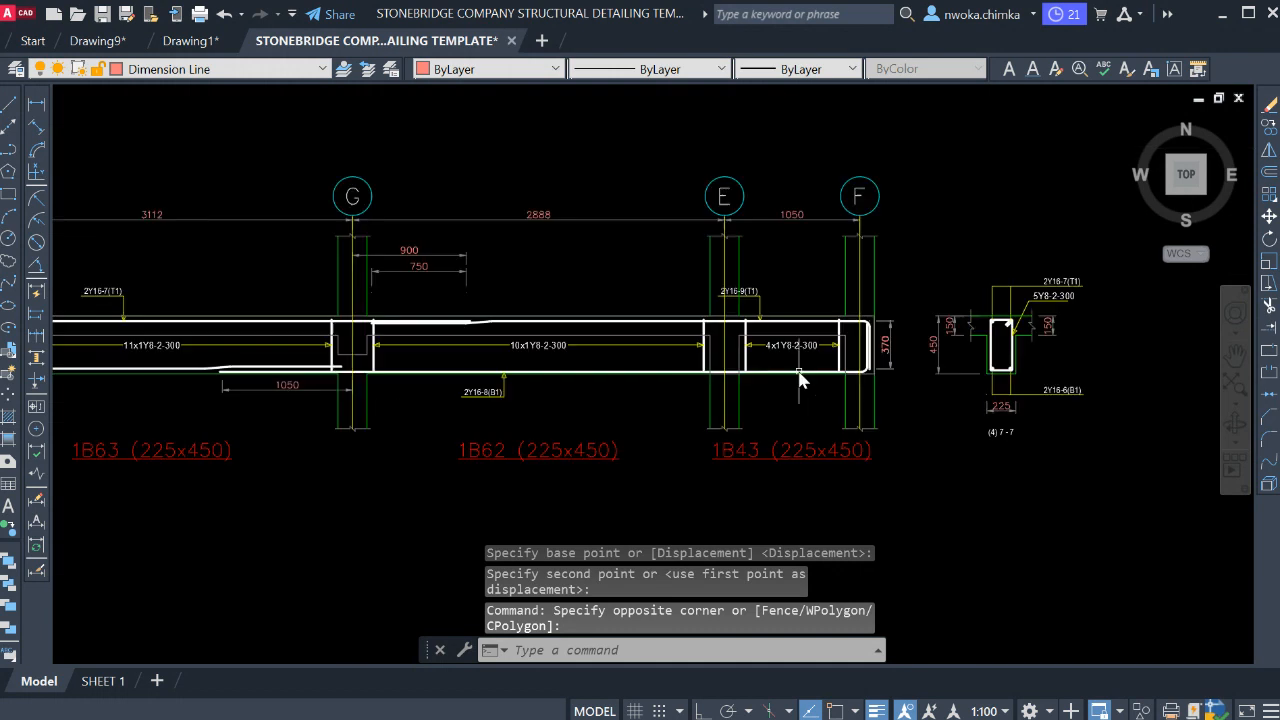
scroll(888, 325, "up", 2)
left_click(969, 296)
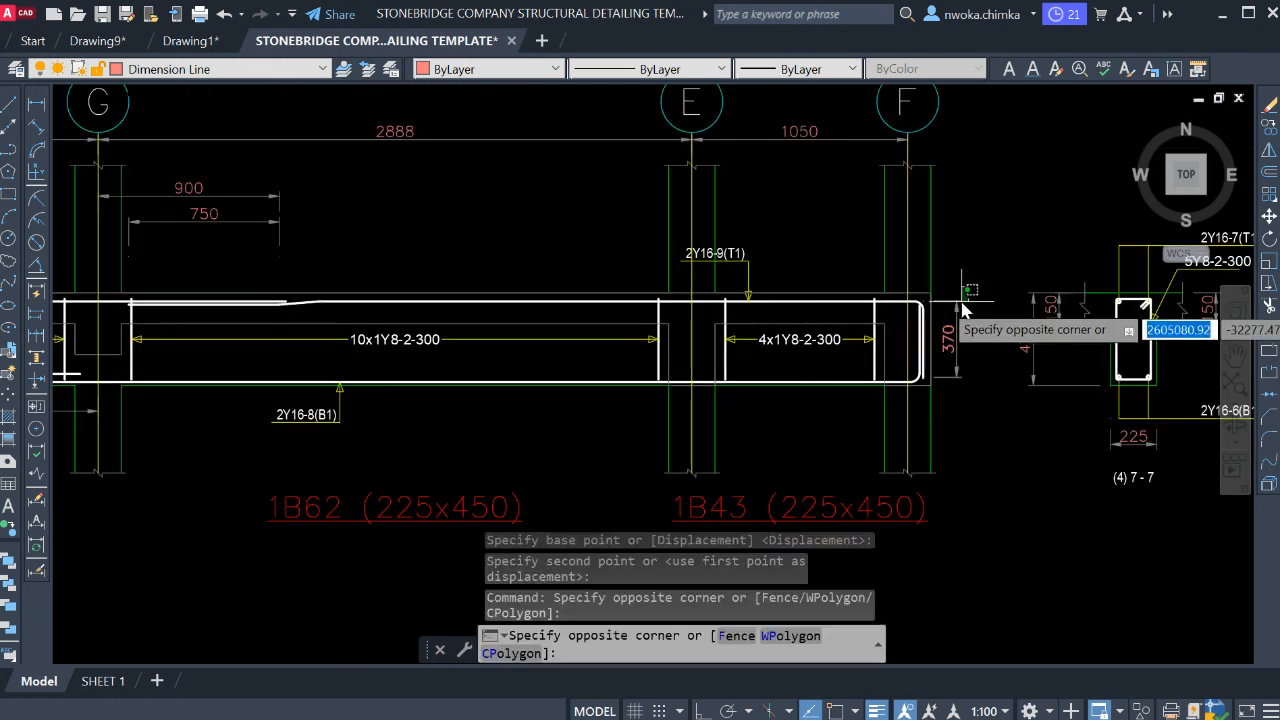
left_click(935, 355)
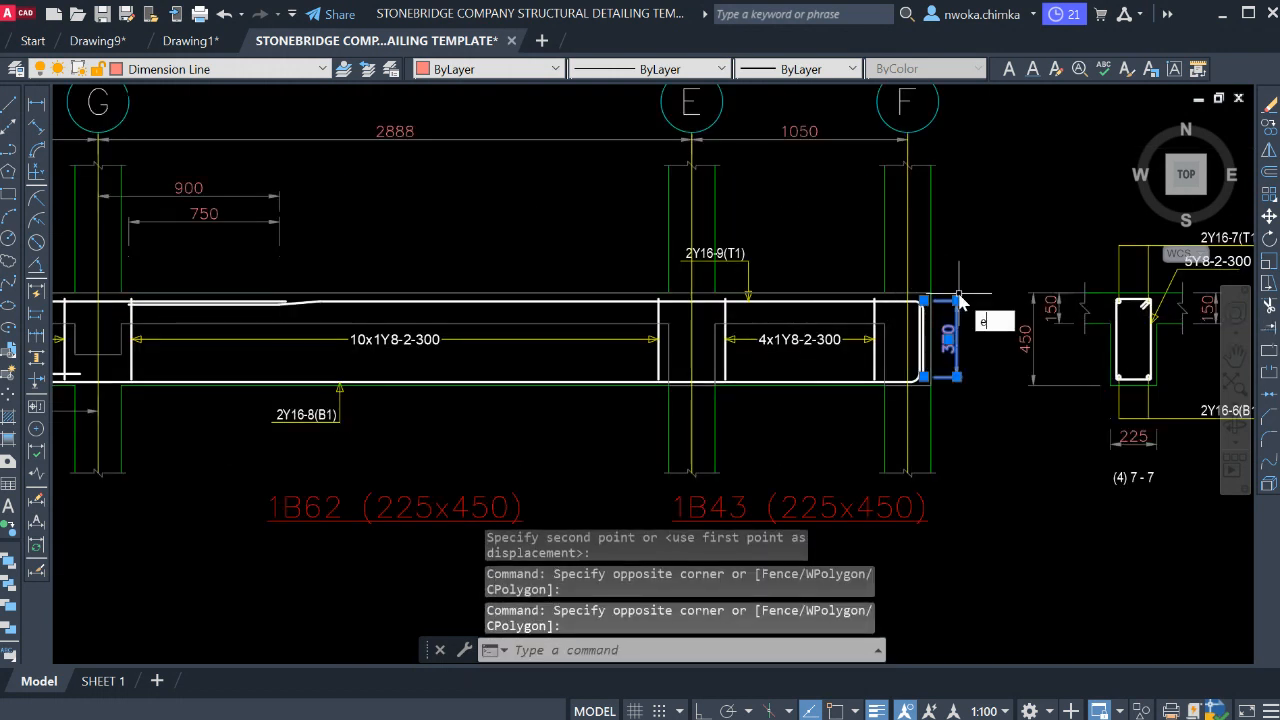
type("e")
key("Return")
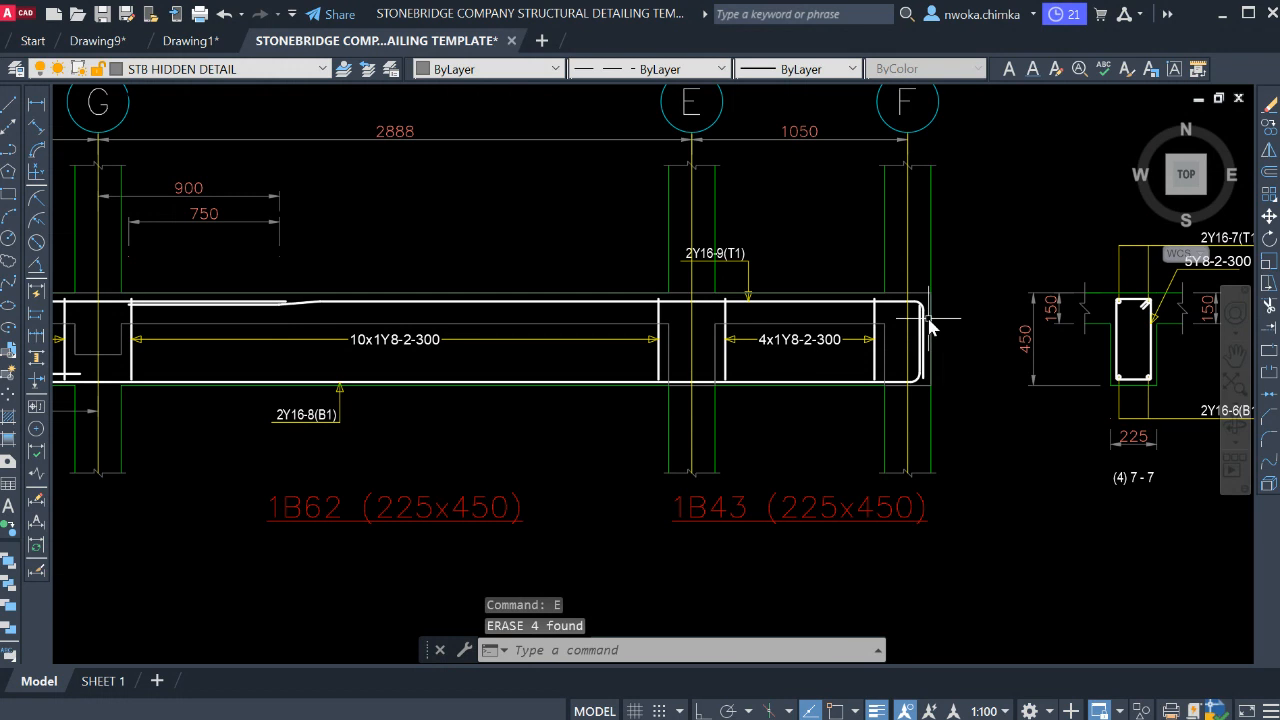
- Erase the individual span titles from 1B31 (225x450) to 1B43 (225x450) beneath the B–F beam detail
scroll(930, 325, "down", 4)
middle_click_drag(862, 403, 878, 395)
scroll(1000, 372, "down", 2)
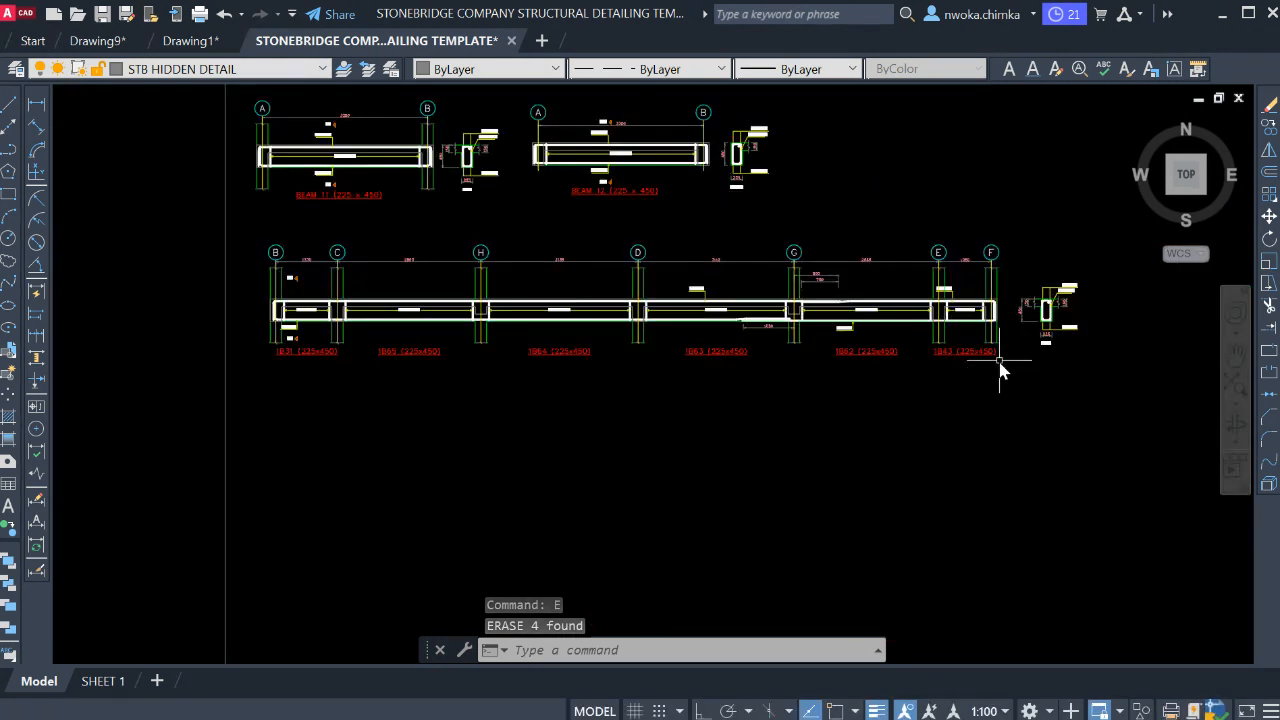
left_click(902, 369)
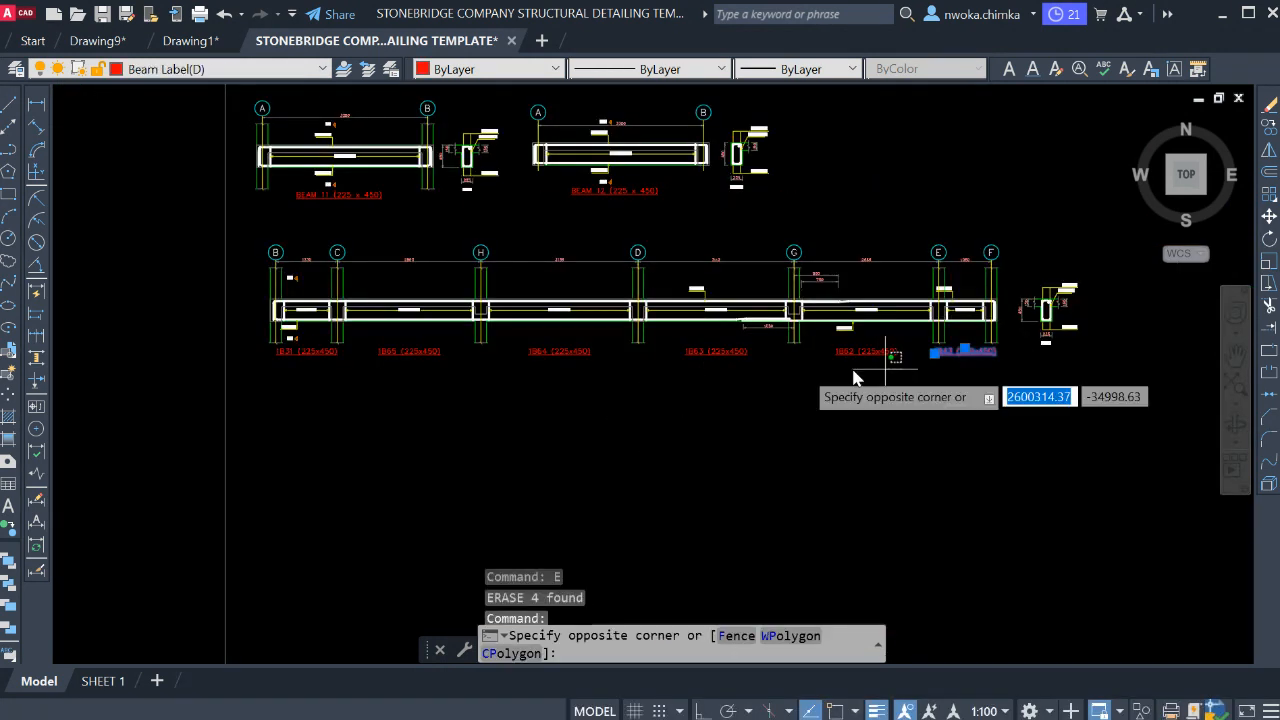
left_click(323, 365)
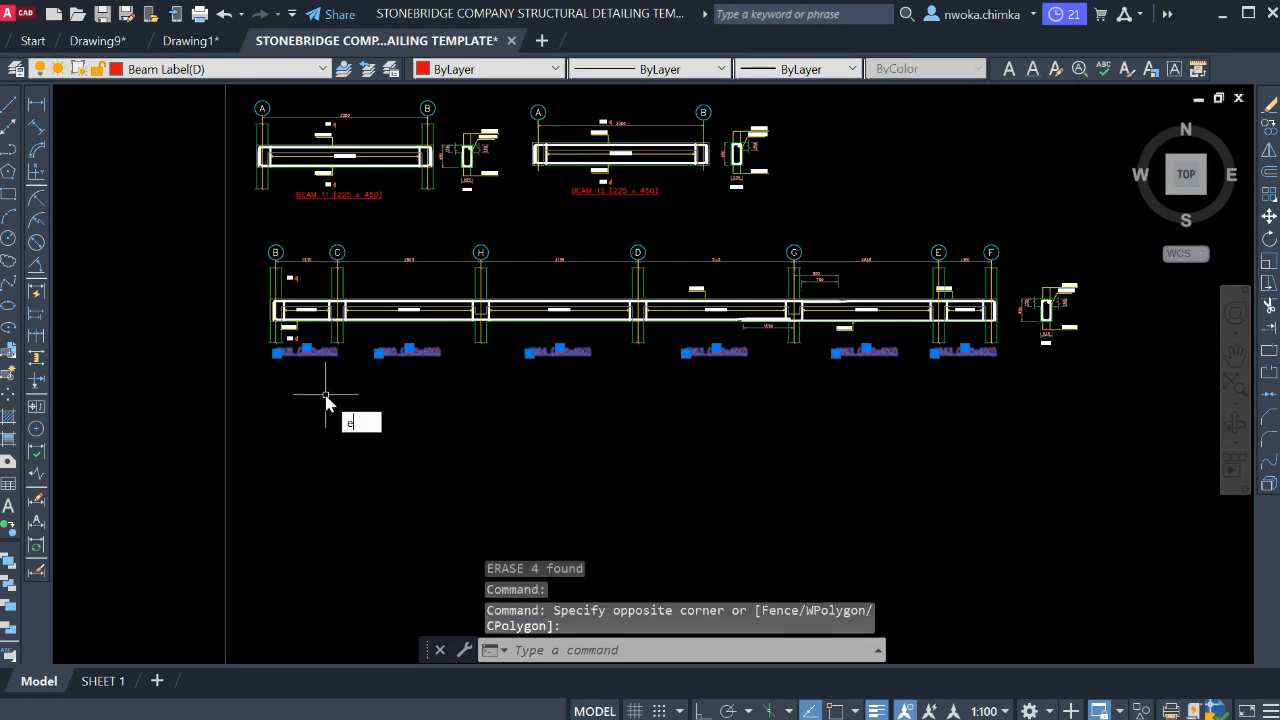
type("e")
key("Return")
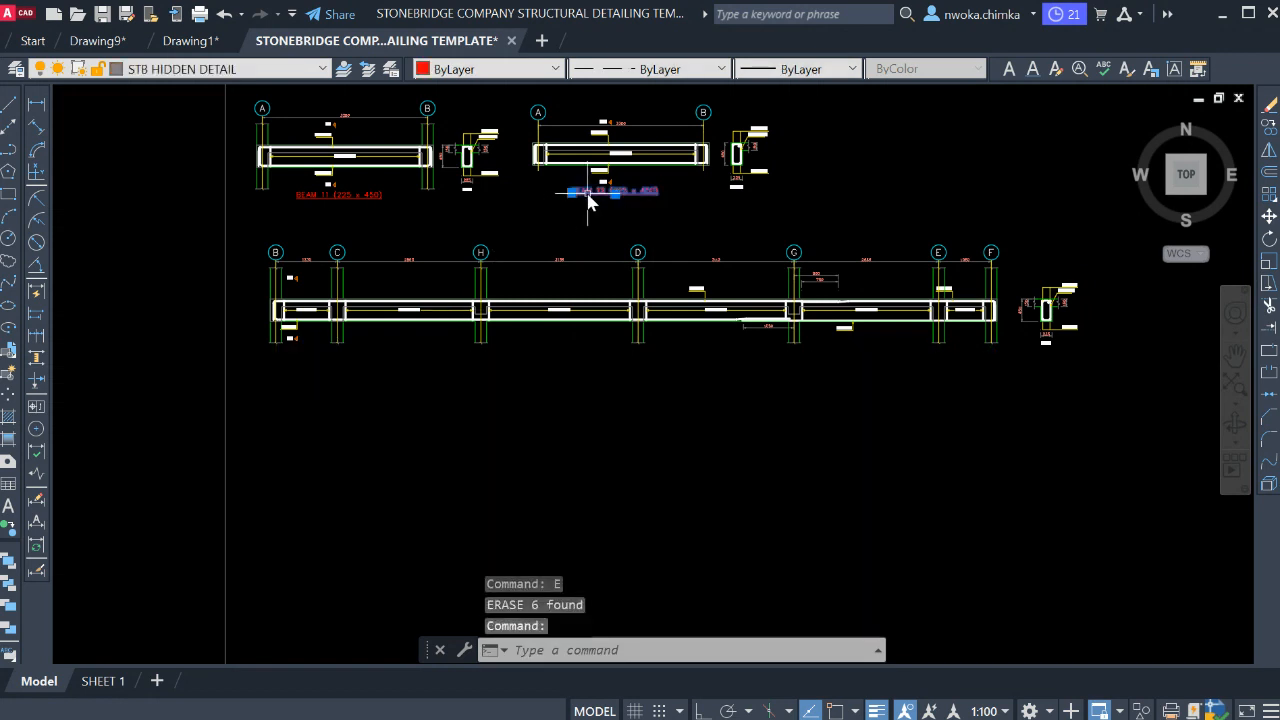
- Copy the BEAM 12 (225 x 450) title beneath the B–F beam detail, between grids H and D
type("co")
key("Return")
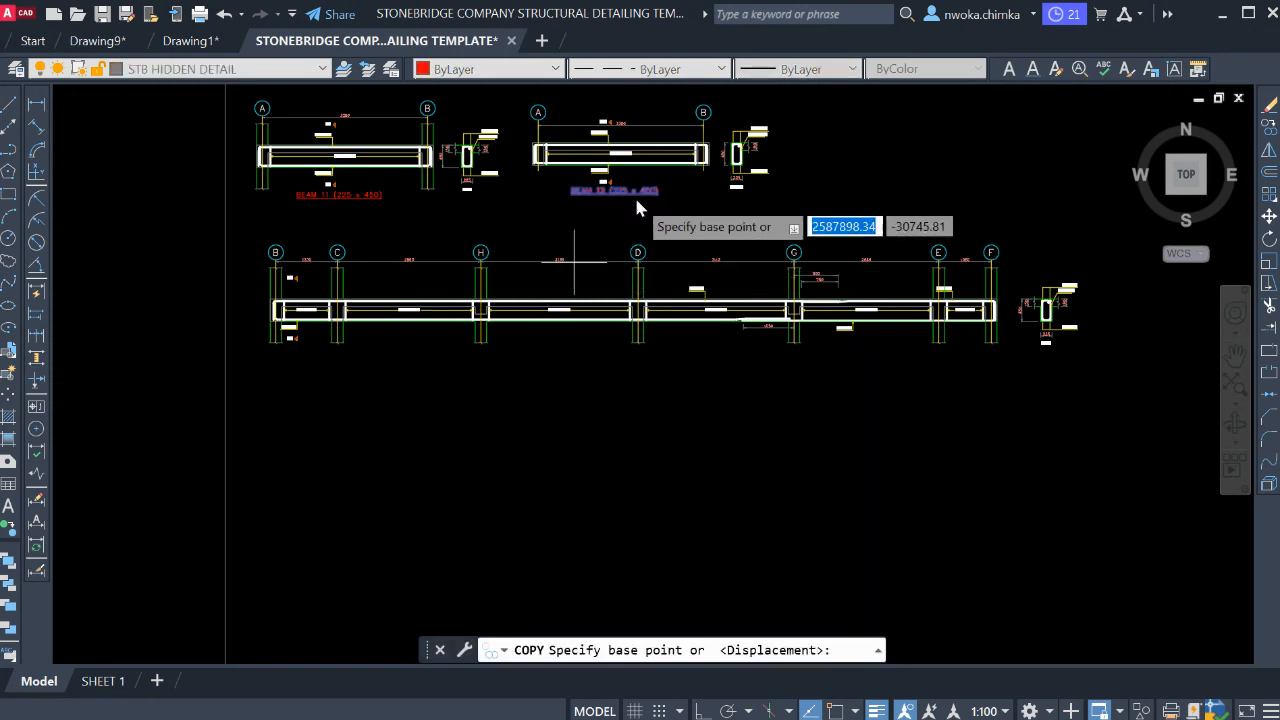
left_click(650, 190)
scroll(1043, 312, "up", 4)
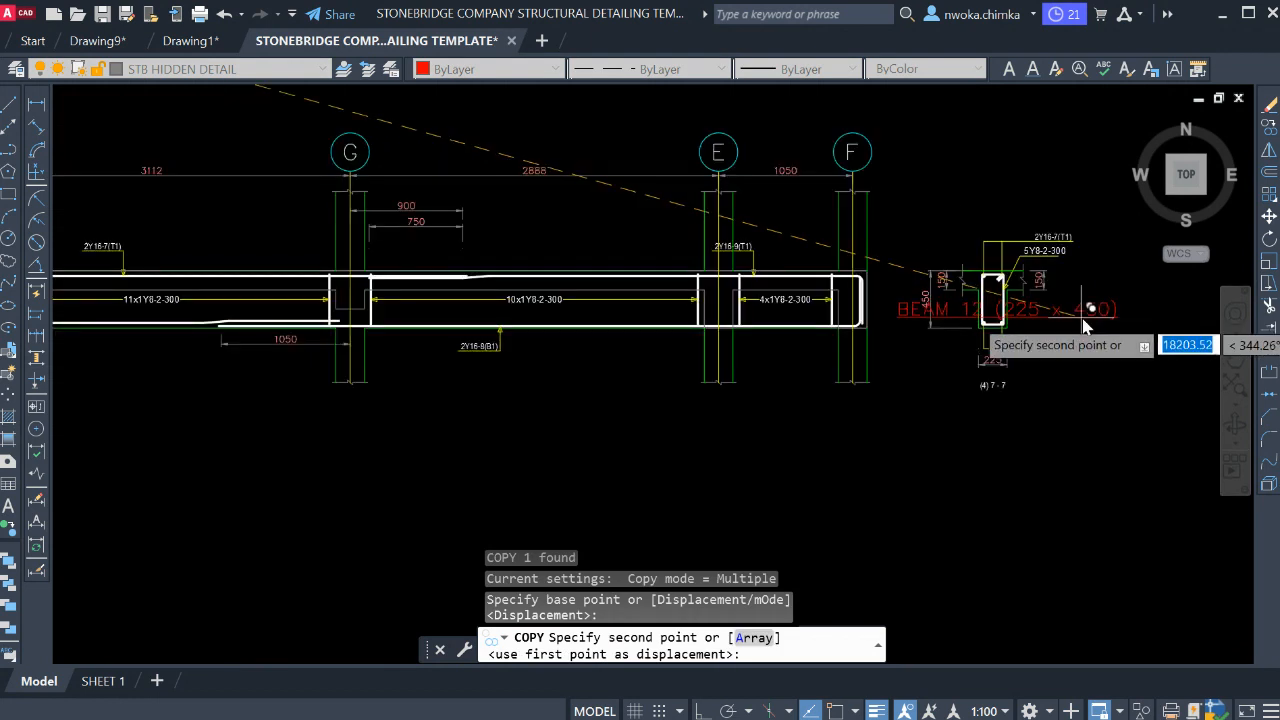
scroll(986, 386, "down", 4)
scroll(620, 376, "up", 4)
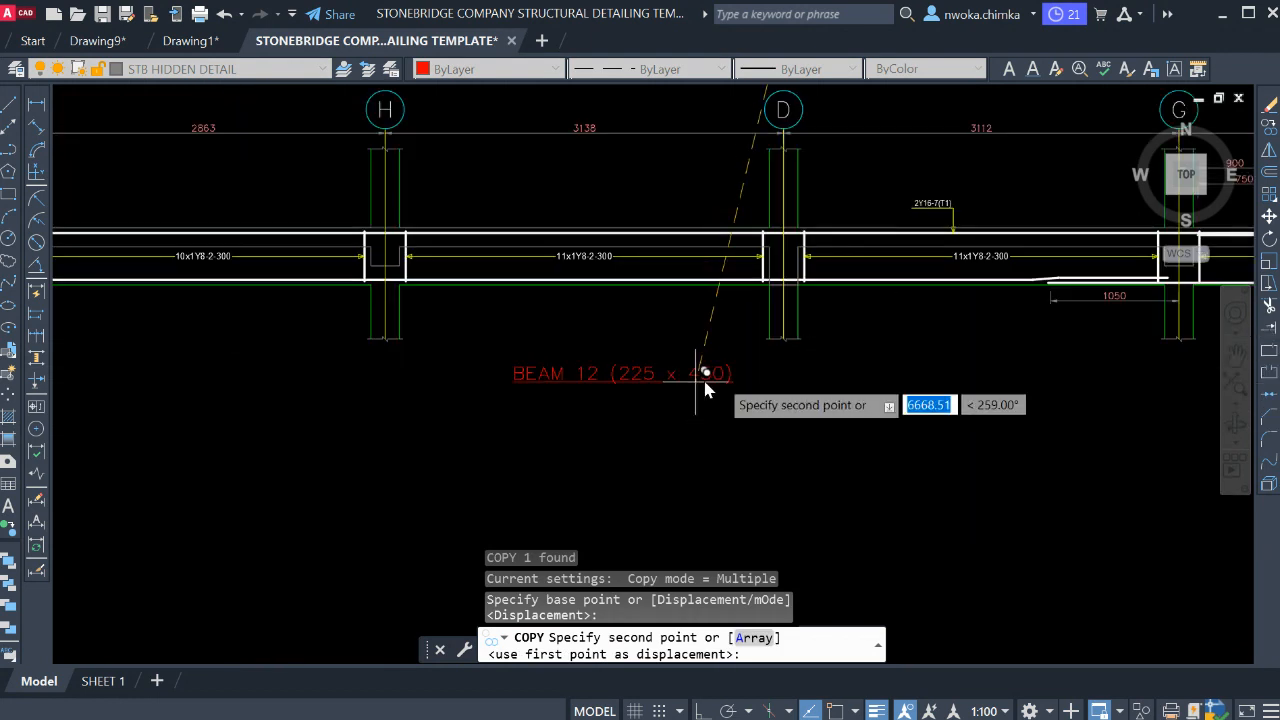
left_click(750, 378)
key("Escape")
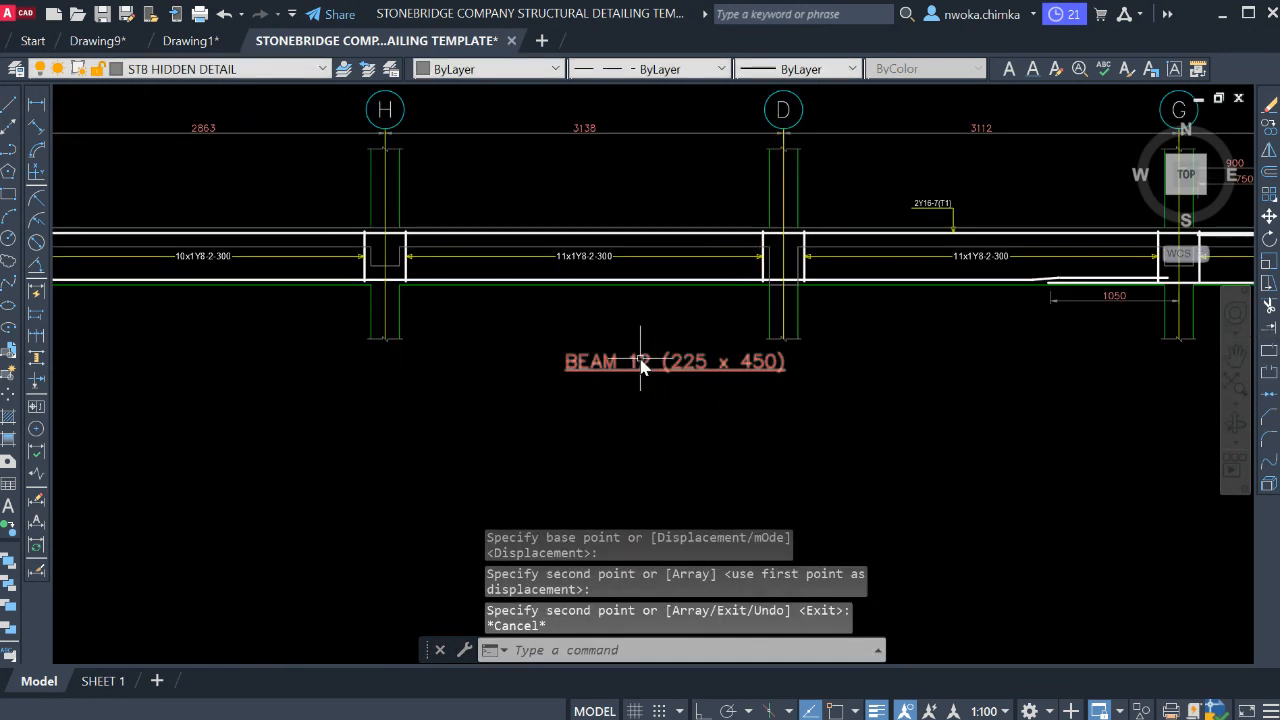
- Change the copied title beneath the B–F beam detail to BEAM 13 (225 x 450)
left_click(641, 366)
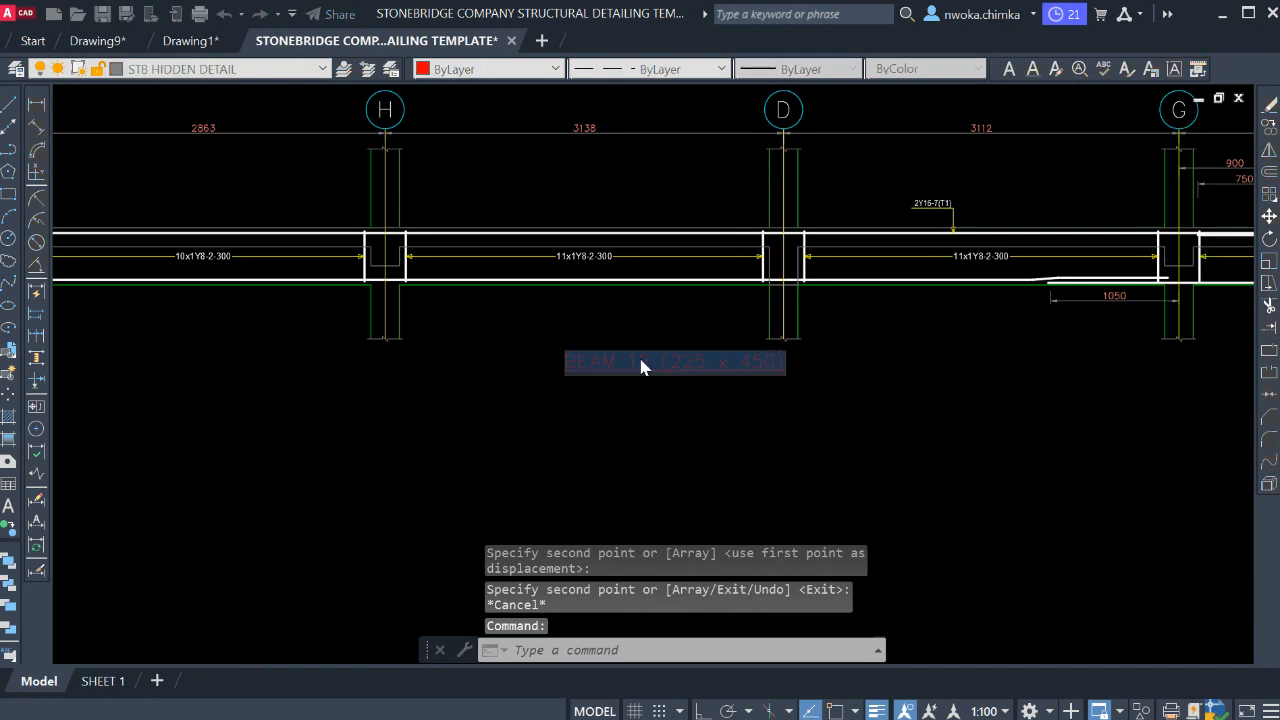
double_click(641, 364)
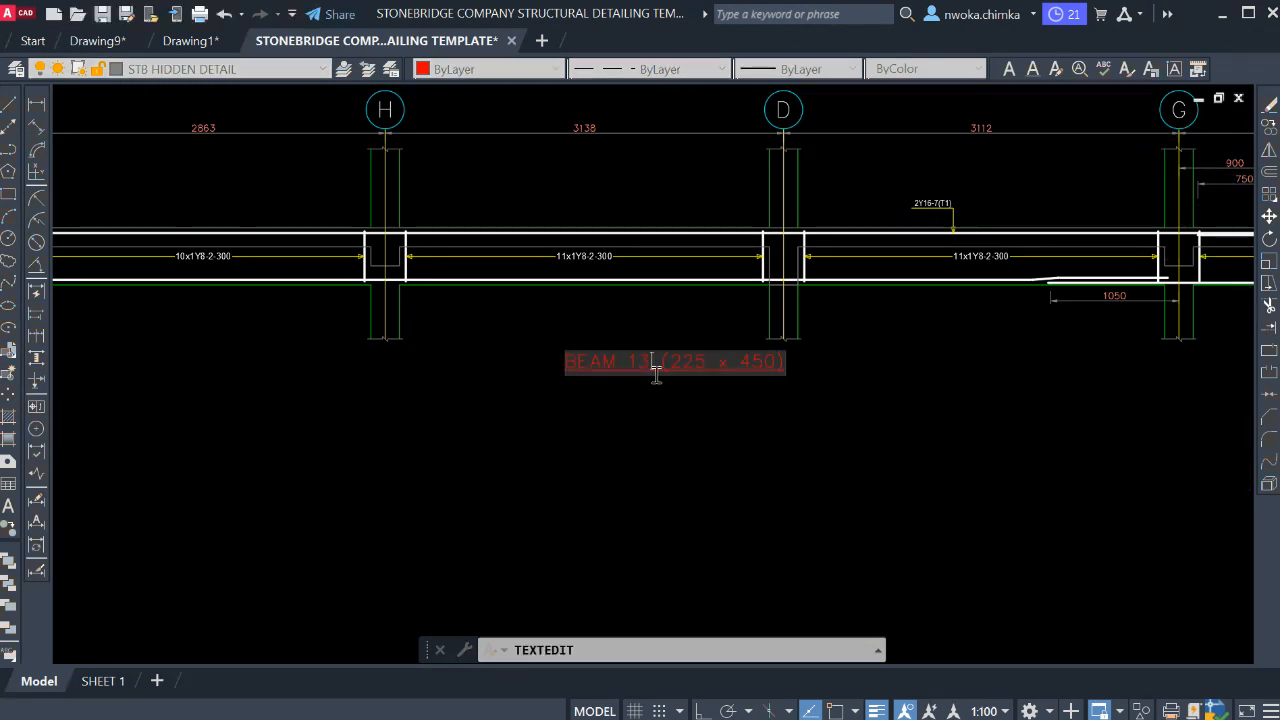
left_click(683, 423)
key("Escape")
- Move the BEAM 13 (225 x 450) title slightly towards grid H and closer to the beam
left_click(725, 336)
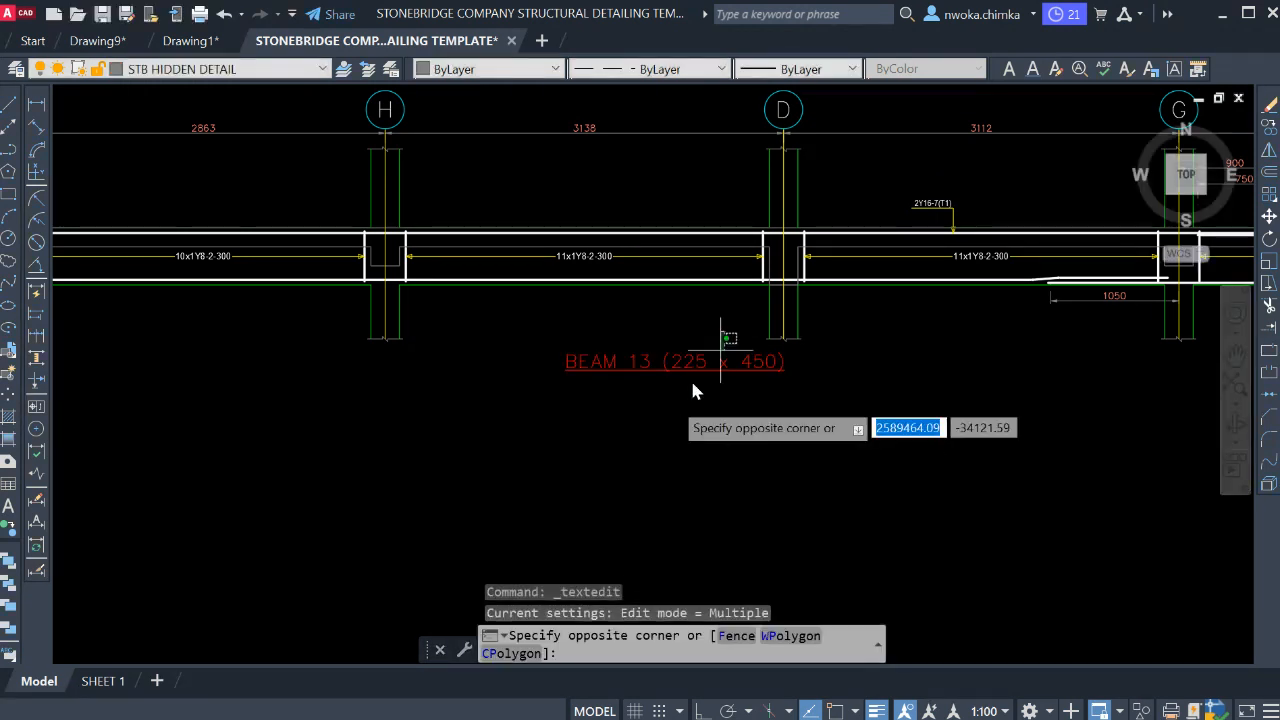
left_click(657, 423)
type("m")
key("space")
left_click(749, 455)
left_click(709, 450)
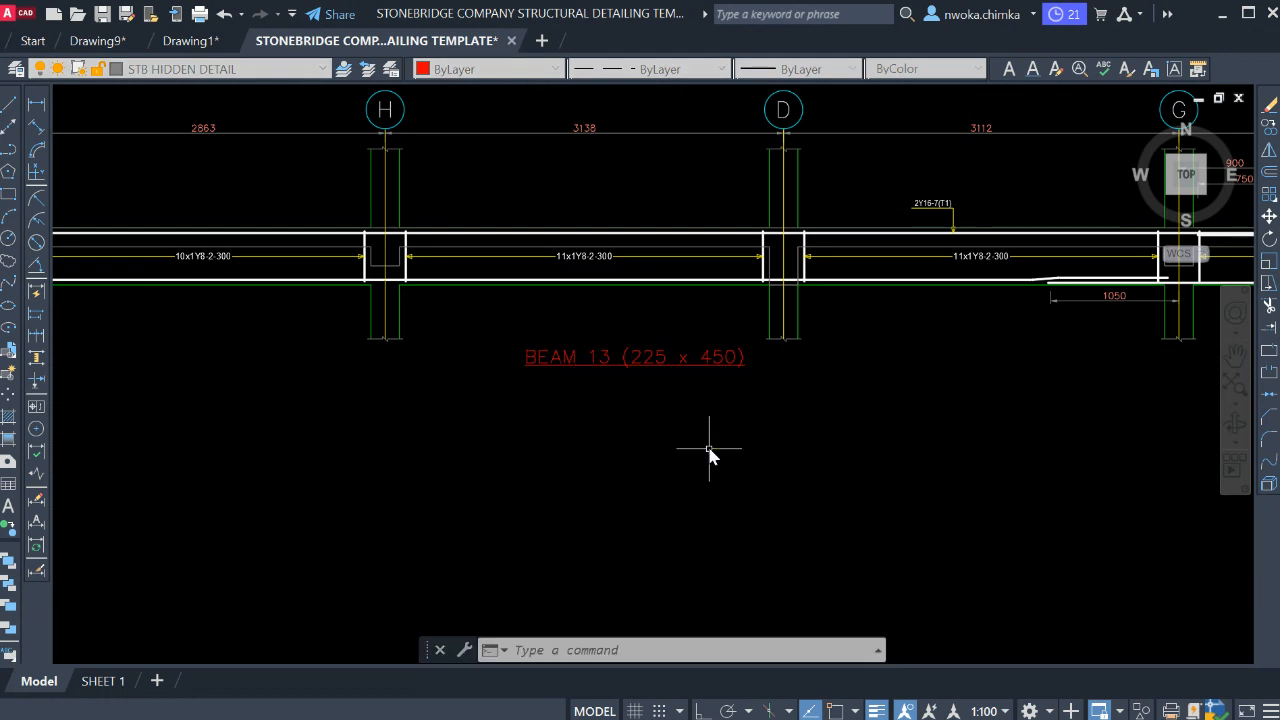
scroll(722, 446, "down", 10)
scroll(700, 405, "down", 2)
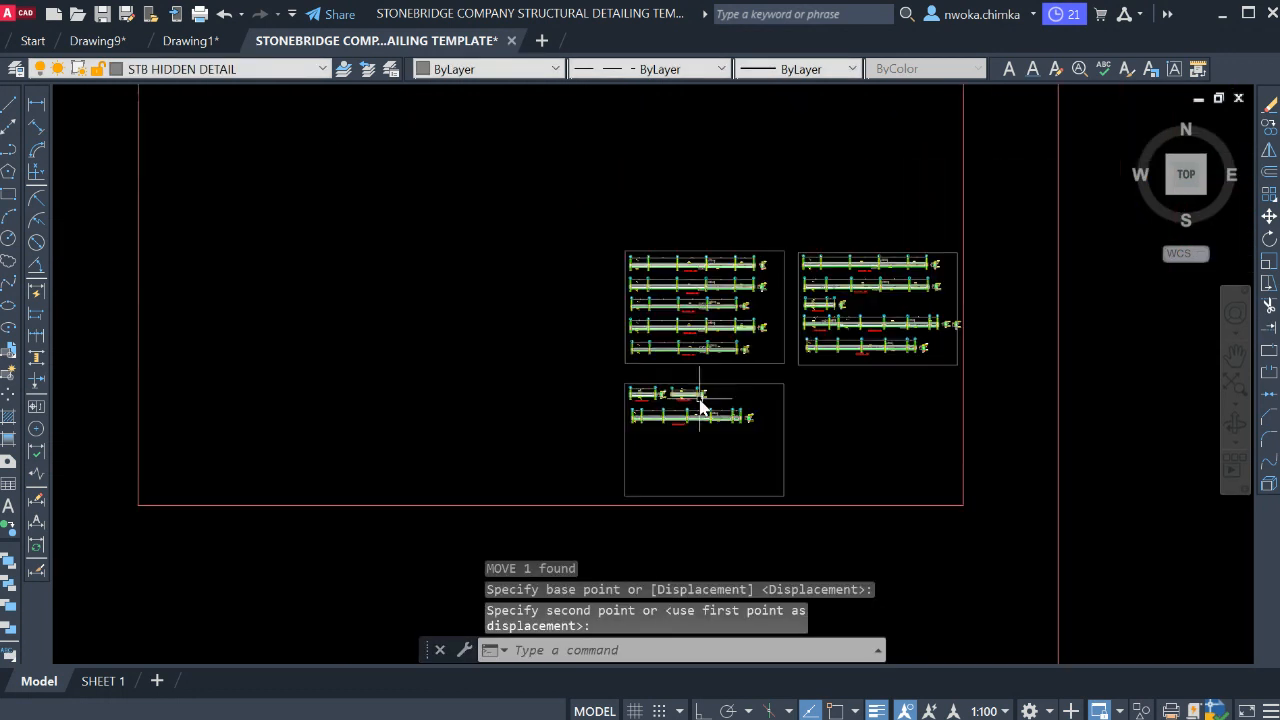
- Erase the six individual span labels 1B31, 1B65, 1B64, 1B63, 1B62 and 1B43 along BEAM 13 on the floor plan
middle_click_drag(745, 347, 757, 462)
scroll(732, 392, "down", 2)
mouse_move(696, 343)
middle_mouse_down()
mouse_move(717, 391)
mouse_move(802, 463)
middle_mouse_up()
scroll(538, 272, "up", 2)
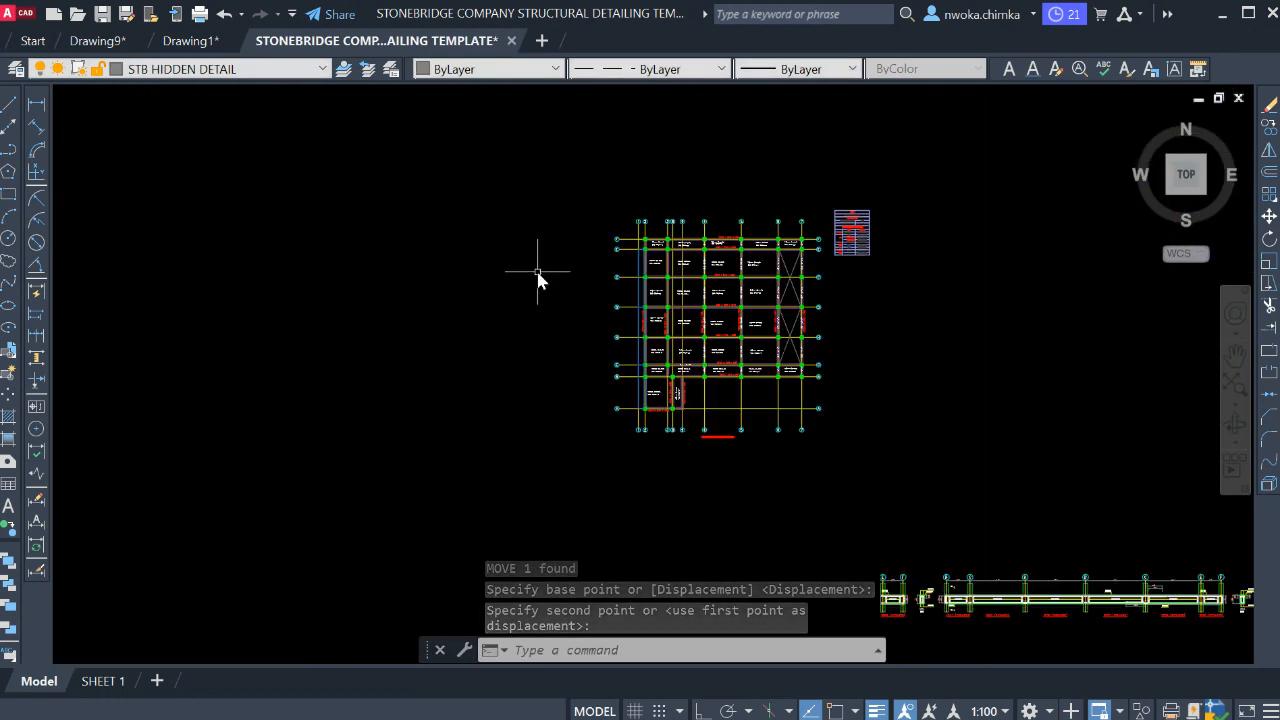
scroll(707, 348, "up", 6)
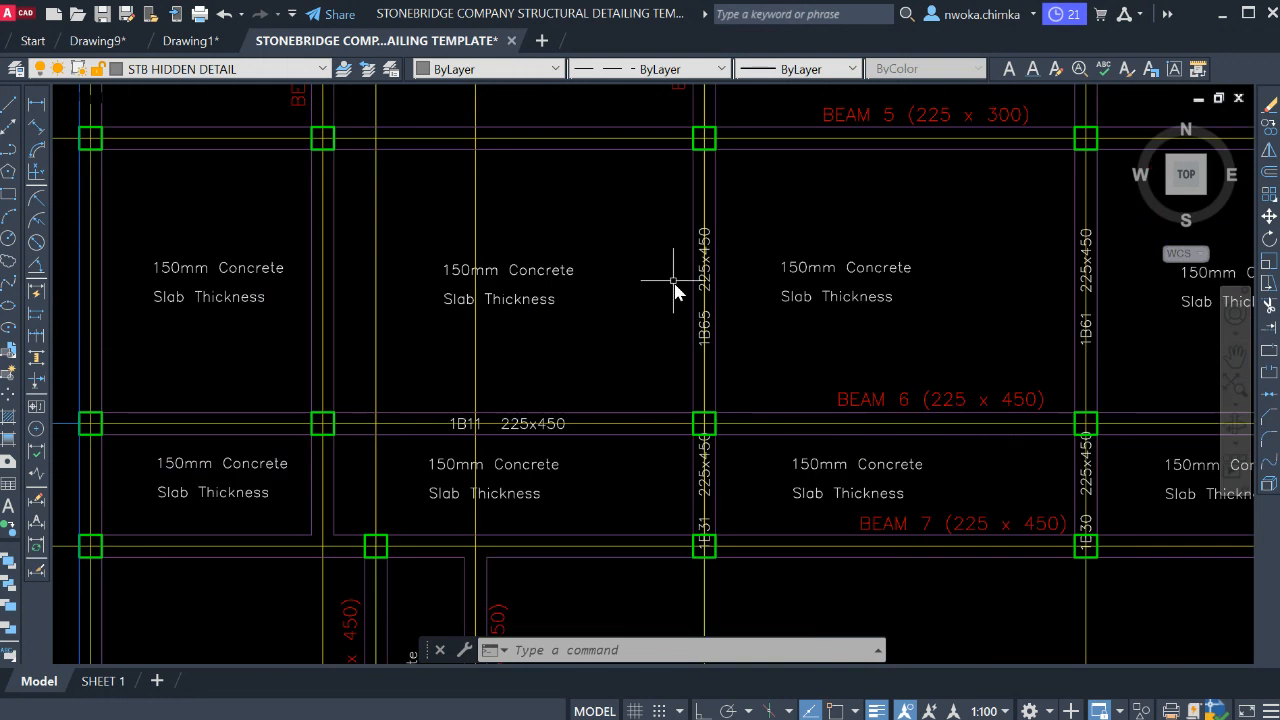
left_click(650, 230)
left_click(759, 336)
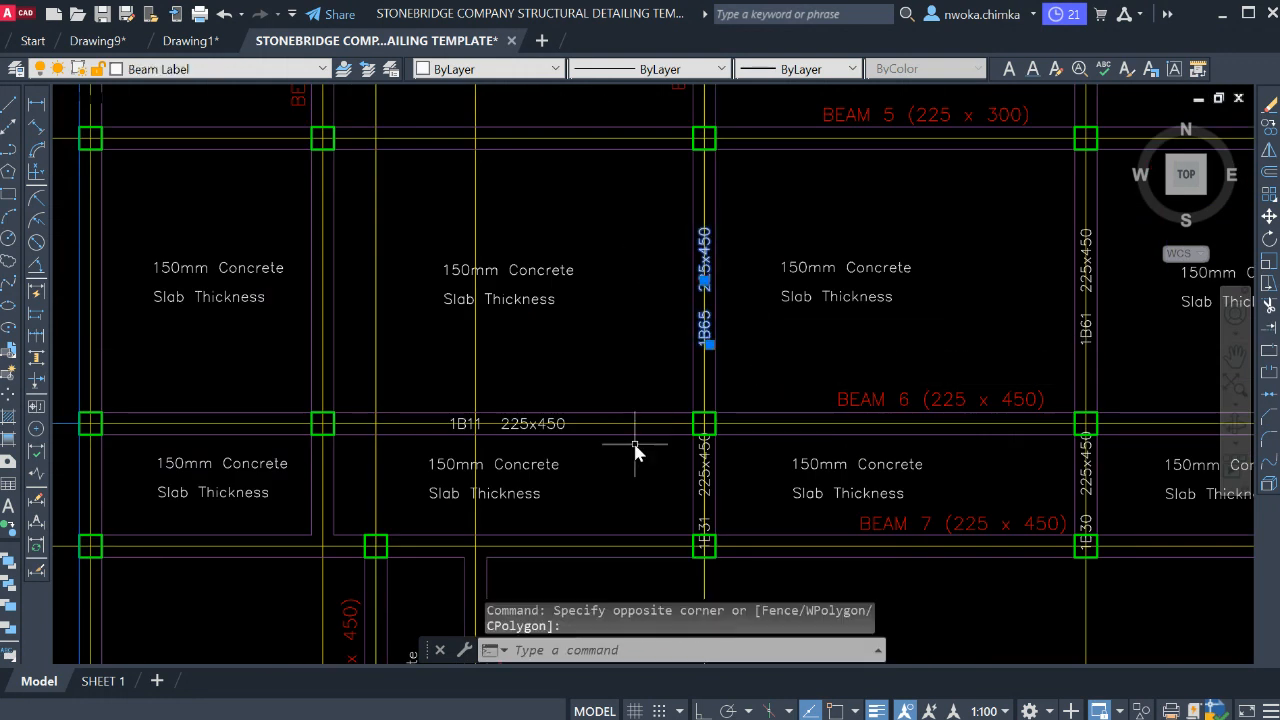
scroll(703, 478, "up", 5)
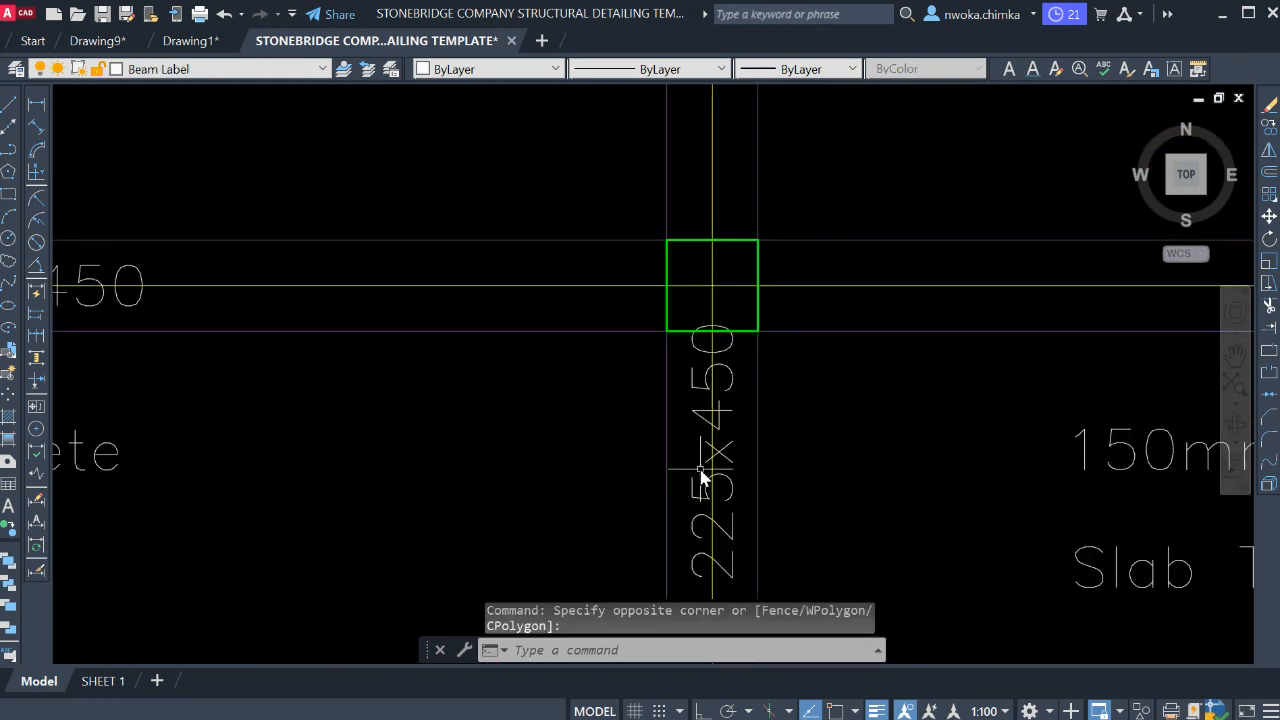
scroll(680, 471, "down", 8)
middle_click_drag(663, 400, 677, 537)
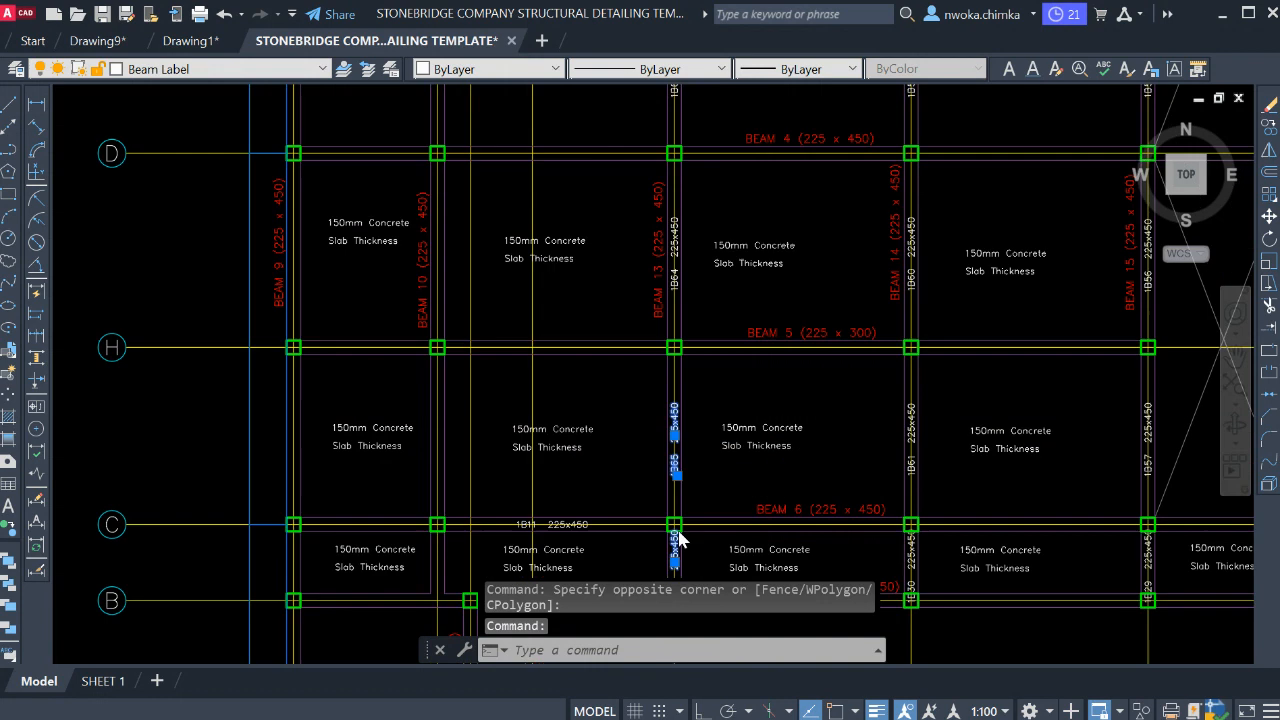
middle_click_drag(676, 353, 676, 490)
scroll(663, 392, "up", 4)
left_click(573, 219)
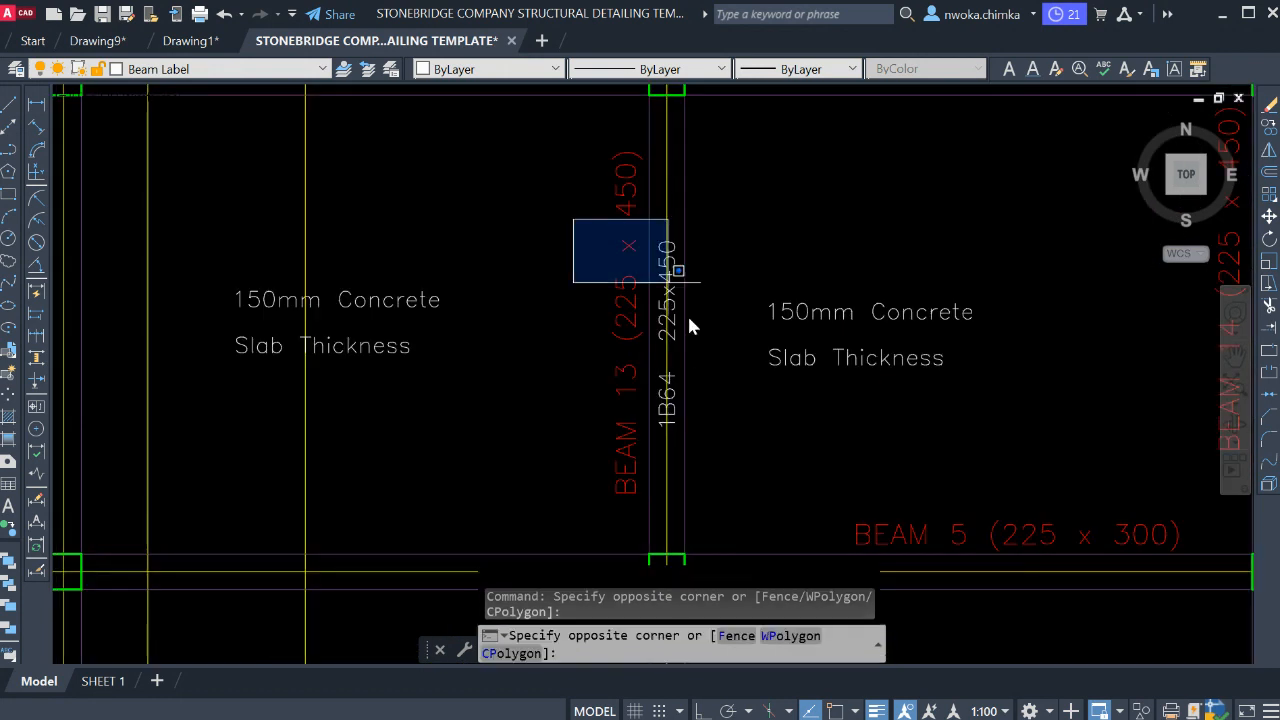
left_click(728, 451)
scroll(731, 360, "down", 4)
middle_click_drag(746, 286, 738, 537)
scroll(672, 365, "up", 2)
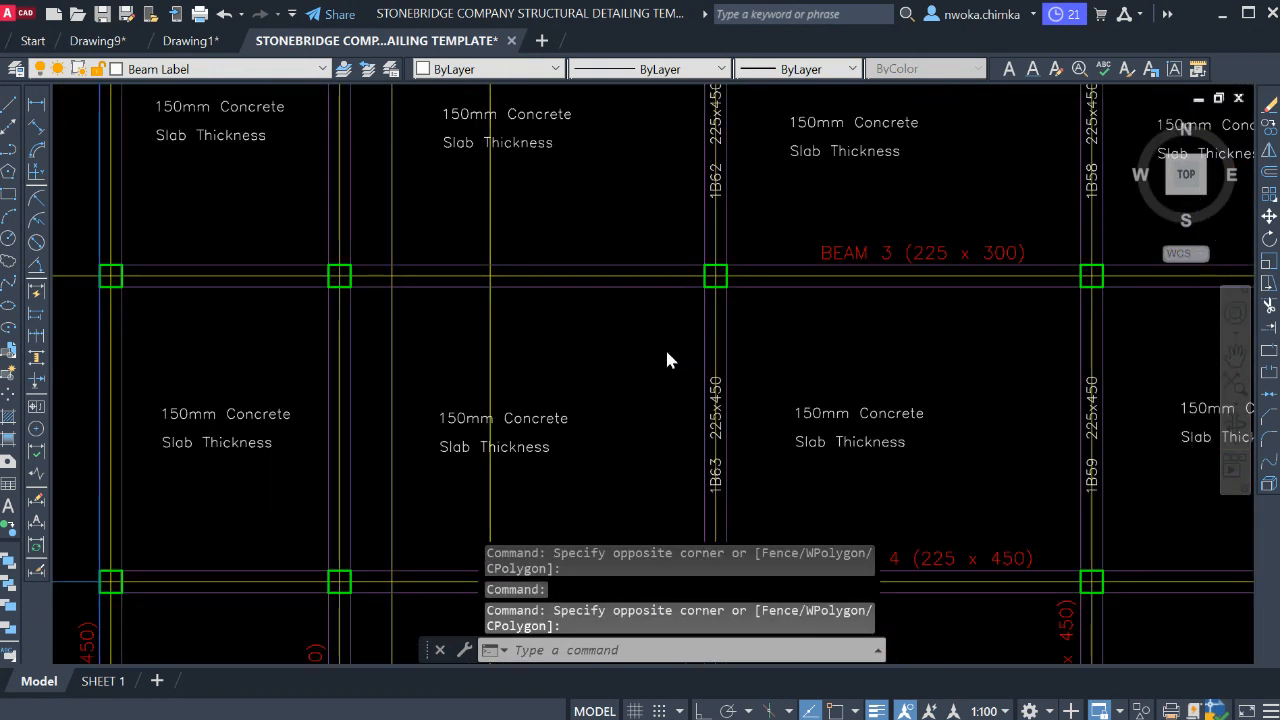
left_click(669, 349)
left_click(786, 471)
scroll(687, 278, "down", 2)
left_click(686, 194)
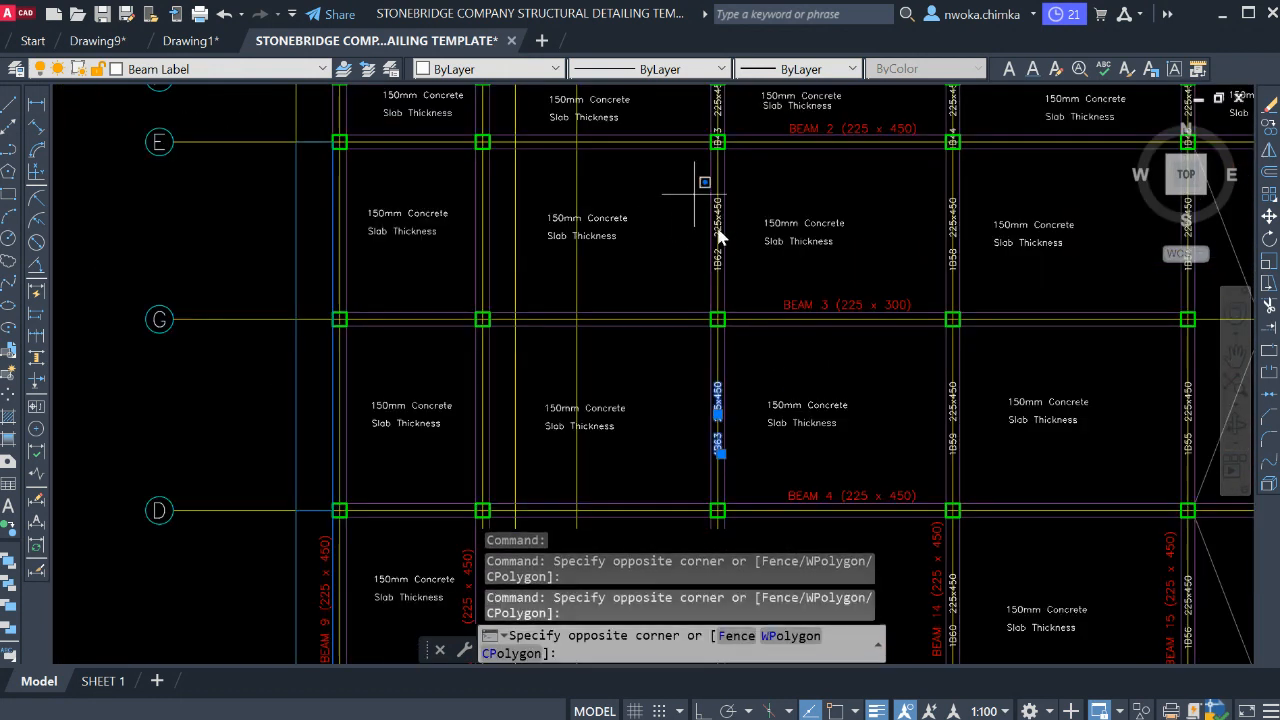
left_click(748, 263)
scroll(713, 221, "up", 4)
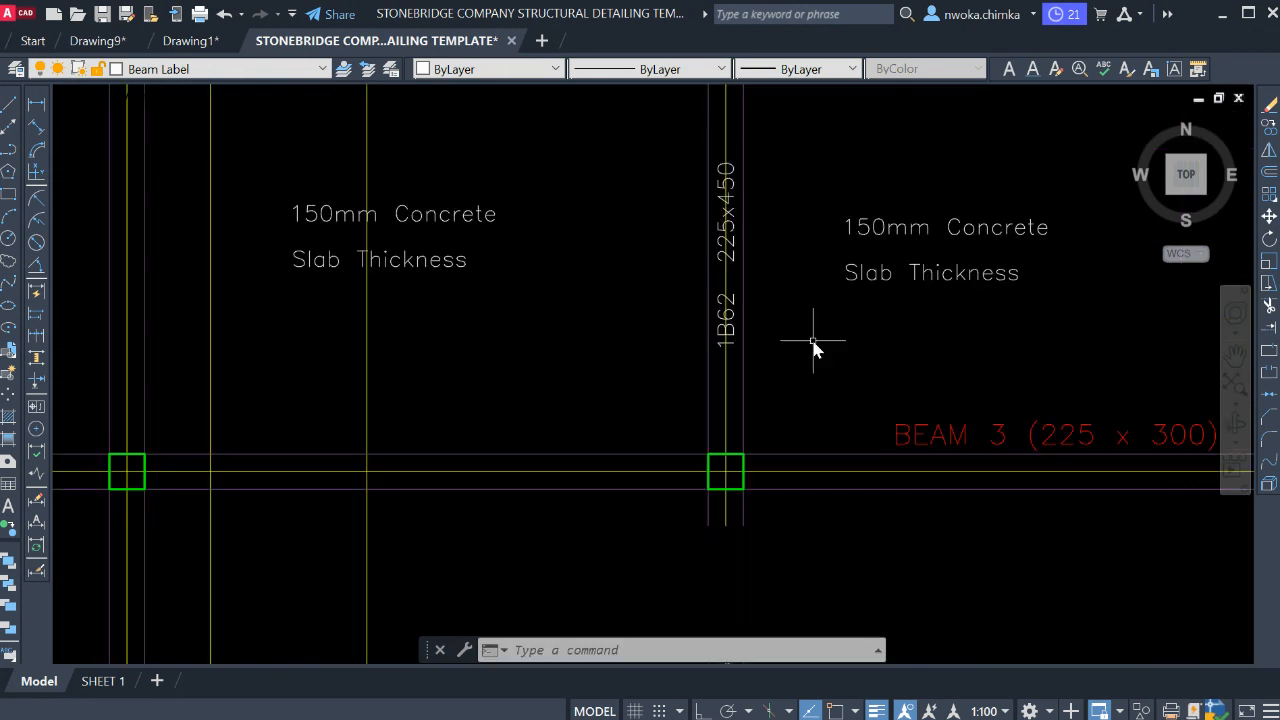
left_click(735, 323)
scroll(753, 312, "down", 3)
scroll(748, 330, "up", 7)
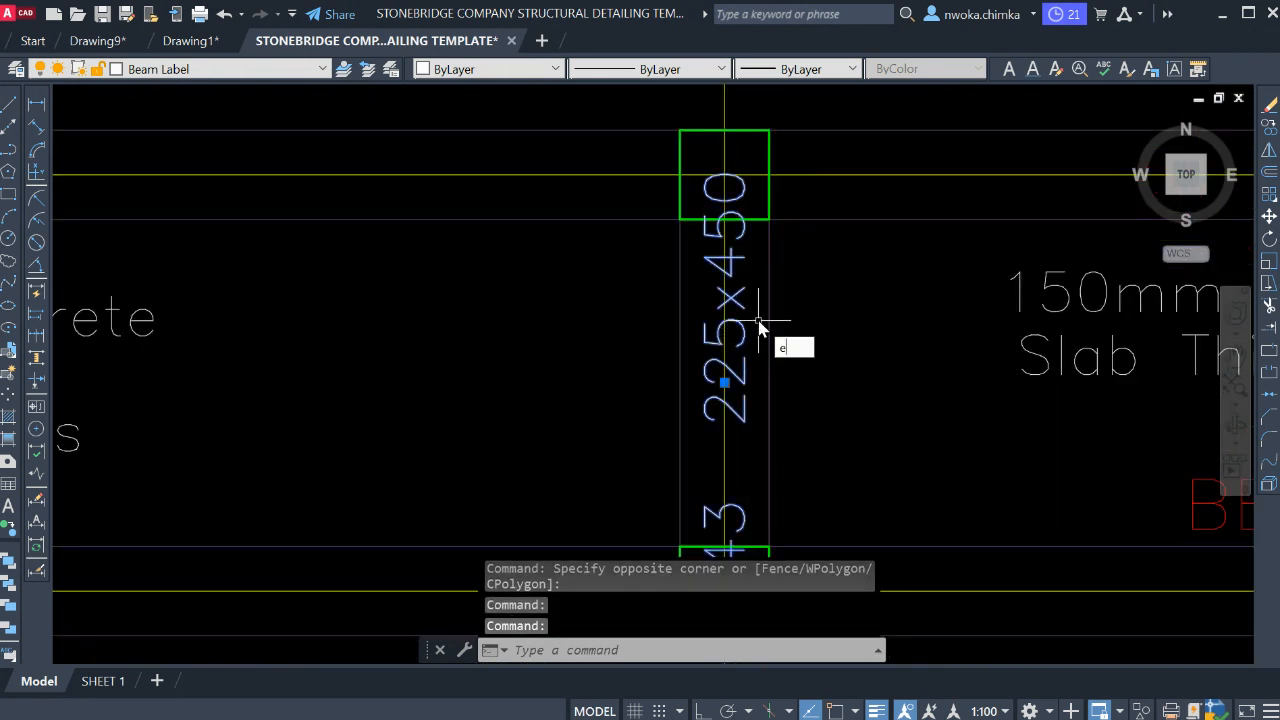
key("Return")
- Examine the individual span labels along BEAM 14 on the floor plan, from grid B to grid F
scroll(757, 323, "down", 8)
scroll(766, 449, "up", 2)
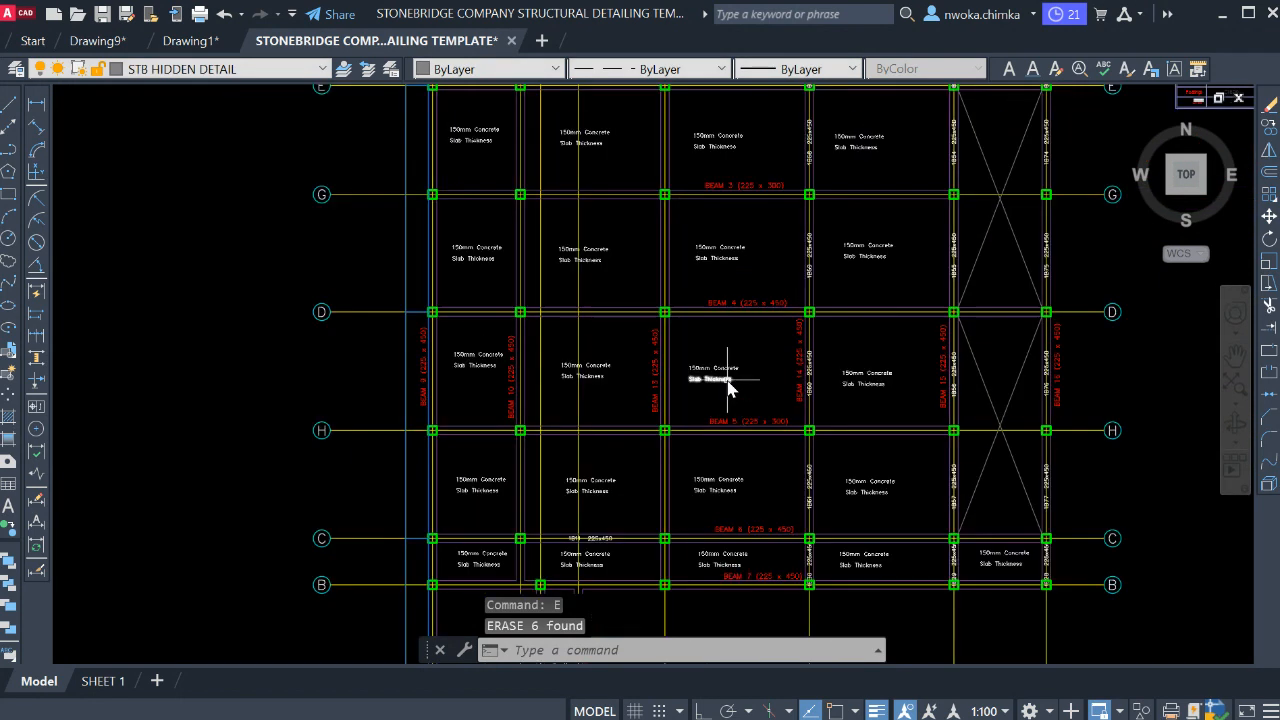
scroll(666, 380, "up", 4)
scroll(636, 393, "down", 6)
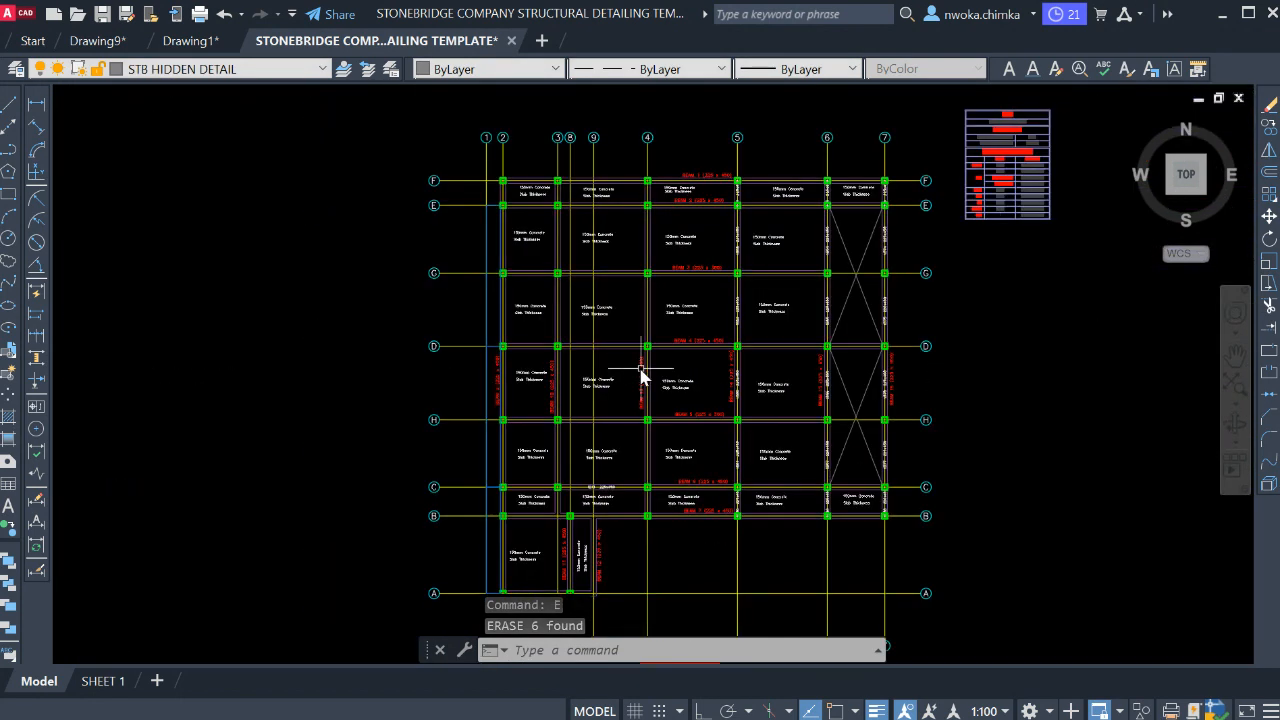
middle_click_drag(668, 372, 655, 314)
middle_click_drag(692, 403, 673, 405)
scroll(690, 408, "up", 8)
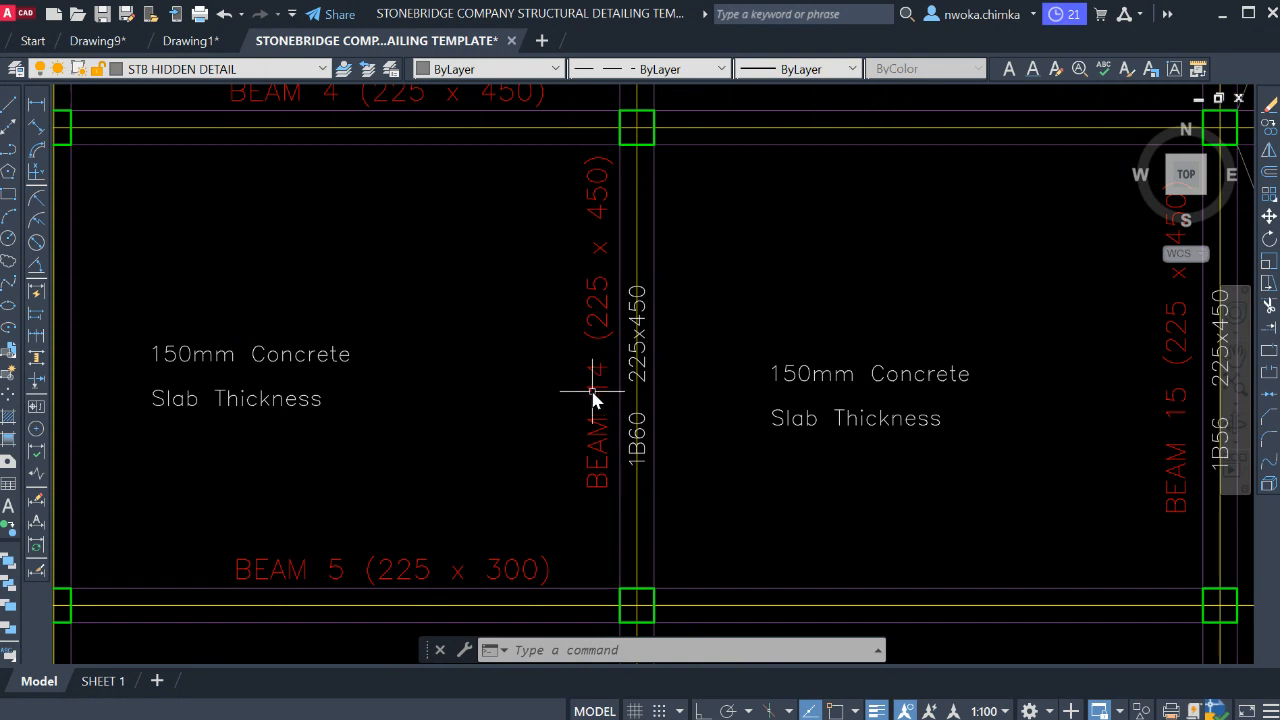
scroll(610, 367, "down", 4)
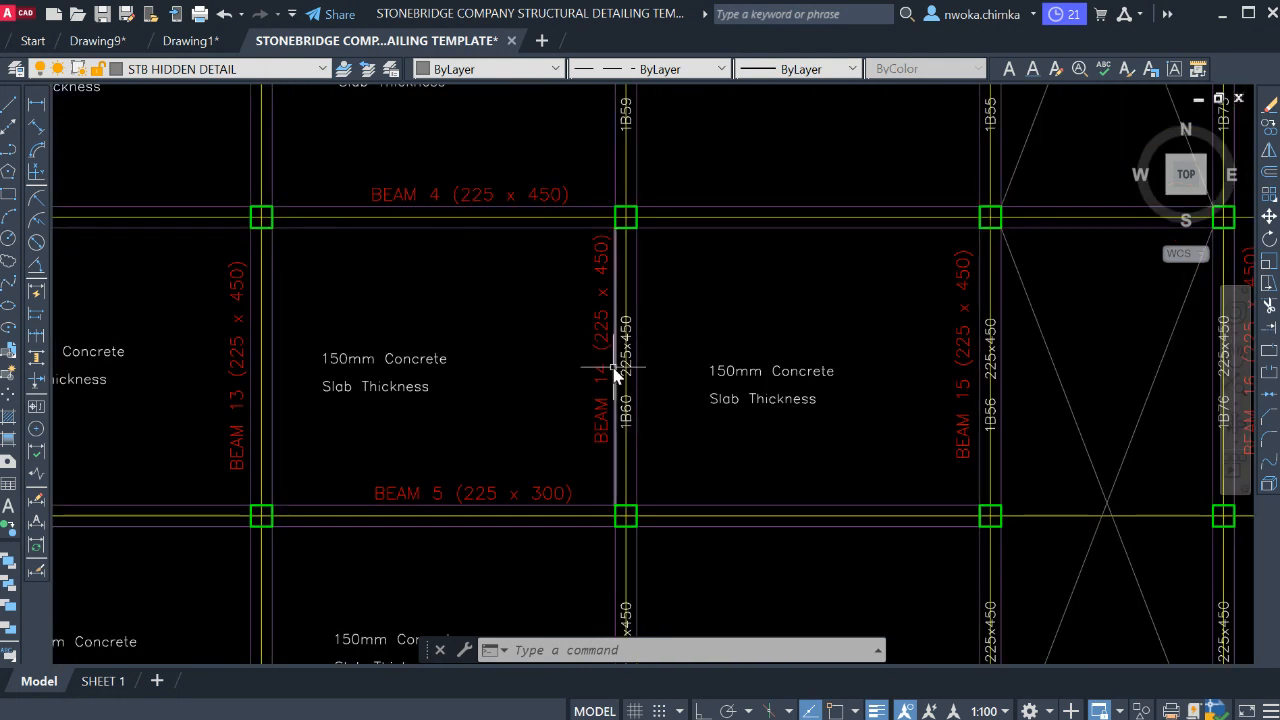
middle_click_drag(580, 588, 561, 465)
scroll(602, 499, "up", 8)
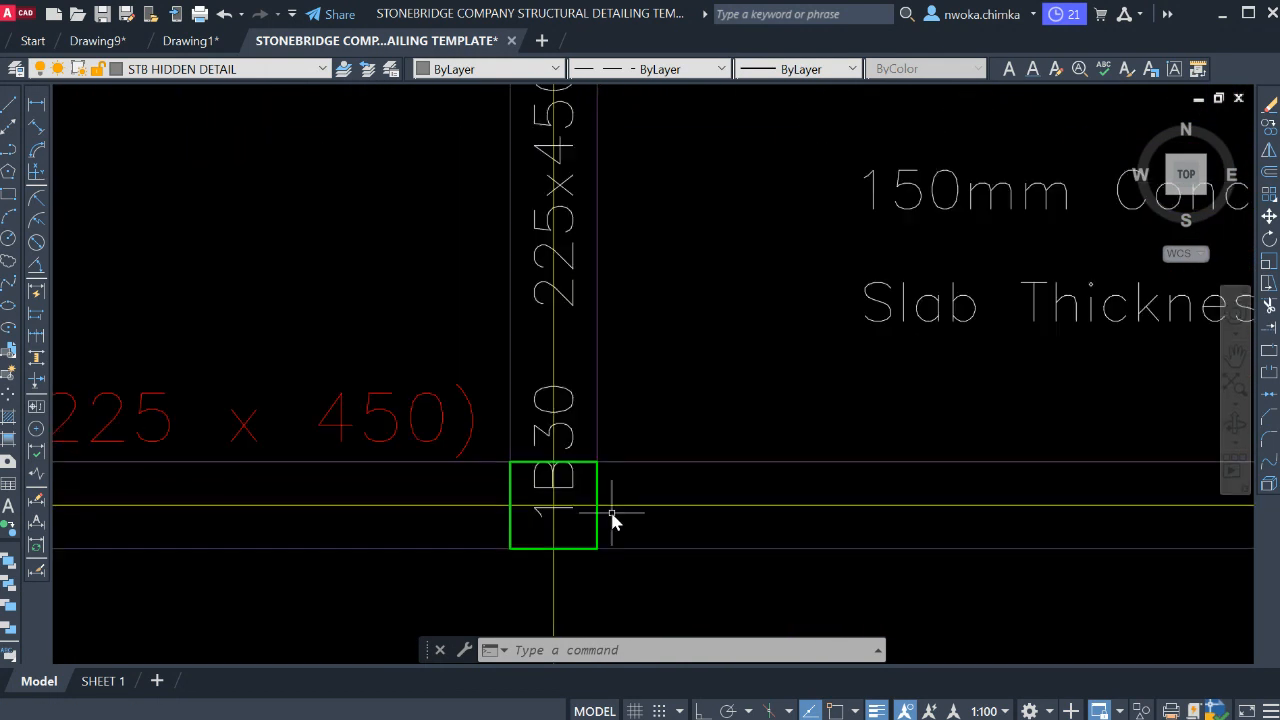
scroll(570, 464, "down", 8)
middle_click_drag(623, 184, 629, 597)
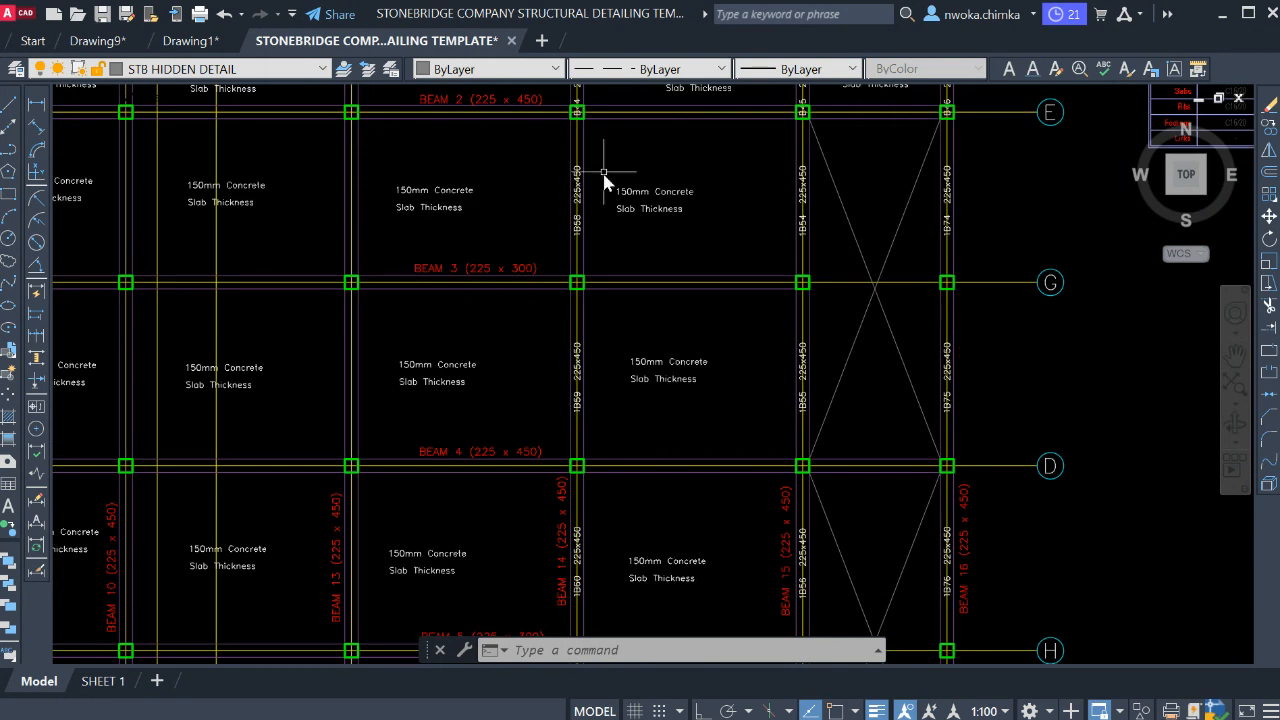
scroll(605, 173, "up", 6)
middle_click_drag(611, 219, 620, 283)
scroll(626, 275, "down", 8)
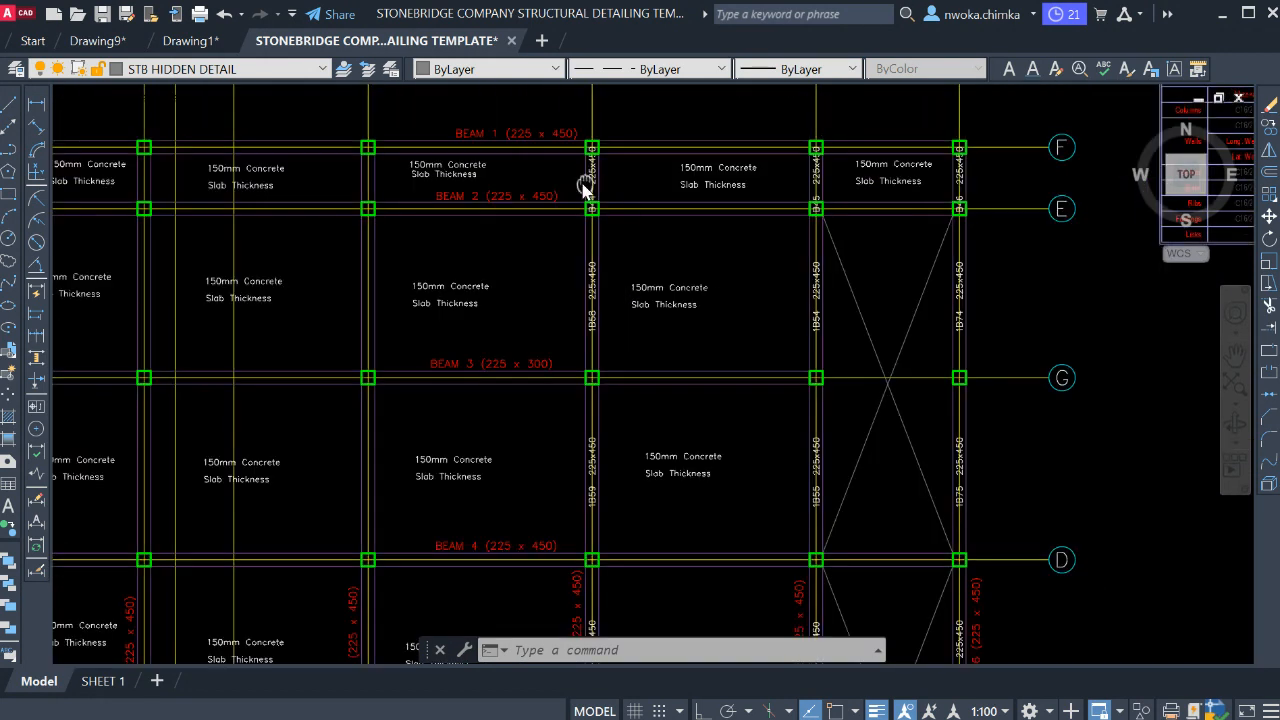
scroll(592, 205, "up", 7)
scroll(643, 214, "down", 11)
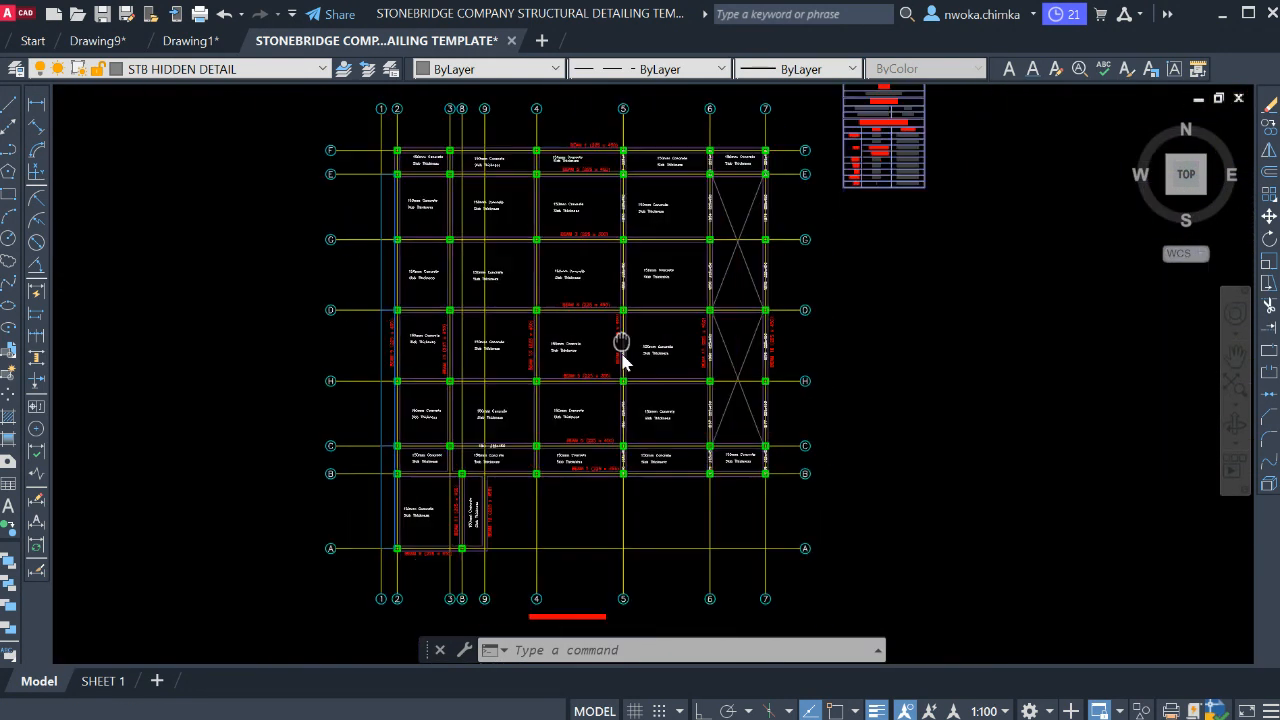
middle_click_drag(622, 355, 622, 230)
scroll(625, 356, "up", 10)
scroll(642, 350, "down", 8)
middle_click_drag(640, 115, 609, 485)
scroll(608, 272, "up", 10)
scroll(603, 249, "down", 14)
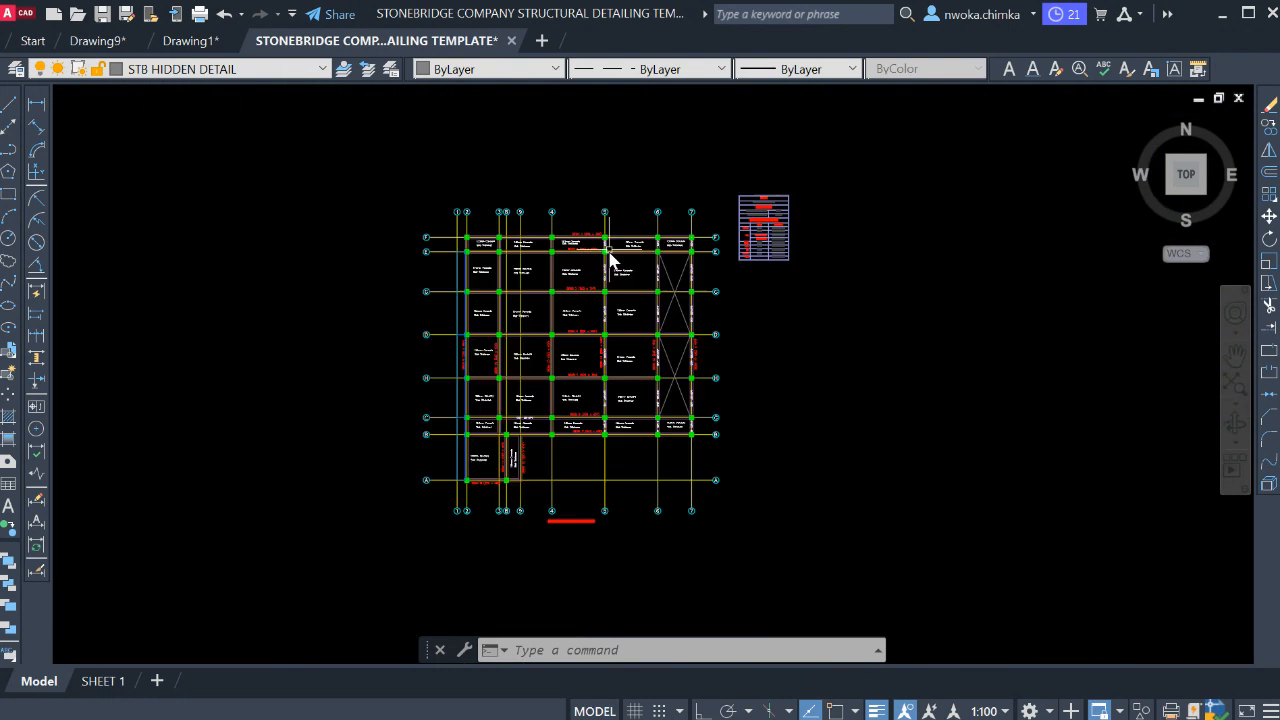
- Search the unsorted B–F beam reinforcement details for the one whose span titles match the BEAM 14 labels
middle_click_drag(640, 347, 609, 252)
middle_click_drag(593, 408, 567, 252)
middle_click_drag(637, 456, 583, 354)
scroll(391, 416, "up", 6)
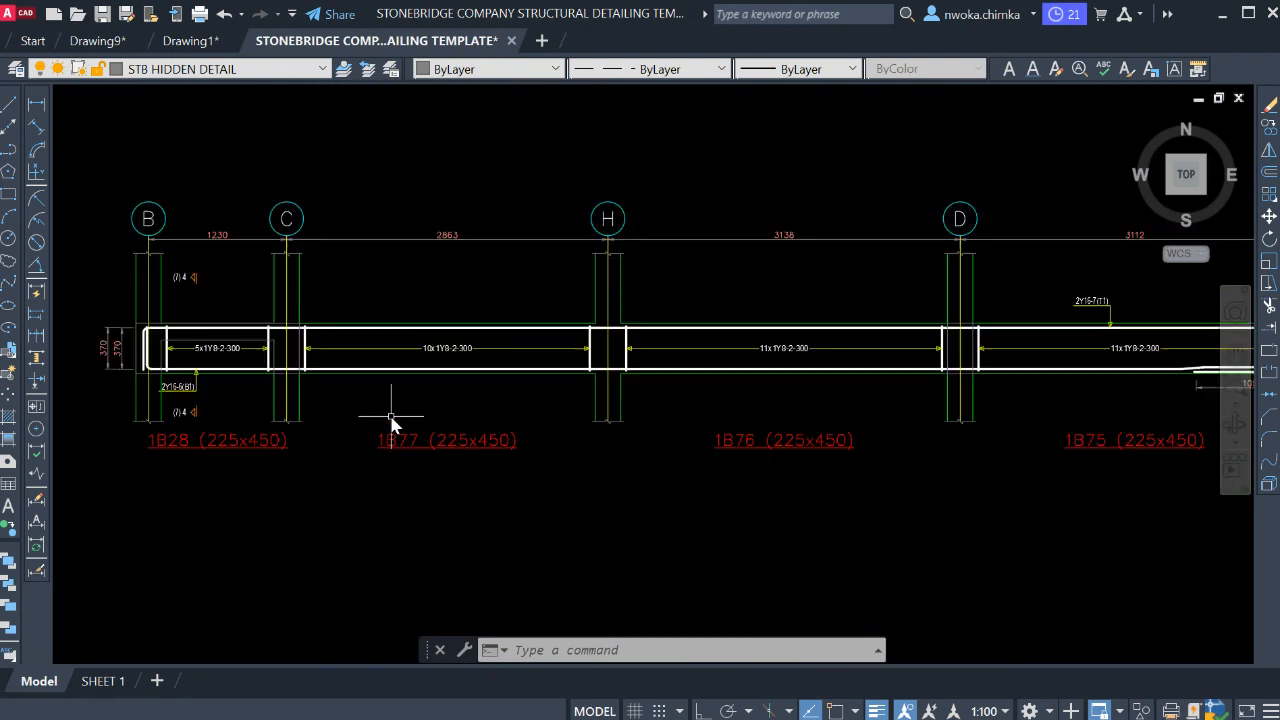
scroll(392, 416, "down", 6)
middle_click_drag(677, 400, 491, 400)
scroll(463, 443, "up", 4)
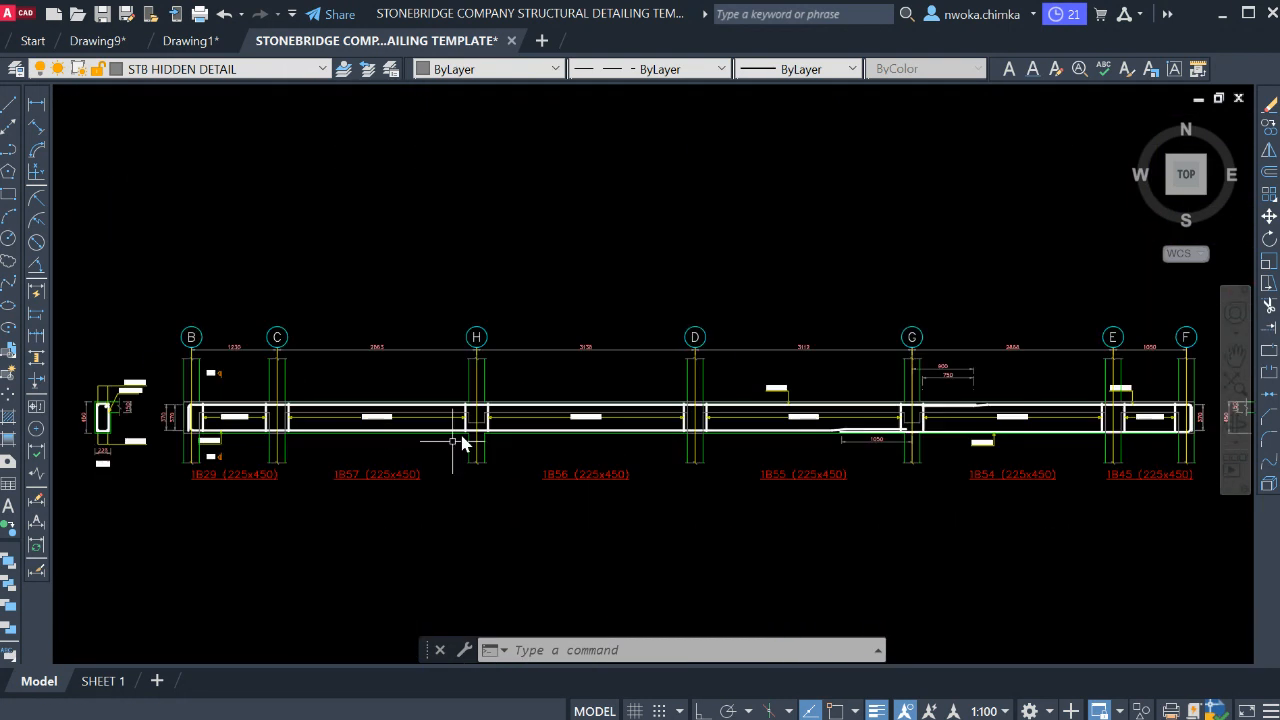
scroll(314, 479, "up", 2)
scroll(314, 479, "down", 5)
scroll(808, 477, "up", 5)
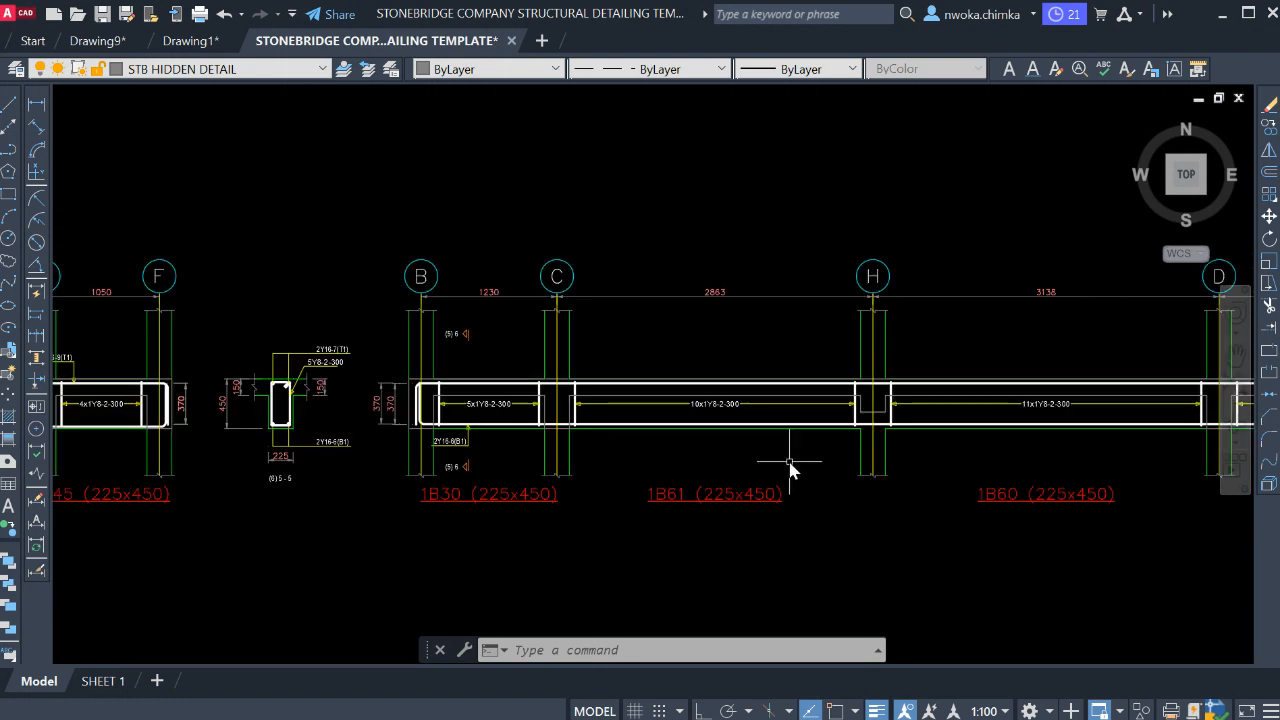
- Move the B–F beam detail with span titles 1B30 to 1B44, including its cross-section, into the third frame beneath the BEAM 13 detail
scroll(588, 405, "down", 2)
left_click(427, 260)
scroll(591, 351, "down", 5)
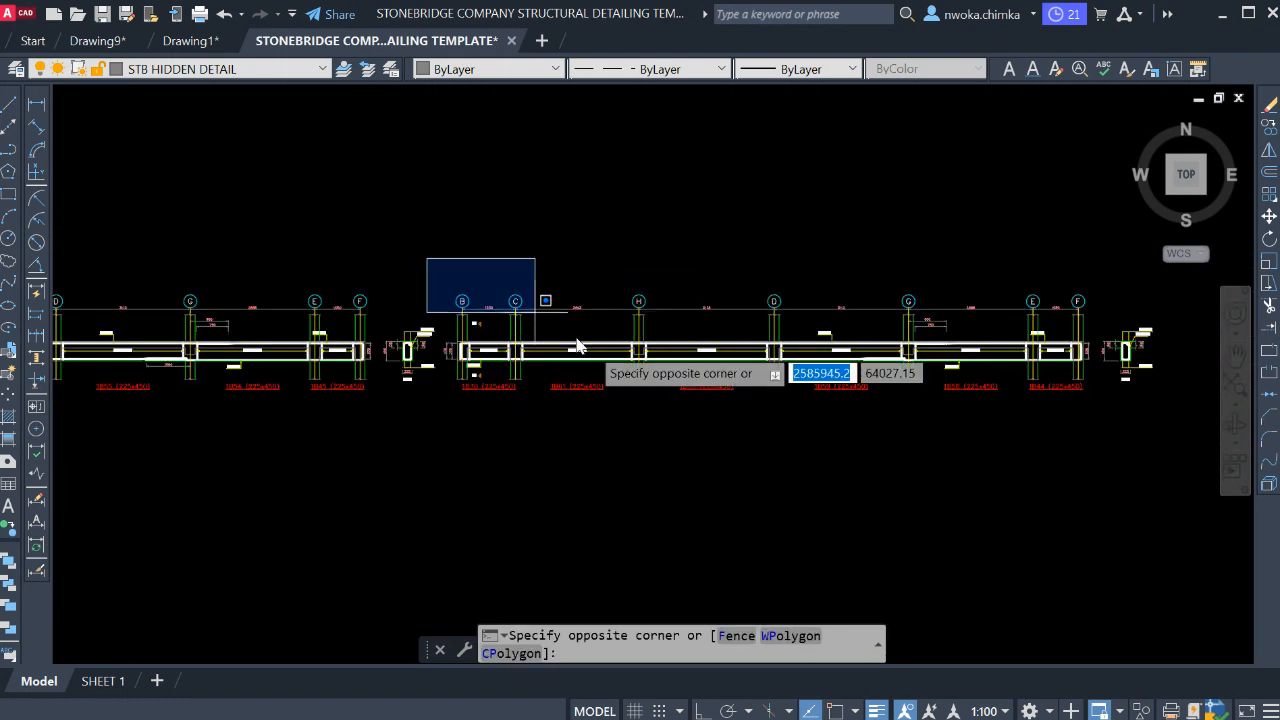
left_click(950, 434)
scroll(508, 390, "up", 3)
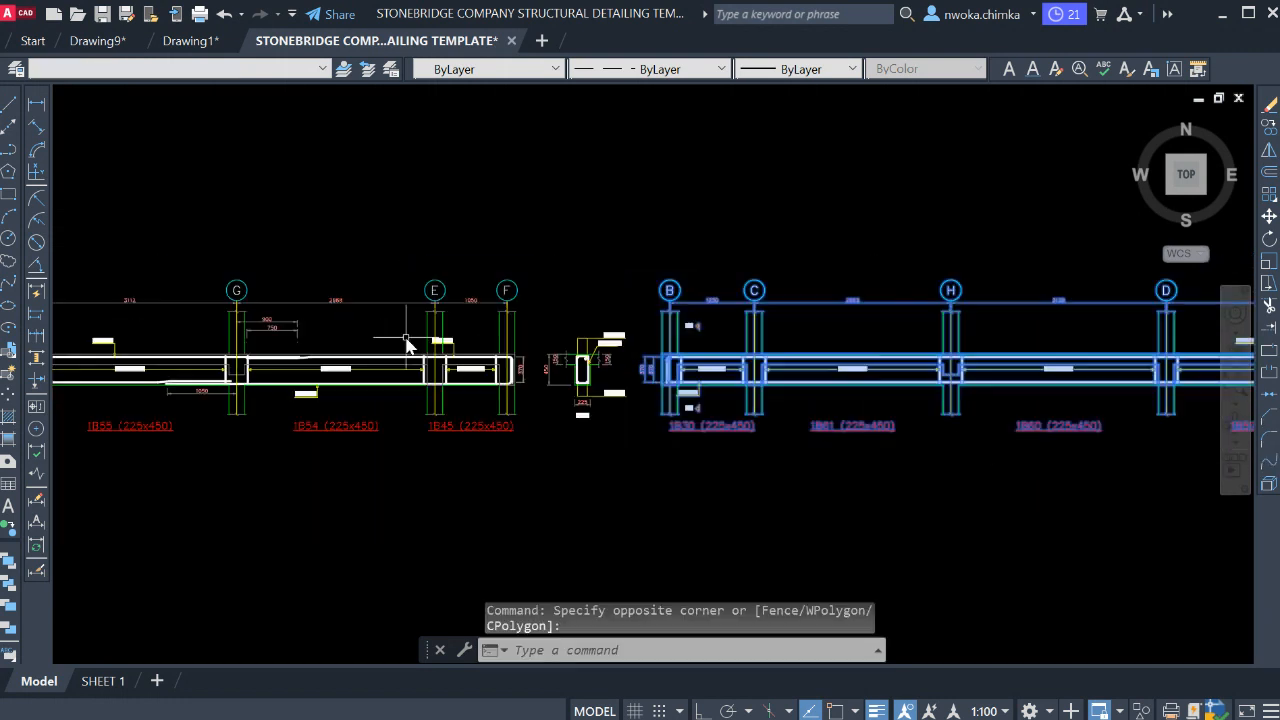
type("M")
key("Return")
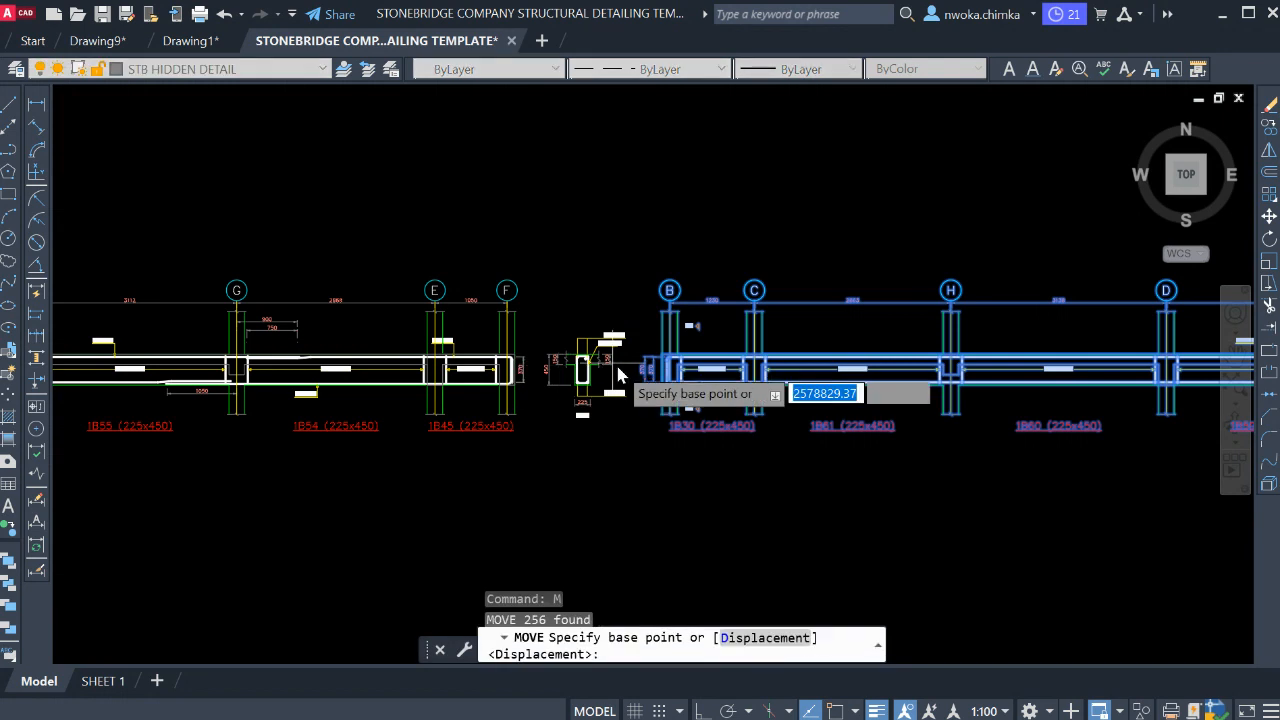
scroll(612, 347, "up", 4)
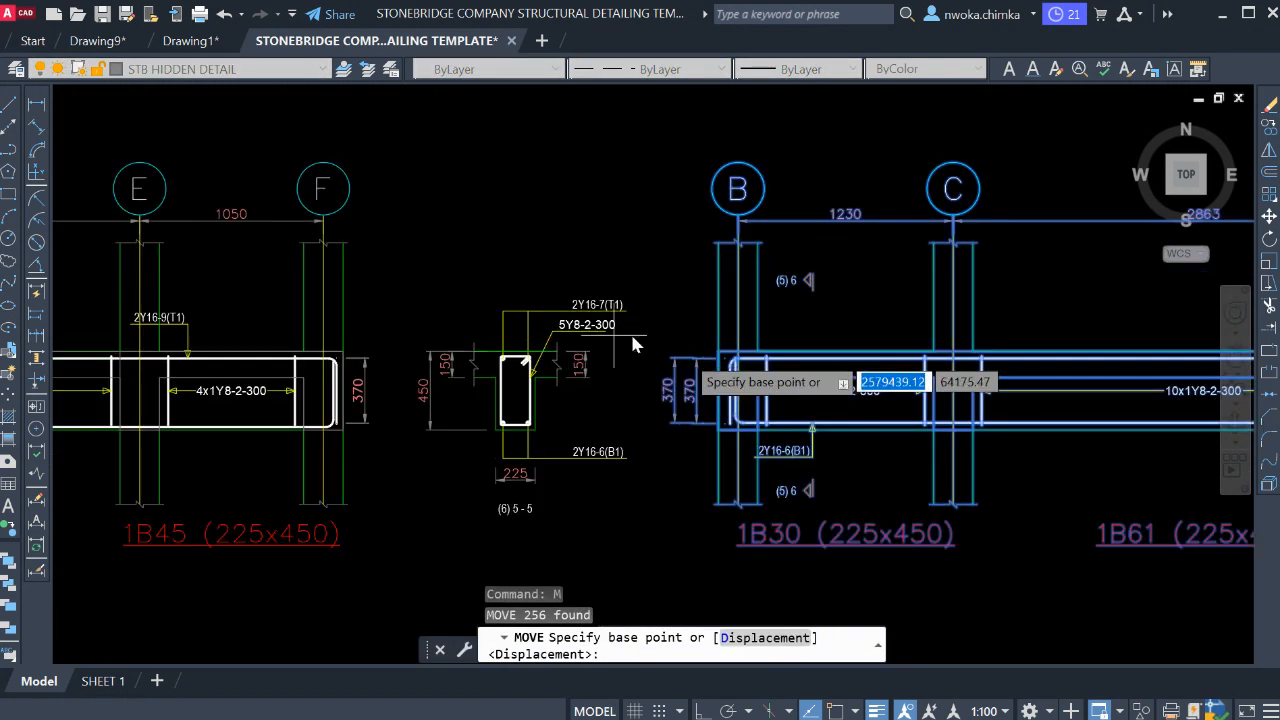
left_click(632, 345)
scroll(450, 250, "down", 6)
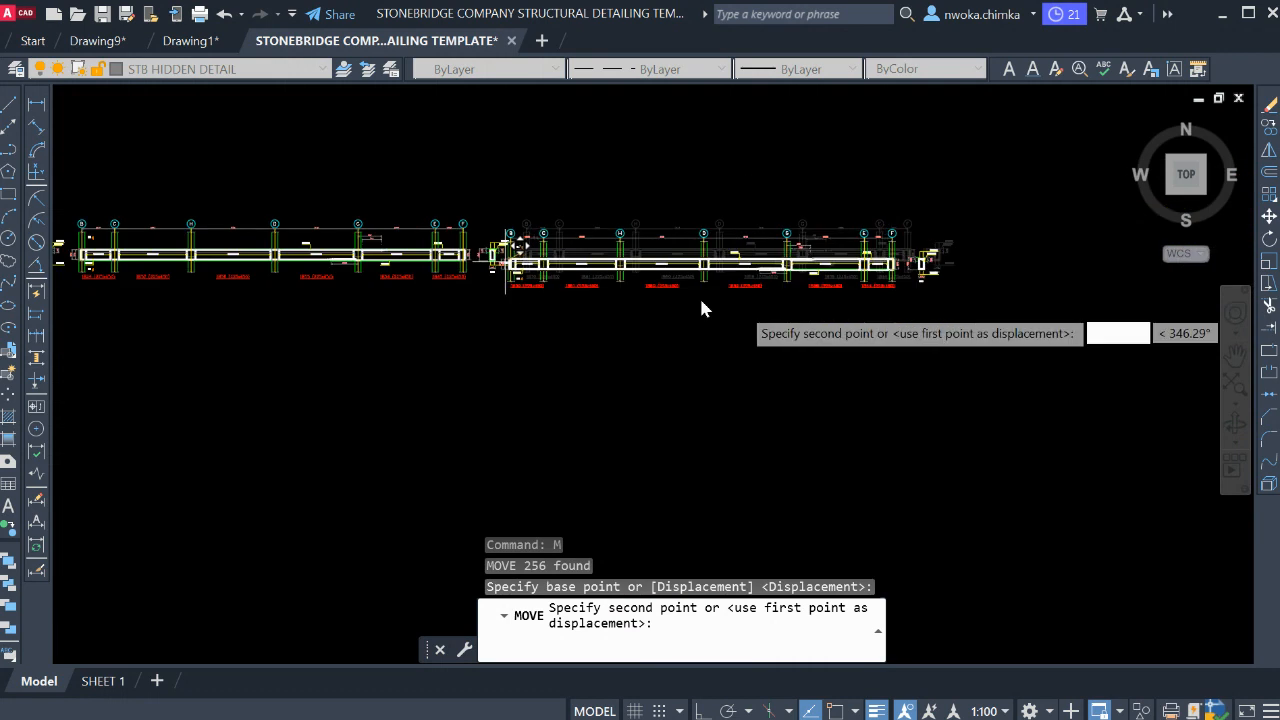
scroll(941, 277, "up", 3)
scroll(909, 254, "down", 3)
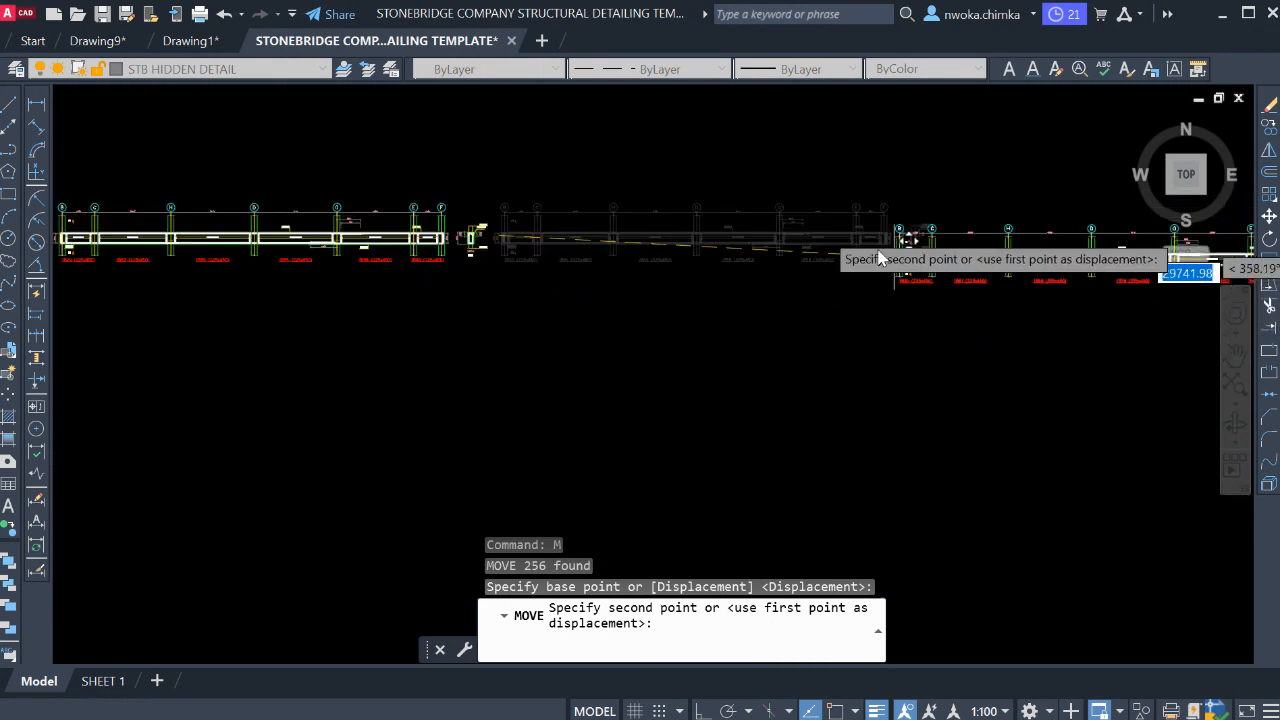
scroll(760, 240, "down", 8)
scroll(822, 443, "up", 8)
middle_click_drag(709, 437, 534, 384)
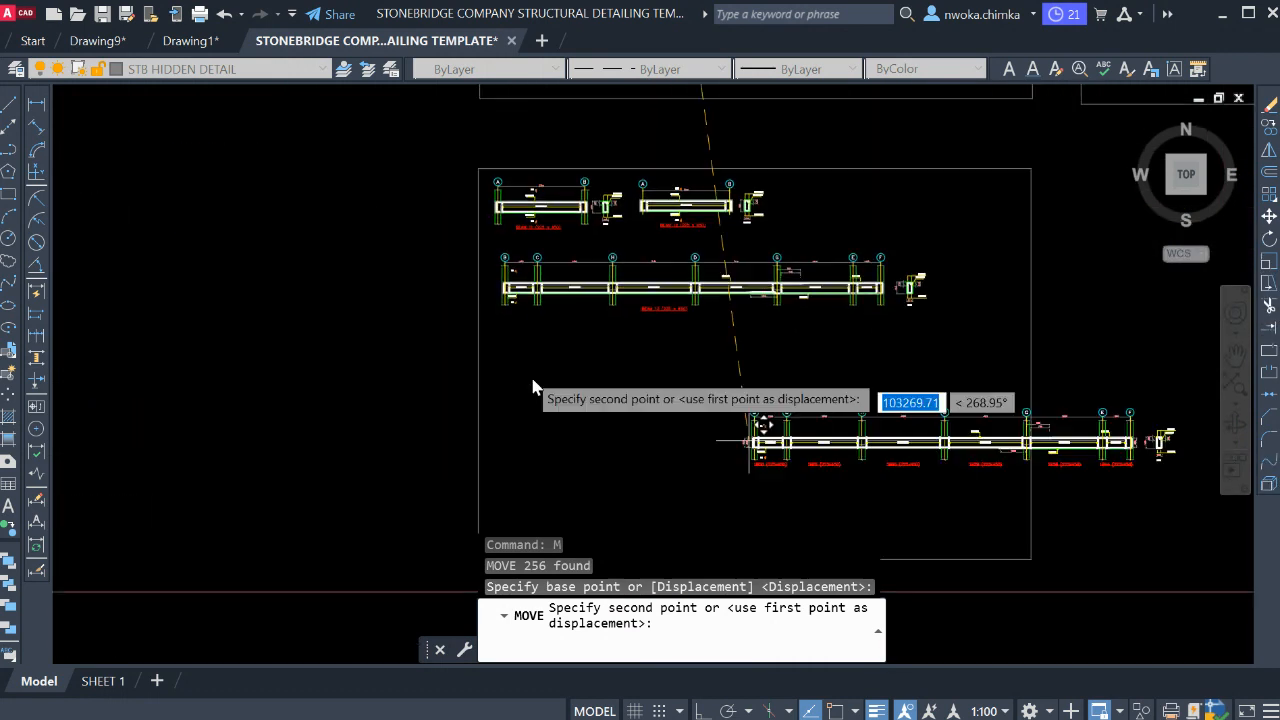
scroll(518, 384, "up", 3)
left_click(480, 374)
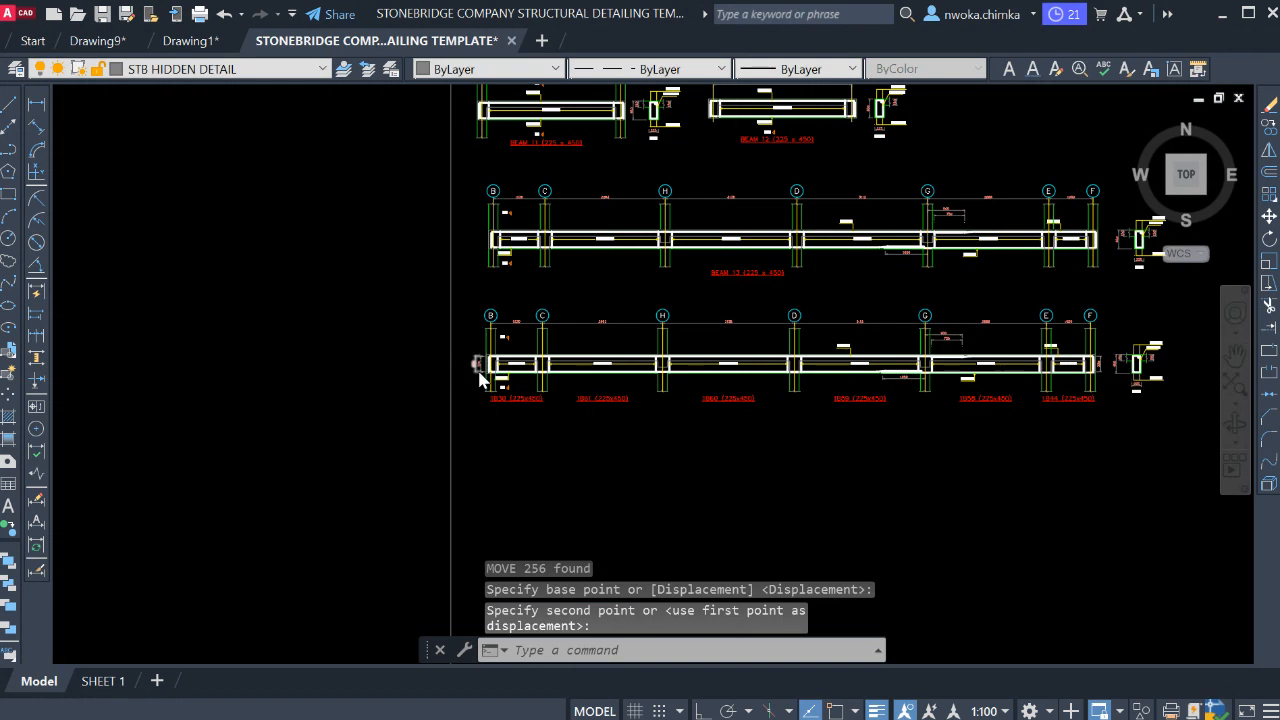
- Erase the end height dimensions and the six span titles 1B30 to 1B44 from the beam detail beneath BEAM 13
scroll(480, 374, "up", 5)
left_click(486, 309)
left_click(443, 366)
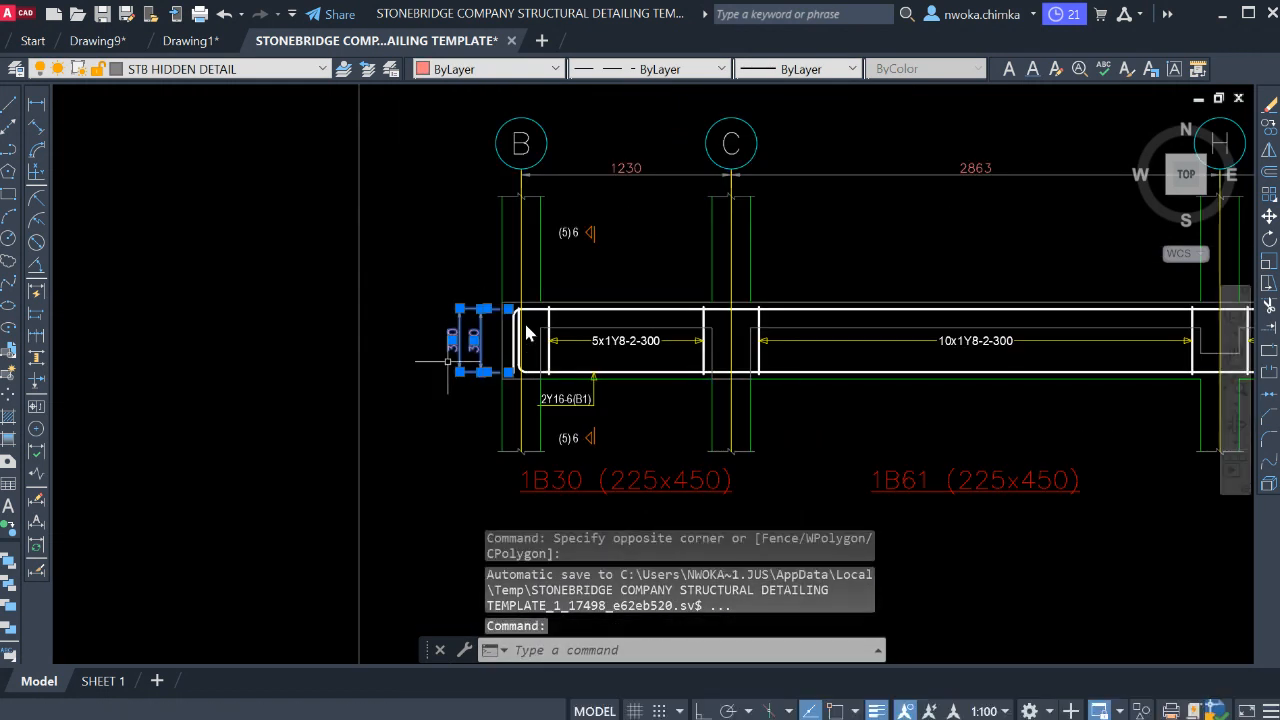
scroll(524, 320, "down", 2)
scroll(490, 344, "down", 5)
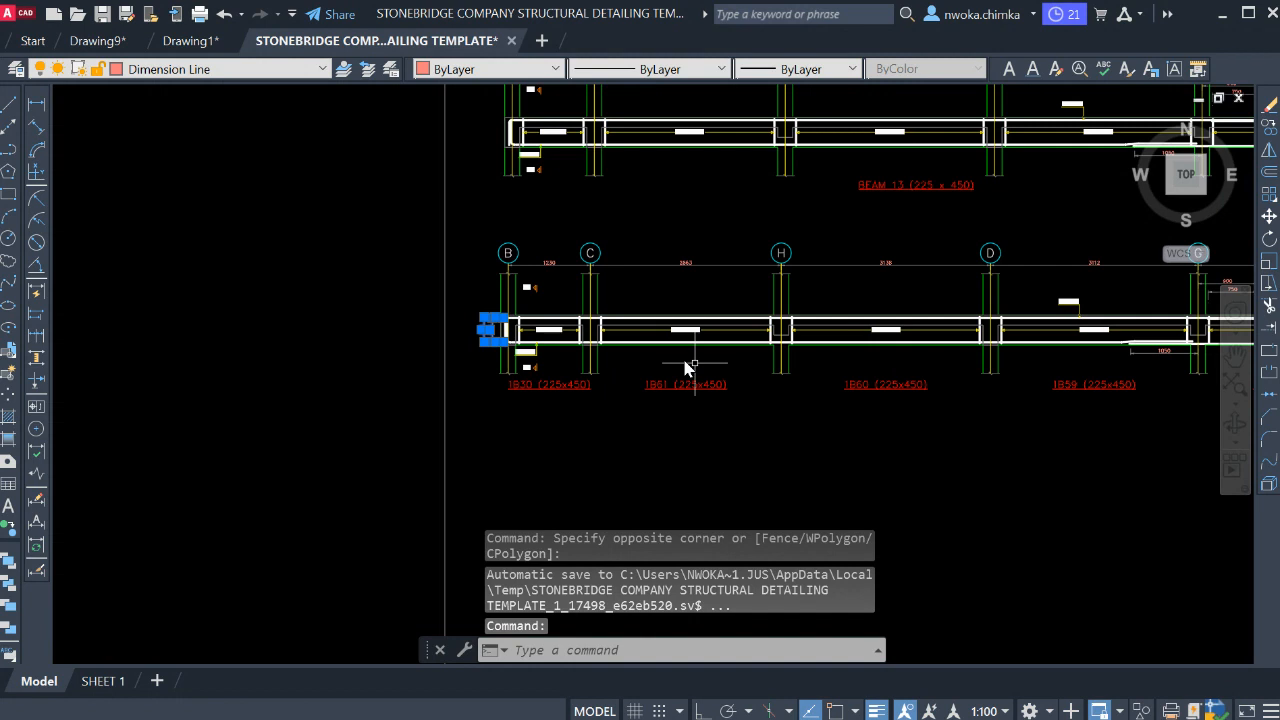
scroll(1070, 397, "up", 2)
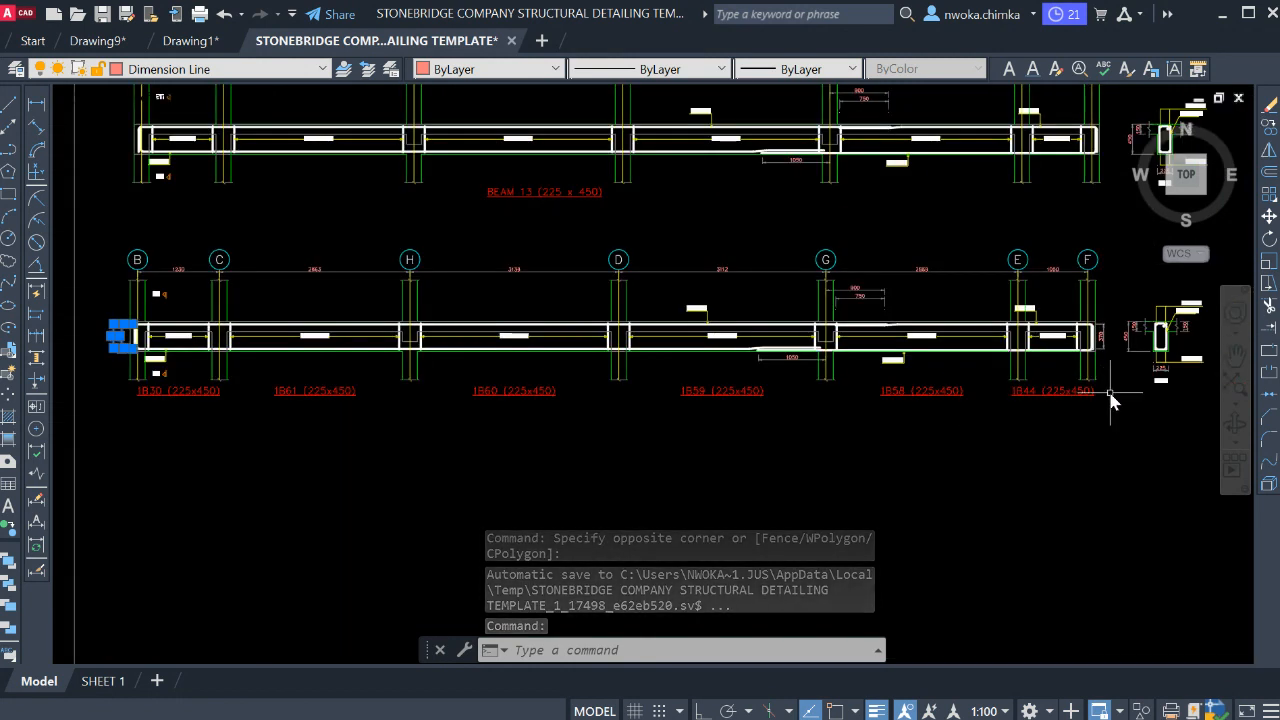
left_click(1110, 393)
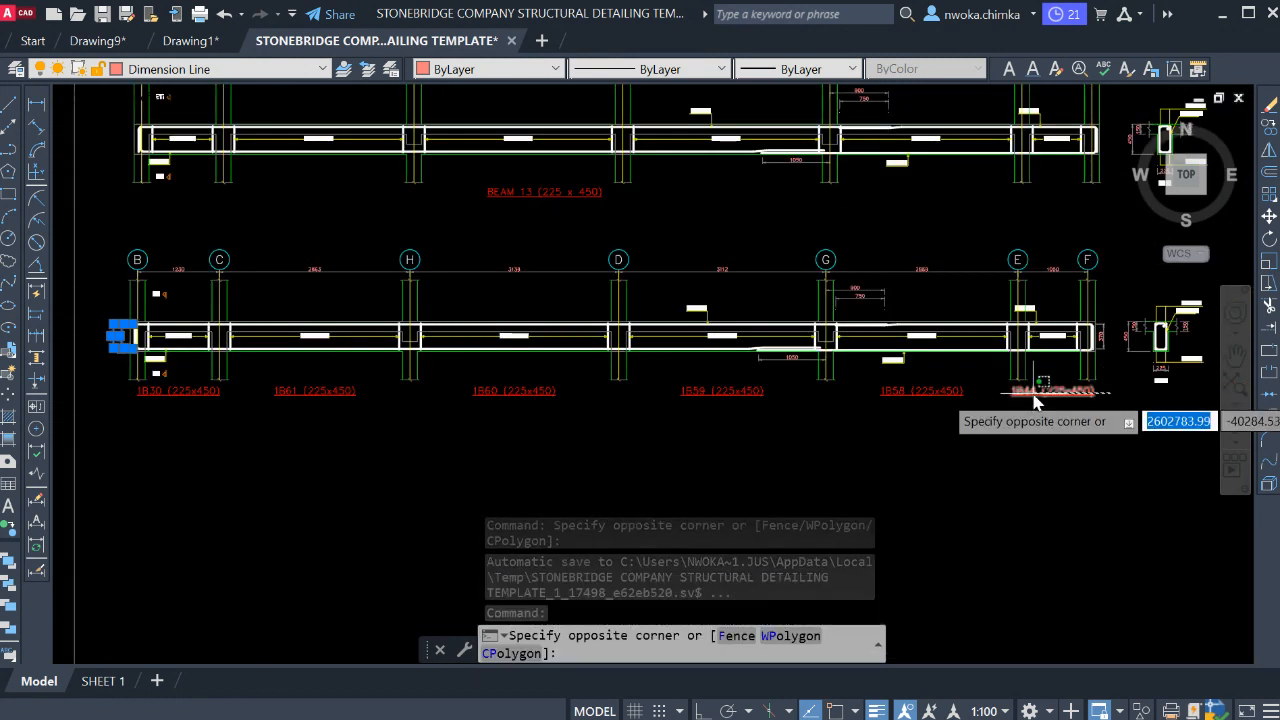
left_click(182, 446)
scroll(869, 439, "up", 3)
scroll(700, 279, "up", 5)
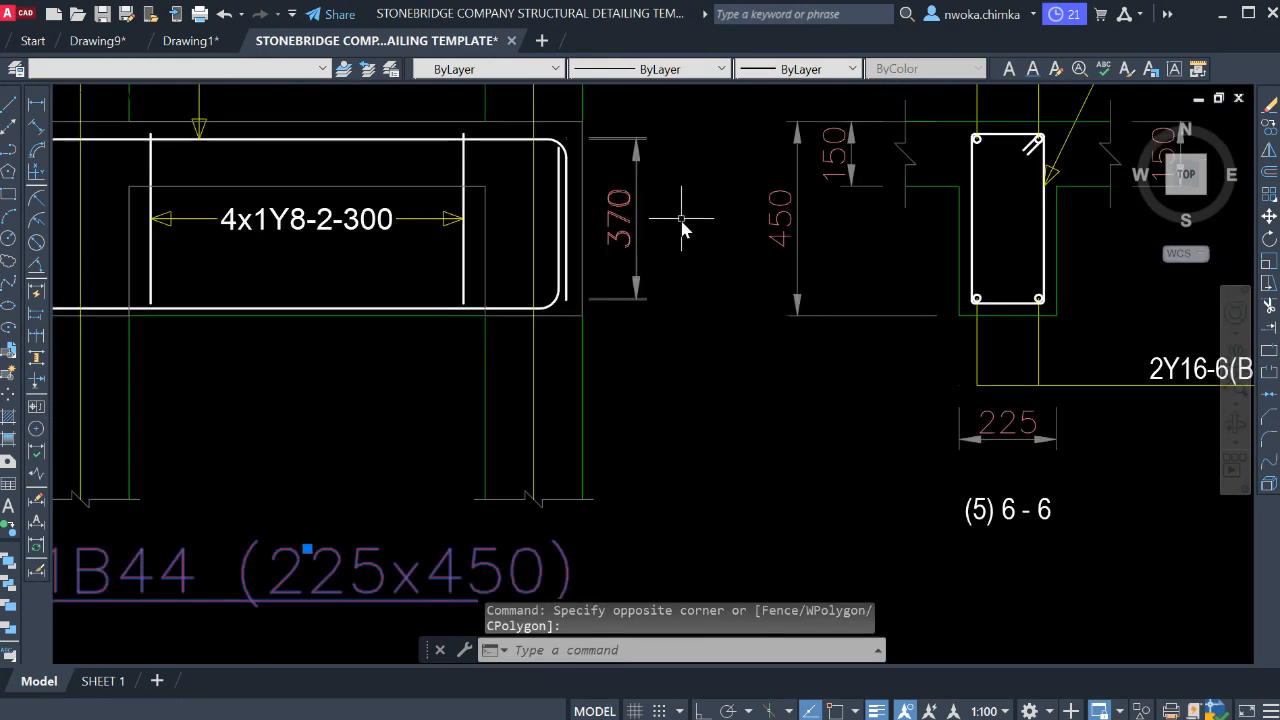
left_click(678, 186)
left_click(651, 246)
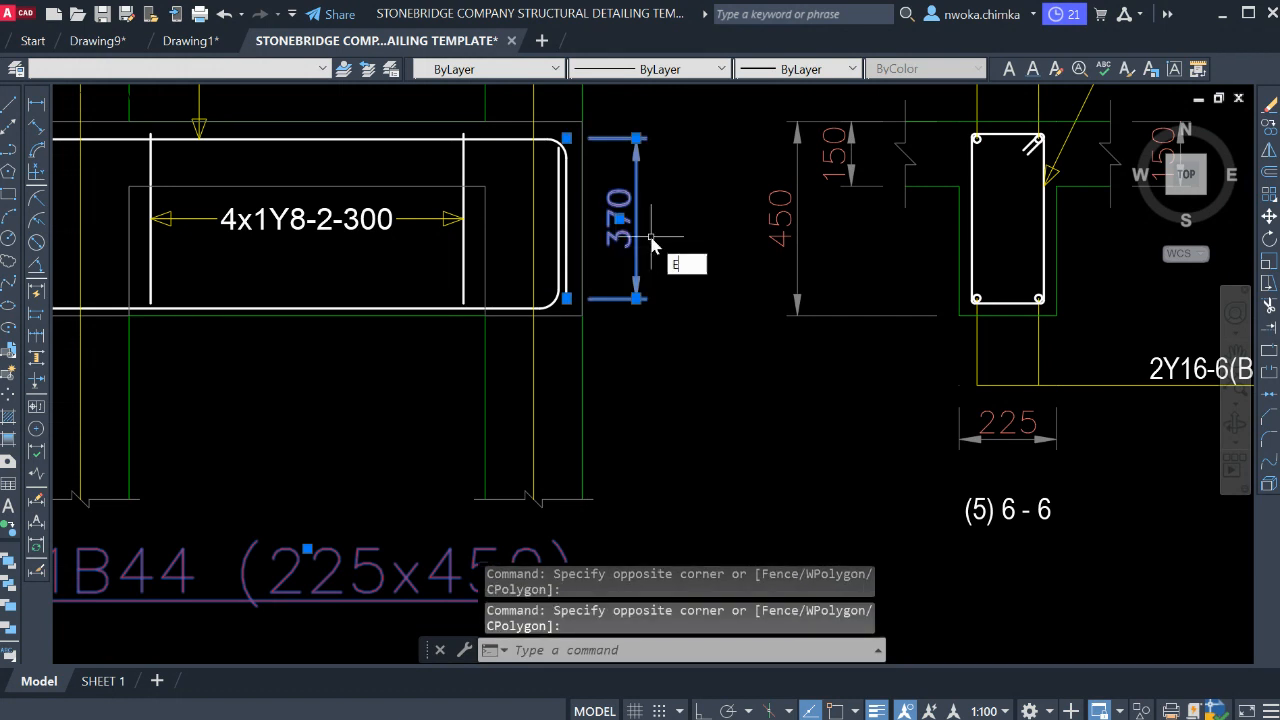
key("Return")
- Copy the BEAM 13 (225 x 450) title beneath the lower B–F beam detail, between grids H and D
scroll(808, 374, "down", 8)
scroll(484, 290, "up", 2)
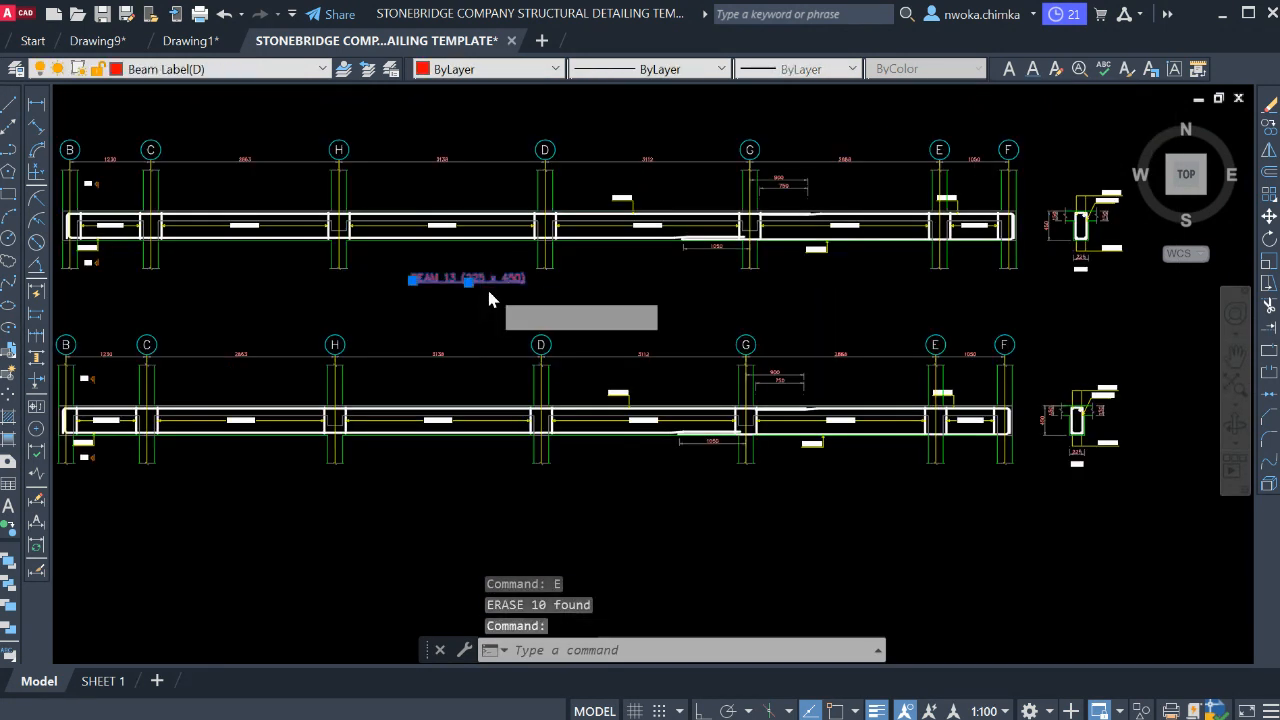
type("co")
key("Return")
left_click(495, 290)
scroll(1107, 425, "up", 4)
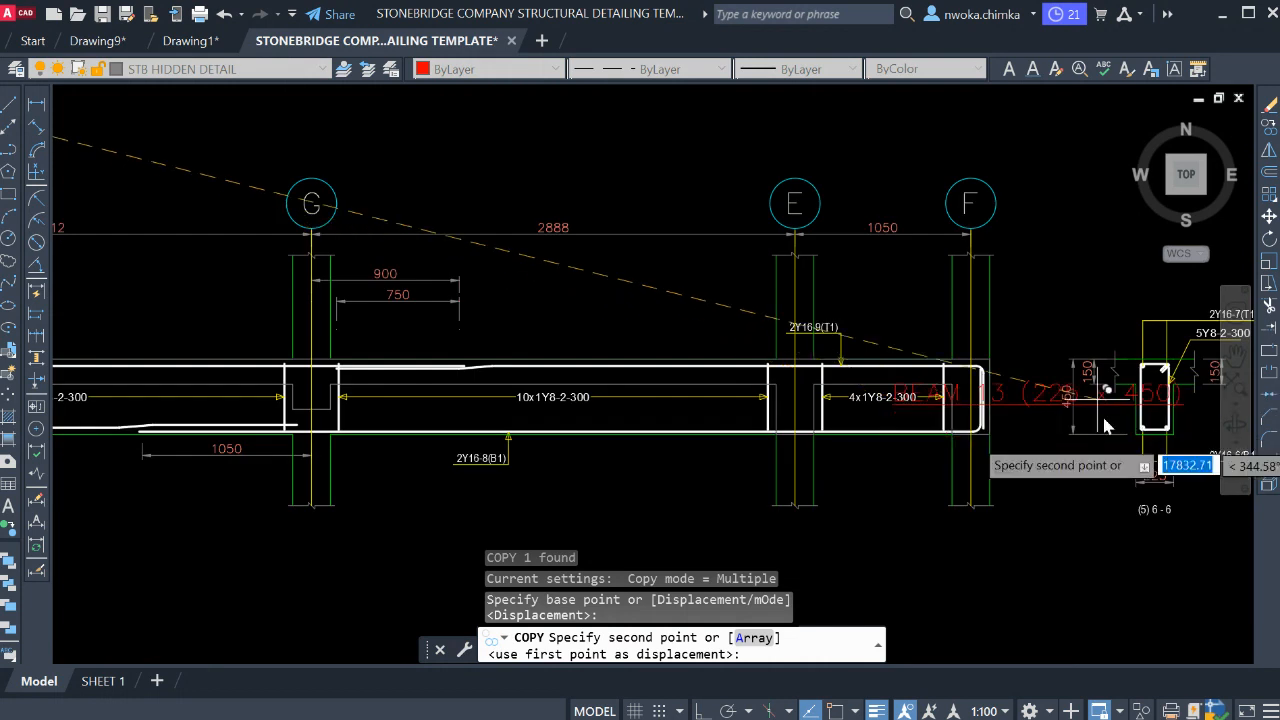
scroll(1107, 425, "down", 4)
scroll(484, 460, "up", 4)
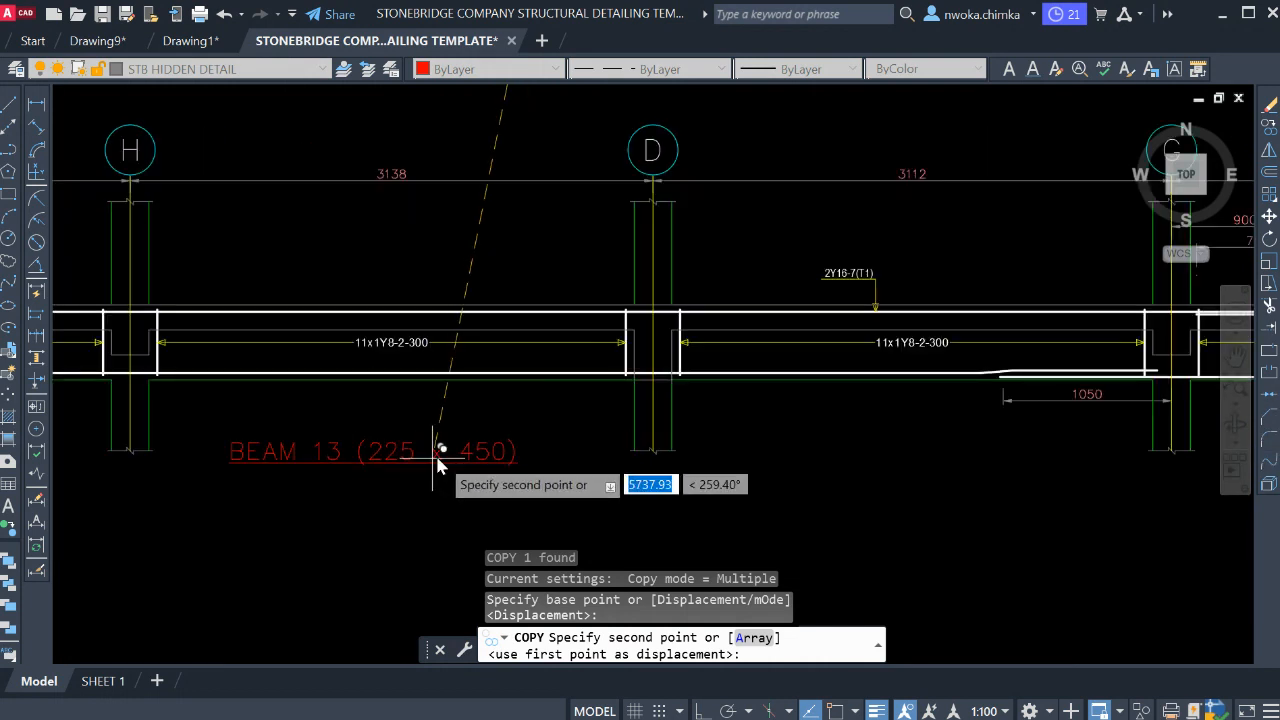
left_click(476, 450)
key("Escape")
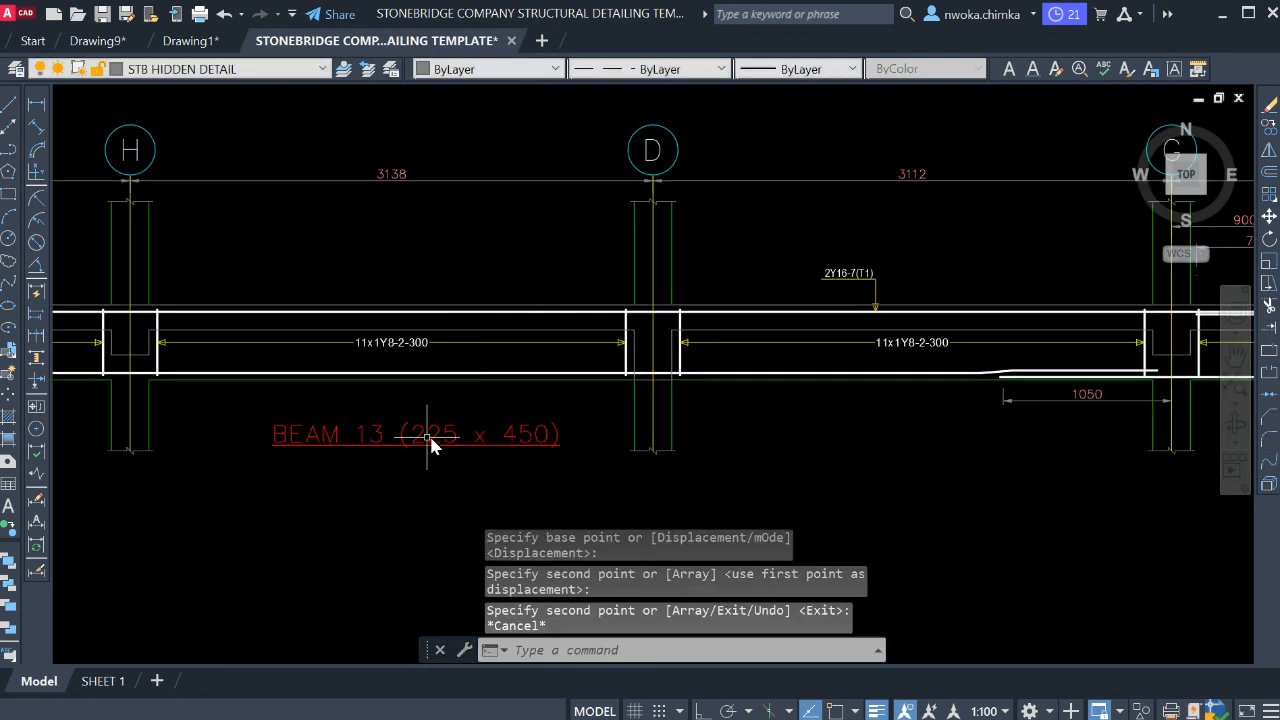
- Change the copied title beneath the lower B–F detail to BEAM 16 (225 x 450)
scroll(398, 442, "up", 2)
left_click(367, 440)
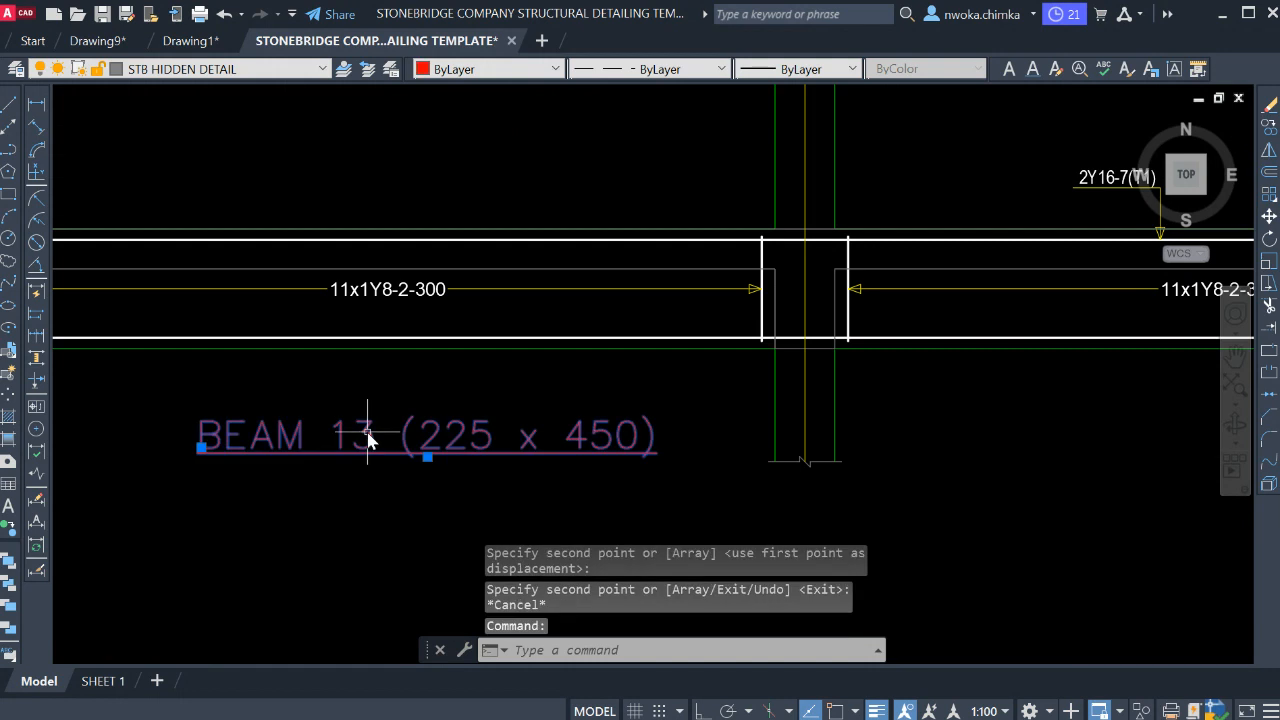
double_click(367, 440)
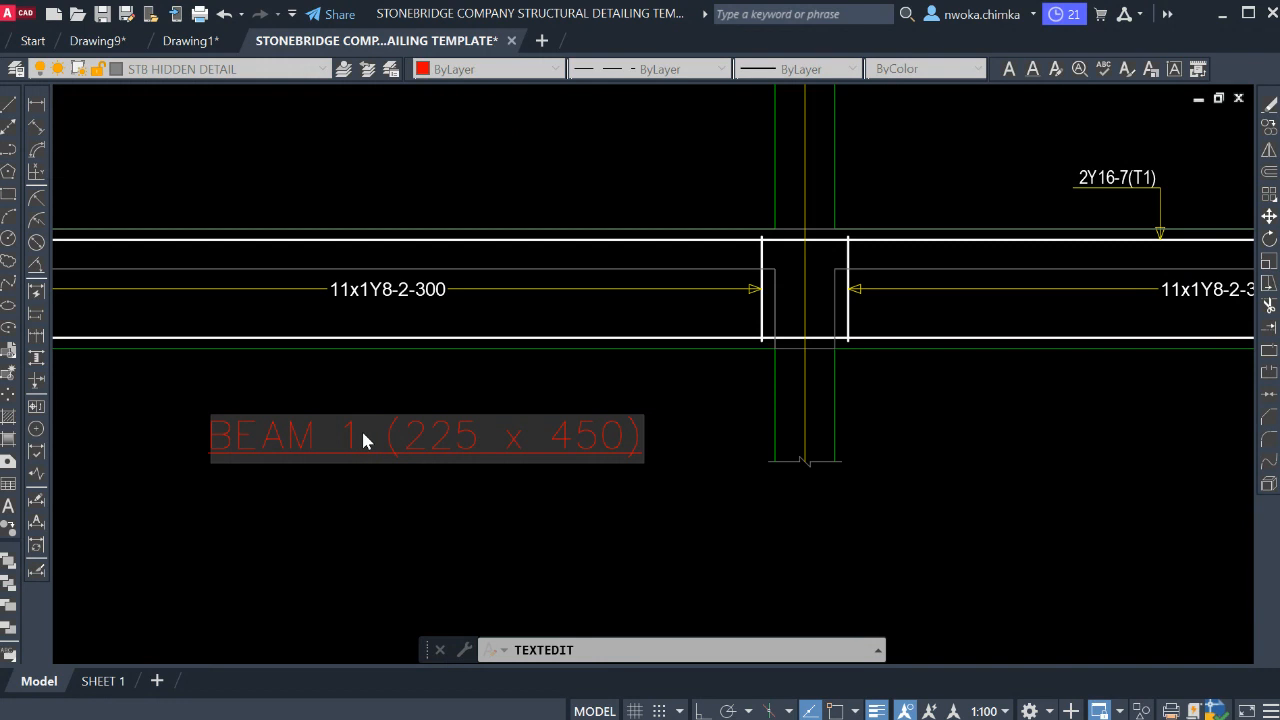
left_click(499, 505)
key("Escape")
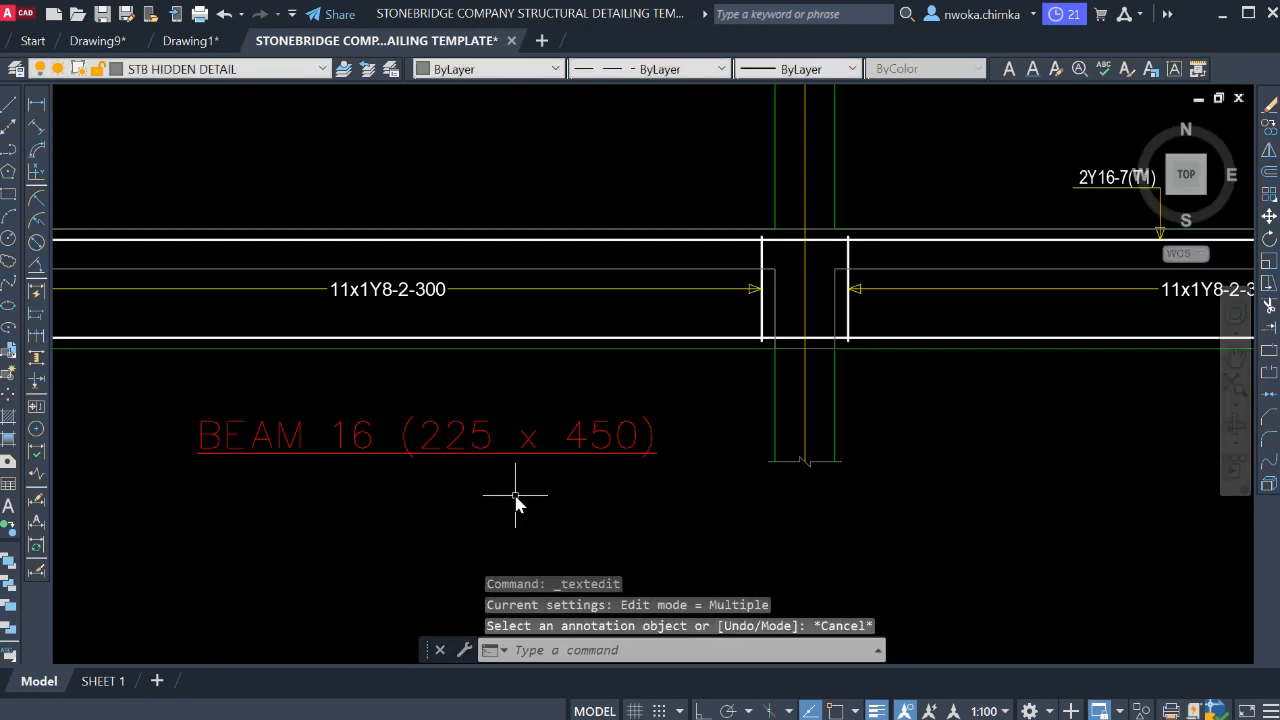
- Correct the lower B–F detail's title to BEAM 14 (225 x 450)
scroll(560, 432, "down", 4)
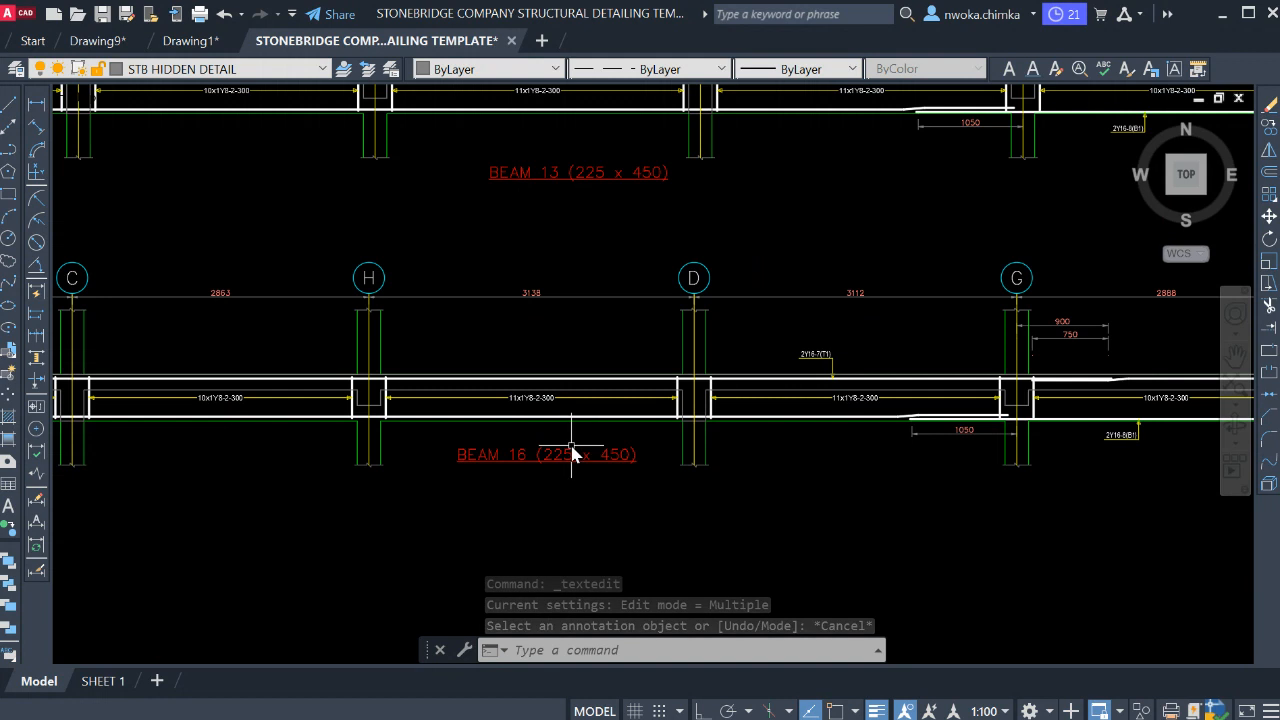
scroll(574, 451, "up", 4)
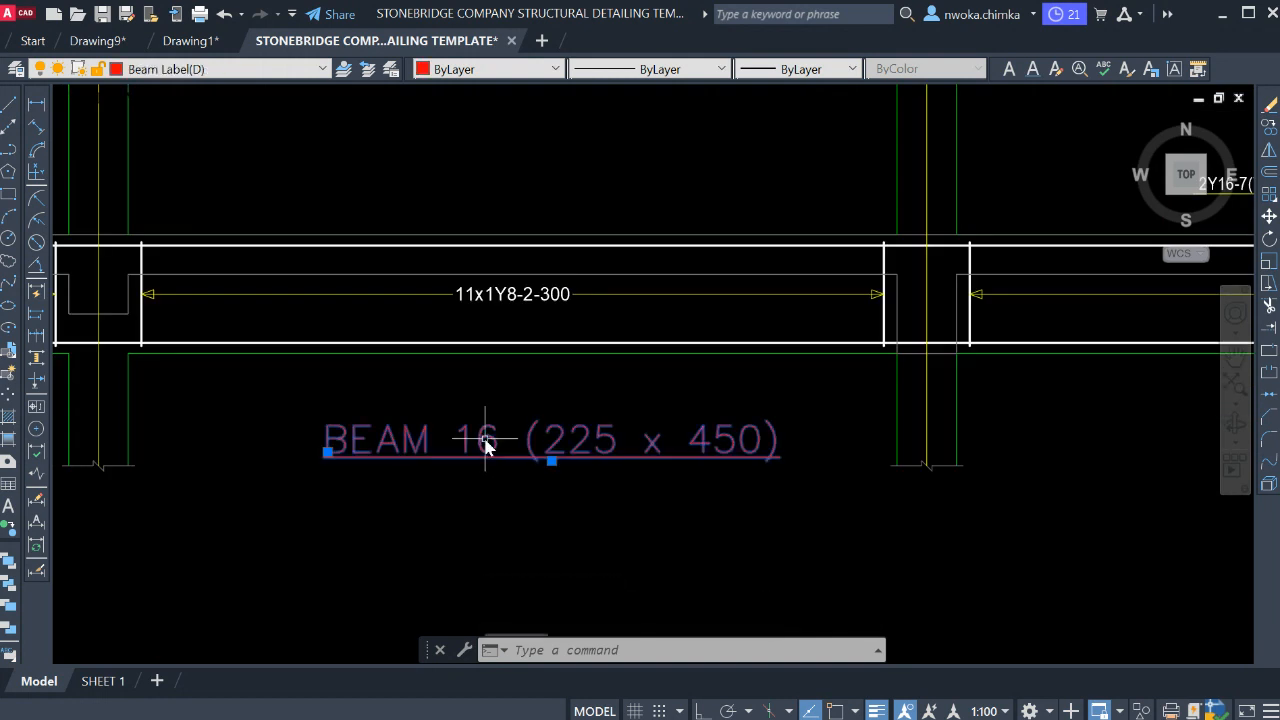
double_click(483, 448)
double_click(485, 448)
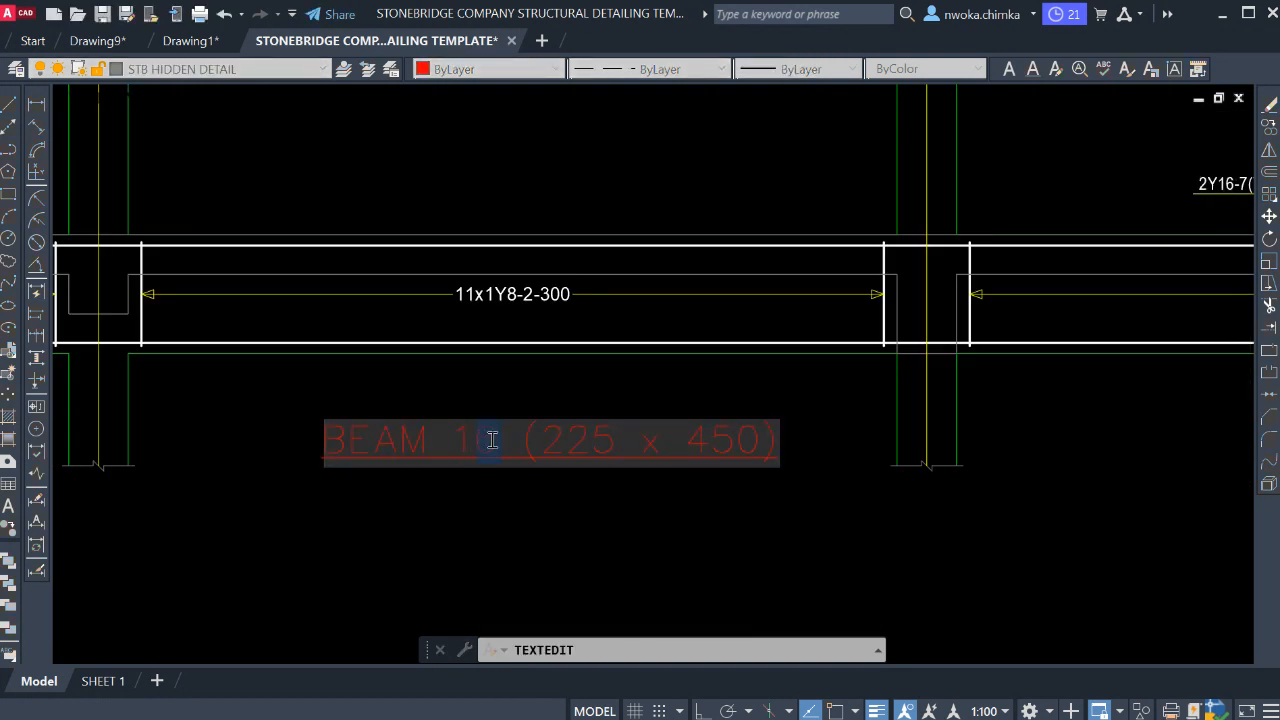
type("4")
left_click(504, 525)
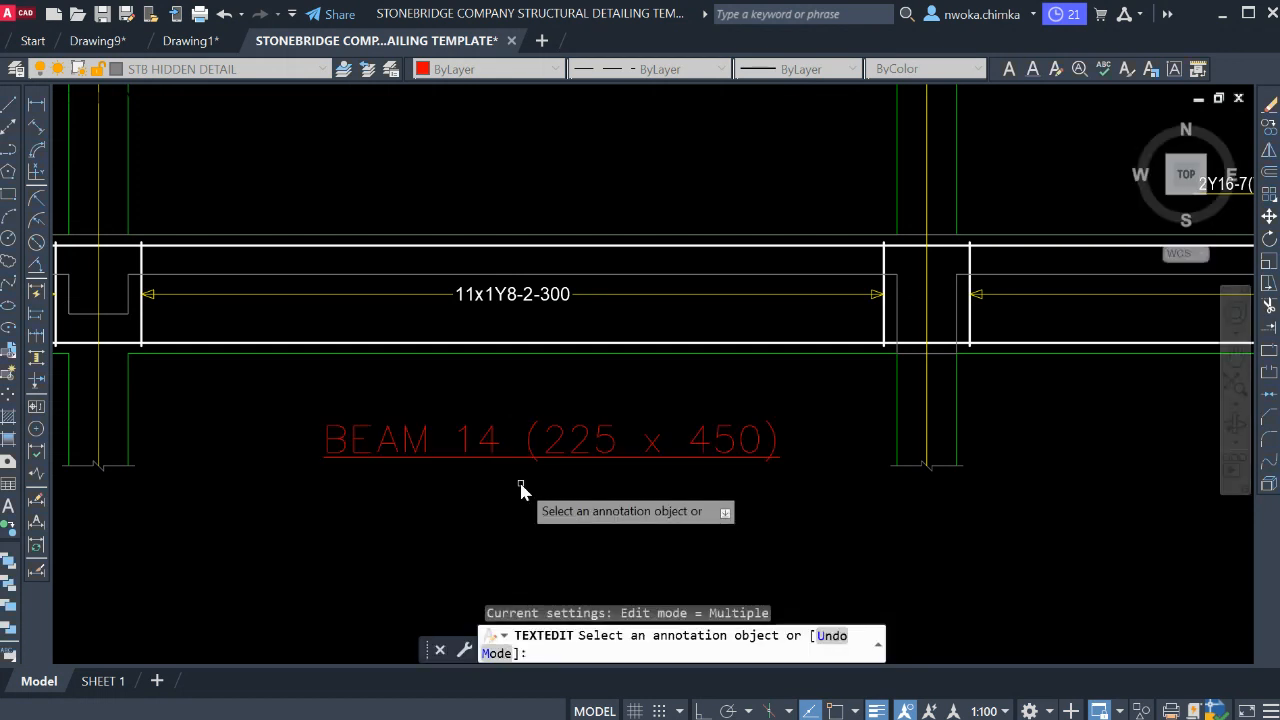
scroll(530, 485, "down", 5)
scroll(552, 478, "down", 8)
key("Escape")
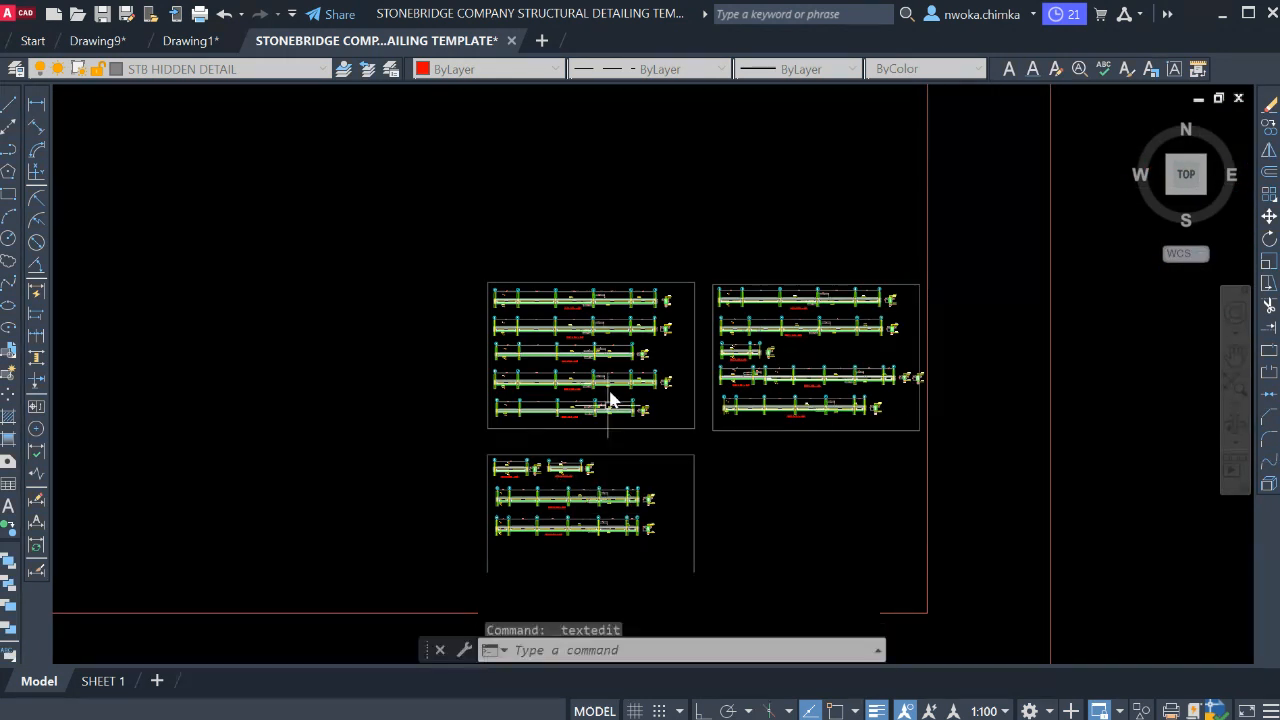
- Erase the six individual span labels 1B61, 1B30, 1B60, 1B59, 1B58 and 1B44 along BEAM 14 on the floor plan
middle_click_drag(511, 346, 537, 489)
scroll(424, 336, "up", 12)
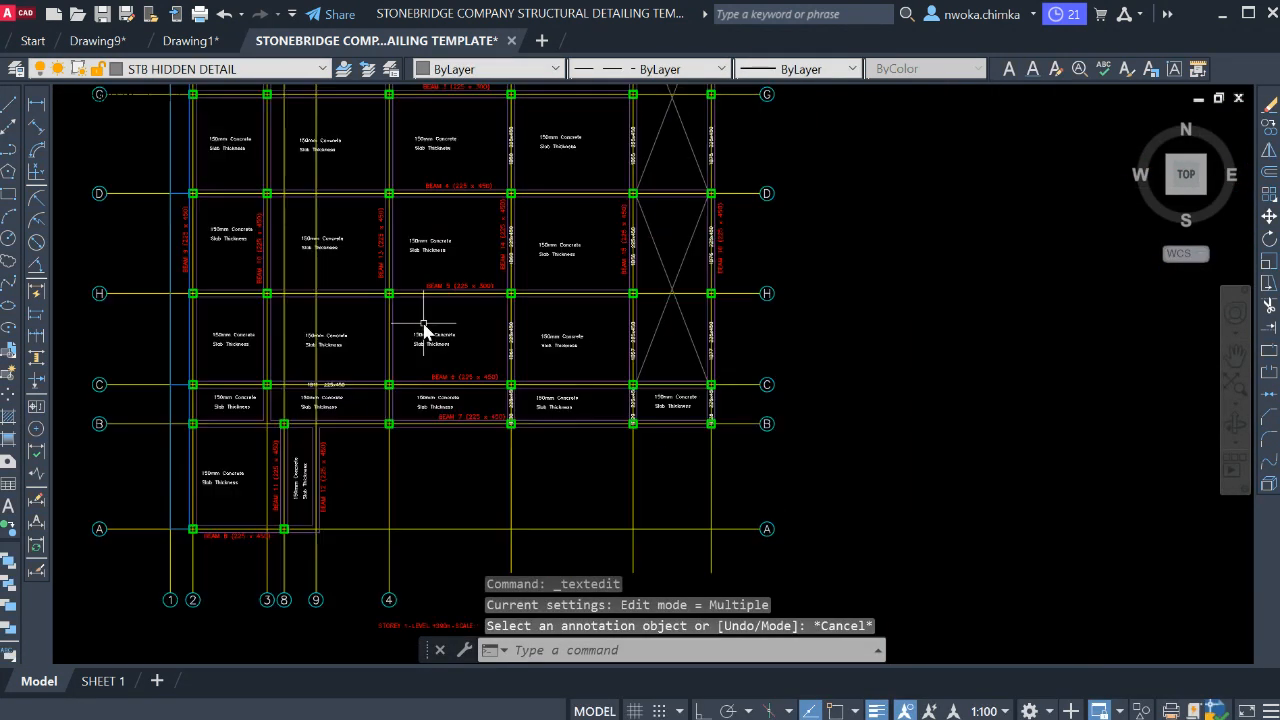
middle_click_drag(453, 383, 462, 454)
middle_click_drag(602, 421, 552, 352)
scroll(516, 311, "up", 5)
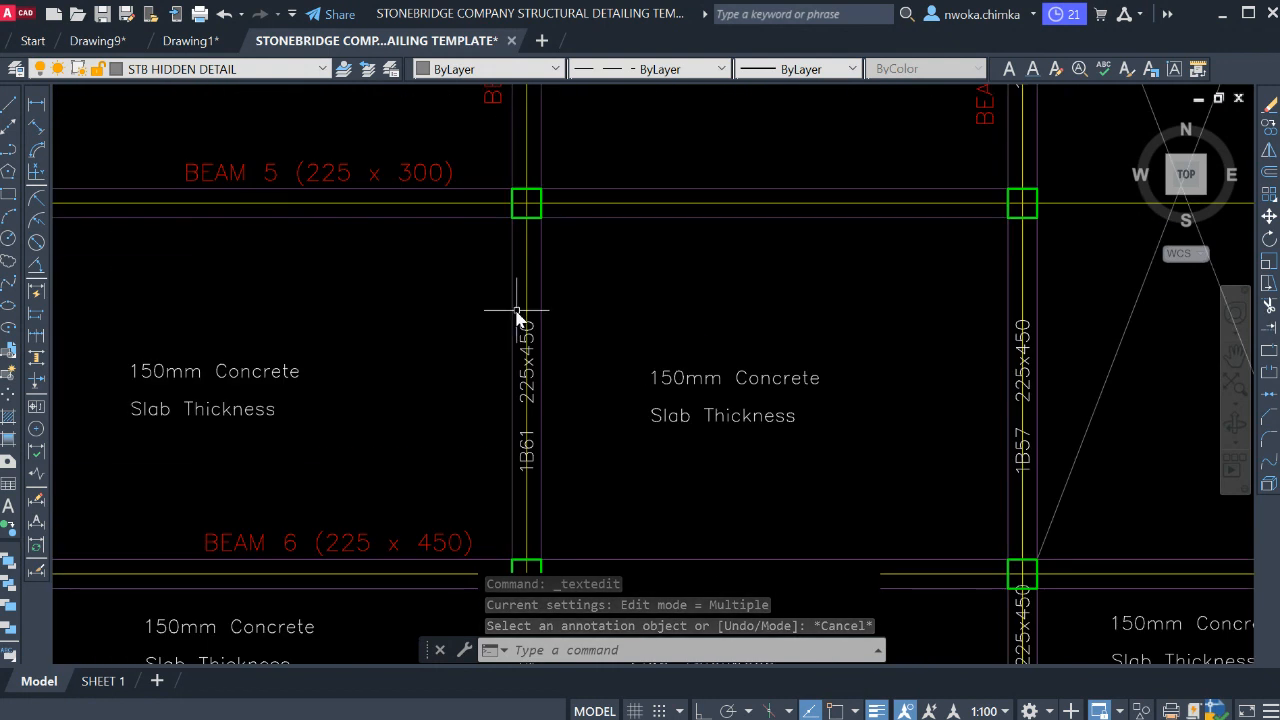
left_click(487, 291)
left_click(574, 464)
scroll(538, 370, "down", 5)
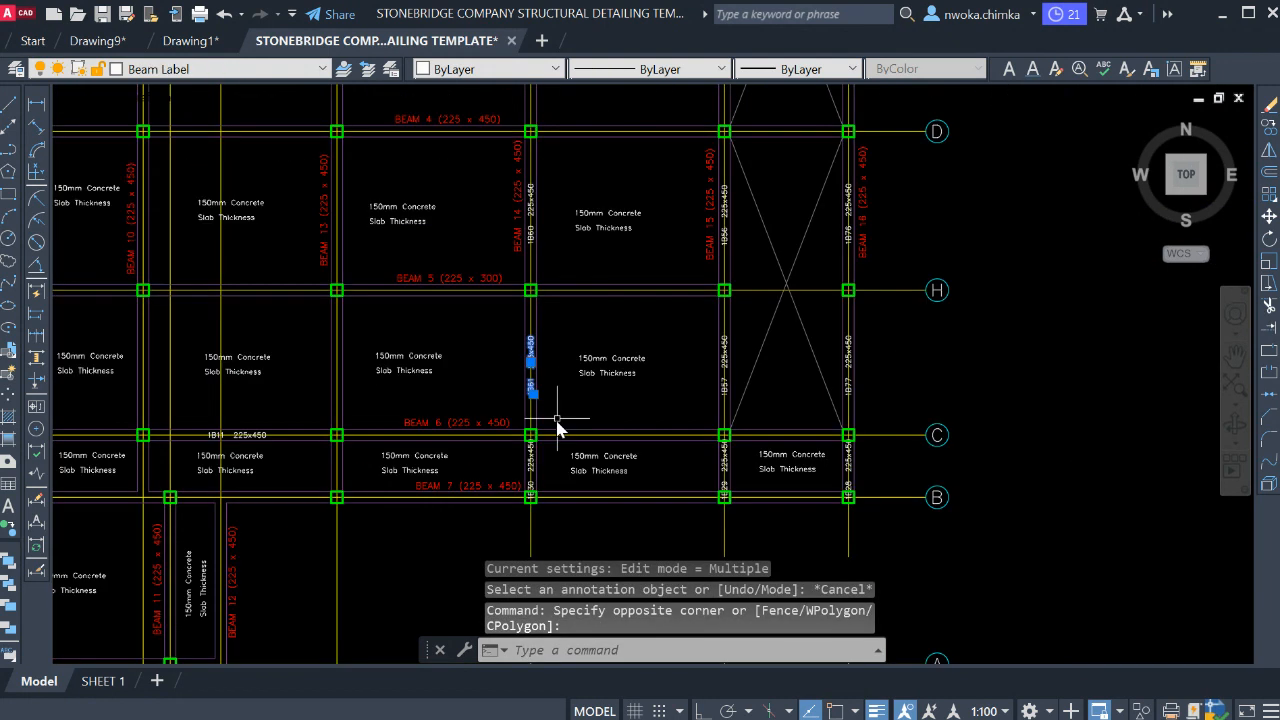
middle_click_drag(523, 468, 491, 391)
scroll(491, 397, "up", 6)
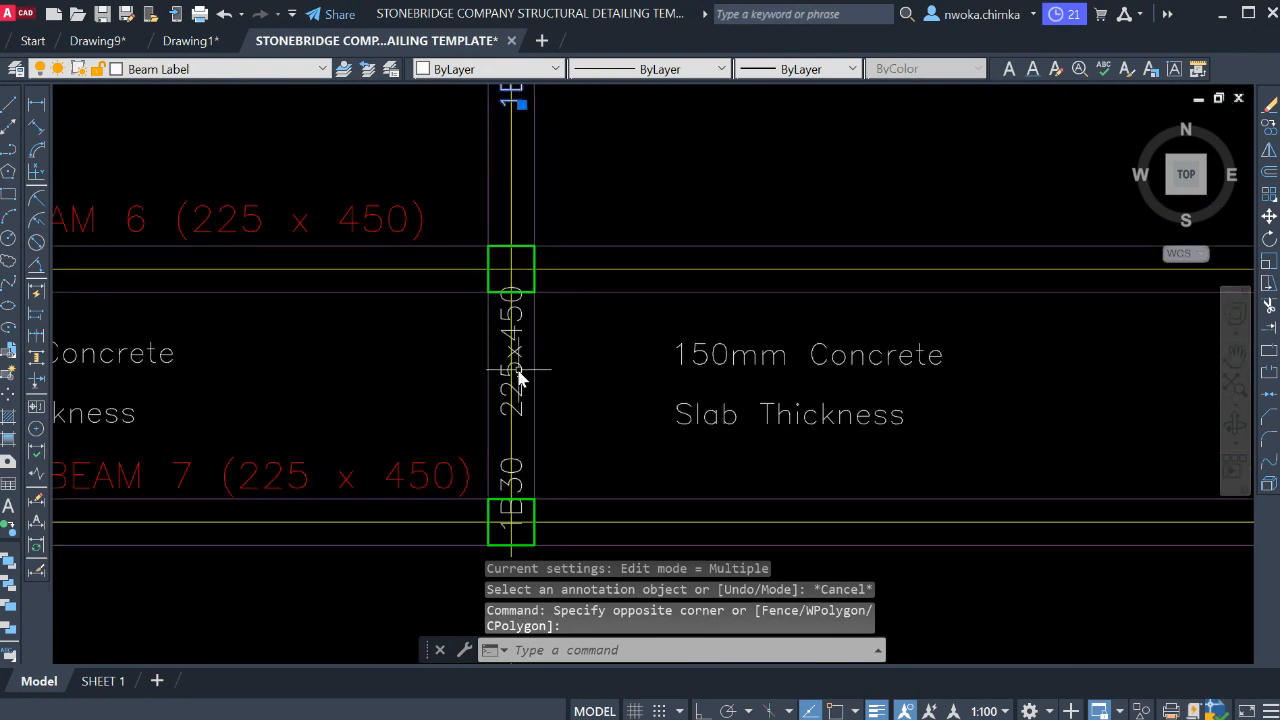
scroll(519, 378, "down", 5)
middle_click_drag(554, 325, 554, 409)
scroll(456, 280, "up", 3)
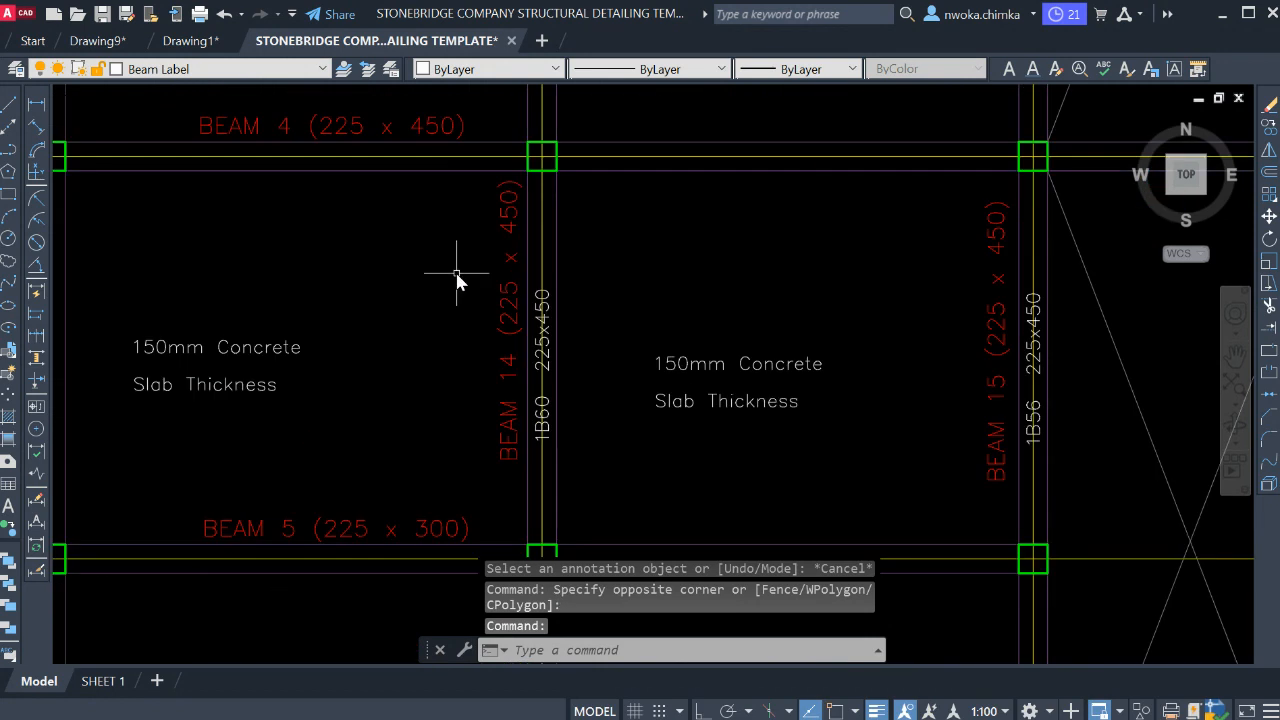
left_click(456, 280)
left_click(645, 450)
scroll(516, 405, "down", 4)
scroll(516, 405, "up", 3)
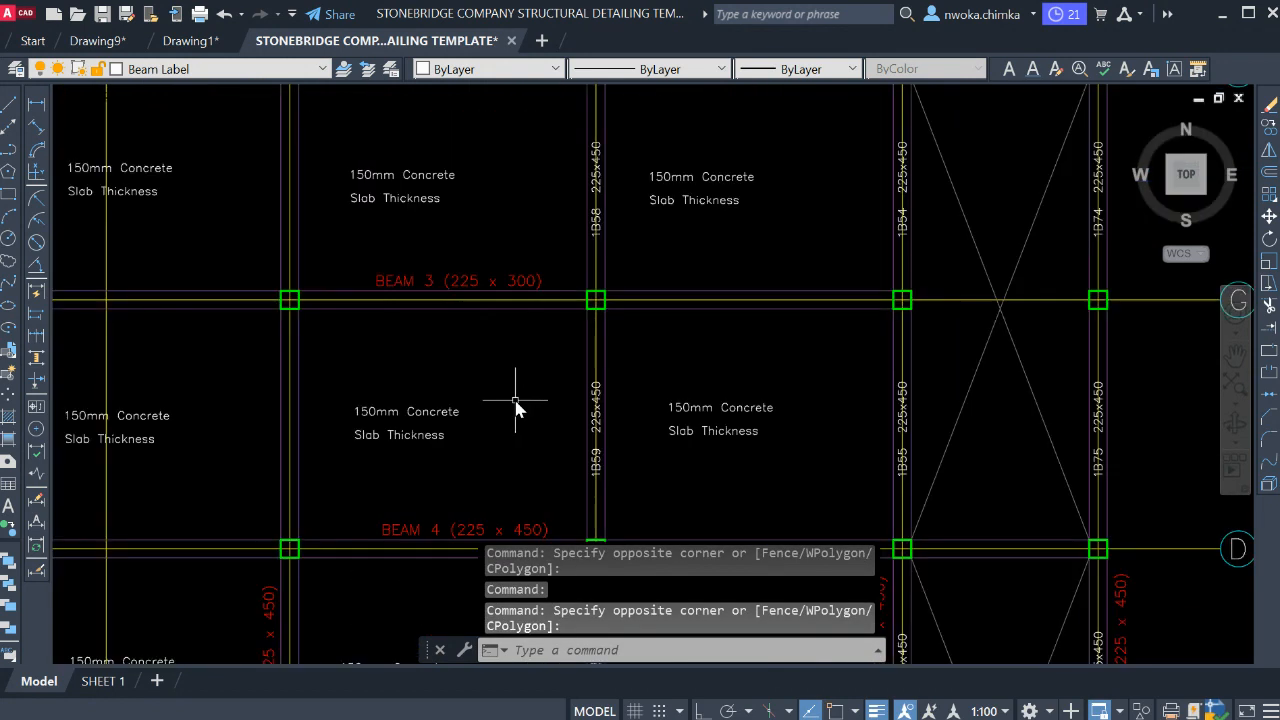
left_click(516, 357)
left_click(627, 474)
scroll(580, 349, "down", 4)
scroll(548, 240, "up", 3)
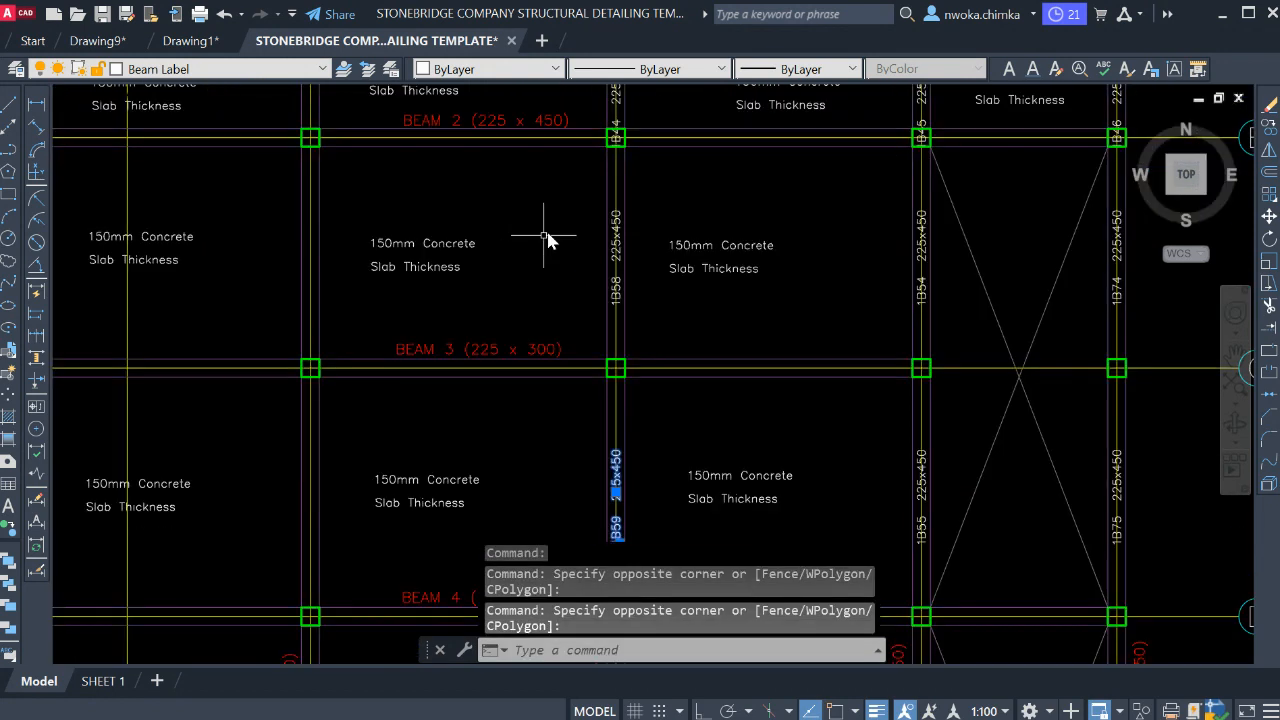
left_click(557, 214)
left_click(657, 286)
left_click(560, 201)
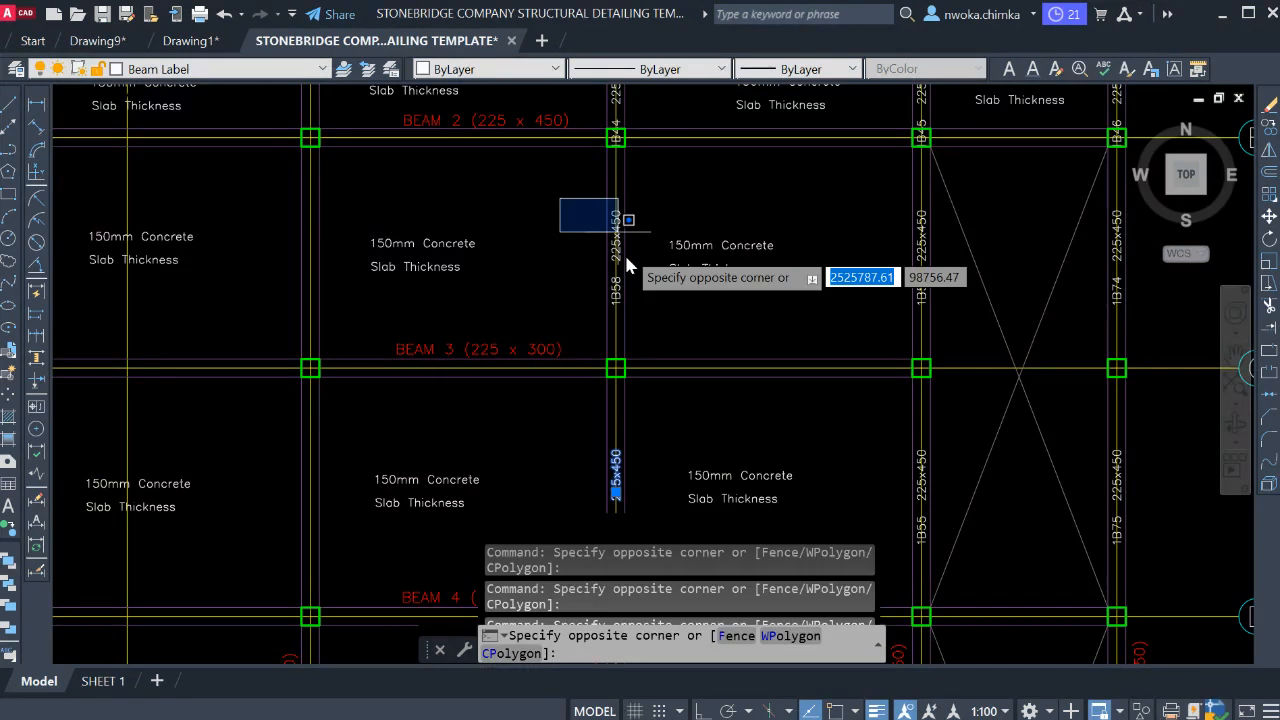
left_click(634, 320)
scroll(634, 320, "down", 3)
scroll(549, 286, "up", 6)
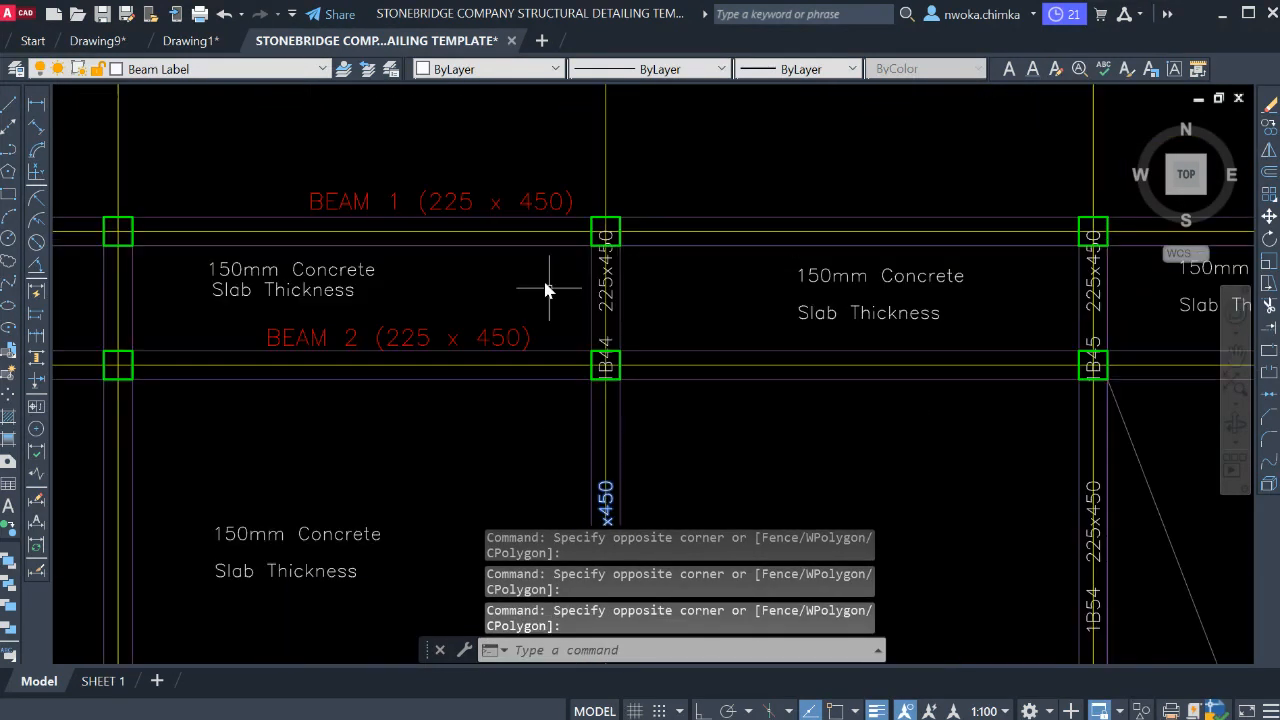
left_click(605, 304)
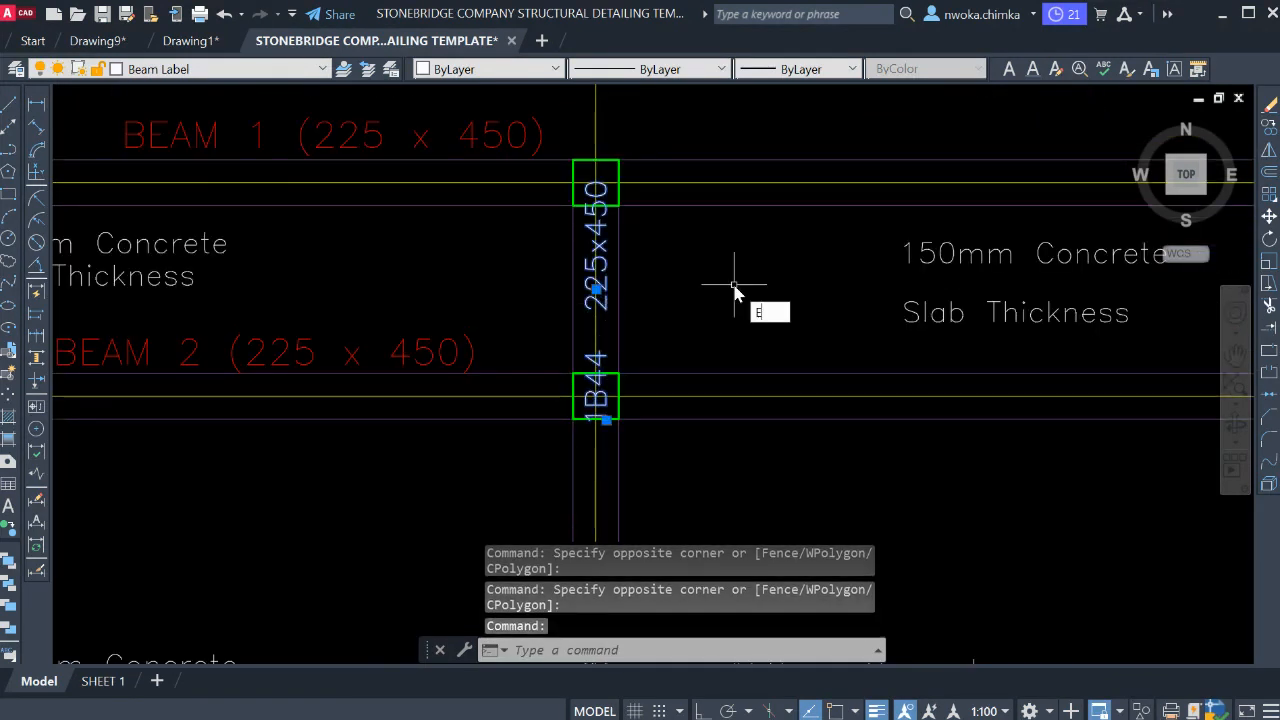
key("Return")
- Move the BEAM 14 (225 x 450) floor plan label slightly along its beam toward grid H
scroll(735, 290, "down", 5)
scroll(591, 354, "up", 5)
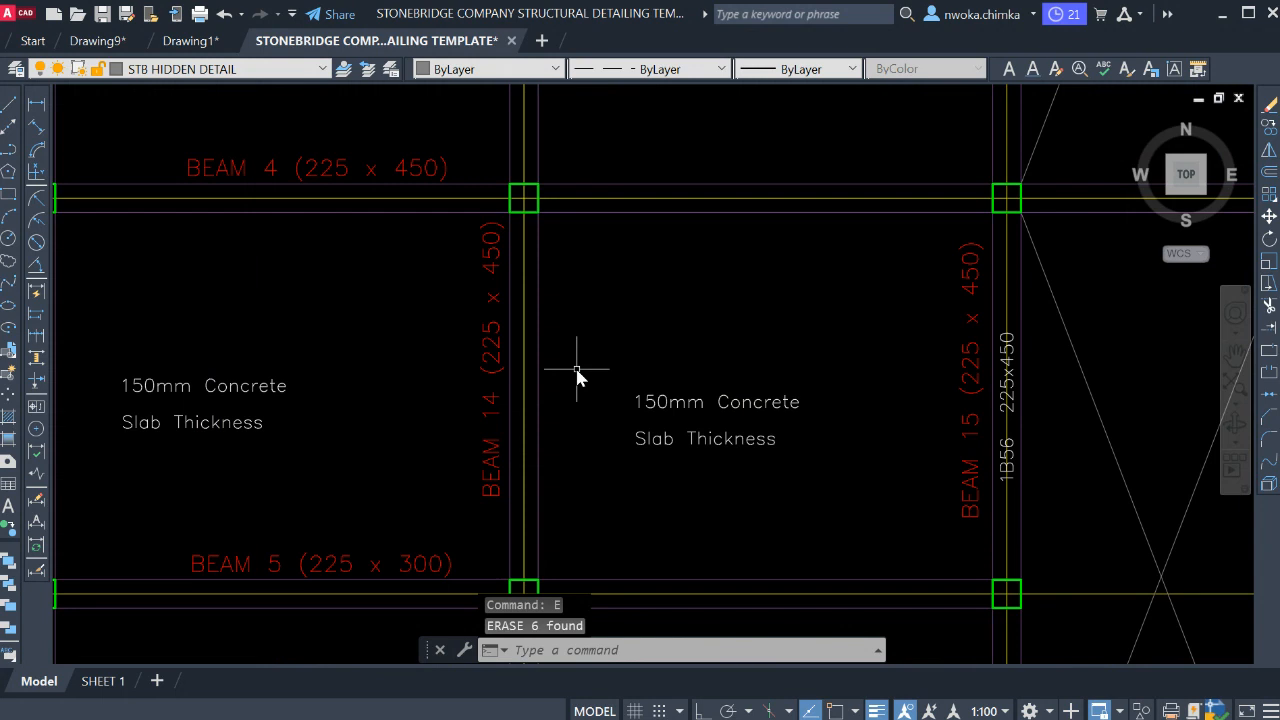
middle_click_drag(577, 369, 588, 310)
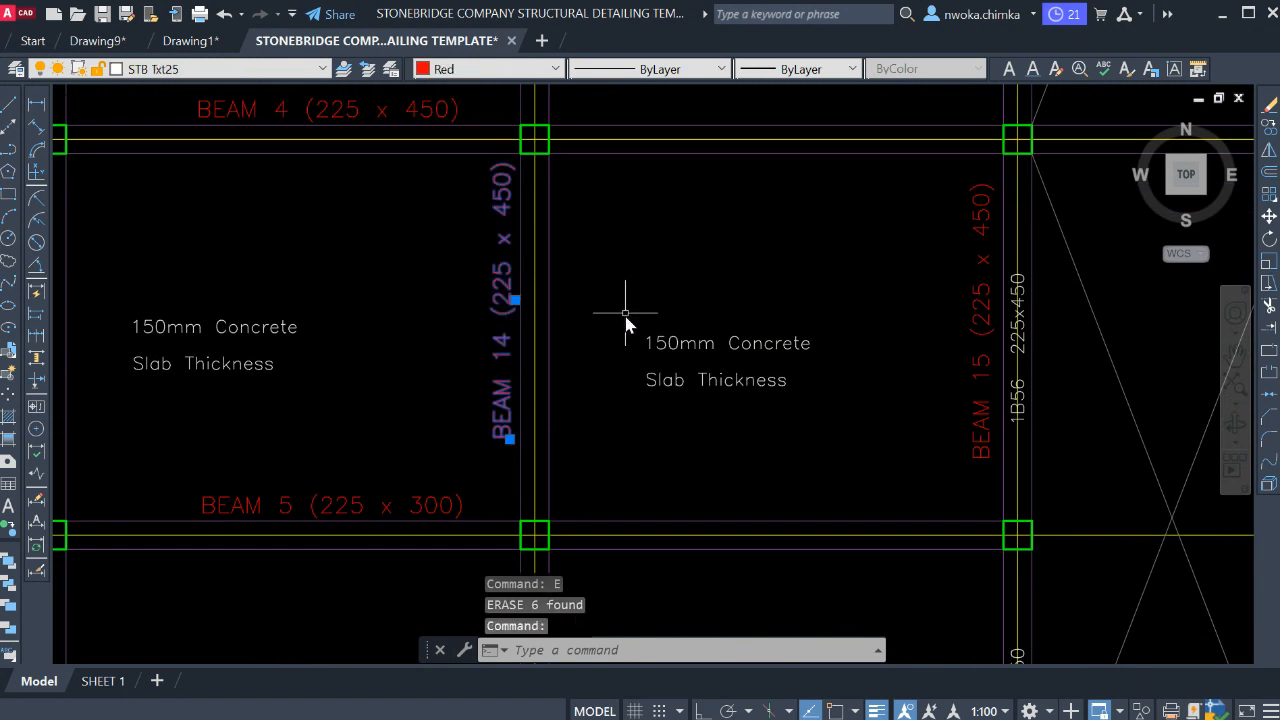
type("m")
key("Return")
left_click(628, 284)
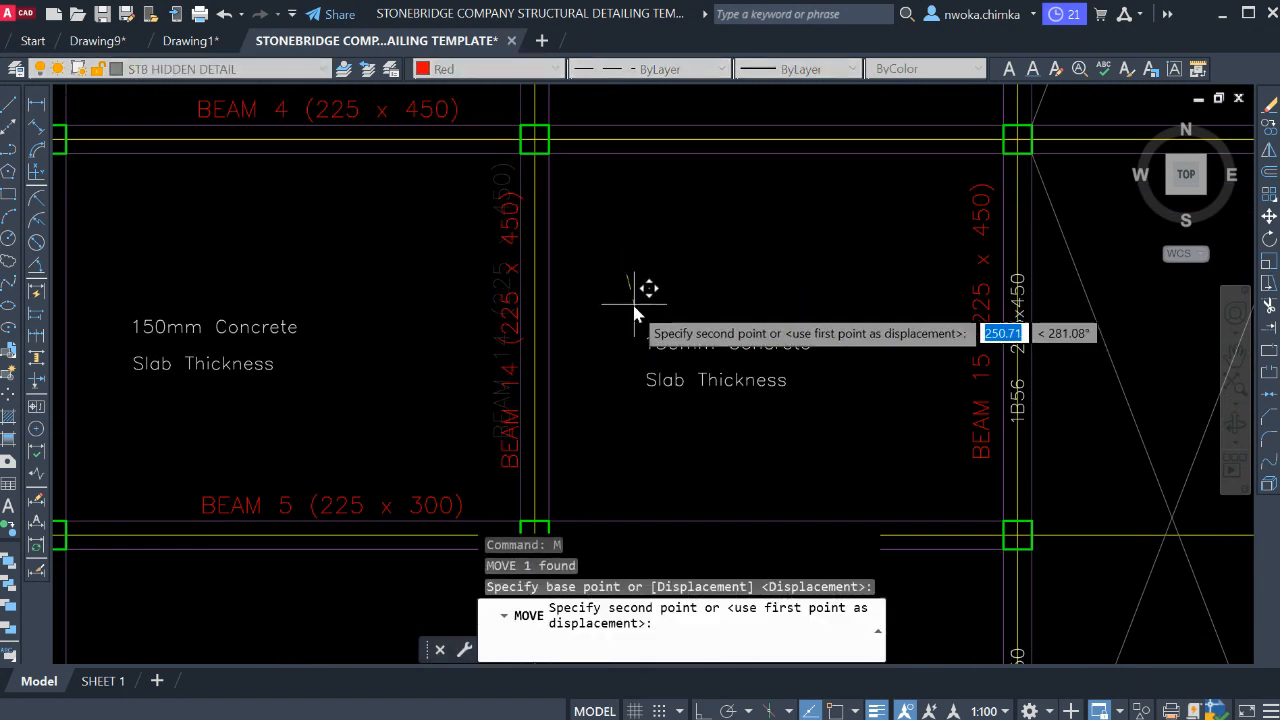
left_click(628, 302)
- Move the BEAM 5 (225 x 300) floor plan label slightly left along its beam, away from the BEAM 14 label
left_click(427, 505)
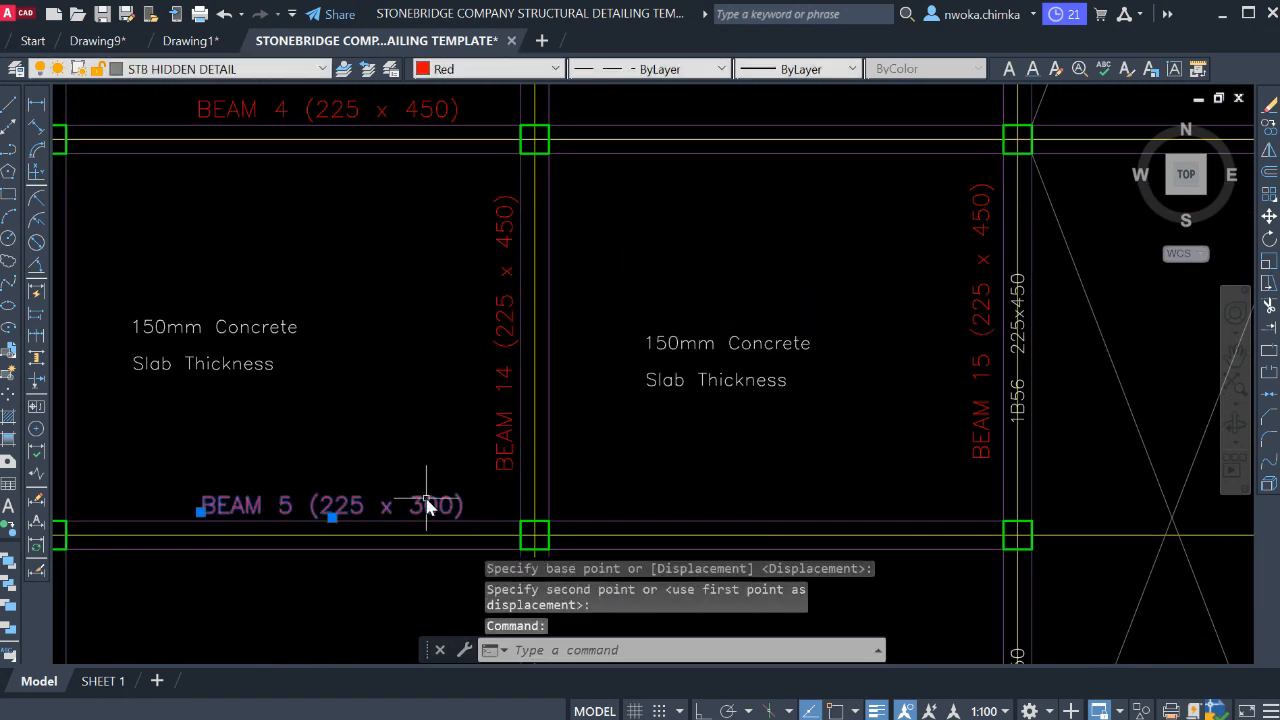
type("m")
key("Return")
left_click(415, 450)
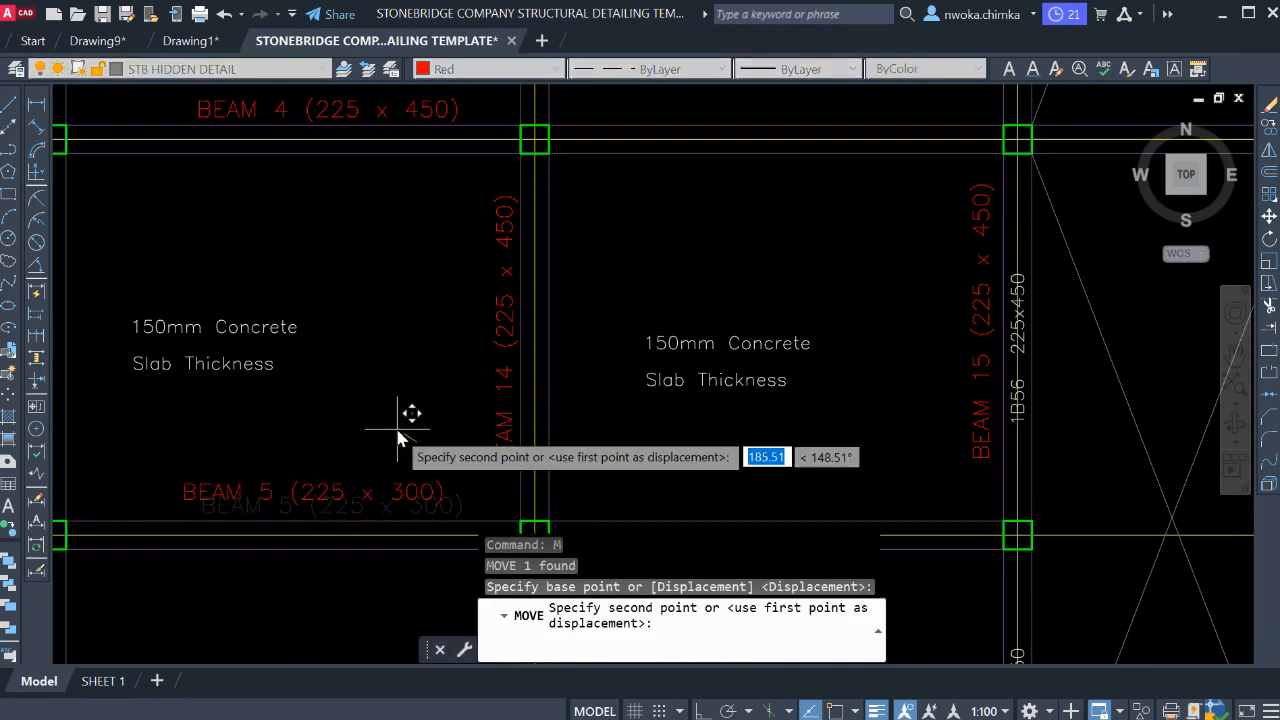
left_click(370, 450)
scroll(488, 418, "down", 4)
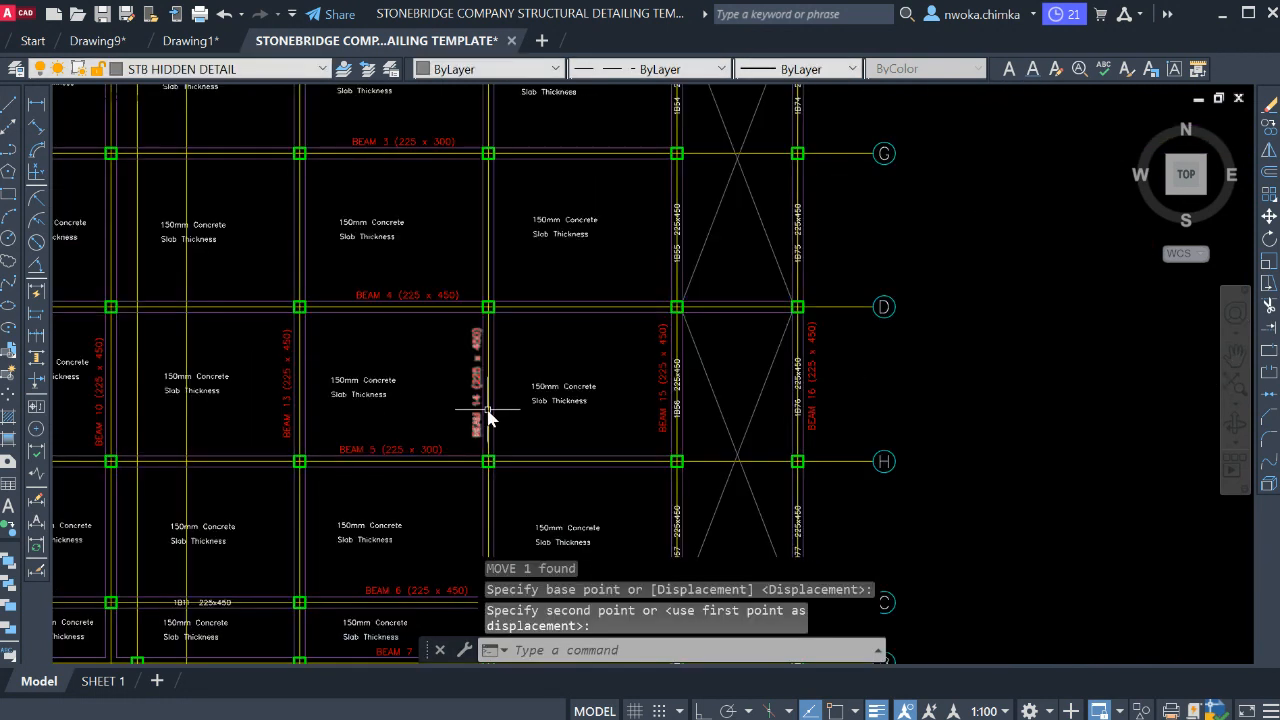
scroll(588, 398, "down", 3)
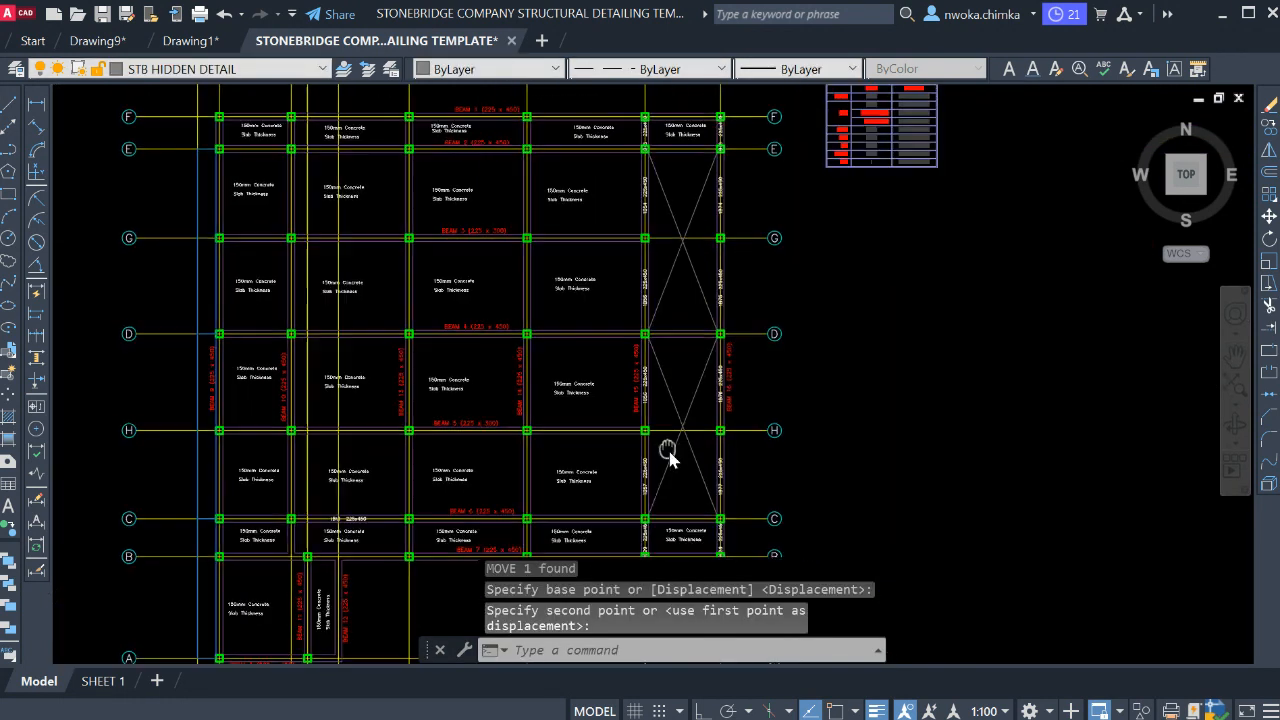
- Compare the span labels along BEAM 15 on grid 6 of the floor plan with the labels under the two remaining B–F beam details
scroll(663, 451, "up", 1)
scroll(624, 462, "up", 2)
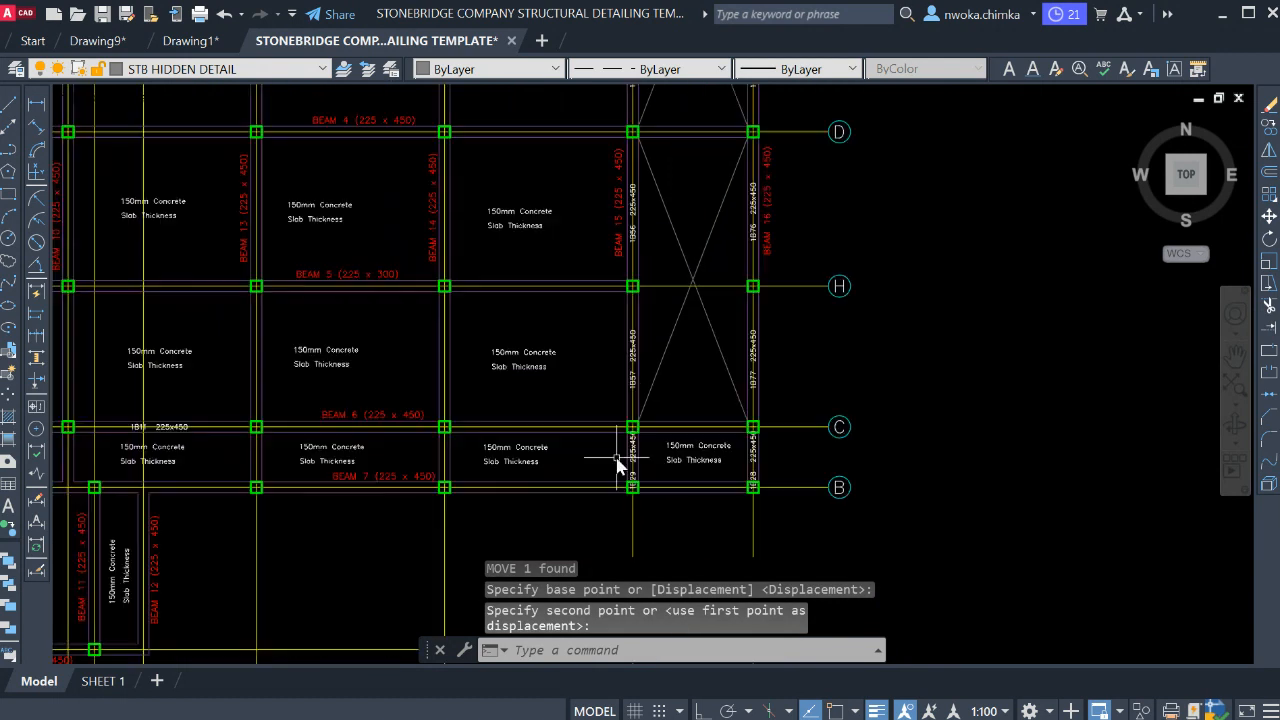
scroll(637, 180, "up", 3)
scroll(640, 214, "down", 3)
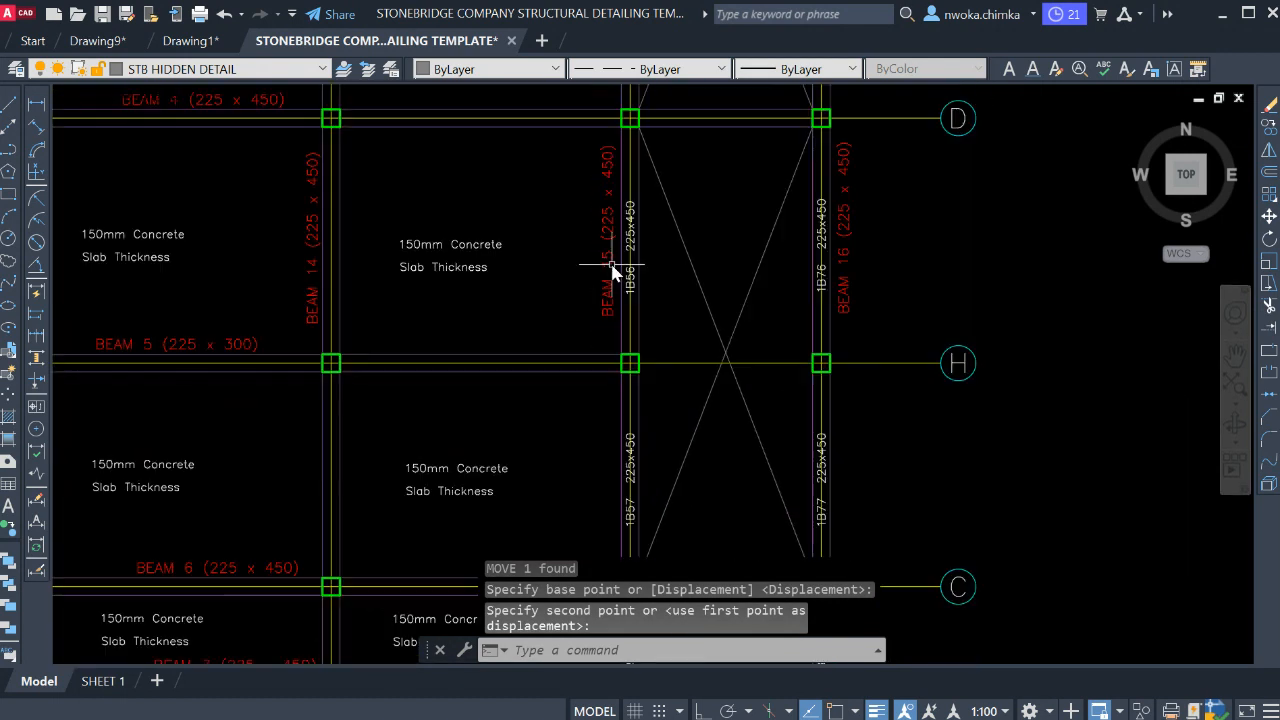
scroll(623, 527, "up", 8)
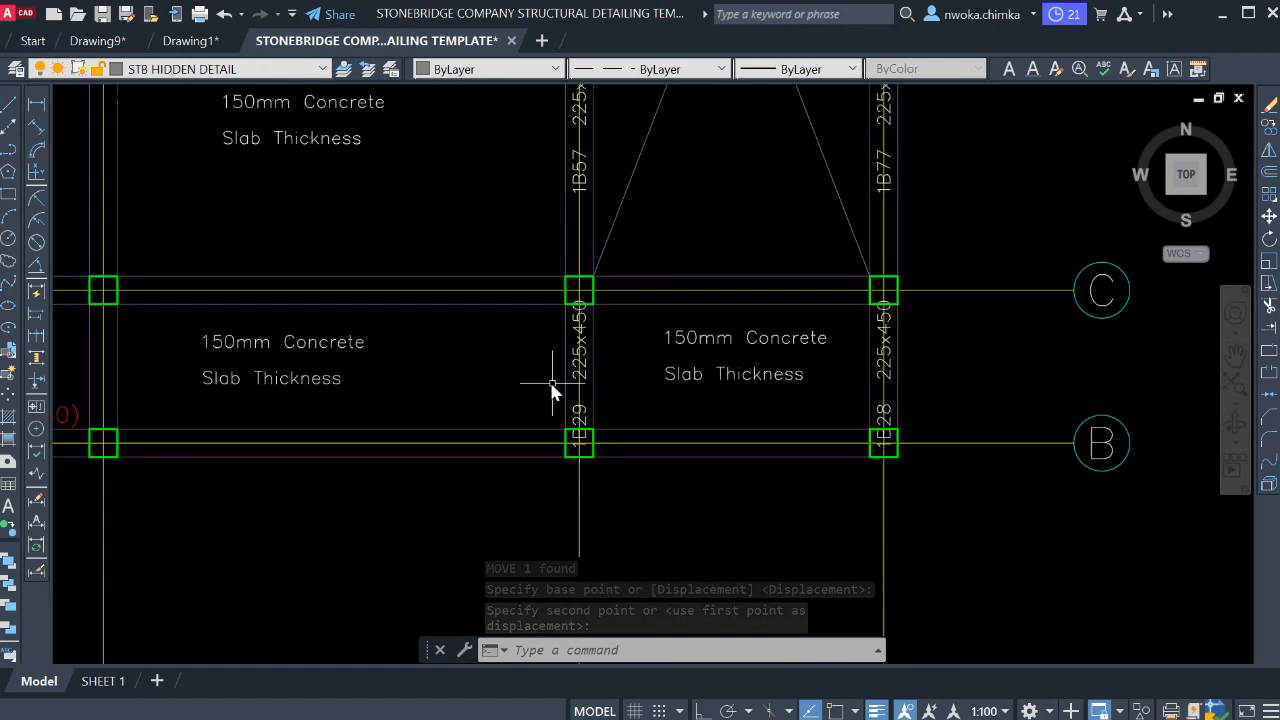
scroll(586, 403, "down", 8)
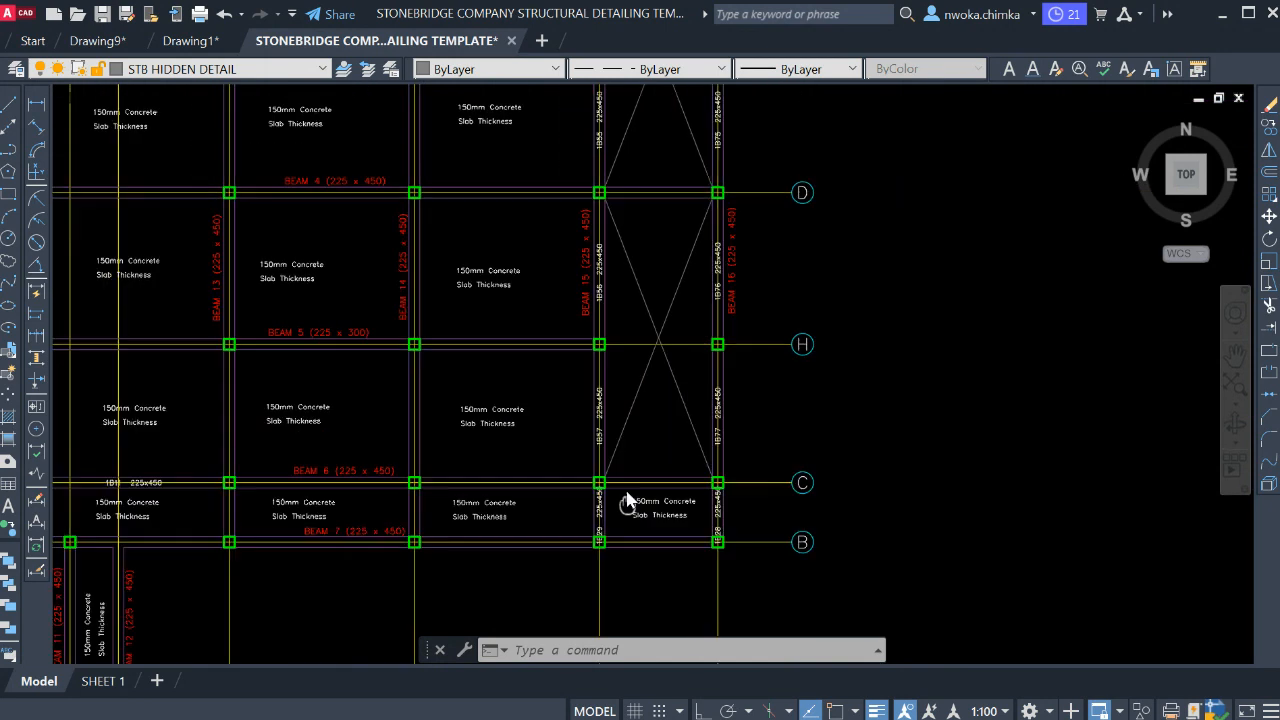
scroll(608, 367, "up", 6)
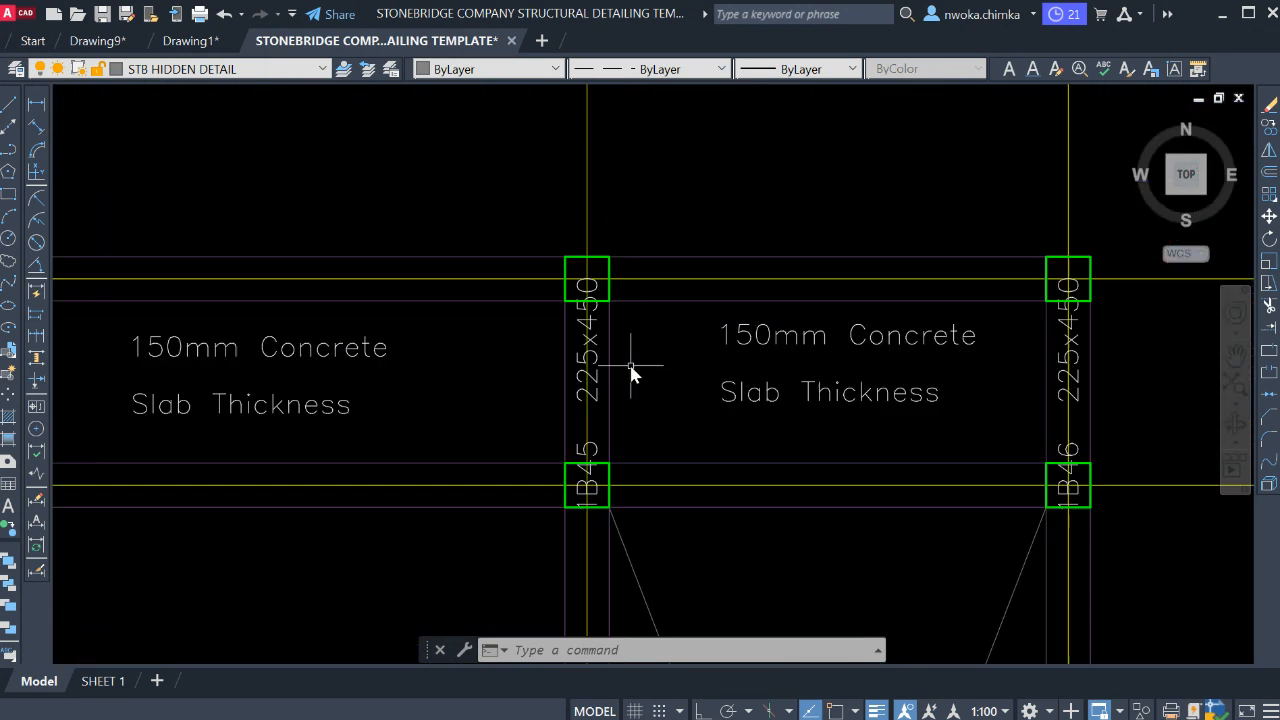
scroll(670, 197, "down", 5)
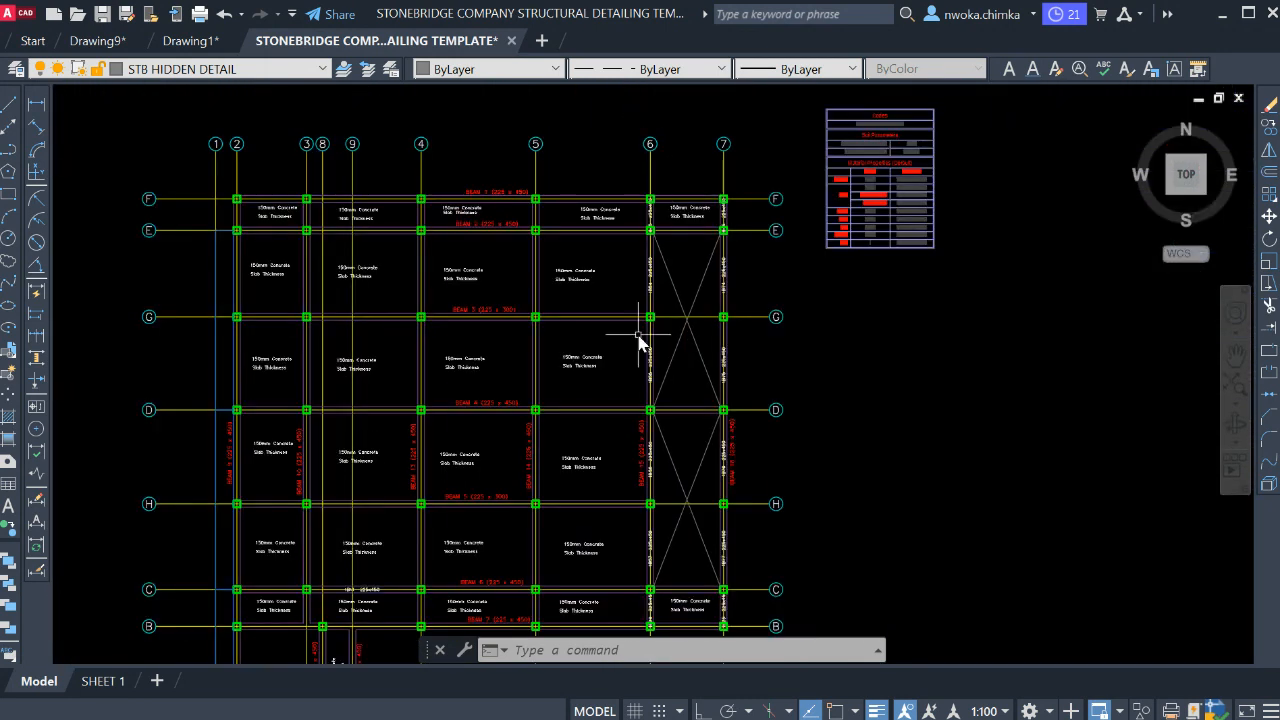
scroll(636, 449, "up", 6)
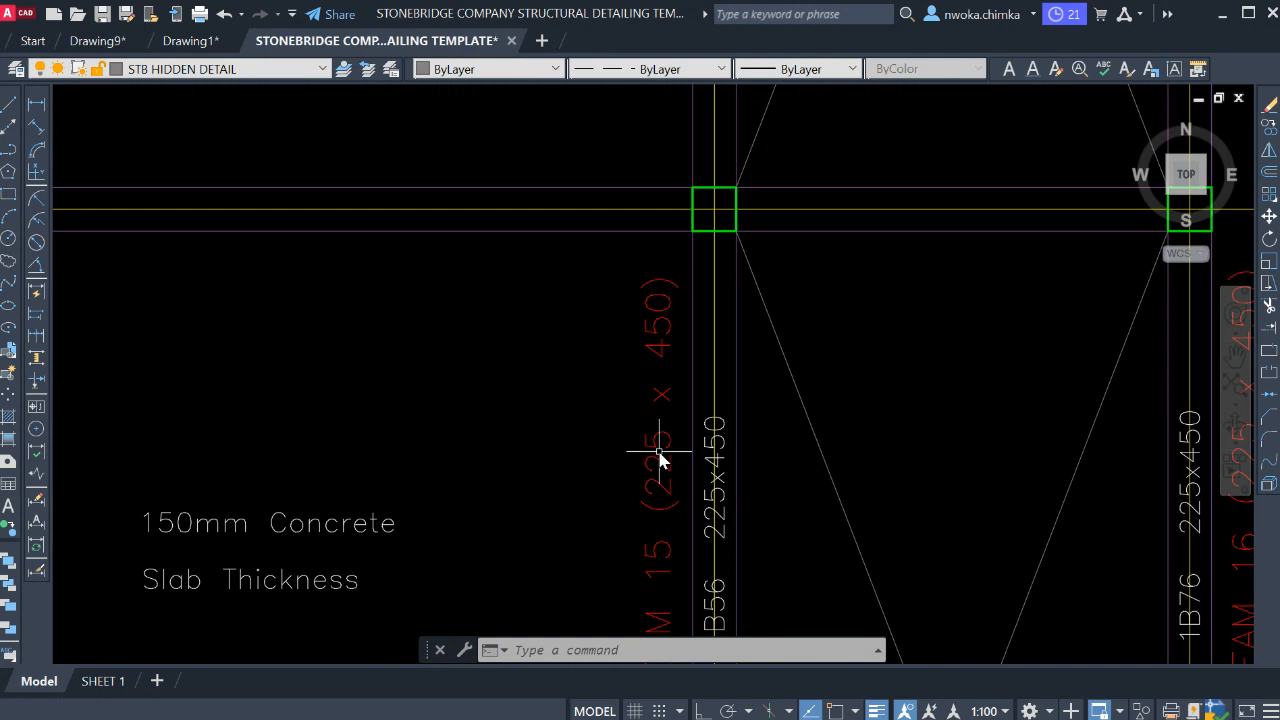
scroll(670, 352, "down", 6)
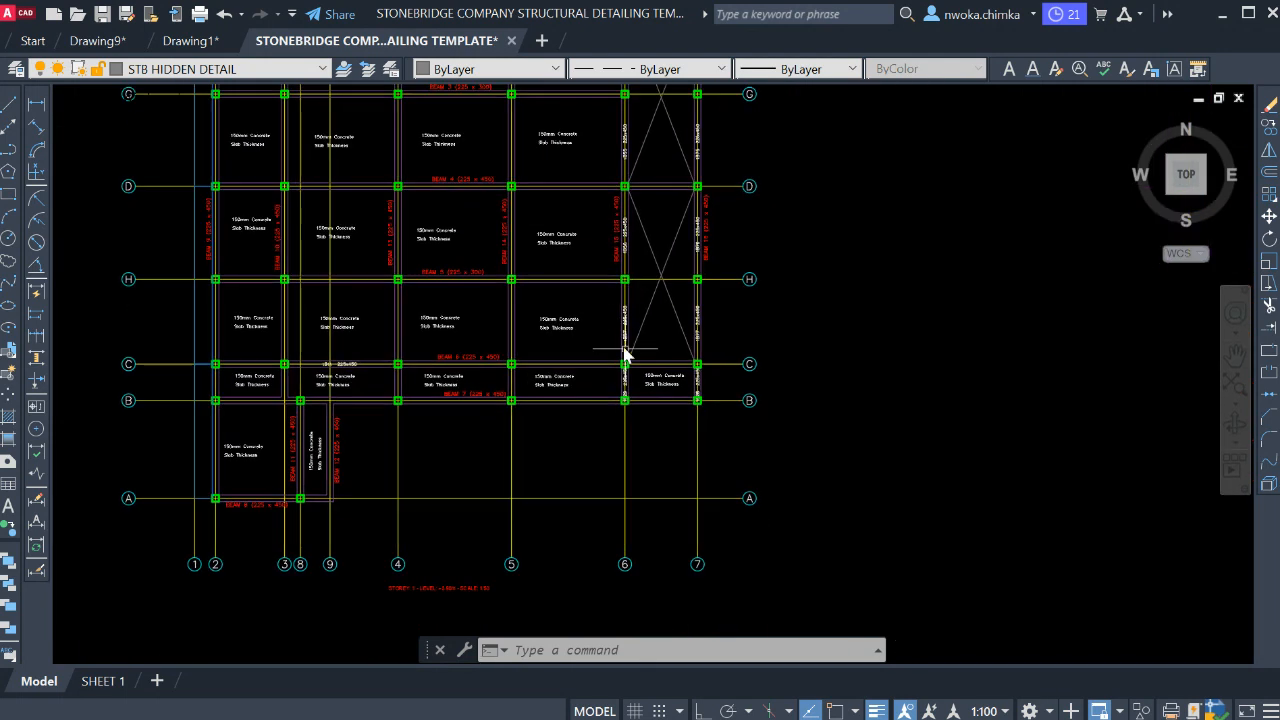
scroll(628, 387, "down", 5)
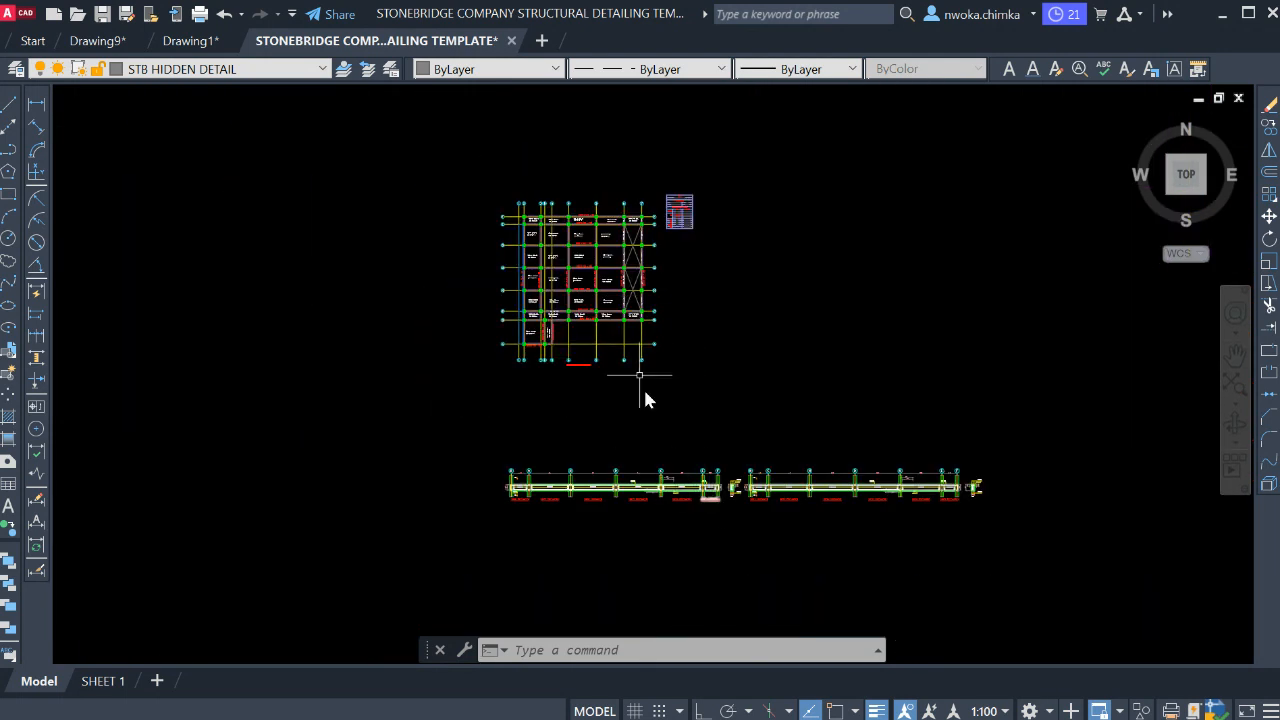
scroll(645, 393, "up", 8)
scroll(497, 392, "down", 2)
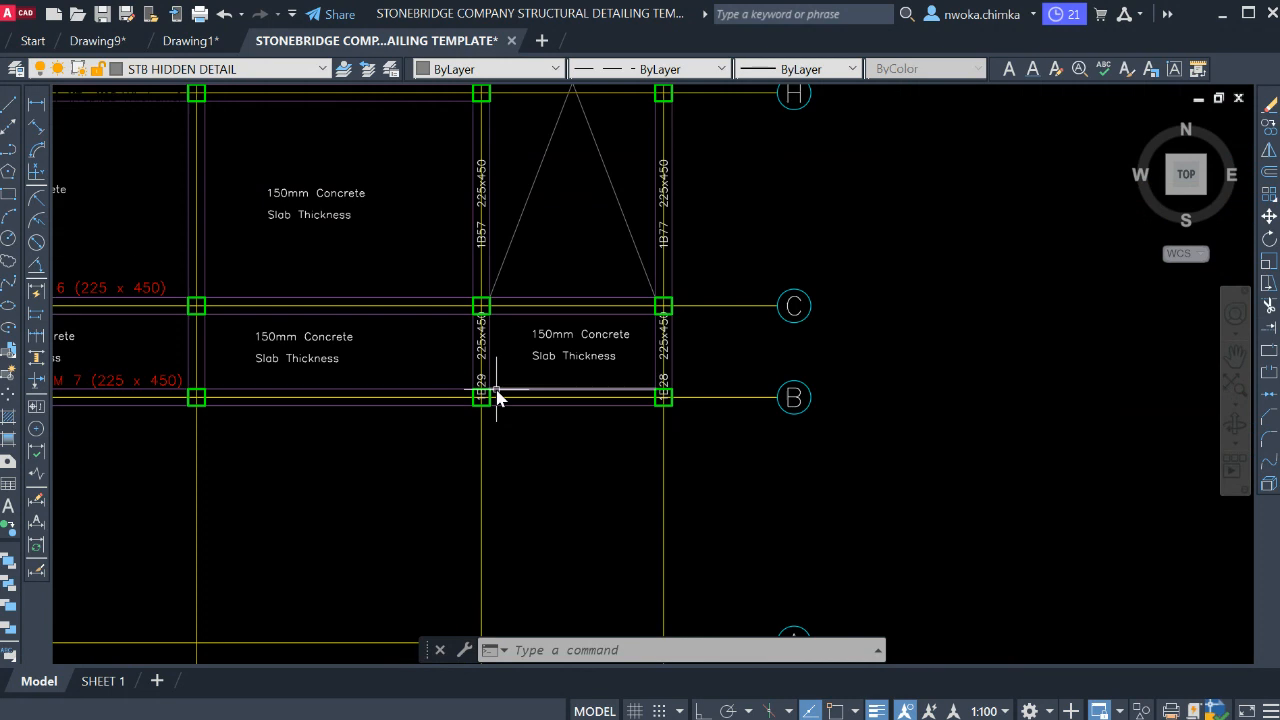
scroll(497, 395, "down", 5)
scroll(560, 351, "up", 7)
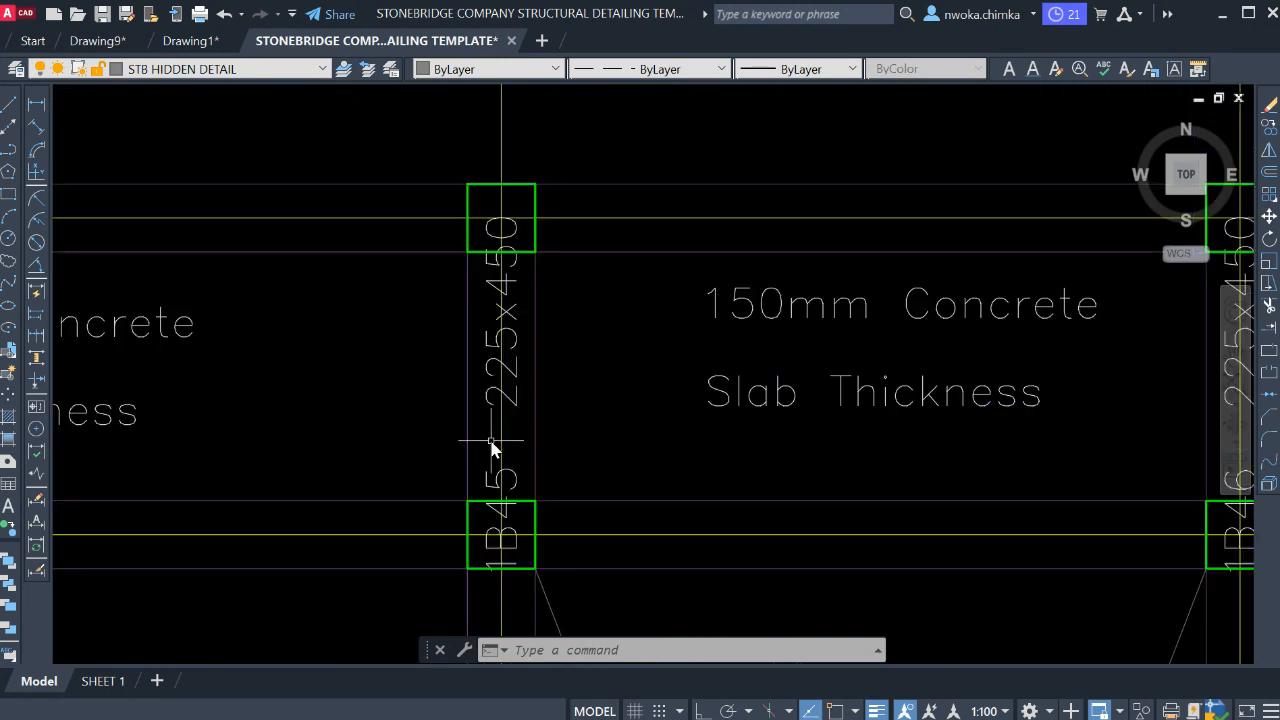
scroll(557, 257, "down", 6)
scroll(520, 430, "up", 6)
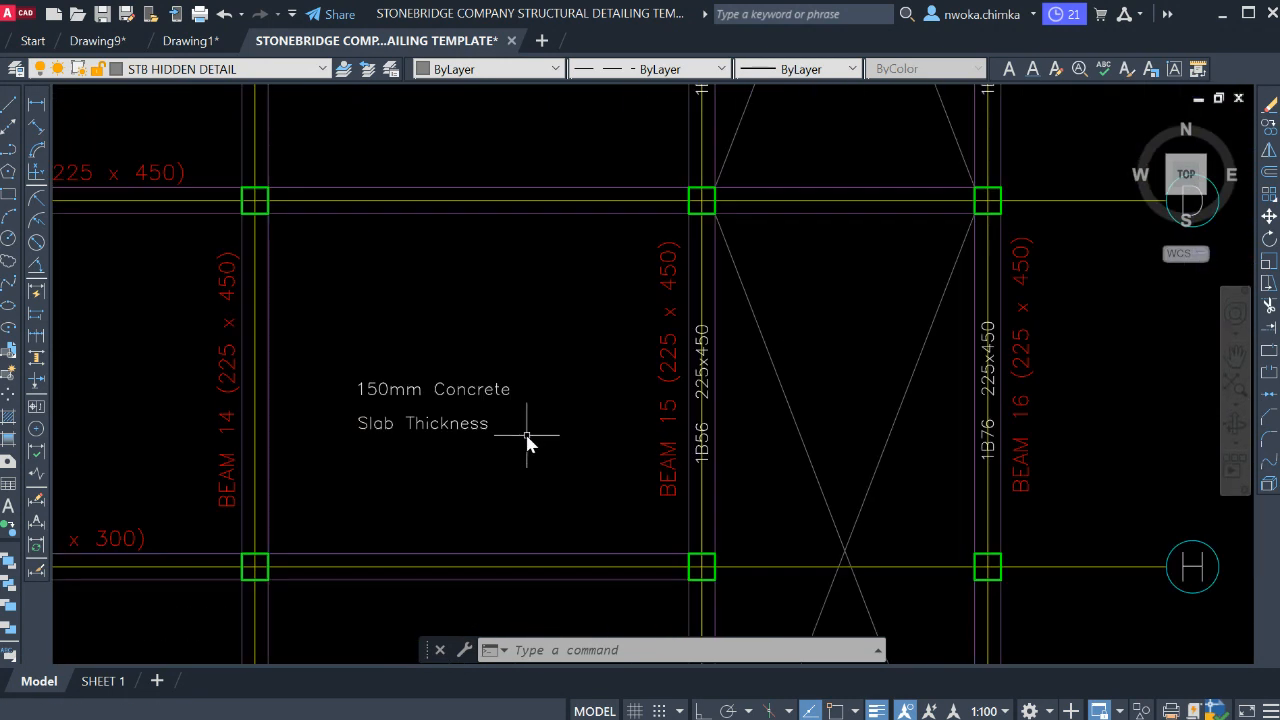
scroll(549, 268, "down", 5)
scroll(575, 330, "down", 4)
scroll(489, 414, "up", 8)
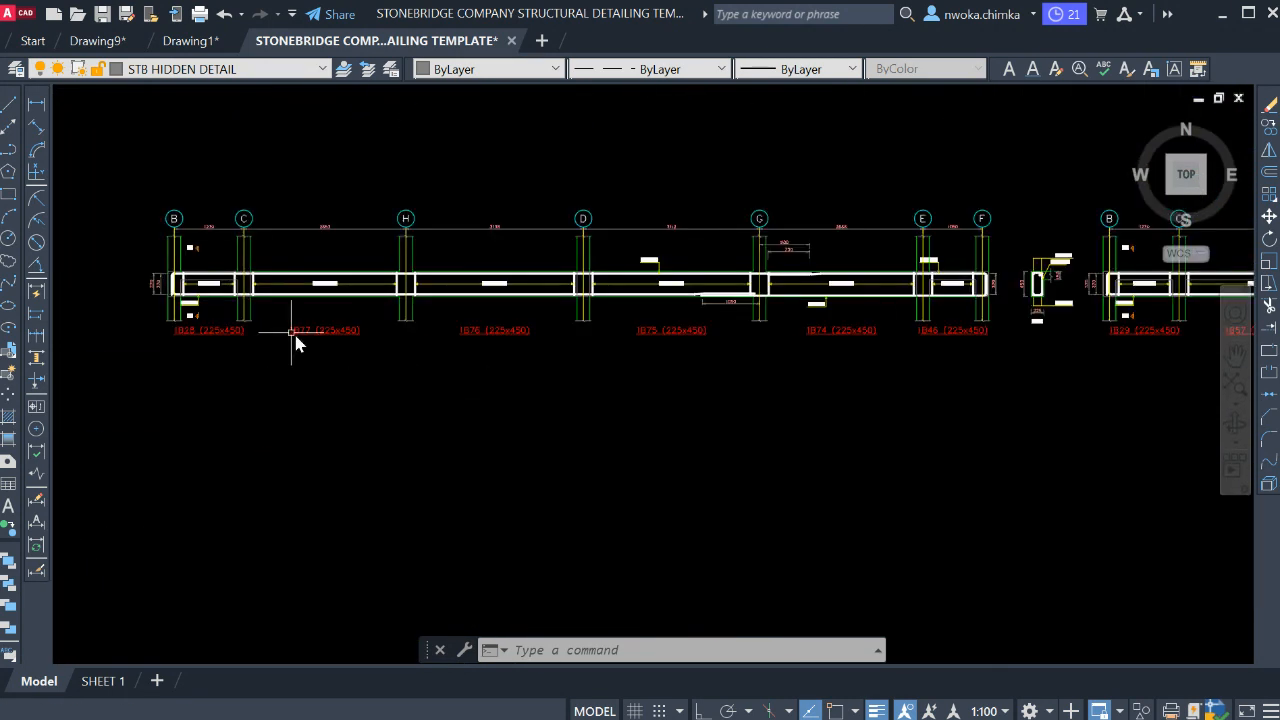
scroll(789, 363, "down", 4)
scroll(523, 330, "up", 6)
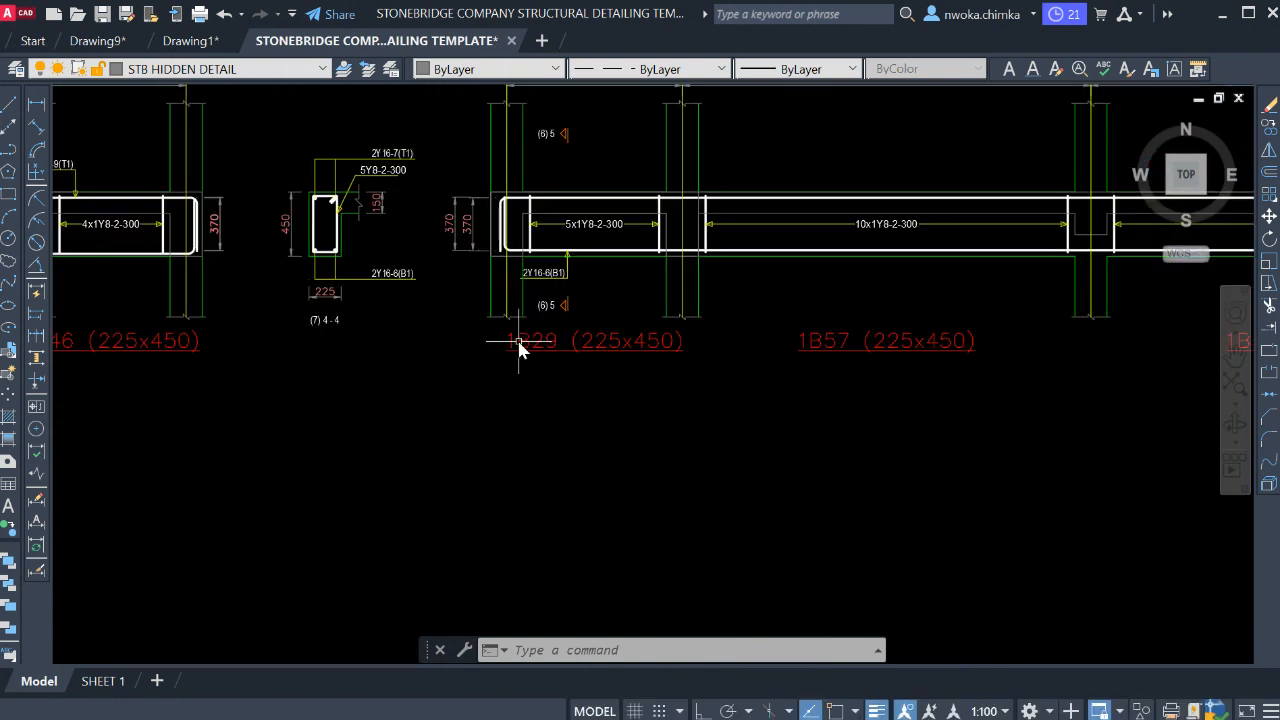
- Move the B–F detail with spans 1B29 to 1B45, including its cross-section, into the lower frame beneath the BEAM 14 detail
scroll(492, 275, "down", 1)
left_click(440, 140)
scroll(571, 214, "down", 4)
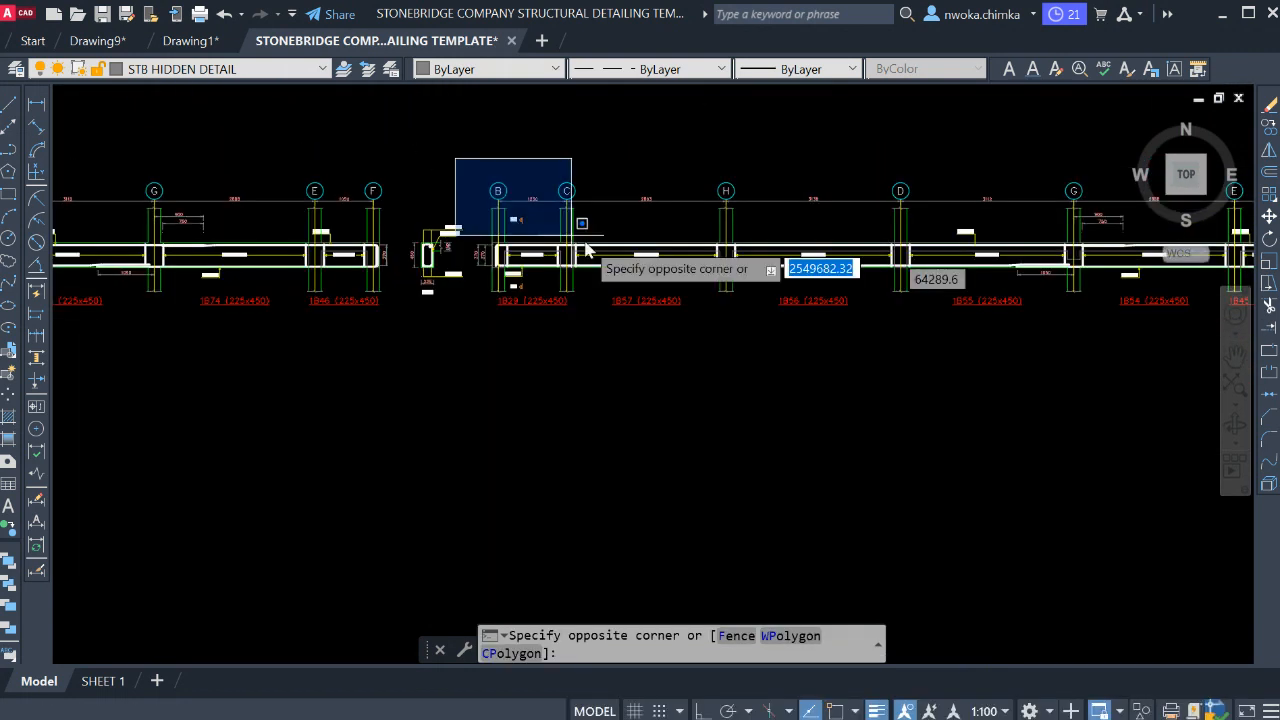
left_click(1131, 389)
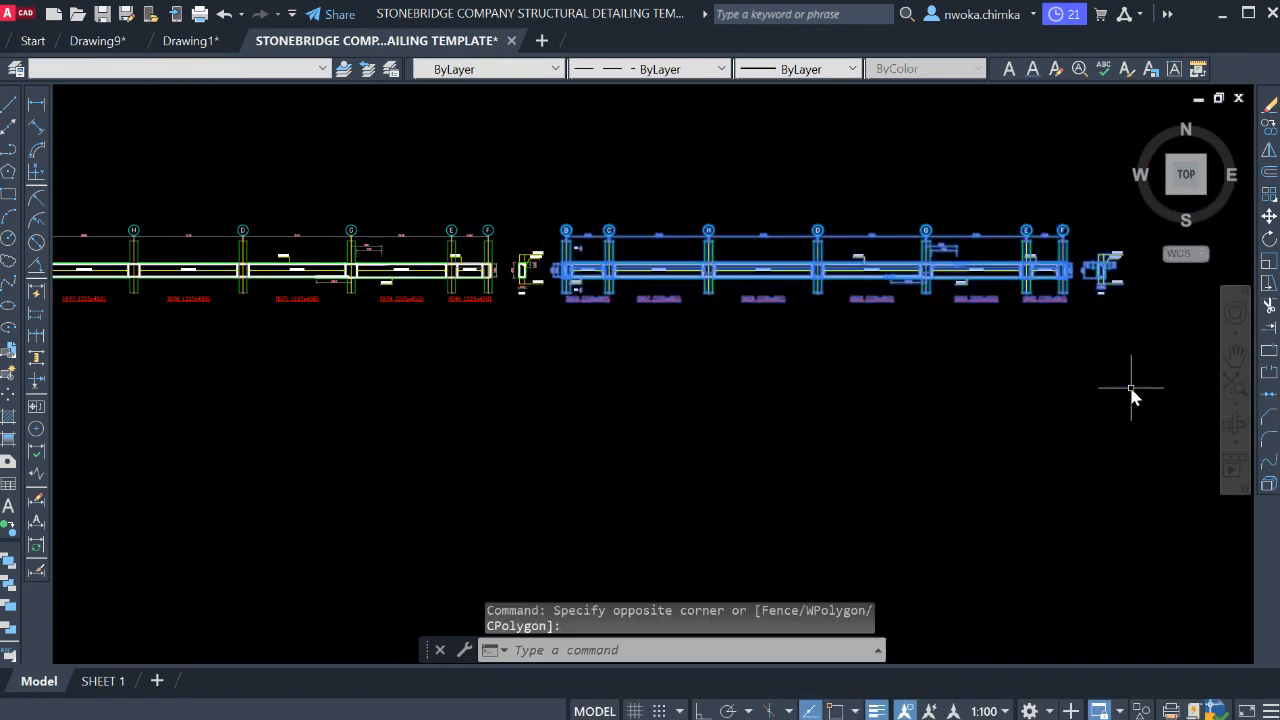
key("space")
left_click(690, 287)
scroll(682, 176, "down", 6)
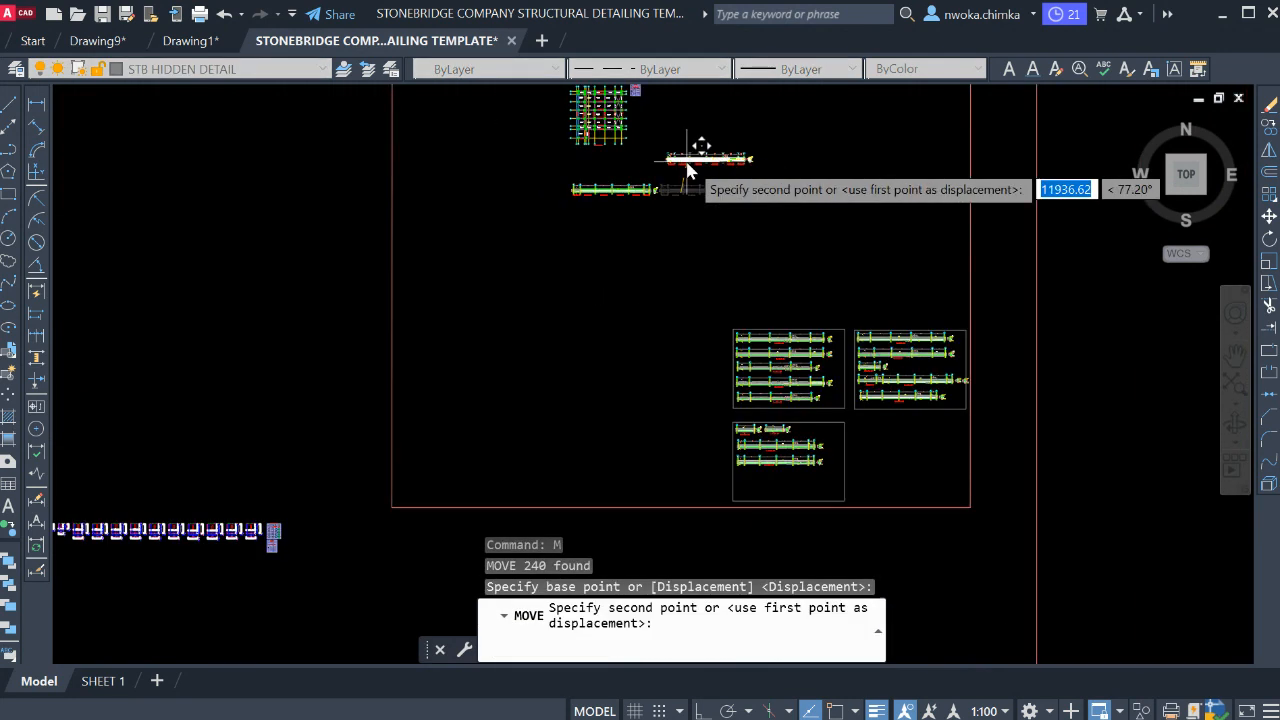
scroll(790, 484, "up", 5)
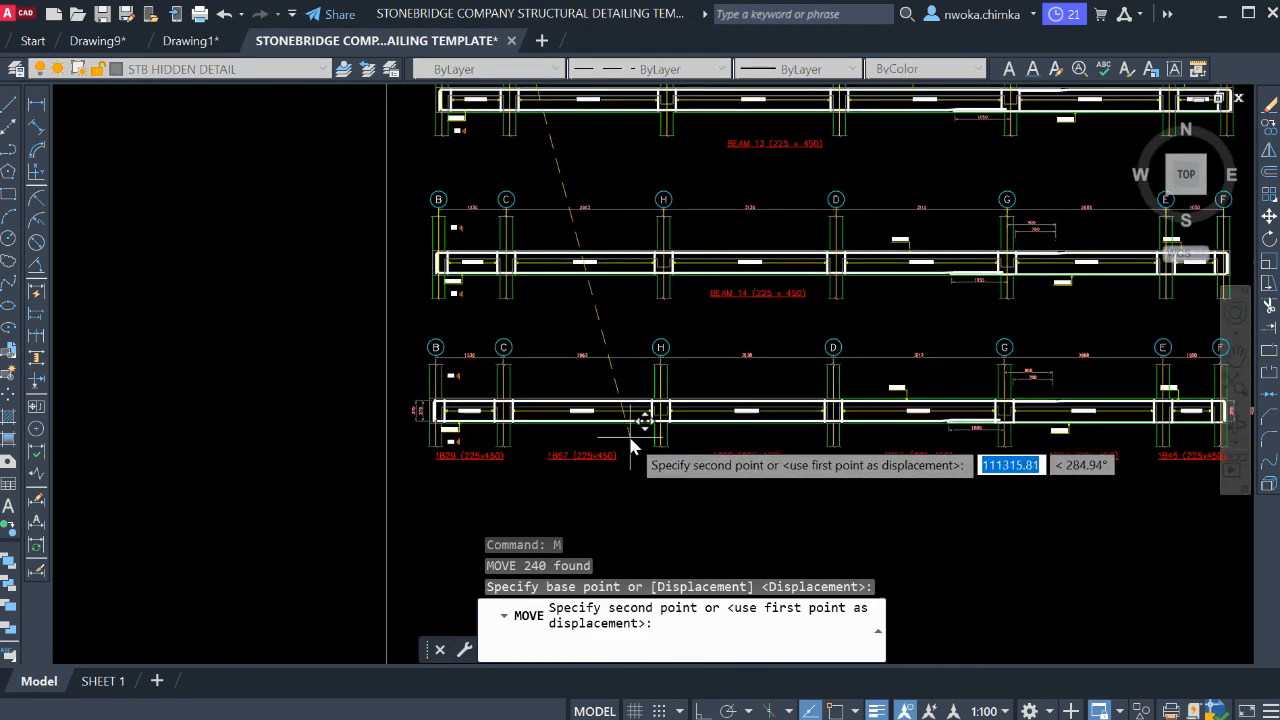
left_click(640, 400)
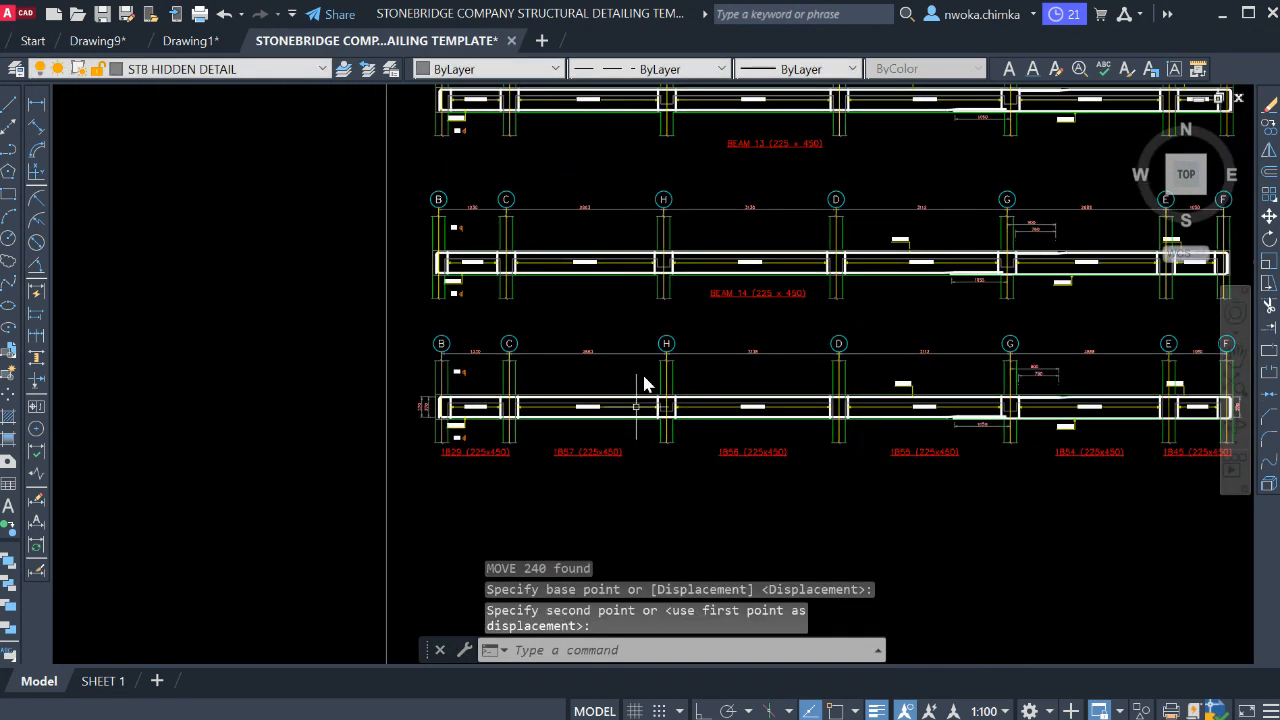
- Erase the six span labels 1B29, 1B57, 1B56, 1B55, 1B54 and 1B45 under the relocated B–F detail
middle_click_drag(532, 465, 485, 412)
middle_click_drag(1052, 420, 820, 411)
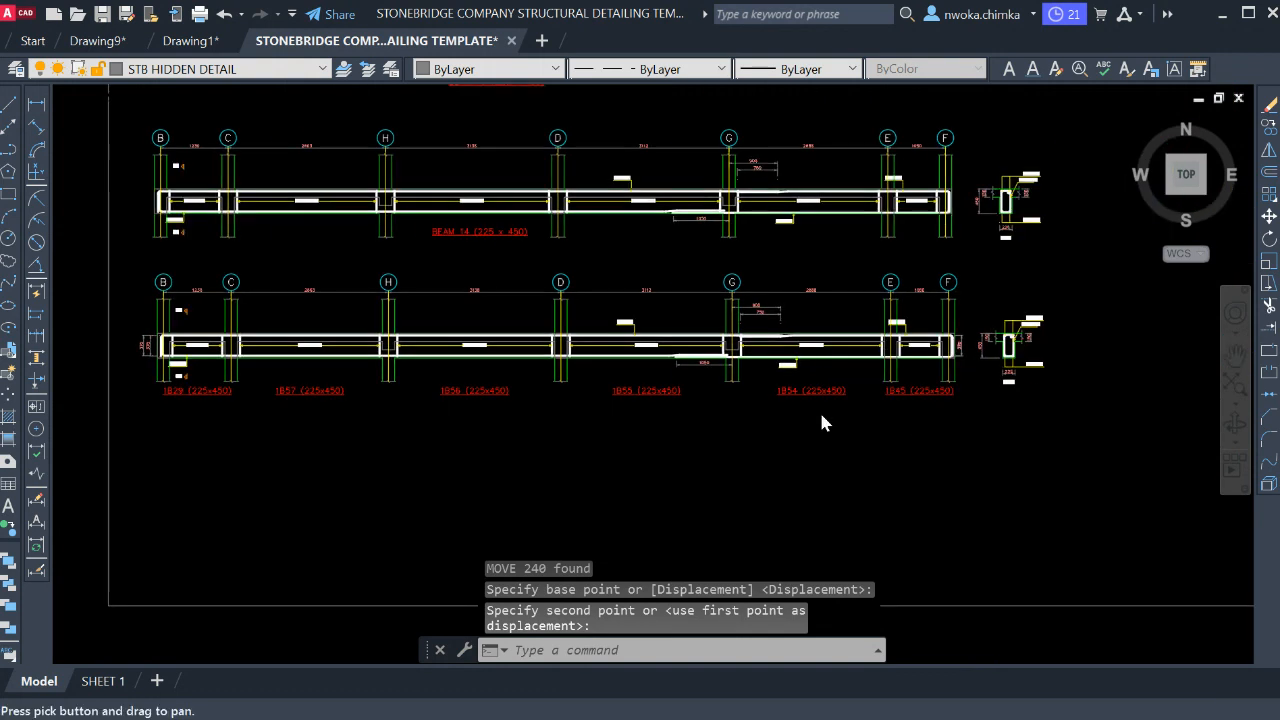
left_click(975, 387)
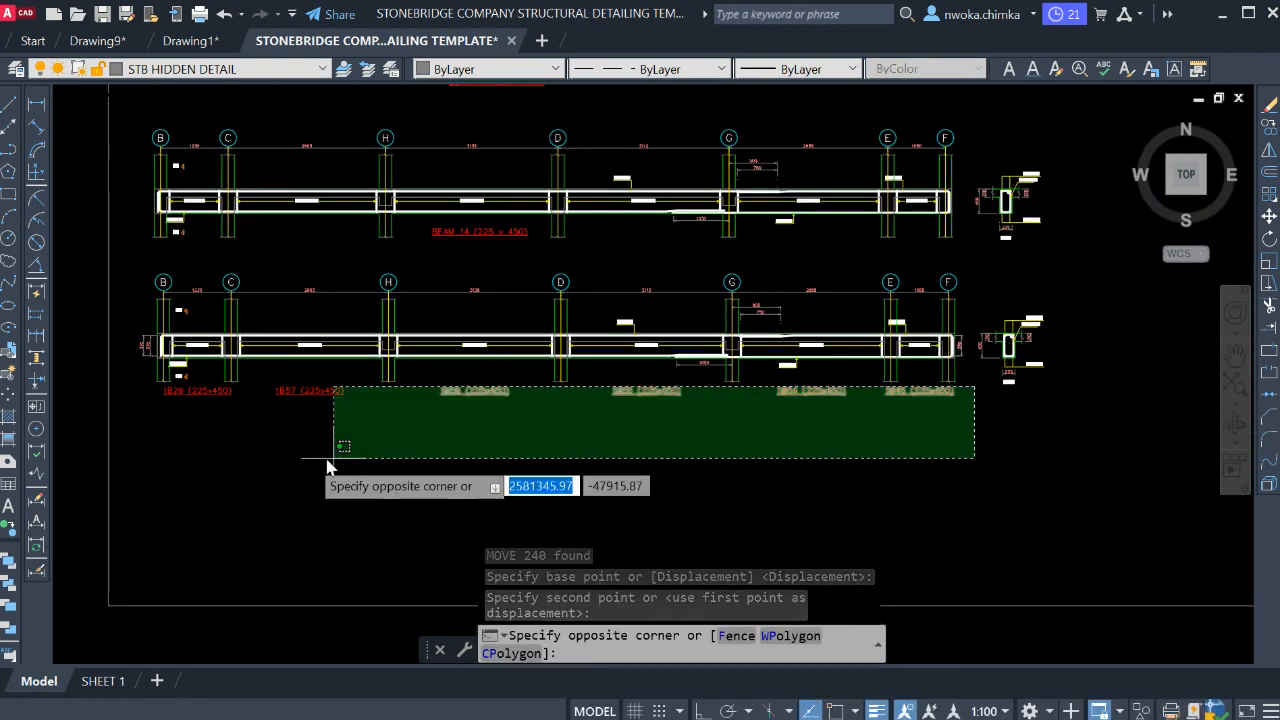
left_click(197, 460)
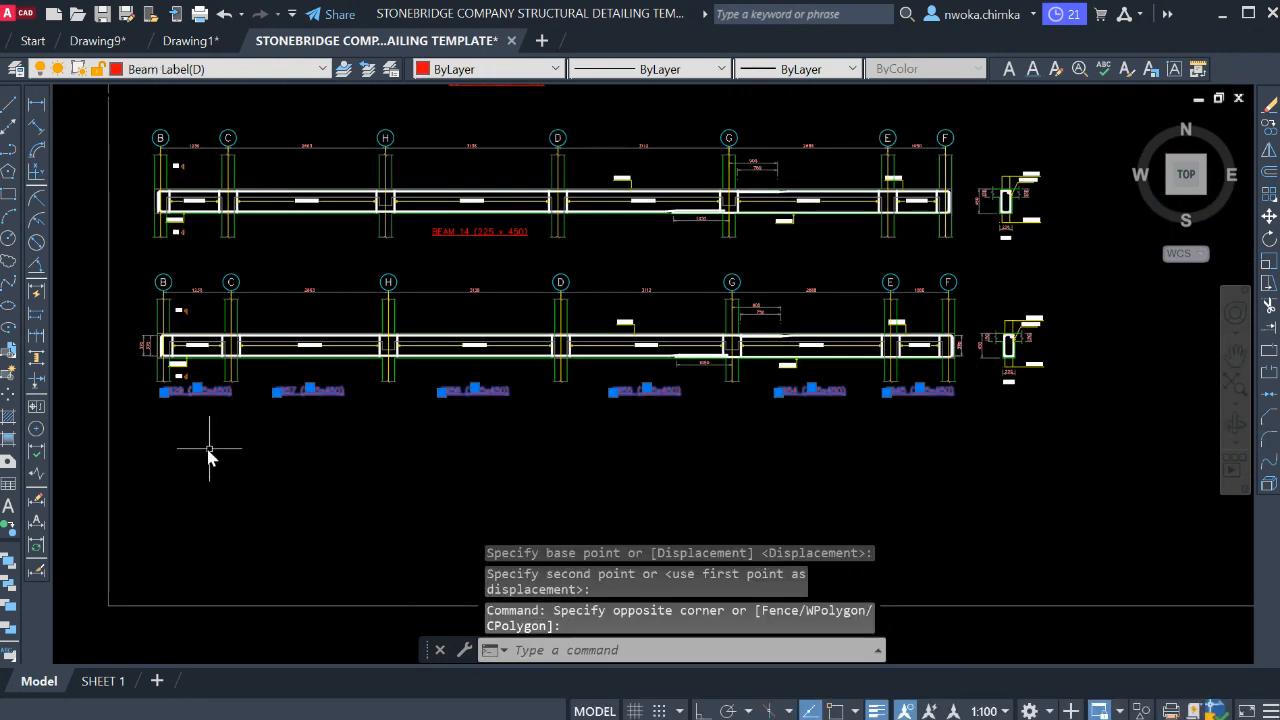
type("e")
key("Return")
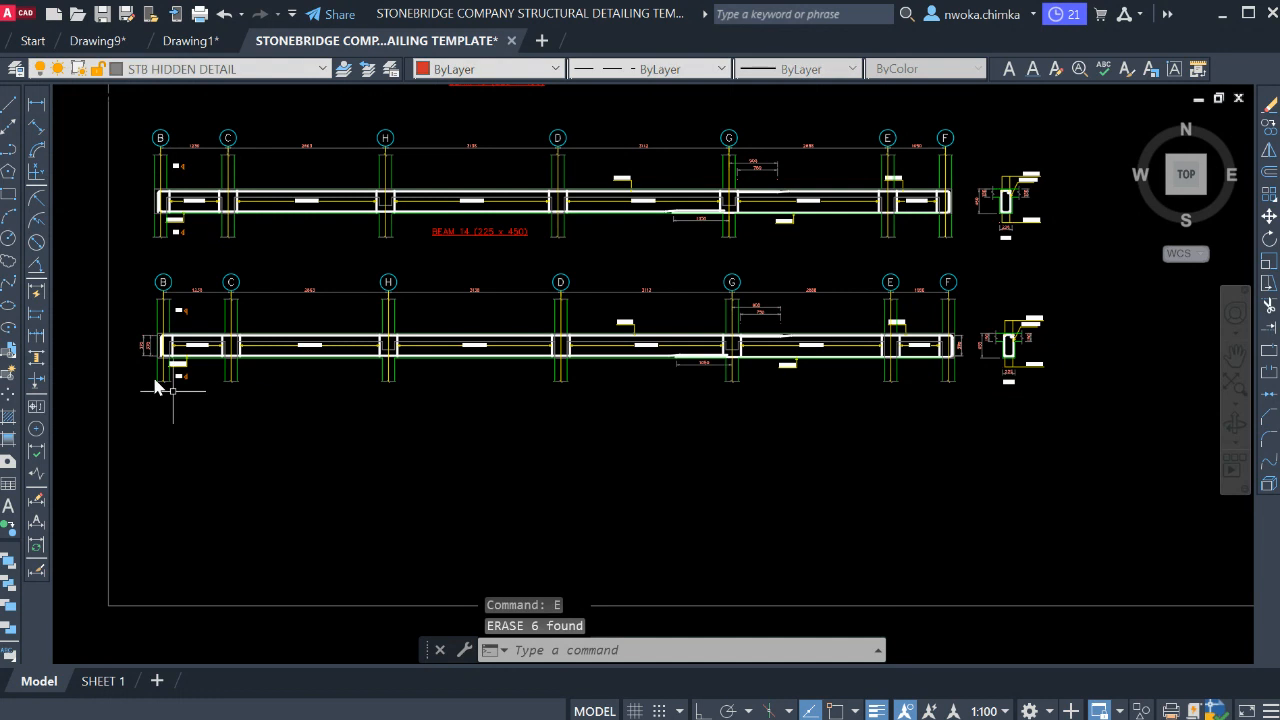
- Erase the 370 dimensions at the grid B and grid F ends of the lowest B–F beam detail
scroll(137, 328, "up", 5)
left_click(172, 300)
left_click(143, 366)
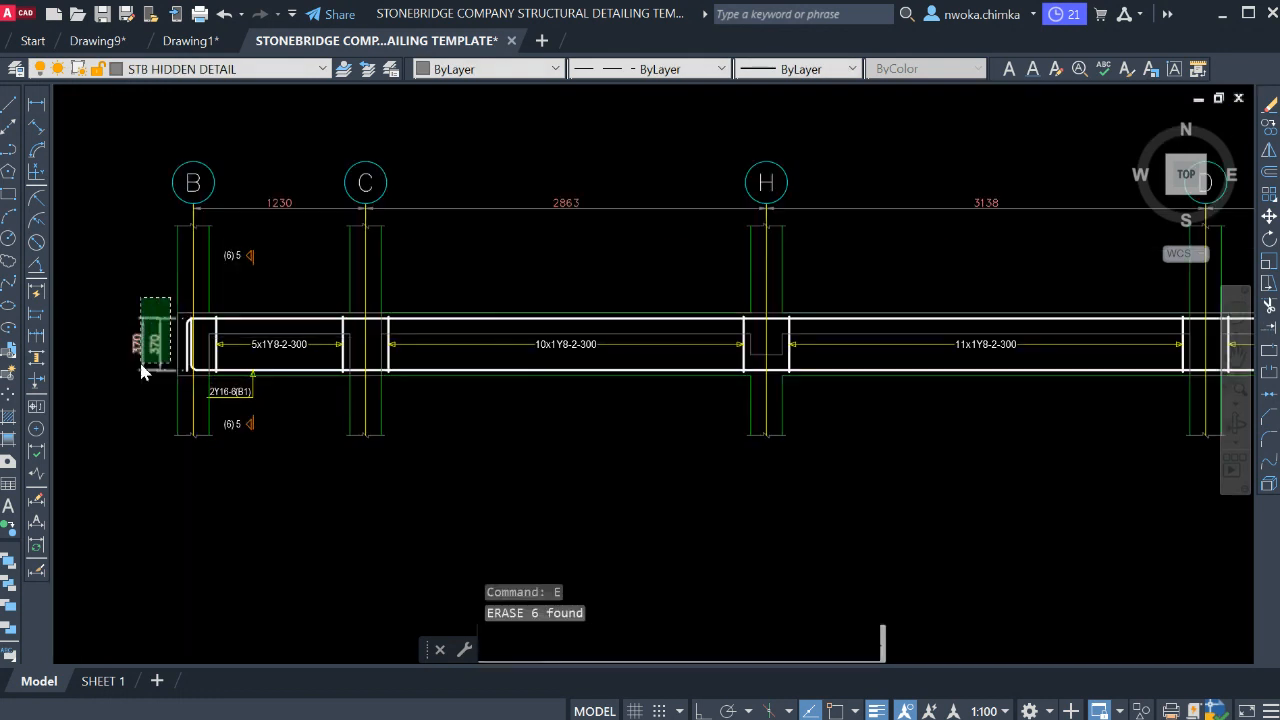
scroll(217, 340, "down", 5)
scroll(696, 338, "up", 8)
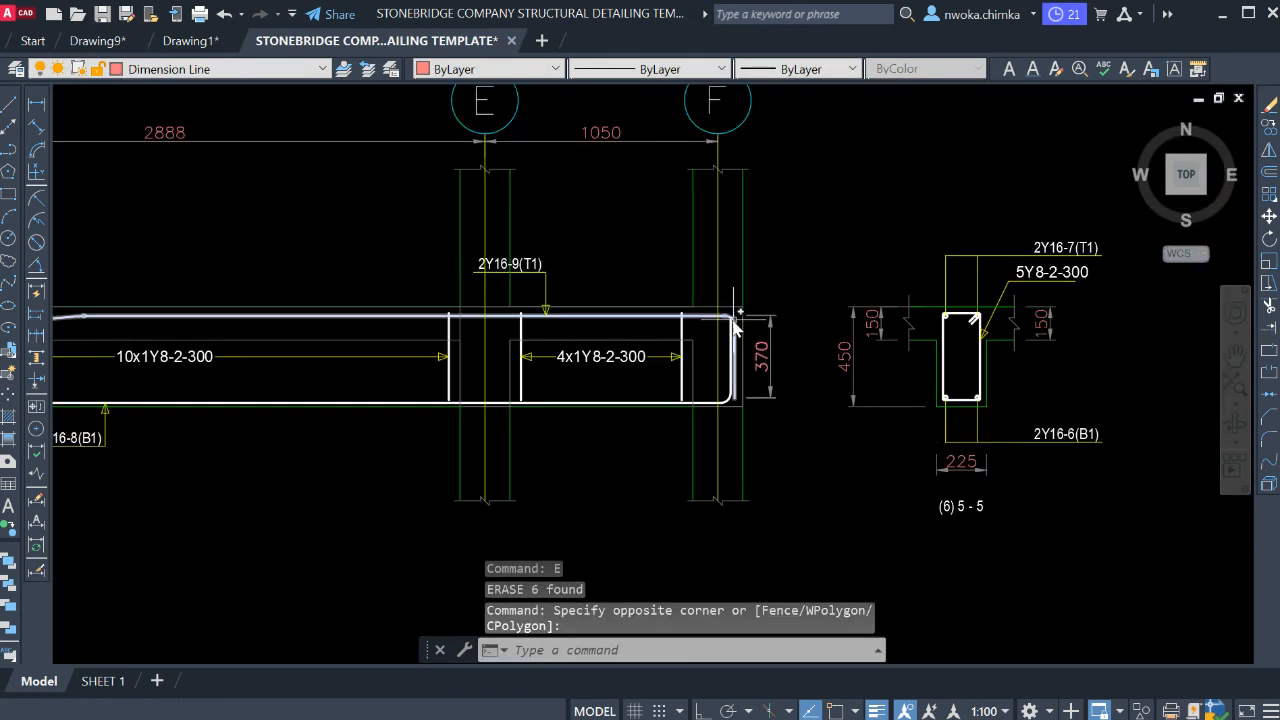
key("Return")
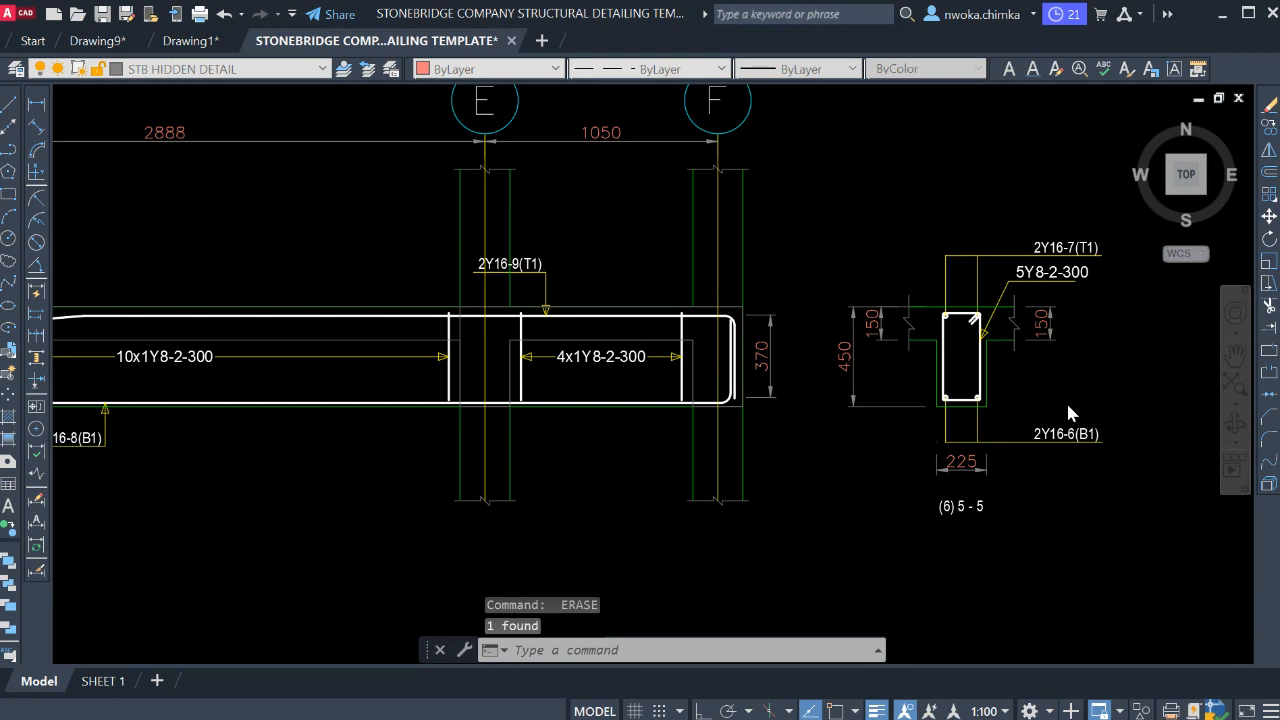
scroll(1065, 405, "down", 4)
scroll(968, 380, "up", 4)
left_click(760, 362)
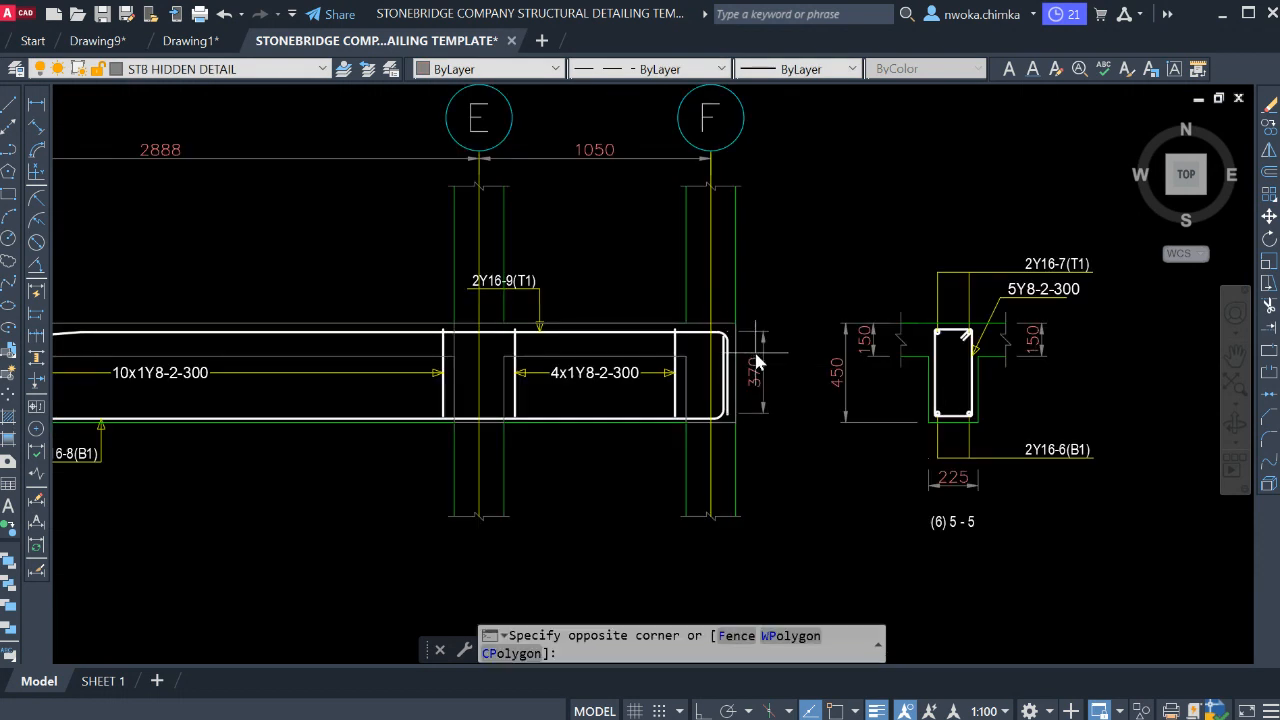
left_click(793, 353)
scroll(960, 372, "down", 3)
scroll(600, 290, "down", 2)
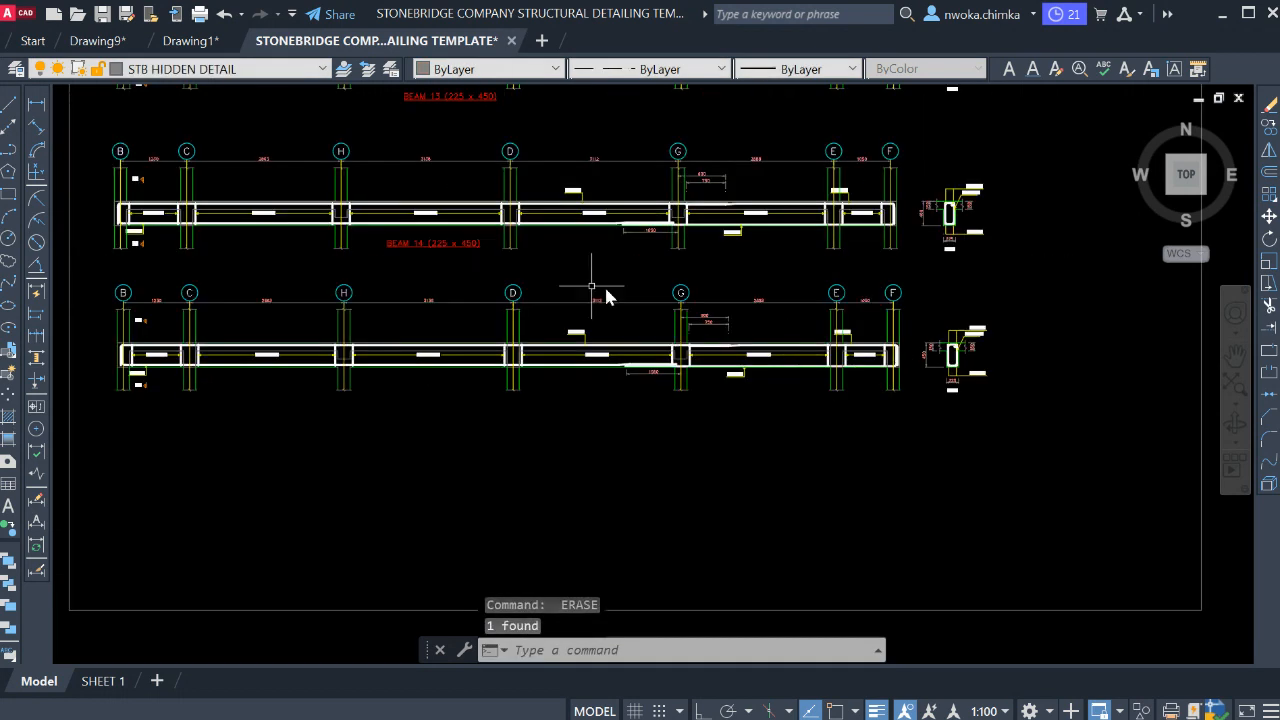
- Copy the BEAM 14 (225 x 450) title to below the unlabelled B–F detail, between grids H and D
scroll(466, 265, "up", 4)
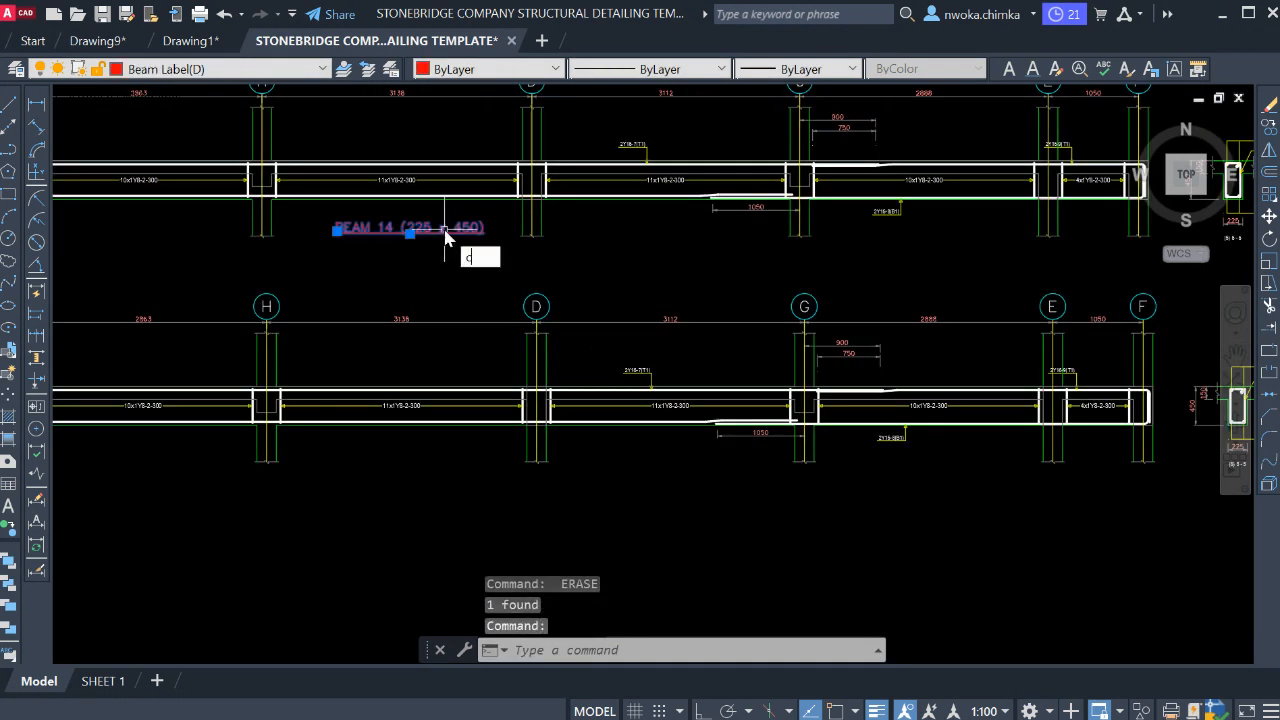
type("co")
key("Return")
left_click(434, 244)
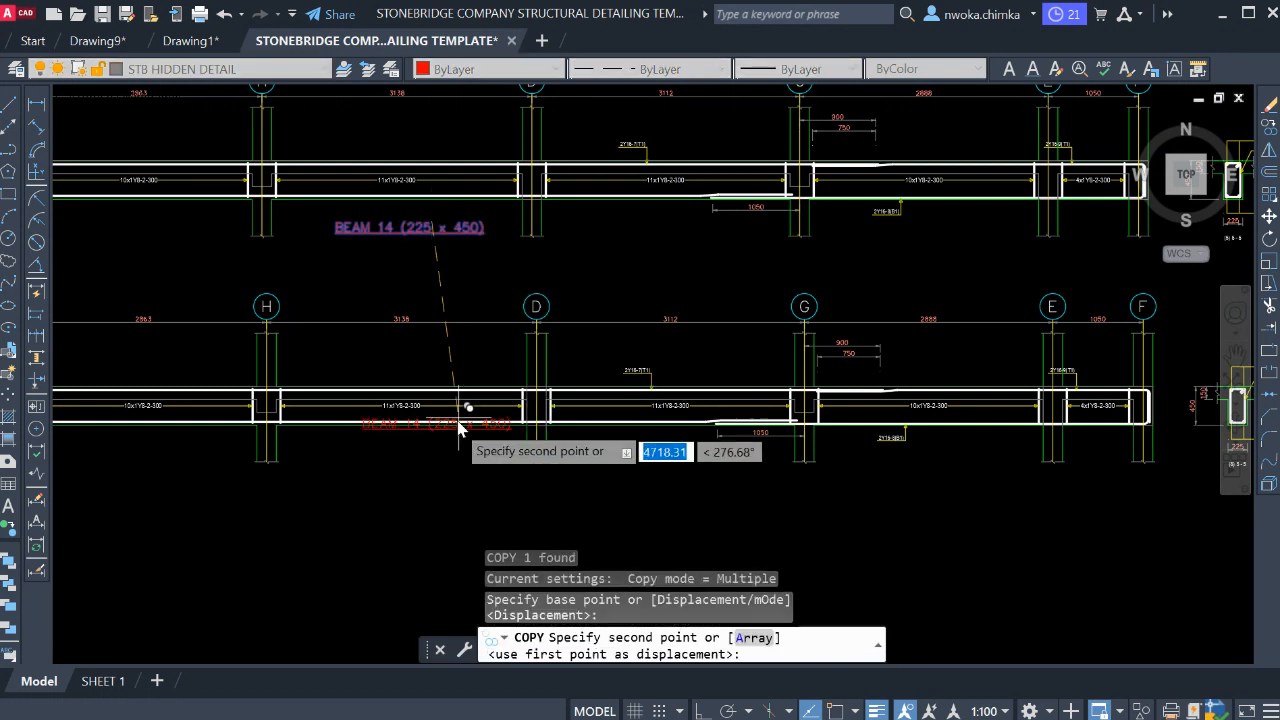
scroll(447, 476, "down", 2)
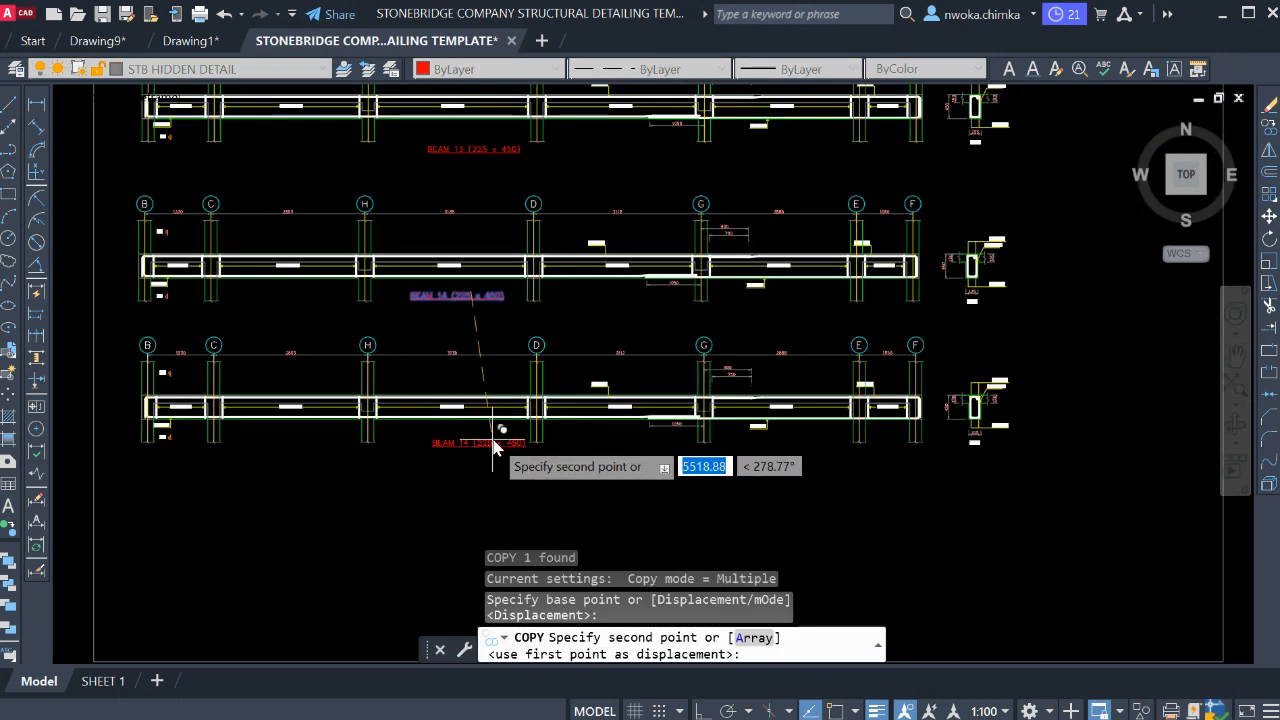
left_click(487, 450)
key("Escape")
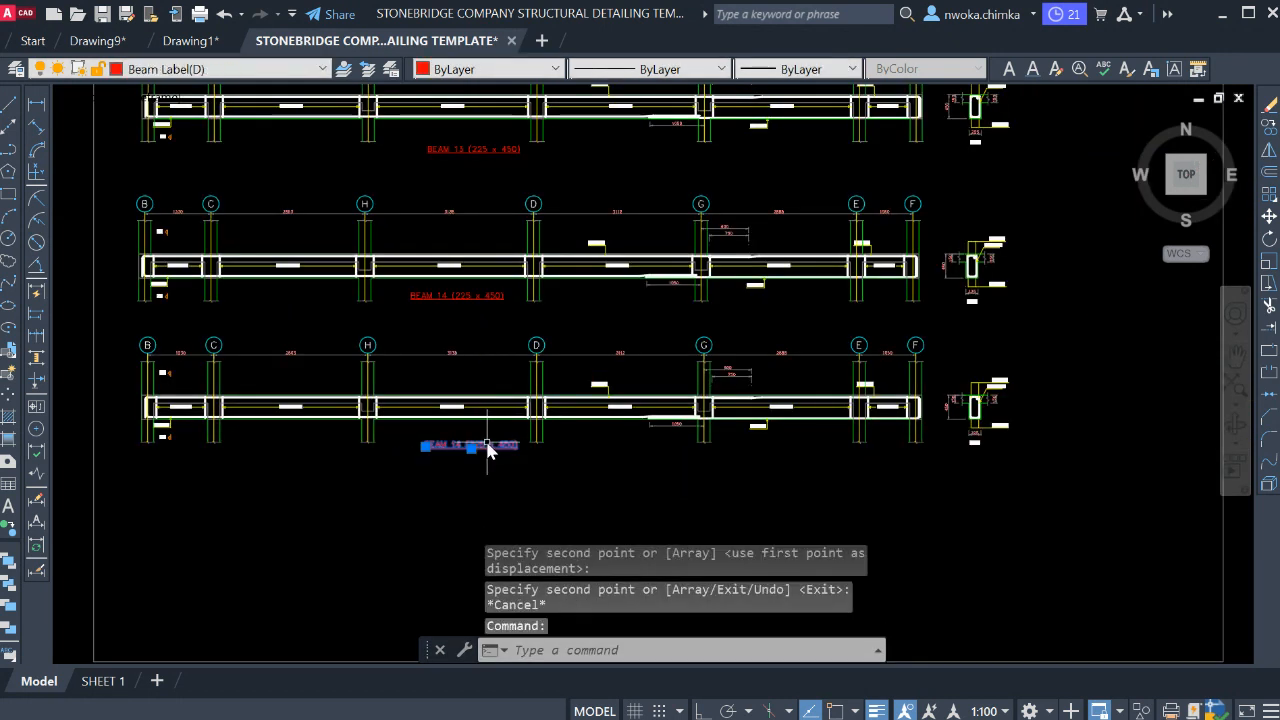
- Change the copied title under the lowest B–F detail to BEAM 15 (225 x 450)
scroll(487, 450, "up", 4)
double_click(457, 434)
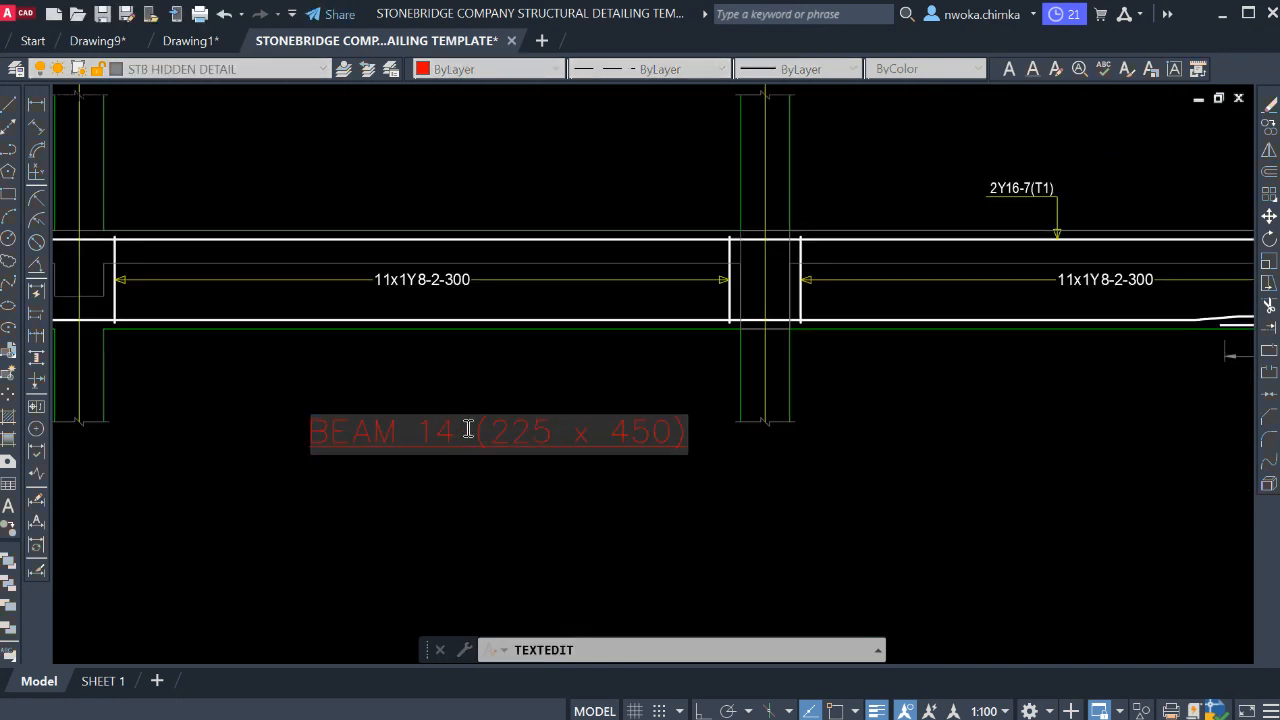
type("5")
left_click(537, 389)
key("Escape")
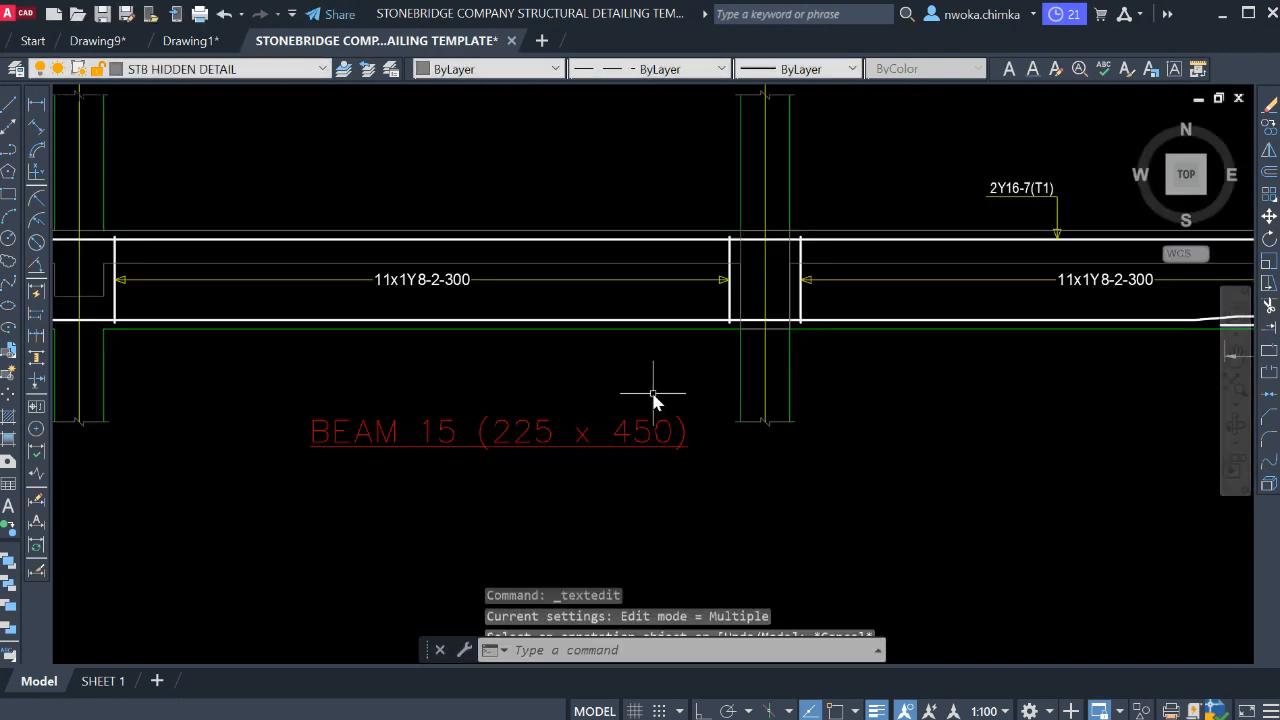
- Erase the six span labels 1B57, 1B29, 1B56, 1B55, 1B54 and 1B45 along BEAM 15 on the floor plan
scroll(651, 400, "down", 8)
middle_click_drag(624, 362, 671, 552)
scroll(671, 552, "down", 2)
middle_click_drag(632, 409, 666, 566)
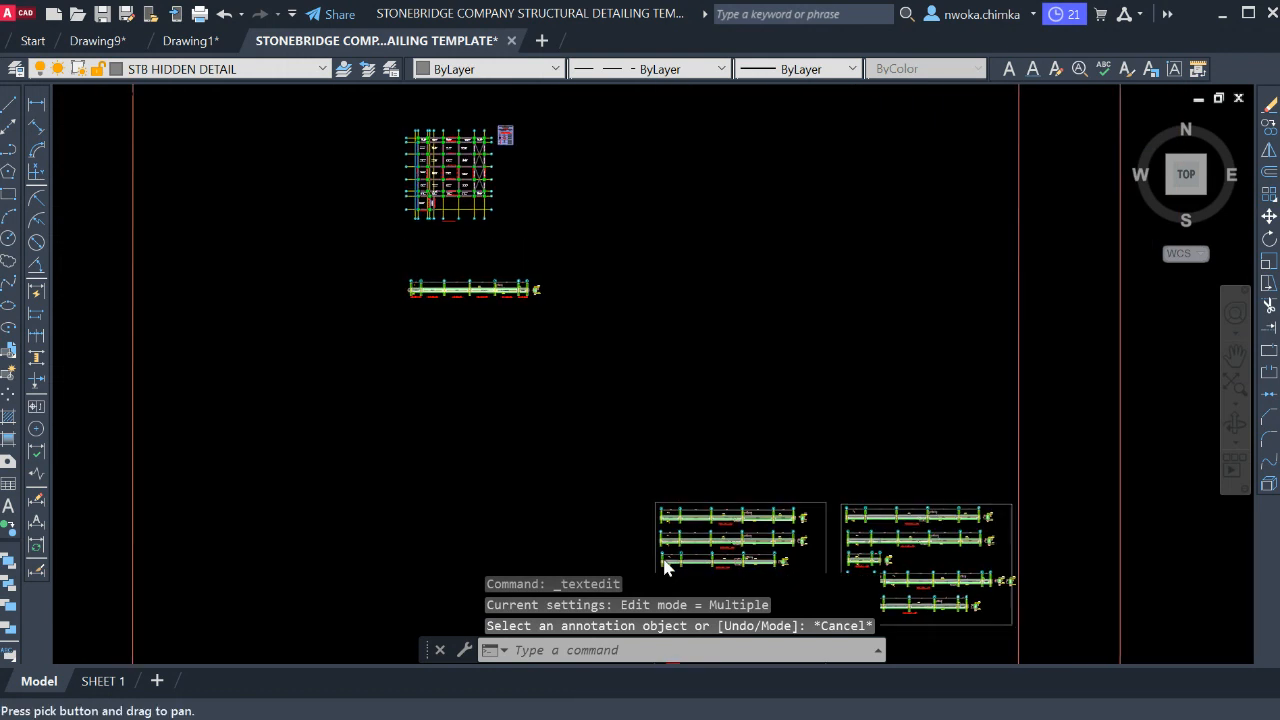
middle_click_drag(583, 378, 609, 469)
scroll(465, 257, "up", 6)
scroll(587, 297, "up", 5)
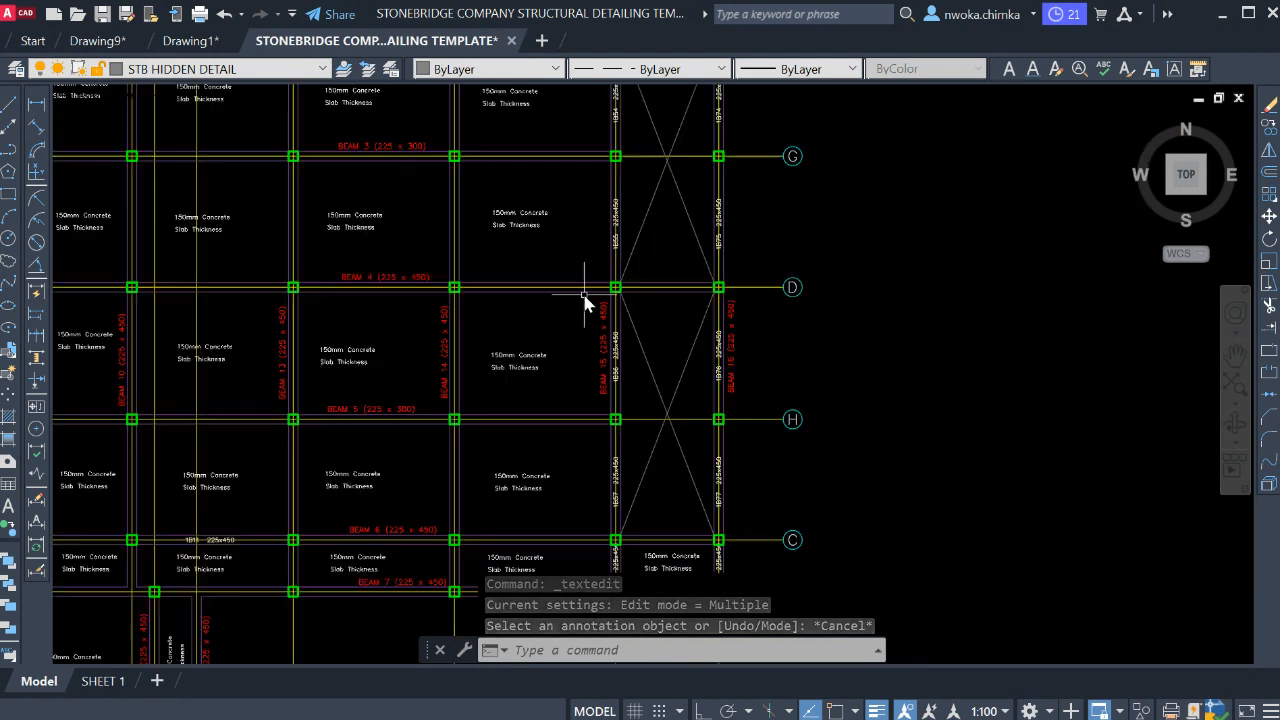
middle_click_drag(639, 396, 602, 269)
scroll(589, 352, "up", 3)
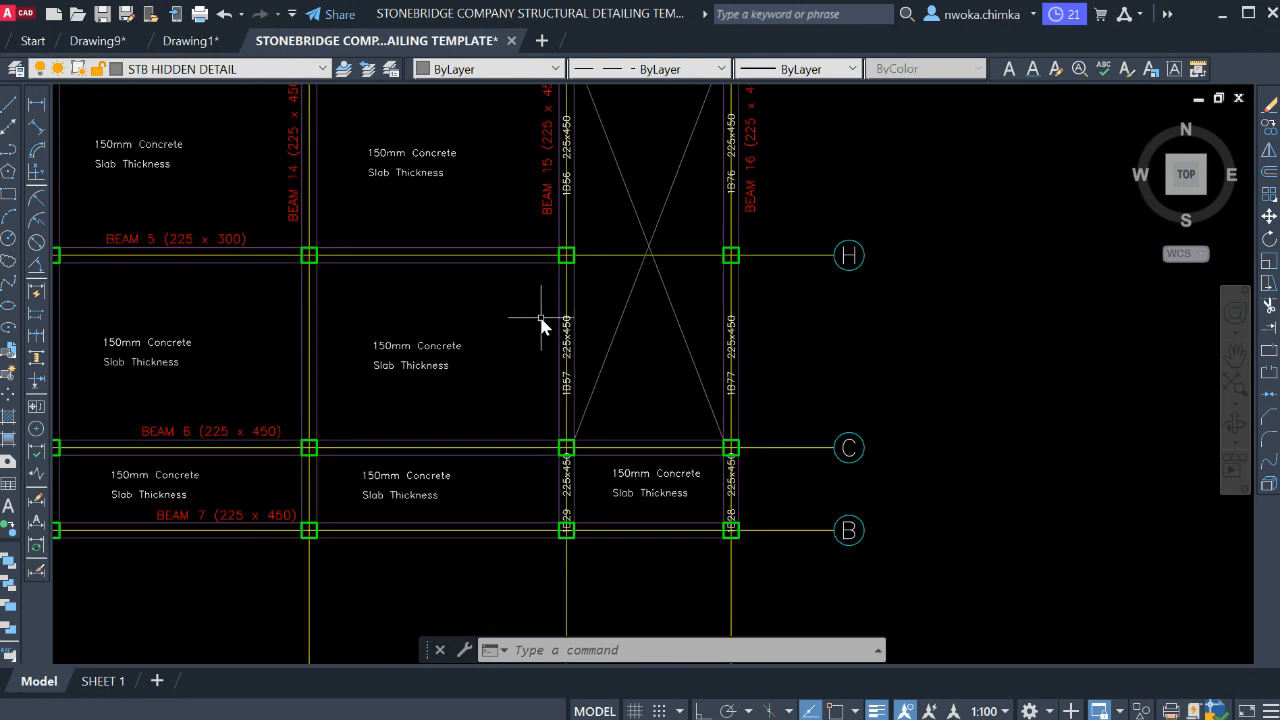
scroll(540, 320, "up", 3)
left_click(531, 294)
left_click(610, 410)
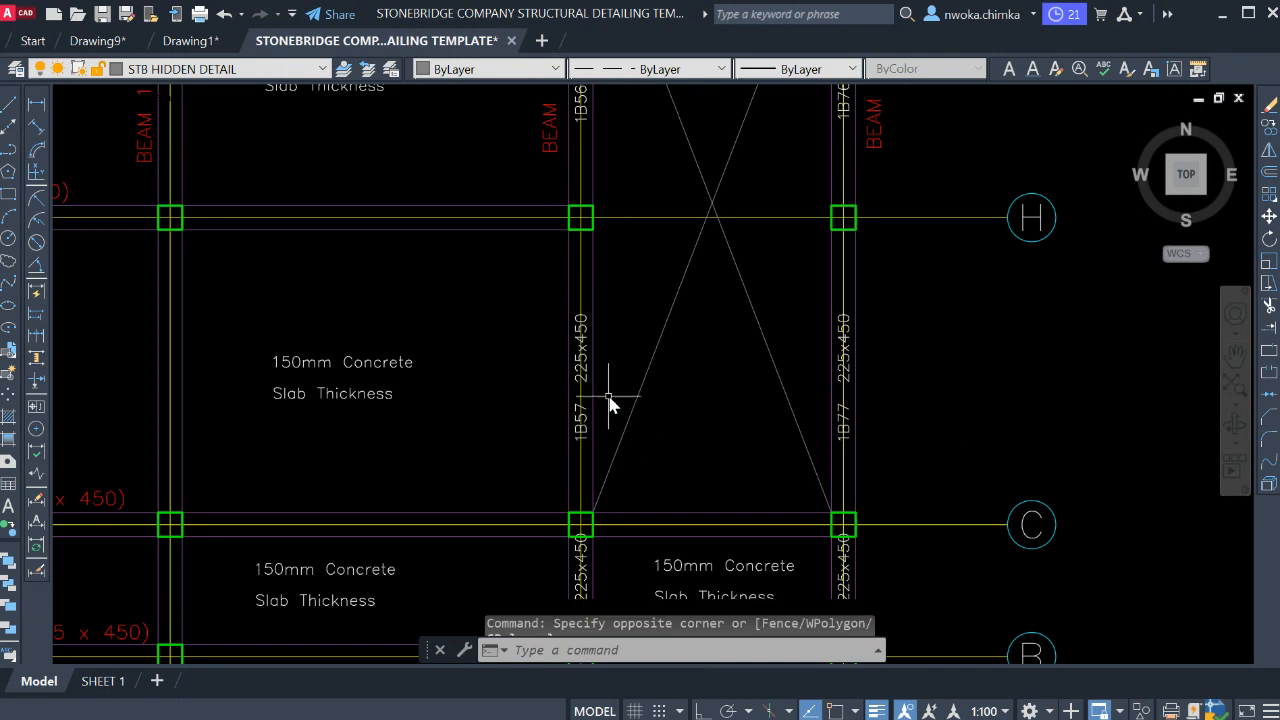
middle_click_drag(534, 321, 523, 277)
left_click(513, 256)
left_click(629, 417)
scroll(603, 422, "down", 2)
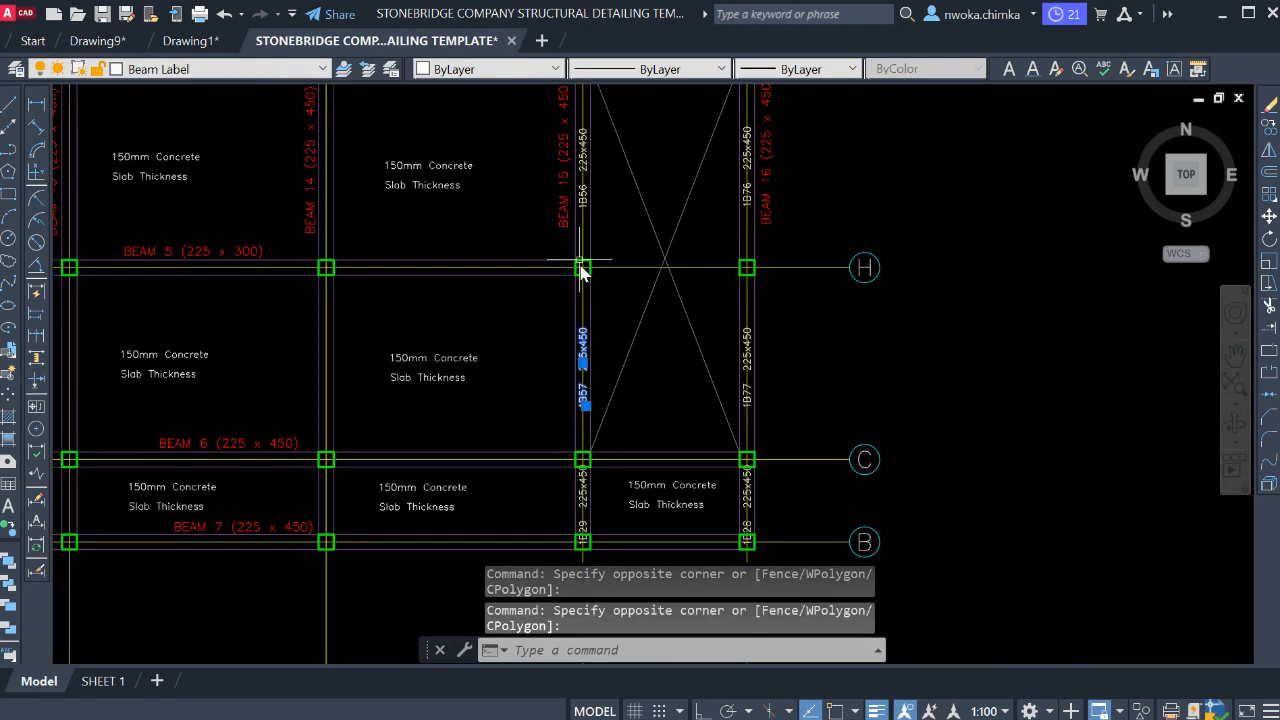
middle_click_drag(577, 234, 580, 389)
middle_click_drag(598, 567, 590, 408)
scroll(620, 337, "up", 5)
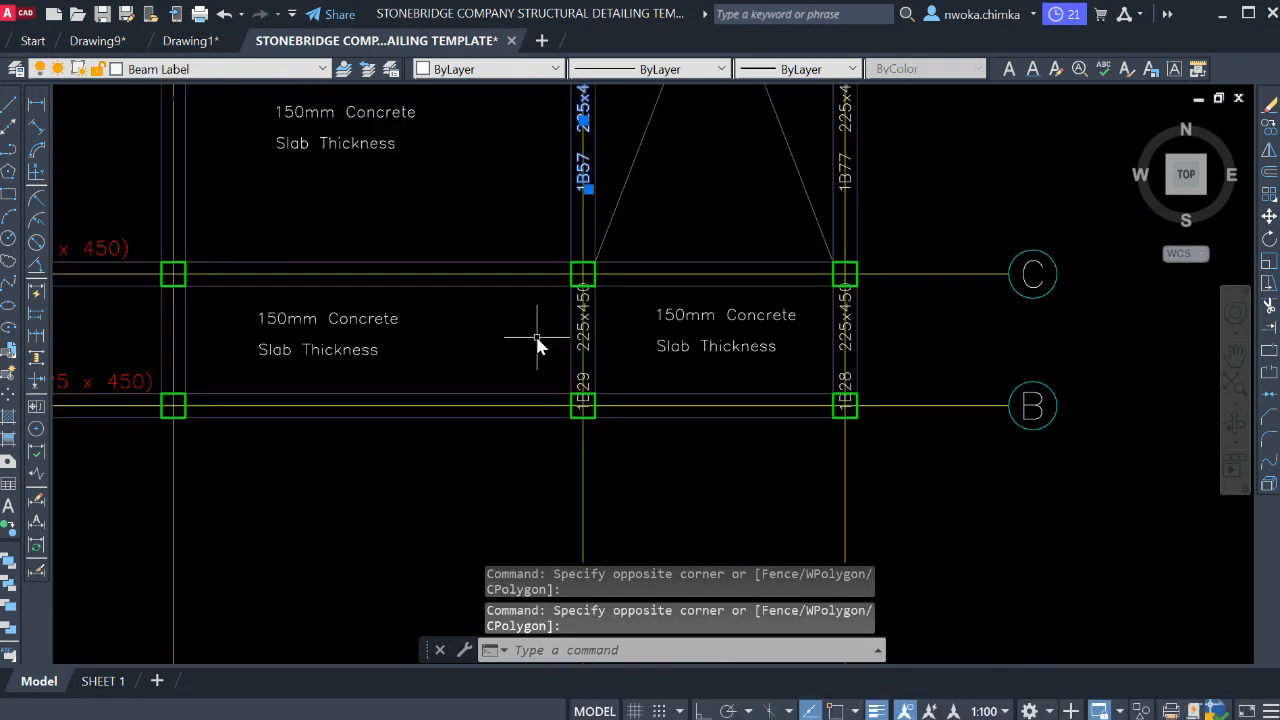
left_click(648, 361)
scroll(640, 355, "down", 4)
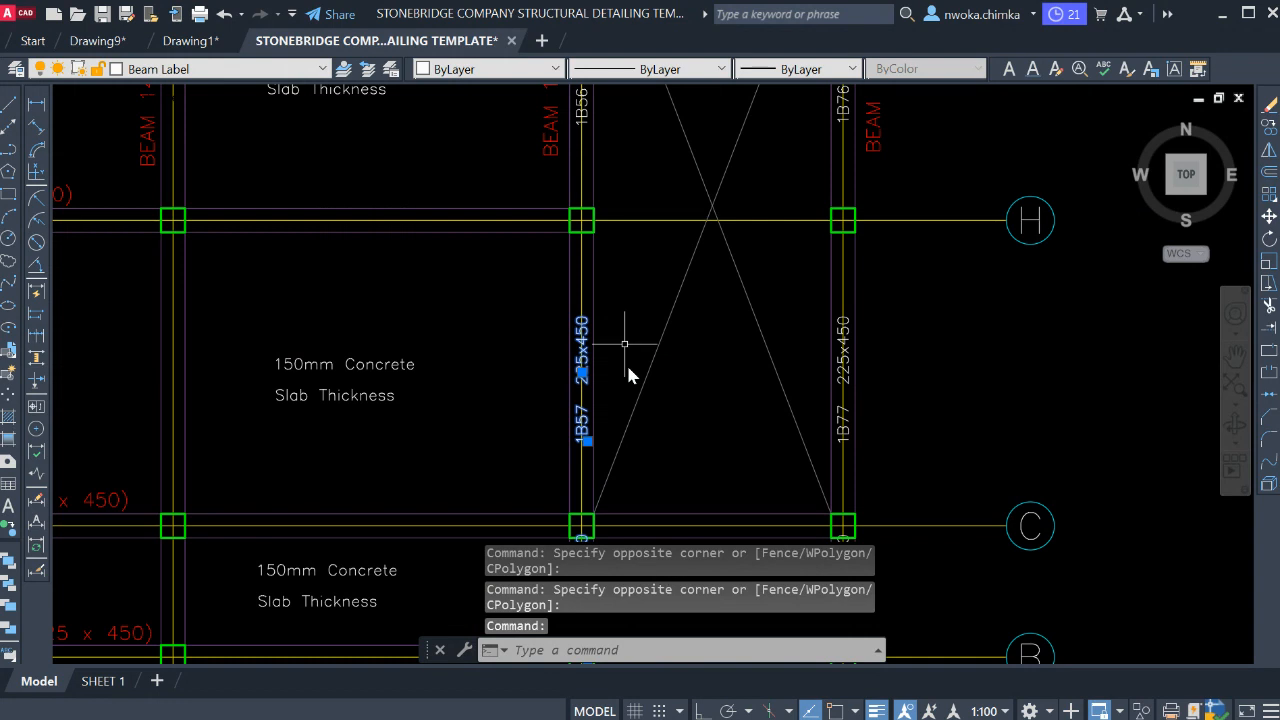
scroll(571, 243, "up", 3)
left_click(570, 238)
left_click(705, 372)
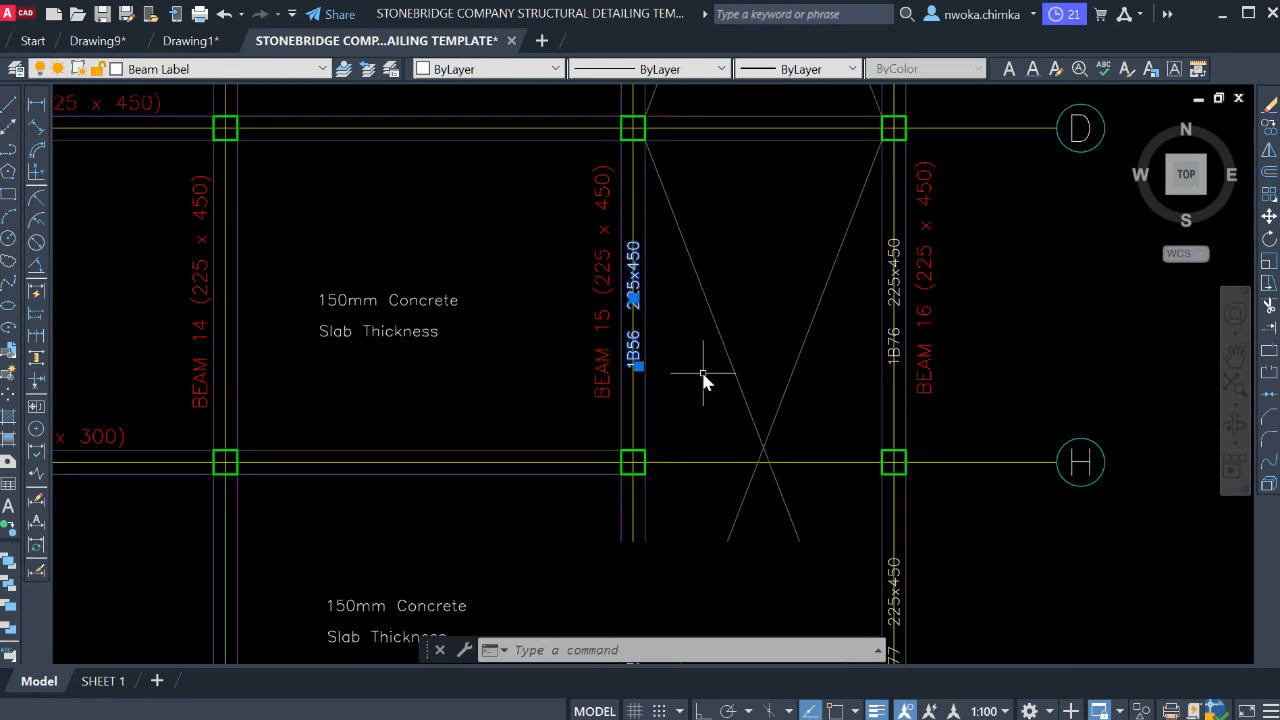
scroll(697, 257, "down", 5)
scroll(606, 406, "up", 4)
left_click(592, 372)
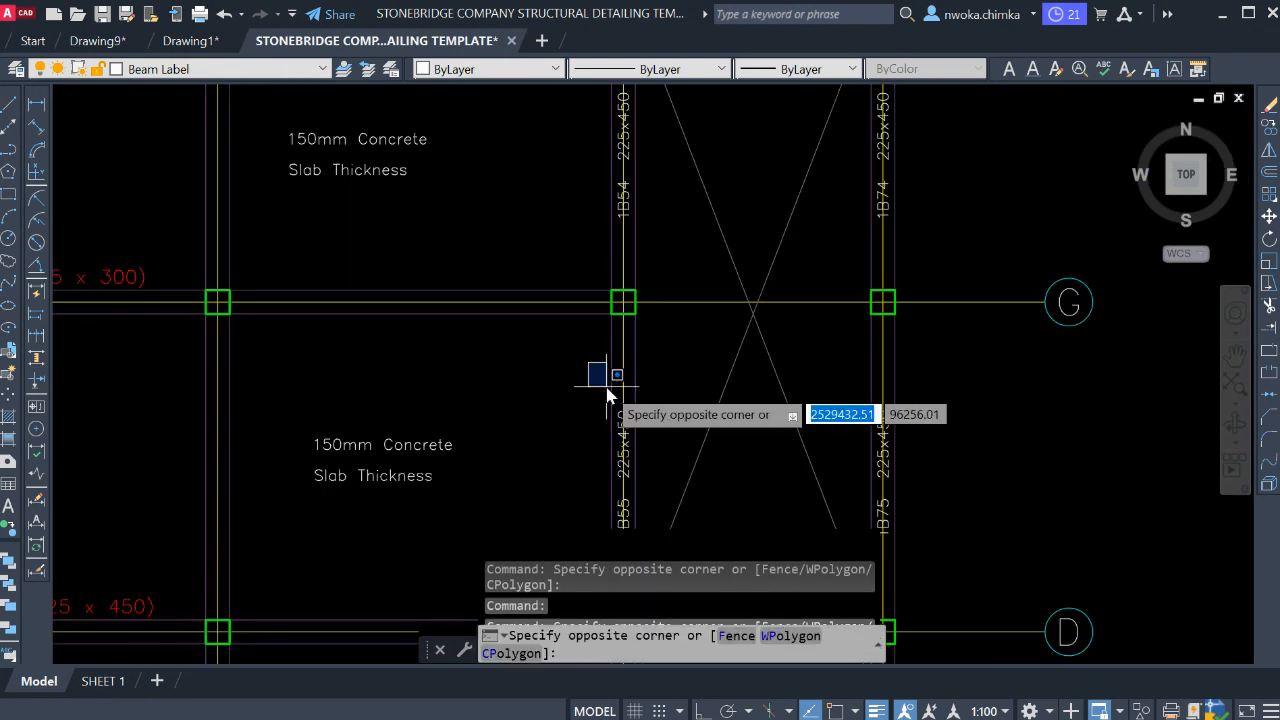
scroll(615, 385, "down", 3)
left_click(645, 478)
left_click(580, 175)
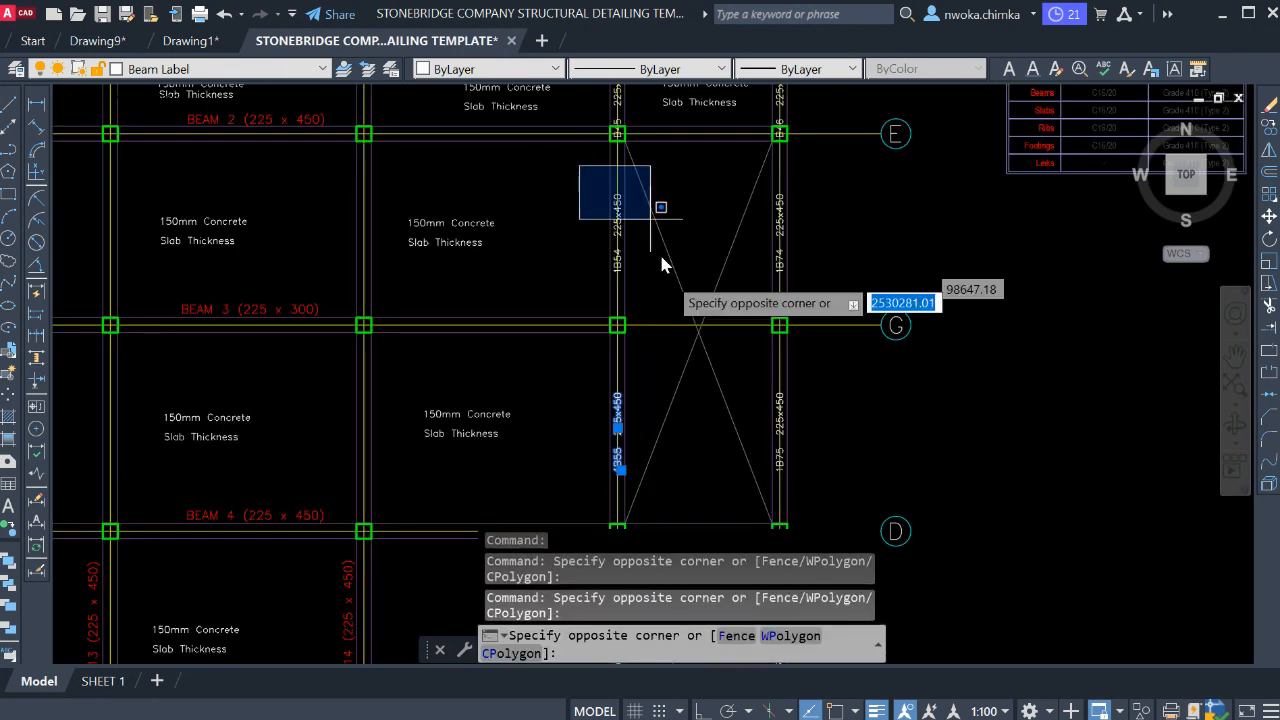
left_click(655, 250)
scroll(643, 280, "up", 4)
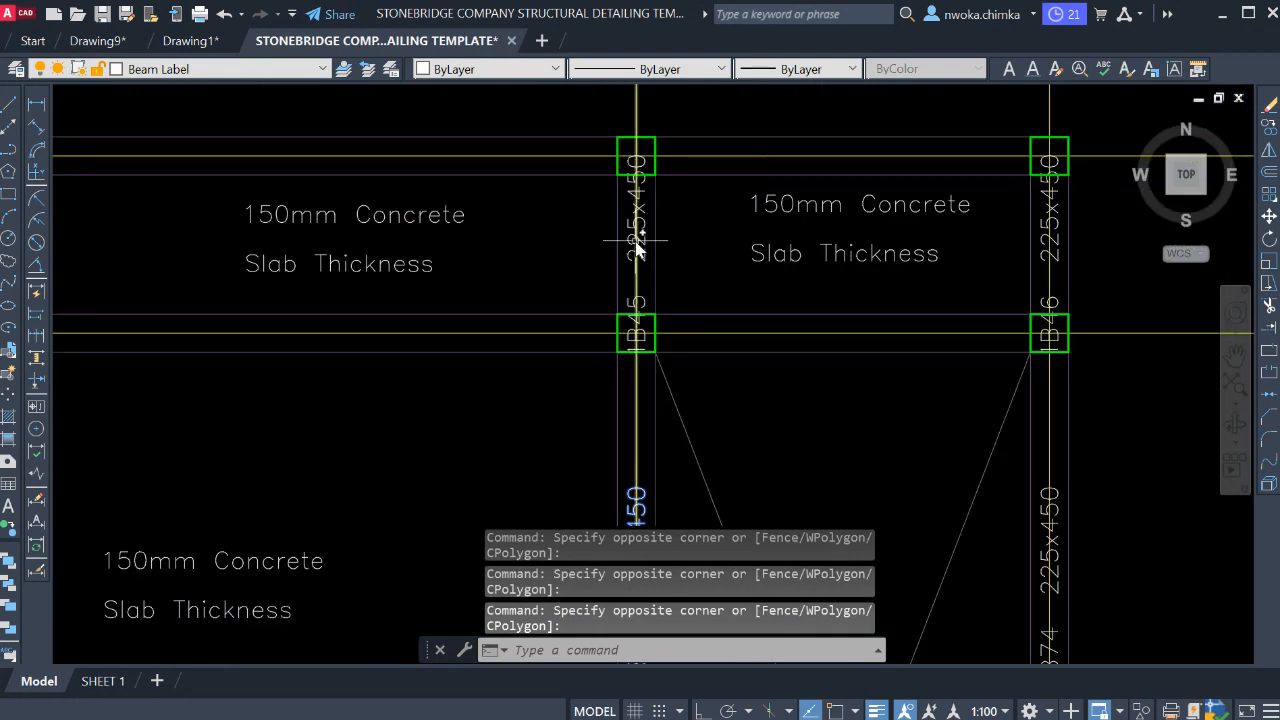
left_click(641, 240)
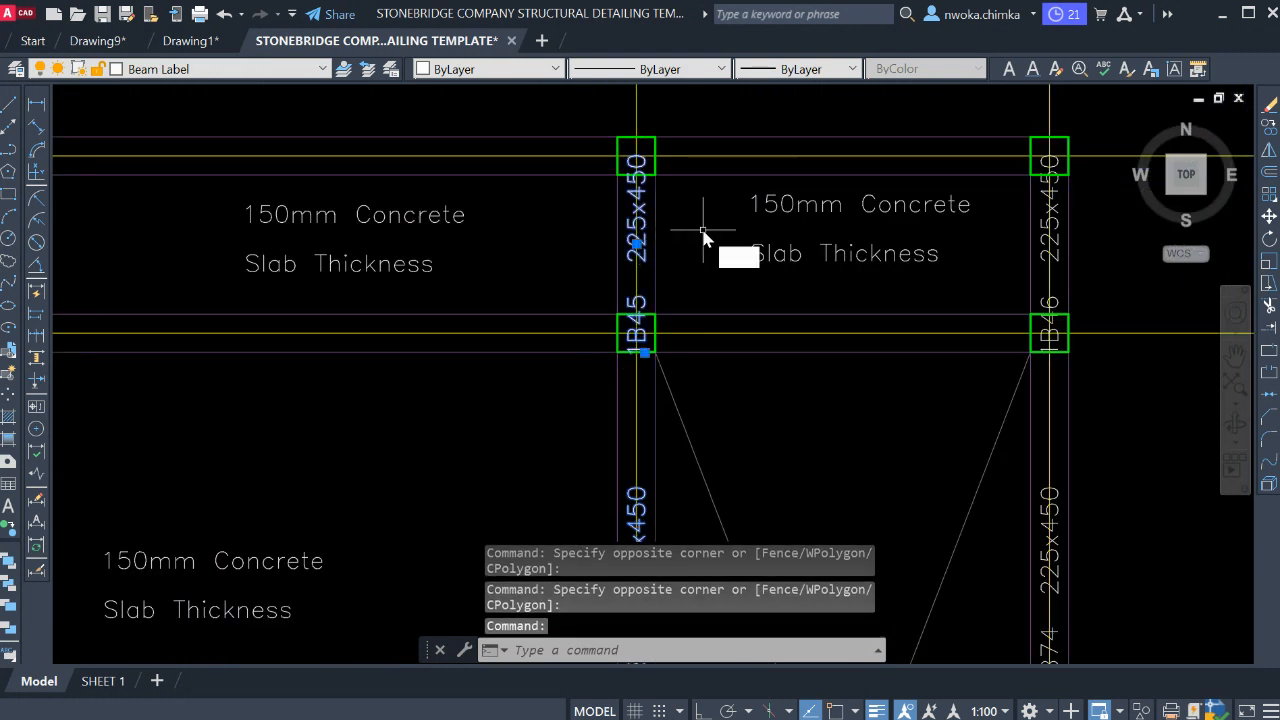
key("Return")
scroll(634, 257, "down", 5)
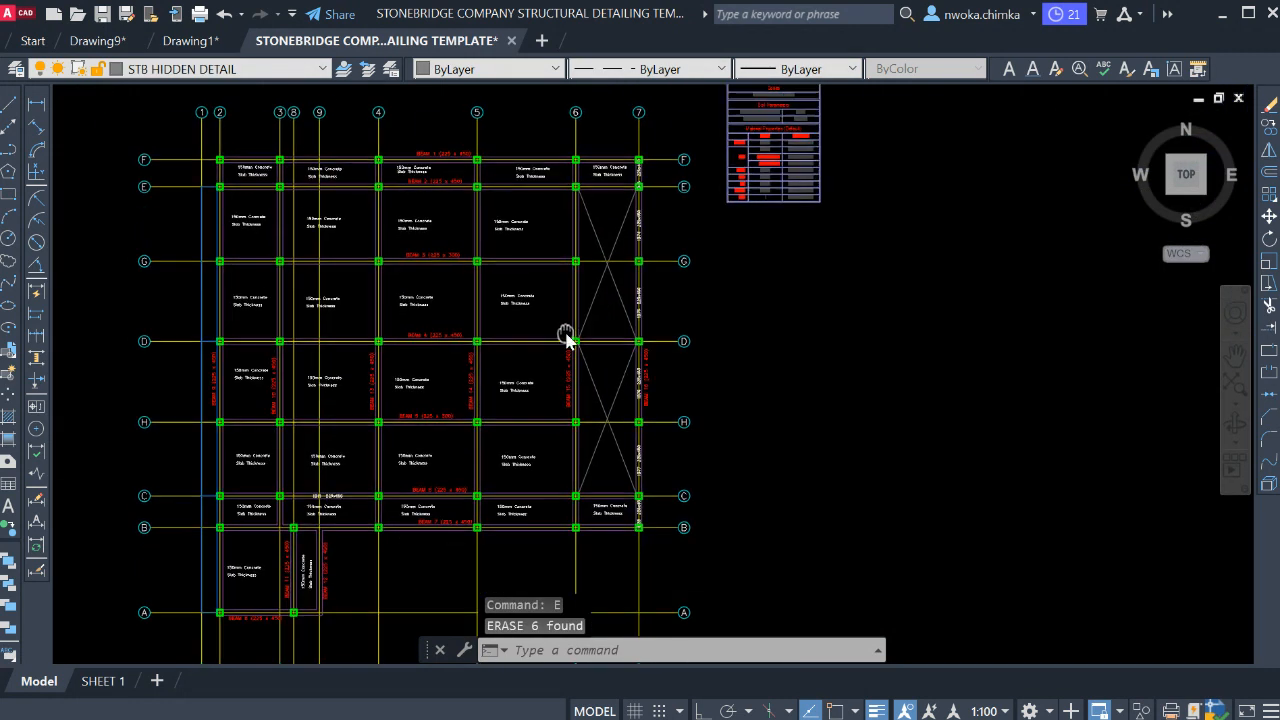
- Examine the BEAM 16 title and the individual span labels along grid 7 on the floor plan, from grid B to F
scroll(581, 389, "up", 2)
scroll(561, 374, "down", 2)
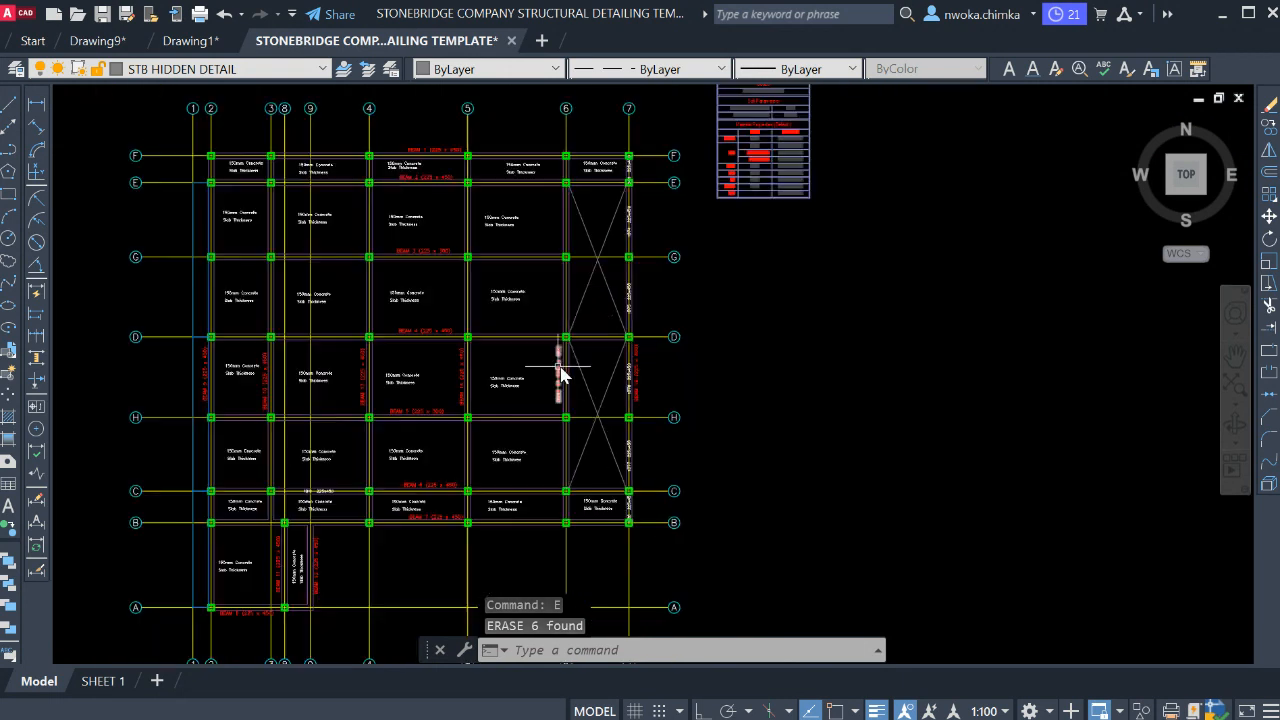
scroll(622, 370, "up", 4)
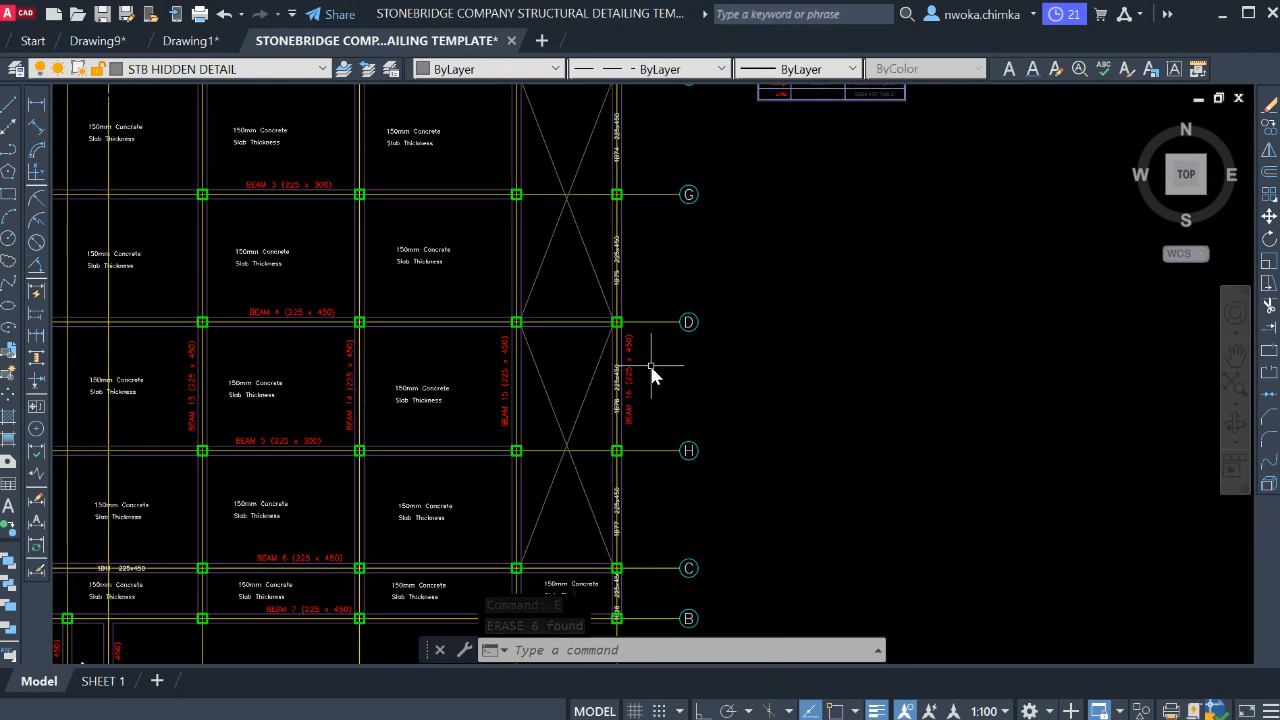
scroll(614, 390, "down", 4)
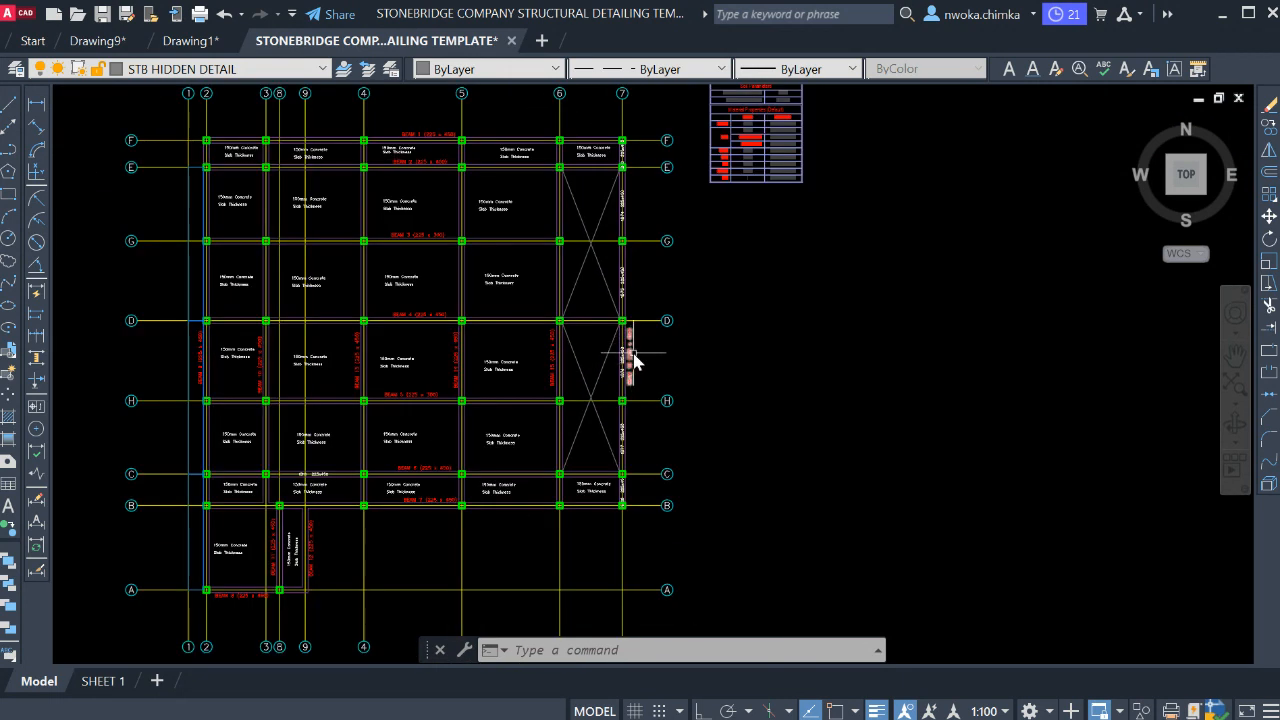
scroll(632, 405, "up", 4)
scroll(640, 357, "down", 2)
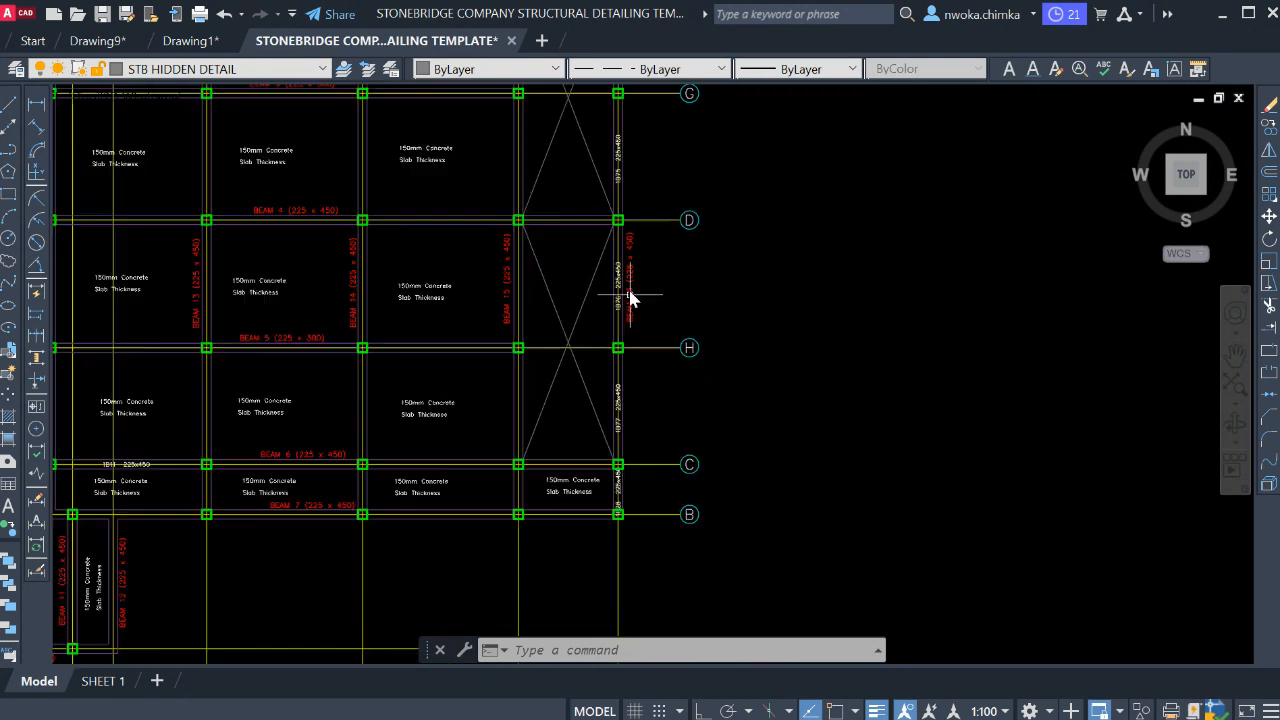
scroll(618, 300, "up", 4)
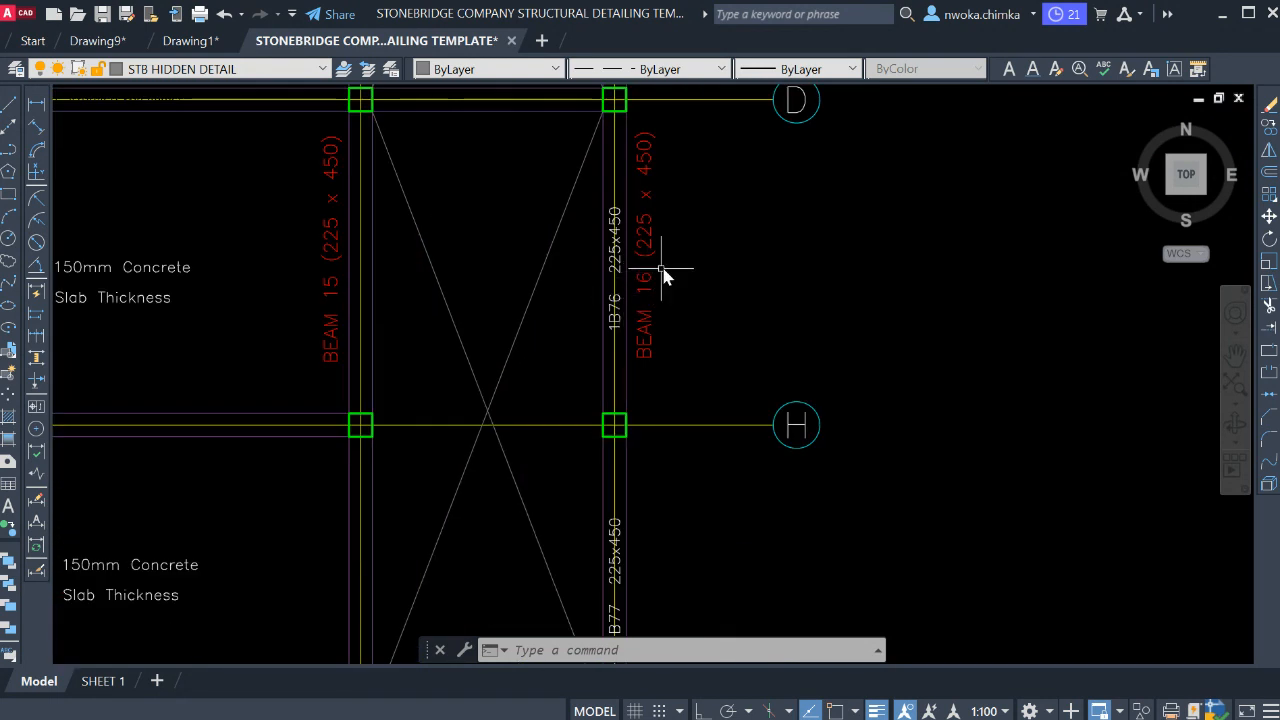
scroll(655, 265, "down", 4)
scroll(631, 470, "up", 6)
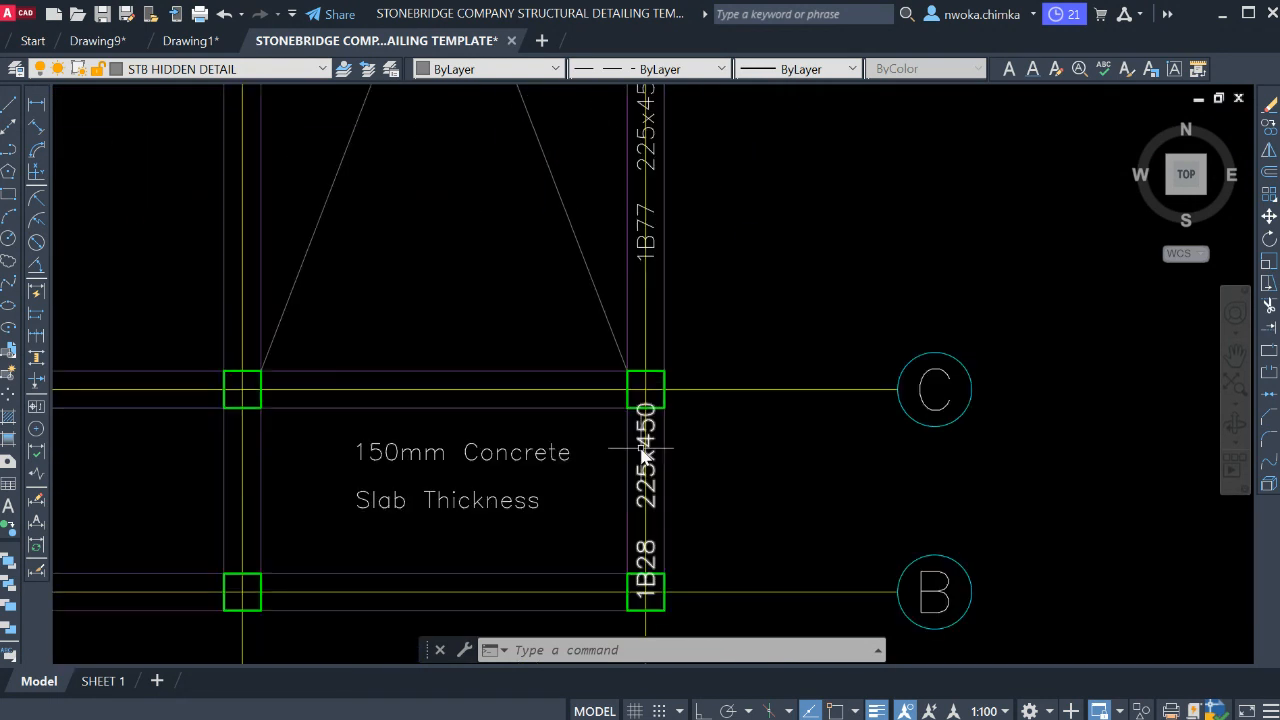
scroll(631, 483, "up", 2)
scroll(631, 505, "down", 4)
middle_click_drag(660, 292, 643, 518)
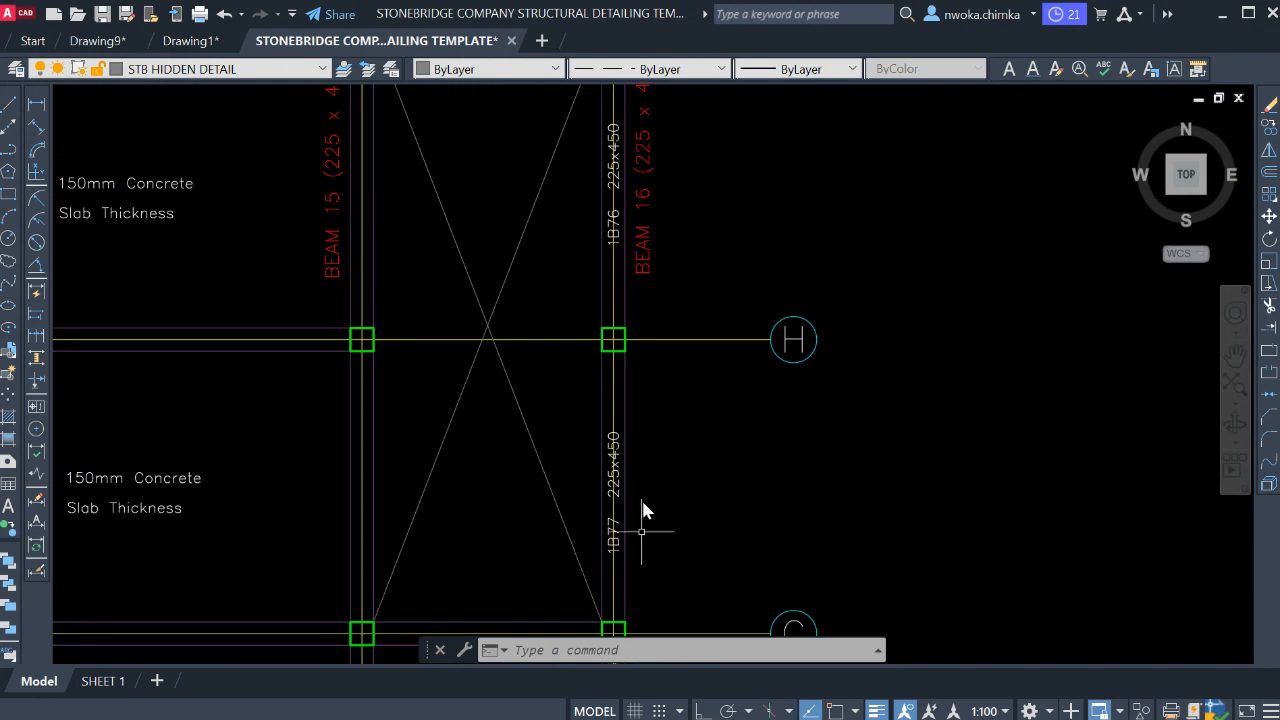
middle_click_drag(649, 242, 643, 391)
middle_click_drag(614, 256, 620, 574)
scroll(616, 305, "up", 3)
scroll(627, 345, "down", 5)
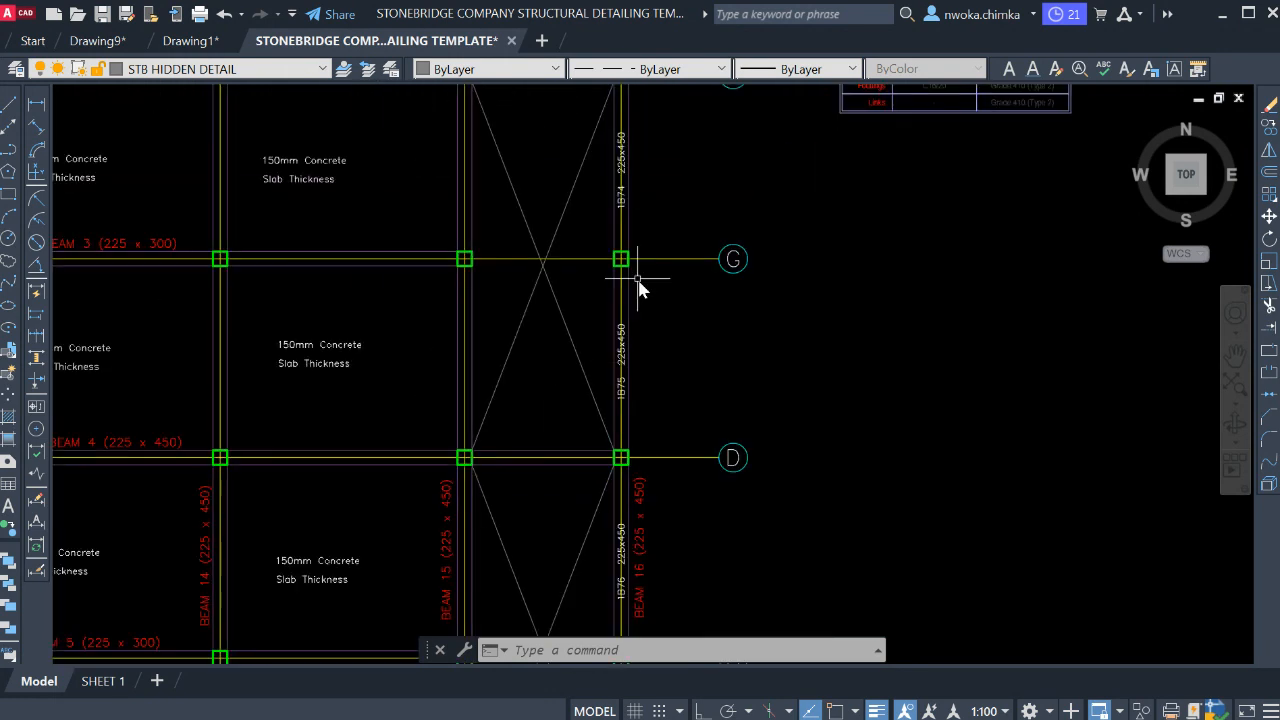
scroll(600, 160, "up", 2)
middle_click_drag(600, 158, 609, 223)
scroll(609, 223, "up", 5)
scroll(623, 214, "down", 6)
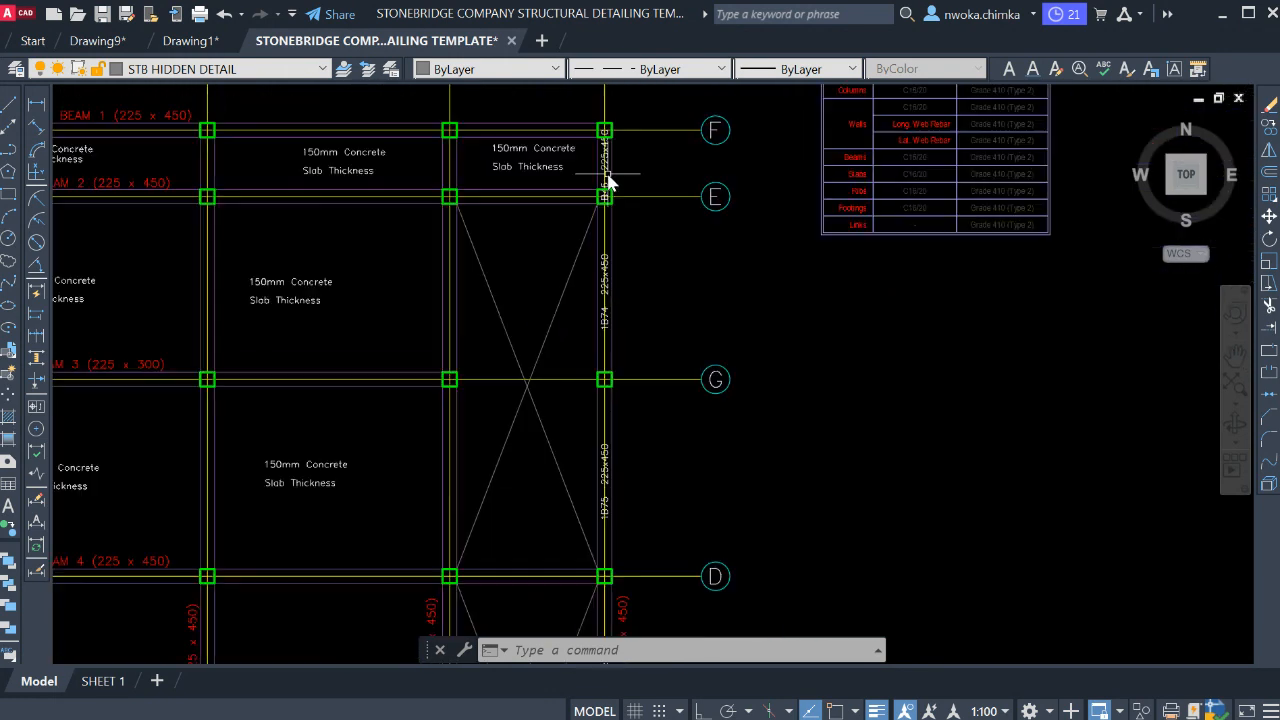
scroll(606, 177, "down", 3)
middle_click_drag(636, 294, 614, 229)
- Check the span labels under the remaining B–F beam detail below the floor plan against those along BEAM 16
scroll(600, 263, "down", 4)
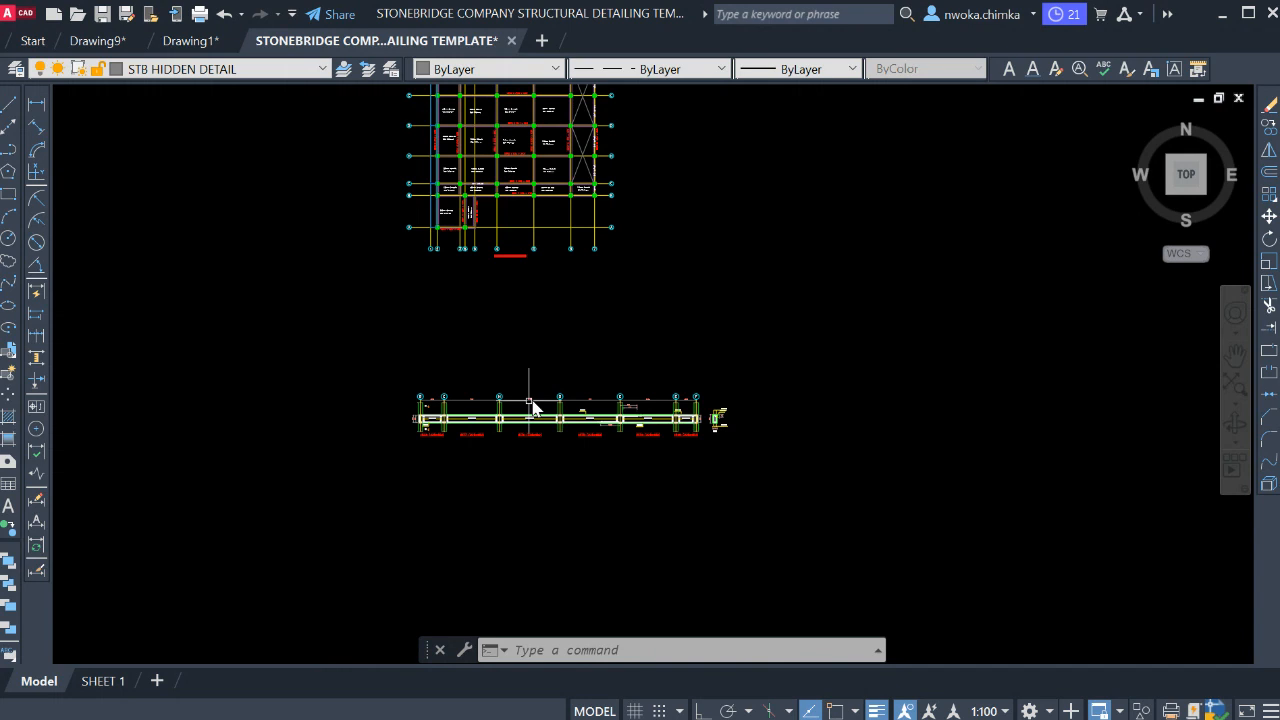
scroll(426, 440, "up", 5)
scroll(400, 442, "up", 5)
scroll(330, 430, "down", 7)
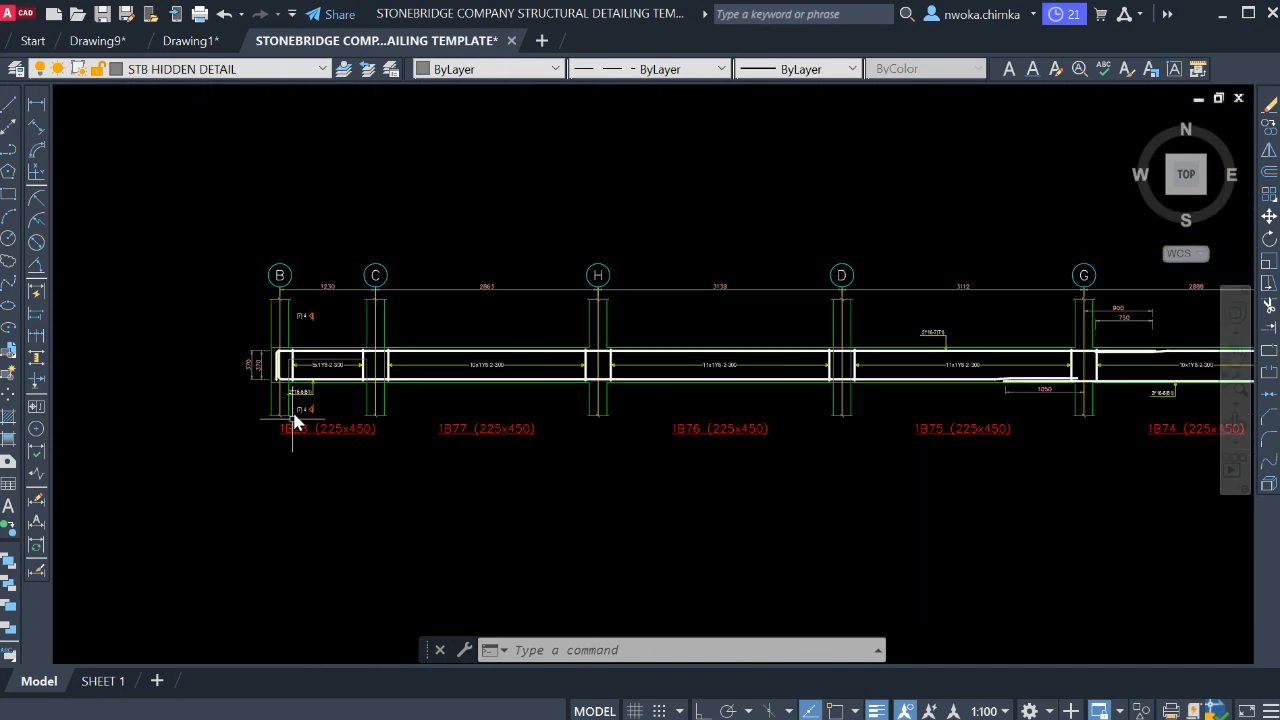
middle_click_drag(939, 436, 829, 409)
scroll(831, 405, "up", 7)
scroll(897, 394, "down", 5)
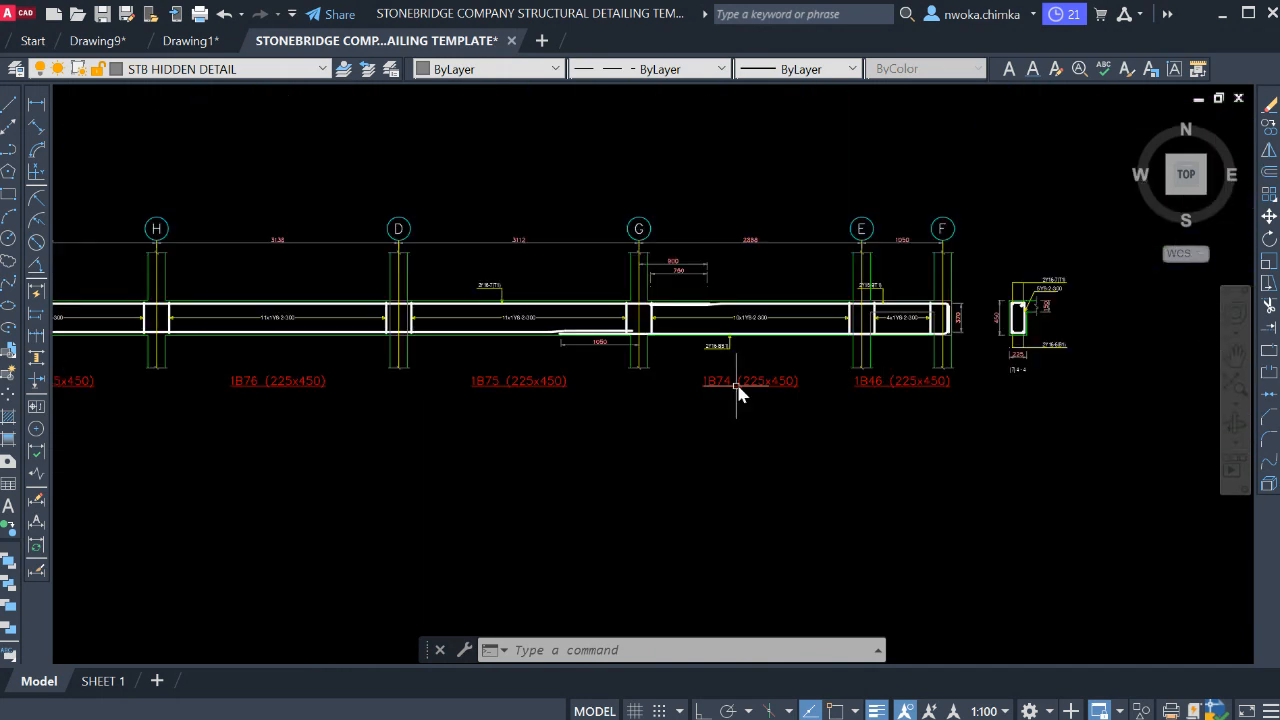
scroll(737, 391, "down", 2)
- Move the remaining B–F beam detail with its cross-section into the third framed sheet, below the BEAM 15 detail
left_click(970, 248)
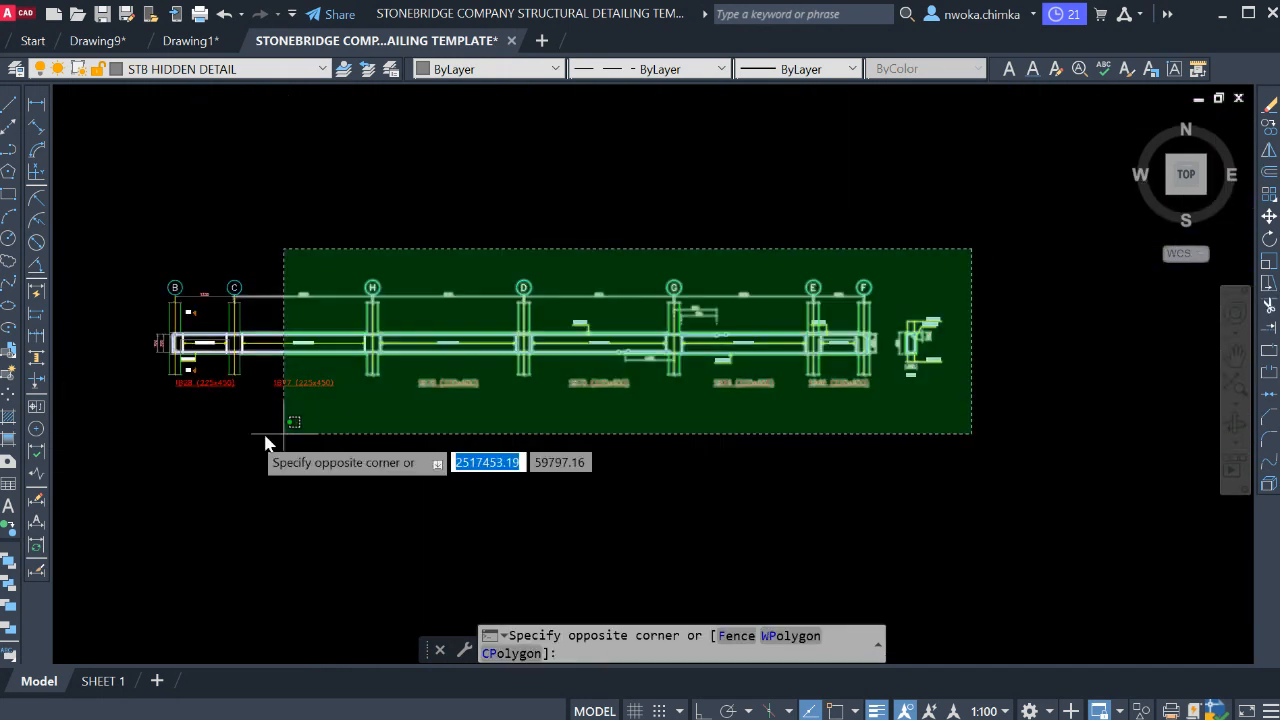
left_click(119, 425)
type("m")
key("Return")
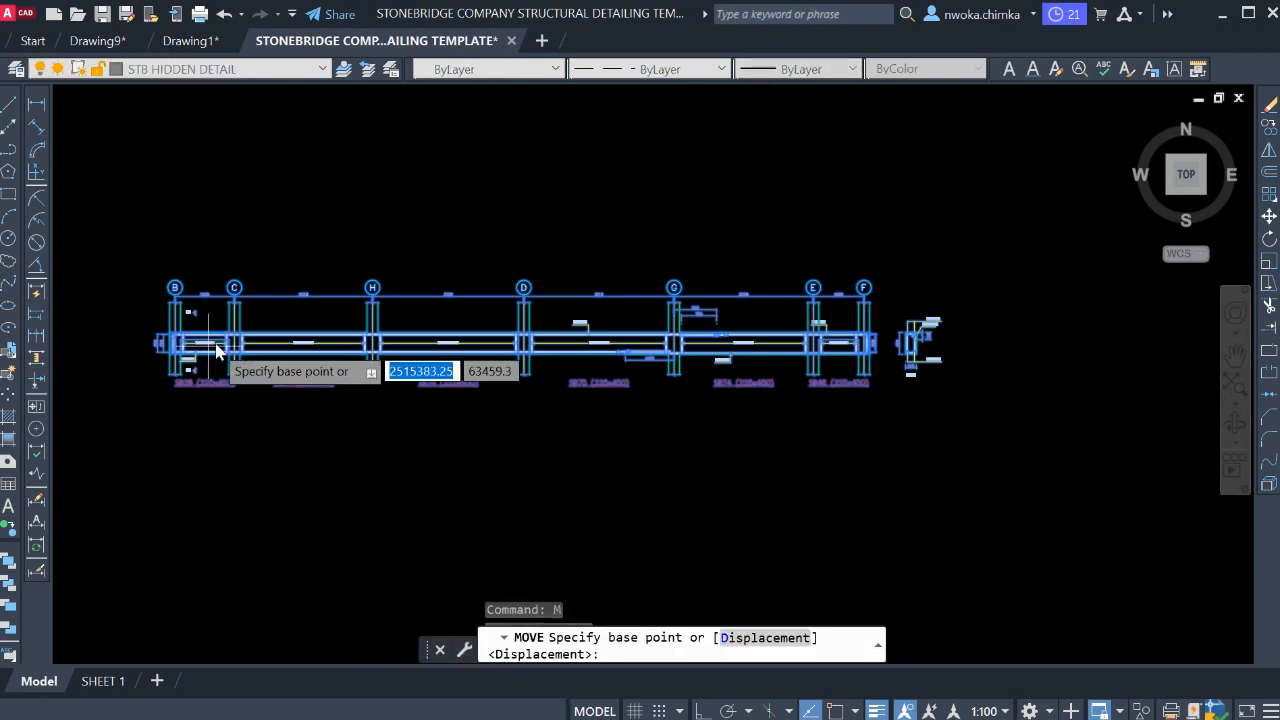
left_click(213, 348)
scroll(392, 284, "down", 7)
scroll(571, 434, "up", 8)
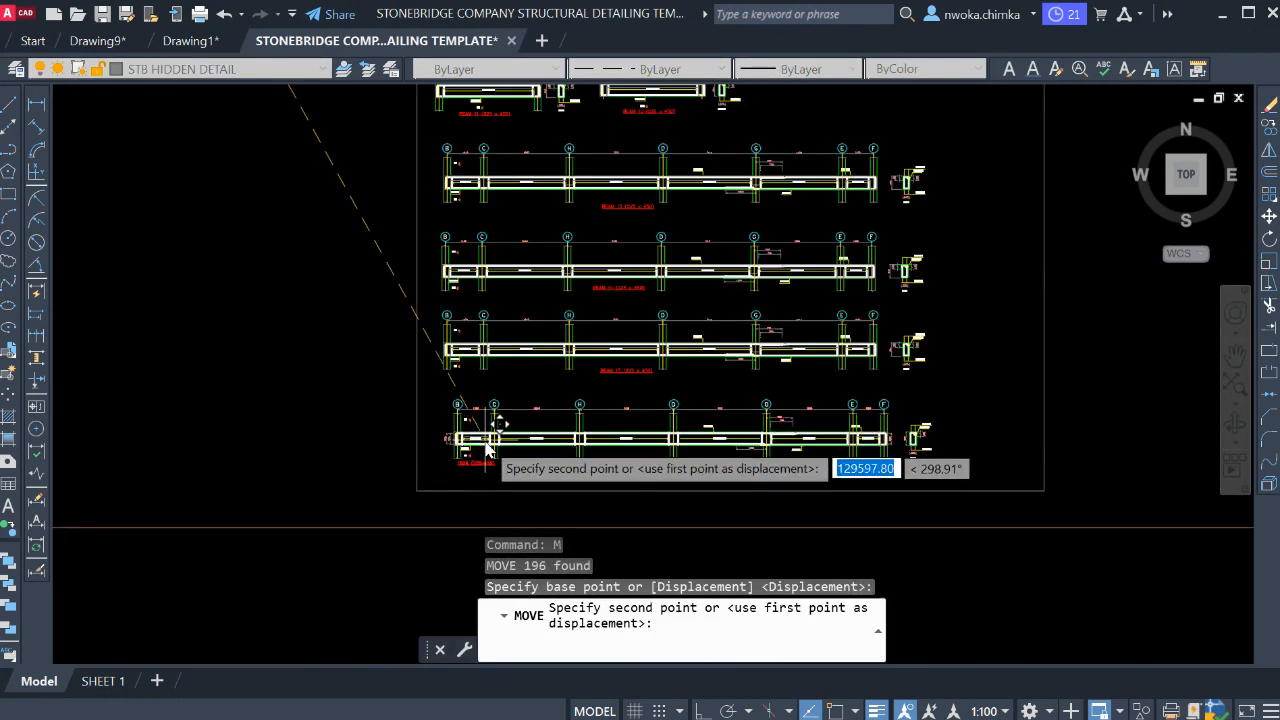
left_click(471, 455)
- Erase the span labels 1B28, 1B77, 1B76, 1B75, 1B74 and 1B46 under the lowest beam detail in the third framed sheet
scroll(557, 552, "down", 4)
scroll(557, 552, "down", 2)
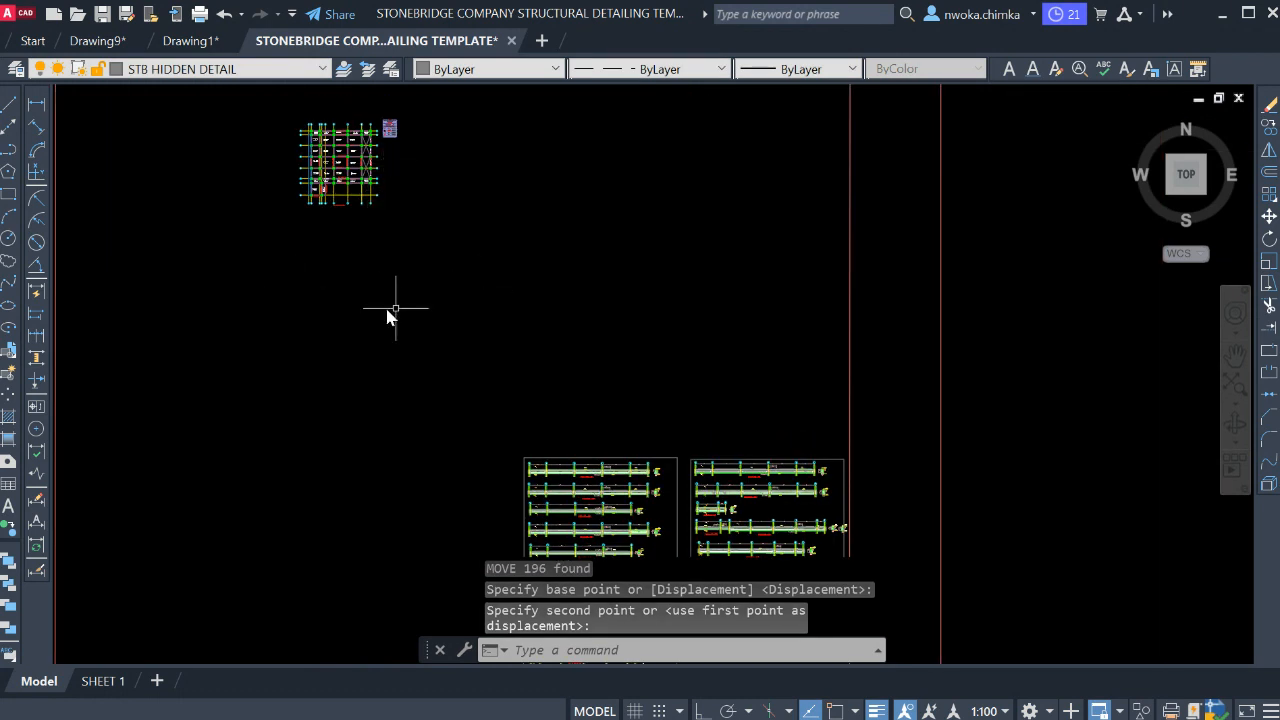
middle_click_drag(480, 349, 487, 299)
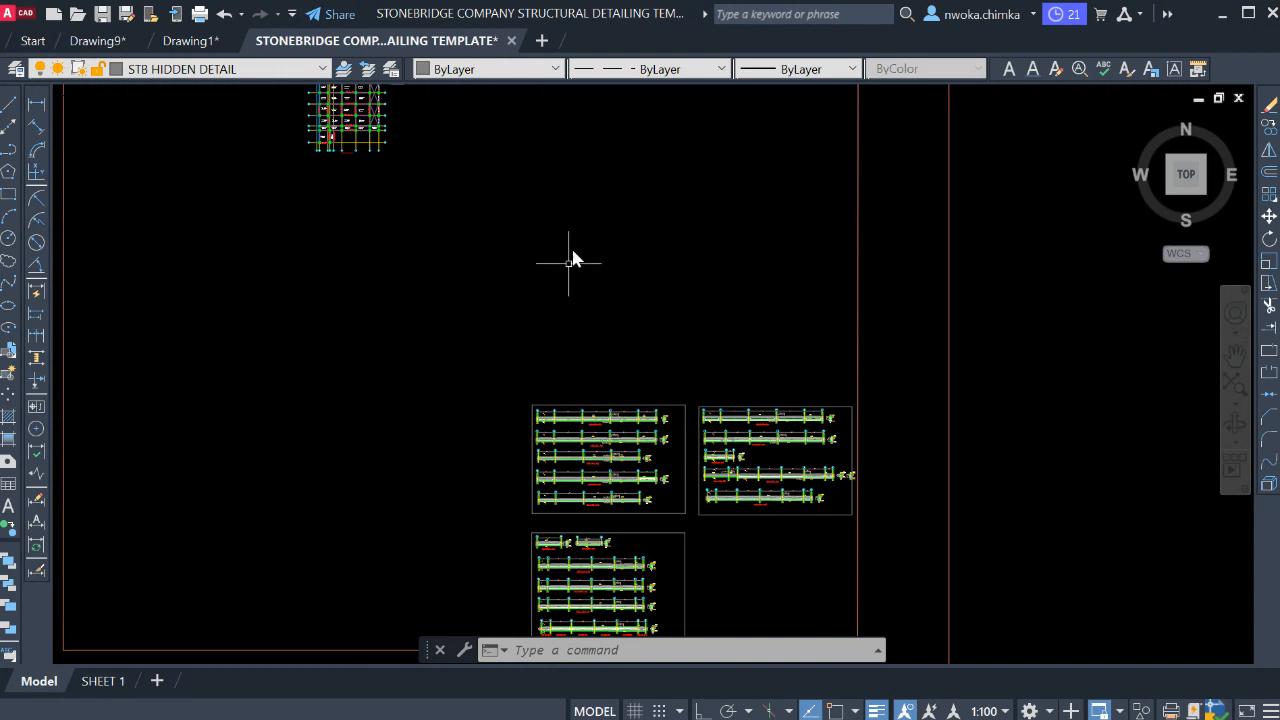
middle_click_drag(571, 260, 539, 258)
scroll(572, 475, "up", 2)
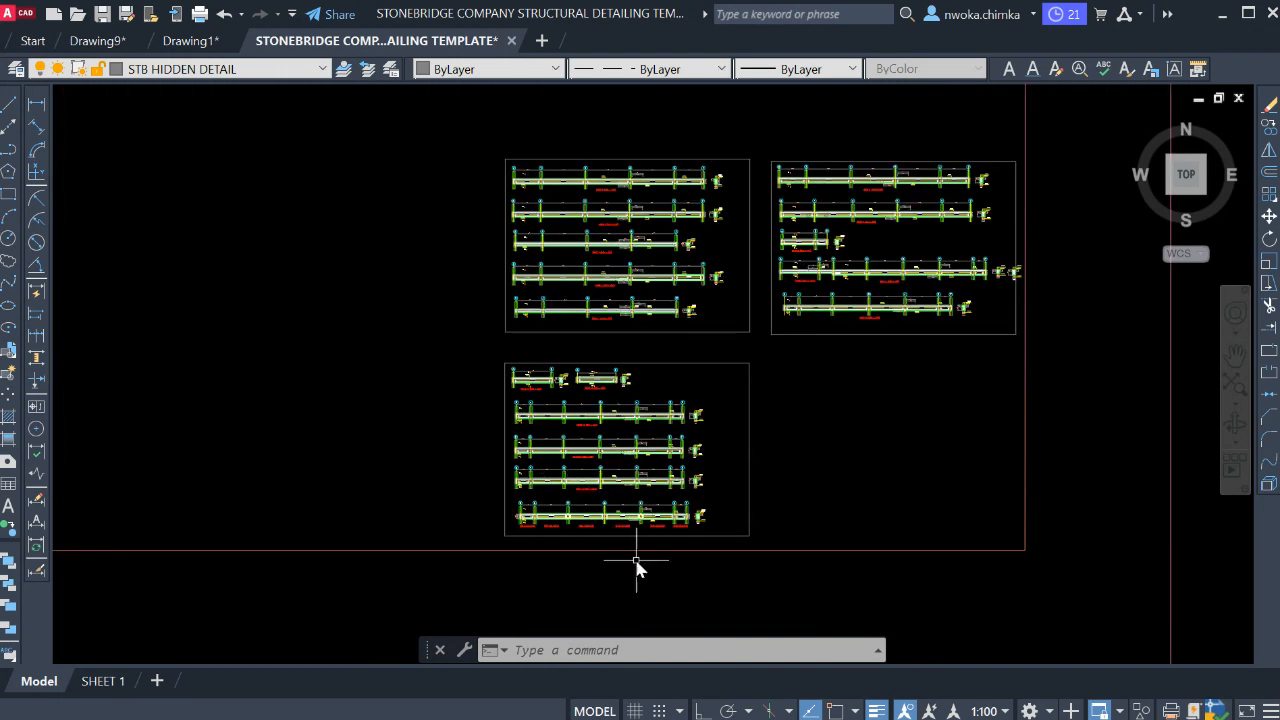
scroll(606, 434, "up", 4)
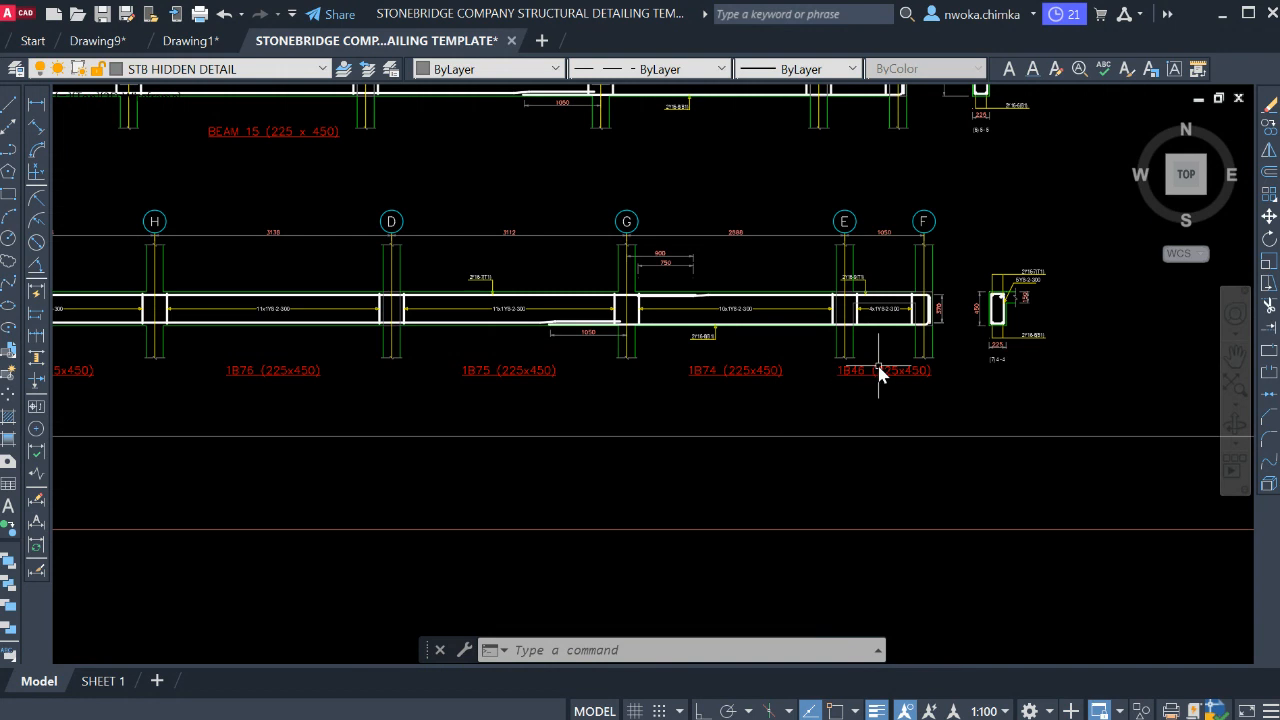
left_click(800, 380)
left_click(746, 359)
middle_click_drag(656, 410, 872, 405)
left_click(781, 381)
left_click(646, 397)
middle_click_drag(591, 397, 843, 404)
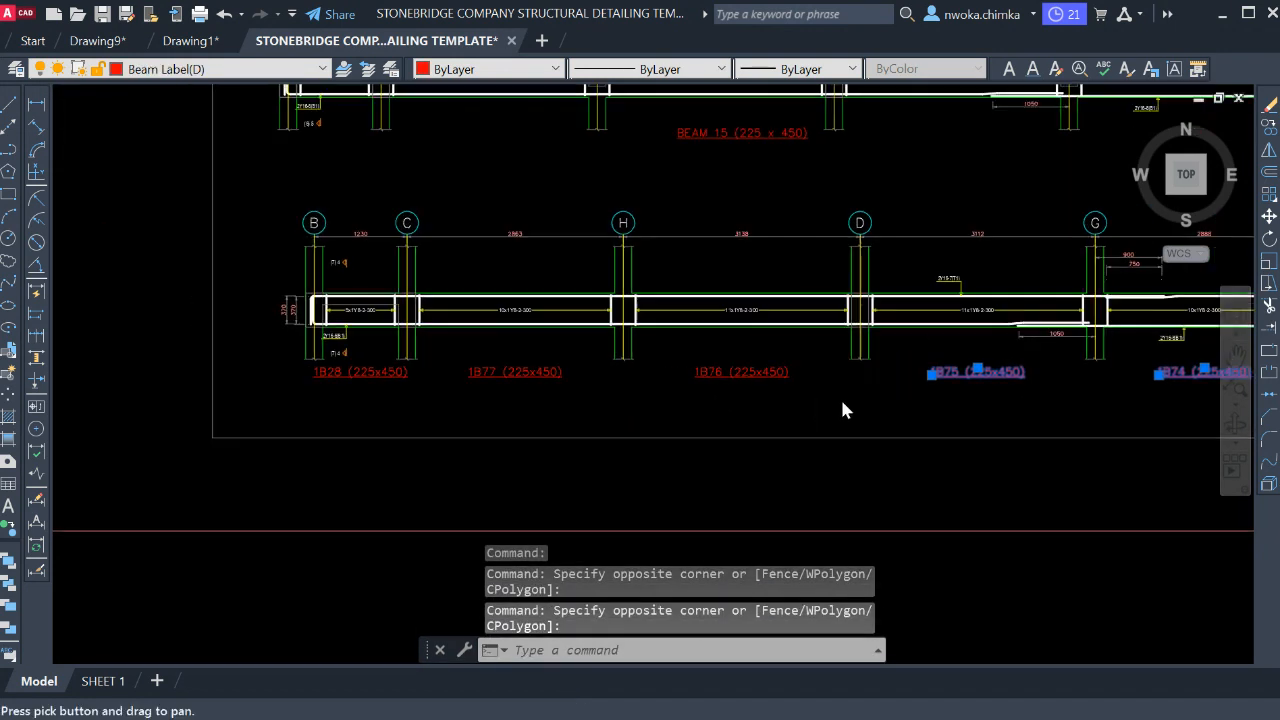
left_click(803, 380)
left_click(700, 402)
left_click(589, 394)
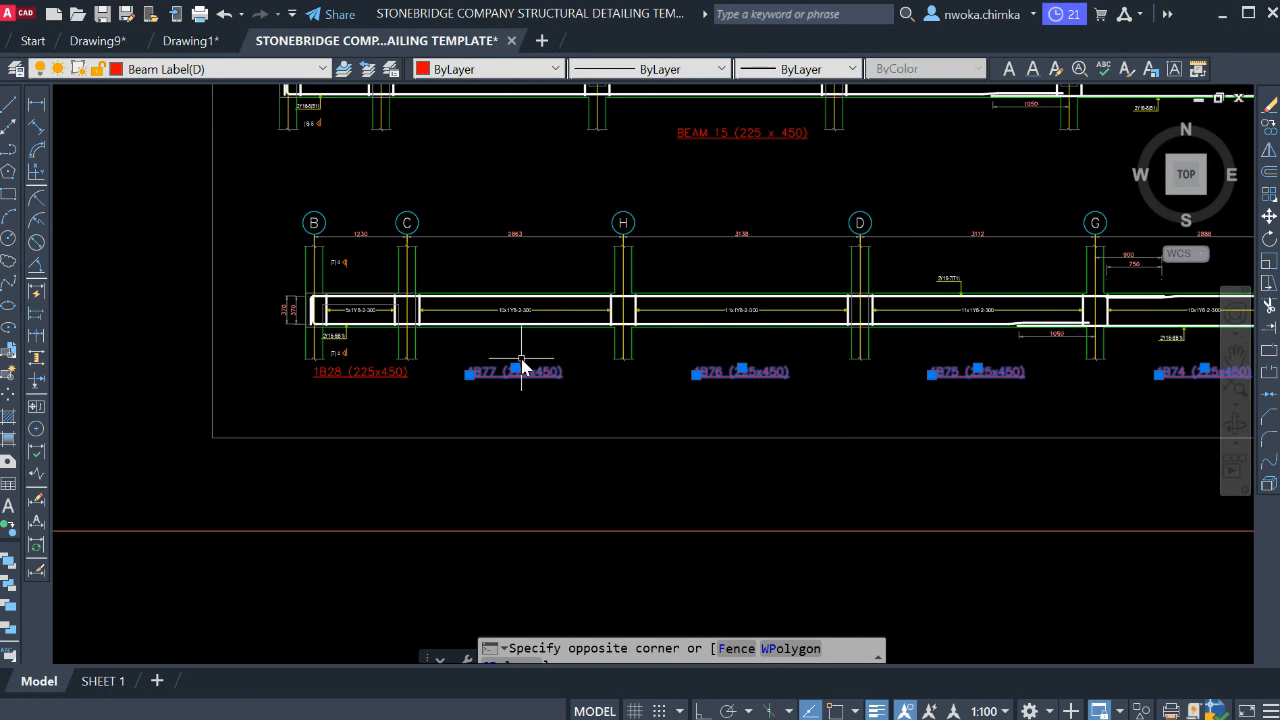
left_click(460, 392)
left_click(386, 390)
left_click(381, 380)
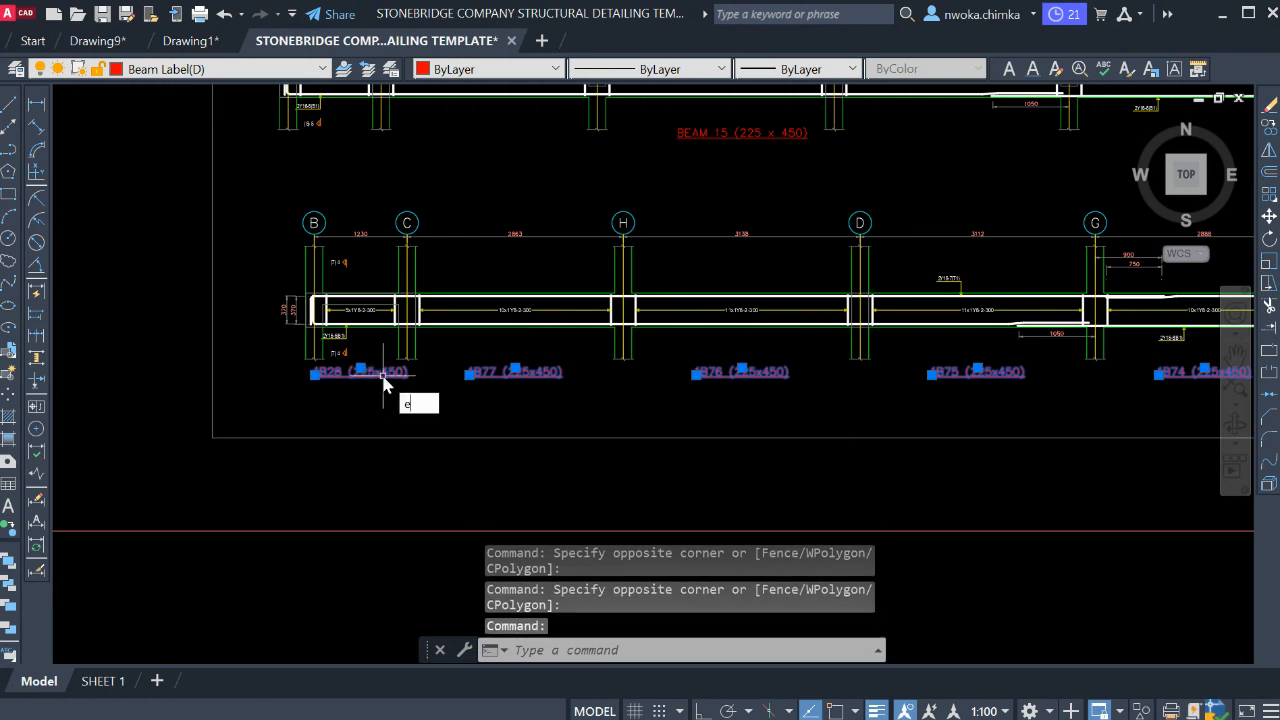
key("Return")
- Erase the 370 height dimensions at both ends of the lowest B–F beam detail
scroll(294, 320, "up", 4)
left_click(306, 272)
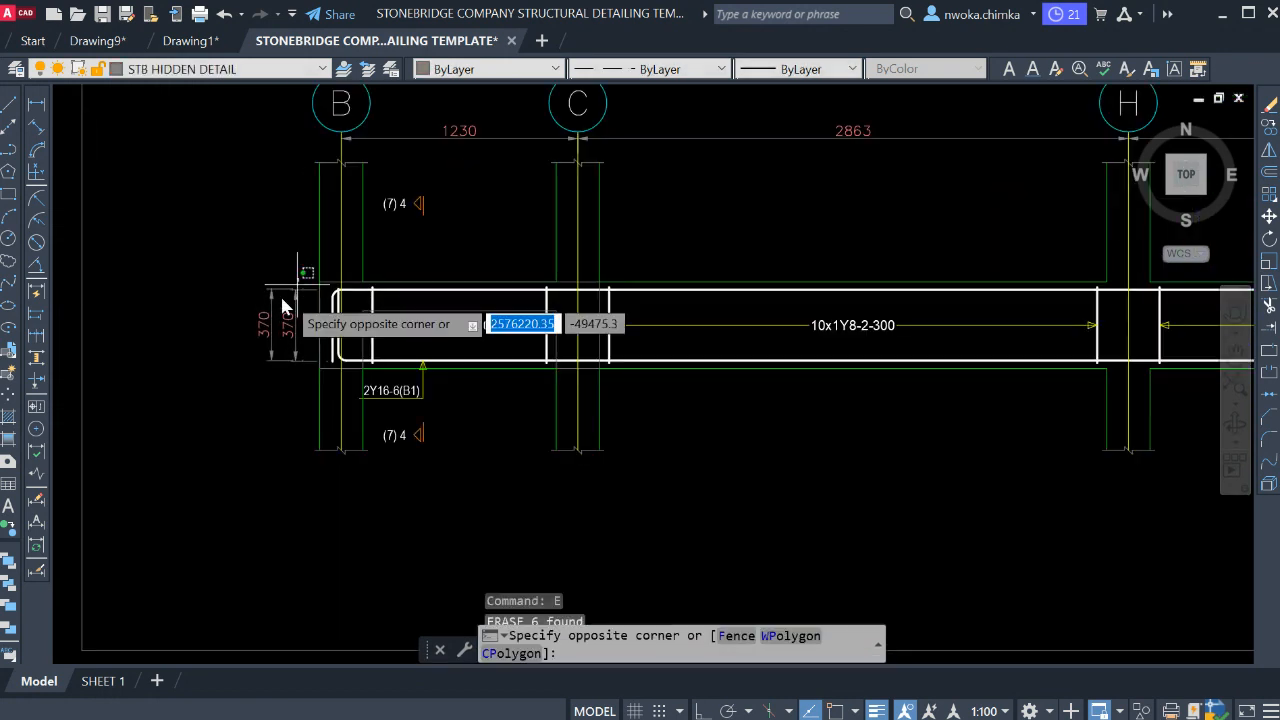
left_click(255, 320)
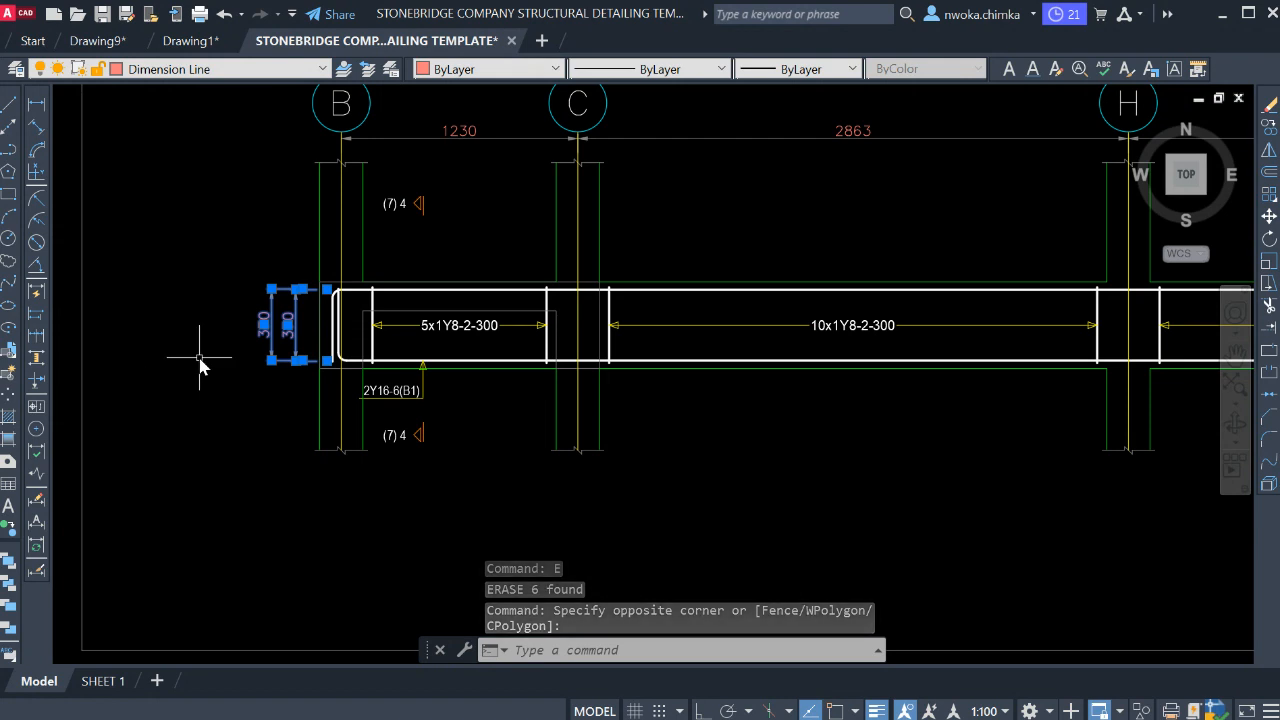
scroll(200, 360, "down", 4)
scroll(563, 363, "down", 2)
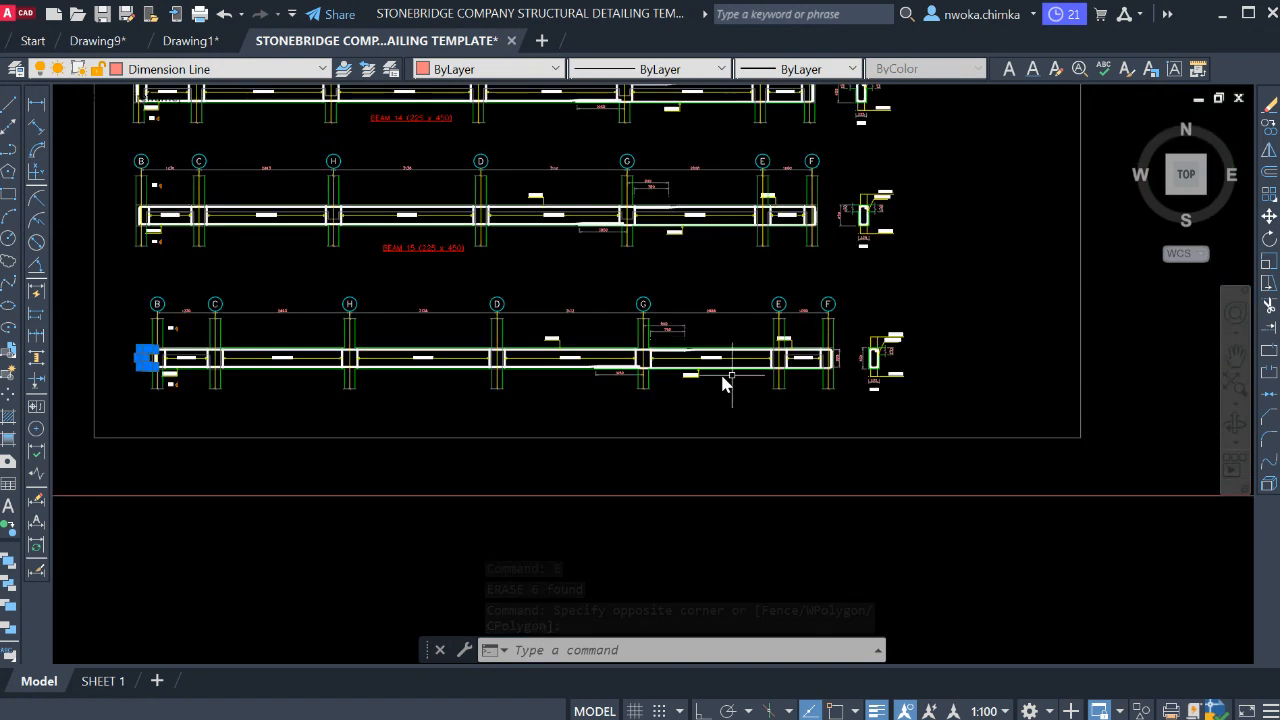
scroll(878, 318, "up", 6)
left_click(878, 318)
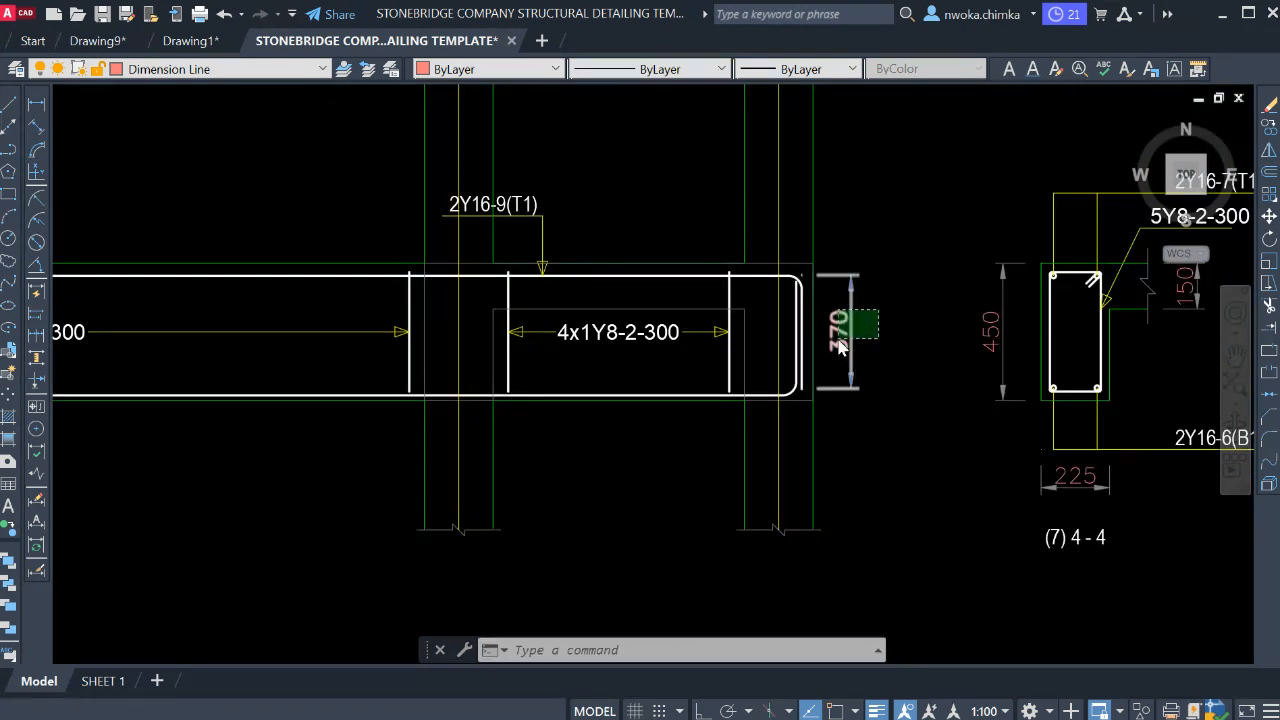
left_click(840, 345)
type("e")
key("Return")
scroll(735, 353, "down", 4)
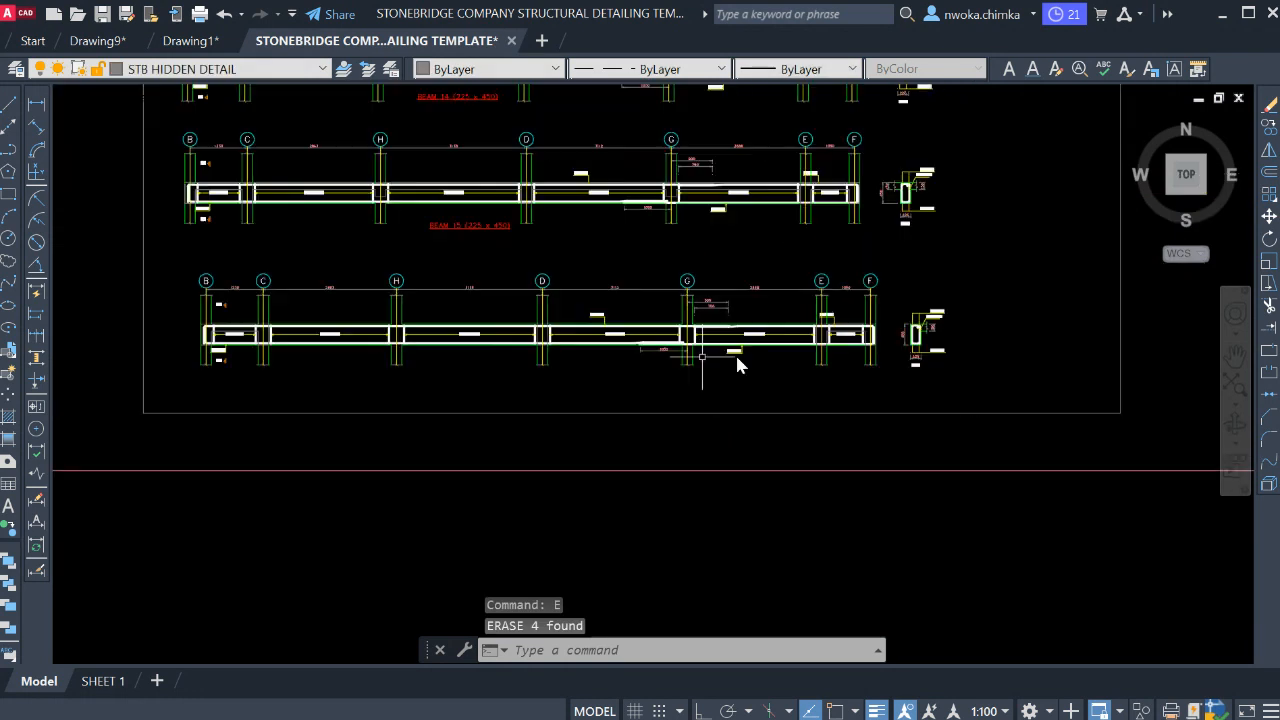
- Copy the BEAM 15 (225 x 450) title to below the lowest beam detail, between grids H and D
scroll(585, 232, "up", 5)
left_click(585, 228)
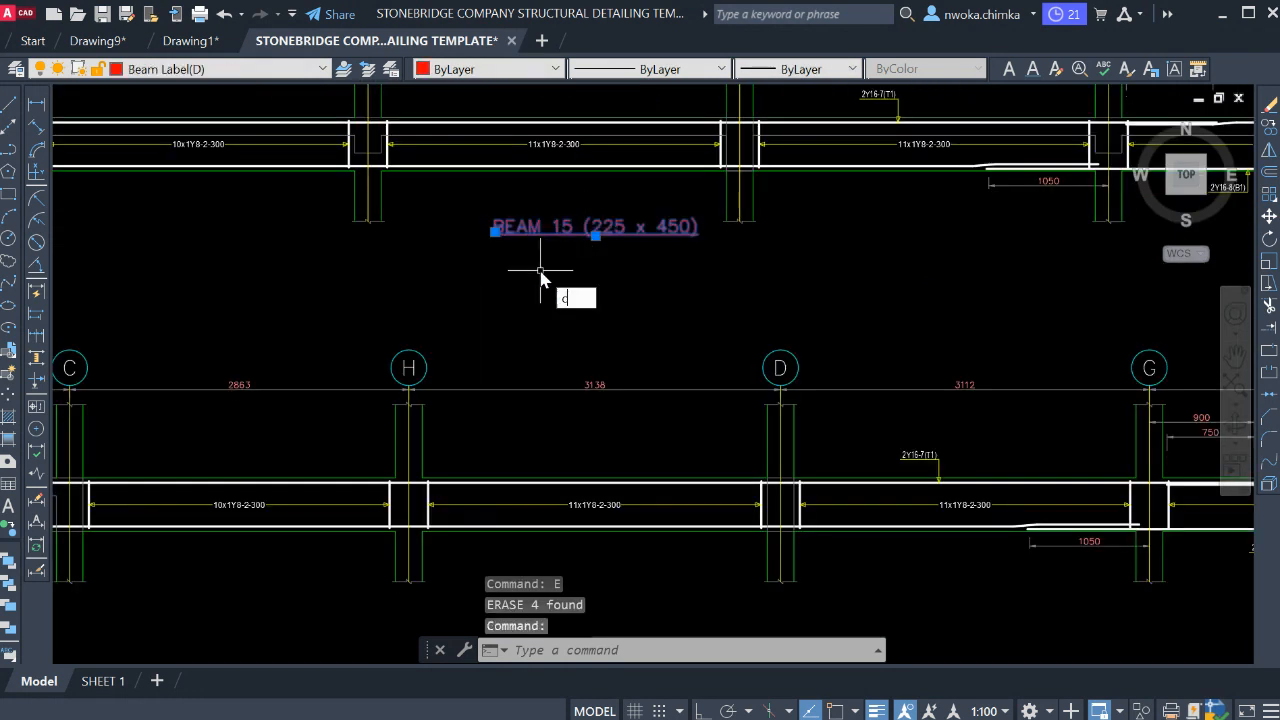
type("Co")
key("Return")
left_click(600, 210)
scroll(620, 325, "down", 3)
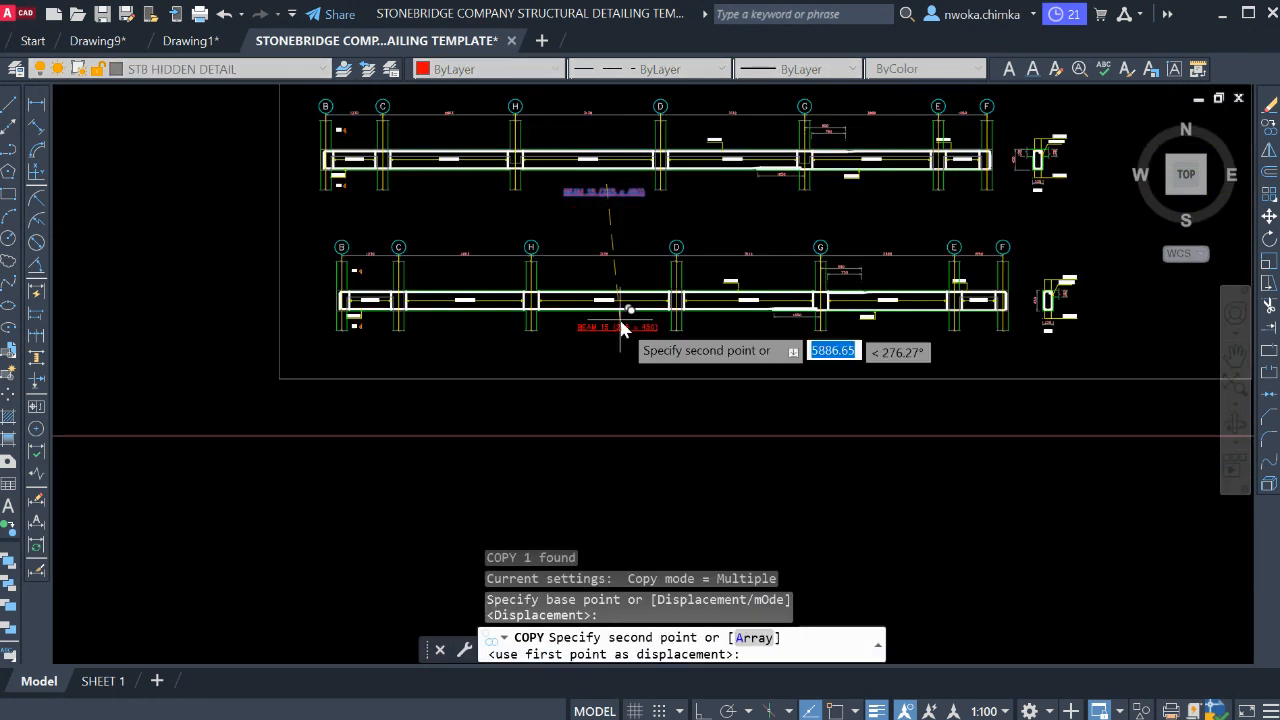
scroll(622, 330, "up", 1)
scroll(620, 332, "down", 2)
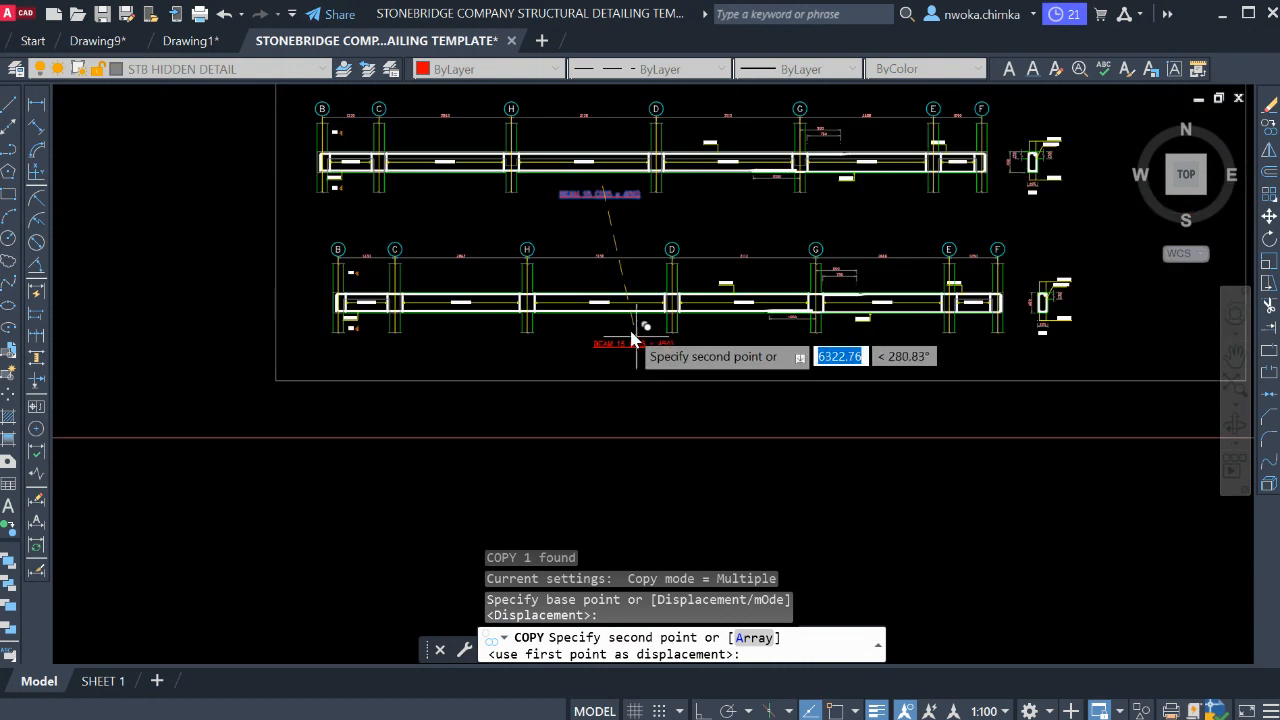
scroll(616, 330, "up", 2)
left_click(610, 330)
key("Escape")
scroll(586, 332, "up", 2)
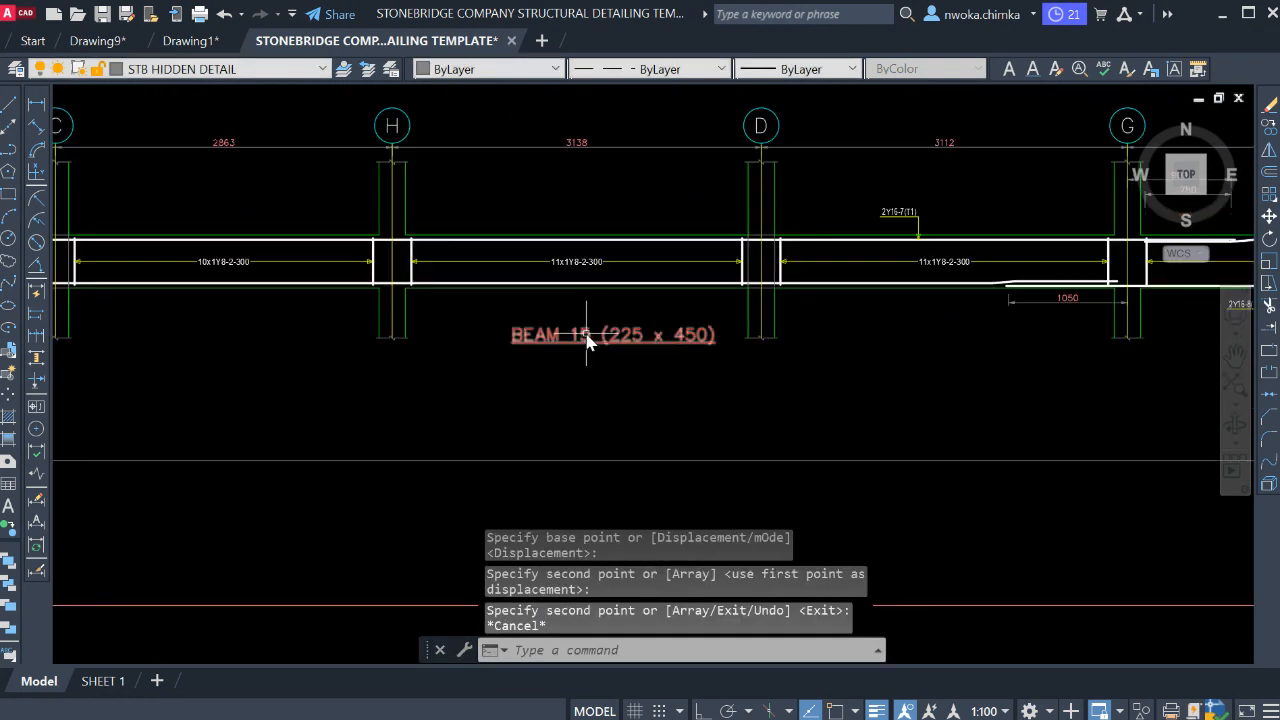
- Change the copied title under the lowest beam detail to BEAM 16 (225 x 450)
left_click(587, 340)
double_click(587, 335)
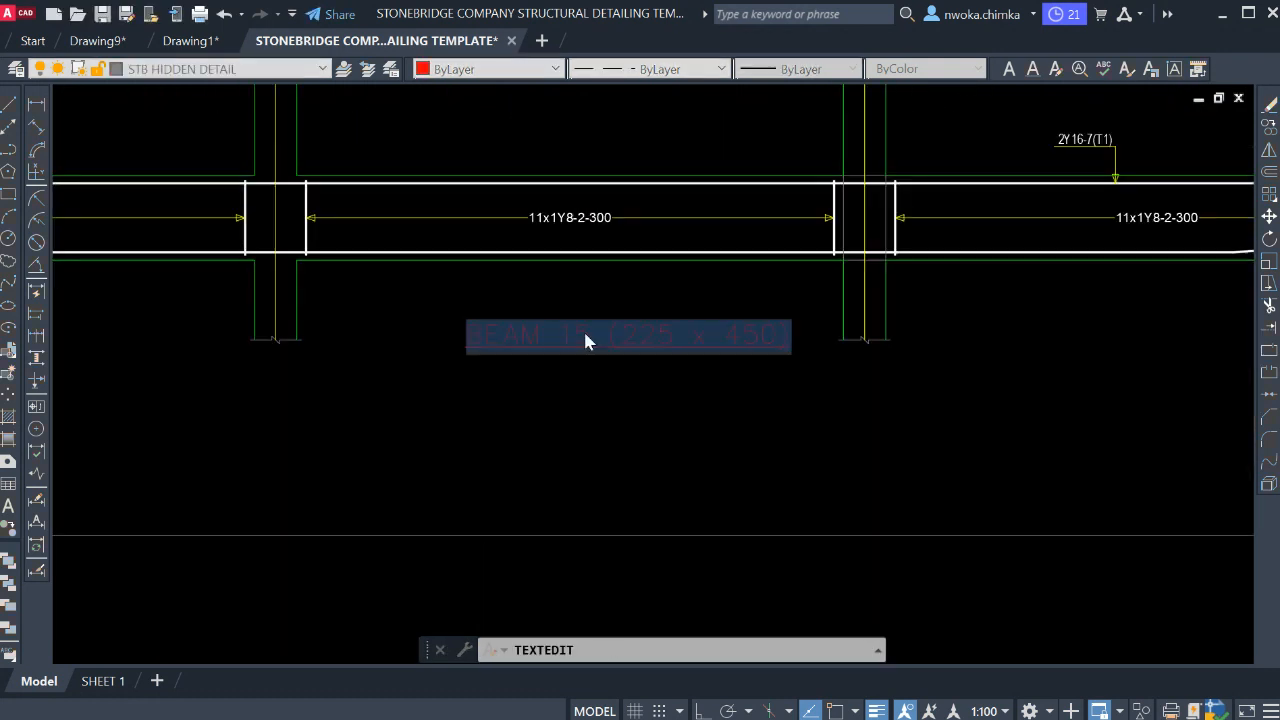
left_click_drag(579, 337, 587, 337)
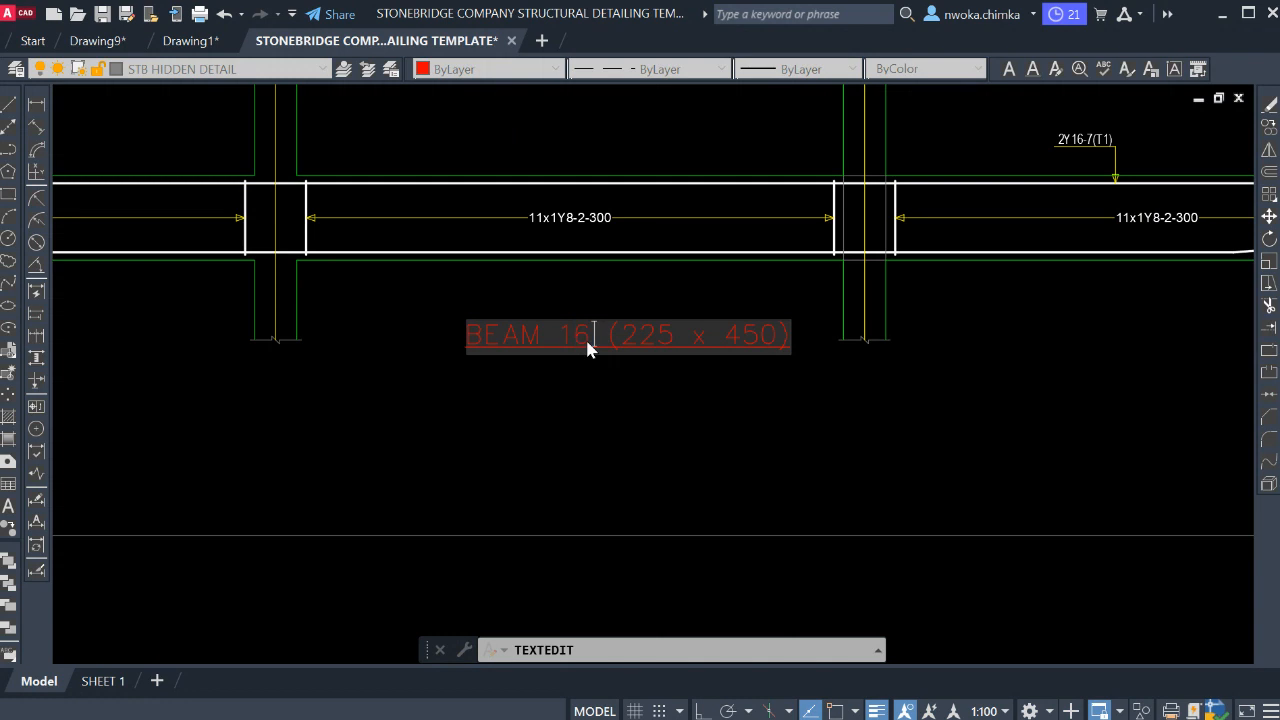
left_click(588, 376)
key("Escape")
- Erase the six span labels 1B28, 1B77, 1B76, 1B75, 1B74 and 1B46 along BEAM 16 on the floor plan
scroll(600, 398, "down", 5)
scroll(612, 430, "up", 2)
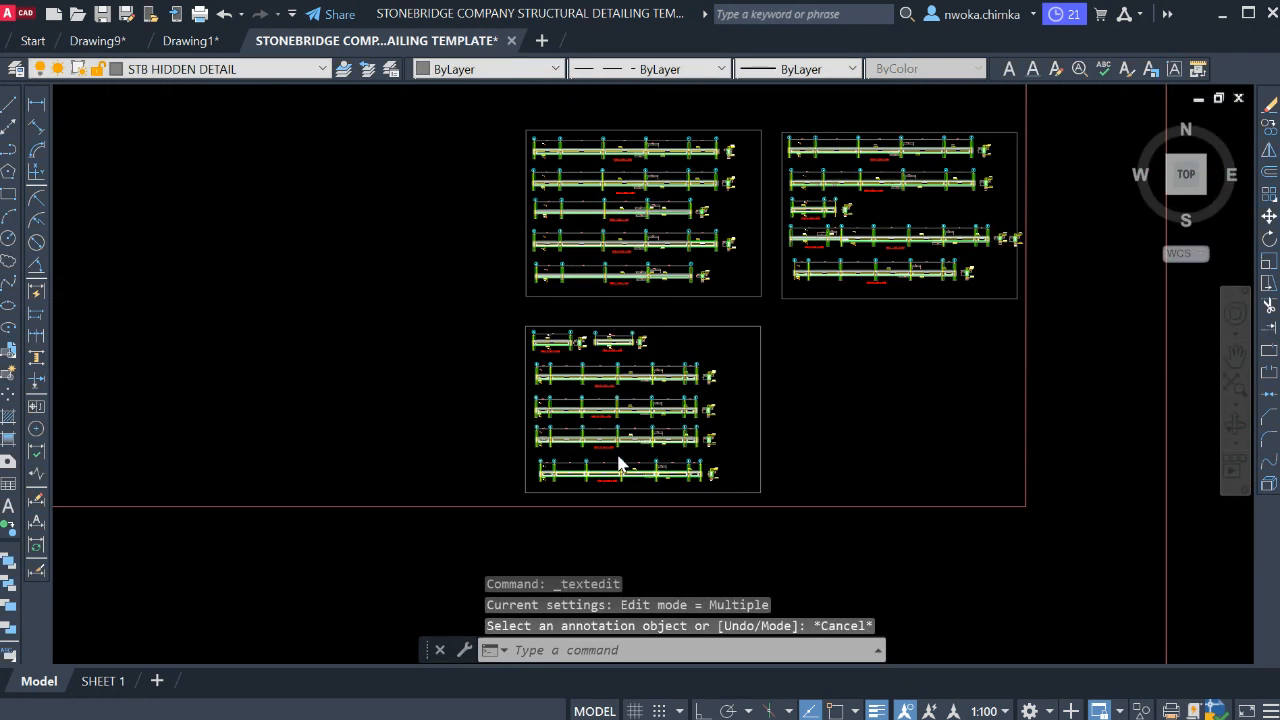
scroll(618, 458, "down", 2)
middle_click_drag(652, 349, 640, 453)
middle_click_drag(603, 296, 636, 484)
middle_click_drag(440, 254, 458, 429)
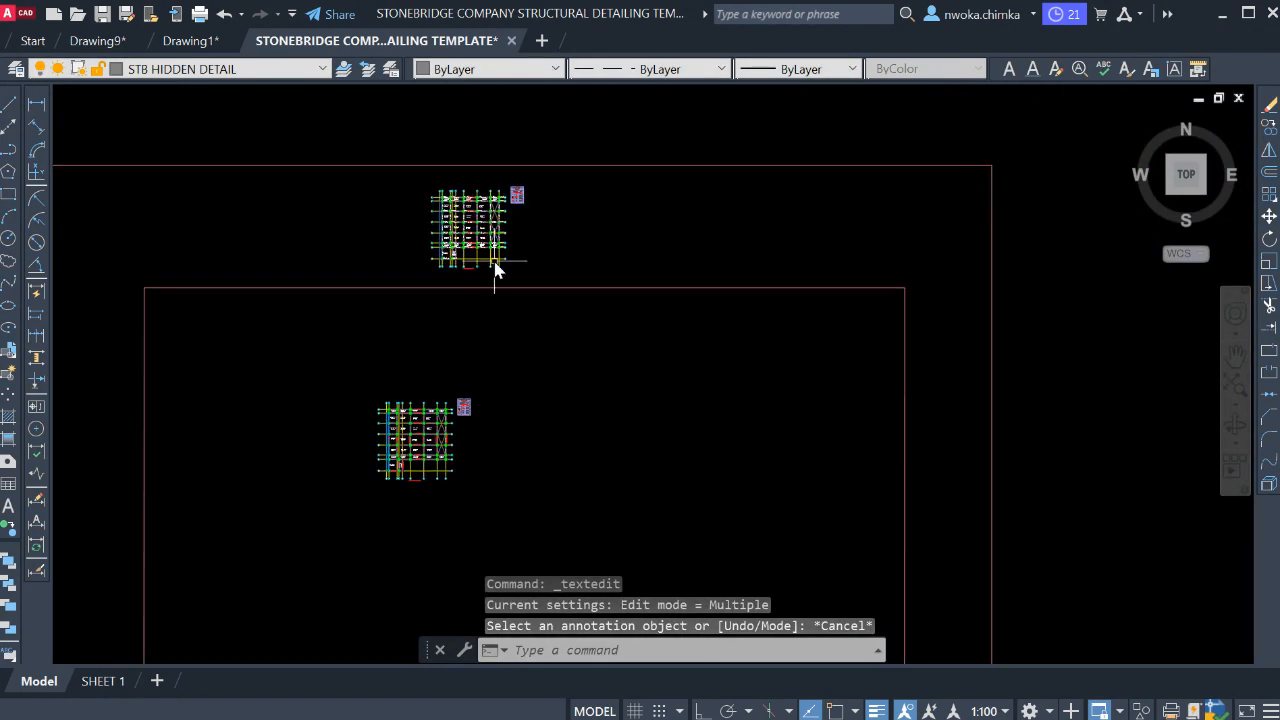
scroll(459, 418, "up", 4)
scroll(400, 458, "down", 4)
middle_click_drag(494, 382, 496, 442)
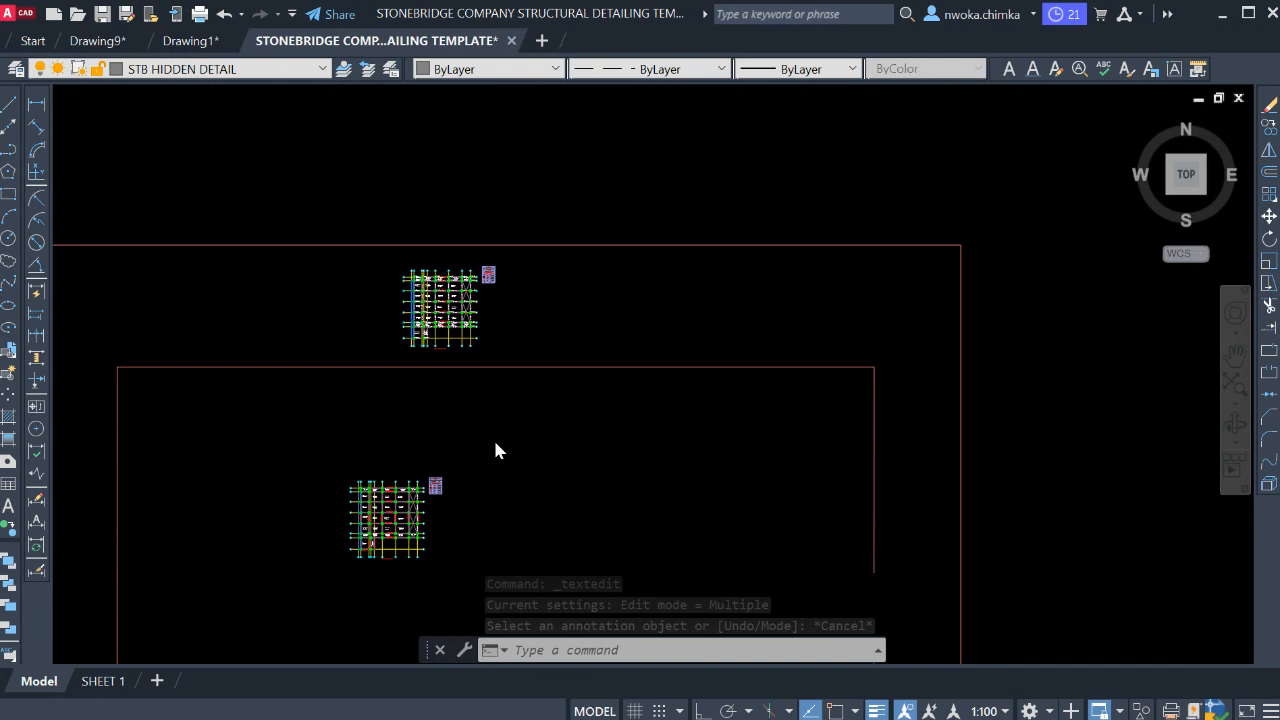
middle_click_drag(389, 516, 403, 334)
scroll(401, 332, "up", 9)
middle_click_drag(612, 364, 507, 325)
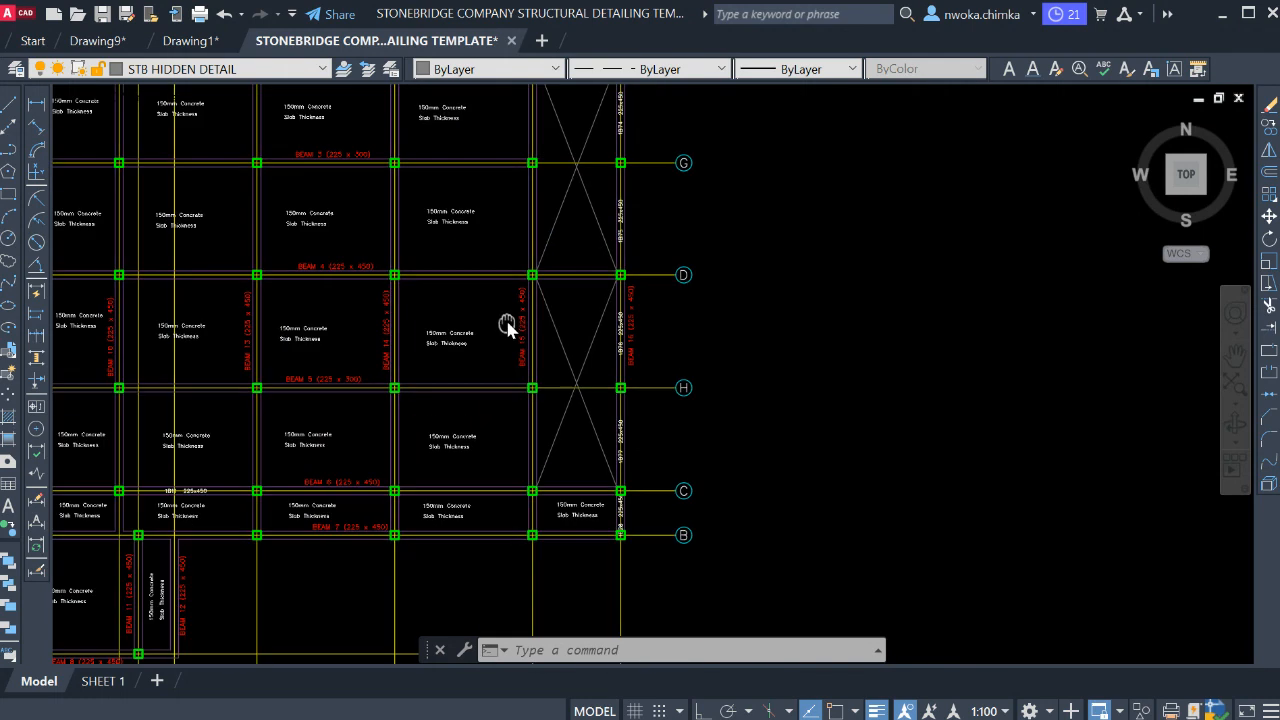
scroll(603, 418, "up", 4)
left_click(641, 326)
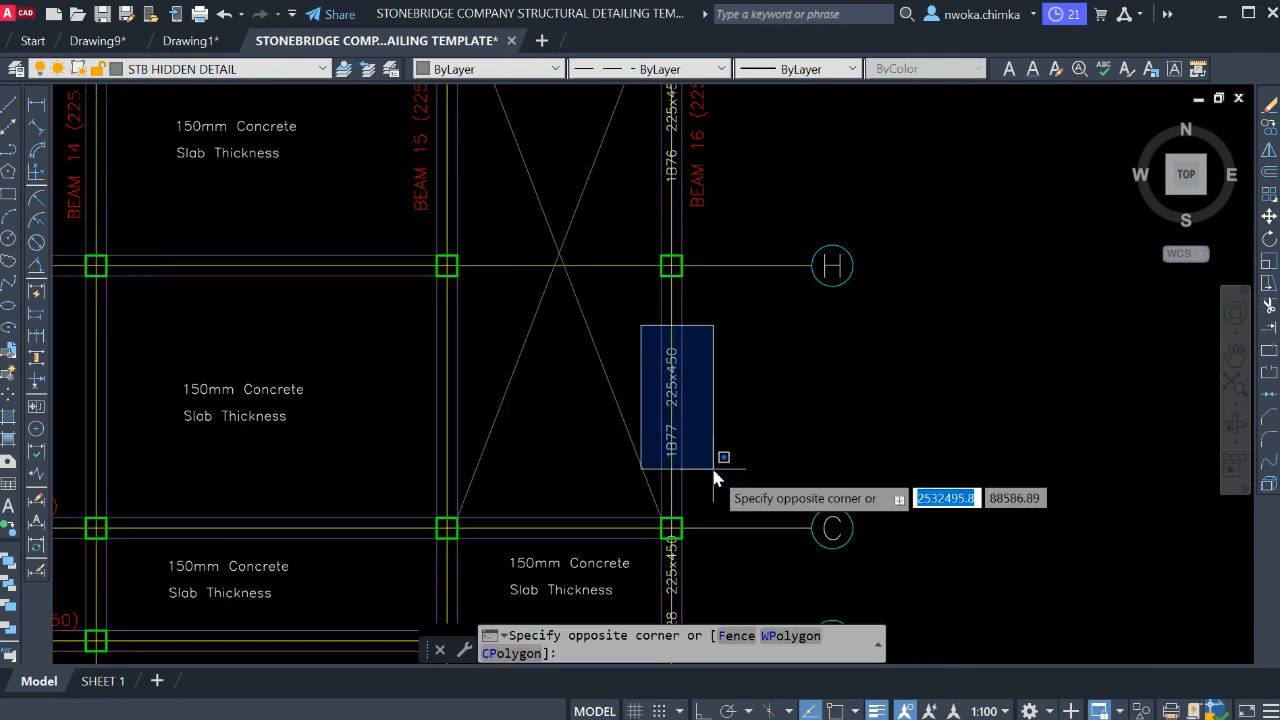
left_click(711, 465)
middle_click_drag(673, 568, 617, 400)
scroll(625, 410, "up", 2)
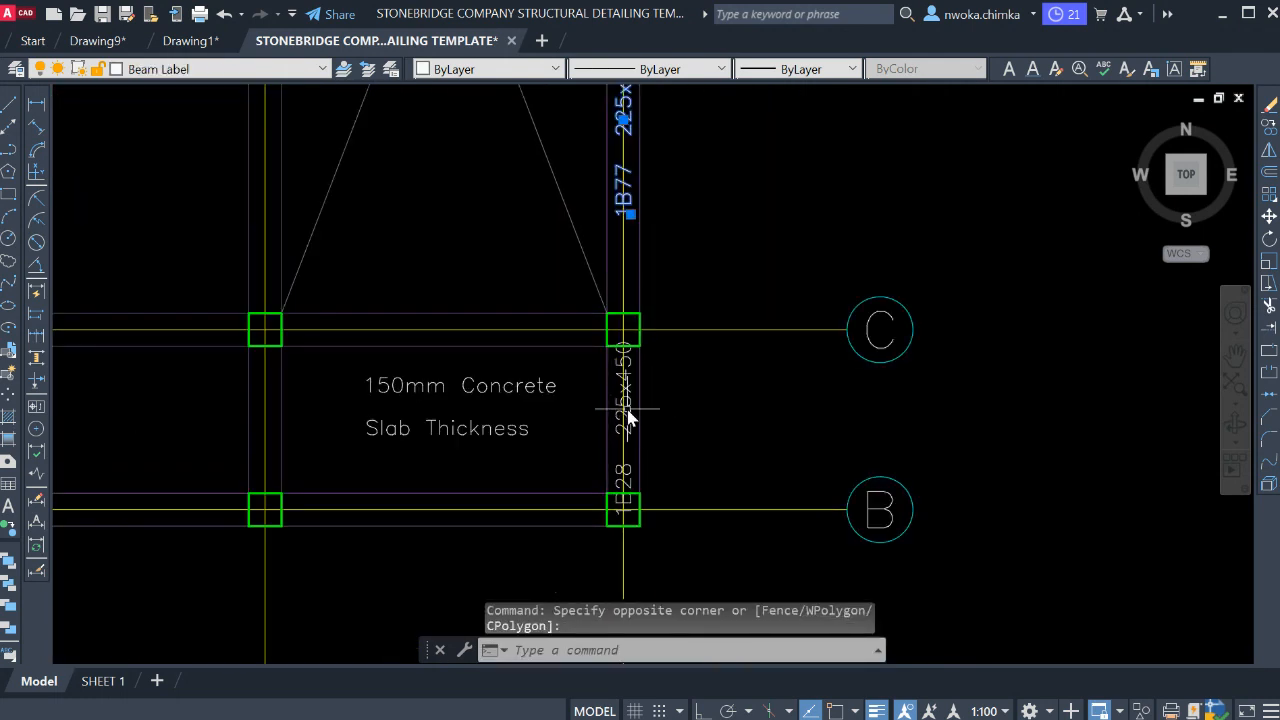
scroll(660, 410, "down", 5)
scroll(597, 337, "up", 4)
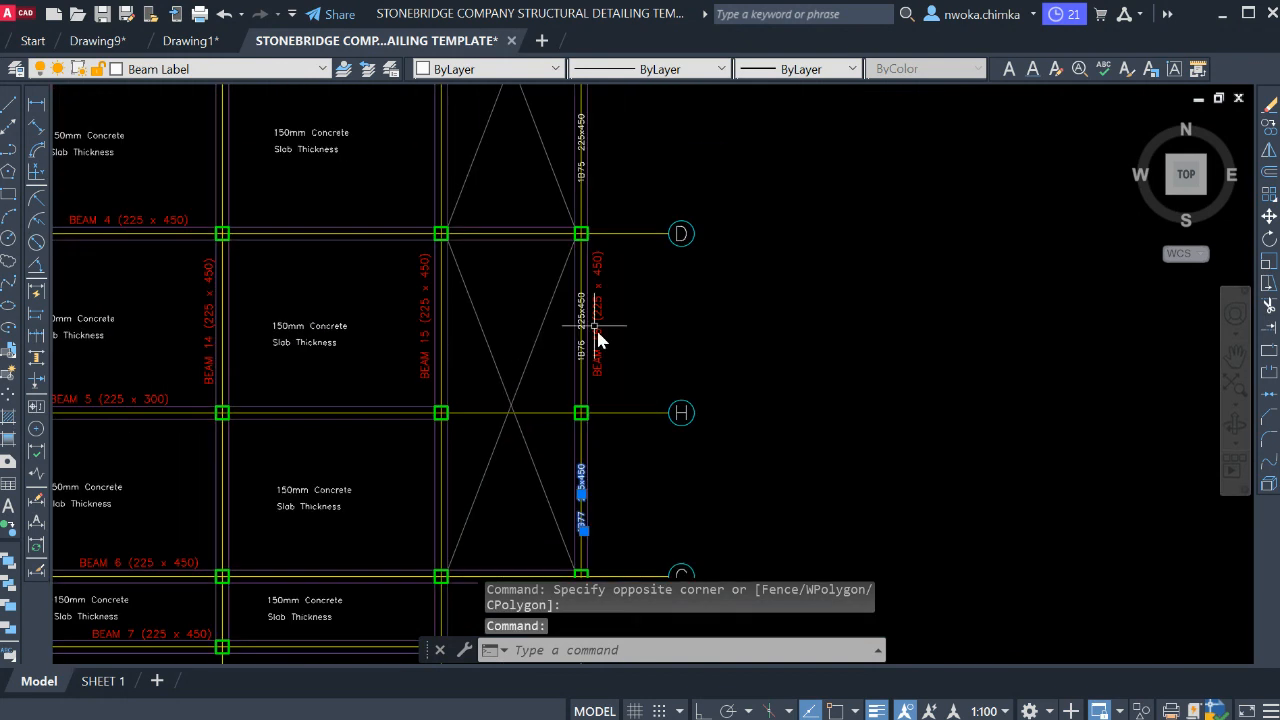
left_click(508, 268)
left_click(637, 415)
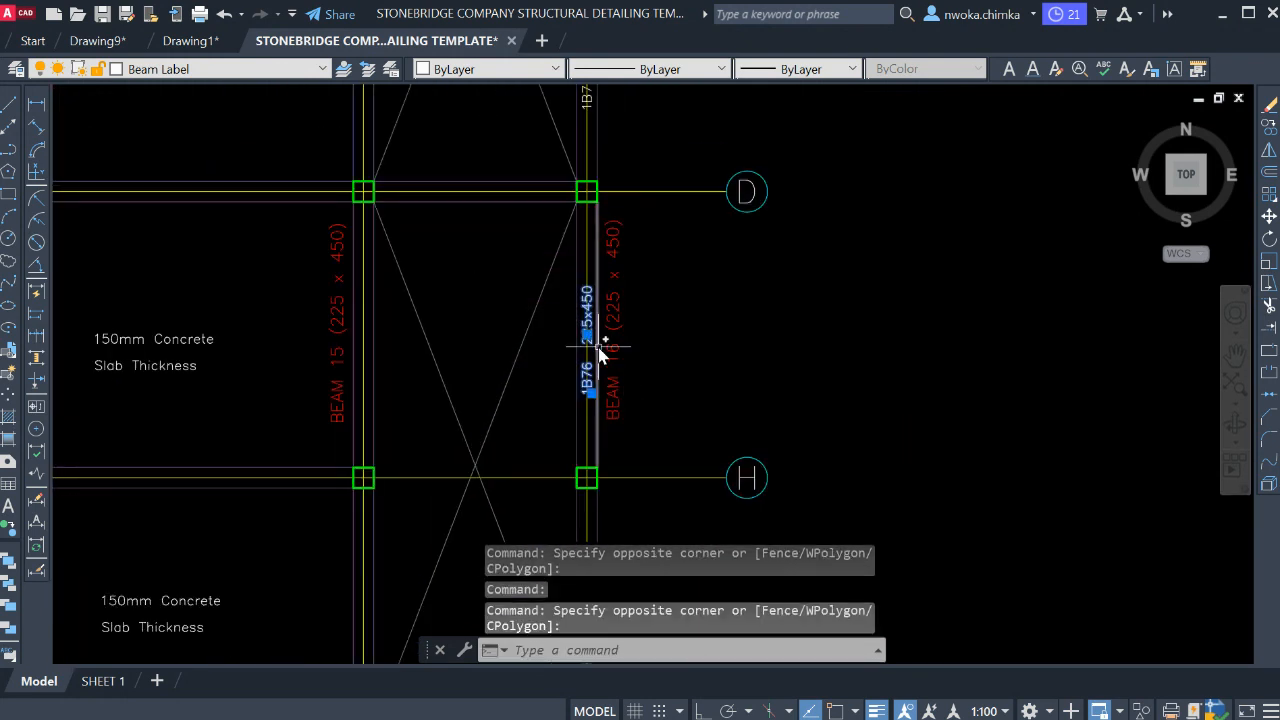
scroll(638, 309, "up", 2)
middle_click_drag(638, 310, 628, 628)
scroll(628, 628, "down", 2)
left_click(545, 289)
left_click(635, 443)
middle_click_drag(651, 382, 655, 554)
left_click(507, 198)
left_click(635, 338)
middle_click_drag(635, 338, 654, 467)
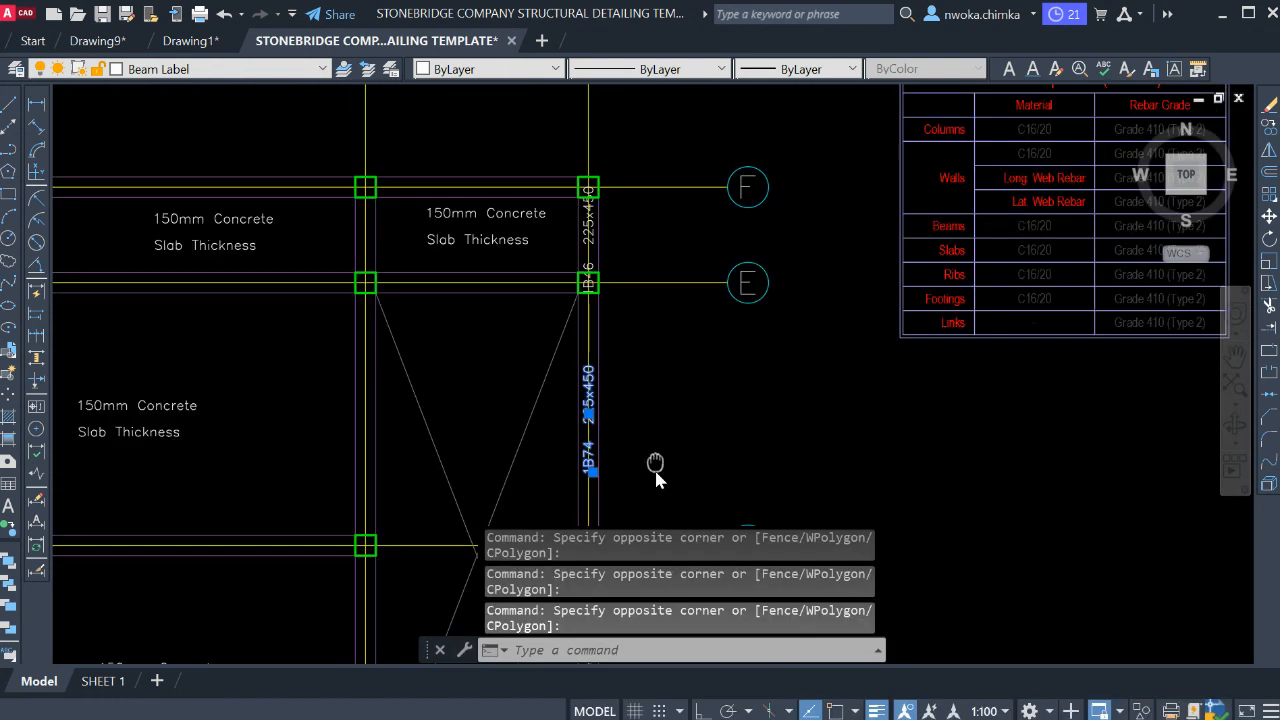
scroll(606, 251, "up", 4)
left_click(576, 276)
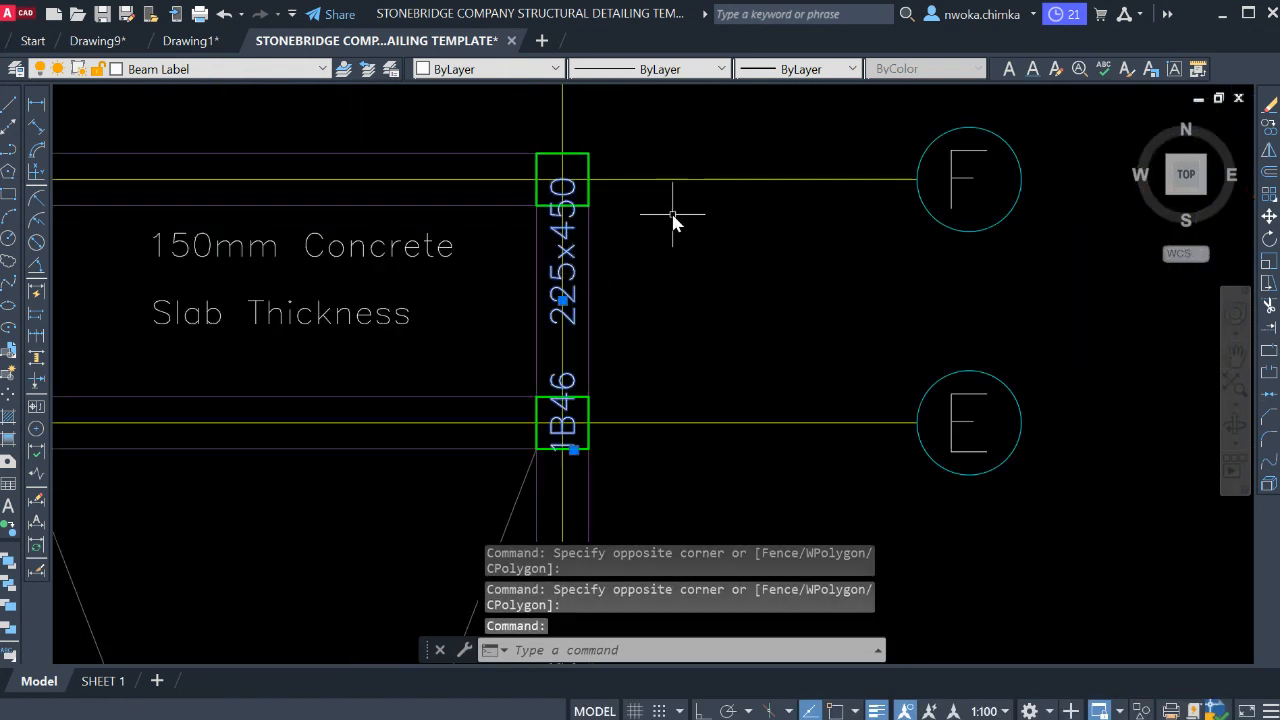
type("E")
key("Return")
- Erase the table of codes, soil parameters and material properties beside the floor plan
scroll(660, 230, "down", 6)
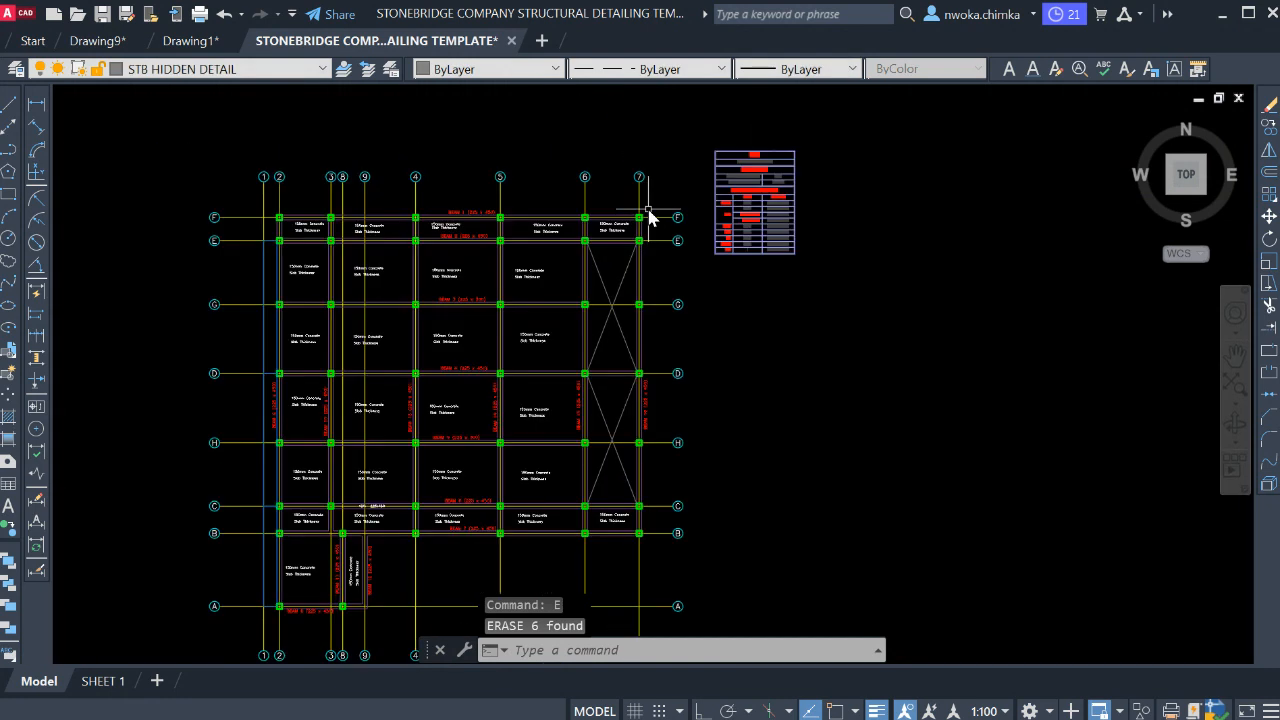
scroll(709, 218, "up", 8)
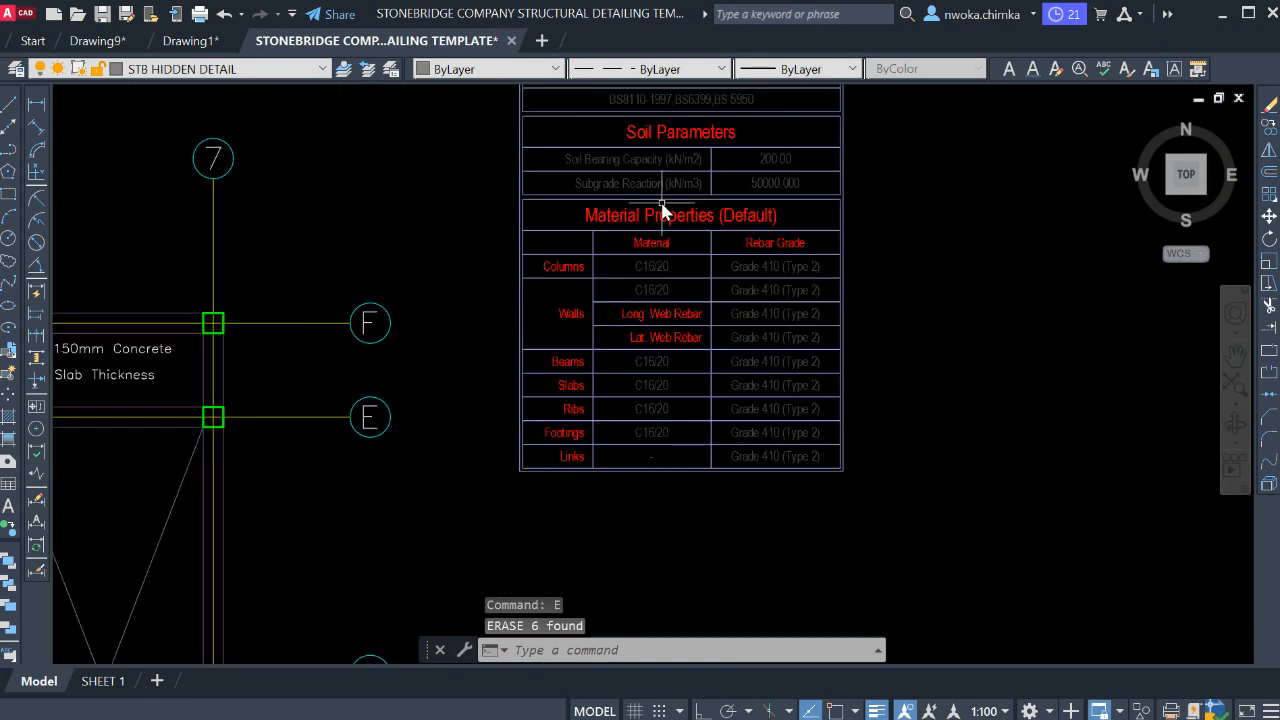
scroll(663, 206, "down", 3)
left_click(558, 137)
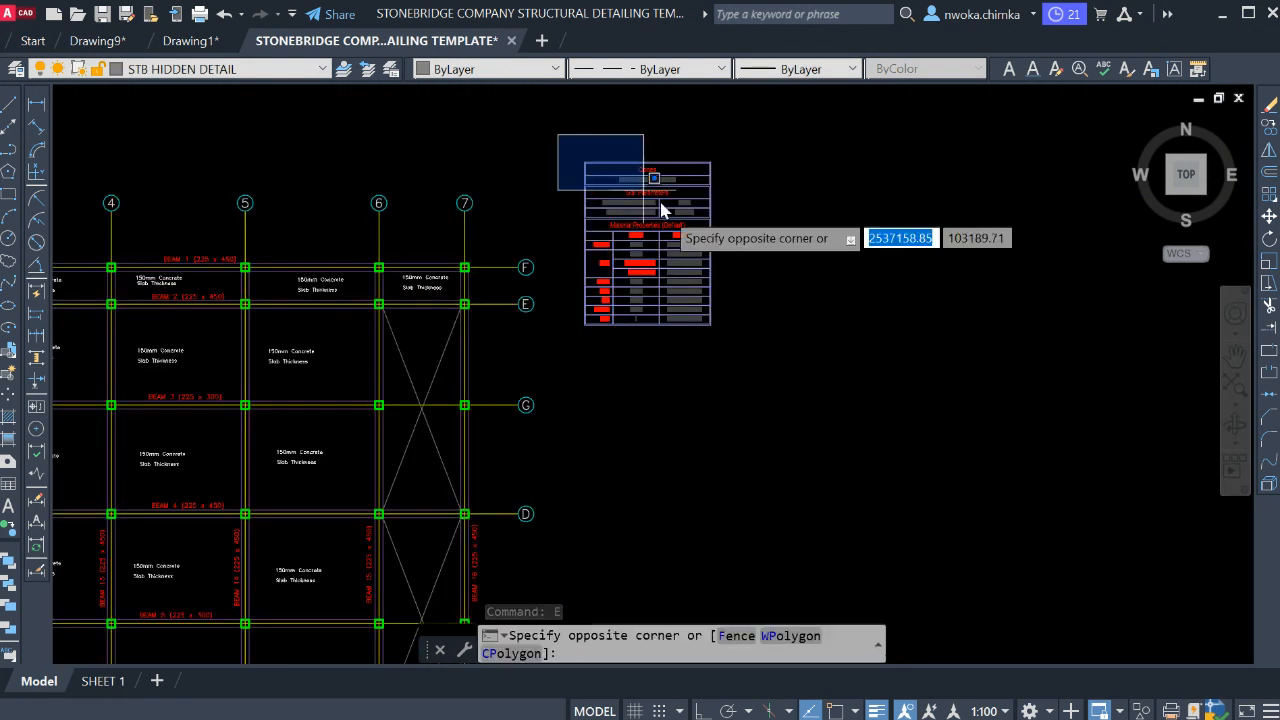
left_click(781, 318)
left_click(566, 142)
left_click(814, 388)
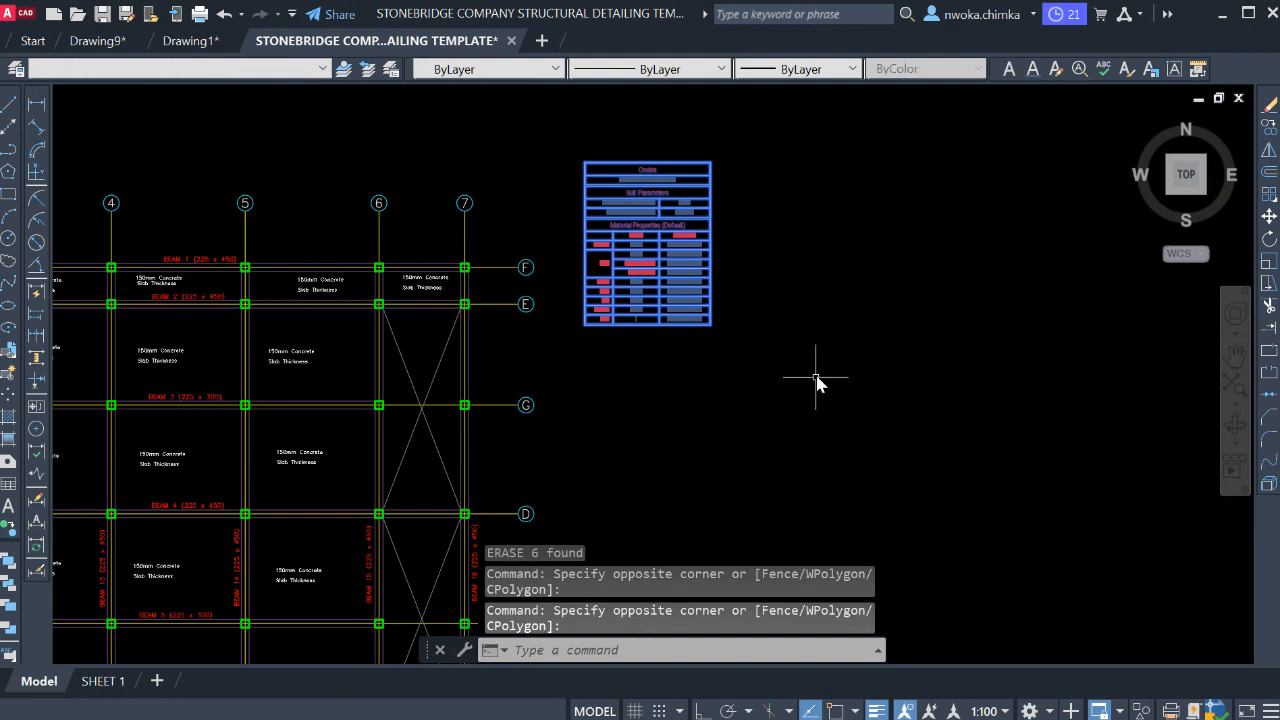
key("Return")
- Examine the floor plan's beam titles, ending with BEAM 1, BEAM 2 and BEAM 3 between grids F and G
scroll(830, 340, "down", 6)
scroll(608, 325, "up", 6)
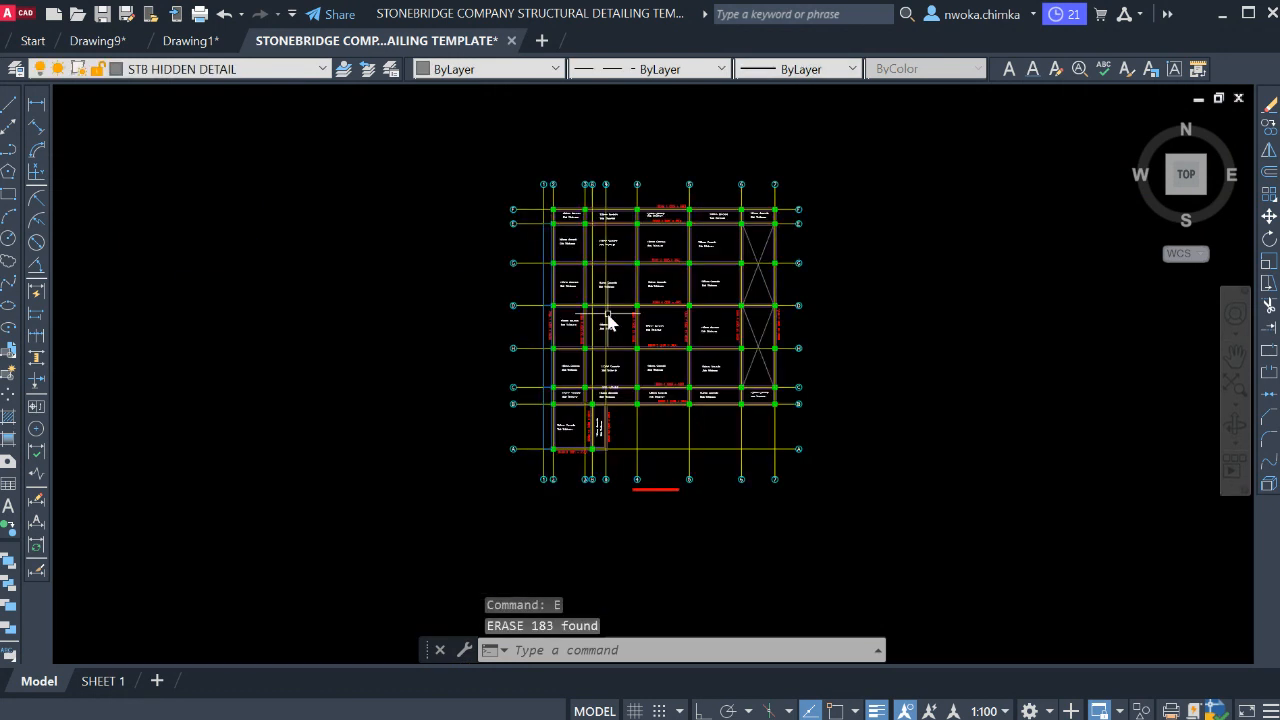
scroll(605, 333, "down", 3)
scroll(551, 223, "up", 6)
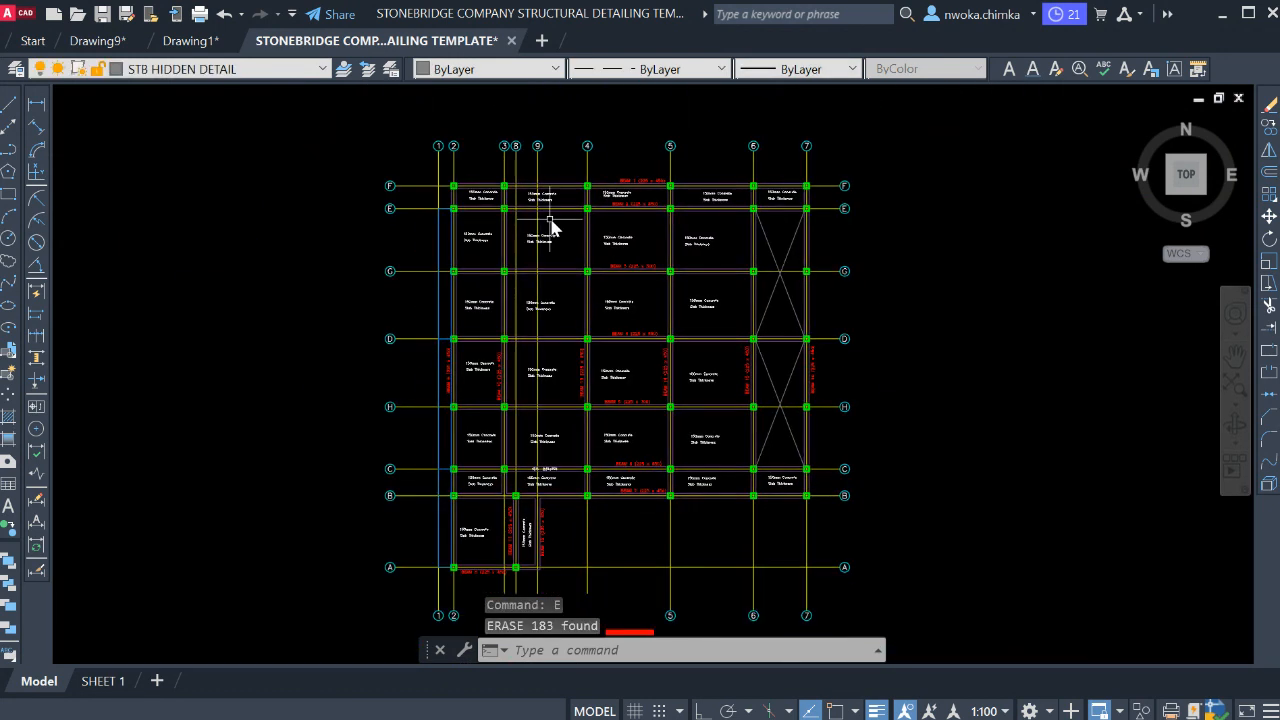
scroll(520, 200, "down", 3)
scroll(640, 255, "up", 5)
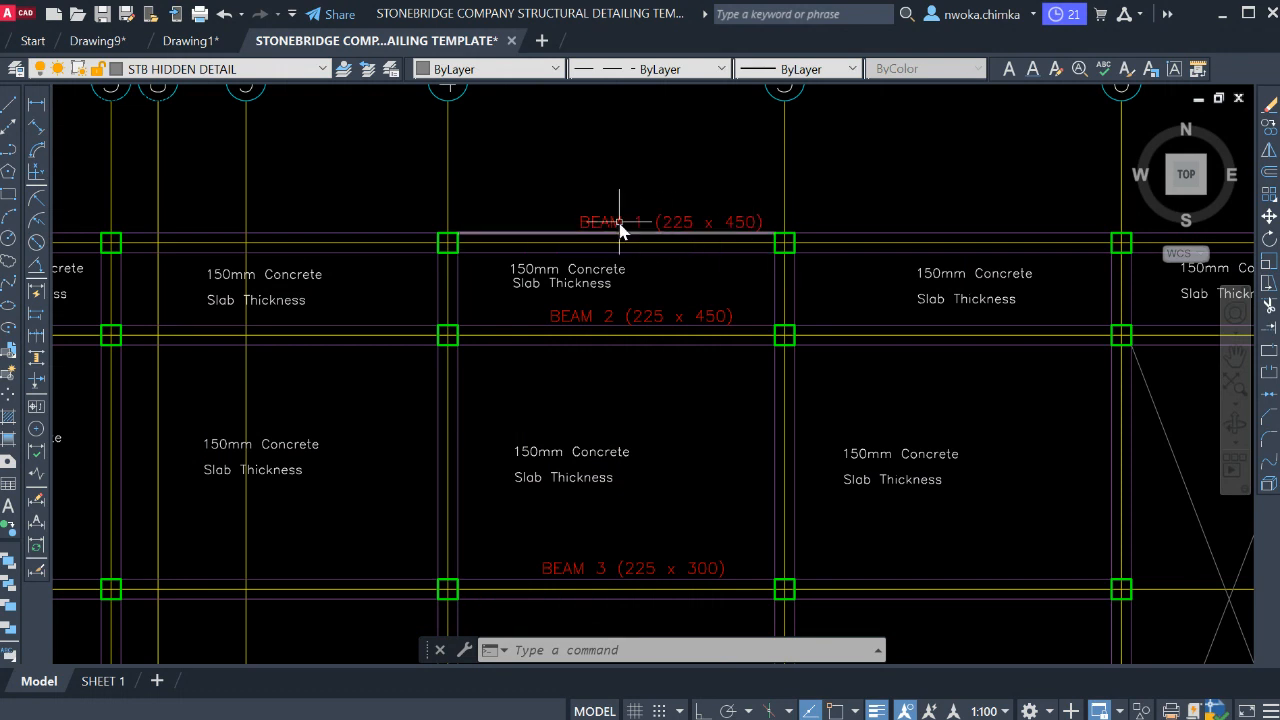
- Examine the BEAM 1 title and its spans along grid F on the floor plan
scroll(606, 218, "down", 3)
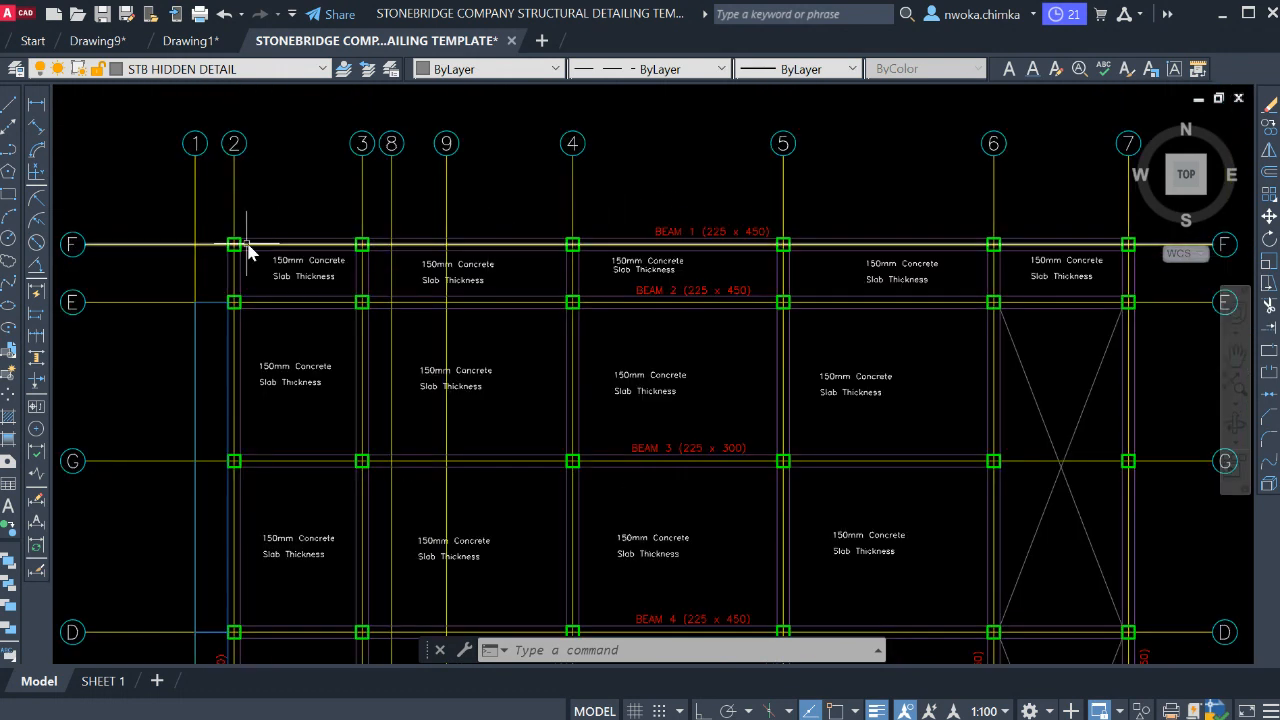
scroll(724, 240, "up", 2)
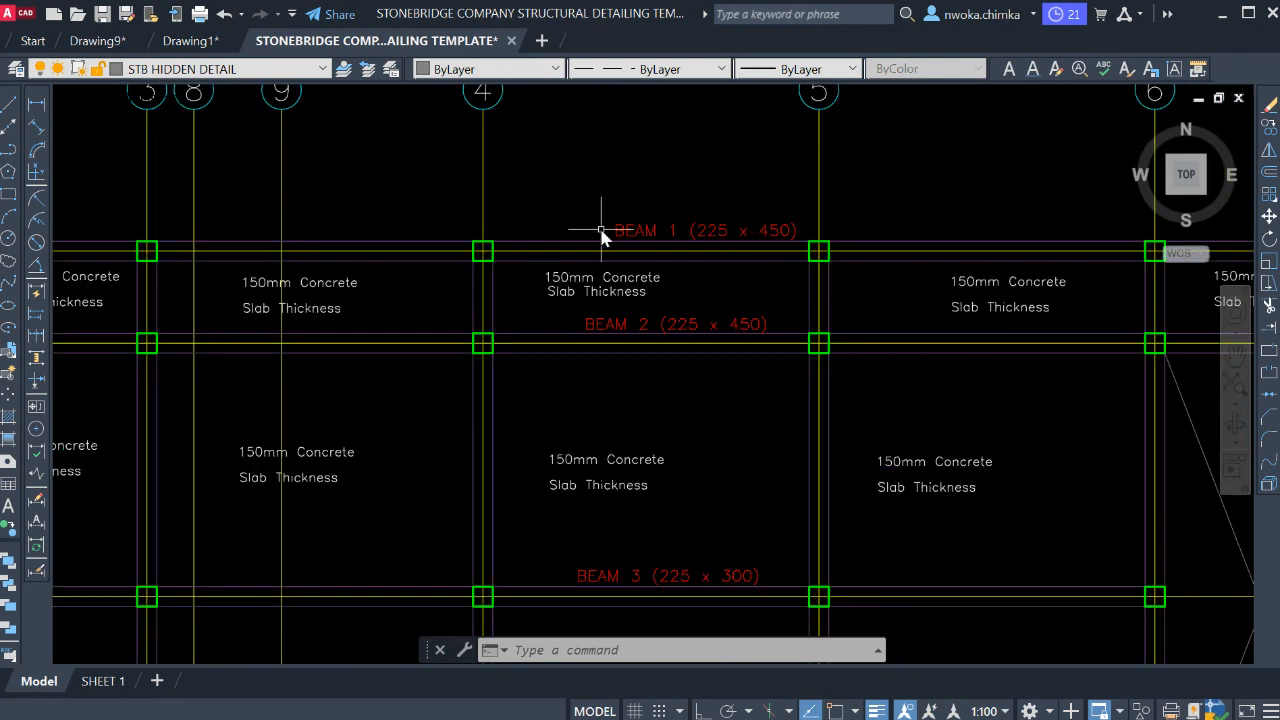
scroll(640, 225, "down", 3)
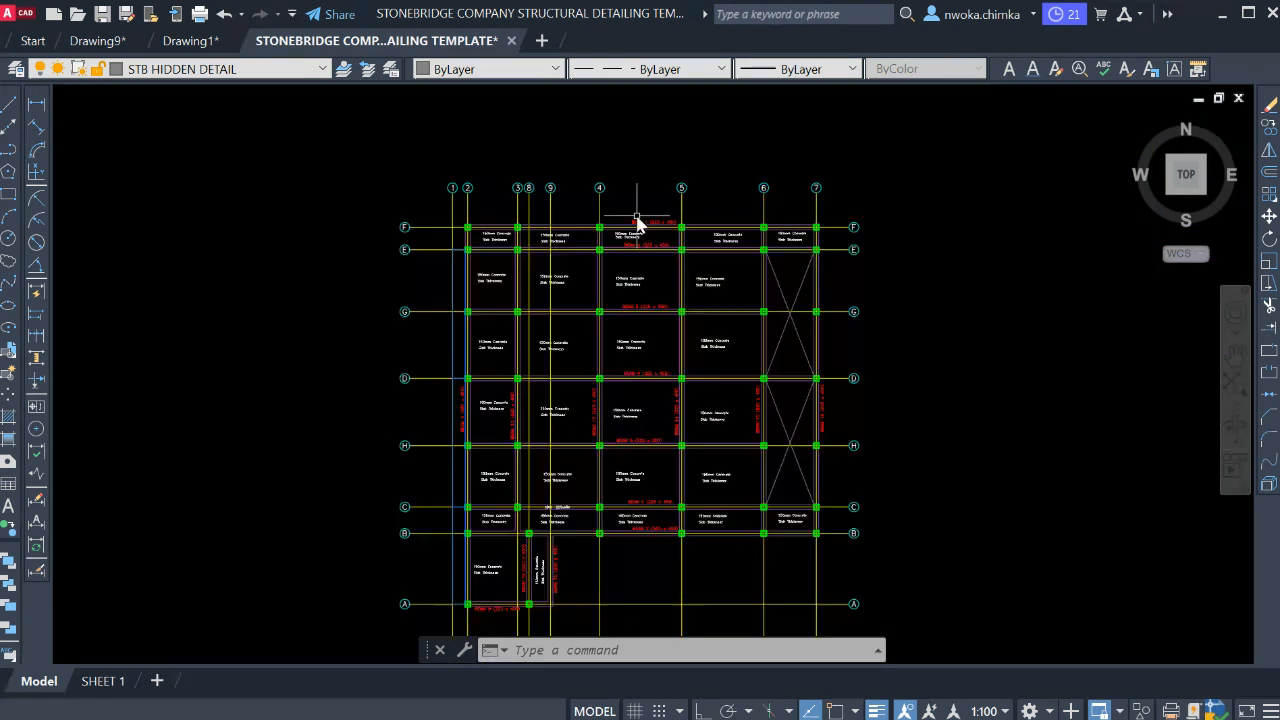
scroll(634, 237, "up", 2)
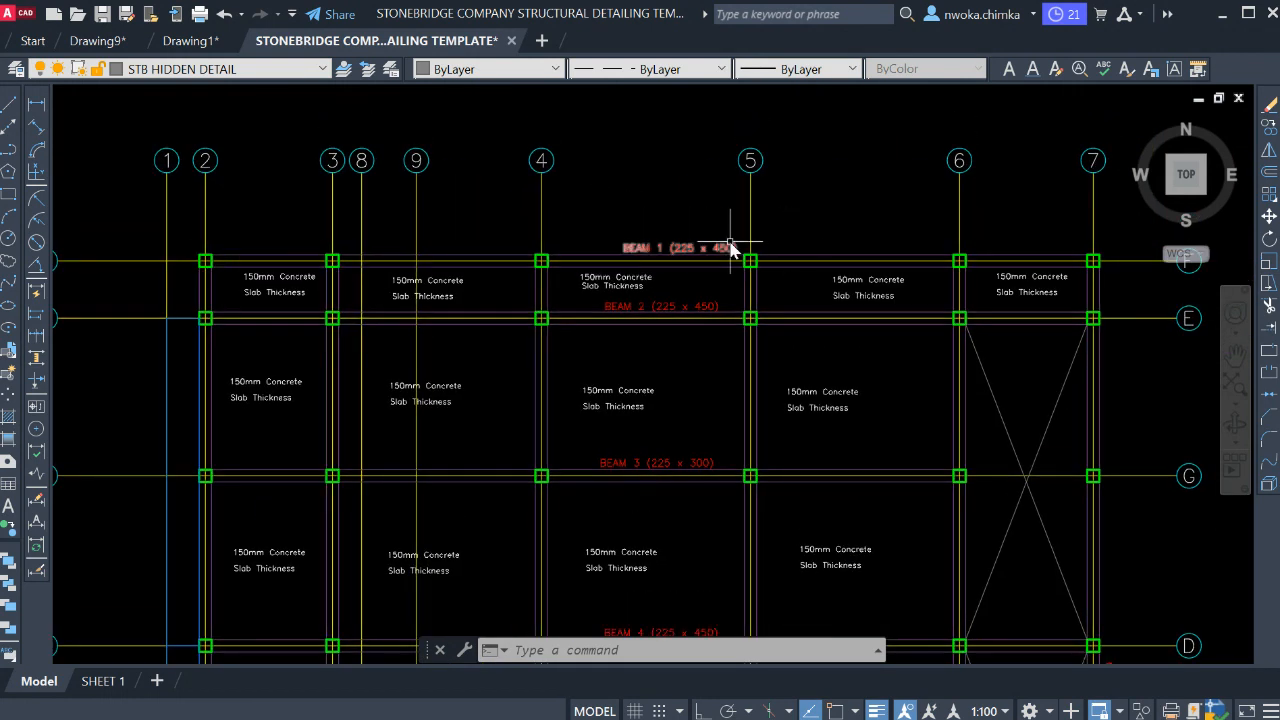
scroll(810, 249, "down", 3)
scroll(700, 237, "up", 2)
scroll(749, 266, "down", 4)
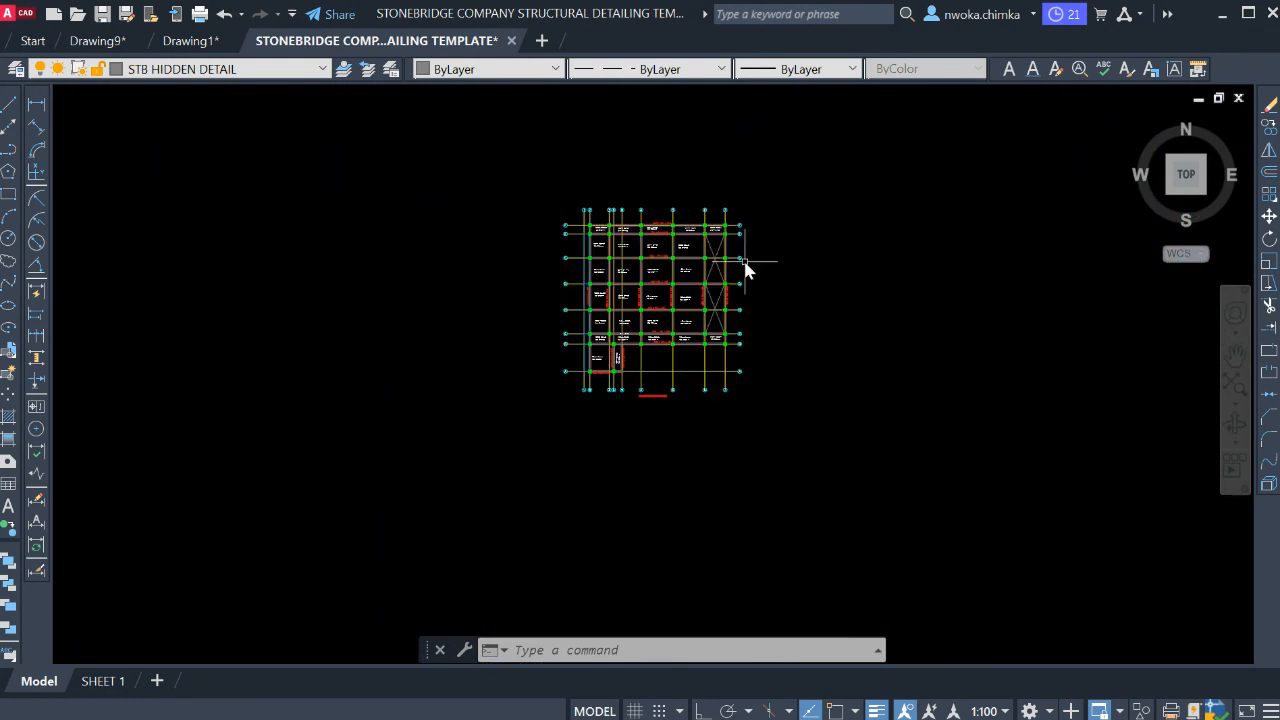
scroll(783, 347, "down", 2)
- Examine the BEAM 1 (225 x 450) detail, including its title, span reinforcement between grids 2 and 7, and section 12-12
middle_click_drag(914, 500, 737, 409)
scroll(714, 483, "up", 5)
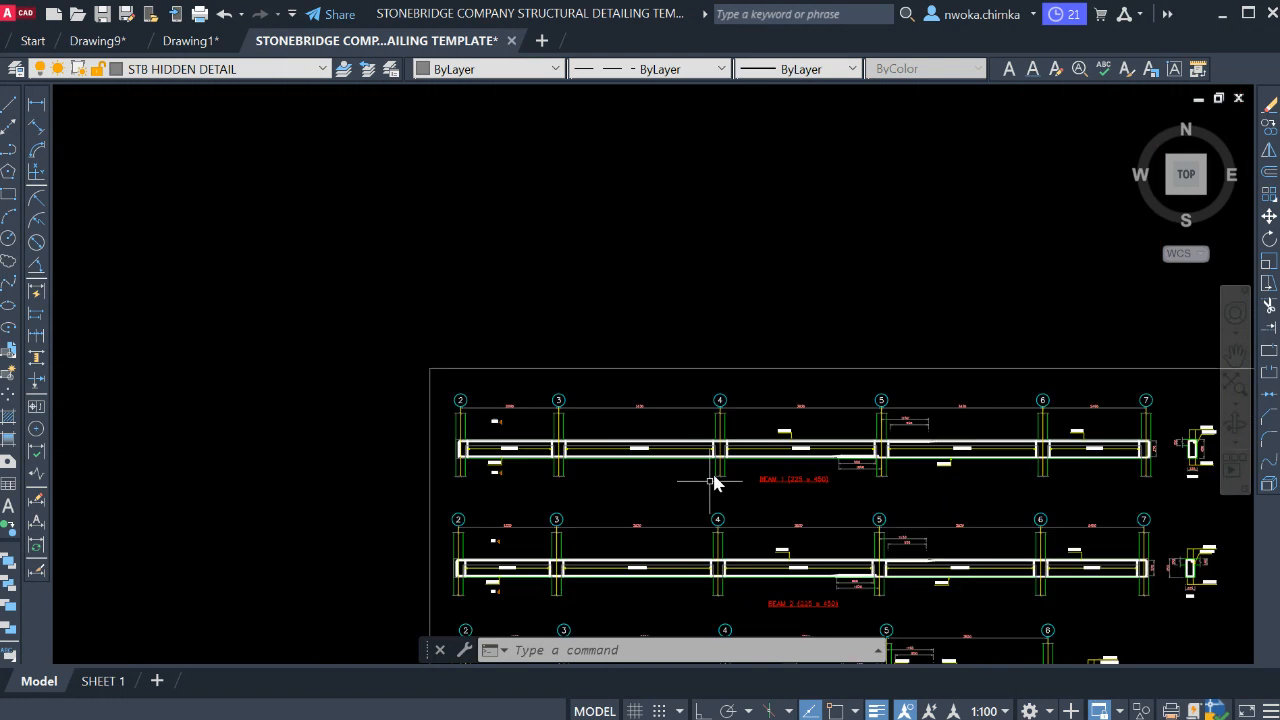
scroll(504, 444, "up", 1)
middle_click_drag(540, 495, 300, 432)
scroll(720, 449, "up", 2)
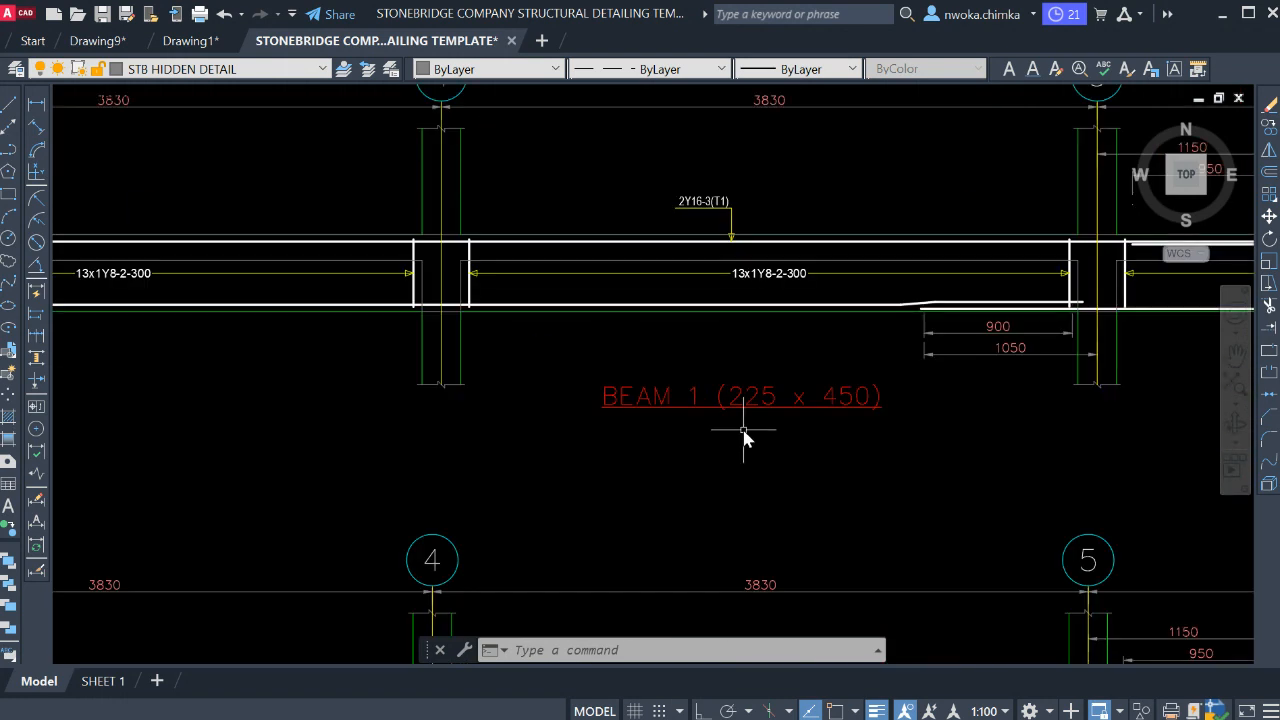
scroll(794, 424, "down", 2)
scroll(246, 363, "up", 4)
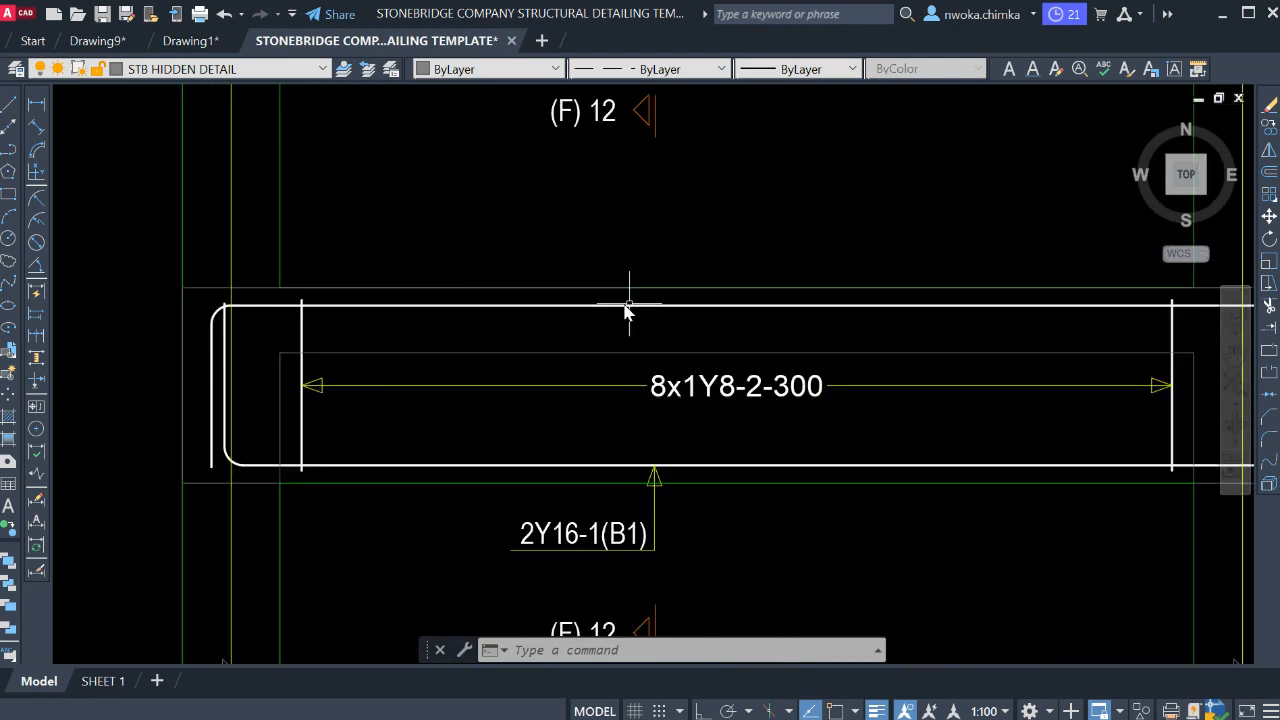
scroll(655, 376, "down", 5)
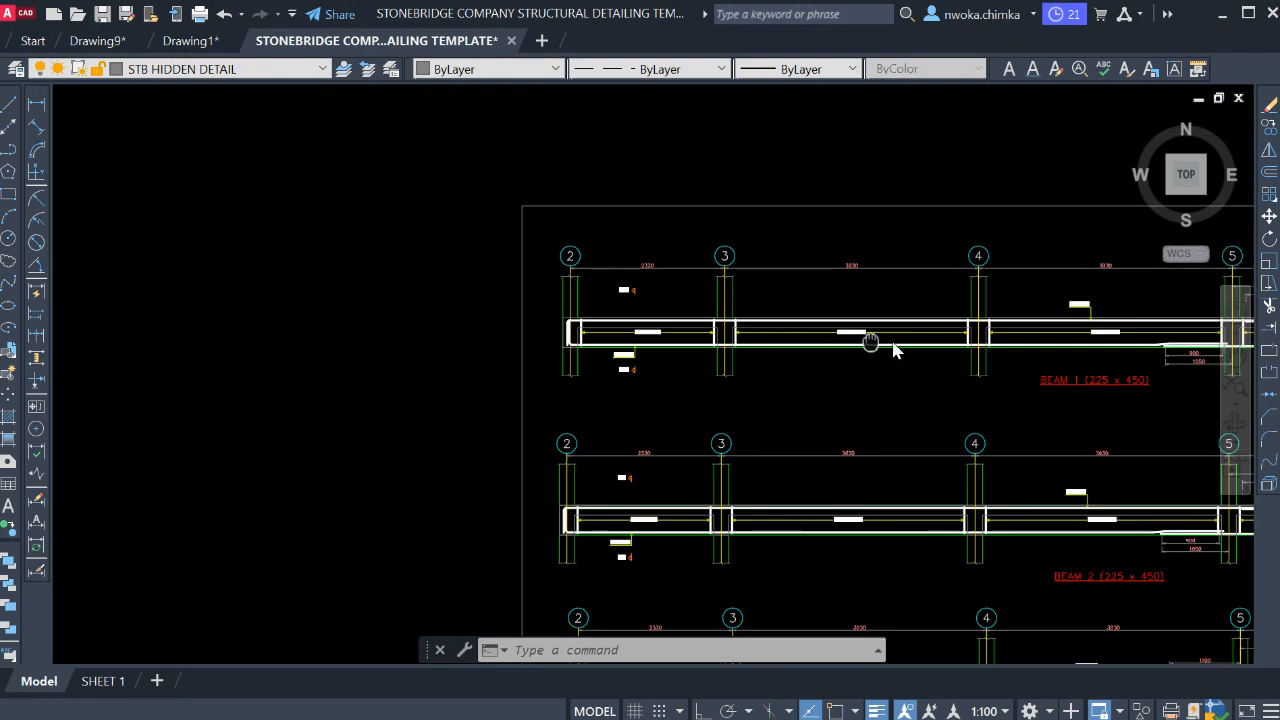
mouse_move(891, 349)
middle_mouse_down()
mouse_move(725, 372)
mouse_move(366, 367)
middle_mouse_up()
scroll(808, 323, "up", 4)
scroll(856, 352, "down", 4)
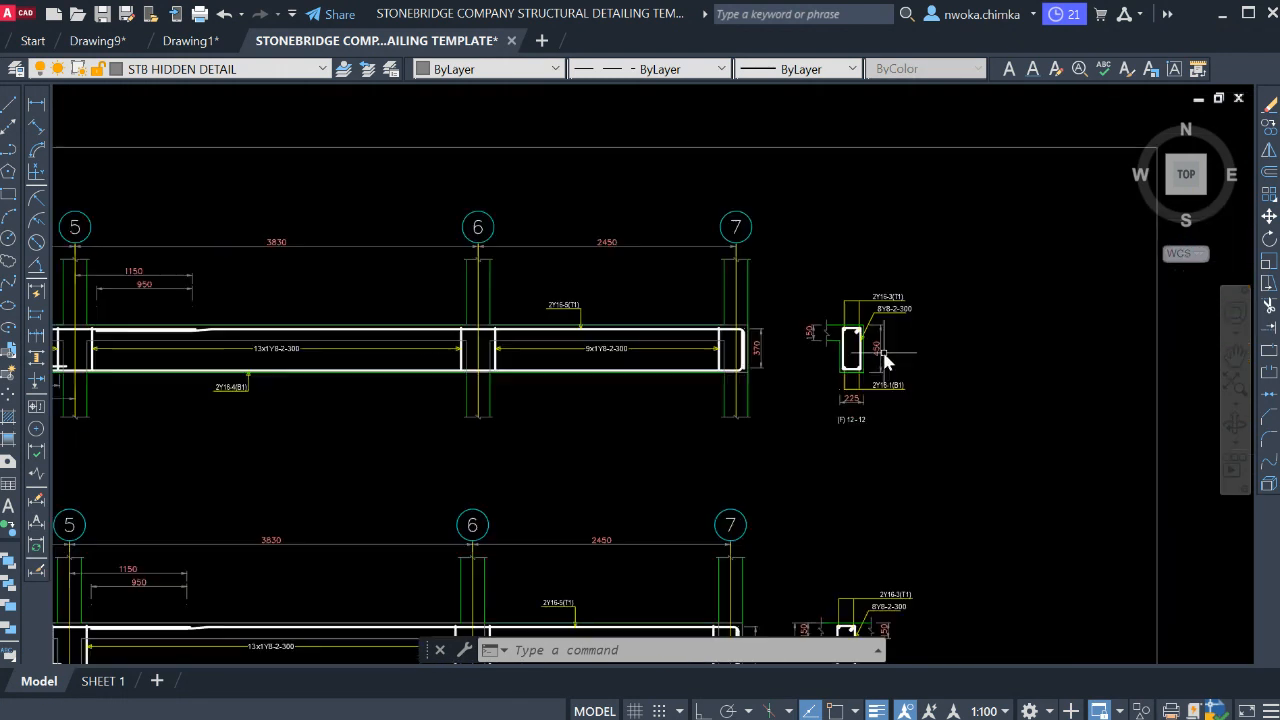
middle_click_drag(598, 393, 1040, 380)
scroll(350, 343, "up", 3)
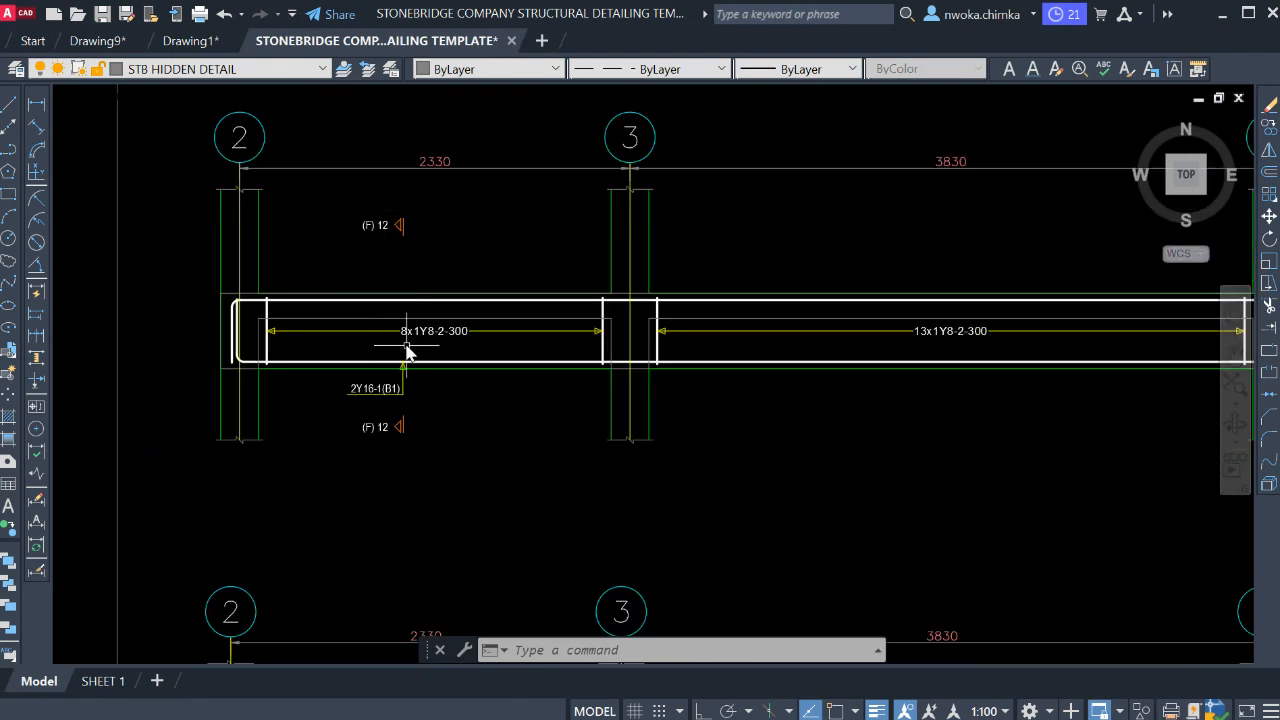
scroll(394, 334, "down", 5)
middle_click_drag(928, 375, 590, 380)
scroll(719, 346, "up", 5)
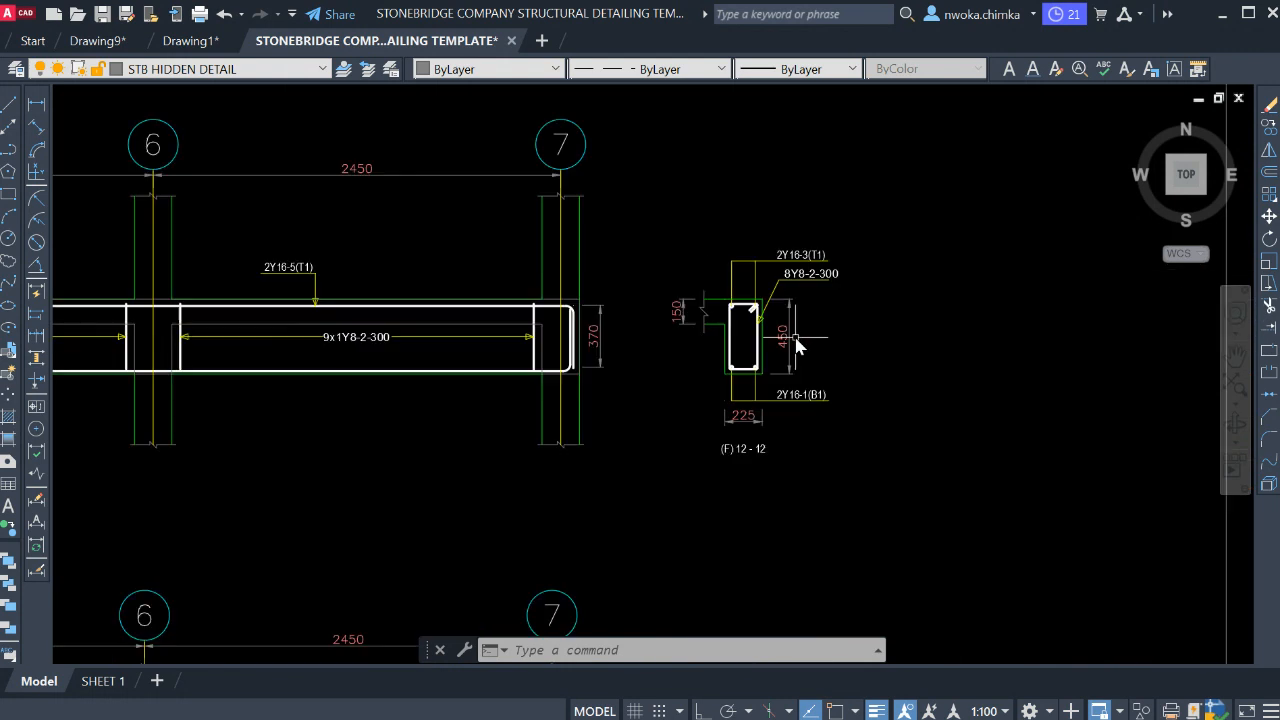
middle_click_drag(800, 338, 854, 342)
scroll(868, 317, "down", 6)
- Move the entire floor plan down beside the first framed sheet of beam details
middle_click_drag(580, 324, 780, 494)
scroll(620, 366, "down", 2)
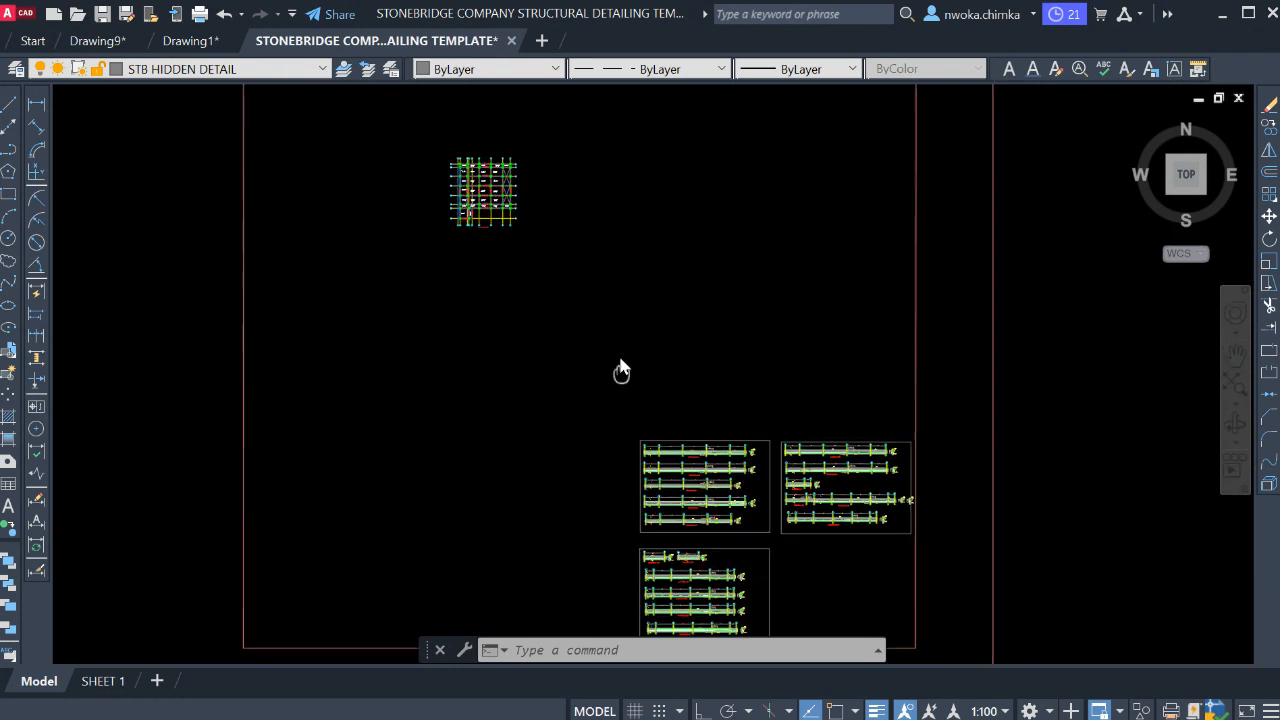
left_click(563, 180)
left_click(447, 328)
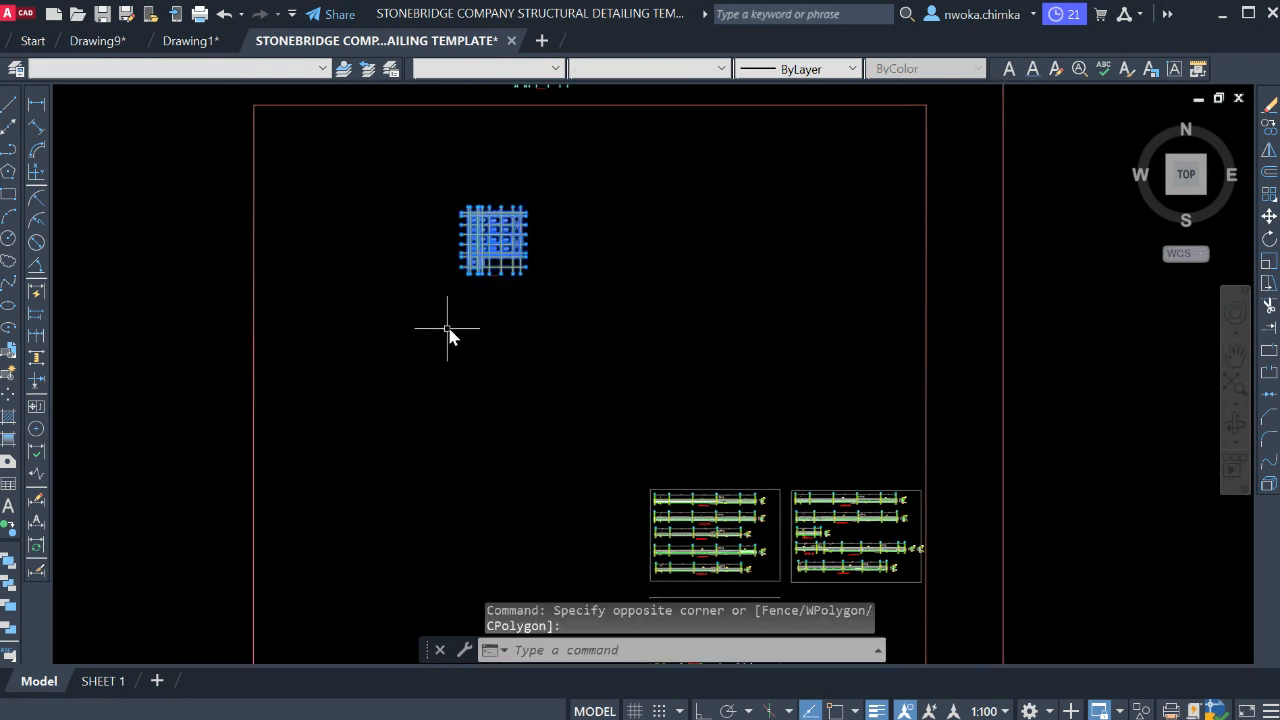
key("Return")
left_click(511, 265)
middle_click_drag(600, 514, 545, 338)
left_click(590, 360)
scroll(586, 362, "up", 8)
scroll(430, 328, "up", 2)
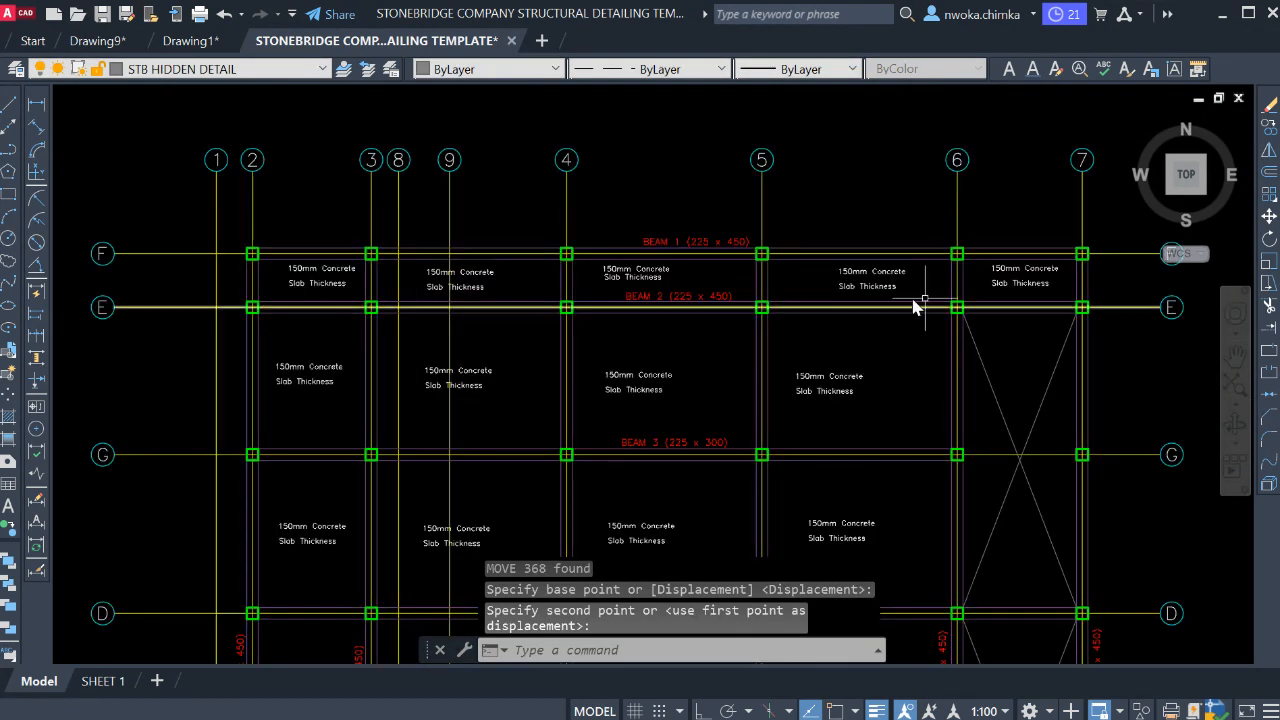
- Compare the floor plan's beam titles with the BEAM 1 to BEAM 5 details on the first framed sheet
scroll(351, 286, "down", 6)
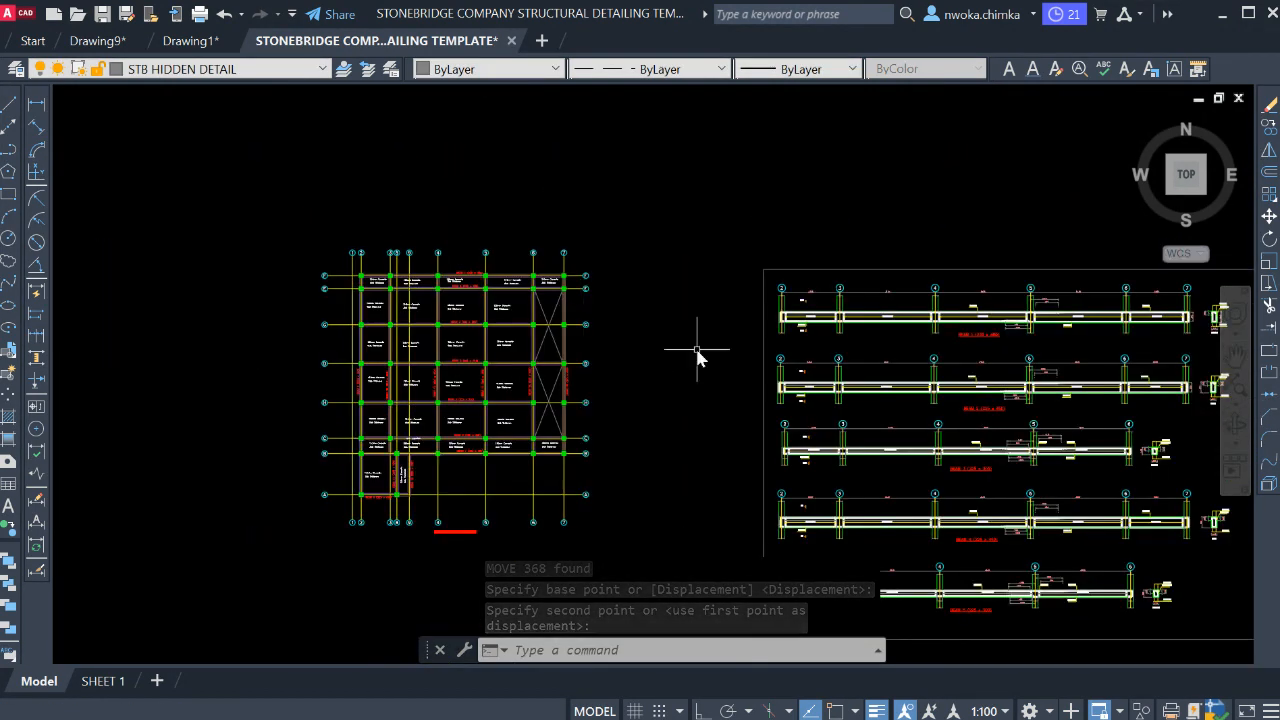
middle_click_drag(697, 358, 514, 371)
scroll(580, 429, "up", 4)
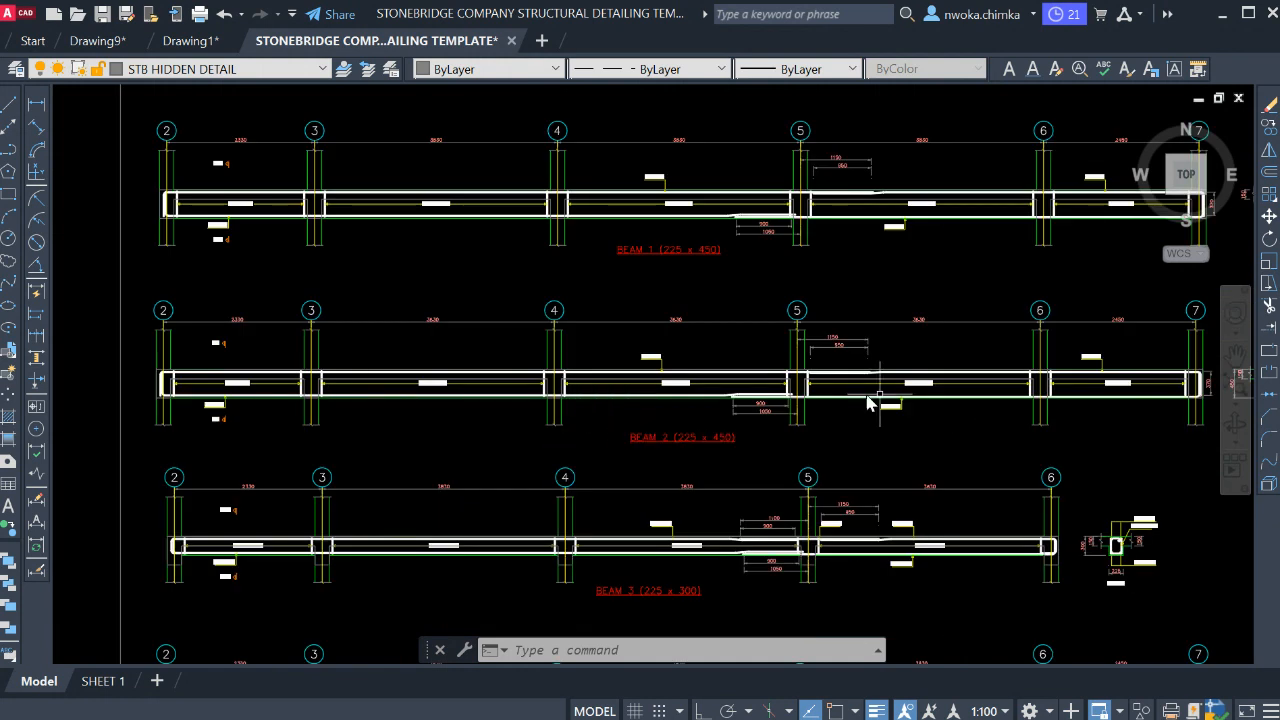
scroll(1063, 374, "down", 5)
scroll(615, 350, "up", 5)
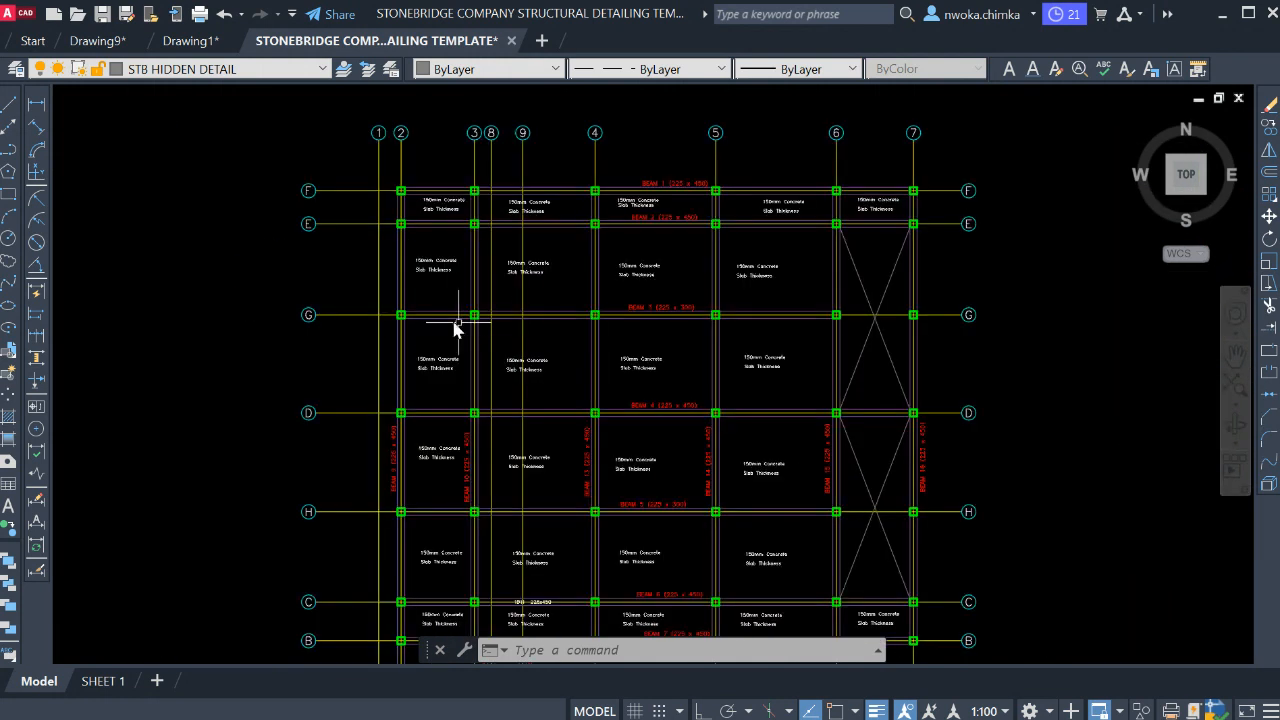
scroll(498, 318, "up", 2)
middle_click_drag(396, 328, 282, 330)
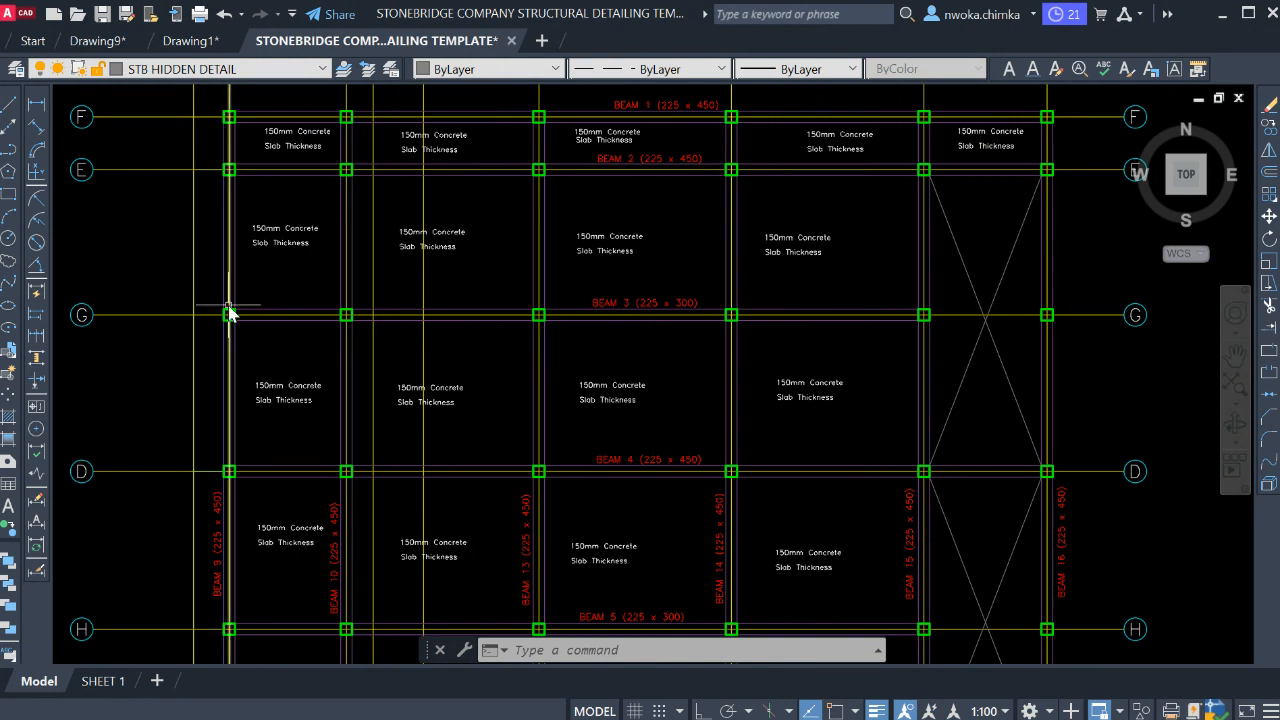
scroll(462, 300, "down", 4)
middle_click_drag(1076, 433, 601, 283)
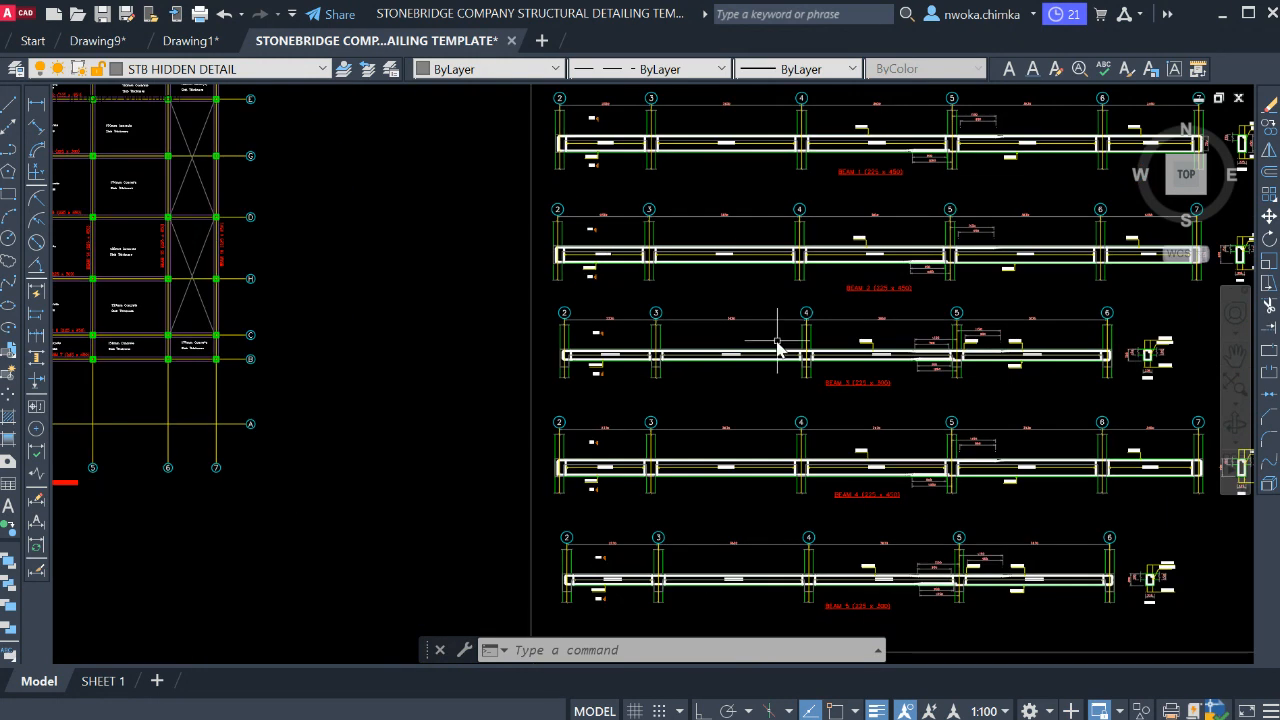
middle_click_drag(778, 345, 517, 346)
scroll(800, 377, "down", 4)
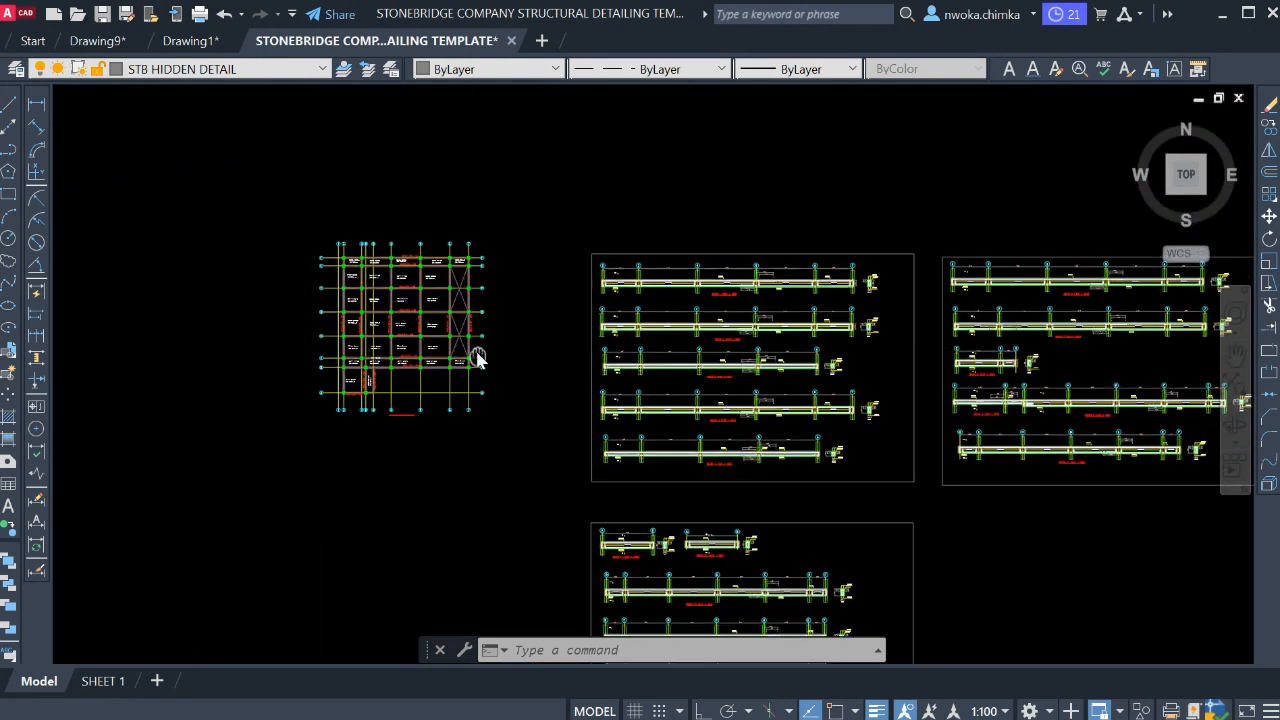
- Examine the slab thickness notes in the floor plan bays between BEAM 3 and BEAM 4
scroll(375, 342, "up", 4)
scroll(399, 326, "up", 6)
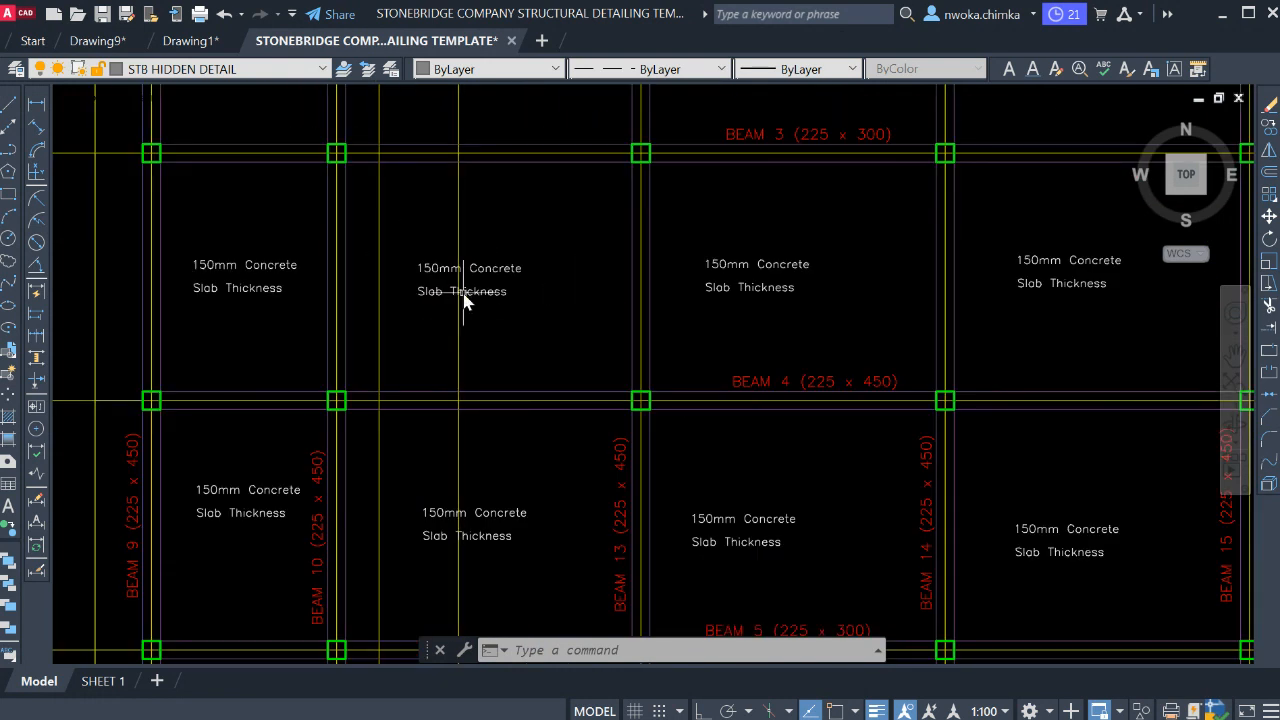
scroll(526, 288, "down", 2)
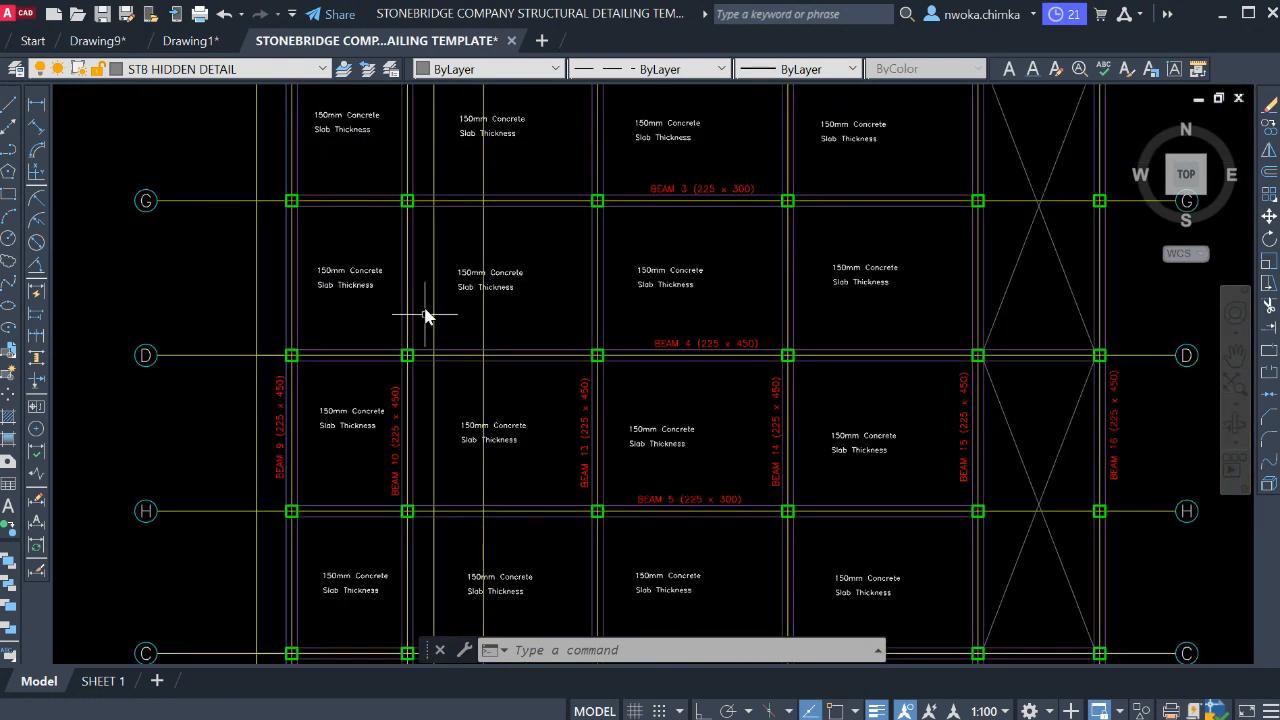
scroll(517, 264, "up", 2)
scroll(1050, 278, "down", 2)
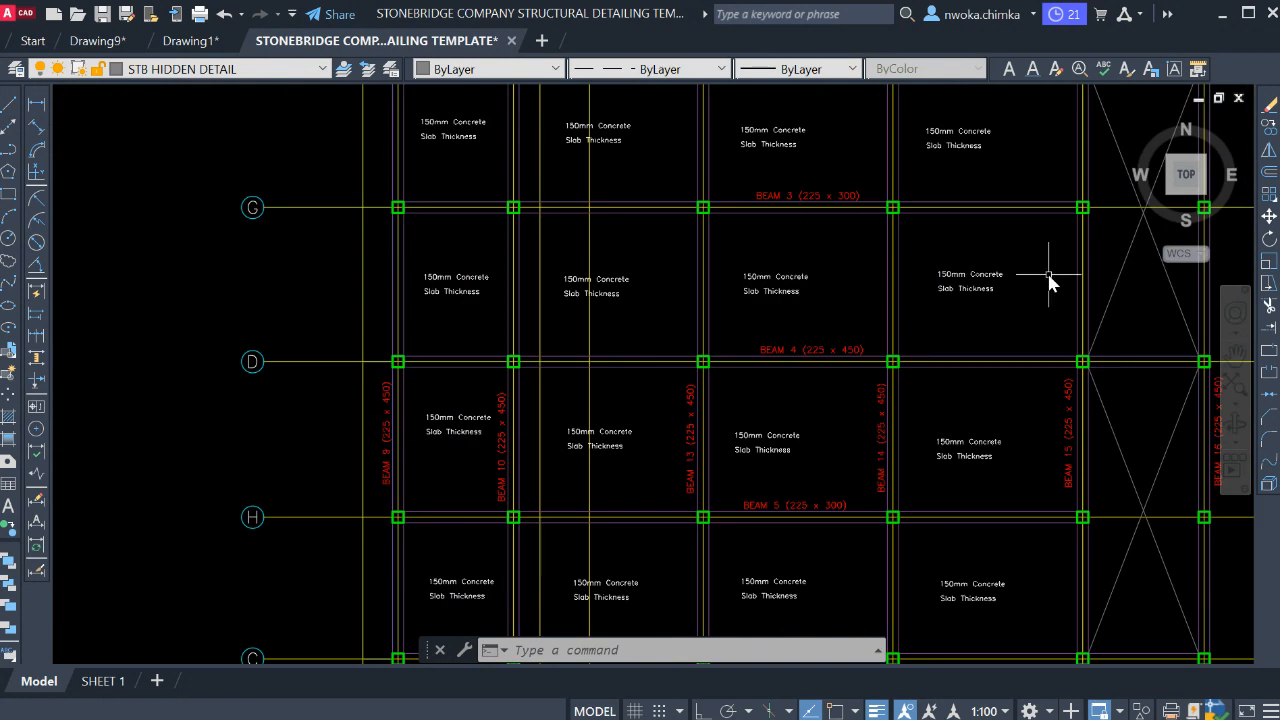
scroll(1000, 263, "up", 4)
scroll(879, 282, "down", 2)
scroll(853, 288, "up", 2)
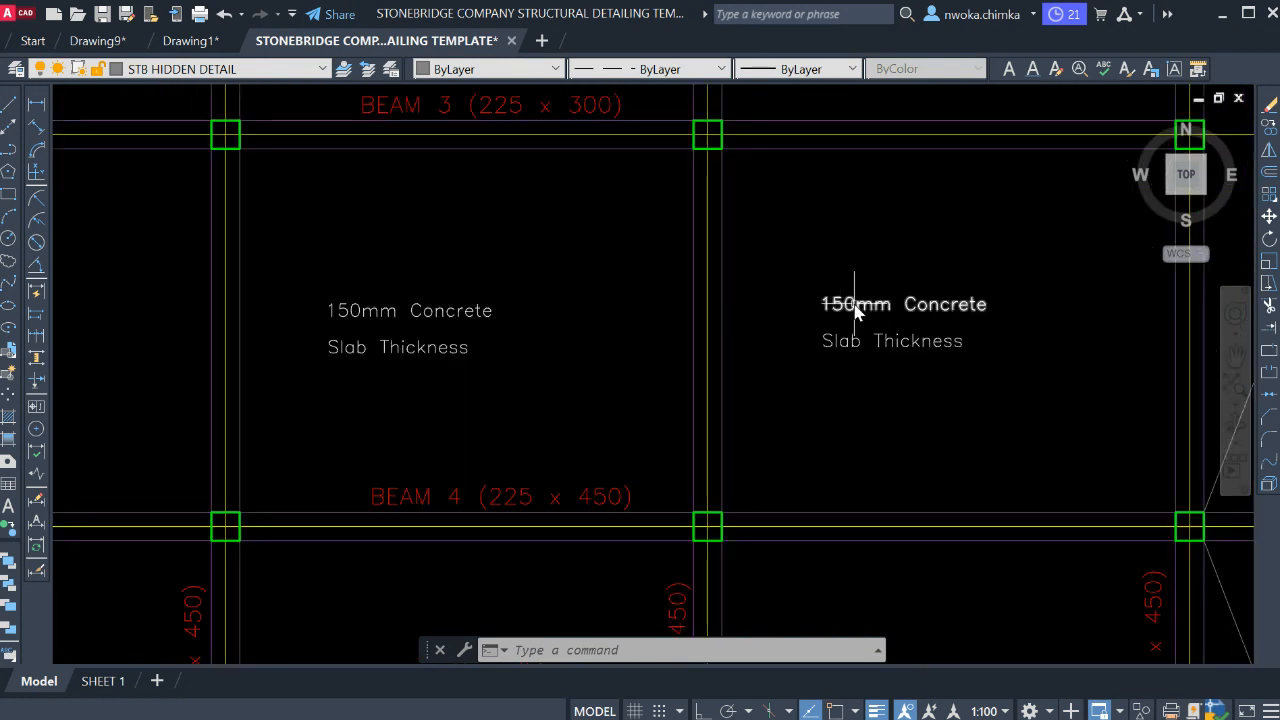
- Try changing the slab note to 175mm Concrete in the bay between grids 5 and 6, G and D, and undo the edit
scroll(855, 305, "up", 3)
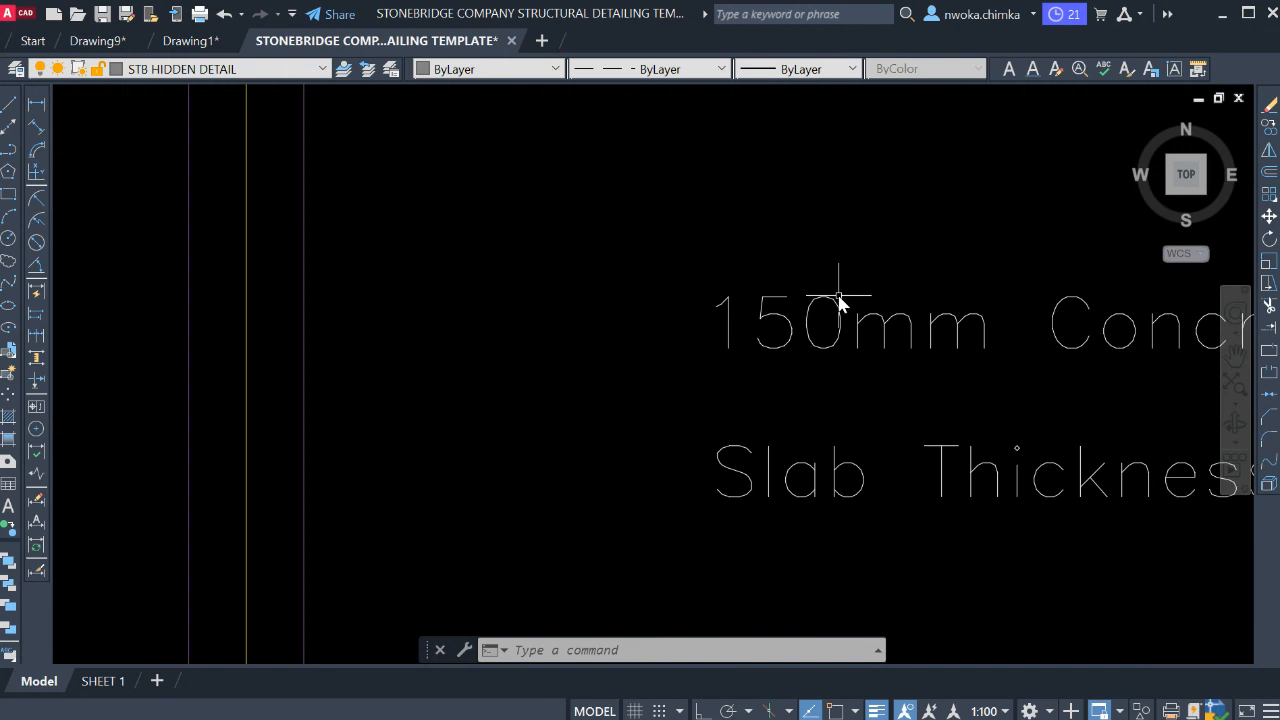
left_click(831, 297)
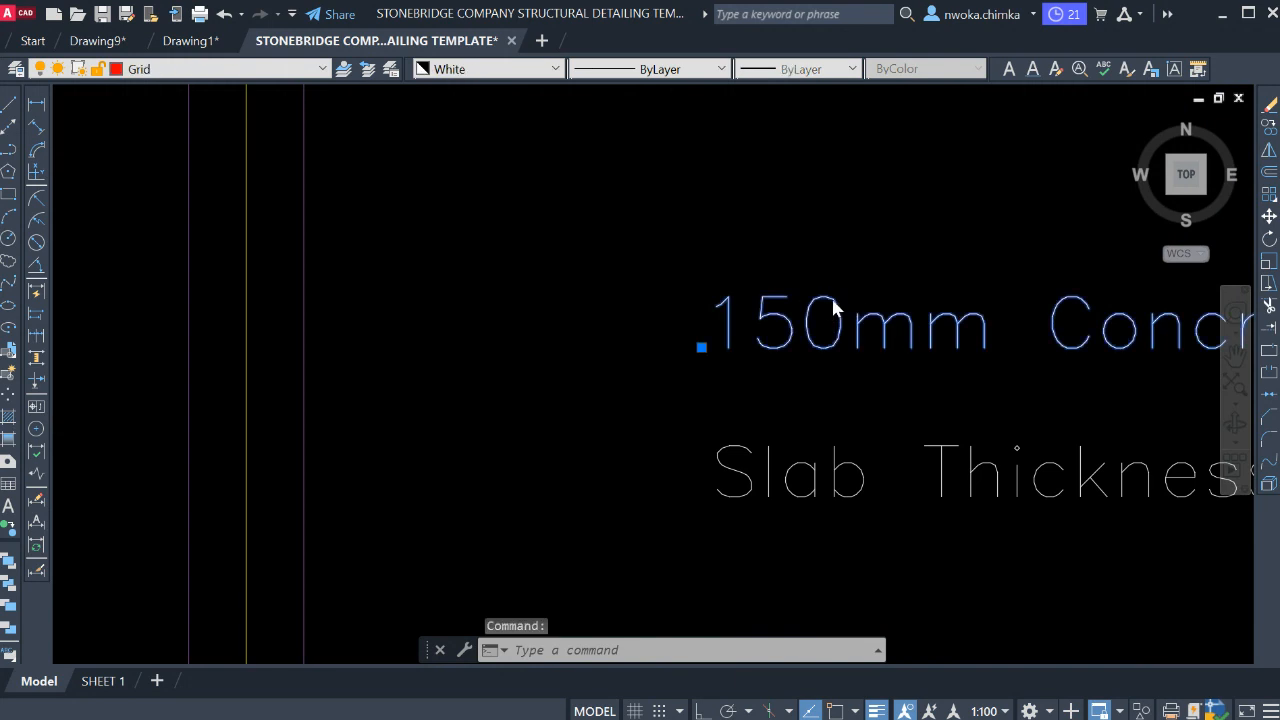
double_click(790, 326)
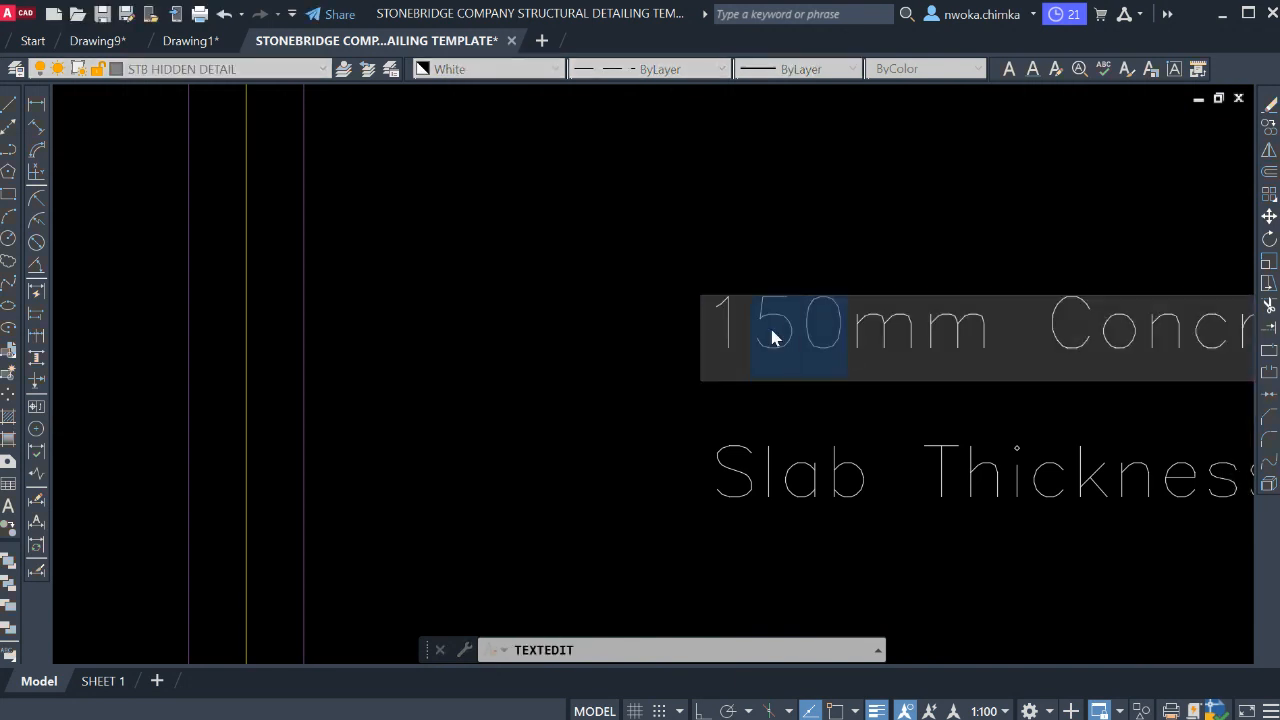
type("75")
left_click(813, 285)
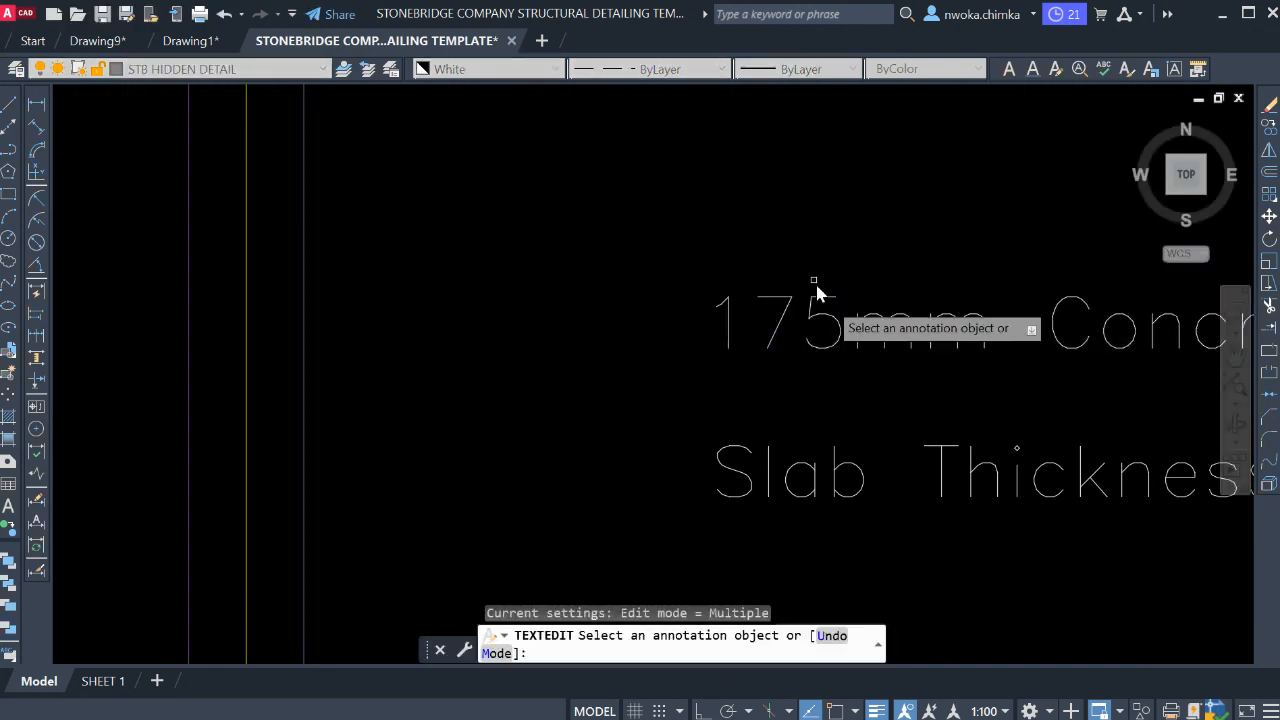
key("ctrl+z")
key("Escape")
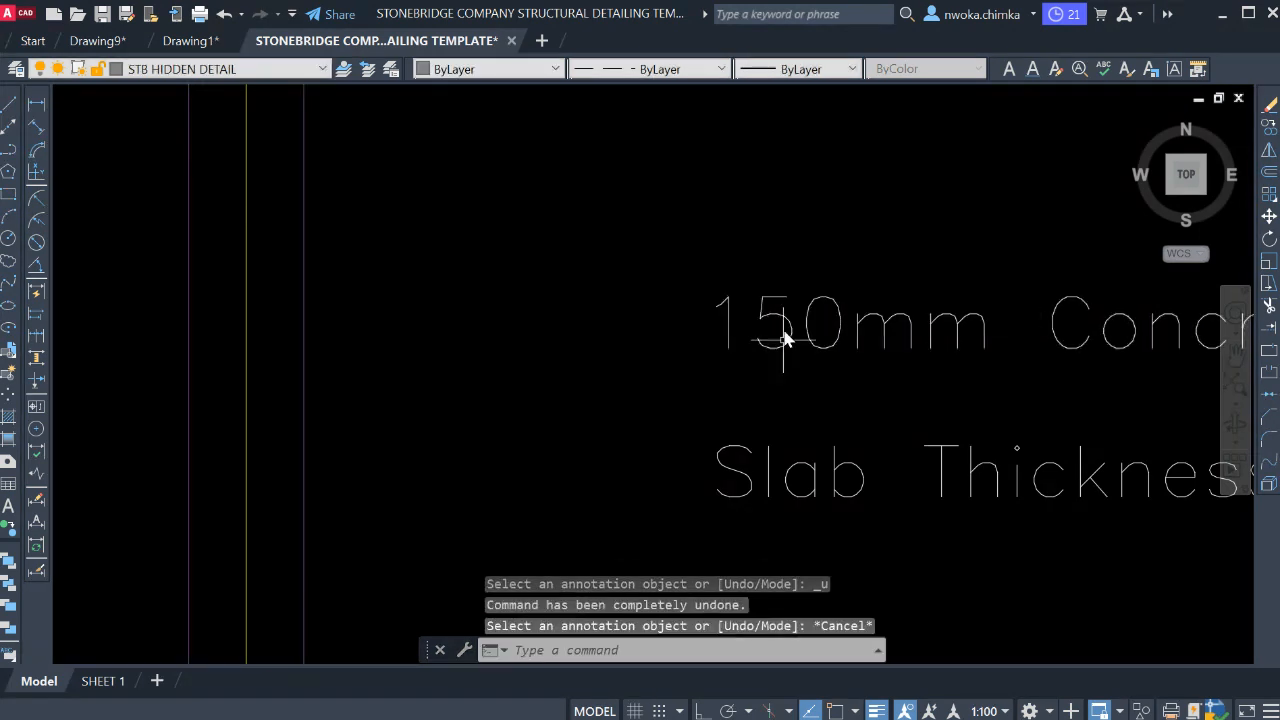
- Examine the floor plan from its upper grid lines down to the storey title beneath grids 4 and 5
scroll(790, 345, "down", 6)
scroll(828, 366, "down", 3)
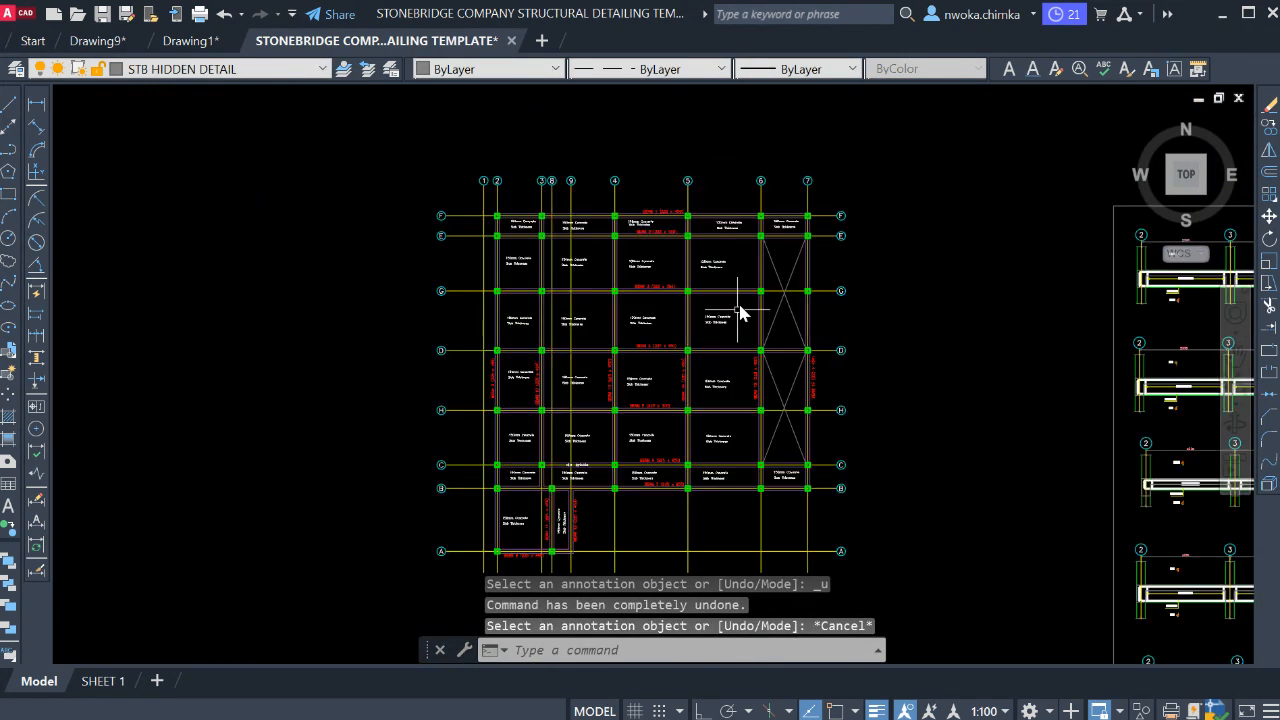
scroll(634, 262, "up", 4)
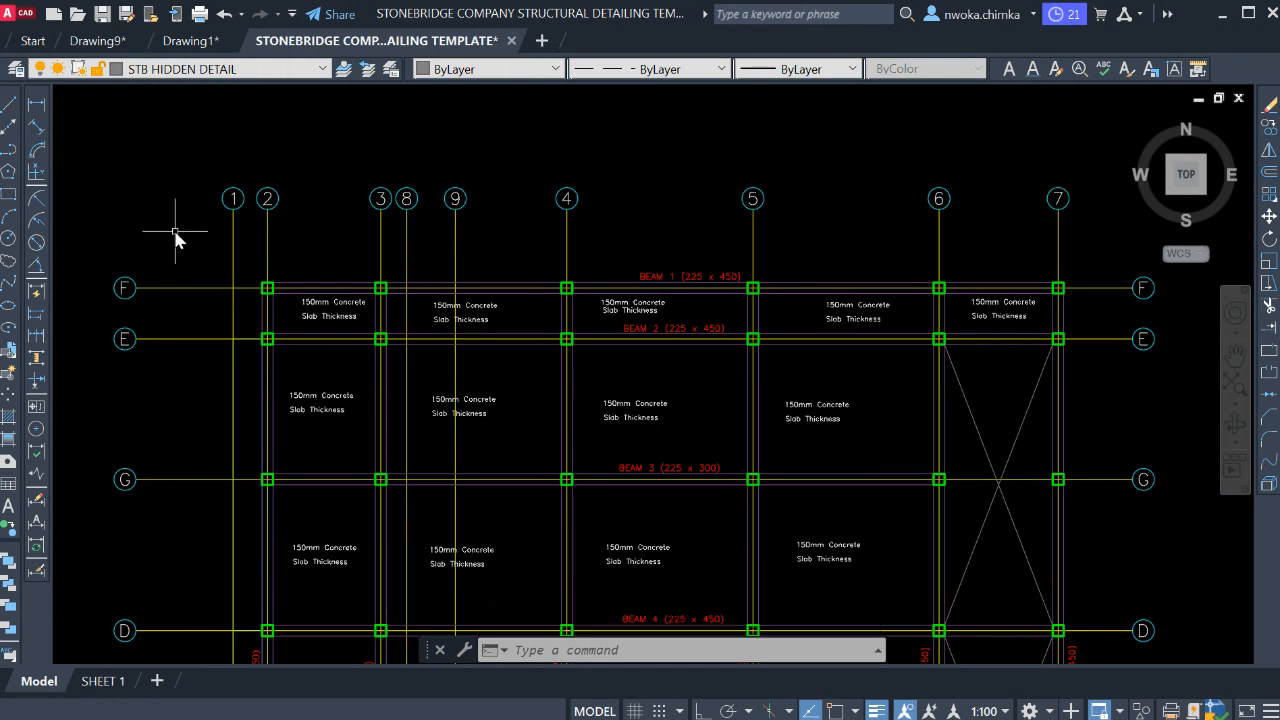
scroll(229, 277, "down", 4)
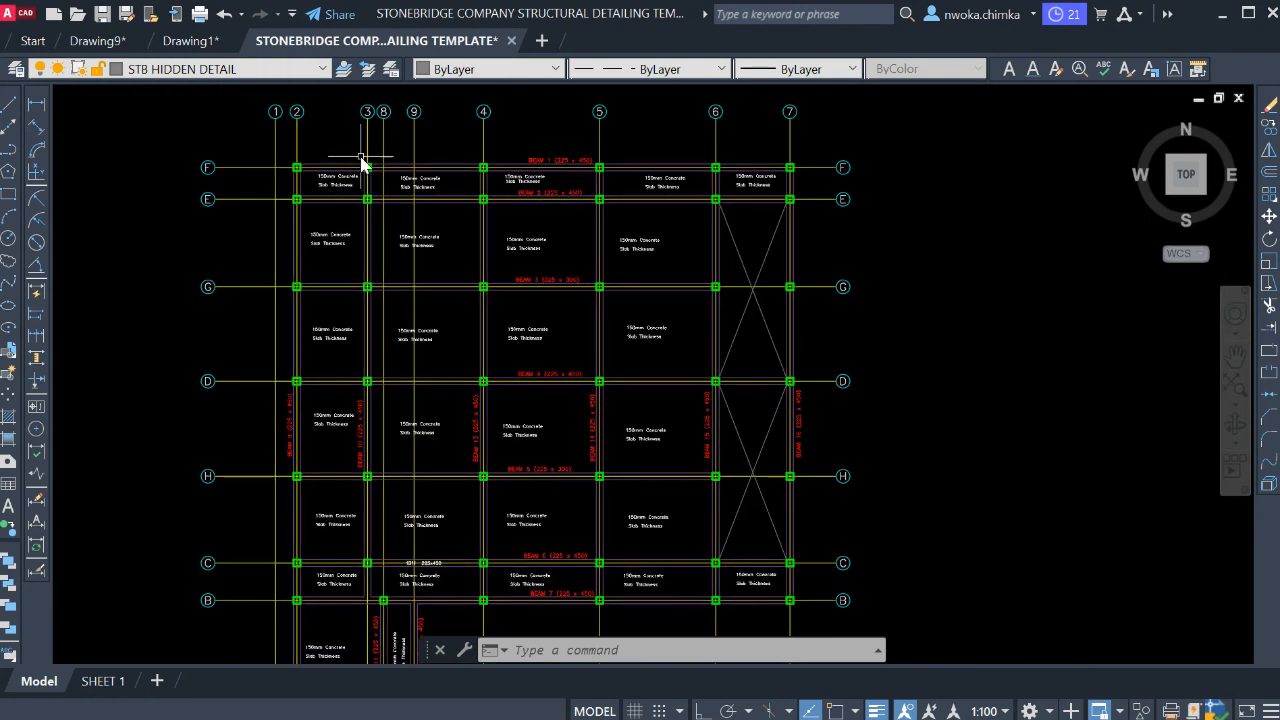
middle_click_drag(559, 353, 574, 334)
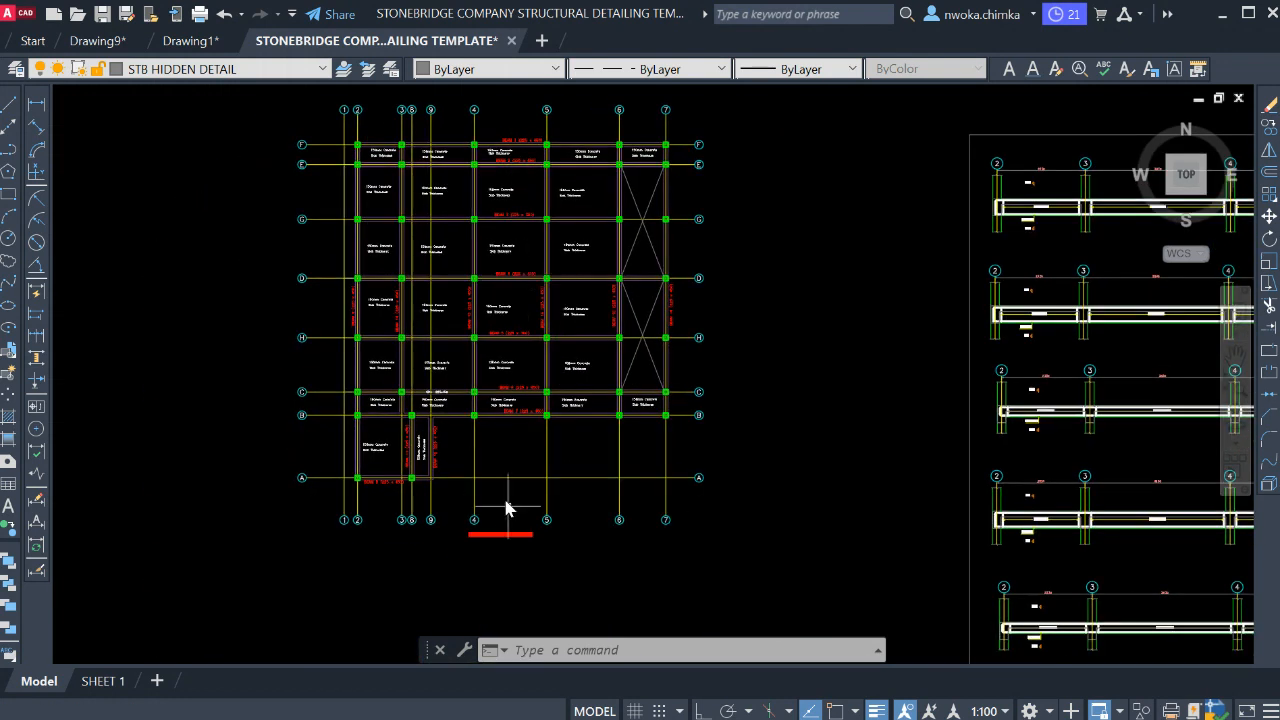
scroll(507, 508, "up", 6)
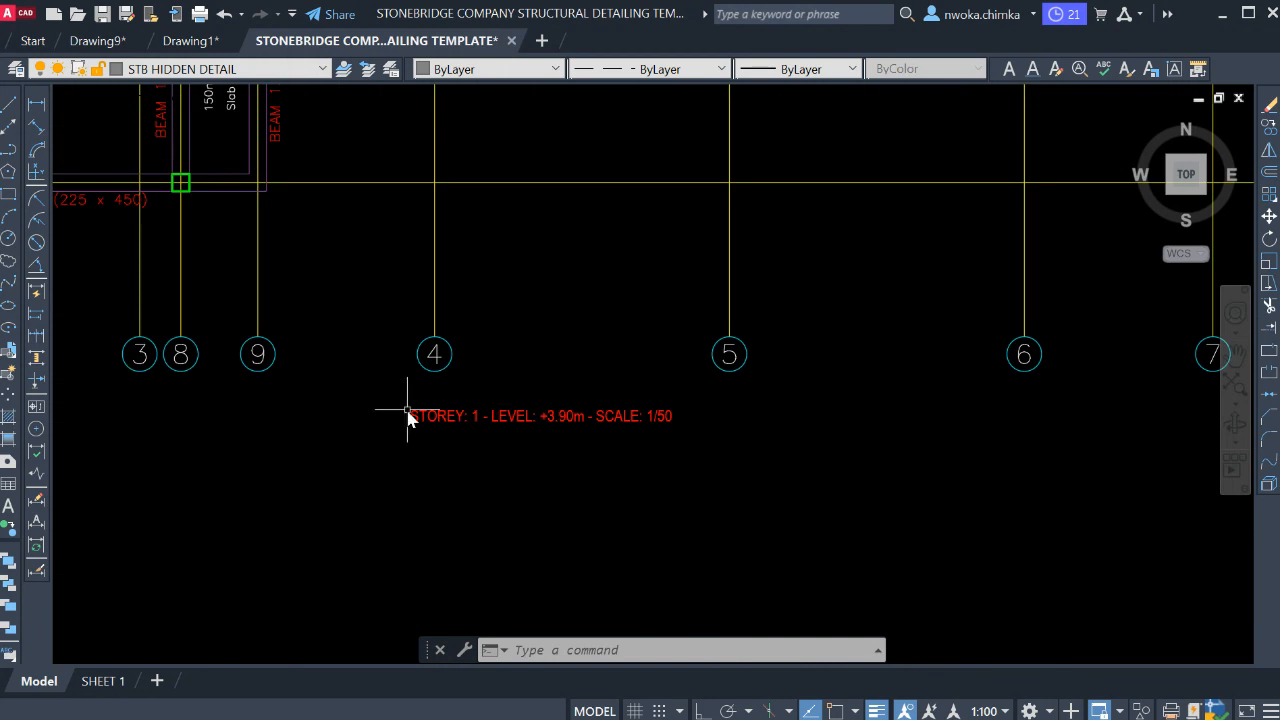
- Locate the ROOF SLAB AND BEAM LAYOUT title under the roof plan in the separate group of reference drawings
scroll(591, 390, "down", 4)
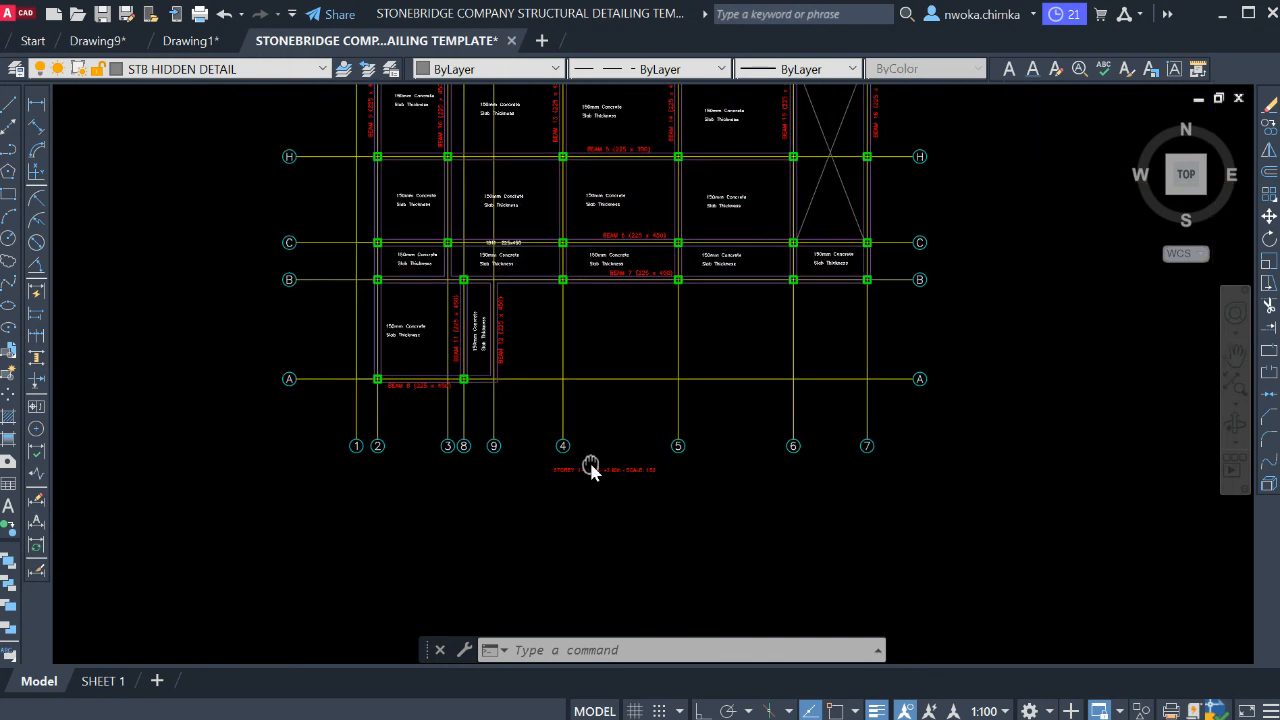
scroll(519, 270, "down", 6)
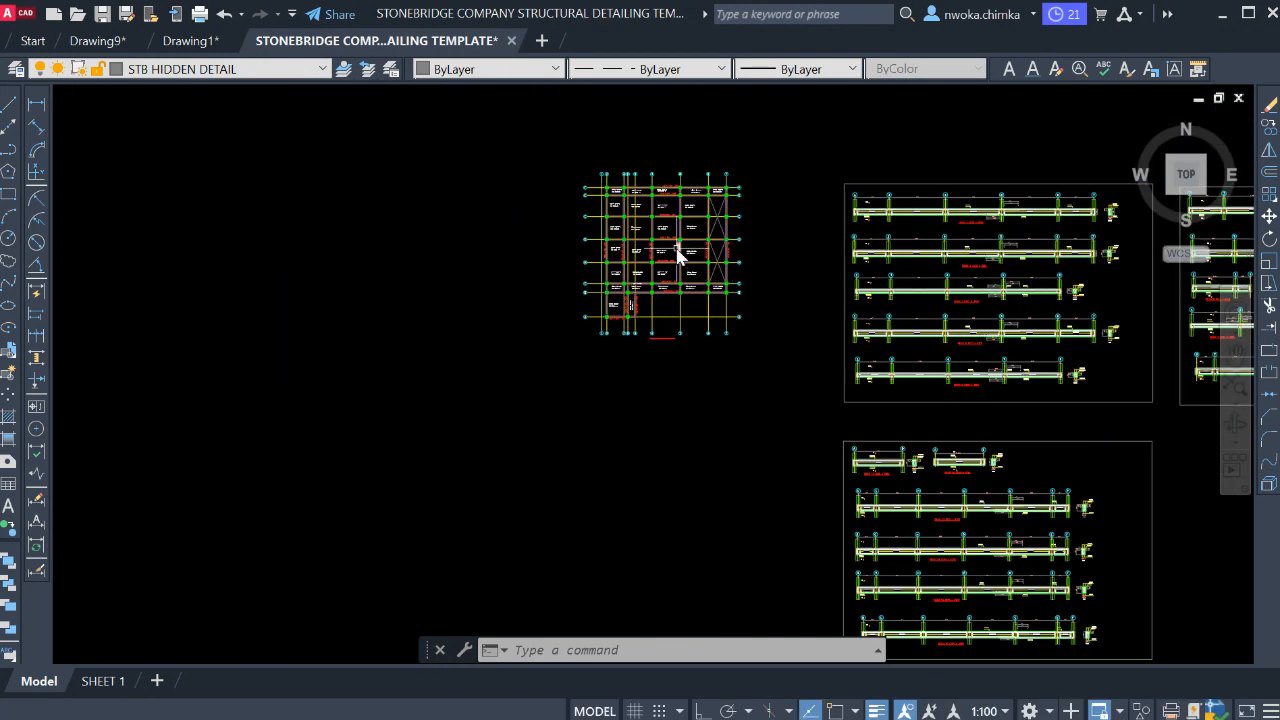
scroll(760, 263, "down", 6)
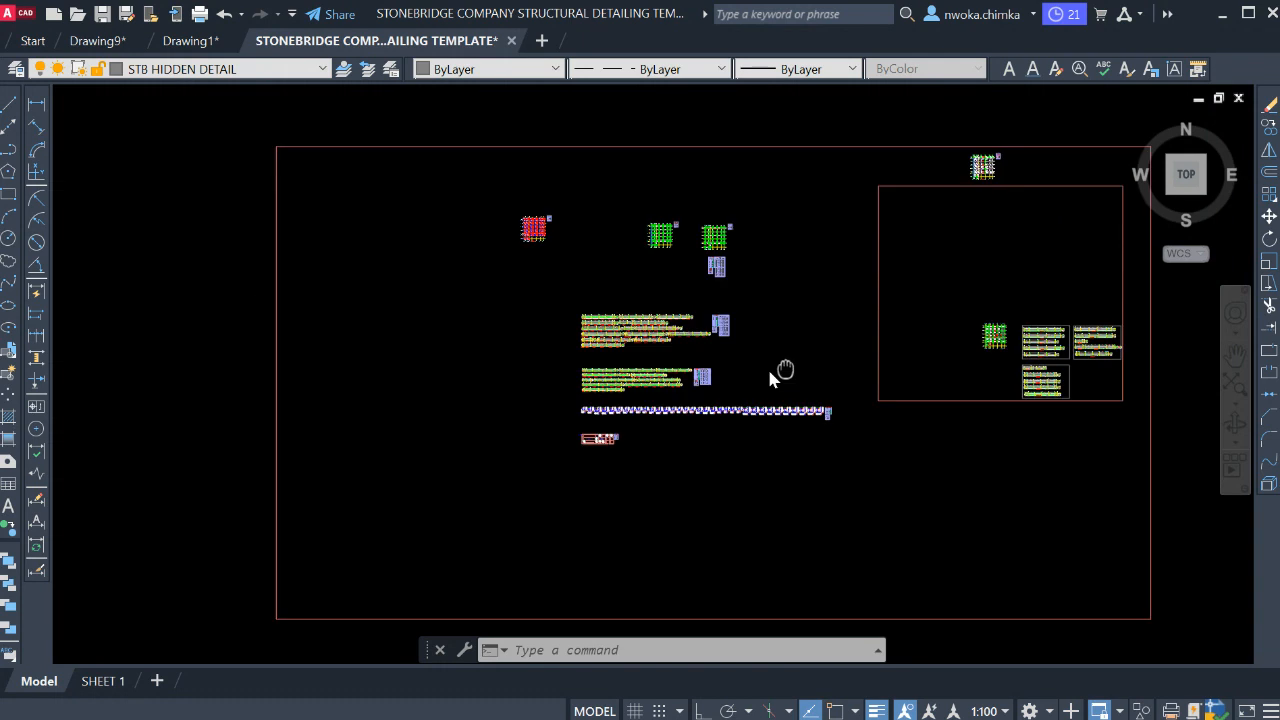
scroll(400, 367, "down", 2)
middle_click_drag(396, 368, 823, 342)
middle_click_drag(312, 339, 825, 350)
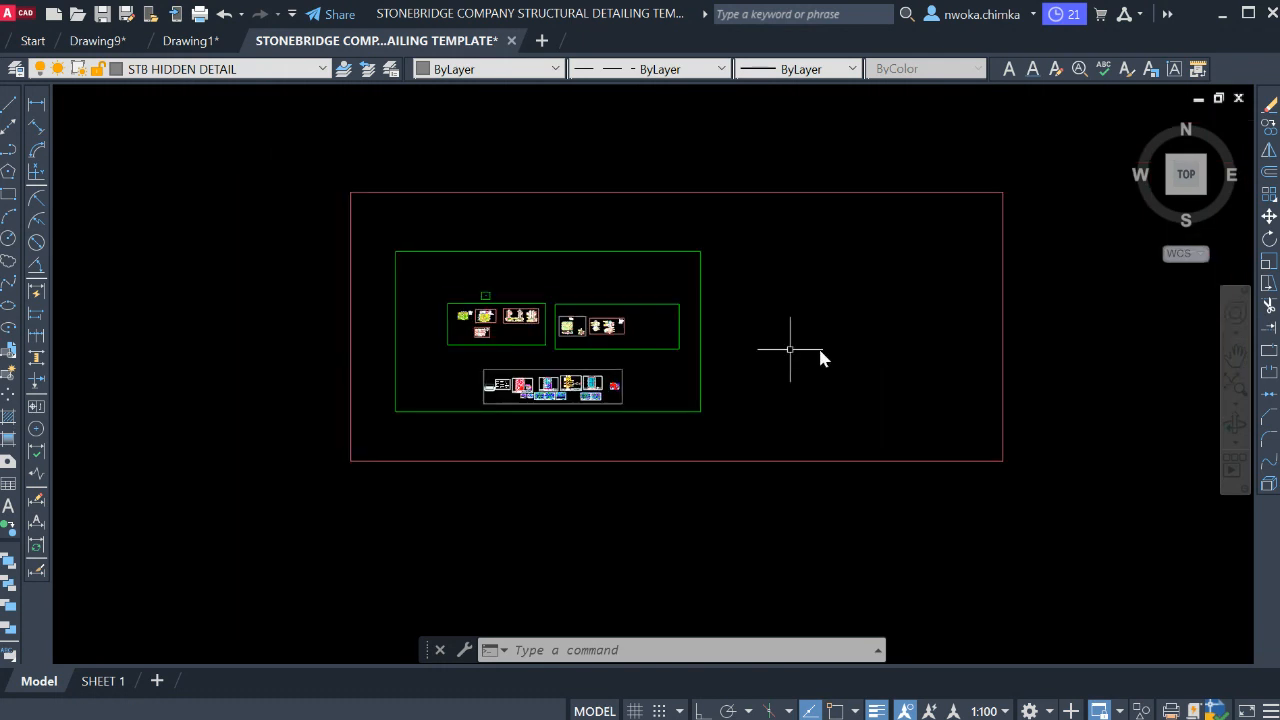
scroll(499, 343, "up", 2)
scroll(499, 343, "up", 6)
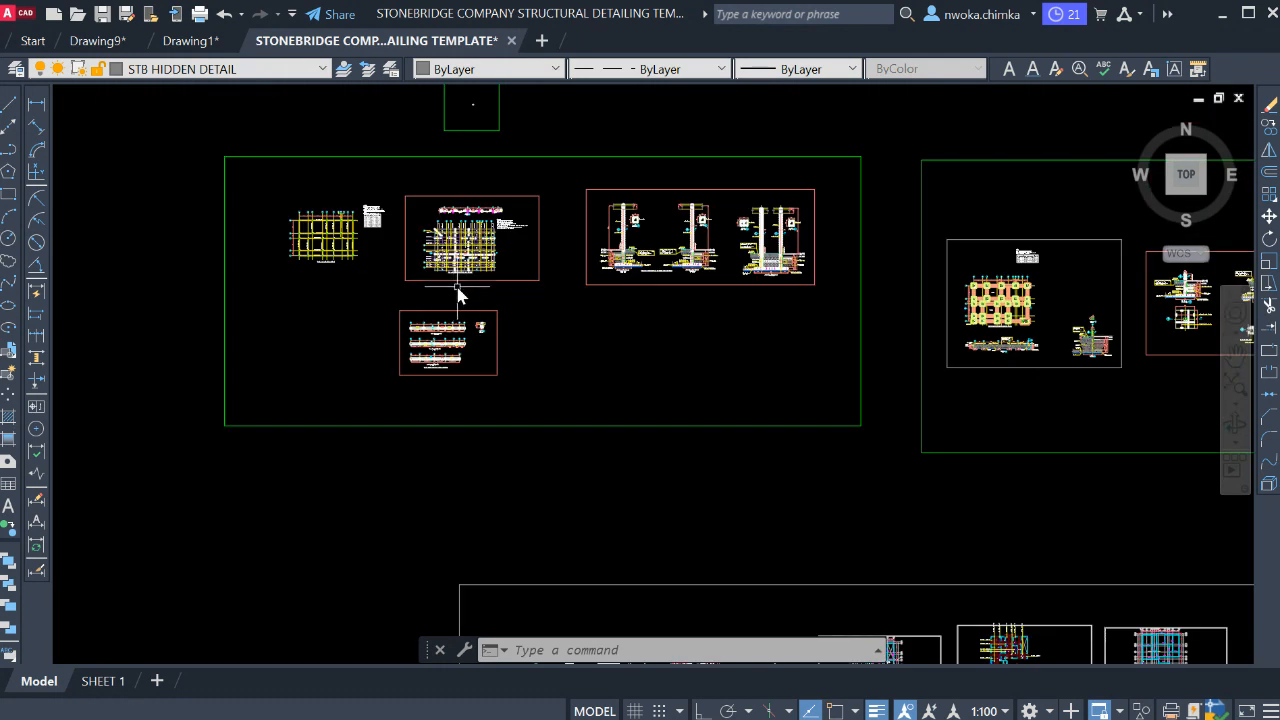
scroll(375, 240, "up", 10)
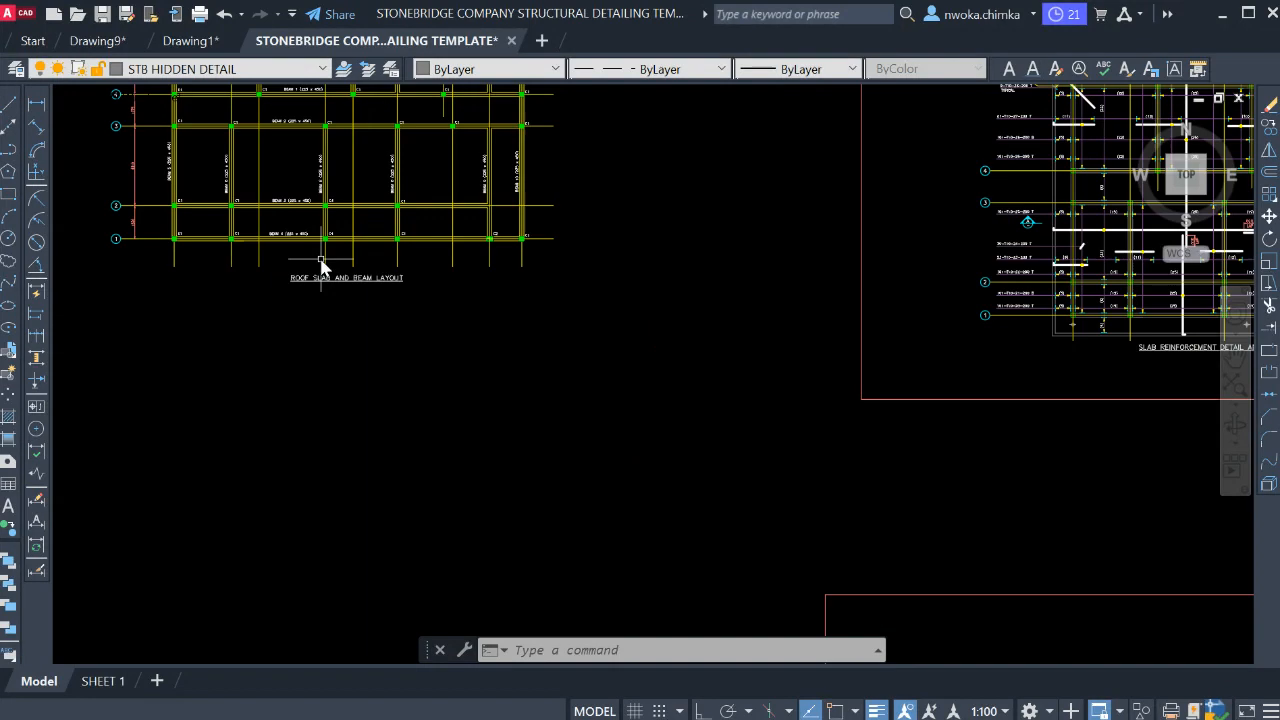
- Copy the ROOF SLAB AND BEAM LAYOUT title to just below the floor plan's STOREY: 1 title
left_click(424, 300)
type("c")
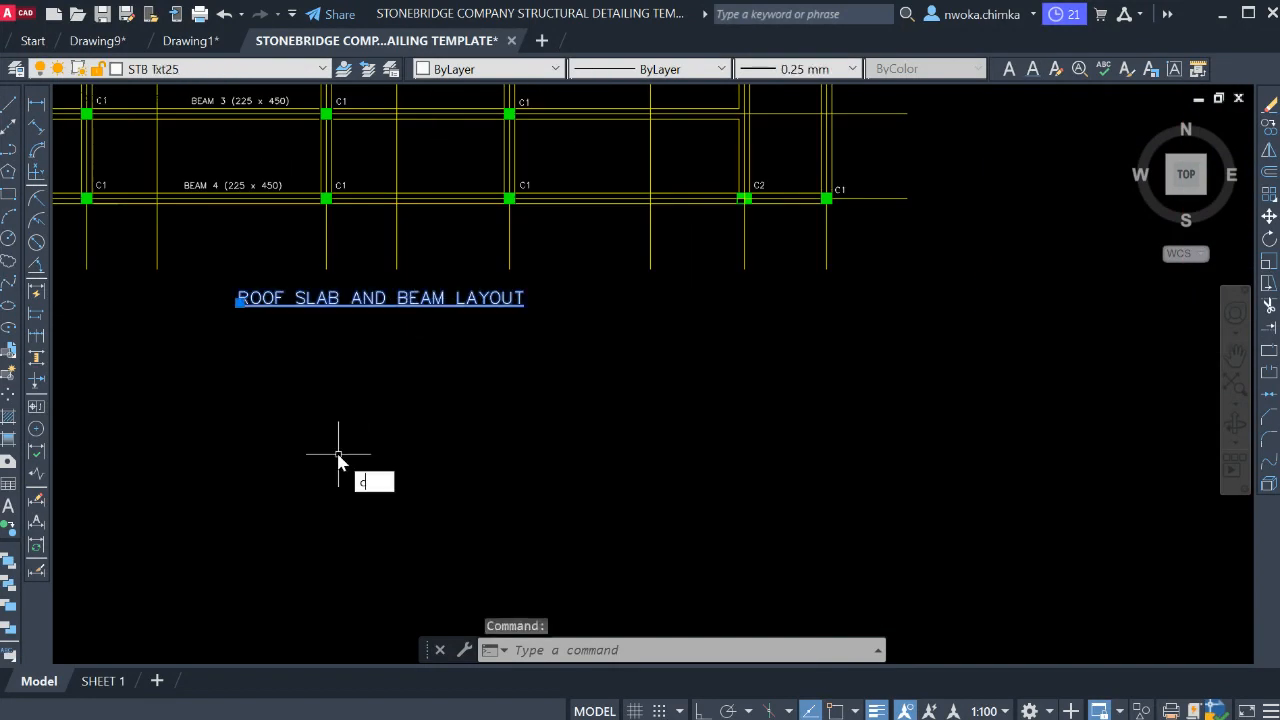
type("o")
key("Return")
left_click(377, 314)
scroll(240, 305, "down", 8)
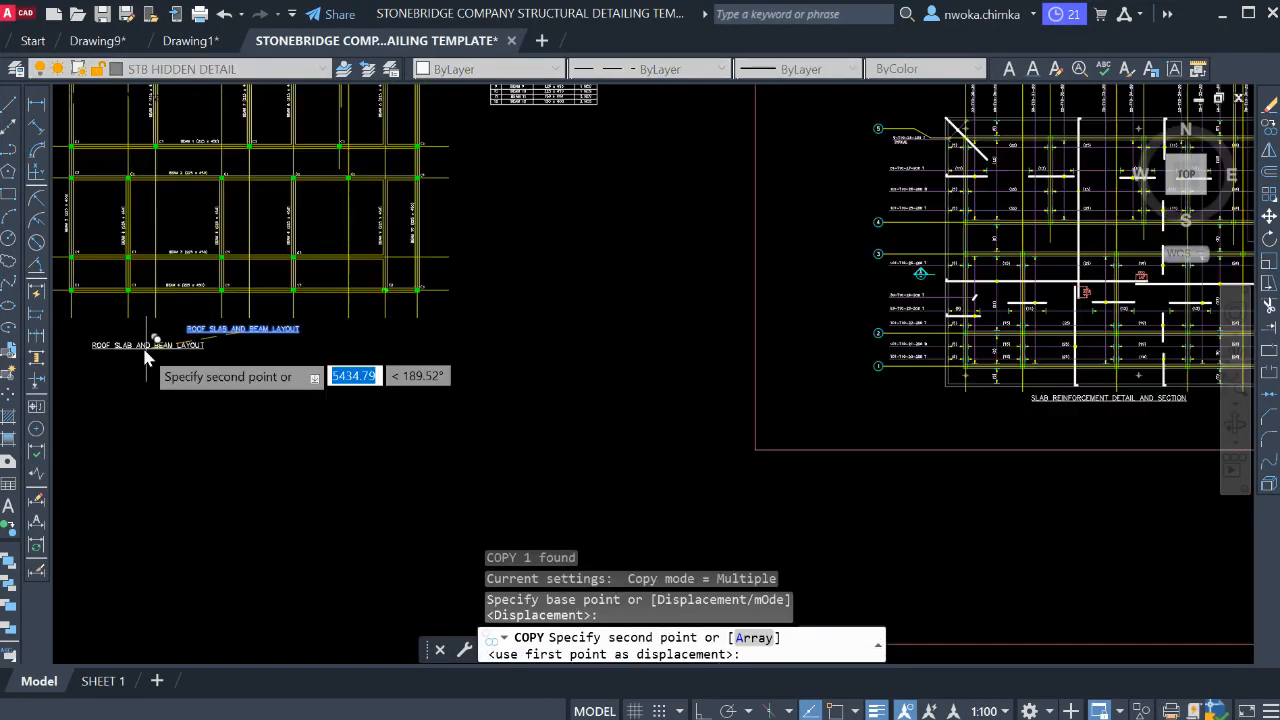
scroll(300, 291, "down", 6)
middle_click_drag(609, 288, 285, 309)
scroll(710, 322, "down", 2)
middle_click_drag(698, 326, 139, 331)
middle_click_drag(734, 367, 440, 359)
scroll(651, 314, "up", 5)
scroll(491, 323, "up", 3)
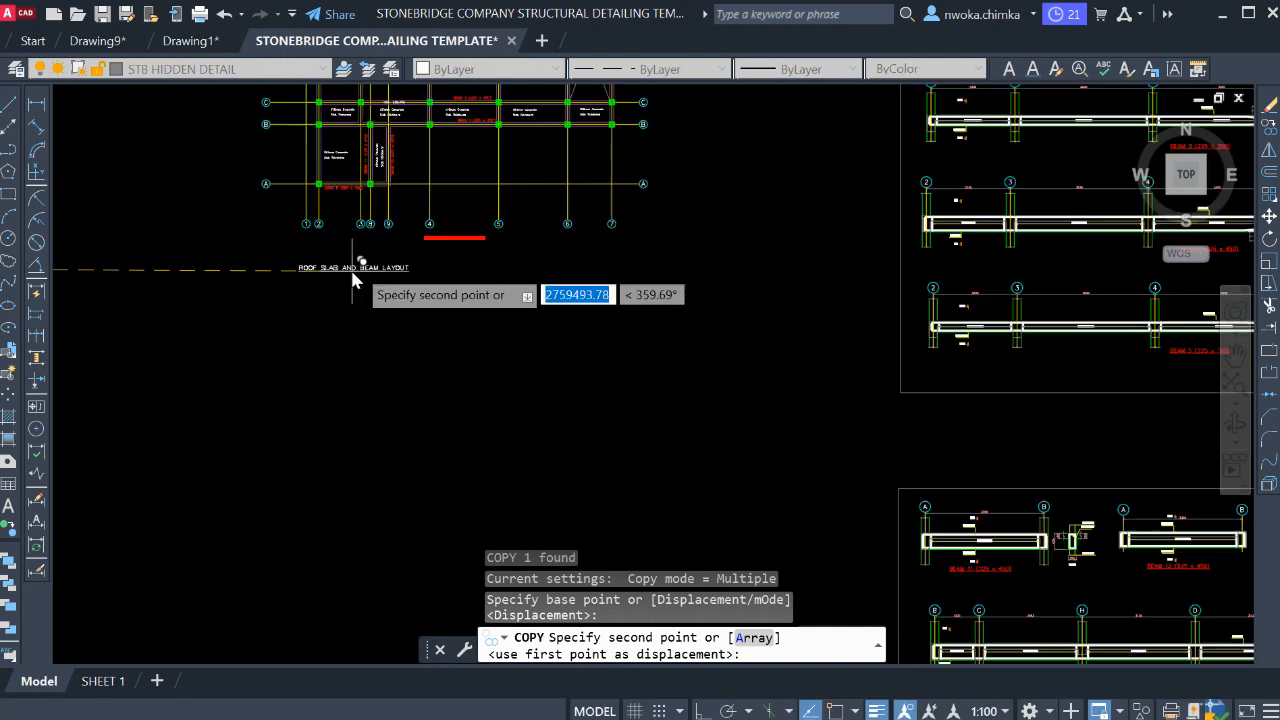
scroll(294, 274, "up", 3)
scroll(461, 268, "up", 2)
key("Escape")
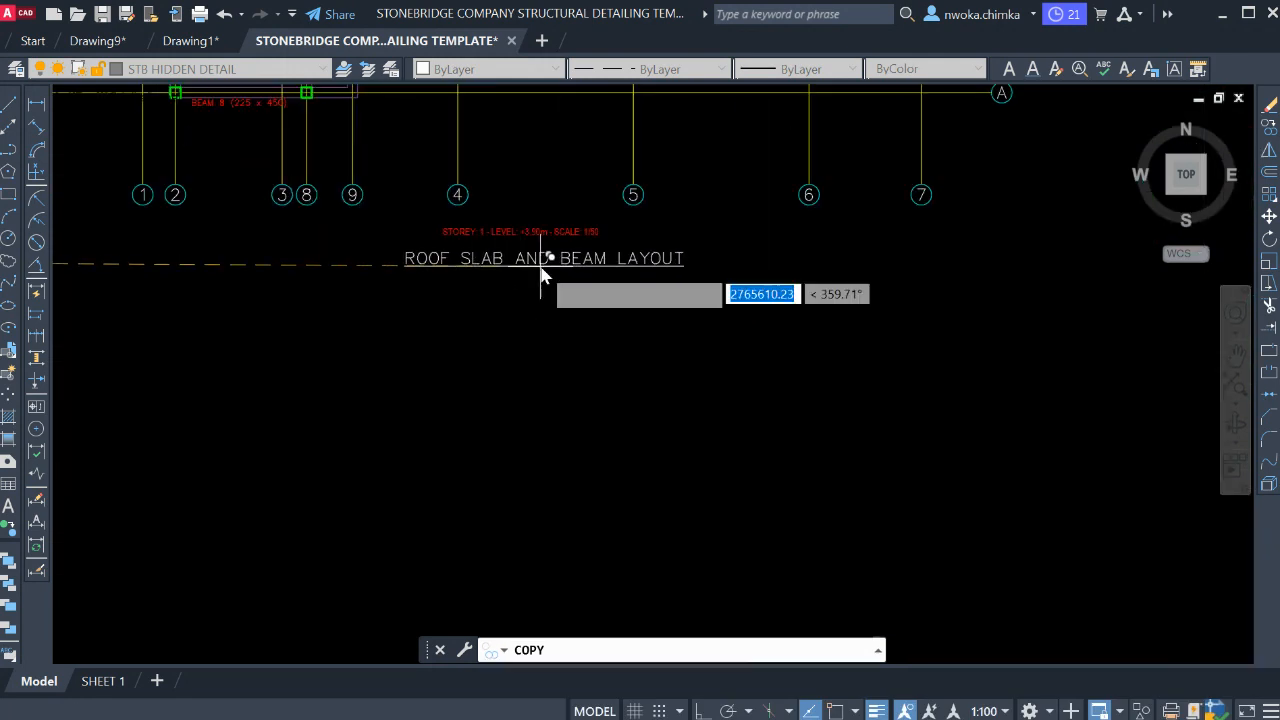
- Replace ROOF in the copied title with FIRST BEAM AND COLUMN LAYOUT
left_click(534, 263)
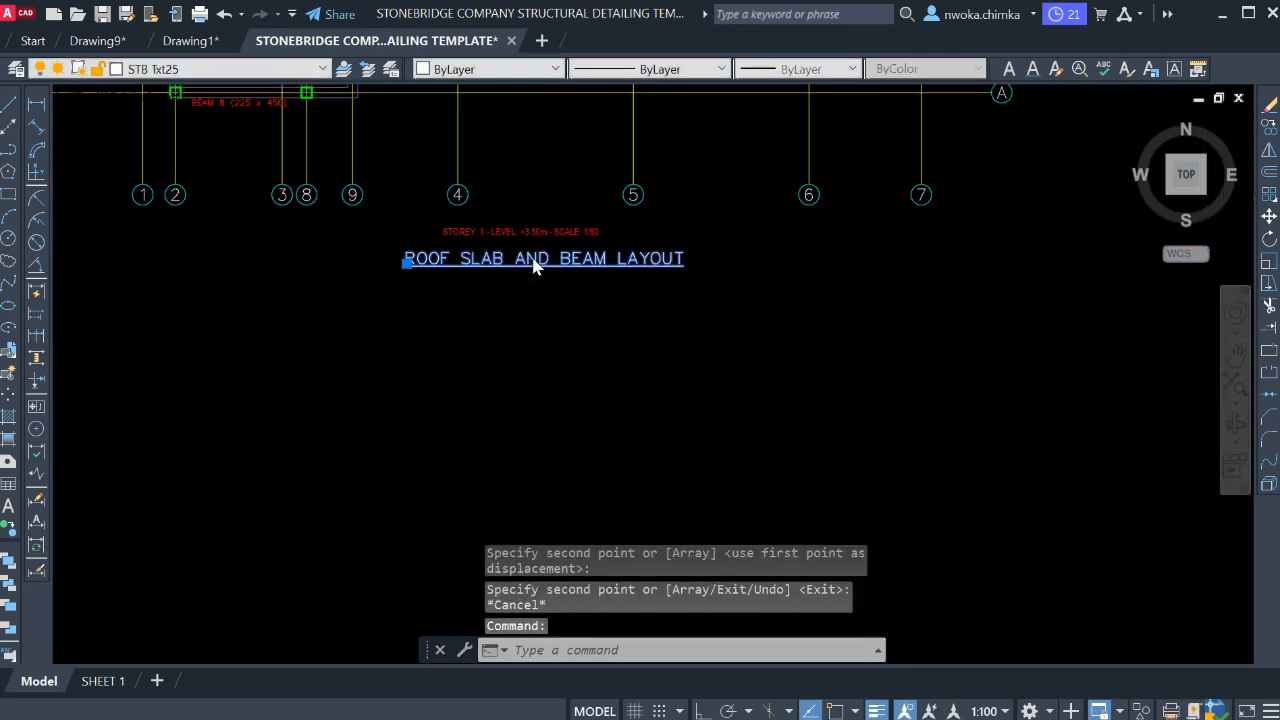
double_click(463, 263)
left_click(442, 259)
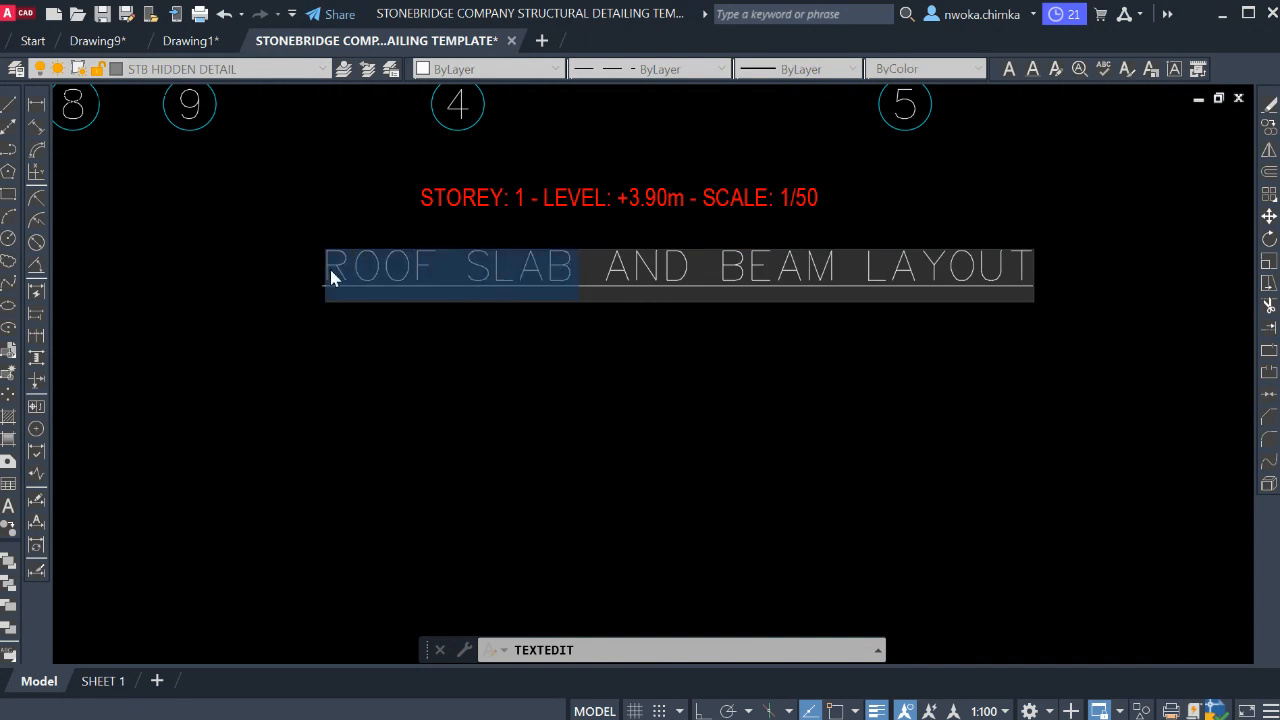
left_click(451, 262)
left_click_drag(451, 259, 343, 276)
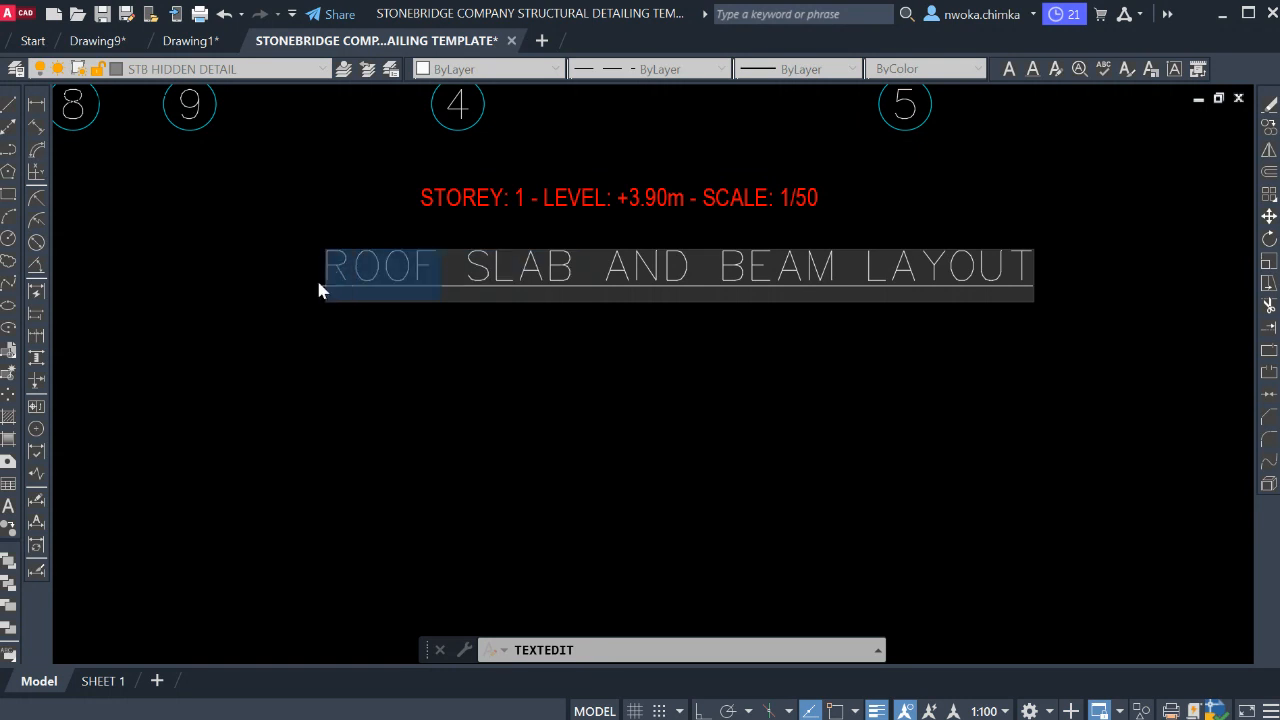
type("FIRST")
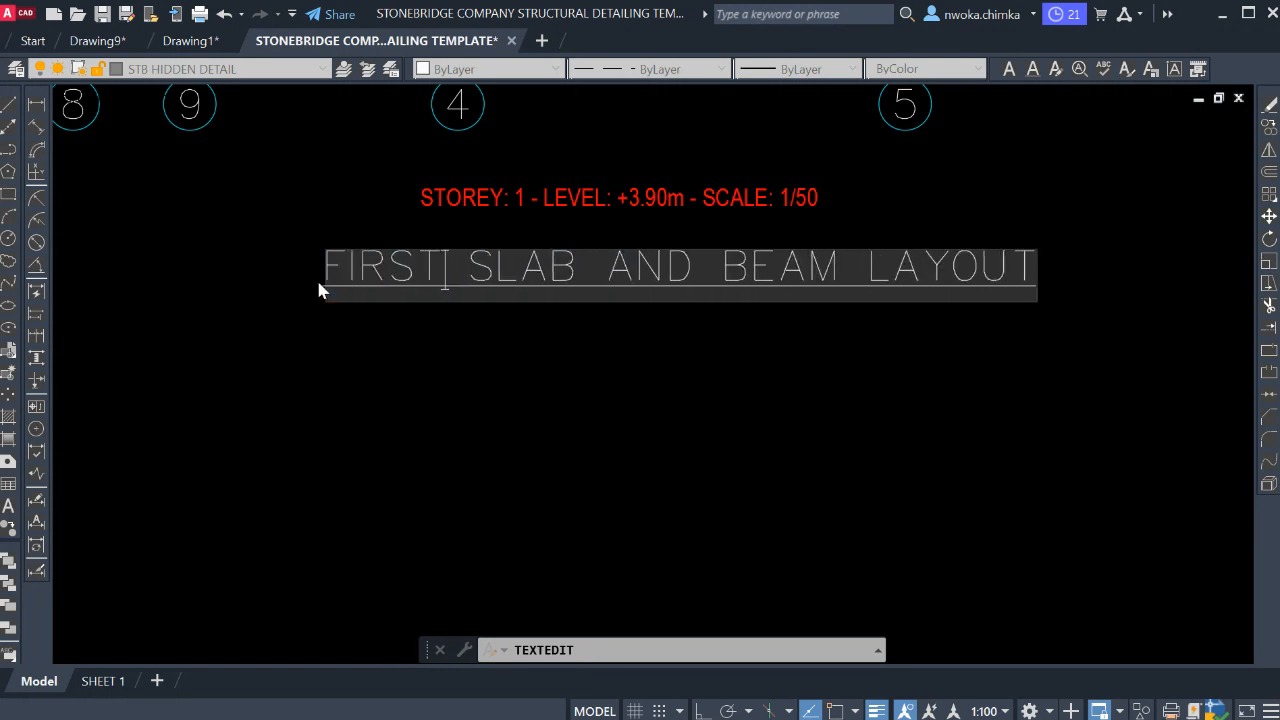
type(" BE")
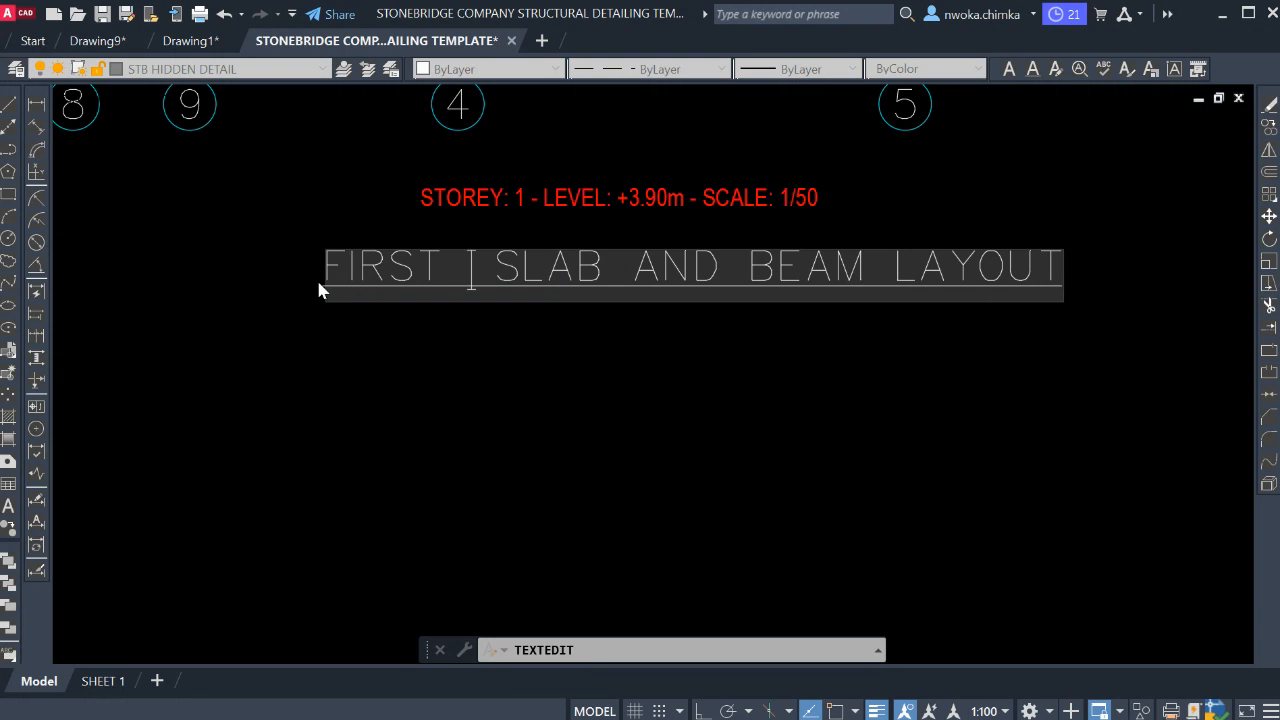
type("AM ")
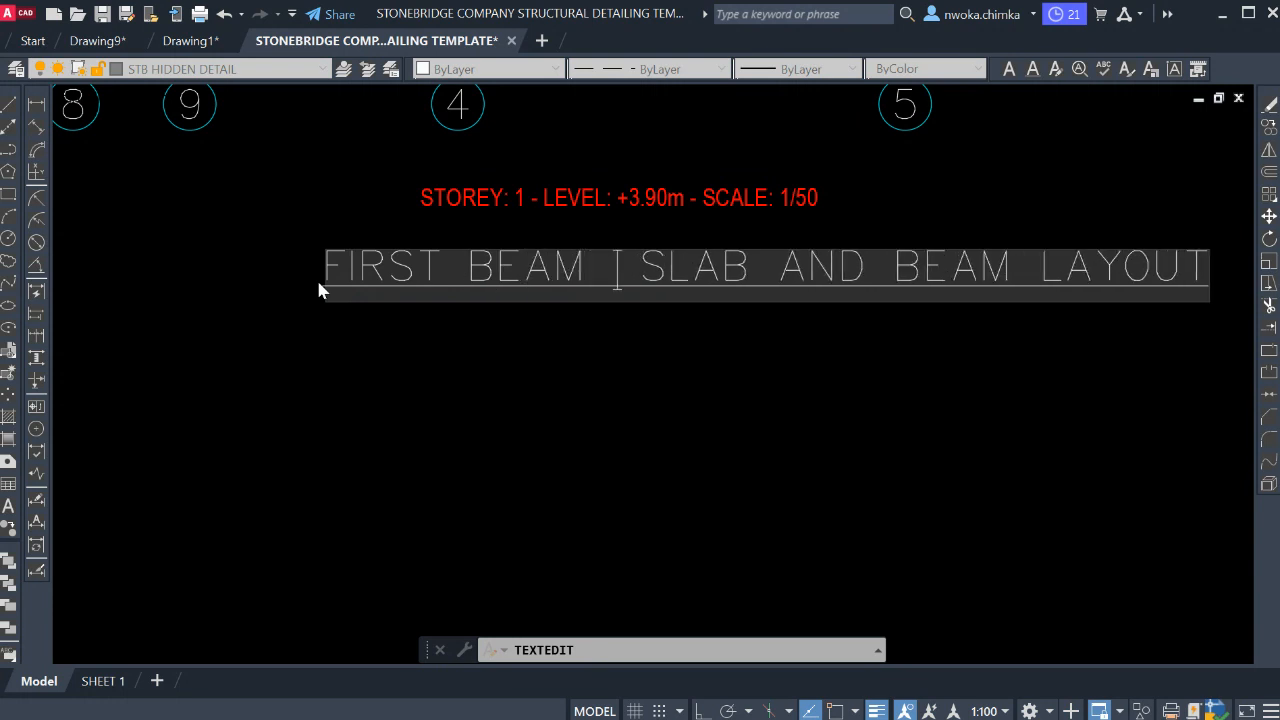
type("AND")
type(" COLU")
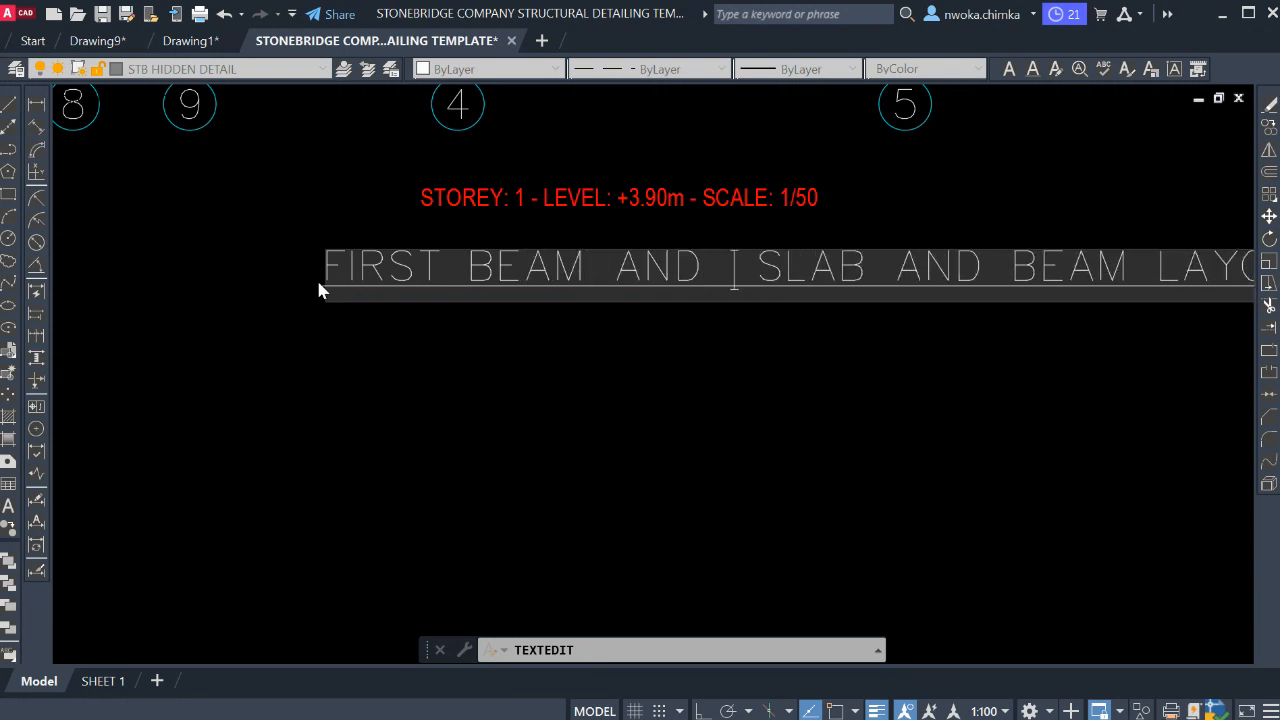
type("MN")
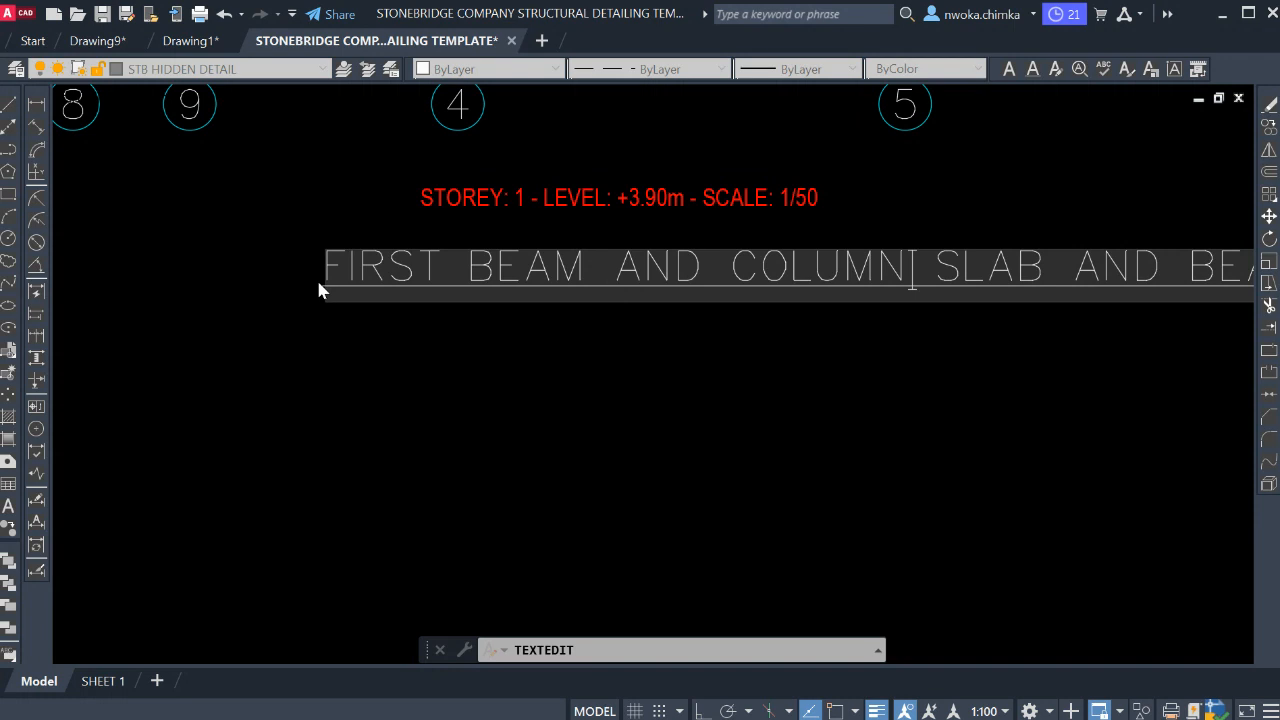
type(" LA")
type("YOUT")
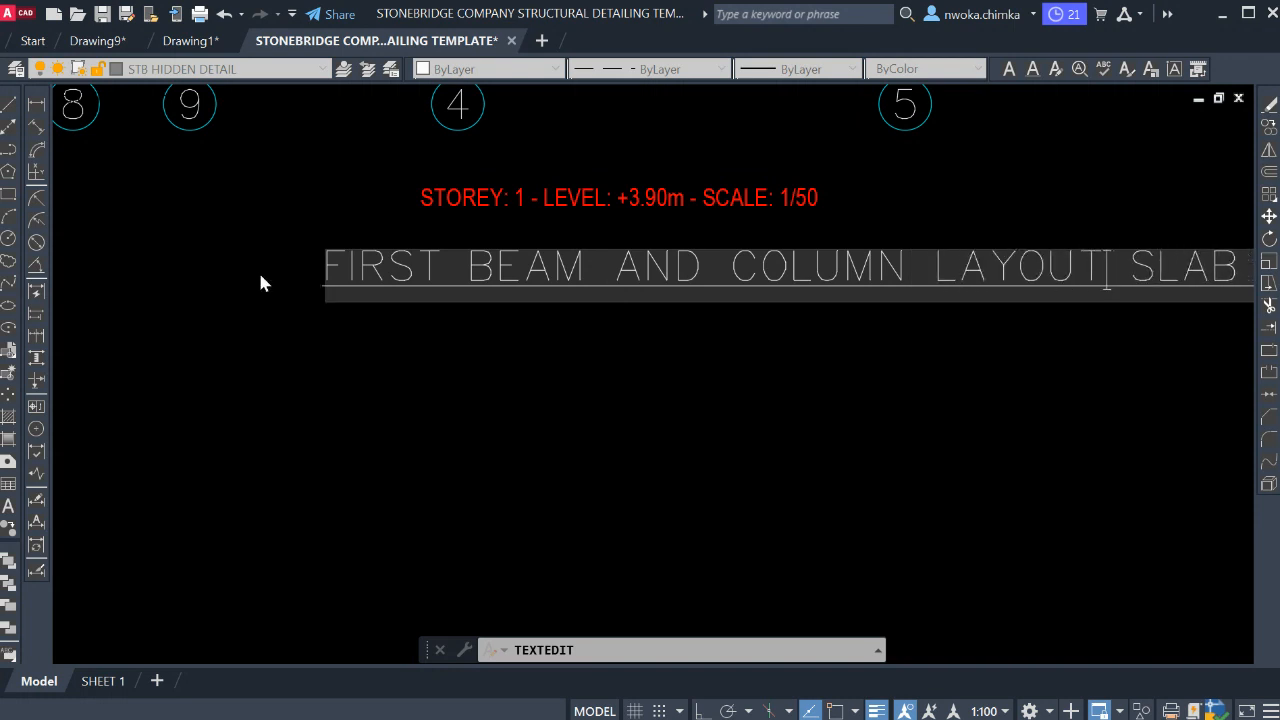
- Remove the leftover SLAB AND BEAM LAYOUT wording from the end of the floor plan's title and finish editing
scroll(200, 288, "down", 2)
scroll(560, 286, "up", 2)
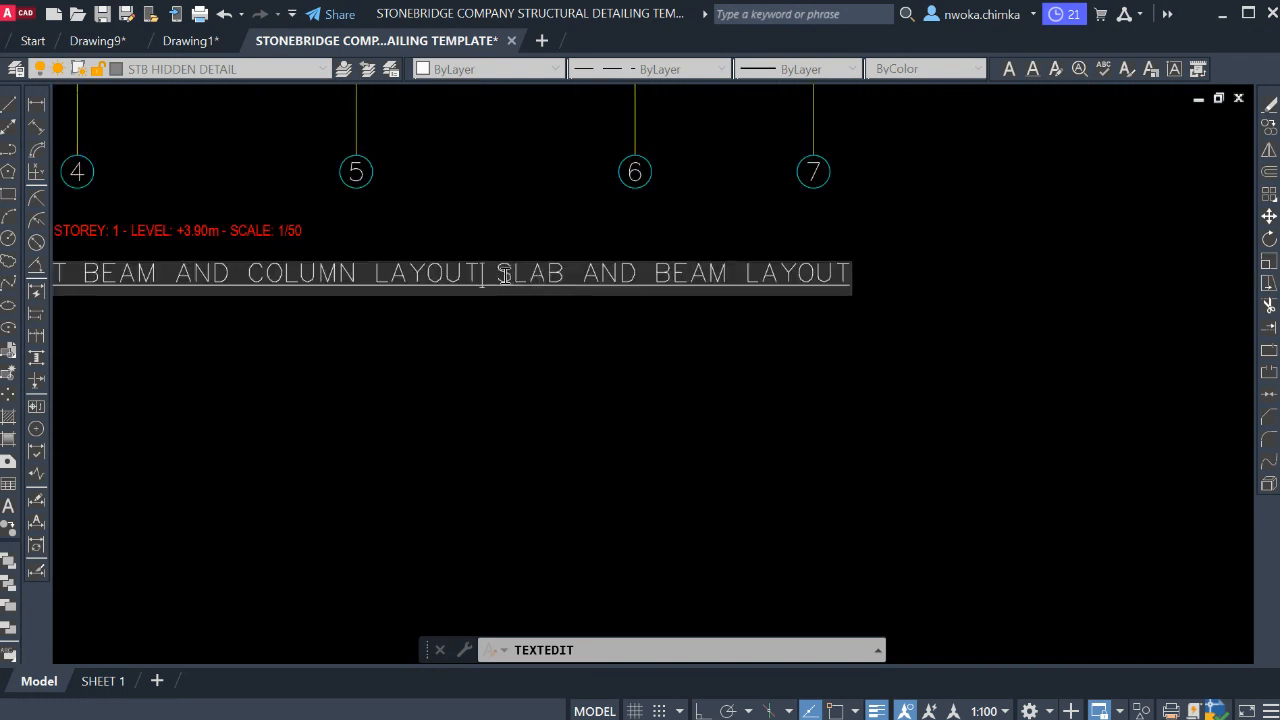
left_click_drag(504, 276, 840, 302)
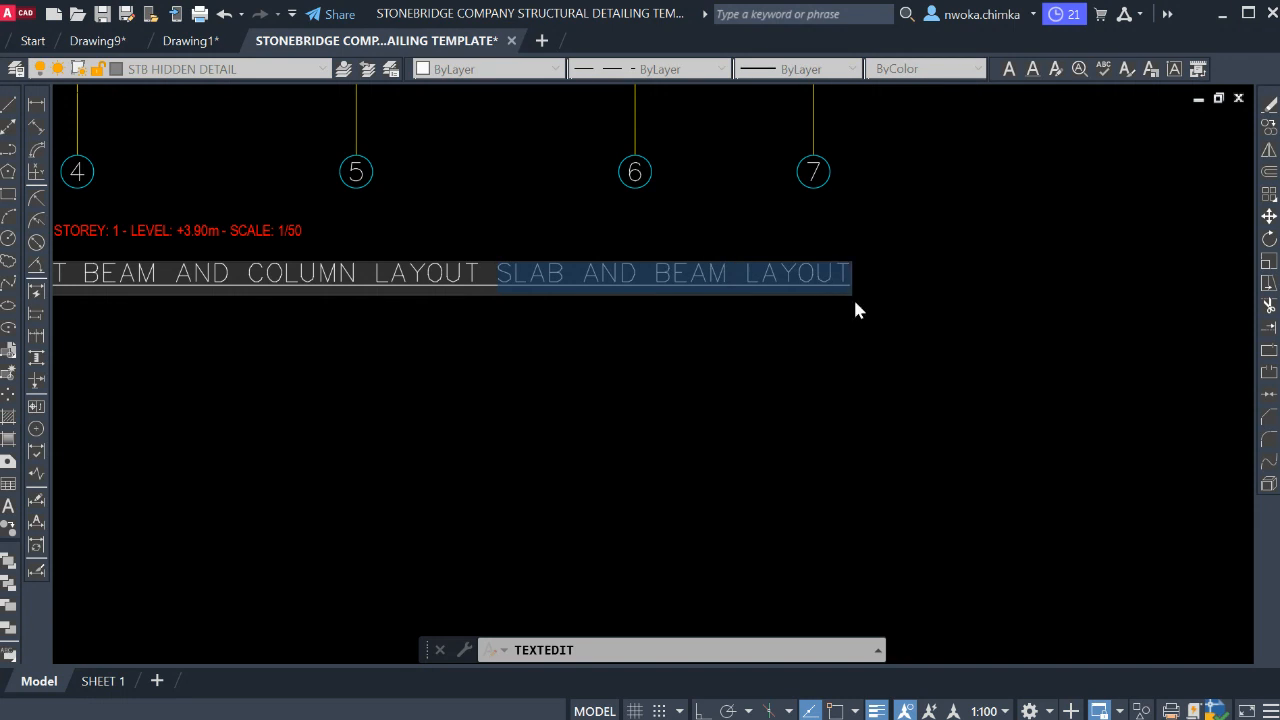
key("BackSpace")
scroll(850, 303, "down", 2)
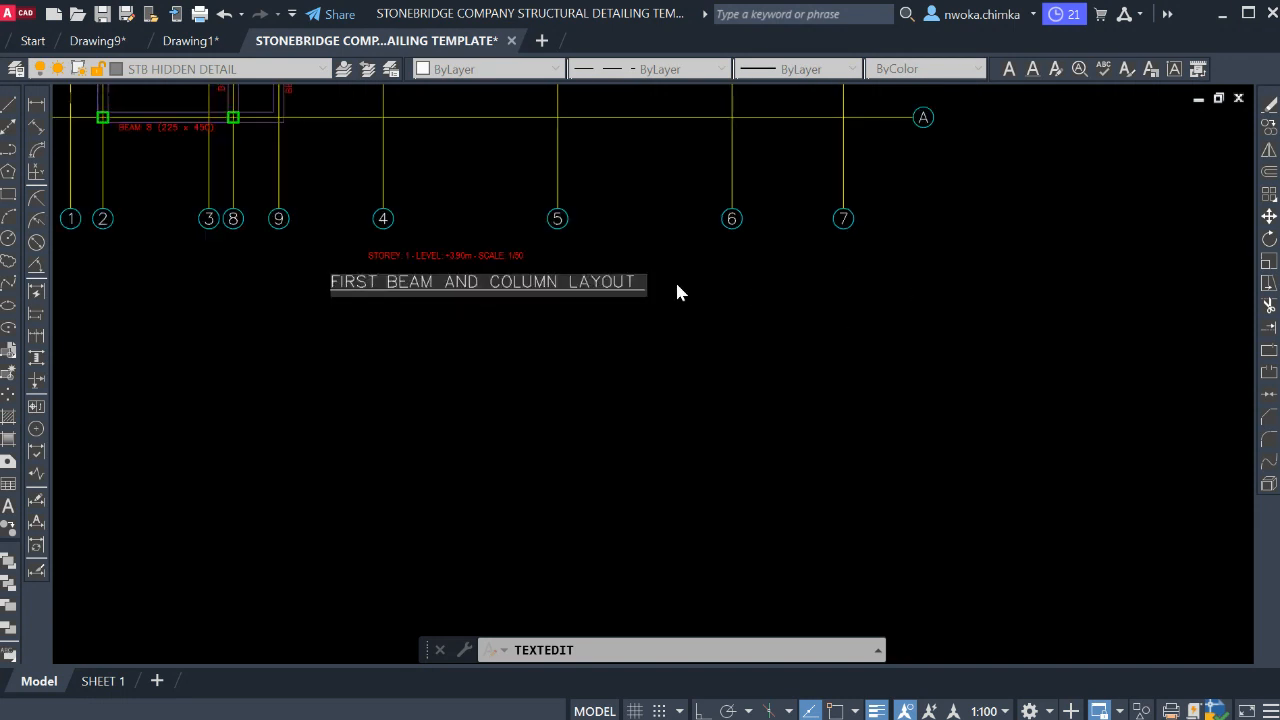
scroll(390, 286, "up", 4)
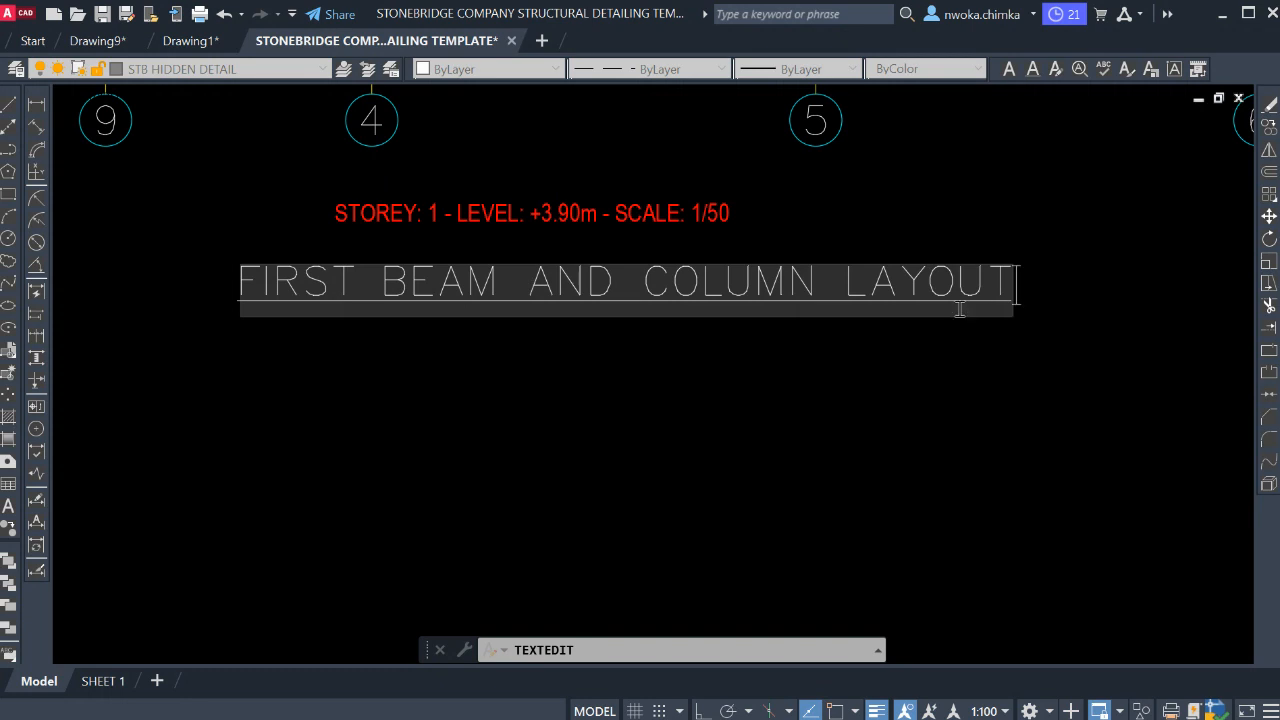
scroll(557, 307, "down", 4)
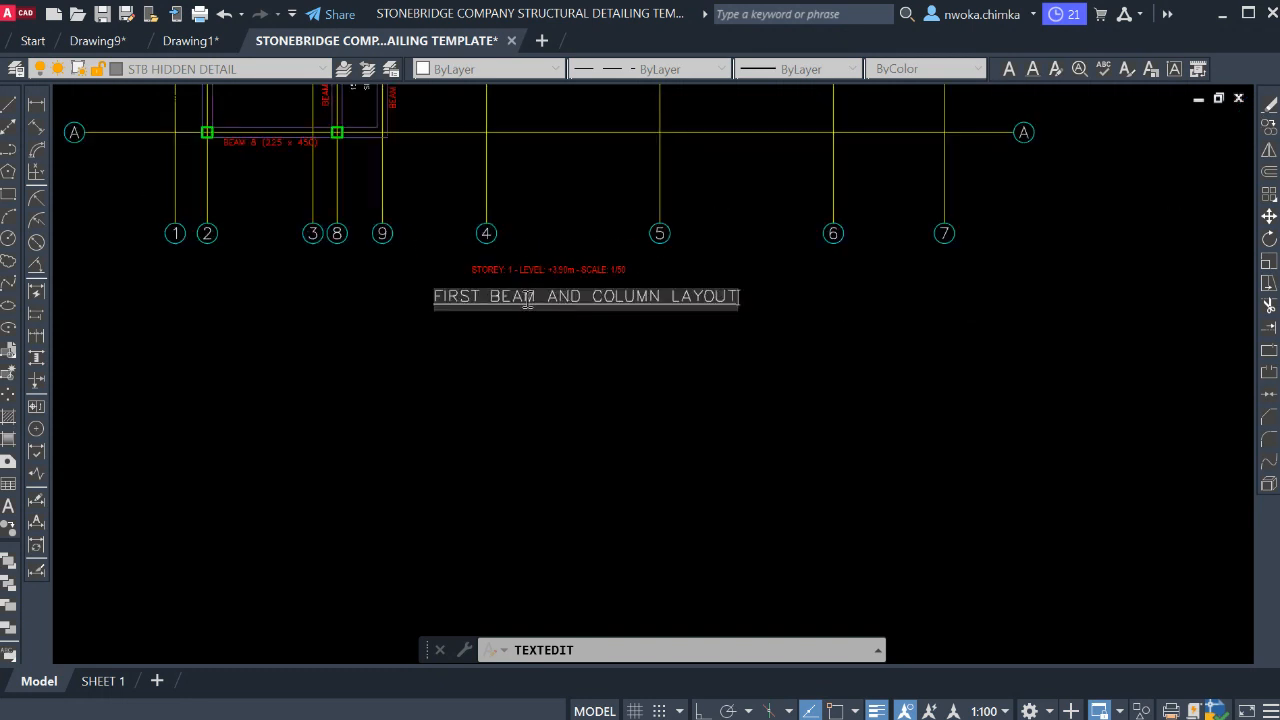
scroll(595, 295, "up", 2)
scroll(645, 345, "down", 4)
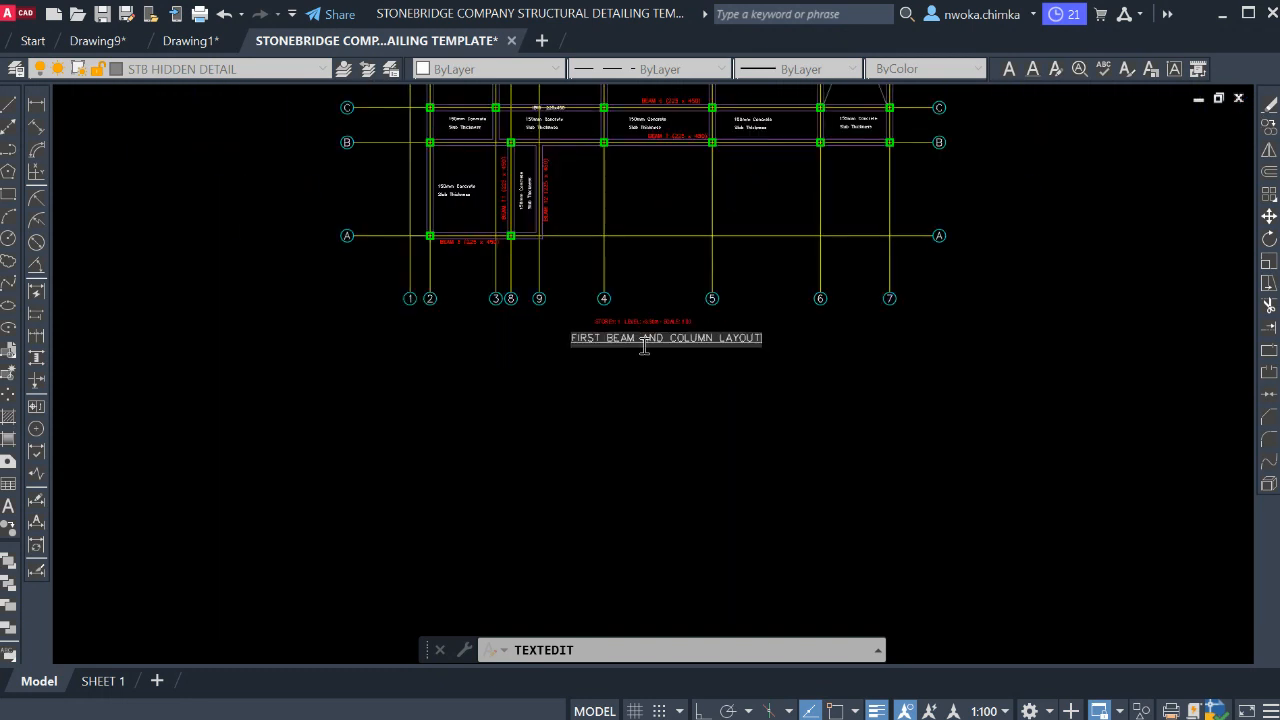
middle_click_drag(674, 328, 644, 394)
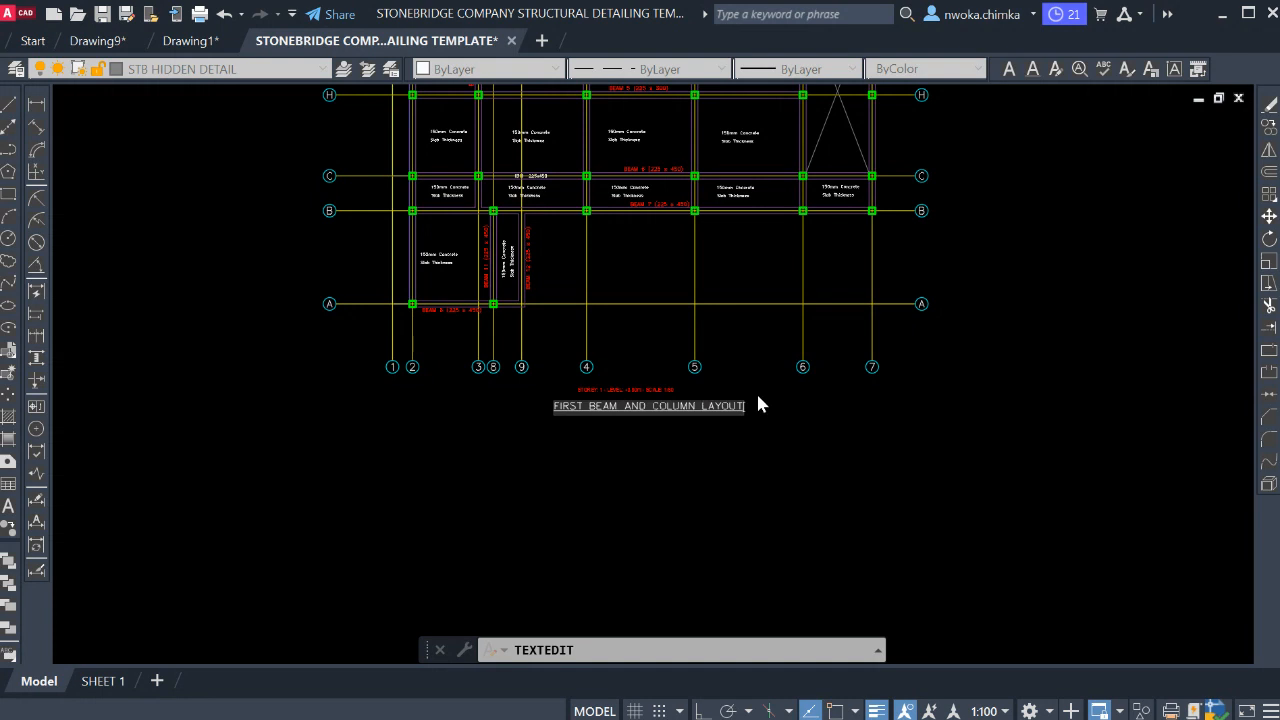
key("Escape")
key("Escape")
- Insert SLAB and a comma before BEAM so the floor plan's title reads FIRST SLAB, BEAM AND COLUMN LAYOUT
scroll(632, 180, "up", 6)
scroll(607, 267, "down", 4)
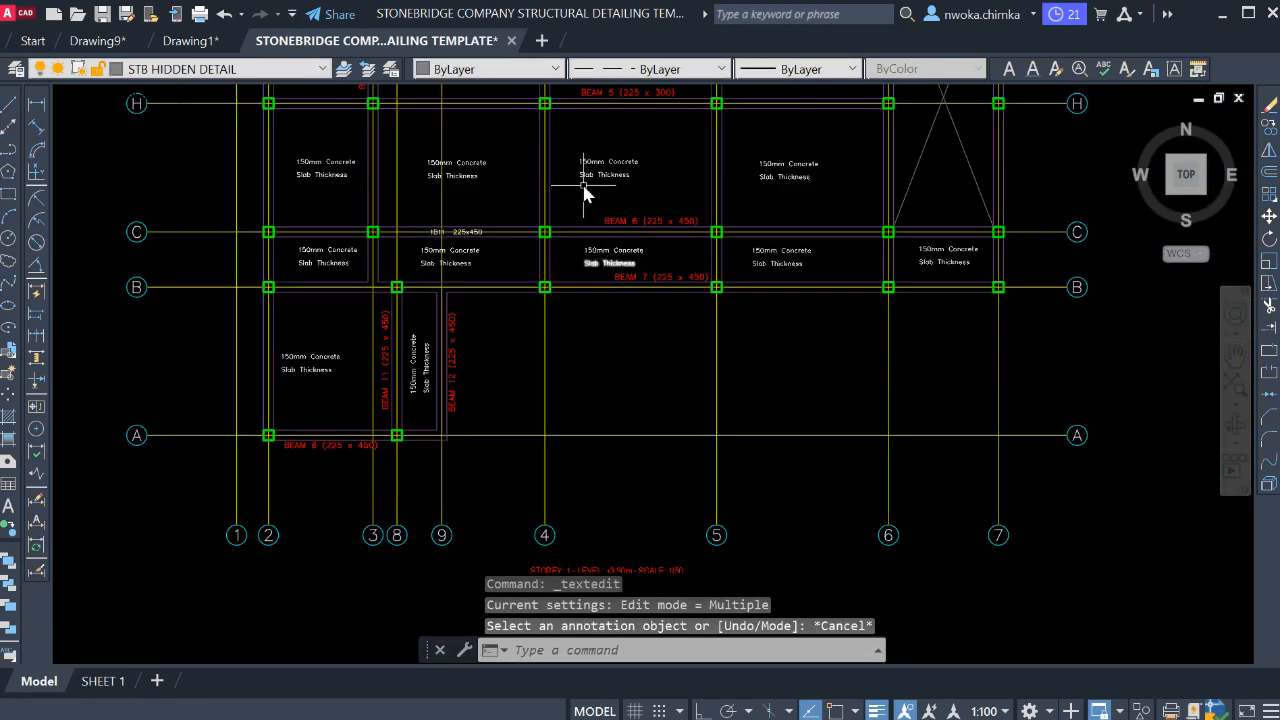
middle_click_drag(666, 149, 646, 200)
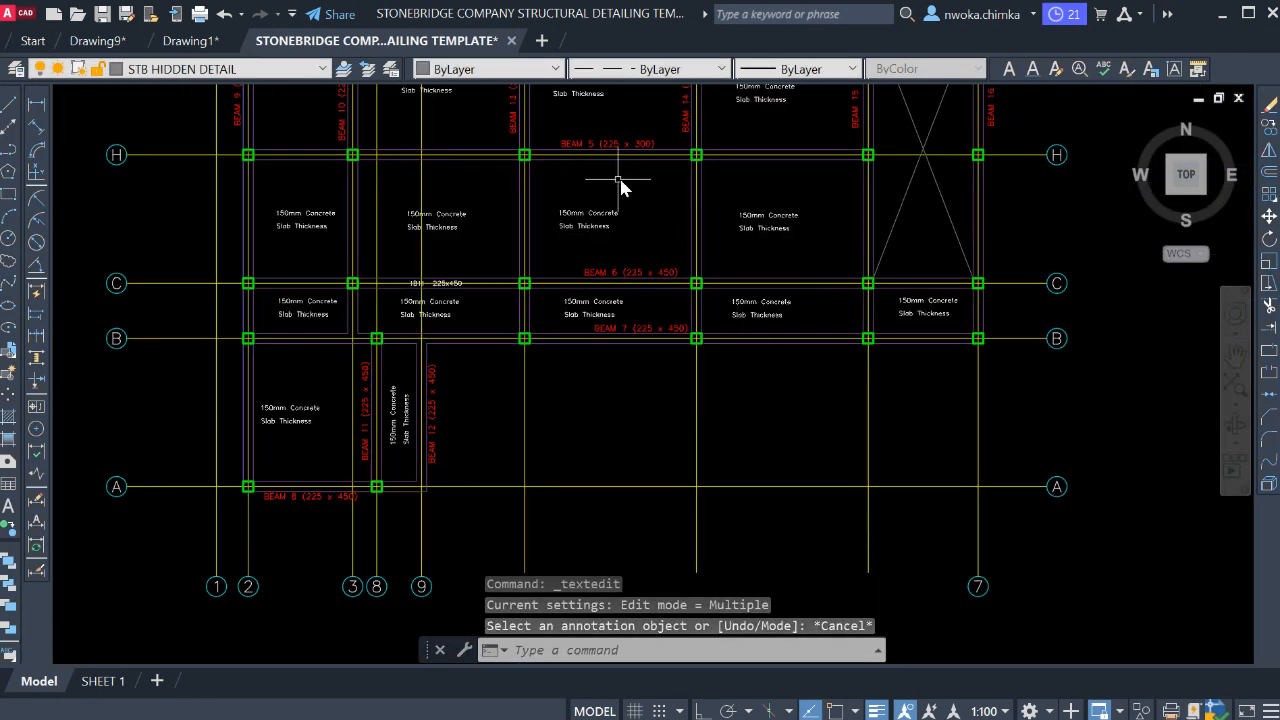
scroll(572, 210, "up", 3)
scroll(592, 194, "down", 4)
middle_click_drag(605, 420, 601, 288)
scroll(597, 302, "up", 1)
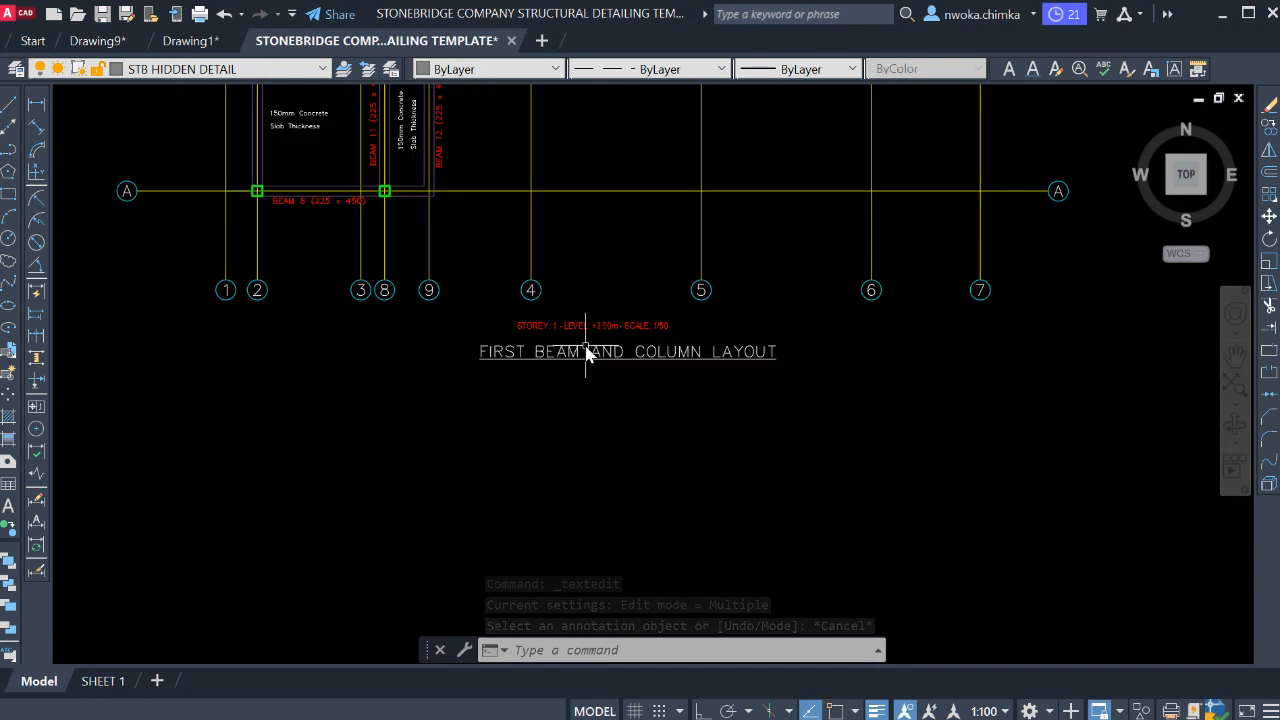
scroll(543, 360, "up", 2)
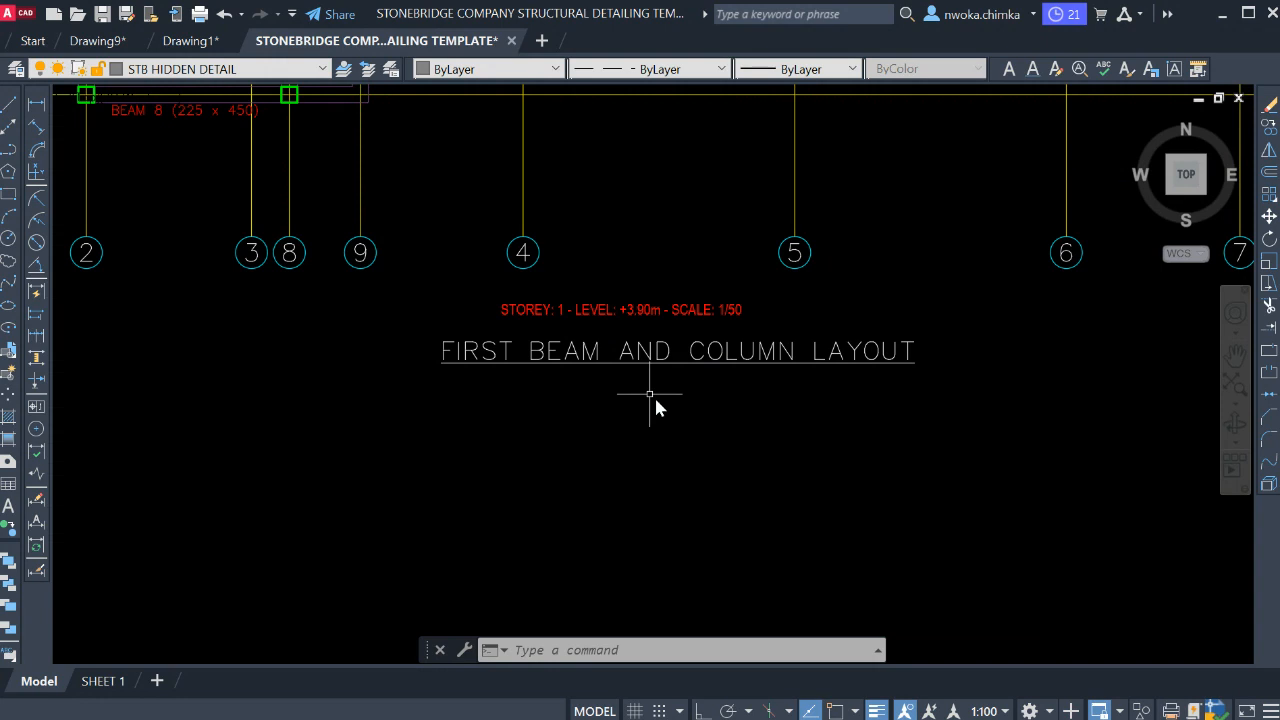
scroll(537, 323, "up", 4)
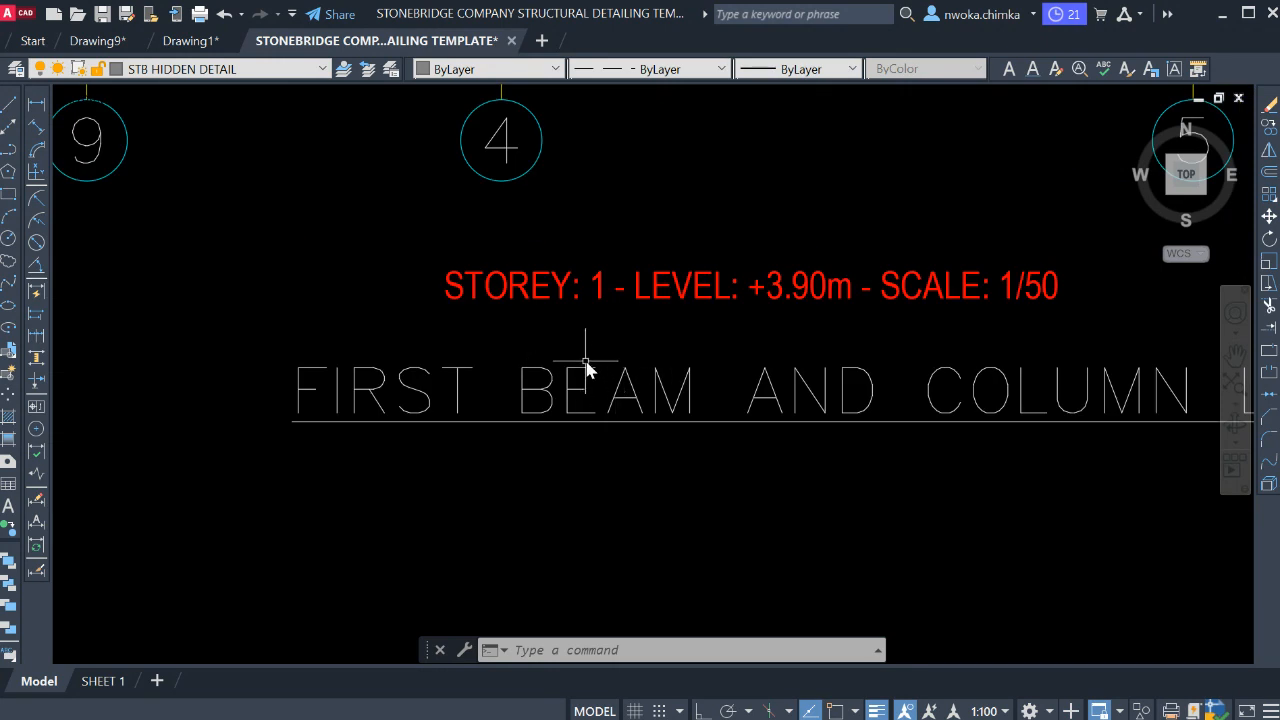
left_click(540, 376)
double_click(501, 386)
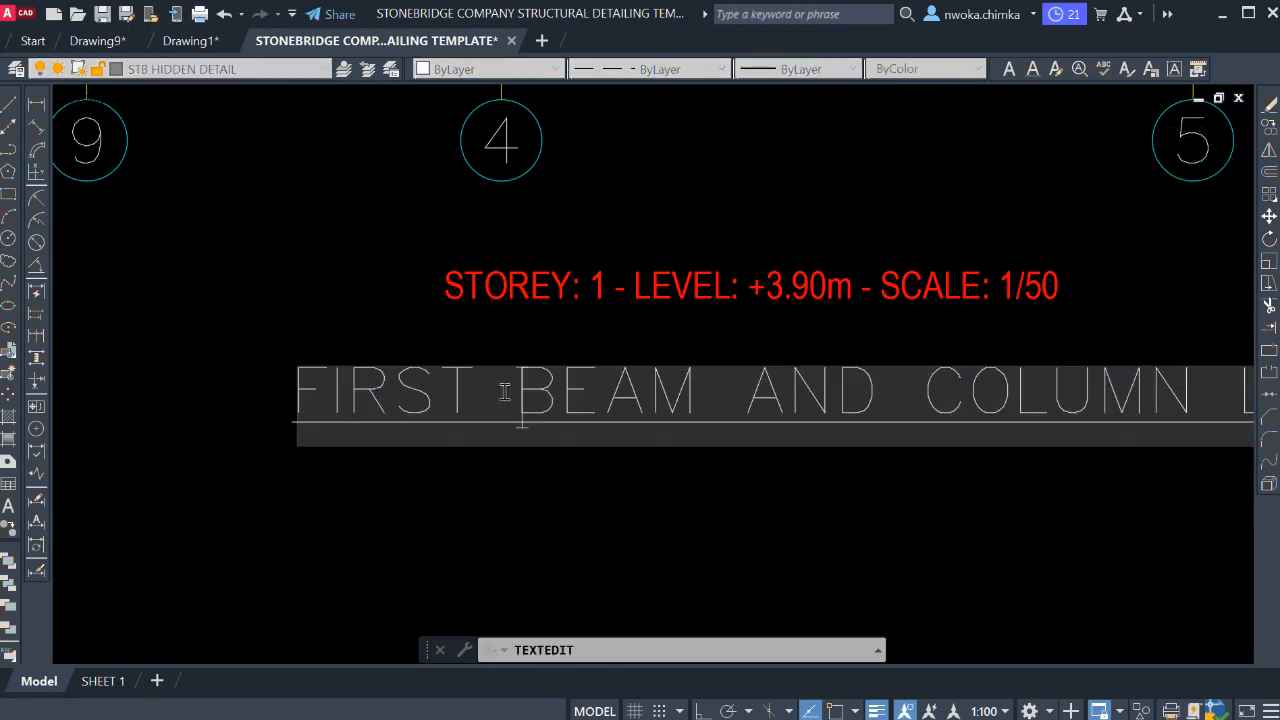
type("SLAB")
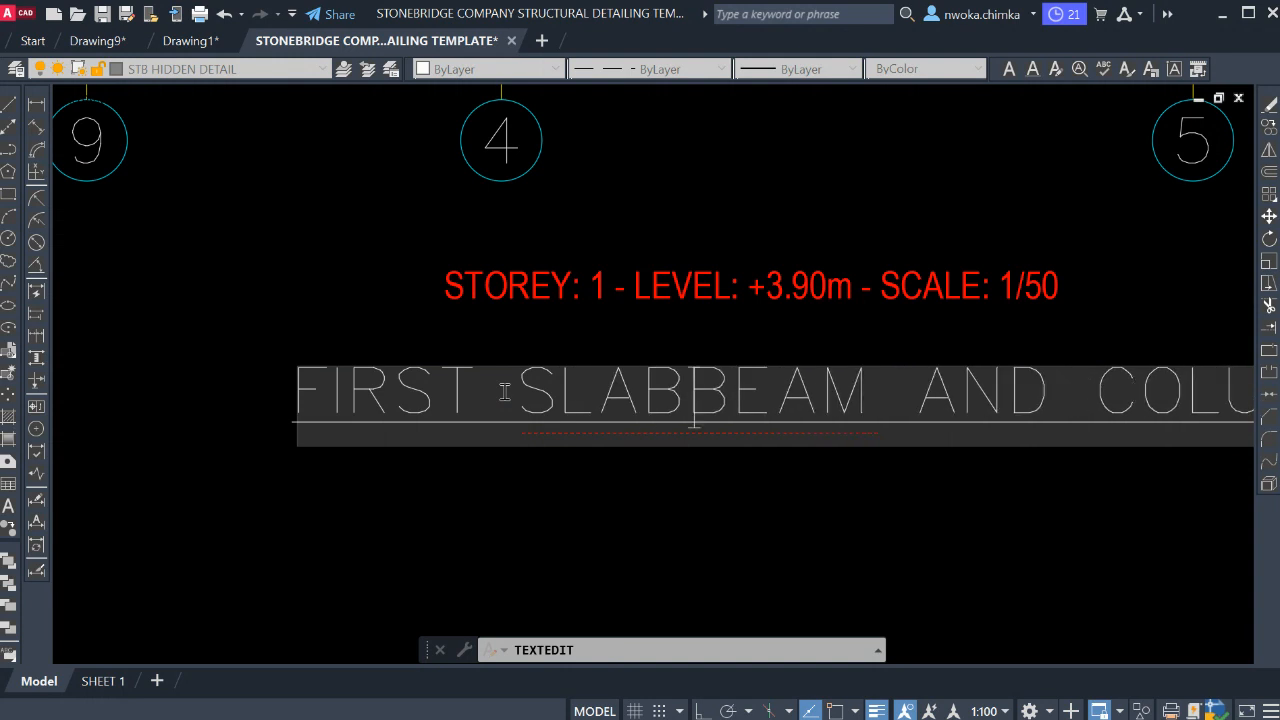
type(",")
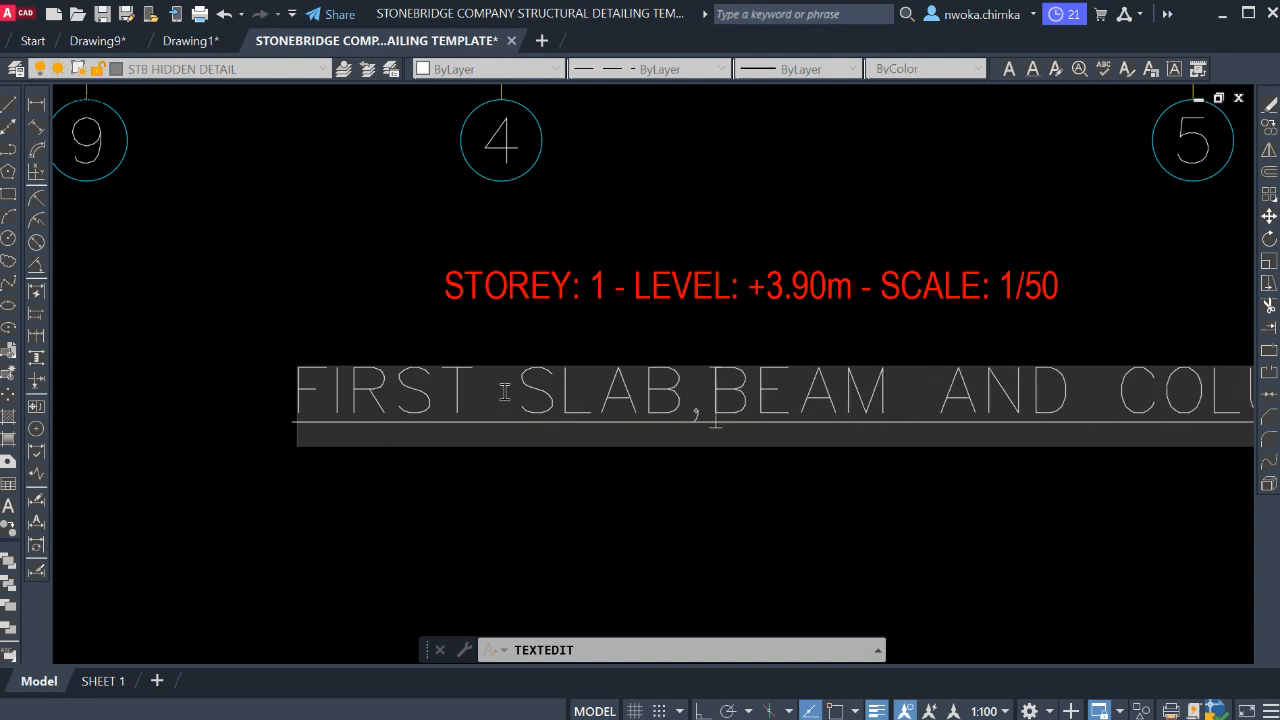
scroll(491, 370, "down", 2)
left_click(462, 472)
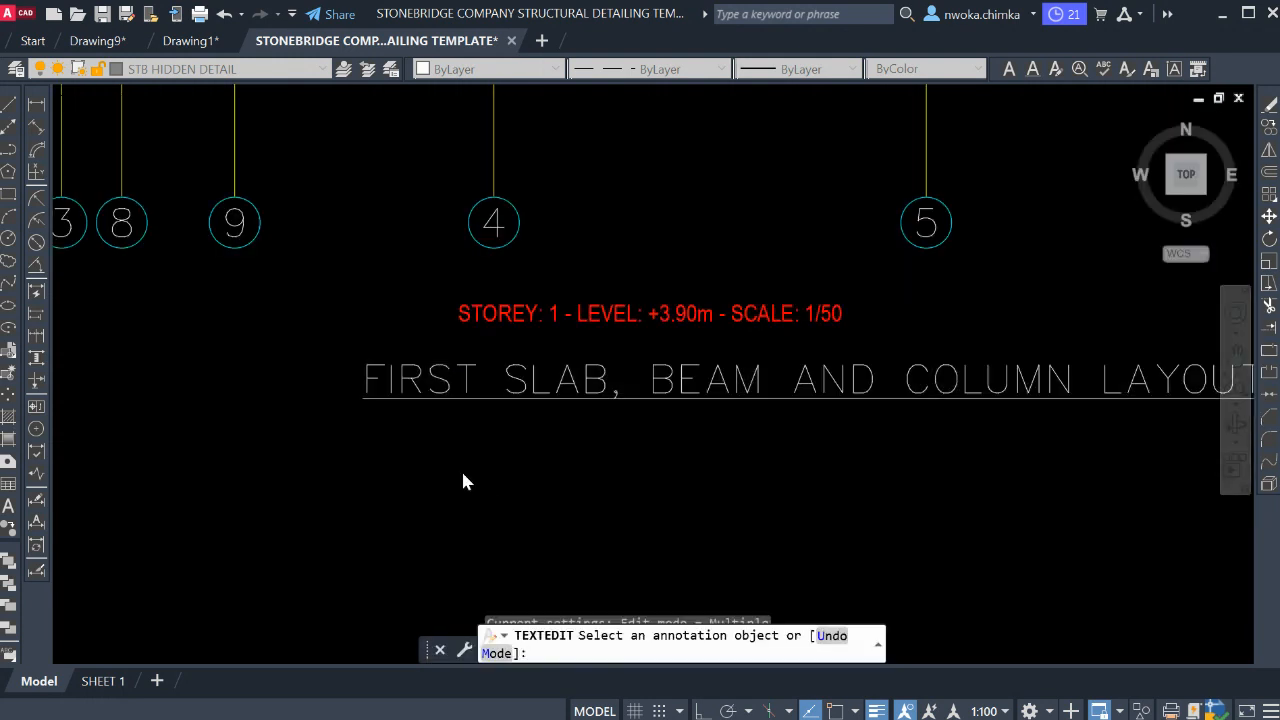
- Finish the text editing and move the FIRST SLAB, BEAM AND COLUMN LAYOUT title left so it sits roughly centred beneath the floor plan
scroll(490, 440, "down", 3)
key("Escape")
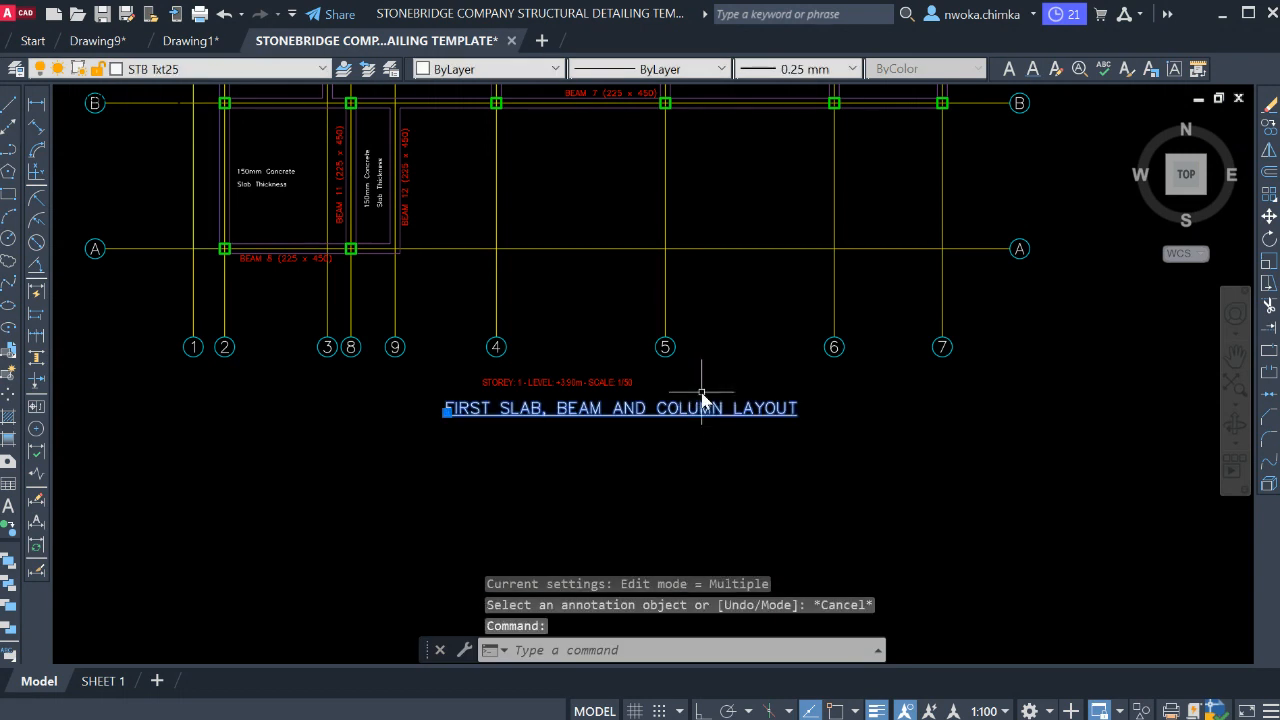
type("m")
key("Return")
left_click(805, 473)
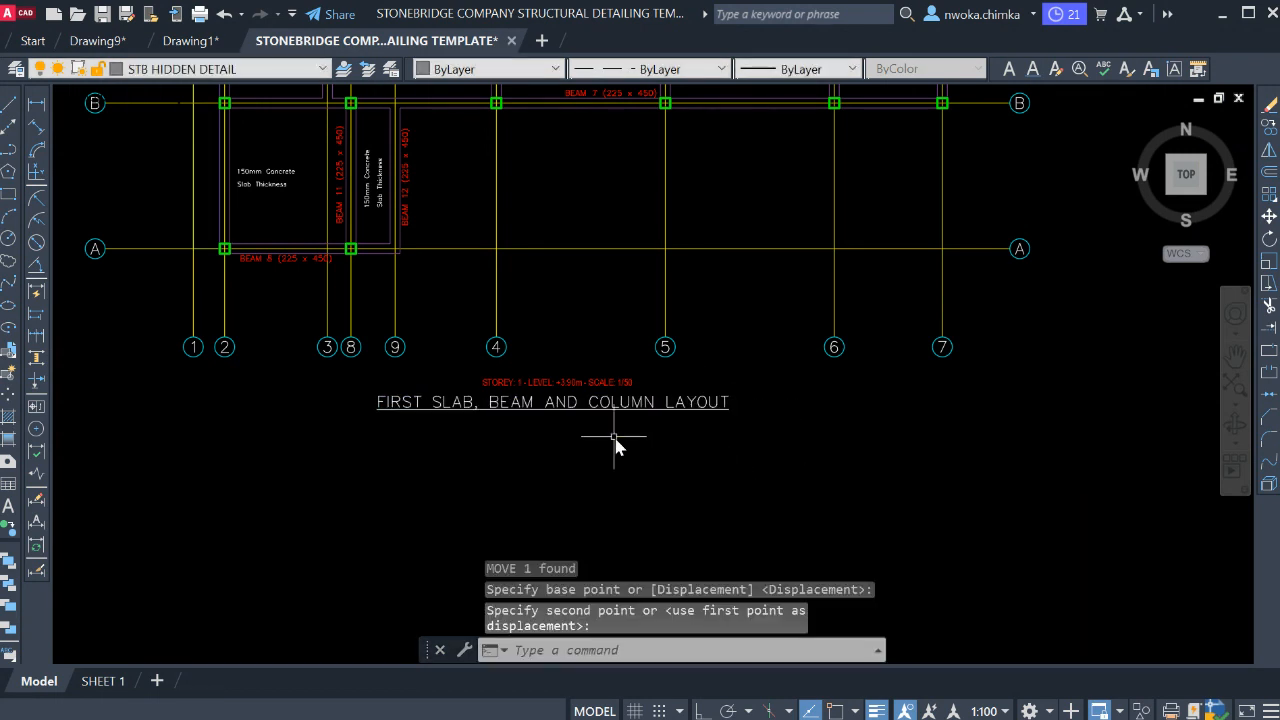
- Erase the red STOREY: 1 level and scale line above the floor plan's layout title
left_click(581, 382)
type("e")
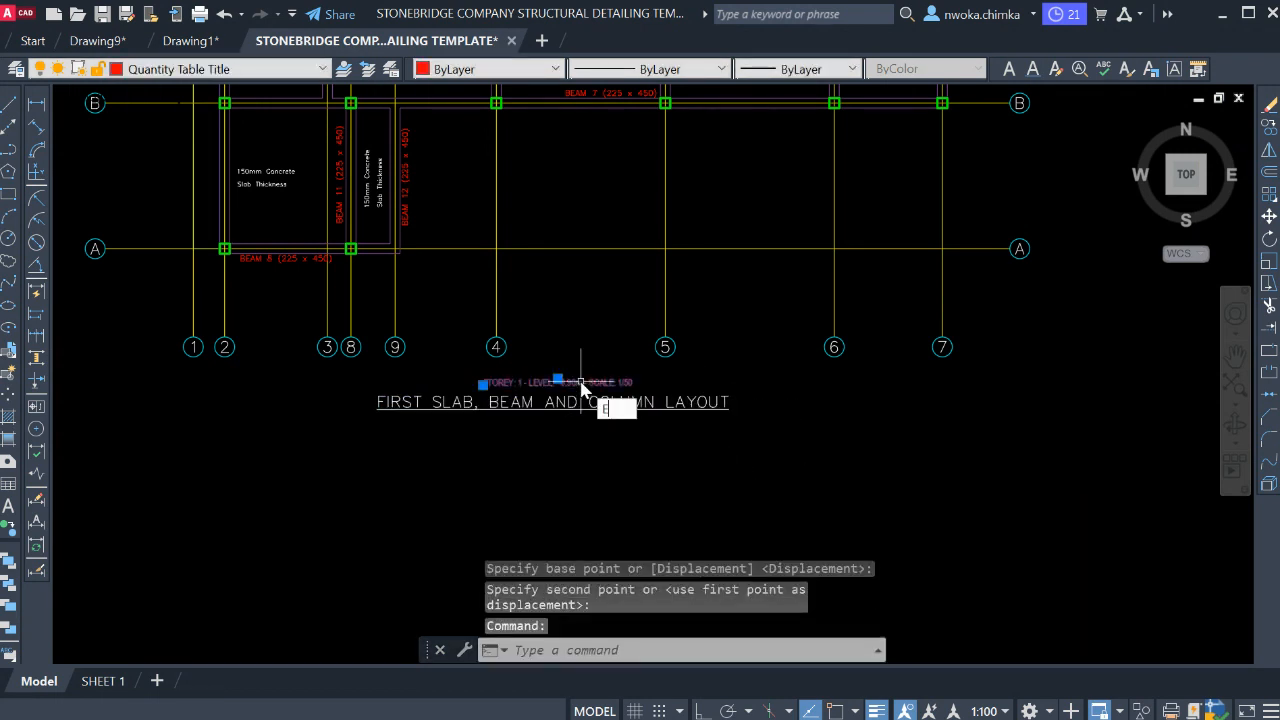
key("Return")
left_click(537, 390)
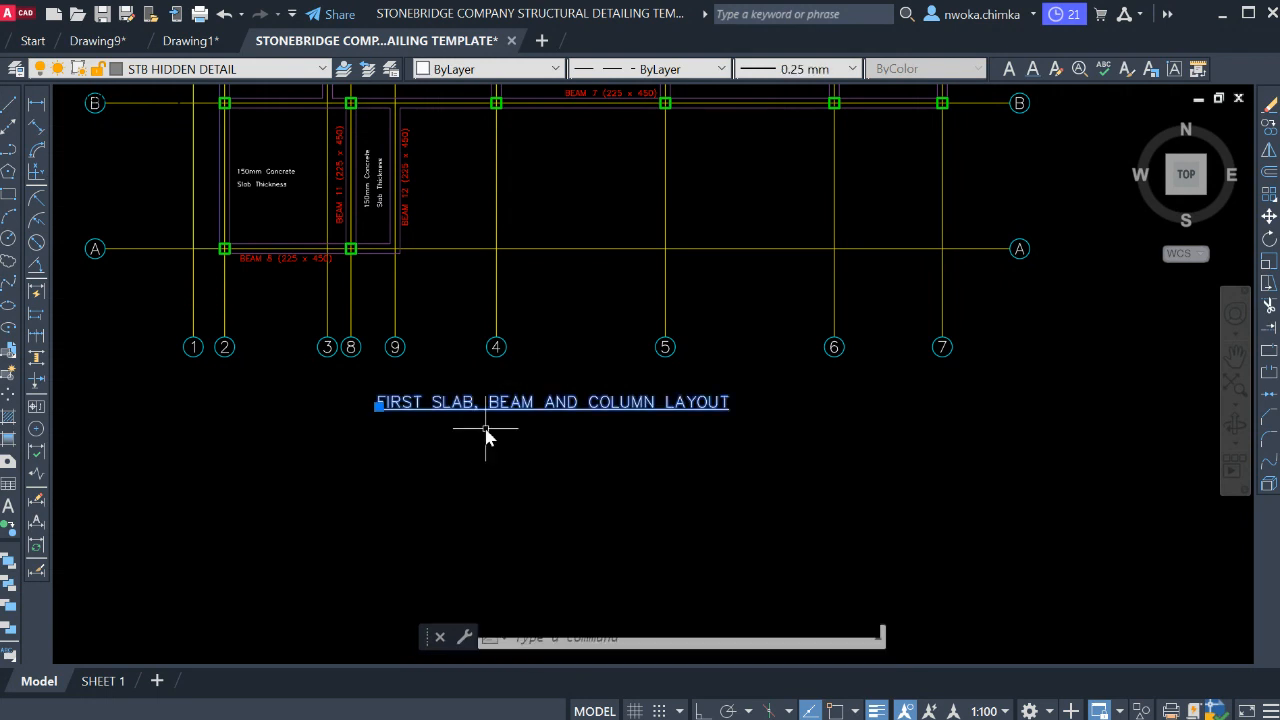
- Move the floor plan's layout title slightly up, closer to the lower row of grid bubbles
left_click(486, 432)
left_click(514, 468)
type("m")
key("Return")
left_click(543, 490)
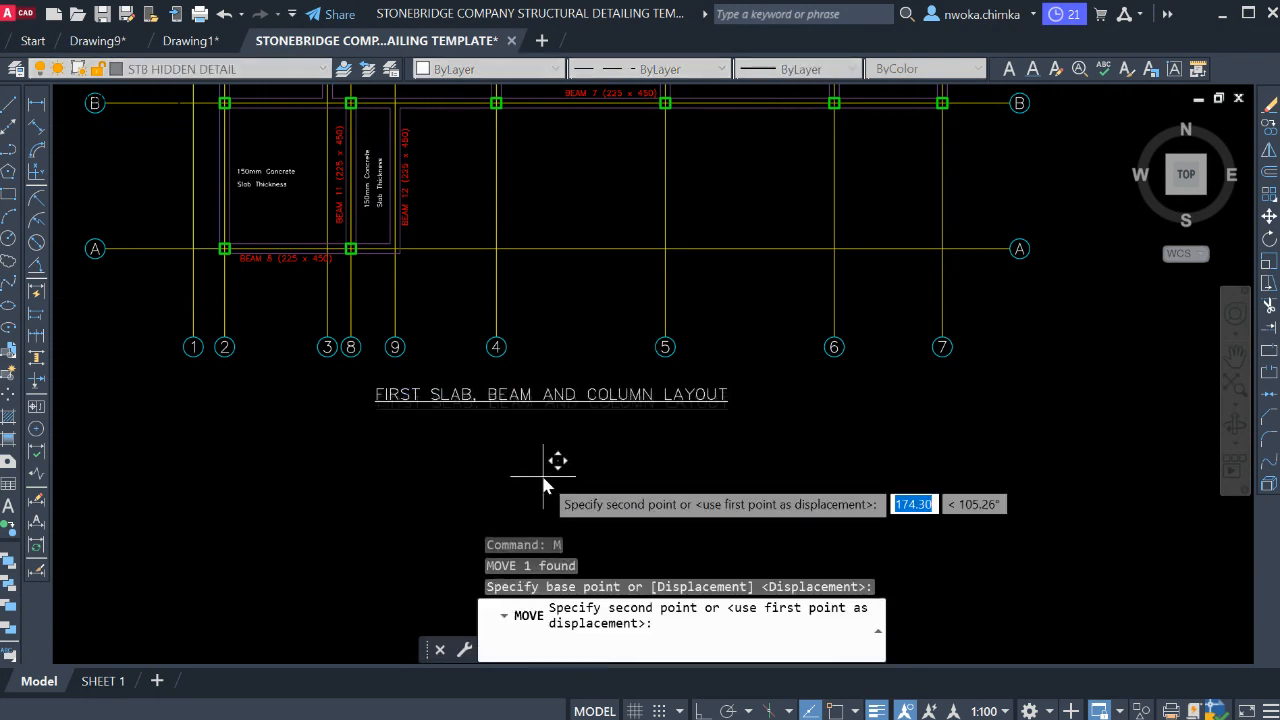
scroll(571, 471, "down", 5)
left_click(588, 417)
scroll(541, 150, "up", 6)
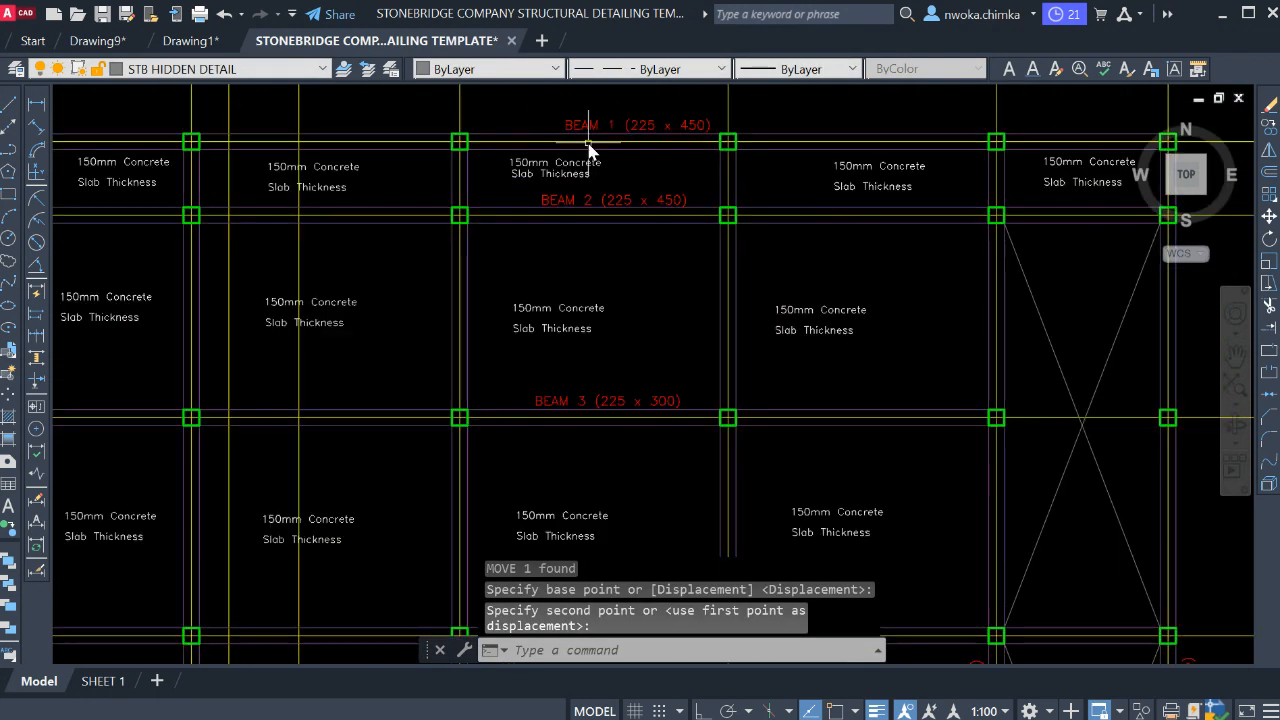
left_click(615, 126)
scroll(621, 251, "down", 4)
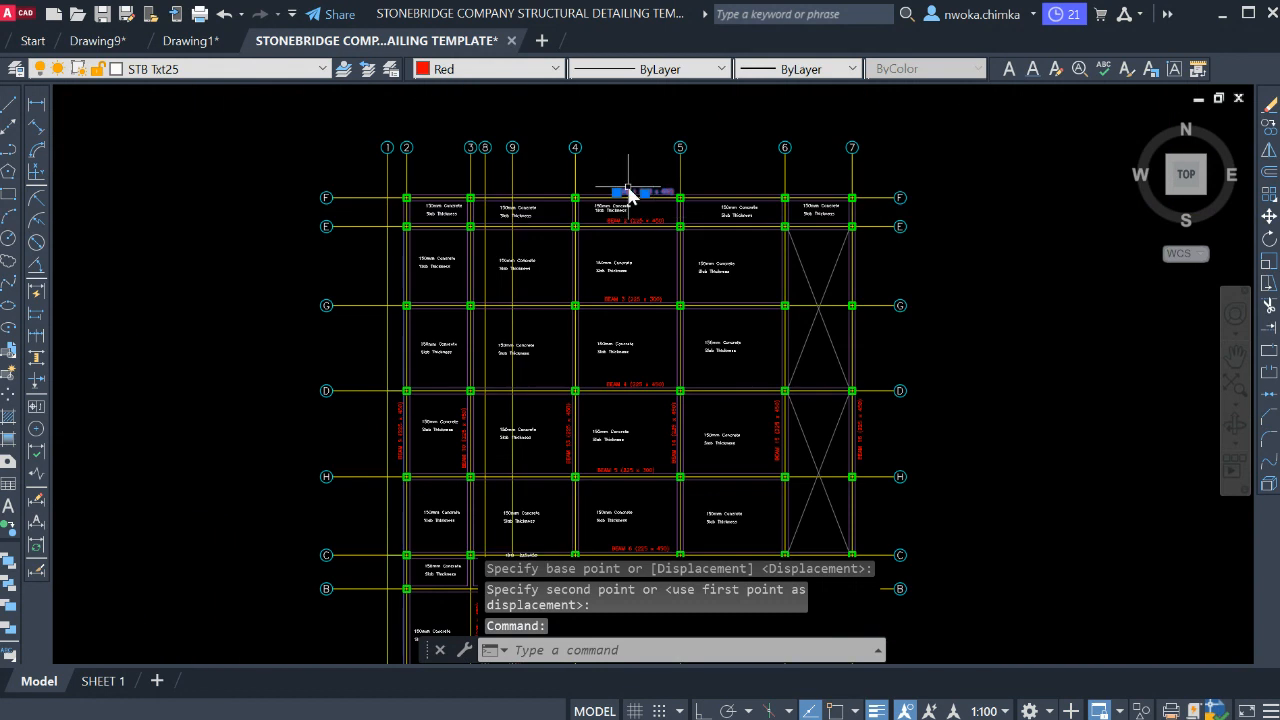
scroll(632, 162, "up", 4)
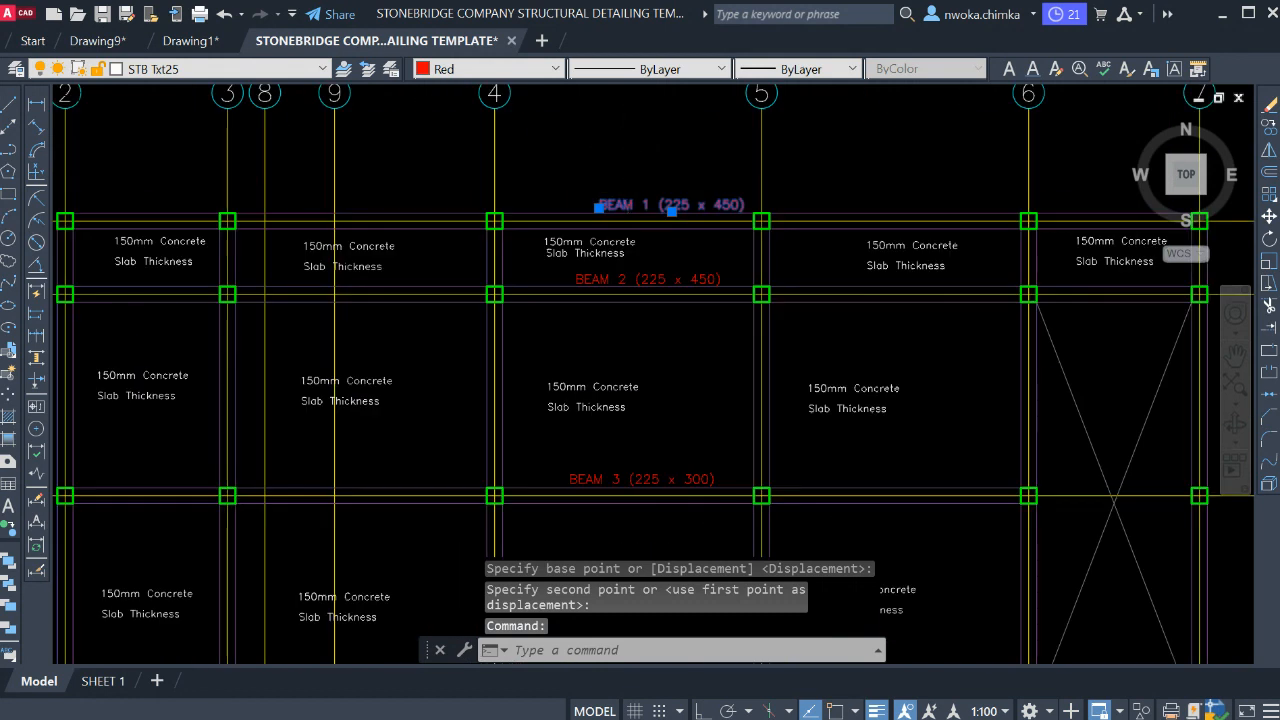
left_click(685, 465)
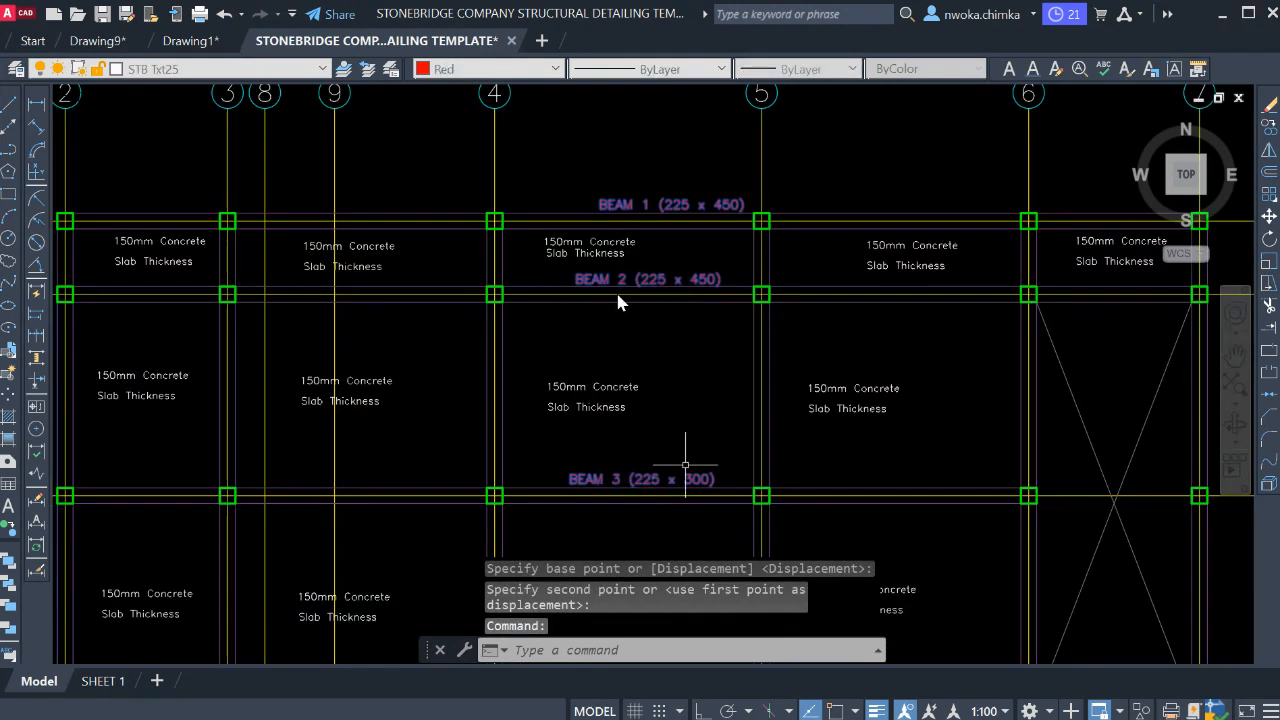
type("c")
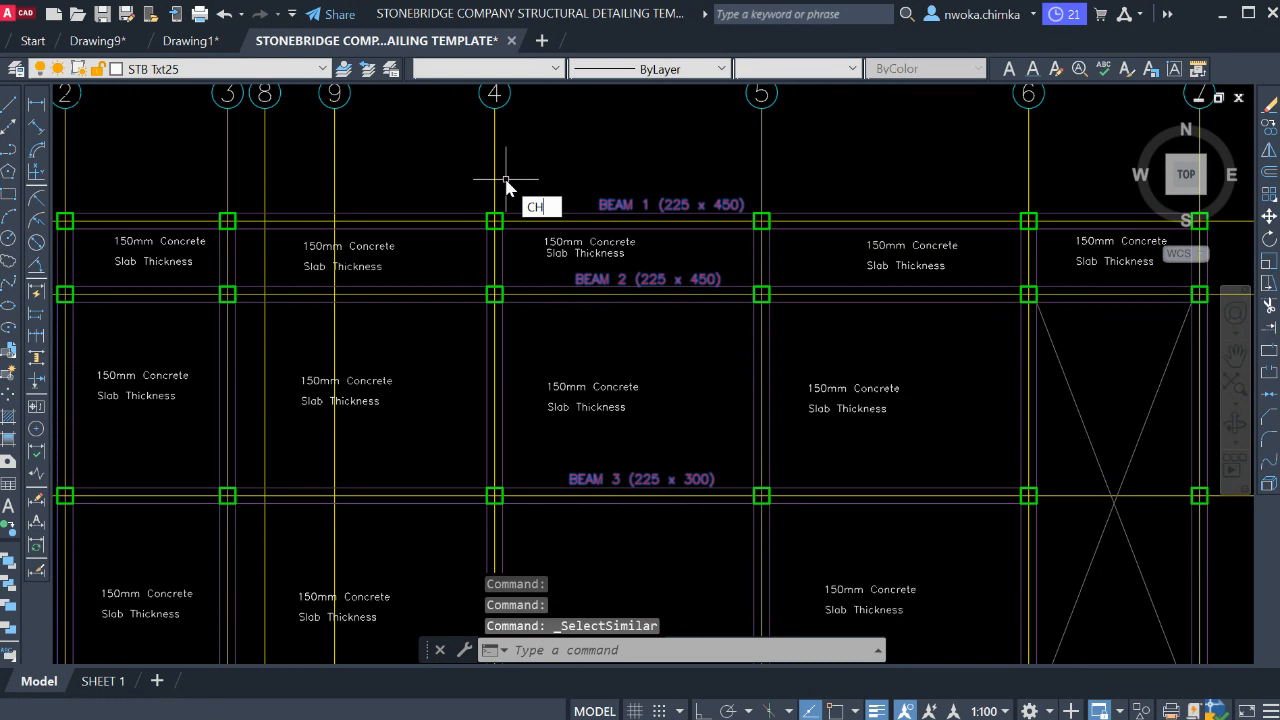
type("h")
key("Return")
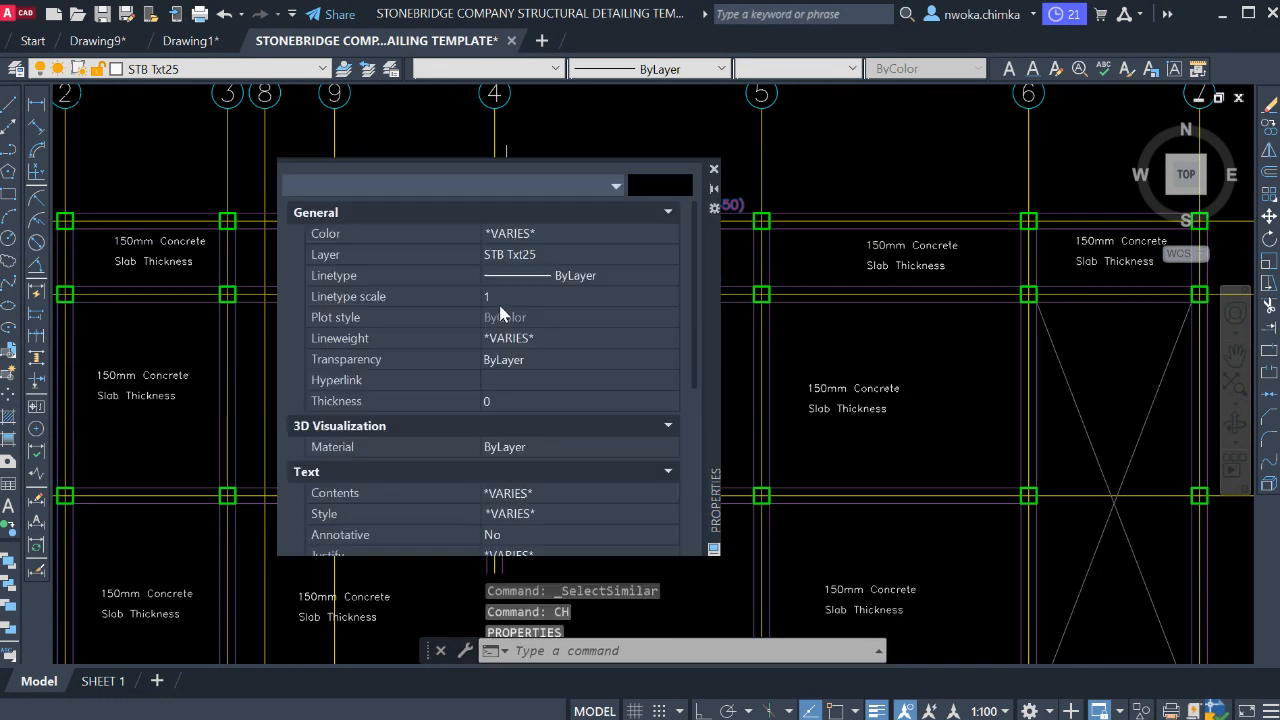
scroll(535, 360, "down", 4)
scroll(540, 400, "up", 5)
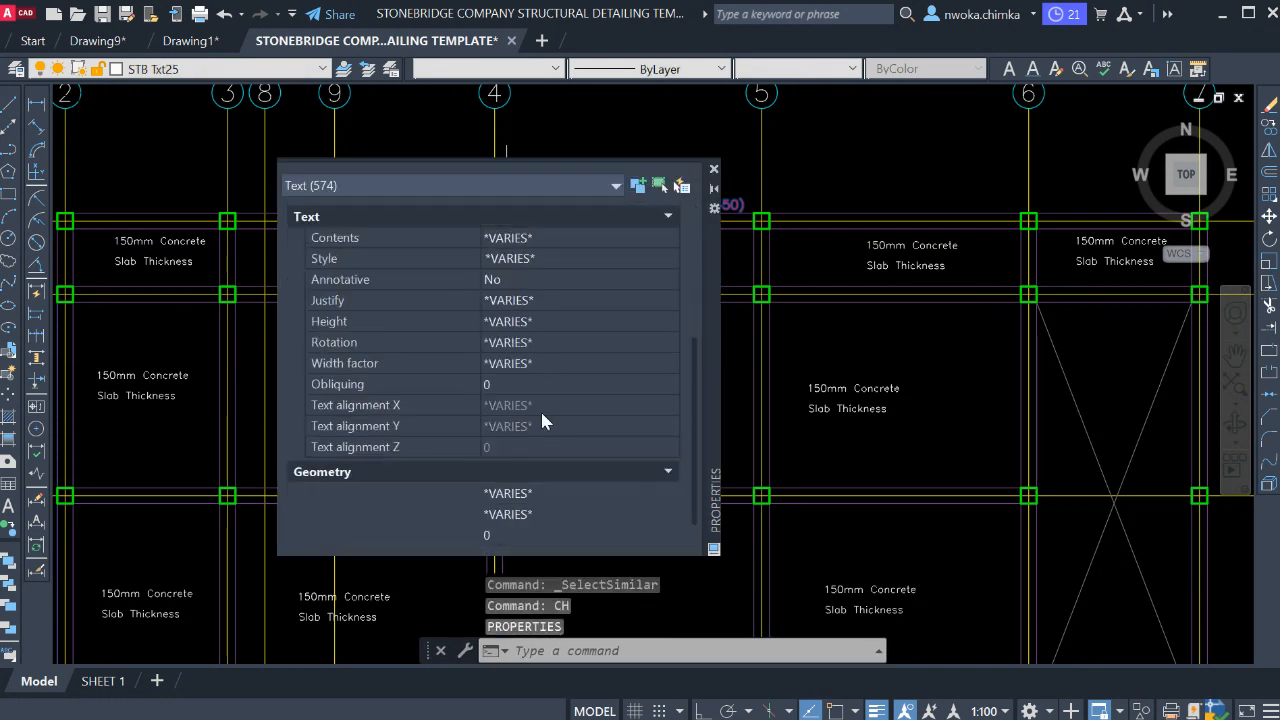
left_click(713, 169)
scroll(625, 222, "down", 6)
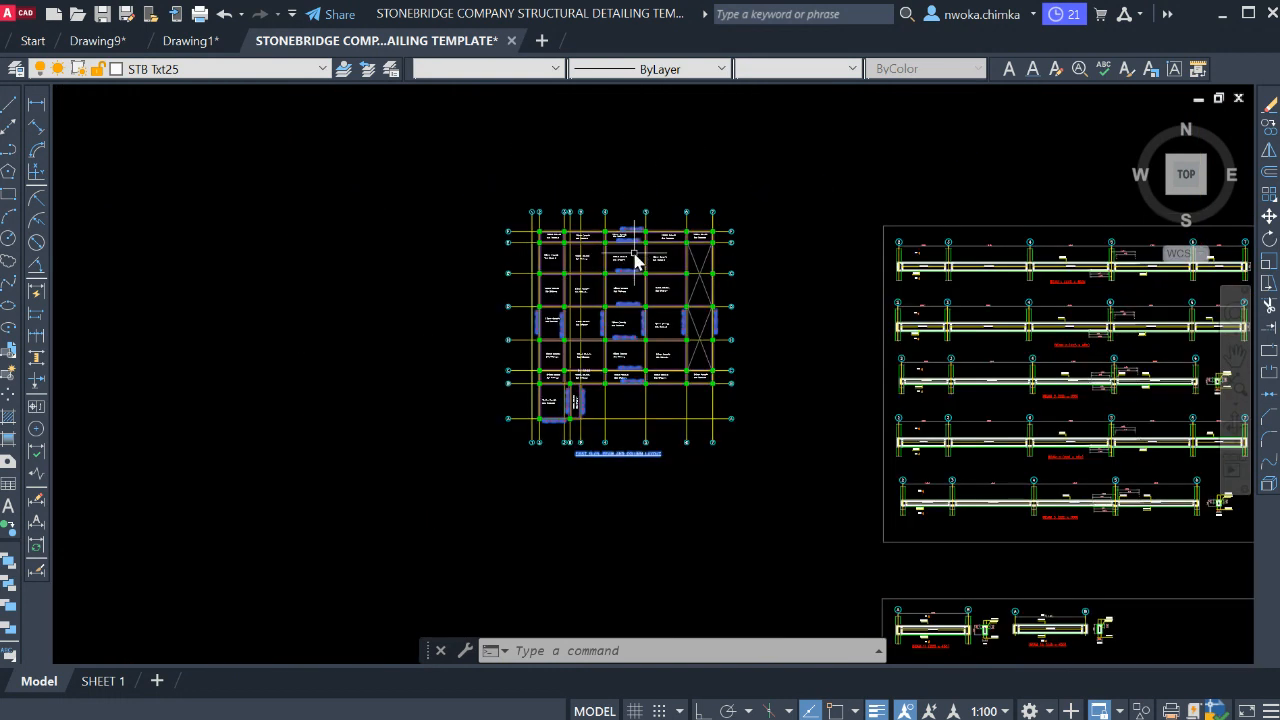
scroll(634, 257, "up", 4)
key("Escape")
- Try changing the BEAM 1 label's colour to ByLayer and matching the BEAM 2, BEAM 3 and BEAM 4 labels to it
left_click(605, 155)
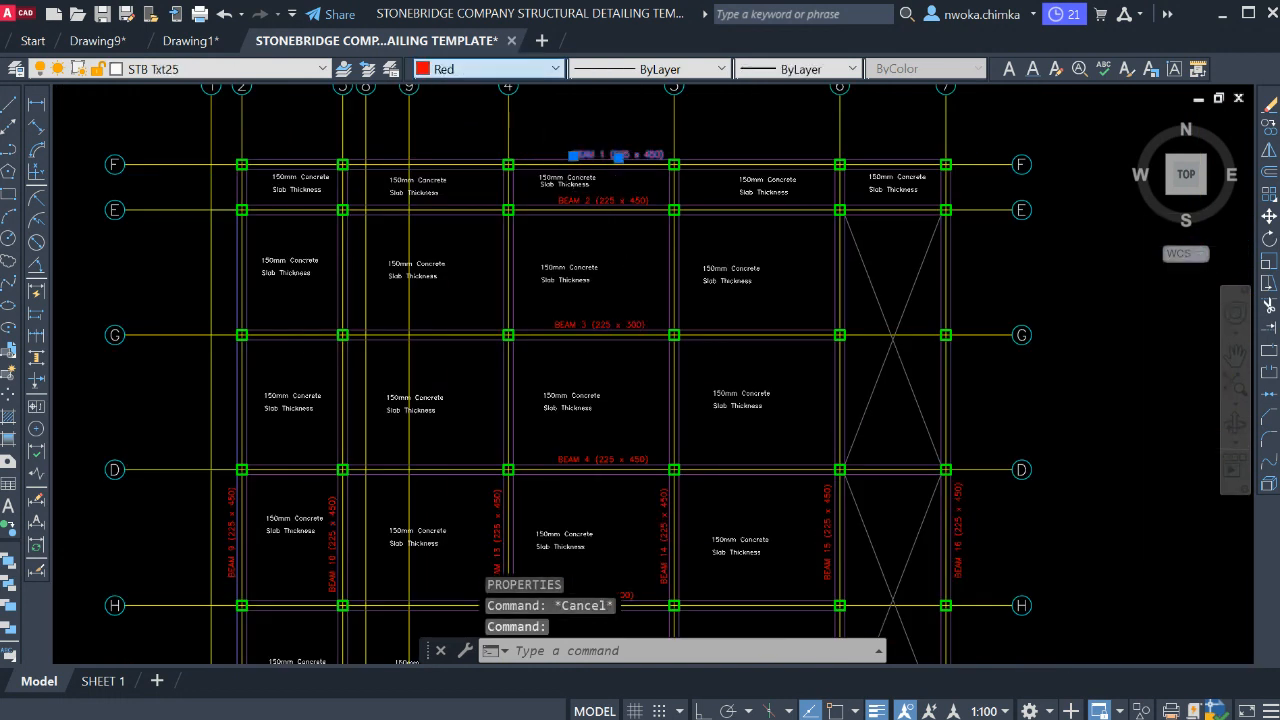
left_click(462, 87)
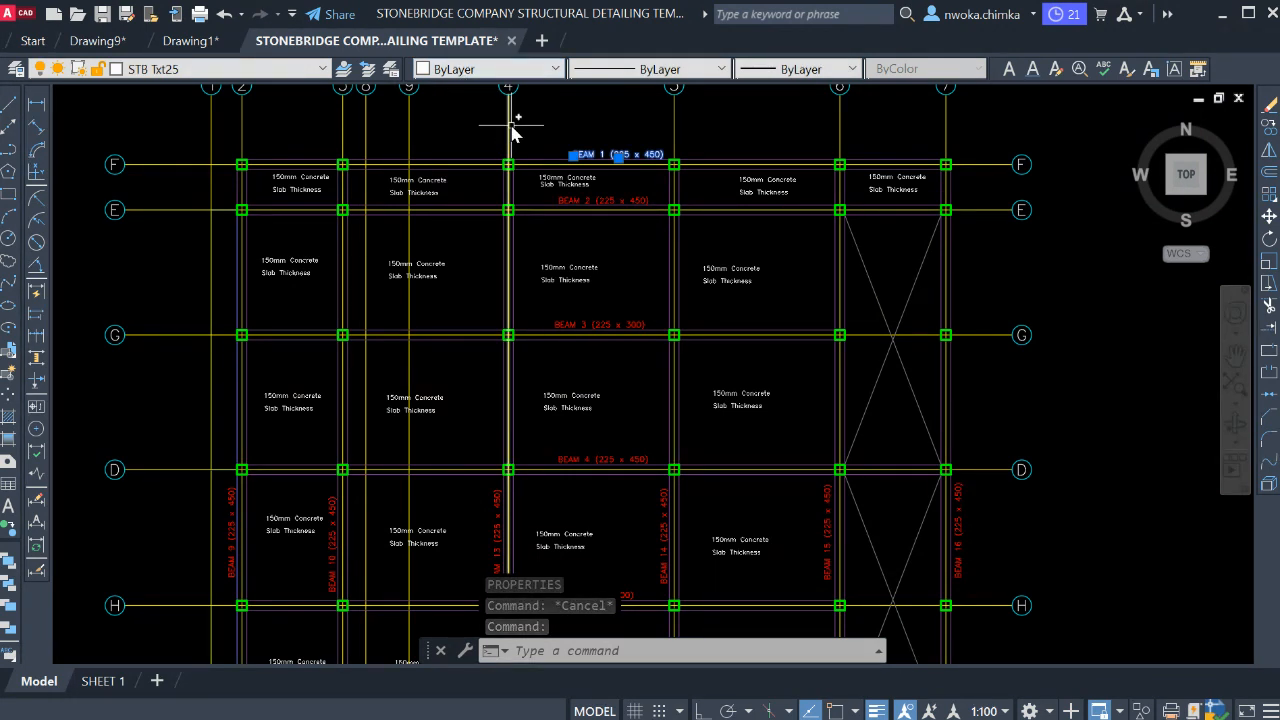
type("MA")
key("Return")
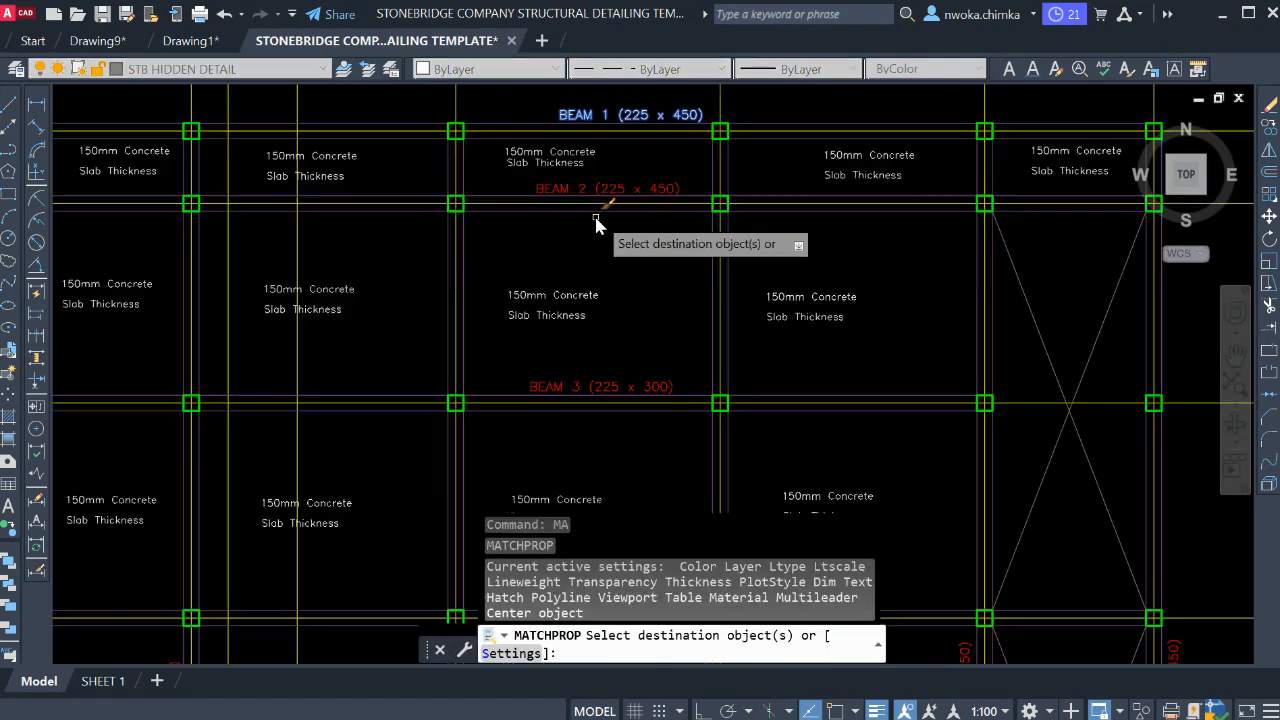
scroll(596, 219, "up", 2)
left_click(600, 386)
scroll(592, 215, "down", 2)
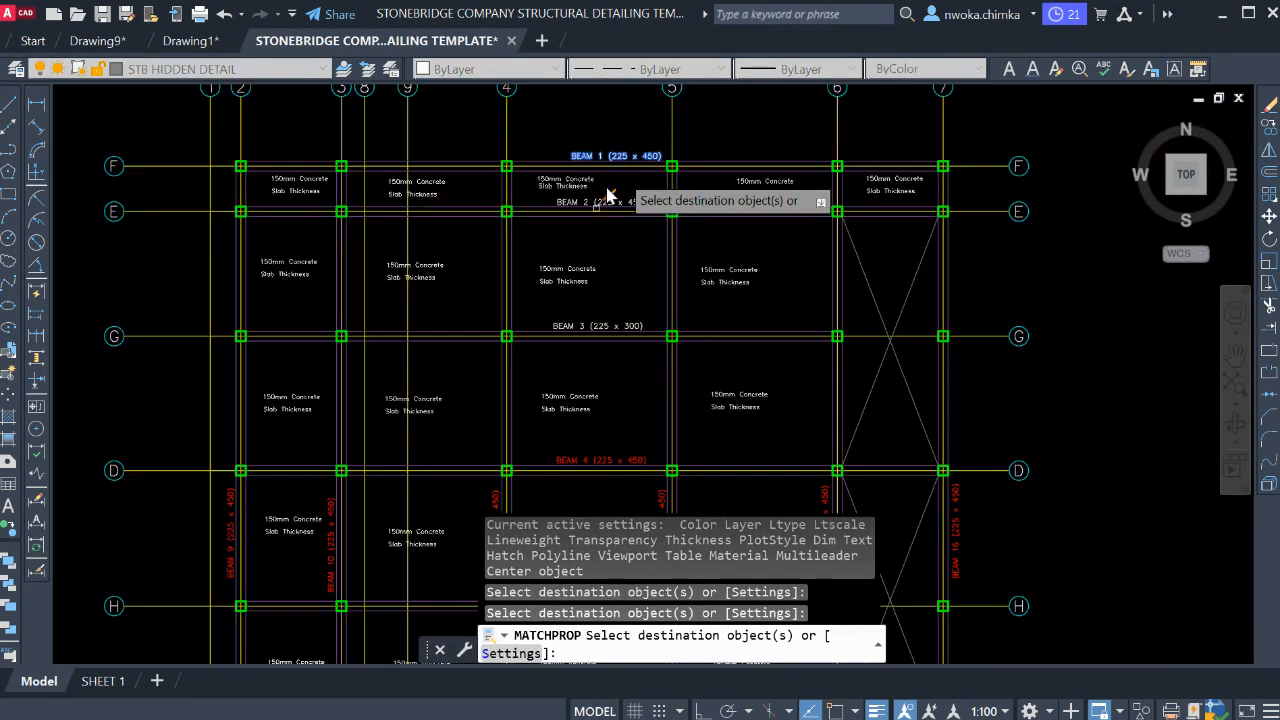
left_click(606, 458)
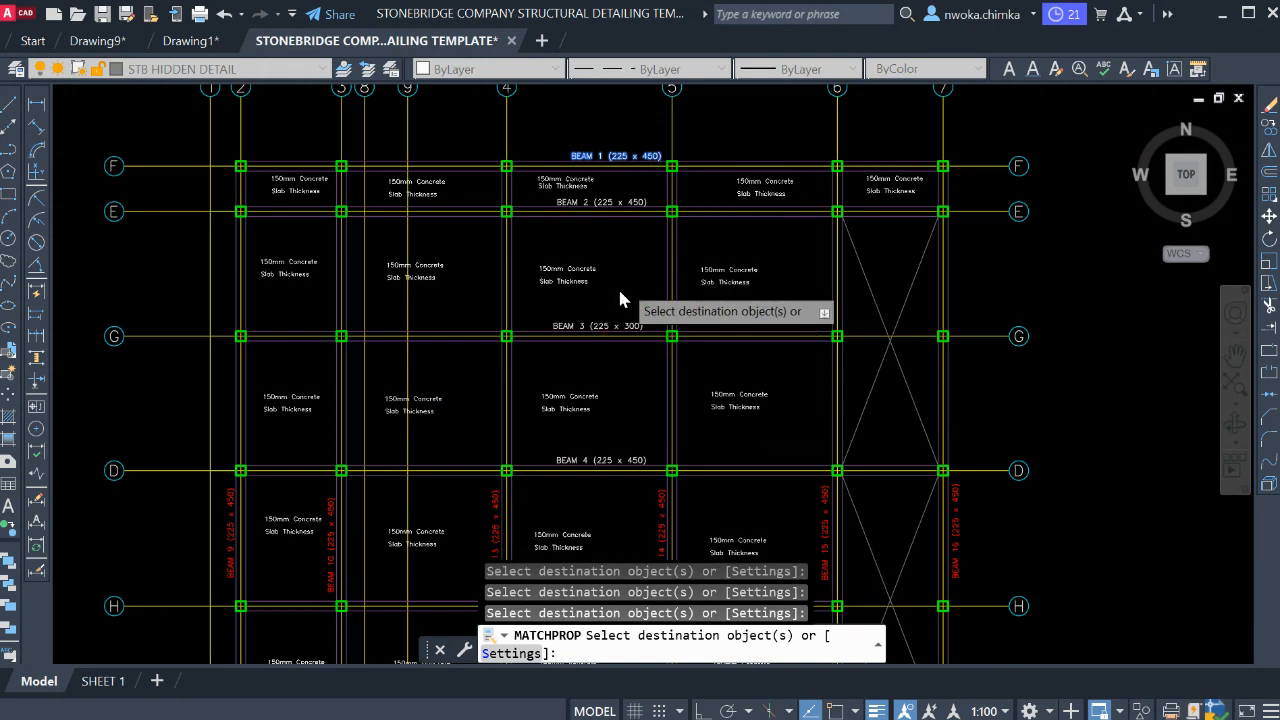
scroll(618, 285, "down", 2)
scroll(624, 268, "up", 4)
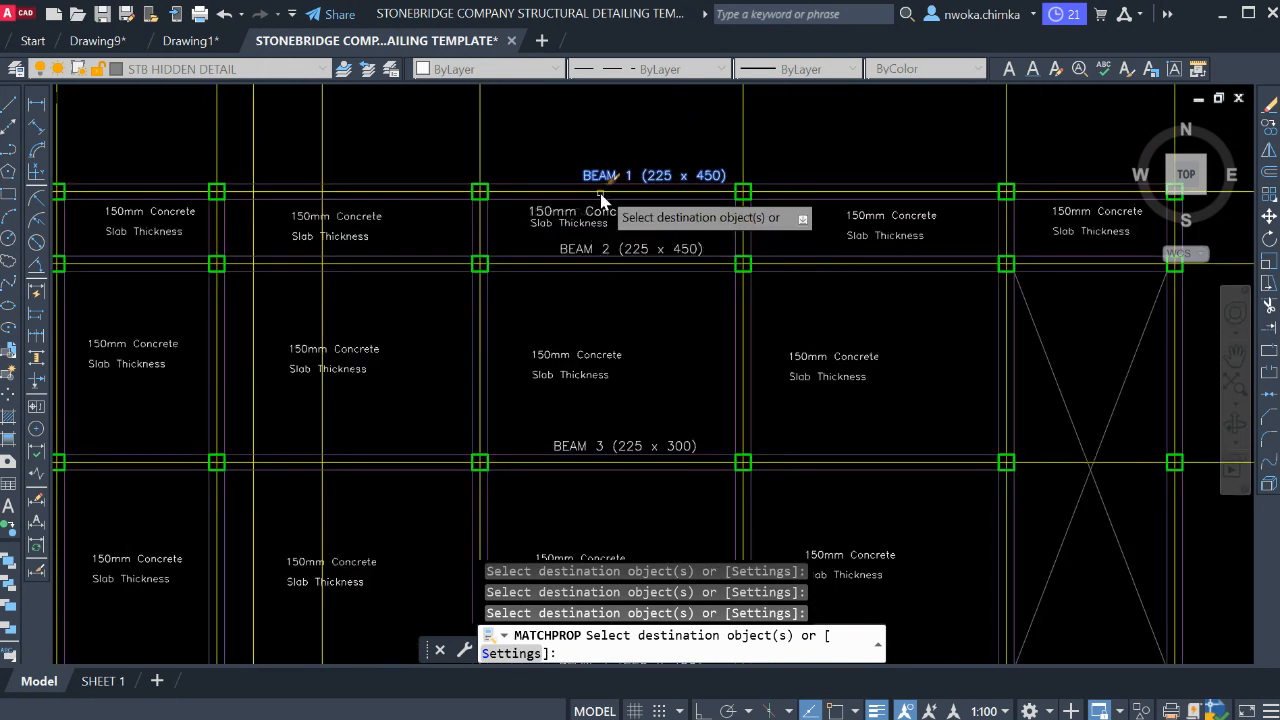
key("Escape")
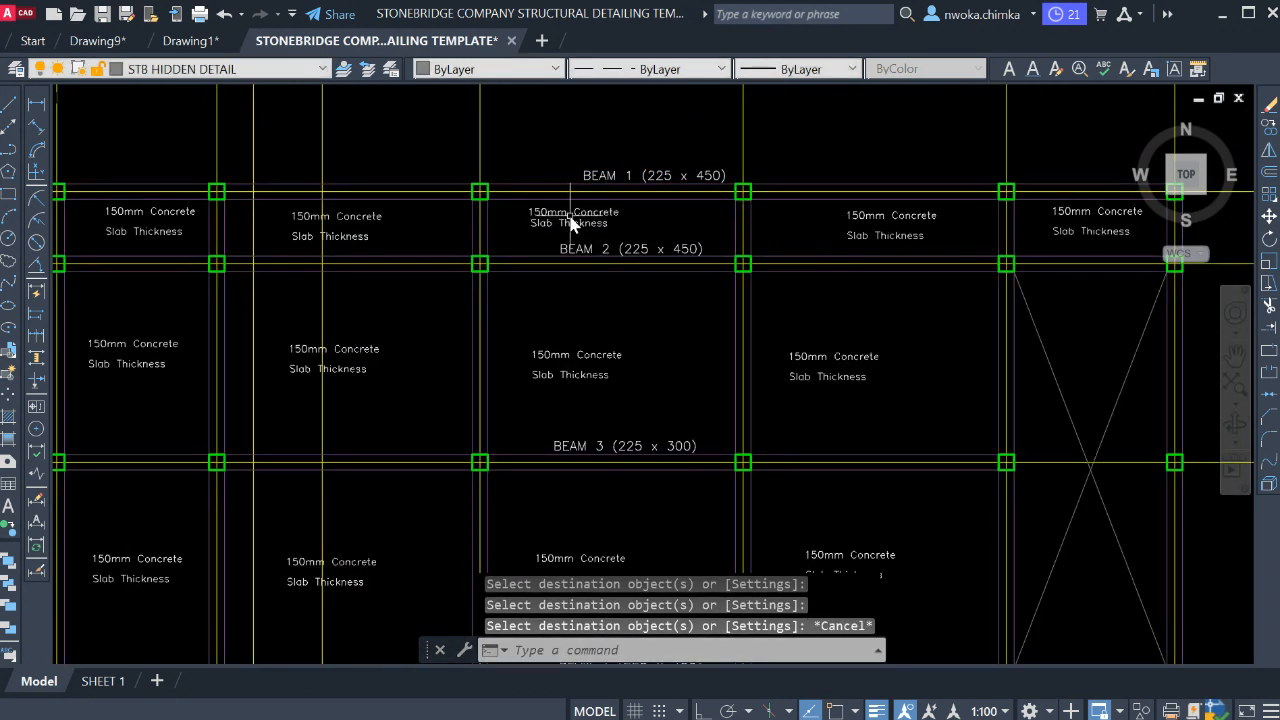
- Undo the property matching and the colour change on the beam labels
key("ctrl+z")
key("ctrl+z")
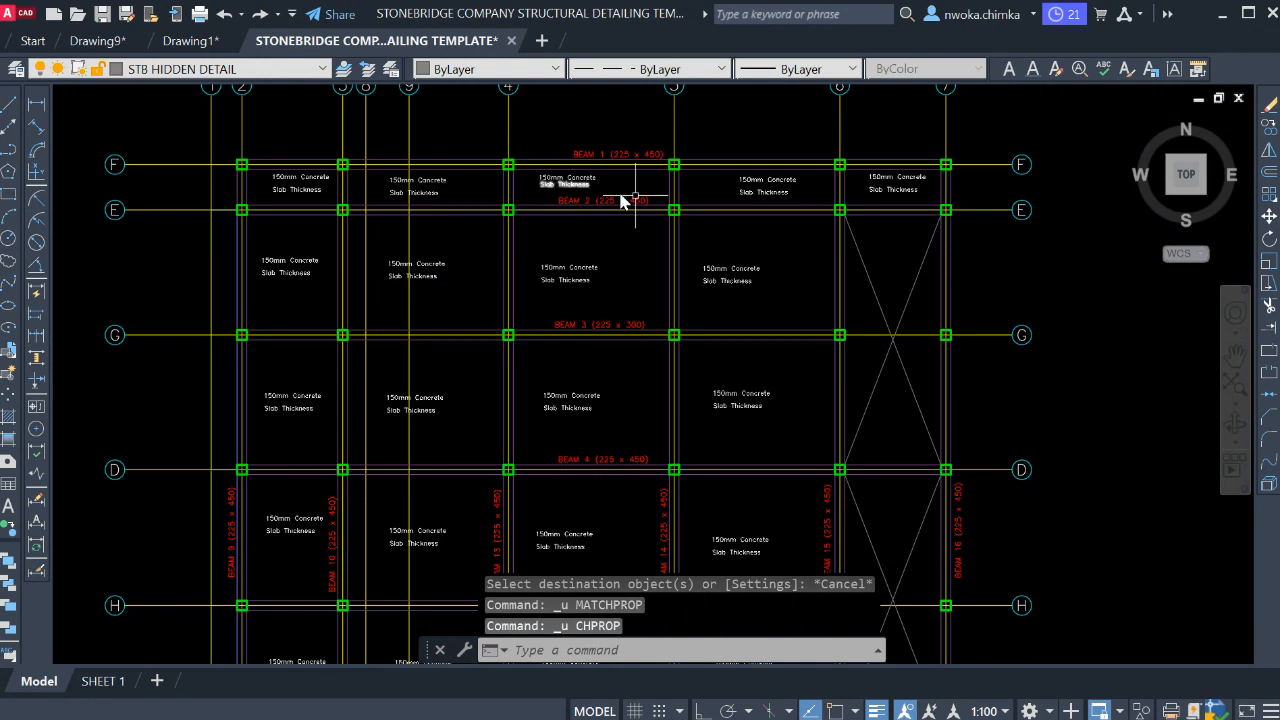
- Nudge the BEAM 1 (225 x 450) label slightly to the left above its beam on grid line F
scroll(622, 198, "up", 2)
left_click(604, 163)
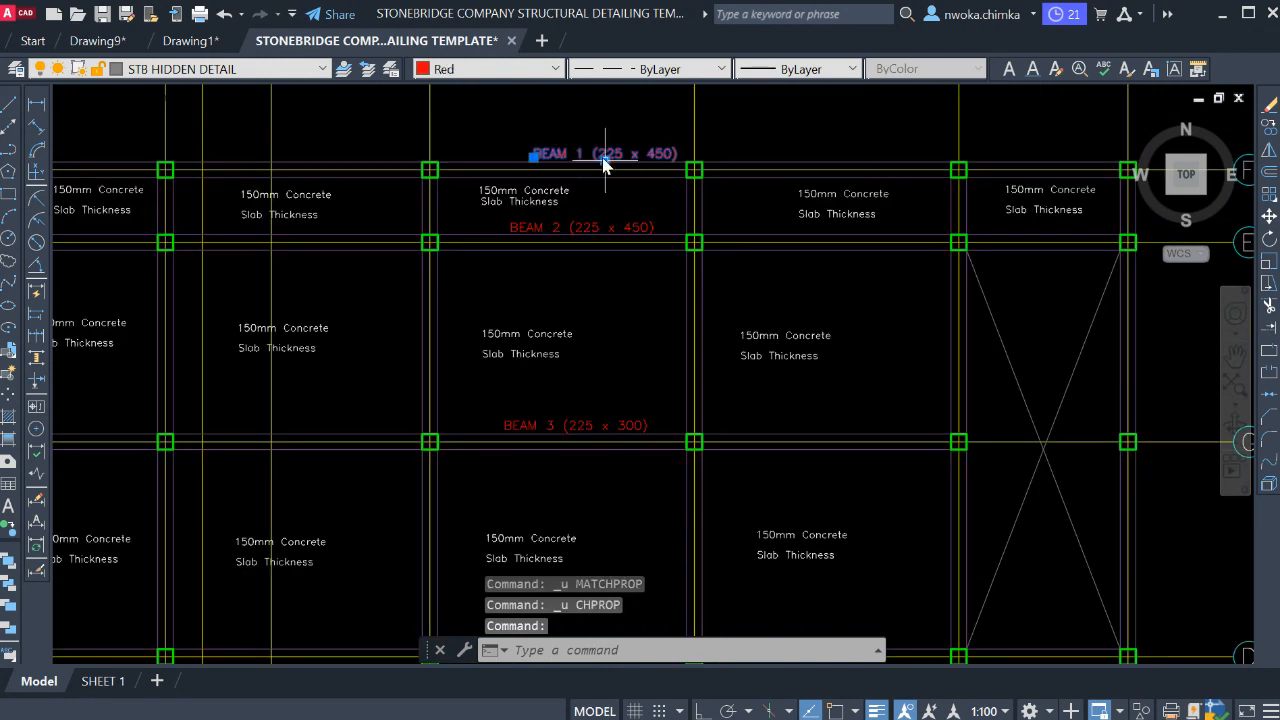
type("M")
key("Return")
left_click(612, 116)
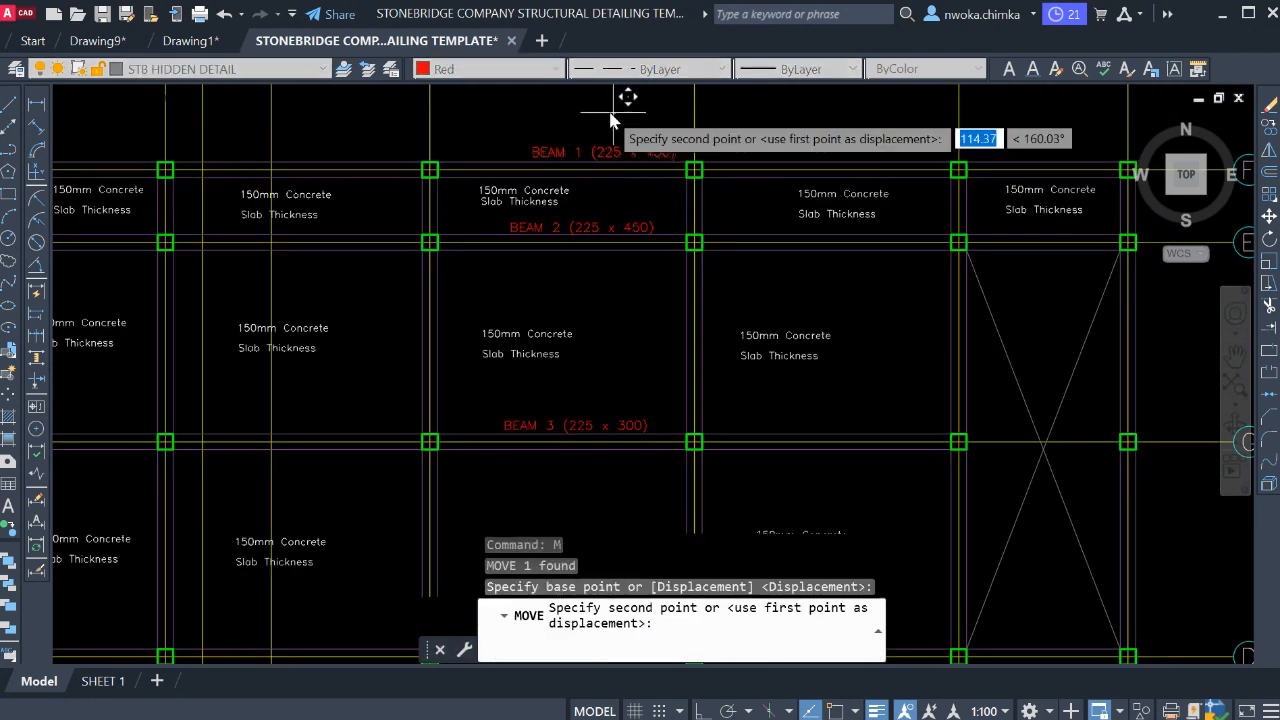
left_click(605, 119)
scroll(512, 194, "up", 2)
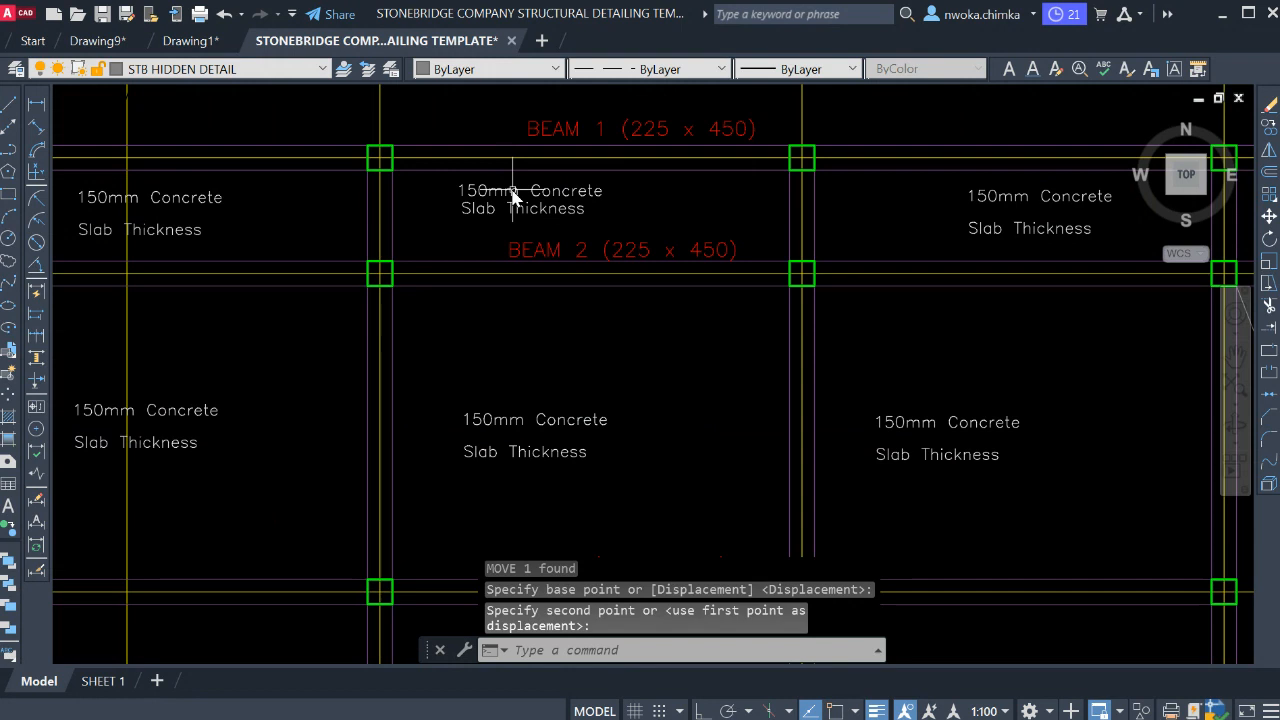
- Review the titled floor plan beside the framed beam sheets, check the SHEET 1 layout and return to model space
scroll(566, 255, "down", 4)
scroll(571, 260, "down", 4)
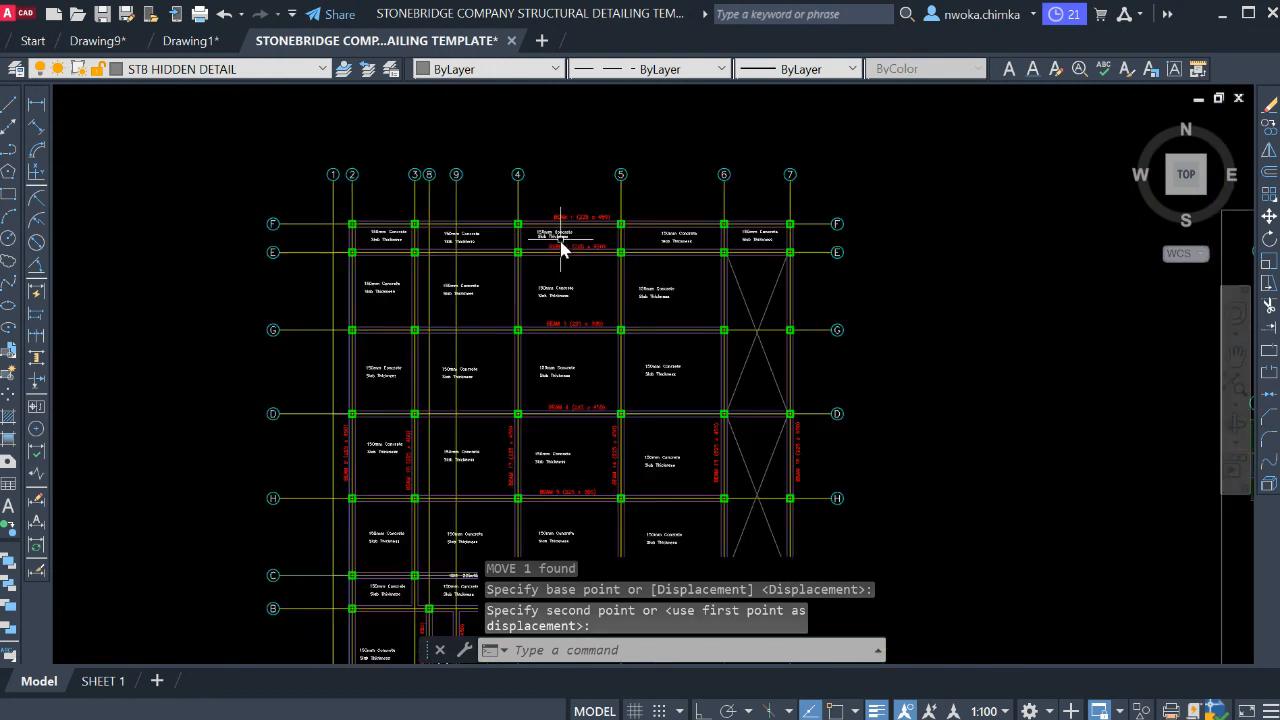
scroll(554, 294, "down", 5)
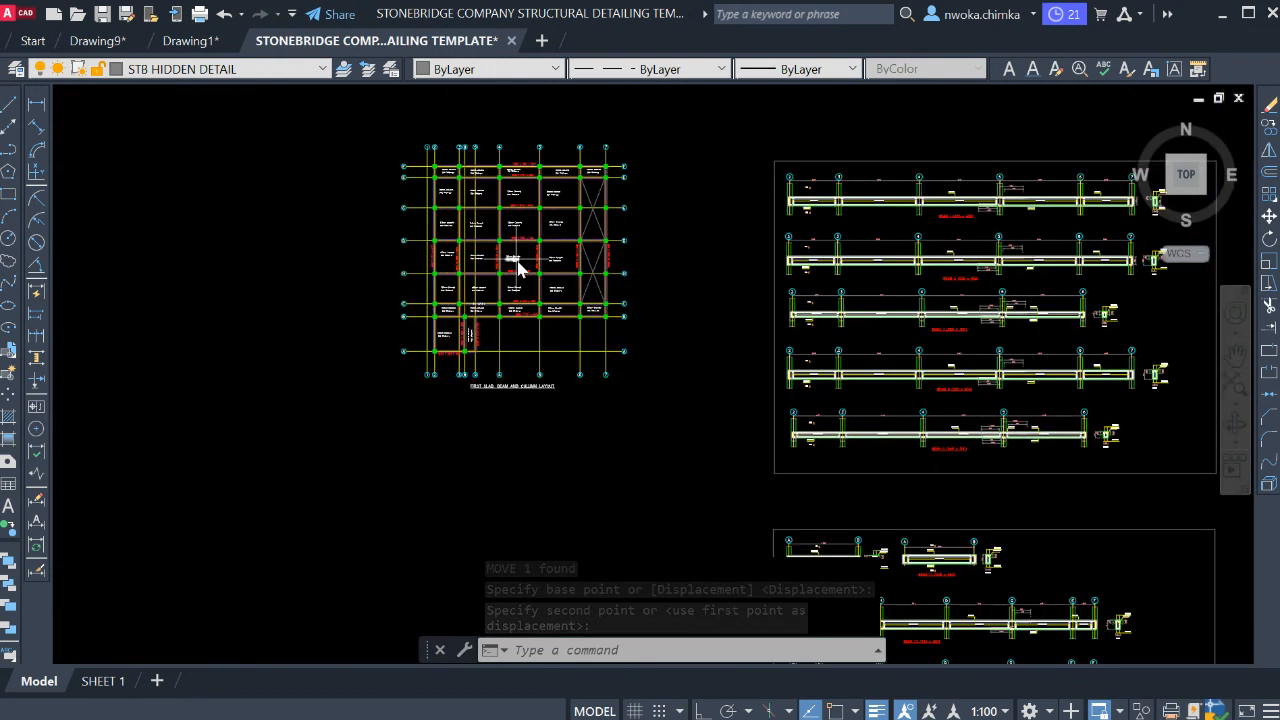
middle_click_drag(762, 319, 553, 302)
scroll(579, 307, "down", 2)
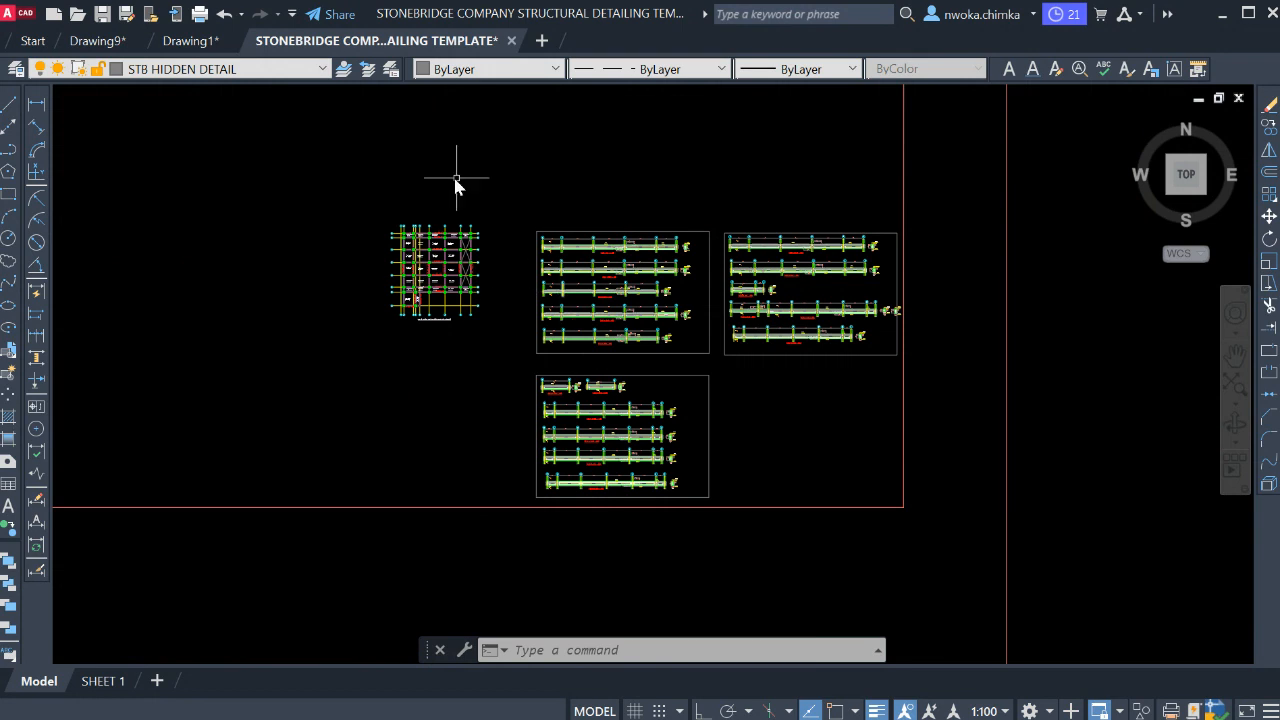
scroll(407, 222, "up", 4)
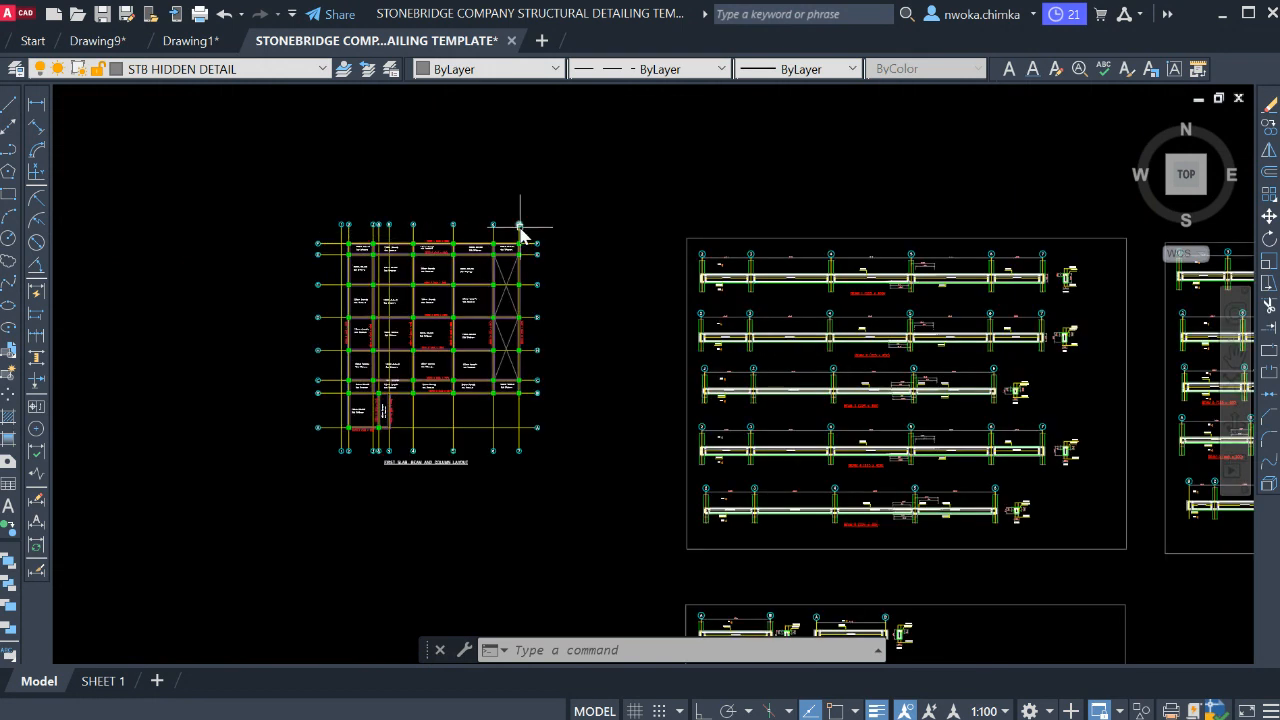
scroll(365, 425, "up", 2)
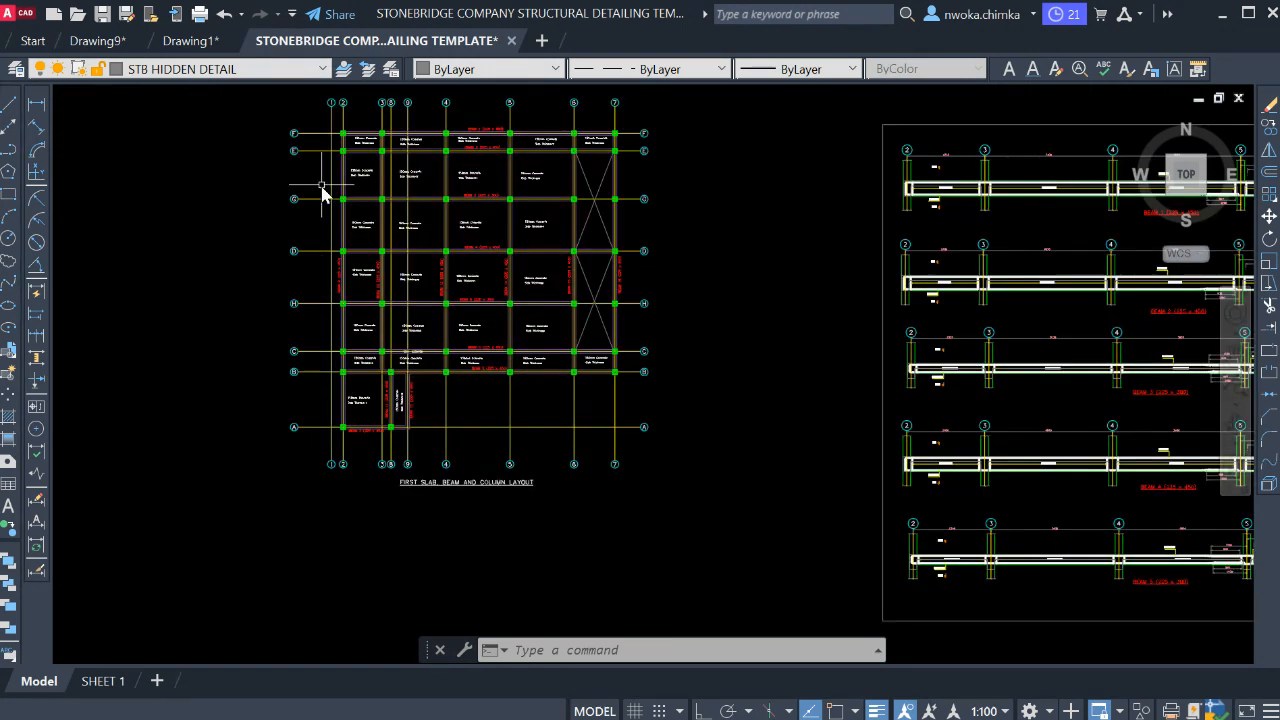
scroll(326, 196, "down", 2)
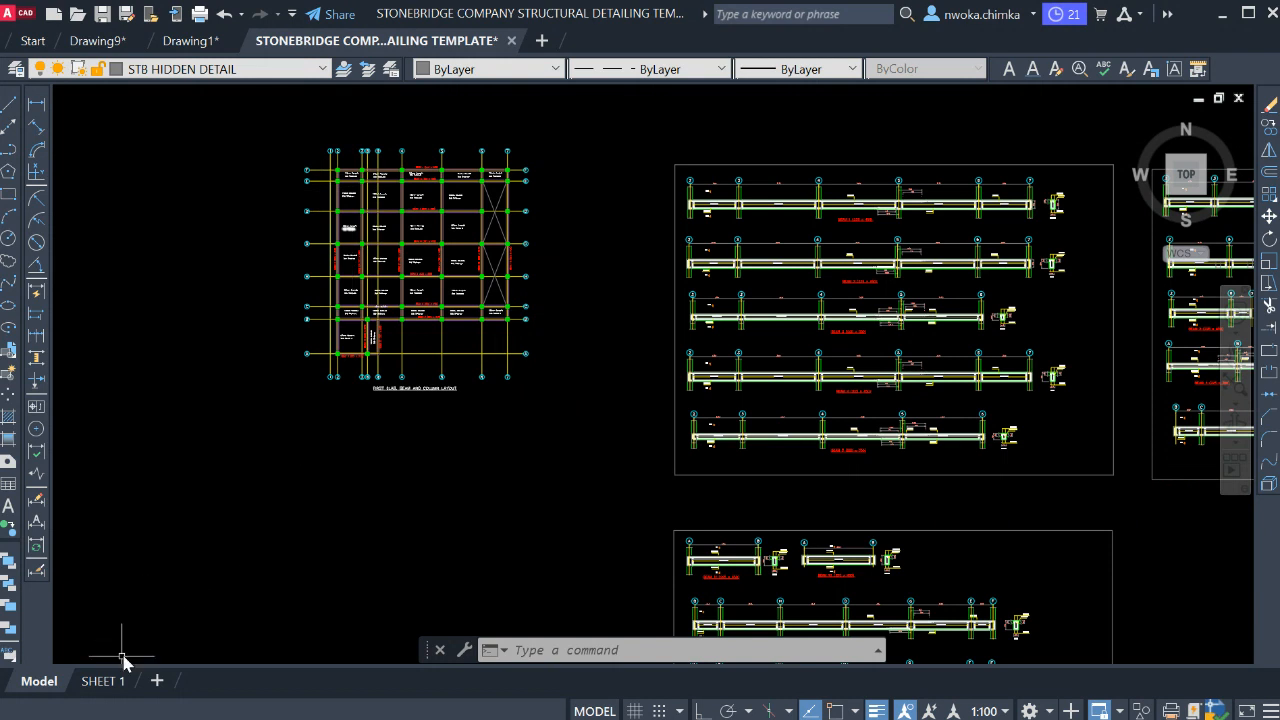
left_click(103, 681)
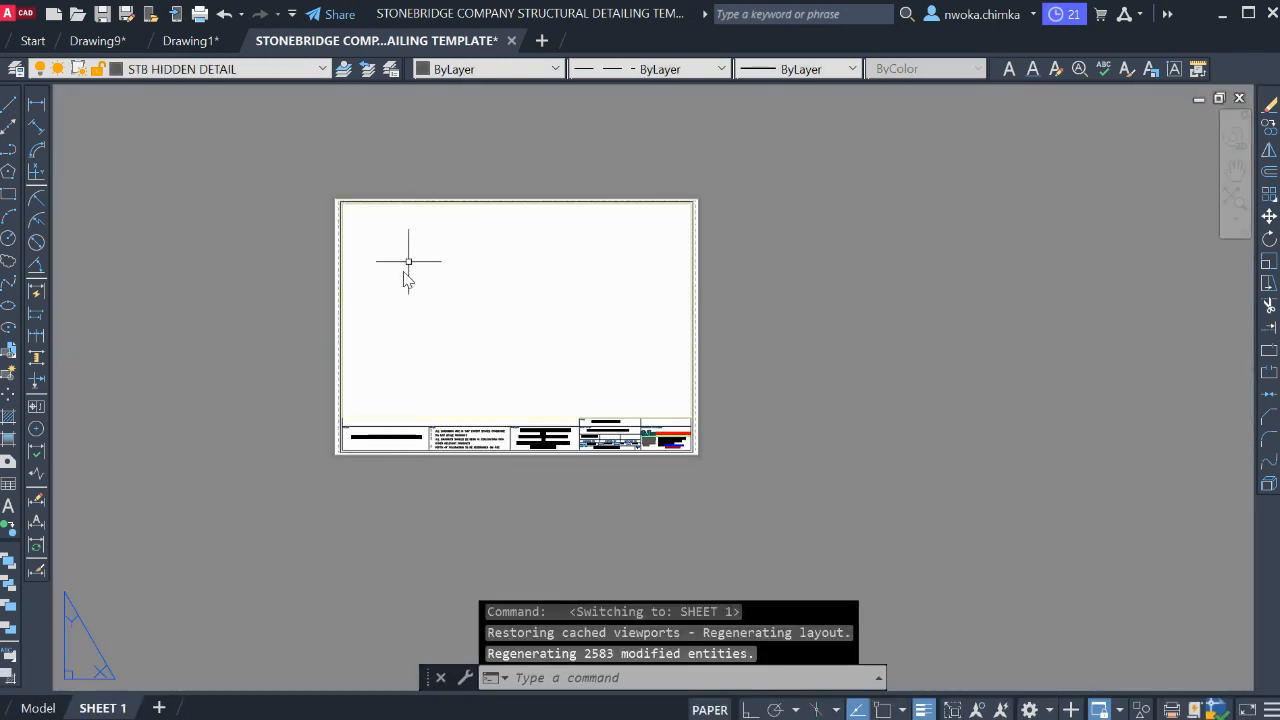
left_click(40, 707)
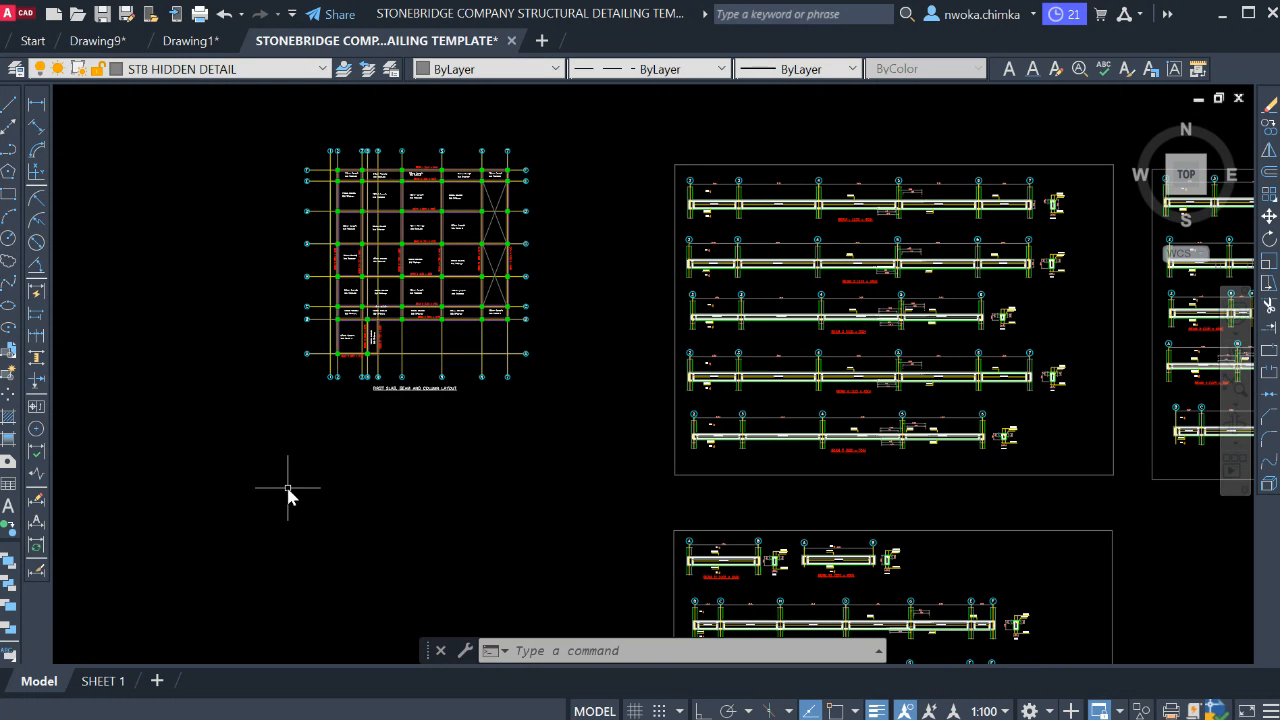